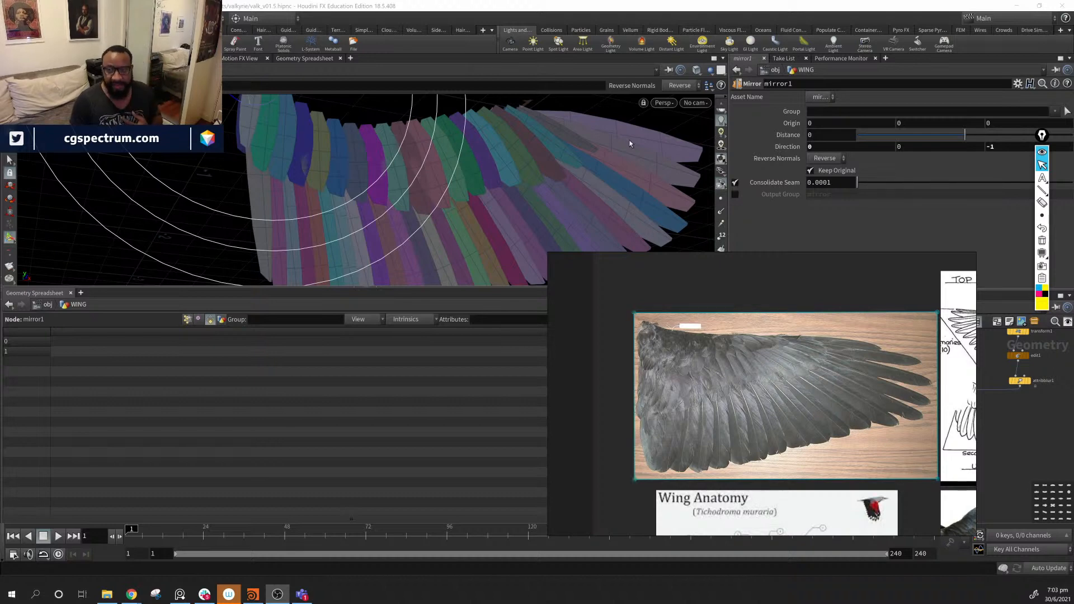
# - Show the wing reference photo behind the mirrored wing to compare them
pyautogui.keyDown('alt'); pyautogui.moveTo(425, 151); pyautogui.dragTo(633, 120); pyautogui.keyUp('alt')
pyautogui.press('Escape')
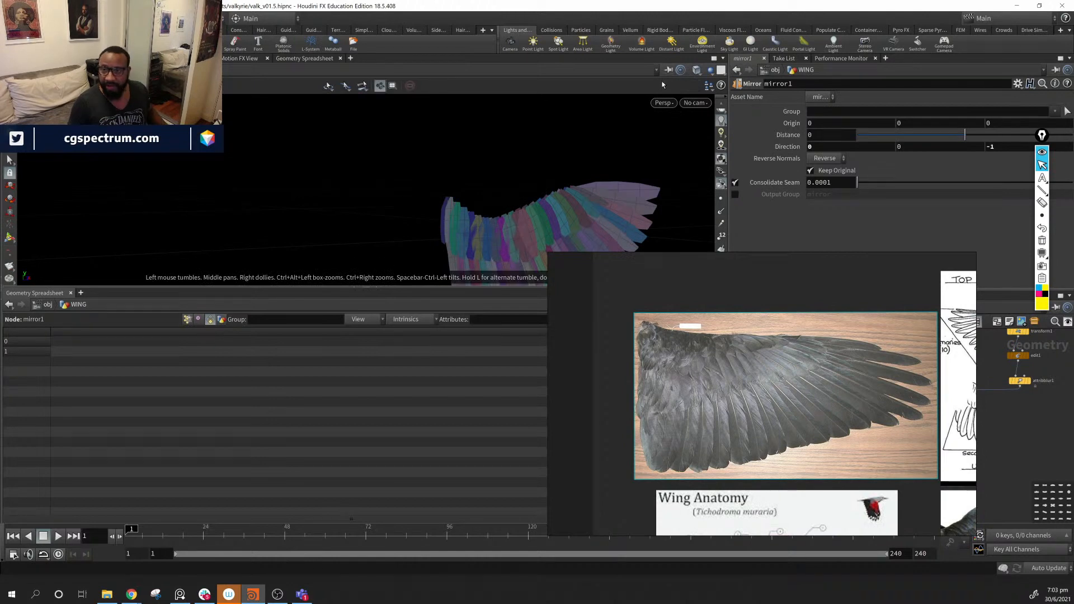
pyautogui.click(709, 85)
pyautogui.click(738, 108)
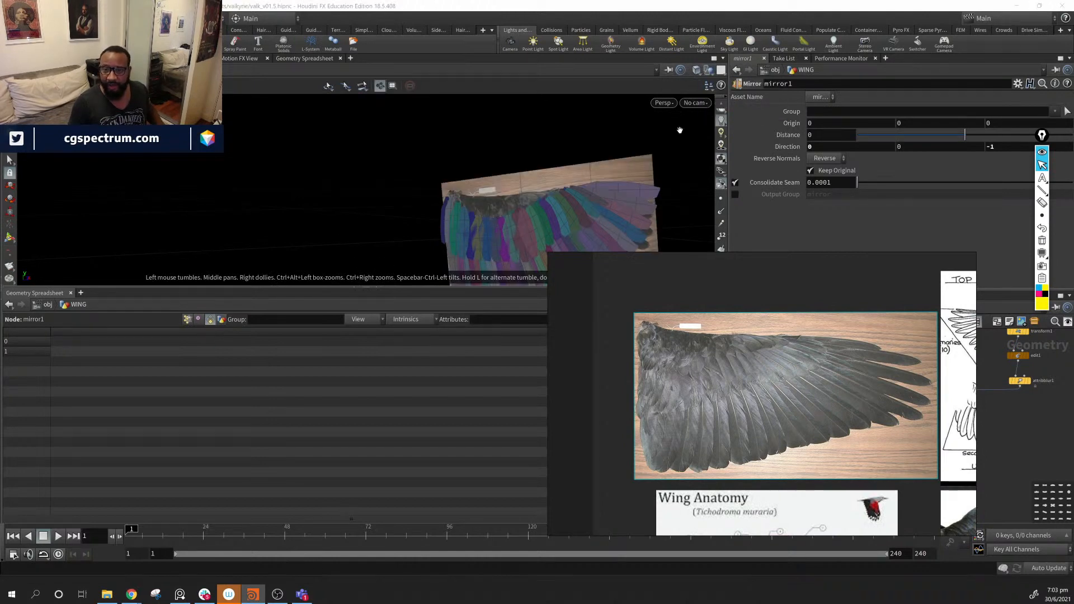
pyautogui.moveTo(528, 169); pyautogui.dragTo(446, 206)
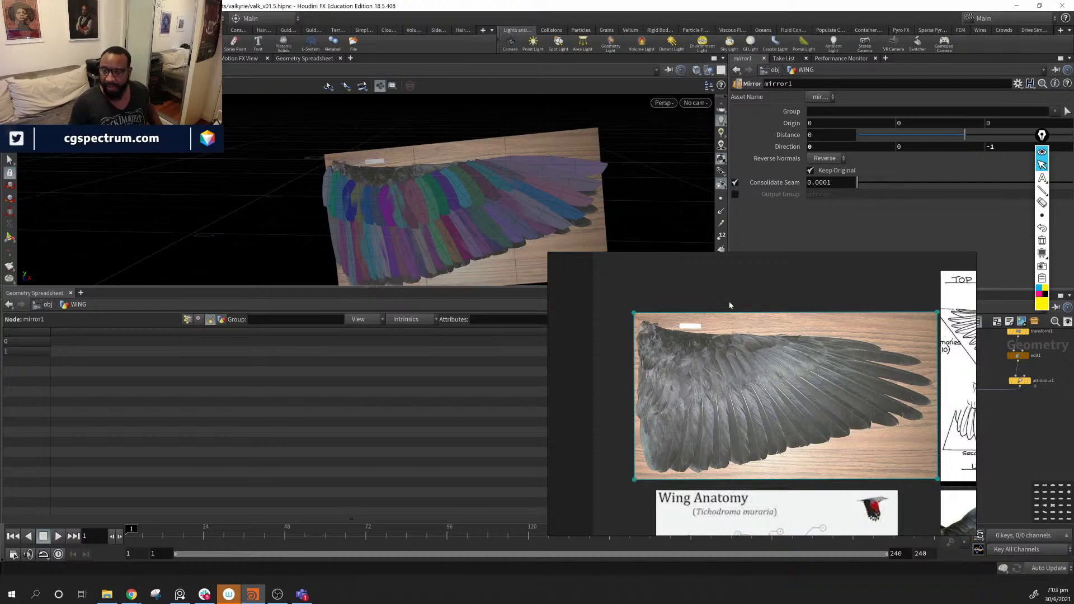
# - Hide the reference photo and orbit so the wing sweeps diagonally across the view
pyautogui.click(698, 70)
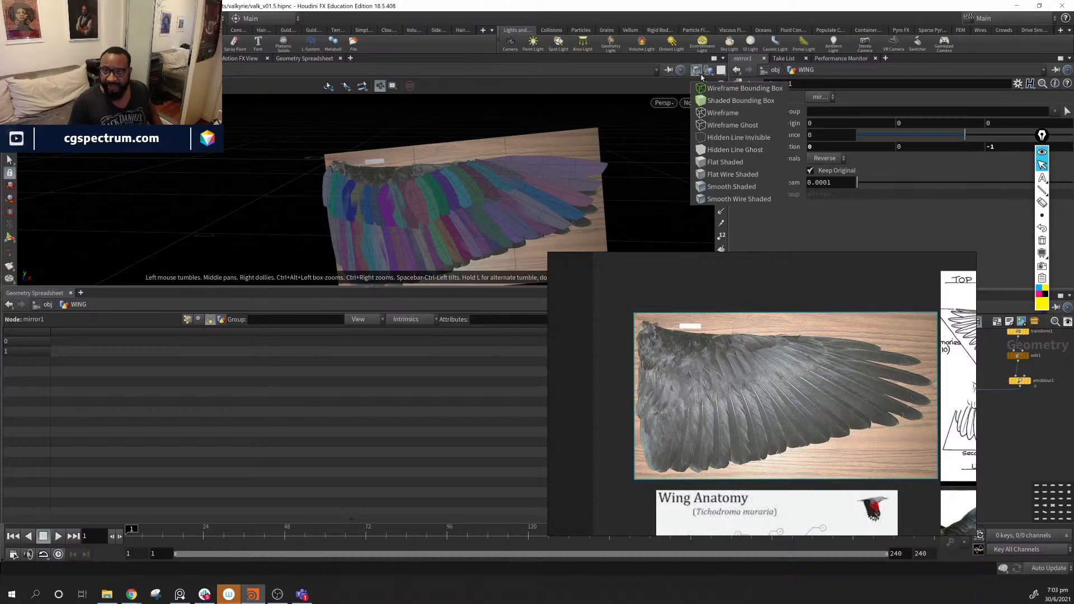
pyautogui.click(708, 73)
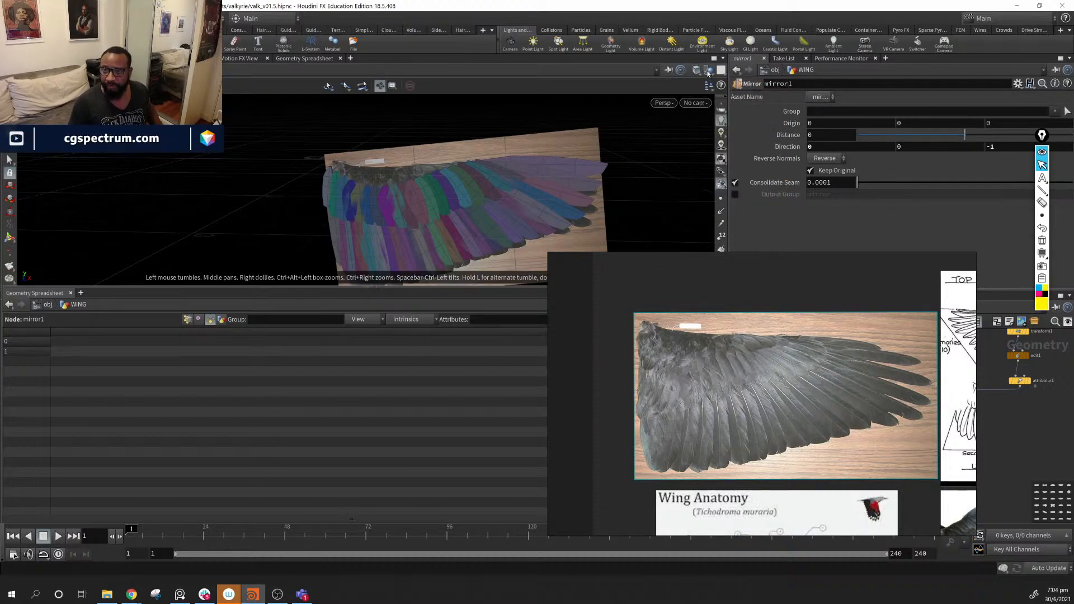
pyautogui.click(708, 71)
pyautogui.click(735, 113)
pyautogui.moveTo(386, 218); pyautogui.dragTo(498, 224)
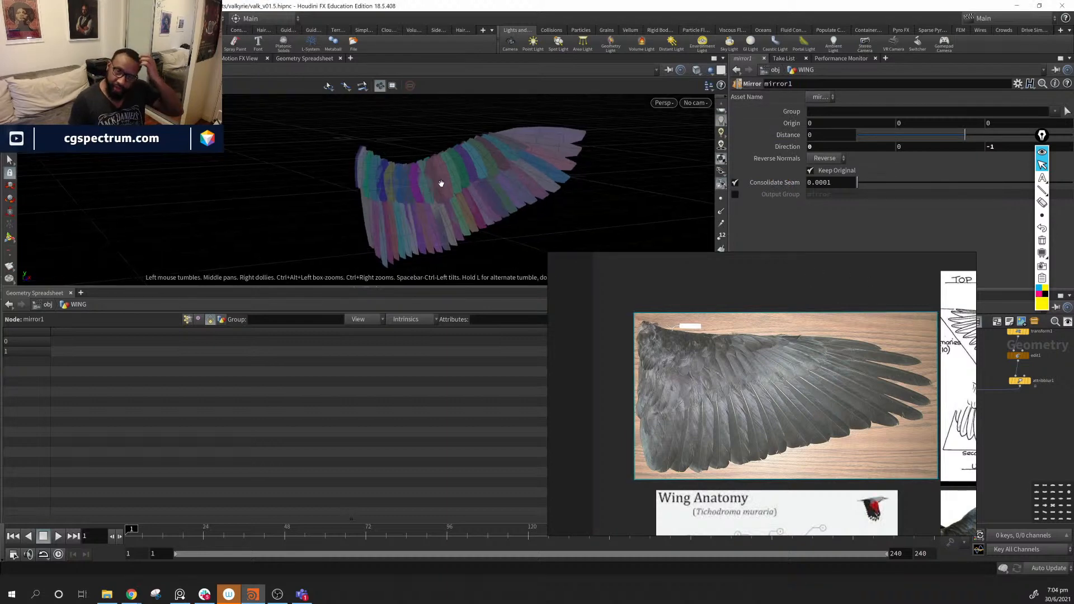
pyautogui.moveTo(386, 180); pyautogui.dragTo(422, 204, button='right')
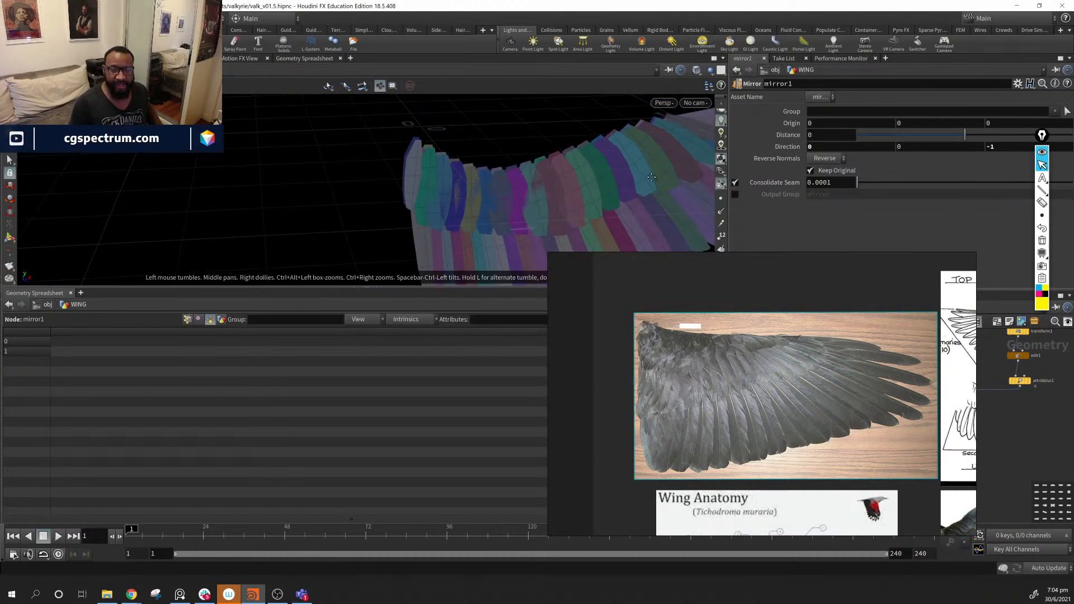
pyautogui.moveTo(652, 178); pyautogui.dragTo(319, 223)
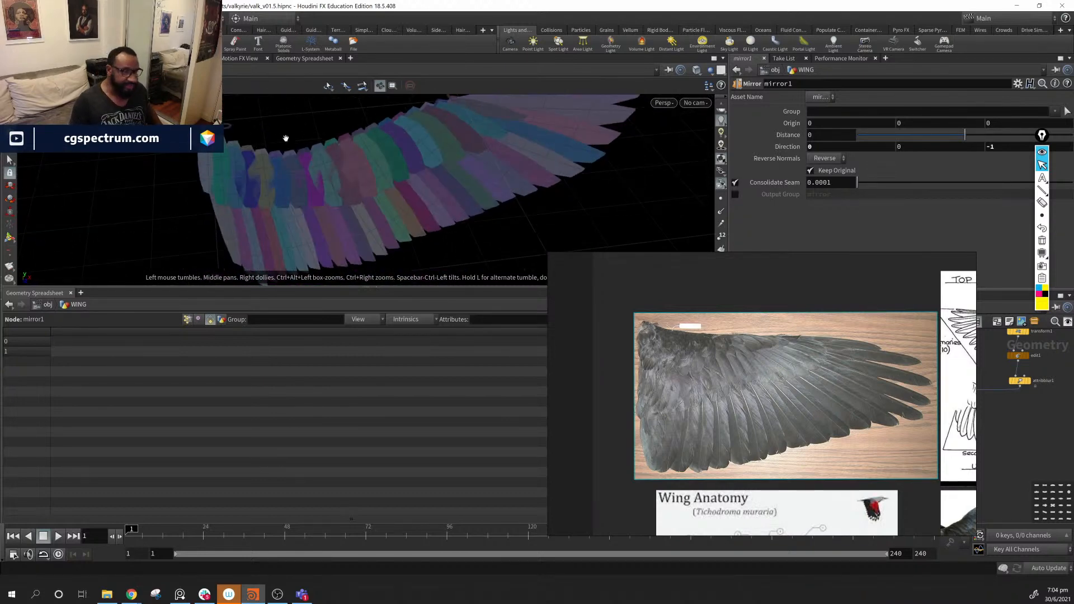
# - Sketch a straight guide line and magenta curls below the wing, then clear the sketches
pyautogui.click(1043, 190)
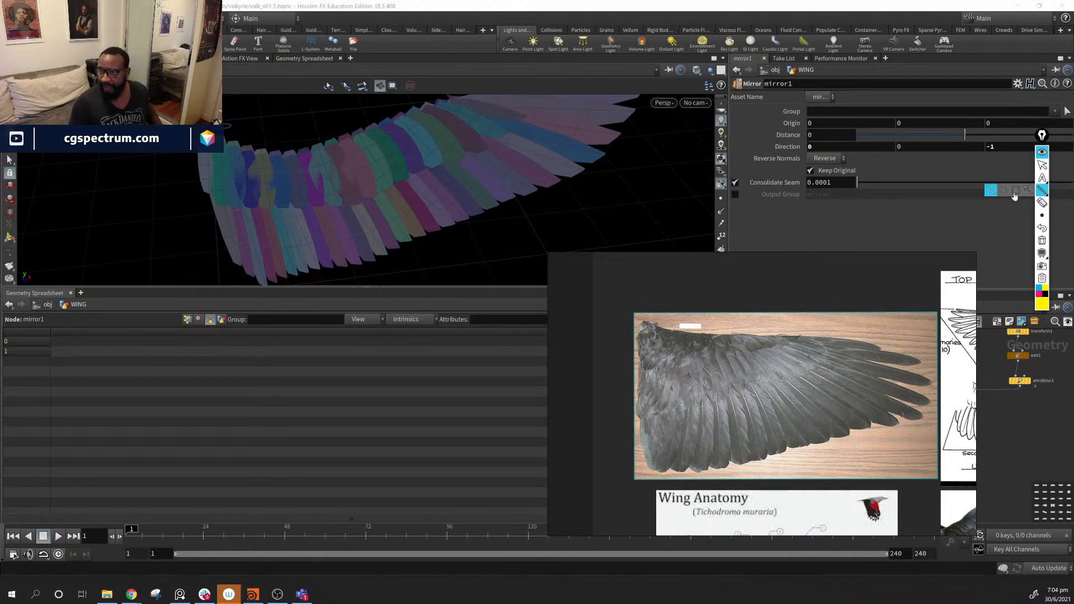
pyautogui.moveTo(383, 271); pyautogui.dragTo(610, 216)
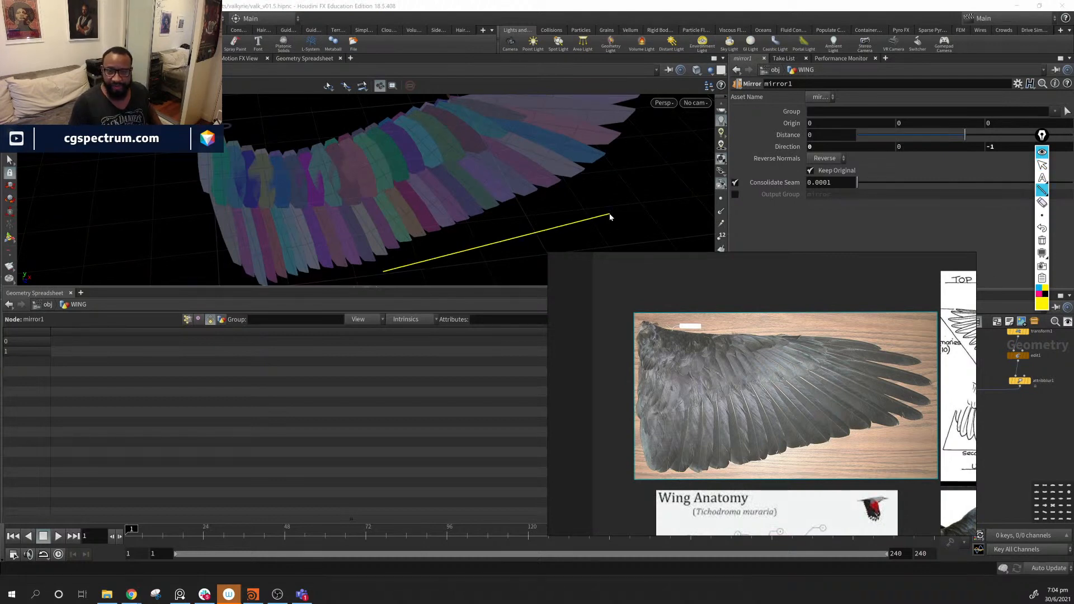
pyautogui.moveTo(377, 273); pyautogui.dragTo(633, 209)
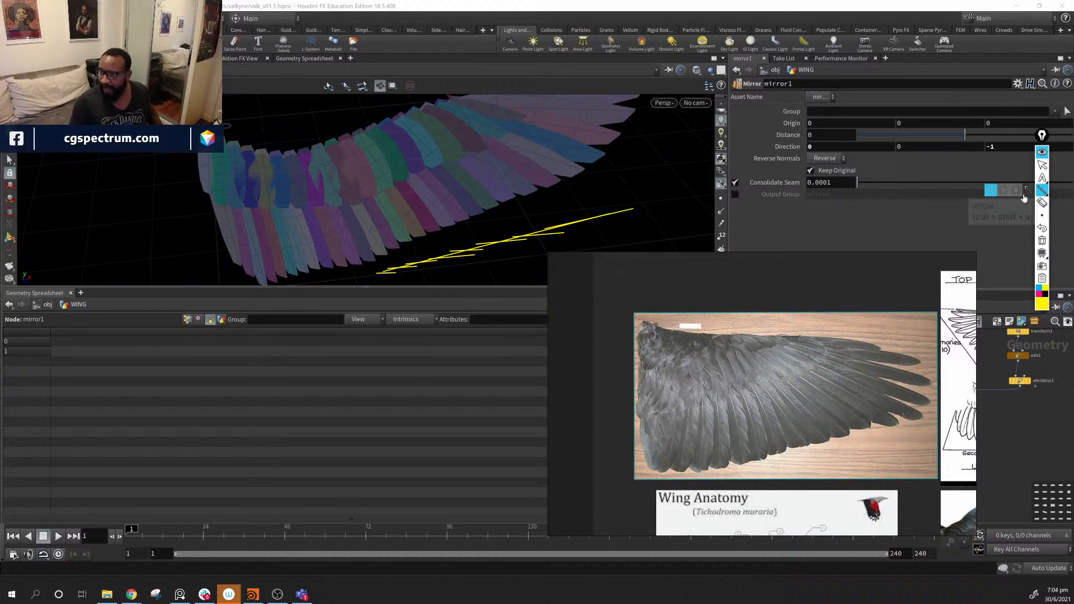
pyautogui.moveTo(1042, 217)
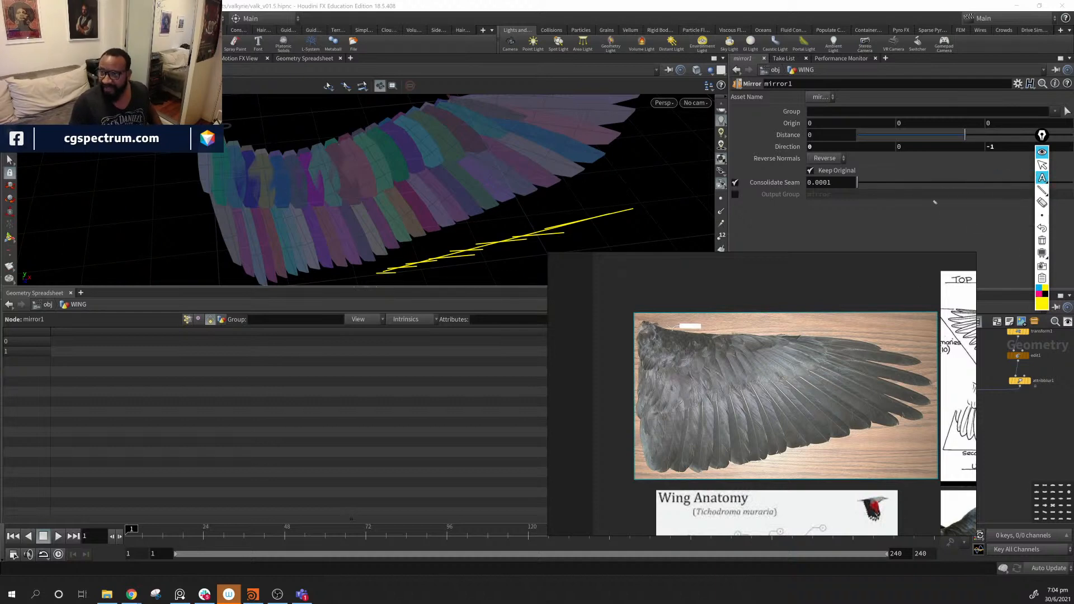
pyautogui.click(1042, 178)
pyautogui.click(1040, 293)
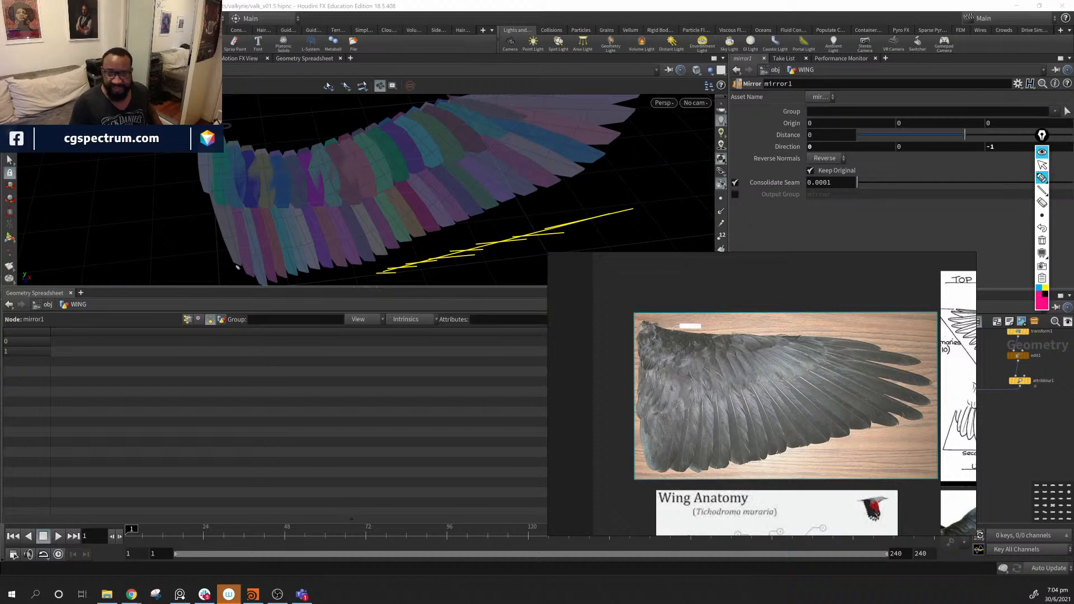
pyautogui.moveTo(383, 267)
pyautogui.mouseDown()
pyautogui.moveTo(370, 279)
pyautogui.moveTo(383, 292)
pyautogui.moveTo(408, 283)
pyautogui.moveTo(383, 272)
pyautogui.moveTo(506, 245)
pyautogui.mouseUp()
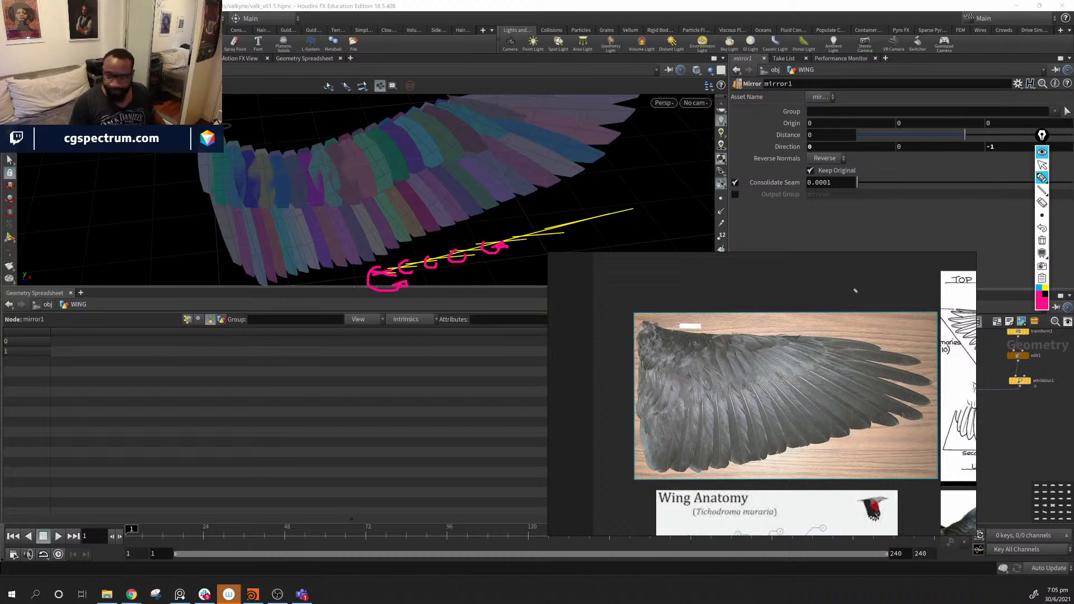
pyautogui.click(1042, 241)
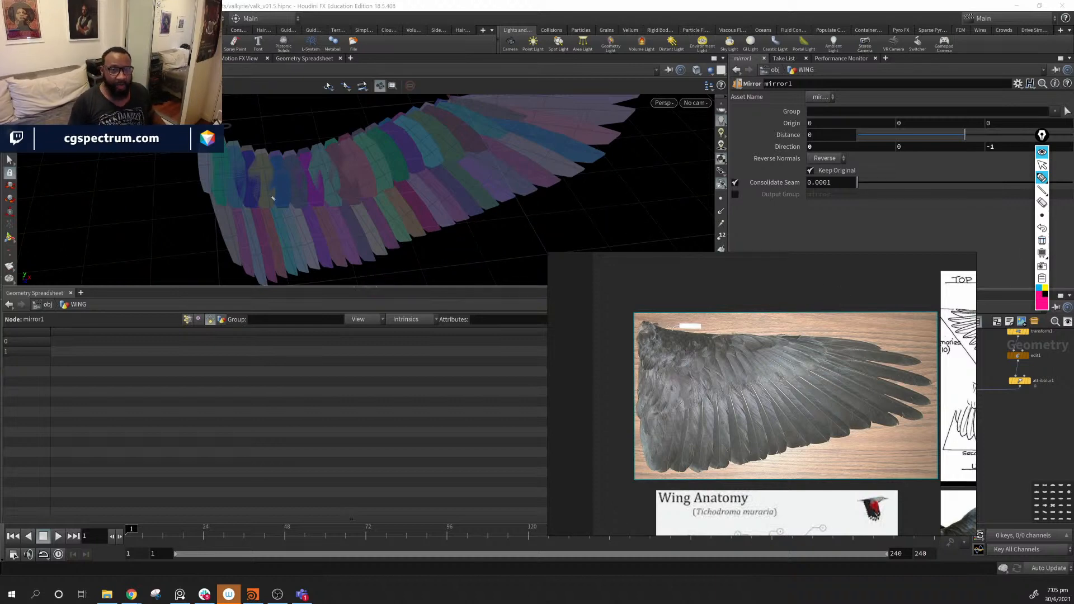
pyautogui.click(1042, 215)
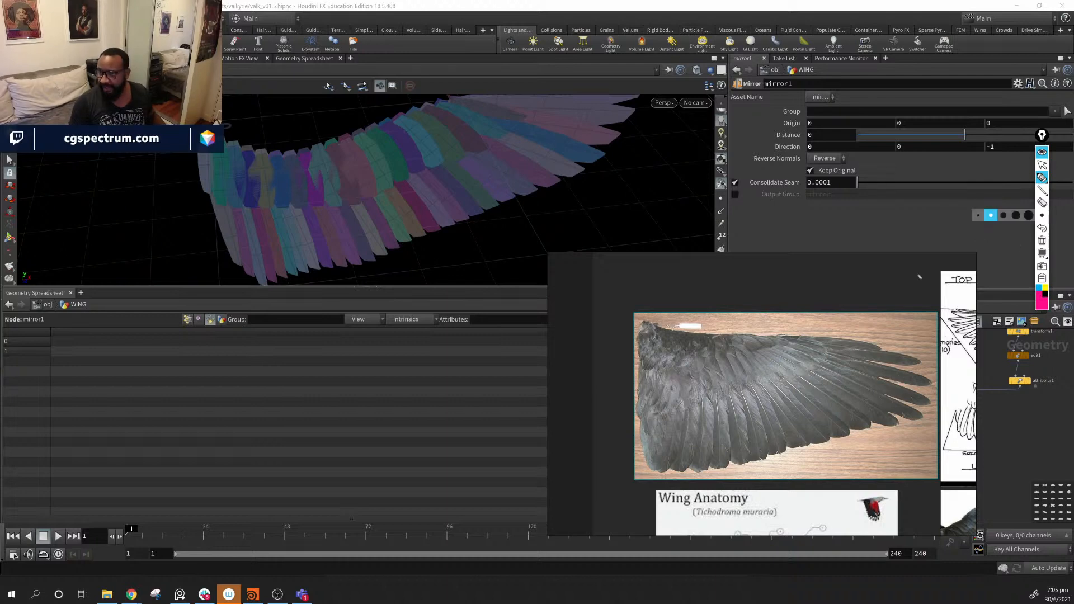
pyautogui.click(1042, 165)
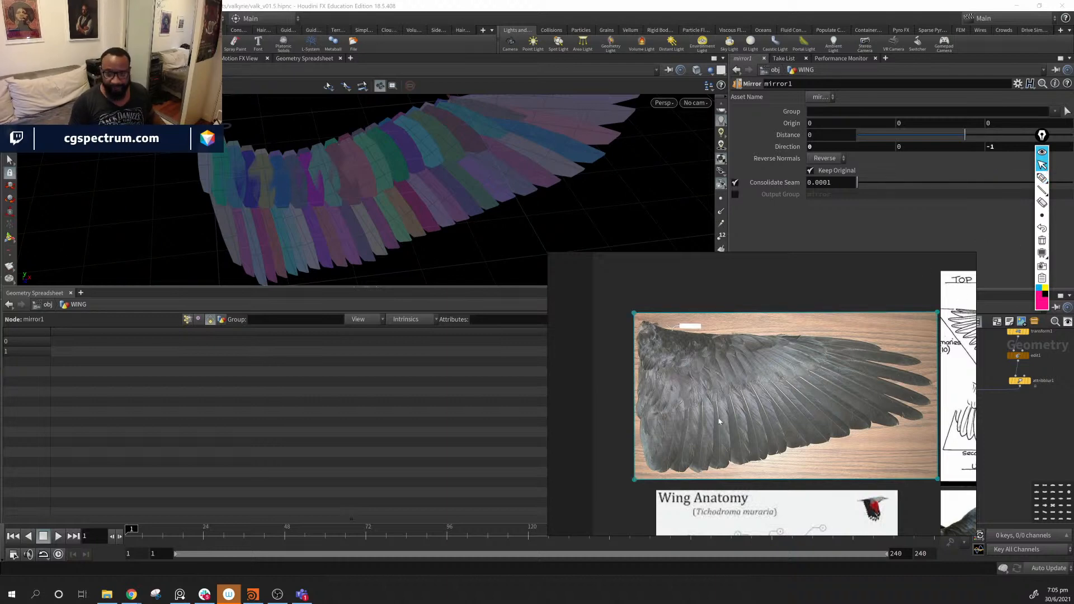
# - Move the reference image window aside and frame both feather rows in the node network
pyautogui.moveTo(753, 442); pyautogui.dragTo(0, 416, button='right')
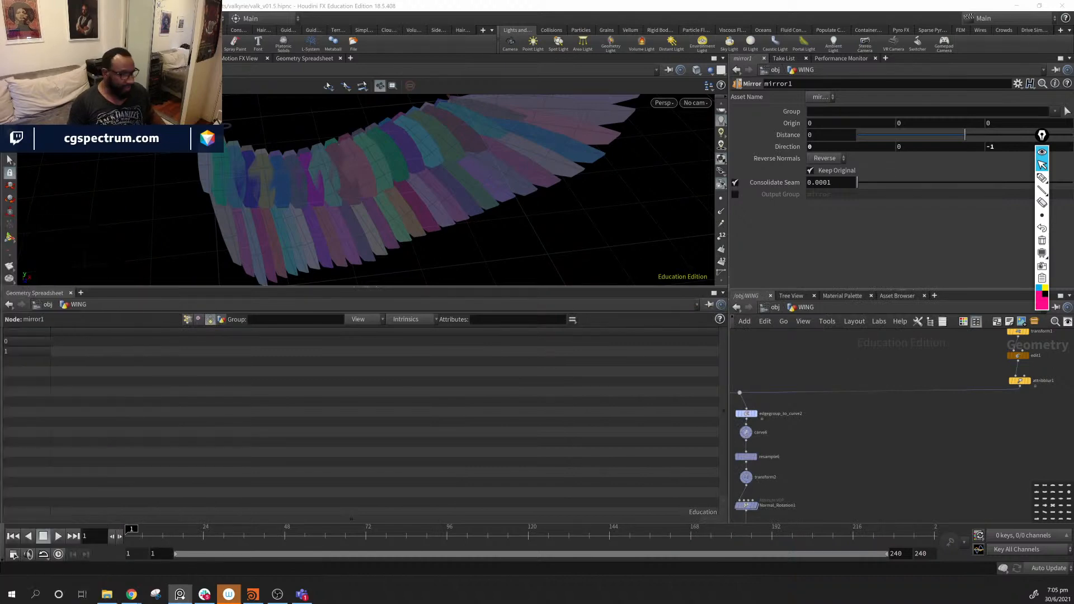
pyautogui.moveTo(852, 503); pyautogui.dragTo(1067, 394, button='middle')
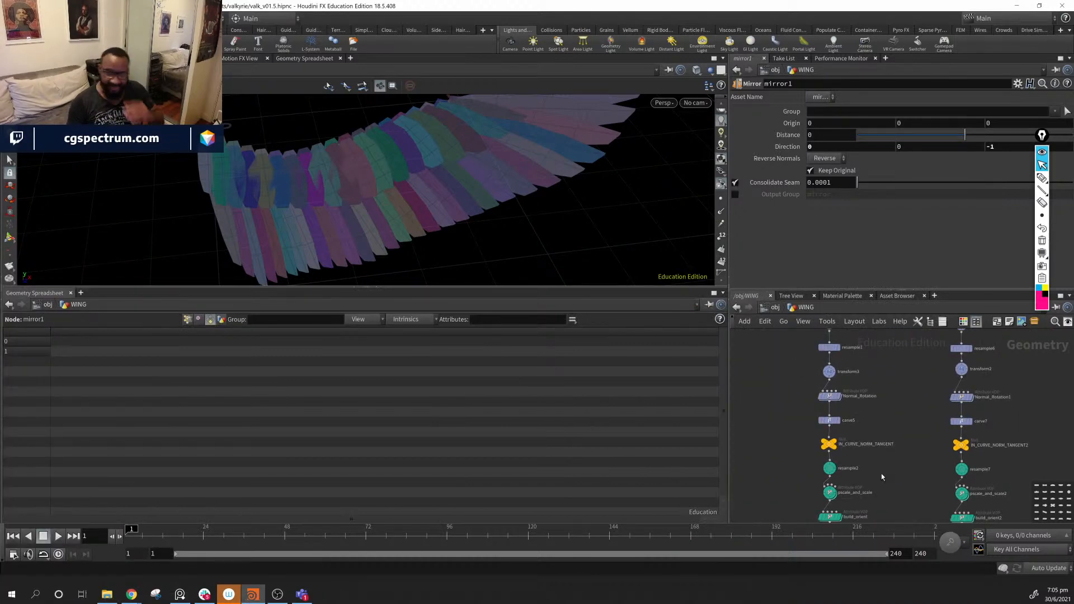
pyautogui.moveTo(876, 458); pyautogui.dragTo(885, 492, button='middle')
pyautogui.scroll(2, 886, 423)
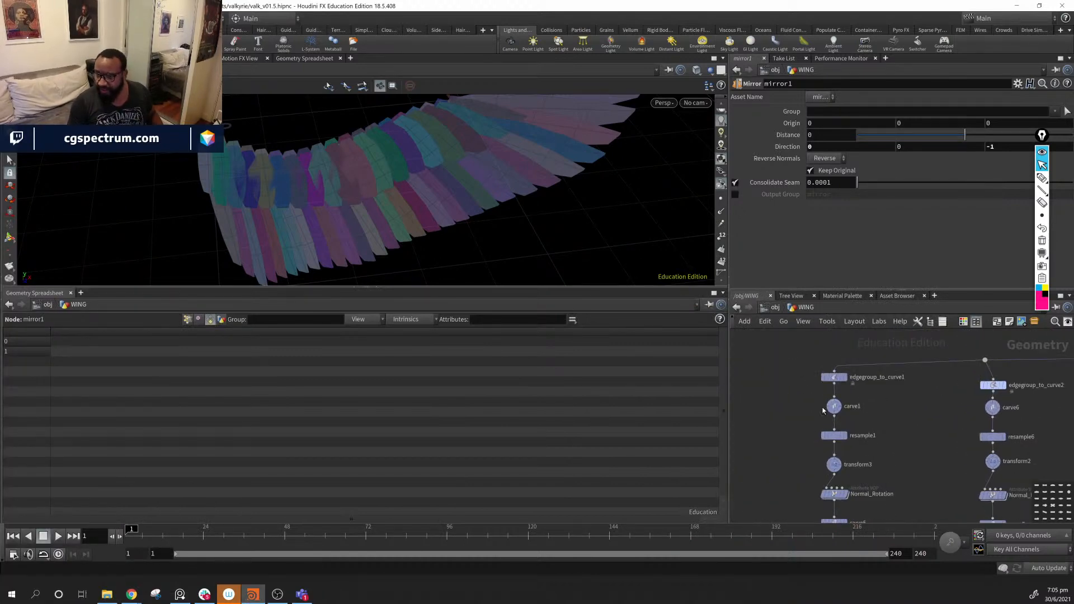
pyautogui.moveTo(800, 393); pyautogui.dragTo(1024, 428)
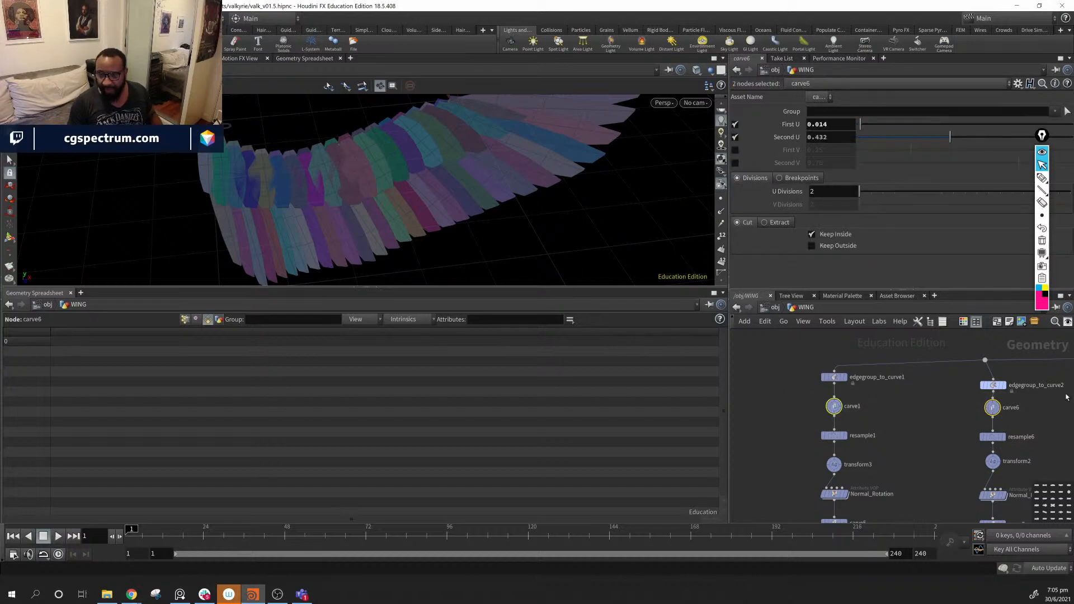
pyautogui.moveTo(927, 446); pyautogui.dragTo(858, 432, button='middle')
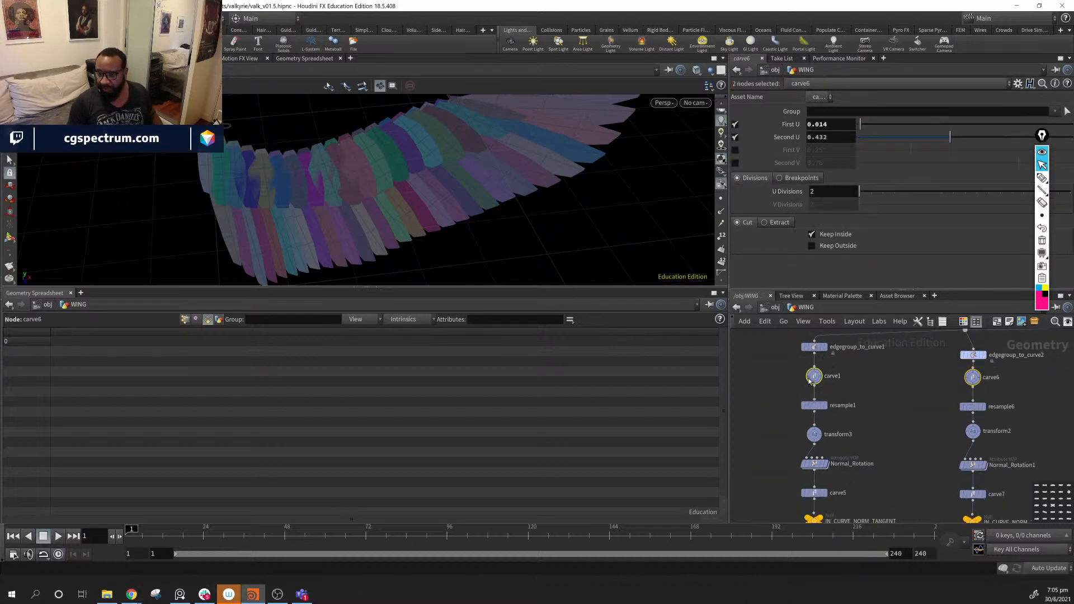
pyautogui.moveTo(903, 471); pyautogui.dragTo(911, 427, button='middle')
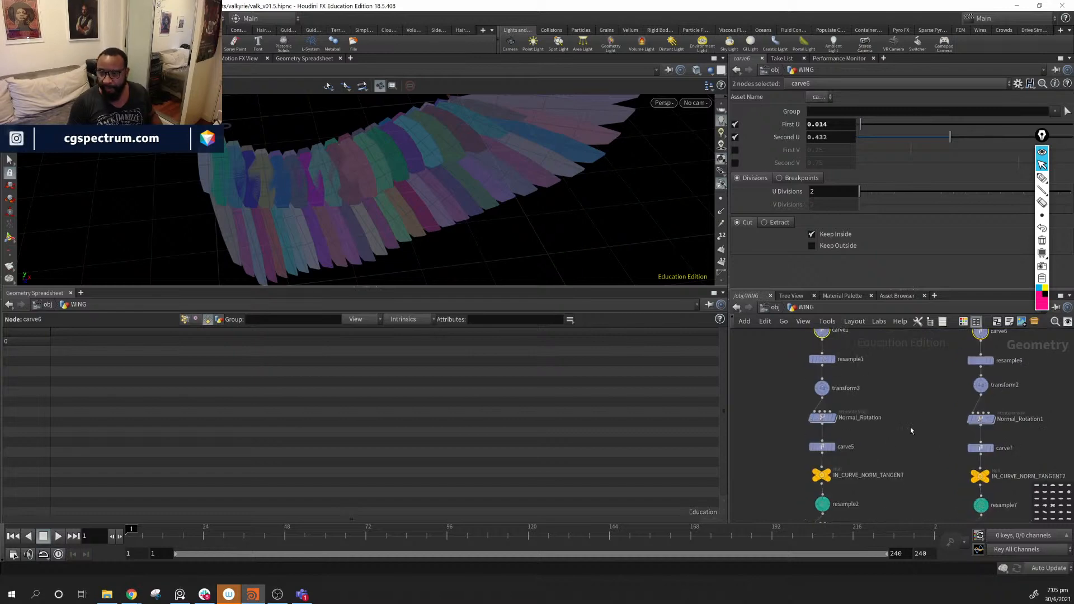
# - Give both Normal_Rotation and Normal_Rotation1 a circle node shape
pyautogui.click(823, 418)
pyautogui.moveTo(784, 412); pyautogui.dragTo(1001, 437)
pyautogui.moveTo(902, 446); pyautogui.dragTo(885, 467, button='middle')
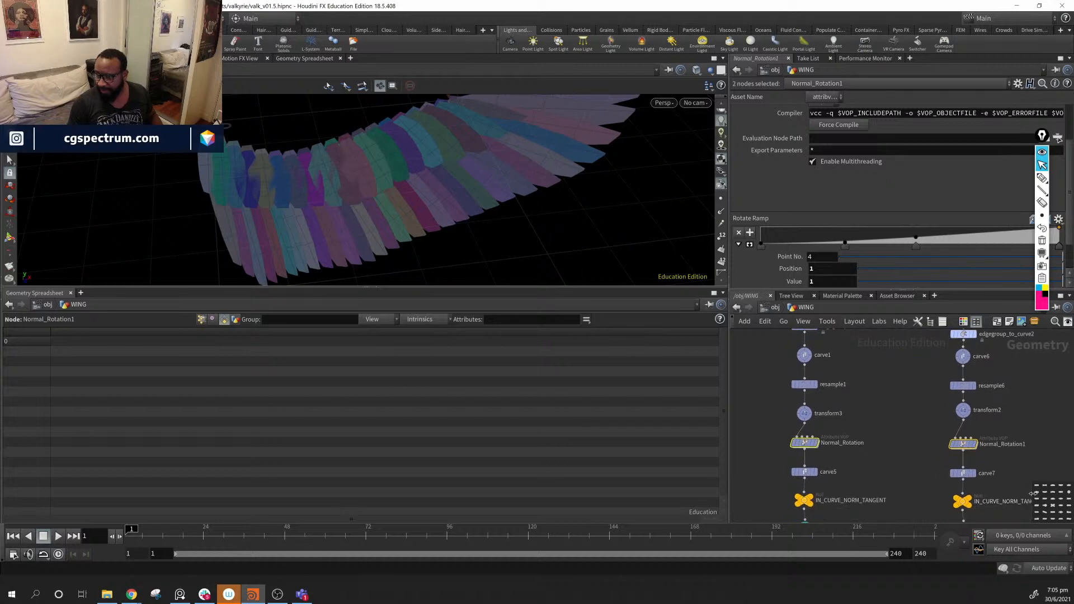
pyautogui.click(1069, 493)
# - Delete the carve5 and carve7 nodes from the two feather rows
pyautogui.moveTo(883, 462); pyautogui.dragTo(896, 415, button='middle')
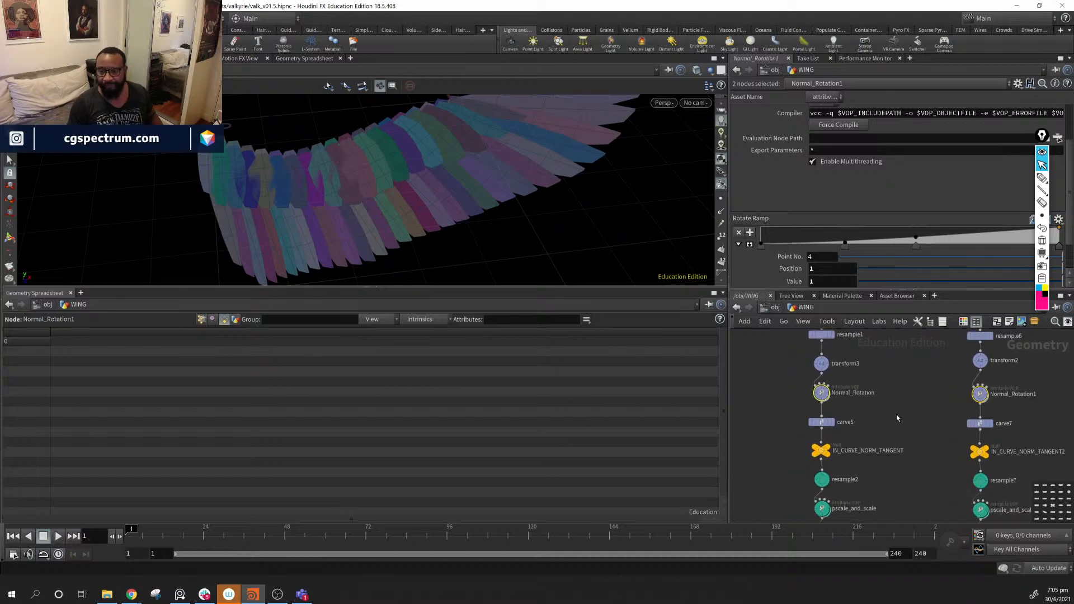
pyautogui.click(821, 429)
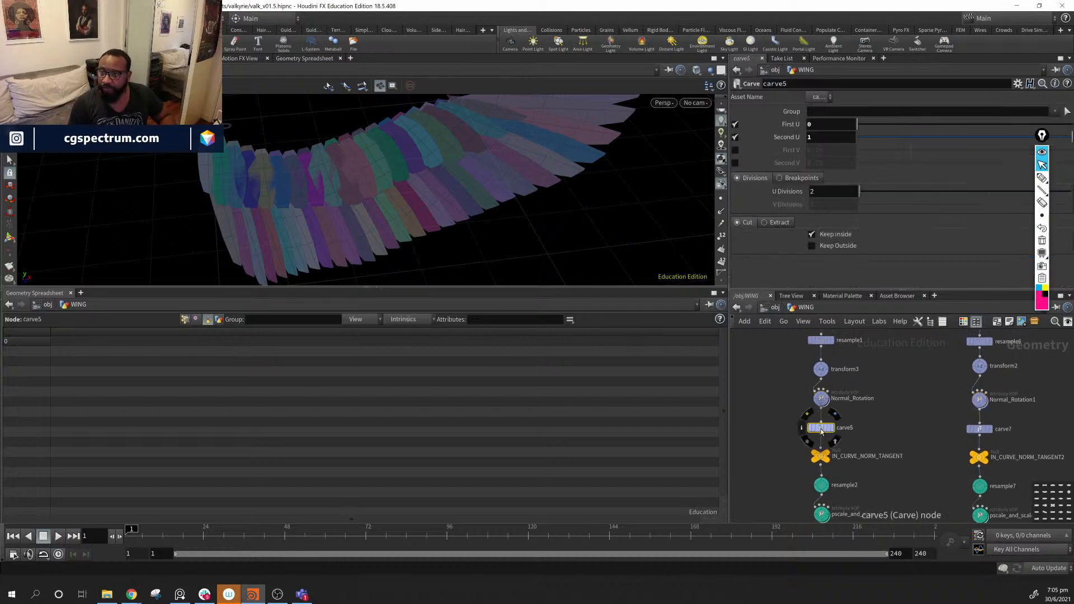
pyautogui.click(979, 429)
pyautogui.moveTo(786, 415); pyautogui.dragTo(1021, 447)
pyautogui.press('Delete')
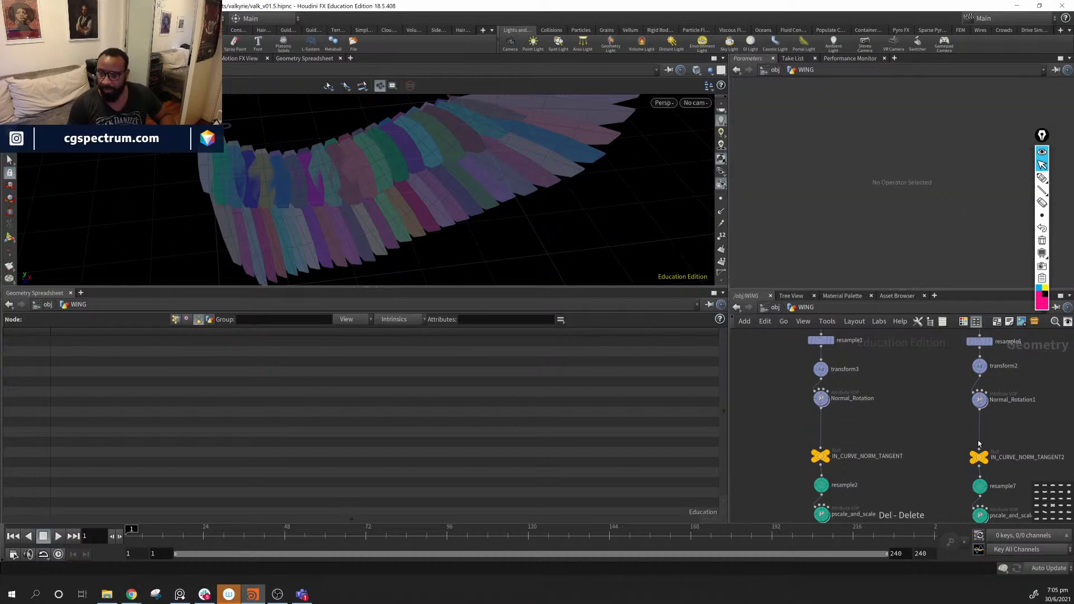
# - Move both IN_CURVE null nodes up to close the gap in the chains
pyautogui.moveTo(750, 449); pyautogui.dragTo(976, 450)
pyautogui.moveTo(998, 477); pyautogui.dragTo(991, 519, button='middle')
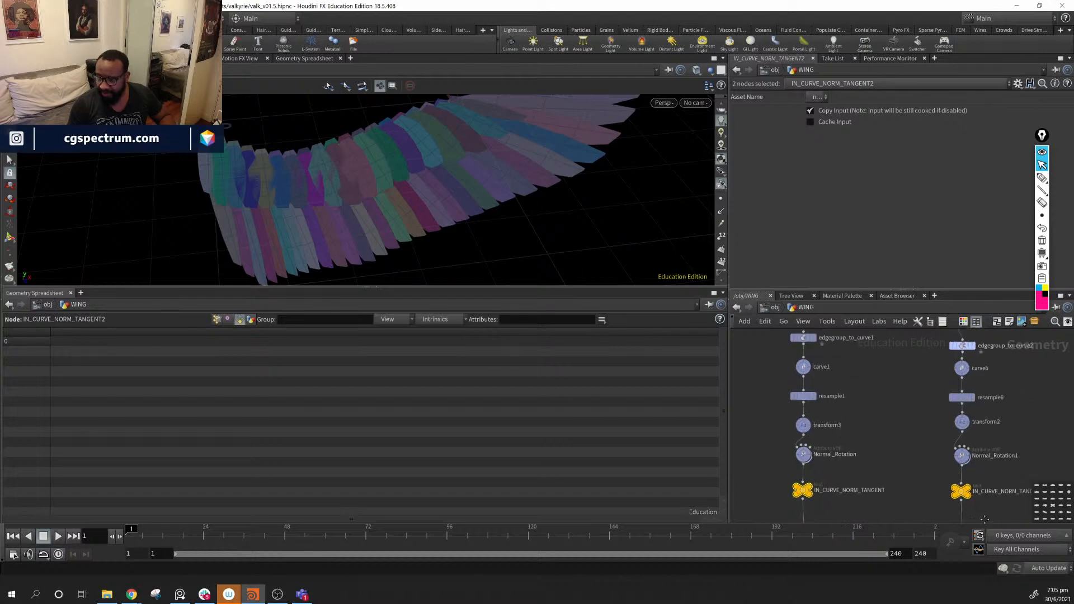
pyautogui.moveTo(918, 427); pyautogui.dragTo(885, 452, button='middle')
pyautogui.scroll(-1, 838, 362)
# - Check carve6's geometry info and display the single feather from attribblur1
pyautogui.middleClick(941, 386)
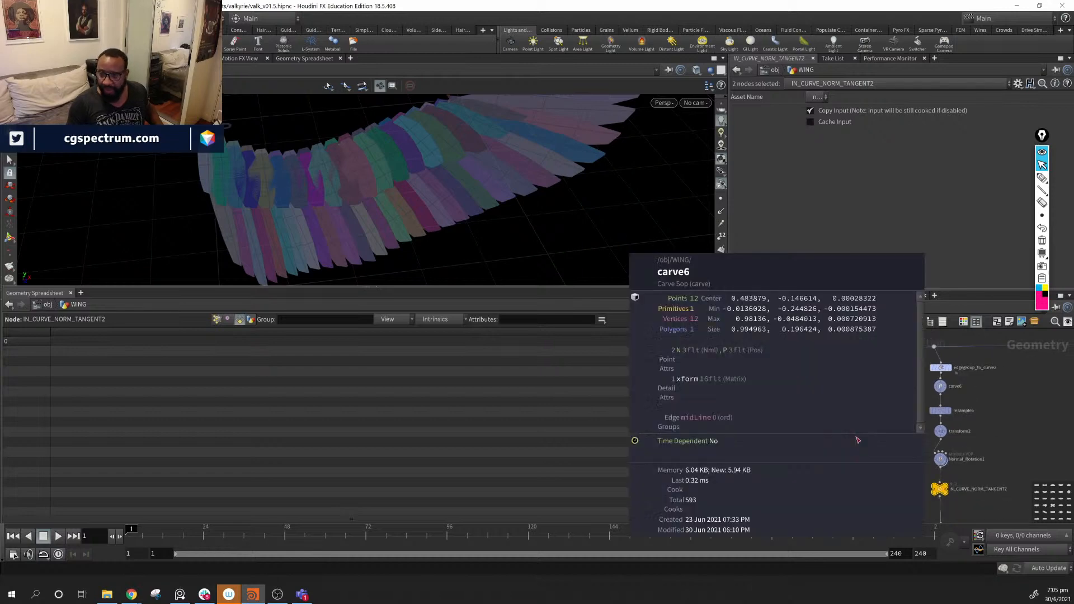
pyautogui.moveTo(1005, 415); pyautogui.dragTo(771, 487, button='middle')
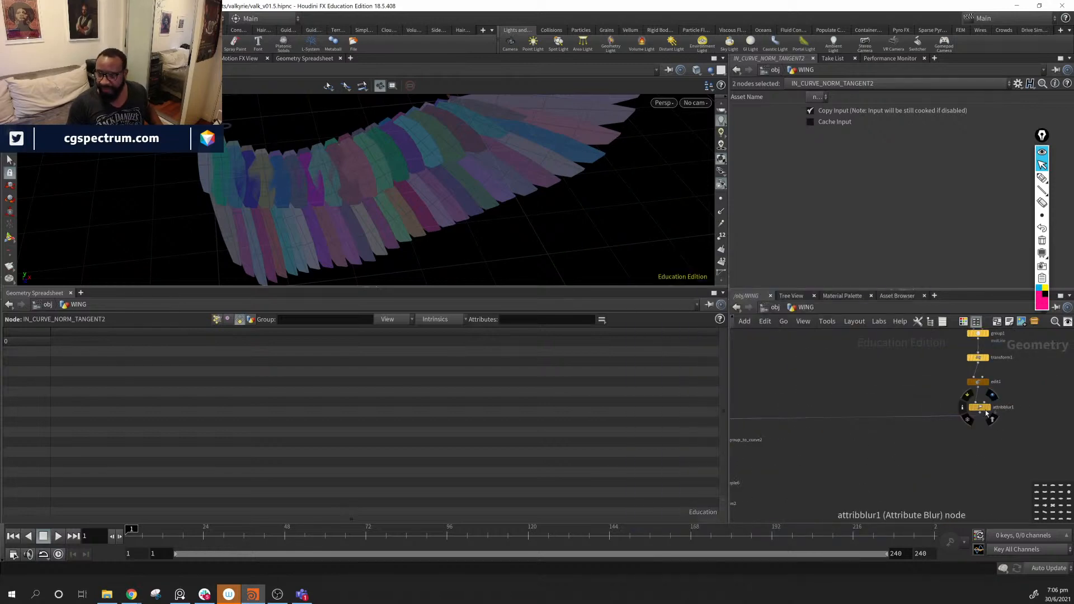
pyautogui.click(987, 412)
pyautogui.moveTo(352, 161); pyautogui.dragTo(505, 237)
# - Display the edgegroup_to_curve1 output to see the wing's guide curves
pyautogui.moveTo(856, 470); pyautogui.dragTo(1008, 418, button='middle')
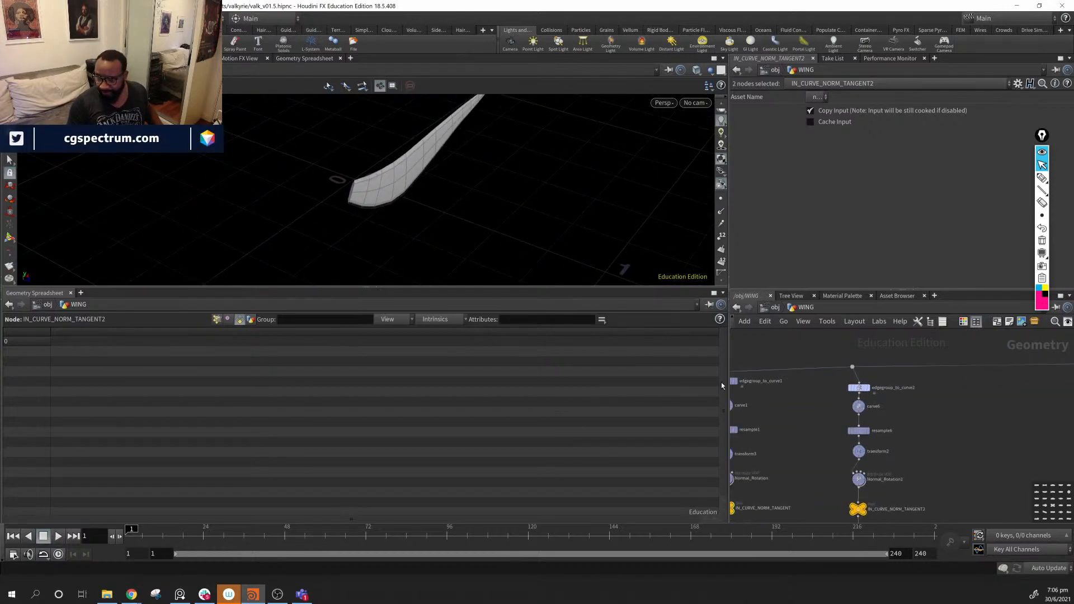
pyautogui.moveTo(756, 402); pyautogui.dragTo(879, 412, button='middle')
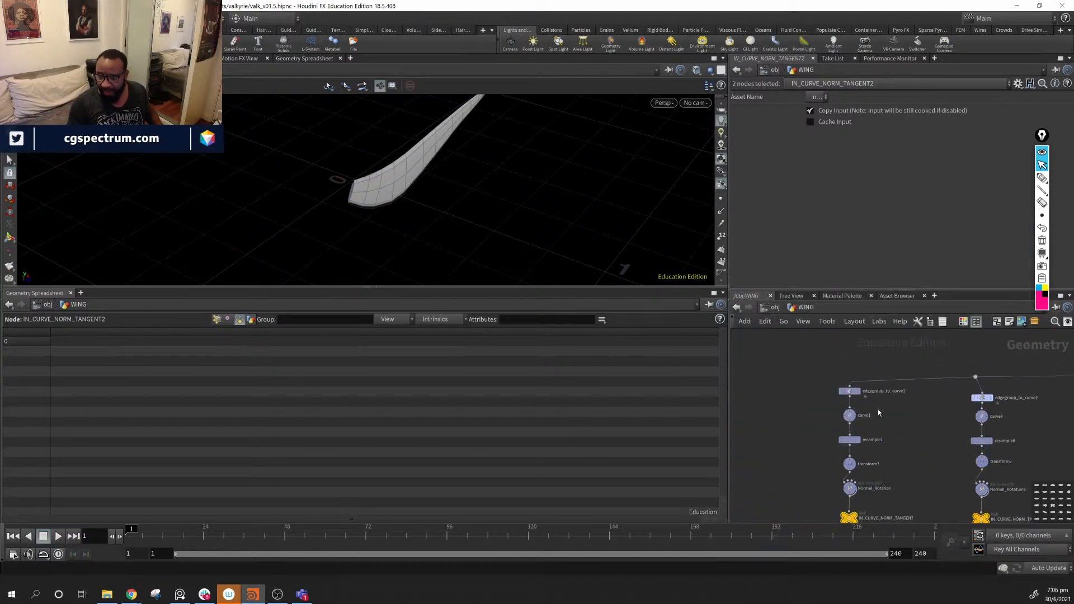
pyautogui.click(849, 393)
pyautogui.moveTo(367, 152); pyautogui.dragTo(561, 237, button='right')
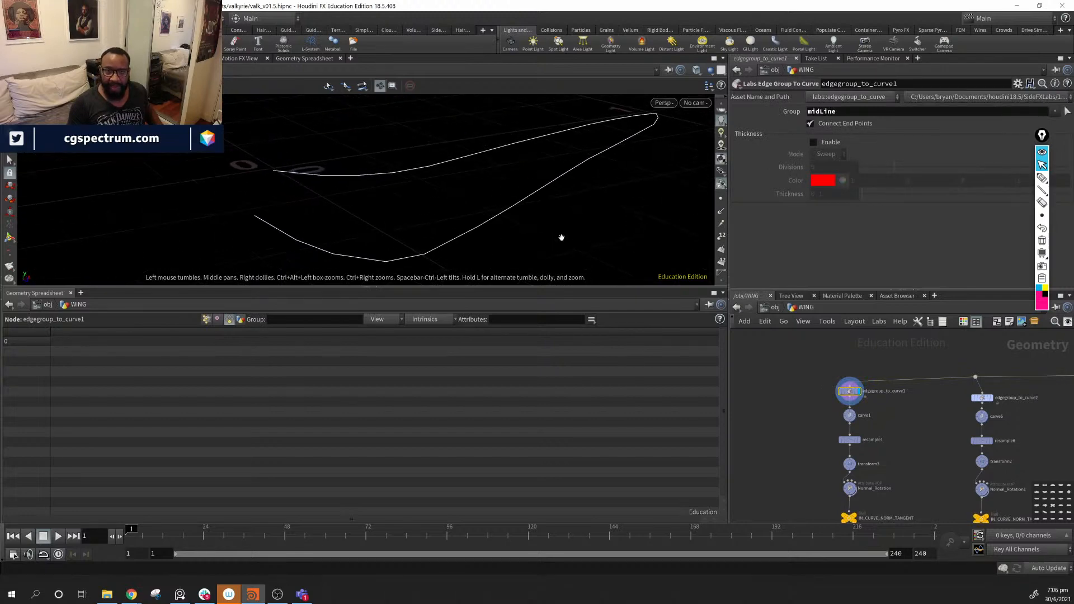
pyautogui.moveTo(562, 237); pyautogui.dragTo(518, 221)
# - Attempt to rewire carve1's input, cancelling the pending wire both times
pyautogui.click(850, 410)
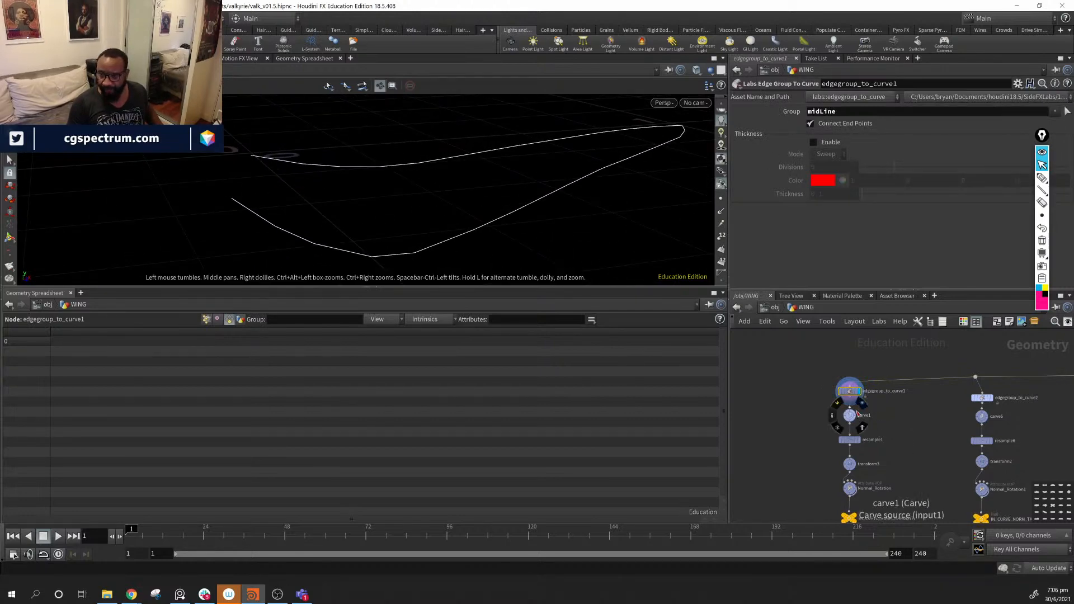
pyautogui.click(885, 410)
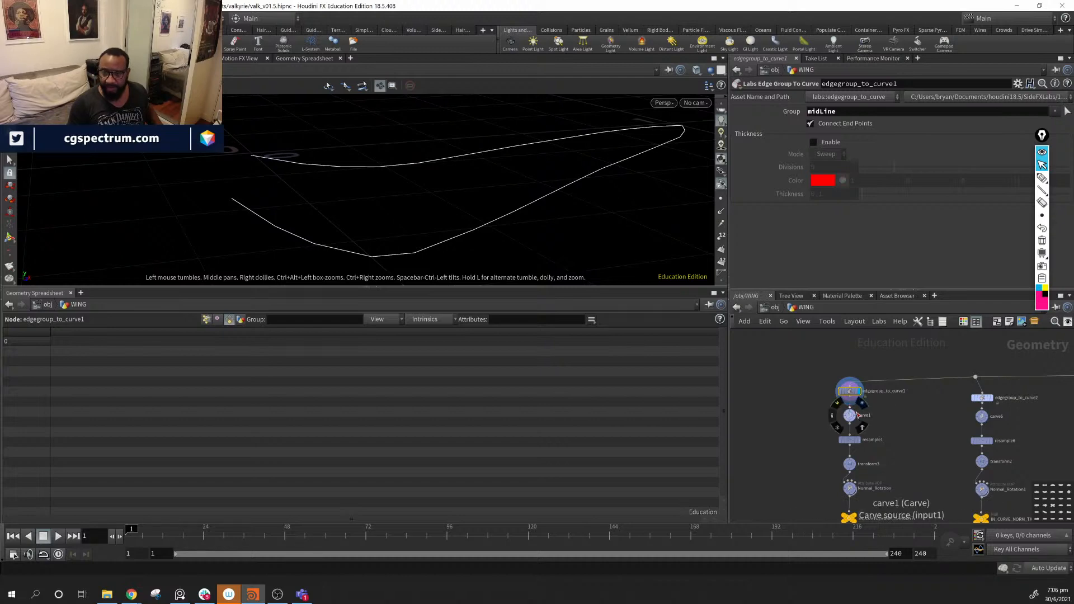
pyautogui.click(857, 414)
pyautogui.click(863, 411)
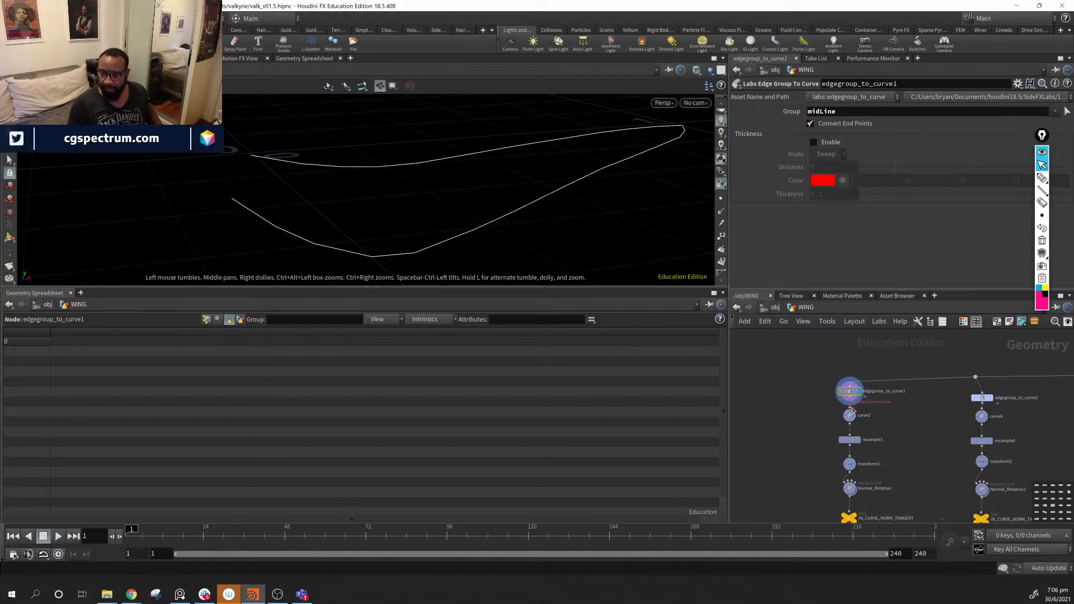
# - Display carve1, then resample1's curve with point normals shown, and orbit around it
pyautogui.scroll(3, 874, 417)
pyautogui.click(842, 415)
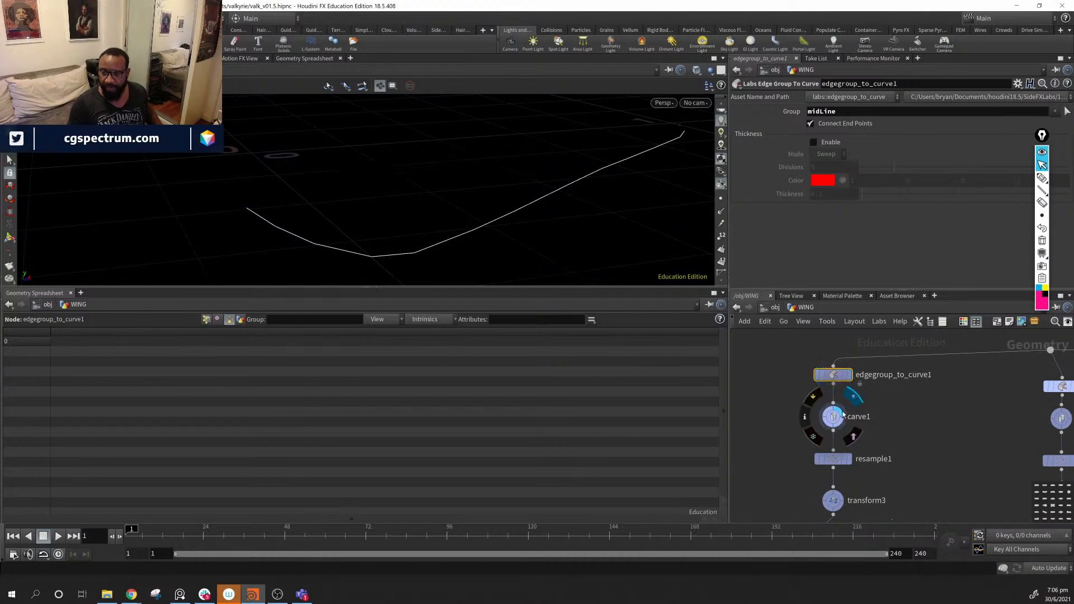
pyautogui.moveTo(879, 449); pyautogui.dragTo(893, 402, button='middle')
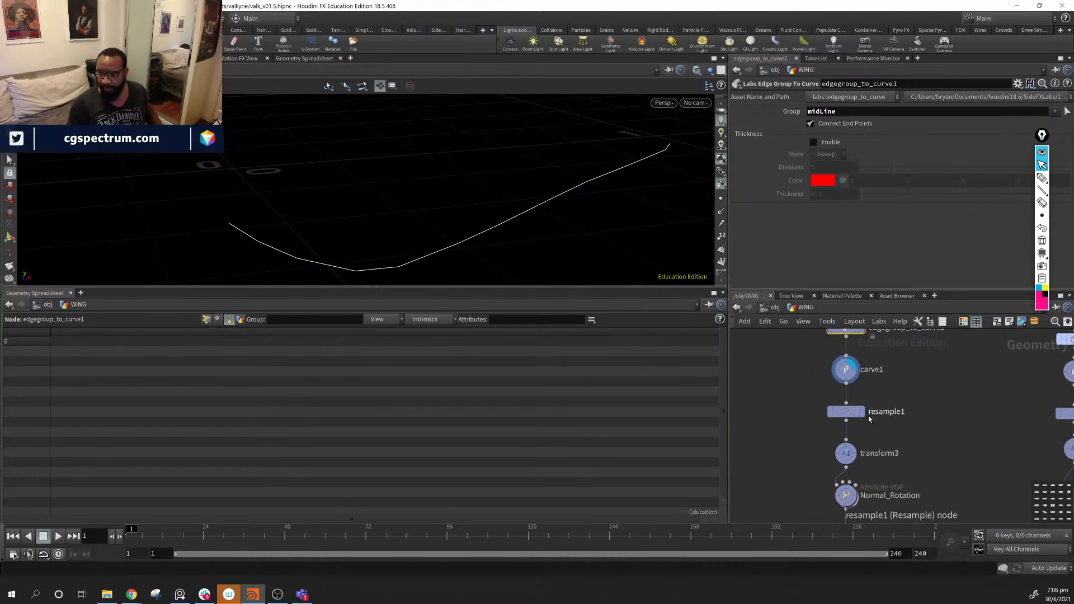
pyautogui.click(864, 413)
pyautogui.click(721, 211)
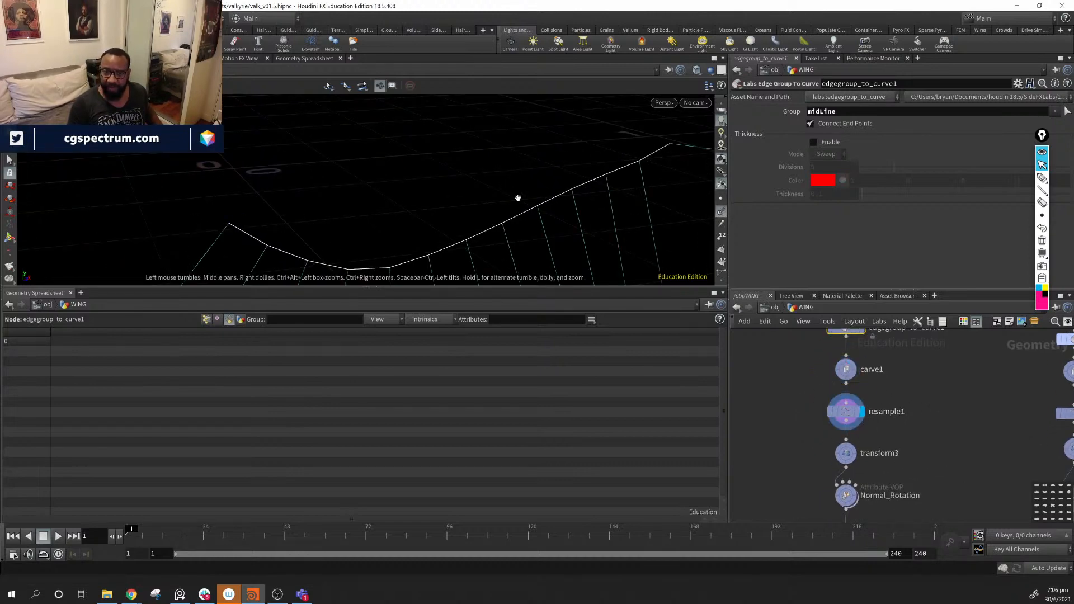
pyautogui.moveTo(518, 201); pyautogui.dragTo(232, 167)
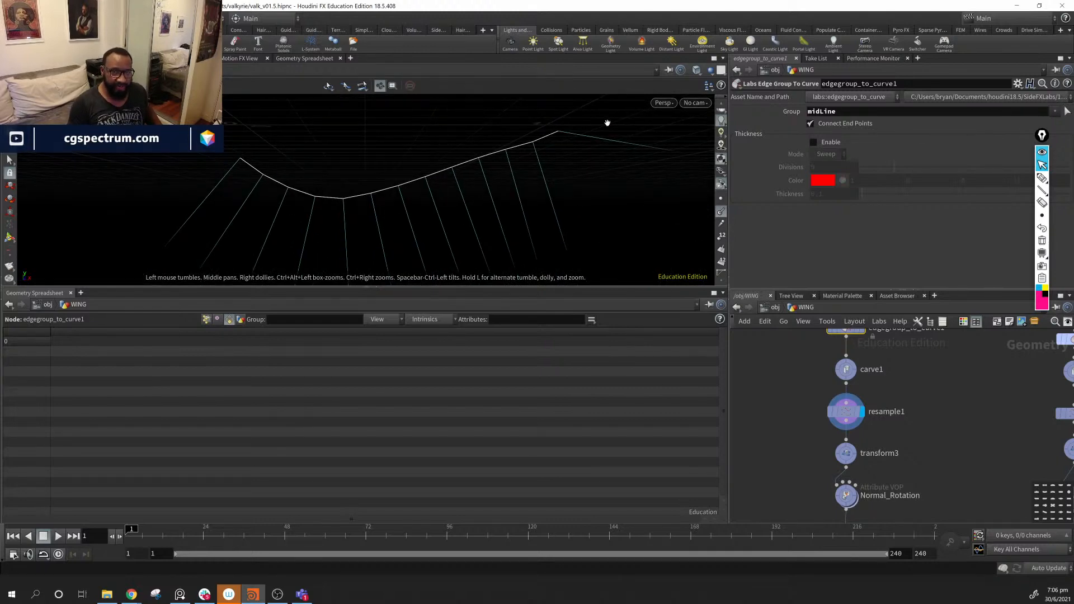
pyautogui.moveTo(1008, 424); pyautogui.dragTo(952, 489, button='middle')
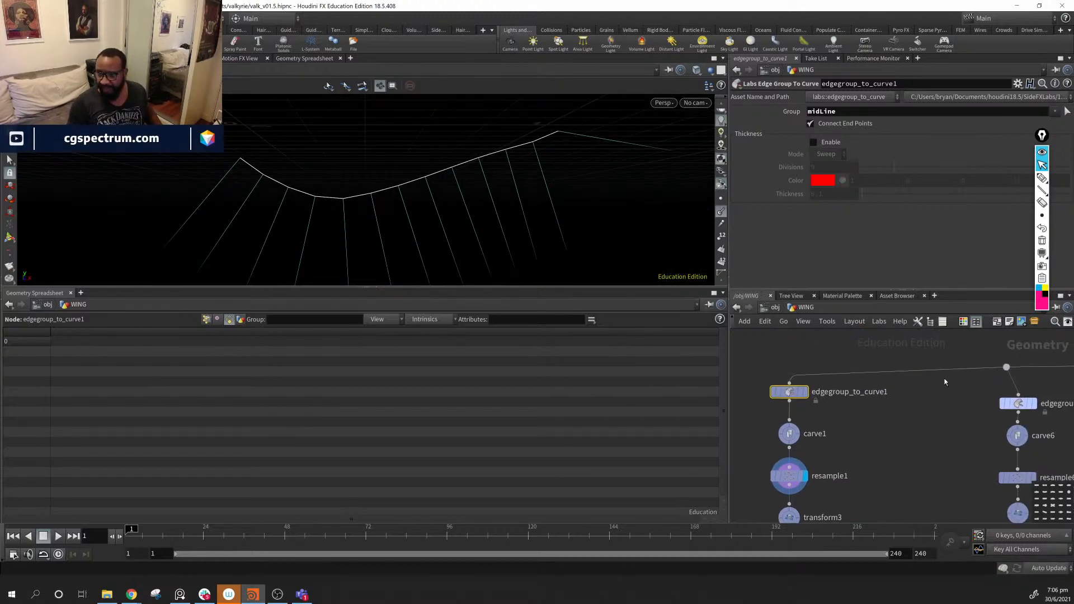
pyautogui.moveTo(945, 383); pyautogui.dragTo(953, 372, button='middle')
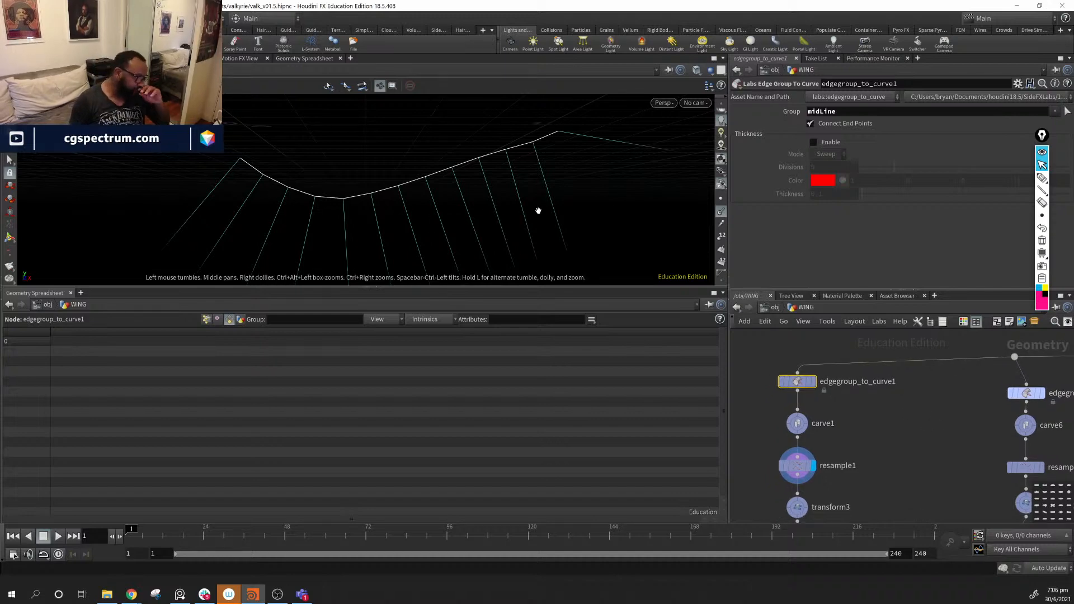
pyautogui.moveTo(575, 175); pyautogui.dragTo(356, 174)
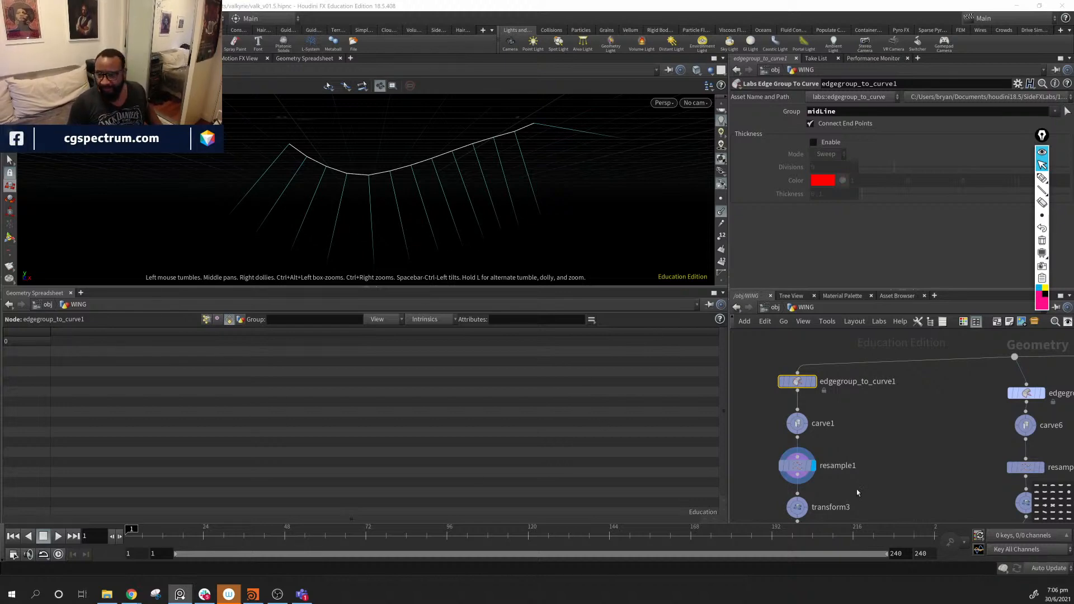
# - Display transform3's output and compare its parameters with transform2's translate values
pyautogui.moveTo(873, 494); pyautogui.dragTo(890, 413, button='middle')
pyautogui.moveTo(820, 424)
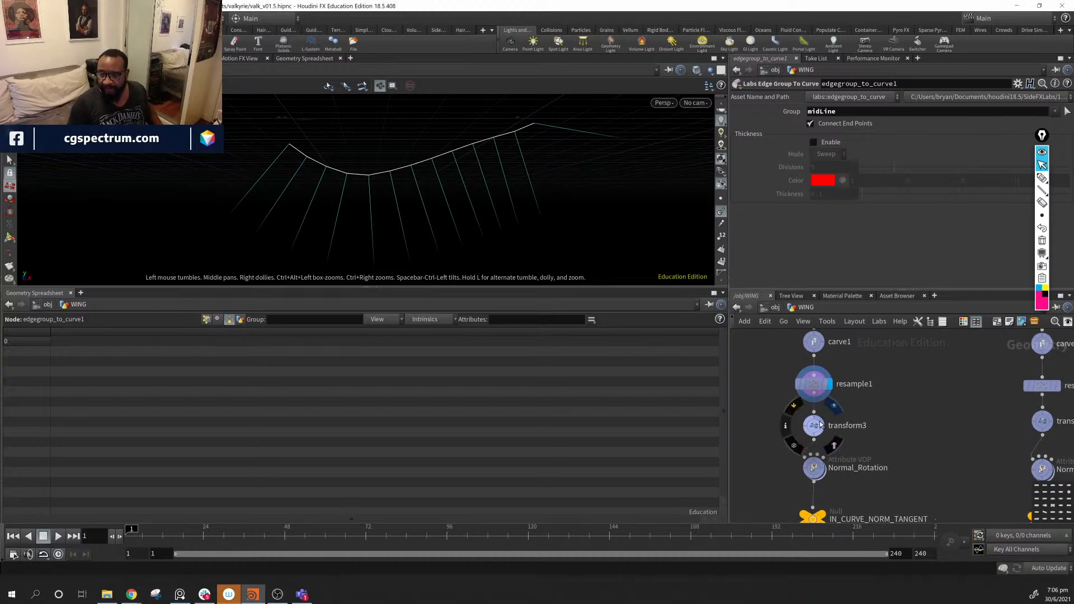
pyautogui.click(834, 405)
pyautogui.click(806, 429)
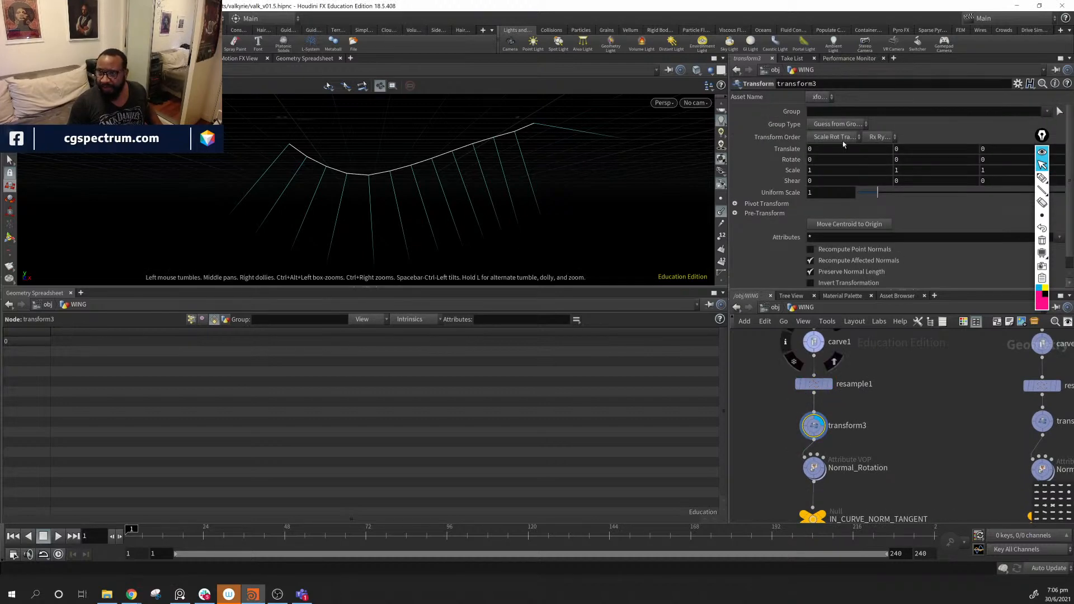
pyautogui.moveTo(911, 443); pyautogui.dragTo(975, 376, button='middle')
pyautogui.click(931, 438)
pyautogui.moveTo(926, 419); pyautogui.dragTo(931, 393, button='middle')
# - Display Normal_Rotation's rotated normals, widen the parameter and network panes, and orbit the curve
pyautogui.click(855, 392)
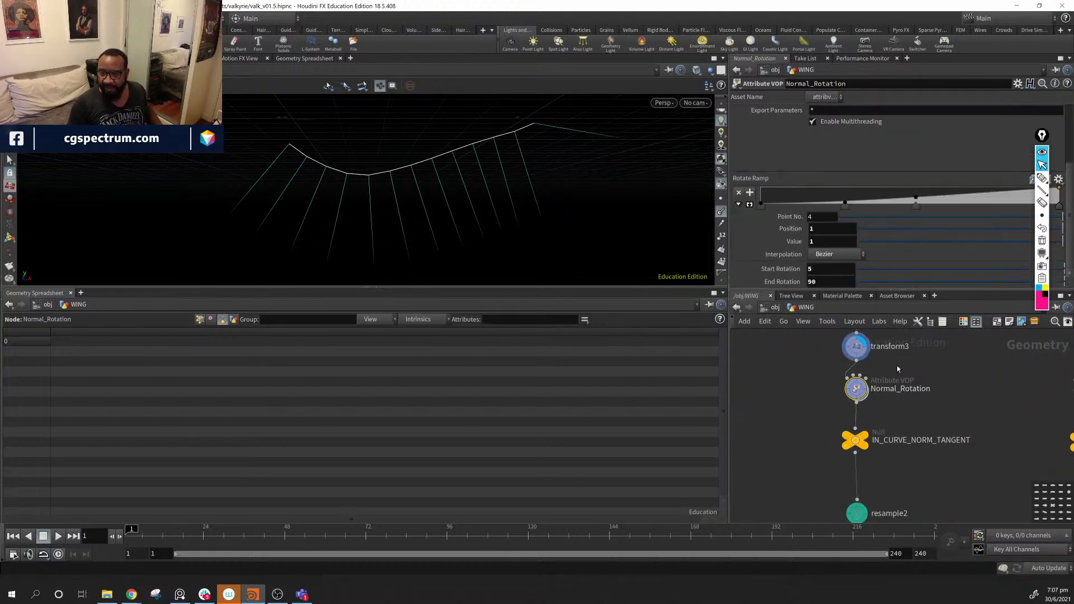
pyautogui.click(876, 369)
pyautogui.moveTo(423, 192); pyautogui.dragTo(403, 207)
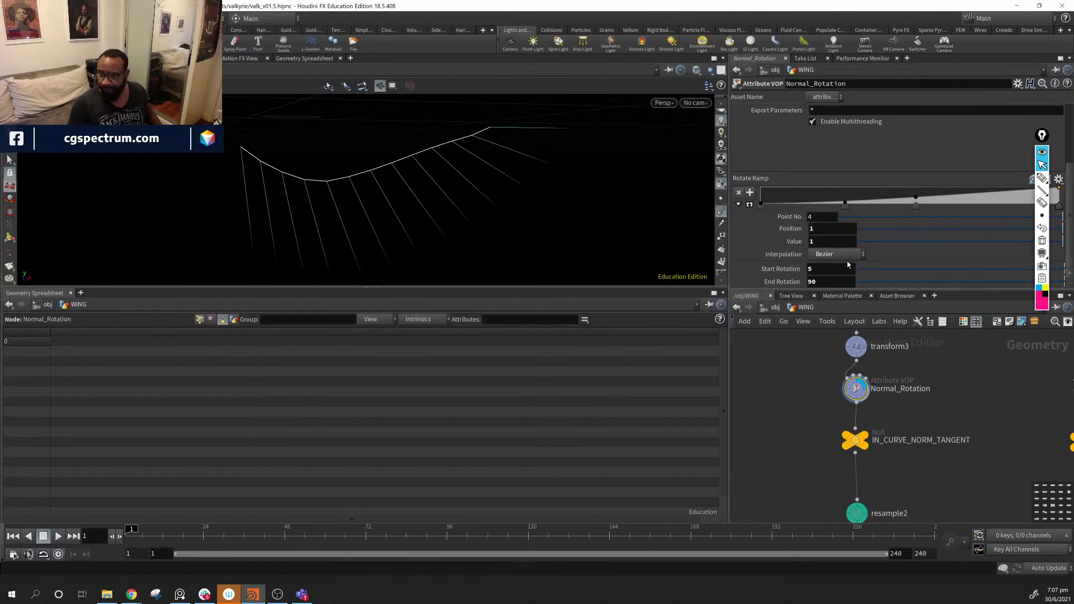
pyautogui.moveTo(731, 225); pyautogui.dragTo(584, 226)
pyautogui.moveTo(423, 194); pyautogui.dragTo(458, 216)
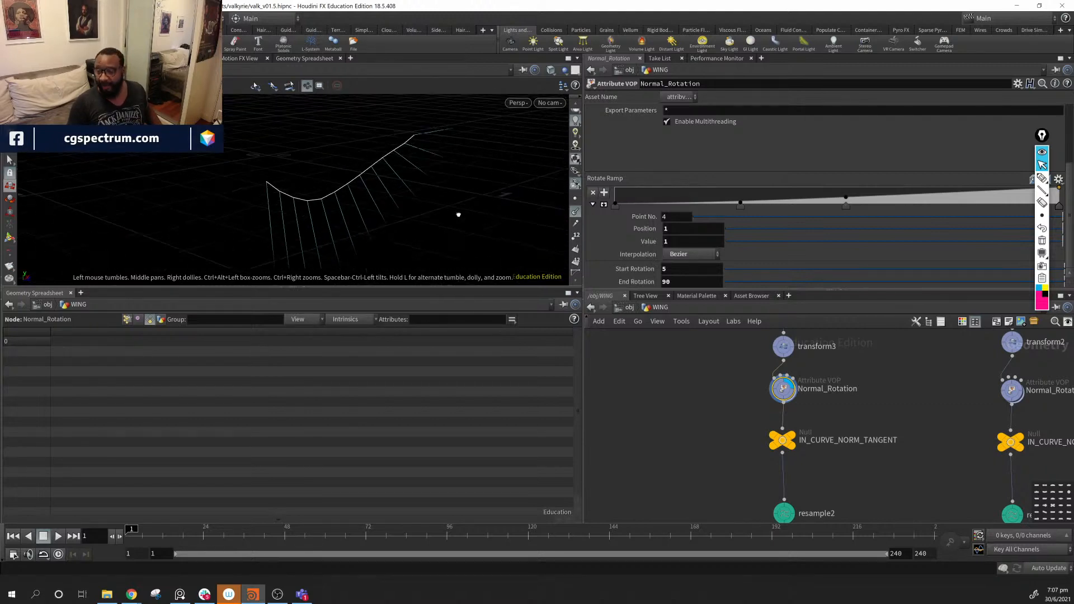
pyautogui.moveTo(308, 206)
pyautogui.mouseDown()
pyautogui.moveTo(325, 208)
pyautogui.moveTo(313, 208)
pyautogui.mouseUp()
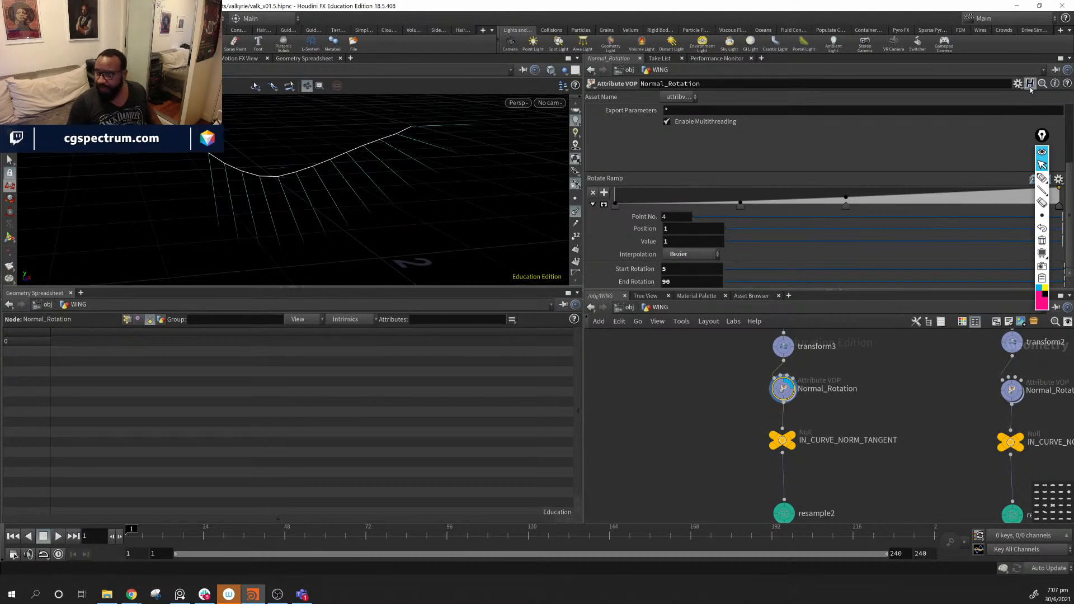
pyautogui.click(1042, 190)
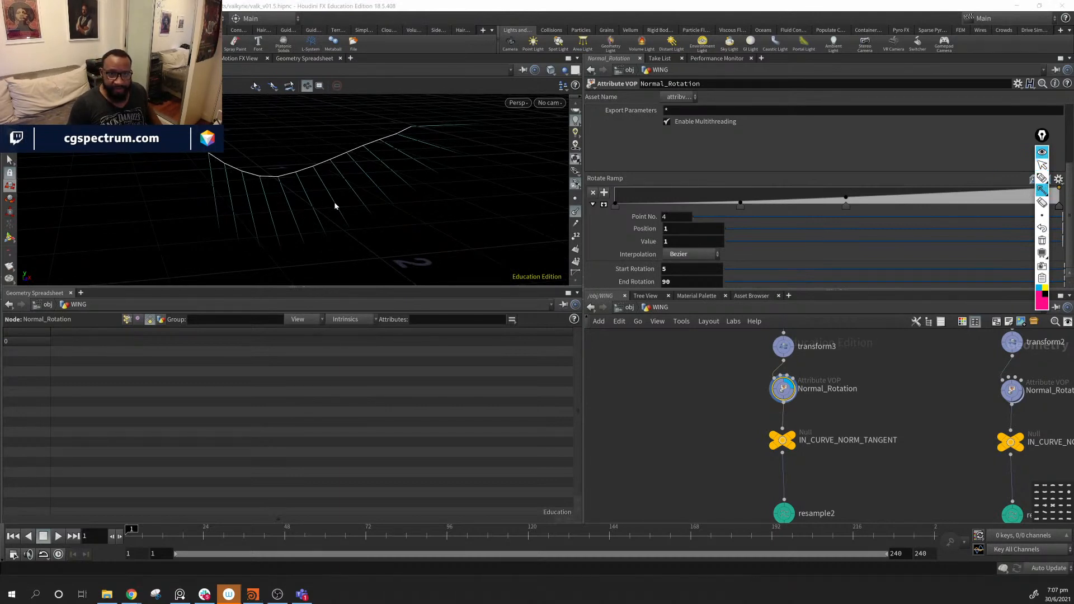
pyautogui.click(1041, 167)
pyautogui.moveTo(293, 144); pyautogui.dragTo(295, 163, button='middle')
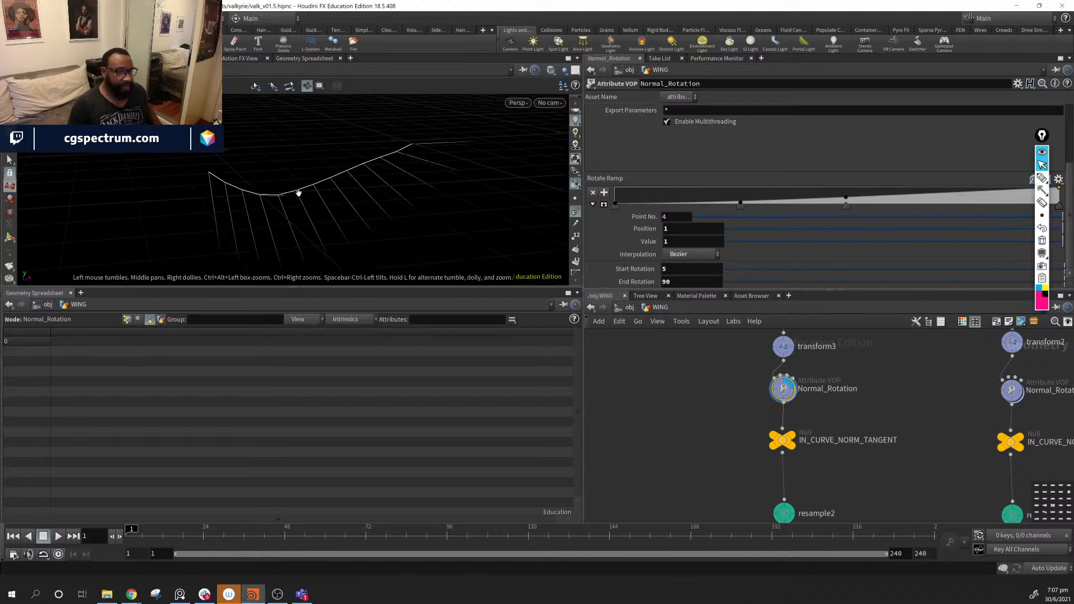
pyautogui.moveTo(299, 193)
pyautogui.mouseDown()
pyautogui.moveTo(334, 179)
pyautogui.moveTo(315, 180)
pyautogui.mouseUp()
pyautogui.moveTo(314, 180); pyautogui.dragTo(357, 171, button='middle')
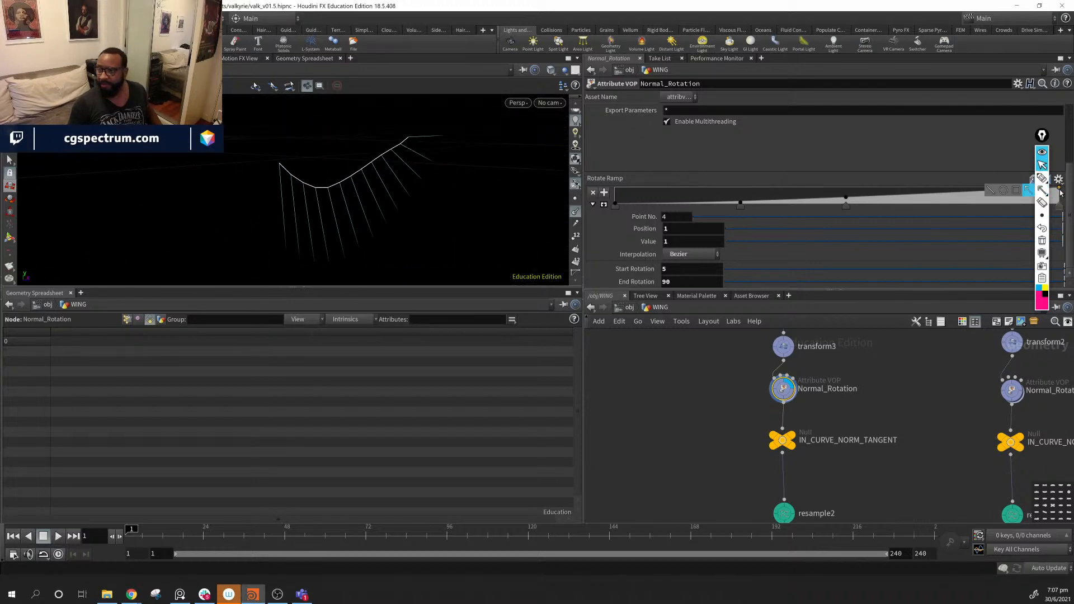
pyautogui.click(1042, 190)
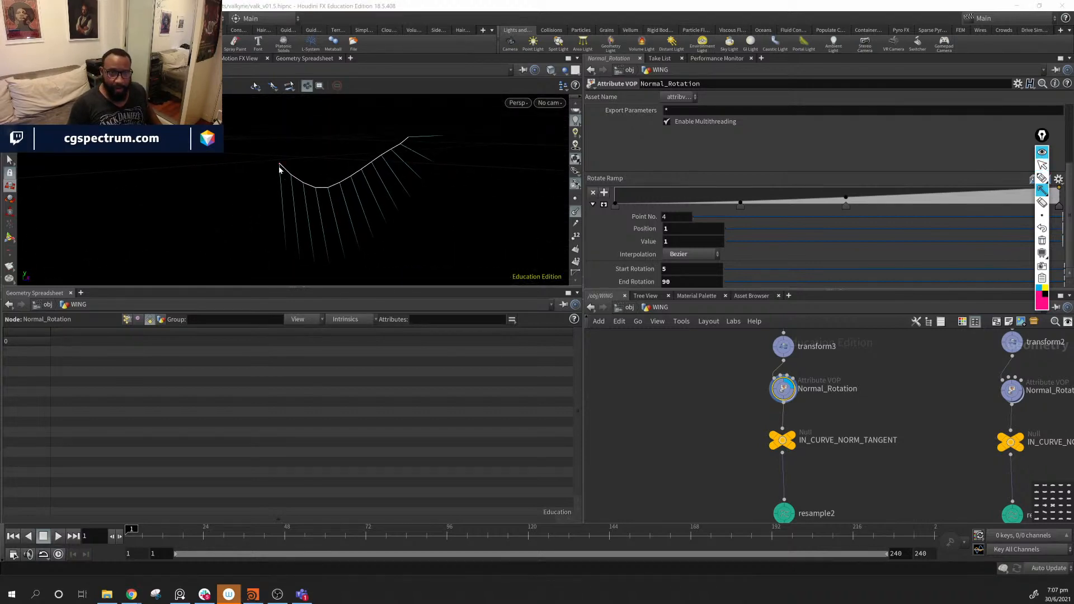
pyautogui.moveTo(280, 166); pyautogui.dragTo(282, 261)
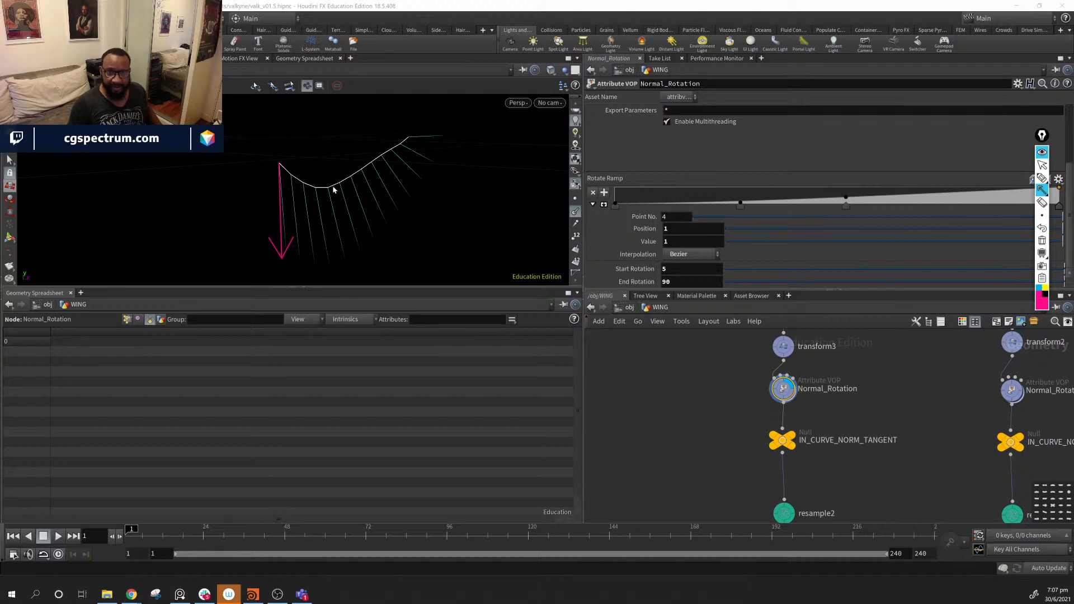
pyautogui.moveTo(333, 189); pyautogui.dragTo(337, 275)
pyautogui.moveTo(370, 167); pyautogui.dragTo(378, 261)
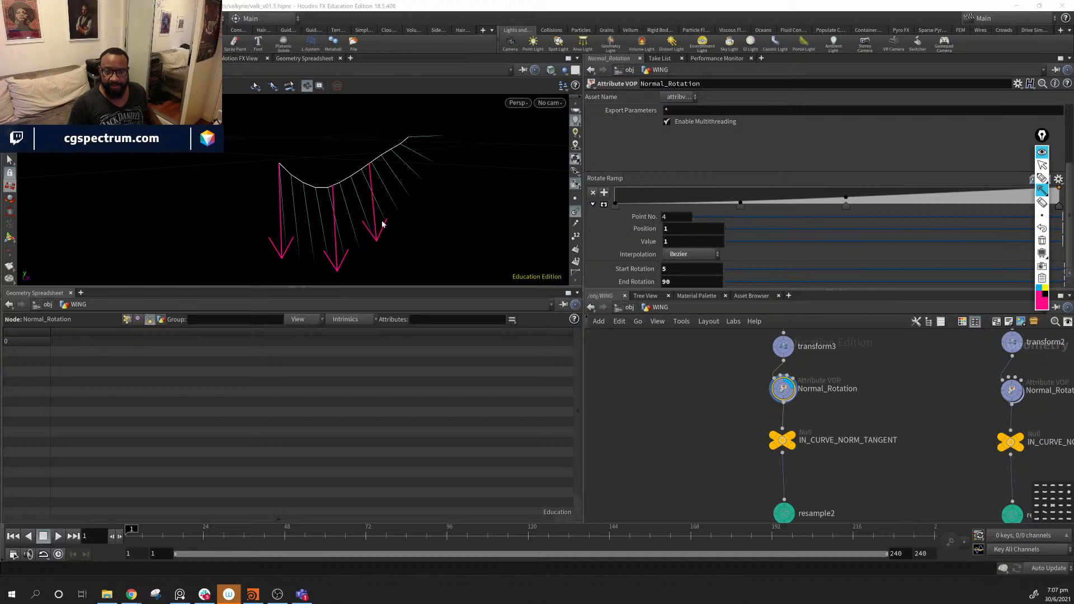
pyautogui.moveTo(403, 145)
pyautogui.mouseDown()
pyautogui.moveTo(413, 241)
pyautogui.moveTo(407, 223)
pyautogui.mouseUp()
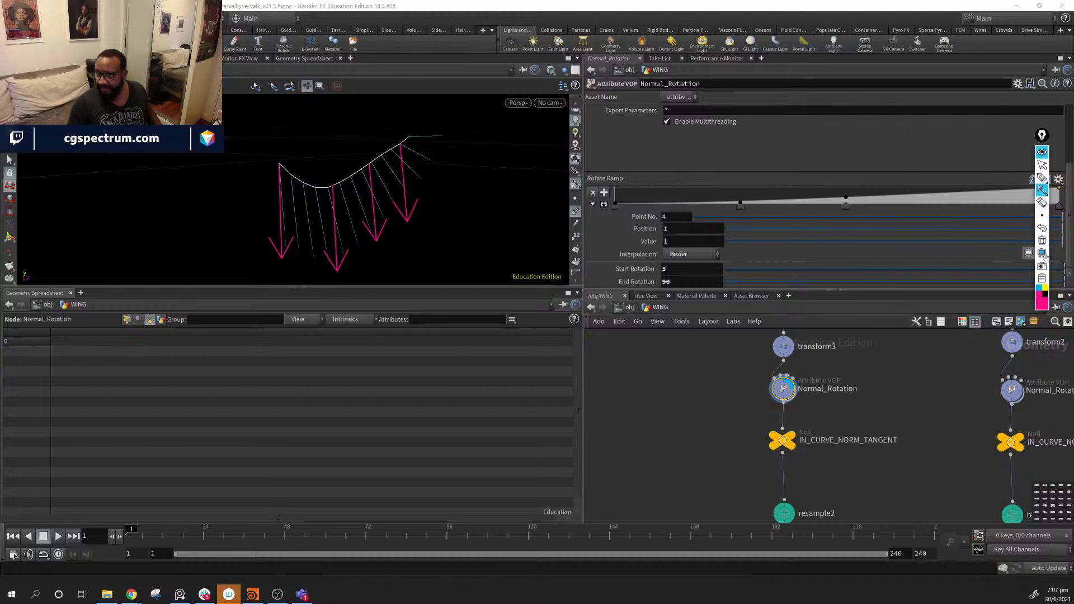
pyautogui.click(1039, 289)
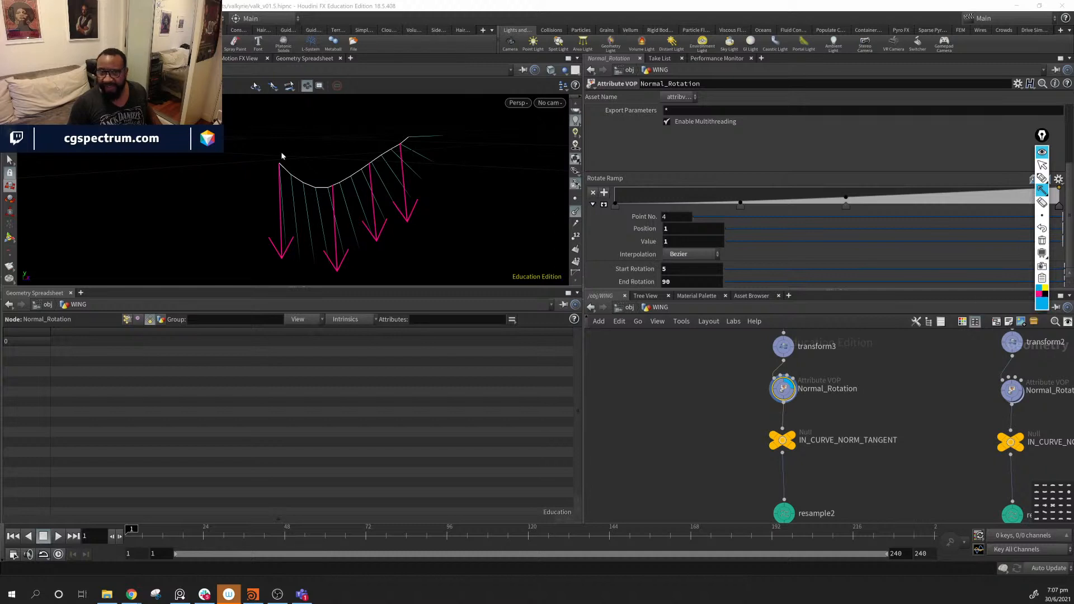
pyautogui.click(1045, 289)
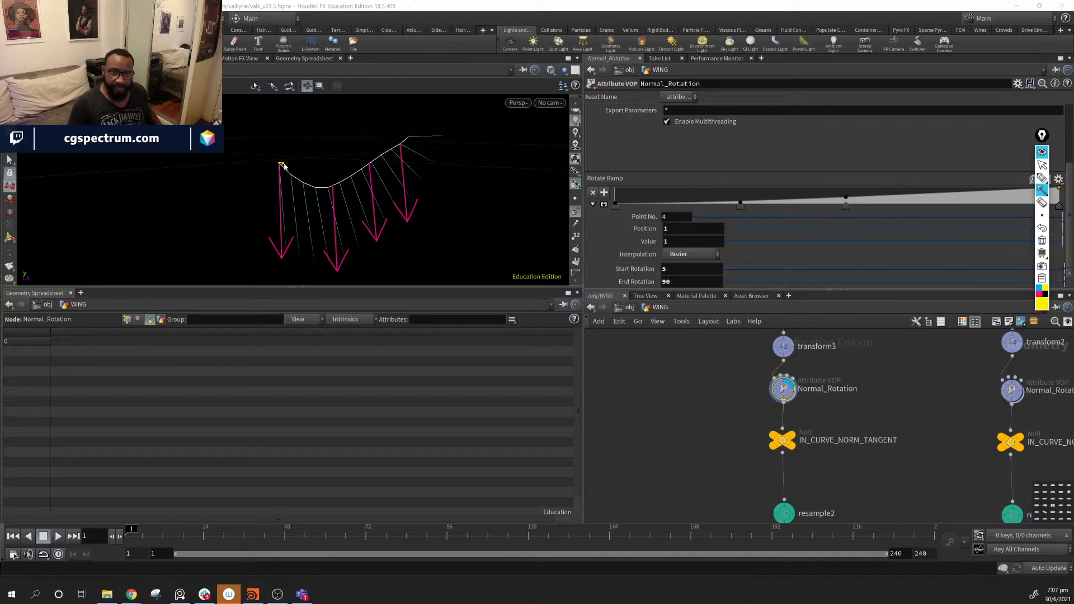
pyautogui.moveTo(282, 165); pyautogui.dragTo(367, 171)
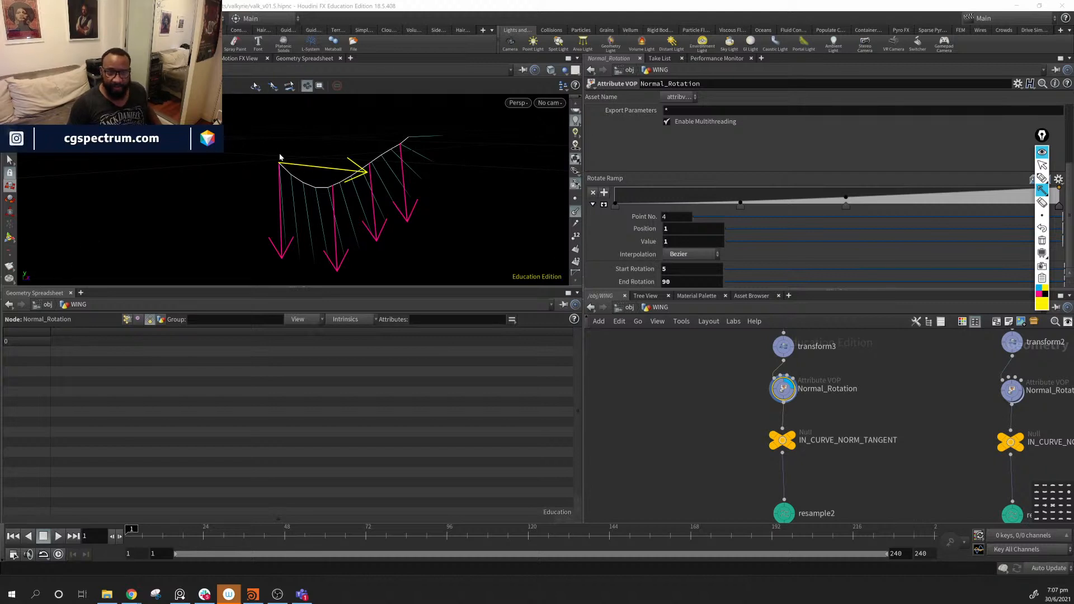
pyautogui.click(1042, 178)
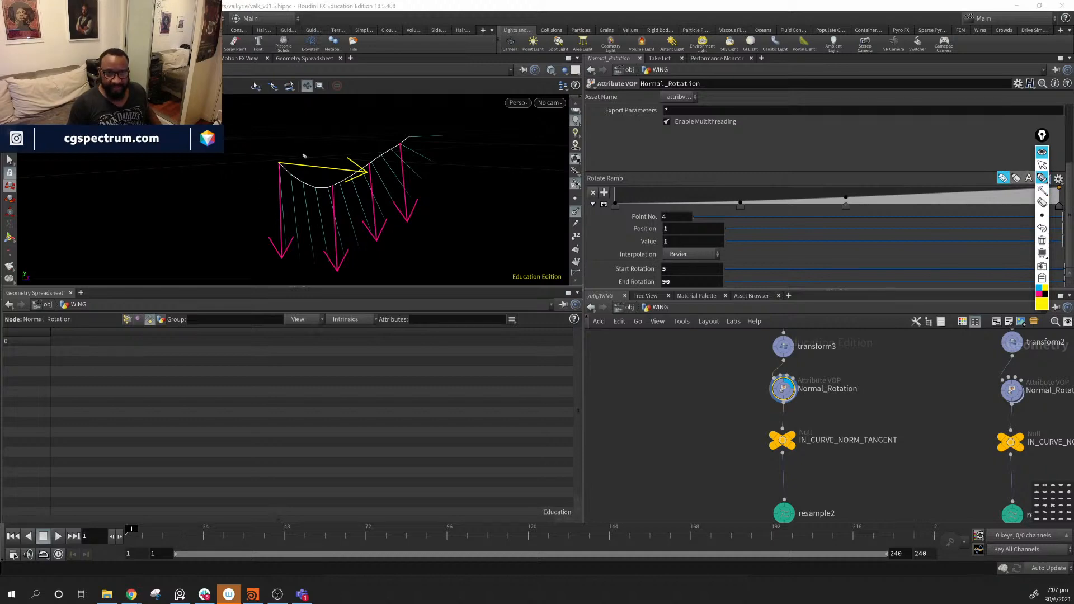
pyautogui.moveTo(304, 156)
pyautogui.mouseDown()
pyautogui.moveTo(298, 149)
pyautogui.moveTo(285, 168)
pyautogui.moveTo(305, 185)
pyautogui.moveTo(307, 177)
pyautogui.mouseUp()
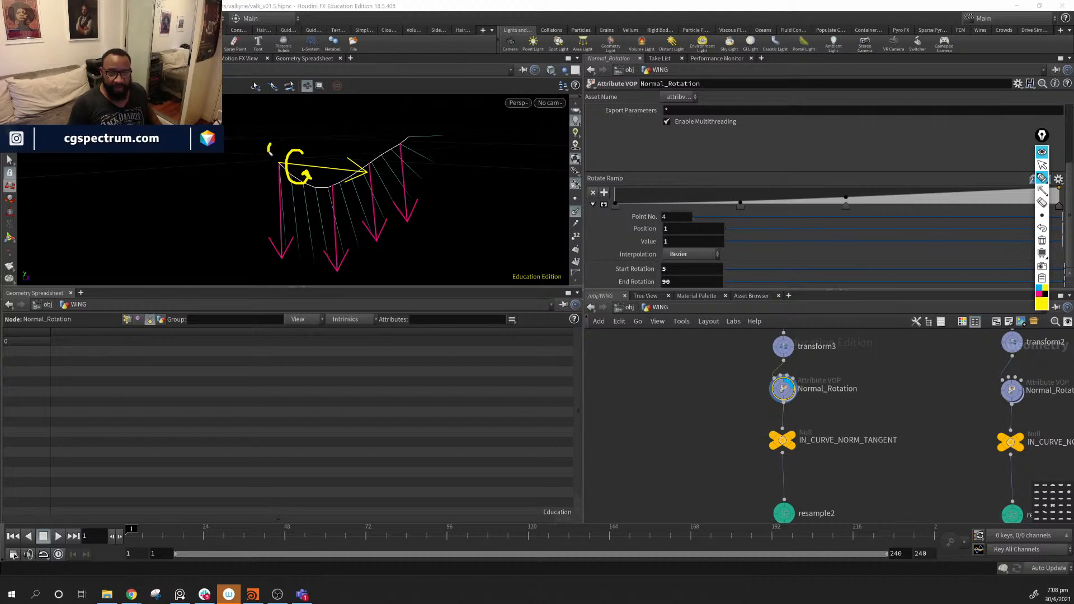
pyautogui.moveTo(270, 151); pyautogui.dragTo(278, 150)
pyautogui.moveTo(407, 112); pyautogui.dragTo(409, 123)
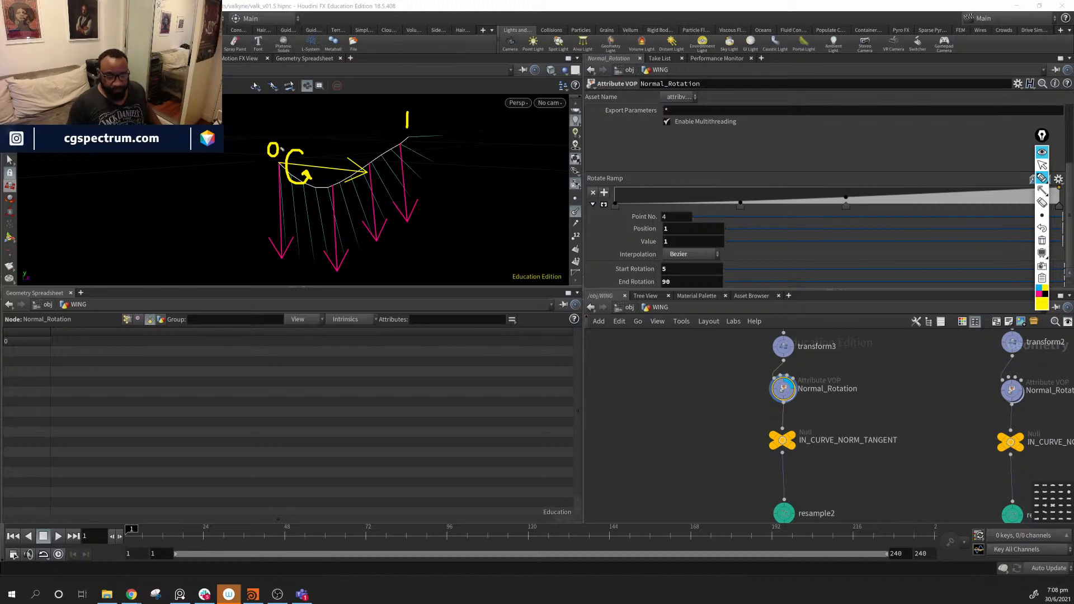
pyautogui.moveTo(270, 120)
pyautogui.mouseDown()
pyautogui.moveTo(274, 131)
pyautogui.moveTo(296, 113)
pyautogui.mouseUp()
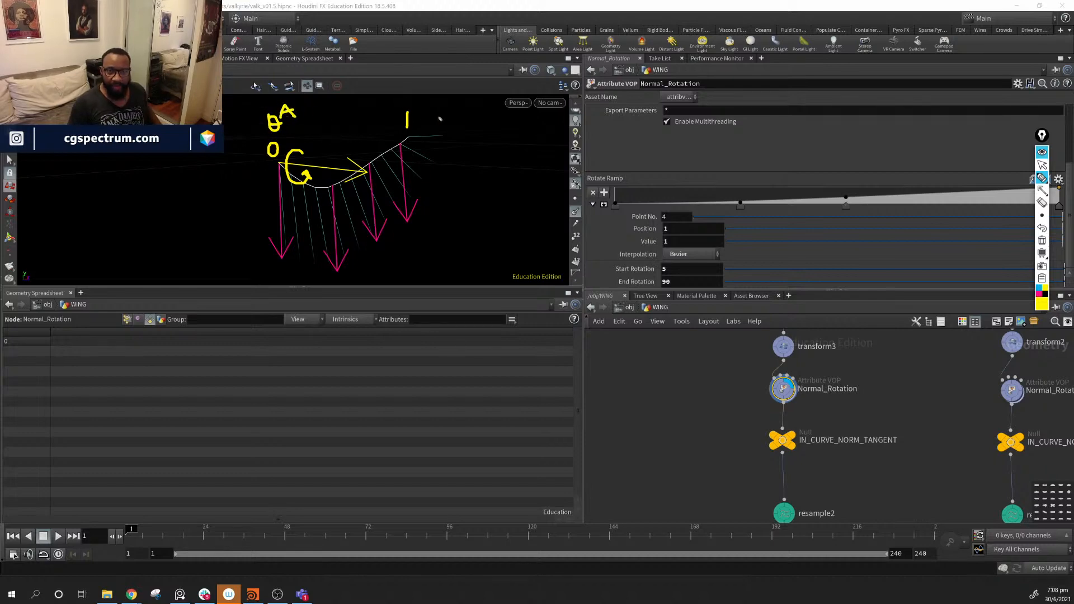
pyautogui.moveTo(426, 99)
pyautogui.mouseDown()
pyautogui.moveTo(429, 115)
pyautogui.moveTo(454, 107)
pyautogui.moveTo(452, 115)
pyautogui.mouseUp()
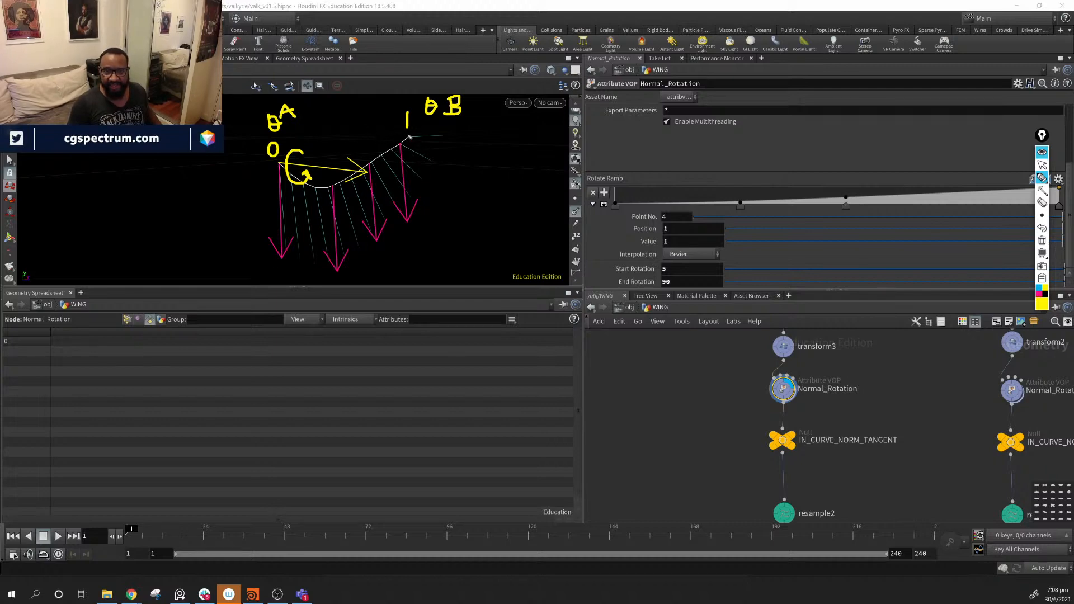
pyautogui.moveTo(385, 127)
pyautogui.mouseDown()
pyautogui.moveTo(481, 128)
pyautogui.moveTo(473, 135)
pyautogui.mouseUp()
pyautogui.moveTo(275, 255)
pyautogui.mouseDown()
pyautogui.moveTo(333, 256)
pyautogui.moveTo(431, 187)
pyautogui.moveTo(466, 134)
pyautogui.mouseUp()
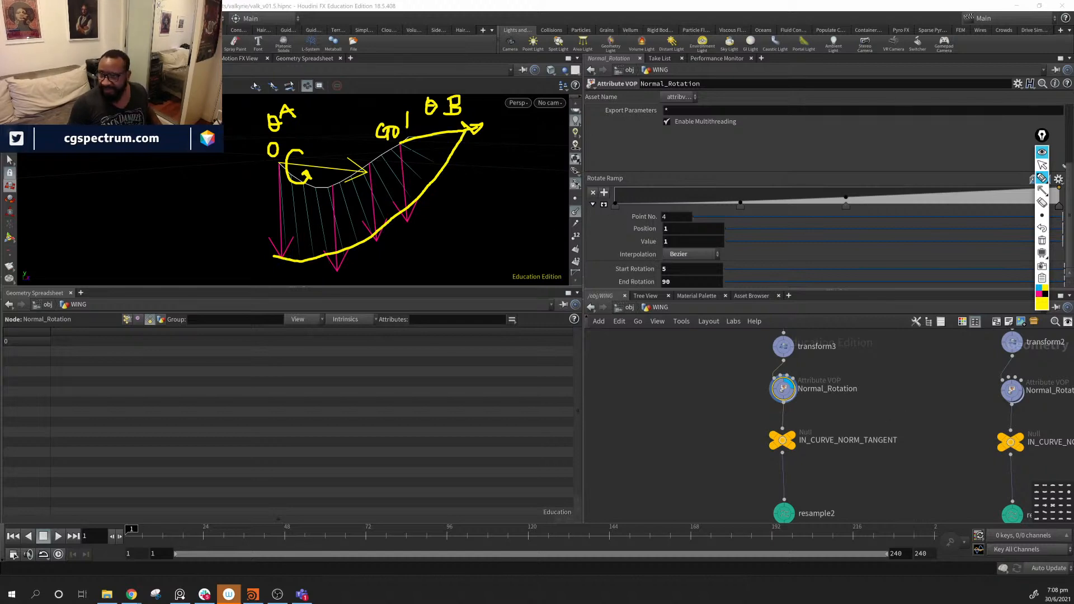
pyautogui.click(1042, 241)
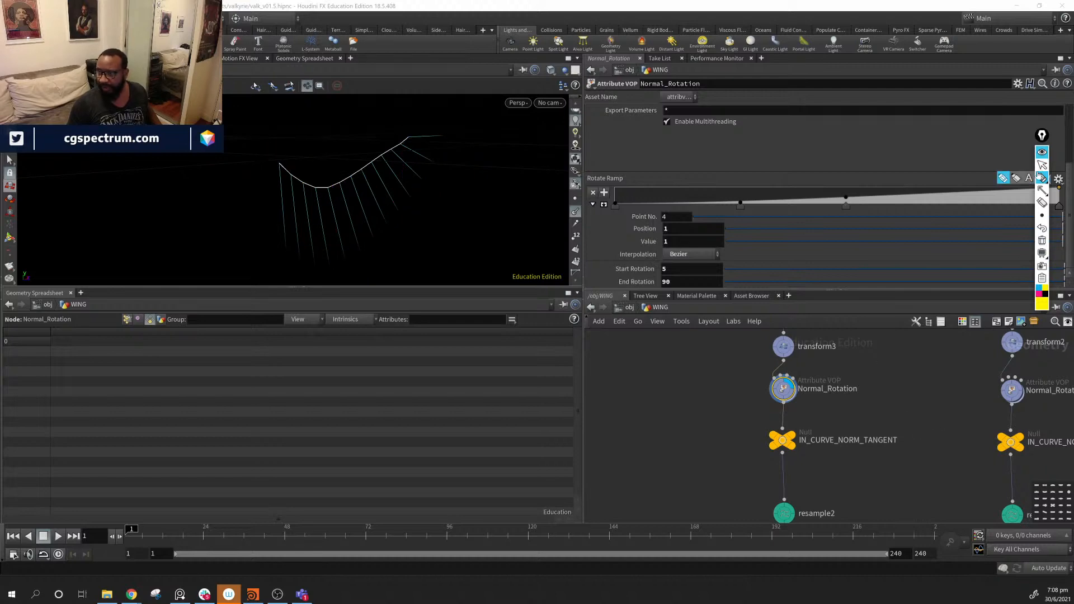
# - Dive inside Normal_Rotation's VEX network and inspect the curveu bind node
pyautogui.click(1042, 165)
pyautogui.moveTo(868, 453); pyautogui.dragTo(843, 463, button='middle')
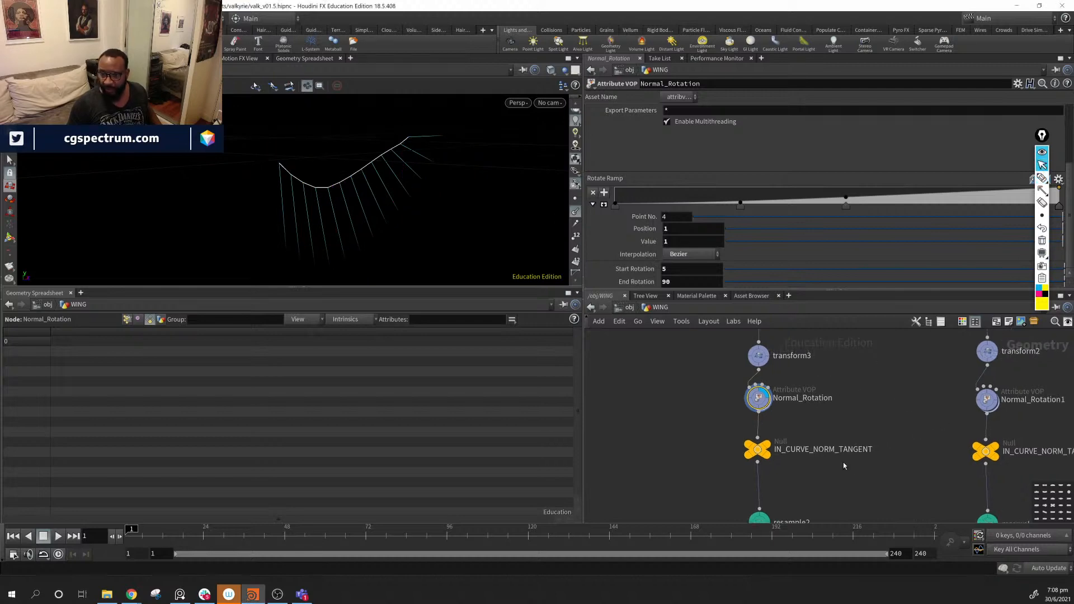
pyautogui.doubleClick(757, 399)
pyautogui.moveTo(704, 358); pyautogui.dragTo(932, 375, button='middle')
pyautogui.click(741, 371)
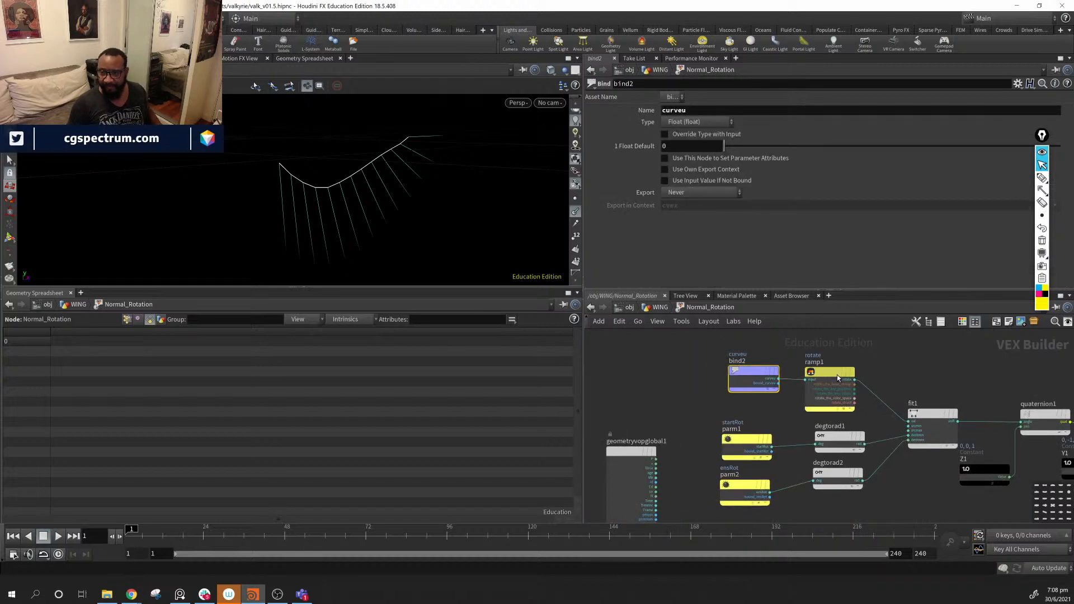
# - Move the curveu bind and rotate ramp nodes together up and left
pyautogui.moveTo(837, 375); pyautogui.dragTo(800, 381, button='middle')
pyautogui.click(797, 377)
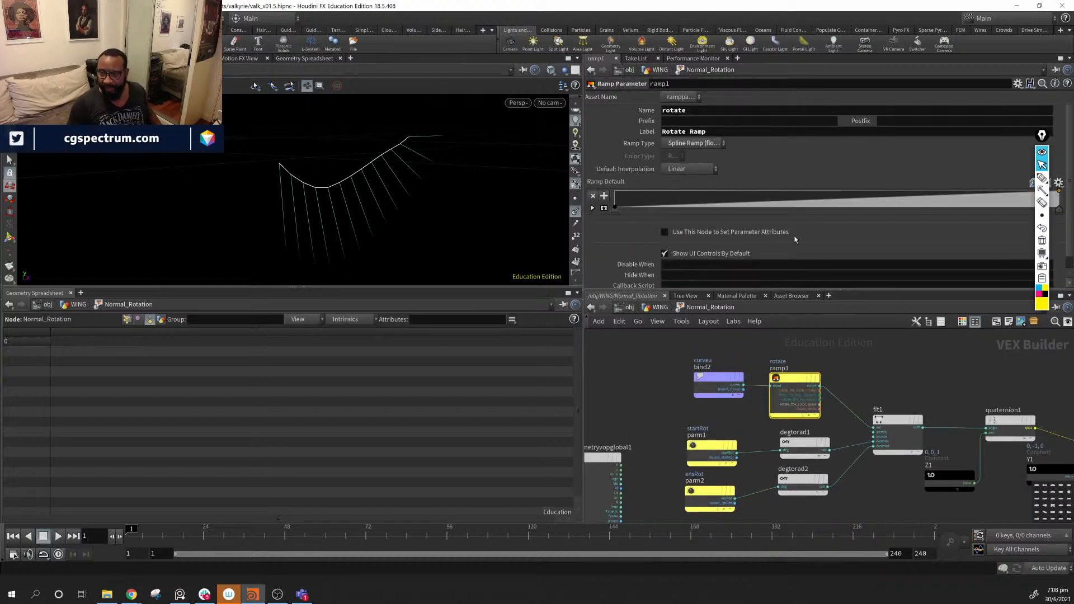
pyautogui.moveTo(870, 383); pyautogui.dragTo(858, 373, button='middle')
pyautogui.moveTo(664, 347); pyautogui.dragTo(788, 376)
pyautogui.moveTo(786, 373); pyautogui.dragTo(740, 363)
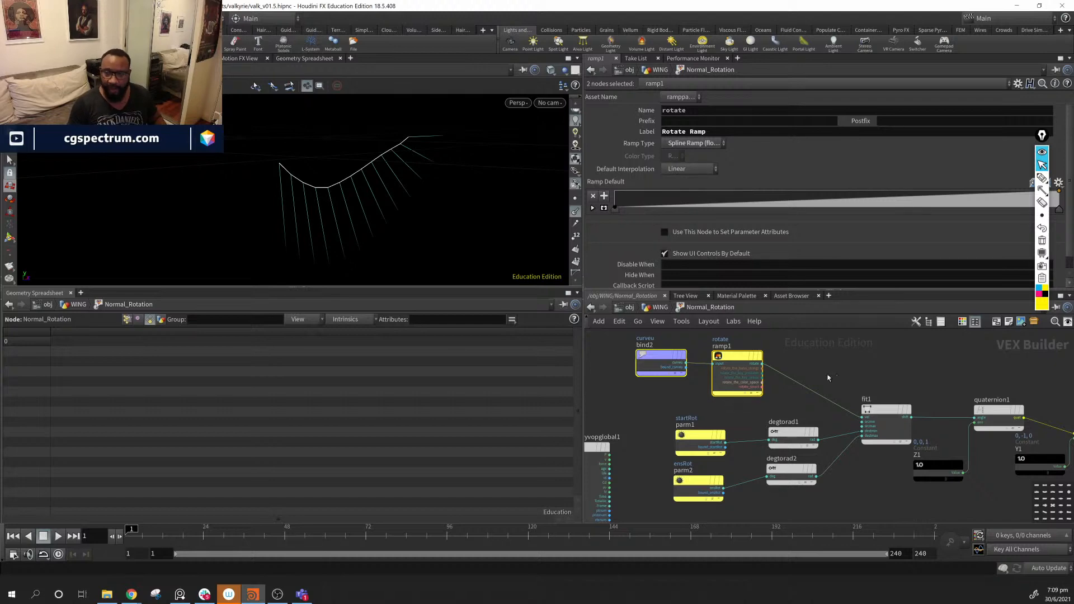
pyautogui.moveTo(738, 355); pyautogui.dragTo(731, 344, button='middle')
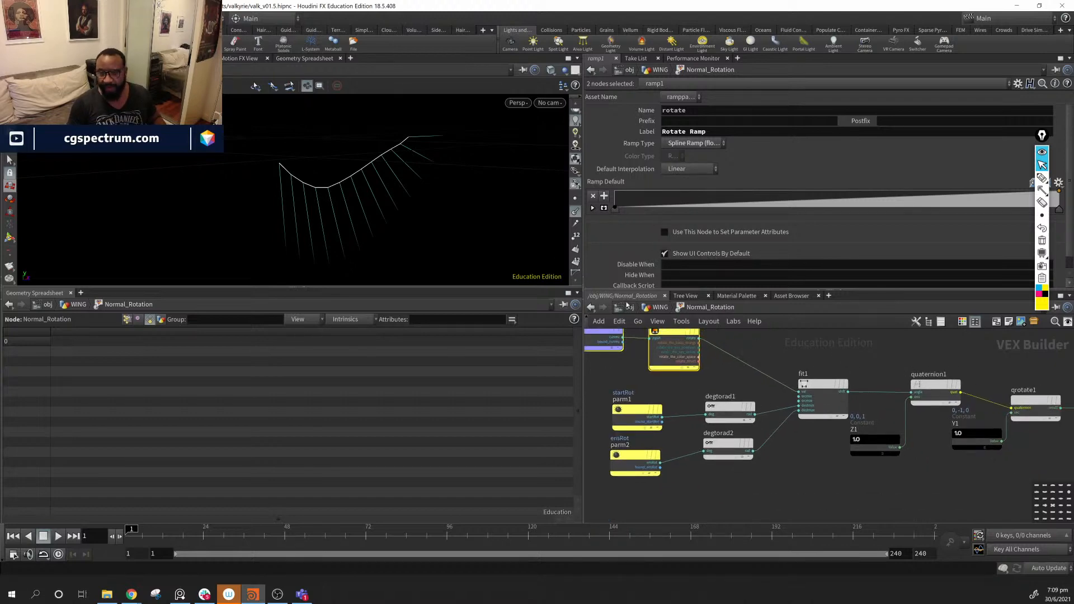
# - Inspect fit1's range settings and the startRot and ensRot parameter nodes
pyautogui.click(802, 380)
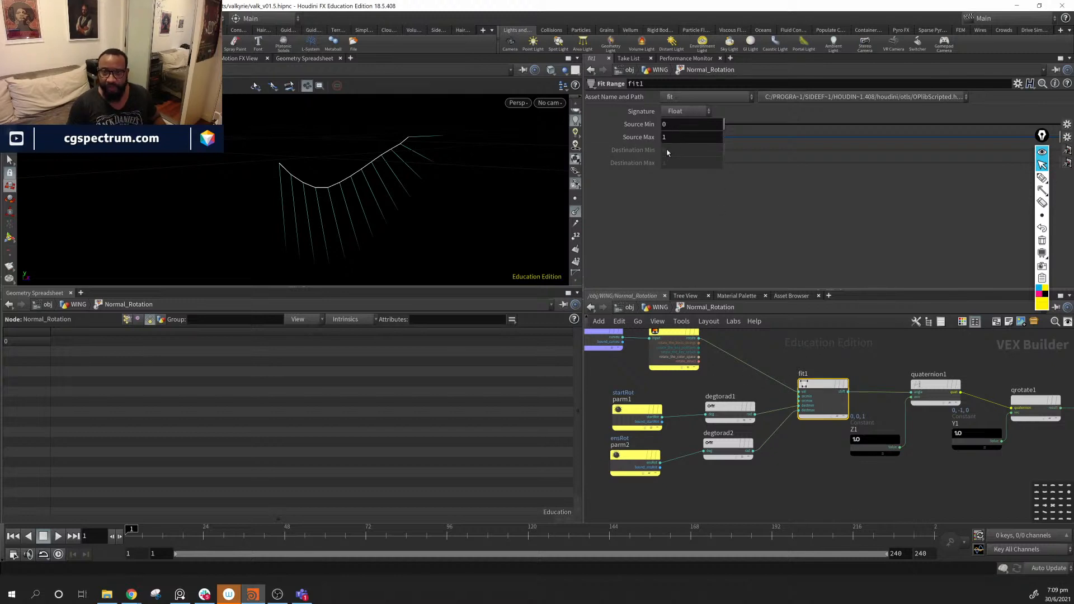
pyautogui.moveTo(685, 404); pyautogui.dragTo(698, 375, button='middle')
pyautogui.moveTo(646, 384); pyautogui.dragTo(640, 376)
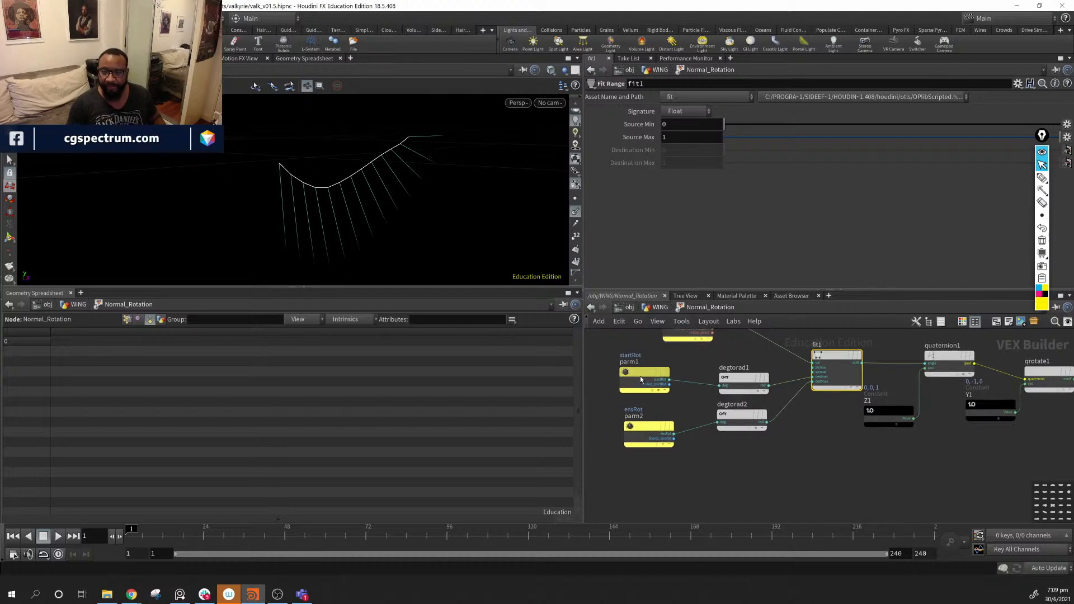
pyautogui.click(640, 376)
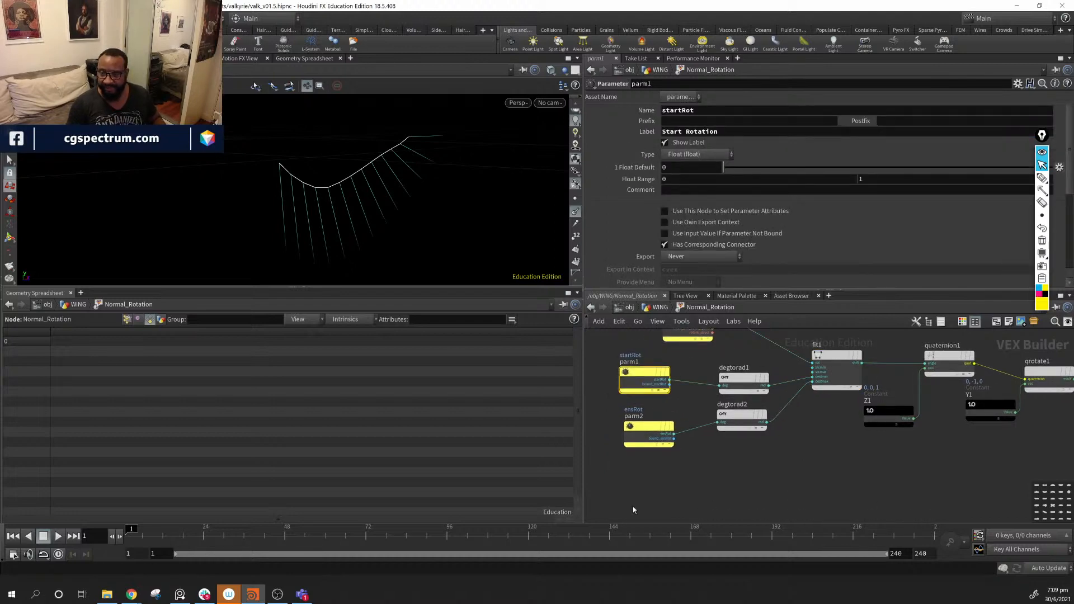
pyautogui.click(648, 432)
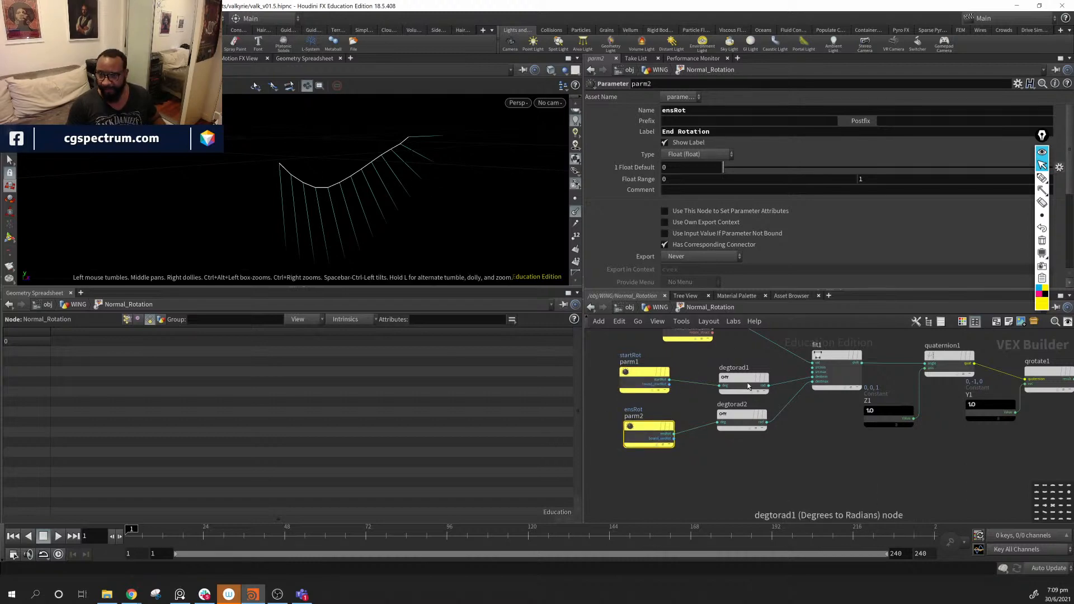
# - Place degtorad1 beside startRot and degtorad2 beside ensRot, then reselect fit1
pyautogui.moveTo(737, 375); pyautogui.dragTo(717, 376)
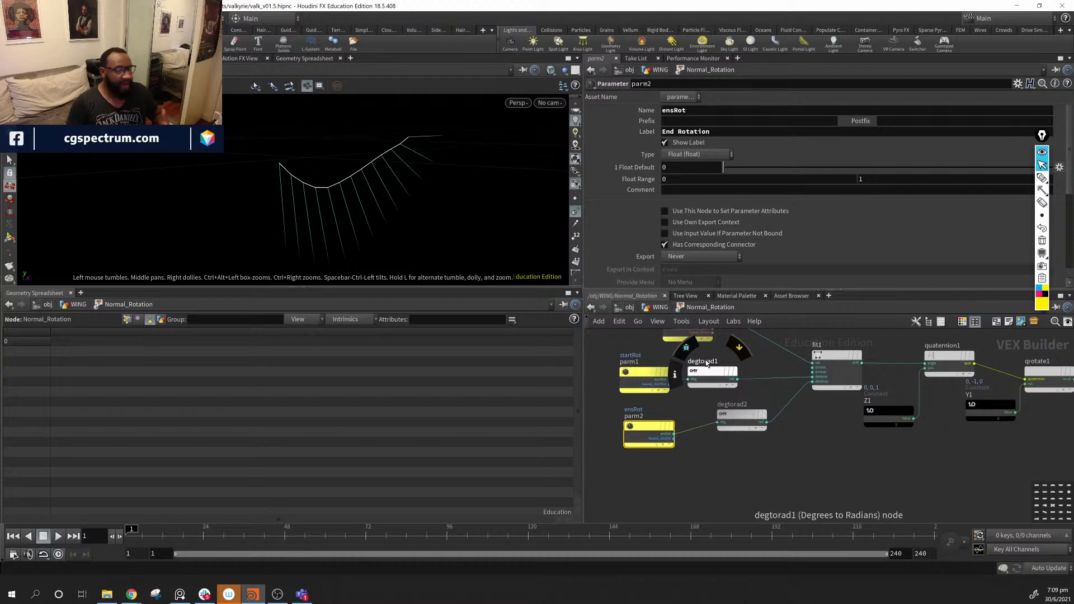
pyautogui.moveTo(738, 418); pyautogui.dragTo(715, 428)
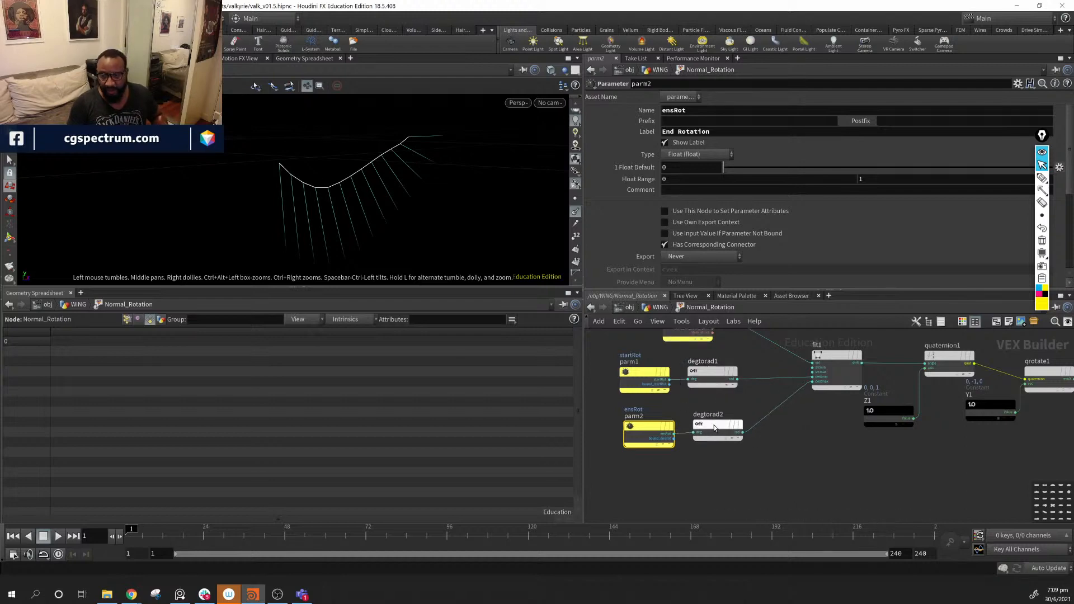
pyautogui.moveTo(709, 356); pyautogui.dragTo(739, 478)
pyautogui.moveTo(788, 463); pyautogui.dragTo(622, 521, button='middle')
pyautogui.click(689, 440)
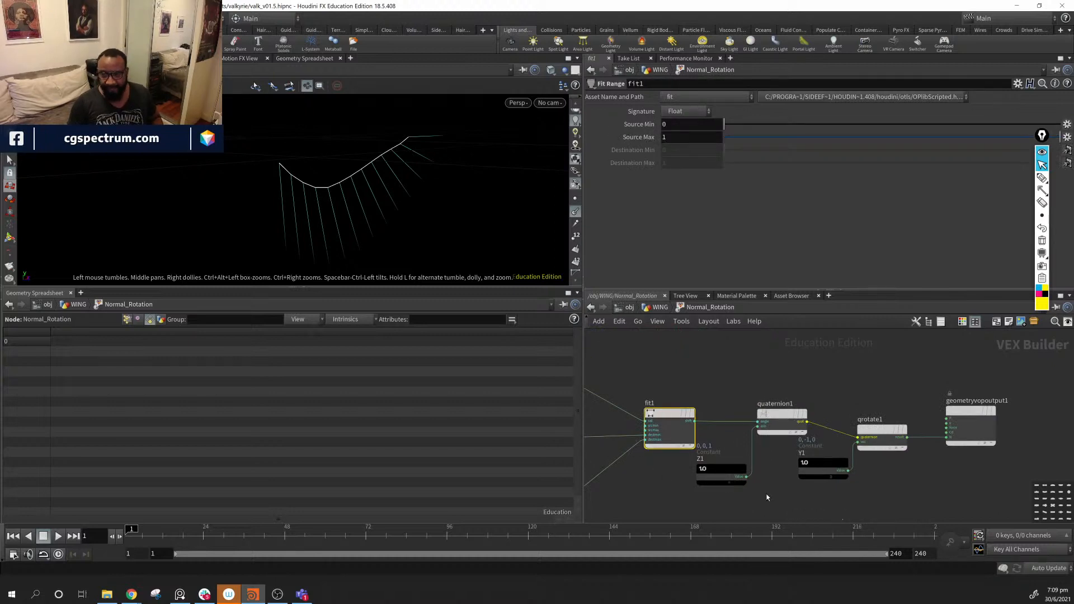
# - Nudge fit1 and quaternion1 up-left and check the Z1 constant's vector value
pyautogui.moveTo(767, 498); pyautogui.dragTo(792, 486, button='middle')
pyautogui.moveTo(699, 408); pyautogui.dragTo(693, 404)
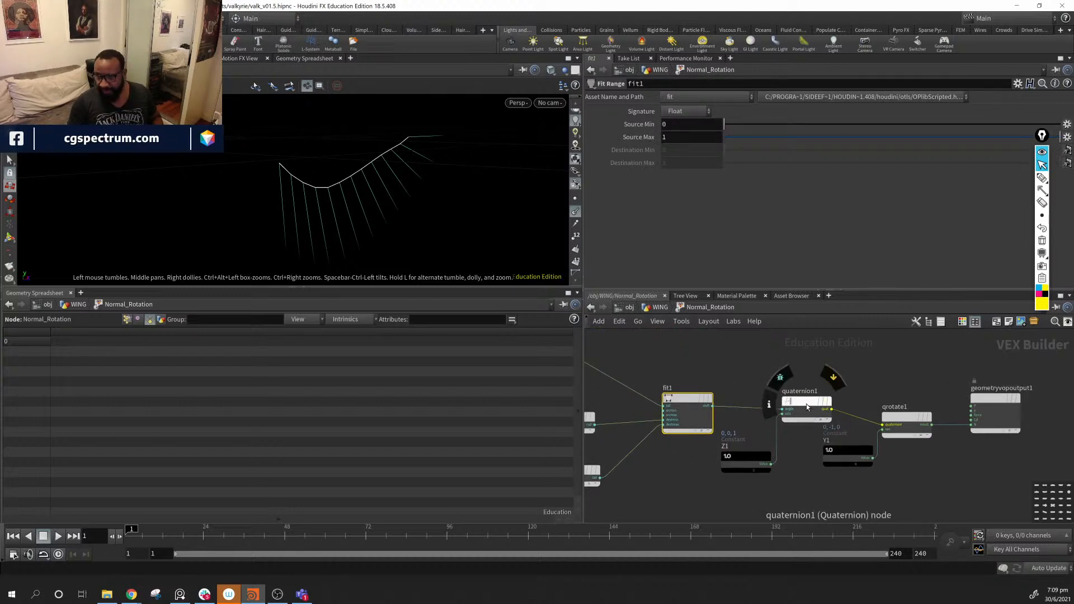
pyautogui.moveTo(798, 398); pyautogui.dragTo(788, 392)
pyautogui.click(744, 465)
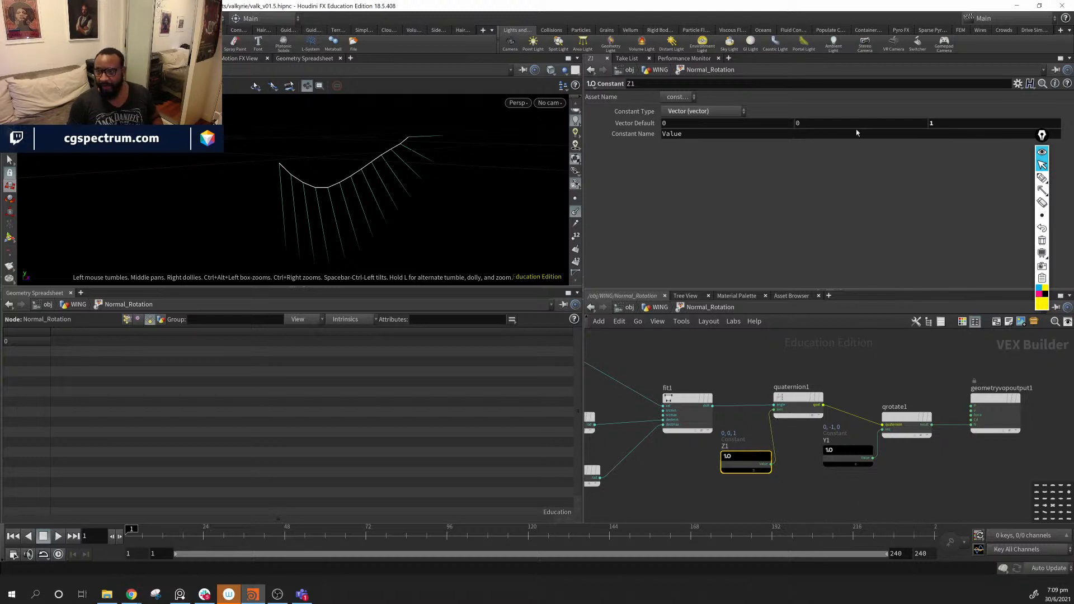
# - Sketch an axis arrow and the rotation around it over the viewport
pyautogui.click(1042, 191)
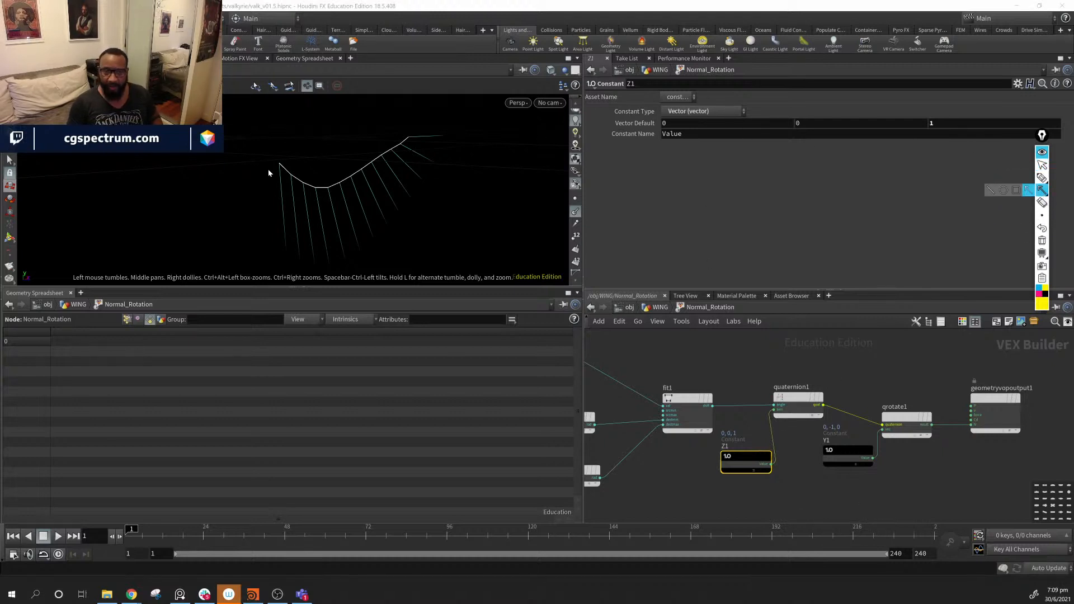
pyautogui.moveTo(338, 184)
pyautogui.mouseDown()
pyautogui.moveTo(448, 207)
pyautogui.moveTo(454, 188)
pyautogui.mouseUp()
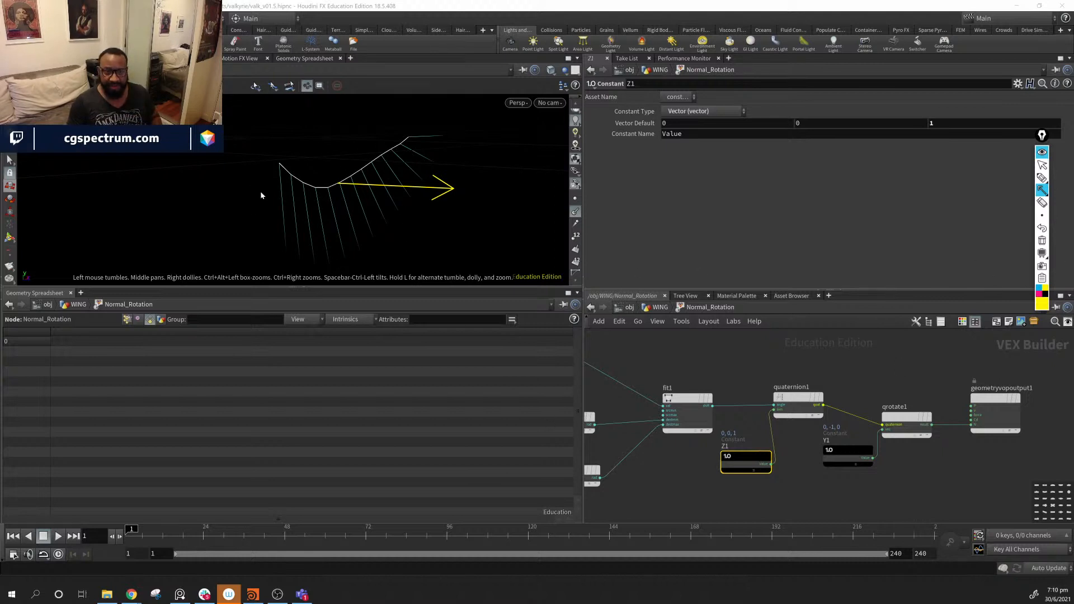
pyautogui.click(1042, 178)
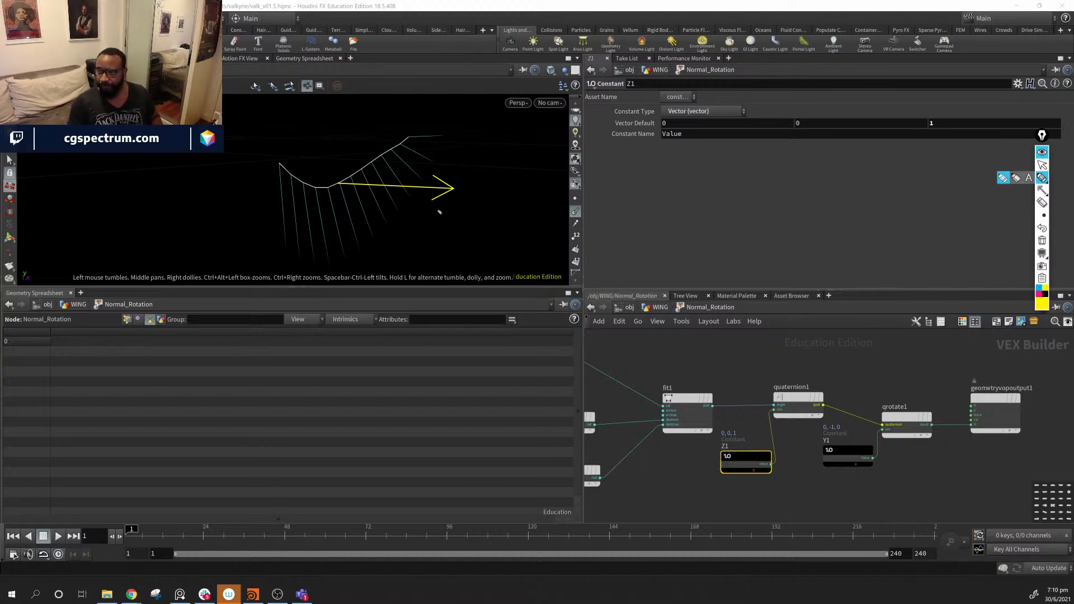
pyautogui.moveTo(381, 184)
pyautogui.mouseDown()
pyautogui.moveTo(372, 178)
pyautogui.moveTo(367, 203)
pyautogui.moveTo(378, 197)
pyautogui.moveTo(370, 192)
pyautogui.mouseUp()
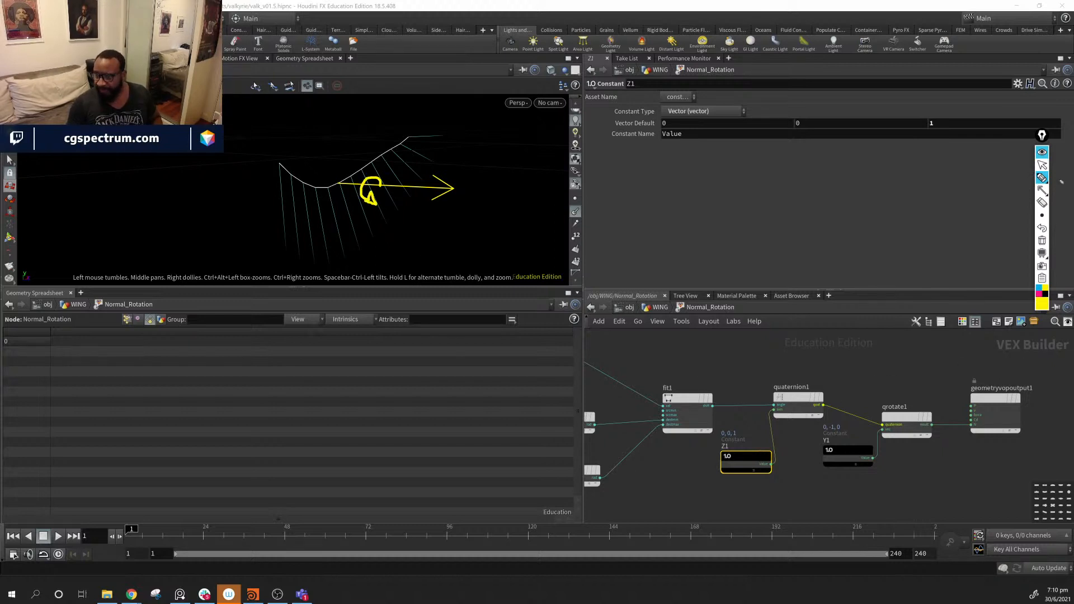
pyautogui.click(1042, 165)
# - Reposition qrotate1, check the Y1 constant's 0, -1, 0 vector, and clear the sketches
pyautogui.moveTo(897, 424)
pyautogui.mouseDown()
pyautogui.moveTo(911, 392)
pyautogui.moveTo(911, 406)
pyautogui.mouseUp()
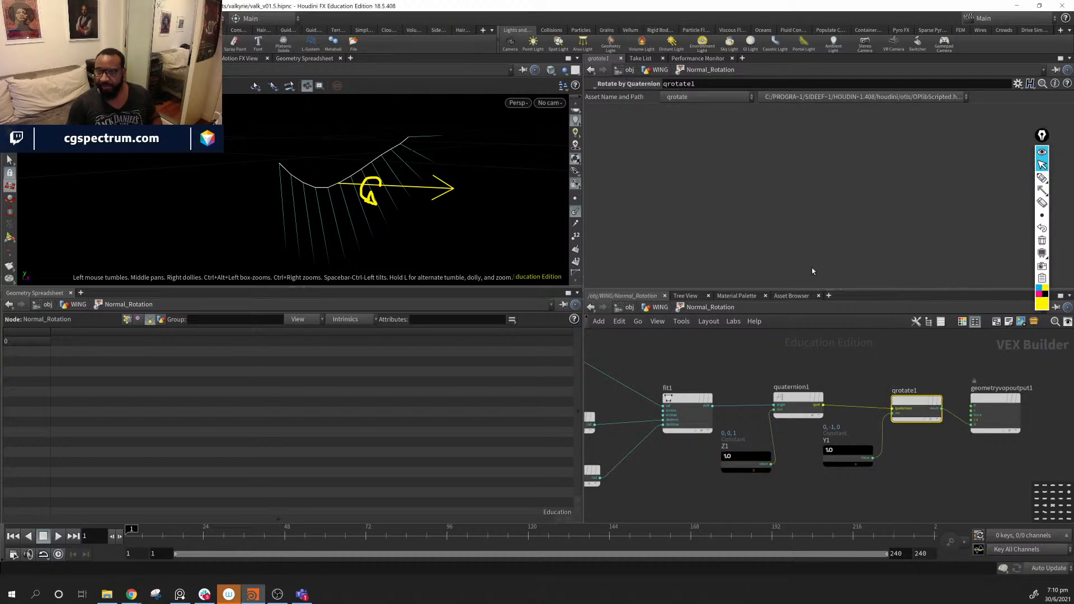
pyautogui.moveTo(903, 406); pyautogui.dragTo(888, 400)
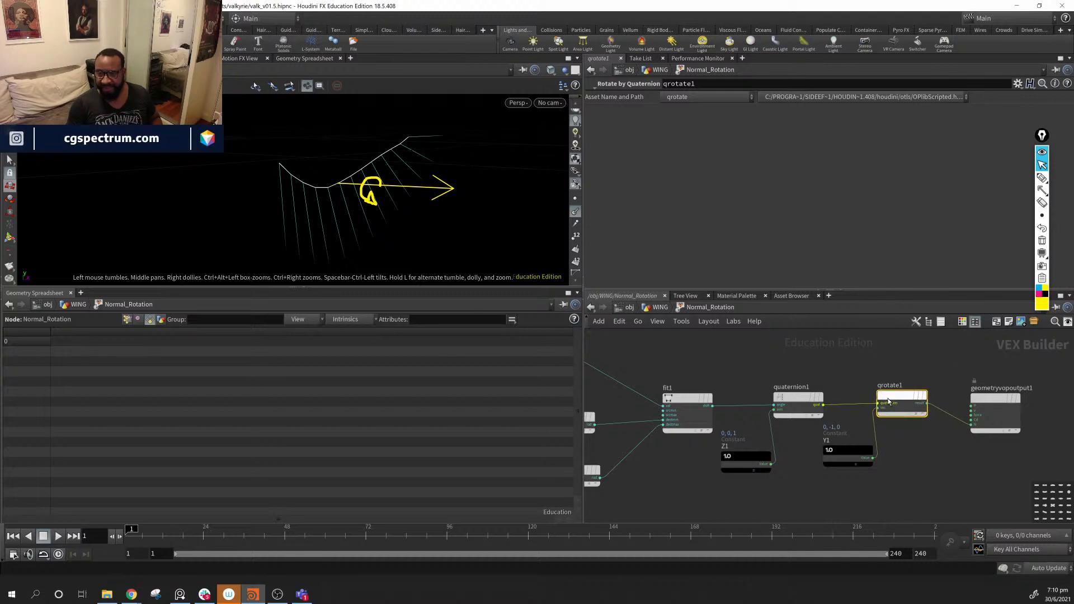
pyautogui.click(848, 454)
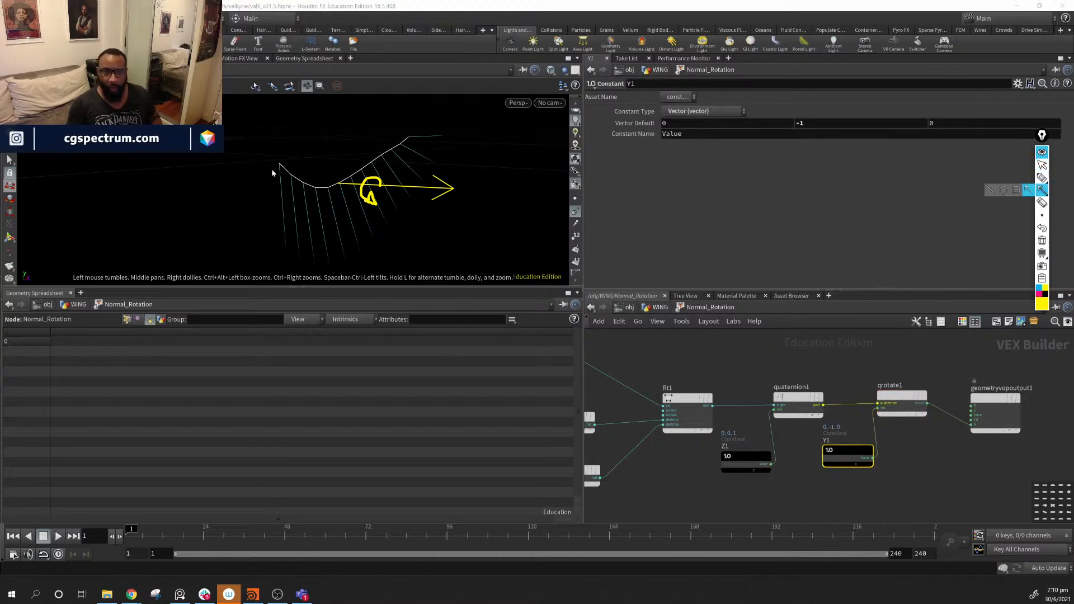
pyautogui.moveTo(279, 165); pyautogui.dragTo(279, 270)
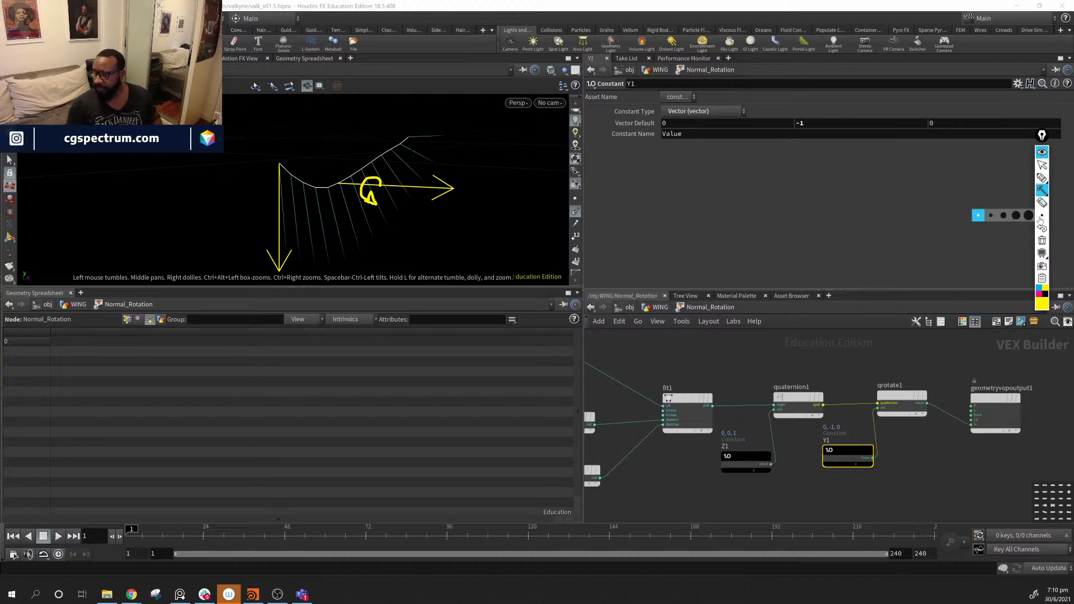
pyautogui.click(1042, 241)
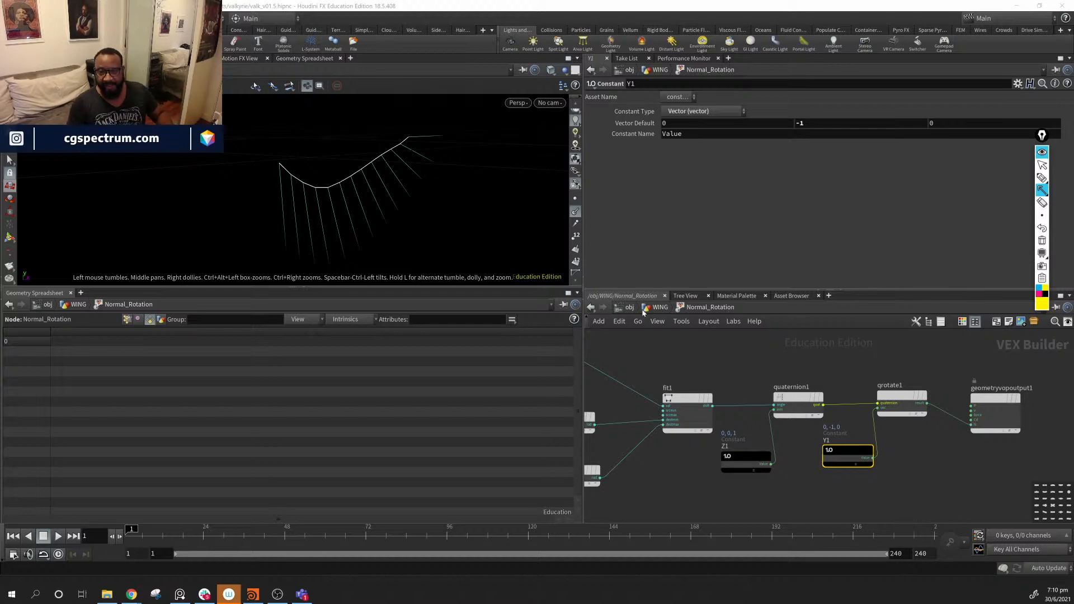
pyautogui.click(1042, 165)
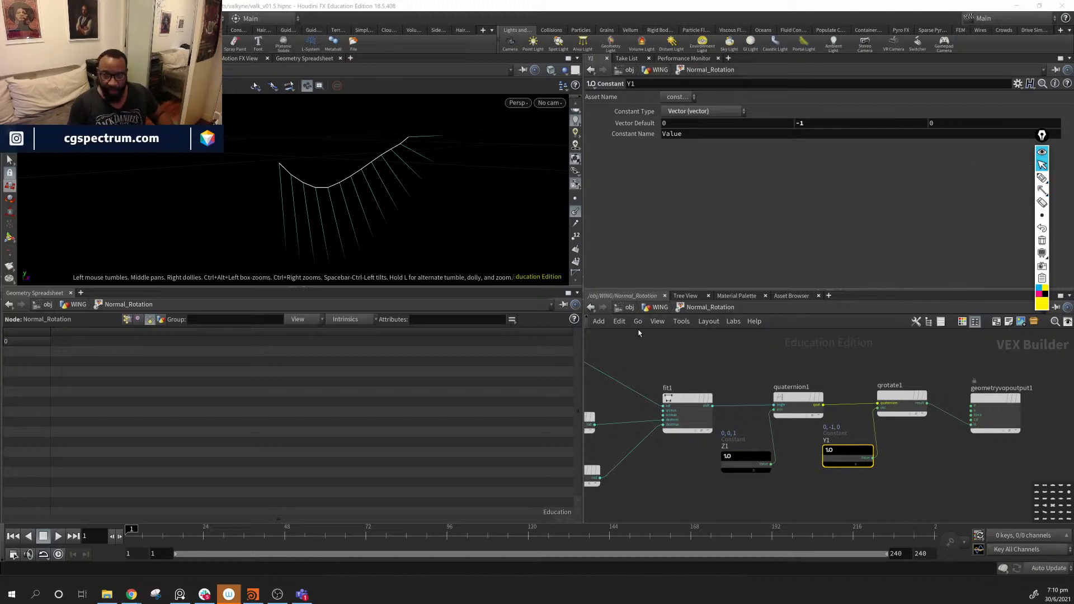
# - Try Normal_Rotation End Rotation of 1 and ladder-adjusted values, then undo back to 90
pyautogui.click(658, 309)
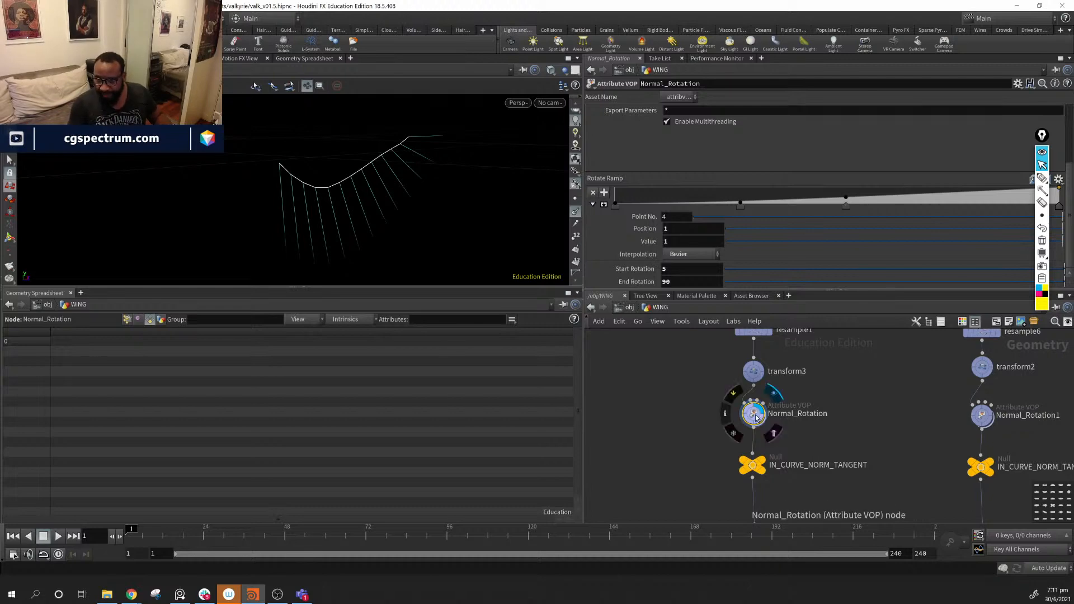
pyautogui.keyDown('alt'); pyautogui.moveTo(321, 188); pyautogui.dragTo(361, 199); pyautogui.keyUp('alt')
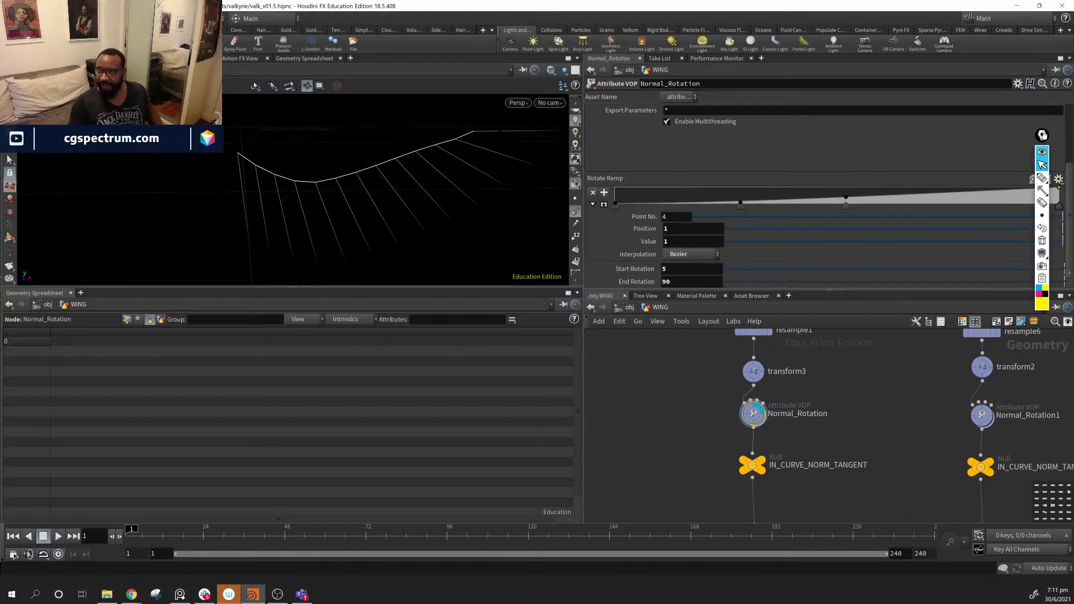
pyautogui.moveTo(1042, 136); pyautogui.dragTo(945, 80)
pyautogui.click(1062, 286)
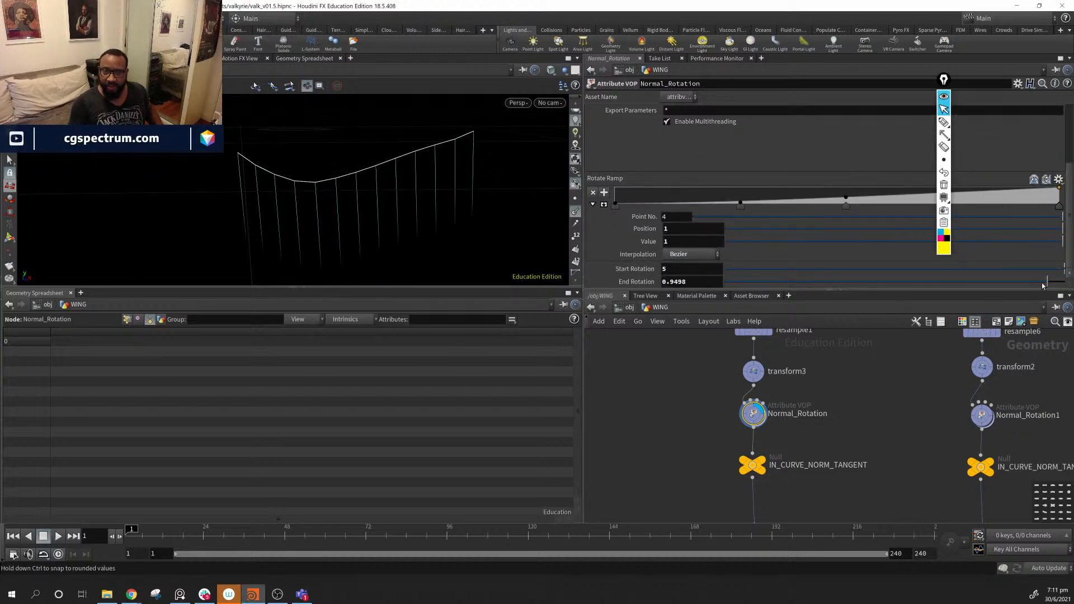
pyautogui.moveTo(677, 281); pyautogui.dragTo(671, 242, button='middle')
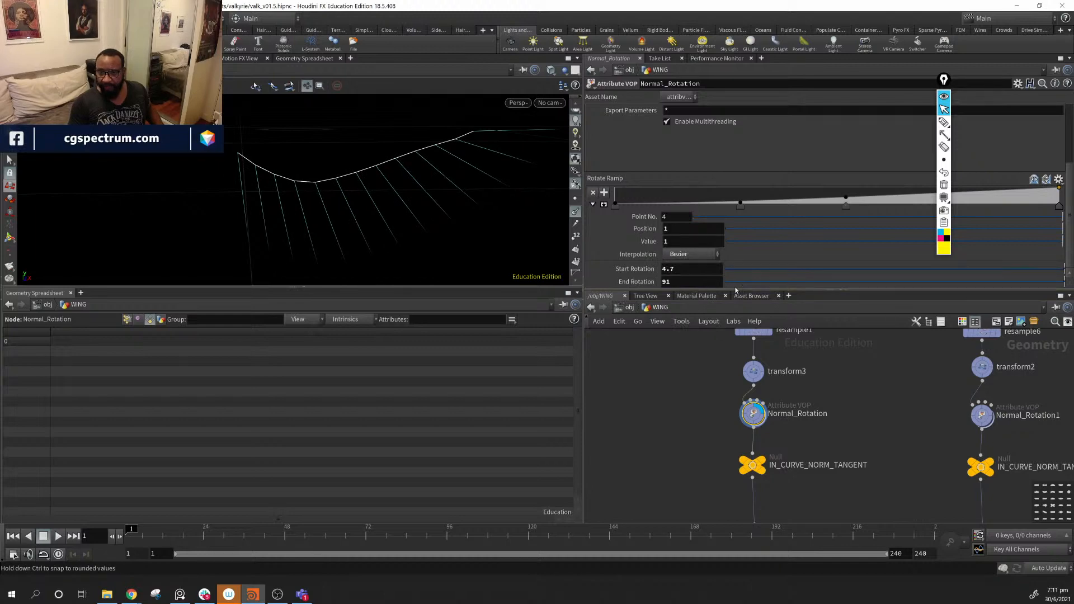
pyautogui.hotkey('ctrl', 'z')
pyautogui.hotkey('ctrl', 'z')
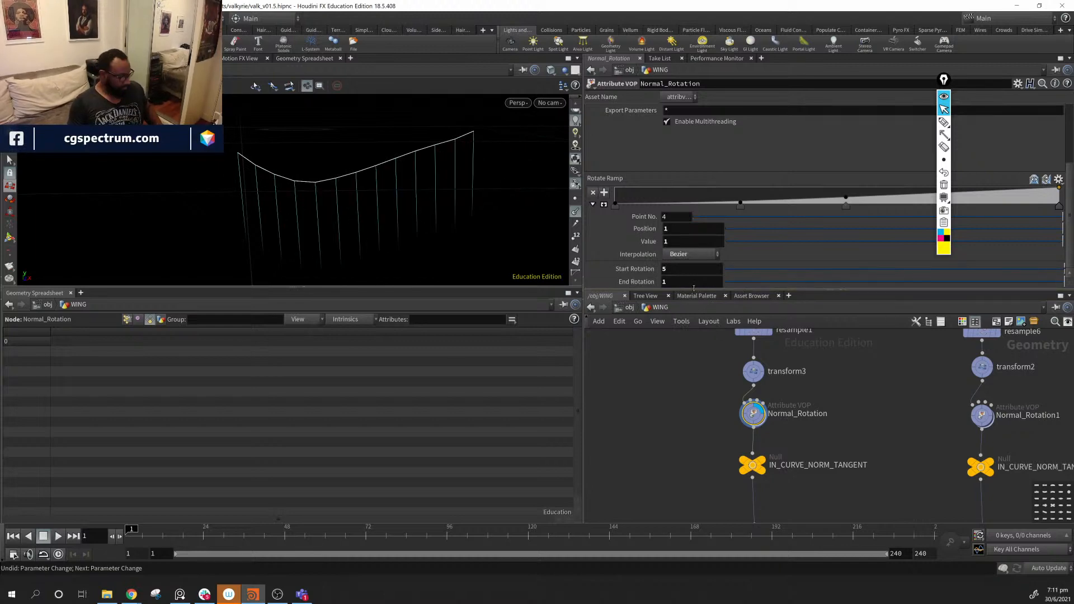
pyautogui.hotkey('ctrl', 'z')
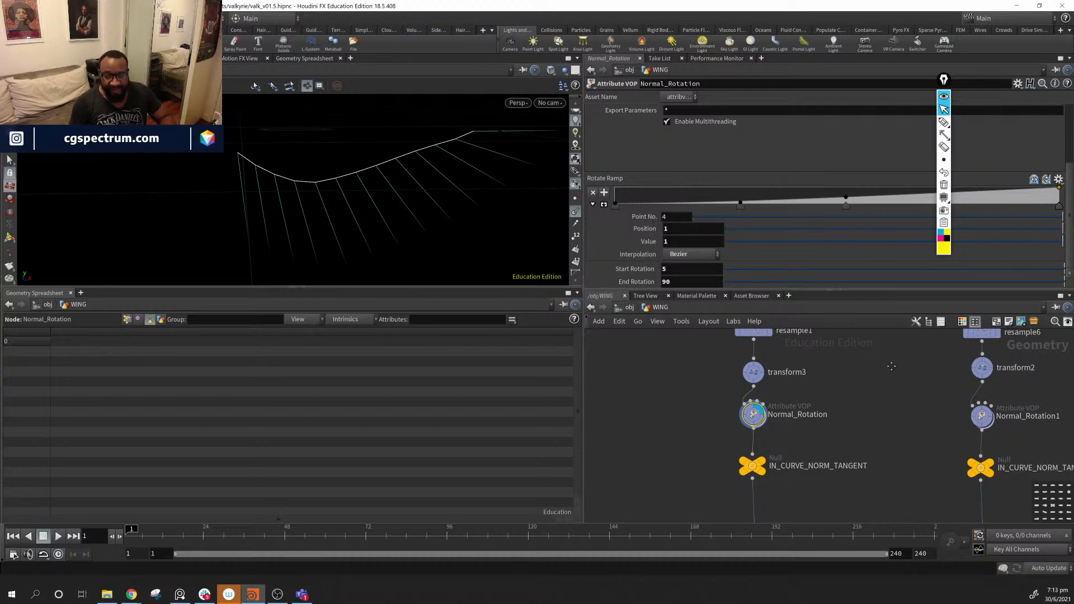
# - Set resample1's Length to .05 for denser feather lines
pyautogui.moveTo(892, 365); pyautogui.dragTo(879, 505, button='middle')
pyautogui.scroll(-1, 880, 506)
pyautogui.moveTo(834, 447); pyautogui.dragTo(847, 365, button='middle')
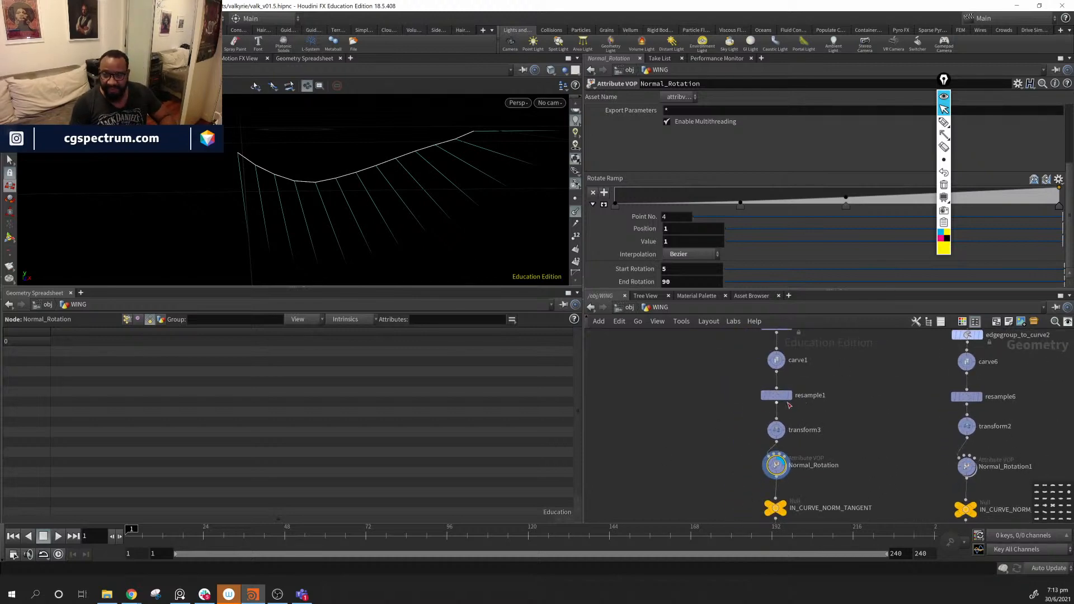
pyautogui.click(776, 395)
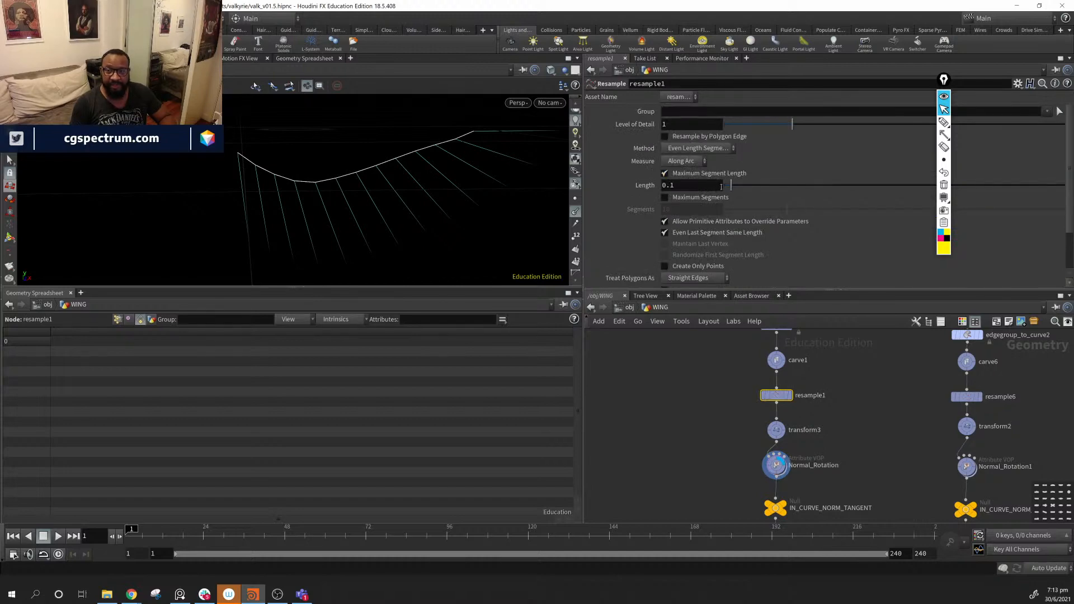
pyautogui.doubleClick(703, 187)
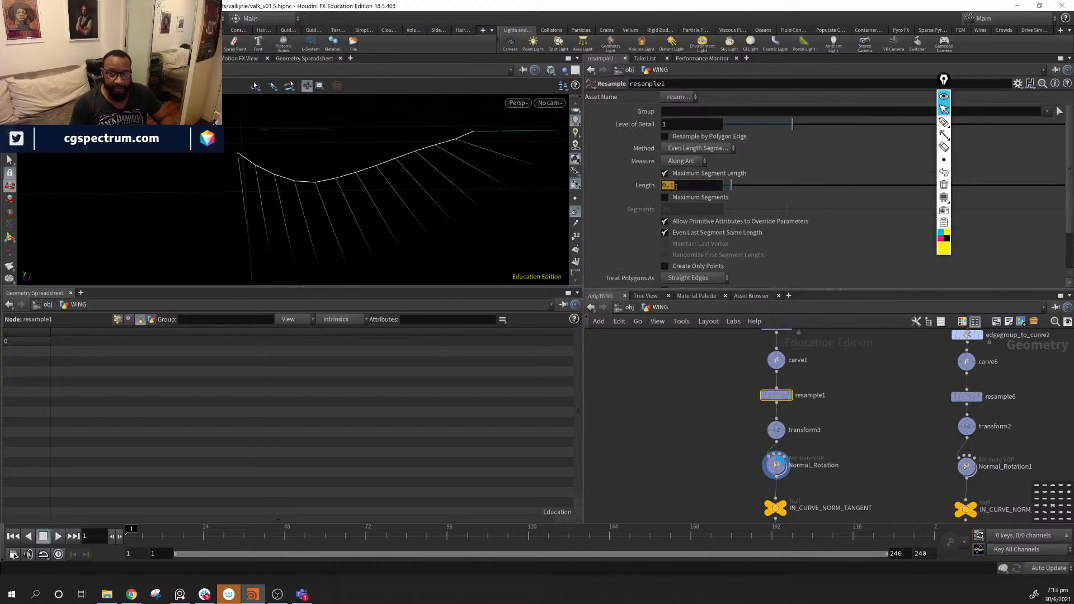
pyautogui.write('.05')
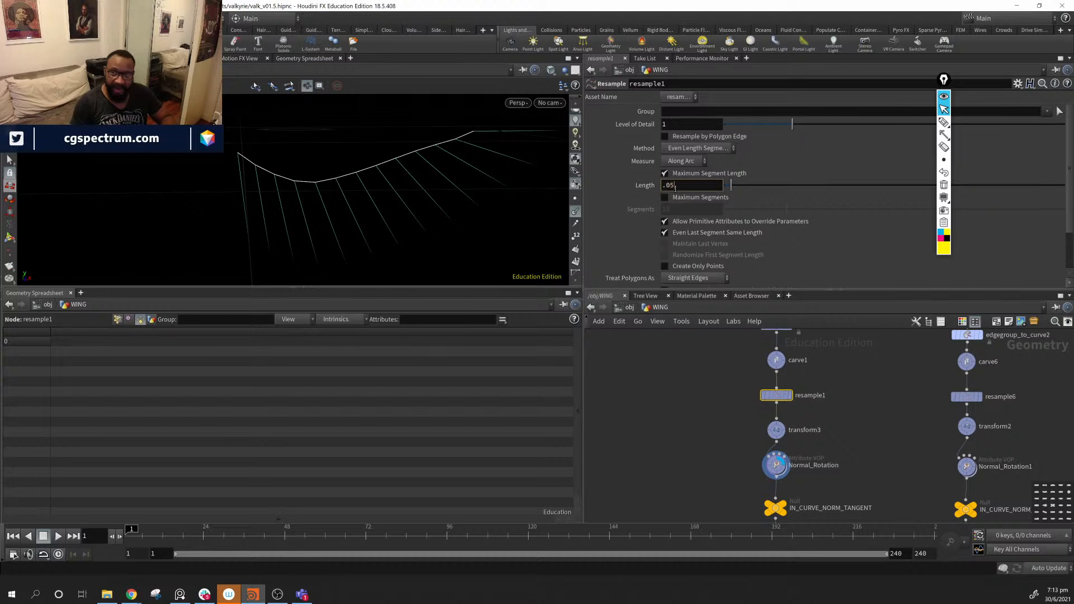
pyautogui.press('Return')
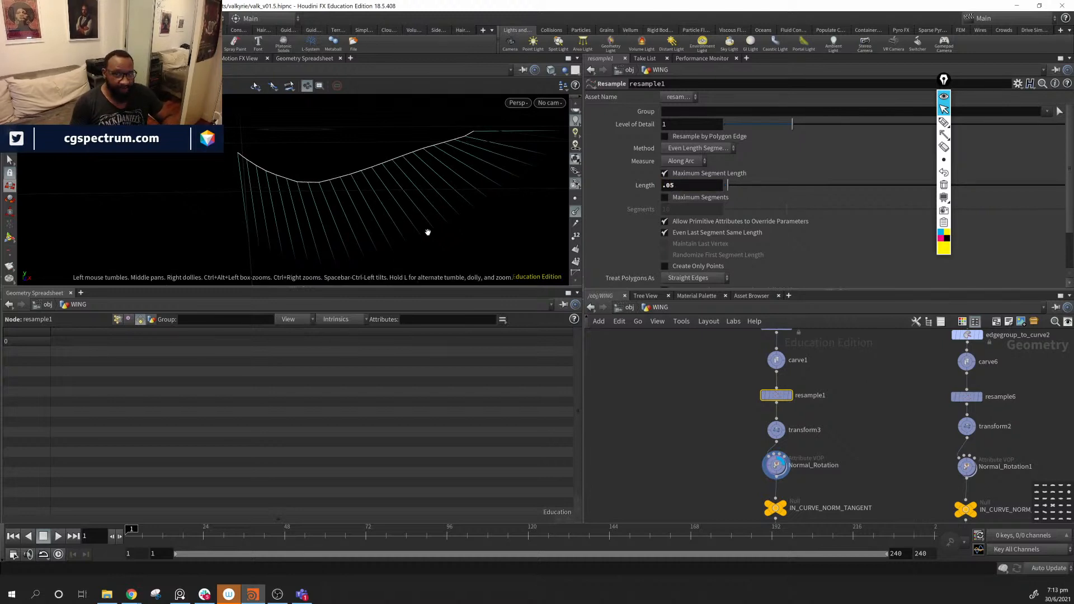
# - Restore resample1's Length to .1 and nudge IN_CURVE_NORM_TANGENT up slightly
pyautogui.moveTo(692, 184); pyautogui.dragTo(631, 188)
pyautogui.write('.1')
pyautogui.press('Return')
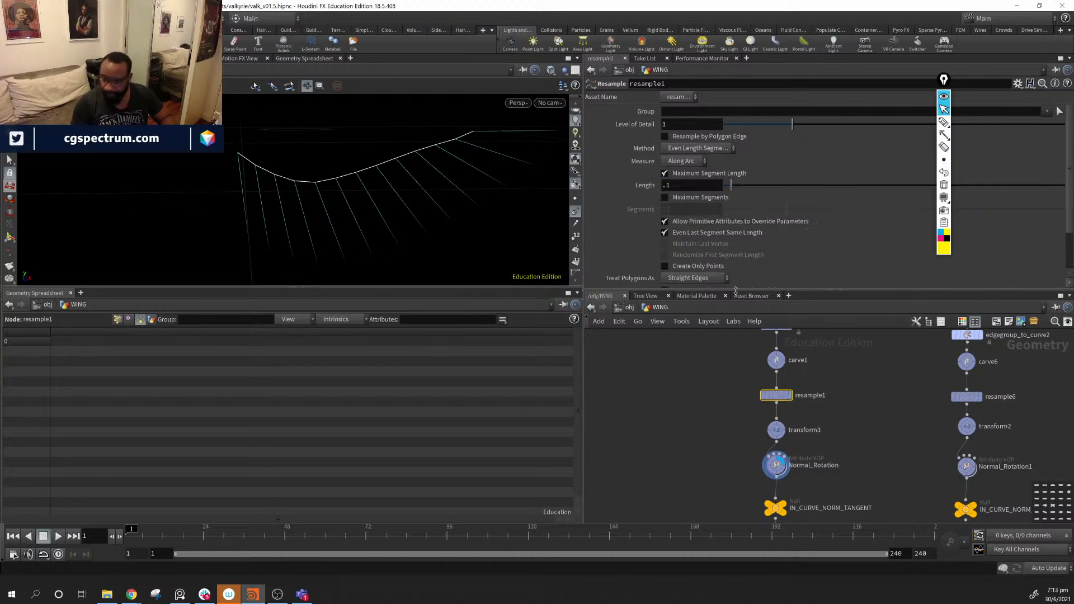
pyautogui.moveTo(855, 503); pyautogui.dragTo(825, 415, button='middle')
pyautogui.moveTo(748, 420); pyautogui.dragTo(748, 414)
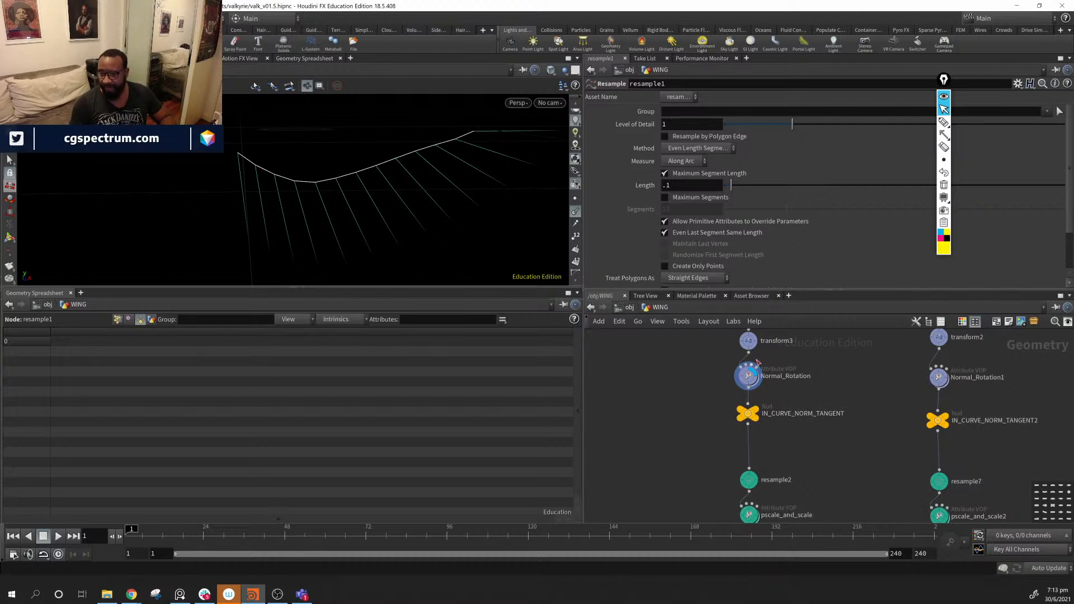
# - Lower resample2's Maximum Segments from 28 to 18, after undoing a trial value of 21
pyautogui.moveTo(820, 459); pyautogui.dragTo(804, 410, button='middle')
pyautogui.moveTo(788, 364); pyautogui.dragTo(762, 364, button='middle')
pyautogui.moveTo(727, 471); pyautogui.dragTo(725, 438, button='middle')
pyautogui.moveTo(708, 414)
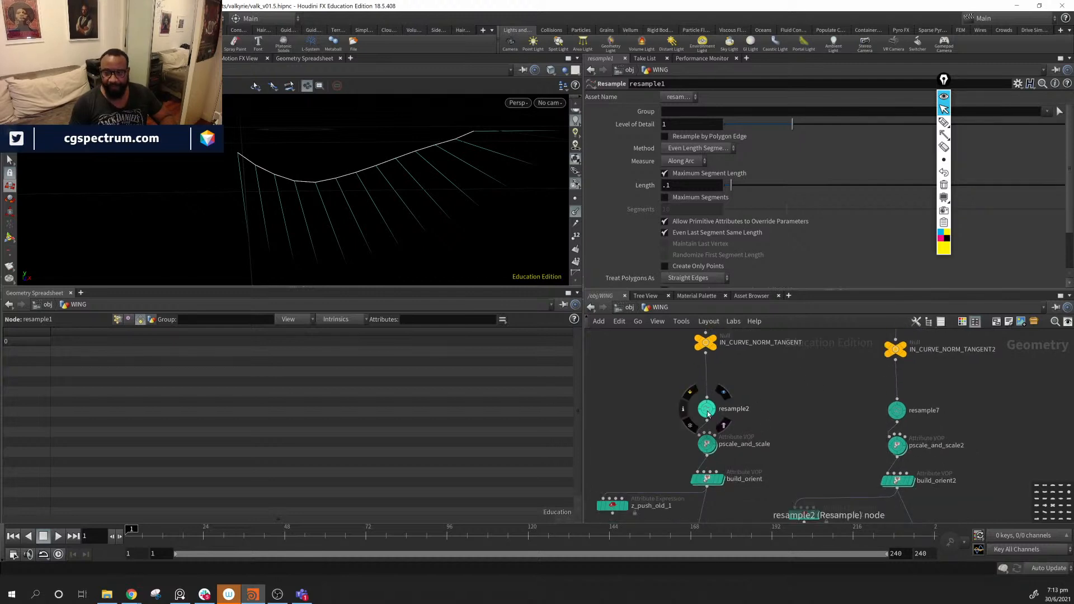
pyautogui.moveTo(708, 414); pyautogui.dragTo(706, 388)
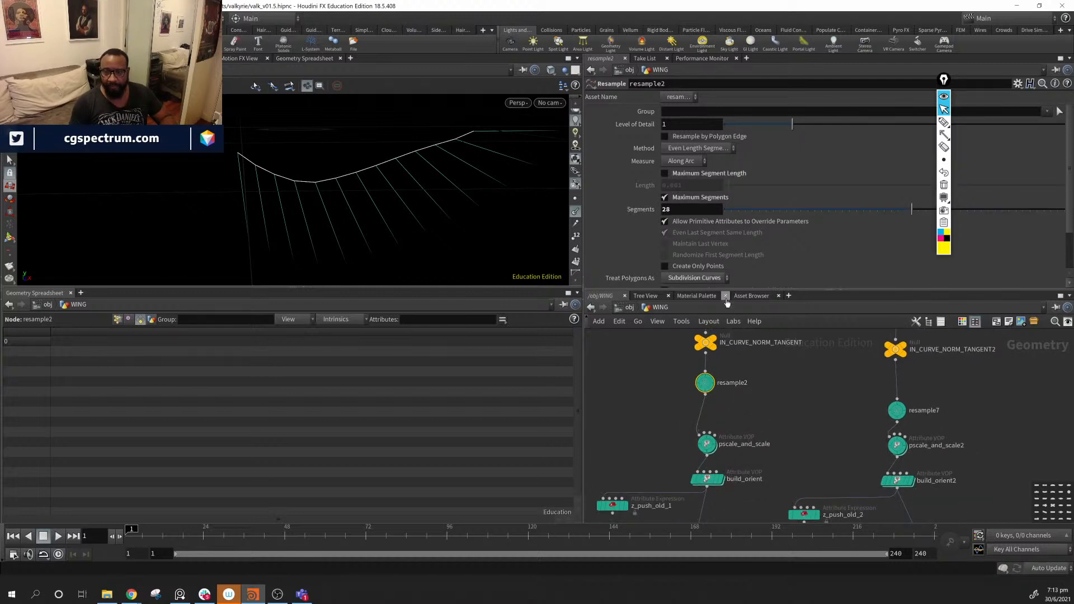
pyautogui.moveTo(912, 209); pyautogui.dragTo(852, 211)
pyautogui.hotkey('ctrl', 'z')
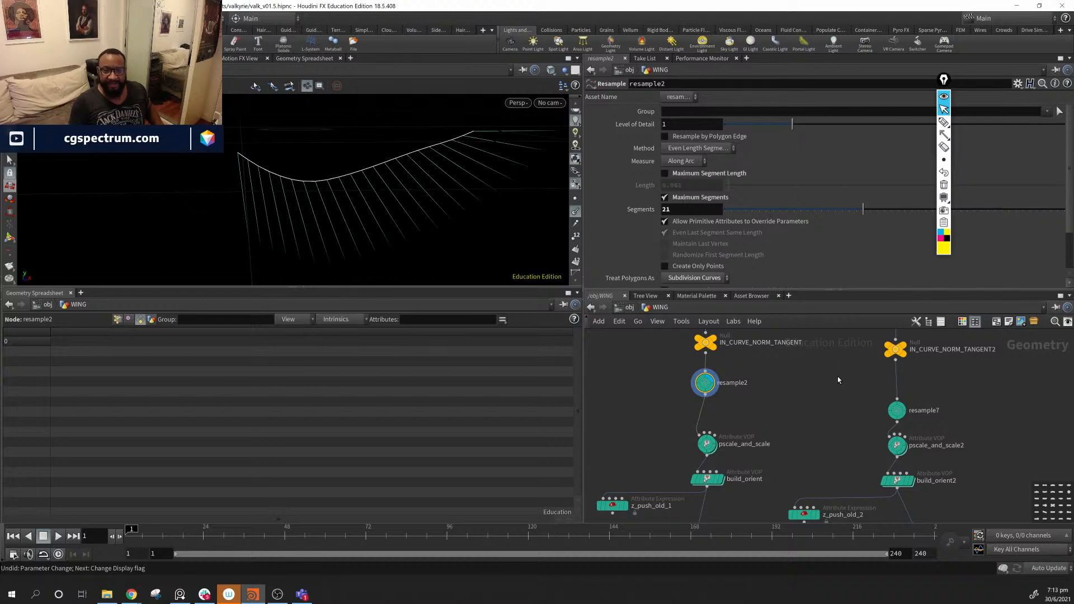
pyautogui.scroll(5, 806, 398)
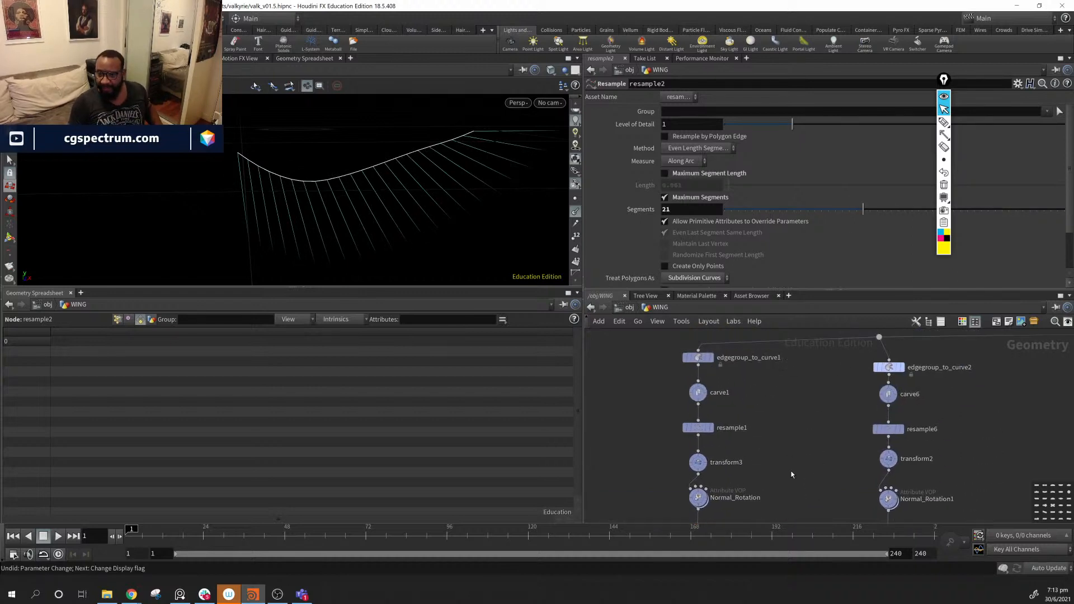
pyautogui.moveTo(767, 410); pyautogui.dragTo(765, 390, button='middle')
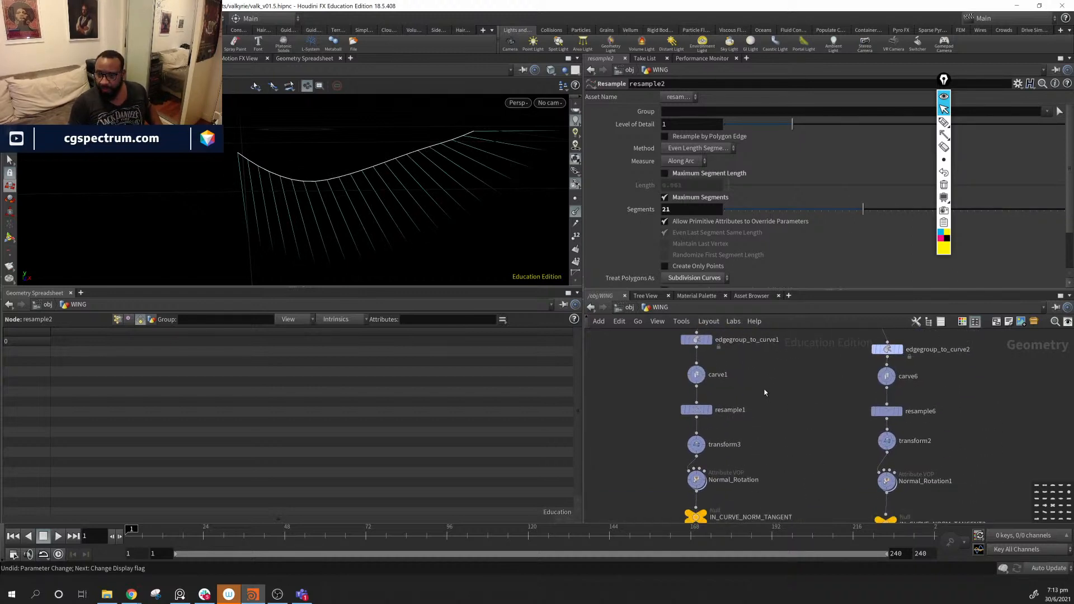
pyautogui.moveTo(789, 459); pyautogui.dragTo(808, 351, button='middle')
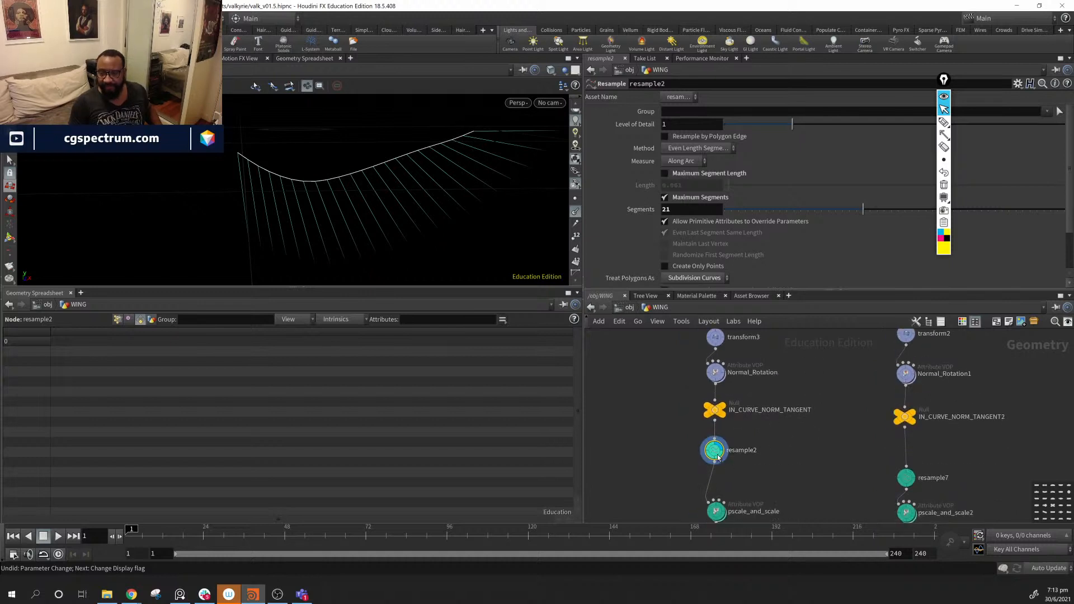
pyautogui.moveTo(863, 209)
pyautogui.mouseDown()
pyautogui.moveTo(899, 210)
pyautogui.moveTo(799, 212)
pyautogui.moveTo(847, 211)
pyautogui.mouseUp()
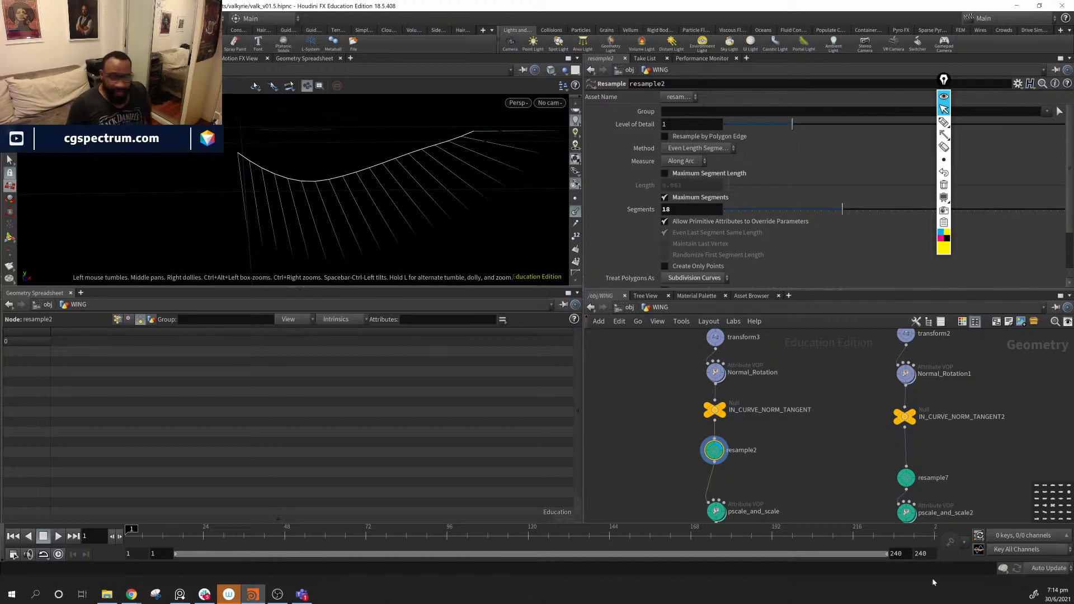
pyautogui.moveTo(815, 503); pyautogui.dragTo(834, 450, button='middle')
# - Display pscale_and_scale and list its point attributes in the spreadsheet, sorted by pscale
pyautogui.moveTo(738, 458)
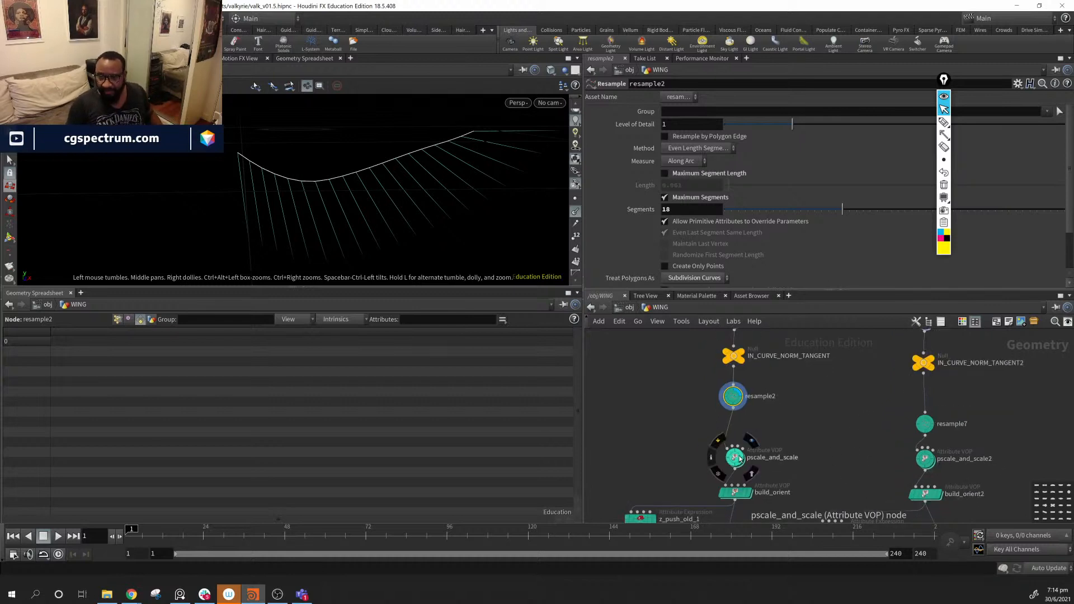
pyautogui.moveTo(742, 457); pyautogui.dragTo(744, 443)
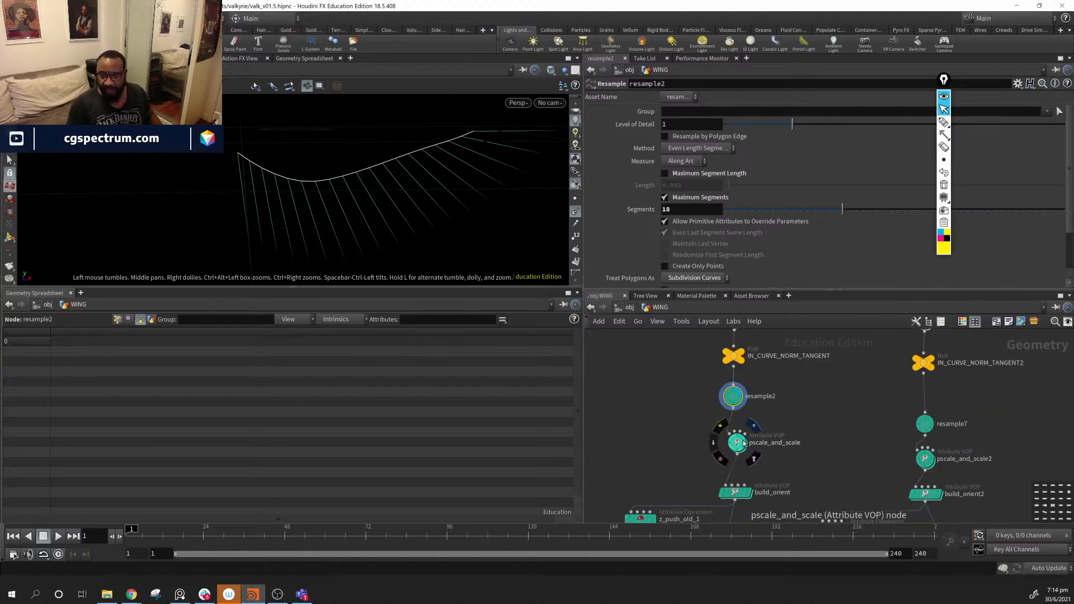
pyautogui.press('r')
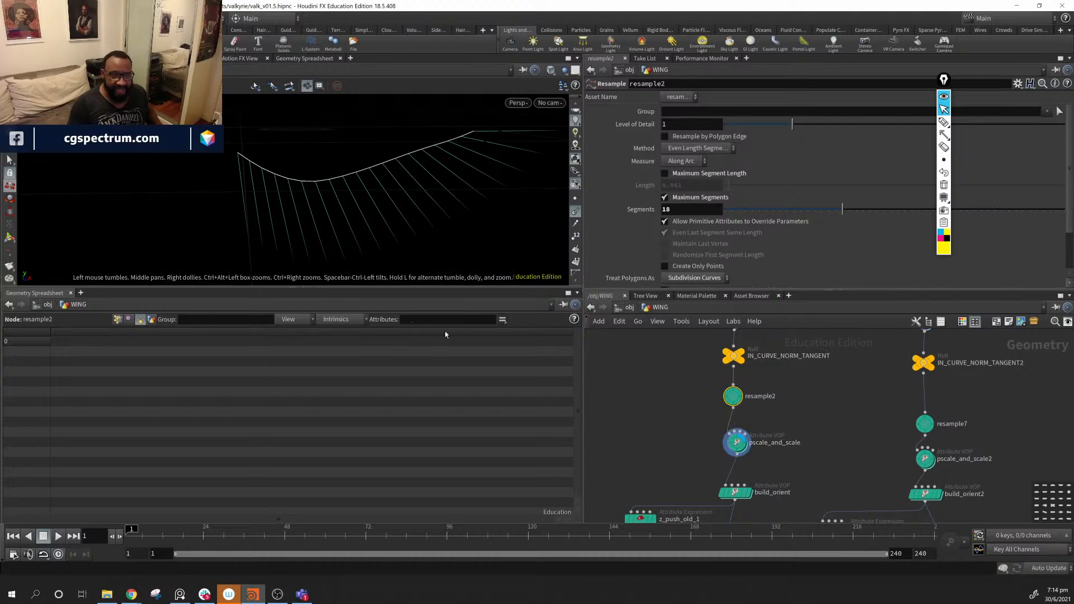
pyautogui.click(738, 443)
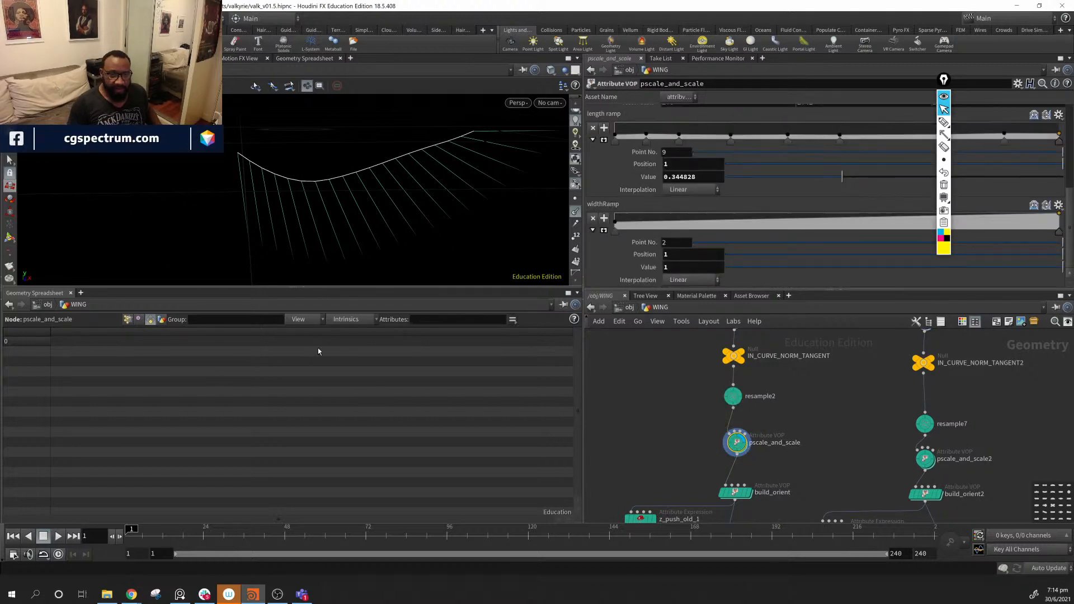
pyautogui.click(345, 322)
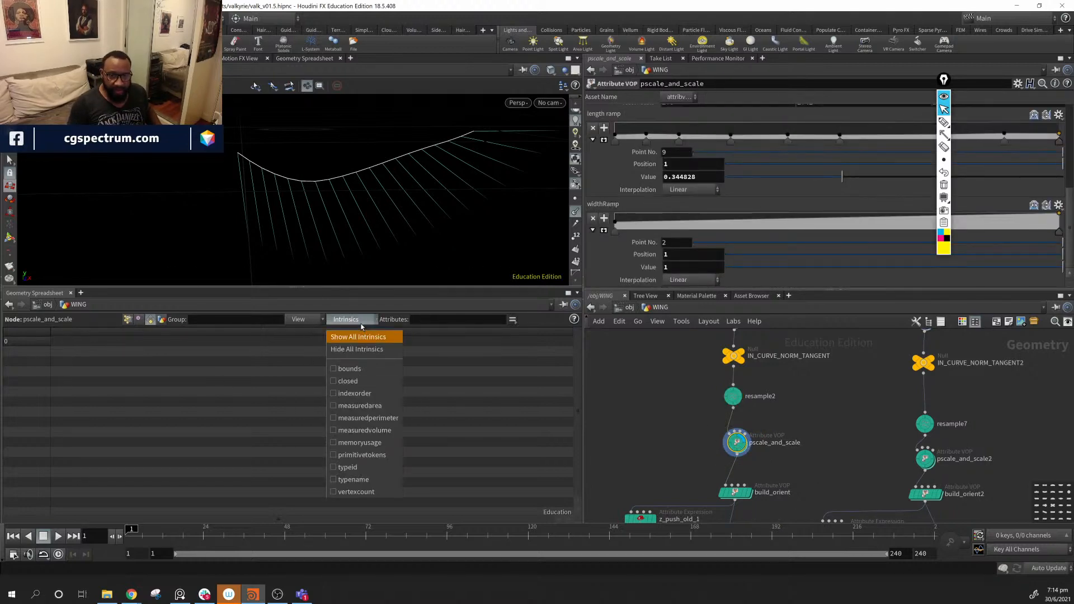
pyautogui.click(360, 326)
pyautogui.click(127, 322)
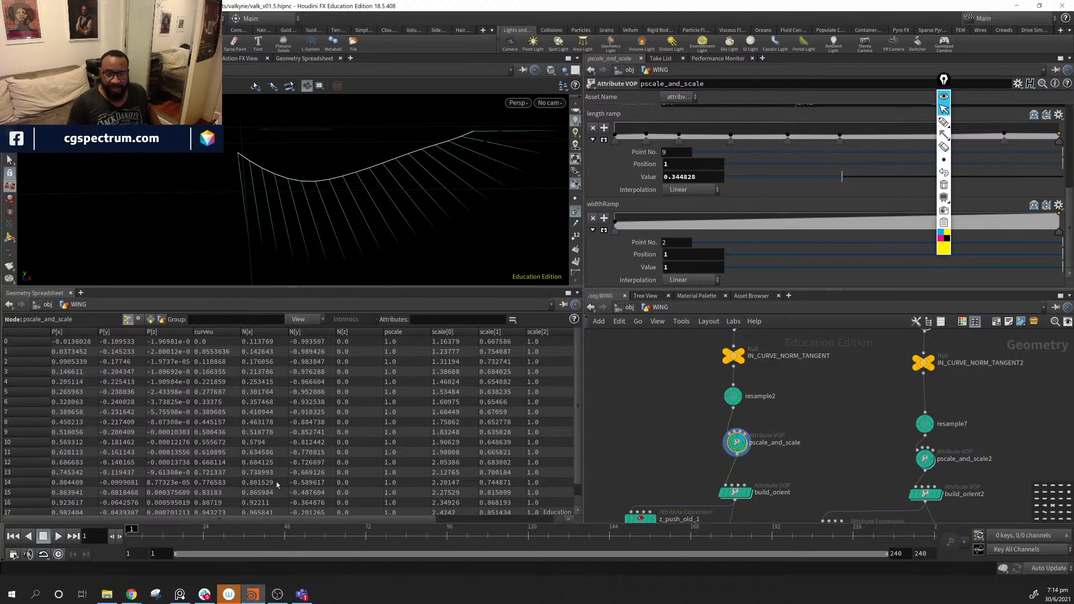
pyautogui.click(415, 333)
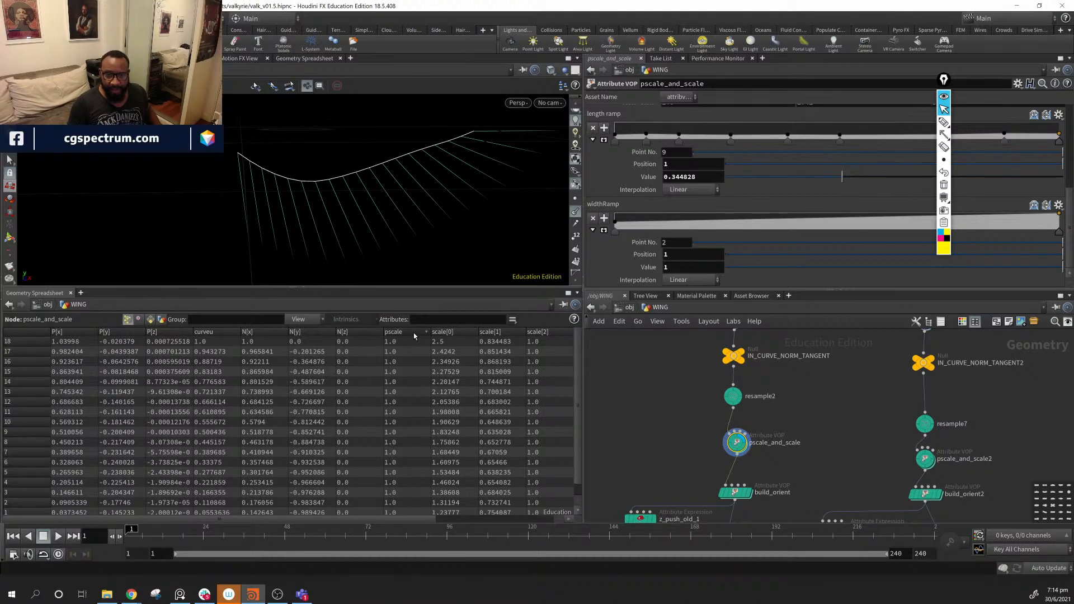
pyautogui.click(414, 333)
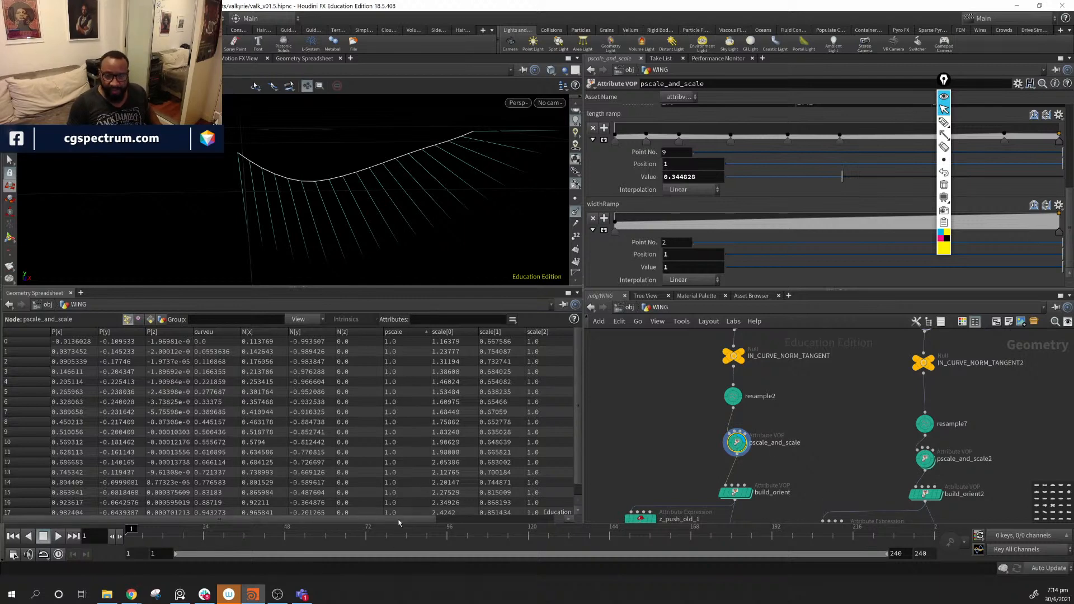
# - Select build_orient to show its orient[0]–orient[3] point values
pyautogui.moveTo(399, 521); pyautogui.dragTo(519, 528)
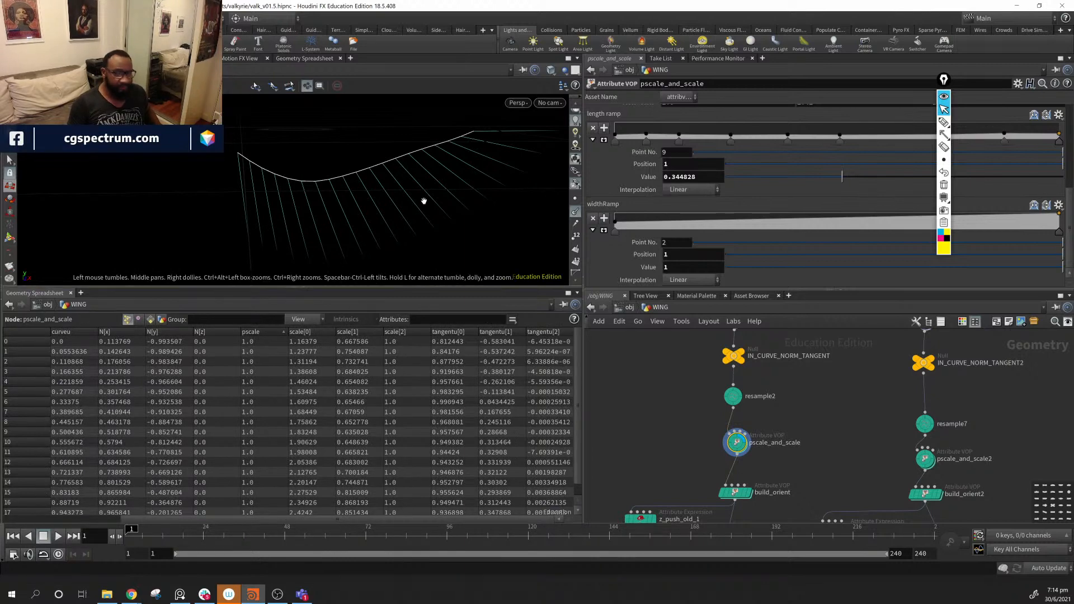
pyautogui.scroll(3, 829, 200)
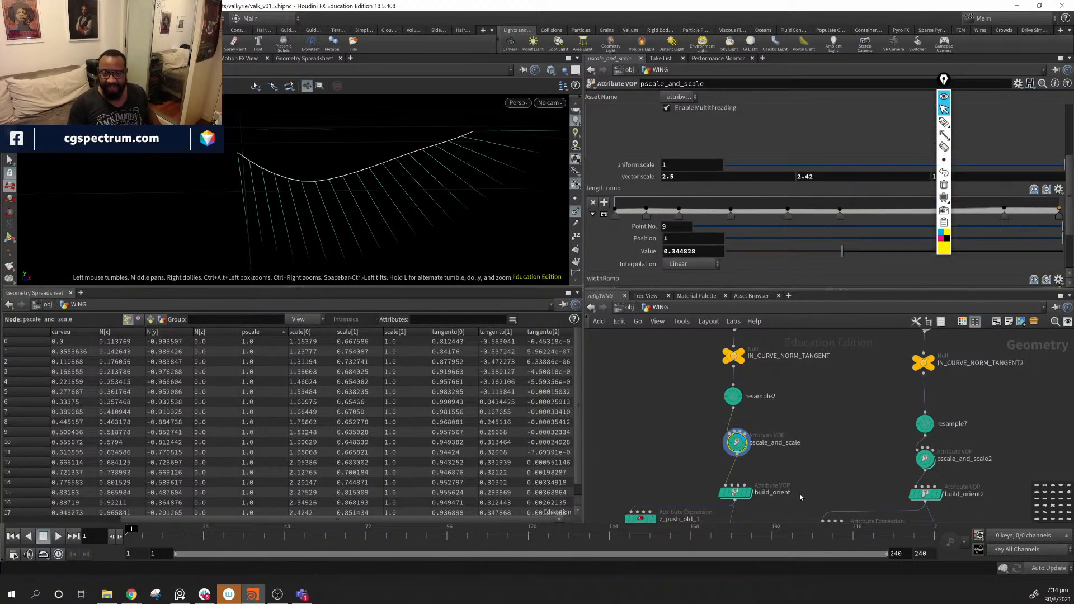
pyautogui.moveTo(803, 488); pyautogui.dragTo(815, 455, button='middle')
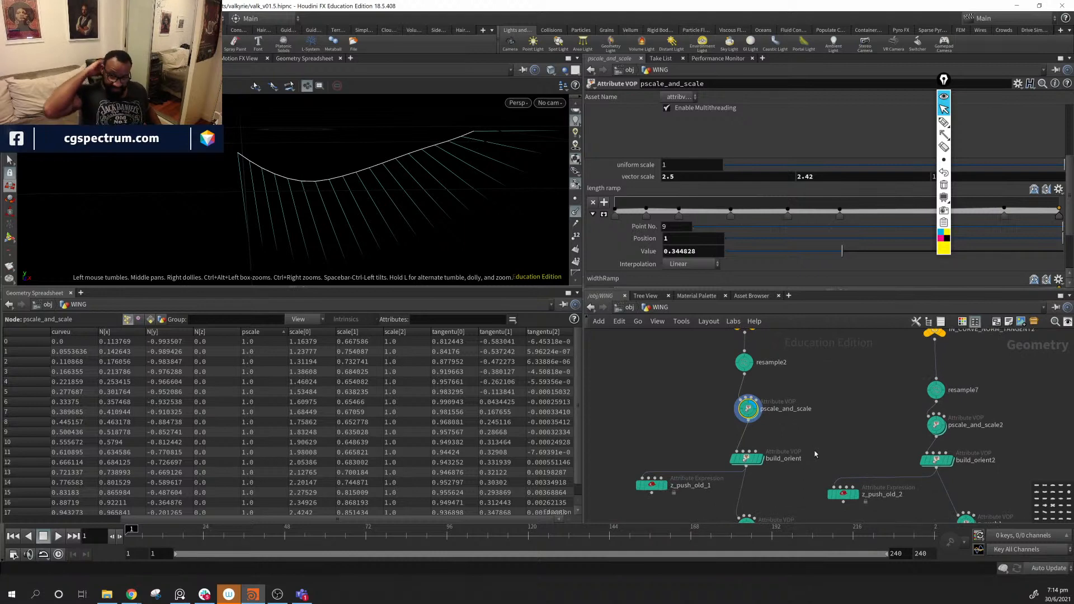
pyautogui.scroll(-3, 978, 417)
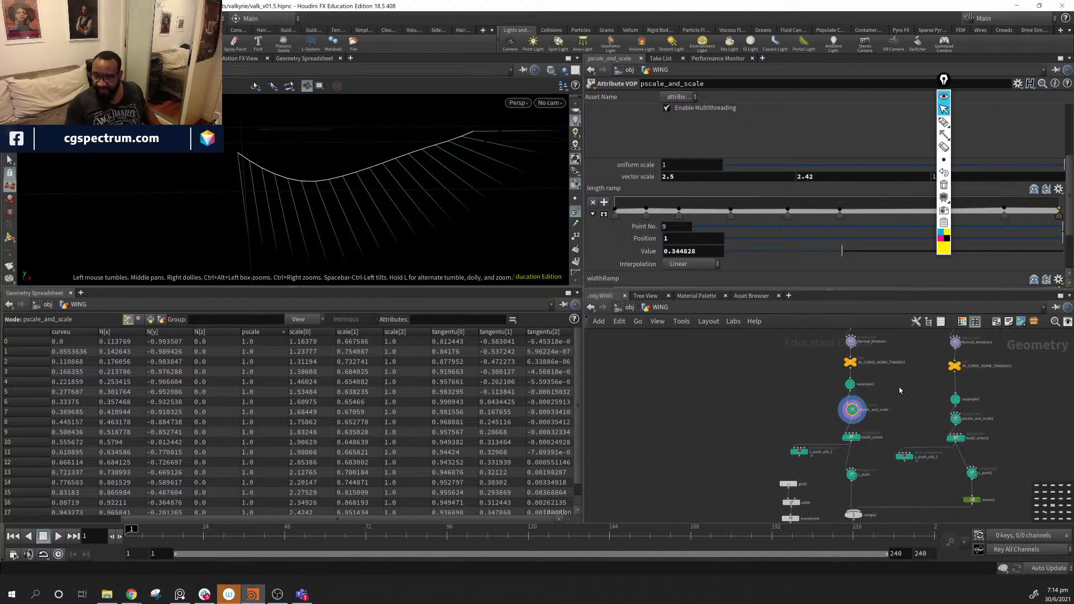
pyautogui.scroll(3, 873, 423)
pyautogui.click(830, 451)
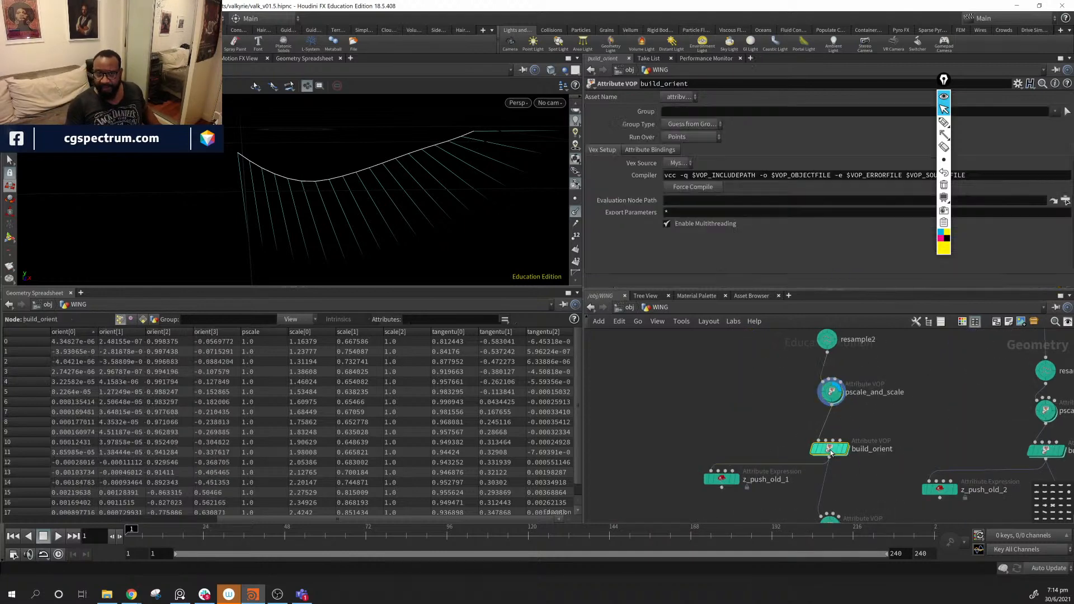
# - Show build_orient's node info and orbit the viewport around the wing curve
pyautogui.moveTo(833, 454)
pyautogui.click(800, 448)
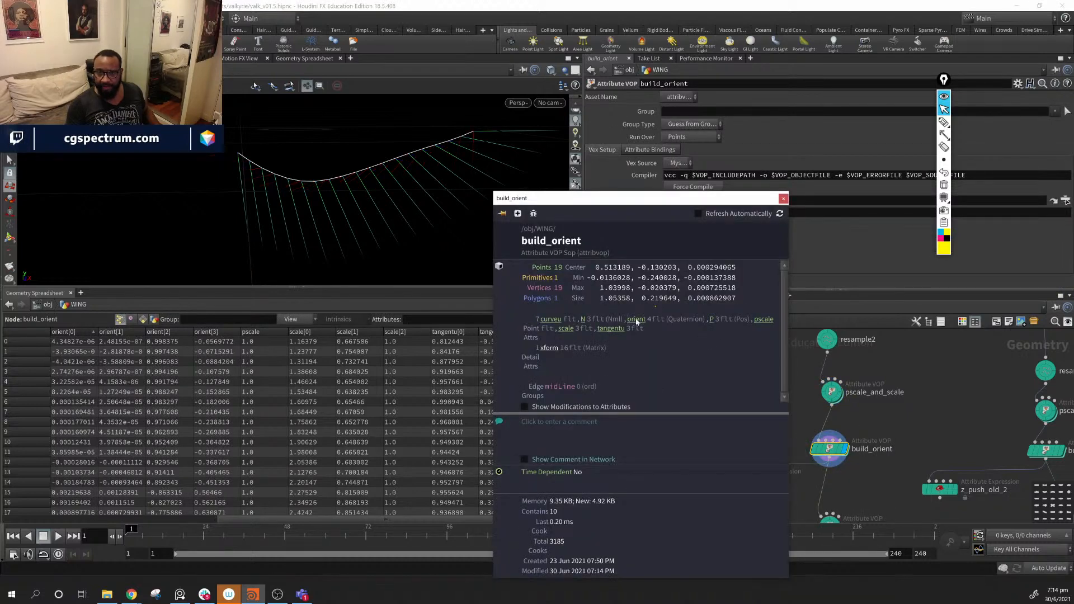
pyautogui.moveTo(336, 168); pyautogui.dragTo(257, 225)
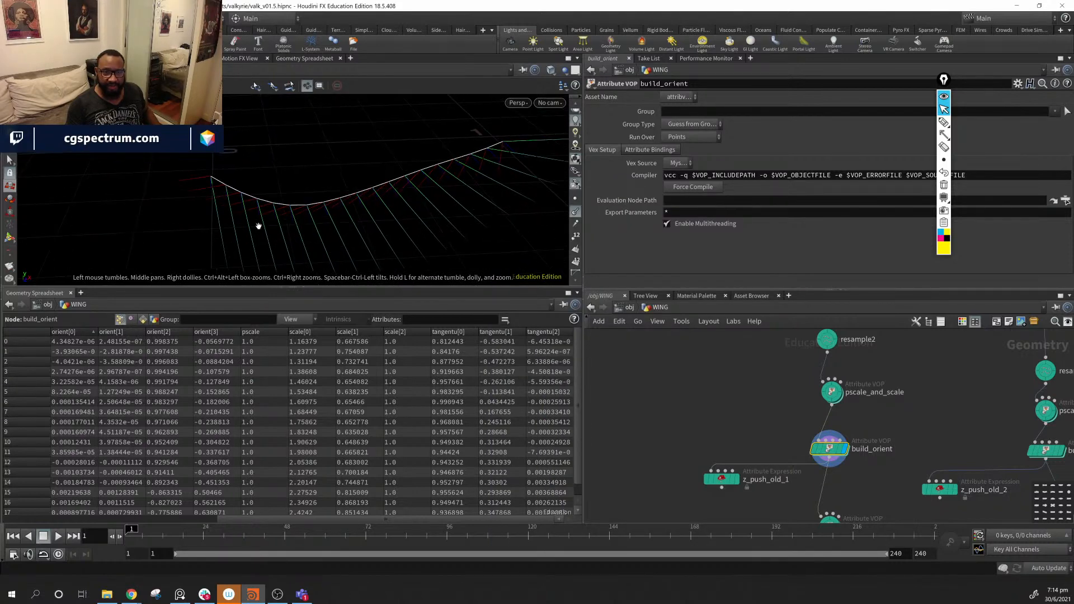
pyautogui.moveTo(413, 223); pyautogui.dragTo(189, 175)
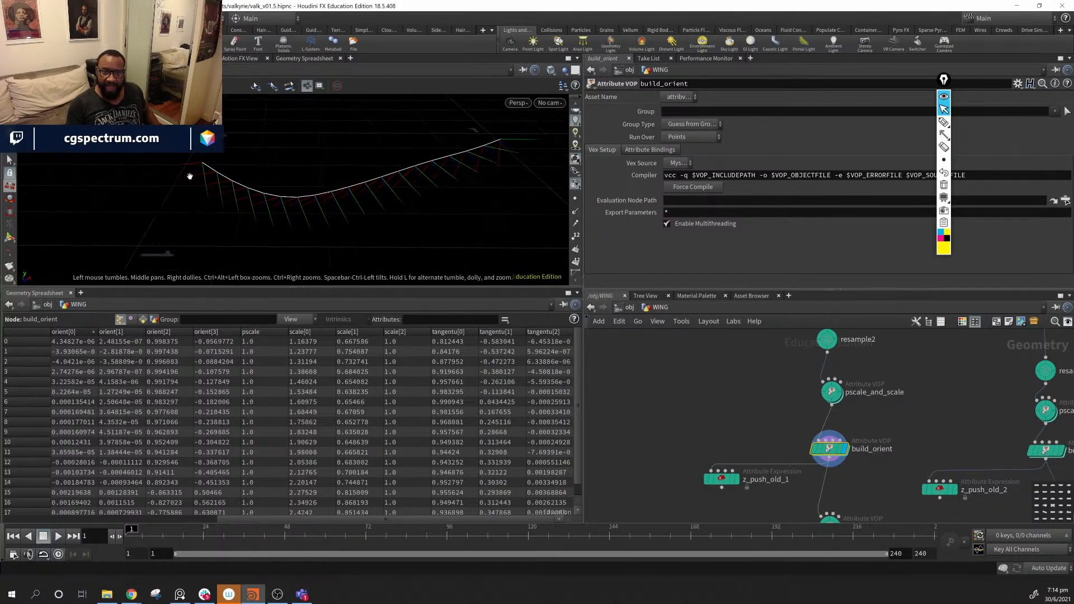
pyautogui.moveTo(338, 206); pyautogui.dragTo(162, 188)
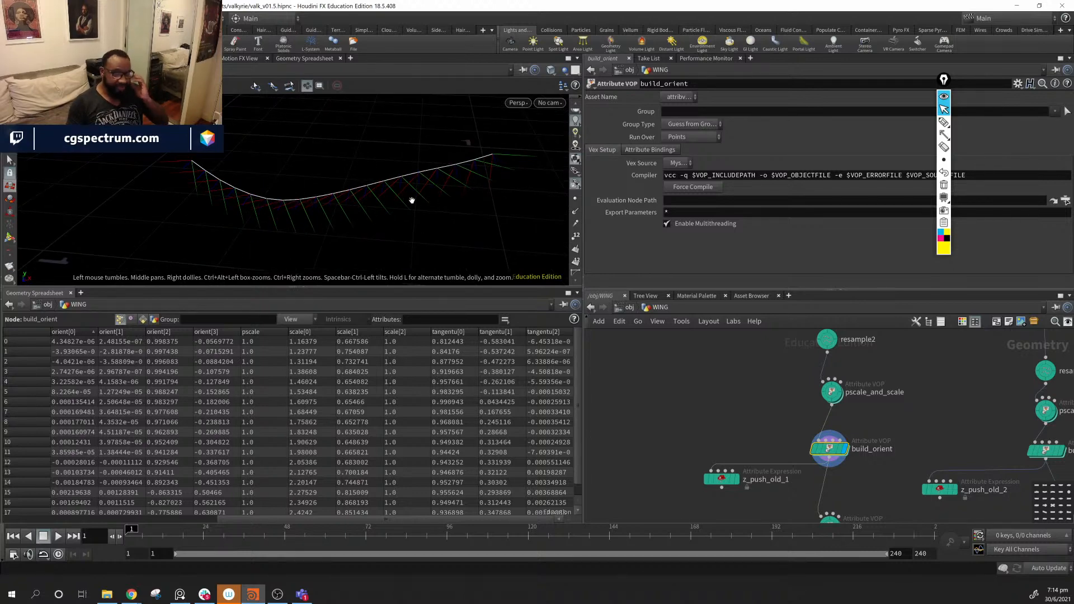
# - Select z_push to show Start Push 0.007 and End Push -0.007, viewing the curve edge-on
pyautogui.moveTo(880, 489); pyautogui.dragTo(861, 423, button='middle')
pyautogui.click(803, 459)
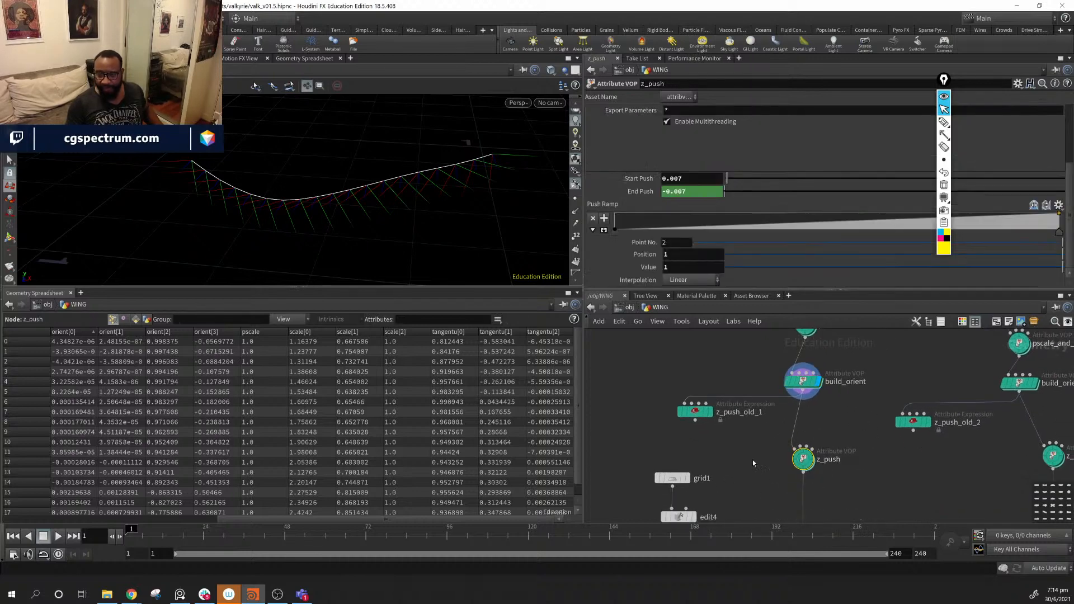
pyautogui.moveTo(268, 189); pyautogui.dragTo(388, 247)
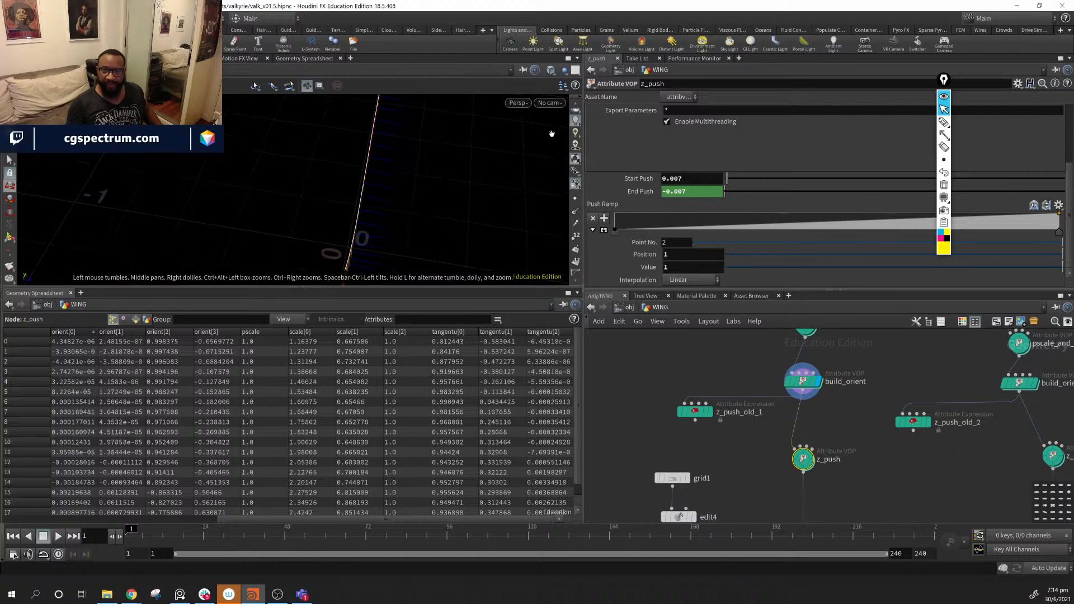
# - Switch the viewport to the Top view and frame the wing curve from above
pyautogui.click(549, 104)
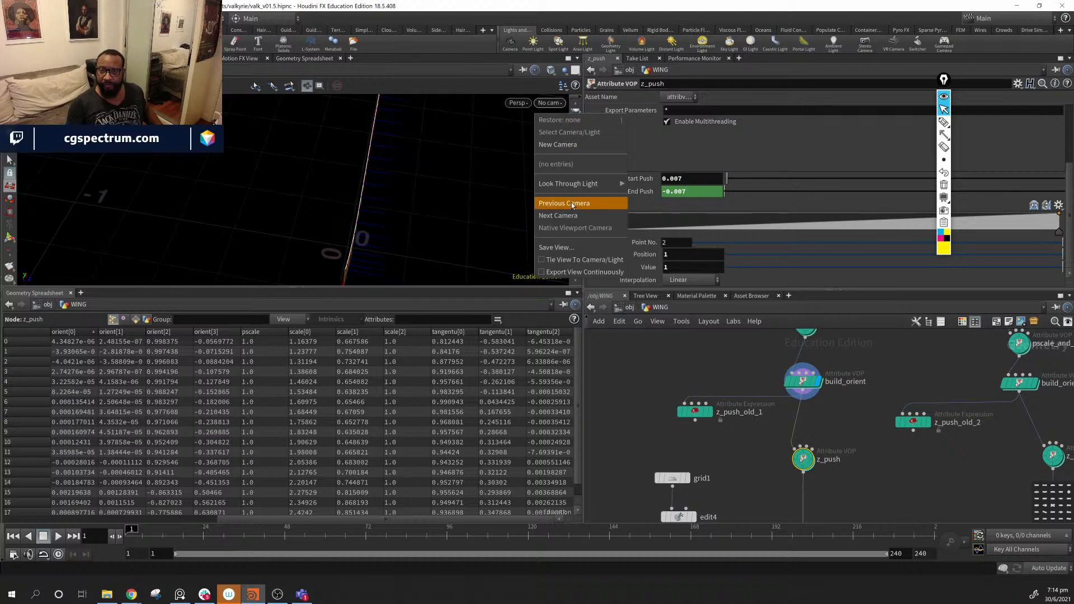
pyautogui.click(518, 104)
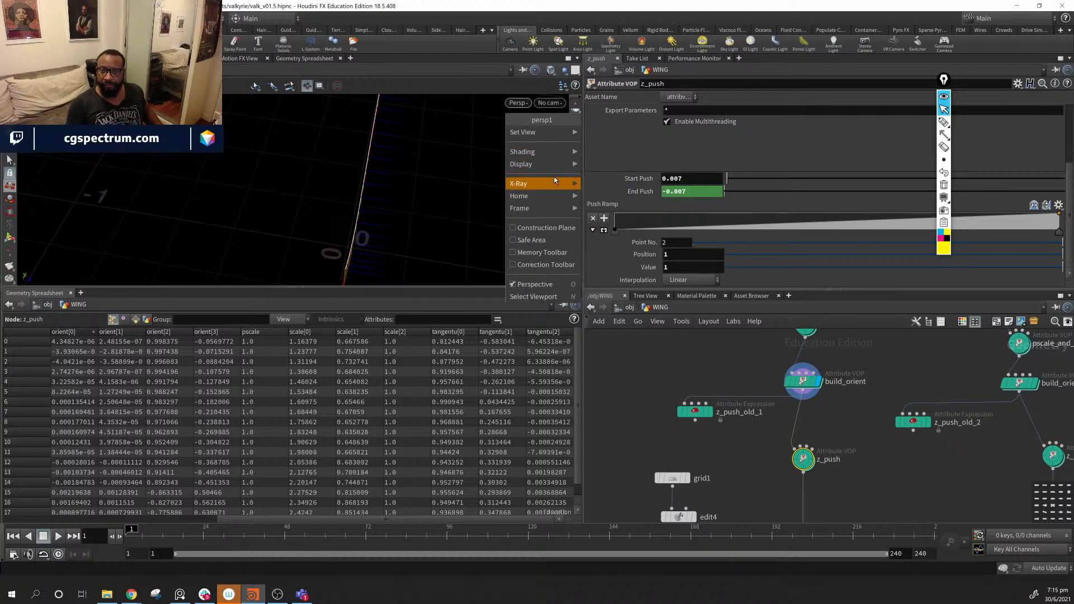
pyautogui.moveTo(557, 134)
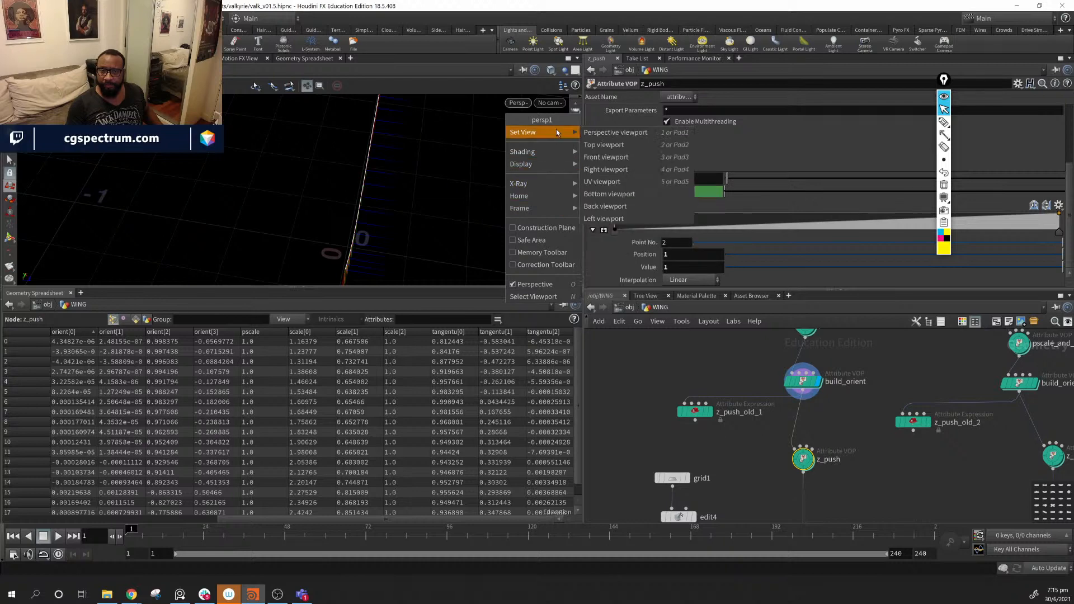
pyautogui.click(616, 143)
pyautogui.moveTo(444, 234); pyautogui.dragTo(161, 199, button='right')
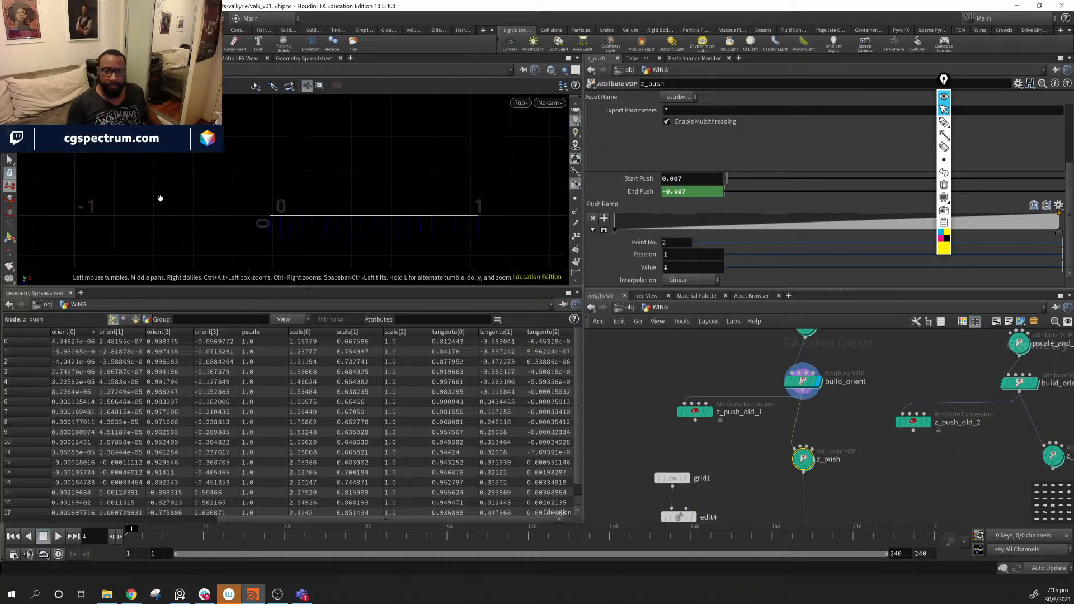
pyautogui.moveTo(160, 200); pyautogui.dragTo(203, 201, button='middle')
pyautogui.moveTo(203, 200); pyautogui.dragTo(448, 223, button='right')
pyautogui.moveTo(448, 223); pyautogui.dragTo(332, 217, button='middle')
pyautogui.moveTo(332, 217); pyautogui.dragTo(492, 240, button='right')
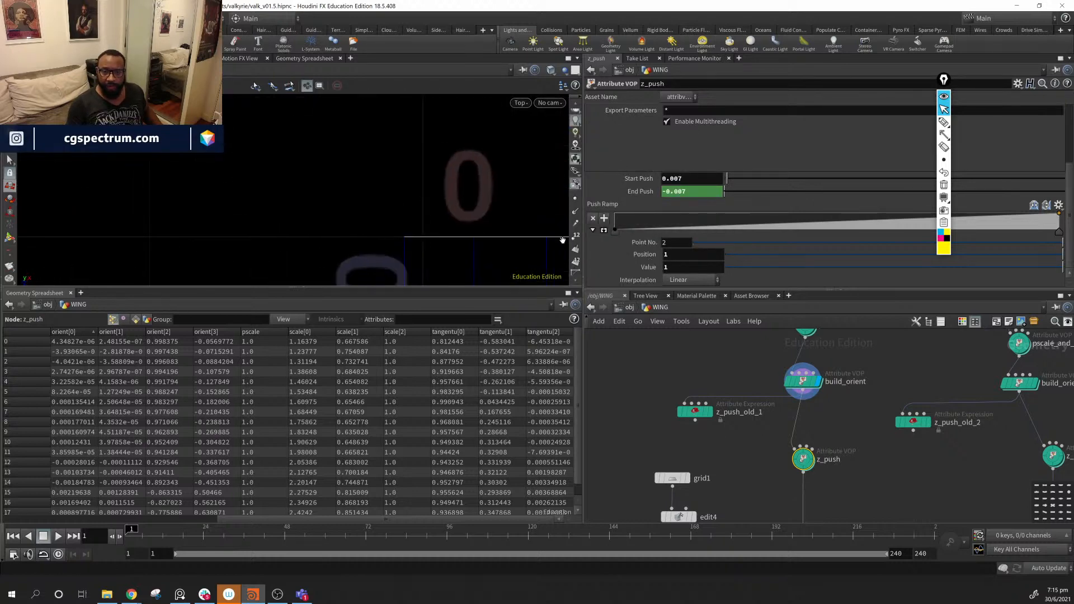
pyautogui.moveTo(447, 228); pyautogui.dragTo(348, 212, button='middle')
pyautogui.scroll(2, 735, 249)
pyautogui.scroll(-3, 728, 249)
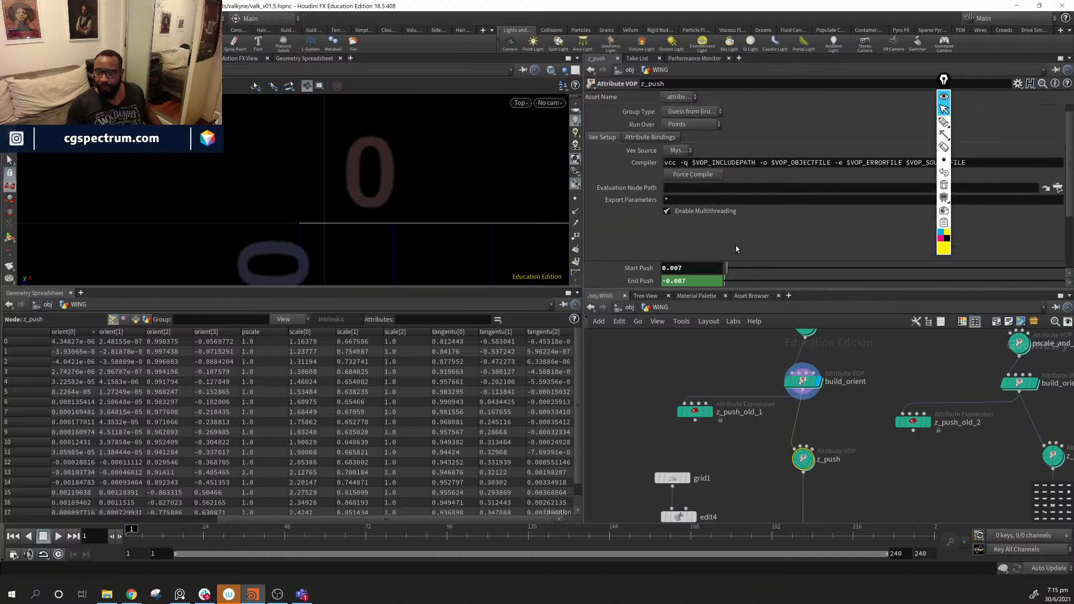
pyautogui.scroll(1, 668, 267)
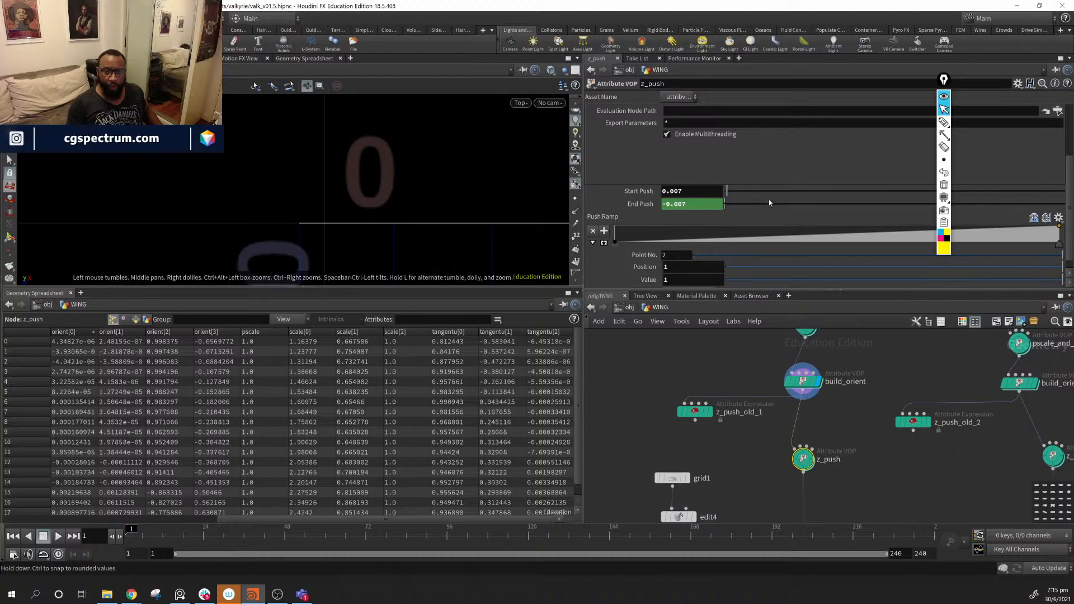
# - Raise z_push's Start Push to 0.0757 (End Push -0.0757), testing and undoing 0.2377
pyautogui.moveTo(729, 196); pyautogui.dragTo(749, 194)
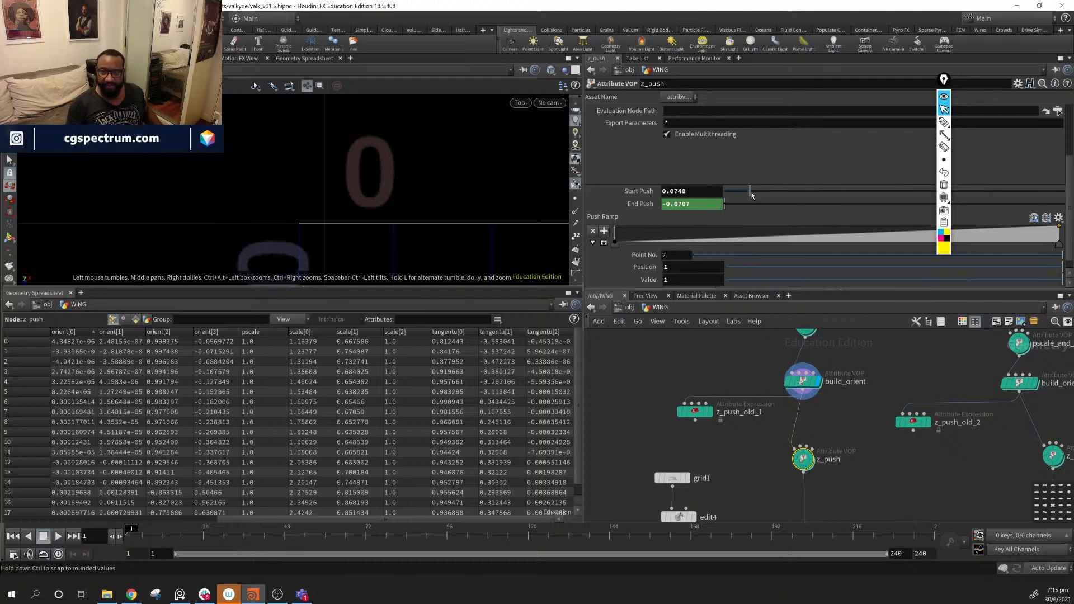
pyautogui.click(822, 440)
pyautogui.moveTo(508, 273); pyautogui.dragTo(202, 187, button='middle')
pyautogui.scroll(-6, 523, 248)
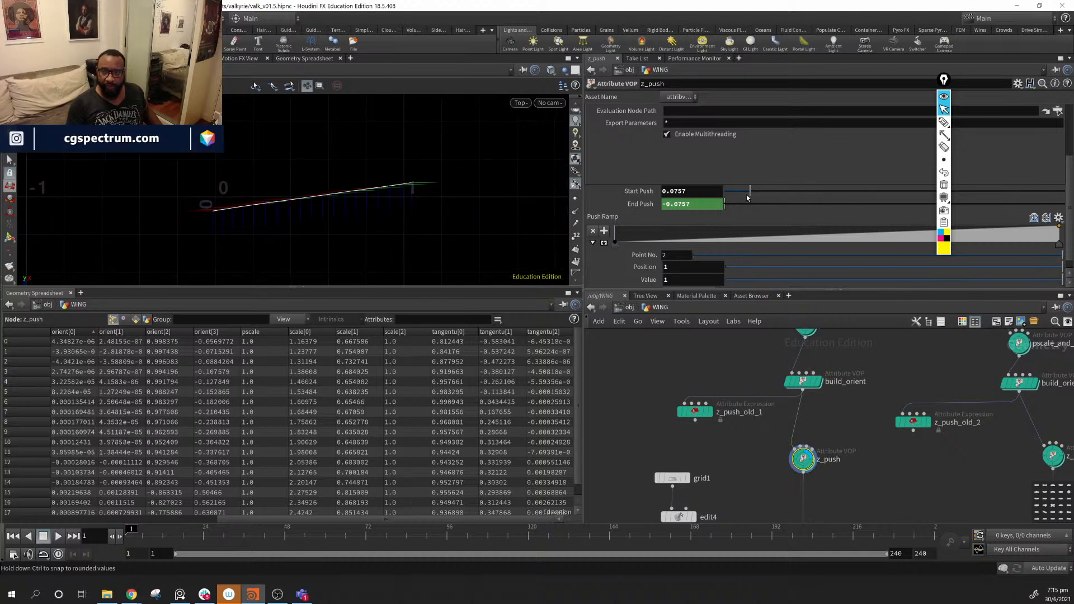
pyautogui.moveTo(749, 194); pyautogui.dragTo(736, 211)
pyautogui.hotkey('ctrl', 'z')
pyautogui.hotkey('ctrl', 'z')
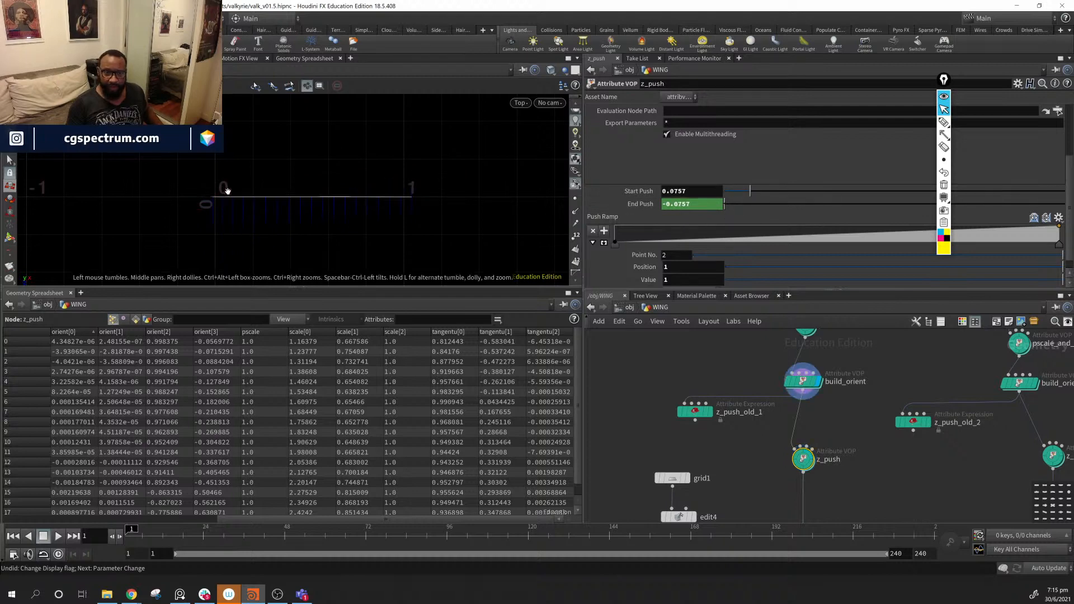
pyautogui.moveTo(436, 227); pyautogui.dragTo(472, 197, button='middle')
pyautogui.moveTo(473, 197); pyautogui.dragTo(538, 227, button='right')
pyautogui.moveTo(803, 457); pyautogui.dragTo(806, 461)
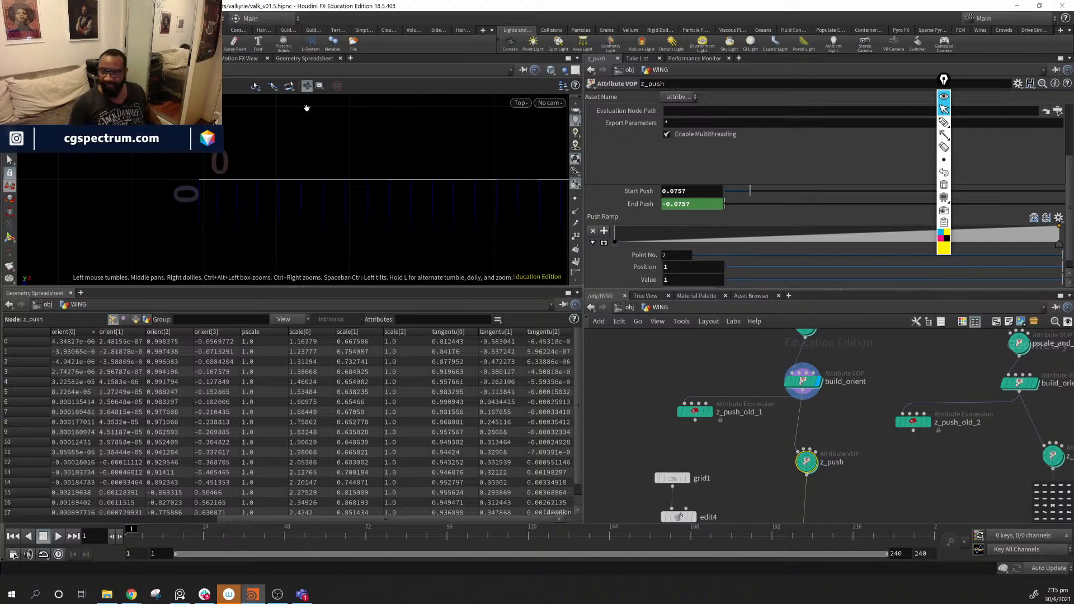
pyautogui.moveTo(1008, 491); pyautogui.dragTo(950, 496, button='middle')
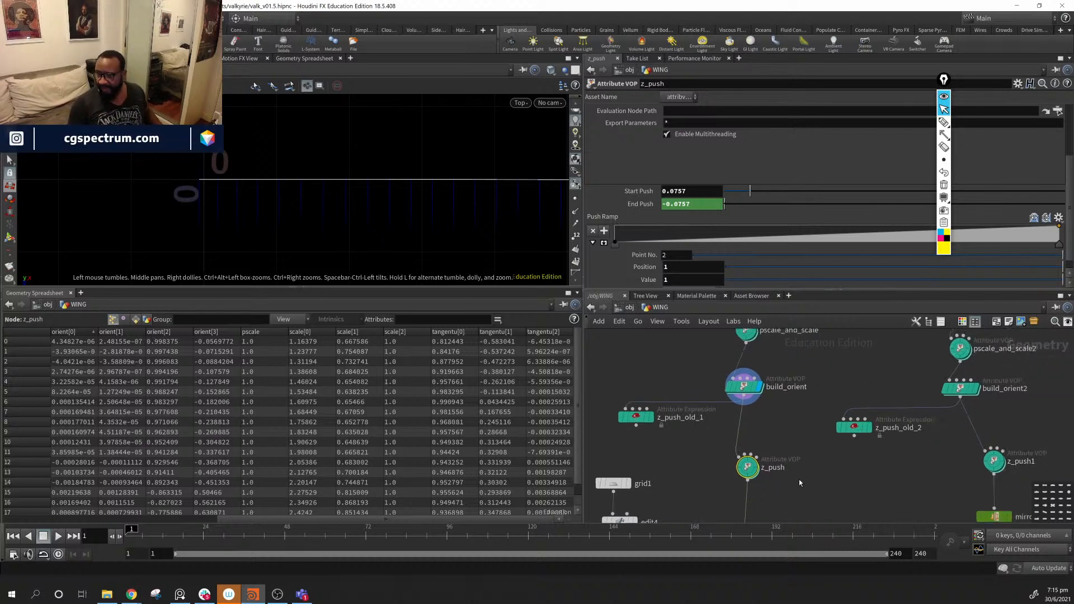
# - Delete the unused z_push_old_1 and z_push_old_2 nodes
pyautogui.click(636, 416)
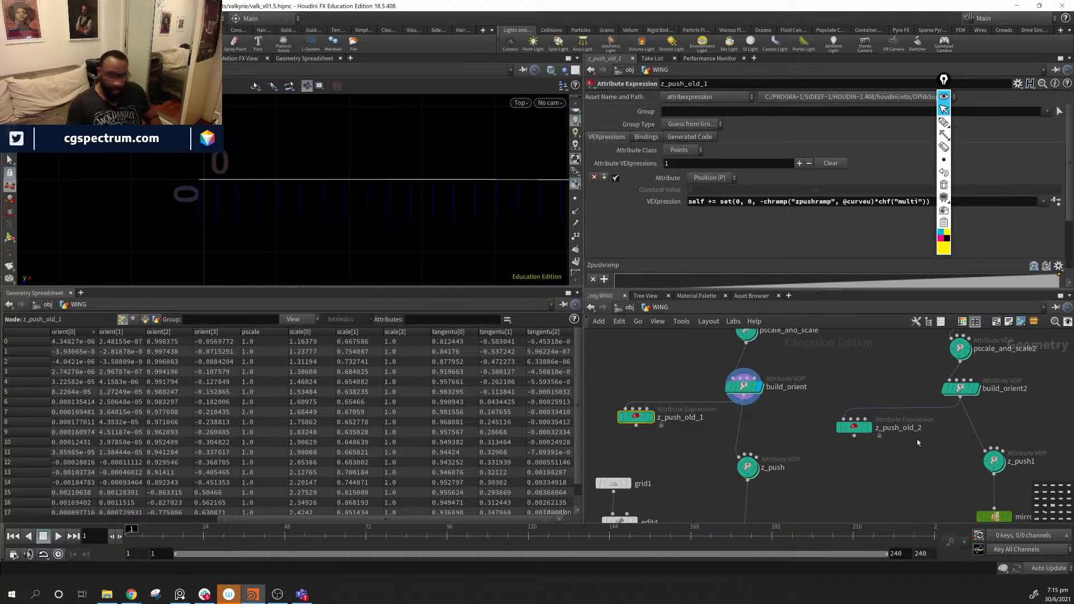
pyautogui.press('Delete')
pyautogui.moveTo(874, 465); pyautogui.dragTo(823, 420)
pyautogui.press('Delete')
# - Display the copytopoints1 feather cards in the viewport
pyautogui.moveTo(847, 473)
pyautogui.mouseDown(button='middle')
pyautogui.moveTo(858, 461)
pyautogui.moveTo(841, 484)
pyautogui.mouseUp(button='middle')
pyautogui.moveTo(993, 473); pyautogui.dragTo(971, 474)
pyautogui.moveTo(867, 470); pyautogui.dragTo(891, 342, button='middle')
pyautogui.moveTo(773, 468); pyautogui.dragTo(789, 424, button='middle')
pyautogui.click(719, 432)
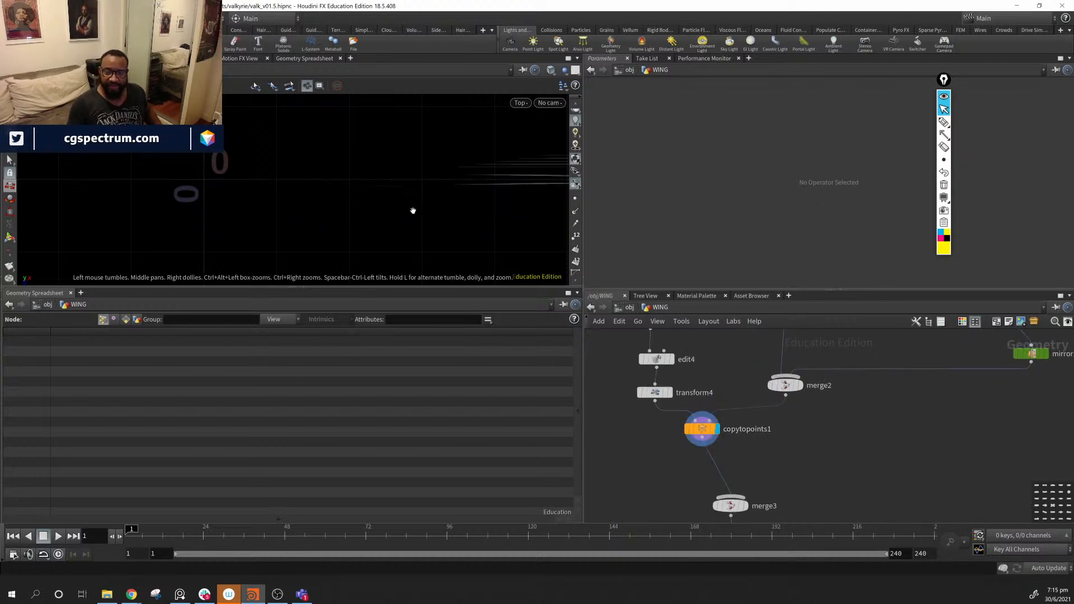
# - Orbit out of the top view to see the feather cards from the wing's other side
pyautogui.click(415, 170)
pyautogui.moveTo(416, 170); pyautogui.dragTo(458, 187)
pyautogui.moveTo(737, 316); pyautogui.dragTo(692, 383, button='middle')
pyautogui.moveTo(309, 196); pyautogui.dragTo(307, 167, button='middle')
pyautogui.moveTo(307, 167); pyautogui.dragTo(546, 178)
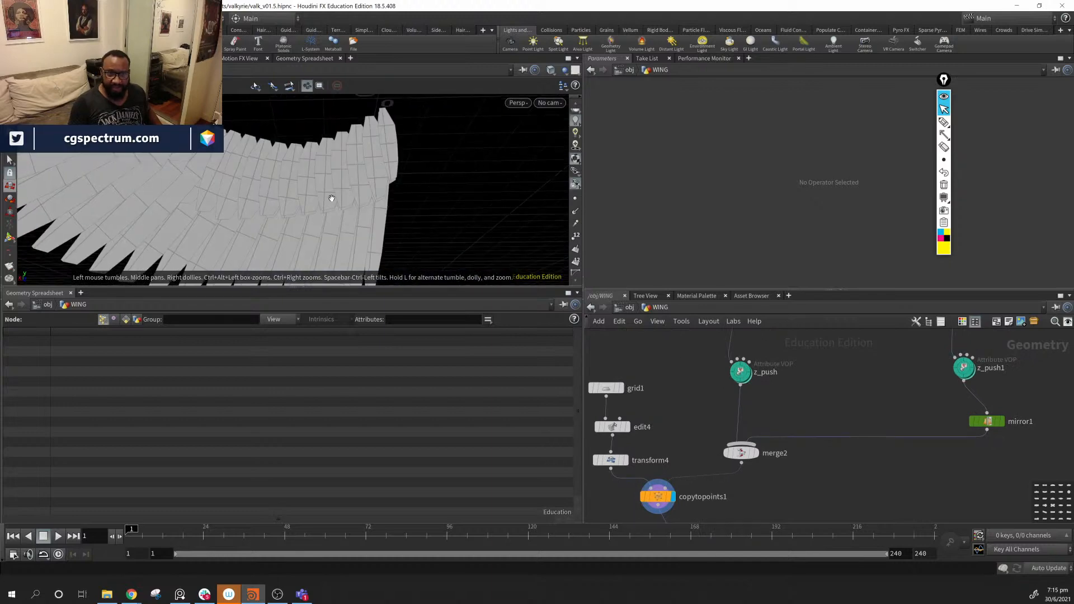
pyautogui.moveTo(331, 197); pyautogui.dragTo(263, 201)
pyautogui.moveTo(493, 212); pyautogui.dragTo(326, 209)
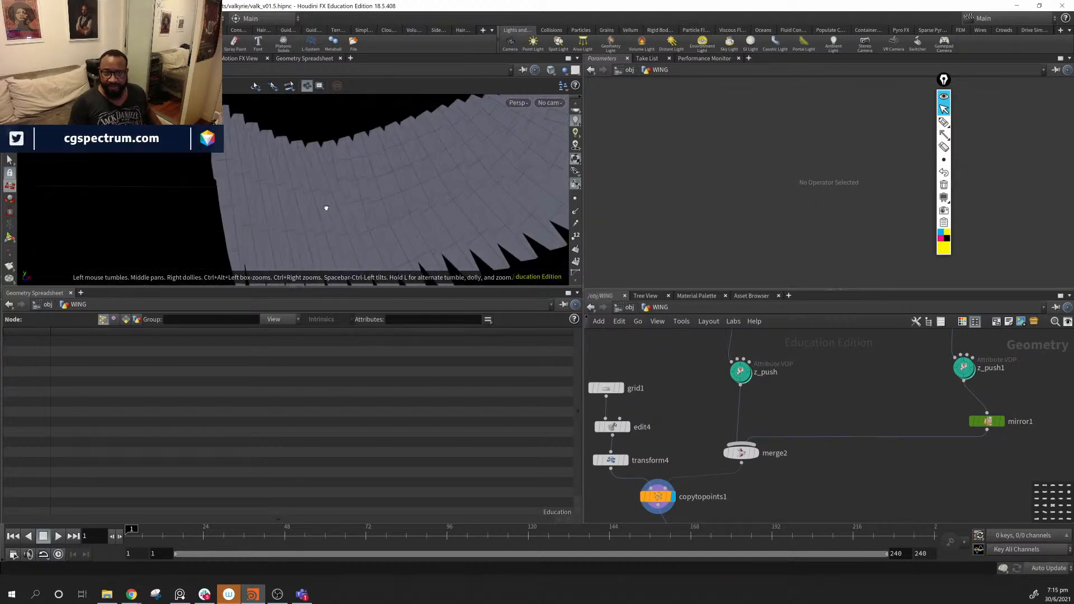
pyautogui.moveTo(671, 326); pyautogui.dragTo(671, 352, button='middle')
# - Set z_push's Start Push to 0.007
pyautogui.click(742, 398)
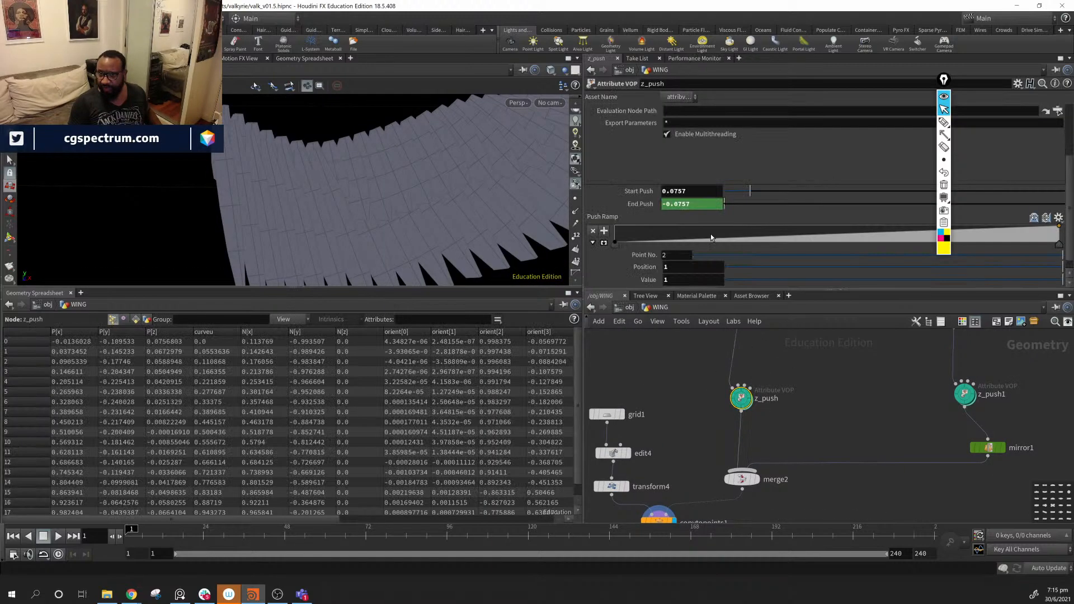
pyautogui.click(693, 191)
pyautogui.write('.00')
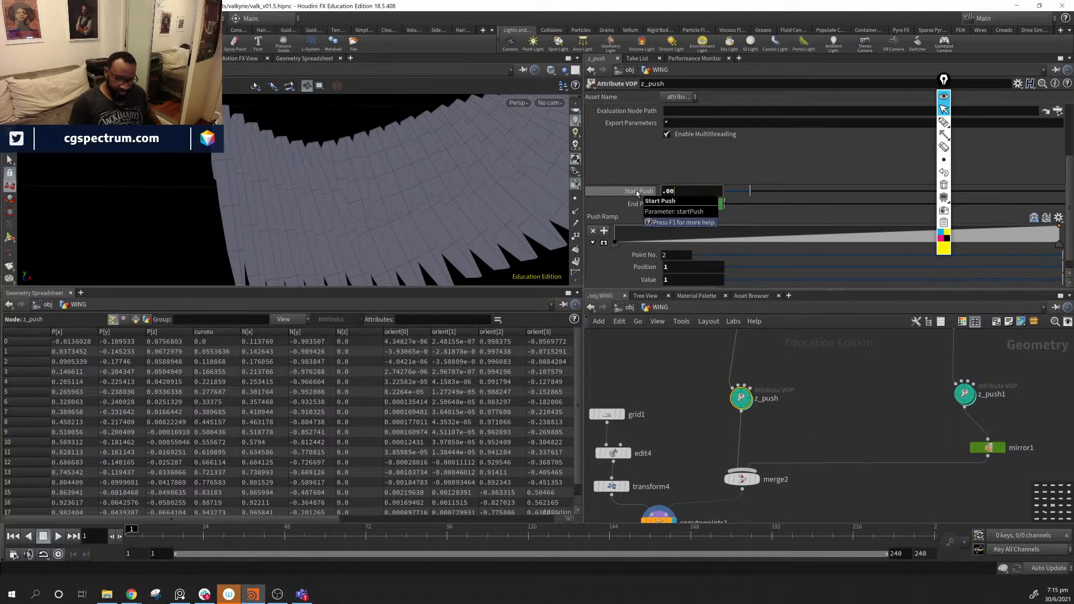
pyautogui.write('7')
pyautogui.press('Return')
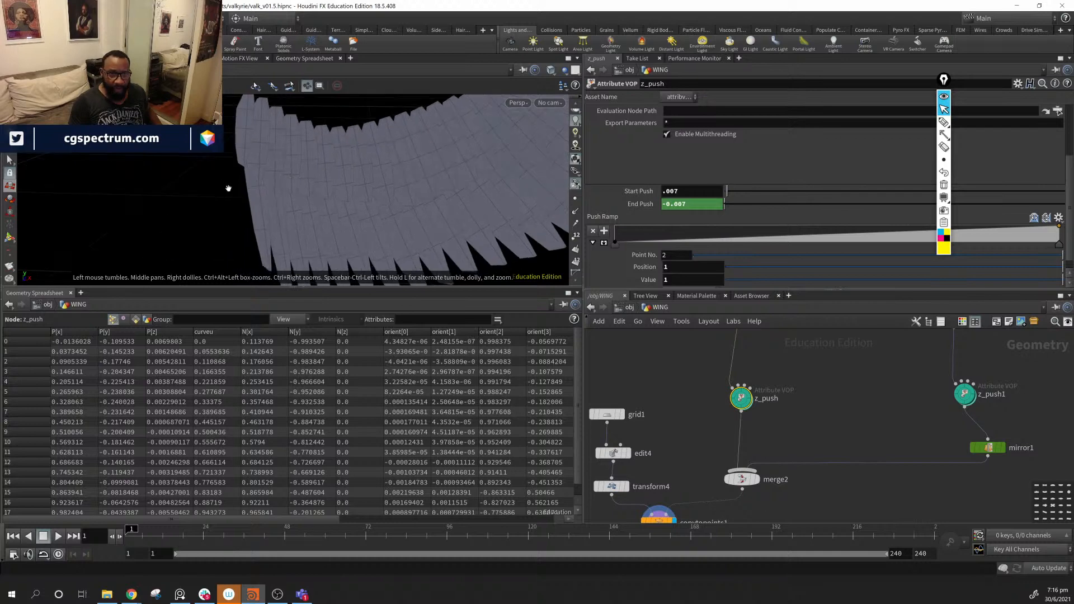
# - Wire z_push's output into copytopoints1's target input
pyautogui.moveTo(958, 398)
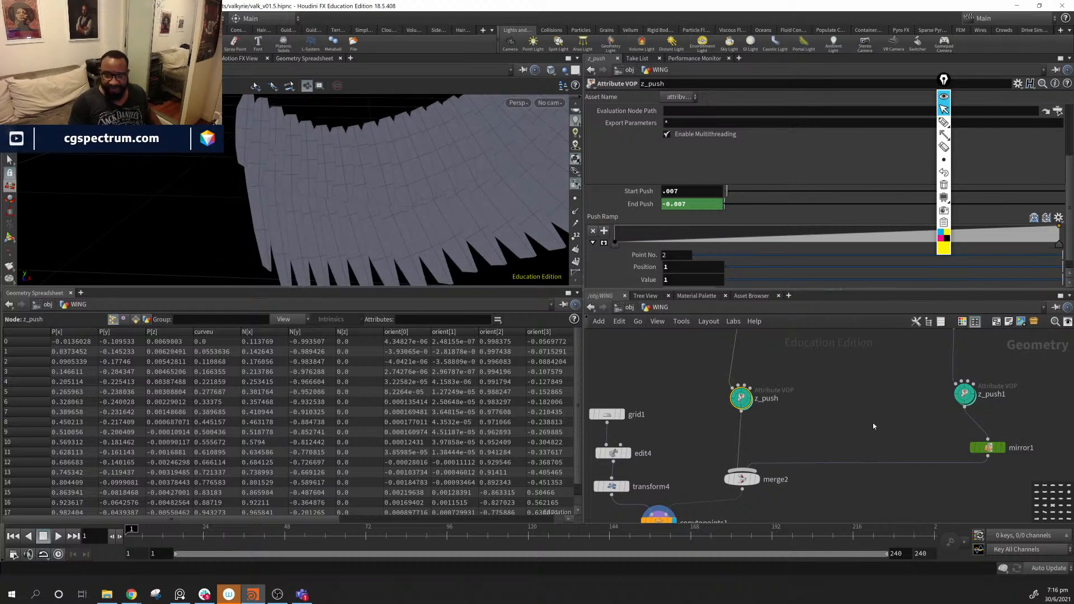
pyautogui.moveTo(874, 427); pyautogui.dragTo(894, 406, button='middle')
pyautogui.moveTo(761, 391); pyautogui.dragTo(694, 487)
pyautogui.moveTo(422, 153); pyautogui.dragTo(482, 303)
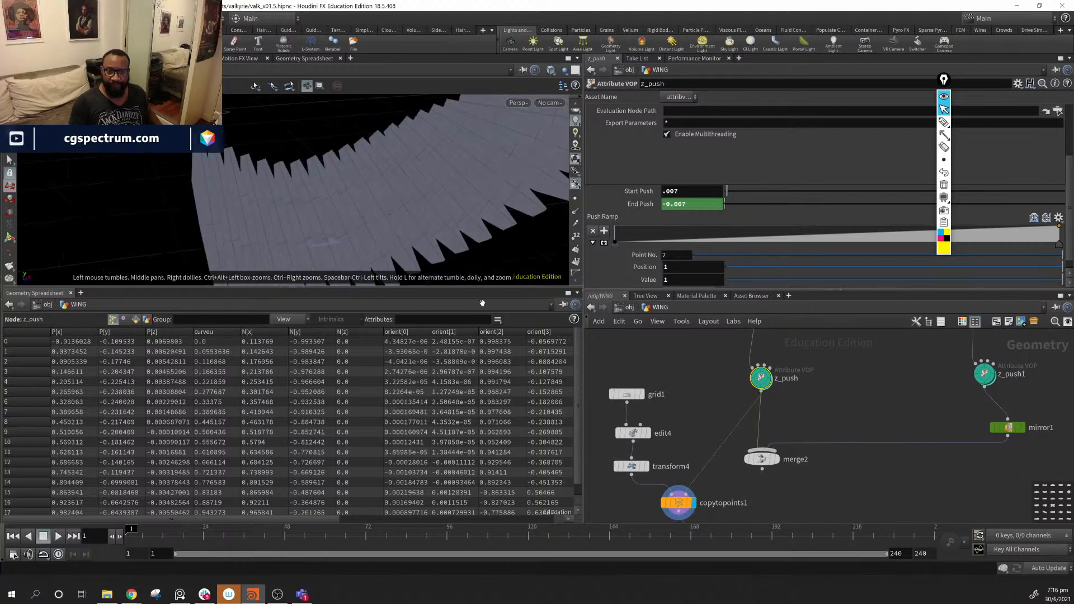
# - Delete merge3 and display the coloured color1 result
pyautogui.moveTo(737, 497)
pyautogui.mouseDown(button='middle')
pyautogui.moveTo(752, 395)
pyautogui.moveTo(757, 427)
pyautogui.mouseUp(button='middle')
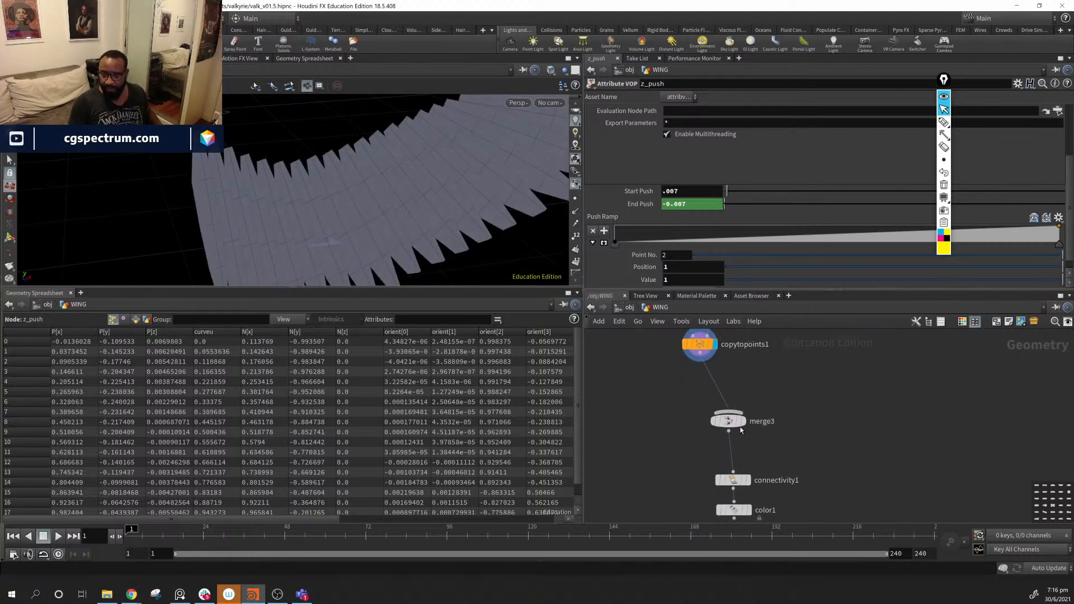
pyautogui.moveTo(741, 430); pyautogui.dragTo(891, 433)
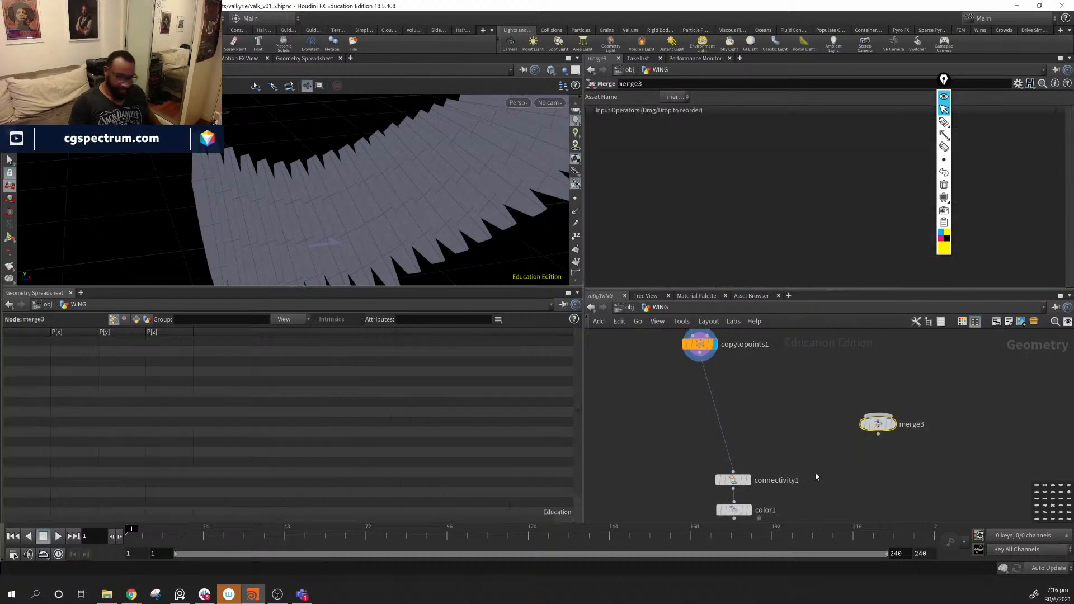
pyautogui.press('Delete')
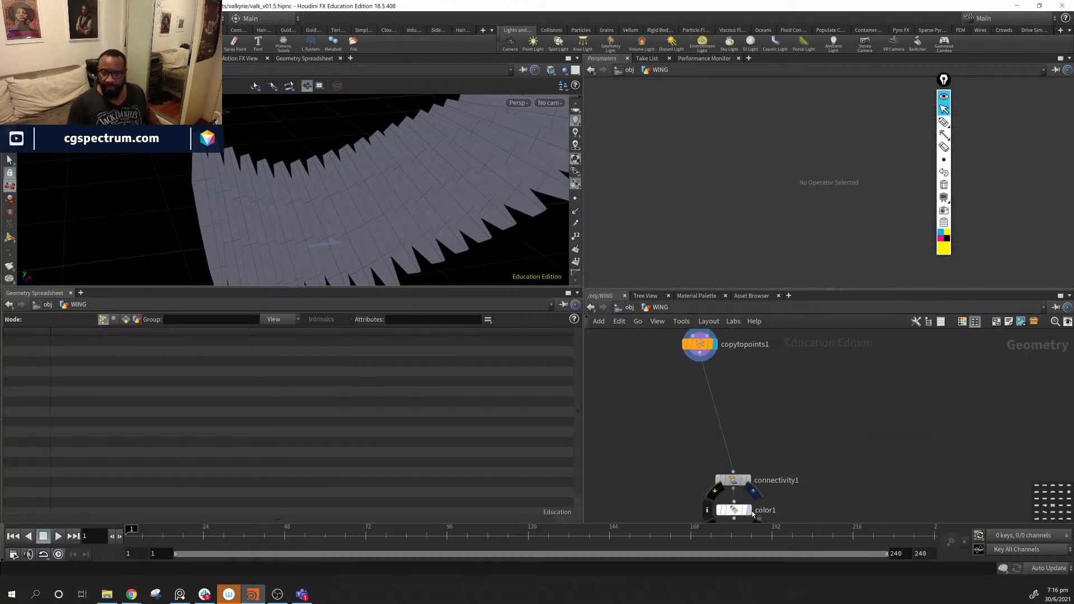
pyautogui.click(749, 511)
# - Select build_orient to inspect its parameters and point orient values
pyautogui.moveTo(795, 362); pyautogui.dragTo(804, 515, button='middle')
pyautogui.moveTo(833, 355); pyautogui.dragTo(866, 479, button='middle')
pyautogui.click(784, 420)
pyautogui.keyDown('alt'); pyautogui.moveTo(347, 222); pyautogui.dragTo(358, 201); pyautogui.keyUp('alt')
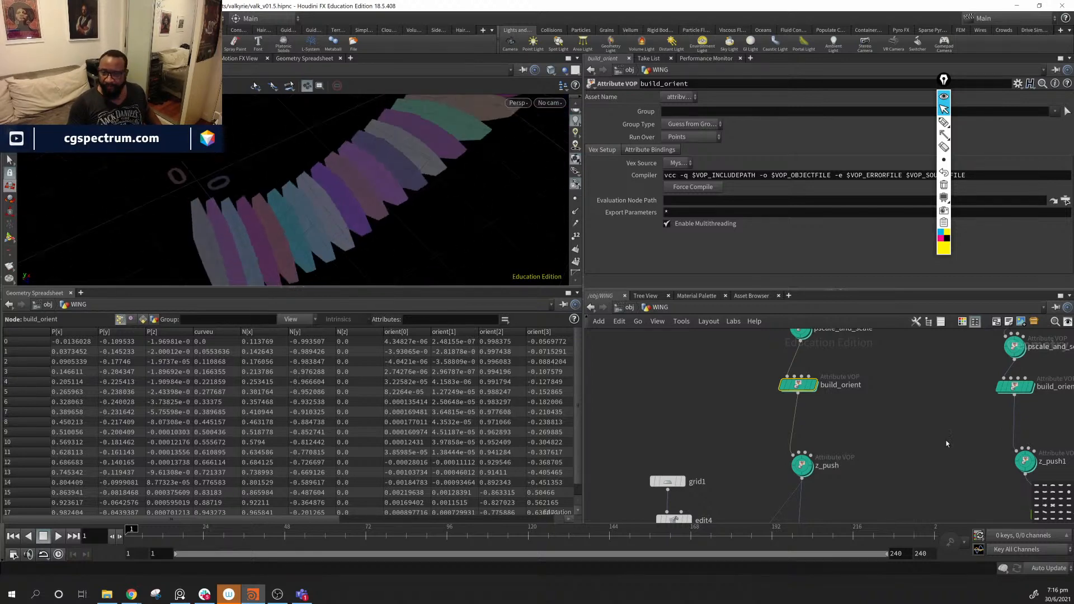
pyautogui.click(944, 136)
pyautogui.moveTo(352, 242); pyautogui.dragTo(487, 147)
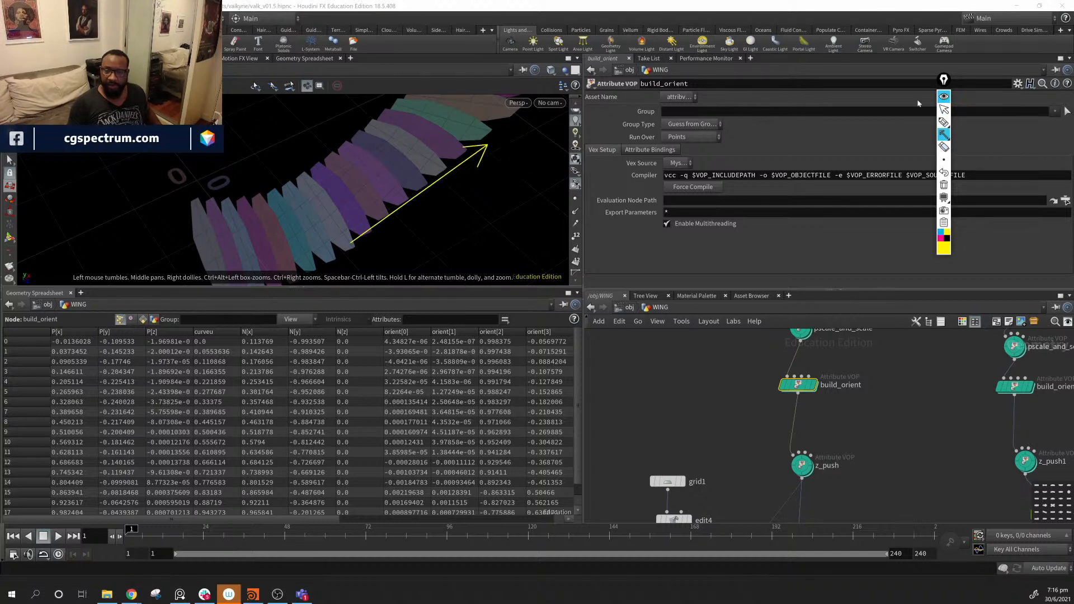
pyautogui.moveTo(944, 135)
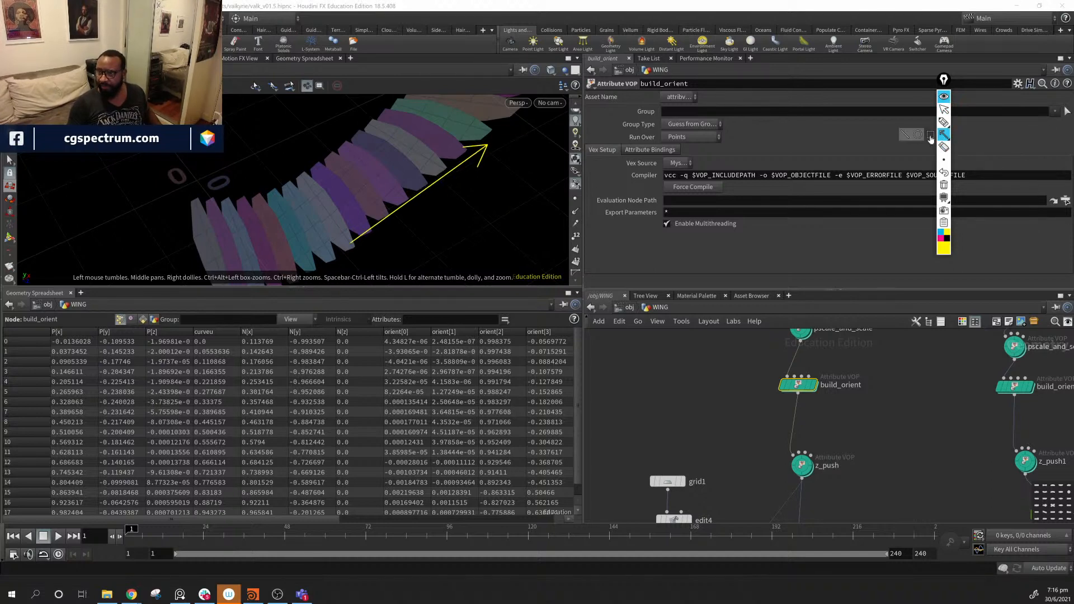
pyautogui.click(944, 122)
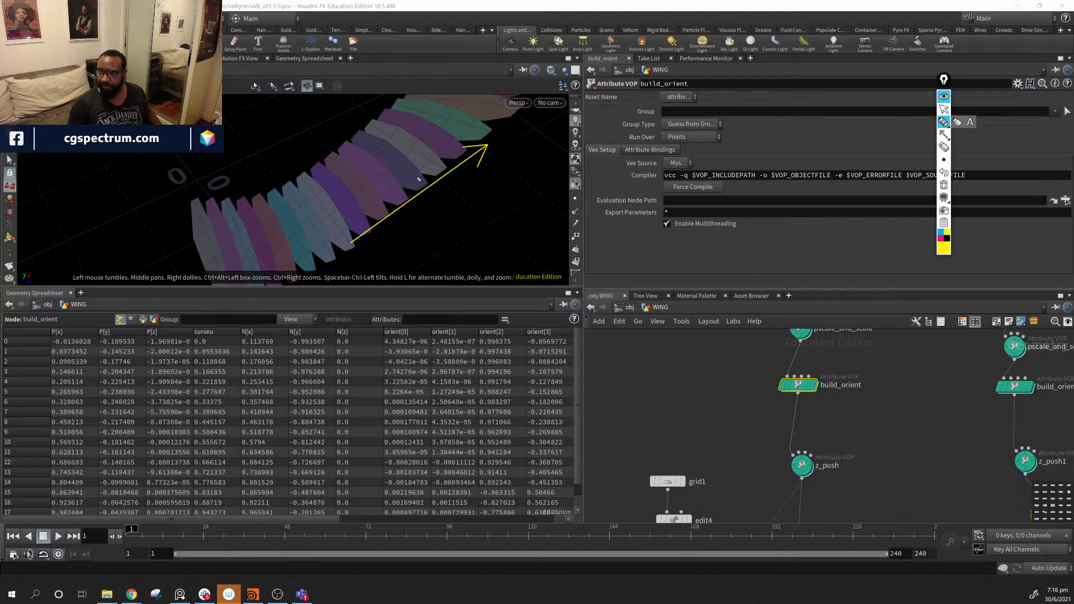
pyautogui.moveTo(410, 178); pyautogui.dragTo(440, 224)
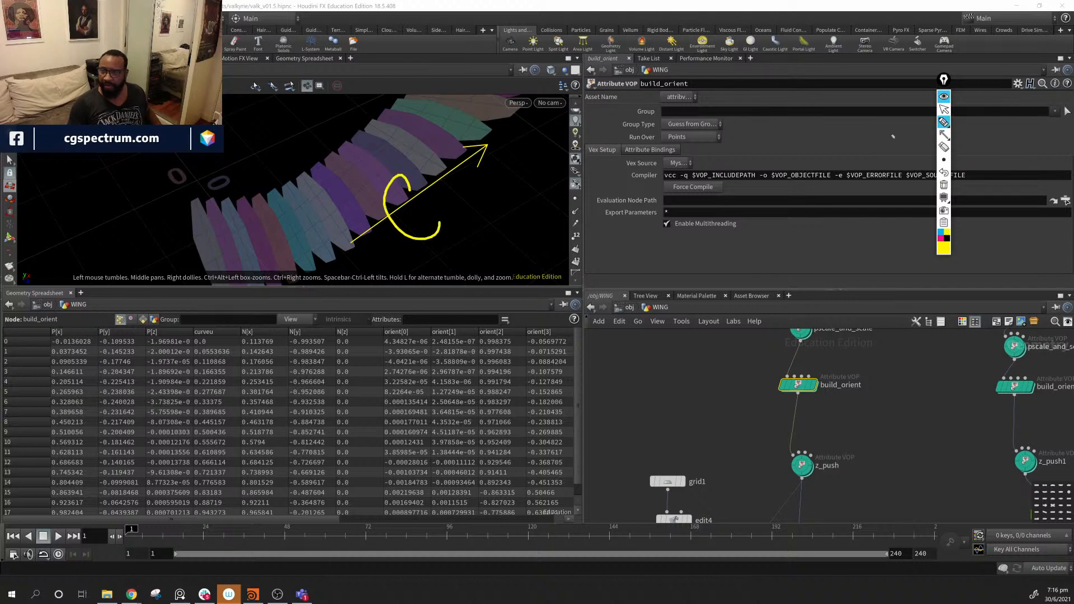
pyautogui.moveTo(460, 142)
pyautogui.mouseDown()
pyautogui.moveTo(455, 158)
pyautogui.moveTo(463, 155)
pyautogui.mouseUp()
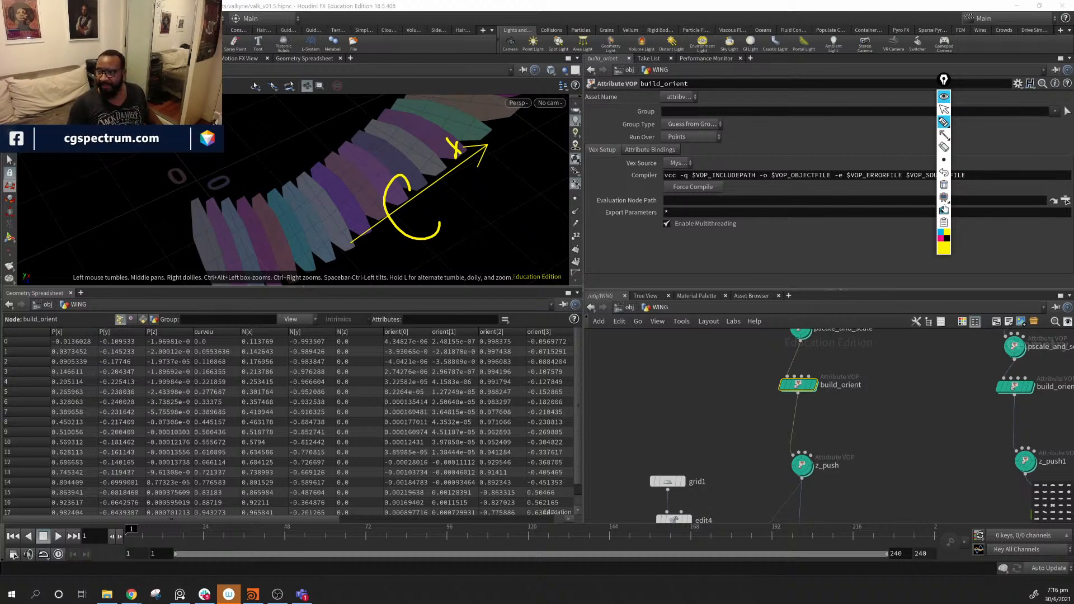
pyautogui.click(944, 146)
pyautogui.moveTo(456, 149); pyautogui.dragTo(459, 151)
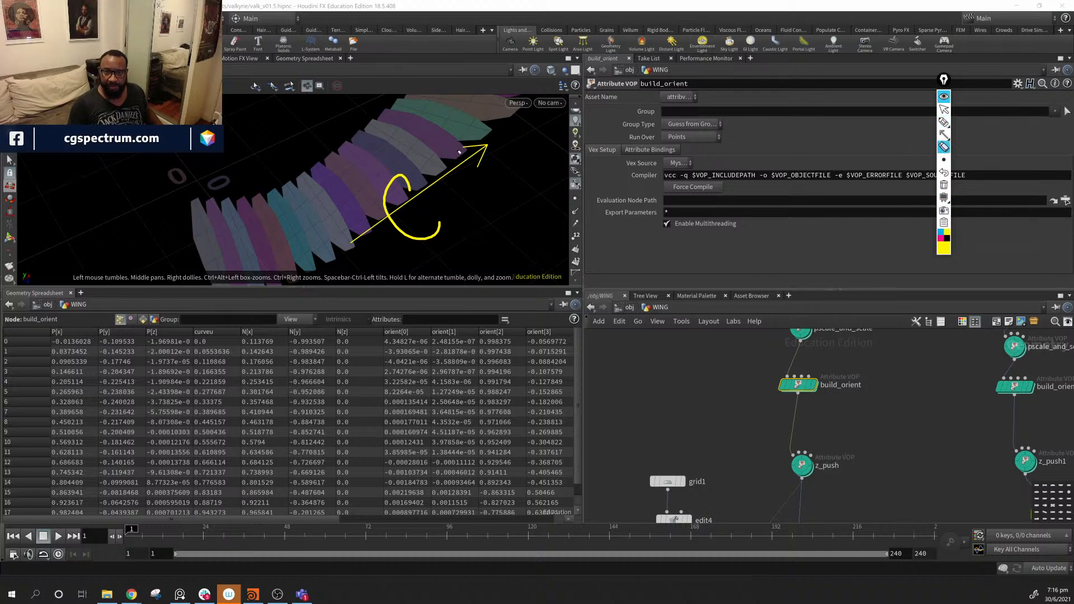
pyautogui.click(944, 123)
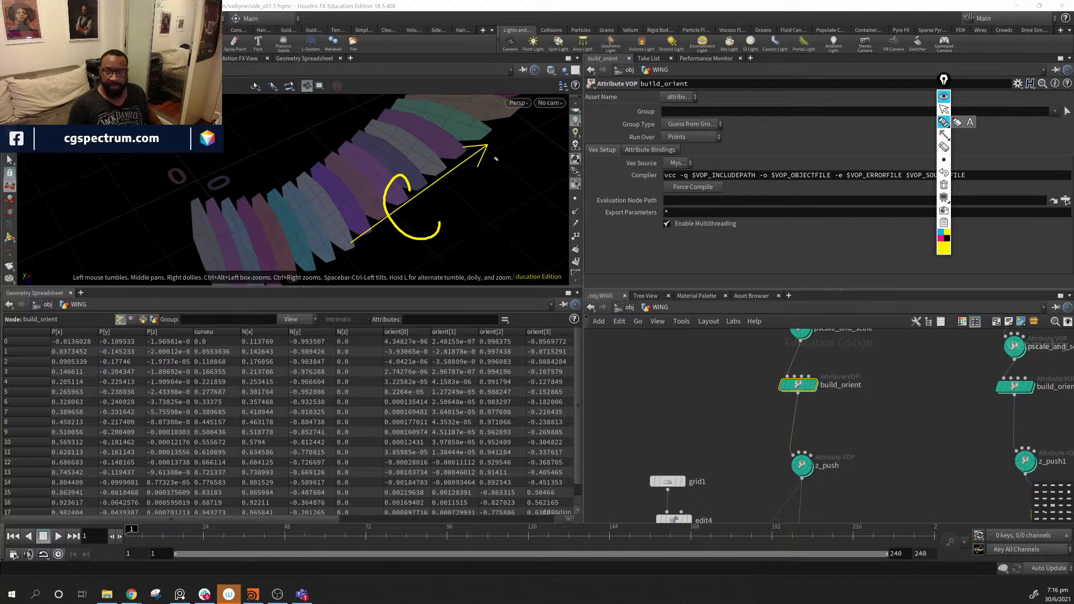
pyautogui.moveTo(473, 121); pyautogui.dragTo(480, 141)
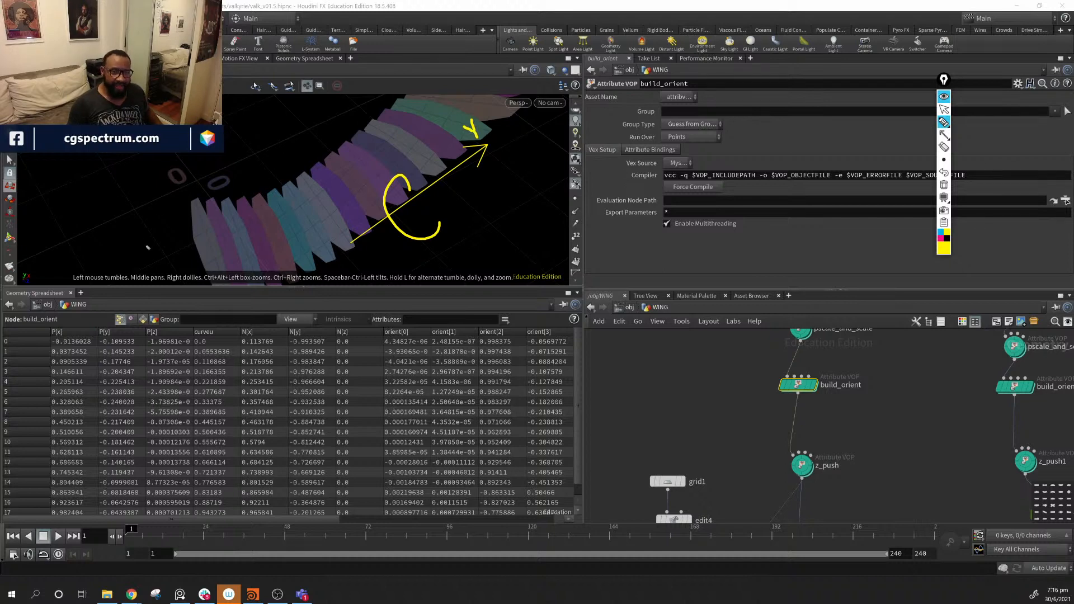
pyautogui.moveTo(148, 247); pyautogui.dragTo(154, 168)
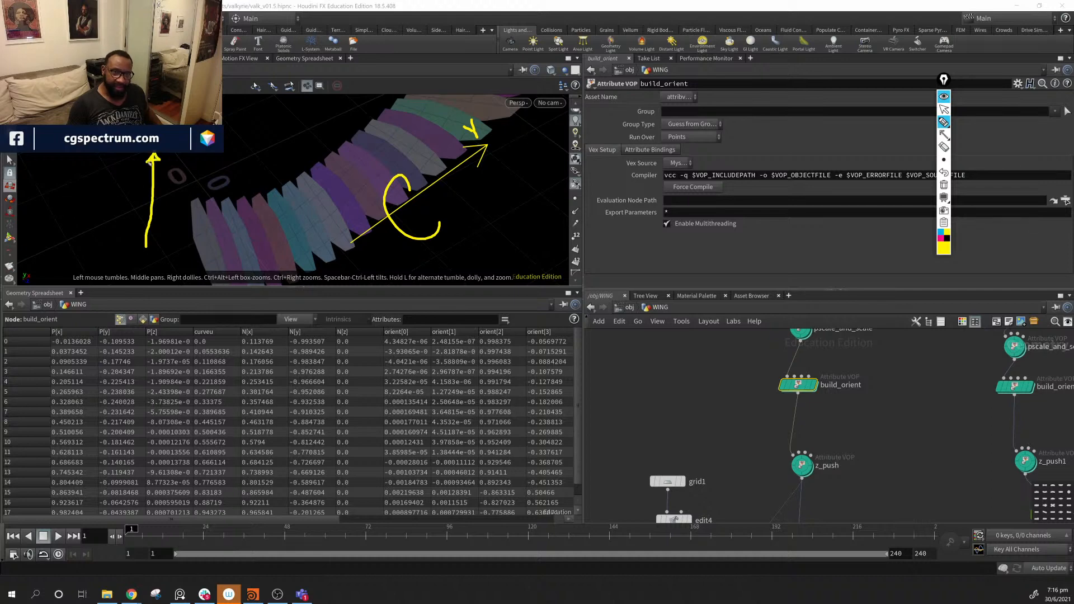
pyautogui.moveTo(146, 218)
pyautogui.mouseDown()
pyautogui.moveTo(167, 229)
pyautogui.moveTo(162, 222)
pyautogui.moveTo(329, 203)
pyautogui.moveTo(315, 226)
pyautogui.mouseUp()
pyautogui.moveTo(329, 203)
pyautogui.mouseDown()
pyautogui.moveTo(379, 219)
pyautogui.moveTo(392, 168)
pyautogui.moveTo(402, 172)
pyautogui.mouseUp()
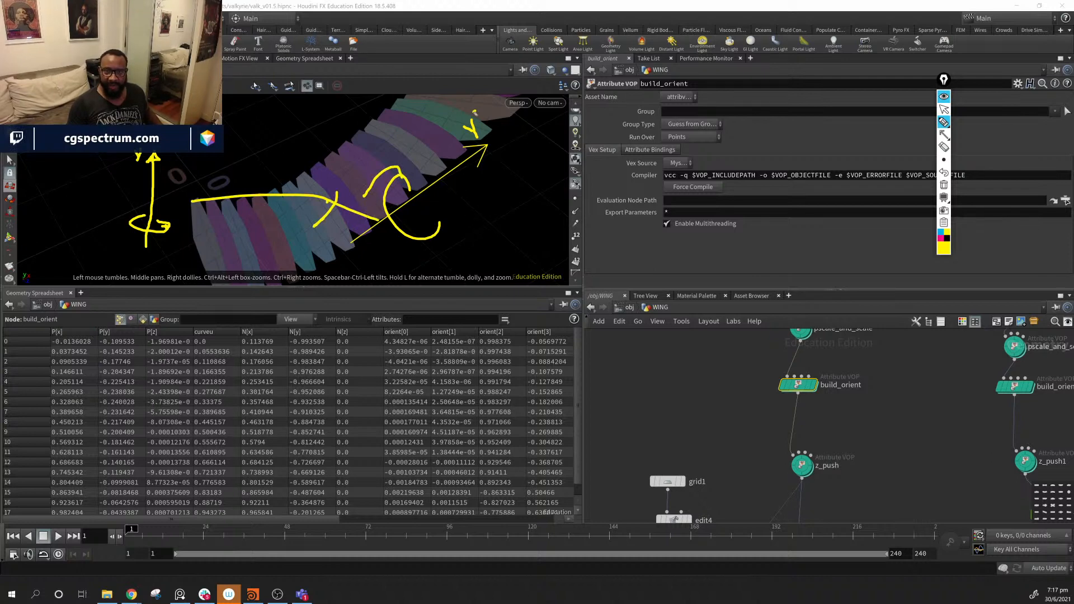
pyautogui.moveTo(475, 112); pyautogui.dragTo(449, 132)
pyautogui.moveTo(114, 161); pyautogui.dragTo(173, 158)
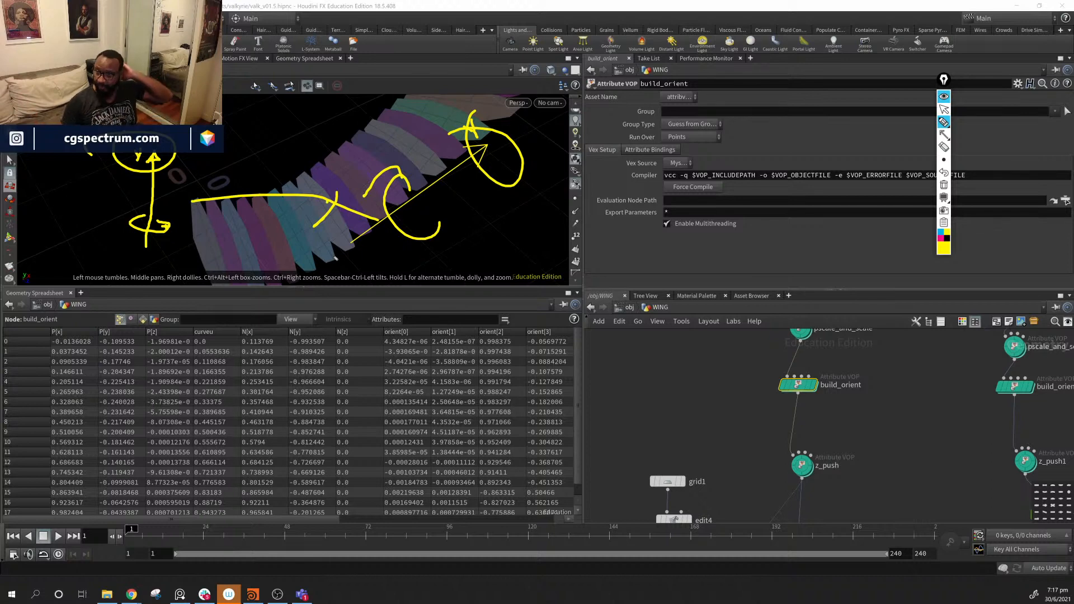
pyautogui.click(944, 187)
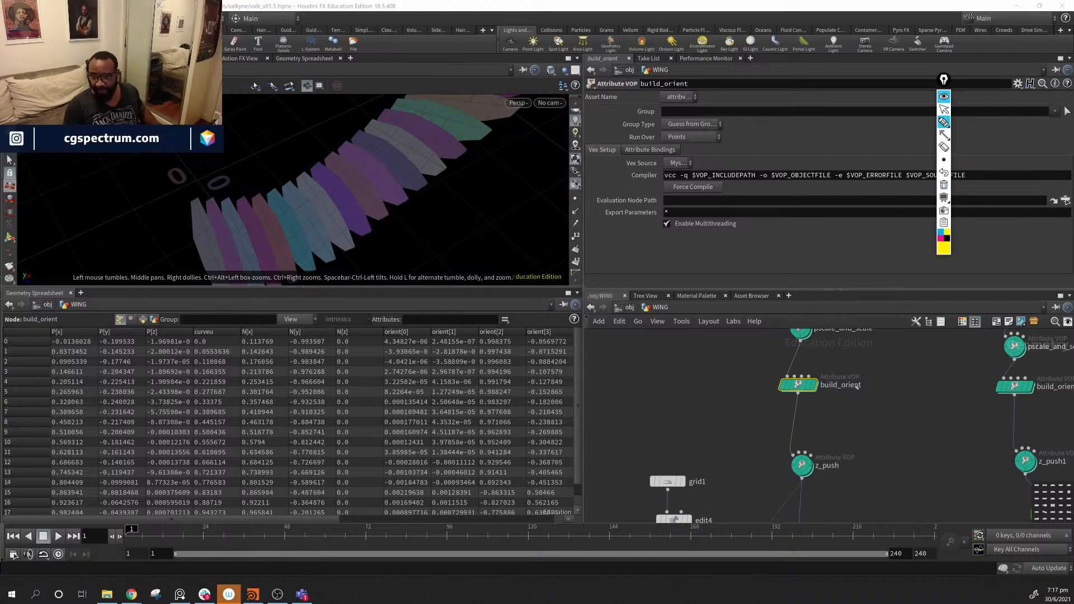
# - Go inside build_orient's VEX network and spread out matxtoquat1, bind2 and geometryvopoutput1 to make room
pyautogui.click(944, 109)
pyautogui.doubleClick(797, 385)
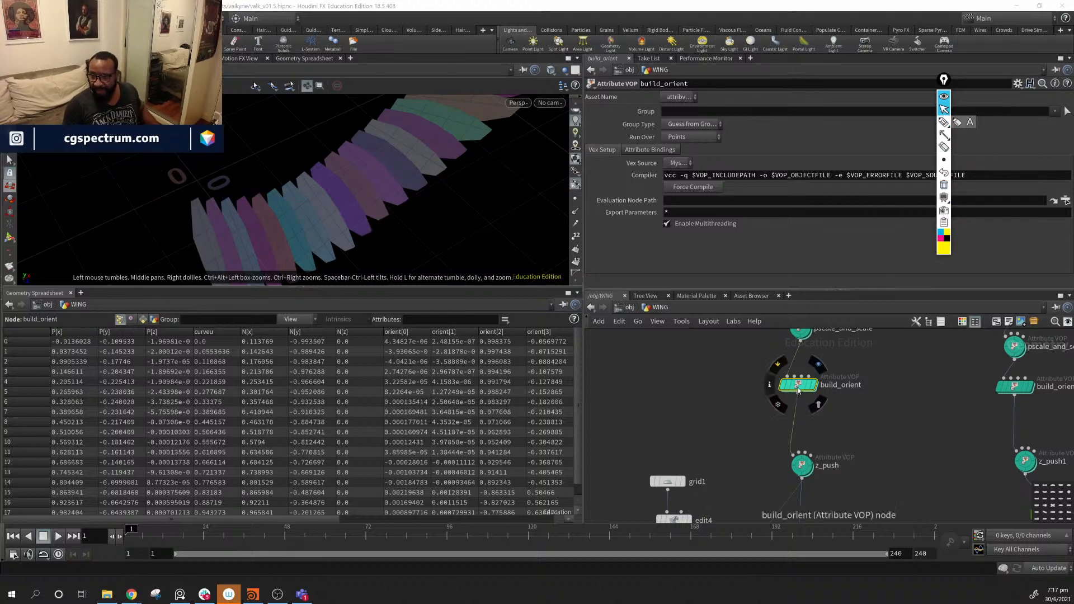
pyautogui.moveTo(966, 467); pyautogui.dragTo(742, 486, button='middle')
pyautogui.scroll(3, 783, 475)
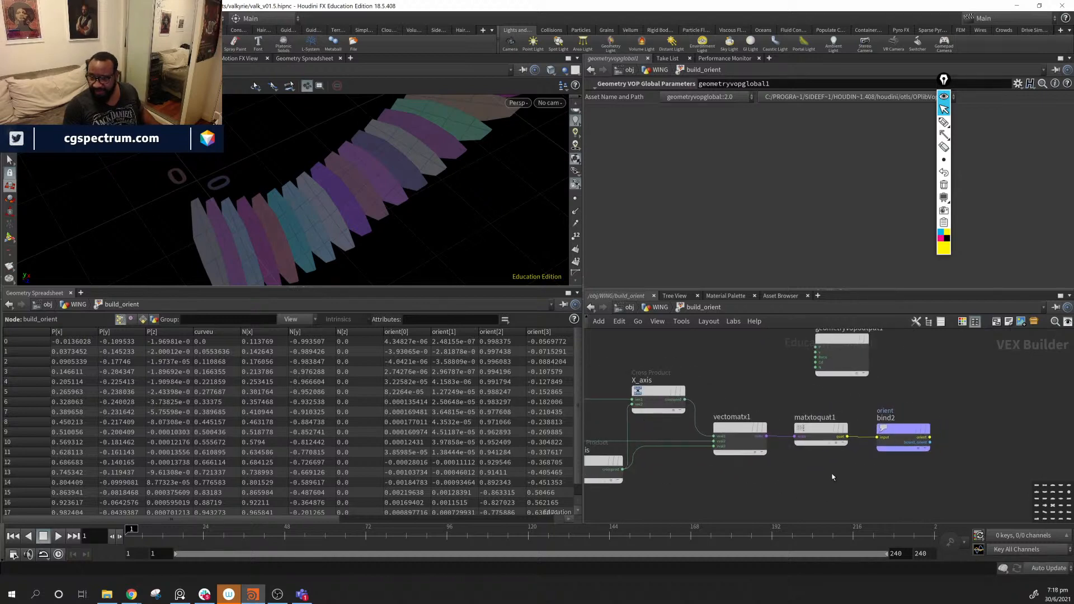
pyautogui.moveTo(832, 475); pyautogui.dragTo(768, 480, button='middle')
pyautogui.moveTo(759, 432); pyautogui.dragTo(747, 431)
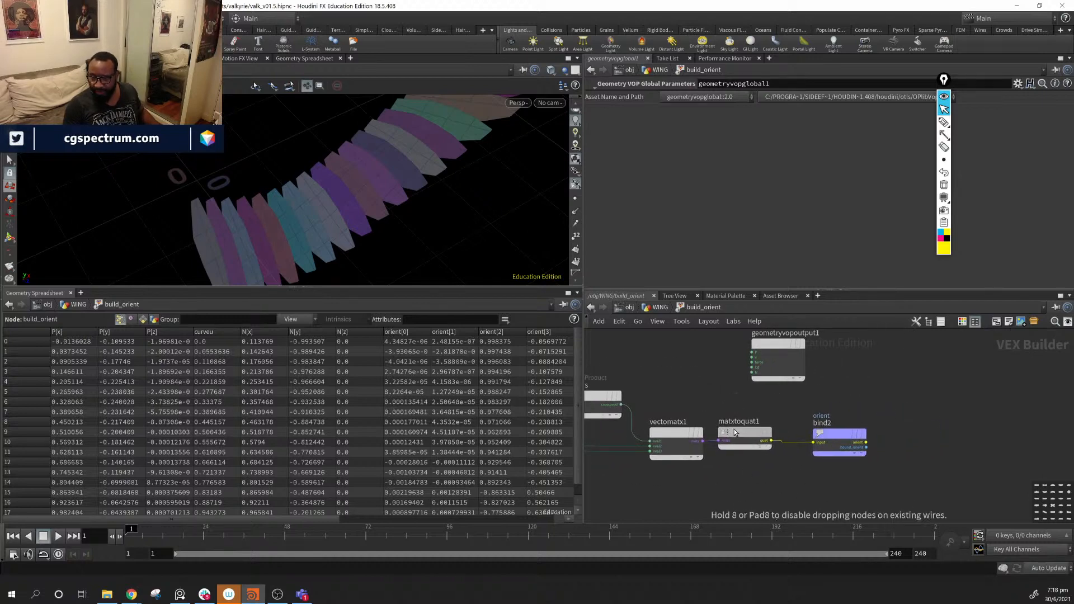
pyautogui.moveTo(832, 430); pyautogui.dragTo(977, 429)
pyautogui.moveTo(772, 353); pyautogui.dragTo(799, 401, button='middle')
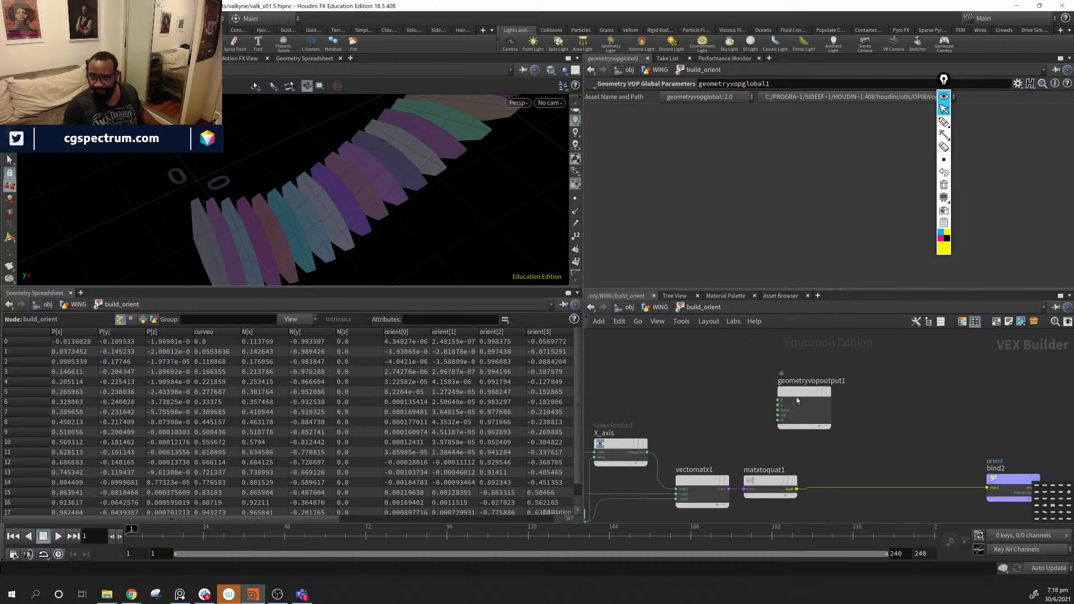
pyautogui.moveTo(791, 389); pyautogui.dragTo(649, 361)
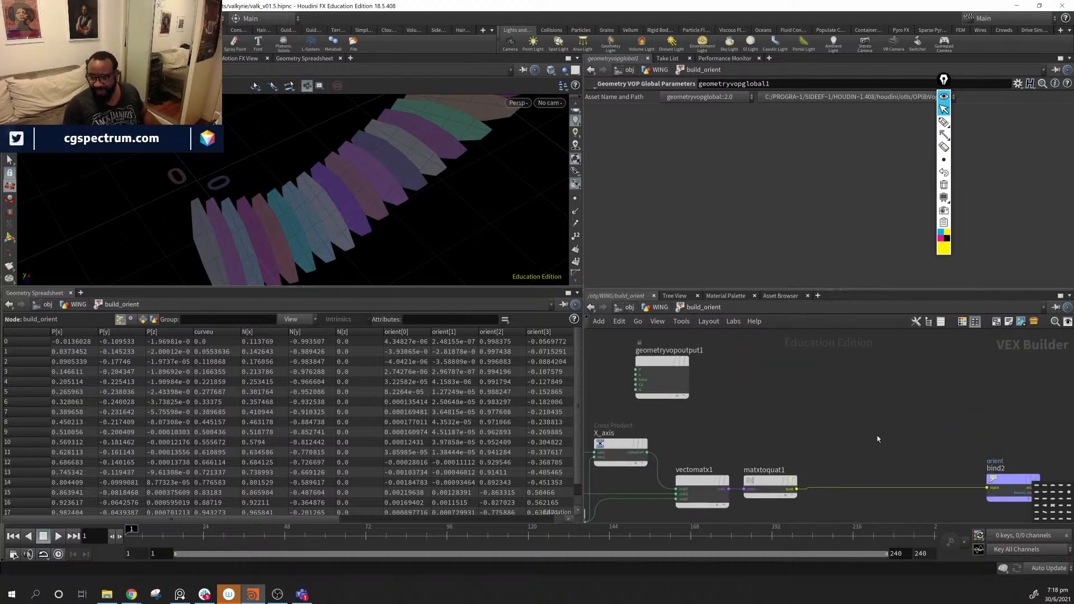
pyautogui.moveTo(796, 402); pyautogui.dragTo(774, 418, button='middle')
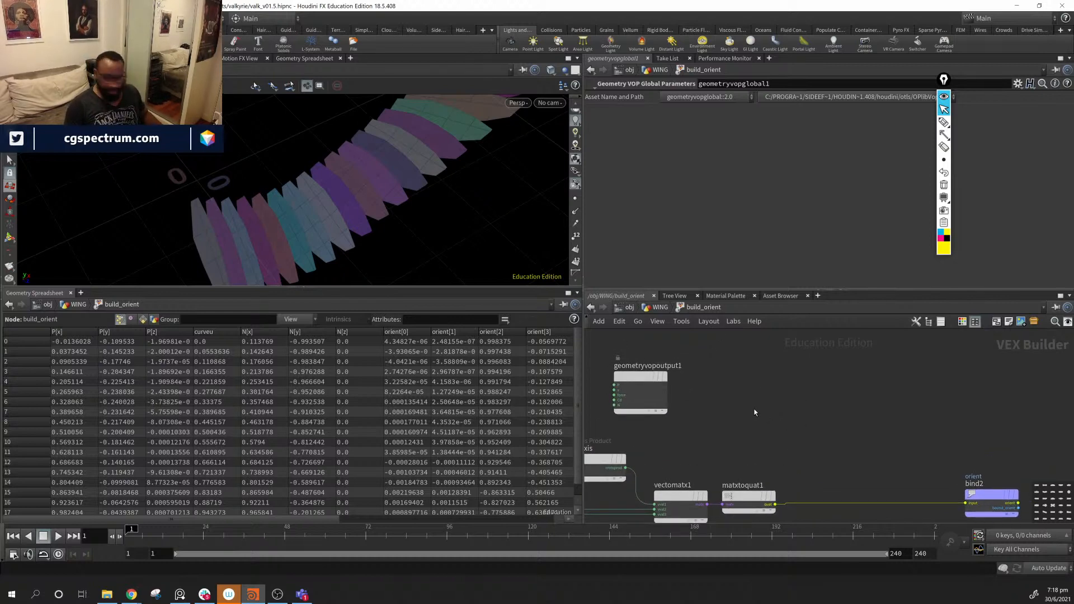
# - Add a quaternion1 node to the VEX network
pyautogui.press('Tab')
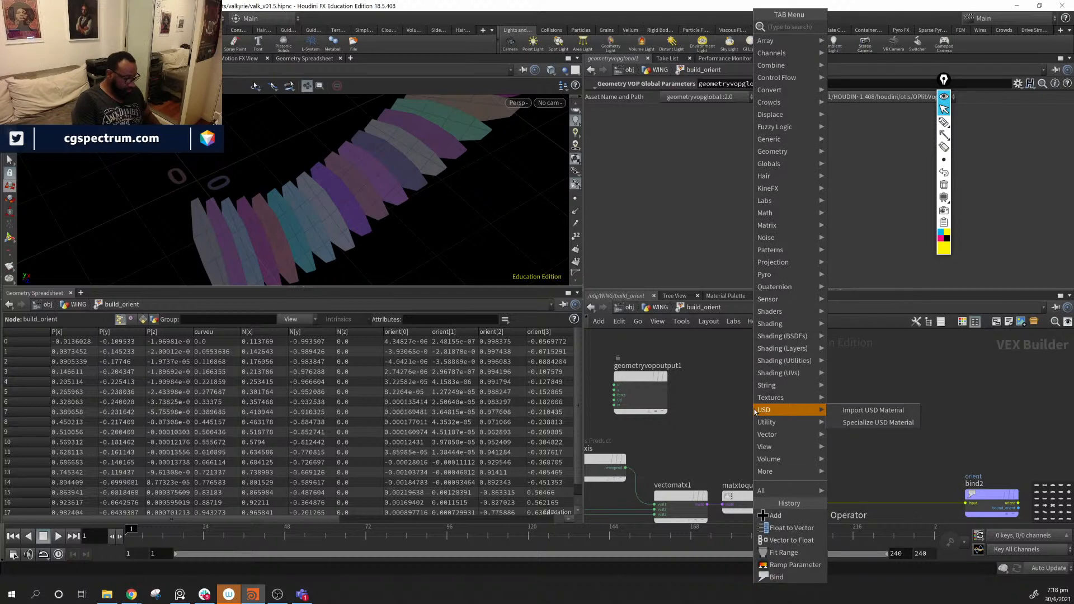
pyautogui.write('qu')
pyautogui.press('Return')
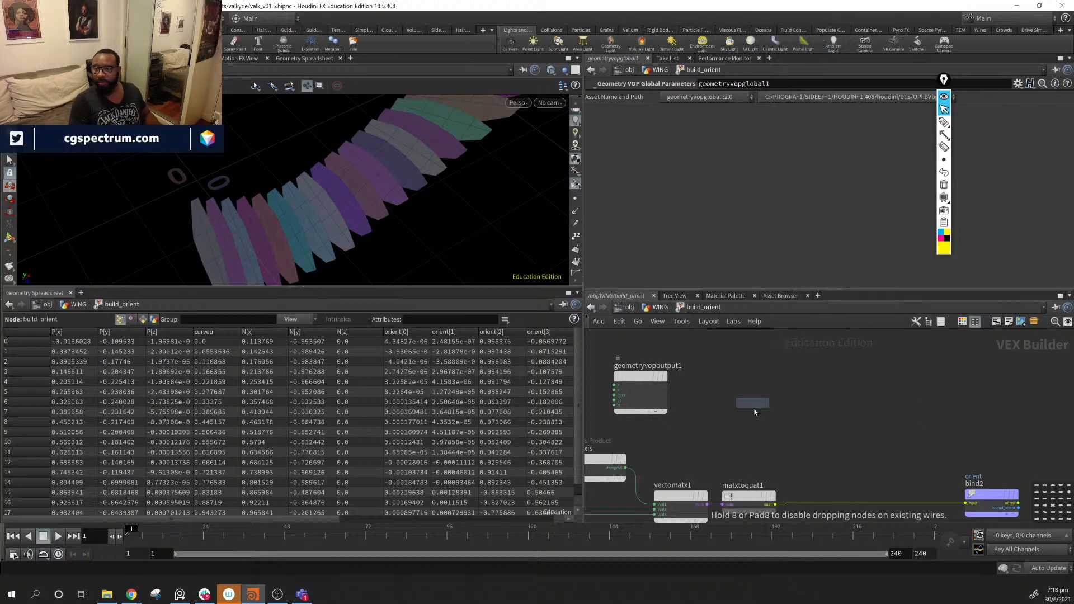
pyautogui.click(743, 409)
pyautogui.moveTo(743, 409); pyautogui.dragTo(849, 381)
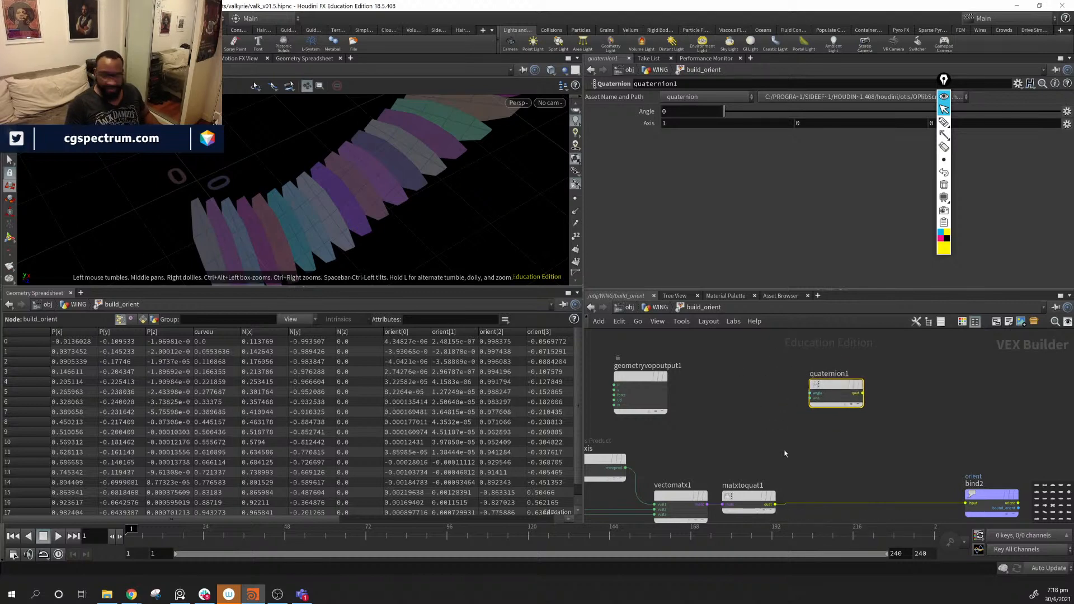
# - Add a Constant node set to Vector type with value 0, 1, 0
pyautogui.press('Tab')
pyautogui.write('con')
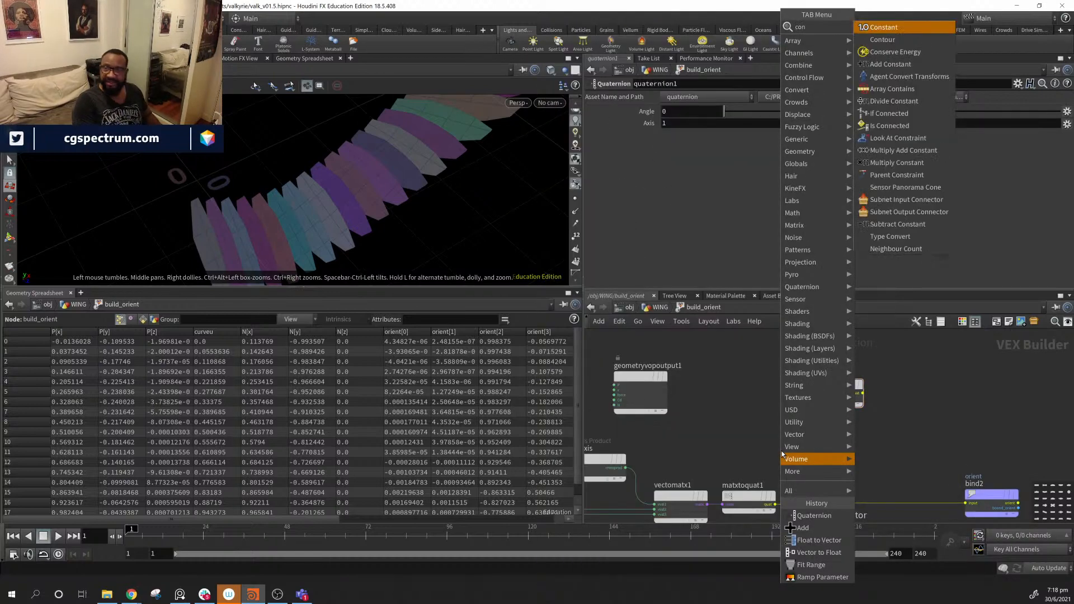
pyautogui.press('Return')
pyautogui.click(781, 451)
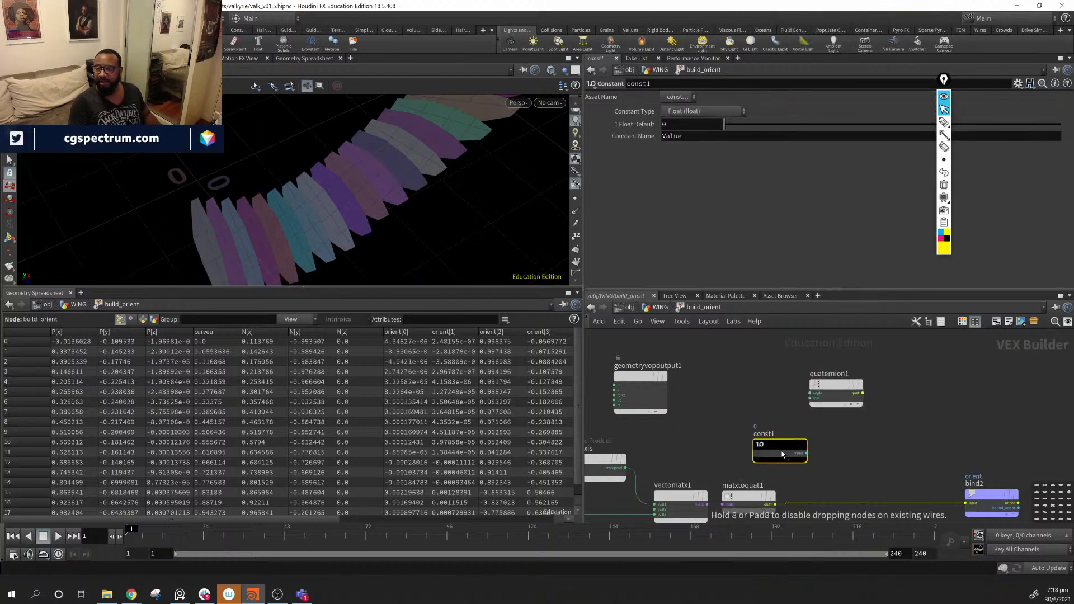
pyautogui.click(708, 111)
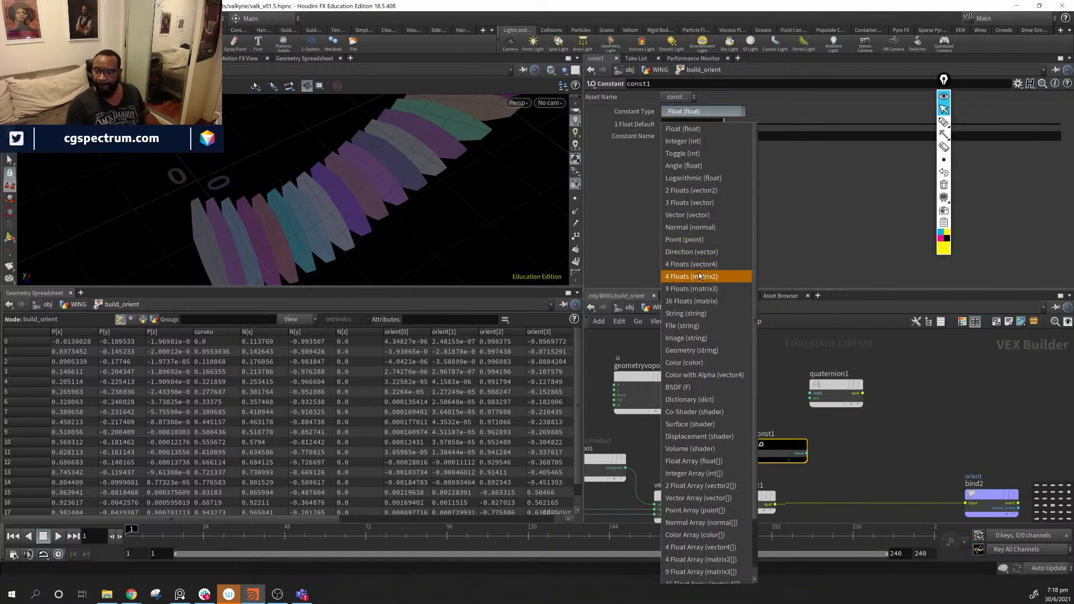
pyautogui.click(706, 219)
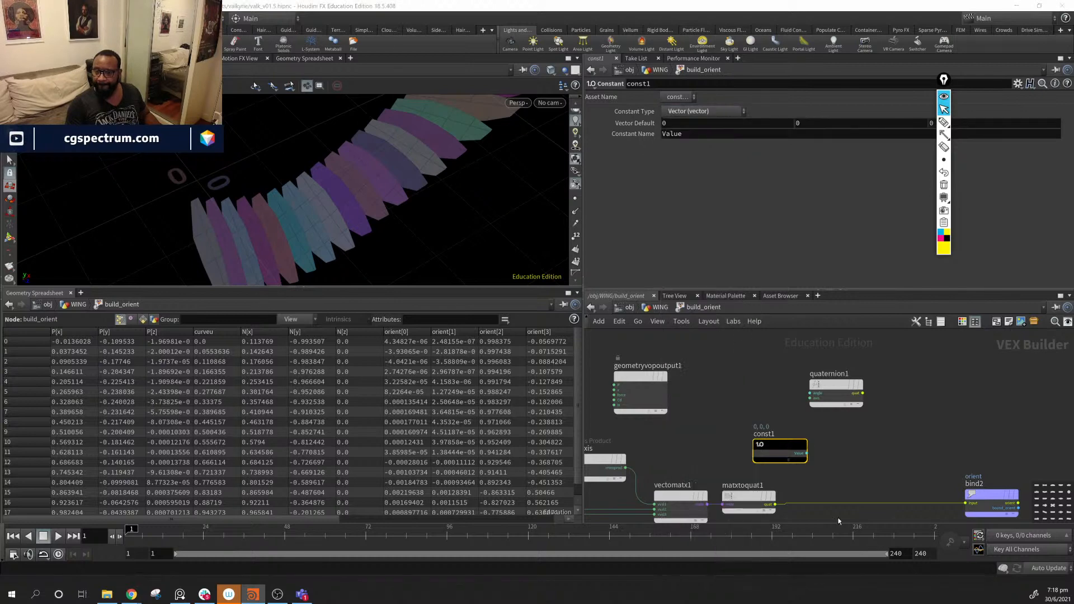
pyautogui.click(835, 120)
pyautogui.write('1')
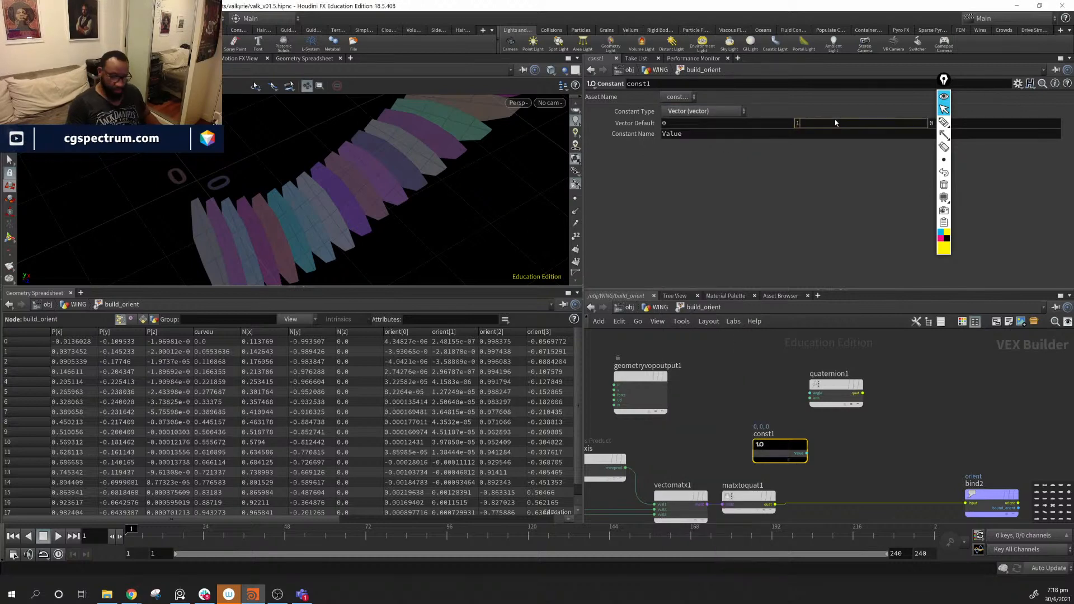
pyautogui.press('Return')
# - Wire const1 into quaternion1's axis input
pyautogui.moveTo(774, 448); pyautogui.dragTo(809, 407)
pyautogui.moveTo(595, 385); pyautogui.dragTo(667, 410, button='middle')
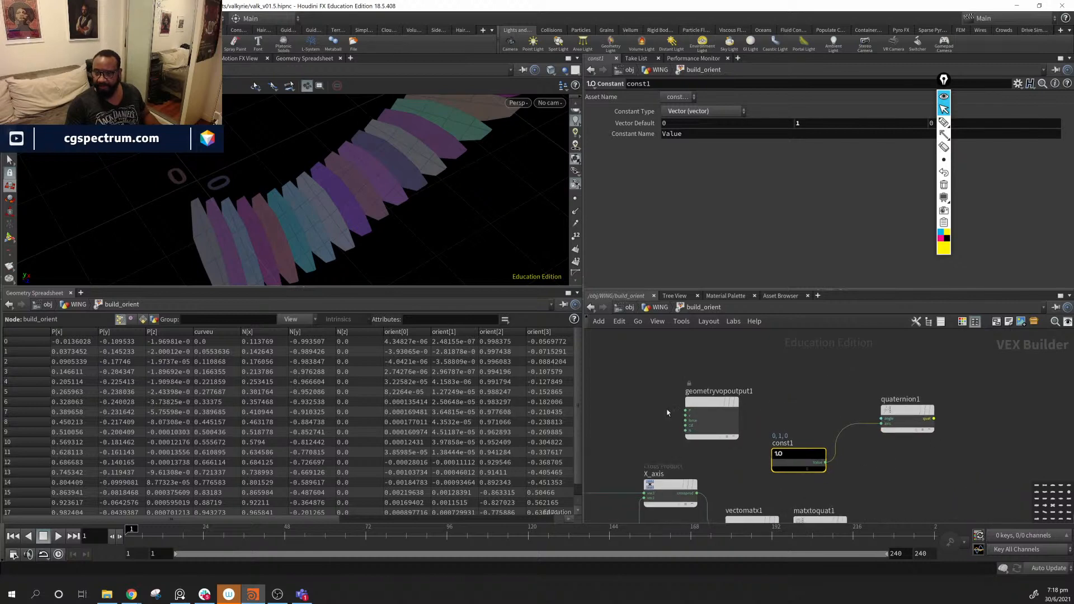
pyautogui.moveTo(698, 403); pyautogui.dragTo(633, 389)
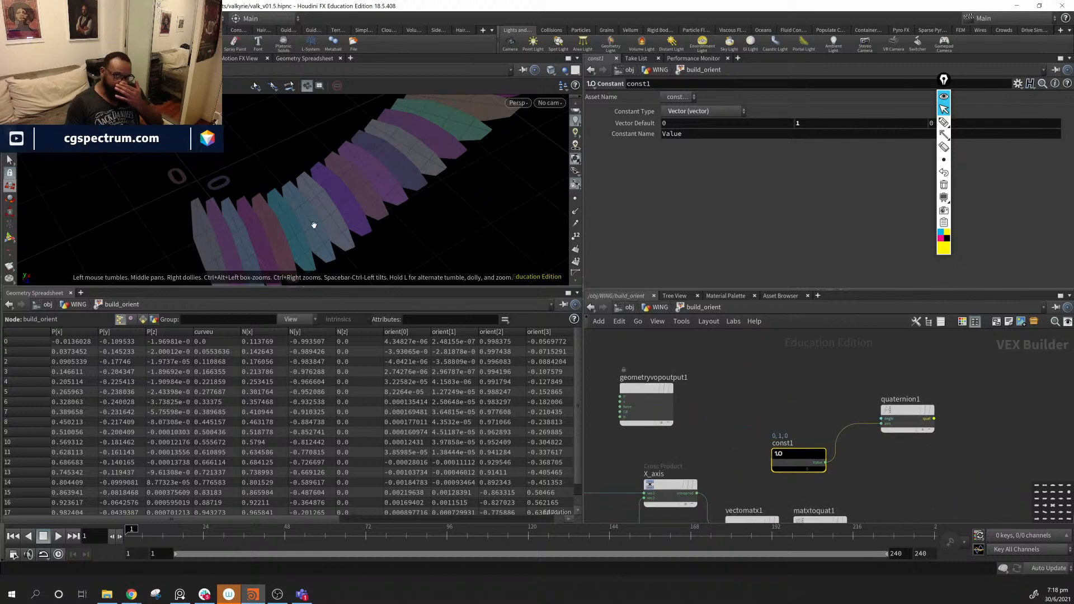
pyautogui.press('Tab')
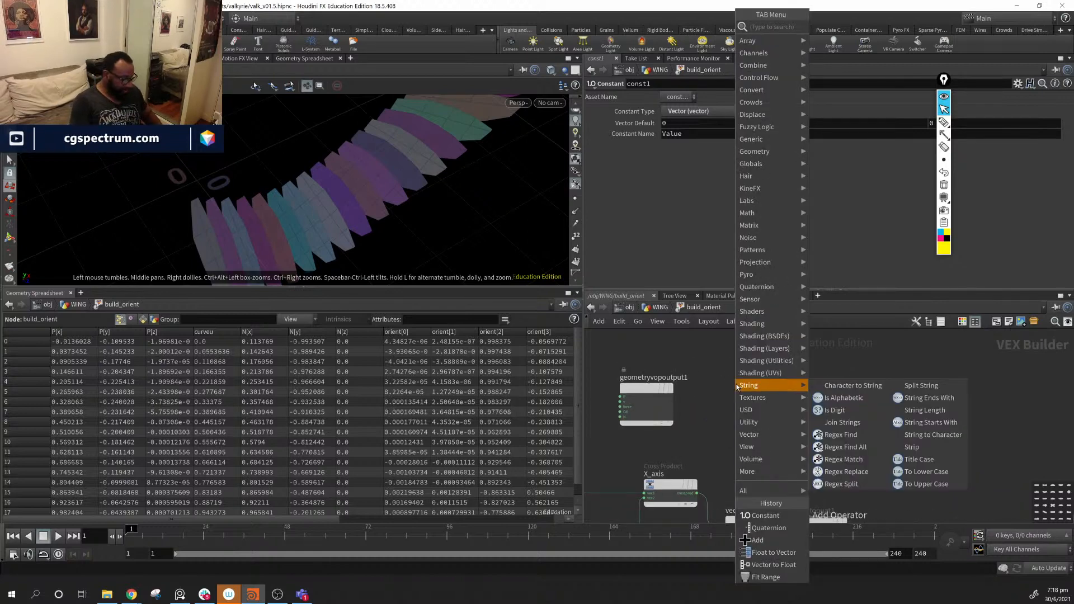
# - Create a parm1 Parameter node named featherRot with the label Feather Rotation
pyautogui.write('par')
pyautogui.press('Return')
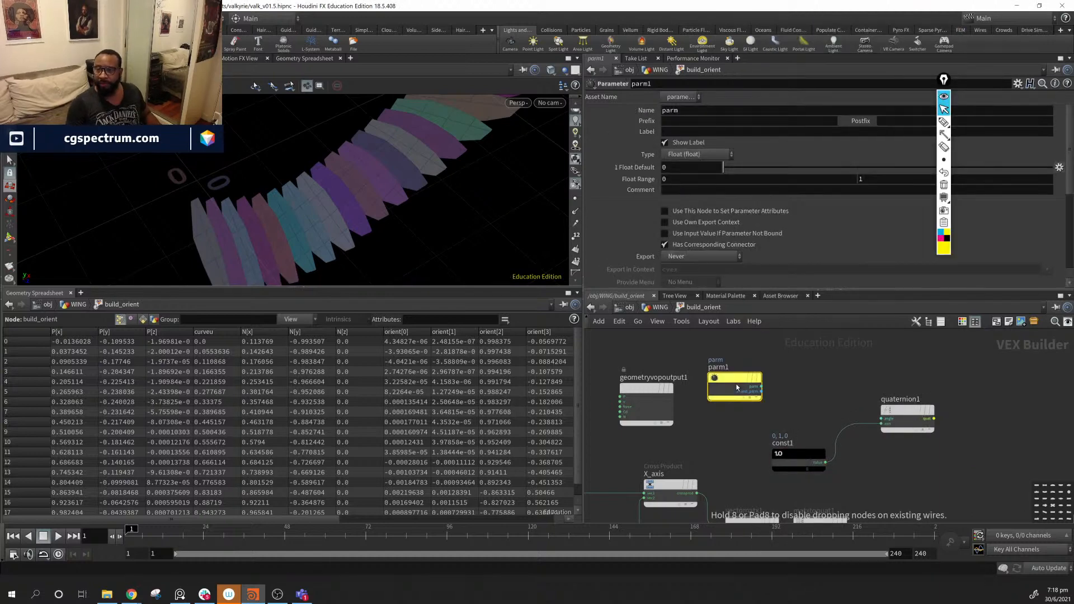
pyautogui.click(737, 387)
pyautogui.doubleClick(698, 112)
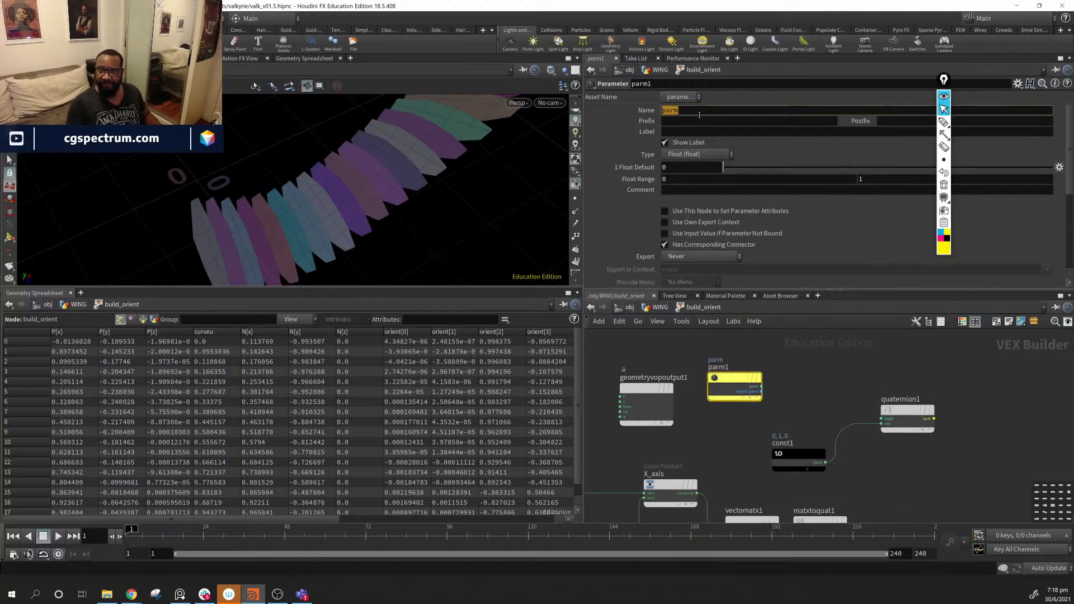
pyautogui.write('featherRot')
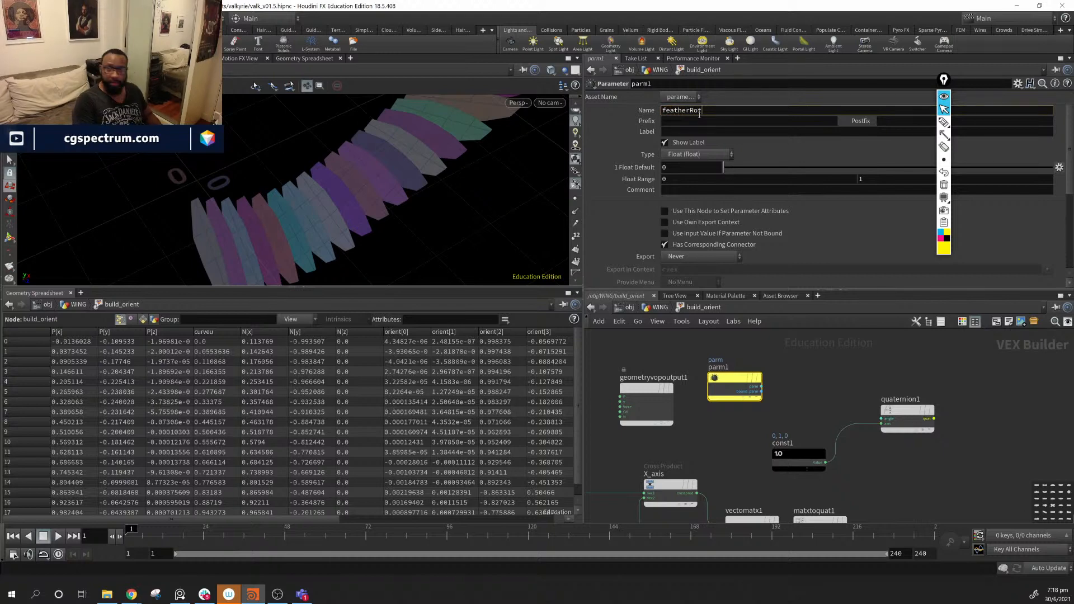
pyautogui.press('Return')
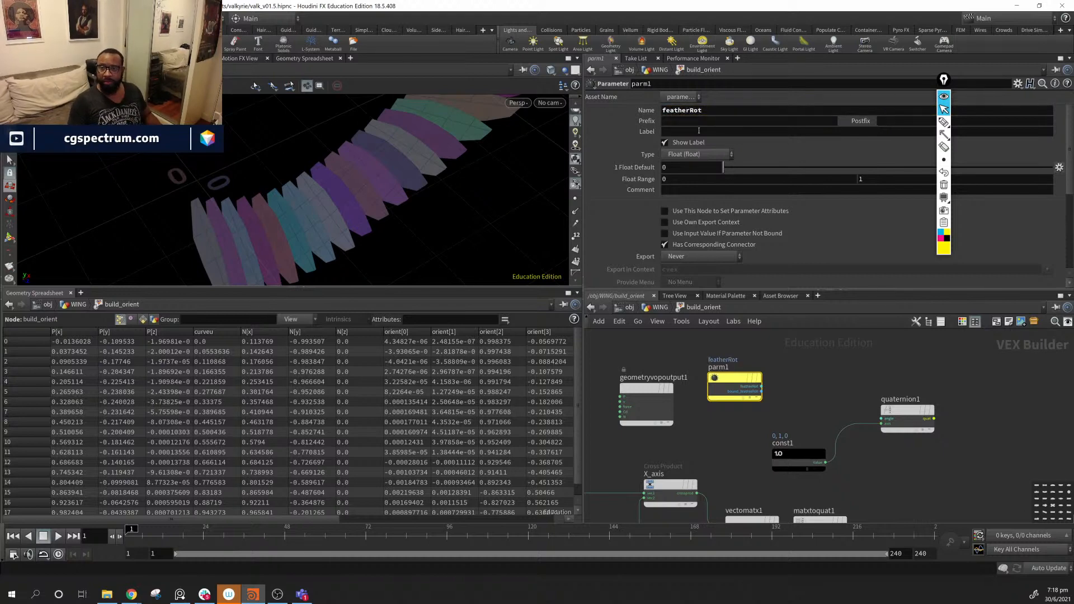
pyautogui.click(699, 130)
pyautogui.write('Feathe')
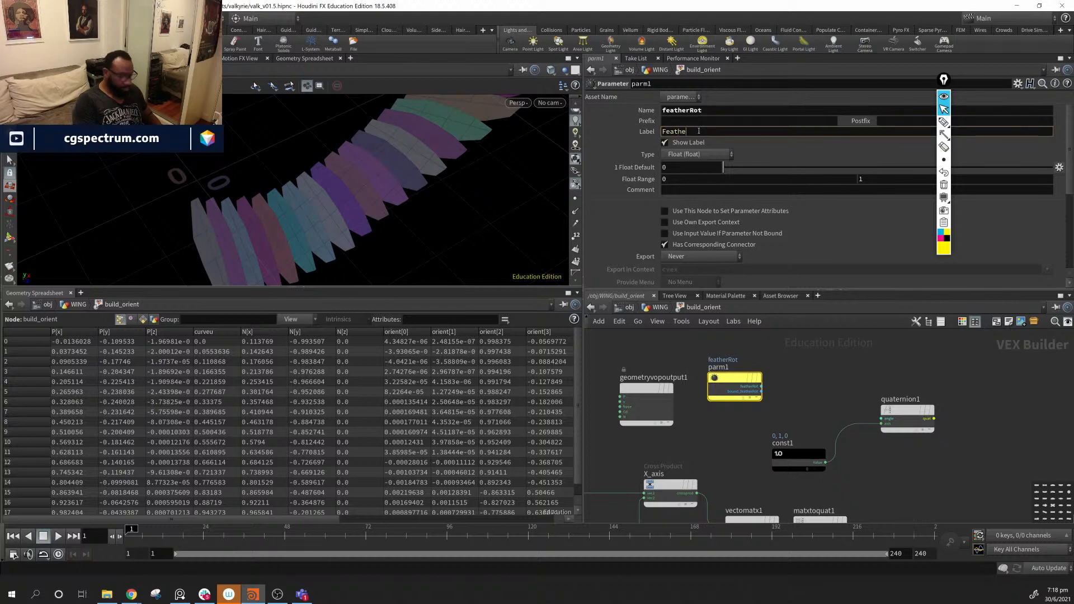
pyautogui.write('r Rotation')
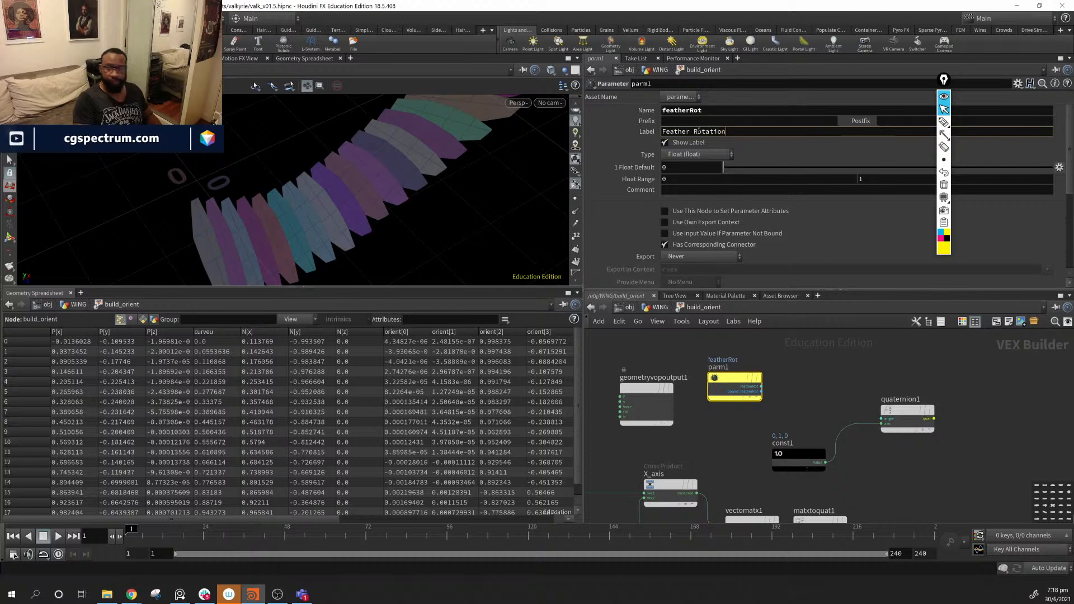
pyautogui.press('Return')
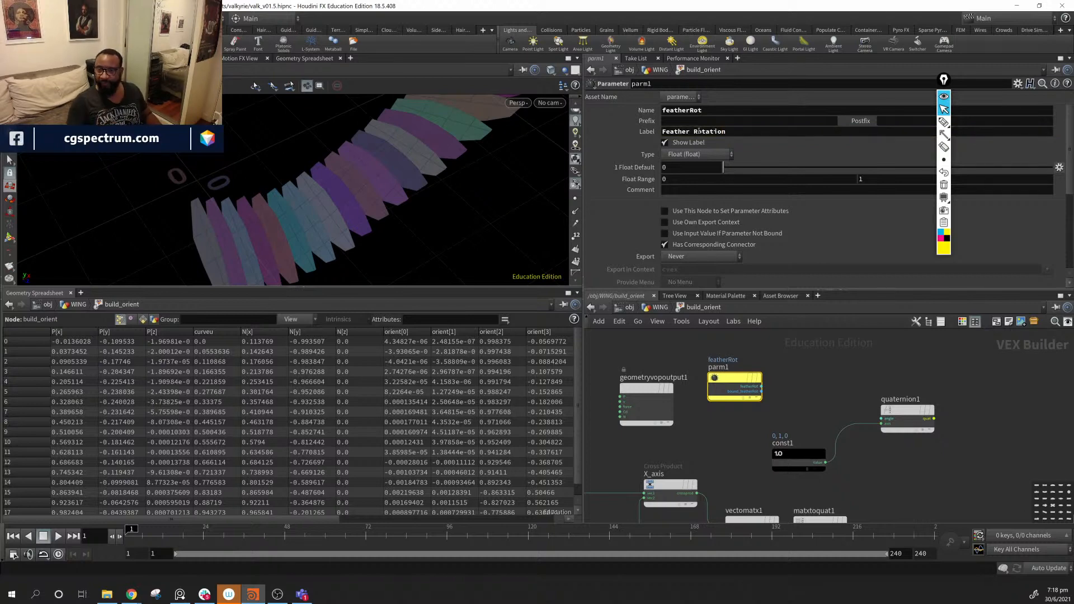
# - Move parm1 to a clear spot and search the node list for a degrees node
pyautogui.moveTo(787, 393); pyautogui.dragTo(828, 390, button='middle')
pyautogui.moveTo(638, 371); pyautogui.dragTo(862, 381)
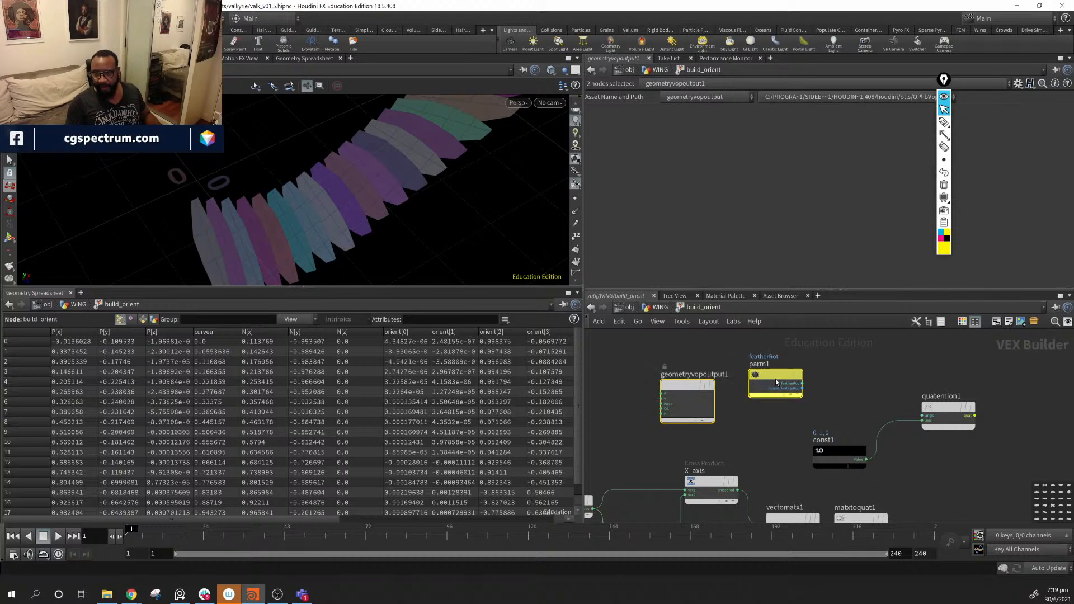
pyautogui.moveTo(775, 378); pyautogui.dragTo(730, 374)
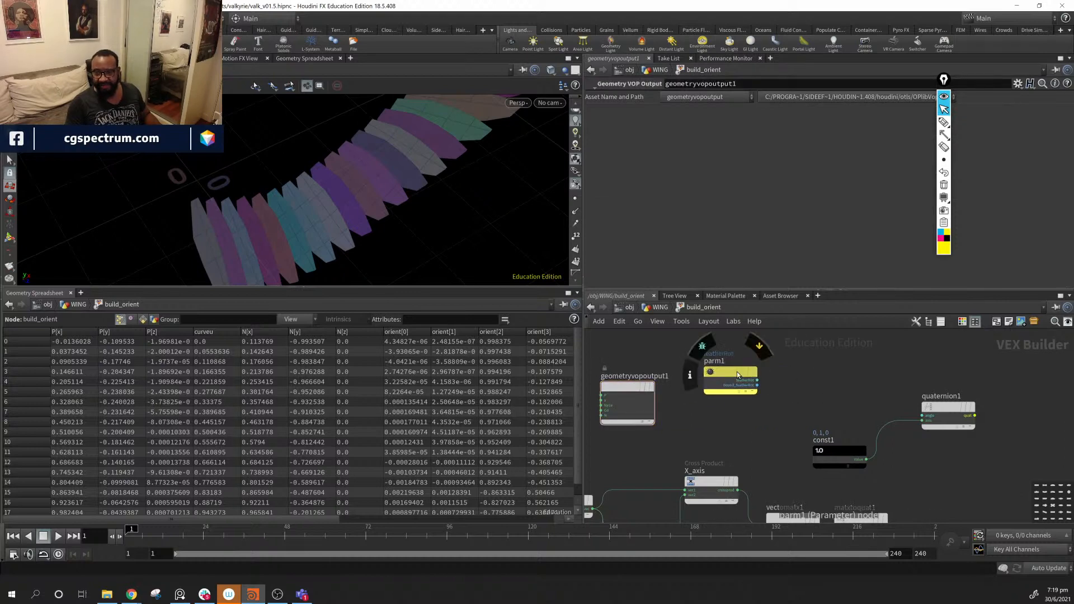
pyautogui.press('Tab')
pyautogui.write('de')
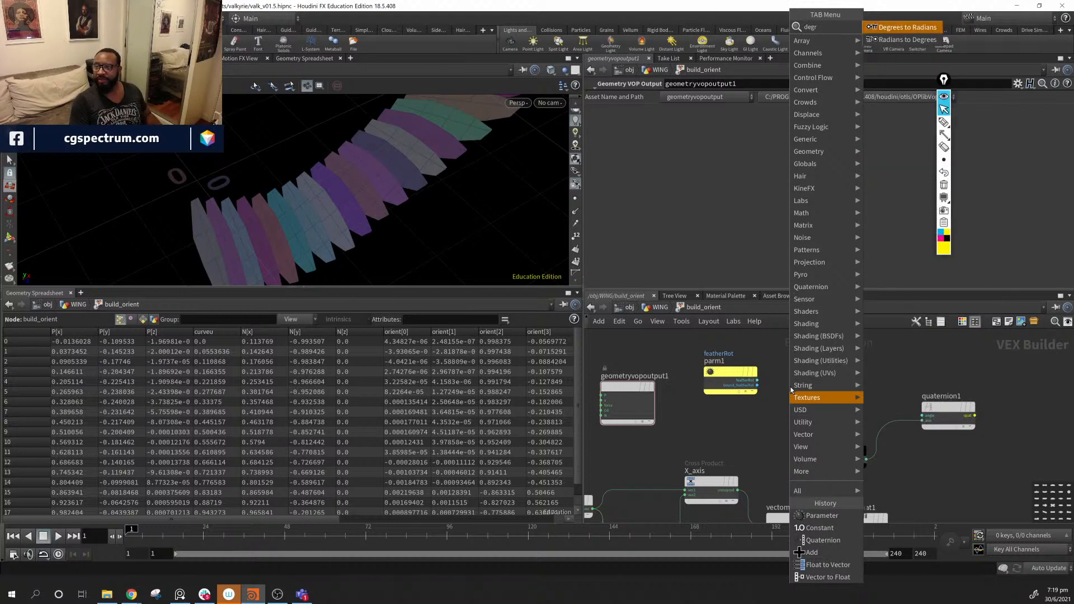
# - Add a Degrees to Radians node that converts featherRot into quaternion1's angle, and tidy the rotation nodes
pyautogui.press('Return')
pyautogui.click(791, 390)
pyautogui.moveTo(792, 390); pyautogui.dragTo(923, 416)
pyautogui.moveTo(999, 472); pyautogui.dragTo(916, 434, button='middle')
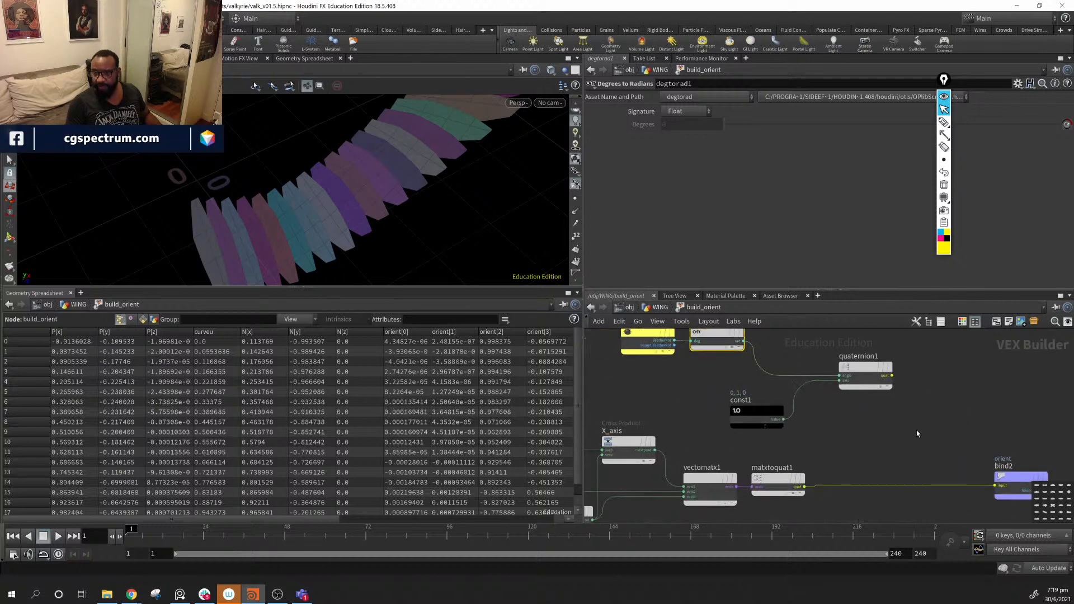
pyautogui.scroll(-3, 895, 451)
pyautogui.moveTo(685, 336); pyautogui.dragTo(883, 446)
pyautogui.moveTo(877, 397); pyautogui.dragTo(817, 379)
pyautogui.moveTo(888, 436); pyautogui.dragTo(849, 439, button='middle')
pyautogui.scroll(2, 849, 439)
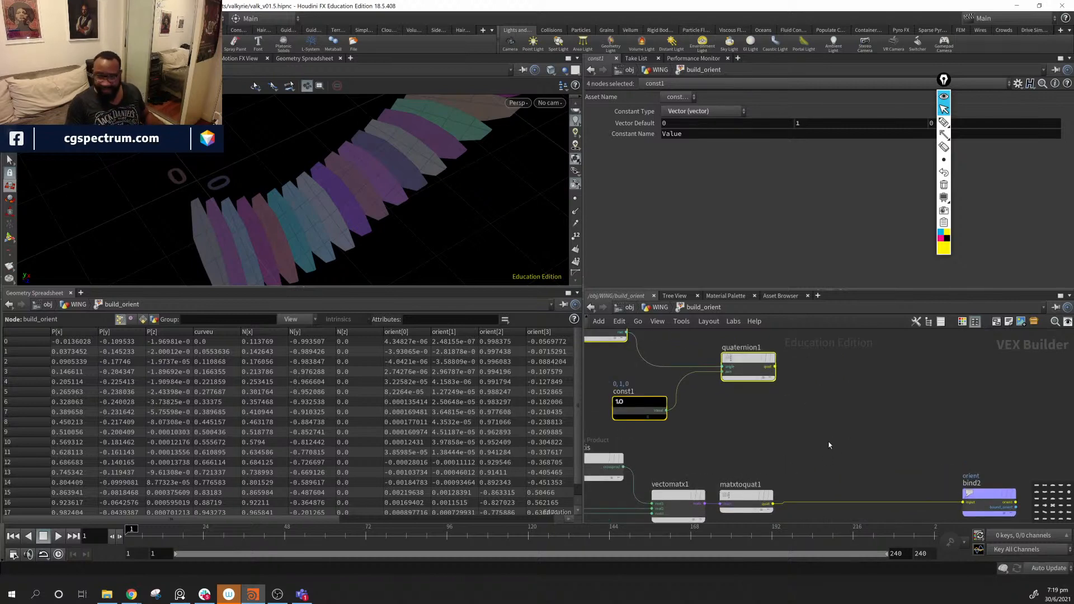
pyautogui.click(829, 443)
# - Multiply quaternion1 with matxtoquat1 in a Quaternion Multiply node feeding bind2's orient, then return to /obj/WING
pyautogui.press('Tab')
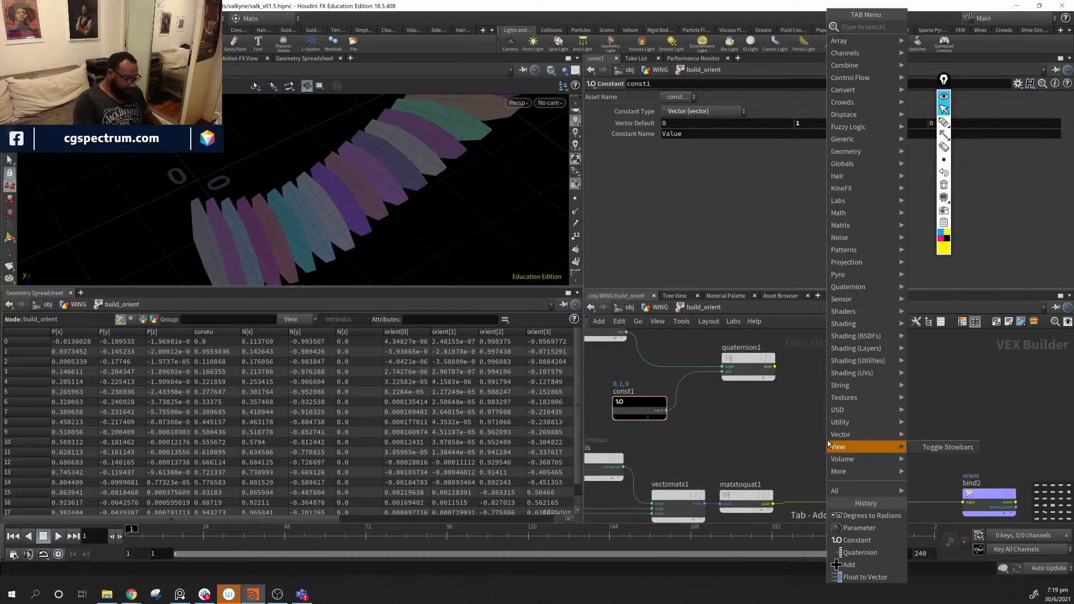
pyautogui.write('q a')
pyautogui.press('BackSpace')
pyautogui.press('BackSpace')
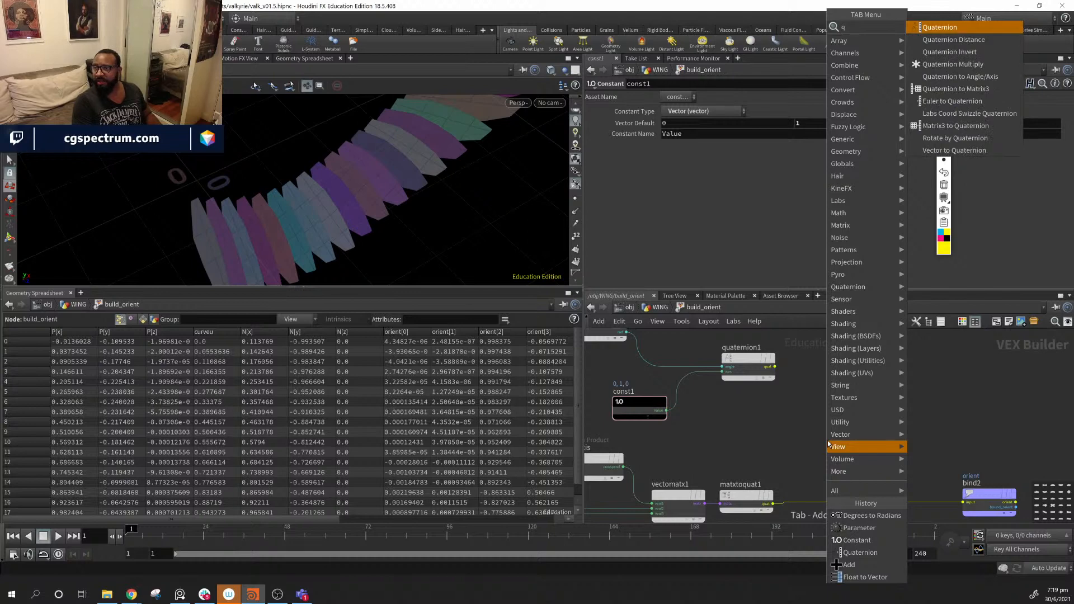
pyautogui.press('Down')
pyautogui.press('Down')
pyautogui.press('Down')
pyautogui.press('Return')
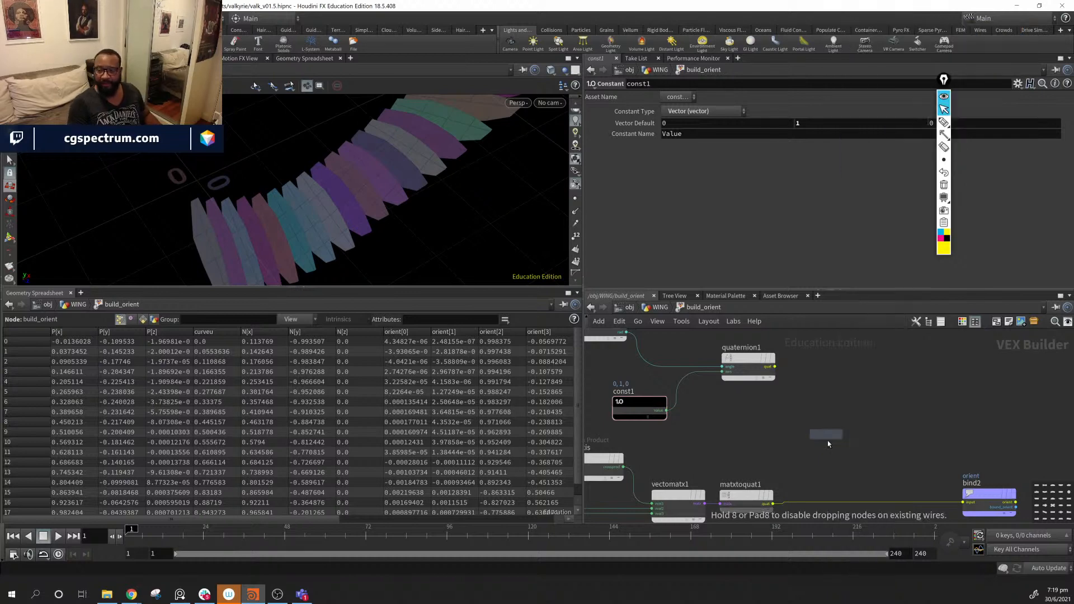
pyautogui.click(878, 438)
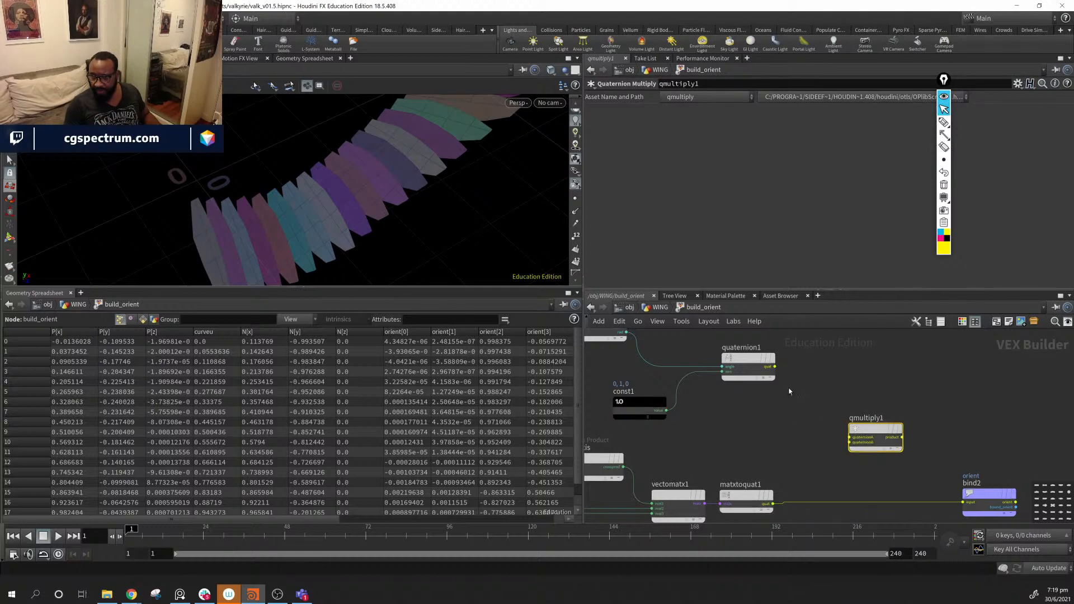
pyautogui.moveTo(775, 367); pyautogui.dragTo(851, 437)
pyautogui.moveTo(776, 508); pyautogui.dragTo(851, 442)
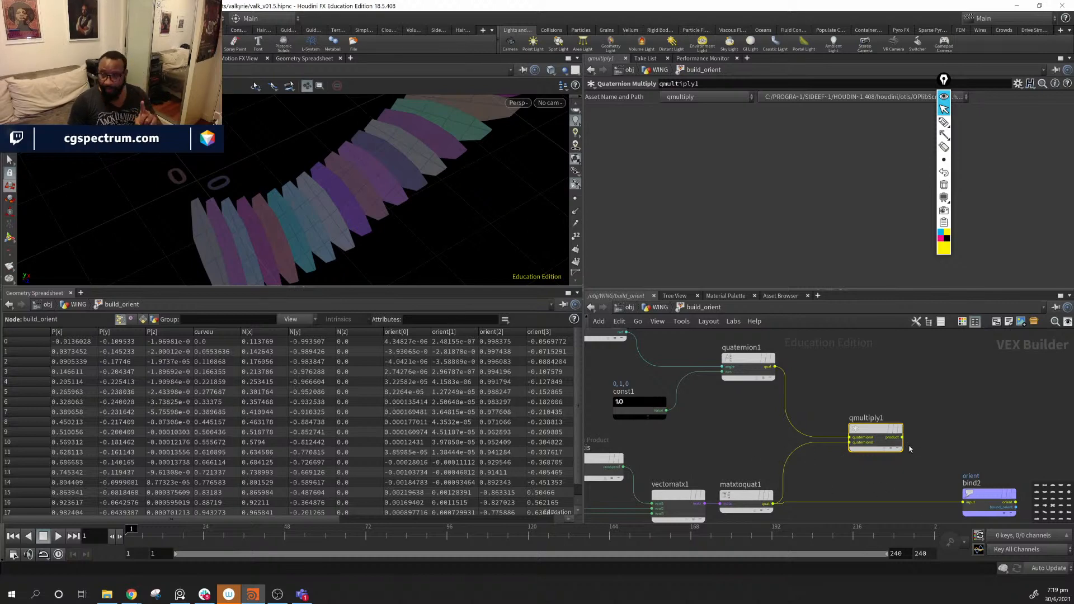
pyautogui.moveTo(903, 438); pyautogui.dragTo(962, 493)
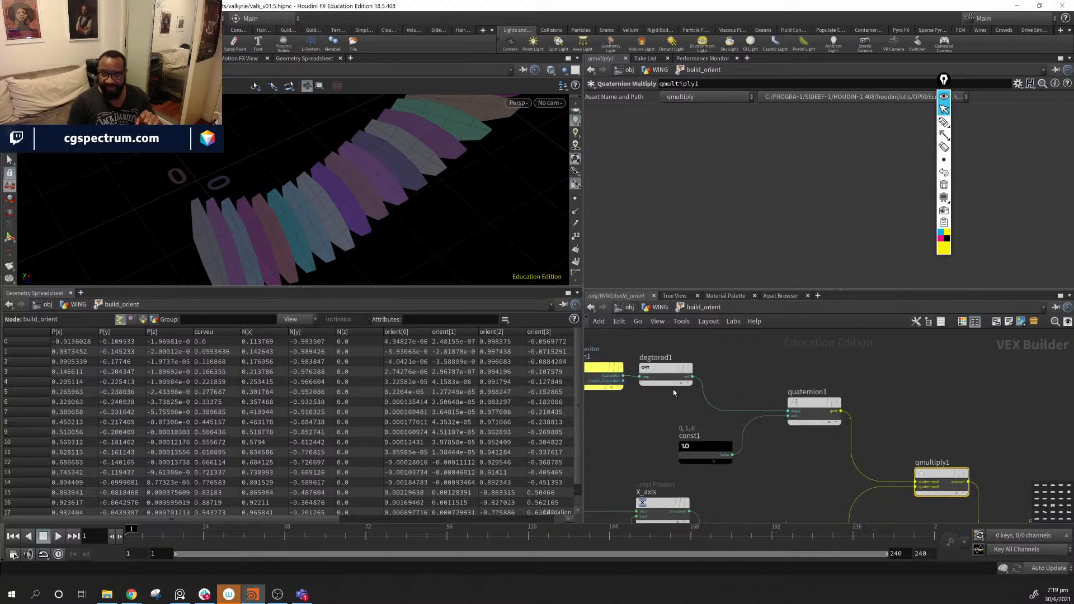
pyautogui.moveTo(638, 401); pyautogui.dragTo(704, 446, button='middle')
pyautogui.click(661, 307)
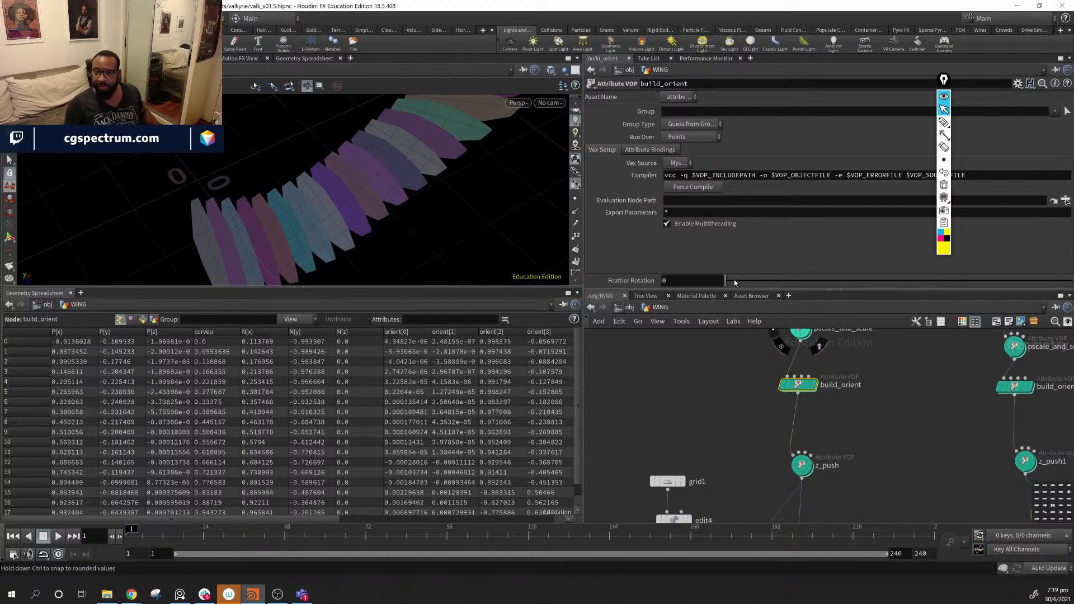
# - Try several Feather Rotation values on build_orient, including 5, then settle on 2
pyautogui.moveTo(727, 283); pyautogui.dragTo(815, 282)
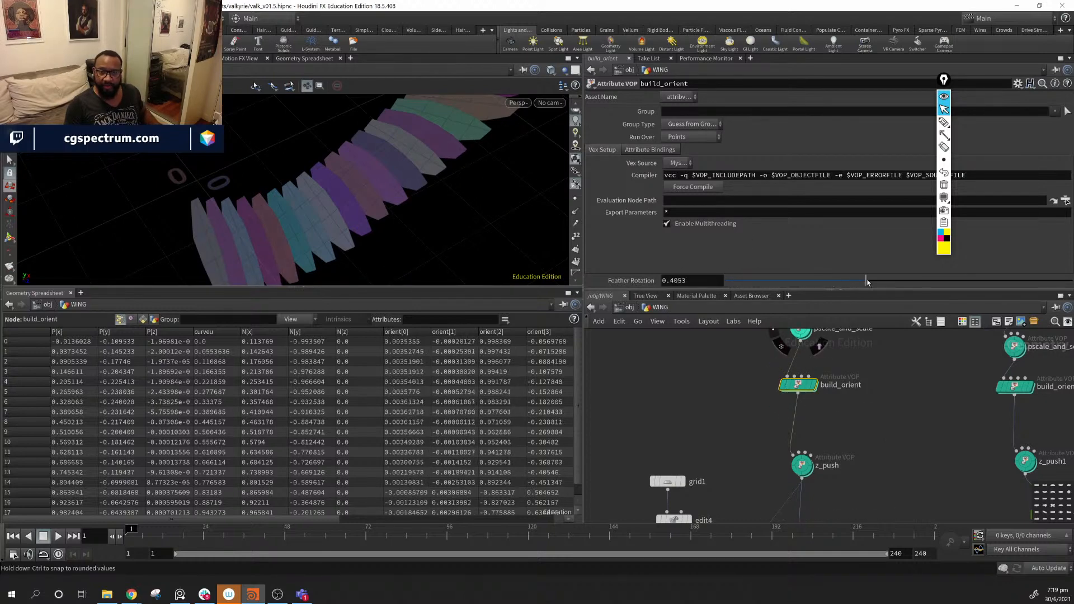
pyautogui.moveTo(340, 219); pyautogui.dragTo(408, 240)
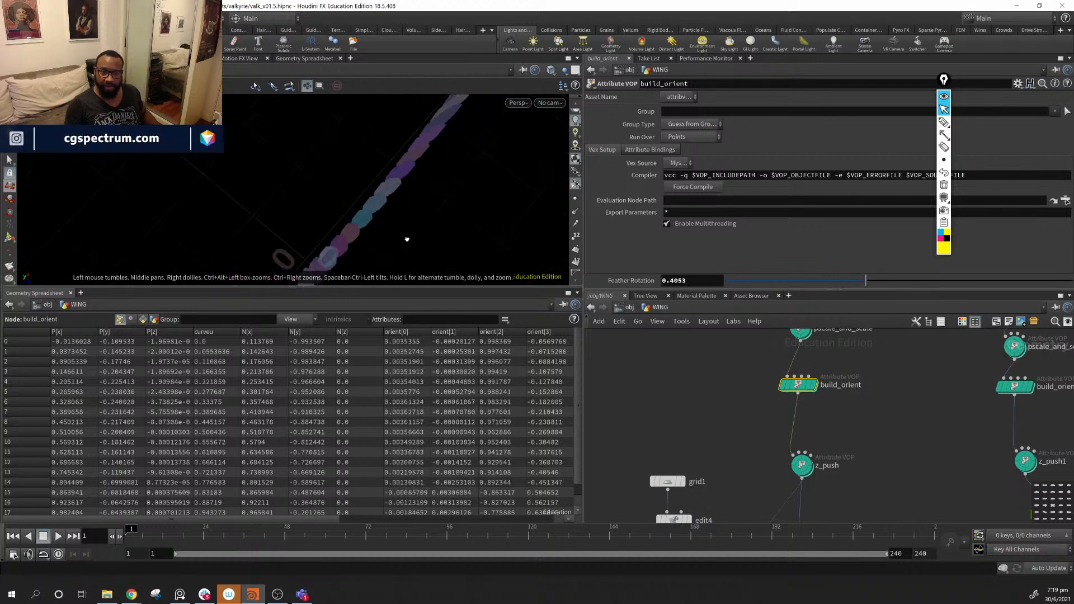
pyautogui.moveTo(702, 281); pyautogui.dragTo(727, 243, button='middle')
pyautogui.moveTo(386, 223); pyautogui.dragTo(335, 235)
pyautogui.moveTo(693, 284); pyautogui.dragTo(710, 242, button='middle')
pyautogui.moveTo(441, 208); pyautogui.dragTo(459, 235)
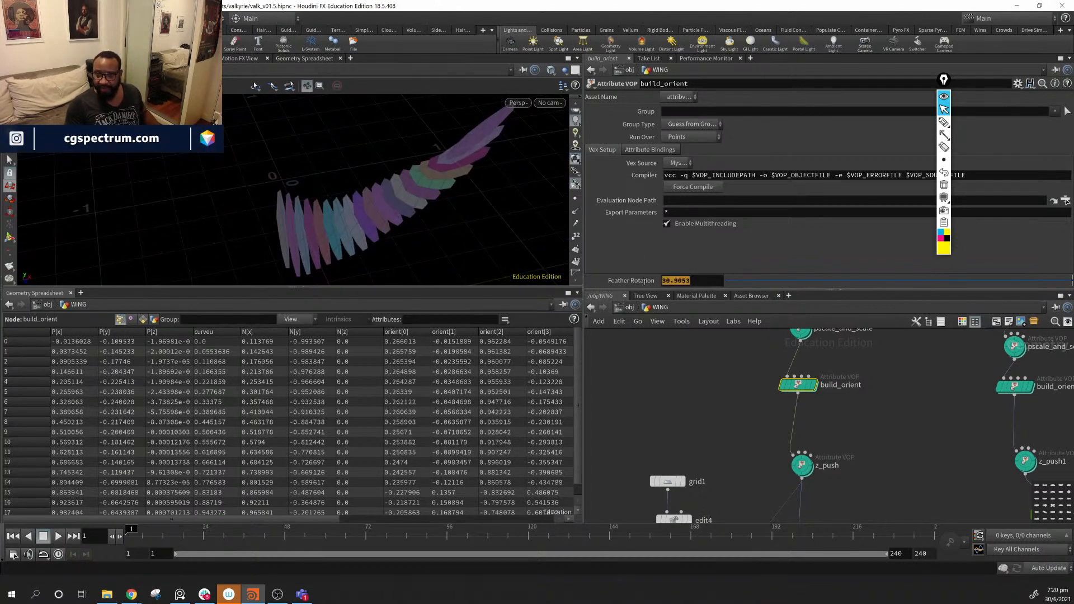
pyautogui.press('Return')
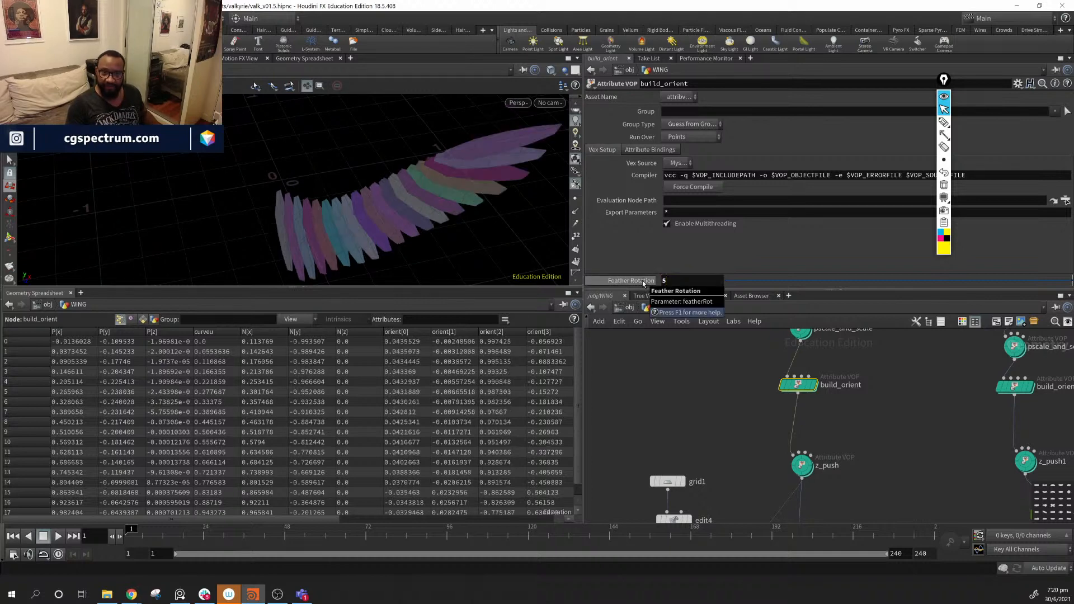
pyautogui.moveTo(447, 202)
pyautogui.mouseDown()
pyautogui.moveTo(498, 185)
pyautogui.moveTo(432, 173)
pyautogui.moveTo(267, 175)
pyautogui.moveTo(492, 170)
pyautogui.mouseUp()
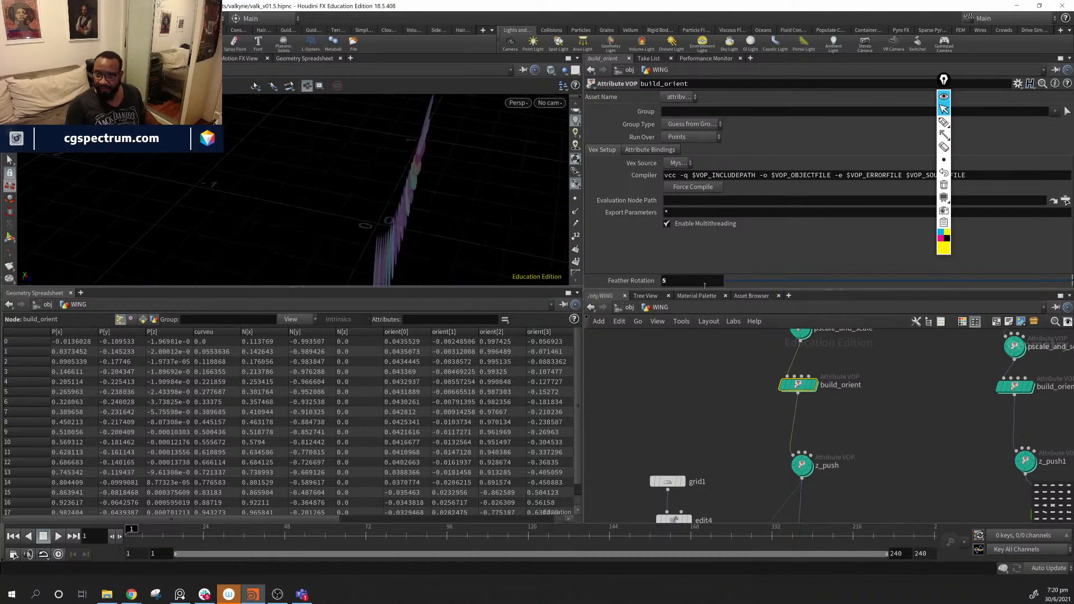
pyautogui.write('2')
pyautogui.press('Return')
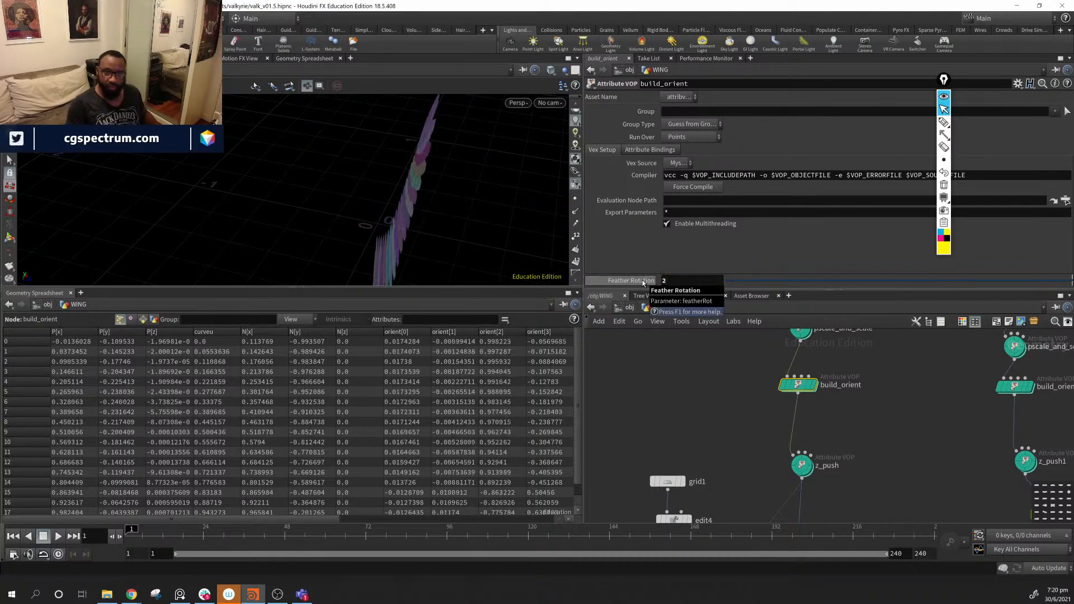
pyautogui.moveTo(836, 446); pyautogui.dragTo(845, 466, button='middle')
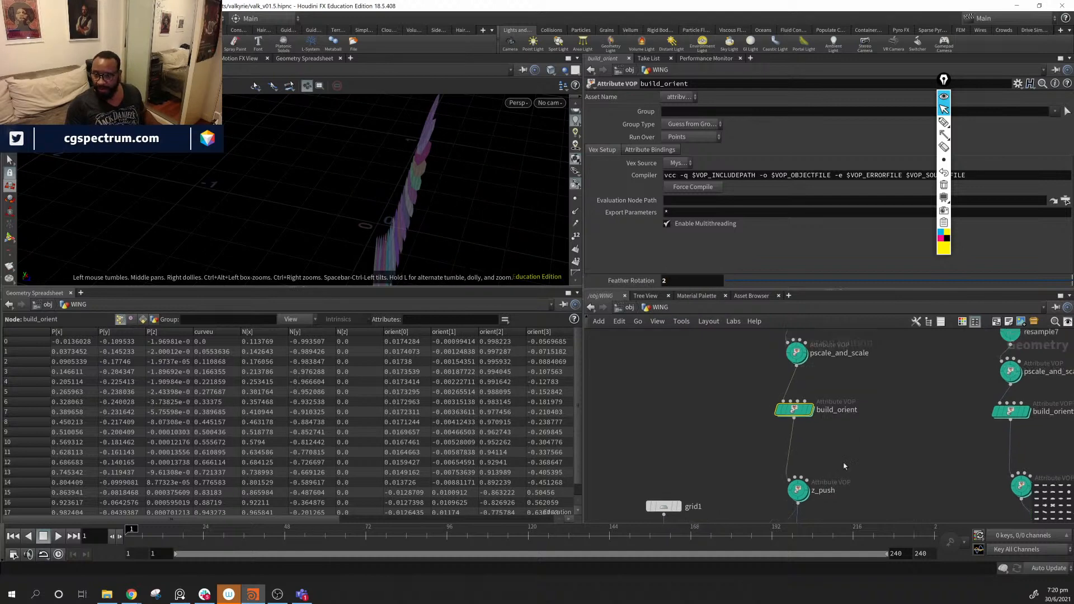
# - Set z_push's Start Push to 0 so the wing lies flat
pyautogui.click(800, 491)
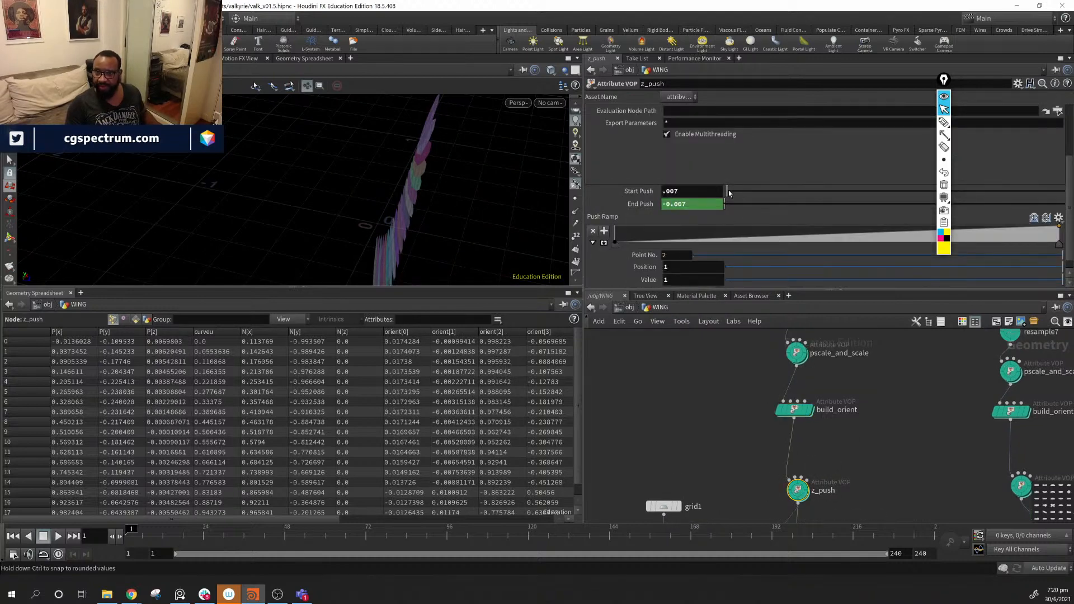
pyautogui.moveTo(729, 193); pyautogui.dragTo(724, 193)
pyautogui.moveTo(449, 214); pyautogui.dragTo(493, 213)
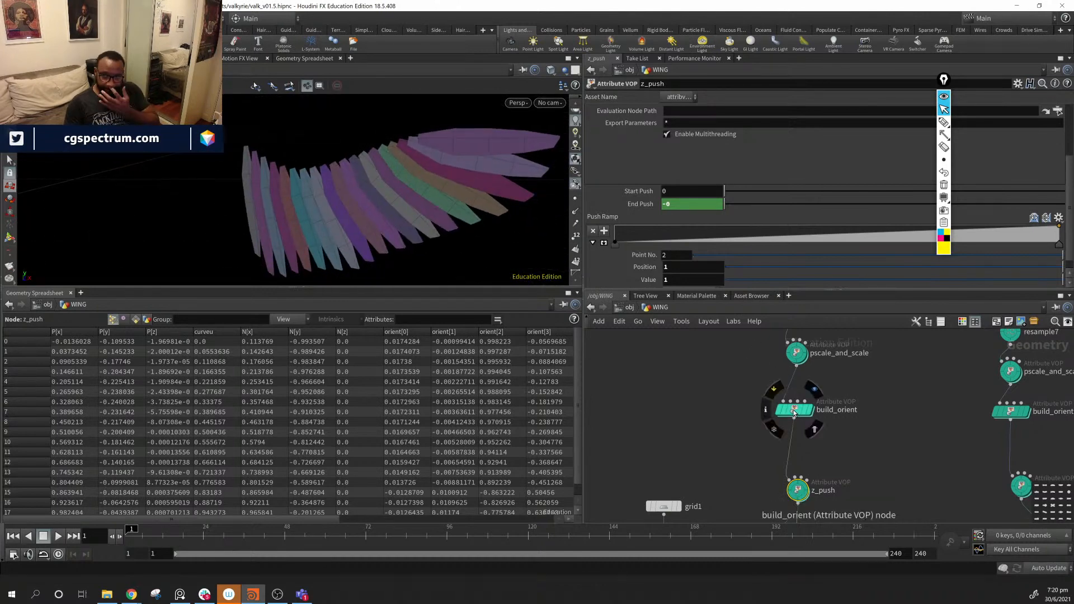
# - Fine-tune build_orient's Feather Rotation from 2 up to 2.3
pyautogui.click(795, 412)
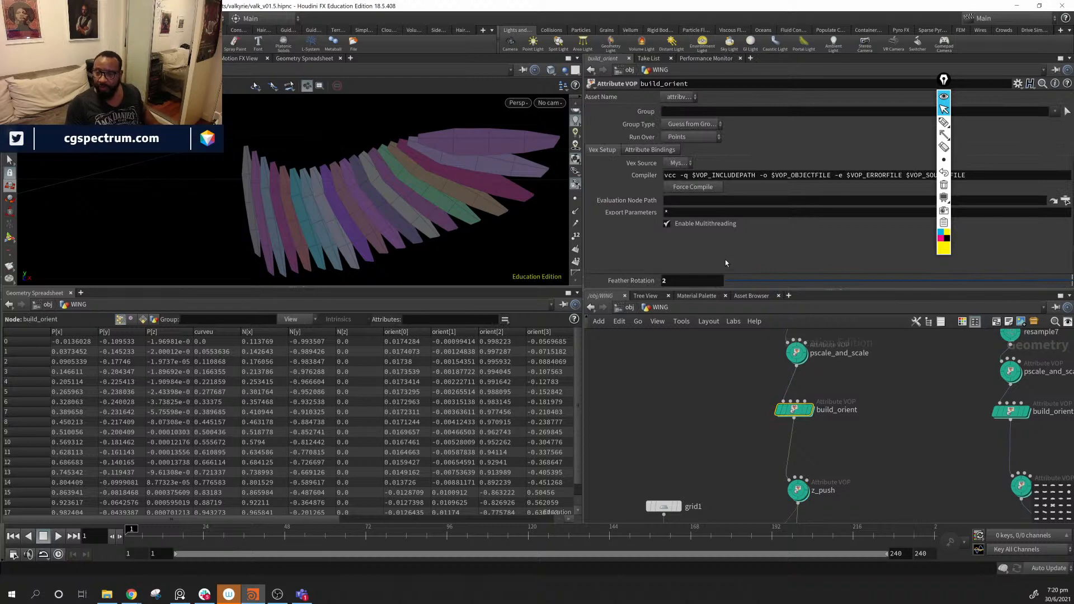
pyautogui.moveTo(708, 283)
pyautogui.mouseDown(button='middle')
pyautogui.moveTo(732, 269)
pyautogui.moveTo(722, 269)
pyautogui.mouseUp(button='middle')
pyautogui.keyDown('alt'); pyautogui.moveTo(403, 210); pyautogui.dragTo(494, 229); pyautogui.keyUp('alt')
pyautogui.moveTo(693, 281)
pyautogui.mouseDown(button='middle')
pyautogui.moveTo(660, 283)
pyautogui.moveTo(699, 282)
pyautogui.mouseUp(button='middle')
pyautogui.keyDown('alt'); pyautogui.moveTo(518, 242); pyautogui.dragTo(412, 233); pyautogui.keyUp('alt')
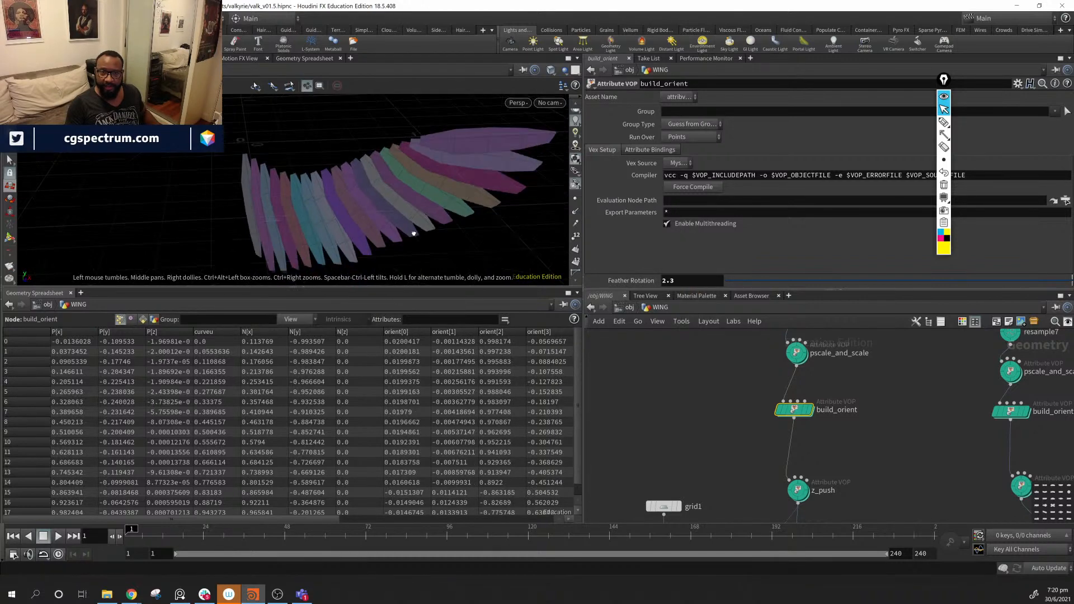
pyautogui.doubleClick(802, 414)
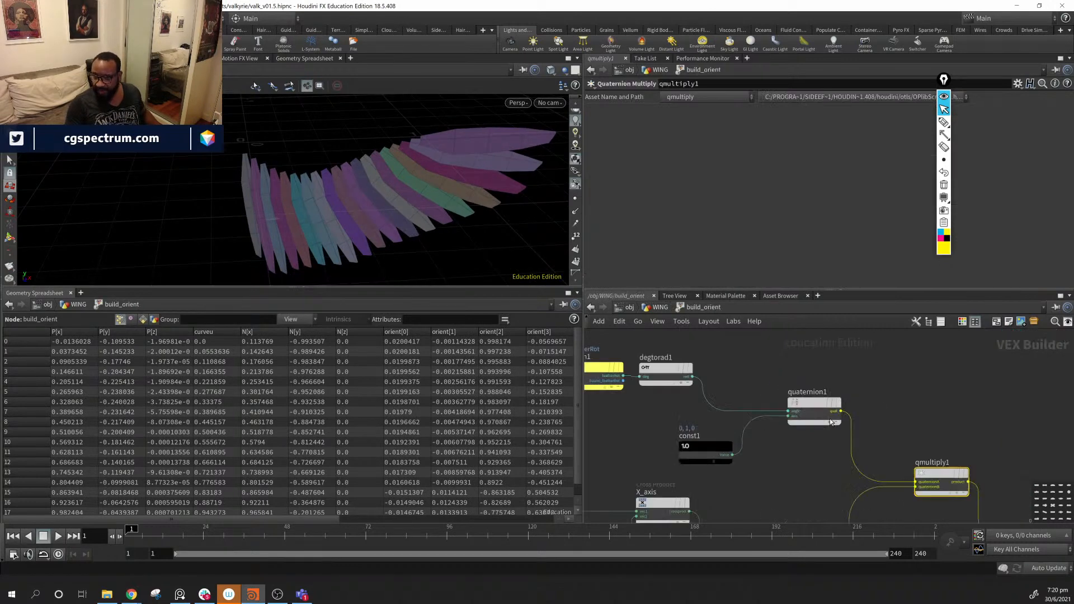
pyautogui.moveTo(879, 455)
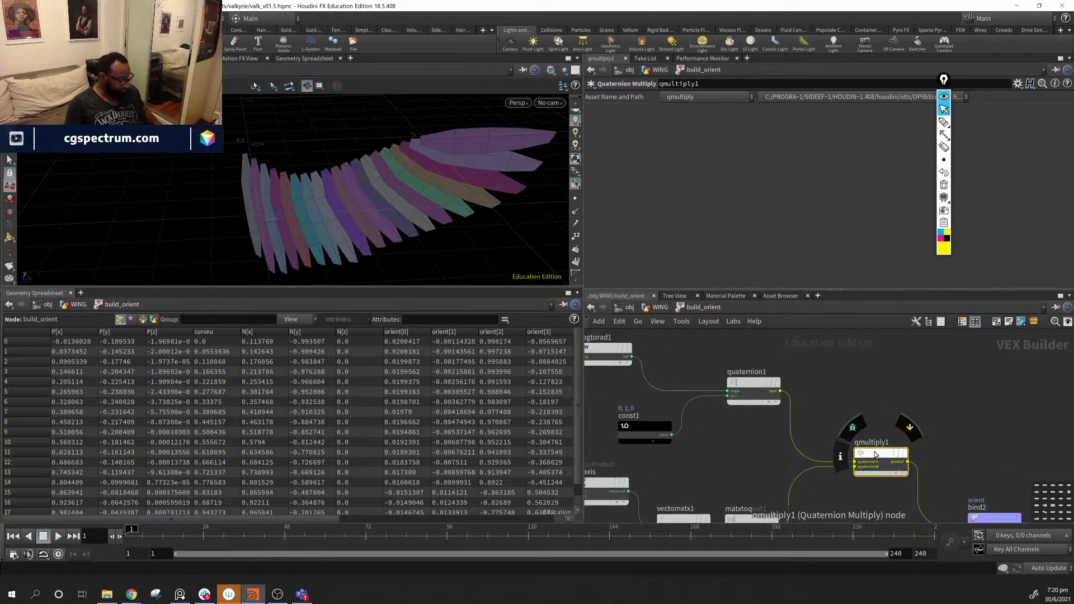
pyautogui.keyDown('alt'); pyautogui.moveTo(408, 192); pyautogui.dragTo(515, 204); pyautogui.keyUp('alt')
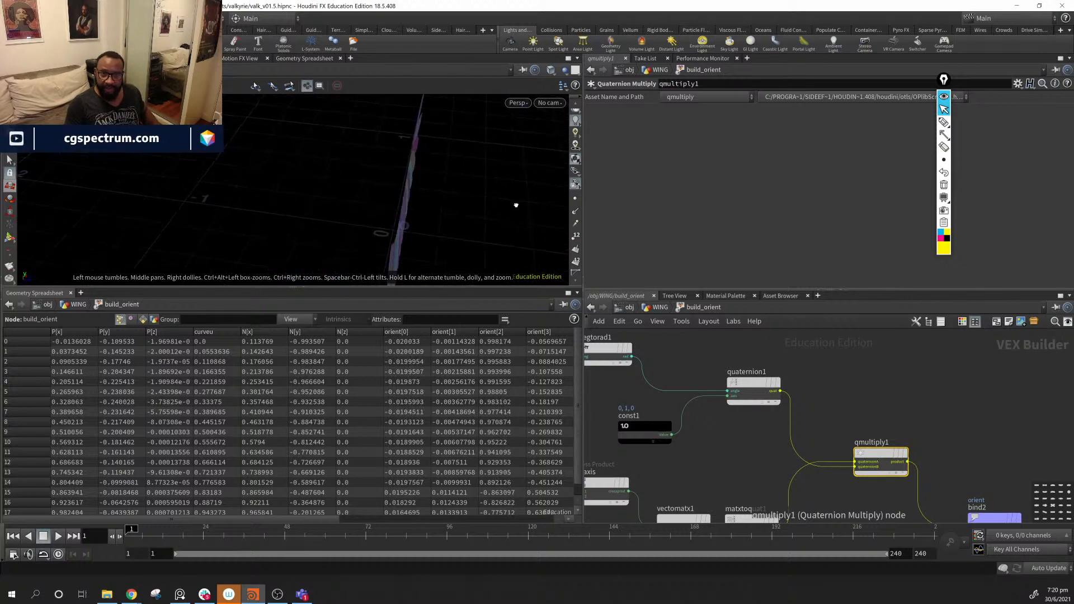
pyautogui.click(660, 307)
pyautogui.moveTo(696, 282); pyautogui.dragTo(750, 248, button='middle')
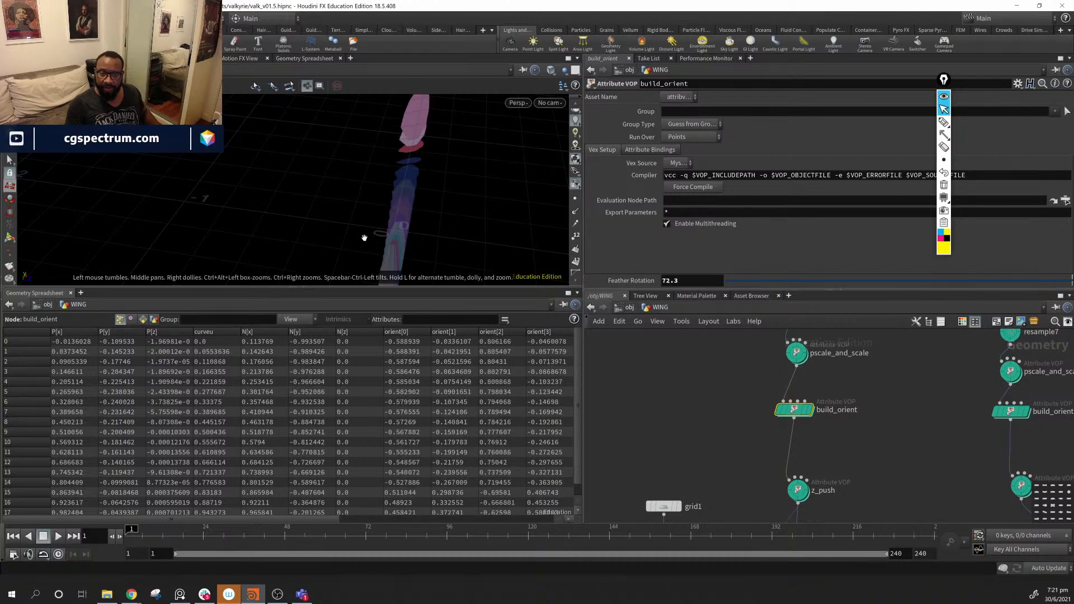
# - Test large Feather Rotation values such as 72.5, then enter 0, 3 and finally 4
pyautogui.moveTo(364, 238); pyautogui.dragTo(515, 210)
pyautogui.moveTo(688, 282); pyautogui.dragTo(713, 284, button='middle')
pyautogui.moveTo(673, 284); pyautogui.dragTo(677, 284, button='middle')
pyautogui.moveTo(677, 247); pyautogui.dragTo(739, 285, button='middle')
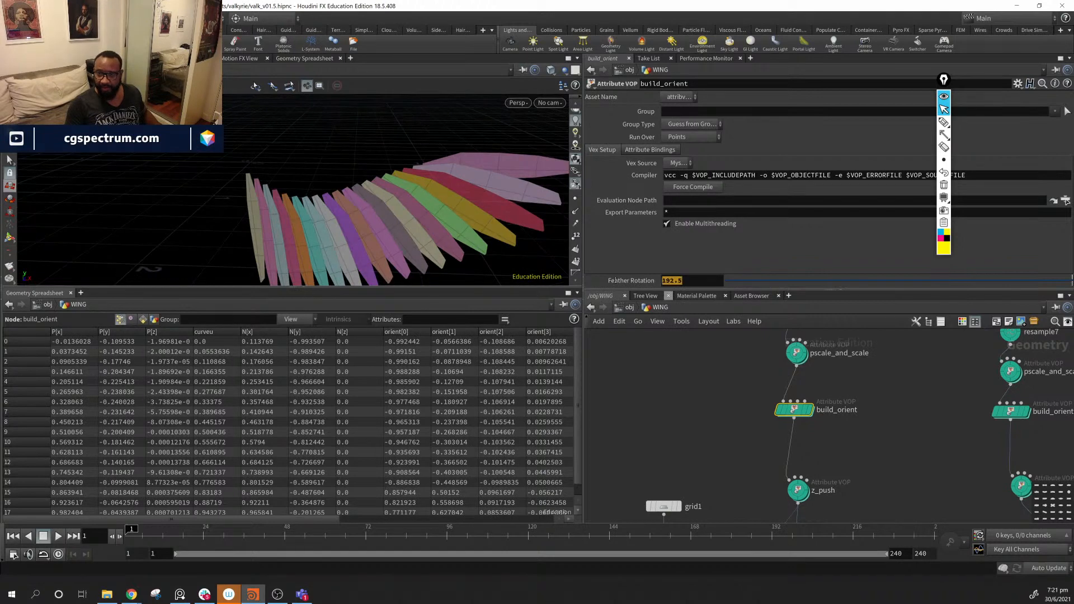
pyautogui.write('0')
pyautogui.press('Return')
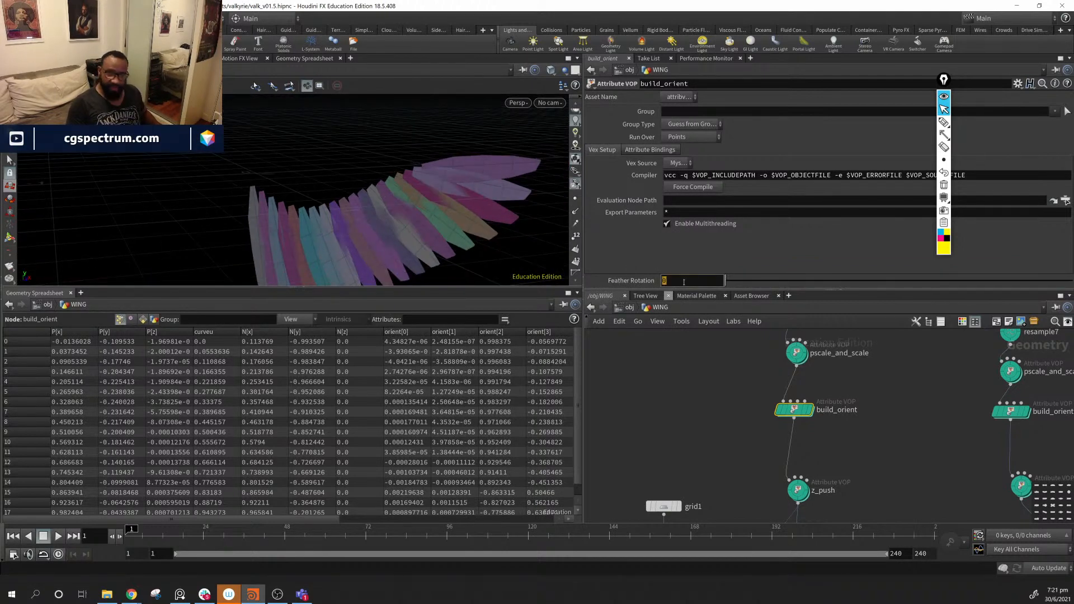
pyautogui.write('3')
pyautogui.press('Return')
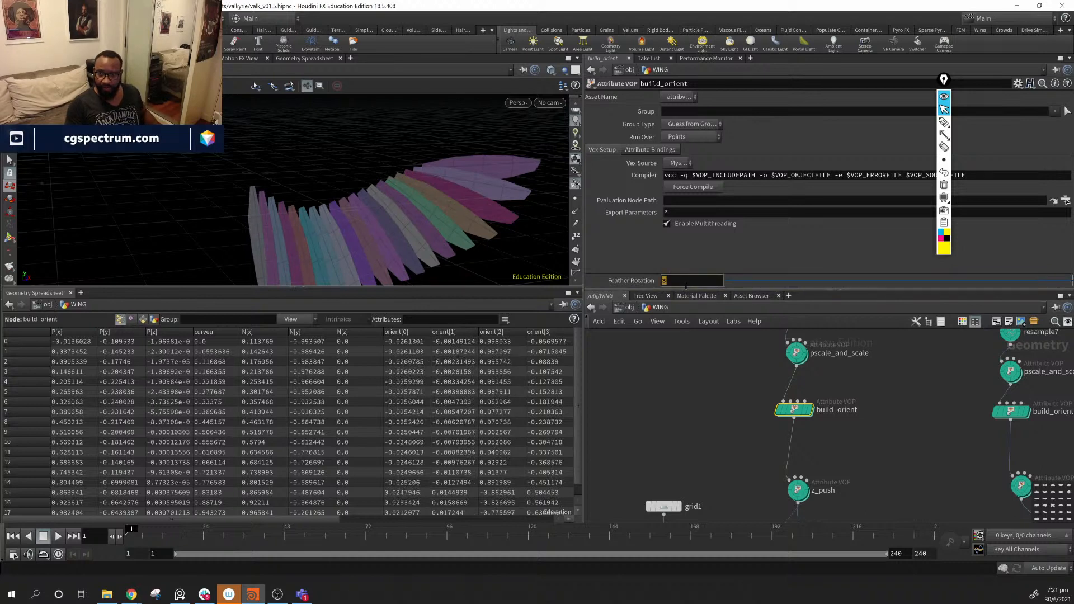
pyautogui.write('4')
pyautogui.press('Return')
pyautogui.moveTo(513, 173); pyautogui.dragTo(321, 178)
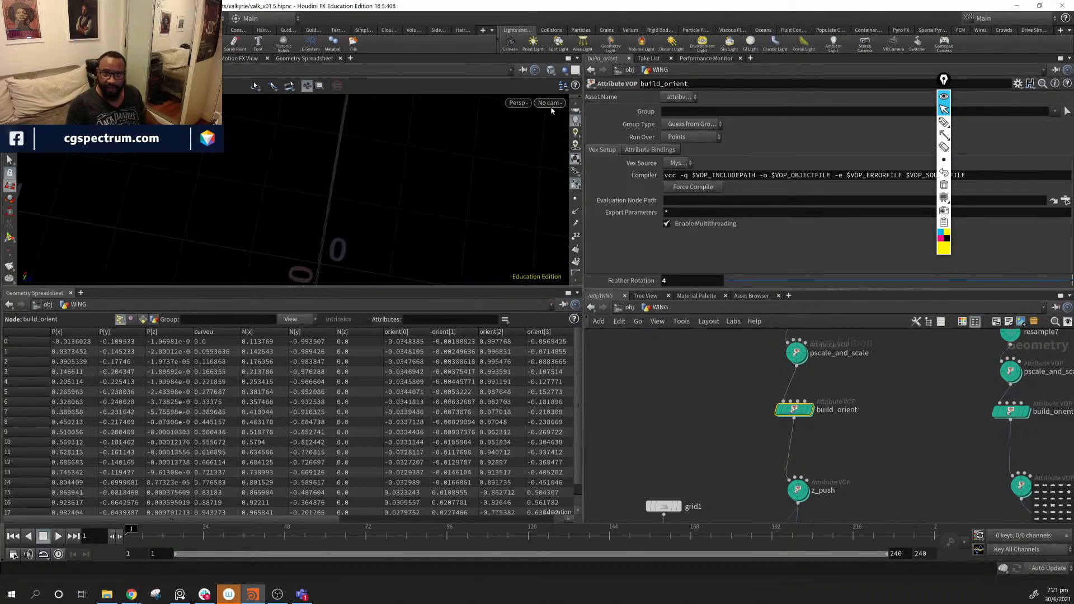
# - Switch the viewport to the Top view and zoom in on the whole wing
pyautogui.click(516, 103)
pyautogui.moveTo(542, 133)
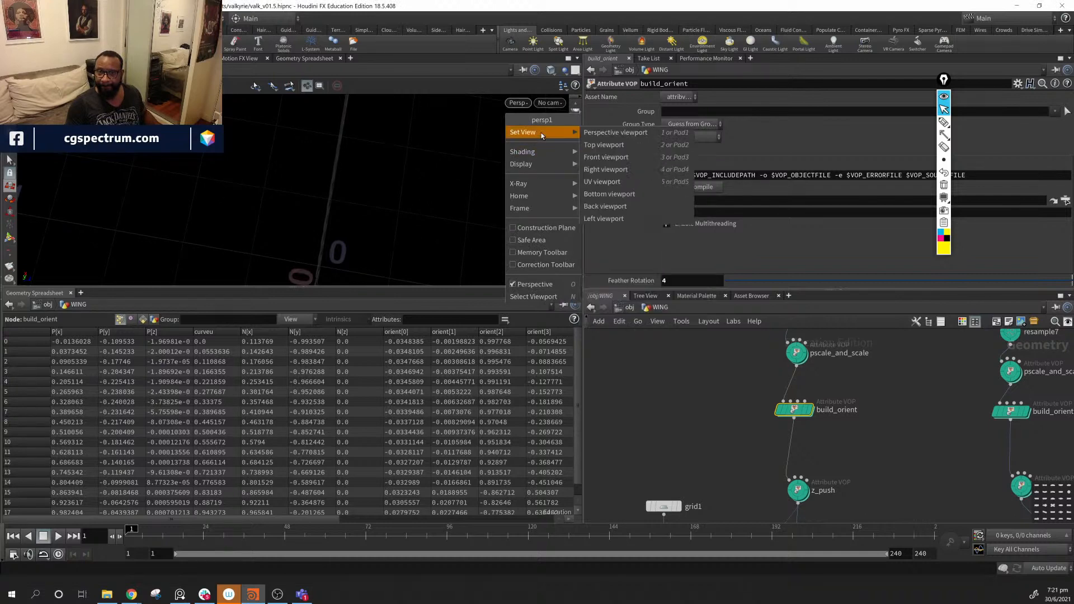
pyautogui.click(615, 144)
pyautogui.moveTo(331, 192); pyautogui.dragTo(331, 197, button='middle')
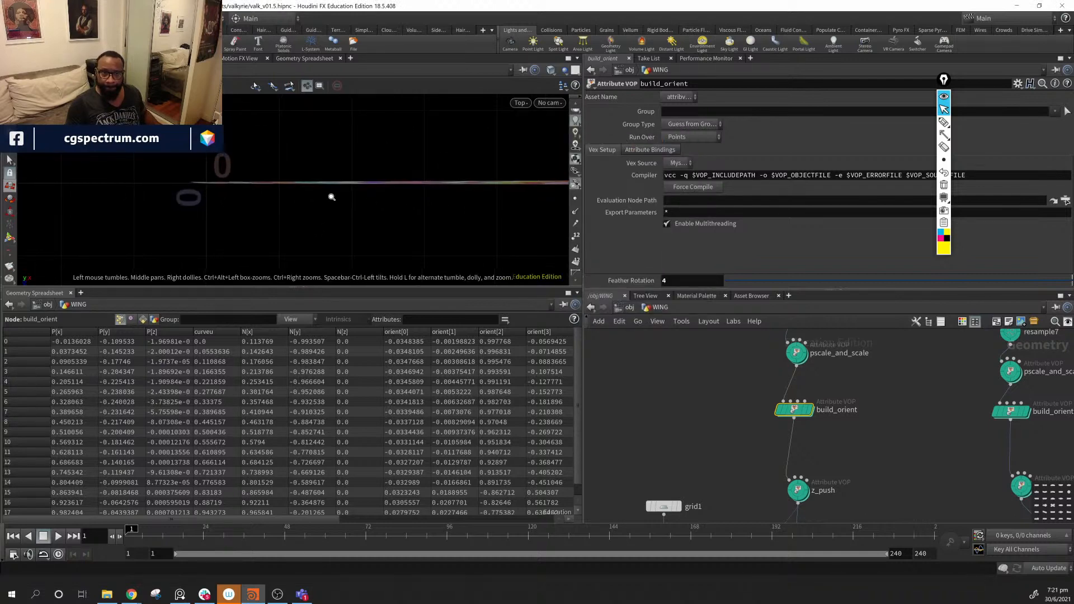
pyautogui.moveTo(331, 196); pyautogui.dragTo(659, 252, button='right')
pyautogui.moveTo(442, 170); pyautogui.dragTo(465, 192, button='middle')
pyautogui.moveTo(465, 192); pyautogui.dragTo(558, 216, button='right')
pyautogui.moveTo(370, 206); pyautogui.dragTo(512, 173, button='middle')
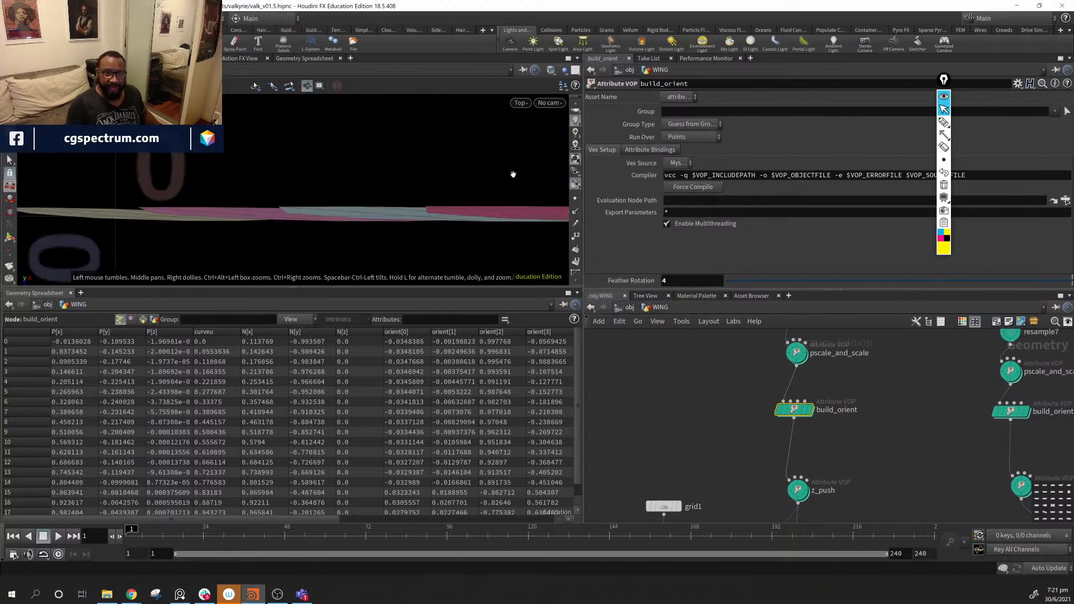
pyautogui.moveTo(119, 219); pyautogui.dragTo(202, 195, button='middle')
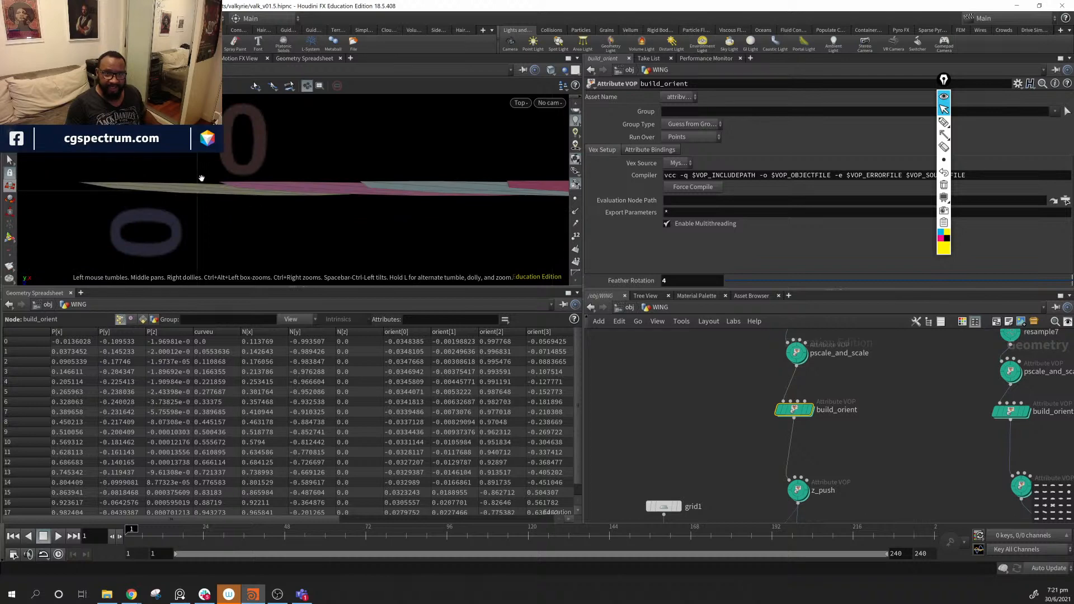
# - Set Feather Rotation to 2.5, then return the viewport to perspective
pyautogui.middleClick(703, 281)
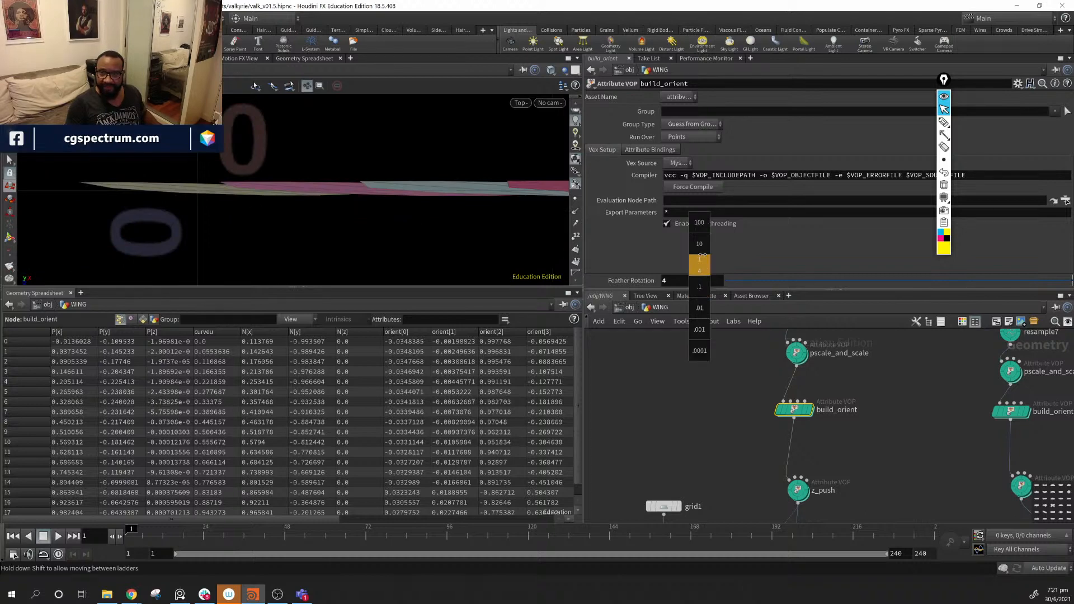
pyautogui.moveTo(717, 247); pyautogui.dragTo(707, 249, button='middle')
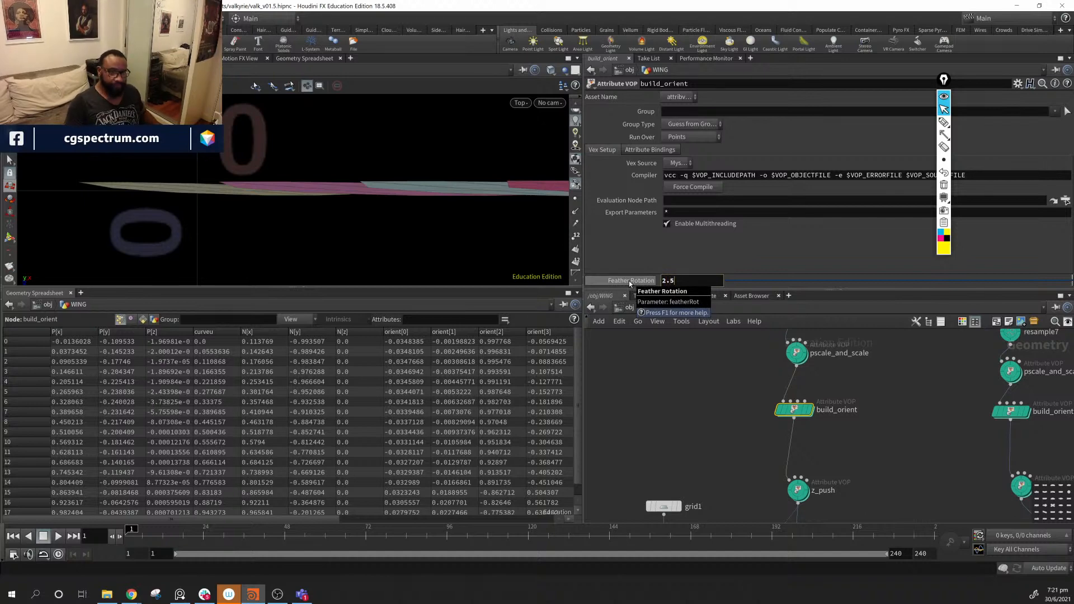
pyautogui.press('Return')
pyautogui.moveTo(377, 200); pyautogui.dragTo(374, 203, button='middle')
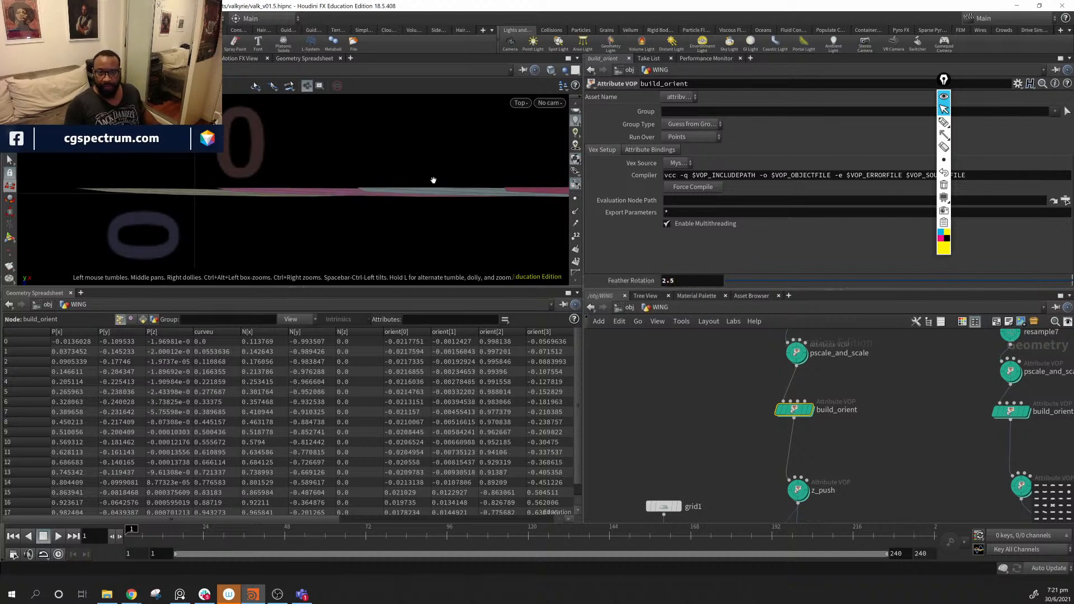
pyautogui.hotkey('space', '1')
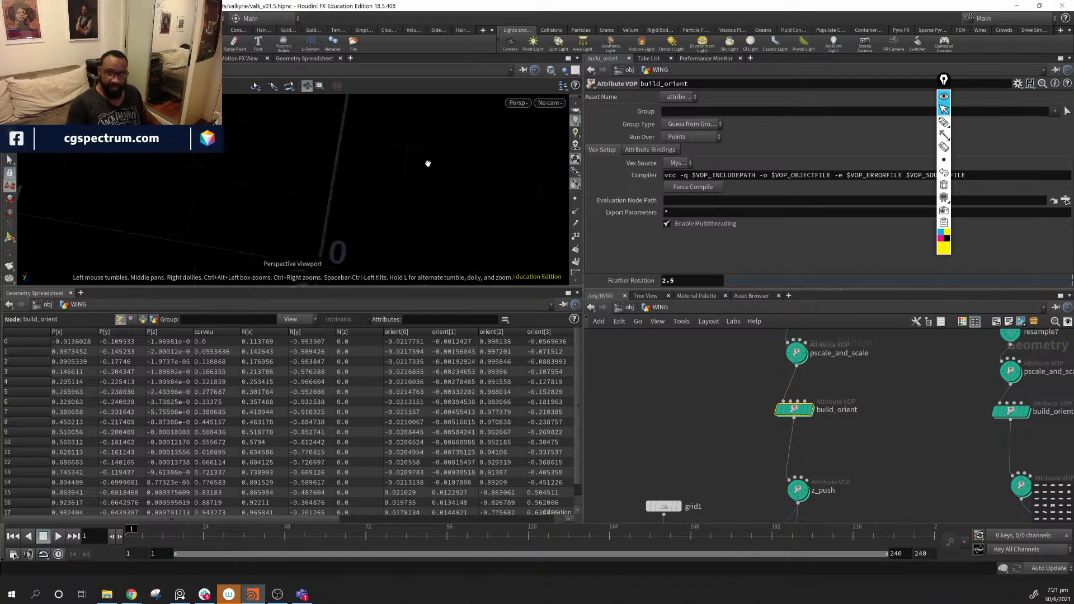
pyautogui.moveTo(429, 176)
pyautogui.mouseDown()
pyautogui.moveTo(336, 223)
pyautogui.moveTo(456, 176)
pyautogui.moveTo(304, 185)
pyautogui.moveTo(215, 224)
pyautogui.moveTo(399, 219)
pyautogui.mouseUp()
# - Duplicate build_orient as build_orient3, wired between pscale_and_scale2 and z_push1 for the second row
pyautogui.moveTo(898, 445); pyautogui.dragTo(820, 450, button='middle')
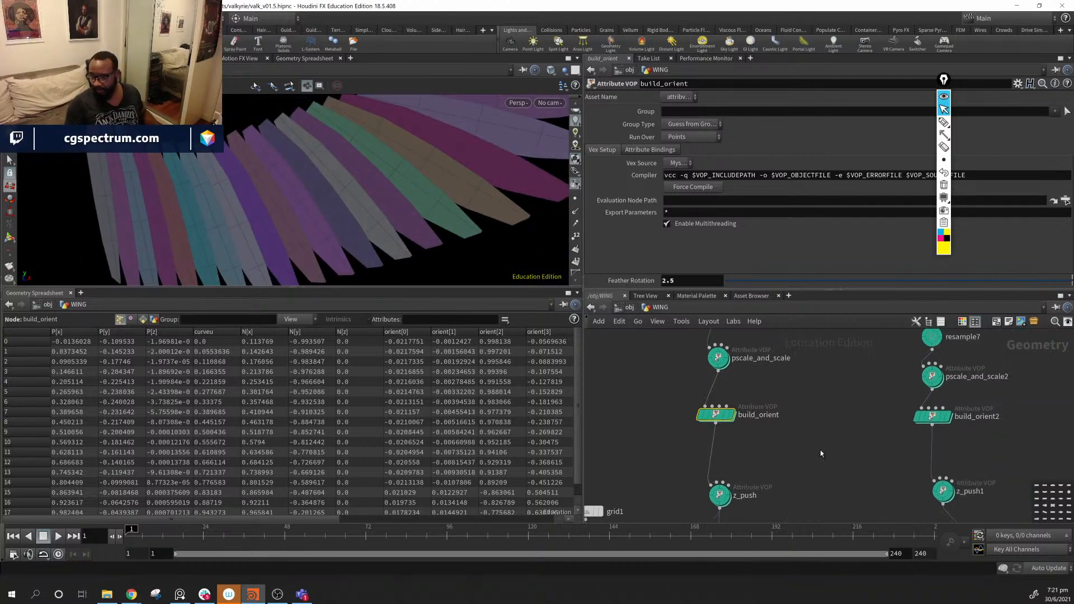
pyautogui.moveTo(998, 448); pyautogui.dragTo(961, 451, button='middle')
pyautogui.keyDown('alt'); pyautogui.moveTo(682, 426); pyautogui.dragTo(794, 444); pyautogui.keyUp('alt')
pyautogui.moveTo(896, 393); pyautogui.dragTo(903, 486)
pyautogui.moveTo(998, 471); pyautogui.dragTo(985, 423, button='middle')
# - Feed the mirrored row into copytopoints1's second input and inspect the two-row wing
pyautogui.moveTo(1033, 380); pyautogui.dragTo(1033, 380)
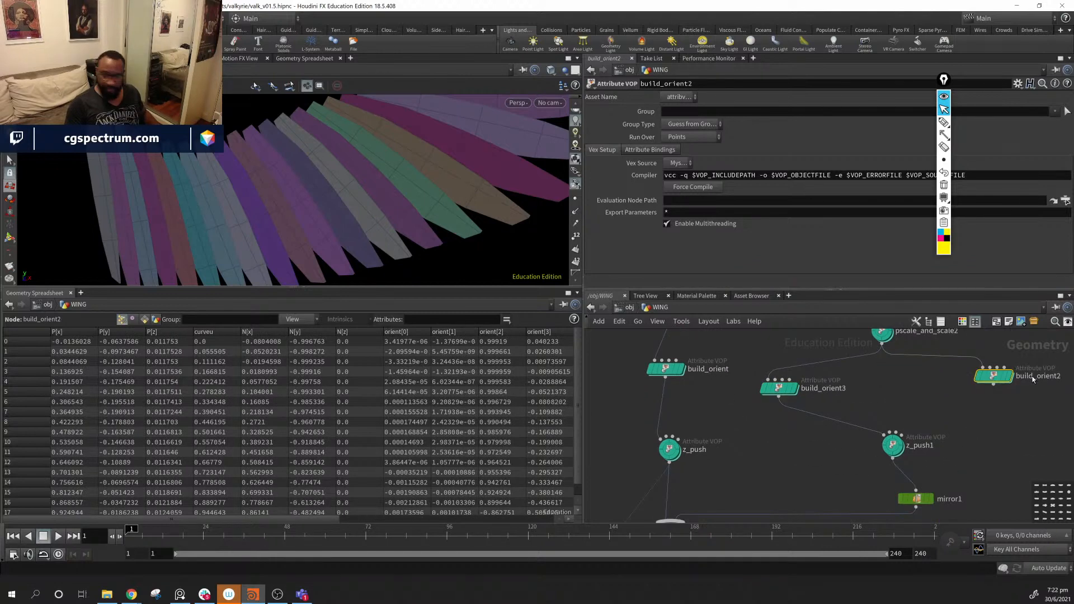
pyautogui.moveTo(918, 471); pyautogui.dragTo(968, 368, button='middle')
pyautogui.moveTo(883, 487); pyautogui.dragTo(944, 475, button='middle')
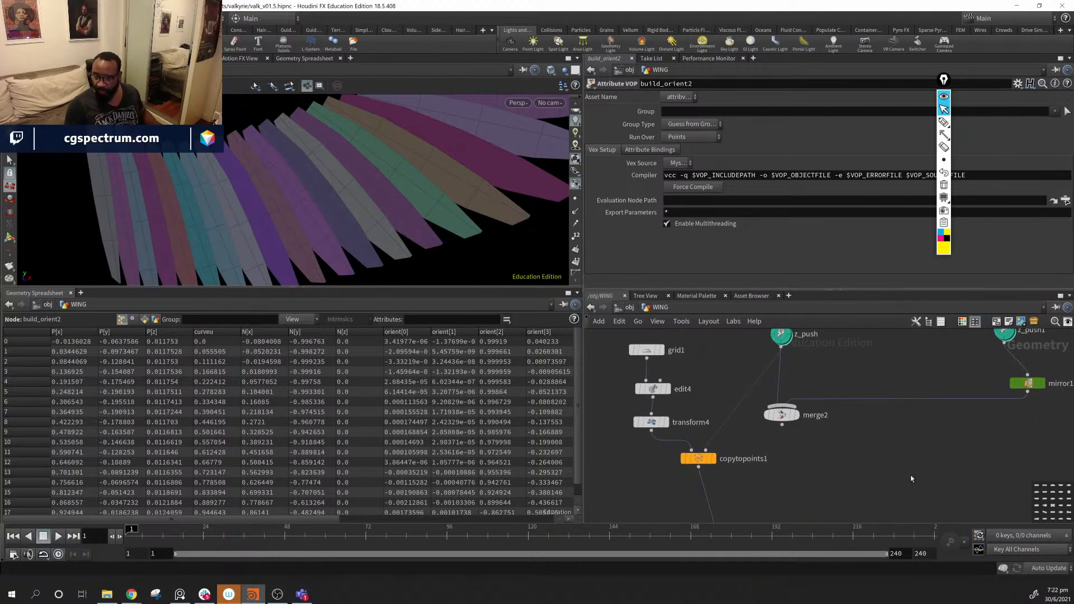
pyautogui.moveTo(736, 416); pyautogui.dragTo(1028, 394)
pyautogui.moveTo(358, 201); pyautogui.dragTo(530, 190)
pyautogui.moveTo(918, 458); pyautogui.dragTo(898, 470, button='middle')
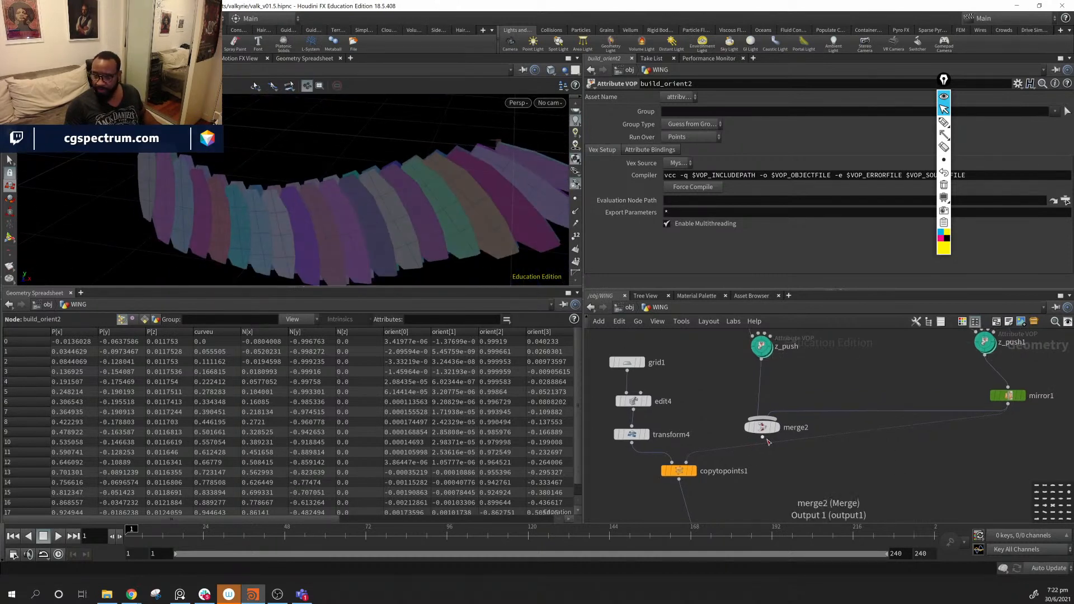
pyautogui.moveTo(302, 207); pyautogui.dragTo(276, 217)
# - Delete the unused build_orient2 node and line build_orient3 up with its branch
pyautogui.moveTo(904, 464); pyautogui.dragTo(818, 489, button='middle')
pyautogui.scroll(-3, 818, 489)
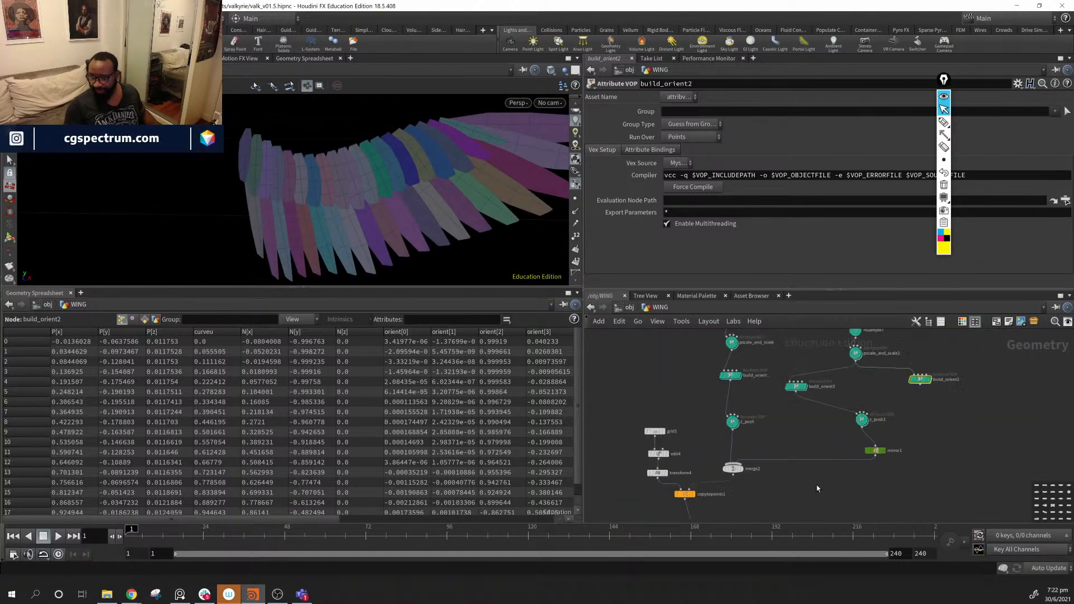
pyautogui.moveTo(977, 401); pyautogui.dragTo(906, 446, button='middle')
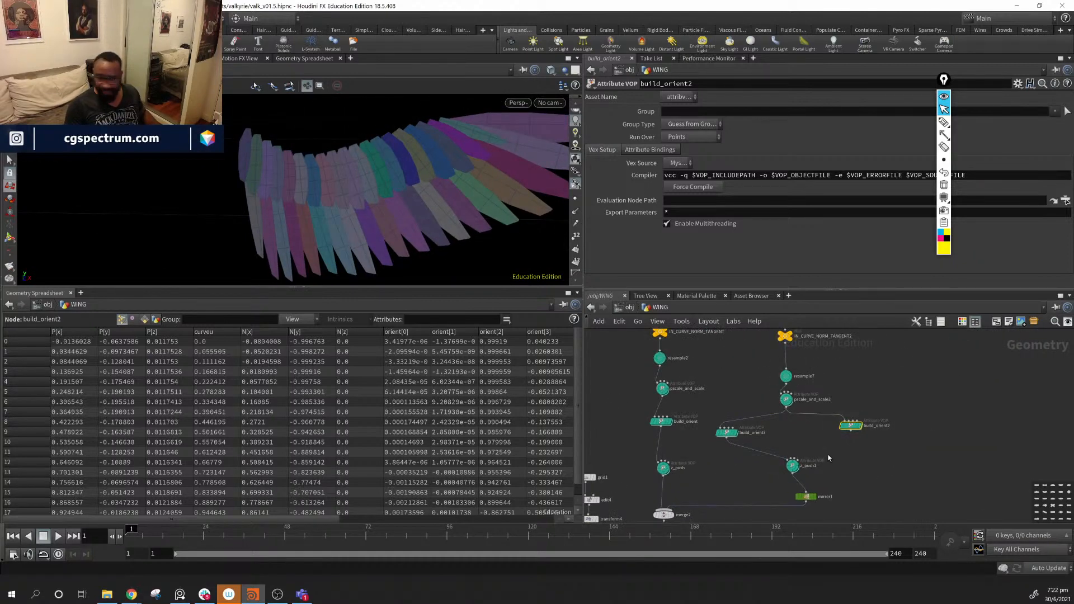
pyautogui.press('Delete')
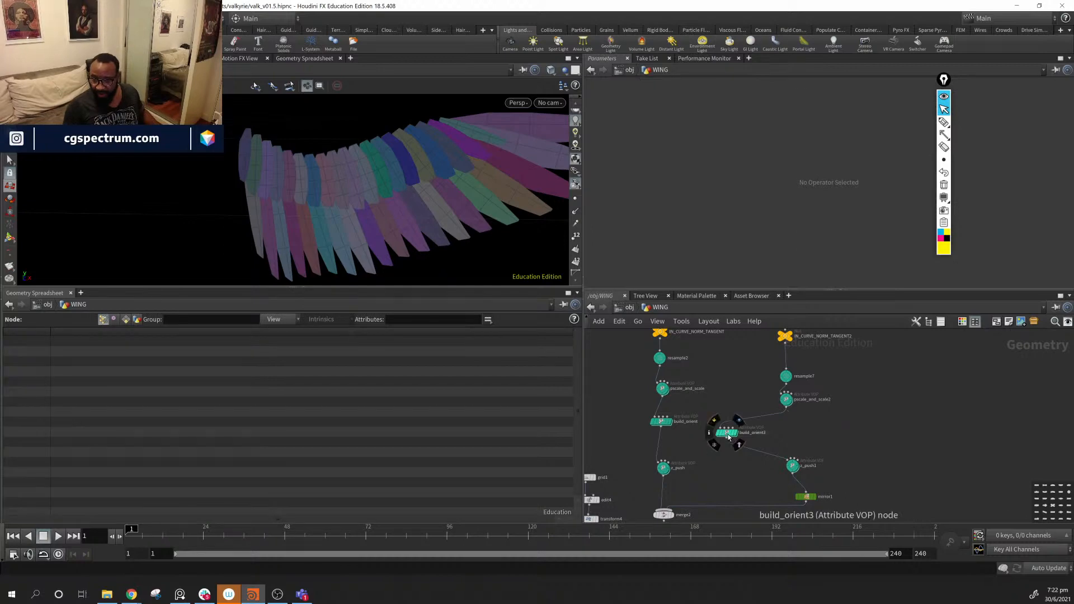
pyautogui.moveTo(723, 434); pyautogui.dragTo(783, 430)
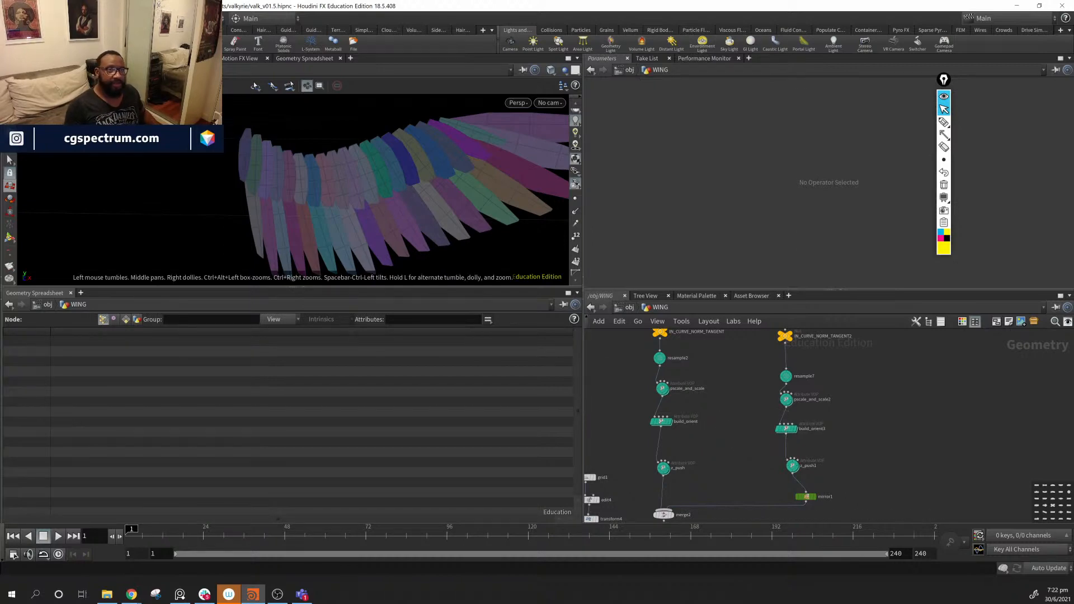
# - Save As valk_v03.hipnc by changing the file's version number to 3
pyautogui.click(12, 18)
pyautogui.click(28, 126)
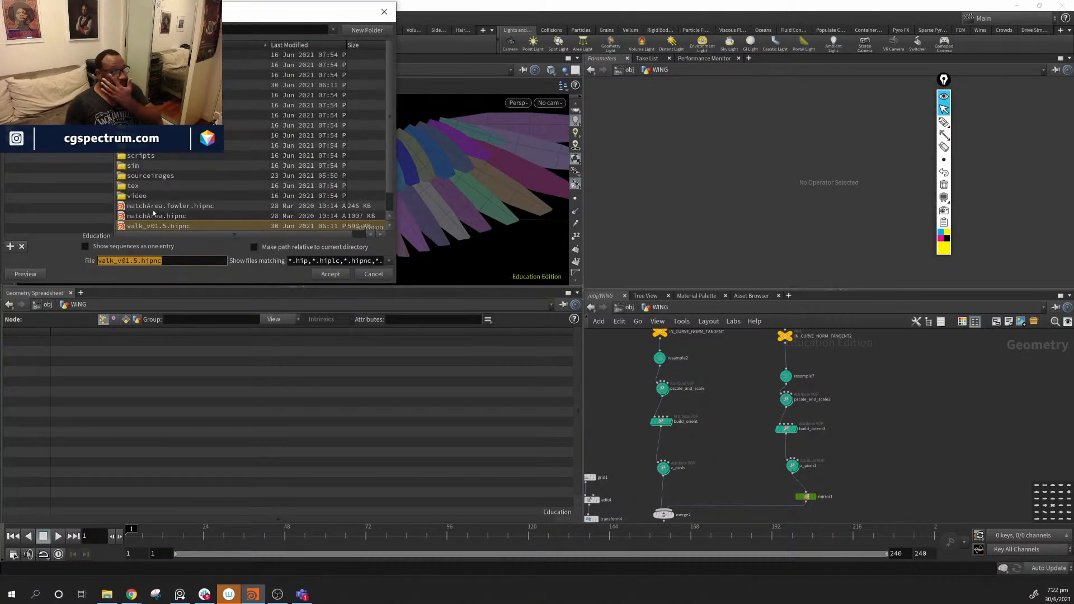
pyautogui.click(187, 261)
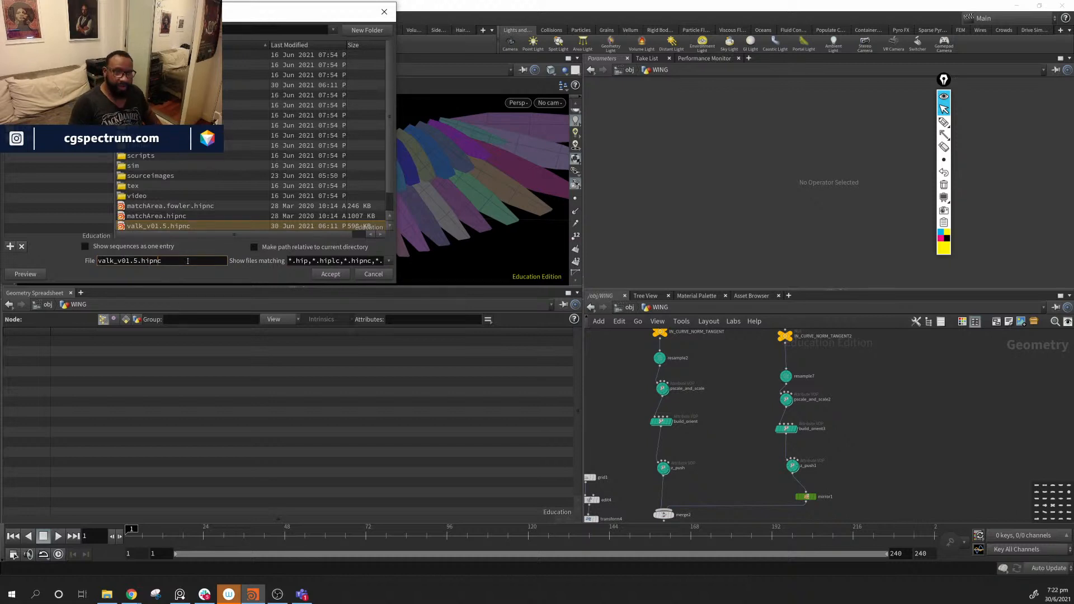
pyautogui.press('BackSpace')
pyautogui.press('BackSpace')
pyautogui.press('BackSpace')
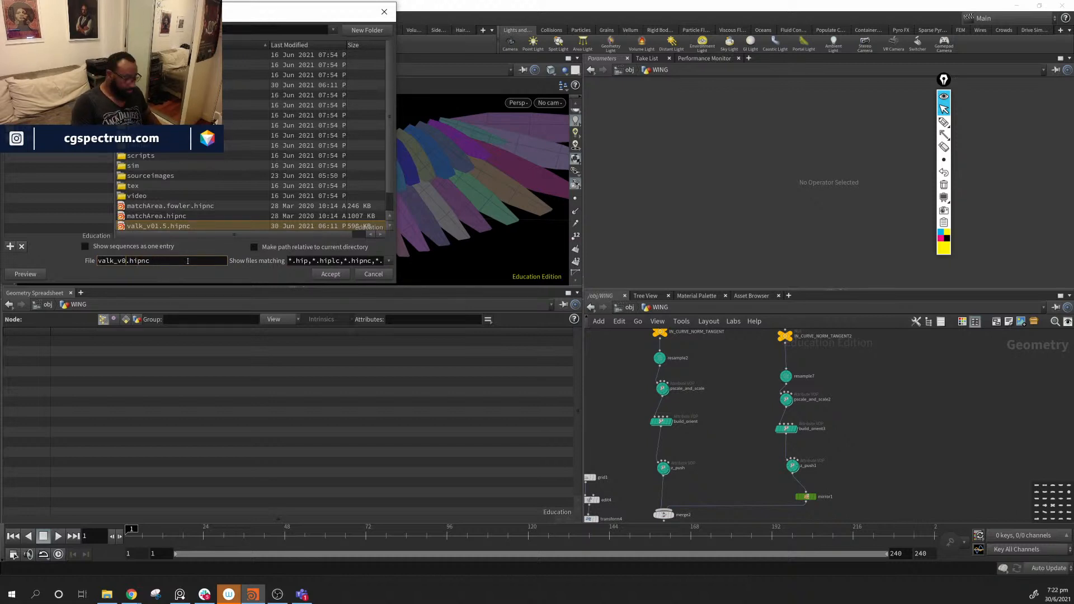
pyautogui.write('3')
pyautogui.press('Return')
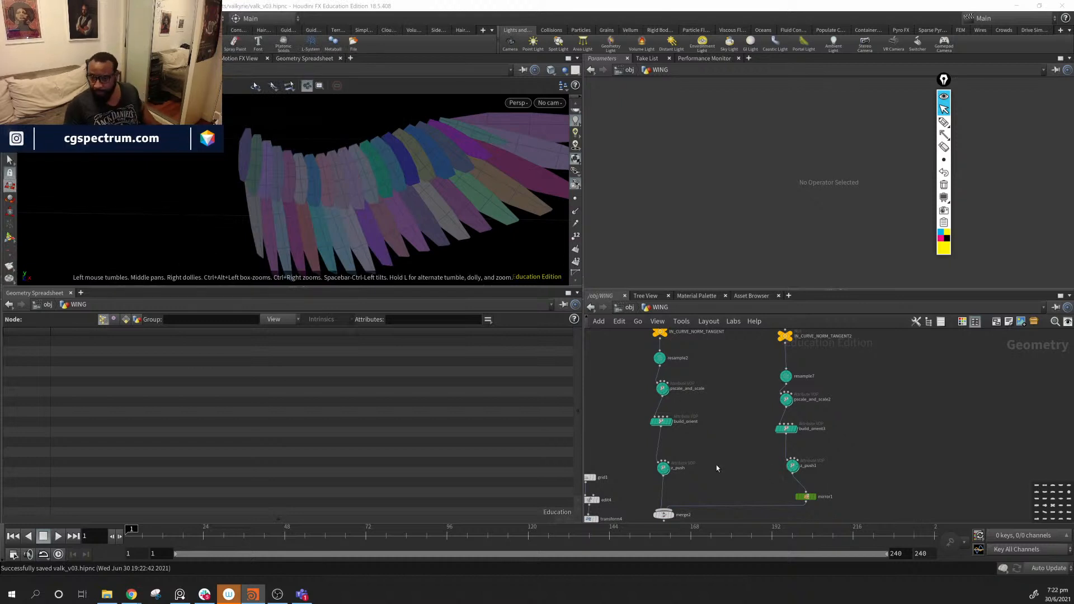
# - Auto-lay out the two feather branch columns with Shift+L and move them up-left
pyautogui.scroll(-10, 716, 465)
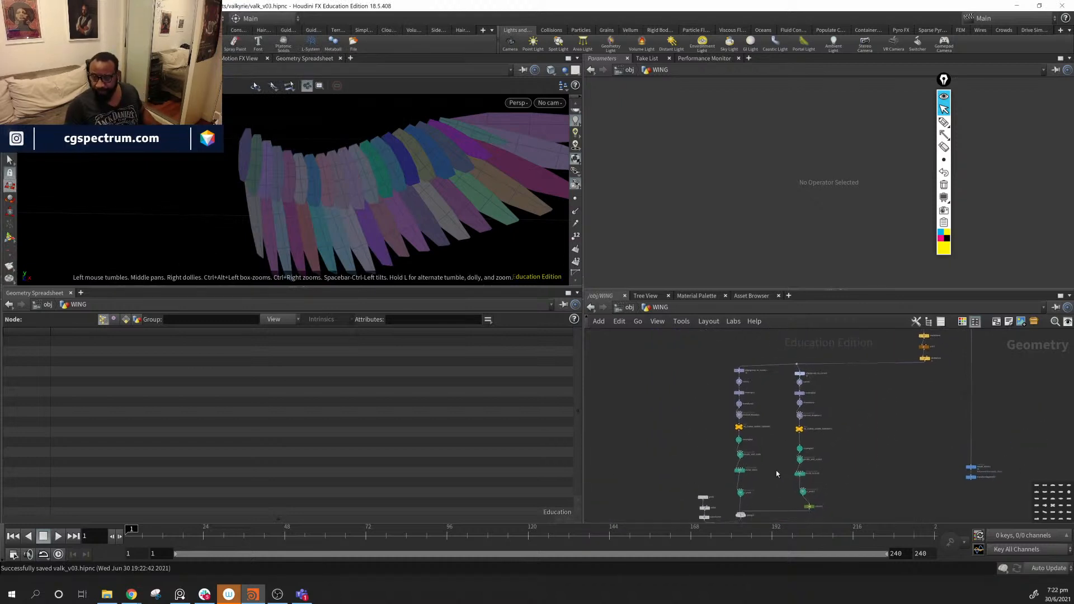
pyautogui.moveTo(705, 350); pyautogui.dragTo(823, 503)
pyautogui.hotkey('shift', 'l')
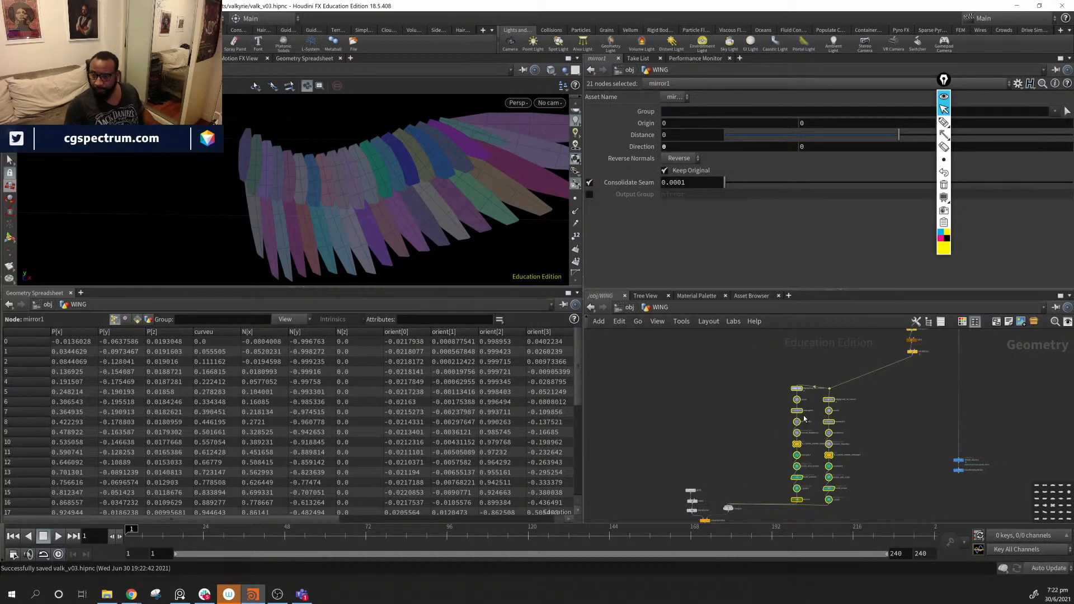
pyautogui.hotkey('ctrl', 'z')
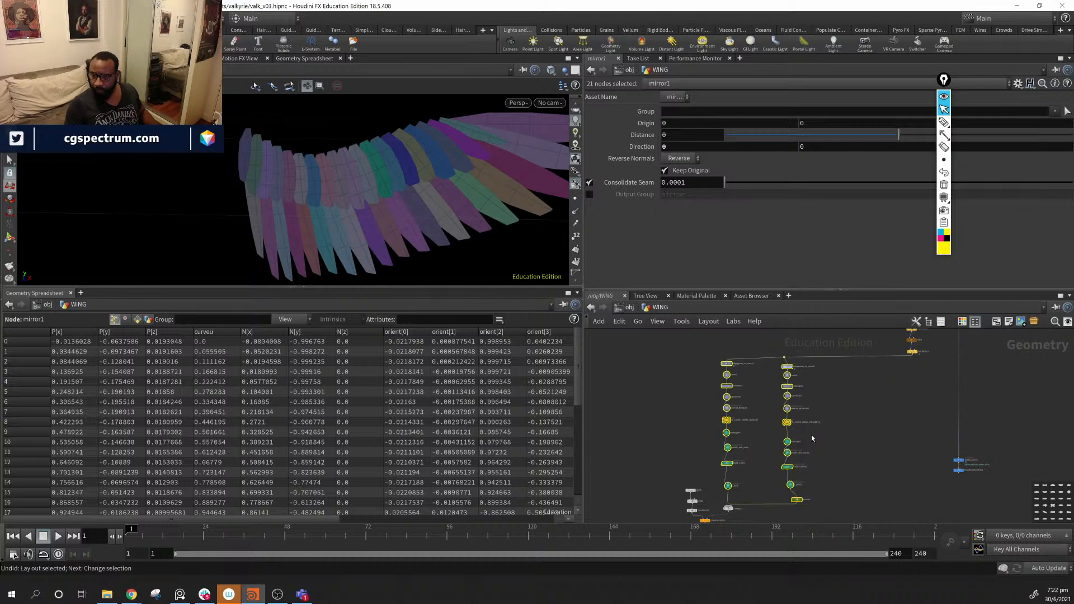
pyautogui.moveTo(699, 334); pyautogui.dragTo(828, 491)
pyautogui.hotkey('shift', 'l')
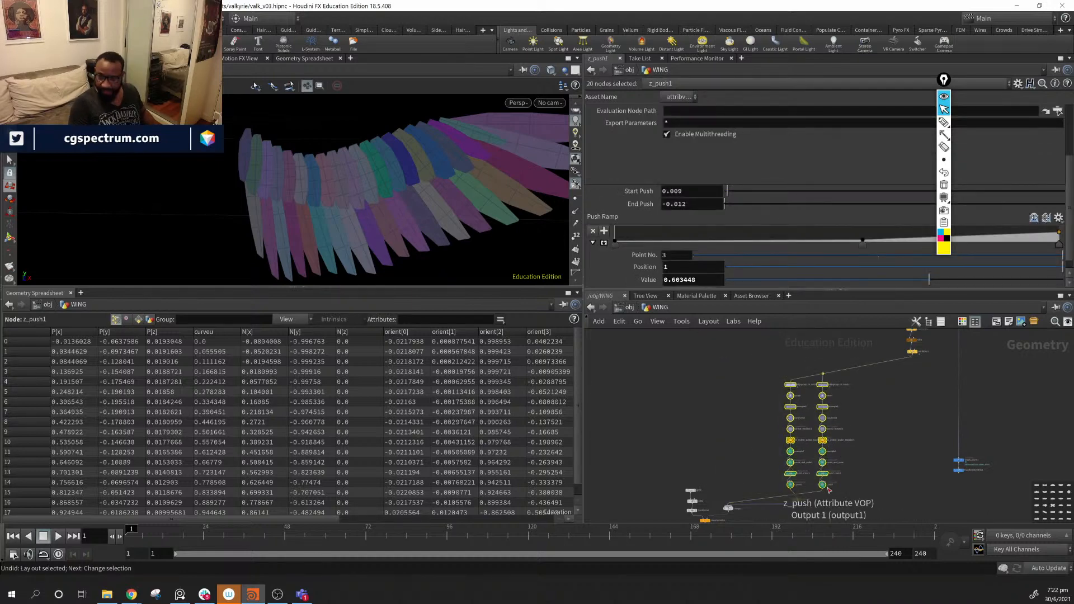
pyautogui.moveTo(829, 489); pyautogui.dragTo(740, 473)
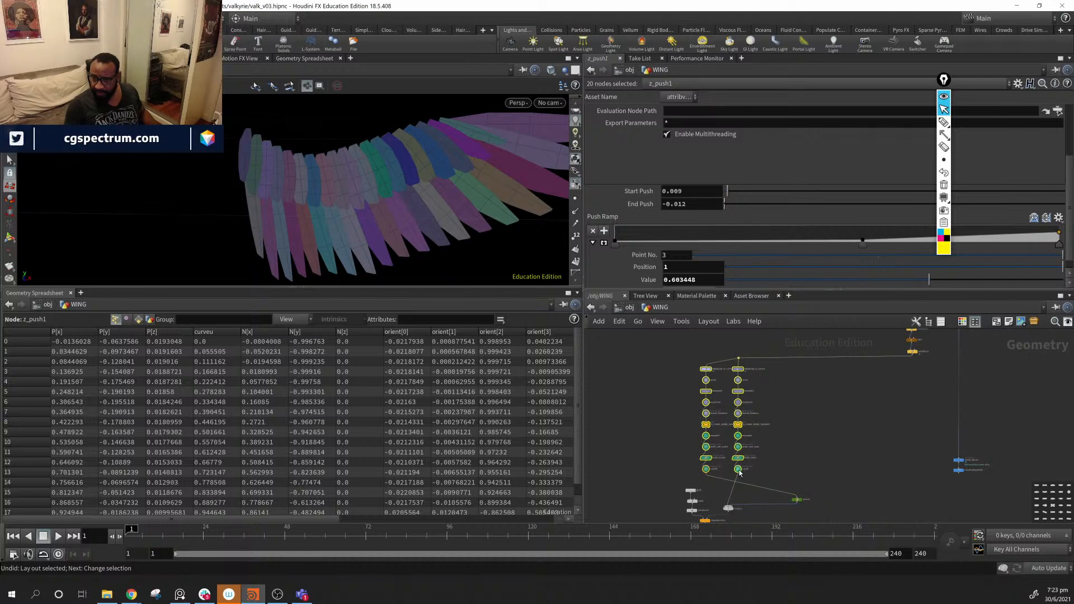
# - Place the mirror1 branch column side by side with the left branch column
pyautogui.moveTo(656, 346); pyautogui.dragTo(796, 478)
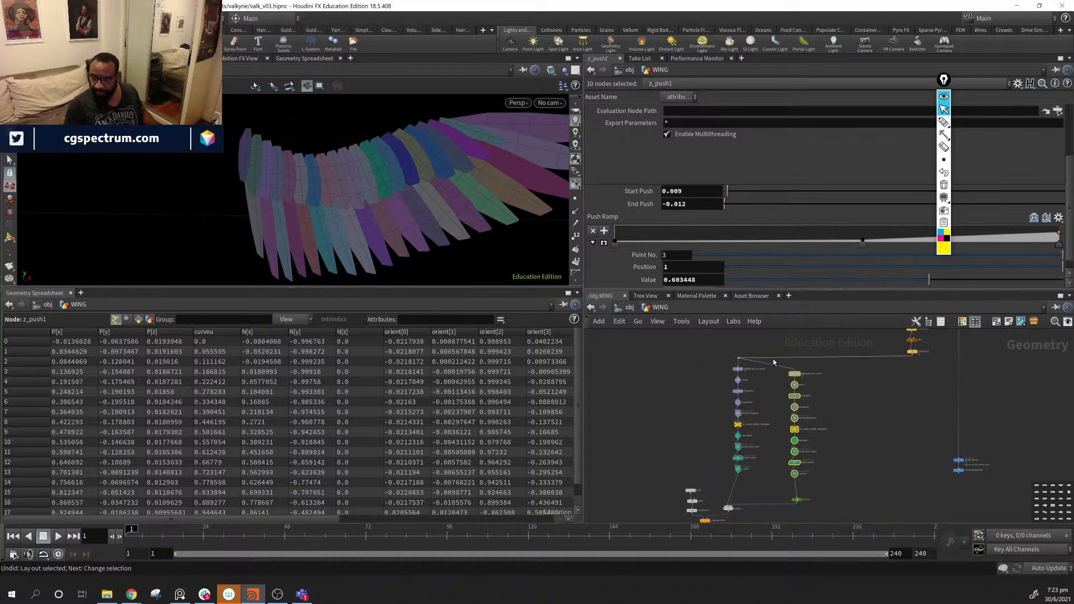
pyautogui.moveTo(784, 357)
pyautogui.mouseDown()
pyautogui.moveTo(795, 370)
pyautogui.moveTo(786, 373)
pyautogui.mouseUp()
pyautogui.keyDown('shift'); pyautogui.click(797, 499); pyautogui.keyUp('shift')
pyautogui.moveTo(817, 427); pyautogui.dragTo(849, 369, button='middle')
pyautogui.scroll(5, 848, 431)
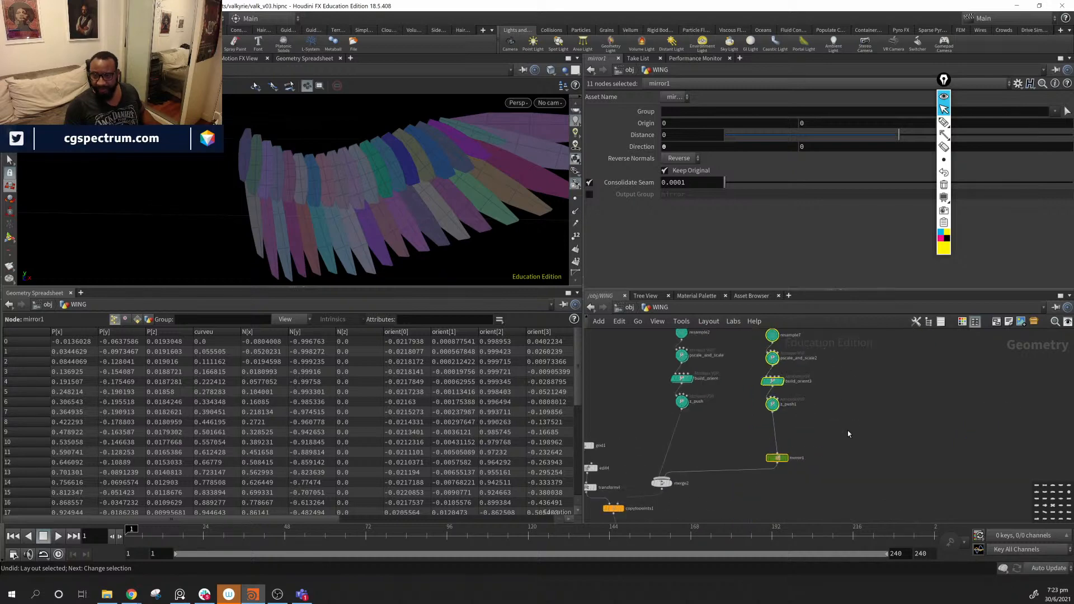
pyautogui.moveTo(848, 431); pyautogui.dragTo(860, 570, button='middle')
pyautogui.moveTo(845, 458); pyautogui.dragTo(902, 377, button='middle')
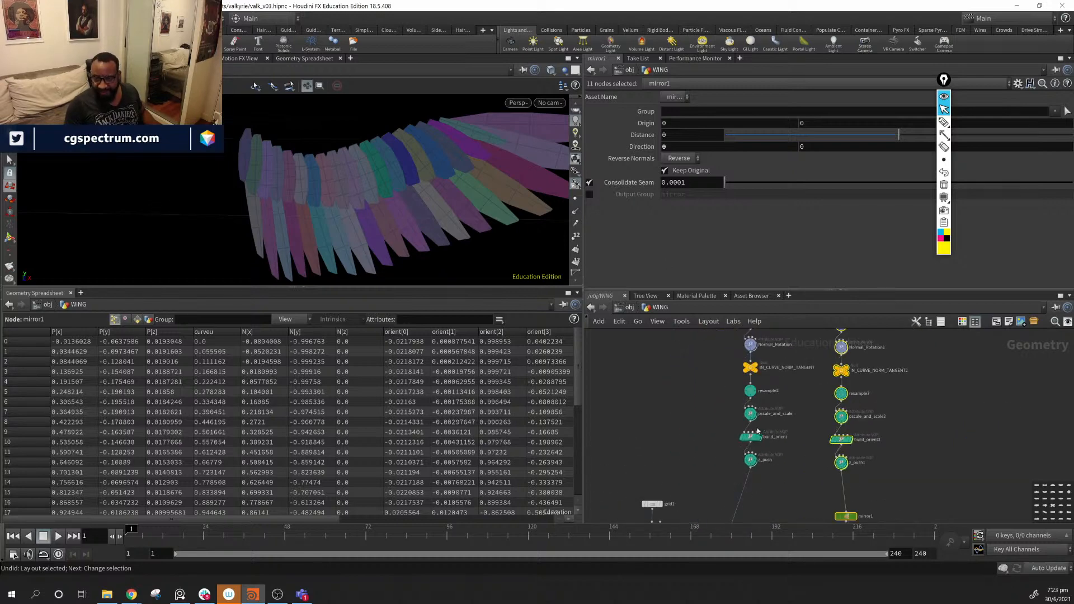
pyautogui.scroll(-5, 758, 431)
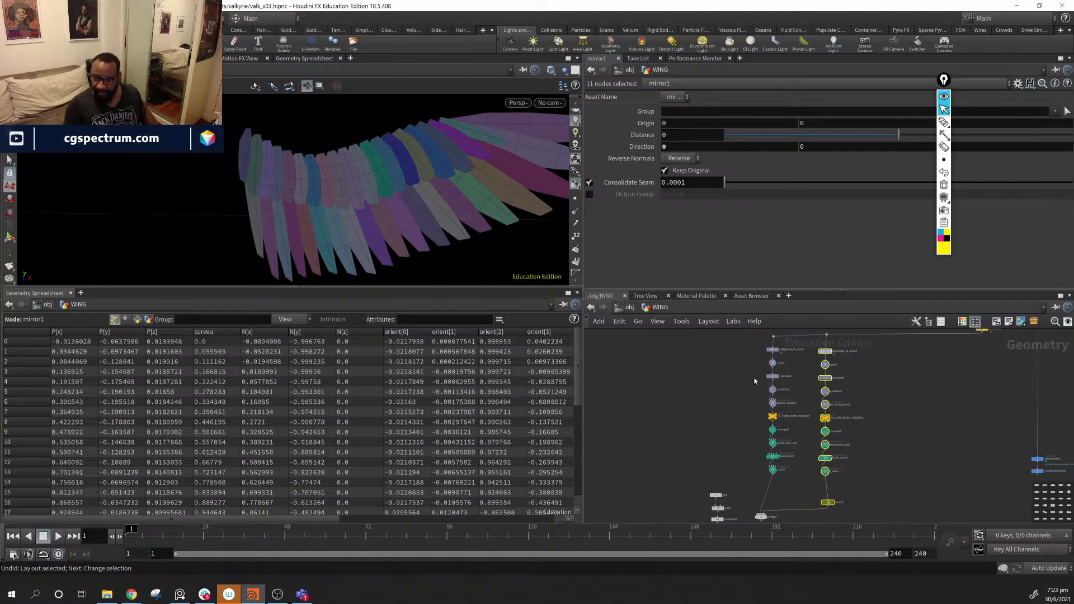
# - Nudge merge2 slightly right and review the bottom of the network
pyautogui.moveTo(780, 492); pyautogui.dragTo(790, 419, button='middle')
pyautogui.scroll(2, 761, 442)
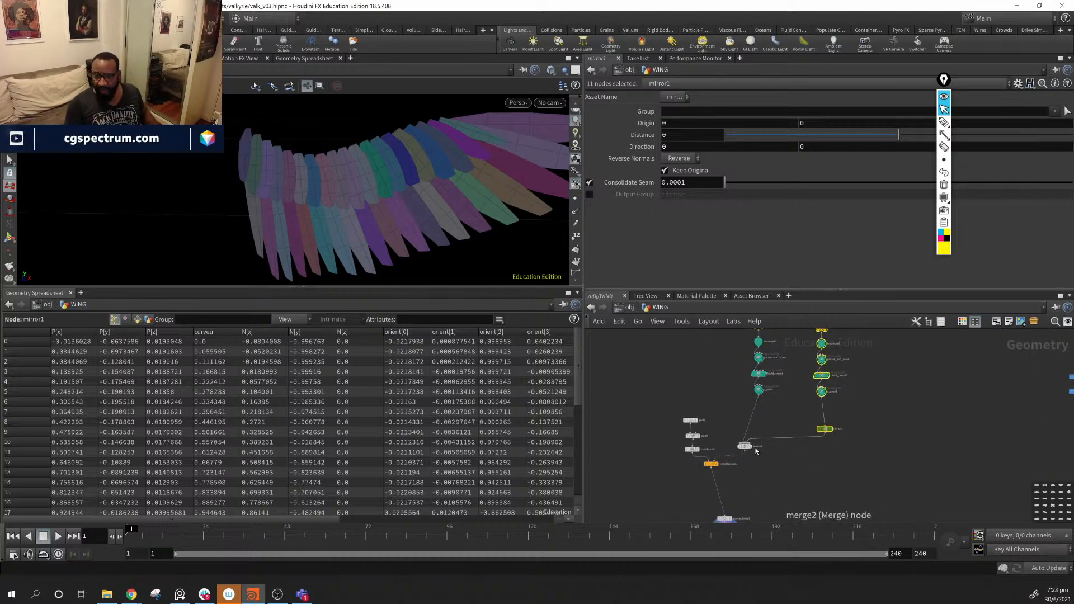
pyautogui.moveTo(756, 451); pyautogui.dragTo(759, 450)
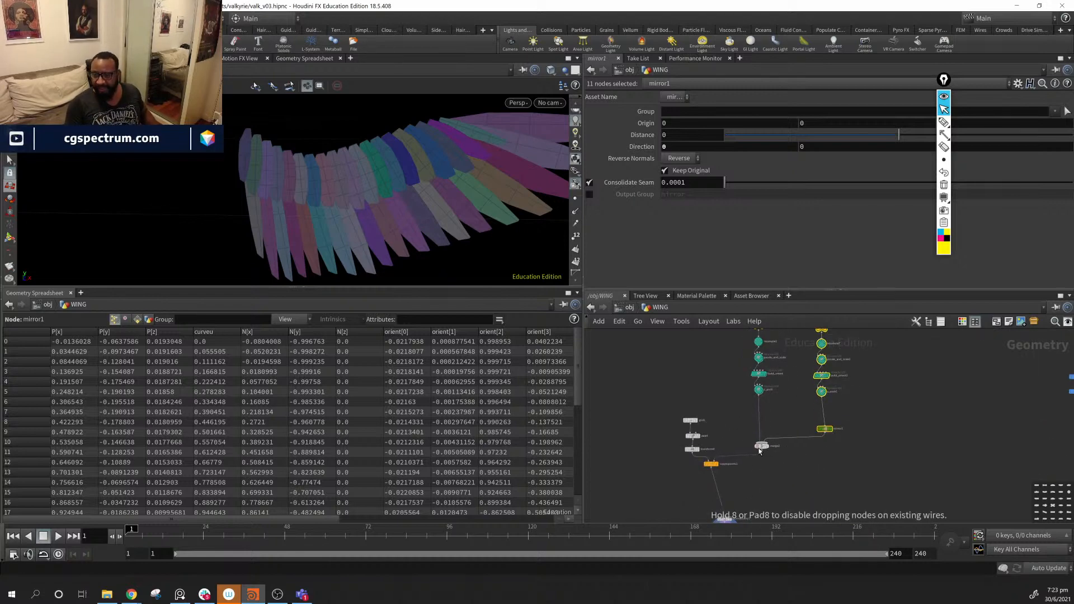
pyautogui.moveTo(825, 430); pyautogui.dragTo(823, 432)
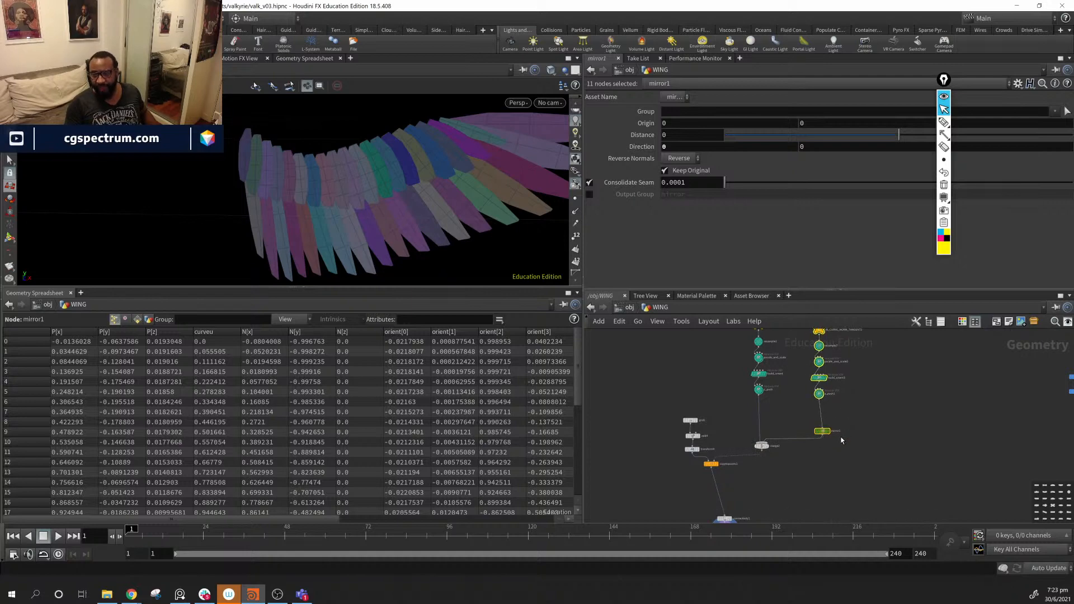
pyautogui.hotkey('ctrl', 'z')
pyautogui.moveTo(719, 330); pyautogui.dragTo(726, 424, button='middle')
pyautogui.moveTo(829, 454); pyautogui.dragTo(842, 367, button='middle')
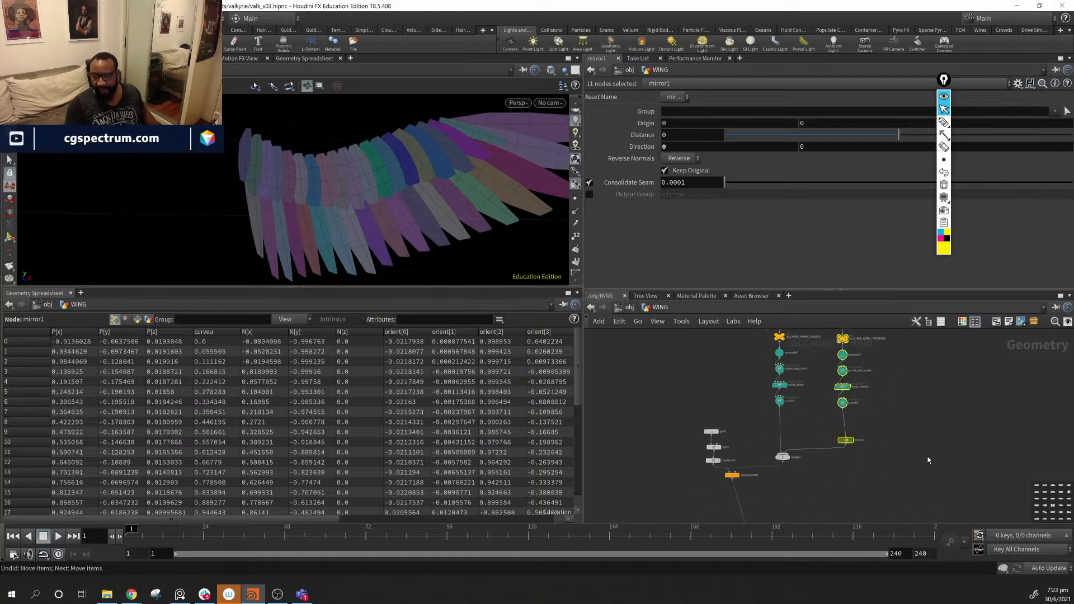
pyautogui.moveTo(930, 461); pyautogui.dragTo(928, 448, button='middle')
pyautogui.moveTo(779, 468); pyautogui.dragTo(849, 396, button='middle')
# - Move connectivity and color1 under copytopoints1 and bring the bird wing reference photo into view
pyautogui.moveTo(855, 432); pyautogui.dragTo(730, 551)
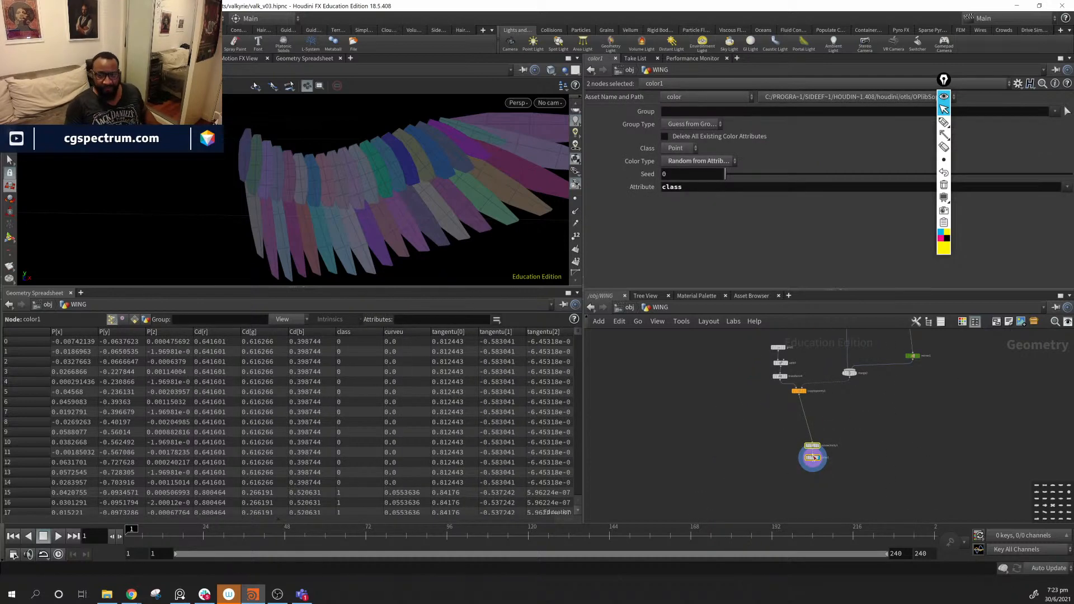
pyautogui.moveTo(818, 450); pyautogui.dragTo(805, 418)
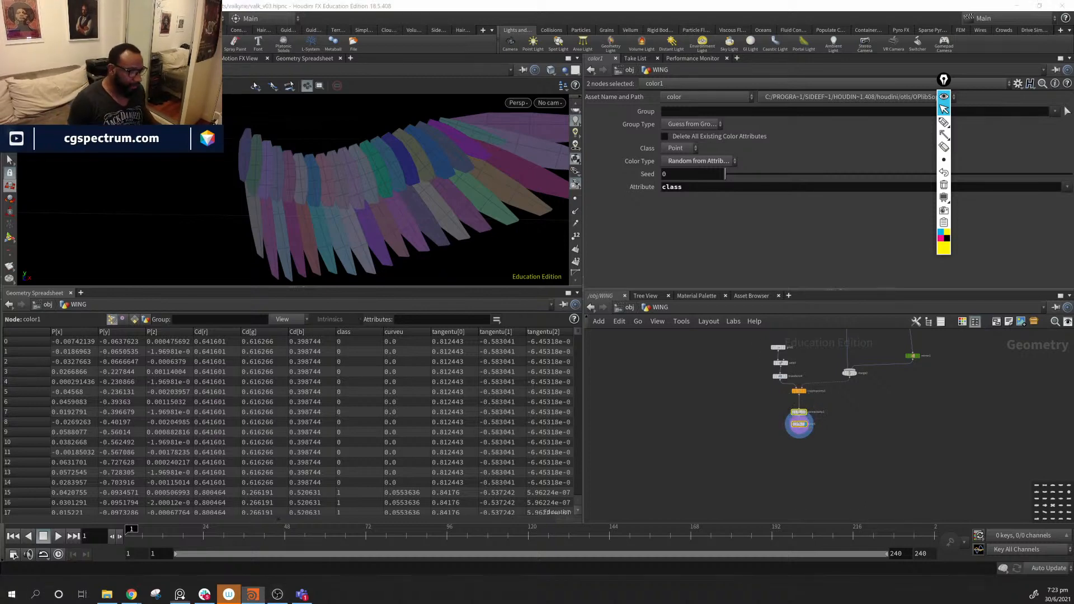
pyautogui.moveTo(1073, 84); pyautogui.dragTo(321, 146)
pyautogui.moveTo(373, 241); pyautogui.dragTo(0, 425, button='right')
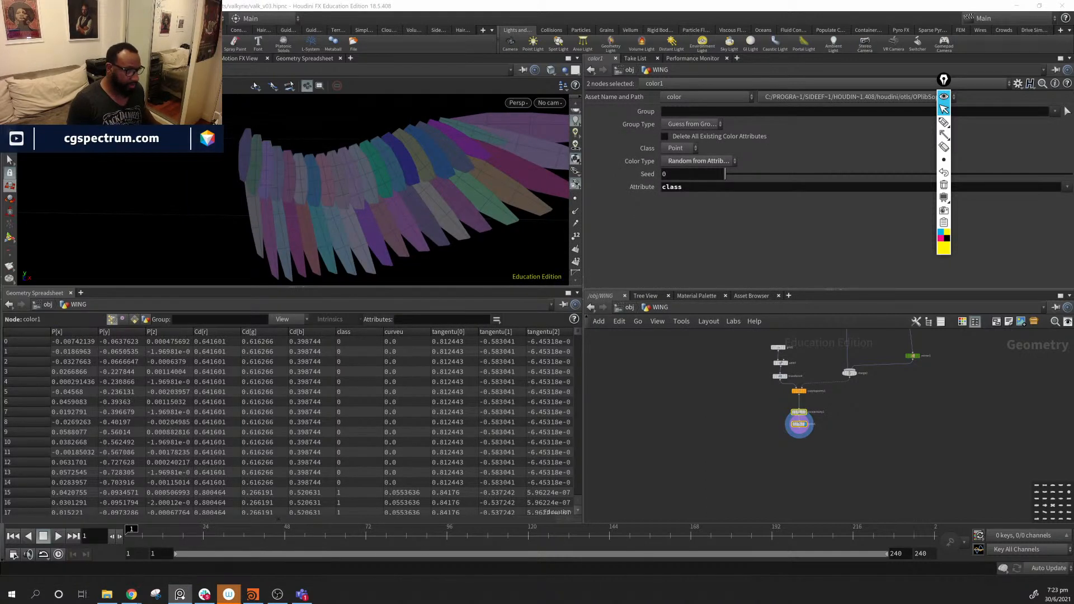
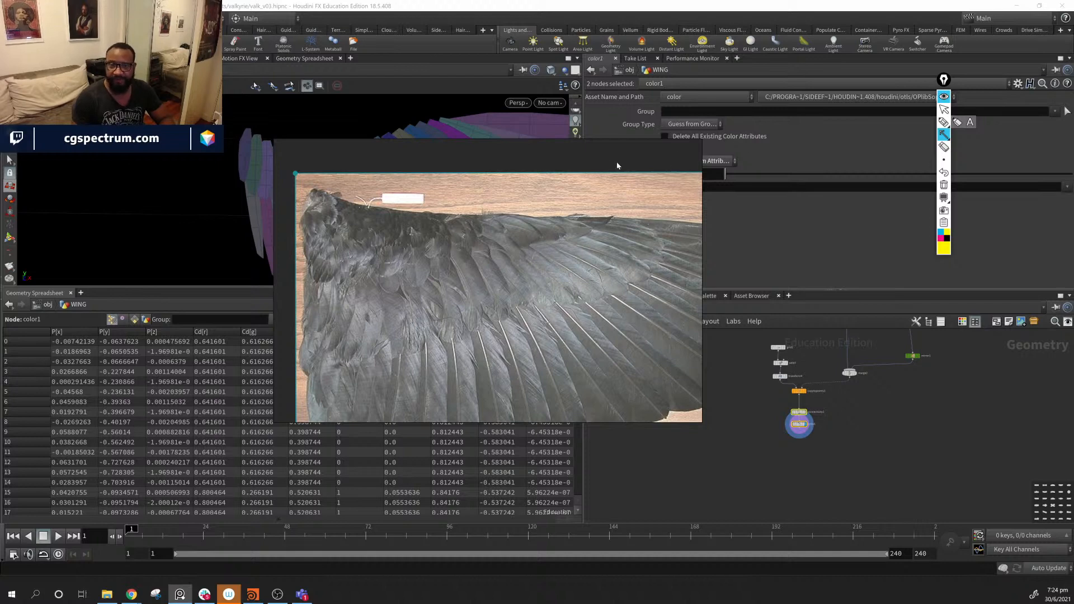
# - Hide the PureRef wing photo with Ctrl+M and pan the network toward the wing nodes
pyautogui.hotkey('ctrl', 'm')
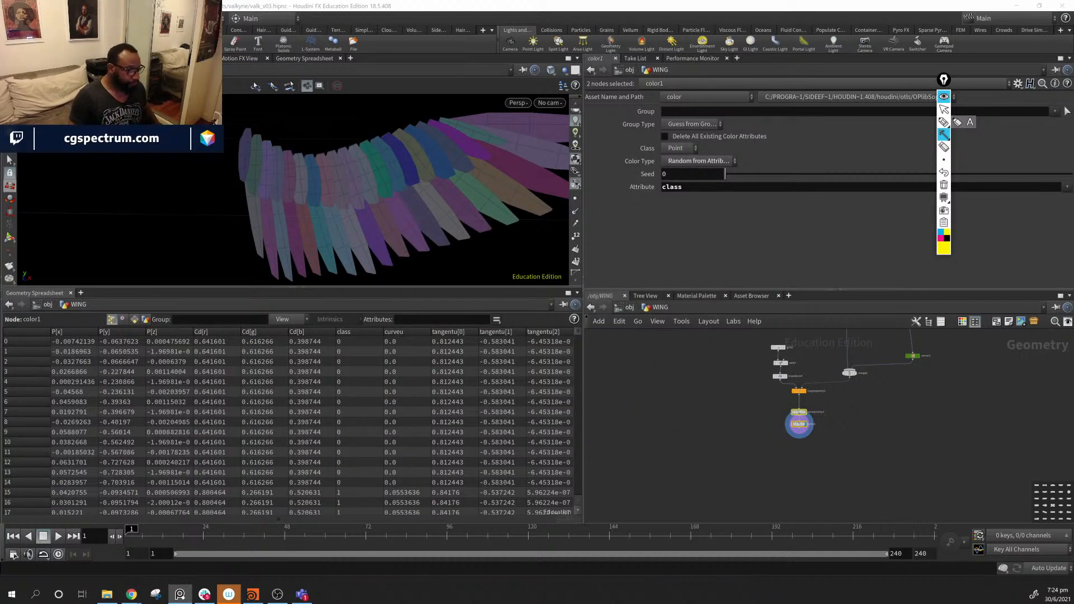
pyautogui.scroll(4, 959, 421)
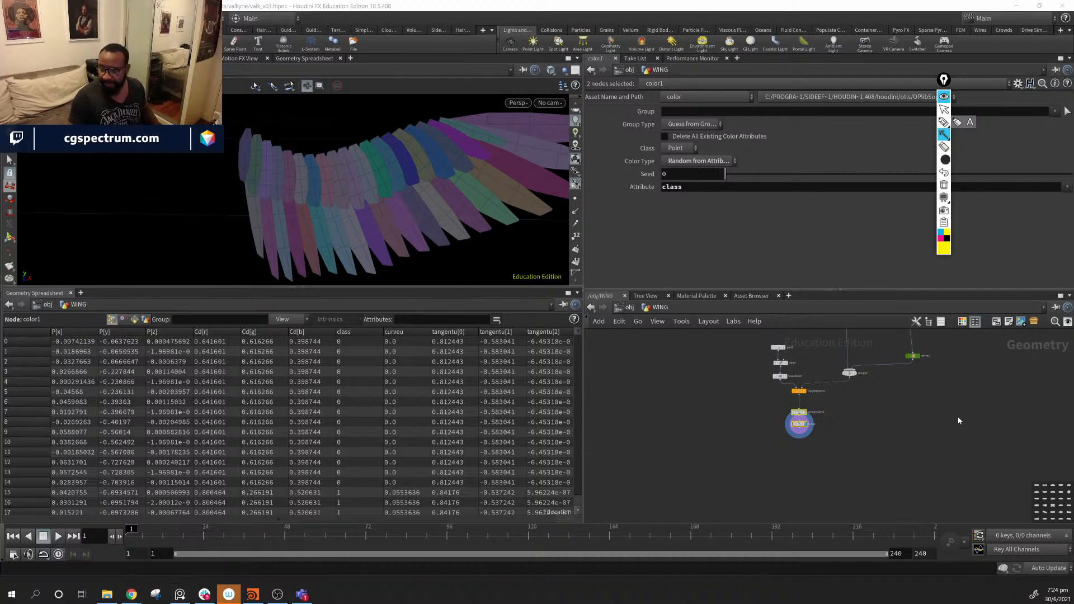
pyautogui.scroll(-4, 957, 416)
pyautogui.click(945, 110)
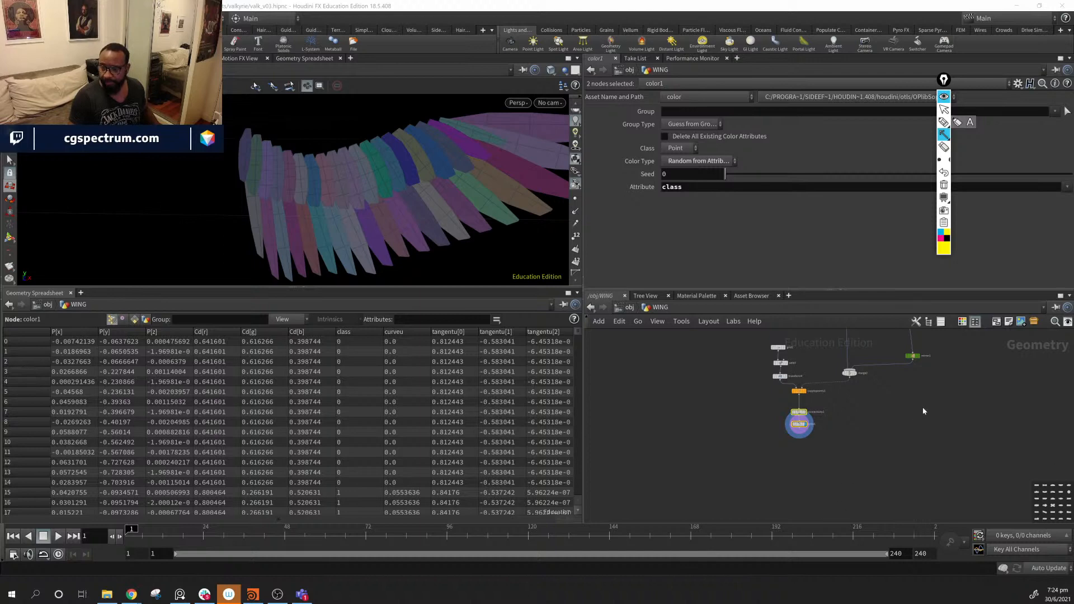
pyautogui.scroll(2, 923, 411)
pyautogui.scroll(-3, 912, 383)
pyautogui.click(944, 110)
pyautogui.moveTo(965, 458); pyautogui.dragTo(784, 569, button='middle')
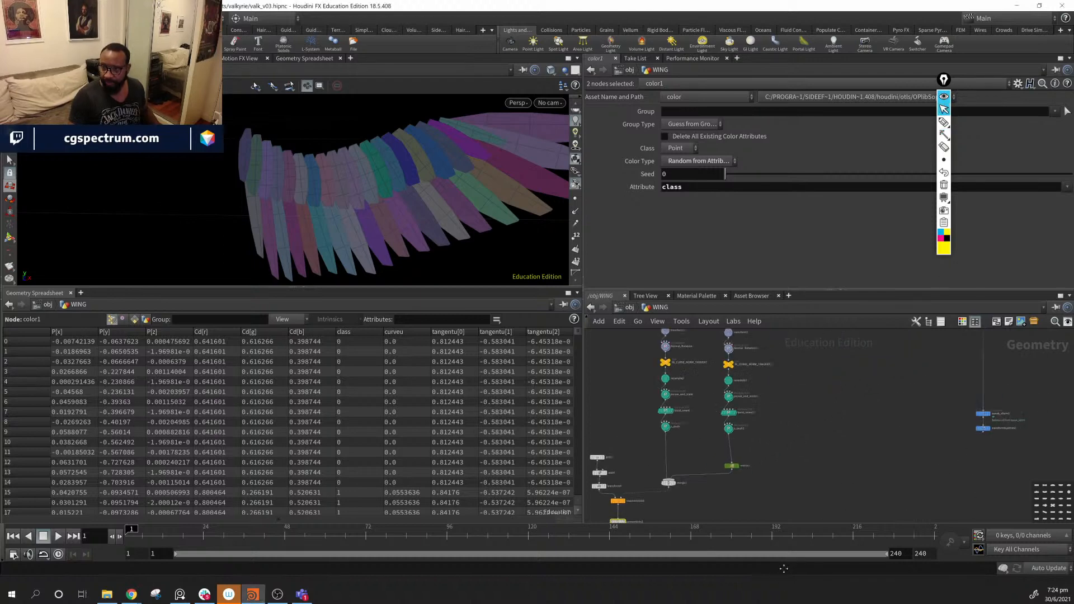
# - Display attribblur1's grey wing surface and orbit in close to inspect the wing's end
pyautogui.scroll(-4, 890, 417)
pyautogui.scroll(5, 828, 463)
pyautogui.moveTo(873, 411); pyautogui.dragTo(693, 550, button='middle')
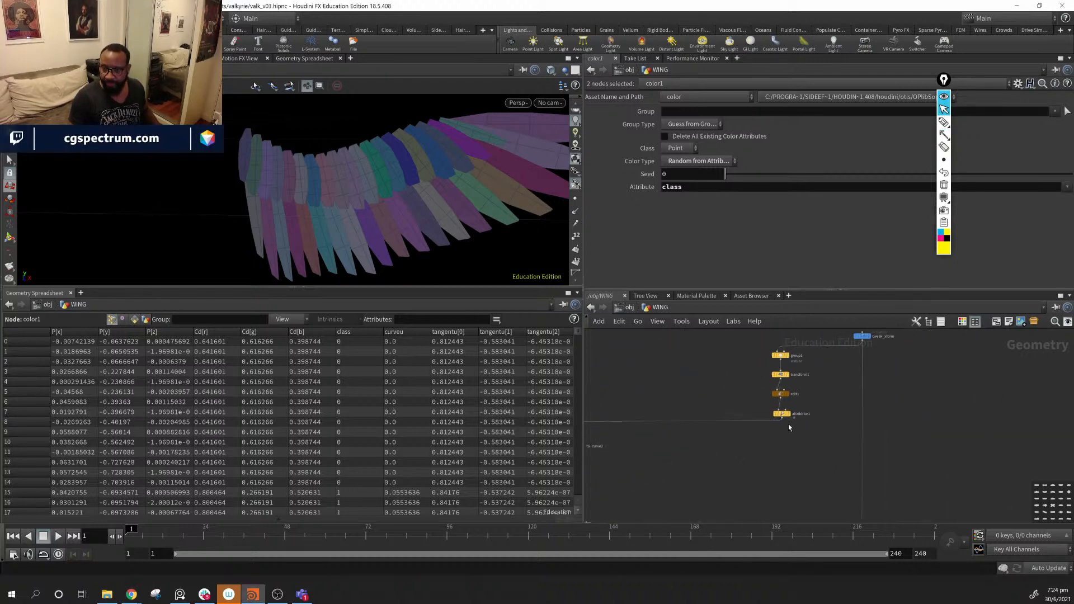
pyautogui.click(781, 414)
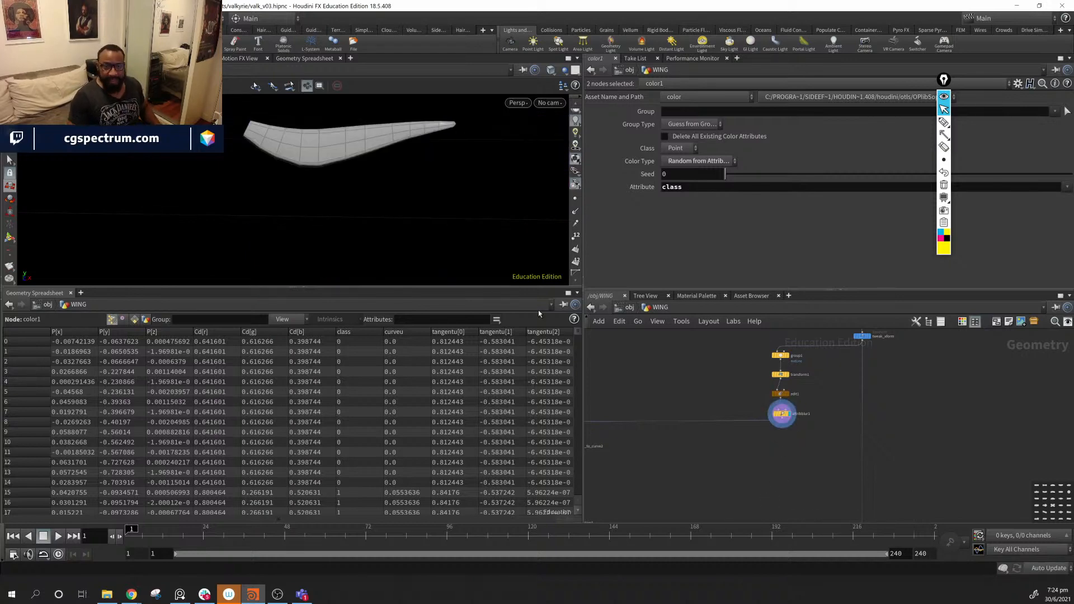
pyautogui.moveTo(521, 263); pyautogui.dragTo(328, 192)
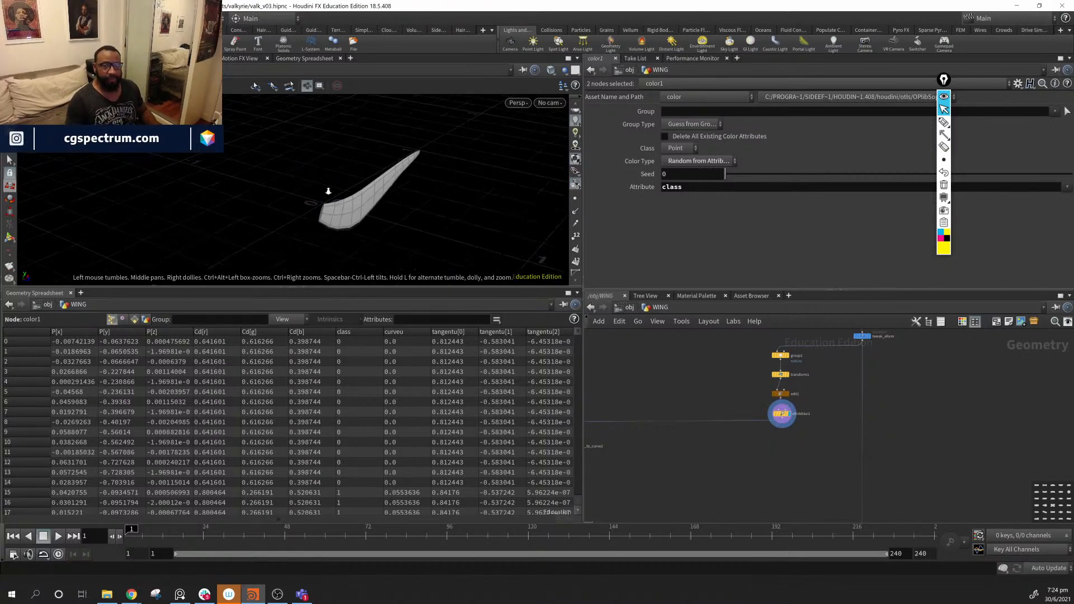
pyautogui.moveTo(328, 191); pyautogui.dragTo(413, 204, button='right')
pyautogui.moveTo(413, 204); pyautogui.dragTo(397, 179)
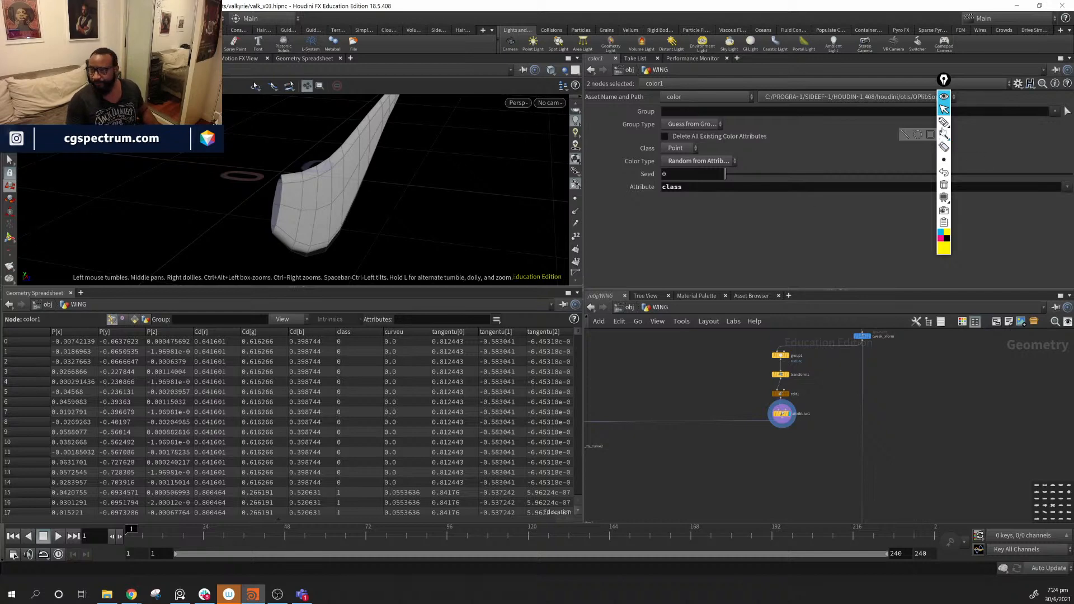
pyautogui.click(918, 134)
pyautogui.moveTo(369, 127); pyautogui.dragTo(521, 262)
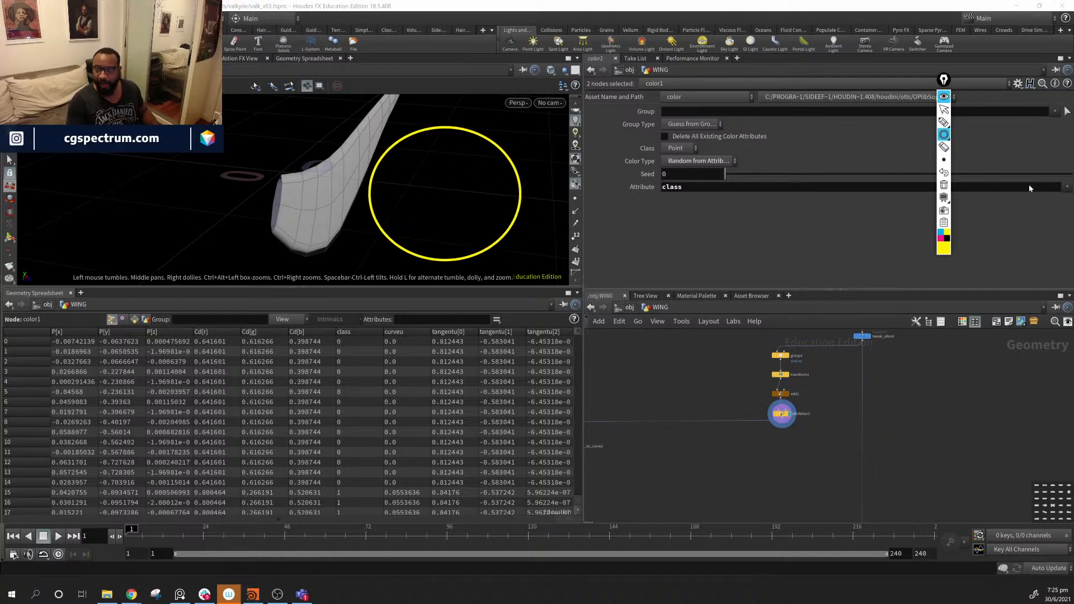
pyautogui.click(943, 122)
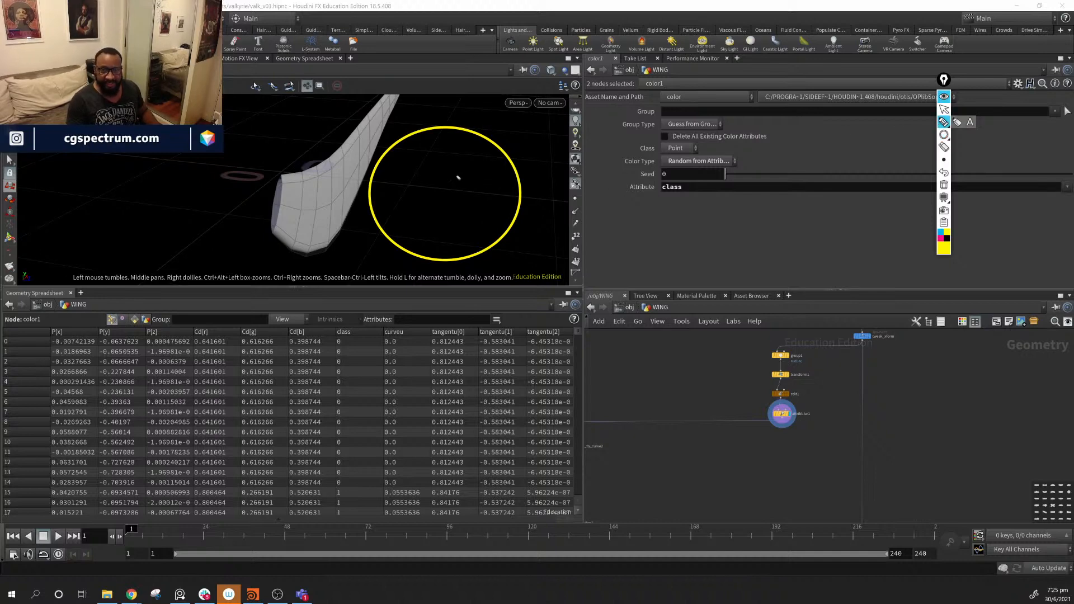
pyautogui.moveTo(457, 177); pyautogui.dragTo(466, 211)
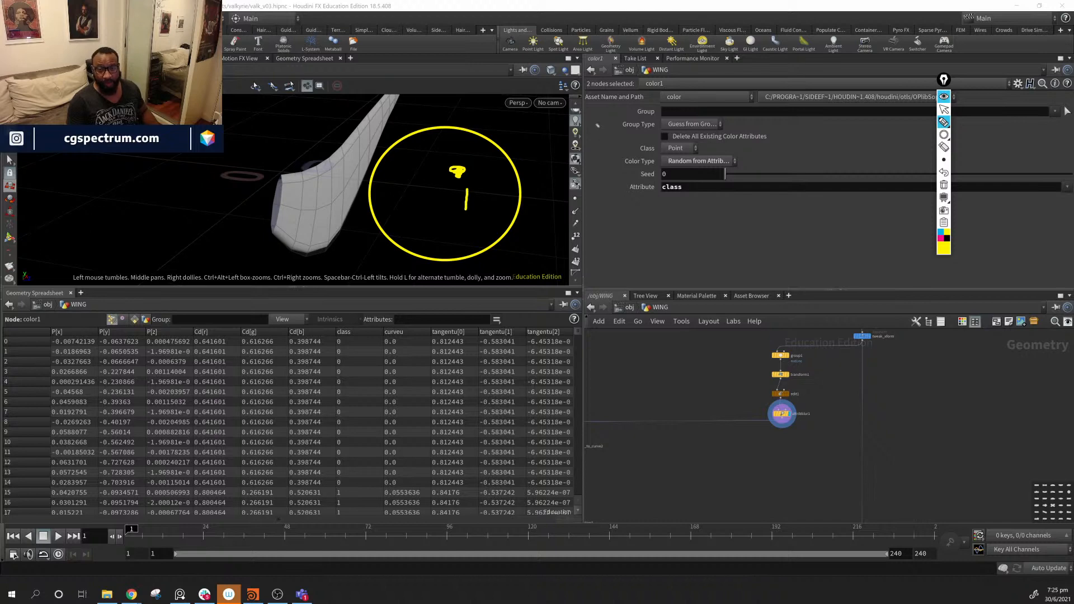
pyautogui.moveTo(564, 117)
pyautogui.mouseDown()
pyautogui.moveTo(559, 134)
pyautogui.moveTo(576, 120)
pyautogui.mouseUp()
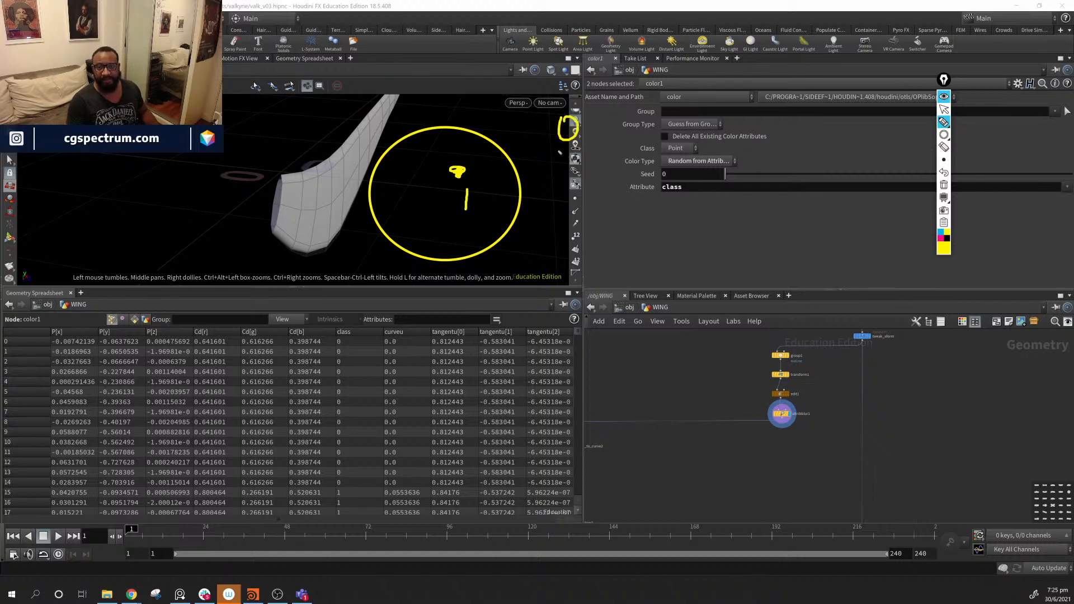
pyautogui.moveTo(558, 166)
pyautogui.mouseDown()
pyautogui.moveTo(574, 163)
pyautogui.moveTo(583, 176)
pyautogui.mouseUp()
pyautogui.moveTo(513, 161)
pyautogui.mouseDown()
pyautogui.moveTo(507, 169)
pyautogui.moveTo(531, 173)
pyautogui.mouseUp()
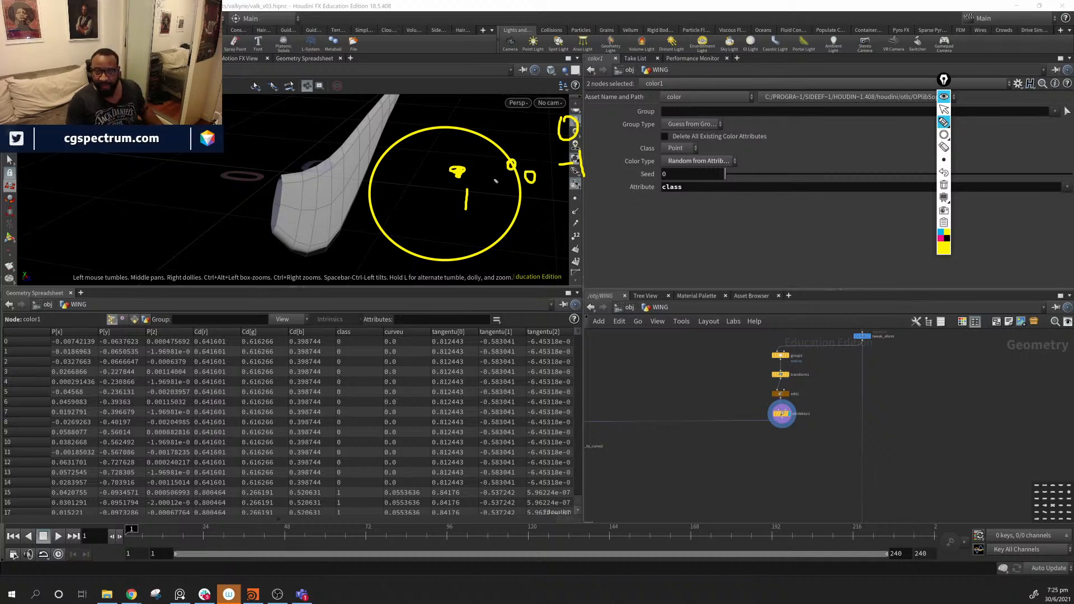
pyautogui.click(468, 150)
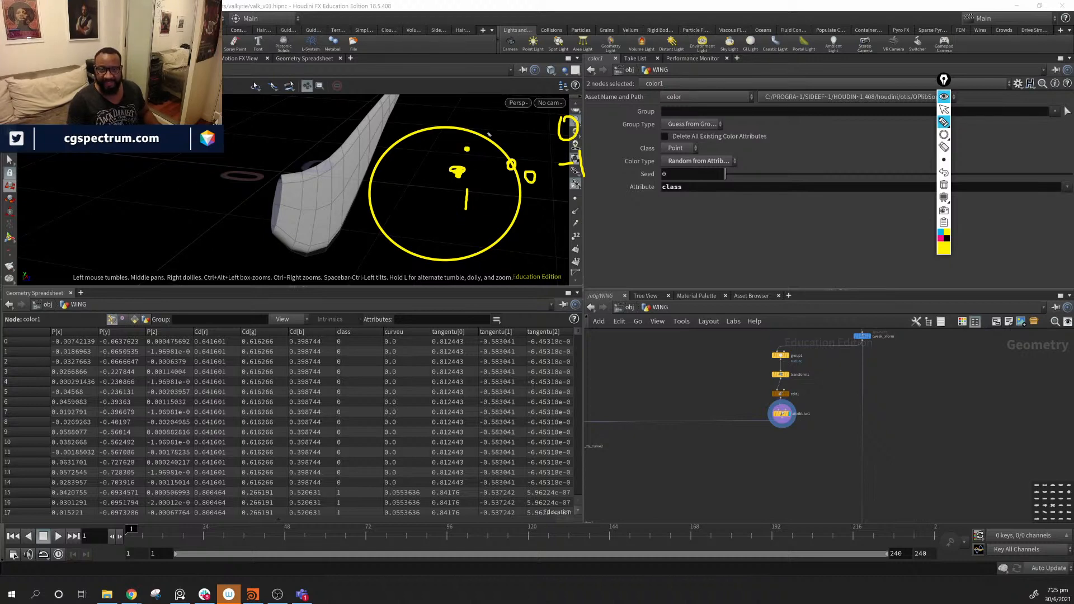
pyautogui.click(489, 133)
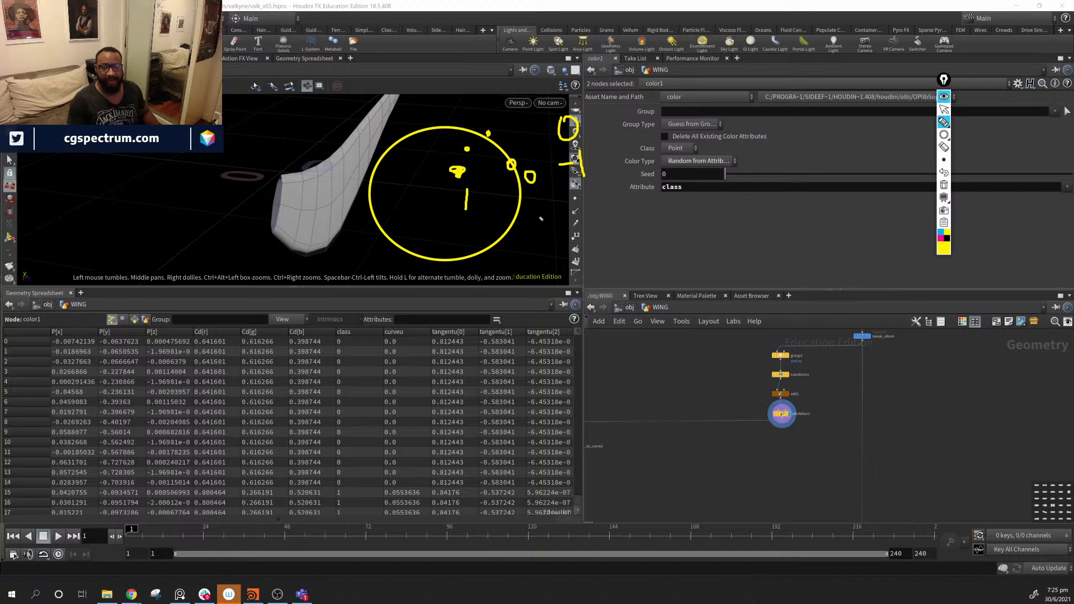
pyautogui.moveTo(544, 248)
pyautogui.mouseDown()
pyautogui.moveTo(514, 225)
pyautogui.moveTo(522, 237)
pyautogui.mouseUp()
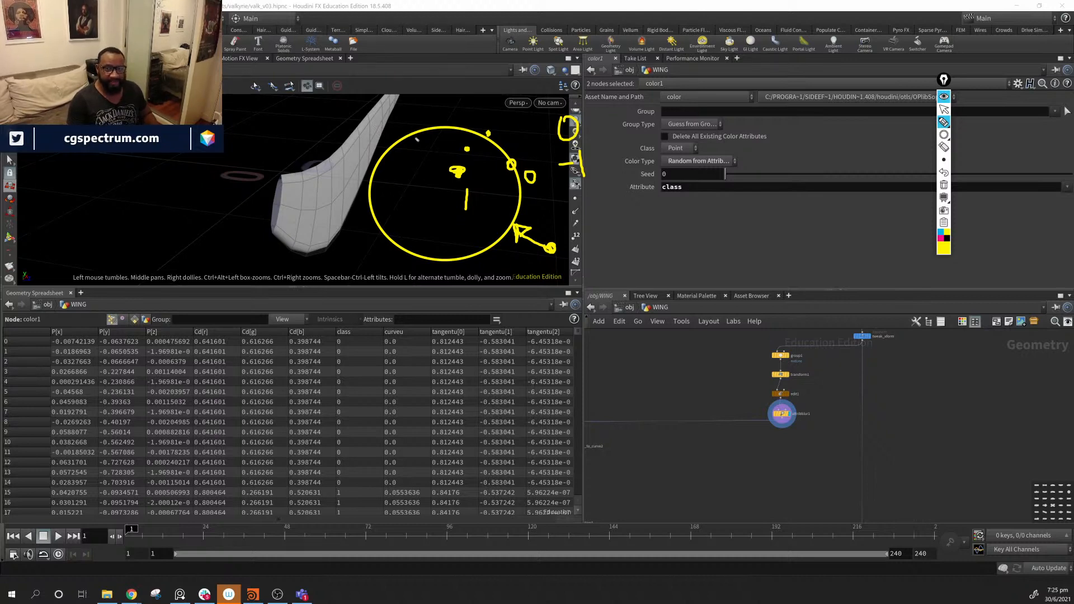
pyautogui.moveTo(423, 125)
pyautogui.mouseDown()
pyautogui.moveTo(413, 139)
pyautogui.moveTo(430, 120)
pyautogui.moveTo(420, 119)
pyautogui.mouseUp()
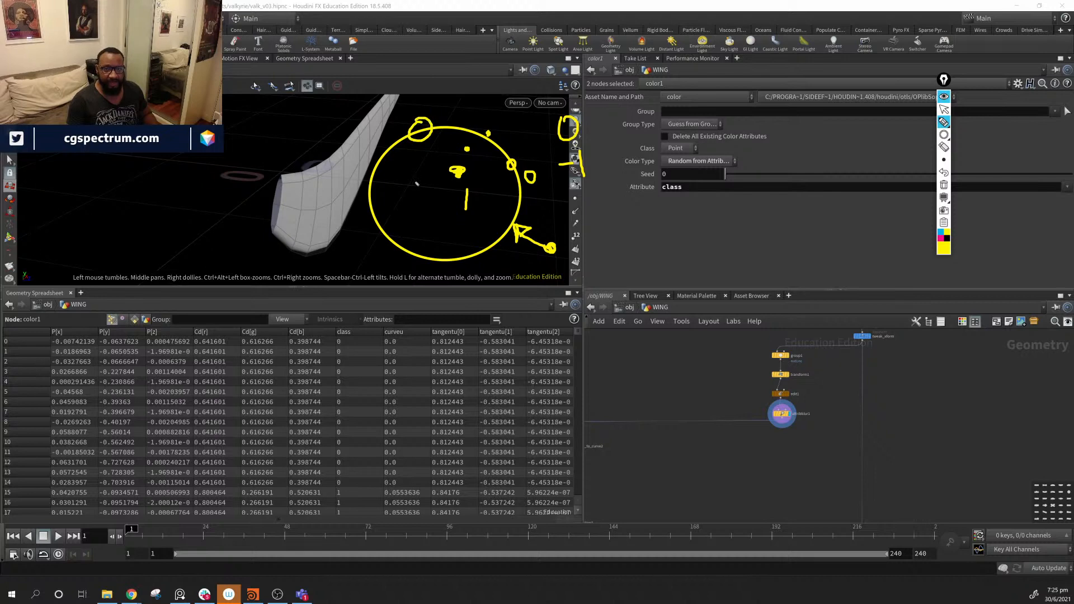
pyautogui.moveTo(418, 187); pyautogui.dragTo(410, 186)
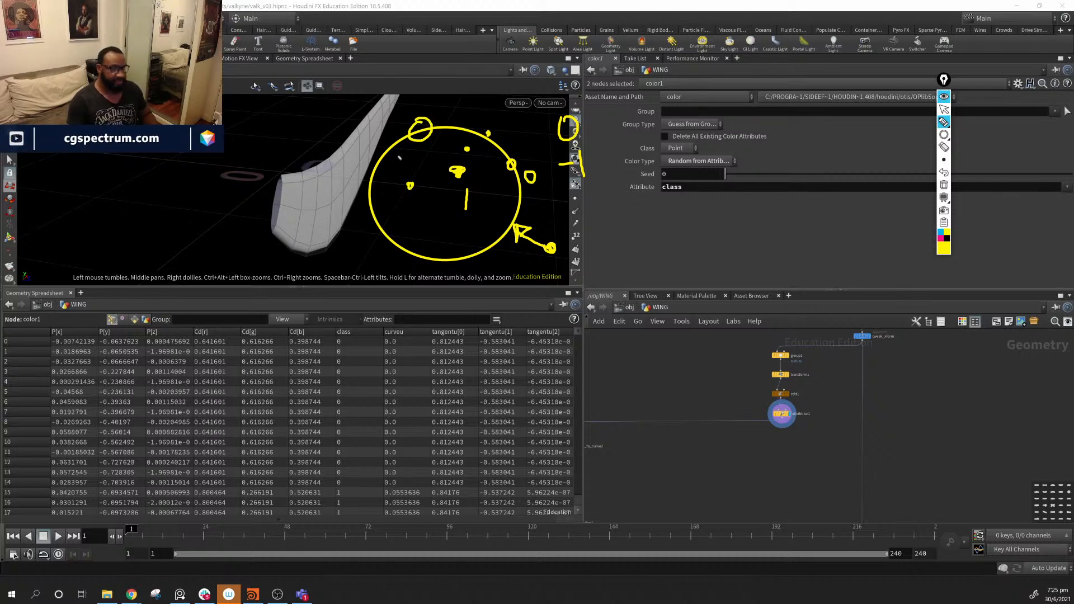
pyautogui.click(944, 184)
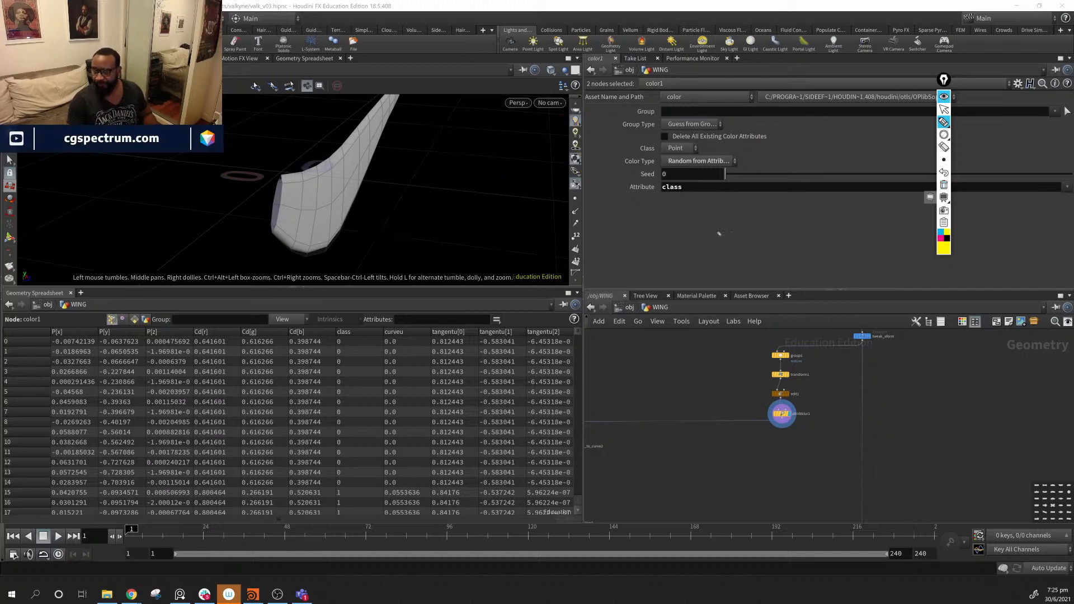
pyautogui.click(944, 109)
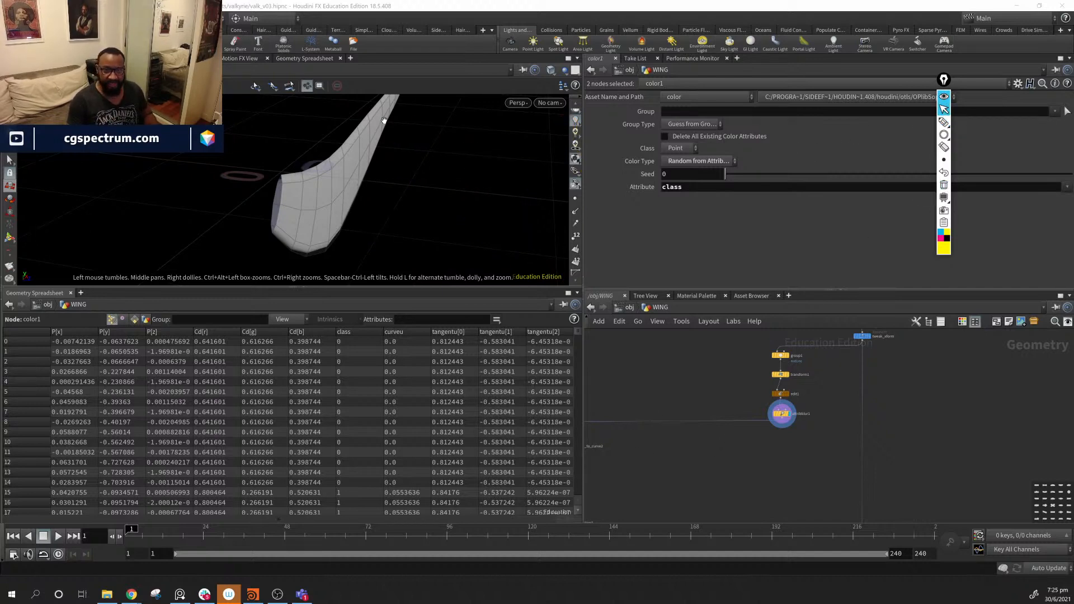
pyautogui.moveTo(325, 200); pyautogui.dragTo(248, 196)
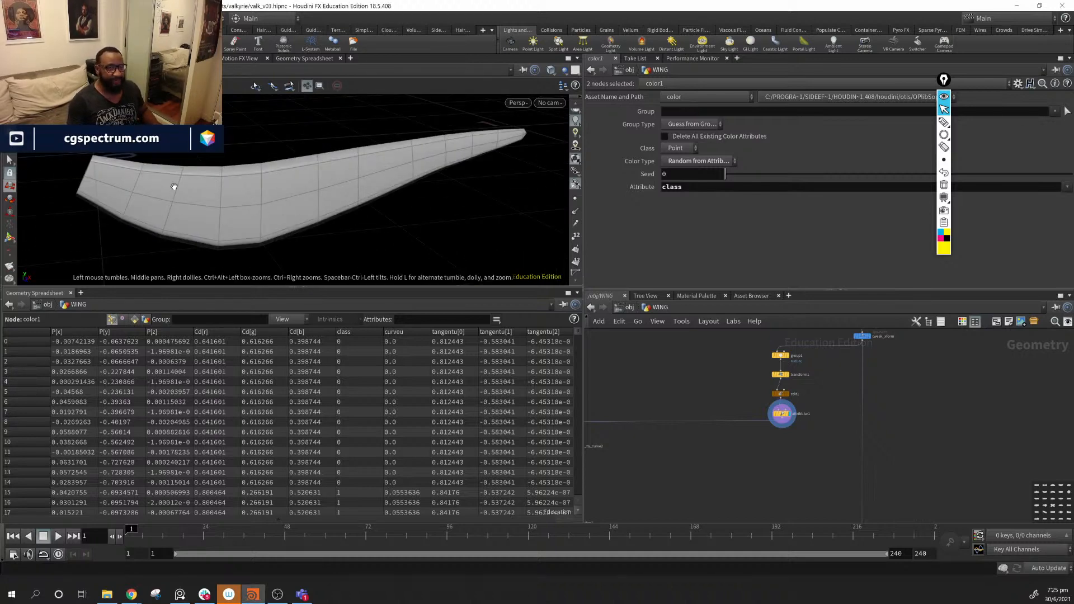
pyautogui.moveTo(175, 185); pyautogui.dragTo(176, 179)
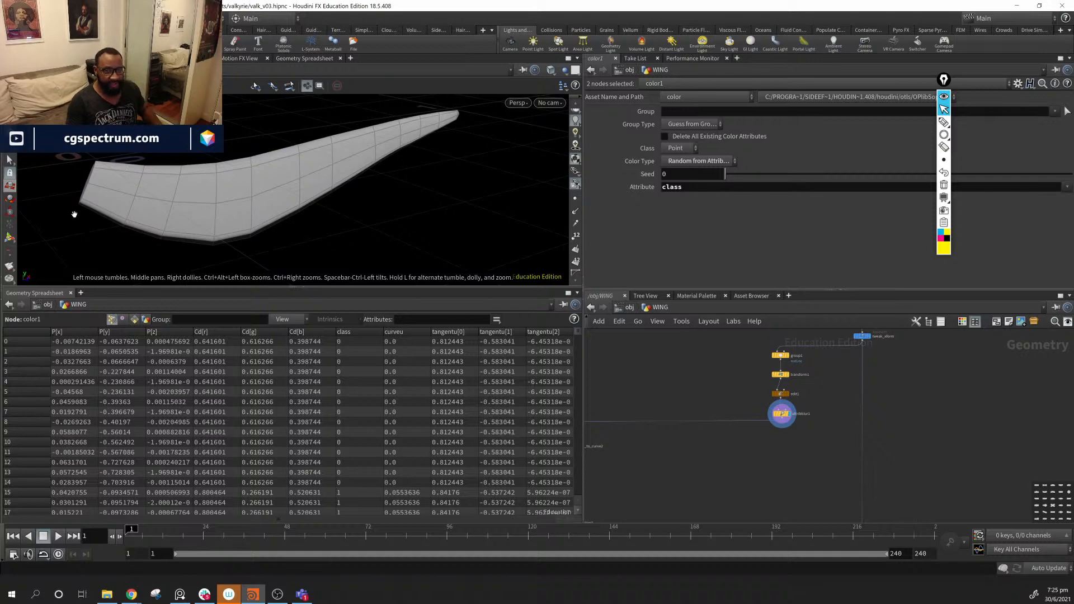
pyautogui.moveTo(165, 217); pyautogui.dragTo(114, 180)
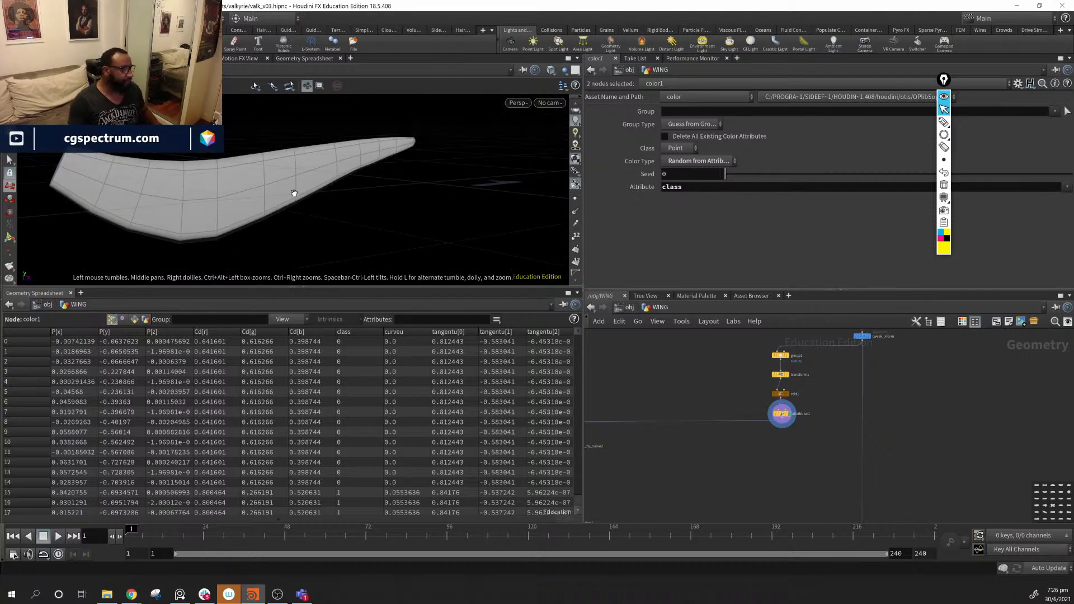
pyautogui.scroll(3, 795, 463)
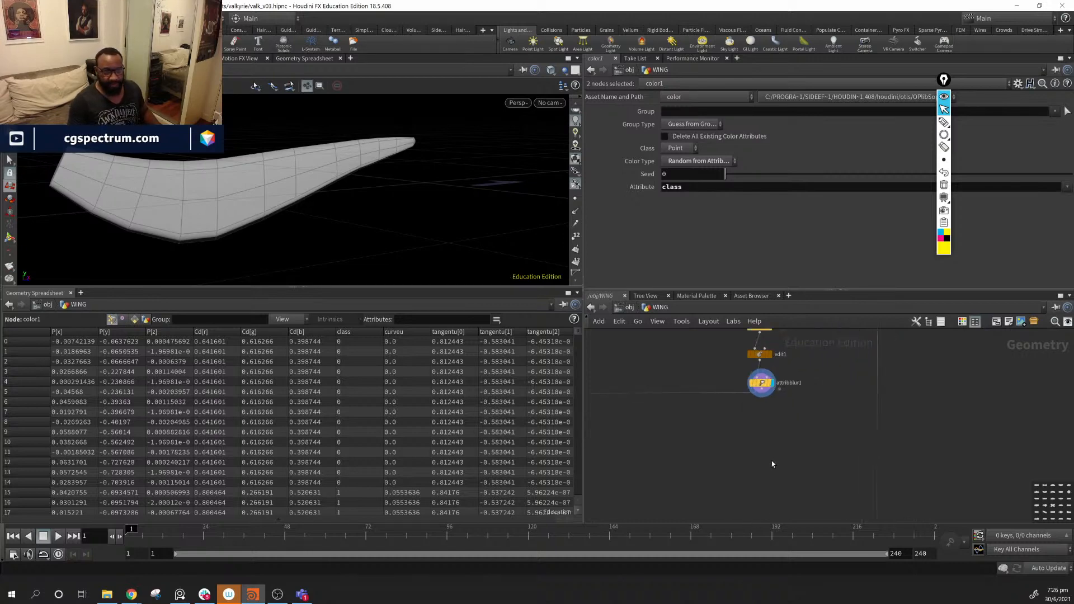
pyautogui.moveTo(268, 220)
pyautogui.mouseDown()
pyautogui.moveTo(325, 224)
pyautogui.moveTo(259, 235)
pyautogui.mouseUp()
pyautogui.moveTo(259, 235); pyautogui.dragTo(340, 230, button='middle')
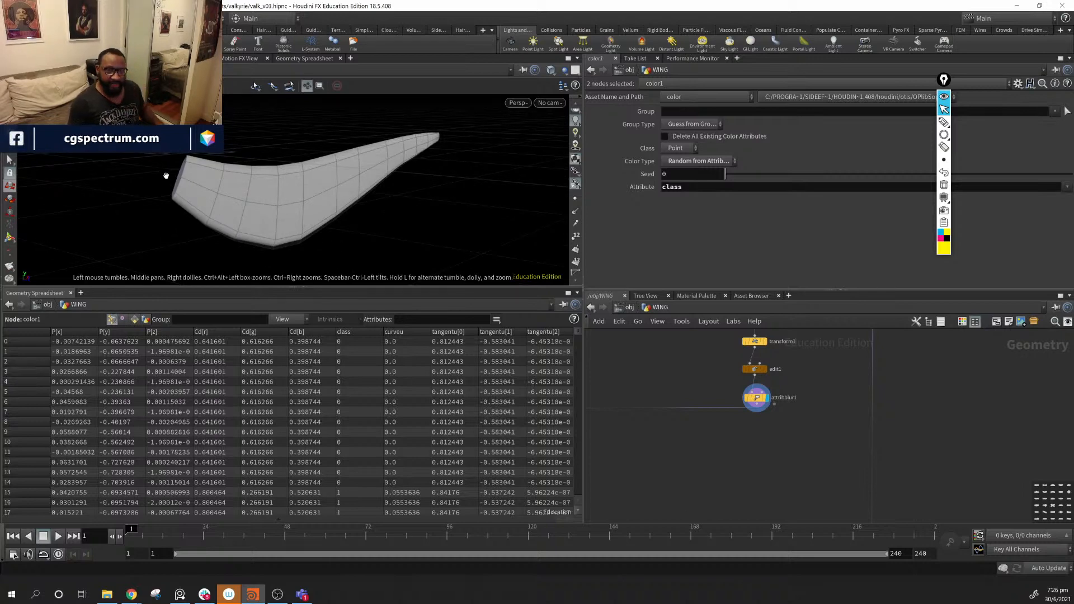
pyautogui.moveTo(225, 211); pyautogui.dragTo(263, 218)
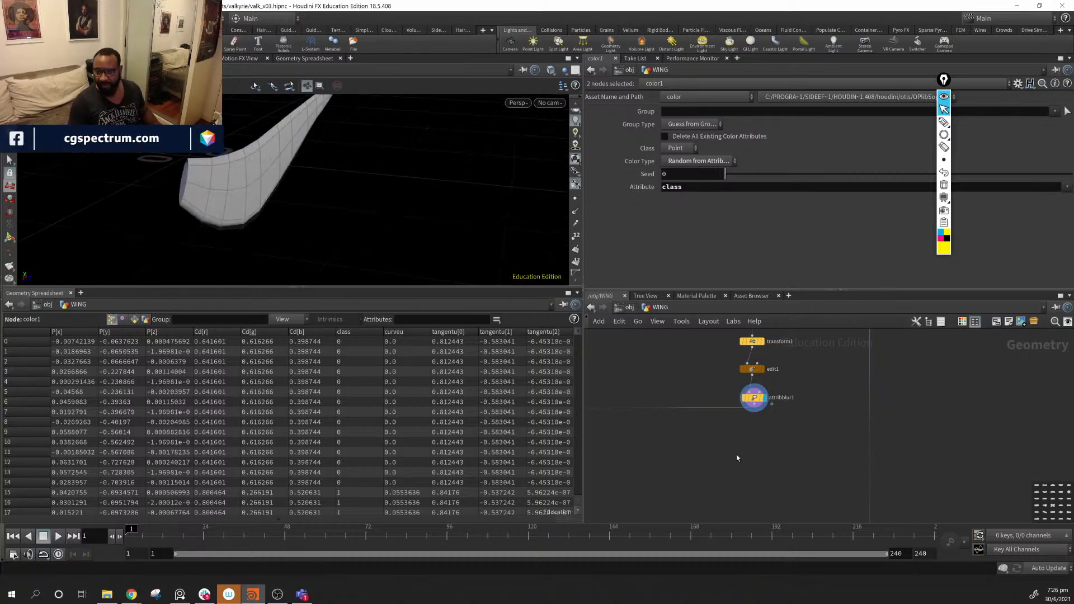
# - Add a Subdivide node fed by attribblur1 and display its result
pyautogui.press('Tab')
pyautogui.write('po')
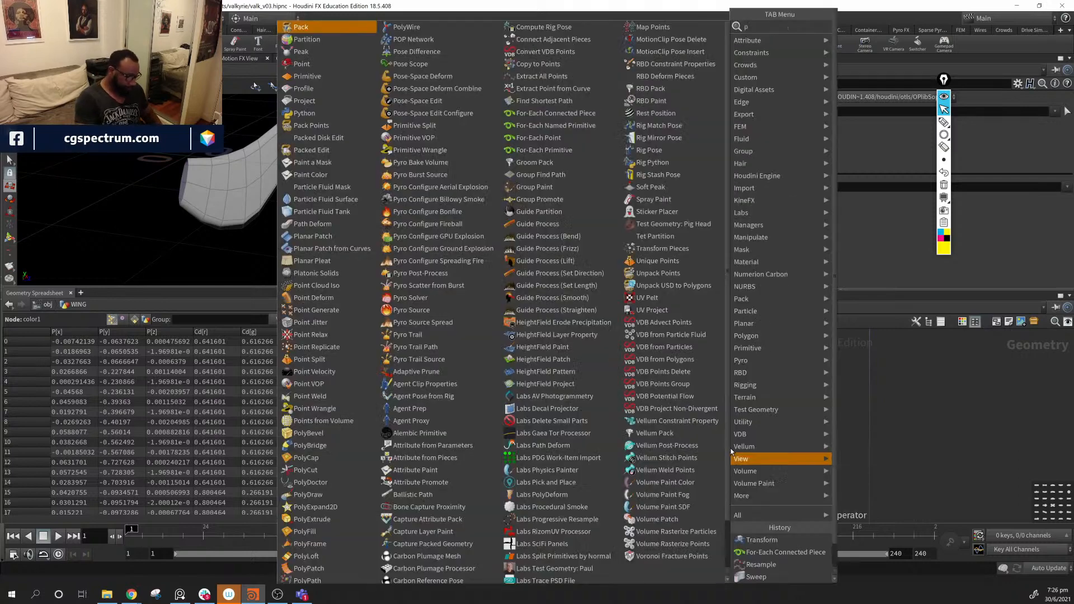
pyautogui.press('BackSpace')
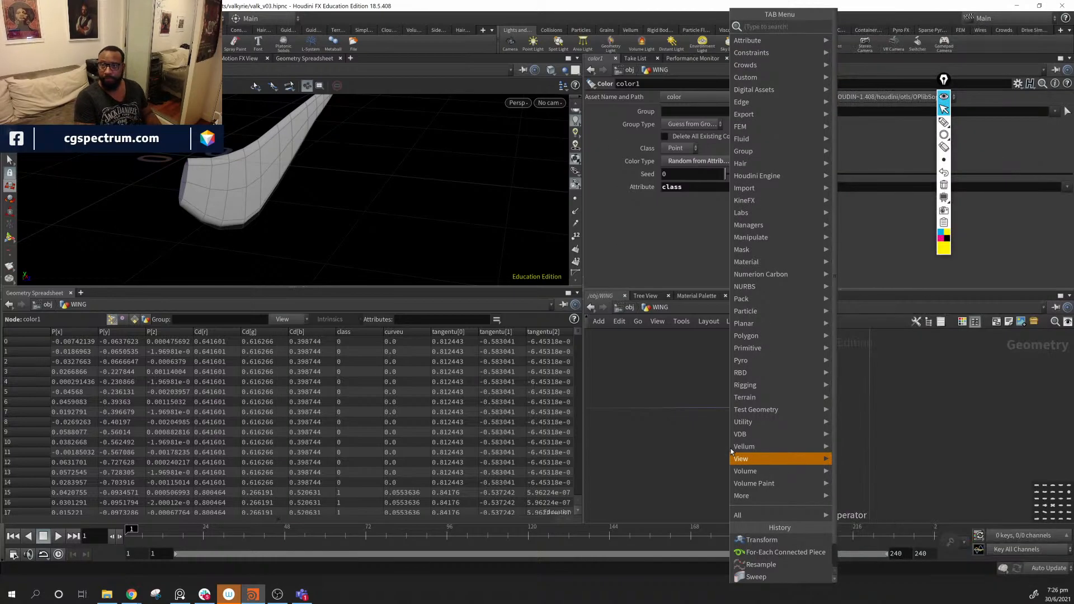
pyautogui.click(699, 465)
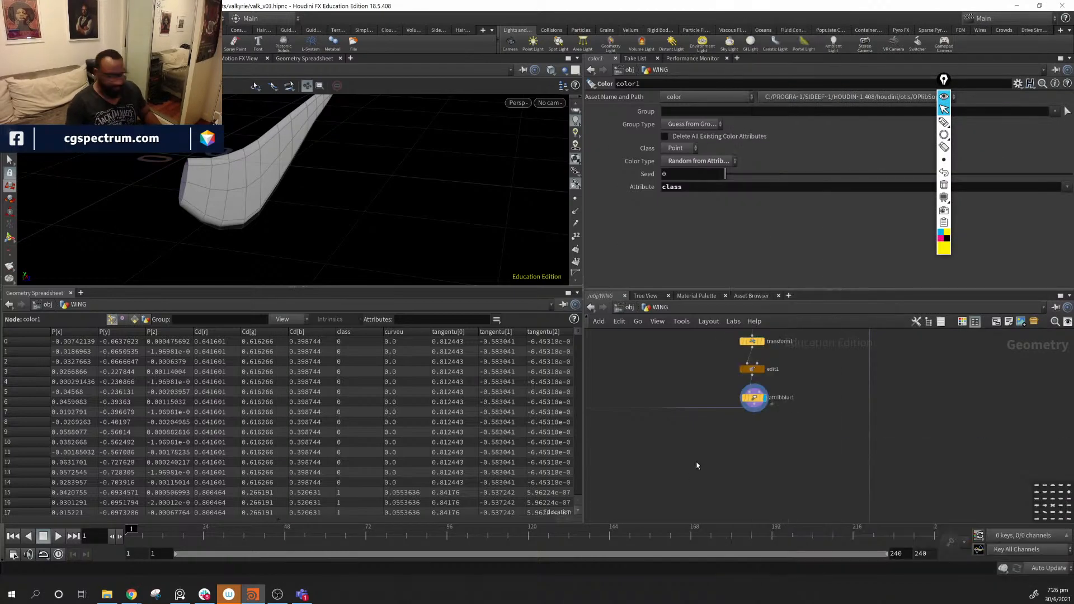
pyautogui.press('Tab')
pyautogui.write('su')
pyautogui.press('Return')
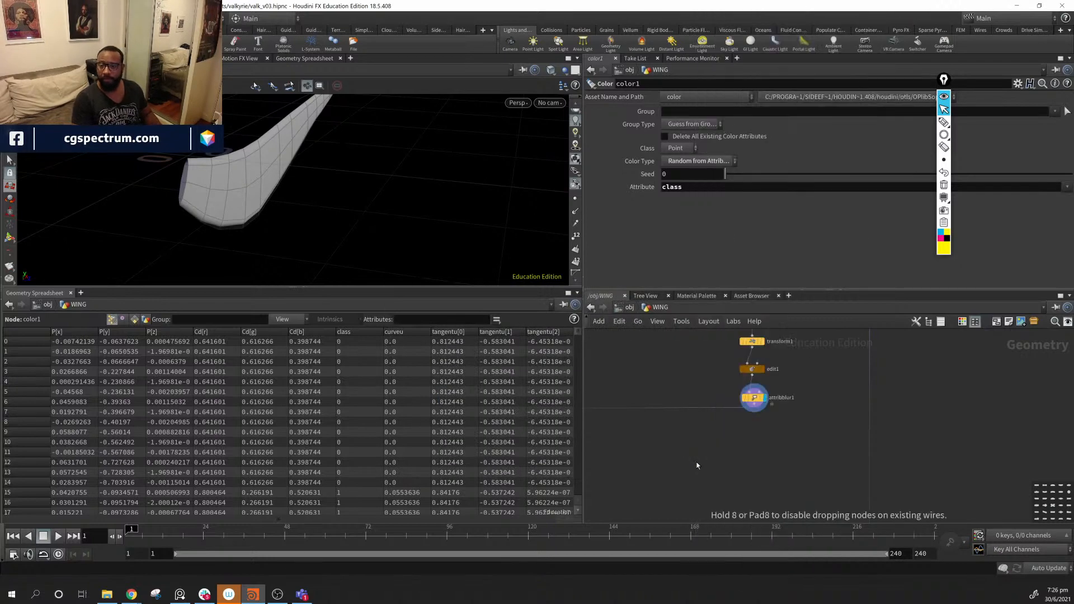
pyautogui.click(697, 460)
pyautogui.moveTo(752, 416); pyautogui.dragTo(695, 451)
pyautogui.click(706, 459)
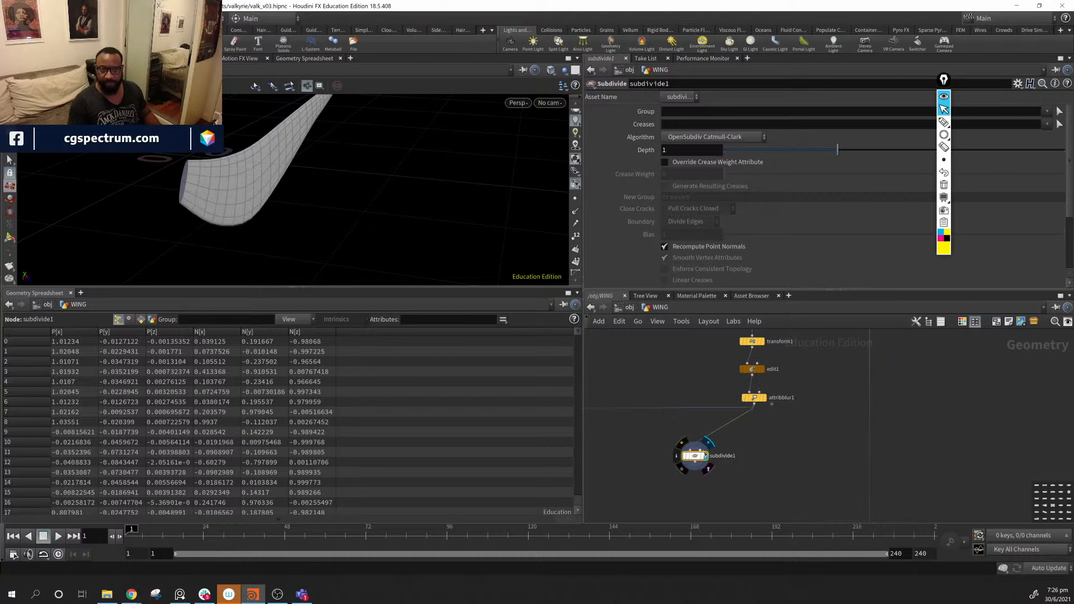
# - Raise subdivide1's Depth to 2 and orbit close to inspect the denser wing
pyautogui.moveTo(848, 149); pyautogui.dragTo(908, 158)
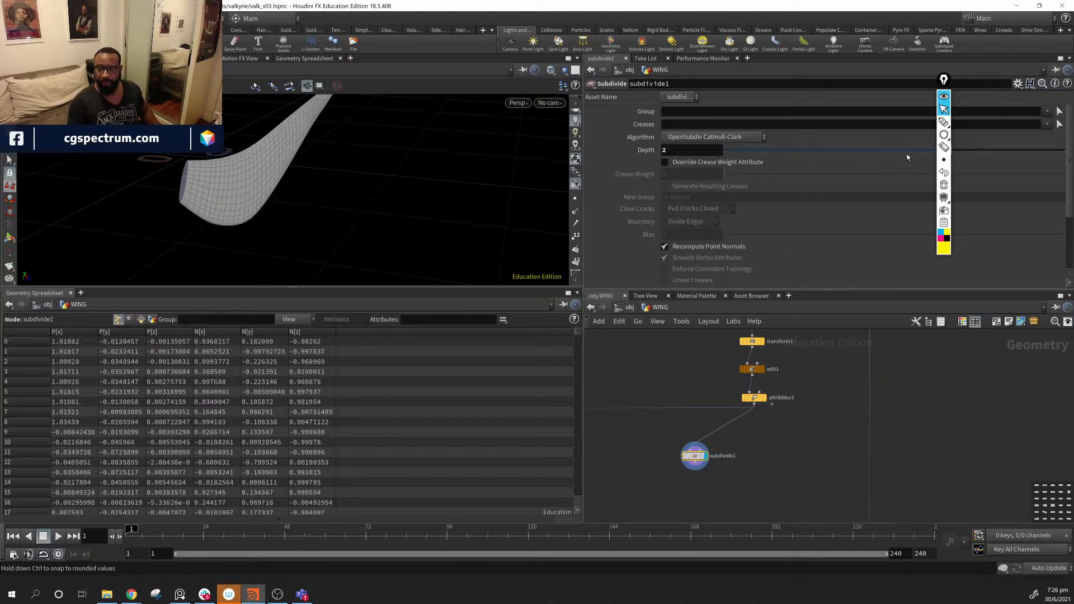
pyautogui.moveTo(291, 219)
pyautogui.keyDown('alt'); pyautogui.mouseDown()
pyautogui.moveTo(322, 211)
pyautogui.moveTo(290, 218)
pyautogui.mouseUp(); pyautogui.keyUp('alt')
pyautogui.keyDown('alt'); pyautogui.moveTo(291, 218); pyautogui.dragTo(376, 233, button='right'); pyautogui.keyUp('alt')
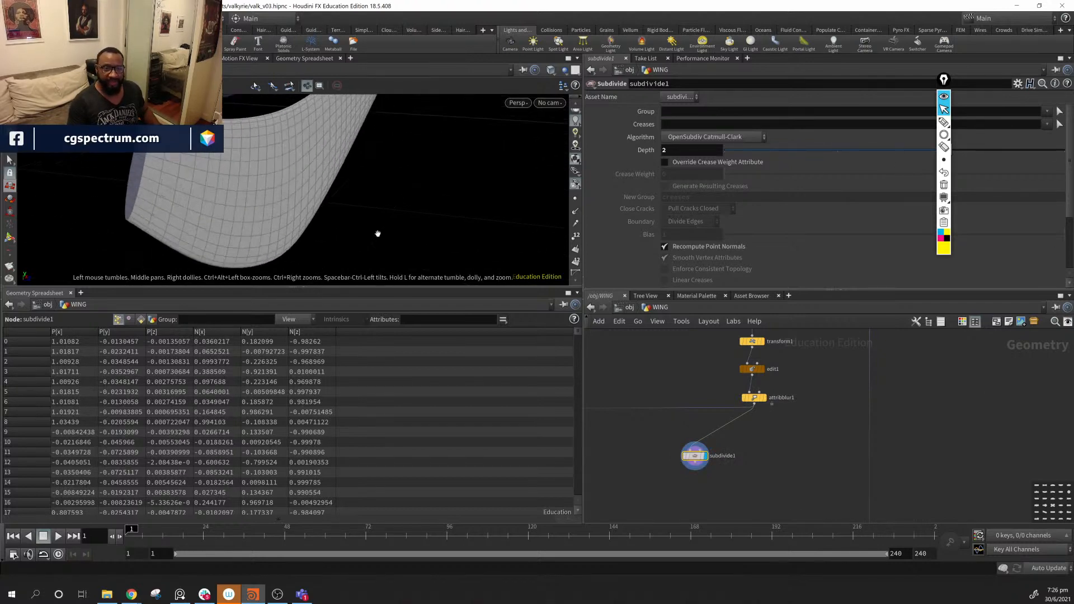
pyautogui.keyDown('alt'); pyautogui.moveTo(377, 233); pyautogui.dragTo(238, 221); pyautogui.keyUp('alt')
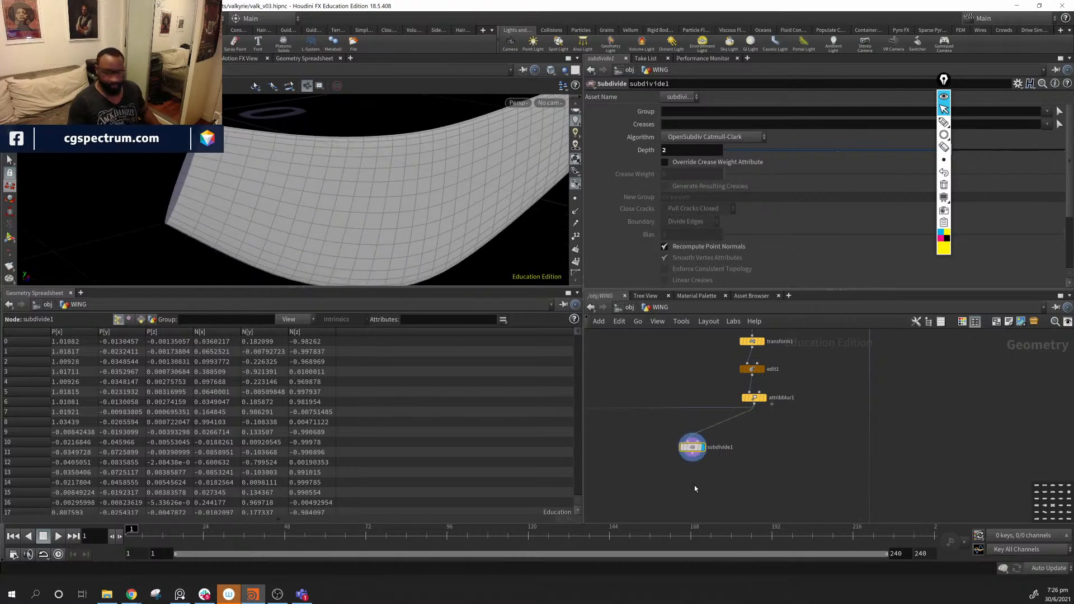
pyautogui.press('Tab')
# - Add a PolyFill node after subdivide1 and display its result
pyautogui.moveTo(695, 489)
pyautogui.write('pol')
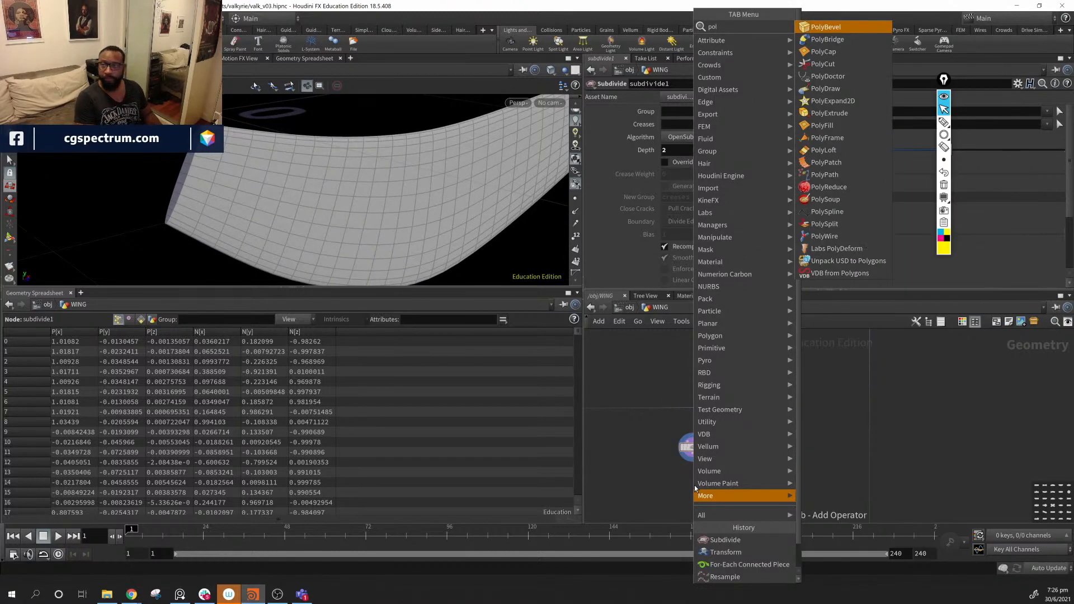
pyautogui.press('Down')
pyautogui.press('Down')
pyautogui.press('Down')
pyautogui.press('Down')
pyautogui.press('Down')
pyautogui.press('Down')
pyautogui.press('Down')
pyautogui.press('Down')
pyautogui.press('Return')
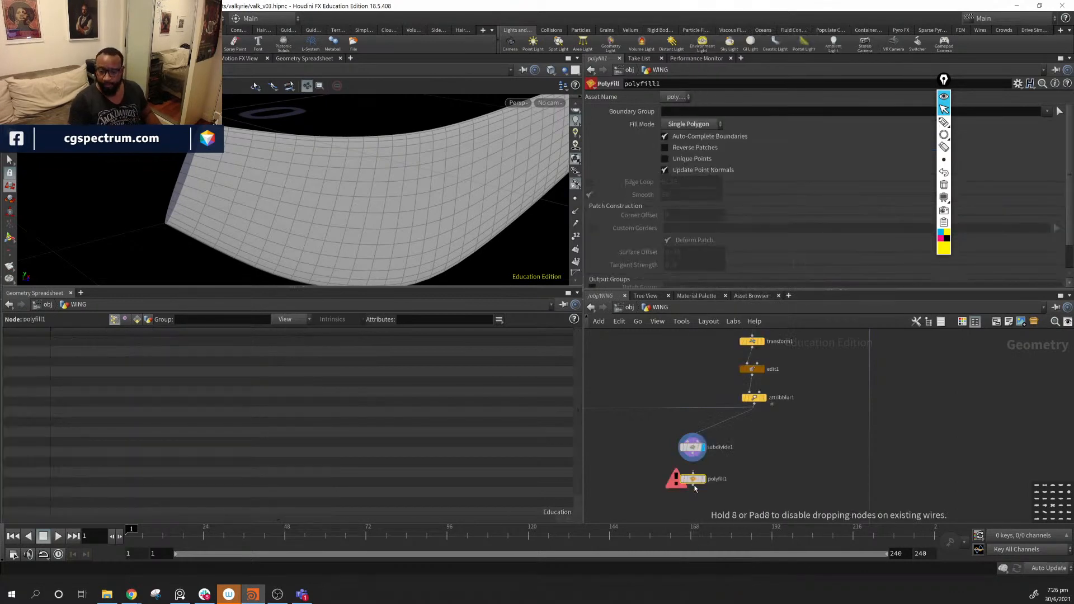
pyautogui.moveTo(693, 454); pyautogui.dragTo(694, 473)
pyautogui.click(704, 480)
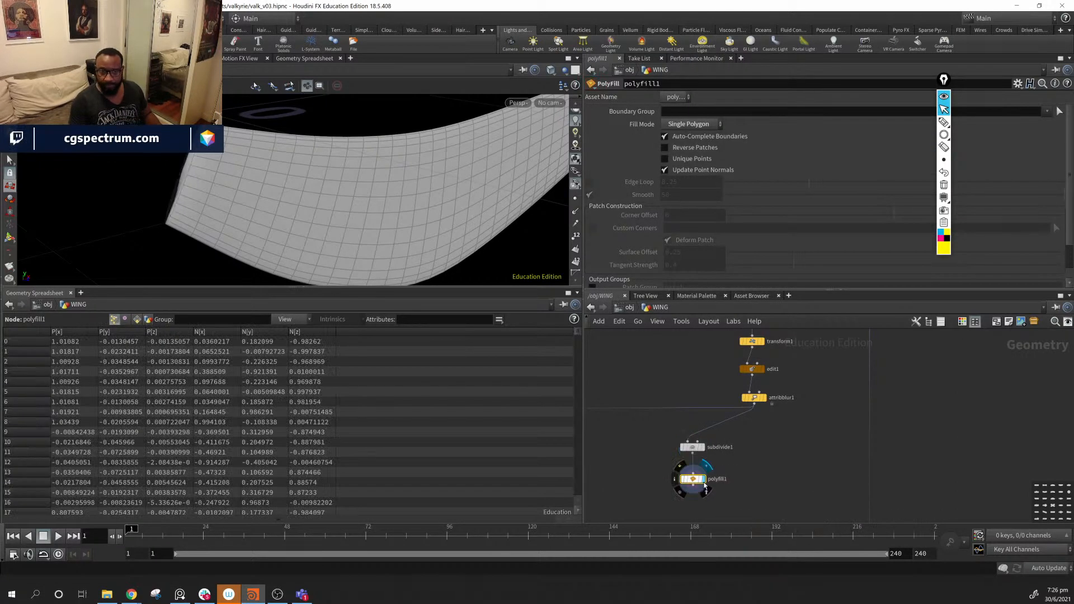
pyautogui.keyDown('alt'); pyautogui.moveTo(375, 142); pyautogui.dragTo(358, 161); pyautogui.keyUp('alt')
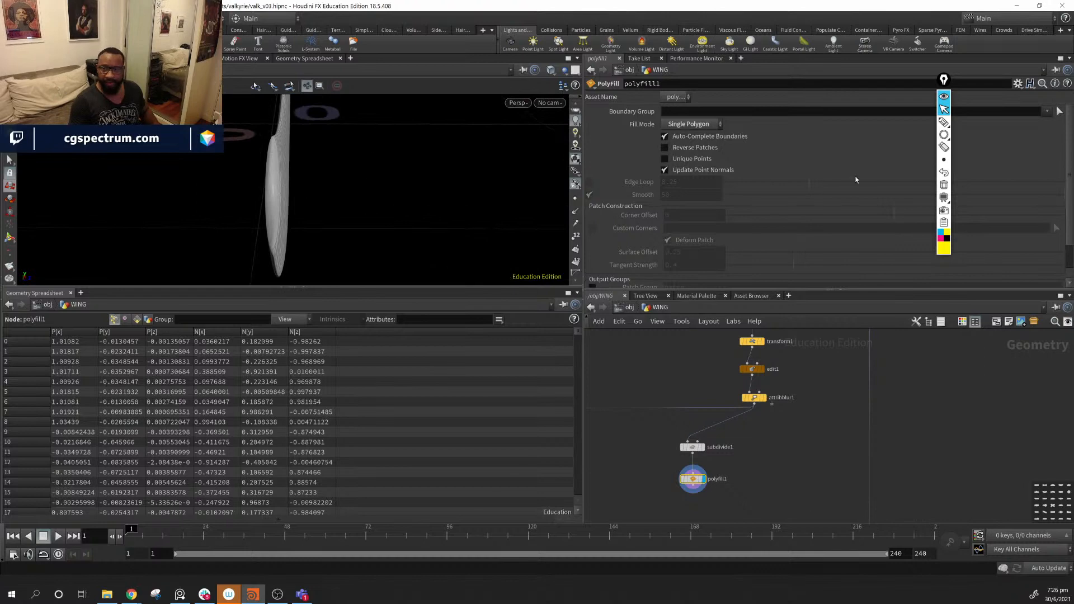
# - Set polyfill1's Fill Mode to Triangles and turn off Append to Groups
pyautogui.click(711, 124)
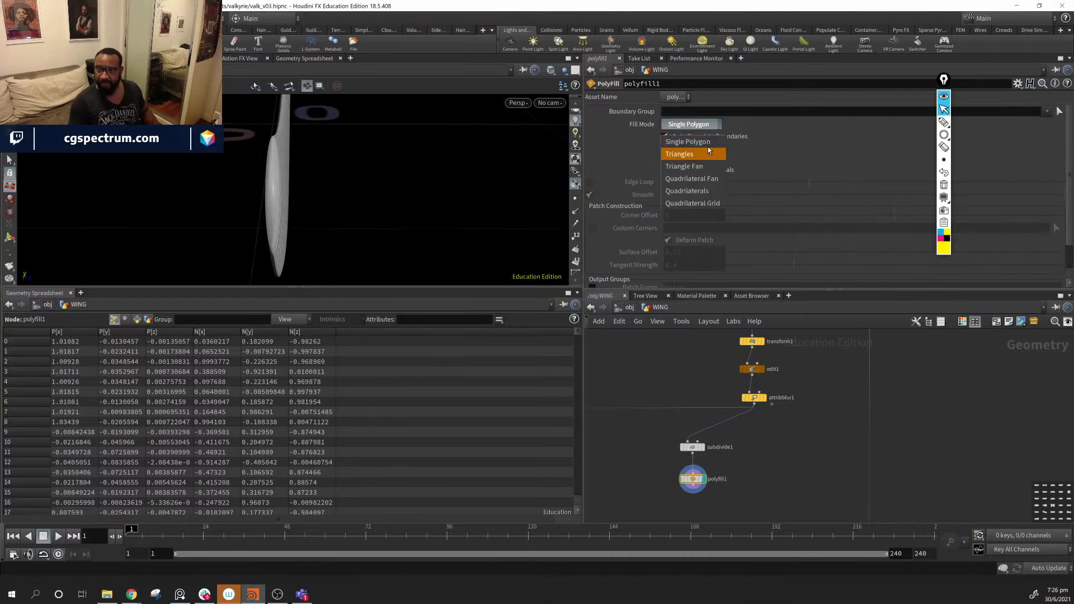
pyautogui.click(697, 148)
pyautogui.keyDown('alt'); pyautogui.moveTo(363, 184); pyautogui.dragTo(323, 196); pyautogui.keyUp('alt')
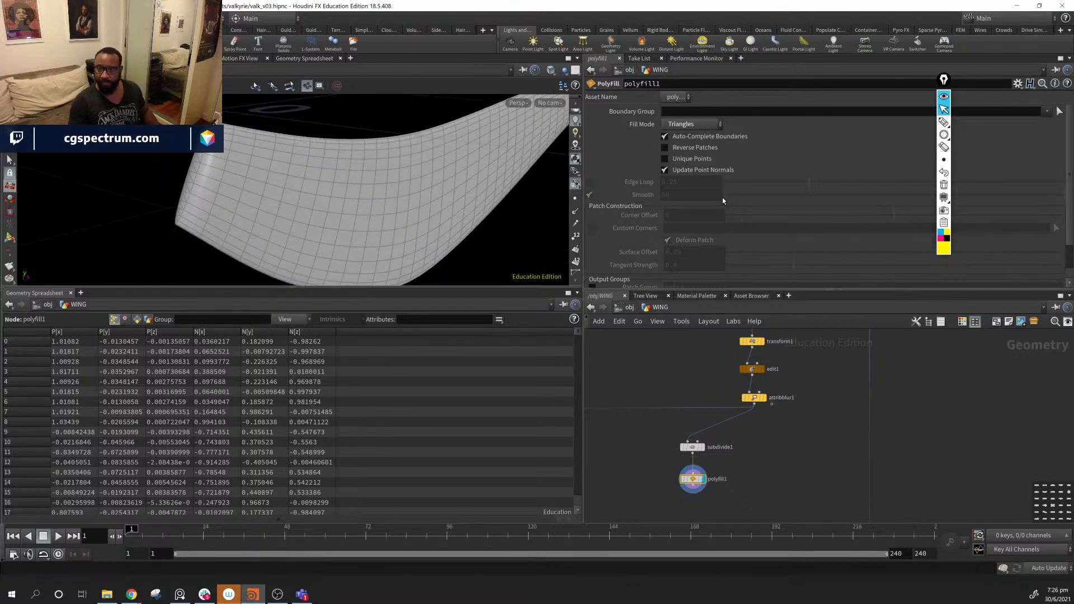
pyautogui.scroll(-2, 662, 193)
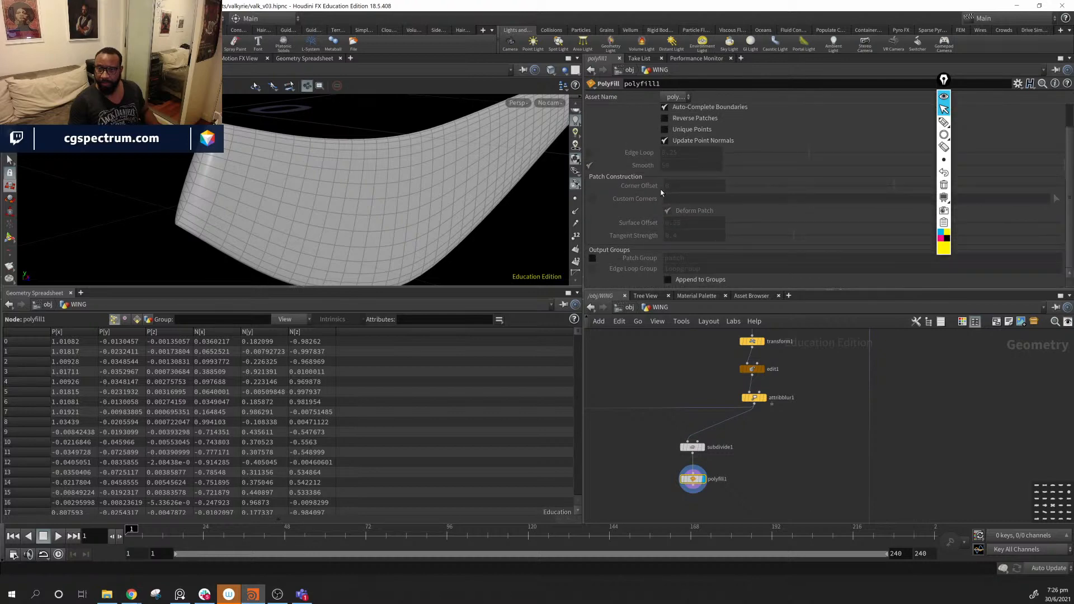
pyautogui.click(593, 259)
pyautogui.click(592, 260)
pyautogui.click(668, 280)
pyautogui.moveTo(377, 192); pyautogui.dragTo(314, 197)
pyautogui.moveTo(779, 439); pyautogui.dragTo(647, 520)
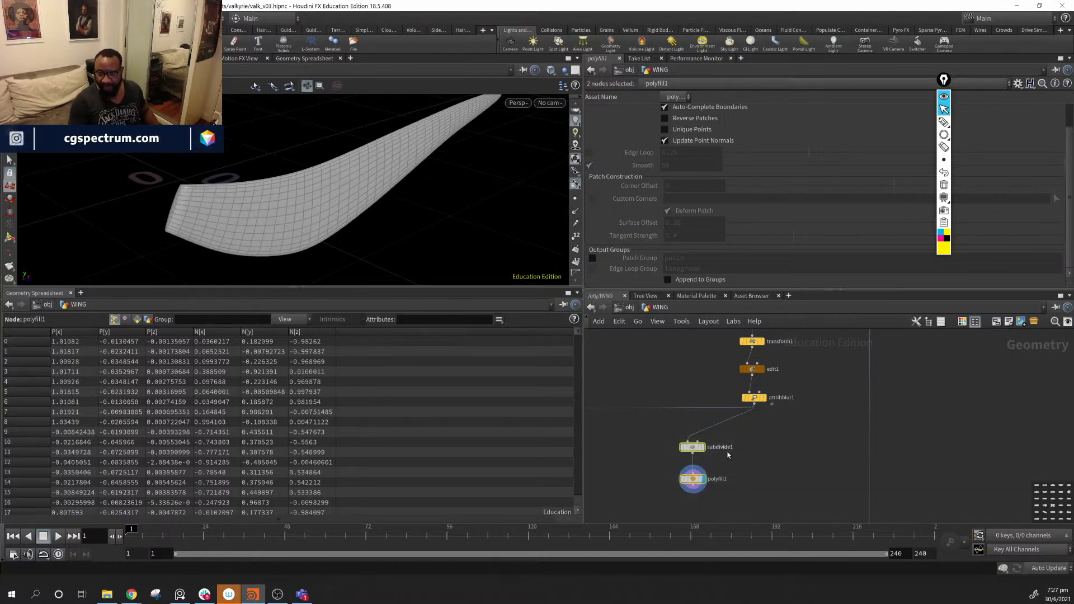
# - Move subdivide1 and polyfill1 and route subdivide1's input wire through a dot
pyautogui.moveTo(692, 448); pyautogui.dragTo(651, 451)
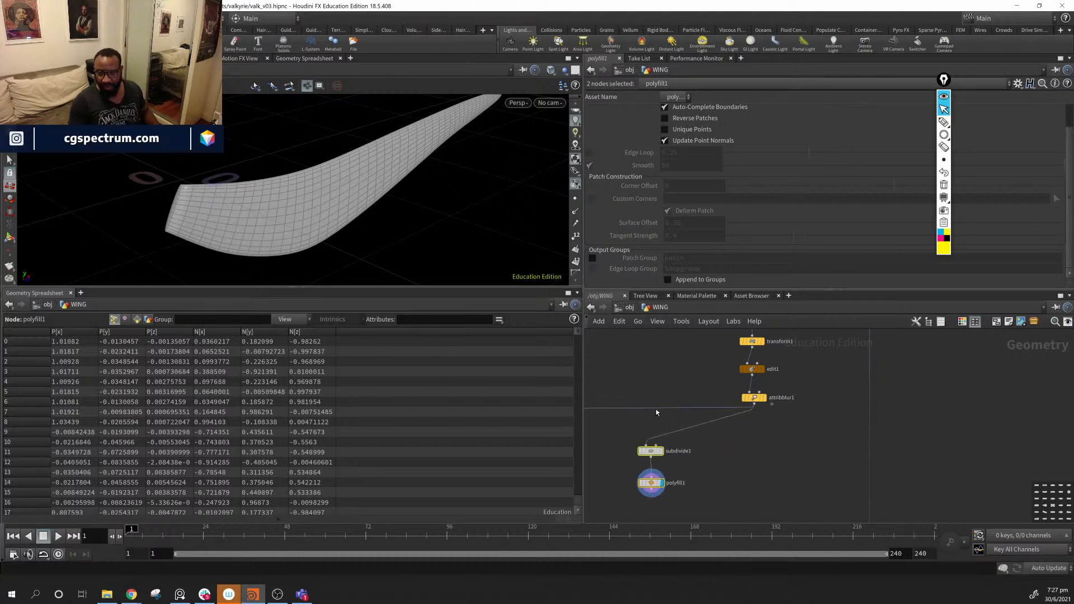
pyautogui.click(659, 409)
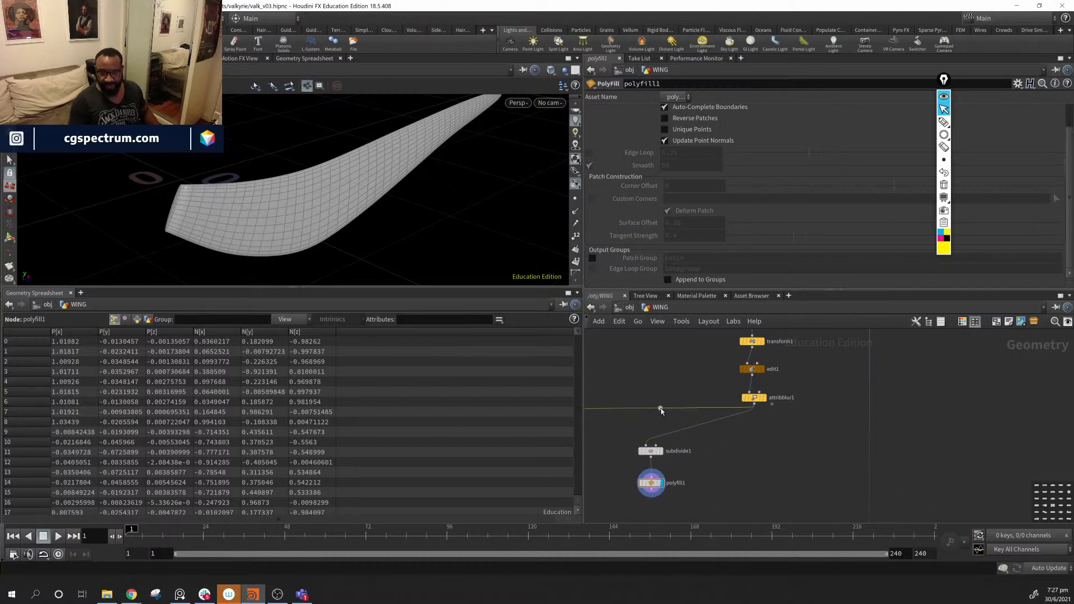
pyautogui.moveTo(737, 415); pyautogui.dragTo(640, 531)
pyautogui.moveTo(650, 462); pyautogui.dragTo(663, 448)
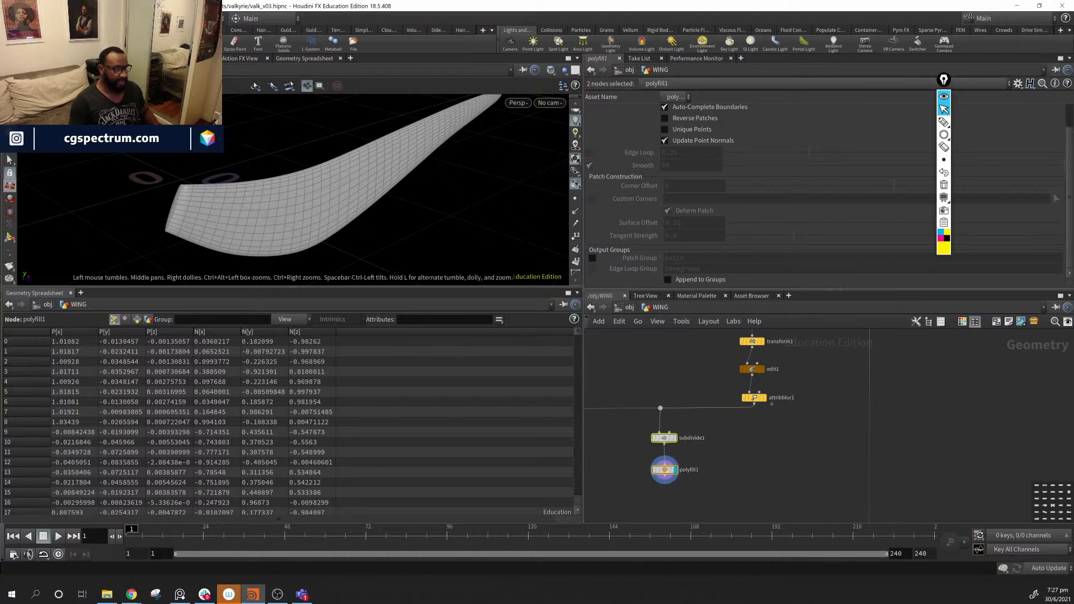
# - Orbit the wing edge-on and select polyfill1 to build after it
pyautogui.hotkey('alt', 'Tab')
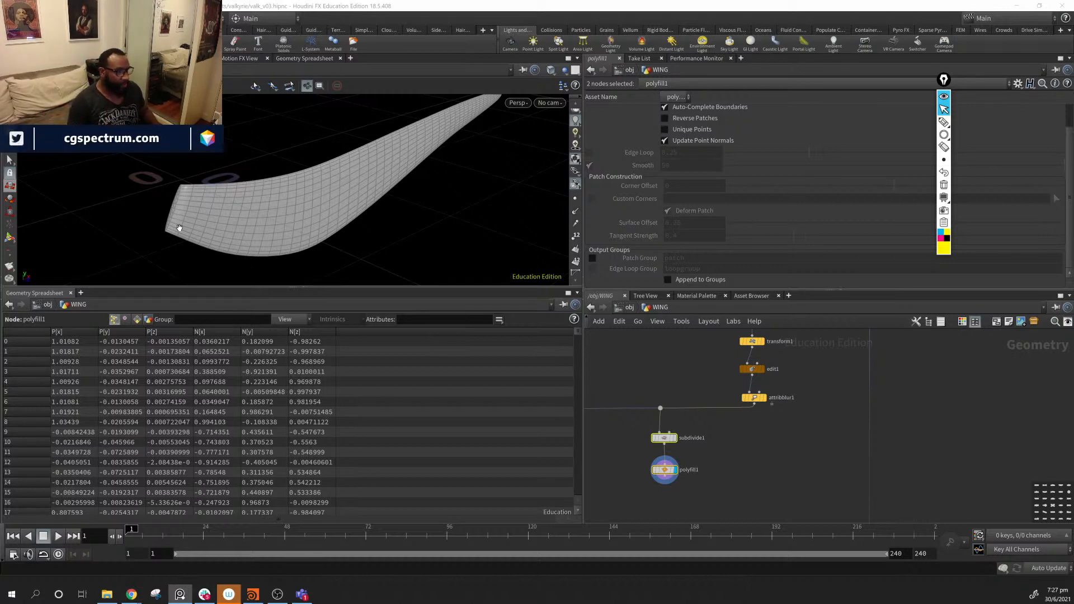
pyautogui.moveTo(348, 185); pyautogui.dragTo(426, 235)
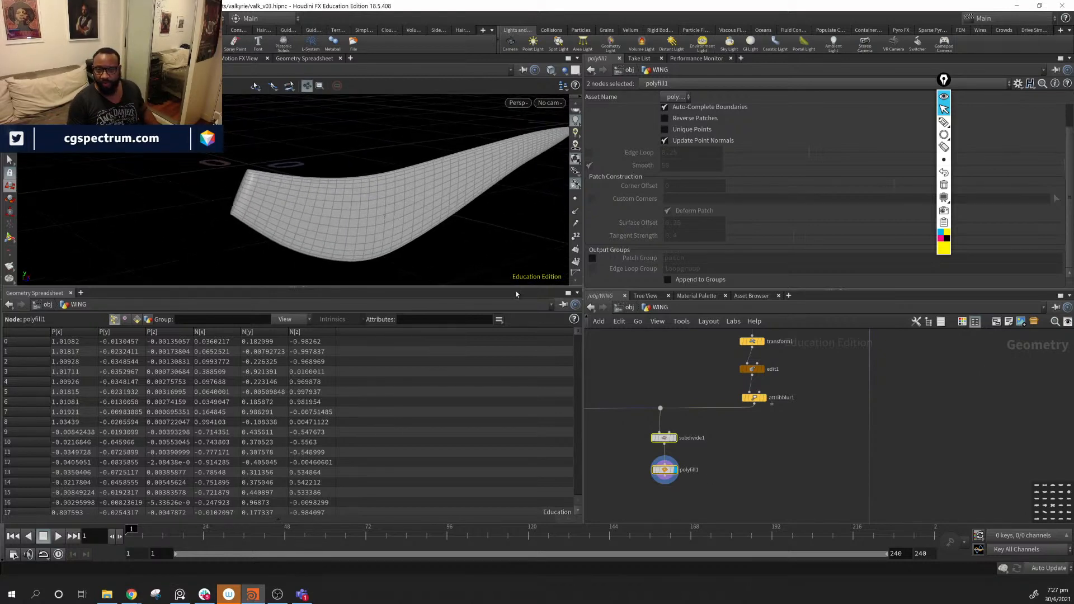
pyautogui.moveTo(760, 468); pyautogui.dragTo(807, 414, button='middle')
pyautogui.click(725, 450)
pyautogui.press('Tab')
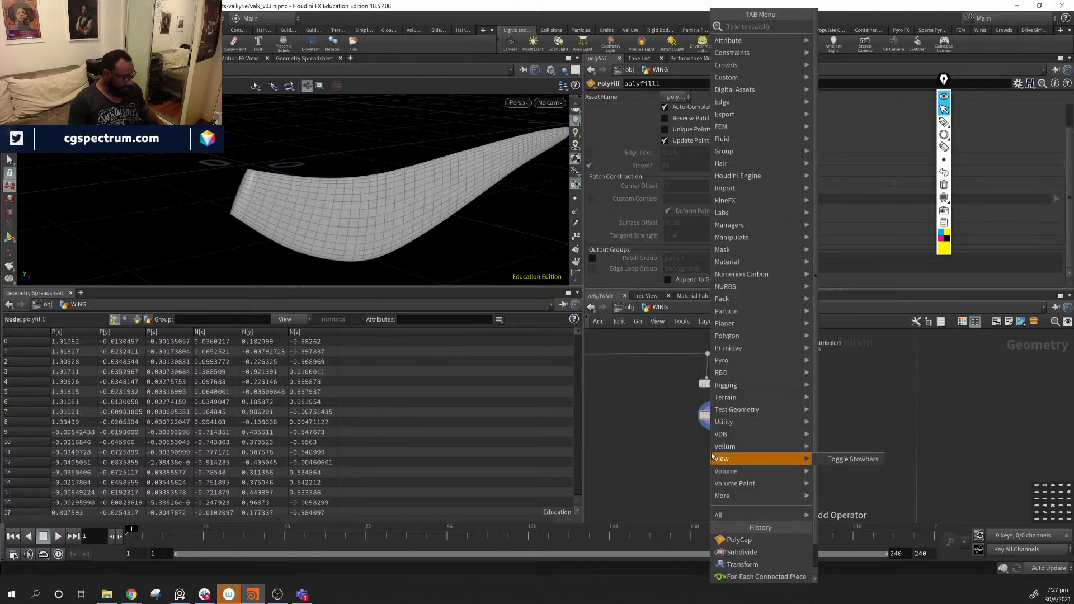
# - Add a Remesh node below polyfill1, wired in and displayed
pyautogui.write('rem')
pyautogui.press('Return')
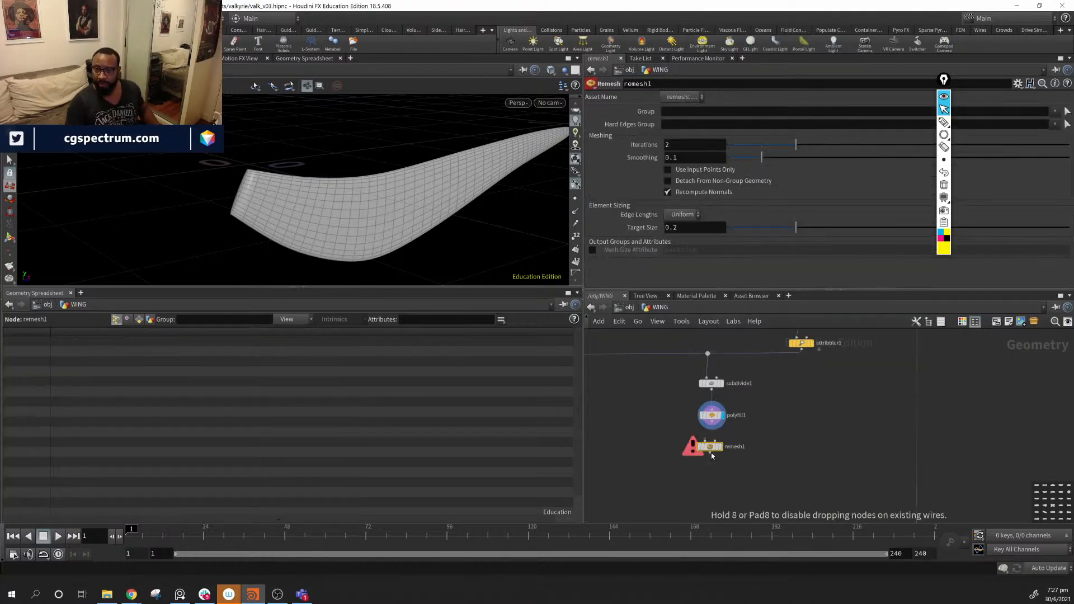
pyautogui.click(711, 453)
pyautogui.moveTo(718, 427); pyautogui.dragTo(709, 443)
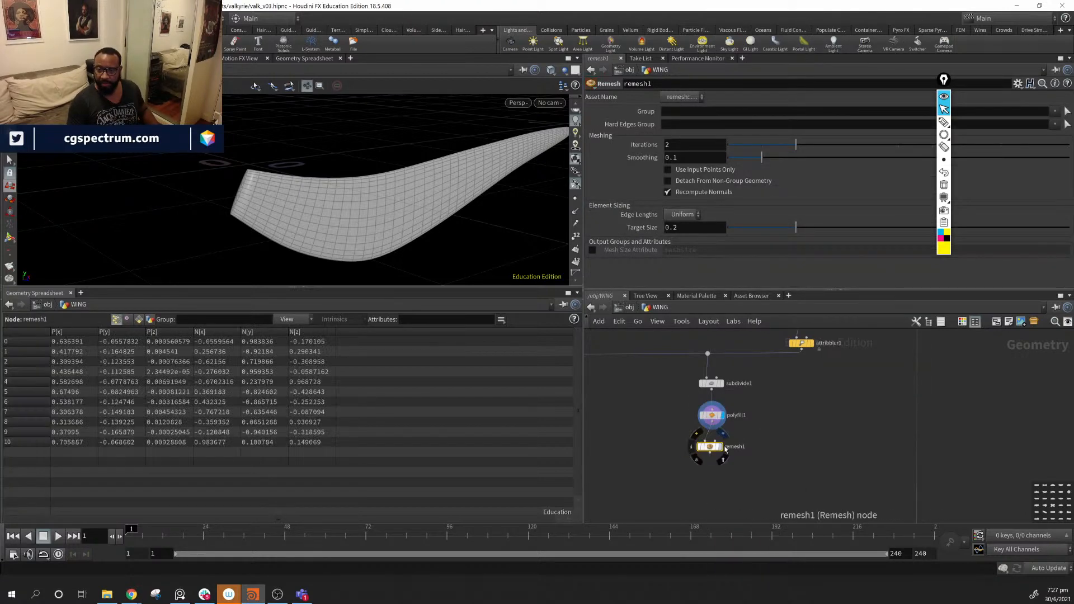
pyautogui.click(722, 446)
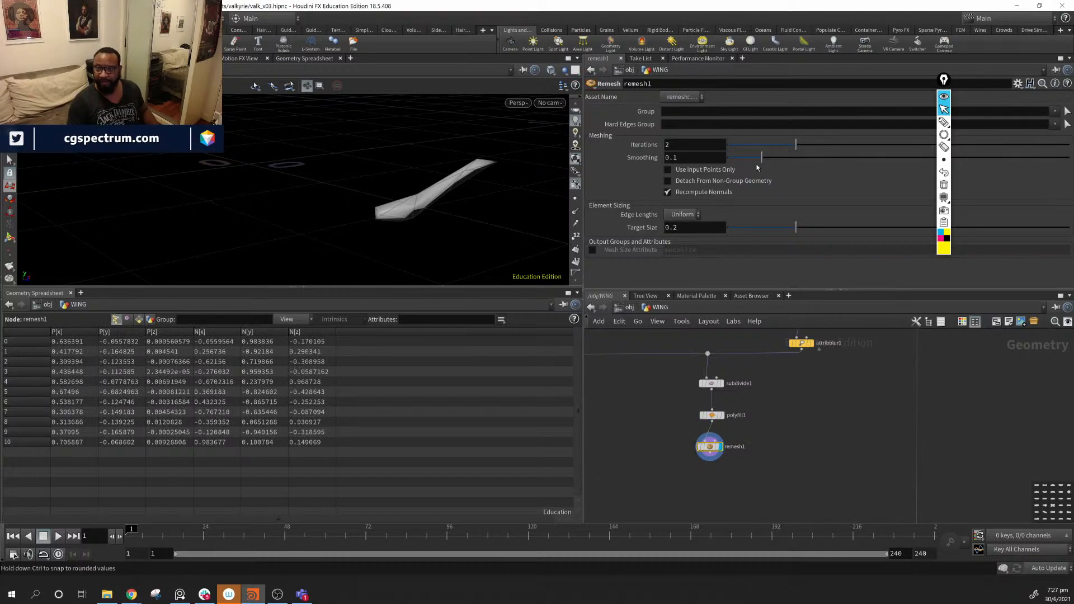
# - Set remesh1's Target Size to .01 and show polyfill1 as a template wireframe
pyautogui.moveTo(792, 235); pyautogui.dragTo(749, 235)
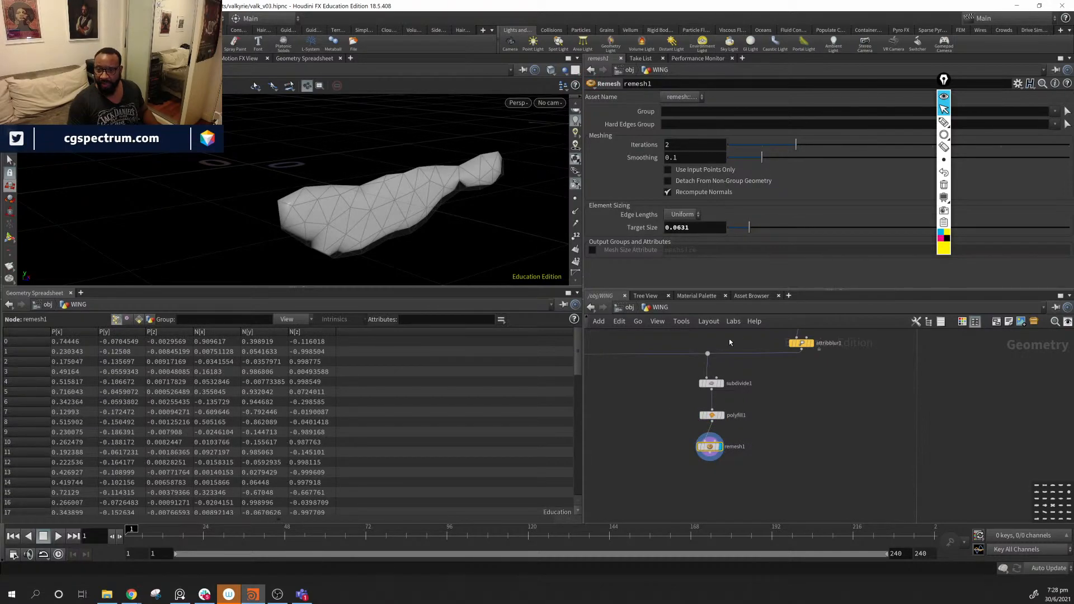
pyautogui.click(721, 417)
pyautogui.keyDown('alt'); pyautogui.moveTo(432, 179); pyautogui.dragTo(500, 187); pyautogui.keyUp('alt')
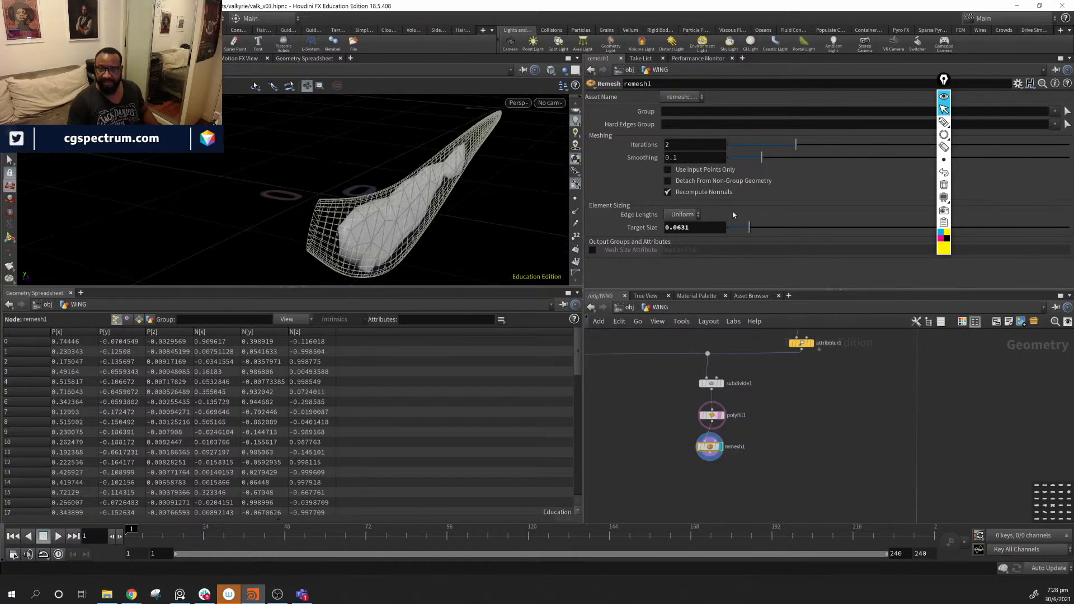
pyautogui.moveTo(749, 228); pyautogui.dragTo(735, 239)
pyautogui.keyDown('alt'); pyautogui.moveTo(367, 175); pyautogui.dragTo(403, 160); pyautogui.keyUp('alt')
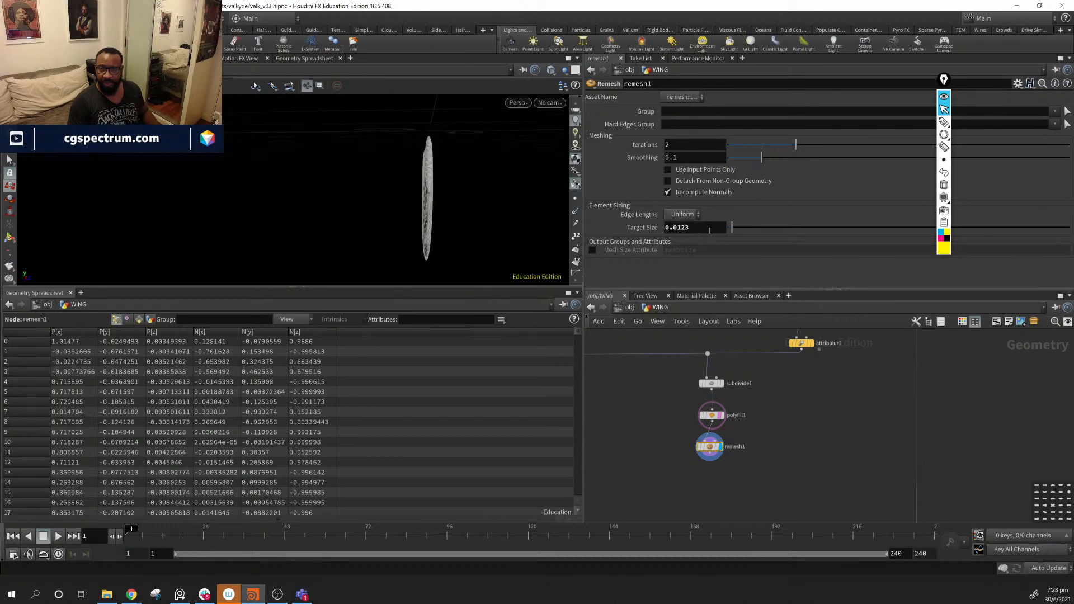
pyautogui.moveTo(702, 227); pyautogui.dragTo(649, 218)
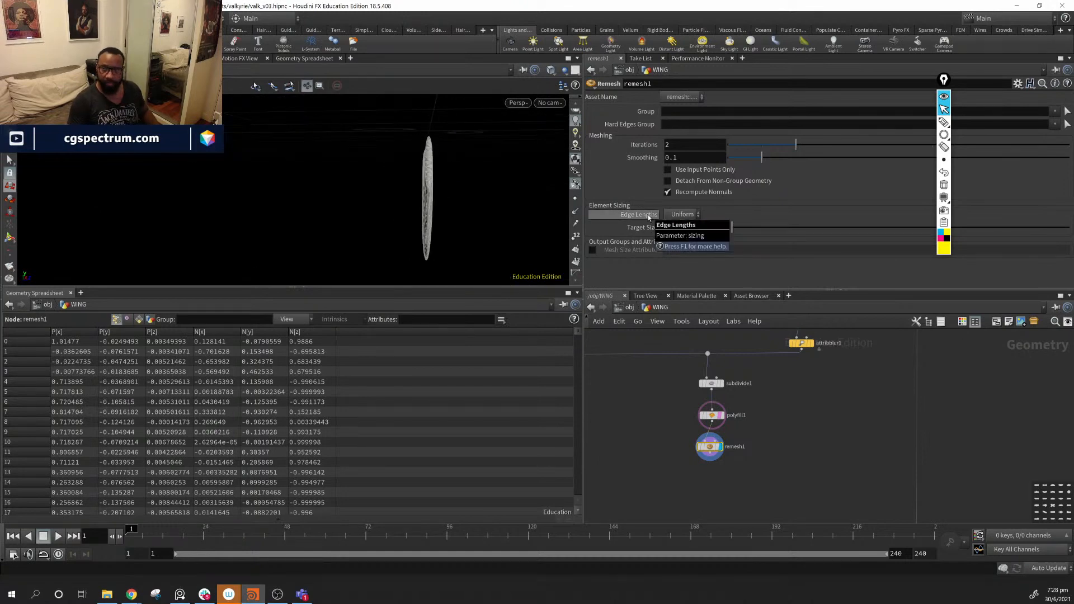
pyautogui.write('.01')
pyautogui.press('Return')
pyautogui.keyDown('alt'); pyautogui.moveTo(453, 223); pyautogui.dragTo(335, 177); pyautogui.keyUp('alt')
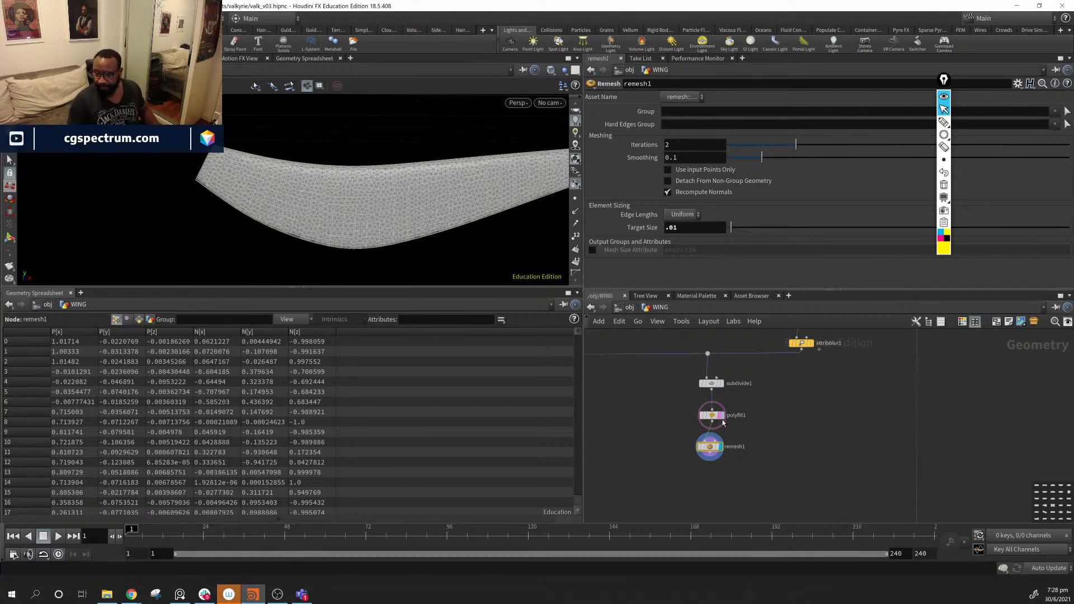
# - Raise remesh1's Iterations to 3 and check the wing from several angles
pyautogui.moveTo(722, 421)
pyautogui.moveTo(520, 252); pyautogui.dragTo(422, 220)
pyautogui.moveTo(709, 451); pyautogui.dragTo(718, 446)
pyautogui.moveTo(439, 224); pyautogui.dragTo(403, 211)
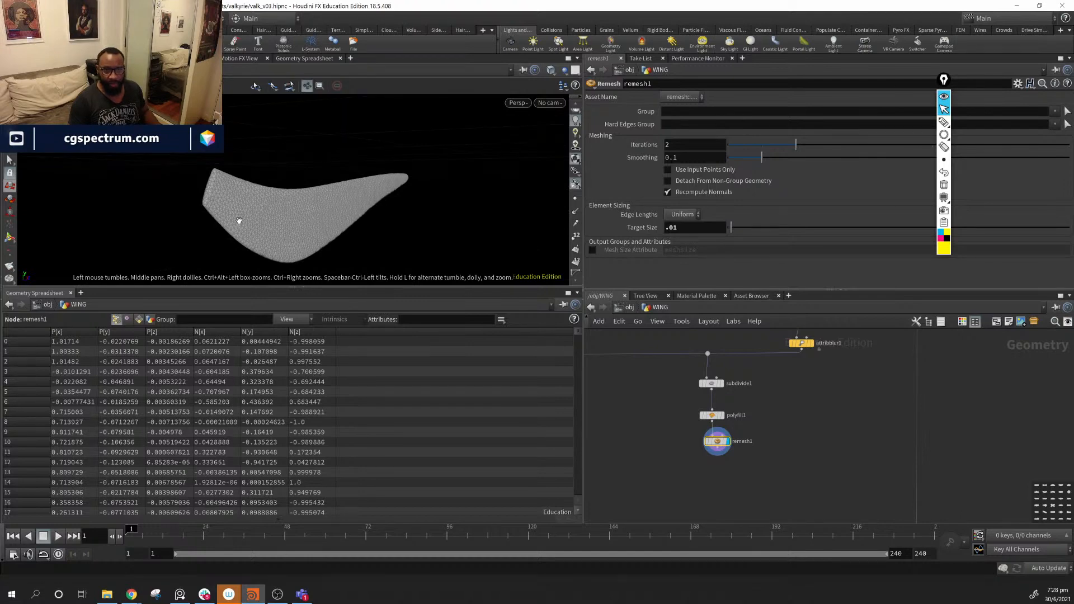
pyautogui.moveTo(239, 221); pyautogui.dragTo(216, 185)
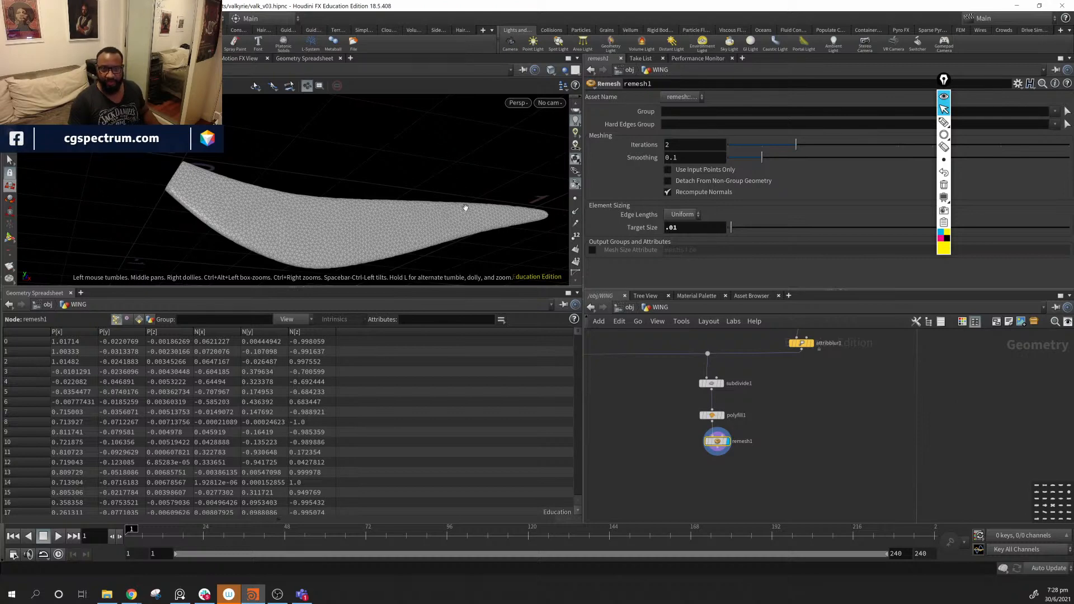
pyautogui.moveTo(190, 187); pyautogui.dragTo(326, 234)
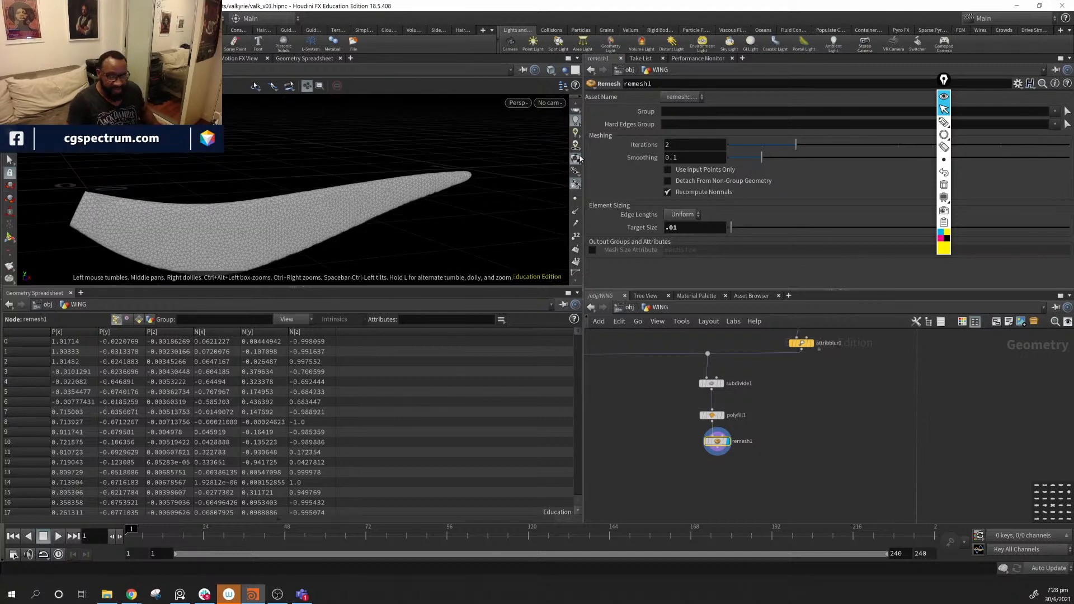
pyautogui.moveTo(463, 191); pyautogui.dragTo(378, 210)
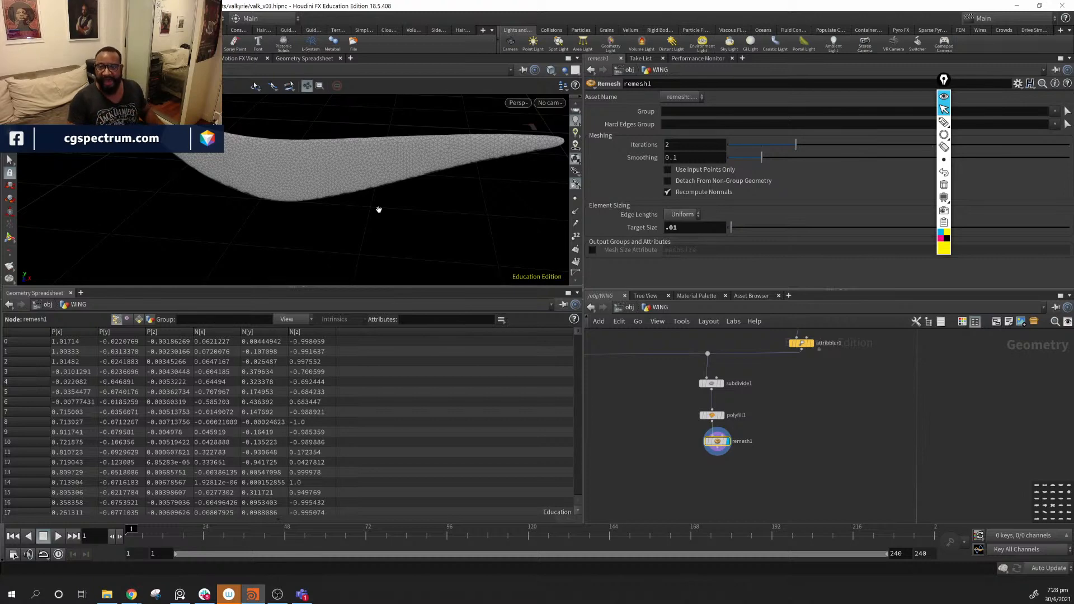
pyautogui.moveTo(797, 145); pyautogui.dragTo(741, 159)
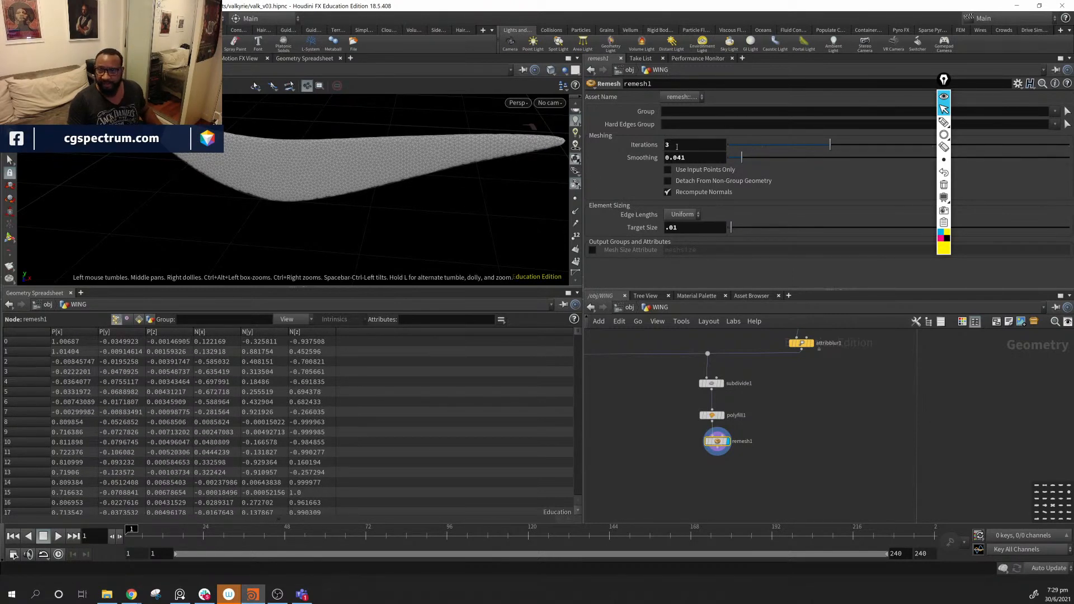
pyautogui.moveTo(331, 168); pyautogui.dragTo(434, 173)
# - Pan the network across the edgegroup_to_curve1 and edgegroup_to_curve2 branches and back to remesh1
pyautogui.moveTo(767, 428); pyautogui.dragTo(863, 414, button='middle')
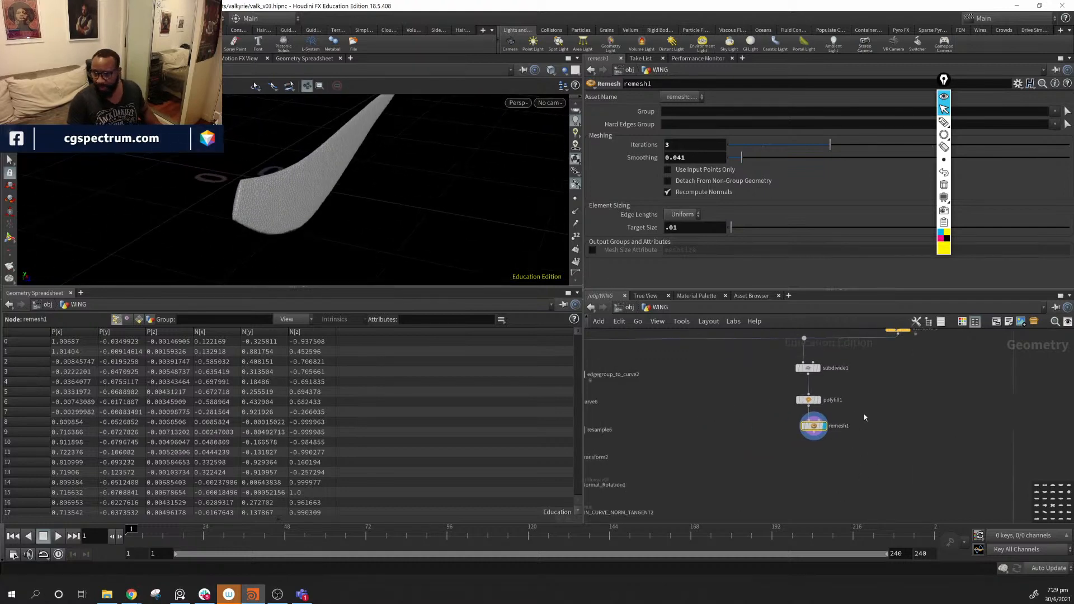
pyautogui.moveTo(629, 415); pyautogui.dragTo(675, 409, button='middle')
pyautogui.moveTo(341, 182); pyautogui.dragTo(193, 158)
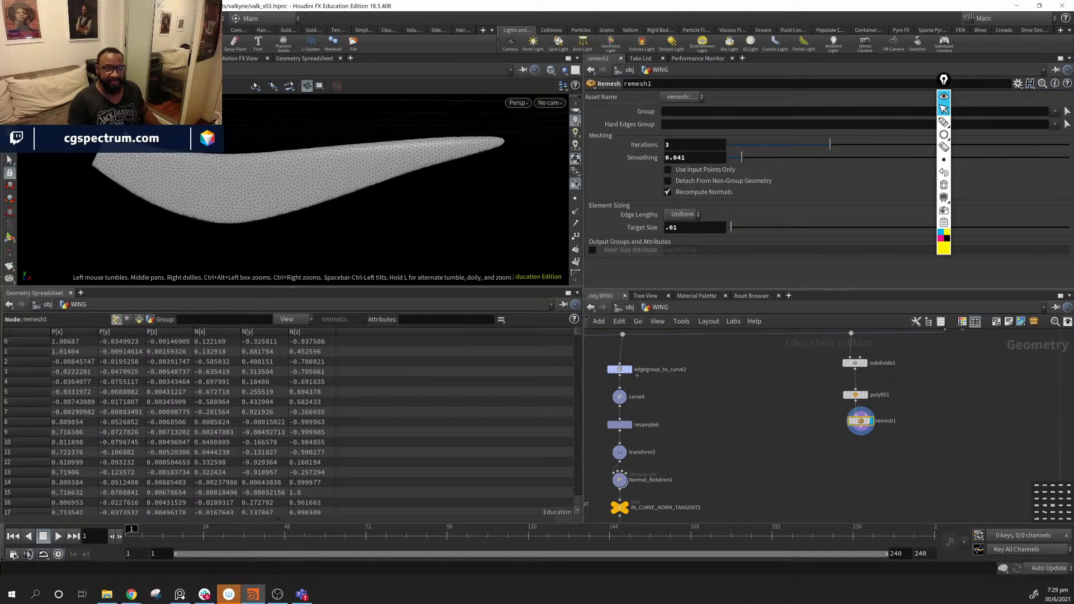
pyautogui.moveTo(793, 434); pyautogui.dragTo(978, 427, button='middle')
pyautogui.moveTo(741, 415); pyautogui.dragTo(790, 431, button='middle')
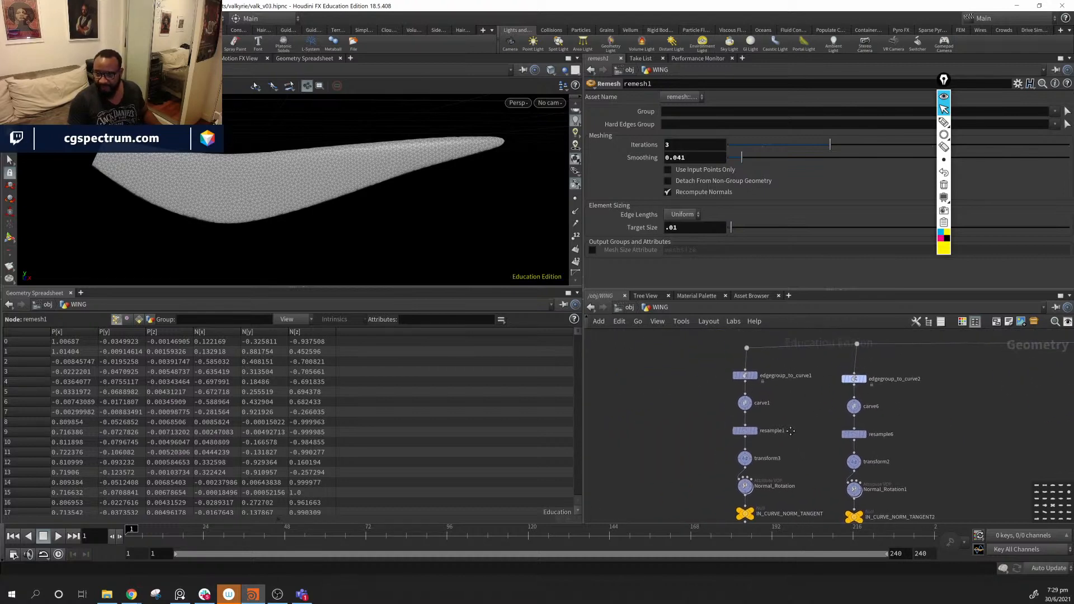
pyautogui.moveTo(885, 407); pyautogui.dragTo(822, 427, button='middle')
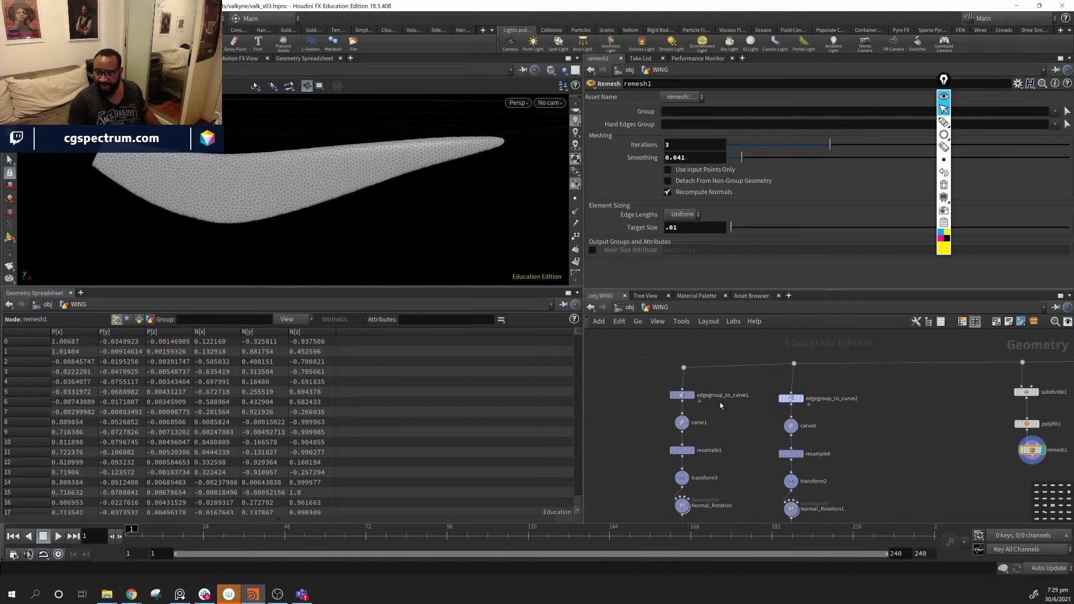
# - Display the edgegroup_to_curve2 wing curve and compare it with the reference photo
pyautogui.click(801, 398)
pyautogui.moveTo(336, 167); pyautogui.dragTo(379, 209)
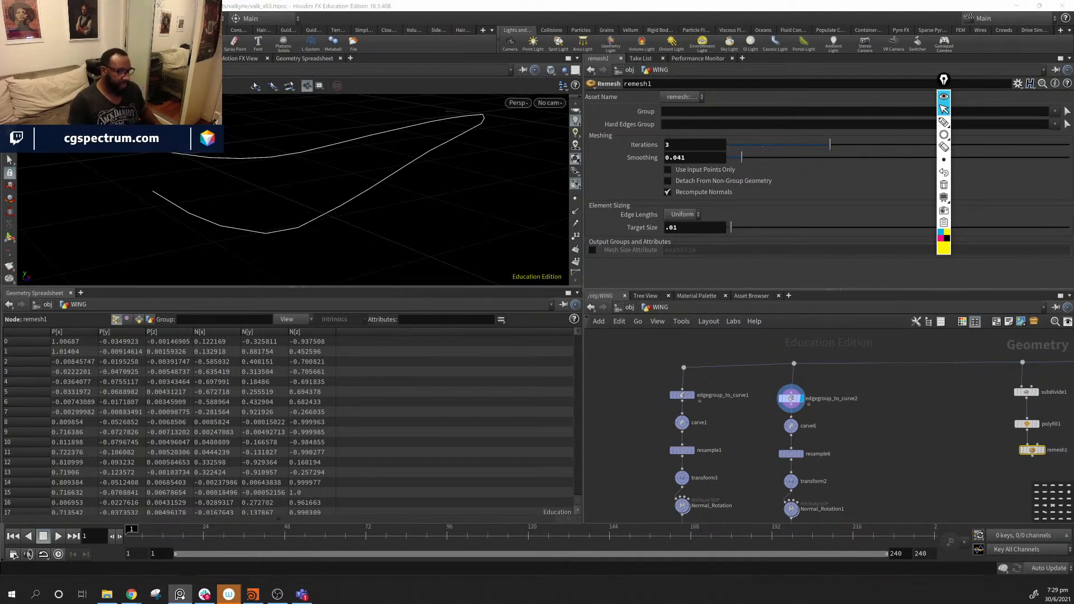
pyautogui.moveTo(1073, 140); pyautogui.dragTo(270, 234, button='right')
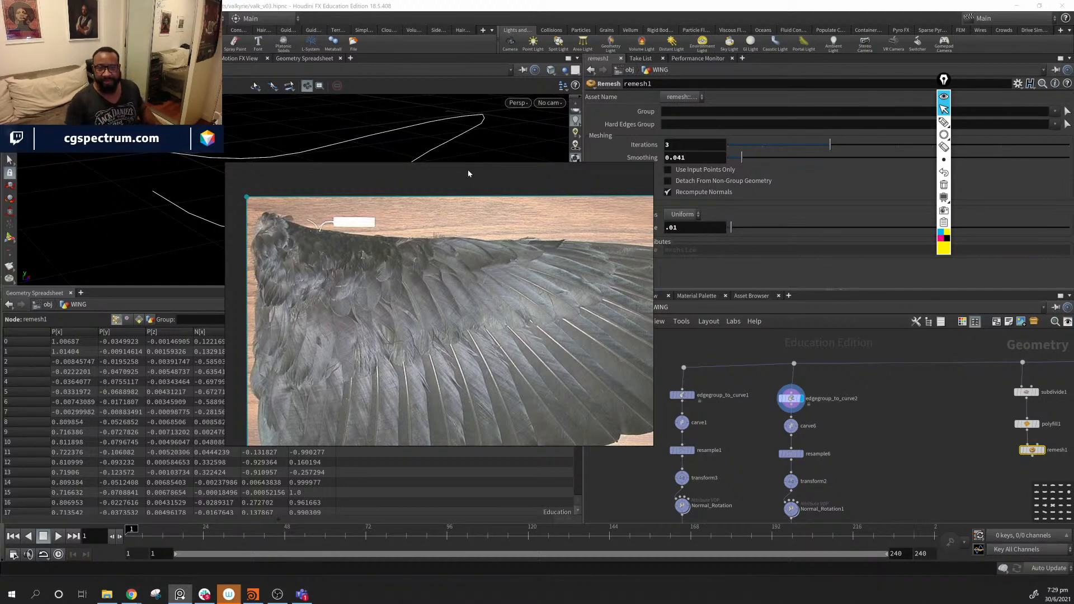
pyautogui.moveTo(469, 174); pyautogui.dragTo(430, 187, button='right')
pyautogui.hotkey('alt', 'Tab')
# - Add an Ends node beside the edgegroup_to_curve2 branch
pyautogui.moveTo(871, 416); pyautogui.dragTo(808, 395, button='middle')
pyautogui.press('Tab')
pyautogui.moveTo(800, 423)
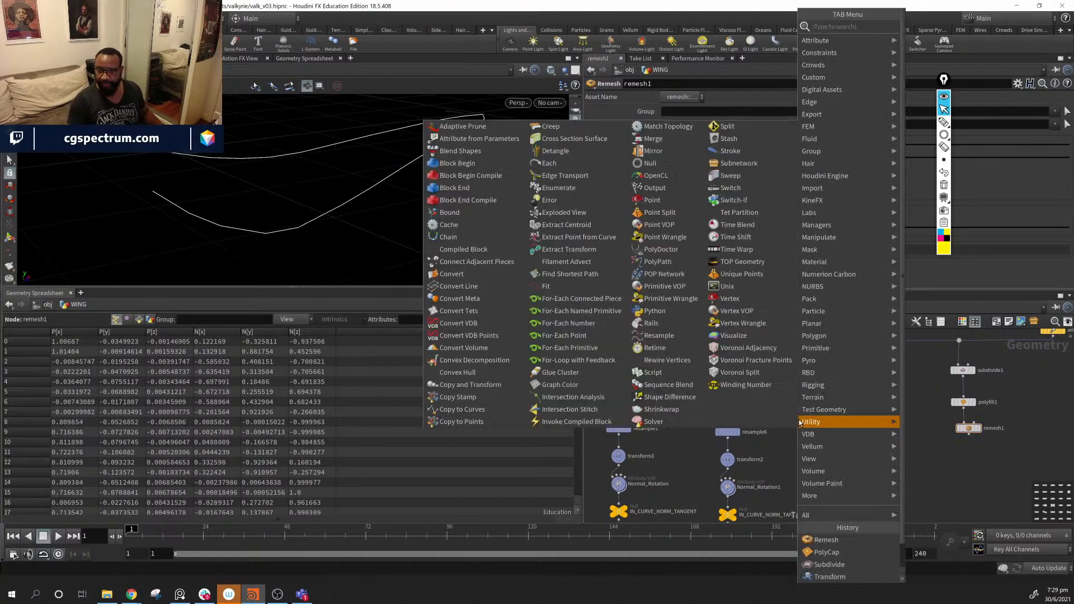
pyautogui.write('ends')
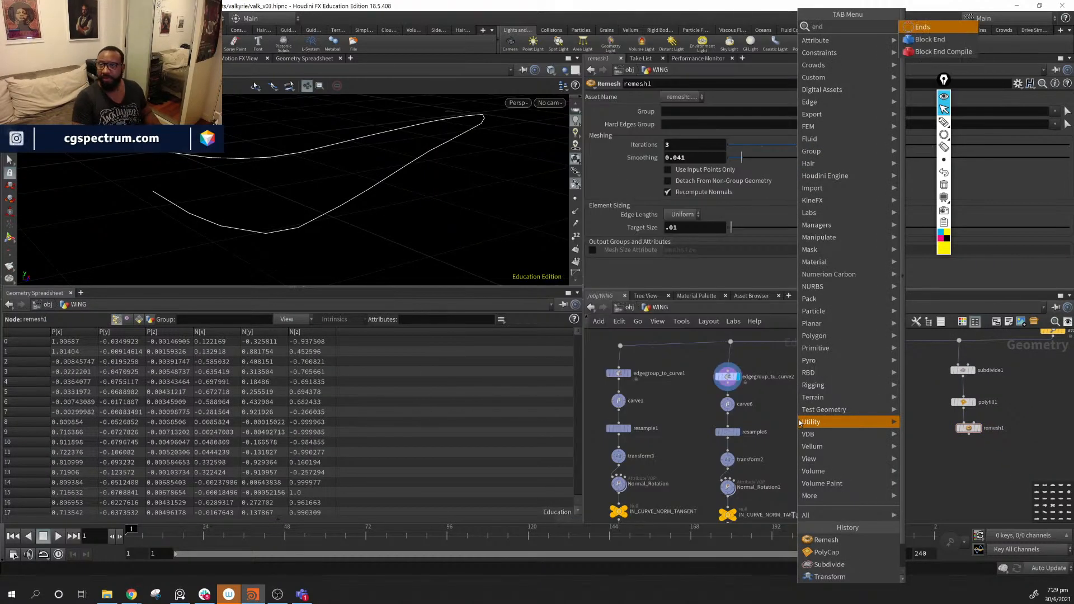
pyautogui.press('Return')
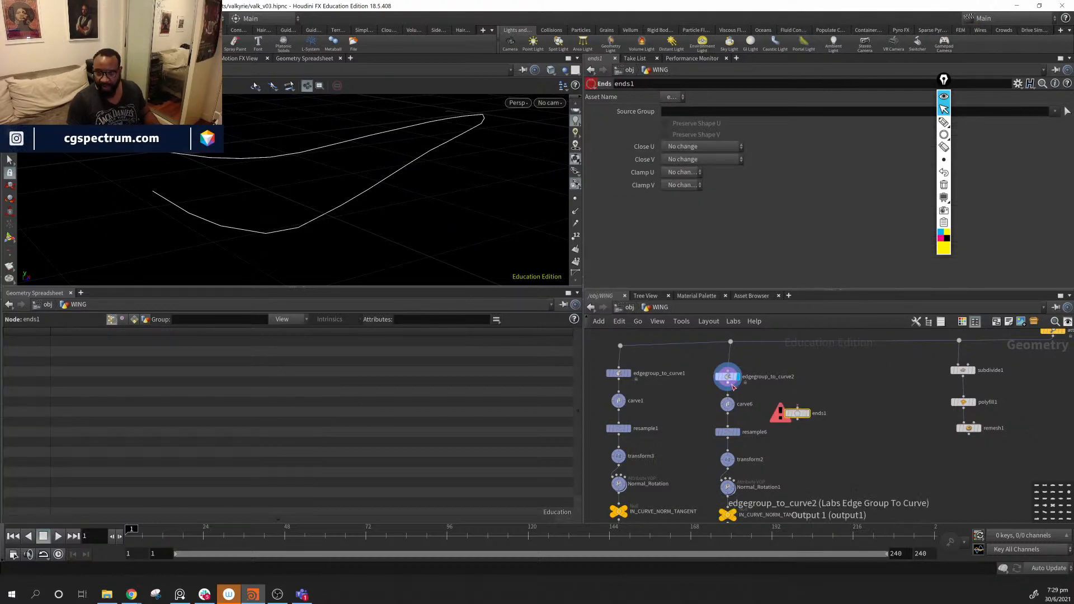
# - Feed edgegroup_to_curve2 into ends1 and set Close U to Close Straight
pyautogui.click(728, 387)
pyautogui.click(797, 409)
pyautogui.moveTo(798, 412); pyautogui.dragTo(804, 404)
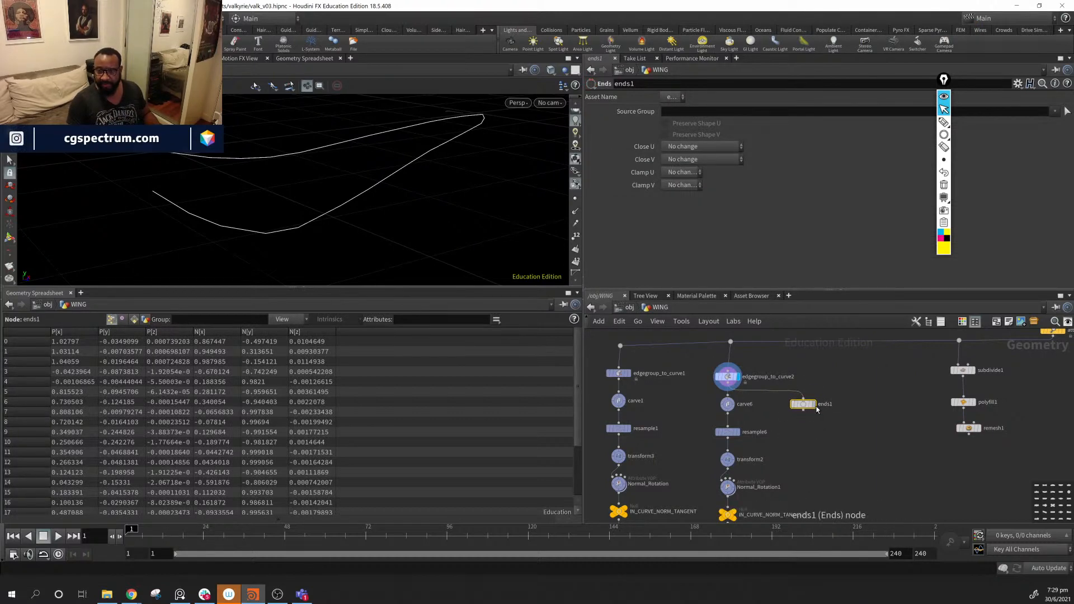
pyautogui.click(812, 403)
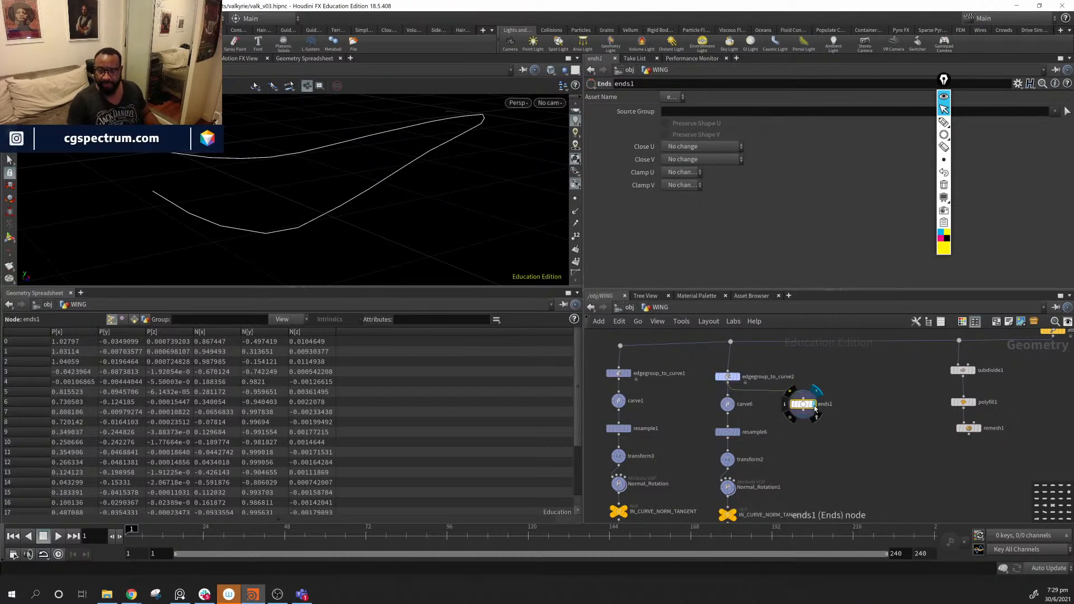
pyautogui.click(703, 146)
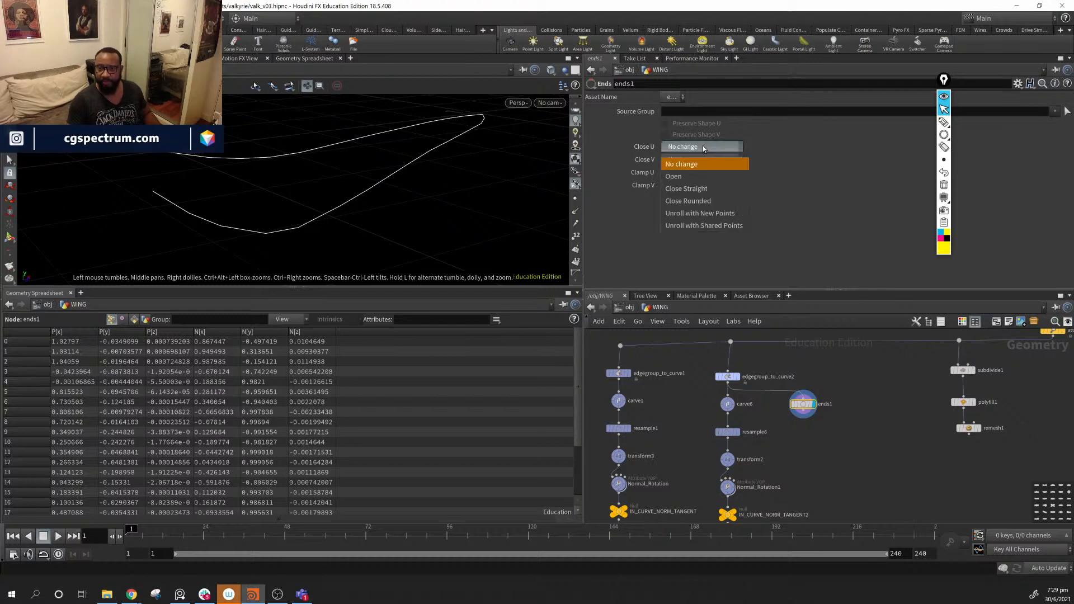
pyautogui.click(716, 184)
pyautogui.moveTo(248, 191); pyautogui.dragTo(347, 190)
# - Add a Carve node, carve2, below ends1, wired in and displayed
pyautogui.moveTo(838, 441); pyautogui.dragTo(846, 415, button='middle')
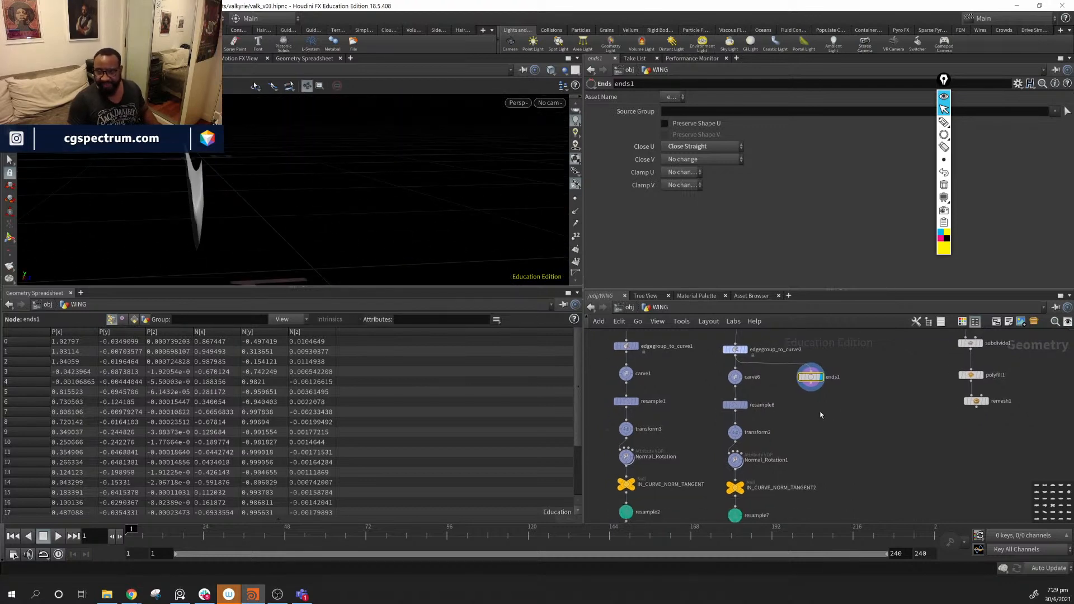
pyautogui.press('Tab')
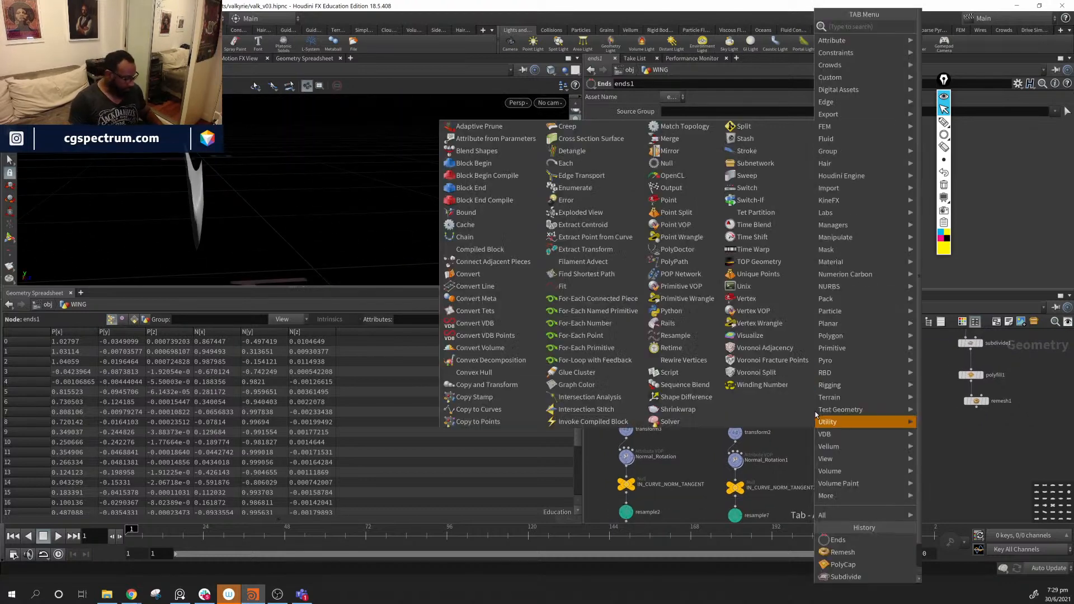
pyautogui.write('carve')
pyautogui.press('Return')
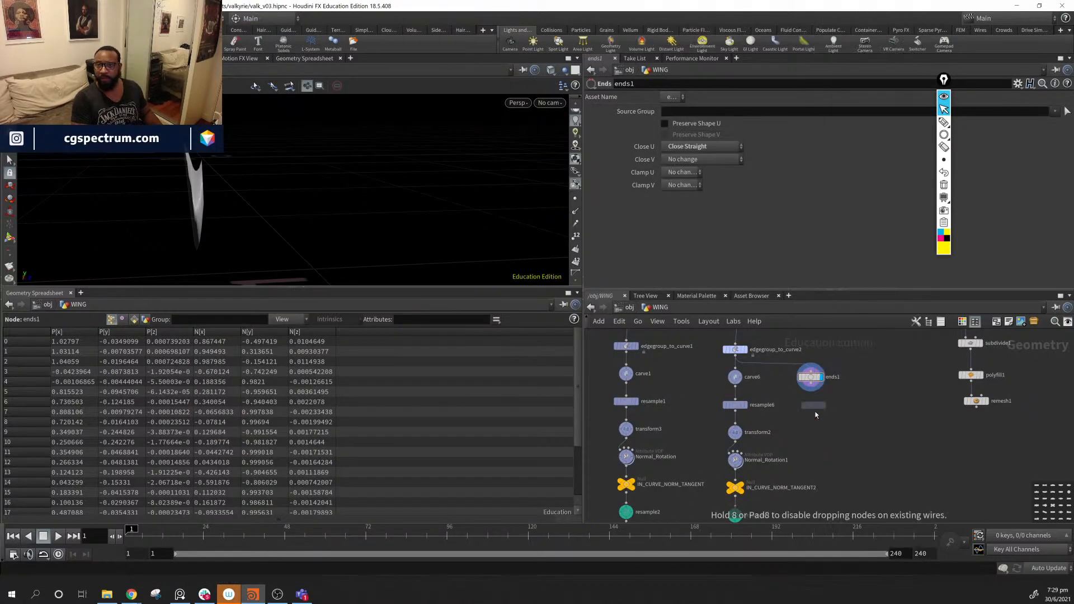
pyautogui.click(834, 426)
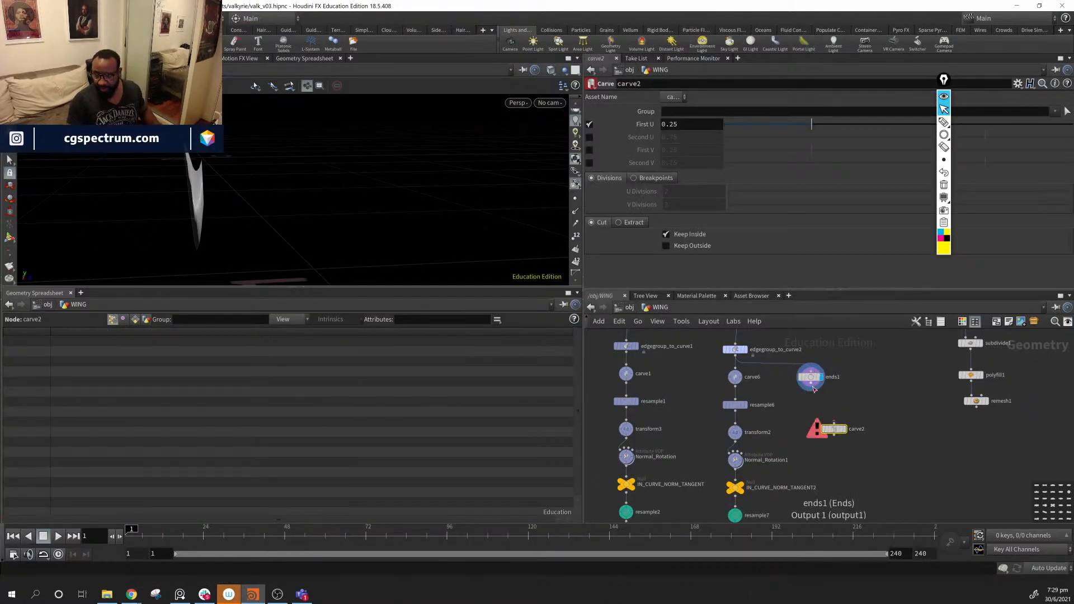
pyautogui.moveTo(811, 383); pyautogui.dragTo(834, 423)
pyautogui.moveTo(343, 163); pyautogui.dragTo(213, 168)
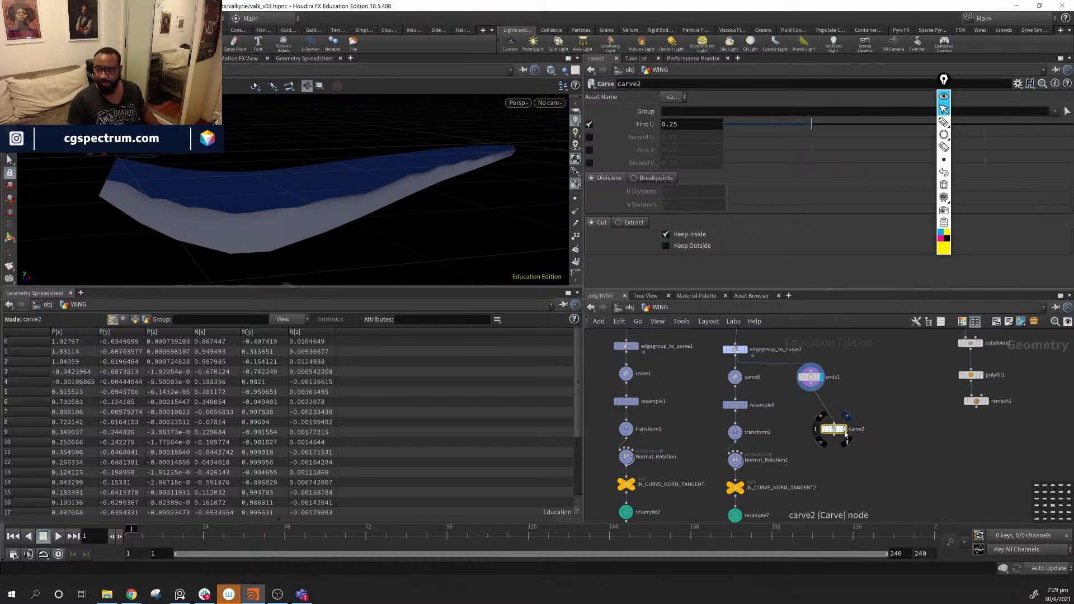
pyautogui.click(843, 429)
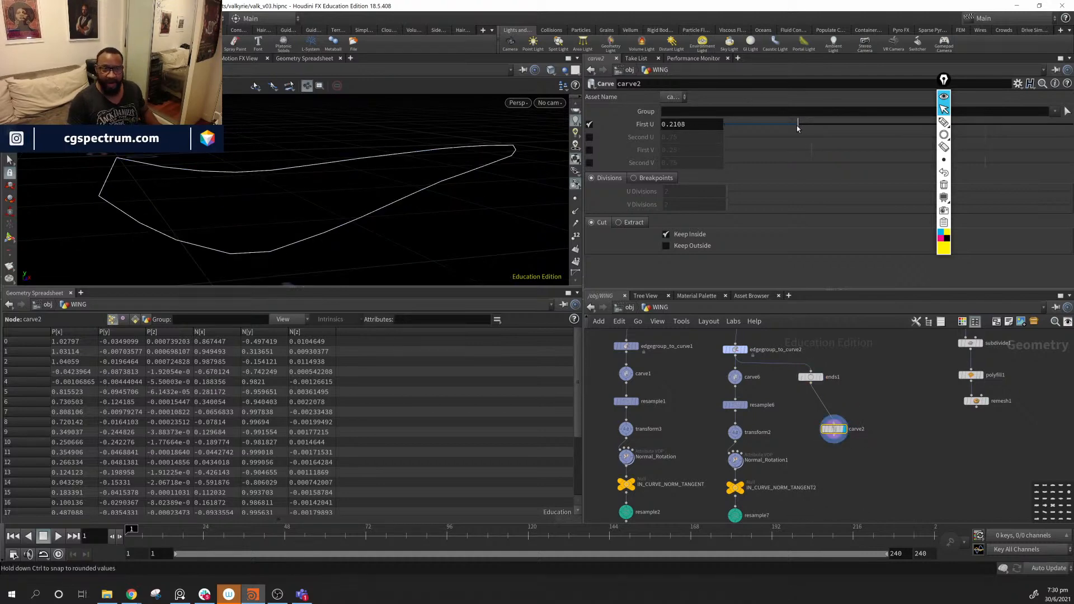
# - Test carve2's First U cut, switch to Keep Outside, then disable First U
pyautogui.moveTo(810, 125); pyautogui.dragTo(766, 131)
pyautogui.click(681, 247)
pyautogui.click(674, 234)
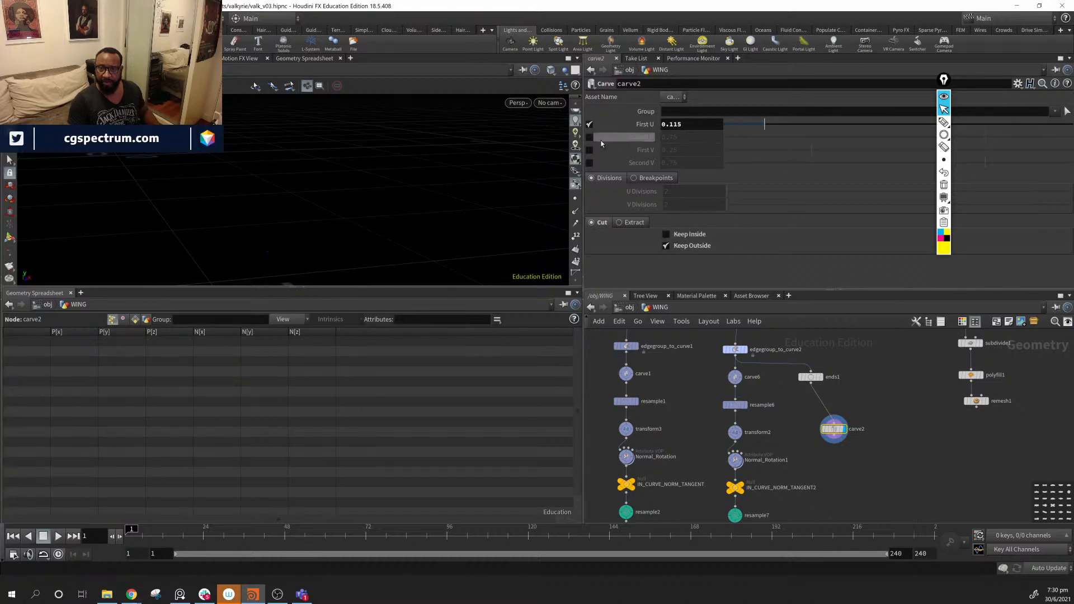
pyautogui.click(590, 125)
pyautogui.moveTo(845, 423); pyautogui.dragTo(831, 446)
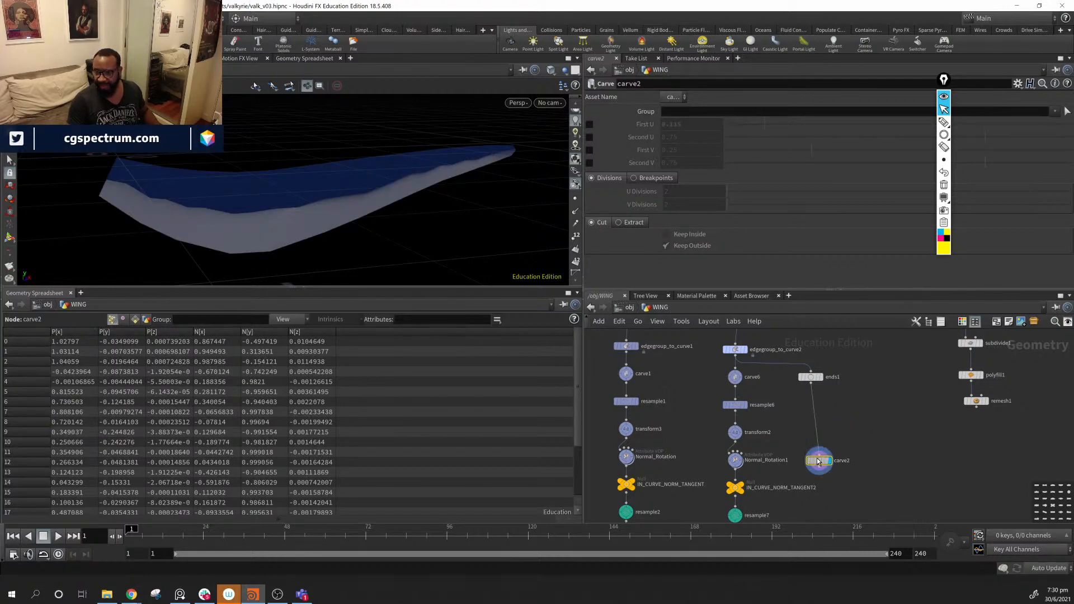
pyautogui.press('Tab')
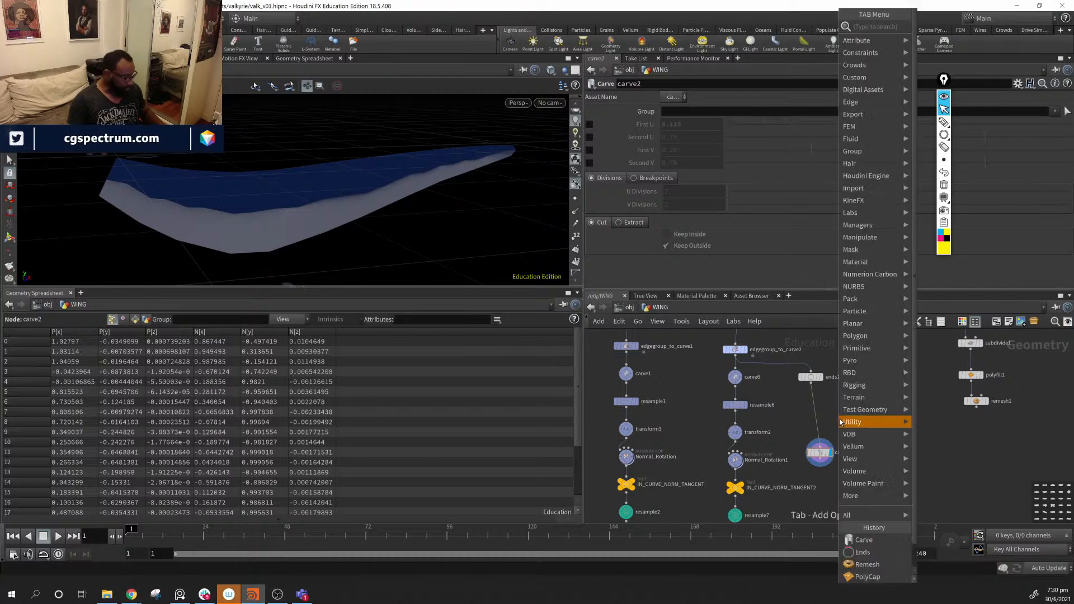
# - Insert ends2 between ends1 and carve2 with Close U set to Unroll with New Points
pyautogui.write('eds')
pyautogui.press('BackSpace')
pyautogui.press('BackSpace')
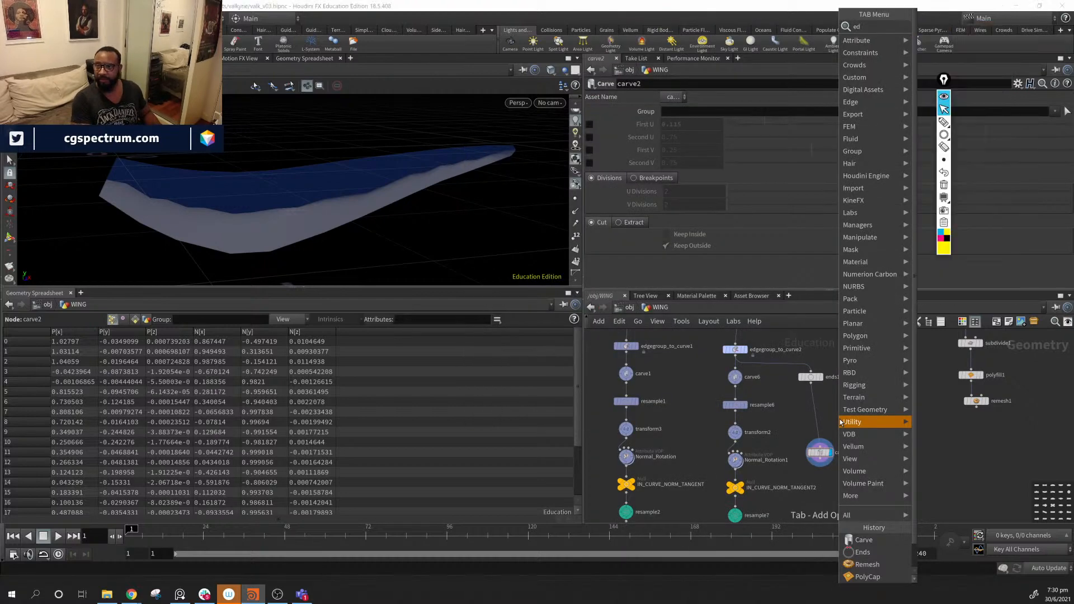
pyautogui.write('nds')
pyautogui.press('Return')
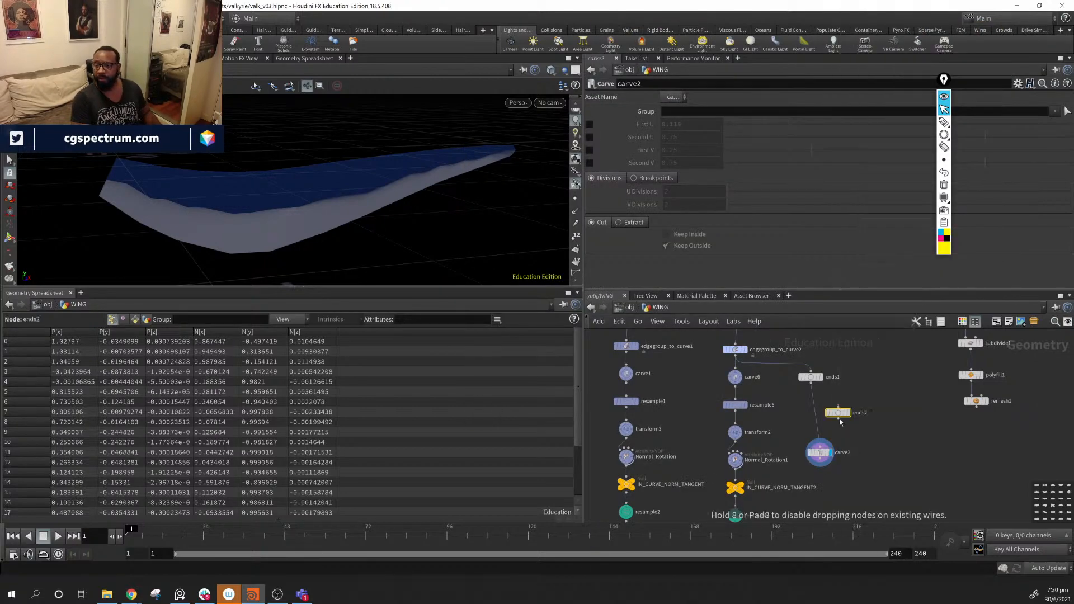
pyautogui.click(813, 413)
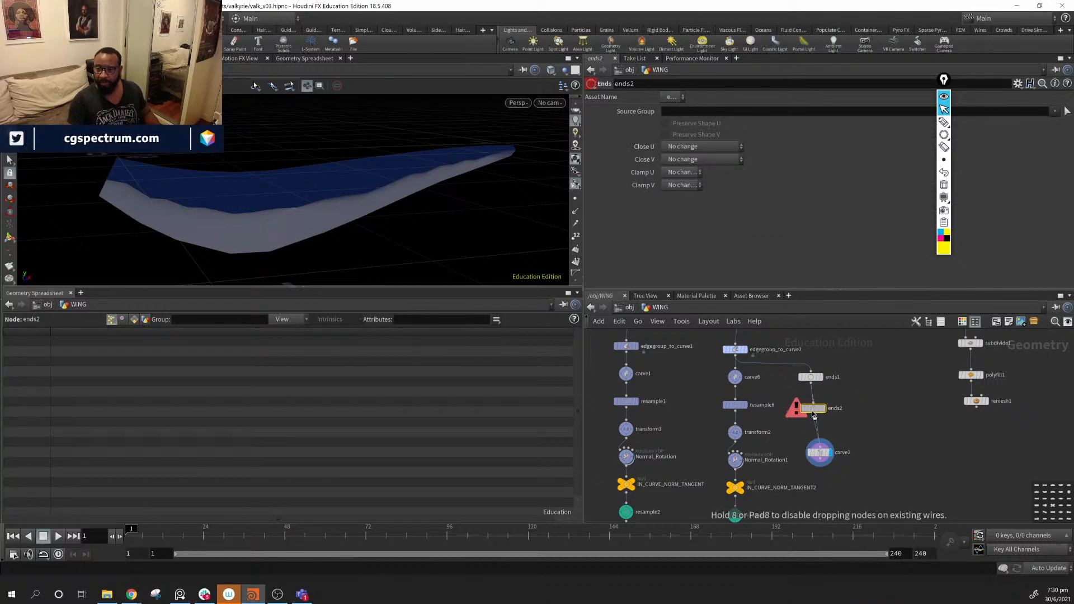
pyautogui.click(697, 147)
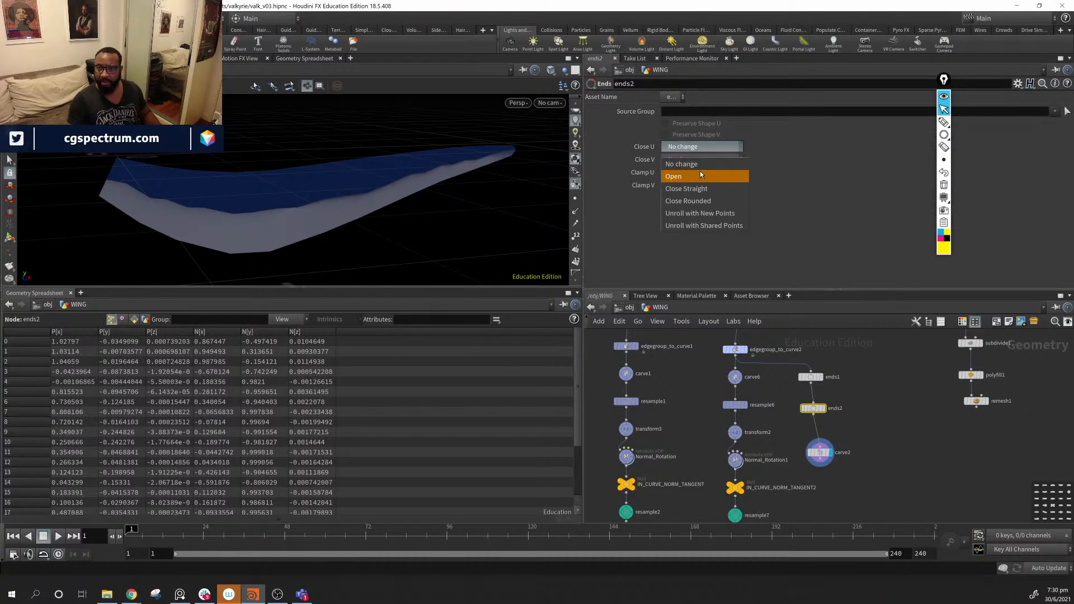
pyautogui.click(717, 214)
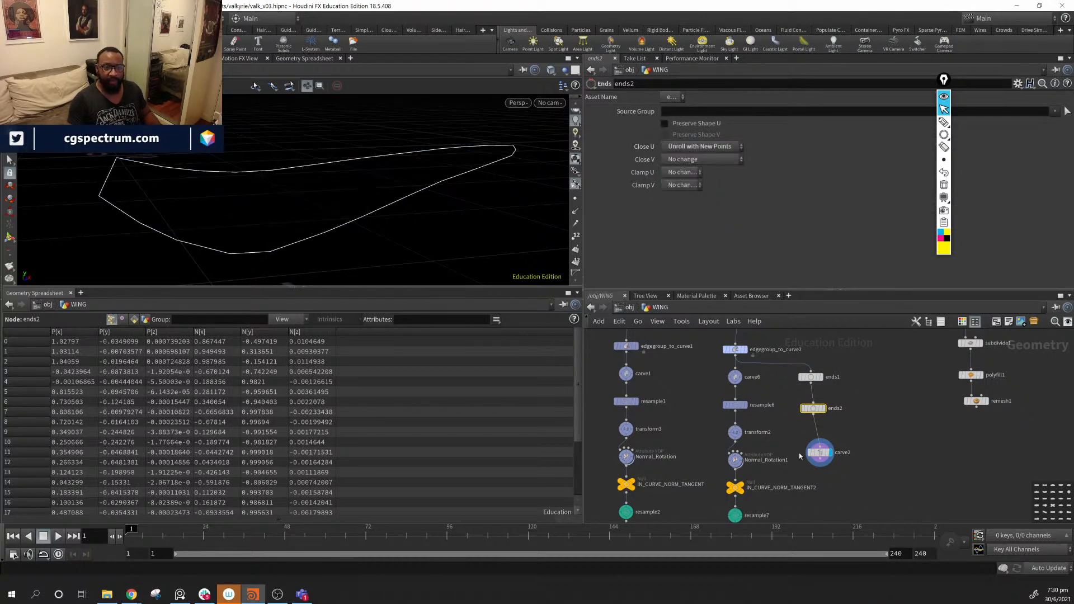
# - Test carve2's cuts with First U near 0.96 and a Second U cut
pyautogui.click(819, 452)
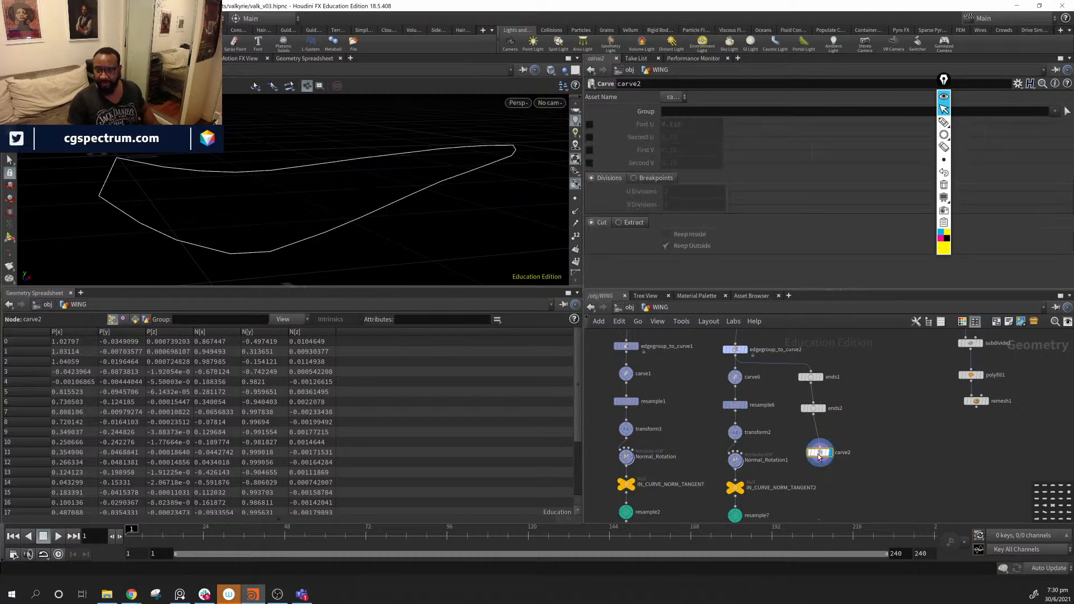
pyautogui.click(589, 124)
pyautogui.moveTo(765, 123); pyautogui.dragTo(1056, 136)
pyautogui.click(589, 137)
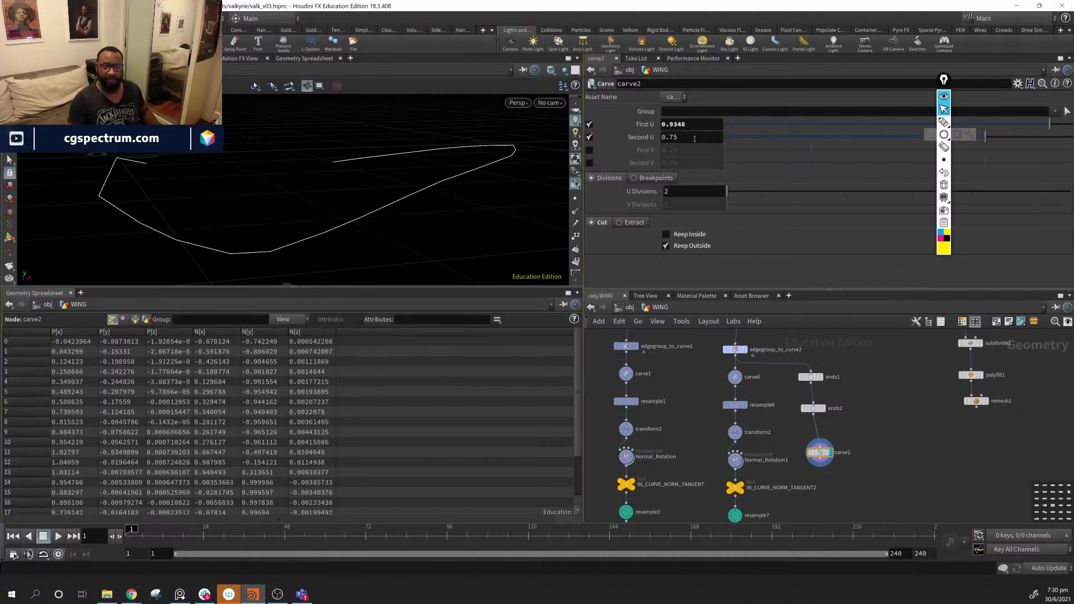
pyautogui.moveTo(1051, 126)
pyautogui.mouseDown()
pyautogui.moveTo(1041, 126)
pyautogui.moveTo(1060, 130)
pyautogui.mouseUp()
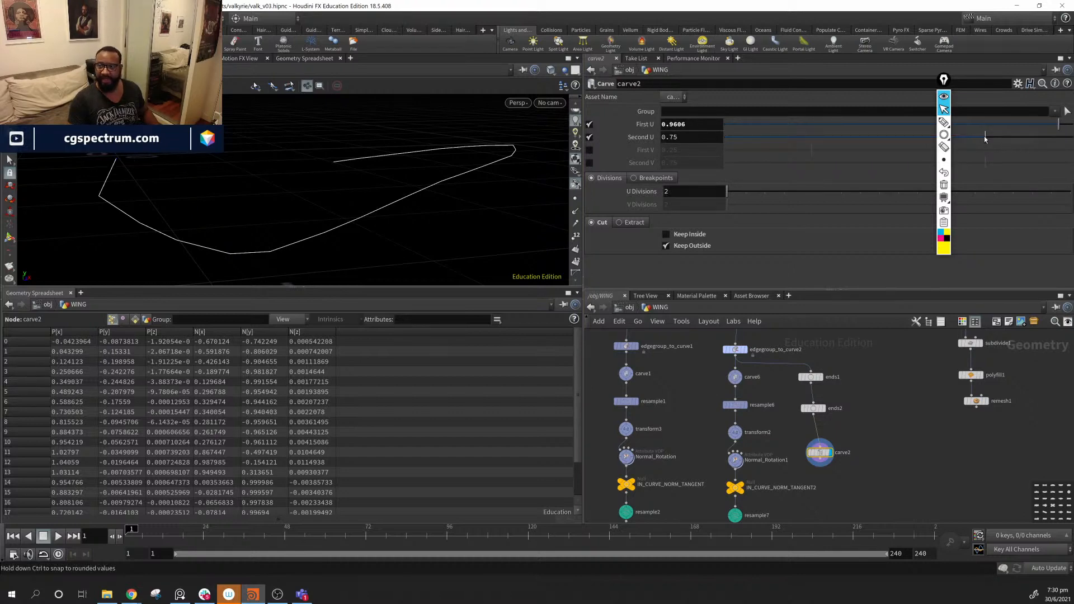
pyautogui.moveTo(986, 138); pyautogui.dragTo(872, 146)
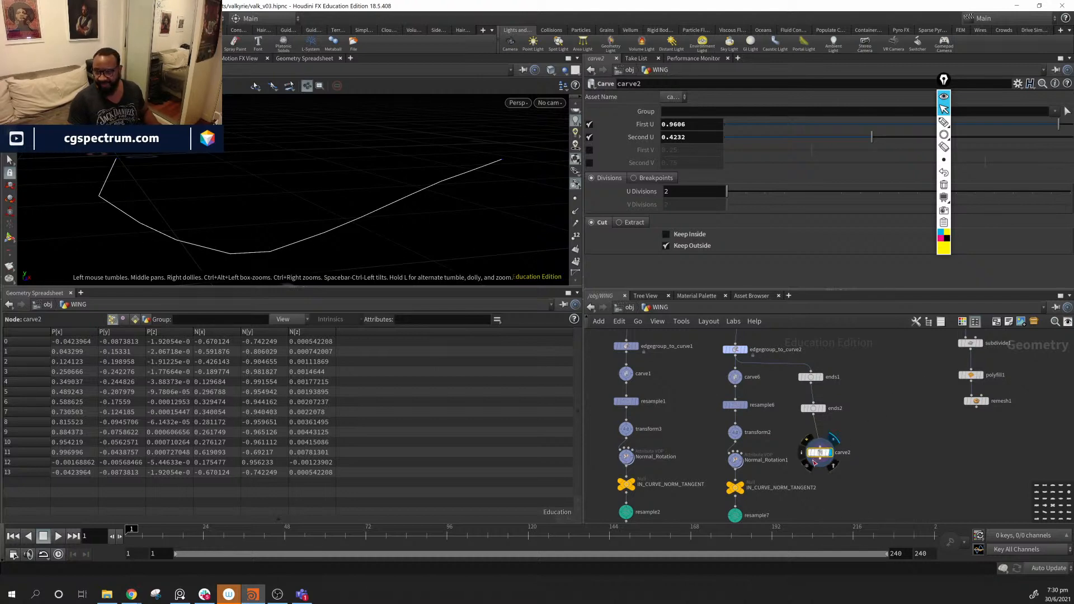
pyautogui.moveTo(820, 455)
pyautogui.mouseDown()
pyautogui.moveTo(831, 445)
pyautogui.moveTo(818, 455)
pyautogui.mouseUp()
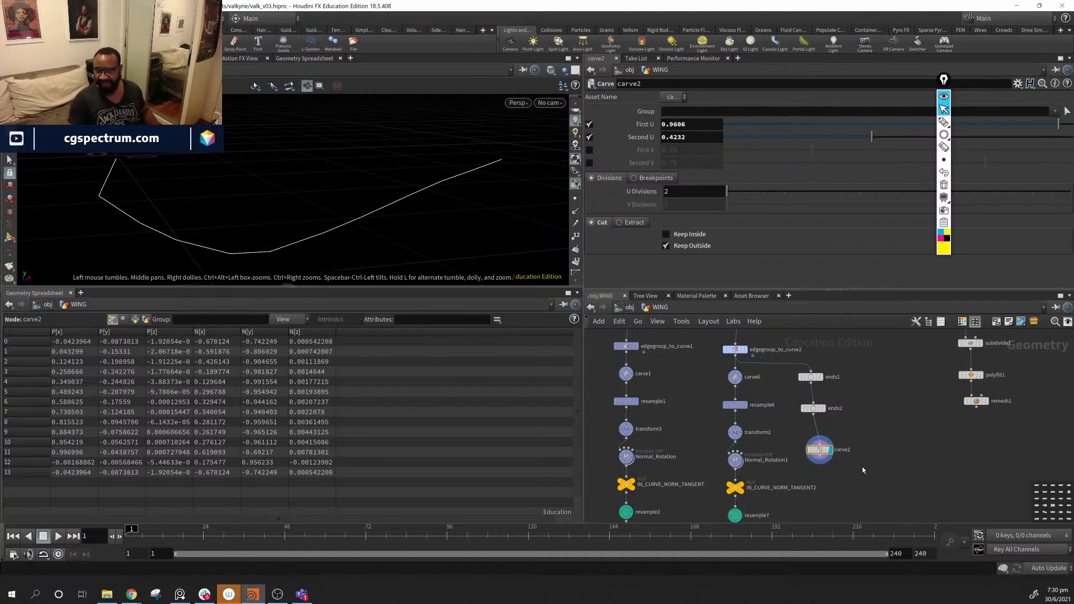
# - Delete carve2 and place a null1 node wired under ends2
pyautogui.moveTo(889, 424); pyautogui.dragTo(777, 434, button='middle')
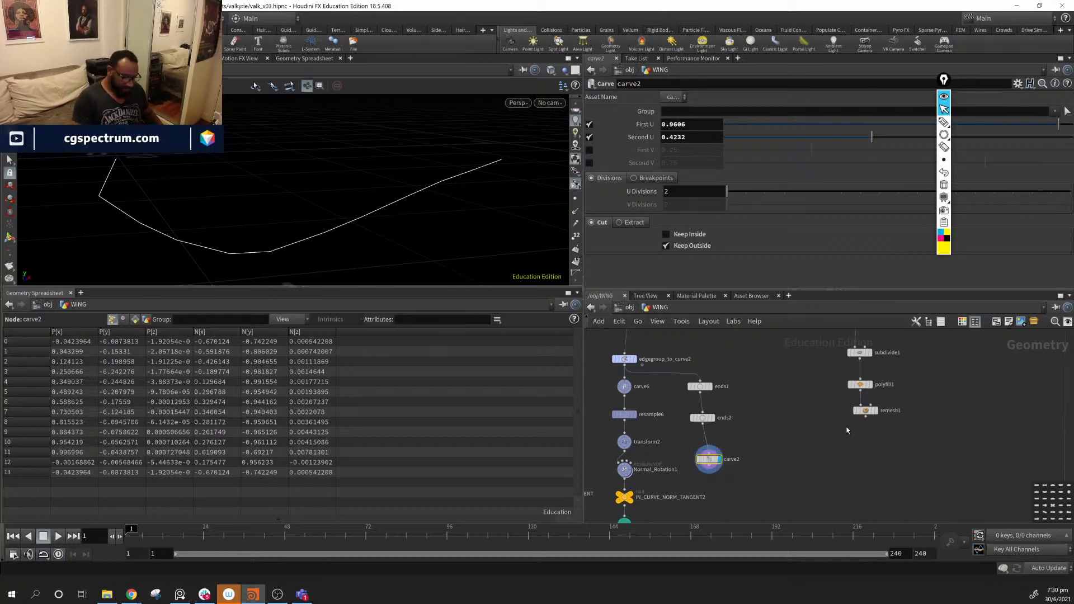
pyautogui.press('Delete')
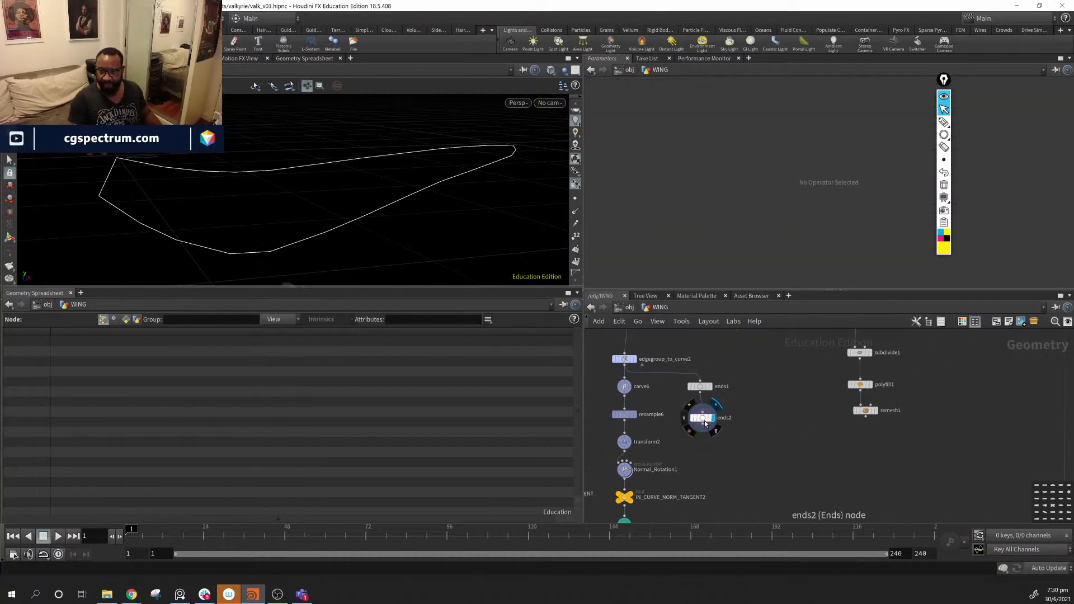
pyautogui.moveTo(705, 424); pyautogui.dragTo(702, 417)
pyautogui.moveTo(731, 472); pyautogui.dragTo(741, 460, button='middle')
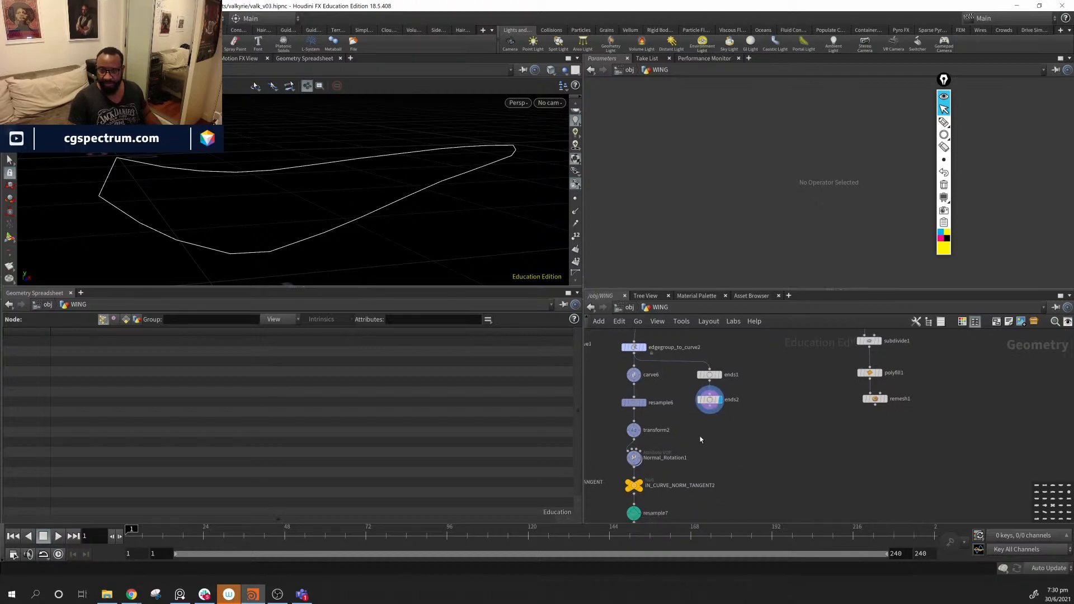
pyautogui.press('Tab')
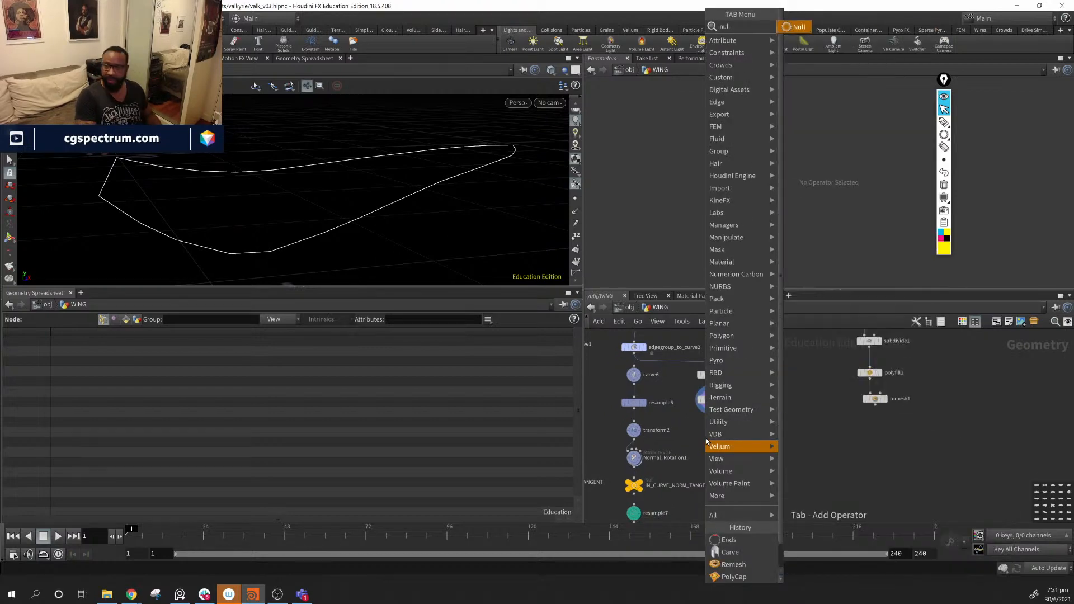
pyautogui.press('Escape')
pyautogui.click(707, 442)
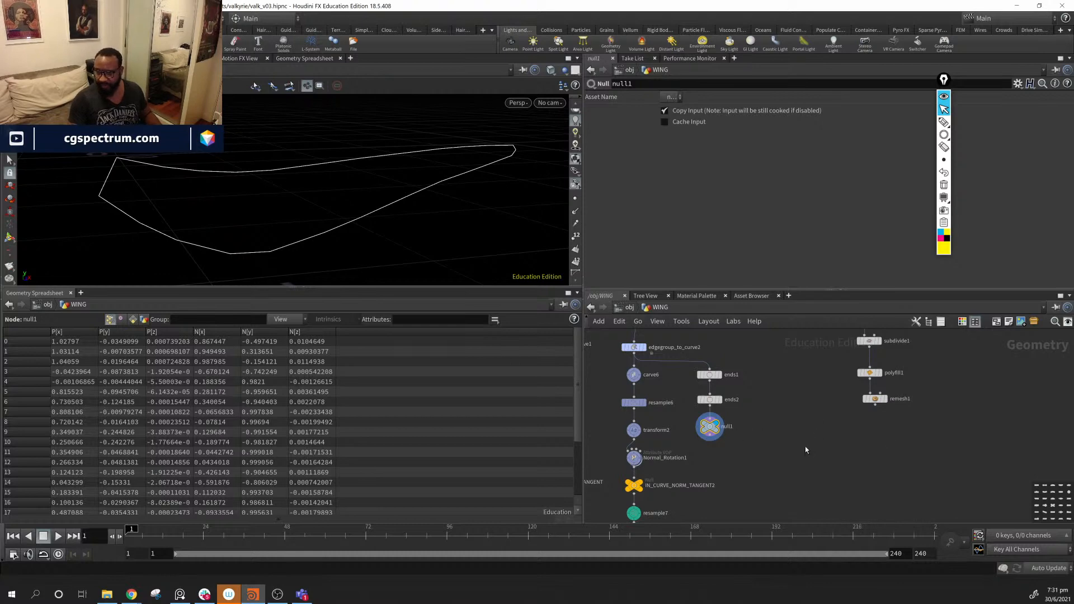
# - Colour the null node after ends2 red from the node colour palette
pyautogui.press('c')
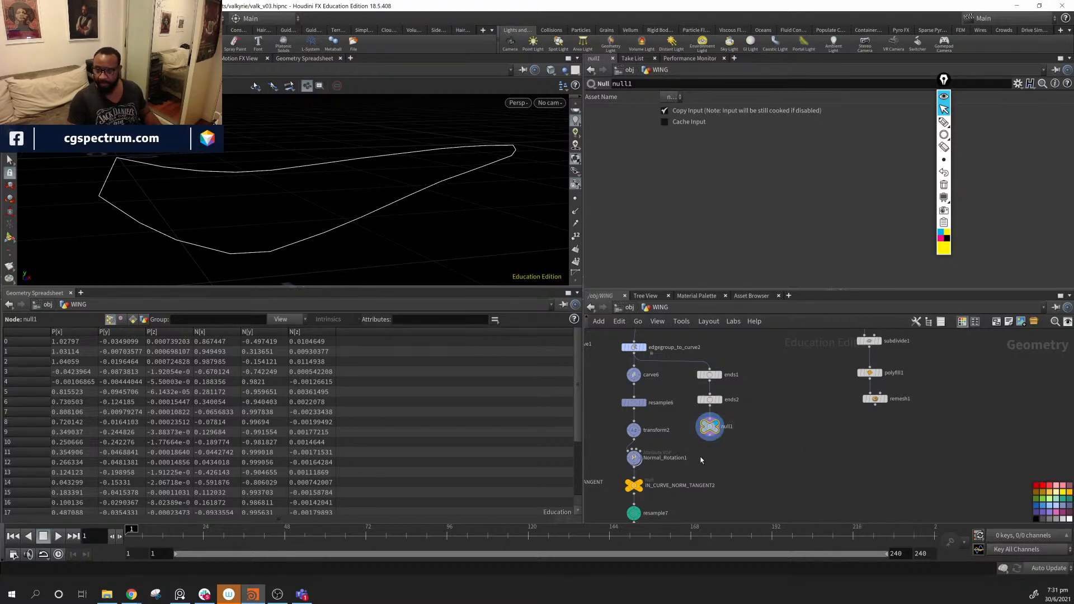
pyautogui.press('c')
pyautogui.press('c')
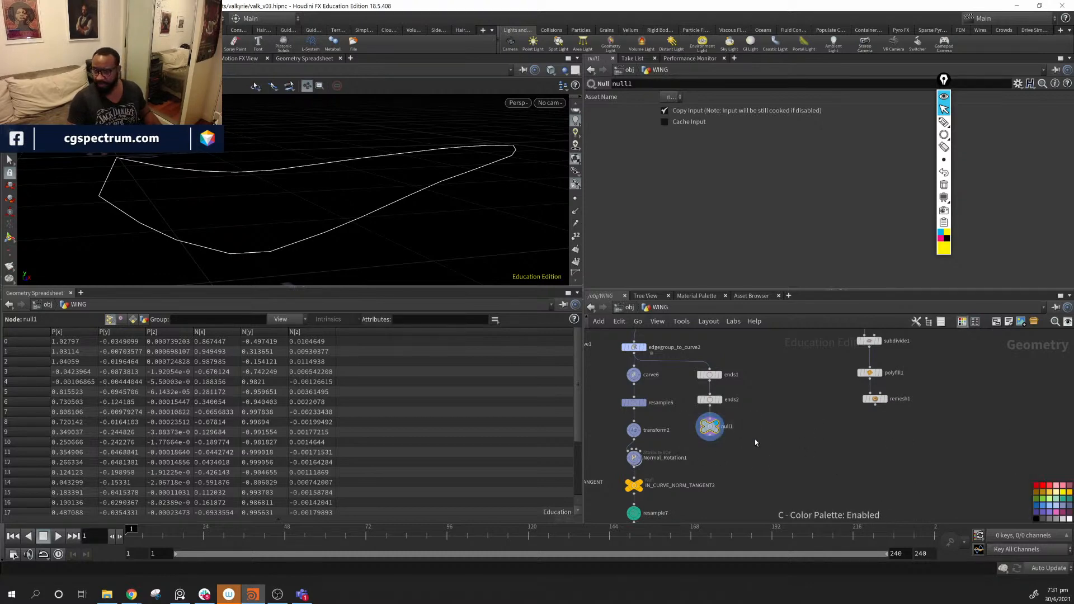
pyautogui.click(1036, 486)
# - Rename the null to OUT_WING_CRV, fixing the lowercase 'c' typo
pyautogui.doubleClick(726, 426)
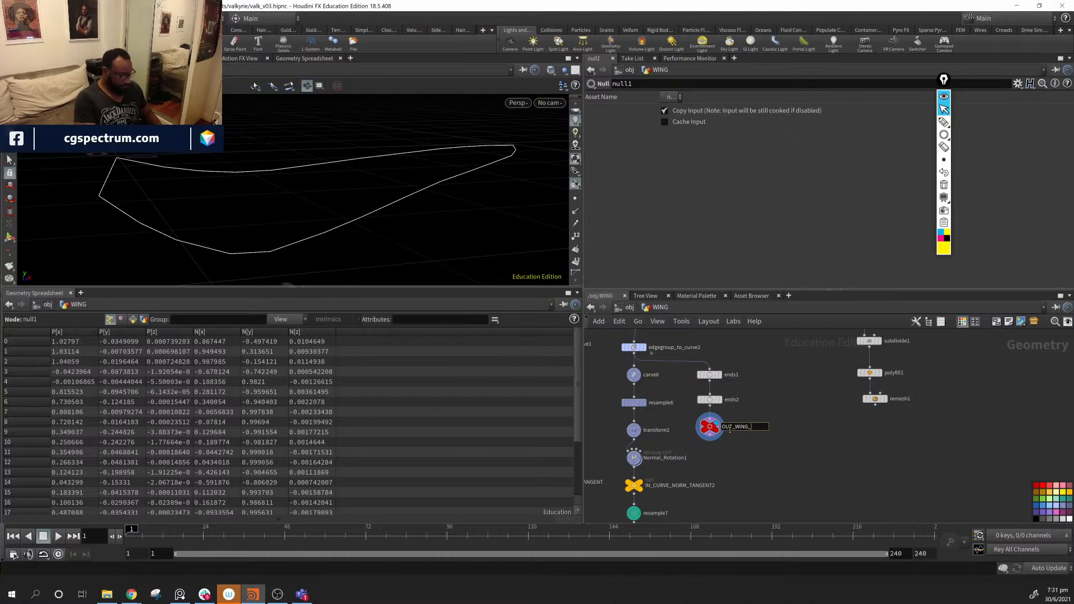
pyautogui.write('OUT_WING_cRV')
pyautogui.press('Return')
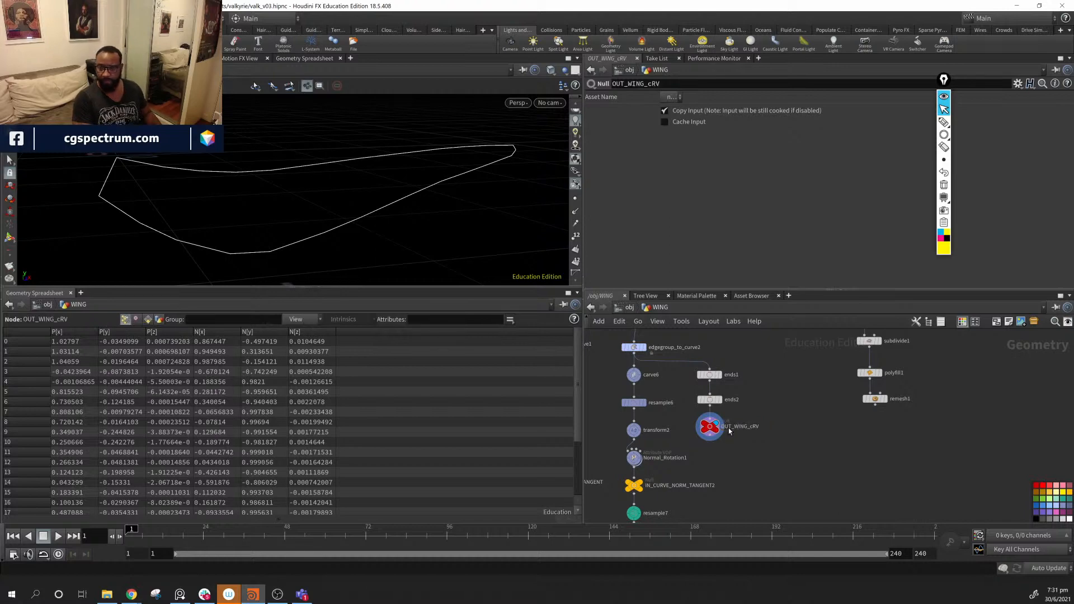
pyautogui.hotkey('alt', 'Tab')
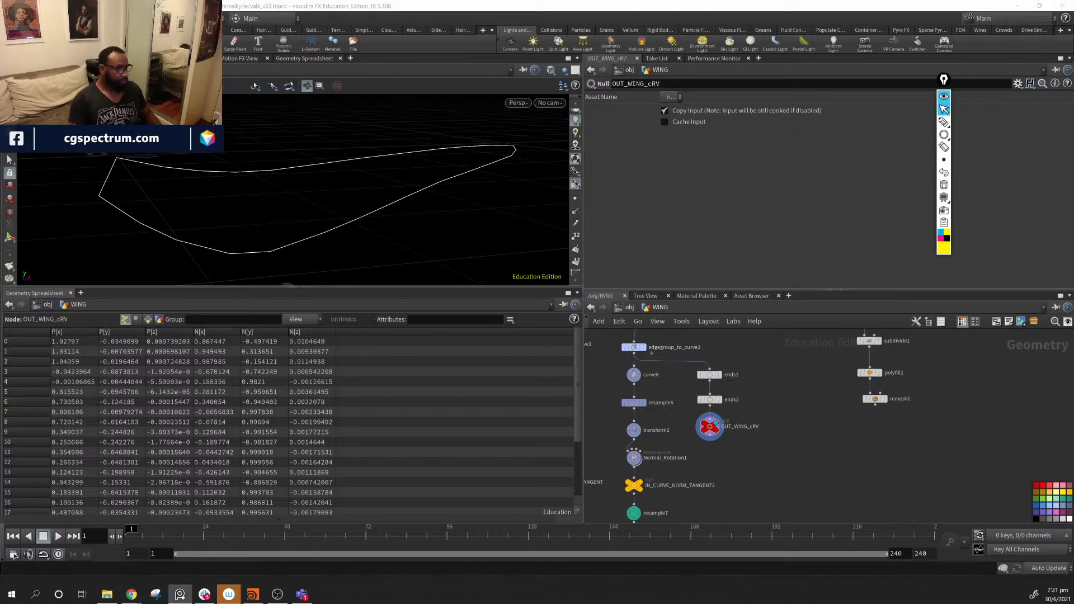
pyautogui.hotkey('alt', 'Tab')
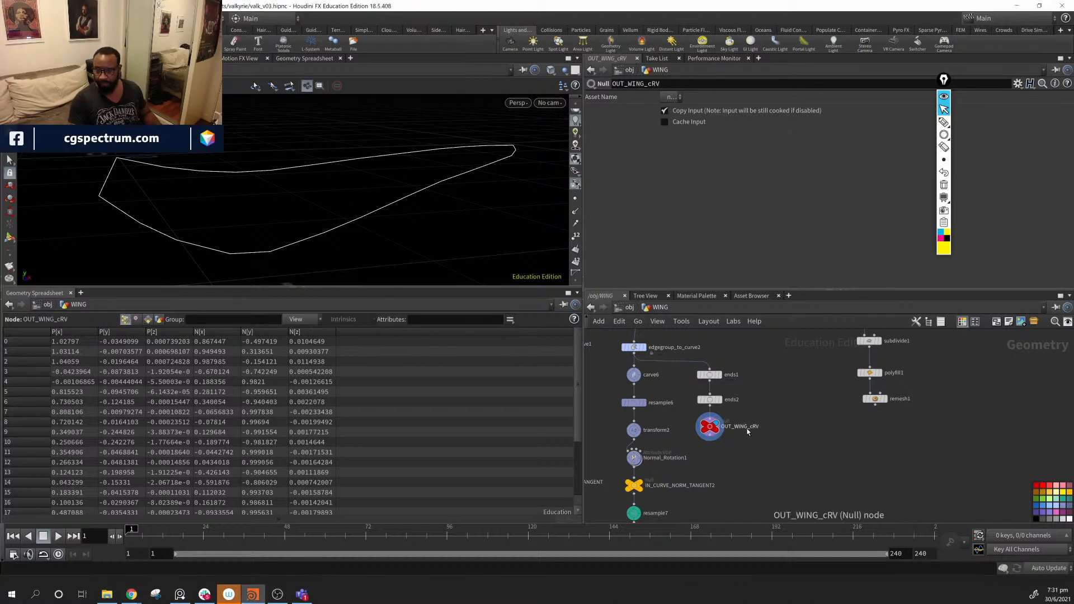
pyautogui.doubleClick(750, 427)
pyautogui.click(773, 427)
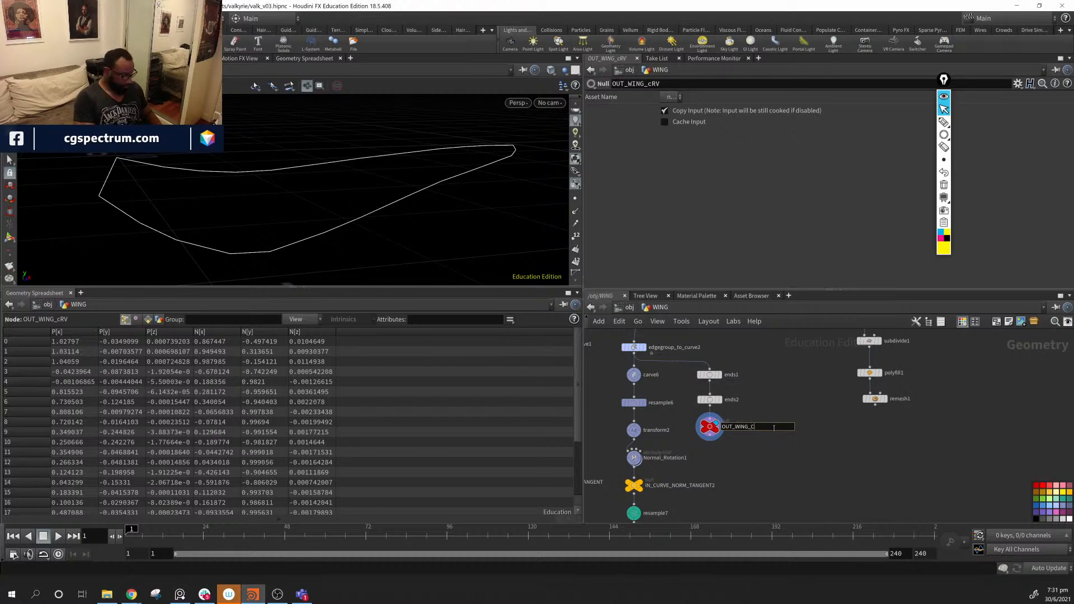
pyautogui.press('Return')
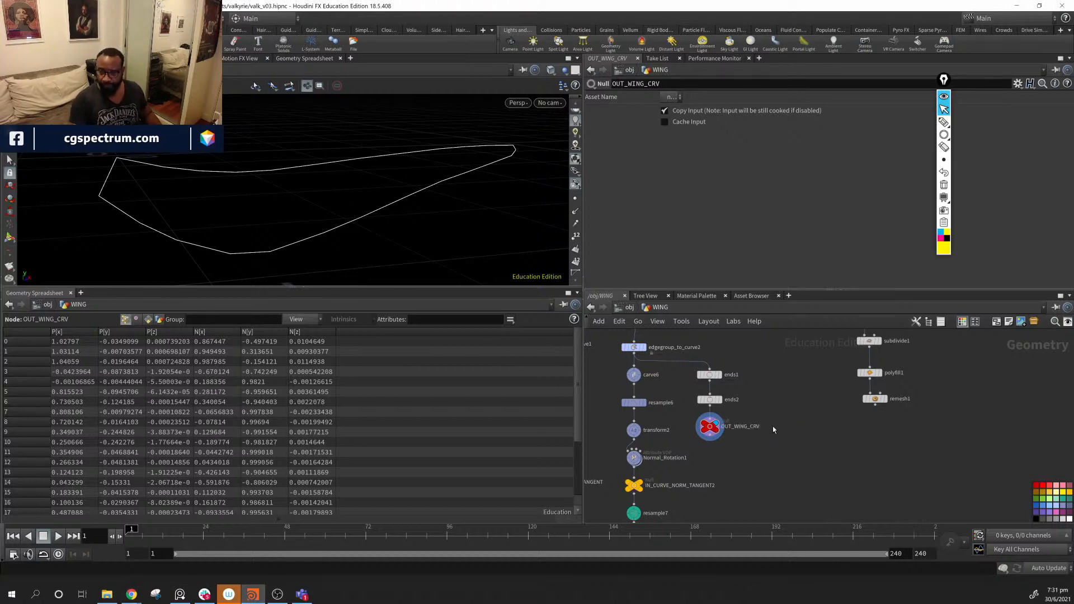
pyautogui.moveTo(916, 443); pyautogui.dragTo(771, 486, button='middle')
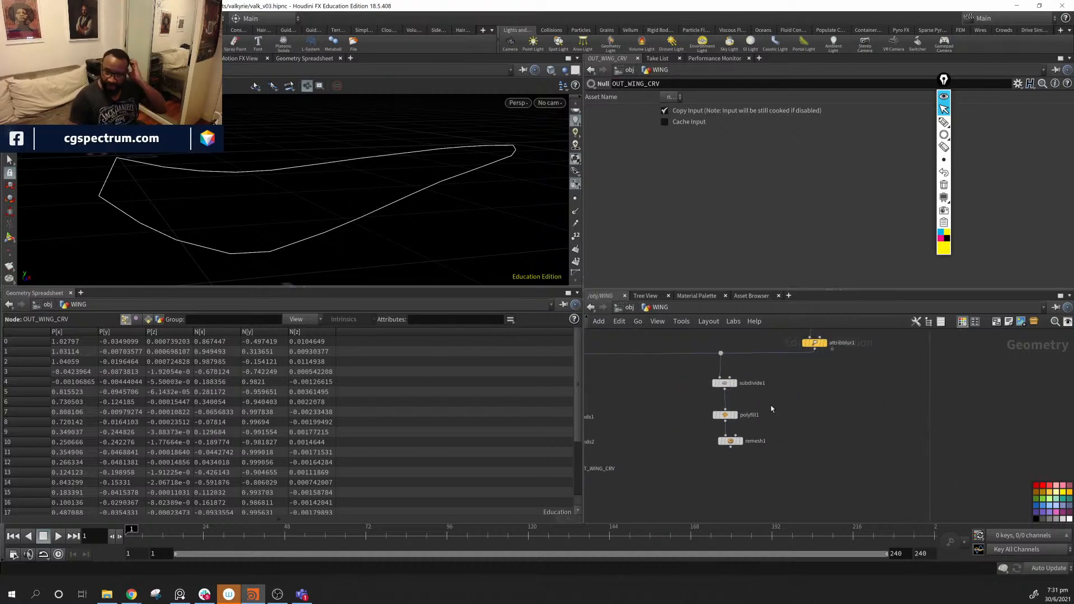
# - Put the display flag on remesh1 and frame the remeshed wing
pyautogui.click(738, 440)
pyautogui.moveTo(244, 232); pyautogui.dragTo(109, 186)
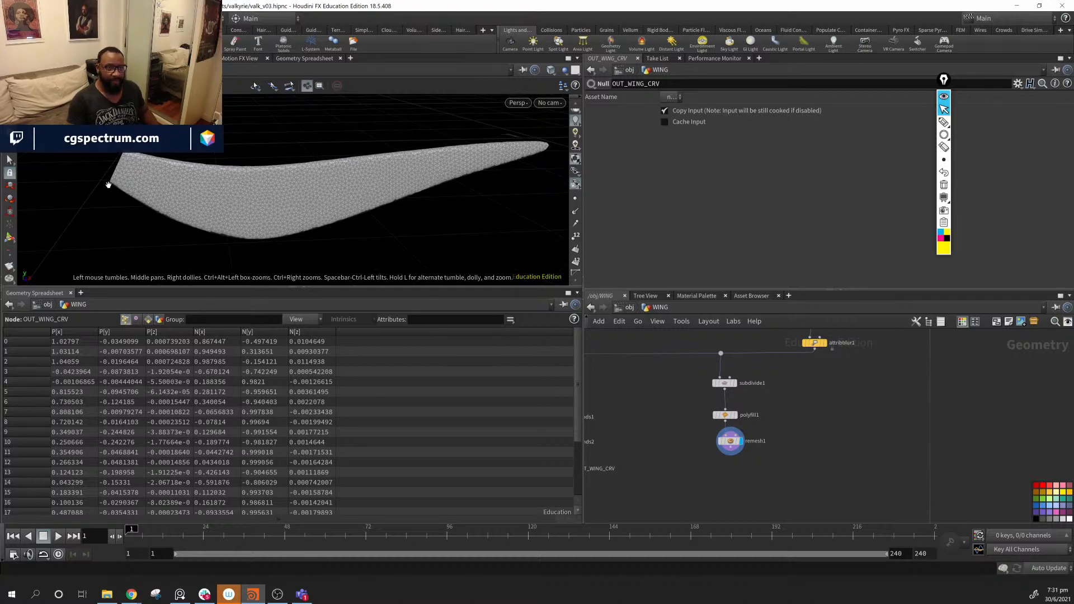
pyautogui.moveTo(781, 473); pyautogui.dragTo(781, 455, button='middle')
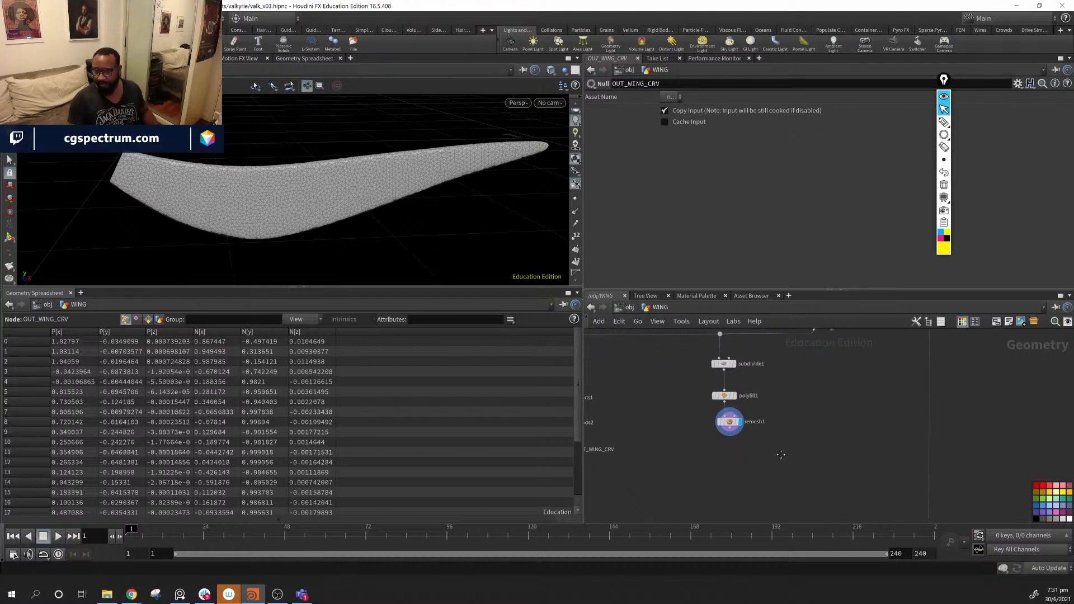
pyautogui.scroll(1, 756, 459)
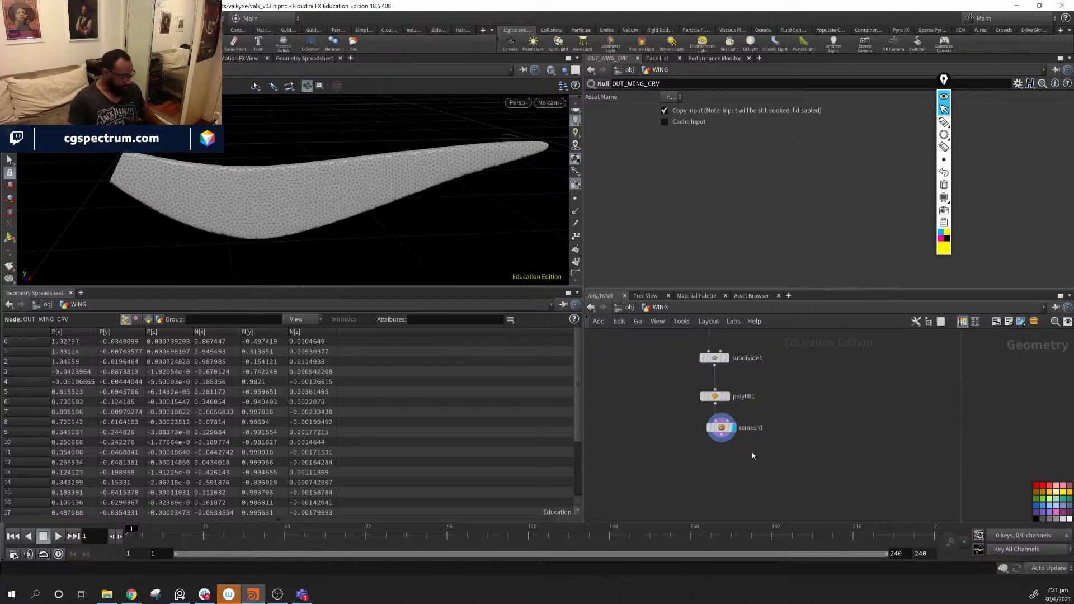
# - Add an Object Merge node with Object 1 pointing to OUT_WING_CRV
pyautogui.press('Tab')
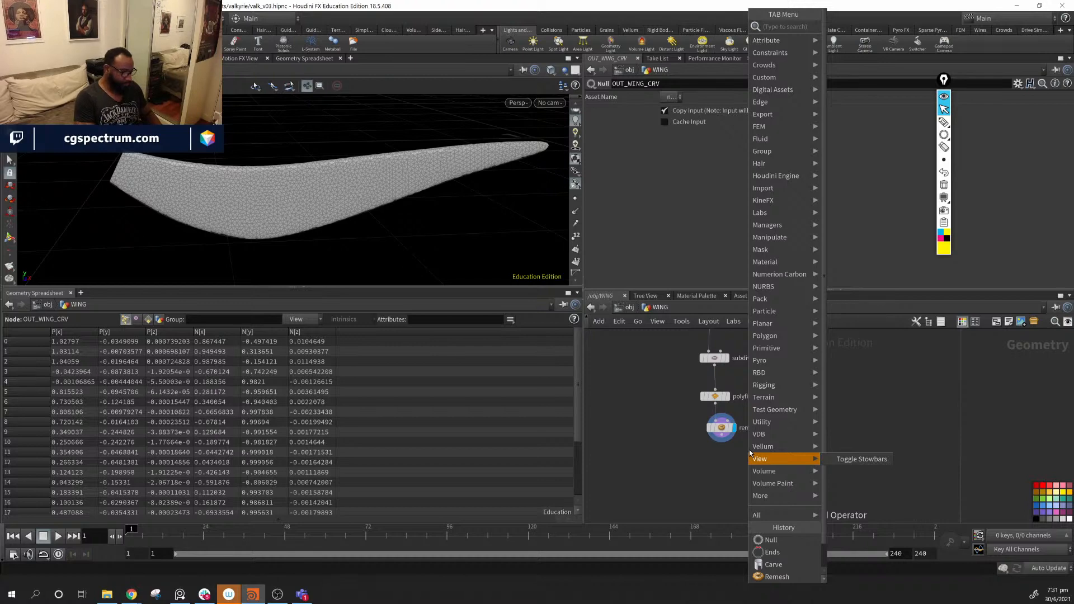
pyautogui.write('obj')
pyautogui.press('Return')
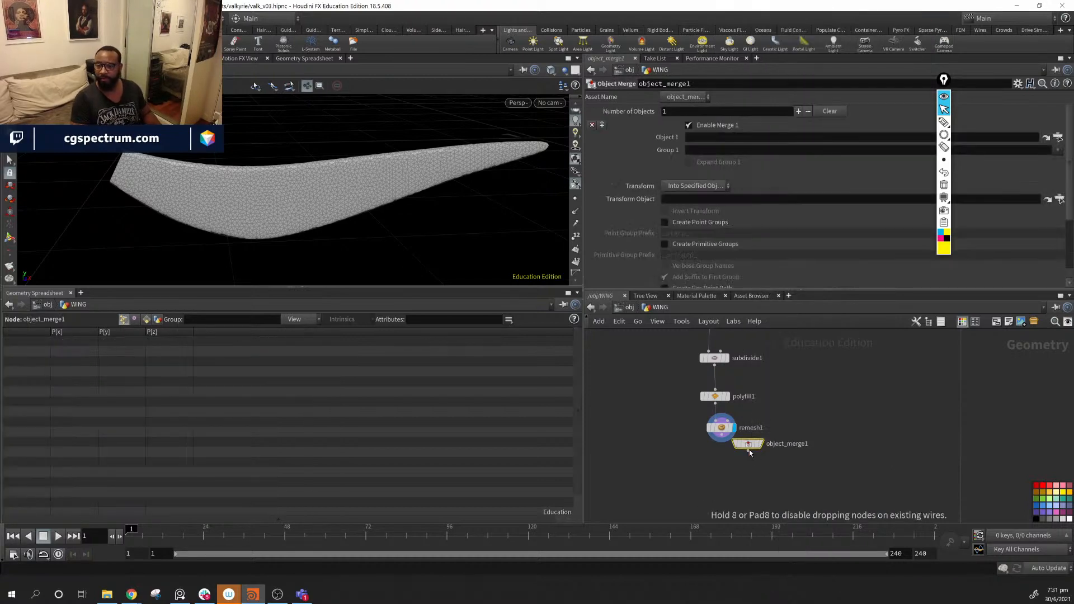
pyautogui.click(805, 431)
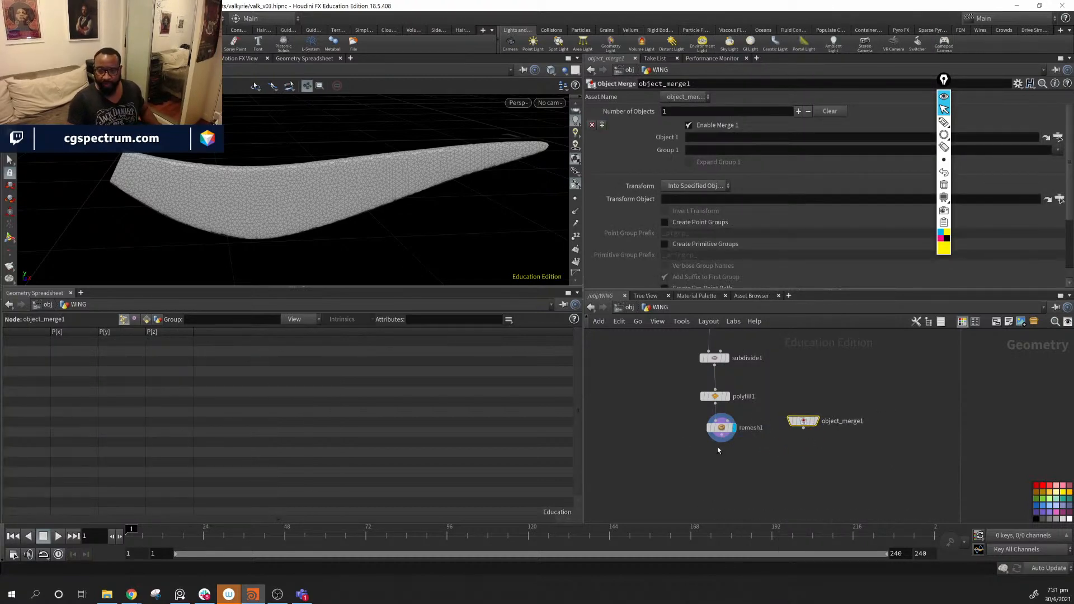
pyautogui.moveTo(719, 450); pyautogui.dragTo(942, 442, button='middle')
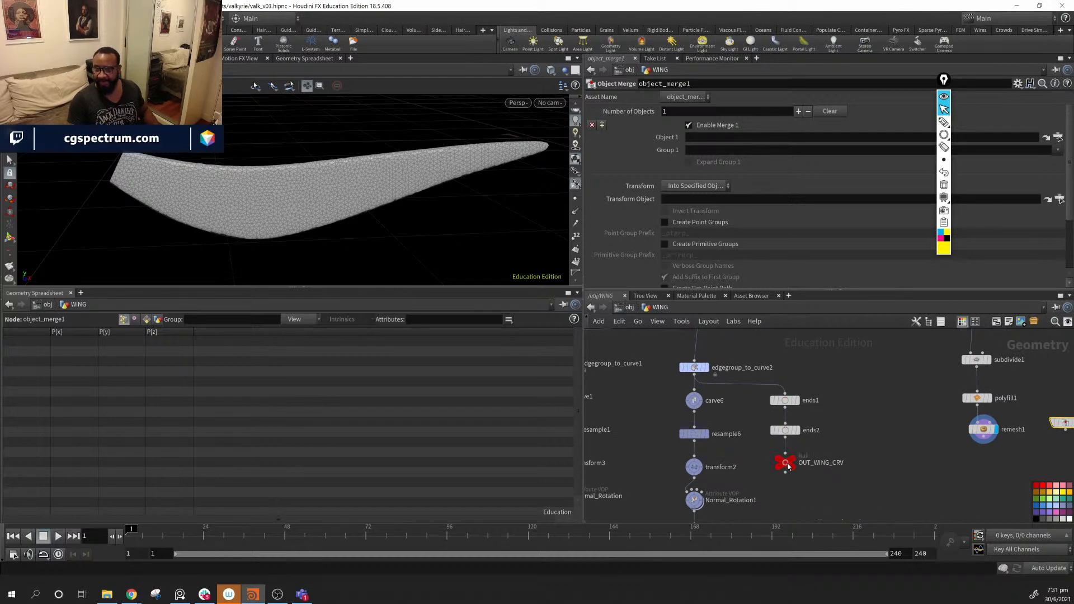
pyautogui.moveTo(784, 462); pyautogui.dragTo(784, 140)
pyautogui.moveTo(873, 398); pyautogui.dragTo(677, 377, button='middle')
pyautogui.click(886, 402)
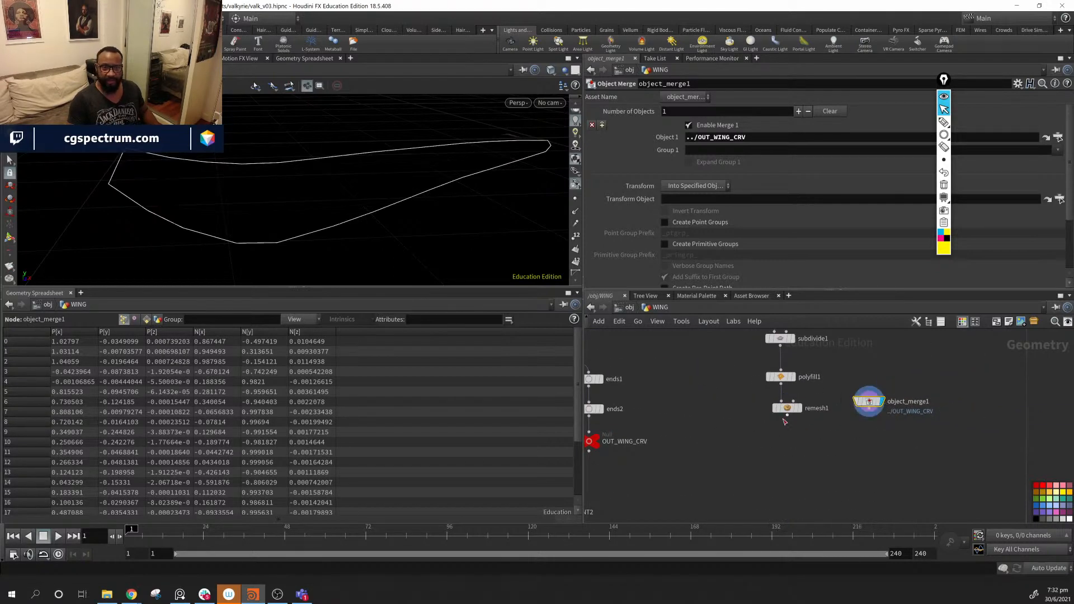
pyautogui.click(799, 408)
# - Place object_merge1 beside remesh1 and colour it dark red
pyautogui.moveTo(728, 452); pyautogui.dragTo(706, 448, button='middle')
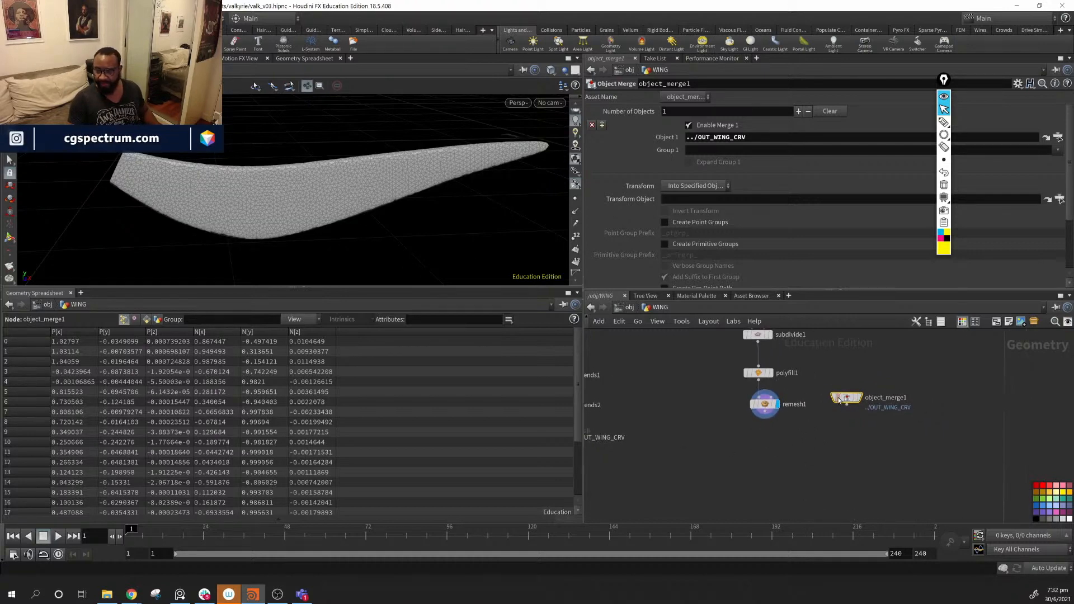
pyautogui.moveTo(847, 398); pyautogui.dragTo(841, 404)
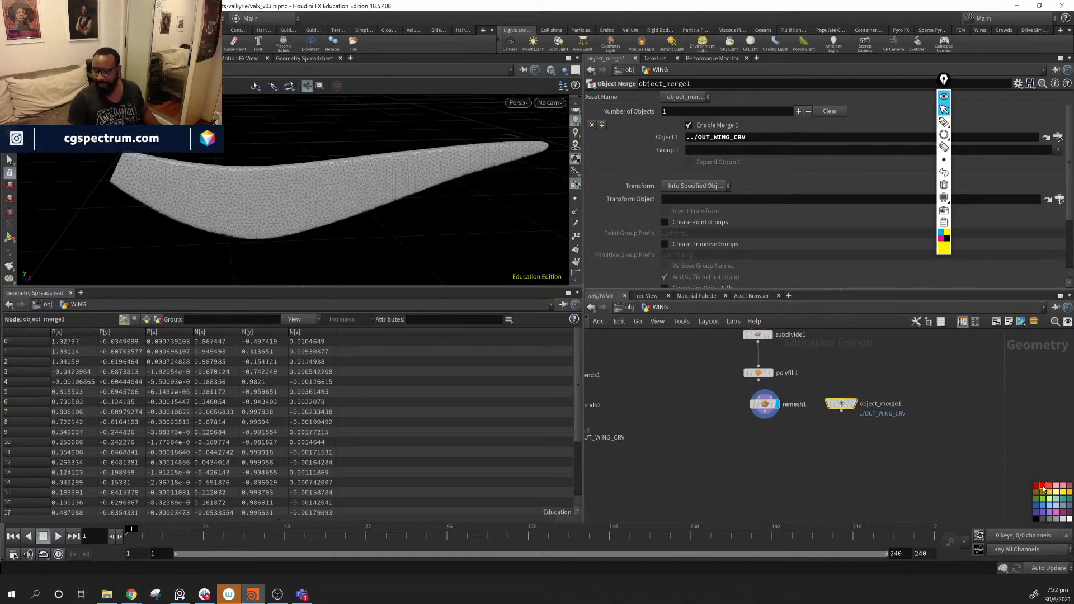
pyautogui.click(1042, 485)
pyautogui.moveTo(880, 444)
pyautogui.mouseDown(button='middle')
pyautogui.moveTo(943, 435)
pyautogui.moveTo(880, 441)
pyautogui.mouseUp(button='middle')
pyautogui.click(1035, 486)
pyautogui.moveTo(876, 400); pyautogui.dragTo(881, 401)
pyautogui.moveTo(895, 449); pyautogui.dragTo(862, 439, button='middle')
pyautogui.scroll(1, 861, 436)
pyautogui.moveTo(845, 397)
pyautogui.mouseDown(button='middle')
pyautogui.moveTo(818, 416)
pyautogui.moveTo(841, 413)
pyautogui.mouseUp(button='middle')
# - Add a Carve node below object_merge1
pyautogui.press('Tab')
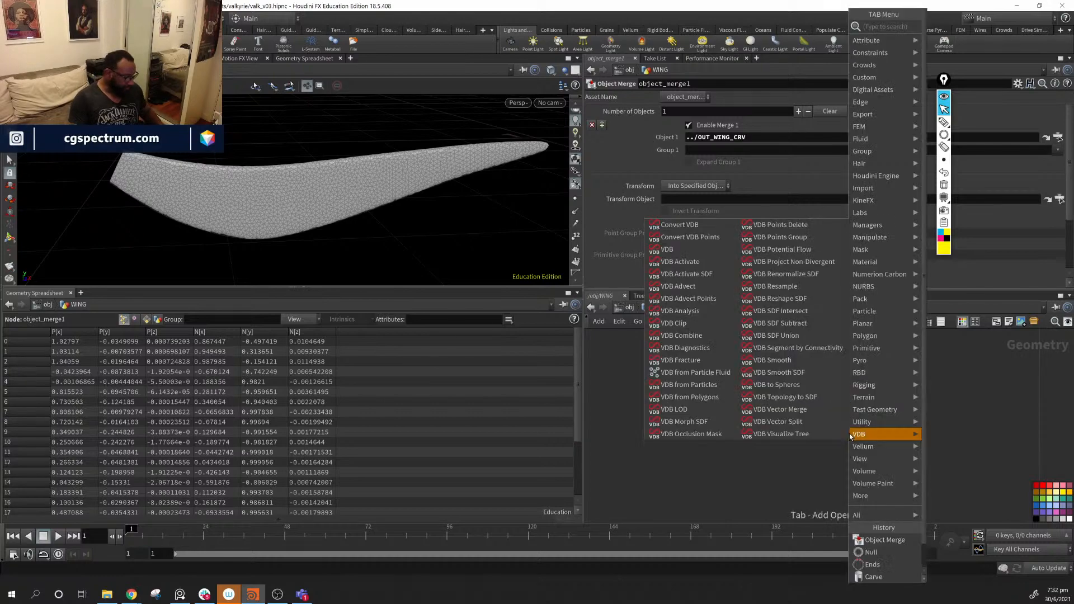
pyautogui.write('cua')
pyautogui.press('BackSpace')
pyautogui.press('BackSpace')
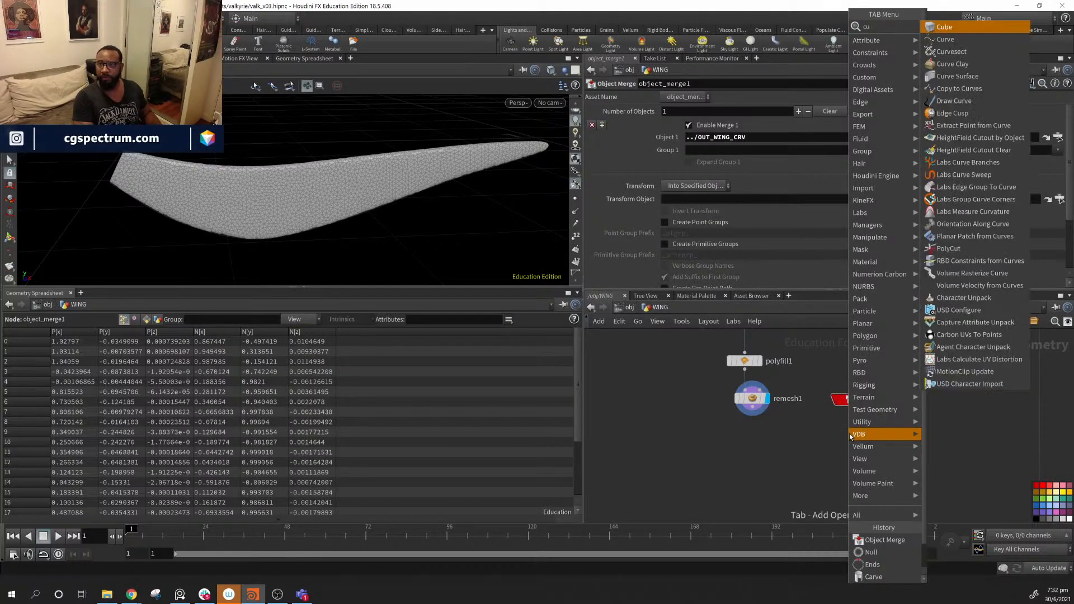
pyautogui.write('arv')
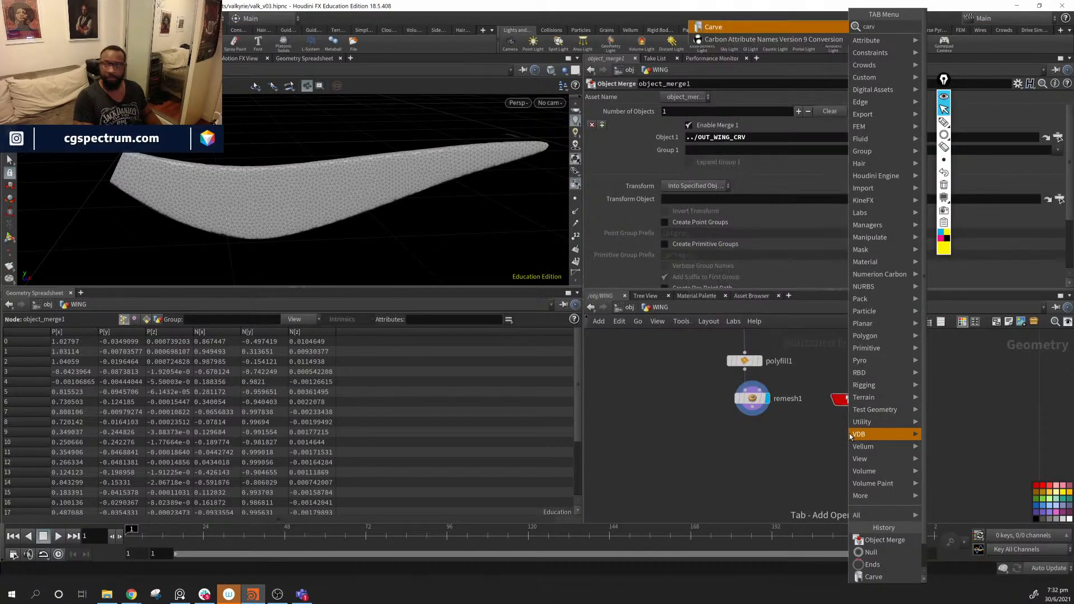
pyautogui.press('Return')
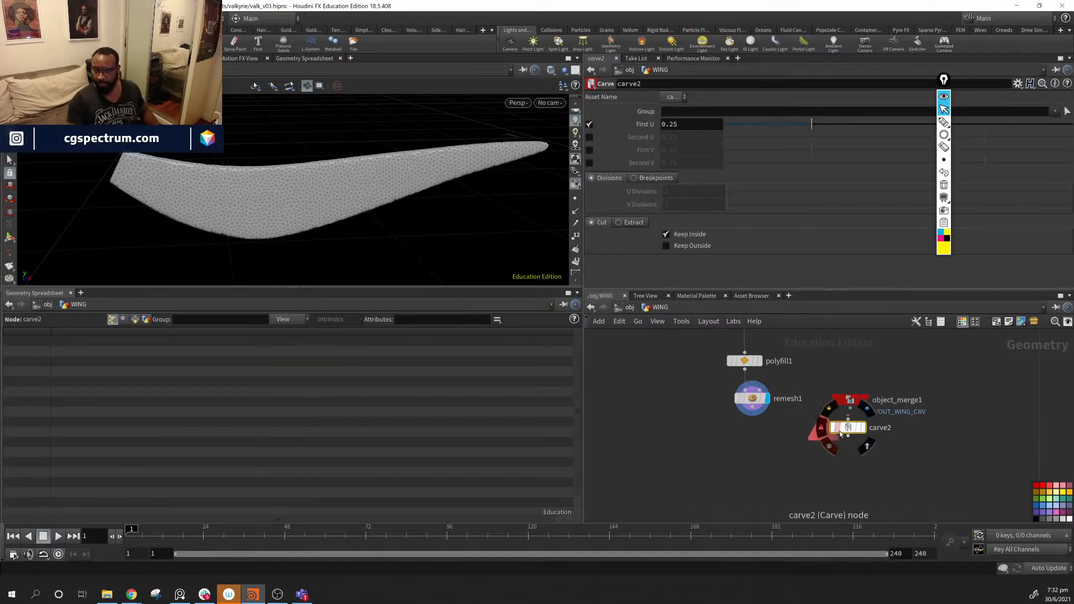
# - Wire object_merge1 into carve2, keep outside, First U 0.4827, Second U 0.9598
pyautogui.moveTo(849, 428); pyautogui.dragTo(852, 428)
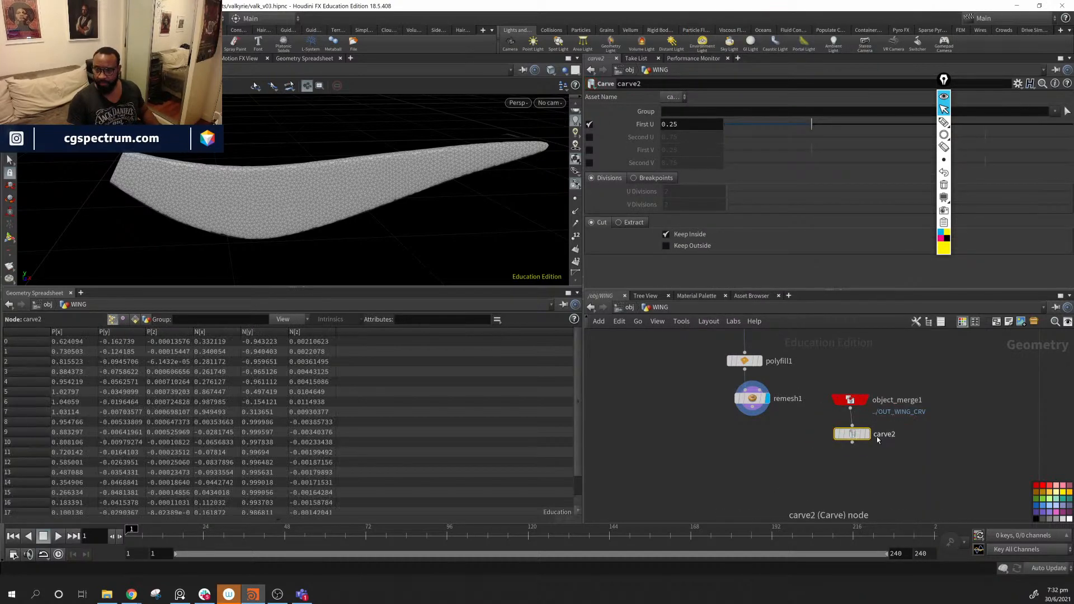
pyautogui.click(867, 434)
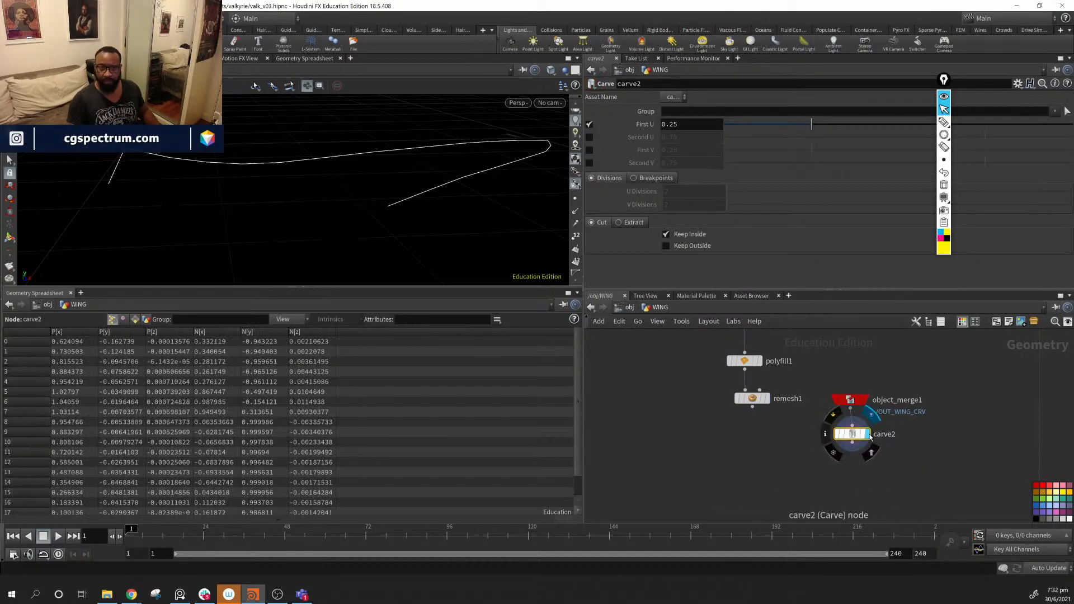
pyautogui.click(665, 234)
pyautogui.click(666, 246)
pyautogui.moveTo(812, 124); pyautogui.dragTo(893, 122)
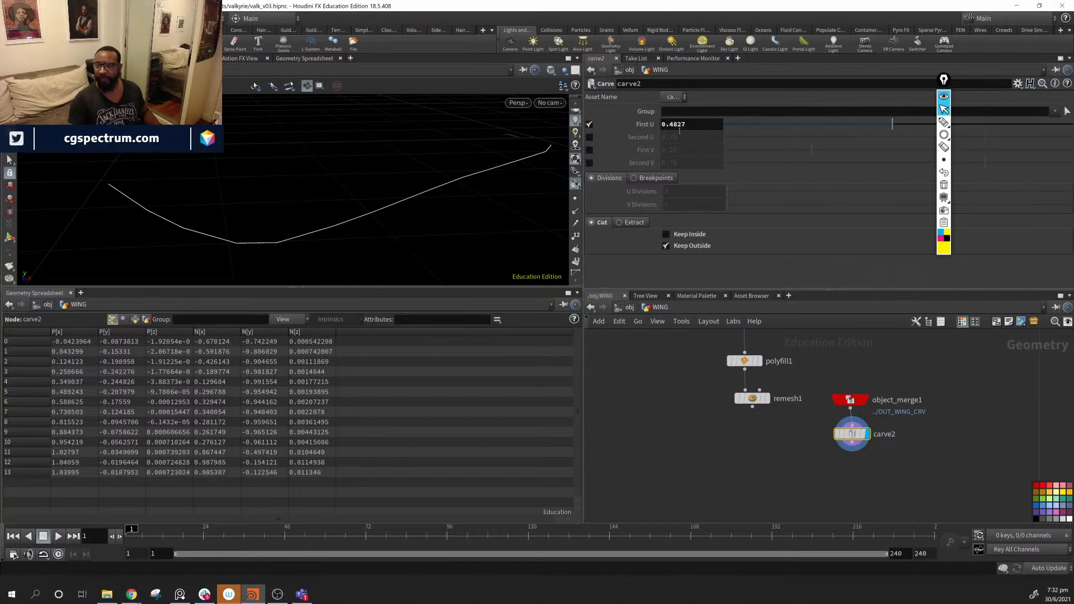
pyautogui.click(589, 137)
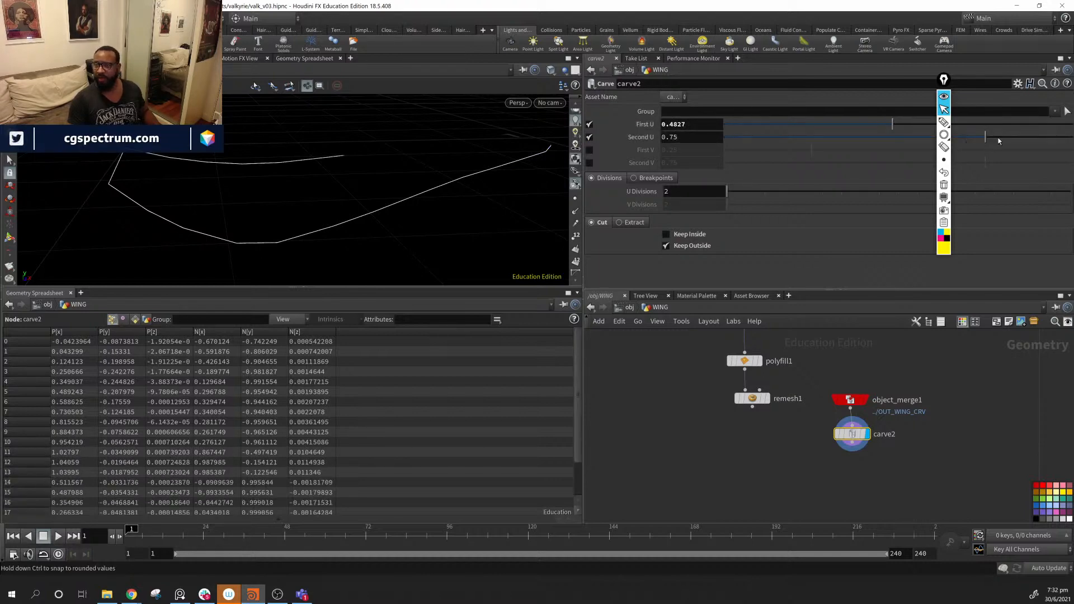
pyautogui.moveTo(965, 138); pyautogui.dragTo(1060, 146)
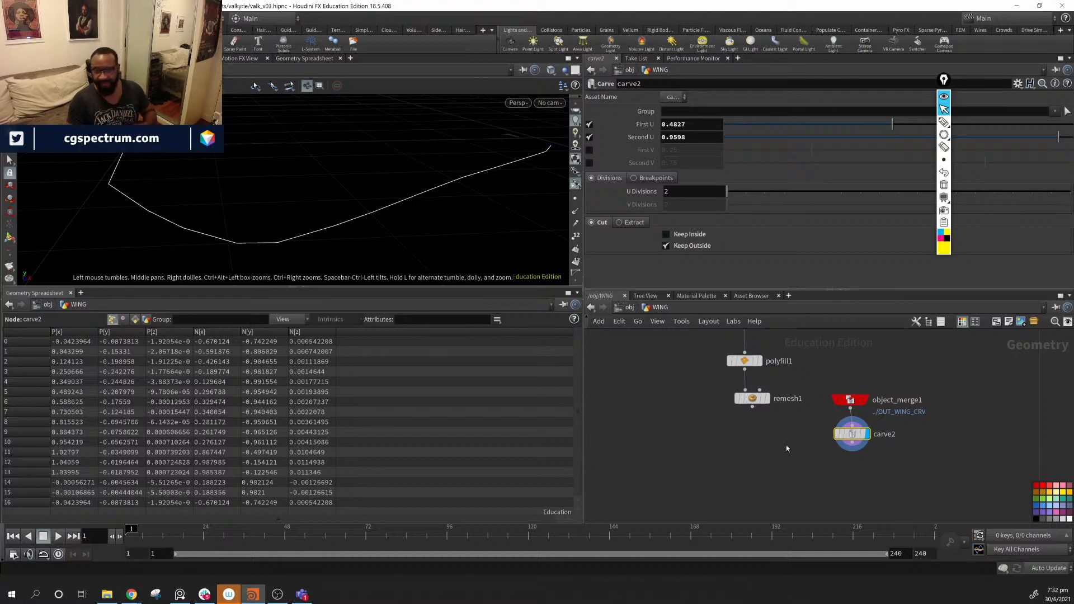
# - Move object_merge1 and carve2 beside remesh1 and display the remeshed wing again
pyautogui.moveTo(787, 449); pyautogui.dragTo(759, 468, button='middle')
pyautogui.moveTo(916, 394); pyautogui.dragTo(806, 475)
pyautogui.moveTo(830, 421); pyautogui.dragTo(835, 396)
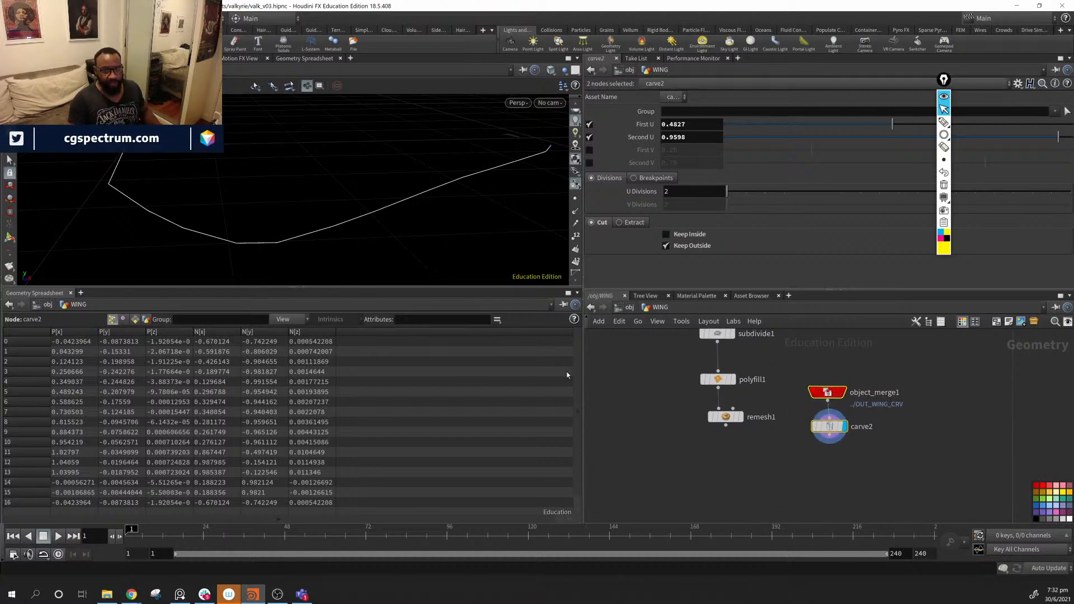
pyautogui.click(741, 417)
pyautogui.moveTo(239, 196); pyautogui.dragTo(285, 198)
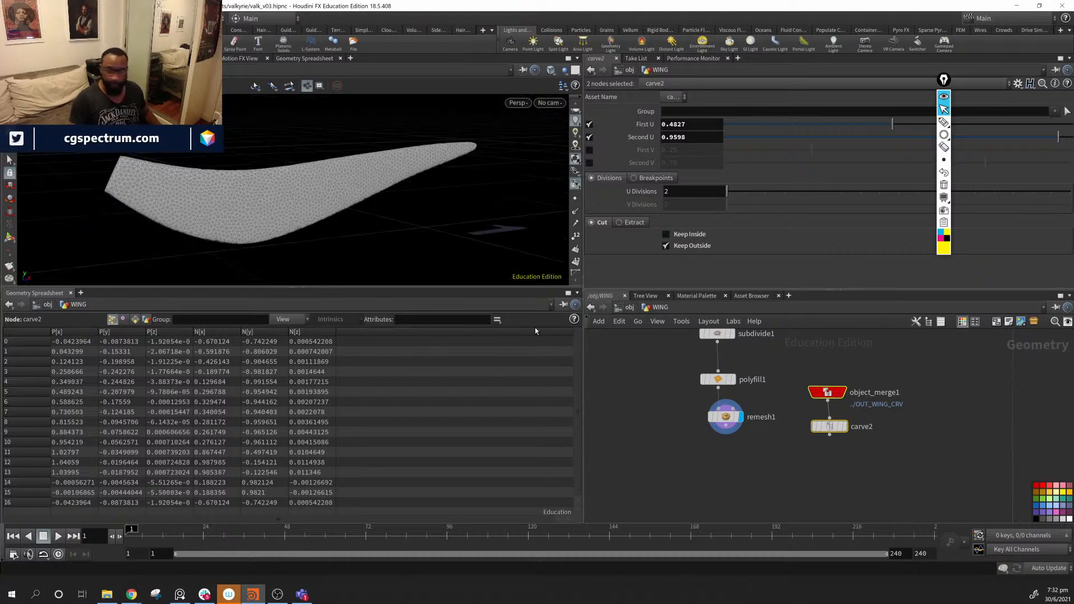
# - Add a Mask from Geometry node below remesh1
pyautogui.click(728, 470)
pyautogui.press('Tab')
pyautogui.moveTo(729, 469)
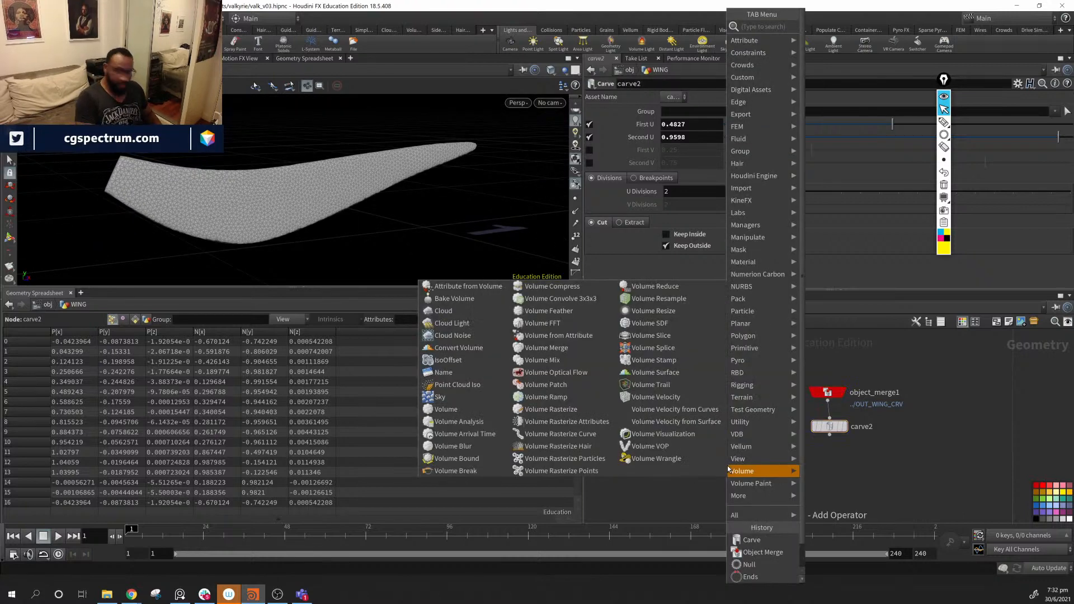
pyautogui.write('mar')
pyautogui.press('BackSpace')
pyautogui.press('BackSpace')
pyautogui.press('BackSpace')
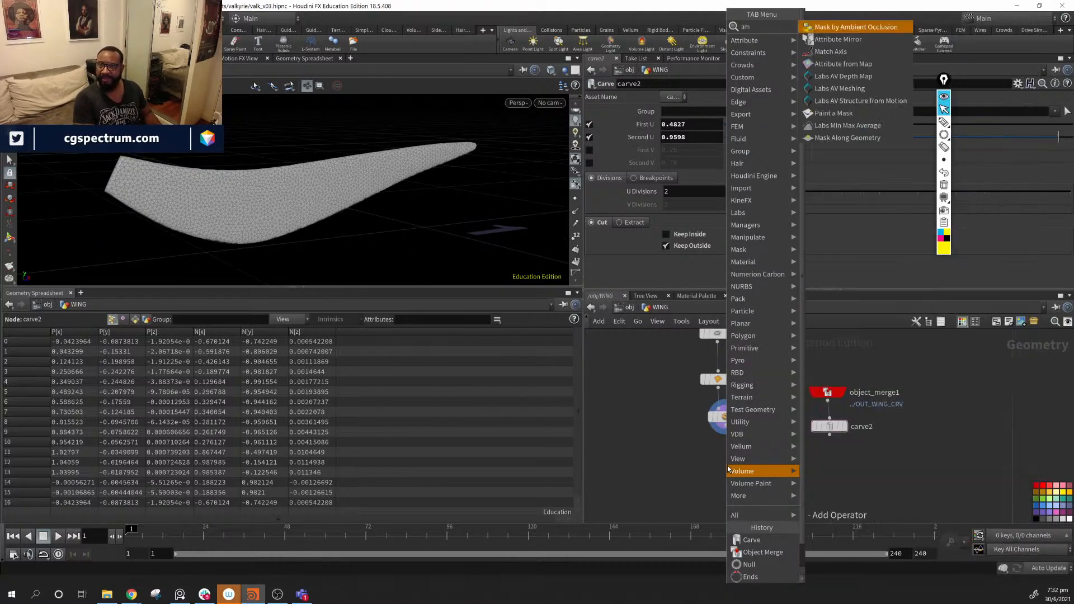
pyautogui.write('mas')
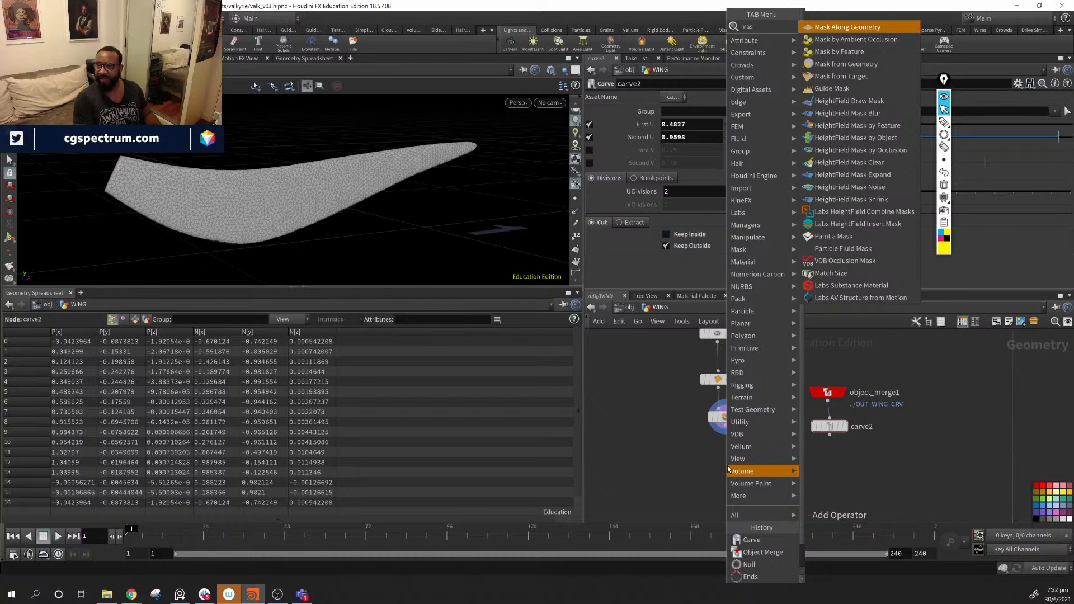
pyautogui.press('Down')
pyautogui.press('Down')
pyautogui.press('Return')
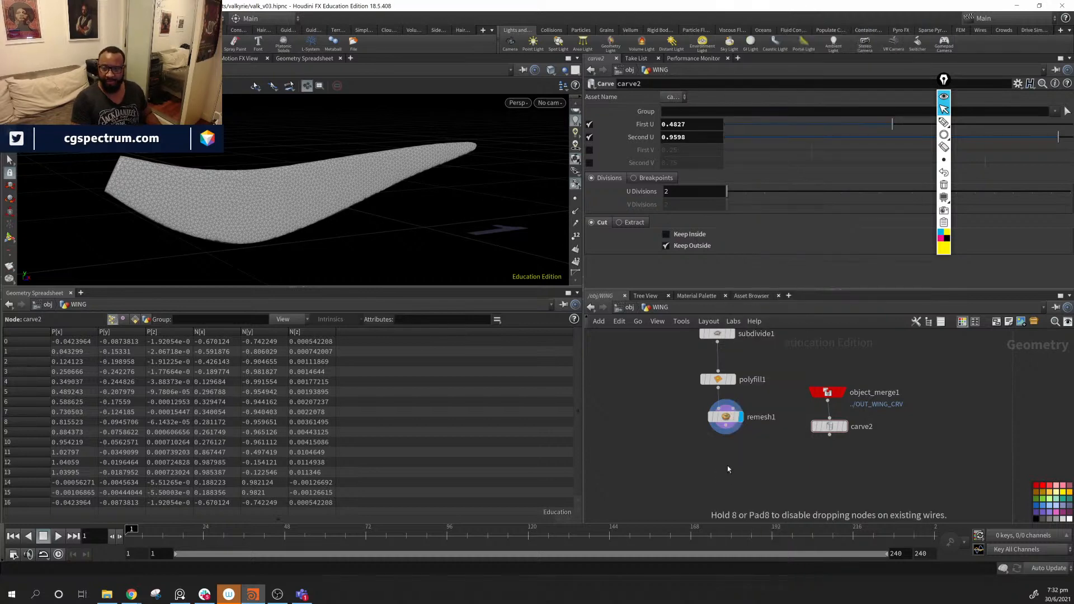
pyautogui.click(707, 466)
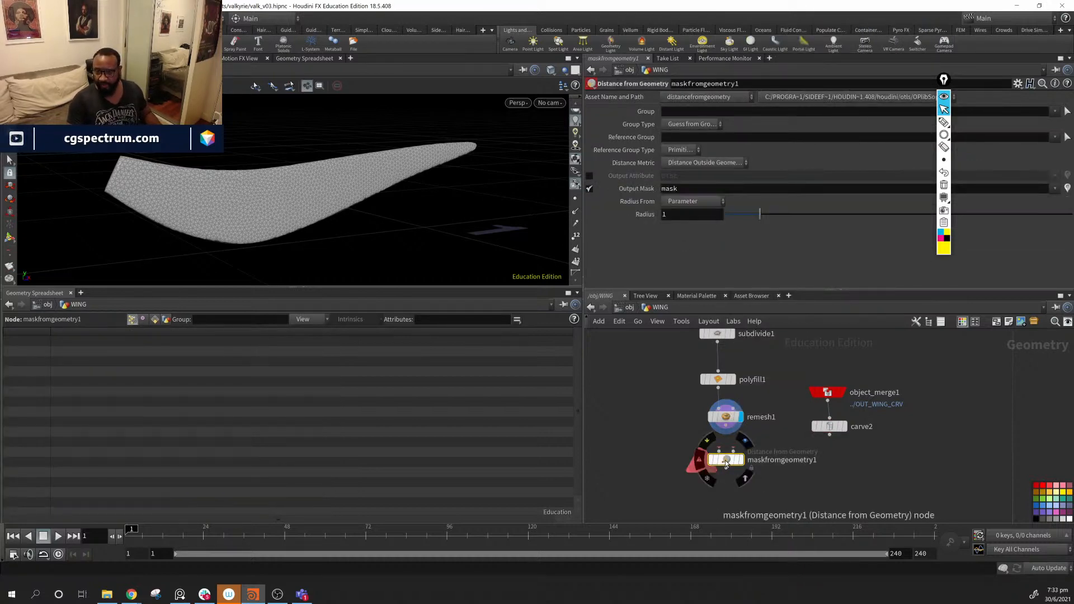
pyautogui.moveTo(726, 460); pyautogui.dragTo(750, 470)
# - Wire remesh1 and carve2 into the mask, display it in red, radius 0.066
pyautogui.moveTo(726, 426); pyautogui.dragTo(743, 461)
pyautogui.click(765, 469)
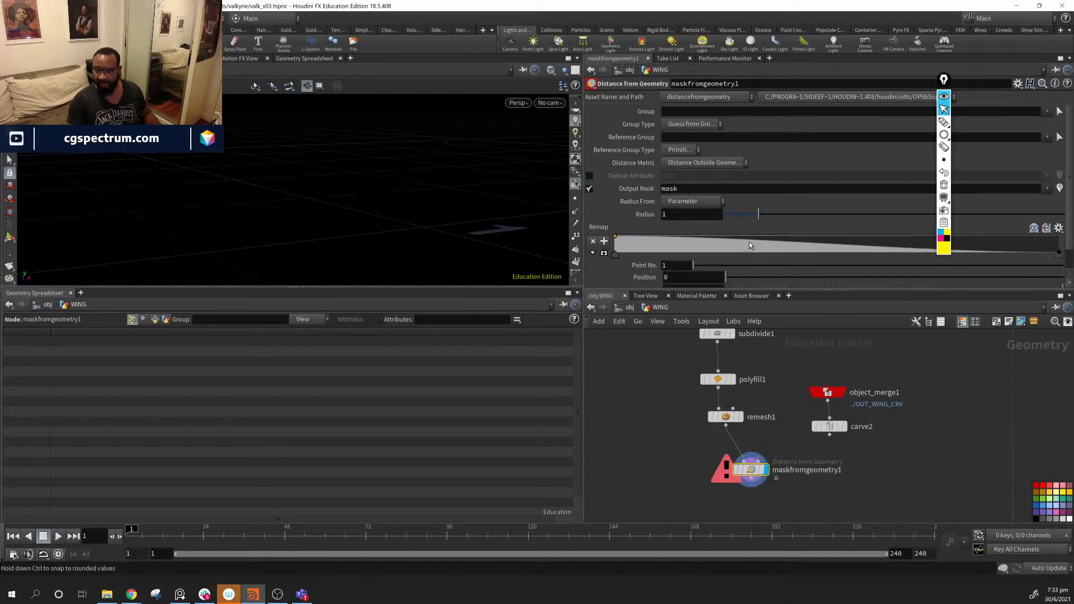
pyautogui.moveTo(791, 452); pyautogui.dragTo(760, 455)
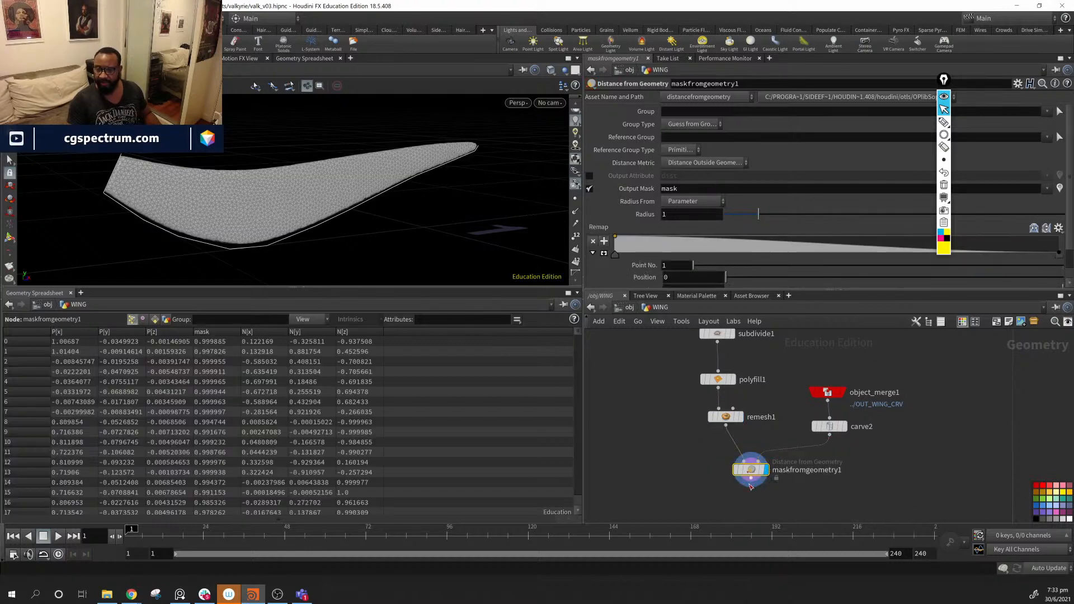
pyautogui.moveTo(360, 175); pyautogui.dragTo(255, 197)
pyautogui.click(1063, 190)
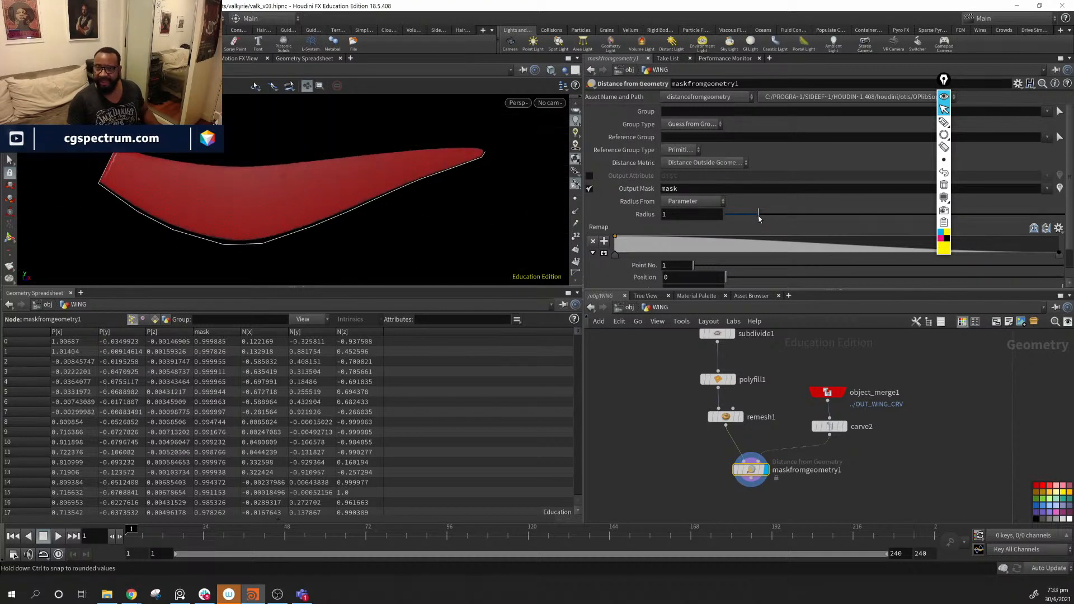
pyautogui.moveTo(753, 216); pyautogui.dragTo(726, 219)
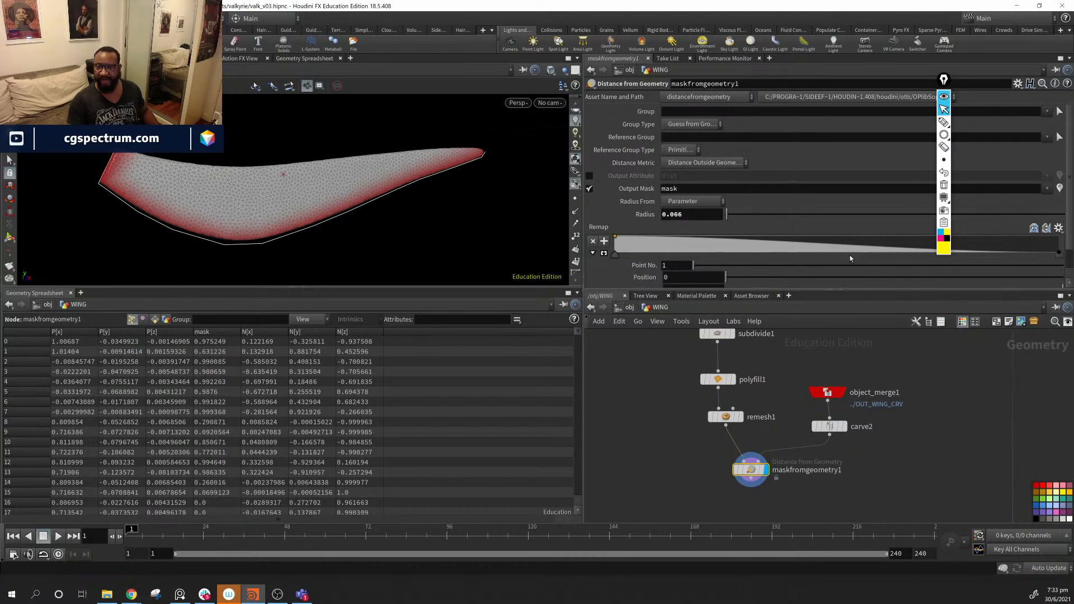
# - Adjust the mask's Remap ramp points, moving the second point to about 0.74
pyautogui.moveTo(943, 80); pyautogui.dragTo(884, 272)
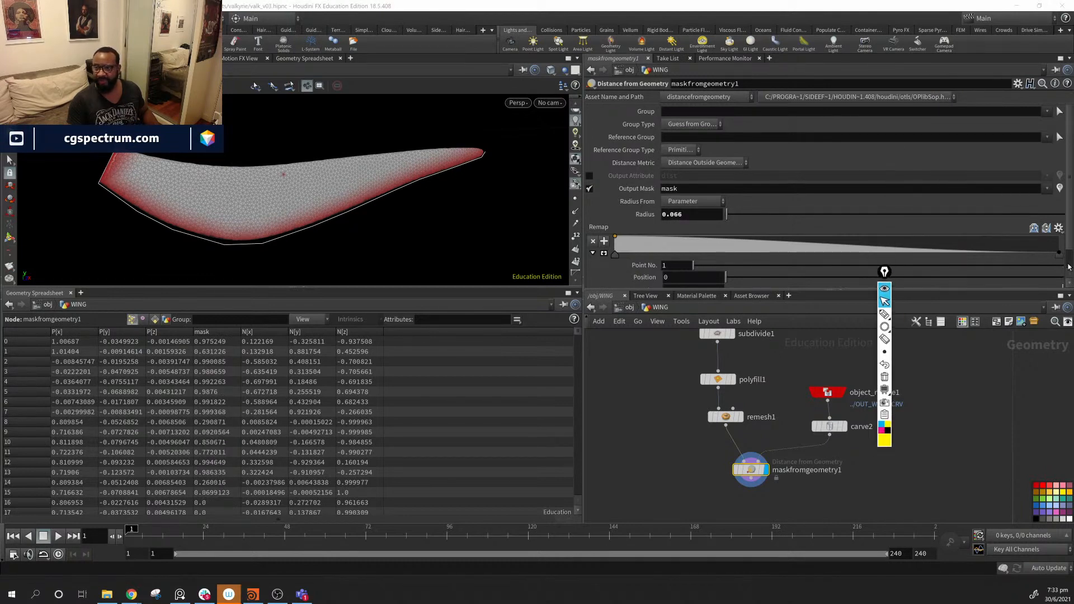
pyautogui.moveTo(1060, 255); pyautogui.dragTo(961, 256)
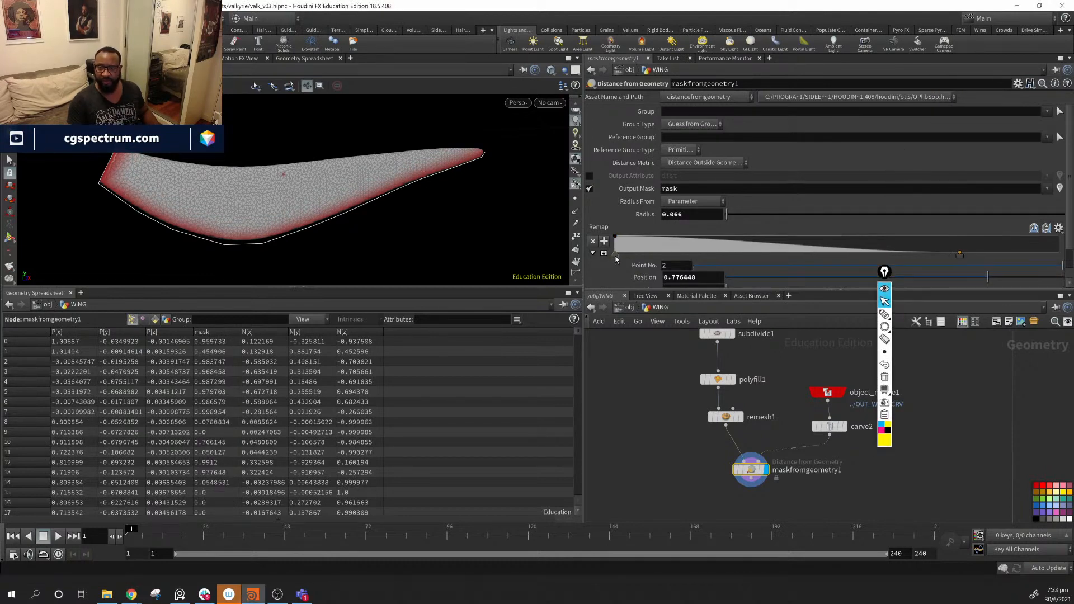
pyautogui.moveTo(616, 258); pyautogui.dragTo(784, 257)
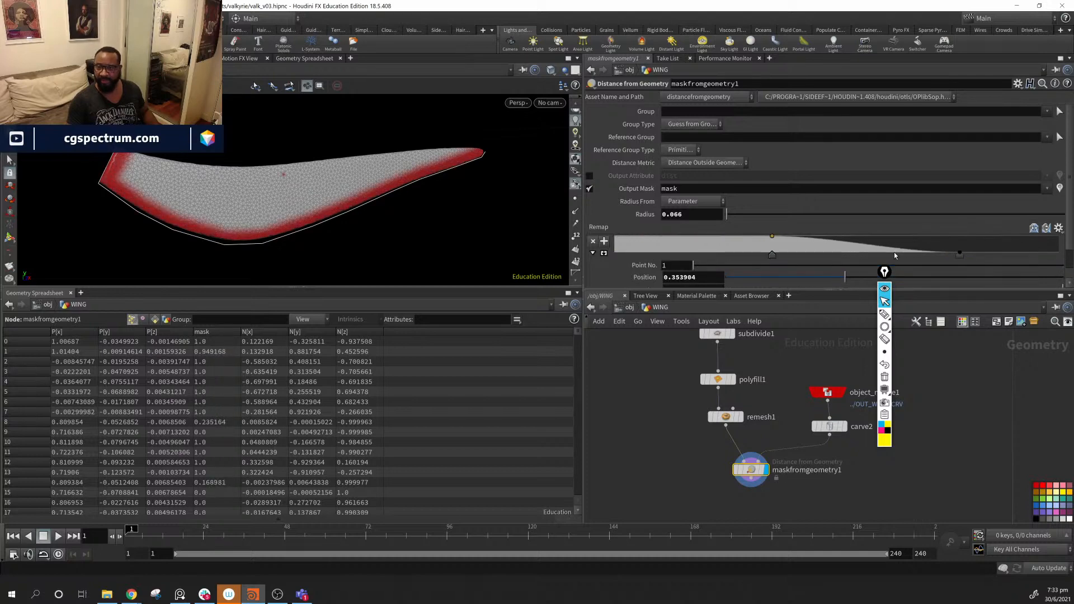
pyautogui.moveTo(960, 253); pyautogui.dragTo(945, 256)
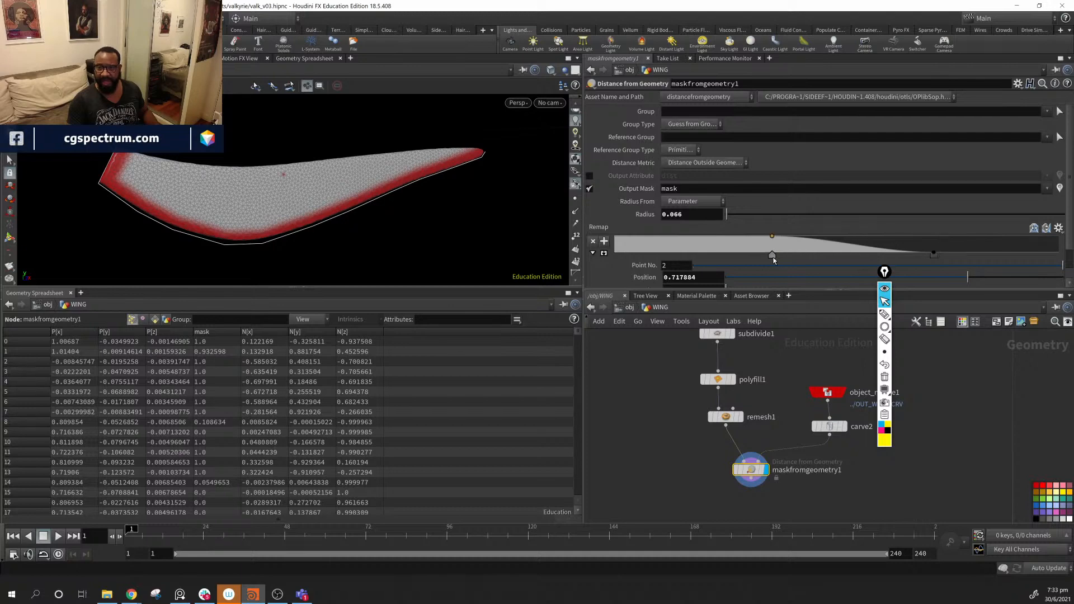
pyautogui.moveTo(773, 256); pyautogui.dragTo(756, 256)
pyautogui.moveTo(300, 200); pyautogui.dragTo(405, 165)
pyautogui.moveTo(405, 166); pyautogui.dragTo(526, 224, button='right')
pyautogui.moveTo(341, 193)
pyautogui.mouseDown()
pyautogui.moveTo(395, 183)
pyautogui.moveTo(554, 216)
pyautogui.moveTo(325, 182)
pyautogui.mouseUp()
pyautogui.moveTo(324, 182); pyautogui.dragTo(222, 167, button='right')
pyautogui.moveTo(222, 167); pyautogui.dragTo(408, 210)
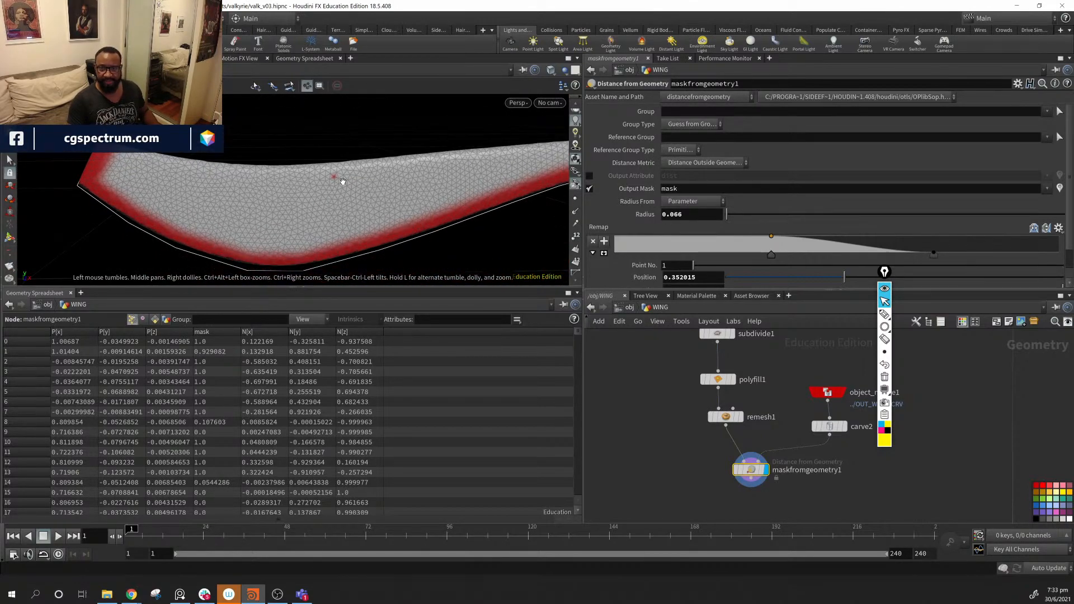
# - Reverse the ramp, measure Distance from Surface, and set Radius to 0.049
pyautogui.click(1044, 228)
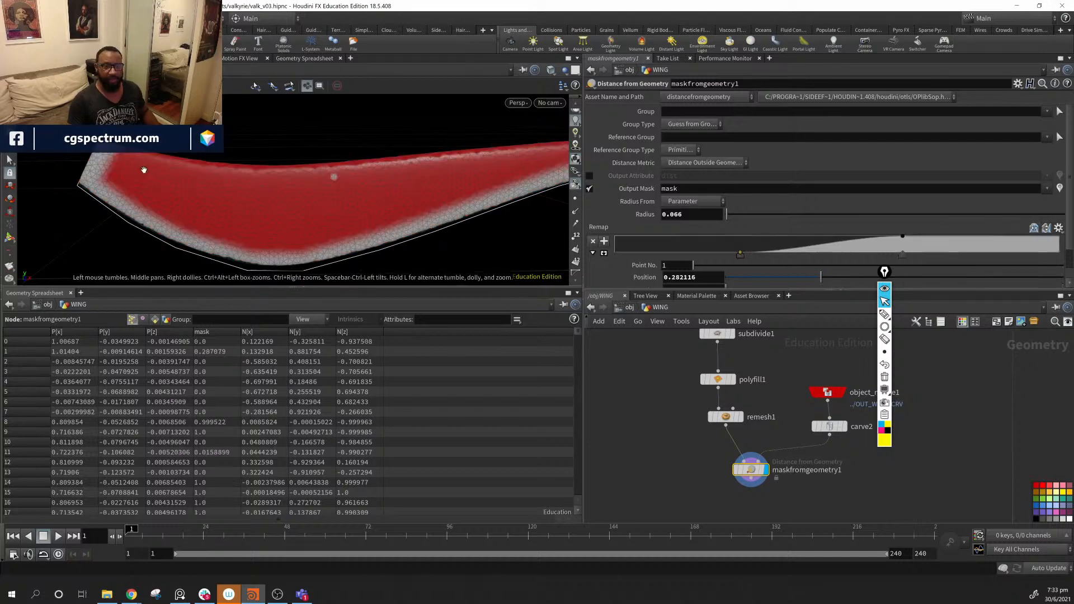
pyautogui.moveTo(146, 168); pyautogui.dragTo(254, 166)
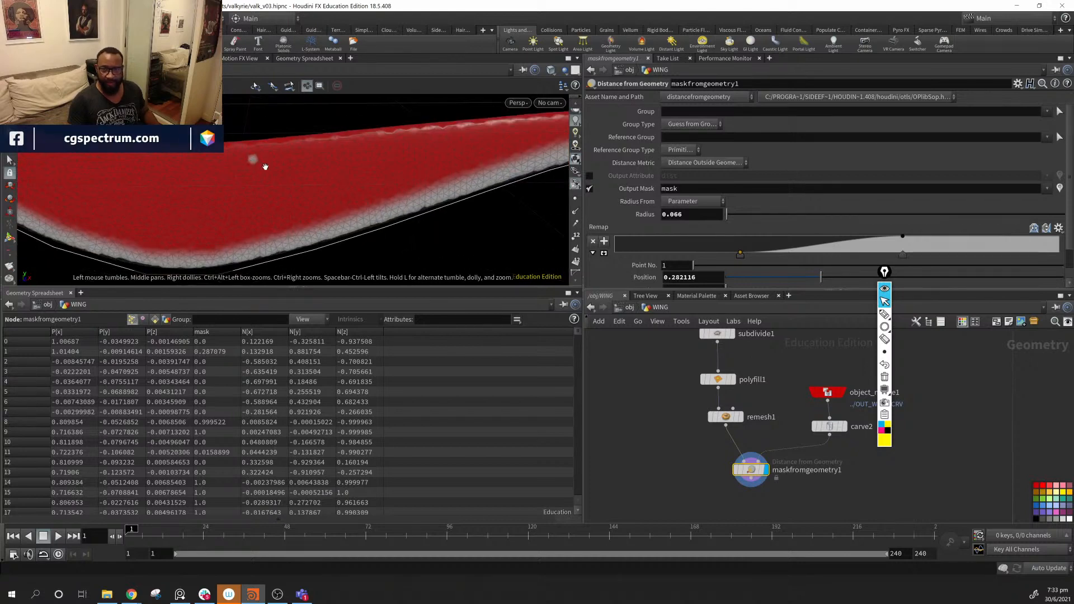
pyautogui.click(713, 203)
pyautogui.click(710, 228)
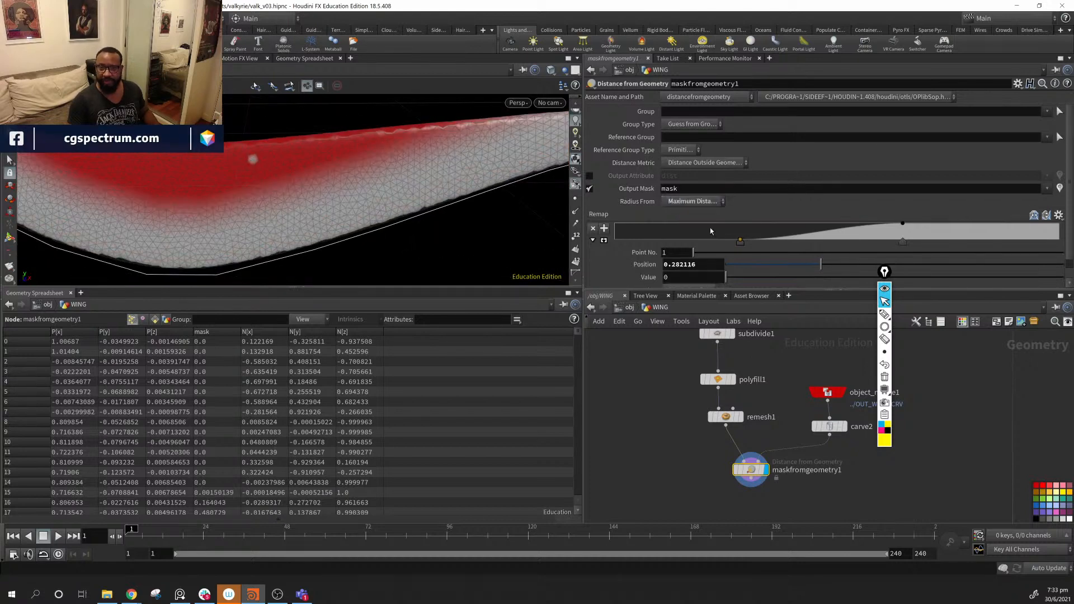
pyautogui.click(706, 218)
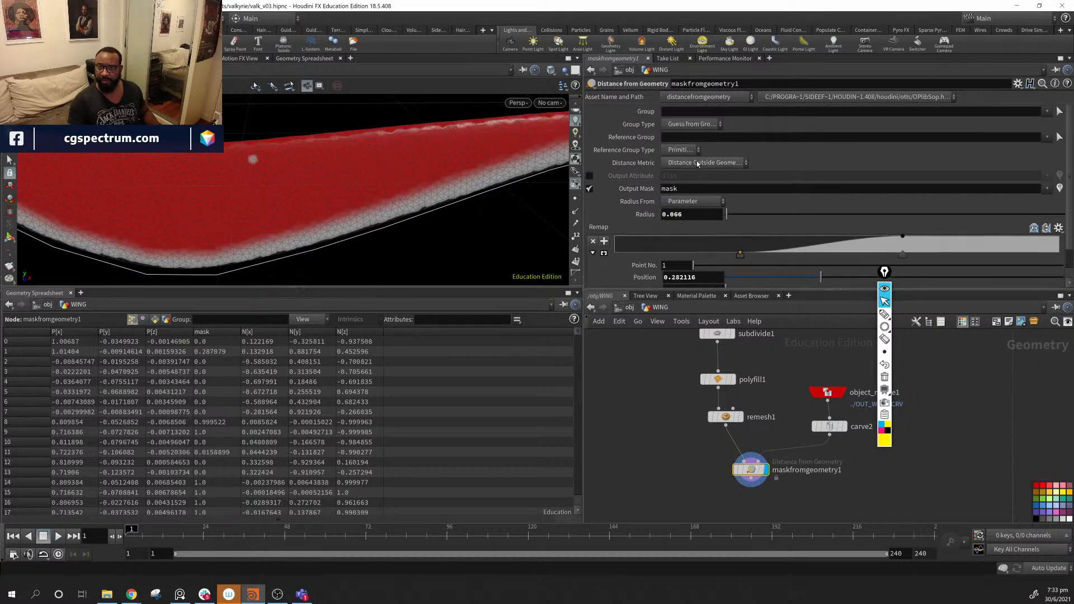
pyautogui.click(716, 164)
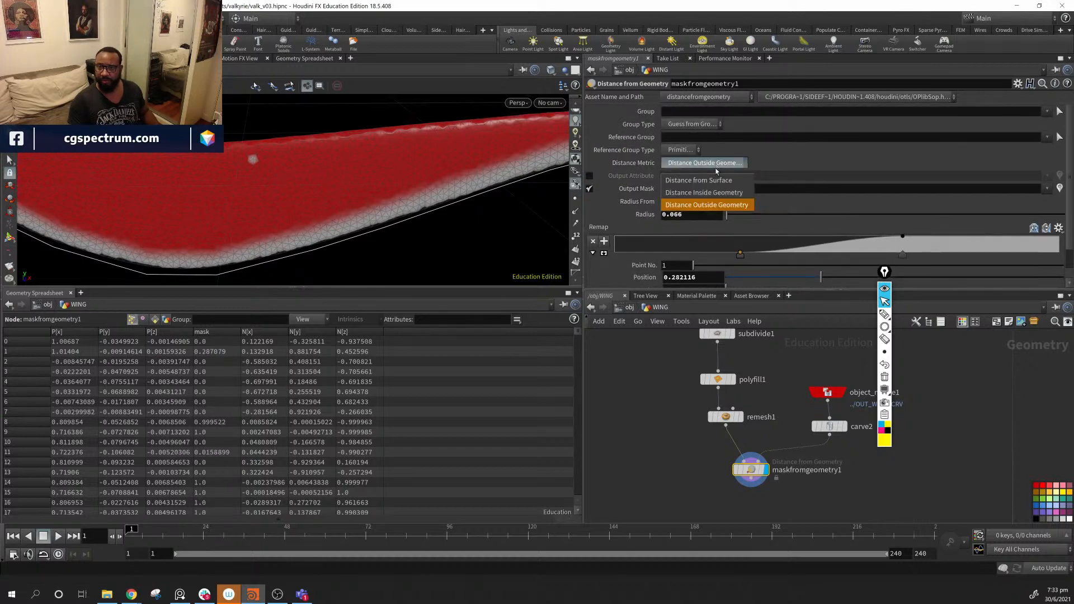
pyautogui.click(718, 180)
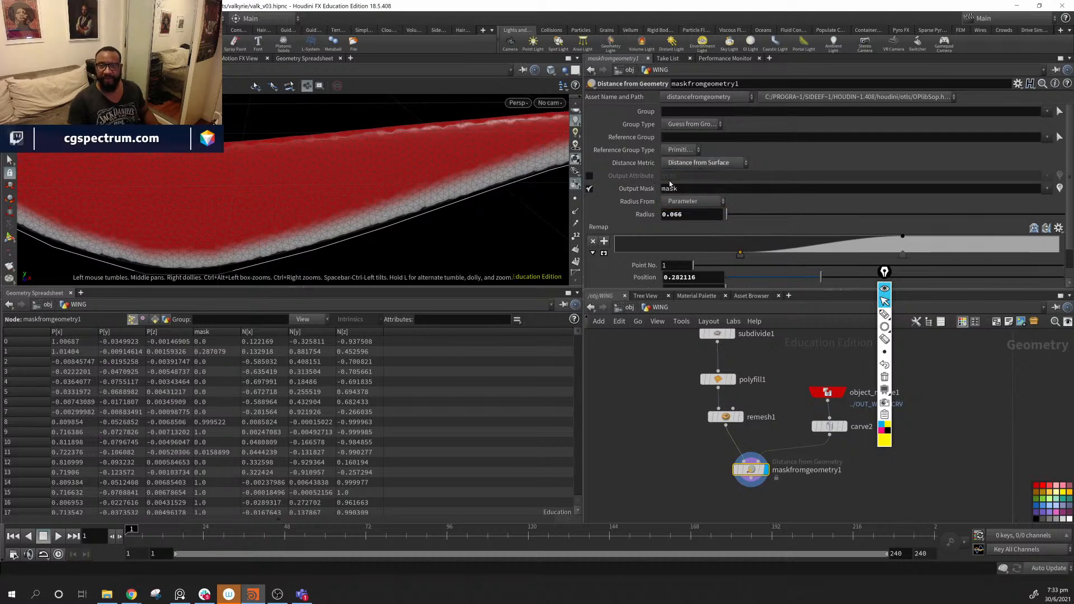
pyautogui.moveTo(554, 175); pyautogui.dragTo(343, 153)
pyautogui.moveTo(725, 218)
pyautogui.mouseDown()
pyautogui.moveTo(737, 220)
pyautogui.moveTo(728, 222)
pyautogui.mouseUp()
# - Move the mask node, object_merge1 and carve2 up and left in the network
pyautogui.moveTo(883, 273); pyautogui.dragTo(960, 293)
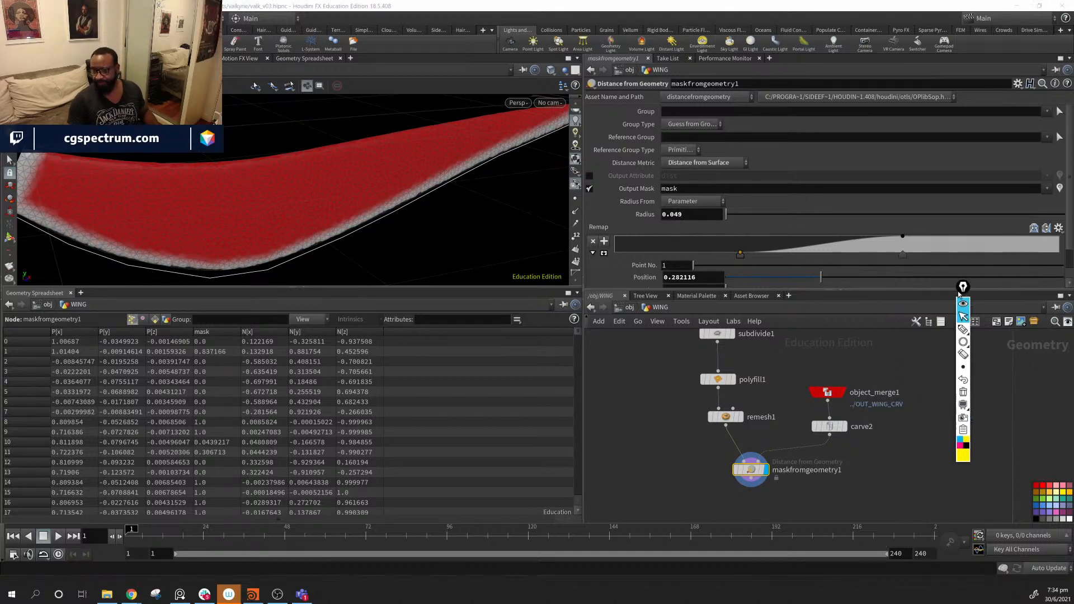
pyautogui.moveTo(762, 482); pyautogui.dragTo(739, 470)
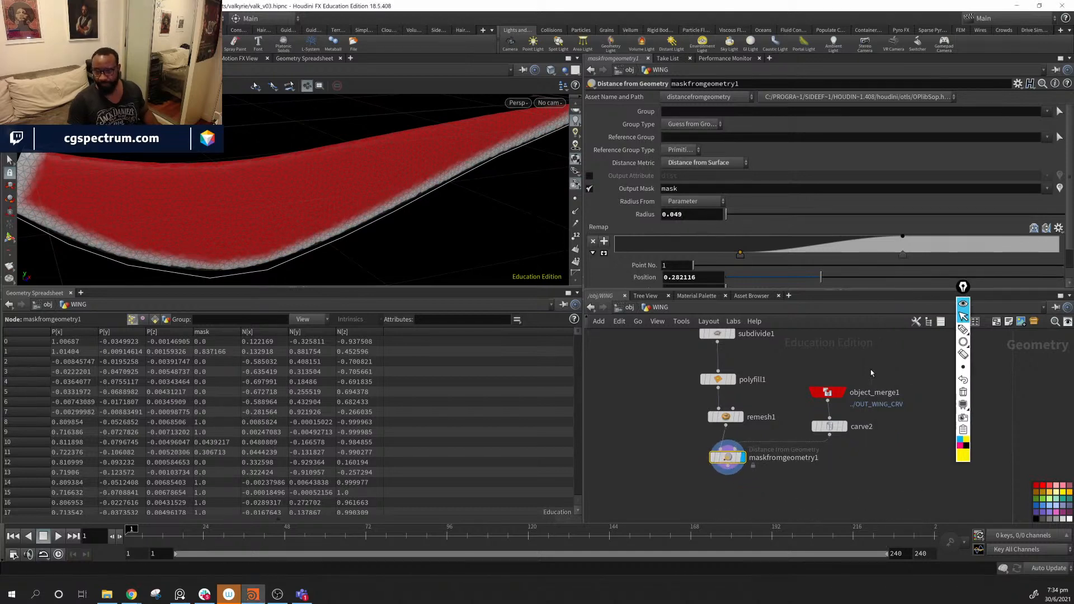
pyautogui.moveTo(891, 427); pyautogui.dragTo(813, 363)
pyautogui.moveTo(832, 434); pyautogui.dragTo(824, 406)
pyautogui.moveTo(849, 435); pyautogui.dragTo(792, 436, button='middle')
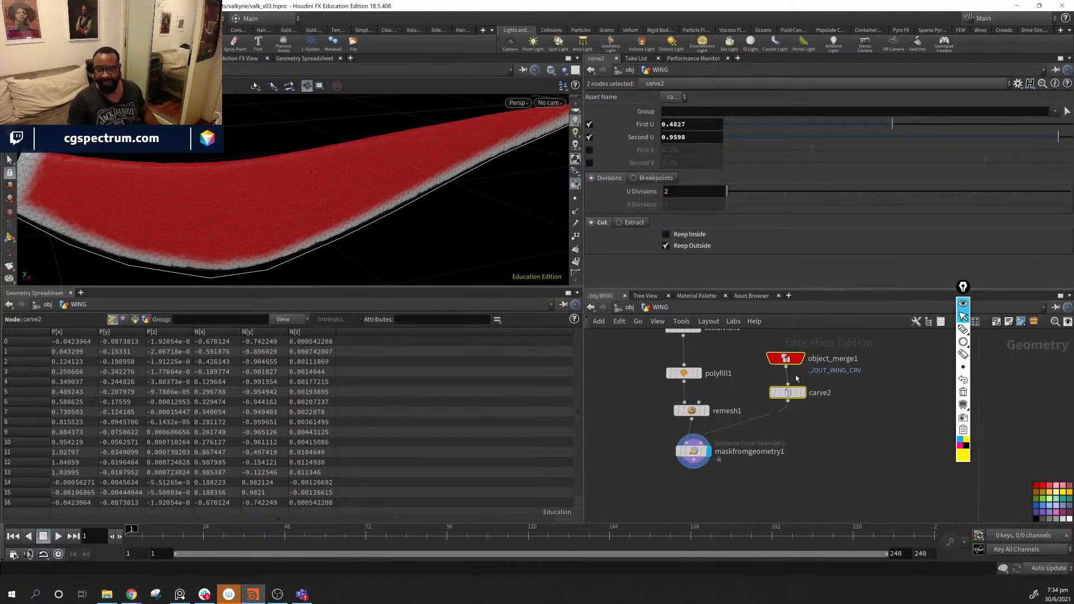
# - Move object_merge1 and carve2 down and nudge the mask node right
pyautogui.click(804, 433)
pyautogui.moveTo(872, 338); pyautogui.dragTo(780, 423)
pyautogui.moveTo(786, 359); pyautogui.dragTo(784, 387)
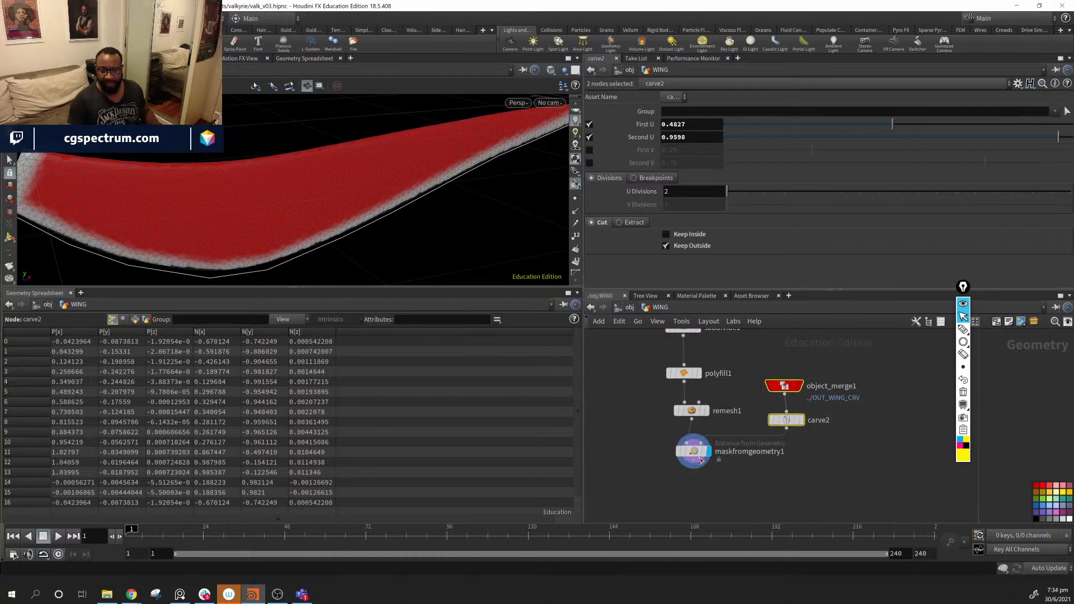
pyautogui.click(694, 460)
pyautogui.moveTo(699, 459); pyautogui.dragTo(702, 458)
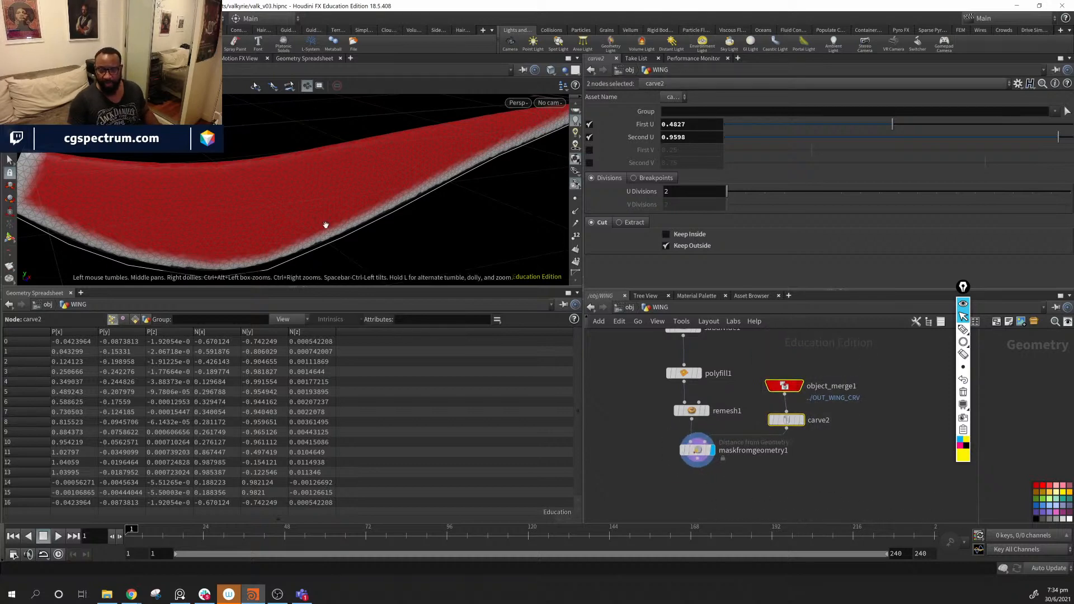
pyautogui.moveTo(330, 216); pyautogui.dragTo(408, 208)
pyautogui.moveTo(839, 460); pyautogui.dragTo(823, 491, button='middle')
pyautogui.moveTo(834, 452); pyautogui.dragTo(838, 440, button='middle')
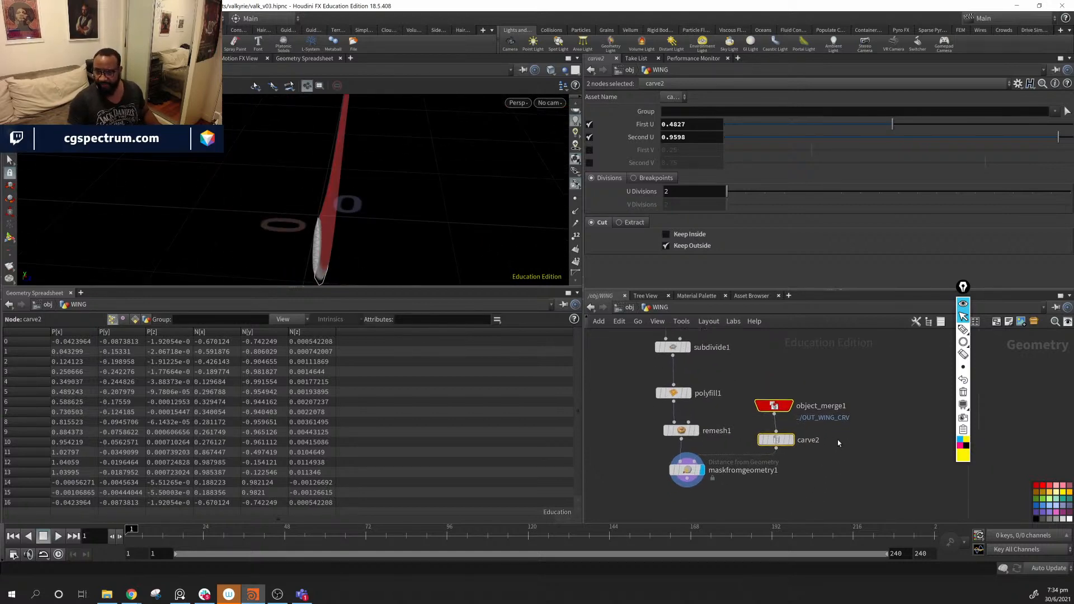
# - Move the three mask nodes below remesh1 and add a dot on its output wire
pyautogui.moveTo(850, 385); pyautogui.dragTo(702, 489)
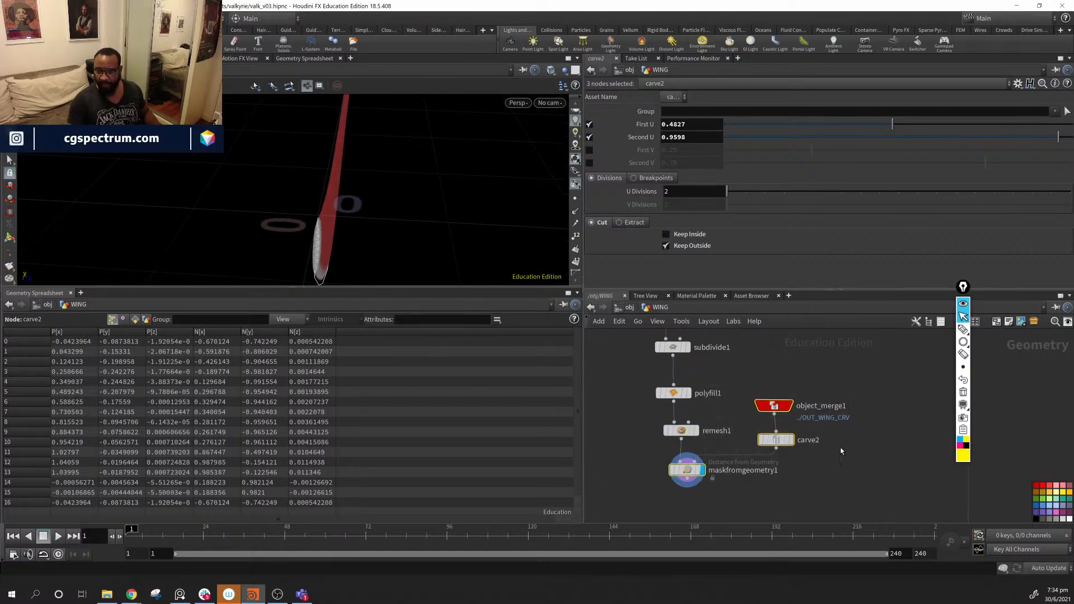
pyautogui.click(734, 473)
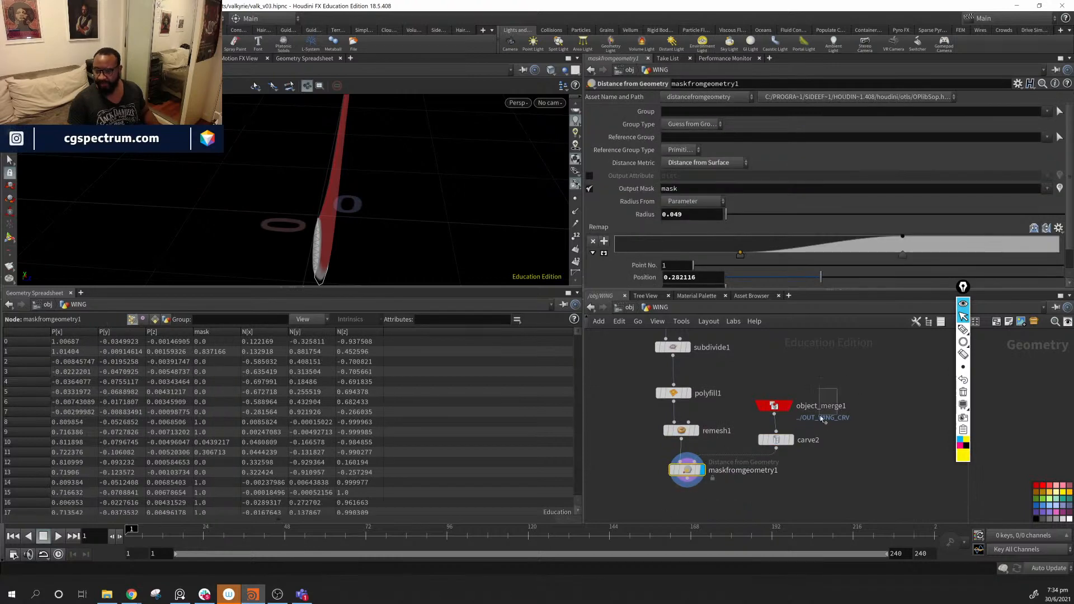
pyautogui.moveTo(821, 420); pyautogui.dragTo(695, 476)
pyautogui.moveTo(777, 440); pyautogui.dragTo(775, 502)
pyautogui.moveTo(836, 465); pyautogui.dragTo(812, 372, button='middle')
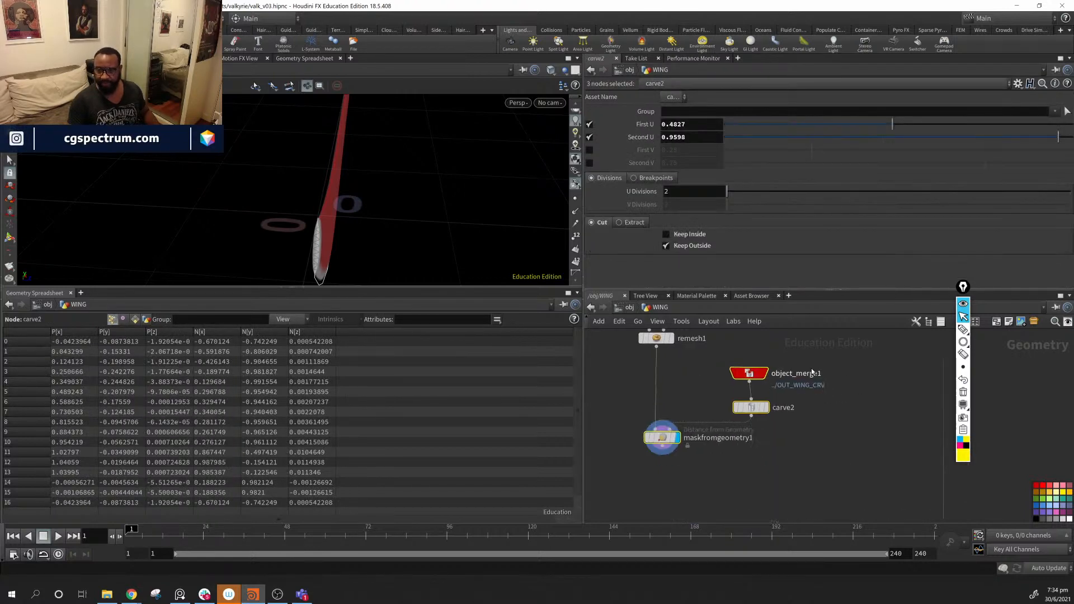
pyautogui.moveTo(751, 409); pyautogui.dragTo(750, 456)
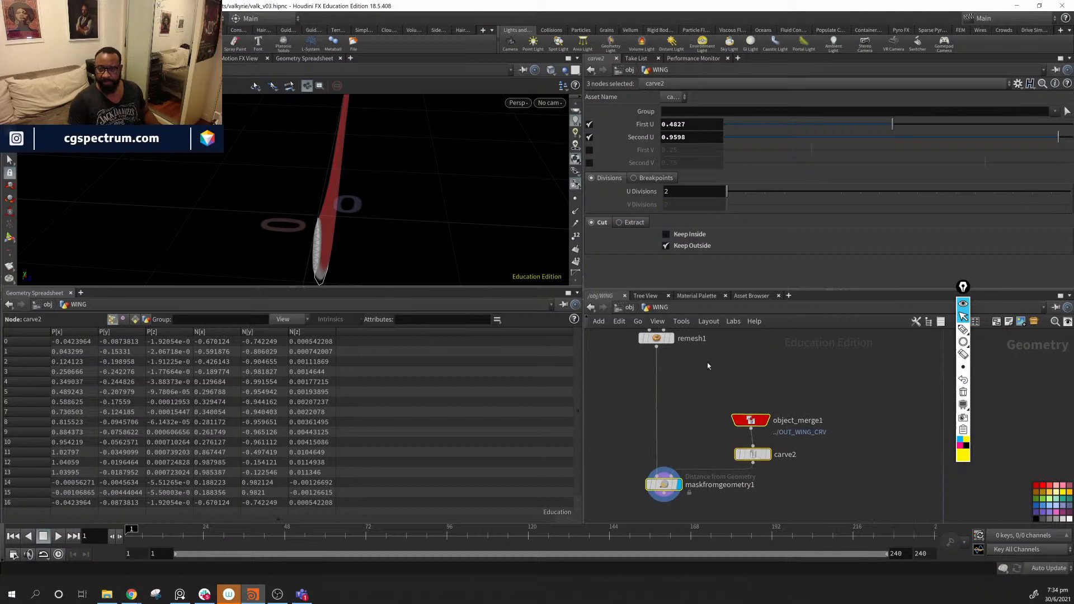
pyautogui.moveTo(708, 361); pyautogui.dragTo(682, 379, button='middle')
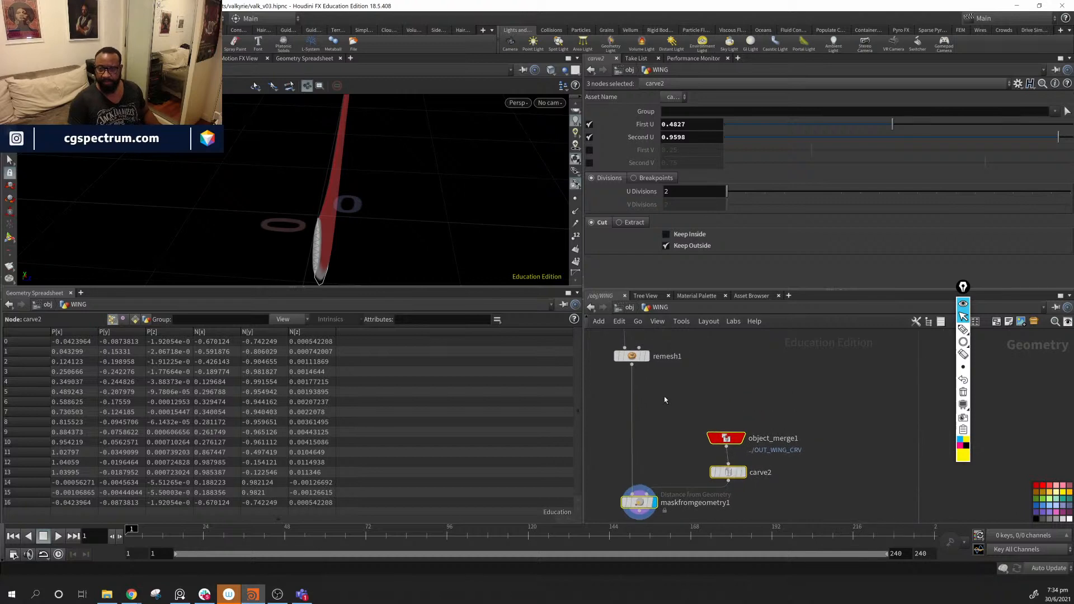
pyautogui.keyDown('alt'); pyautogui.click(633, 392); pyautogui.keyUp('alt')
# - Add a VDB from Polygons node from the remesh1 branch dot and display it
pyautogui.click(633, 391)
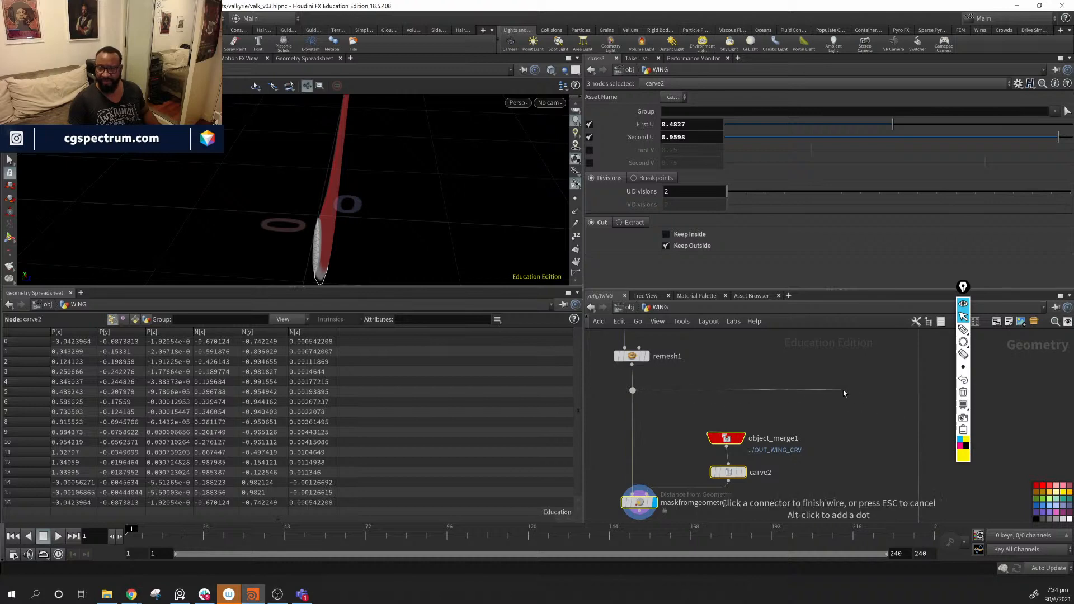
pyautogui.press('Tab')
pyautogui.write('vdbv')
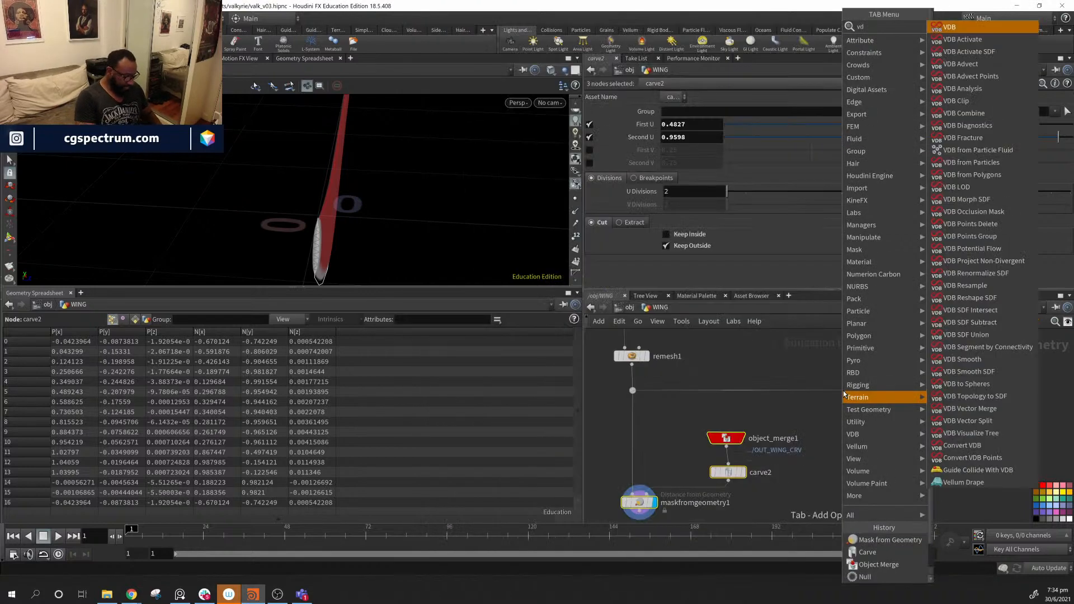
pyautogui.press('BackSpace')
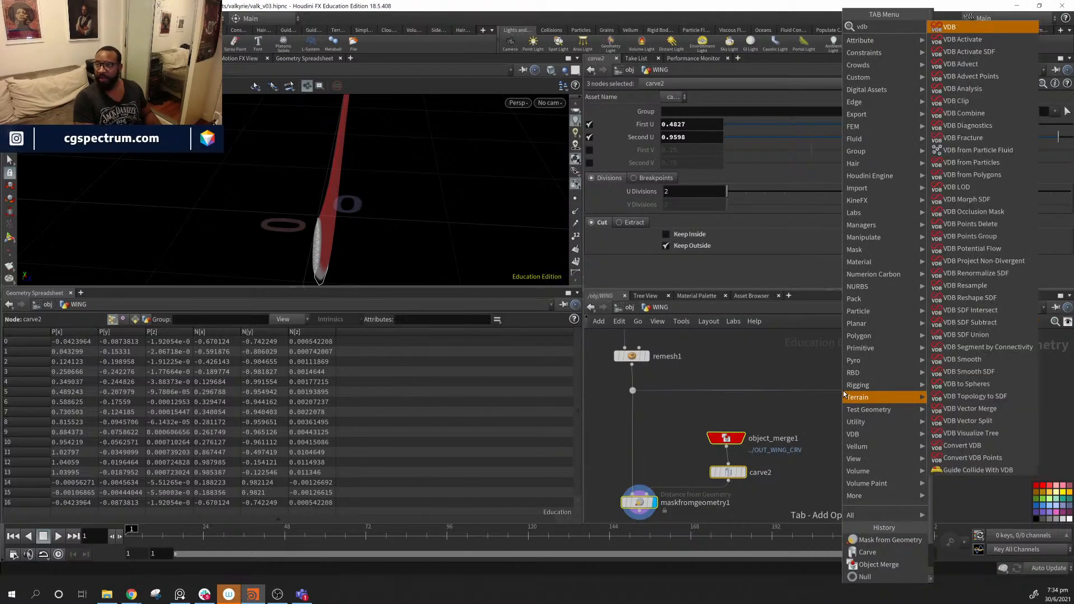
pyautogui.write('f')
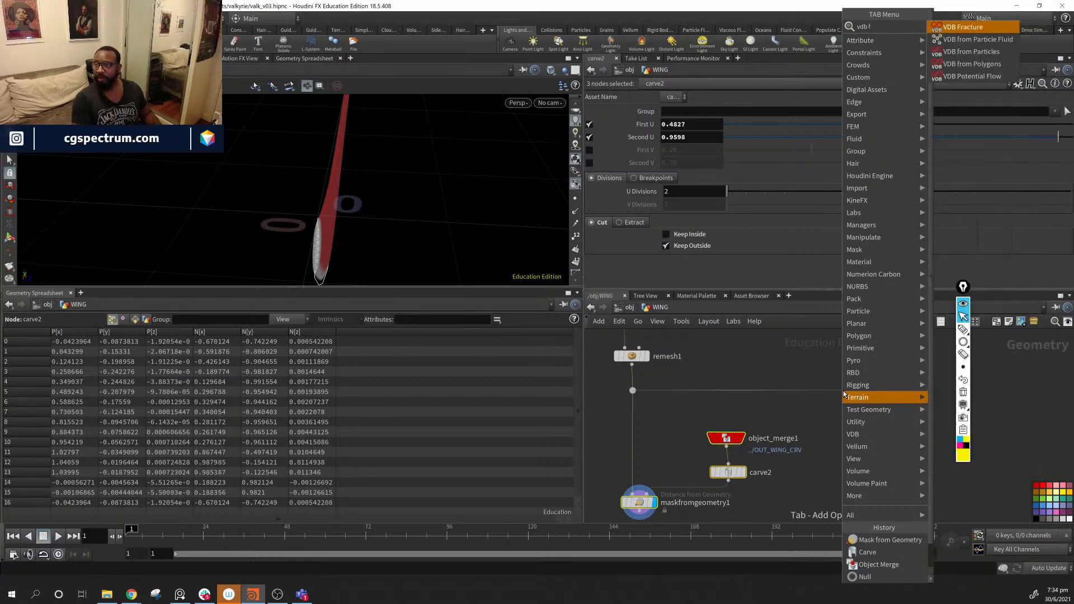
pyautogui.press('Down')
pyautogui.press('Down')
pyautogui.press('Down')
pyautogui.press('Return')
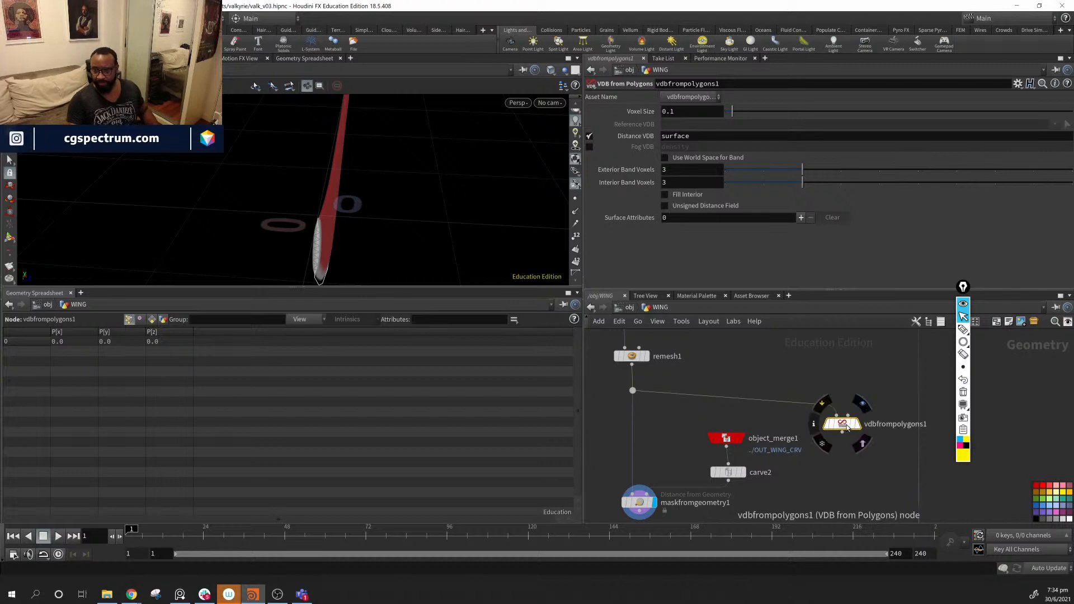
pyautogui.moveTo(840, 425); pyautogui.dragTo(840, 405)
pyautogui.click(848, 402)
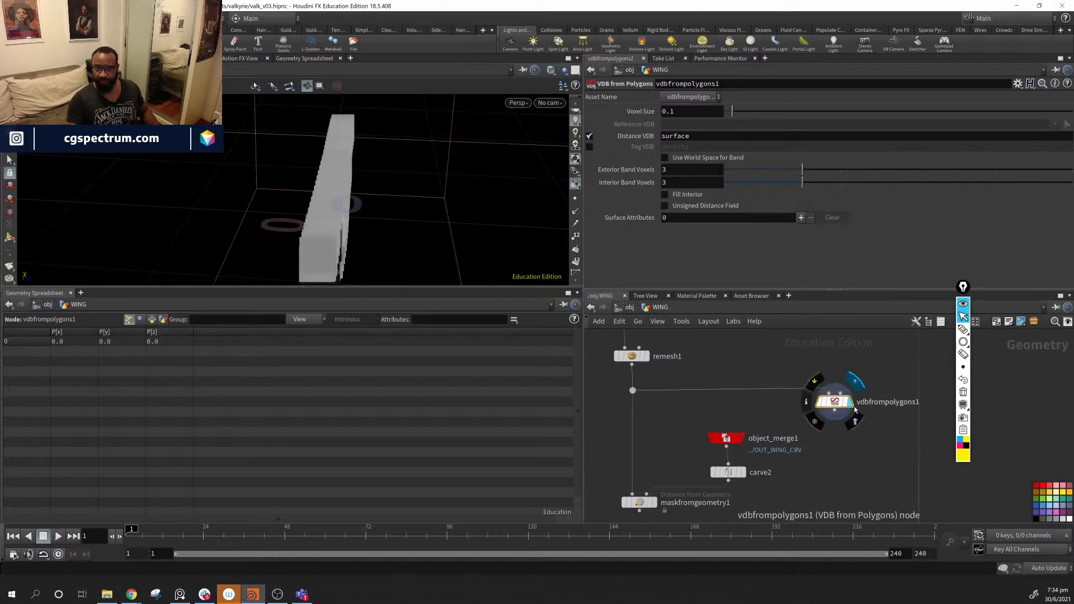
pyautogui.moveTo(392, 208); pyautogui.dragTo(442, 190)
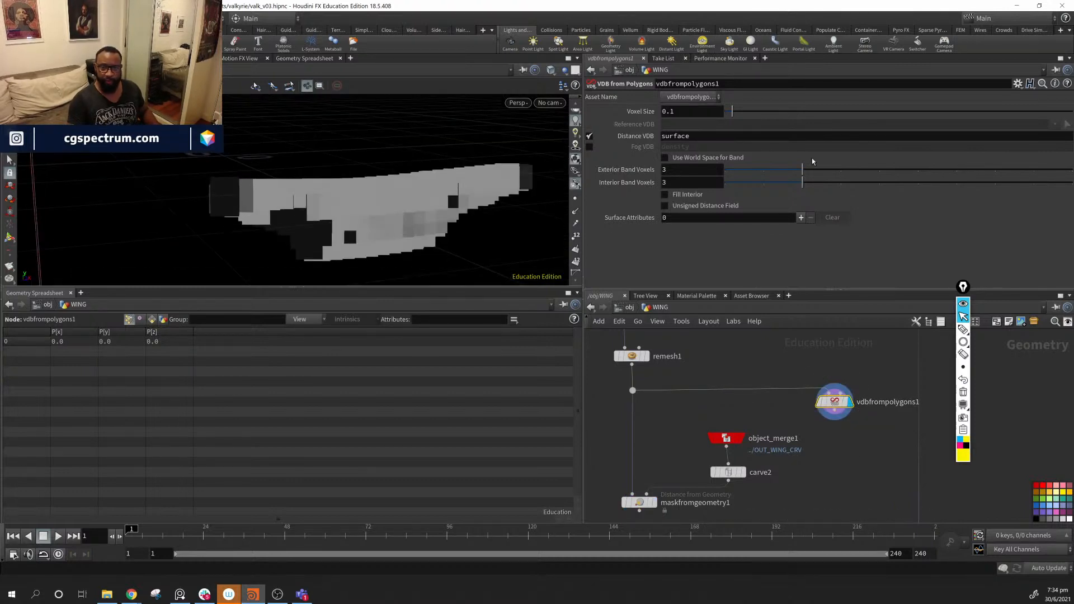
# - Set the VDB Voxel Size to .002 and inspect the refined wing surface
pyautogui.moveTo(735, 113); pyautogui.dragTo(727, 111)
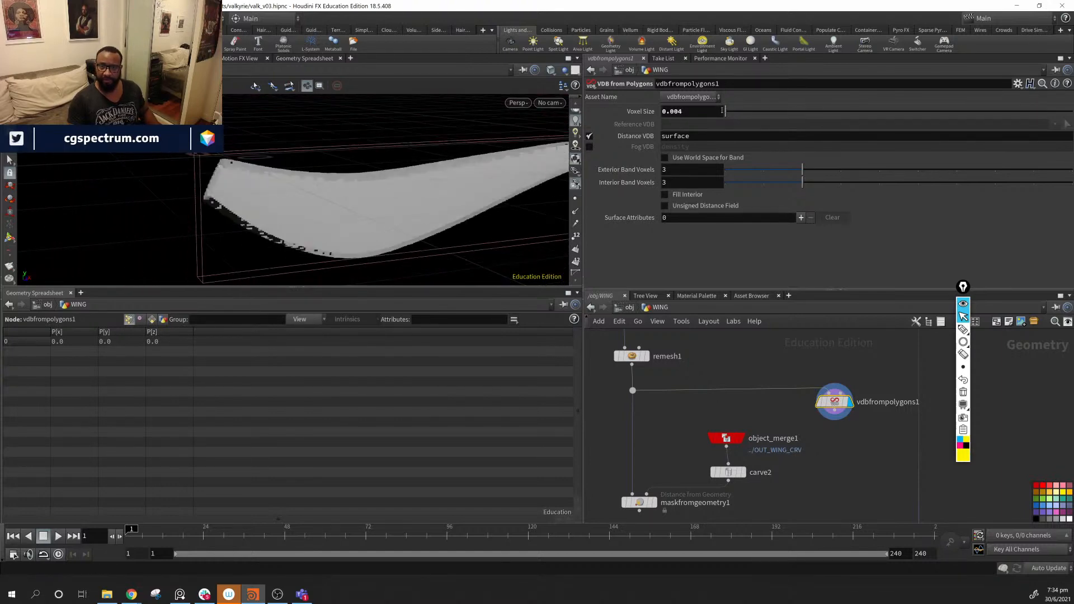
pyautogui.write('2')
pyautogui.press('Return')
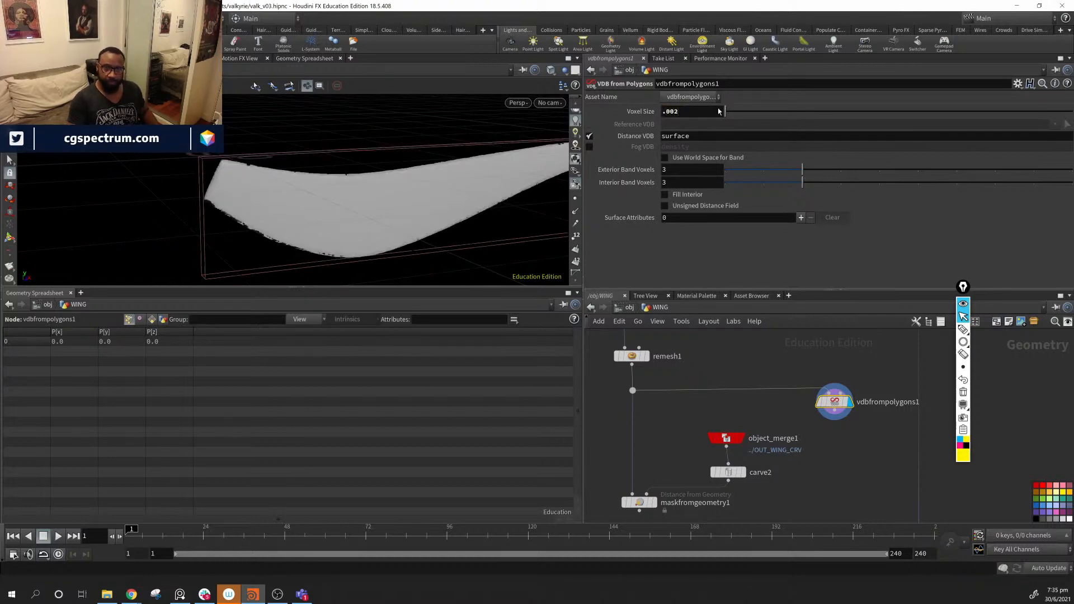
pyautogui.keyDown('alt'); pyautogui.moveTo(353, 178); pyautogui.dragTo(468, 165); pyautogui.keyUp('alt')
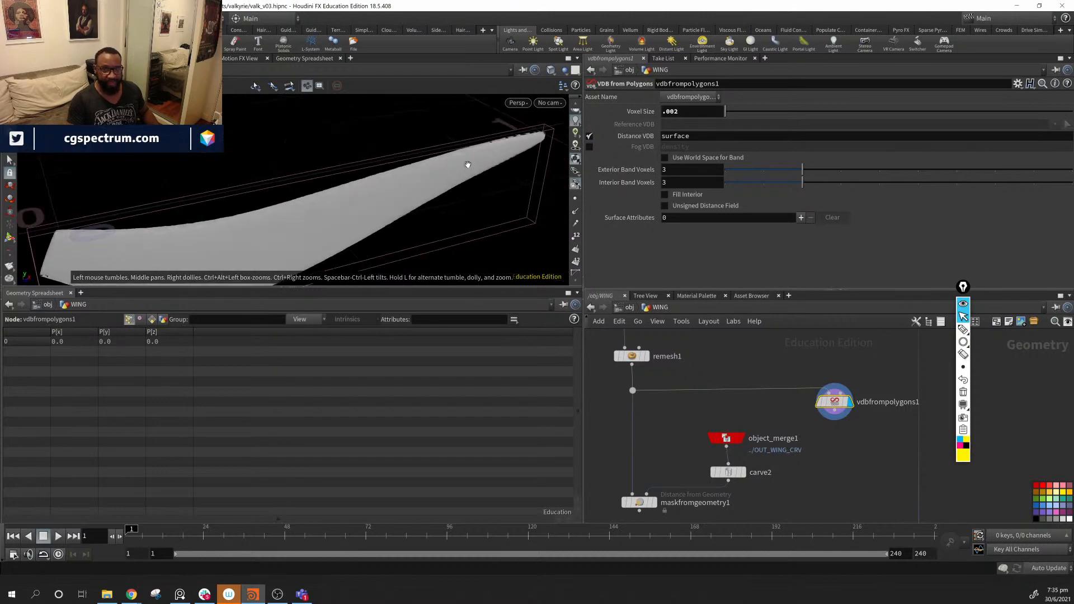
pyautogui.keyDown('alt'); pyautogui.moveTo(167, 264); pyautogui.dragTo(310, 179); pyautogui.keyUp('alt')
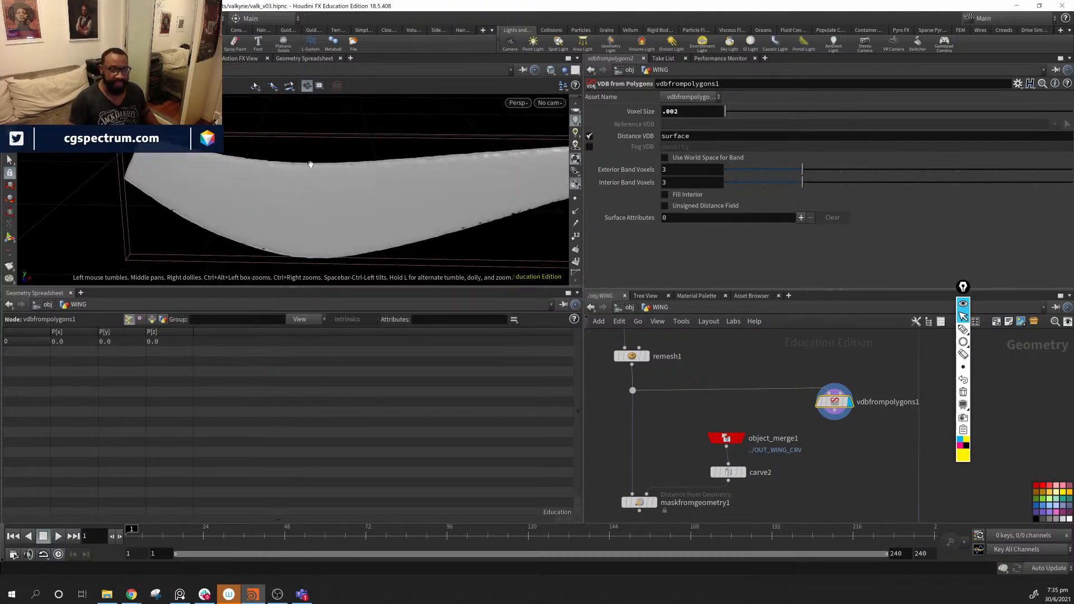
pyautogui.keyDown('alt'); pyautogui.moveTo(341, 216); pyautogui.dragTo(367, 205); pyautogui.keyUp('alt')
pyautogui.moveTo(838, 402); pyautogui.dragTo(837, 407)
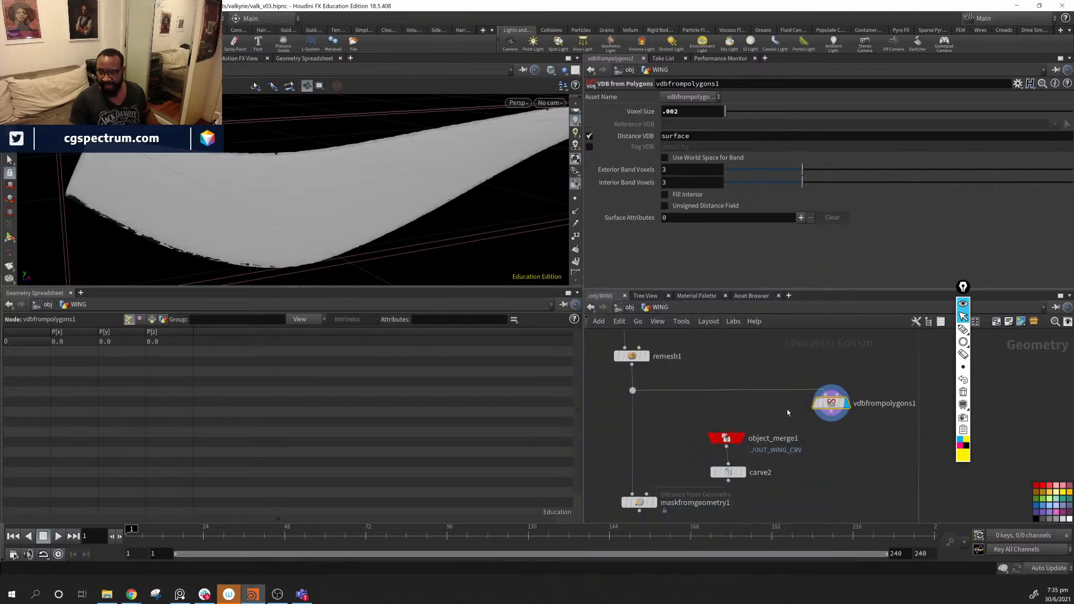
pyautogui.moveTo(846, 470); pyautogui.dragTo(793, 450, button='middle')
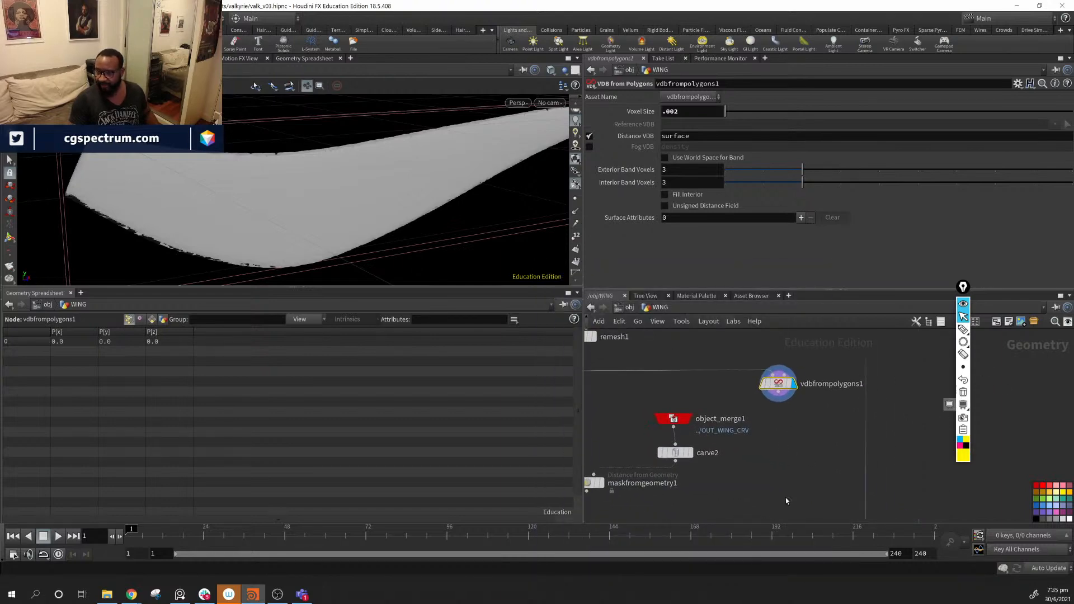
# - Tidy the layout by moving the VDB node, object_merge1, carve2 and the mask node into line
pyautogui.moveTo(778, 386); pyautogui.dragTo(651, 382)
pyautogui.moveTo(699, 420); pyautogui.dragTo(809, 424, button='middle')
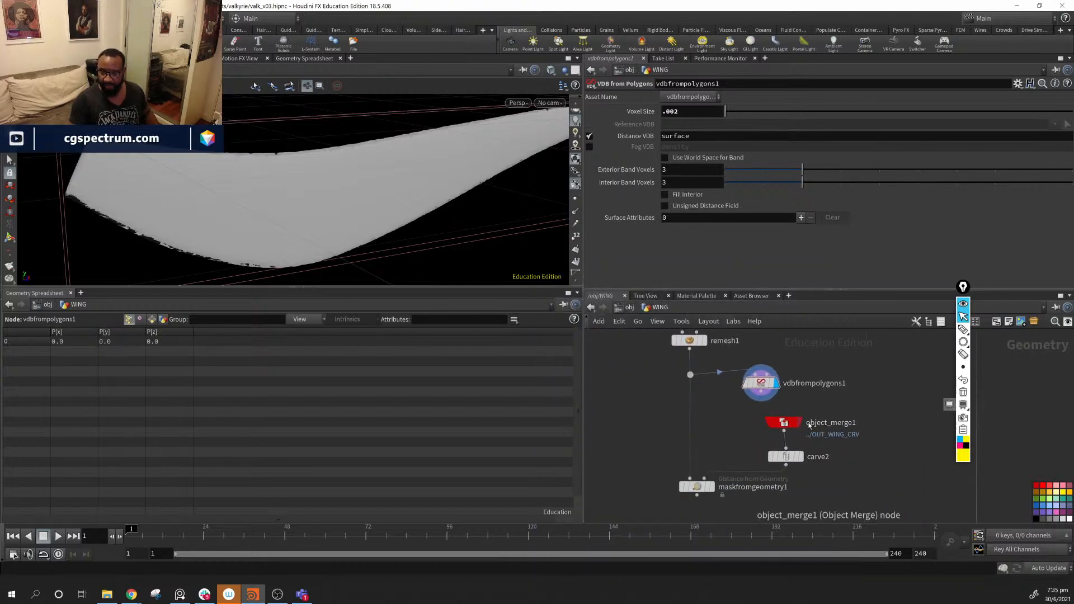
pyautogui.moveTo(881, 403); pyautogui.dragTo(769, 488)
pyautogui.moveTo(784, 423); pyautogui.dragTo(863, 420)
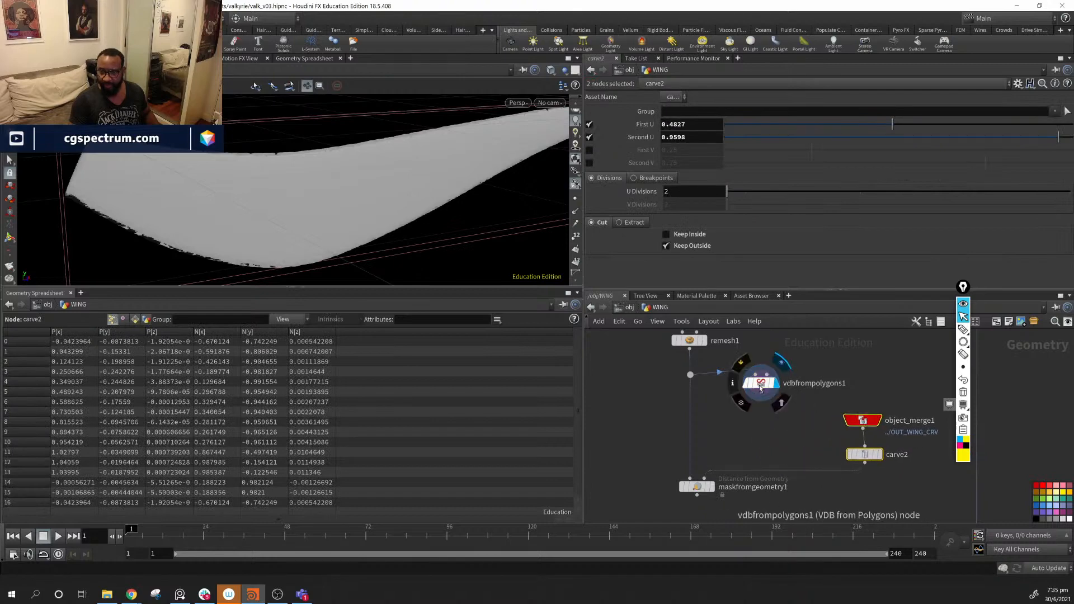
pyautogui.moveTo(759, 385); pyautogui.dragTo(763, 391)
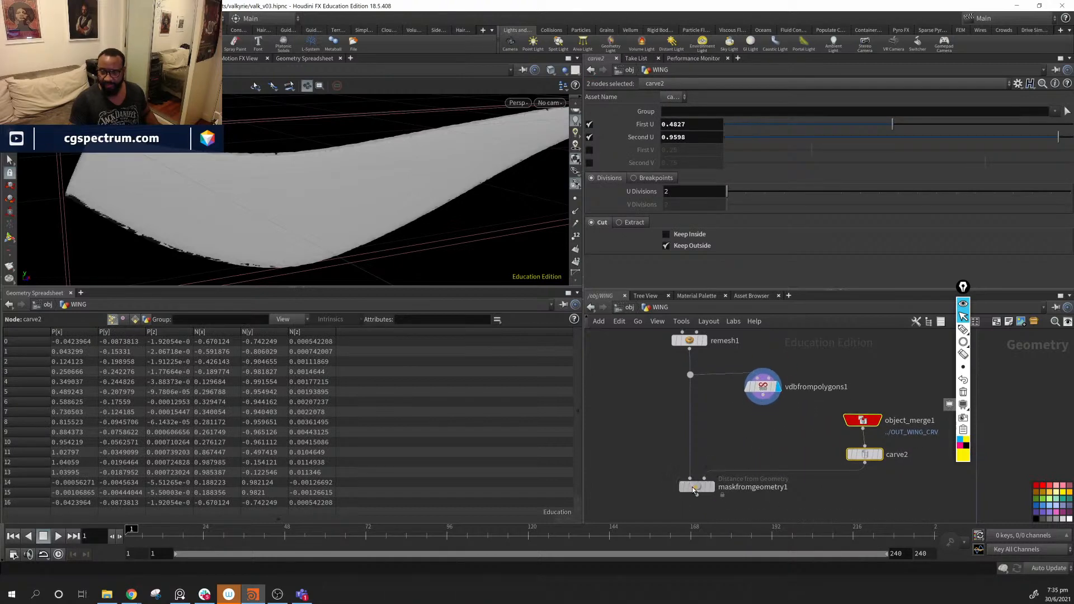
pyautogui.moveTo(692, 486); pyautogui.dragTo(697, 481)
# - Add a Null fed by vdbfrompolygons1 and name it OUT_SKIN_VDB
pyautogui.click(768, 438)
pyautogui.press('Tab')
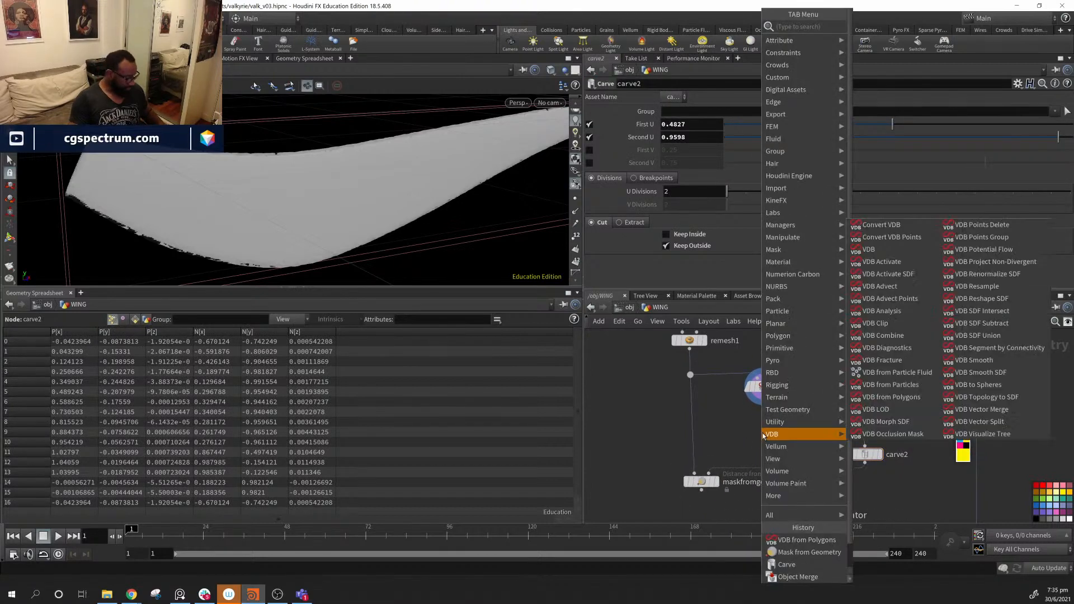
pyautogui.write('null')
pyautogui.press('Return')
pyautogui.click(761, 426)
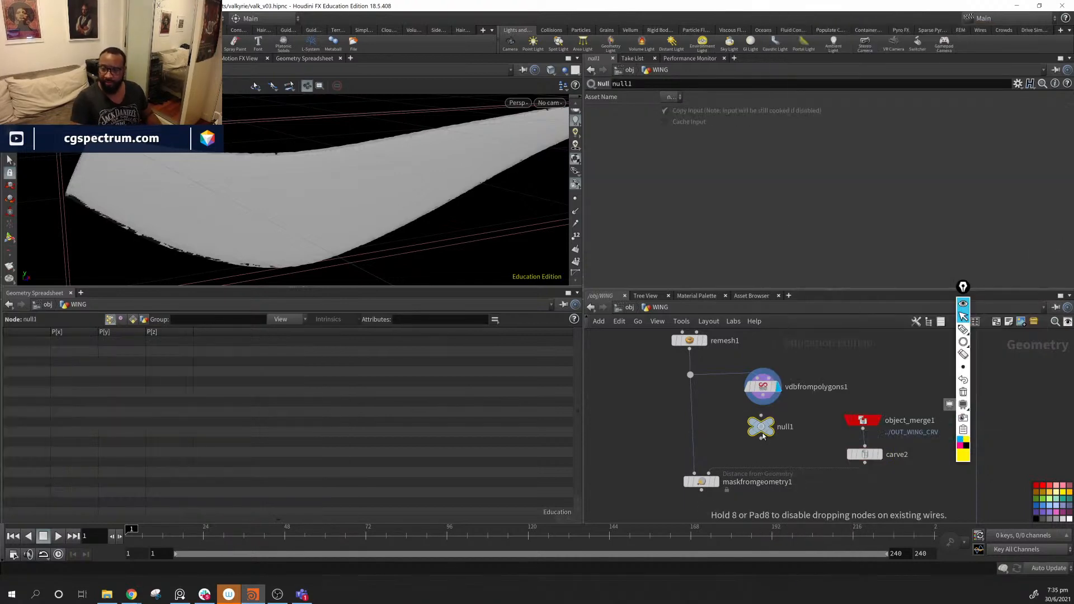
pyautogui.moveTo(763, 404); pyautogui.dragTo(766, 428)
pyautogui.doubleClick(789, 424)
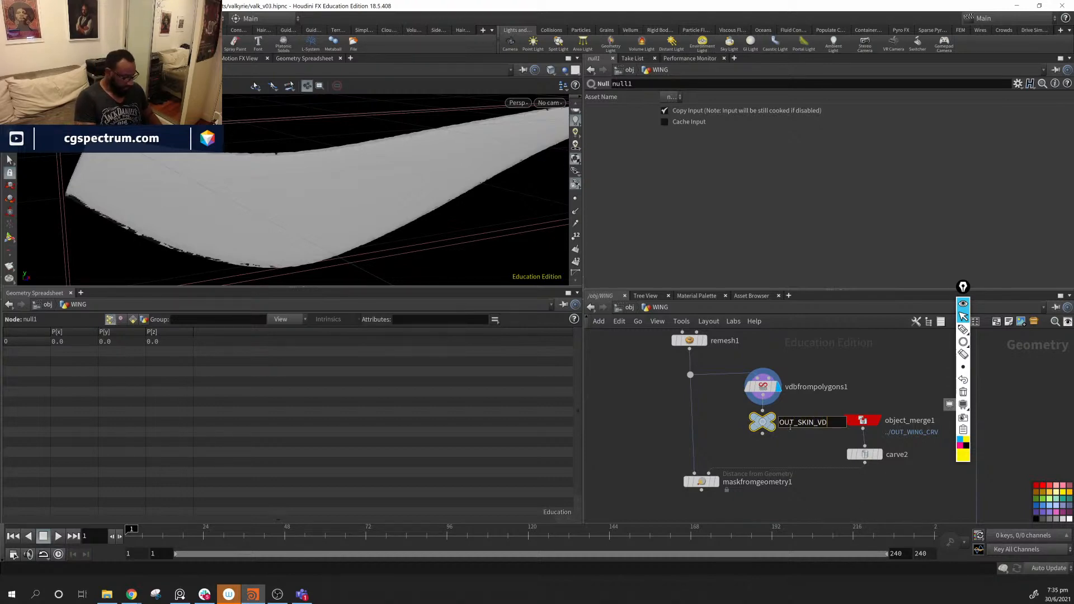
pyautogui.press('Return')
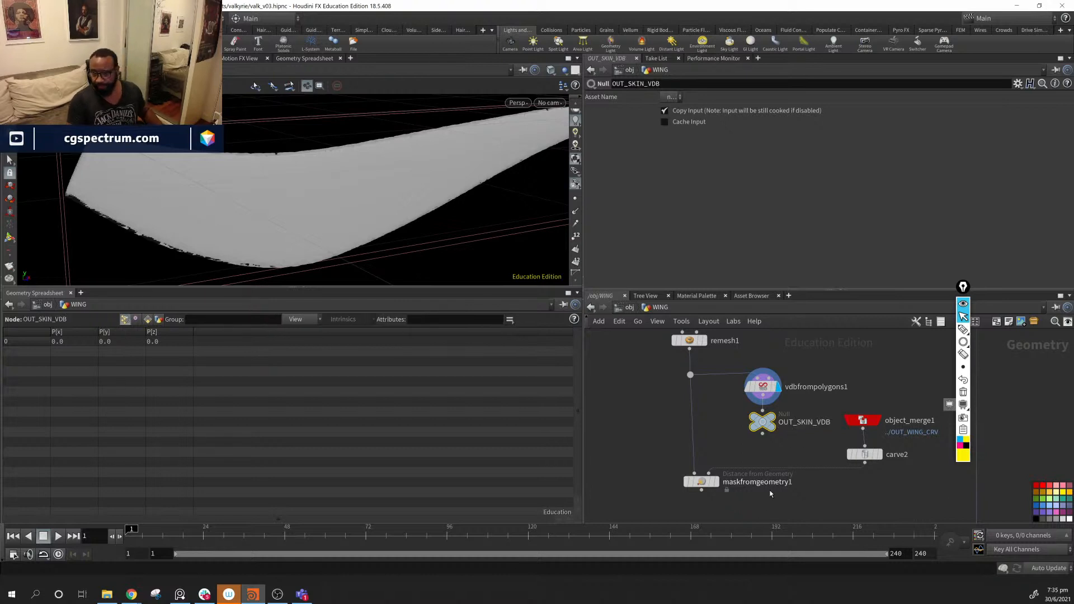
pyautogui.moveTo(810, 489); pyautogui.dragTo(792, 440, button='middle')
pyautogui.moveTo(688, 436); pyautogui.dragTo(684, 433)
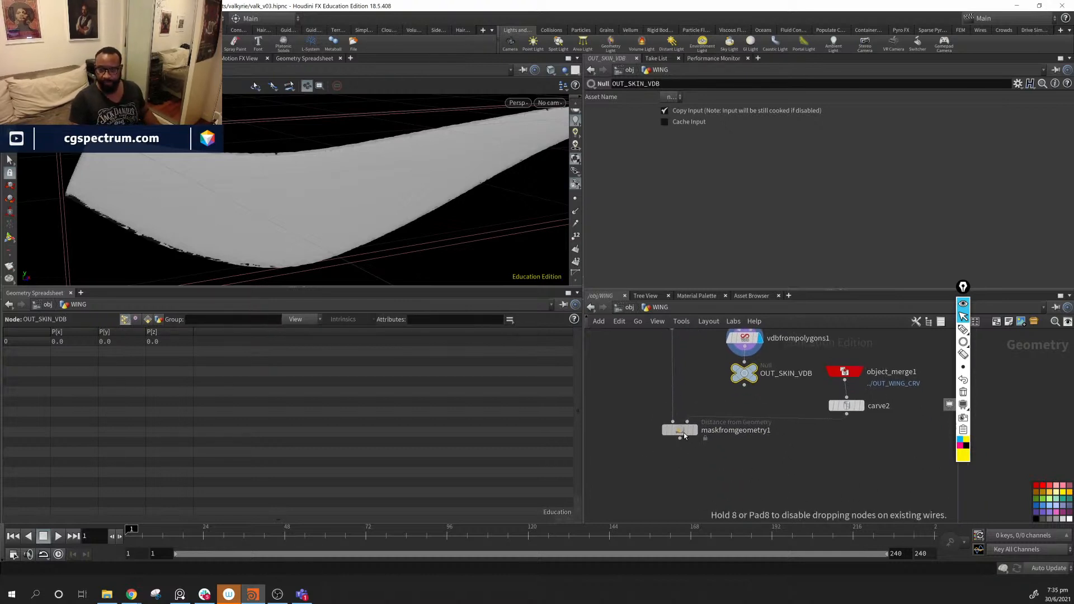
pyautogui.moveTo(783, 497); pyautogui.dragTo(785, 475, button='middle')
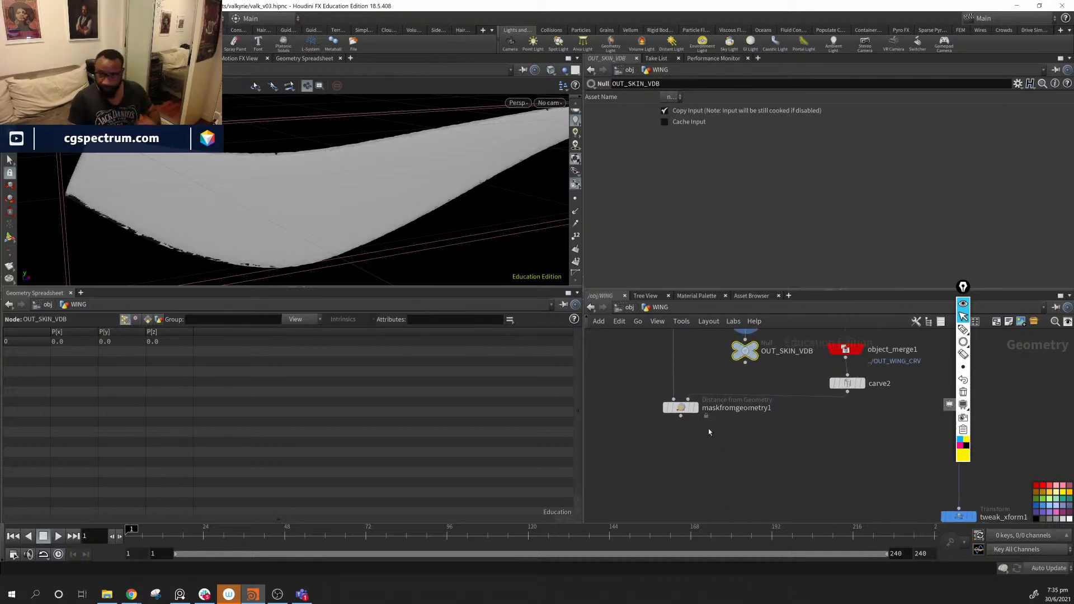
# - Display maskfromgeometry1 to inspect the red mask on the wing
pyautogui.click(694, 408)
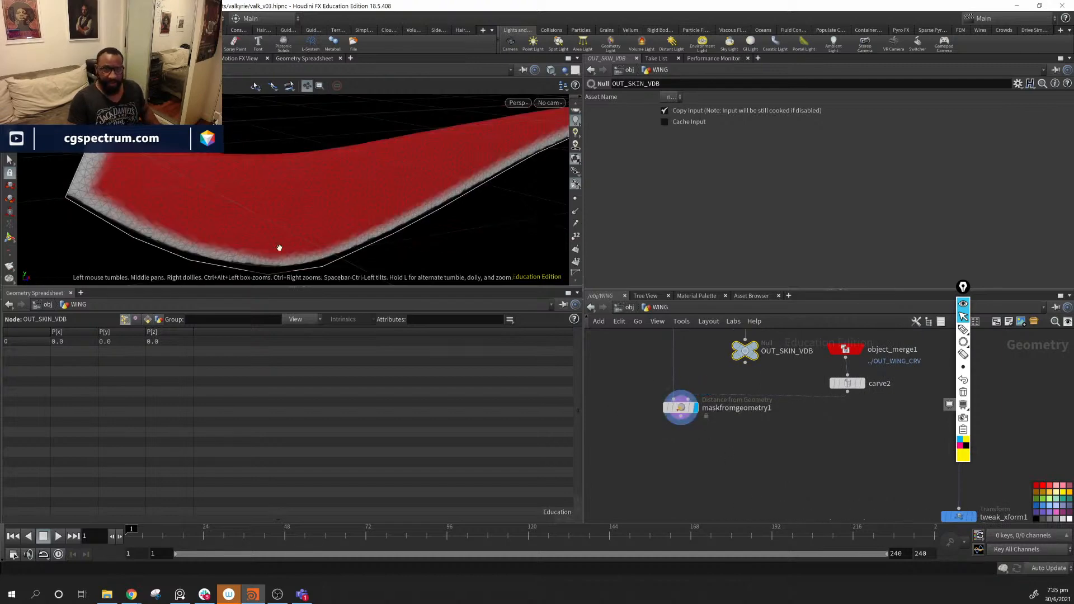
pyautogui.moveTo(280, 247); pyautogui.dragTo(206, 220)
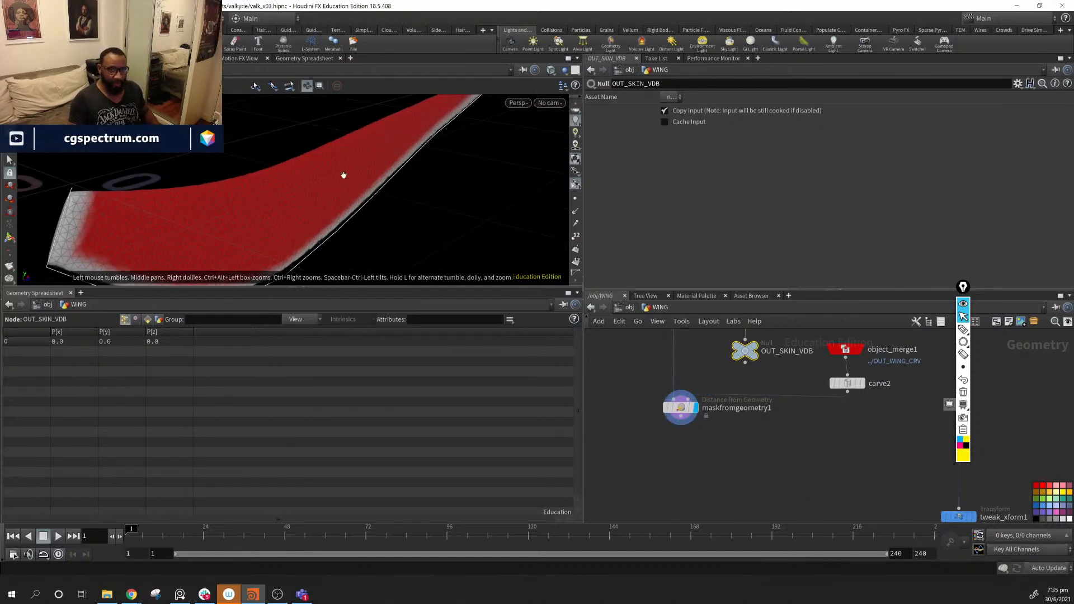
pyautogui.moveTo(686, 472); pyautogui.dragTo(684, 450, button='middle')
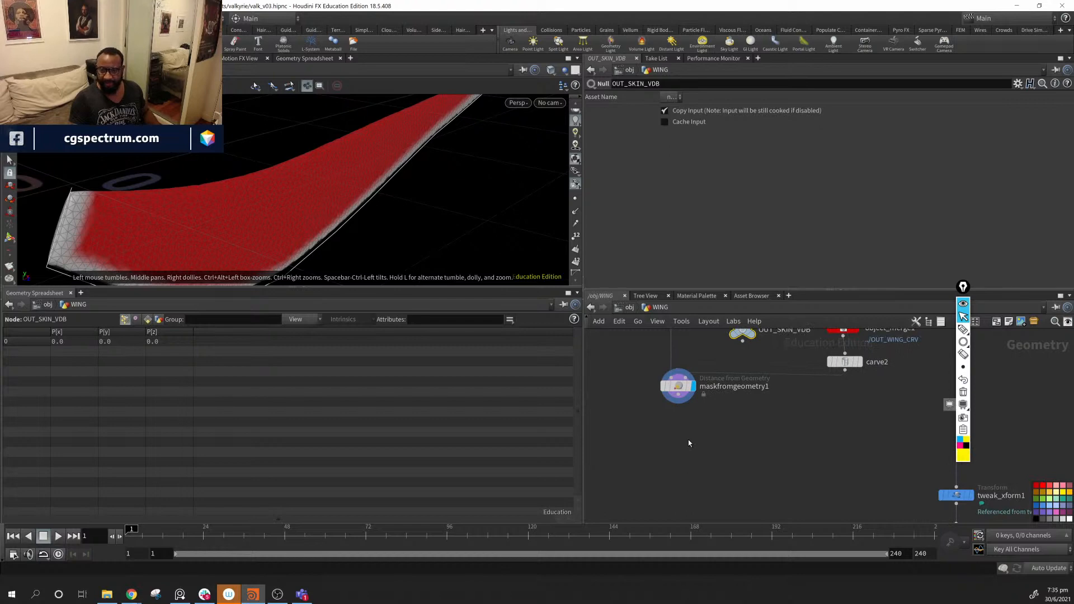
# - Create a Hair Generate node fed by maskfromgeometry1 and display its hairs
pyautogui.press('Tab')
pyautogui.write('ha')
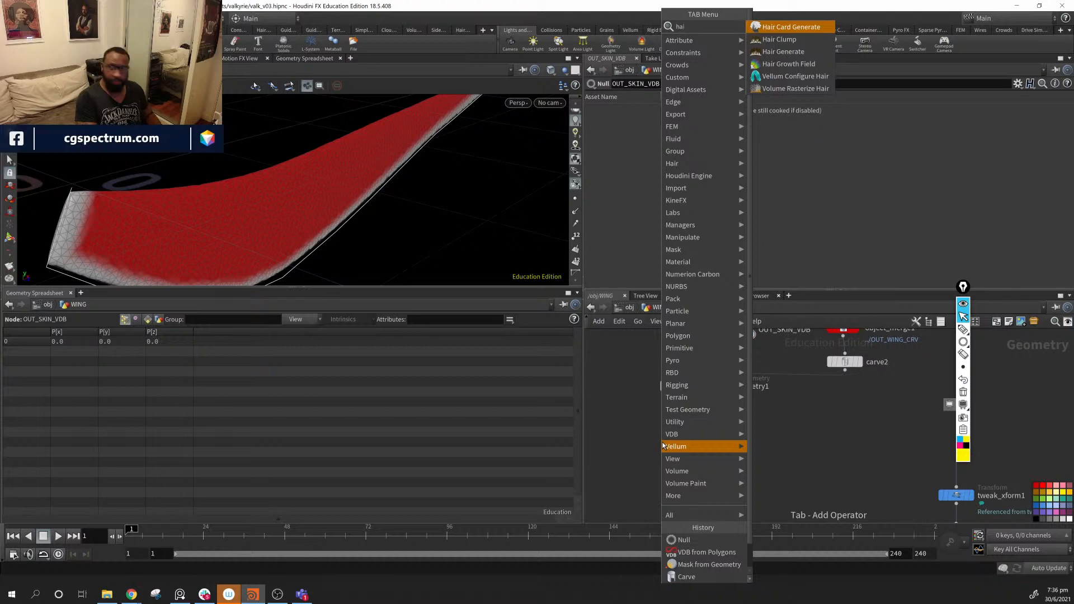
pyautogui.press('Down')
pyautogui.press('Down')
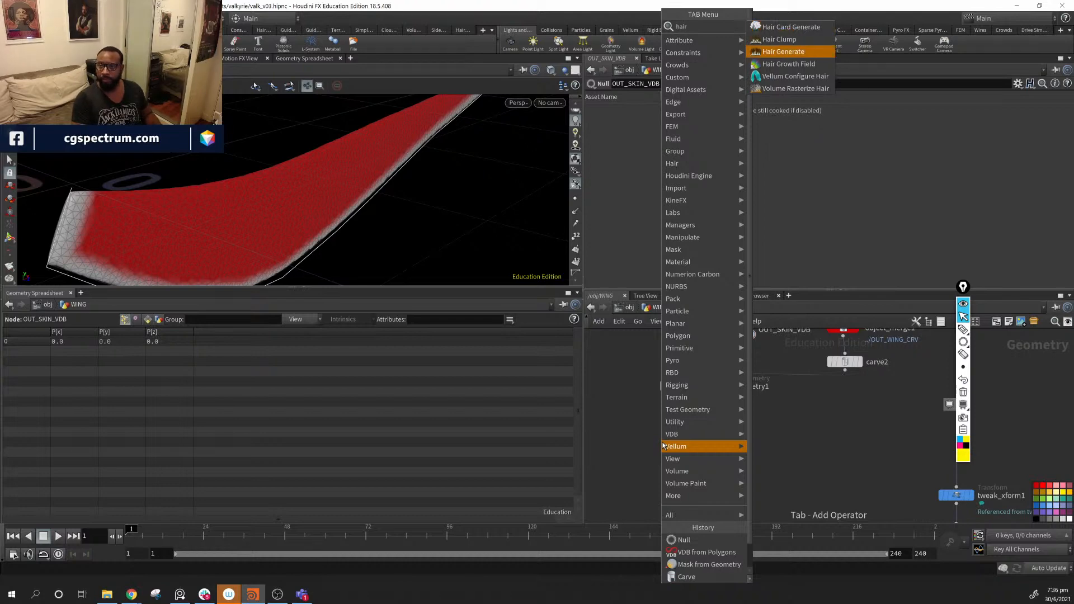
pyautogui.press('Return')
pyautogui.click(663, 445)
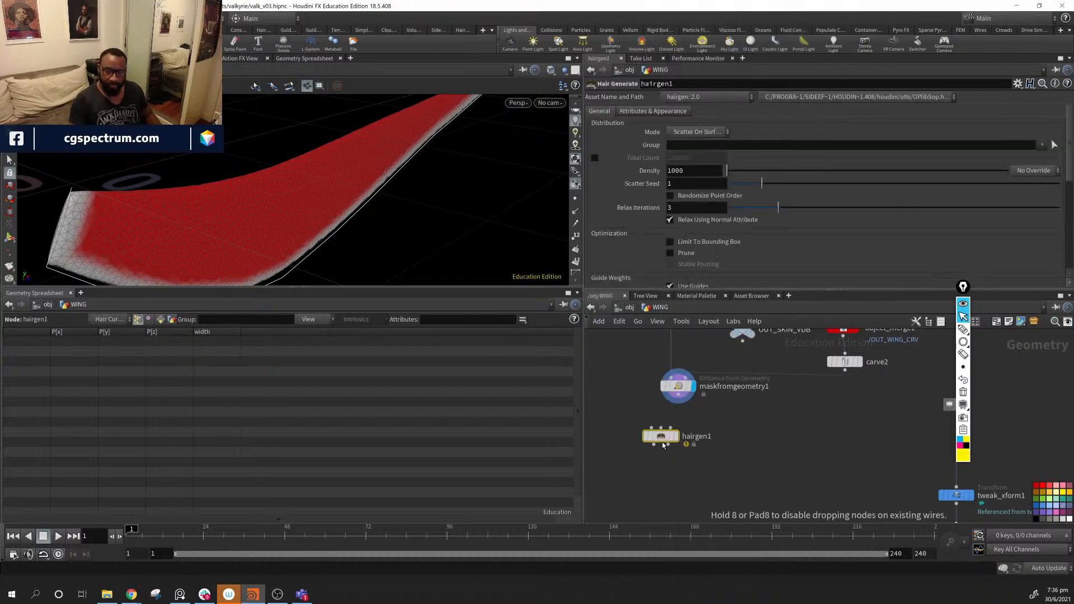
pyautogui.moveTo(663, 445); pyautogui.dragTo(690, 461)
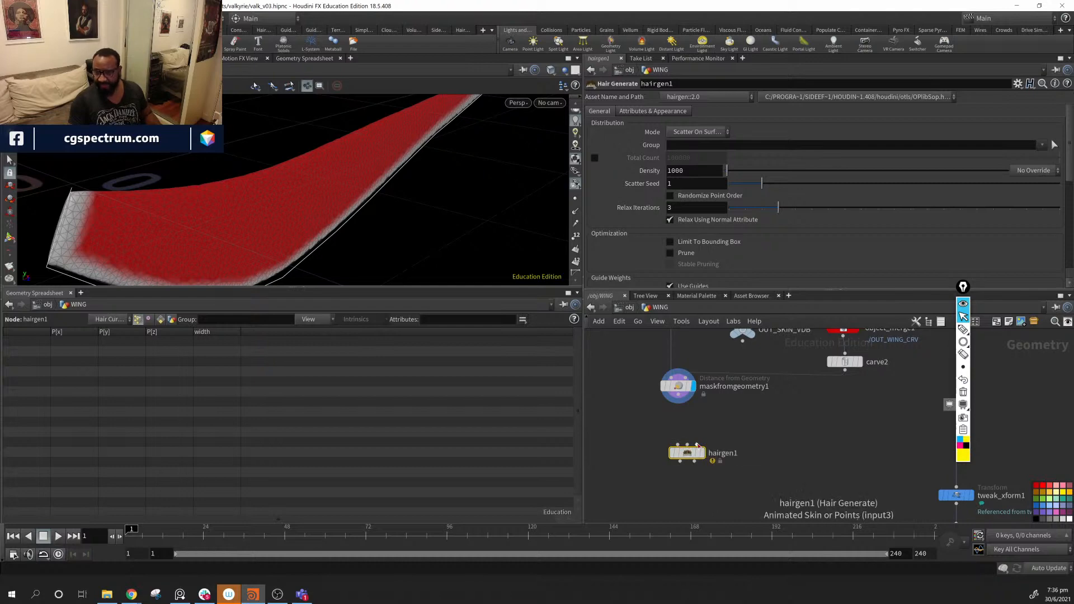
pyautogui.moveTo(689, 452); pyautogui.dragTo(714, 447)
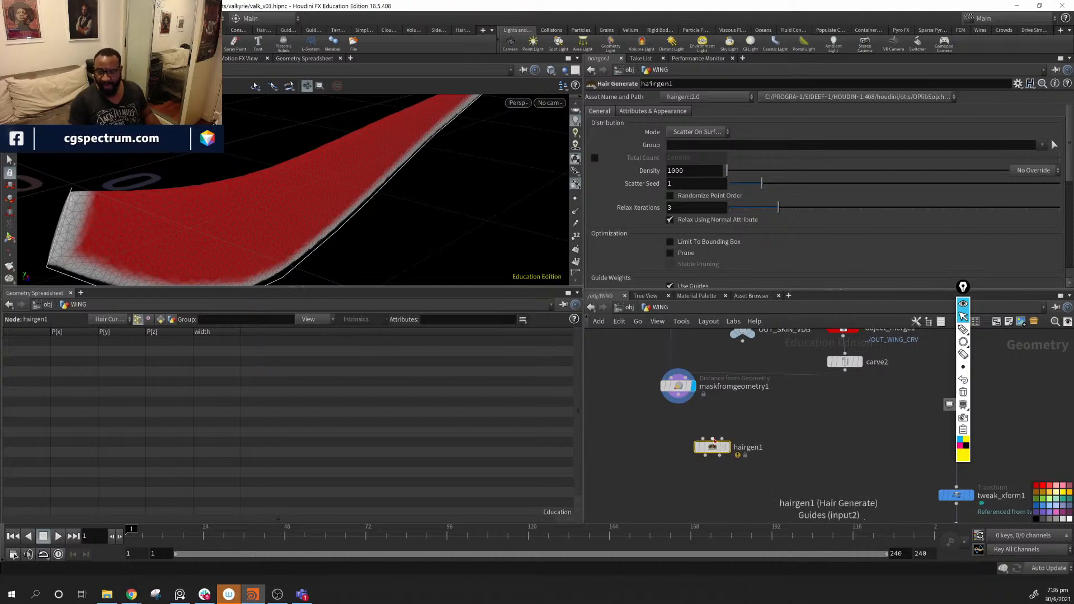
pyautogui.click(712, 440)
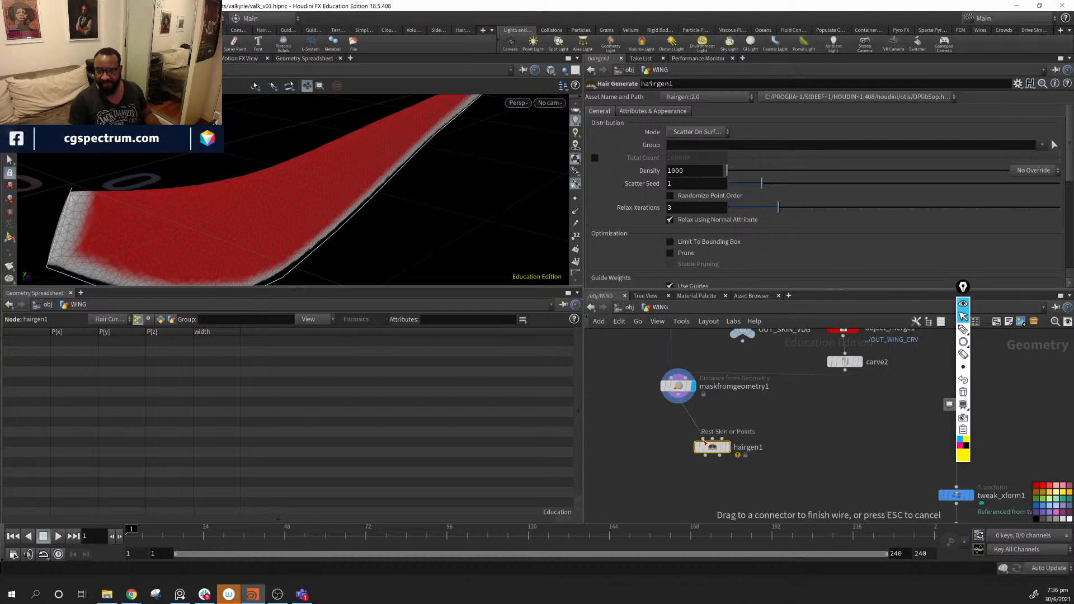
pyautogui.click(704, 441)
pyautogui.click(732, 430)
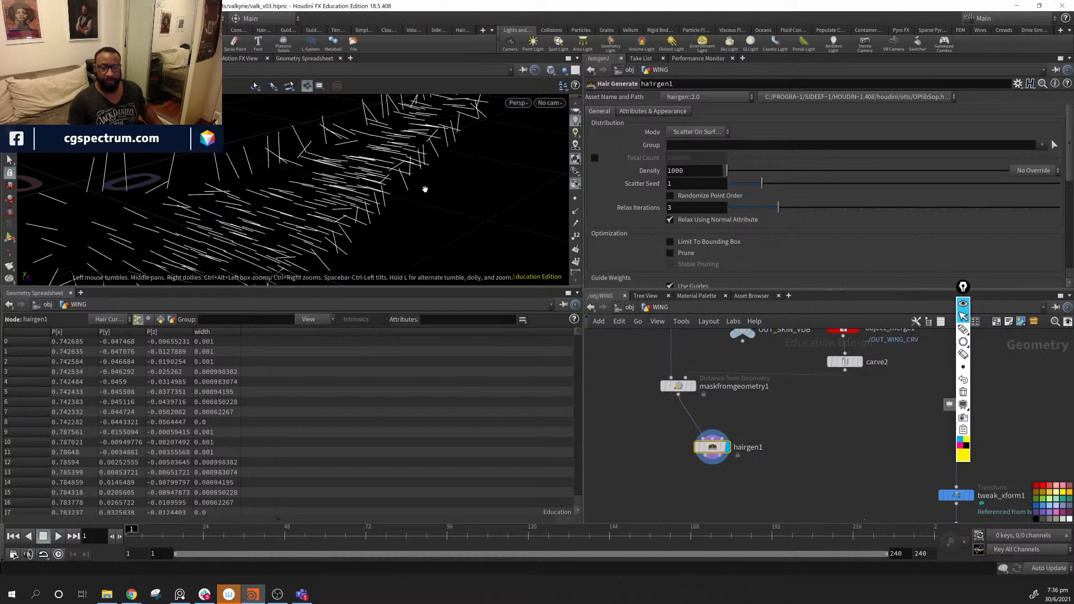
# - Align hairgen1 under maskfromgeometry1 and template the masked wing as a reference
pyautogui.moveTo(426, 190); pyautogui.dragTo(436, 210)
pyautogui.moveTo(436, 210); pyautogui.dragTo(339, 185, button='right')
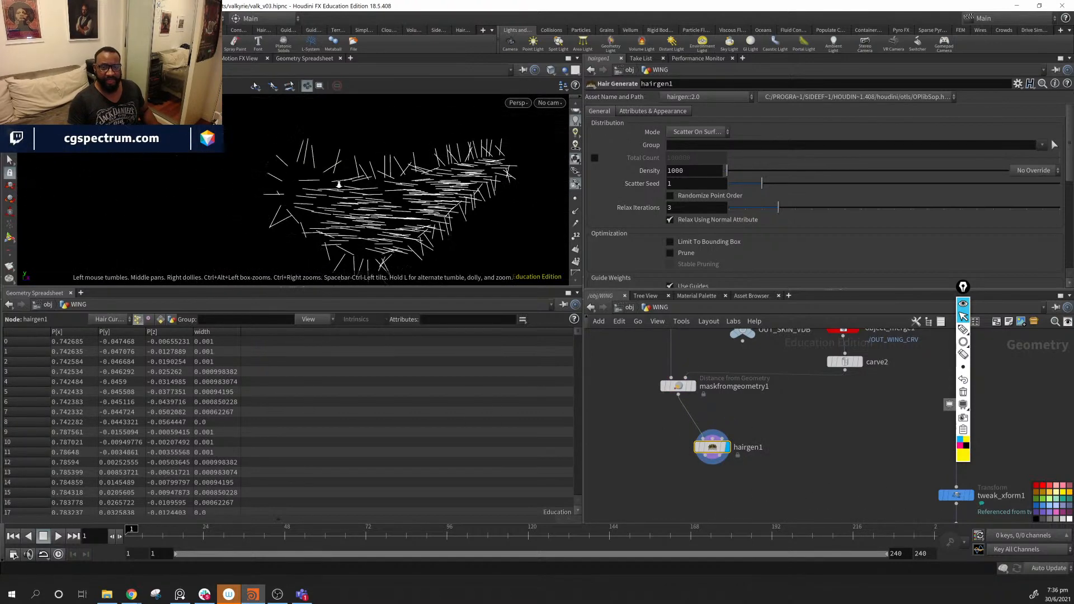
pyautogui.moveTo(339, 185); pyautogui.dragTo(173, 215)
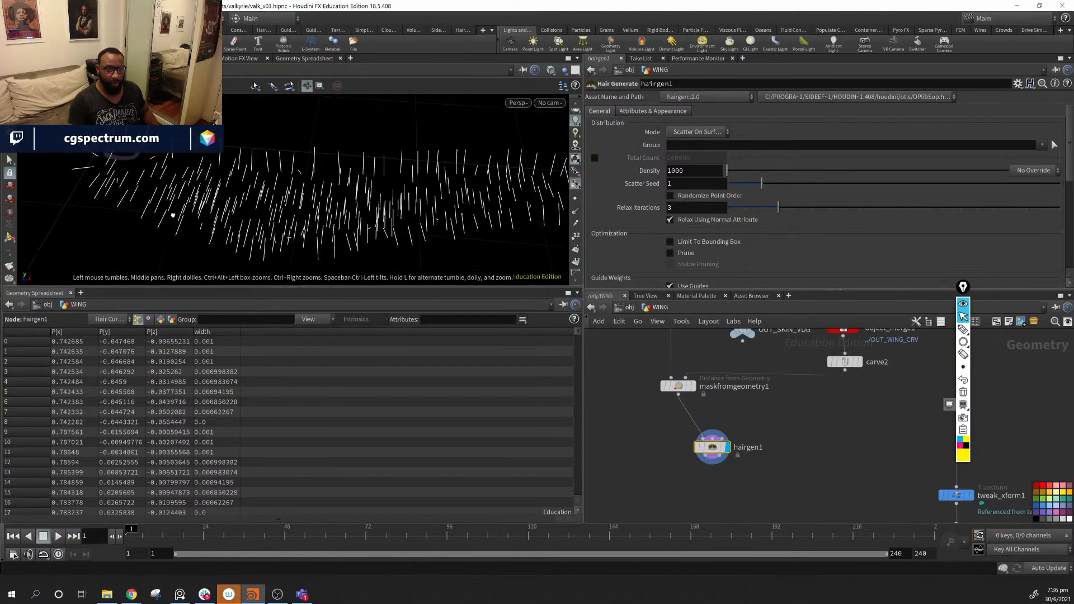
pyautogui.moveTo(340, 191); pyautogui.dragTo(381, 206)
pyautogui.moveTo(393, 191); pyautogui.dragTo(319, 179)
pyautogui.moveTo(718, 452)
pyautogui.moveTo(718, 452); pyautogui.dragTo(696, 449)
pyautogui.moveTo(742, 362); pyautogui.dragTo(746, 409, button='middle')
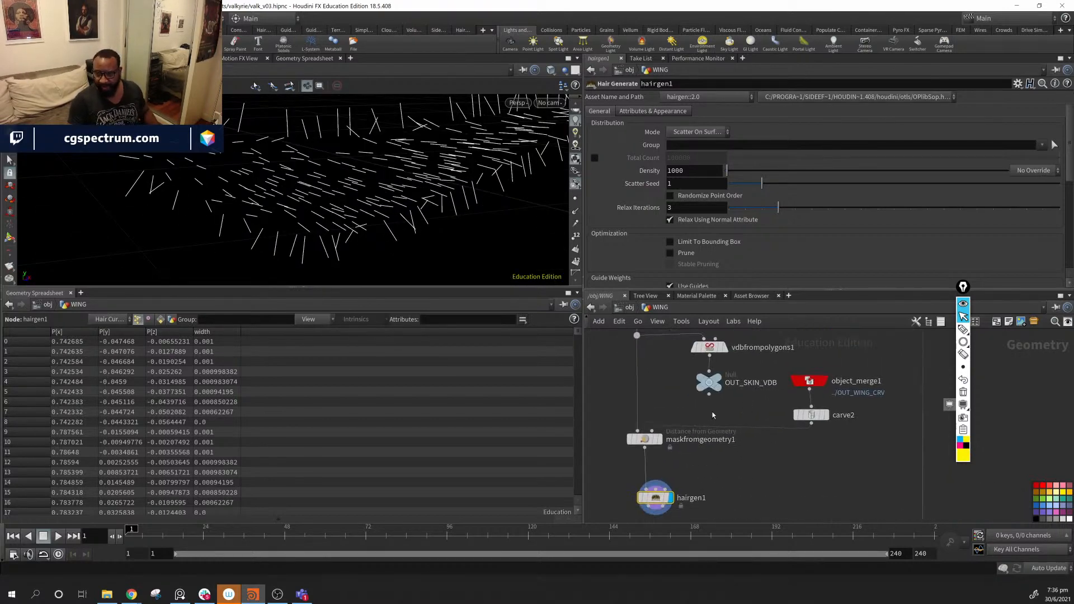
pyautogui.moveTo(657, 444)
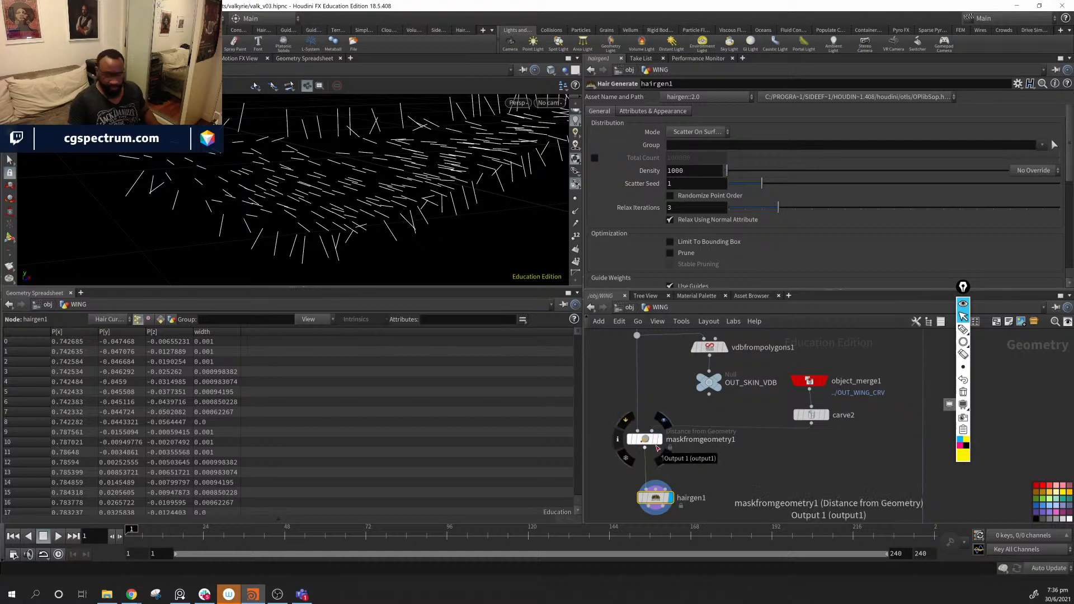
pyautogui.click(656, 445)
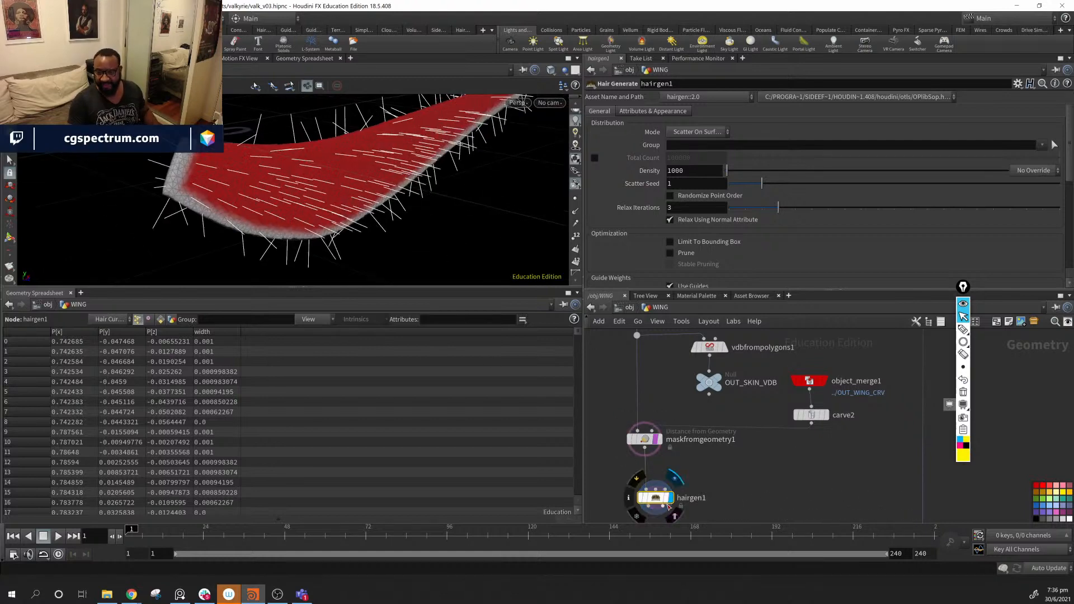
pyautogui.moveTo(655, 446)
pyautogui.keyDown('alt'); pyautogui.moveTo(302, 188); pyautogui.dragTo(77, 174); pyautogui.keyUp('alt')
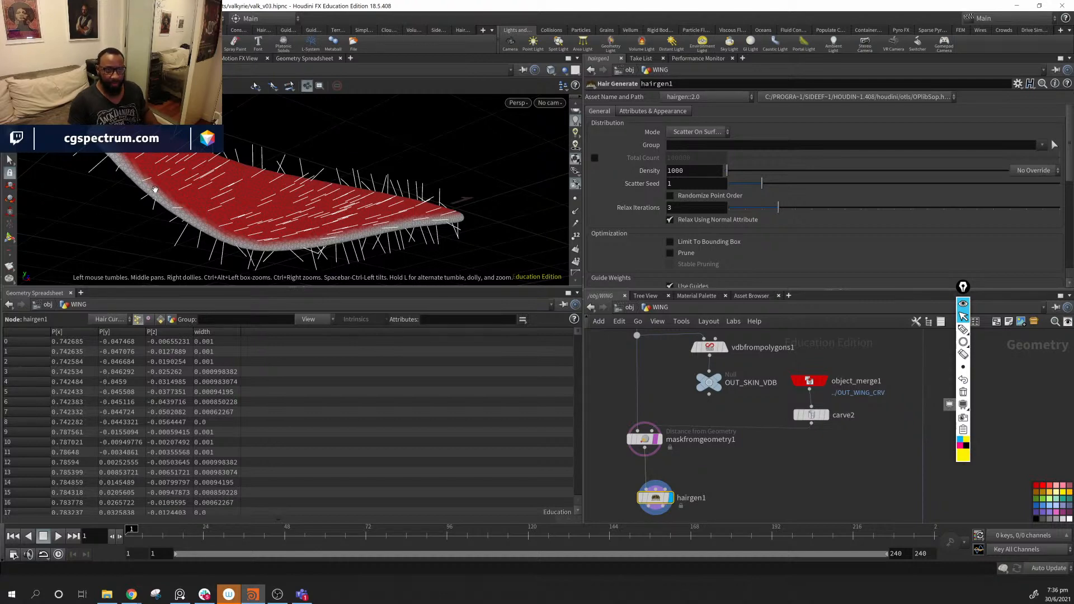
# - Set hairgen1's Density to 5020 with its override set to Skin Attribute
pyautogui.keyDown('alt'); pyautogui.moveTo(155, 191); pyautogui.dragTo(235, 190); pyautogui.keyUp('alt')
pyautogui.scroll(-5, 682, 227)
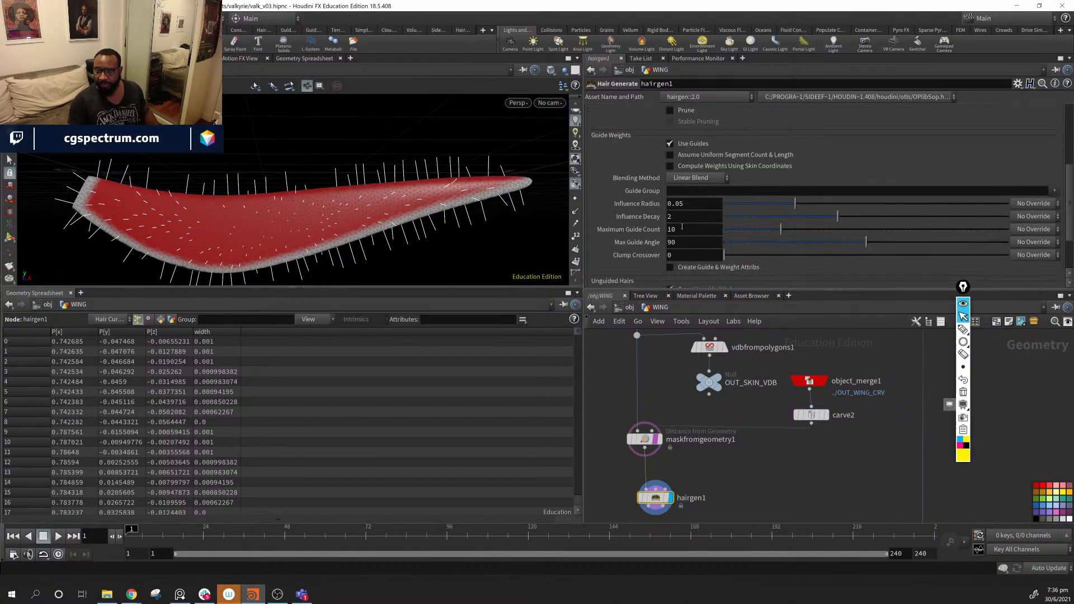
pyautogui.scroll(-5, 682, 226)
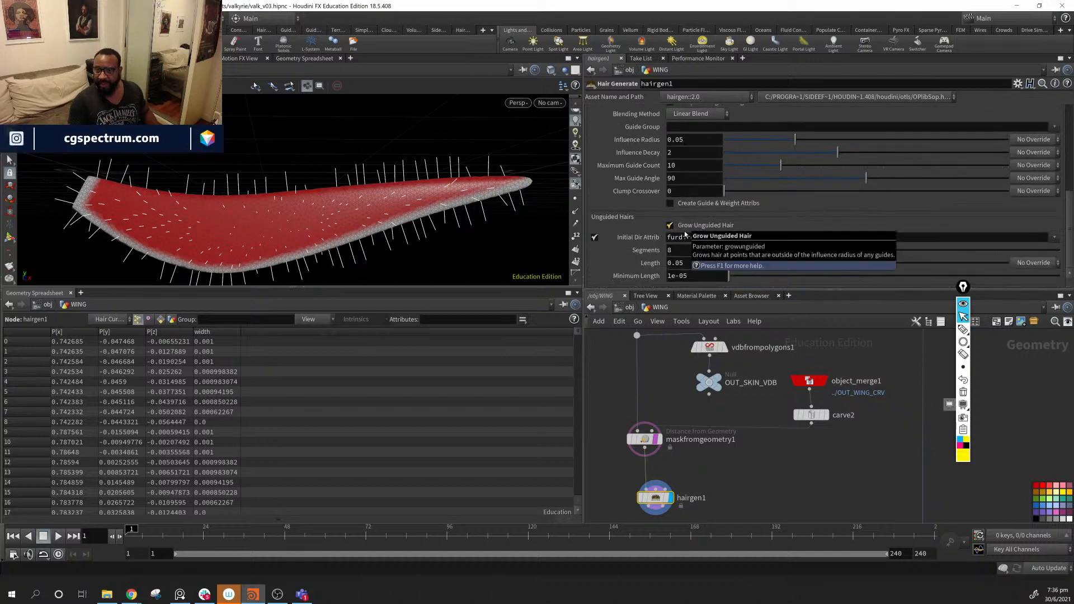
pyautogui.scroll(10, 684, 249)
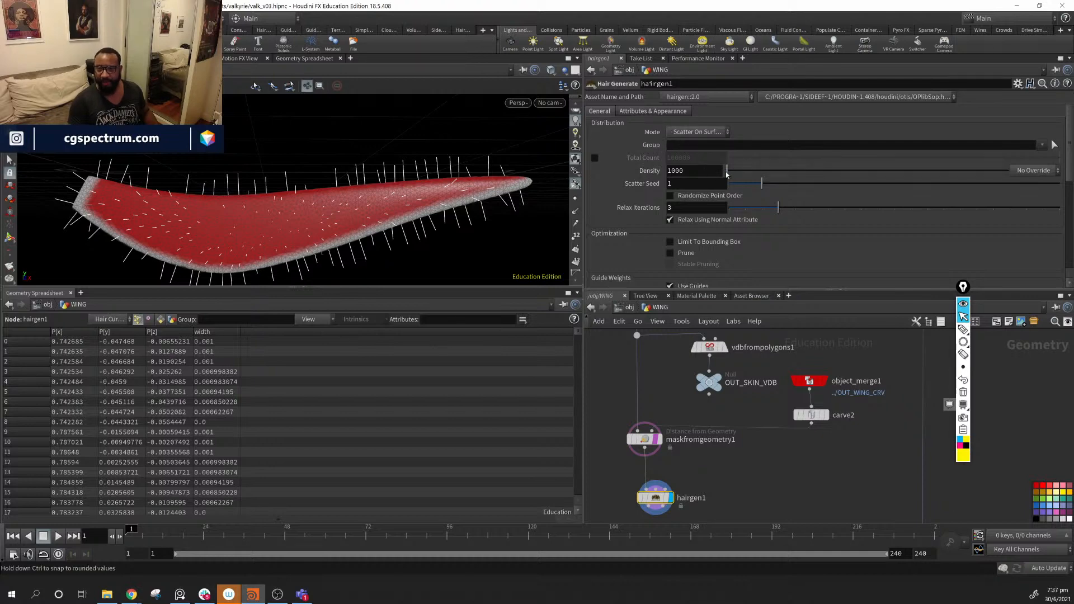
pyautogui.moveTo(729, 175); pyautogui.dragTo(863, 170)
pyautogui.keyDown('alt'); pyautogui.moveTo(409, 196); pyautogui.dragTo(425, 240); pyautogui.keyUp('alt')
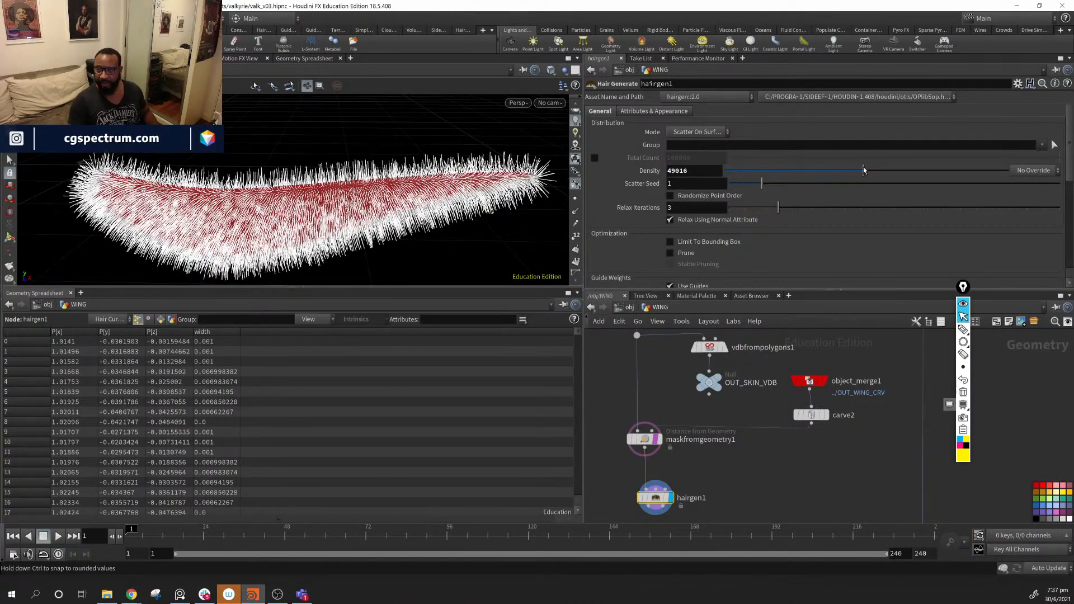
pyautogui.moveTo(865, 171); pyautogui.dragTo(740, 170)
pyautogui.keyDown('alt'); pyautogui.moveTo(437, 228); pyautogui.dragTo(452, 196); pyautogui.keyUp('alt')
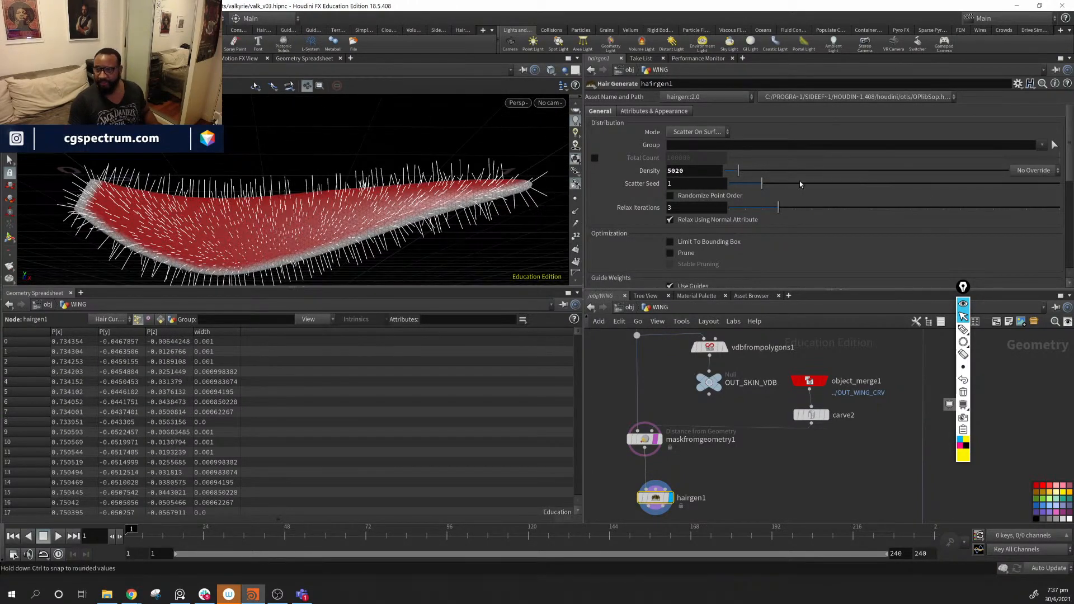
pyautogui.click(1052, 171)
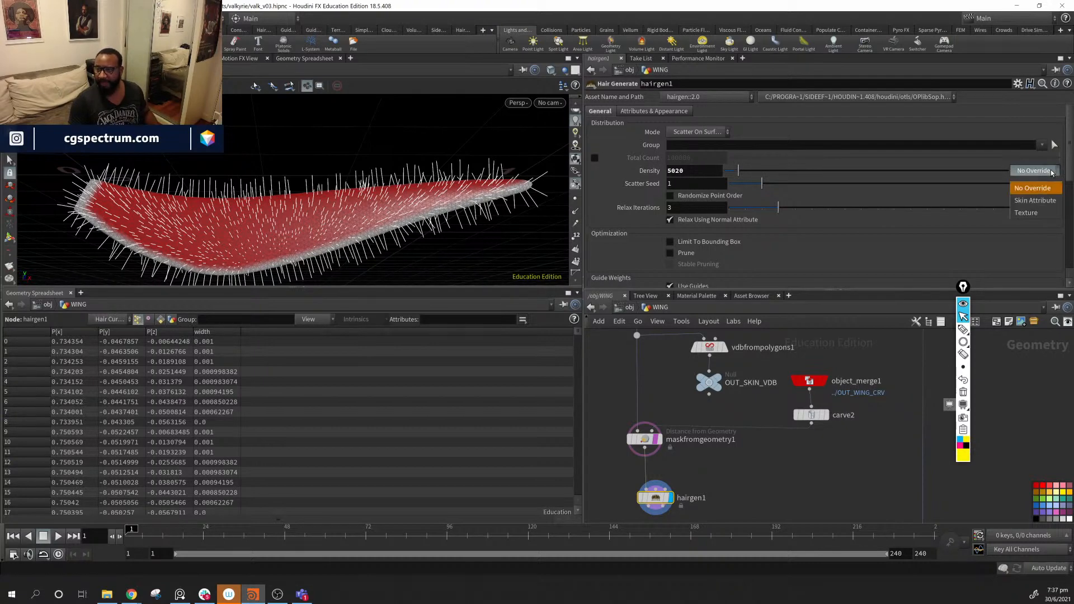
pyautogui.click(1054, 201)
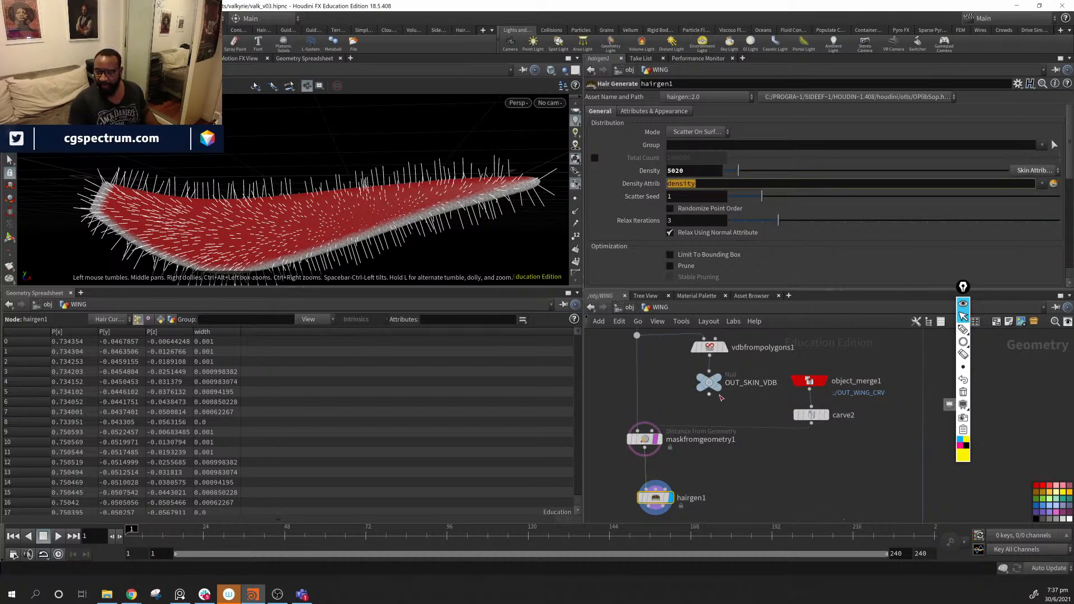
# - Insert an Attribute Rename node on the wire between maskfromgeometry1 and hairgen1
pyautogui.click(652, 437)
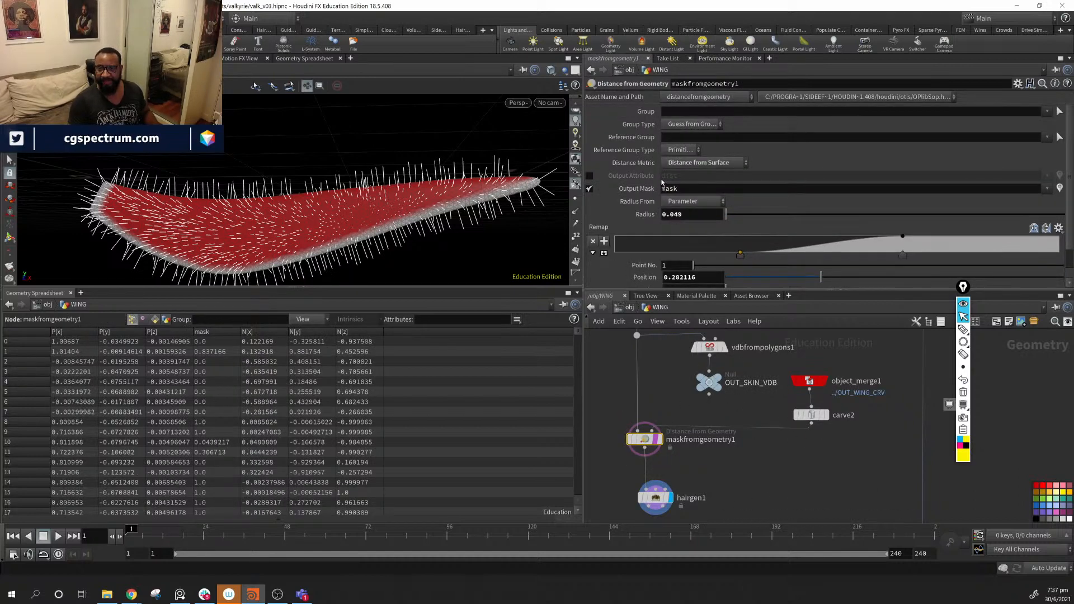
pyautogui.moveTo(712, 467); pyautogui.dragTo(750, 441, button='middle')
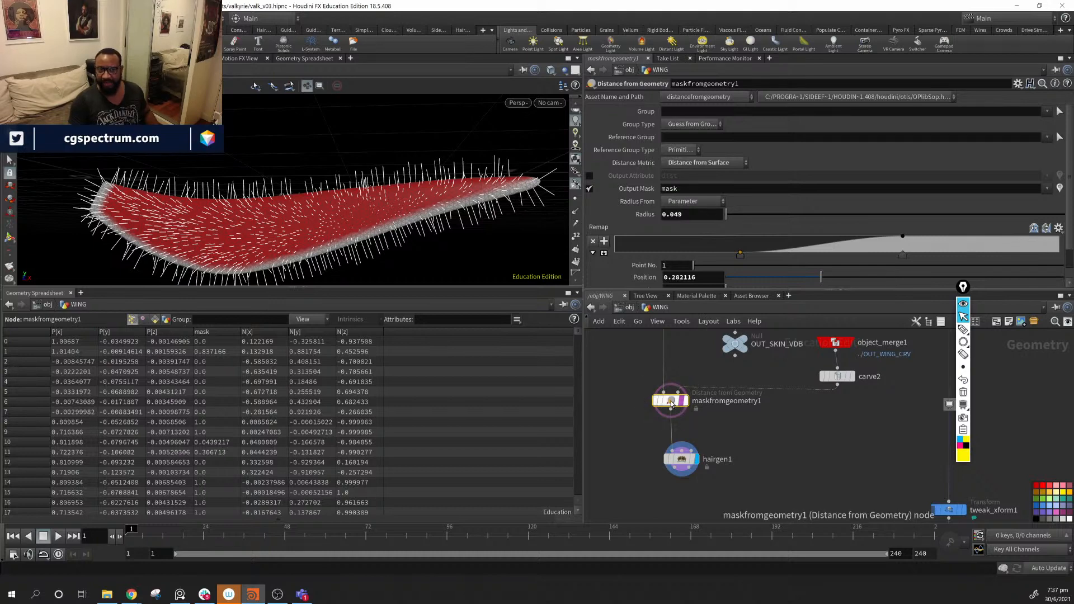
pyautogui.moveTo(684, 465); pyautogui.dragTo(684, 487)
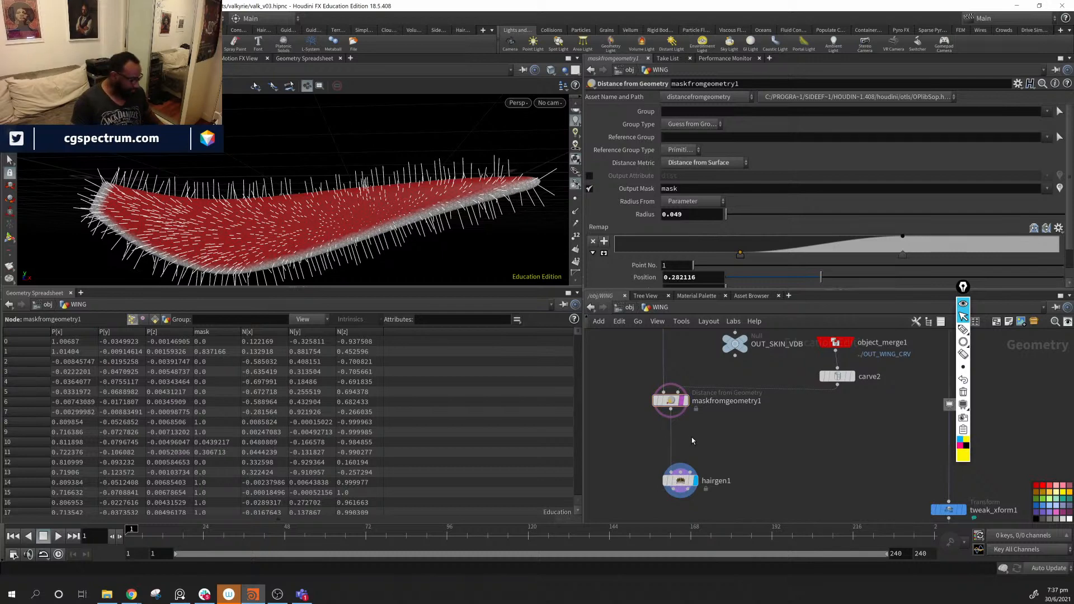
pyautogui.press('Tab')
pyautogui.write('a')
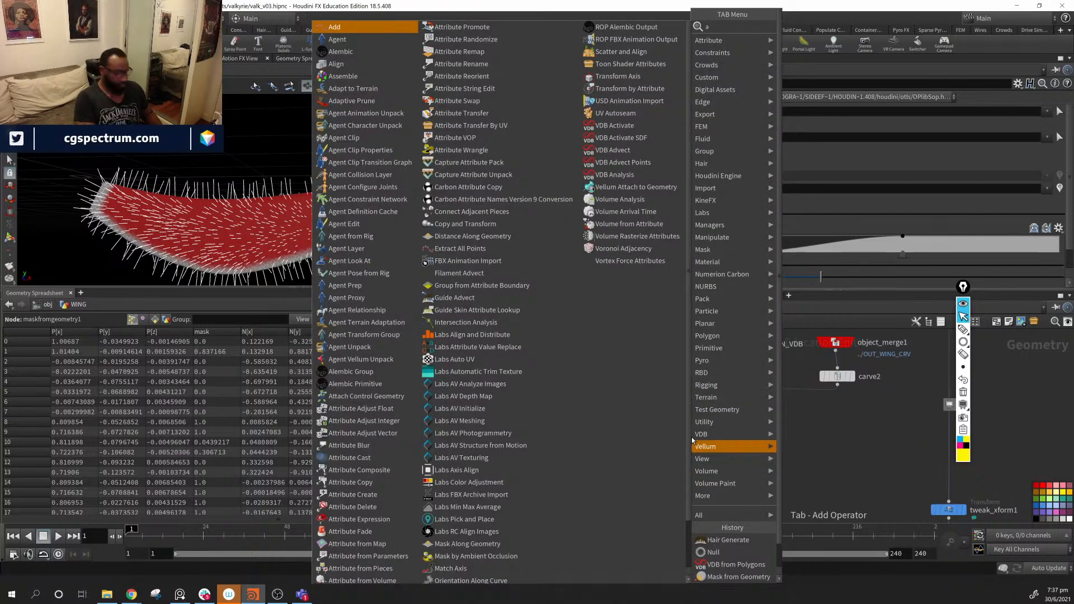
pyautogui.write('w')
pyautogui.press('BackSpace')
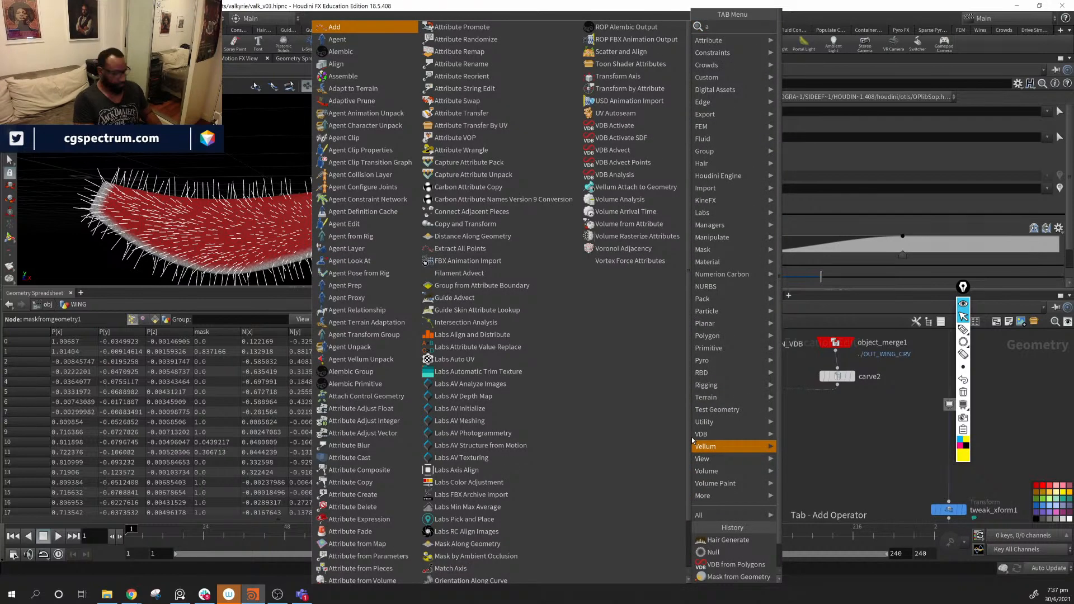
pyautogui.write('re')
pyautogui.press('Down')
pyautogui.press('Down')
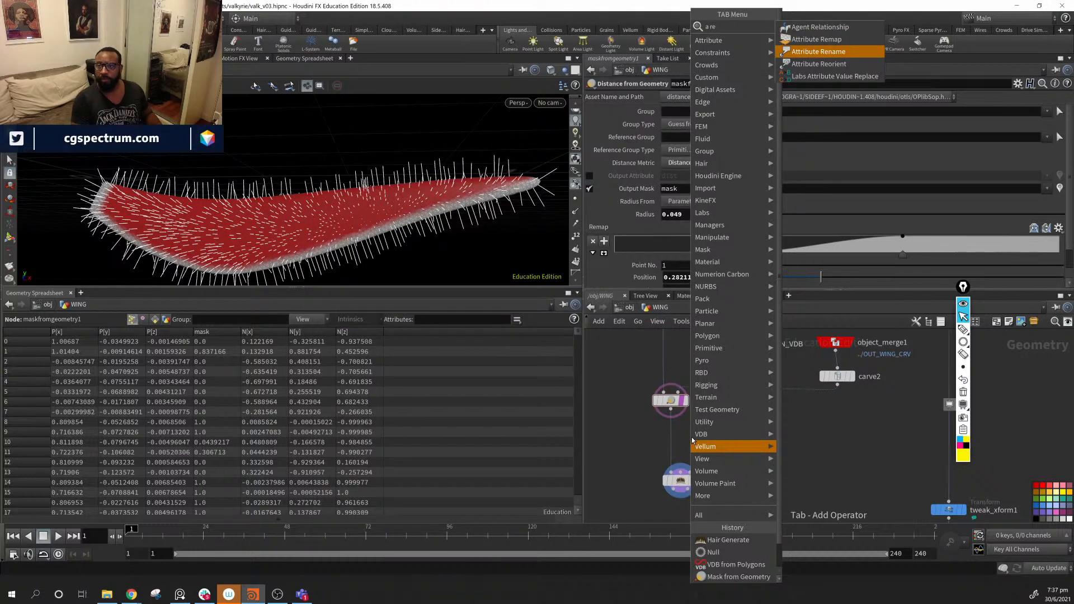
pyautogui.press('Return')
pyautogui.click(691, 438)
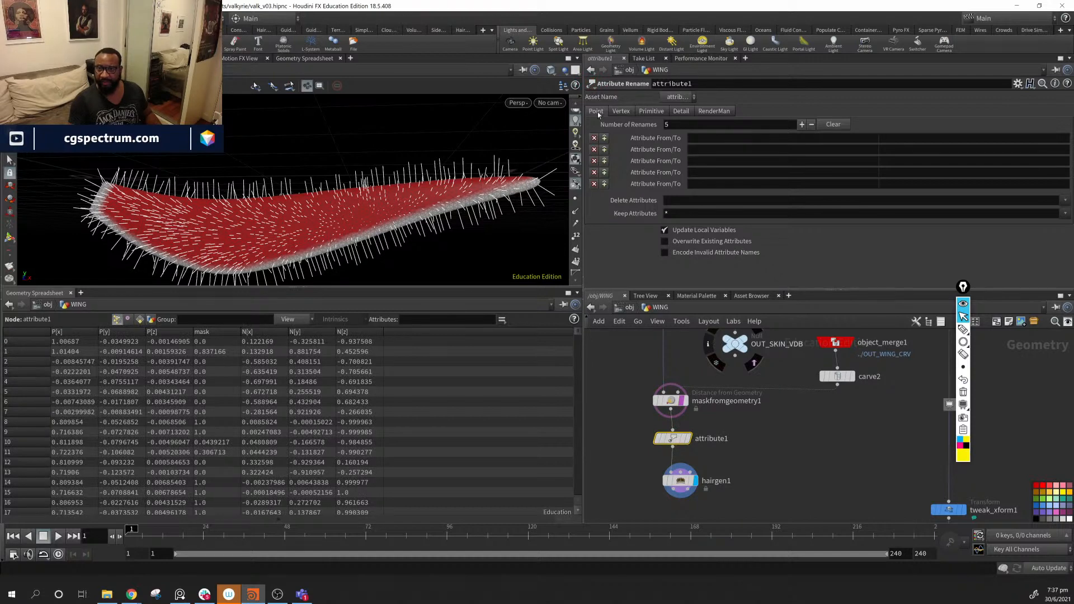
# - Set the rename From to mask and To to density, then check the regrown hair
pyautogui.click(777, 140)
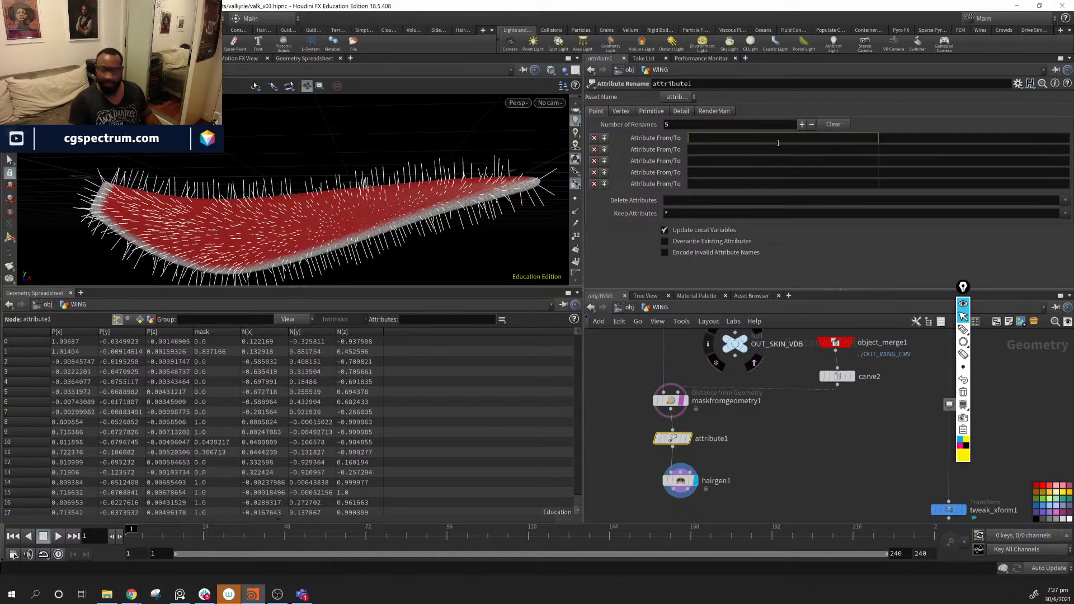
pyautogui.press('Return')
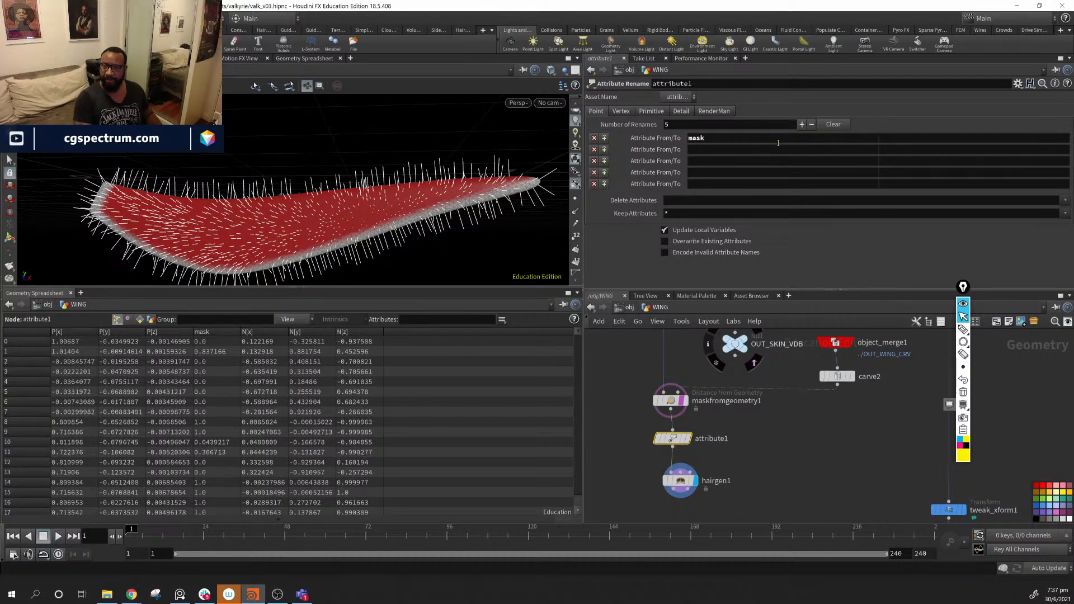
pyautogui.click(911, 140)
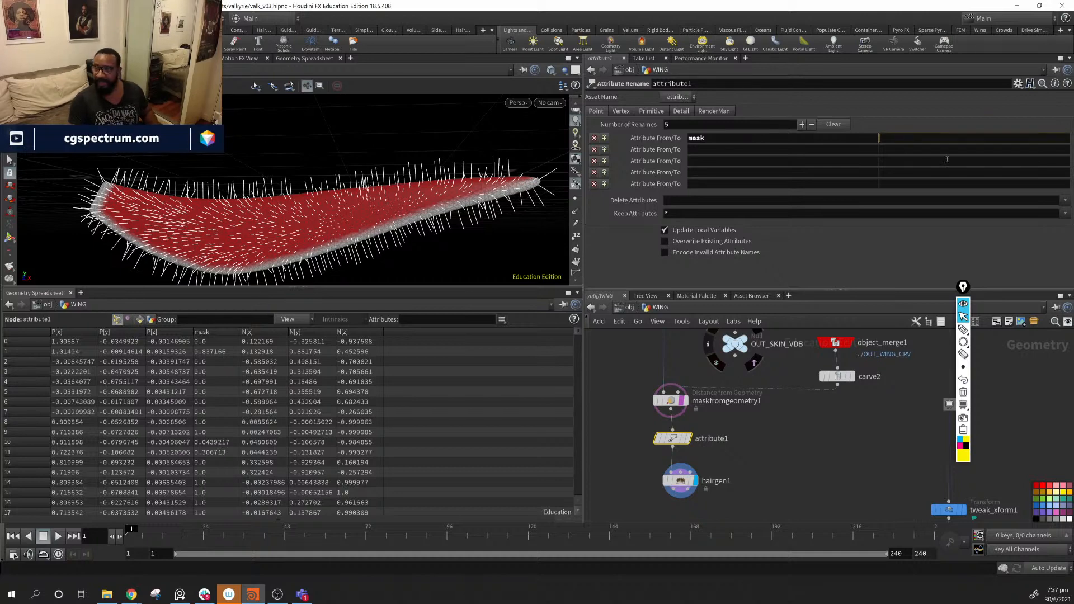
pyautogui.click(681, 481)
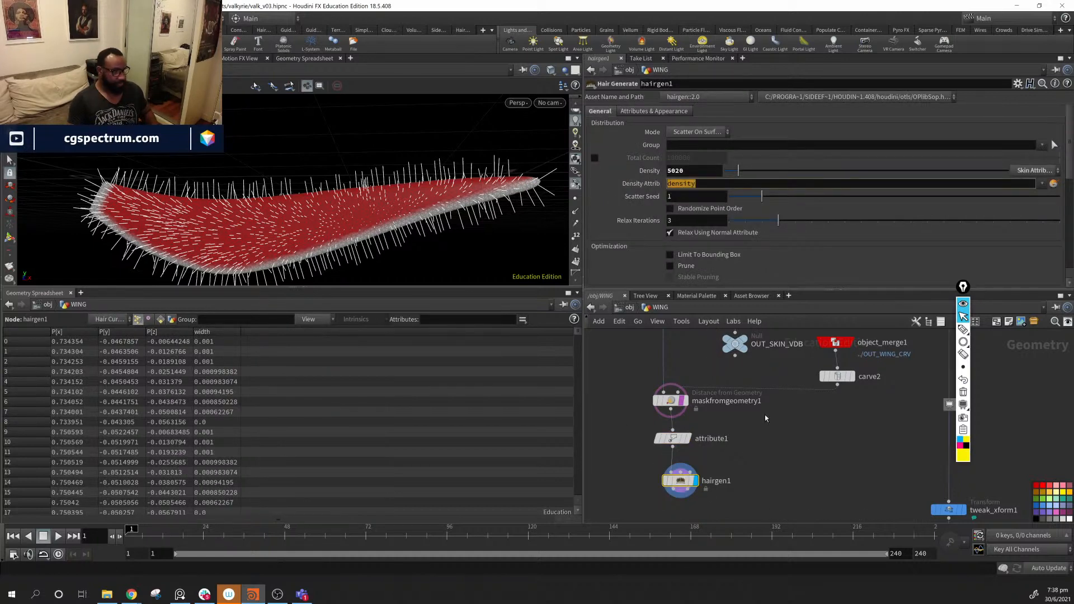
pyautogui.click(675, 438)
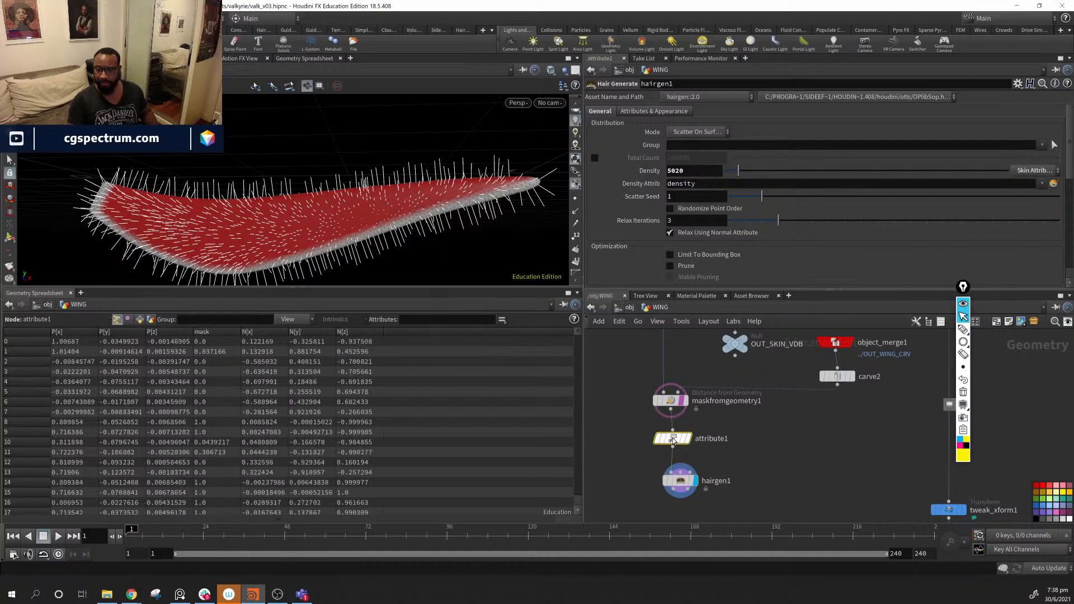
pyautogui.click(920, 138)
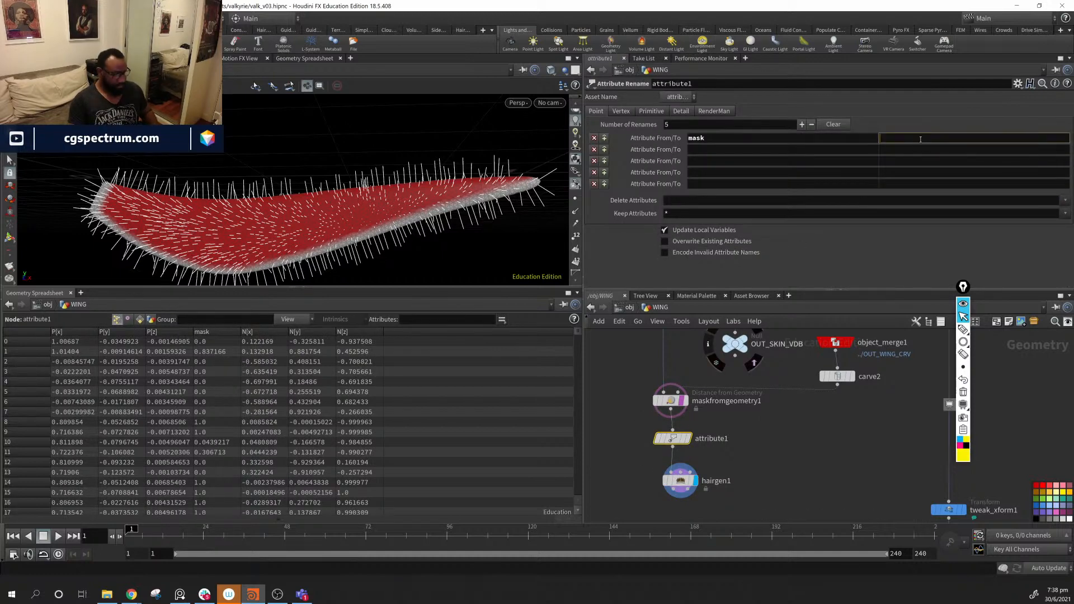
pyautogui.hotkey('ctrl', 'b')
pyautogui.hotkey('ctrl', 'b')
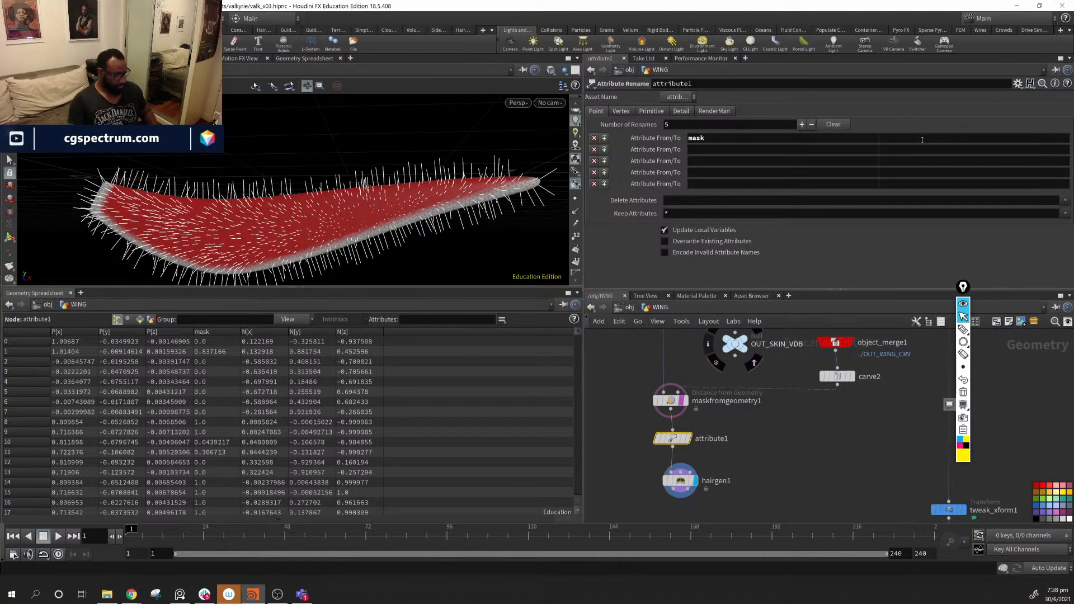
pyautogui.click(922, 140)
pyautogui.press('Return')
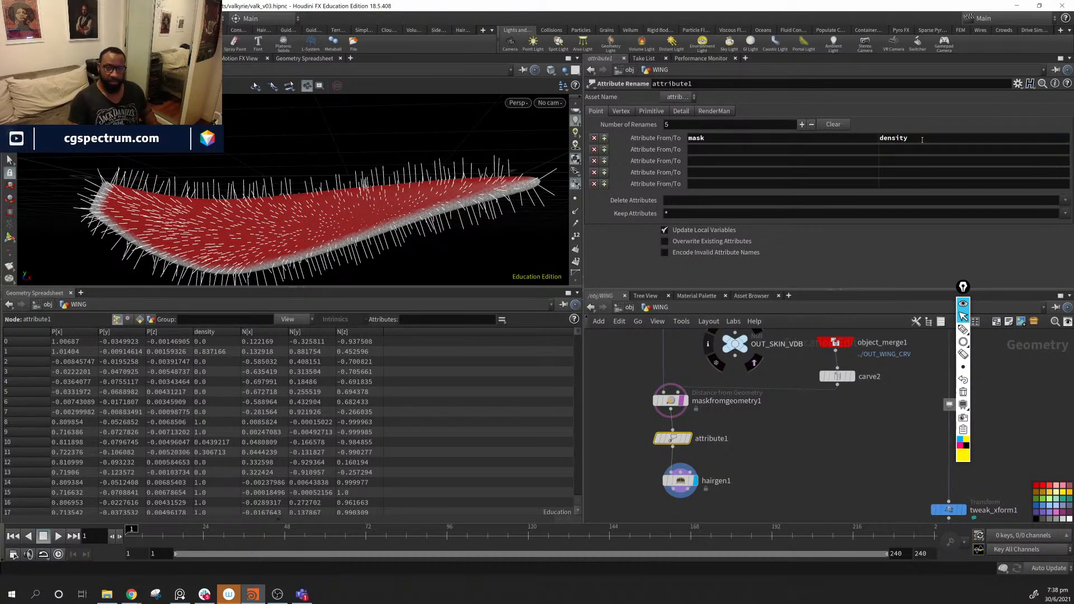
pyautogui.moveTo(431, 201); pyautogui.dragTo(215, 238)
pyautogui.moveTo(405, 275); pyautogui.dragTo(329, 239)
pyautogui.moveTo(729, 428); pyautogui.dragTo(746, 435, button='middle')
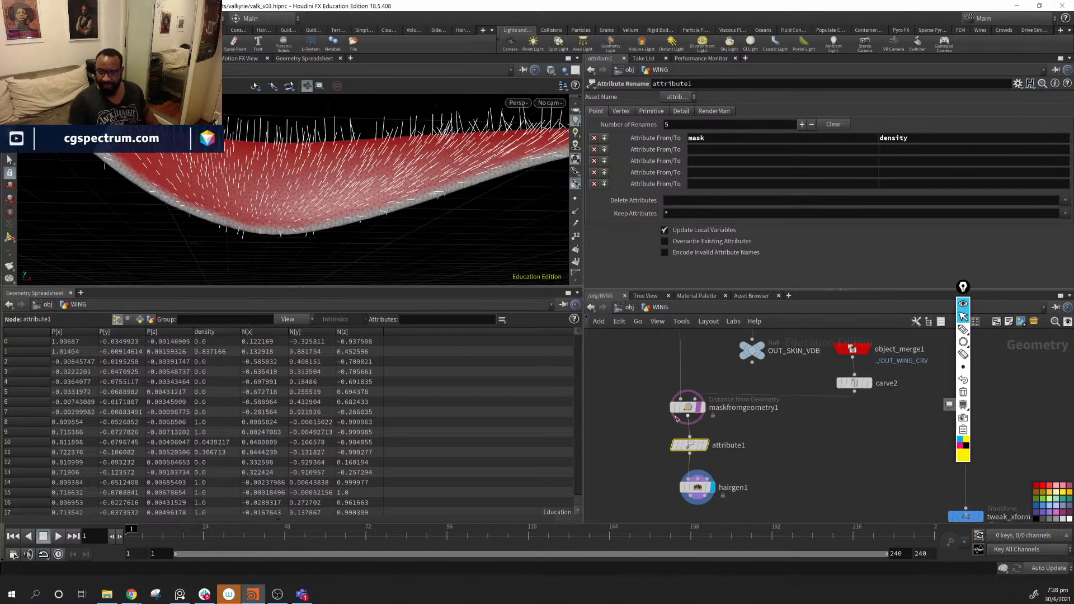
# - Reshape maskfromgeometry1's falloff by moving a Remap ramp point to the right
pyautogui.click(688, 407)
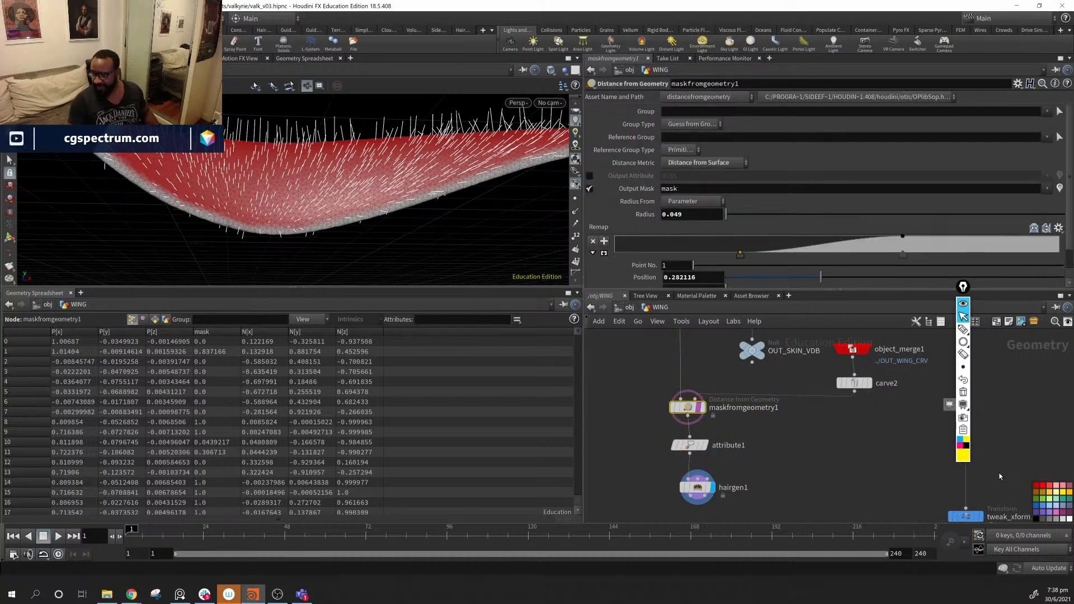
pyautogui.moveTo(999, 476); pyautogui.dragTo(912, 489, button='middle')
pyautogui.moveTo(959, 288); pyautogui.dragTo(928, 337)
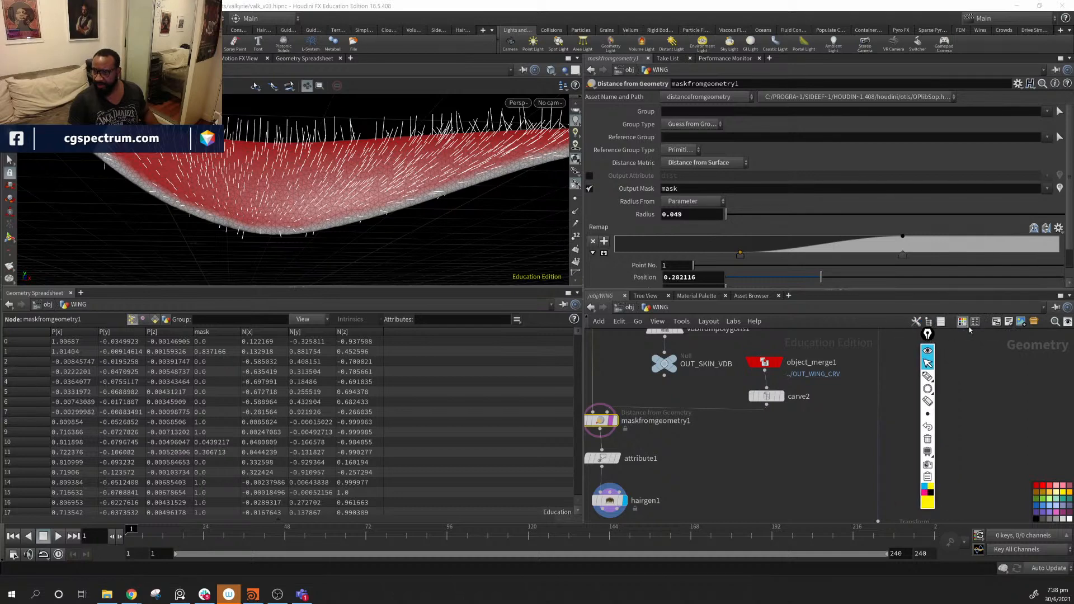
pyautogui.click(975, 322)
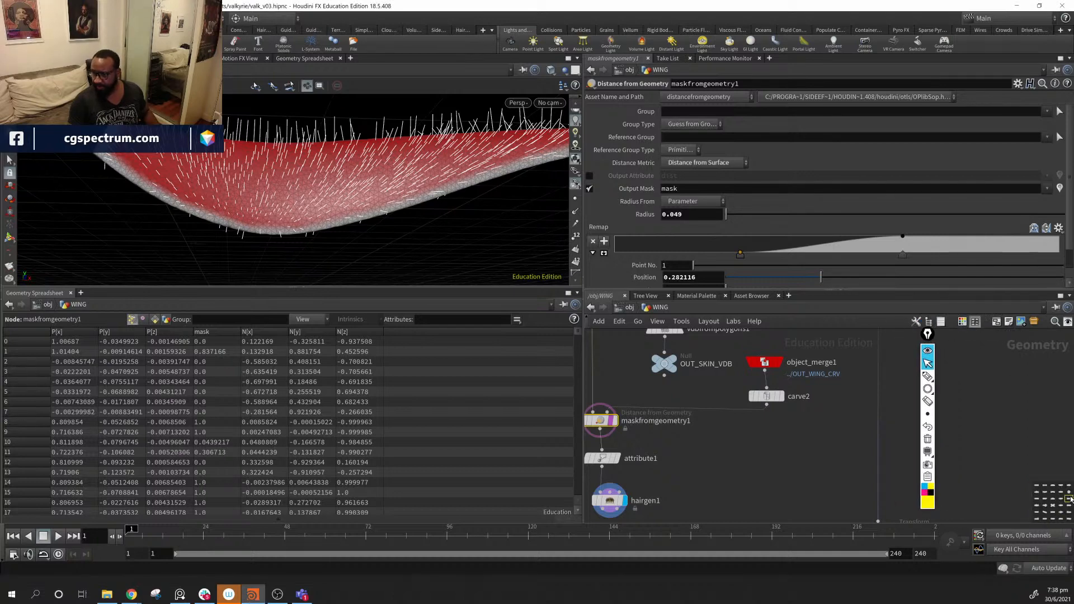
pyautogui.moveTo(602, 421); pyautogui.dragTo(771, 407, button='middle')
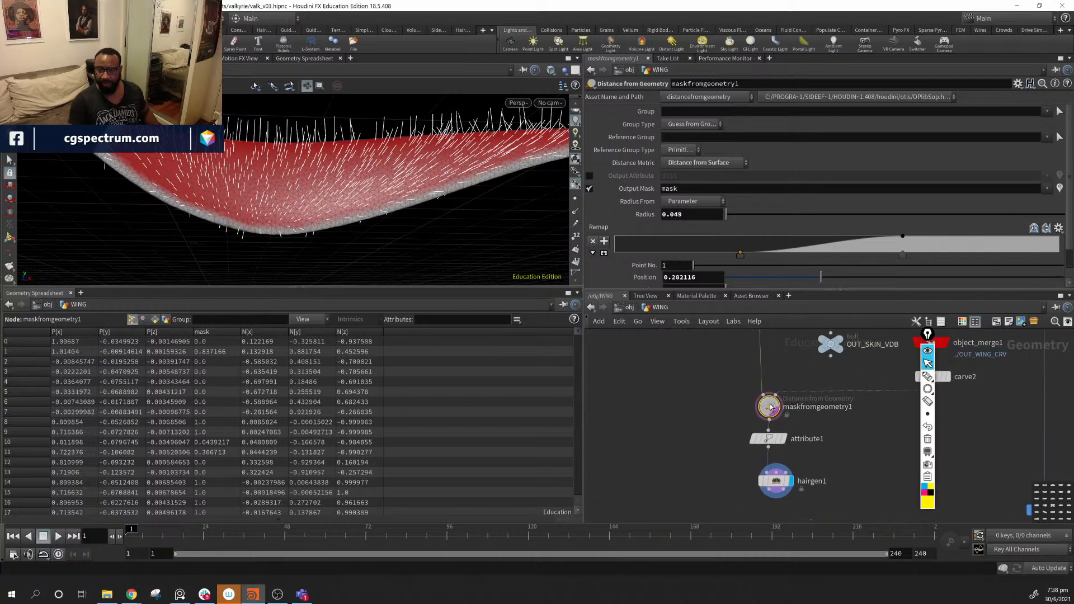
pyautogui.moveTo(771, 406); pyautogui.dragTo(770, 399)
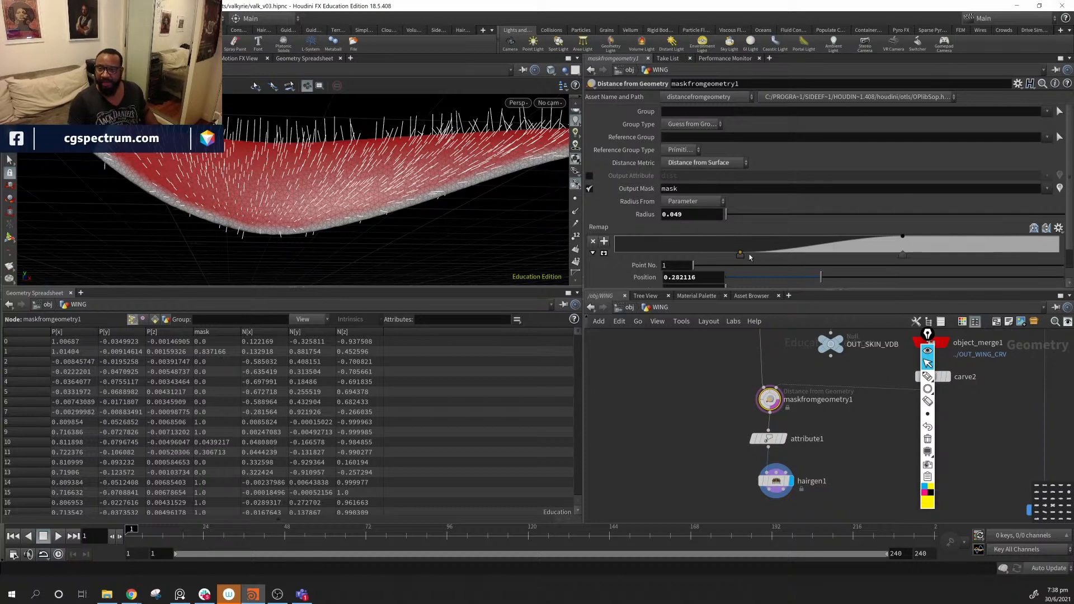
pyautogui.moveTo(741, 254)
pyautogui.mouseDown()
pyautogui.moveTo(814, 254)
pyautogui.moveTo(658, 255)
pyautogui.moveTo(773, 253)
pyautogui.mouseUp()
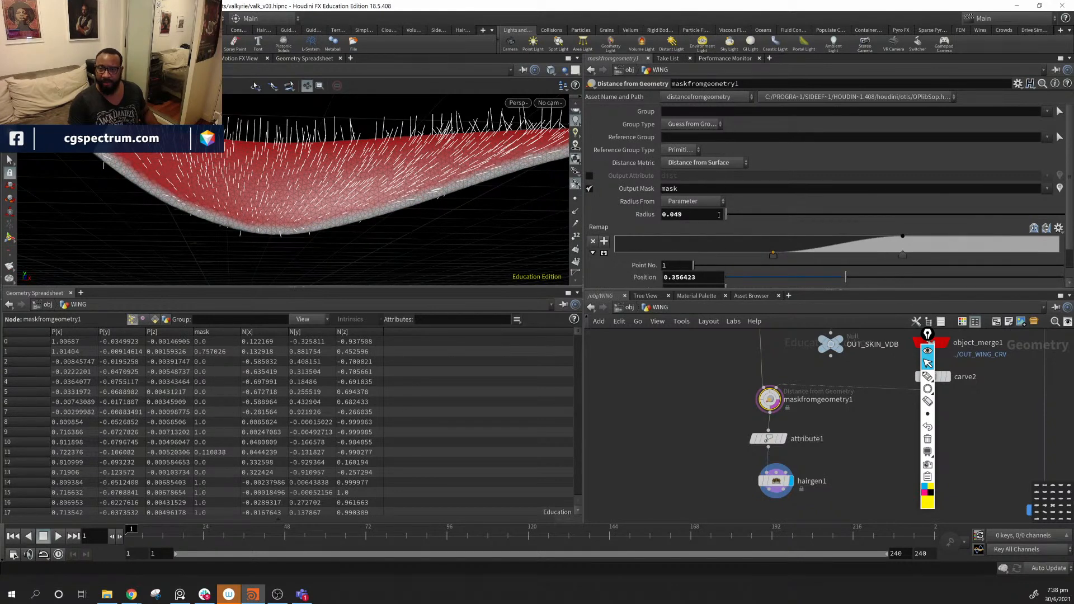
pyautogui.moveTo(712, 217)
pyautogui.mouseDown(button='middle')
pyautogui.moveTo(720, 252)
pyautogui.moveTo(933, 242)
pyautogui.moveTo(732, 240)
pyautogui.mouseUp(button='middle')
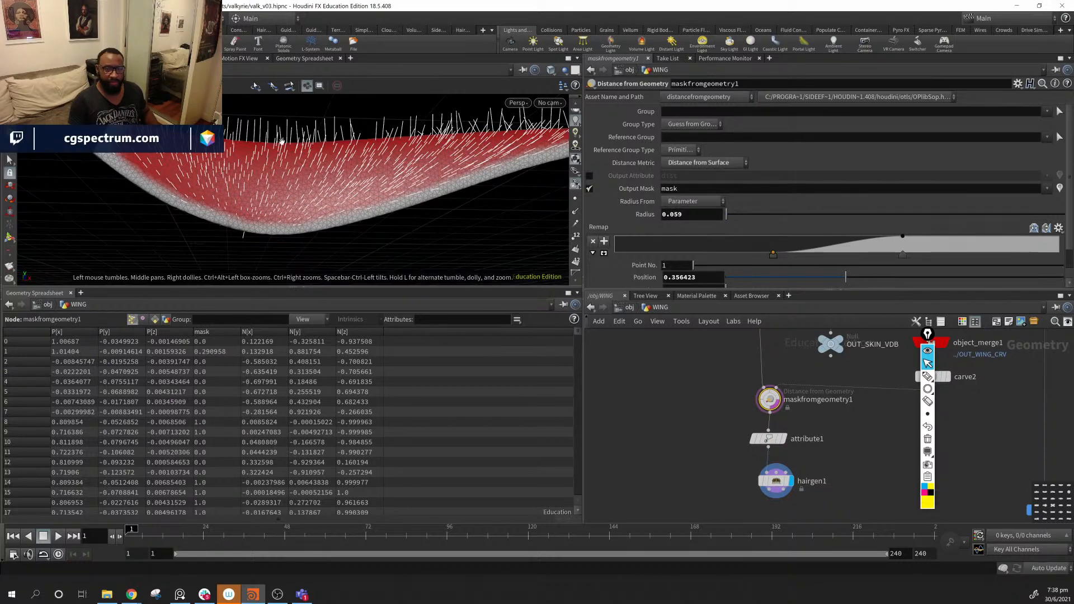
# - Set the mask Radius to 0.059 and show the wing's points to inspect it
pyautogui.moveTo(282, 141); pyautogui.dragTo(442, 184)
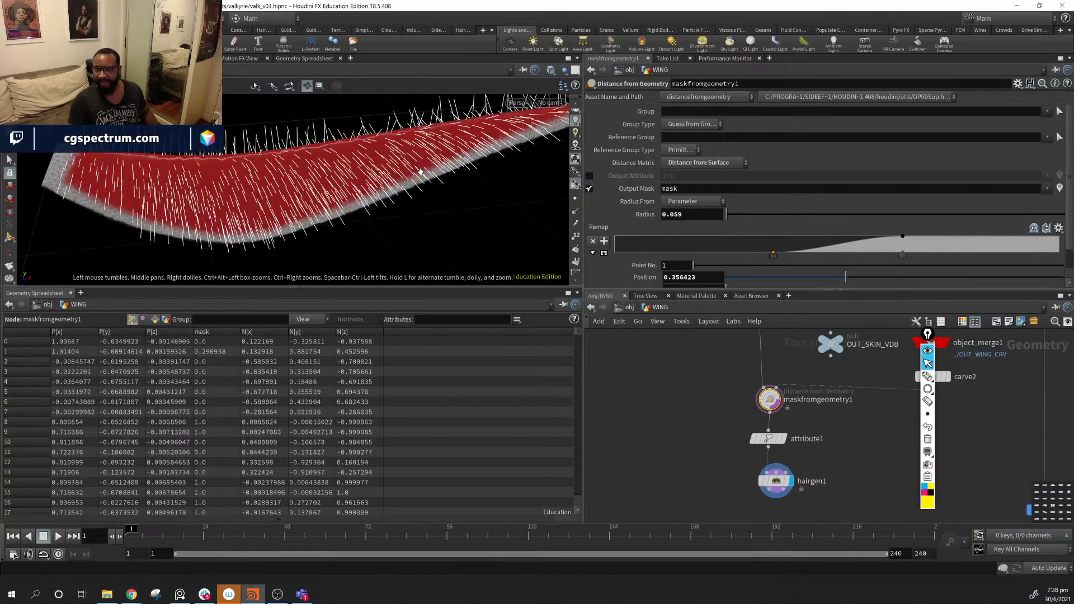
pyautogui.click(576, 199)
pyautogui.moveTo(336, 190); pyautogui.dragTo(302, 195)
pyautogui.moveTo(302, 195); pyautogui.dragTo(250, 201, button='right')
pyautogui.moveTo(250, 201); pyautogui.dragTo(225, 181)
pyautogui.moveTo(225, 181); pyautogui.dragTo(343, 199, button='right')
pyautogui.moveTo(343, 199); pyautogui.dragTo(290, 180)
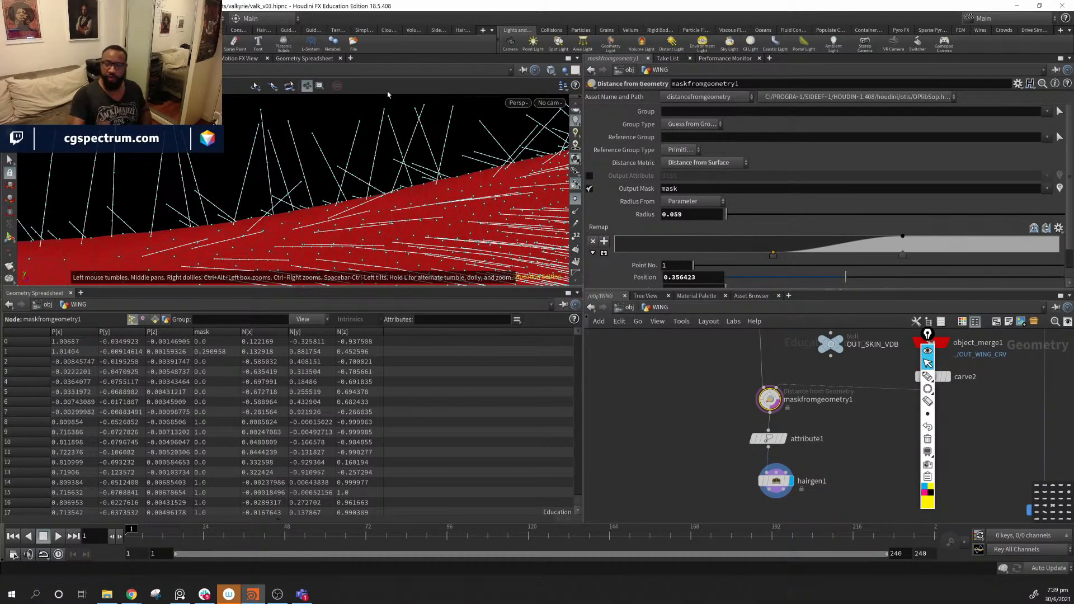
pyautogui.click(776, 480)
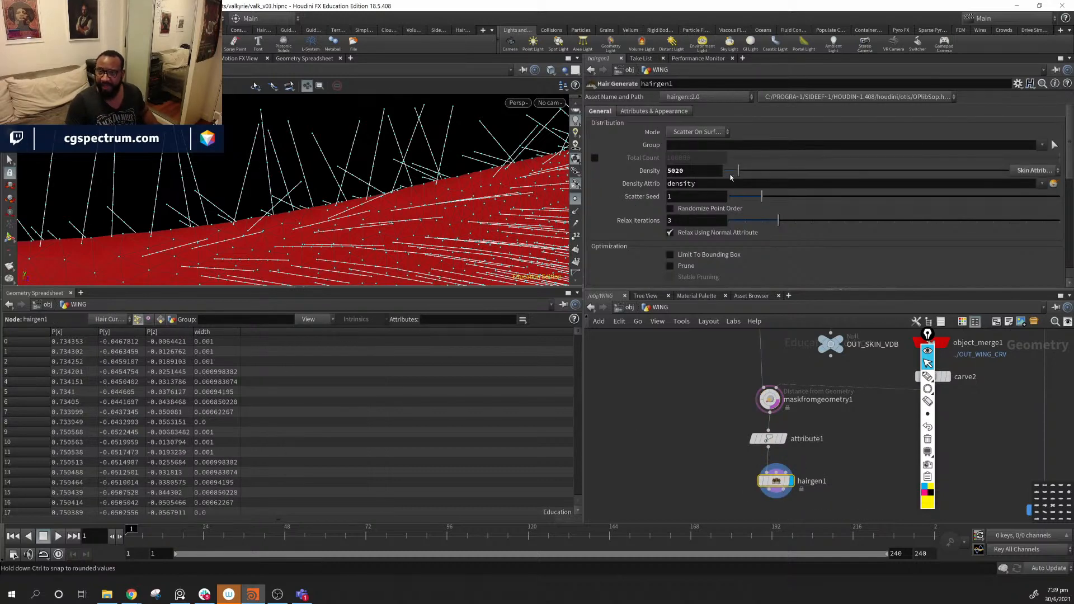
# - Lower hairgen1's Unguided Hairs Segments from 8 to 1
pyautogui.scroll(-5, 711, 229)
pyautogui.scroll(-2, 712, 231)
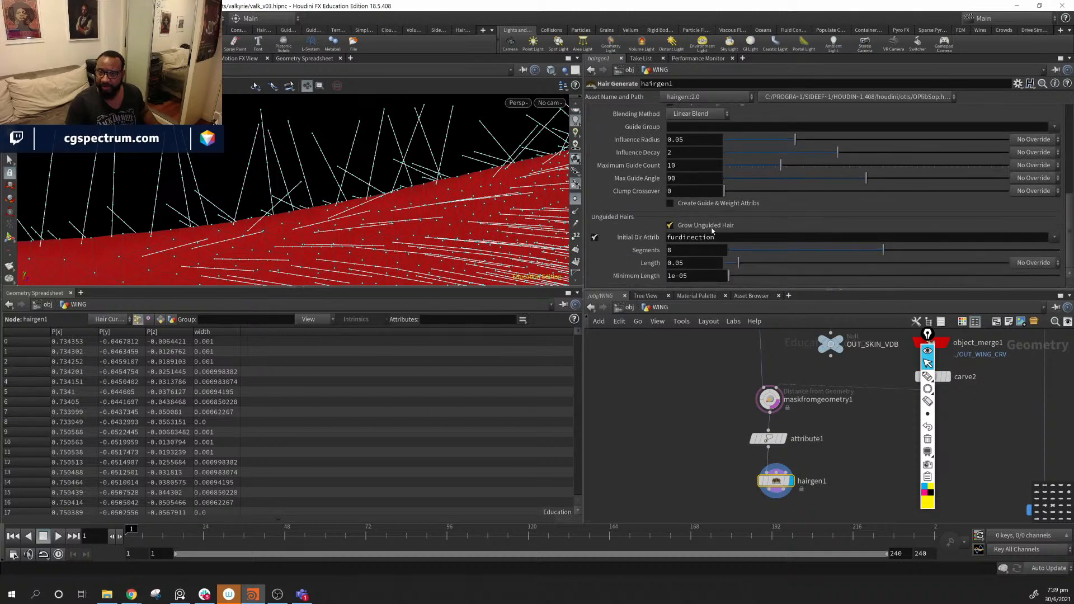
pyautogui.moveTo(883, 250); pyautogui.dragTo(754, 257)
pyautogui.keyDown('alt'); pyautogui.moveTo(438, 183); pyautogui.dragTo(379, 171); pyautogui.keyUp('alt')
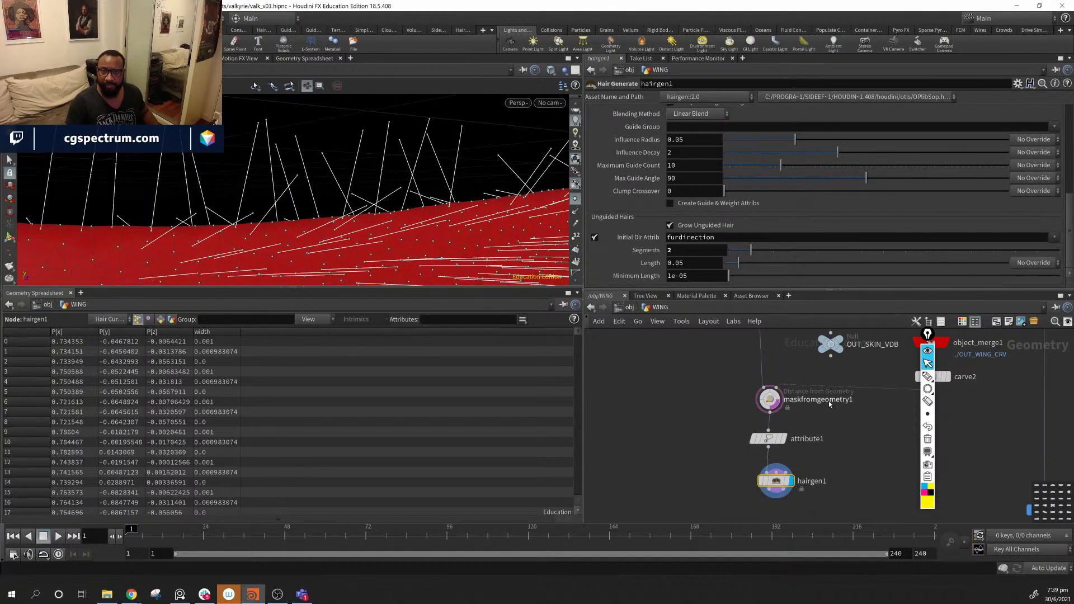
pyautogui.click(579, 201)
pyautogui.keyDown('alt'); pyautogui.moveTo(448, 209); pyautogui.dragTo(511, 181); pyautogui.keyUp('alt')
pyautogui.click(579, 202)
pyautogui.moveTo(749, 252); pyautogui.dragTo(729, 252)
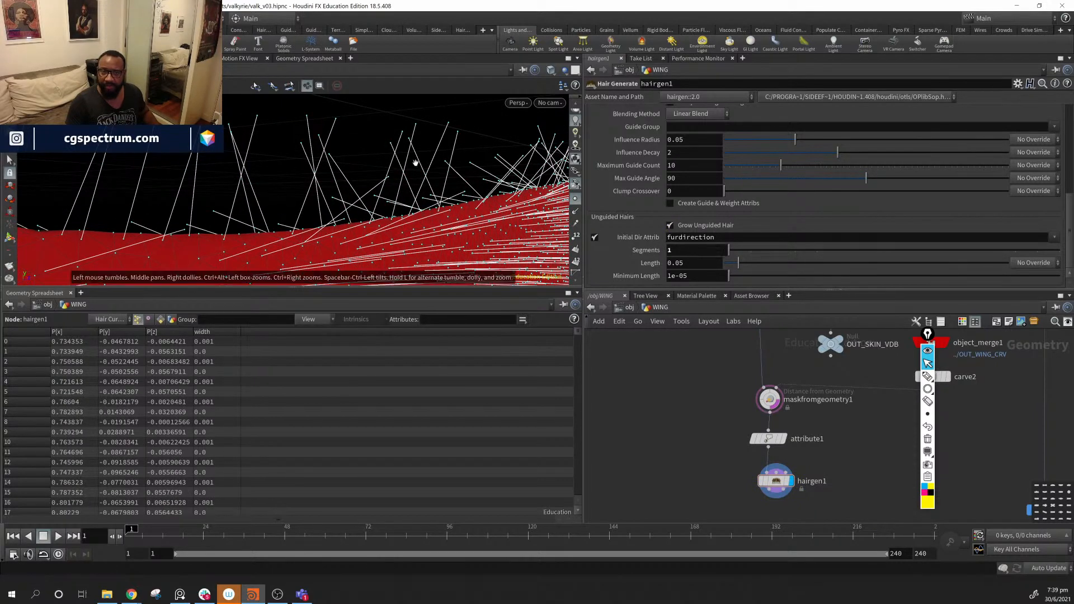
pyautogui.keyDown('alt'); pyautogui.moveTo(412, 158); pyautogui.dragTo(395, 205); pyautogui.keyUp('alt')
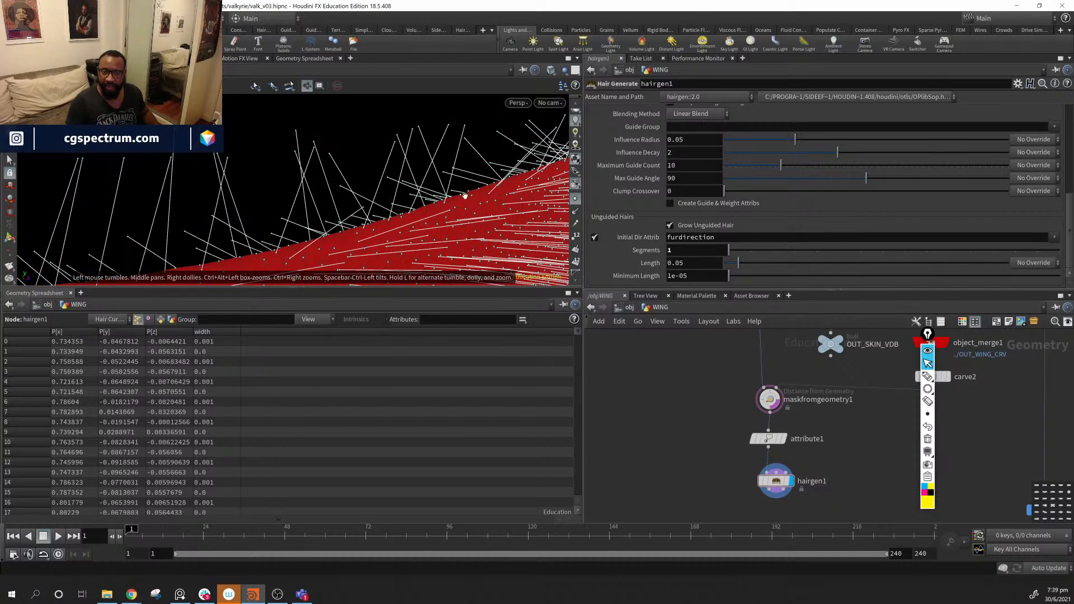
pyautogui.keyDown('alt'); pyautogui.moveTo(465, 196); pyautogui.dragTo(323, 166); pyautogui.keyUp('alt')
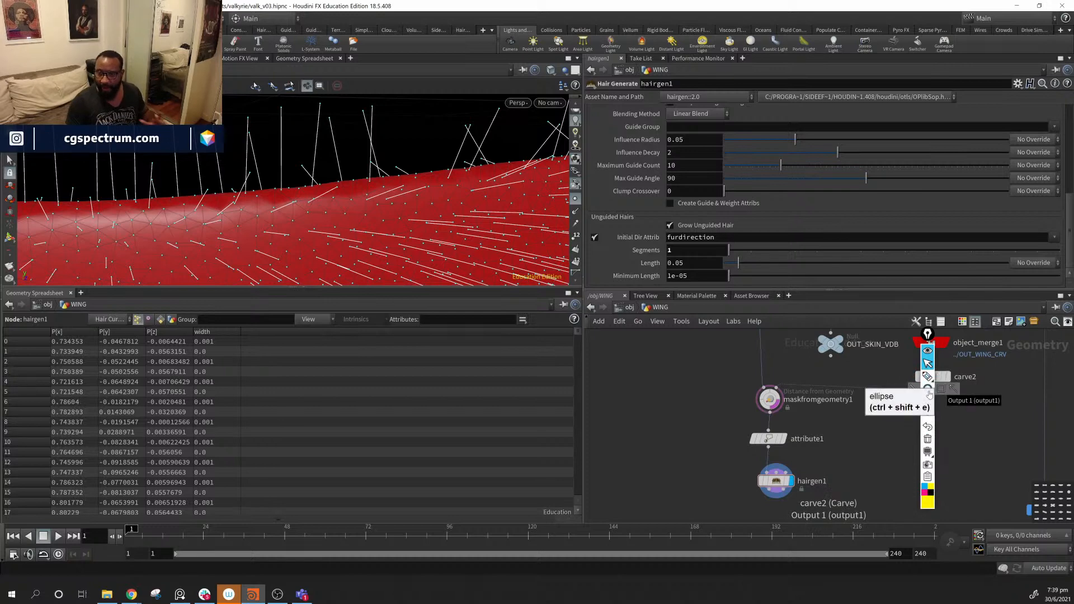
pyautogui.click(953, 389)
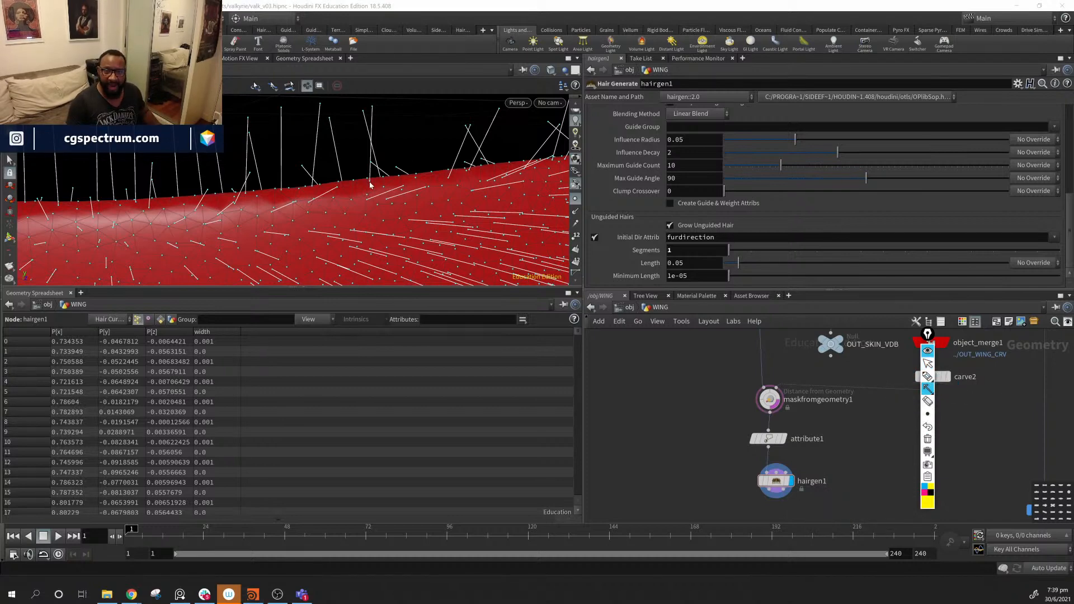
pyautogui.moveTo(373, 163); pyautogui.dragTo(378, 116)
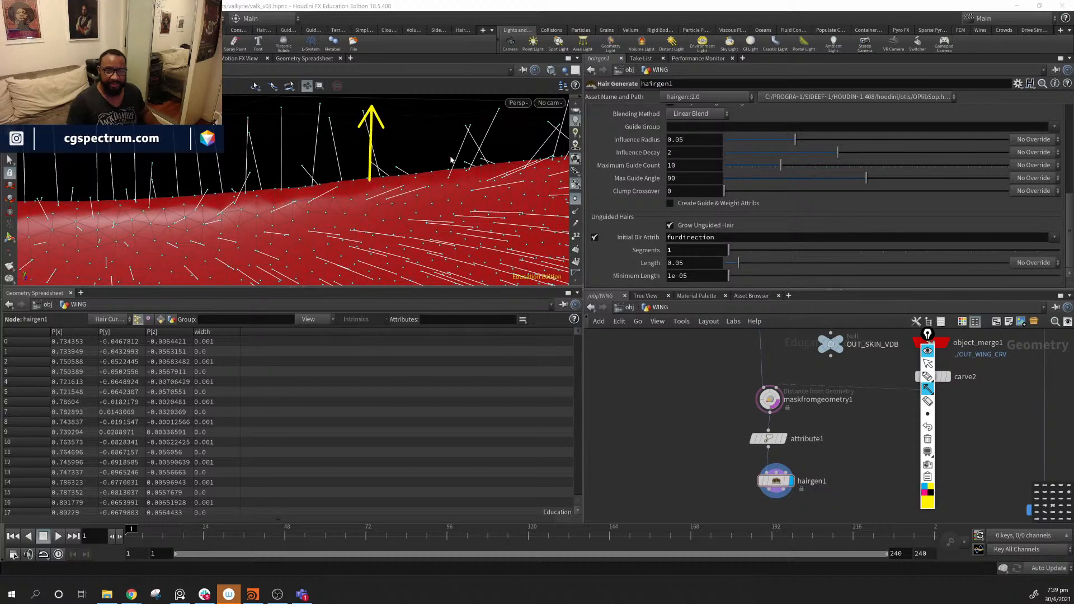
pyautogui.hotkey('ctrl', 'z')
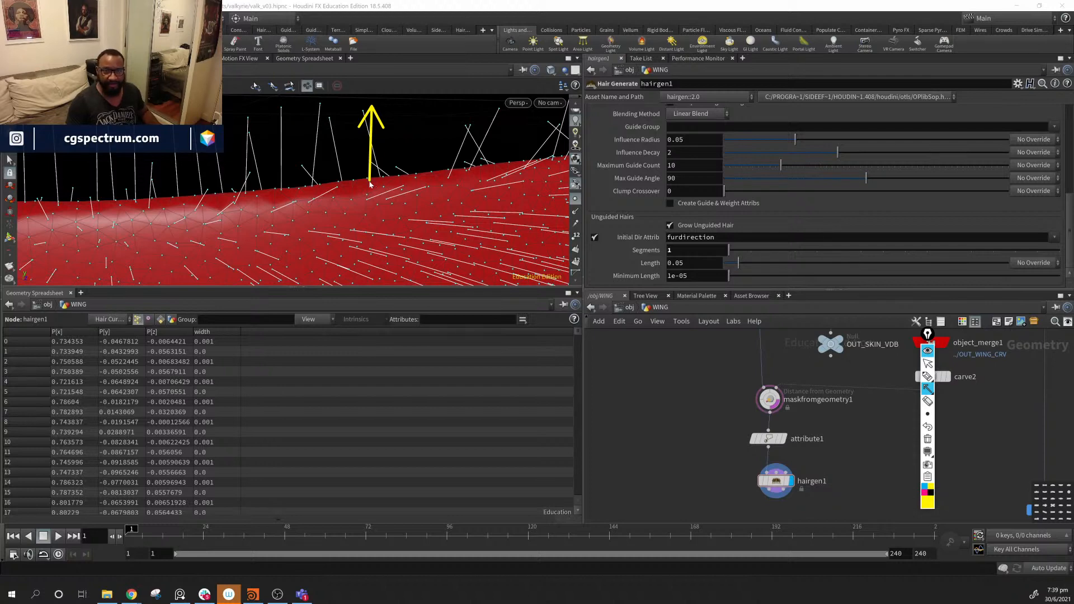
pyautogui.moveTo(369, 182); pyautogui.dragTo(292, 190)
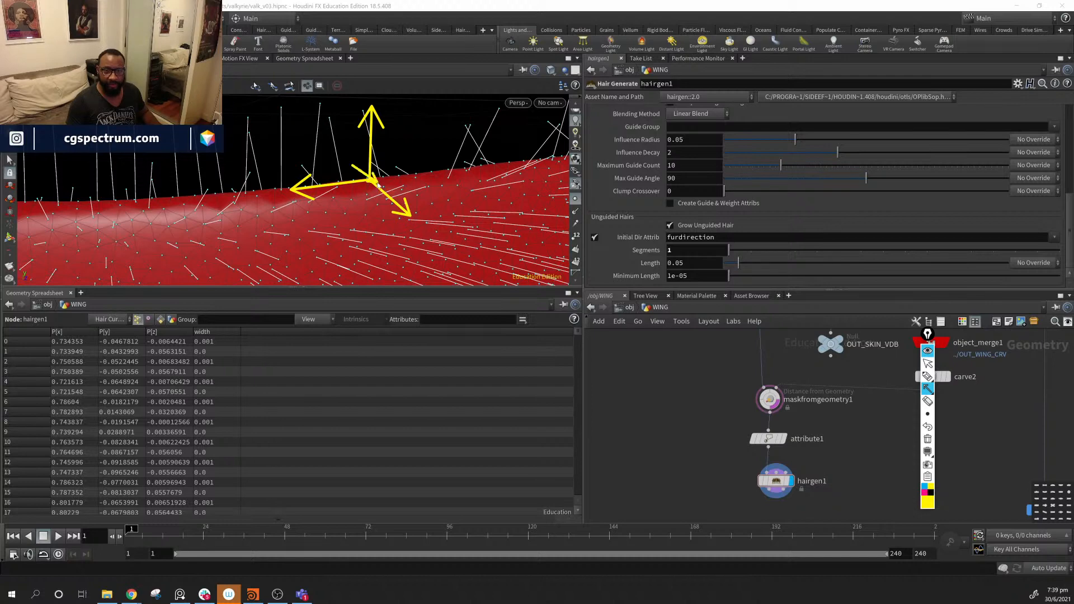
pyautogui.hotkey('ctrl', 'z')
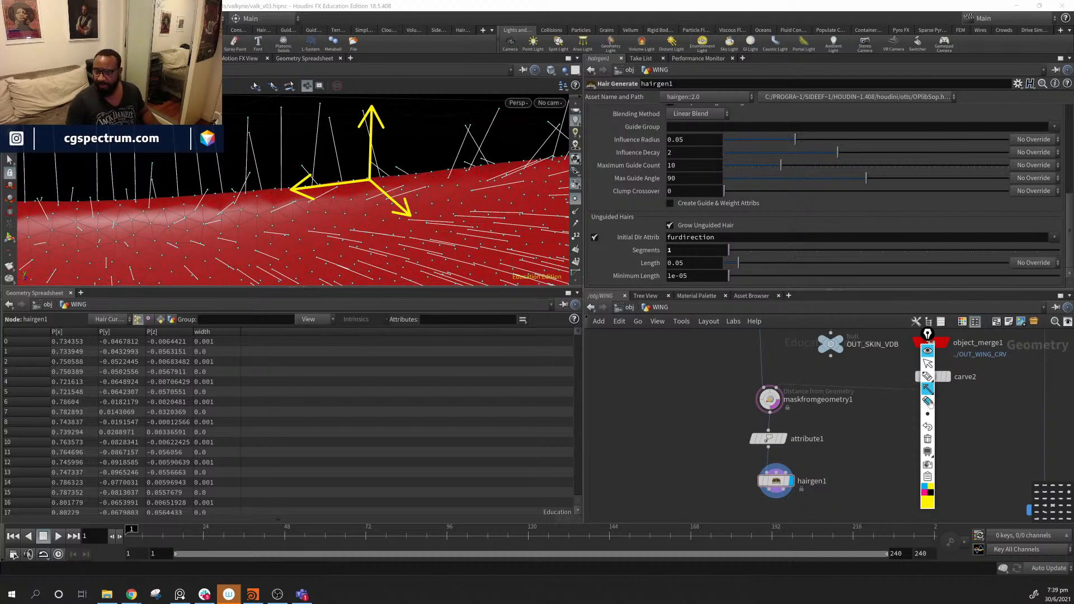
pyautogui.click(923, 494)
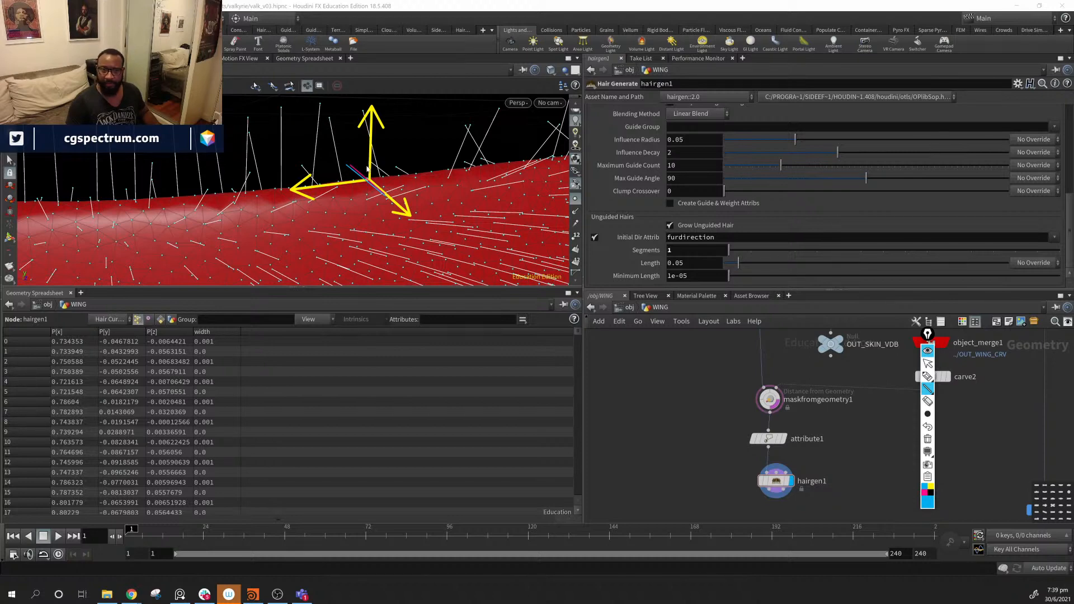
pyautogui.moveTo(385, 195); pyautogui.dragTo(412, 101)
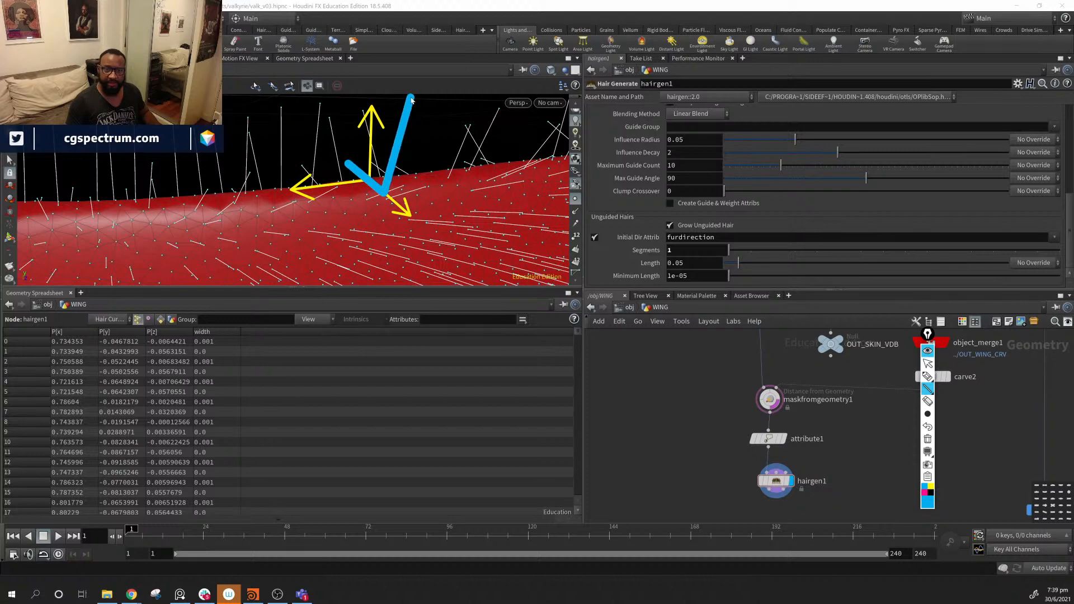
pyautogui.moveTo(359, 78)
pyautogui.mouseDown()
pyautogui.moveTo(350, 160)
pyautogui.moveTo(395, 70)
pyautogui.mouseUp()
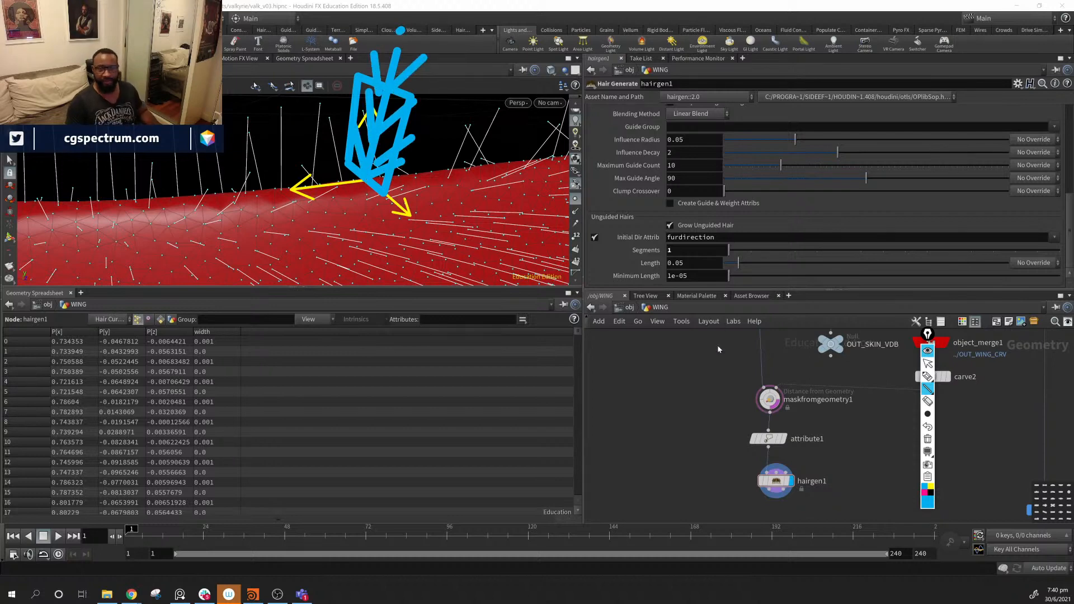
pyautogui.click(927, 440)
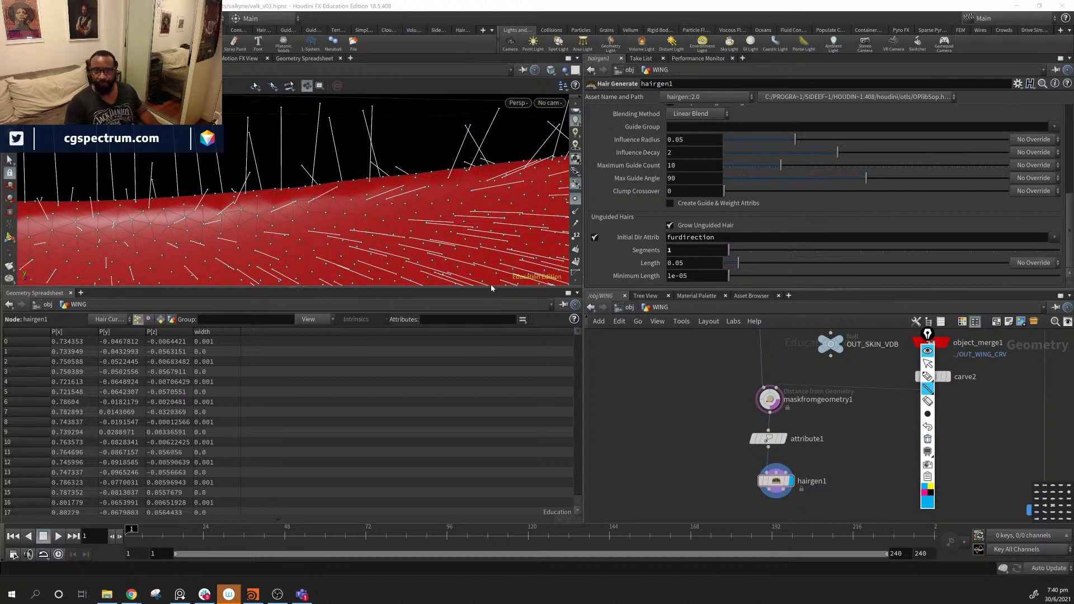
# - Hide the point markers and orbit around the hair-covered red wing
pyautogui.click(932, 367)
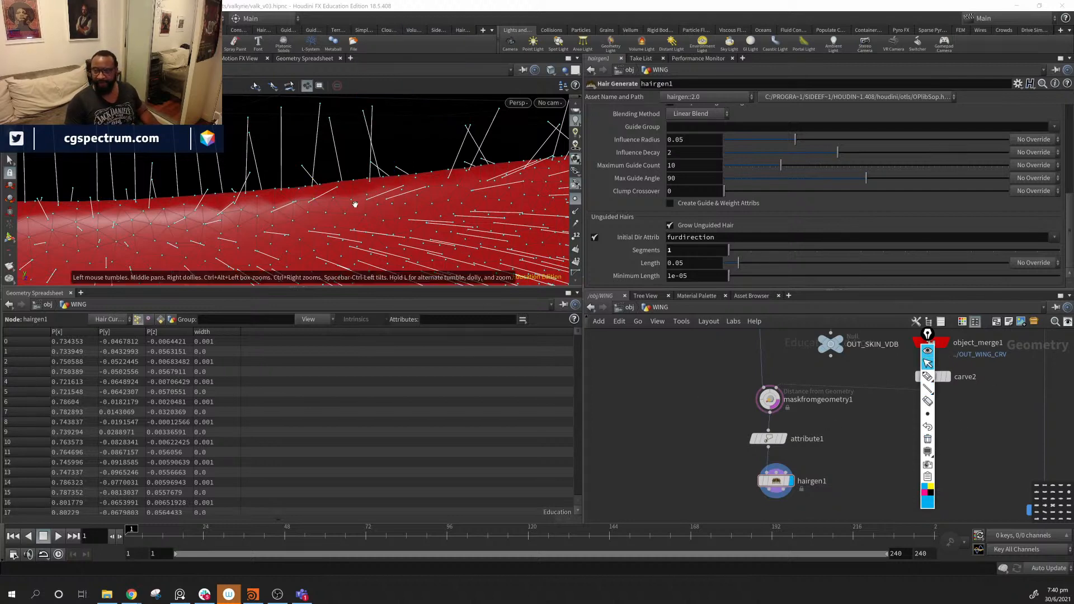
pyautogui.moveTo(396, 215); pyautogui.dragTo(465, 183)
pyautogui.moveTo(465, 182); pyautogui.dragTo(425, 220, button='right')
pyautogui.moveTo(425, 221)
pyautogui.mouseDown()
pyautogui.moveTo(414, 238)
pyautogui.moveTo(463, 253)
pyautogui.mouseUp()
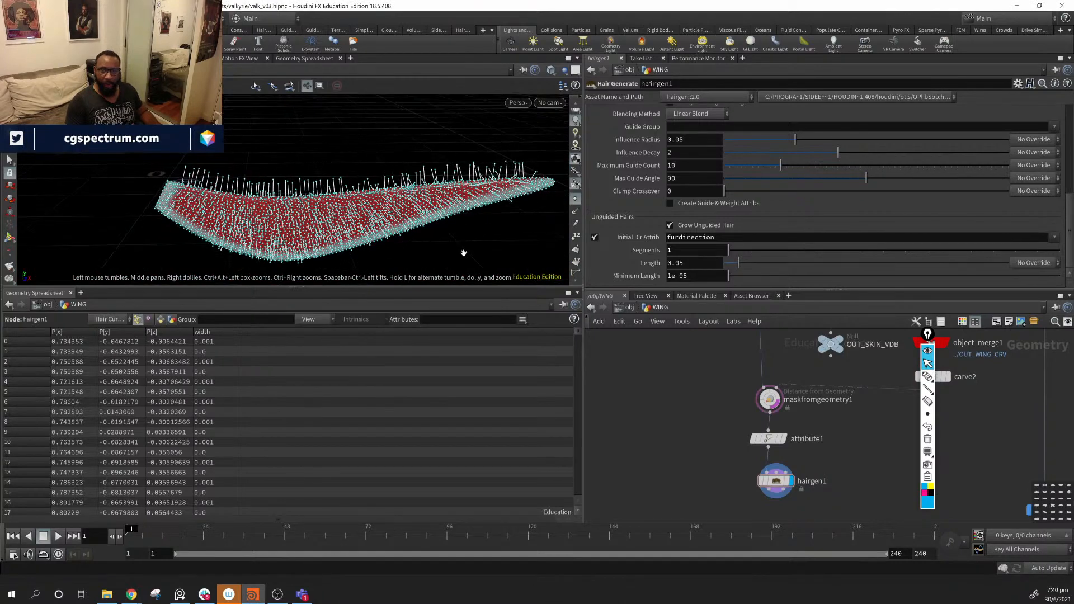
pyautogui.click(576, 200)
pyautogui.moveTo(299, 213); pyautogui.dragTo(238, 211, button='middle')
pyautogui.moveTo(239, 211); pyautogui.dragTo(159, 201)
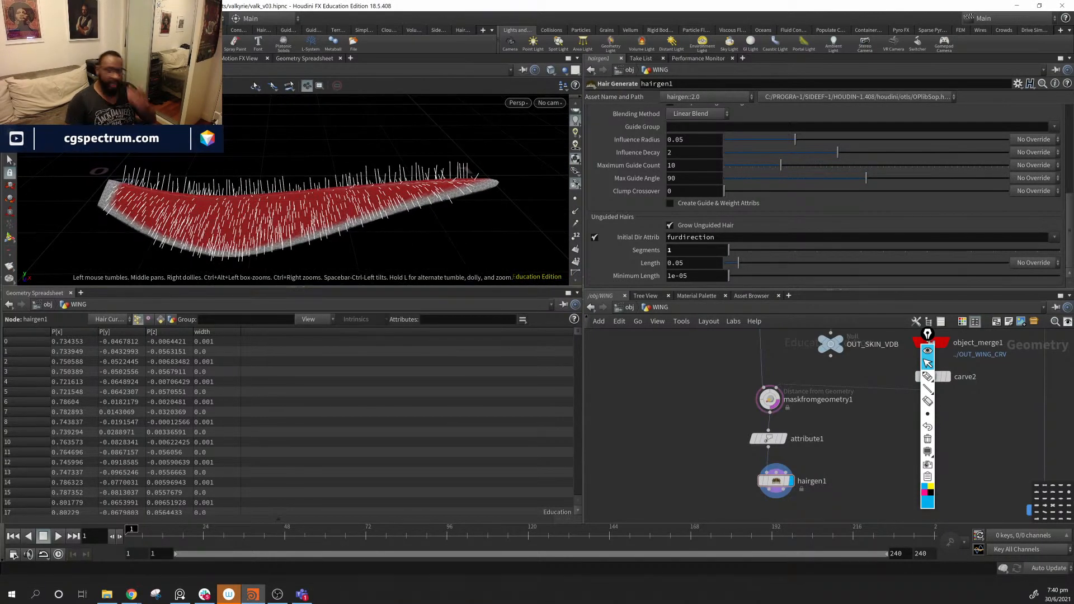
pyautogui.moveTo(322, 200); pyautogui.dragTo(207, 203)
pyautogui.moveTo(308, 153); pyautogui.dragTo(386, 185)
pyautogui.moveTo(847, 497); pyautogui.dragTo(855, 449, button='middle')
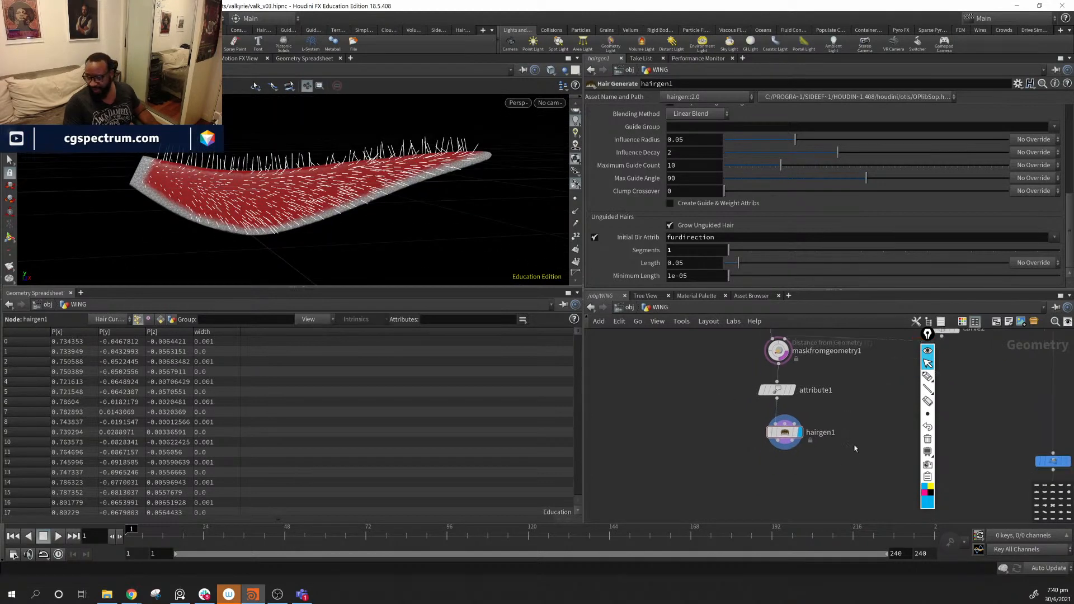
pyautogui.moveTo(782, 445)
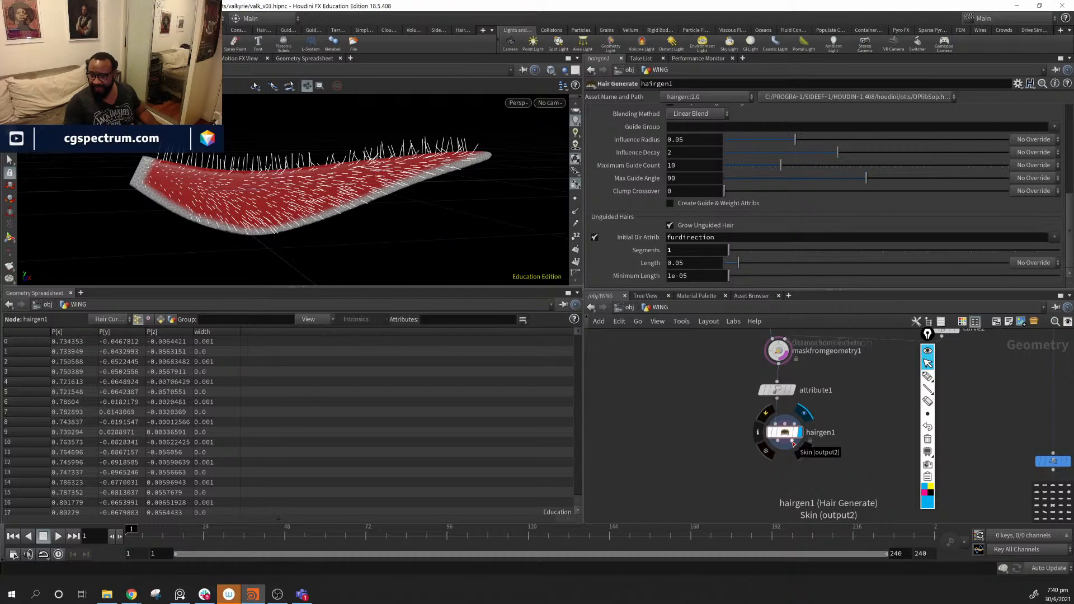
pyautogui.moveTo(799, 476); pyautogui.dragTo(749, 478, button='middle')
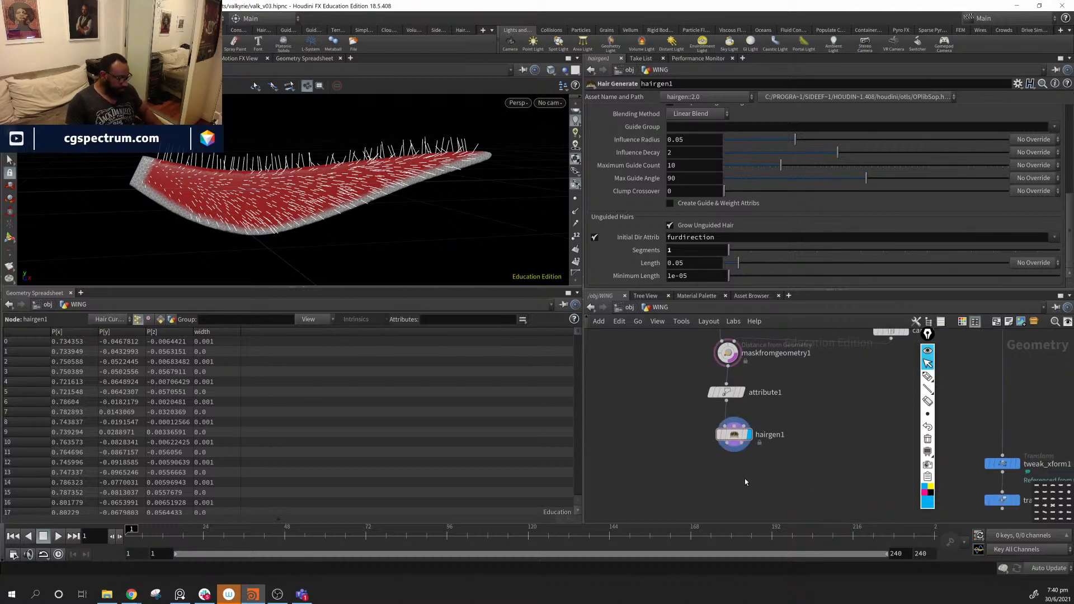
# - Add a Guide Groom node fed by hairgen1's hair and Skin outputs
pyautogui.press('Tab')
pyautogui.write('gui')
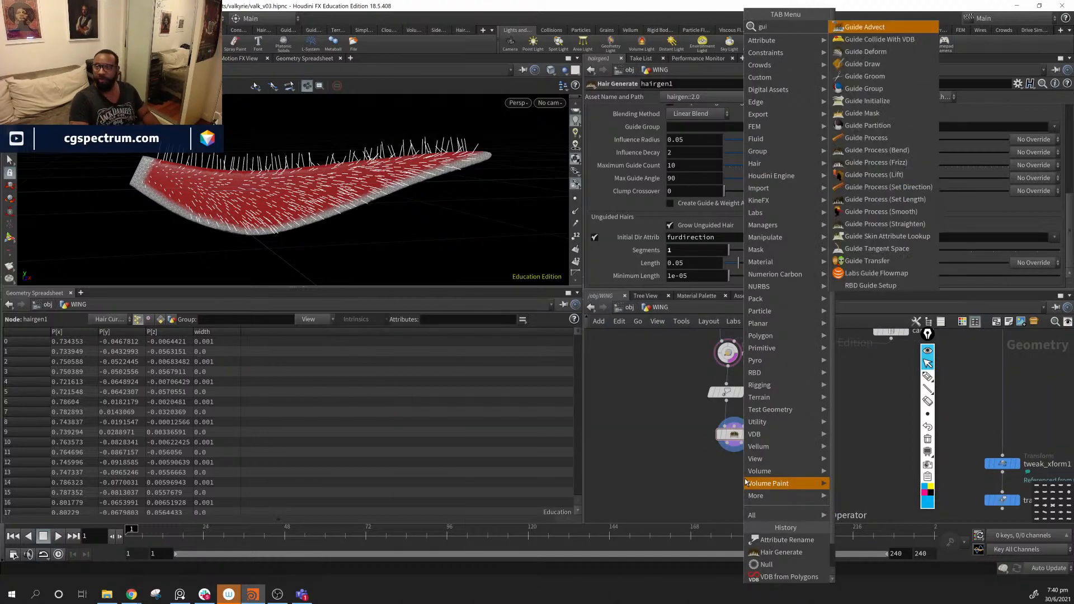
pyautogui.press('Down')
pyautogui.press('Down')
pyautogui.press('Down')
pyautogui.press('Down')
pyautogui.press('Return')
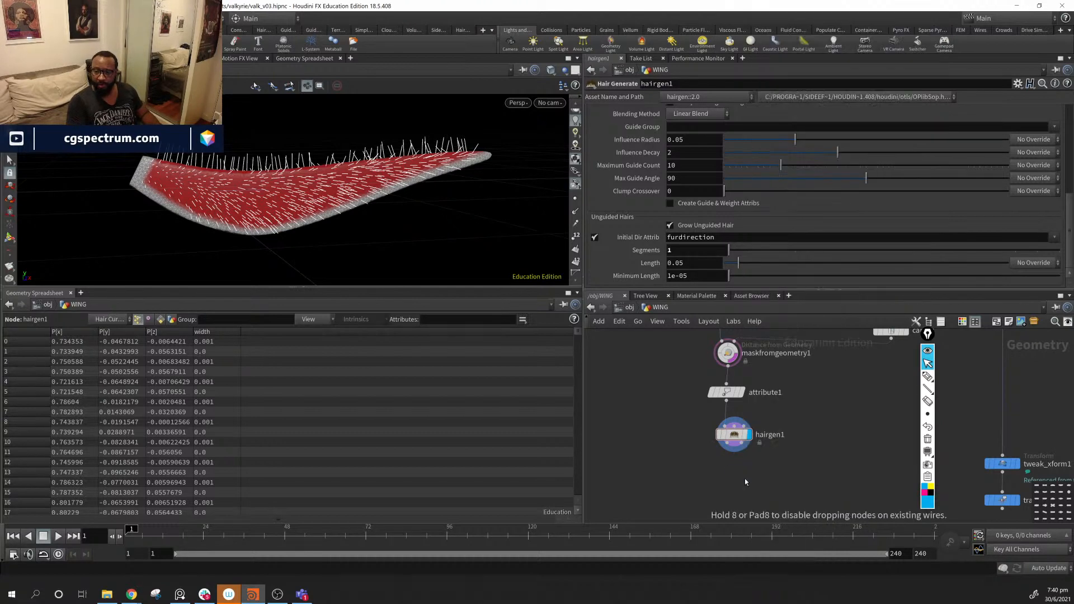
pyautogui.click(744, 473)
pyautogui.moveTo(733, 447); pyautogui.dragTo(735, 463)
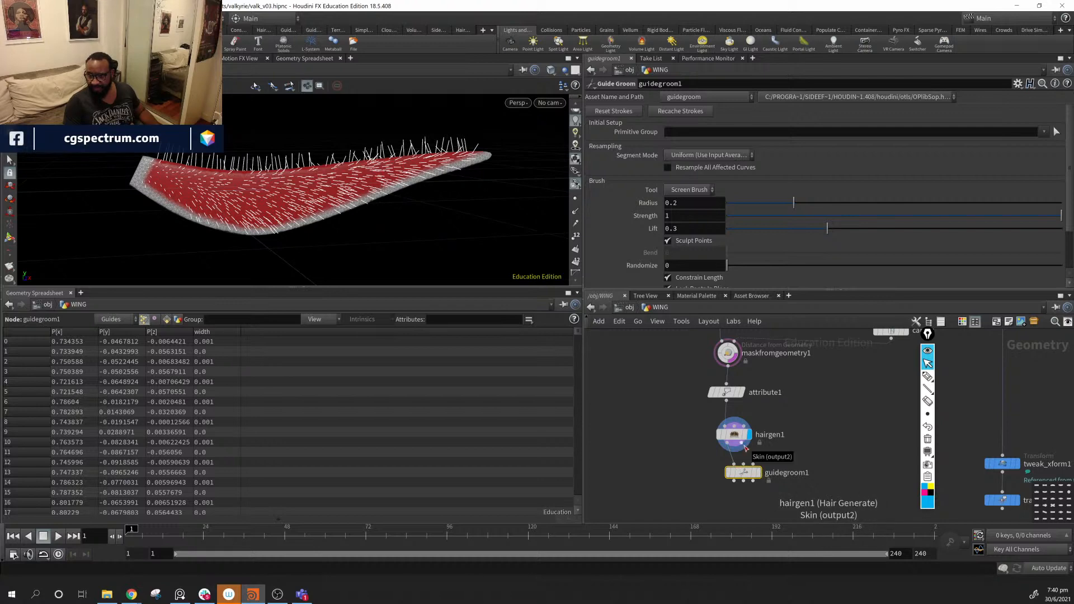
pyautogui.click(746, 448)
pyautogui.click(743, 467)
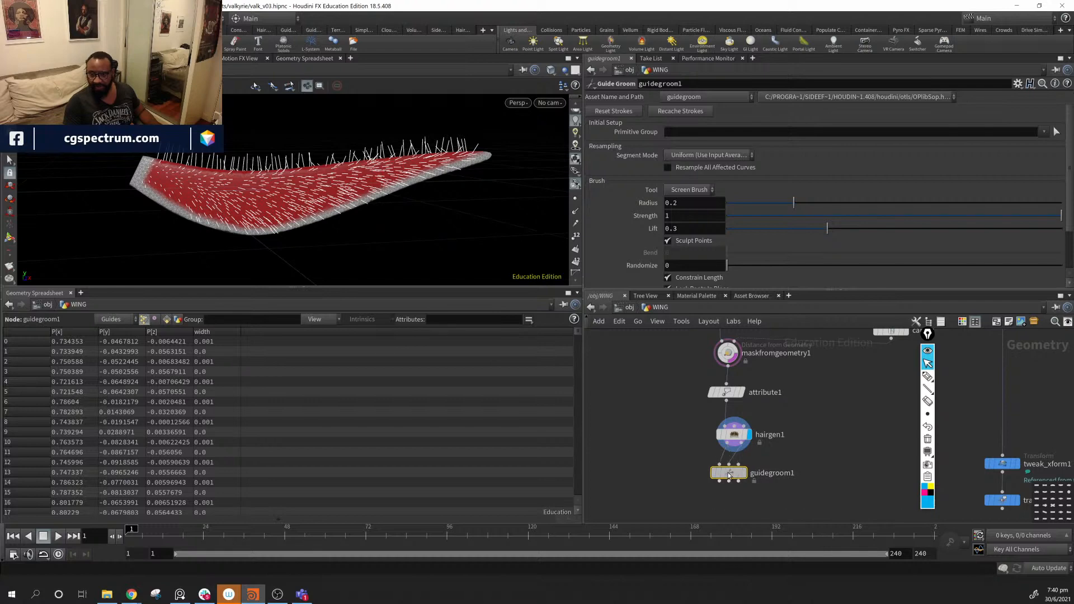
pyautogui.moveTo(743, 471); pyautogui.dragTo(728, 471)
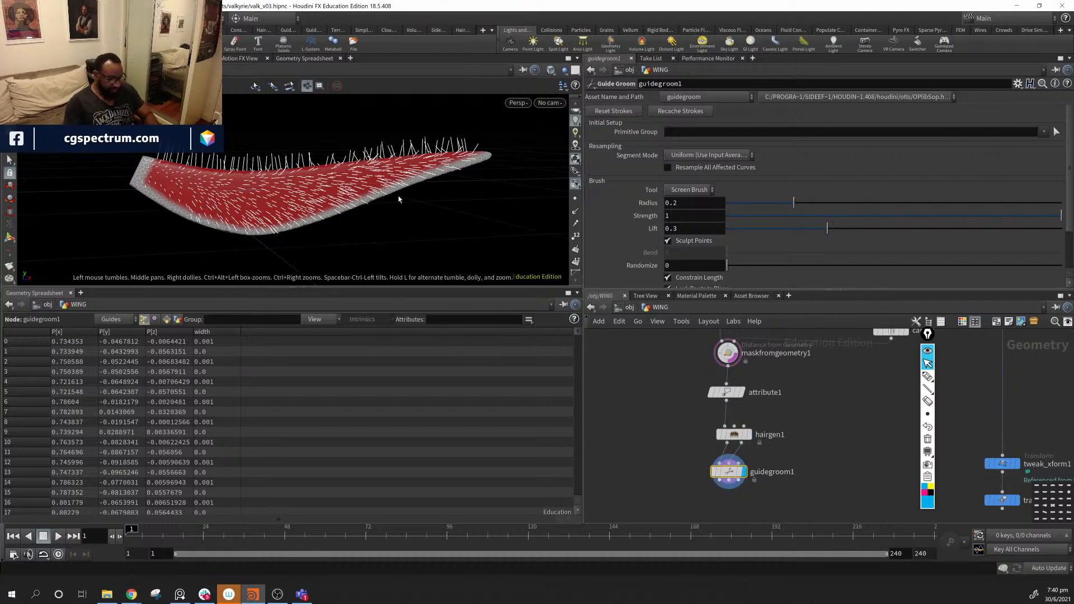
# - Brush-comb the guide hairs flat along the wing toward the tip
pyautogui.press('Return')
pyautogui.keyDown('alt'); pyautogui.moveTo(212, 105); pyautogui.dragTo(222, 169); pyautogui.keyUp('alt')
pyautogui.moveTo(128, 197)
pyautogui.mouseDown()
pyautogui.moveTo(316, 199)
pyautogui.moveTo(498, 175)
pyautogui.mouseUp()
pyautogui.keyDown('alt'); pyautogui.moveTo(313, 204); pyautogui.dragTo(453, 217); pyautogui.keyUp('alt')
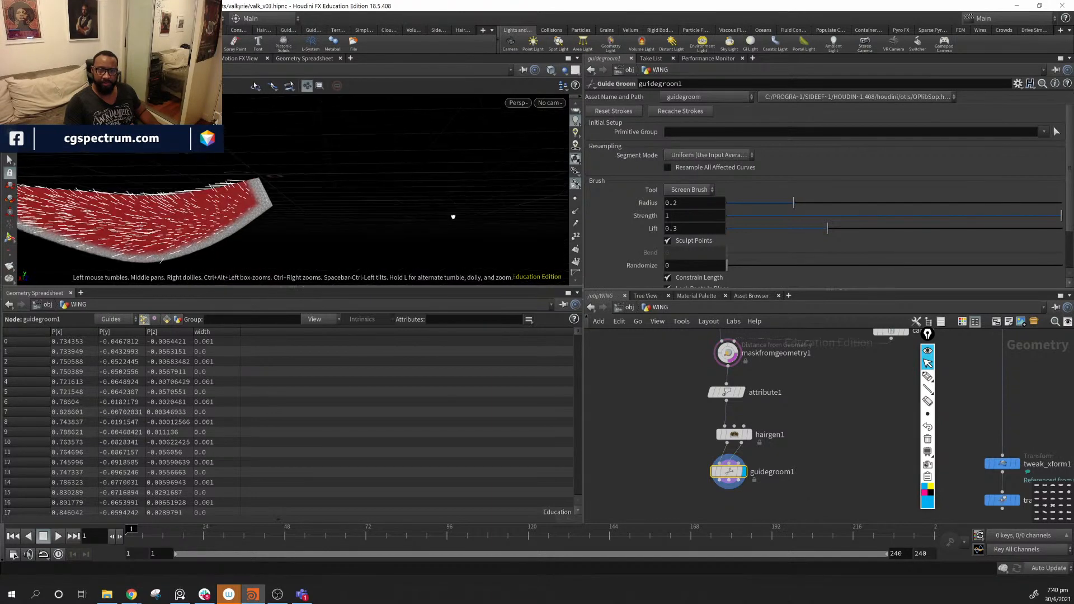
pyautogui.keyDown('alt'); pyautogui.moveTo(295, 222); pyautogui.dragTo(403, 211, button='middle'); pyautogui.keyUp('alt')
pyautogui.moveTo(362, 174)
pyautogui.mouseDown()
pyautogui.moveTo(253, 197)
pyautogui.moveTo(39, 190)
pyautogui.mouseUp()
pyautogui.keyDown('alt'); pyautogui.moveTo(315, 248); pyautogui.dragTo(90, 227); pyautogui.keyUp('alt')
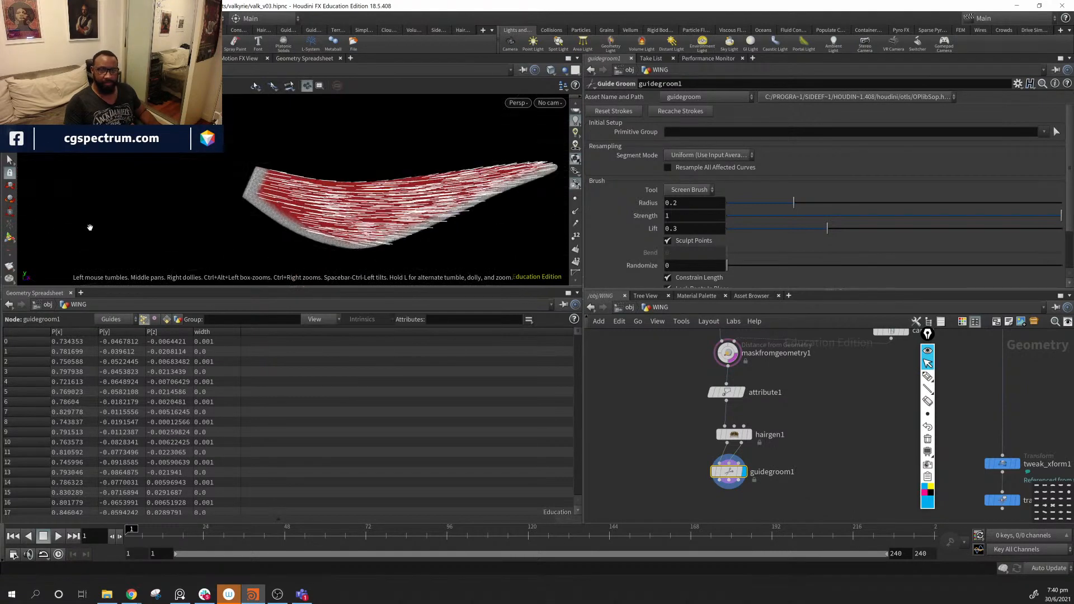
pyautogui.keyDown('alt'); pyautogui.moveTo(423, 268); pyautogui.dragTo(350, 233, button='middle'); pyautogui.keyUp('alt')
pyautogui.moveTo(350, 233)
pyautogui.keyDown('alt'); pyautogui.mouseDown()
pyautogui.moveTo(285, 225)
pyautogui.moveTo(515, 169)
pyautogui.mouseUp(); pyautogui.keyUp('alt')
pyautogui.moveTo(545, 224)
pyautogui.keyDown('alt'); pyautogui.mouseDown()
pyautogui.moveTo(492, 230)
pyautogui.moveTo(395, 206)
pyautogui.moveTo(229, 202)
pyautogui.moveTo(113, 185)
pyautogui.moveTo(85, 193)
pyautogui.moveTo(127, 183)
pyautogui.moveTo(267, 198)
pyautogui.moveTo(199, 208)
pyautogui.moveTo(124, 168)
pyautogui.moveTo(111, 186)
pyautogui.moveTo(241, 174)
pyautogui.moveTo(290, 185)
pyautogui.moveTo(353, 242)
pyautogui.mouseUp(); pyautogui.keyUp('alt')
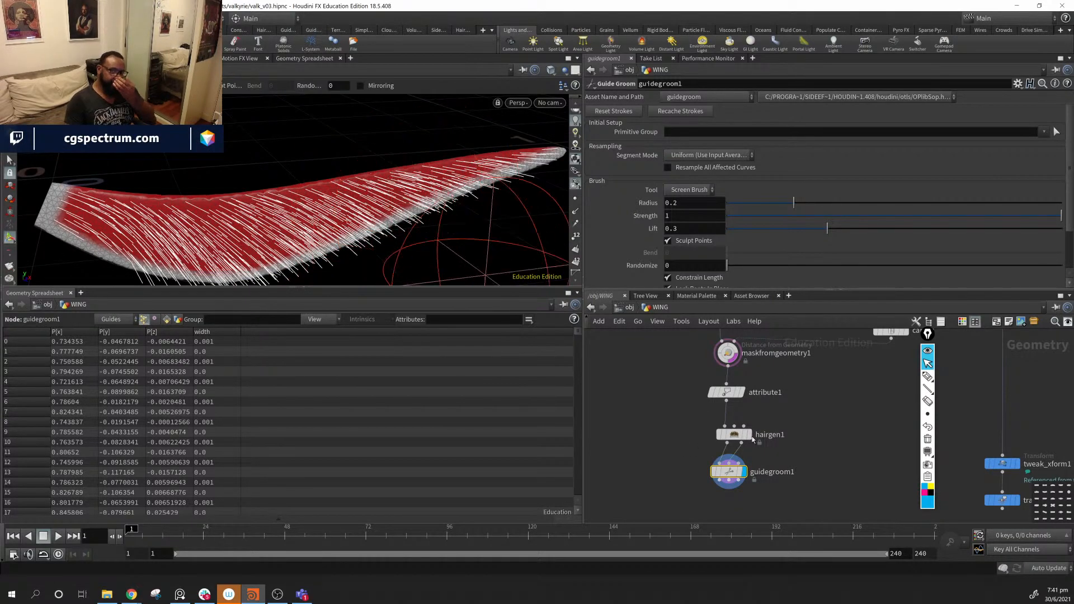
# - Undo the last groom stroke and reset all of guidegroom1's strokes
pyautogui.moveTo(742, 467); pyautogui.dragTo(783, 469)
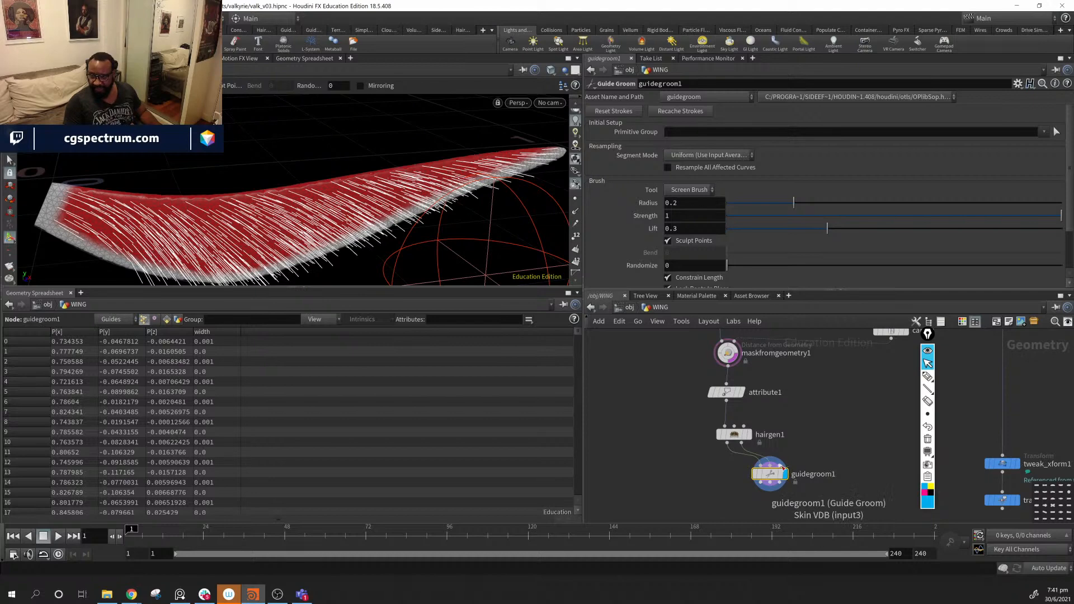
pyautogui.hotkey('ctrl', 'z')
pyautogui.hotkey('ctrl', 'z')
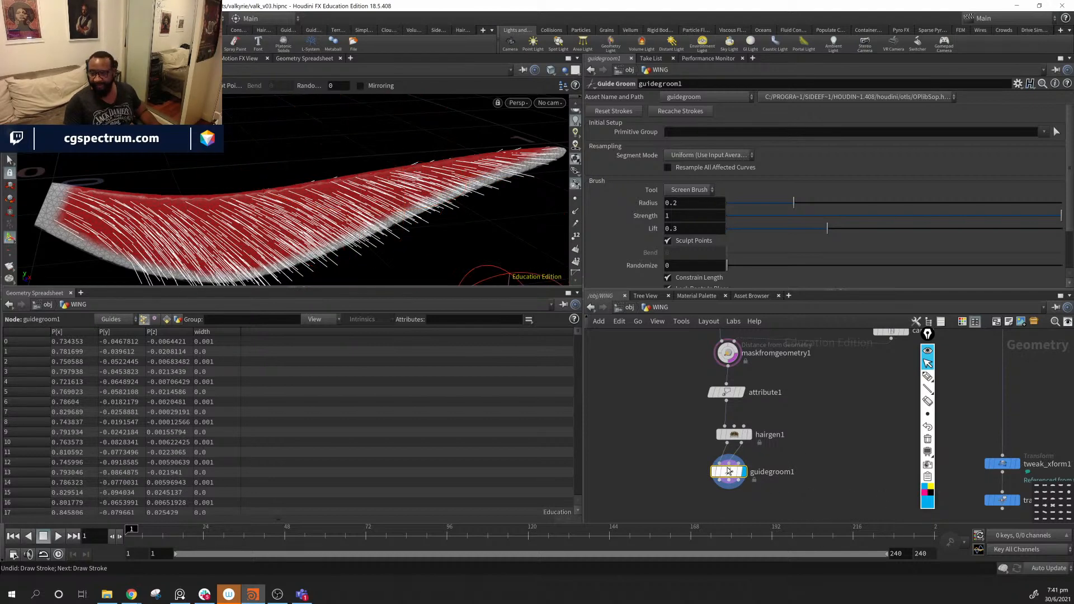
pyautogui.moveTo(730, 472); pyautogui.dragTo(784, 480)
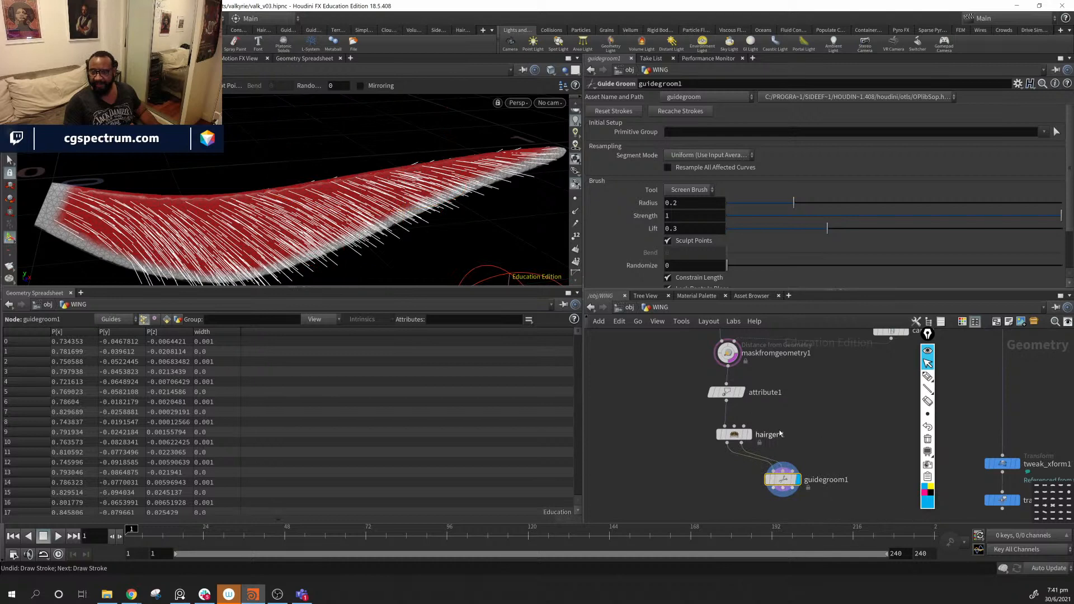
pyautogui.click(691, 112)
pyautogui.click(618, 113)
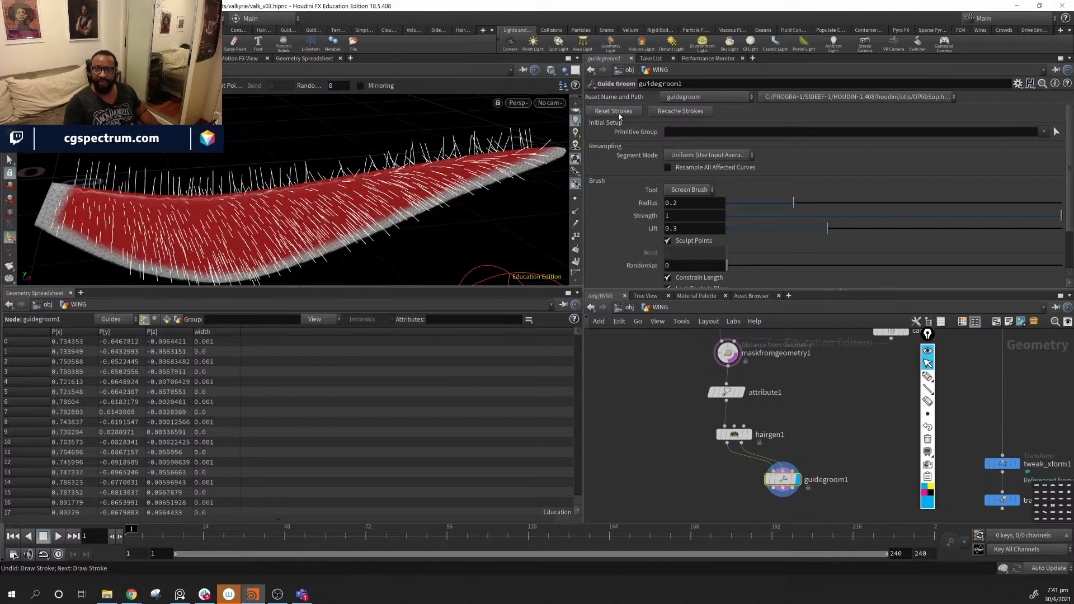
pyautogui.moveTo(832, 395)
pyautogui.mouseDown(button='middle')
pyautogui.moveTo(754, 485)
pyautogui.moveTo(756, 403)
pyautogui.mouseUp(button='middle')
pyautogui.moveTo(754, 511); pyautogui.dragTo(740, 519)
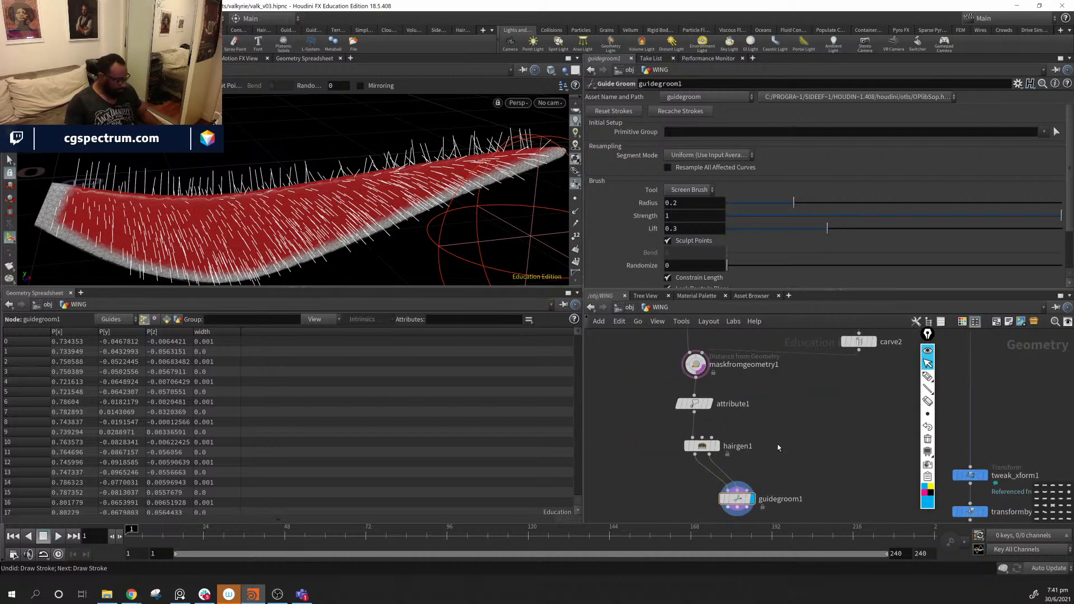
# - Add an Object Merge node, object_merge2, that pulls in the OUT_SKIN_VDB node
pyautogui.press('Tab')
pyautogui.write('obj')
pyautogui.press('Return')
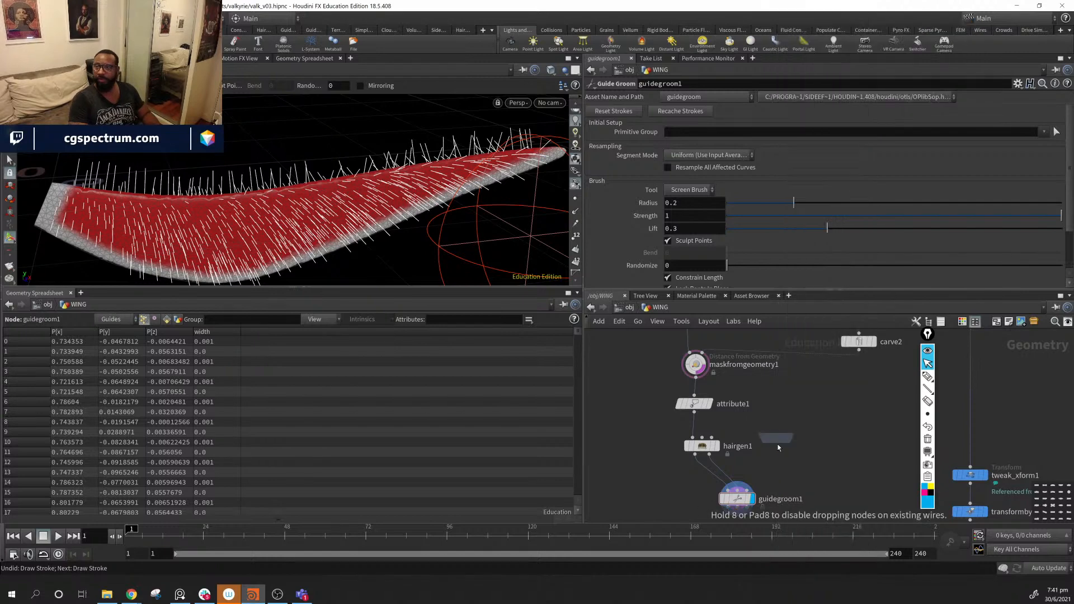
pyautogui.click(778, 447)
pyautogui.scroll(-3, 779, 446)
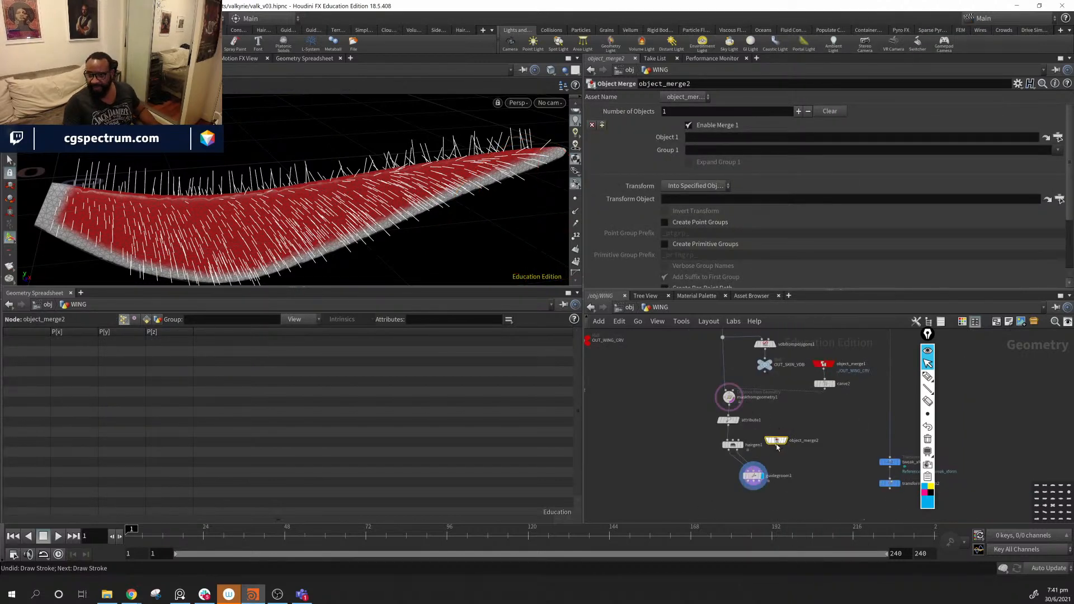
pyautogui.moveTo(766, 367); pyautogui.dragTo(719, 139)
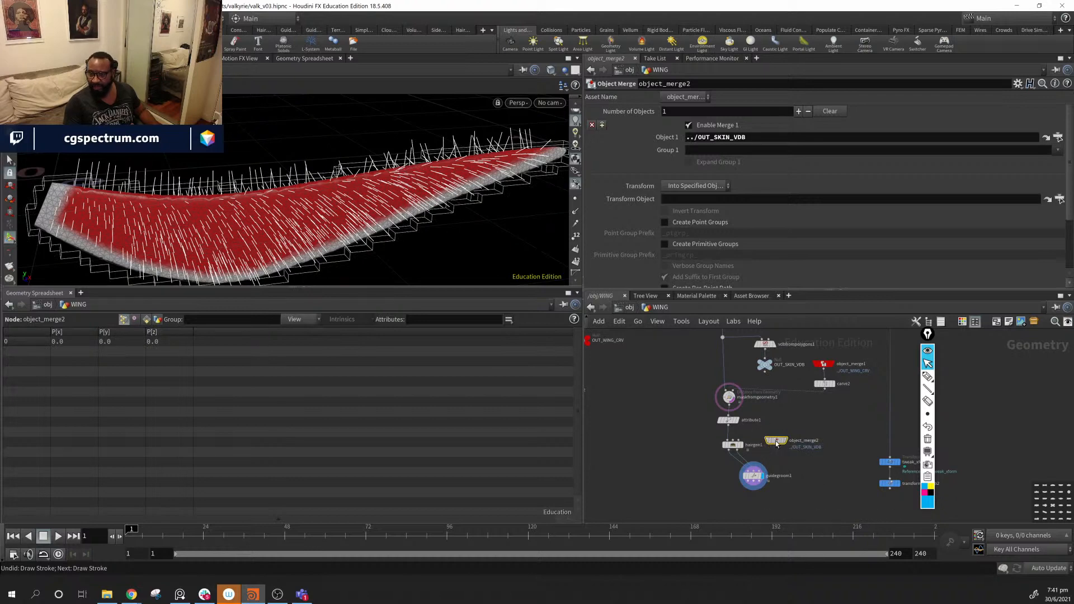
# - Colour OUT_SKIN_VDB and object_merge2 red, then wire the merge into guidegroom1's skin VDB input
pyautogui.keyDown('shift'); pyautogui.click(765, 367); pyautogui.keyUp('shift')
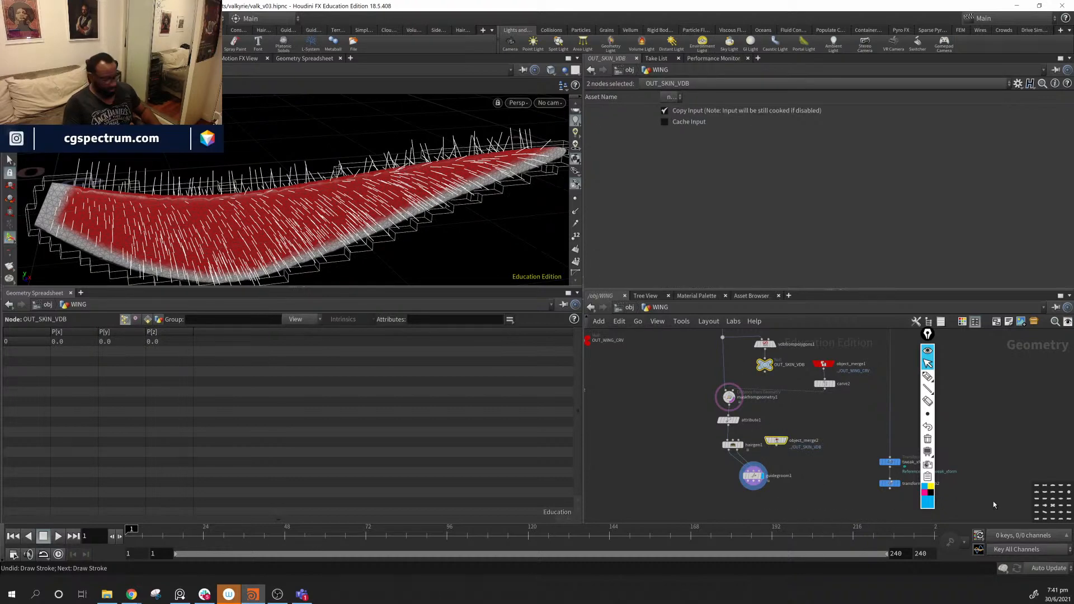
pyautogui.press('c')
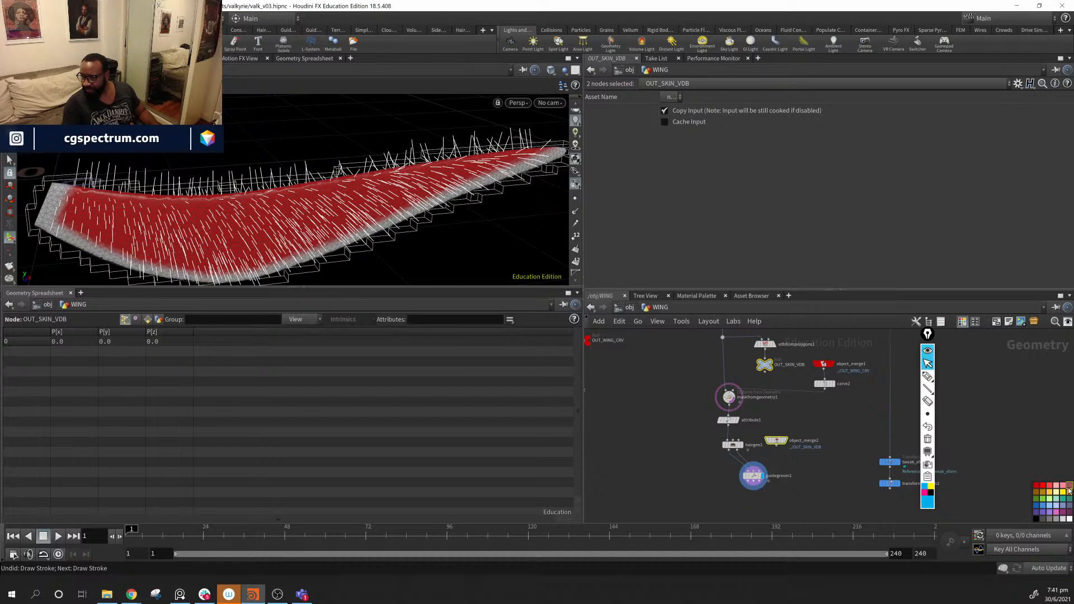
pyautogui.click(813, 480)
pyautogui.scroll(5, 775, 472)
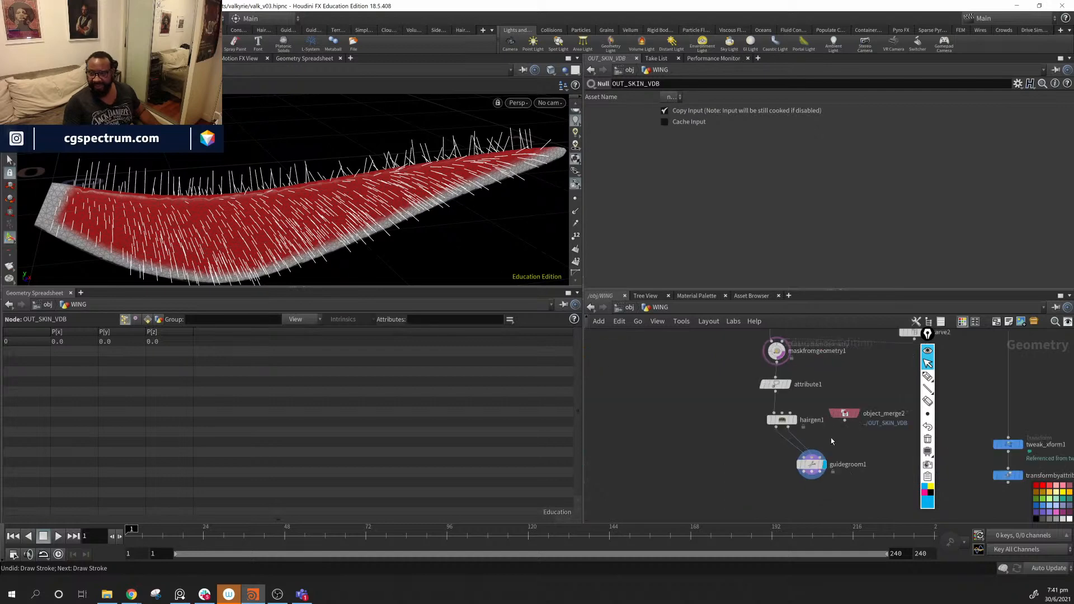
pyautogui.moveTo(774, 404); pyautogui.dragTo(693, 478)
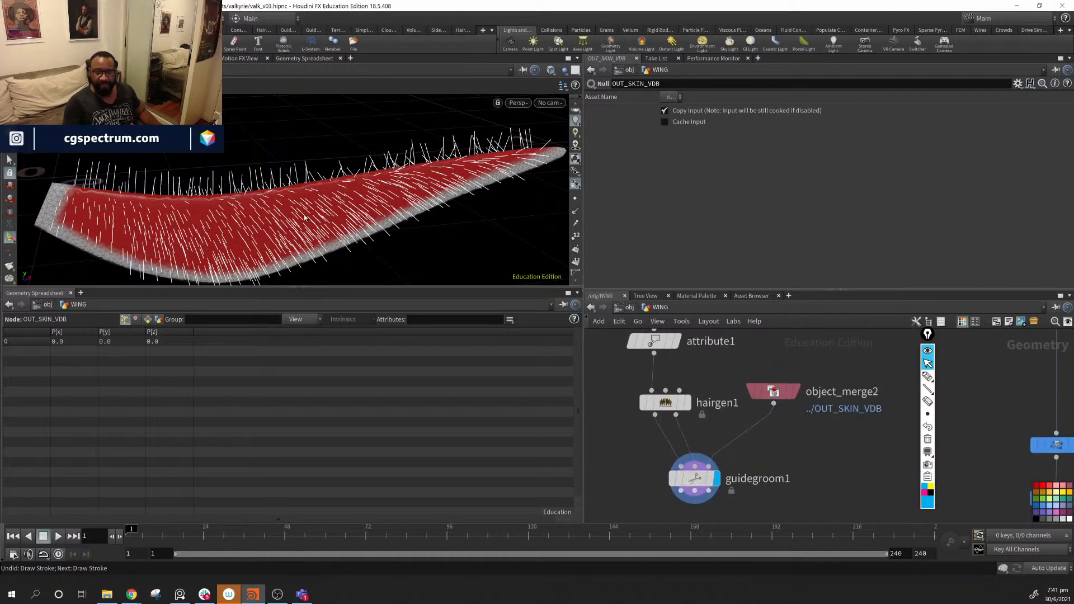
# - With guidegroom1 selected, comb the guide hairs along the wing and back toward its root
pyautogui.click(694, 478)
pyautogui.keyDown('alt'); pyautogui.moveTo(274, 174); pyautogui.dragTo(204, 214); pyautogui.keyUp('alt')
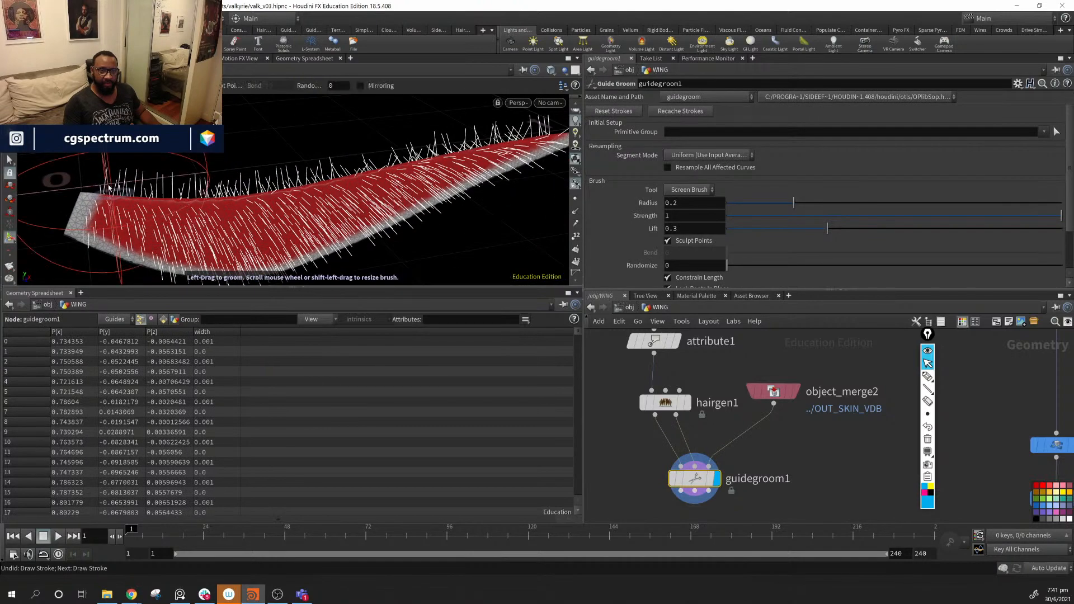
pyautogui.moveTo(109, 218)
pyautogui.mouseDown()
pyautogui.moveTo(237, 214)
pyautogui.moveTo(330, 227)
pyautogui.moveTo(193, 202)
pyautogui.moveTo(307, 180)
pyautogui.moveTo(435, 177)
pyautogui.mouseUp()
pyautogui.keyDown('alt'); pyautogui.moveTo(435, 177); pyautogui.dragTo(372, 176, button='middle'); pyautogui.keyUp('alt')
pyautogui.moveTo(372, 176)
pyautogui.mouseDown()
pyautogui.moveTo(534, 183)
pyautogui.moveTo(197, 204)
pyautogui.moveTo(464, 211)
pyautogui.mouseUp()
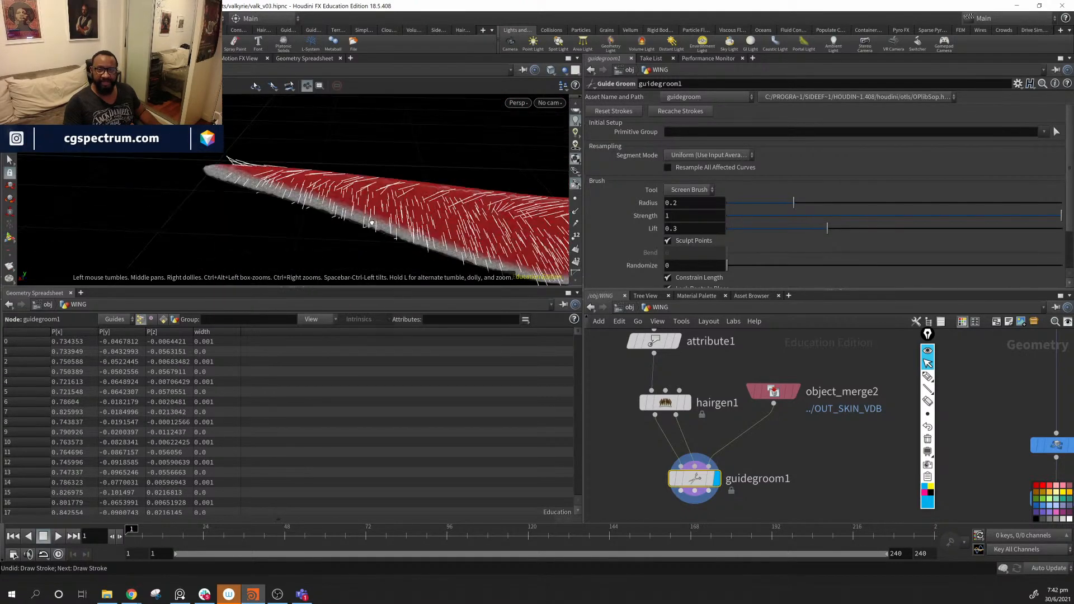
pyautogui.keyDown('alt'); pyautogui.moveTo(465, 212); pyautogui.dragTo(336, 209, button='middle'); pyautogui.keyUp('alt')
pyautogui.moveTo(336, 209)
pyautogui.keyDown('alt'); pyautogui.mouseDown()
pyautogui.moveTo(370, 182)
pyautogui.moveTo(185, 178)
pyautogui.moveTo(45, 159)
pyautogui.moveTo(333, 182)
pyautogui.moveTo(347, 165)
pyautogui.mouseUp(); pyautogui.keyUp('alt')
pyautogui.moveTo(498, 194); pyautogui.dragTo(398, 201)
pyautogui.moveTo(393, 272); pyautogui.dragTo(174, 211)
# - Turn the wing over and comb the lower-edge and tip guides down and flat
pyautogui.keyDown('alt'); pyautogui.moveTo(333, 196); pyautogui.dragTo(371, 182); pyautogui.keyUp('alt')
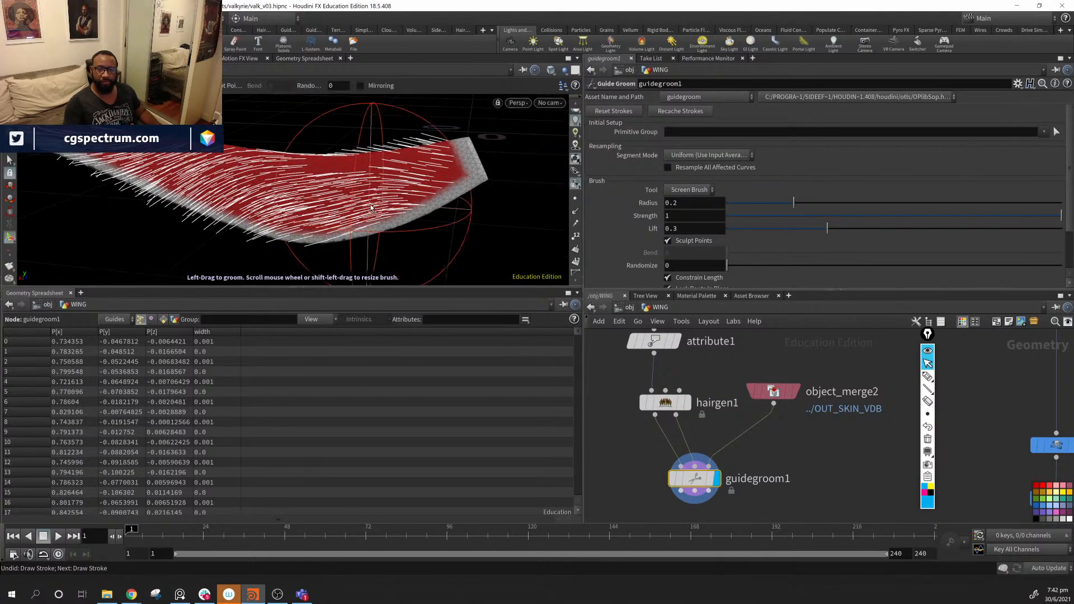
pyautogui.moveTo(396, 241)
pyautogui.keyDown('alt'); pyautogui.mouseDown()
pyautogui.moveTo(396, 226)
pyautogui.moveTo(314, 230)
pyautogui.moveTo(462, 207)
pyautogui.moveTo(384, 170)
pyautogui.moveTo(551, 188)
pyautogui.mouseUp(); pyautogui.keyUp('alt')
pyautogui.moveTo(551, 188)
pyautogui.keyDown('alt'); pyautogui.mouseDown(button='middle')
pyautogui.moveTo(321, 203)
pyautogui.moveTo(189, 225)
pyautogui.mouseUp(button='middle'); pyautogui.keyUp('alt')
pyautogui.moveTo(183, 227)
pyautogui.mouseDown()
pyautogui.moveTo(150, 232)
pyautogui.moveTo(252, 239)
pyautogui.moveTo(465, 204)
pyautogui.mouseUp()
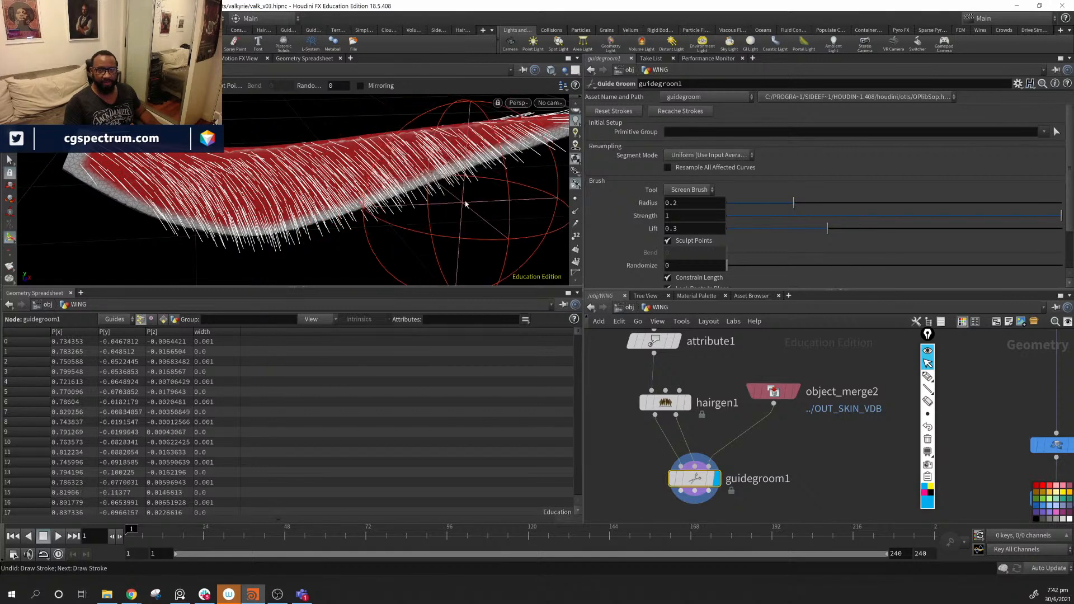
pyautogui.keyDown('alt'); pyautogui.moveTo(520, 151); pyautogui.dragTo(421, 168, button='middle'); pyautogui.keyUp('alt')
pyautogui.moveTo(446, 150); pyautogui.dragTo(326, 132)
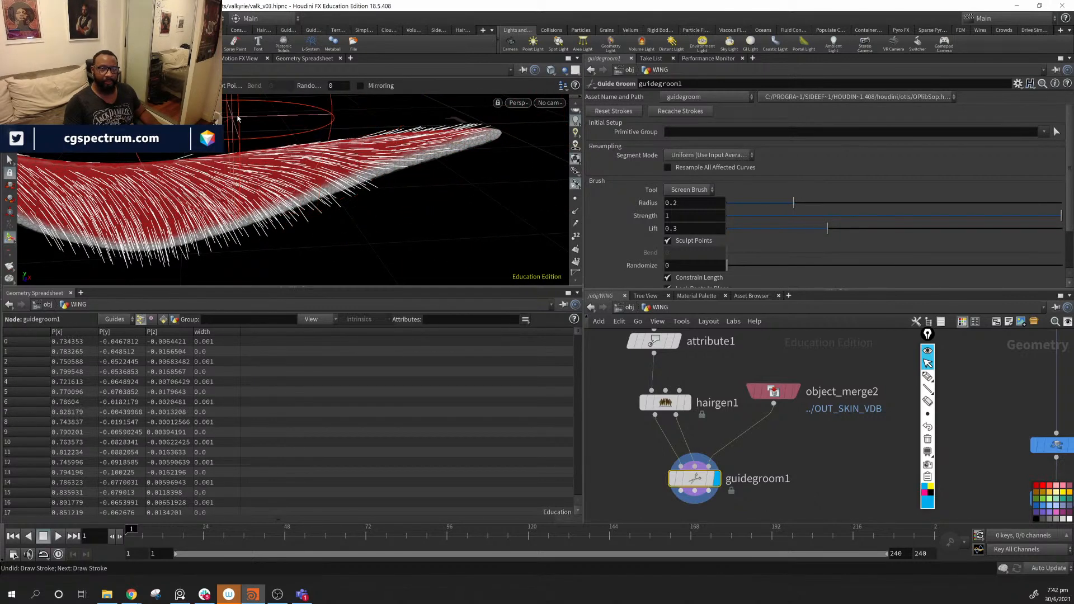
pyautogui.keyDown('alt'); pyautogui.moveTo(157, 148); pyautogui.dragTo(212, 143, button='middle'); pyautogui.keyUp('alt')
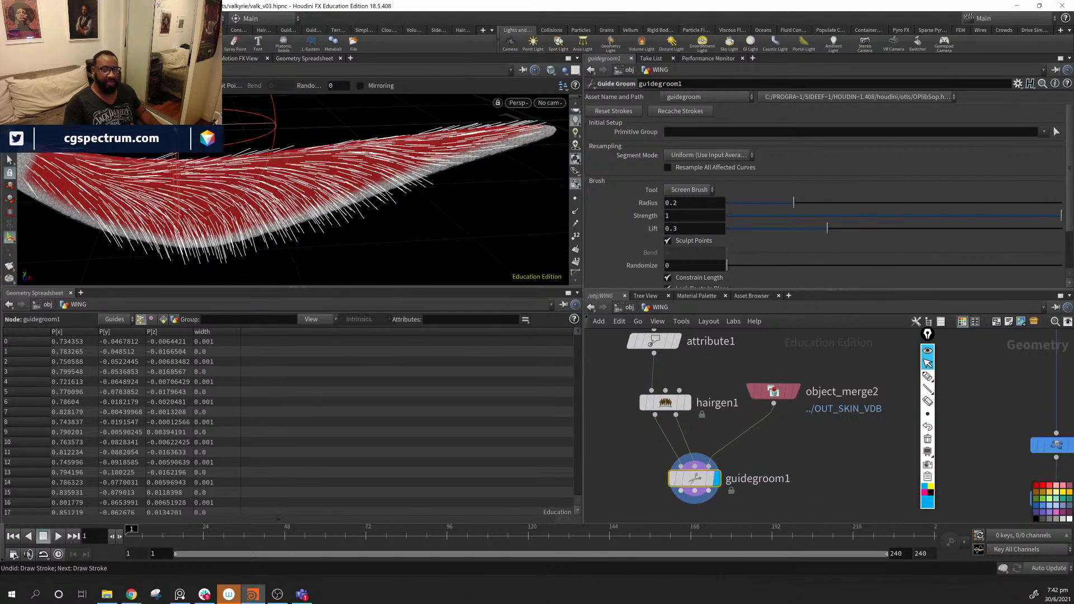
pyautogui.moveTo(177, 124)
pyautogui.mouseDown()
pyautogui.moveTo(162, 123)
pyautogui.moveTo(336, 174)
pyautogui.moveTo(197, 155)
pyautogui.moveTo(162, 167)
pyautogui.moveTo(532, 161)
pyautogui.moveTo(275, 219)
pyautogui.mouseUp()
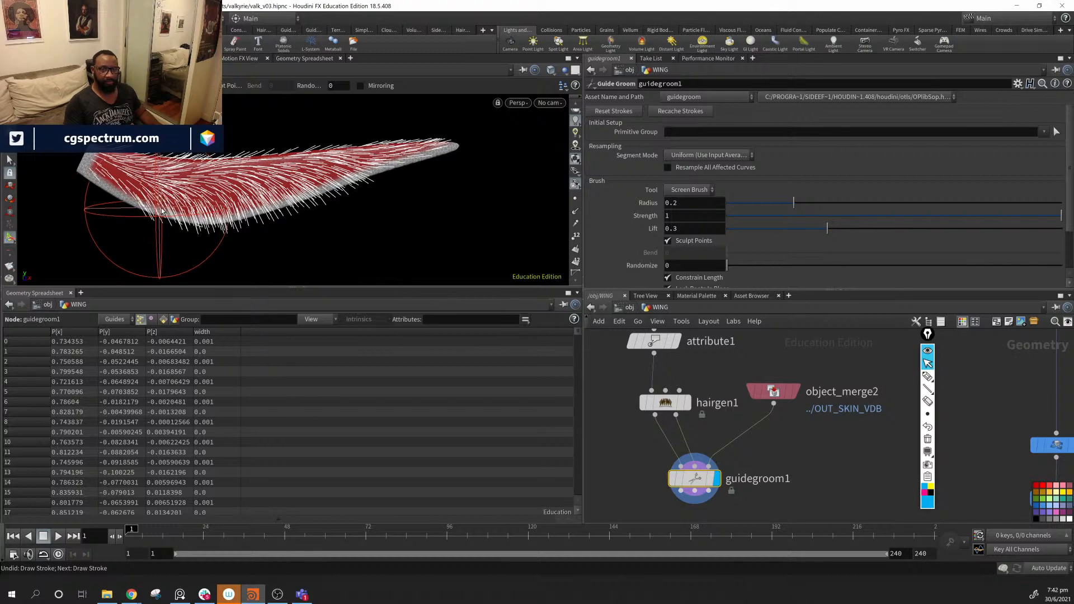
pyautogui.moveTo(268, 210); pyautogui.dragTo(409, 170)
pyautogui.keyDown('alt'); pyautogui.moveTo(371, 242); pyautogui.dragTo(629, 239); pyautogui.keyUp('alt')
pyautogui.moveTo(291, 195); pyautogui.dragTo(170, 187)
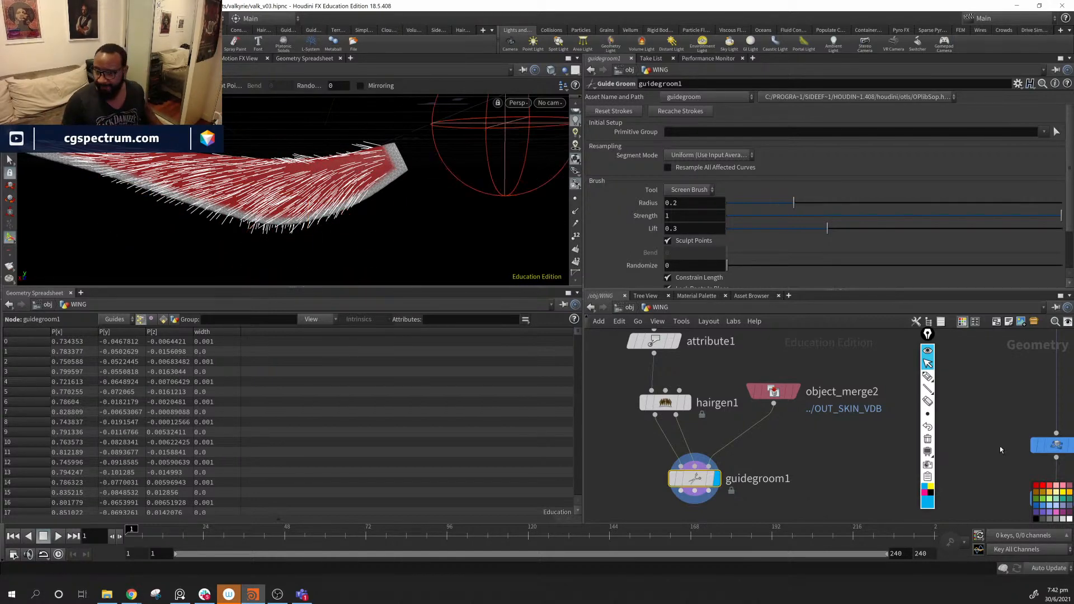
# - Shift object_merge2 further right in the network and pick the screen sketch pen
pyautogui.moveTo(774, 393); pyautogui.dragTo(810, 395)
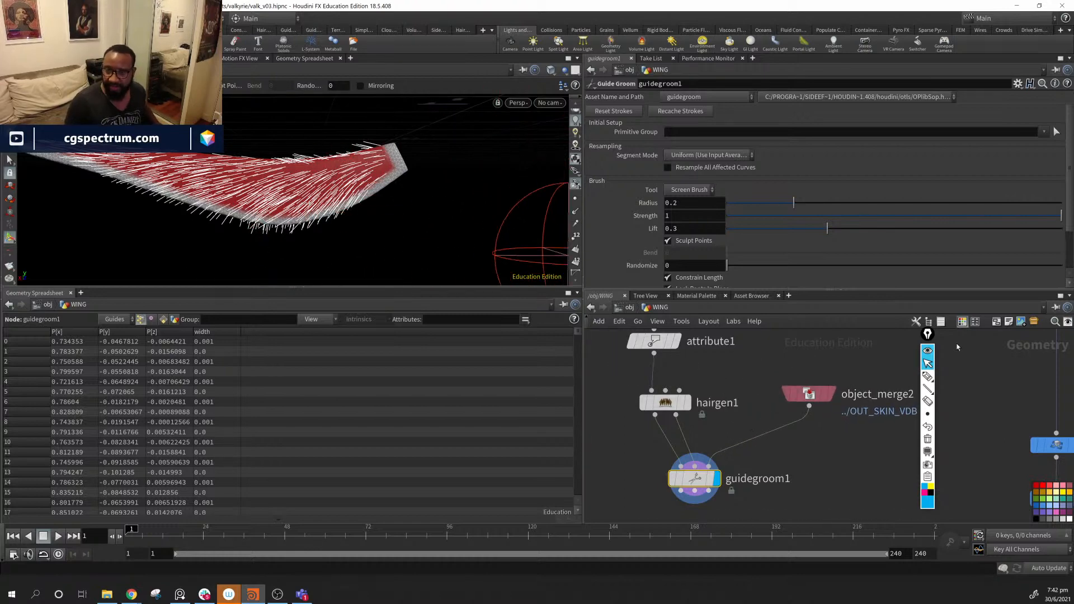
pyautogui.click(928, 388)
pyautogui.moveTo(929, 377)
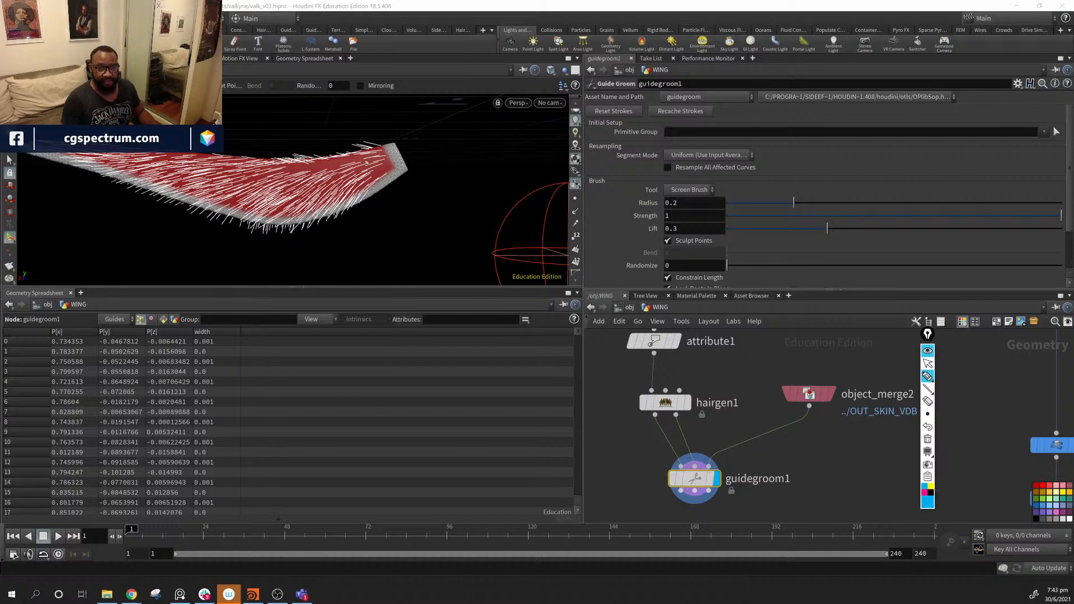
# - Draw a blue line along the wing and seven short feather strokes hanging below its edge
pyautogui.moveTo(387, 150)
pyautogui.mouseDown()
pyautogui.moveTo(342, 171)
pyautogui.moveTo(204, 178)
pyautogui.moveTo(103, 154)
pyautogui.moveTo(92, 185)
pyautogui.mouseUp()
pyautogui.moveTo(162, 173); pyautogui.dragTo(140, 207)
pyautogui.moveTo(196, 188)
pyautogui.mouseDown()
pyautogui.moveTo(186, 213)
pyautogui.moveTo(214, 232)
pyautogui.mouseUp()
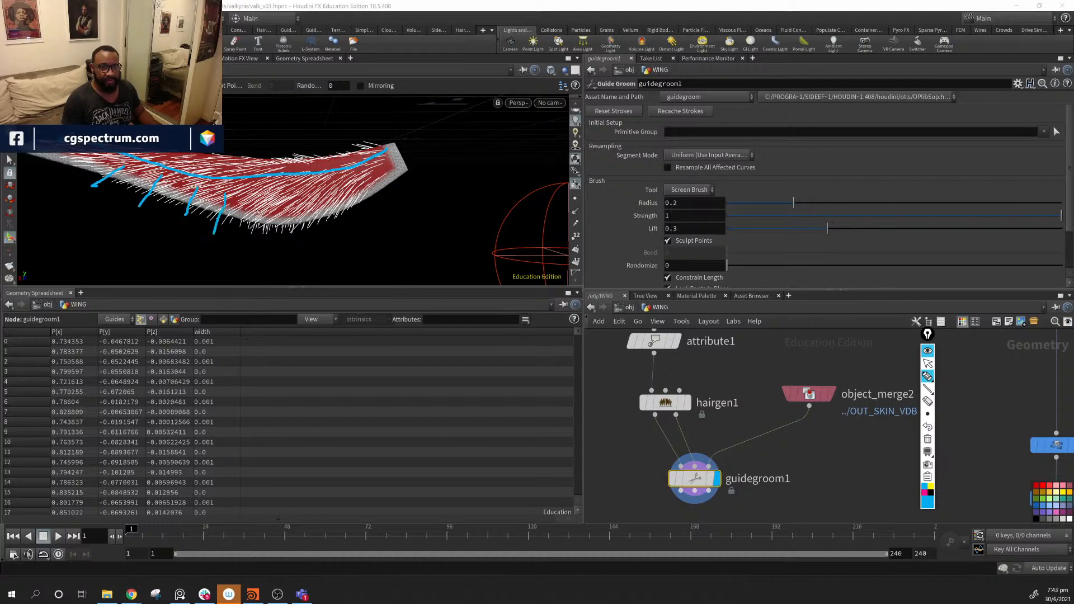
pyautogui.moveTo(273, 188); pyautogui.dragTo(280, 227)
pyautogui.moveTo(315, 185); pyautogui.dragTo(324, 222)
pyautogui.moveTo(370, 183); pyautogui.dragTo(387, 211)
pyautogui.moveTo(386, 166); pyautogui.dragTo(401, 188)
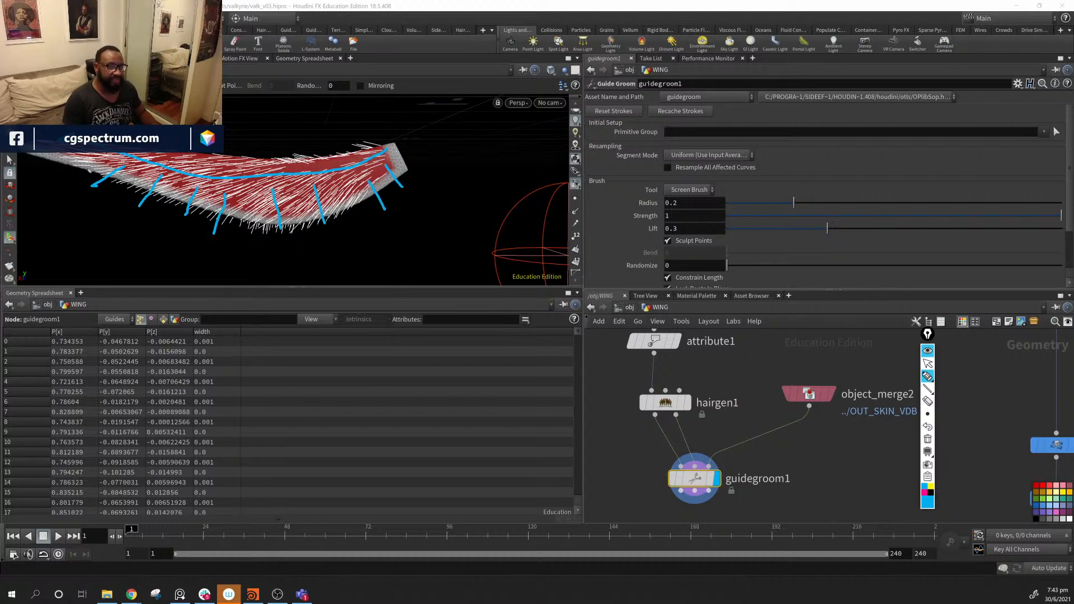
pyautogui.moveTo(80, 155); pyautogui.dragTo(52, 162)
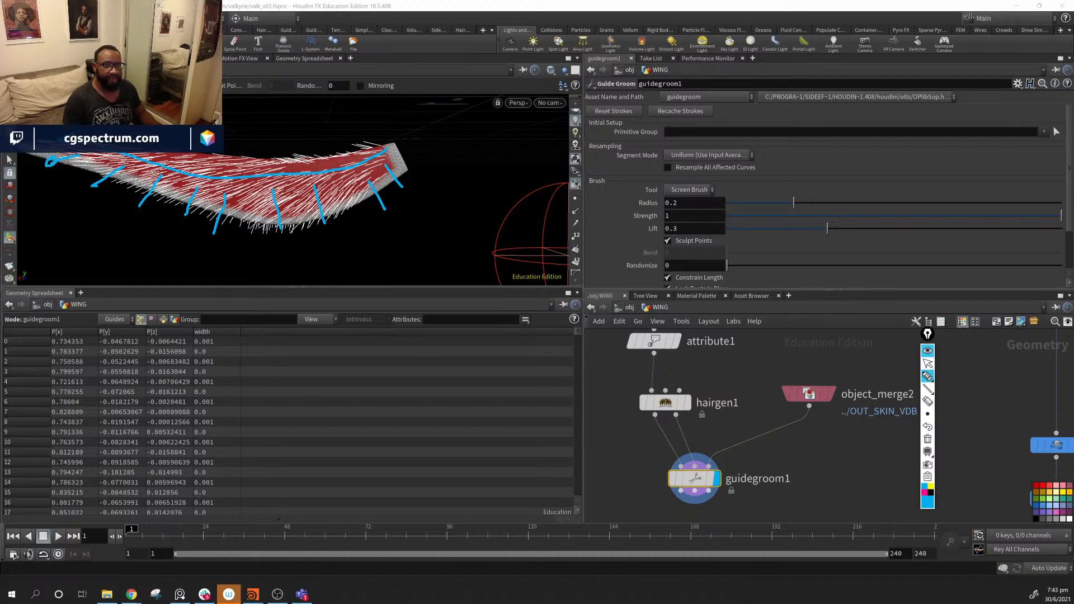
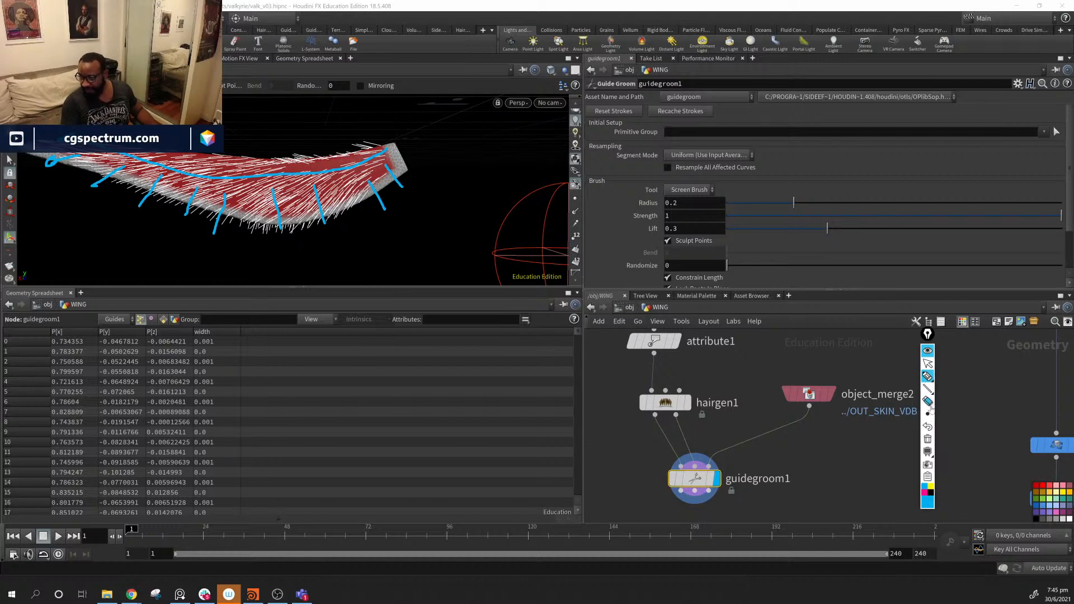
# - Erase the blue annotation strokes and go back to the selection tool
pyautogui.click(928, 439)
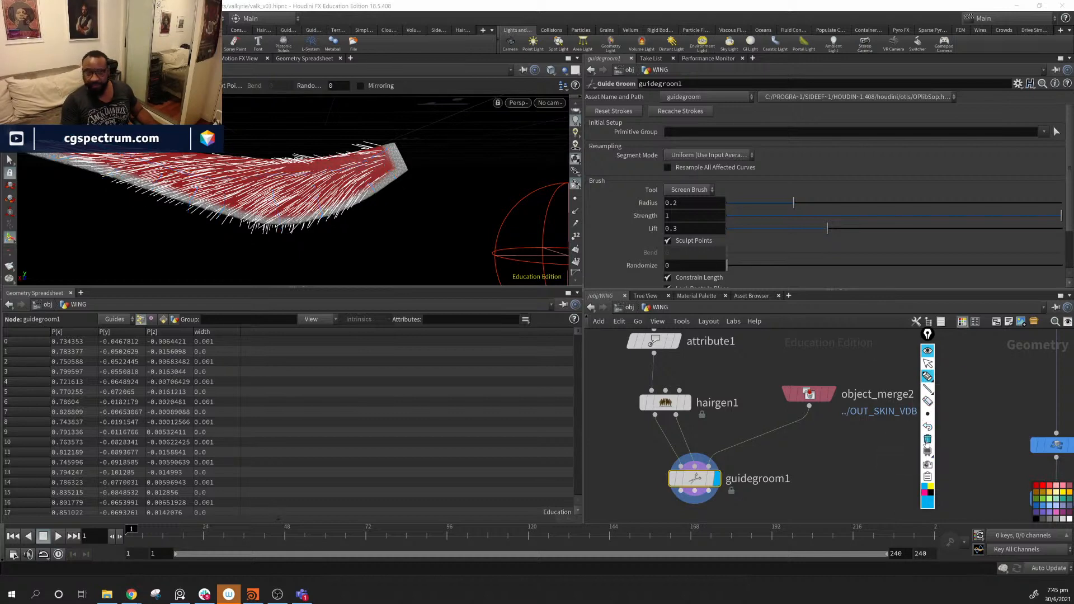
pyautogui.click(928, 365)
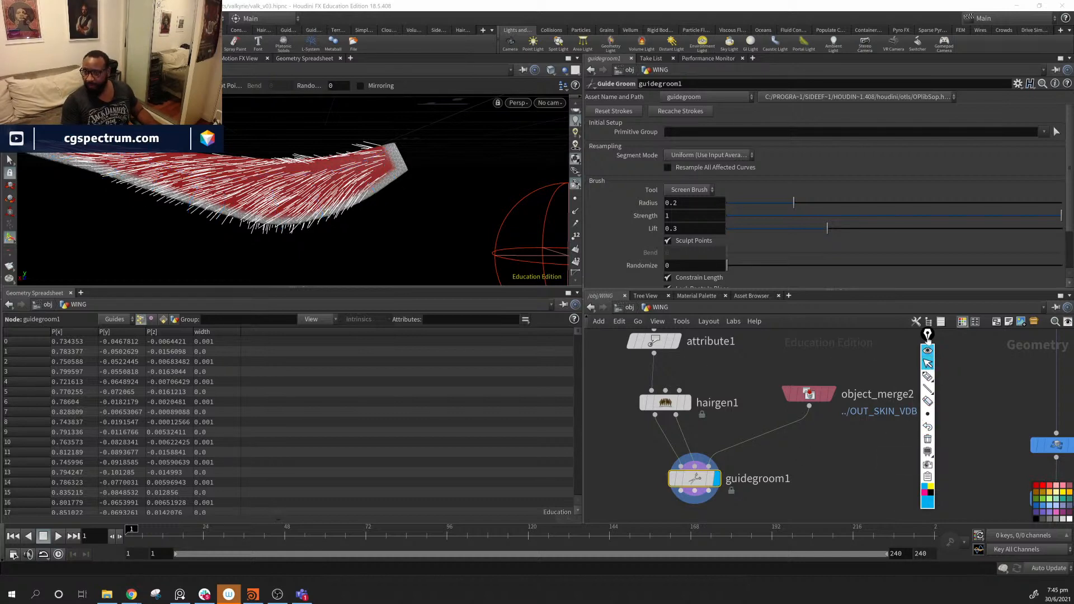
pyautogui.moveTo(927, 337); pyautogui.dragTo(997, 353)
# - Zoom out the wing network and box-select object_merge1 and carve2
pyautogui.moveTo(898, 394); pyautogui.dragTo(873, 498, button='middle')
pyautogui.moveTo(797, 441); pyautogui.dragTo(726, 440, button='middle')
pyautogui.scroll(-3, 895, 468)
pyautogui.scroll(-2, 726, 438)
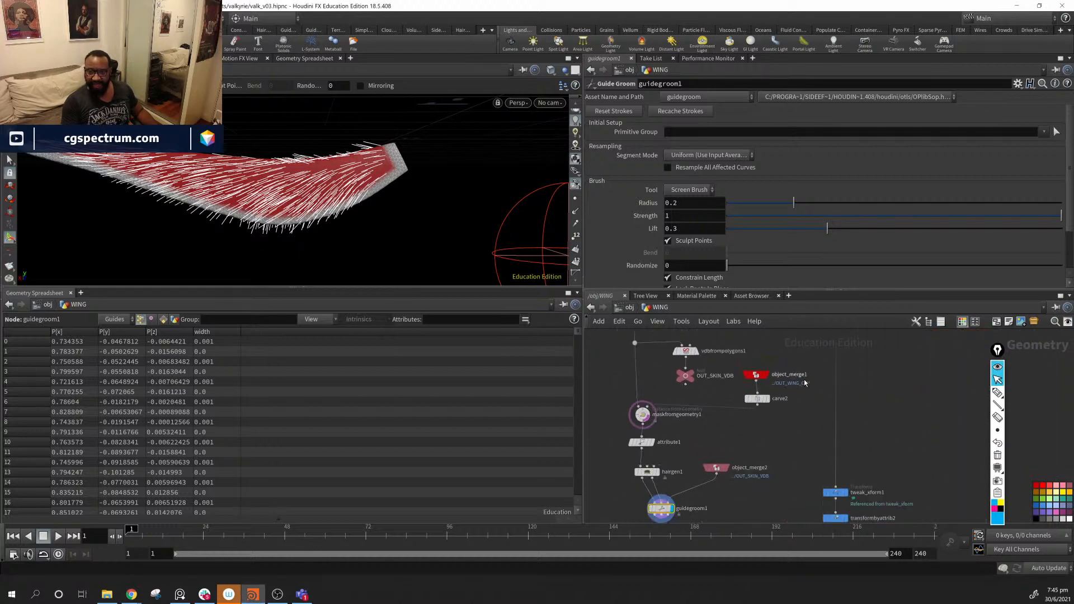
pyautogui.moveTo(804, 362); pyautogui.dragTo(799, 466)
# - Duplicate object_merge1 and carve2 as object_merge3 and carve3, and delete guidegroom1
pyautogui.moveTo(729, 475); pyautogui.dragTo(750, 428, button='middle')
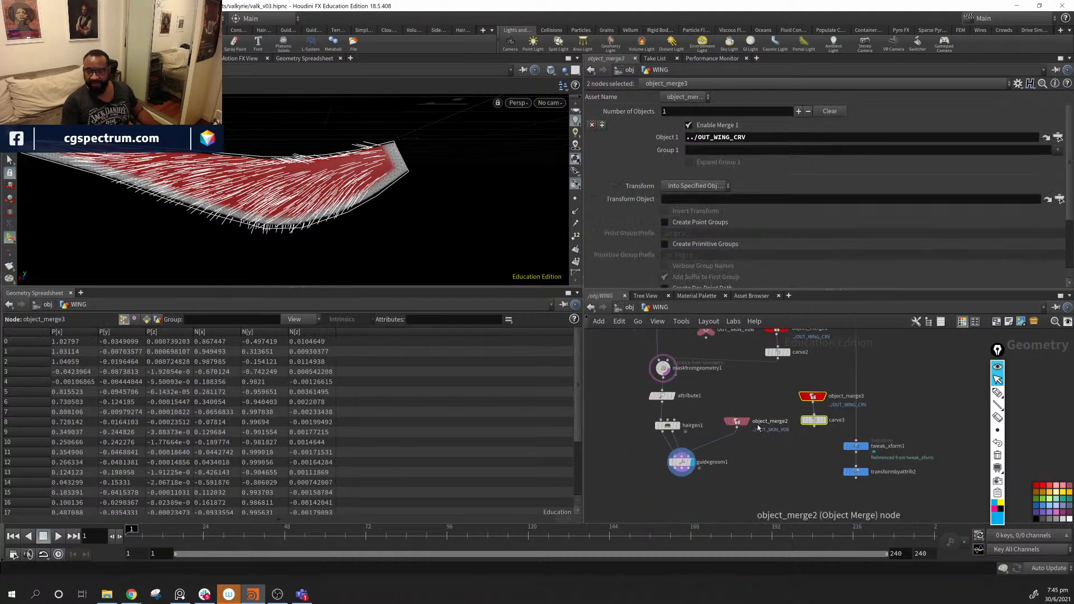
pyautogui.moveTo(755, 429); pyautogui.dragTo(721, 413)
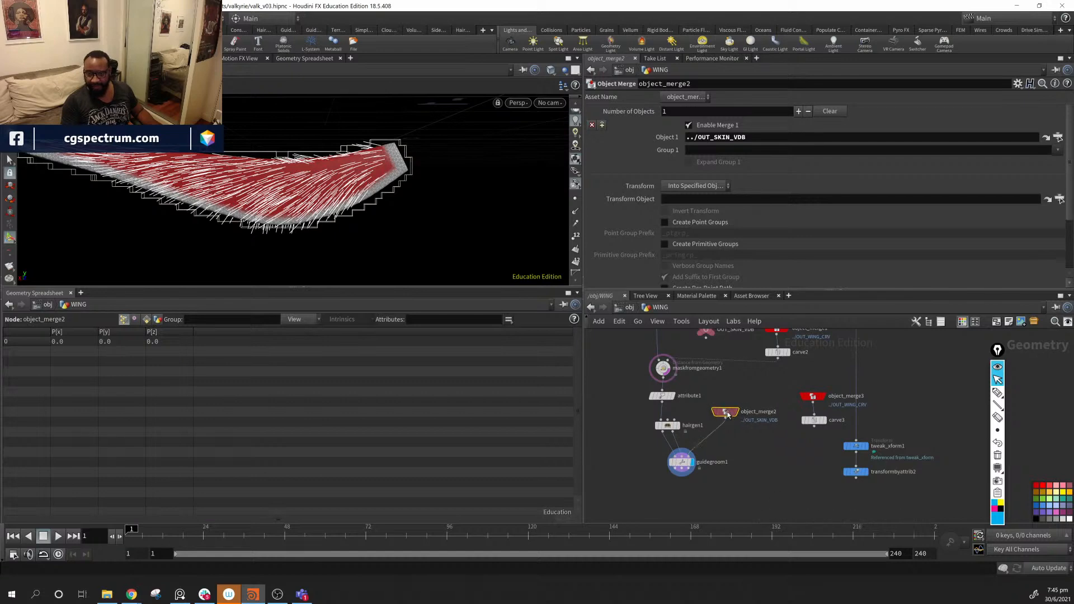
pyautogui.click(681, 462)
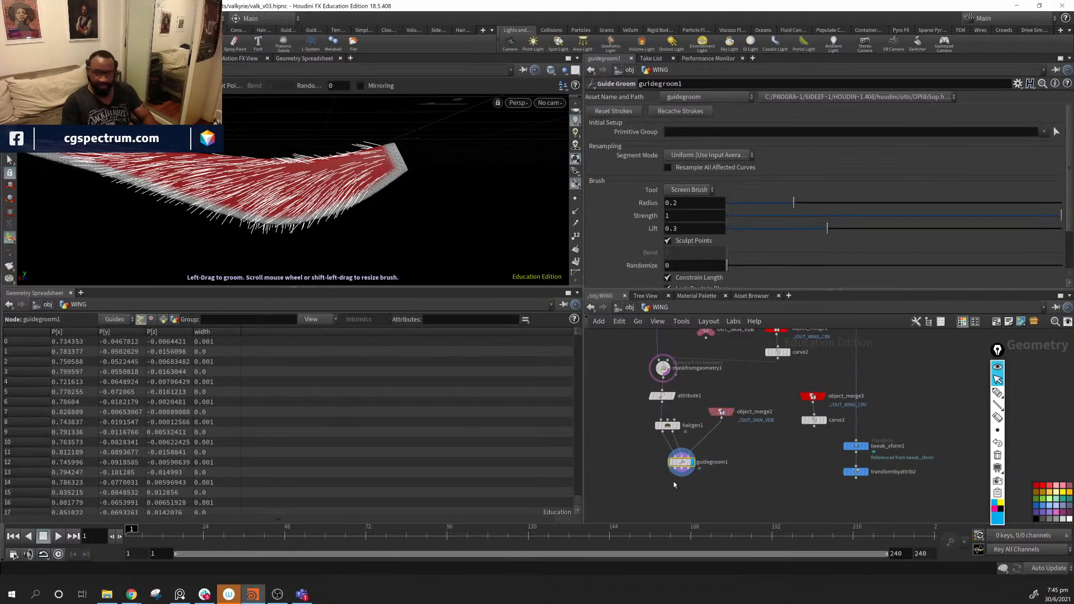
pyautogui.press('Delete')
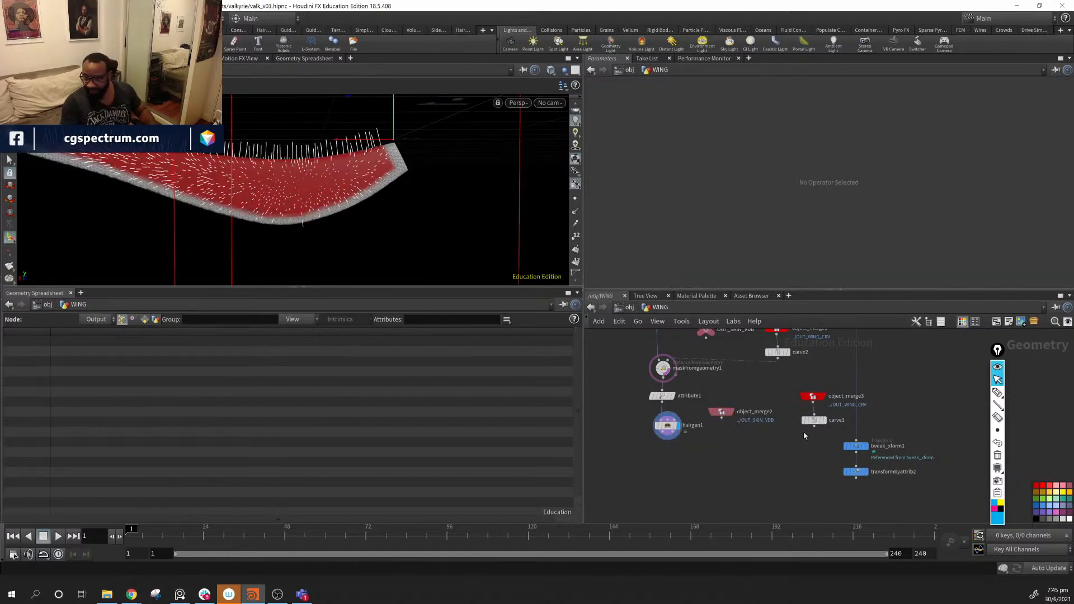
# - Display carve3 against the maskfromgeometry1 wing mesh and enable Keep Inside
pyautogui.moveTo(843, 379); pyautogui.dragTo(794, 434)
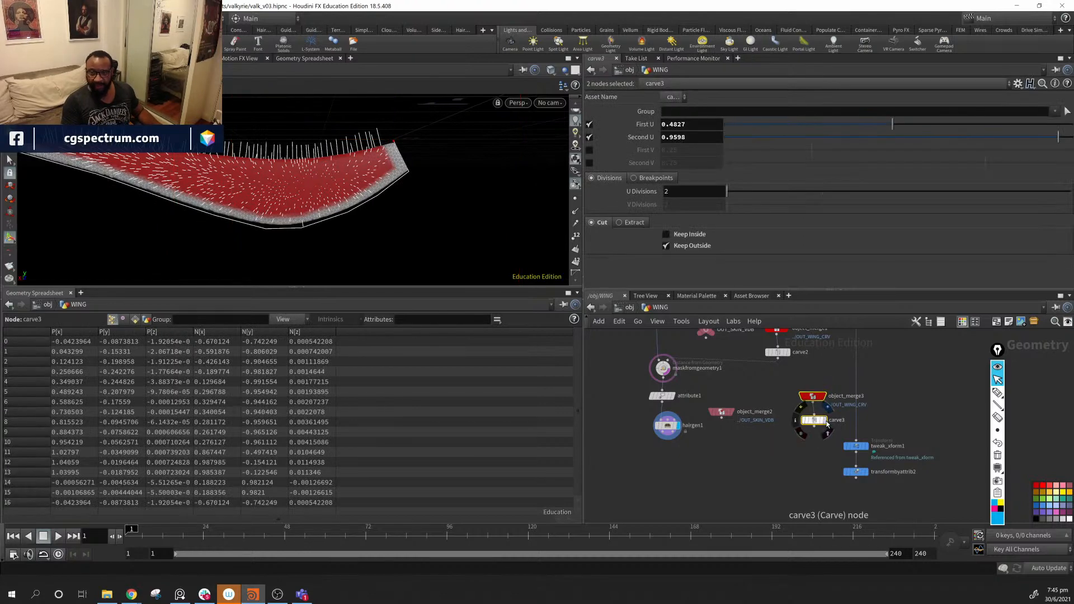
pyautogui.click(824, 421)
pyautogui.keyDown('alt'); pyautogui.moveTo(376, 197); pyautogui.dragTo(421, 205); pyautogui.keyUp('alt')
pyautogui.moveTo(765, 401); pyautogui.dragTo(765, 417, button='middle')
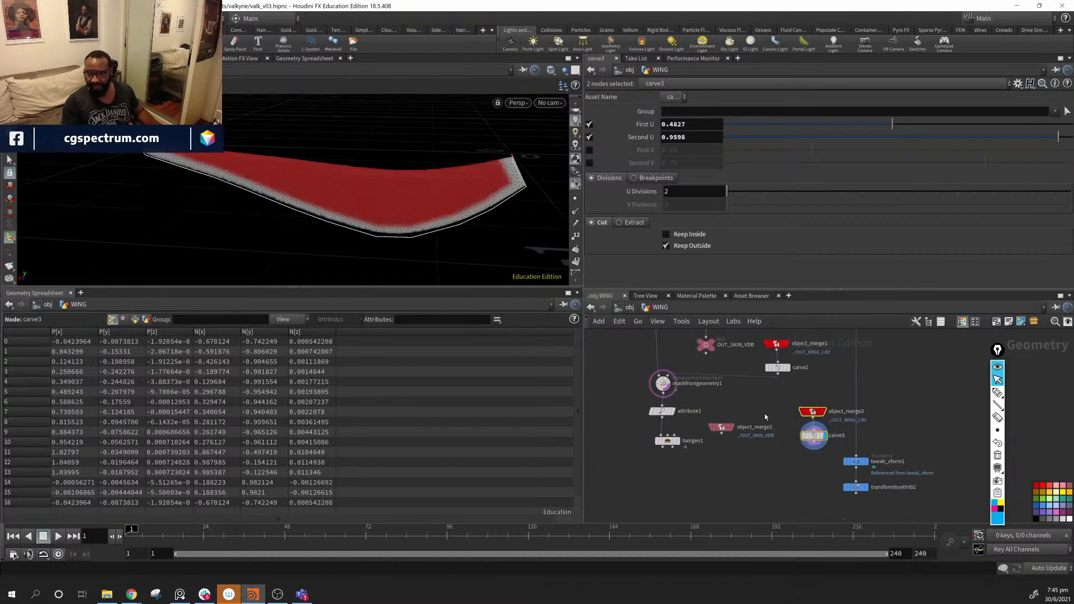
pyautogui.click(677, 398)
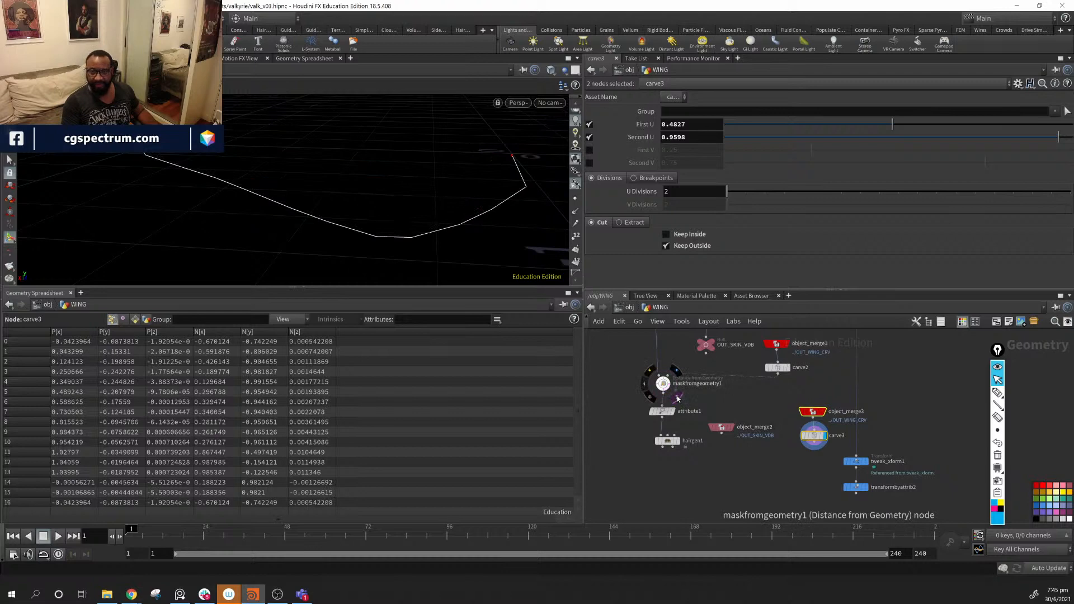
pyautogui.scroll(3, 745, 461)
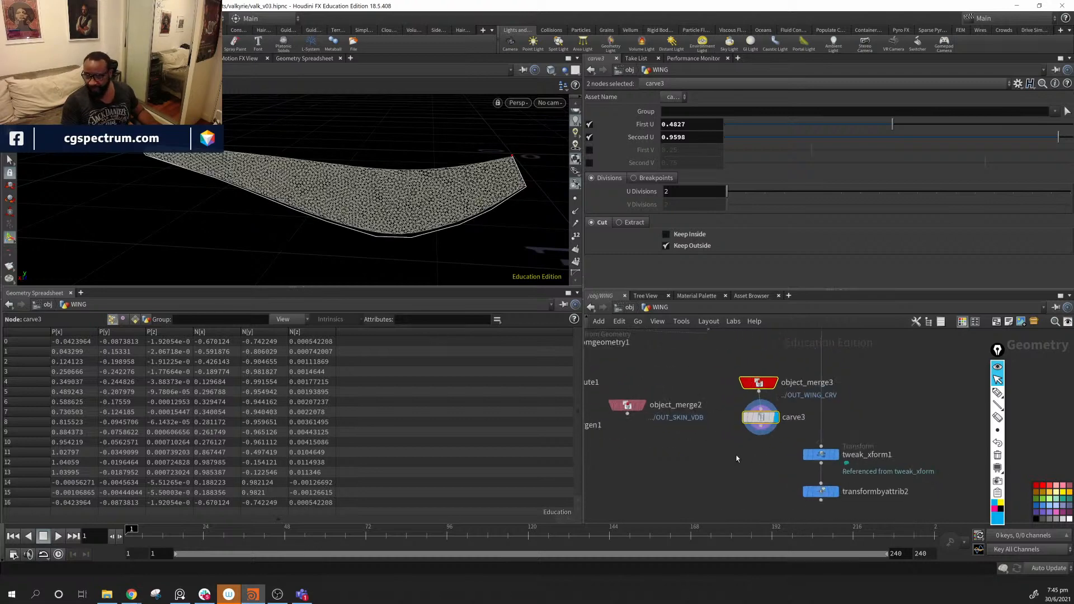
pyautogui.click(758, 419)
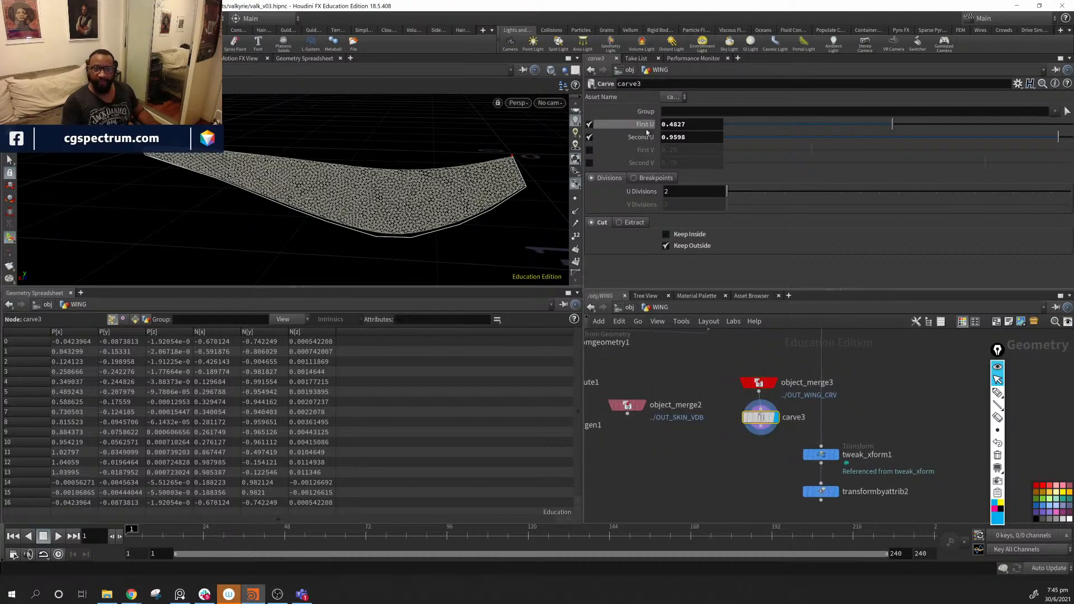
pyautogui.click(667, 235)
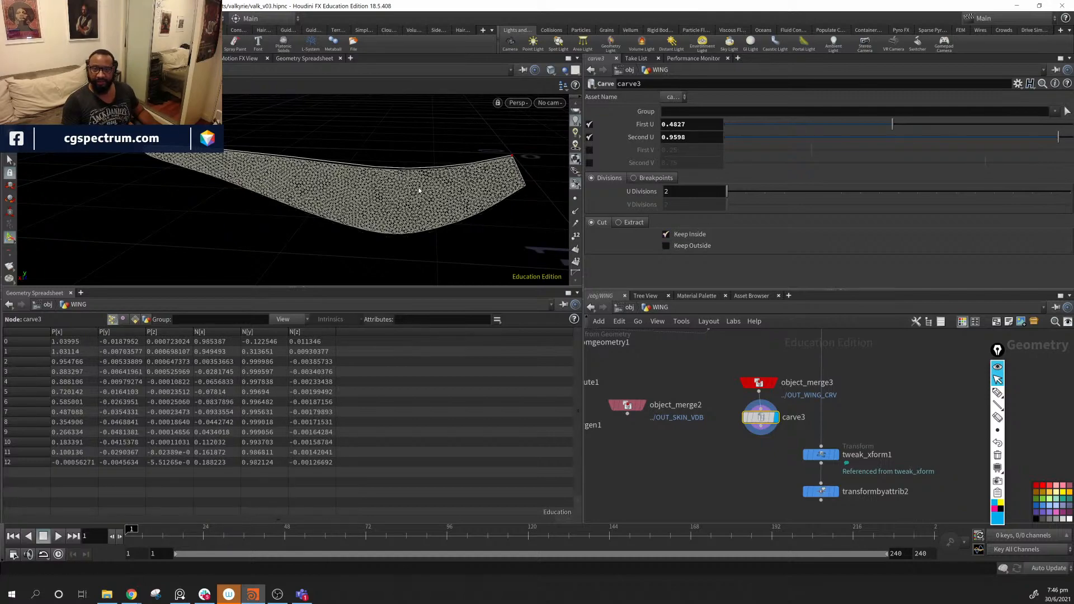
# - Set carve3's Second U to 0.9517 and First U to 0.5197
pyautogui.moveTo(420, 187); pyautogui.dragTo(515, 167)
pyautogui.moveTo(1057, 146); pyautogui.dragTo(1055, 140)
pyautogui.moveTo(894, 119); pyautogui.dragTo(906, 126)
pyautogui.moveTo(408, 175)
pyautogui.keyDown('alt'); pyautogui.mouseDown()
pyautogui.moveTo(274, 211)
pyautogui.moveTo(401, 201)
pyautogui.moveTo(209, 187)
pyautogui.moveTo(187, 172)
pyautogui.moveTo(402, 191)
pyautogui.moveTo(424, 183)
pyautogui.moveTo(407, 189)
pyautogui.mouseUp(); pyautogui.keyUp('alt')
# - Show the curve's points and orbit close to inspect the trimmed curve at the wing tip
pyautogui.moveTo(638, 476); pyautogui.dragTo(899, 455, button='middle')
pyautogui.moveTo(778, 452); pyautogui.dragTo(921, 458, button='middle')
pyautogui.moveTo(713, 449); pyautogui.dragTo(762, 547, button='middle')
pyautogui.moveTo(972, 481); pyautogui.dragTo(701, 476, button='middle')
pyautogui.moveTo(955, 476); pyautogui.dragTo(899, 466, button='middle')
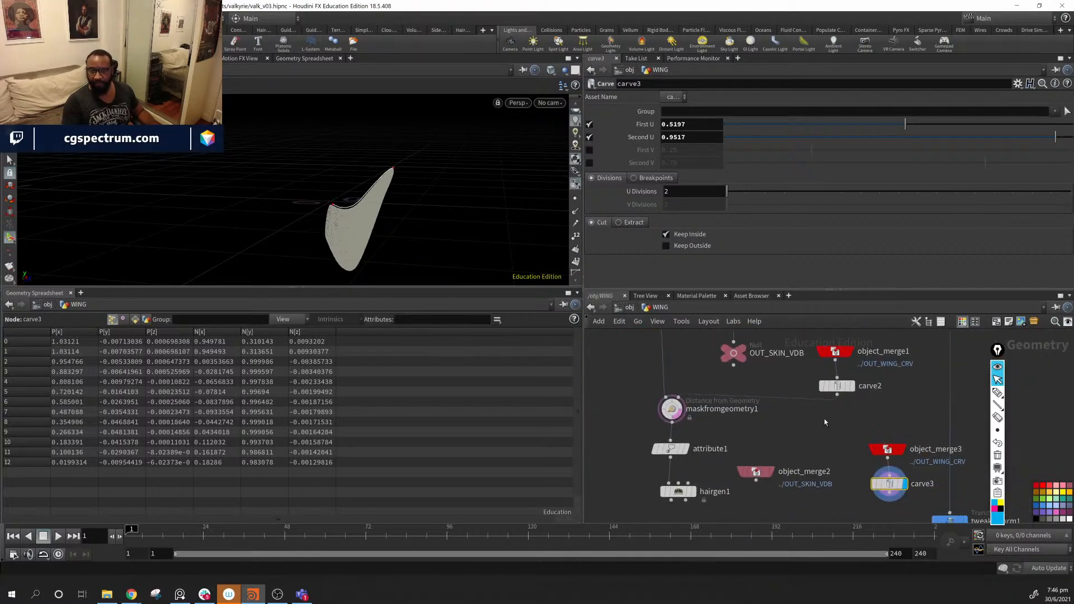
pyautogui.click(575, 198)
pyautogui.keyDown('alt'); pyautogui.moveTo(447, 196); pyautogui.dragTo(280, 221); pyautogui.keyUp('alt')
pyautogui.keyDown('alt'); pyautogui.moveTo(280, 221); pyautogui.dragTo(370, 209, button='right'); pyautogui.keyUp('alt')
pyautogui.keyDown('alt'); pyautogui.moveTo(332, 236); pyautogui.dragTo(370, 221, button='middle'); pyautogui.keyUp('alt')
pyautogui.keyDown('alt'); pyautogui.moveTo(369, 223); pyautogui.dragTo(405, 208); pyautogui.keyUp('alt')
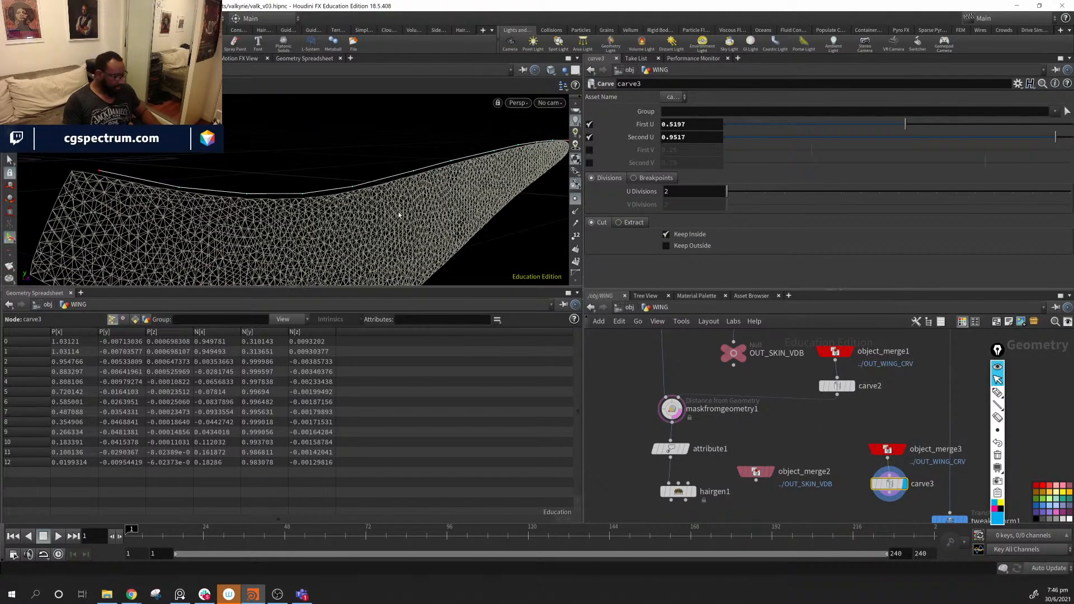
# - Review the geometry display options and tuck carve3 under object_merge3
pyautogui.press('d')
pyautogui.click(291, 120)
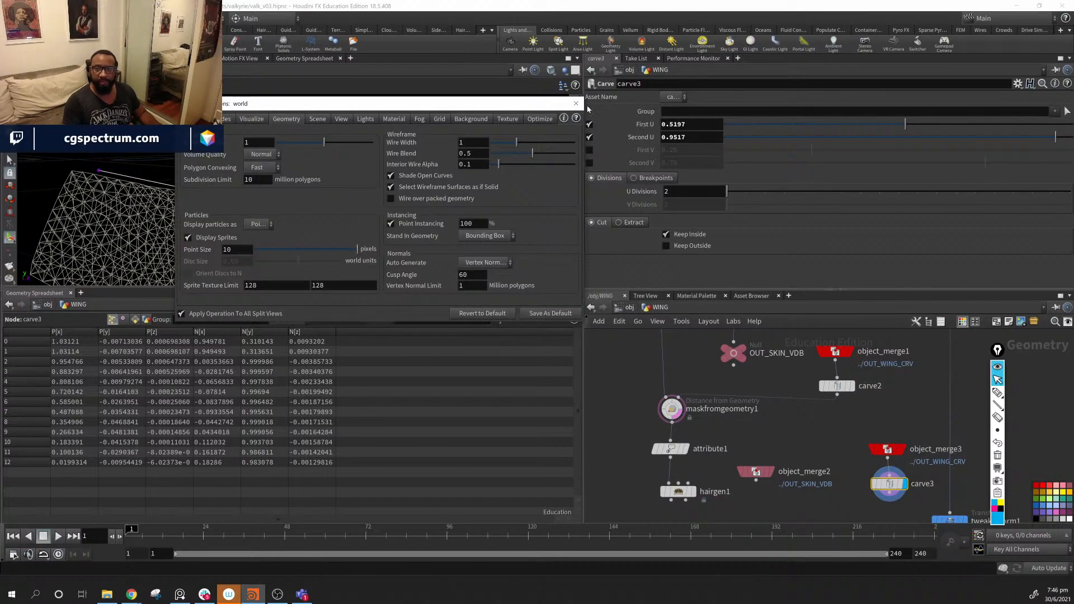
pyautogui.click(576, 103)
pyautogui.moveTo(508, 250); pyautogui.dragTo(384, 240)
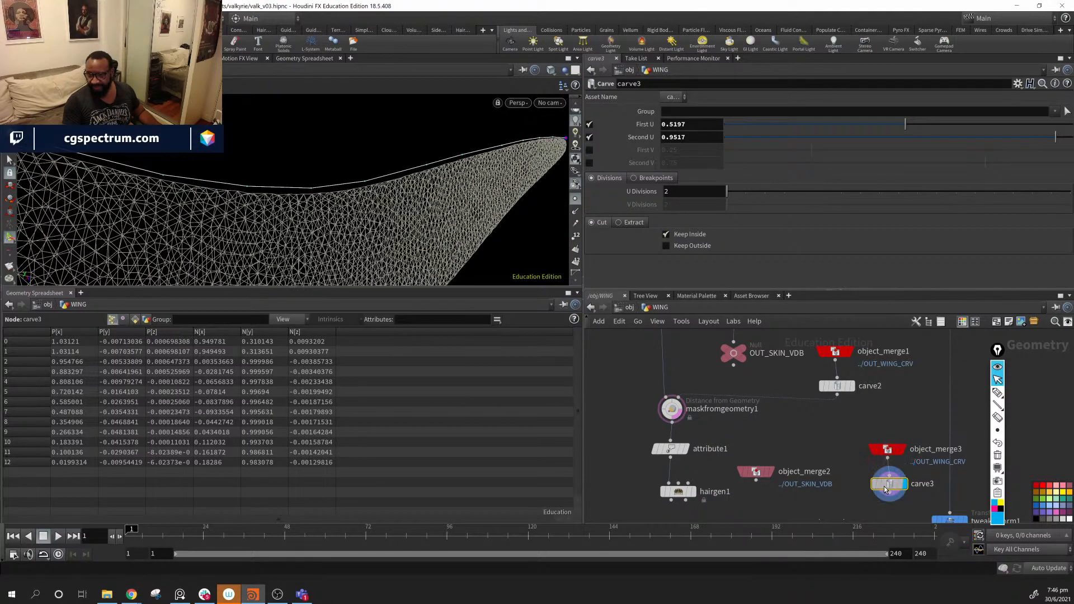
pyautogui.moveTo(879, 492); pyautogui.dragTo(877, 487)
pyautogui.keyDown('alt'); pyautogui.moveTo(456, 241); pyautogui.dragTo(451, 239); pyautogui.keyUp('alt')
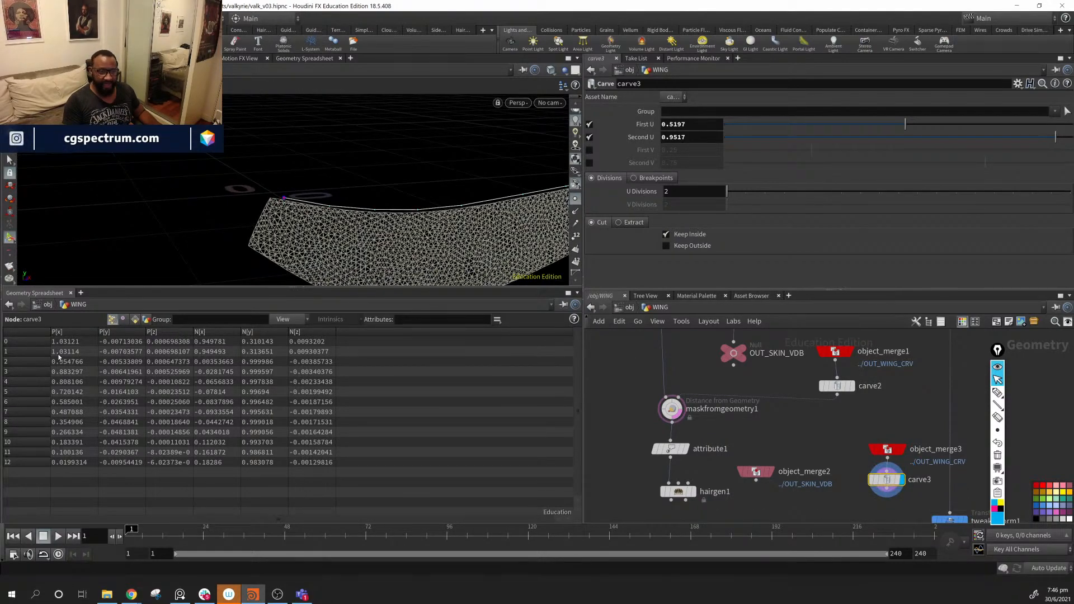
pyautogui.moveTo(388, 226); pyautogui.dragTo(279, 234)
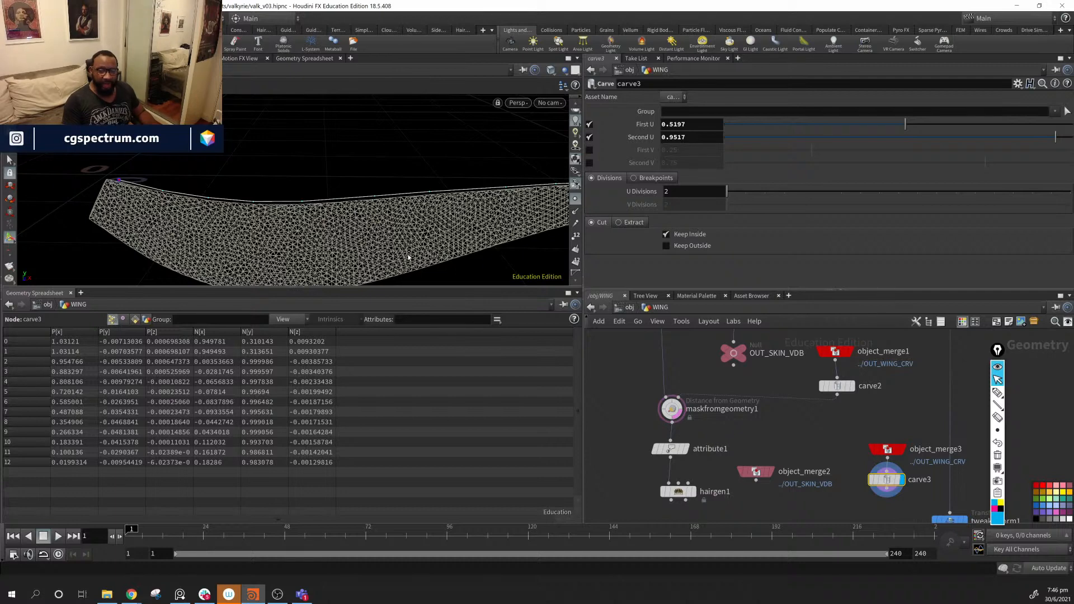
pyautogui.moveTo(832, 431); pyautogui.dragTo(921, 518)
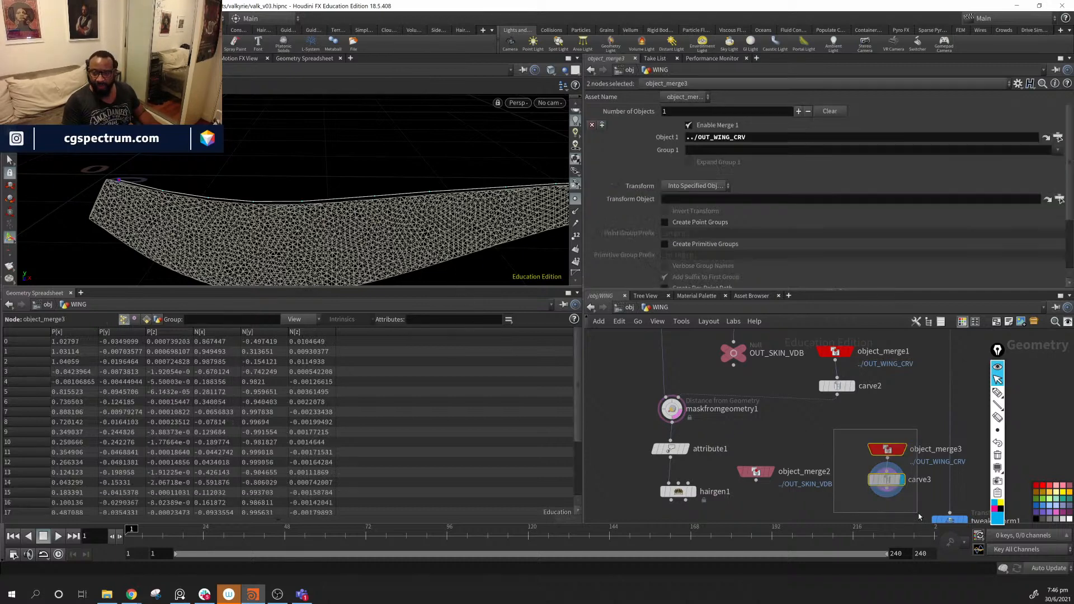
# - Shift object_merge3 and carve3 left, nudge object_merge2, and reselect carve3
pyautogui.moveTo(886, 451); pyautogui.dragTo(852, 443)
pyautogui.moveTo(760, 474); pyautogui.dragTo(755, 472)
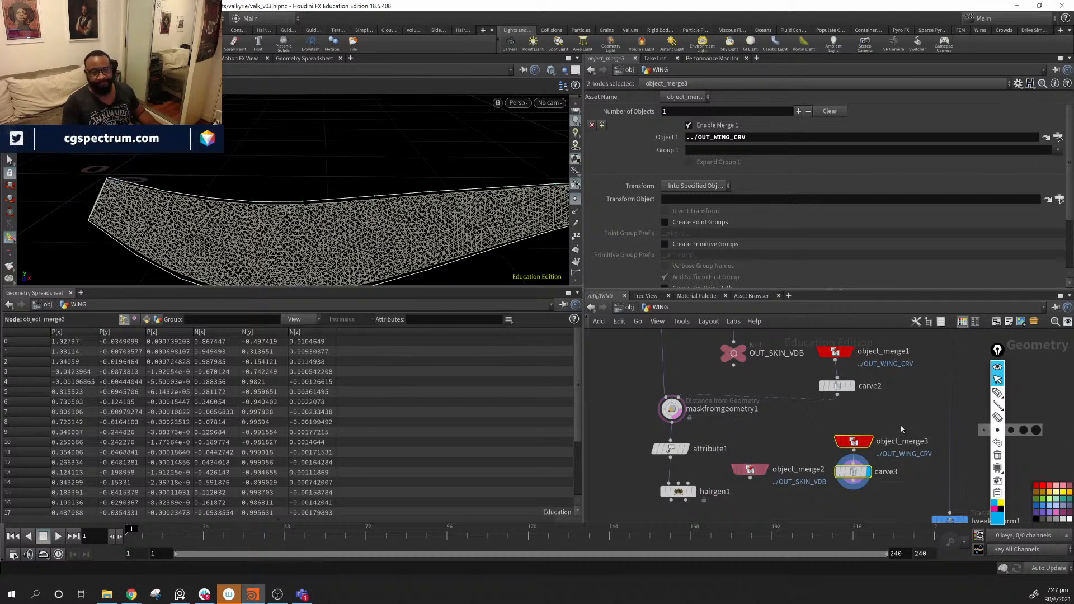
pyautogui.moveTo(906, 423); pyautogui.dragTo(844, 417, button='middle')
pyautogui.click(803, 424)
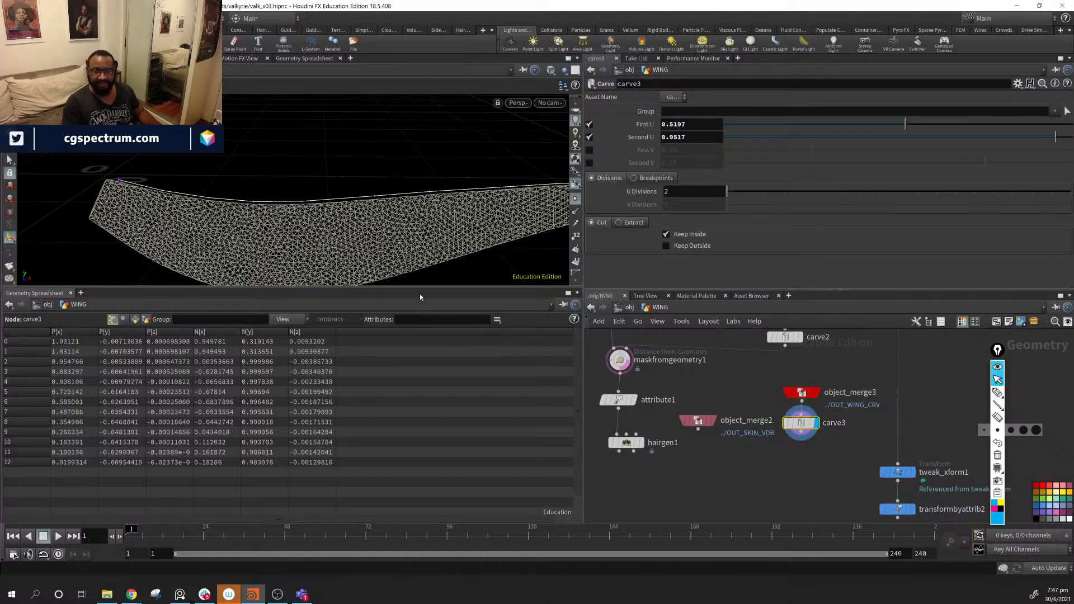
pyautogui.keyDown('alt'); pyautogui.moveTo(402, 247); pyautogui.dragTo(241, 226); pyautogui.keyUp('alt')
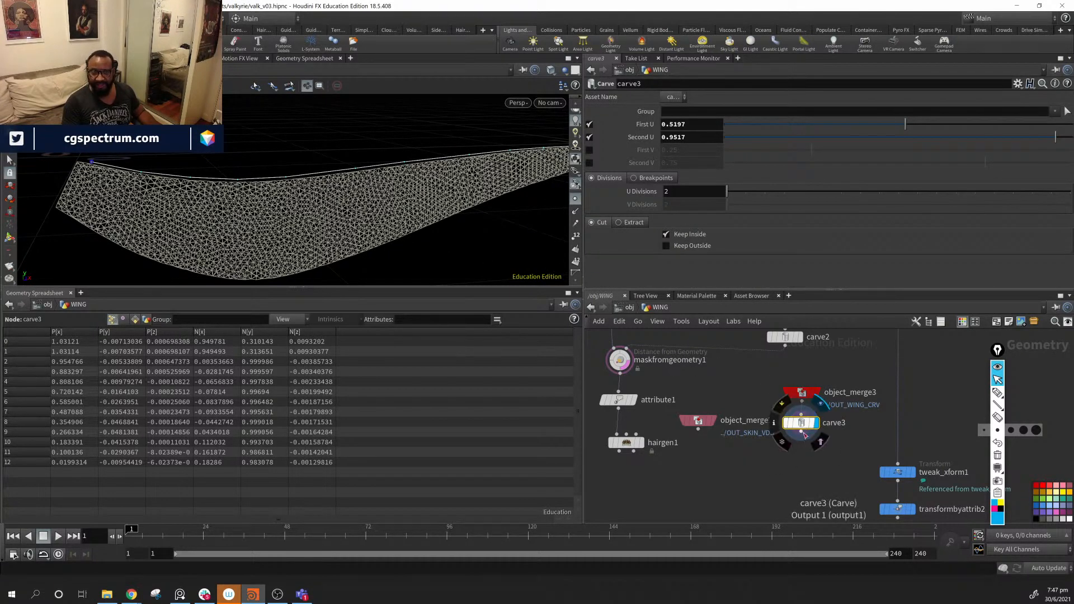
# - Pan to the feather curve-building chains and select the Normal_Rotation node
pyautogui.moveTo(692, 461); pyautogui.dragTo(1058, 452, button='middle')
pyautogui.scroll(-3, 855, 440)
pyautogui.moveTo(790, 435); pyautogui.dragTo(928, 439, button='middle')
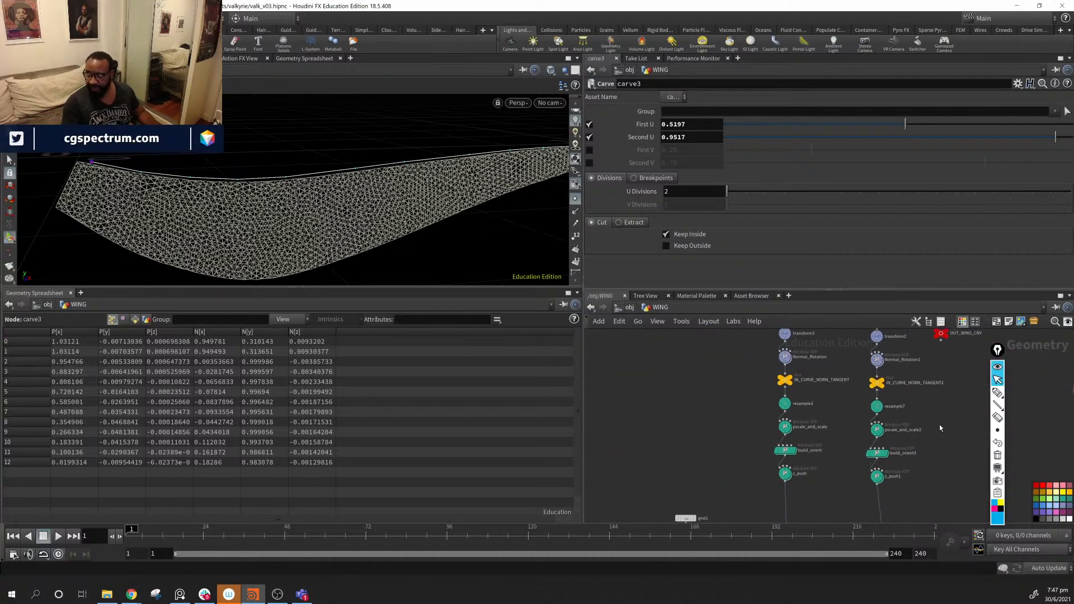
pyautogui.scroll(2, 850, 483)
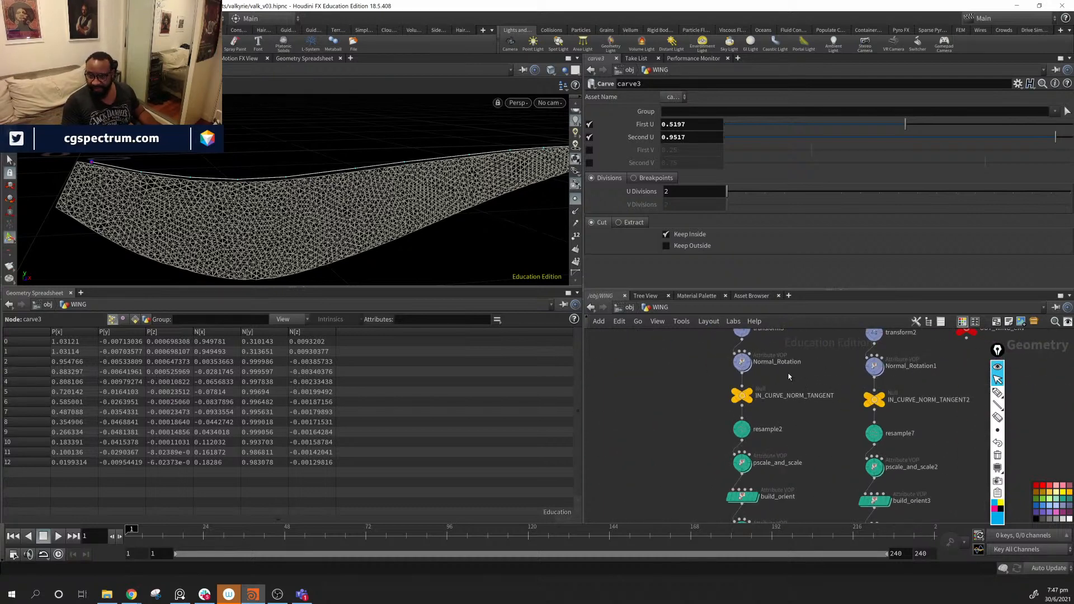
pyautogui.moveTo(789, 376); pyautogui.dragTo(773, 401, button='middle')
pyautogui.click(731, 391)
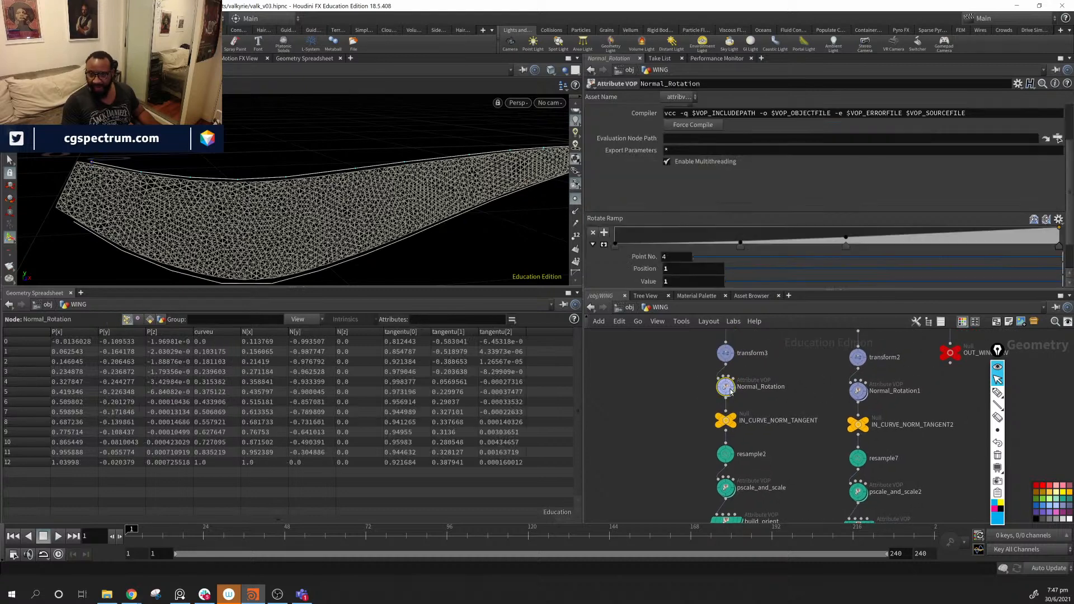
# - Copy Normal_Rotation as Normal_Rotation2 and feed carve3's output into it
pyautogui.hotkey('ctrl', 'c')
pyautogui.moveTo(929, 463); pyautogui.dragTo(731, 439, button='middle')
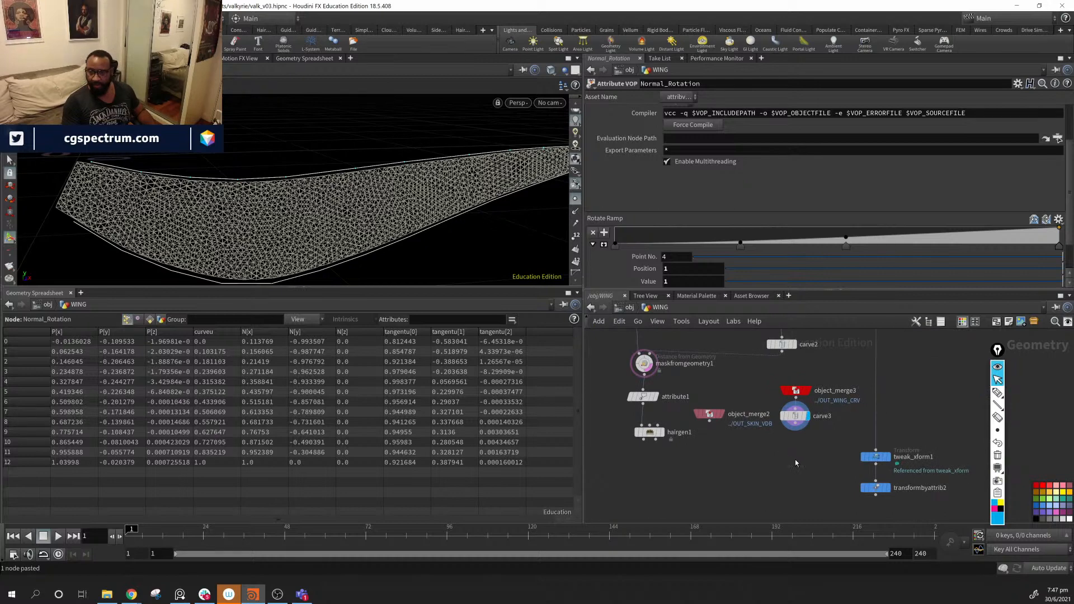
pyautogui.click(795, 444)
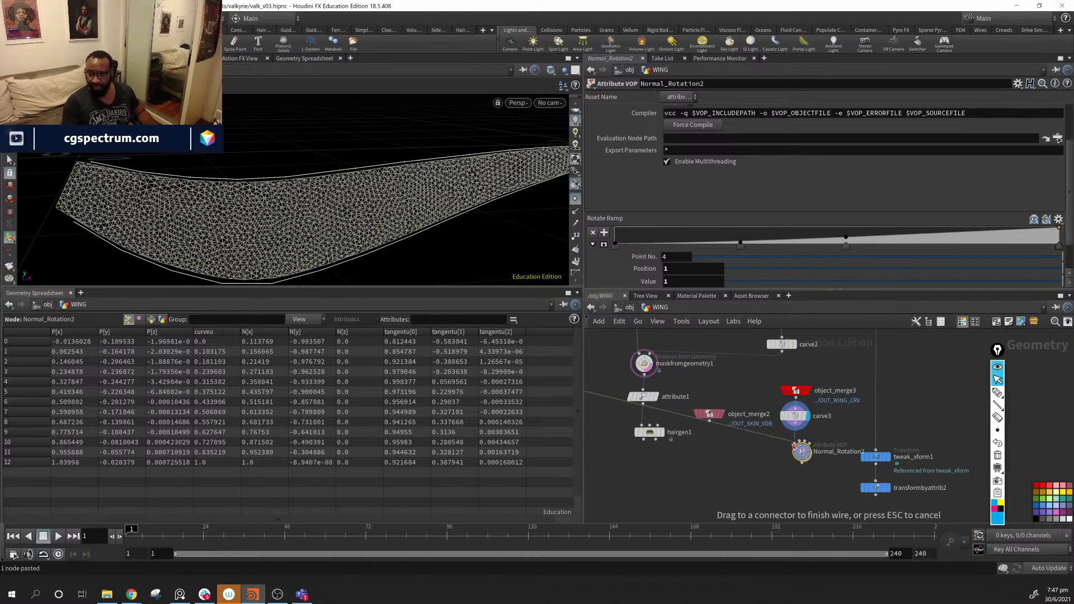
pyautogui.click(796, 427)
pyautogui.moveTo(801, 451); pyautogui.dragTo(799, 445)
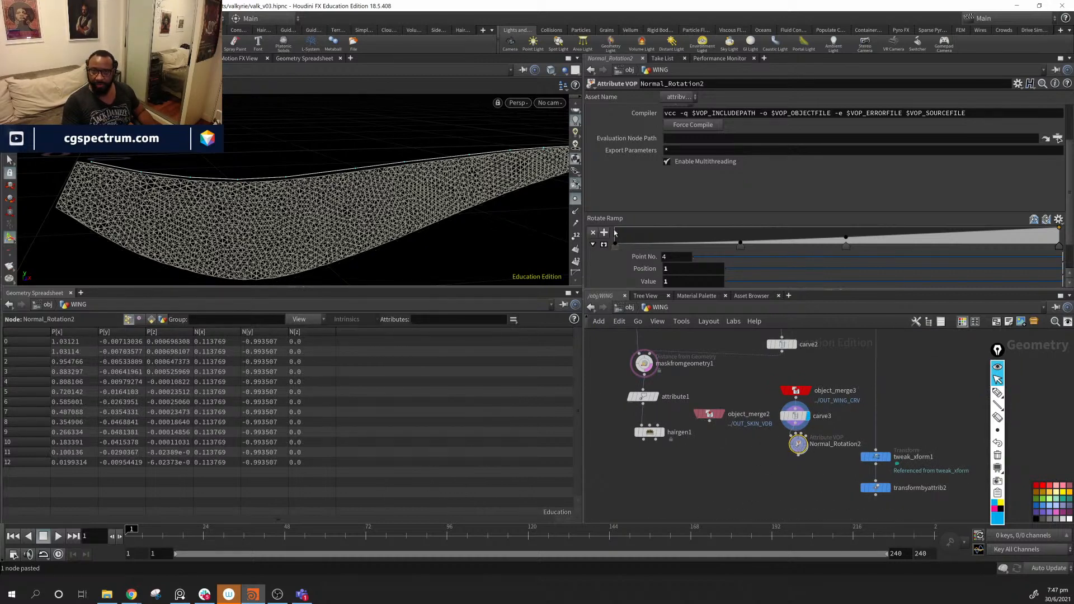
# - Display Normal_Rotation2's result with normals shown on the carved curve
pyautogui.click(576, 212)
pyautogui.keyDown('alt'); pyautogui.moveTo(441, 249); pyautogui.dragTo(263, 138, button='right'); pyautogui.keyUp('alt')
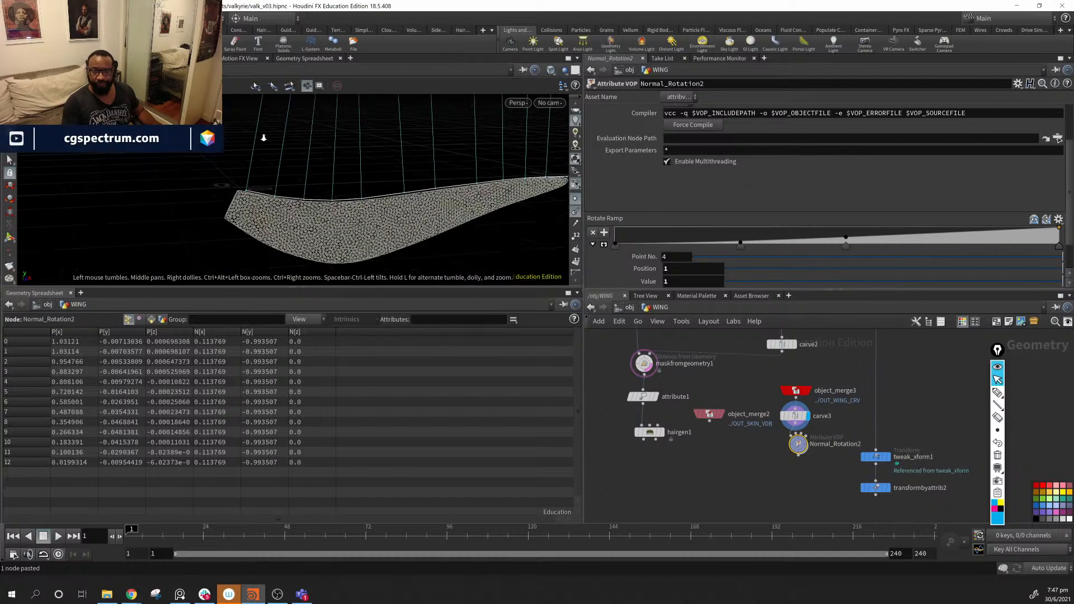
pyautogui.moveTo(263, 138); pyautogui.dragTo(337, 189)
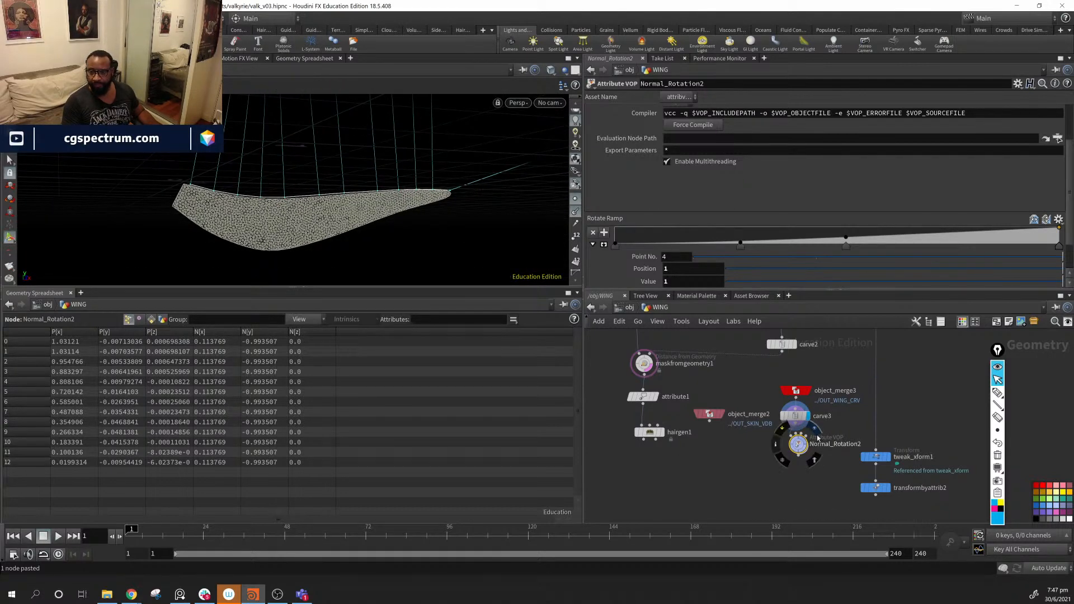
pyautogui.click(816, 430)
pyautogui.keyDown('alt'); pyautogui.moveTo(379, 230); pyautogui.dragTo(407, 209); pyautogui.keyUp('alt')
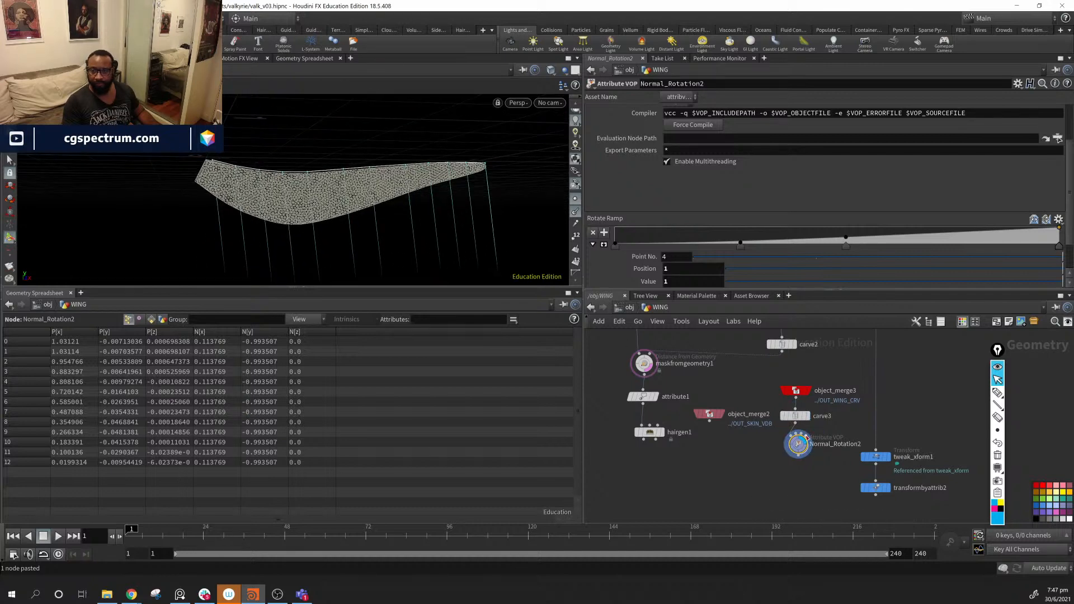
pyautogui.moveTo(806, 436); pyautogui.dragTo(807, 440)
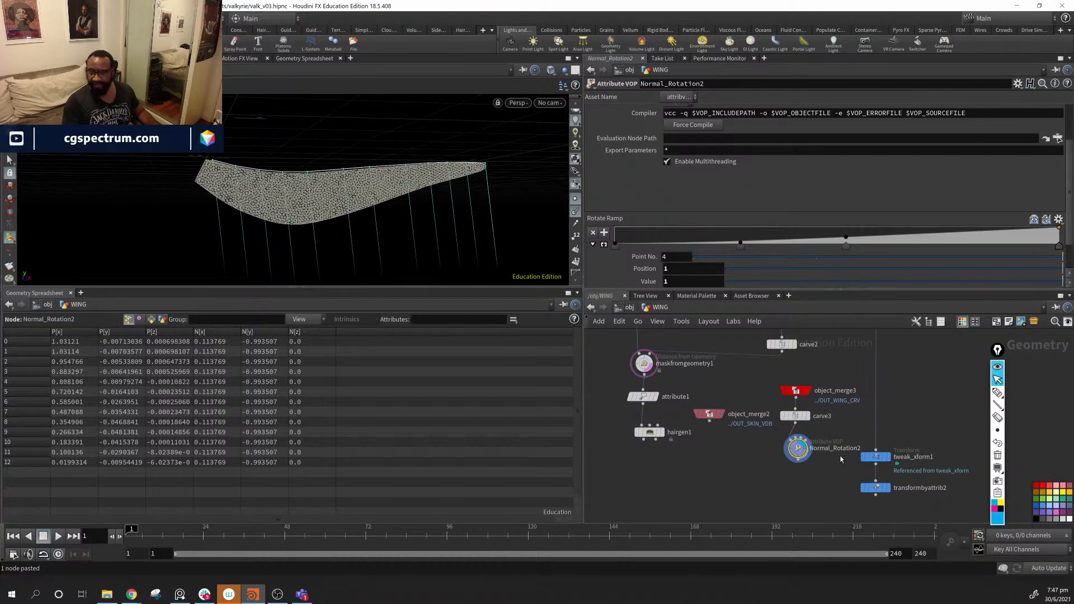
# - Raise End Rotation to about 680 and spread carve3 and Normal_Rotation2 apart
pyautogui.scroll(-2, 697, 230)
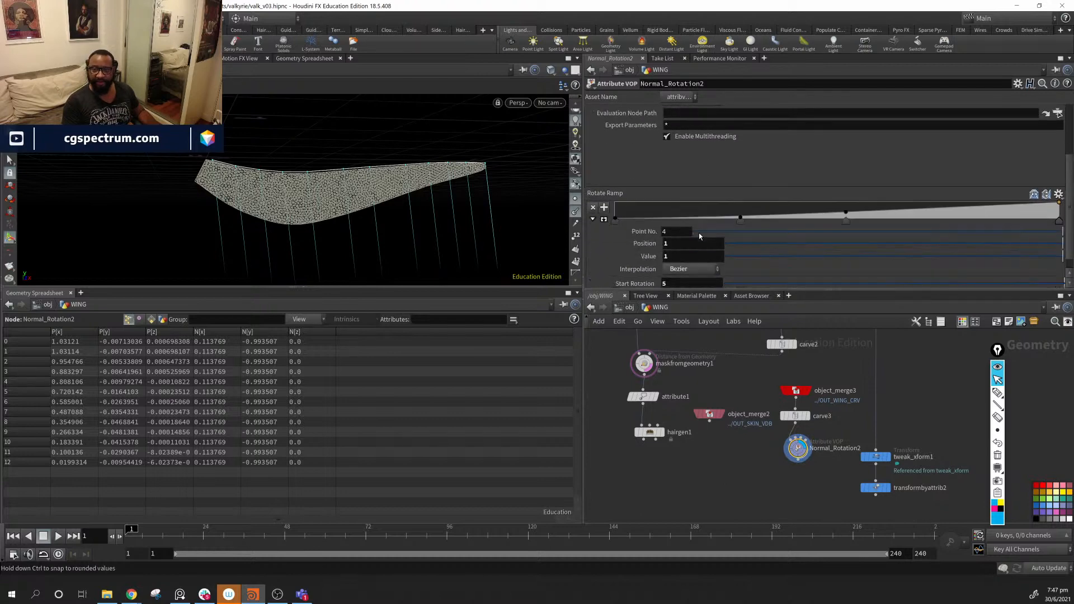
pyautogui.scroll(-1, 716, 177)
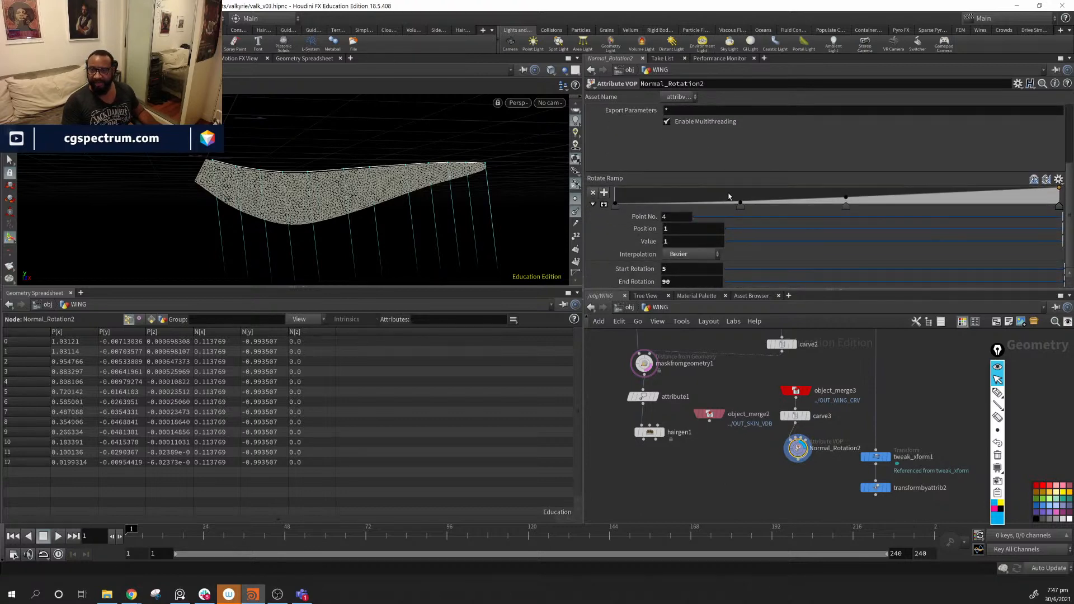
pyautogui.moveTo(683, 285); pyautogui.dragTo(784, 241, button='middle')
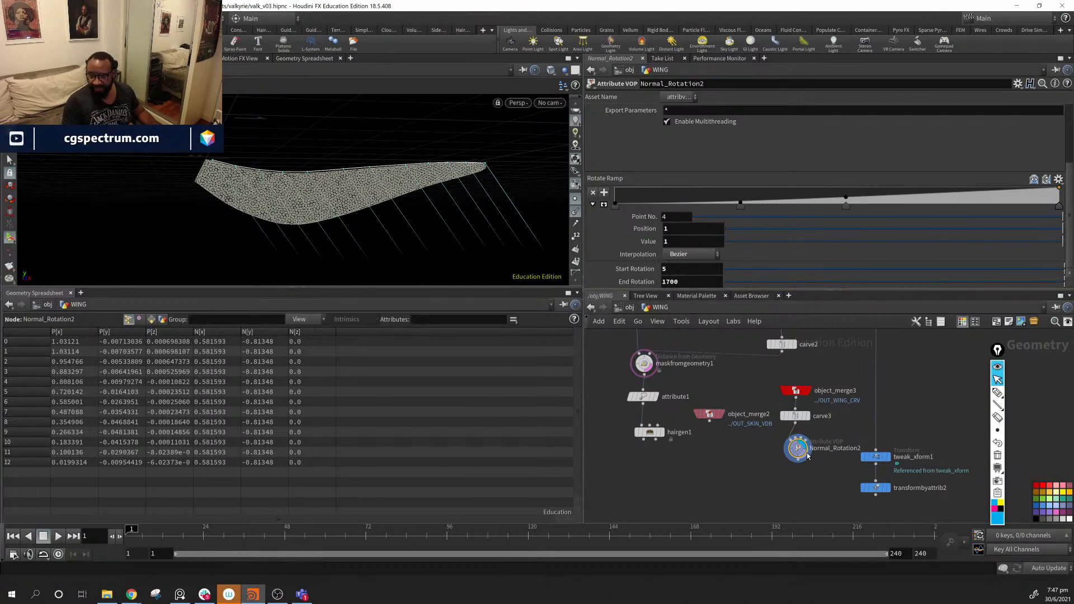
pyautogui.moveTo(799, 447); pyautogui.dragTo(805, 479)
pyautogui.moveTo(799, 420); pyautogui.dragTo(799, 417)
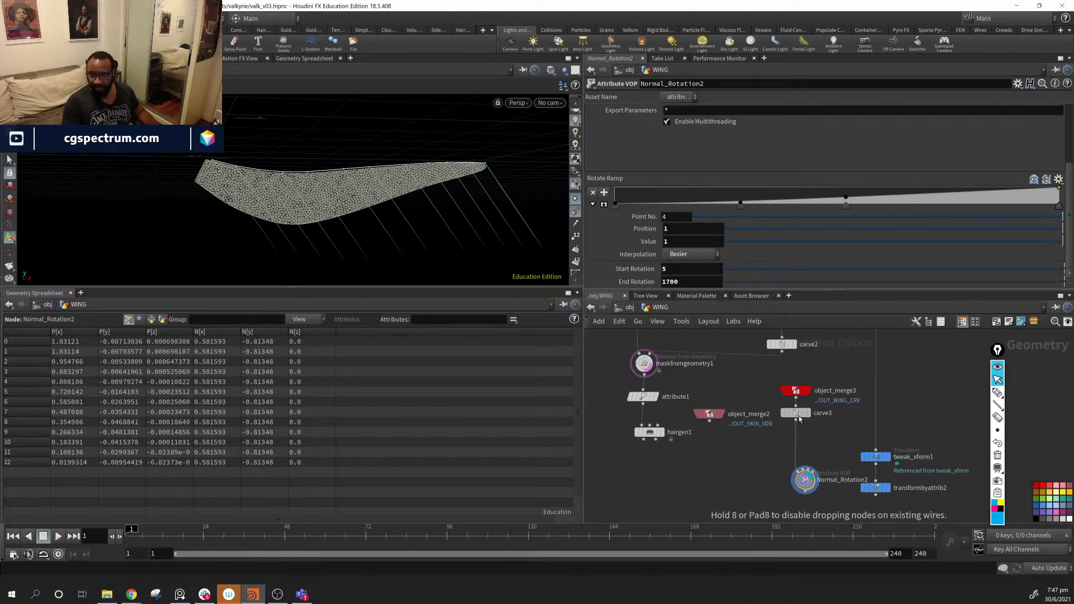
# - Insert resample3 between carve3 and Normal_Rotation2, unlimited segment length, outputting curveu
pyautogui.press('Tab')
pyautogui.write('resample')
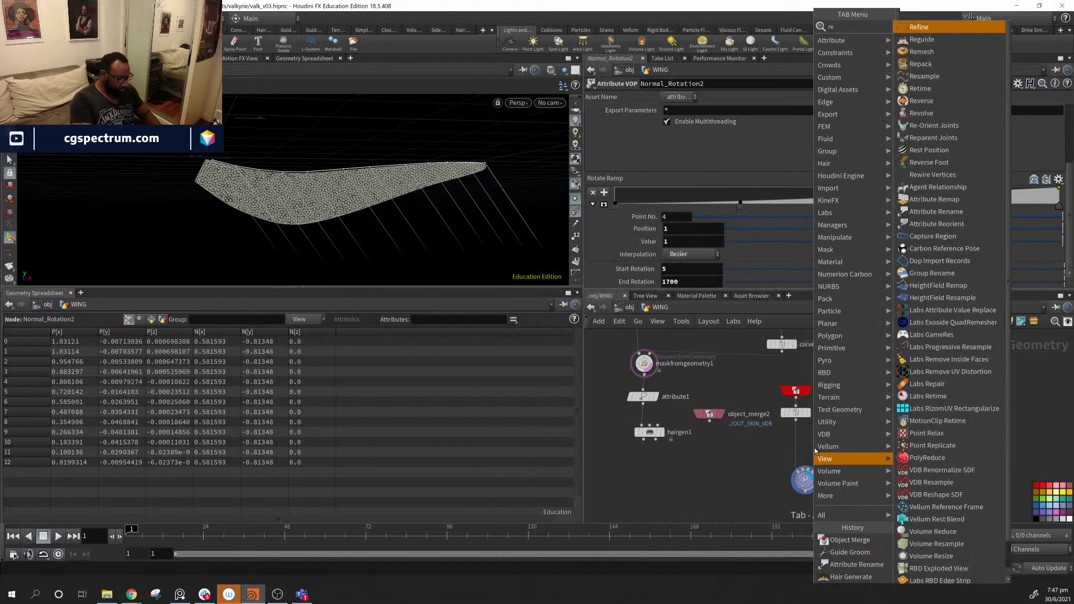
pyautogui.press('Return')
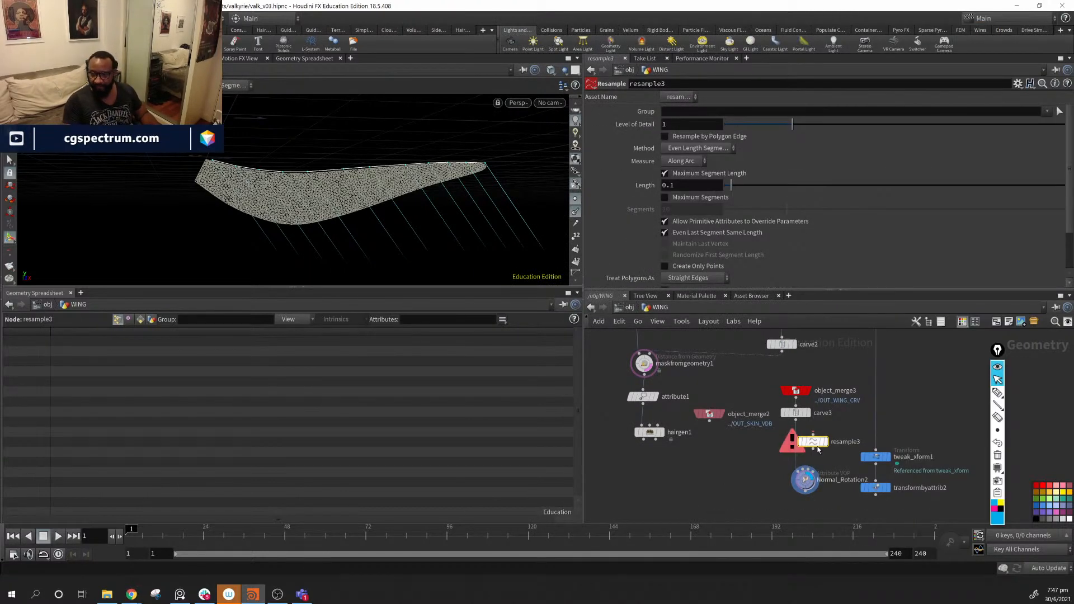
pyautogui.click(796, 452)
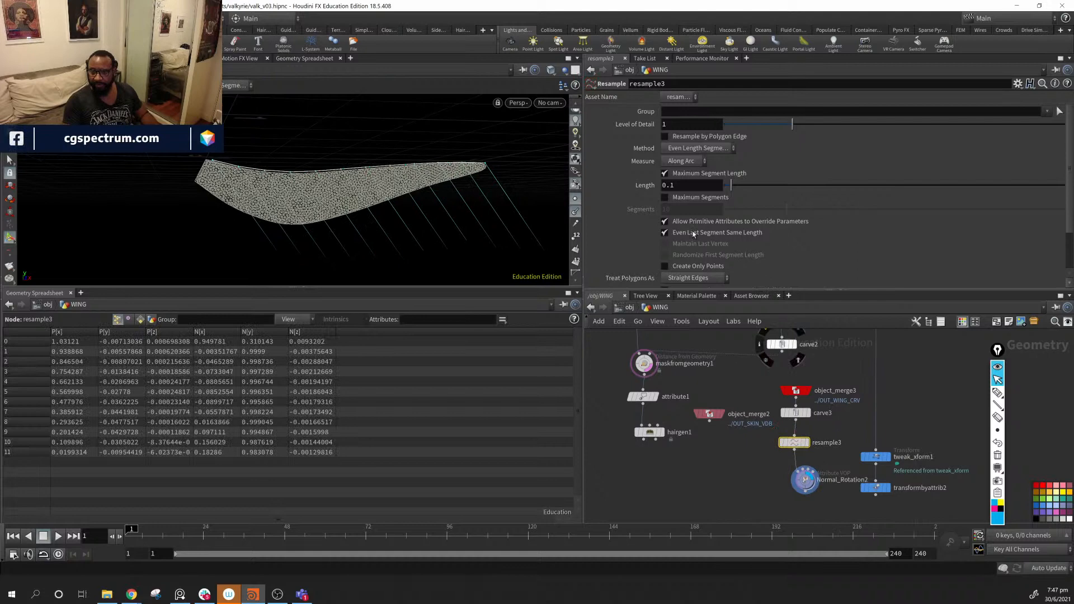
pyautogui.click(665, 173)
pyautogui.scroll(-2, 632, 203)
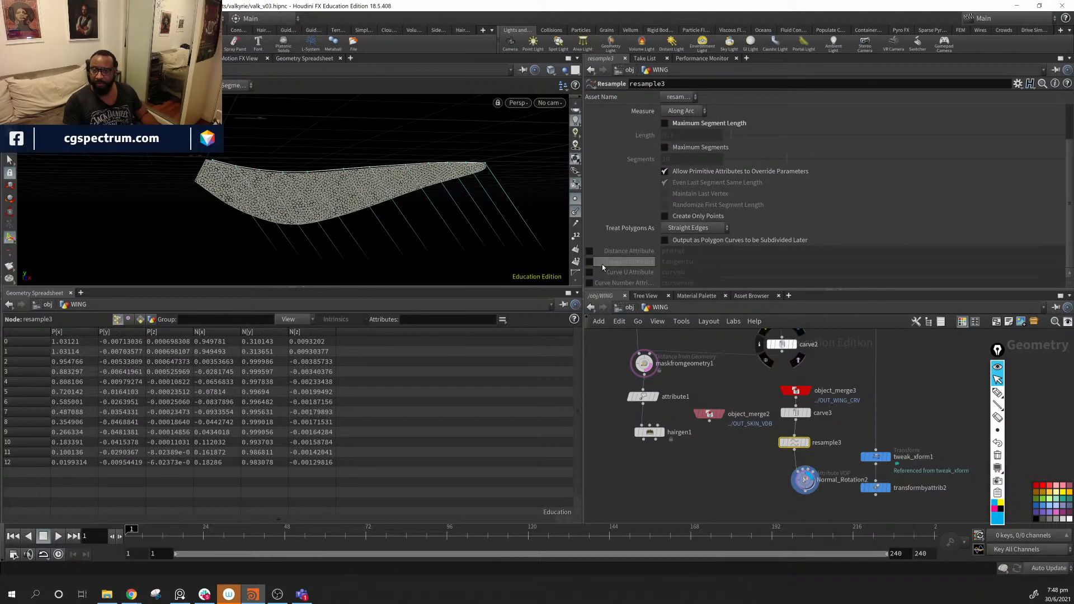
pyautogui.click(590, 272)
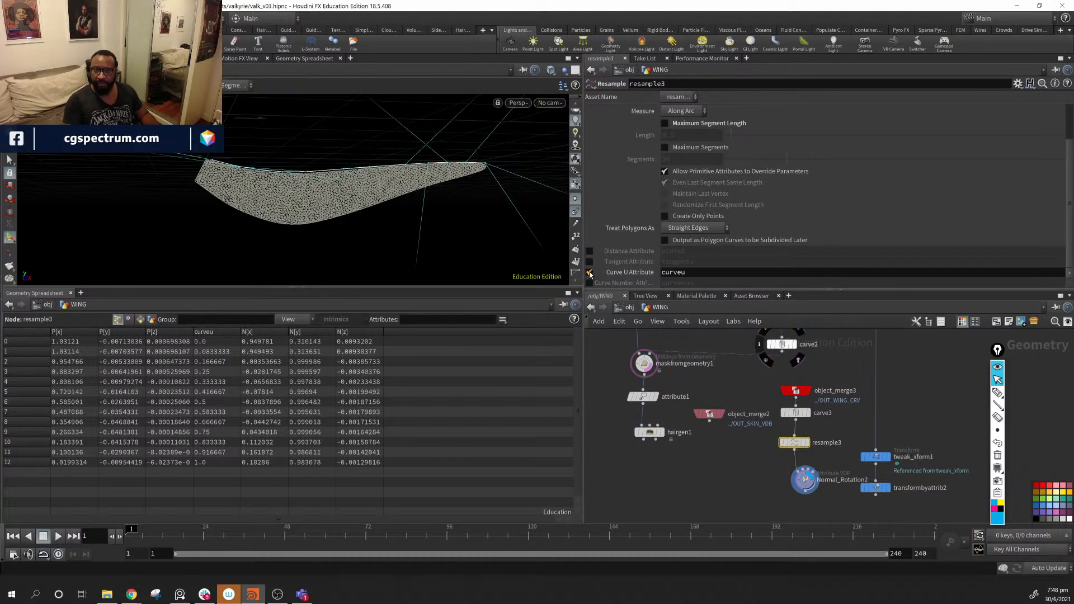
# - Bring Normal_Rotation2's End Rotation down from 1700 to around 80
pyautogui.click(805, 479)
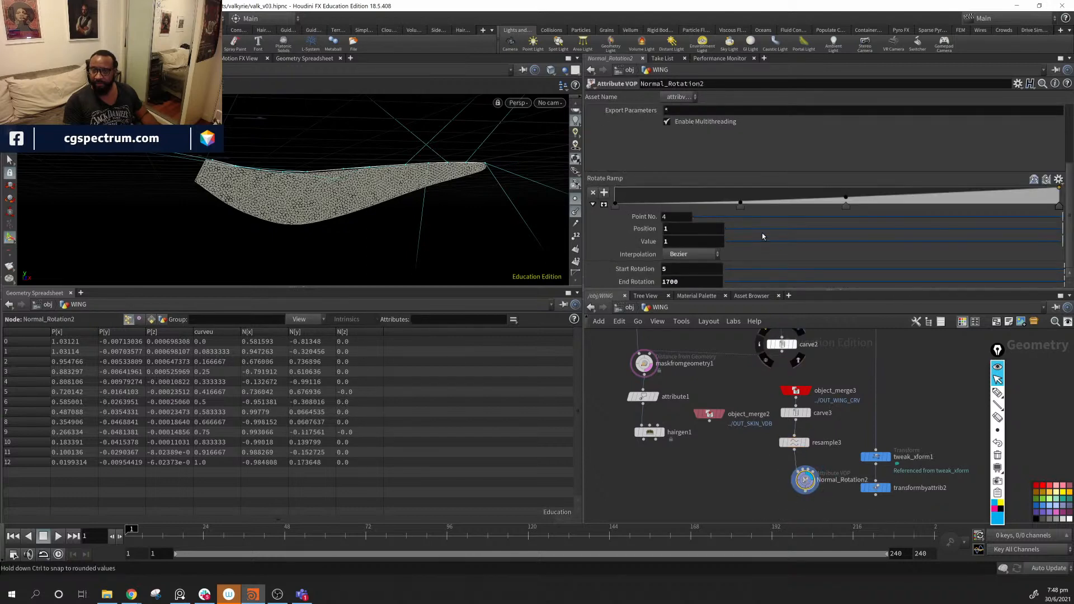
pyautogui.moveTo(1063, 281); pyautogui.dragTo(760, 281)
pyautogui.moveTo(689, 282); pyautogui.dragTo(726, 231, button='middle')
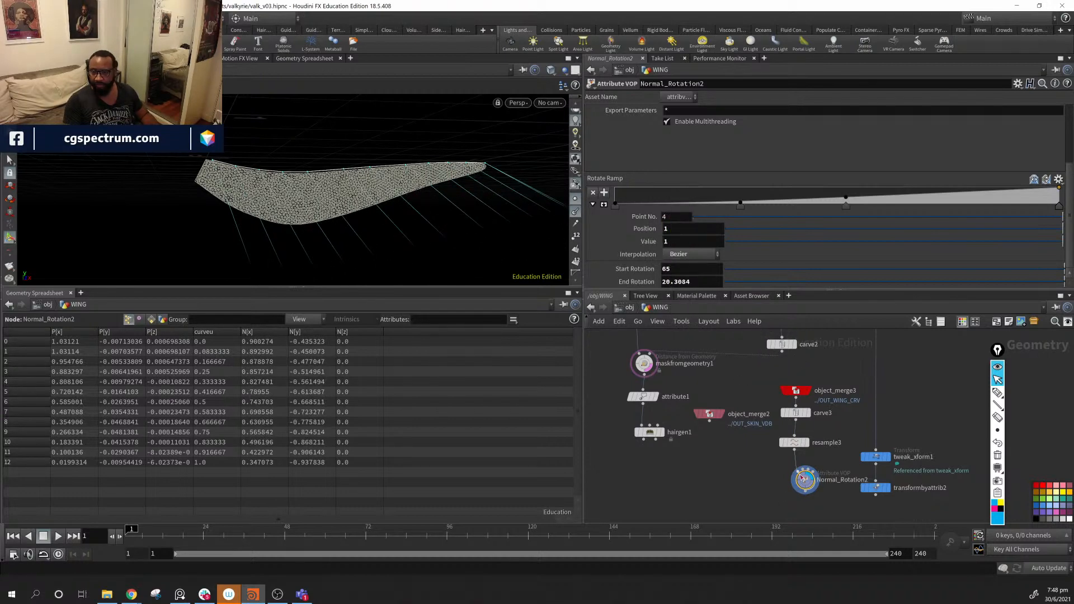
pyautogui.click(795, 443)
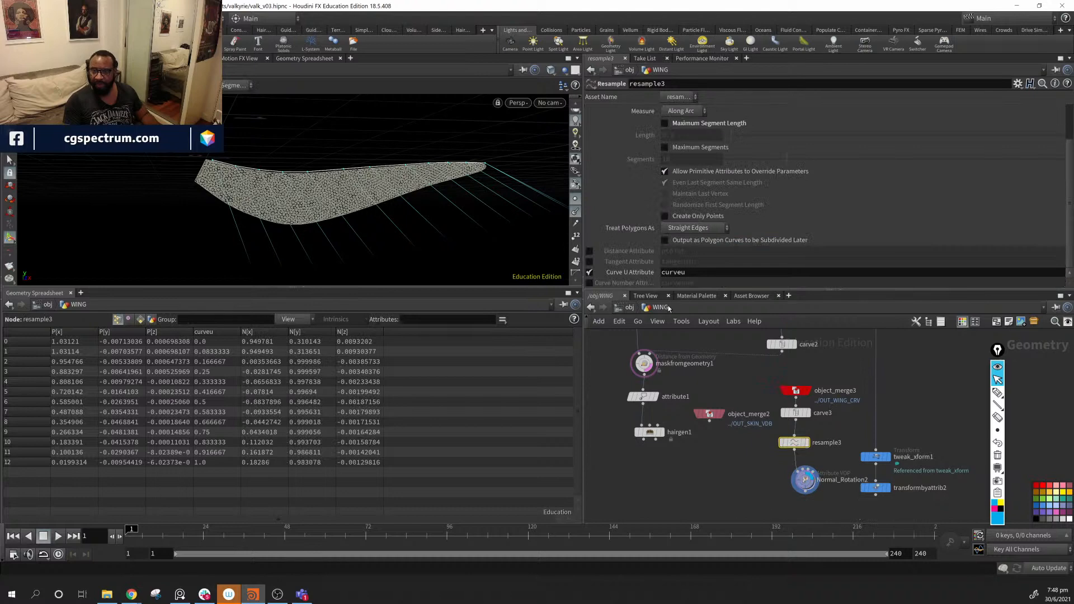
# - Re-enable resample3's Maximum Segment Length at 0.1 for 12 points and inspect the wing
pyautogui.click(665, 123)
pyautogui.moveTo(408, 183); pyautogui.dragTo(446, 220)
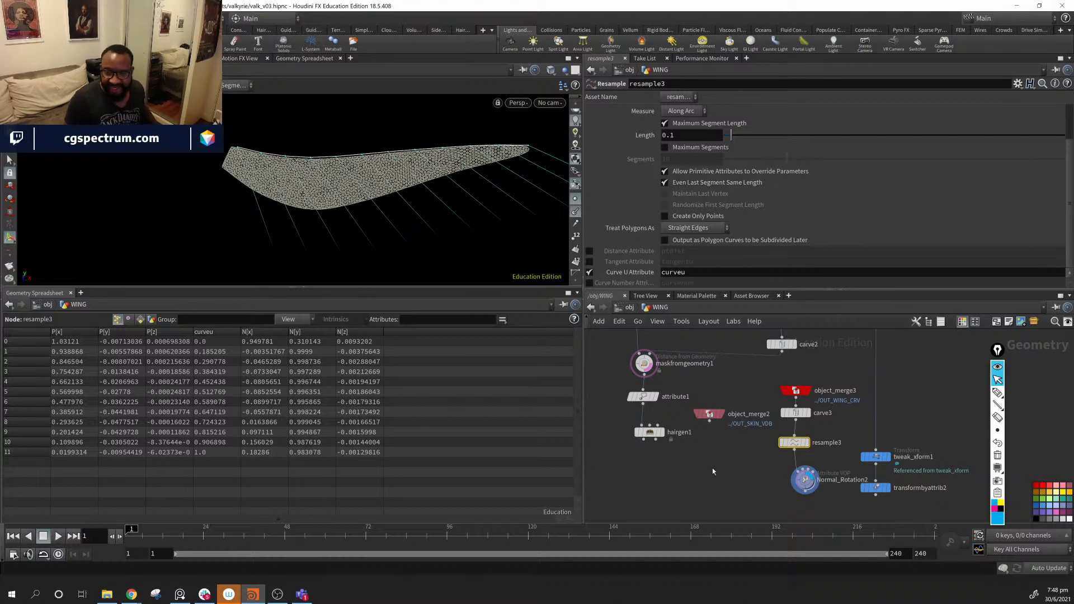
pyautogui.press('Escape')
pyautogui.moveTo(312, 177); pyautogui.dragTo(345, 200)
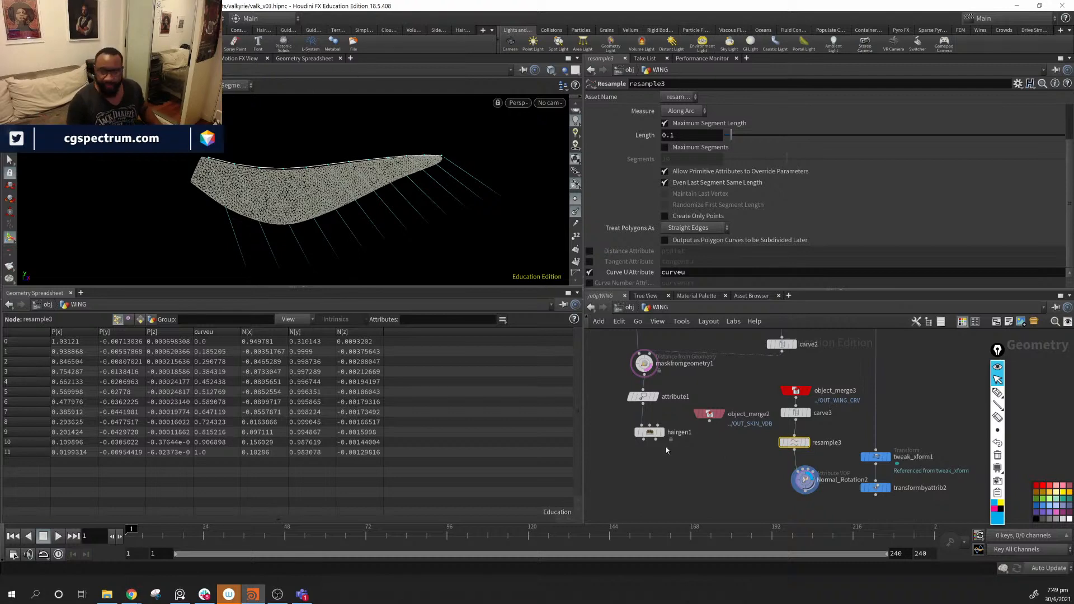
# - Copy build_orient3 and paste it beside the wing nodes as build_orient4
pyautogui.moveTo(666, 448); pyautogui.dragTo(826, 434, button='middle')
pyautogui.scroll(2, 823, 441)
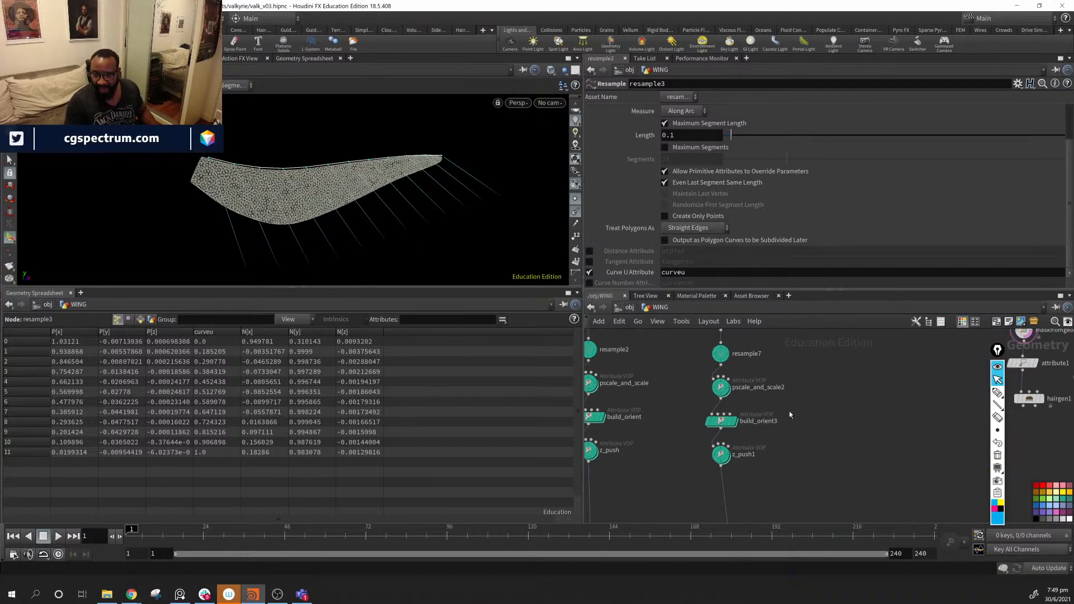
pyautogui.moveTo(792, 414); pyautogui.dragTo(694, 428)
pyautogui.hotkey('ctrl', 'c')
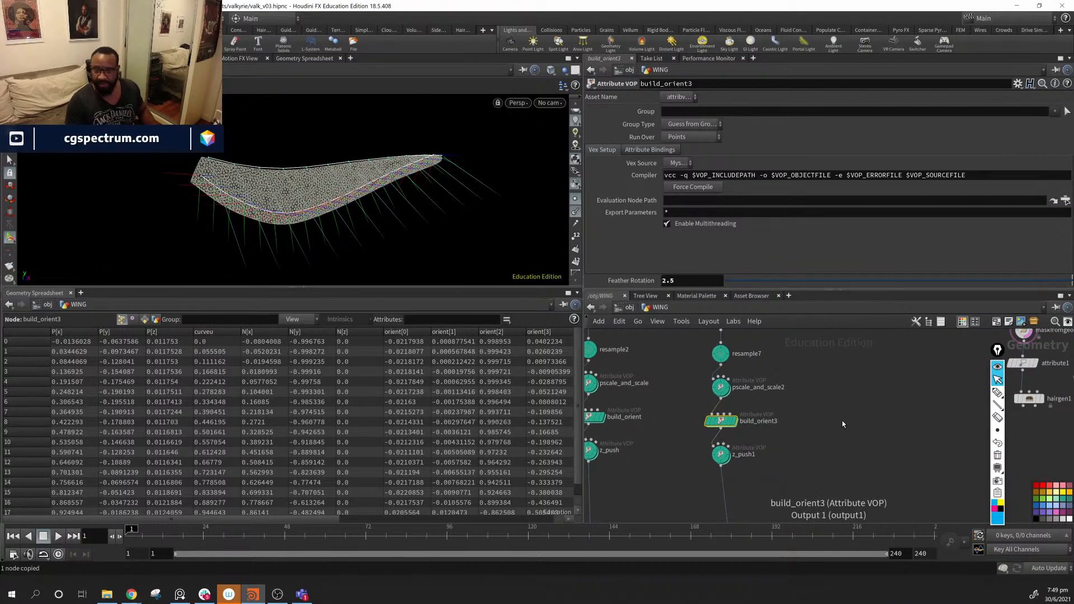
pyautogui.moveTo(973, 430); pyautogui.dragTo(719, 402, button='middle')
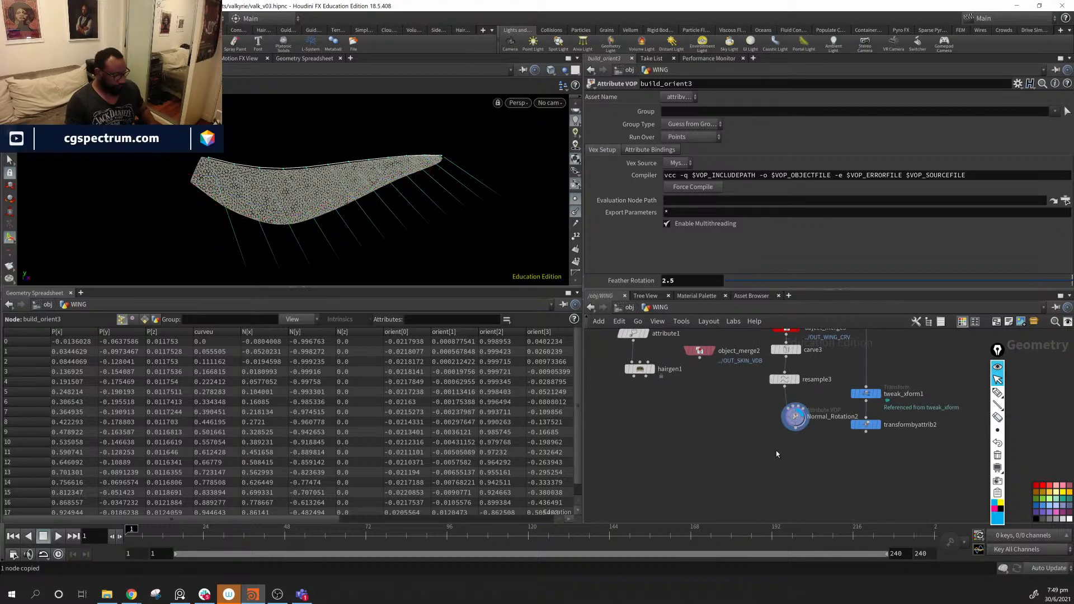
pyautogui.hotkey('ctrl', 'v')
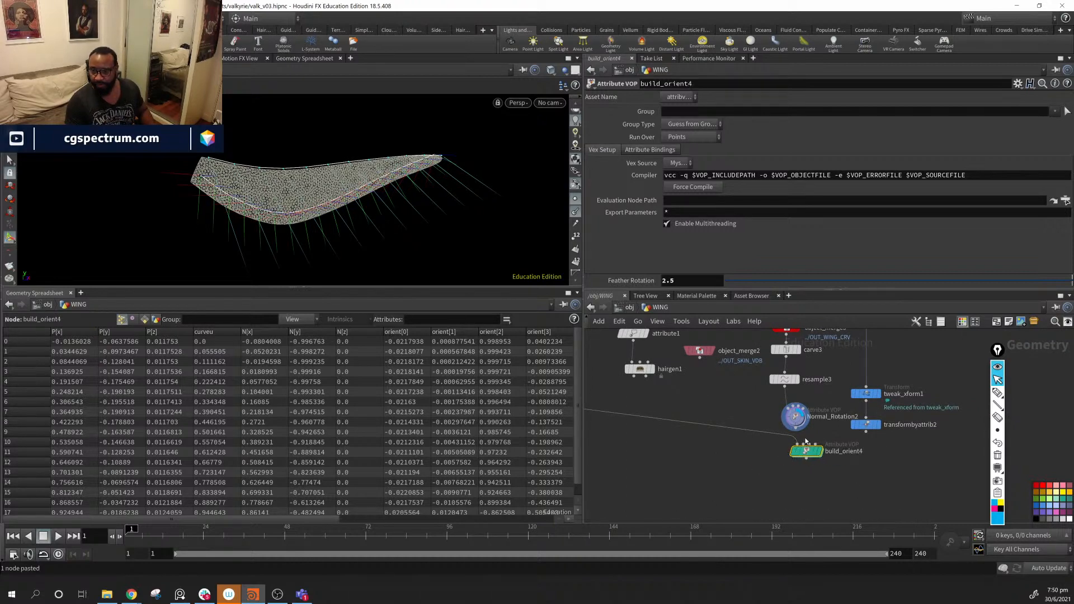
# - Wire Normal_Rotation2 into build_orient4, display its result, and place it lower
pyautogui.moveTo(795, 429); pyautogui.dragTo(797, 445)
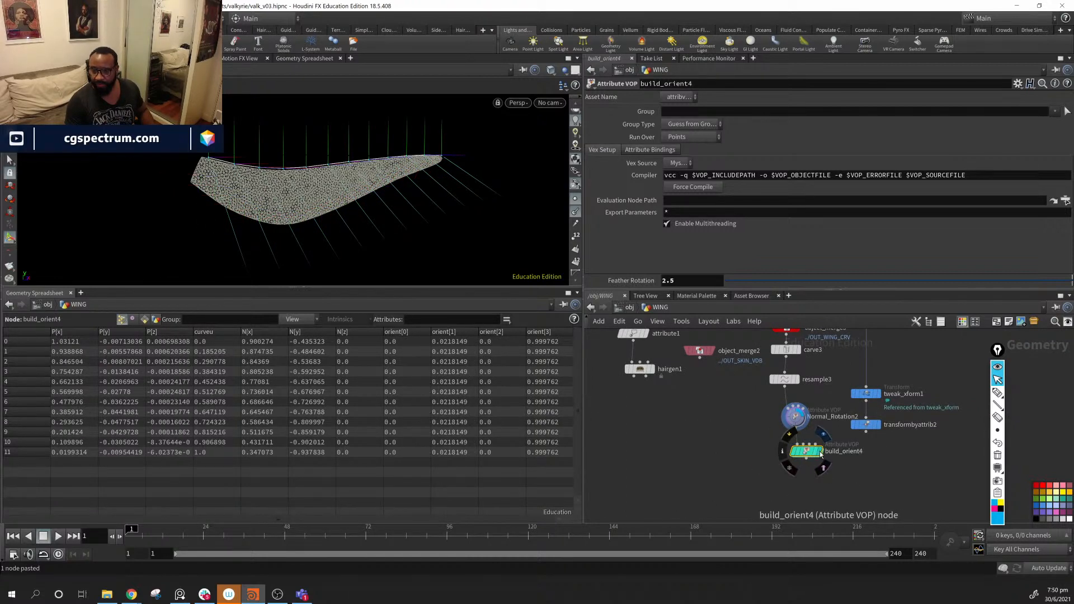
pyautogui.click(823, 434)
pyautogui.moveTo(425, 196); pyautogui.dragTo(347, 197)
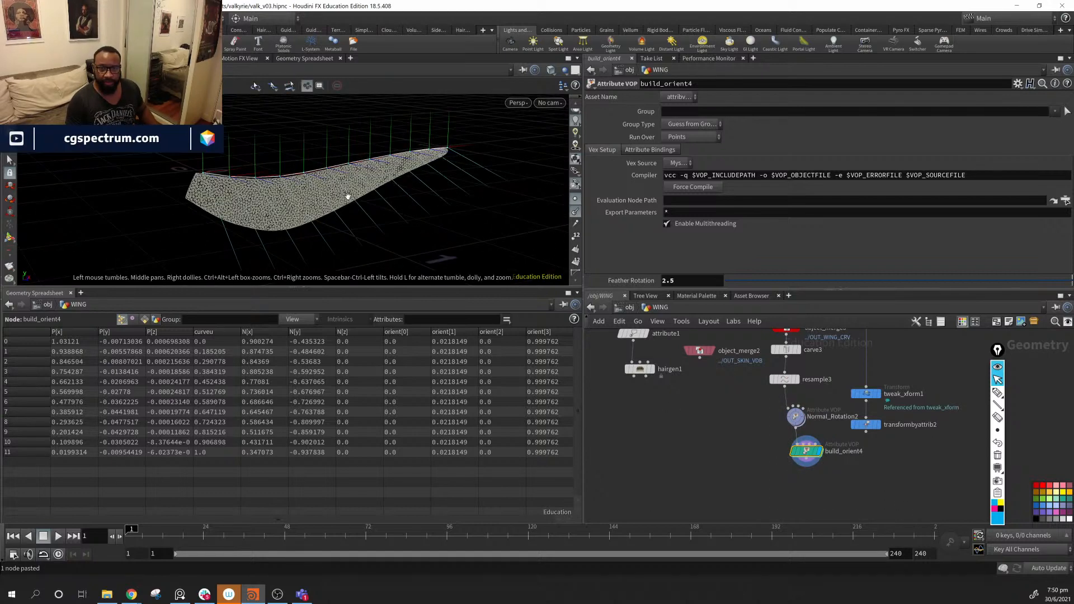
pyautogui.moveTo(806, 450); pyautogui.dragTo(796, 459)
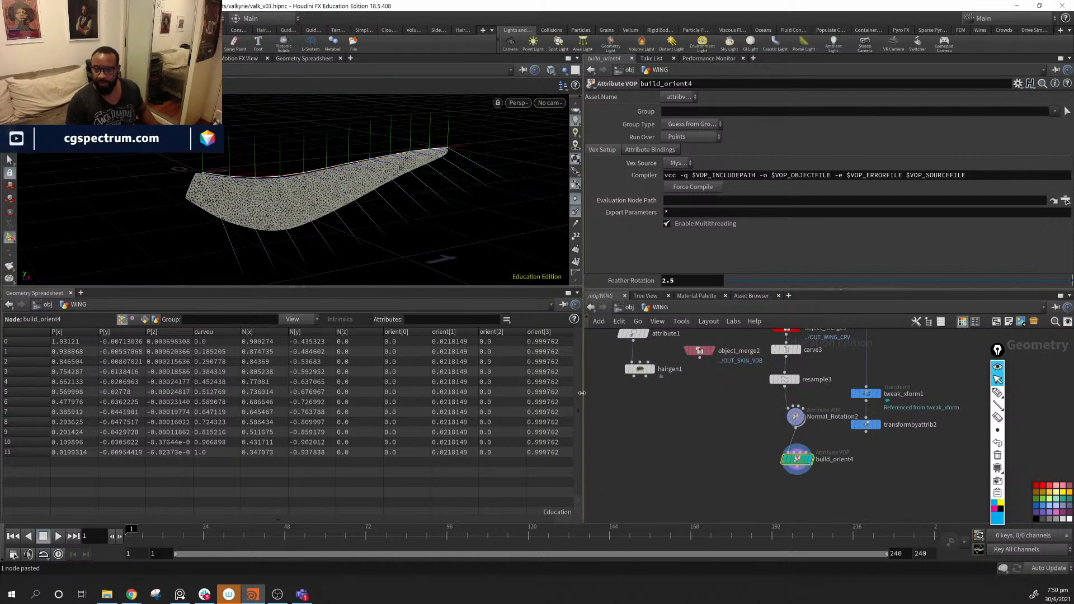
pyautogui.moveTo(417, 204); pyautogui.dragTo(375, 196)
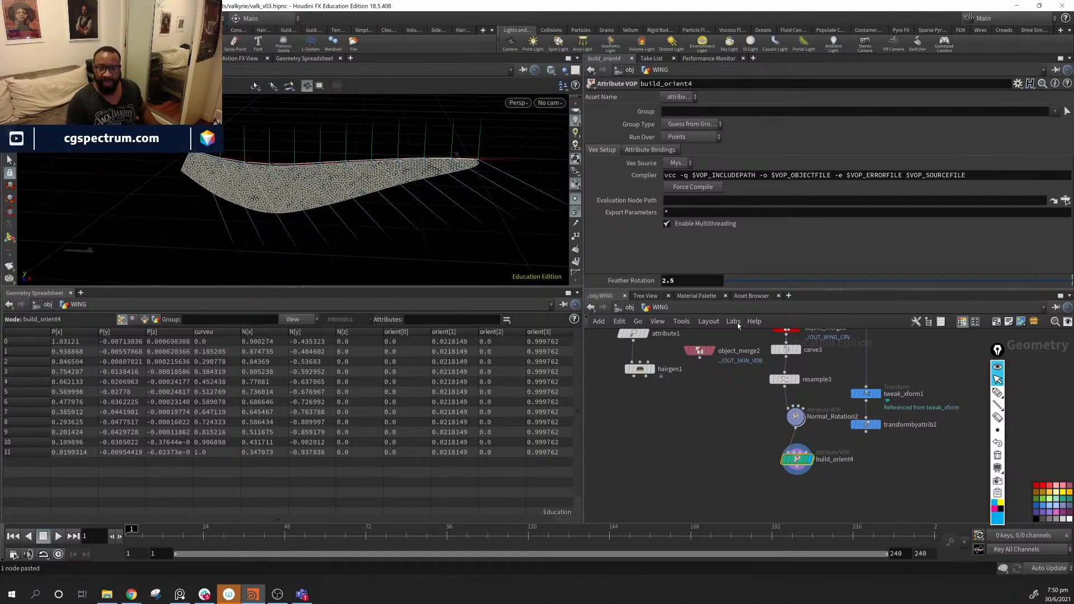
pyautogui.click(786, 379)
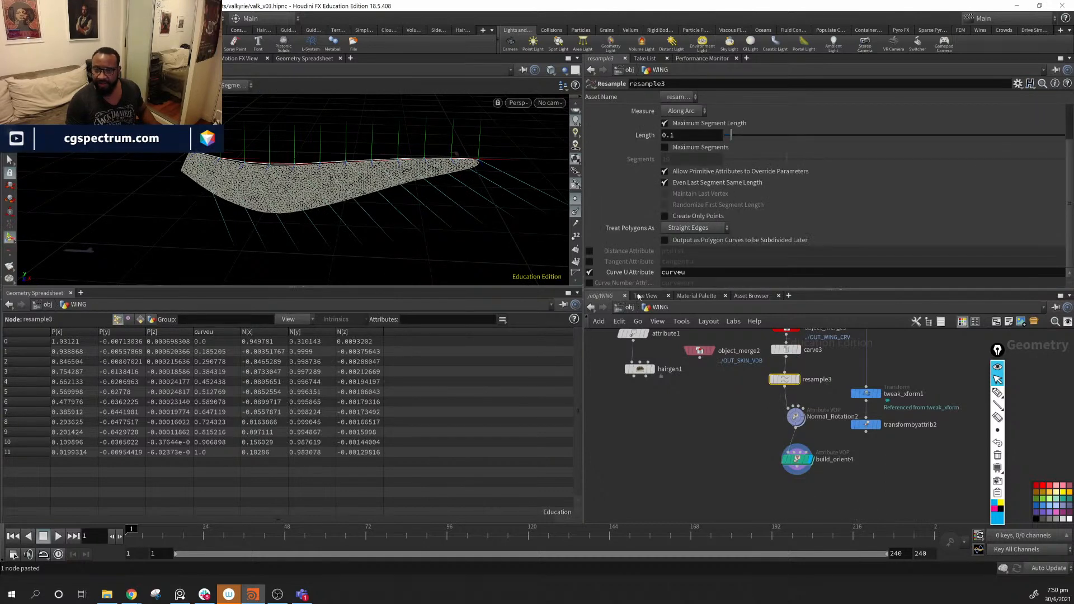
# - Enable resample3's tangentu attribute and inspect build_orient4's resulting orient values
pyautogui.click(589, 262)
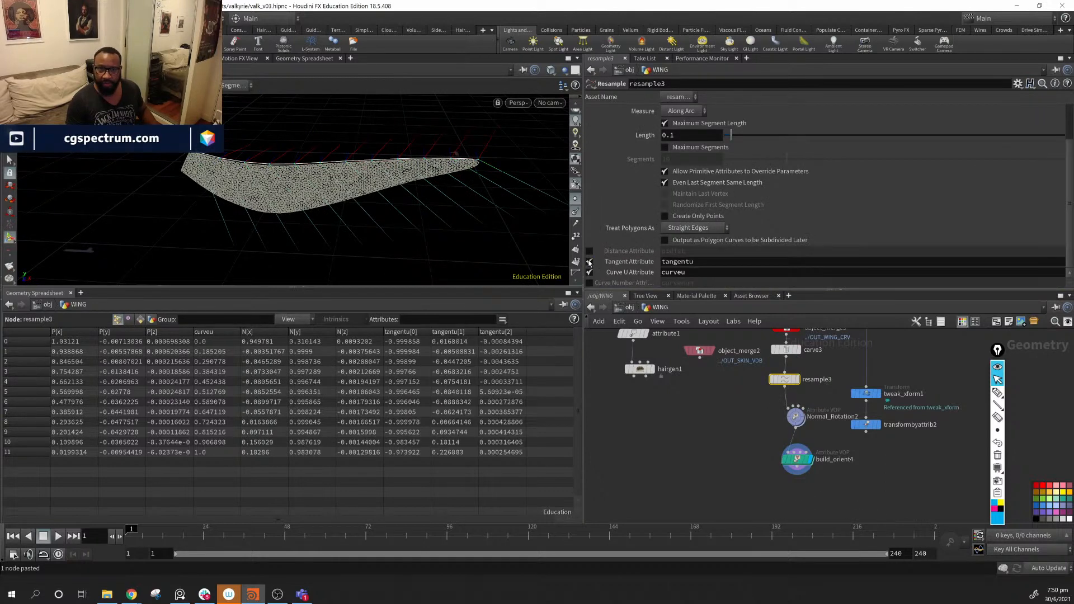
pyautogui.moveTo(342, 157); pyautogui.dragTo(345, 149)
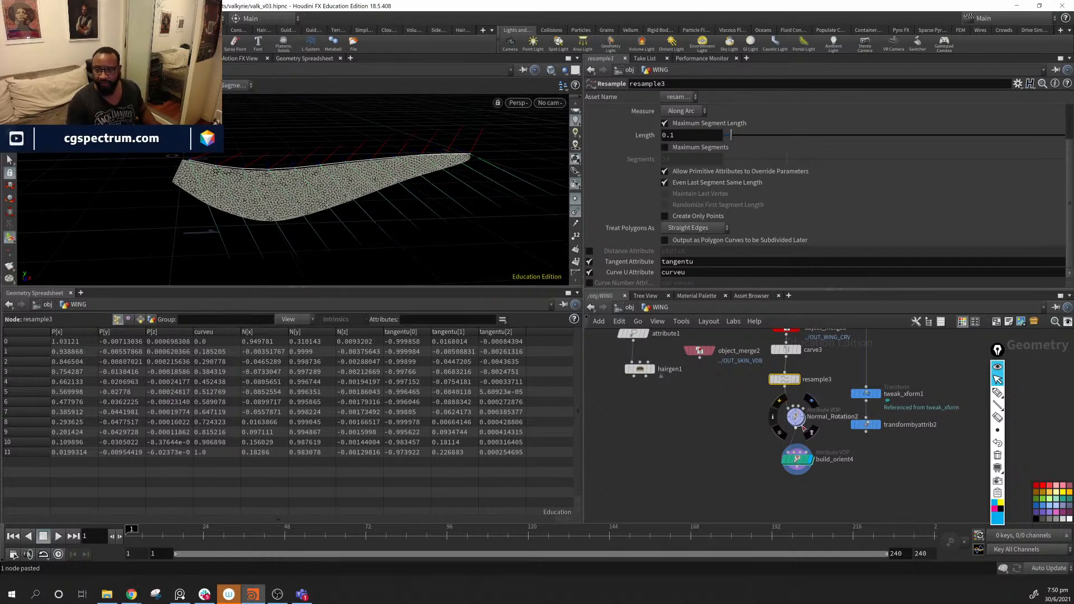
pyautogui.moveTo(385, 229); pyautogui.dragTo(272, 156)
pyautogui.click(797, 462)
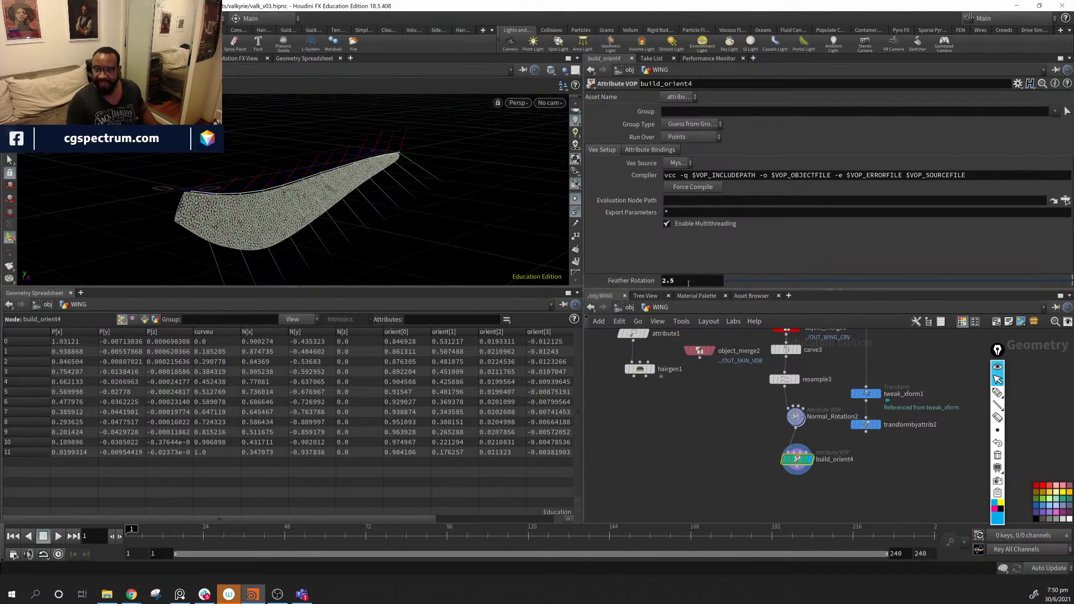
# - Try Feather Rotation values of 1, 18 and higher while viewing the wing edge-on
pyautogui.write('1')
pyautogui.press('Return')
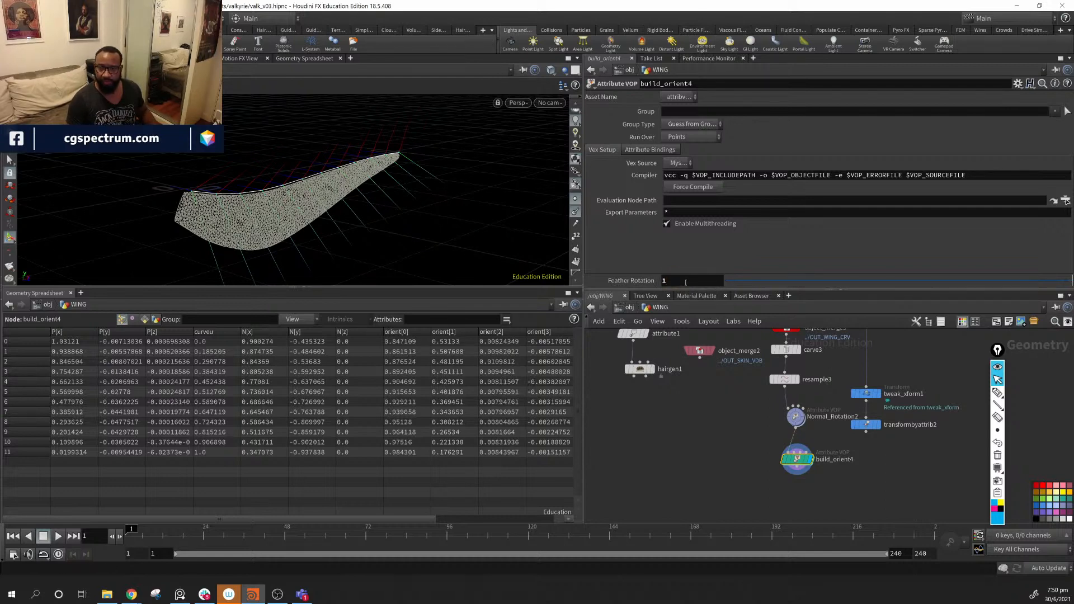
pyautogui.moveTo(683, 280); pyautogui.dragTo(737, 240, button='middle')
pyautogui.moveTo(226, 244); pyautogui.dragTo(248, 232)
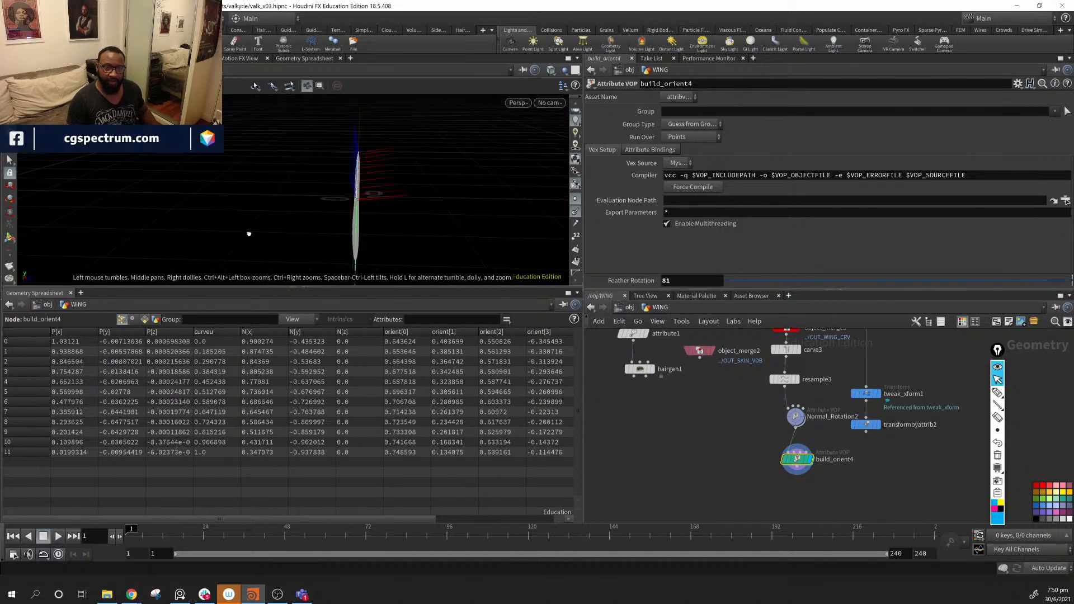
pyautogui.moveTo(684, 280); pyautogui.dragTo(413, 218, button='middle')
# - Undo the change, set Feather Rotation to 0, and check the wing edge-on
pyautogui.hotkey('ctrl', 'z')
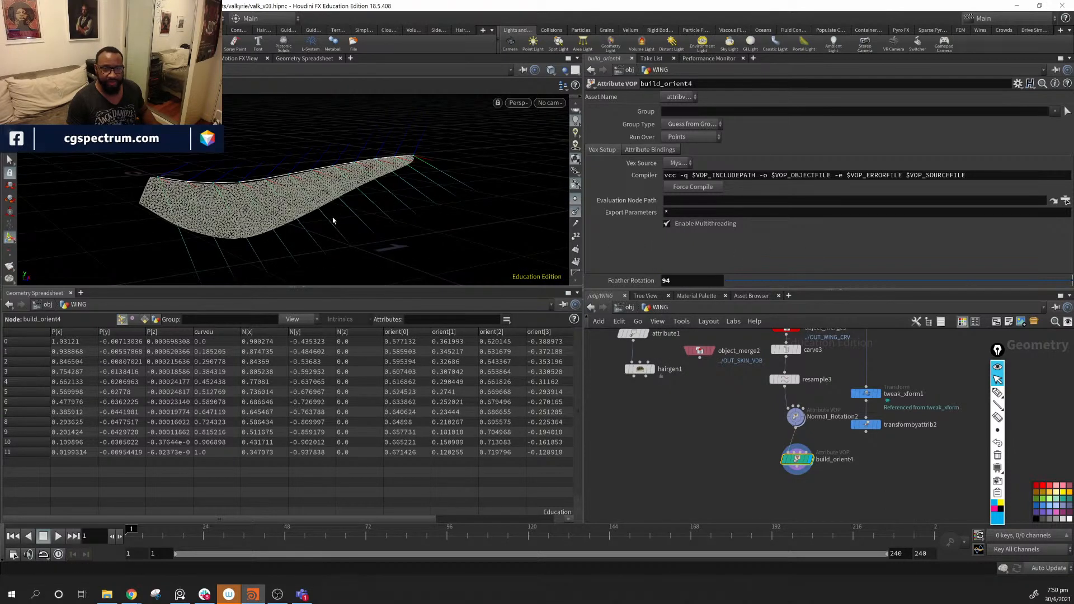
pyautogui.moveTo(696, 287); pyautogui.dragTo(639, 281)
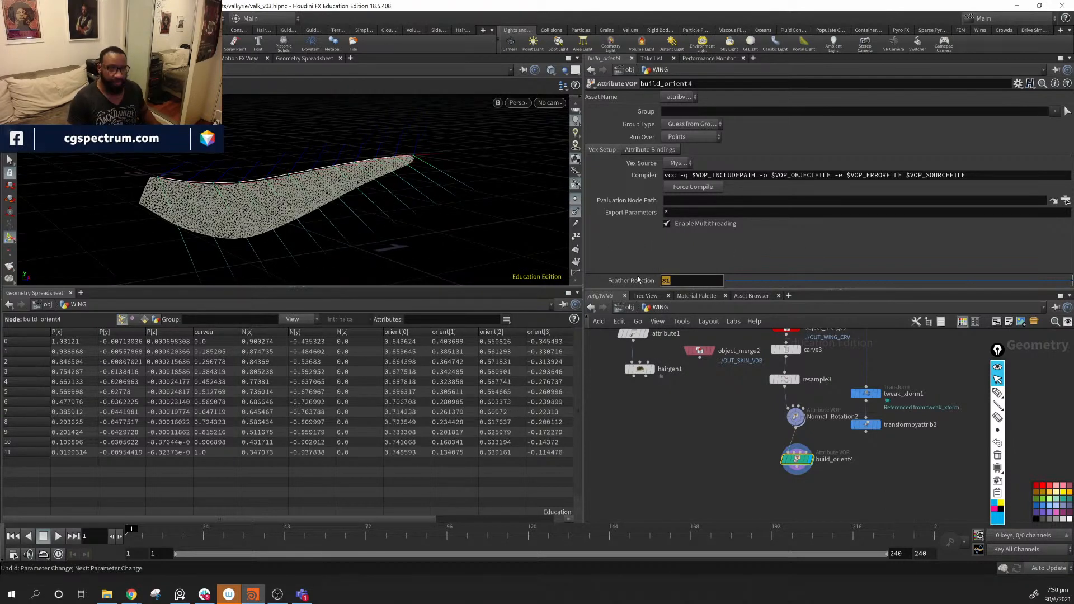
pyautogui.write('0')
pyautogui.press('Return')
pyautogui.moveTo(326, 284); pyautogui.dragTo(282, 172)
pyautogui.press('Escape')
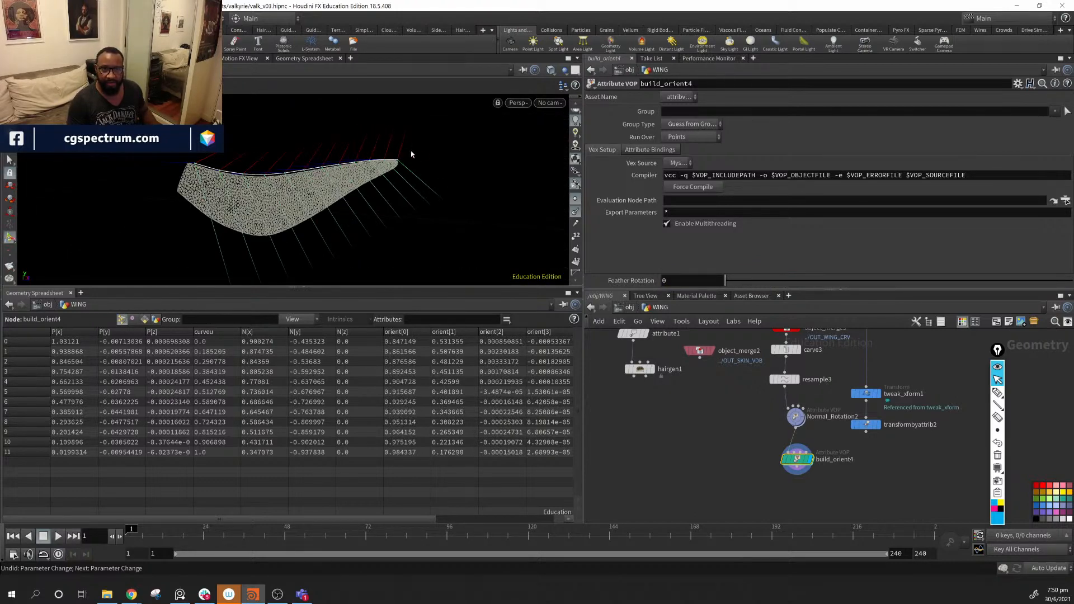
pyautogui.moveTo(276, 162); pyautogui.dragTo(481, 202)
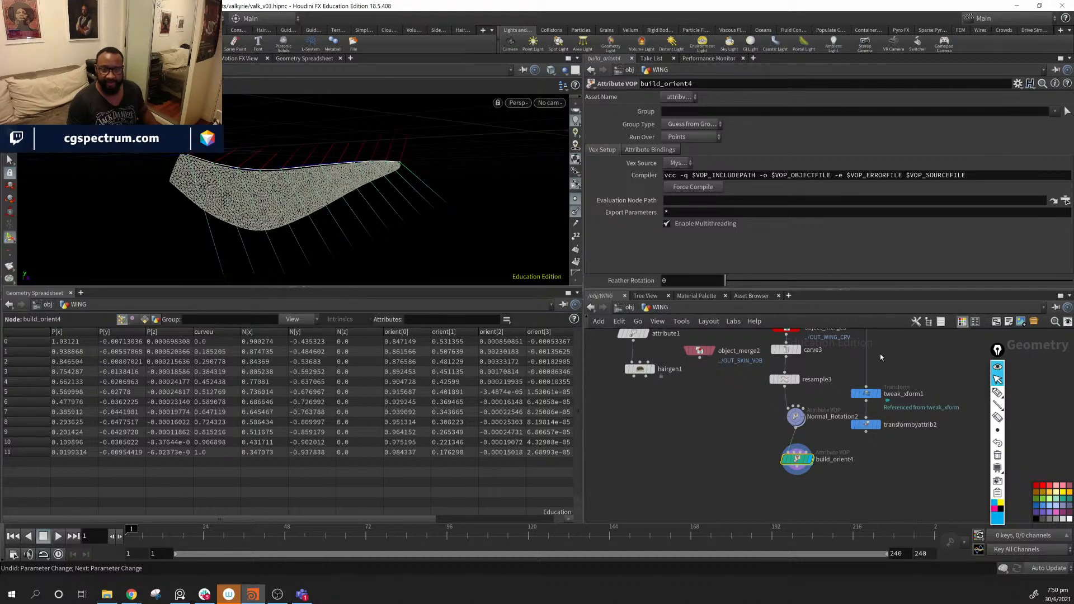
# - Inside build_orient4, change const1's vector from 0, 1, 0 to 1, 0, 0 and return to WING
pyautogui.doubleClick(797, 459)
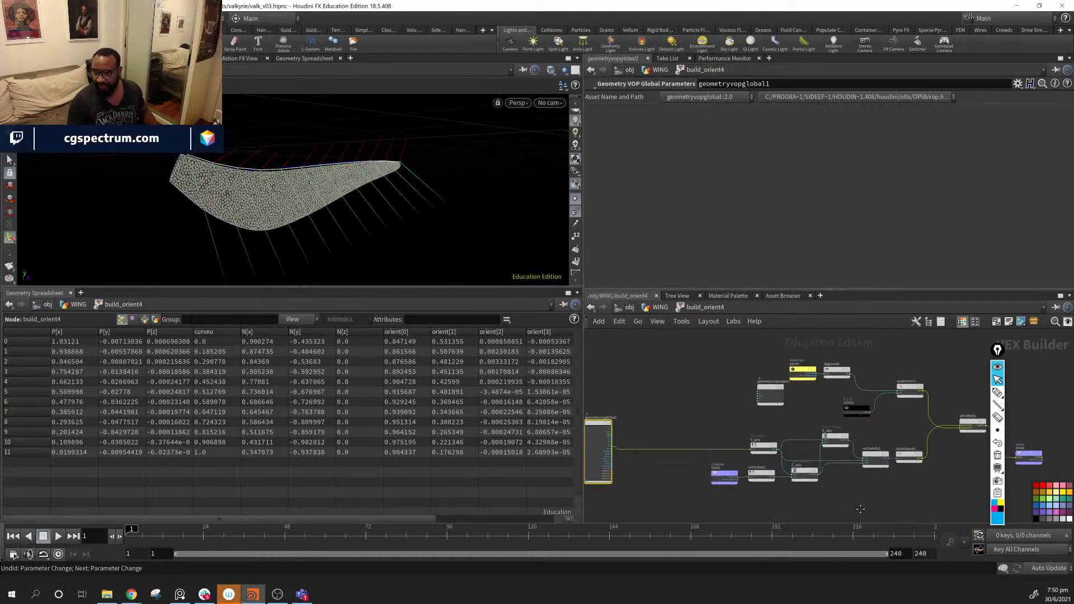
pyautogui.moveTo(754, 335); pyautogui.dragTo(766, 401, button='middle')
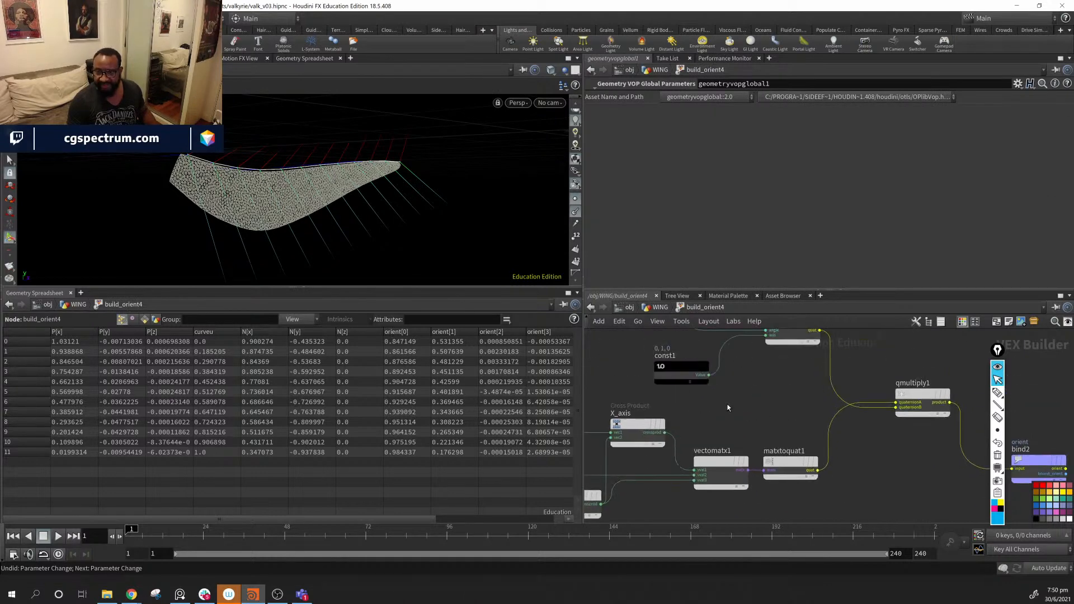
pyautogui.click(683, 369)
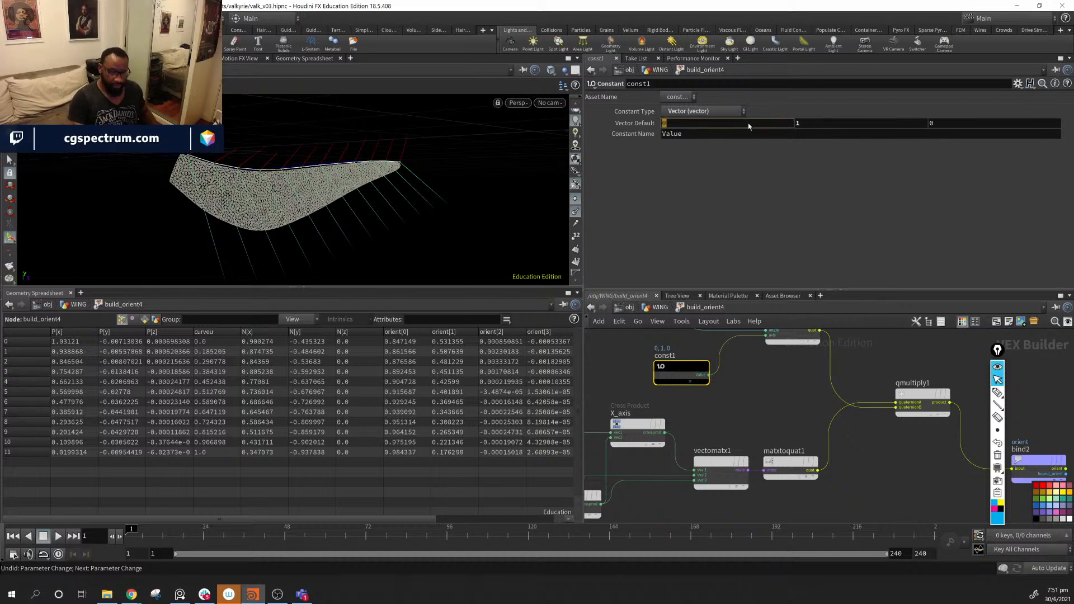
pyautogui.click(843, 129)
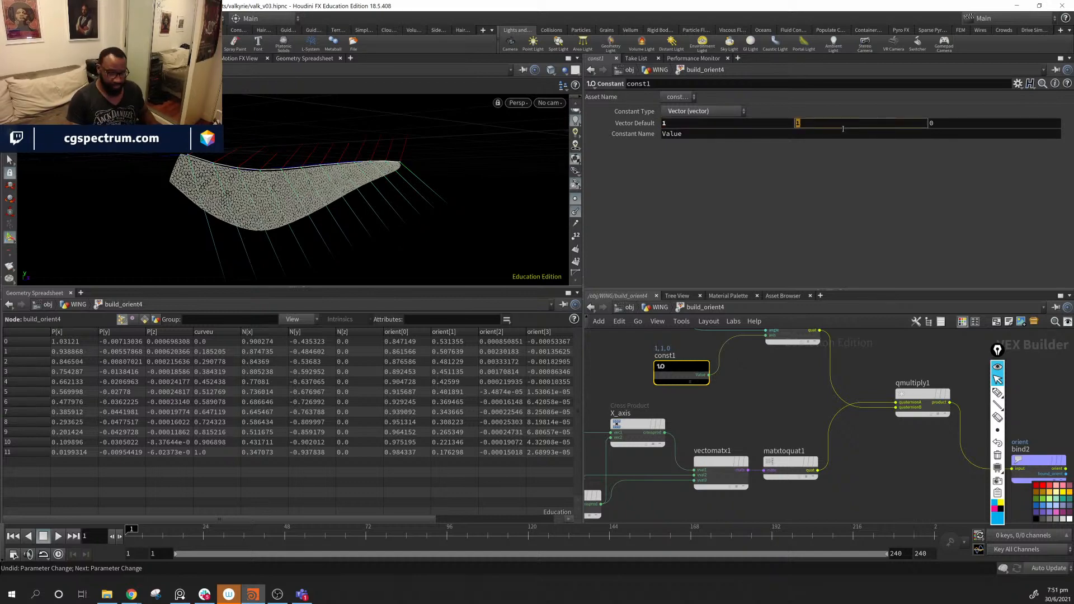
pyautogui.write('0')
pyautogui.press('Return')
pyautogui.press('u')
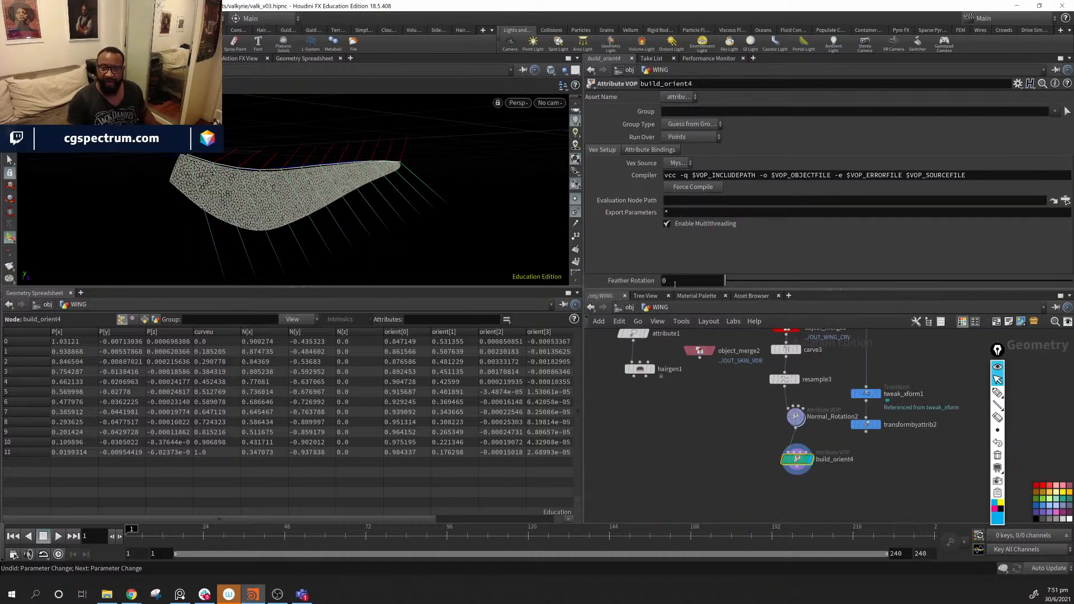
# - Scrub build_orient4's Feather Rotation through -20 and -19.6 to -13.6, checking the wing from several angles
pyautogui.moveTo(675, 283); pyautogui.dragTo(652, 246, button='middle')
pyautogui.keyDown('alt'); pyautogui.moveTo(393, 235); pyautogui.dragTo(470, 220); pyautogui.keyUp('alt')
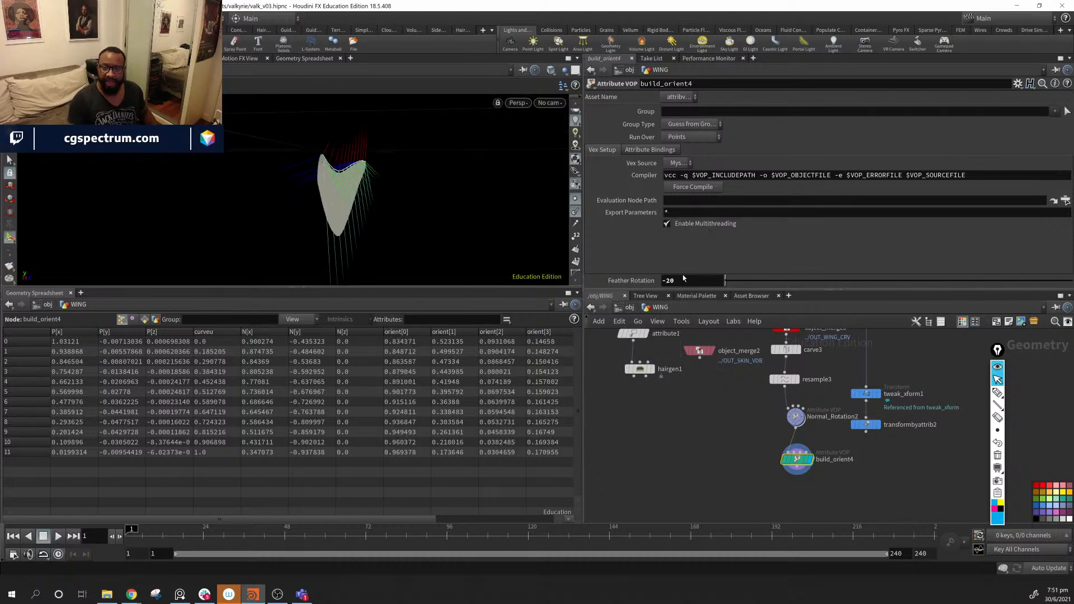
pyautogui.moveTo(680, 280); pyautogui.dragTo(697, 249, button='middle')
pyautogui.moveTo(403, 249); pyautogui.dragTo(447, 229)
pyautogui.moveTo(694, 280); pyautogui.dragTo(761, 264, button='middle')
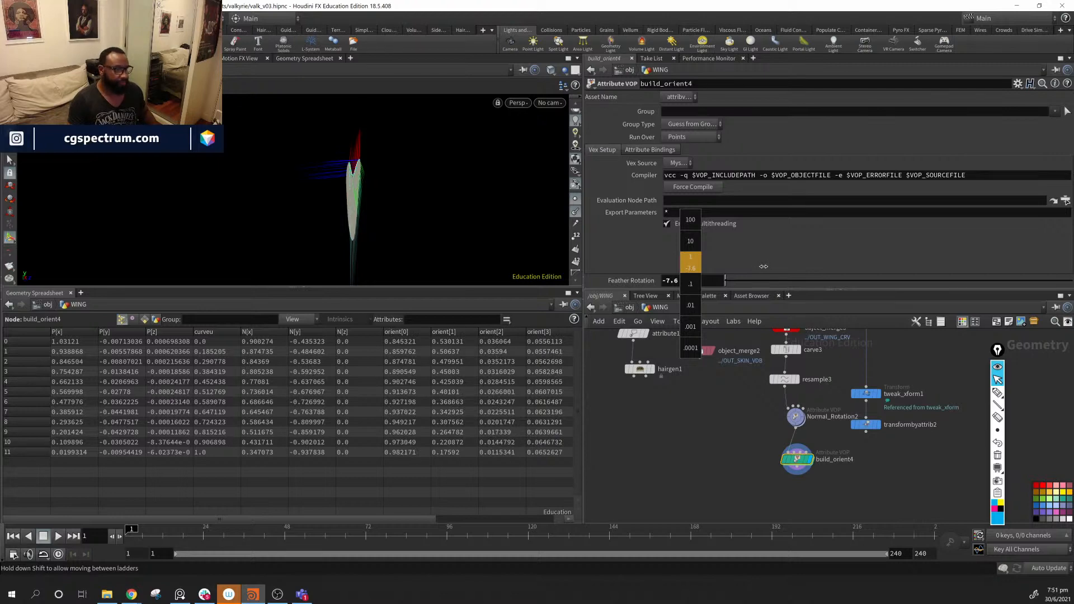
pyautogui.moveTo(763, 267); pyautogui.dragTo(733, 267, button='middle')
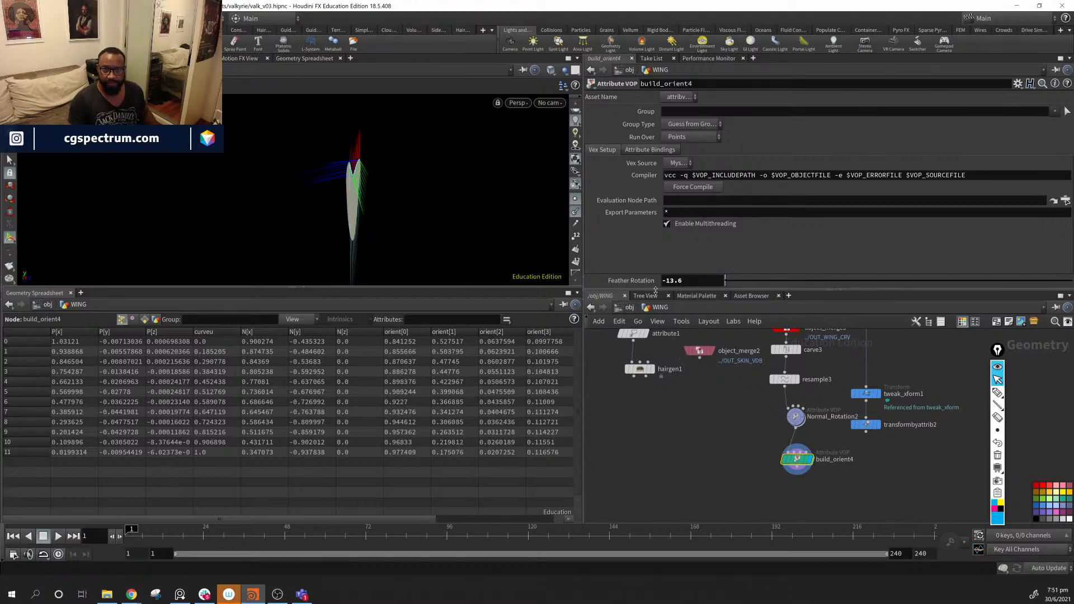
pyautogui.keyDown('alt'); pyautogui.moveTo(413, 254); pyautogui.dragTo(348, 211); pyautogui.keyUp('alt')
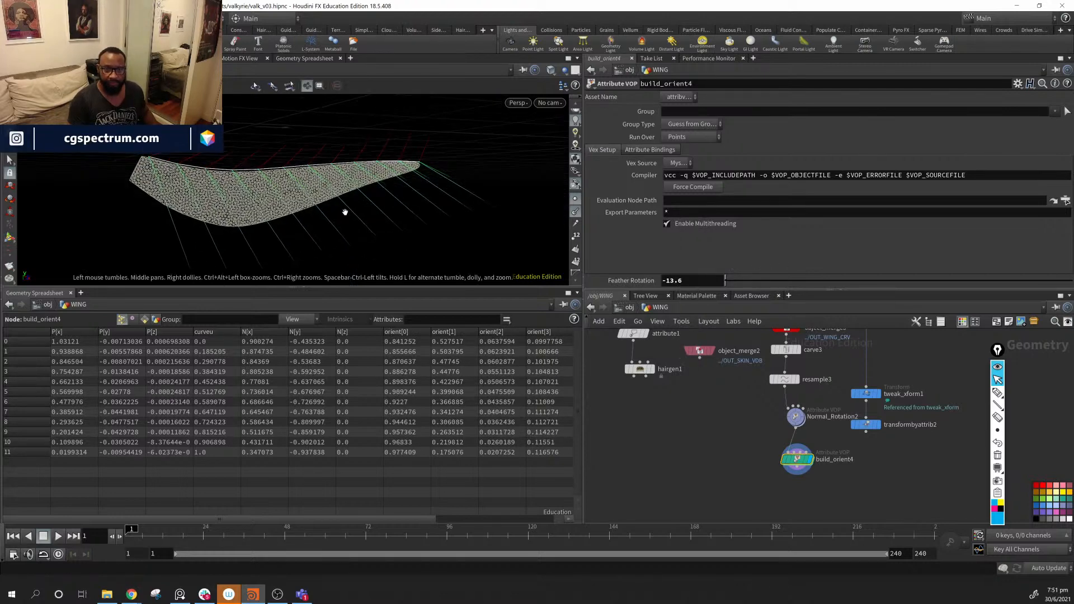
# - Hide the long normal lines on the wing, look around it, and pick the arrow annotation tool
pyautogui.click(575, 211)
pyautogui.keyDown('alt'); pyautogui.moveTo(291, 180); pyautogui.dragTo(152, 171); pyautogui.keyUp('alt')
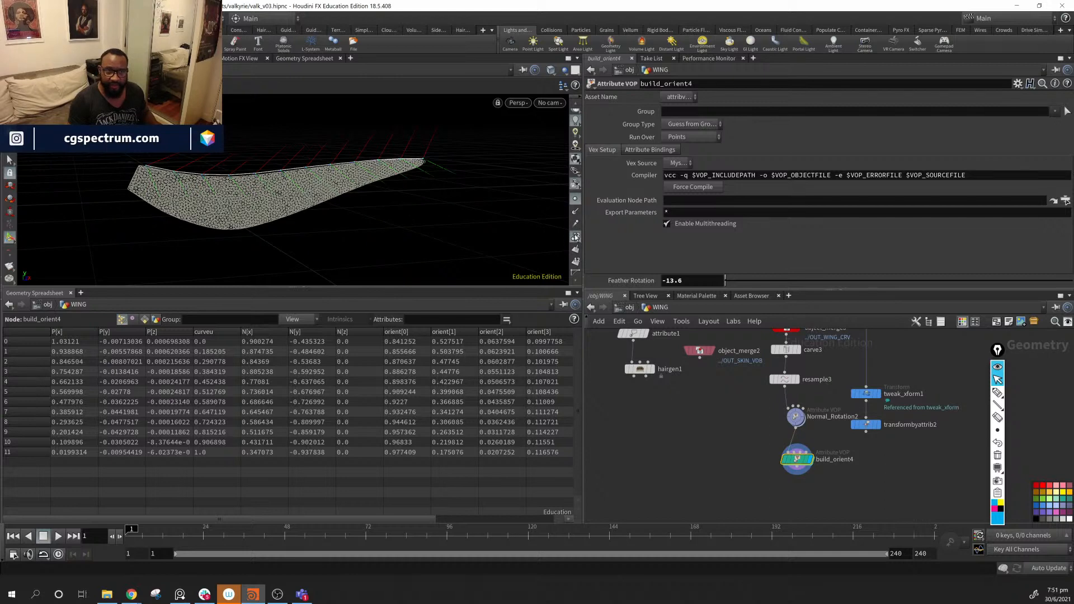
pyautogui.keyDown('alt'); pyautogui.moveTo(391, 188); pyautogui.dragTo(383, 198); pyautogui.keyUp('alt')
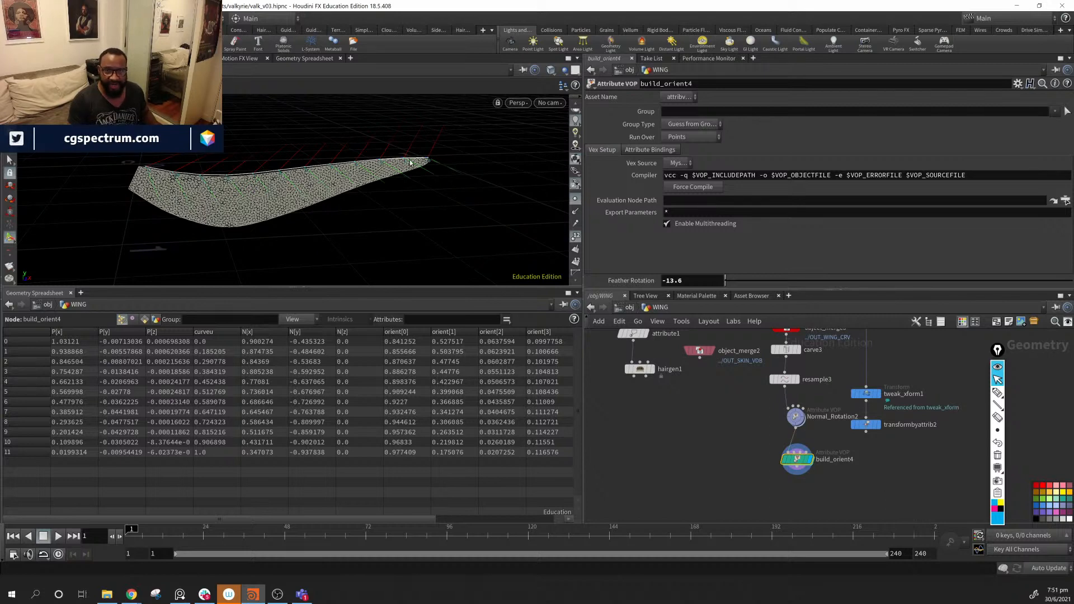
pyautogui.click(998, 404)
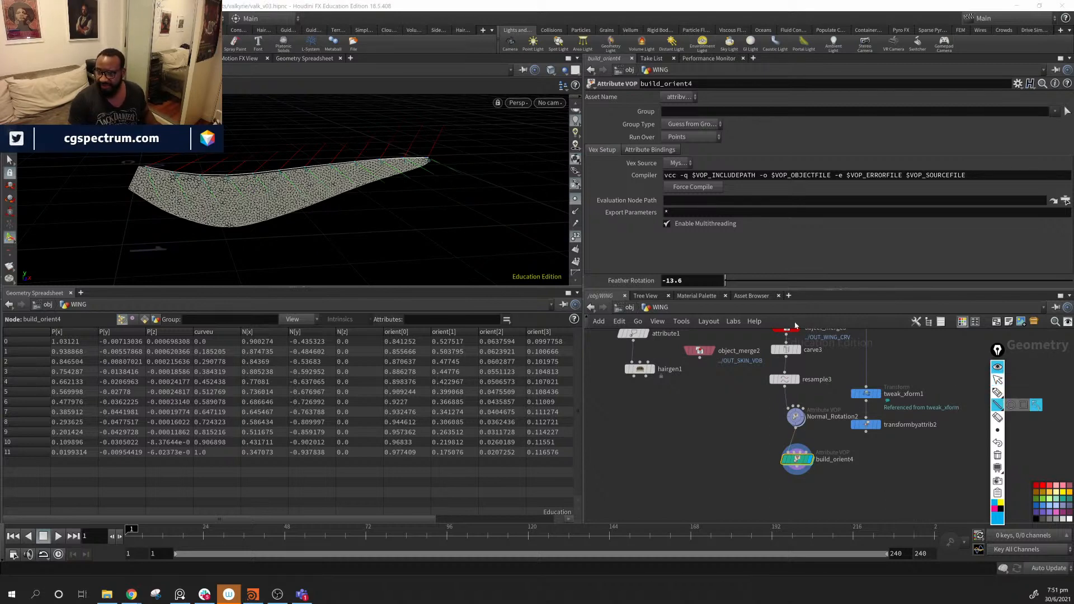
# - Draw an annotation arrow along the wing from tip to base, then clear the annotations
pyautogui.moveTo(419, 157)
pyautogui.mouseDown()
pyautogui.moveTo(109, 152)
pyautogui.moveTo(144, 168)
pyautogui.moveTo(453, 130)
pyautogui.mouseUp()
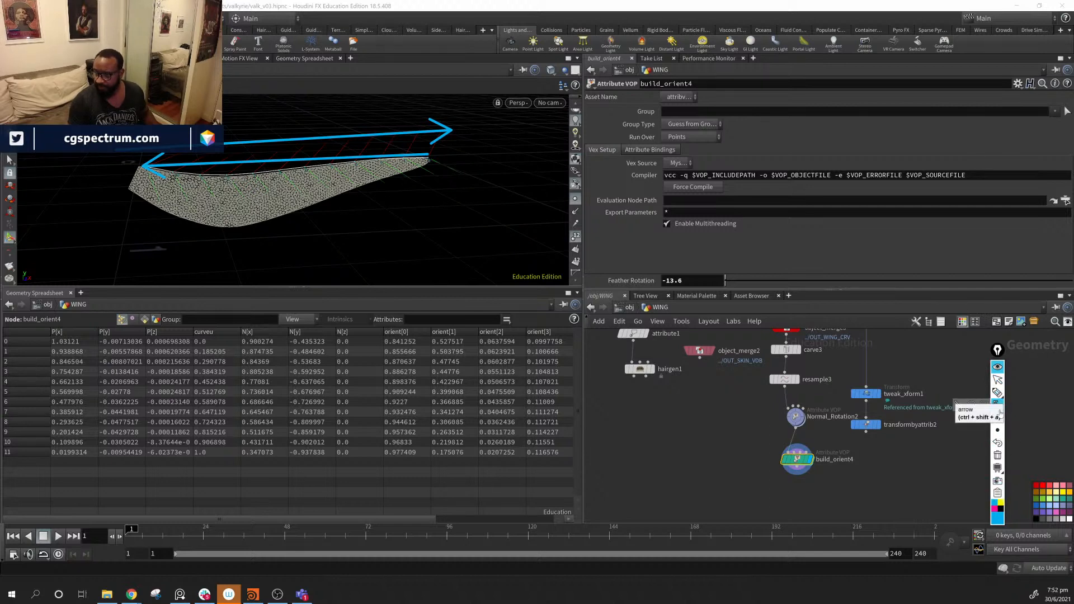
pyautogui.click(998, 456)
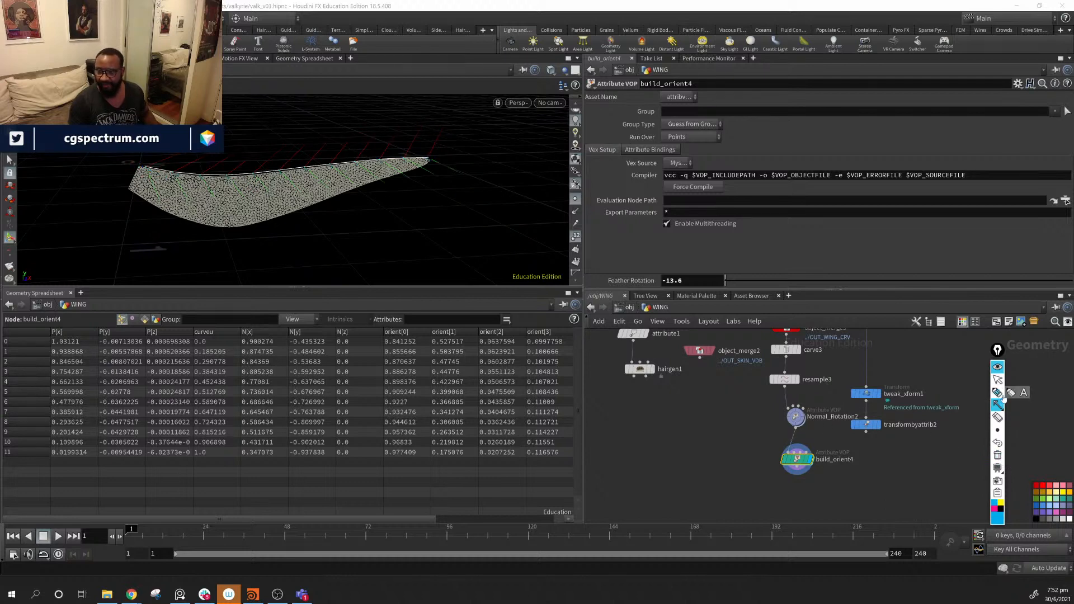
pyautogui.click(997, 379)
# - Box-select resample3, Normal_Rotation2 and build_orient4 and drag them lower below carve3
pyautogui.moveTo(800, 377); pyautogui.dragTo(790, 427, button='middle')
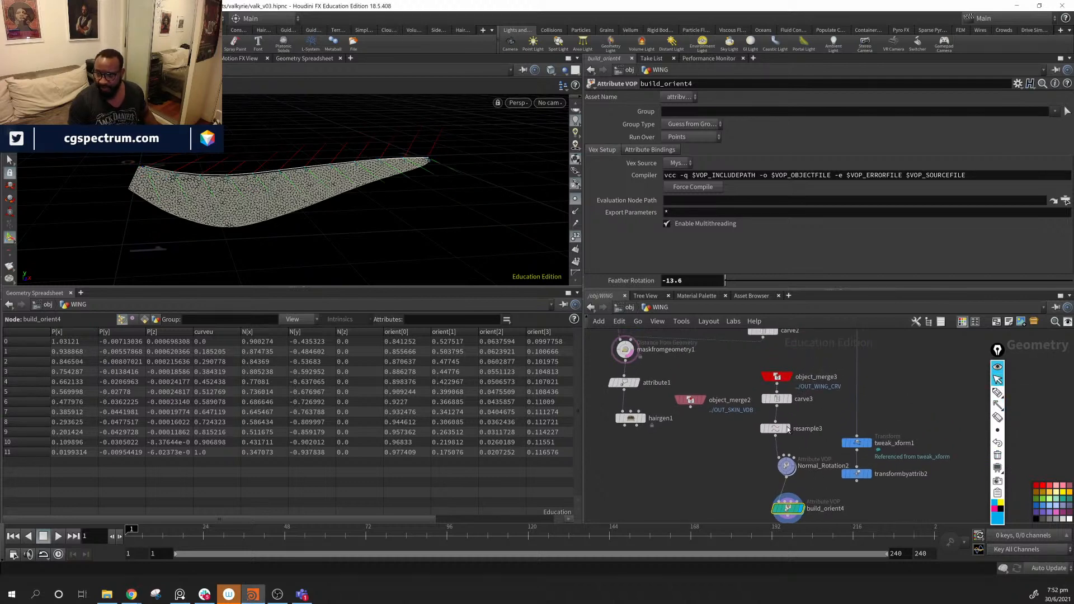
pyautogui.moveTo(738, 488); pyautogui.dragTo(733, 477, button='middle')
pyautogui.moveTo(749, 512); pyautogui.dragTo(769, 450)
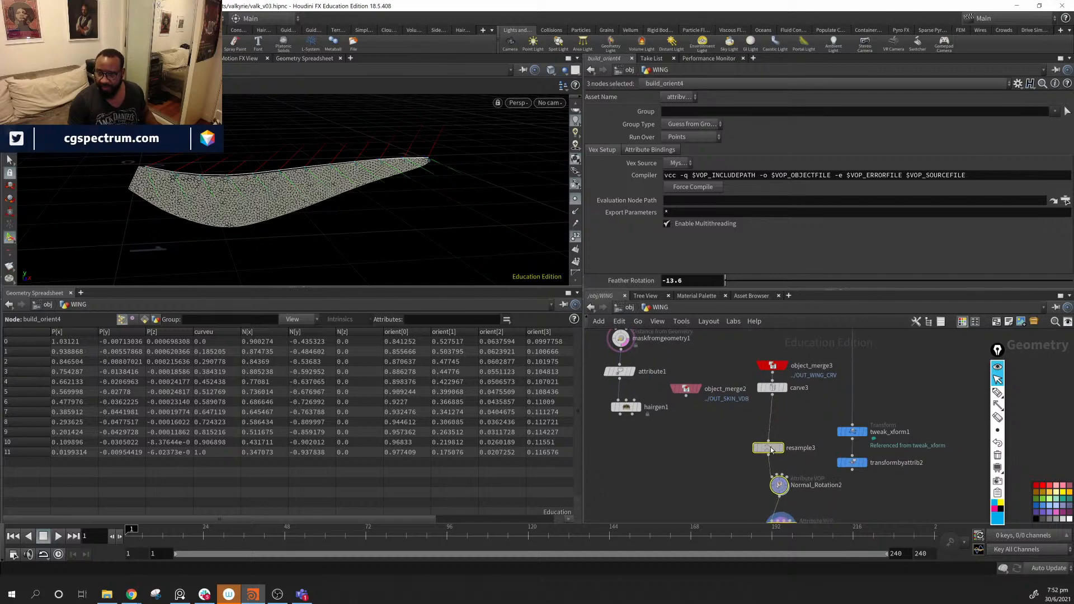
# - Add a sort1 node on the carve3–resample3 wire and display its output
pyautogui.press('Tab')
pyautogui.write('sp')
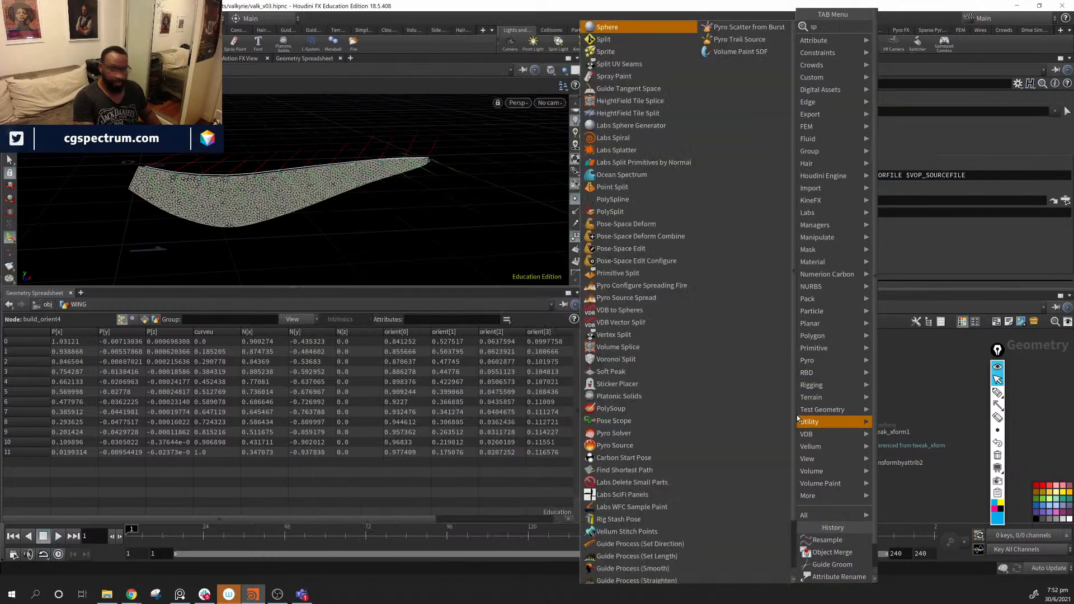
pyautogui.press('BackSpace')
pyautogui.write('ort')
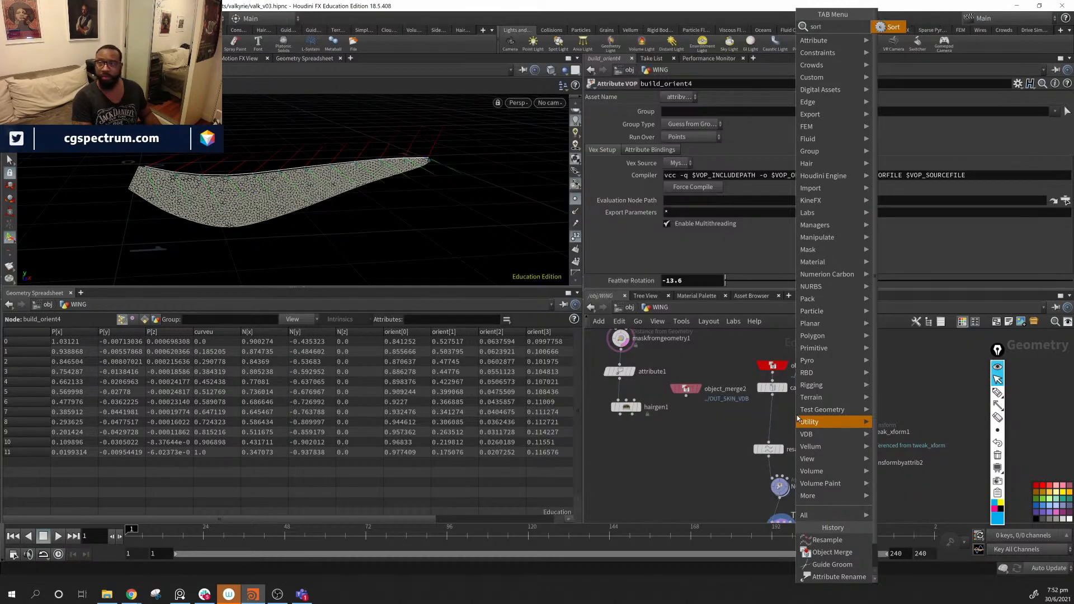
pyautogui.press('Return')
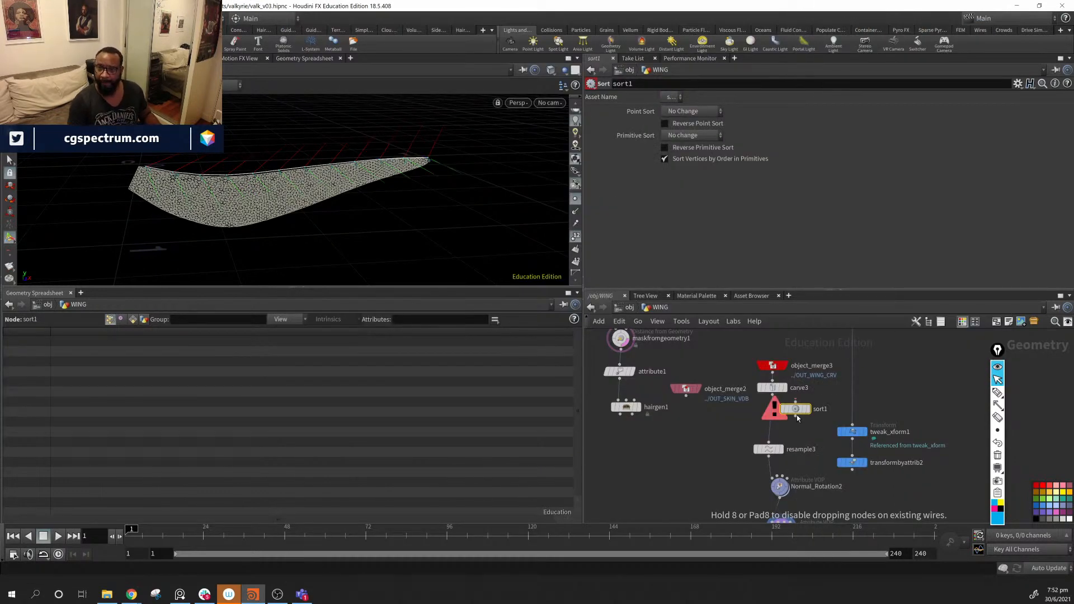
pyautogui.click(797, 415)
pyautogui.moveTo(796, 415); pyautogui.dragTo(771, 419)
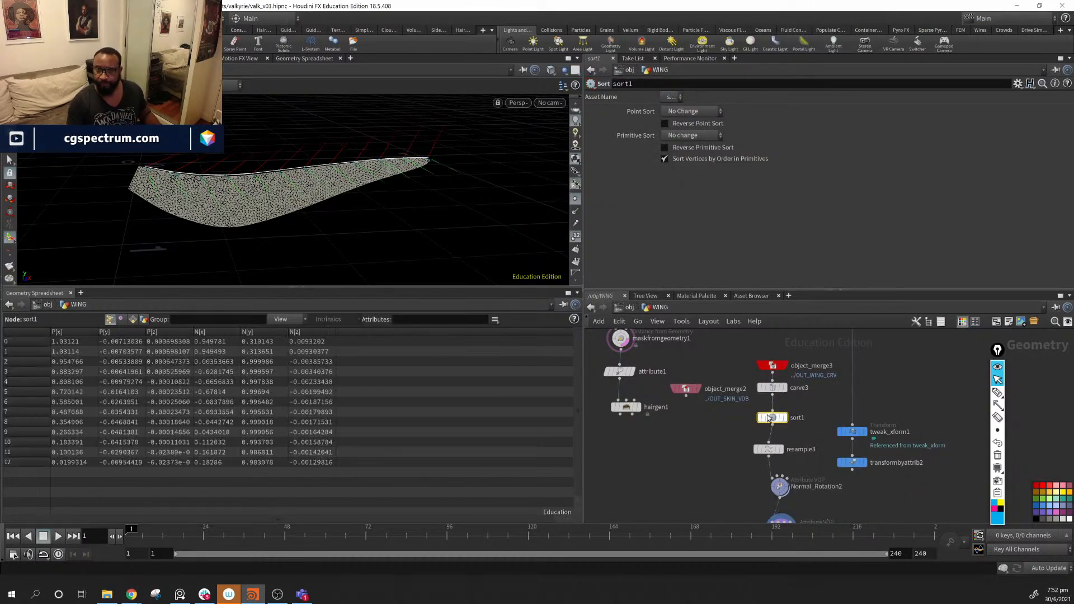
pyautogui.click(785, 417)
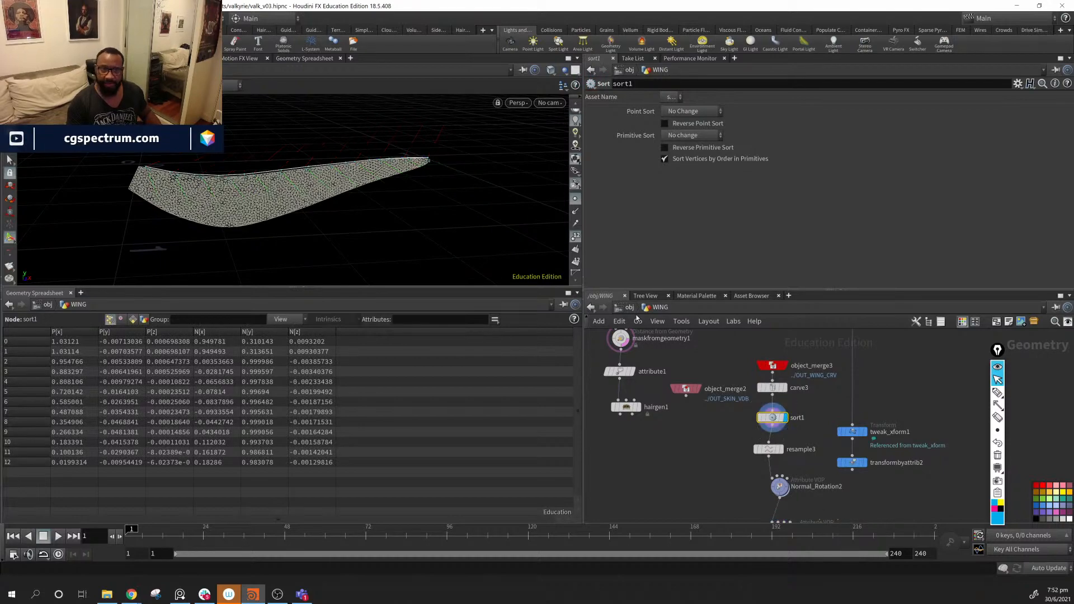
# - Set sort1's Point Sort to Reverse to flip the wing curve's point order
pyautogui.keyDown('alt'); pyautogui.moveTo(481, 196); pyautogui.dragTo(498, 199); pyautogui.keyUp('alt')
pyautogui.keyDown('alt'); pyautogui.moveTo(498, 200); pyautogui.dragTo(551, 213, button='right'); pyautogui.keyUp('alt')
pyautogui.keyDown('alt'); pyautogui.moveTo(551, 213); pyautogui.dragTo(486, 202); pyautogui.keyUp('alt')
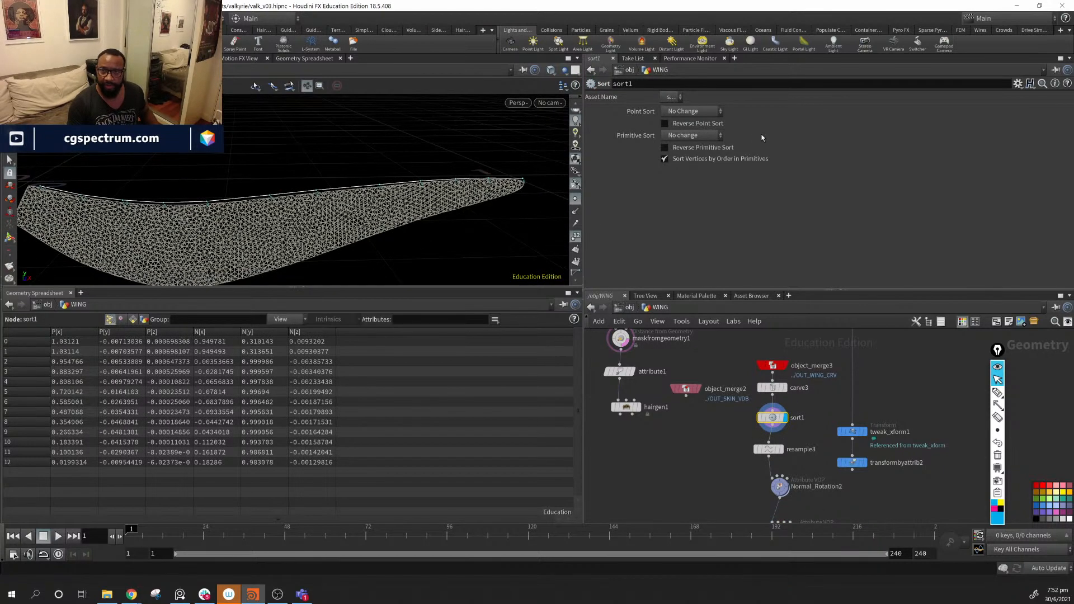
pyautogui.click(707, 110)
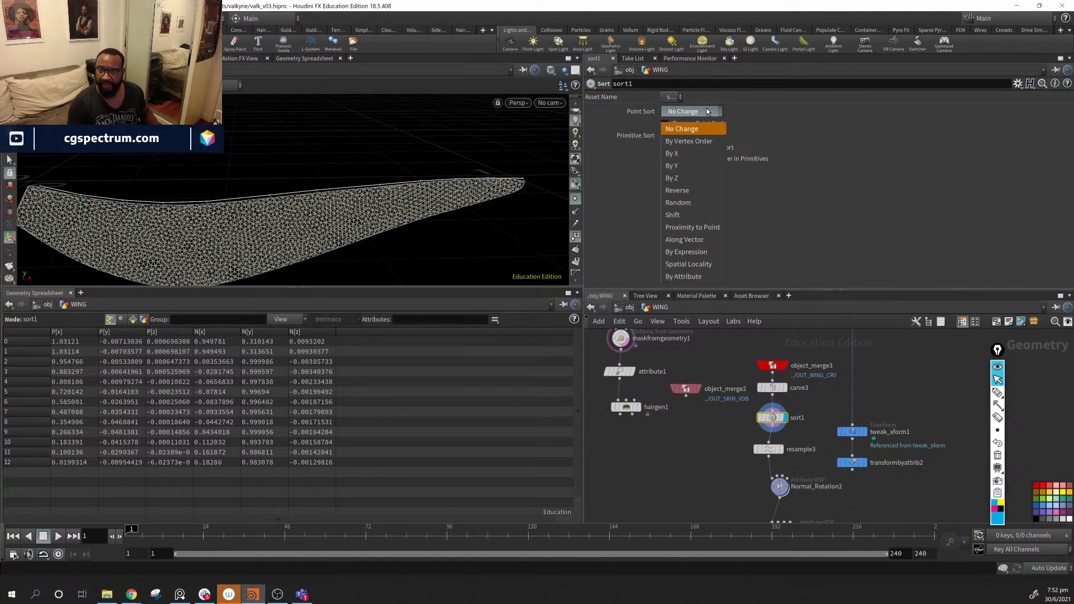
pyautogui.click(712, 190)
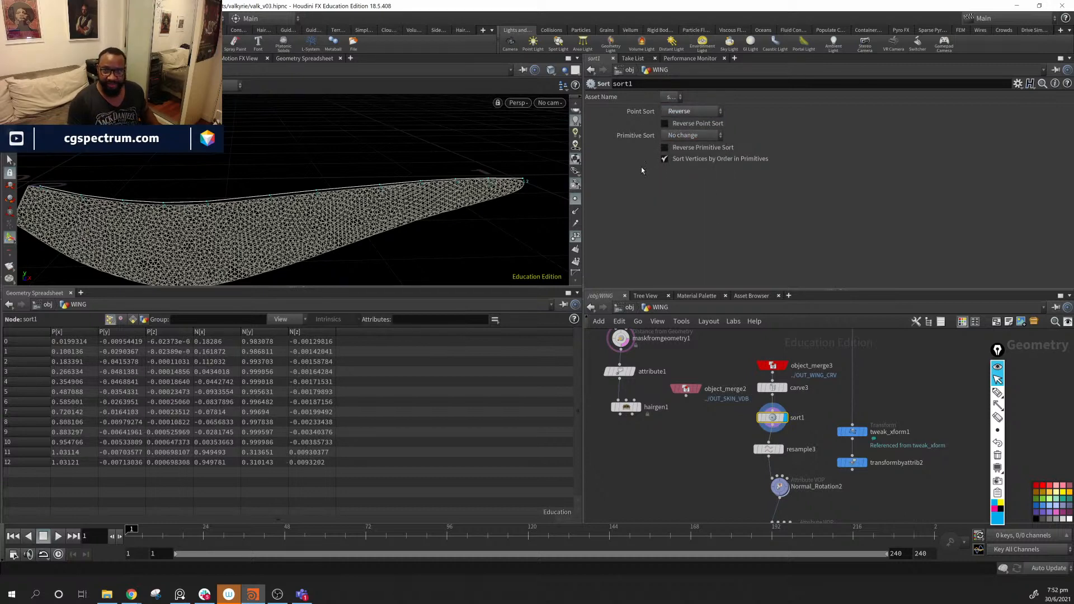
# - Rewire so resample3 follows carve3 and sort1 sits between resample3 and Normal_Rotation2
pyautogui.click(781, 449)
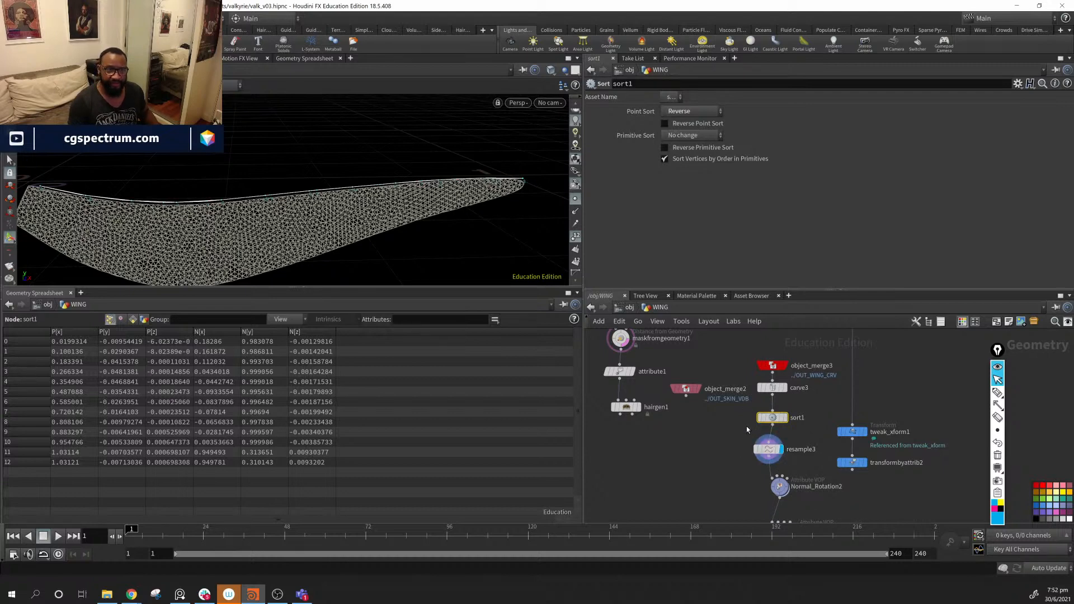
pyautogui.click(772, 451)
pyautogui.moveTo(773, 419); pyautogui.dragTo(658, 445)
pyautogui.moveTo(770, 450); pyautogui.dragTo(773, 420)
pyautogui.moveTo(656, 444); pyautogui.dragTo(768, 451)
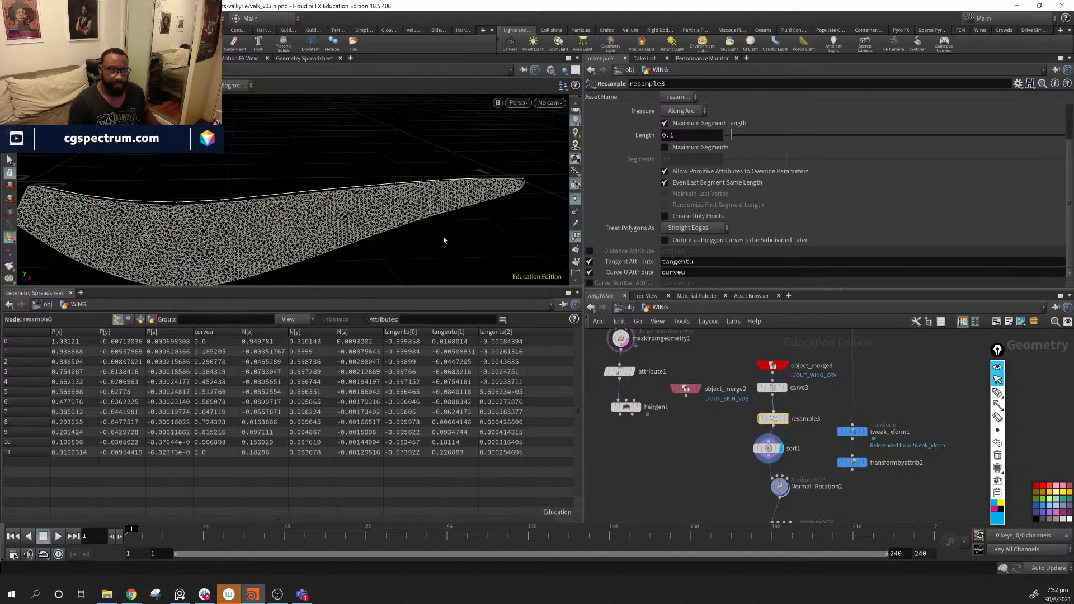
# - Display and inspect Normal_Rotation2's output on the wing, and nudge build_orient4 up slightly
pyautogui.moveTo(823, 471); pyautogui.dragTo(827, 435, button='middle')
pyautogui.click(789, 448)
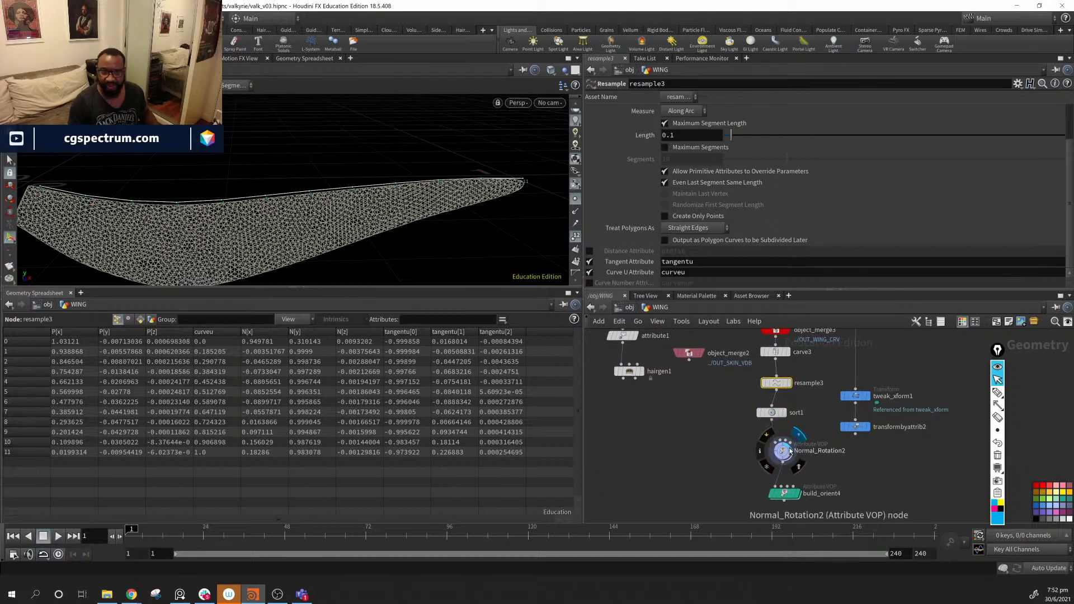
pyautogui.click(776, 447)
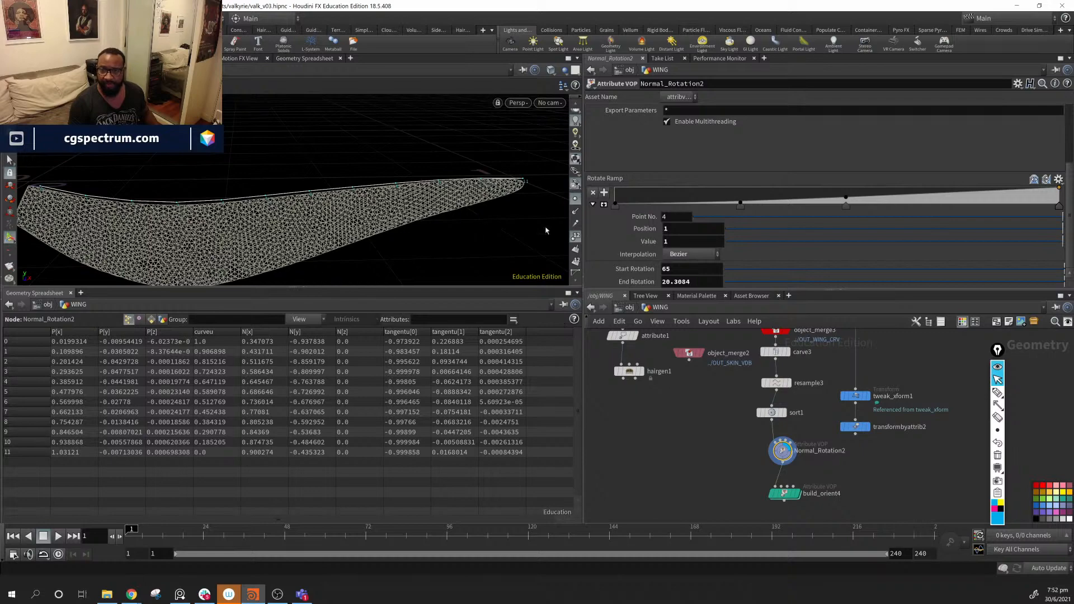
pyautogui.moveTo(537, 207); pyautogui.dragTo(364, 191)
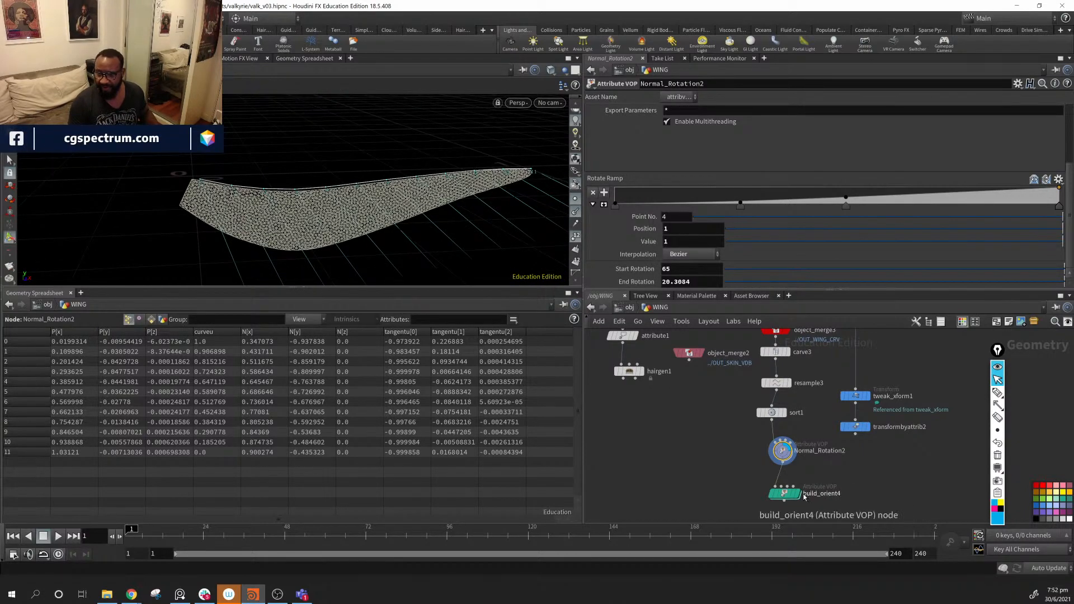
pyautogui.moveTo(801, 496)
pyautogui.moveTo(790, 494); pyautogui.dragTo(796, 484)
pyautogui.moveTo(388, 158); pyautogui.dragTo(363, 184)
pyautogui.scroll(-6, 831, 471)
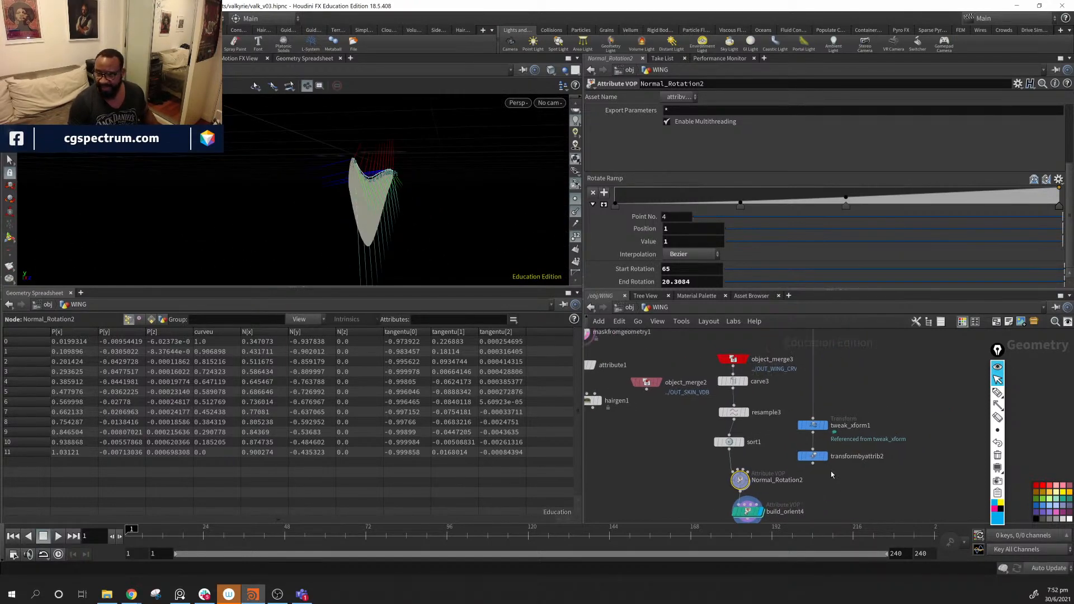
# - Move tweak_xform1 and transformbyattrib2 beside tweak_xform
pyautogui.moveTo(810, 492); pyautogui.dragTo(915, 396)
pyautogui.moveTo(881, 424); pyautogui.dragTo(816, 508, button='middle')
pyautogui.moveTo(830, 507); pyautogui.dragTo(776, 369)
pyautogui.moveTo(802, 457); pyautogui.dragTo(833, 372, button='middle')
pyautogui.scroll(3, 806, 423)
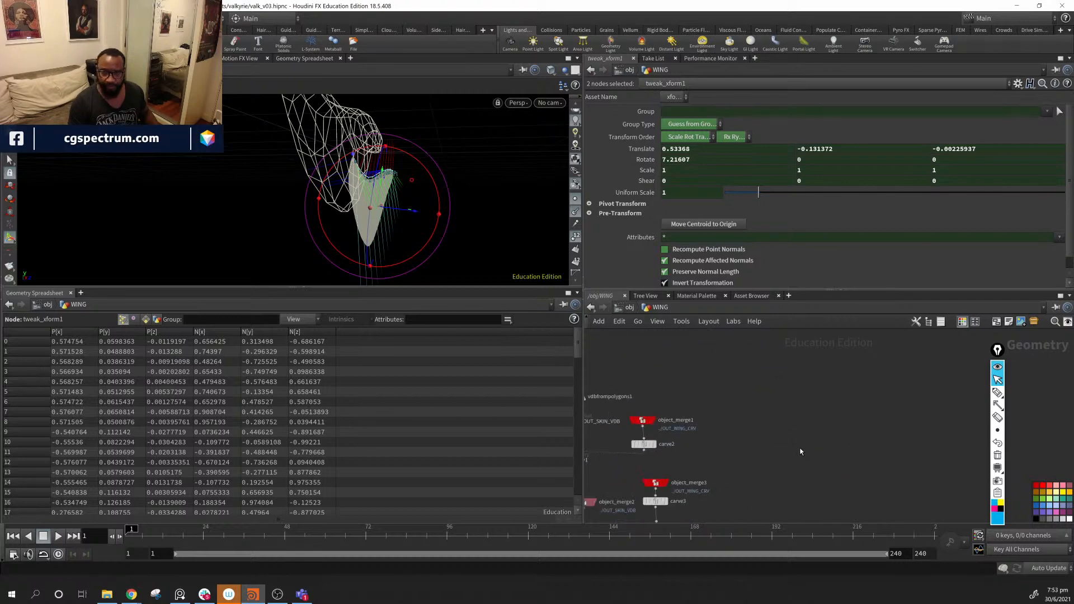
# - Line up the six-node chain from object_merge3 to build_orient4 in a straight column
pyautogui.moveTo(800, 451); pyautogui.dragTo(866, 341, button='middle')
pyautogui.moveTo(823, 455); pyautogui.dragTo(711, 521)
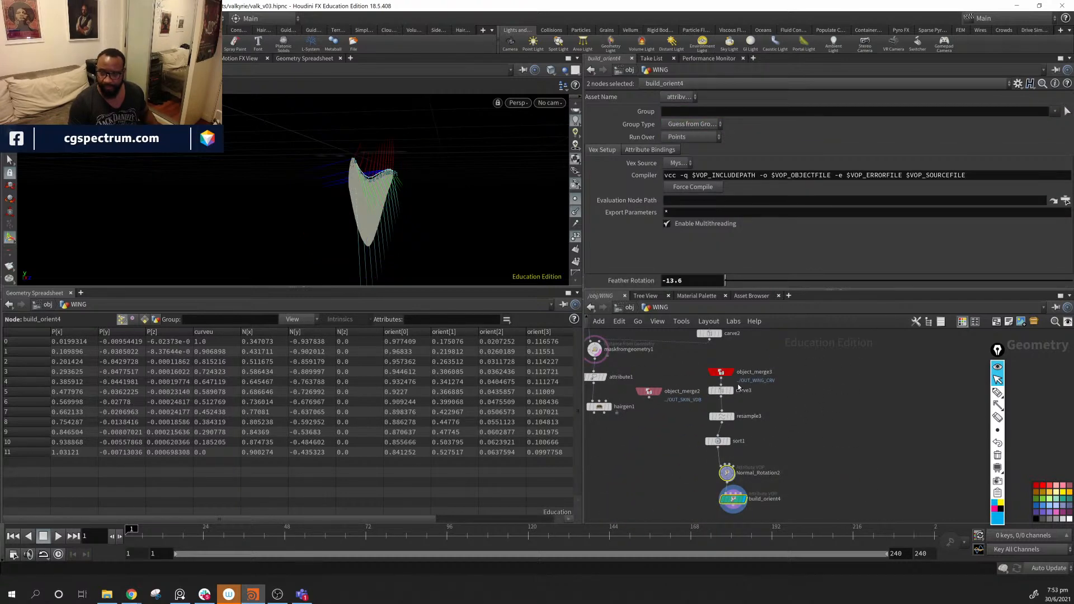
pyautogui.moveTo(697, 359); pyautogui.dragTo(766, 516)
pyautogui.moveTo(721, 373); pyautogui.dragTo(800, 351)
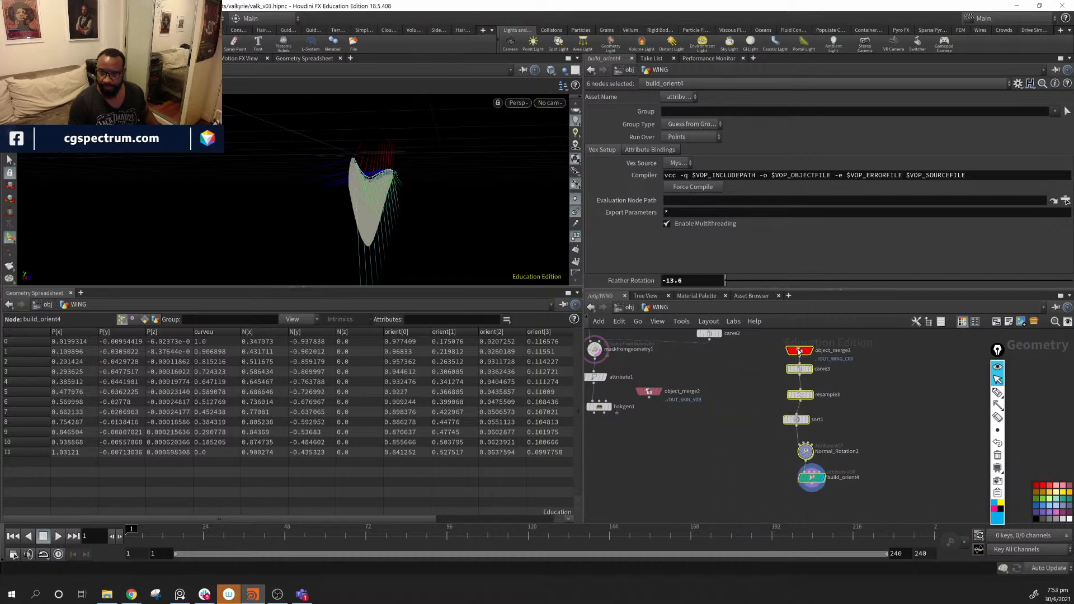
pyautogui.press('l')
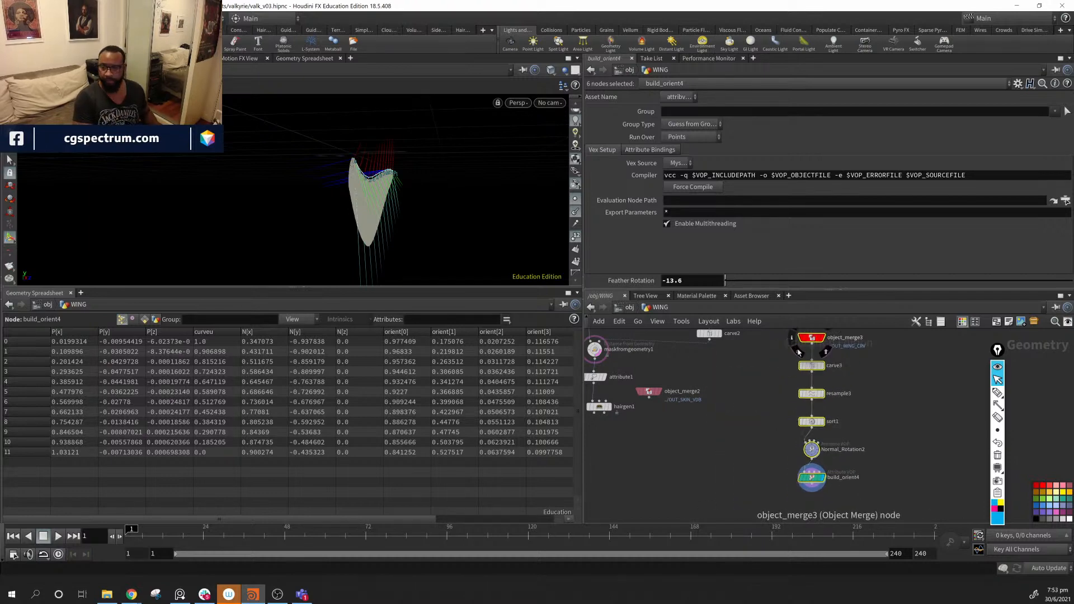
pyautogui.moveTo(856, 464); pyautogui.dragTo(844, 441, button='middle')
pyautogui.click(868, 472)
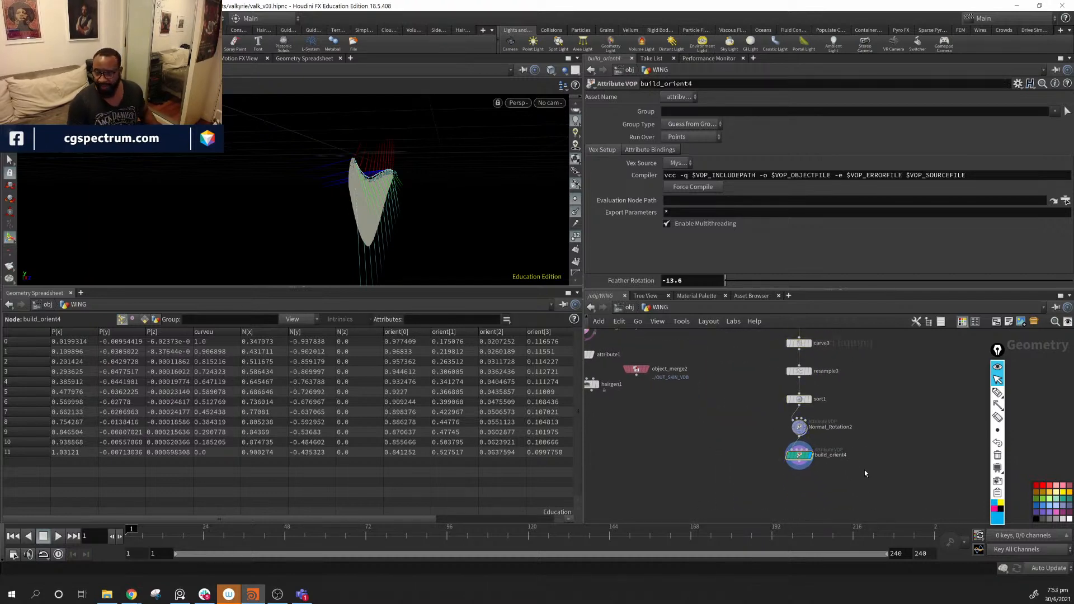
pyautogui.moveTo(857, 487); pyautogui.dragTo(789, 509, button='middle')
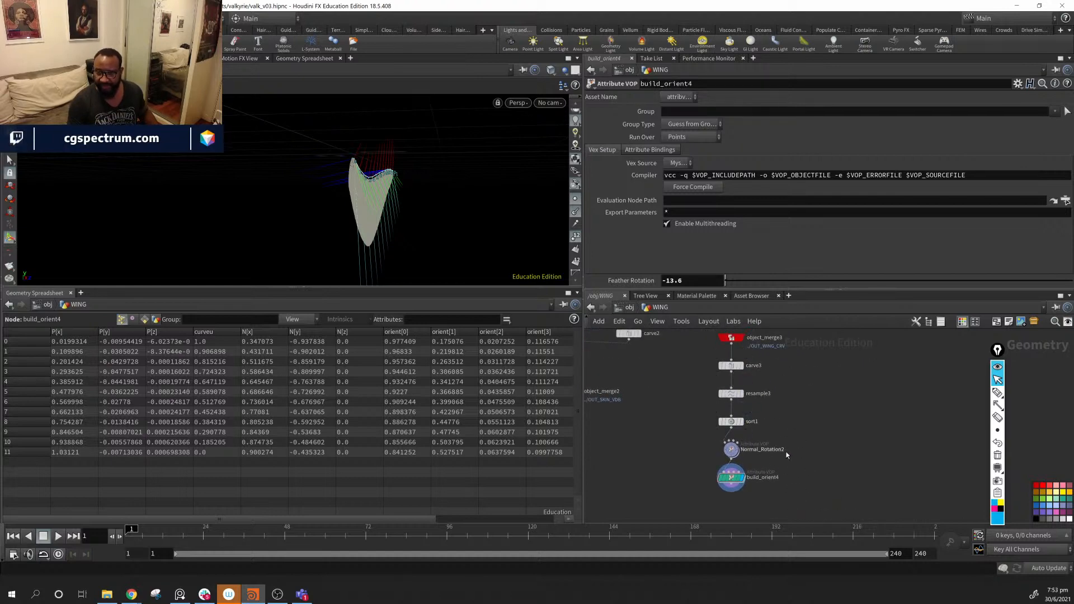
# - Shift Normal_Rotation2 and build_orient4 aside beneath sort1 and bring carve3 and attribute1 into view
pyautogui.moveTo(728, 428); pyautogui.dragTo(787, 499)
pyautogui.moveTo(732, 449); pyautogui.dragTo(672, 454)
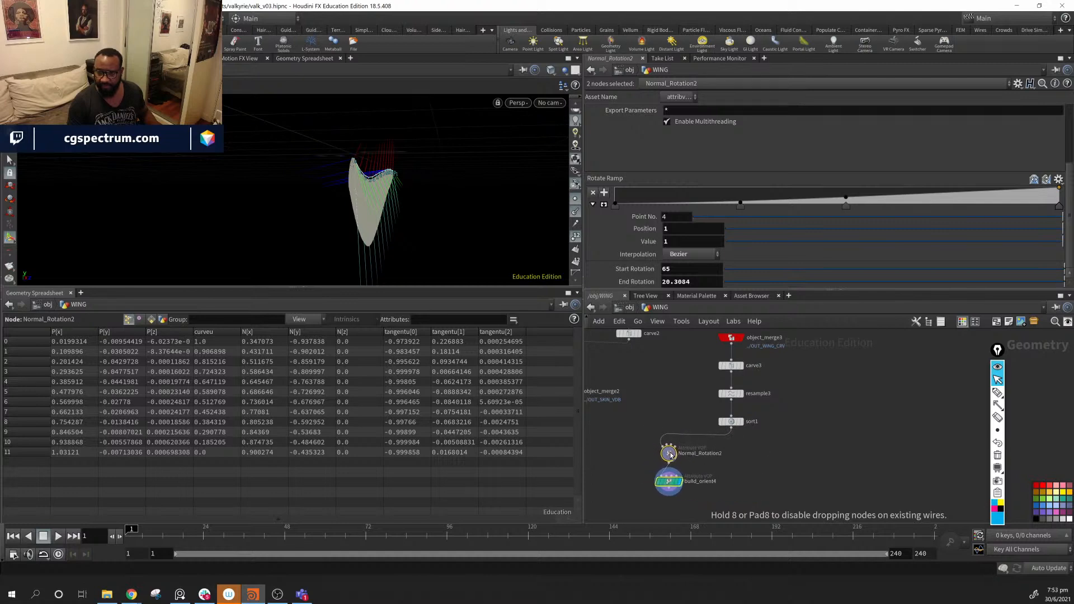
pyautogui.click(811, 432)
pyautogui.moveTo(755, 462); pyautogui.dragTo(806, 431, button='middle')
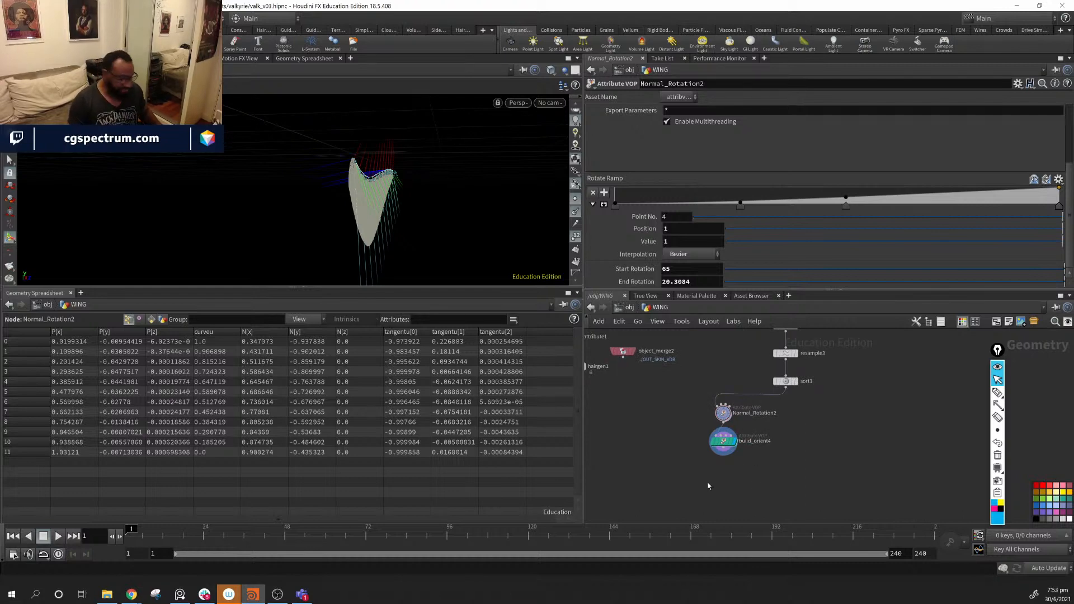
pyautogui.moveTo(621, 447); pyautogui.dragTo(662, 457, button='middle')
pyautogui.press('Tab')
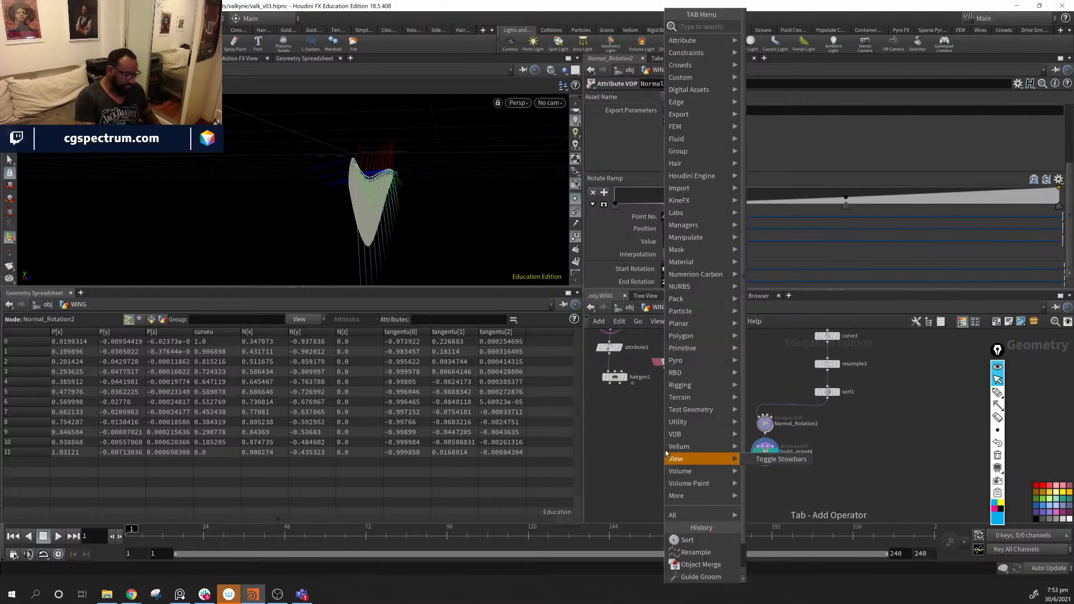
# - Add a line1 Line node beside the orient chain
pyautogui.write('line')
pyautogui.press('Return')
pyautogui.click(665, 453)
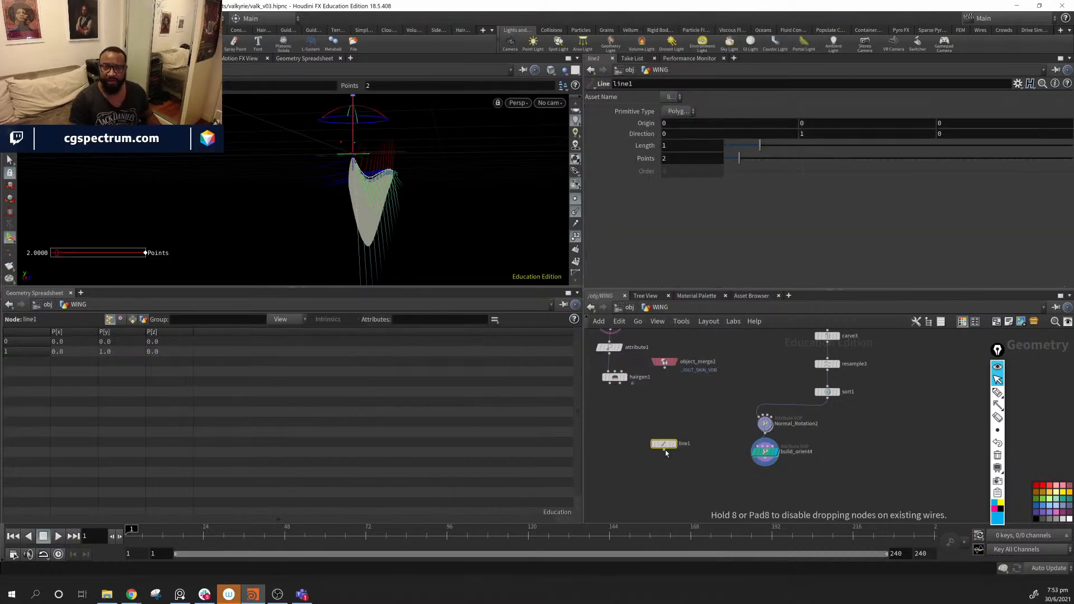
pyautogui.moveTo(664, 445); pyautogui.dragTo(686, 451)
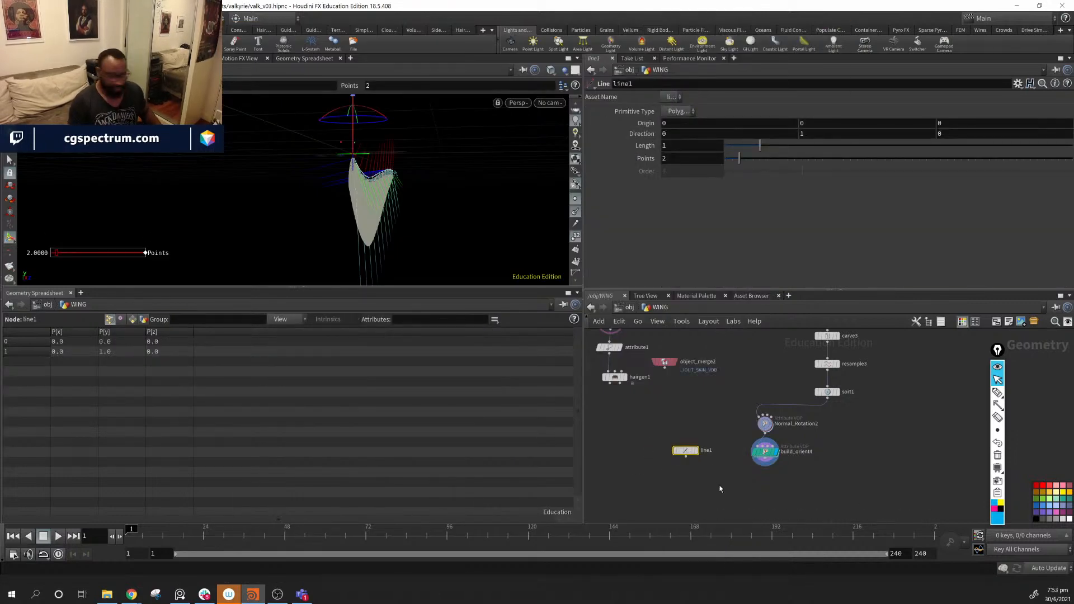
# - Add copytopoints2 below build_orient4, feed line1 into it, and display its result
pyautogui.press('Tab')
pyautogui.write('copy to')
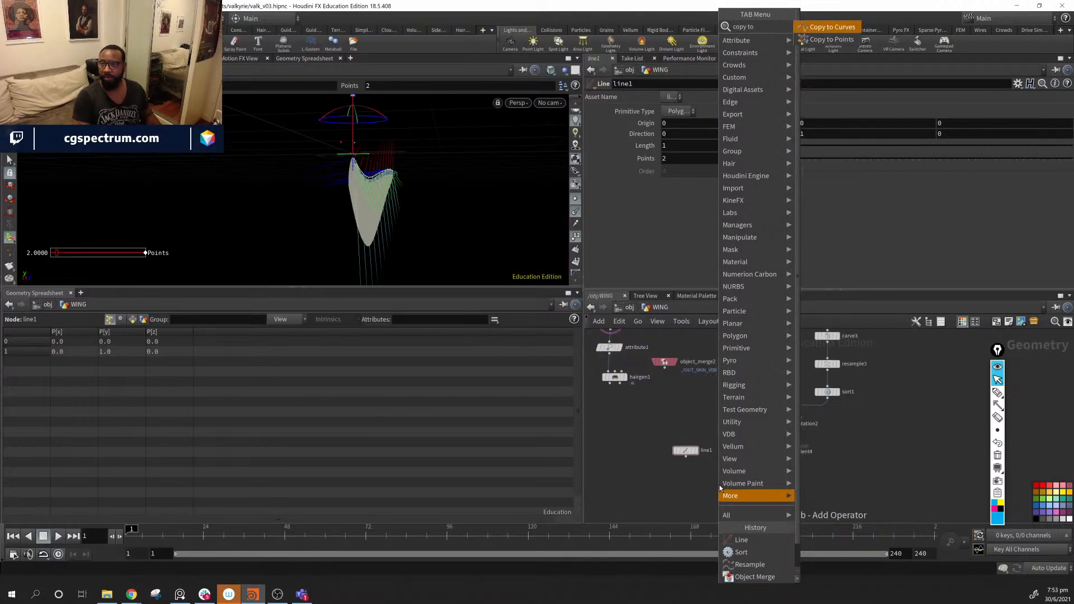
pyautogui.press('Down')
pyautogui.press('Return')
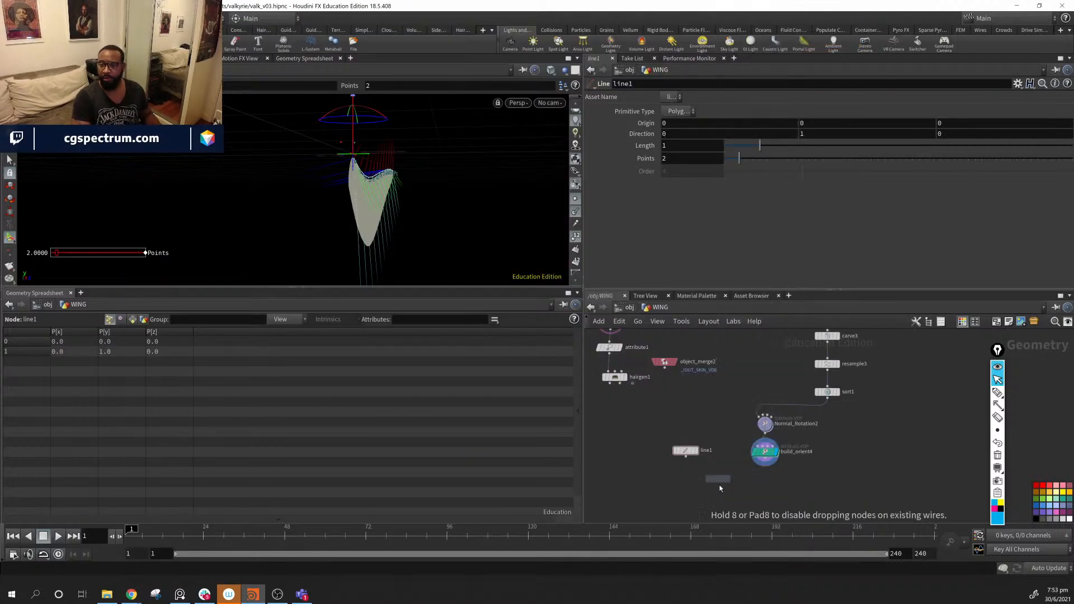
pyautogui.click(720, 484)
pyautogui.moveTo(721, 484); pyautogui.dragTo(744, 497)
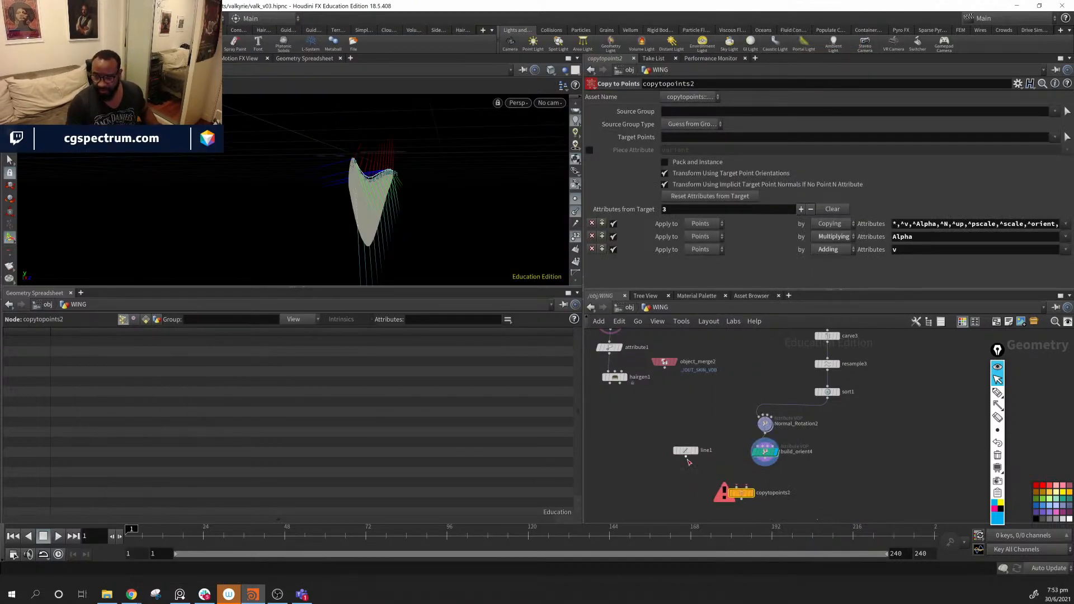
pyautogui.moveTo(687, 458); pyautogui.dragTo(747, 490)
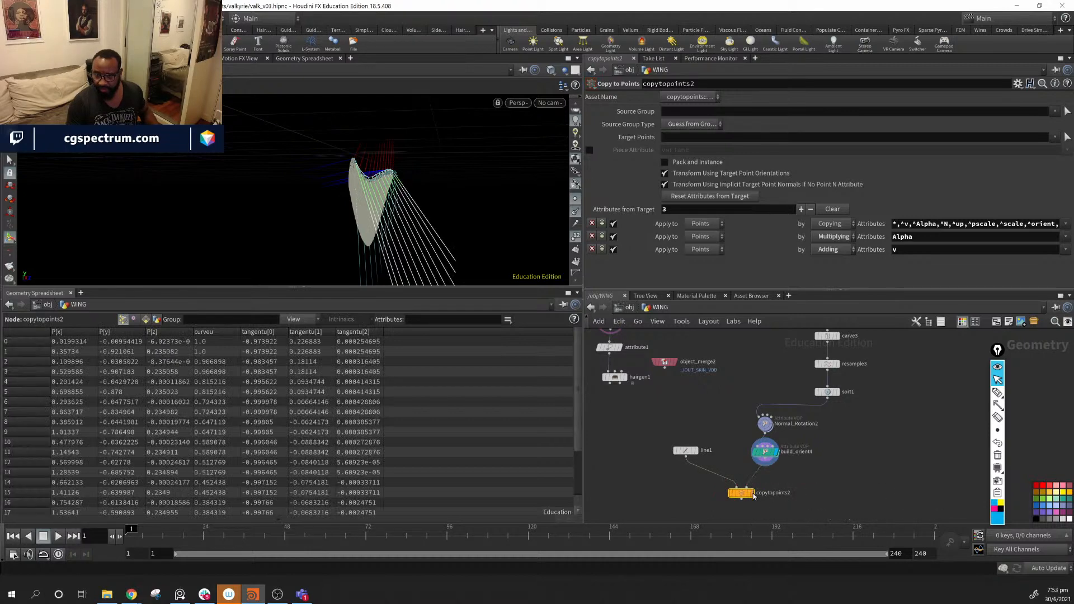
pyautogui.click(754, 497)
pyautogui.keyDown('alt'); pyautogui.moveTo(442, 208); pyautogui.dragTo(481, 216); pyautogui.keyUp('alt')
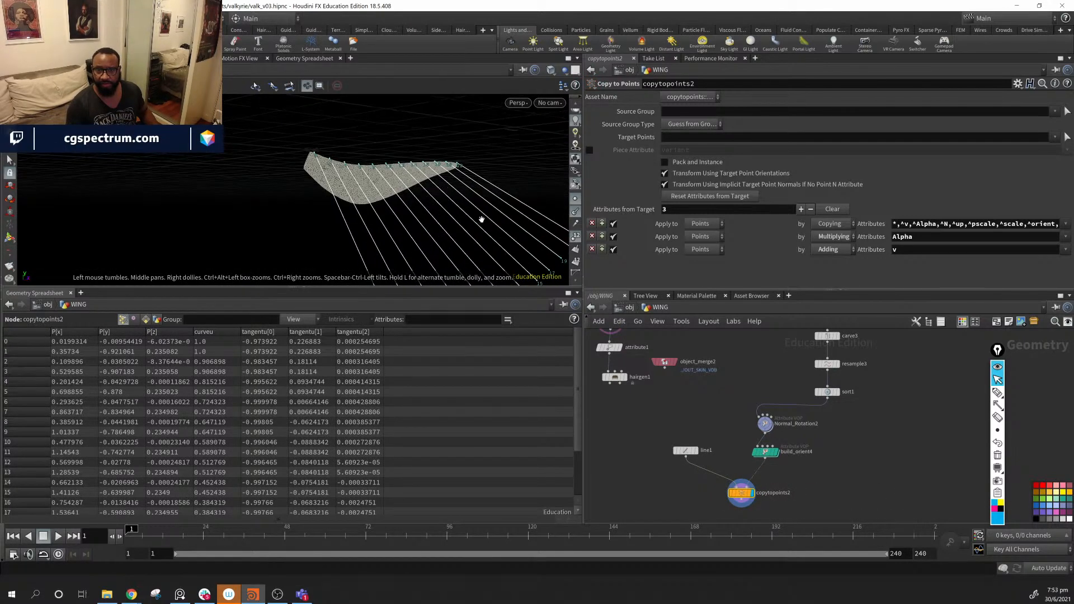
# - Set line1's Length to 0.274 so short lines sit on each curve point
pyautogui.click(685, 450)
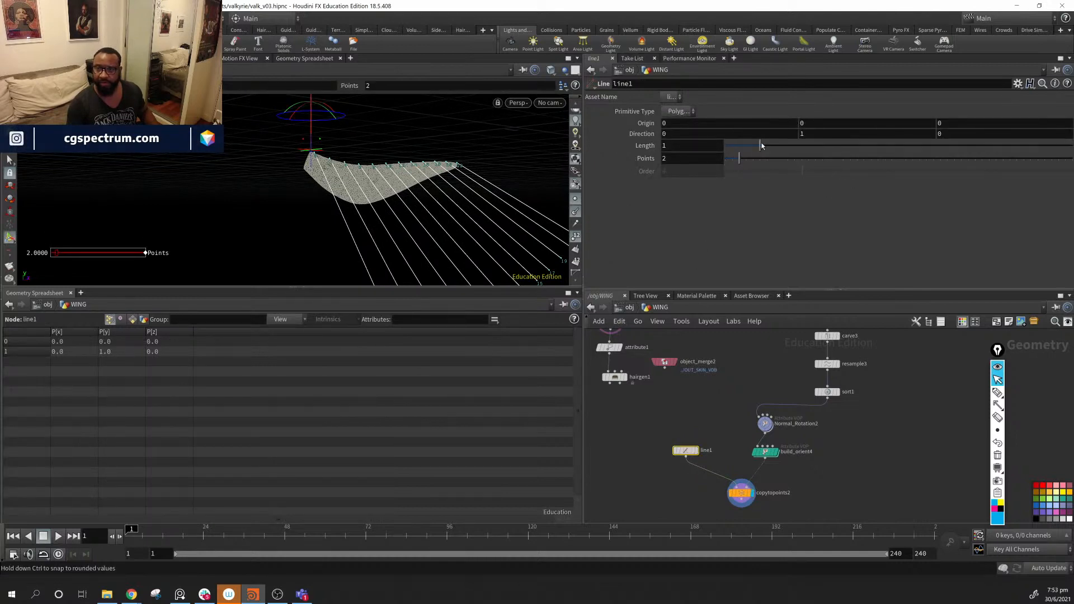
pyautogui.moveTo(758, 148); pyautogui.dragTo(737, 151)
pyautogui.keyDown('alt'); pyautogui.moveTo(361, 193); pyautogui.dragTo(327, 211); pyautogui.keyUp('alt')
pyautogui.moveTo(829, 503); pyautogui.dragTo(827, 477, button='middle')
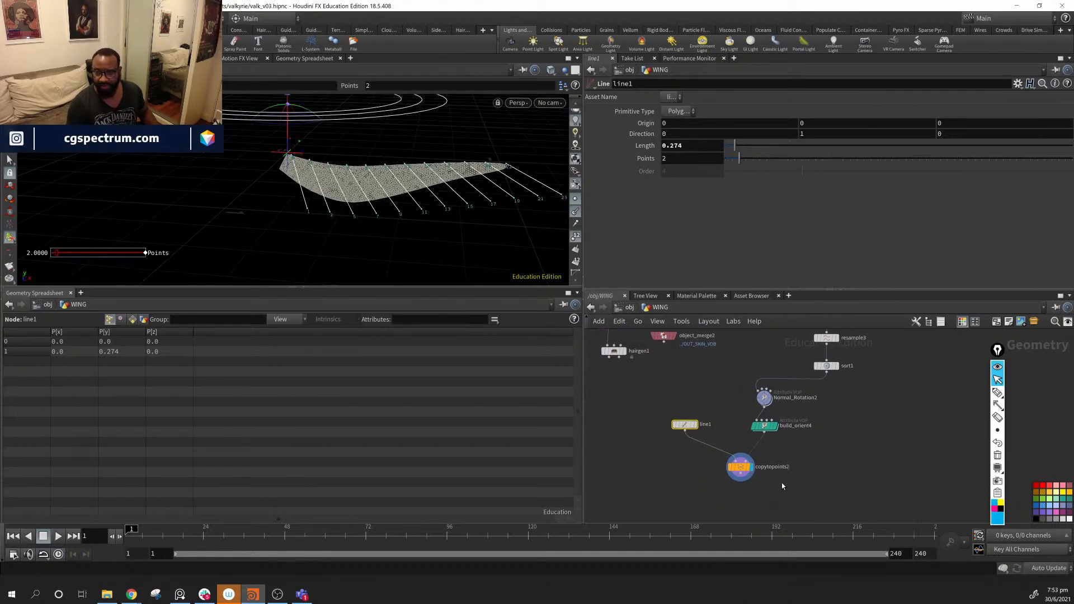
# - Add a mirror2 node below copytopoints2 and wire copytopoints2 into it
pyautogui.press('Tab')
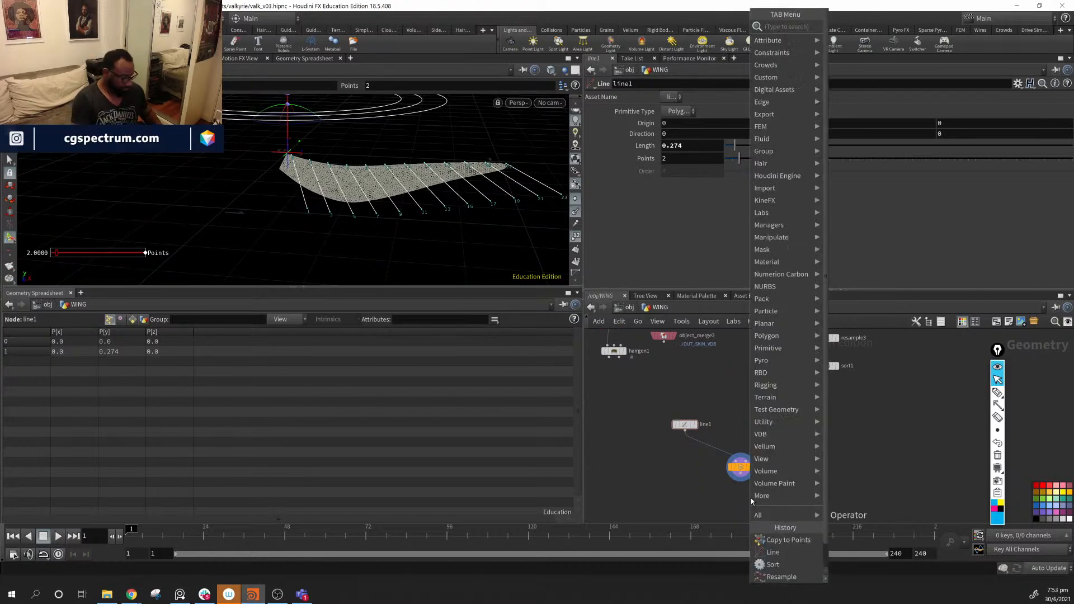
pyautogui.write('mi')
pyautogui.press('Return')
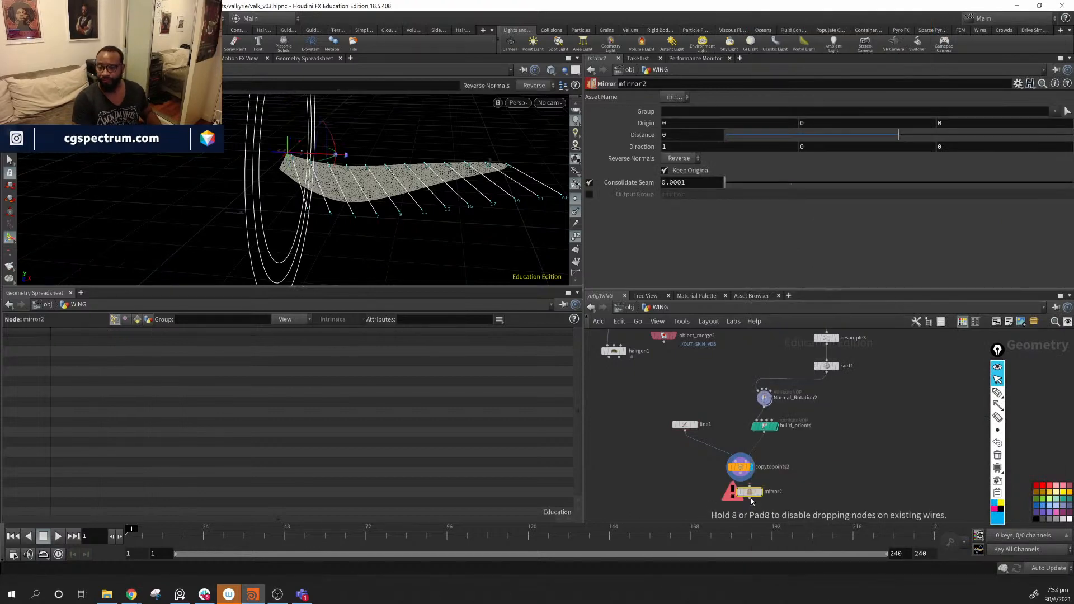
pyautogui.click(743, 493)
pyautogui.moveTo(744, 493)
pyautogui.mouseDown()
pyautogui.moveTo(736, 502)
pyautogui.moveTo(742, 496)
pyautogui.mouseUp()
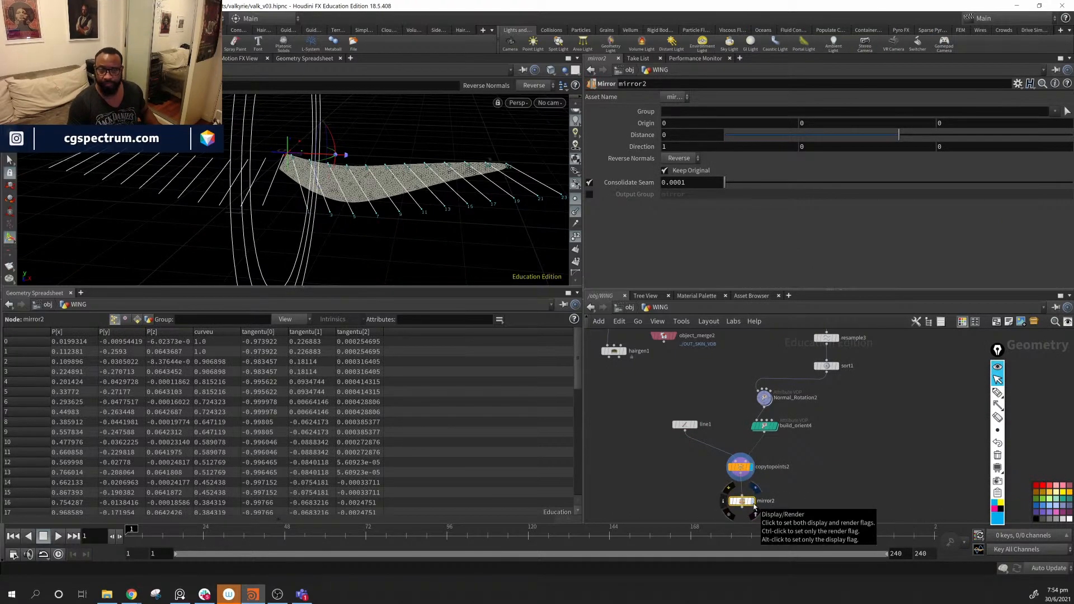
pyautogui.keyDown('alt'); pyautogui.moveTo(308, 241); pyautogui.dragTo(439, 267); pyautogui.keyUp('alt')
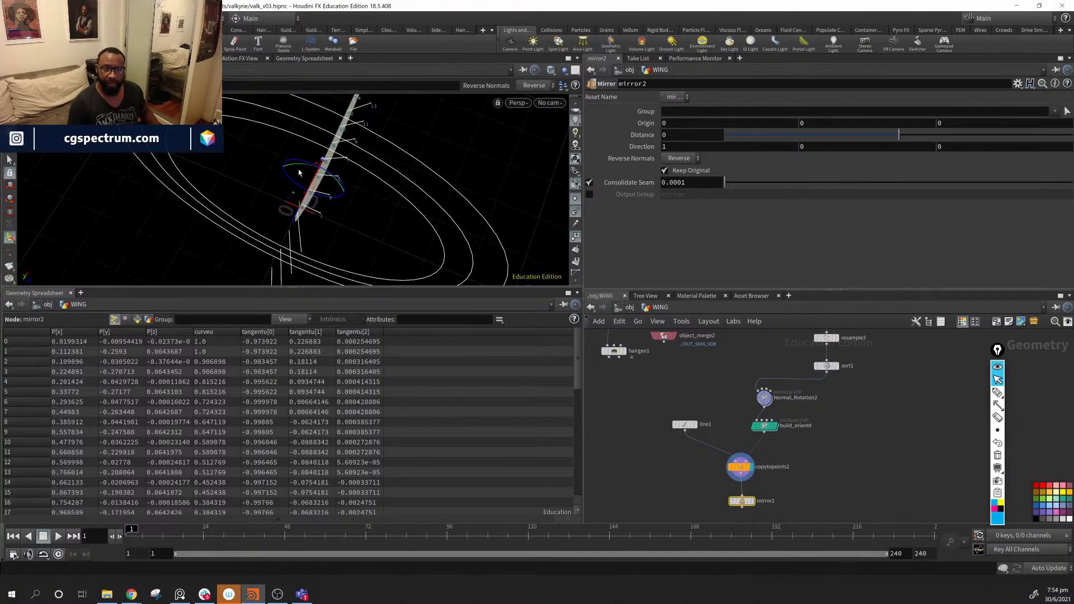
pyautogui.moveTo(299, 168); pyautogui.dragTo(241, 220)
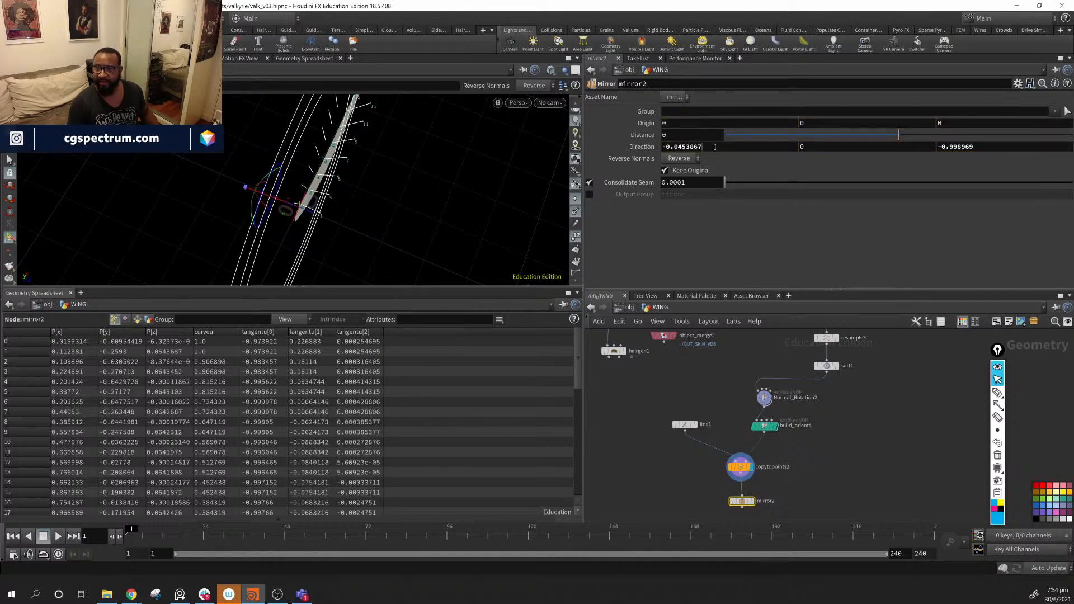
# - Set mirror2's Direction to 0, 0, -1 and view the mirrored lines from both sides
pyautogui.moveTo(715, 147); pyautogui.dragTo(631, 143)
pyautogui.write('0')
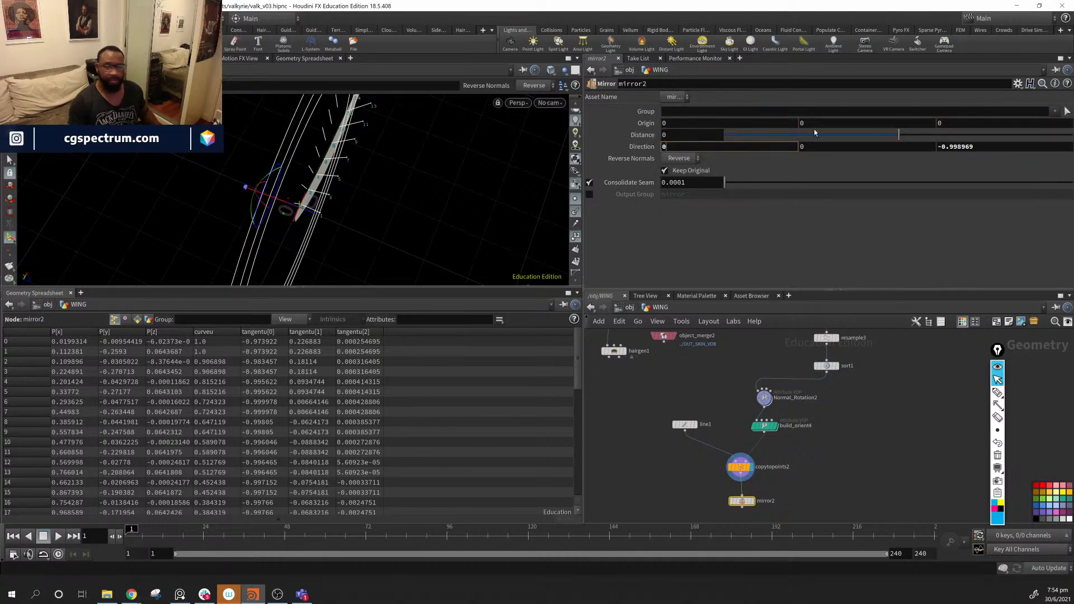
pyautogui.moveTo(992, 152); pyautogui.dragTo(927, 153)
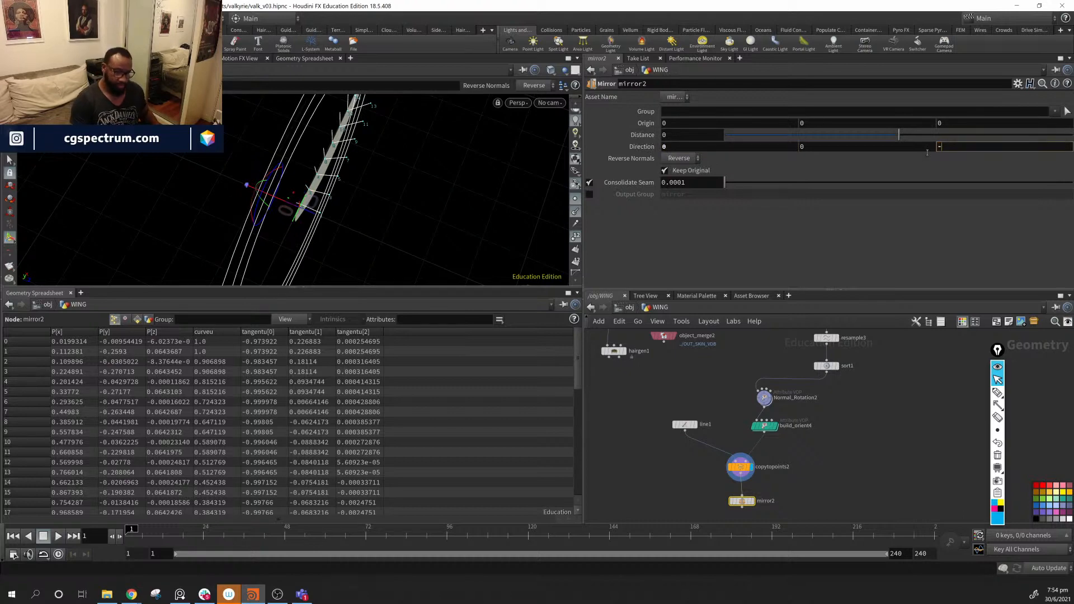
pyautogui.press('Return')
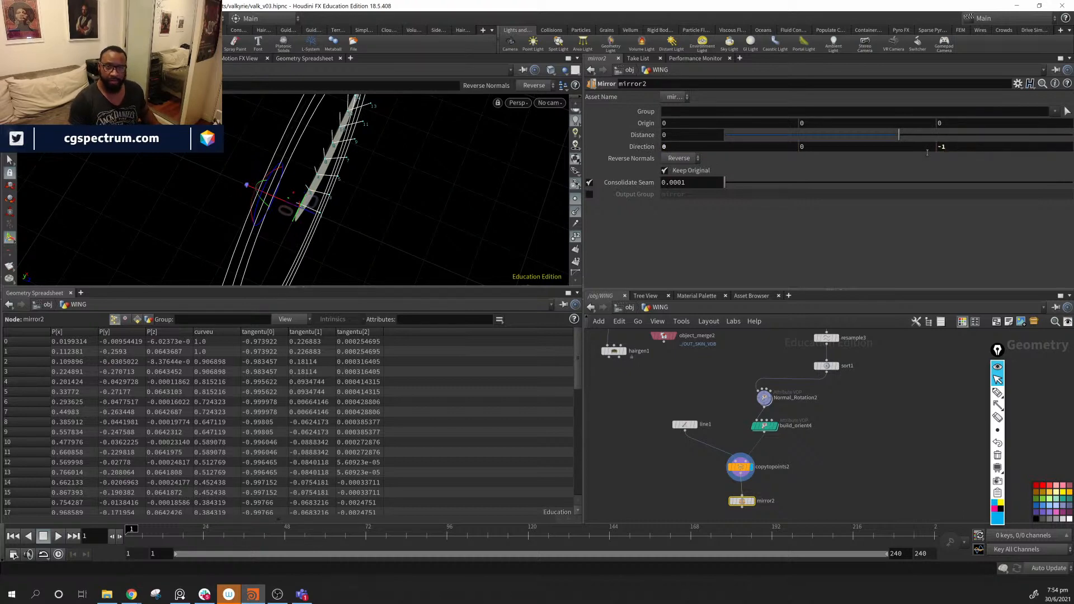
pyautogui.keyDown('alt'); pyautogui.moveTo(540, 152); pyautogui.dragTo(424, 238); pyautogui.keyUp('alt')
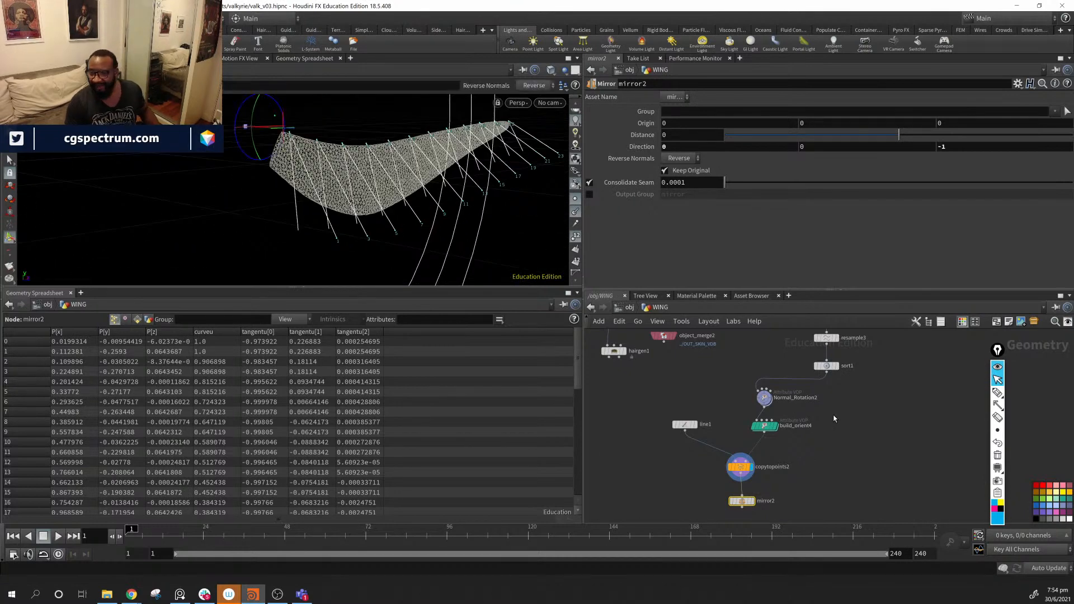
pyautogui.moveTo(834, 418); pyautogui.dragTo(809, 377, button='middle')
# - Create merge3 joining mirror2 with the other curve branch and display it
pyautogui.click(717, 469)
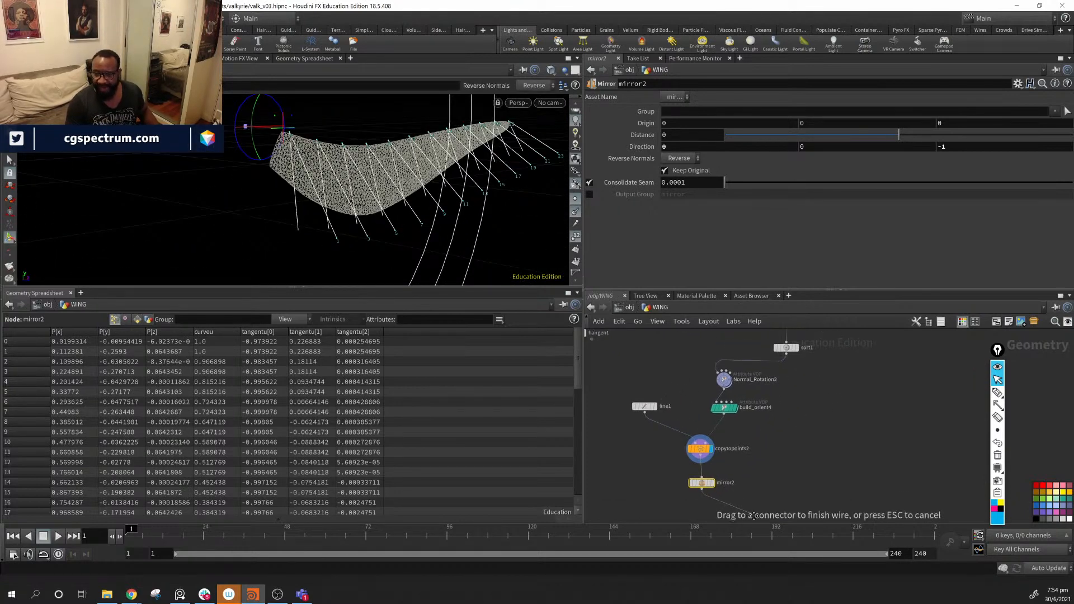
pyautogui.moveTo(799, 436); pyautogui.dragTo(804, 420, button='middle')
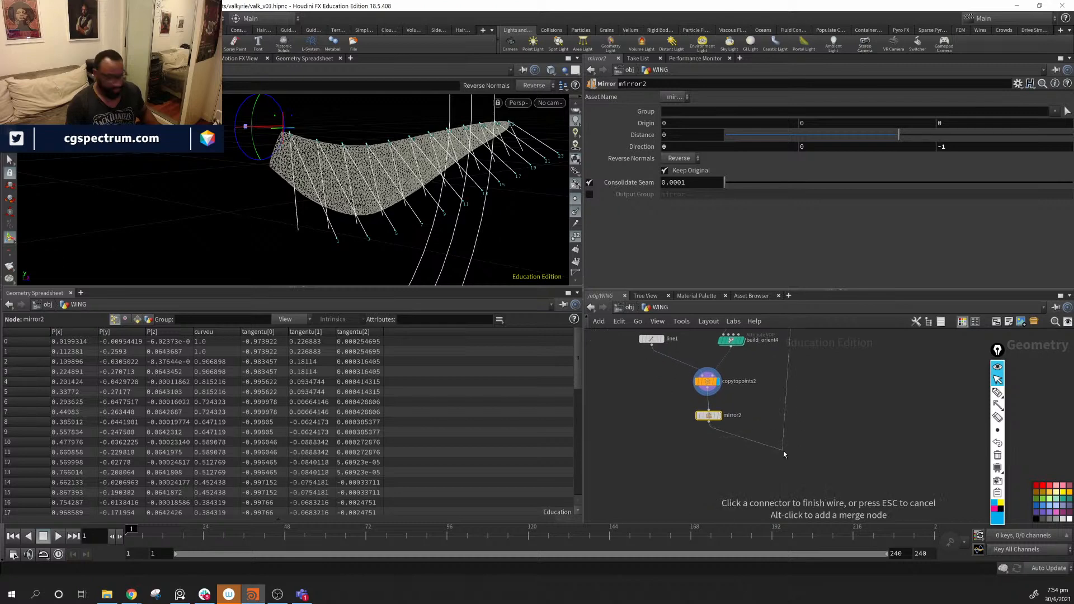
pyautogui.keyDown('alt'); pyautogui.click(784, 454); pyautogui.keyUp('alt')
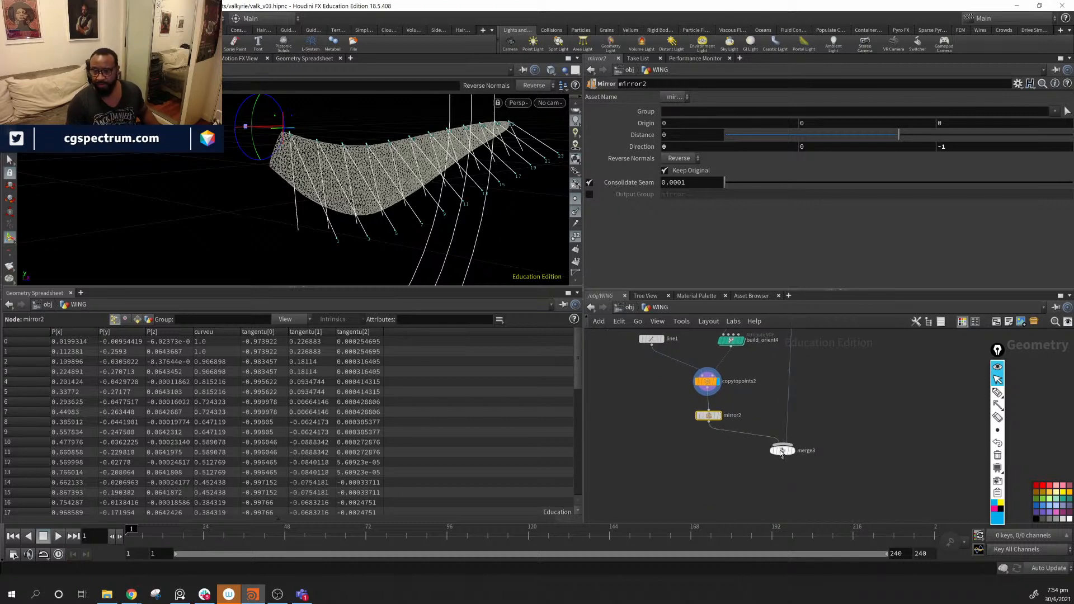
pyautogui.click(804, 454)
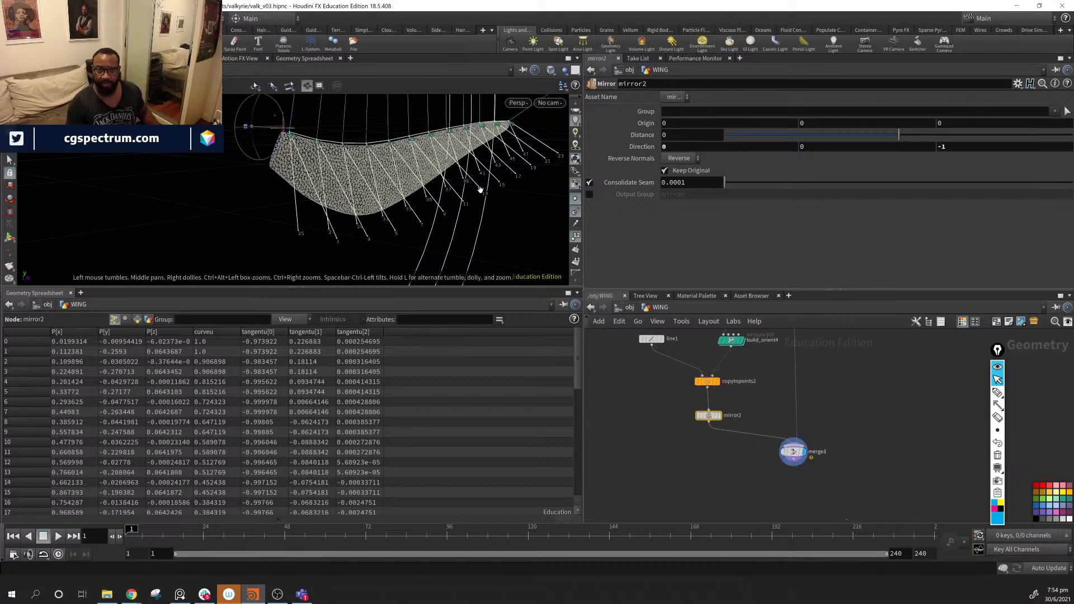
# - Turn off point normals and point numbers, then orbit to inspect the merged wing shape
pyautogui.click(577, 211)
pyautogui.click(576, 237)
pyautogui.keyDown('alt'); pyautogui.moveTo(411, 197); pyautogui.dragTo(129, 218); pyautogui.keyUp('alt')
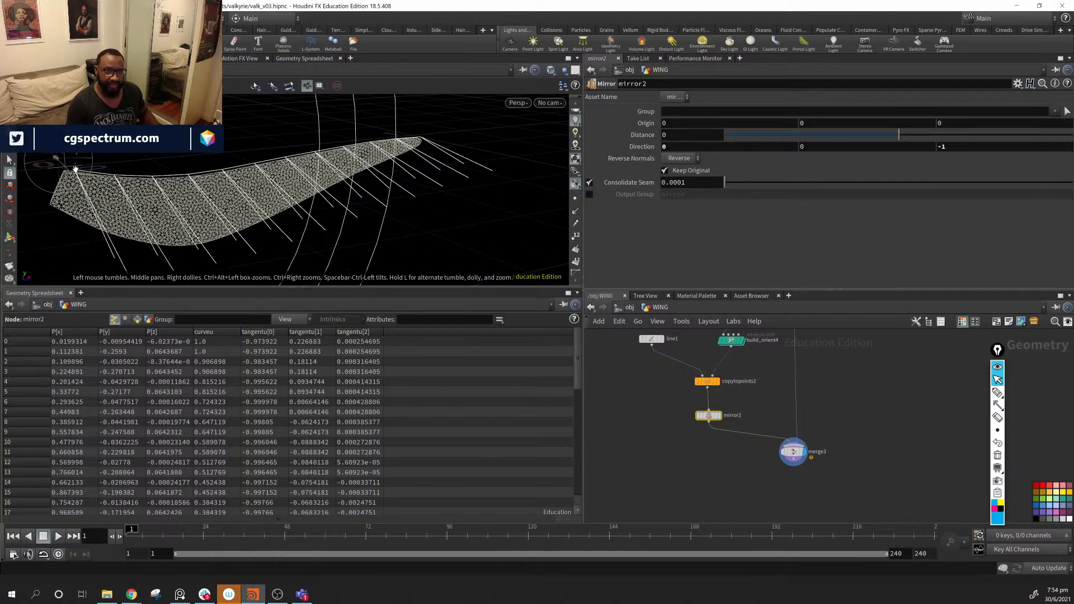
pyautogui.keyDown('alt'); pyautogui.moveTo(288, 163); pyautogui.dragTo(145, 174); pyautogui.keyUp('alt')
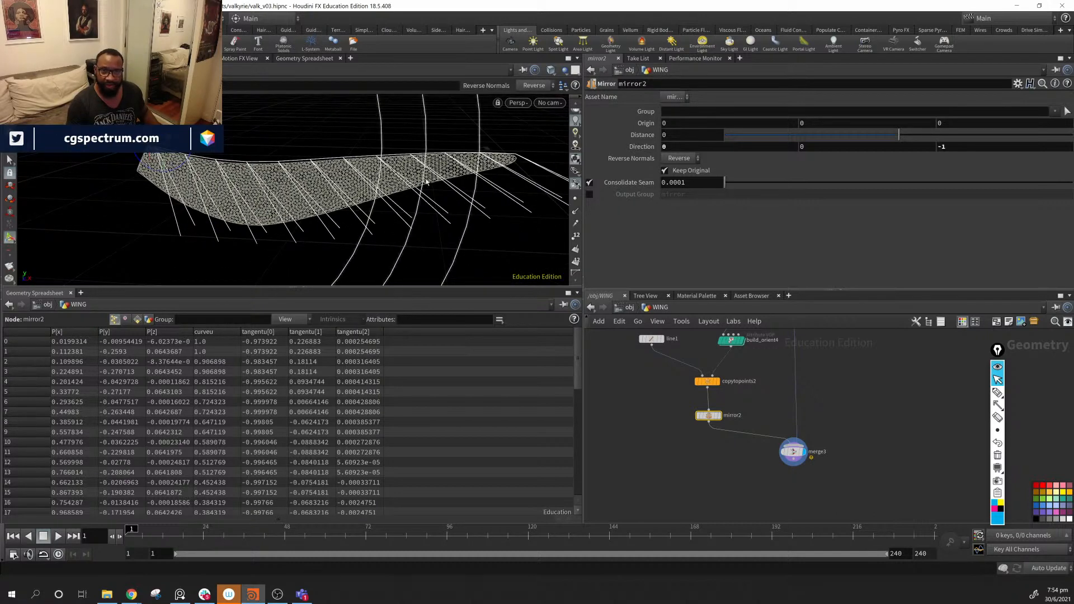
pyautogui.keyDown('alt'); pyautogui.moveTo(438, 187); pyautogui.dragTo(79, 158); pyautogui.keyUp('alt')
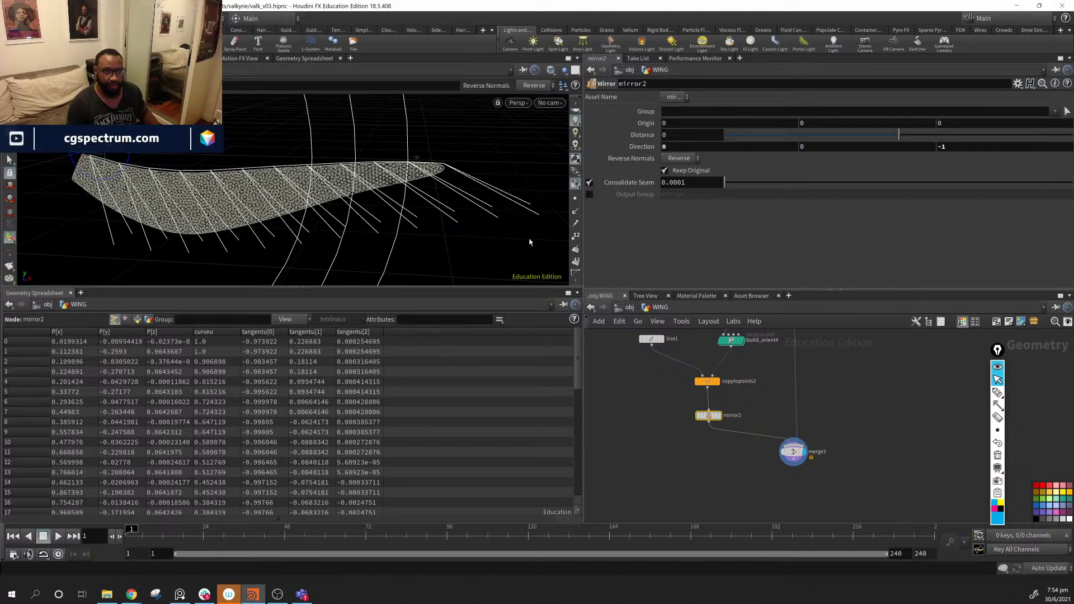
pyautogui.moveTo(530, 243); pyautogui.dragTo(358, 215)
pyautogui.scroll(-3, 825, 387)
pyautogui.moveTo(826, 389); pyautogui.dragTo(842, 459, button='middle')
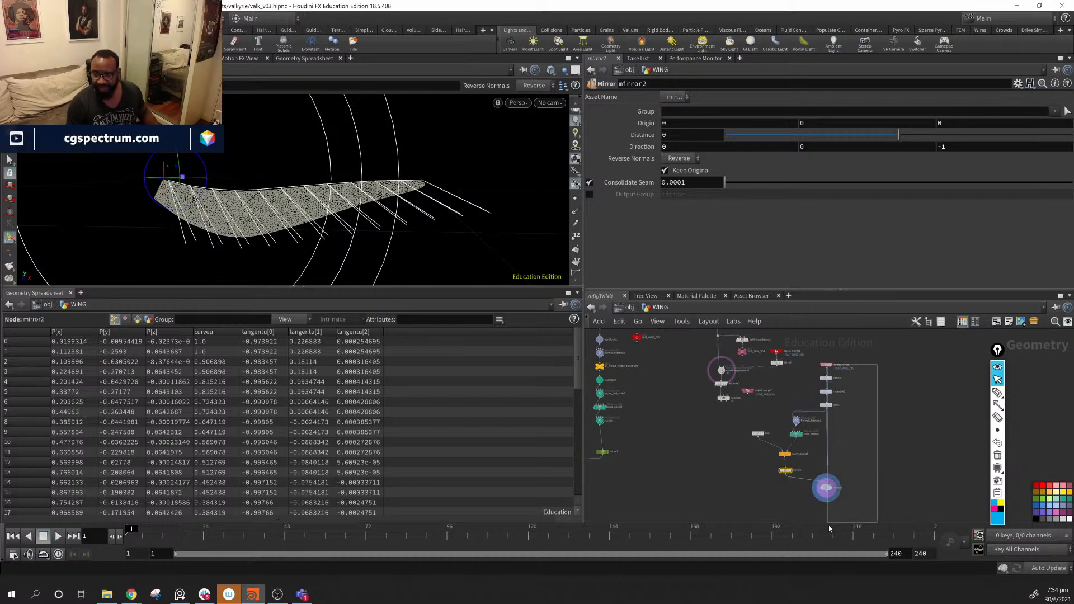
# - Select merge3 and tidy the network, nudging line1 right and merge3 up
pyautogui.click(826, 488)
pyautogui.scroll(4, 831, 479)
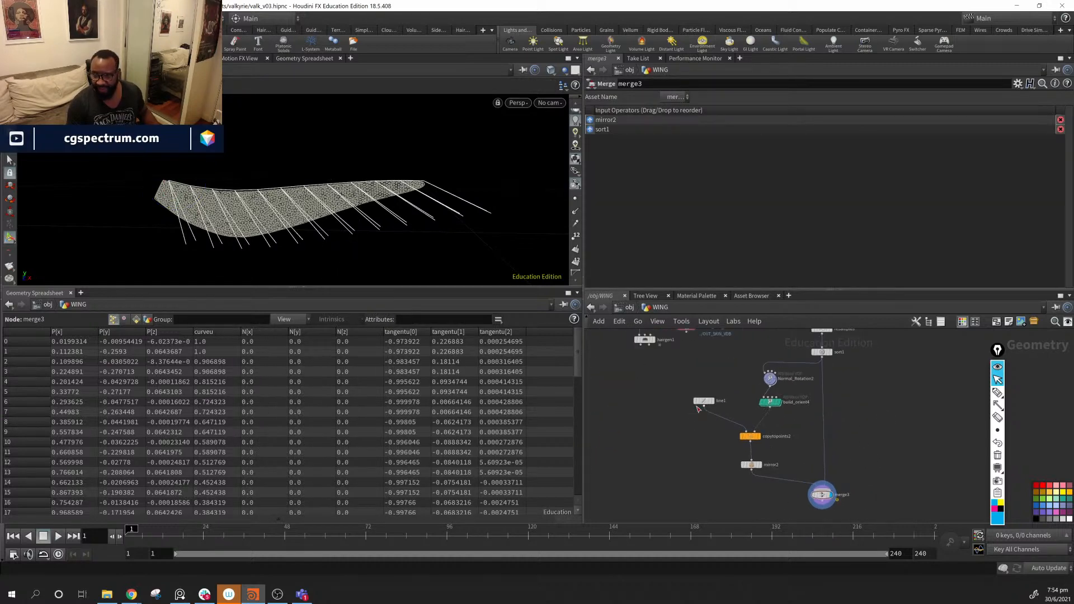
pyautogui.moveTo(701, 402); pyautogui.dragTo(721, 402)
pyautogui.moveTo(838, 506); pyautogui.dragTo(824, 451, button='middle')
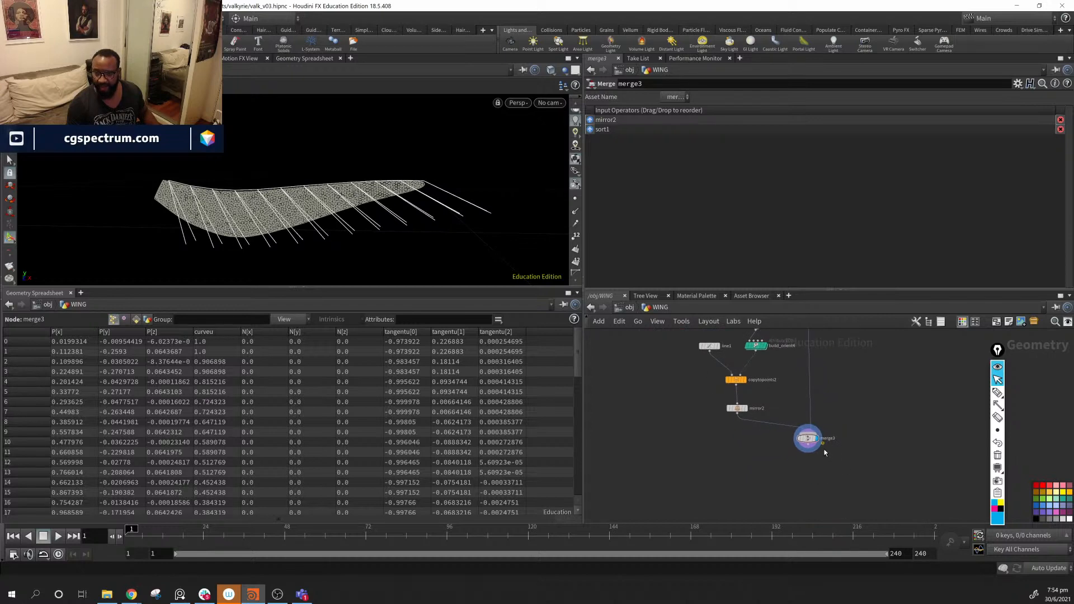
pyautogui.moveTo(807, 438); pyautogui.dragTo(806, 432)
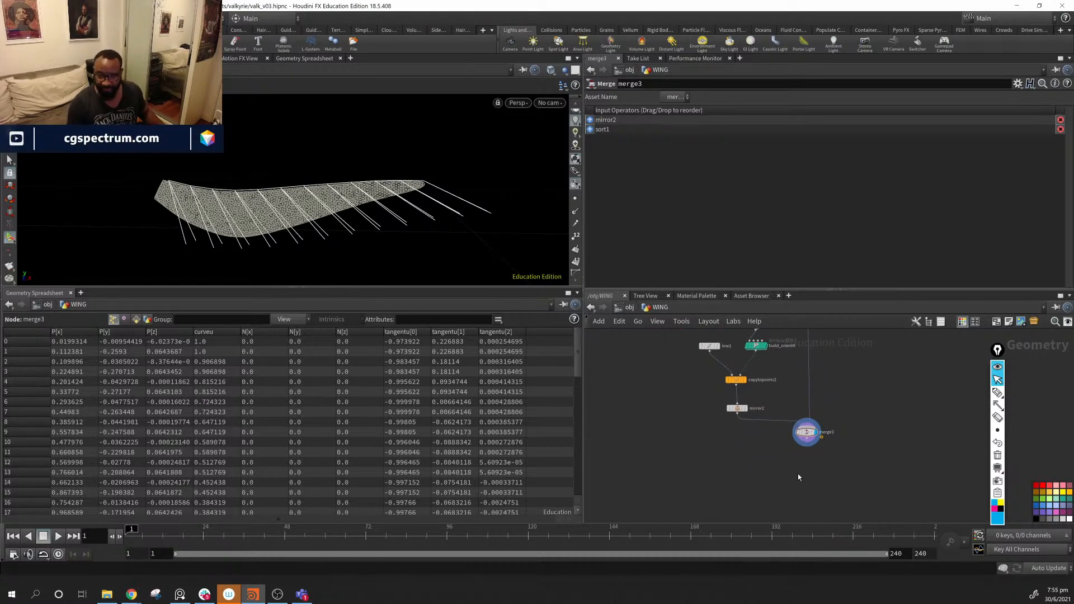
# - Search the node menu for 'curve' to list Volume Velocity from Curves
pyautogui.press('Tab')
pyautogui.write('vel')
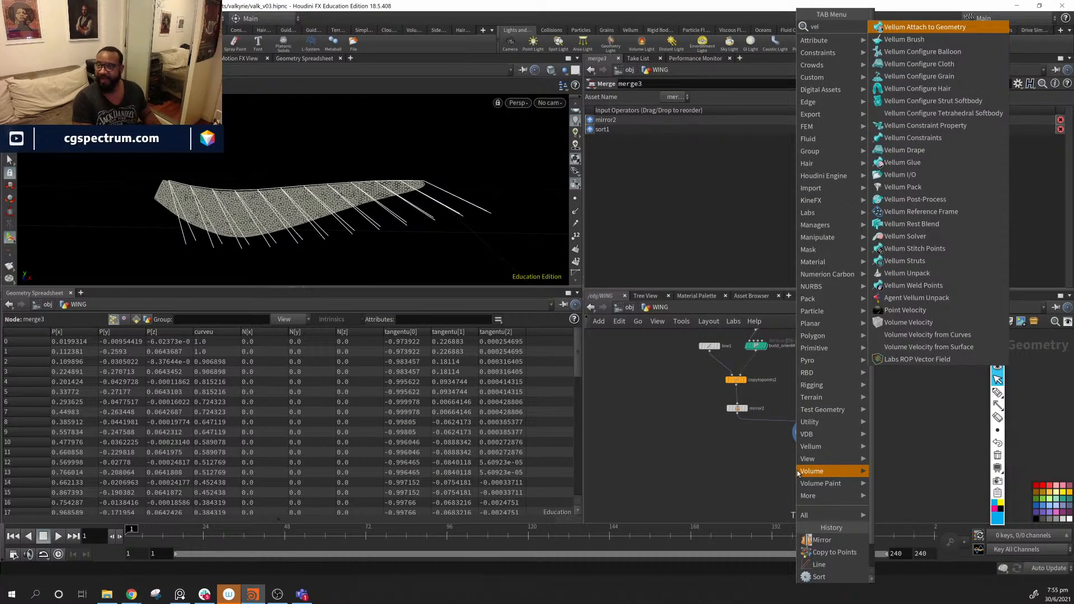
pyautogui.press('BackSpace')
pyautogui.press('BackSpace')
pyautogui.press('BackSpace')
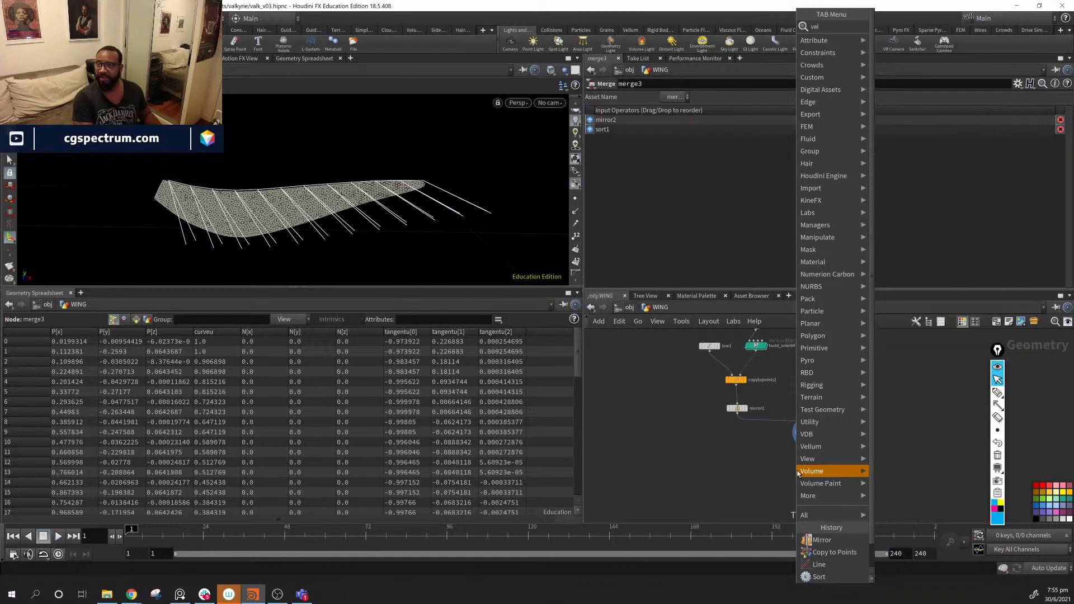
pyautogui.write('curve')
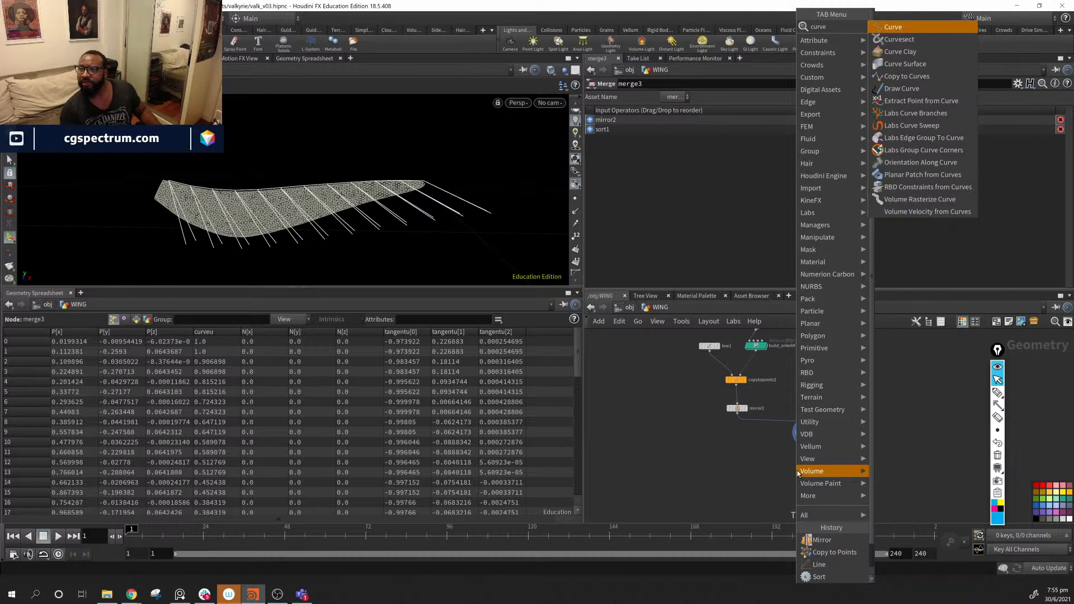
# - Place a Volume Velocity from Curves node under merge3 and wire merge3 into it
pyautogui.click(943, 215)
pyautogui.click(799, 467)
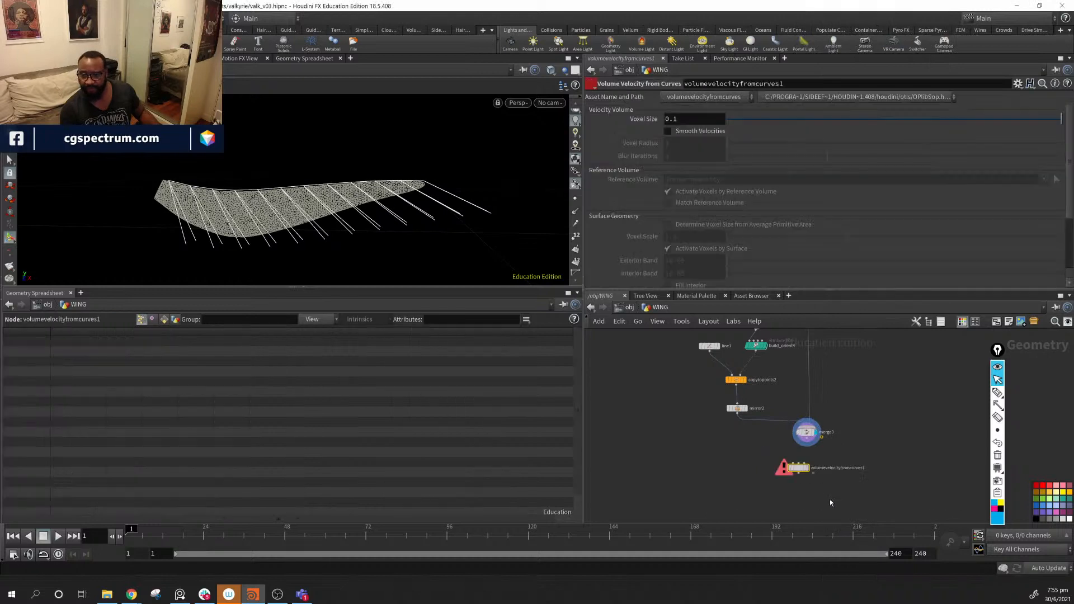
pyautogui.click(799, 473)
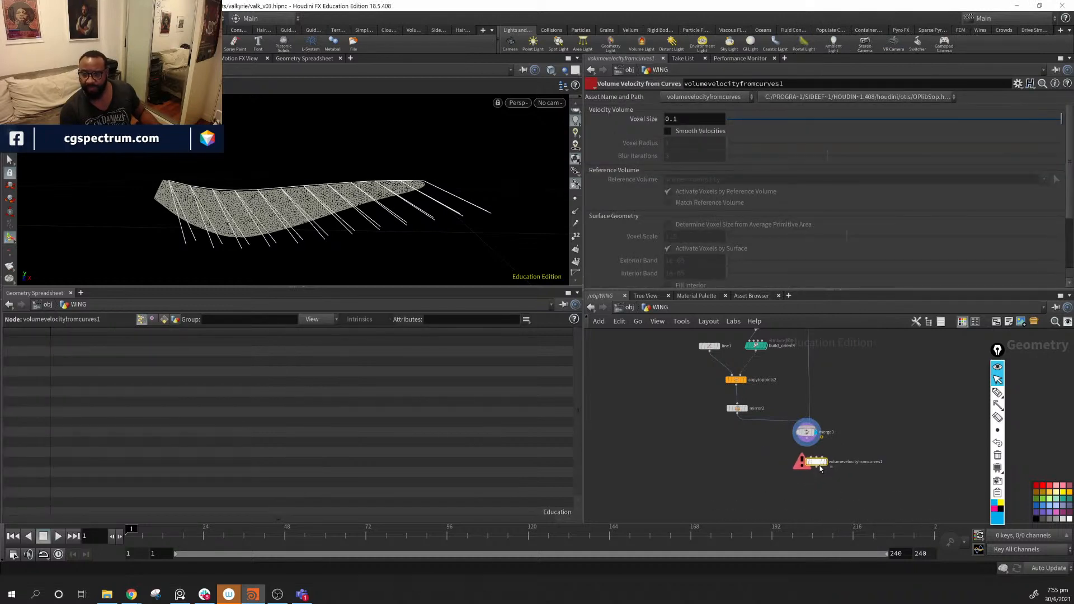
pyautogui.scroll(4, 802, 474)
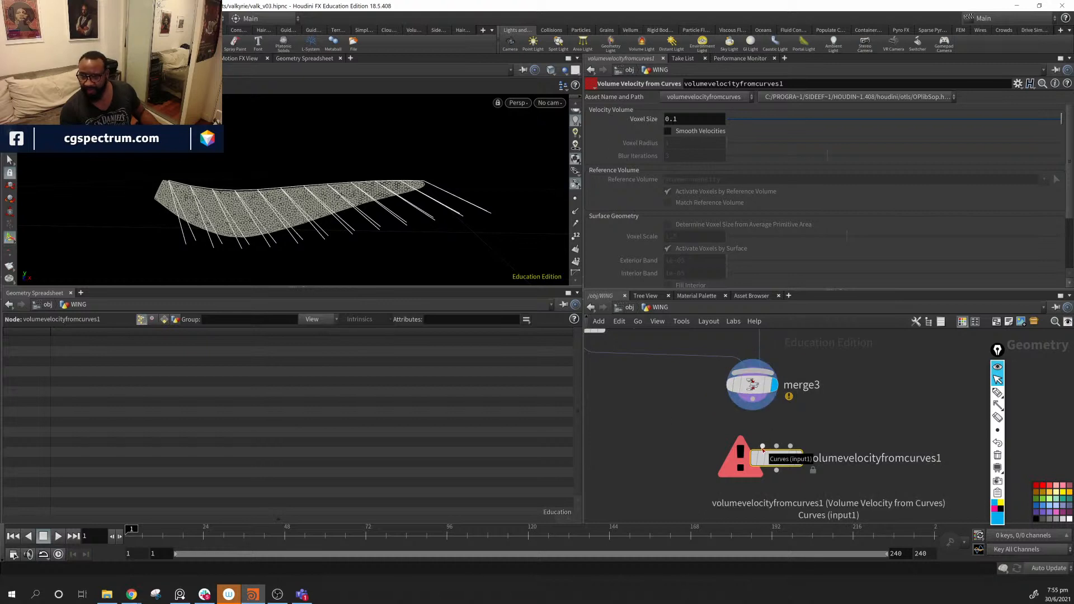
pyautogui.moveTo(753, 410); pyautogui.dragTo(776, 446)
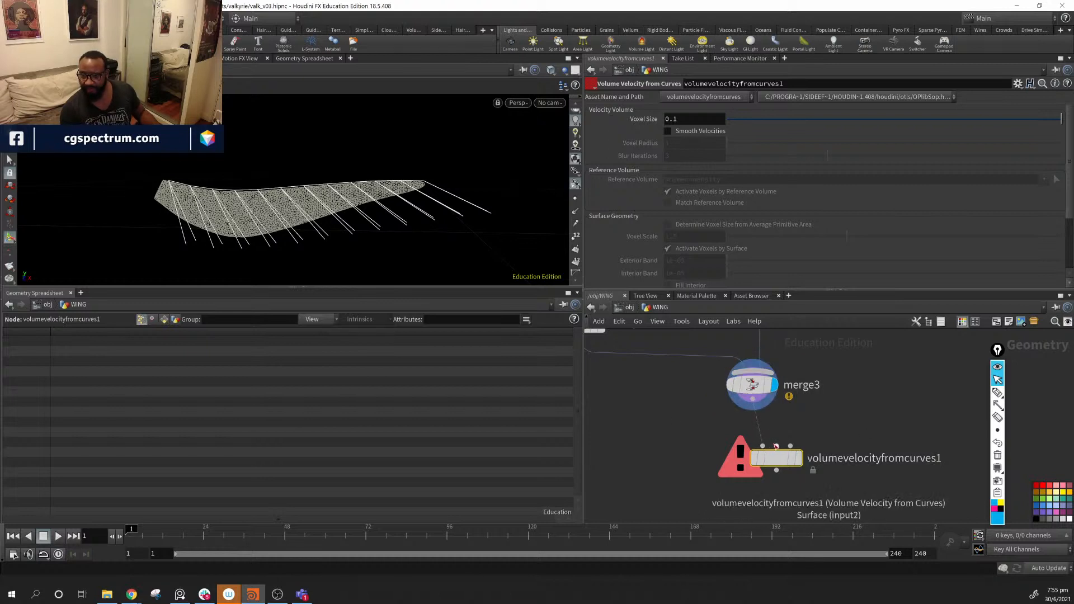
# - Pan and zoom the network over to the hair-generation nodes
pyautogui.moveTo(837, 458); pyautogui.dragTo(815, 514, button='middle')
pyautogui.scroll(-5, 947, 439)
pyautogui.scroll(-2, 846, 489)
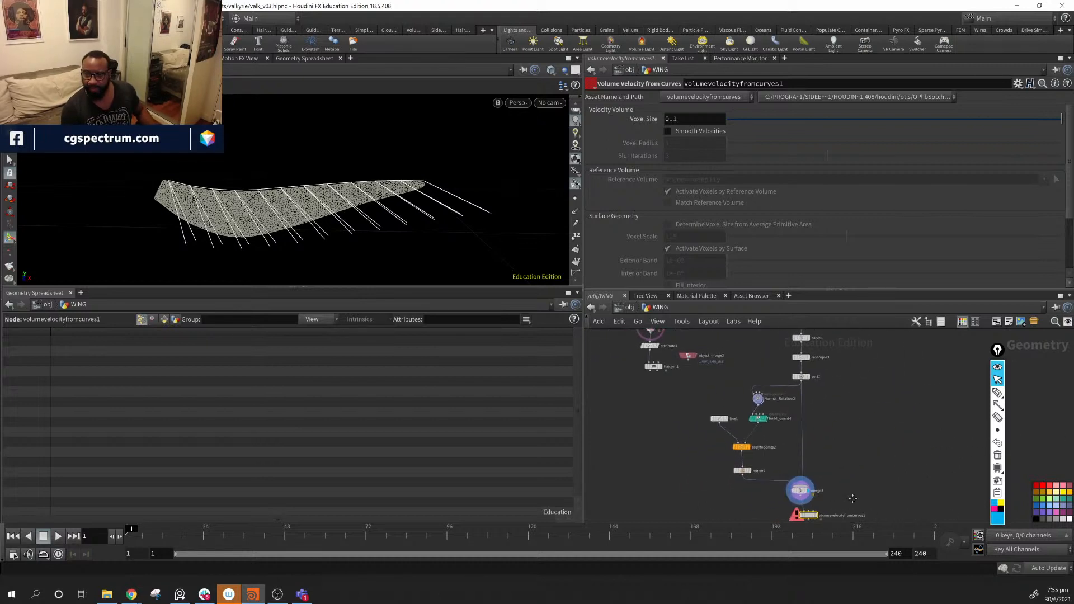
pyautogui.moveTo(730, 368); pyautogui.dragTo(843, 525, button='middle')
pyautogui.scroll(4, 759, 486)
pyautogui.moveTo(751, 496); pyautogui.dragTo(856, 427, button='middle')
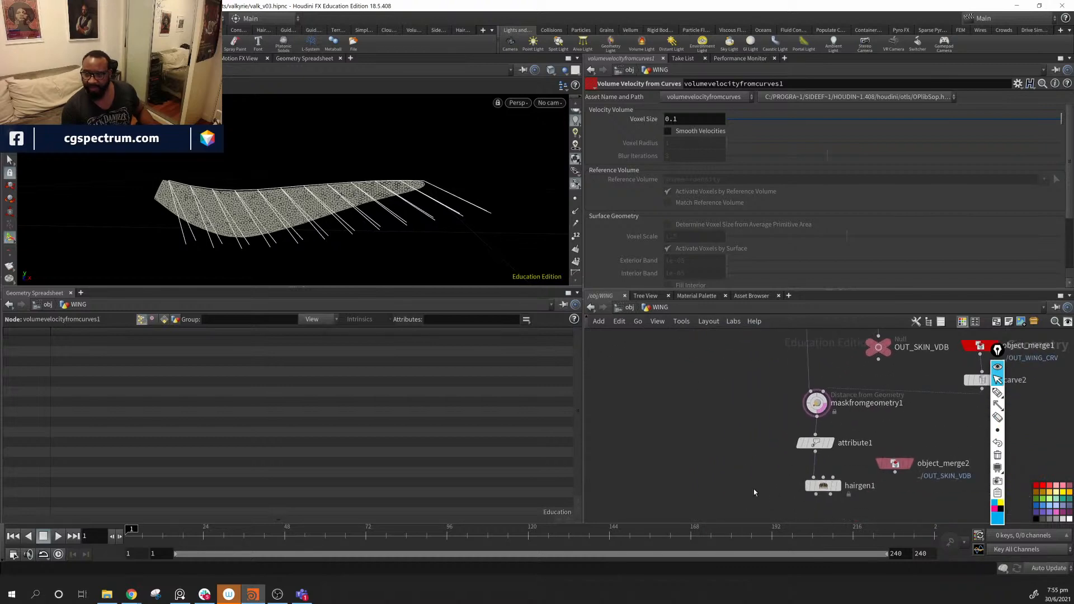
# - Move attribute1, object_merge2 and hairgen1 lower to make room
pyautogui.moveTo(754, 492); pyautogui.dragTo(950, 440)
pyautogui.moveTo(817, 447); pyautogui.dragTo(819, 479)
pyautogui.click(879, 442)
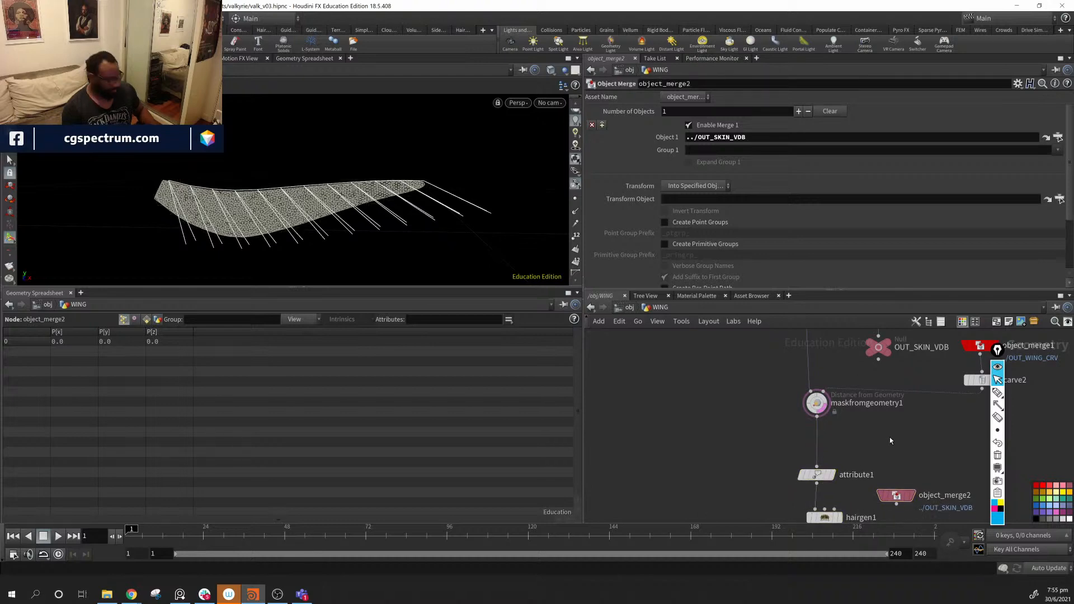
# - Add a Null after maskfromgeometry1, display it, and rename it OUT_SKIN
pyautogui.press('Tab')
pyautogui.write('nul')
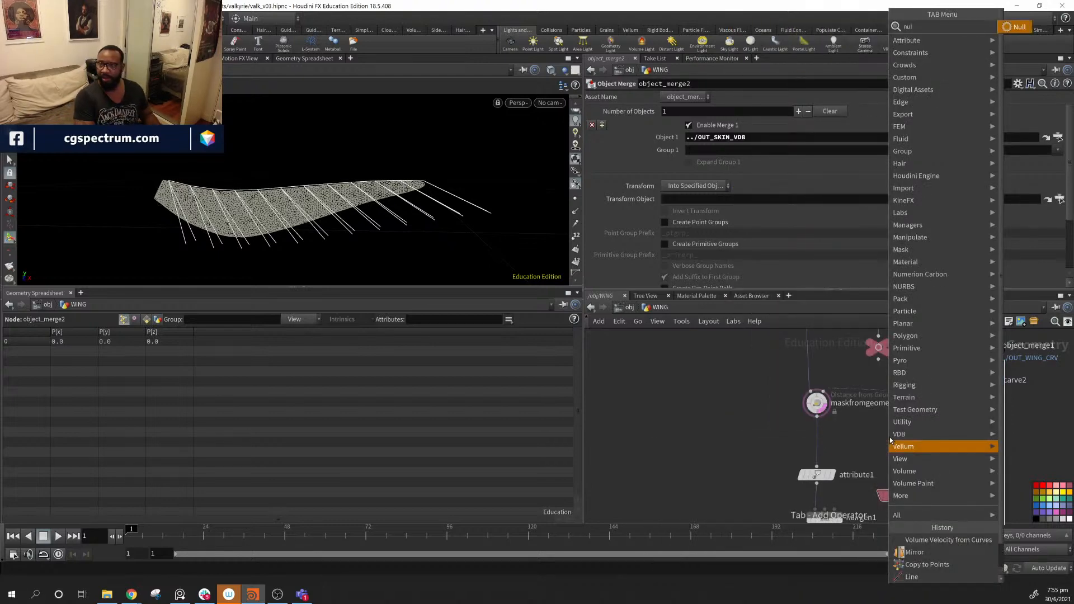
pyautogui.press('Return')
pyautogui.click(891, 440)
pyautogui.moveTo(891, 441); pyautogui.dragTo(898, 451)
pyautogui.click(818, 418)
pyautogui.click(895, 431)
pyautogui.doubleClick(921, 442)
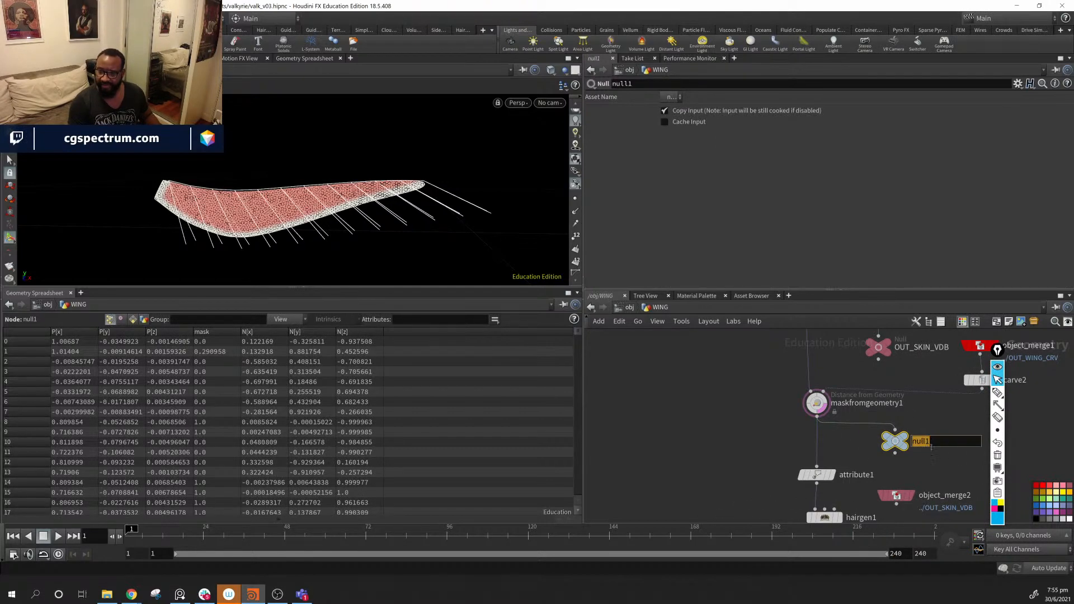
pyautogui.write('OUT_SKIN')
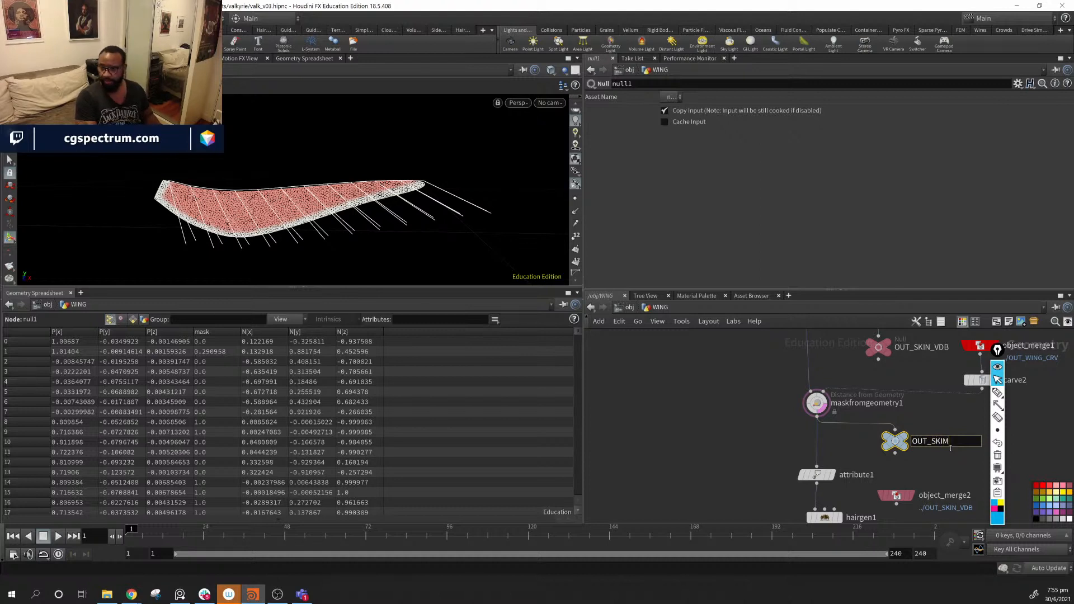
pyautogui.press('Return')
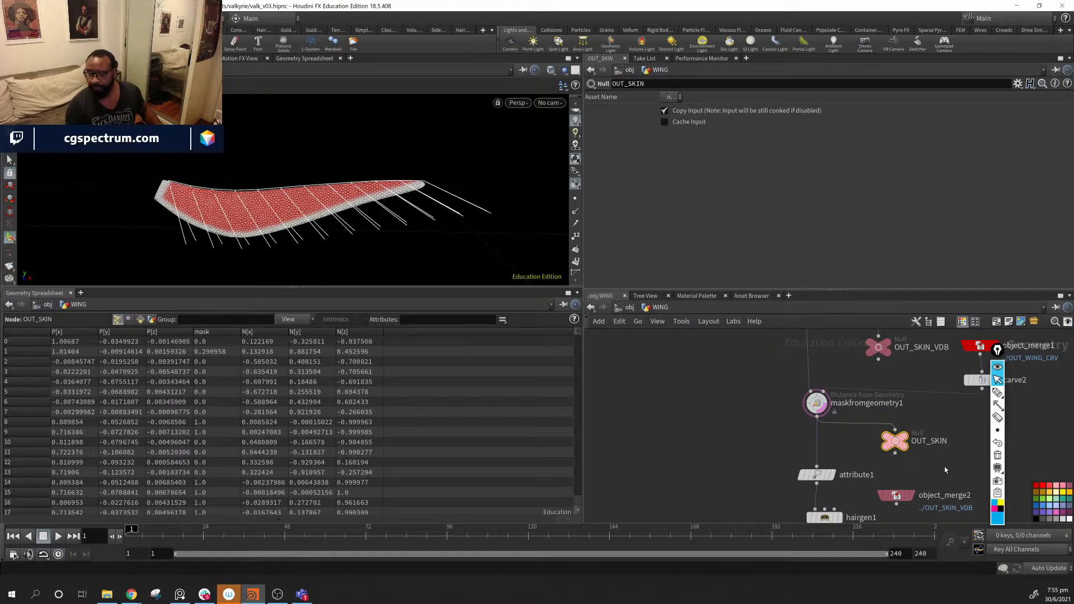
# - Duplicate object_merge2 as object_merge4 and point its Object 1 at ../OUT_SKIN
pyautogui.moveTo(944, 466); pyautogui.dragTo(743, 443, button='middle')
pyautogui.keyDown('alt'); pyautogui.moveTo(707, 476); pyautogui.dragTo(797, 450); pyautogui.keyUp('alt')
pyautogui.moveTo(700, 420); pyautogui.dragTo(762, 140)
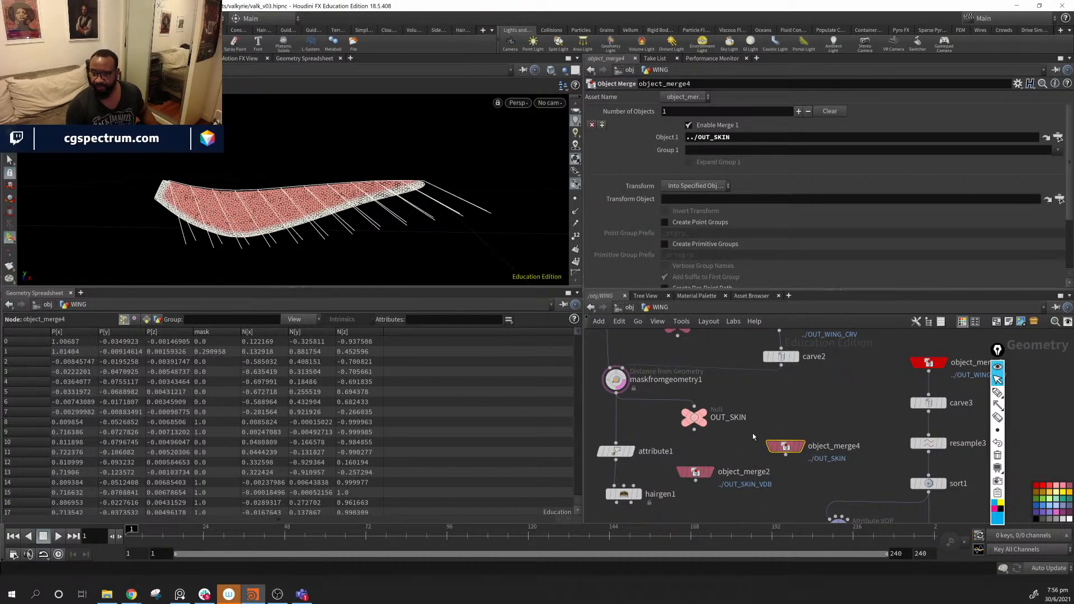
# - Display object_merge4 and reposition it beside merge3 in the network
pyautogui.moveTo(691, 392); pyautogui.dragTo(816, 458)
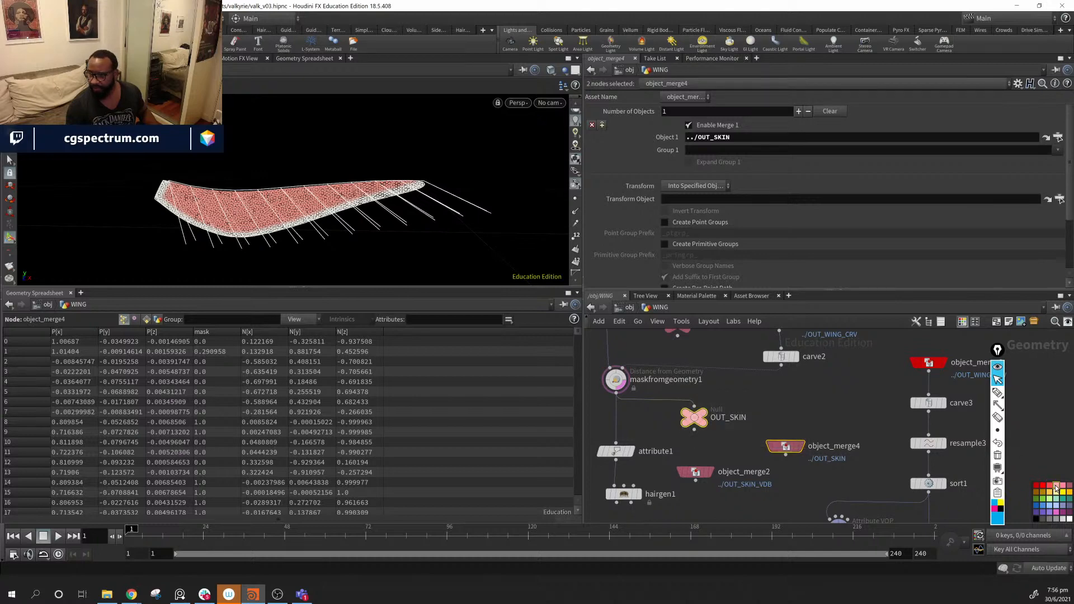
pyautogui.click(859, 425)
pyautogui.moveTo(858, 424); pyautogui.dragTo(729, 406, button='middle')
pyautogui.click(736, 415)
pyautogui.moveTo(689, 399); pyautogui.dragTo(928, 451)
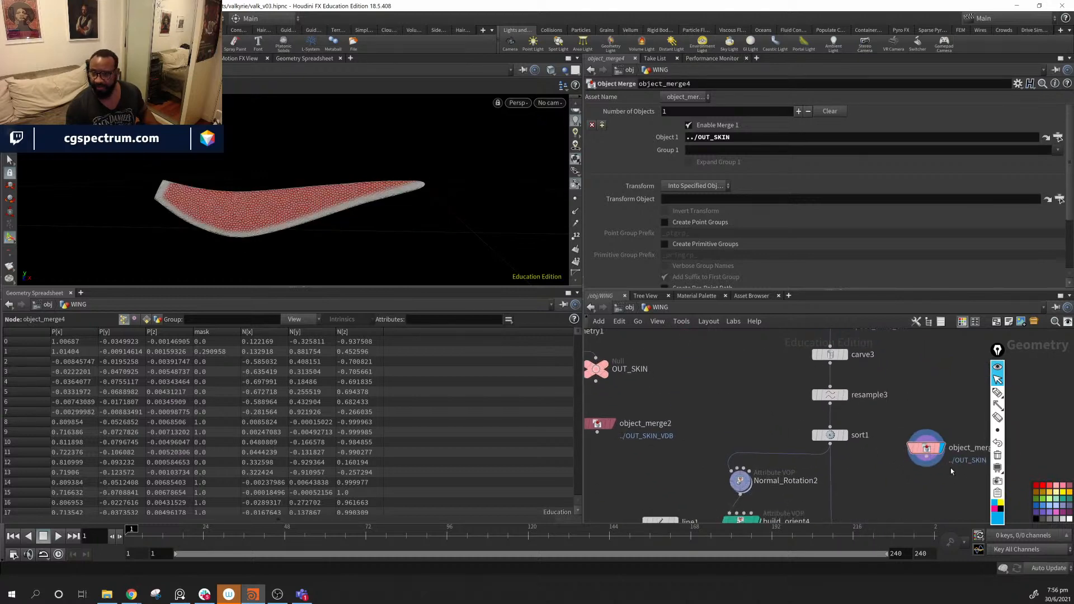
pyautogui.moveTo(910, 521); pyautogui.dragTo(852, 338, button='middle')
pyautogui.scroll(-2, 870, 449)
pyautogui.moveTo(864, 390); pyautogui.dragTo(856, 415, button='middle')
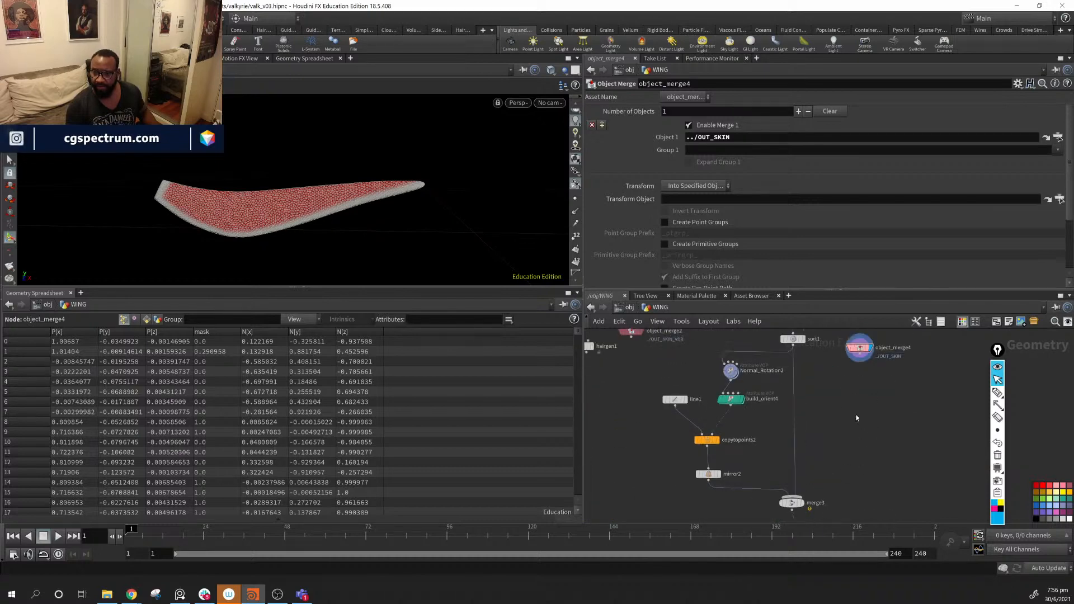
pyautogui.moveTo(862, 354); pyautogui.dragTo(843, 502)
pyautogui.moveTo(887, 517); pyautogui.dragTo(904, 442, button='middle')
pyautogui.scroll(3, 904, 443)
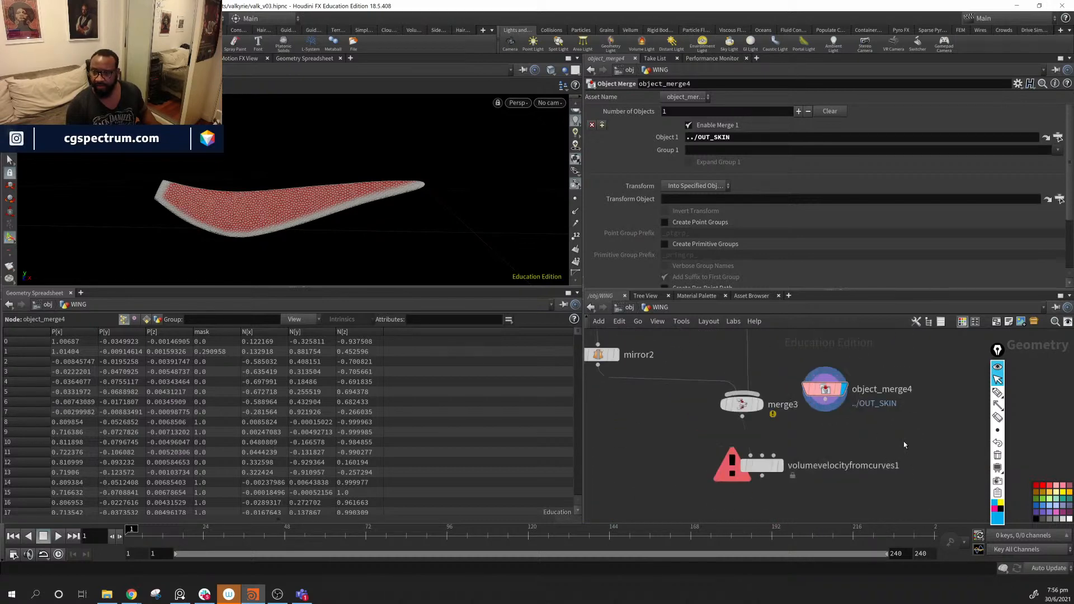
# - Wire object_merge4 into volumevelocityfromcurves1 and display the resulting velocity volume
pyautogui.moveTo(827, 405); pyautogui.dragTo(774, 454)
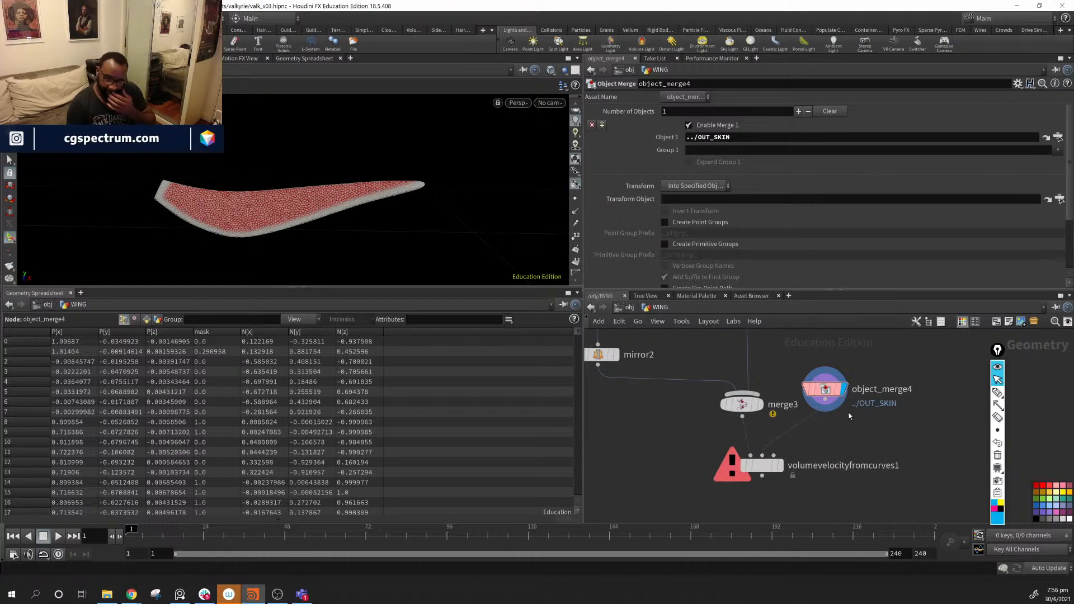
pyautogui.moveTo(825, 392)
pyautogui.mouseDown()
pyautogui.moveTo(815, 389)
pyautogui.moveTo(815, 408)
pyautogui.mouseUp()
pyautogui.moveTo(762, 473); pyautogui.dragTo(814, 488)
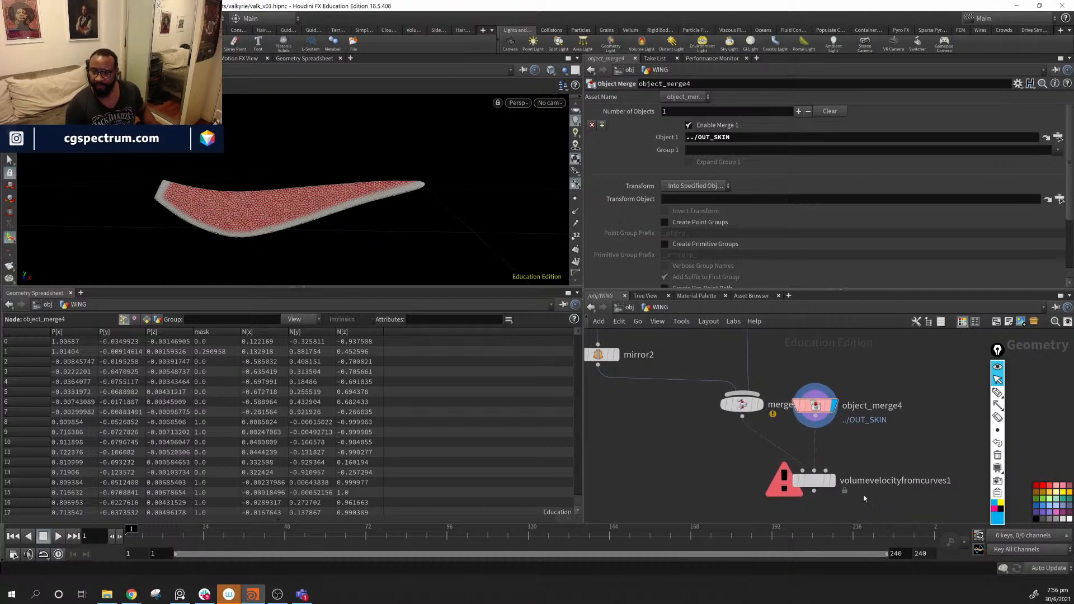
pyautogui.click(833, 480)
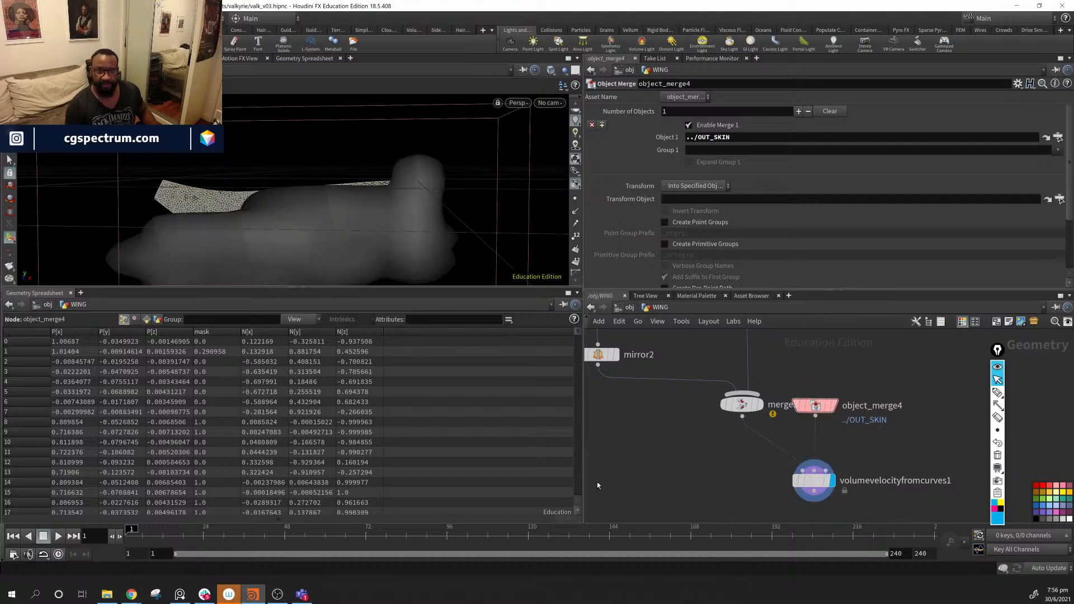
# - Compare the merged wing geometry with the velocity volume, then select volumevelocityfromcurves1
pyautogui.moveTo(237, 169); pyautogui.dragTo(360, 260)
pyautogui.moveTo(716, 400); pyautogui.dragTo(719, 427, button='middle')
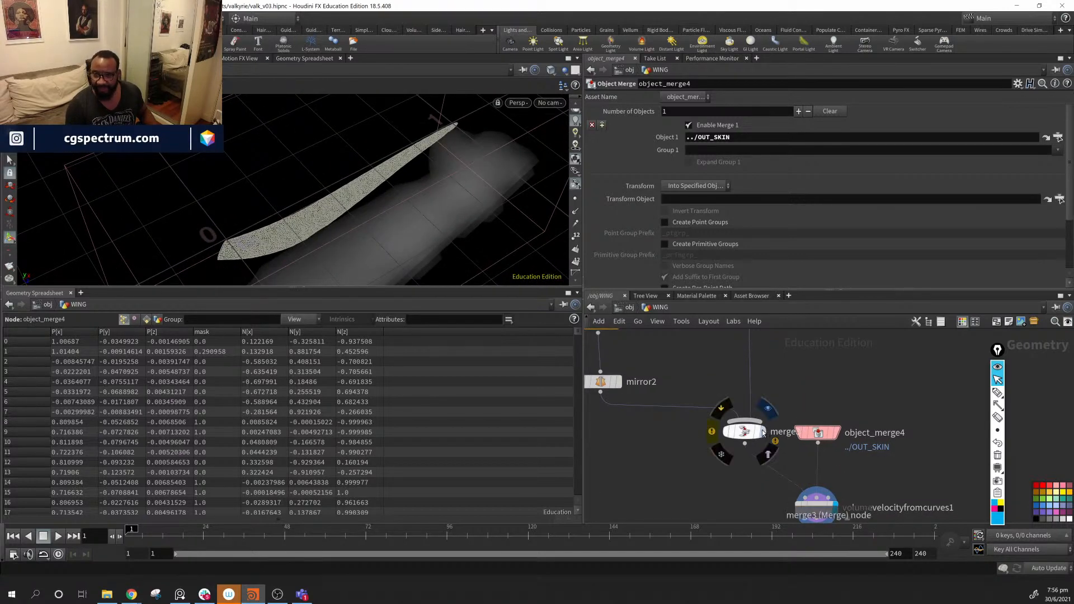
pyautogui.click(764, 434)
pyautogui.click(834, 507)
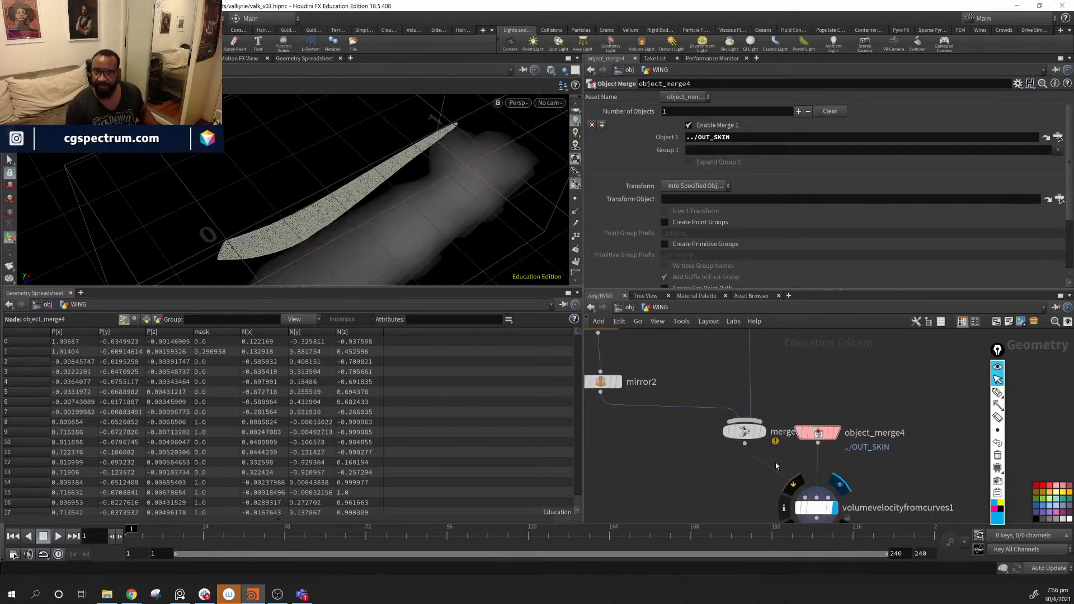
pyautogui.click(806, 514)
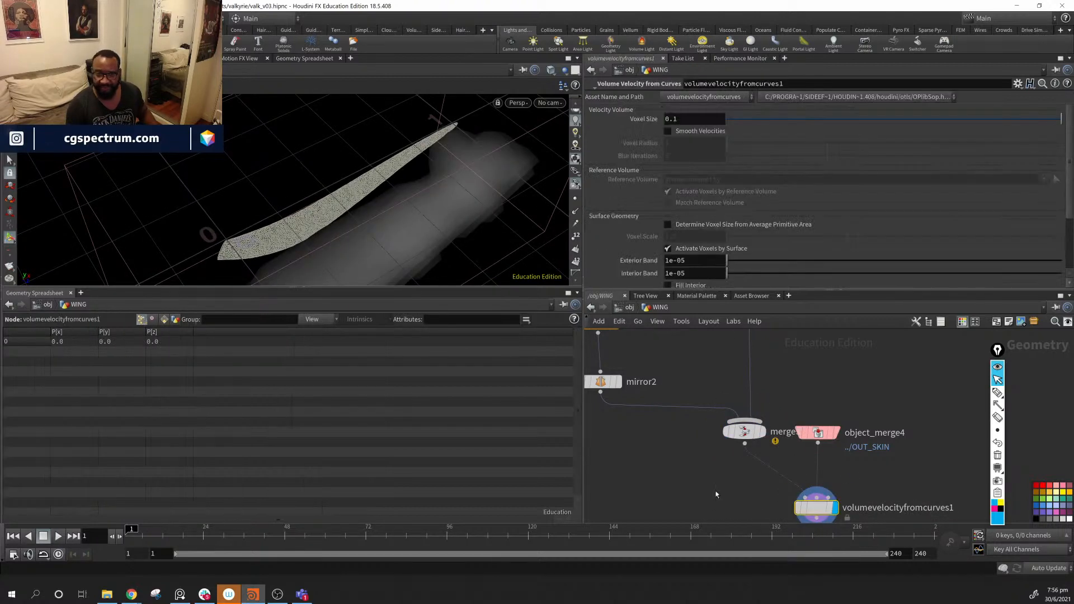
# - Show the volume's Detail attributes and lower the Voxel Size to .01
pyautogui.click(163, 320)
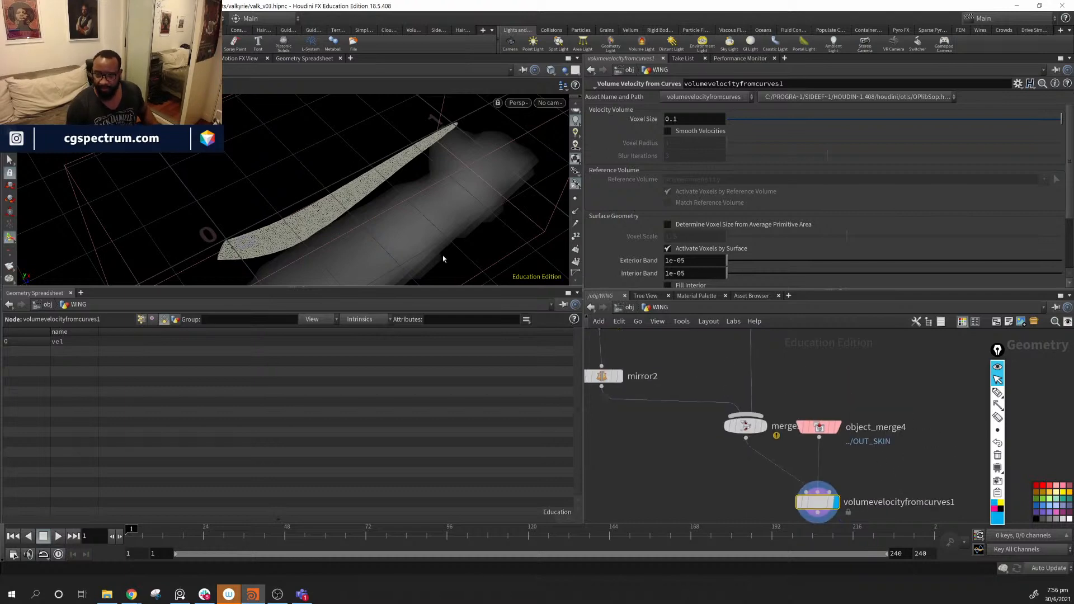
pyautogui.moveTo(443, 257); pyautogui.dragTo(492, 206)
pyautogui.click(939, 119)
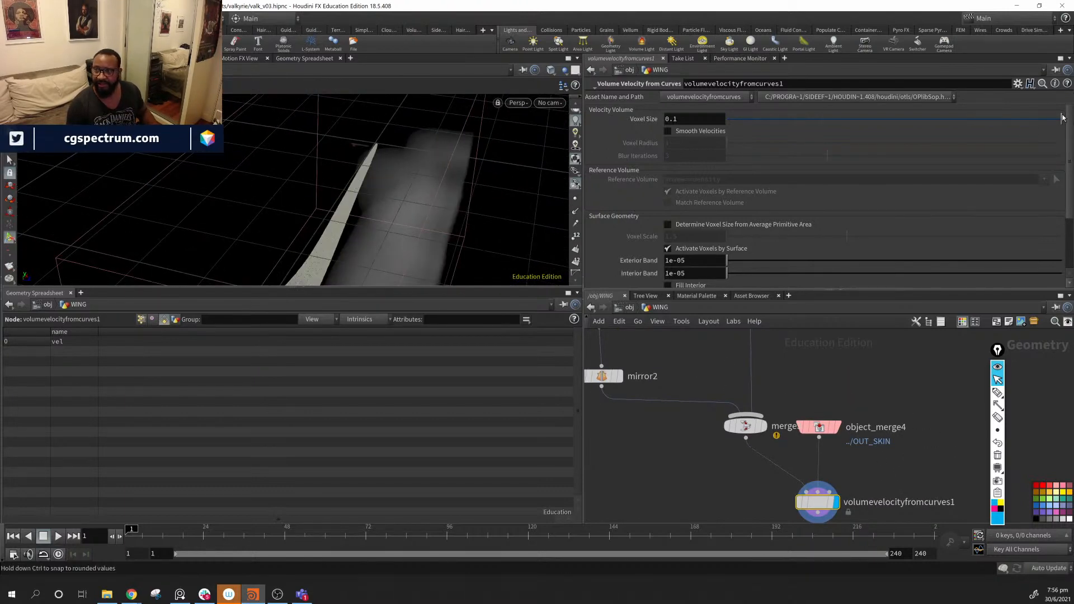
pyautogui.moveTo(915, 129); pyautogui.dragTo(817, 130)
pyautogui.click(680, 119)
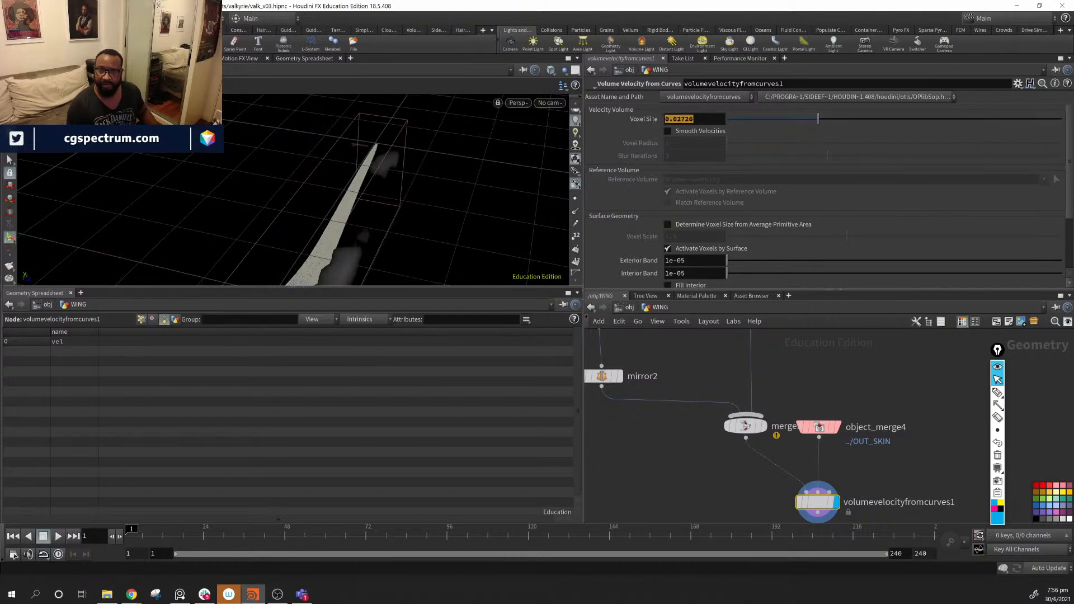
pyautogui.write('.01')
pyautogui.press('Return')
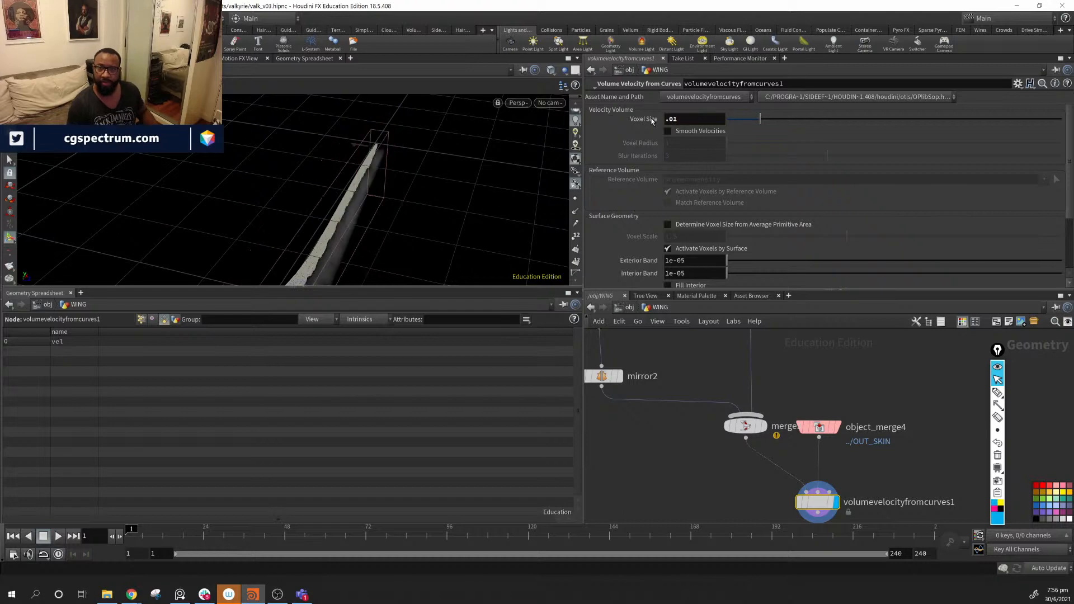
# - Try a finer .002 Voxel Size, then restore it to .01
pyautogui.moveTo(221, 153); pyautogui.dragTo(202, 168)
pyautogui.moveTo(470, 176); pyautogui.dragTo(295, 241)
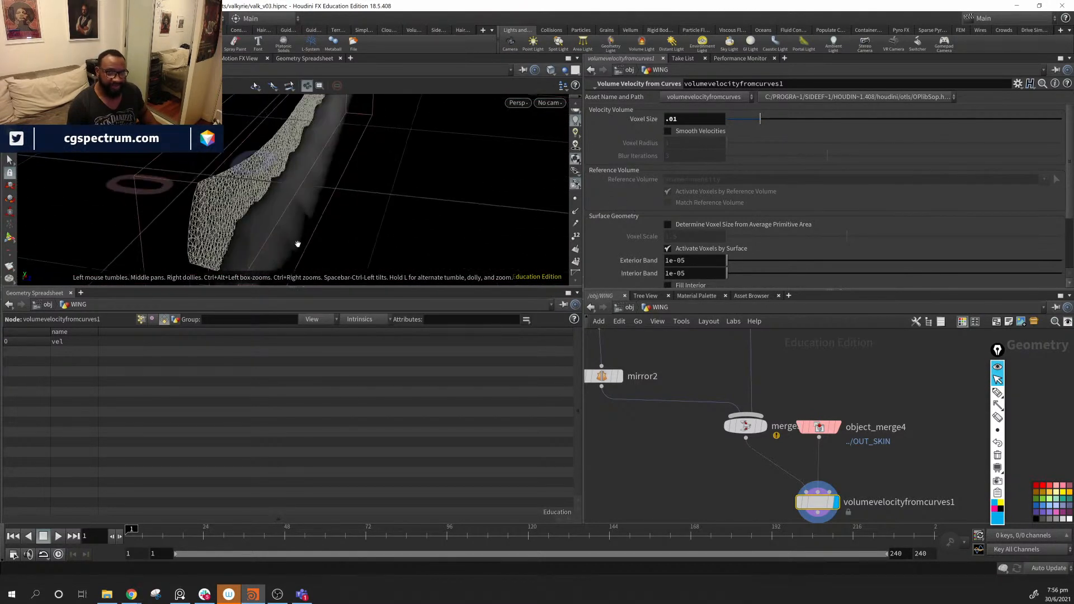
pyautogui.click(685, 120)
pyautogui.write('.002')
pyautogui.press('Return')
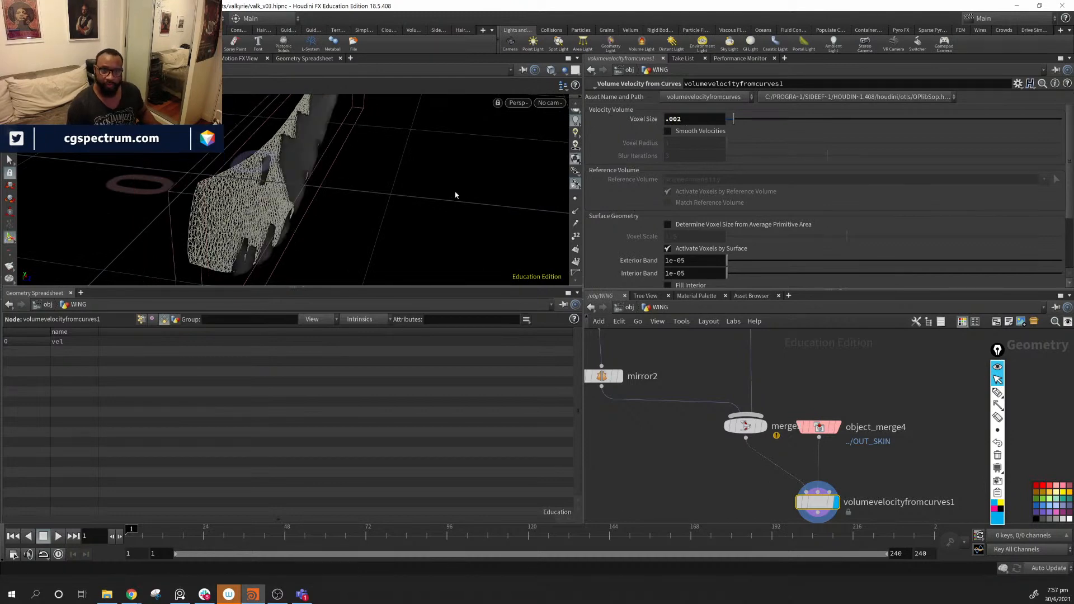
pyautogui.moveTo(434, 187); pyautogui.dragTo(369, 185)
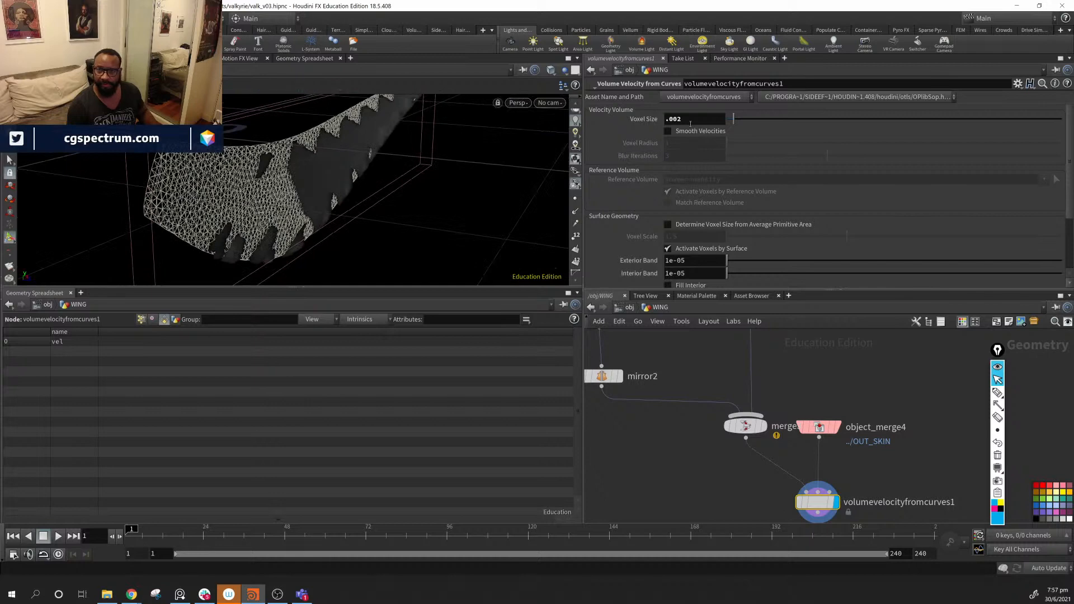
pyautogui.click(645, 119)
pyautogui.write('.01')
pyautogui.press('Return')
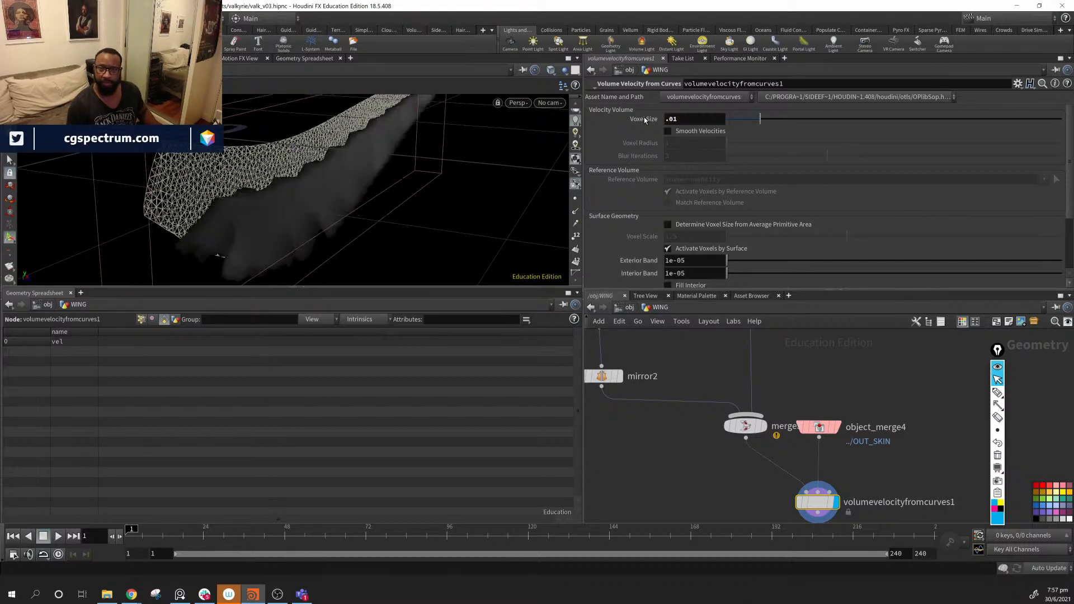
# - Deselect the velocity node and search the Tab node menu for 'vis'
pyautogui.moveTo(450, 230); pyautogui.dragTo(340, 173)
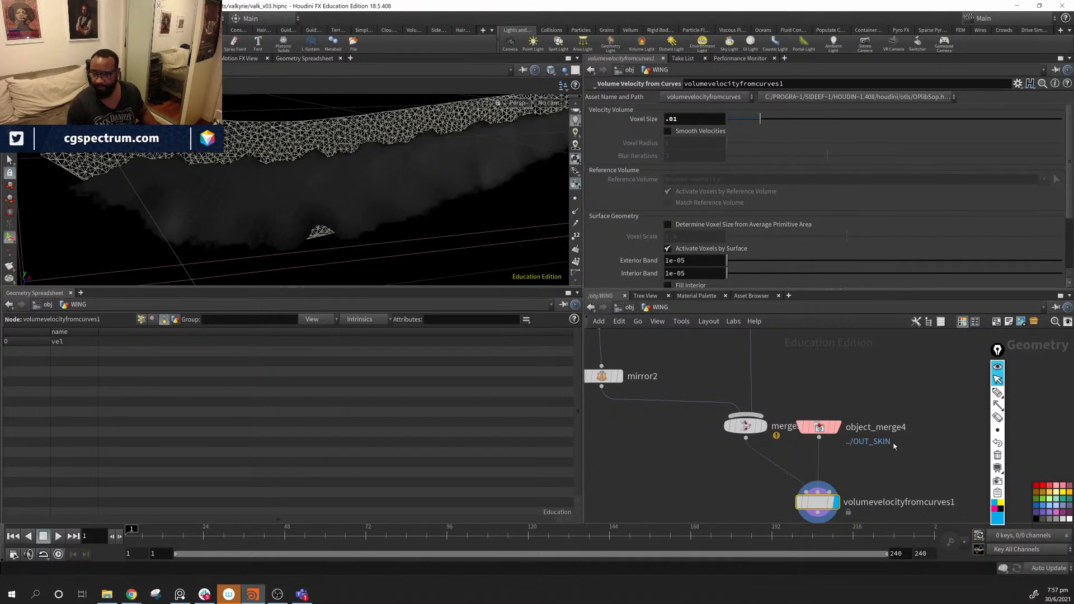
pyautogui.moveTo(909, 482); pyautogui.dragTo(859, 428, button='middle')
pyautogui.moveTo(880, 492); pyautogui.dragTo(829, 463, button='middle')
pyautogui.click(814, 466)
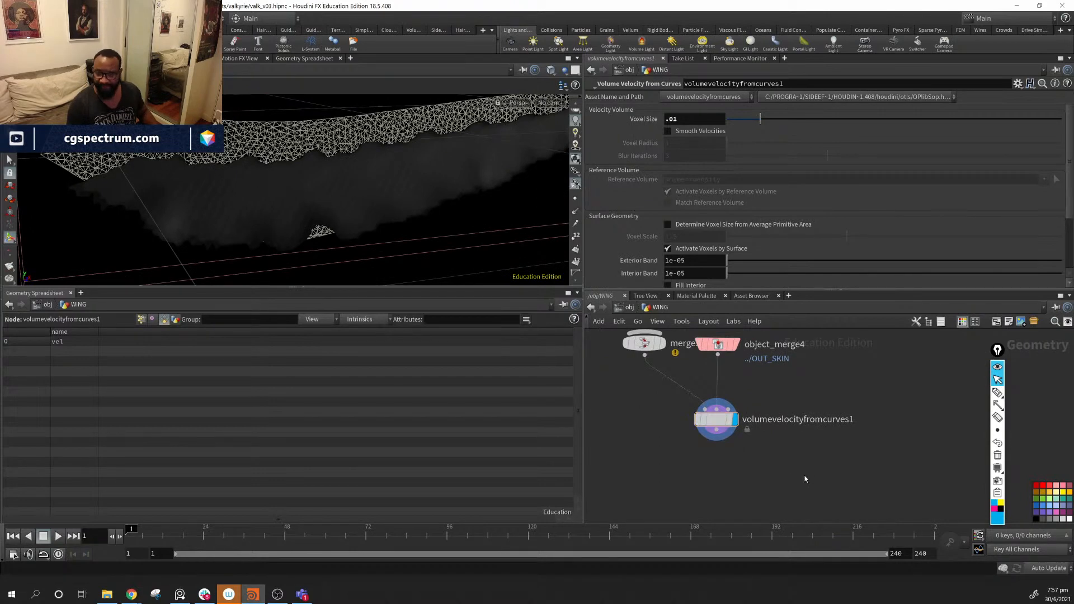
pyautogui.press('Tab')
pyautogui.write('vis')
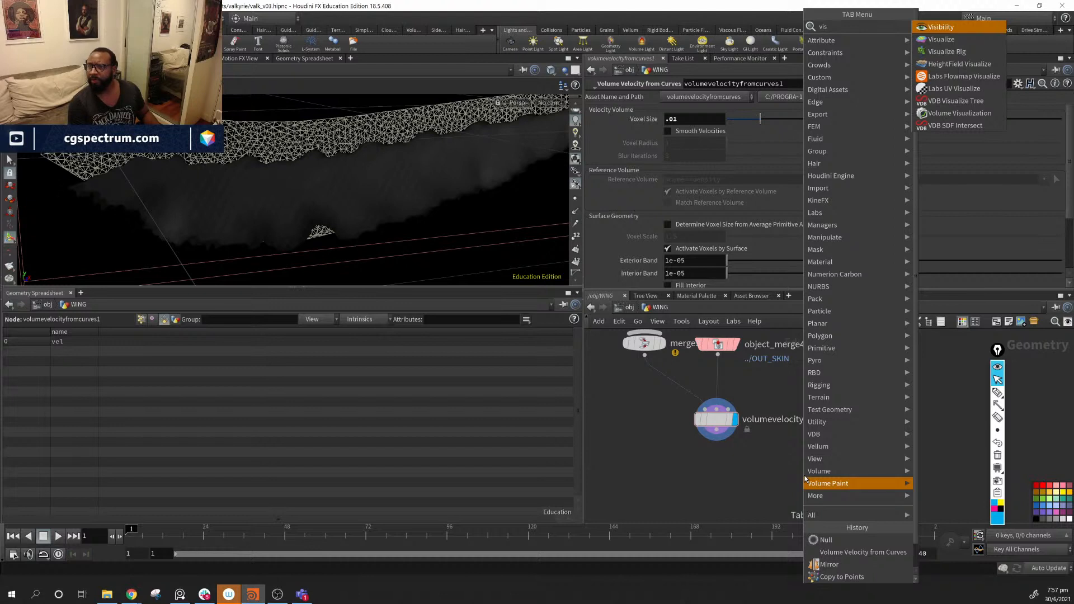
# - Create a Volume Visualization node fed by volumevelocityfromcurves1
pyautogui.press('Down')
pyautogui.press('Down')
pyautogui.press('Down')
pyautogui.press('Down')
pyautogui.press('Down')
pyautogui.press('Down')
pyautogui.press('Down')
pyautogui.press('Return')
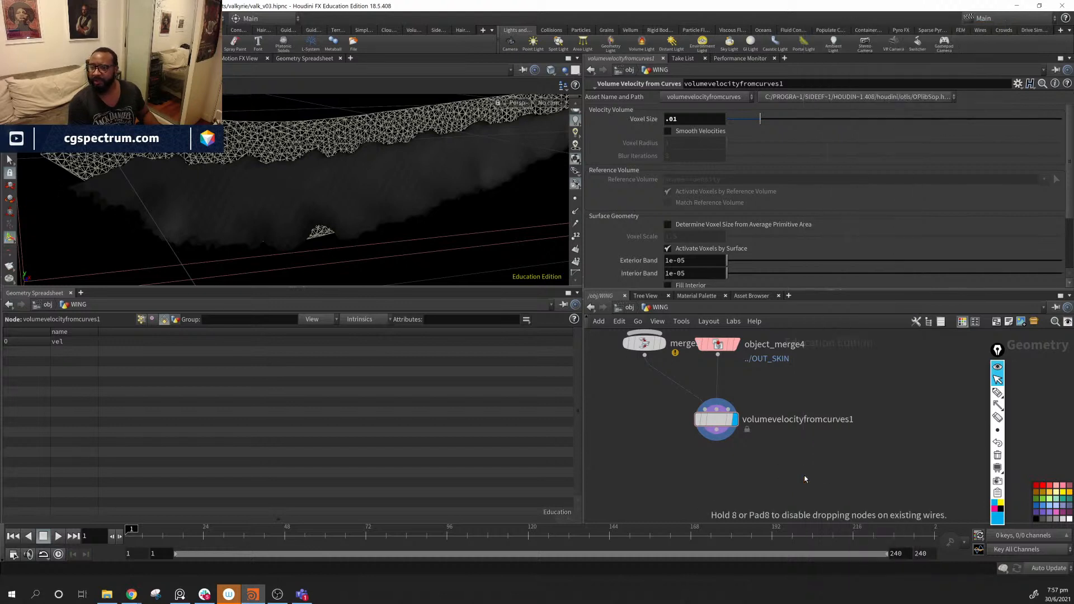
pyautogui.click(803, 470)
pyautogui.moveTo(717, 436); pyautogui.dragTo(803, 458)
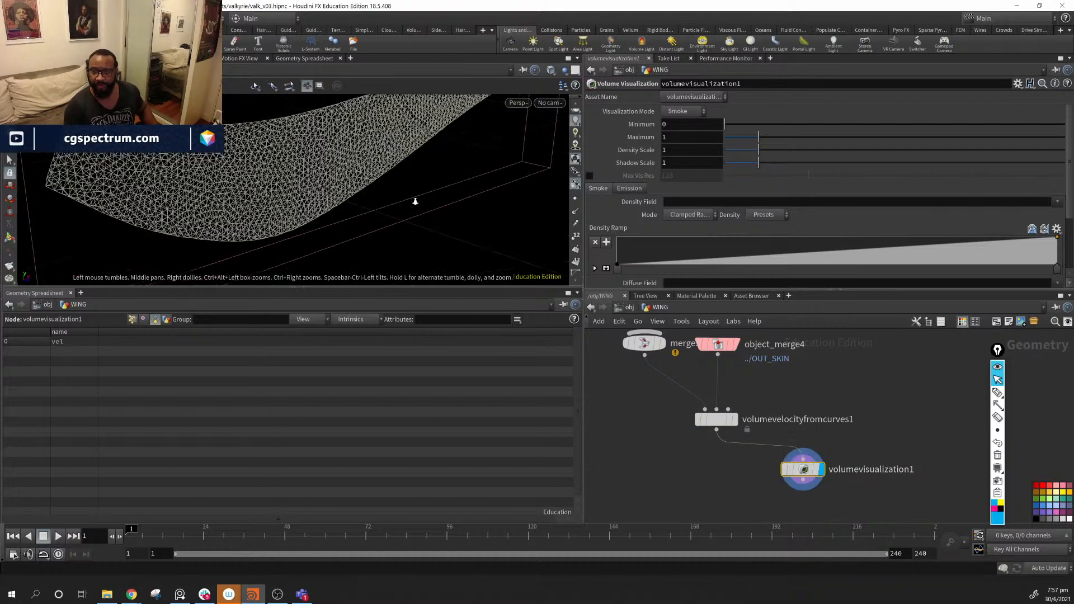
# - Check its Smoke visualization mode, then delete volumevisualization1
pyautogui.moveTo(415, 202); pyautogui.dragTo(347, 207)
pyautogui.scroll(-5, 673, 215)
pyautogui.scroll(3, 673, 216)
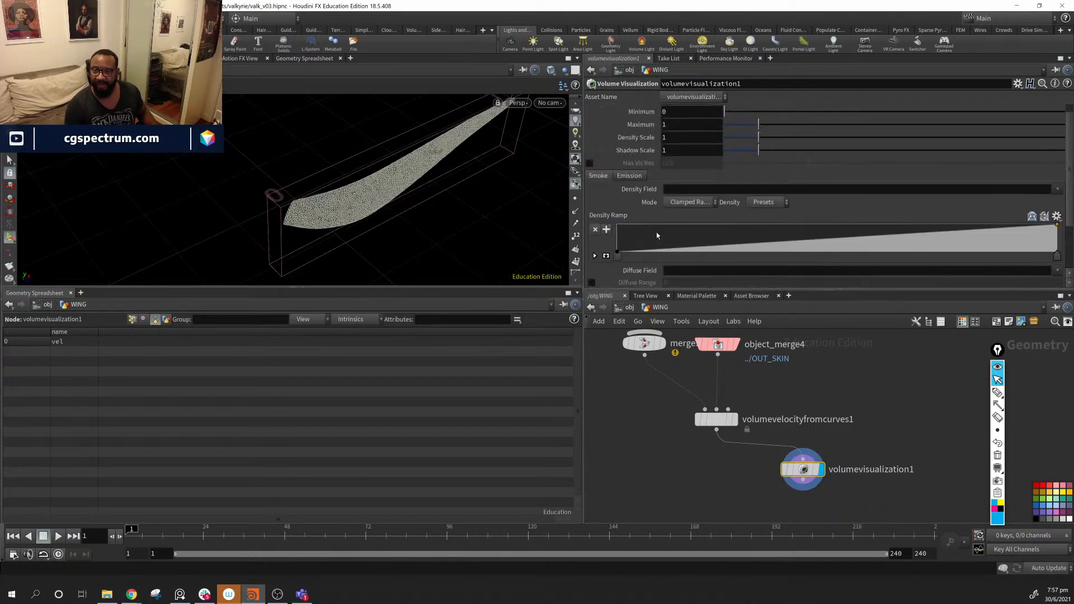
pyautogui.click(686, 114)
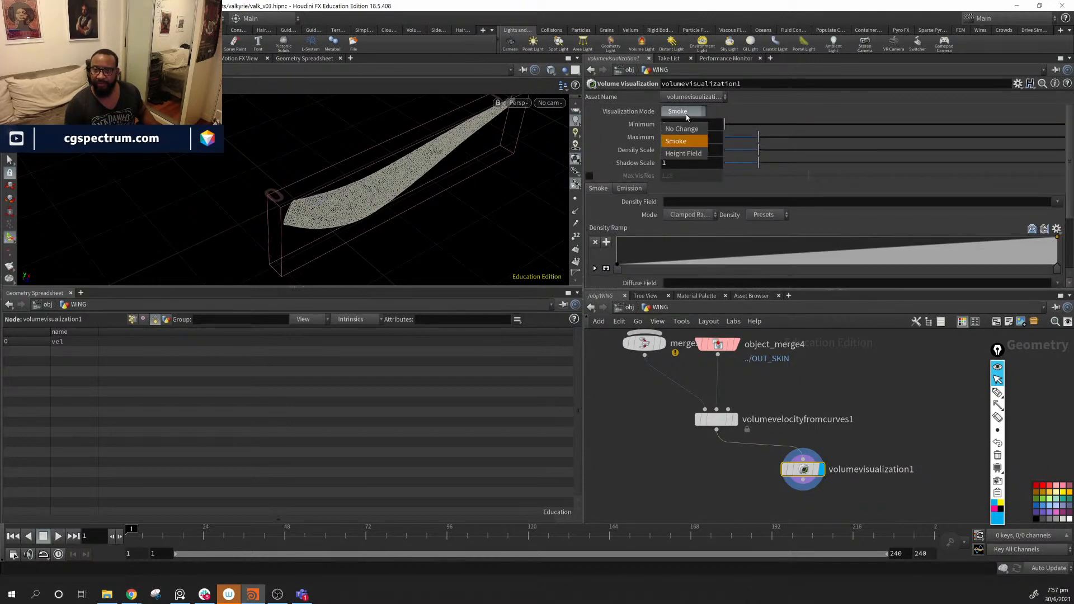
pyautogui.click(680, 157)
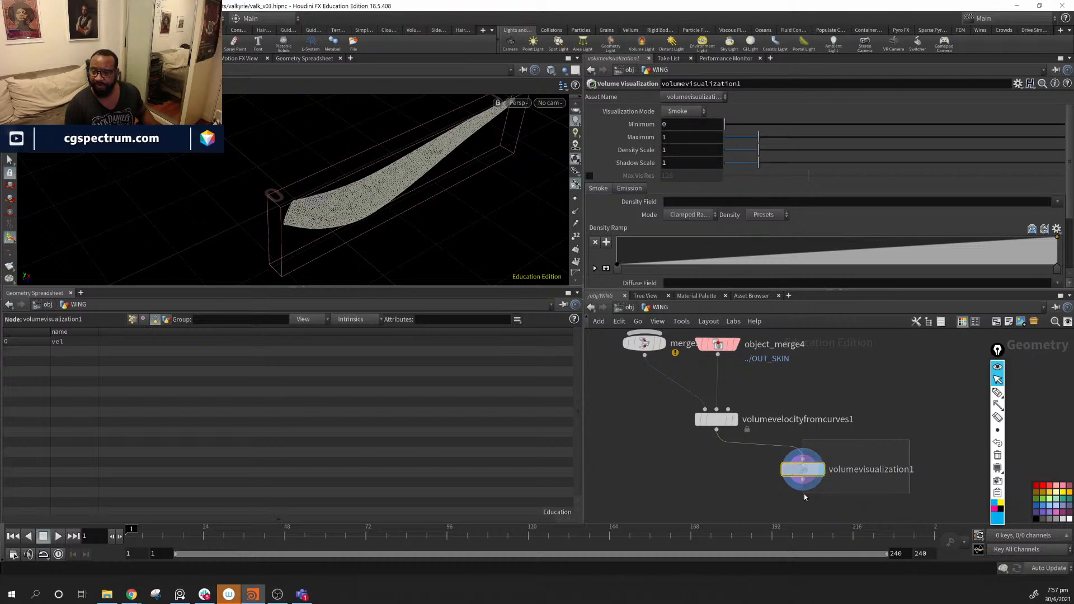
pyautogui.press('Delete')
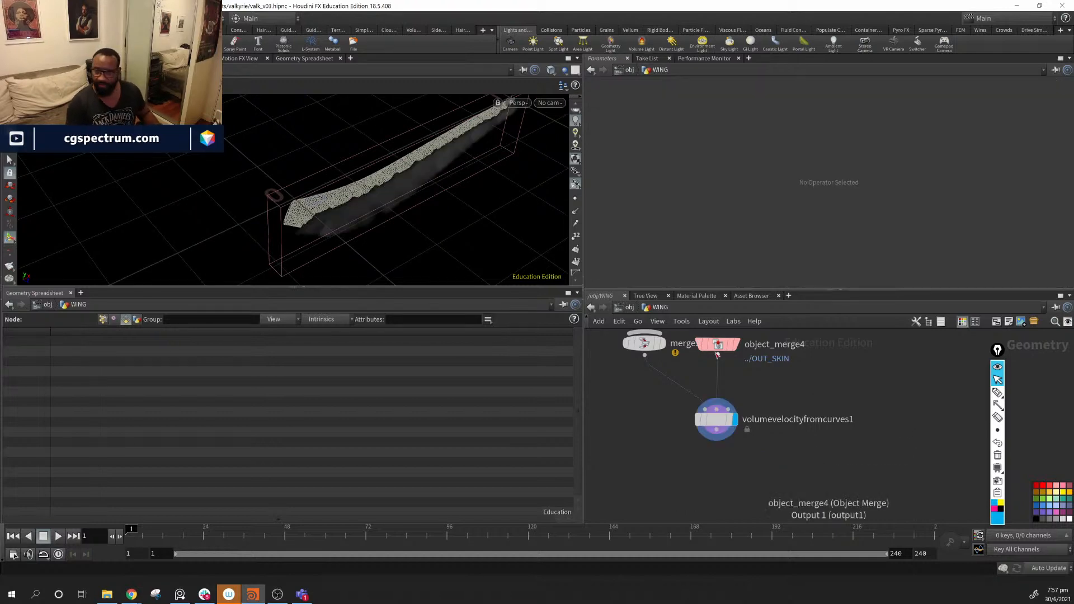
# - Toggle the network's tree and list views, then show the Tool Palette of node categories
pyautogui.click(929, 322)
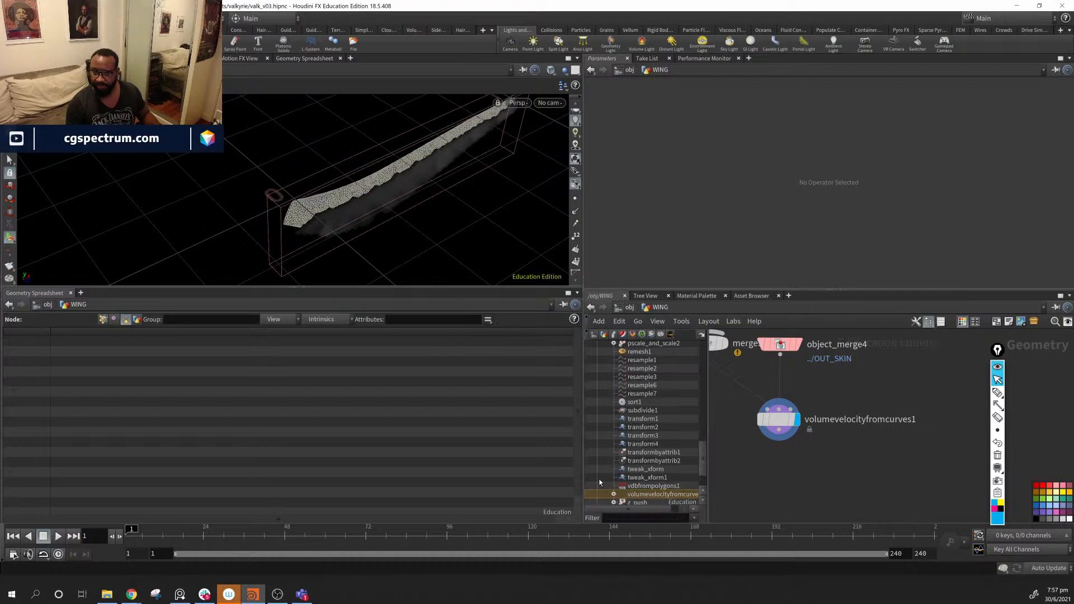
pyautogui.click(939, 324)
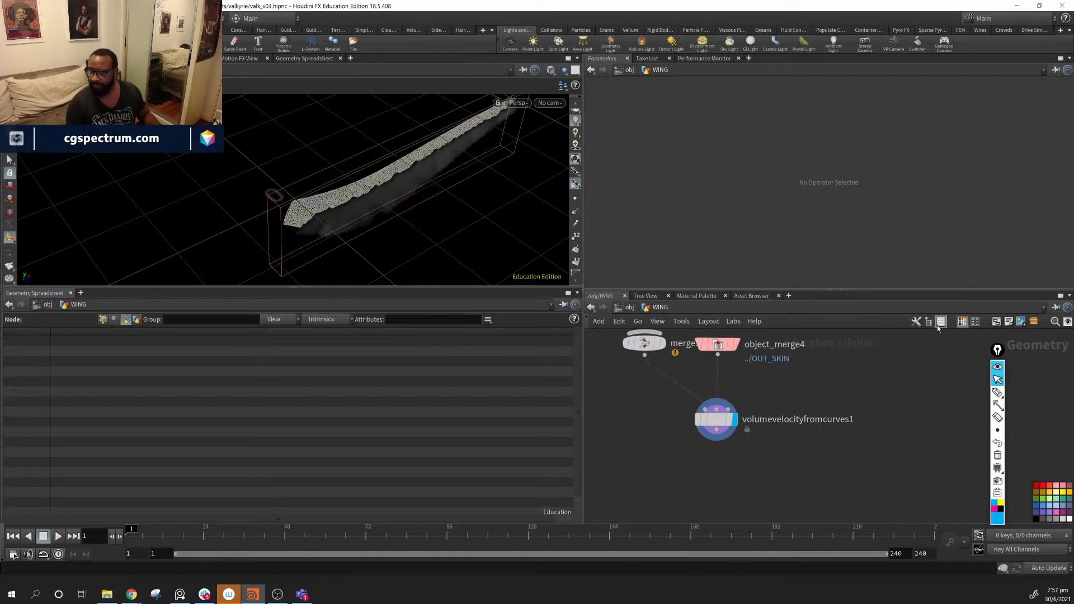
pyautogui.click(942, 323)
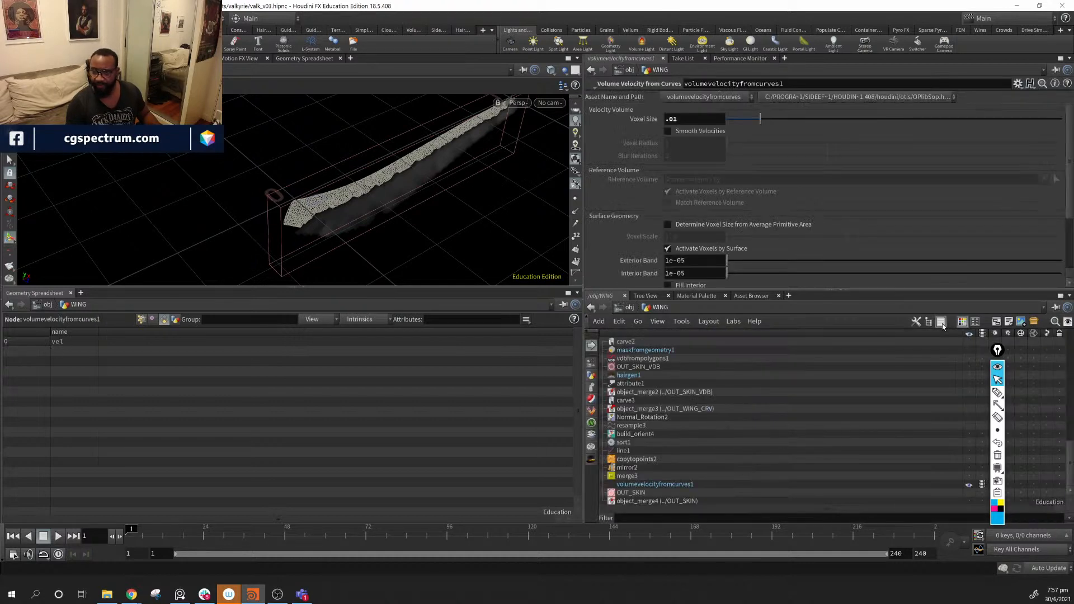
pyautogui.click(931, 324)
pyautogui.click(941, 325)
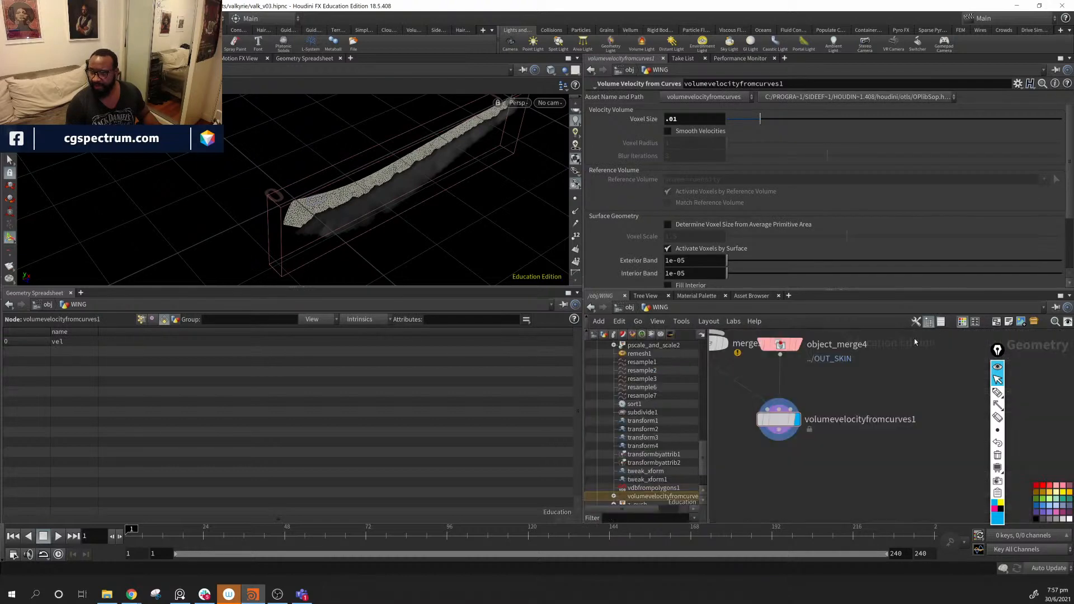
pyautogui.moveTo(704, 455); pyautogui.dragTo(705, 338)
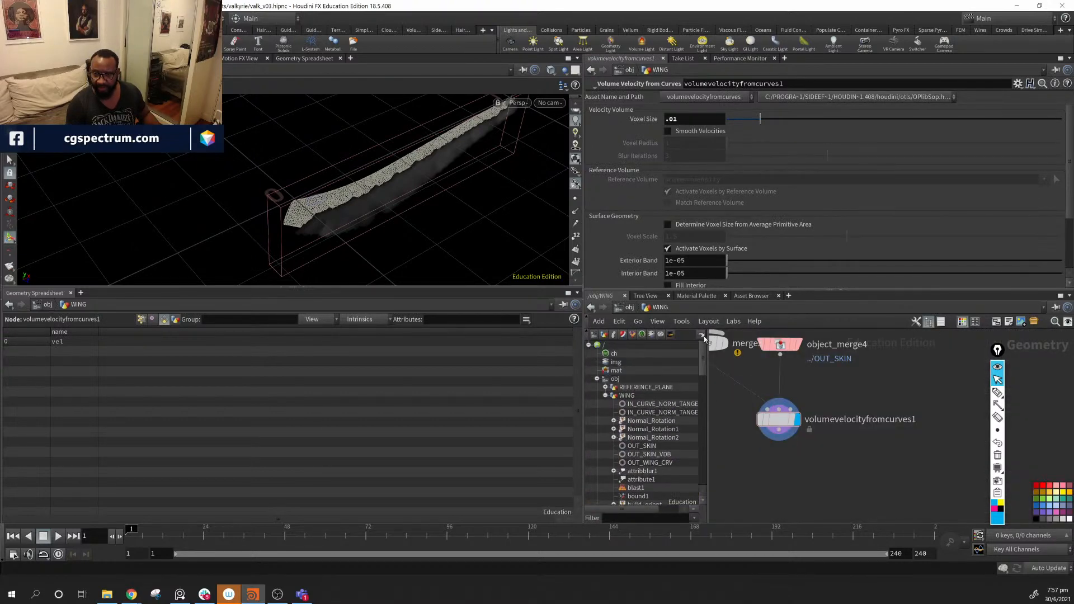
pyautogui.click(597, 379)
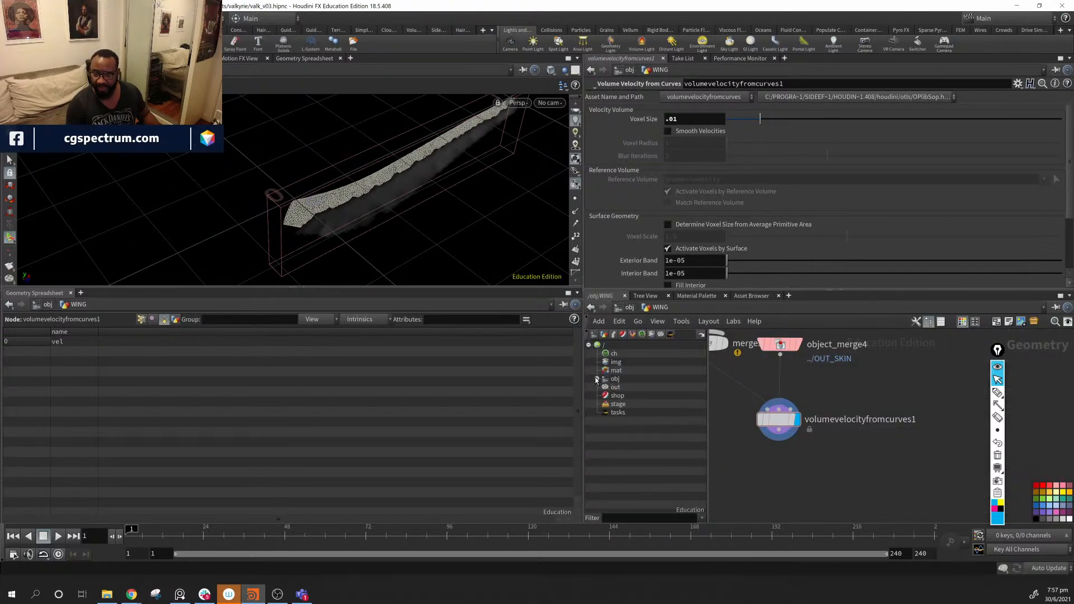
pyautogui.click(929, 322)
pyautogui.click(915, 322)
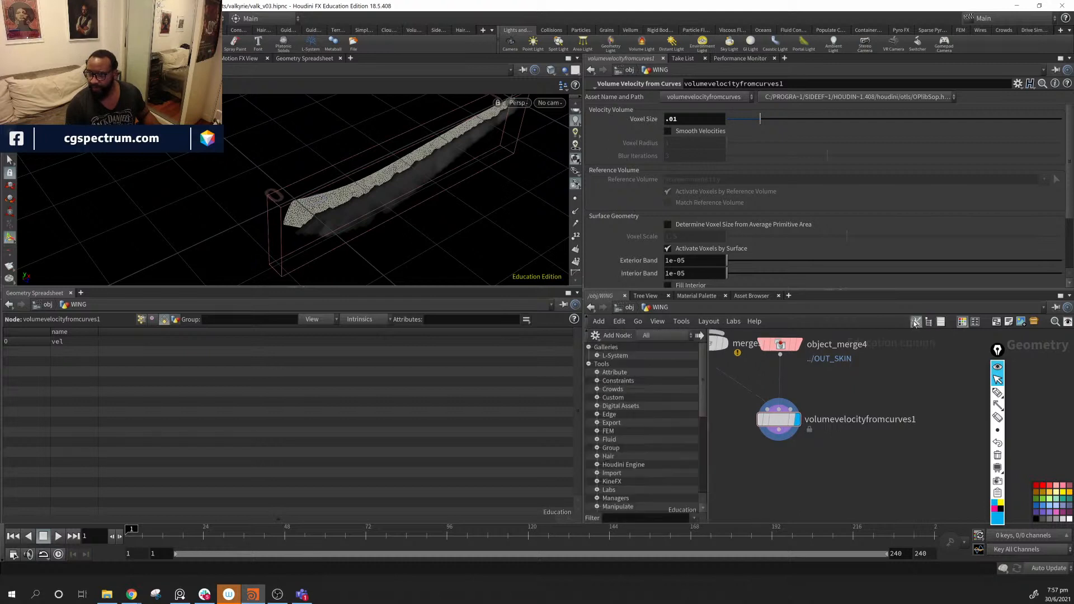
# - Expand the Volume tool category and browse its tools
pyautogui.scroll(-7, 611, 420)
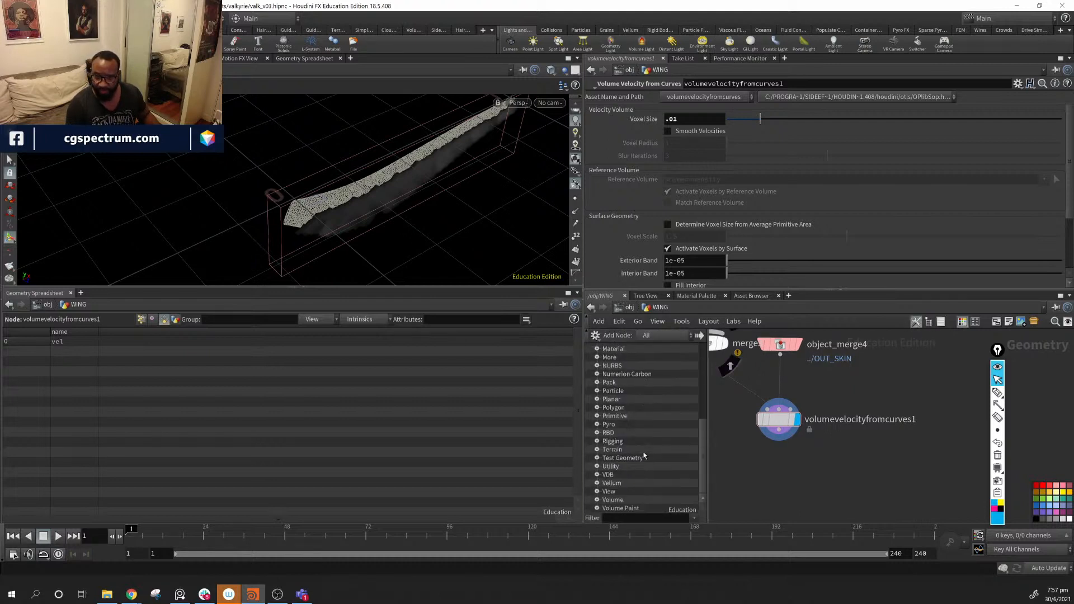
pyautogui.click(597, 500)
pyautogui.scroll(-4, 669, 414)
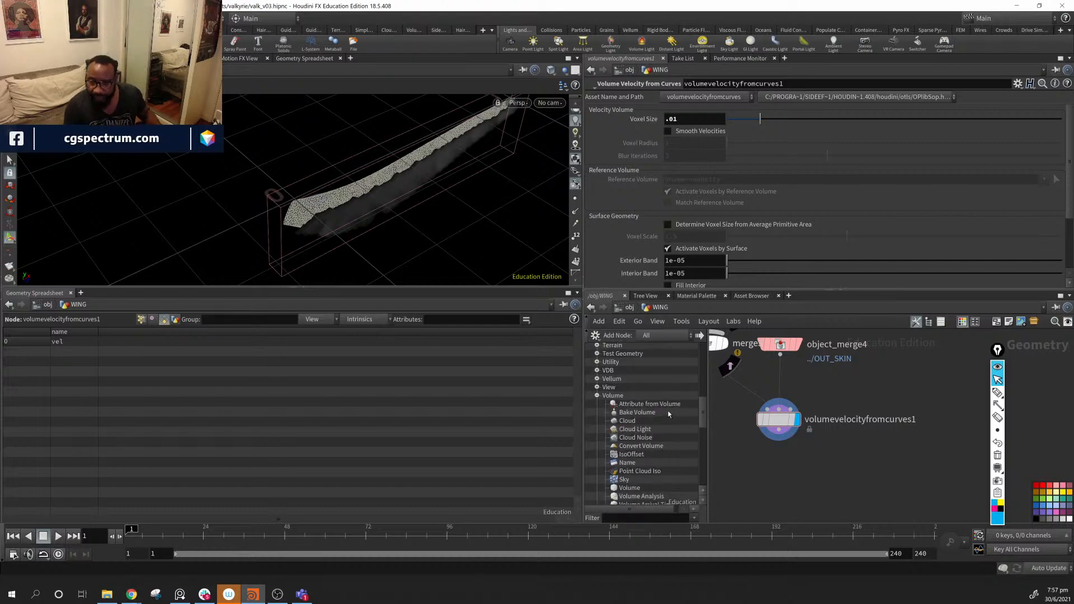
pyautogui.scroll(-9, 669, 414)
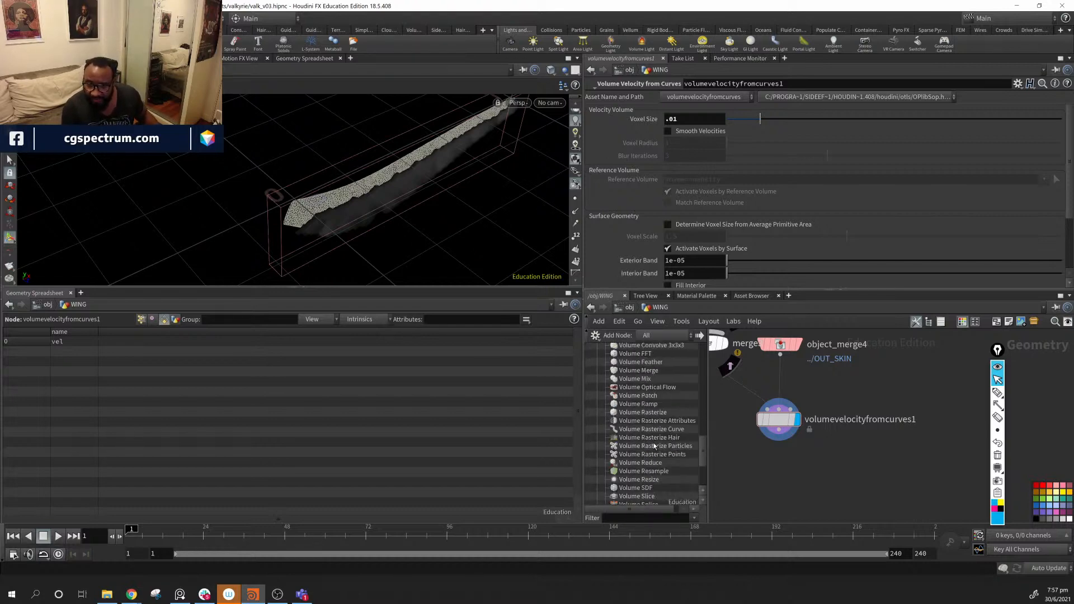
pyautogui.scroll(-4, 655, 445)
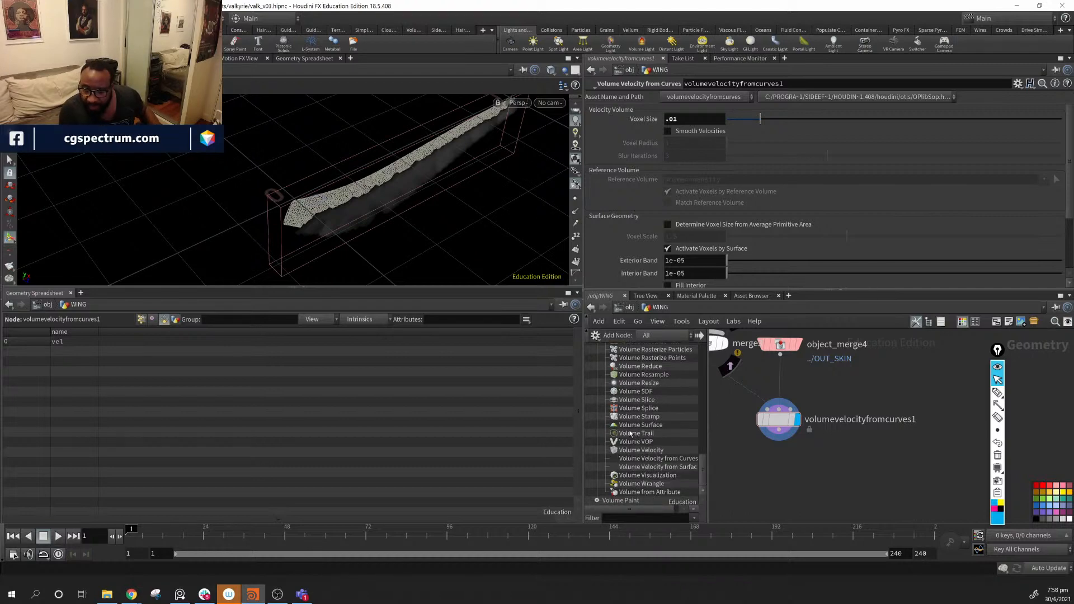
pyautogui.scroll(3, 630, 434)
pyautogui.scroll(3, 630, 433)
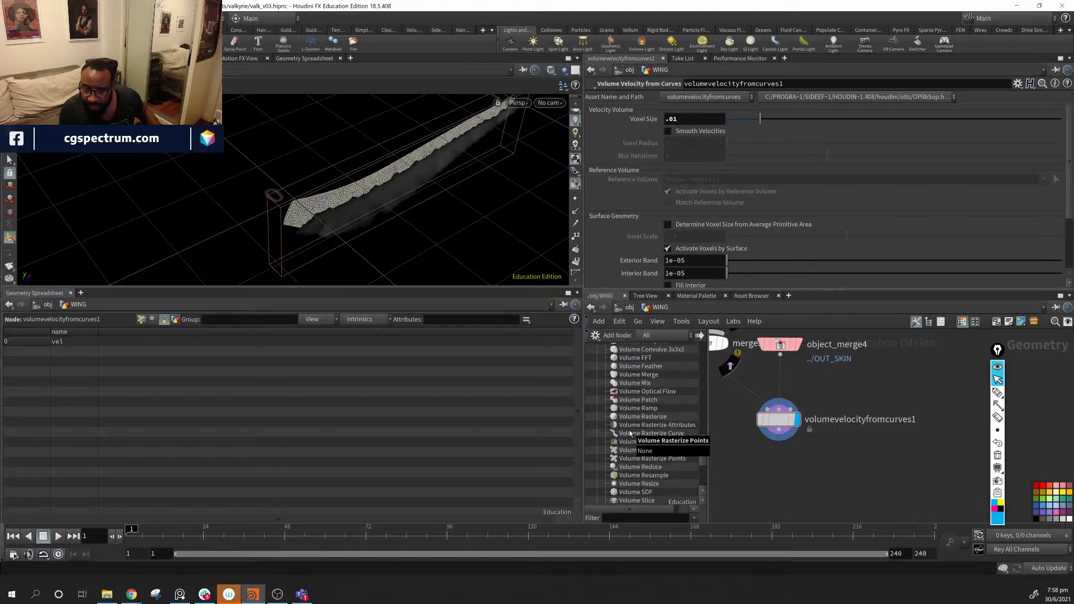
pyautogui.scroll(2, 631, 433)
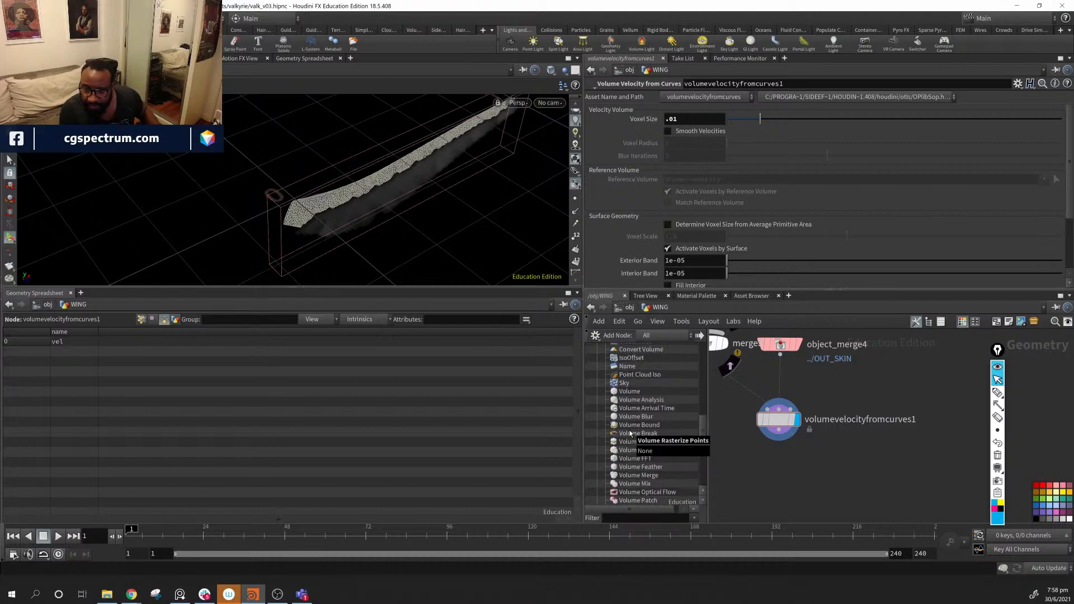
pyautogui.scroll(3, 630, 434)
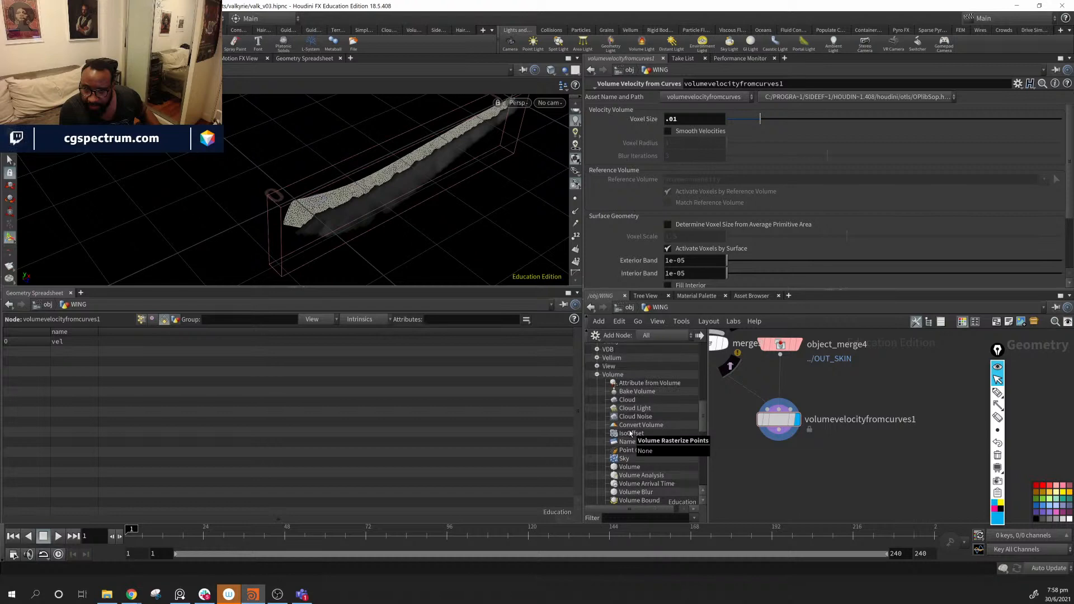
# - Drop a Volume Slice node and wire volumevelocityfromcurves1 into it
pyautogui.scroll(-1, 640, 452)
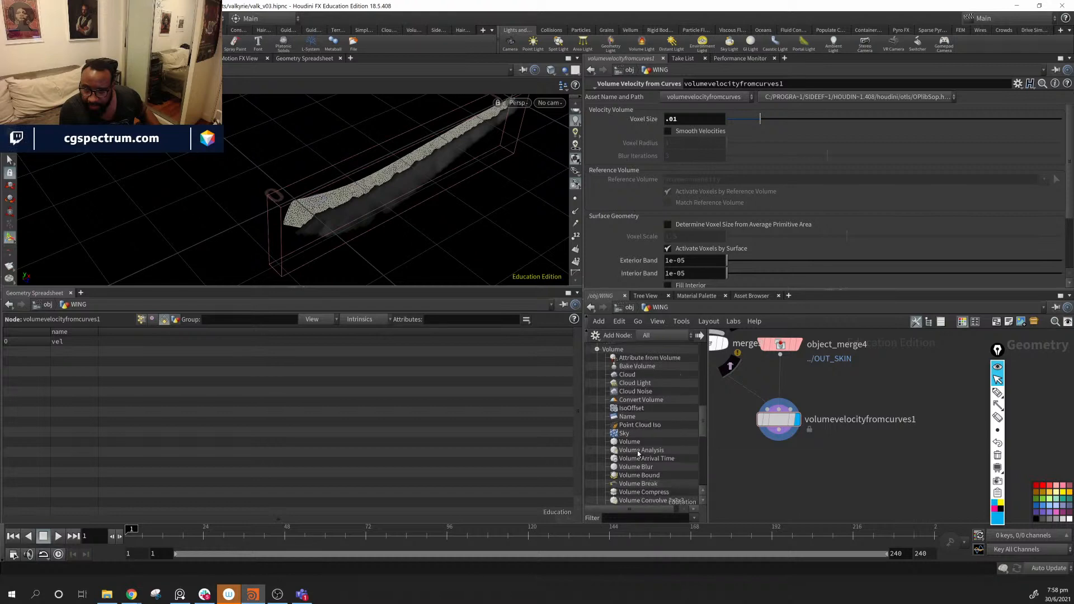
pyautogui.scroll(-1, 674, 469)
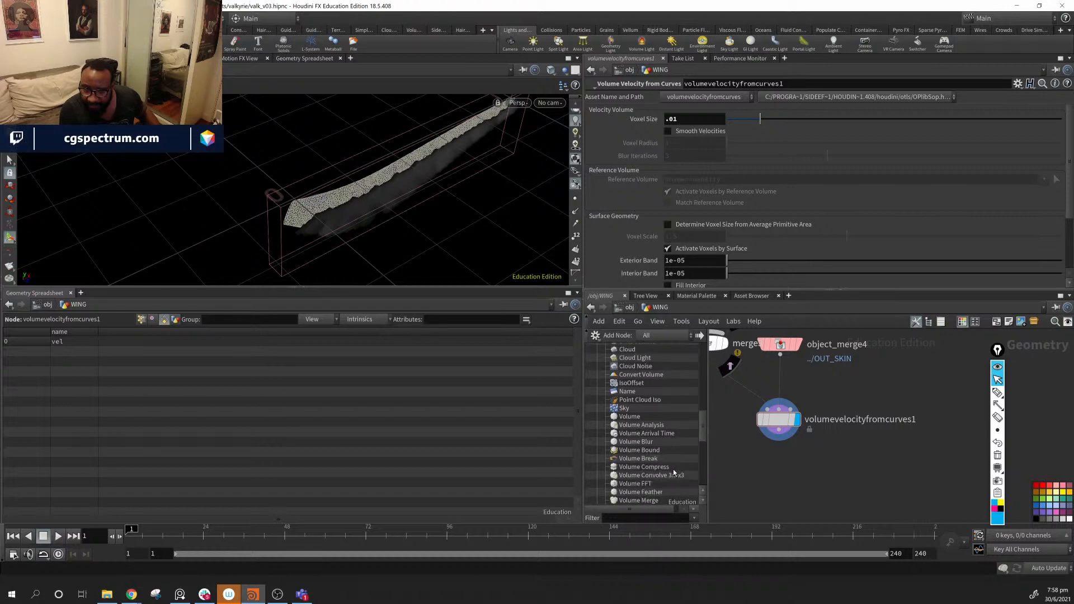
pyautogui.scroll(-3, 663, 458)
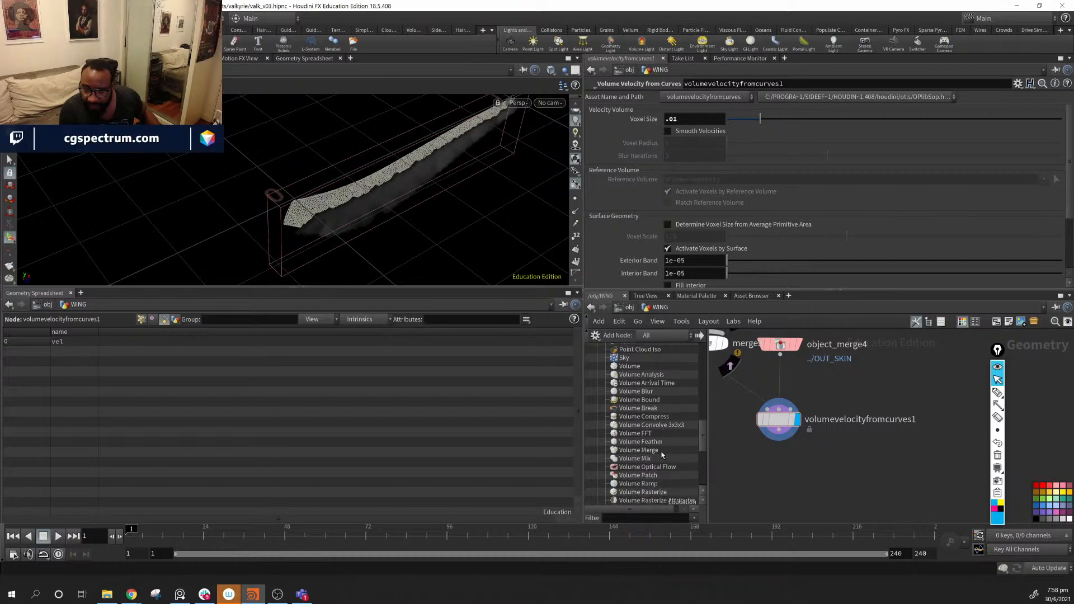
pyautogui.scroll(-1, 662, 454)
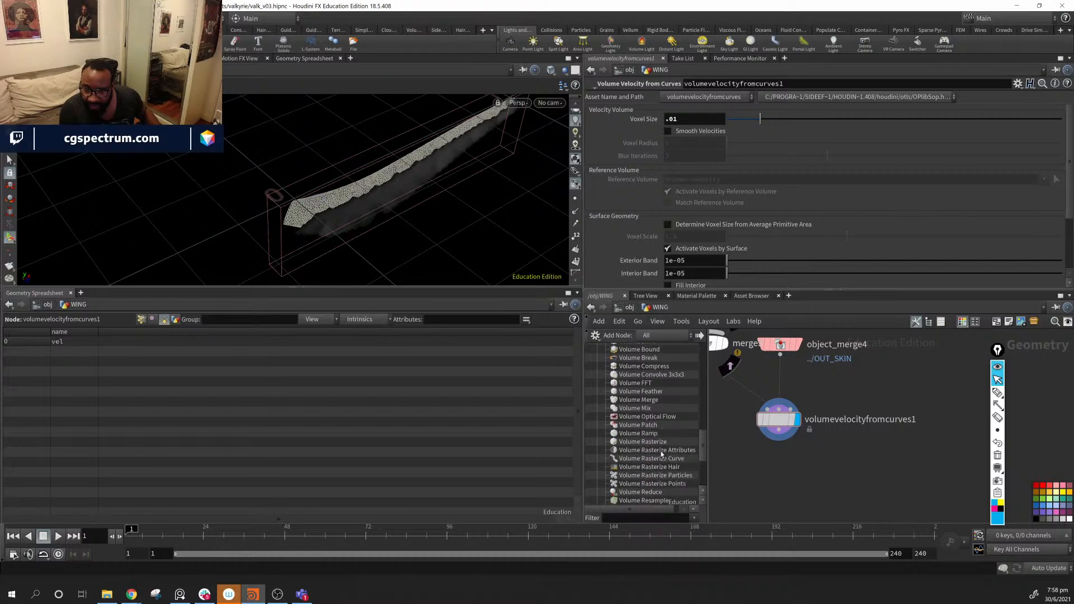
pyautogui.scroll(-1, 661, 453)
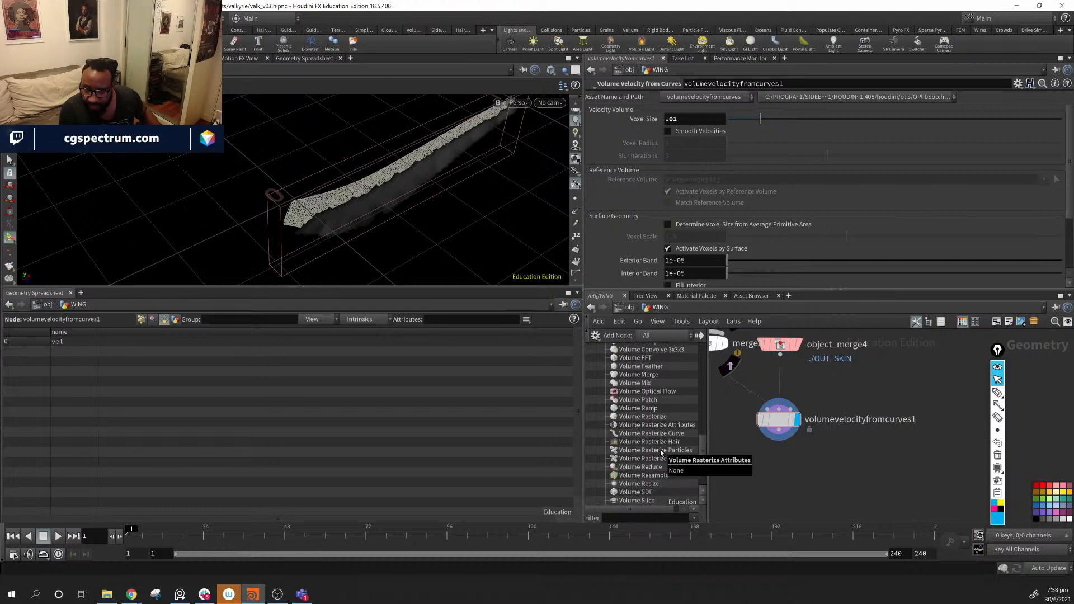
pyautogui.scroll(-1, 660, 449)
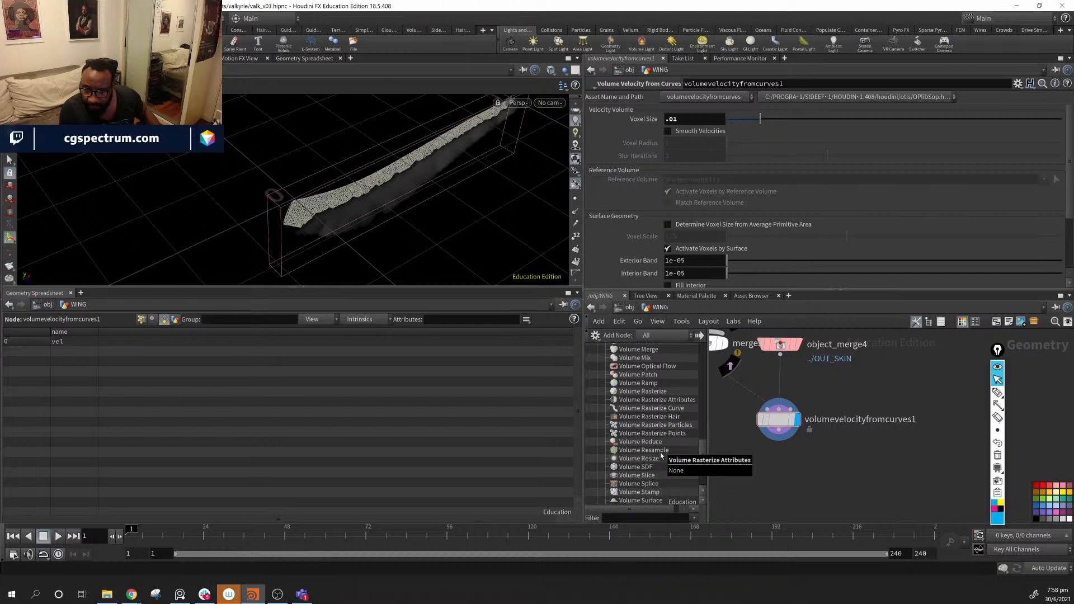
pyautogui.scroll(-1, 657, 461)
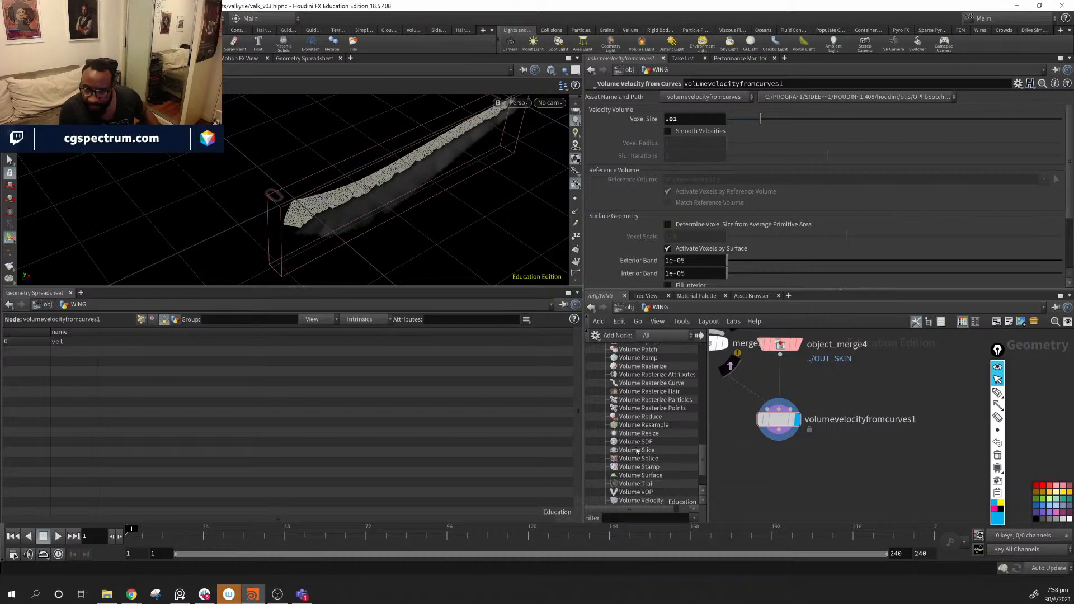
pyautogui.moveTo(937, 475); pyautogui.dragTo(865, 486)
pyautogui.moveTo(779, 430); pyautogui.dragTo(864, 476)
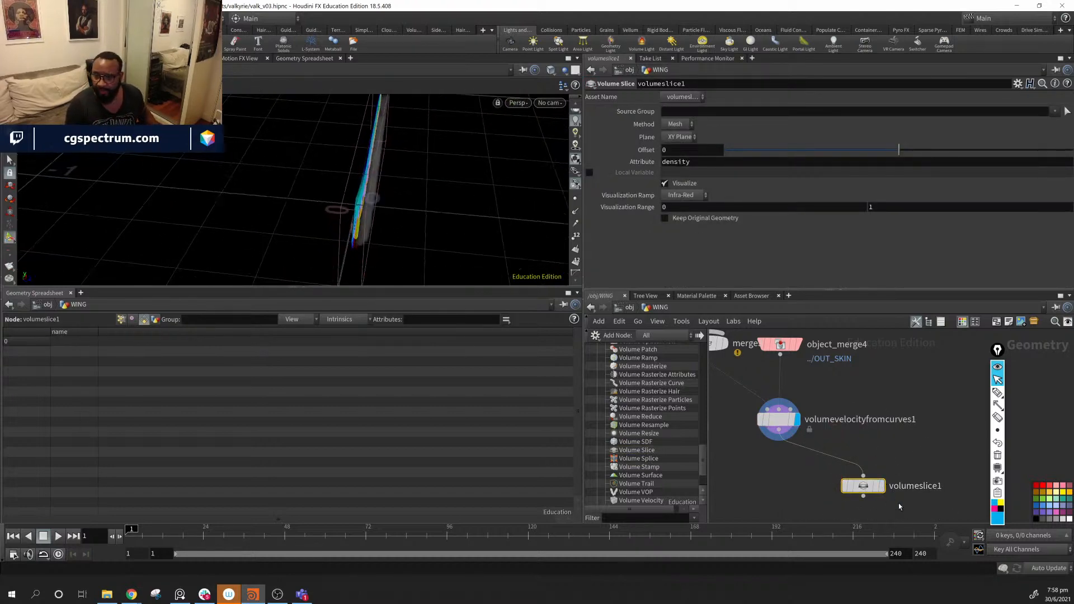
# - Display volumeslice1 and try the Volume then Mesh slicing methods
pyautogui.click(880, 486)
pyautogui.moveTo(417, 209); pyautogui.dragTo(273, 151)
pyautogui.moveTo(273, 151); pyautogui.dragTo(417, 209, button='right')
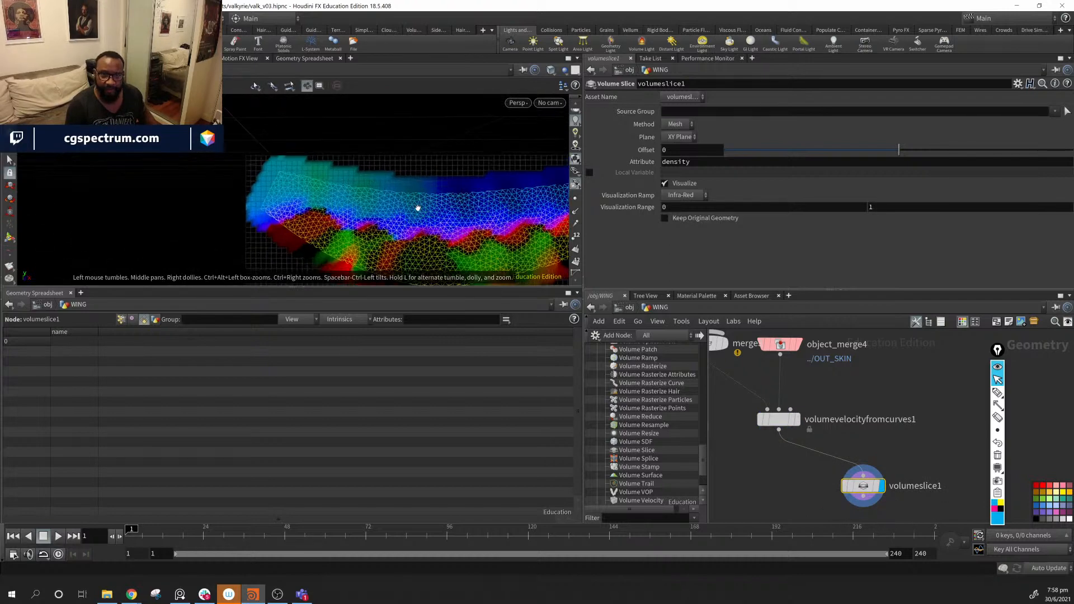
pyautogui.moveTo(417, 209); pyautogui.dragTo(327, 178, button='middle')
pyautogui.click(677, 127)
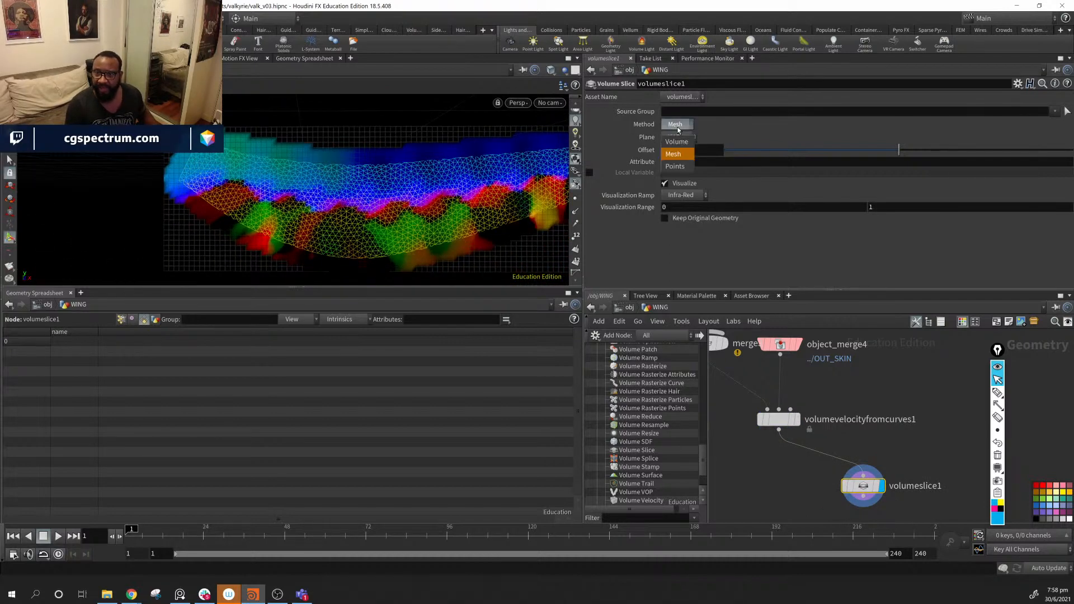
pyautogui.click(677, 142)
pyautogui.click(677, 124)
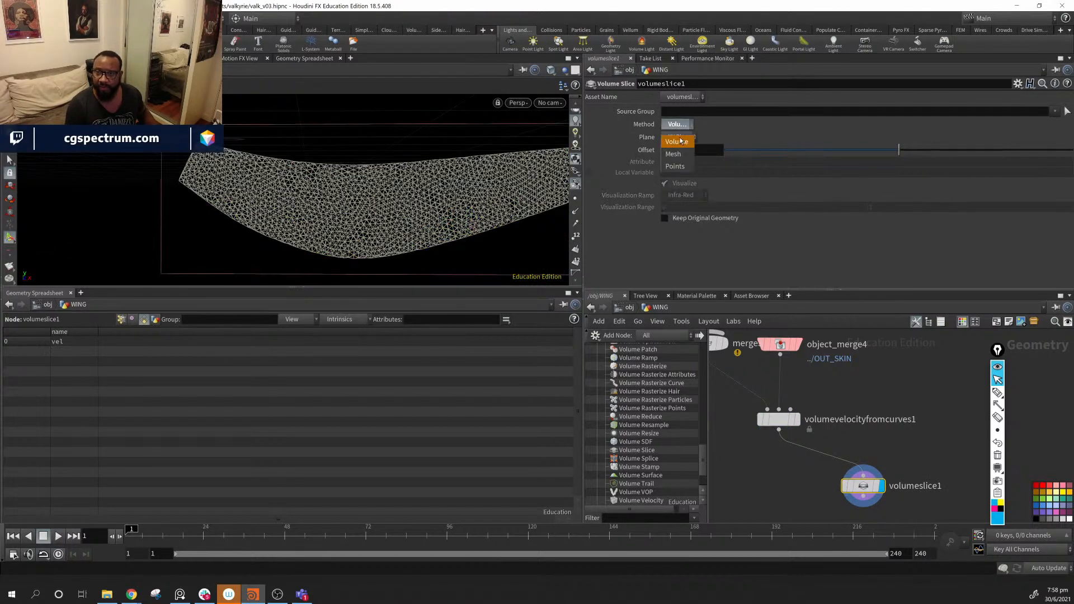
pyautogui.click(674, 154)
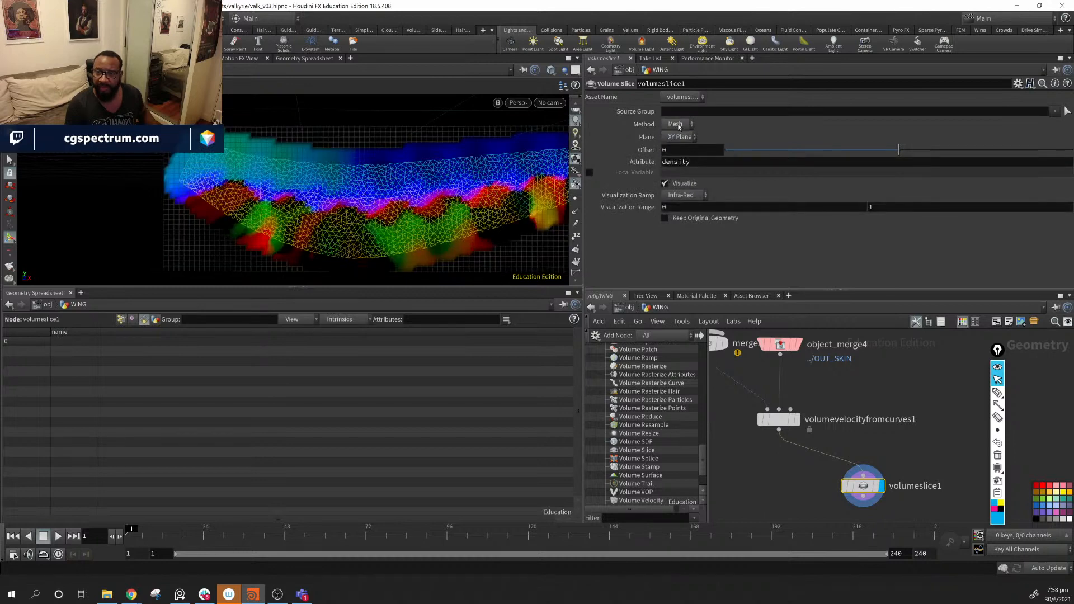
# - Set the sliced attribute to vel and switch the slice Method to Points
pyautogui.doubleClick(703, 163)
pyautogui.write('vel')
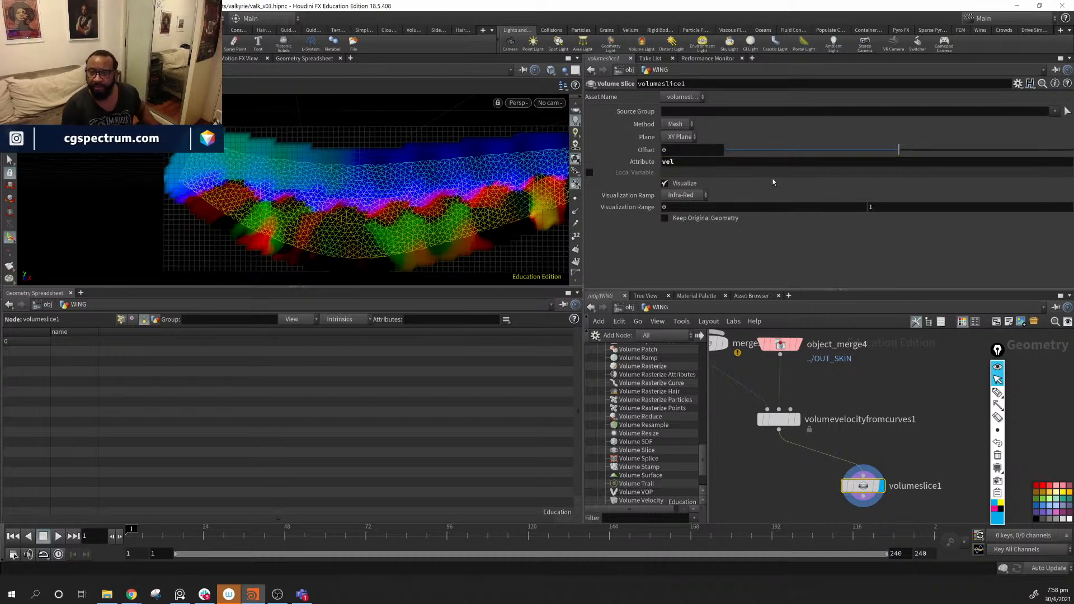
pyautogui.click(695, 194)
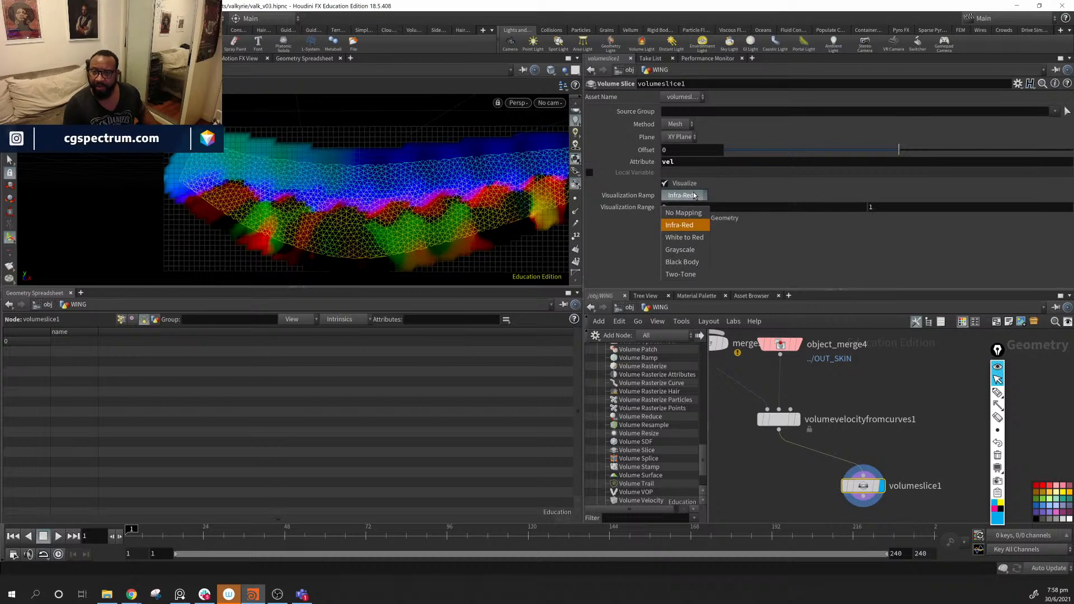
pyautogui.click(761, 194)
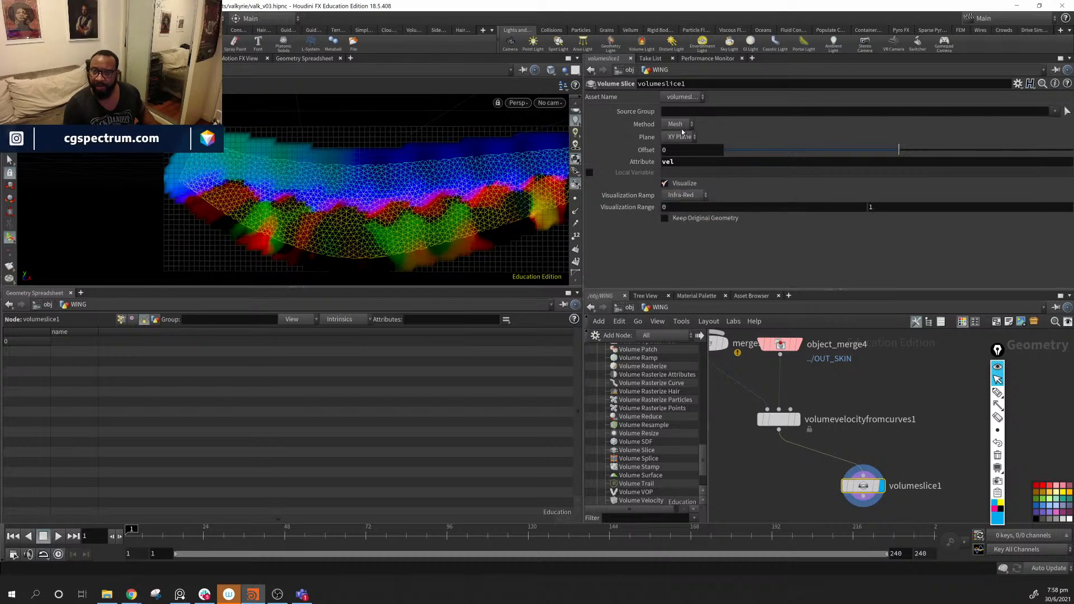
pyautogui.click(688, 125)
pyautogui.click(685, 164)
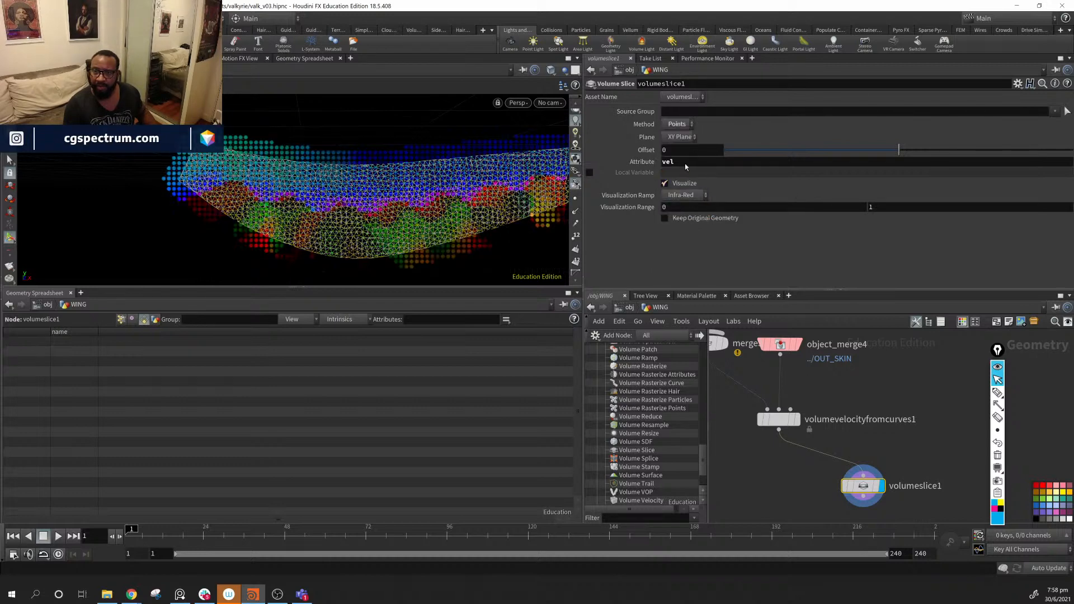
# - Slide the slice Offset to 0.075 and set the Attribute back to density
pyautogui.keyDown('alt'); pyautogui.moveTo(386, 202); pyautogui.dragTo(482, 193); pyautogui.keyUp('alt')
pyautogui.moveTo(899, 150); pyautogui.dragTo(962, 150)
pyautogui.keyDown('alt'); pyautogui.moveTo(410, 177); pyautogui.dragTo(394, 200); pyautogui.keyUp('alt')
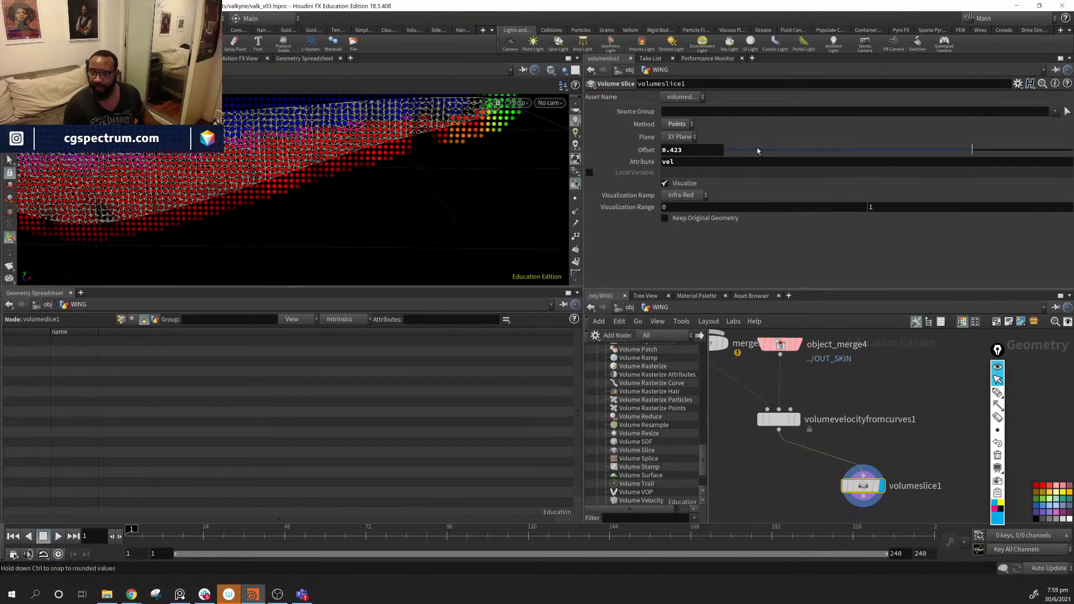
pyautogui.moveTo(972, 150); pyautogui.dragTo(912, 150)
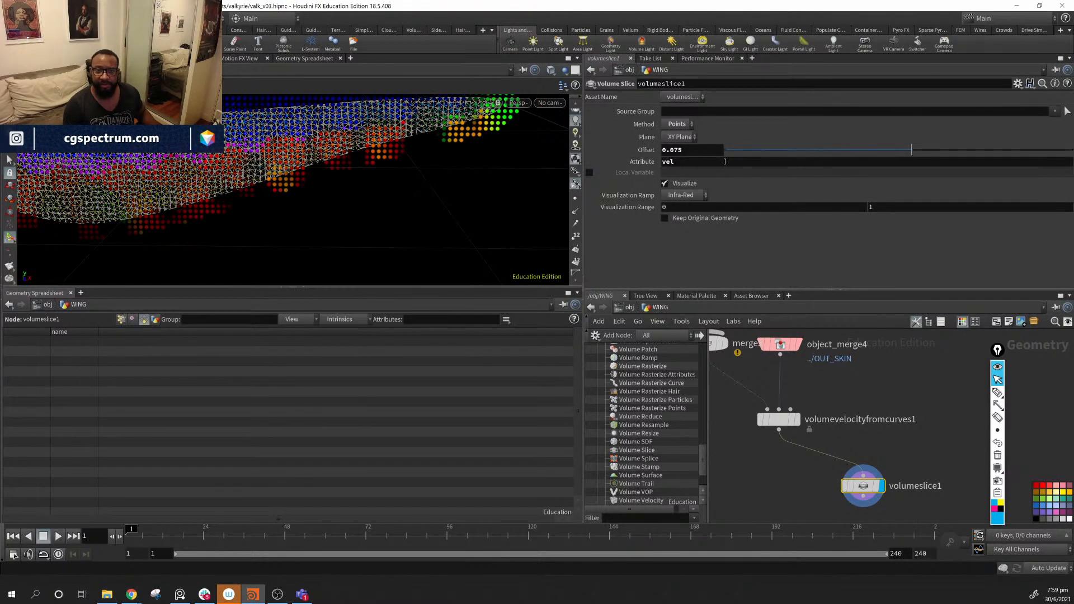
pyautogui.click(694, 162)
pyautogui.write('e')
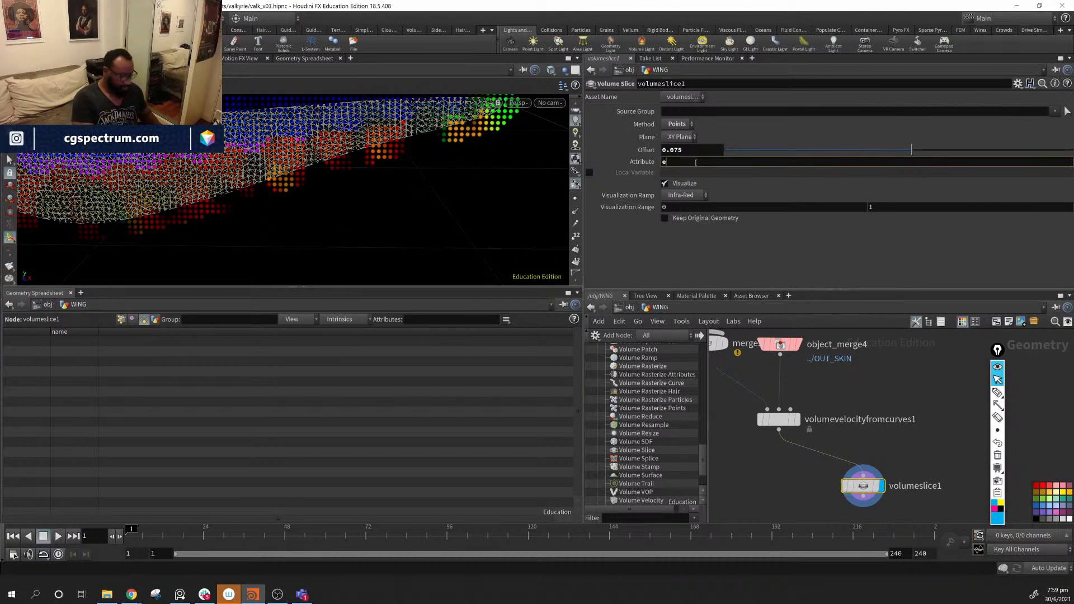
pyautogui.write('ensity')
pyautogui.press('Return')
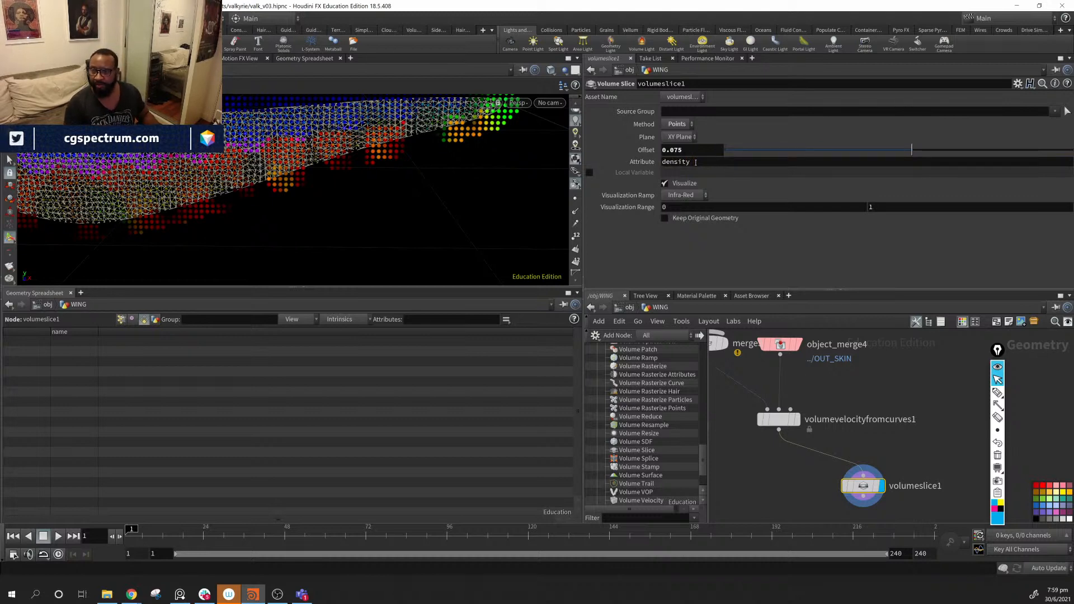
pyautogui.click(779, 419)
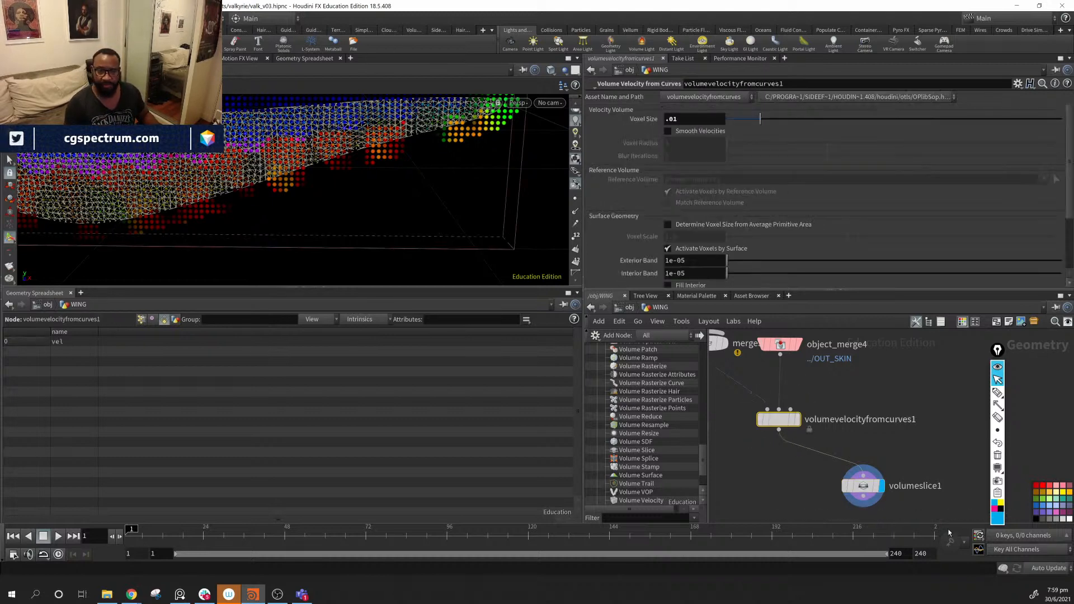
pyautogui.click(867, 491)
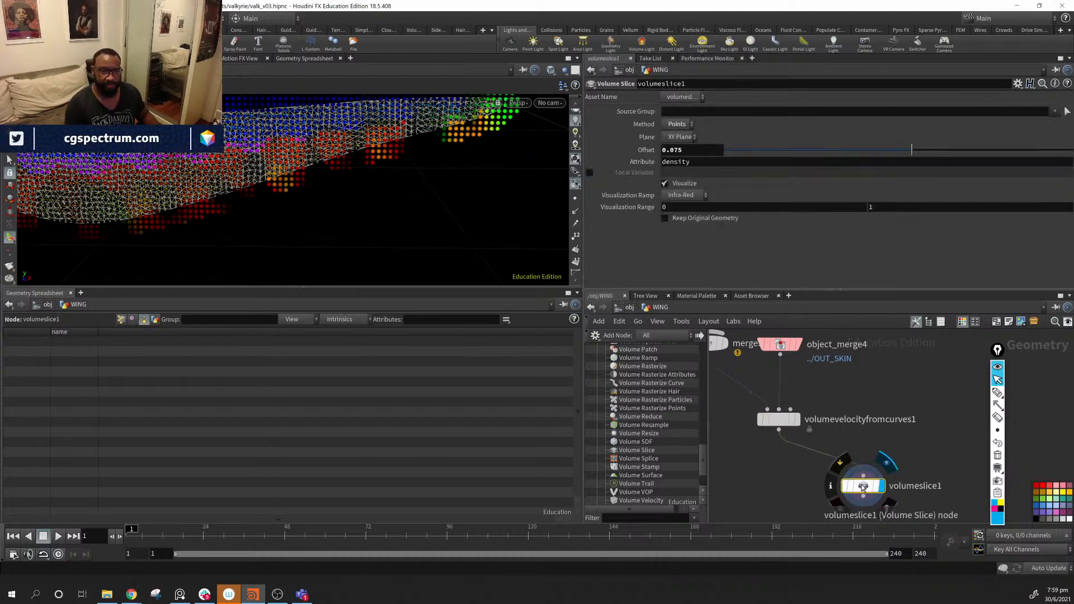
# - Reselect volumeslice1 and try vel, then v, as the sliced attribute
pyautogui.click(123, 321)
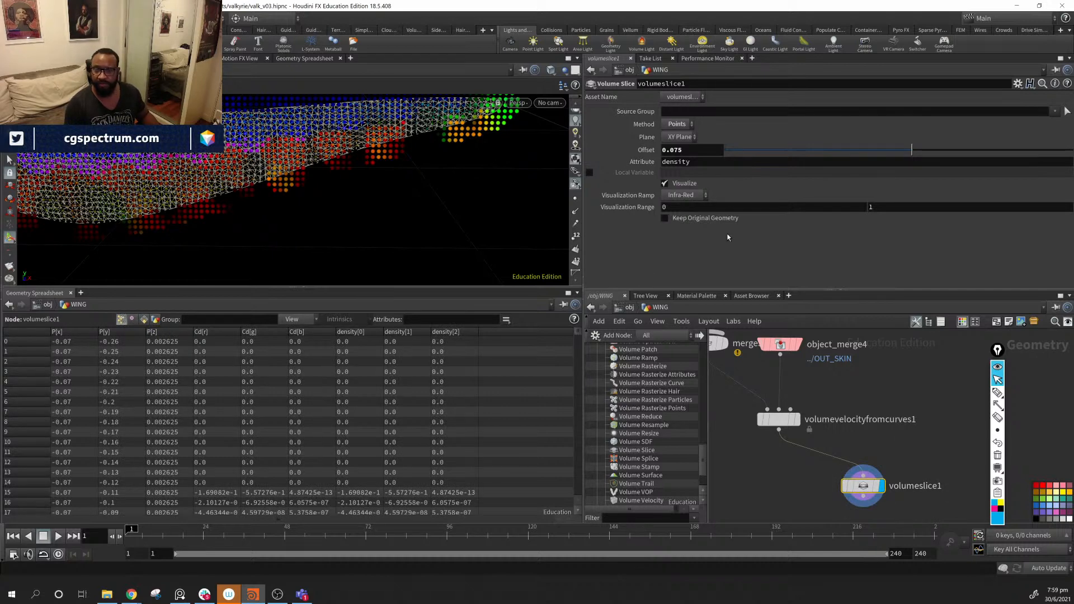
pyautogui.doubleClick(706, 165)
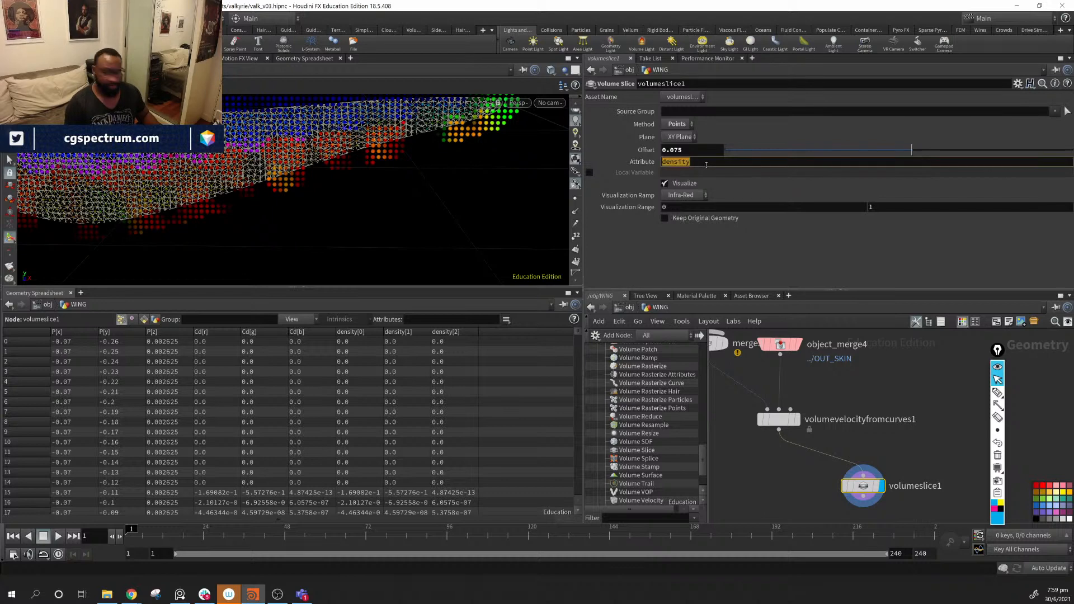
pyautogui.write('vel')
pyautogui.press('Return')
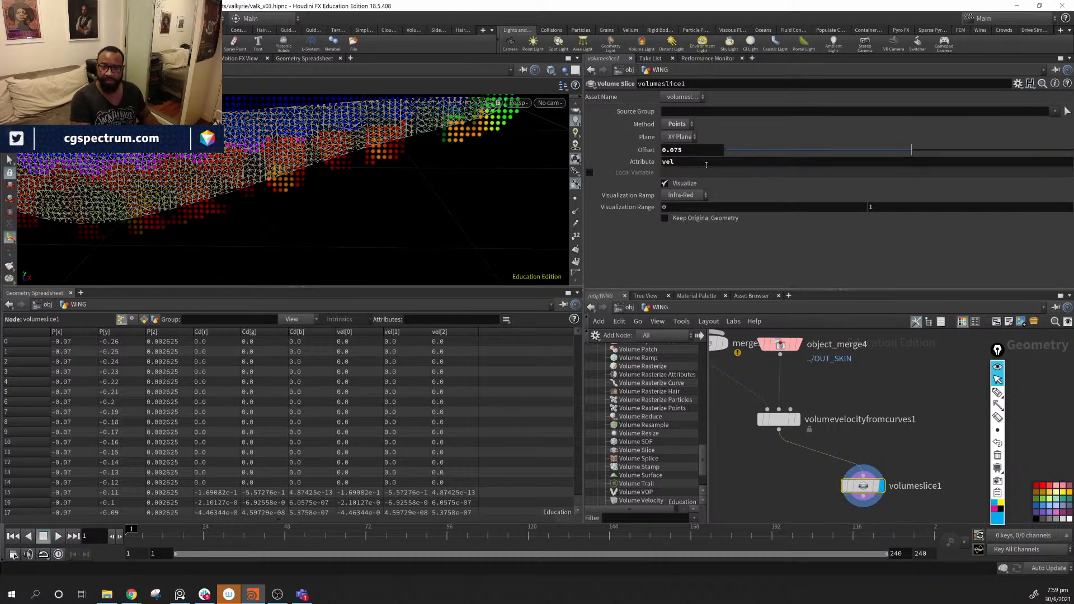
pyautogui.doubleClick(706, 164)
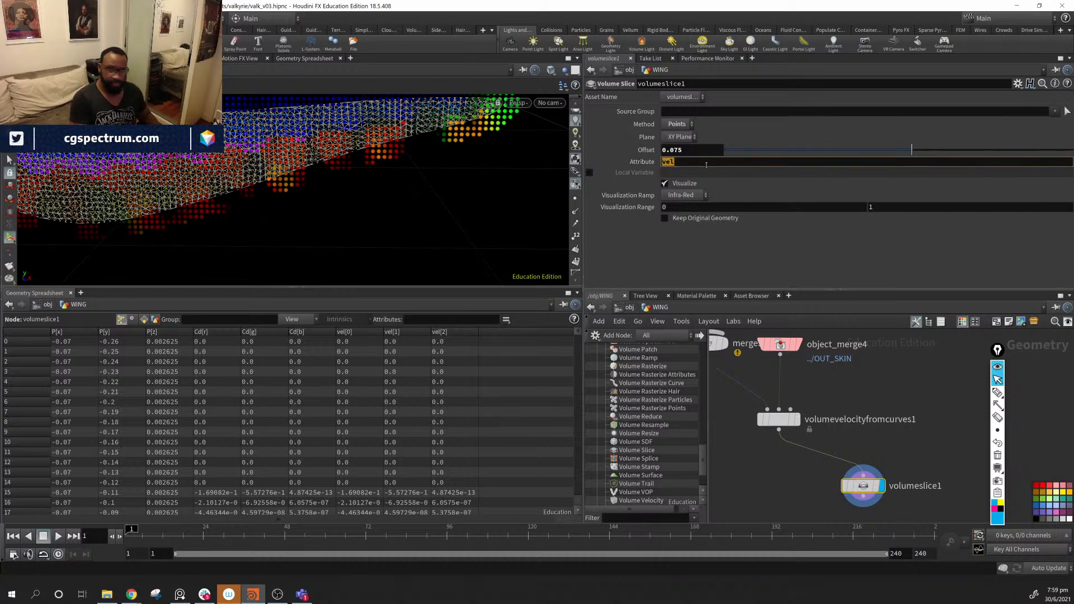
pyautogui.write('v')
pyautogui.press('Return')
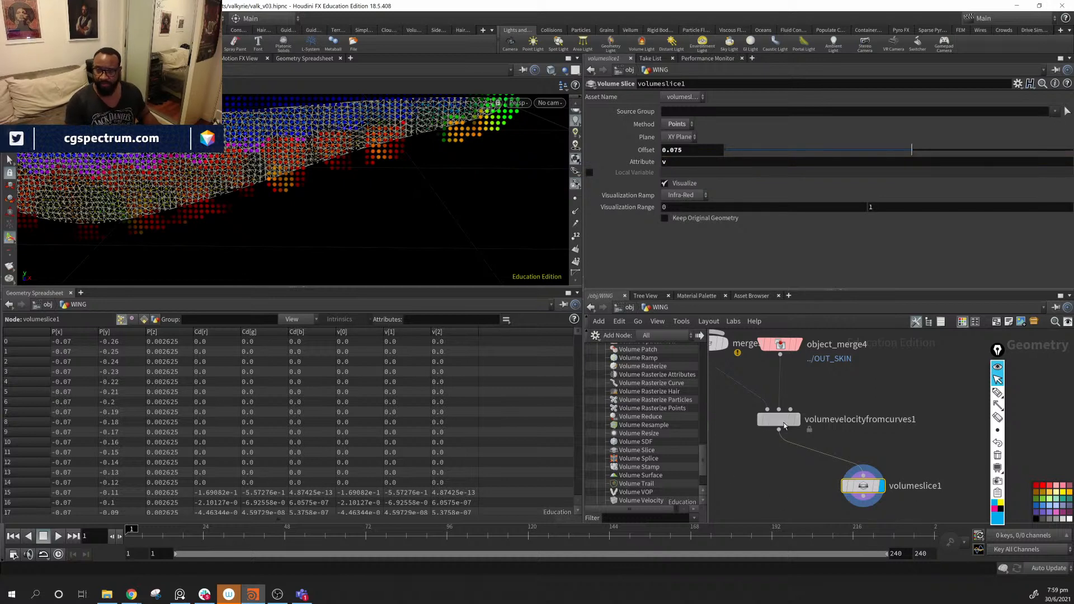
# - Check the volume primitive names, then set the Attribute to vel.* and finally vel
pyautogui.click(779, 420)
pyautogui.click(164, 319)
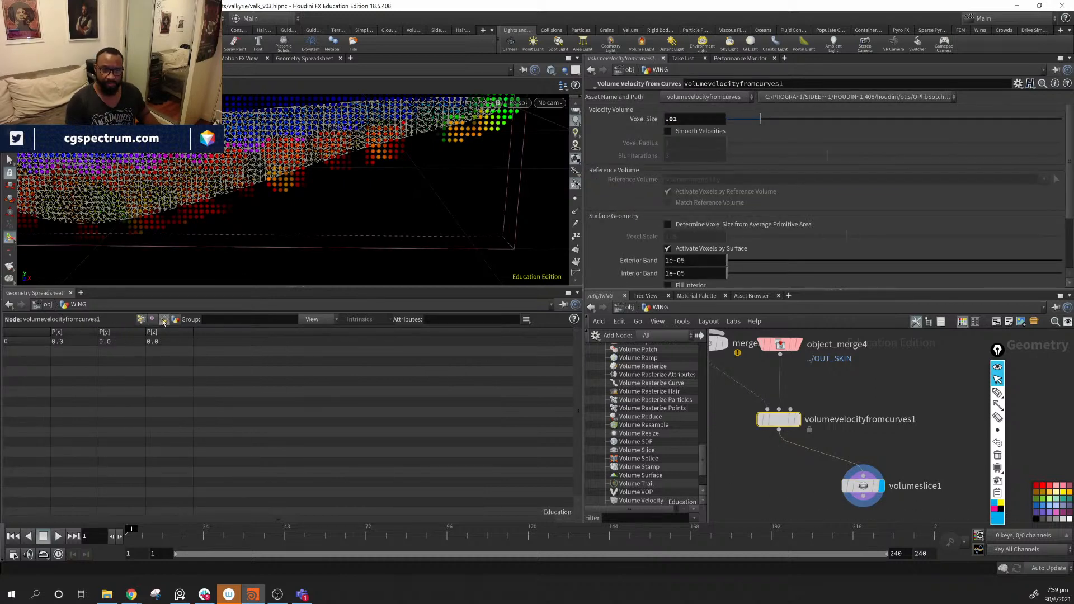
pyautogui.click(863, 486)
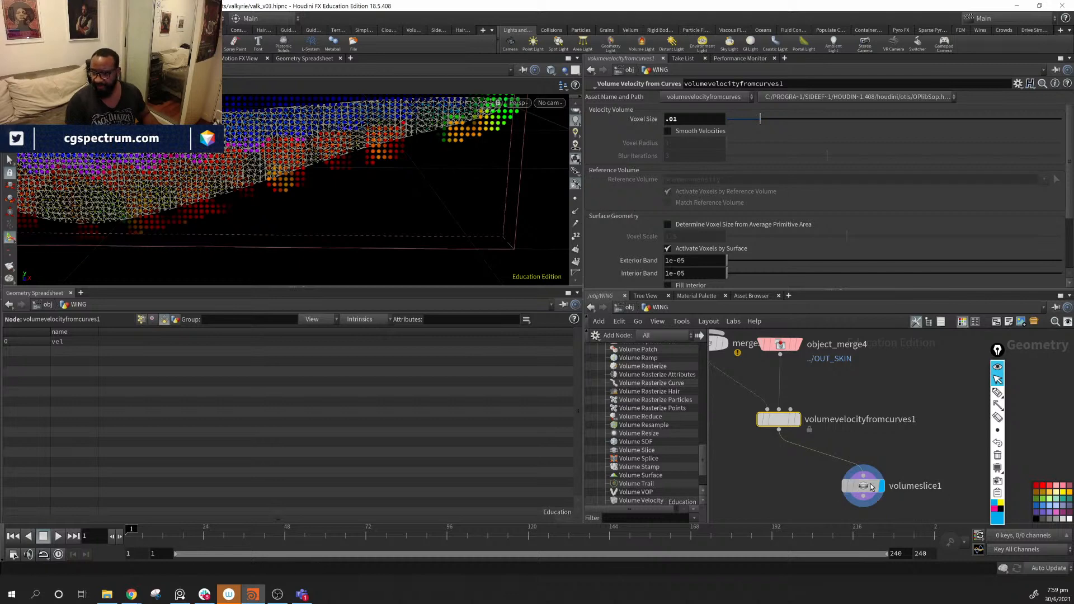
pyautogui.click(689, 163)
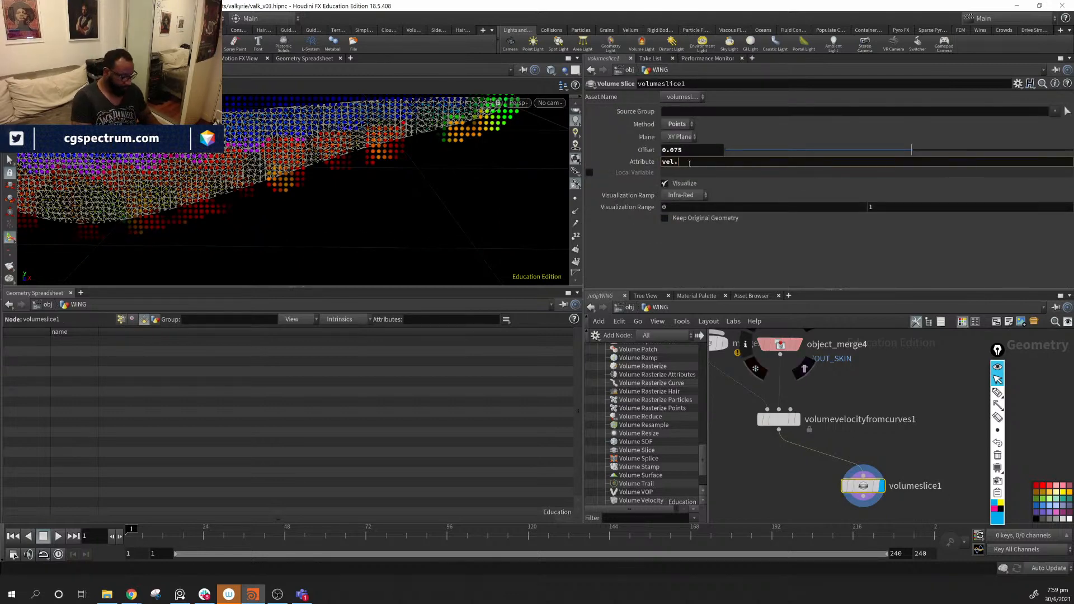
pyautogui.write('vel.*')
pyautogui.press('Return')
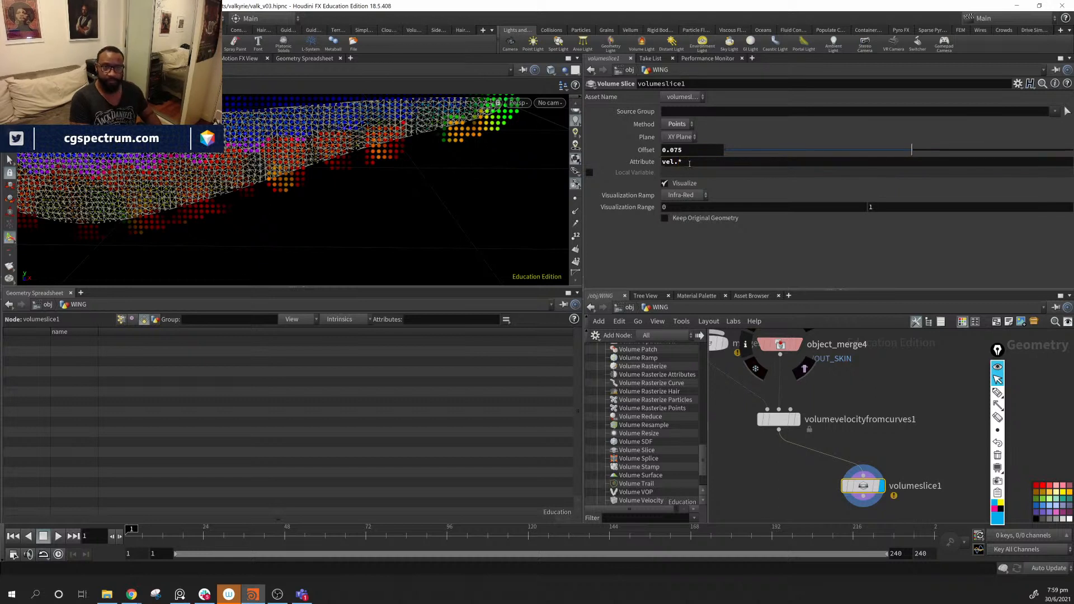
pyautogui.click(689, 162)
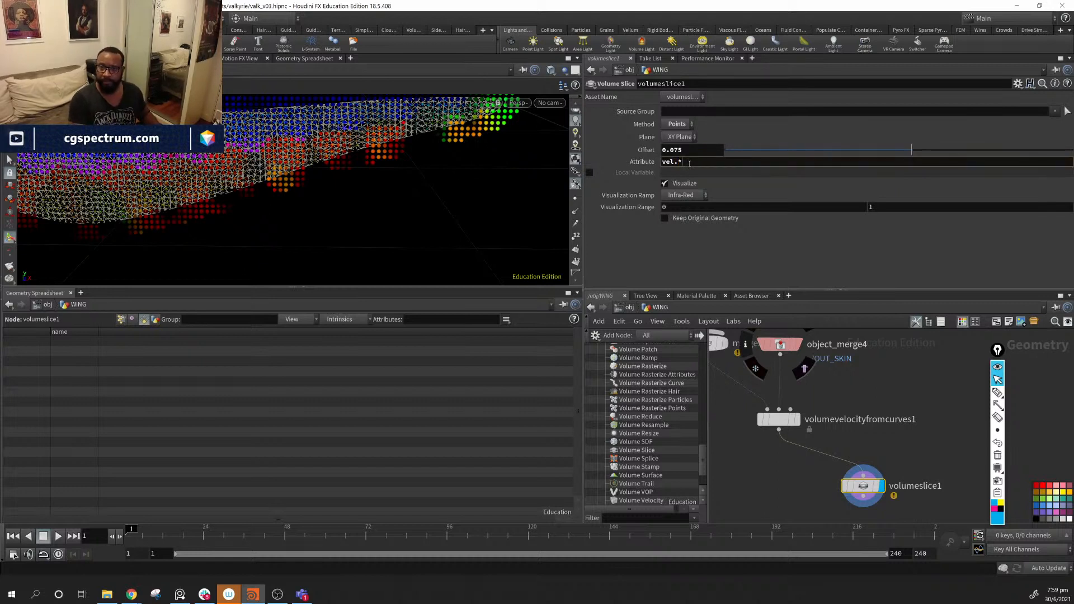
pyautogui.press('Return')
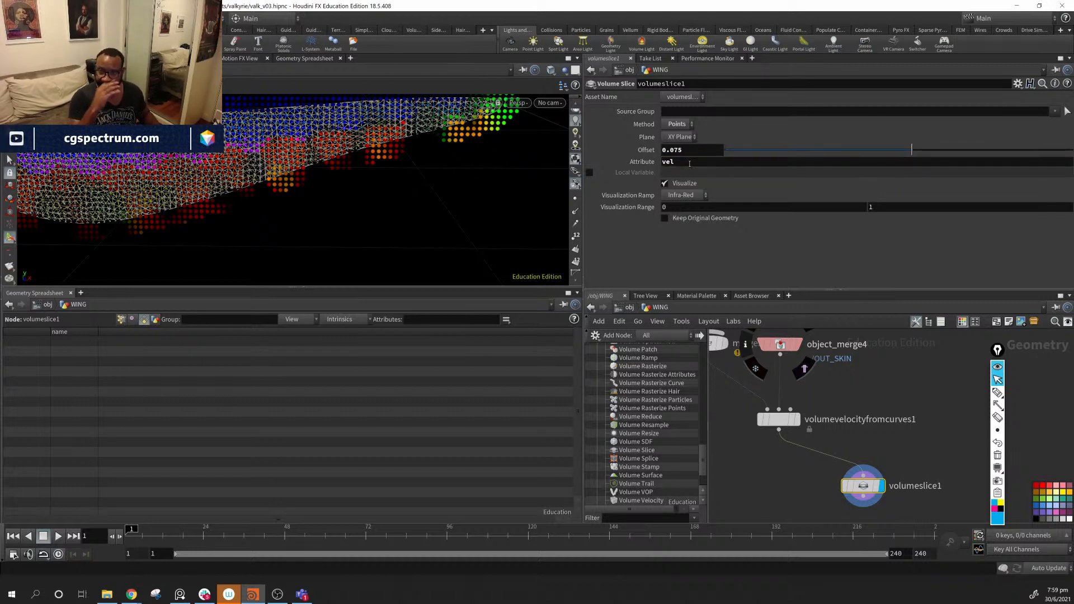
# - List the slice points' P, Cd and vel values in the Geometry Spreadsheet
pyautogui.click(122, 319)
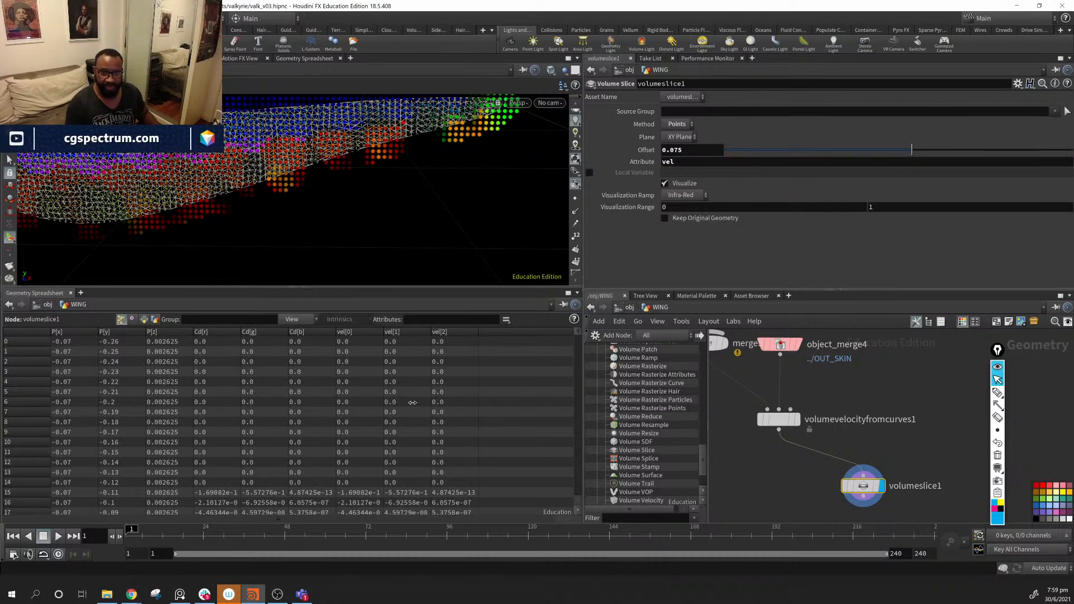
pyautogui.scroll(-20, 390, 411)
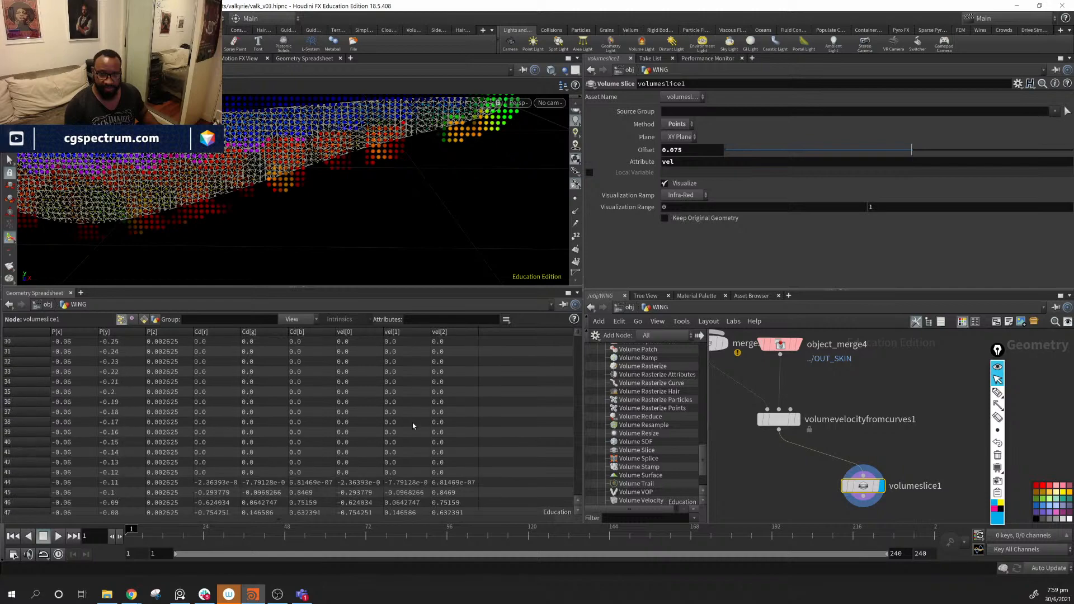
pyautogui.scroll(-6, 420, 425)
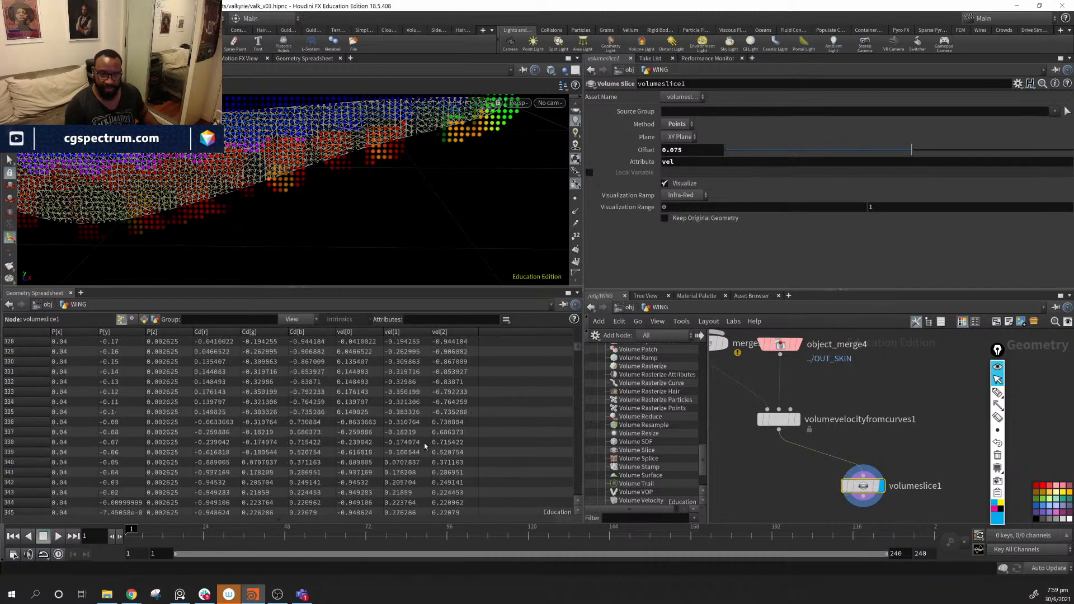
pyautogui.scroll(3, 430, 402)
pyautogui.scroll(1, 649, 436)
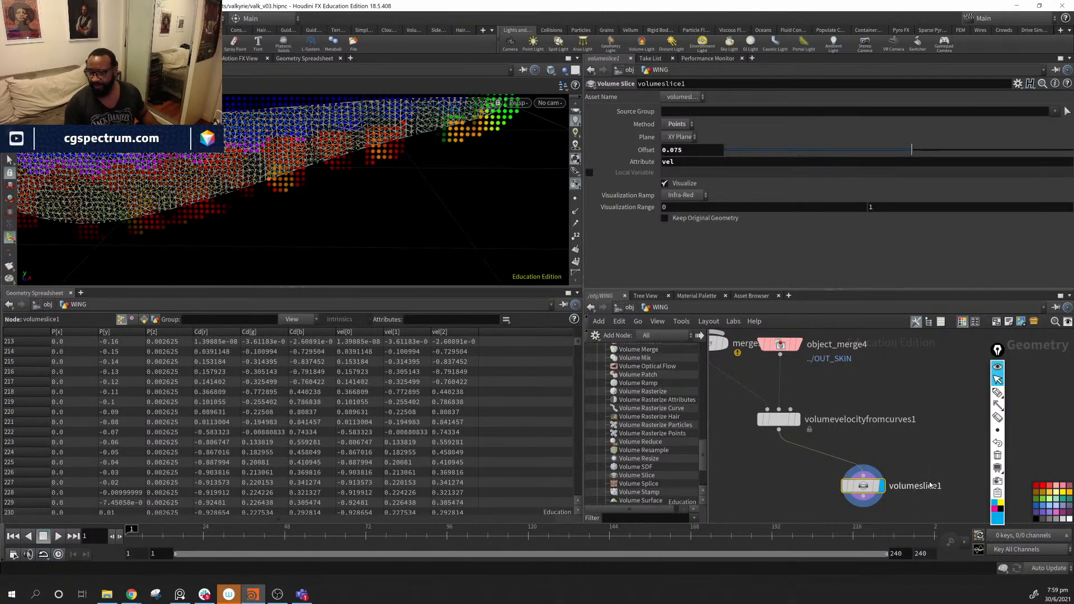
pyautogui.scroll(2, 951, 498)
# - Move hairgen1 and object_merge2 down next to volumevelocityfromcurves1 in the network
pyautogui.moveTo(915, 476); pyautogui.dragTo(965, 453, button='middle')
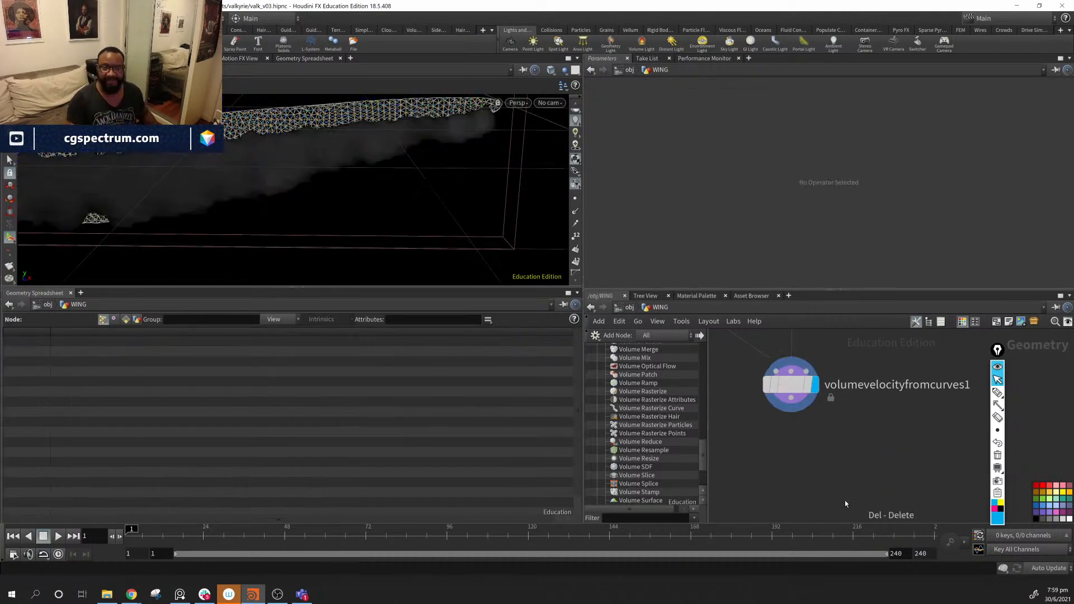
pyautogui.scroll(-5, 900, 479)
pyautogui.scroll(-6, 900, 478)
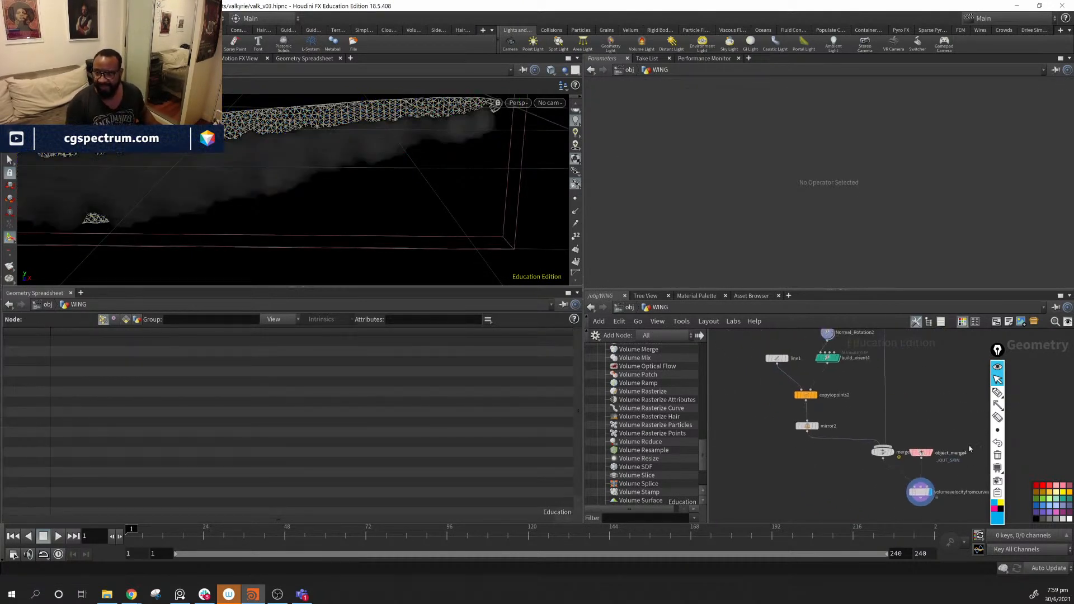
pyautogui.scroll(4, 790, 429)
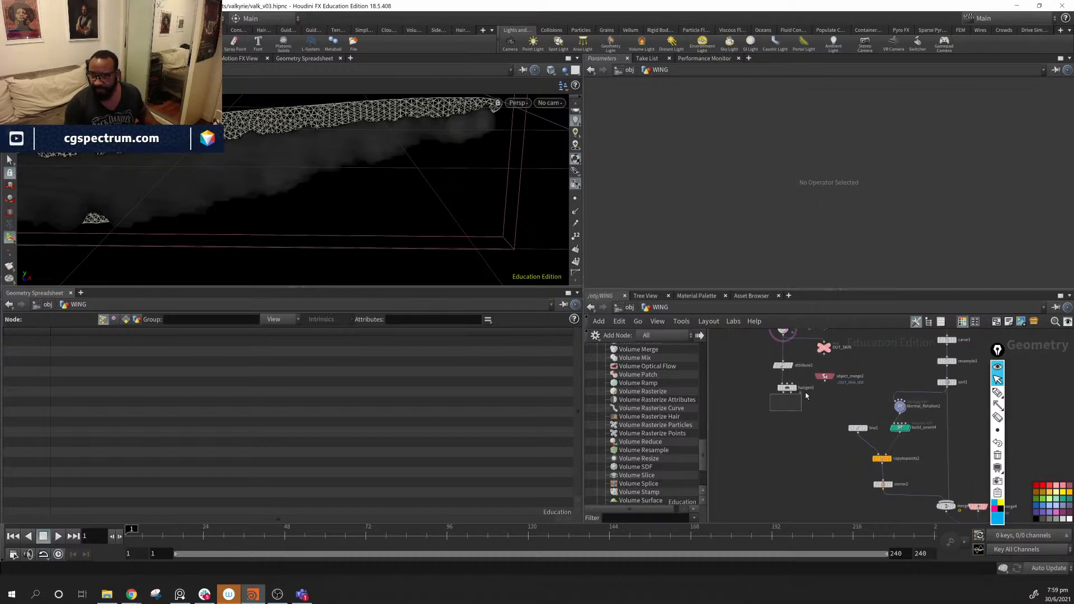
pyautogui.moveTo(824, 378); pyautogui.dragTo(841, 507)
pyautogui.moveTo(857, 506); pyautogui.dragTo(786, 406, button='middle')
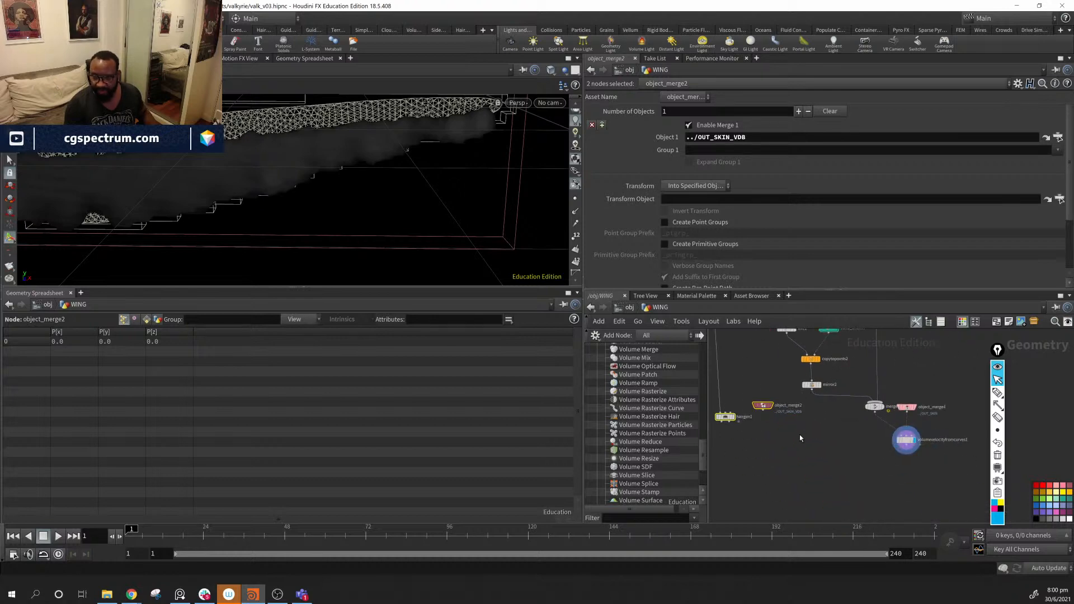
# - Set the display flag on hairgen1 to show the generated hair on the wing
pyautogui.click(733, 417)
pyautogui.click(761, 466)
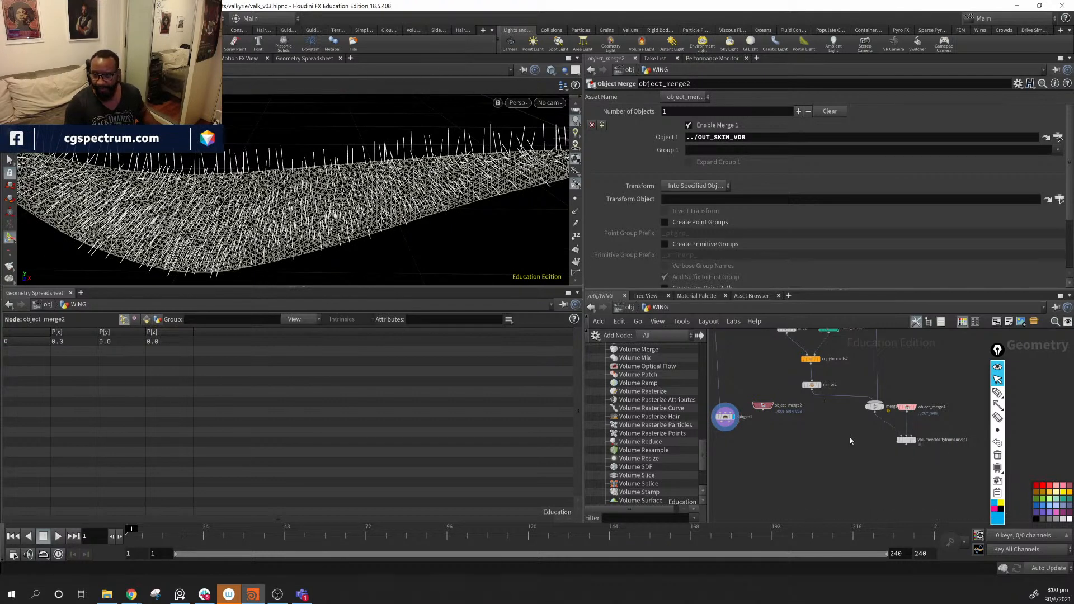
pyautogui.moveTo(717, 423); pyautogui.dragTo(840, 412, button='middle')
pyautogui.moveTo(886, 449); pyautogui.dragTo(841, 456, button='middle')
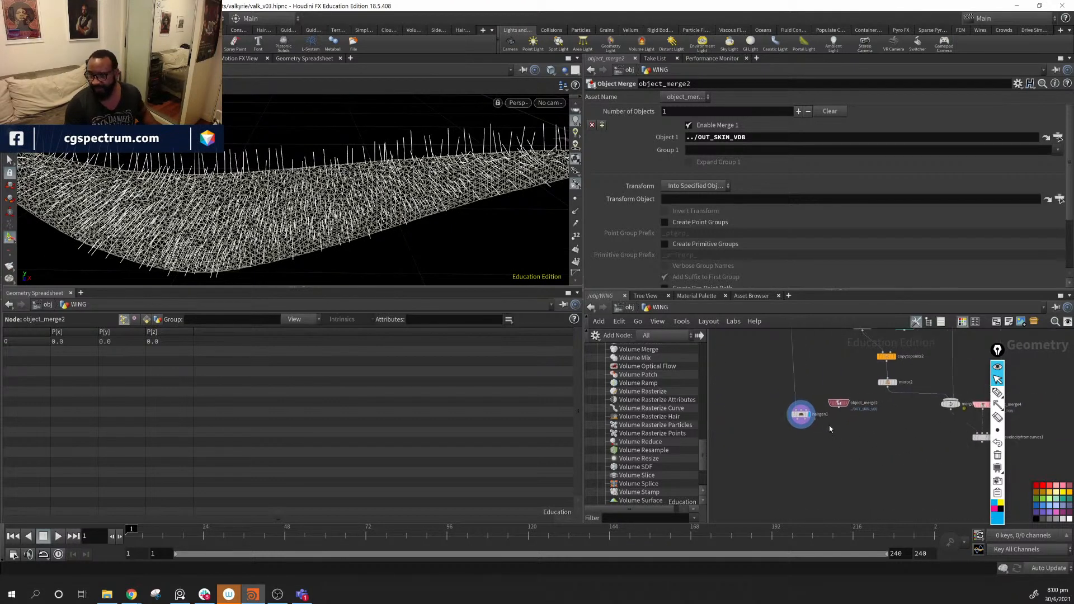
pyautogui.moveTo(932, 448); pyautogui.dragTo(791, 451, button='middle')
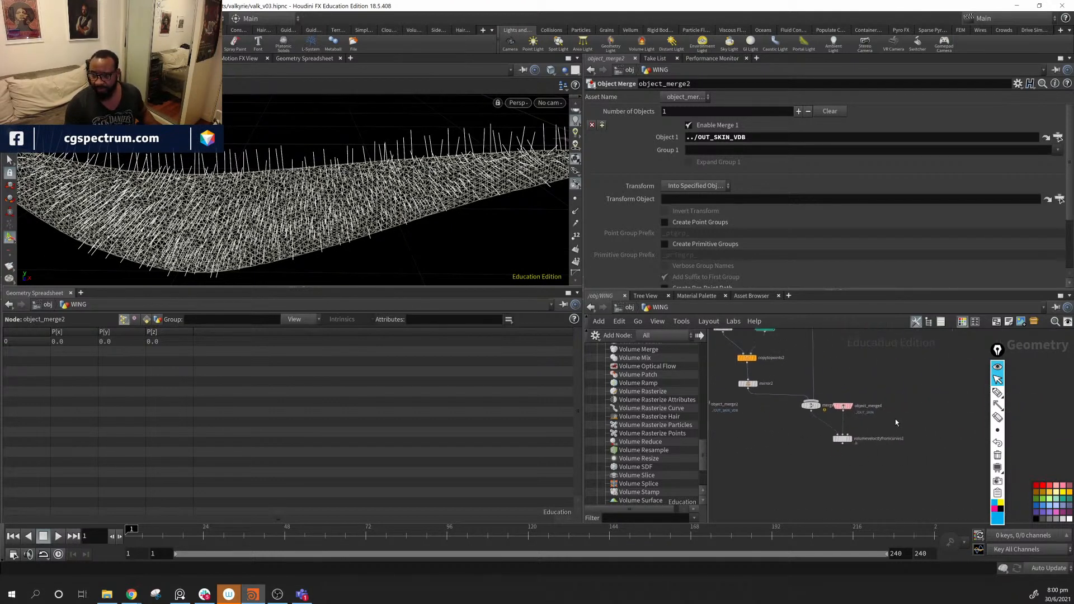
pyautogui.scroll(2, 894, 420)
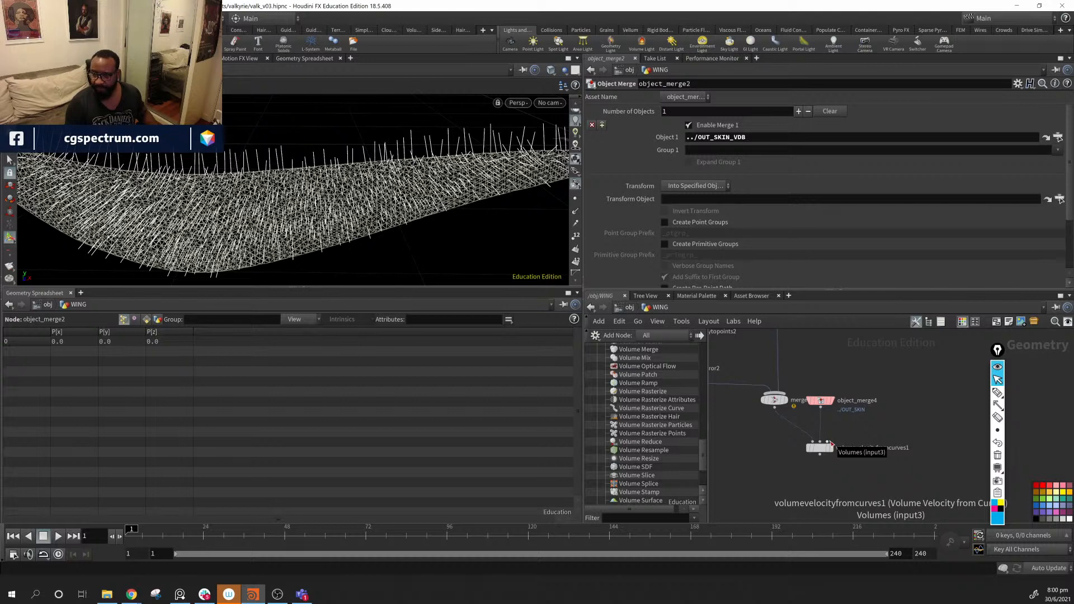
# - Nudge hairgen1 slightly up and left, dropping an unfinished connection from its output
pyautogui.moveTo(783, 499); pyautogui.dragTo(958, 501, button='middle')
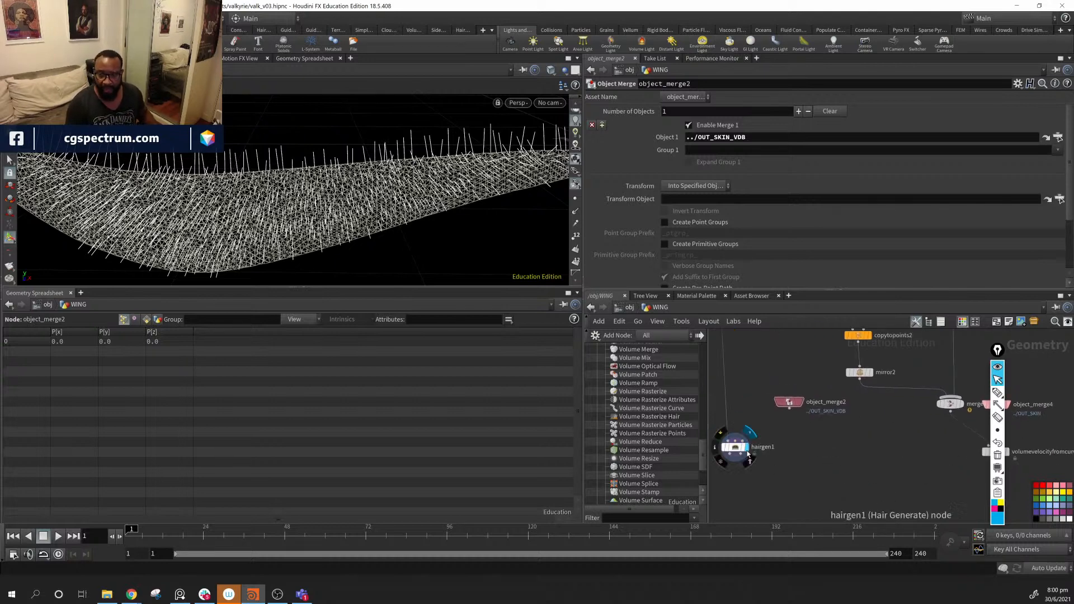
pyautogui.click(730, 454)
pyautogui.click(746, 472)
pyautogui.moveTo(736, 452); pyautogui.dragTo(734, 449)
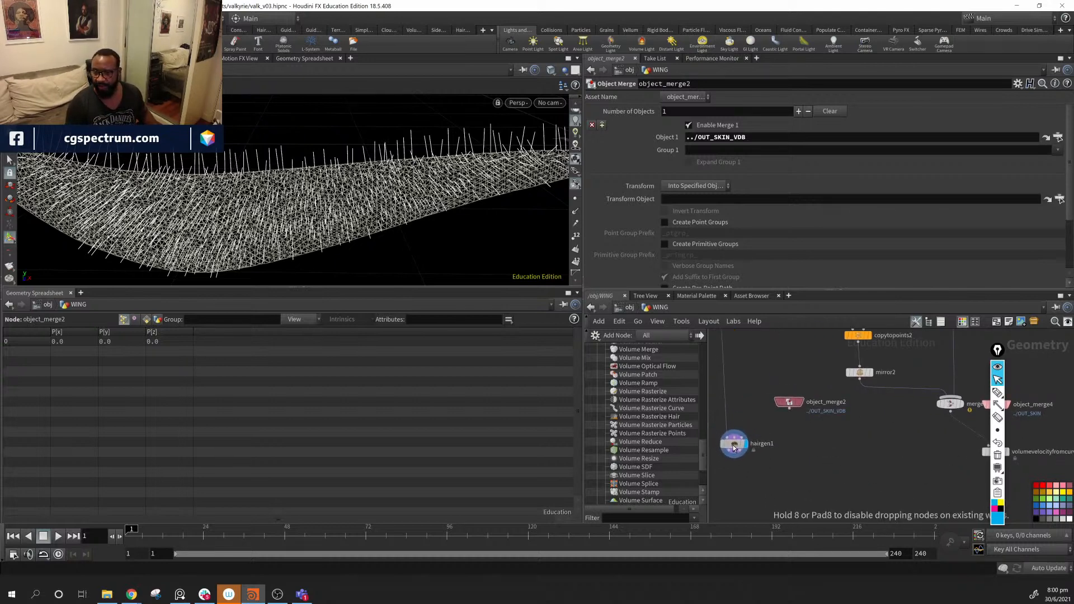
pyautogui.scroll(-4, 845, 411)
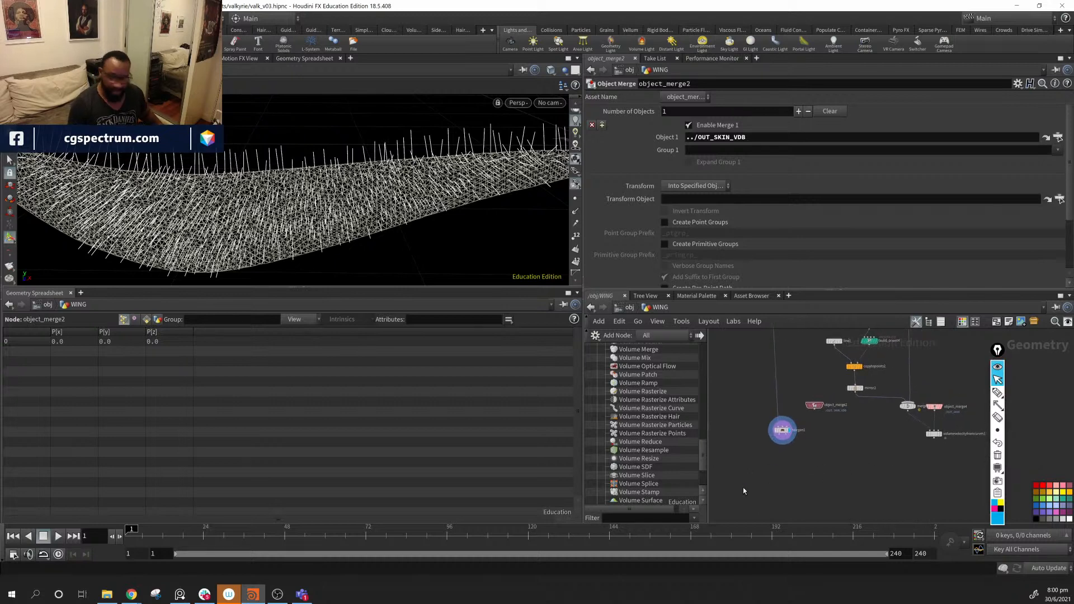
pyautogui.scroll(4, 653, 395)
pyautogui.moveTo(705, 432); pyautogui.dragTo(706, 421)
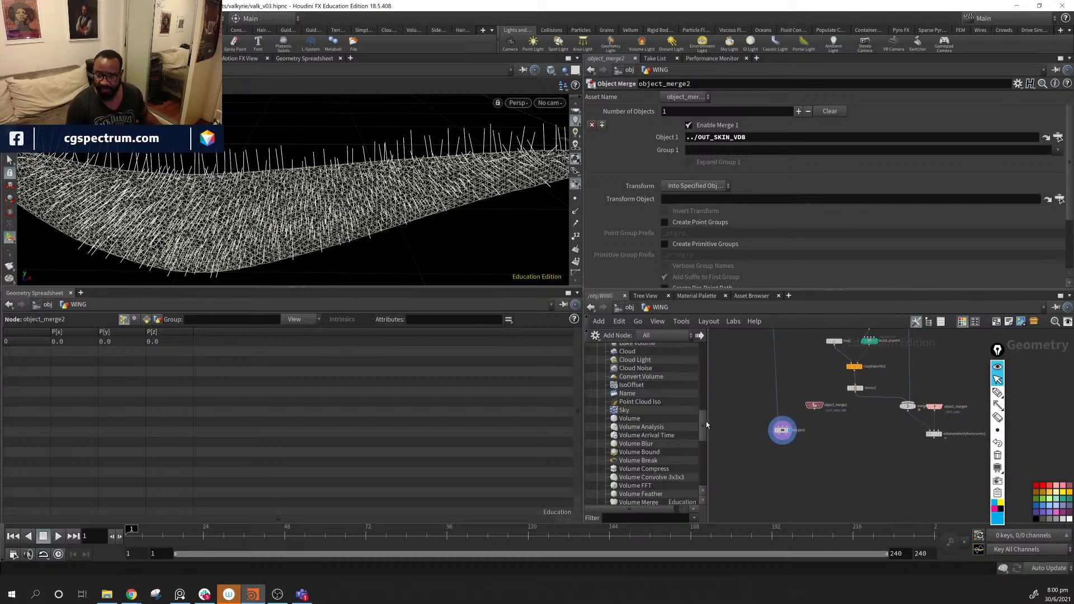
# - Collapse the Volume category and expand Hair to list the Fur, Groom and Guide tools
pyautogui.scroll(3, 671, 414)
pyautogui.click(597, 390)
pyautogui.scroll(10, 632, 394)
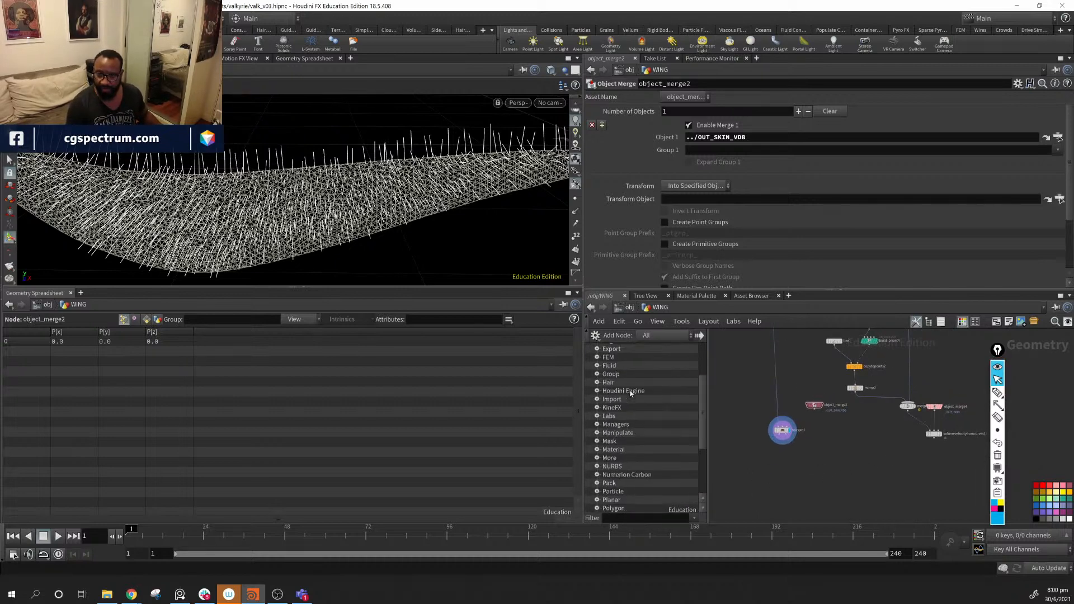
pyautogui.scroll(-3, 631, 395)
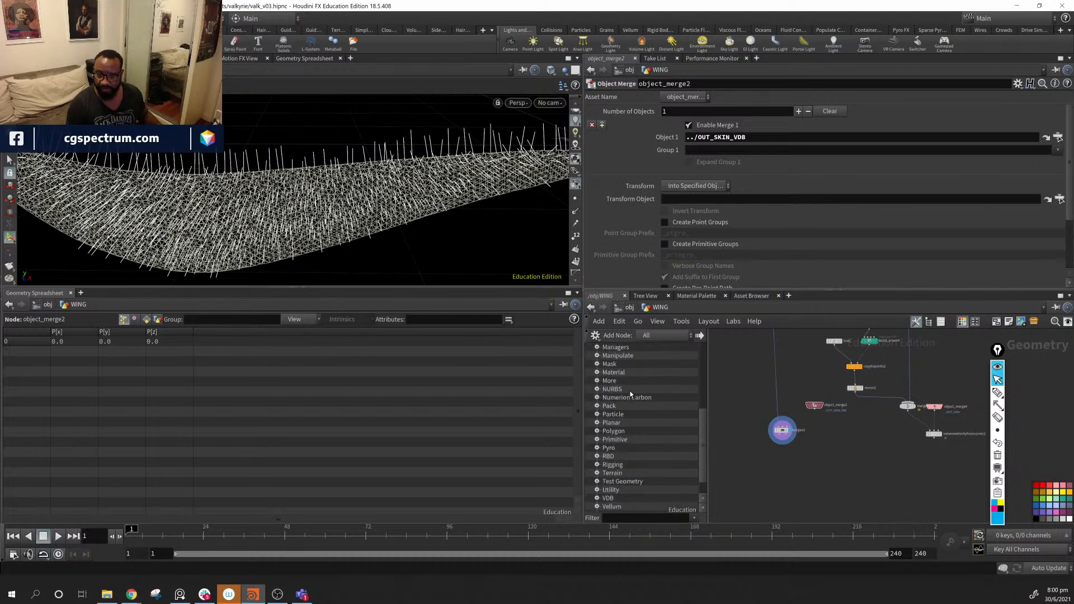
pyautogui.click(596, 356)
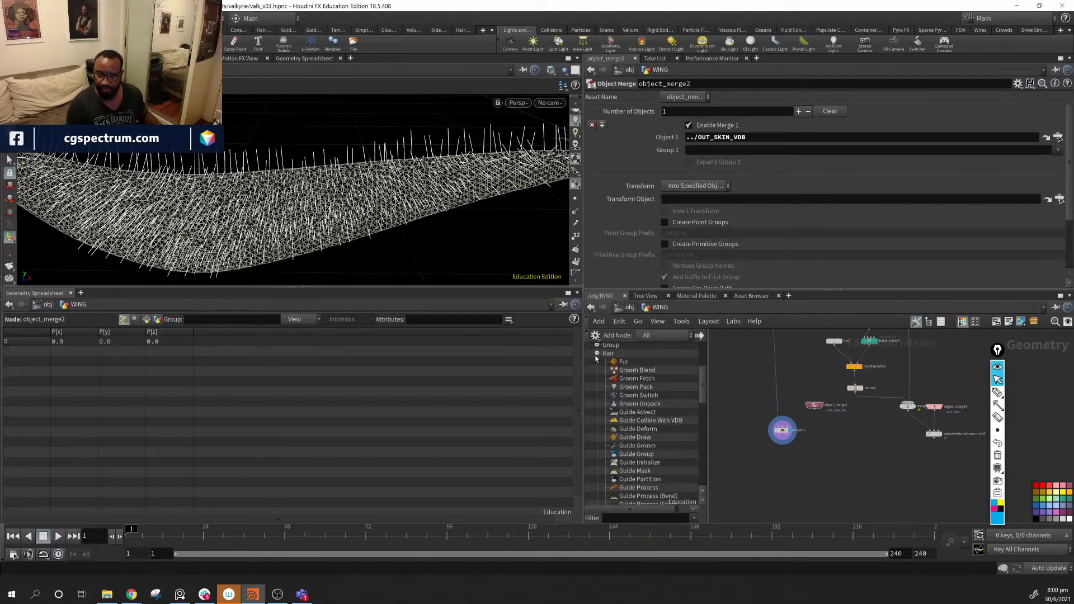
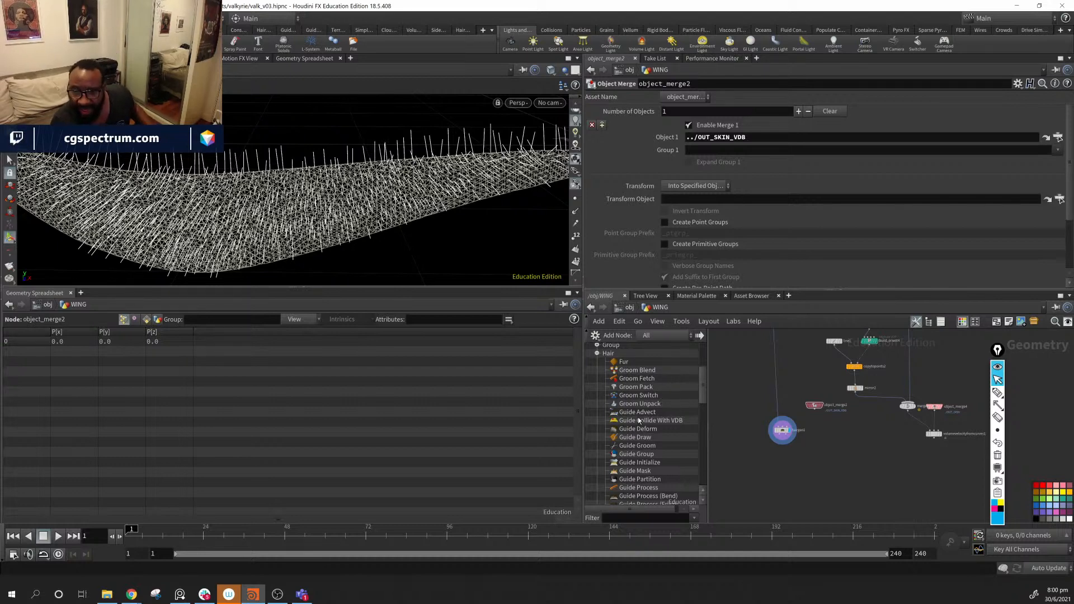
# - Add a Guide Advect node and wire hairgen1's curves and object_merge2's skin VDB into it
pyautogui.click(840, 480)
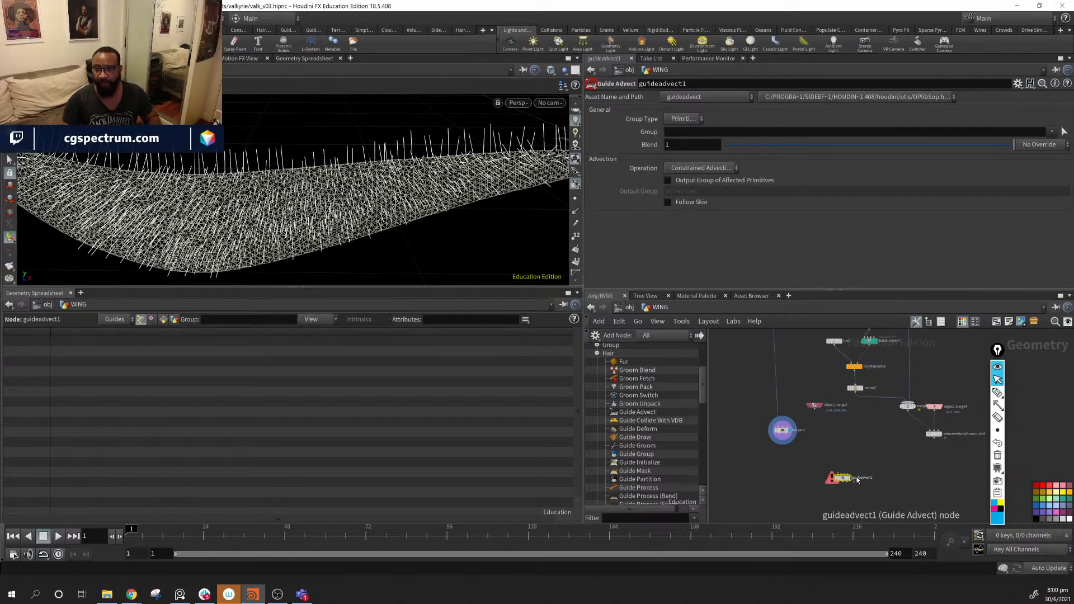
pyautogui.scroll(3, 857, 480)
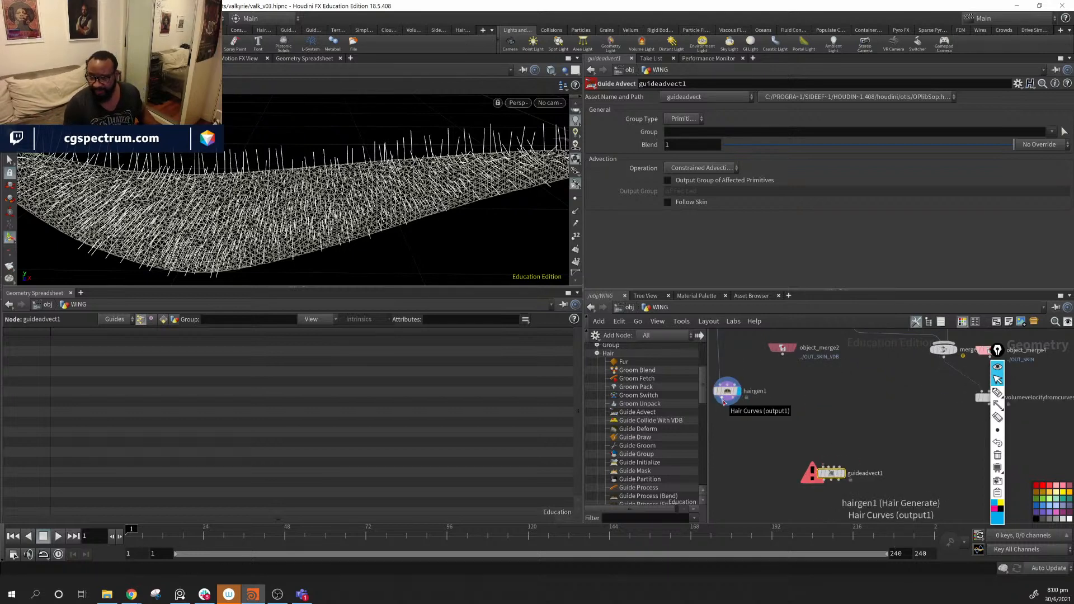
pyautogui.moveTo(723, 401); pyautogui.dragTo(798, 470)
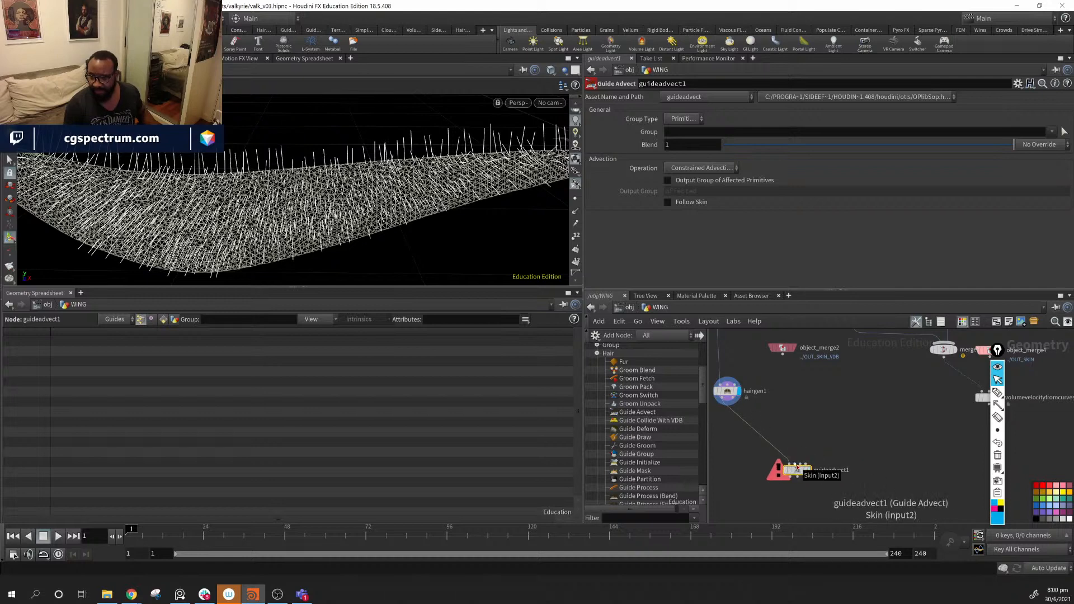
pyautogui.moveTo(798, 468)
pyautogui.mouseDown()
pyautogui.moveTo(782, 436)
pyautogui.moveTo(795, 456)
pyautogui.mouseUp()
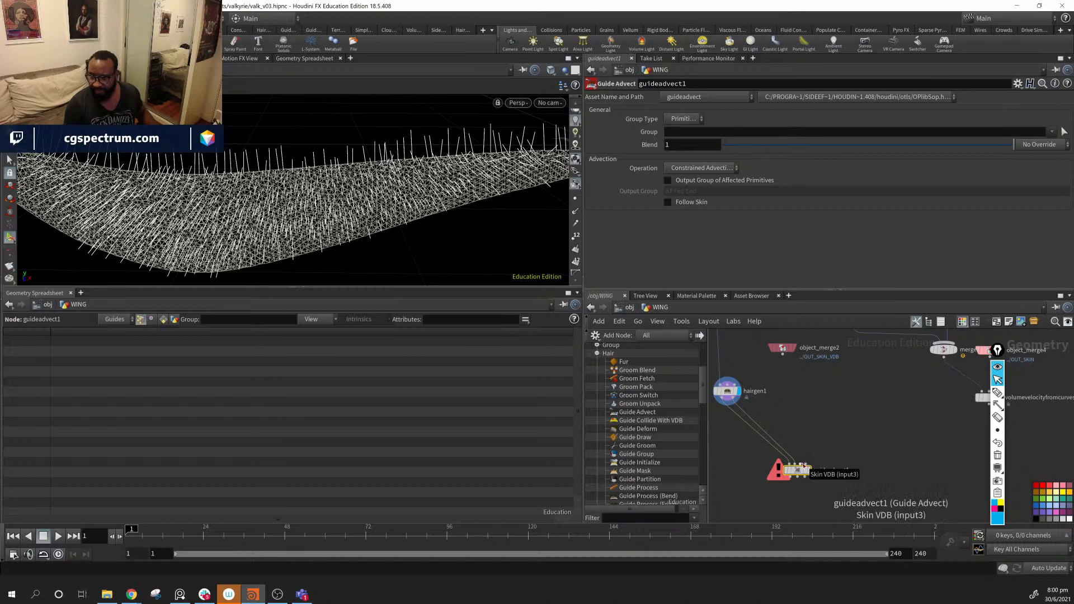
pyautogui.moveTo(808, 414); pyautogui.dragTo(803, 463)
pyautogui.moveTo(784, 351); pyautogui.dragTo(795, 393)
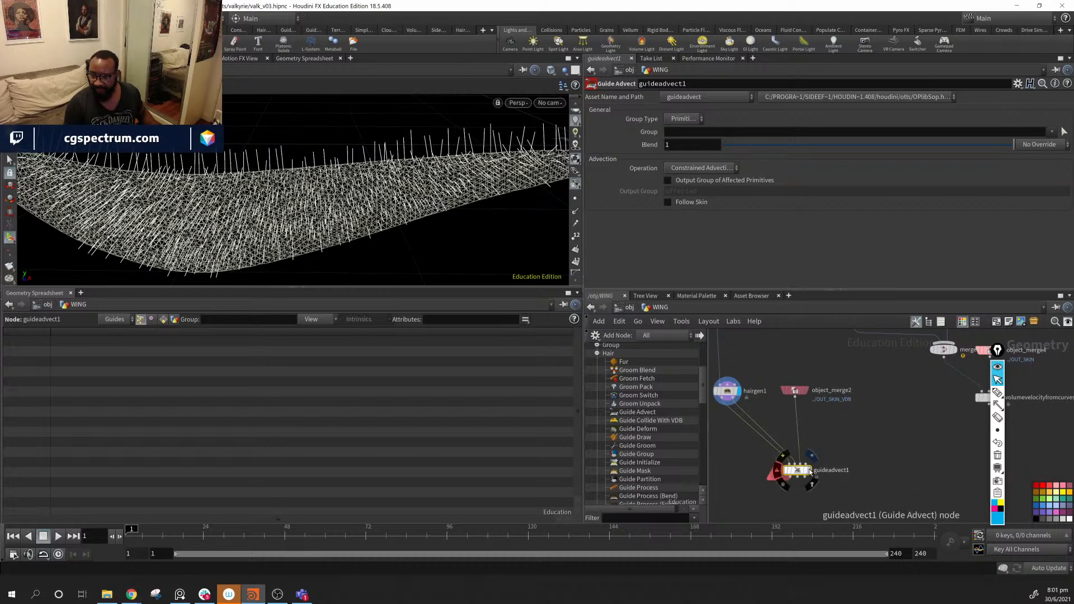
# - Display guideadvect1 and connect the velocity-from-curves volume into its remaining input
pyautogui.click(810, 470)
pyautogui.moveTo(891, 477); pyautogui.dragTo(822, 477, button='middle')
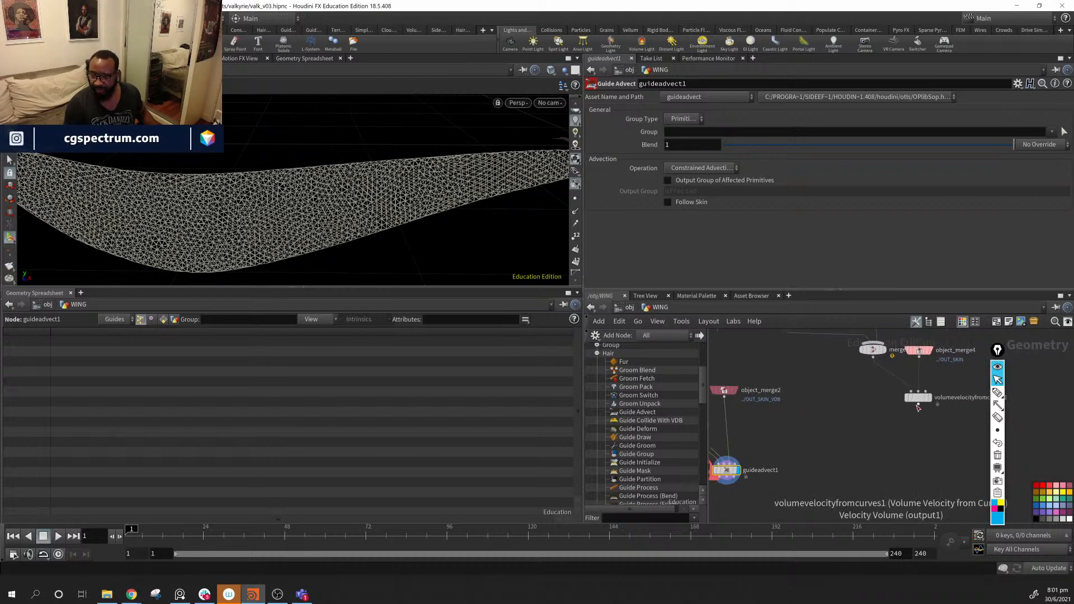
pyautogui.click(918, 404)
pyautogui.click(739, 459)
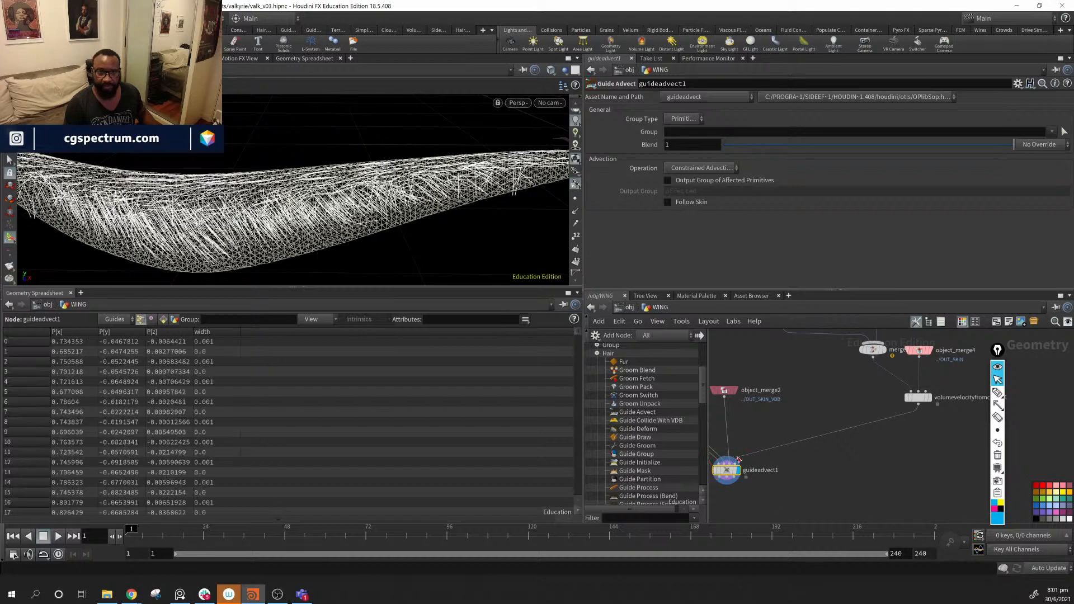
# - Inspect the advected guides from both sides of the wing and hide the templated wing skin
pyautogui.keyDown('alt'); pyautogui.moveTo(280, 223); pyautogui.dragTo(392, 206); pyautogui.keyUp('alt')
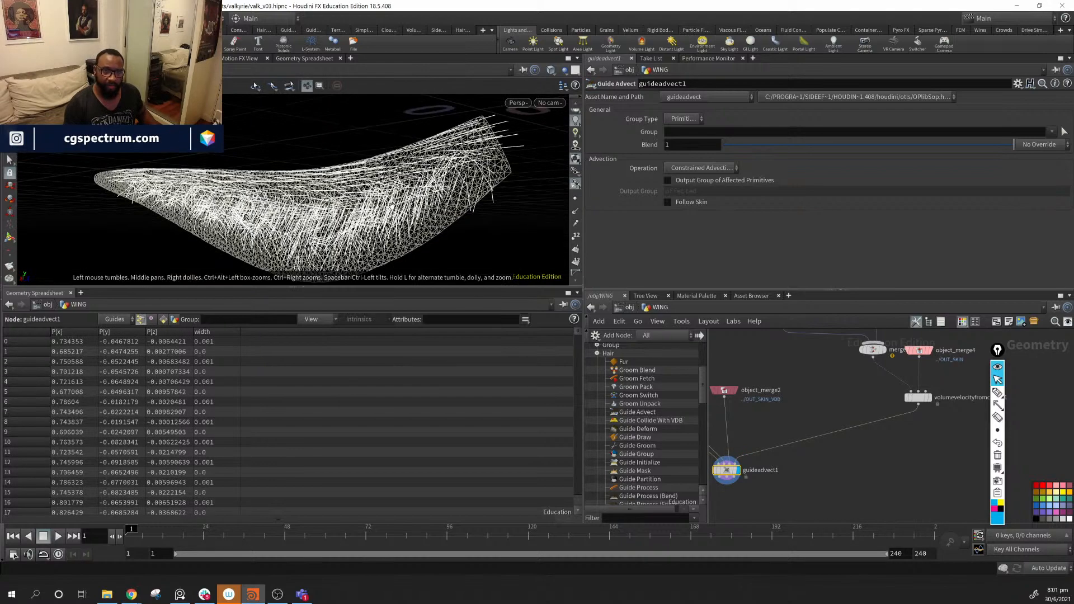
pyautogui.keyDown('alt'); pyautogui.moveTo(298, 110); pyautogui.dragTo(358, 201); pyautogui.keyUp('alt')
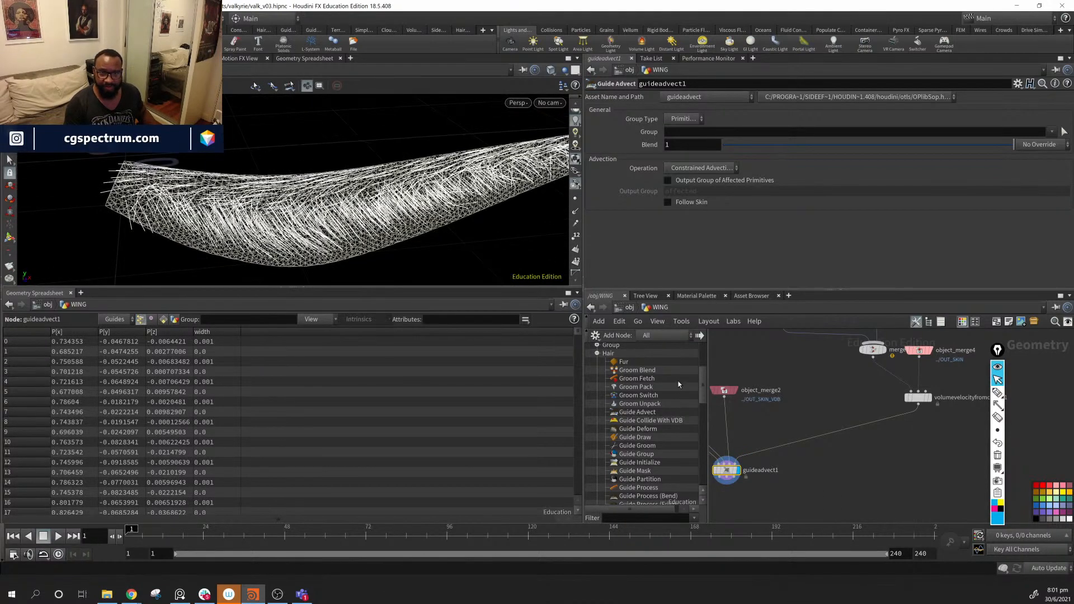
pyautogui.moveTo(795, 408); pyautogui.dragTo(927, 519, button='middle')
pyautogui.moveTo(823, 350); pyautogui.dragTo(832, 485, button='middle')
pyautogui.click(787, 348)
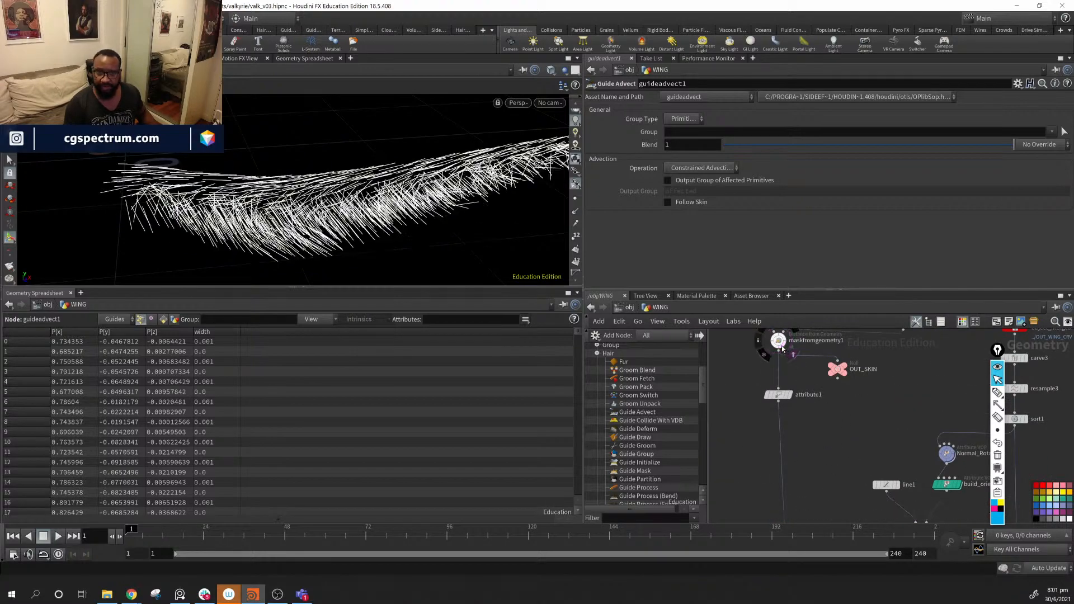
# - Toggle maskfromgeometry1's template flag to show the wing skin wireframe around the advected guides
pyautogui.keyDown('alt'); pyautogui.moveTo(286, 190); pyautogui.dragTo(232, 177); pyautogui.keyUp('alt')
pyautogui.moveTo(338, 217)
pyautogui.keyDown('alt'); pyautogui.mouseDown()
pyautogui.moveTo(364, 222)
pyautogui.moveTo(313, 216)
pyautogui.moveTo(336, 215)
pyautogui.mouseUp(); pyautogui.keyUp('alt')
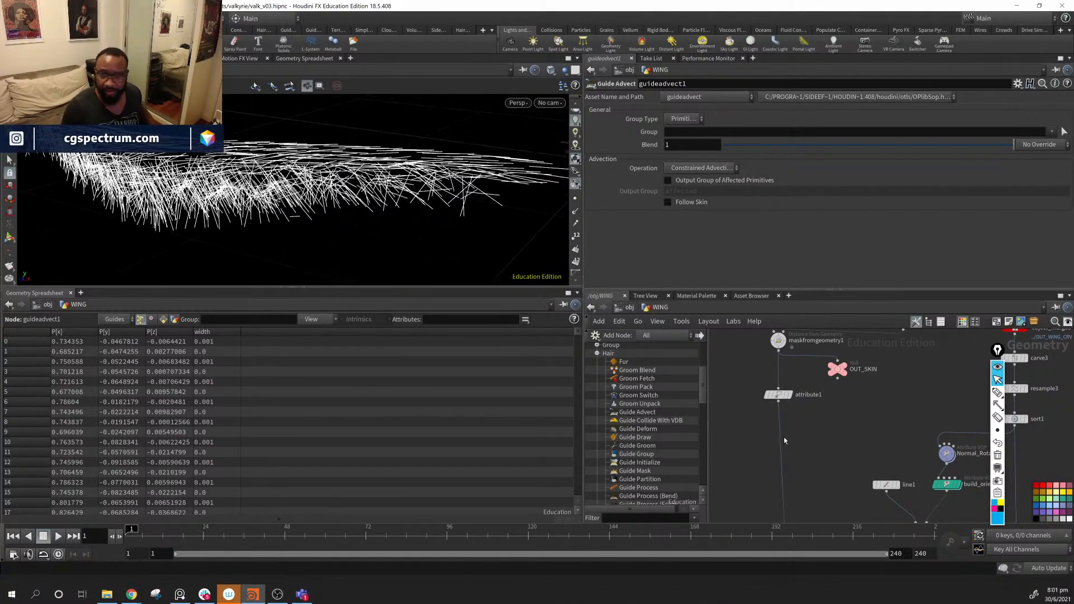
pyautogui.moveTo(830, 414); pyautogui.dragTo(826, 426, button='middle')
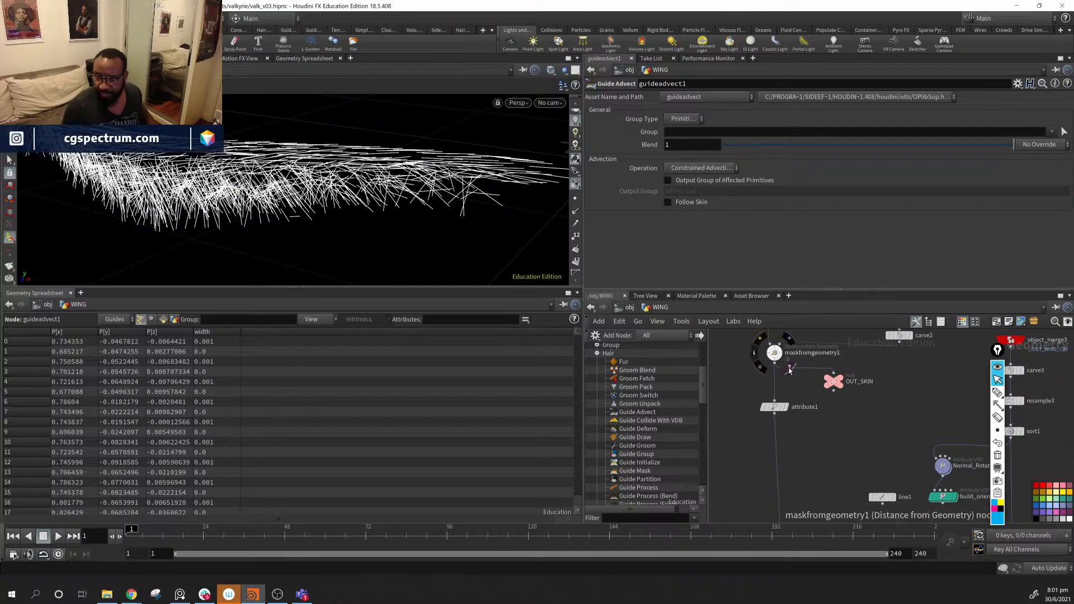
pyautogui.click(789, 368)
pyautogui.keyDown('alt'); pyautogui.moveTo(485, 154); pyautogui.dragTo(430, 199); pyautogui.keyUp('alt')
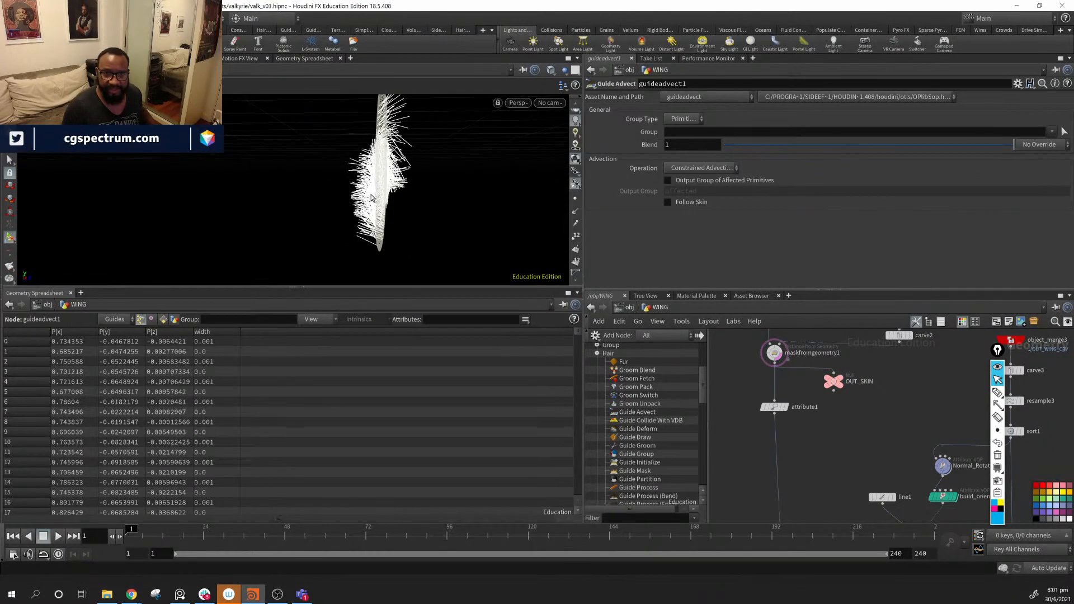
# - Display the build_orient4 feather guides with copytopoints2 templated, viewed edge-on
pyautogui.moveTo(835, 477); pyautogui.dragTo(720, 399, button='middle')
pyautogui.moveTo(867, 461)
pyautogui.mouseDown(button='middle')
pyautogui.moveTo(906, 406)
pyautogui.moveTo(862, 425)
pyautogui.moveTo(862, 454)
pyautogui.mouseUp(button='middle')
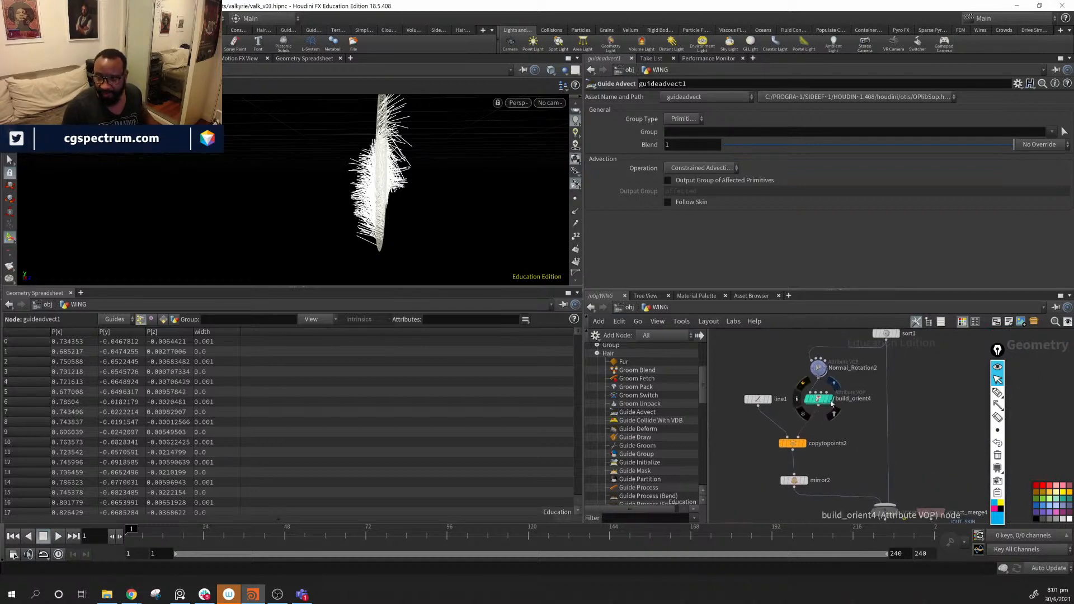
pyautogui.click(834, 414)
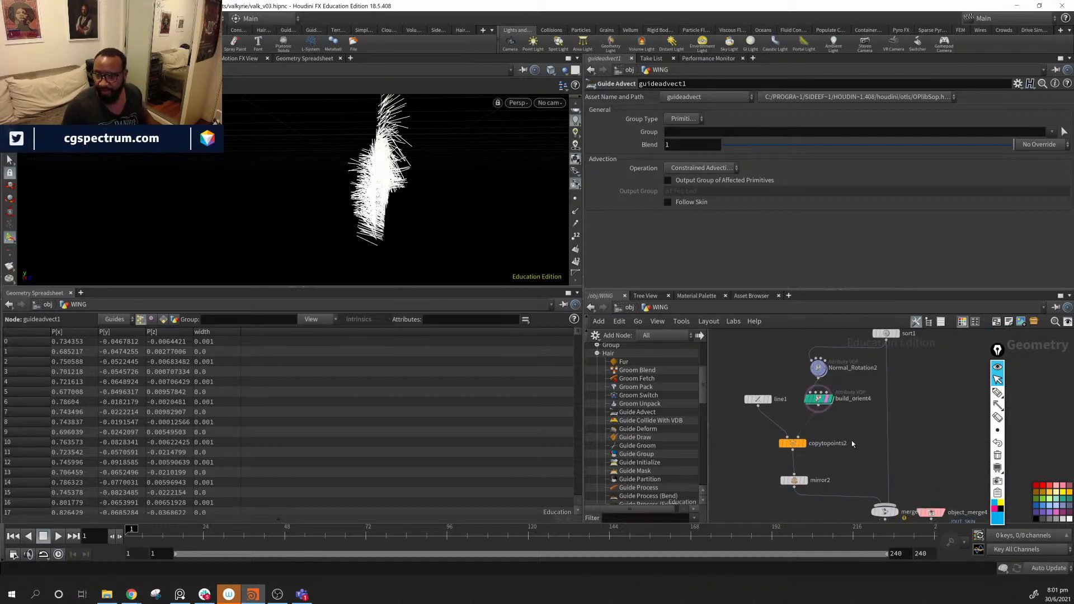
pyautogui.keyDown('alt'); pyautogui.moveTo(426, 217); pyautogui.dragTo(330, 231); pyautogui.keyUp('alt')
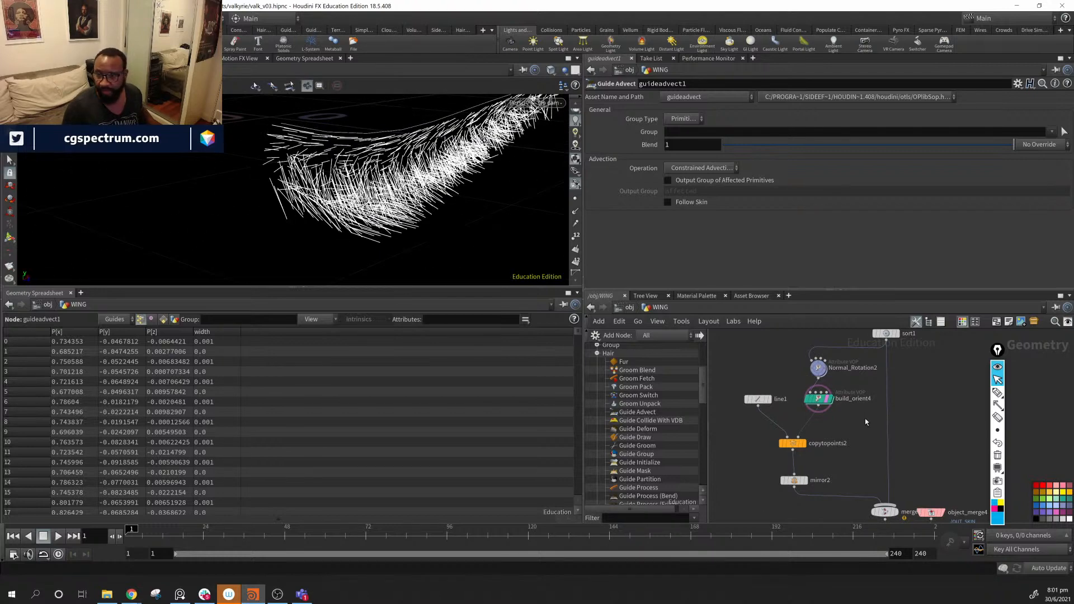
pyautogui.moveTo(855, 425); pyautogui.dragTo(866, 393, button='middle')
pyautogui.click(819, 427)
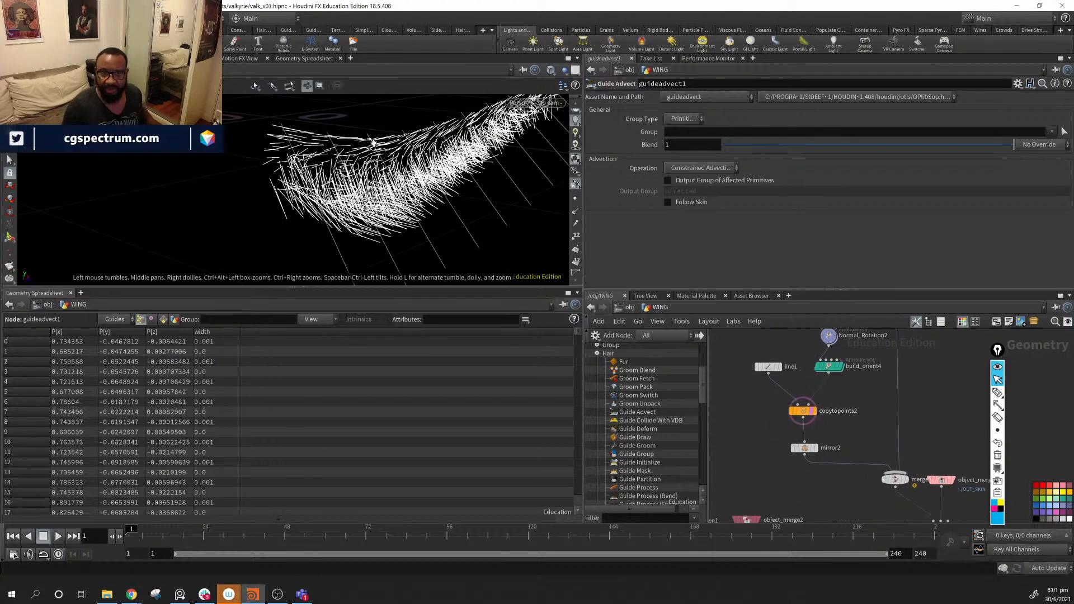
pyautogui.keyDown('alt'); pyautogui.moveTo(350, 147); pyautogui.dragTo(426, 139); pyautogui.keyUp('alt')
# - Change build_orient4's Feather Rotation from -13.6 to -23.6 and zoom onto the feather lines
pyautogui.click(827, 370)
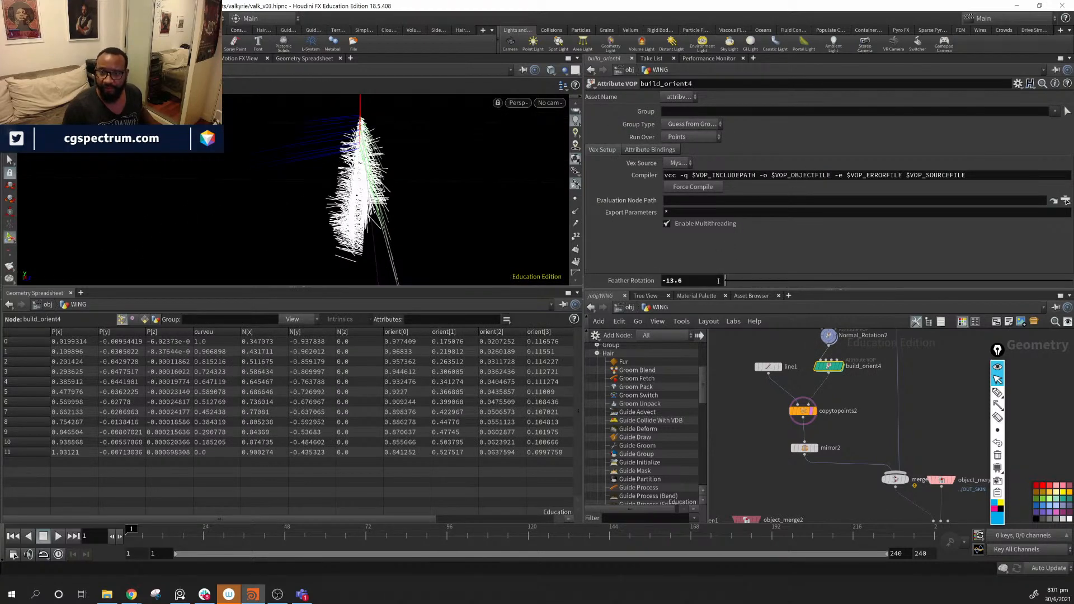
pyautogui.moveTo(707, 281); pyautogui.dragTo(708, 240, button='middle')
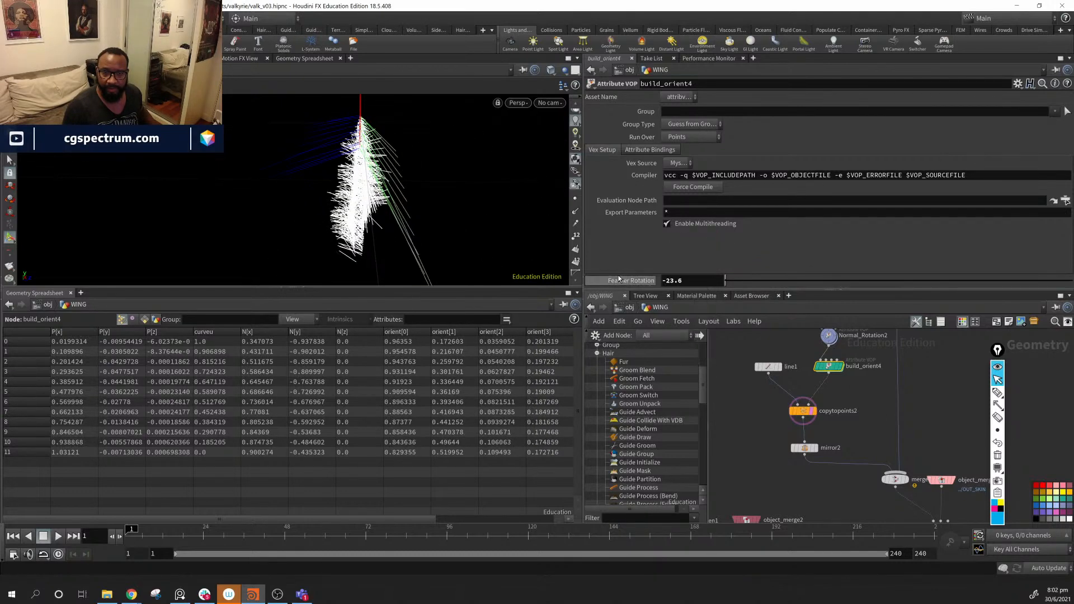
pyautogui.keyDown('alt'); pyautogui.moveTo(464, 184); pyautogui.dragTo(386, 134); pyautogui.keyUp('alt')
pyautogui.keyDown('alt'); pyautogui.moveTo(386, 134); pyautogui.dragTo(530, 201, button='right'); pyautogui.keyUp('alt')
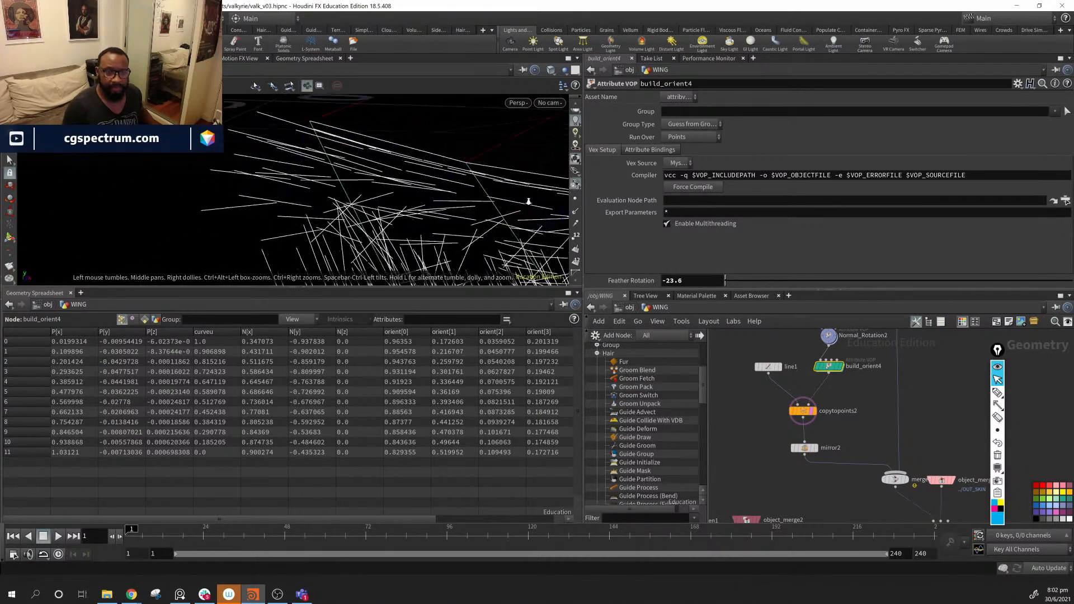
pyautogui.keyDown('alt'); pyautogui.moveTo(347, 170); pyautogui.dragTo(314, 195); pyautogui.keyUp('alt')
# - Turn on point numbers for the feather curves in the viewport
pyautogui.click(576, 237)
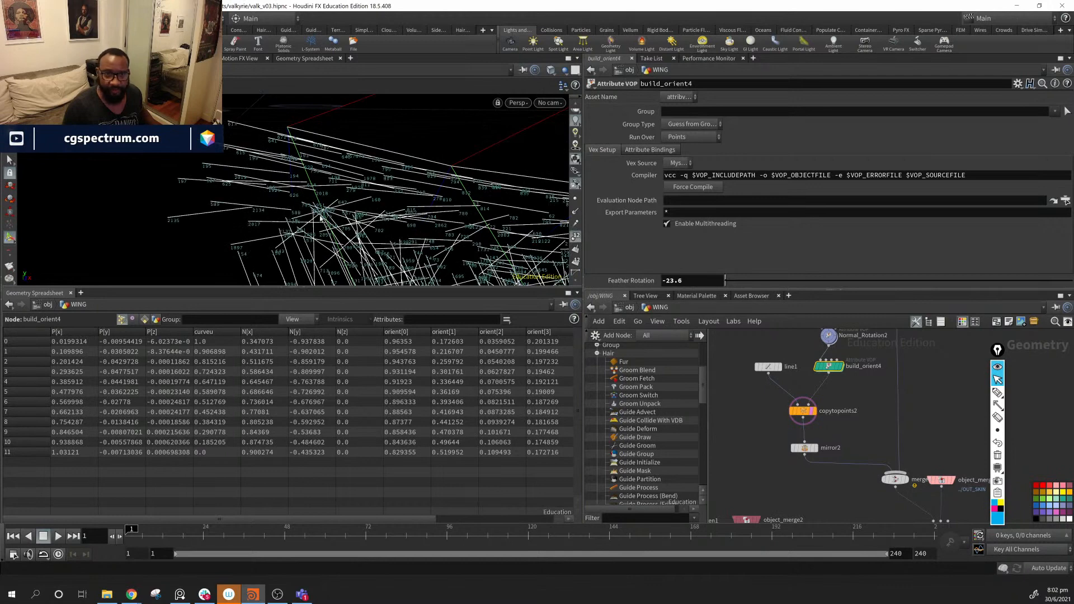
pyautogui.click(576, 237)
pyautogui.keyDown('alt'); pyautogui.moveTo(291, 193); pyautogui.dragTo(226, 185); pyautogui.keyUp('alt')
pyautogui.keyDown('alt'); pyautogui.moveTo(225, 185); pyautogui.dragTo(511, 240, button='right'); pyautogui.keyUp('alt')
pyautogui.click(575, 238)
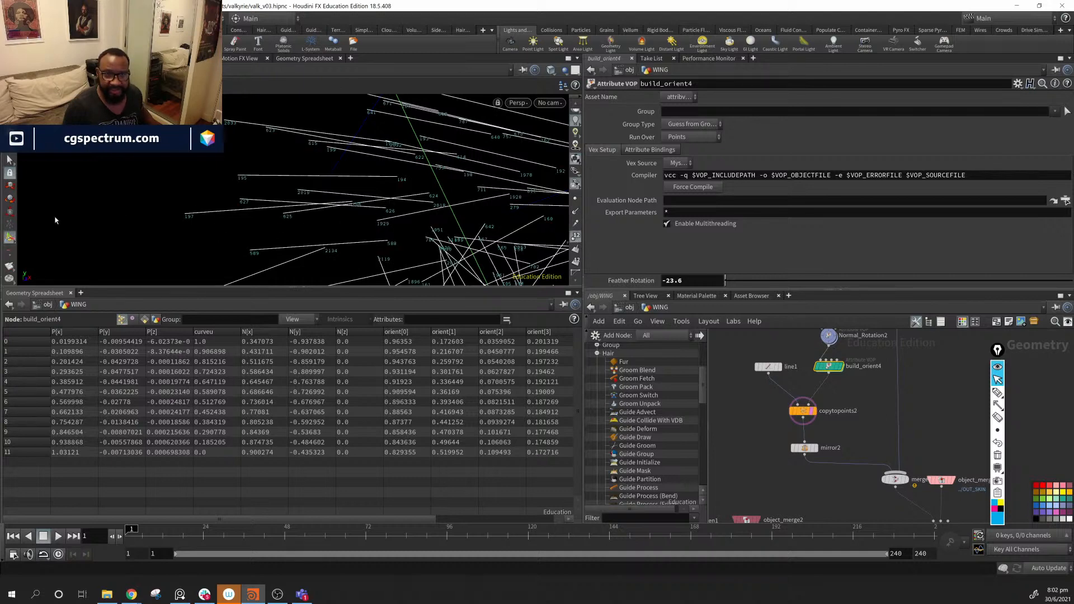
pyautogui.moveTo(834, 384); pyautogui.dragTo(811, 479, button='middle')
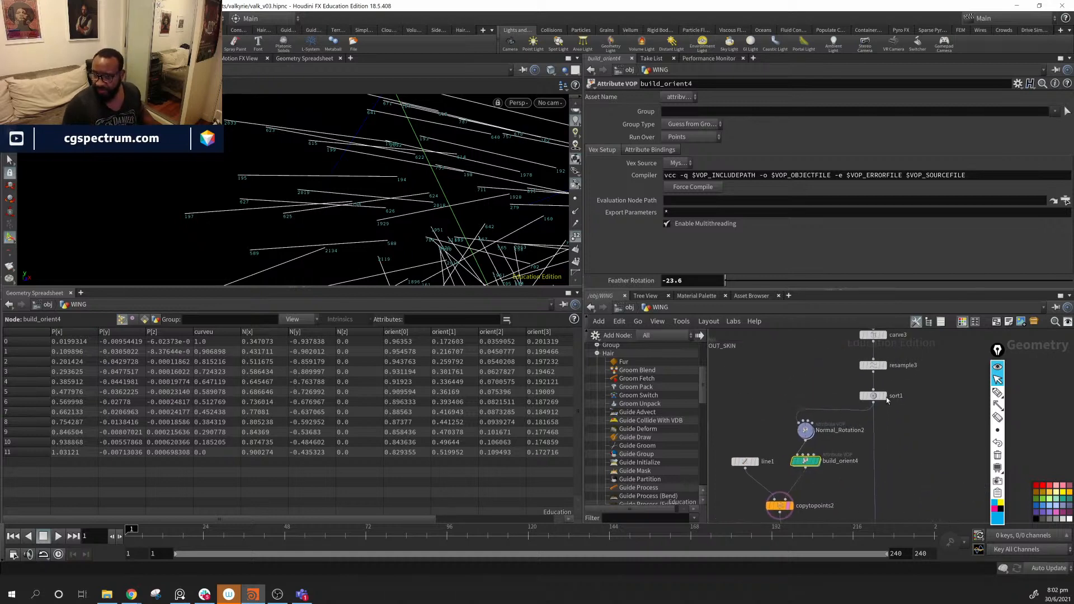
# - Template and toggle sort1's bypass, then display sort1's guide curves
pyautogui.moveTo(884, 398)
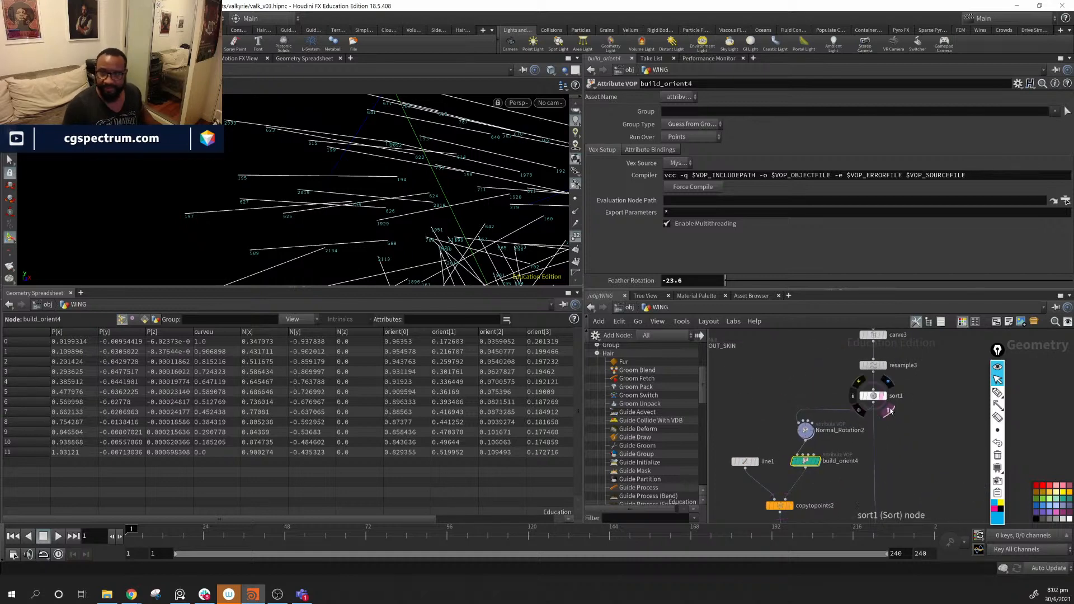
pyautogui.click(889, 412)
pyautogui.moveTo(888, 402)
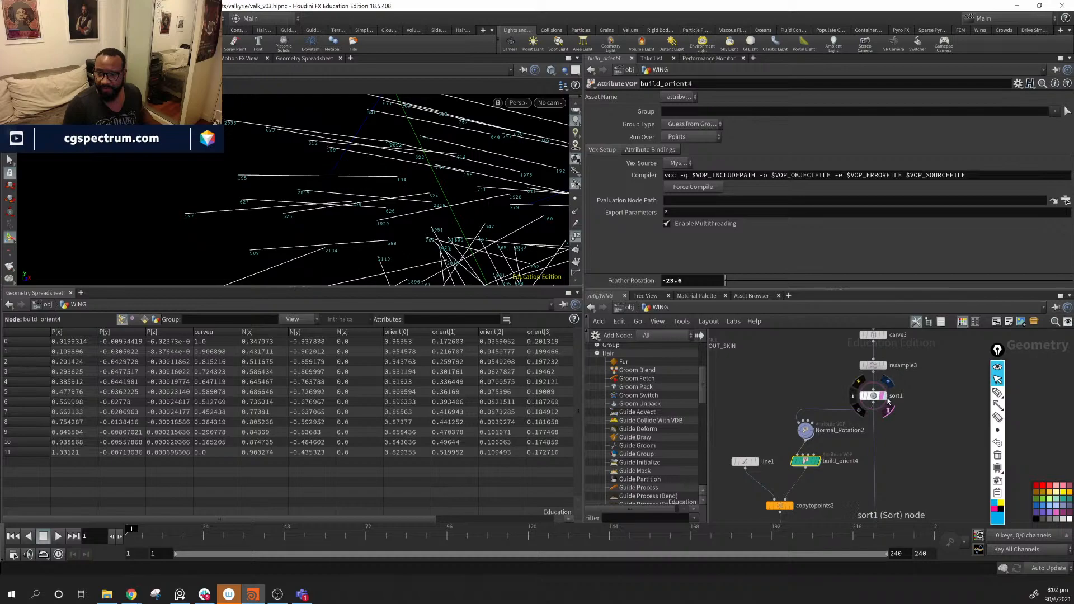
pyautogui.click(862, 384)
pyautogui.moveTo(252, 224); pyautogui.dragTo(358, 218)
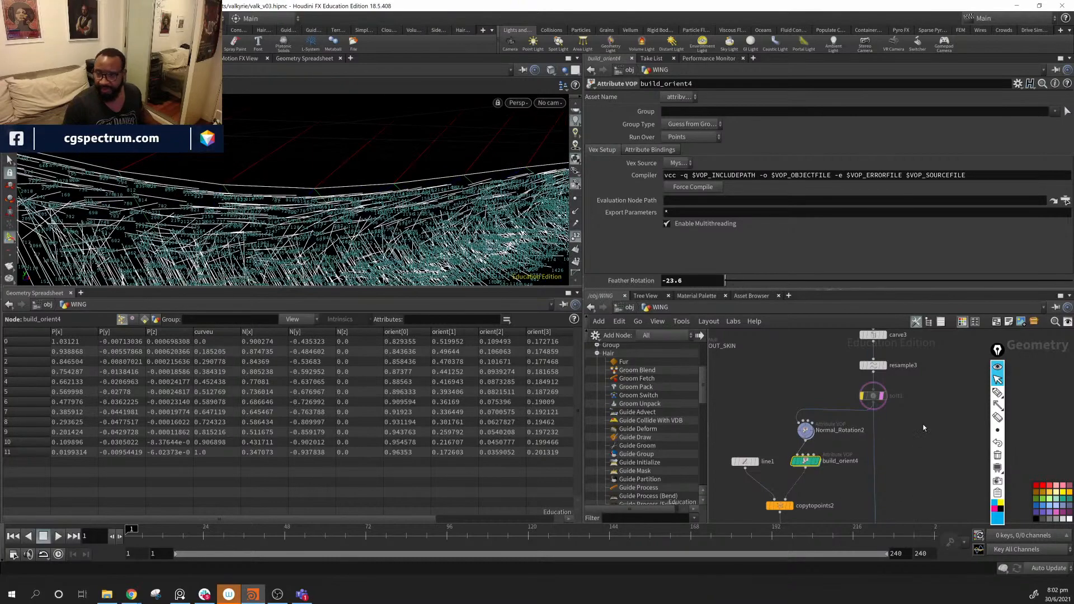
pyautogui.moveTo(905, 401)
pyautogui.mouseDown(button='middle')
pyautogui.moveTo(874, 461)
pyautogui.moveTo(912, 406)
pyautogui.mouseUp(button='middle')
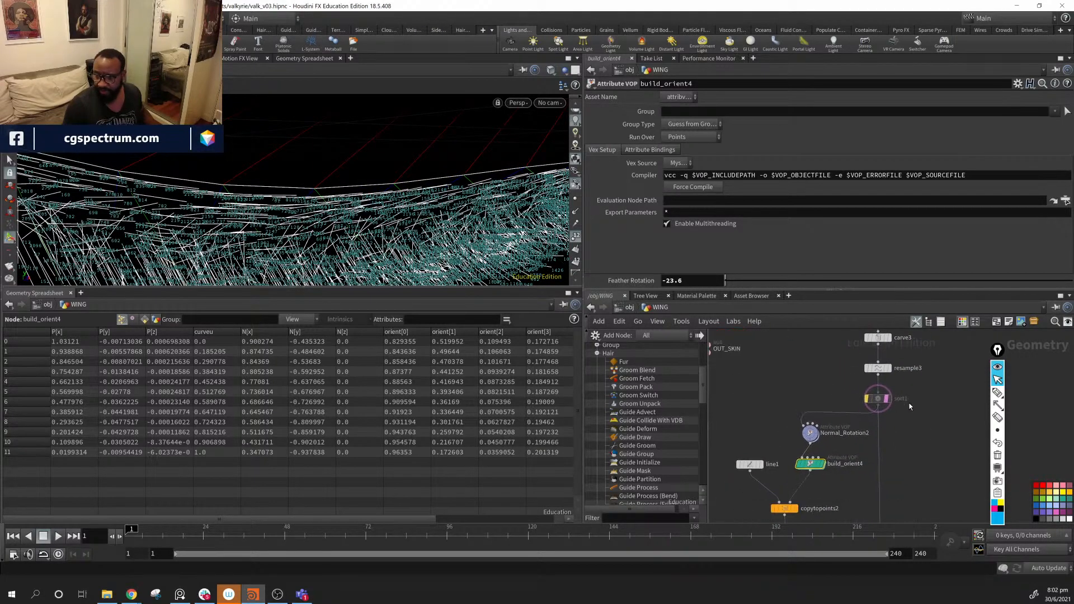
pyautogui.scroll(-1, 911, 405)
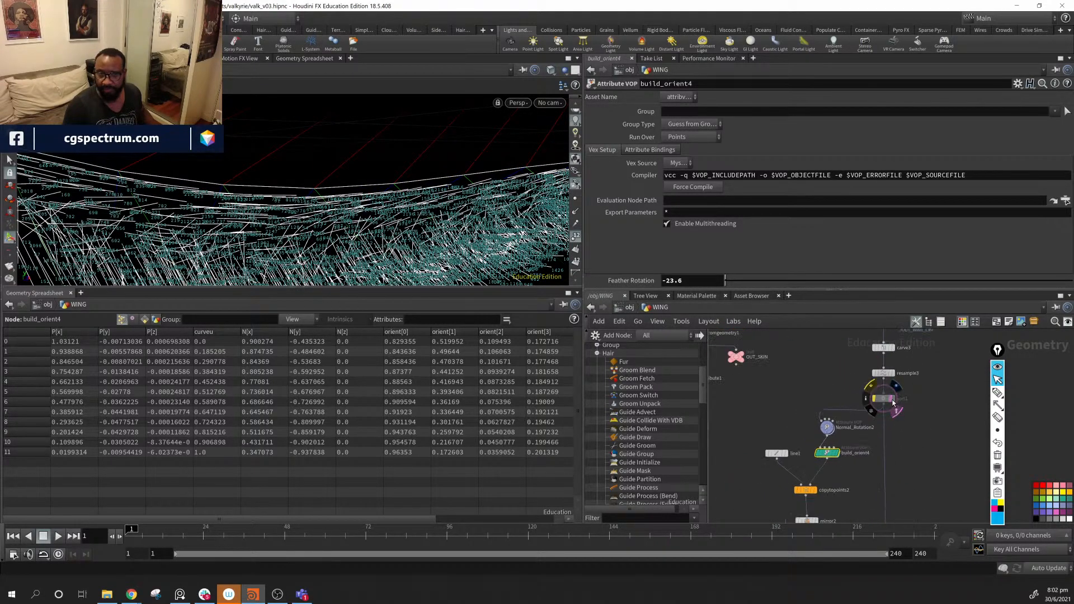
pyautogui.click(896, 399)
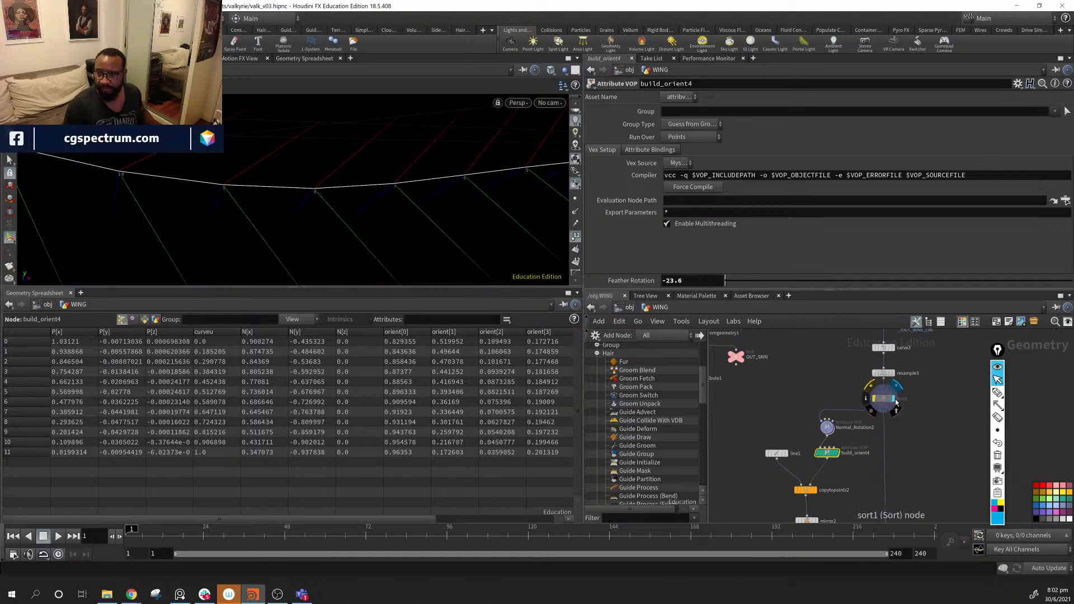
pyautogui.moveTo(177, 182); pyautogui.dragTo(196, 168)
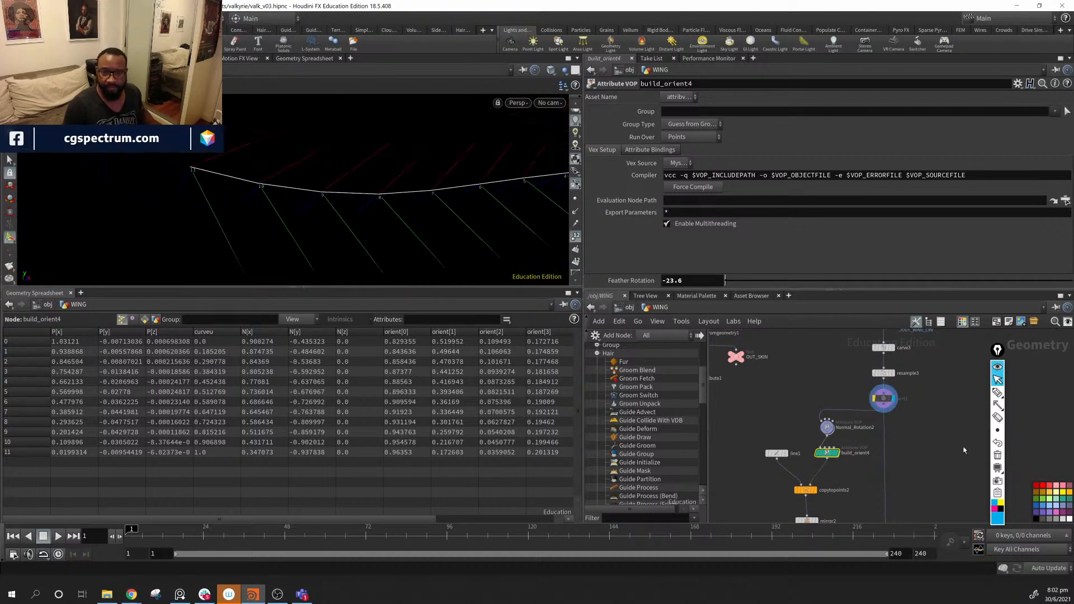
# - Re-enable sort1's point reversal, comparing the guide point order with and without it
pyautogui.click(876, 391)
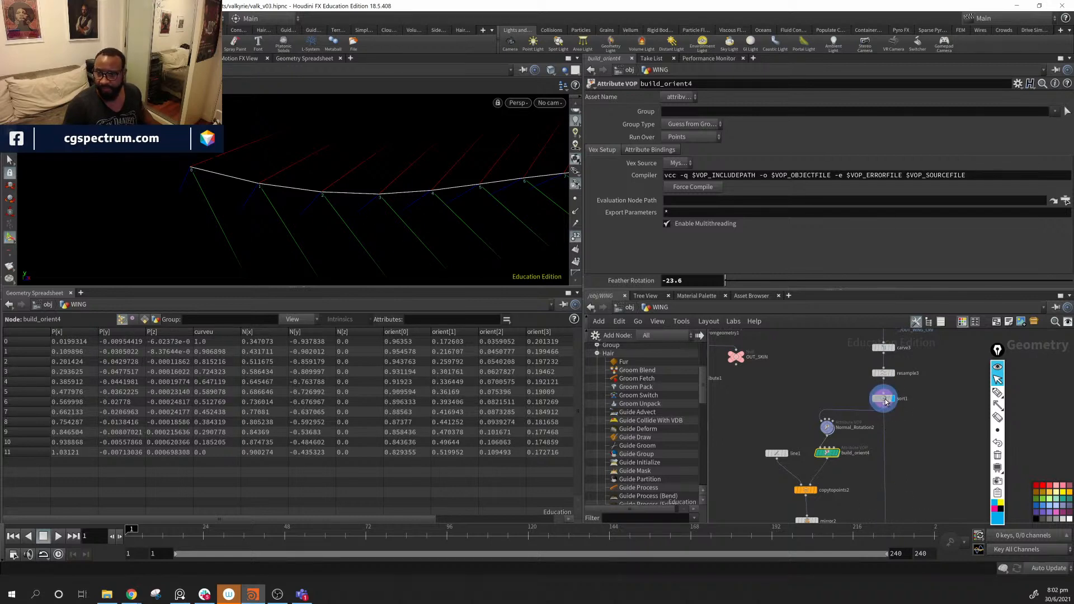
pyautogui.click(885, 399)
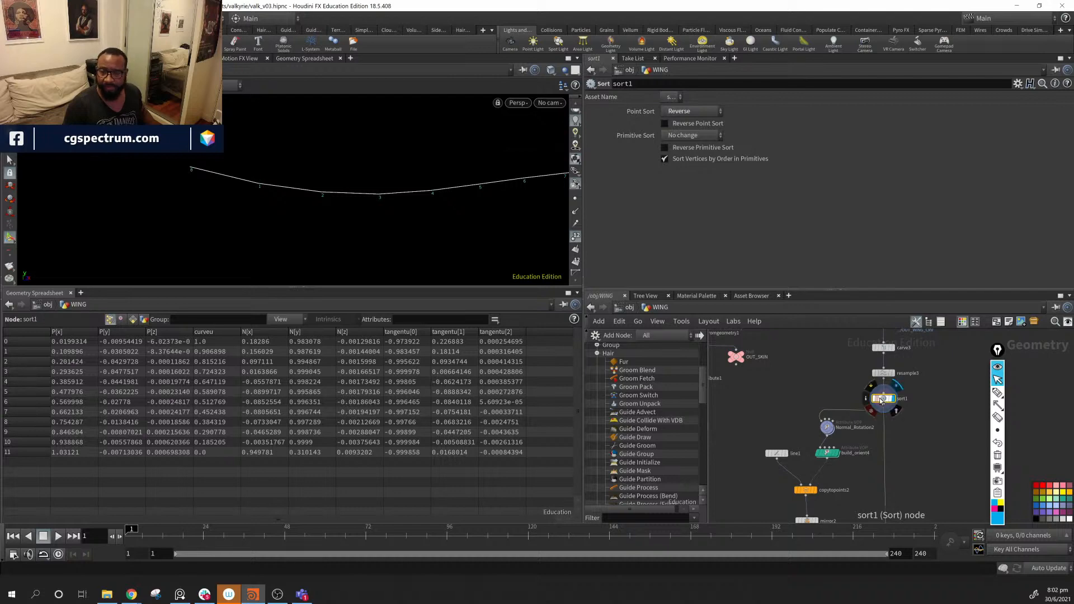
pyautogui.click(873, 387)
pyautogui.click(873, 387)
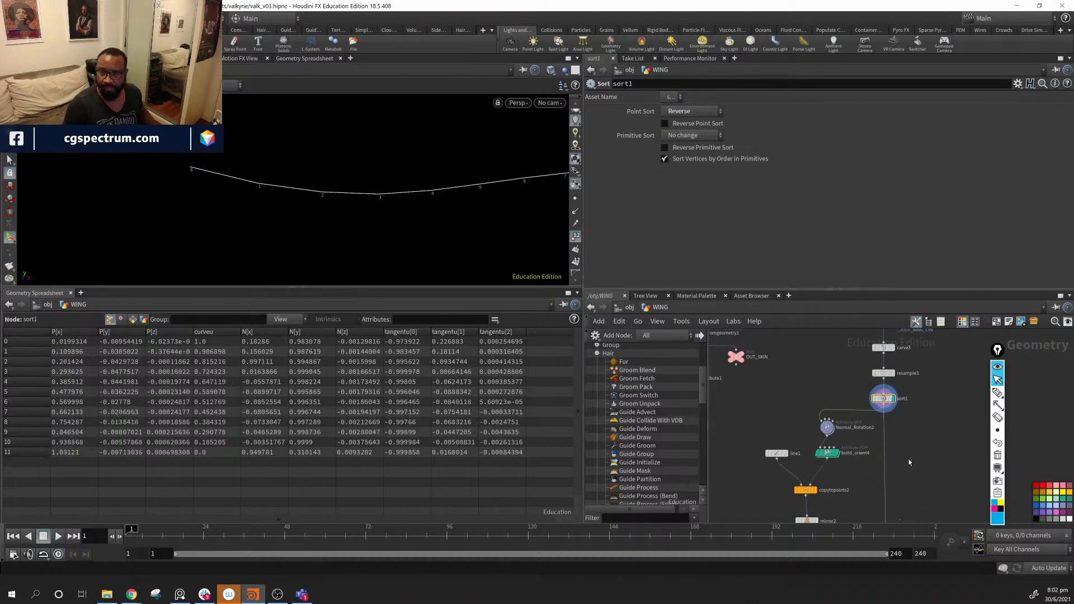
# - Display the mirror2 guides, then select line1 to show its 0.274-long line settings
pyautogui.moveTo(906, 485); pyautogui.dragTo(892, 395, button='middle')
pyautogui.click(807, 438)
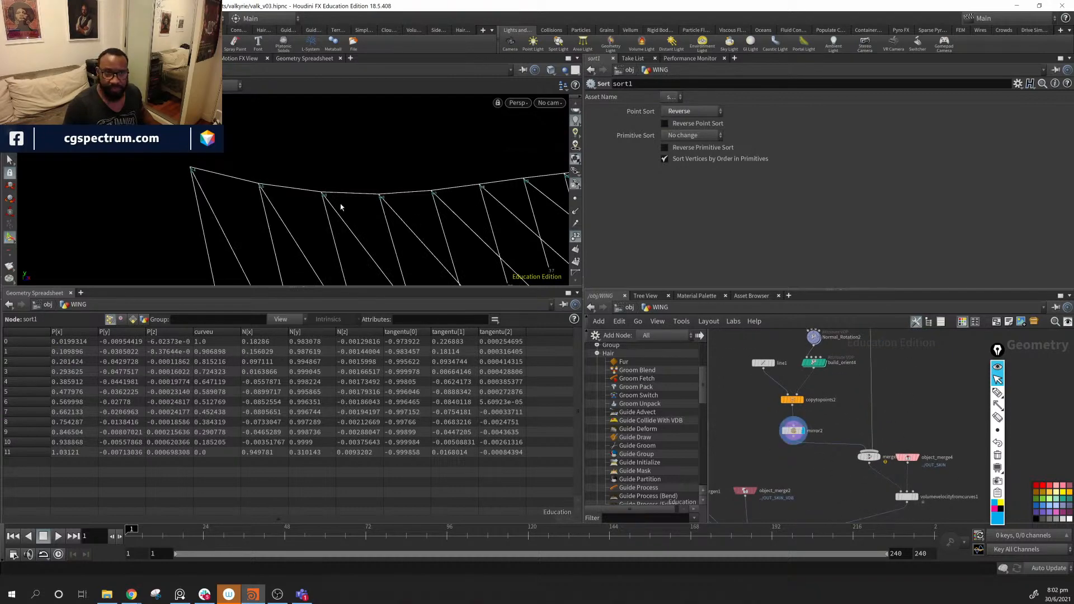
pyautogui.keyDown('alt'); pyautogui.moveTo(364, 219); pyautogui.dragTo(263, 222, button='middle'); pyautogui.keyUp('alt')
pyautogui.moveTo(263, 222); pyautogui.dragTo(350, 226)
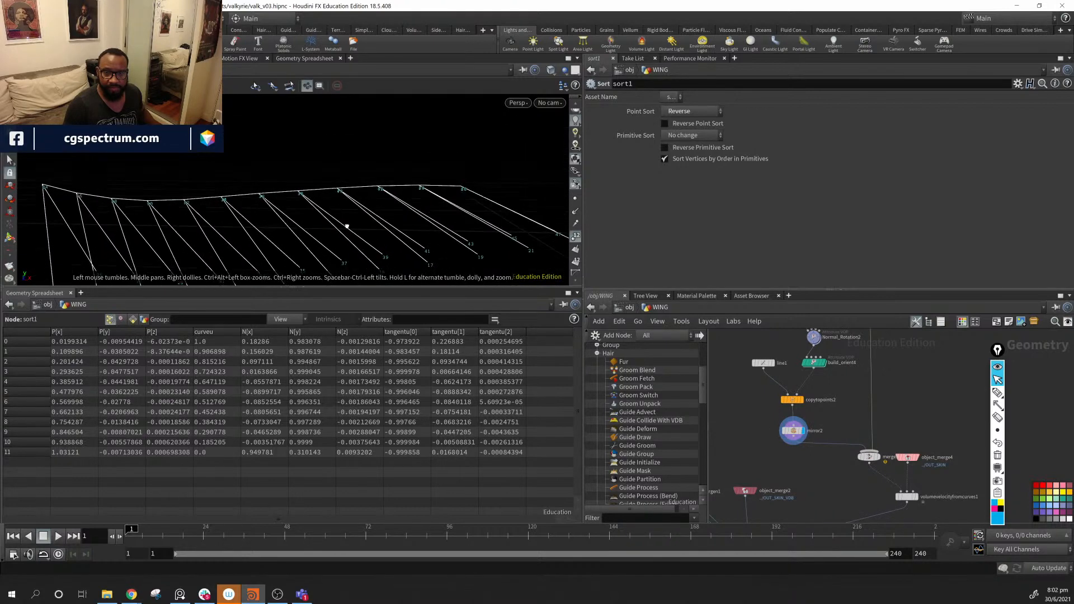
pyautogui.moveTo(745, 443); pyautogui.dragTo(784, 468, button='middle')
pyautogui.click(807, 391)
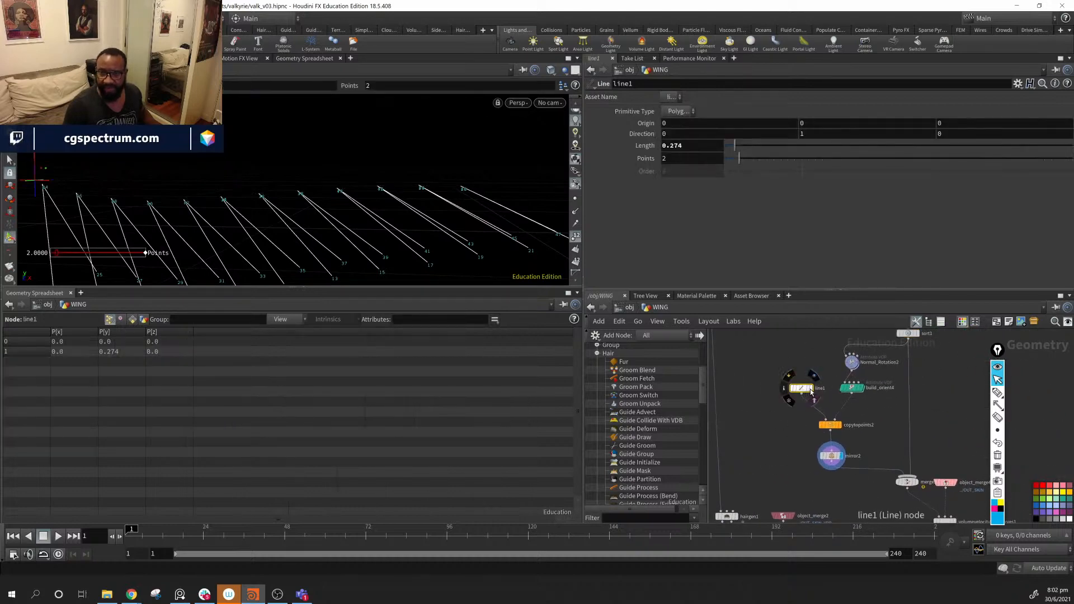
# - Display the single source line, then the copied feather lines from copytopoints2
pyautogui.click(814, 396)
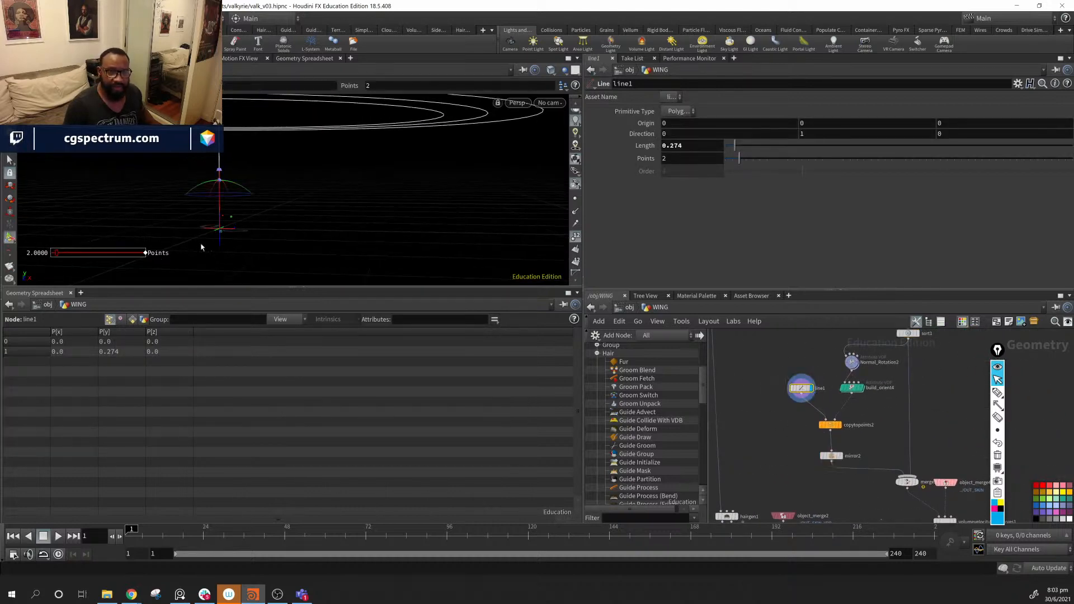
pyautogui.click(838, 425)
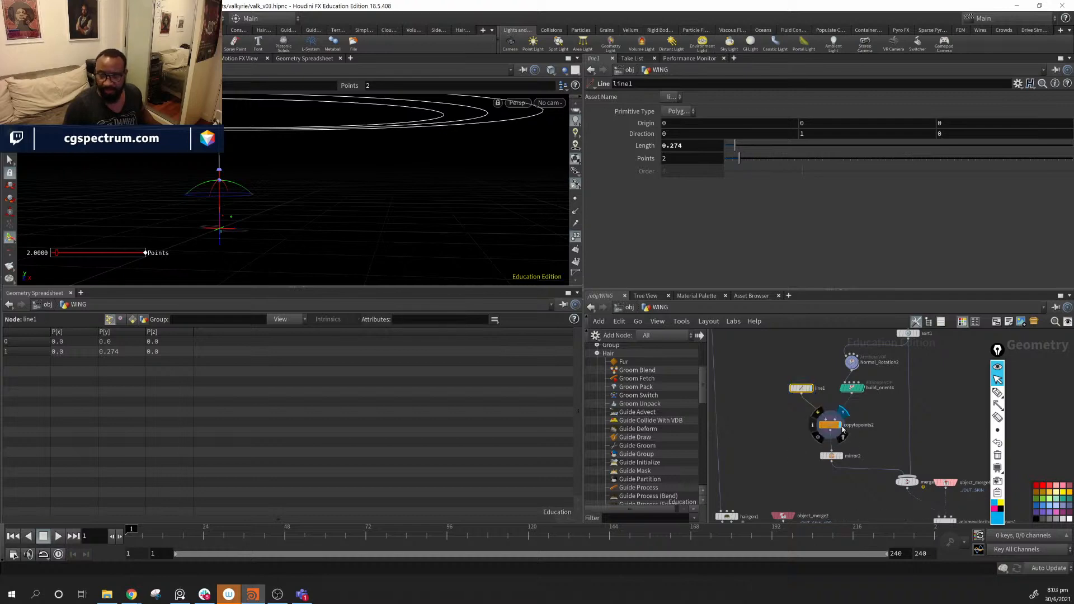
pyautogui.keyDown('alt'); pyautogui.moveTo(325, 179); pyautogui.dragTo(339, 133, button='middle'); pyautogui.keyUp('alt')
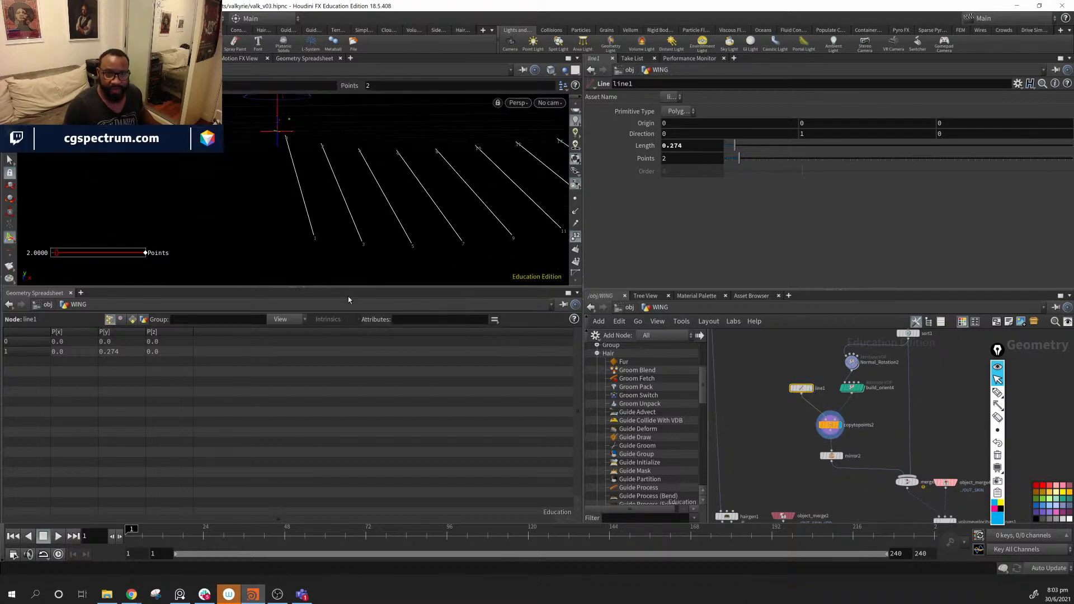
pyautogui.moveTo(865, 395); pyautogui.dragTo(841, 425, button='middle')
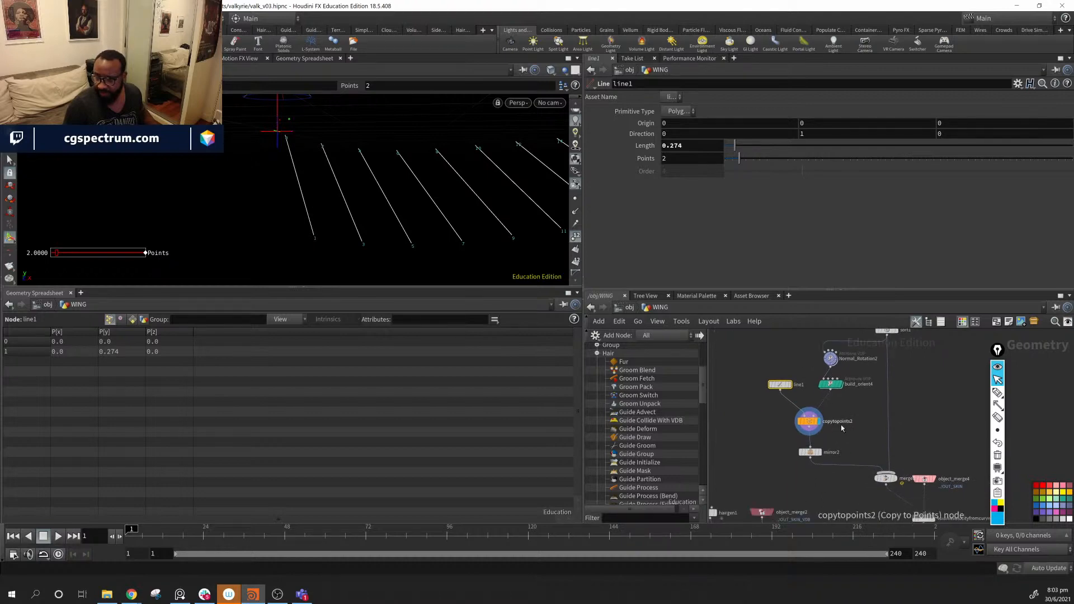
pyautogui.moveTo(810, 452); pyautogui.dragTo(811, 466)
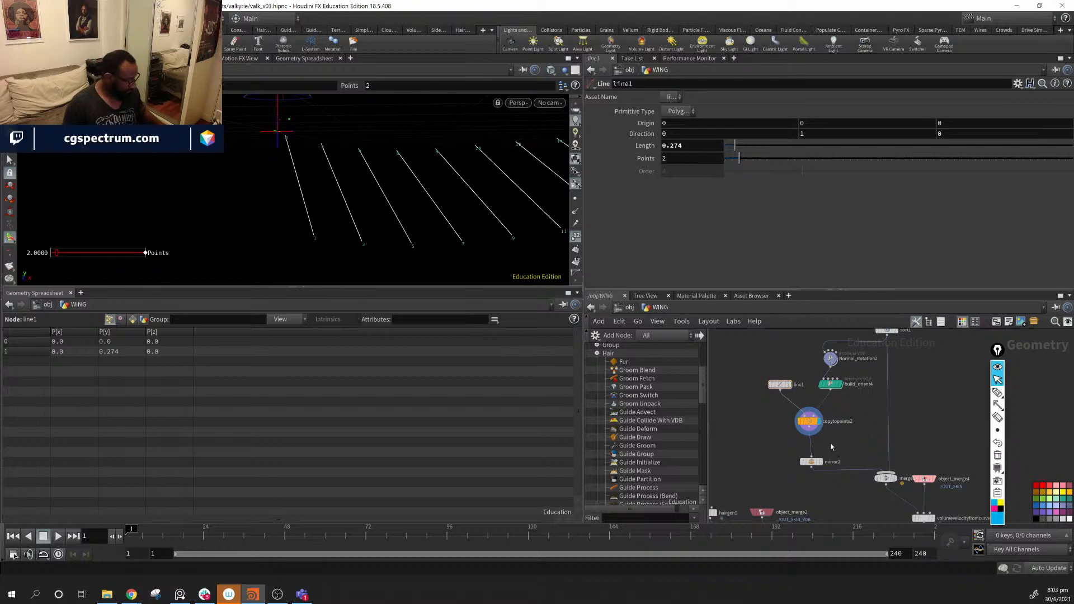
# - Insert a Carve node between copytopoints2 and mirror2 and display the shortened lines
pyautogui.press('Tab')
pyautogui.write('carve')
pyautogui.press('Return')
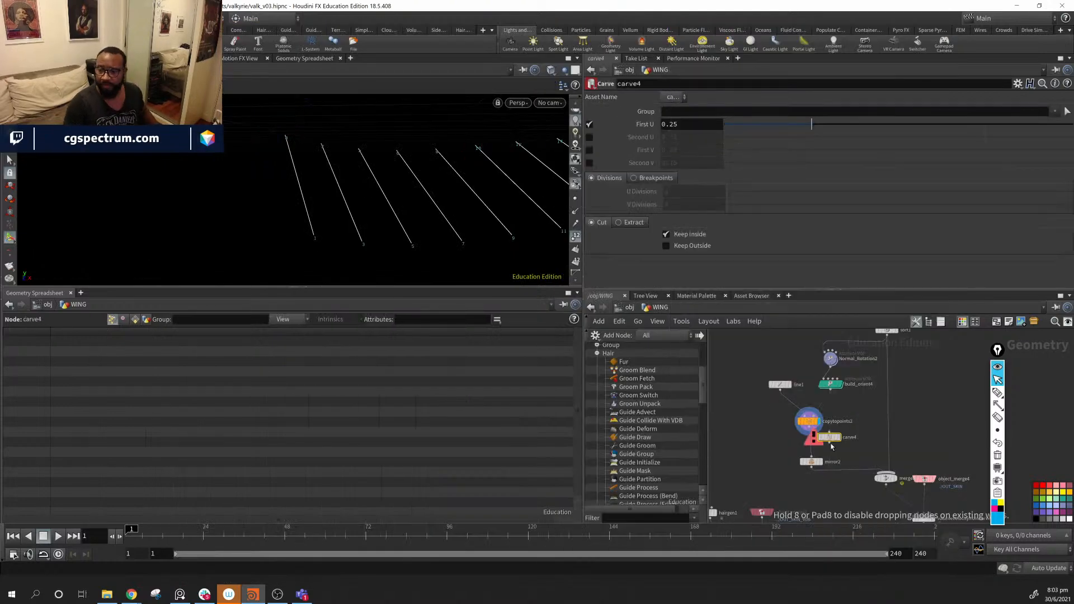
pyautogui.click(832, 446)
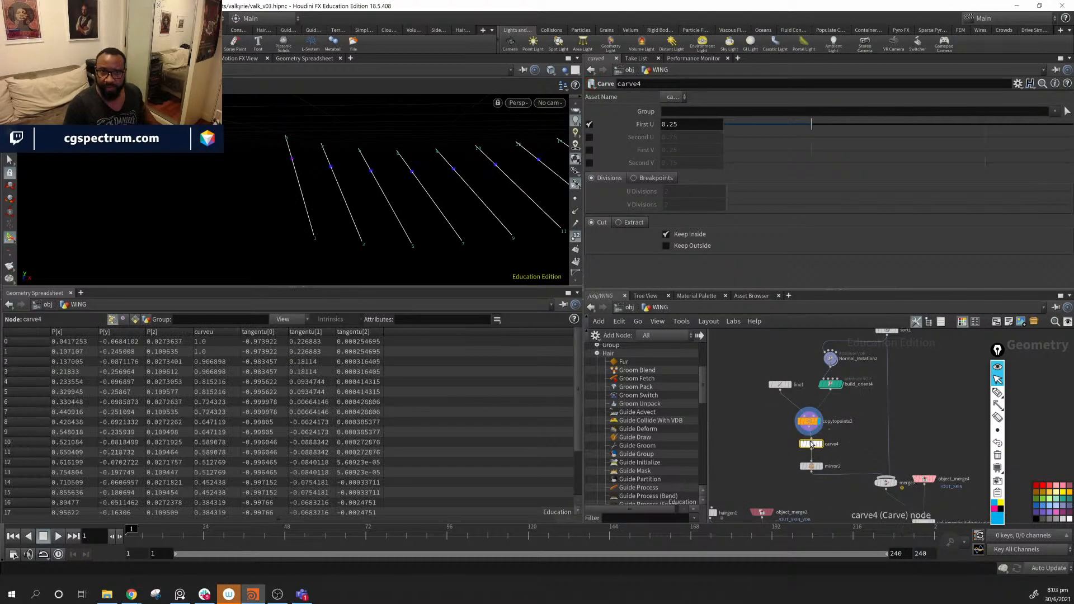
pyautogui.click(822, 445)
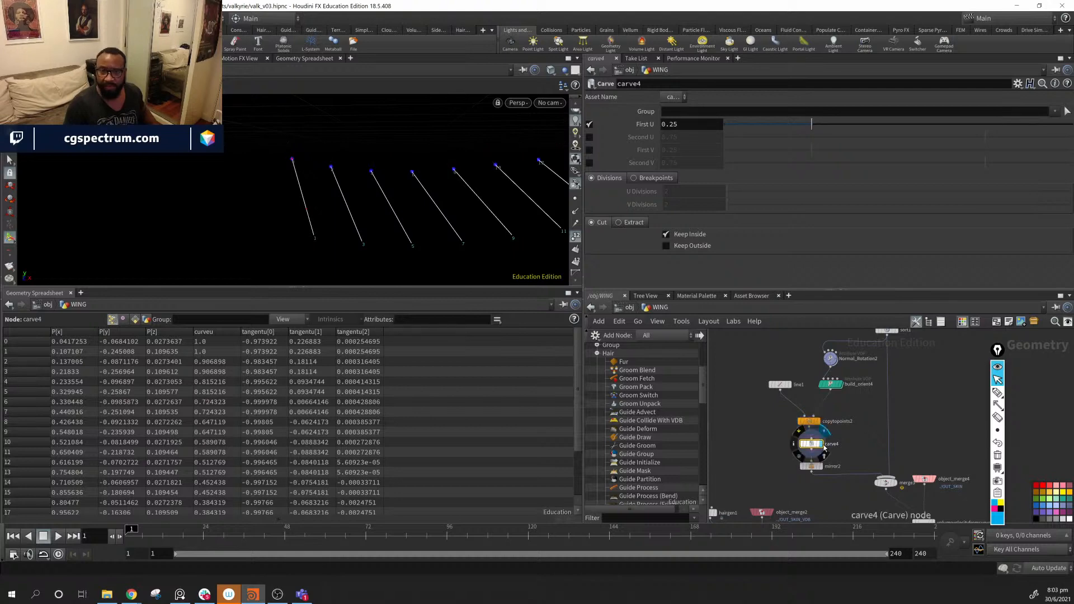
pyautogui.middleClick(812, 466)
# - Display the advected hair from guideadvect1 with point numbers off, then select line1
pyautogui.moveTo(842, 467); pyautogui.dragTo(893, 375, button='middle')
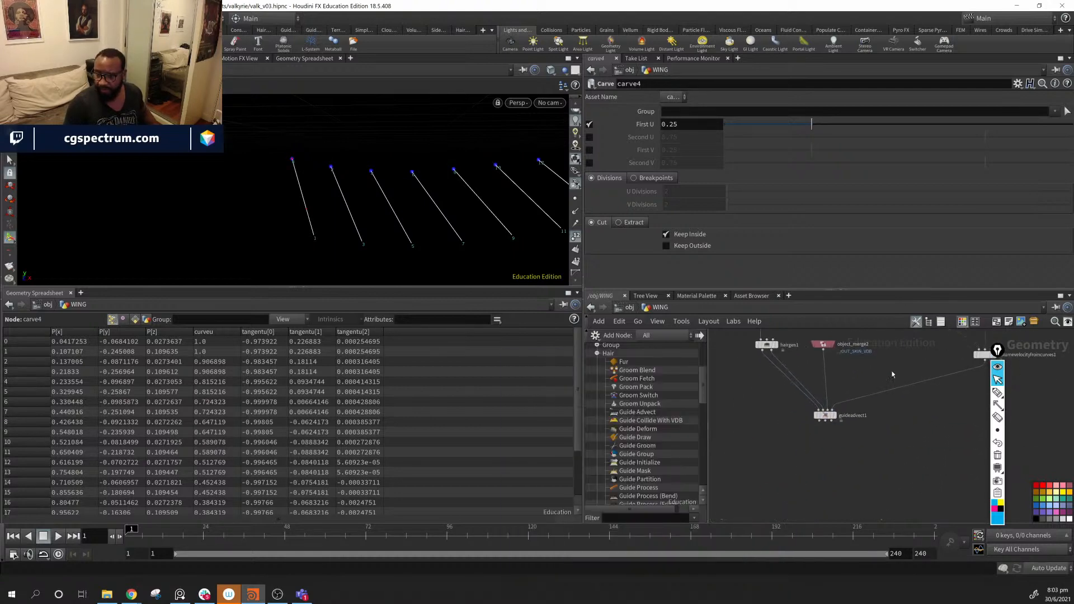
pyautogui.click(835, 416)
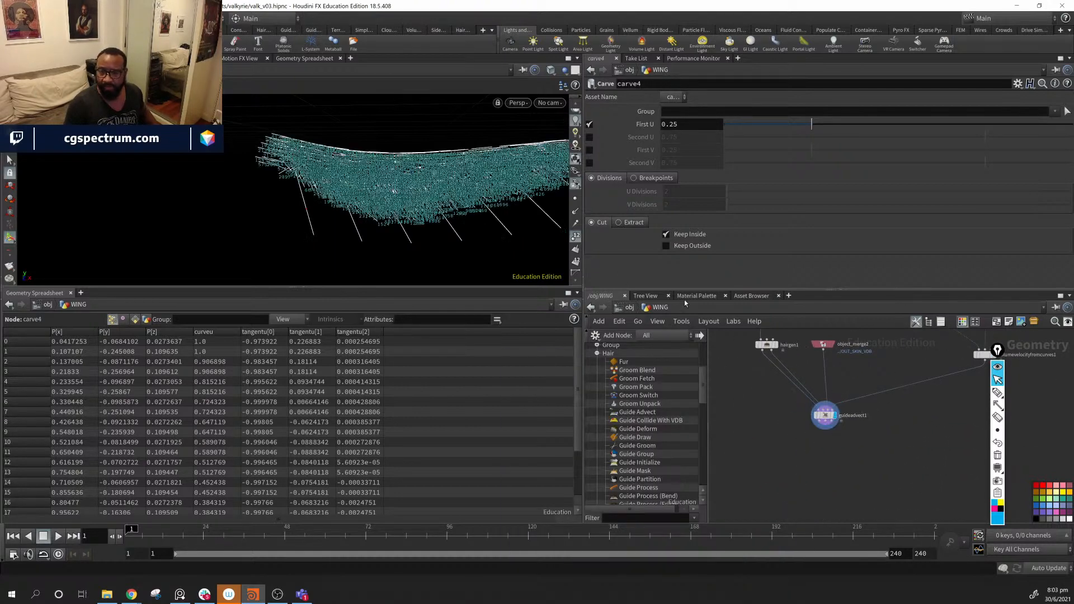
pyautogui.click(577, 238)
pyautogui.keyDown('alt'); pyautogui.moveTo(369, 196); pyautogui.dragTo(306, 197); pyautogui.keyUp('alt')
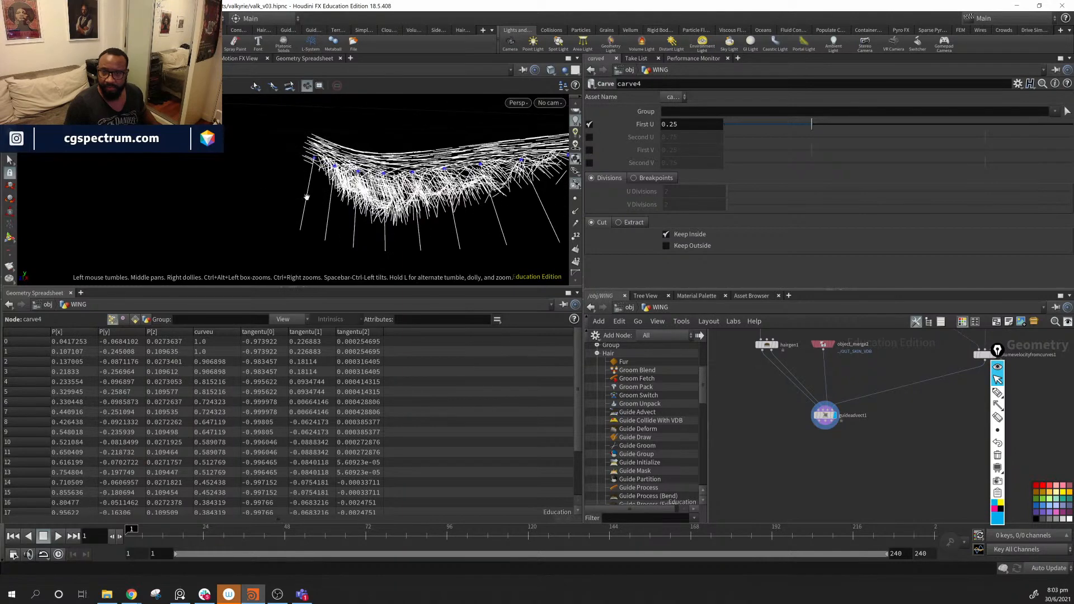
pyautogui.moveTo(821, 357); pyautogui.dragTo(822, 436, button='middle')
pyautogui.moveTo(818, 400); pyautogui.dragTo(823, 482, button='middle')
pyautogui.click(865, 439)
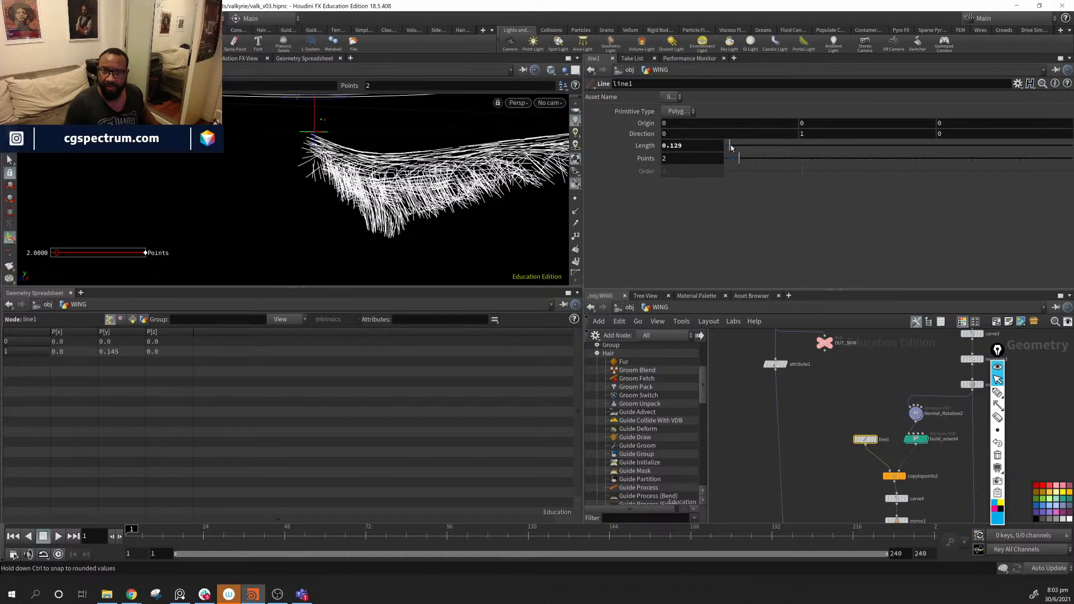
# - Drag line1's Length down to 0.081 and inspect the shortened wing hair from several angles
pyautogui.moveTo(730, 147); pyautogui.dragTo(731, 149)
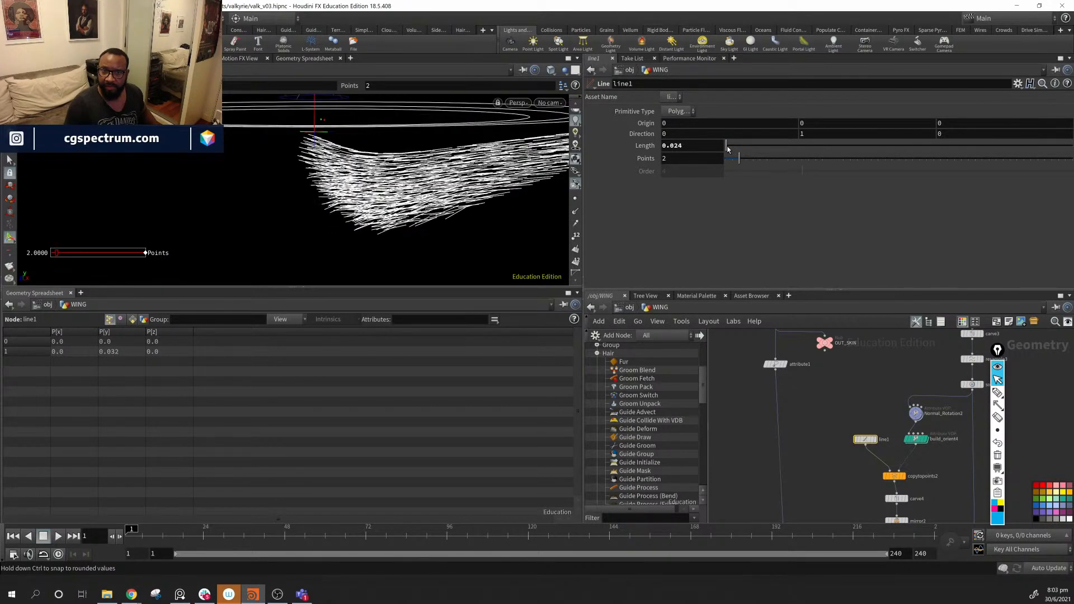
pyautogui.keyDown('alt'); pyautogui.moveTo(414, 170); pyautogui.dragTo(576, 174); pyautogui.keyUp('alt')
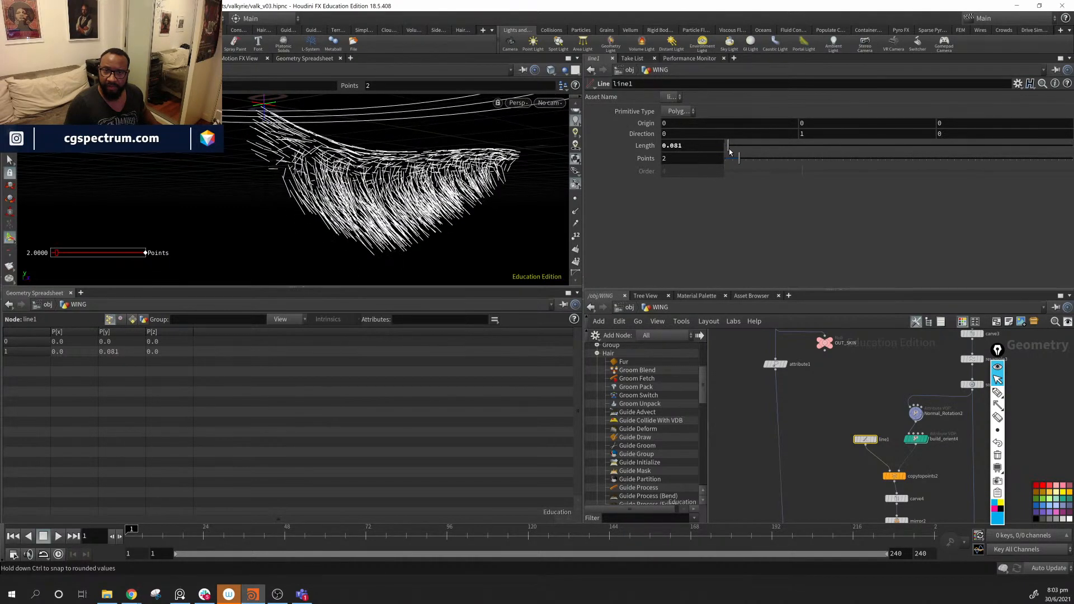
pyautogui.keyDown('alt'); pyautogui.moveTo(306, 241); pyautogui.dragTo(487, 157); pyautogui.keyUp('alt')
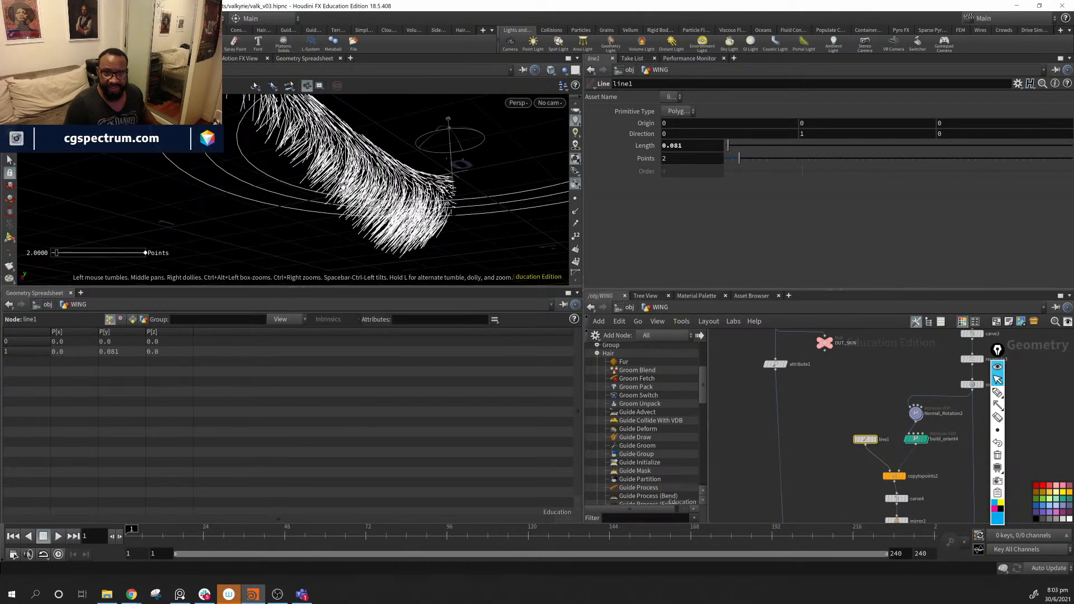
pyautogui.press('Return')
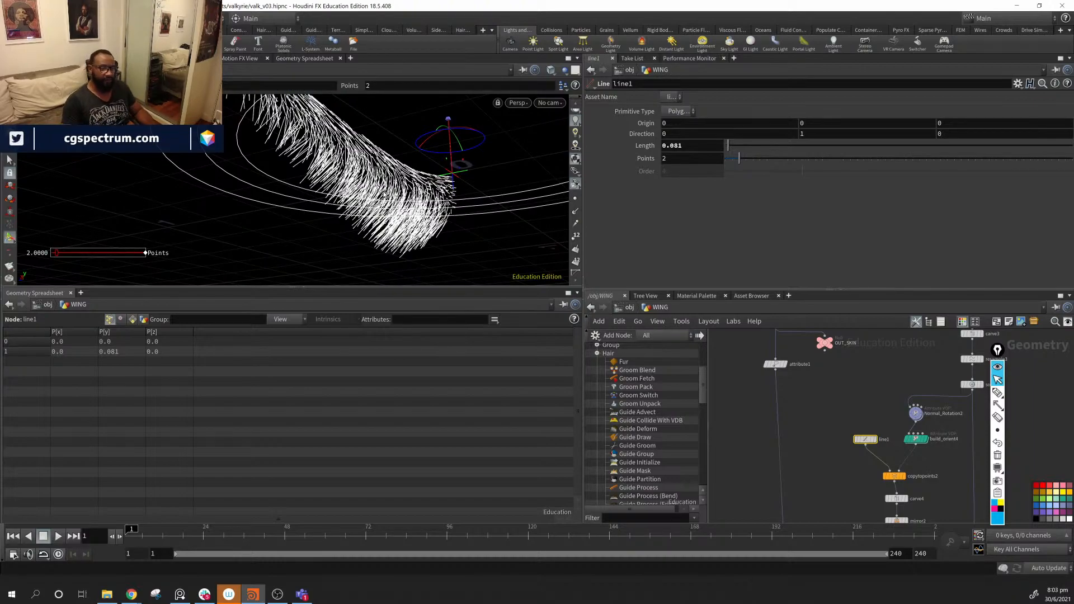
pyautogui.keyDown('alt'); pyautogui.moveTo(384, 196); pyautogui.dragTo(460, 219); pyautogui.keyUp('alt')
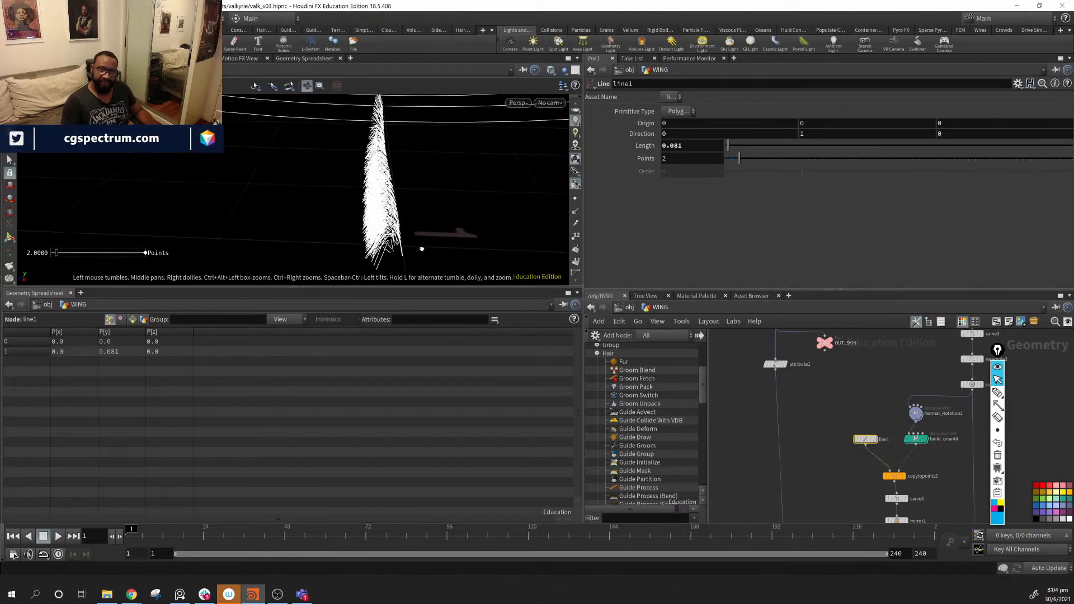
pyautogui.keyDown('alt'); pyautogui.moveTo(422, 249); pyautogui.dragTo(362, 144); pyautogui.keyUp('alt')
pyautogui.press('Return')
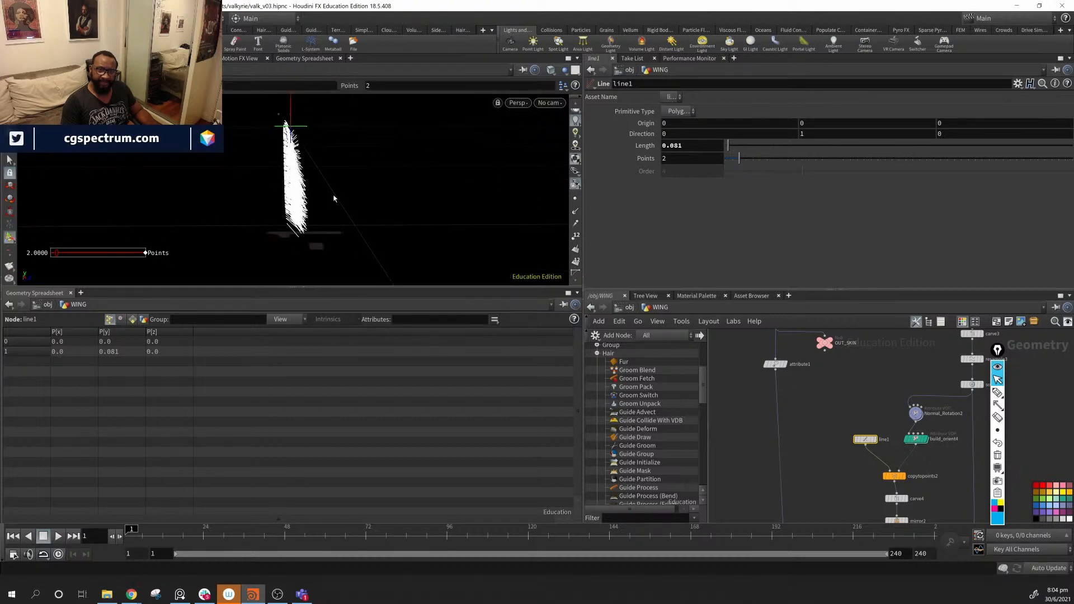
pyautogui.moveTo(880, 485); pyautogui.dragTo(810, 405, button='middle')
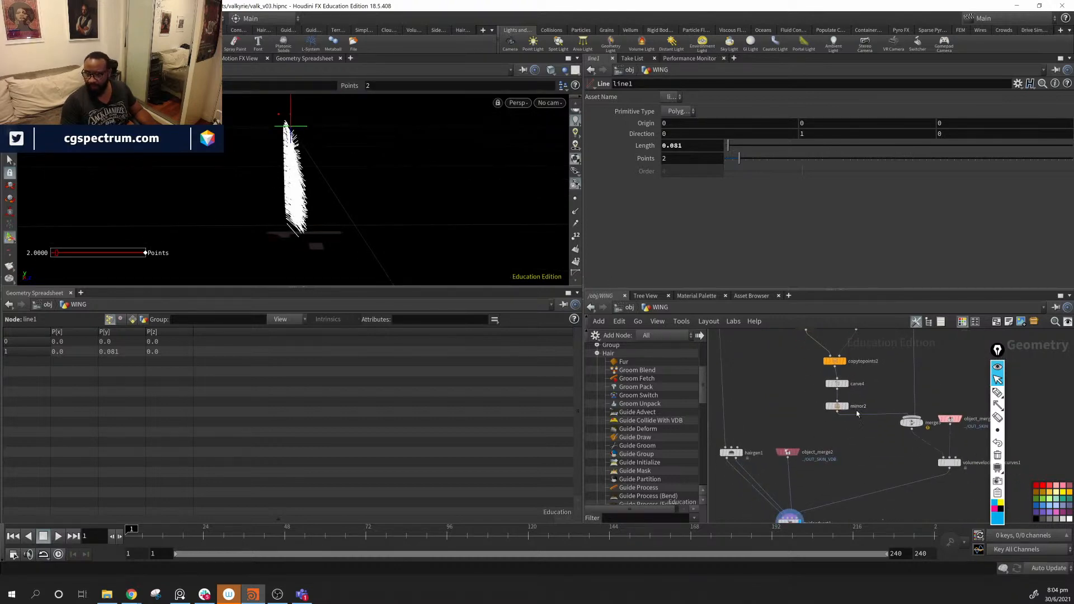
# - Display the mirrored wing and look over the feathers on both wings
pyautogui.click(847, 406)
pyautogui.press('Escape')
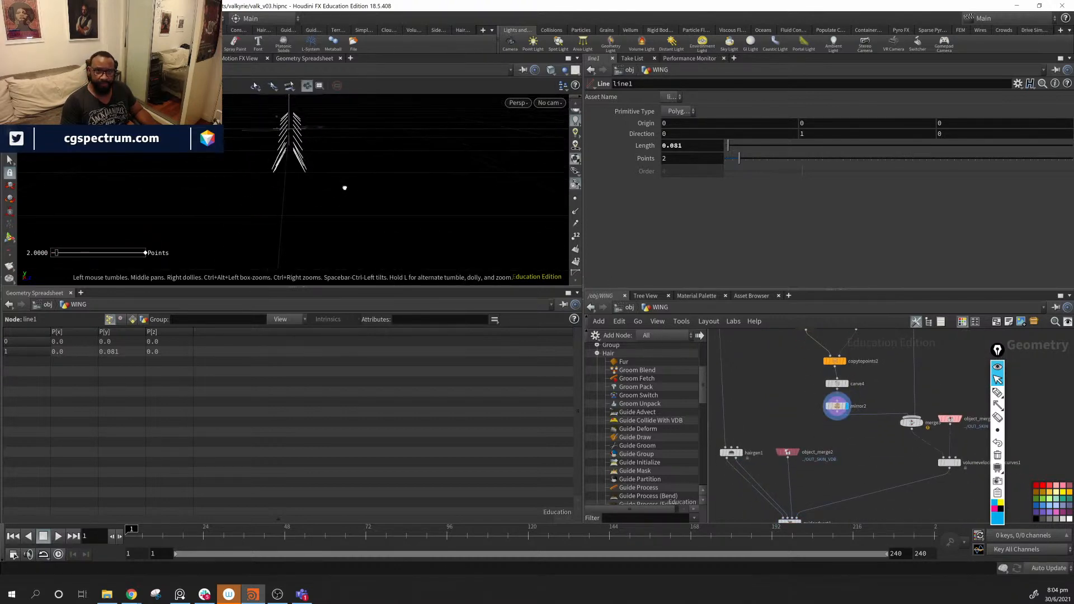
pyautogui.press('Return')
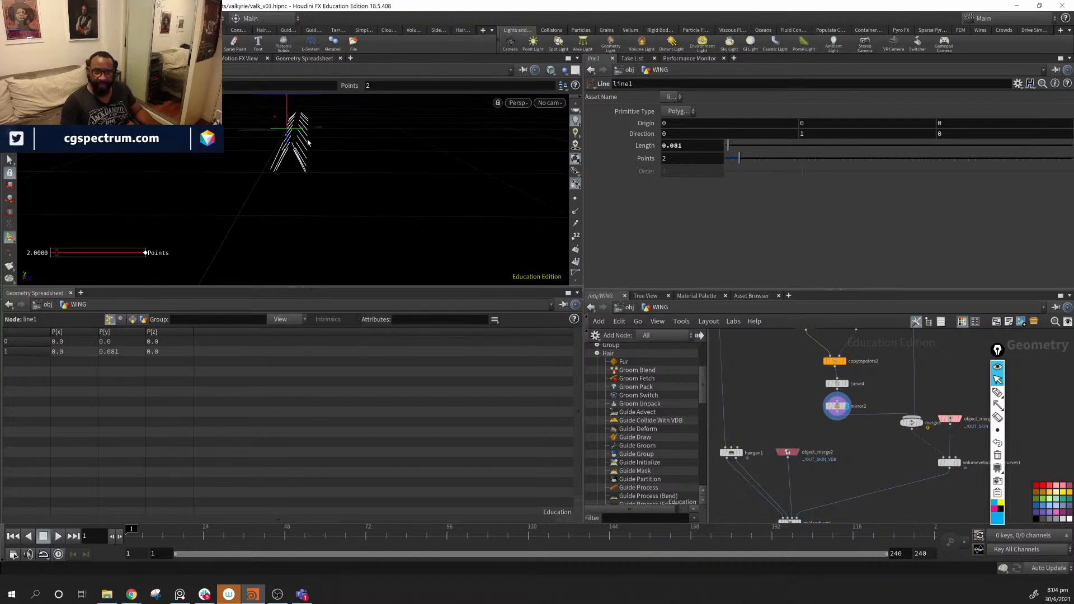
pyautogui.keyDown('alt'); pyautogui.moveTo(307, 143); pyautogui.dragTo(394, 178); pyautogui.keyUp('alt')
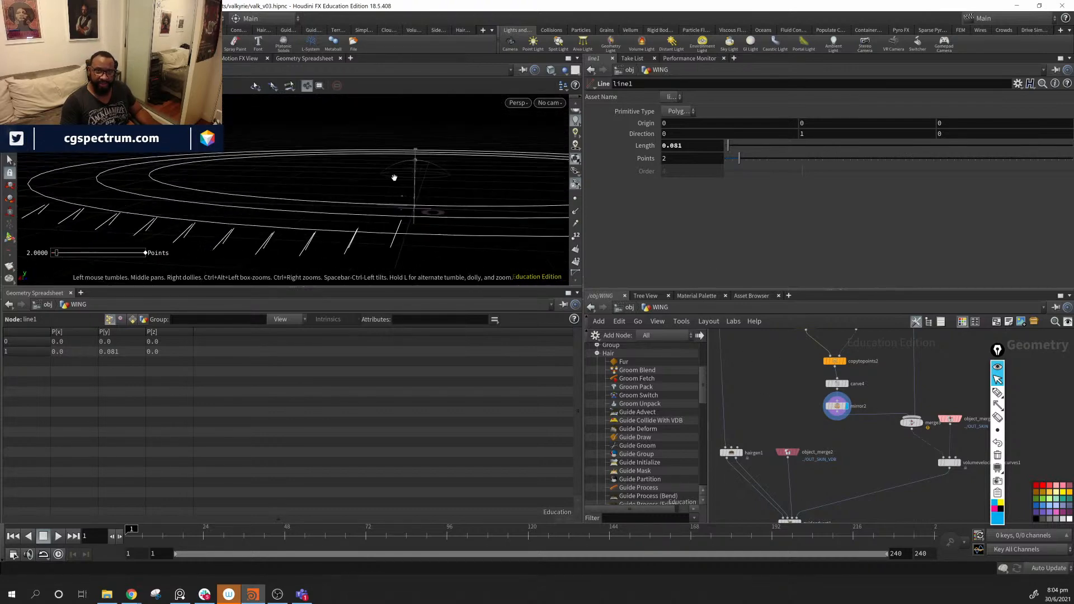
pyautogui.keyDown('alt'); pyautogui.moveTo(394, 177); pyautogui.dragTo(434, 156, button='middle'); pyautogui.keyUp('alt')
pyautogui.moveTo(837, 409)
pyautogui.mouseDown()
pyautogui.moveTo(838, 431)
pyautogui.moveTo(841, 414)
pyautogui.mouseUp()
pyautogui.moveTo(871, 343); pyautogui.dragTo(845, 400, button='middle')
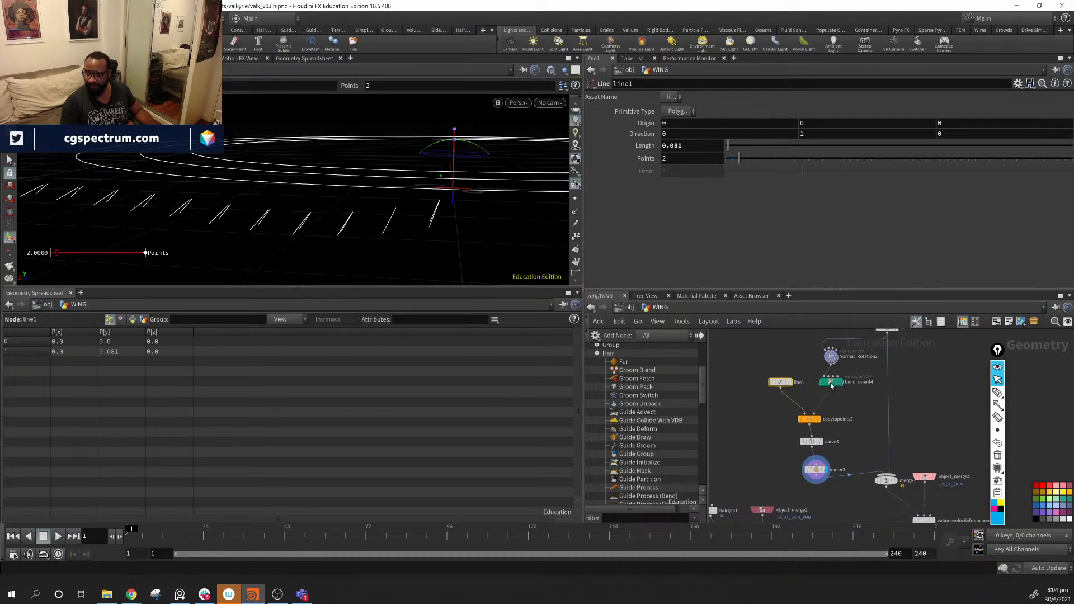
# - Set build_orient4's Feather Rotation to 0
pyautogui.click(831, 383)
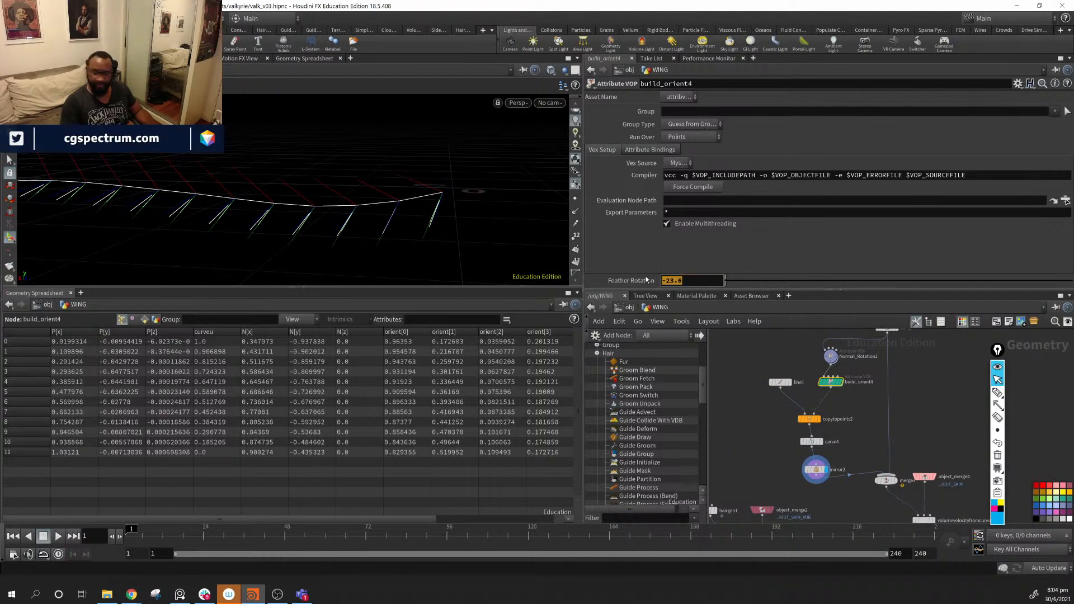
pyautogui.write('0')
pyautogui.press('Return')
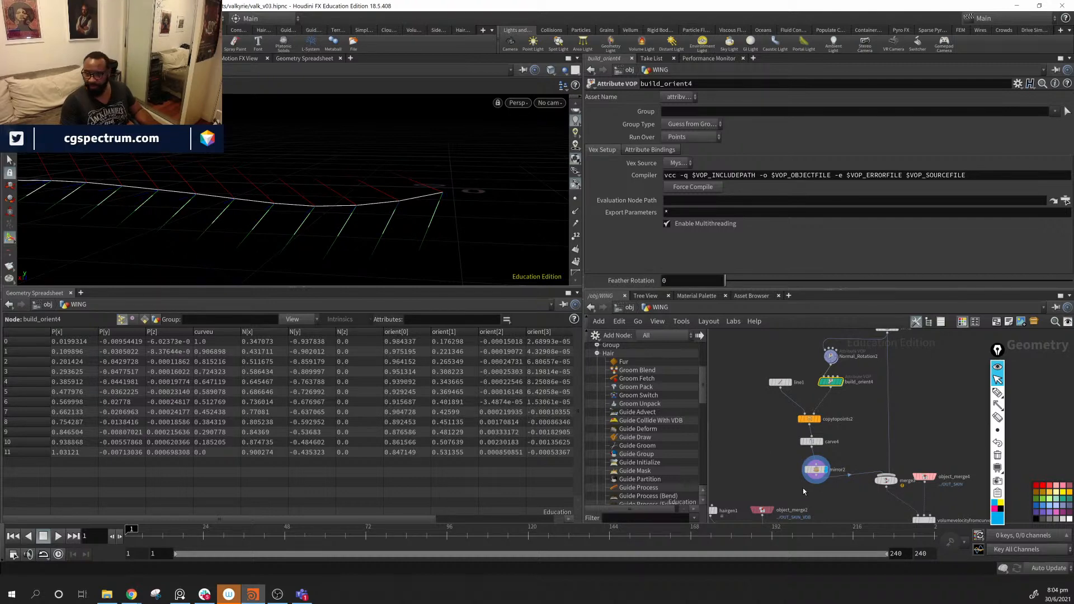
# - Check the mirror2 curves, then display and inspect the guideadvect1 hair
pyautogui.moveTo(823, 477)
pyautogui.mouseDown()
pyautogui.moveTo(801, 479)
pyautogui.moveTo(819, 481)
pyautogui.mouseUp()
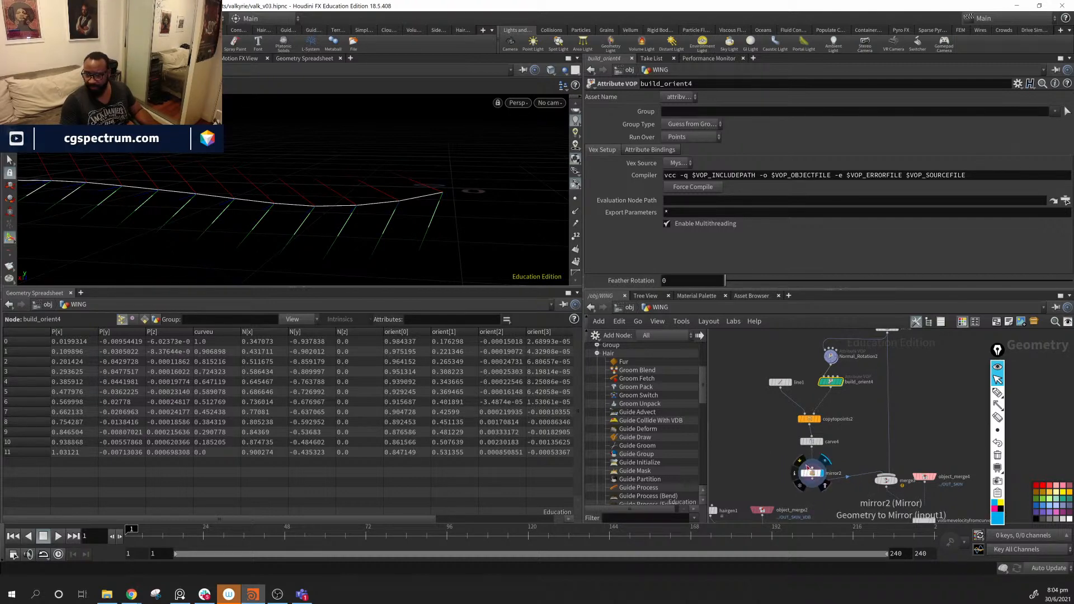
pyautogui.click(803, 464)
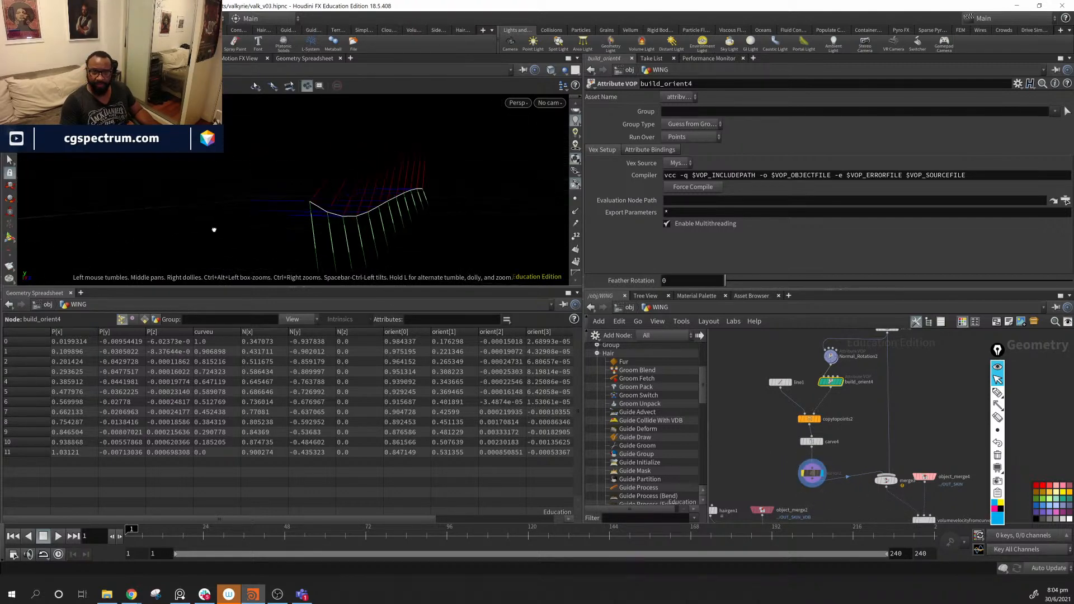
pyautogui.moveTo(822, 486); pyautogui.dragTo(855, 366, button='middle')
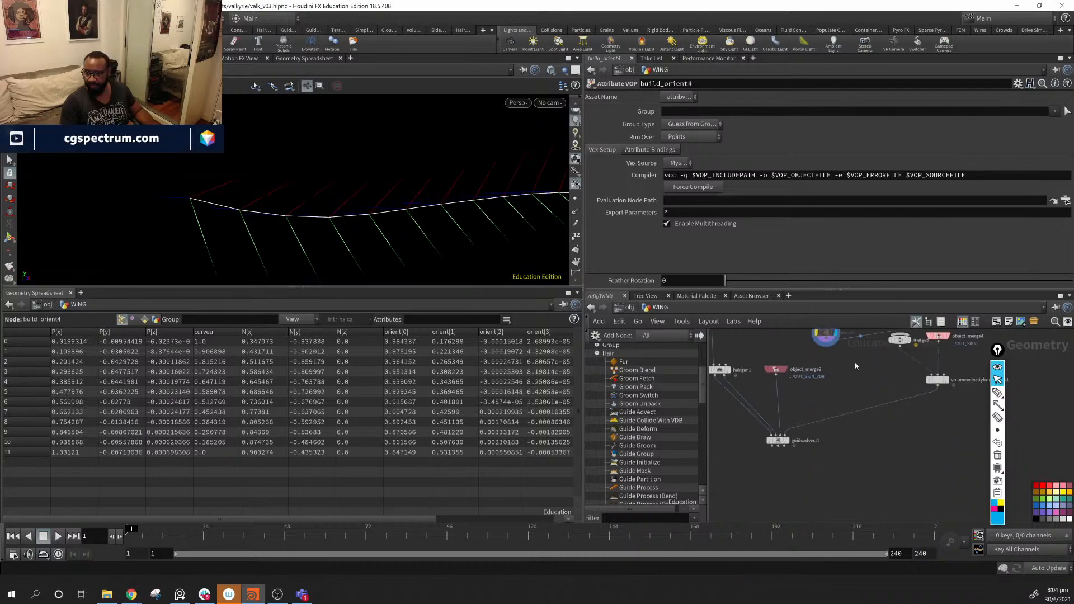
pyautogui.click(790, 442)
pyautogui.keyDown('alt'); pyautogui.moveTo(268, 197); pyautogui.dragTo(328, 207); pyautogui.keyUp('alt')
pyautogui.moveTo(781, 360); pyautogui.dragTo(771, 420, button='middle')
# - Delete mirror2 so carve4 feeds merge3, then select build_orient4 and Normal_Rotation2
pyautogui.click(818, 394)
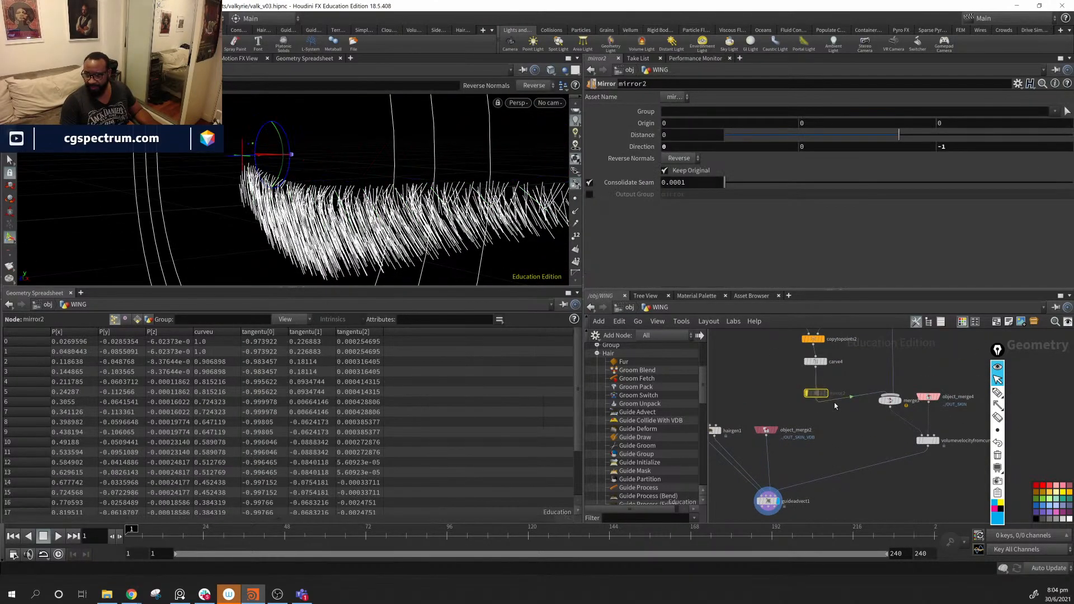
pyautogui.press('Delete')
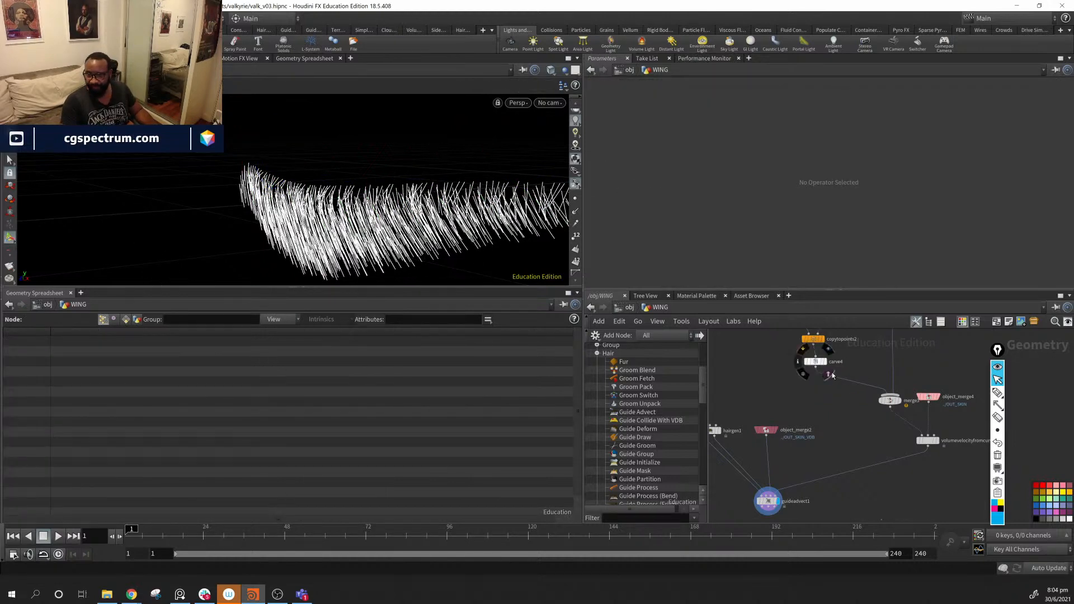
pyautogui.moveTo(853, 357); pyautogui.dragTo(845, 426, button='middle')
pyautogui.click(830, 375)
pyautogui.click(812, 410)
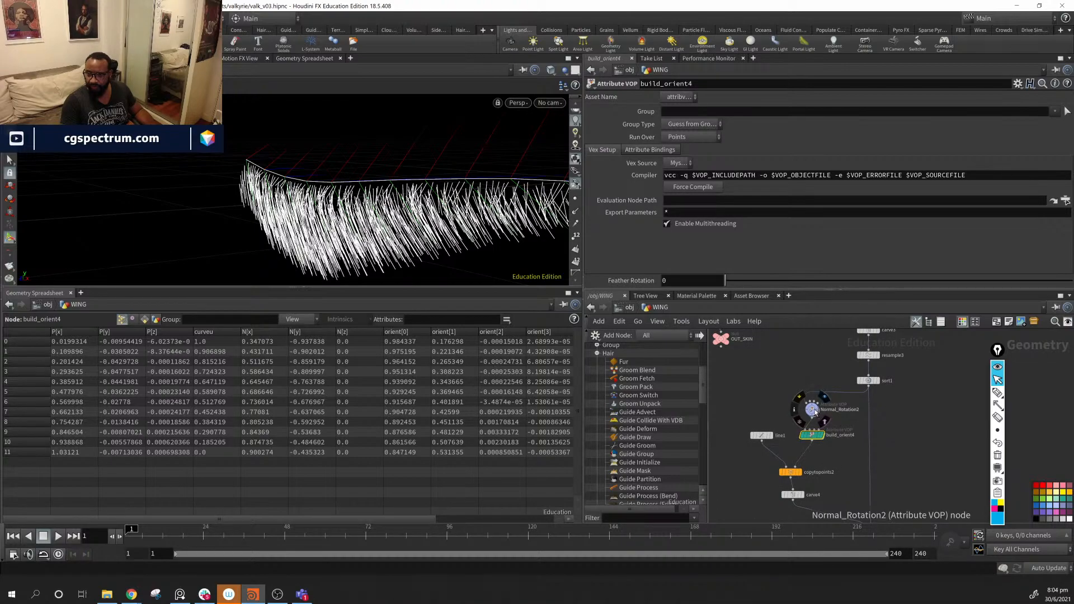
# - Set Normal_Rotation2's Start Rotation to 85 and End Rotation to about 40.3
pyautogui.keyDown('alt'); pyautogui.moveTo(492, 184); pyautogui.dragTo(523, 189); pyautogui.keyUp('alt')
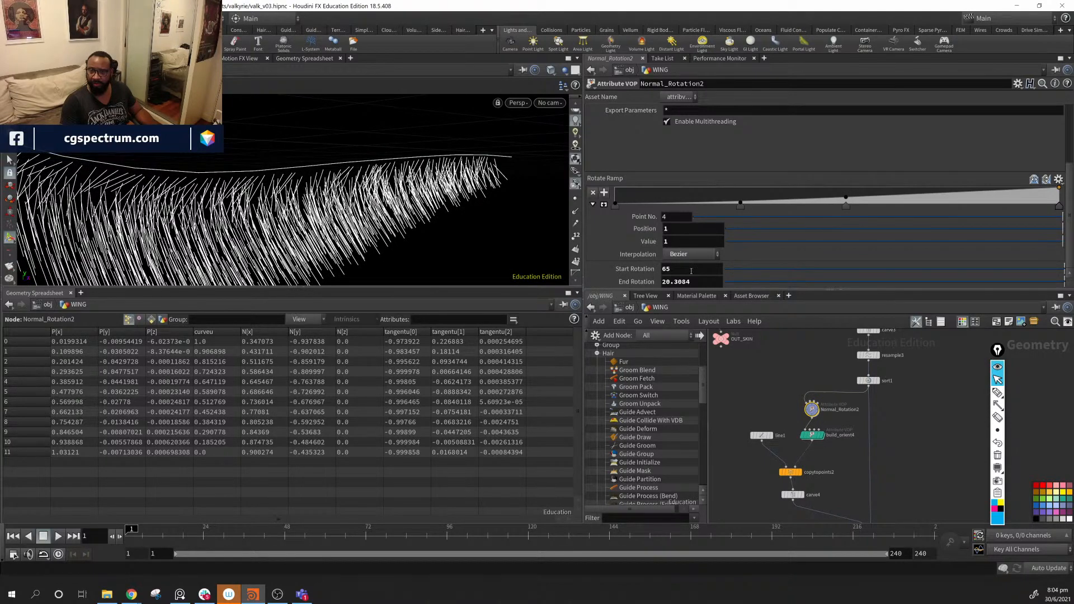
pyautogui.moveTo(695, 272); pyautogui.dragTo(709, 239, button='middle')
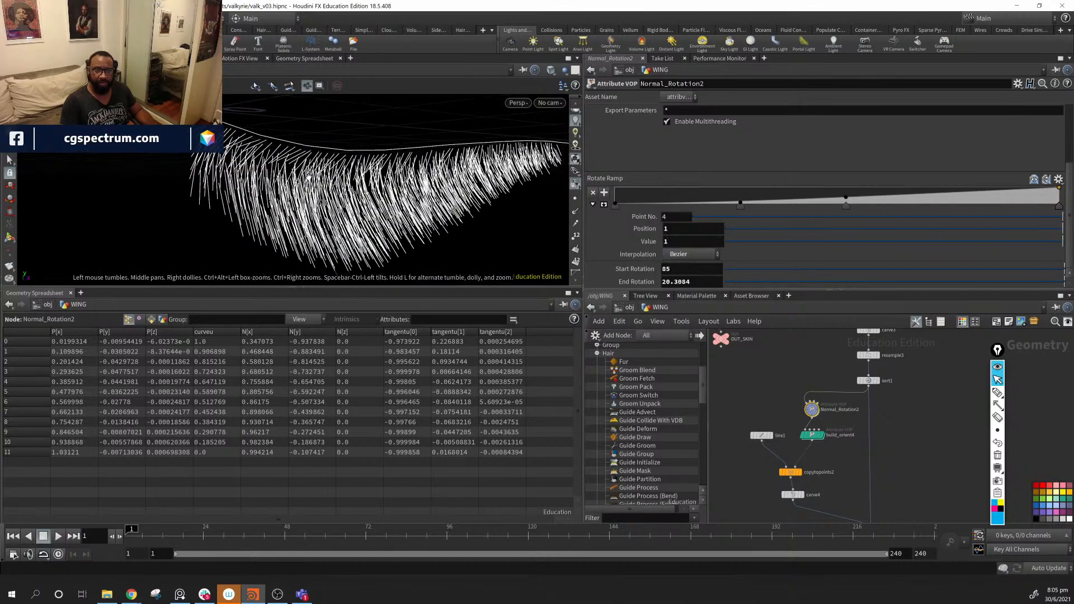
pyautogui.moveTo(692, 282); pyautogui.dragTo(714, 248, button='middle')
pyautogui.keyDown('alt'); pyautogui.moveTo(342, 253); pyautogui.dragTo(456, 246); pyautogui.keyUp('alt')
# - Move guideadvect1 left in the network and review the wing hair from the front
pyautogui.keyDown('alt'); pyautogui.moveTo(849, 505); pyautogui.dragTo(865, 422, button='middle'); pyautogui.keyUp('alt')
pyautogui.moveTo(798, 442); pyautogui.dragTo(741, 441)
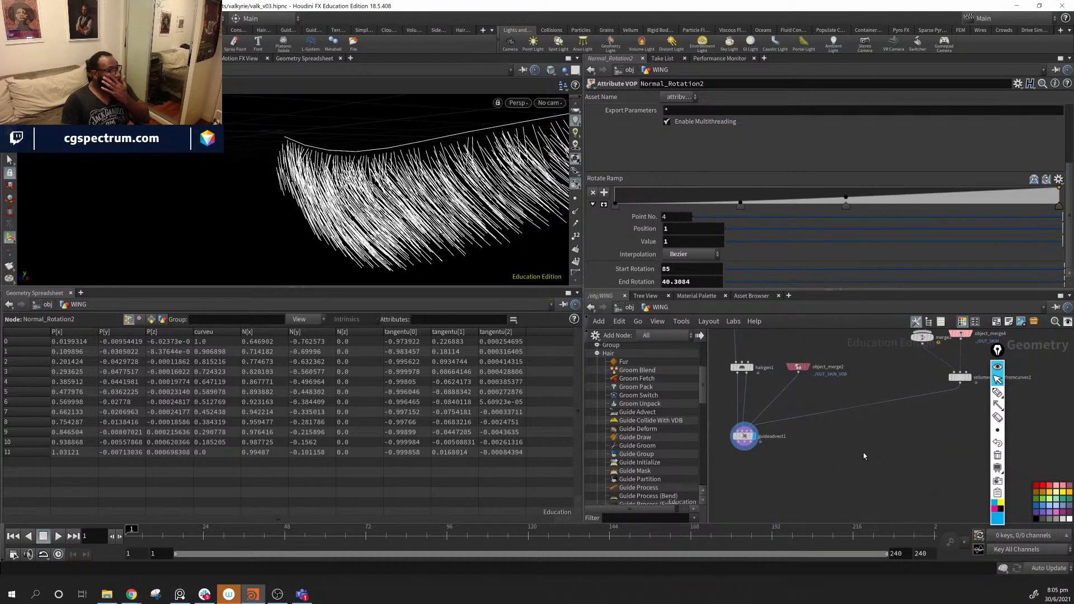
pyautogui.moveTo(914, 432)
pyautogui.mouseDown(button='middle')
pyautogui.moveTo(777, 536)
pyautogui.moveTo(911, 446)
pyautogui.mouseUp(button='middle')
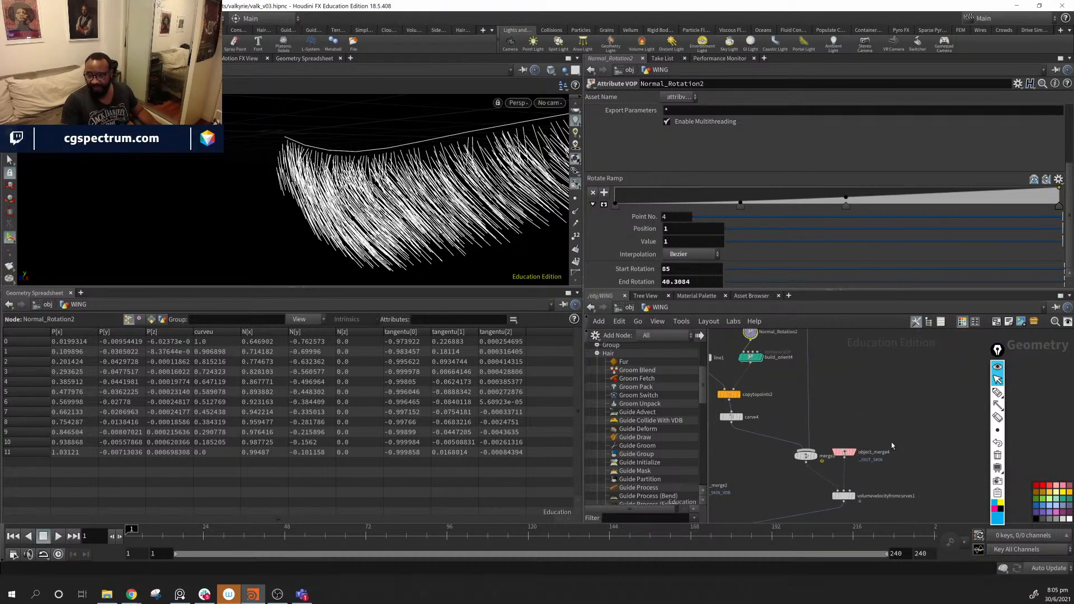
pyautogui.keyDown('alt'); pyautogui.moveTo(465, 191); pyautogui.dragTo(308, 223, button='middle'); pyautogui.keyUp('alt')
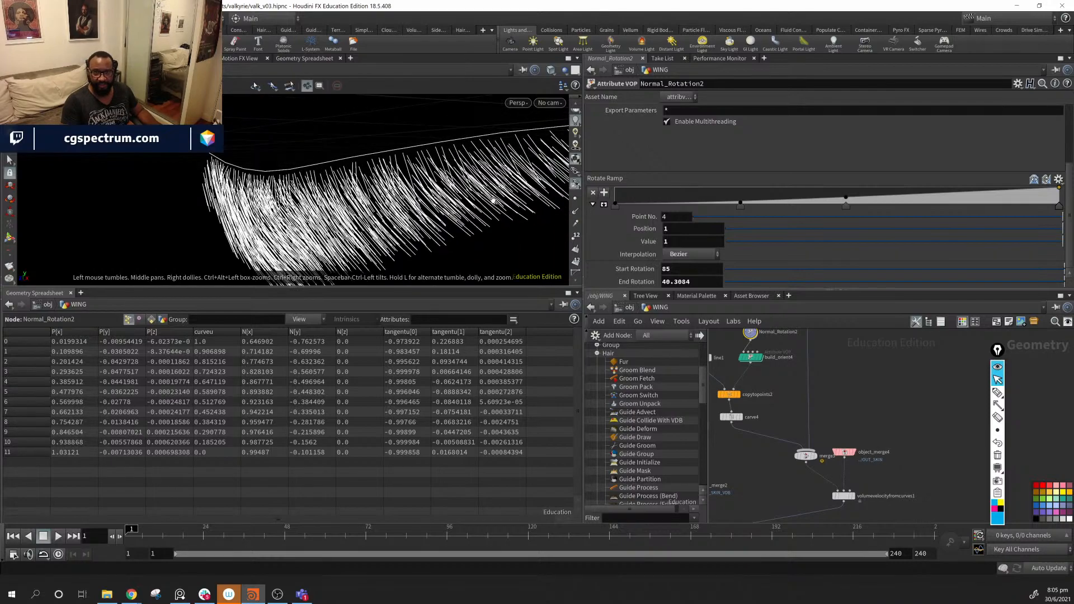
pyautogui.keyDown('alt'); pyautogui.moveTo(494, 200); pyautogui.dragTo(291, 209, button='middle'); pyautogui.keyUp('alt')
pyautogui.keyDown('alt'); pyautogui.moveTo(291, 210); pyautogui.dragTo(142, 159); pyautogui.keyUp('alt')
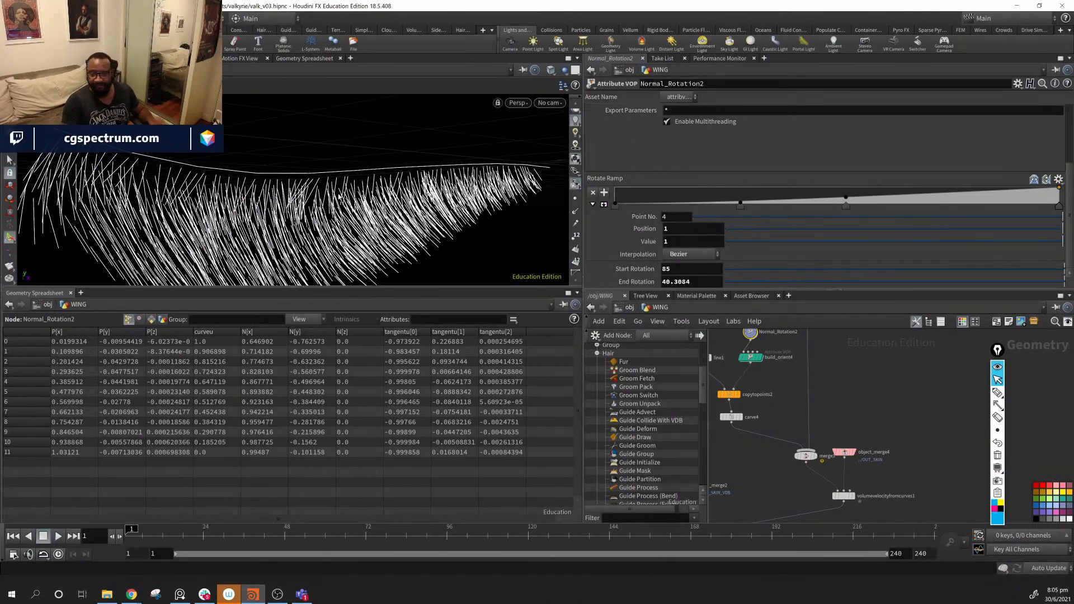
# - Wire sort1 into volumevelocityfromcurves1's Curves input, moving merge3 aside
pyautogui.moveTo(729, 359); pyautogui.dragTo(820, 391, button='middle')
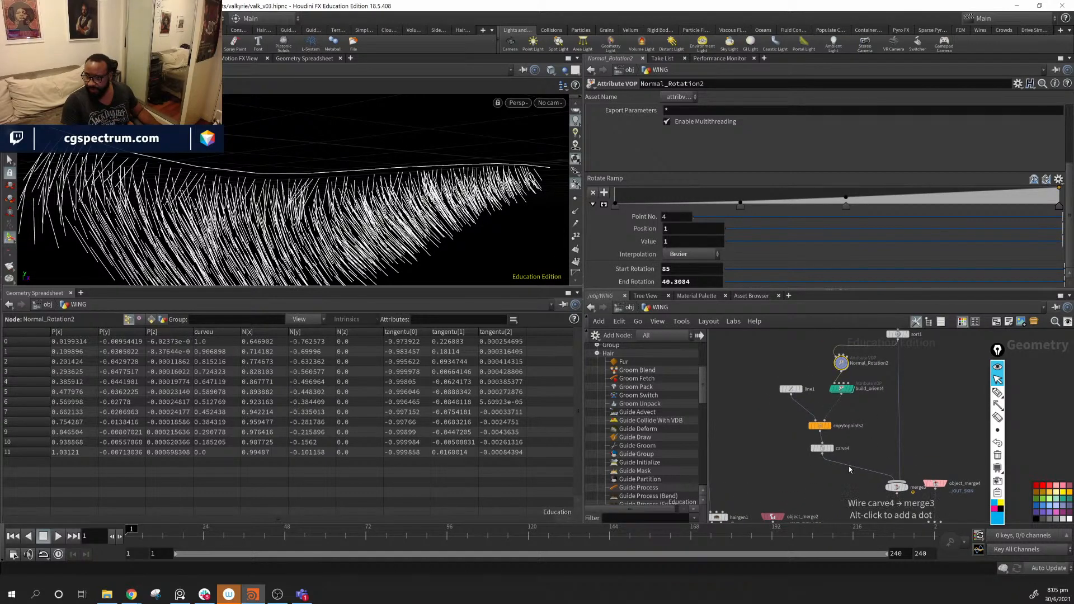
pyautogui.moveTo(897, 487); pyautogui.dragTo(844, 484)
pyautogui.moveTo(909, 472); pyautogui.dragTo(855, 449, button='middle')
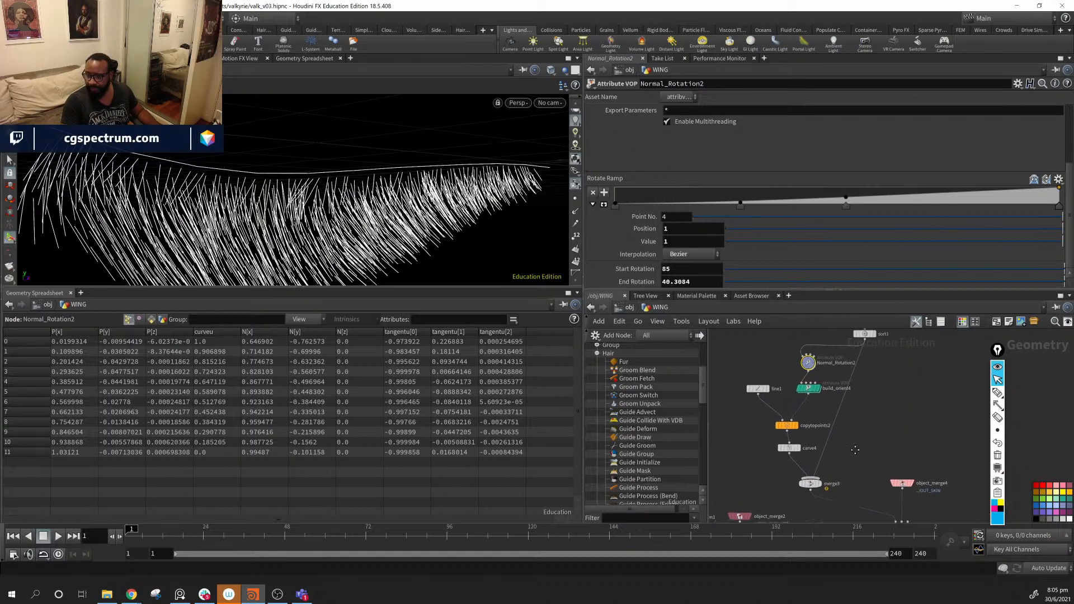
pyautogui.moveTo(869, 344); pyautogui.dragTo(893, 482)
pyautogui.keyDown('alt'); pyautogui.moveTo(356, 177); pyautogui.dragTo(448, 199); pyautogui.keyUp('alt')
pyautogui.moveTo(876, 482); pyautogui.dragTo(923, 408, button='middle')
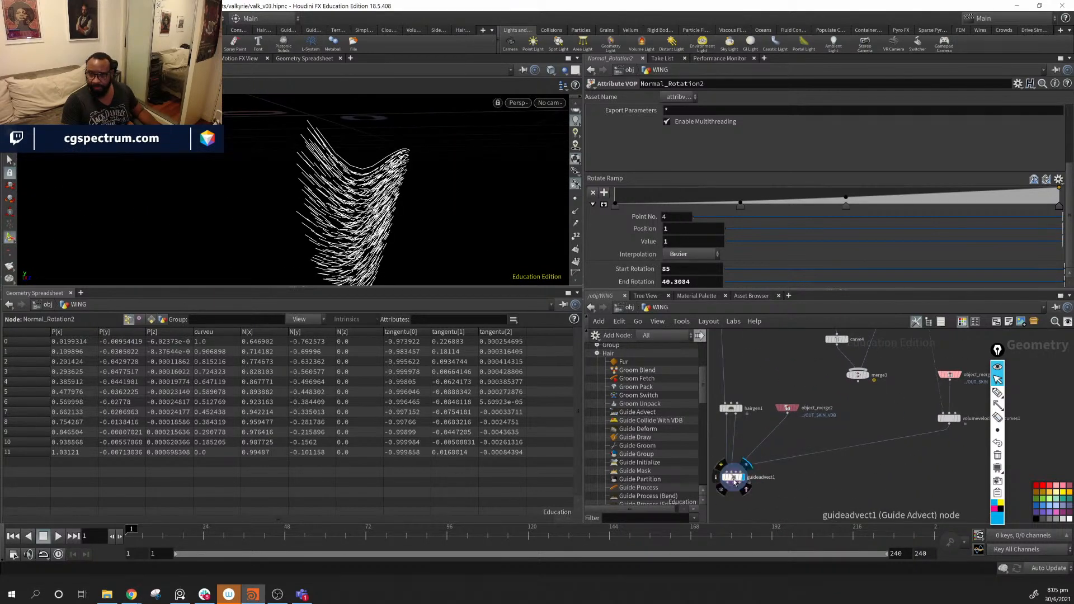
pyautogui.click(721, 465)
pyautogui.keyDown('alt'); pyautogui.moveTo(403, 232); pyautogui.dragTo(302, 204); pyautogui.keyUp('alt')
pyautogui.moveTo(738, 481)
pyautogui.click(722, 465)
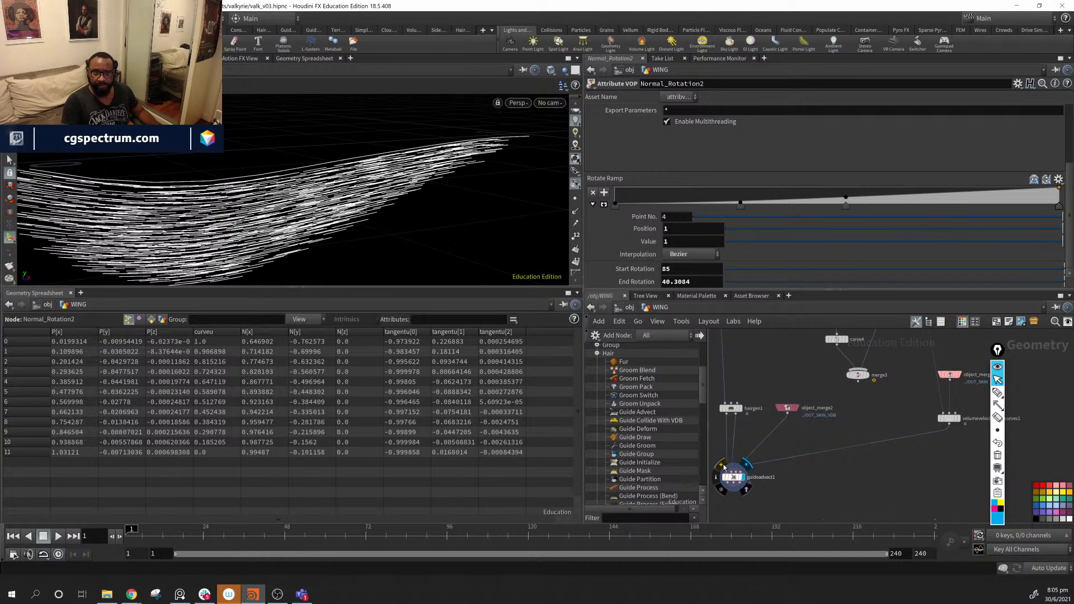
pyautogui.click(722, 465)
pyautogui.click(722, 465)
pyautogui.click(722, 465)
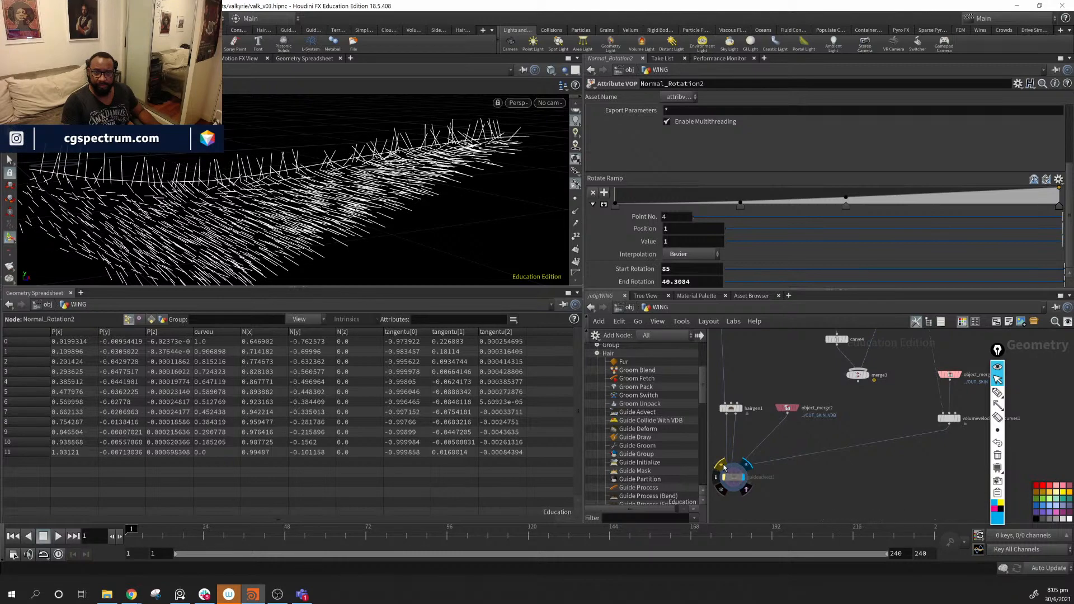
pyautogui.click(722, 465)
pyautogui.click(722, 465)
pyautogui.click(722, 465)
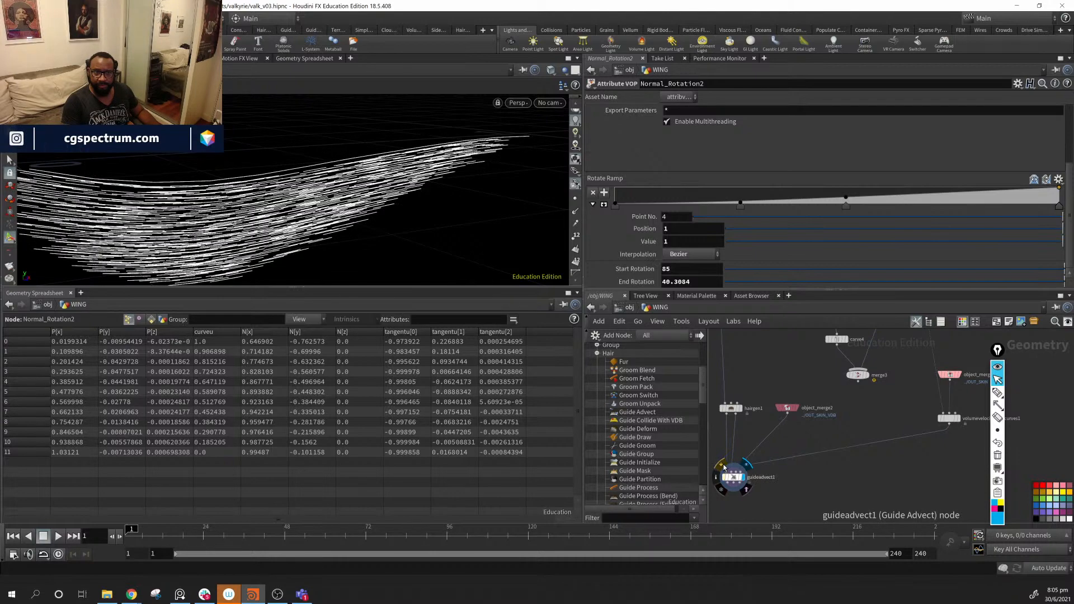
pyautogui.click(721, 465)
pyautogui.click(721, 465)
pyautogui.click(722, 465)
pyautogui.click(724, 467)
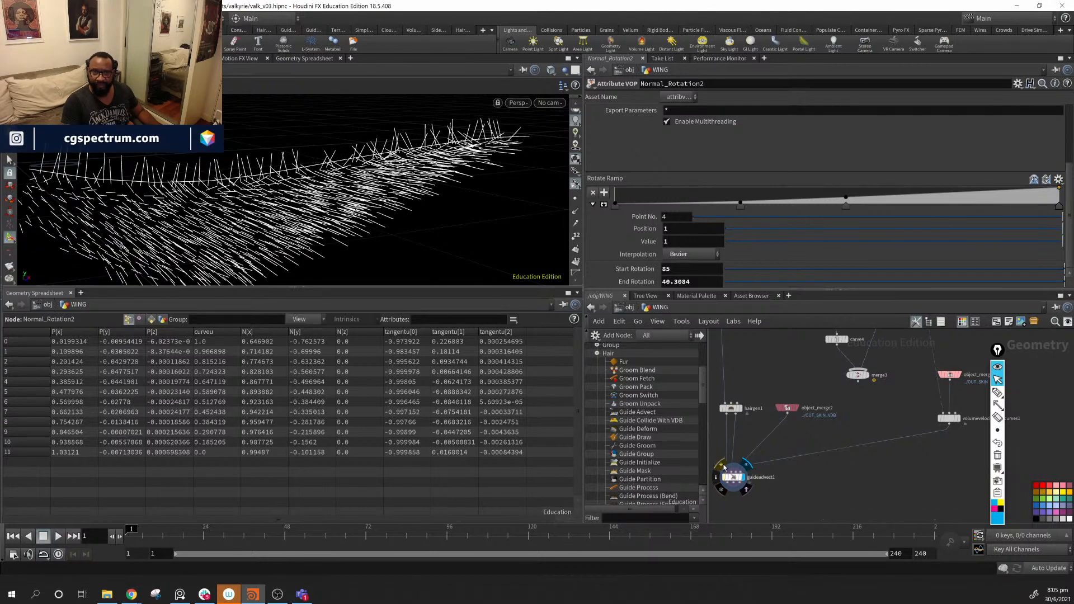
pyautogui.click(723, 467)
pyautogui.click(723, 467)
pyautogui.keyDown('alt'); pyautogui.moveTo(323, 166); pyautogui.dragTo(443, 205); pyautogui.keyUp('alt')
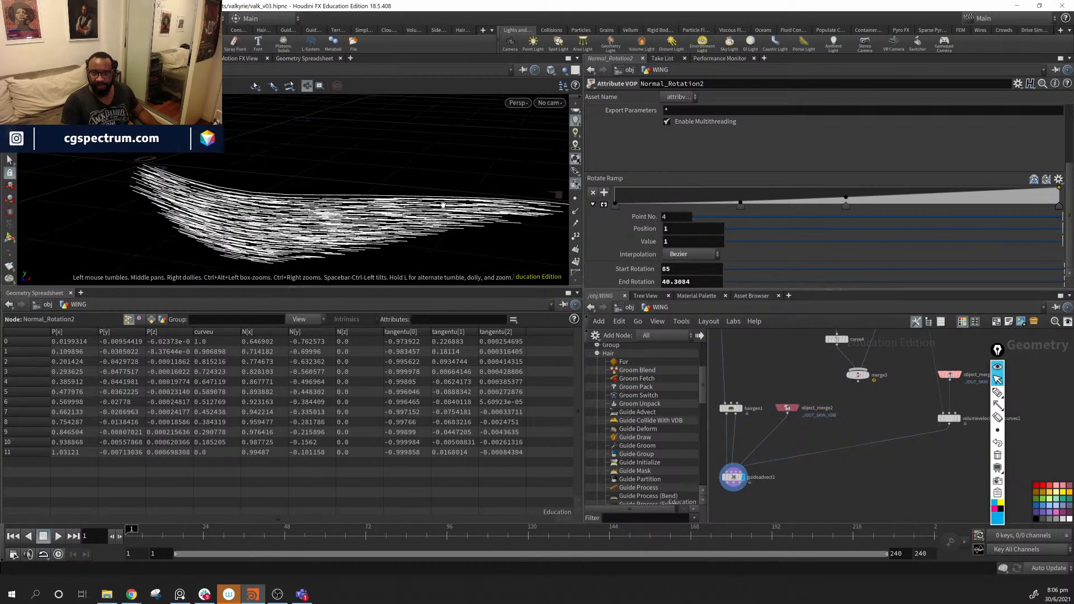
pyautogui.moveTo(897, 391); pyautogui.dragTo(840, 520, button='middle')
pyautogui.click(856, 354)
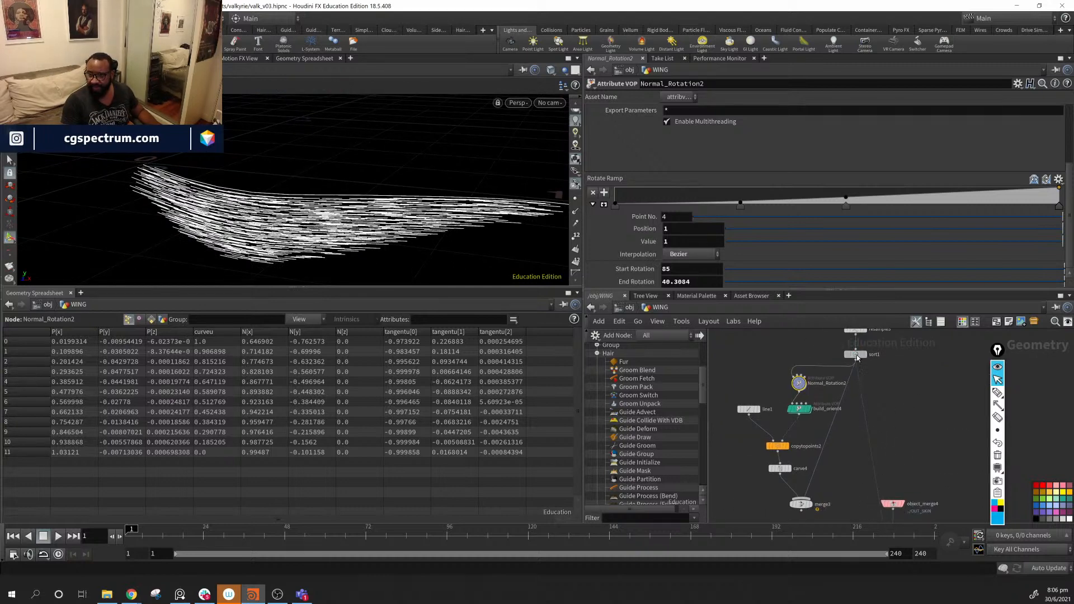
# - Try sort1's vertex order, Y and Shift point sorts, return to No Change, and reverse primitive order
pyautogui.click(693, 112)
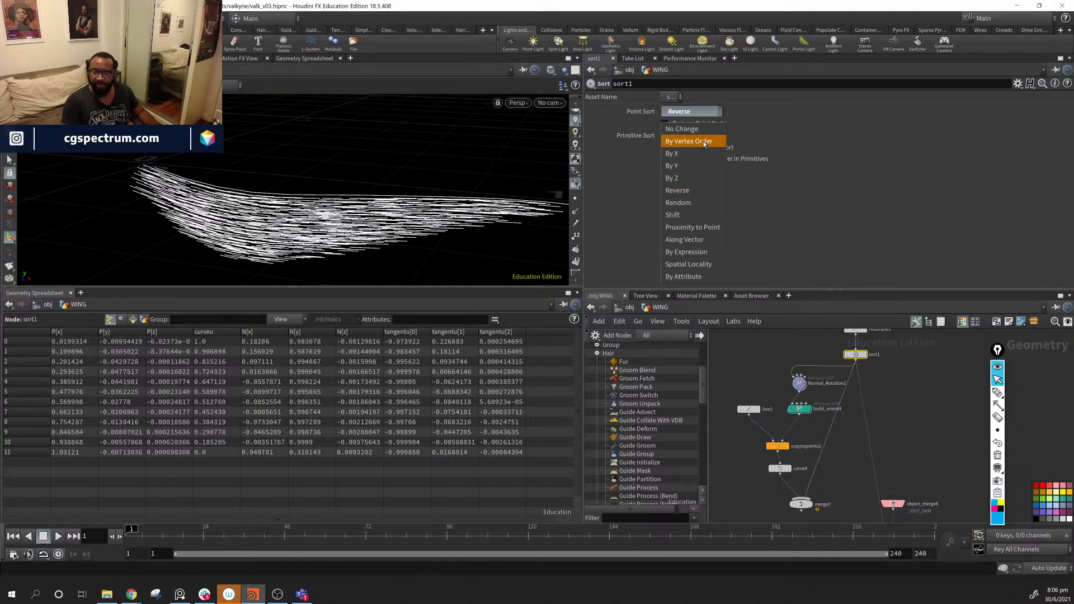
pyautogui.click(703, 142)
pyautogui.click(701, 114)
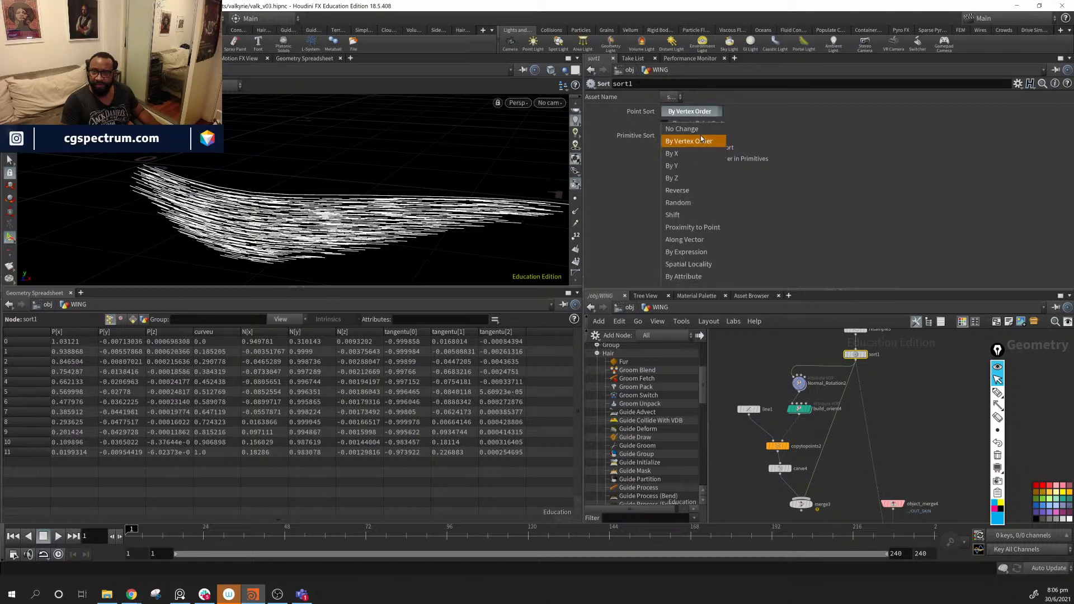
pyautogui.click(703, 165)
pyautogui.click(699, 115)
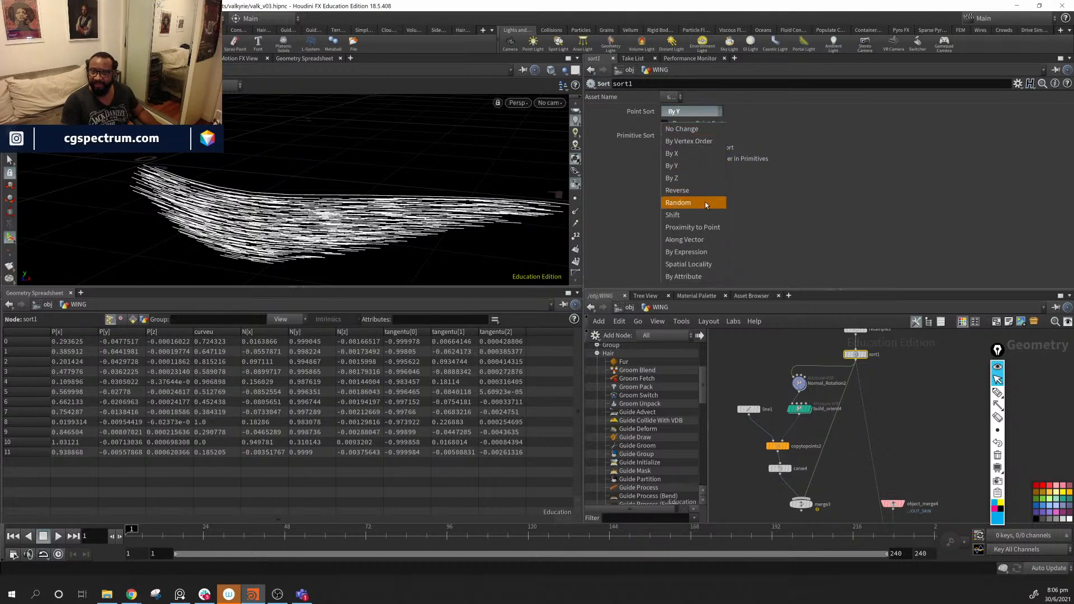
pyautogui.click(705, 214)
pyautogui.click(701, 110)
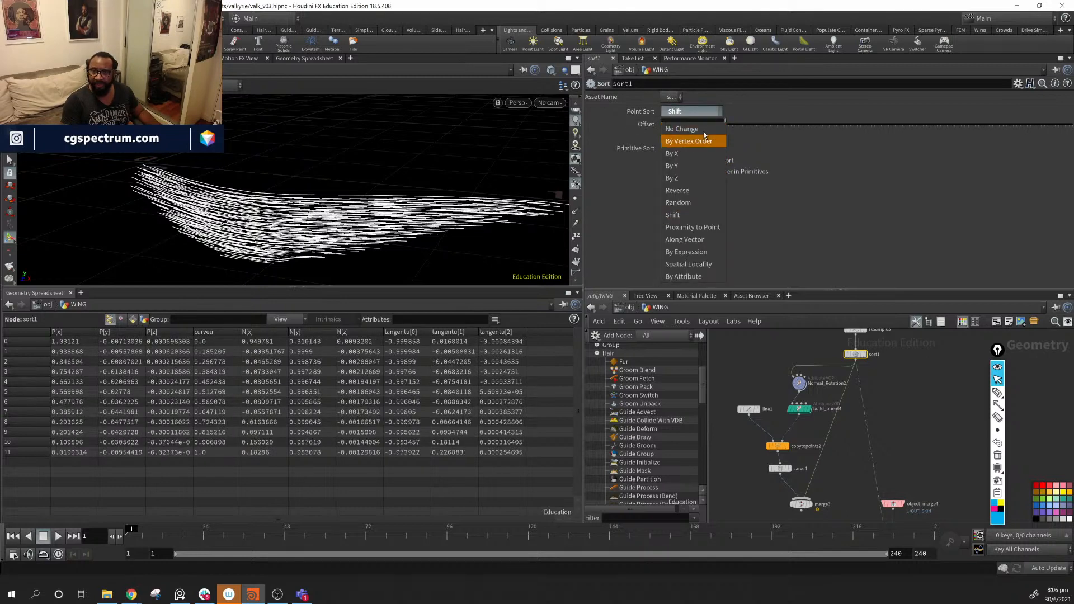
pyautogui.click(706, 109)
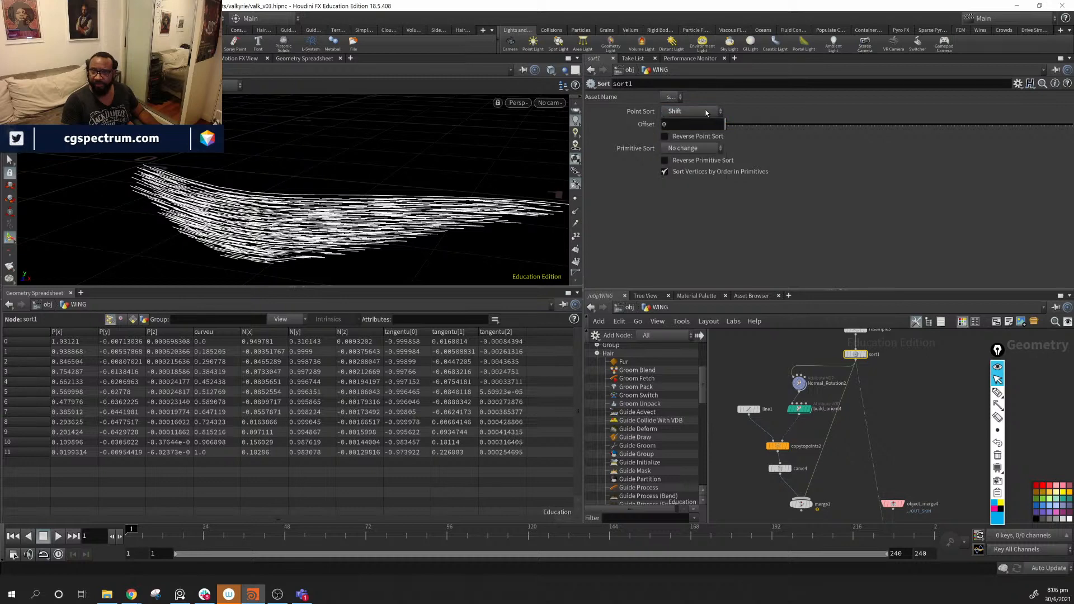
pyautogui.click(706, 109)
pyautogui.click(705, 127)
pyautogui.click(706, 135)
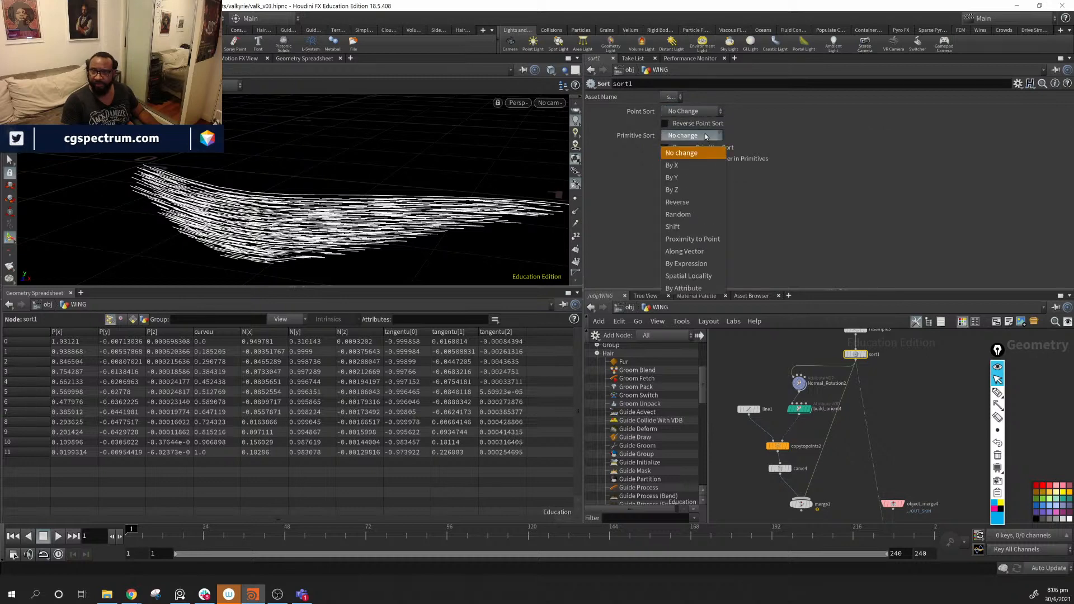
pyautogui.click(700, 201)
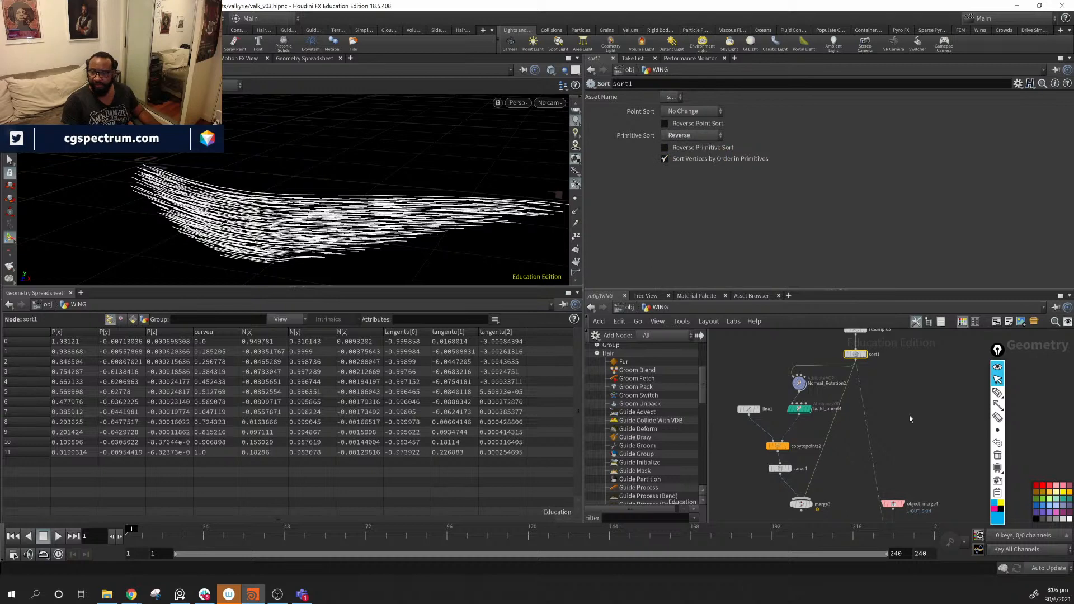
# - Display resample3's single resampled curve, check its 0.1 Maximum Segment Length, and move sort1 left
pyautogui.moveTo(910, 419); pyautogui.dragTo(888, 424, button='middle')
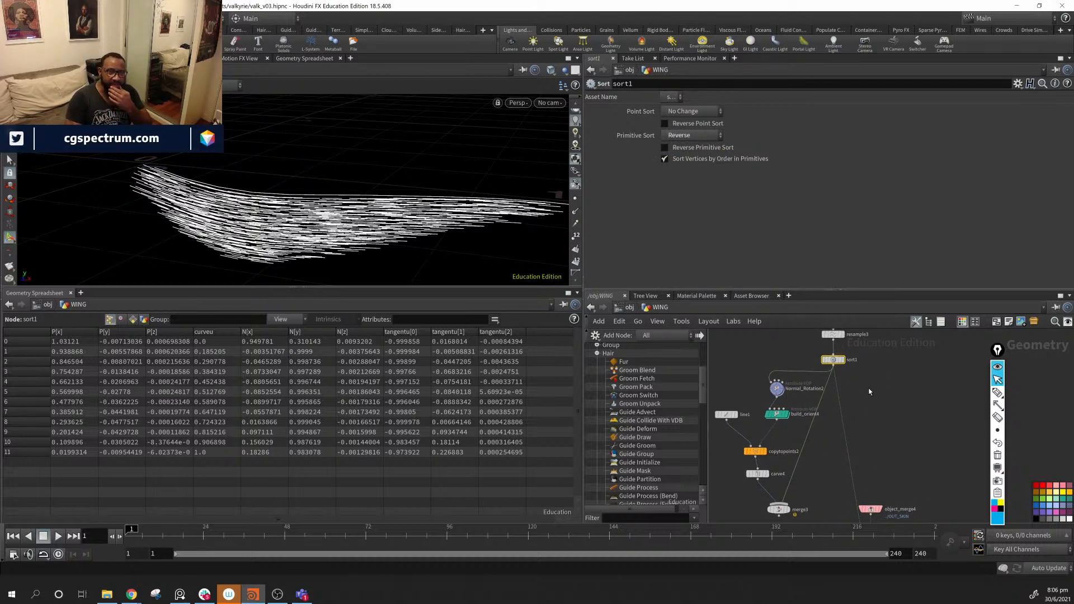
pyautogui.scroll(5, 844, 403)
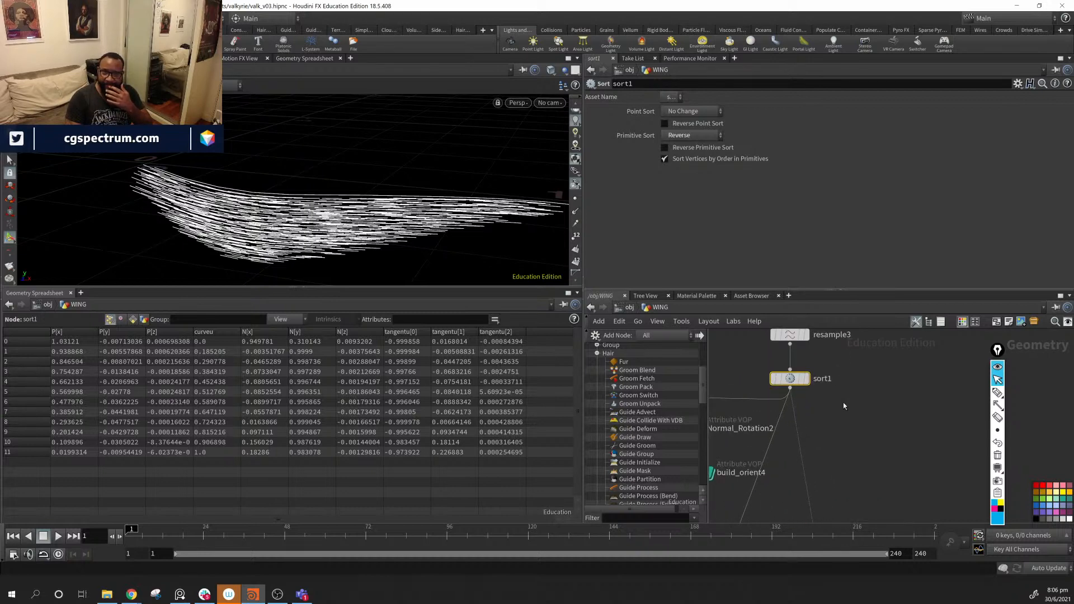
pyautogui.click(870, 430)
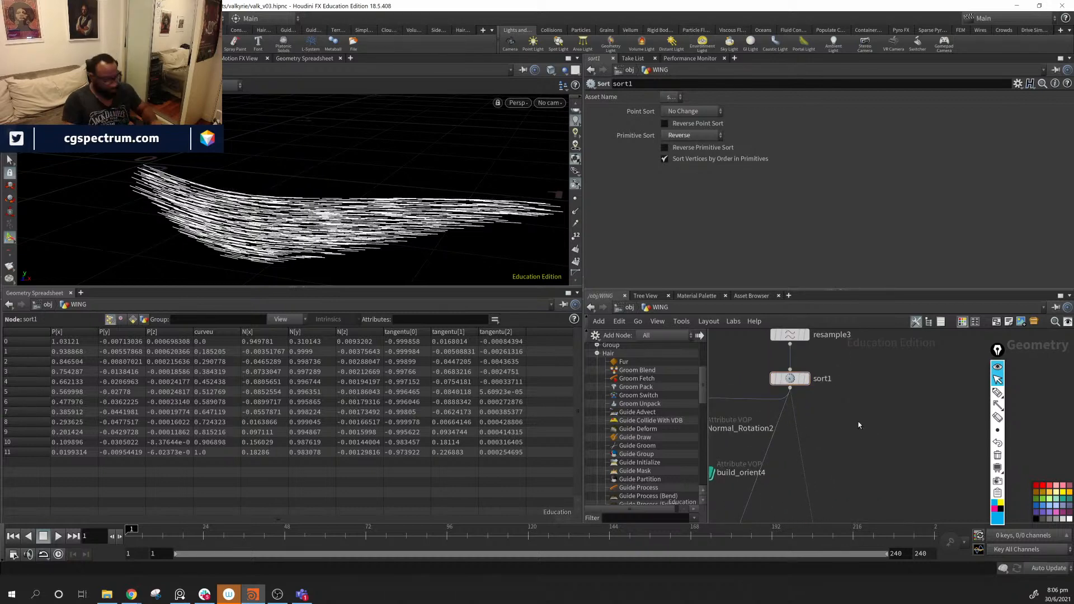
pyautogui.moveTo(861, 424); pyautogui.dragTo(1009, 376, button='middle')
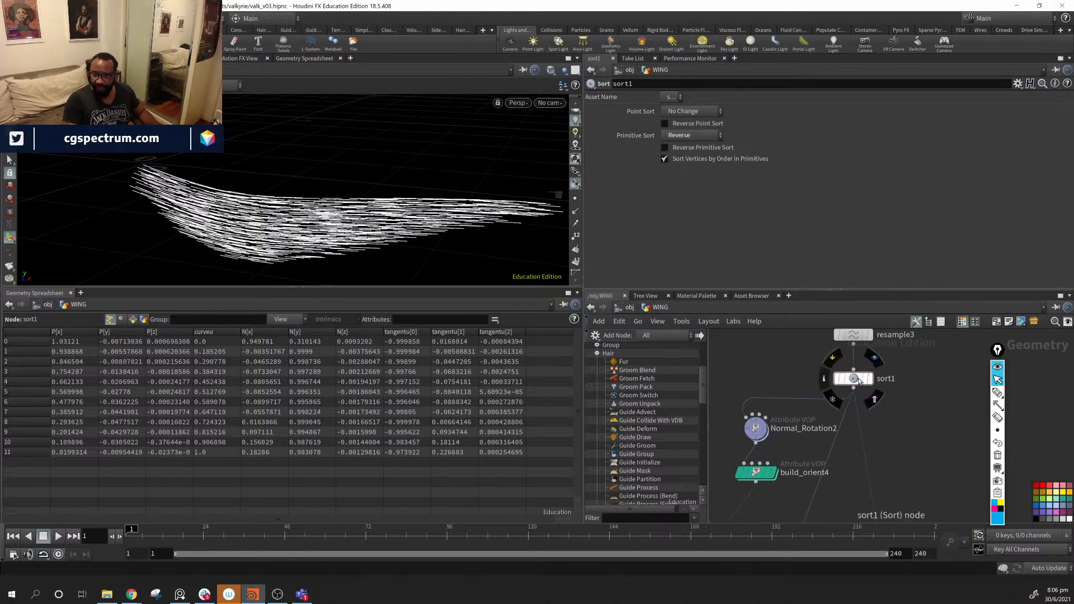
pyautogui.scroll(-5, 783, 403)
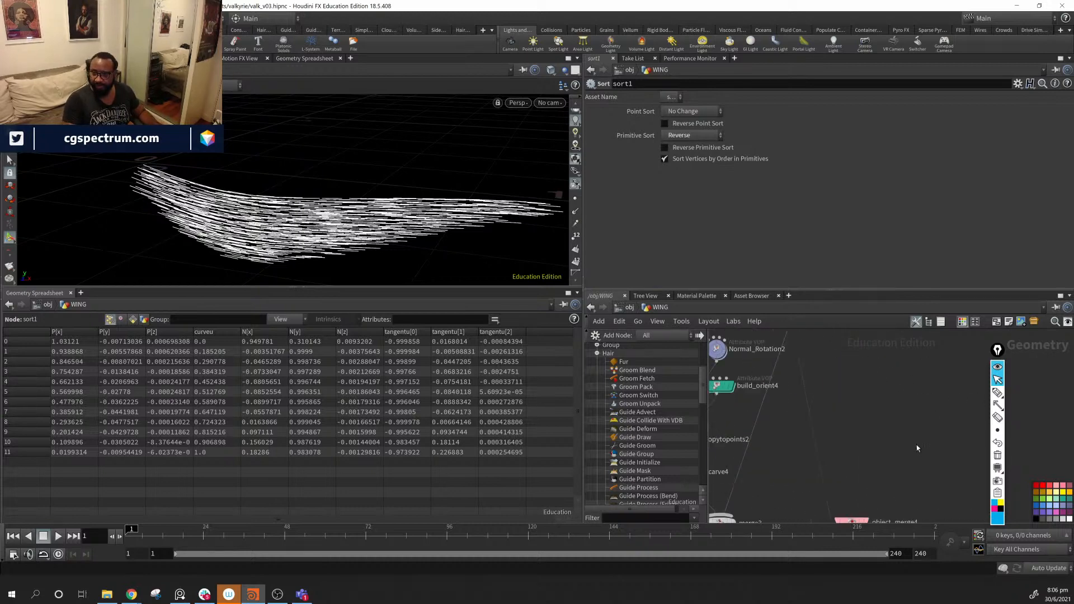
pyautogui.keyDown('alt'); pyautogui.moveTo(216, 208); pyautogui.dragTo(115, 189); pyautogui.keyUp('alt')
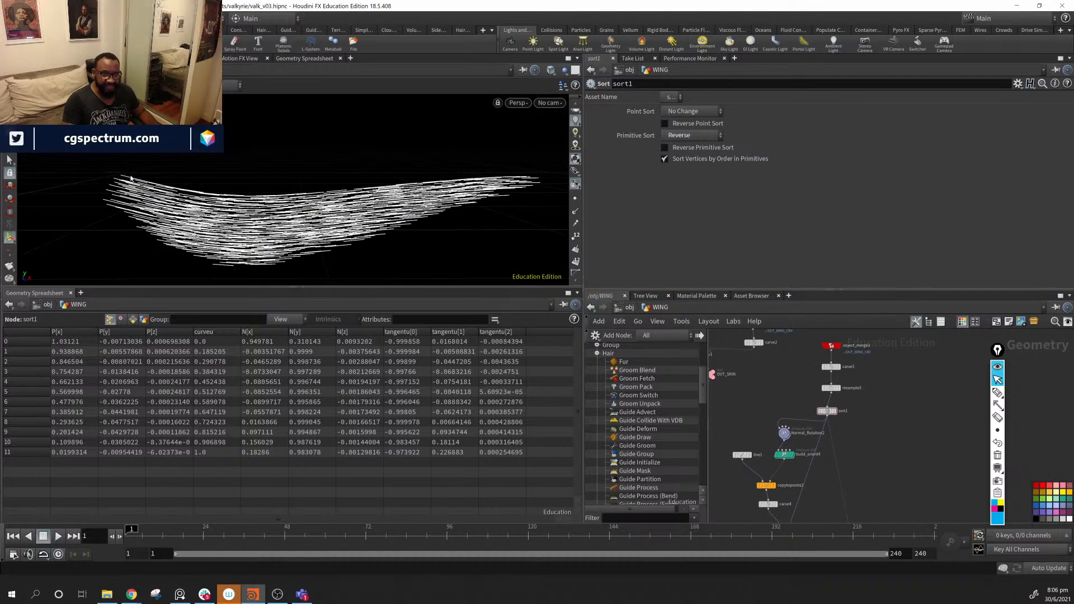
pyautogui.click(842, 388)
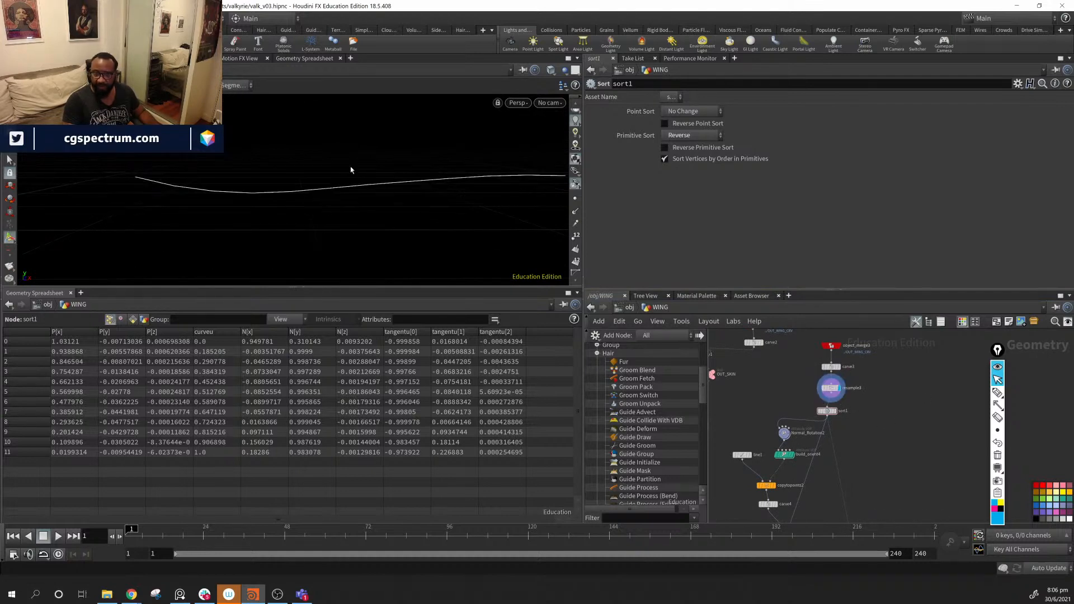
pyautogui.keyDown('alt'); pyautogui.moveTo(469, 173); pyautogui.dragTo(351, 211); pyautogui.keyUp('alt')
pyautogui.scroll(3, 847, 421)
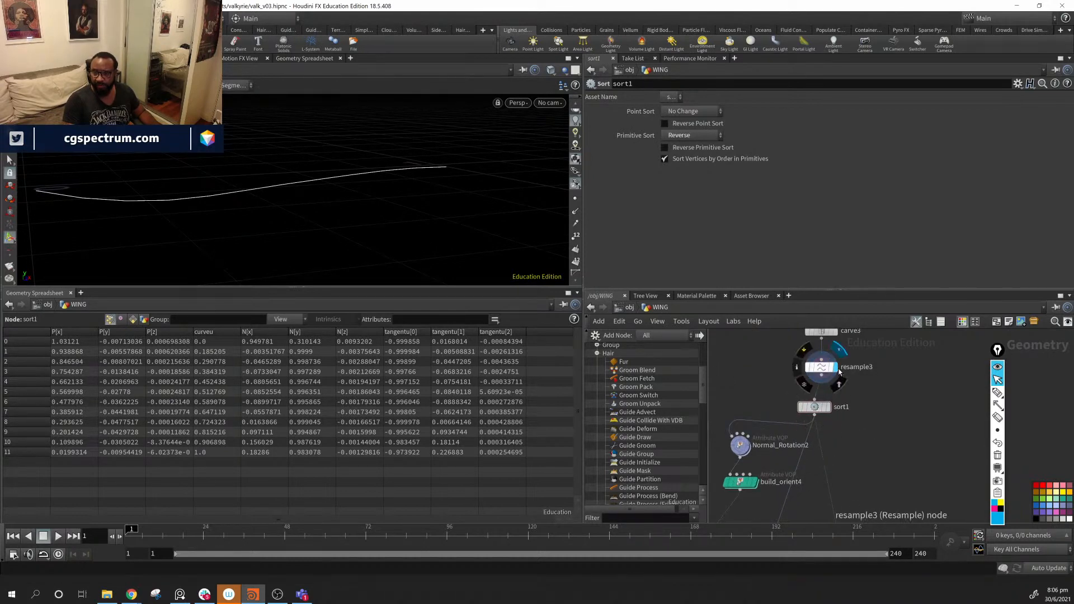
pyautogui.click(821, 367)
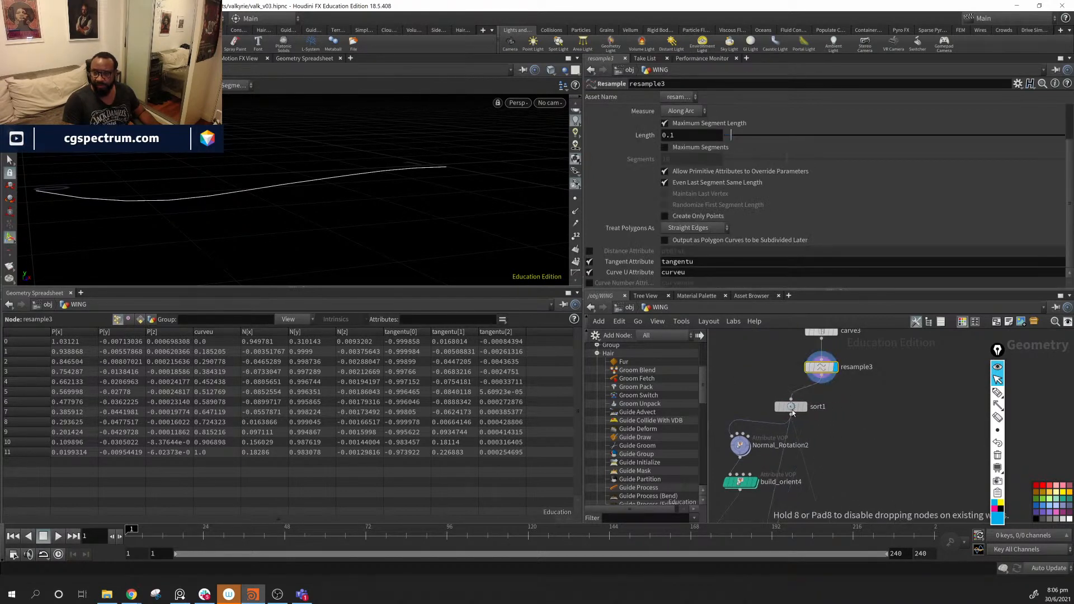
pyautogui.moveTo(809, 407); pyautogui.dragTo(785, 408)
# - Add a Reverse node (rev) beside sort1 and connect resample3's output into it
pyautogui.press('Tab')
pyautogui.write('rev')
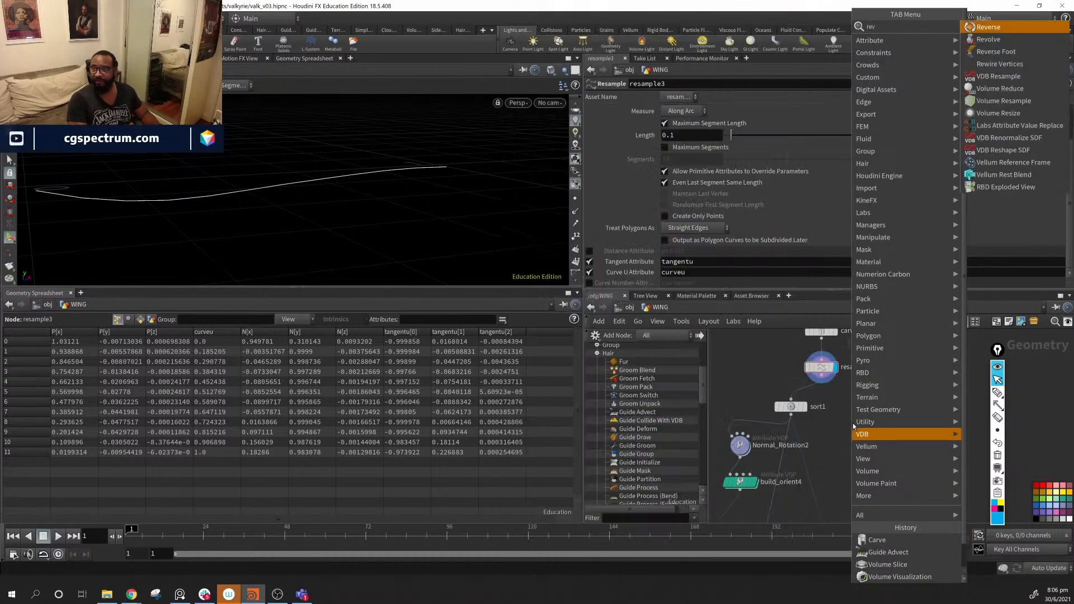
pyautogui.press('Return')
pyautogui.click(852, 423)
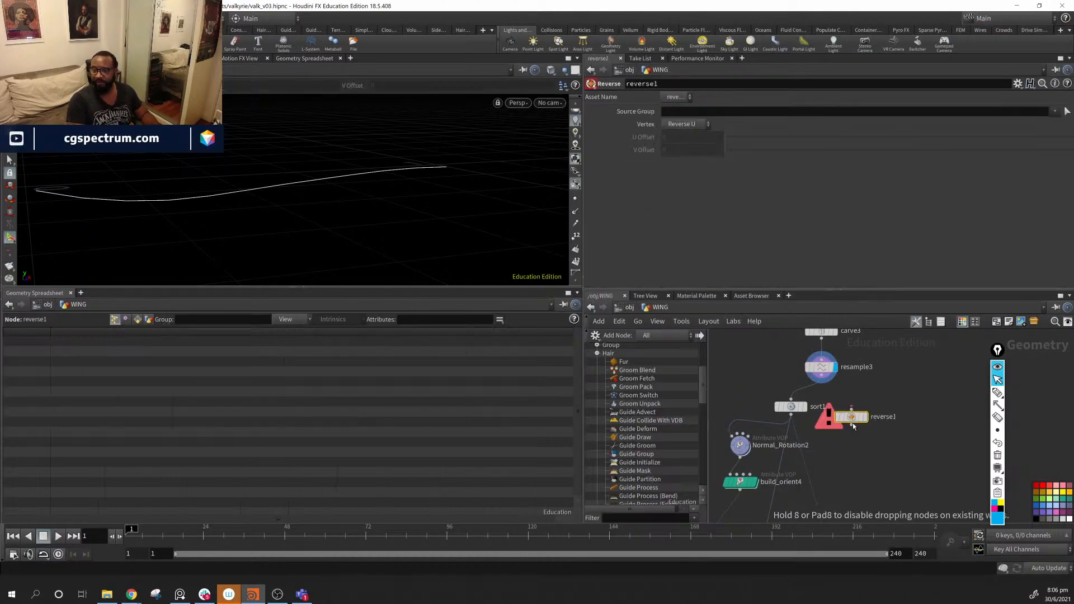
pyautogui.click(821, 379)
pyautogui.click(851, 412)
# - Feed reverse1 into the downstream chain, display the advected guides, and keep Vertex on Reverse U
pyautogui.press('h')
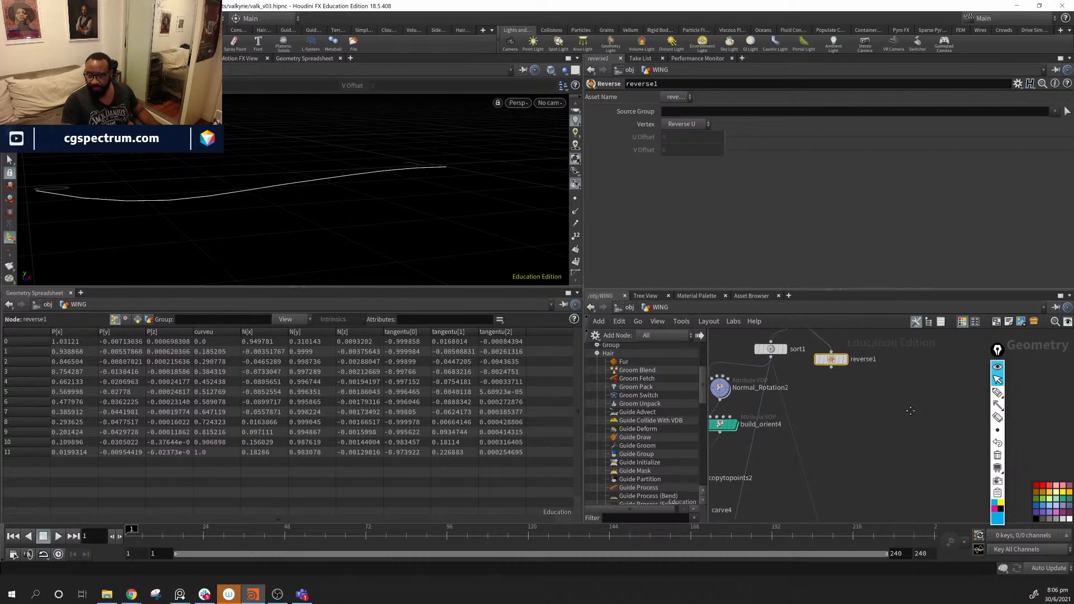
pyautogui.click(836, 366)
pyautogui.click(845, 503)
pyautogui.moveTo(867, 506); pyautogui.dragTo(798, 496, button='middle')
pyautogui.click(727, 442)
pyautogui.scroll(4, 784, 373)
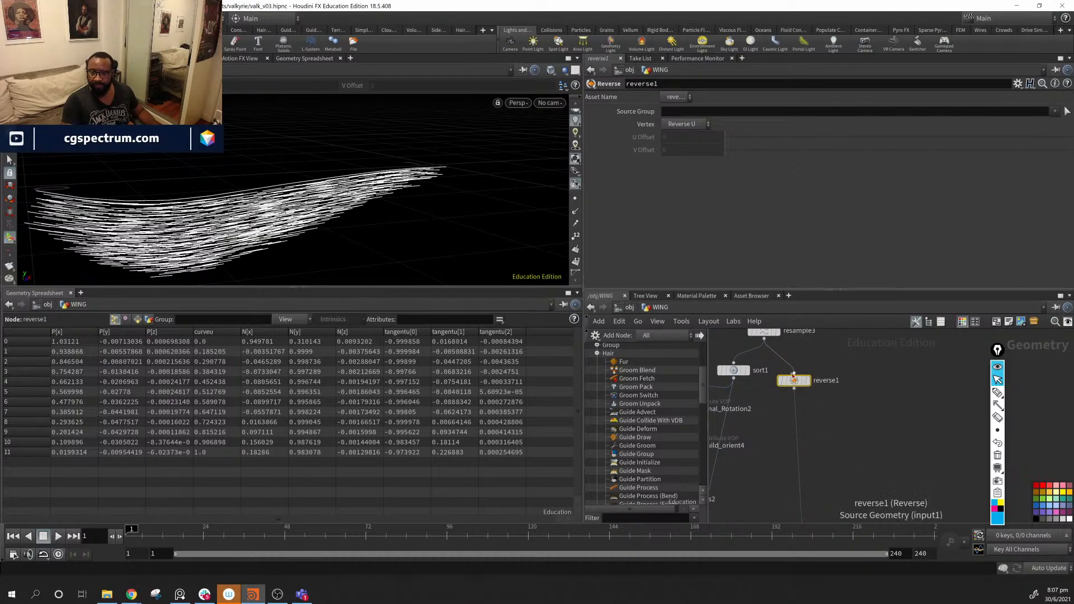
pyautogui.click(697, 125)
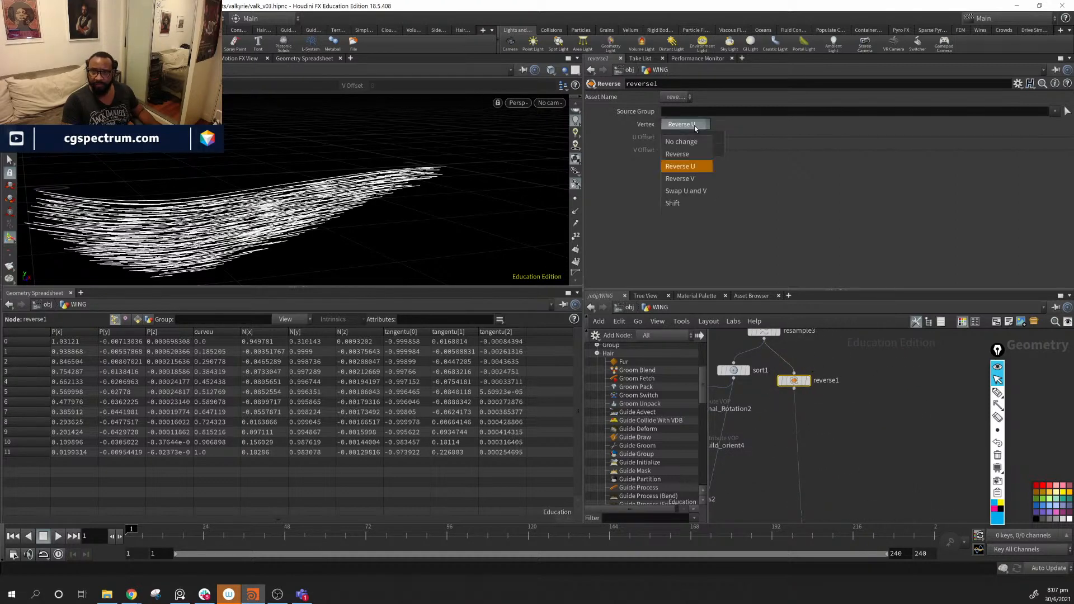
pyautogui.click(695, 126)
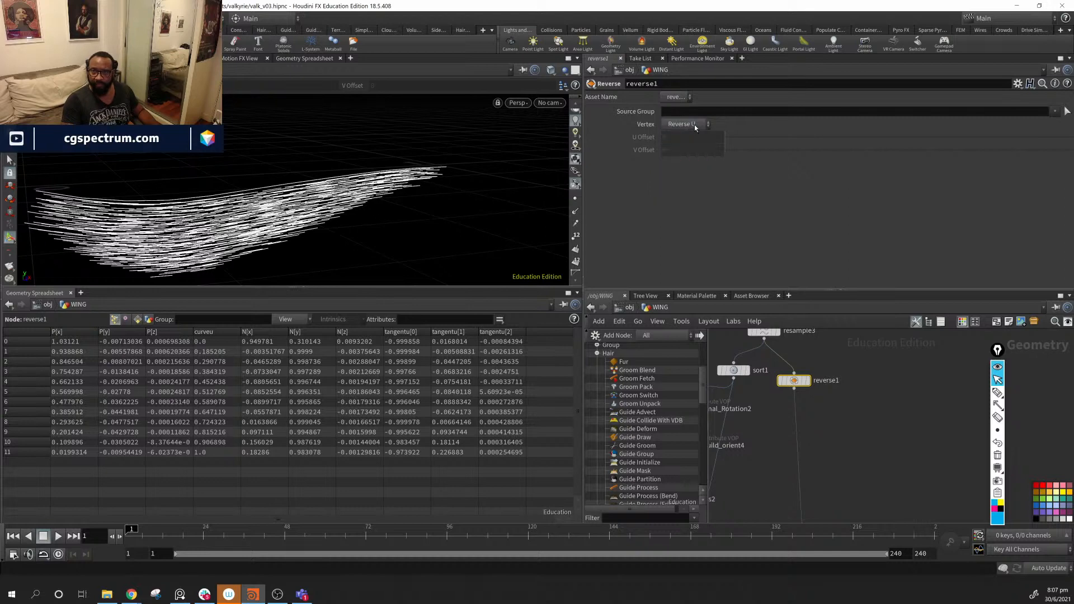
# - Toggle reverse1's bypass flag repeatedly to compare the curves with and without reversal
pyautogui.click(779, 366)
pyautogui.click(779, 367)
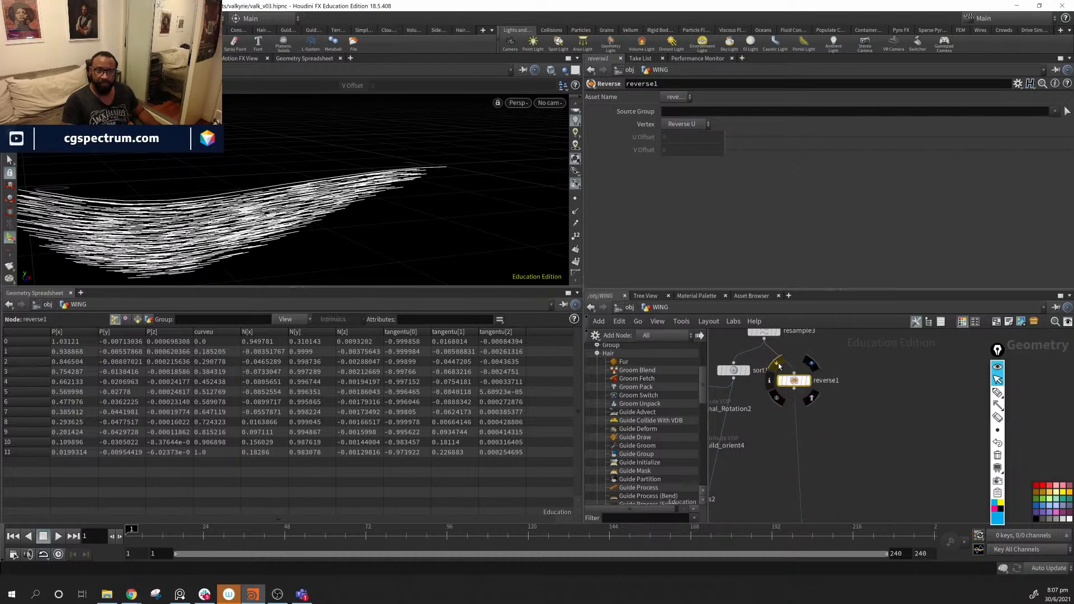
pyautogui.click(779, 366)
pyautogui.click(779, 366)
pyautogui.click(780, 366)
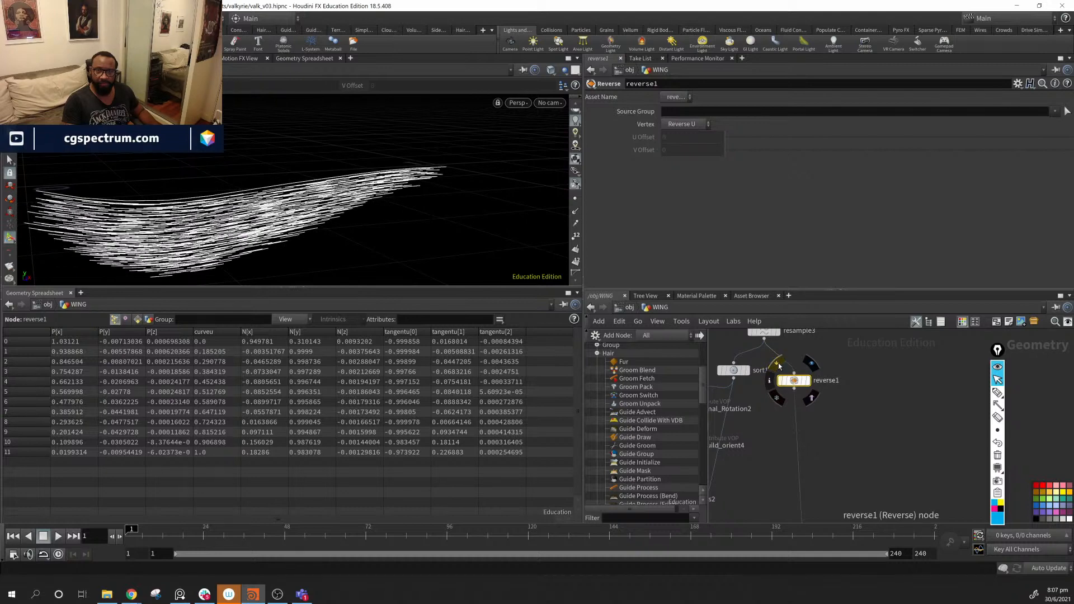
pyautogui.click(779, 367)
pyautogui.click(779, 366)
pyautogui.click(780, 366)
pyautogui.click(779, 366)
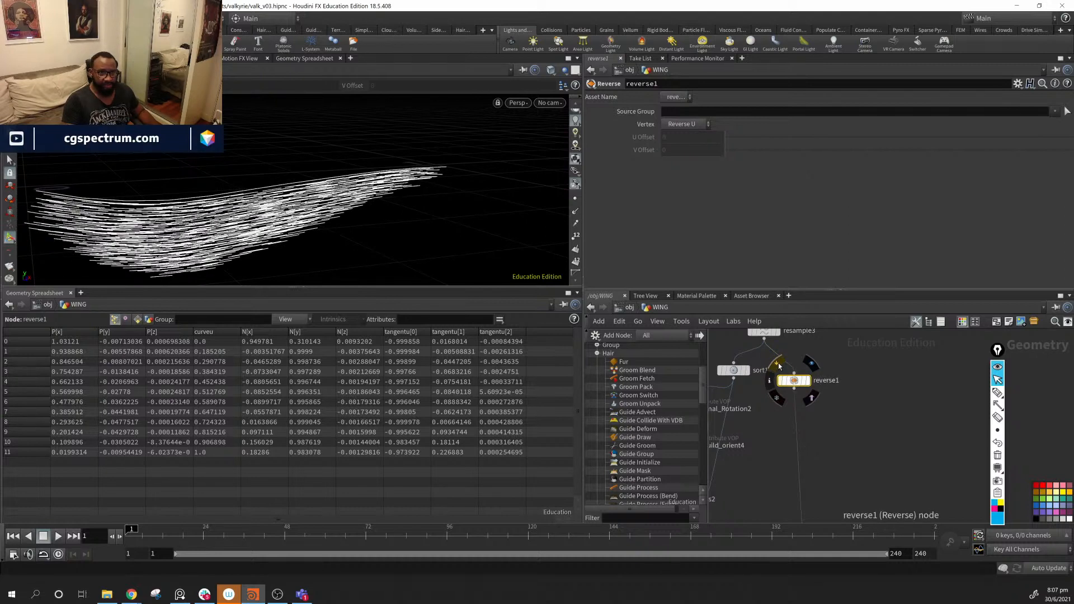
pyautogui.click(780, 367)
pyautogui.click(779, 367)
pyautogui.click(780, 366)
pyautogui.click(780, 366)
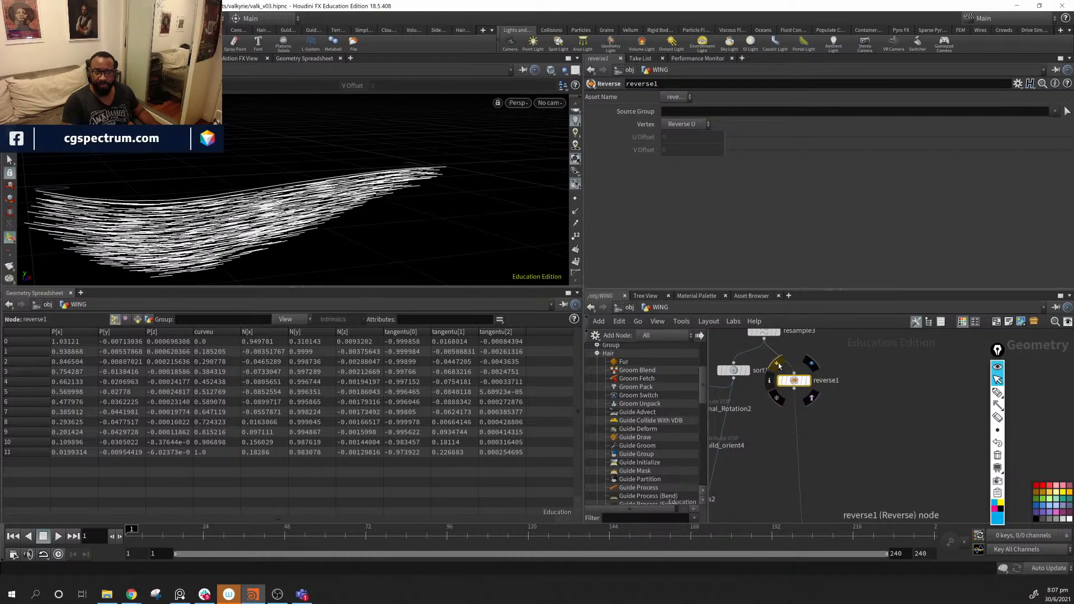
pyautogui.click(780, 366)
pyautogui.click(779, 367)
pyautogui.click(780, 367)
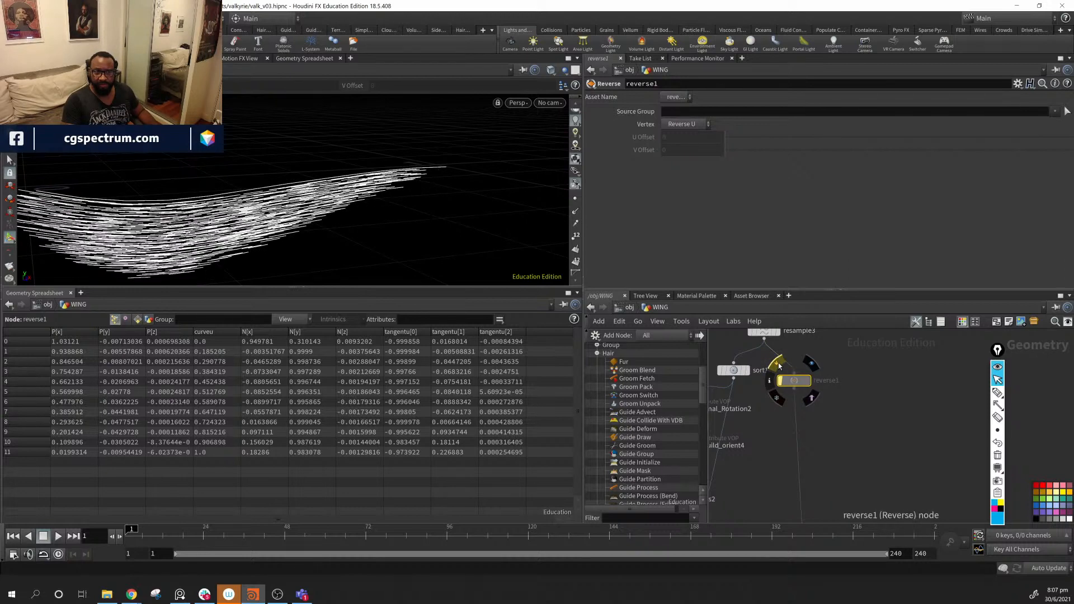
pyautogui.click(780, 366)
pyautogui.click(780, 367)
pyautogui.click(779, 366)
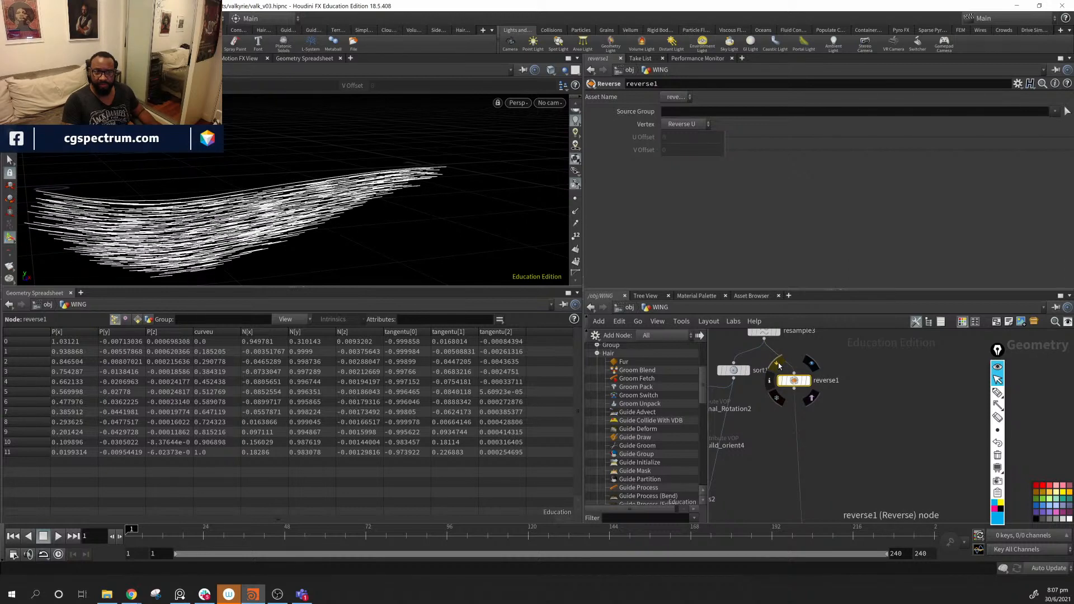
pyautogui.click(779, 367)
pyautogui.click(779, 367)
pyautogui.click(780, 366)
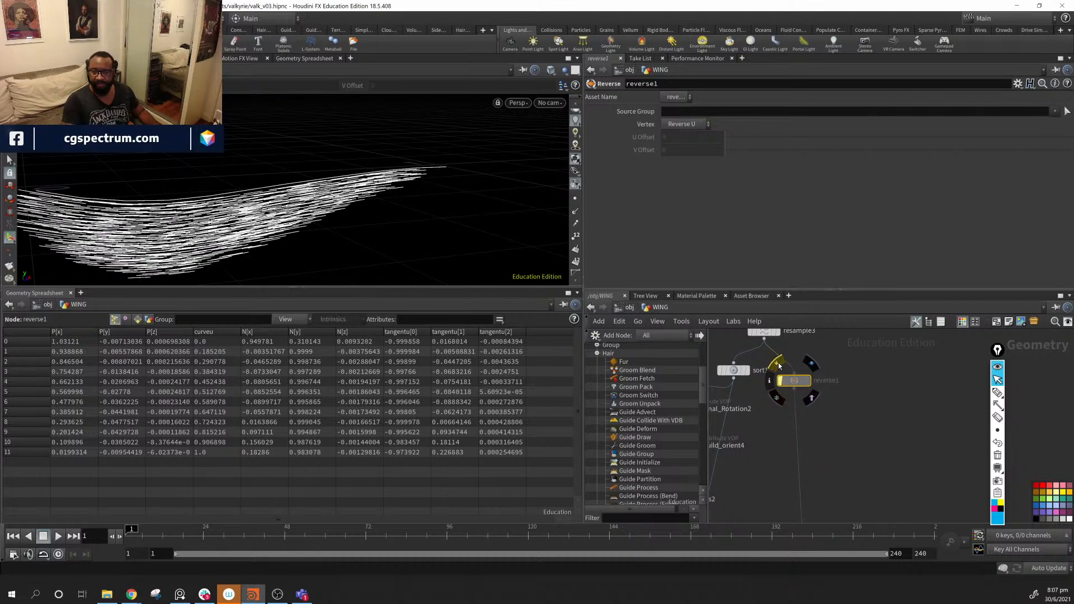
pyautogui.click(779, 366)
# - Tidy the network around guideadvect1 and place a new Resample node, resample4, below it
pyautogui.moveTo(765, 338); pyautogui.dragTo(795, 430, button='middle')
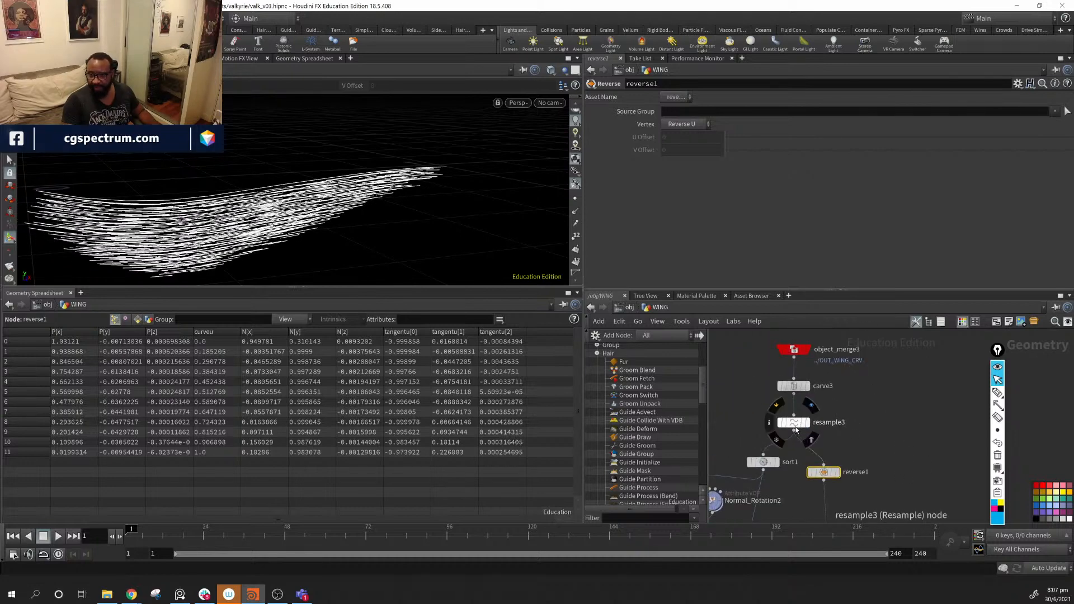
pyautogui.moveTo(795, 428); pyautogui.dragTo(795, 423)
pyautogui.moveTo(866, 448); pyautogui.dragTo(908, 353, button='middle')
pyautogui.moveTo(913, 502); pyautogui.dragTo(910, 327, button='middle')
pyautogui.moveTo(775, 481); pyautogui.dragTo(898, 417, button='middle')
pyautogui.moveTo(734, 520)
pyautogui.mouseDown(button='middle')
pyautogui.moveTo(844, 468)
pyautogui.moveTo(843, 479)
pyautogui.mouseUp(button='middle')
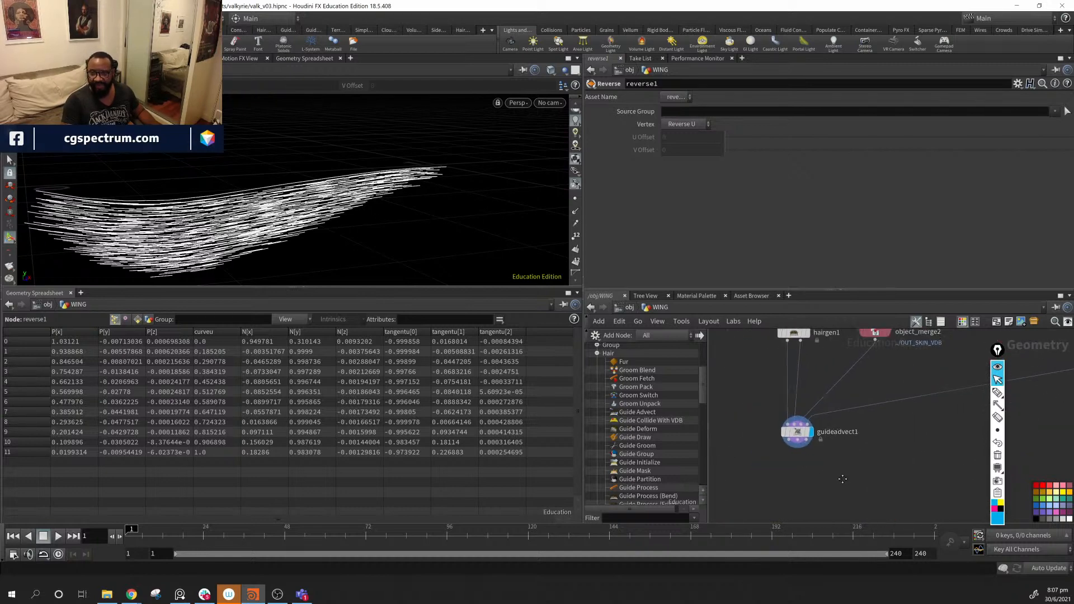
pyautogui.press('Tab')
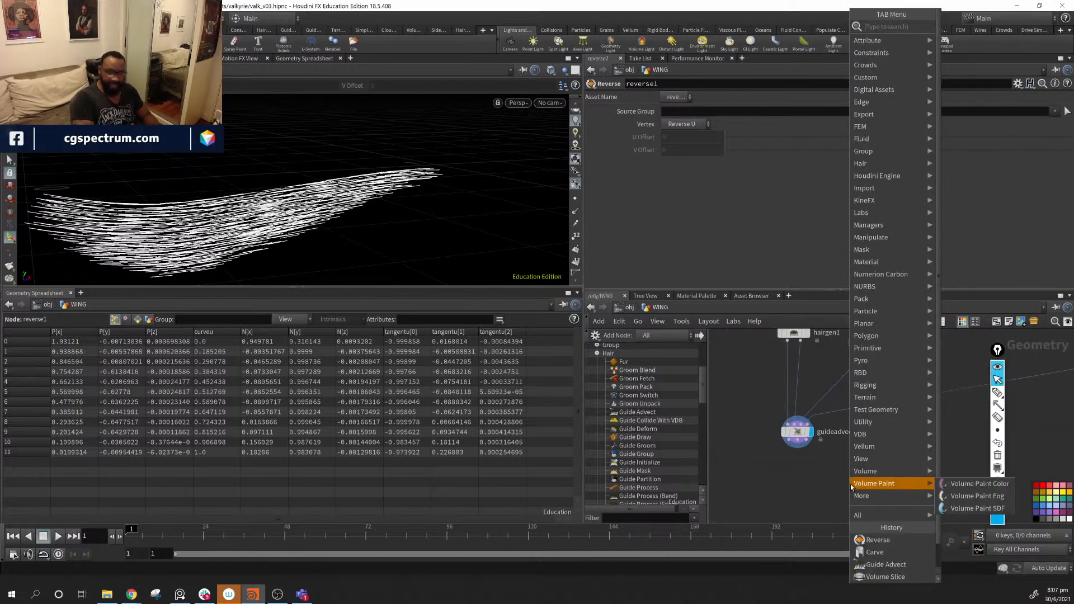
pyautogui.write('resample')
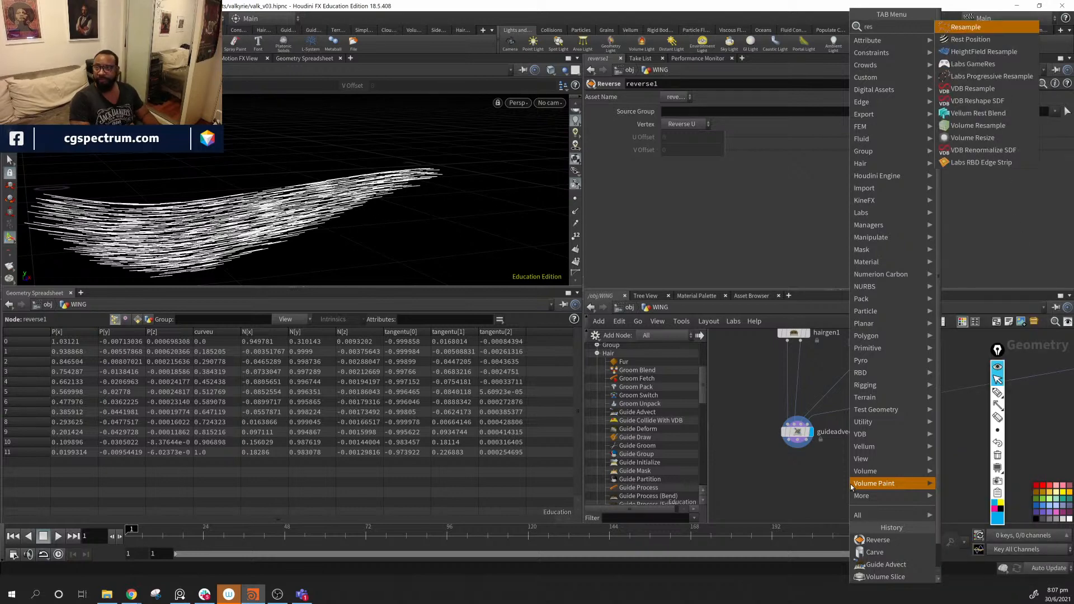
pyautogui.press('Return')
pyautogui.click(850, 484)
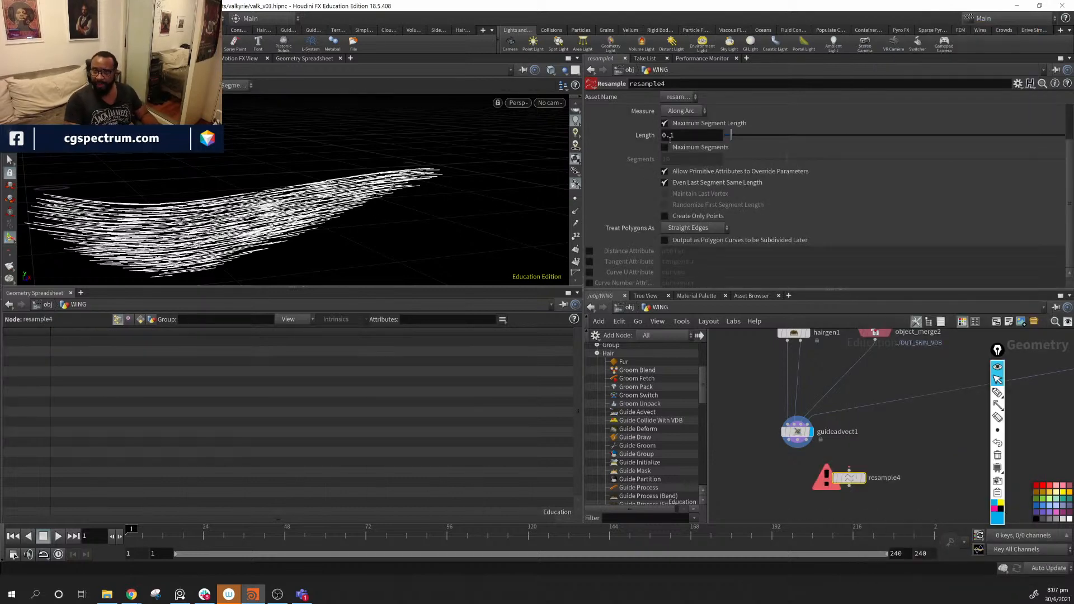
# - Turn off Maximum Segment Length, enable the curveu attribute, and wire guideadvect1 into resample4
pyautogui.click(665, 123)
pyautogui.click(589, 272)
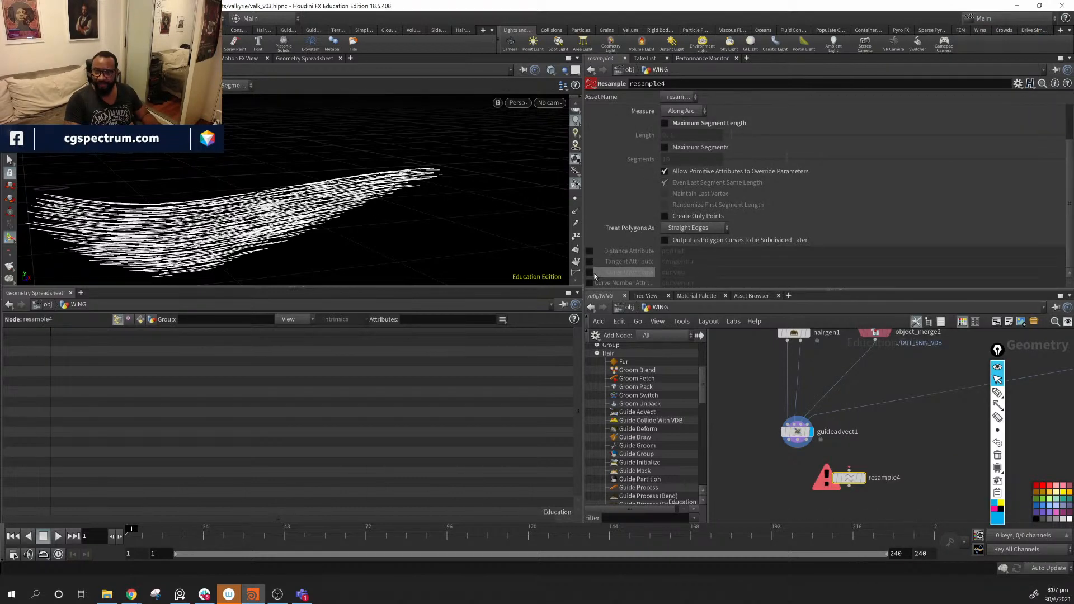
pyautogui.moveTo(790, 441); pyautogui.dragTo(903, 470)
pyautogui.moveTo(914, 509); pyautogui.dragTo(926, 459, button='middle')
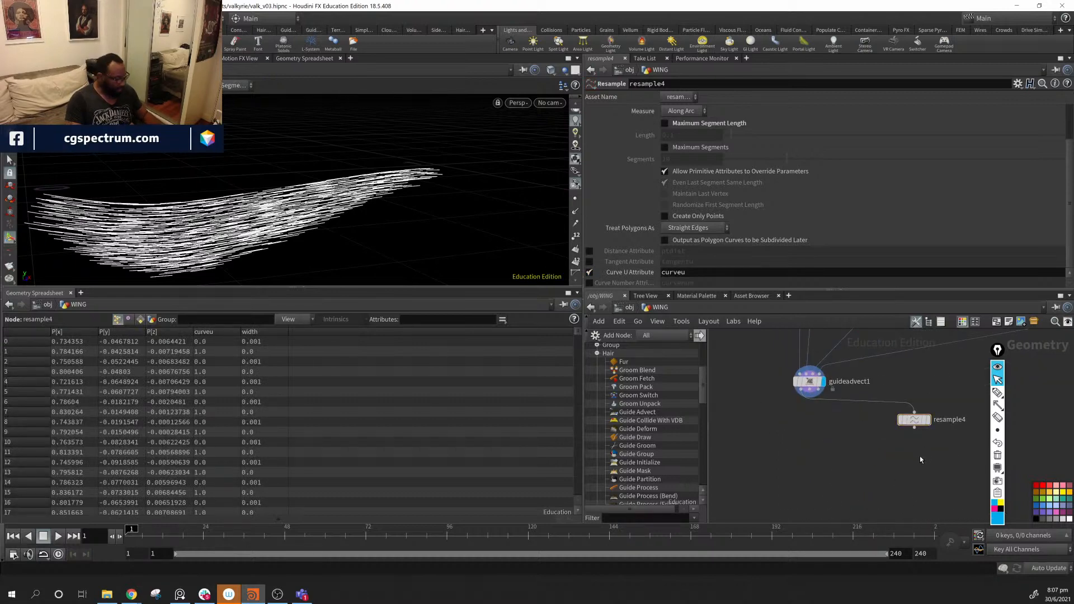
pyautogui.press('Tab')
# - Add a Color node fed by resample4, display it, and set Ramp from Attribute using curveu
pyautogui.write('colo')
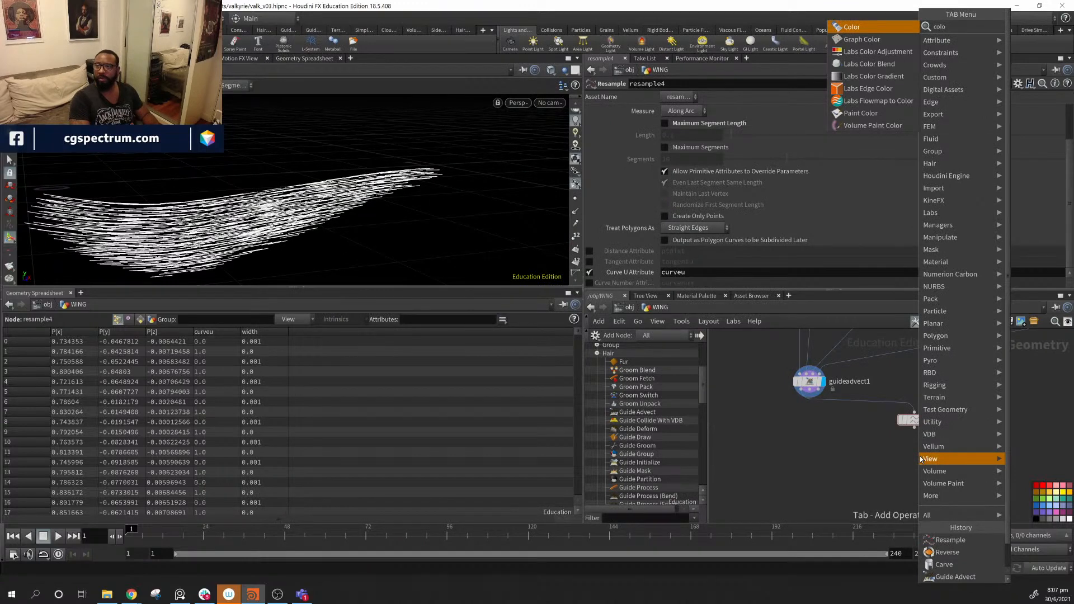
pyautogui.press('Return')
pyautogui.click(923, 447)
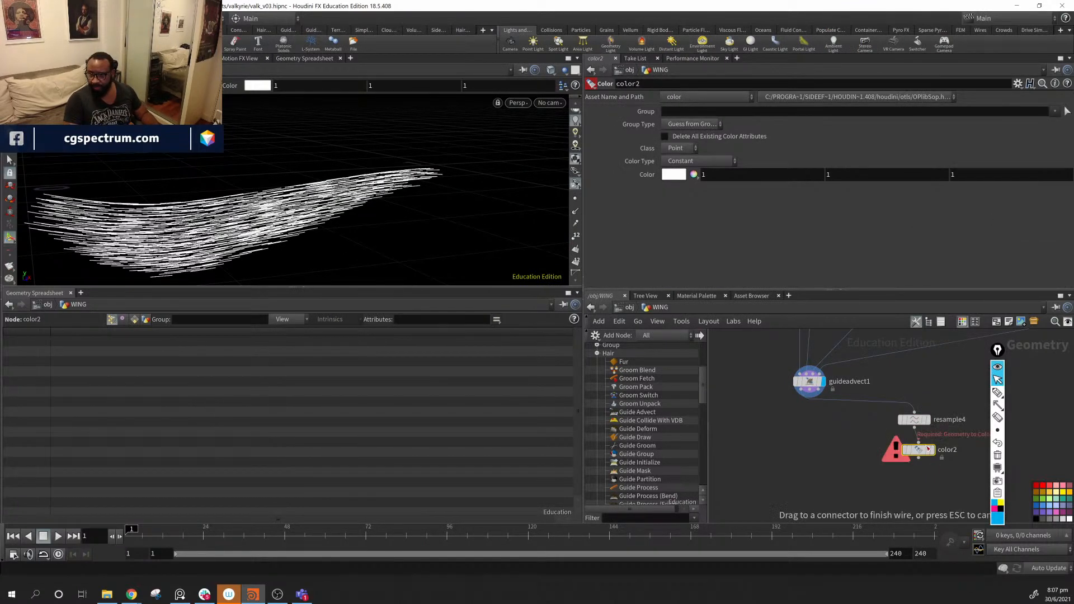
pyautogui.moveTo(928, 449); pyautogui.dragTo(917, 453)
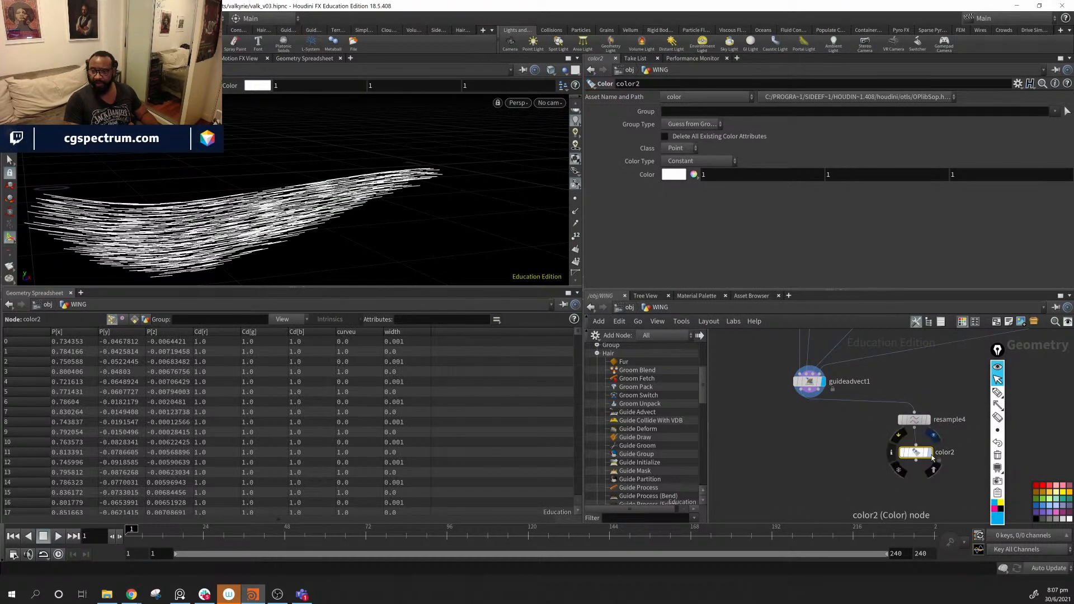
pyautogui.click(930, 453)
pyautogui.click(694, 162)
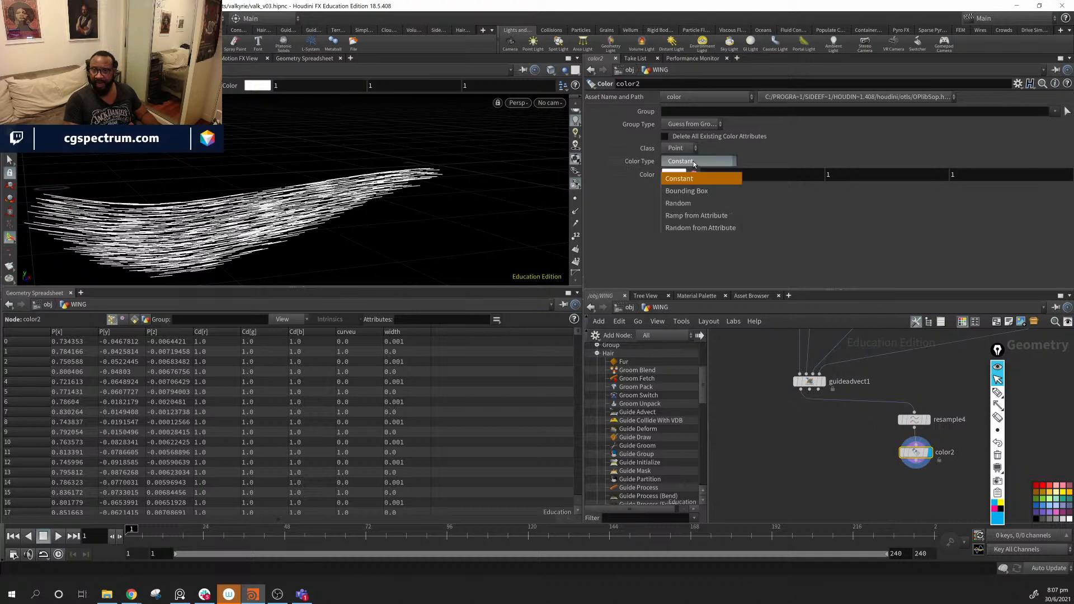
pyautogui.click(720, 205)
pyautogui.click(1068, 174)
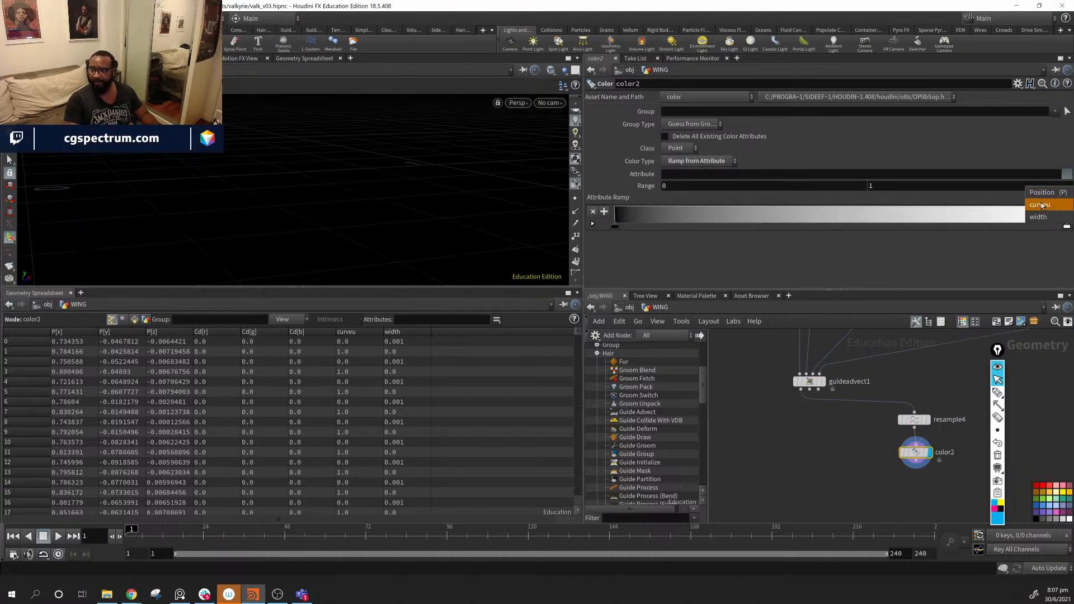
pyautogui.click(1040, 211)
# - Make the colour ramp run from red at the start to yellow-green at the end
pyautogui.keyDown('alt'); pyautogui.moveTo(388, 140); pyautogui.dragTo(442, 184); pyautogui.keyUp('alt')
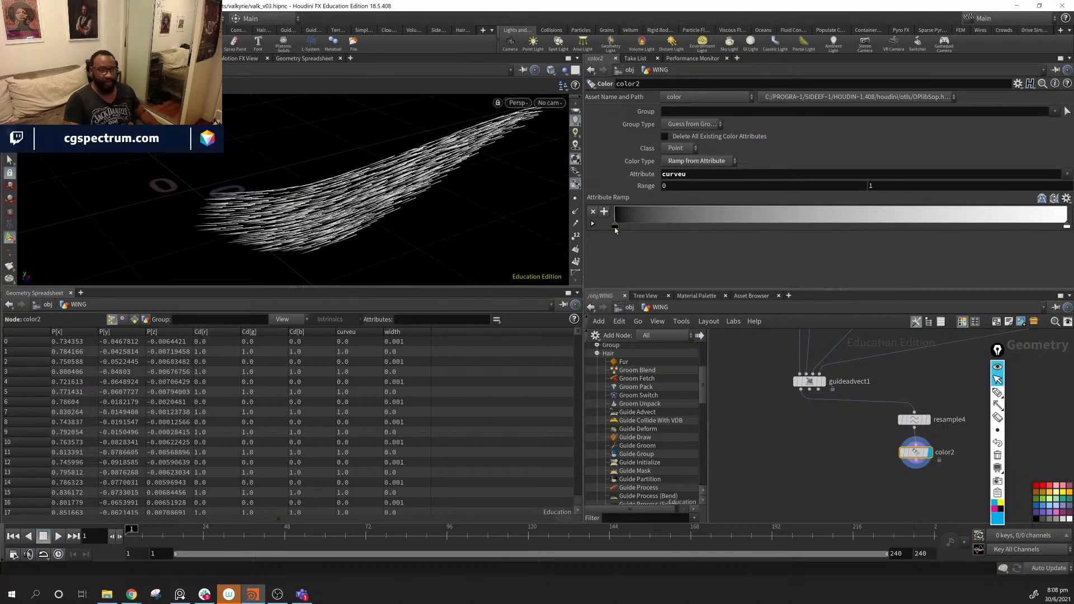
pyautogui.doubleClick(615, 226)
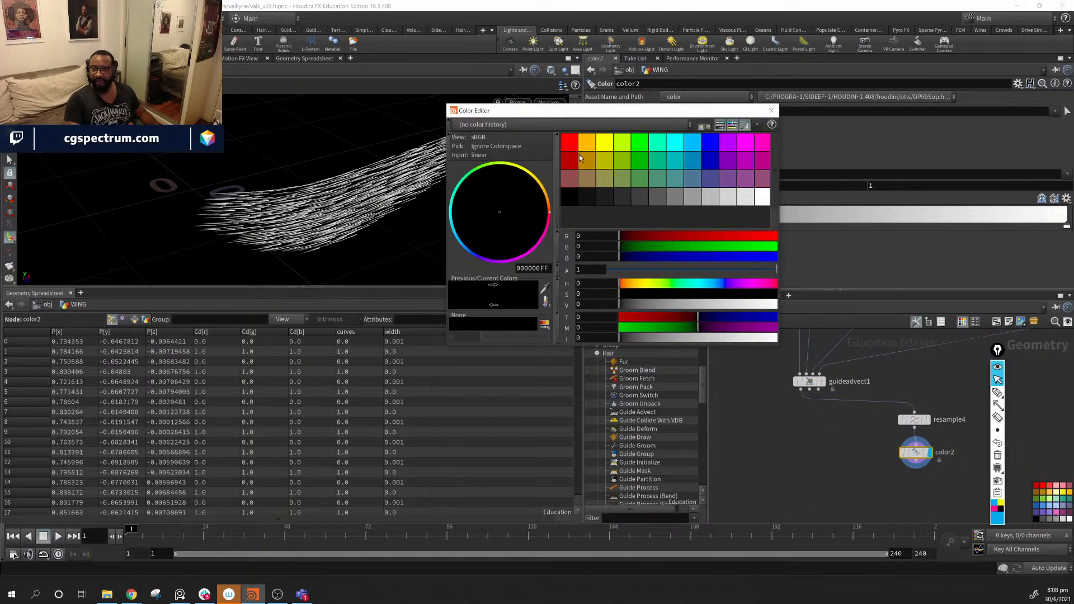
pyautogui.click(570, 143)
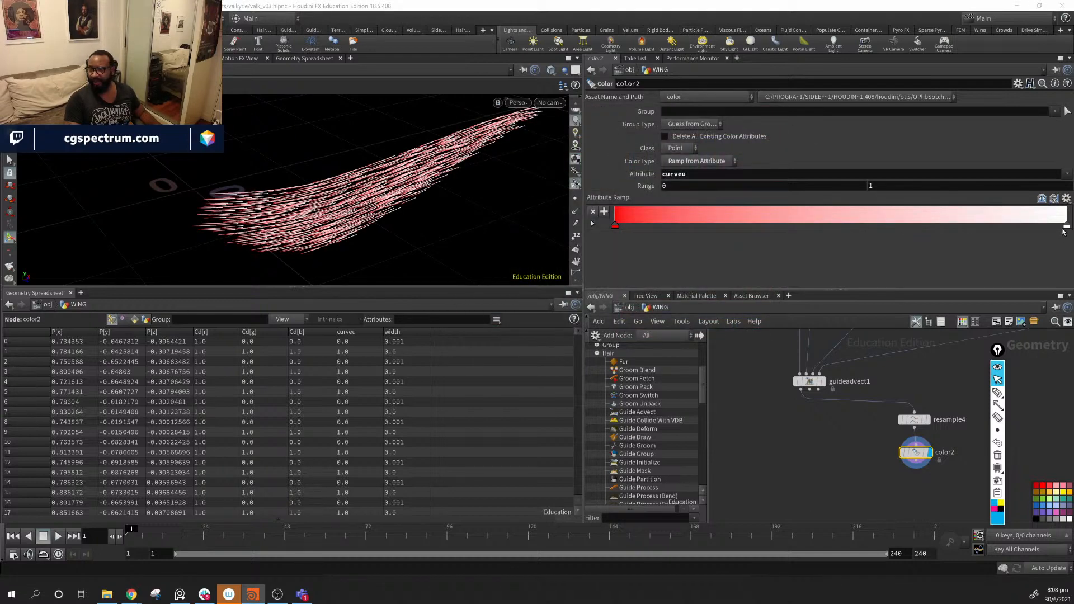
pyautogui.doubleClick(1067, 226)
pyautogui.click(629, 151)
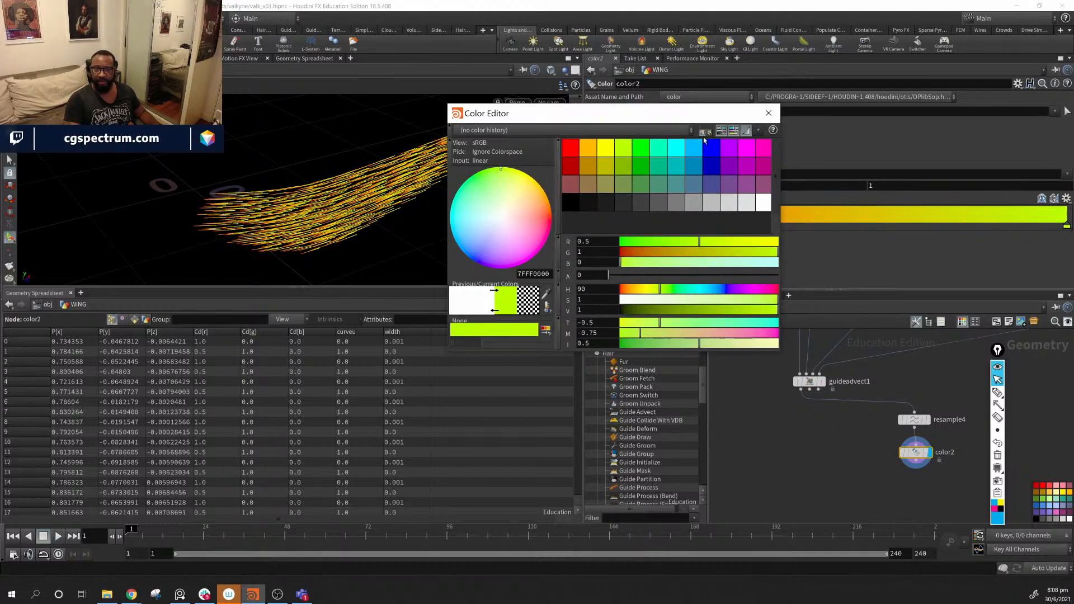
pyautogui.click(764, 114)
pyautogui.keyDown('alt'); pyautogui.moveTo(501, 173); pyautogui.dragTo(459, 185); pyautogui.keyUp('alt')
pyautogui.keyDown('alt'); pyautogui.moveTo(459, 184); pyautogui.dragTo(499, 202, button='right'); pyautogui.keyUp('alt')
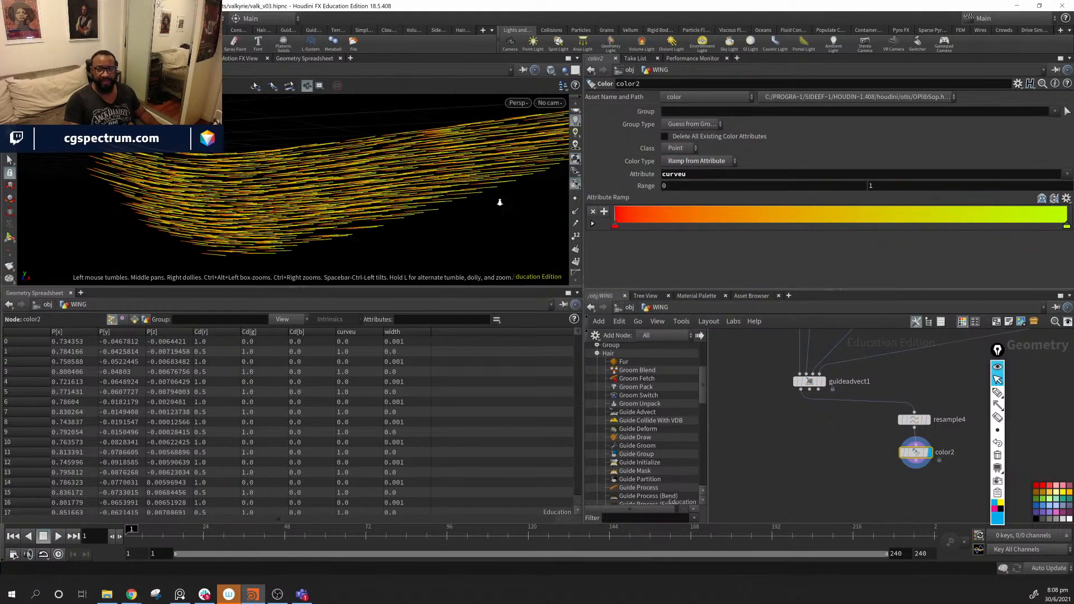
pyautogui.keyDown('alt'); pyautogui.moveTo(499, 202); pyautogui.dragTo(351, 207); pyautogui.keyUp('alt')
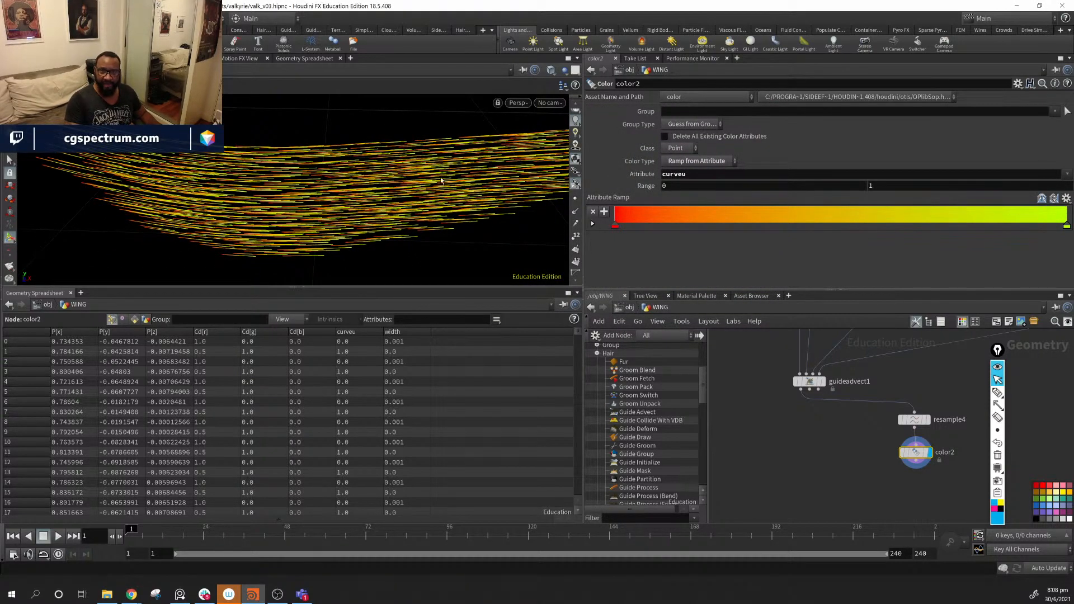
pyautogui.moveTo(923, 352); pyautogui.dragTo(823, 509, button='middle')
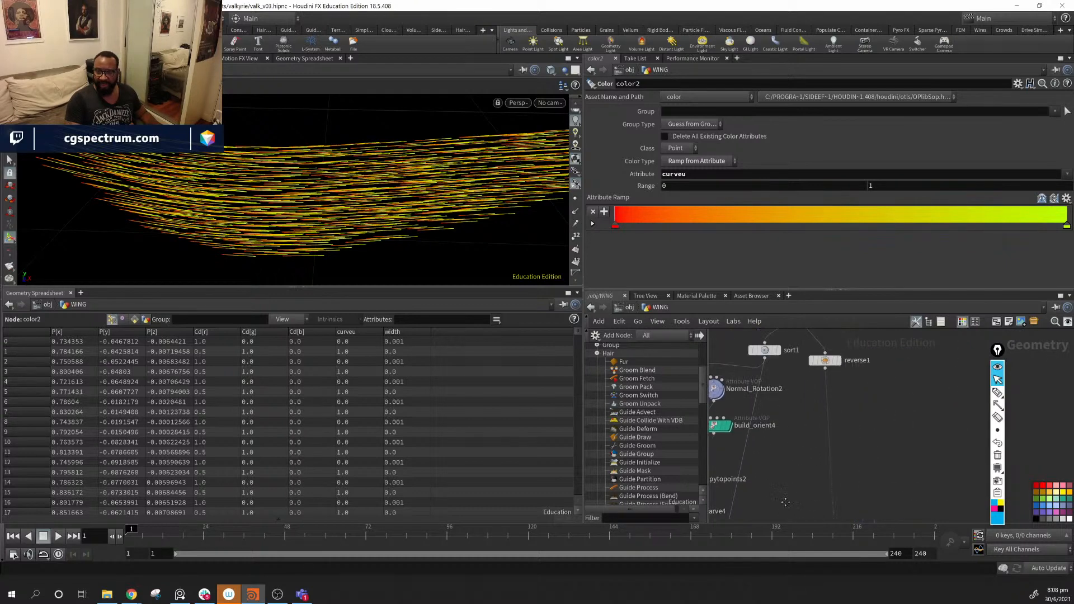
# - Bypass reverse1 briefly to compare the curves, then re-enable it
pyautogui.moveTo(864, 424); pyautogui.dragTo(847, 467, button='middle')
pyautogui.click(807, 403)
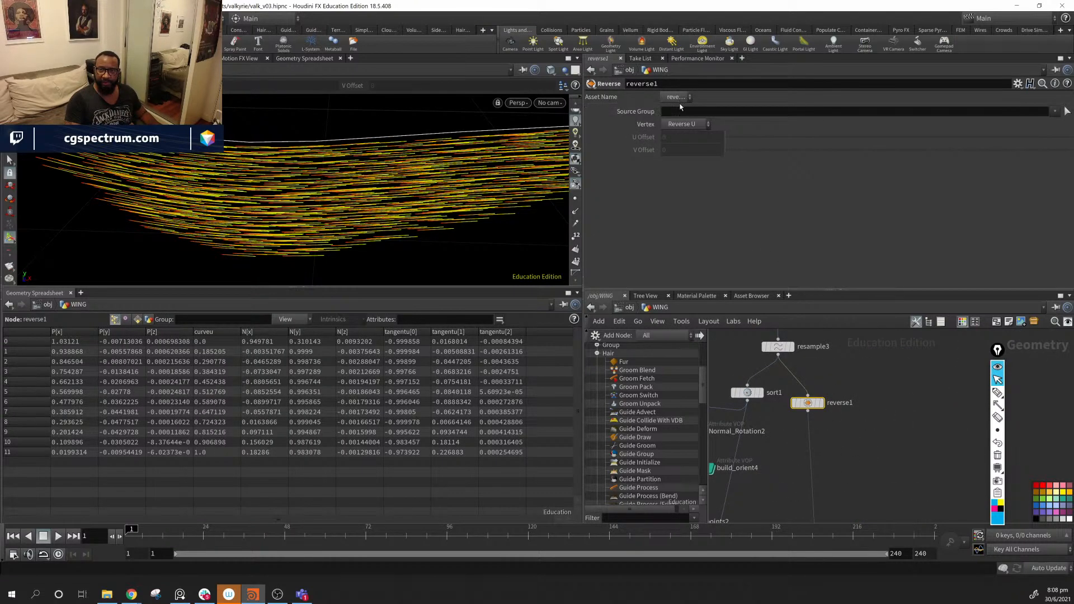
pyautogui.click(794, 403)
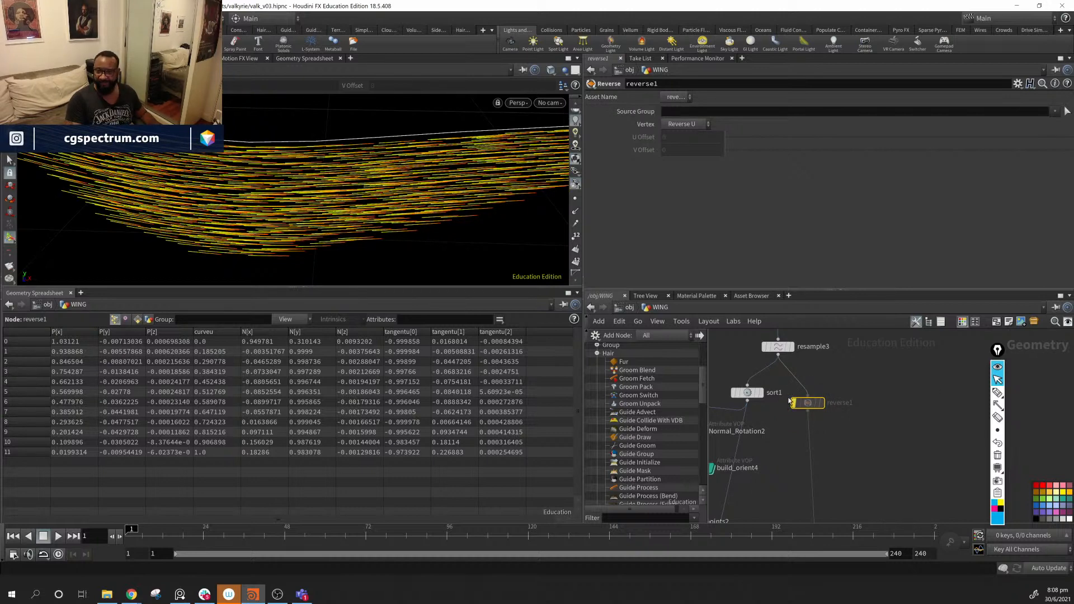
pyautogui.click(790, 389)
# - Reconnect Normal_Rotation2's input from sort1 to reverse1 and delete the unused sort1 node
pyautogui.moveTo(853, 371); pyautogui.dragTo(927, 365, button='middle')
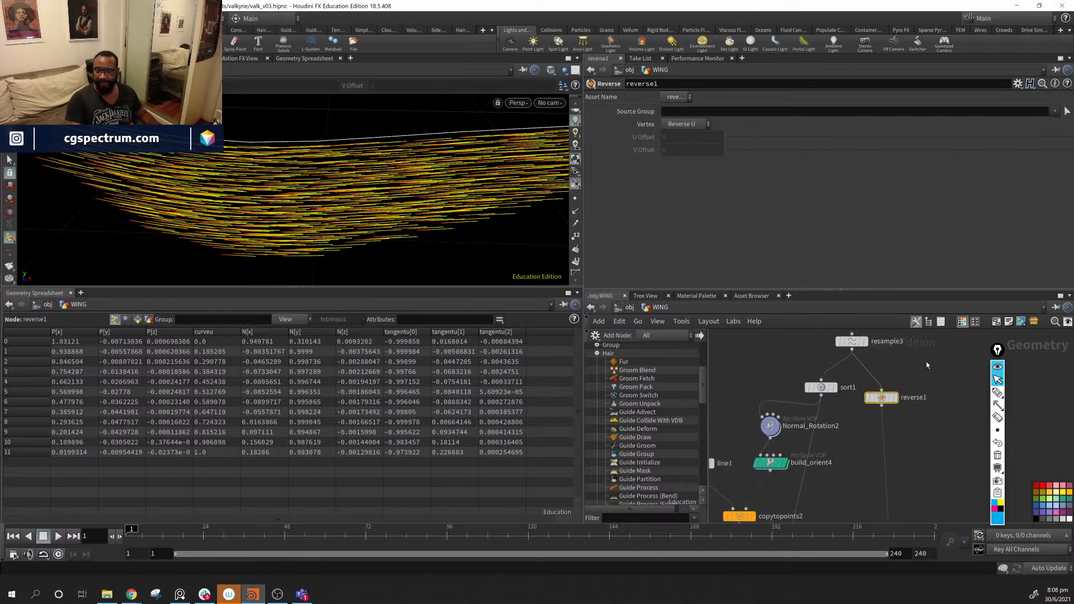
pyautogui.moveTo(773, 426); pyautogui.dragTo(772, 436)
pyautogui.moveTo(825, 388); pyautogui.dragTo(881, 406)
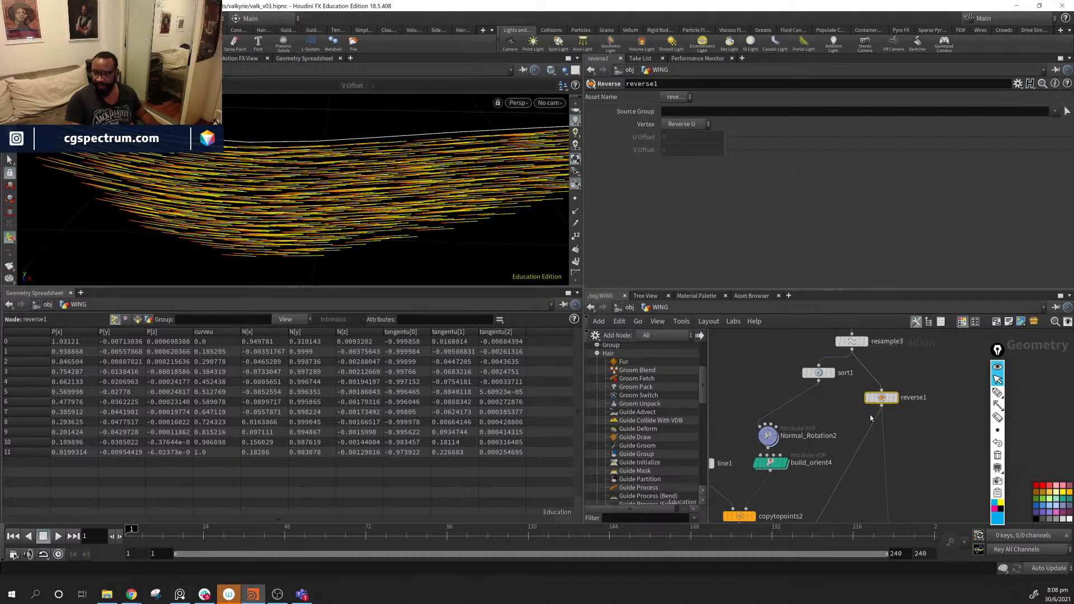
pyautogui.moveTo(800, 400); pyautogui.dragTo(881, 406)
pyautogui.moveTo(898, 450); pyautogui.dragTo(874, 476, button='middle')
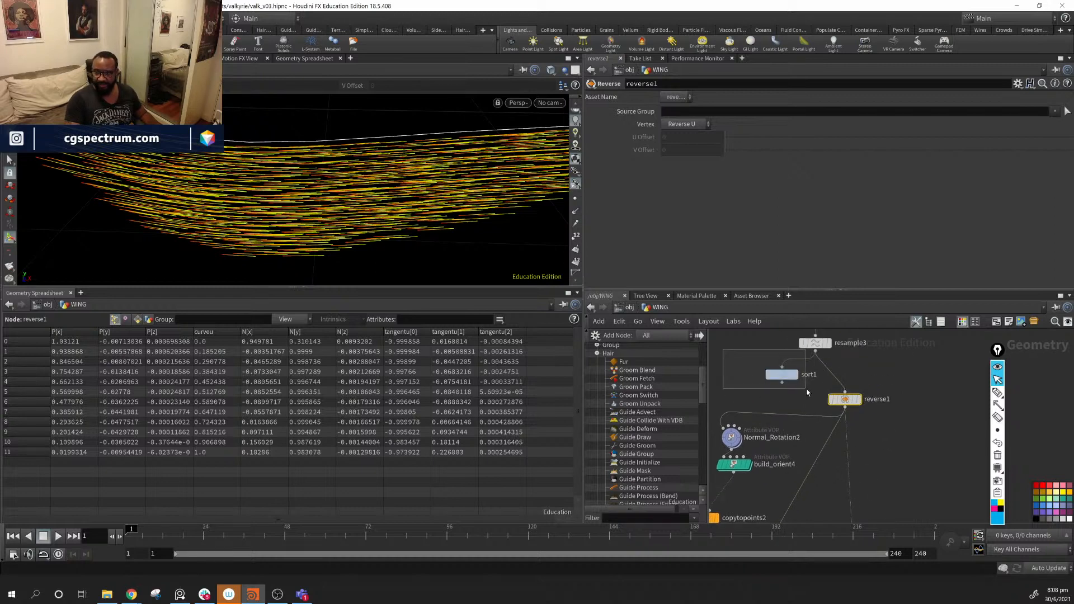
pyautogui.moveTo(806, 389); pyautogui.dragTo(814, 377)
pyautogui.press('Delete')
pyautogui.moveTo(861, 428); pyautogui.dragTo(894, 407, button='middle')
pyautogui.moveTo(870, 448); pyautogui.dragTo(898, 356, button='middle')
pyautogui.click(811, 490)
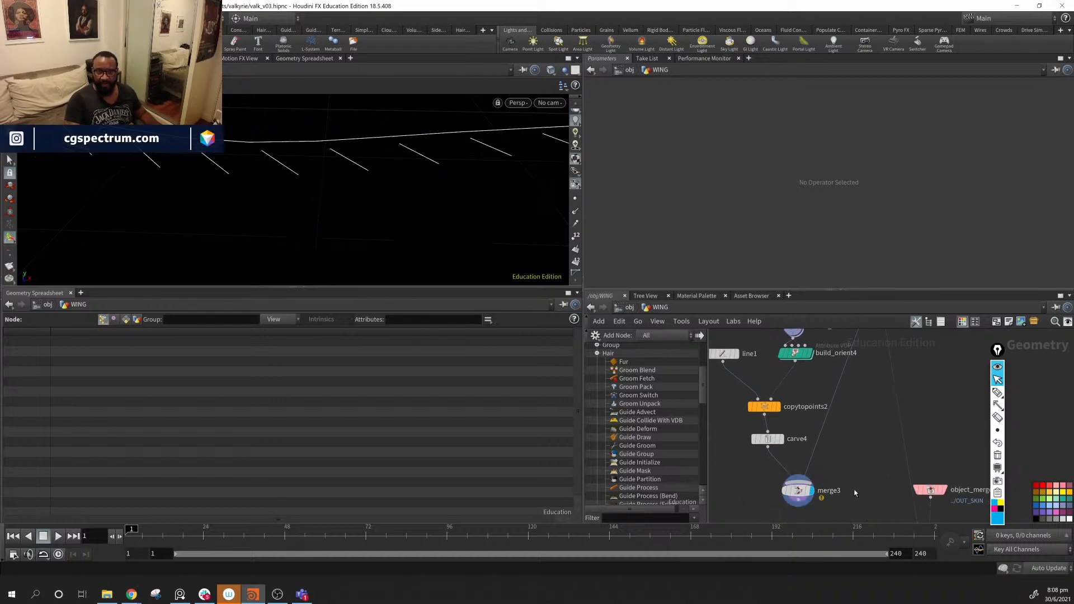
pyautogui.moveTo(855, 492); pyautogui.dragTo(834, 463, button='middle')
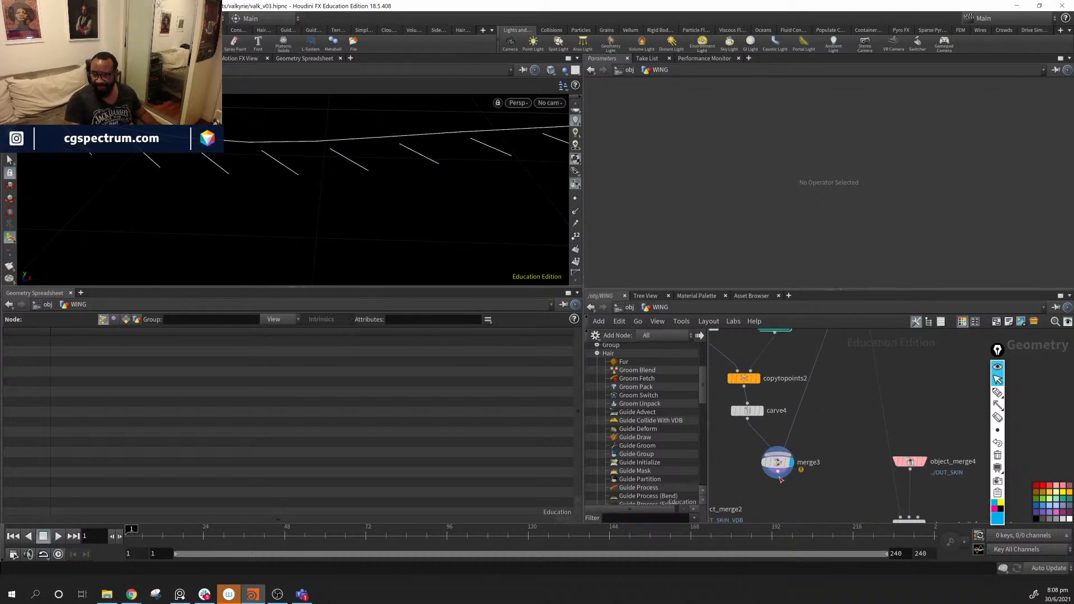
pyautogui.moveTo(781, 479); pyautogui.dragTo(901, 512)
pyautogui.moveTo(905, 498); pyautogui.dragTo(918, 412, button='middle')
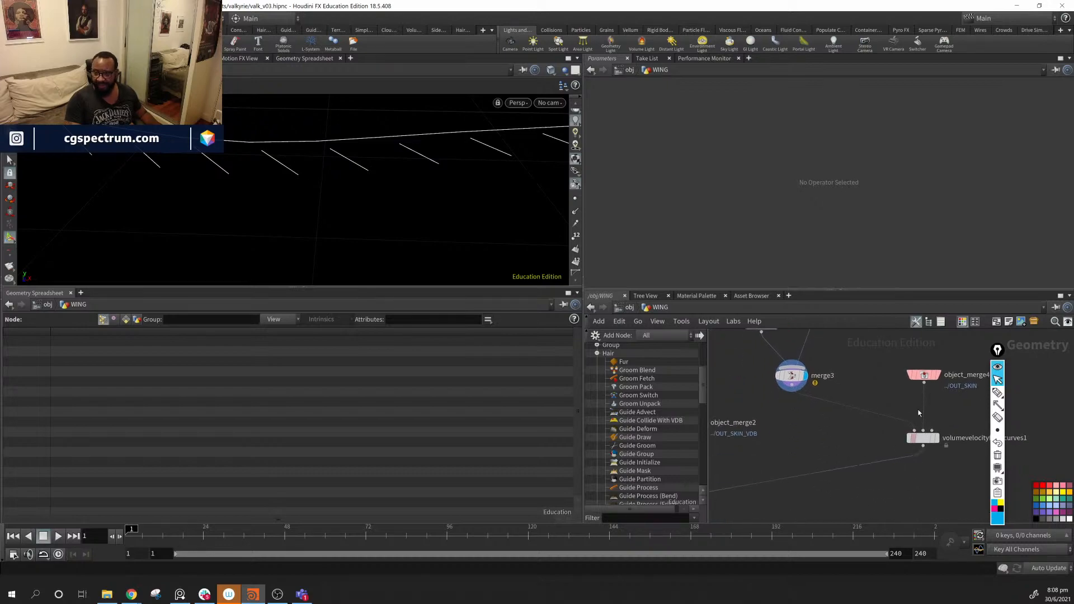
pyautogui.moveTo(769, 523); pyautogui.dragTo(924, 420, button='middle')
pyautogui.click(886, 492)
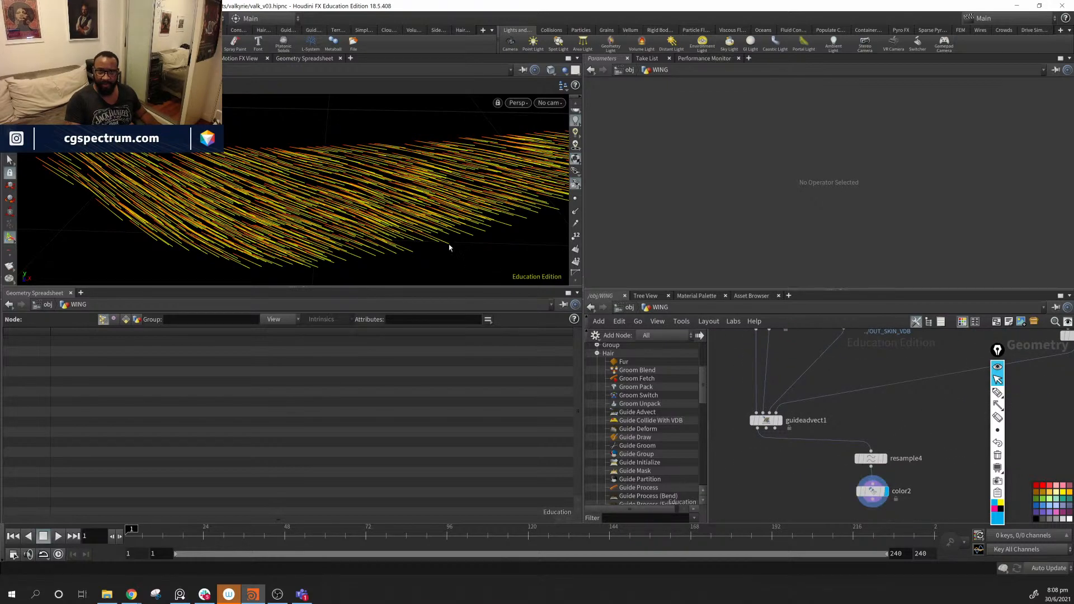
pyautogui.moveTo(448, 242); pyautogui.dragTo(530, 177)
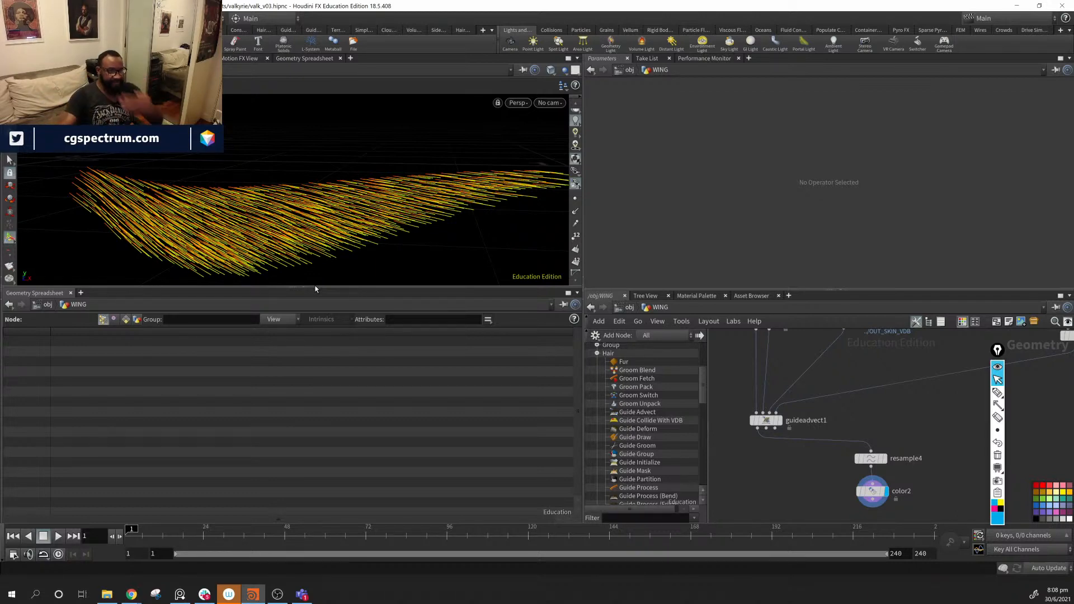
pyautogui.moveTo(912, 361); pyautogui.dragTo(869, 520, button='middle')
pyautogui.moveTo(779, 360); pyautogui.dragTo(725, 376, button='middle')
# - Display the carved guide lines from carve4 and inspect copytopoints2's settings
pyautogui.click(841, 404)
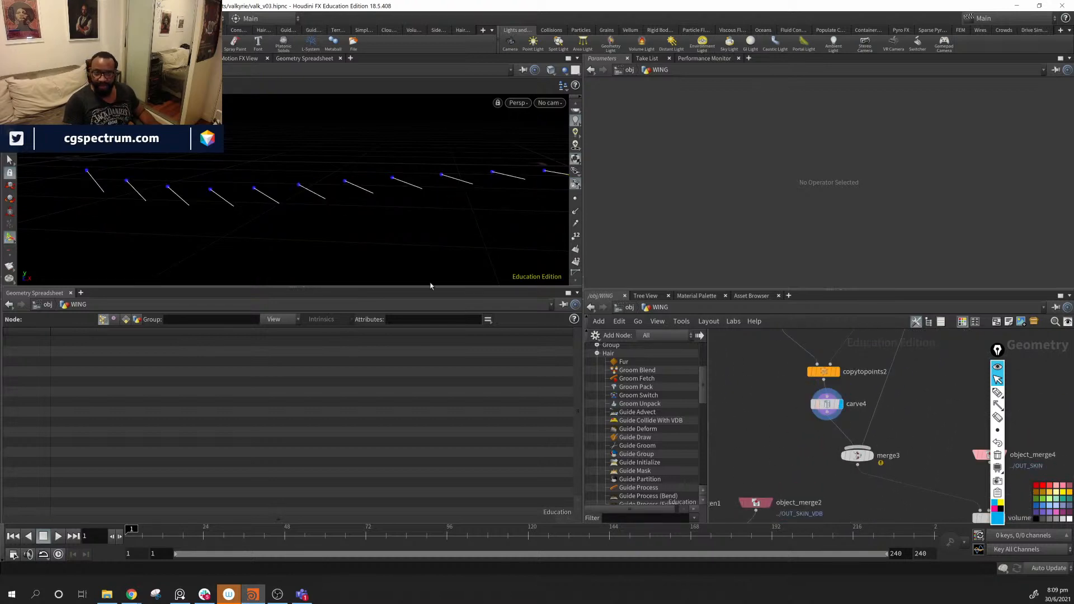
pyautogui.moveTo(554, 246); pyautogui.dragTo(488, 222)
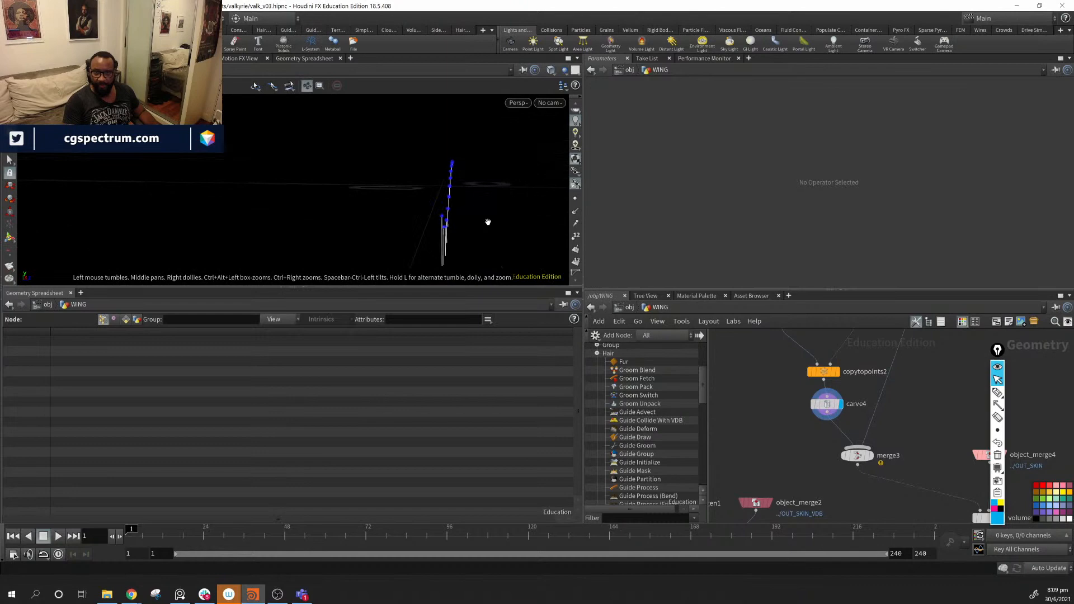
pyautogui.click(818, 371)
# - Set build_orient4's Feather Rotation to -10 with the value ladder
pyautogui.moveTo(860, 414); pyautogui.dragTo(828, 503, button='middle')
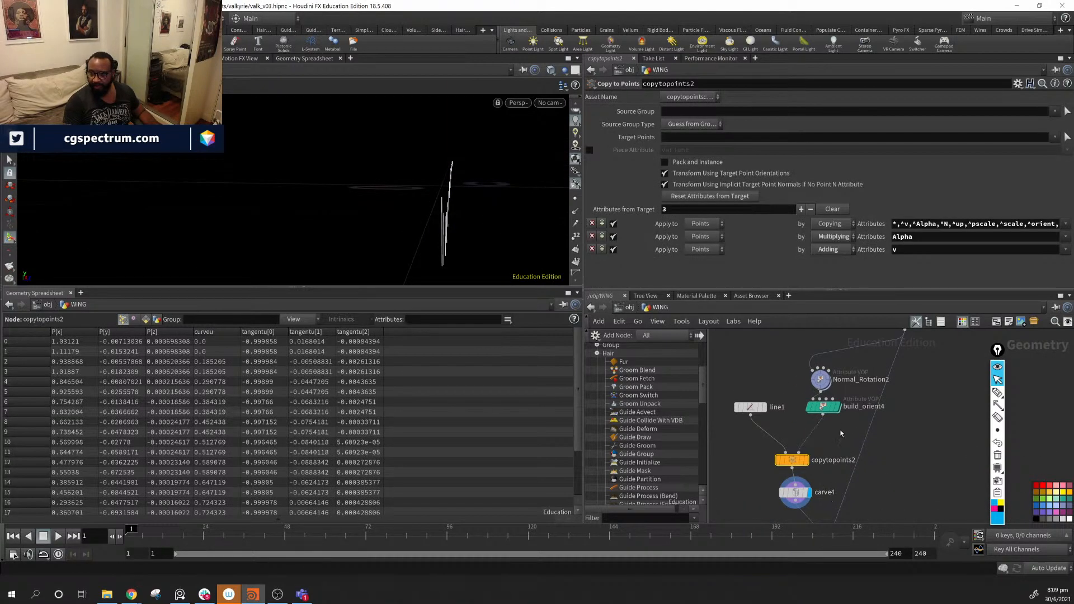
pyautogui.click(823, 407)
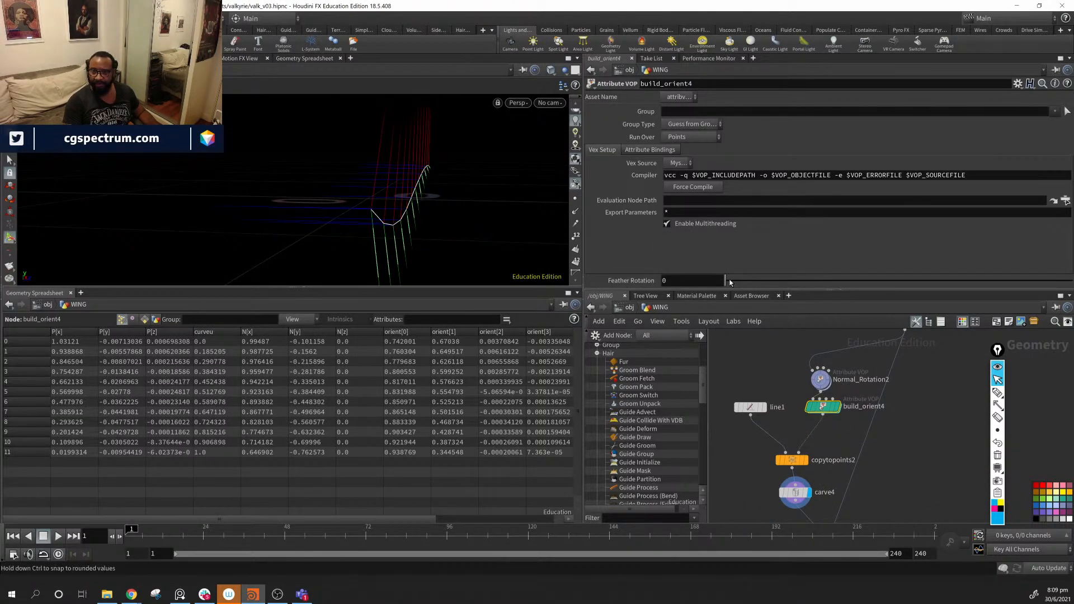
pyautogui.moveTo(726, 280)
pyautogui.mouseDown()
pyautogui.moveTo(782, 282)
pyautogui.moveTo(726, 281)
pyautogui.mouseUp()
pyautogui.moveTo(689, 280); pyautogui.dragTo(685, 250, button='middle')
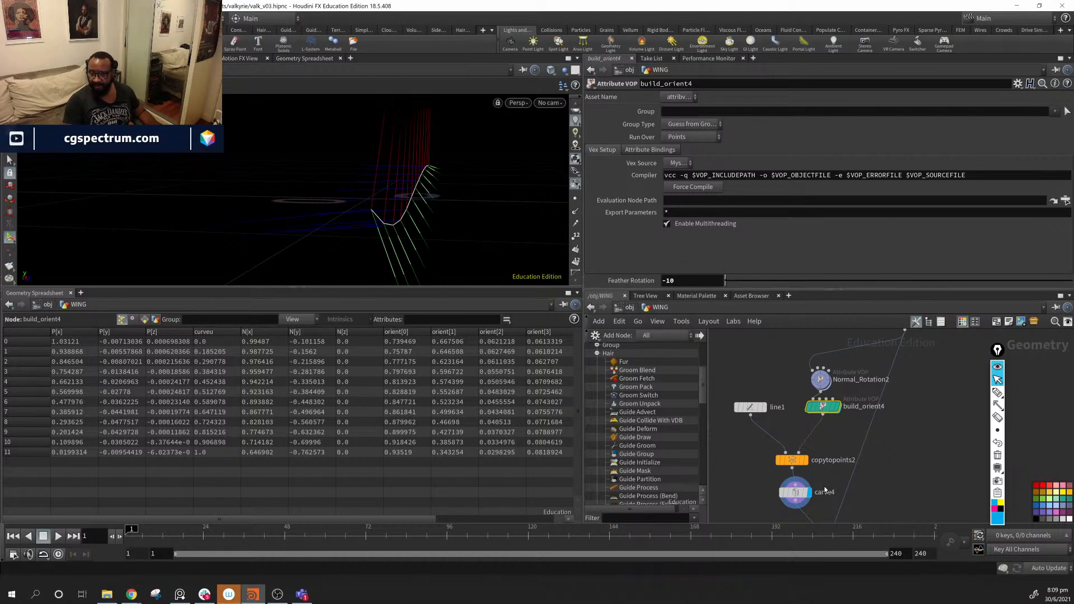
pyautogui.moveTo(815, 510); pyautogui.dragTo(837, 445, button='middle')
pyautogui.moveTo(851, 480); pyautogui.dragTo(857, 490)
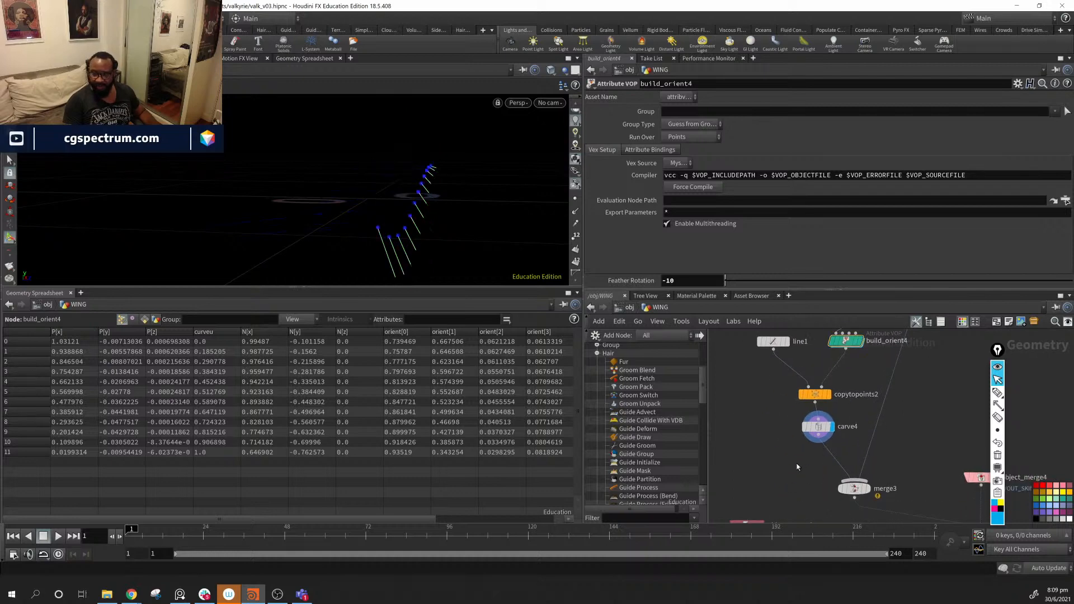
# - Add a Mirror node (mirror2) between carve4 and merge3
pyautogui.press('Tab')
pyautogui.moveTo(785, 463)
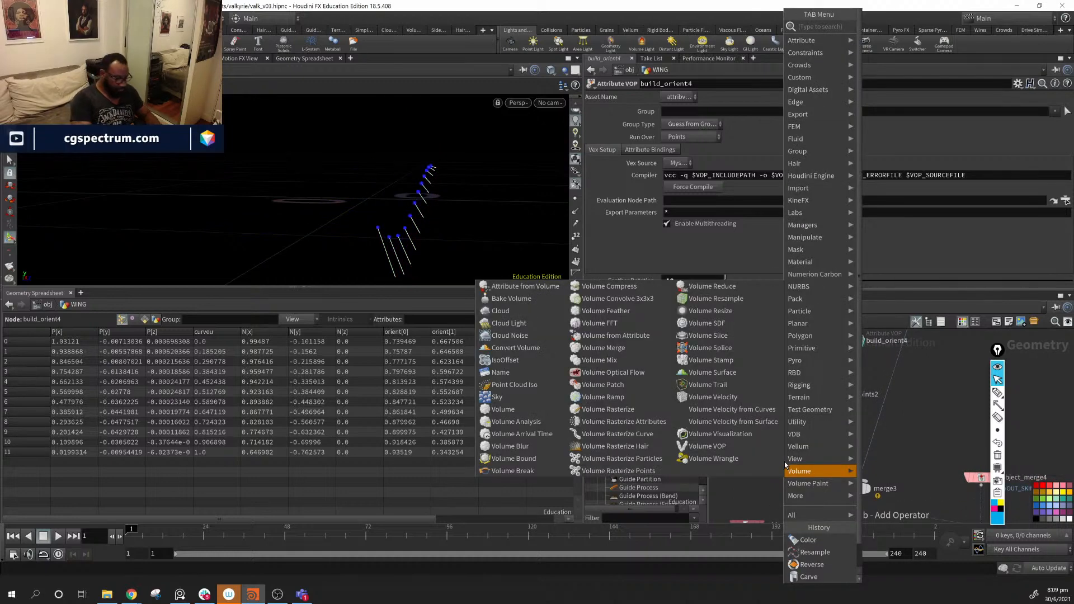
pyautogui.write('mir')
pyautogui.press('Return')
pyautogui.click(784, 463)
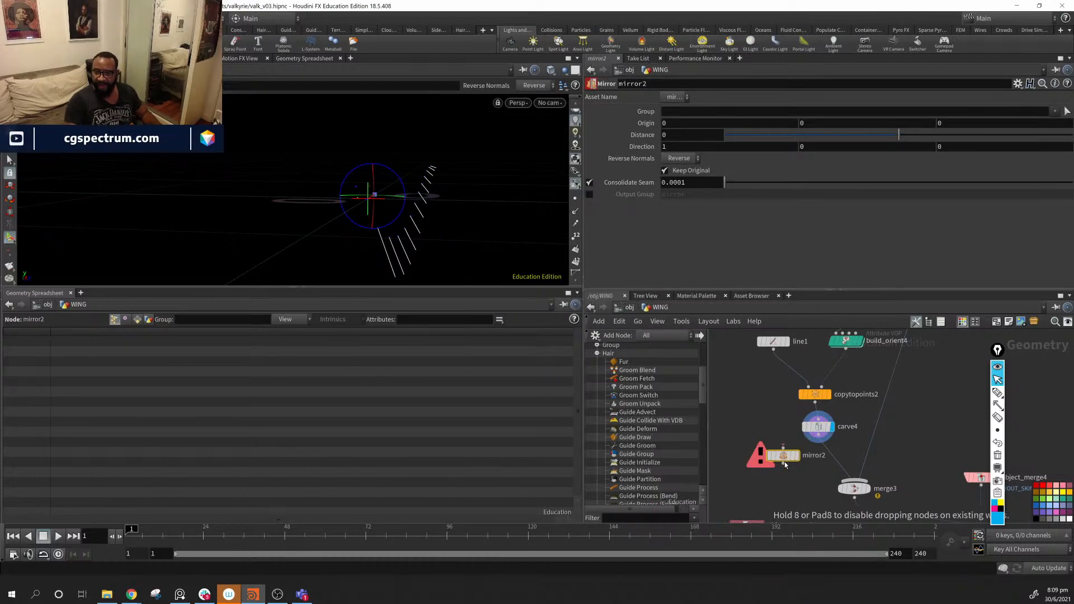
pyautogui.moveTo(785, 463); pyautogui.dragTo(830, 459)
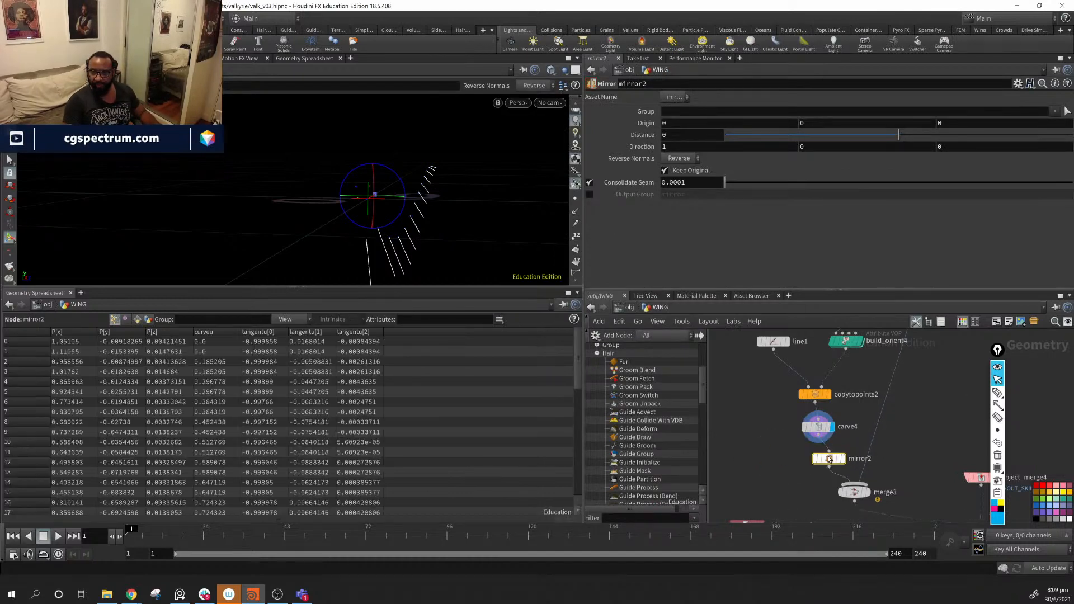
pyautogui.press('space')
pyautogui.moveTo(436, 219); pyautogui.dragTo(446, 159)
# - Set mirror2's Direction to 0, 0, -1
pyautogui.write('0')
pyautogui.press('Return')
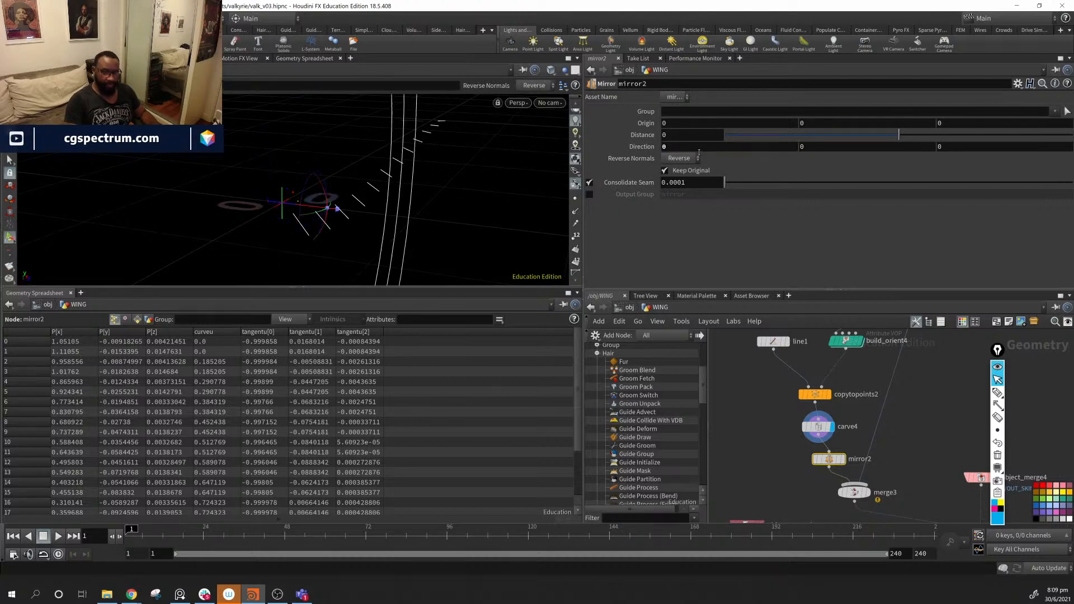
pyautogui.click(1011, 148)
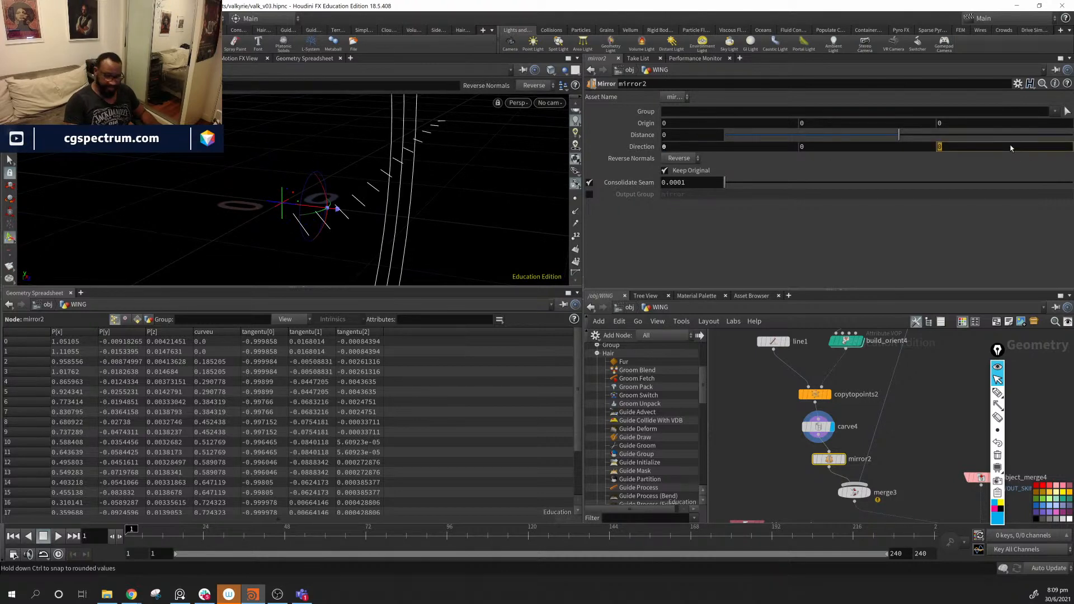
pyautogui.press('Return')
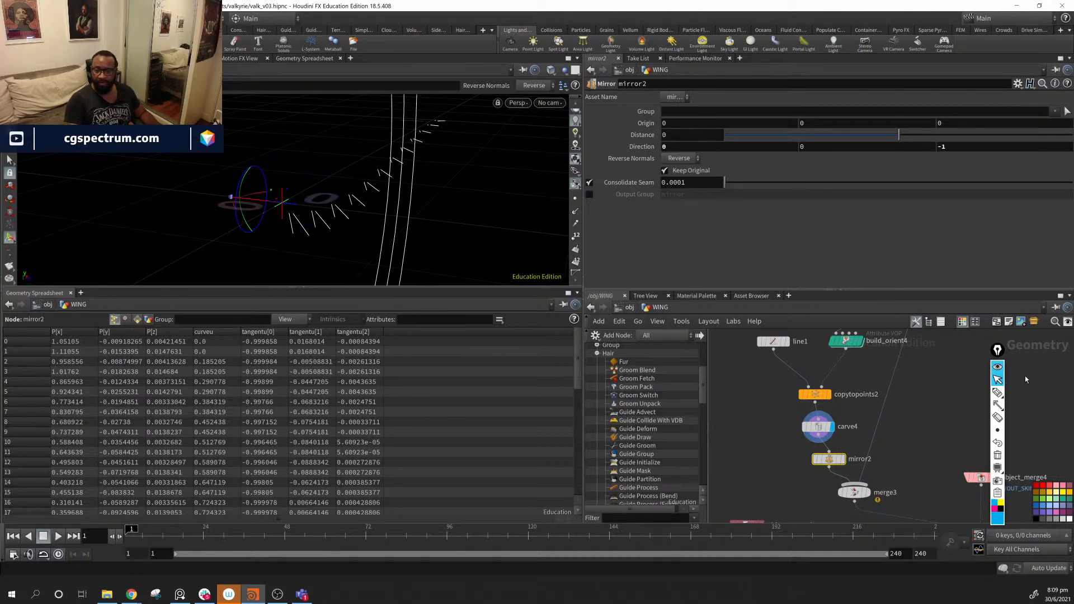
# - Check the merged curves on merge3, then display color2's coloured wing hair again
pyautogui.moveTo(889, 464); pyautogui.dragTo(872, 428, button='middle')
pyautogui.click(851, 457)
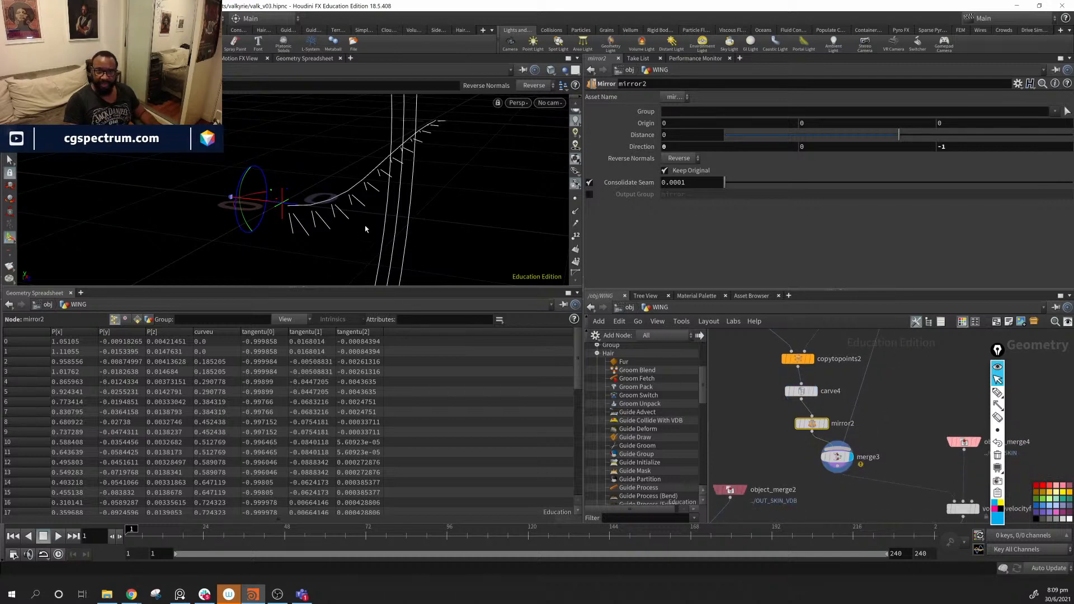
pyautogui.keyDown('alt'); pyautogui.moveTo(481, 193); pyautogui.dragTo(407, 199); pyautogui.keyUp('alt')
pyautogui.moveTo(911, 451); pyautogui.dragTo(837, 339, button='middle')
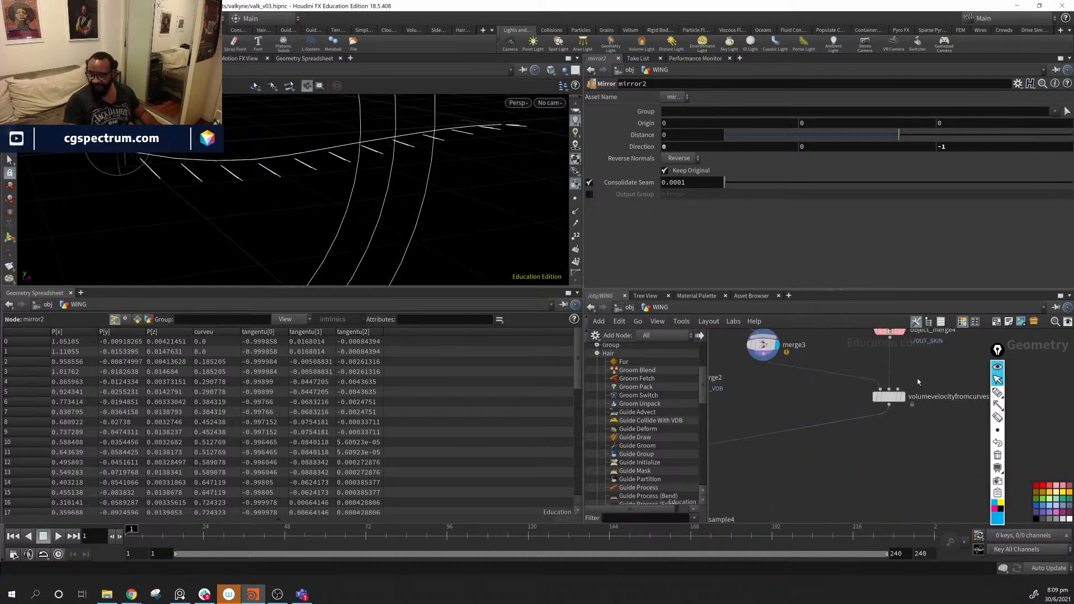
pyautogui.moveTo(806, 480); pyautogui.dragTo(970, 402, button='middle')
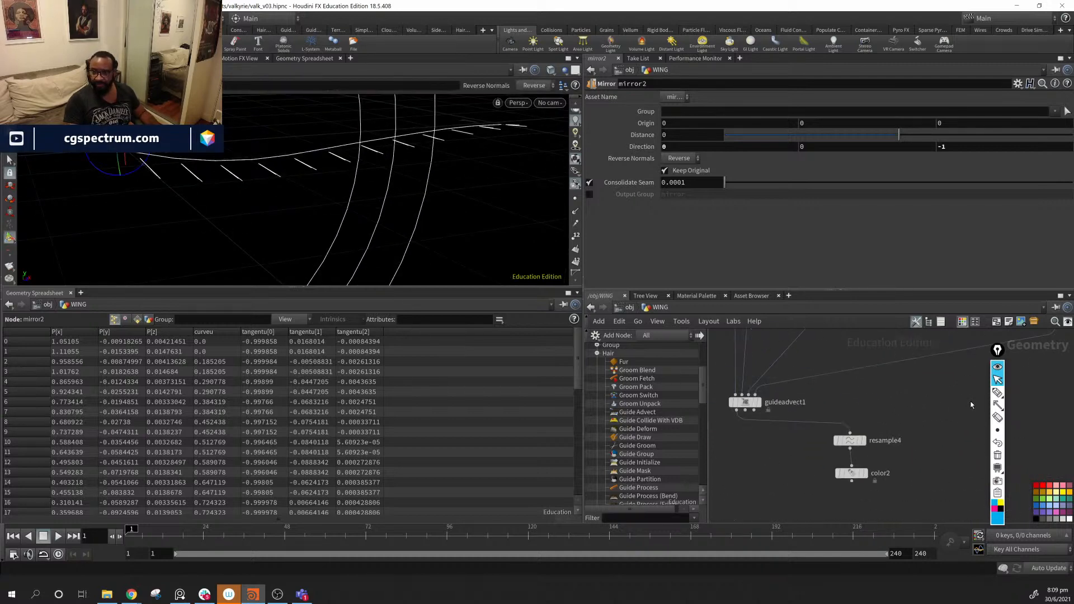
pyautogui.click(865, 473)
# - Orbit to a side-on view of the hair, then move line1, copytopoints2, carve4 and mirror2 up-left
pyautogui.keyDown('alt'); pyautogui.moveTo(320, 147); pyautogui.dragTo(426, 166); pyautogui.keyUp('alt')
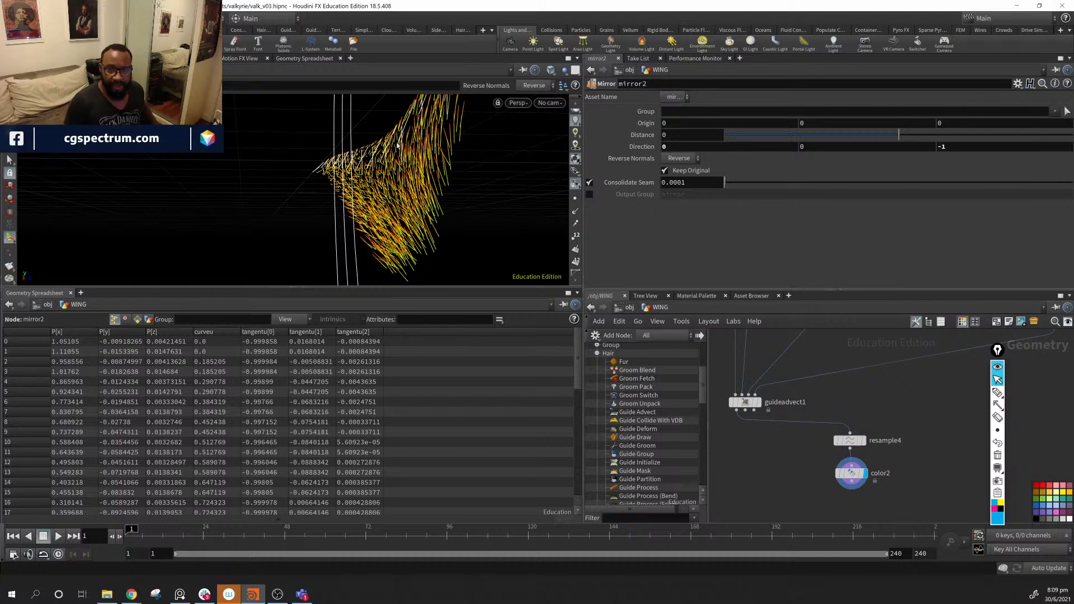
pyautogui.keyDown('alt'); pyautogui.moveTo(426, 167); pyautogui.dragTo(430, 219); pyautogui.keyUp('alt')
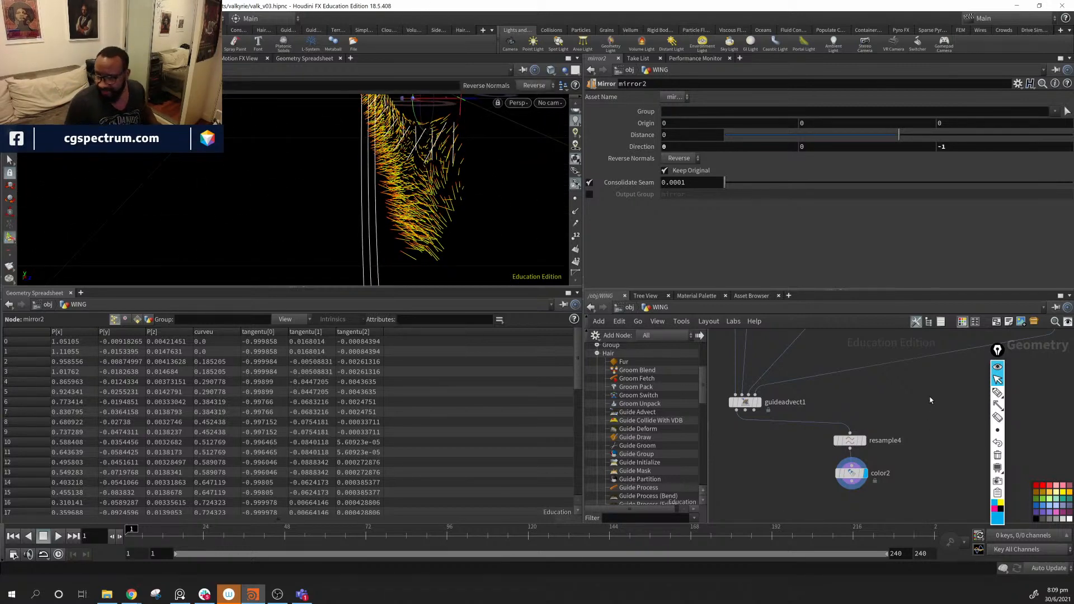
pyautogui.moveTo(930, 398); pyautogui.dragTo(900, 490, button='middle')
pyautogui.moveTo(875, 395); pyautogui.dragTo(819, 463, button='middle')
pyautogui.scroll(-1, 799, 454)
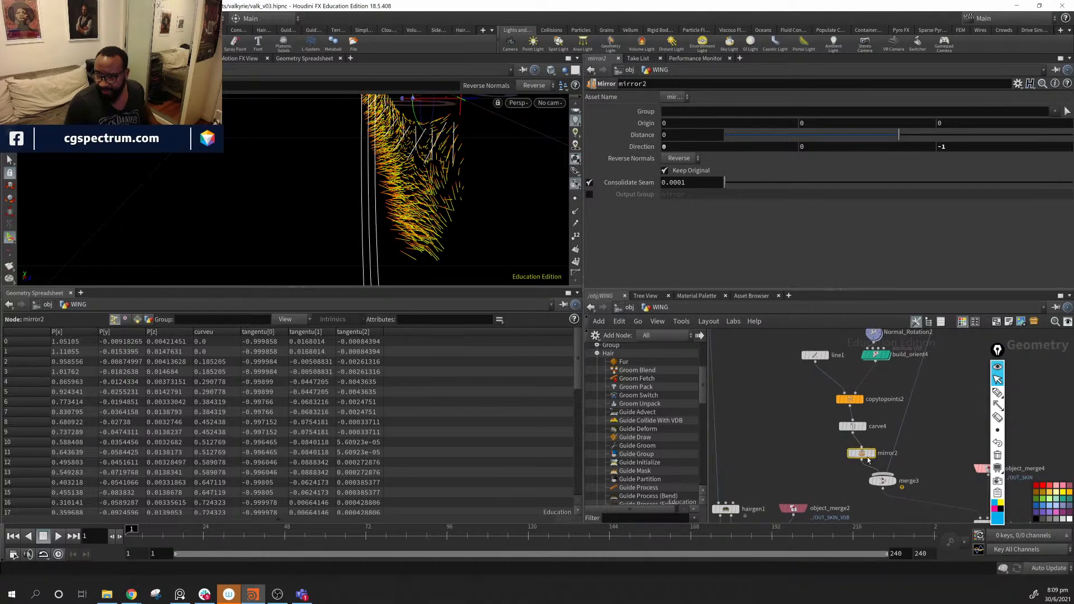
pyautogui.moveTo(784, 346); pyautogui.dragTo(832, 444)
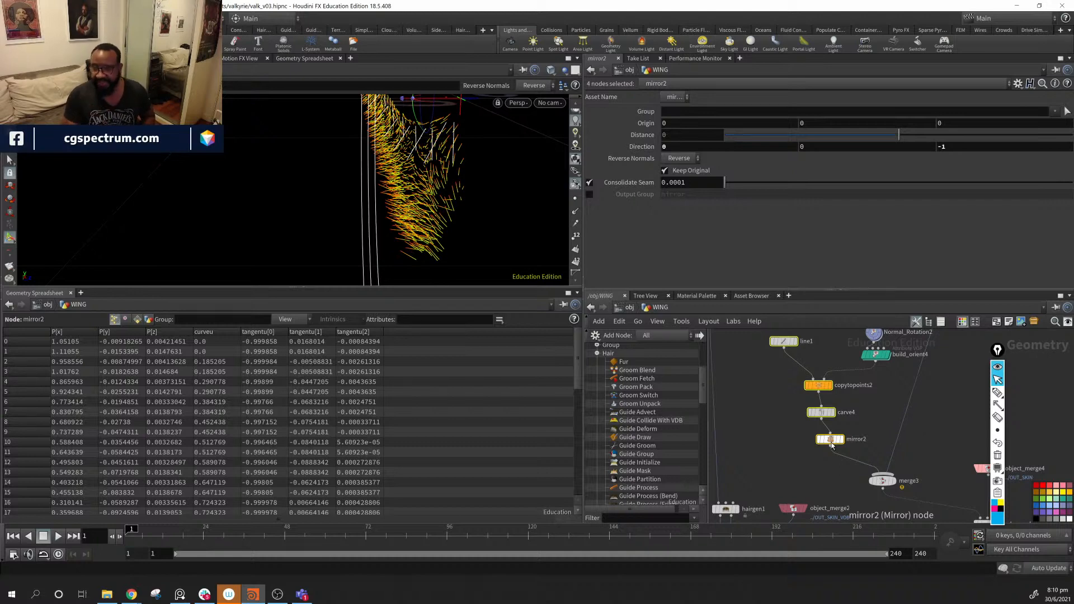
pyautogui.moveTo(936, 418); pyautogui.dragTo(771, 410, button='middle')
pyautogui.scroll(-3, 782, 446)
# - Drag merge3 slightly right and down in the network editor
pyautogui.moveTo(744, 447); pyautogui.dragTo(778, 457)
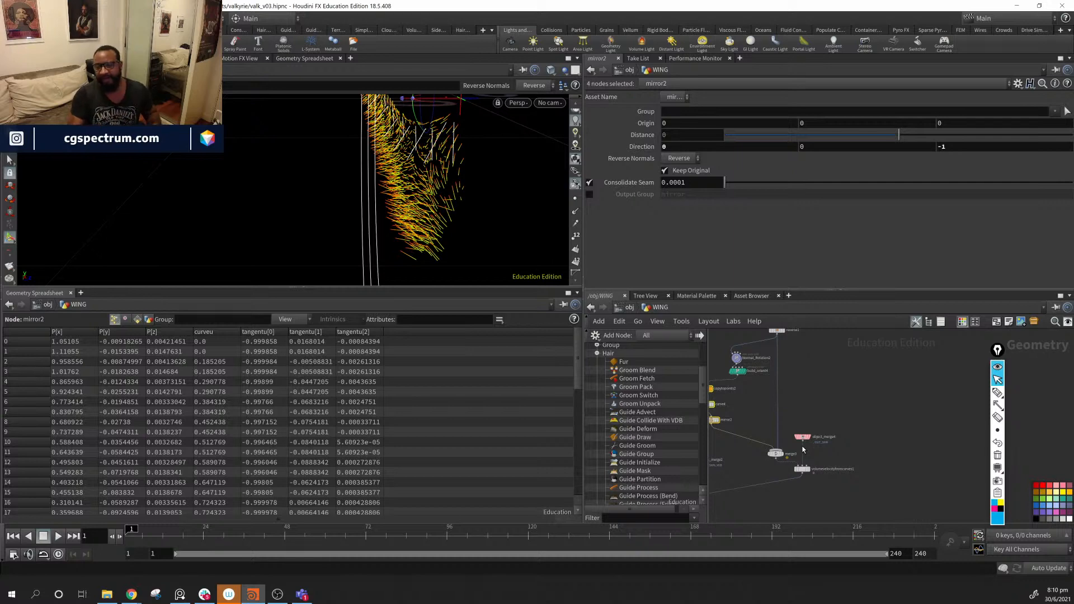
# - Nudge the four guide nodes up-left and move the merge node up onto the wire
pyautogui.moveTo(843, 415); pyautogui.dragTo(920, 441, button='middle')
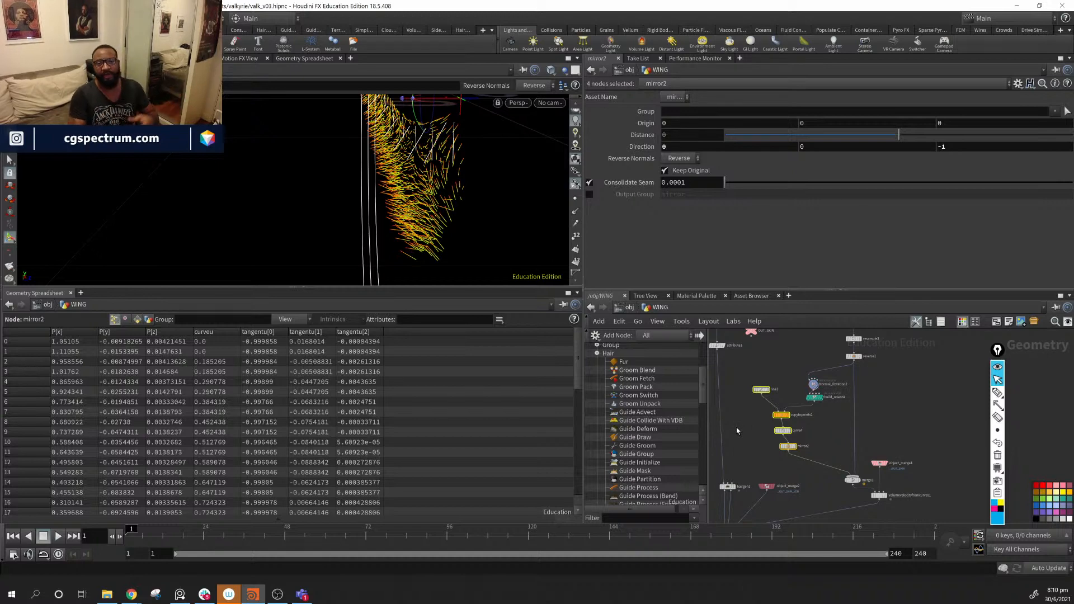
pyautogui.moveTo(828, 437); pyautogui.dragTo(850, 427, button='middle')
pyautogui.scroll(3, 830, 423)
pyautogui.moveTo(824, 425); pyautogui.dragTo(822, 422)
pyautogui.keyDown('alt'); pyautogui.moveTo(442, 236); pyautogui.dragTo(325, 223); pyautogui.keyUp('alt')
pyautogui.moveTo(889, 379); pyautogui.dragTo(831, 391, button='middle')
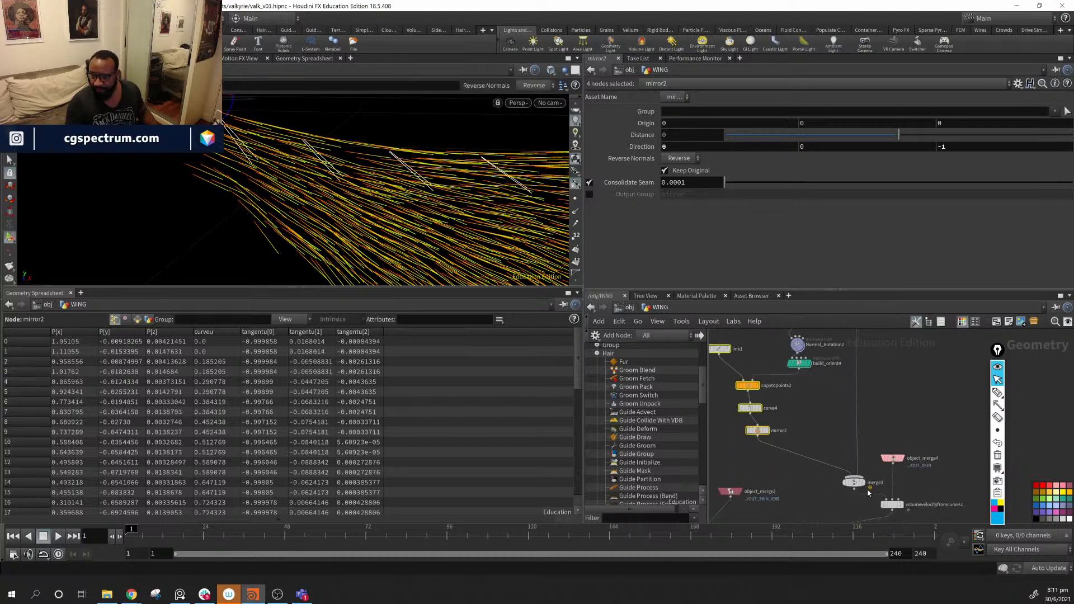
pyautogui.moveTo(854, 483); pyautogui.dragTo(860, 460)
# - Wire mirror2's output into volumevelocityfromcurves1's Curves input
pyautogui.moveTo(758, 438); pyautogui.dragTo(798, 476)
pyautogui.click(797, 478)
pyautogui.click(804, 481)
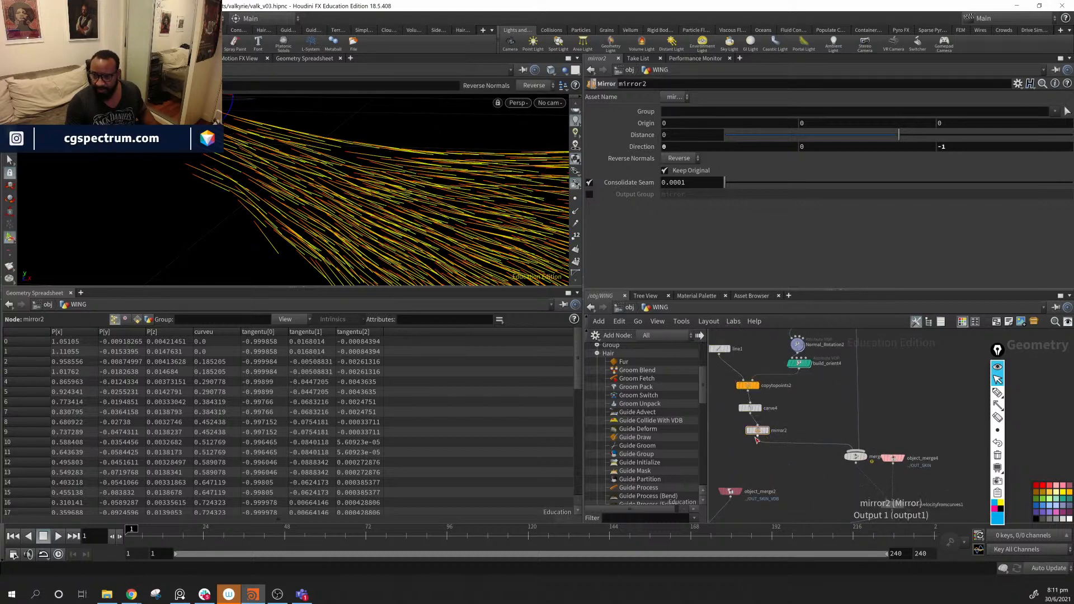
pyautogui.moveTo(758, 437); pyautogui.dragTo(868, 506)
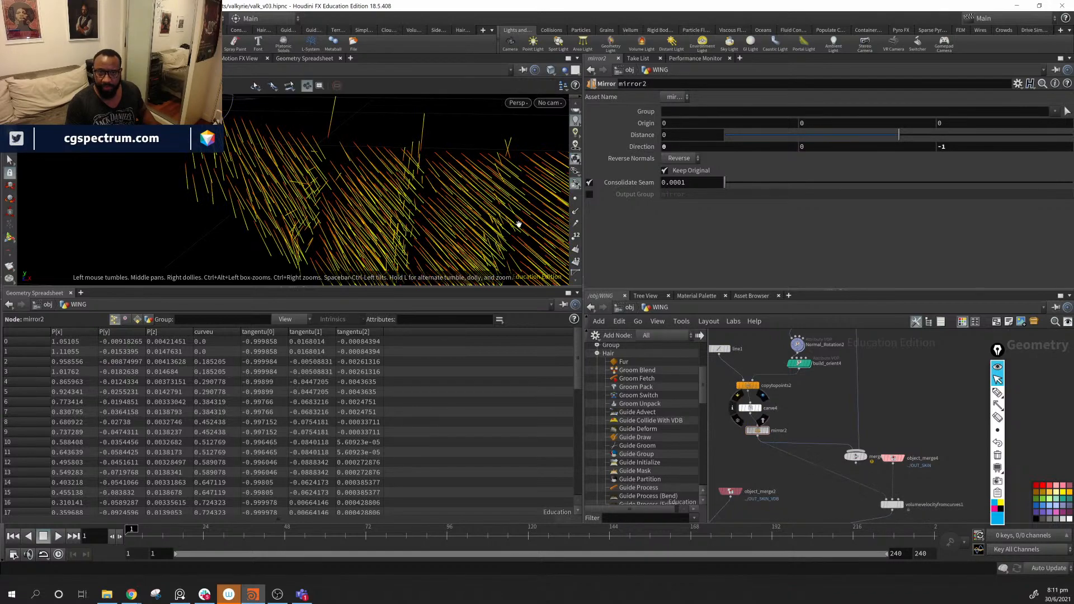
pyautogui.keyDown('alt'); pyautogui.moveTo(518, 223); pyautogui.dragTo(451, 238); pyautogui.keyUp('alt')
# - Display mirror2 and turn off Keep Original so only the mirrored curves remain
pyautogui.moveTo(785, 430); pyautogui.dragTo(792, 417, button='middle')
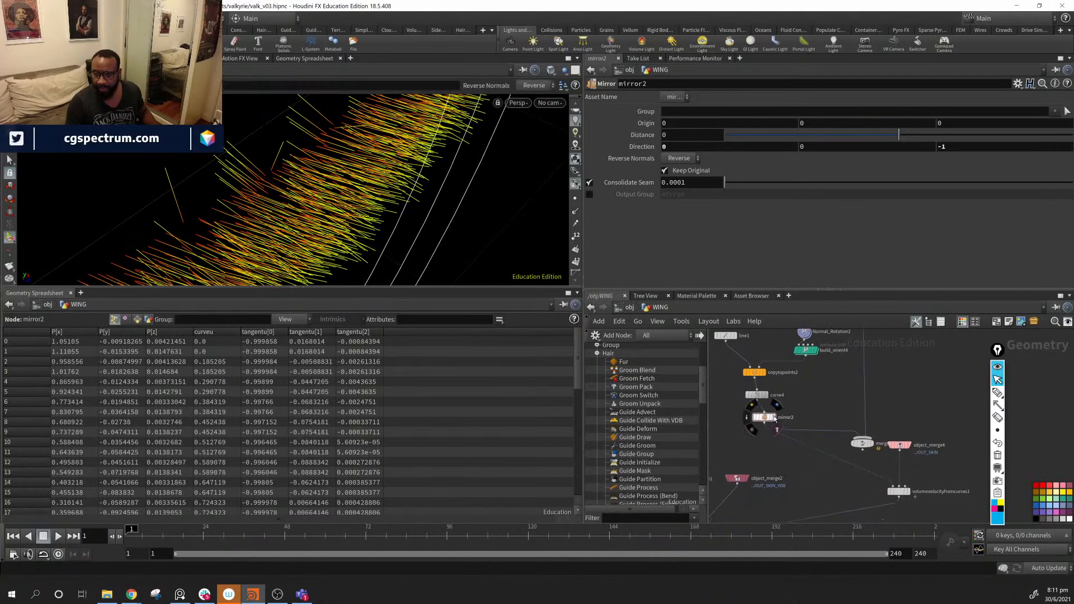
pyautogui.click(775, 418)
pyautogui.click(665, 170)
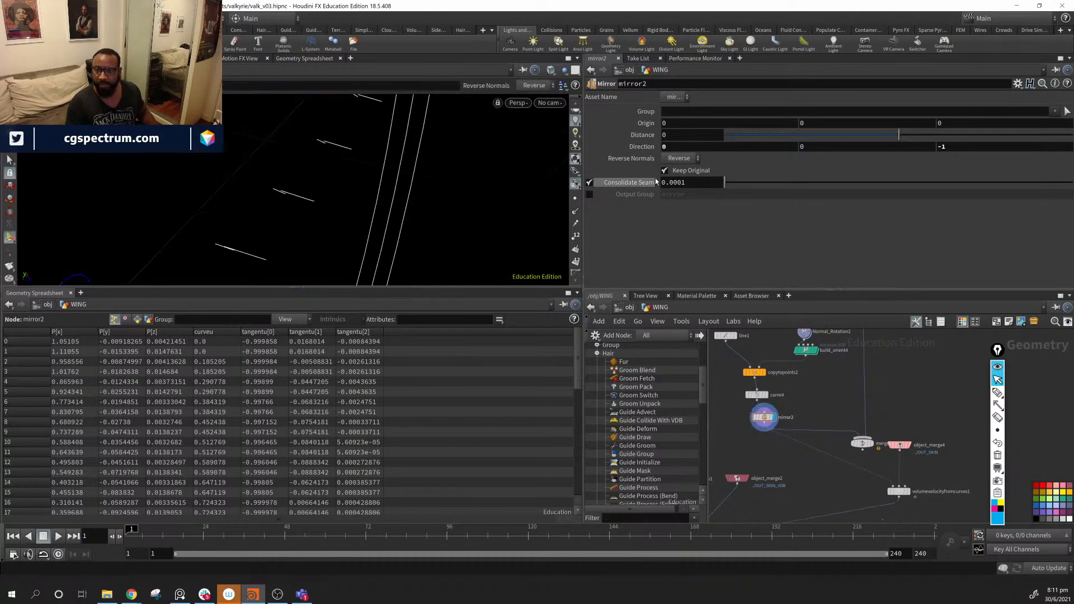
pyautogui.keyDown('alt'); pyautogui.moveTo(460, 193); pyautogui.dragTo(392, 168); pyautogui.keyUp('alt')
pyautogui.moveTo(891, 496); pyautogui.dragTo(1003, 381, button='middle')
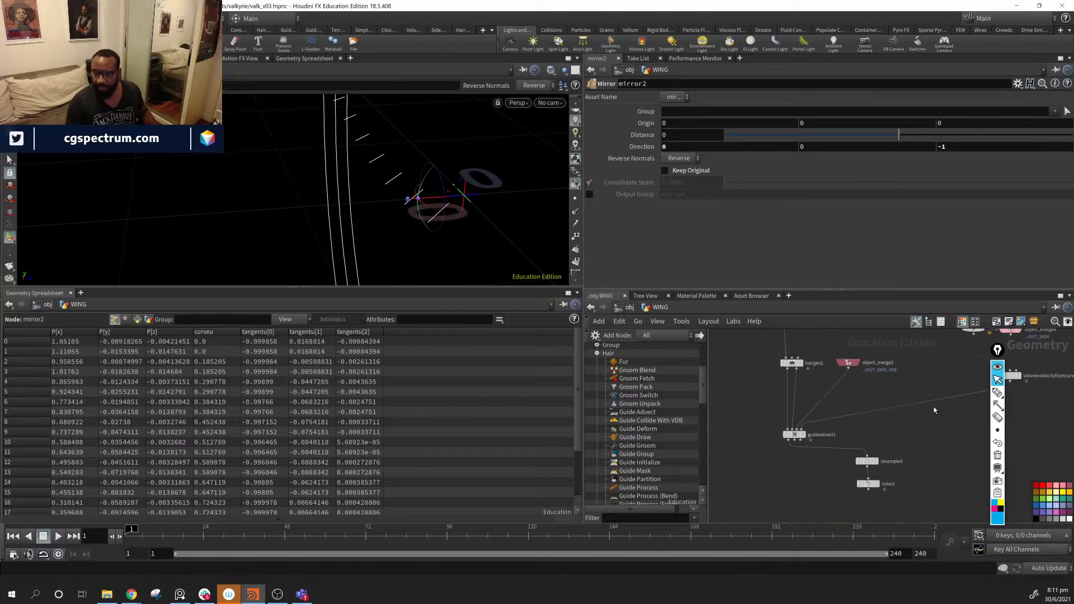
# - Display color2 and inspect its curveu ramp colouring on the hair from several angles
pyautogui.click(878, 484)
pyautogui.keyDown('alt'); pyautogui.moveTo(471, 199); pyautogui.dragTo(439, 175); pyautogui.keyUp('alt')
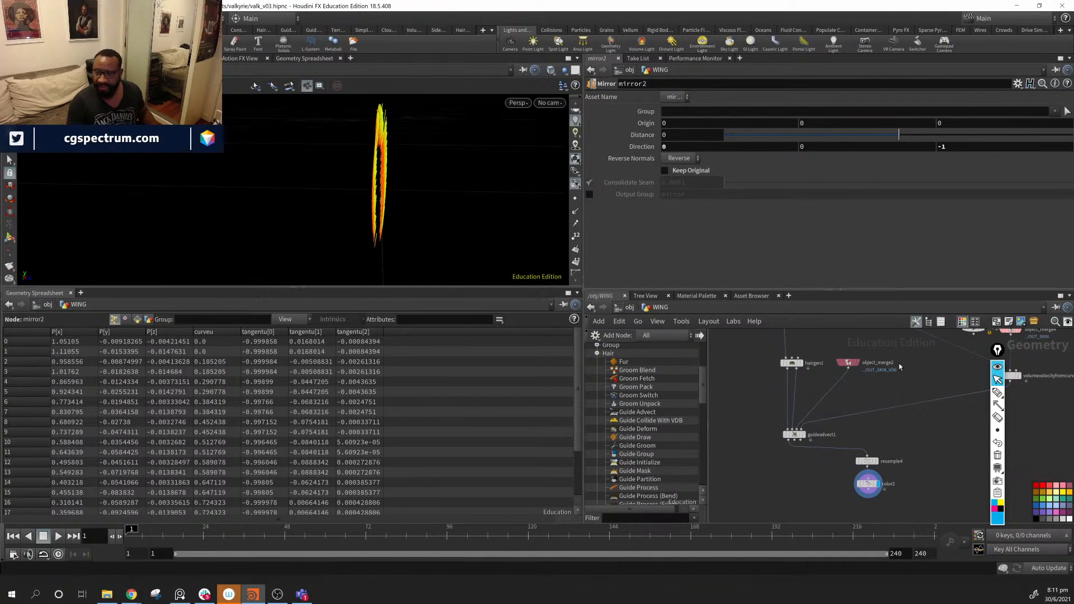
pyautogui.moveTo(894, 371); pyautogui.dragTo(850, 448, button='middle')
pyautogui.keyDown('alt'); pyautogui.moveTo(403, 167); pyautogui.dragTo(478, 180); pyautogui.keyUp('alt')
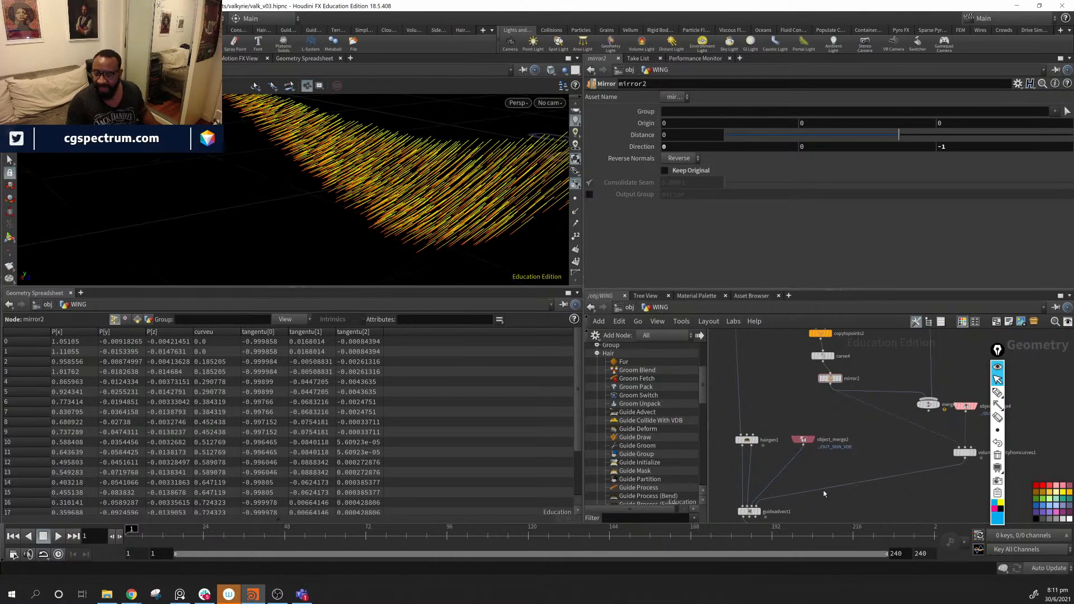
pyautogui.moveTo(819, 502); pyautogui.dragTo(819, 438, button='middle')
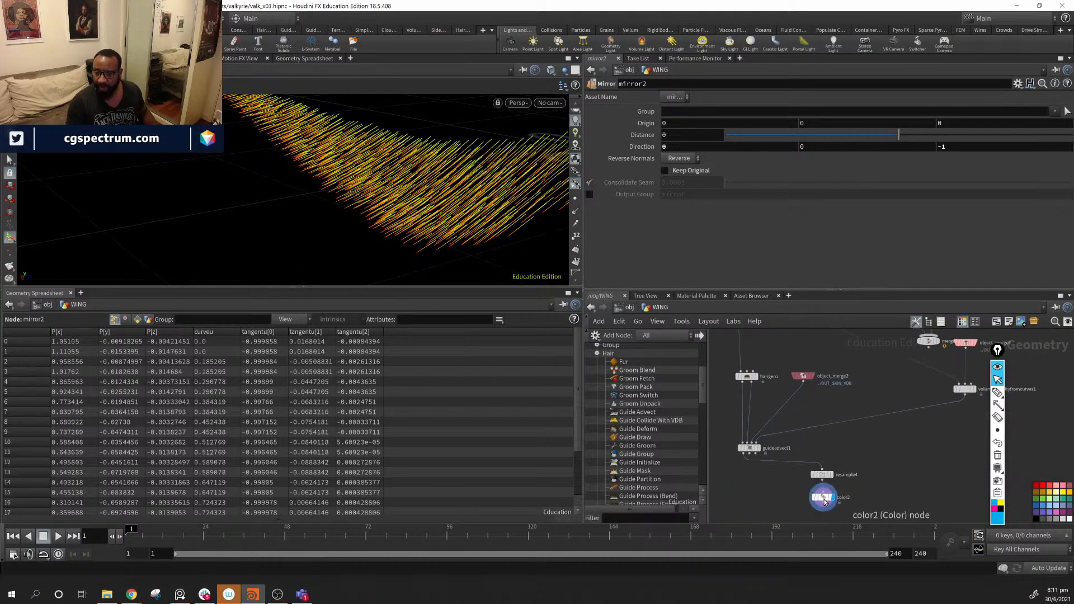
pyautogui.click(822, 497)
pyautogui.keyDown('alt'); pyautogui.moveTo(425, 193); pyautogui.dragTo(515, 190); pyautogui.keyUp('alt')
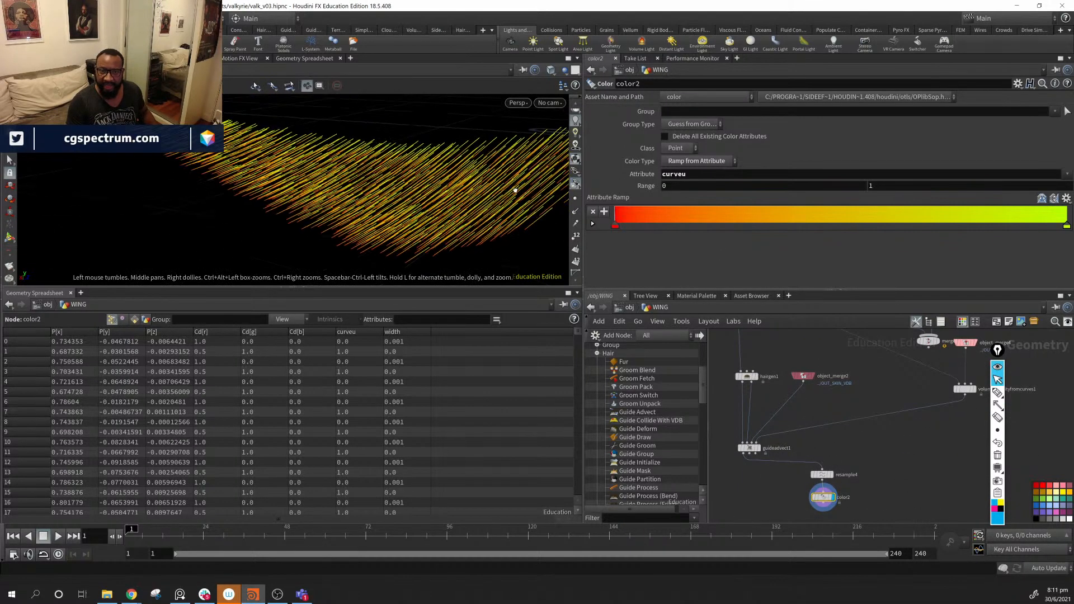
pyautogui.keyDown('alt'); pyautogui.moveTo(515, 190); pyautogui.dragTo(371, 221, button='middle'); pyautogui.keyUp('alt')
pyautogui.keyDown('alt'); pyautogui.moveTo(372, 221); pyautogui.dragTo(476, 204, button='right'); pyautogui.keyUp('alt')
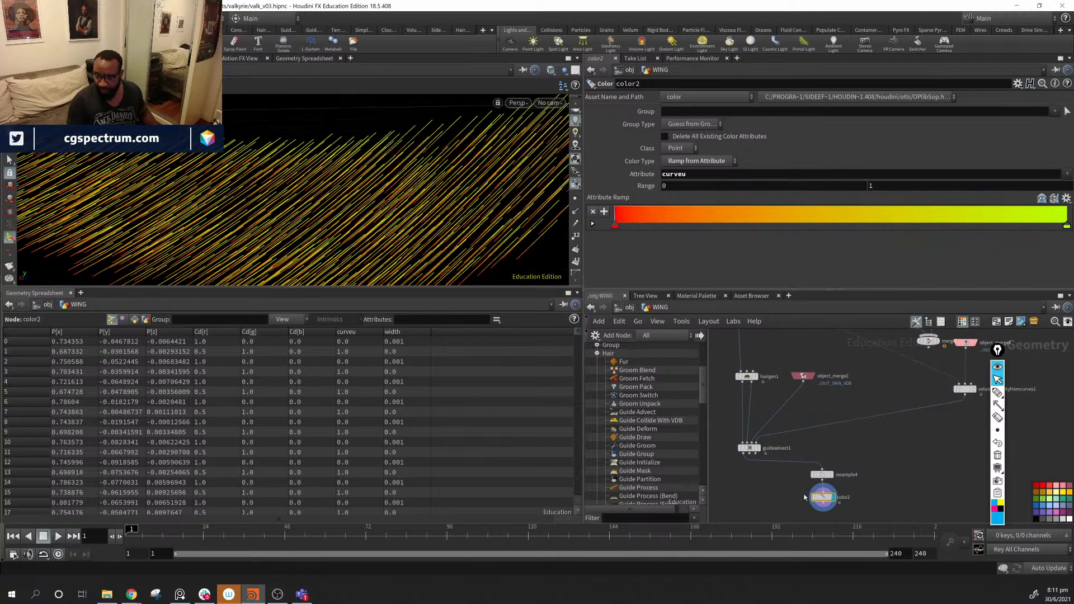
pyautogui.keyDown('alt'); pyautogui.moveTo(370, 157); pyautogui.dragTo(451, 149); pyautogui.keyUp('alt')
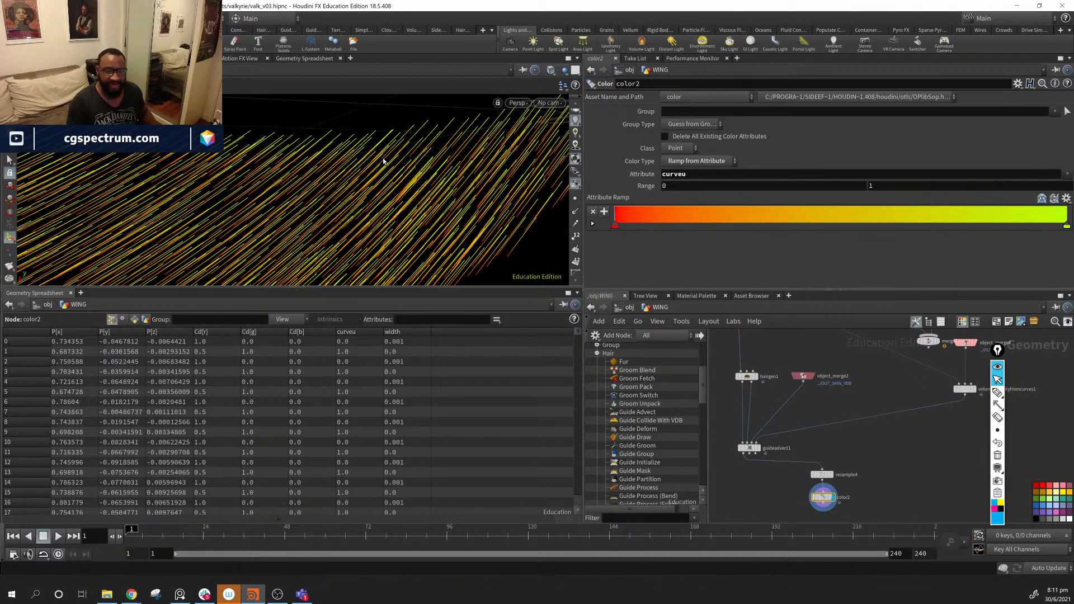
pyautogui.keyDown('alt'); pyautogui.moveTo(377, 165); pyautogui.dragTo(504, 174); pyautogui.keyUp('alt')
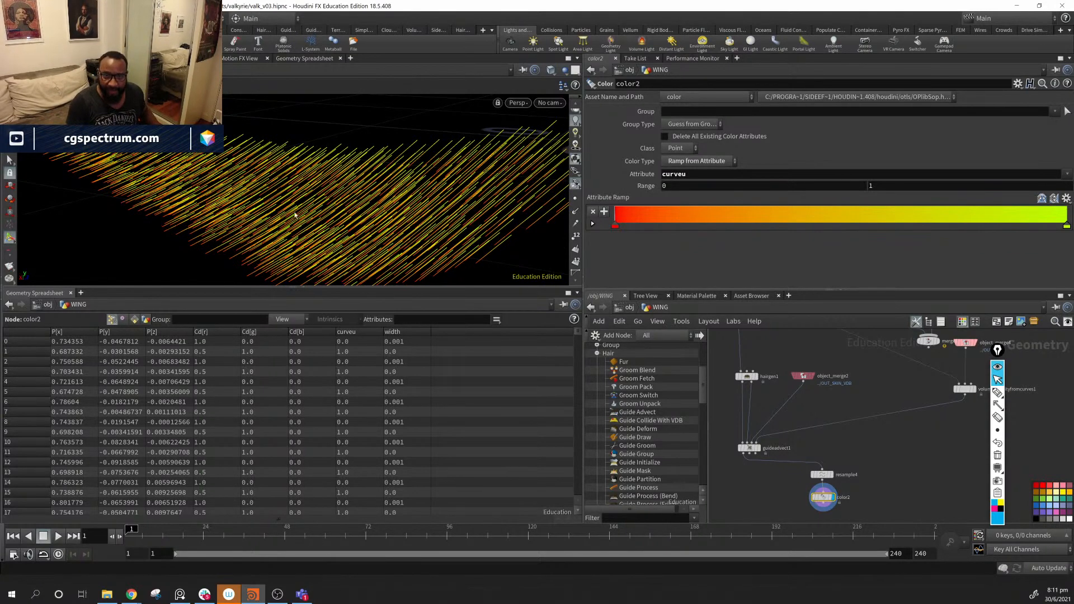
# - Move mirror2 down-left in the network and display its mirrored curves
pyautogui.moveTo(857, 357); pyautogui.dragTo(814, 423, button='middle')
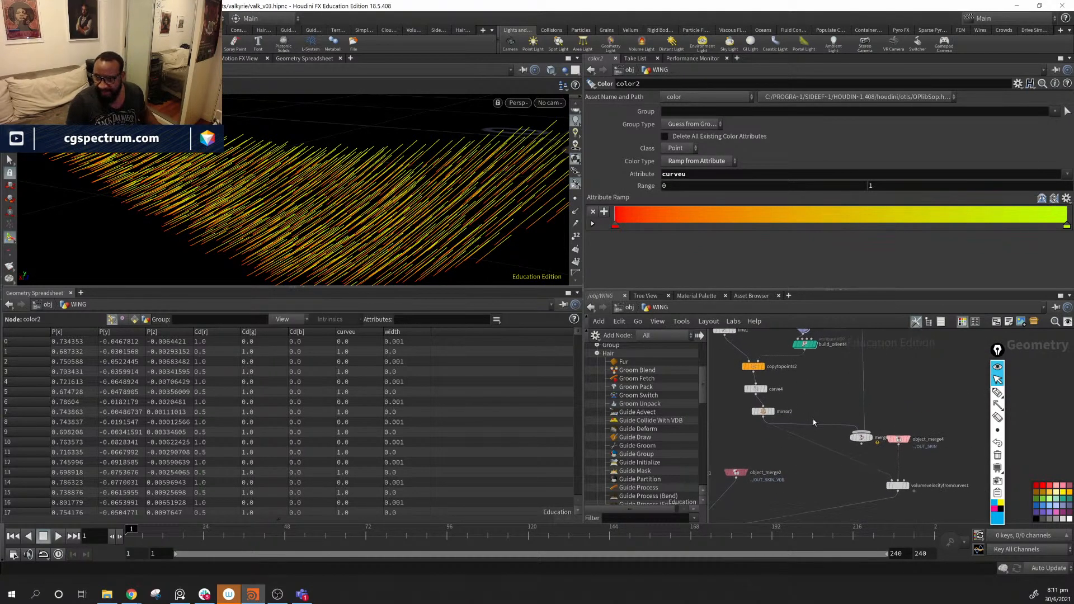
pyautogui.moveTo(761, 413); pyautogui.dragTo(884, 482)
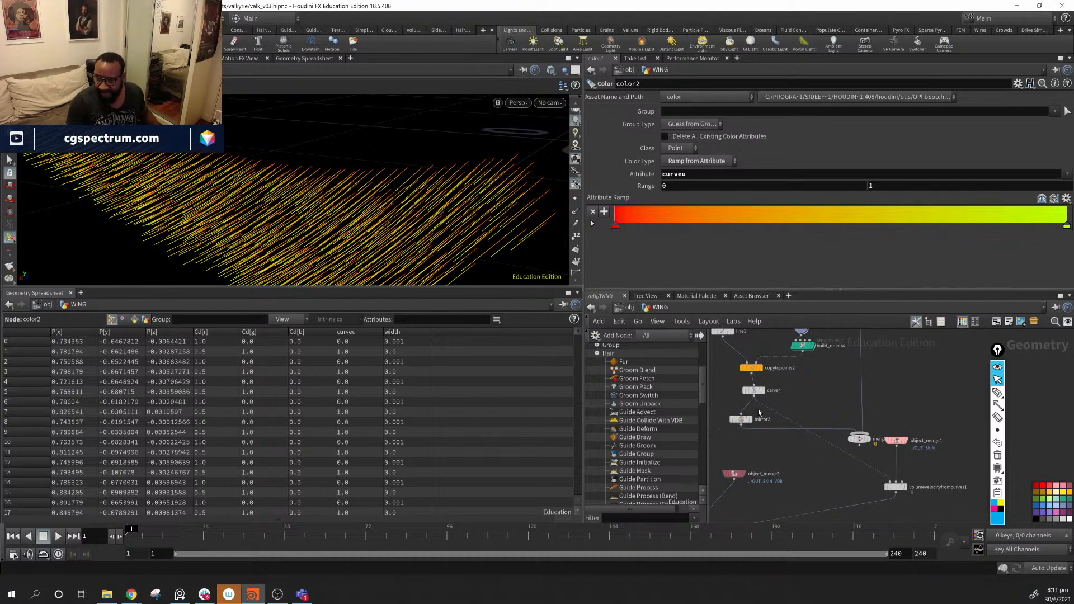
pyautogui.moveTo(742, 419); pyautogui.dragTo(751, 420)
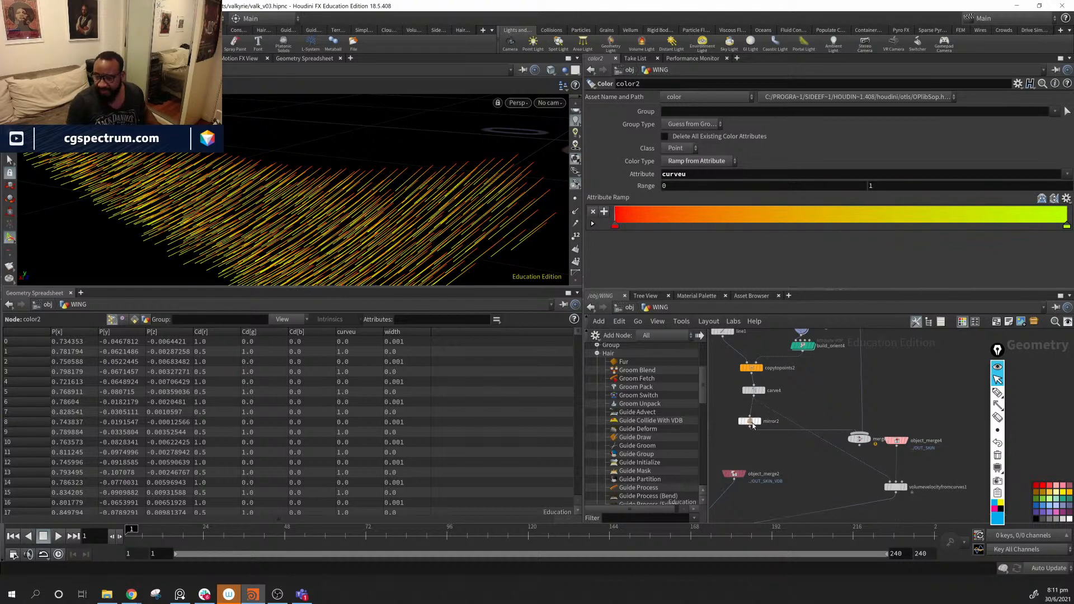
pyautogui.click(761, 422)
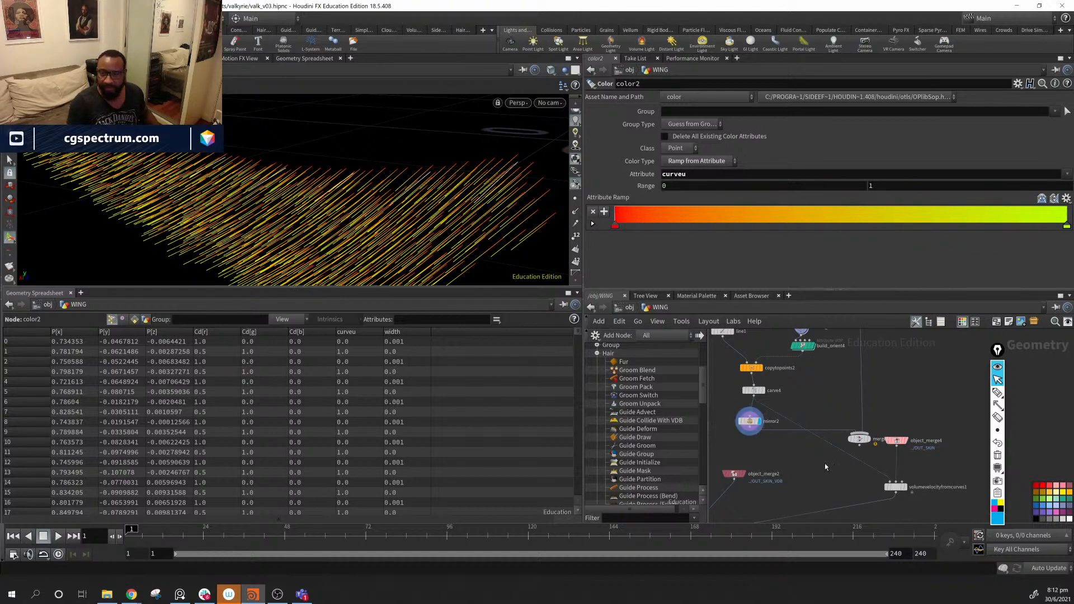
pyautogui.keyDown('alt'); pyautogui.moveTo(353, 166); pyautogui.dragTo(303, 147); pyautogui.keyUp('alt')
# - Duplicate reverse1 as reverse2 and place it beside mirror2
pyautogui.moveTo(798, 373); pyautogui.dragTo(786, 451, button='middle')
pyautogui.keyDown('alt'); pyautogui.moveTo(852, 366); pyautogui.dragTo(922, 420); pyautogui.keyUp('alt')
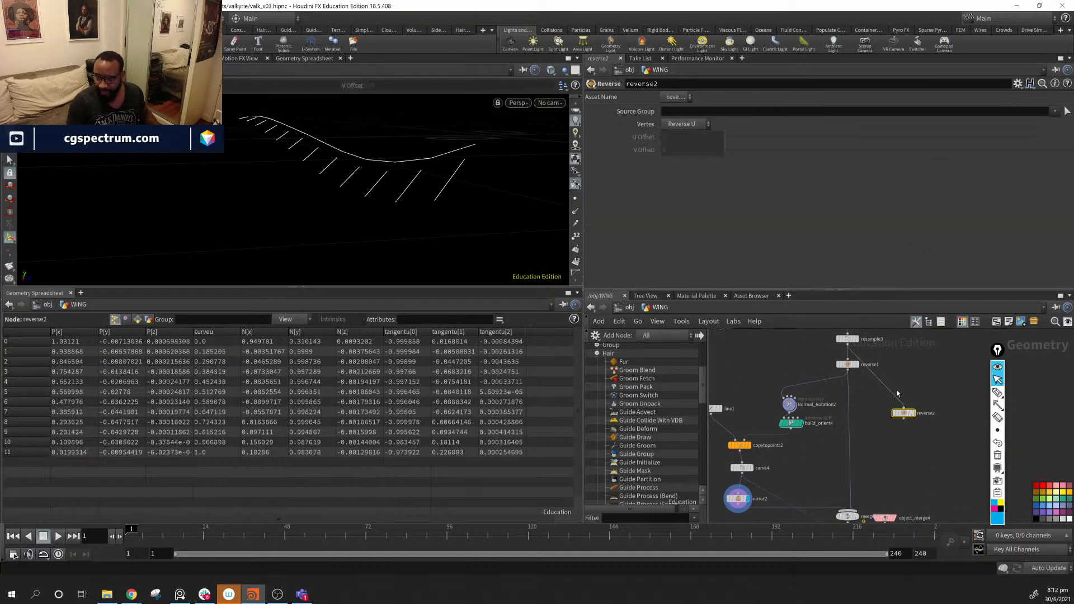
pyautogui.moveTo(902, 413); pyautogui.dragTo(961, 375, button='middle')
pyautogui.moveTo(961, 375); pyautogui.dragTo(800, 483)
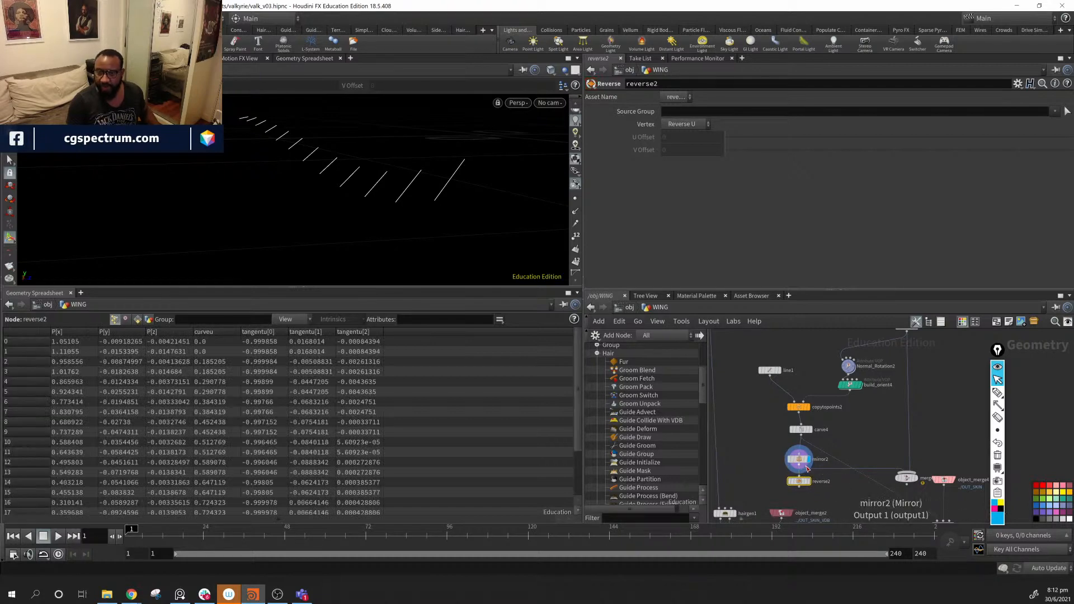
# - Preview the outputs of build_orient4, carve4, reverse2 and reverse1 in the viewport
pyautogui.click(808, 468)
pyautogui.moveTo(846, 501); pyautogui.dragTo(812, 473, button='middle')
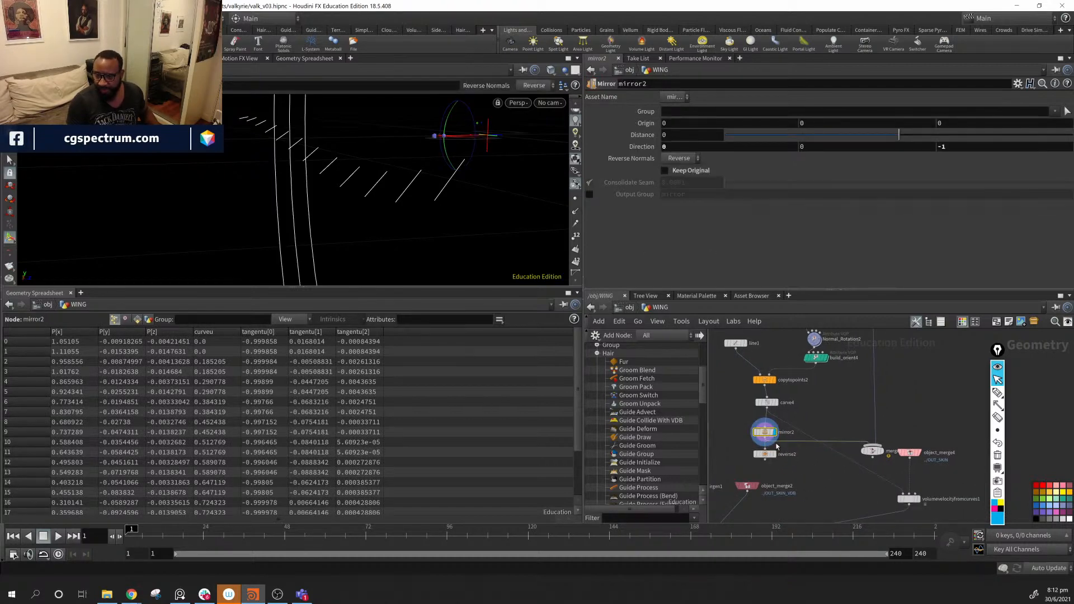
pyautogui.moveTo(730, 413)
pyautogui.mouseDown()
pyautogui.moveTo(780, 450)
pyautogui.moveTo(778, 462)
pyautogui.moveTo(742, 427)
pyautogui.mouseUp()
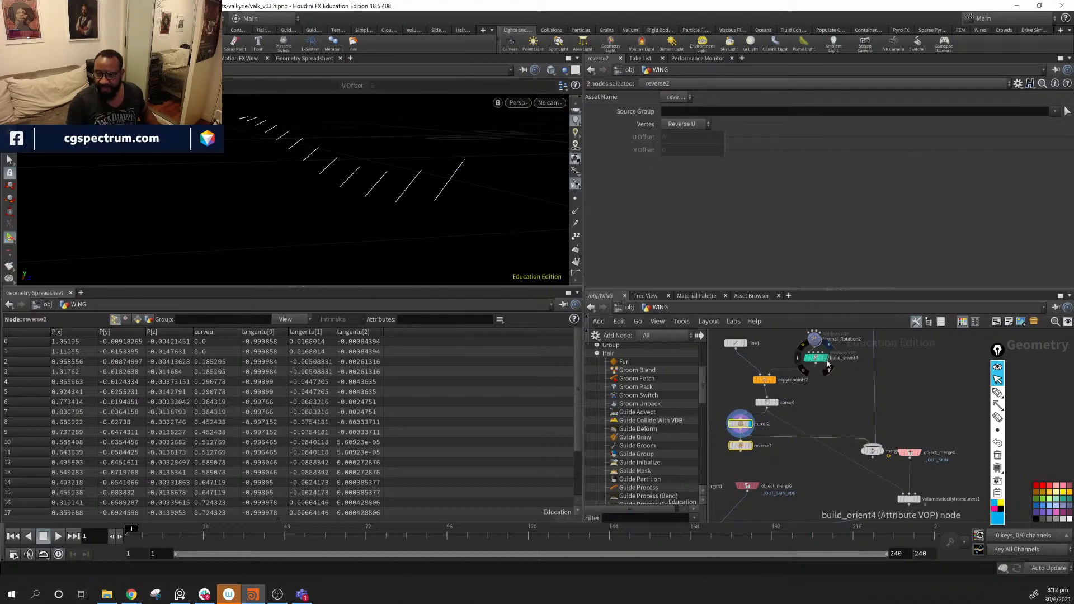
pyautogui.click(829, 364)
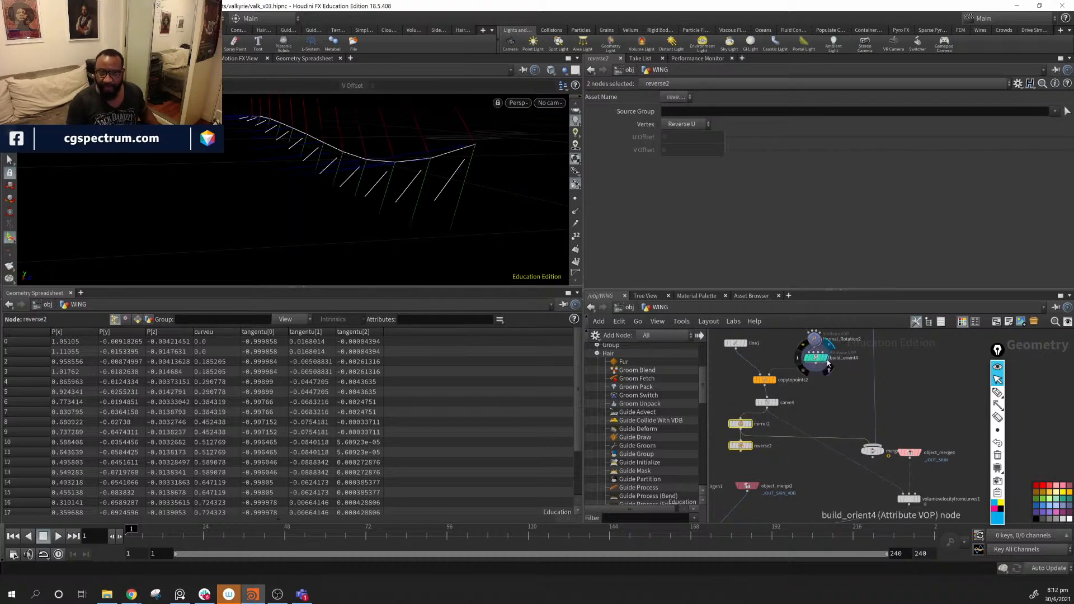
pyautogui.click(776, 402)
pyautogui.click(741, 446)
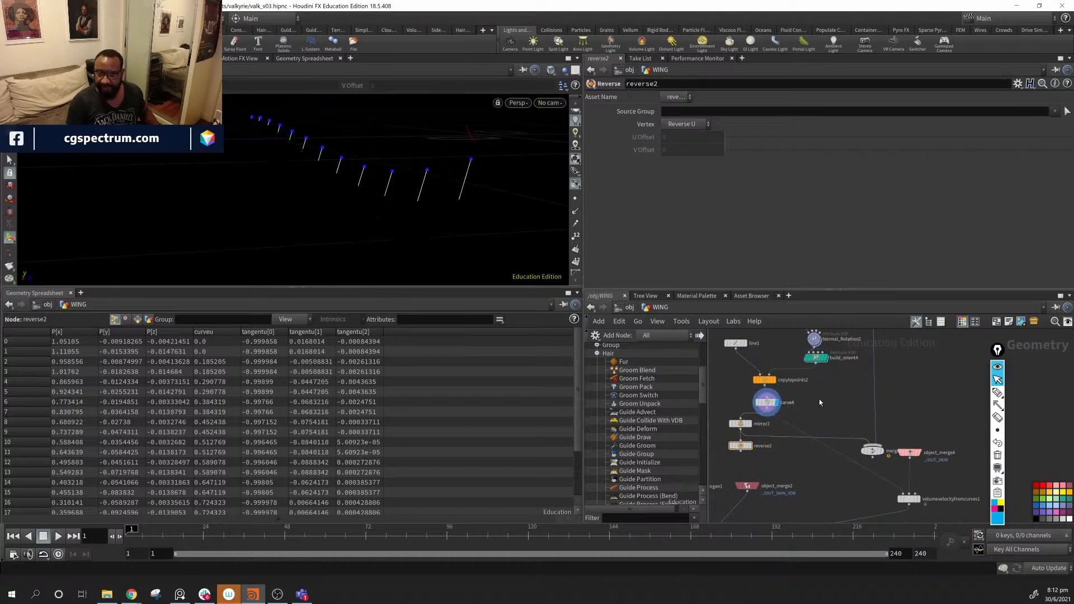
pyautogui.click(750, 446)
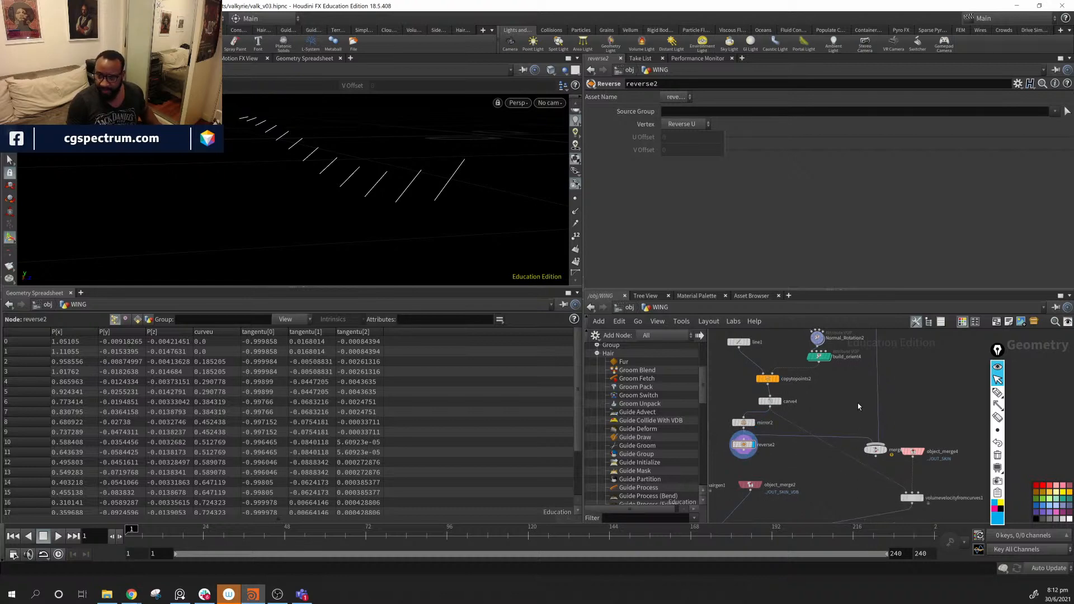
pyautogui.moveTo(858, 406); pyautogui.dragTo(842, 464, button='middle')
pyautogui.click(870, 357)
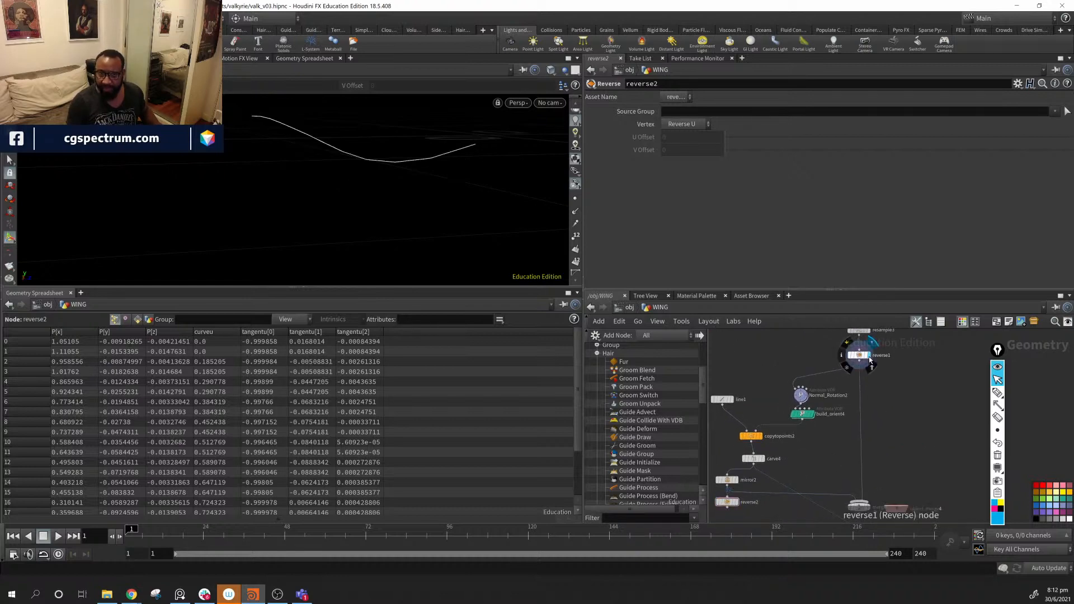
pyautogui.click(813, 414)
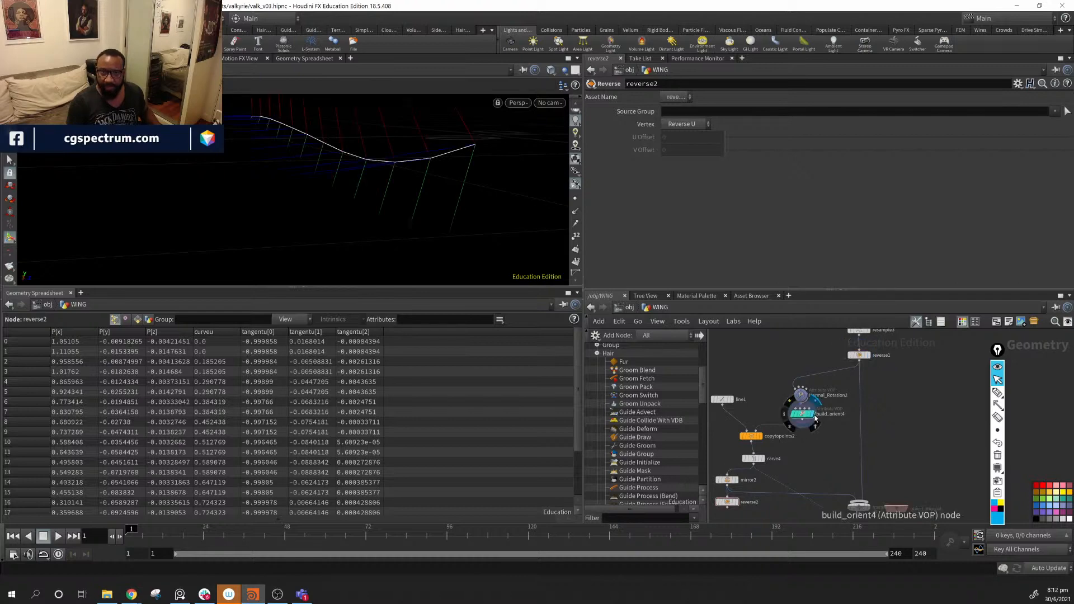
# - Reconnect the merge's mirror2 input to carve4 and add reverse2 as another merge input
pyautogui.moveTo(771, 367); pyautogui.dragTo(785, 413)
pyautogui.press('Escape')
pyautogui.click(867, 507)
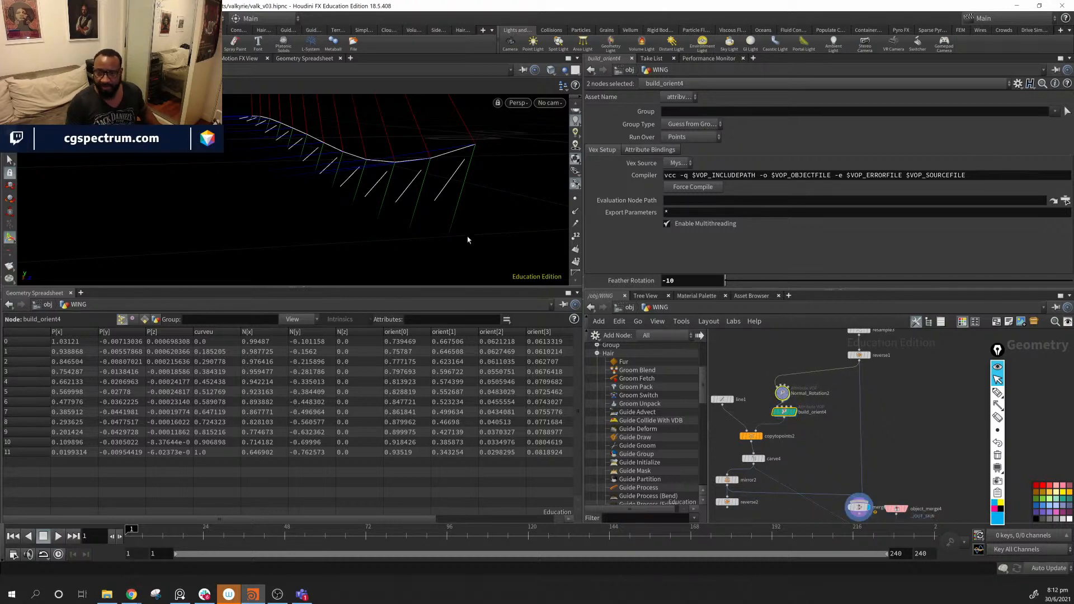
pyautogui.moveTo(468, 233); pyautogui.dragTo(460, 209)
pyautogui.moveTo(748, 474); pyautogui.dragTo(735, 450, button='middle')
pyautogui.moveTo(726, 468); pyautogui.dragTo(740, 441)
pyautogui.keyDown('alt'); pyautogui.moveTo(424, 196); pyautogui.dragTo(397, 192); pyautogui.keyUp('alt')
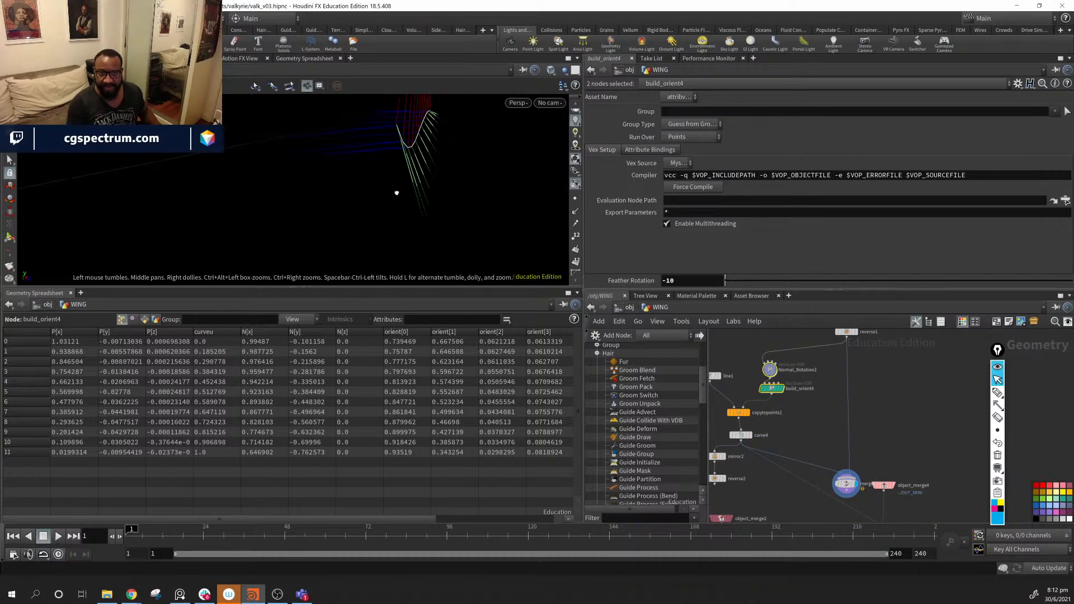
pyautogui.moveTo(718, 488); pyautogui.dragTo(805, 511)
# - Reorder merge3's inputs to reverse2, carve4, reverse1
pyautogui.click(804, 500)
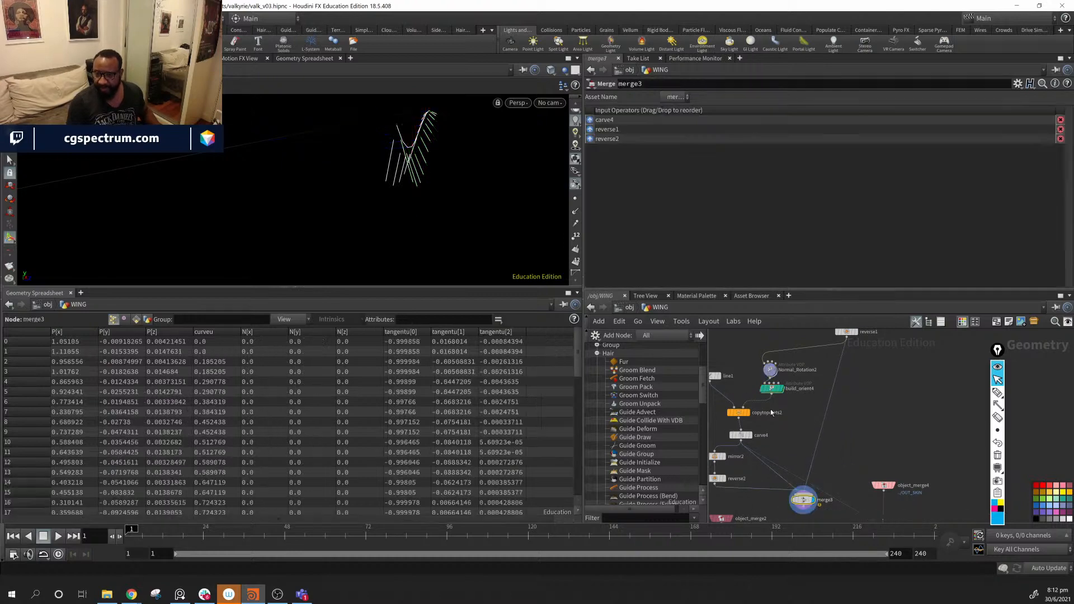
pyautogui.click(591, 141)
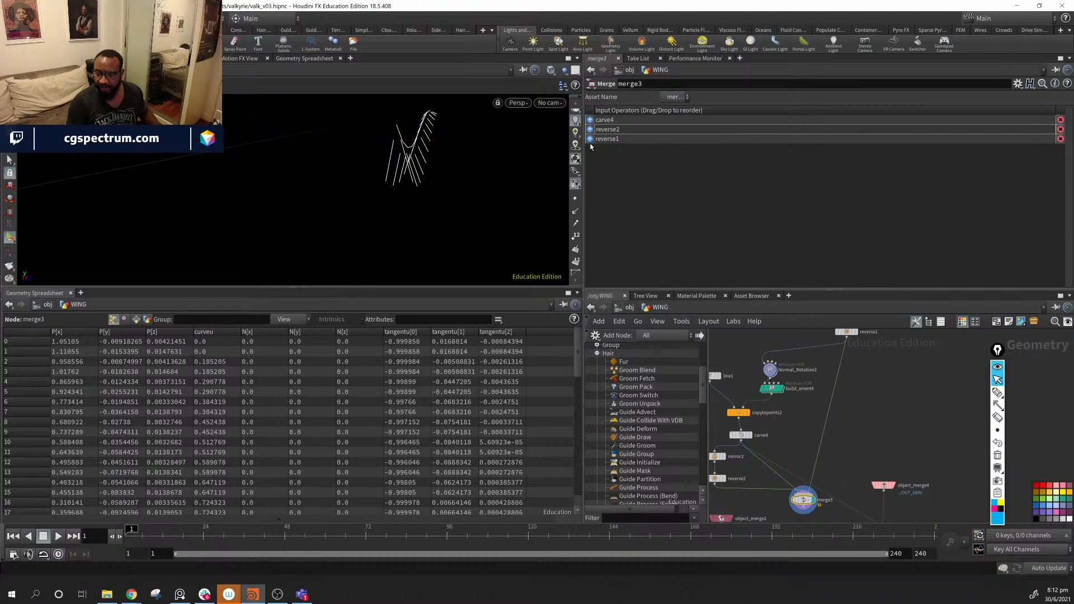
pyautogui.click(591, 140)
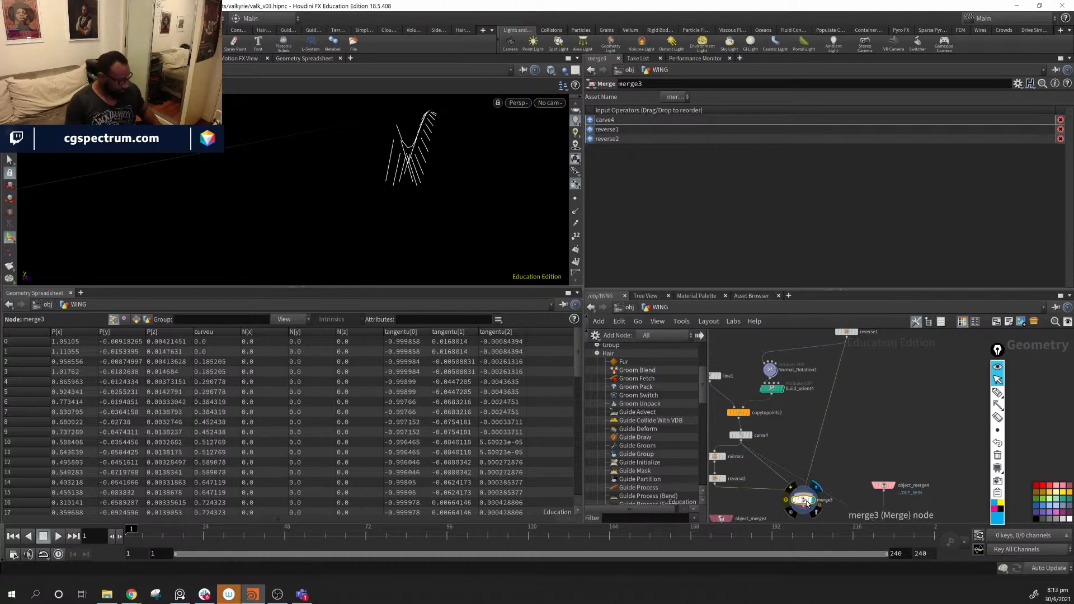
pyautogui.hotkey('shift', 'r')
pyautogui.hotkey('shift', 'r')
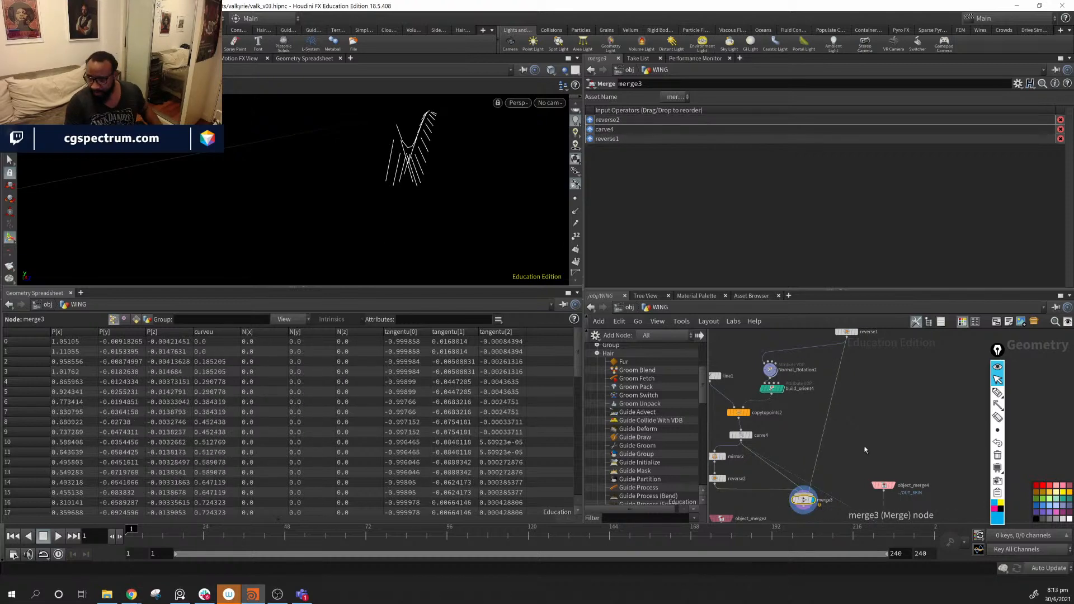
pyautogui.moveTo(859, 449); pyautogui.dragTo(872, 394, button='middle')
# - Wire merge3 into volumevelocityfromcurves1's first input and display the coloured hair from color2
pyautogui.moveTo(864, 474); pyautogui.dragTo(885, 490, button='middle')
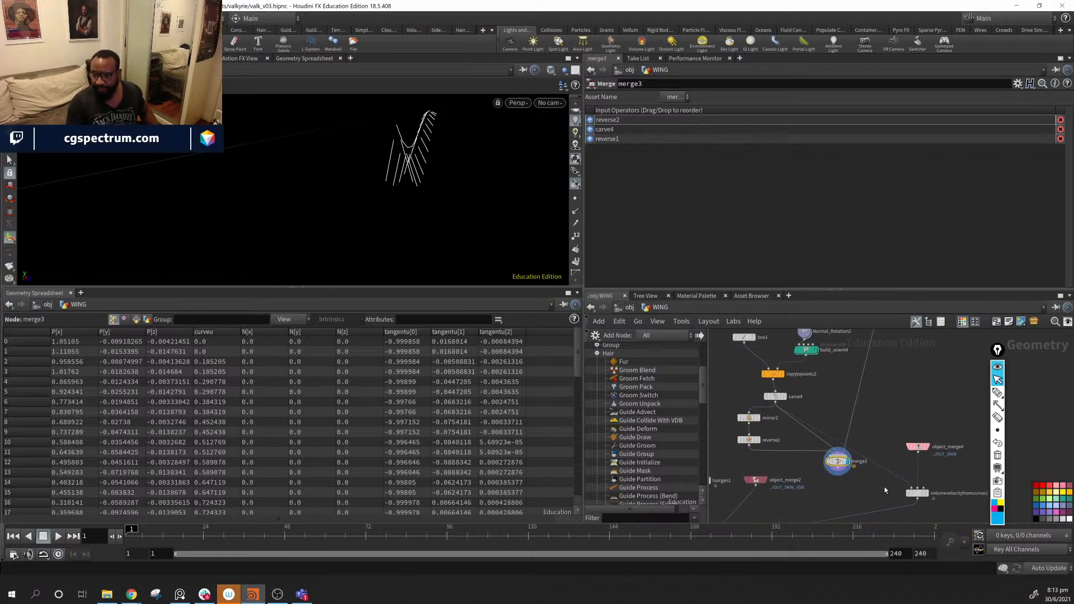
pyautogui.moveTo(838, 468); pyautogui.dragTo(912, 488)
pyautogui.moveTo(855, 517); pyautogui.dragTo(913, 402, button='middle')
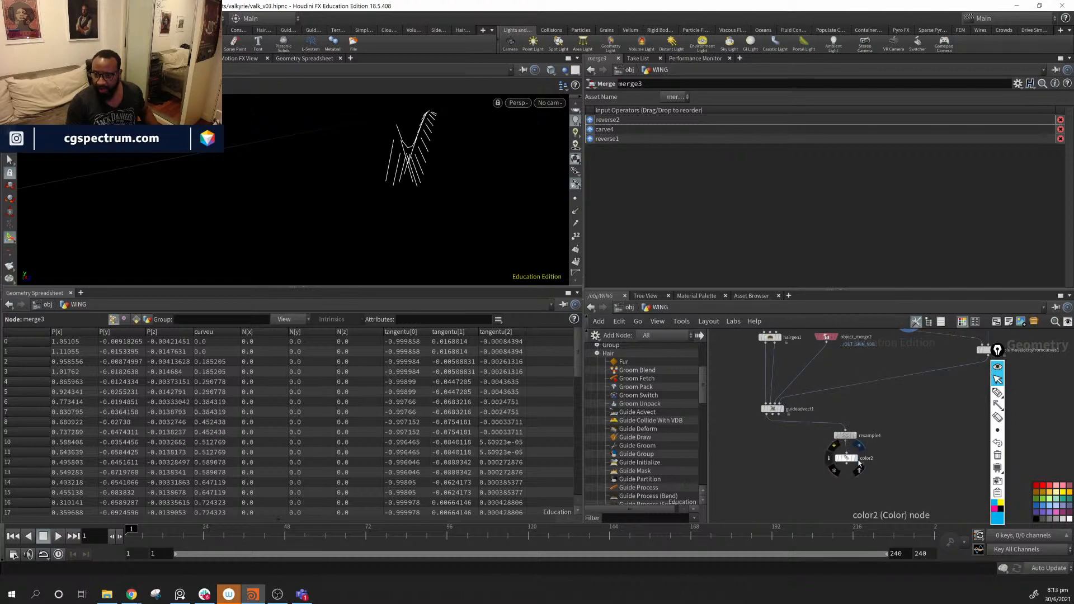
pyautogui.click(853, 458)
pyautogui.moveTo(503, 194); pyautogui.dragTo(453, 190)
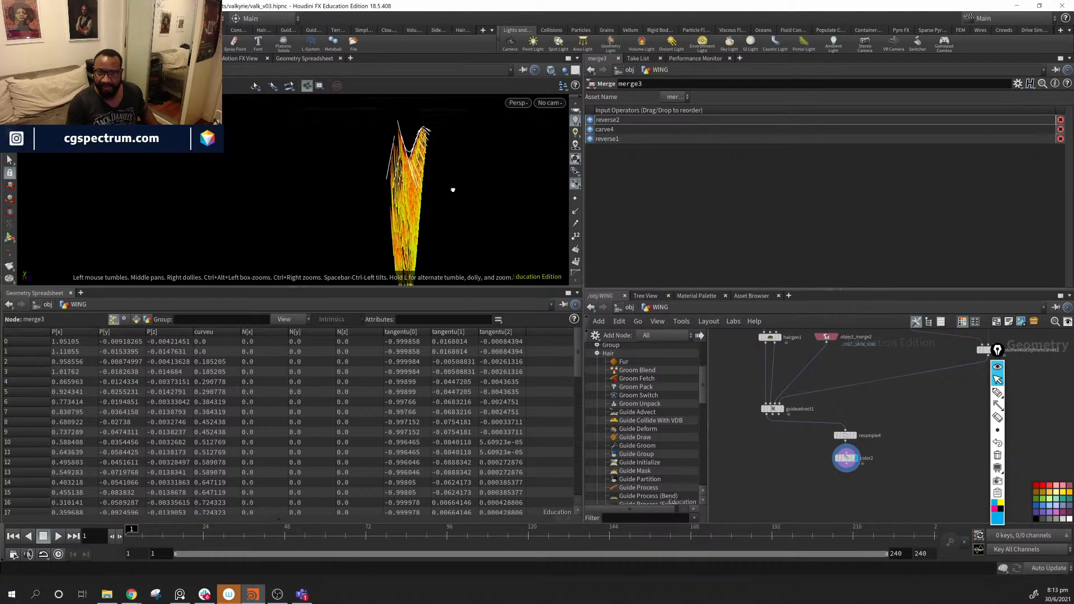
pyautogui.moveTo(873, 354); pyautogui.dragTo(880, 438, button='middle')
pyautogui.moveTo(848, 488); pyautogui.dragTo(840, 531, button='middle')
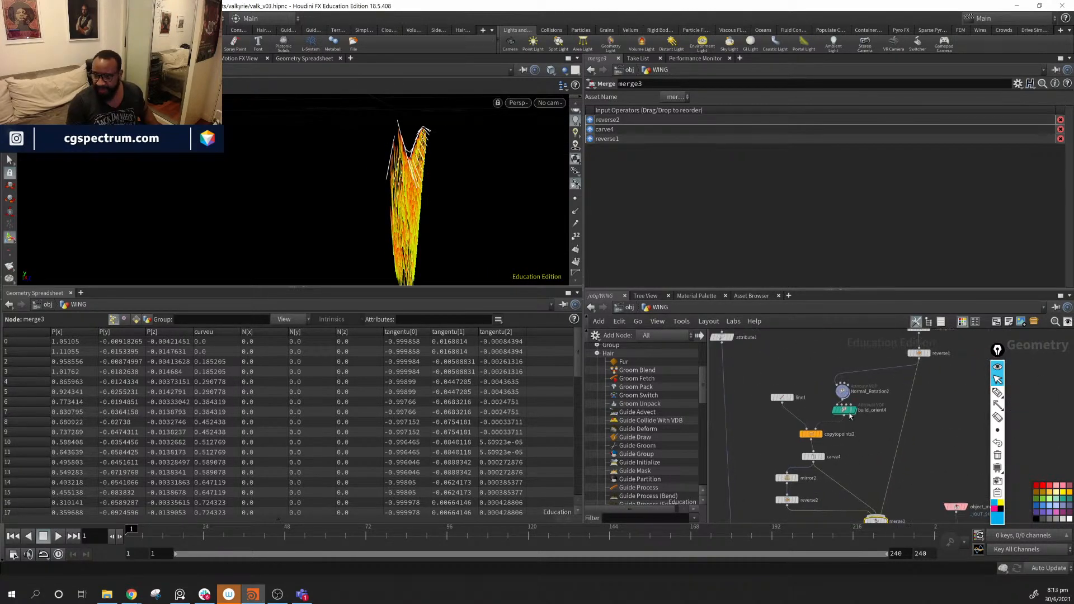
# - Set build_orient4's Feather Rotation to -20 and delete the carve4 node
pyautogui.click(844, 411)
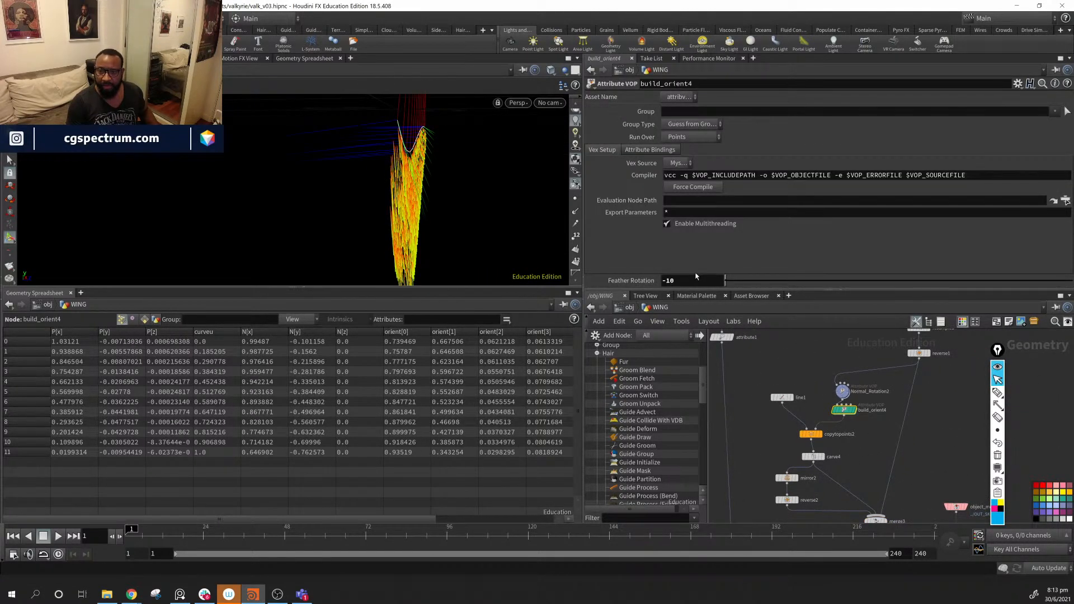
pyautogui.moveTo(698, 281); pyautogui.dragTo(681, 241, button='middle')
pyautogui.keyDown('alt'); pyautogui.moveTo(421, 212); pyautogui.dragTo(425, 235); pyautogui.keyUp('alt')
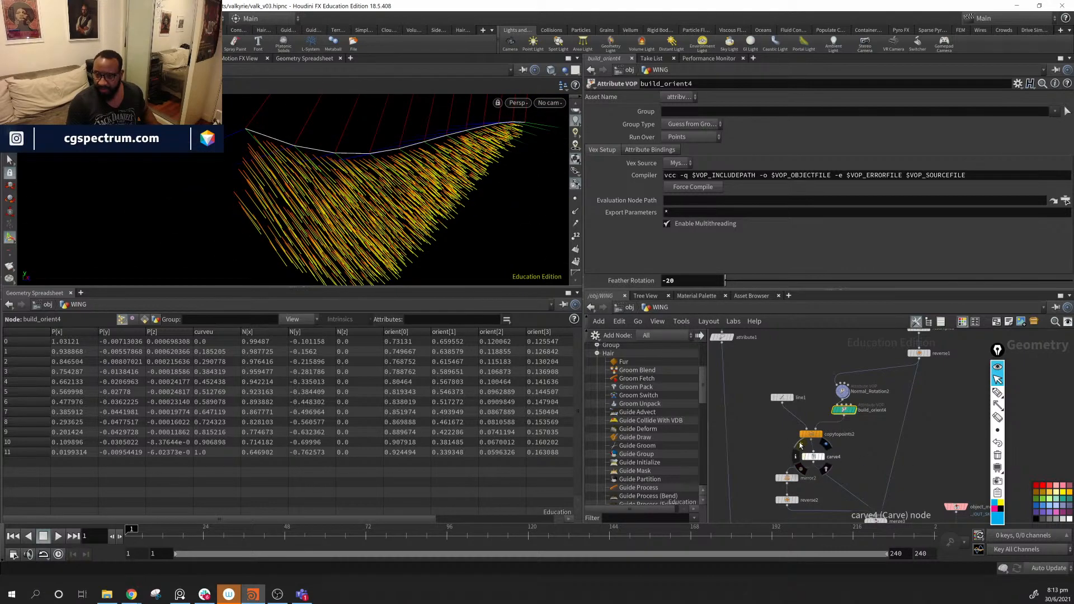
pyautogui.click(800, 445)
pyautogui.moveTo(791, 459); pyautogui.dragTo(812, 453)
pyautogui.press('Delete')
# - Shorten line1's Length to 0.056, then inspect the OUT_SKIN object merge
pyautogui.moveTo(782, 406); pyautogui.dragTo(782, 421)
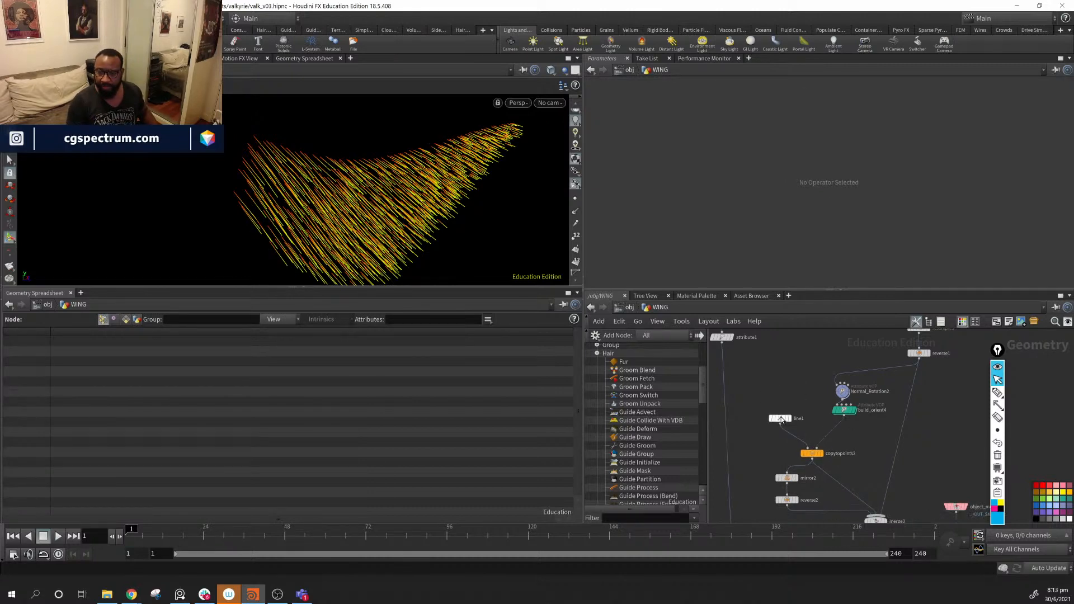
pyautogui.keyDown('alt'); pyautogui.moveTo(347, 218); pyautogui.dragTo(429, 219); pyautogui.keyUp('alt')
pyautogui.click(779, 419)
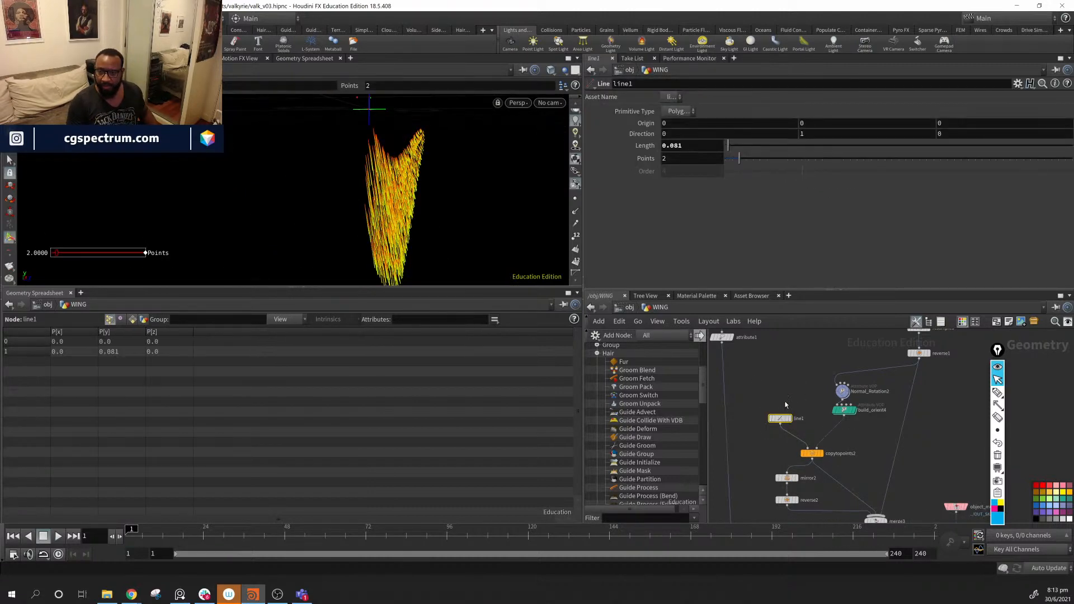
pyautogui.moveTo(729, 144)
pyautogui.mouseDown()
pyautogui.moveTo(754, 146)
pyautogui.moveTo(729, 146)
pyautogui.mouseUp()
pyautogui.keyDown('alt'); pyautogui.moveTo(427, 169); pyautogui.dragTo(323, 220); pyautogui.keyUp('alt')
pyautogui.scroll(10, 923, 479)
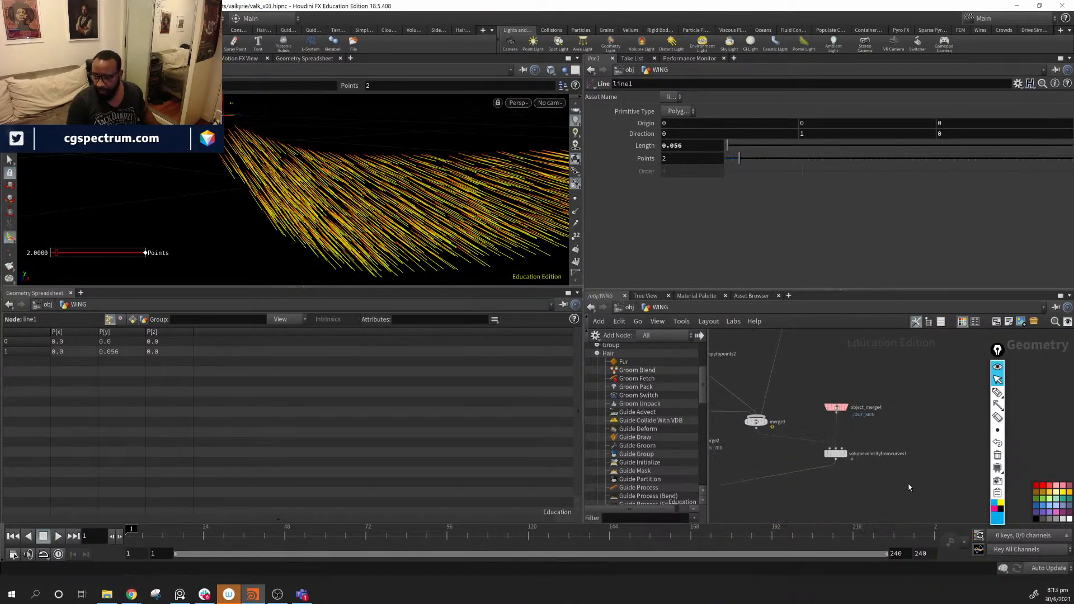
pyautogui.moveTo(866, 418); pyautogui.dragTo(966, 488, button='middle')
pyautogui.click(908, 396)
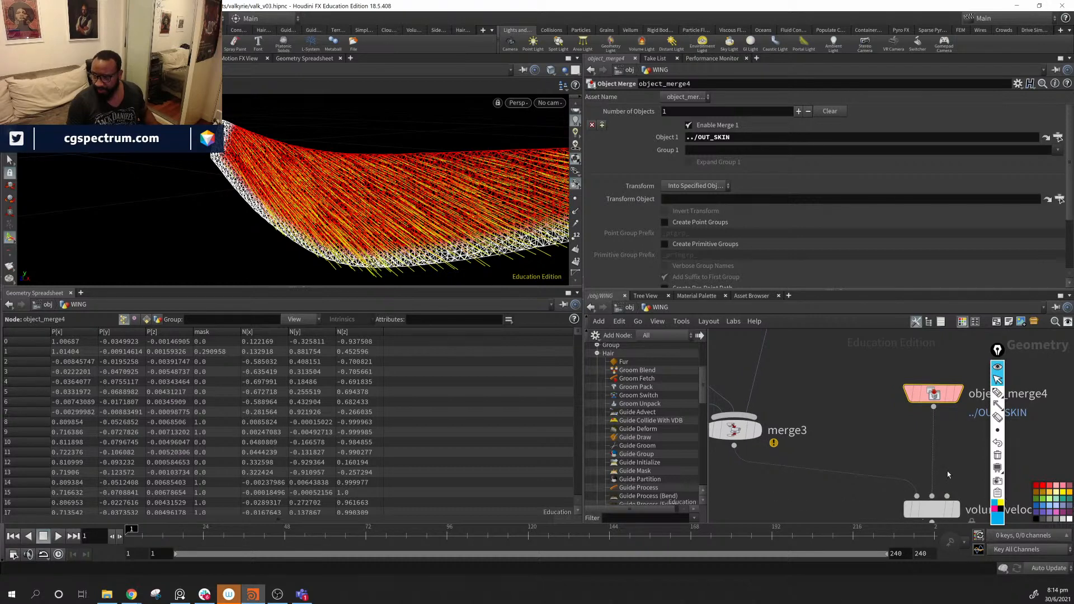
# - Connect object_merge2's output into volumevelocityfromcurves1
pyautogui.moveTo(951, 470); pyautogui.dragTo(1004, 433, button='middle')
pyautogui.scroll(-3, 919, 429)
pyautogui.moveTo(838, 435); pyautogui.dragTo(810, 442, button='middle')
pyautogui.scroll(-3, 926, 471)
pyautogui.scroll(3, 815, 429)
pyautogui.scroll(-3, 875, 435)
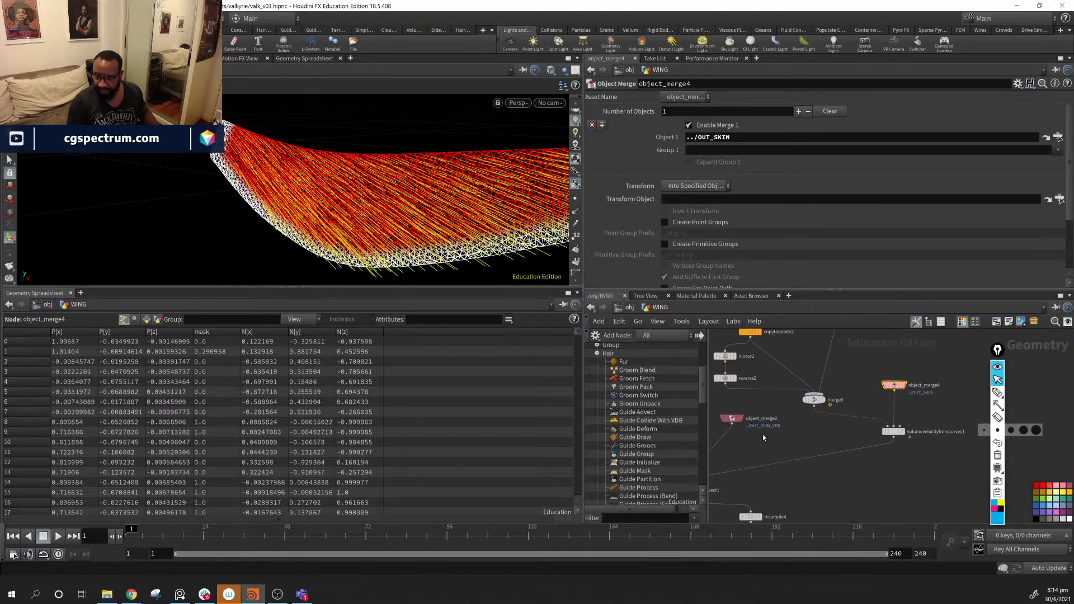
pyautogui.moveTo(731, 425); pyautogui.dragTo(950, 421)
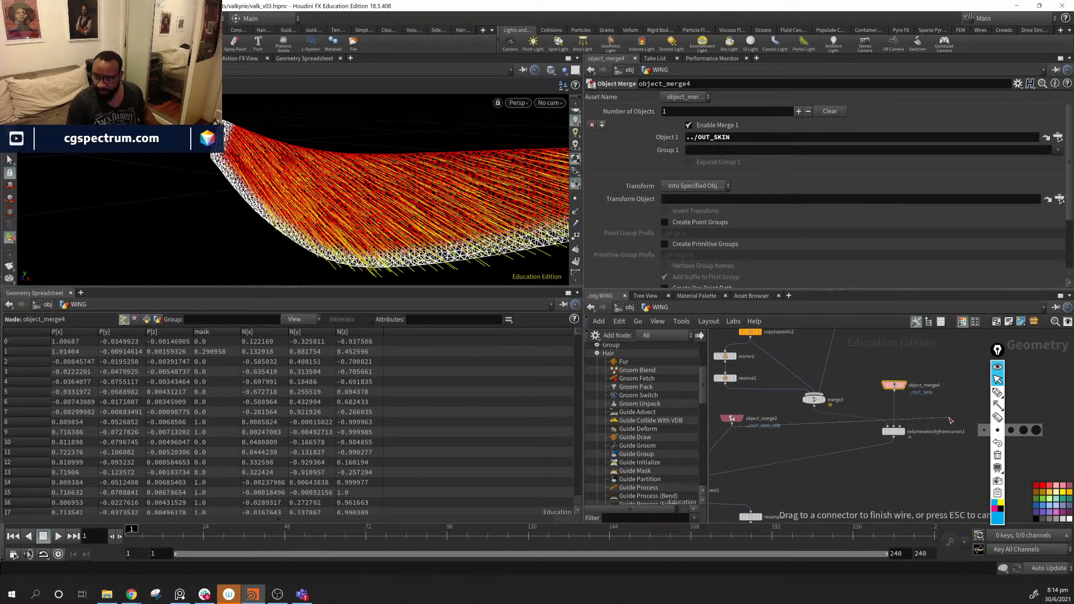
pyautogui.click(907, 425)
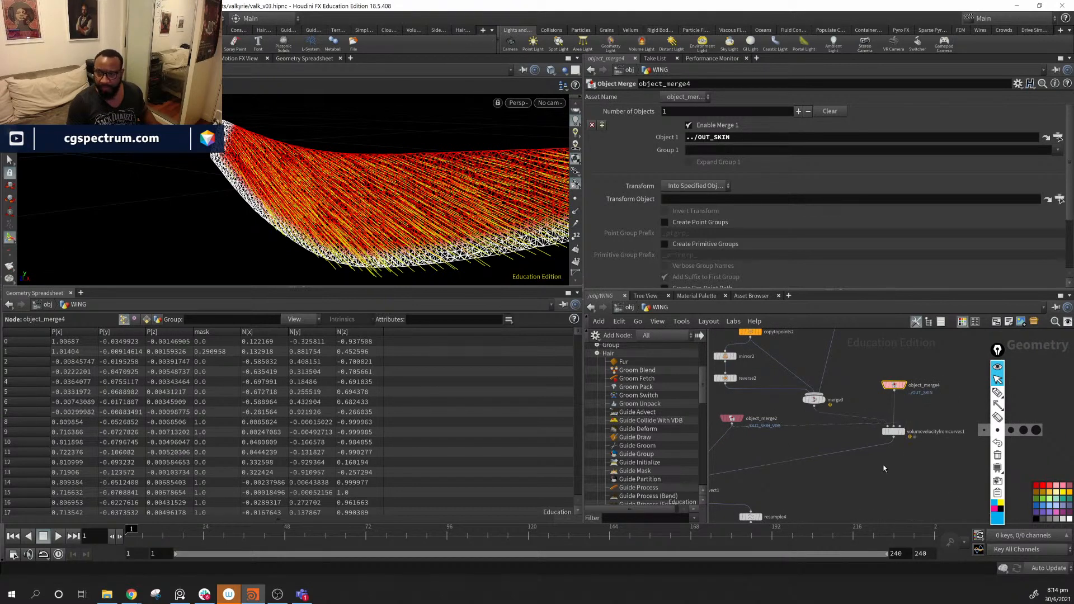
# - Turn on Follow Surface on volumevelocityfromcurves1 and inspect the recooked hair
pyautogui.moveTo(884, 469); pyautogui.dragTo(949, 438, button='middle')
pyautogui.click(957, 402)
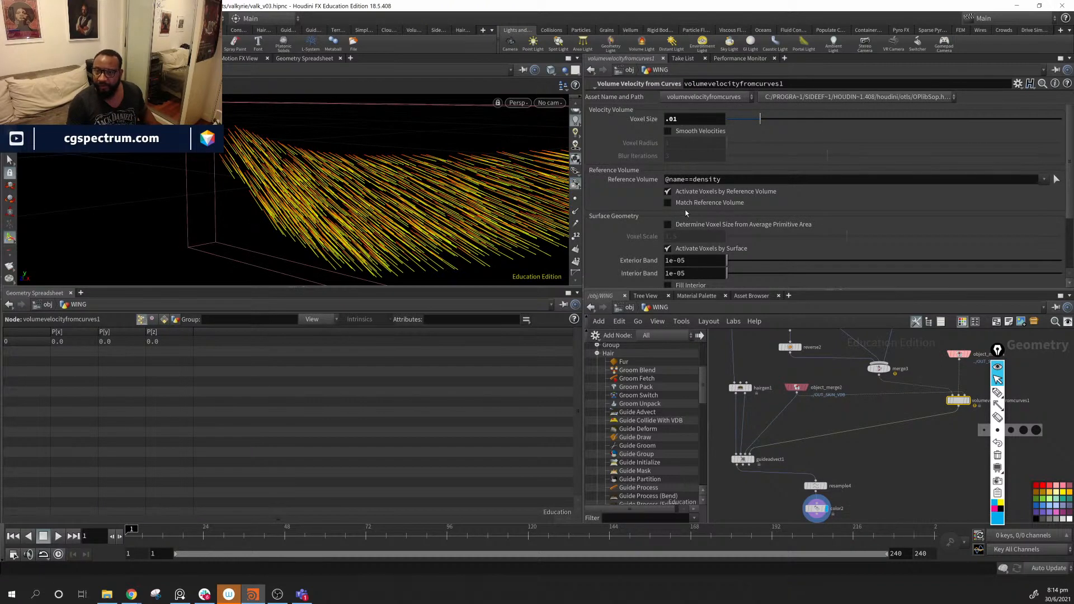
pyautogui.scroll(-5, 634, 195)
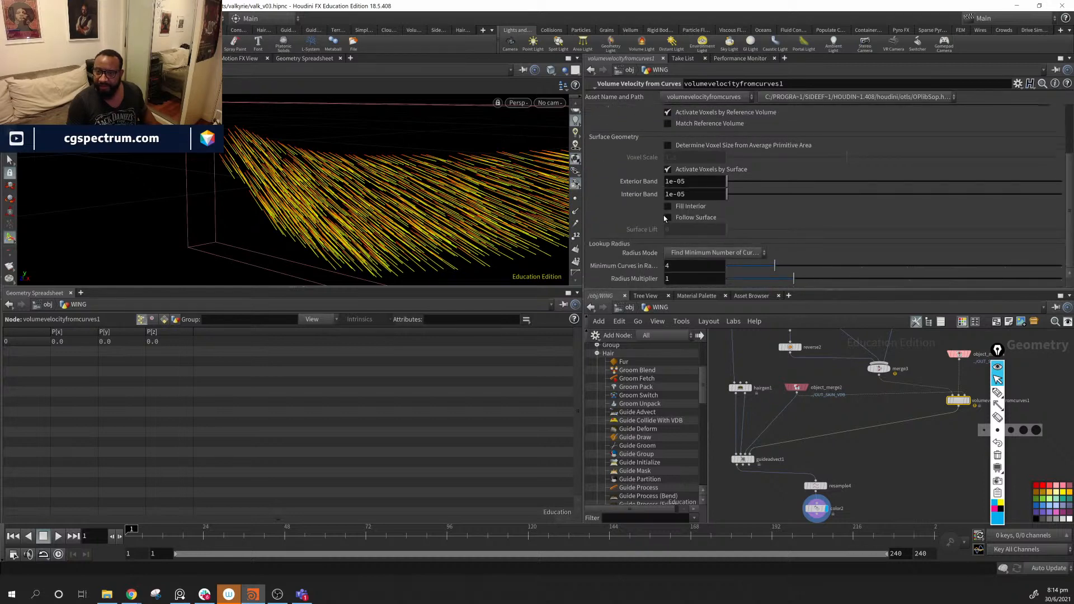
pyautogui.click(697, 219)
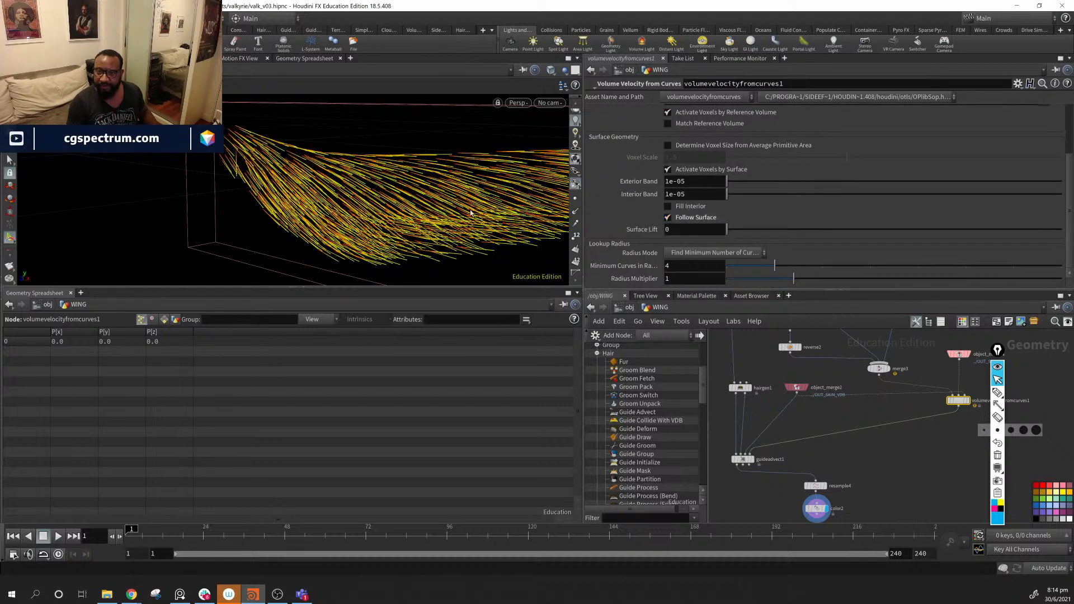
pyautogui.moveTo(470, 213); pyautogui.dragTo(561, 193)
pyautogui.moveTo(539, 157); pyautogui.dragTo(593, 180)
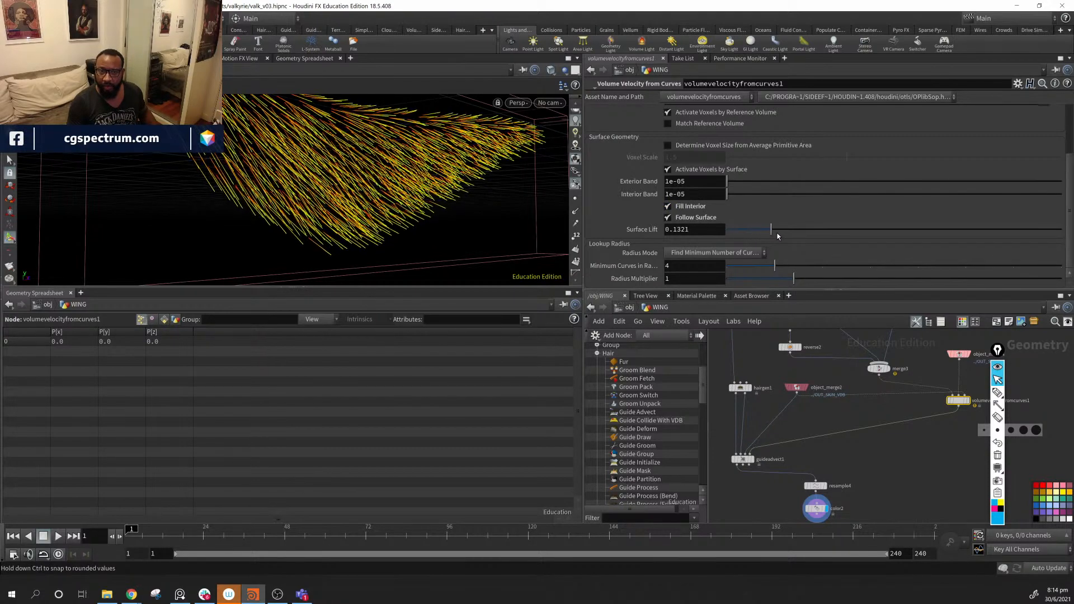
# - Adjust Surface Lift between about 0.108 and 0.13, settling on 0.1321
pyautogui.moveTo(768, 236); pyautogui.dragTo(763, 235)
pyautogui.keyDown('alt'); pyautogui.moveTo(388, 180); pyautogui.dragTo(313, 212); pyautogui.keyUp('alt')
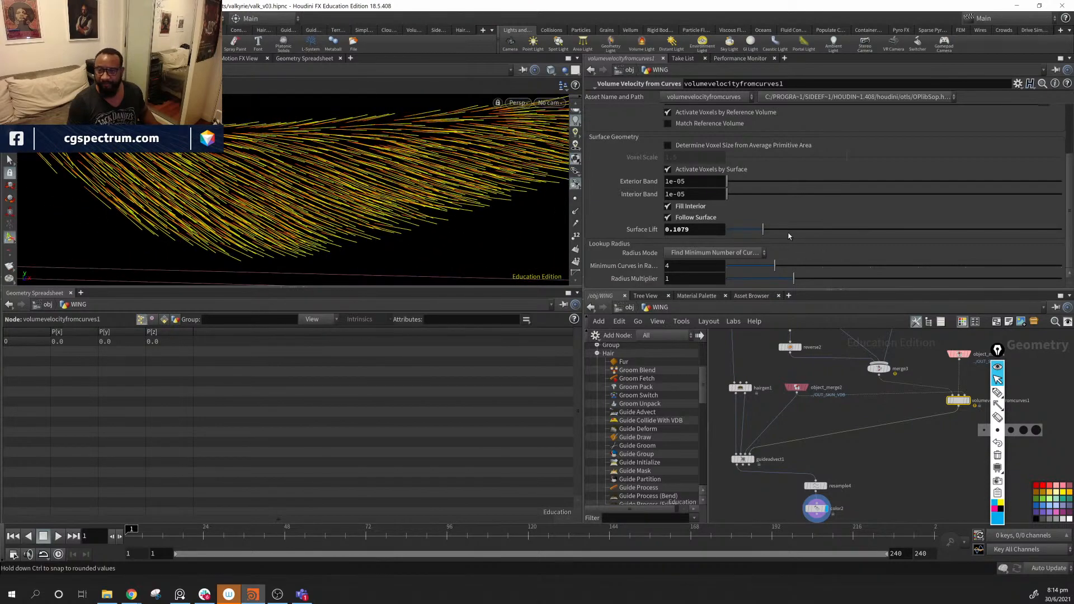
pyautogui.moveTo(765, 229)
pyautogui.mouseDown()
pyautogui.moveTo(777, 221)
pyautogui.moveTo(772, 229)
pyautogui.mouseUp()
pyautogui.keyDown('alt'); pyautogui.moveTo(347, 172); pyautogui.dragTo(460, 200); pyautogui.keyUp('alt')
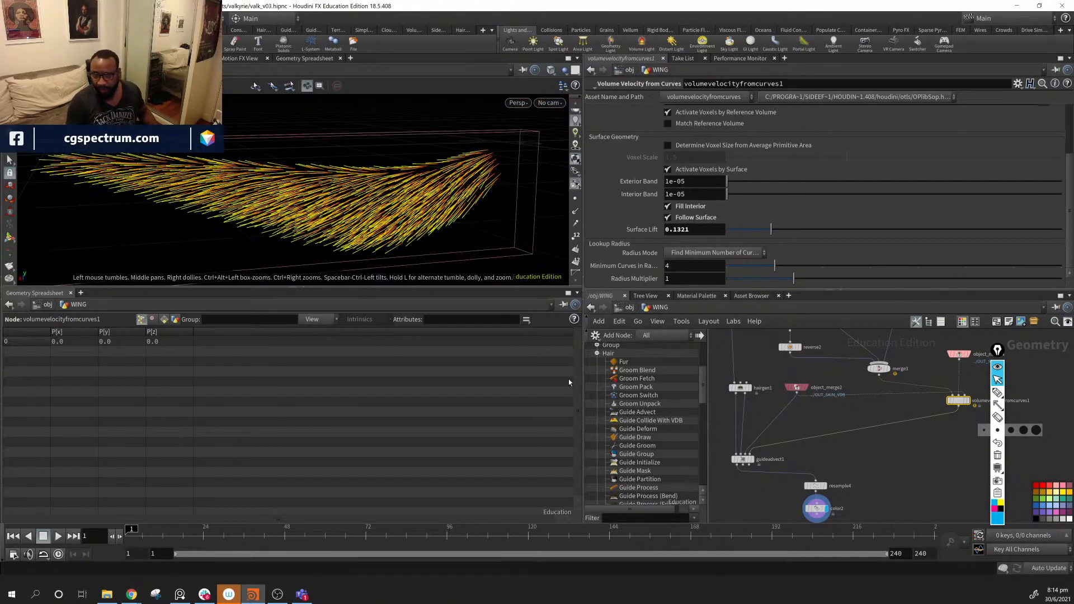
pyautogui.scroll(-6, 822, 479)
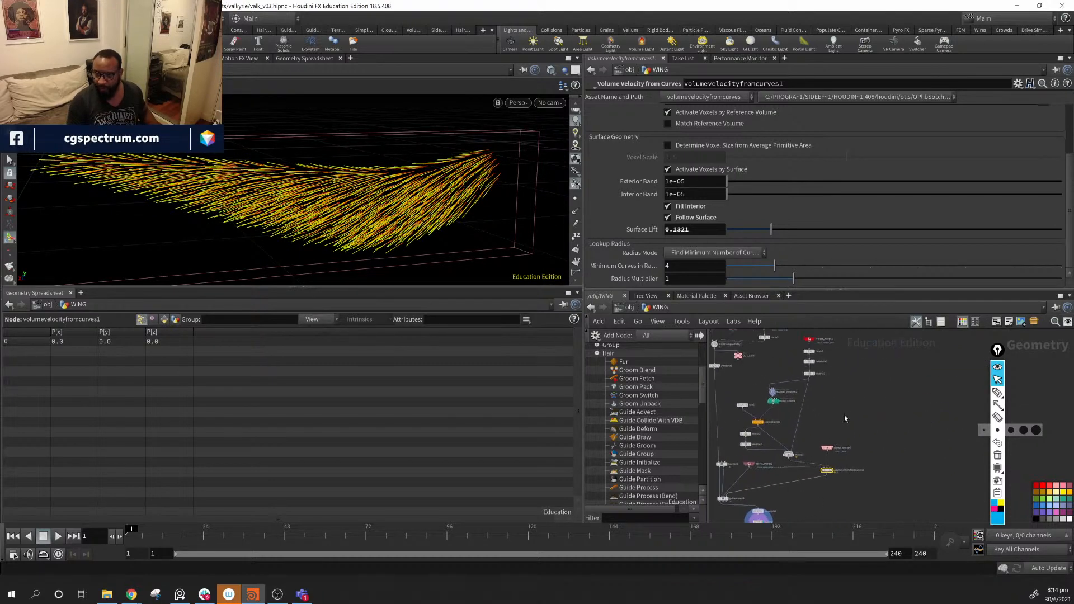
# - Reposition the orient nodes, merge3, and the mirror2 and reverse2 pair in the network
pyautogui.scroll(4, 844, 419)
pyautogui.moveTo(813, 384); pyautogui.dragTo(820, 412)
pyautogui.moveTo(852, 443); pyautogui.dragTo(866, 396, button='middle')
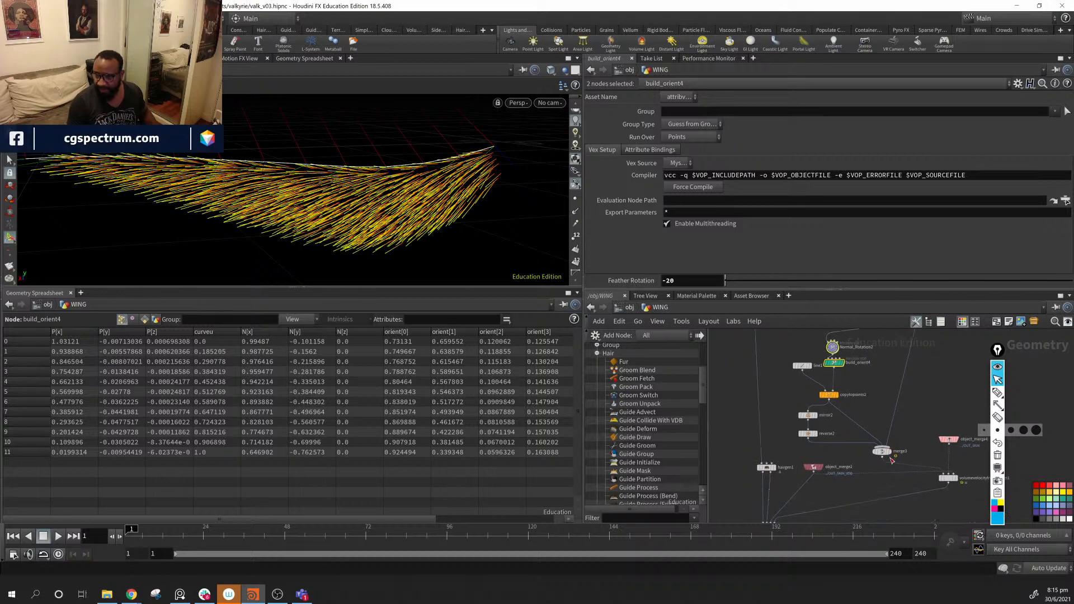
pyautogui.moveTo(881, 453); pyautogui.dragTo(895, 446)
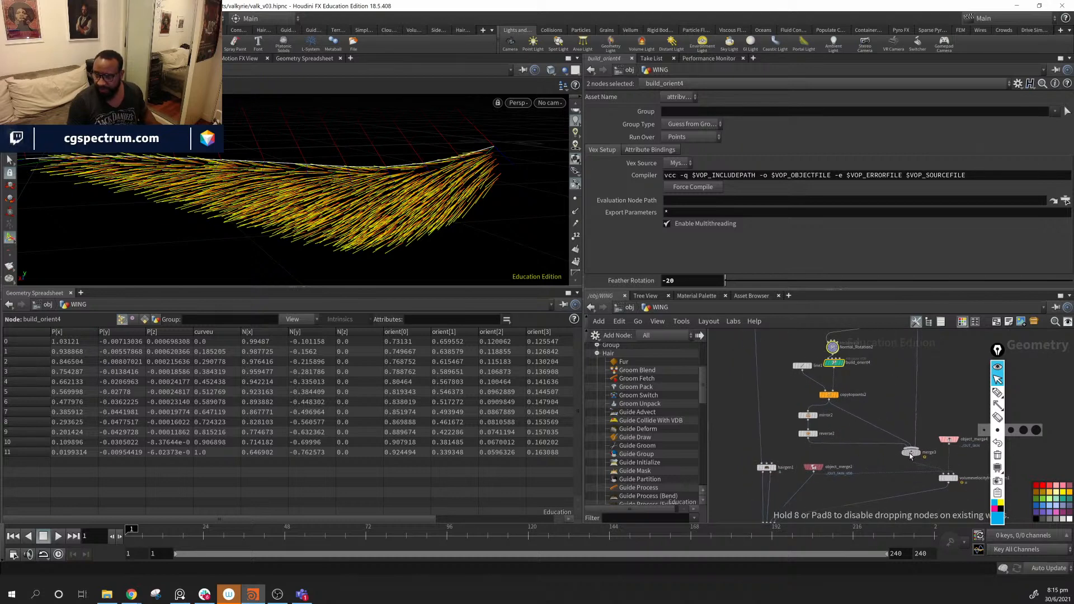
pyautogui.moveTo(894, 369); pyautogui.dragTo(860, 431, button='middle')
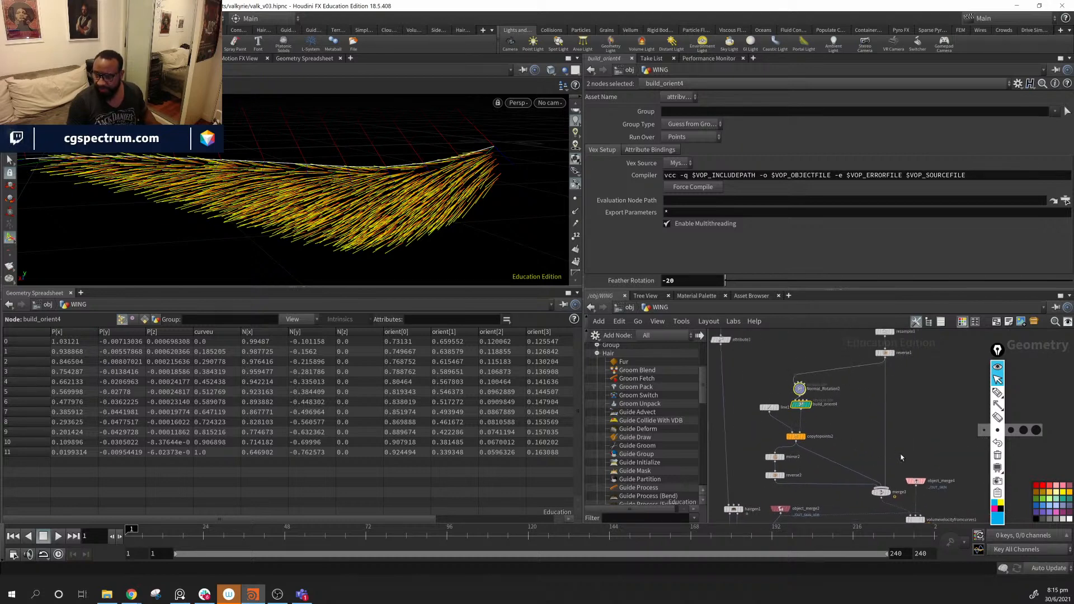
pyautogui.moveTo(935, 435); pyautogui.dragTo(896, 353, button='middle')
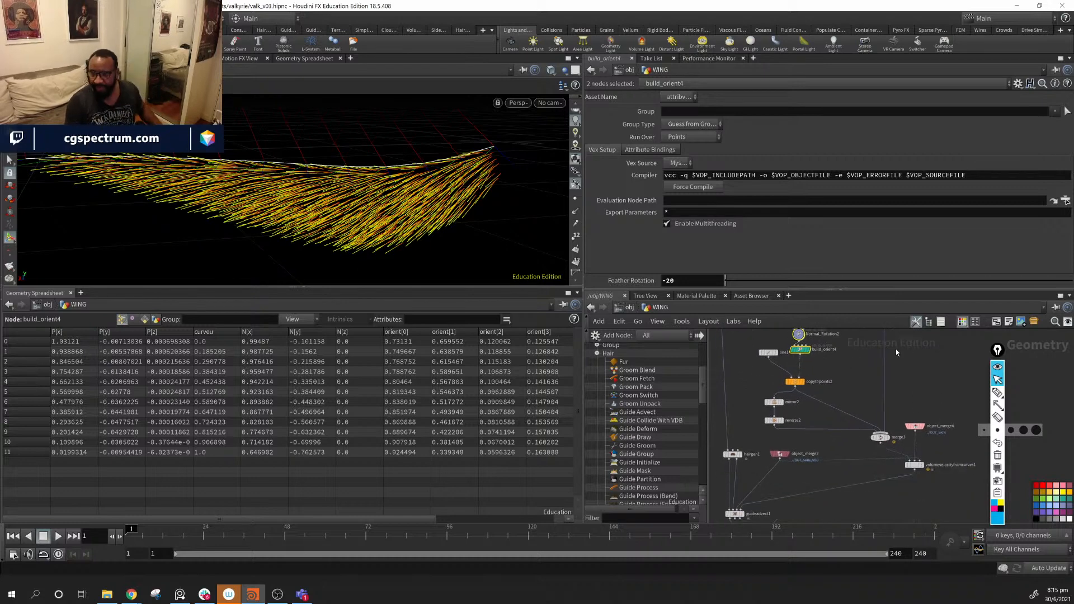
pyautogui.moveTo(759, 399)
pyautogui.mouseDown()
pyautogui.moveTo(784, 432)
pyautogui.moveTo(773, 402)
pyautogui.mouseUp()
pyautogui.moveTo(823, 436); pyautogui.dragTo(862, 407, button='middle')
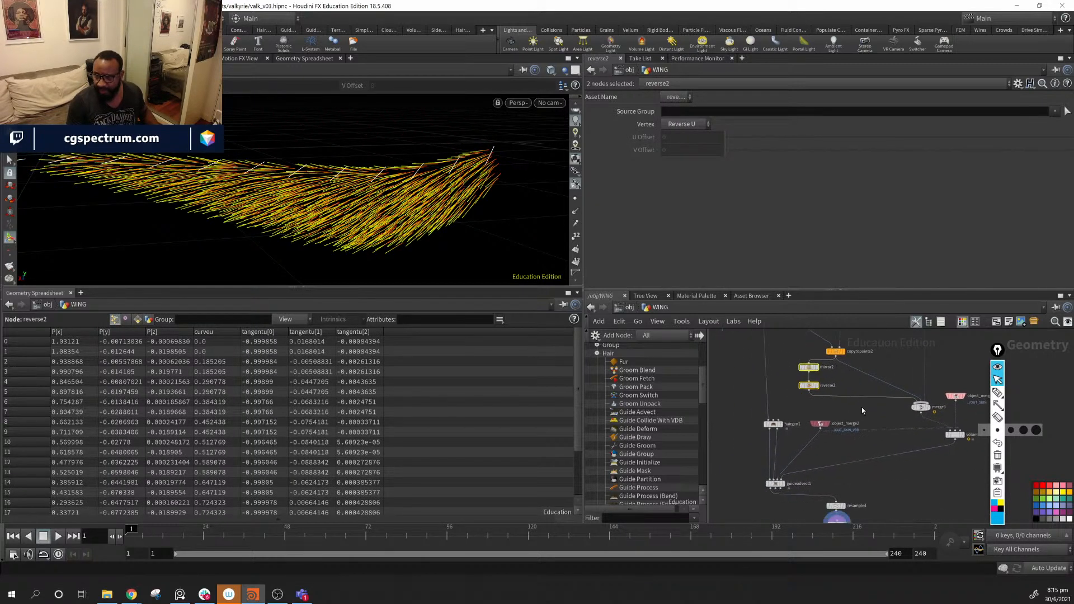
pyautogui.scroll(2, 862, 407)
# - Create merge4 fed by reverse2, place it beside mirror2, and wire it into merge3
pyautogui.click(800, 389)
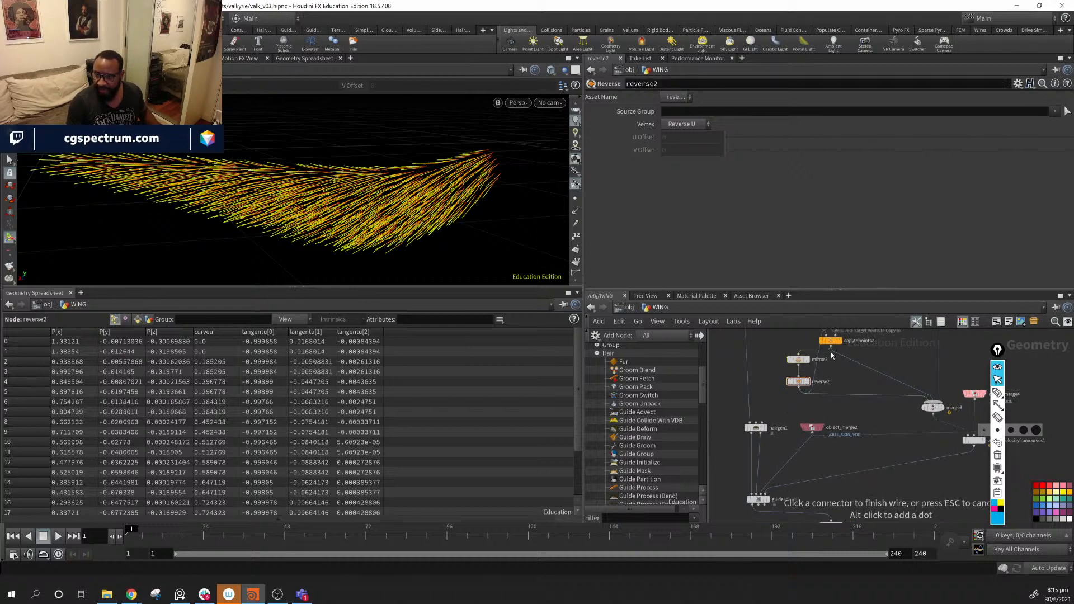
pyautogui.keyDown('alt'); pyautogui.click(850, 410); pyautogui.keyUp('alt')
pyautogui.moveTo(850, 410); pyautogui.dragTo(845, 407)
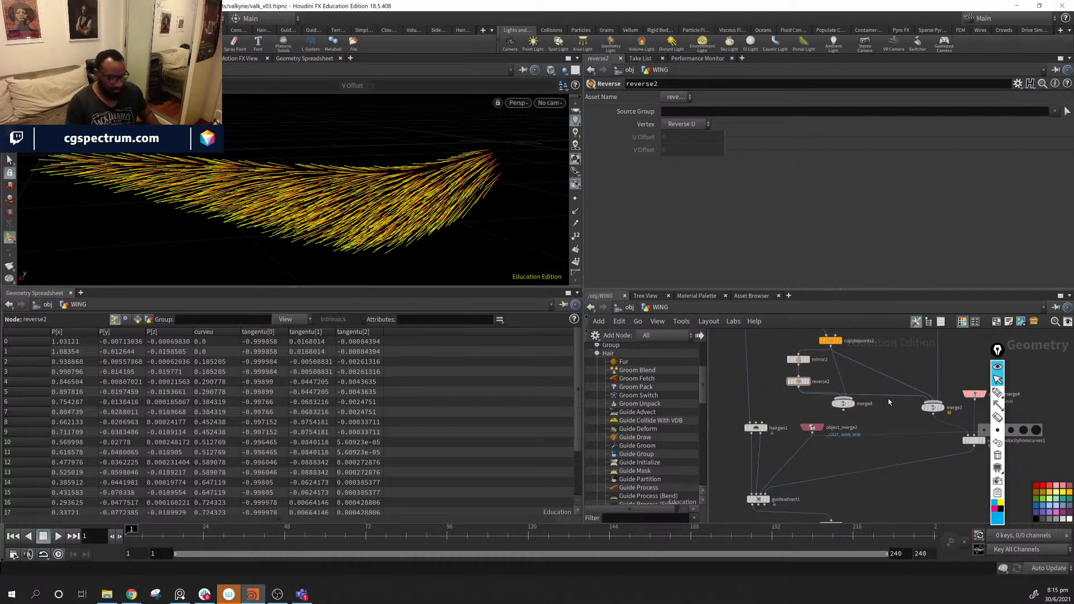
pyautogui.moveTo(843, 404); pyautogui.dragTo(933, 400)
pyautogui.moveTo(902, 371); pyautogui.dragTo(892, 391, button='middle')
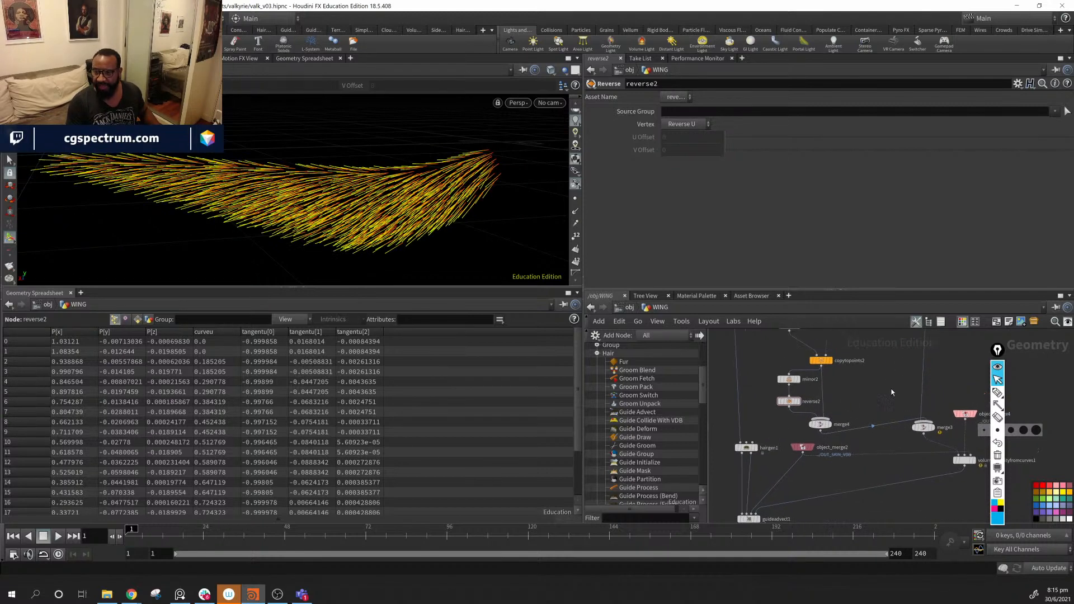
pyautogui.click(926, 434)
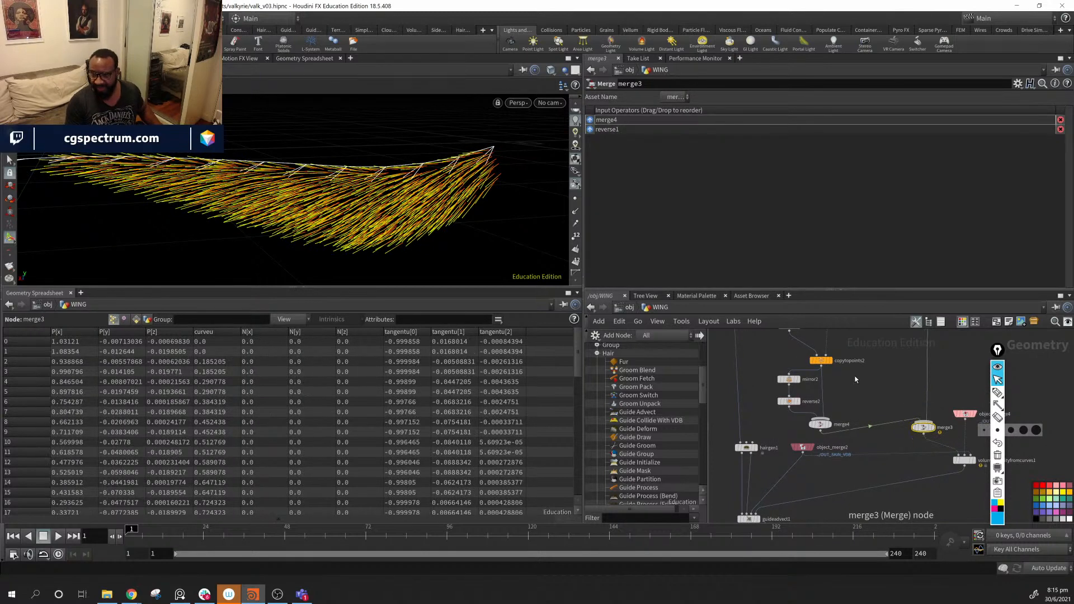
pyautogui.scroll(-5, 870, 411)
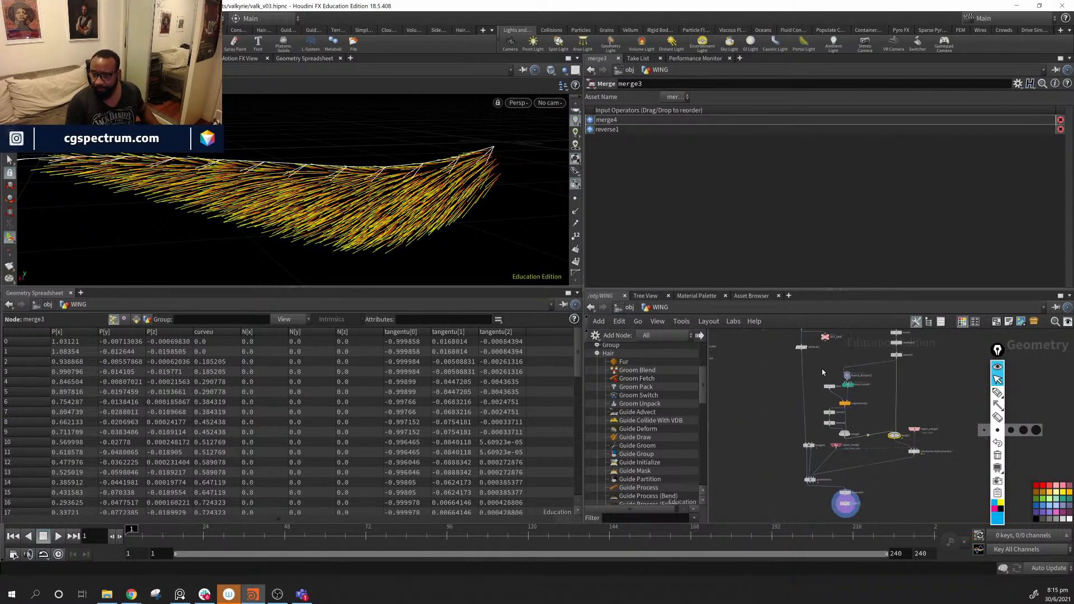
# - Shift the orient and copy nodes and move the three nodes around object_merge4 down
pyautogui.moveTo(853, 442)
pyautogui.mouseDown()
pyautogui.moveTo(875, 410)
pyautogui.moveTo(866, 431)
pyautogui.mouseUp()
pyautogui.moveTo(953, 420); pyautogui.dragTo(937, 393, button='middle')
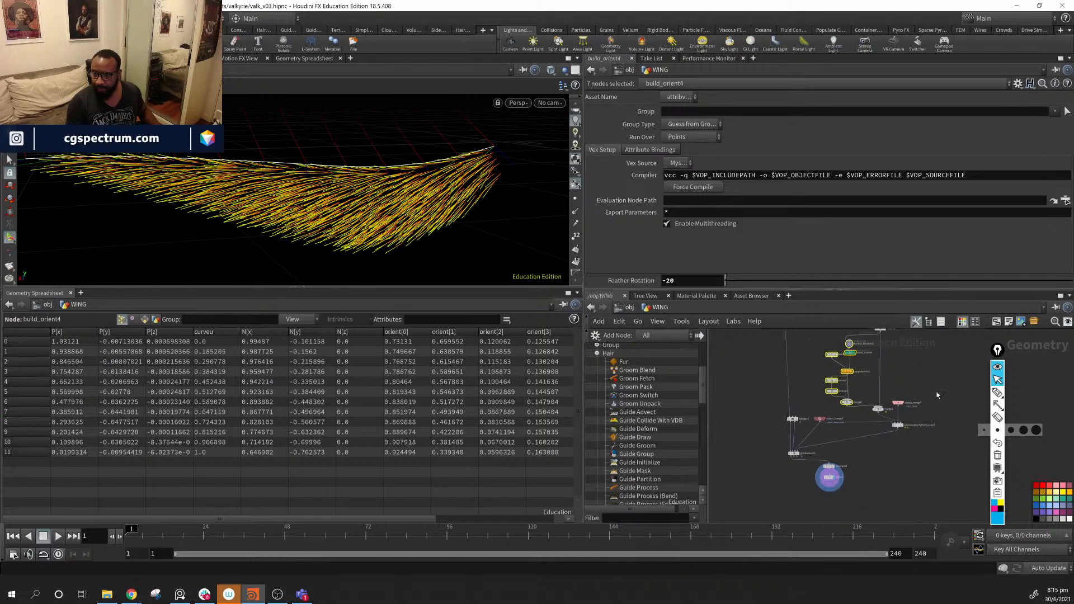
pyautogui.moveTo(940, 393); pyautogui.dragTo(873, 447)
pyautogui.moveTo(877, 409); pyautogui.dragTo(880, 423)
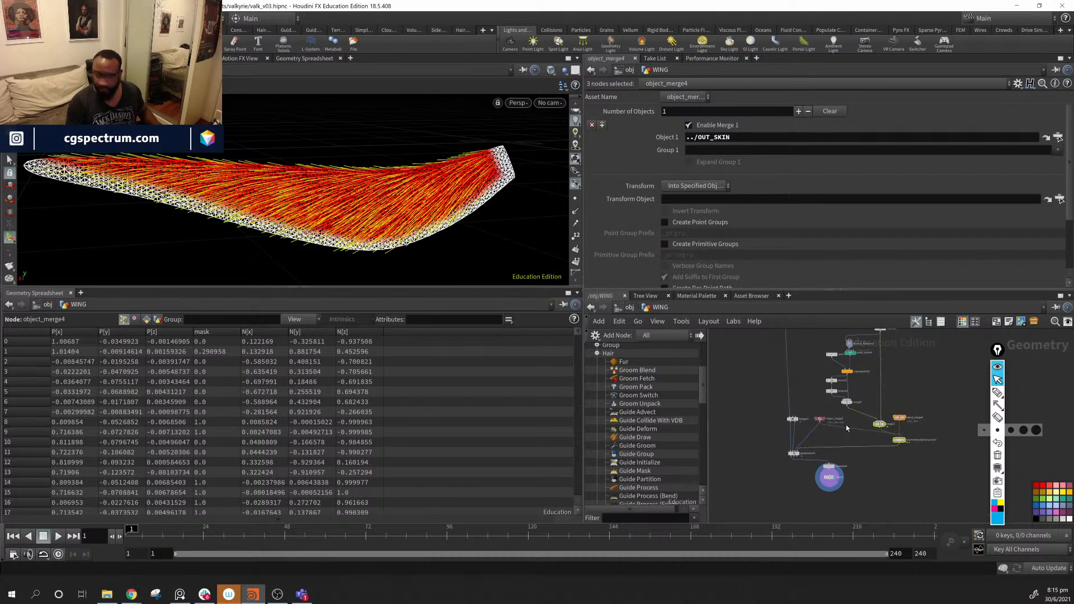
# - Cut the wire connected near object_merge4 with the Y cut tool
pyautogui.click(855, 430)
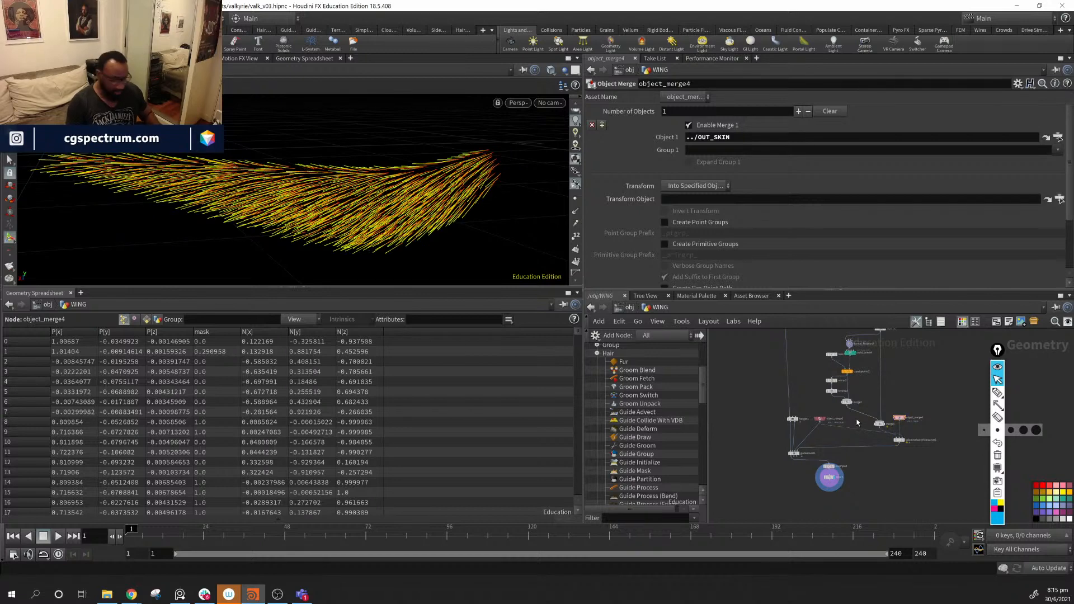
pyautogui.press('y')
pyautogui.moveTo(854, 432); pyautogui.dragTo(853, 434)
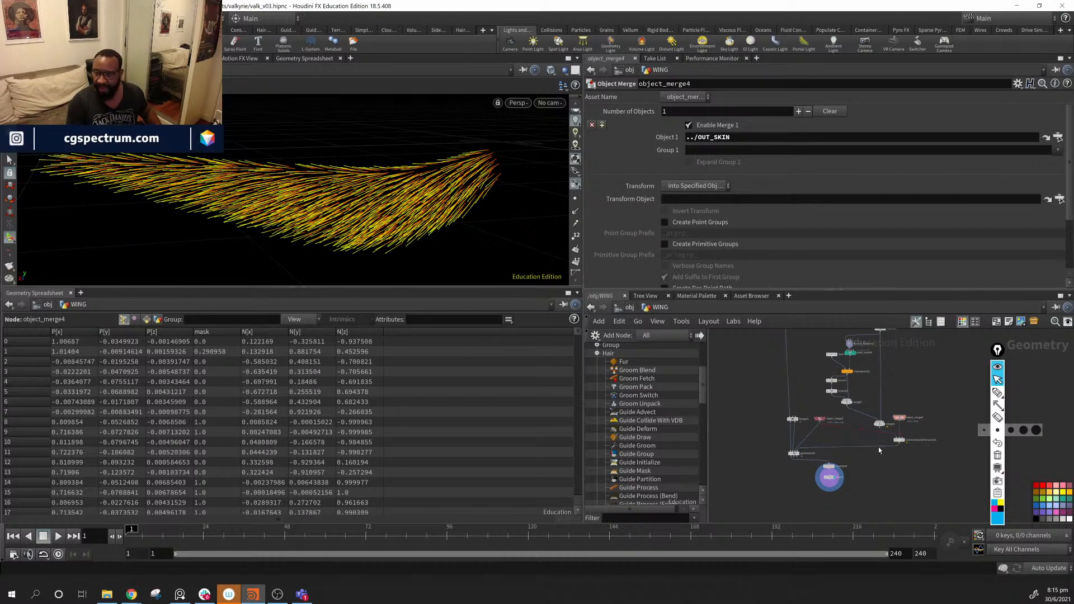
# - Move volumevelocityfromcurves1 left, drop object_merge4 below merge3, and shift the seven upper nodes right
pyautogui.scroll(5, 878, 448)
pyautogui.moveTo(874, 410)
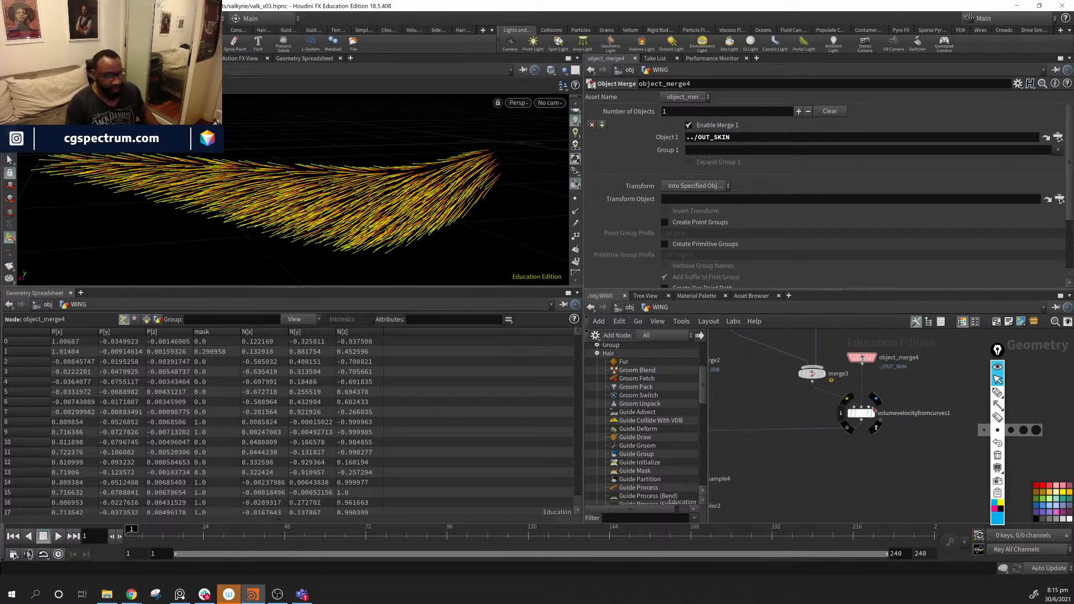
pyautogui.moveTo(861, 413); pyautogui.dragTo(821, 414)
pyautogui.moveTo(869, 362); pyautogui.dragTo(897, 396)
pyautogui.scroll(-6, 905, 415)
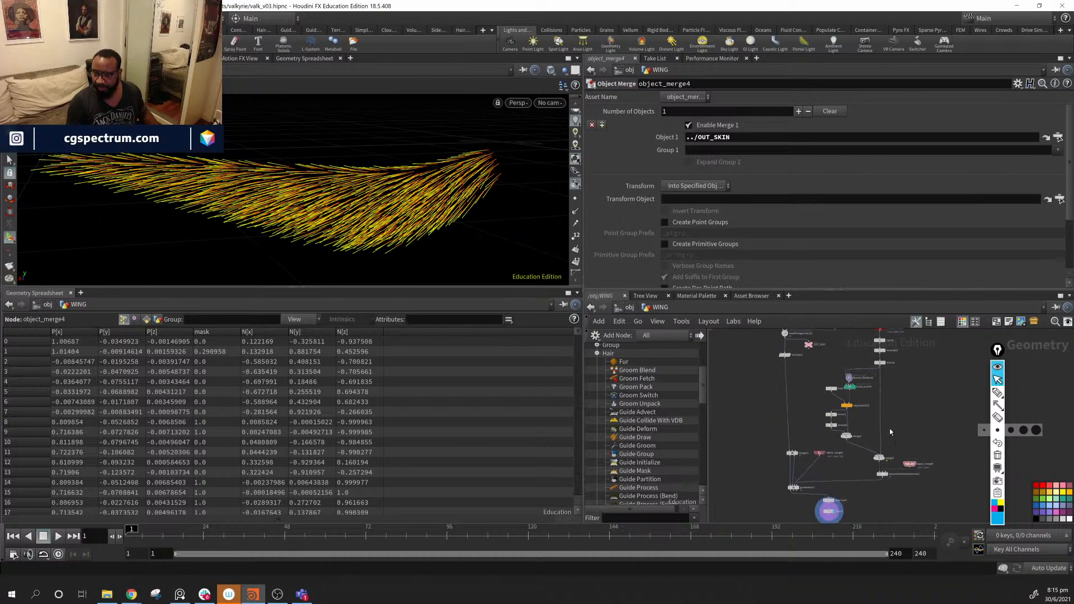
pyautogui.scroll(-3, 891, 432)
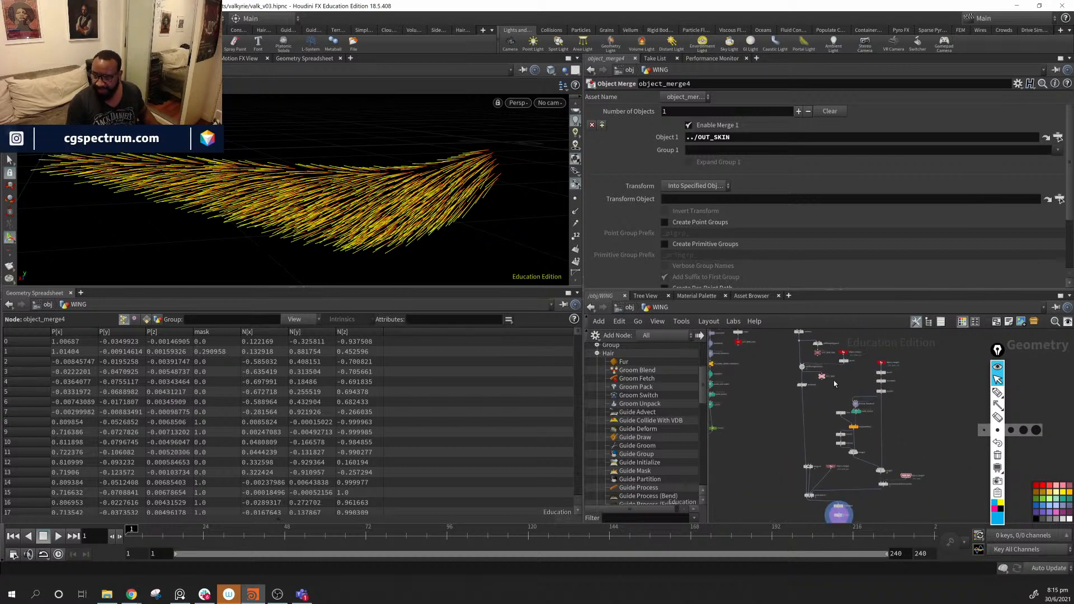
pyautogui.moveTo(860, 447); pyautogui.dragTo(864, 459)
pyautogui.moveTo(924, 443); pyautogui.dragTo(941, 382, button='middle')
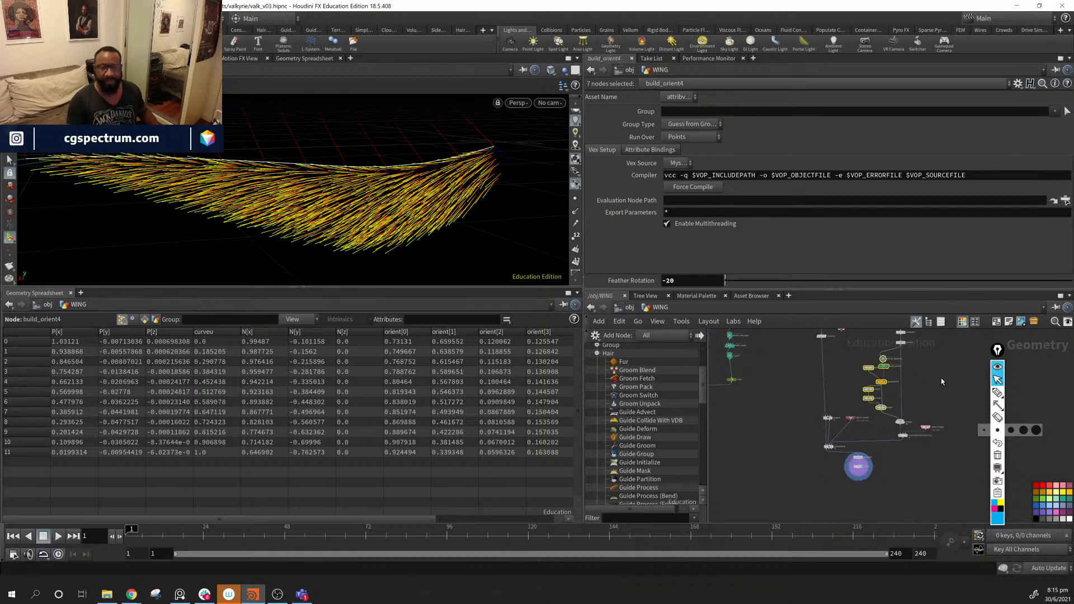
pyautogui.click(889, 469)
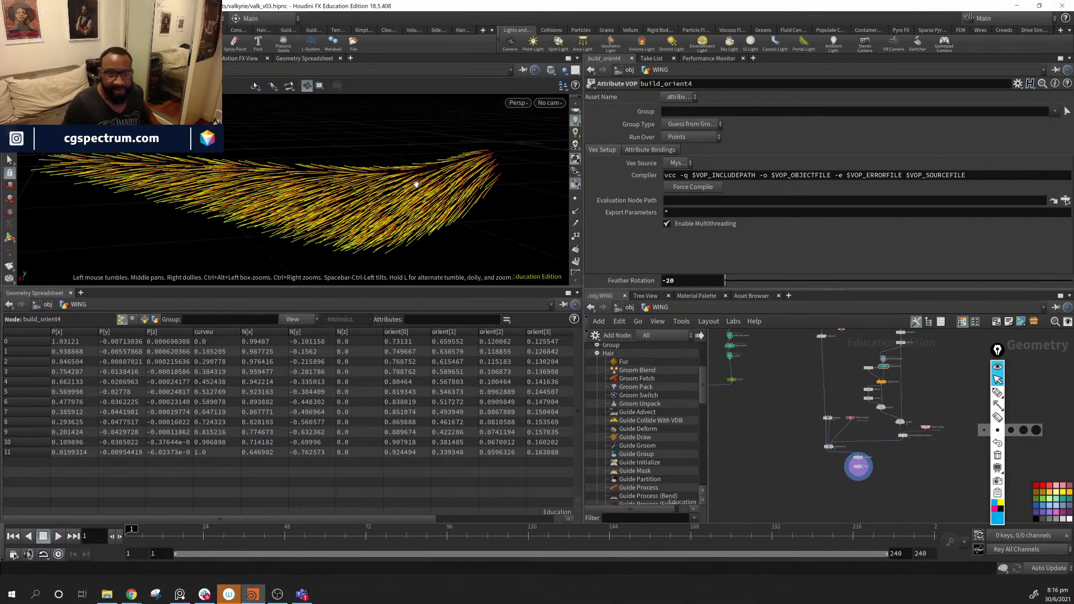
# - Select resample4 and color2, then move attribute1 further down near maskfromgeometry1 and OUT_SKIN
pyautogui.scroll(3, 916, 456)
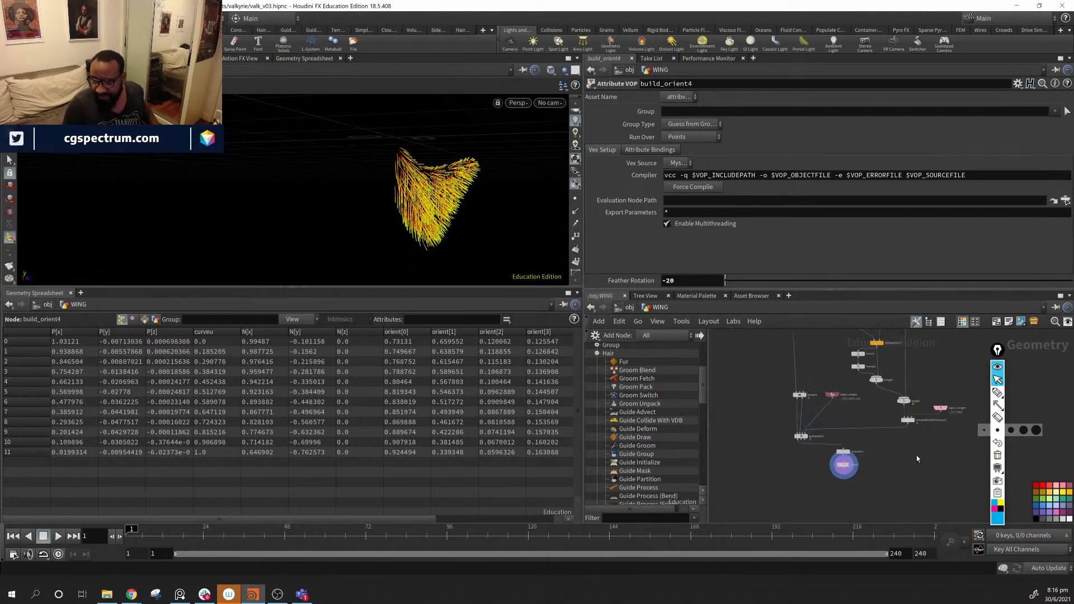
pyautogui.moveTo(899, 439); pyautogui.dragTo(825, 494)
pyautogui.scroll(4, 825, 470)
pyautogui.moveTo(828, 443); pyautogui.dragTo(830, 539, button='middle')
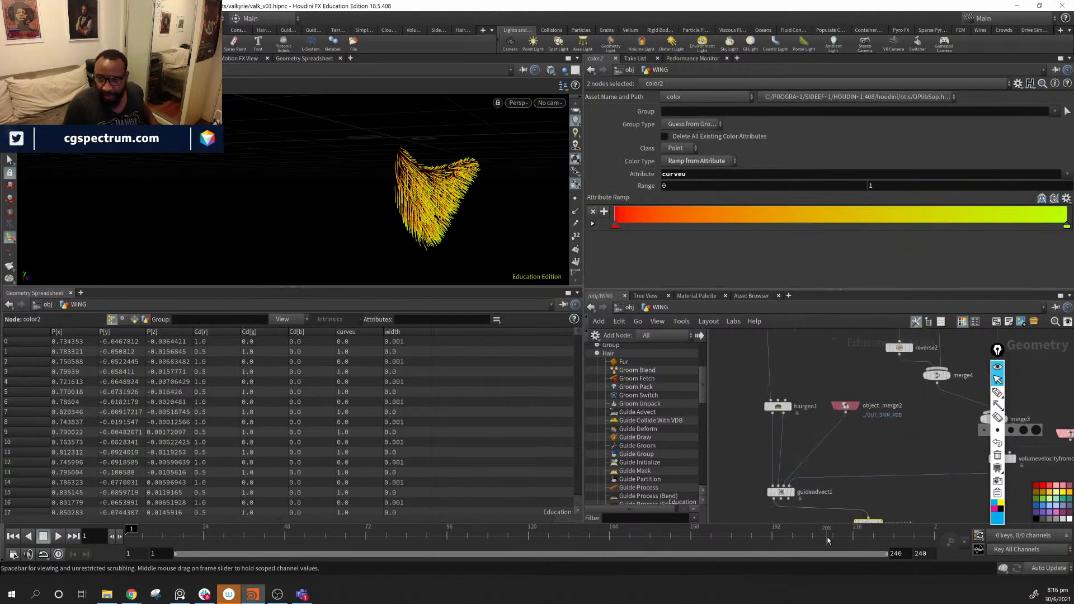
pyautogui.moveTo(794, 338); pyautogui.dragTo(817, 465, button='middle')
pyautogui.moveTo(828, 338); pyautogui.dragTo(848, 426, button='middle')
pyautogui.scroll(-4, 848, 426)
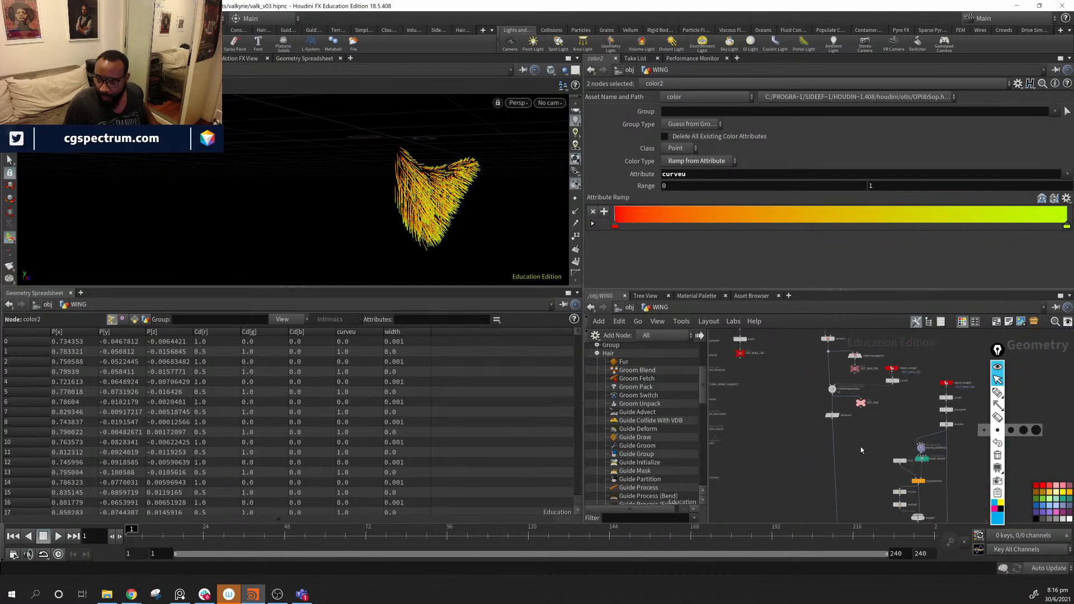
pyautogui.moveTo(826, 374); pyautogui.dragTo(840, 466)
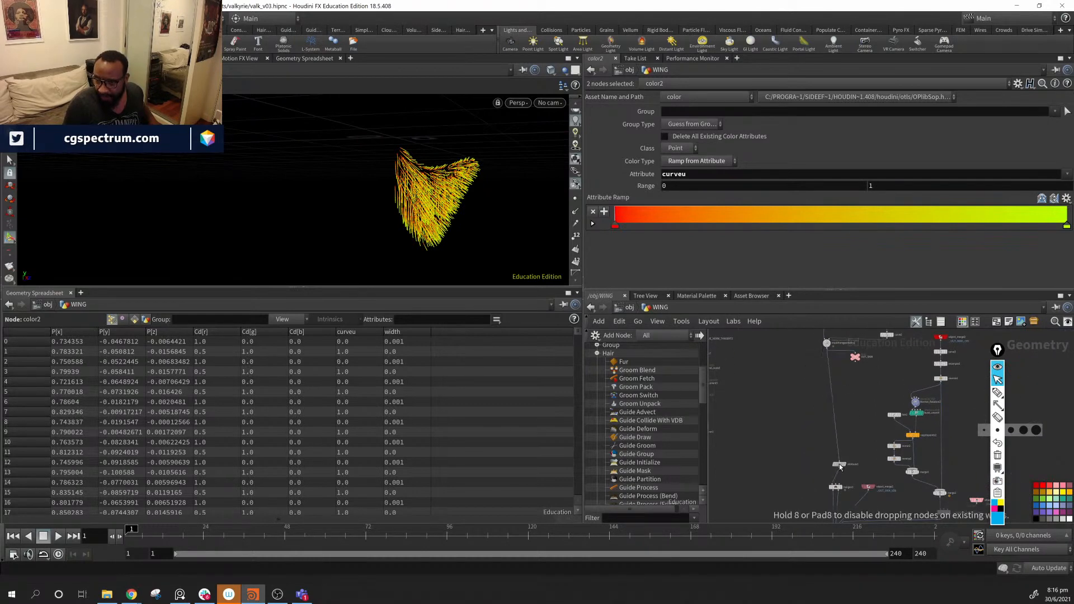
pyautogui.scroll(5, 799, 425)
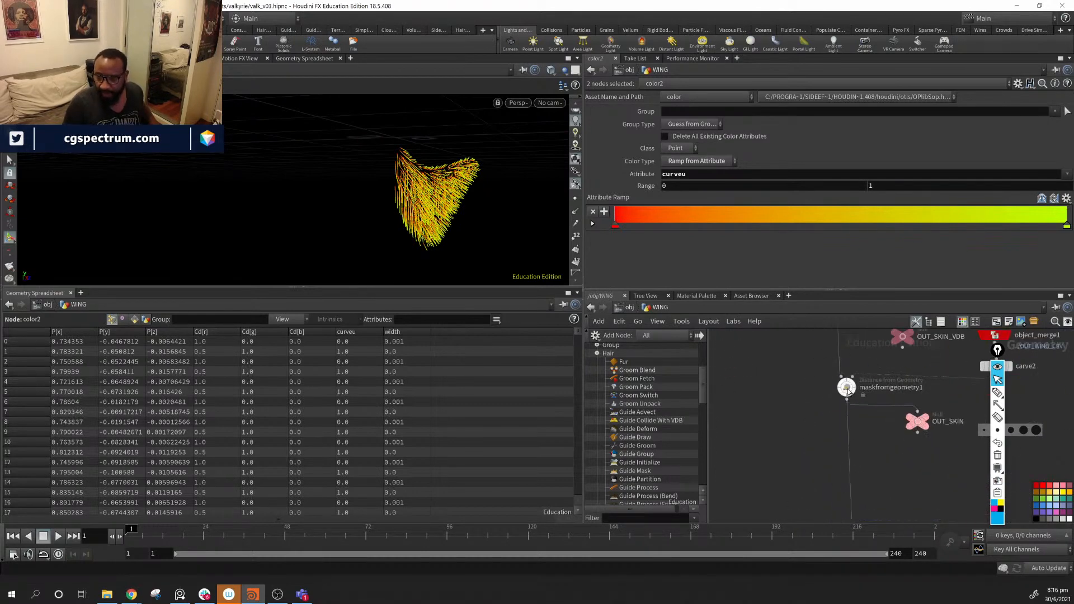
# - Orbit around the wing and check color2's curveu ramp settings
pyautogui.click(848, 388)
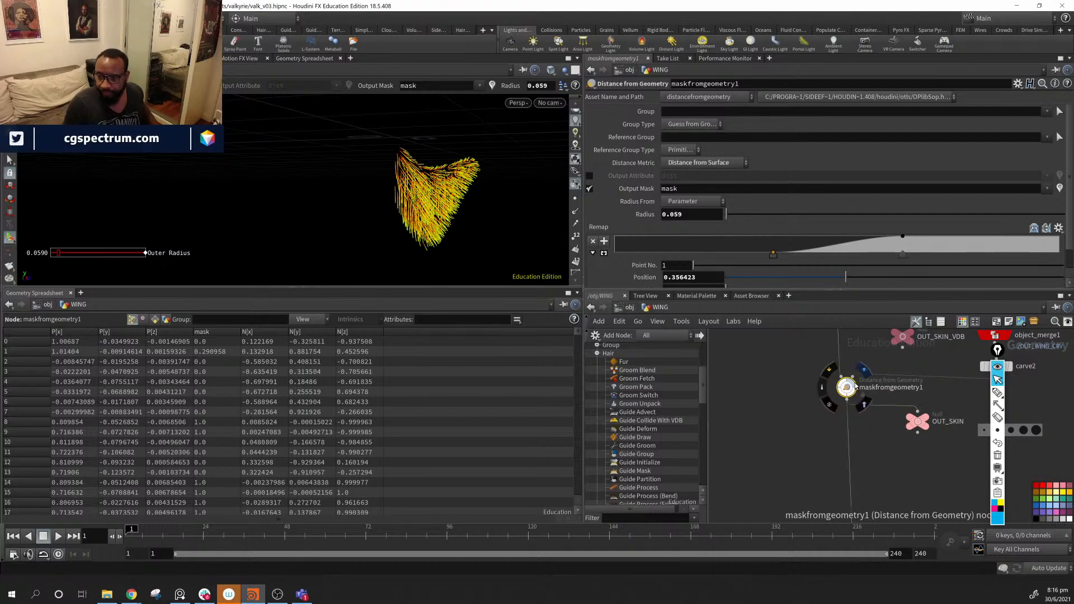
pyautogui.keyDown('alt'); pyautogui.moveTo(379, 178); pyautogui.dragTo(268, 196); pyautogui.keyUp('alt')
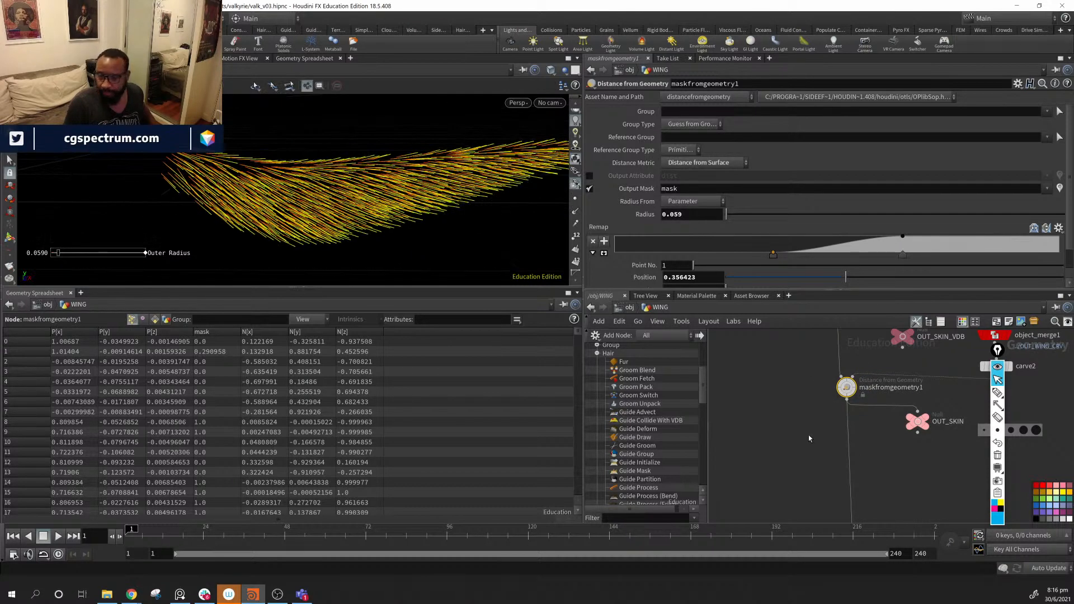
pyautogui.moveTo(808, 439); pyautogui.dragTo(862, 325, button='middle')
pyautogui.moveTo(951, 414); pyautogui.dragTo(822, 270, button='middle')
pyautogui.moveTo(878, 489); pyautogui.dragTo(881, 436, button='middle')
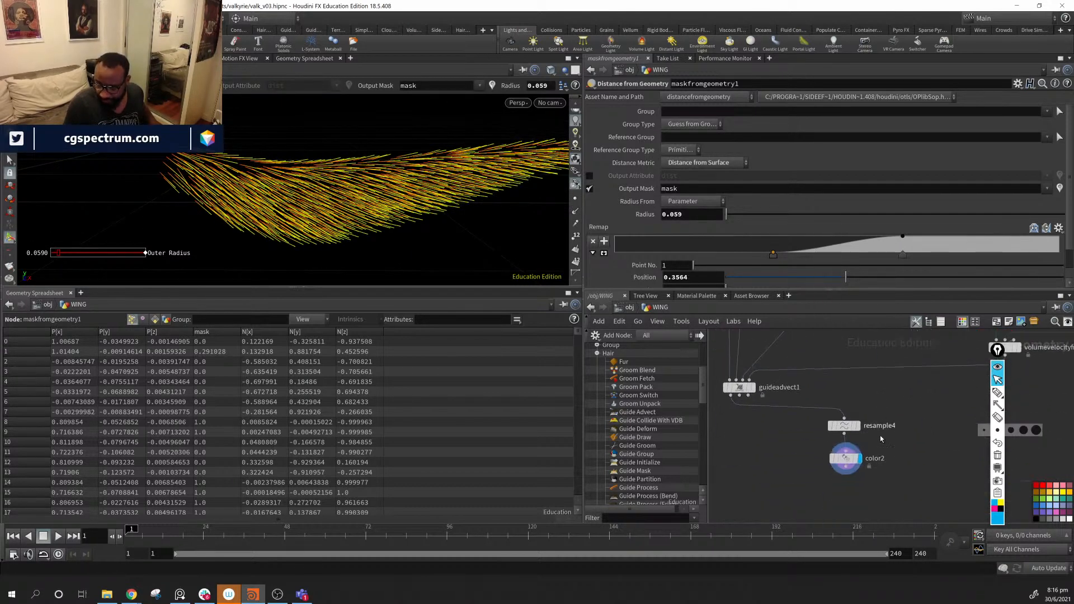
pyautogui.click(856, 460)
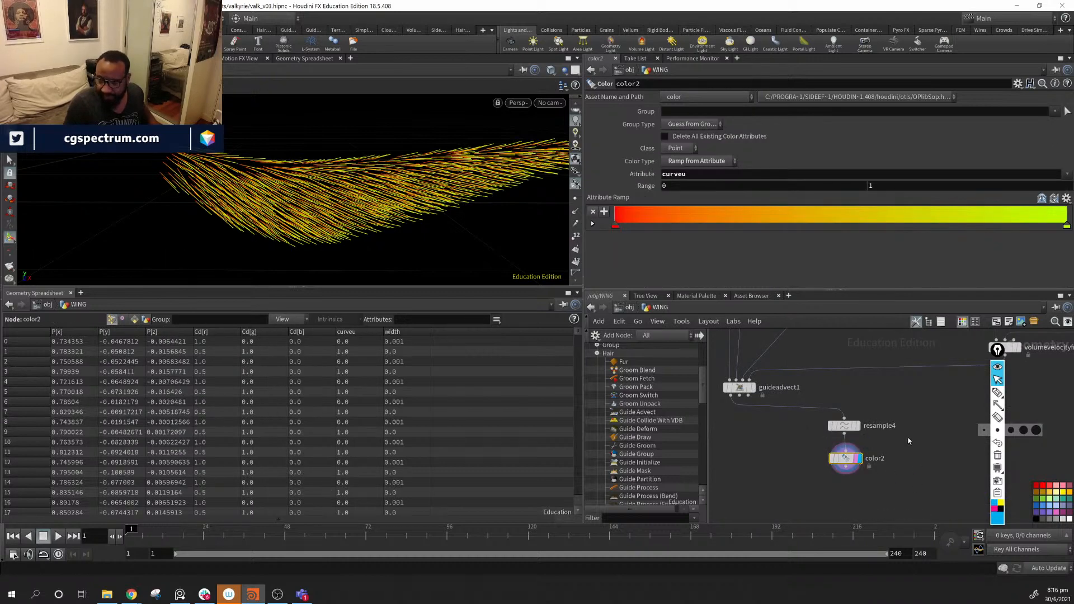
pyautogui.moveTo(895, 391); pyautogui.dragTo(880, 491, button='middle')
pyautogui.moveTo(794, 341); pyautogui.dragTo(801, 498, button='middle')
pyautogui.moveTo(801, 457); pyautogui.dragTo(811, 517, button='middle')
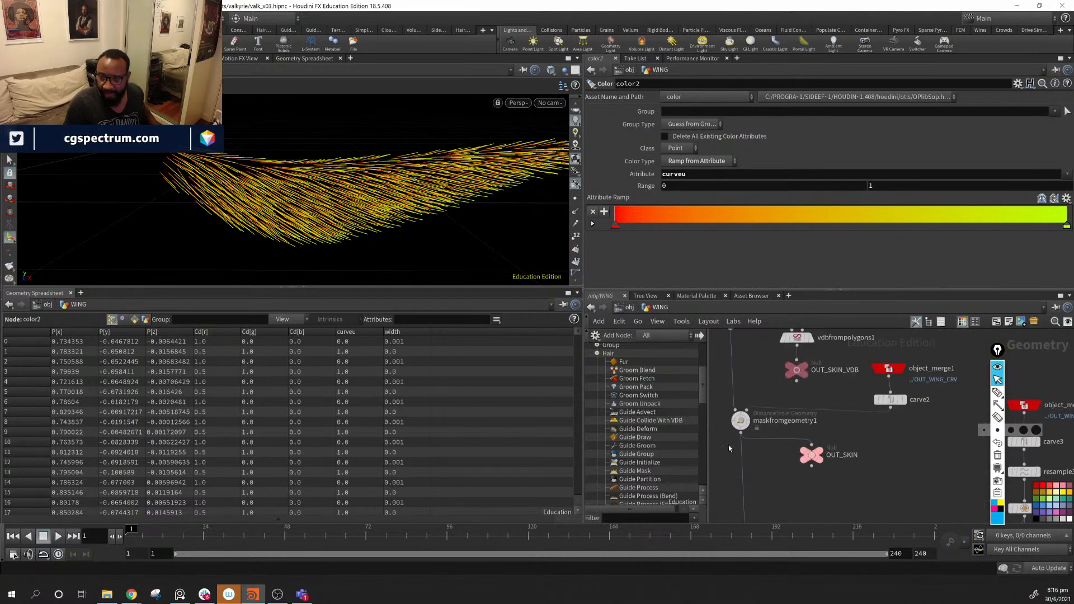
# - Display maskfromgeometry1 on the wing and widen its Radius from 0.059 to 0.066
pyautogui.click(758, 405)
pyautogui.keyDown('alt'); pyautogui.moveTo(411, 237); pyautogui.dragTo(335, 200); pyautogui.keyUp('alt')
pyautogui.scroll(4, 465, 216)
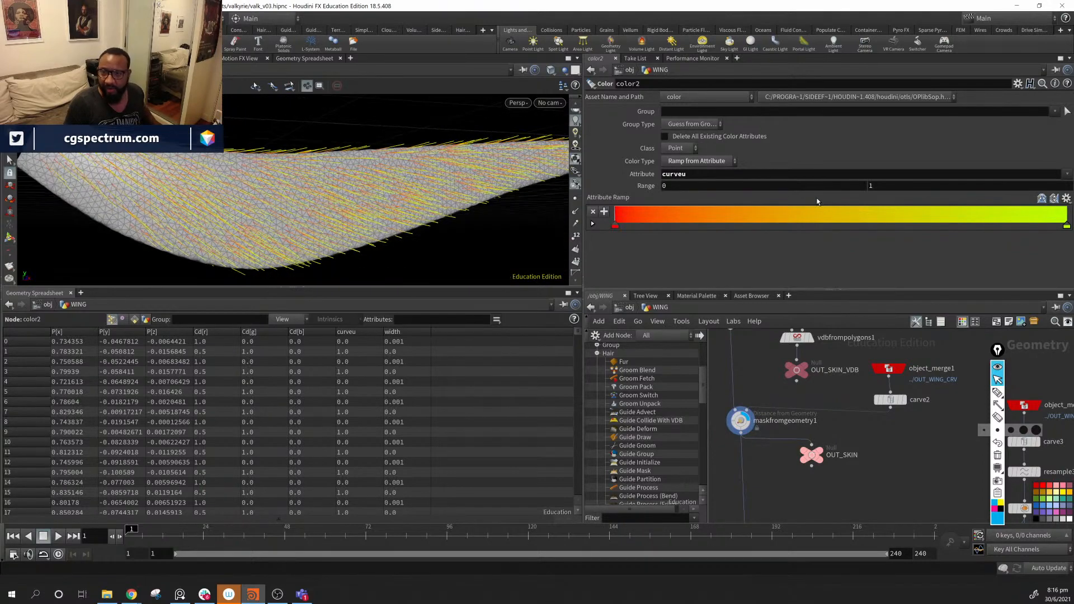
pyautogui.click(741, 421)
pyautogui.keyDown('alt'); pyautogui.moveTo(398, 245); pyautogui.dragTo(364, 231); pyautogui.keyUp('alt')
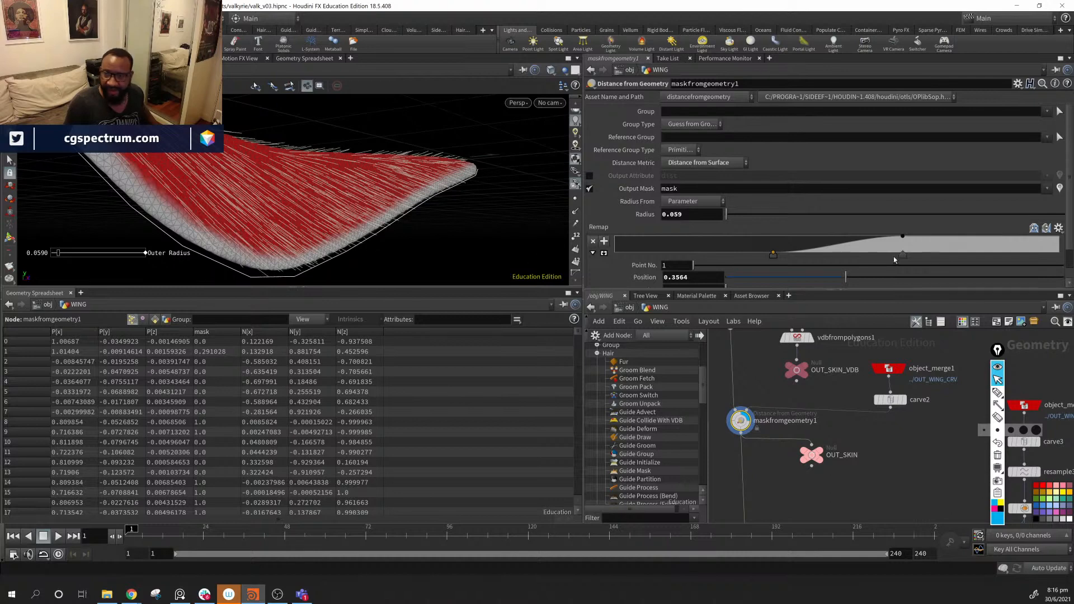
pyautogui.moveTo(726, 218); pyautogui.dragTo(730, 224)
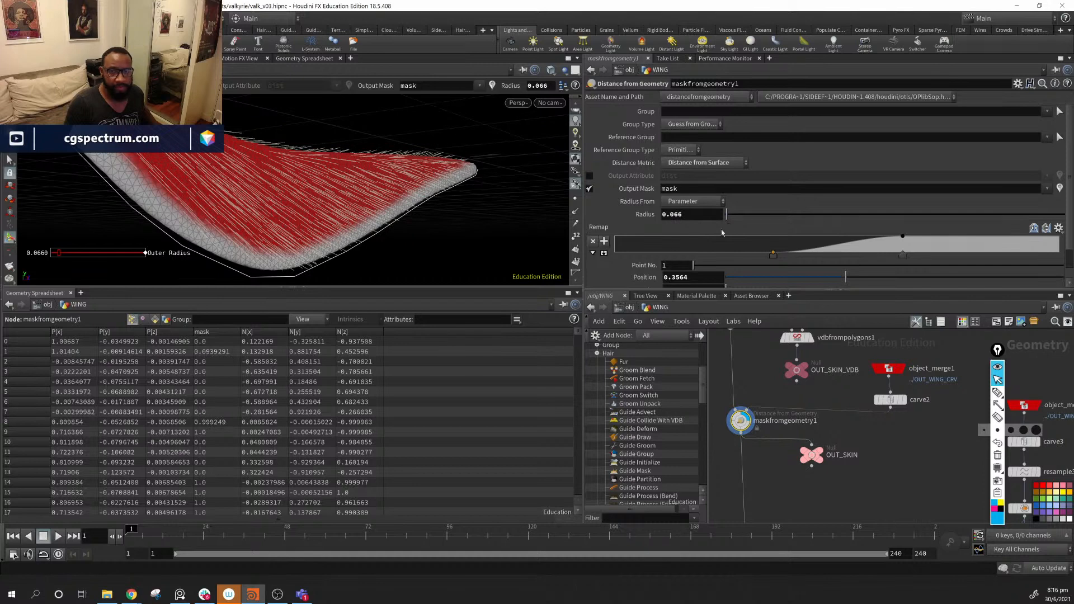
pyautogui.keyDown('alt'); pyautogui.moveTo(400, 234); pyautogui.dragTo(529, 236); pyautogui.keyUp('alt')
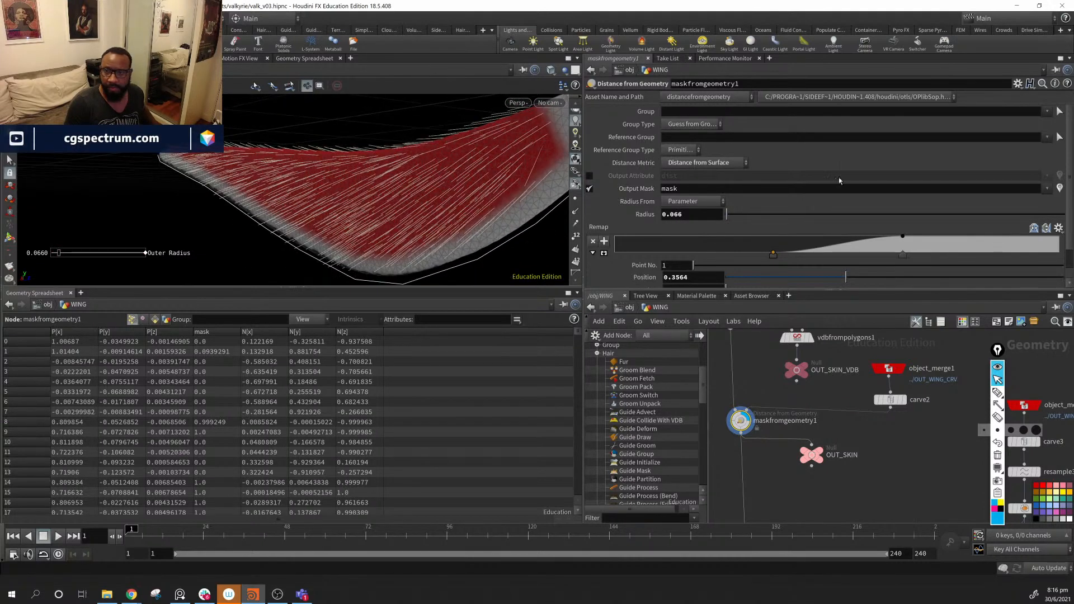
pyautogui.moveTo(763, 350); pyautogui.dragTo(775, 449, button='middle')
pyautogui.moveTo(785, 500); pyautogui.dragTo(810, 242, button='middle')
# - Raise hairgen1's Density from 5020, settling at about 10925 after inspecting the hair
pyautogui.click(816, 447)
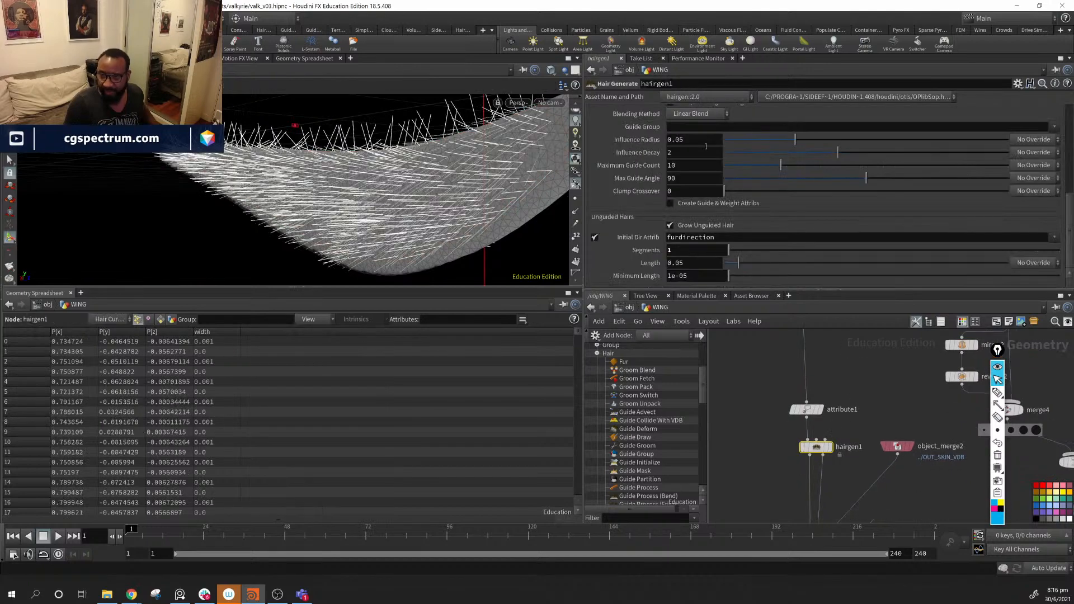
pyautogui.scroll(10, 743, 186)
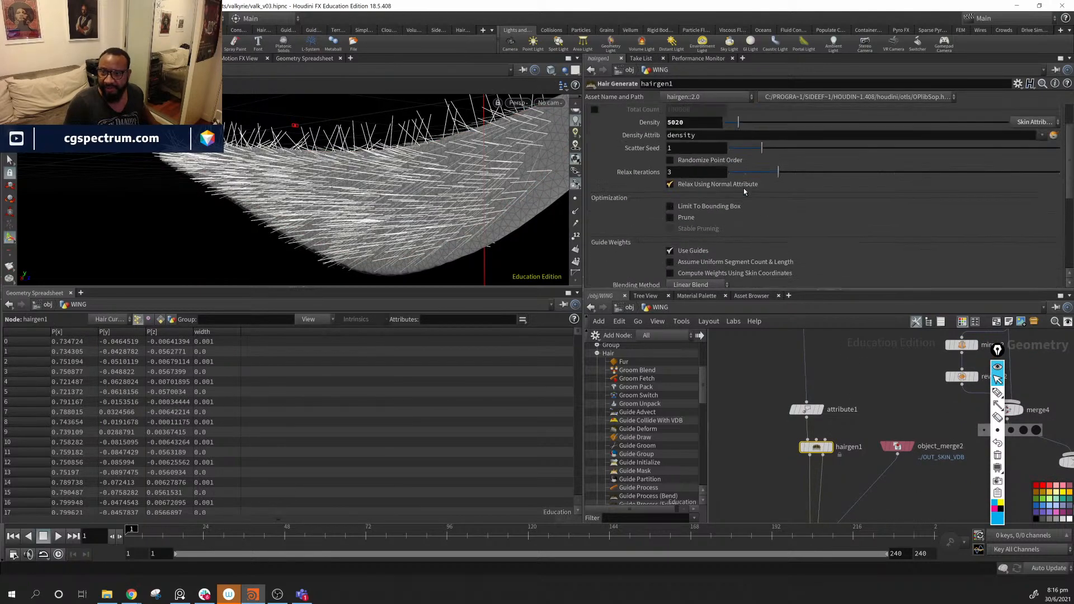
pyautogui.moveTo(740, 151); pyautogui.dragTo(753, 151)
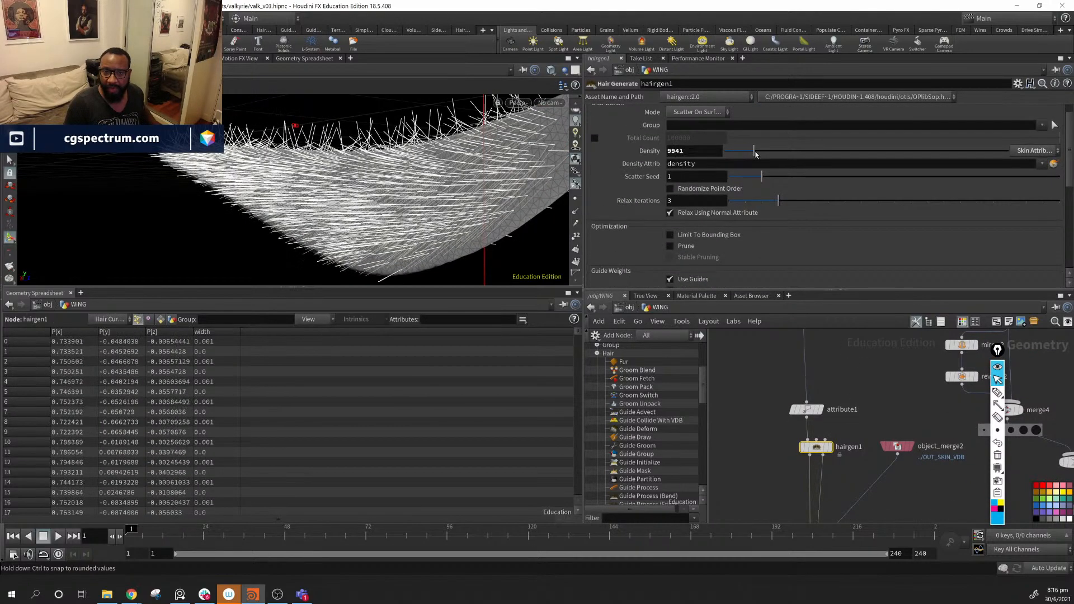
pyautogui.click(876, 403)
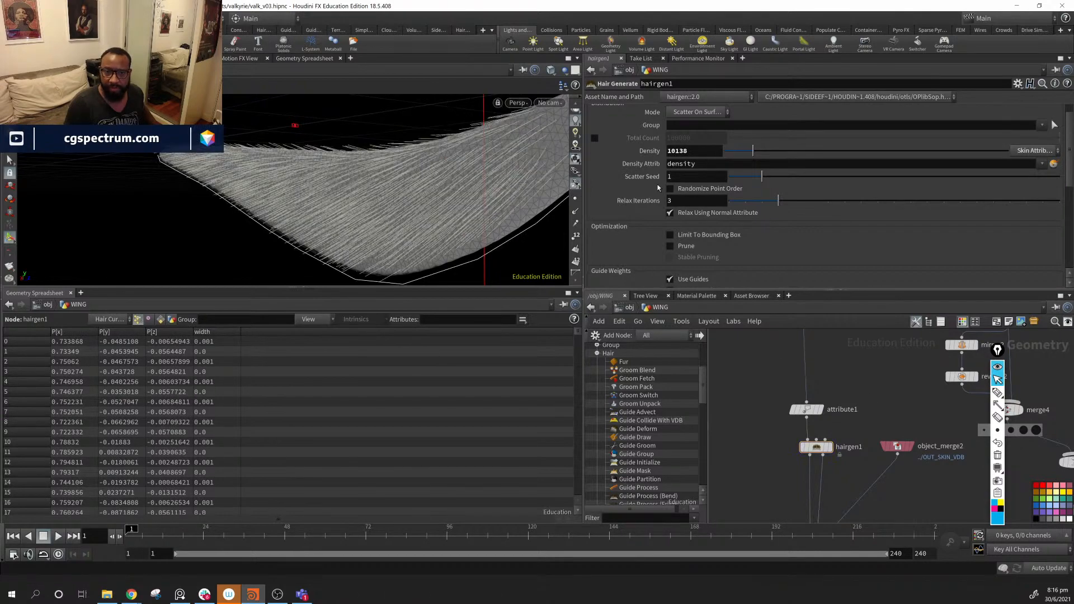
pyautogui.keyDown('alt'); pyautogui.moveTo(467, 184); pyautogui.dragTo(403, 166); pyautogui.keyUp('alt')
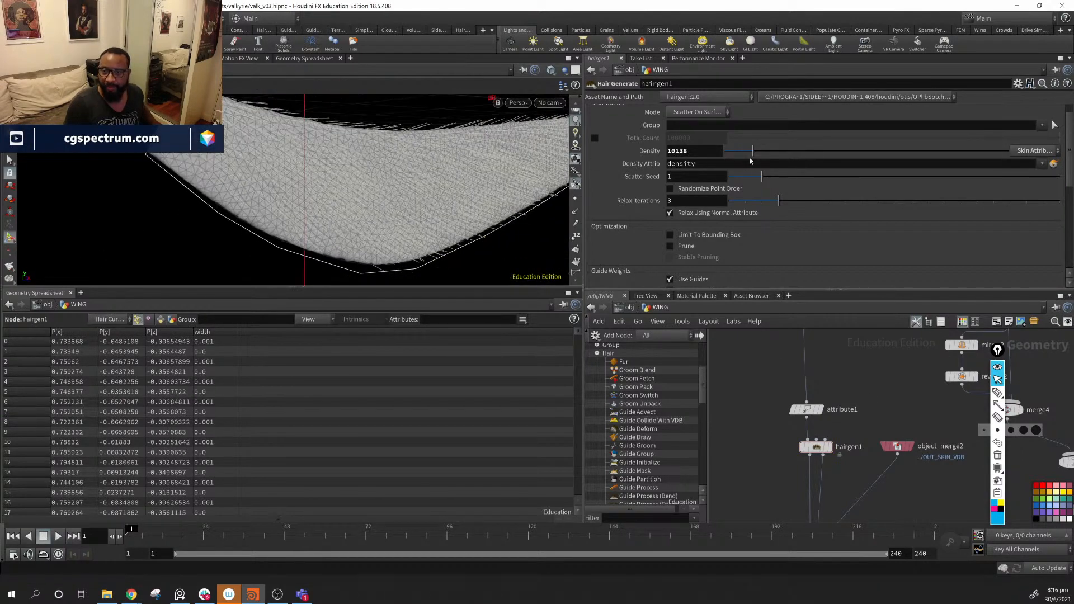
pyautogui.moveTo(753, 151); pyautogui.dragTo(761, 152)
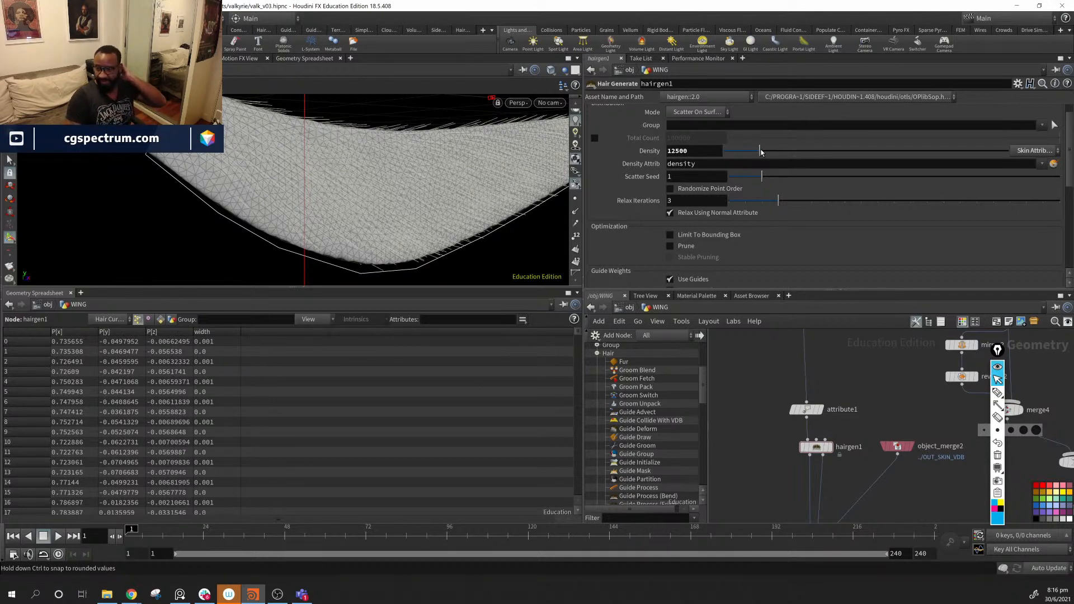
pyautogui.moveTo(761, 152); pyautogui.dragTo(758, 155)
# - View the maskfromgeometry1 red mask, toggle the wing normals on and off, then return to hairgen1
pyautogui.moveTo(888, 427); pyautogui.dragTo(860, 325, button='middle')
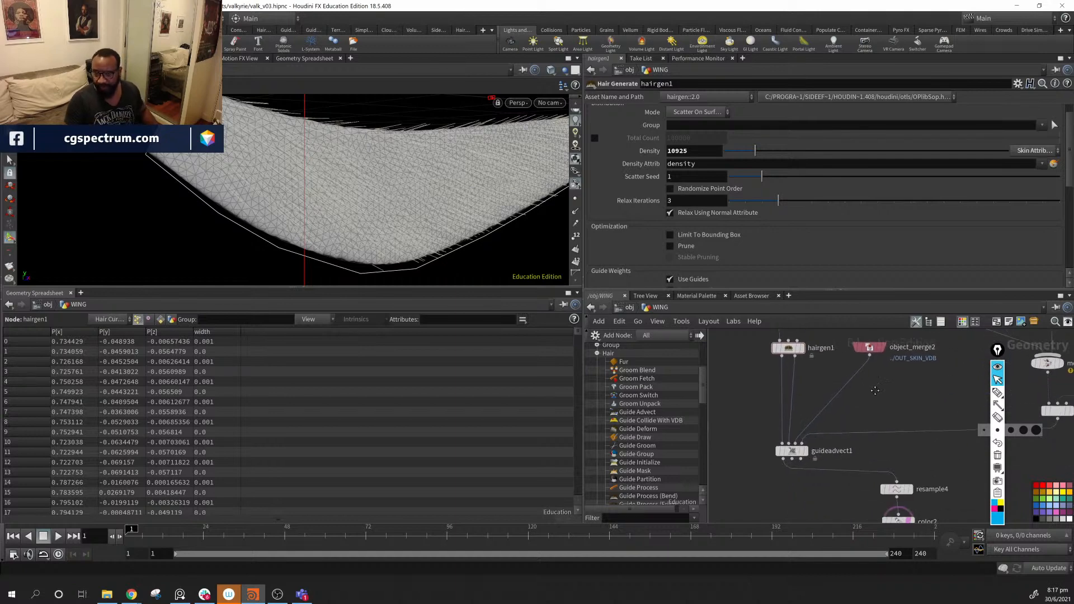
pyautogui.moveTo(898, 370); pyautogui.dragTo(870, 506, button='middle')
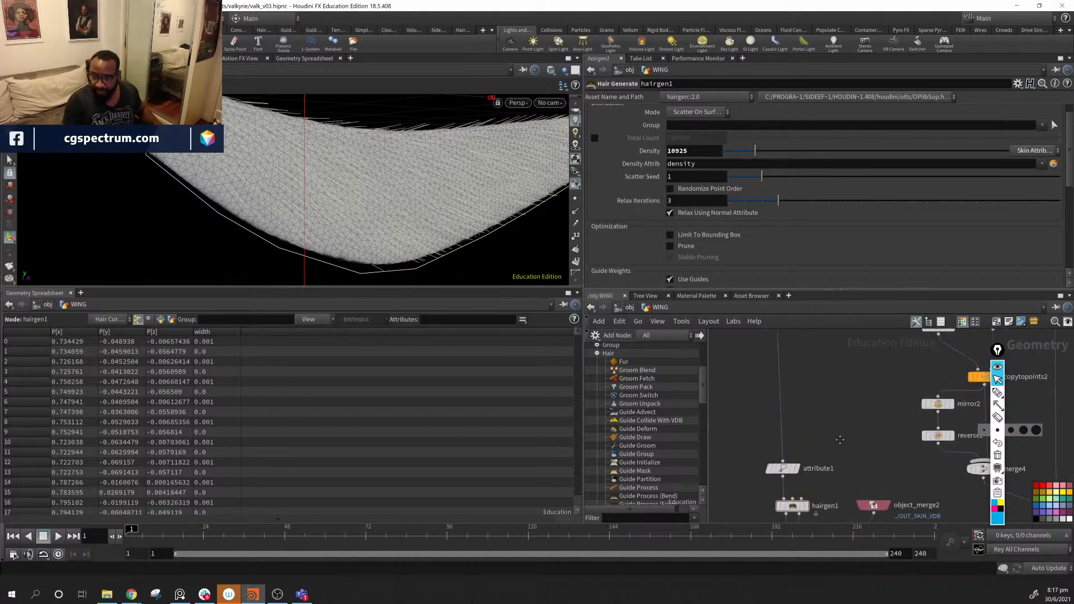
pyautogui.moveTo(854, 358); pyautogui.dragTo(895, 540, button='middle')
pyautogui.click(805, 396)
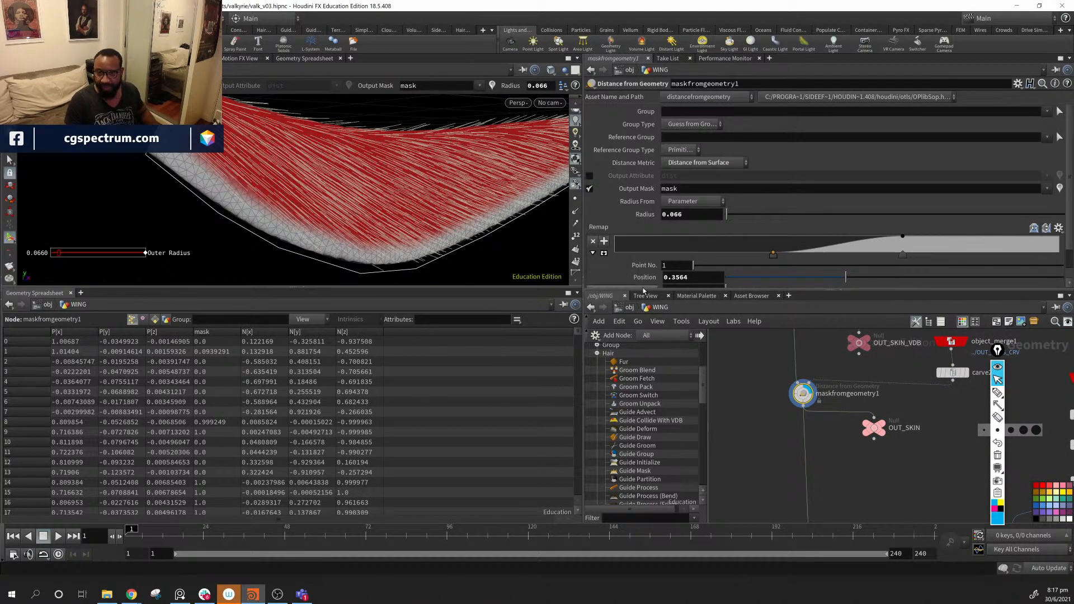
pyautogui.click(576, 211)
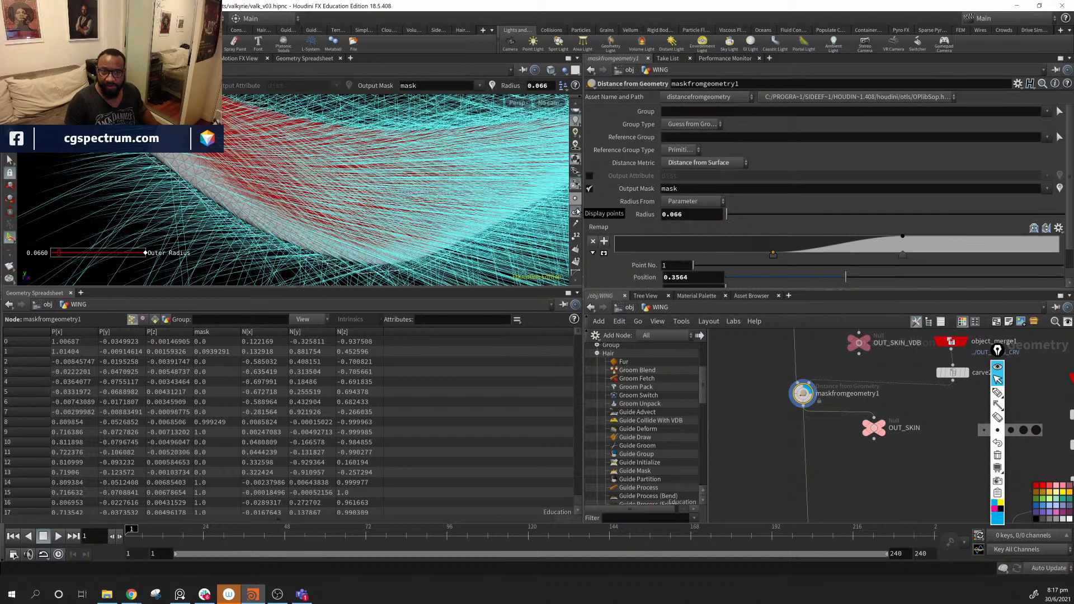
pyautogui.click(576, 212)
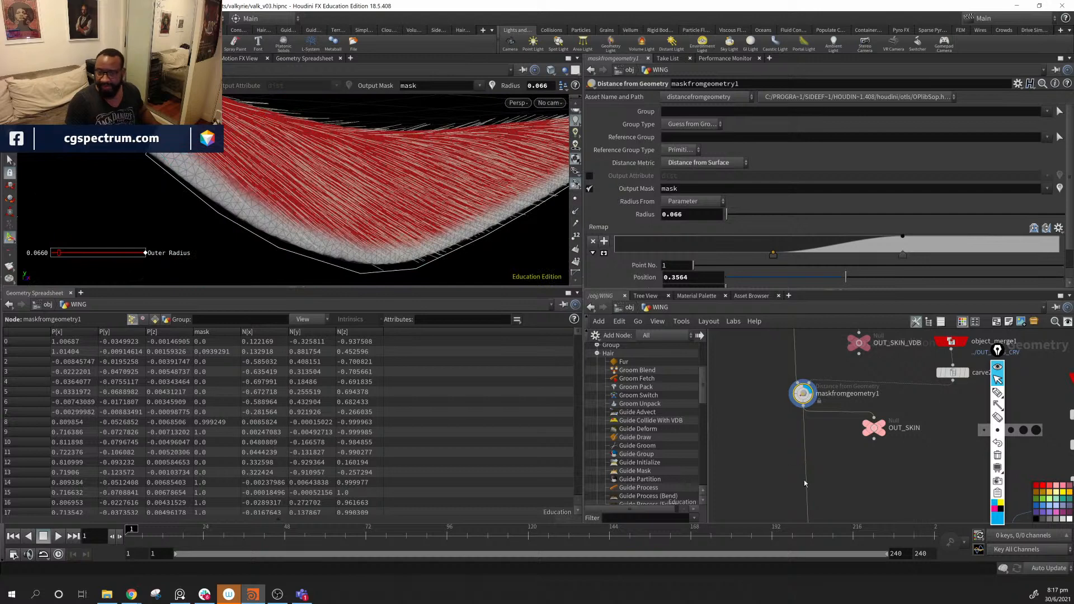
pyautogui.moveTo(863, 447); pyautogui.dragTo(867, 335, button='middle')
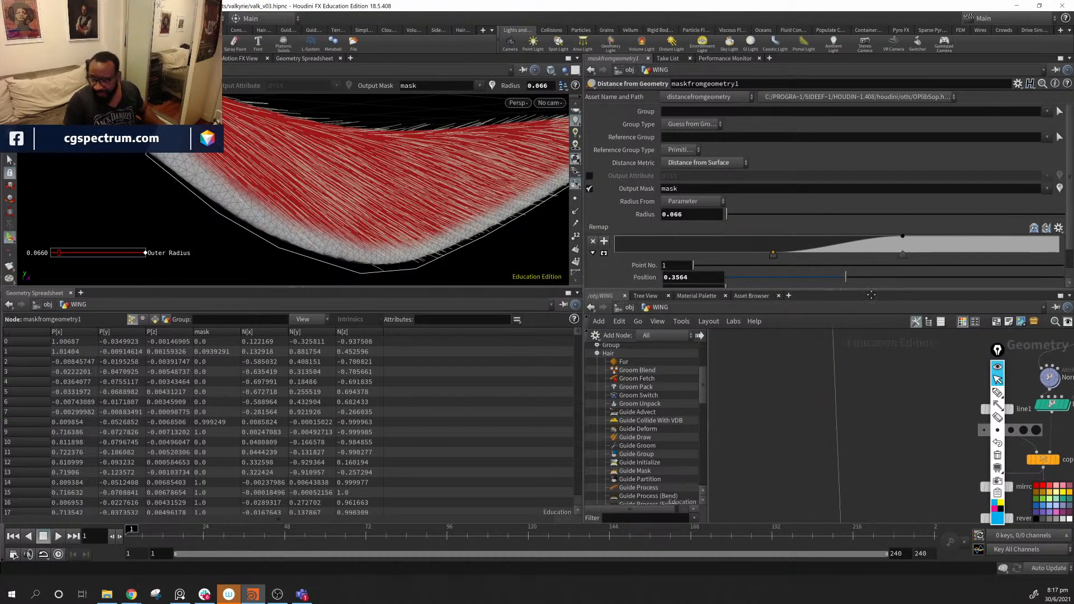
pyautogui.moveTo(894, 509); pyautogui.dragTo(864, 347, button='middle')
pyautogui.click(818, 411)
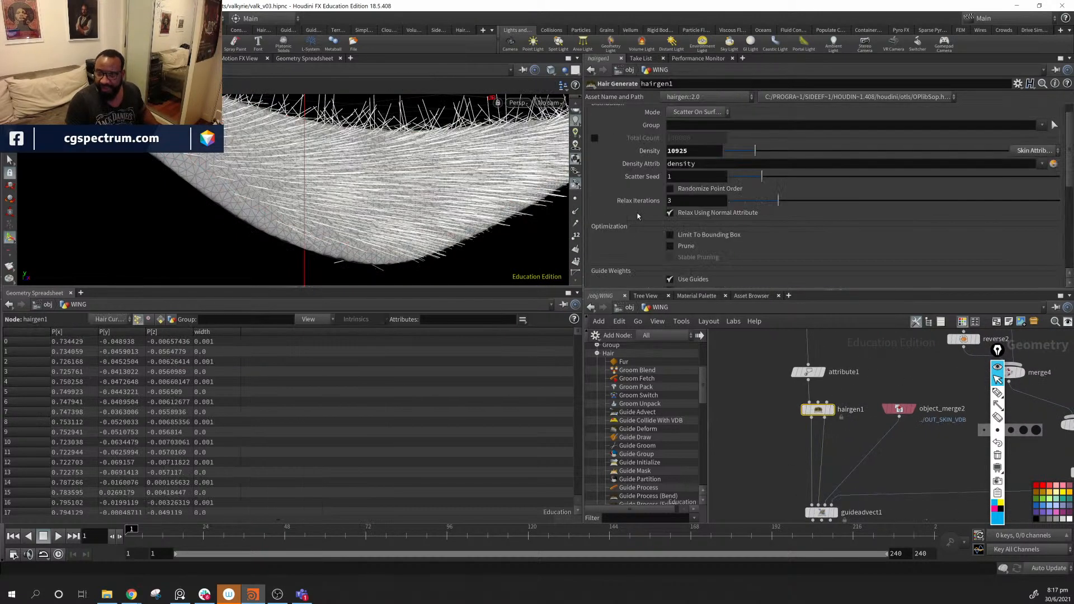
# - Set hairgen1's Source Point Attributes to transfer N onto the hair
pyautogui.scroll(-10, 657, 224)
pyautogui.scroll(4, 657, 223)
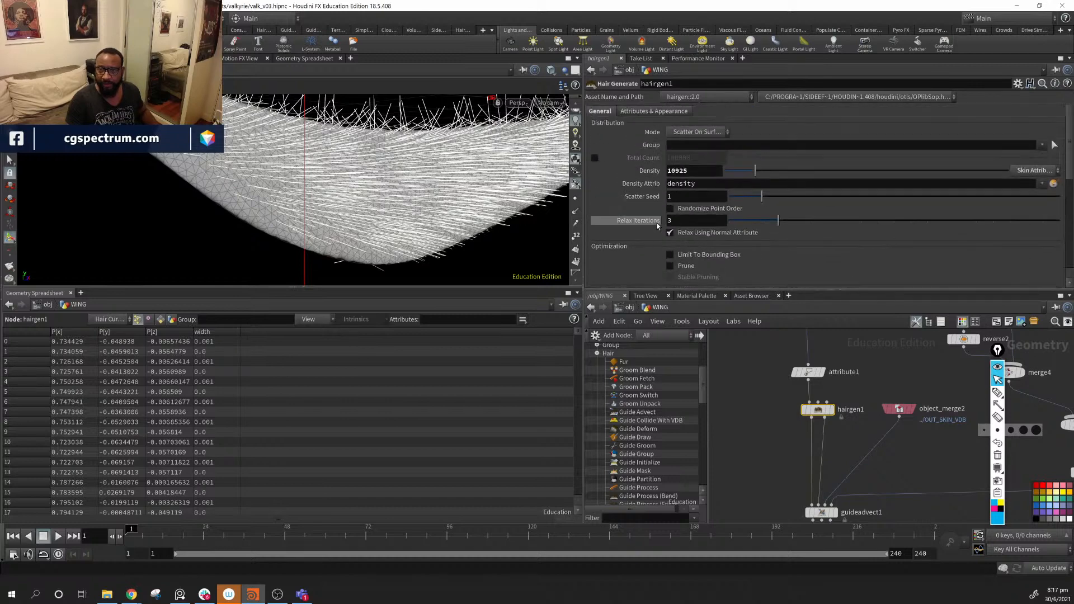
pyautogui.scroll(6, 649, 219)
pyautogui.scroll(-5, 624, 211)
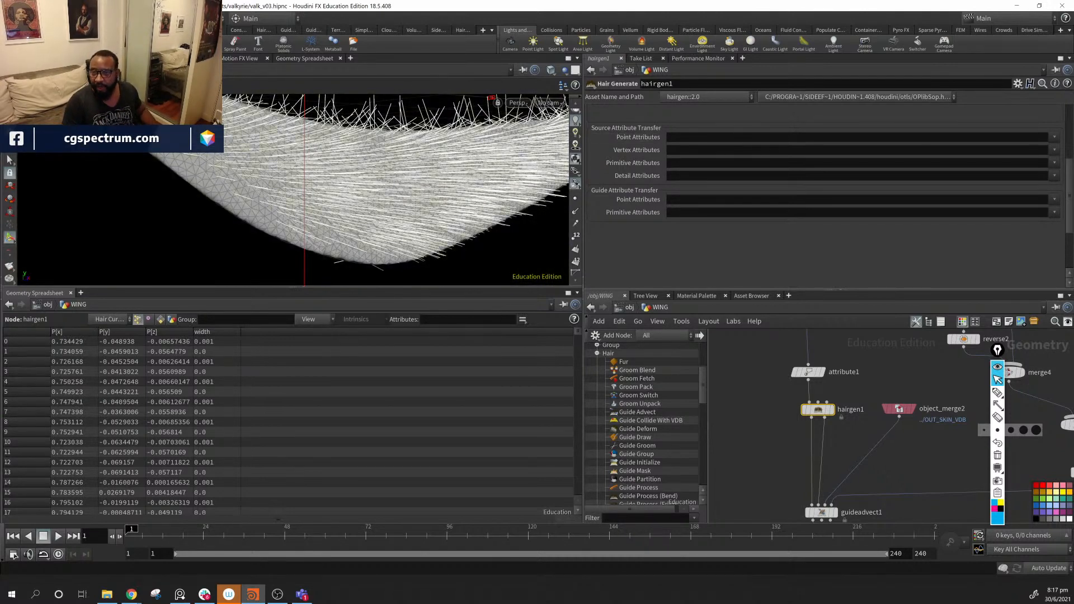
pyautogui.click(1054, 138)
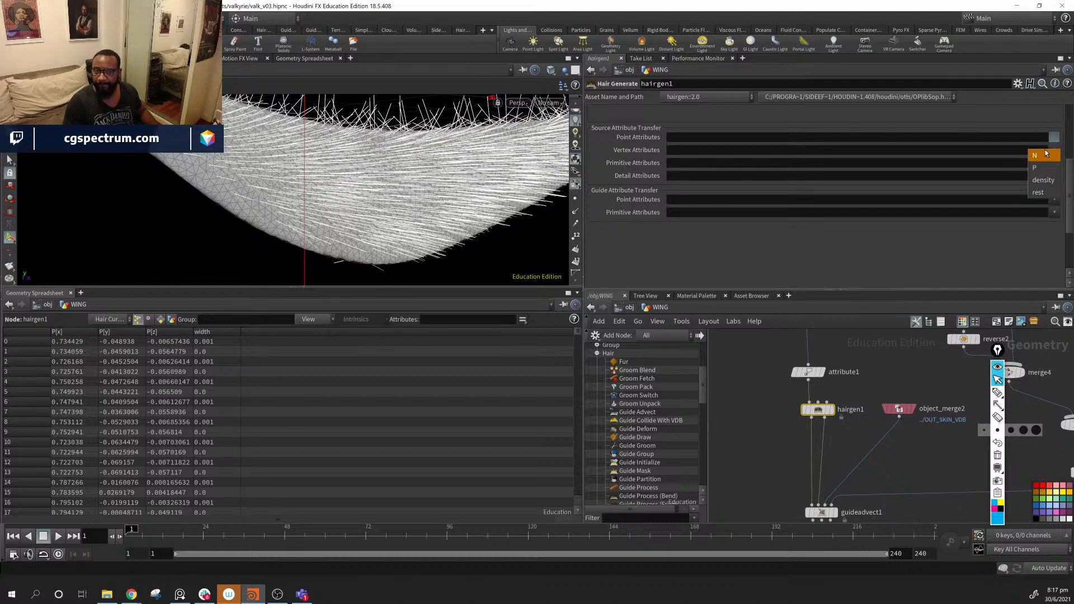
pyautogui.click(1044, 155)
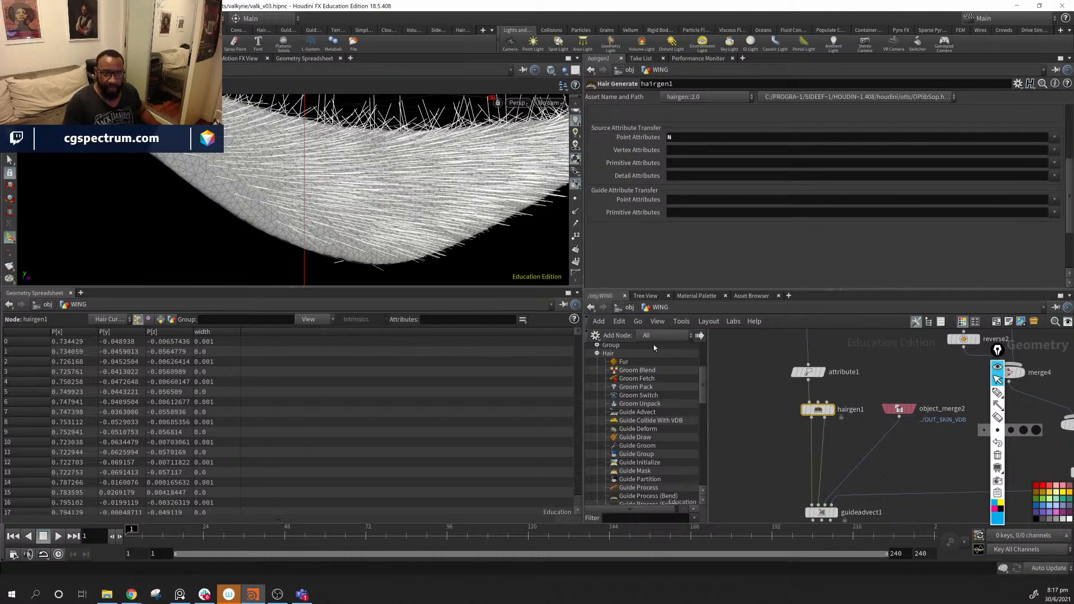
# - Display color2's curveu-coloured hair and list its primitive attributes in the spreadsheet
pyautogui.moveTo(872, 484); pyautogui.dragTo(828, 335, button='middle')
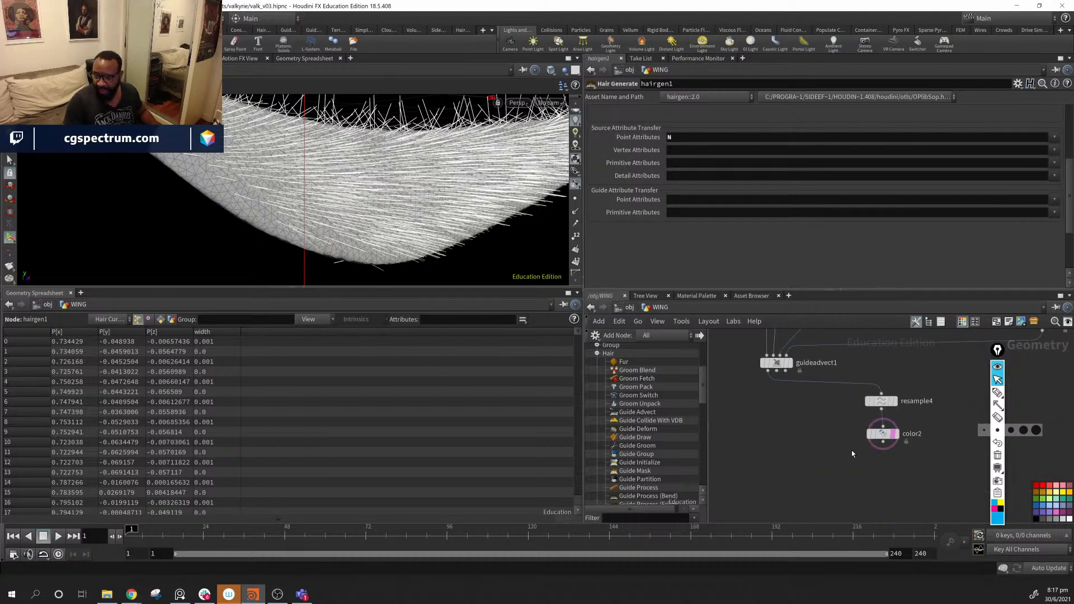
pyautogui.click(777, 363)
pyautogui.click(883, 434)
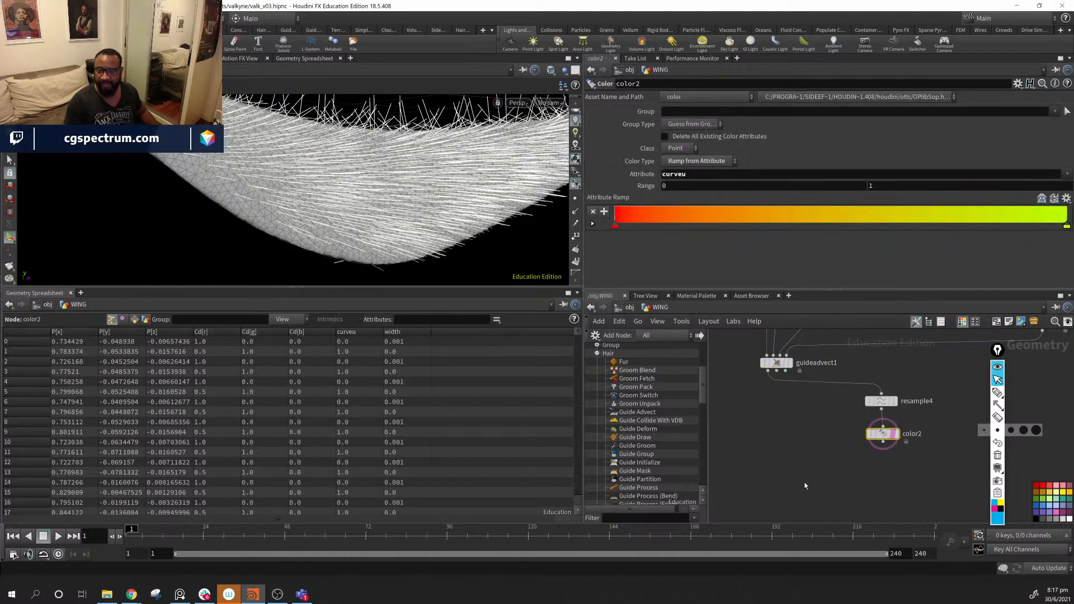
pyautogui.click(895, 434)
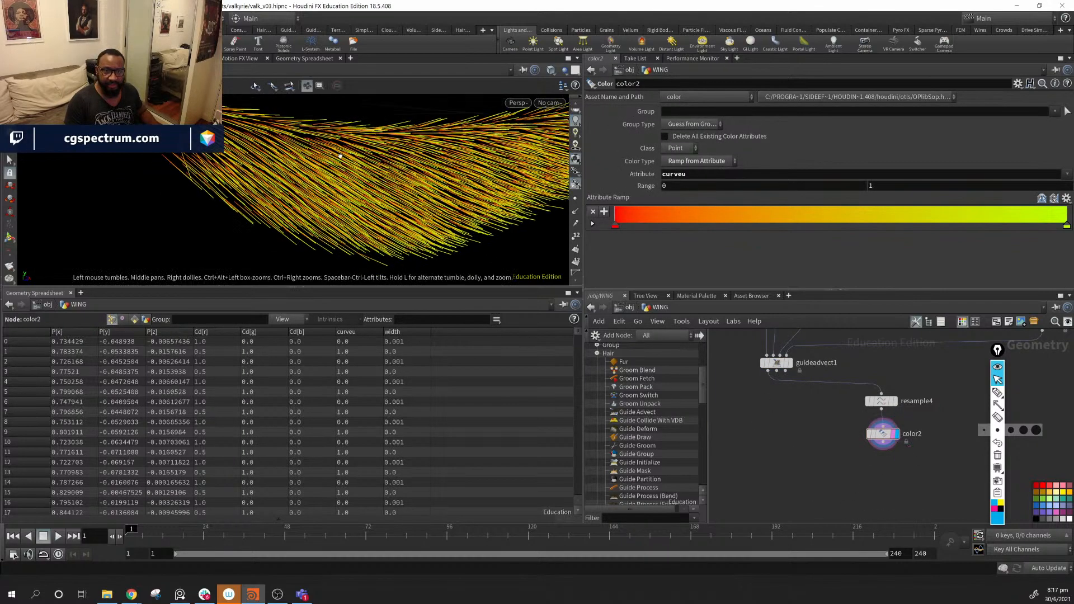
pyautogui.click(134, 319)
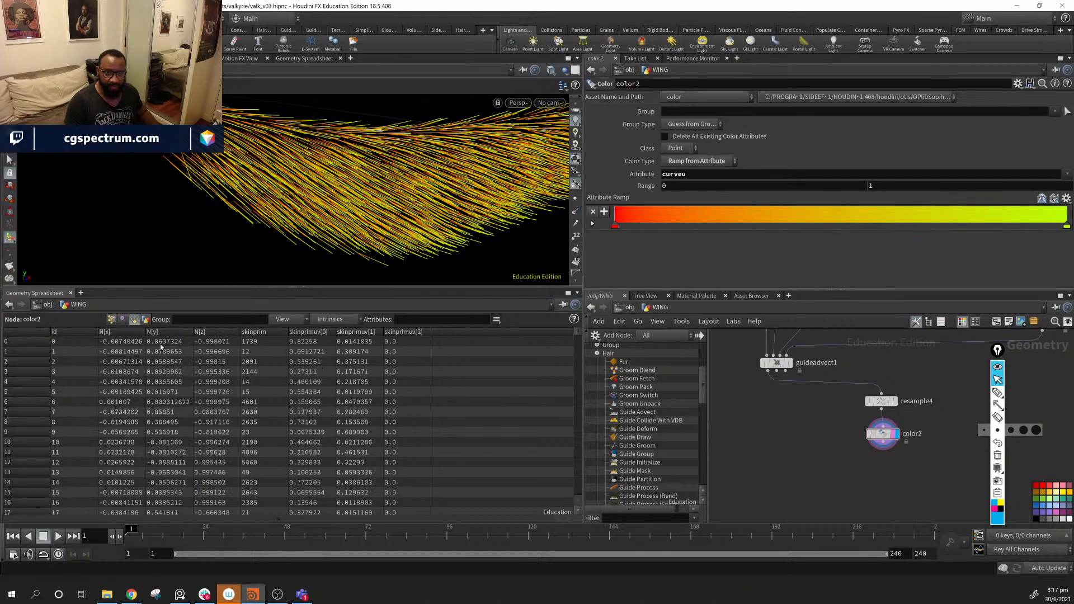
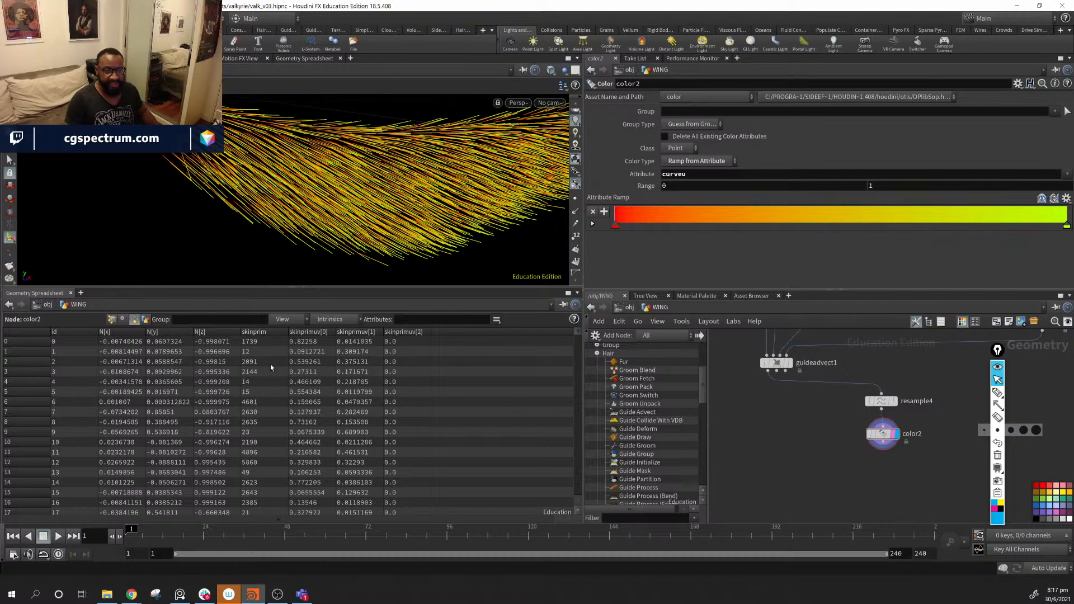
# - Orbit the wing, compare it with a bird wing reference photo, and pan to the copytopoints2 and line1 nodes
pyautogui.keyDown('alt'); pyautogui.moveTo(447, 184); pyautogui.dragTo(414, 206); pyautogui.keyUp('alt')
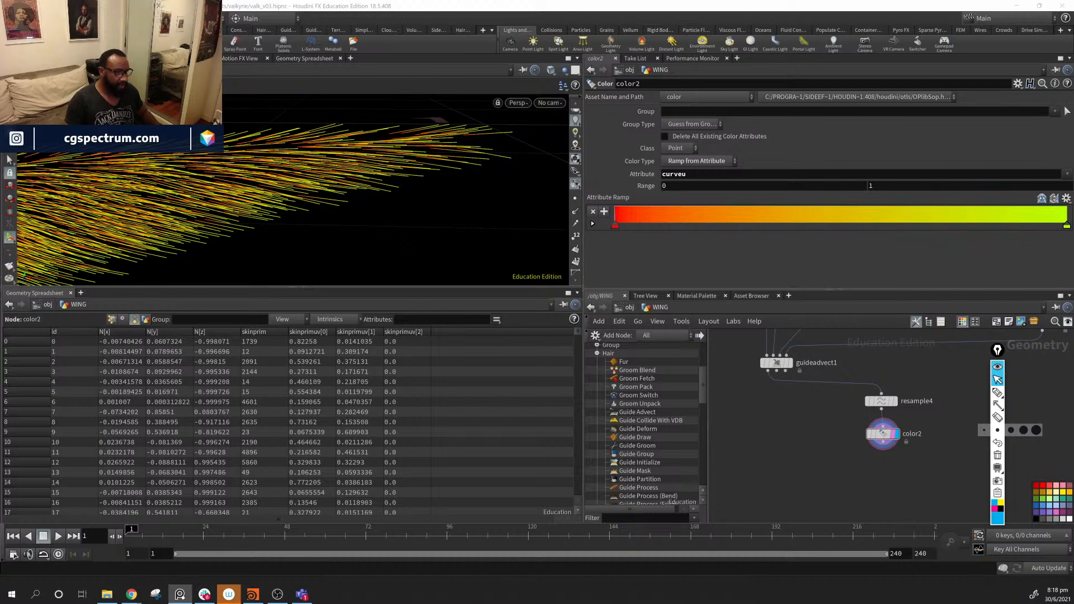
pyautogui.moveTo(363, 212); pyautogui.dragTo(504, 156)
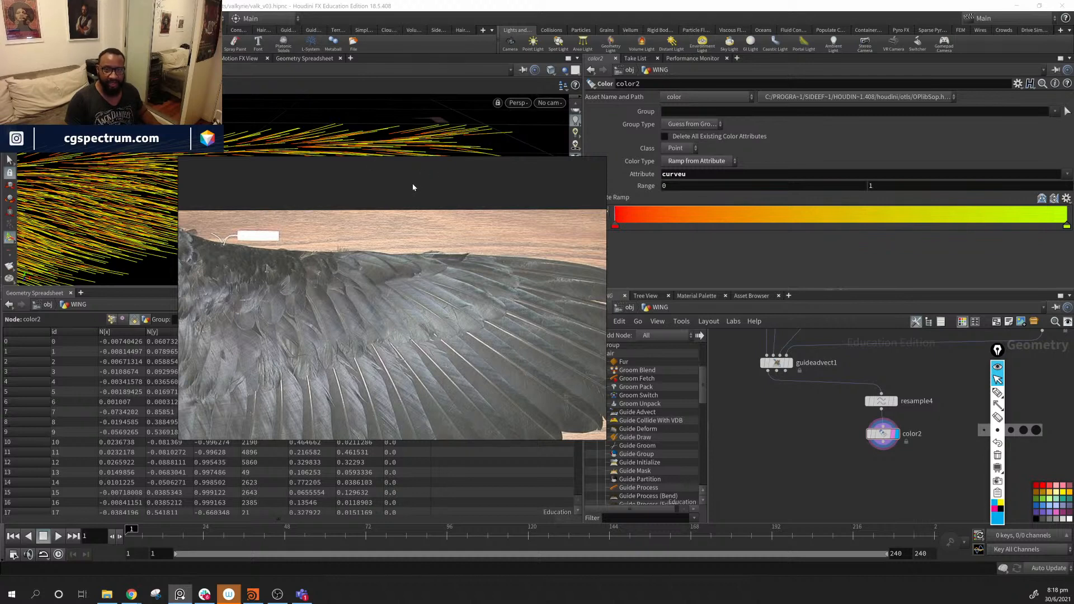
pyautogui.moveTo(413, 186); pyautogui.dragTo(0, 560)
pyautogui.moveTo(788, 415); pyautogui.dragTo(803, 462, button='middle')
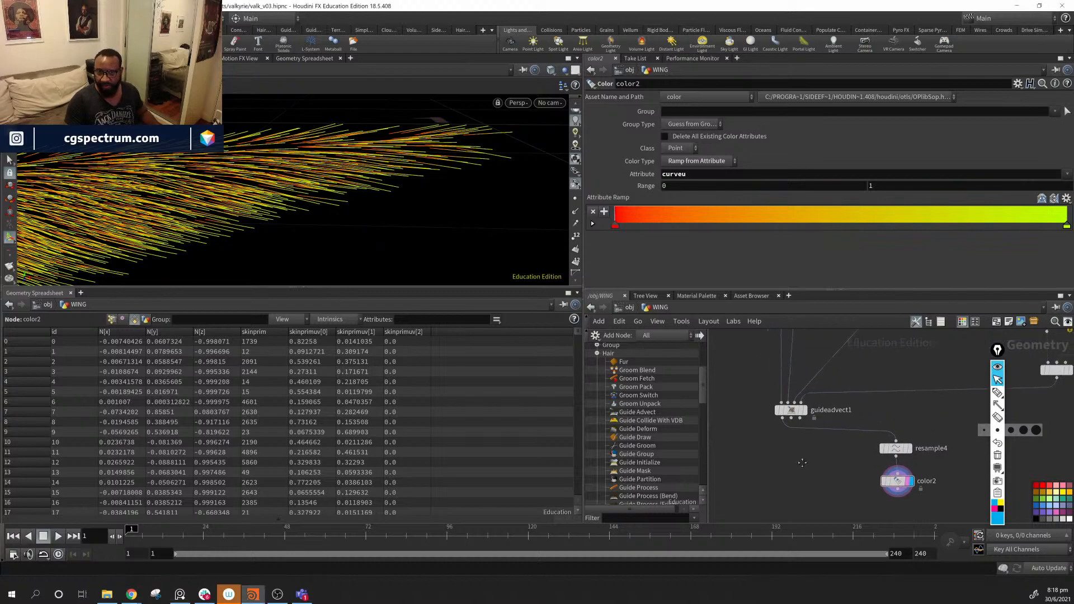
pyautogui.keyDown('alt'); pyautogui.moveTo(378, 218); pyautogui.dragTo(413, 235); pyautogui.keyUp('alt')
pyautogui.moveTo(866, 336); pyautogui.dragTo(824, 471, button='middle')
pyautogui.moveTo(801, 426); pyautogui.dragTo(832, 395, button='middle')
pyautogui.keyDown('alt'); pyautogui.moveTo(331, 227); pyautogui.dragTo(297, 203); pyautogui.keyUp('alt')
pyautogui.moveTo(814, 427); pyautogui.dragTo(818, 427, button='middle')
pyautogui.moveTo(841, 344); pyautogui.dragTo(766, 493, button='middle')
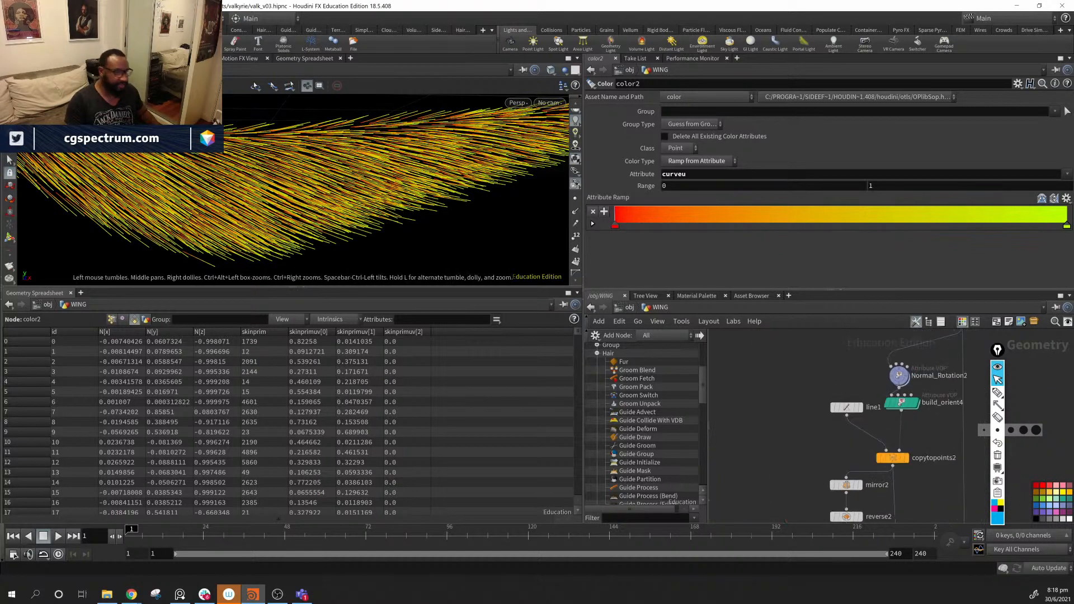
pyautogui.keyDown('alt'); pyautogui.moveTo(104, 185); pyautogui.dragTo(259, 203, button='middle'); pyautogui.keyUp('alt')
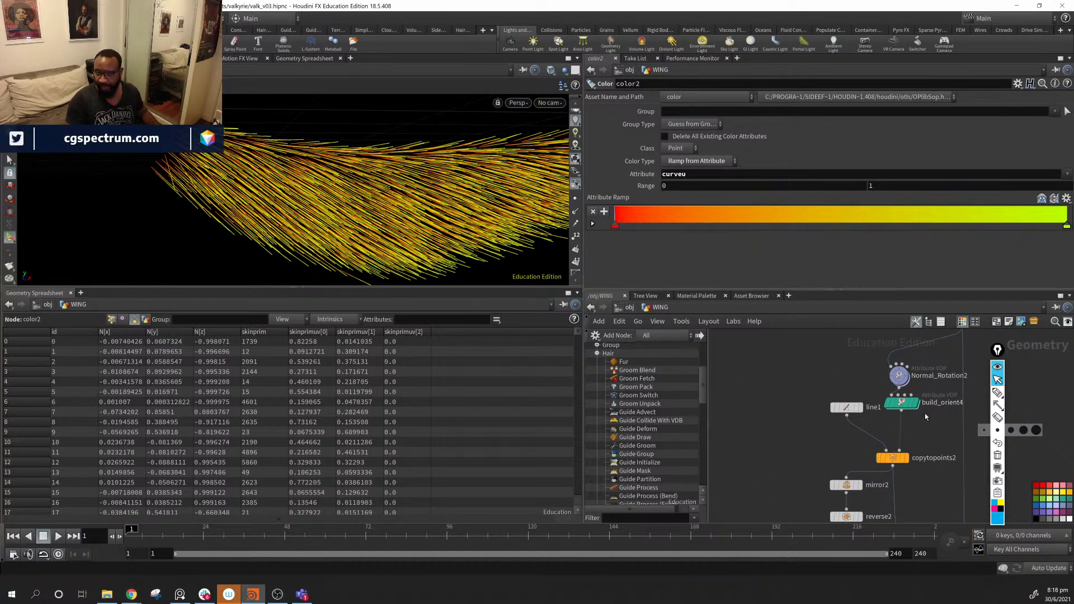
# - Set Normal_Rotation2's Start Rotation to 90 and End Rotation to 0
pyautogui.click(906, 380)
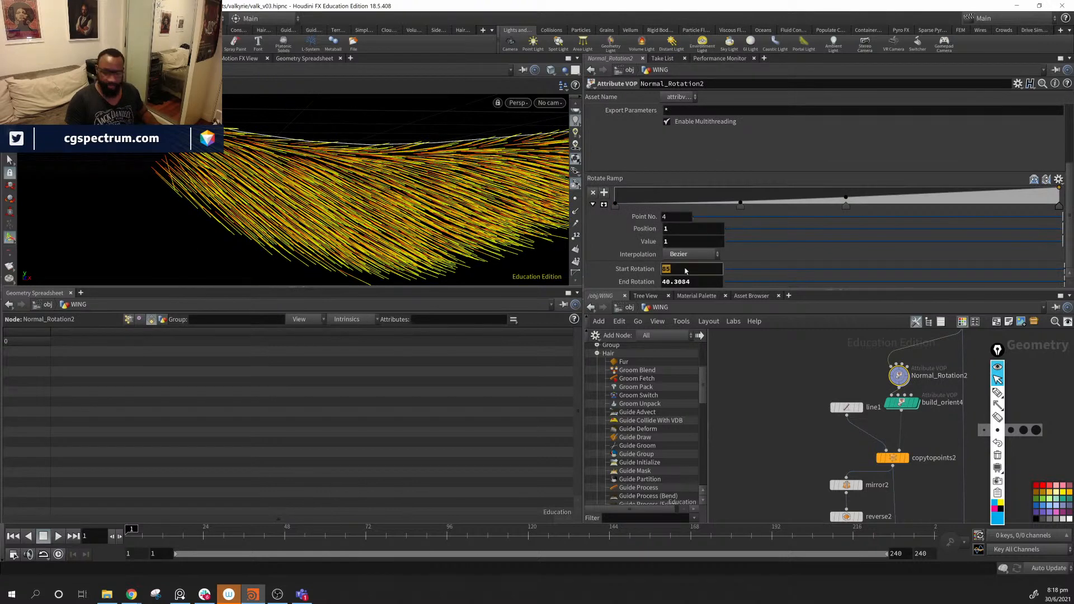
pyautogui.write('0')
pyautogui.press('Return')
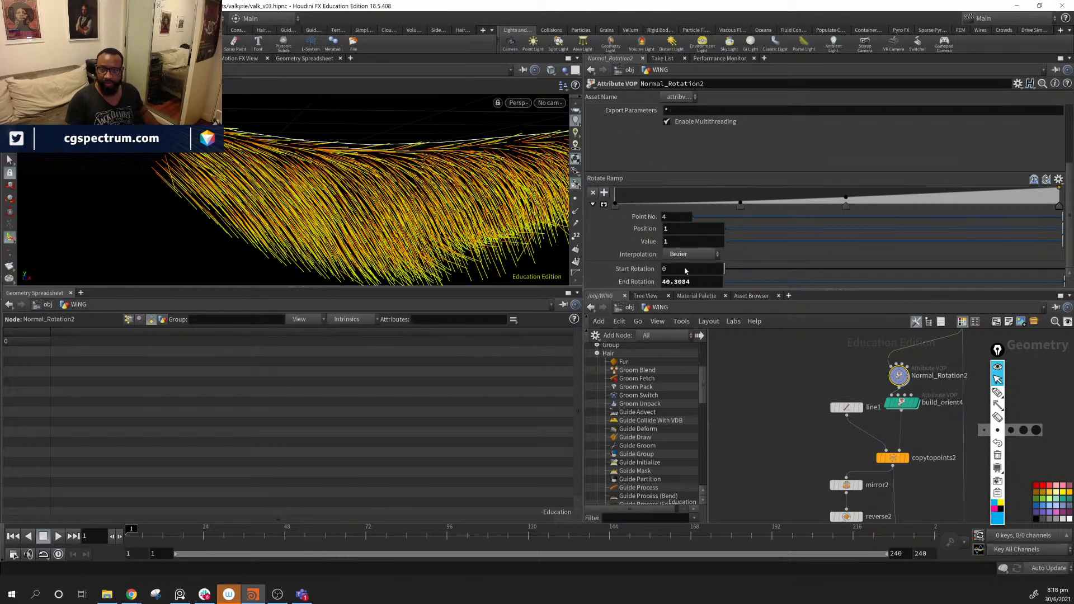
pyautogui.press('Return')
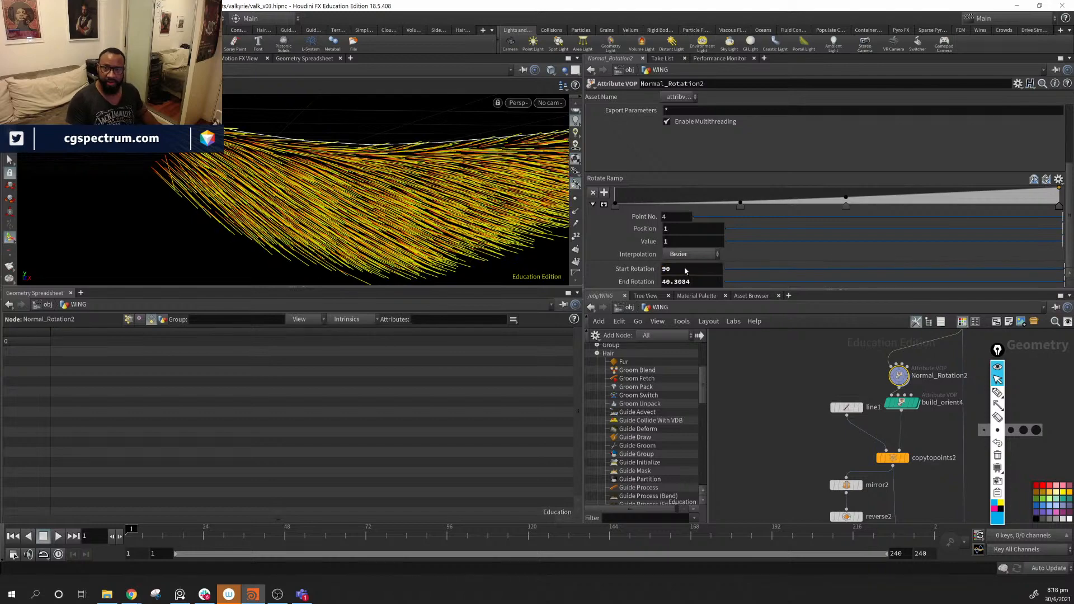
pyautogui.click(704, 283)
pyautogui.write('0')
pyautogui.press('Return')
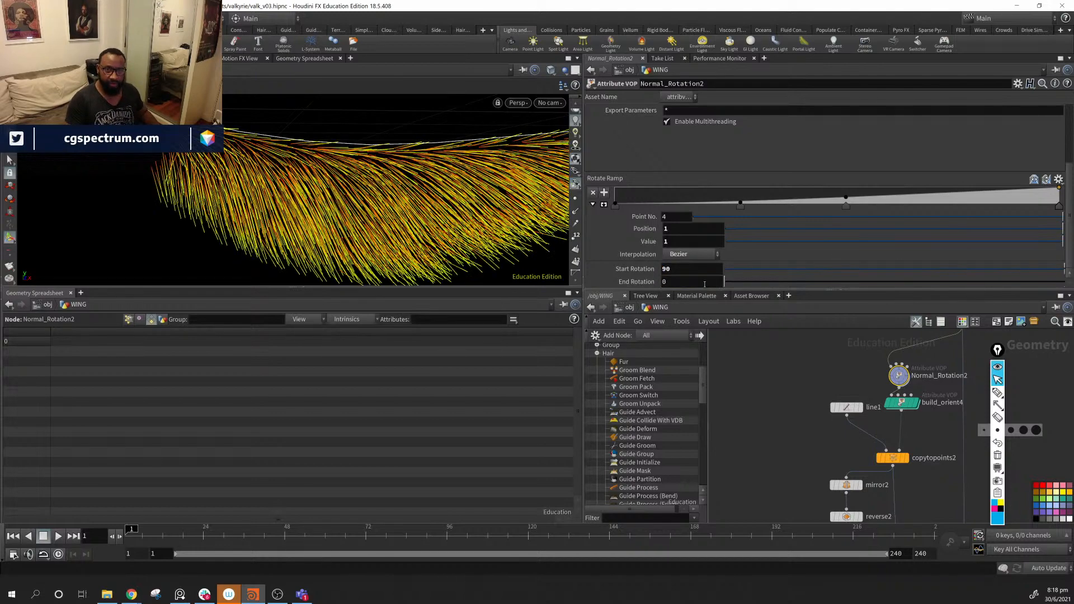
# - Ladder-drag End Rotation down to -20 and check the re-oriented wing hair
pyautogui.moveTo(313, 213); pyautogui.dragTo(213, 220)
pyautogui.moveTo(682, 241)
pyautogui.mouseDown(button='middle')
pyautogui.moveTo(682, 263)
pyautogui.moveTo(686, 241)
pyautogui.moveTo(651, 245)
pyautogui.moveTo(663, 248)
pyautogui.mouseUp(button='middle')
pyautogui.keyDown('alt'); pyautogui.moveTo(140, 193); pyautogui.dragTo(361, 205); pyautogui.keyUp('alt')
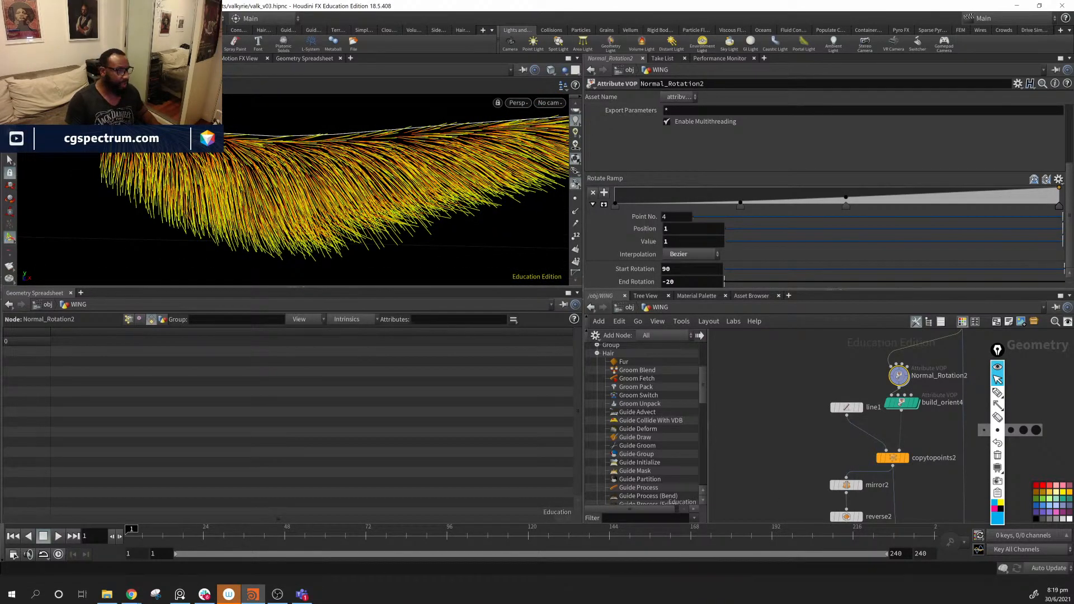
pyautogui.moveTo(831, 367); pyautogui.dragTo(828, 440, button='middle')
pyautogui.moveTo(828, 336); pyautogui.dragTo(984, 470, button='middle')
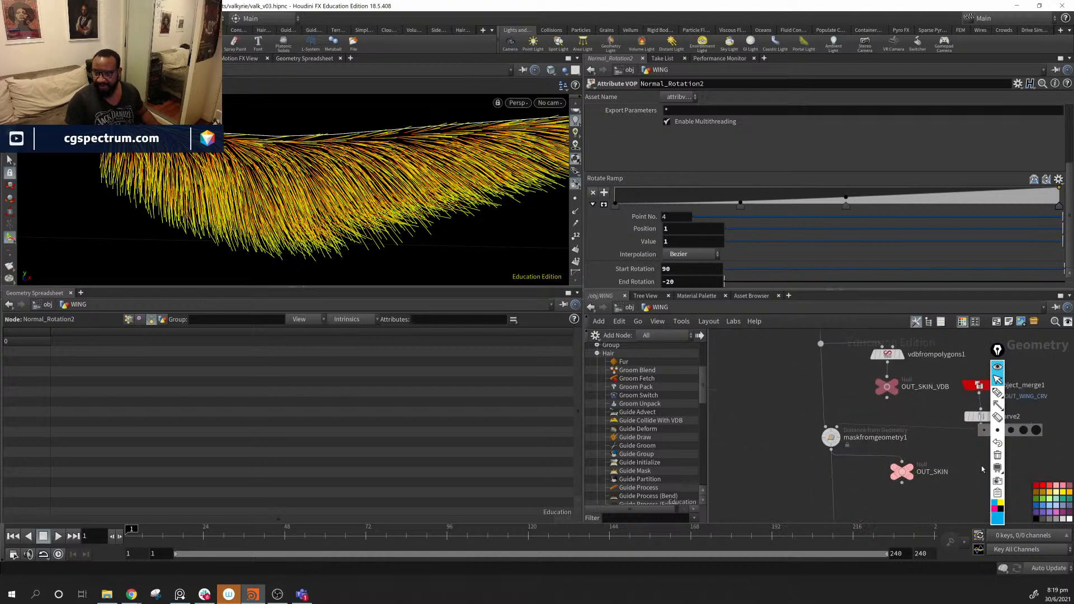
# - Widen maskfromgeometry1's Radius to 0.09
pyautogui.click(831, 437)
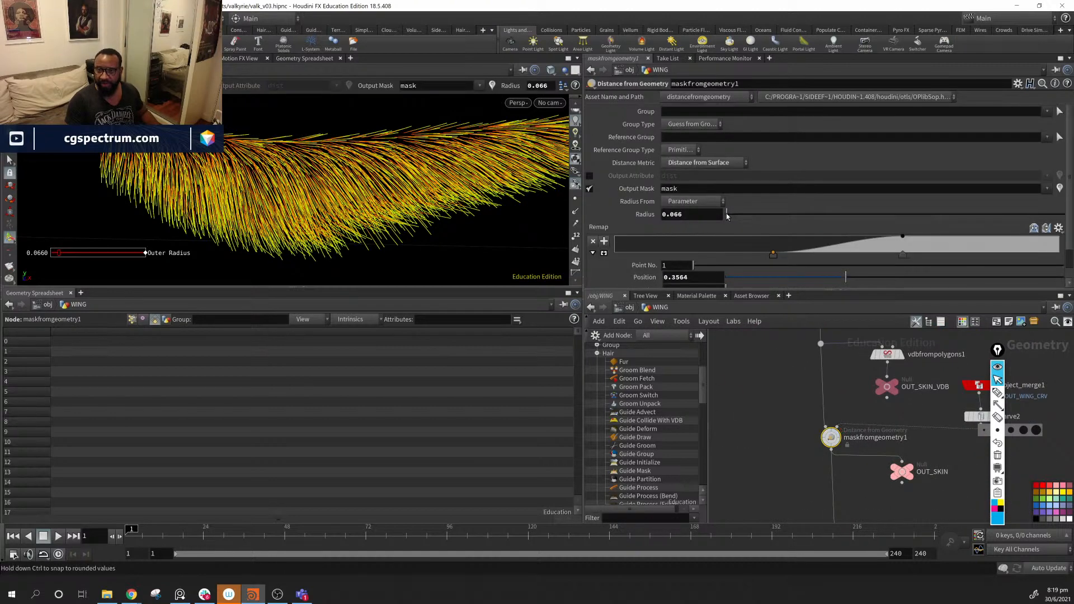
pyautogui.moveTo(728, 216); pyautogui.dragTo(729, 216)
pyautogui.moveTo(799, 466); pyautogui.dragTo(871, 335, button='middle')
pyautogui.scroll(-5, 848, 420)
# - Display color1 to show the wing skin coloured by connected piece, and inspect it
pyautogui.moveTo(733, 443); pyautogui.dragTo(812, 449, button='middle')
pyautogui.scroll(4, 829, 439)
pyautogui.scroll(2, 812, 447)
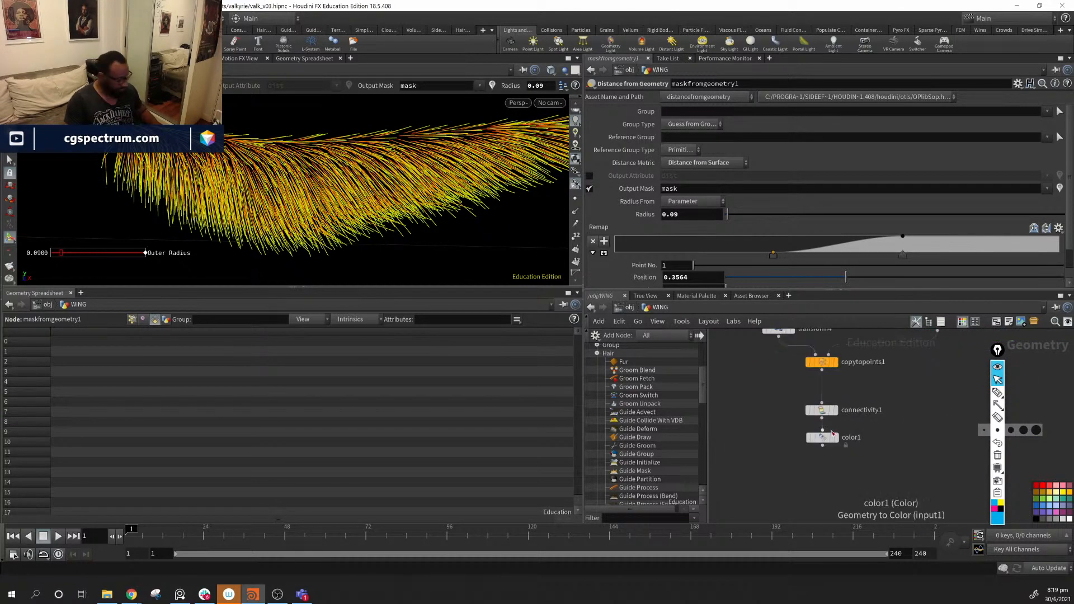
pyautogui.click(835, 437)
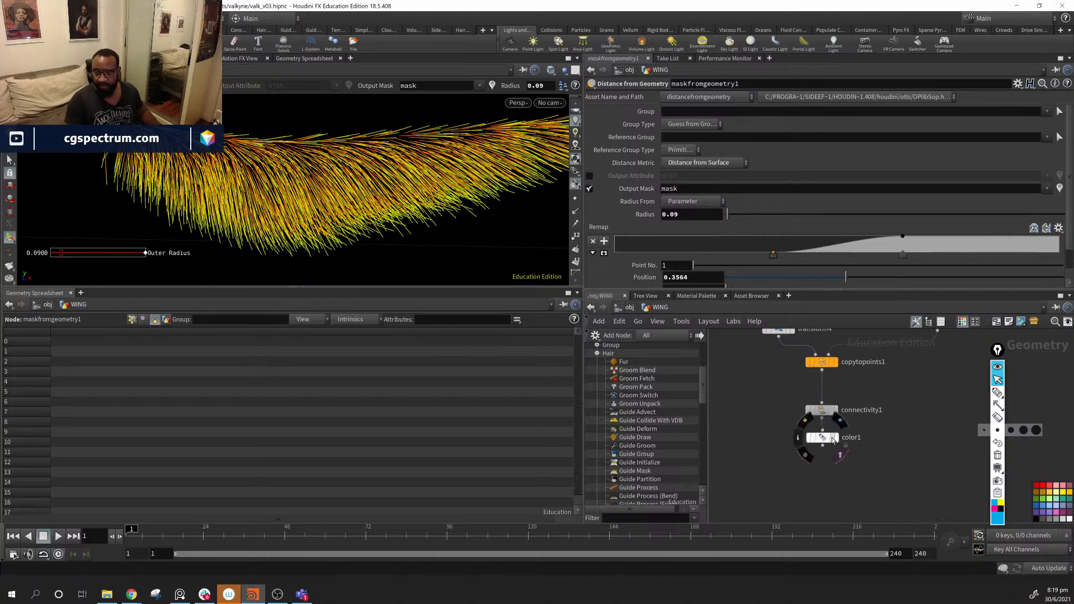
pyautogui.moveTo(346, 216); pyautogui.dragTo(275, 228)
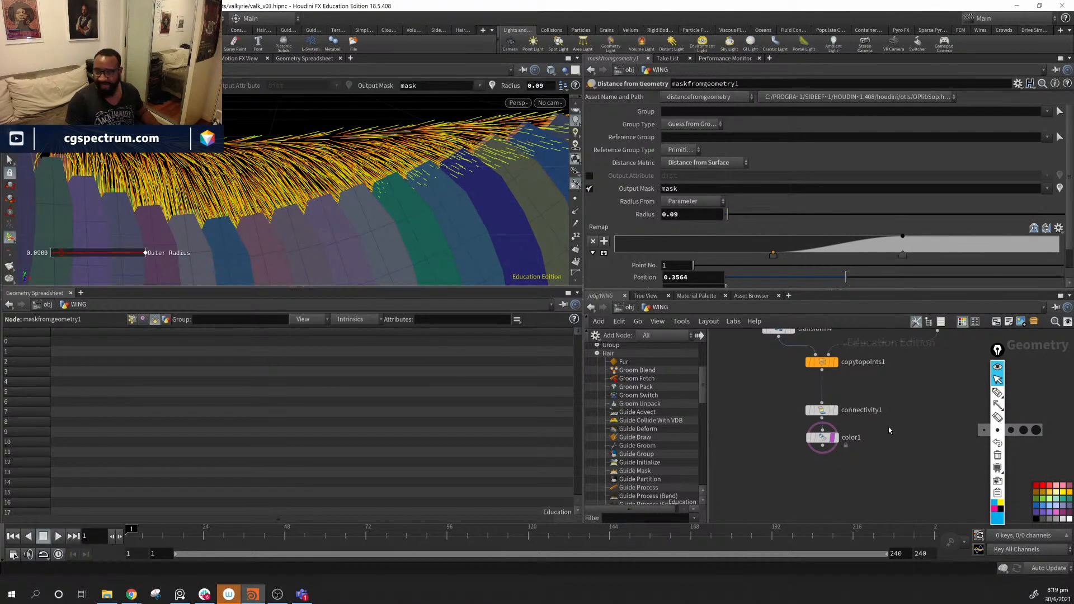
pyautogui.moveTo(980, 460); pyautogui.dragTo(733, 430, button='middle')
pyautogui.scroll(-5, 801, 429)
pyautogui.scroll(5, 906, 474)
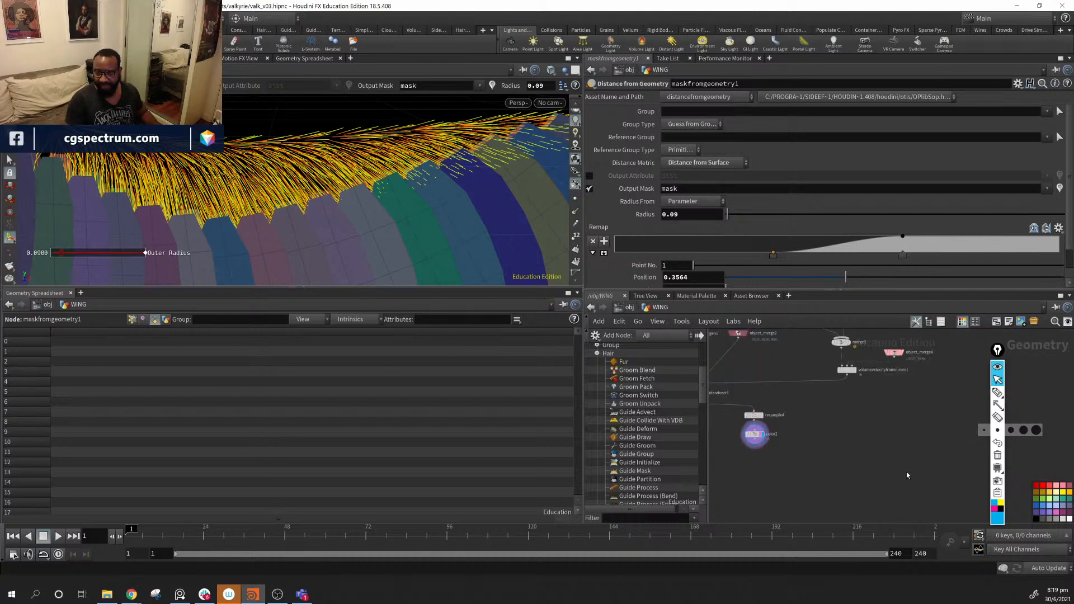
pyautogui.moveTo(787, 404); pyautogui.dragTo(903, 493, button='middle')
pyautogui.scroll(3, 841, 475)
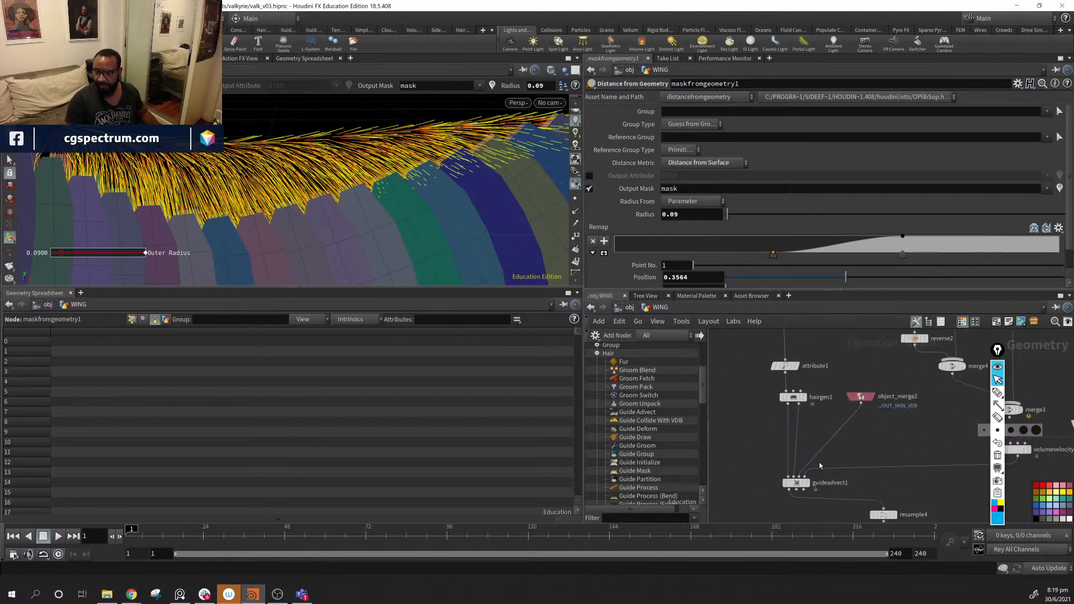
# - Display guideadvect1's white advected guides and check volumevelocityfromcurves1's settings
pyautogui.click(796, 482)
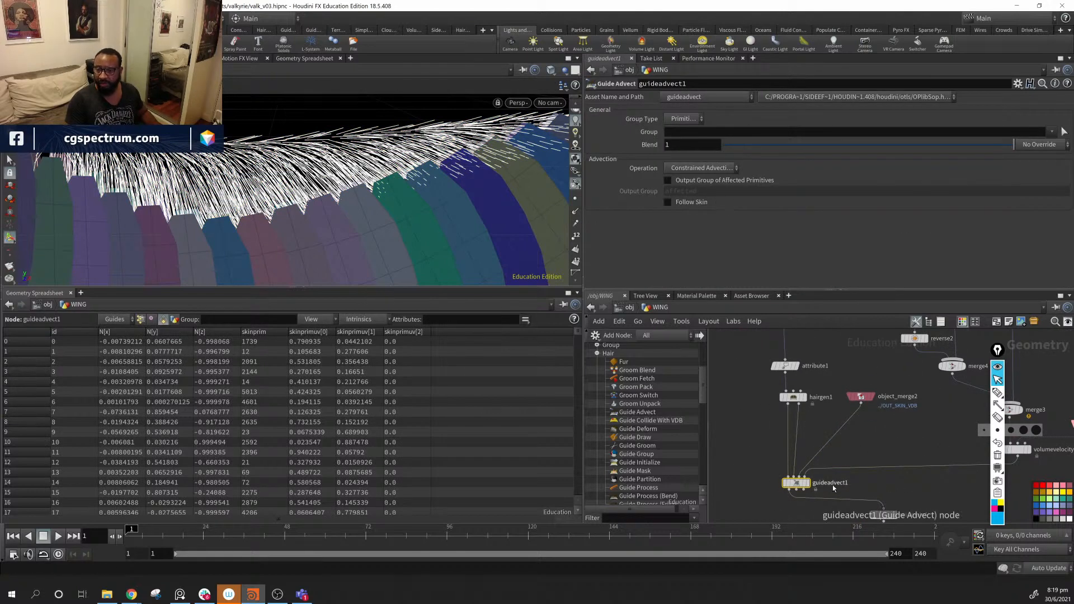
pyautogui.moveTo(898, 429); pyautogui.dragTo(929, 420, button='middle')
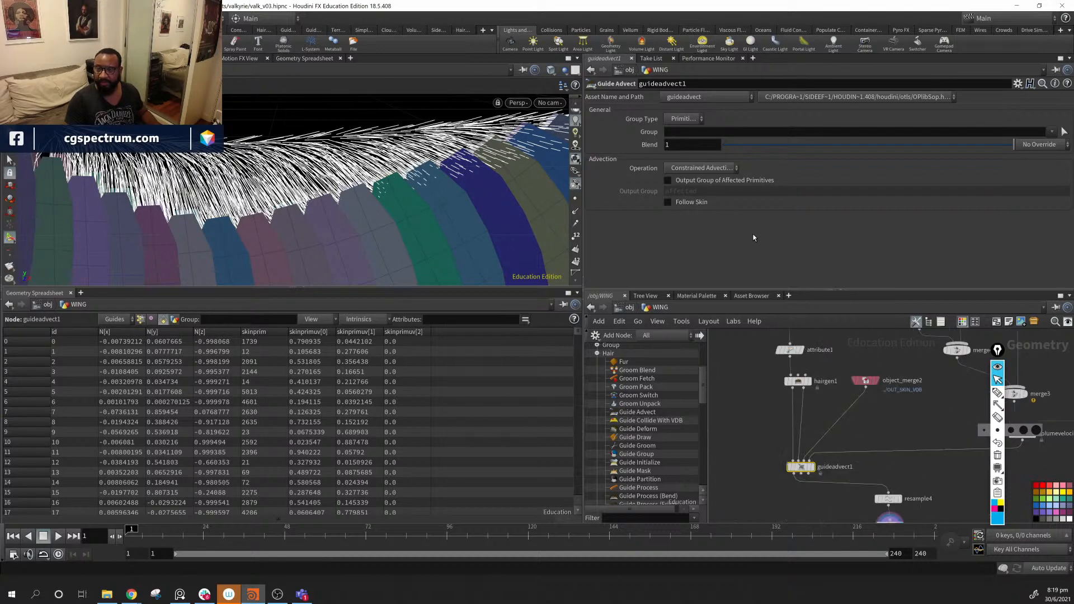
pyautogui.moveTo(802, 474)
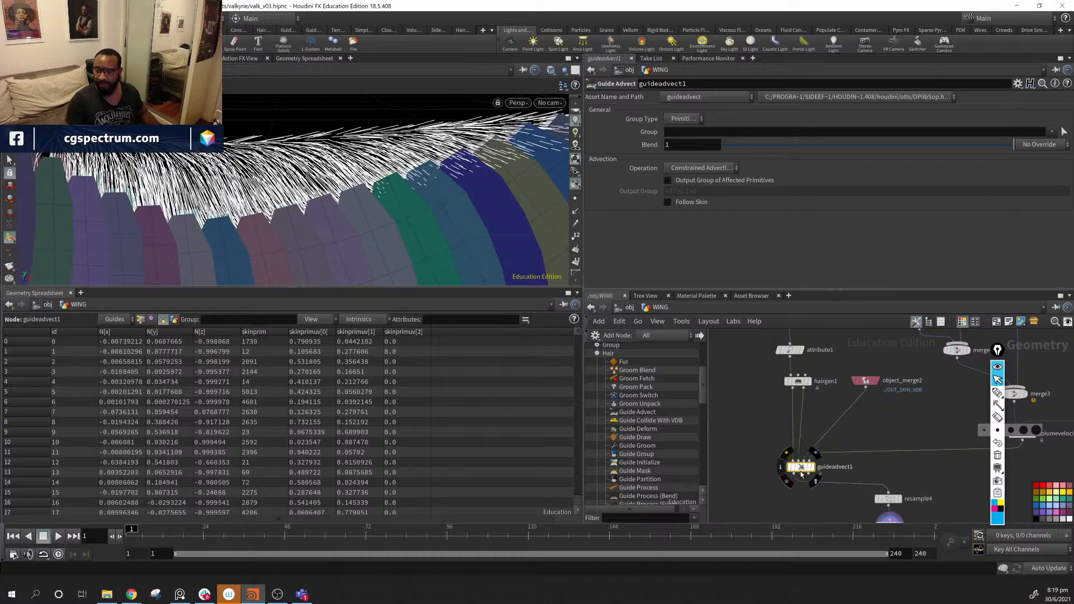
pyautogui.moveTo(868, 466); pyautogui.dragTo(740, 474, button='middle')
pyautogui.click(894, 442)
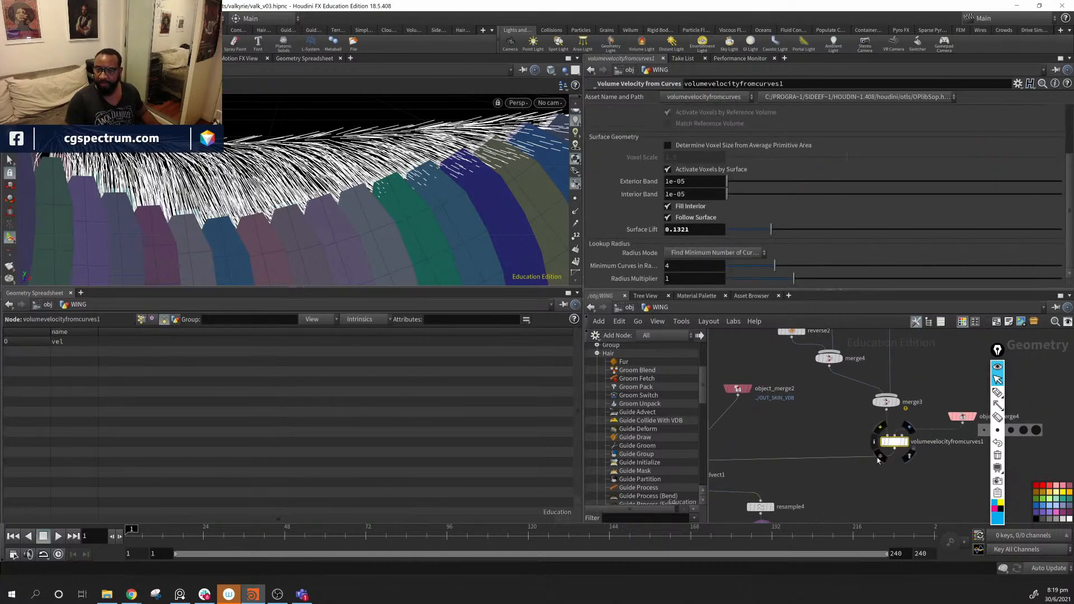
# - Compare guideadvect1 and hairgen1, ending on volumevelocityfromcurves1 (Surface Lift 0.1321, minimum 4 curves)
pyautogui.moveTo(878, 460); pyautogui.dragTo(938, 445, button='middle')
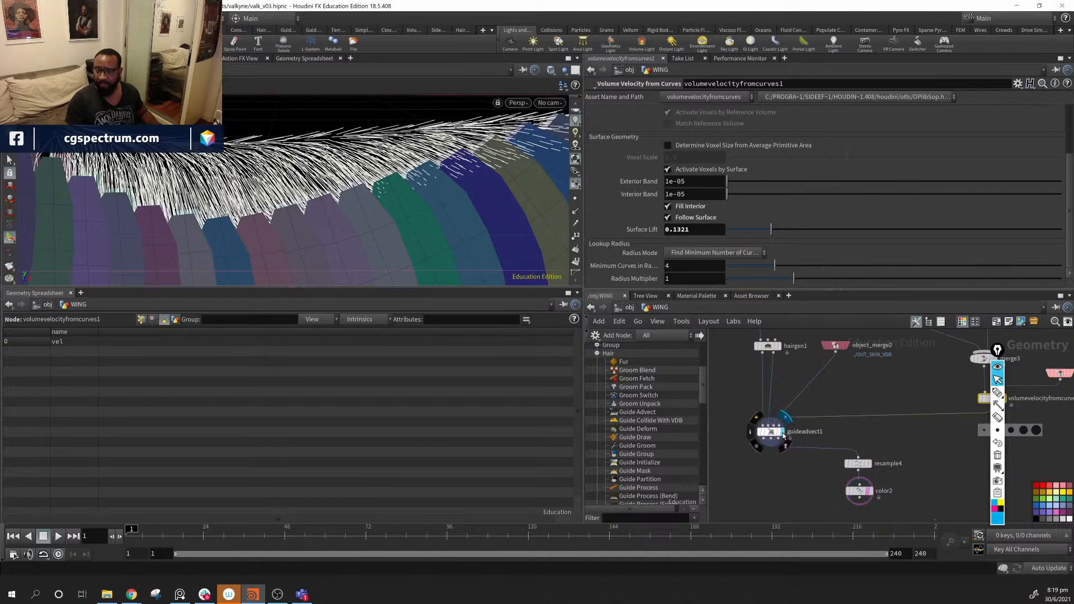
pyautogui.click(772, 435)
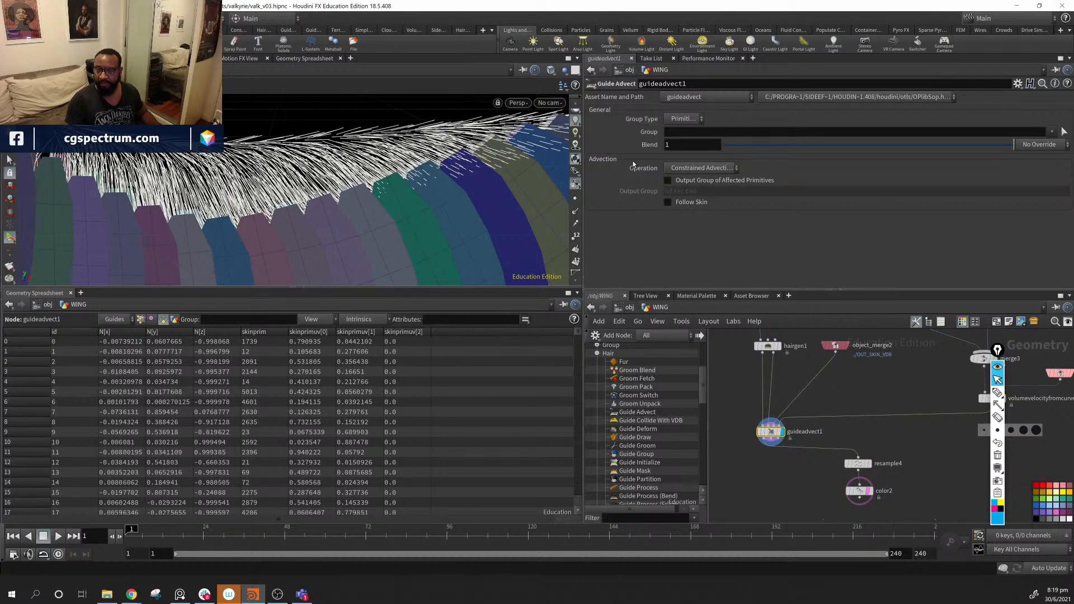
pyautogui.moveTo(864, 391); pyautogui.dragTo(974, 381, button='middle')
pyautogui.click(742, 371)
pyautogui.click(871, 428)
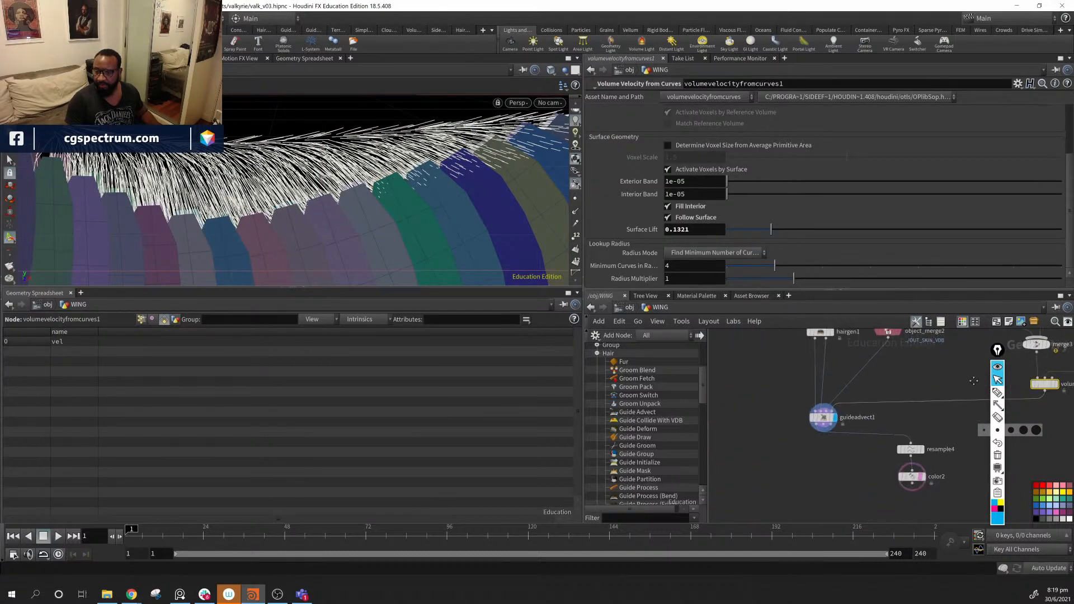
pyautogui.click(827, 420)
pyautogui.moveTo(835, 424); pyautogui.dragTo(792, 434, button='middle')
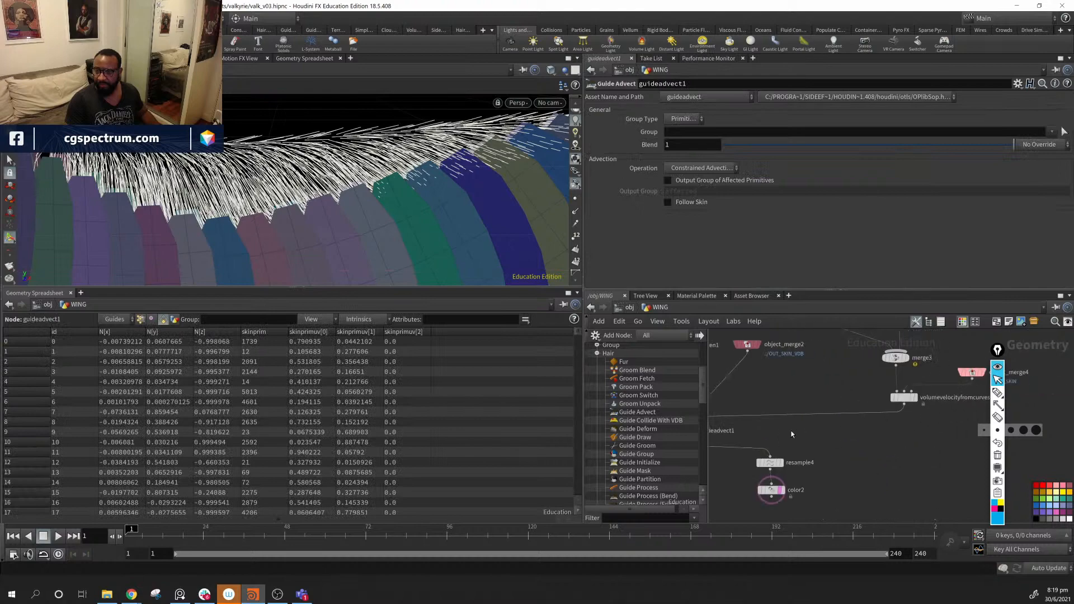
pyautogui.click(904, 398)
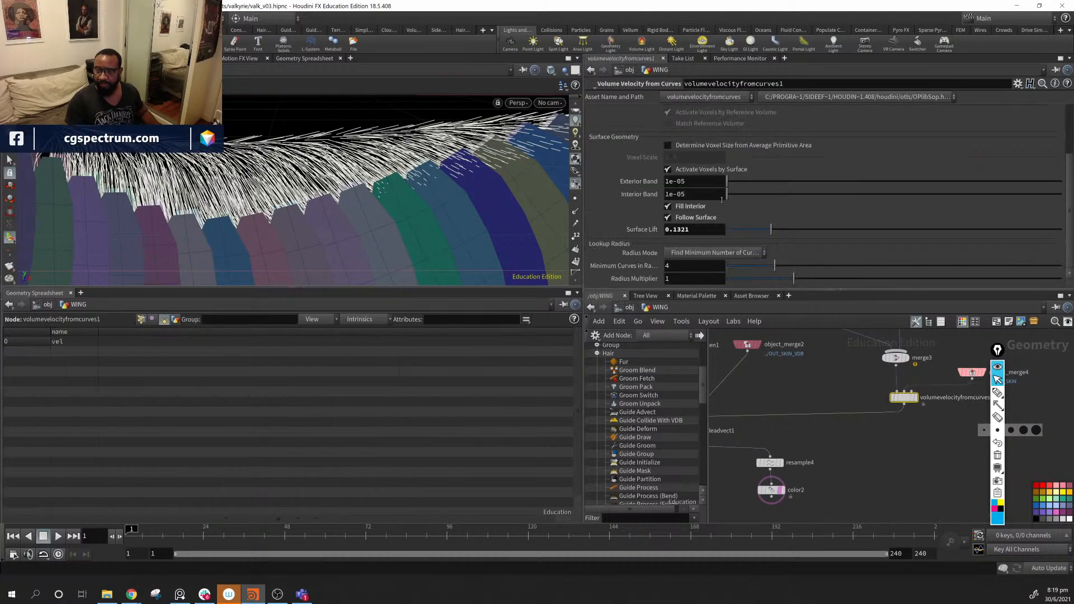
# - Try Surface Lift at about 0.56, then 0.33, orbiting to judge the hair lift
pyautogui.moveTo(773, 230); pyautogui.dragTo(926, 227)
pyautogui.moveTo(917, 227); pyautogui.dragTo(917, 229)
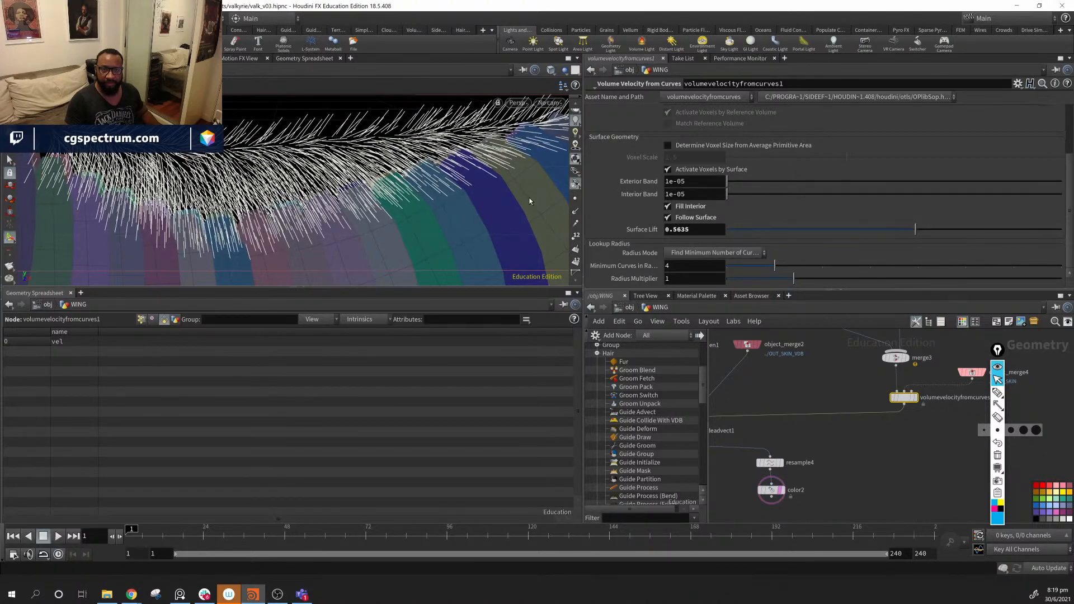
pyautogui.keyDown('alt'); pyautogui.moveTo(401, 193); pyautogui.dragTo(391, 232); pyautogui.keyUp('alt')
pyautogui.moveTo(902, 235); pyautogui.dragTo(848, 239)
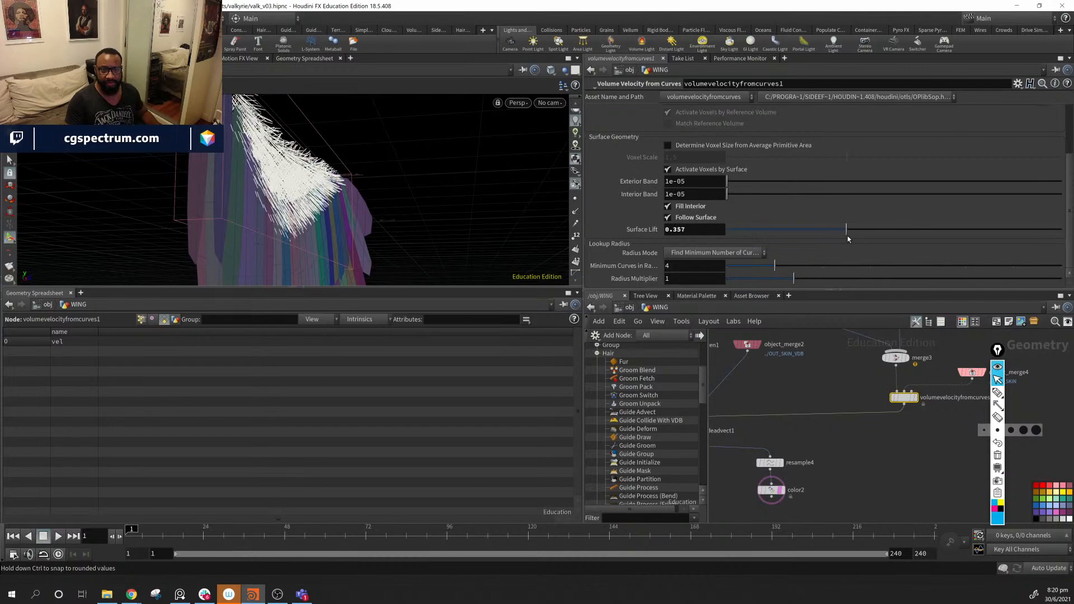
pyautogui.moveTo(417, 216); pyautogui.dragTo(170, 183)
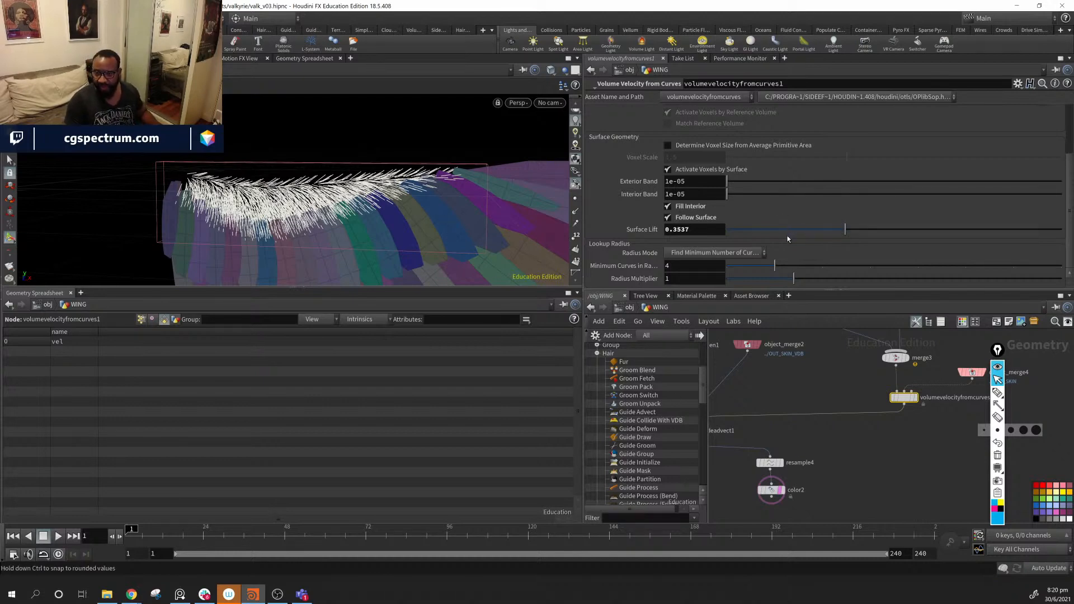
# - Drop Surface Lift to 0 and toggle Follow Surface off and back on
pyautogui.moveTo(789, 230); pyautogui.dragTo(1039, 230)
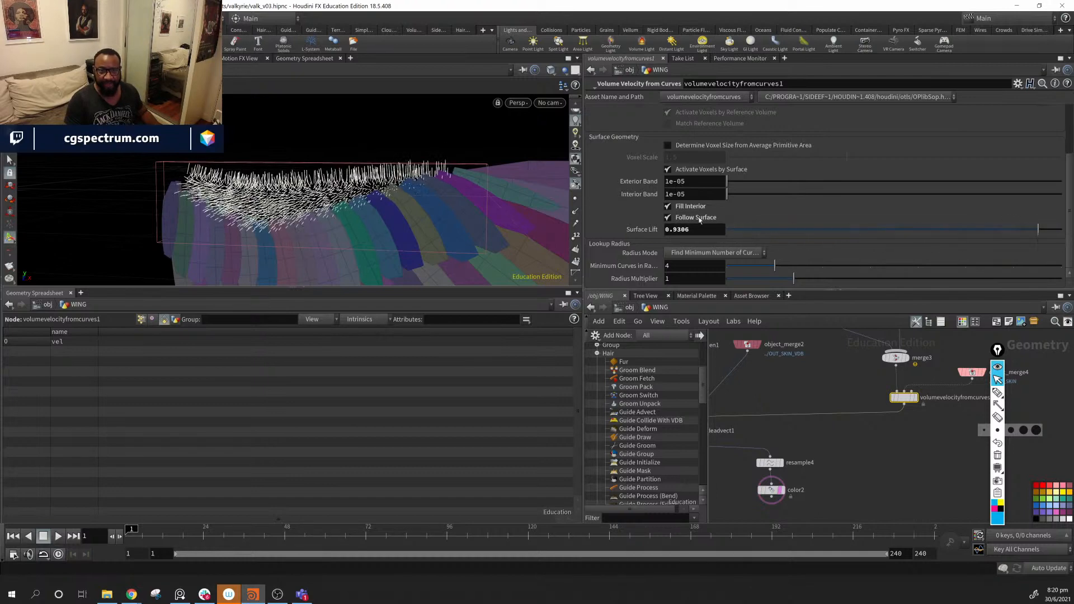
pyautogui.keyDown('alt'); pyautogui.moveTo(280, 205); pyautogui.dragTo(401, 194); pyautogui.keyUp('alt')
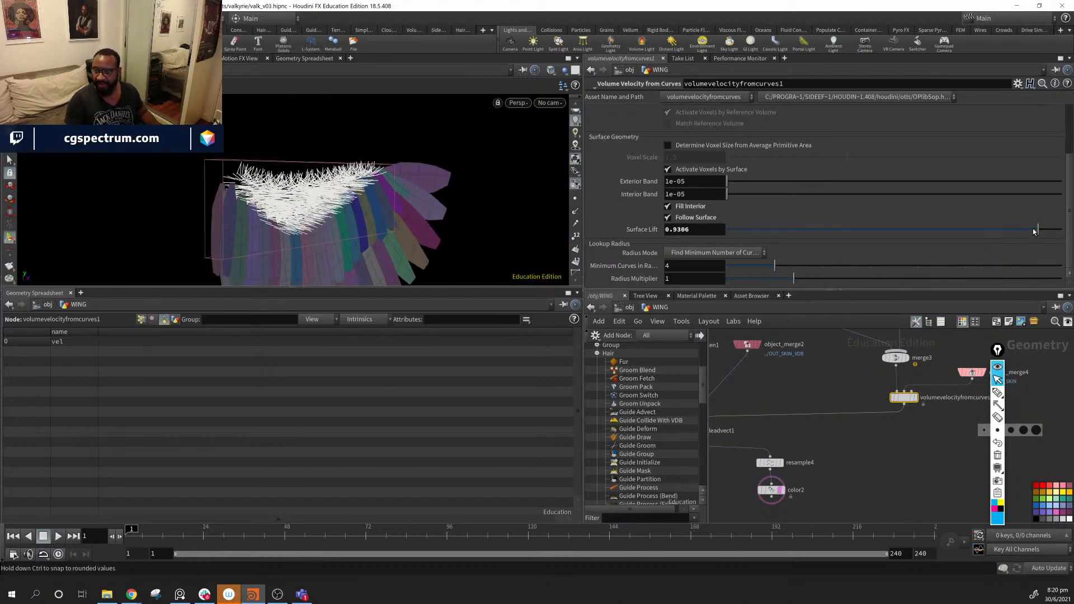
pyautogui.moveTo(1032, 228); pyautogui.dragTo(756, 230)
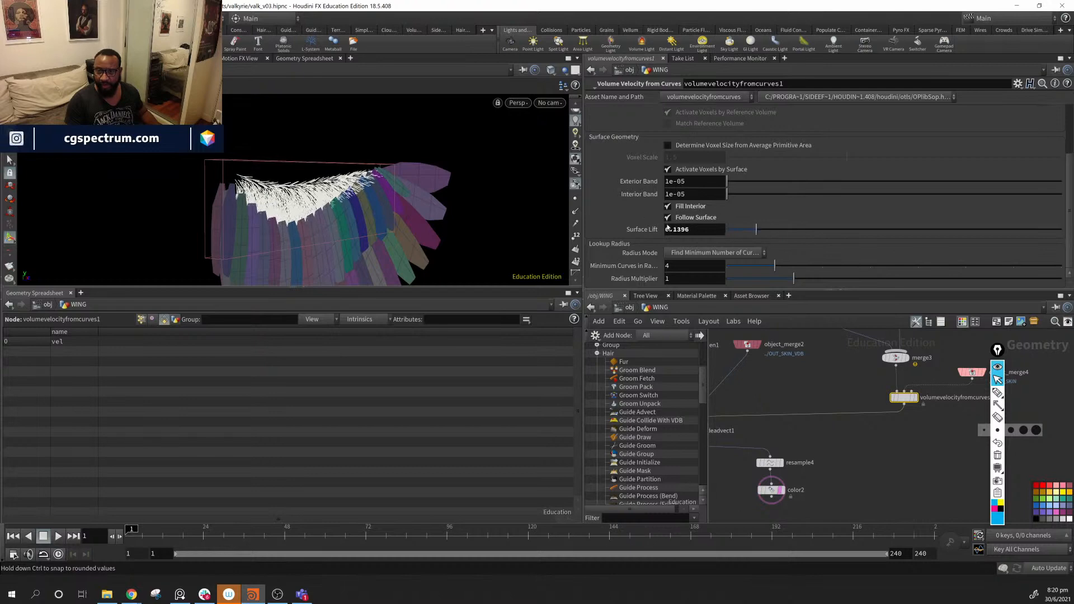
pyautogui.click(668, 218)
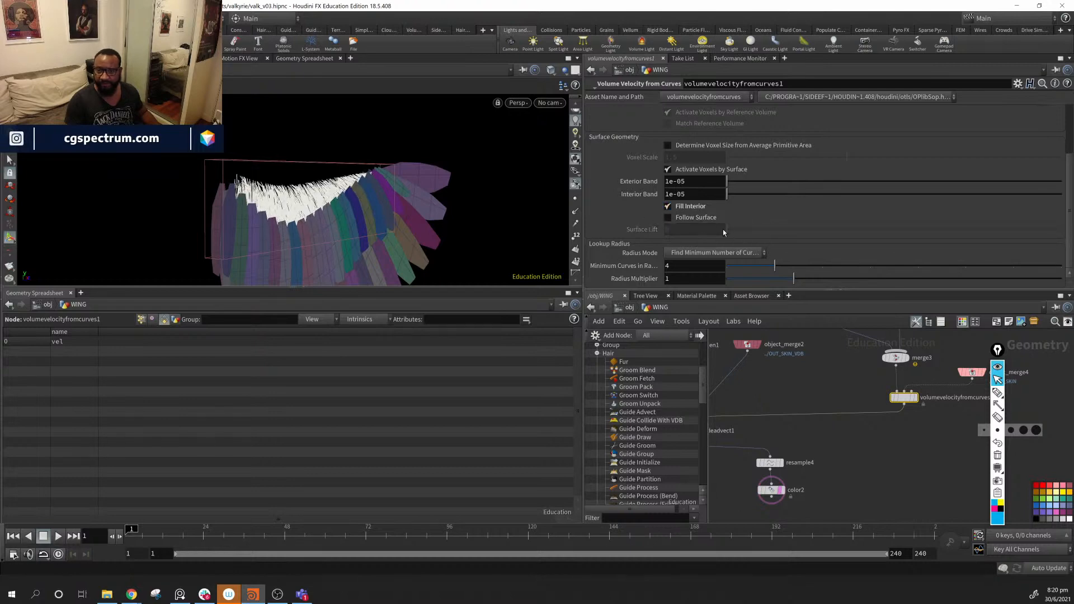
pyautogui.click(677, 219)
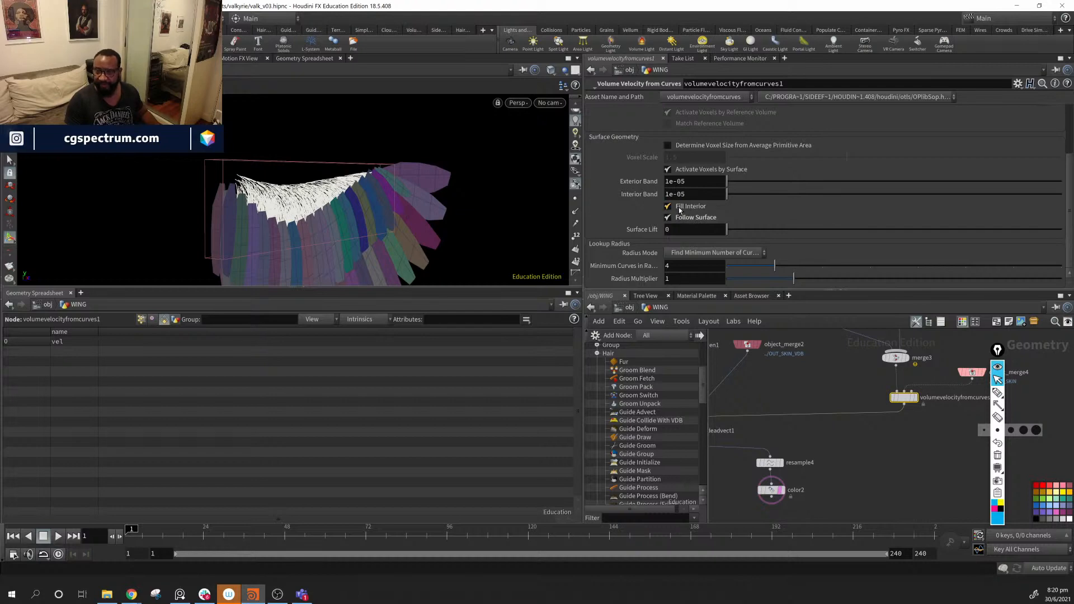
pyautogui.scroll(4, 709, 278)
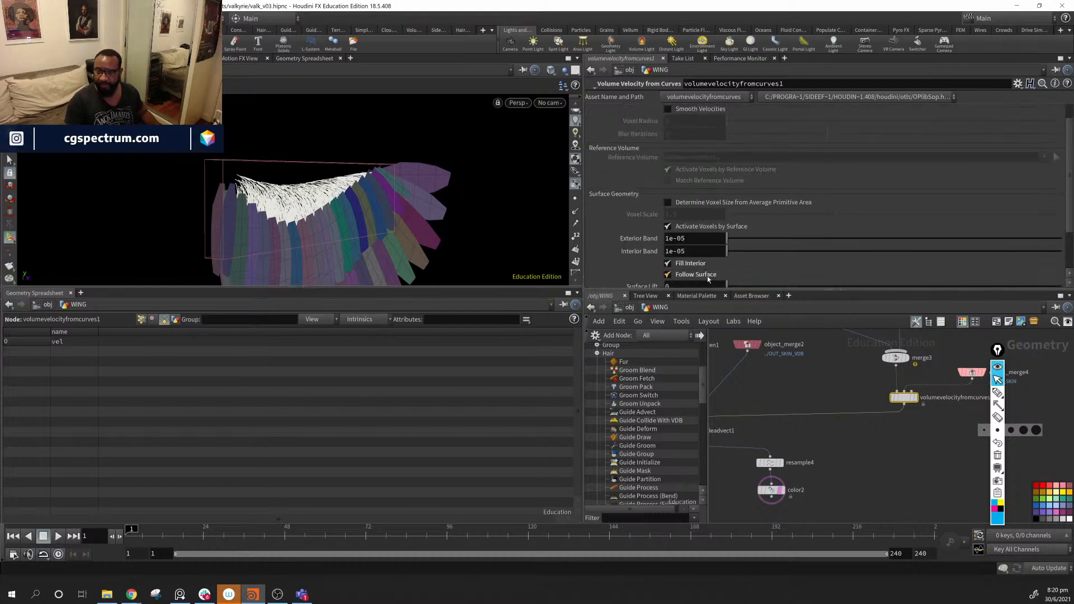
# - Turn off Determine Voxel Size for a fixed .01 voxel size; try Smooth Velocities (radius 2), then undo
pyautogui.click(689, 203)
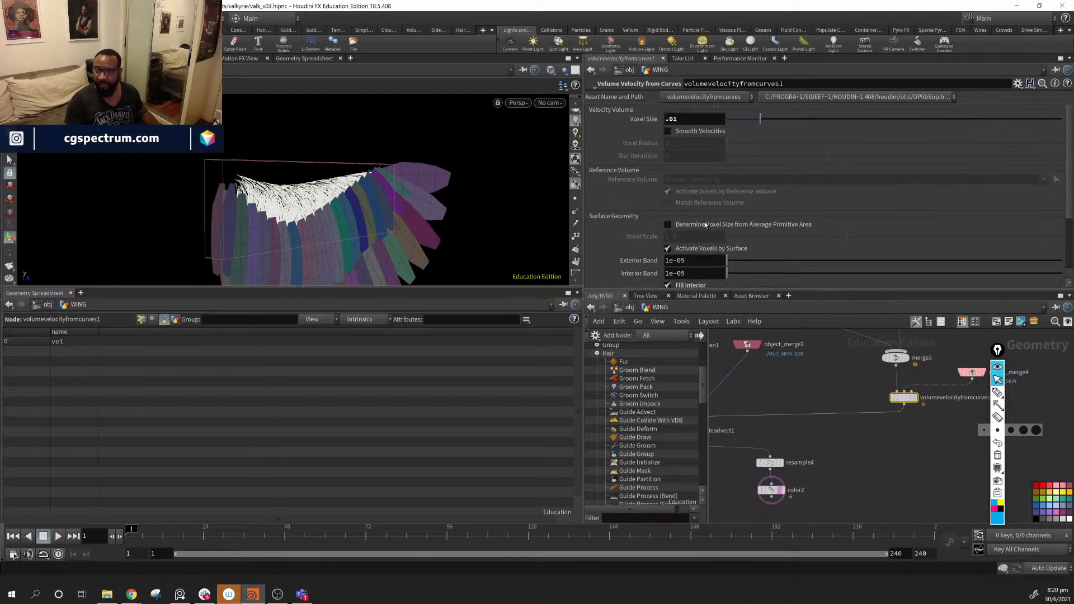
pyautogui.click(668, 131)
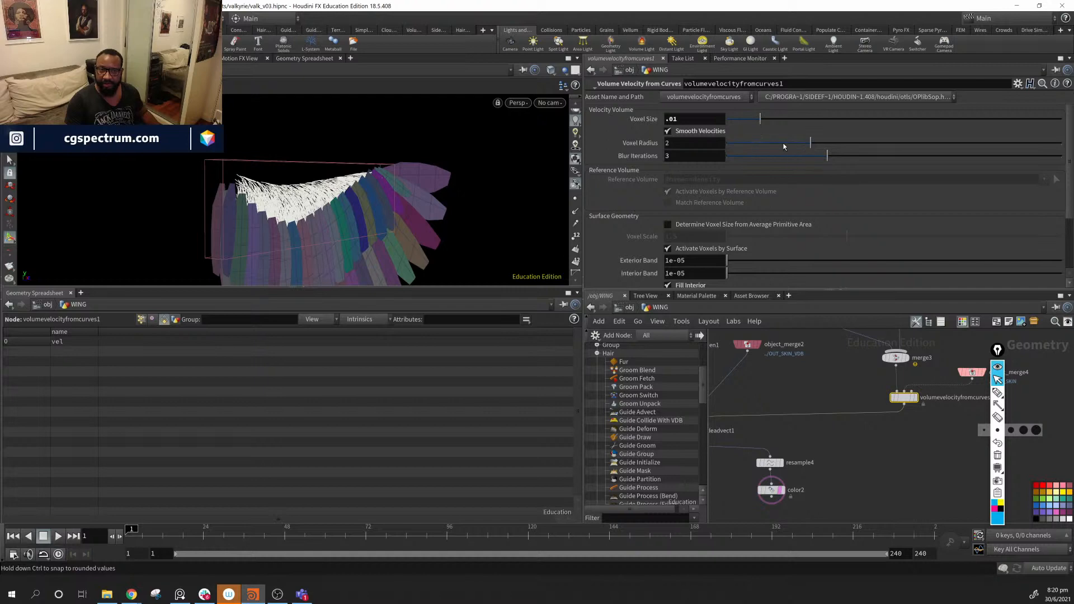
pyautogui.moveTo(770, 144); pyautogui.dragTo(945, 160)
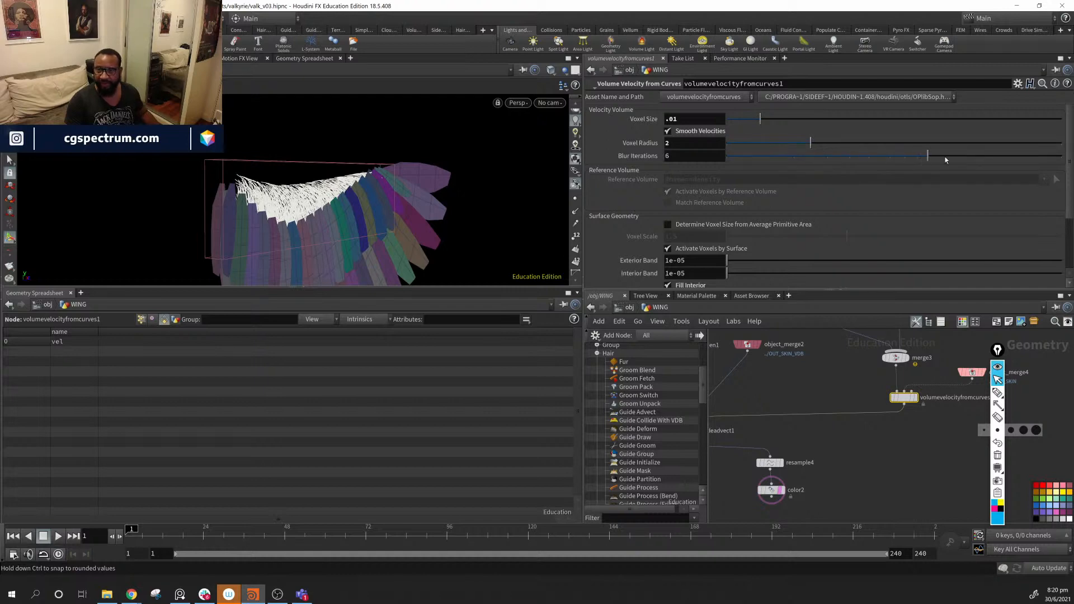
pyautogui.keyDown('alt'); pyautogui.moveTo(418, 237); pyautogui.dragTo(369, 218); pyautogui.keyUp('alt')
pyautogui.keyDown('alt'); pyautogui.moveTo(279, 157); pyautogui.dragTo(319, 171, button='right'); pyautogui.keyUp('alt')
pyautogui.keyDown('alt'); pyautogui.moveTo(320, 171); pyautogui.dragTo(290, 186); pyautogui.keyUp('alt')
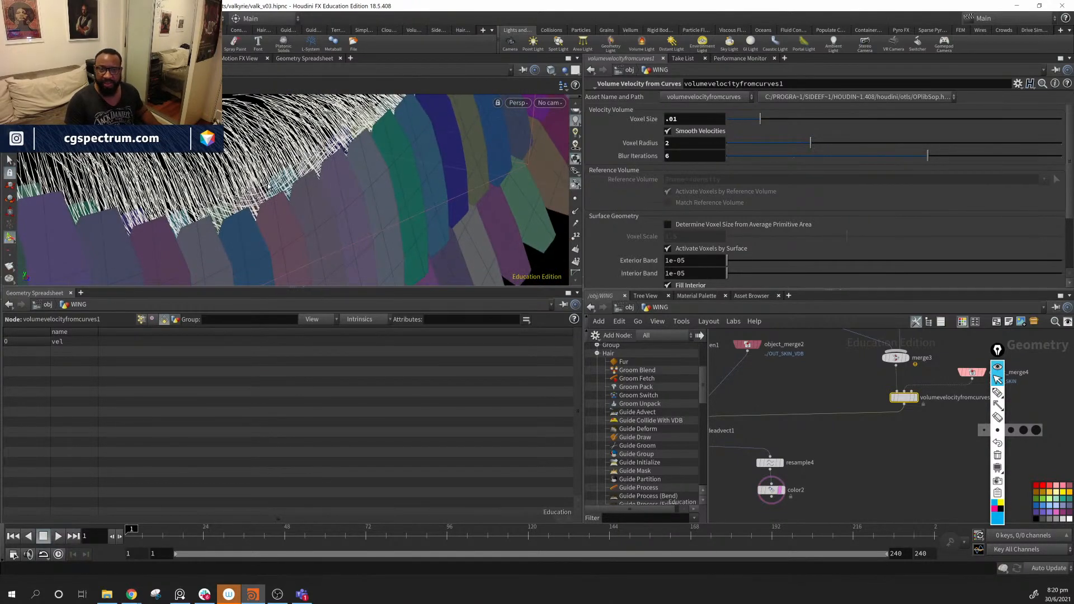
pyautogui.hotkey('ctrl', 'z')
pyautogui.hotkey('ctrl', 'z')
pyautogui.hotkey('ctrl', 'z')
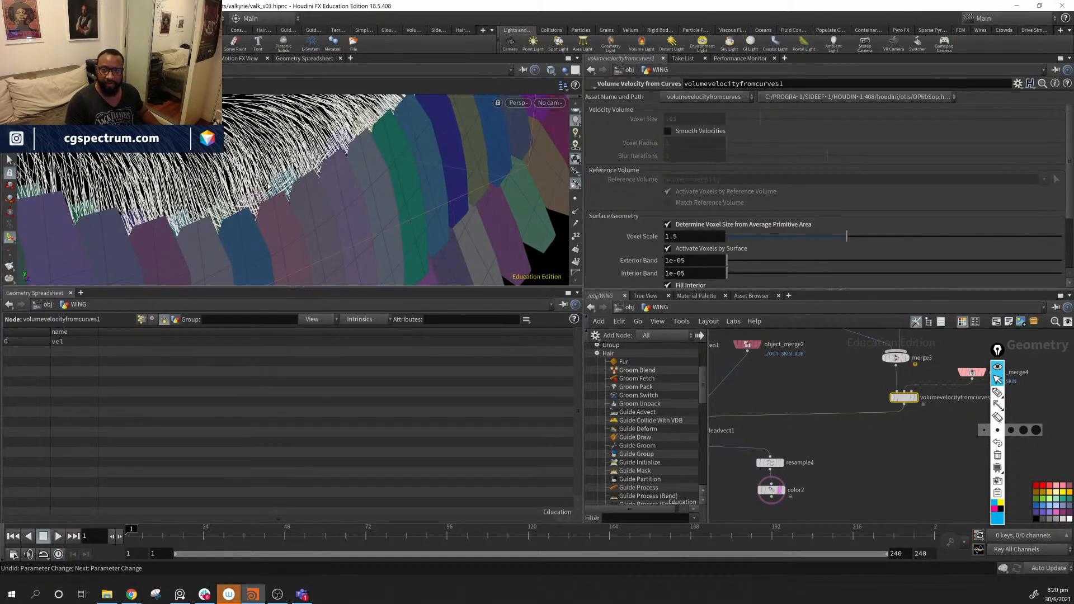
pyautogui.hotkey('ctrl', 'z')
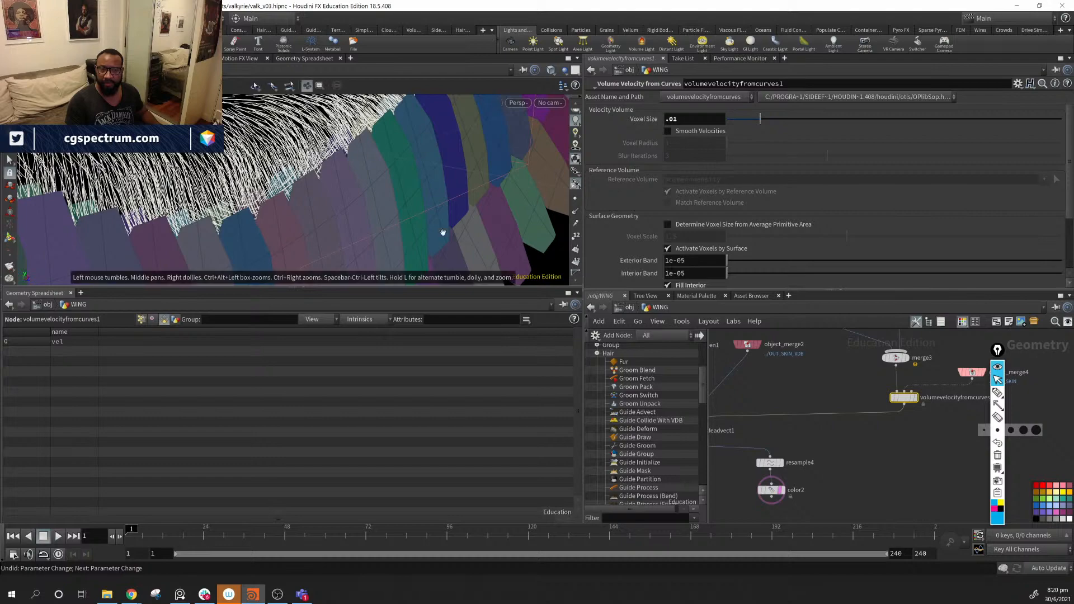
# - Turn off Follow Surface on the velocity volume and inspect the straighter hair
pyautogui.scroll(-3, 746, 257)
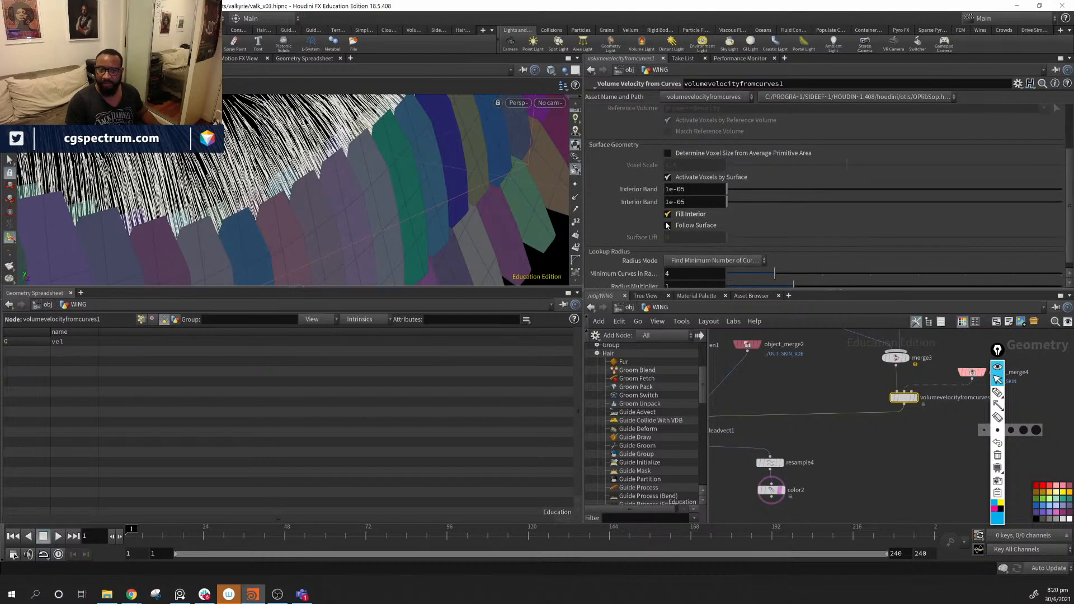
pyautogui.moveTo(415, 196); pyautogui.dragTo(335, 235)
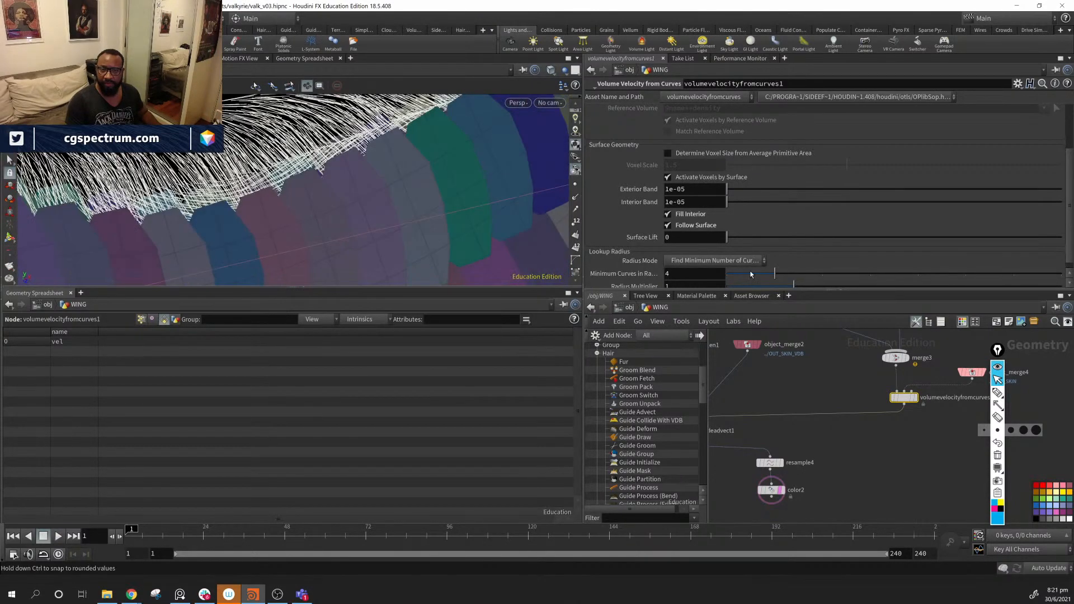
pyautogui.scroll(-1, 774, 248)
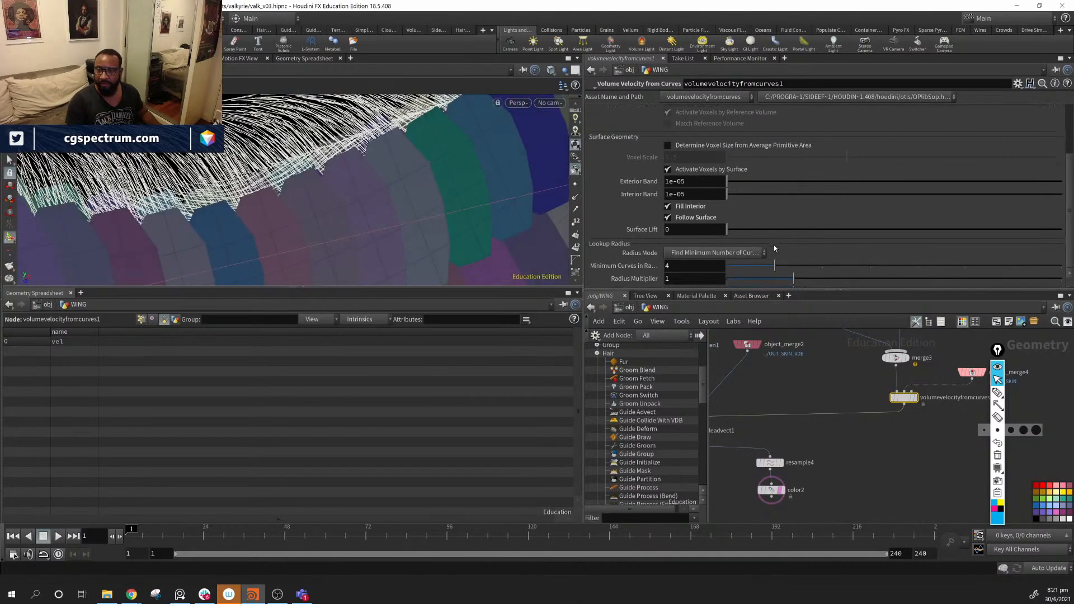
pyautogui.click(700, 218)
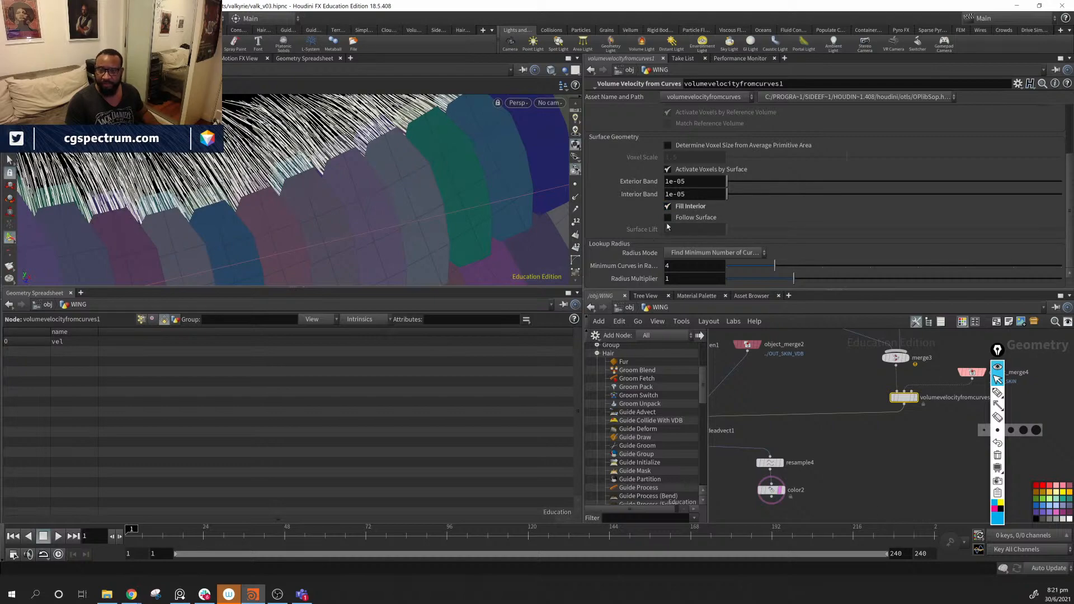
pyautogui.moveTo(471, 204); pyautogui.dragTo(559, 202)
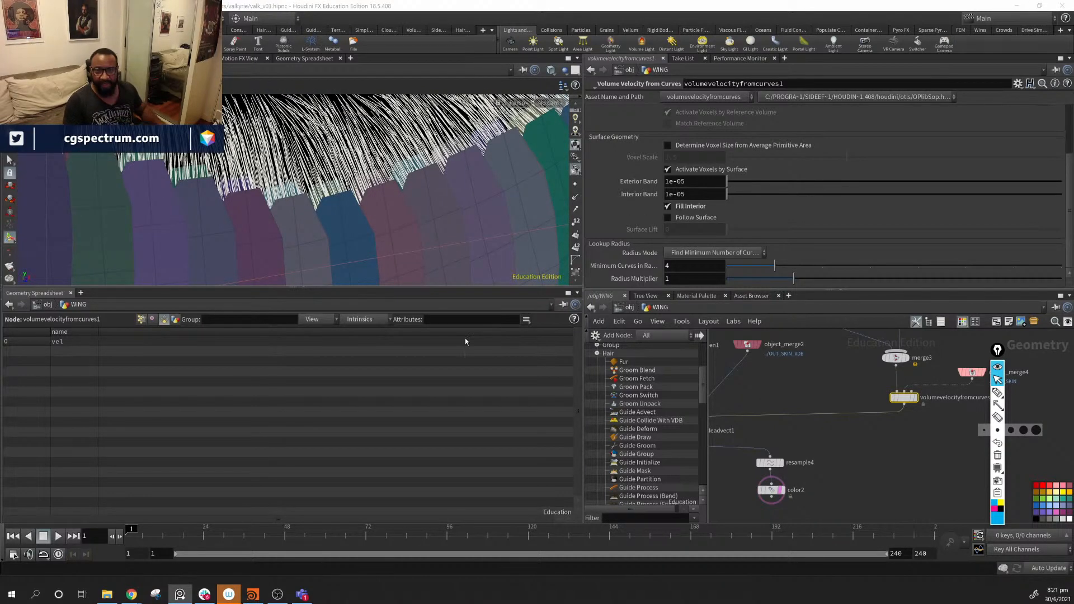
# - Move resample4 and color2 left of guideadvect1 and place a Guide Collide With VDB node below it
pyautogui.moveTo(806, 509); pyautogui.dragTo(909, 435, button='middle')
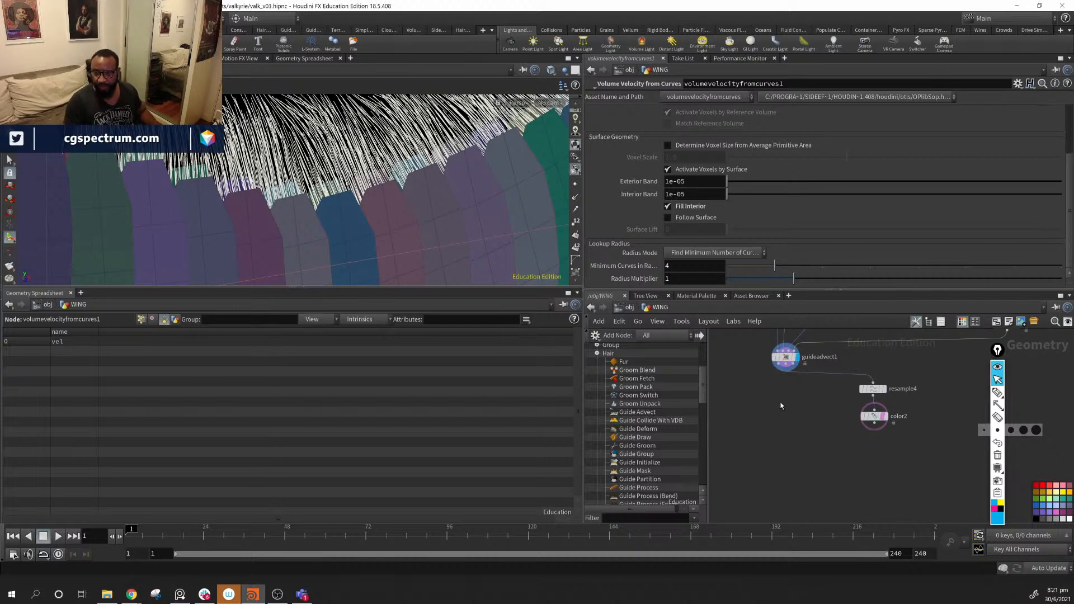
pyautogui.moveTo(942, 372); pyautogui.dragTo(879, 468)
pyautogui.moveTo(911, 430); pyautogui.dragTo(974, 440, button='middle')
pyautogui.moveTo(932, 406); pyautogui.dragTo(730, 409)
pyautogui.keyDown('alt'); pyautogui.moveTo(442, 185); pyautogui.dragTo(355, 216); pyautogui.keyUp('alt')
pyautogui.moveTo(821, 446); pyautogui.dragTo(782, 492, button='middle')
pyautogui.scroll(1, 807, 482)
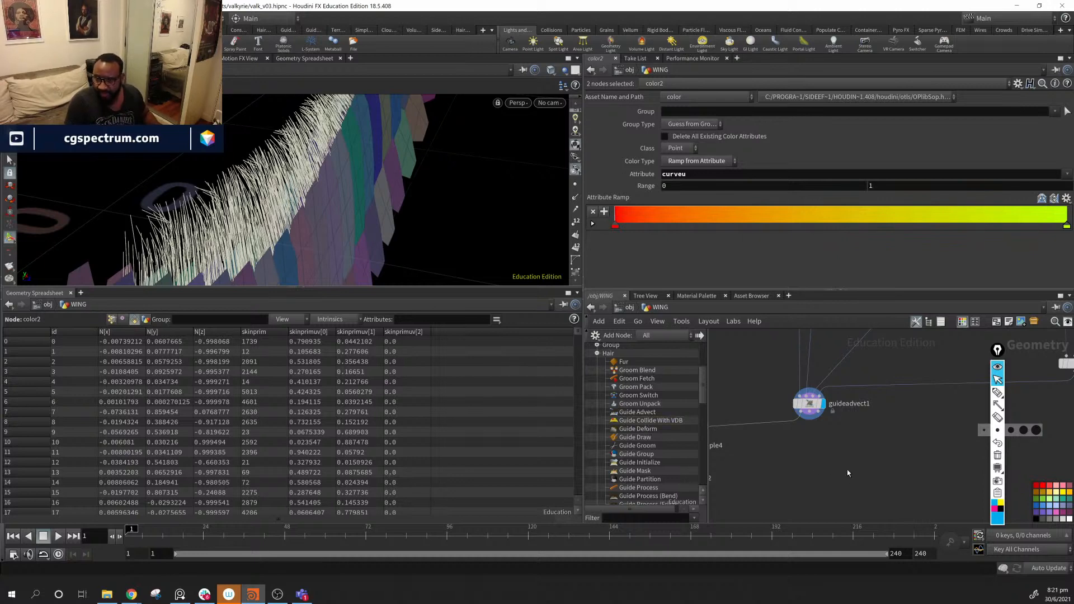
pyautogui.click(834, 464)
pyautogui.moveTo(833, 463); pyautogui.dragTo(814, 453)
# - Wire guideadvect1's output into guidecollidevdb1, leaving Blend at 1
pyautogui.moveTo(853, 443); pyautogui.dragTo(859, 407, button='middle')
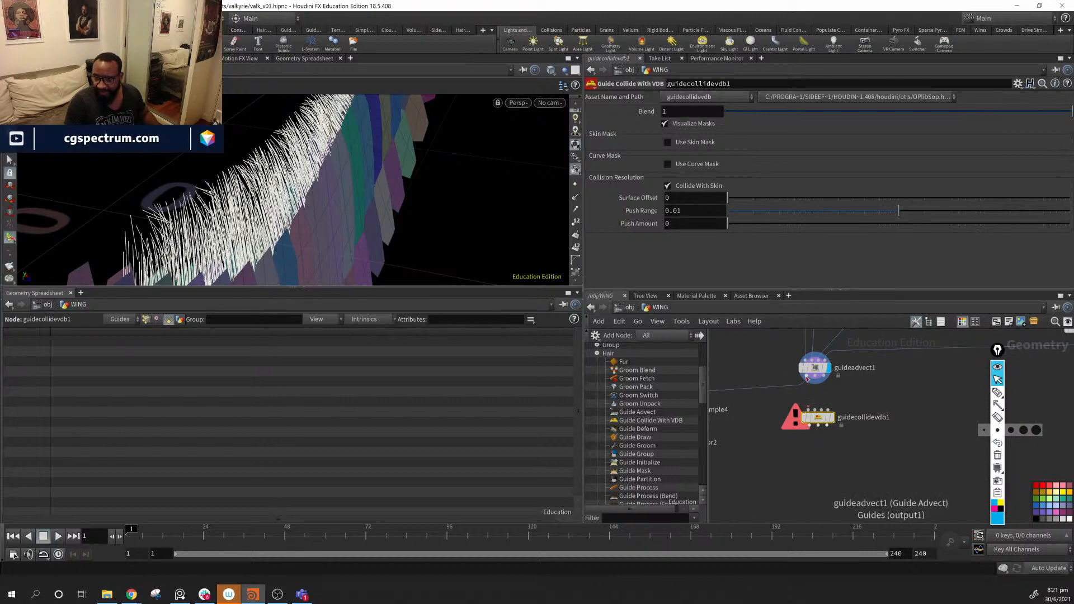
pyautogui.moveTo(809, 379); pyautogui.dragTo(807, 410)
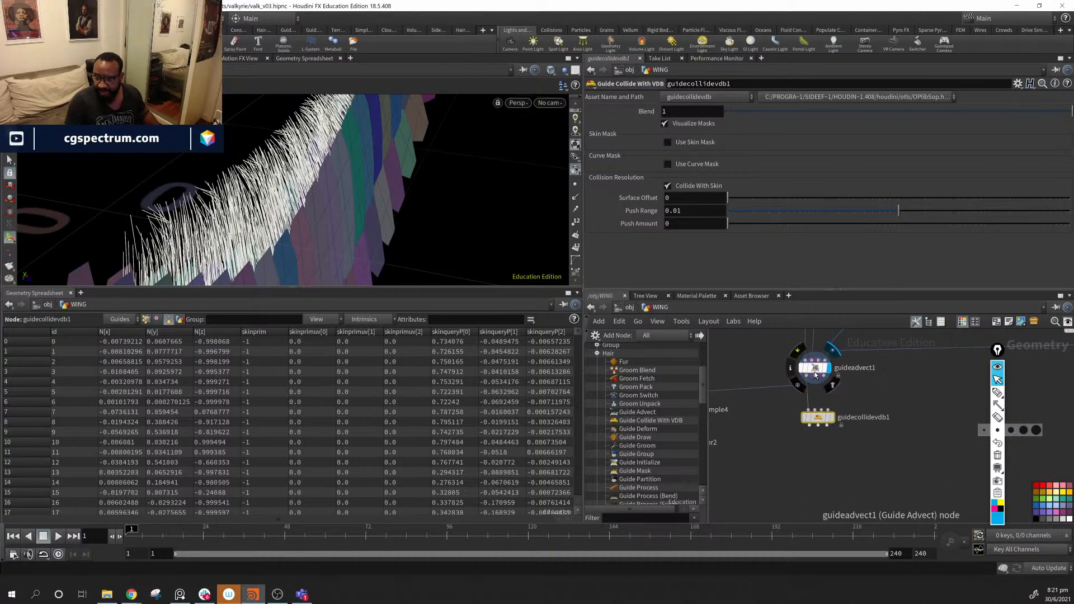
pyautogui.moveTo(816, 379); pyautogui.dragTo(827, 411)
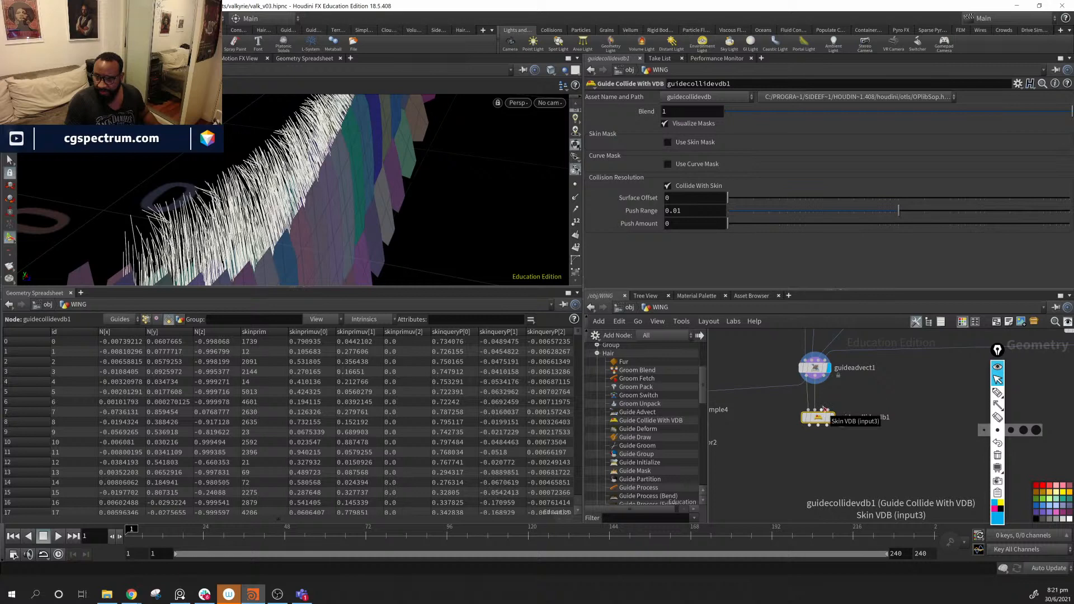
pyautogui.moveTo(831, 414); pyautogui.dragTo(825, 417)
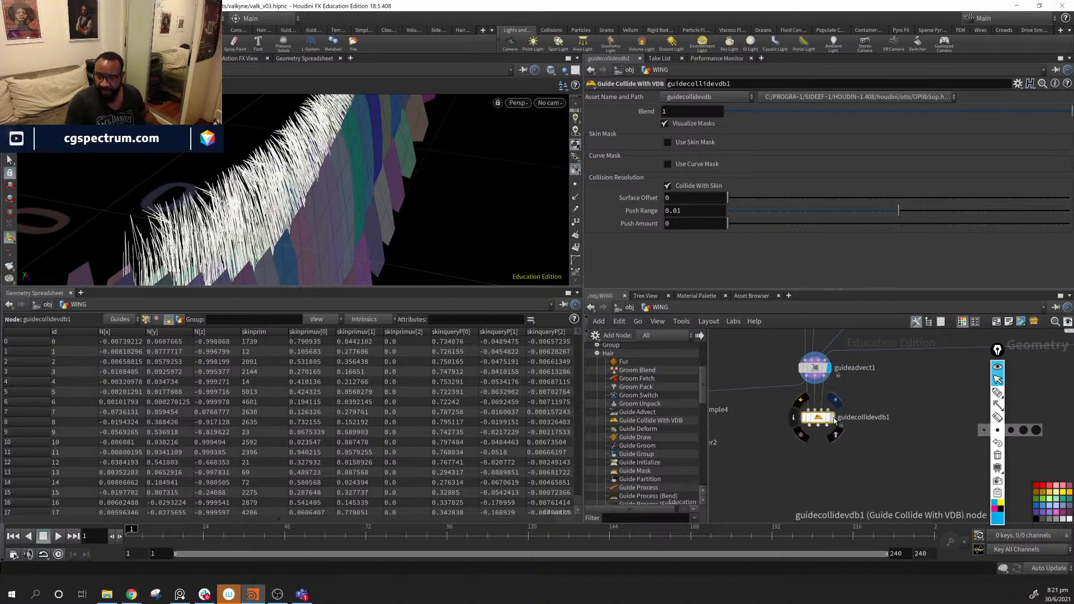
pyautogui.keyDown('alt'); pyautogui.moveTo(392, 174); pyautogui.dragTo(270, 223); pyautogui.keyUp('alt')
pyautogui.moveTo(1069, 112)
pyautogui.mouseDown()
pyautogui.moveTo(726, 114)
pyautogui.moveTo(1073, 113)
pyautogui.mouseUp()
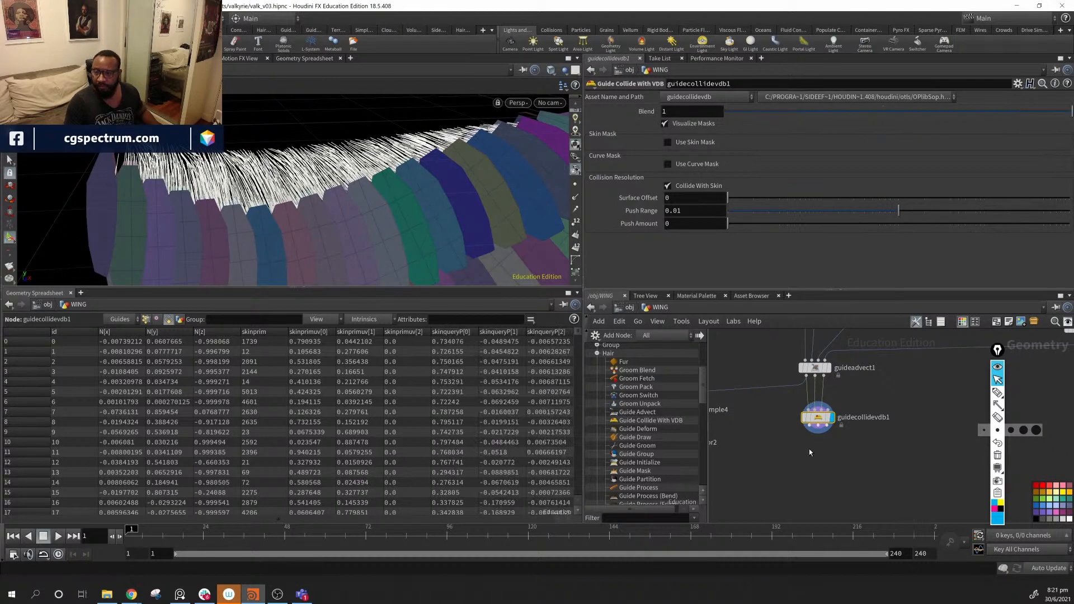
# - Reposition guidecollidevdb1 and move object_merge2 (/OUT_SKIN_VDB) down toward the guide nodes
pyautogui.moveTo(817, 422); pyautogui.dragTo(814, 427)
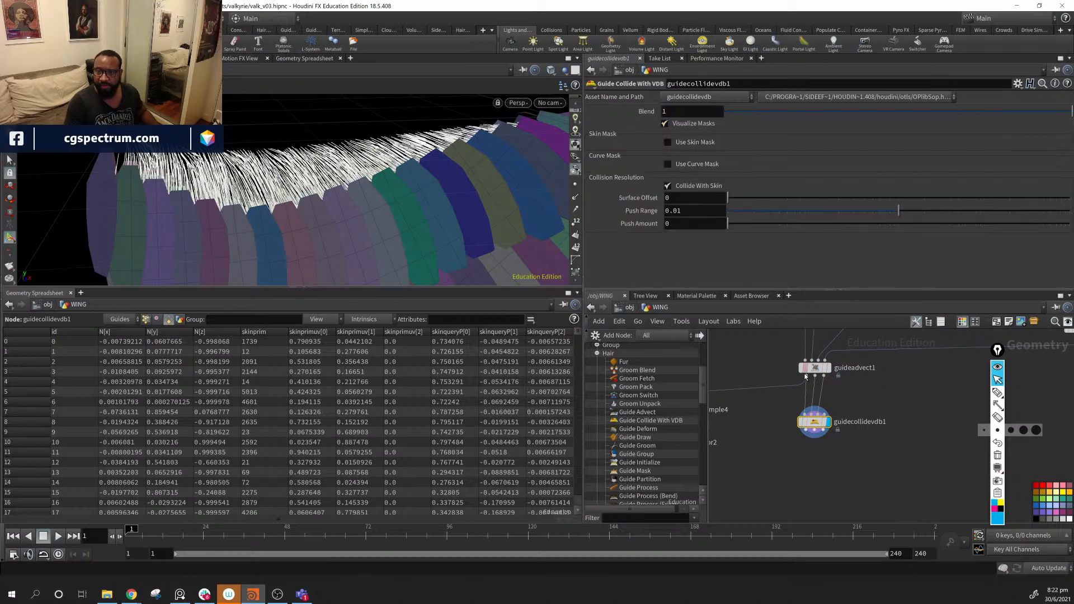
pyautogui.moveTo(813, 423); pyautogui.dragTo(818, 427)
pyautogui.moveTo(870, 413); pyautogui.dragTo(818, 566, button='middle')
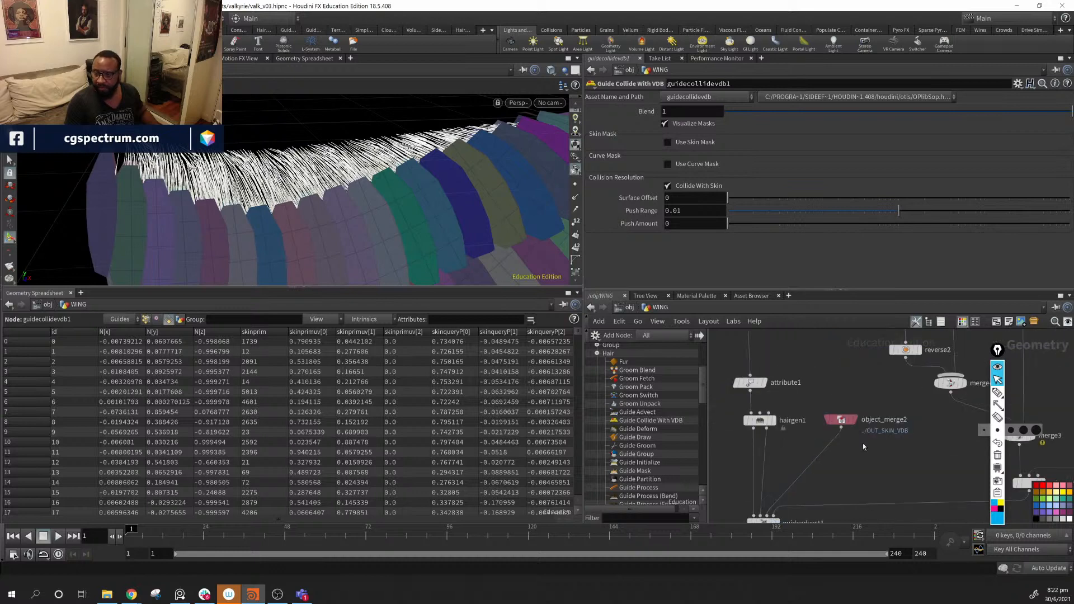
pyautogui.moveTo(841, 420); pyautogui.dragTo(810, 462)
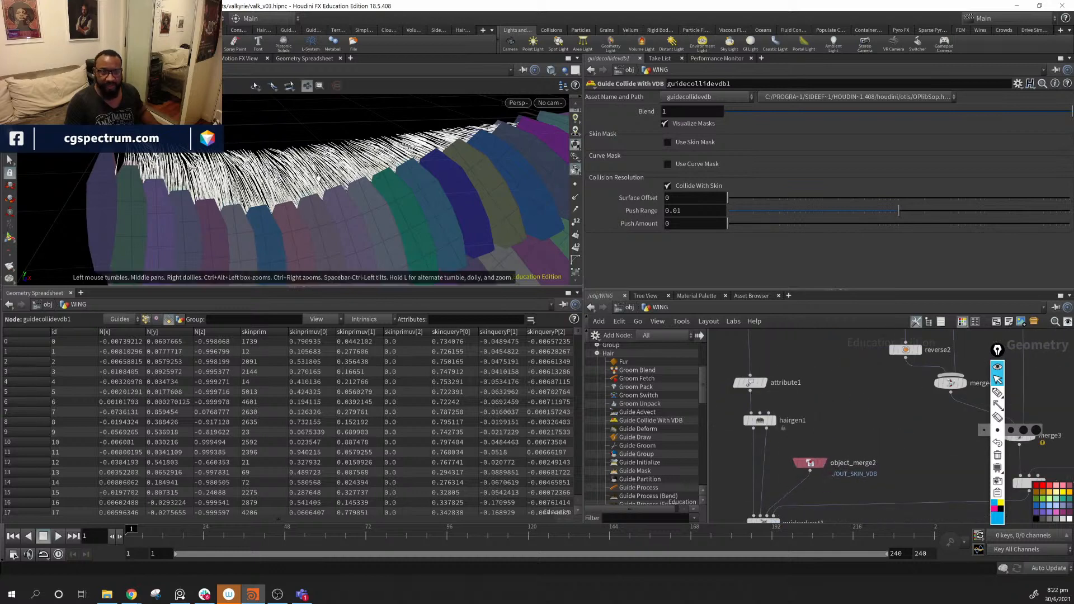
pyautogui.moveTo(318, 178); pyautogui.dragTo(503, 239)
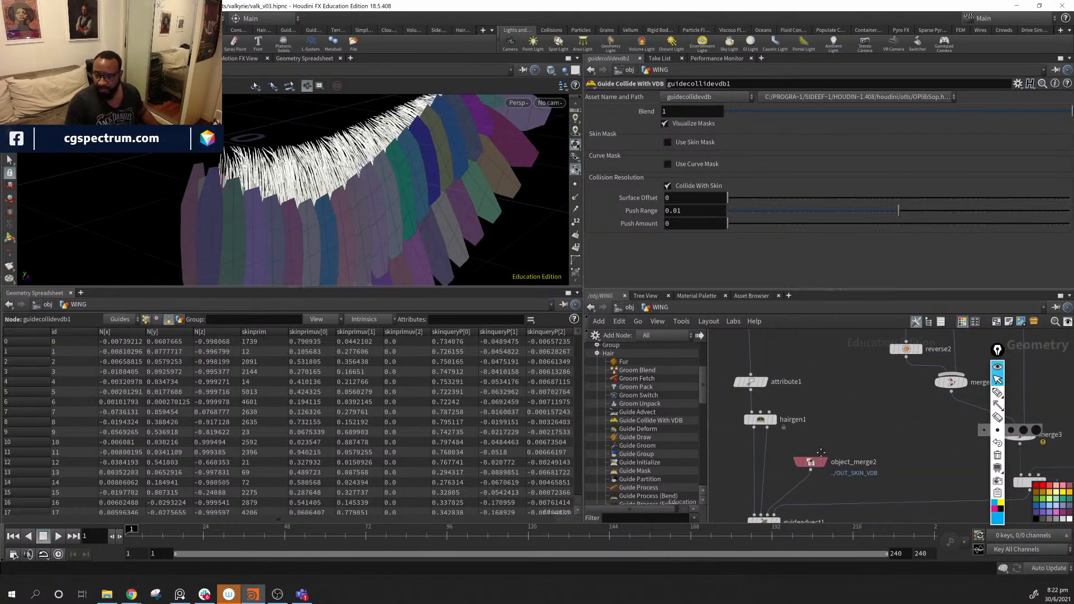
pyautogui.moveTo(821, 452); pyautogui.dragTo(848, 326, button='middle')
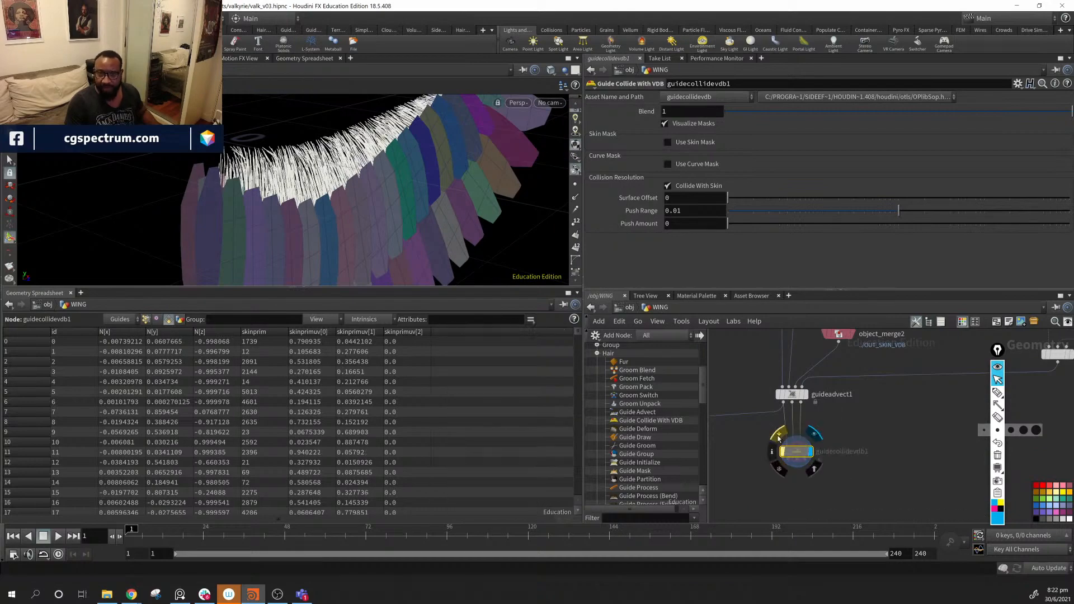
# - Display guidecollidevdb1, un-bypass it, and hide color2's template geometry
pyautogui.click(778, 439)
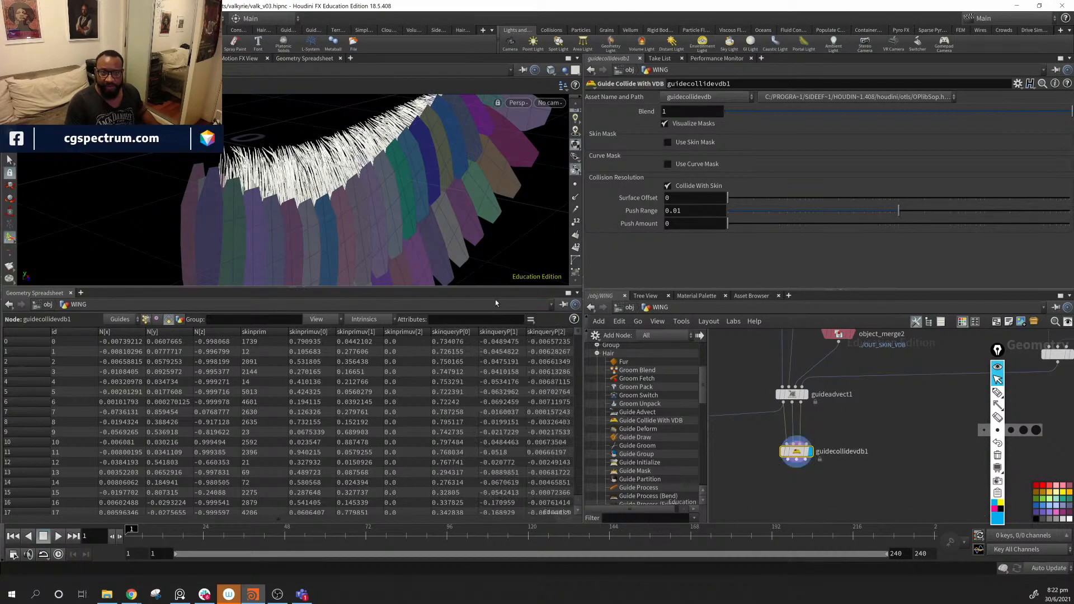
pyautogui.keyDown('alt'); pyautogui.moveTo(442, 235); pyautogui.dragTo(386, 196); pyautogui.keyUp('alt')
pyautogui.keyDown('alt'); pyautogui.moveTo(386, 196); pyautogui.dragTo(436, 207, button='right'); pyautogui.keyUp('alt')
pyautogui.keyDown('alt'); pyautogui.moveTo(392, 190); pyautogui.dragTo(585, 209); pyautogui.keyUp('alt')
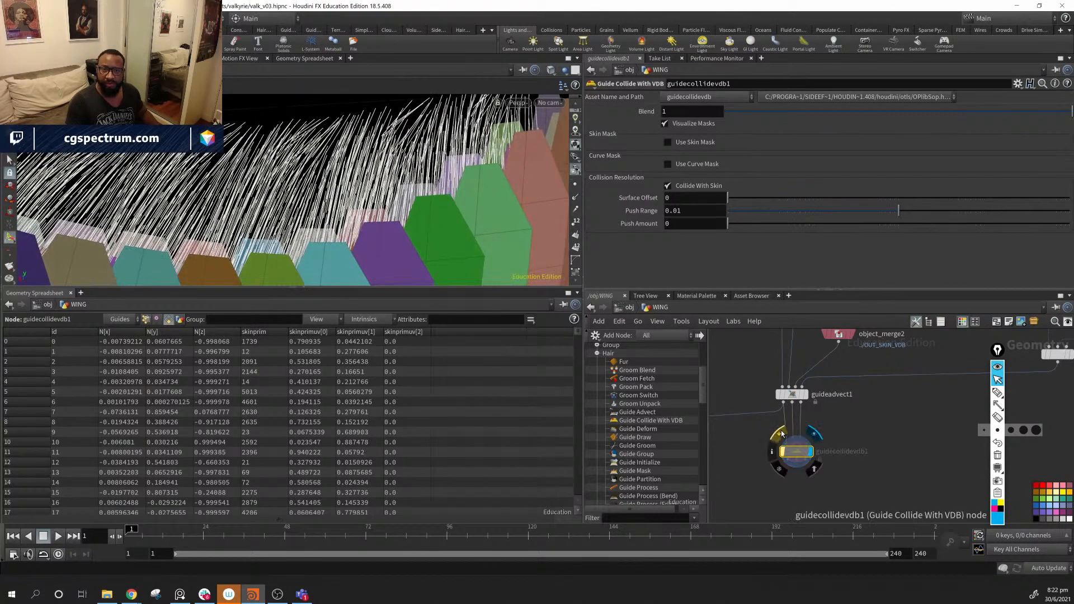
pyautogui.click(782, 434)
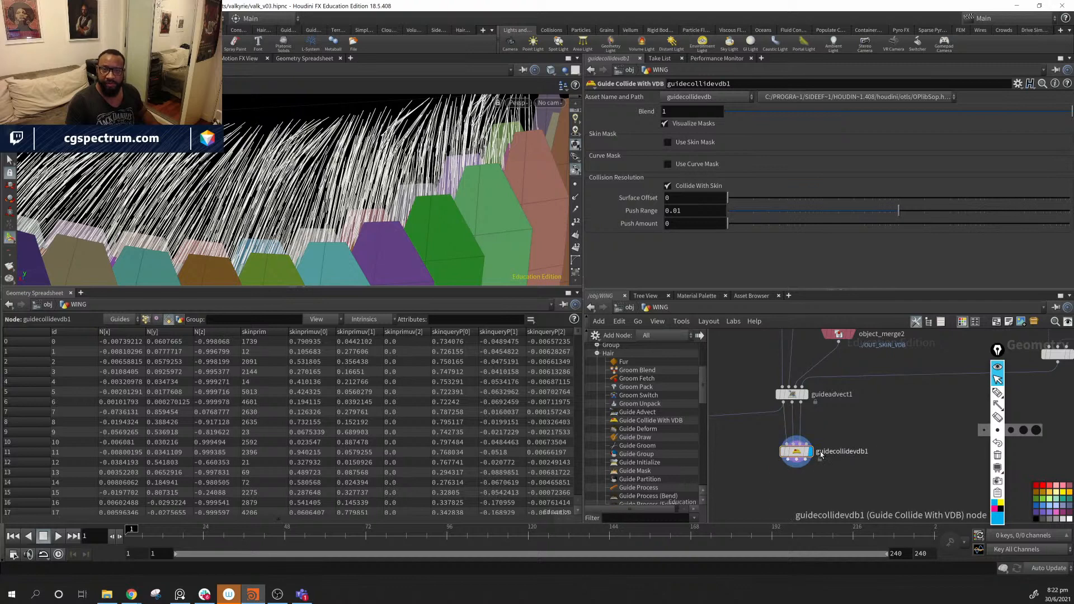
pyautogui.scroll(-3, 942, 391)
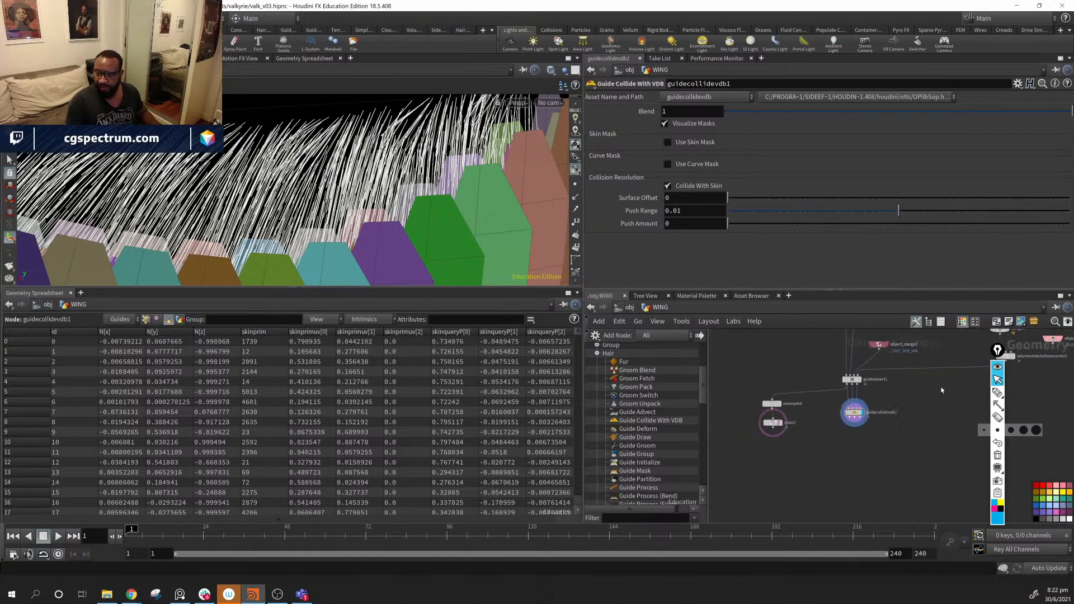
pyautogui.click(779, 425)
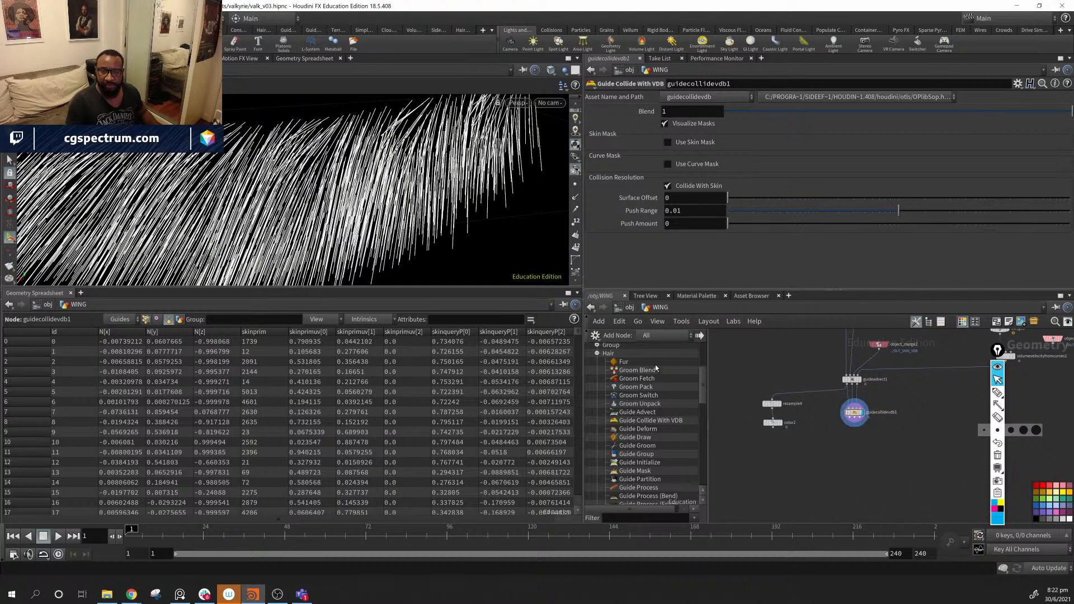
# - Vary Surface Offset between about 0.05 and 0.017, settling near 0.0199
pyautogui.keyDown('alt'); pyautogui.moveTo(391, 138); pyautogui.dragTo(321, 160); pyautogui.keyUp('alt')
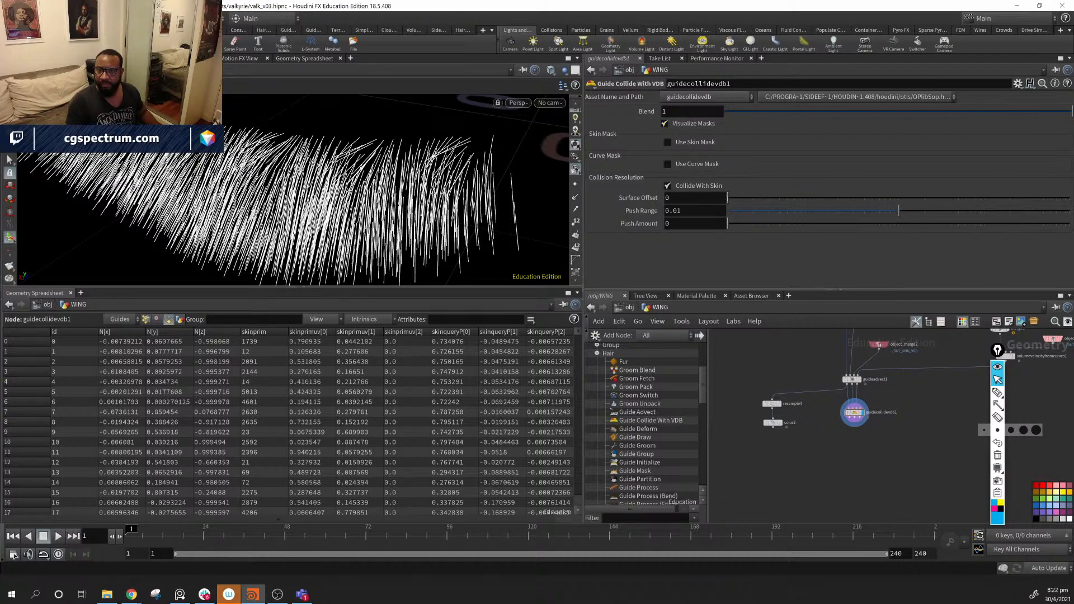
pyautogui.moveTo(728, 197); pyautogui.dragTo(958, 206)
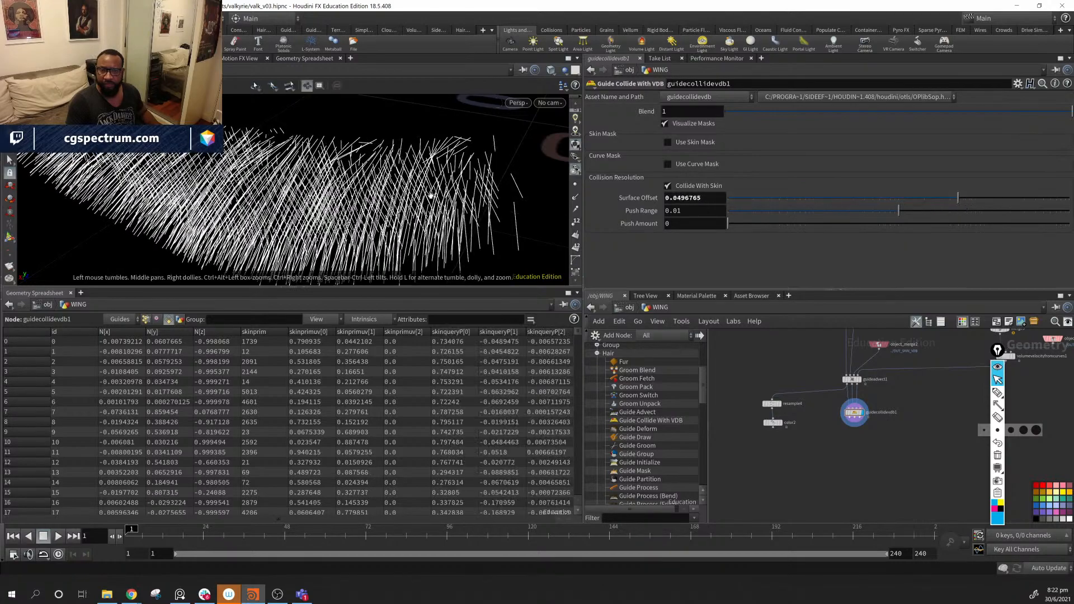
pyautogui.keyDown('alt'); pyautogui.moveTo(432, 196); pyautogui.dragTo(348, 154); pyautogui.keyUp('alt')
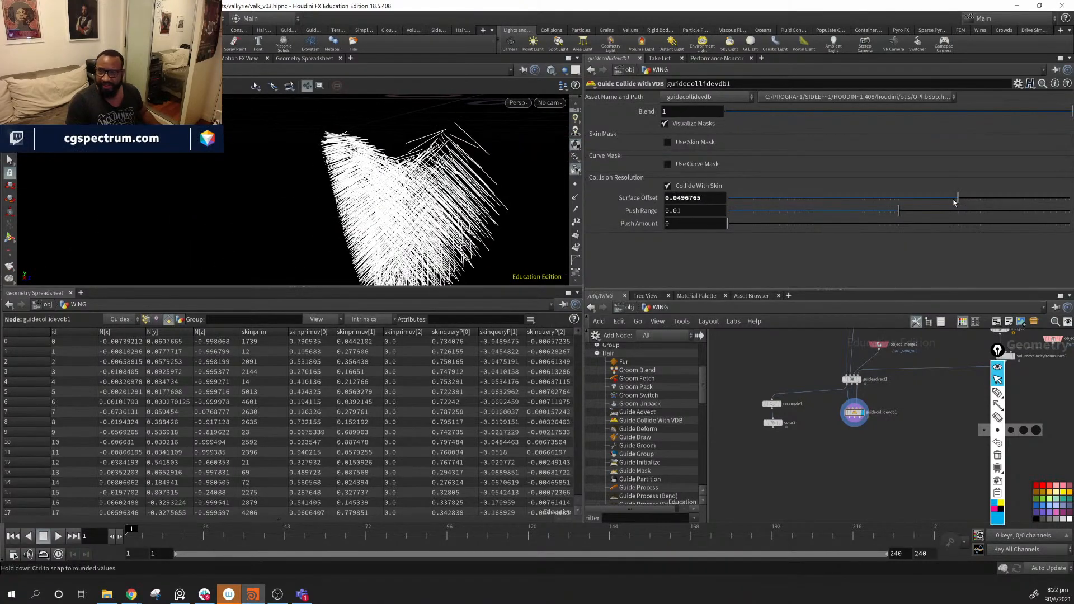
pyautogui.moveTo(960, 199)
pyautogui.mouseDown()
pyautogui.moveTo(851, 196)
pyautogui.moveTo(947, 196)
pyautogui.mouseUp()
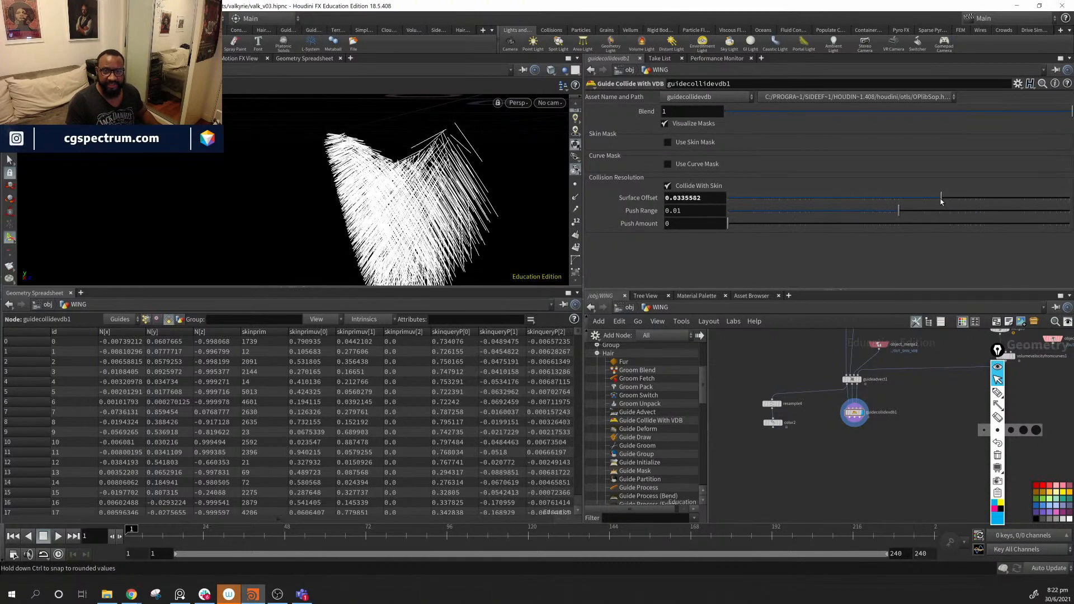
pyautogui.keyDown('alt'); pyautogui.moveTo(452, 168); pyautogui.dragTo(467, 150); pyautogui.keyUp('alt')
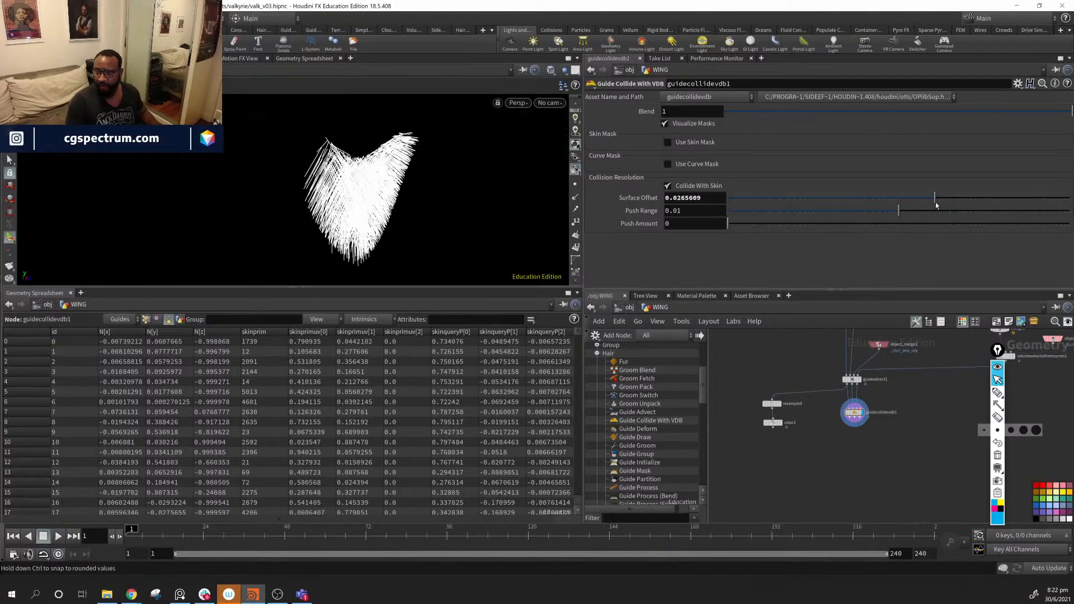
pyautogui.moveTo(938, 205); pyautogui.dragTo(926, 205)
pyautogui.moveTo(307, 185)
pyautogui.keyDown('alt'); pyautogui.mouseDown()
pyautogui.moveTo(307, 163)
pyautogui.moveTo(298, 178)
pyautogui.mouseUp(); pyautogui.keyUp('alt')
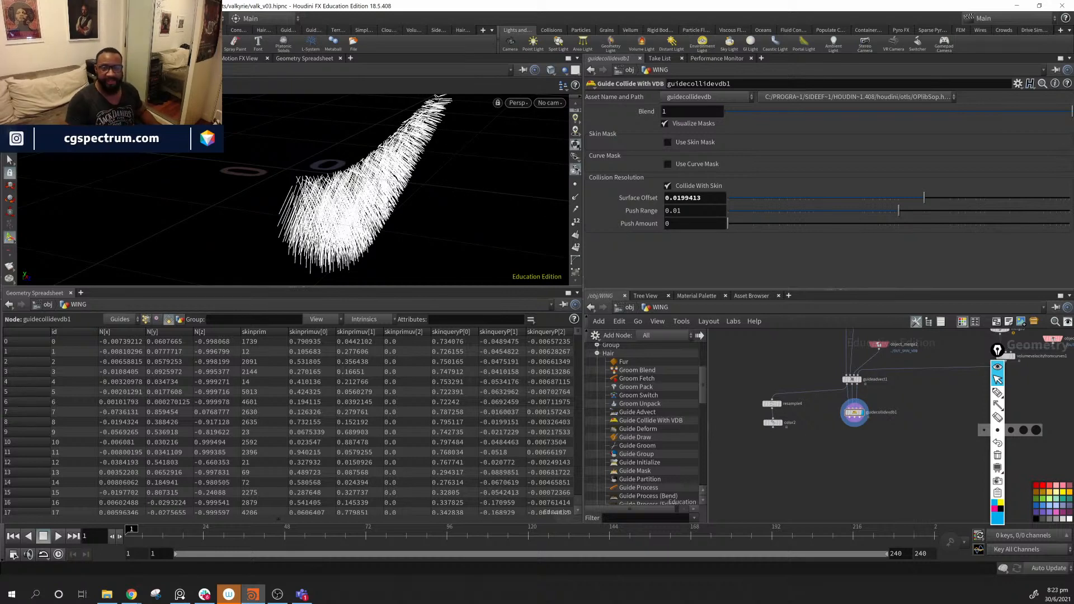
pyautogui.keyDown('alt'); pyautogui.moveTo(464, 154); pyautogui.dragTo(380, 170); pyautogui.keyUp('alt')
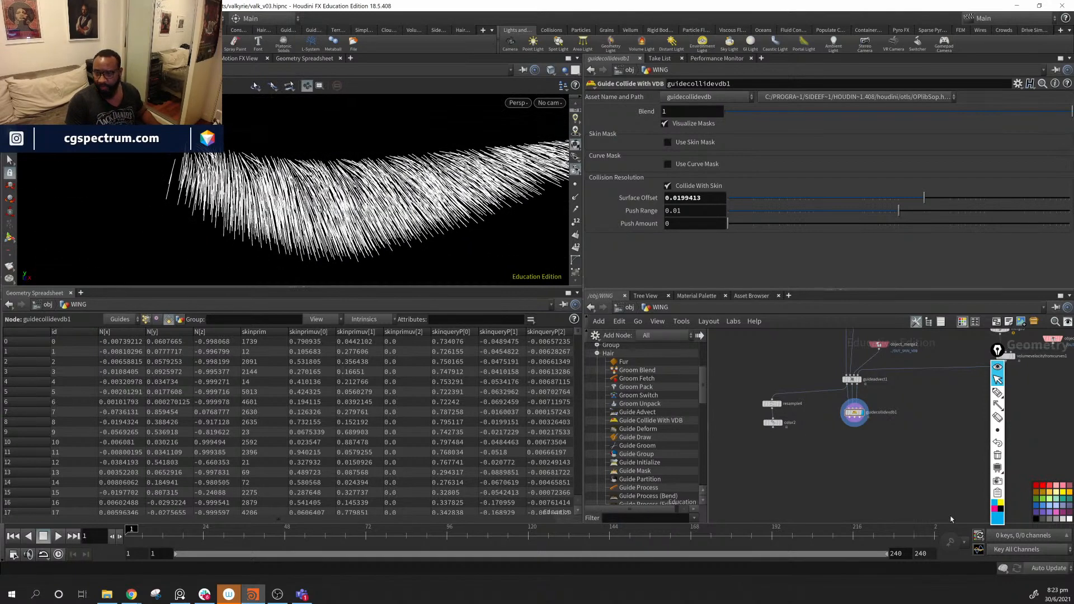
pyautogui.moveTo(803, 502); pyautogui.dragTo(1057, 462, button='middle')
pyautogui.moveTo(963, 383); pyautogui.dragTo(759, 471, button='middle')
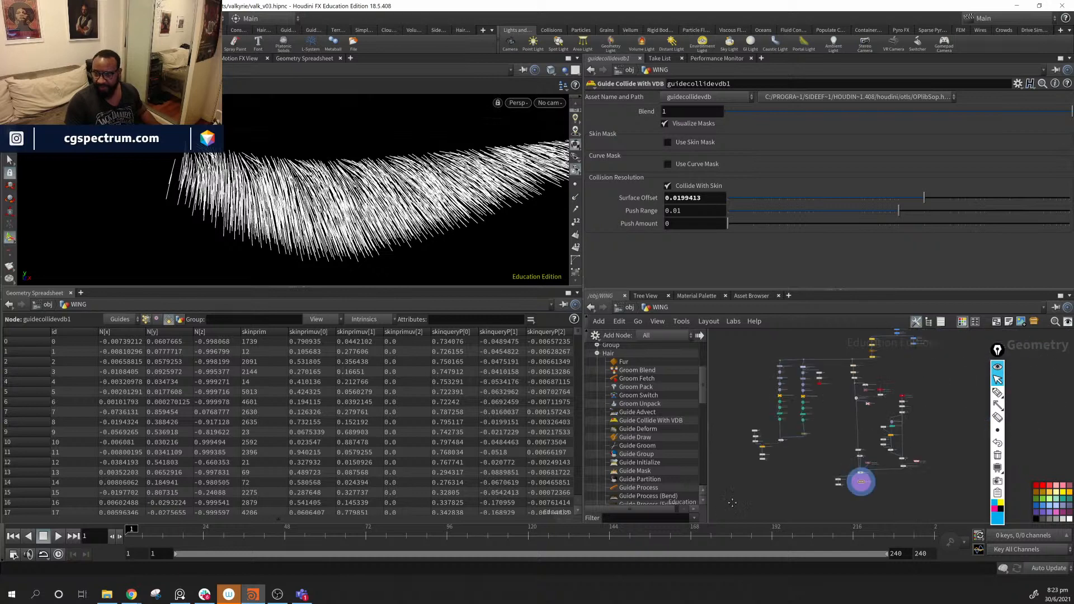
pyautogui.scroll(5, 759, 472)
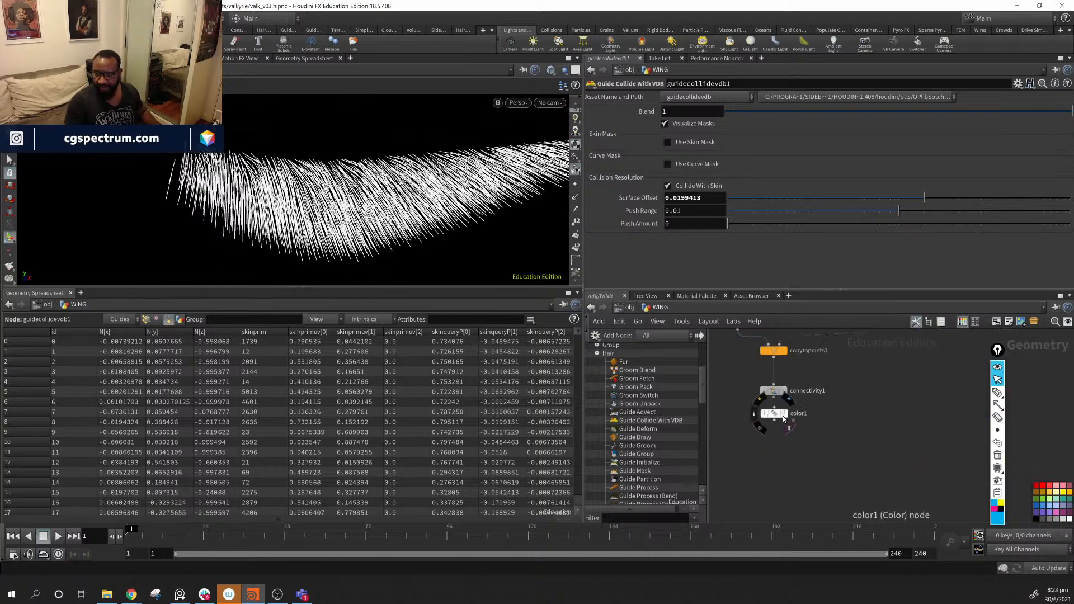
# - Show color1's coloured wing, frame it, and nudge Surface Offset to 0.0217
pyautogui.click(783, 415)
pyautogui.press('h')
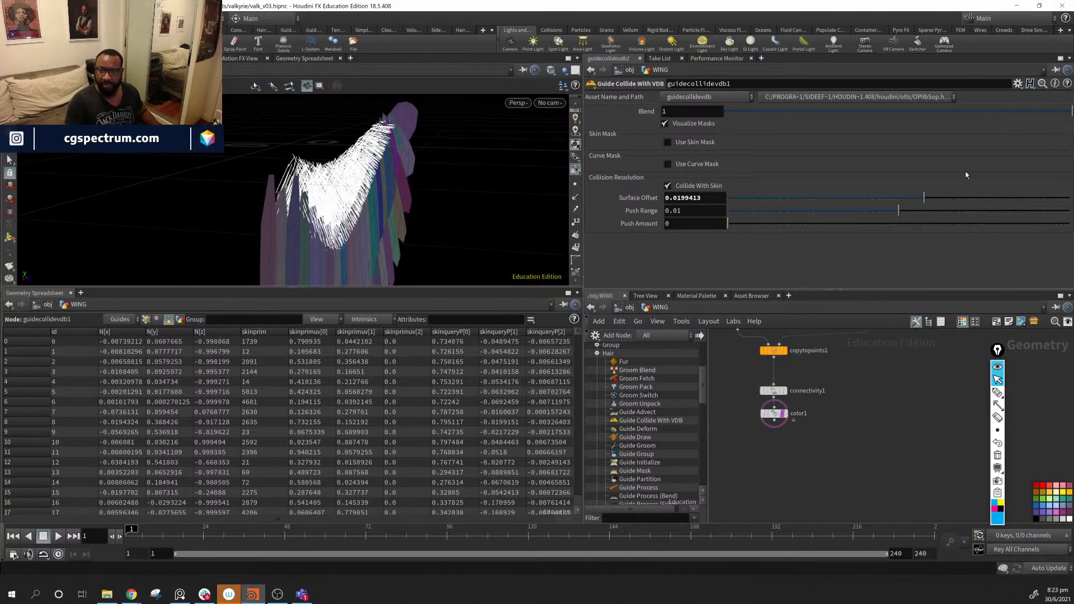
pyautogui.moveTo(924, 199); pyautogui.dragTo(924, 202)
pyautogui.keyDown('alt'); pyautogui.moveTo(403, 209); pyautogui.dragTo(373, 208); pyautogui.keyUp('alt')
pyautogui.moveTo(904, 471); pyautogui.dragTo(495, 381, button='middle')
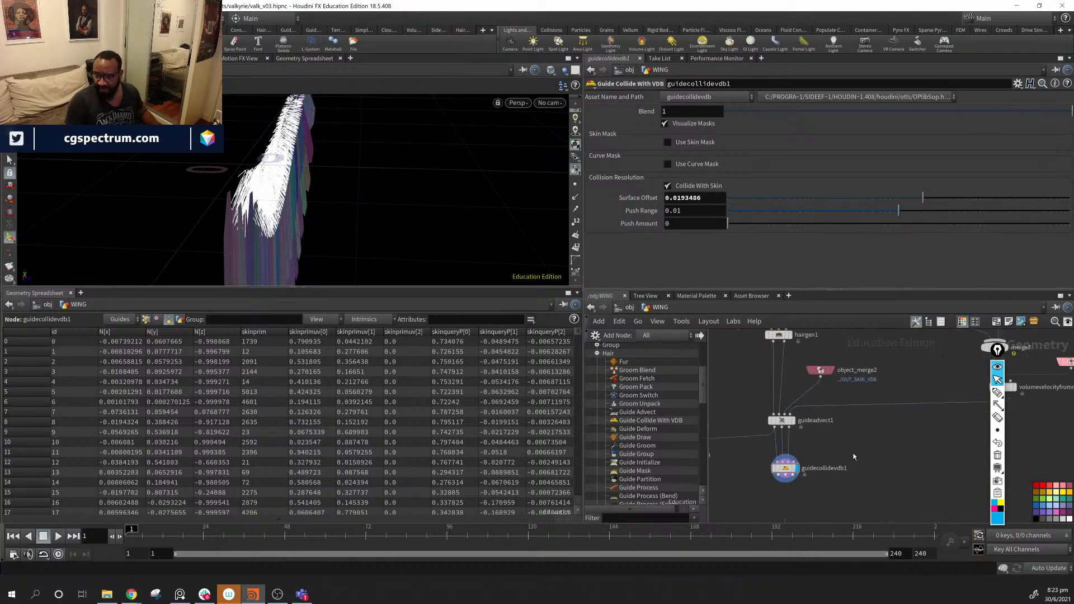
# - Enable Follow Skin on guideadvect1 and raise guidecollidevdb1's Surface Offset to 0.0304
pyautogui.click(779, 423)
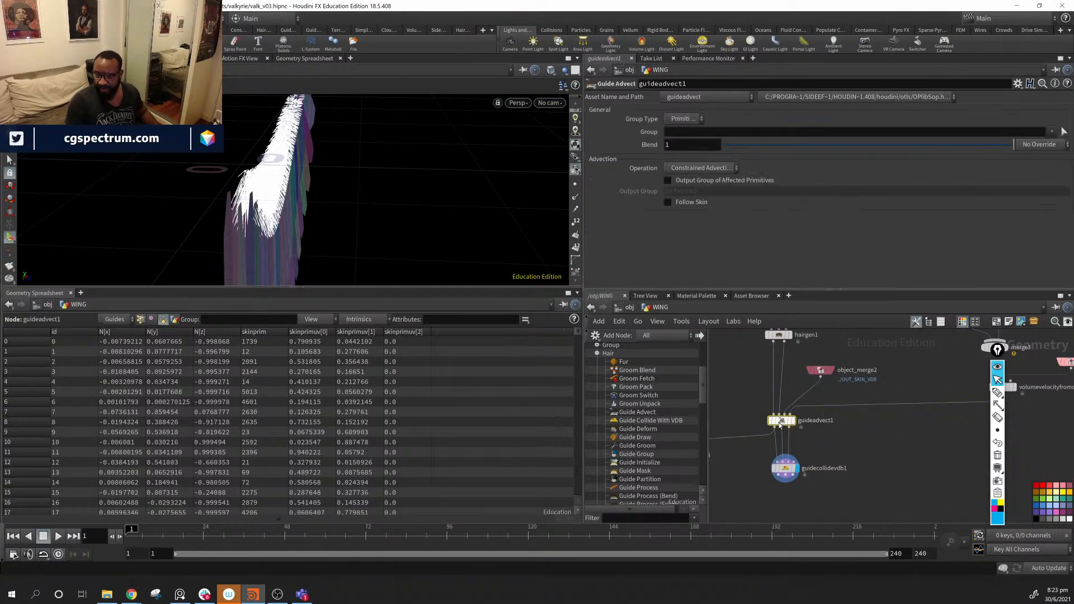
pyautogui.click(668, 202)
pyautogui.moveTo(548, 204); pyautogui.dragTo(485, 169)
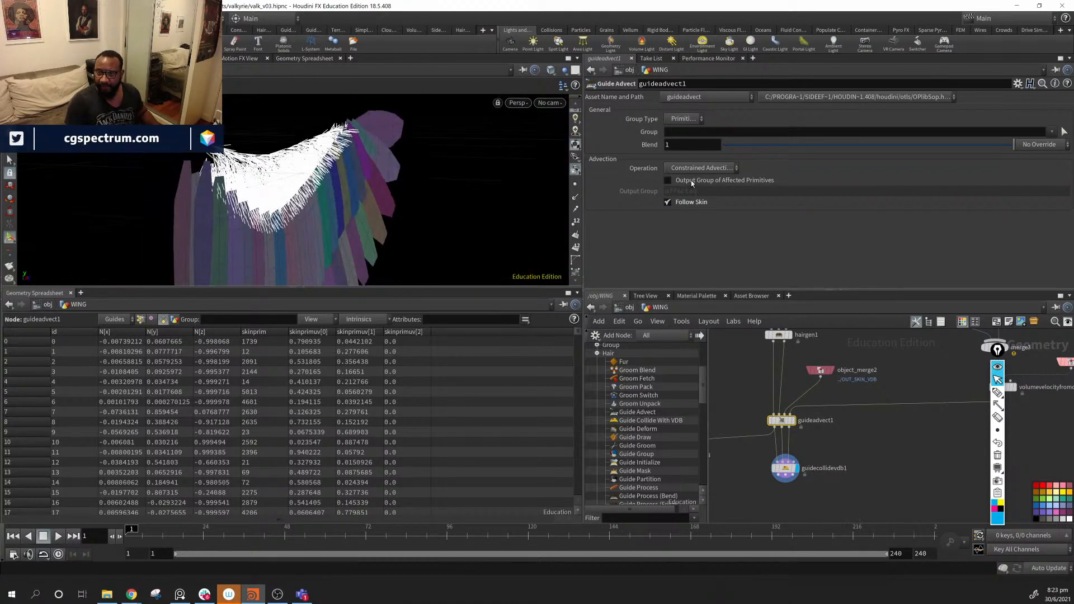
pyautogui.click(785, 468)
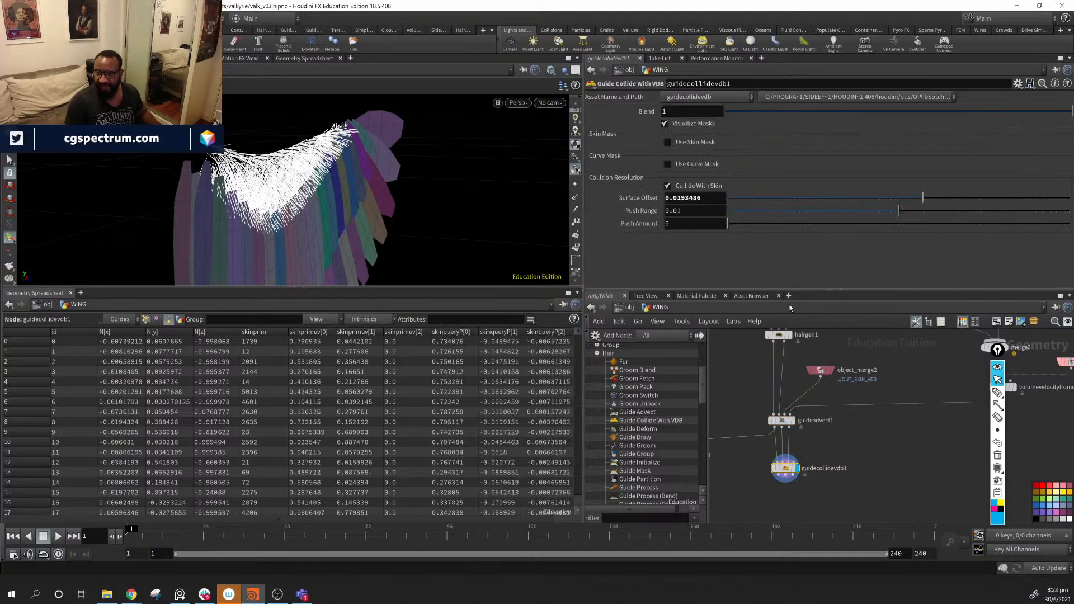
pyautogui.moveTo(923, 200); pyautogui.dragTo(941, 200)
pyautogui.moveTo(430, 151); pyautogui.dragTo(348, 222)
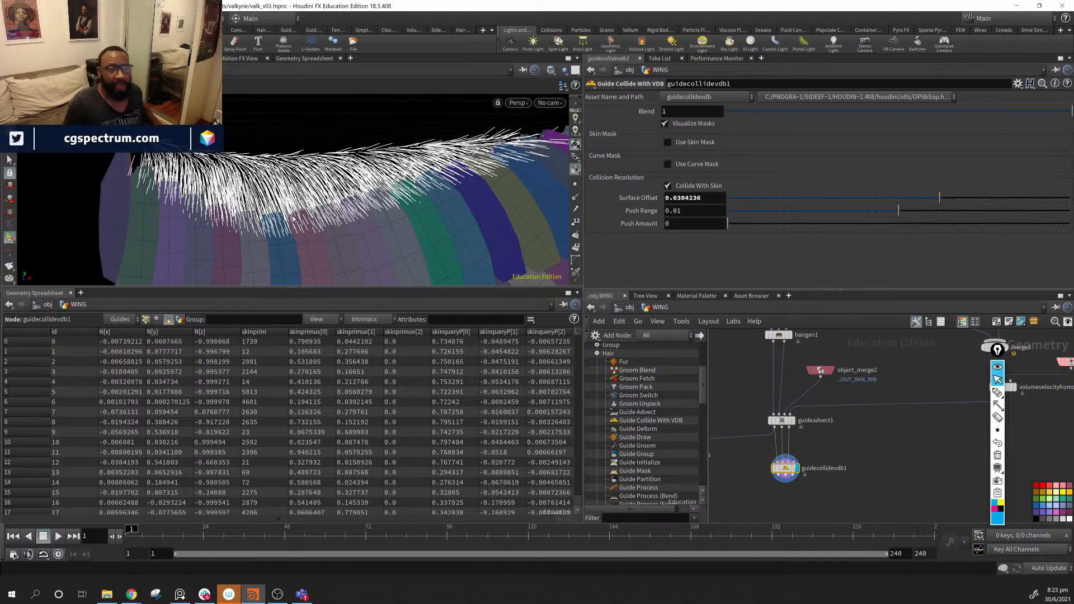
# - Orbit the wing, pan upstream in the graph, and box-select the seven nodes from line1 to merge4
pyautogui.moveTo(295, 220); pyautogui.dragTo(357, 181, button='middle')
pyautogui.moveTo(861, 412); pyautogui.dragTo(868, 492, button='middle')
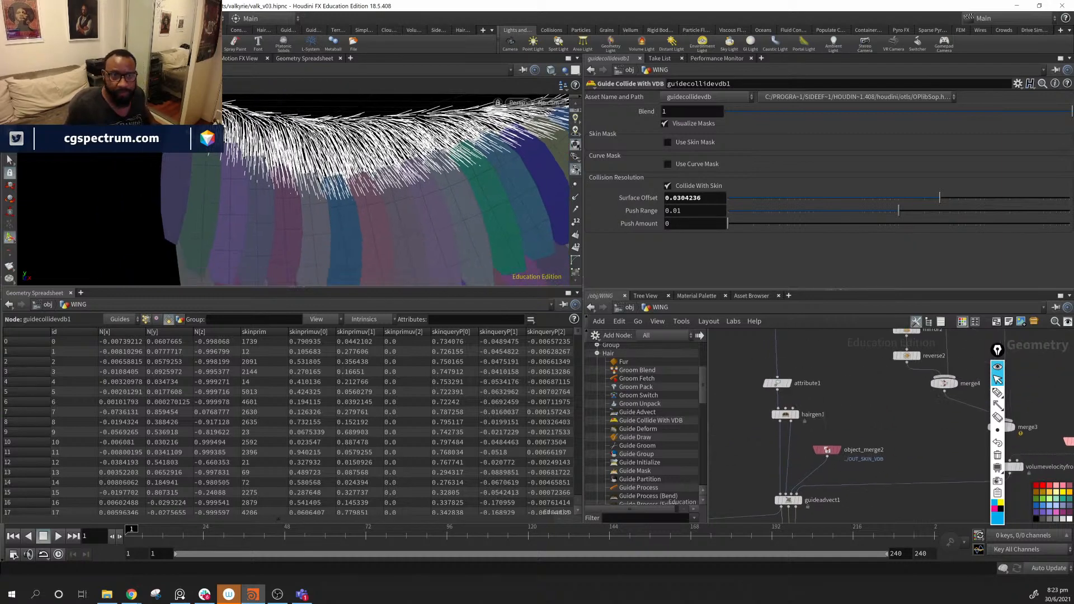
pyautogui.moveTo(318, 178); pyautogui.dragTo(286, 197, button='middle')
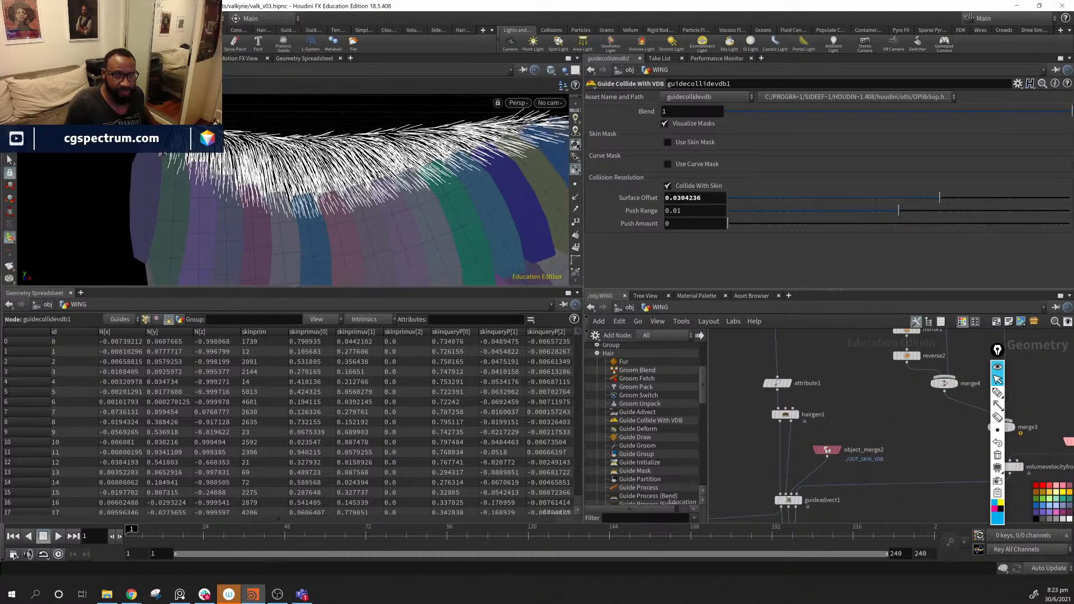
pyautogui.moveTo(432, 217); pyautogui.dragTo(223, 154)
pyautogui.moveTo(366, 199); pyautogui.dragTo(382, 220)
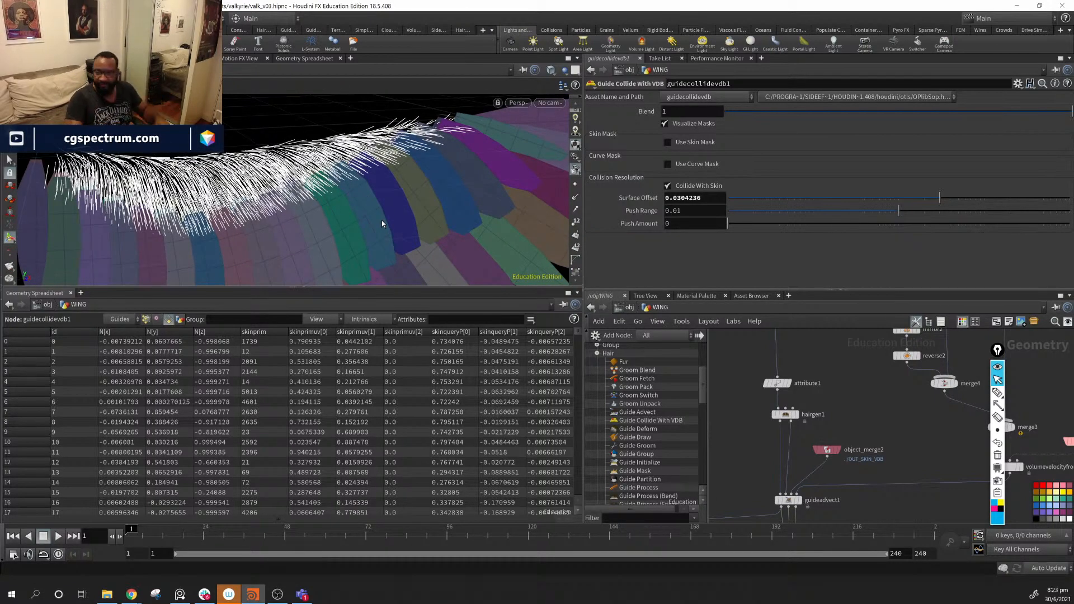
pyautogui.moveTo(940, 435); pyautogui.dragTo(824, 456, button='middle')
pyautogui.scroll(-4, 838, 469)
pyautogui.moveTo(911, 379); pyautogui.dragTo(989, 410, button='middle')
pyautogui.scroll(1, 917, 419)
pyautogui.scroll(3, 939, 399)
pyautogui.scroll(-2, 990, 409)
pyautogui.moveTo(848, 346); pyautogui.dragTo(917, 479)
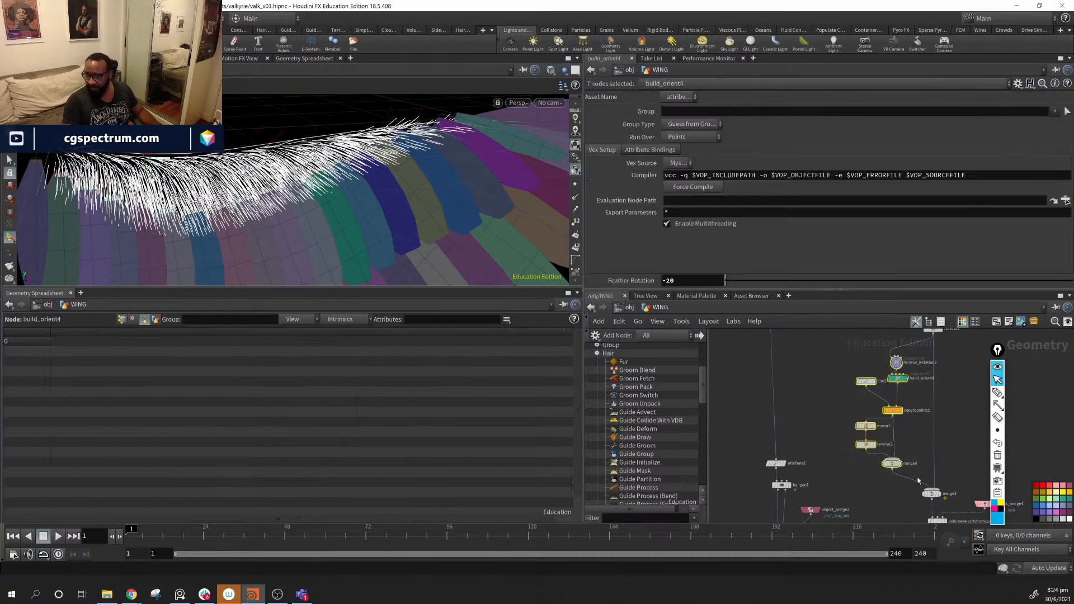
# - Colour the eleven nodes around reverse1 with a light colour
pyautogui.click(1048, 508)
pyautogui.moveTo(945, 392); pyautogui.dragTo(854, 508, button='middle')
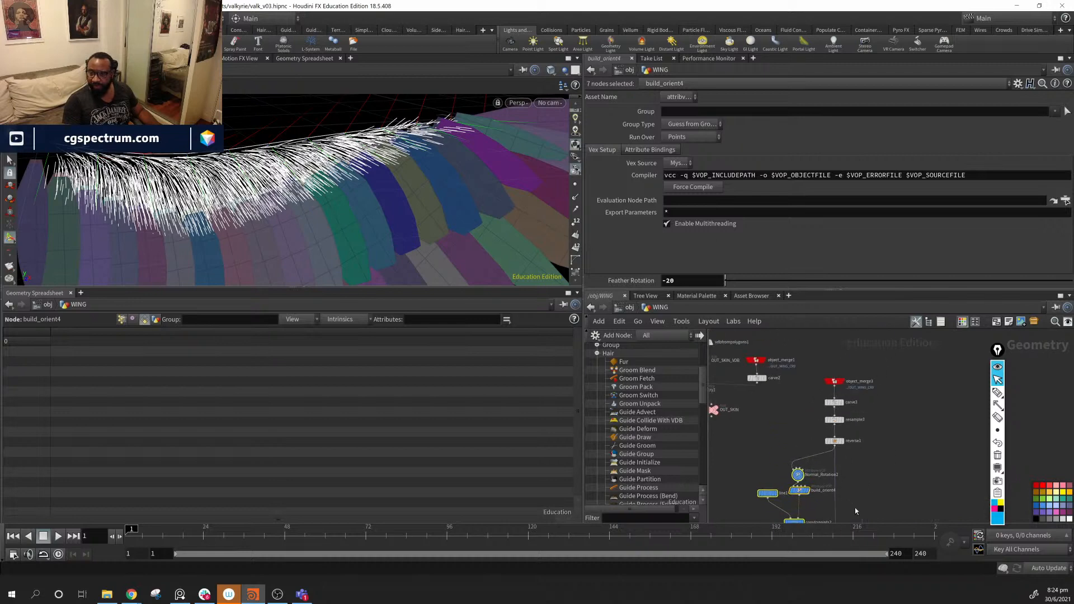
pyautogui.moveTo(884, 412); pyautogui.dragTo(902, 374, button='middle')
pyautogui.scroll(-3, 901, 372)
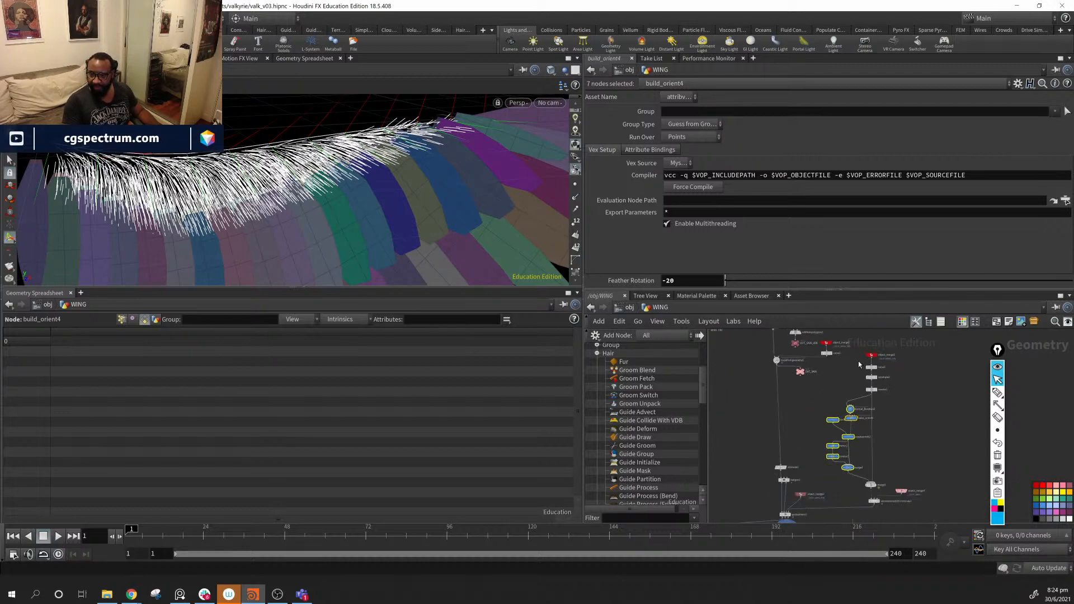
pyautogui.moveTo(905, 353); pyautogui.dragTo(833, 484)
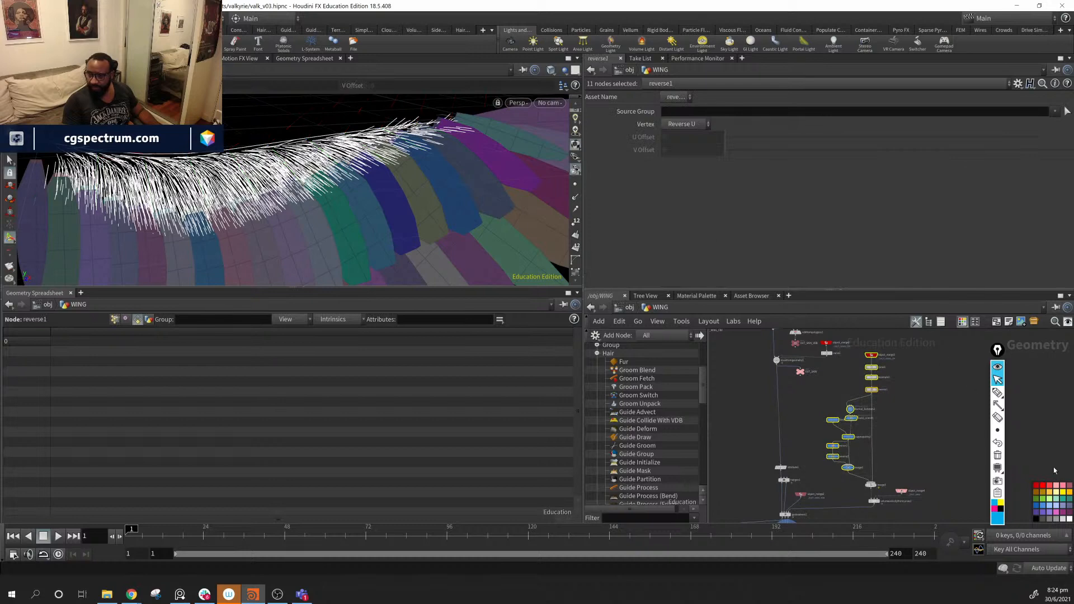
pyautogui.click(1049, 507)
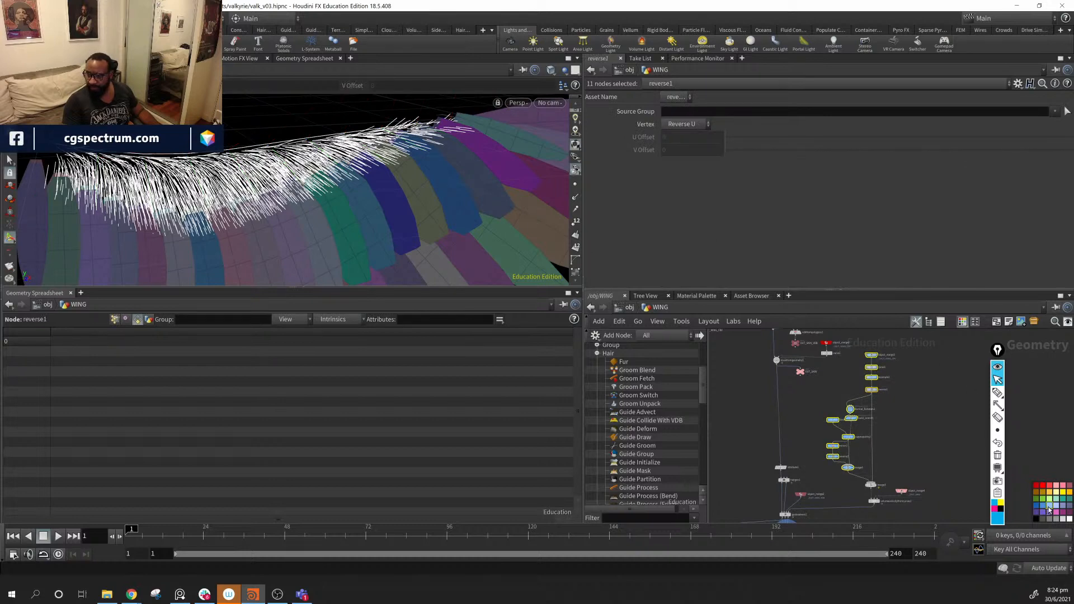
# - Enclose the selected nodes in a network box and shift the box right
pyautogui.click(996, 323)
pyautogui.moveTo(926, 412)
pyautogui.mouseDown(button='middle')
pyautogui.moveTo(916, 432)
pyautogui.moveTo(925, 430)
pyautogui.mouseUp(button='middle')
pyautogui.scroll(-1, 922, 441)
pyautogui.moveTo(930, 359); pyautogui.dragTo(853, 516)
pyautogui.moveTo(855, 351); pyautogui.dragTo(897, 350)
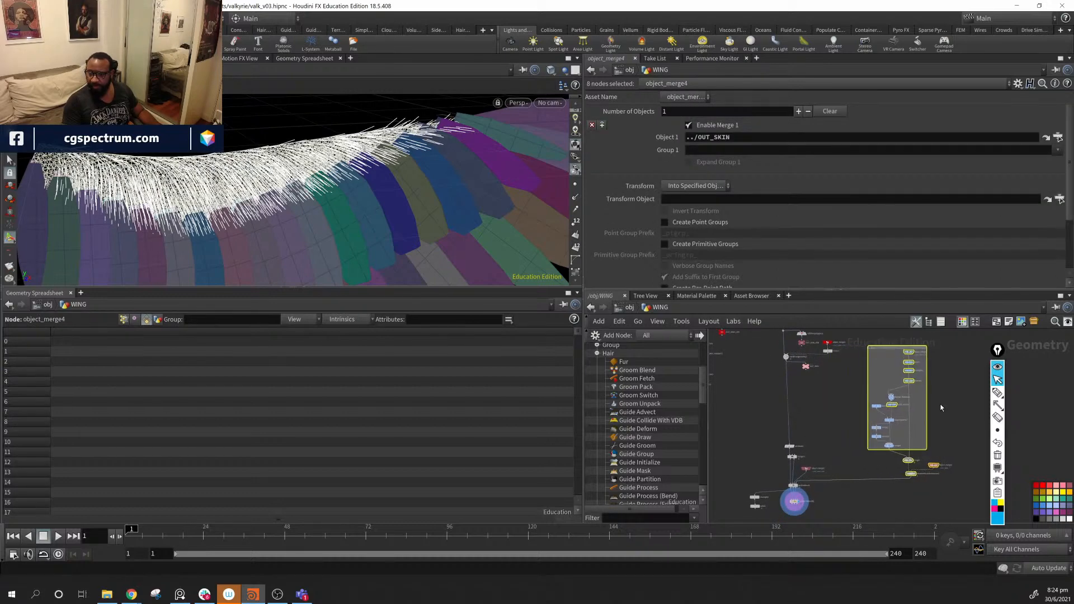
pyautogui.click(947, 417)
# - Enlarge the network box around merge3 and object_merge4 and tidy the nodes inside it
pyautogui.scroll(3, 940, 441)
pyautogui.scroll(4, 940, 441)
pyautogui.moveTo(941, 447); pyautogui.dragTo(865, 390, button='middle')
pyautogui.scroll(-3, 970, 381)
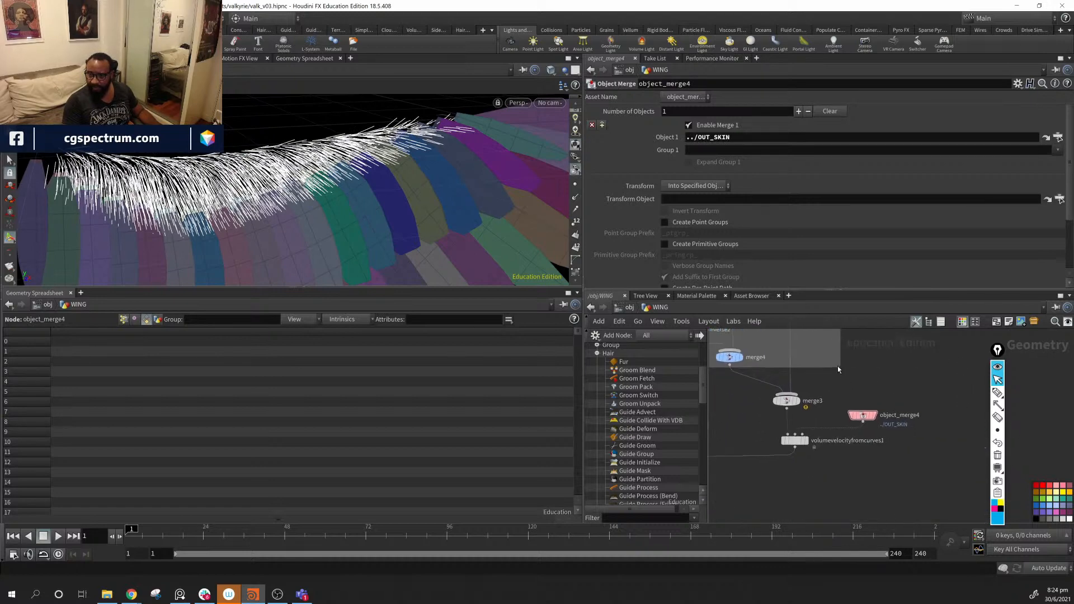
pyautogui.moveTo(837, 367); pyautogui.dragTo(918, 466)
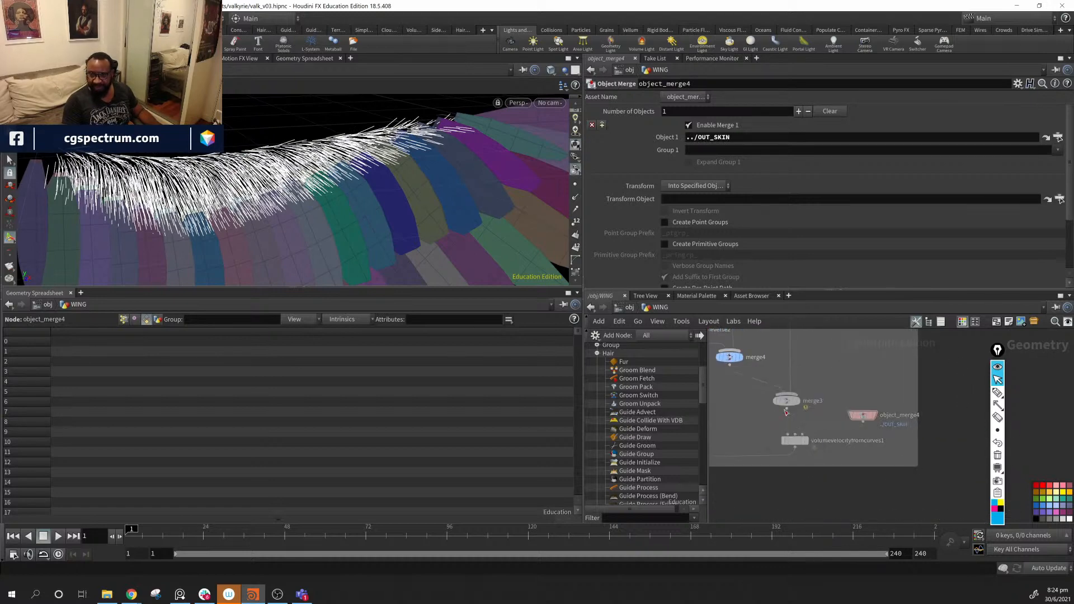
pyautogui.moveTo(786, 413); pyautogui.dragTo(799, 448)
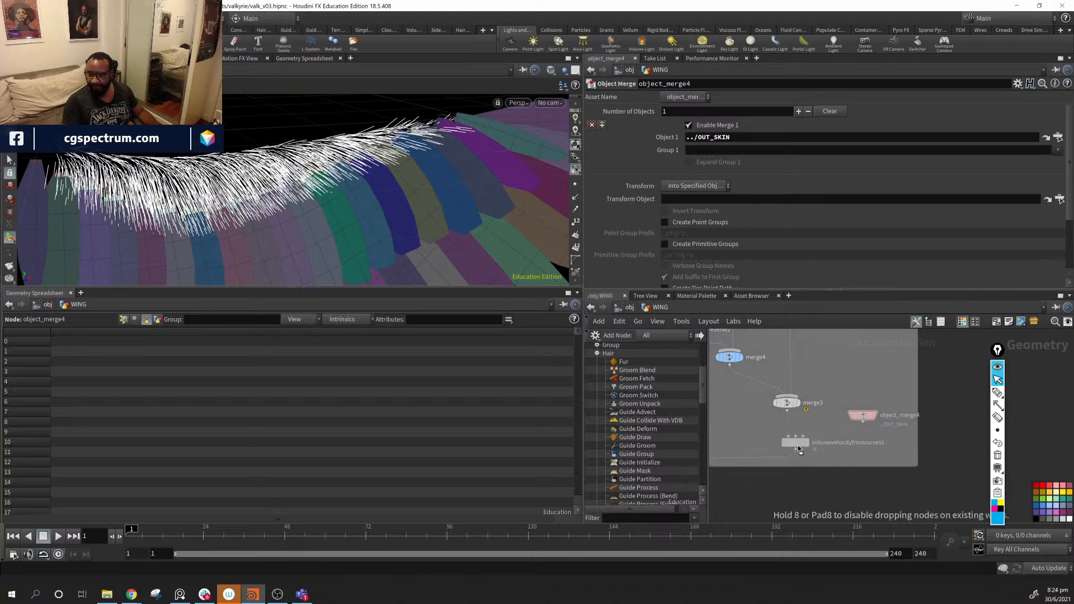
pyautogui.moveTo(863, 417); pyautogui.dragTo(865, 419)
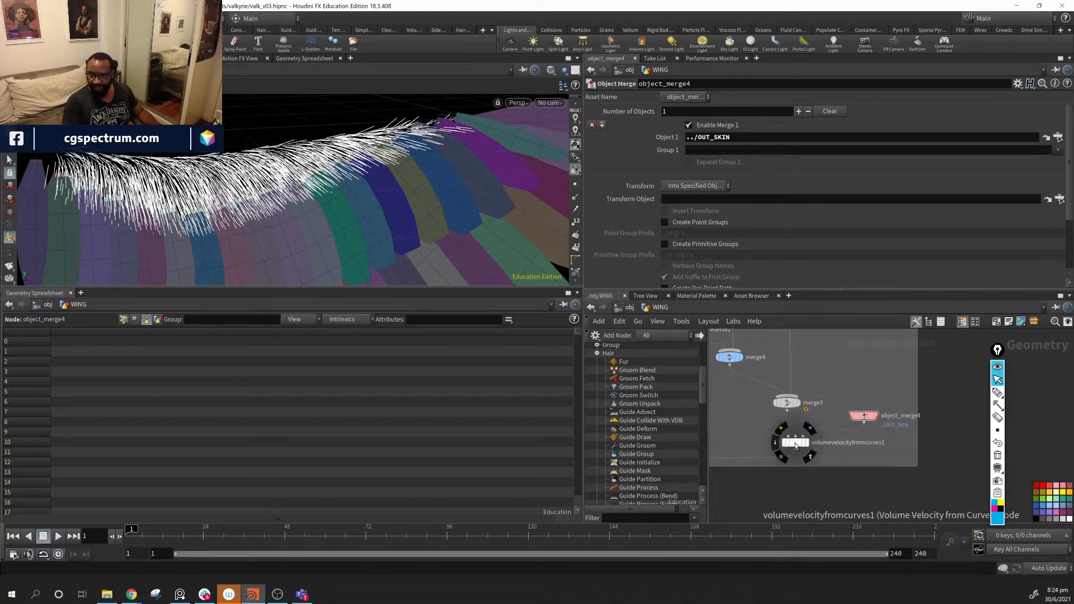
pyautogui.moveTo(796, 446); pyautogui.dragTo(797, 447)
pyautogui.moveTo(931, 337); pyautogui.dragTo(995, 558, button='middle')
# - Title the network box 'VEL CURVES'
pyautogui.doubleClick(768, 396)
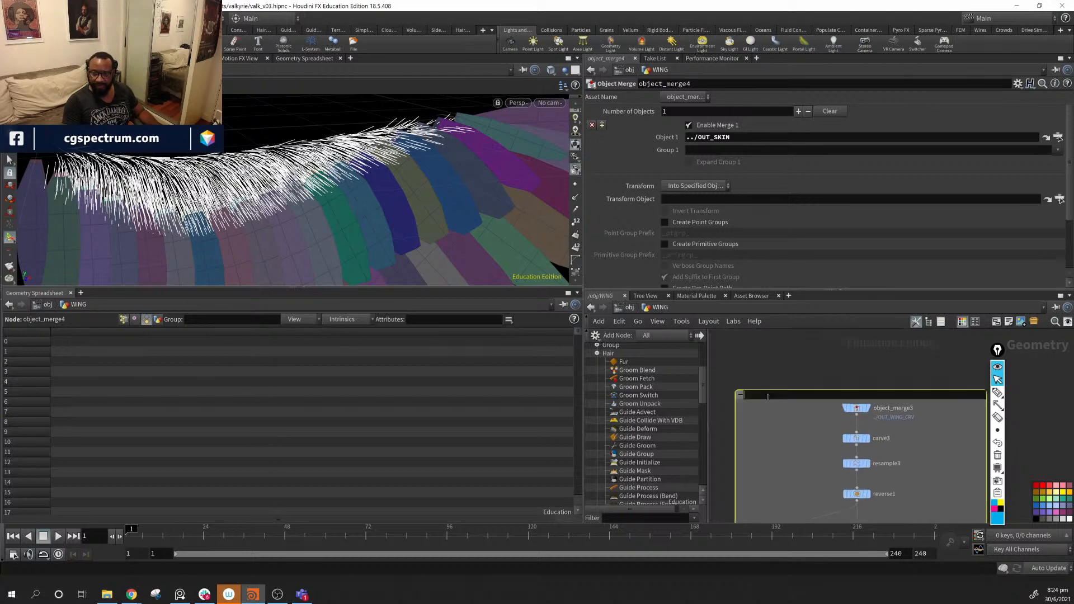
pyautogui.write('VEL')
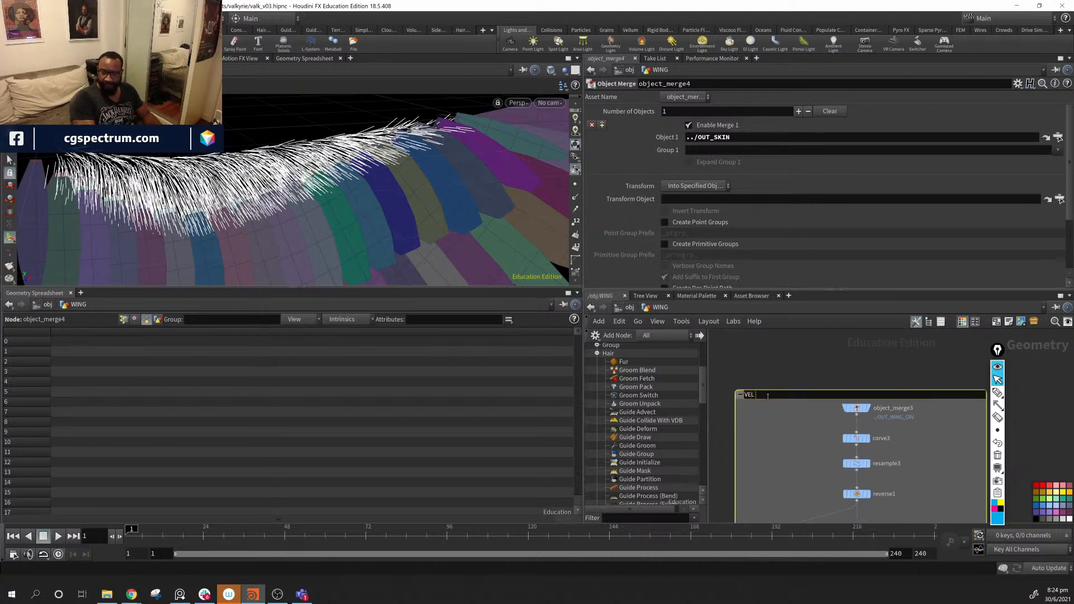
pyautogui.write(' CURVE')
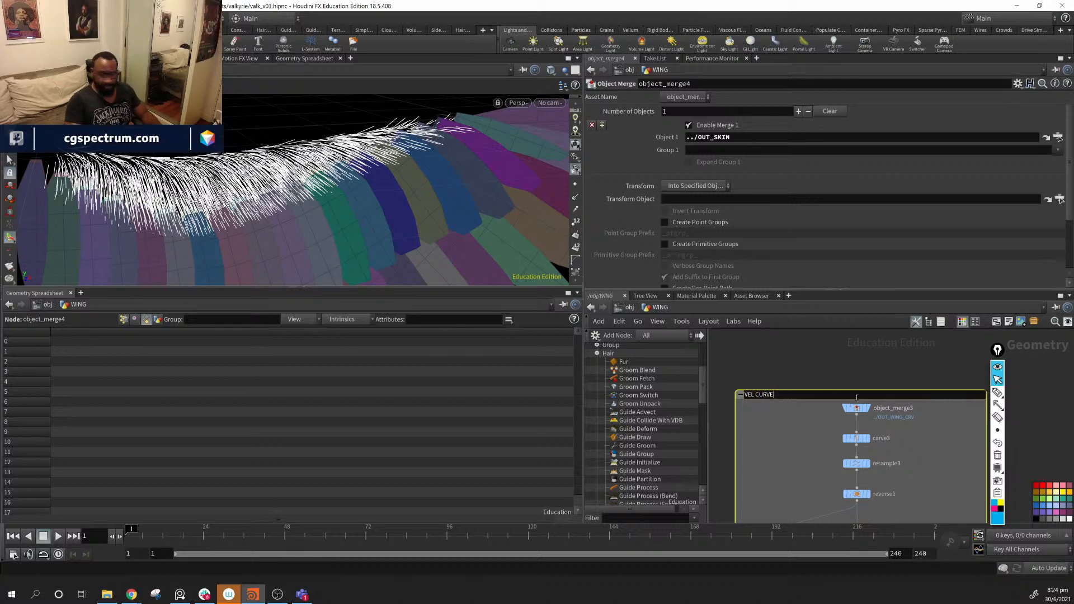
pyautogui.write('S')
pyautogui.press('Return')
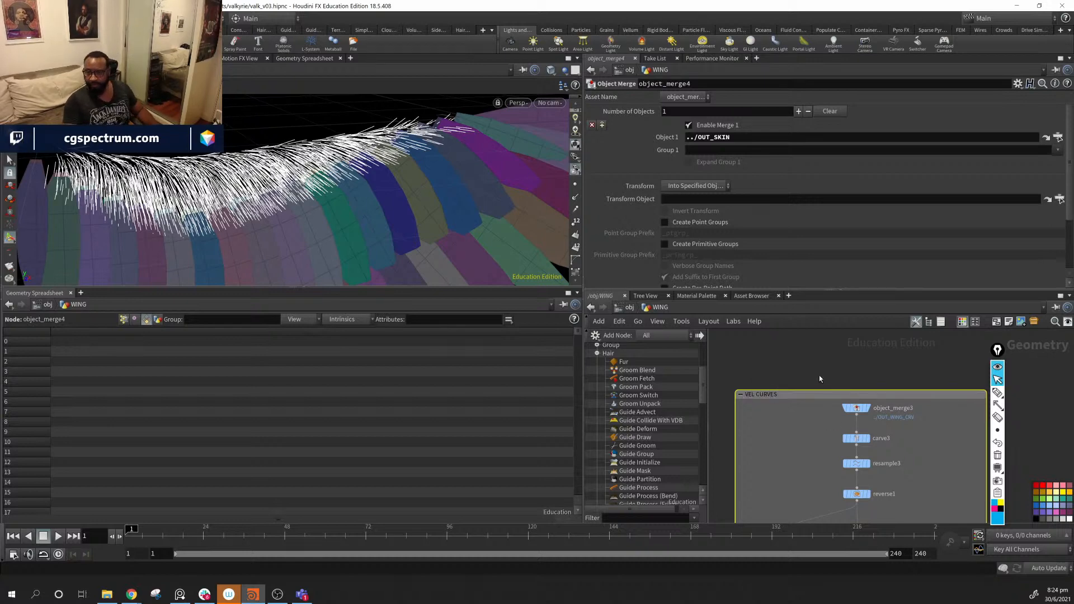
pyautogui.moveTo(725, 487); pyautogui.dragTo(887, 444, button='middle')
pyautogui.scroll(-6, 867, 446)
pyautogui.moveTo(820, 482); pyautogui.dragTo(850, 414, button='middle')
pyautogui.scroll(6, 869, 414)
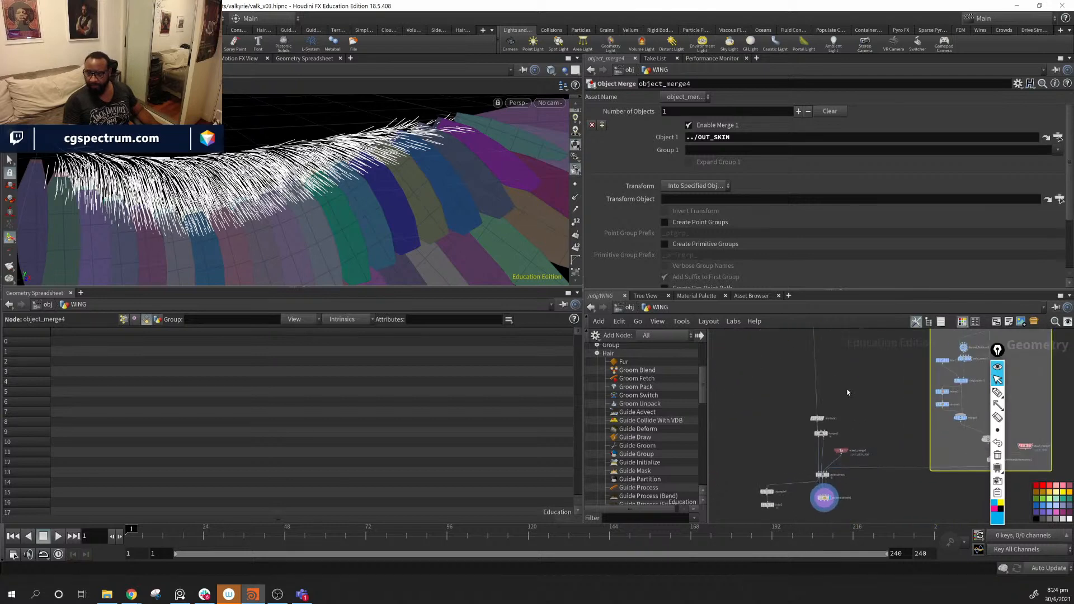
# - Rearrange object_merge2, resample4, color2 and guidecollidevdb1, then show guidecollidevdb1's parameters
pyautogui.moveTo(846, 446)
pyautogui.mouseDown()
pyautogui.moveTo(820, 457)
pyautogui.moveTo(846, 430)
pyautogui.moveTo(860, 445)
pyautogui.mouseUp()
pyautogui.moveTo(862, 464); pyautogui.dragTo(884, 416, button='middle')
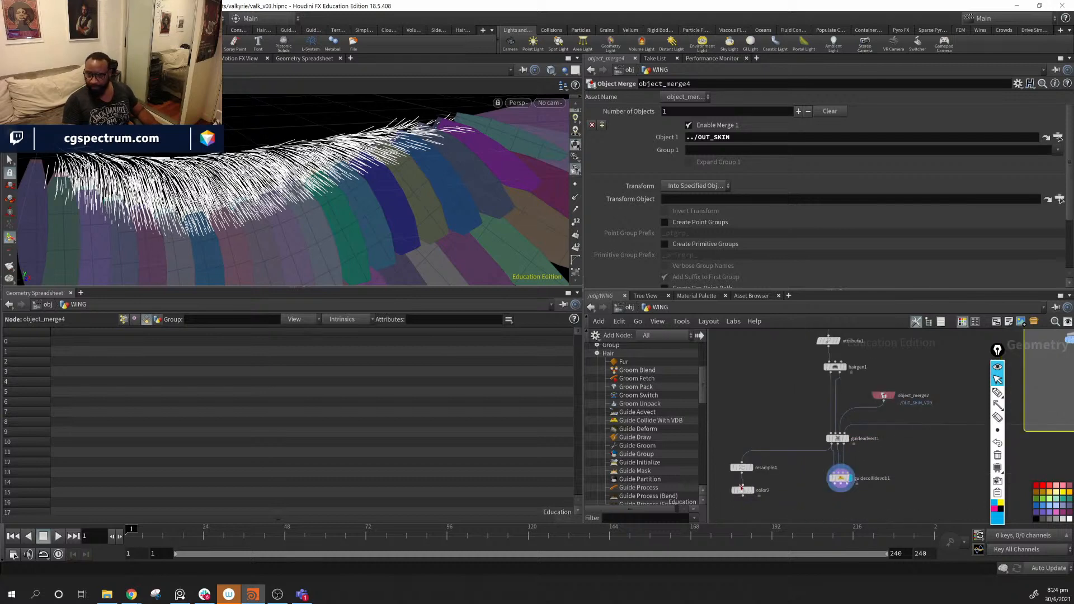
pyautogui.moveTo(746, 490); pyautogui.dragTo(742, 489)
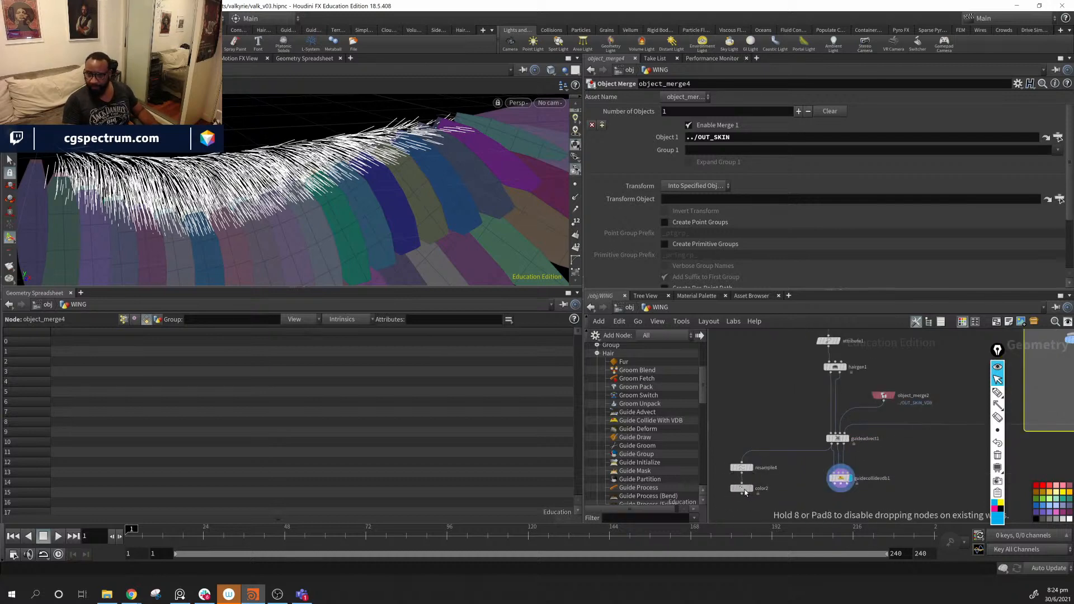
pyautogui.moveTo(732, 447); pyautogui.dragTo(765, 522)
pyautogui.moveTo(743, 469); pyautogui.dragTo(775, 463)
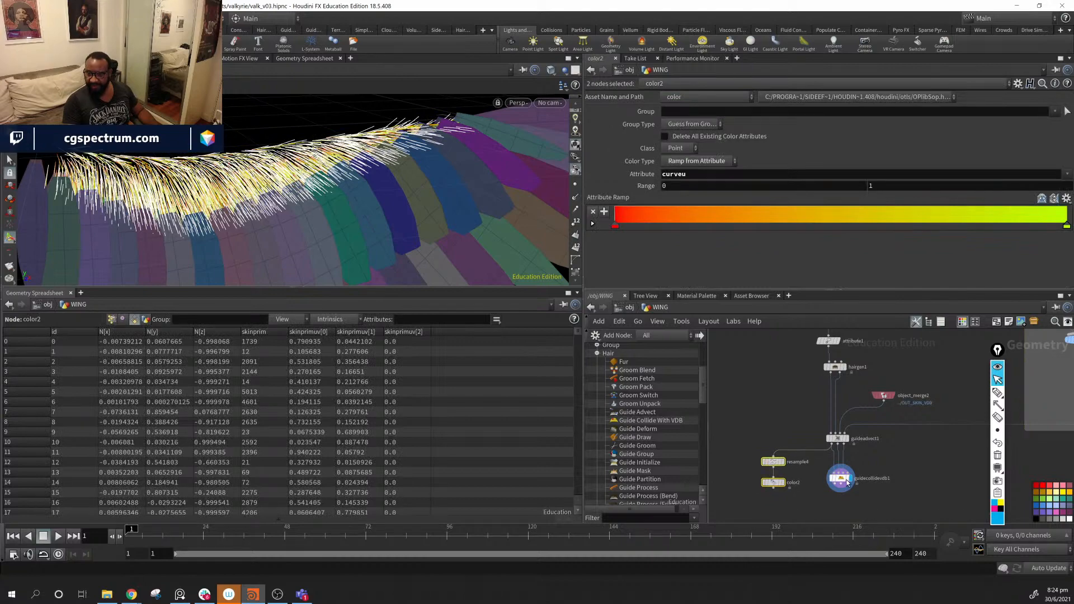
pyautogui.moveTo(847, 483); pyautogui.dragTo(841, 477)
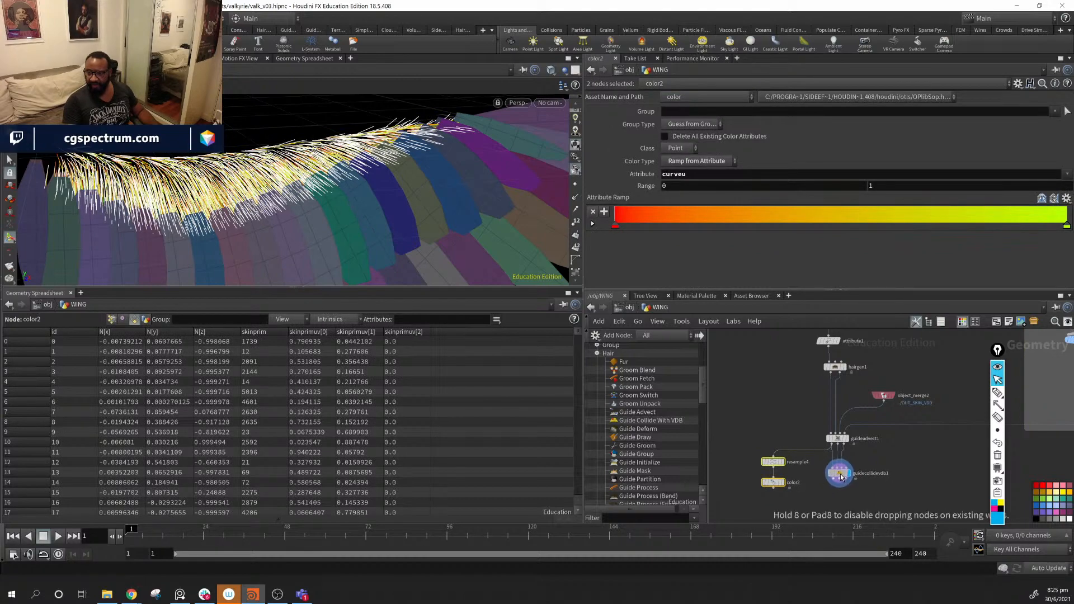
pyautogui.click(809, 475)
pyautogui.moveTo(305, 218)
pyautogui.keyDown('alt'); pyautogui.mouseDown()
pyautogui.moveTo(360, 211)
pyautogui.moveTo(321, 222)
pyautogui.mouseUp(); pyautogui.keyUp('alt')
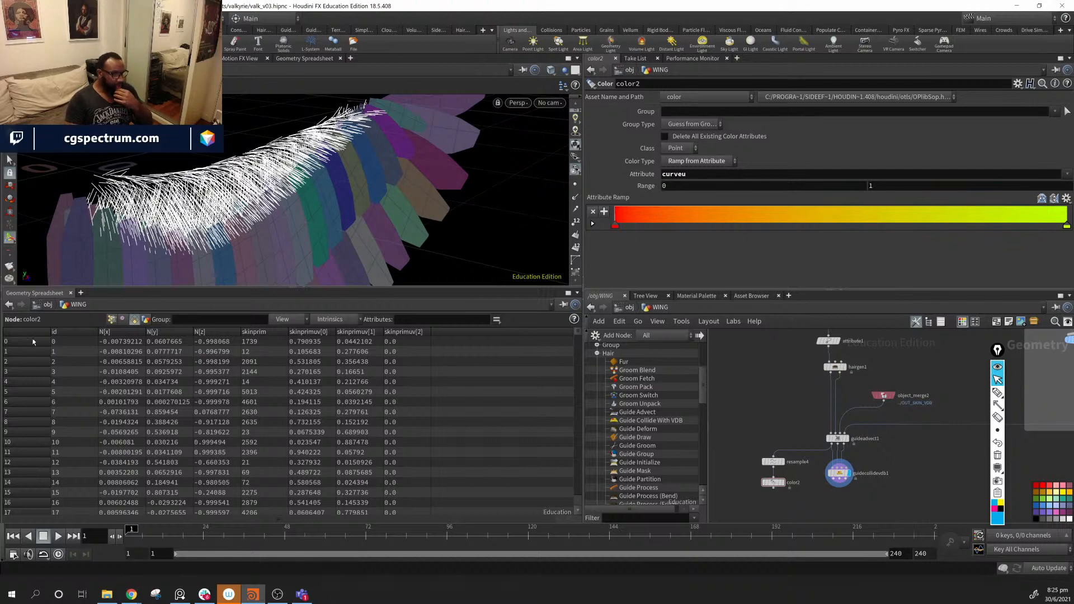
pyautogui.click(840, 473)
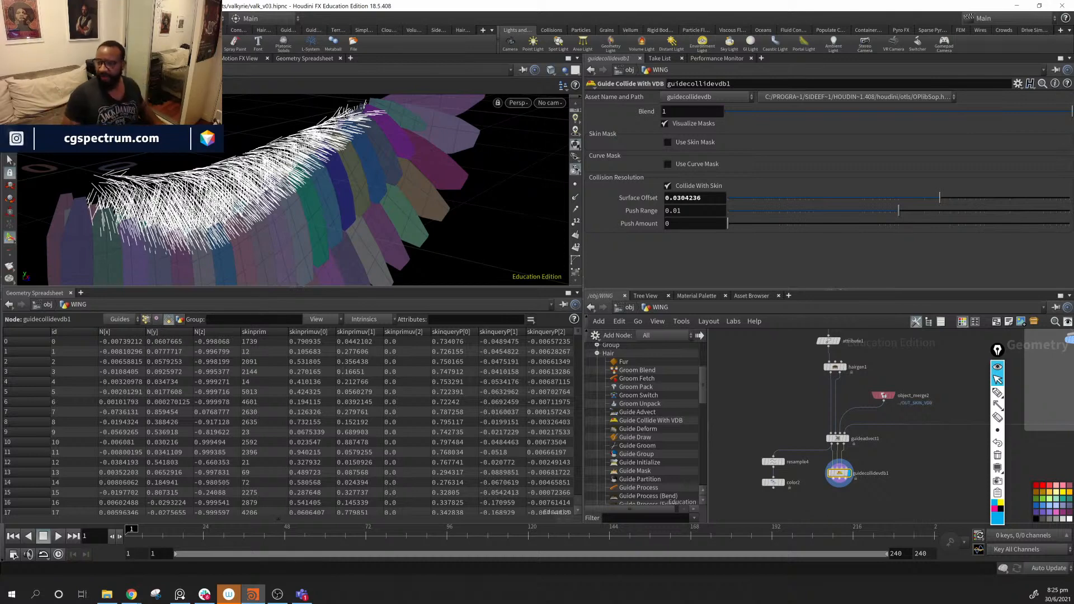
# - Draw three blue straight annotation lines over the wing as guides
pyautogui.moveTo(997, 394)
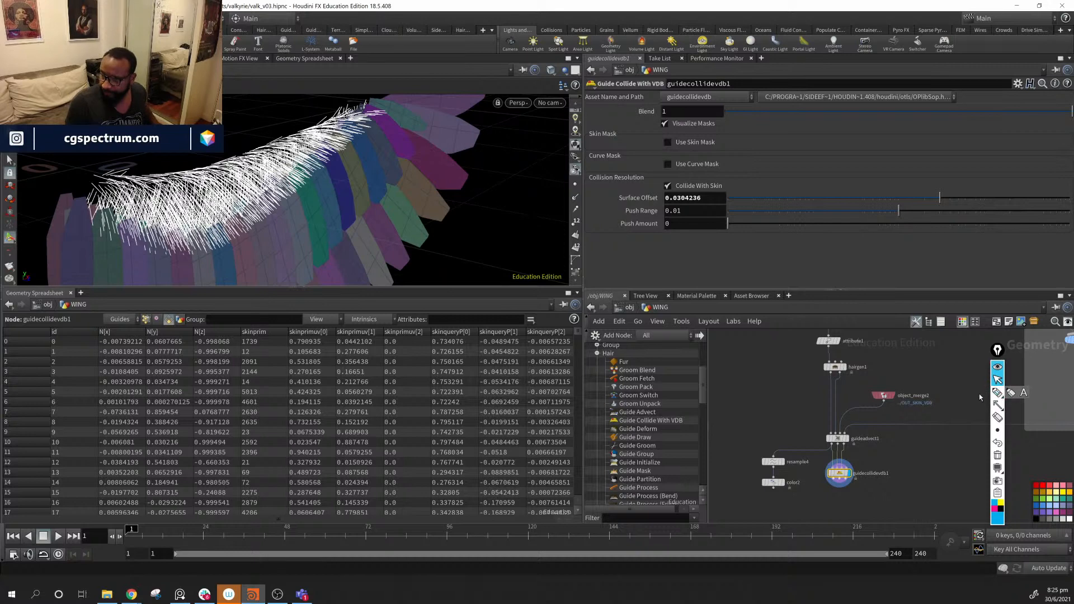
pyautogui.click(998, 393)
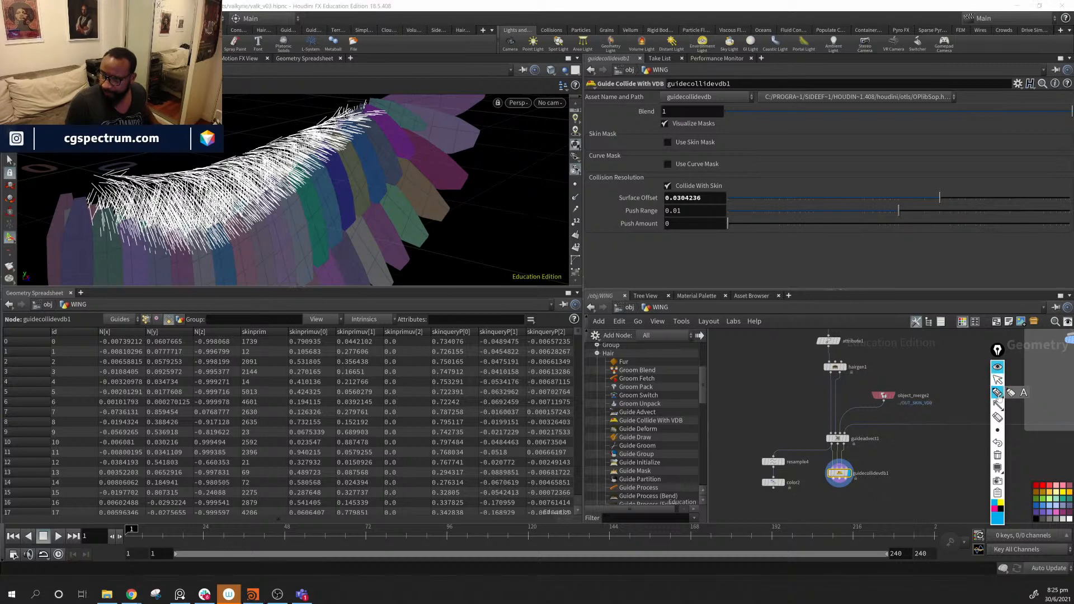
pyautogui.click(998, 406)
pyautogui.click(964, 407)
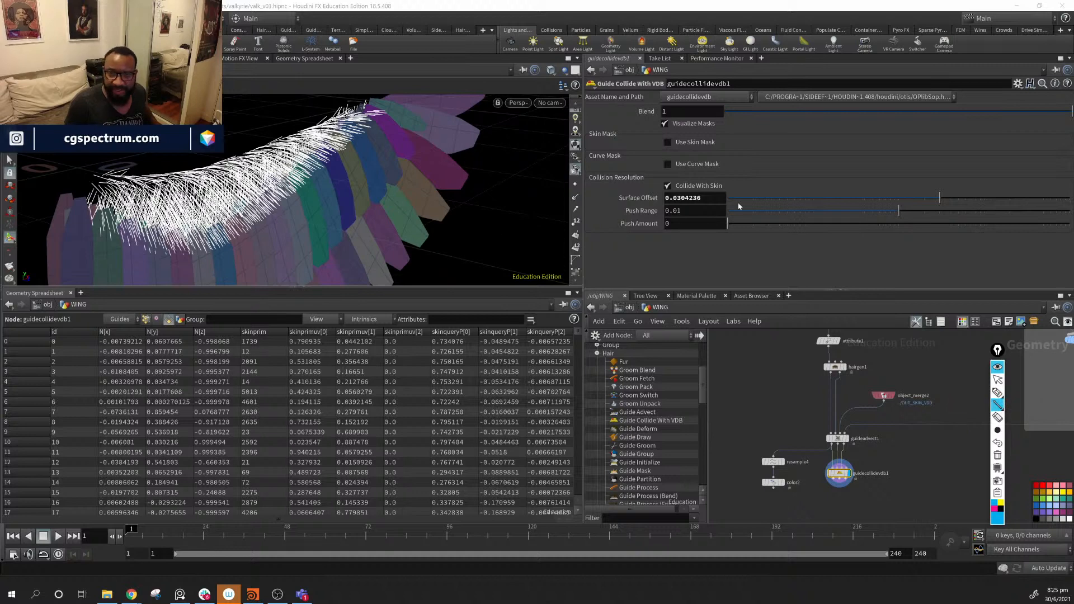
pyautogui.moveTo(479, 206); pyautogui.dragTo(510, 279)
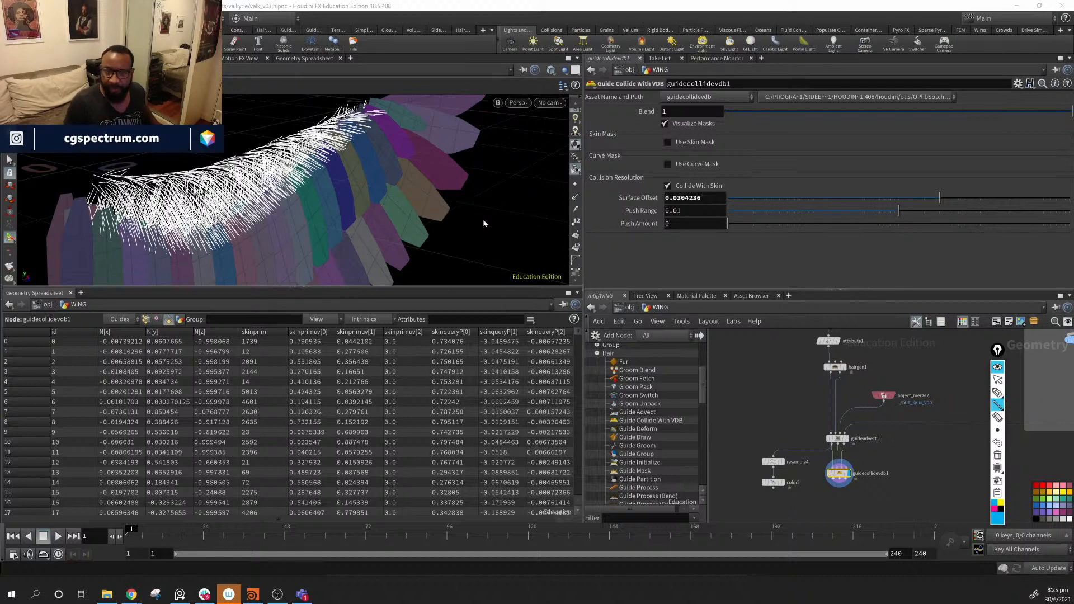
pyautogui.moveTo(465, 212); pyautogui.dragTo(496, 284)
pyautogui.moveTo(488, 204); pyautogui.dragTo(560, 261)
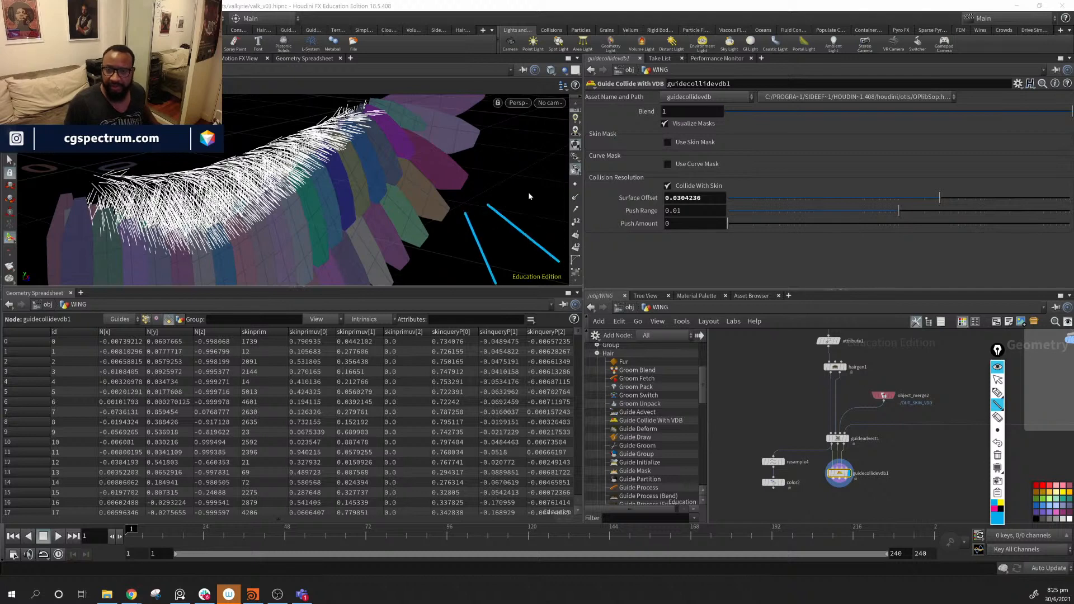
# - Extend the blue line, then draw green arrows pointing up from the three guide roots
pyautogui.moveTo(542, 197); pyautogui.dragTo(637, 201)
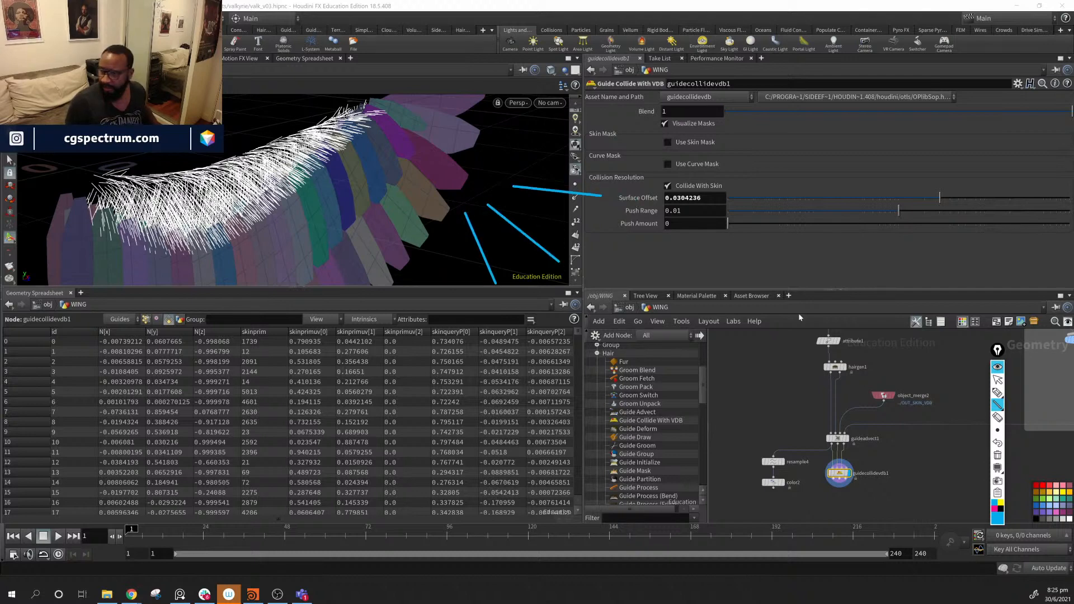
pyautogui.click(997, 392)
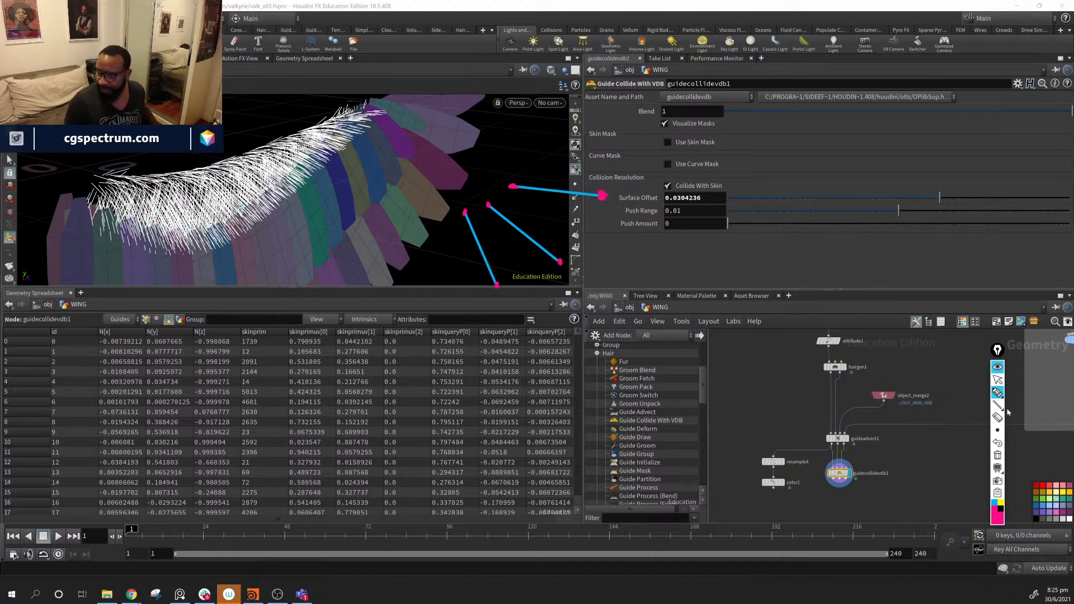
pyautogui.moveTo(998, 406)
pyautogui.click(1036, 409)
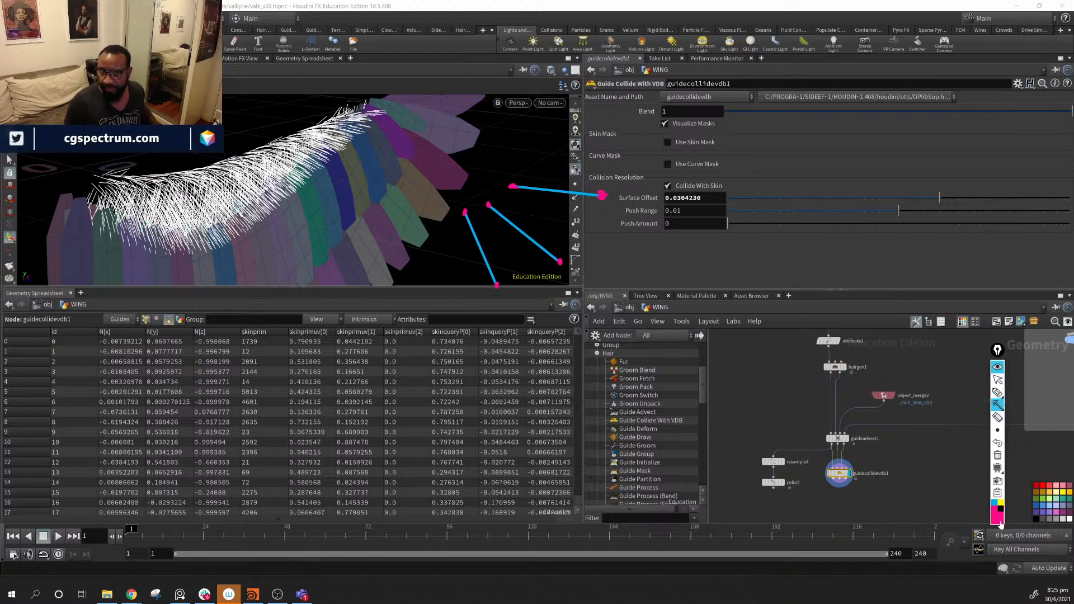
pyautogui.moveTo(1002, 517)
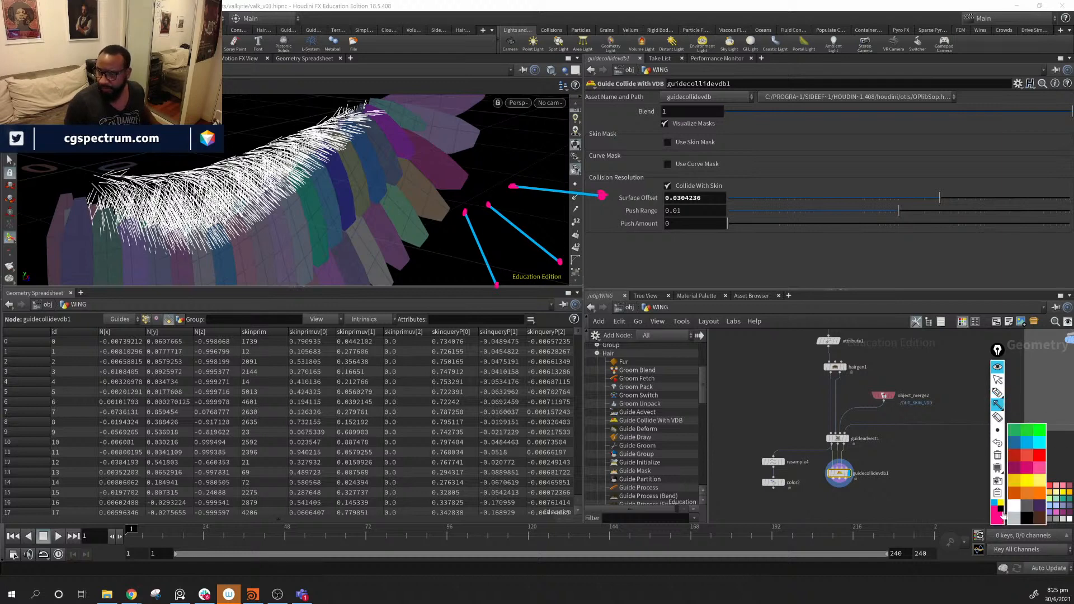
pyautogui.click(1039, 432)
pyautogui.moveTo(464, 205); pyautogui.dragTo(451, 143)
pyautogui.moveTo(489, 205); pyautogui.dragTo(491, 134)
pyautogui.moveTo(512, 187); pyautogui.dragTo(545, 131)
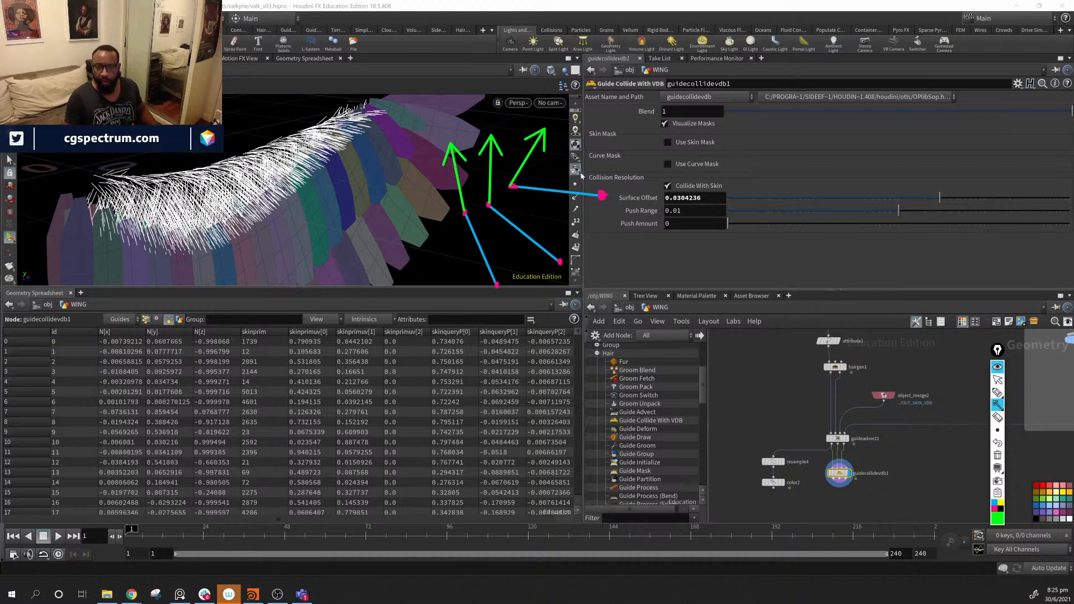
# - Mark the three guides in magenta from root to tip
pyautogui.click(999, 523)
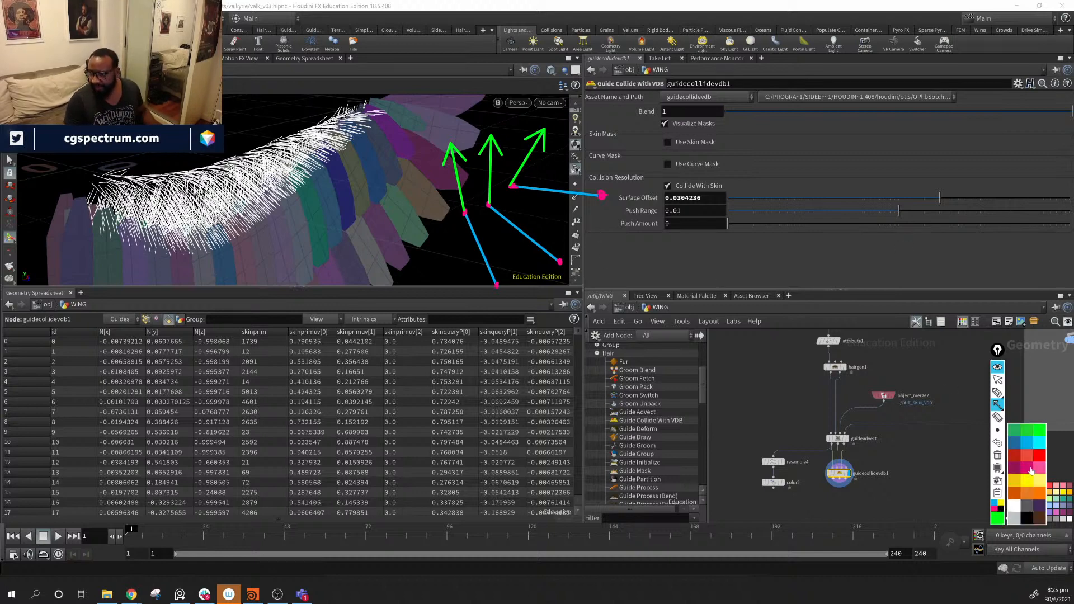
pyautogui.click(1031, 471)
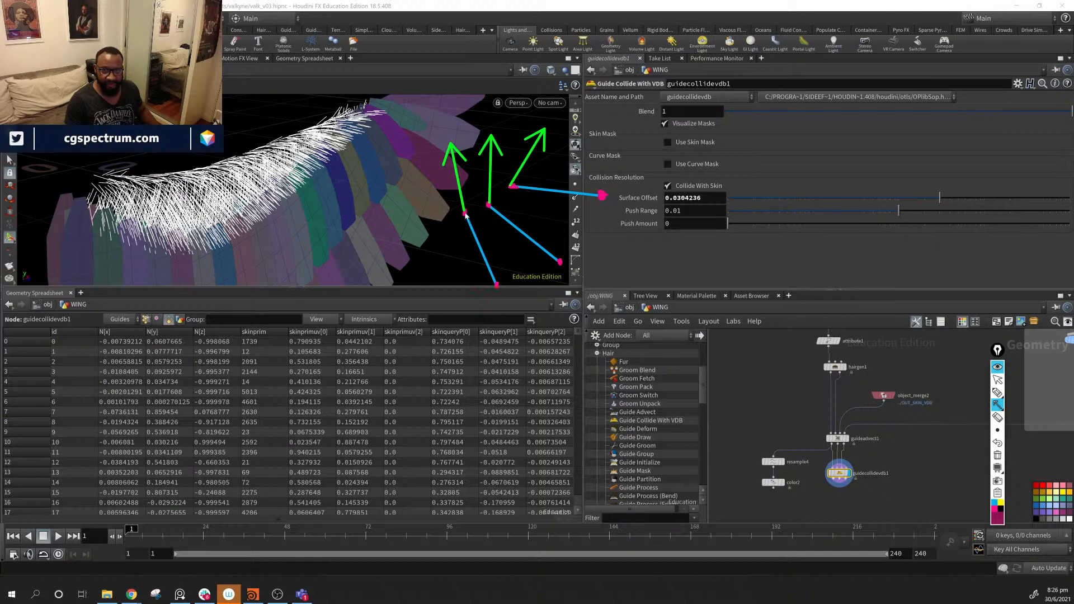
pyautogui.moveTo(465, 214); pyautogui.dragTo(496, 285)
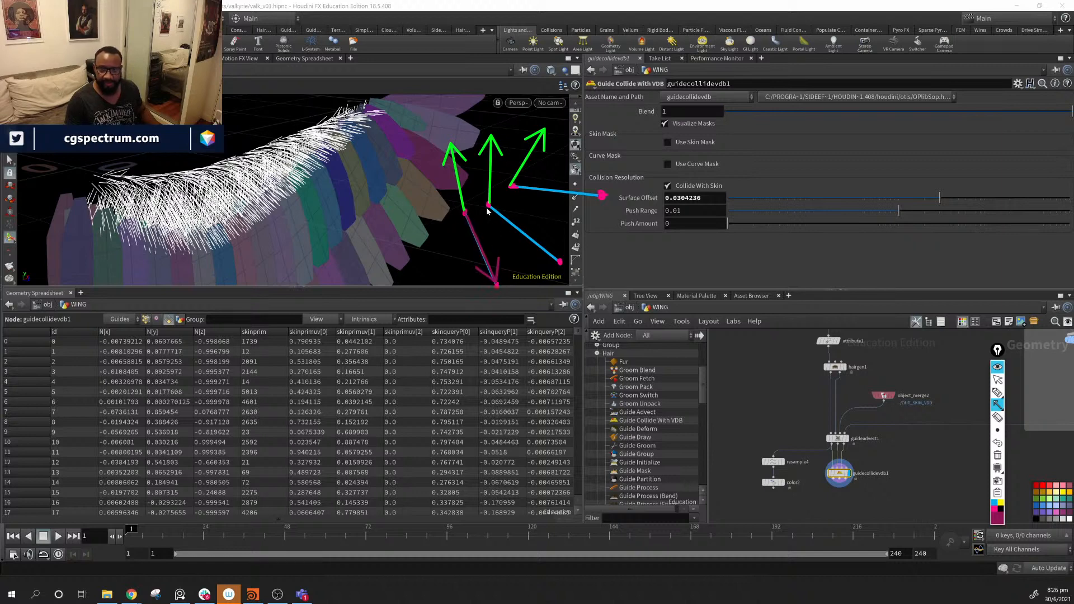
pyautogui.moveTo(487, 211); pyautogui.dragTo(560, 262)
pyautogui.moveTo(511, 186); pyautogui.dragTo(601, 195)
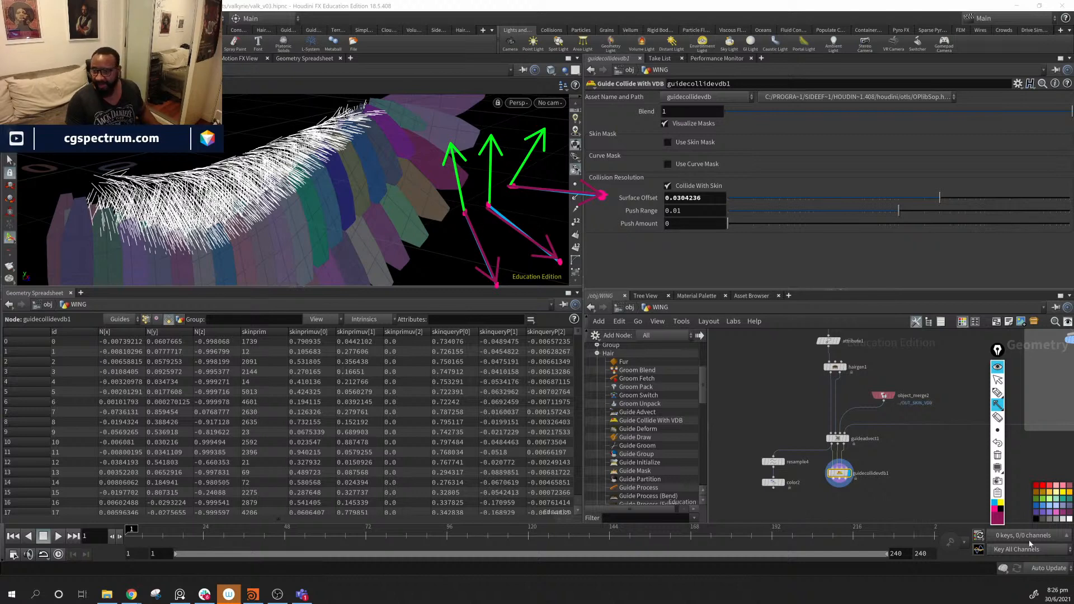
# - Draw cyan arrows out from the guide roots
pyautogui.click(998, 522)
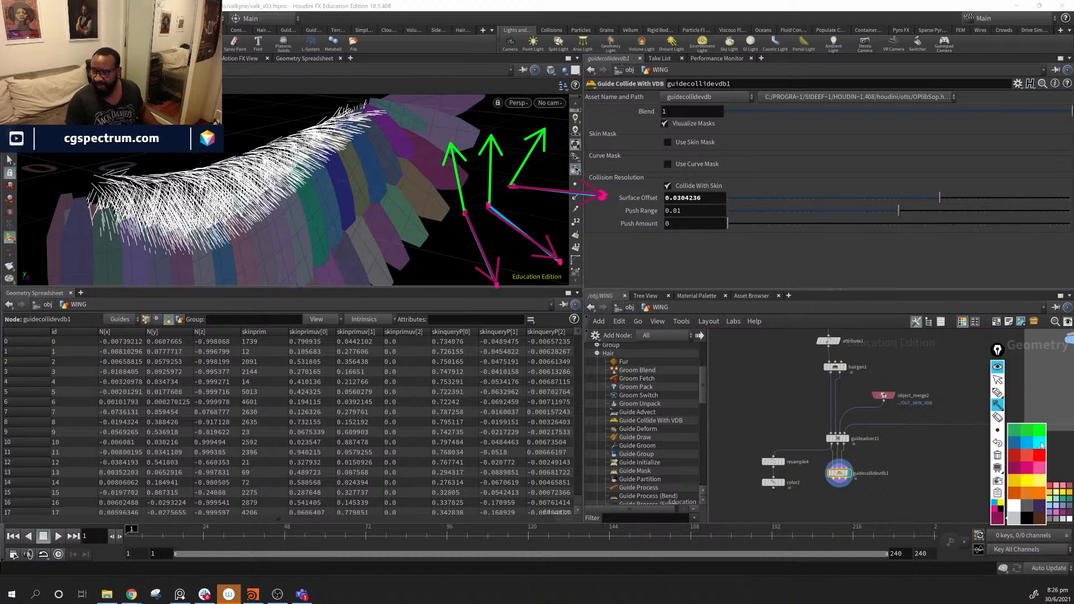
pyautogui.click(1042, 444)
pyautogui.moveTo(464, 215); pyautogui.dragTo(383, 238)
pyautogui.moveTo(491, 215); pyautogui.dragTo(439, 224)
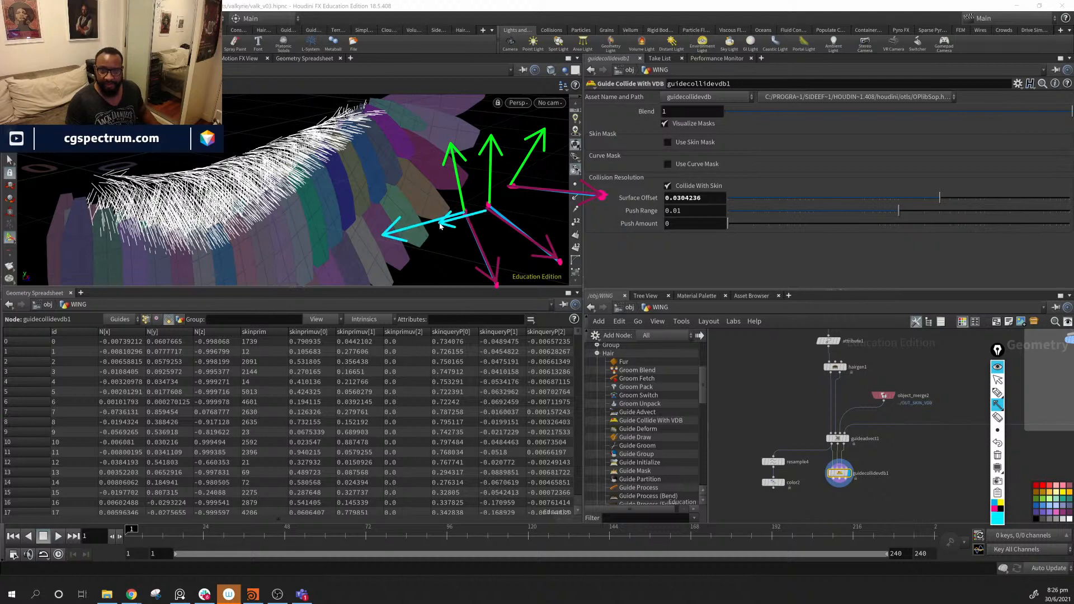
pyautogui.moveTo(505, 201)
pyautogui.mouseDown()
pyautogui.moveTo(492, 212)
pyautogui.moveTo(471, 190)
pyautogui.moveTo(476, 151)
pyautogui.mouseUp()
pyautogui.moveTo(491, 209)
pyautogui.mouseDown()
pyautogui.moveTo(514, 155)
pyautogui.moveTo(541, 149)
pyautogui.moveTo(538, 187)
pyautogui.mouseUp()
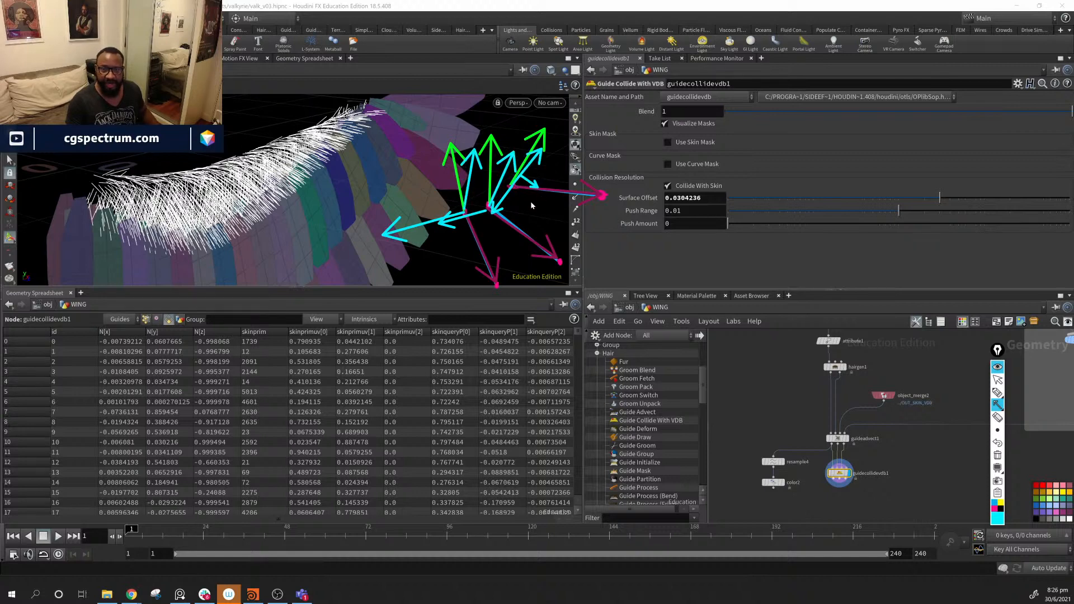
# - Sketch one more direction stroke, then wipe all annotations from the viewport
pyautogui.click(998, 393)
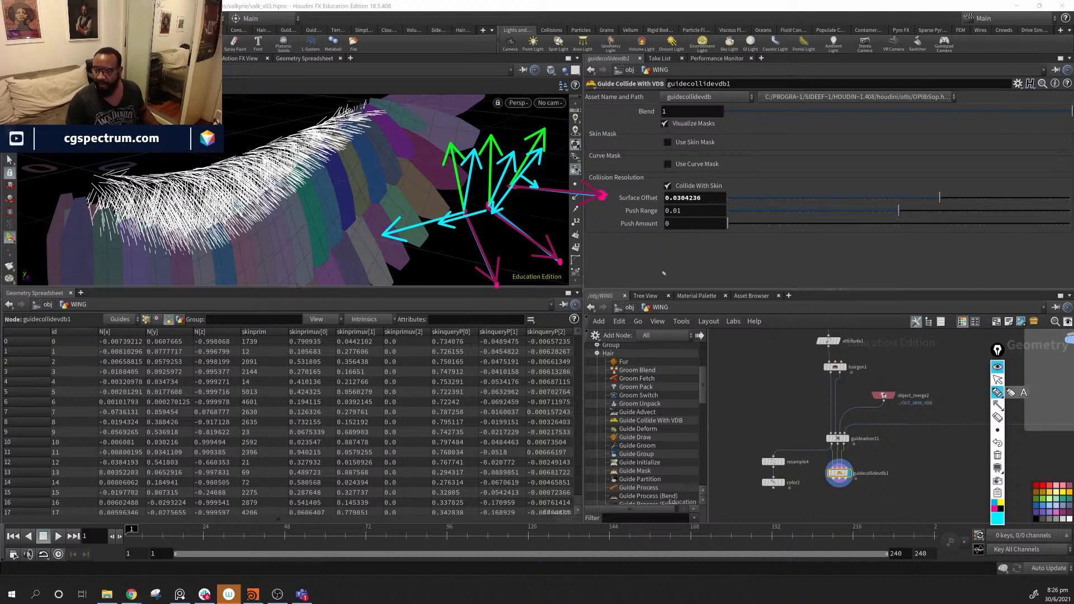
pyautogui.moveTo(517, 174); pyautogui.dragTo(542, 189)
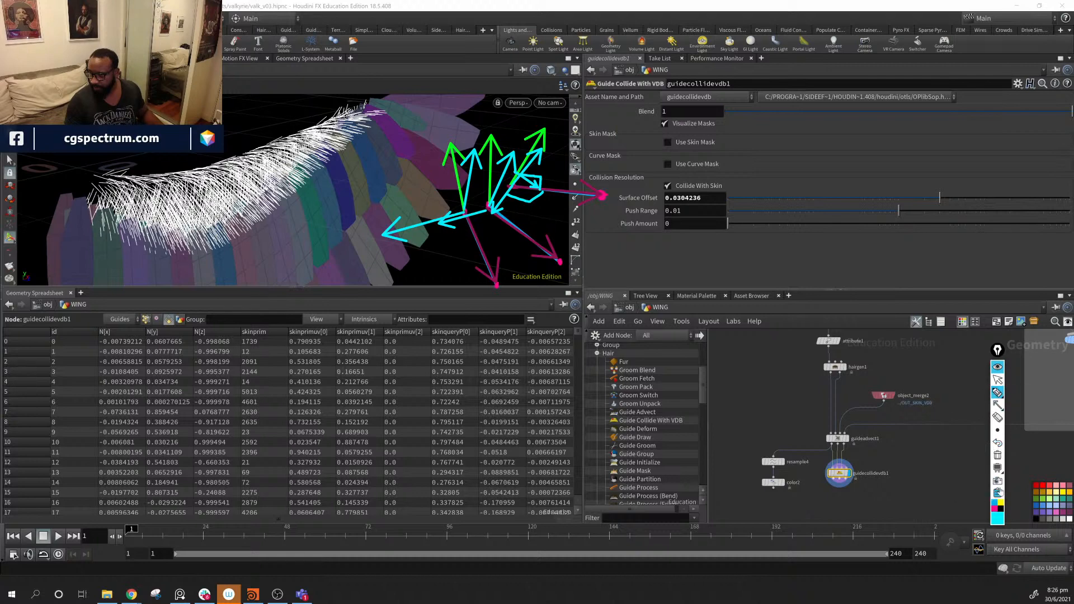
pyautogui.click(997, 455)
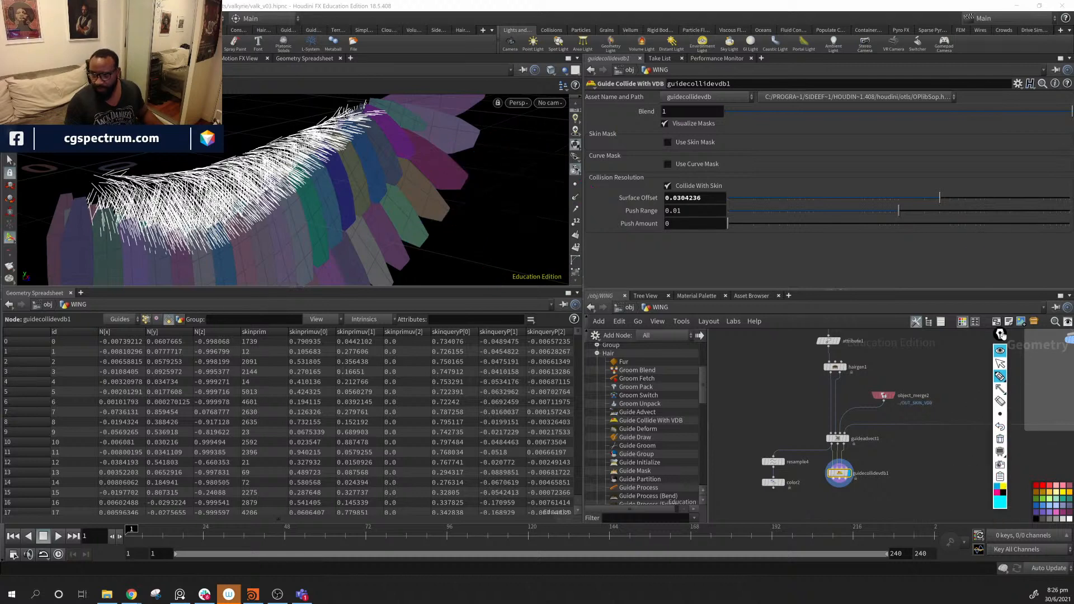
# - Exit annotation sketching and bring guidecollidevdb1 into view in the network
pyautogui.moveTo(997, 350); pyautogui.dragTo(946, 152)
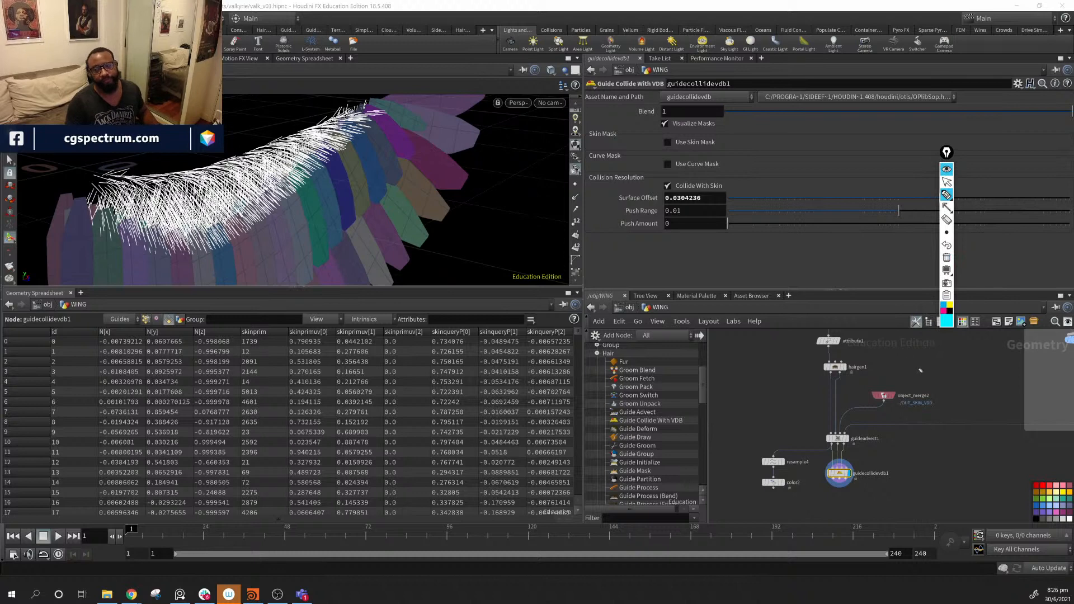
pyautogui.click(947, 182)
pyautogui.moveTo(905, 501)
pyautogui.mouseDown(button='middle')
pyautogui.moveTo(900, 432)
pyautogui.moveTo(882, 430)
pyautogui.mouseUp(button='middle')
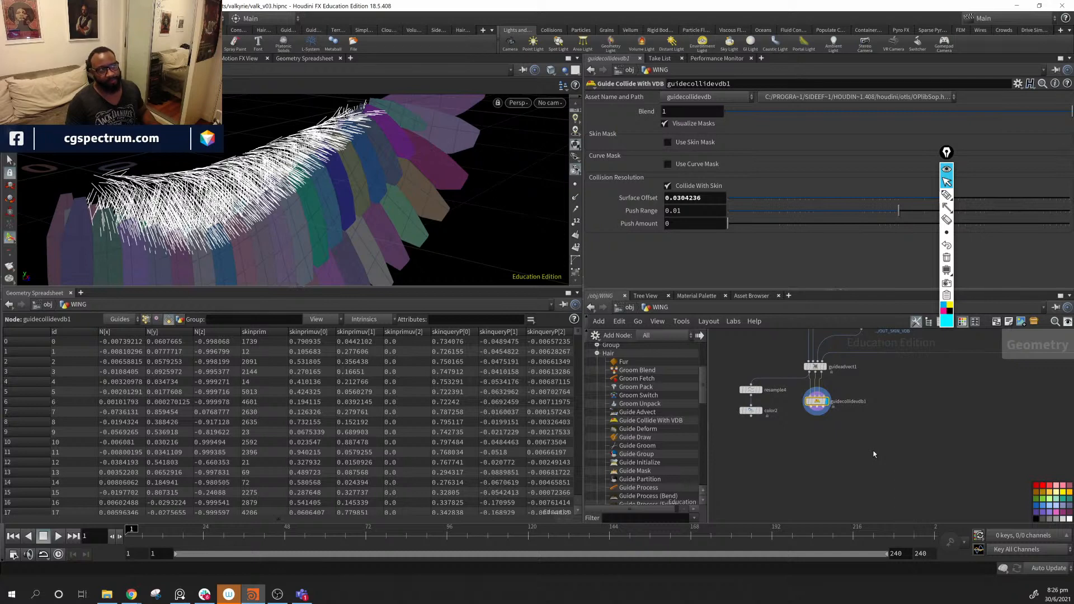
pyautogui.scroll(3, 820, 451)
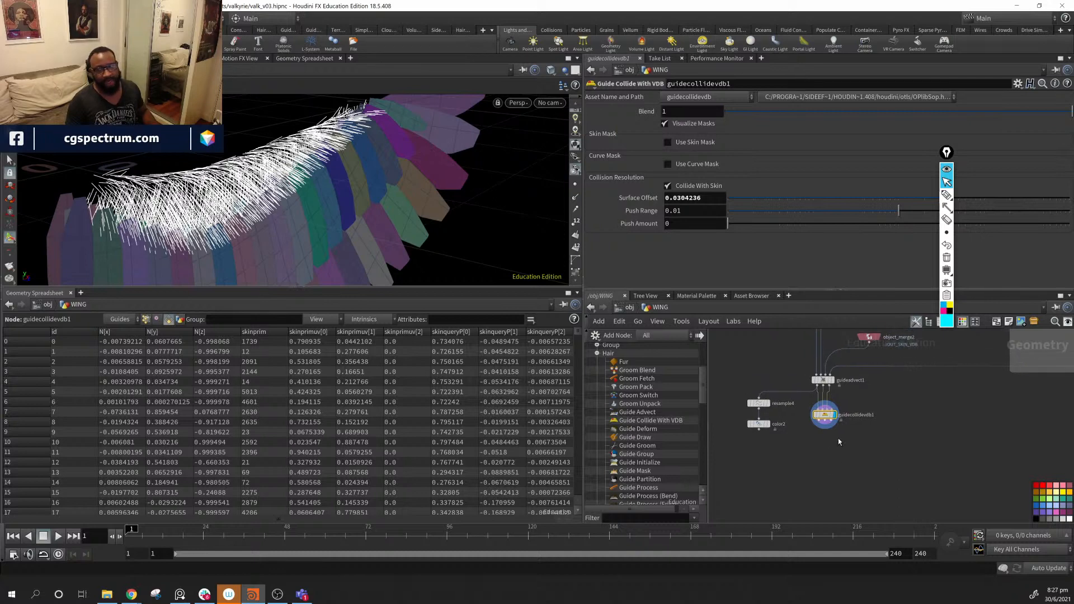
# - Create pointwrangle1 via the 'pow' search, wire guidecollidevdb1 into it and display it
pyautogui.press('Tab')
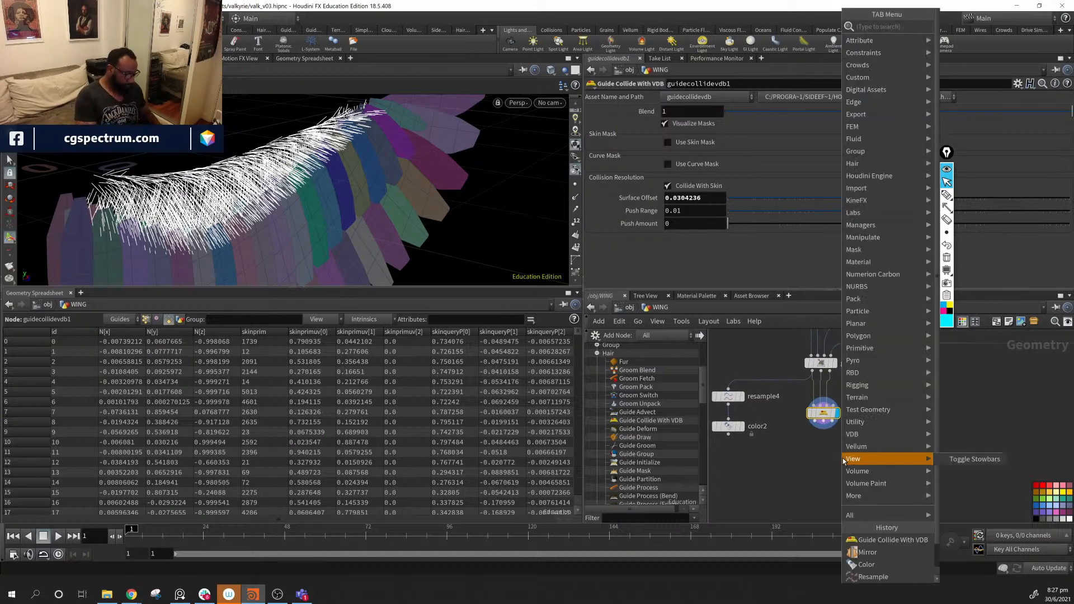
pyautogui.write('pow')
pyautogui.press('Down')
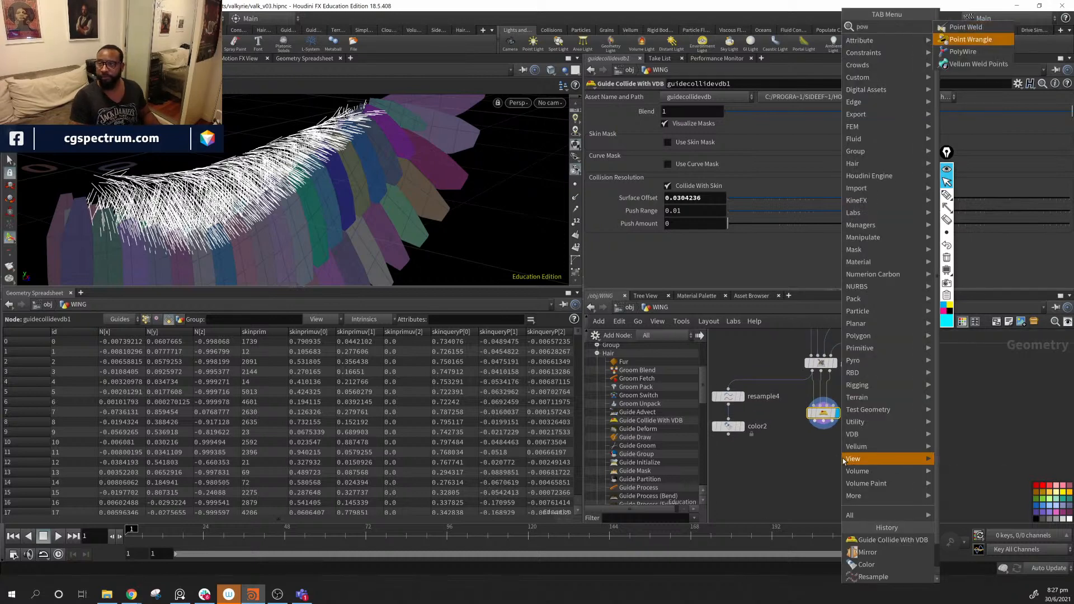
pyautogui.press('Return')
pyautogui.click(842, 453)
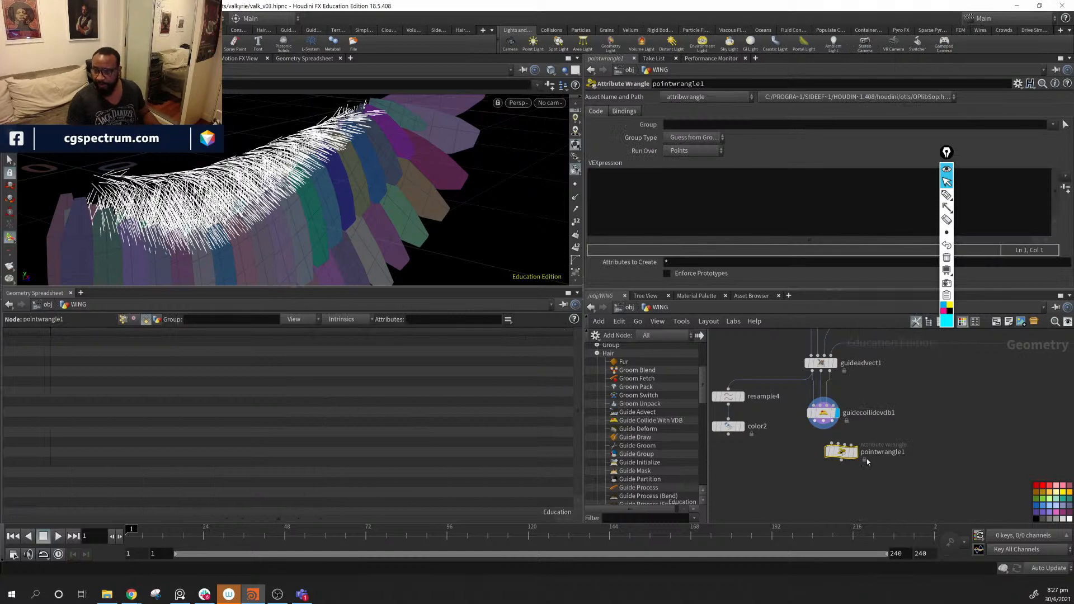
pyautogui.moveTo(842, 452); pyautogui.dragTo(797, 474)
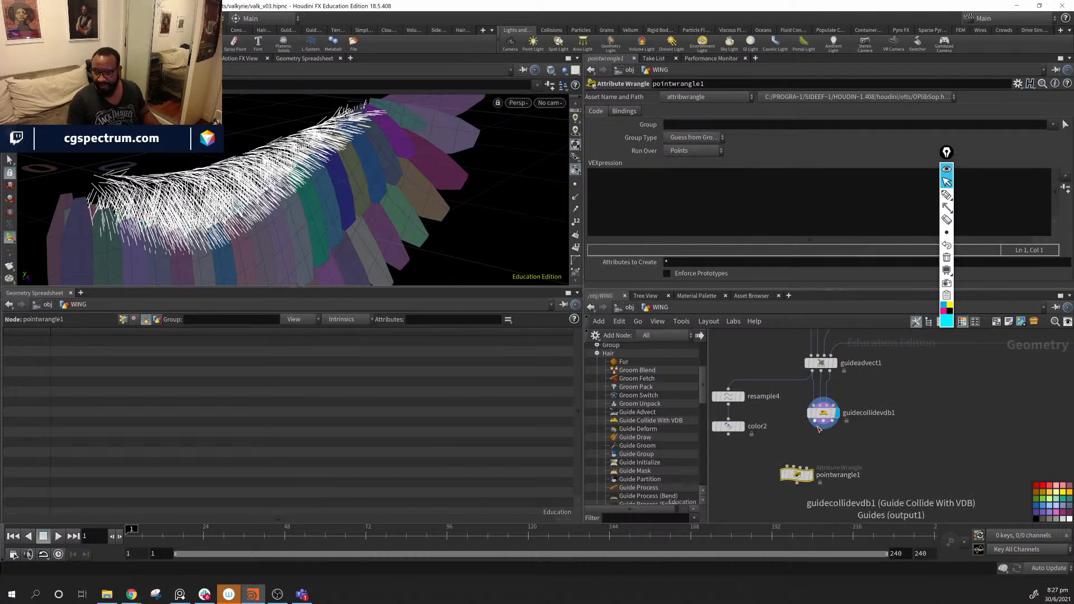
pyautogui.moveTo(821, 428); pyautogui.dragTo(787, 467)
pyautogui.moveTo(797, 476); pyautogui.dragTo(816, 467)
pyautogui.click(829, 468)
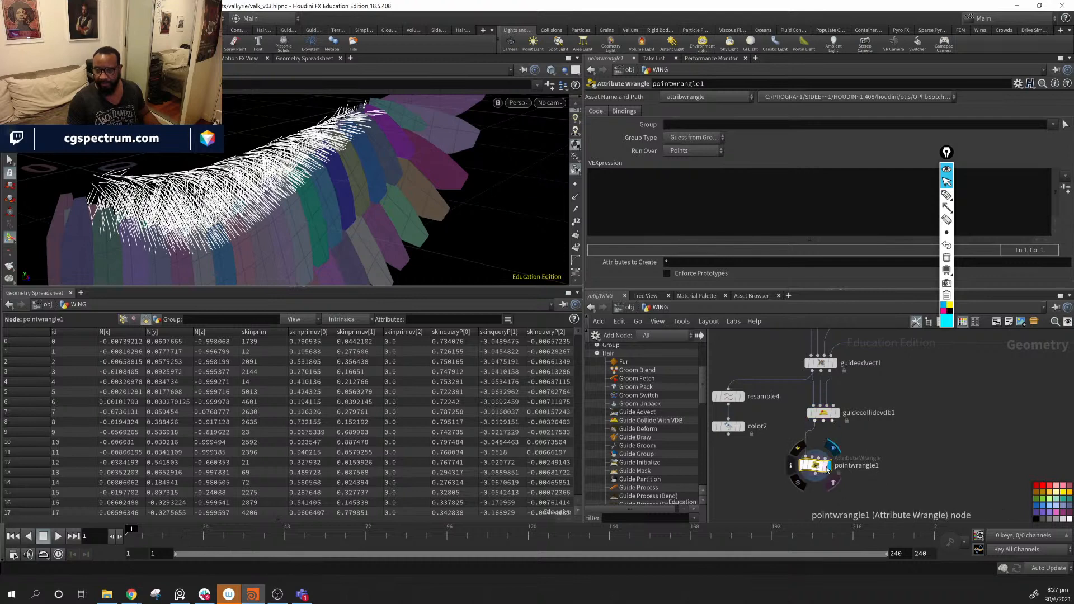
pyautogui.keyDown('alt'); pyautogui.moveTo(238, 249); pyautogui.dragTo(308, 208); pyautogui.keyUp('alt')
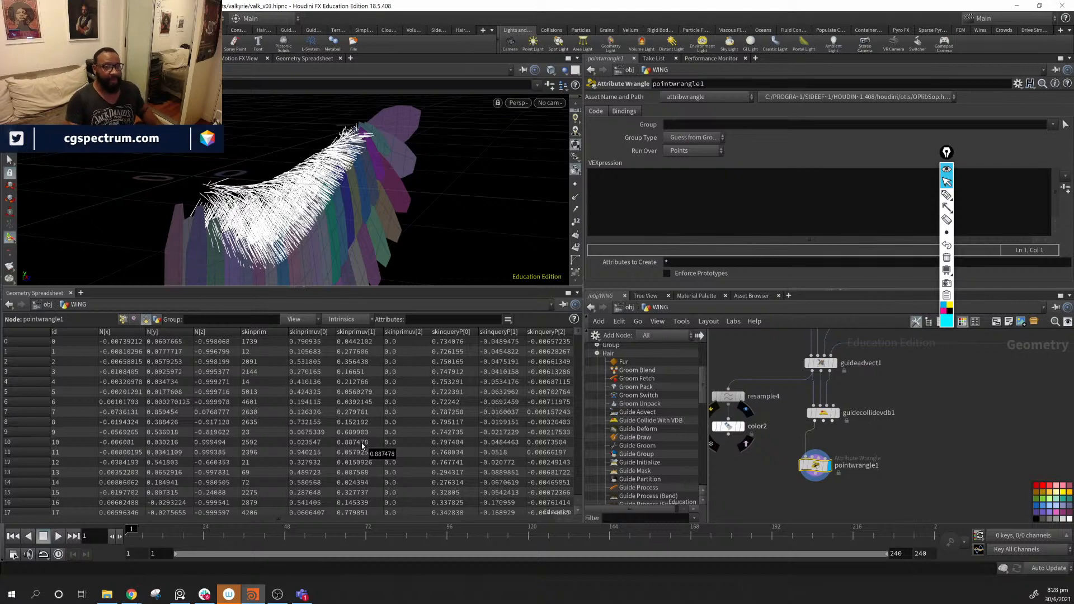
pyautogui.keyDown('alt'); pyautogui.moveTo(435, 202); pyautogui.dragTo(342, 216); pyautogui.keyUp('alt')
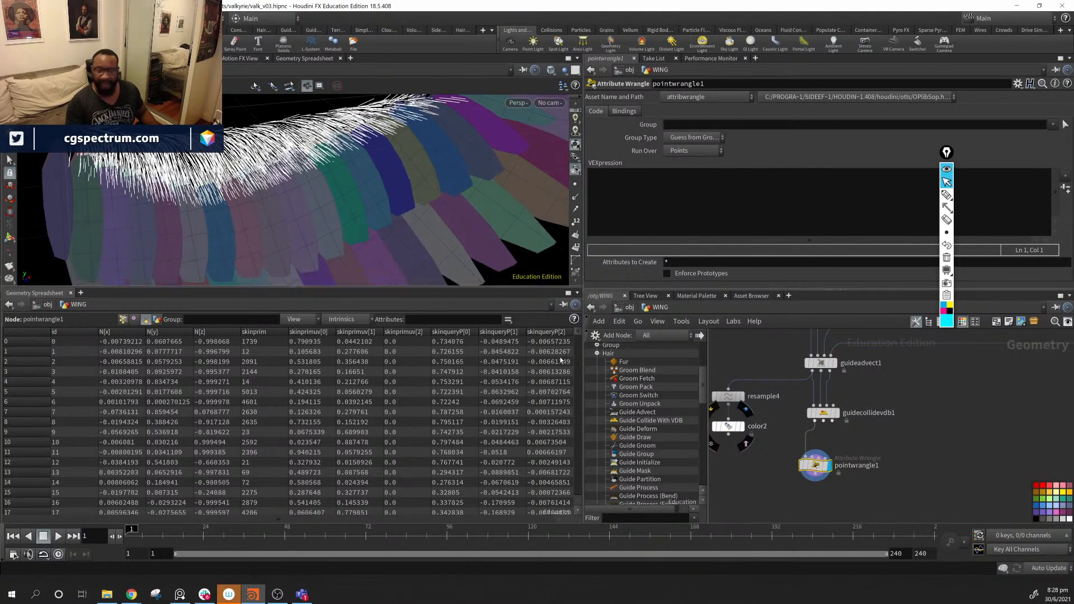
pyautogui.moveTo(884, 494); pyautogui.dragTo(883, 476, button='middle')
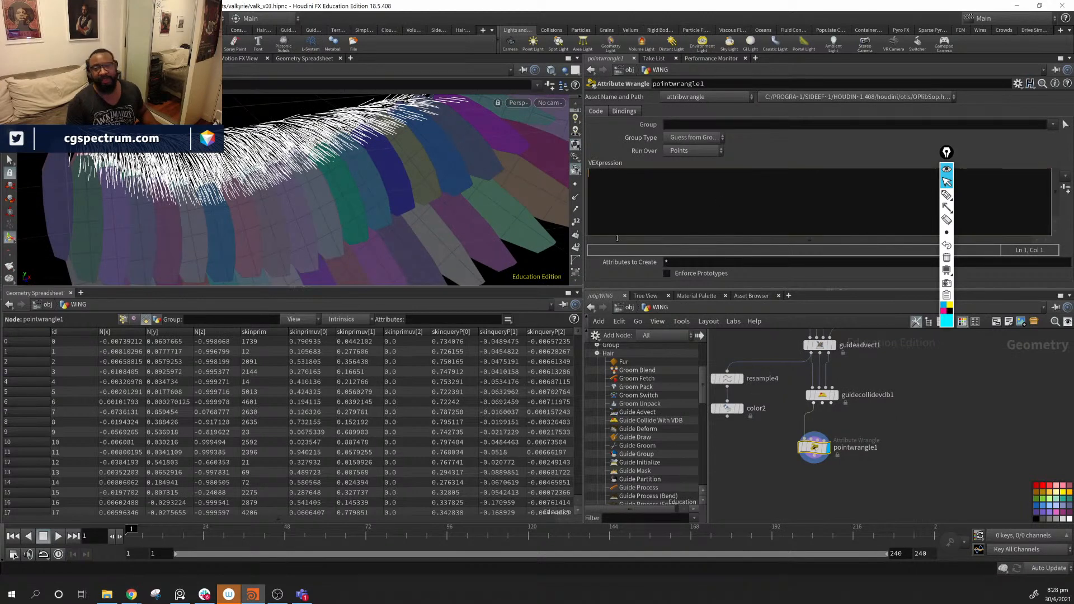
pyautogui.moveTo(813, 451); pyautogui.dragTo(810, 462)
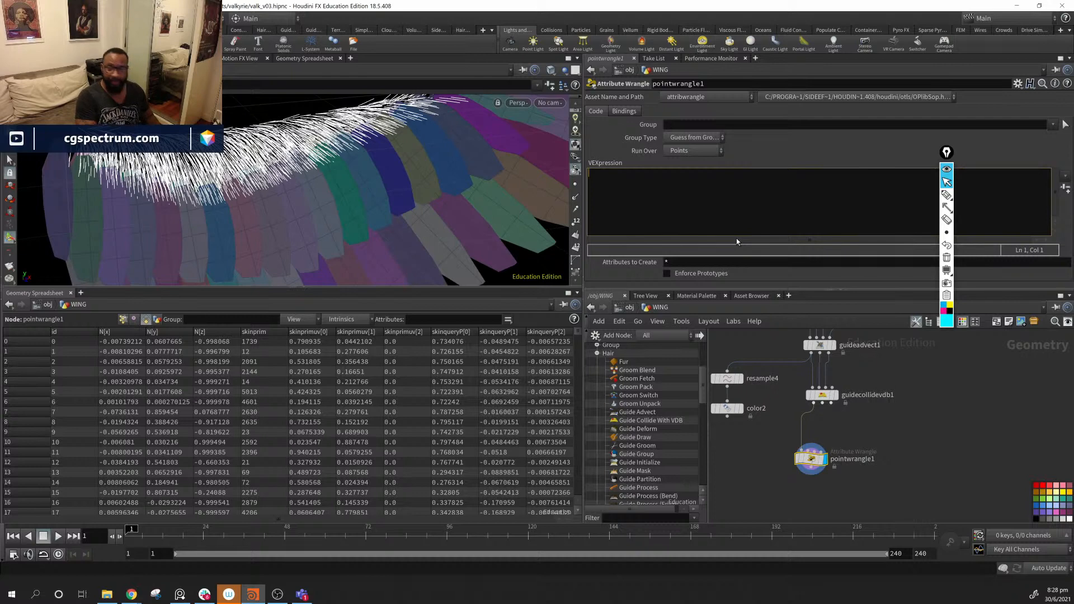
# - Type primpoints in the VEXpression and try a preset code snippet
pyautogui.write('int')
pyautogui.press('BackSpace')
pyautogui.press('BackSpace')
pyautogui.press('BackSpace')
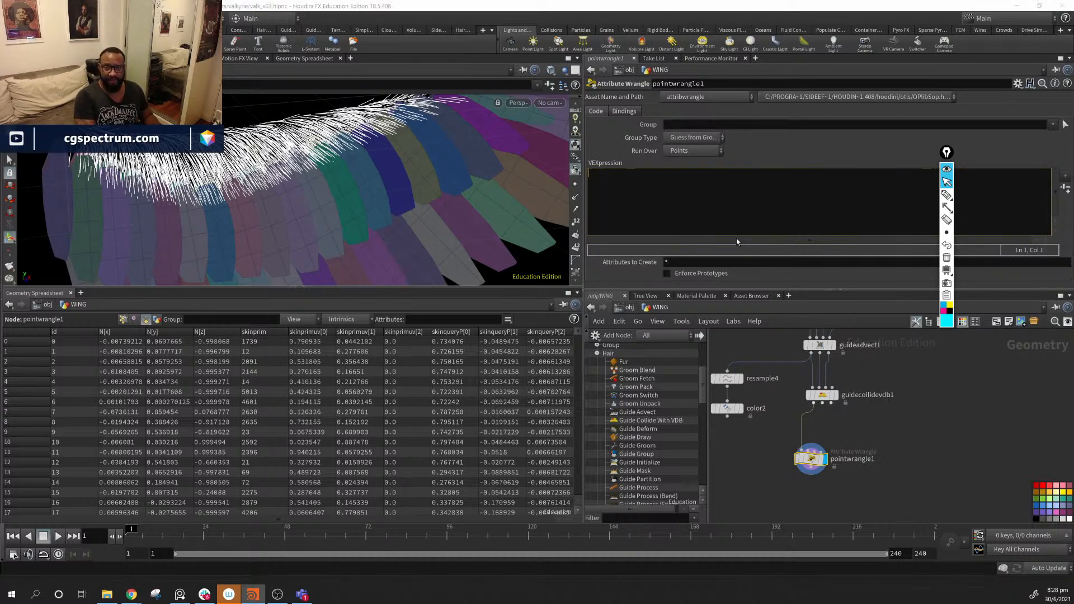
pyautogui.write('prim')
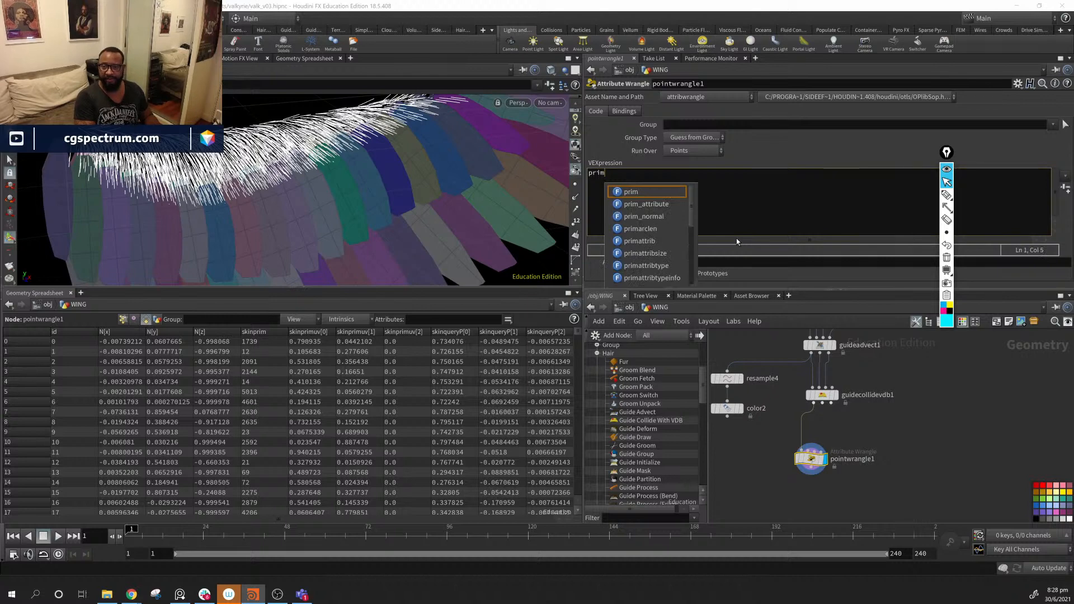
pyautogui.write('points')
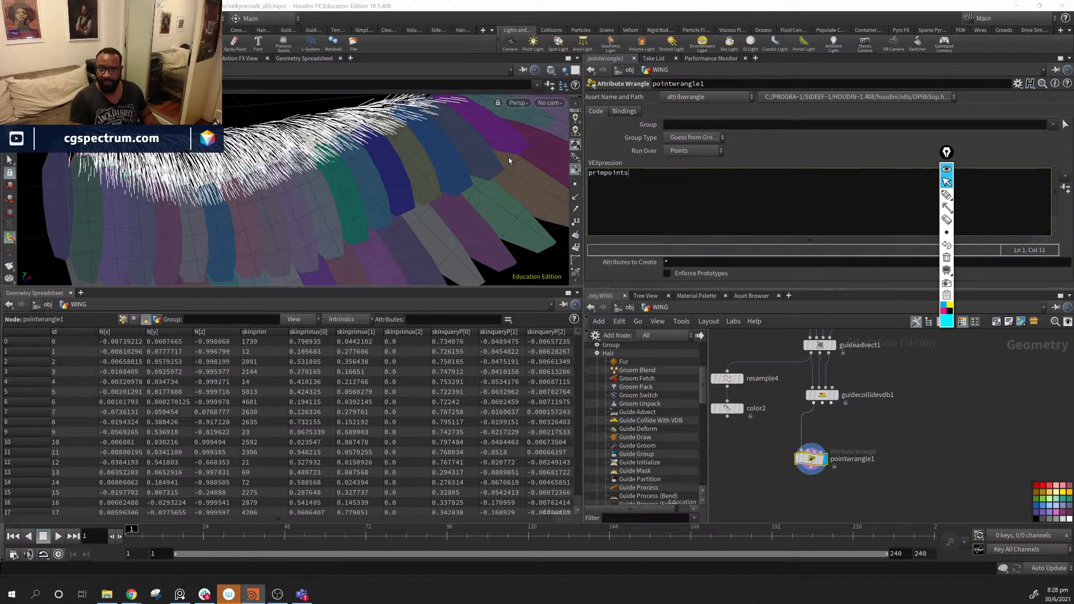
pyautogui.click(604, 175)
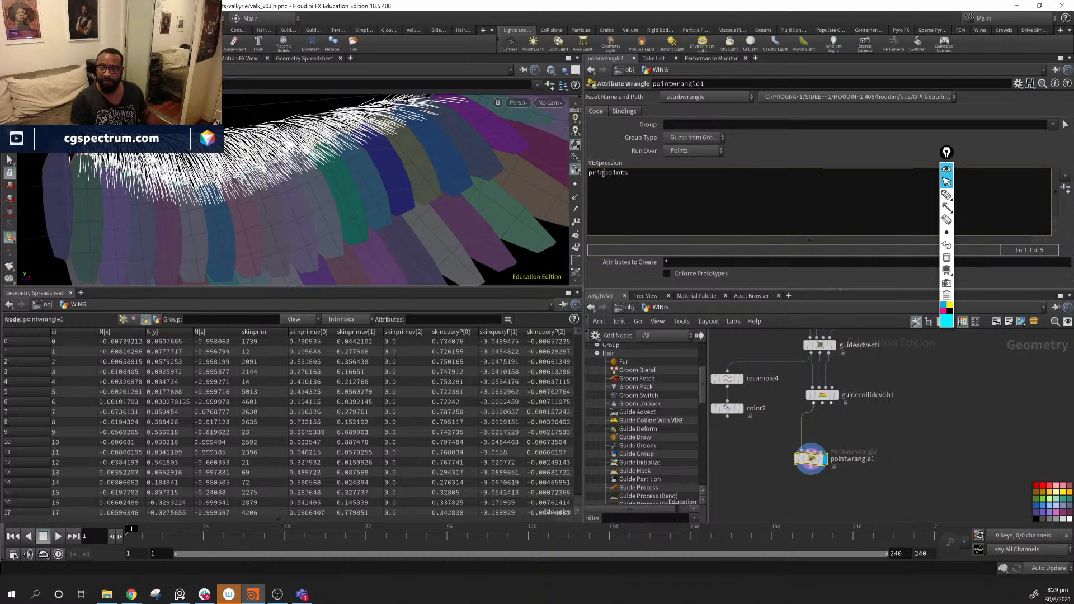
pyautogui.moveTo(602, 165); pyautogui.dragTo(602, 174)
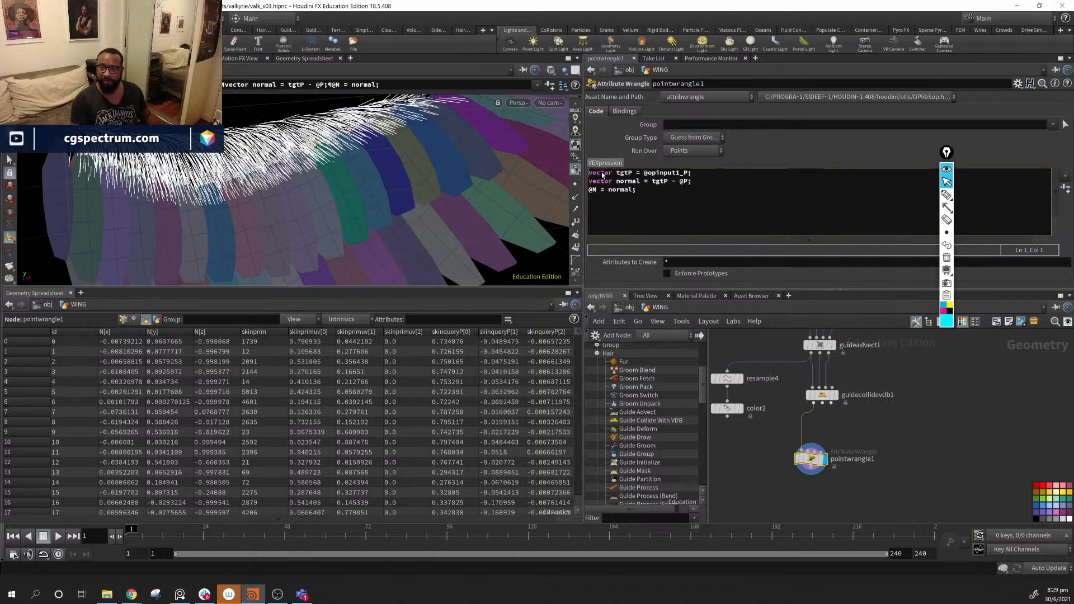
# - Delete the preset code, re-enter primpoints via autocomplete and open its help page
pyautogui.click(684, 208)
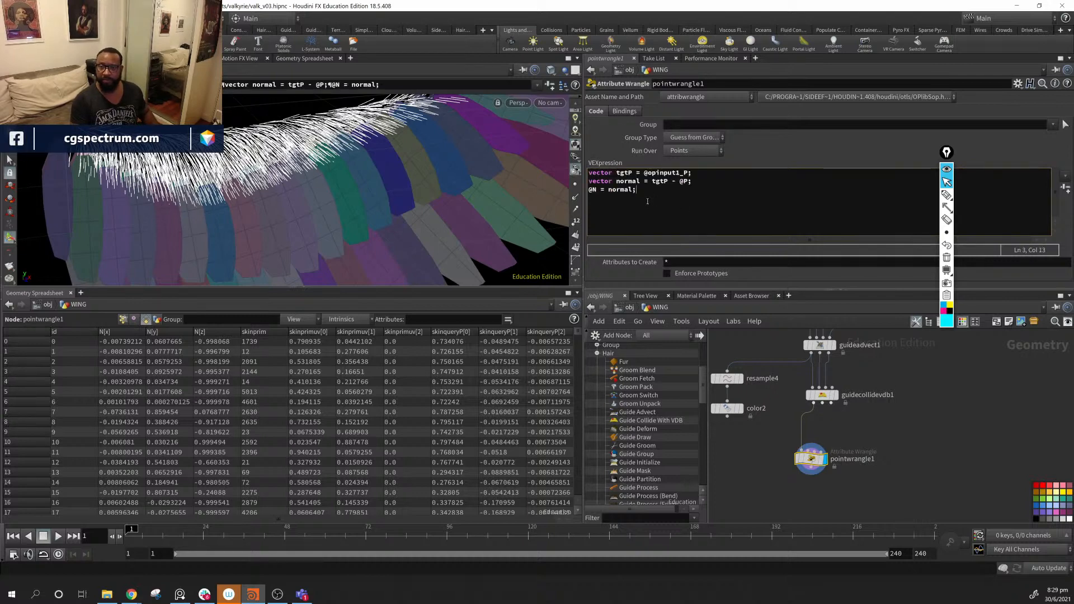
pyautogui.moveTo(649, 203); pyautogui.dragTo(548, 167)
pyautogui.press('Delete')
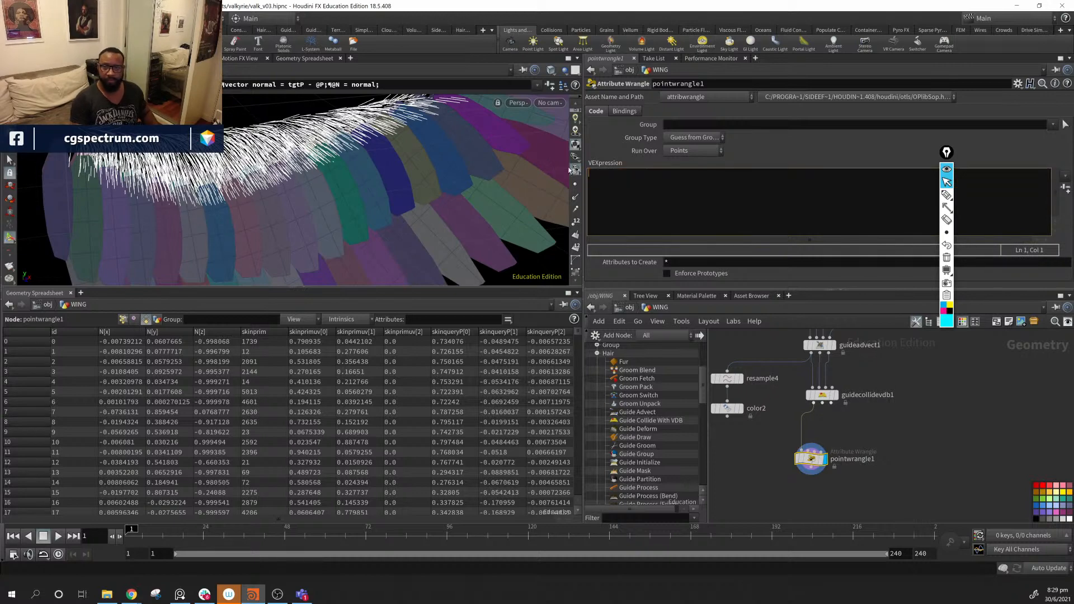
pyautogui.write('primp')
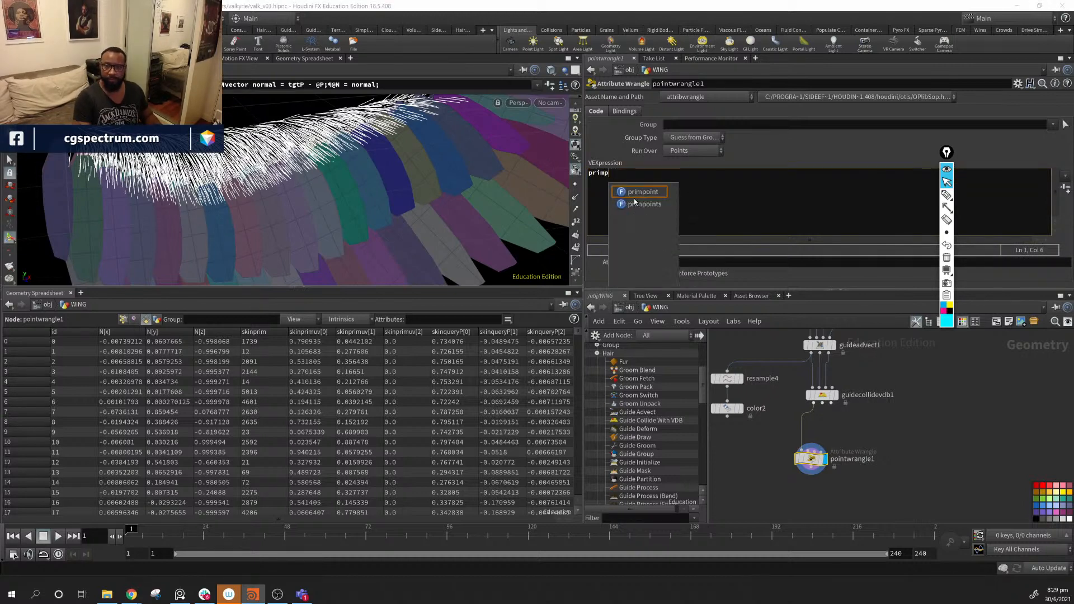
pyautogui.click(635, 203)
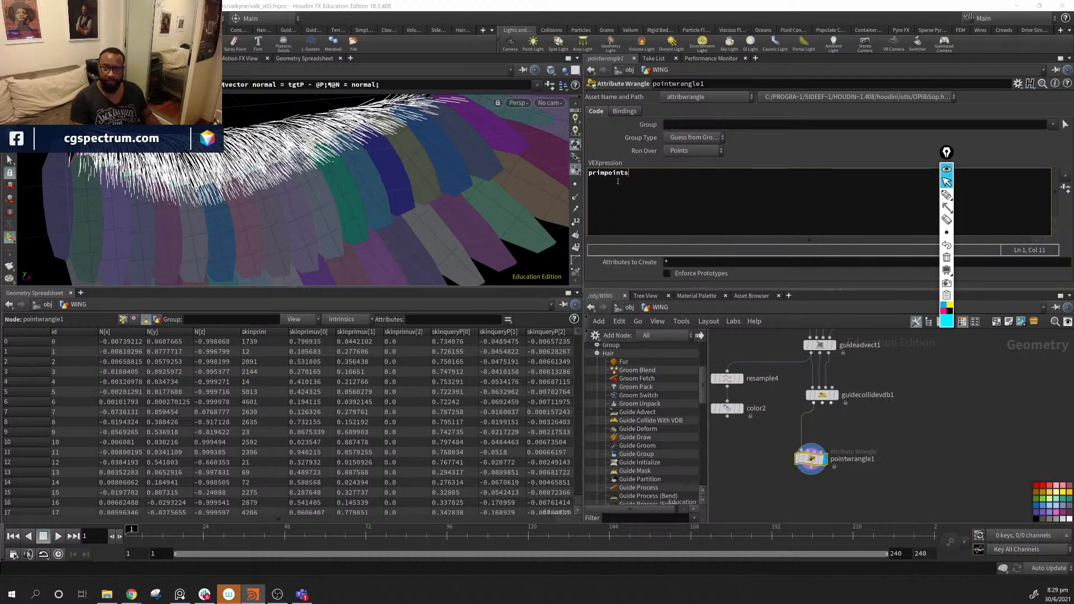
pyautogui.click(618, 177)
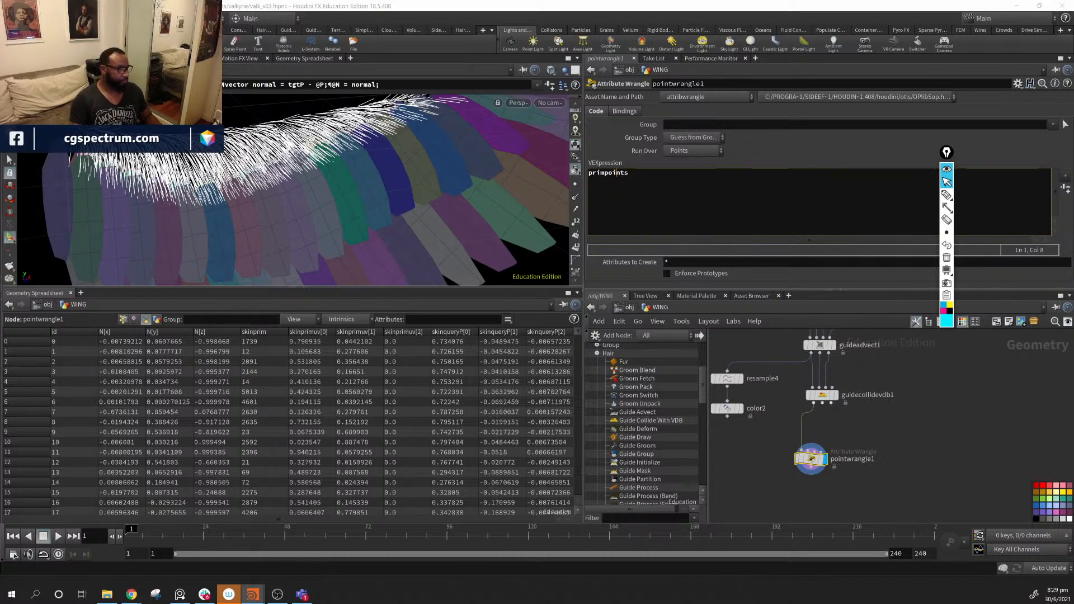
pyautogui.press('F1')
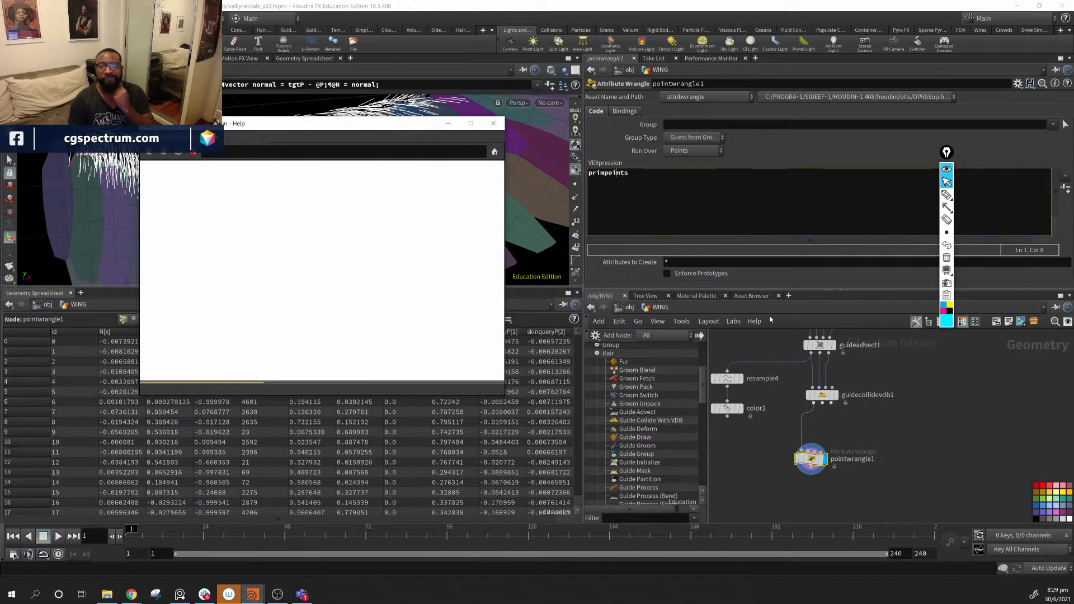
pyautogui.click(589, 177)
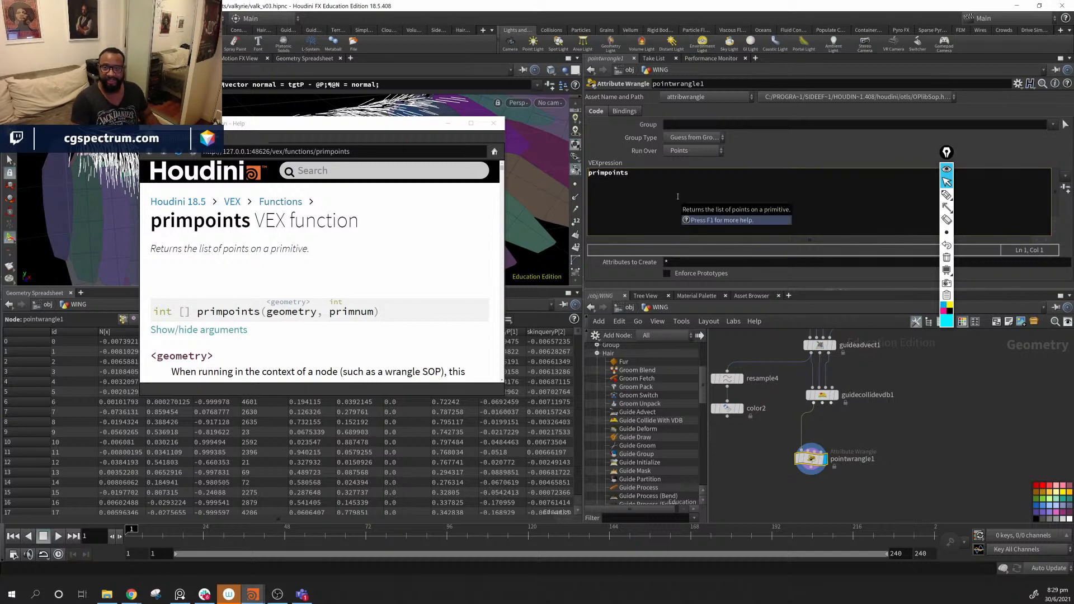
pyautogui.write('int')
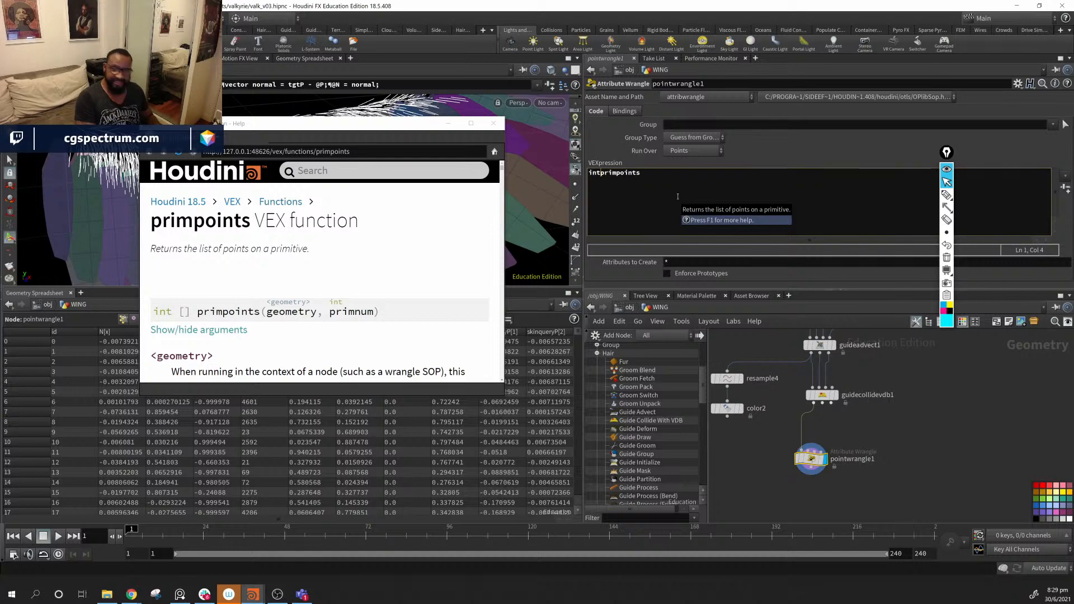
pyautogui.write('[]')
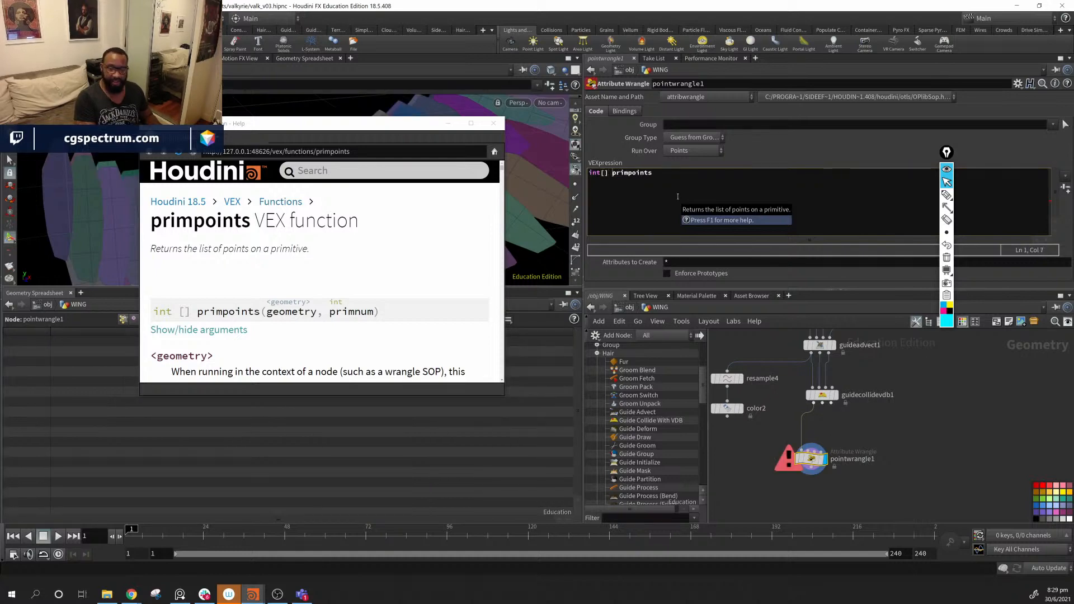
pyautogui.write(' points ')
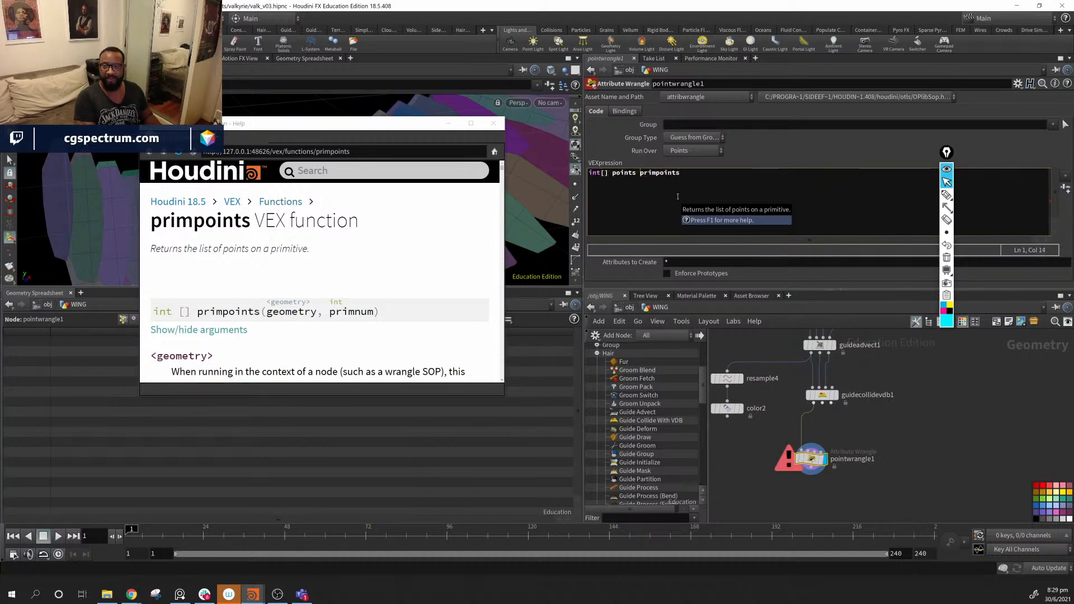
pyautogui.write('= primpoints')
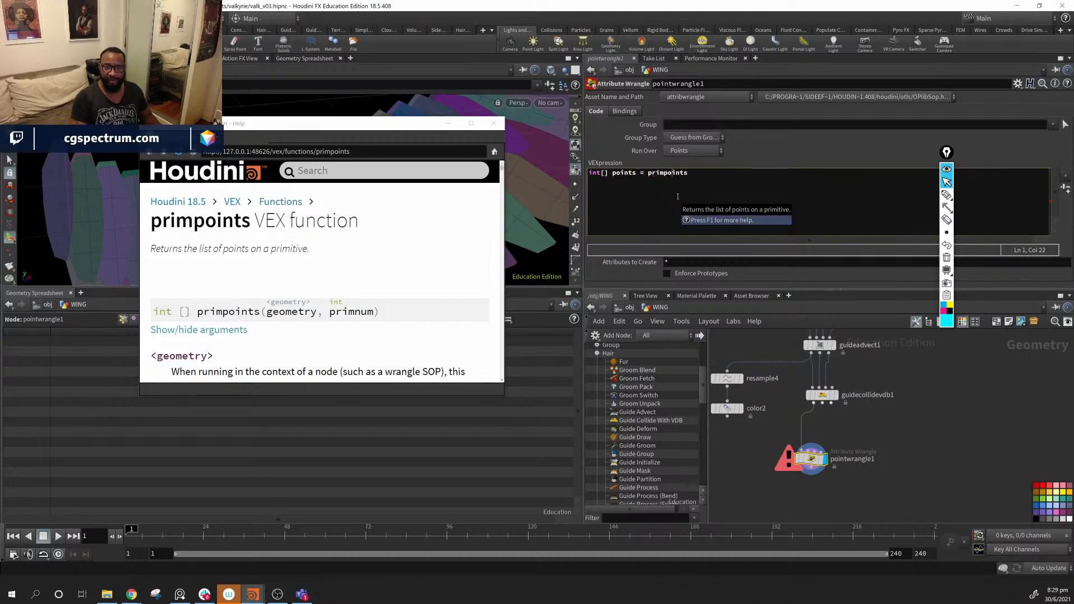
pyautogui.write('(')
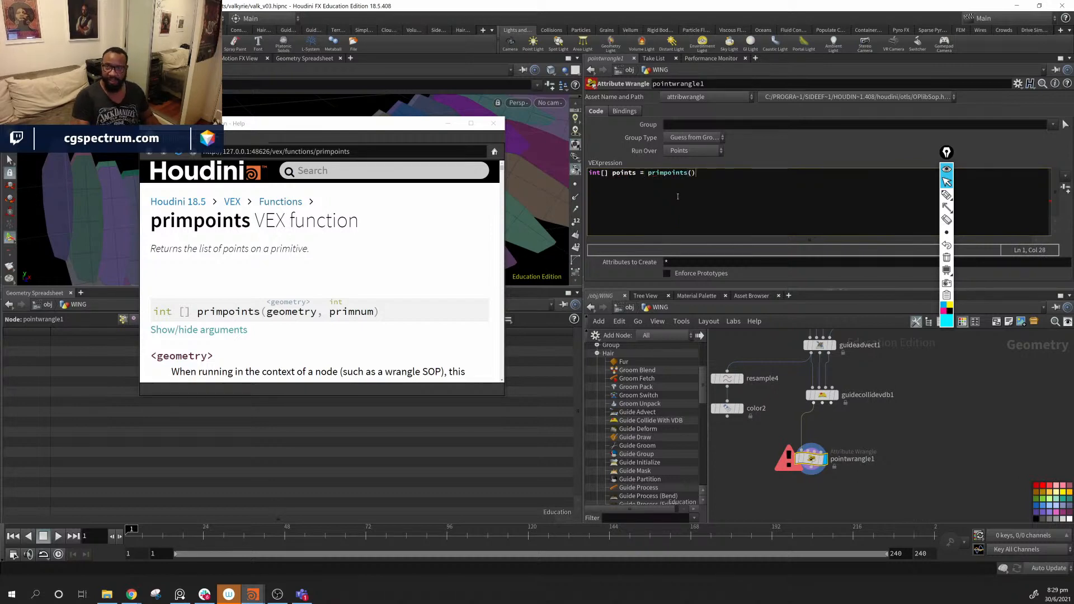
pyautogui.write('0')
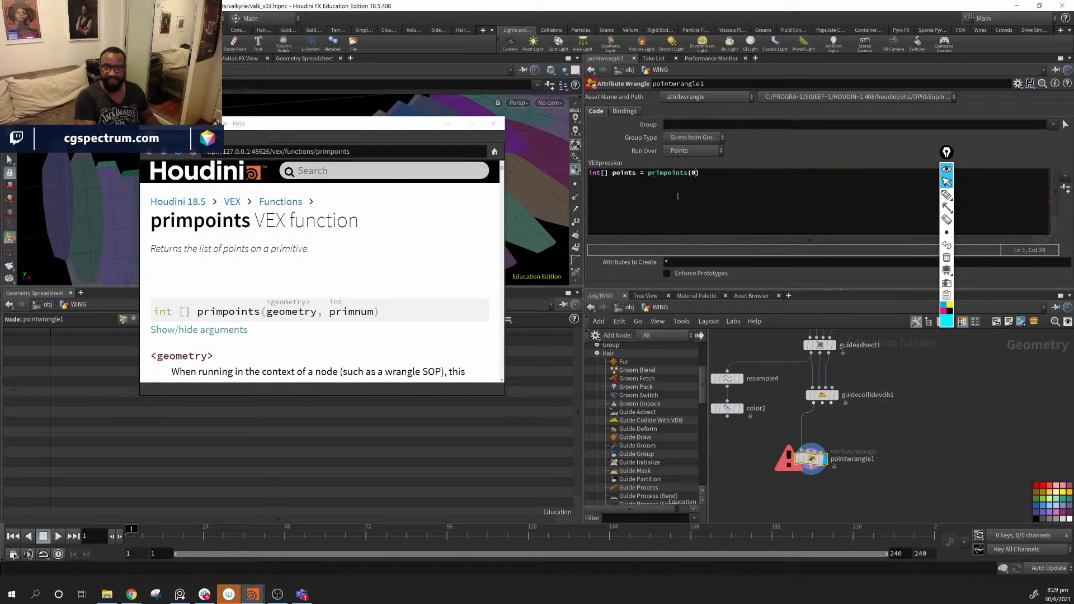
pyautogui.write(',')
pyautogui.write(' @pr')
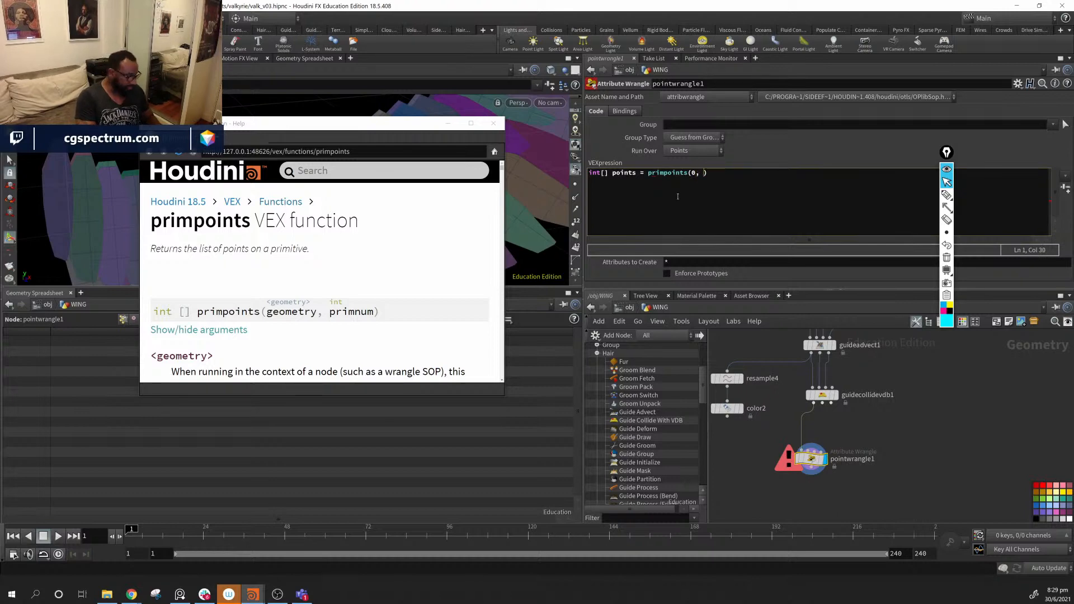
pyautogui.write('imnum')
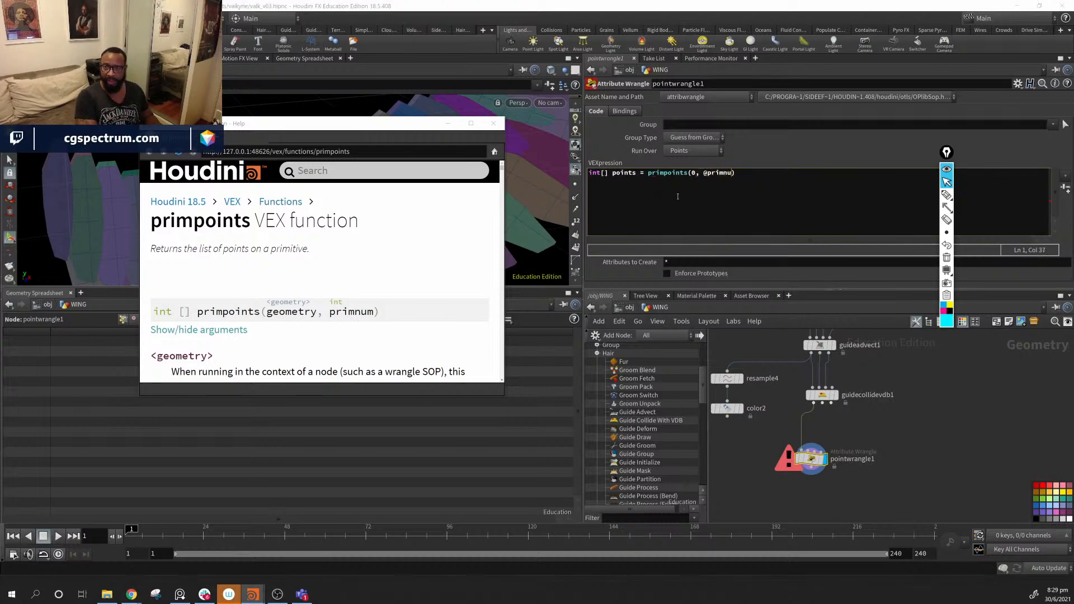
pyautogui.write(')')
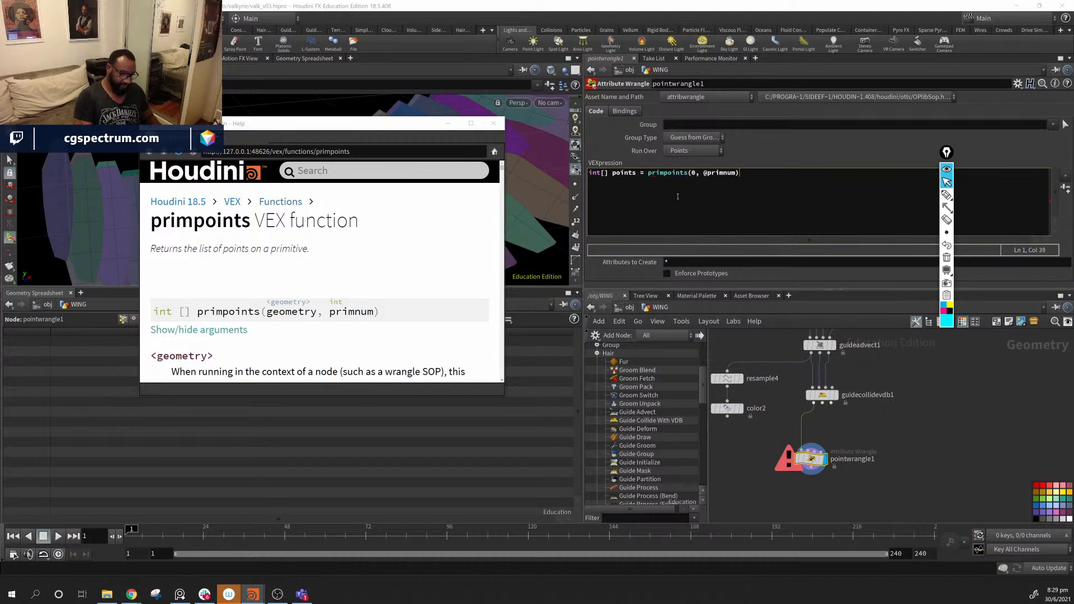
pyautogui.write(';')
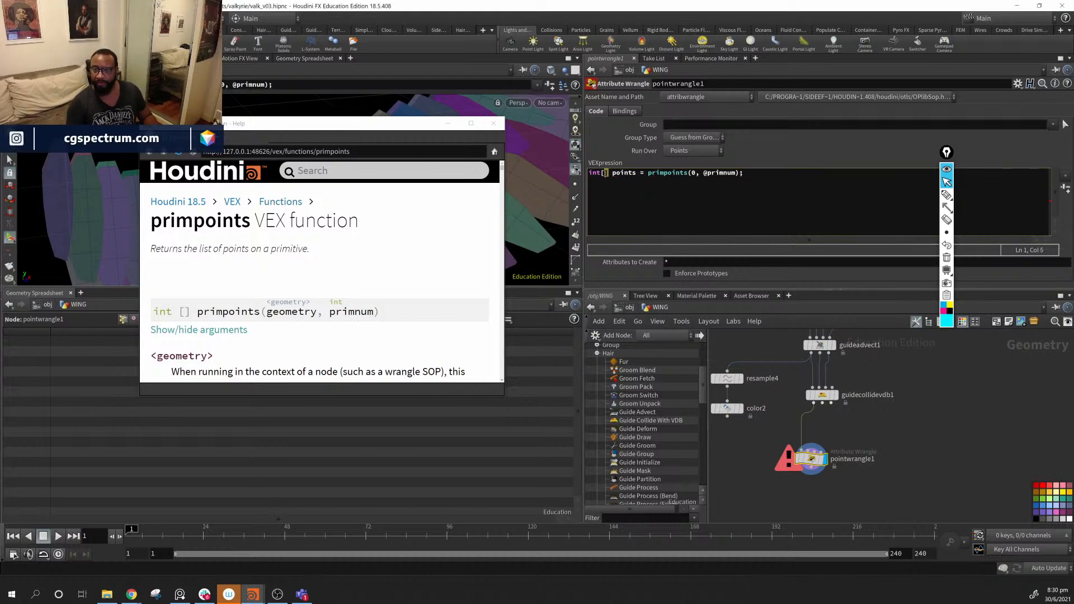
pyautogui.click(603, 174)
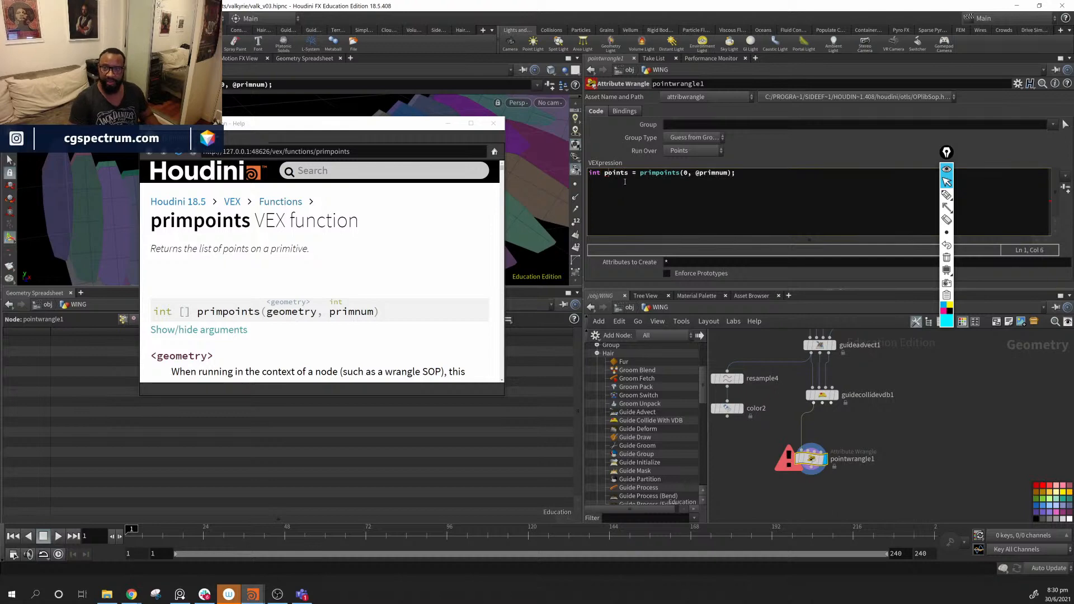
pyautogui.click(625, 181)
pyautogui.write('[]')
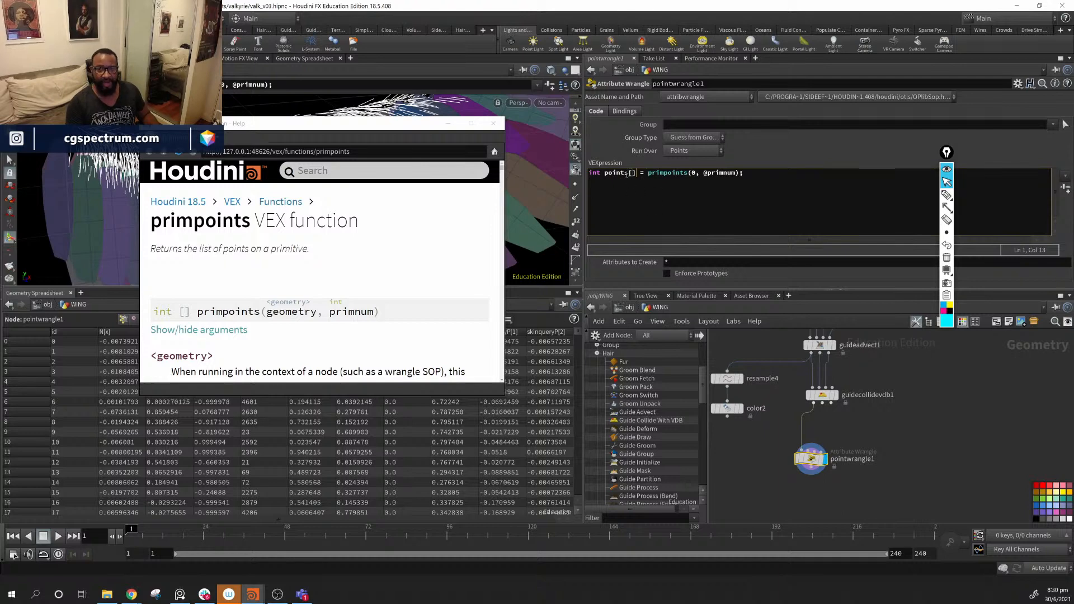
pyautogui.moveTo(366, 128); pyautogui.dragTo(324, 279)
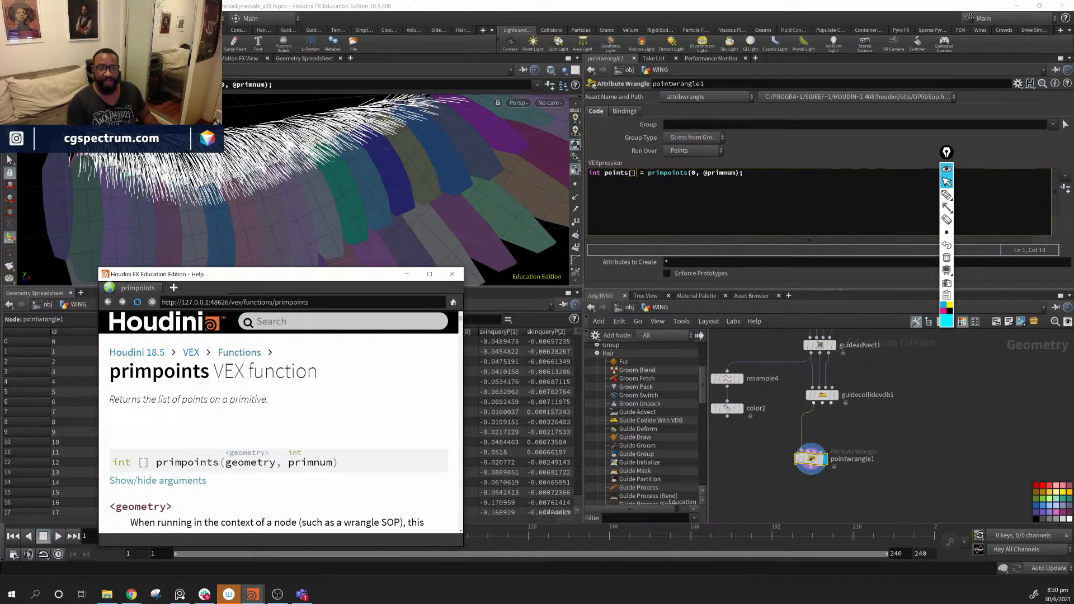
pyautogui.click(947, 207)
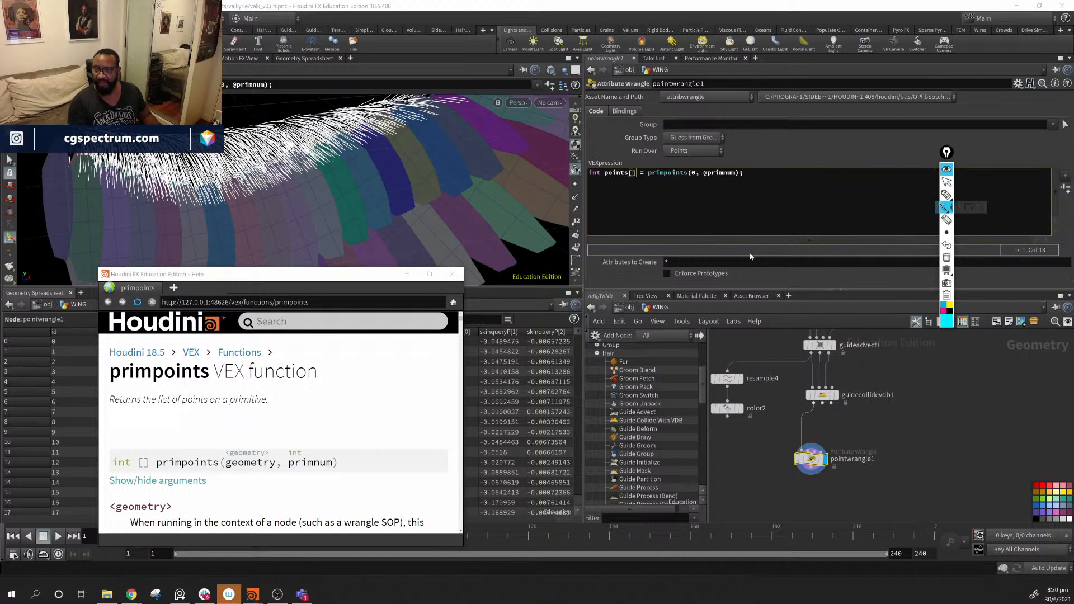
pyautogui.moveTo(435, 157); pyautogui.dragTo(506, 244)
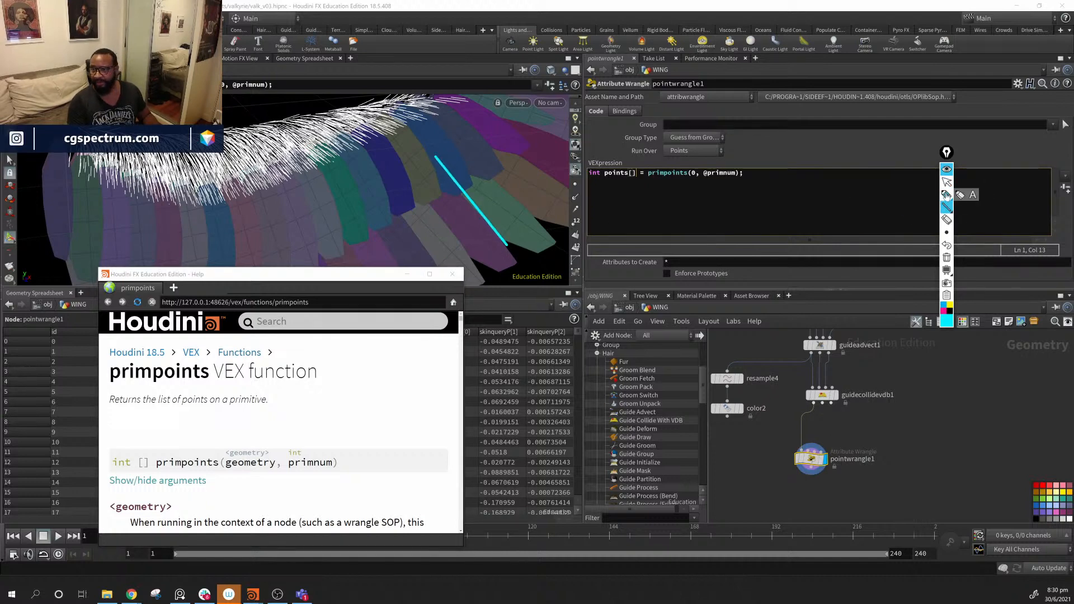
pyautogui.click(946, 194)
pyautogui.click(944, 311)
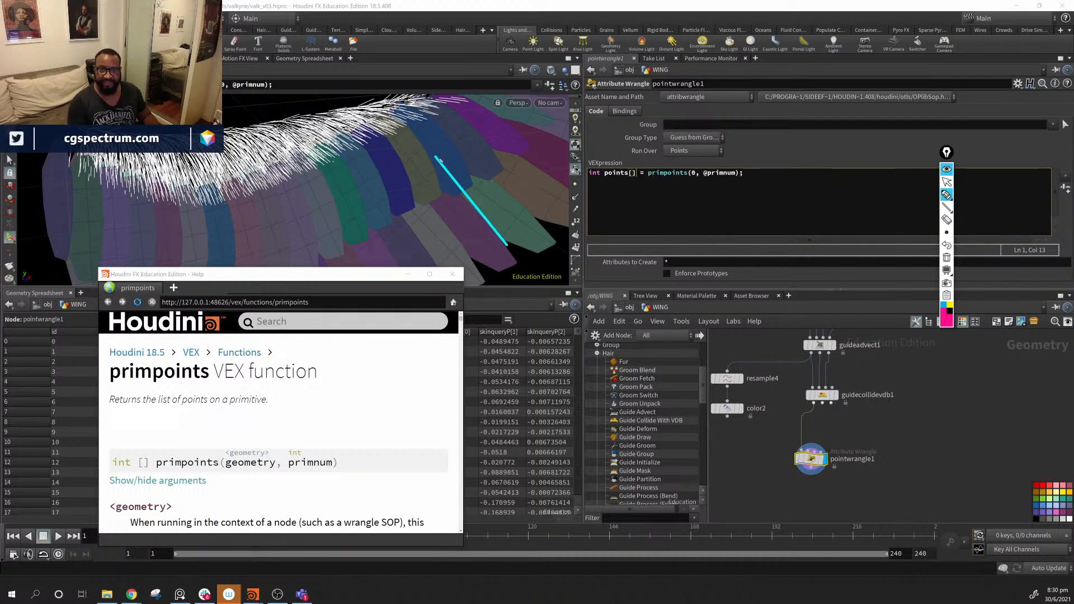
pyautogui.moveTo(440, 161); pyautogui.dragTo(471, 140)
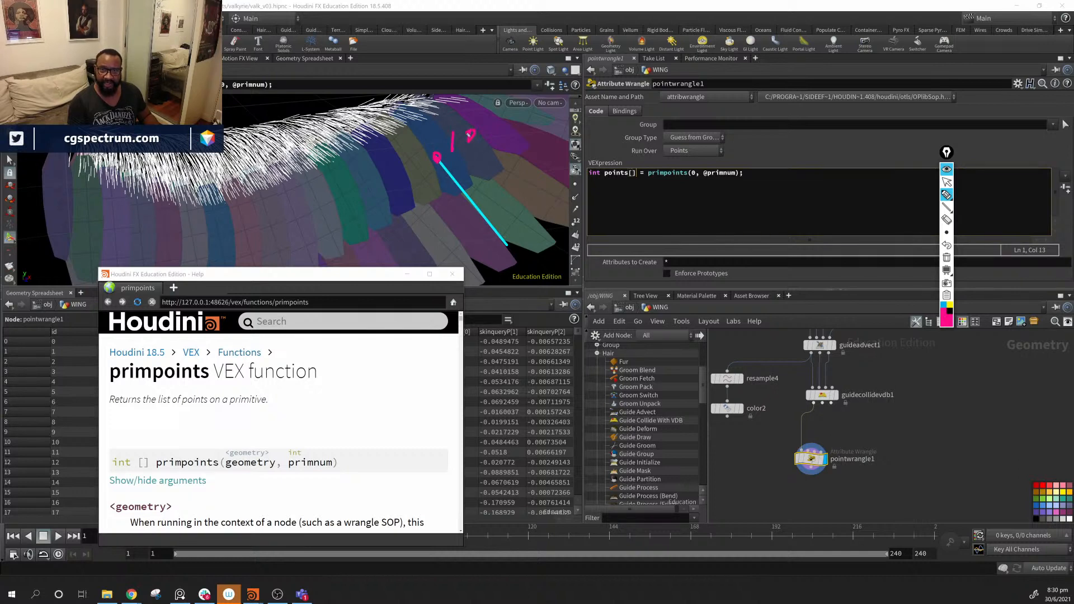
pyautogui.moveTo(507, 253)
pyautogui.mouseDown()
pyautogui.moveTo(502, 244)
pyautogui.moveTo(537, 247)
pyautogui.mouseUp()
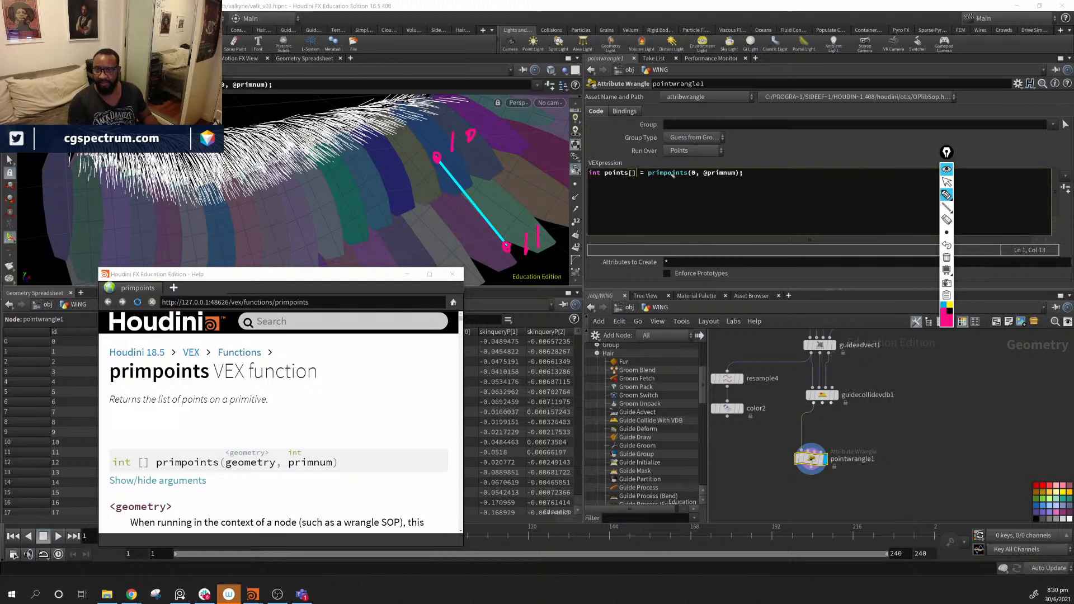
pyautogui.moveTo(634, 192)
pyautogui.mouseDown()
pyautogui.moveTo(603, 233)
pyautogui.moveTo(670, 238)
pyautogui.mouseUp()
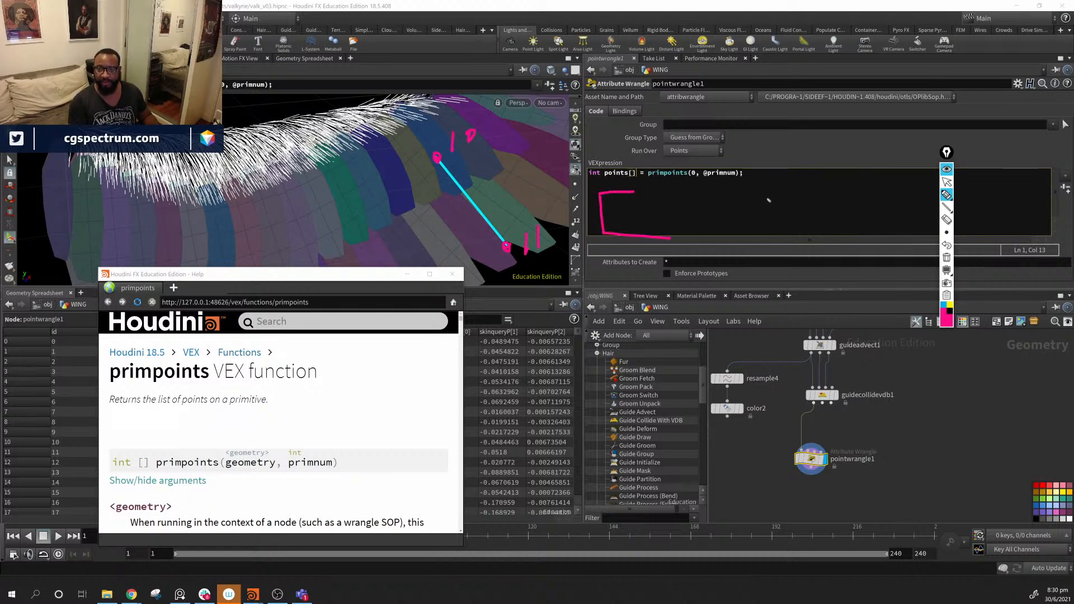
pyautogui.moveTo(774, 193)
pyautogui.mouseDown()
pyautogui.moveTo(822, 213)
pyautogui.moveTo(798, 236)
pyautogui.mouseUp()
pyautogui.moveTo(721, 234); pyautogui.dragTo(723, 246)
pyautogui.moveTo(646, 211); pyautogui.dragTo(644, 229)
pyautogui.moveTo(670, 200); pyautogui.dragTo(669, 200)
pyautogui.moveTo(759, 206)
pyautogui.mouseDown()
pyautogui.moveTo(758, 232)
pyautogui.moveTo(776, 230)
pyautogui.mouseUp()
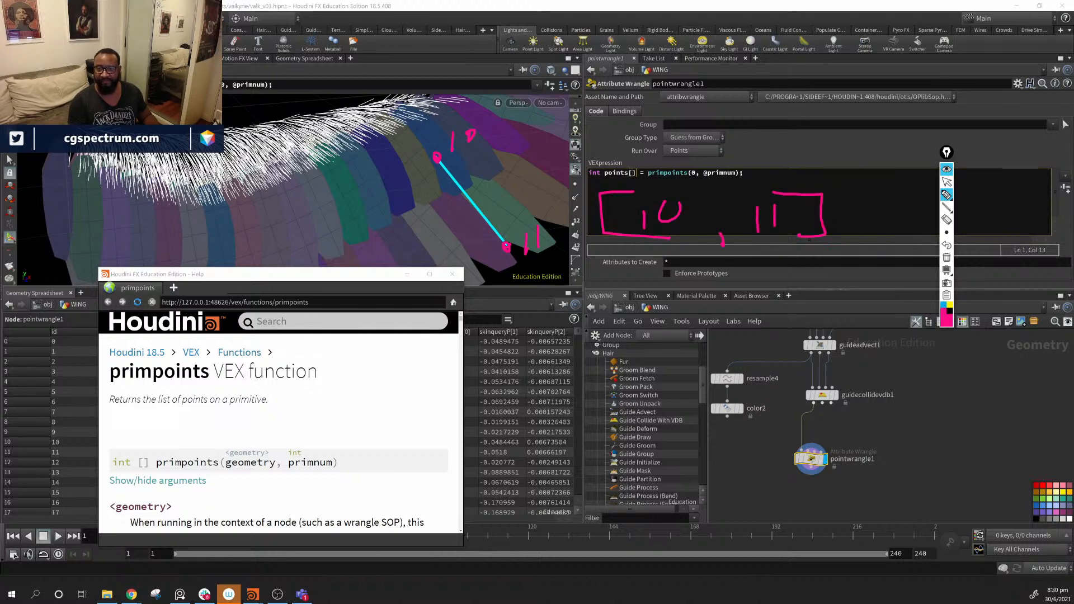
pyautogui.moveTo(659, 262); pyautogui.dragTo(655, 270)
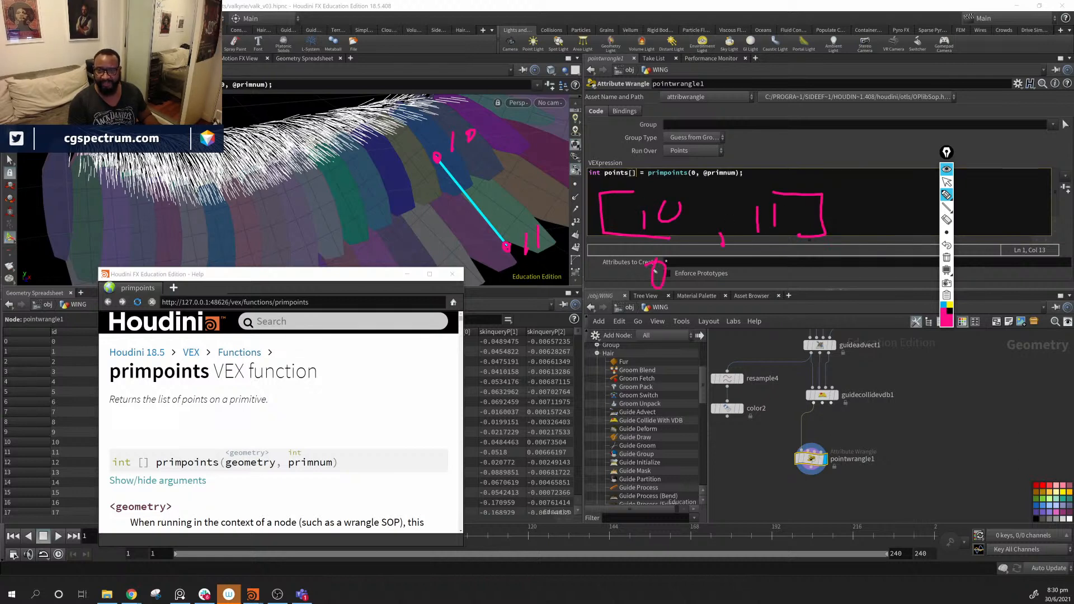
pyautogui.moveTo(760, 258); pyautogui.dragTo(765, 286)
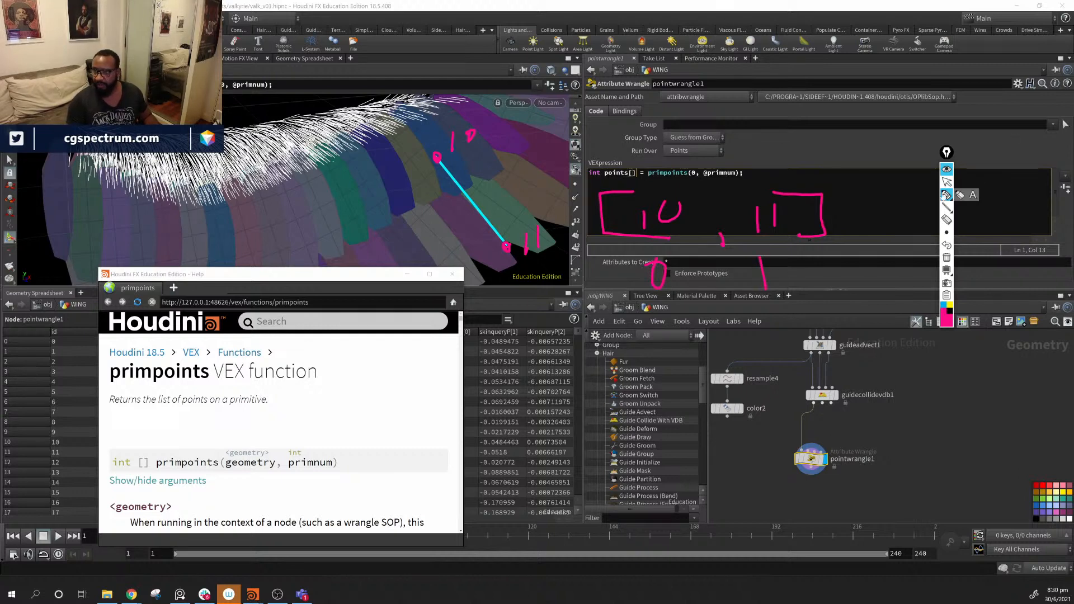
pyautogui.click(947, 257)
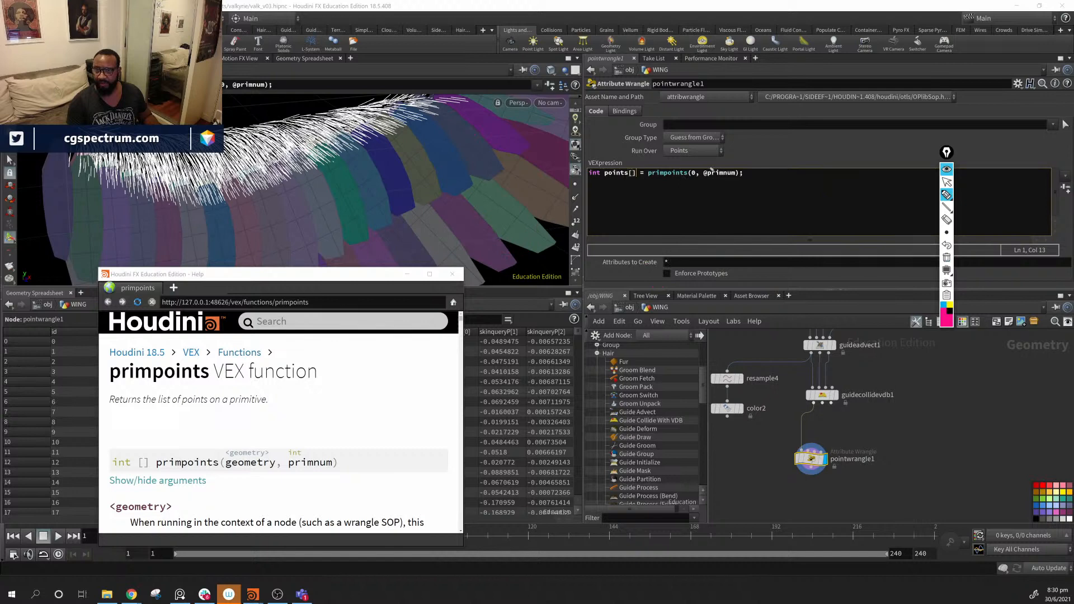
# - Add the line 'int startPoint = points[0];' below the first line
pyautogui.click(947, 182)
pyautogui.click(760, 175)
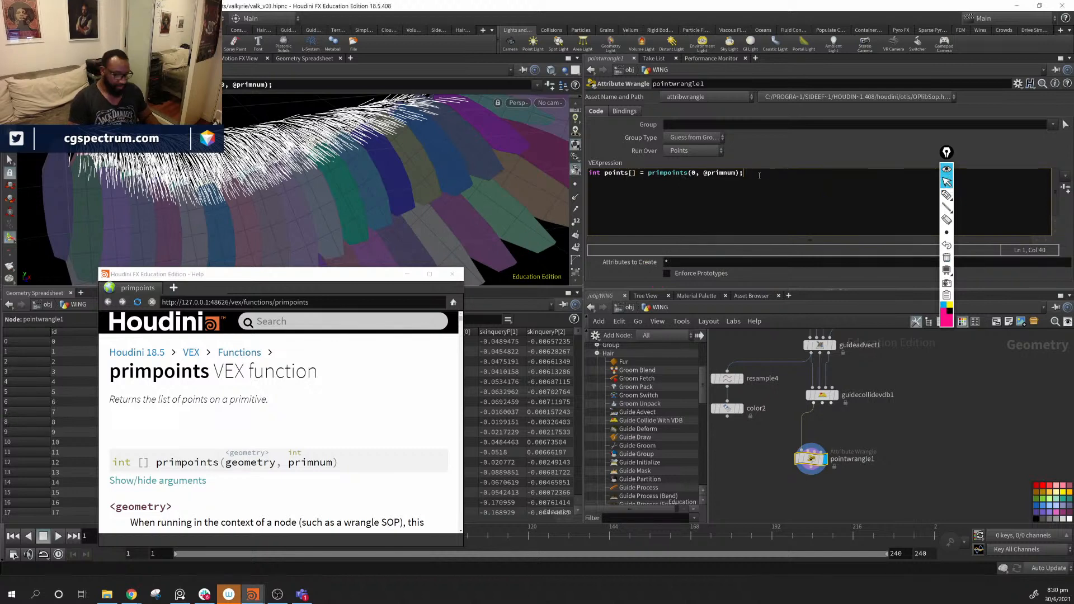
pyautogui.press('Return')
pyautogui.write('int ')
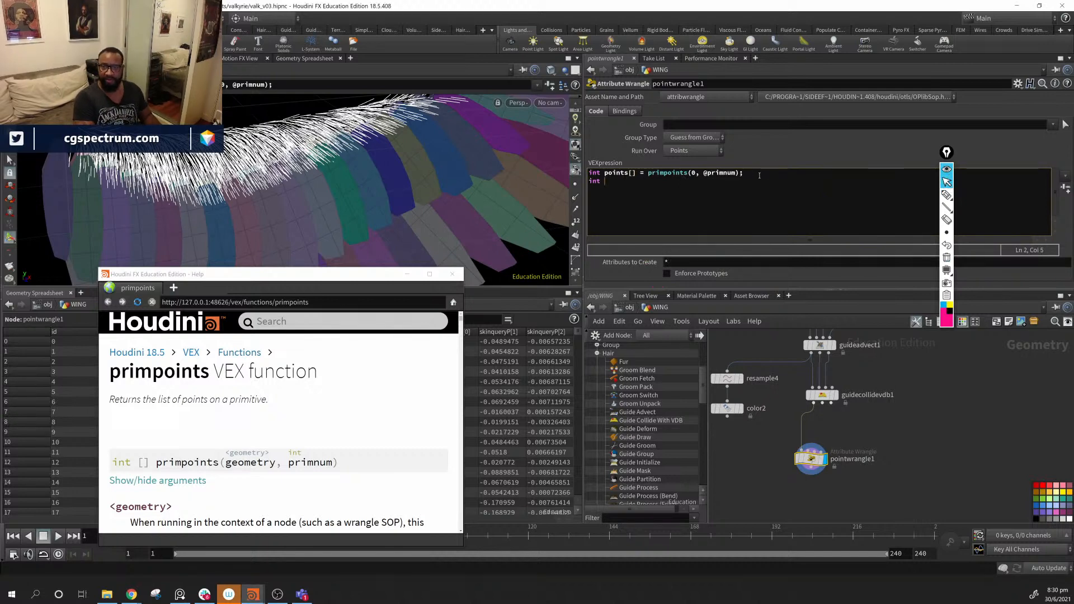
pyautogui.write('startPoj')
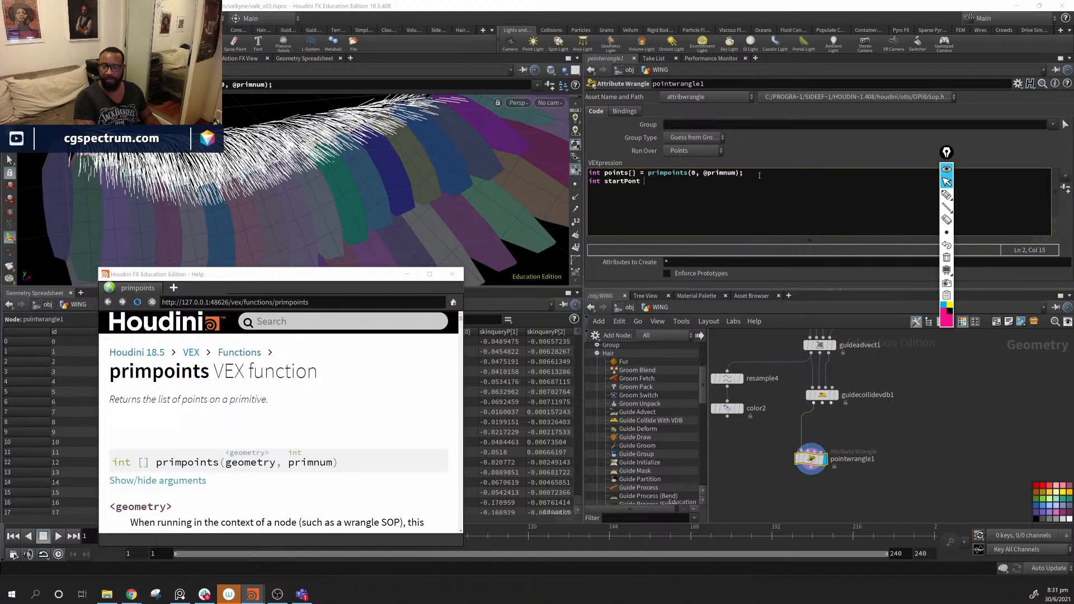
pyautogui.press('BackSpace')
pyautogui.write('int = ')
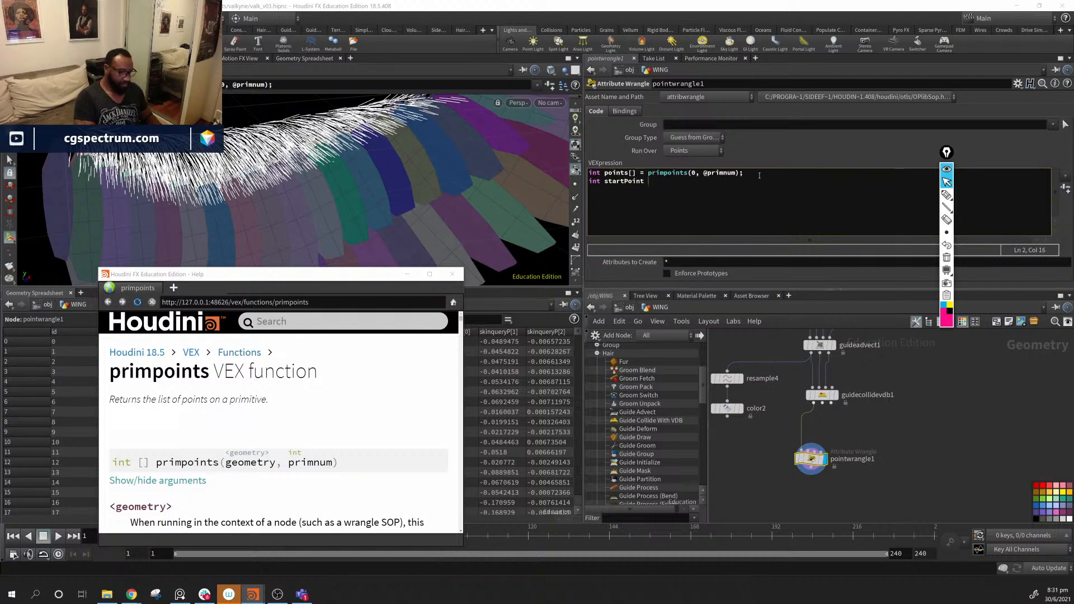
pyautogui.write('porint')
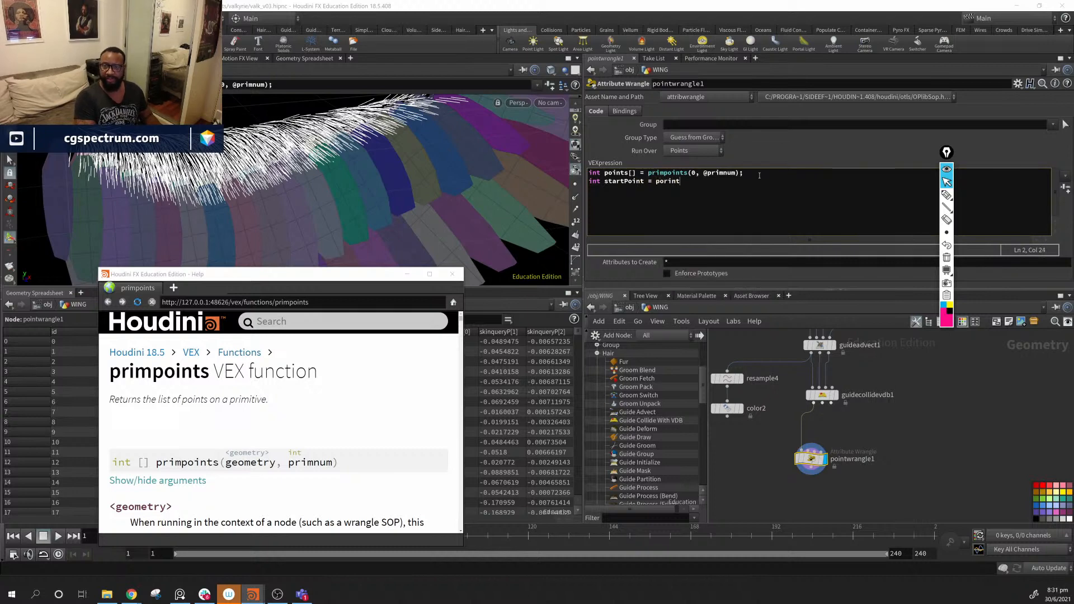
pyautogui.press('BackSpace')
pyautogui.press('BackSpace')
pyautogui.write('oint')
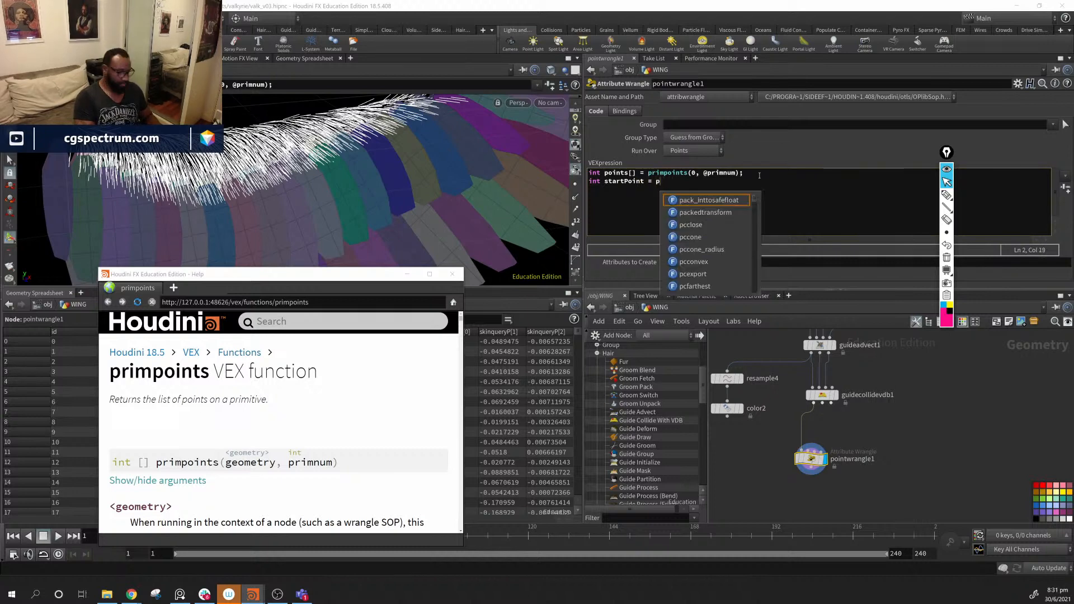
pyautogui.write('s[')
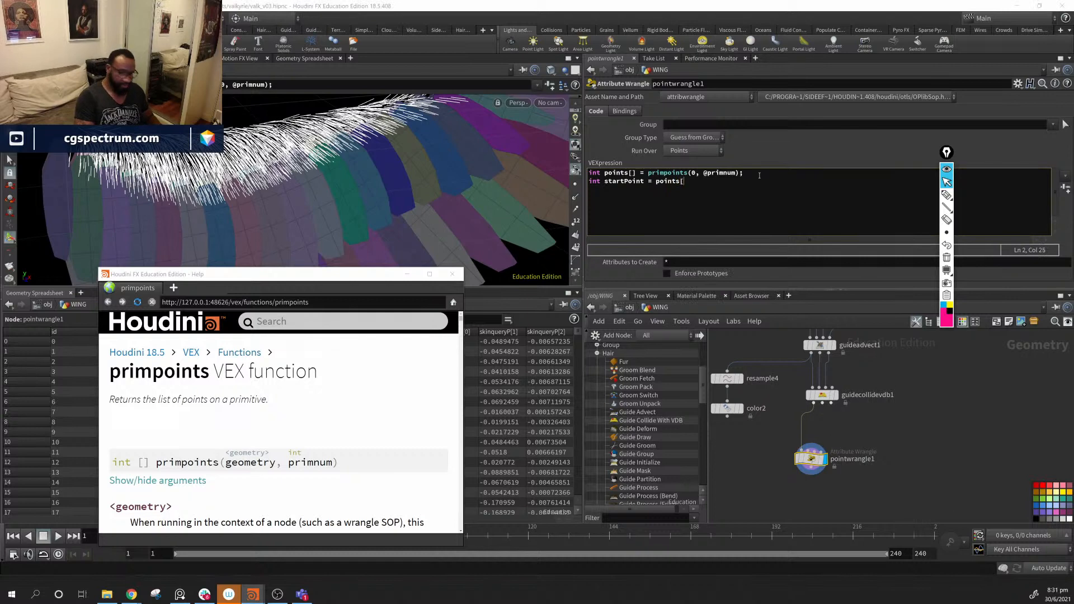
pyautogui.write('0]')
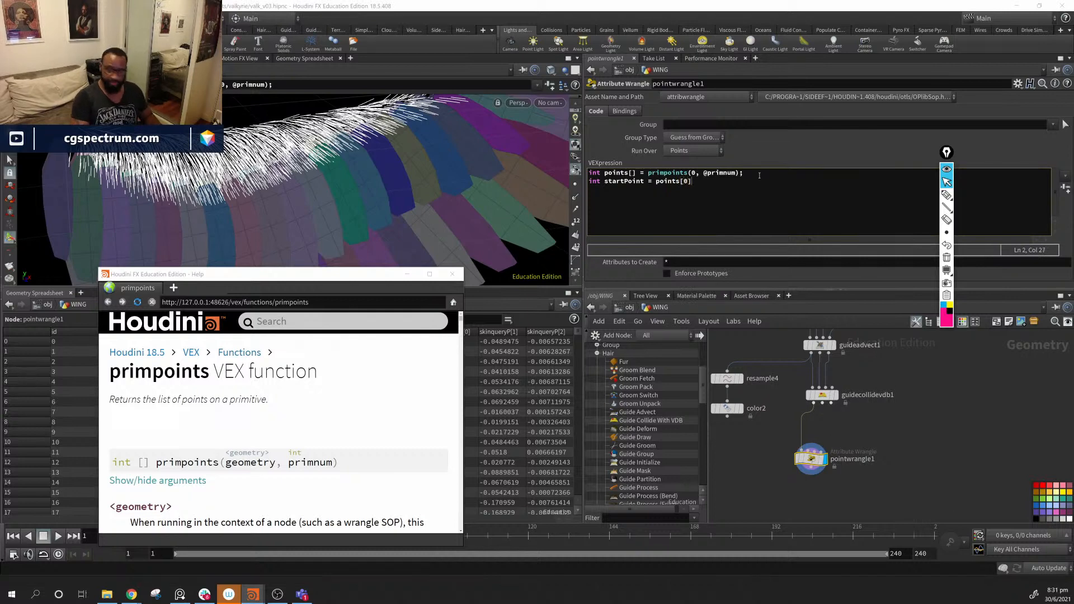
pyautogui.write(';')
pyautogui.press('Return')
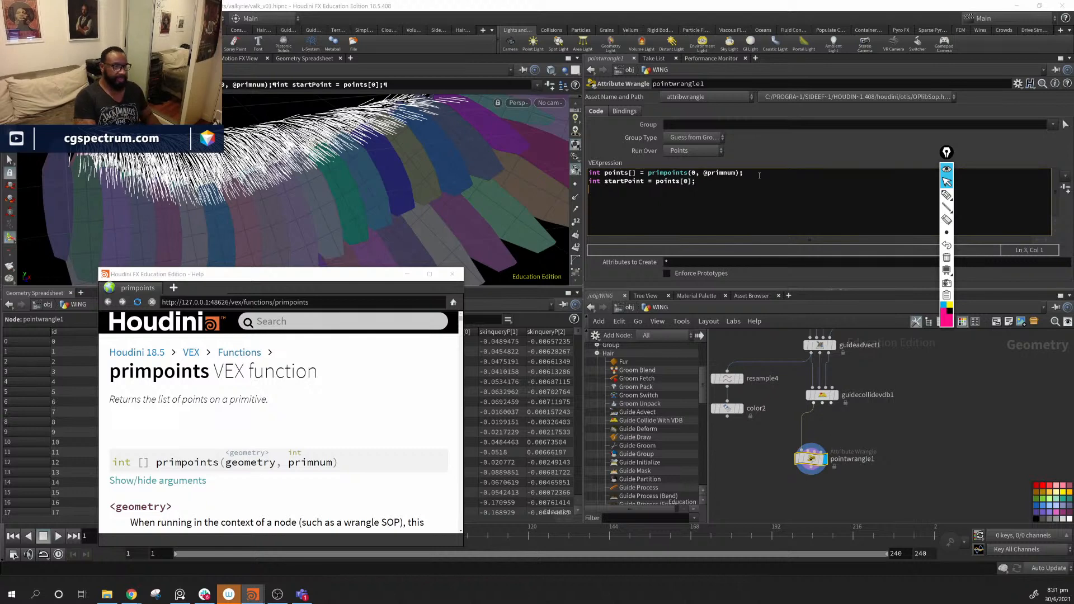
# - Add the line 'int endPoint = points[1];'
pyautogui.write('int end')
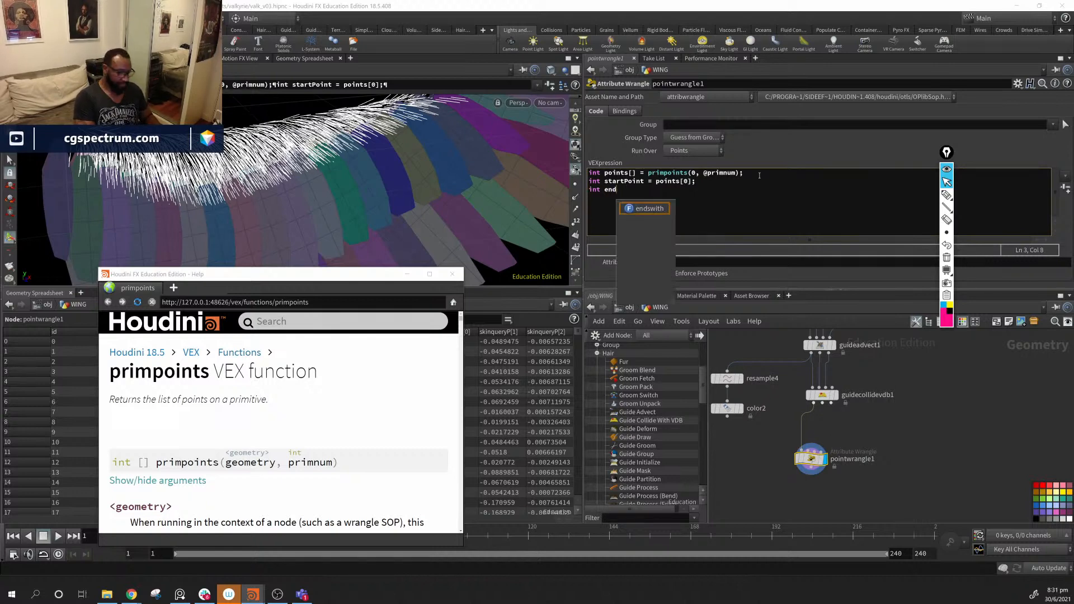
pyautogui.write('Point')
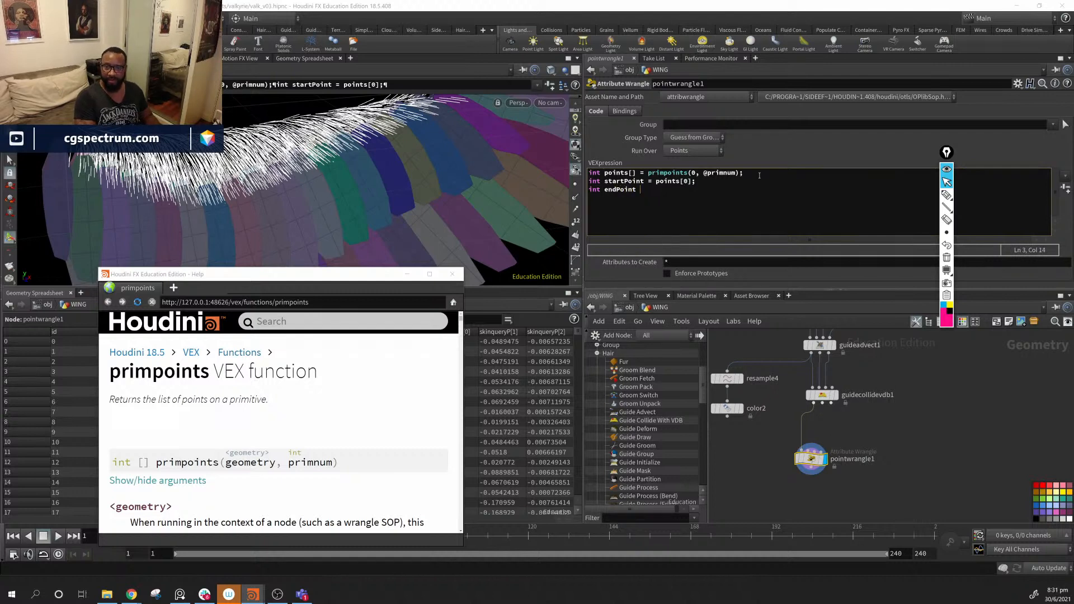
pyautogui.write(' =  pp')
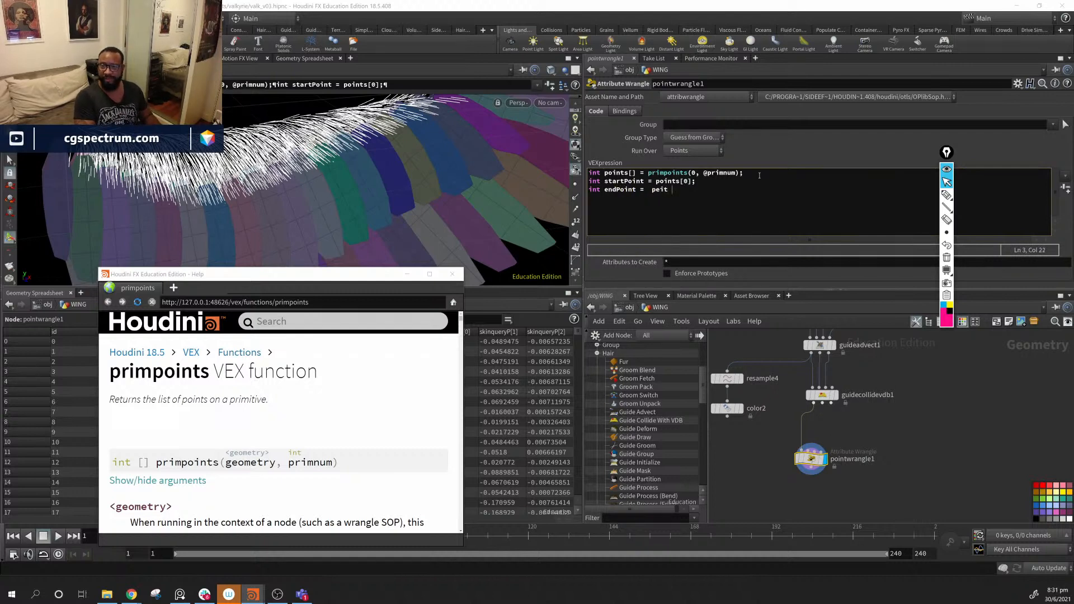
pyautogui.press('BackSpace')
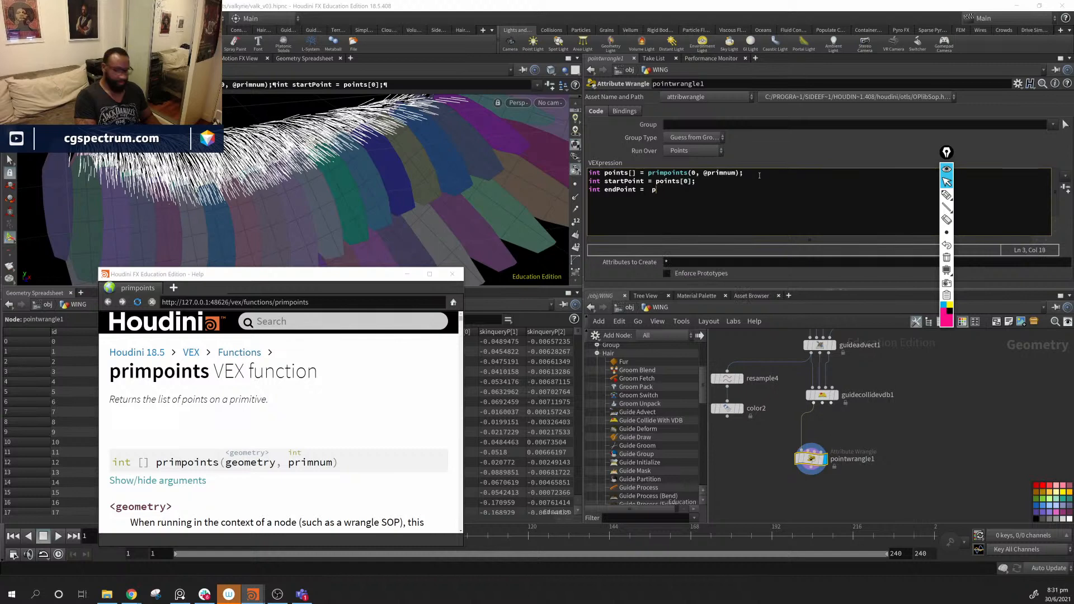
pyautogui.write('oints []')
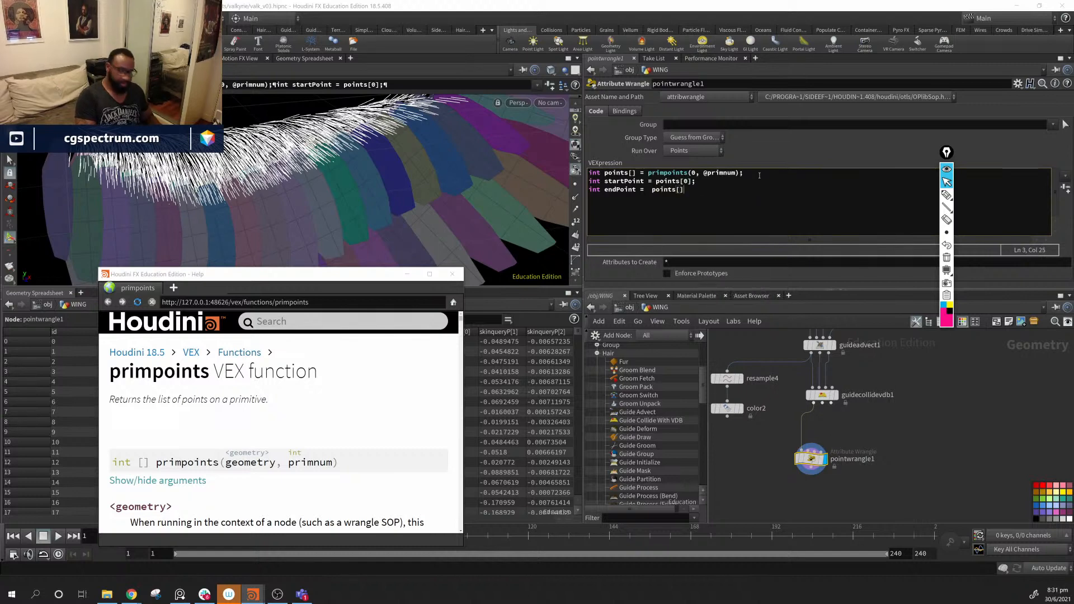
pyautogui.write('1:')
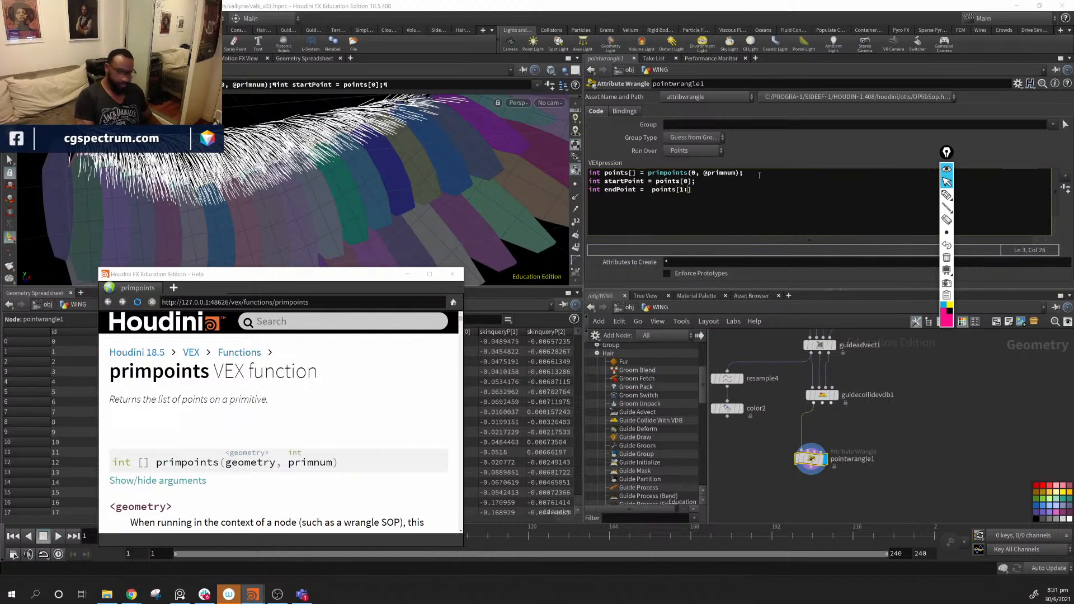
pyautogui.press('BackSpace')
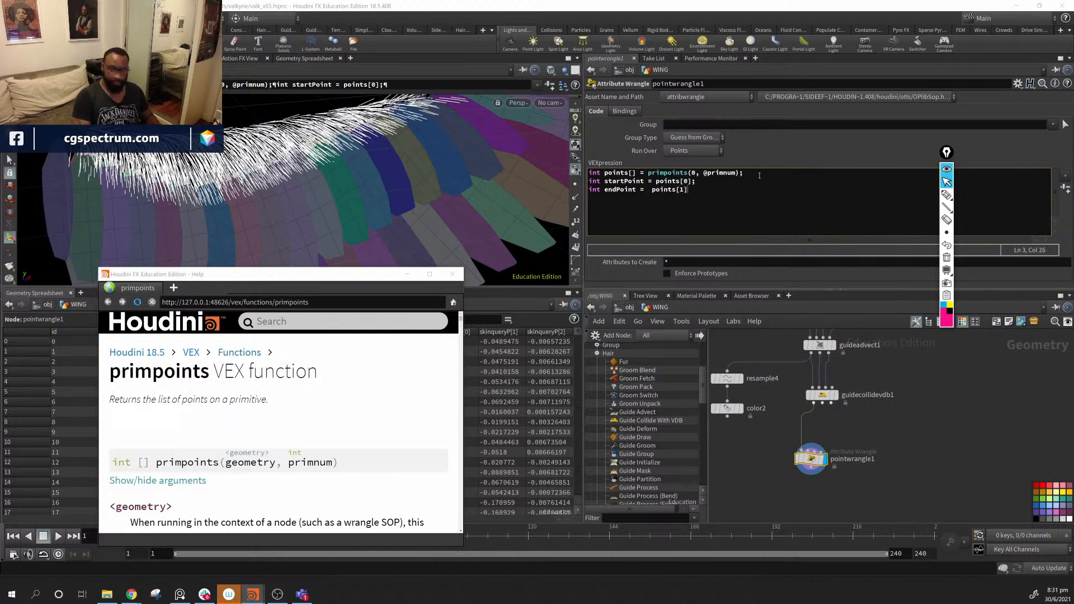
pyautogui.write(';')
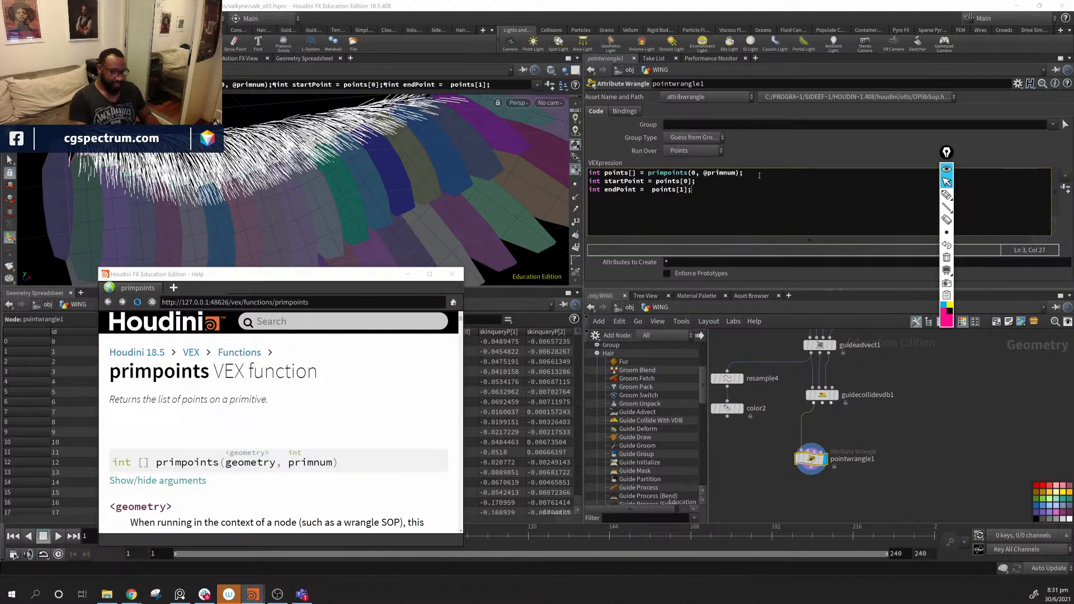
# - Add the line 'vector tangent = endPoint - startPoint;'
pyautogui.press('Return')
pyautogui.write('vector')
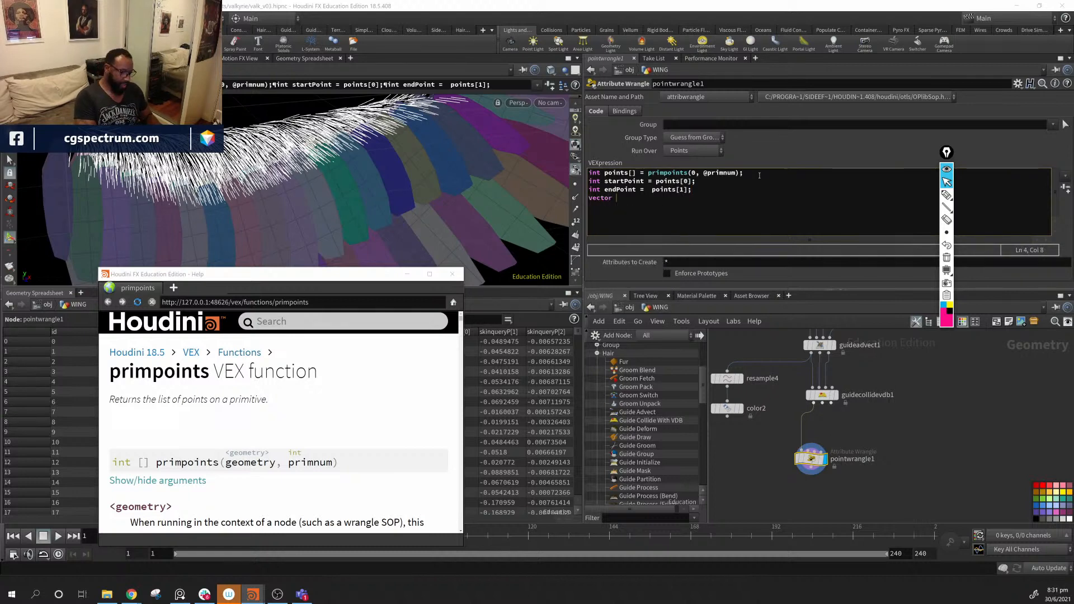
pyautogui.write(' tangent')
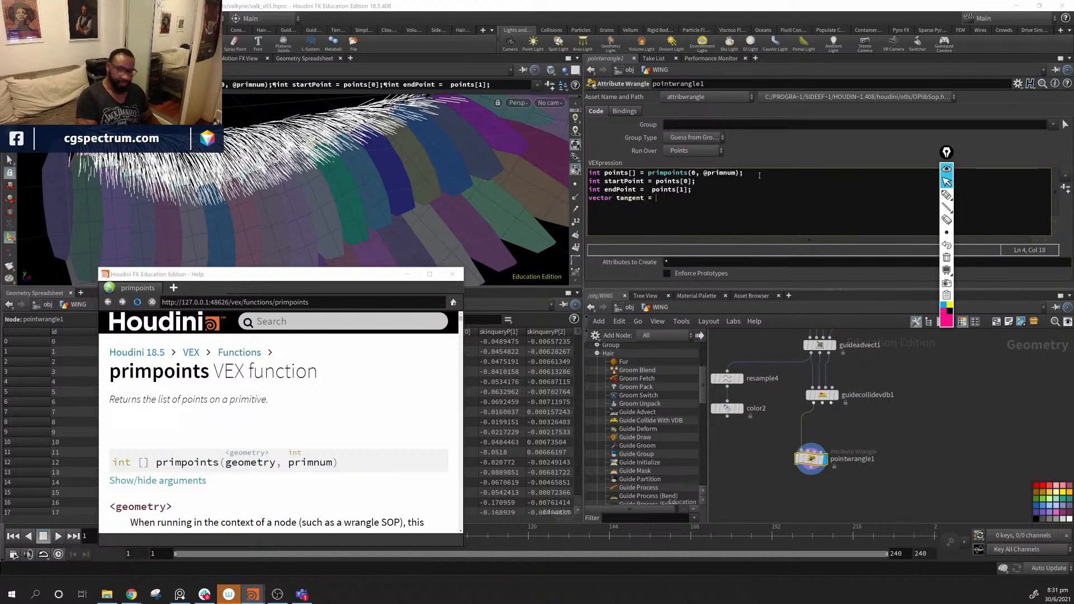
pyautogui.write(' =')
pyautogui.press('BackSpace')
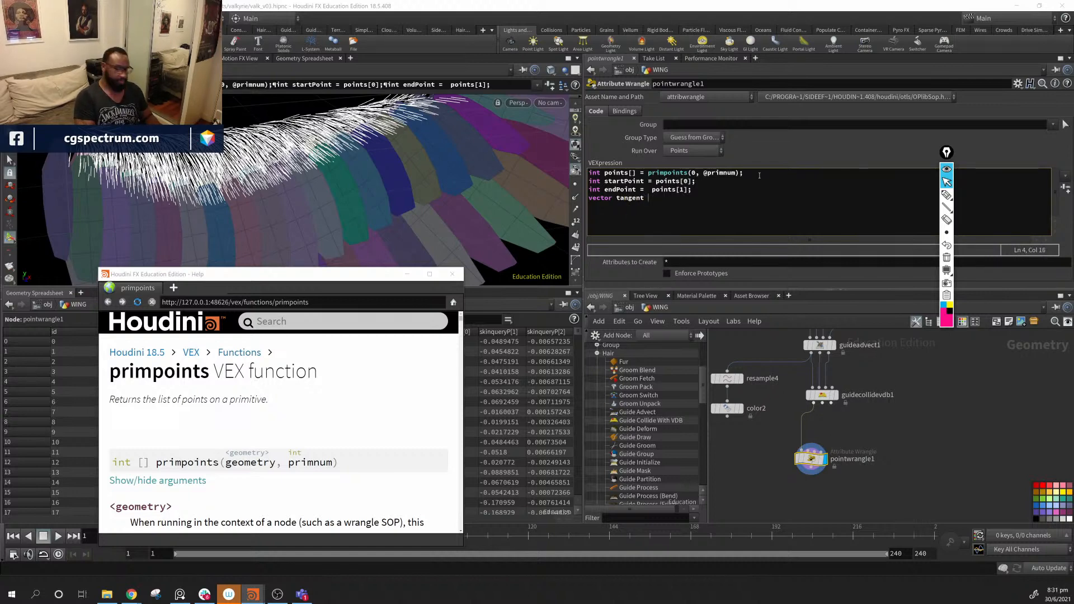
pyautogui.press('BackSpace')
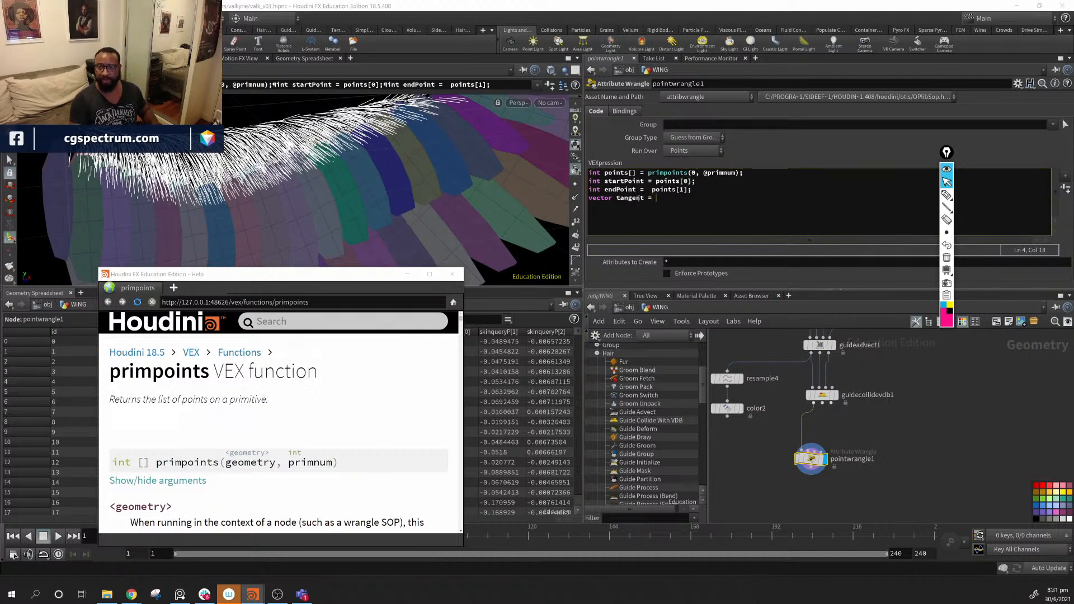
pyautogui.doubleClick(633, 191)
pyautogui.hotkey('ctrl', 'c')
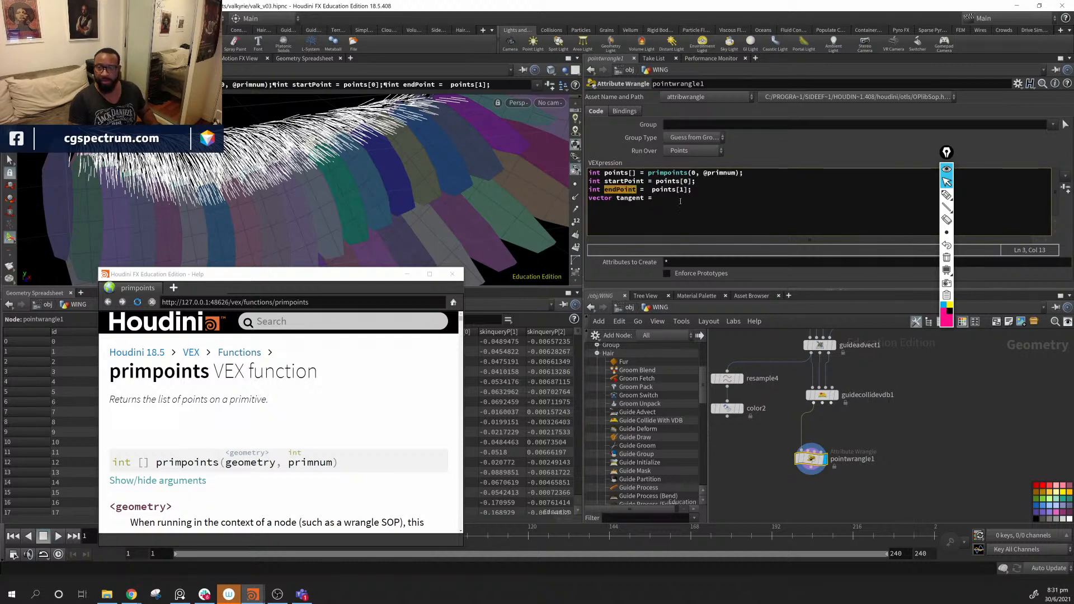
pyautogui.click(680, 201)
pyautogui.hotkey('ctrl', 'v')
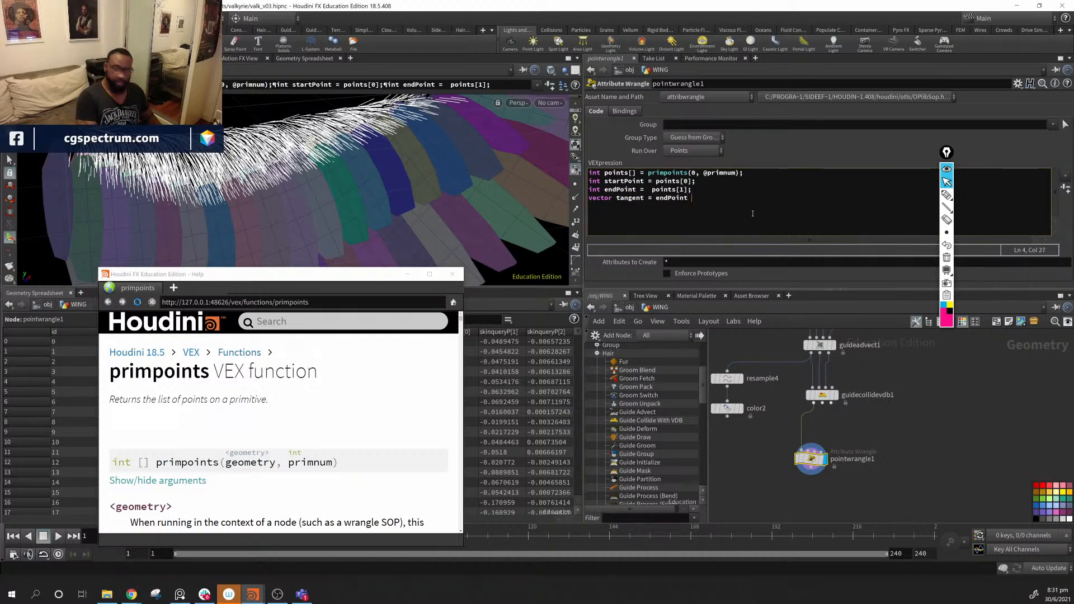
pyautogui.write('- s')
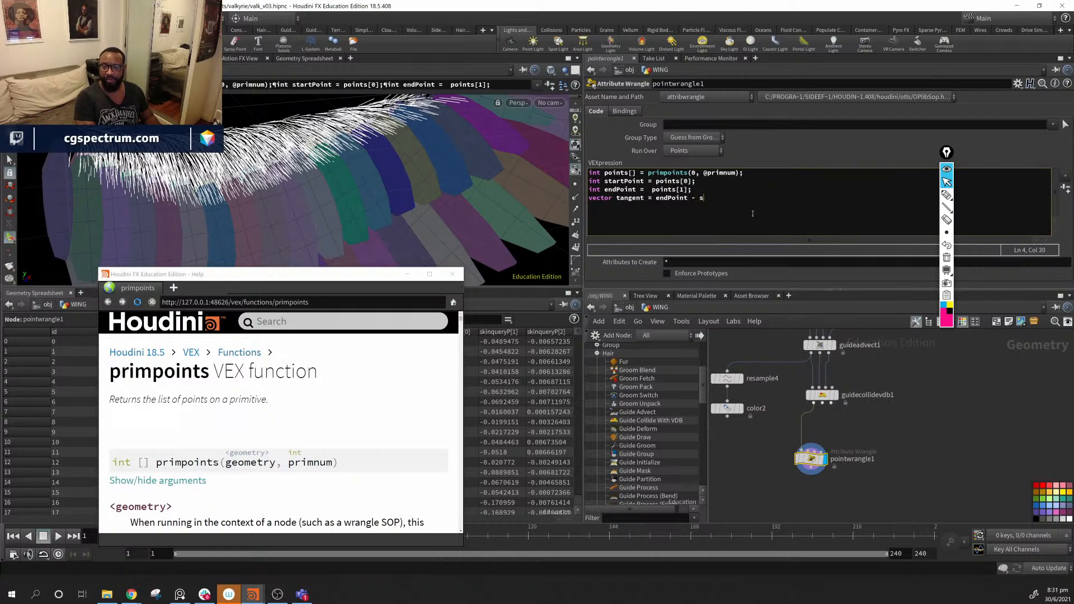
pyautogui.write('tartPoint=')
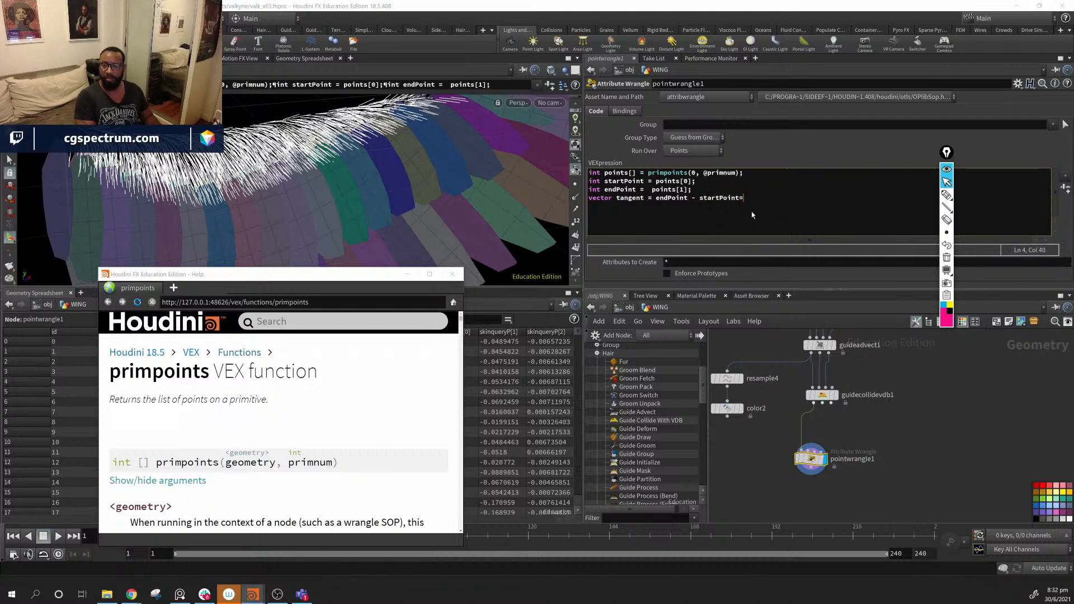
pyautogui.press('BackSpace')
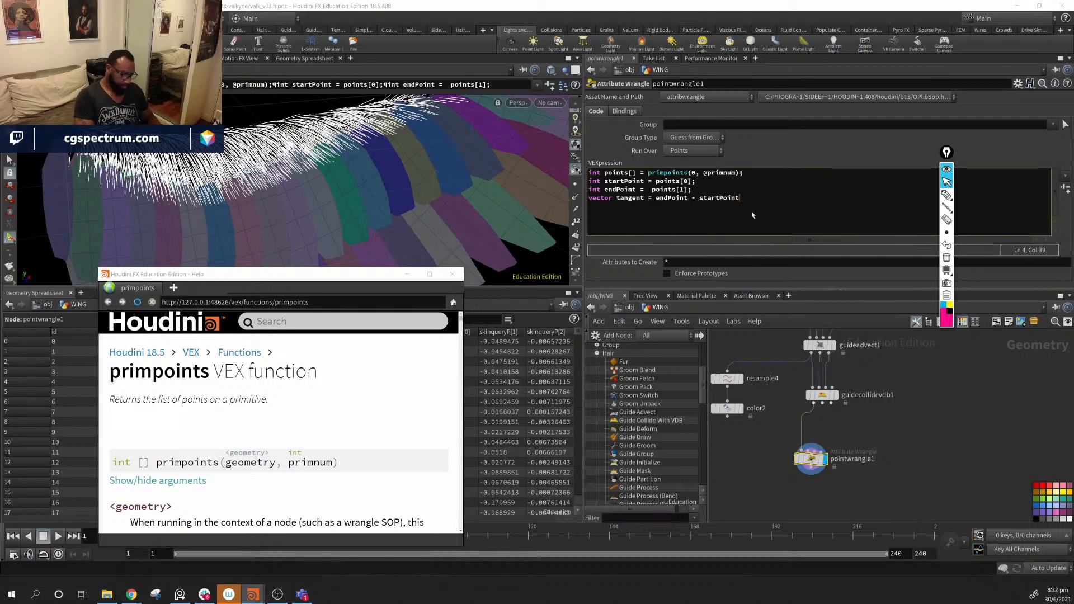
pyautogui.write(';')
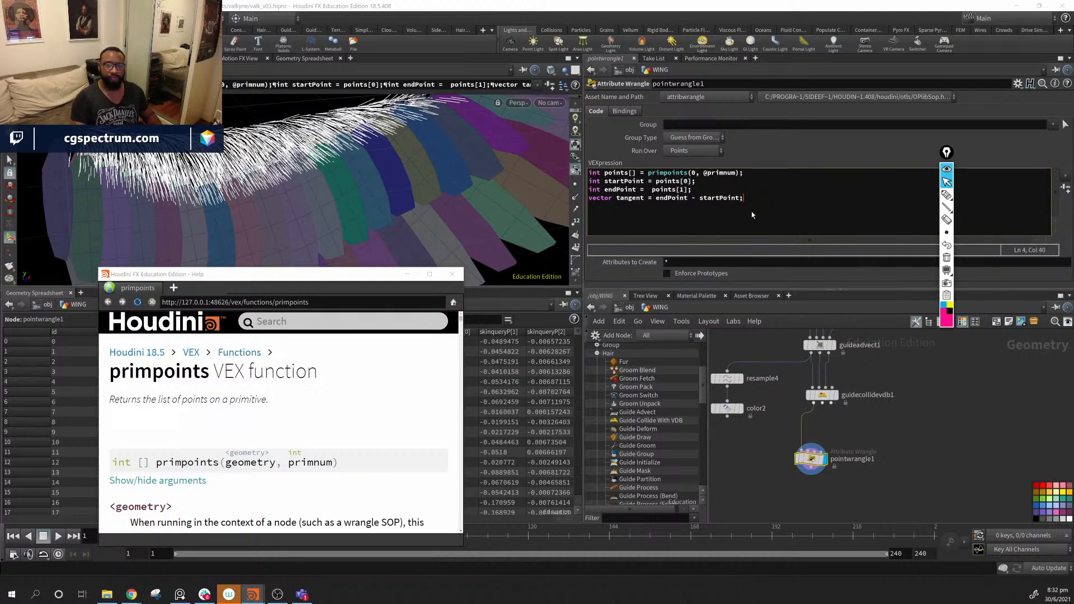
pyautogui.press('Escape')
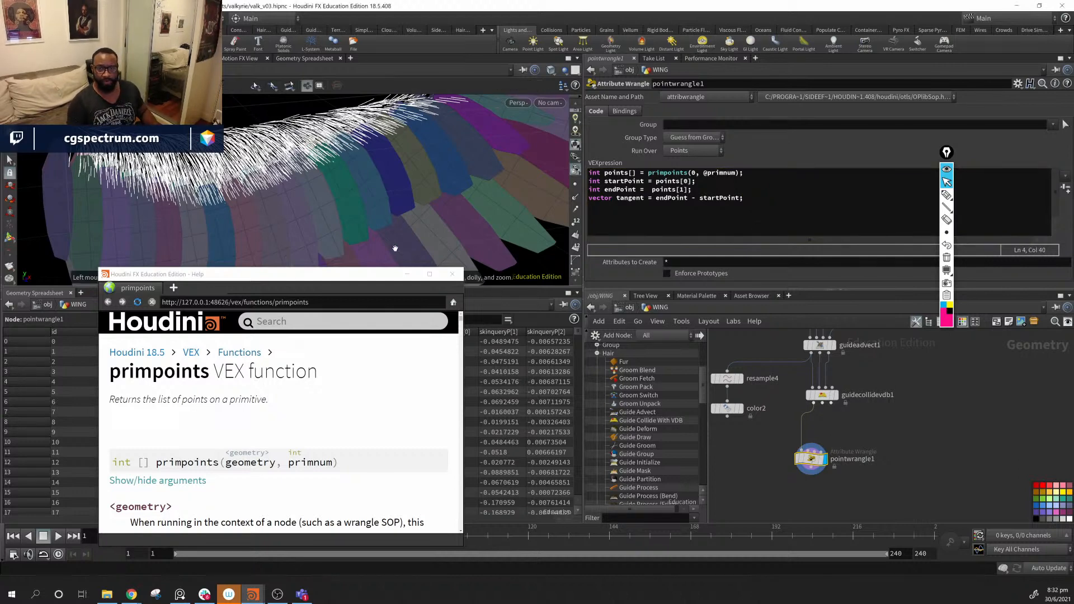
# - Add the line 'v@tengentu = tangent;' to store the tangent as an attribute
pyautogui.moveTo(395, 247); pyautogui.dragTo(350, 168)
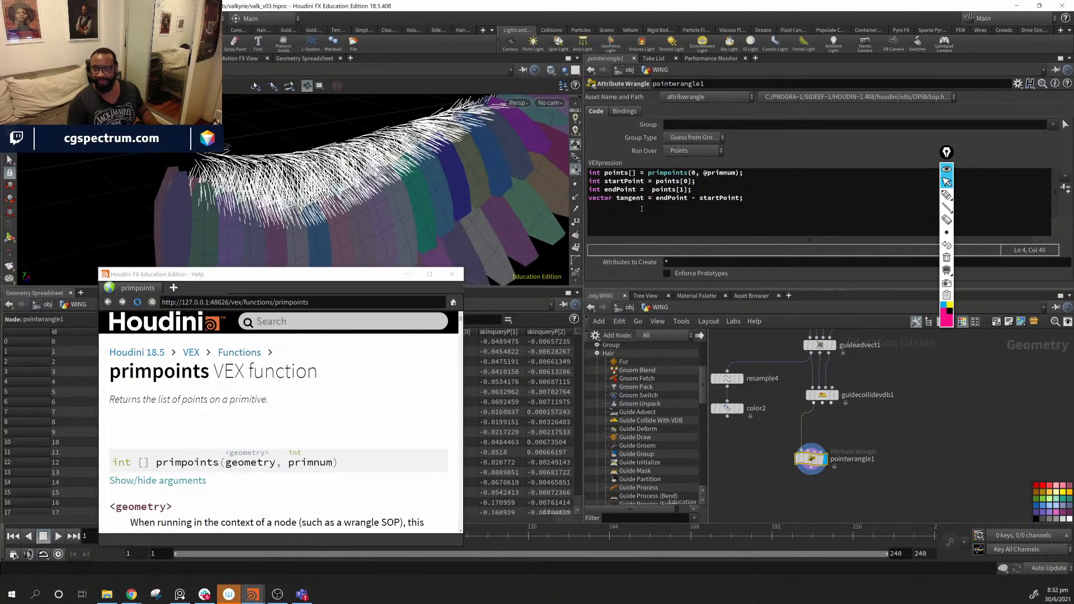
pyautogui.click(762, 198)
pyautogui.press('Return')
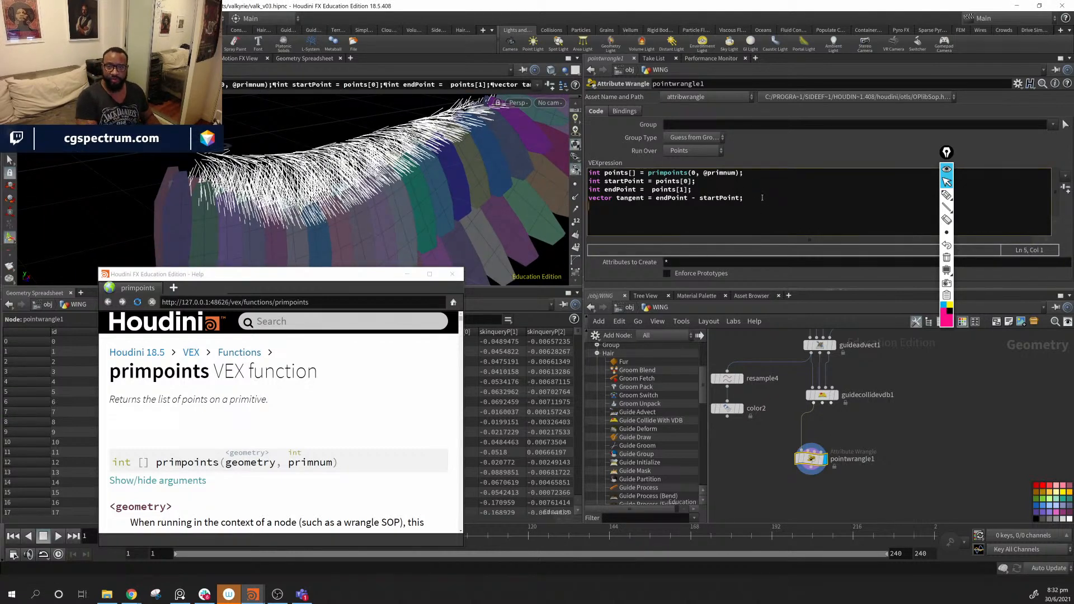
pyautogui.write('v')
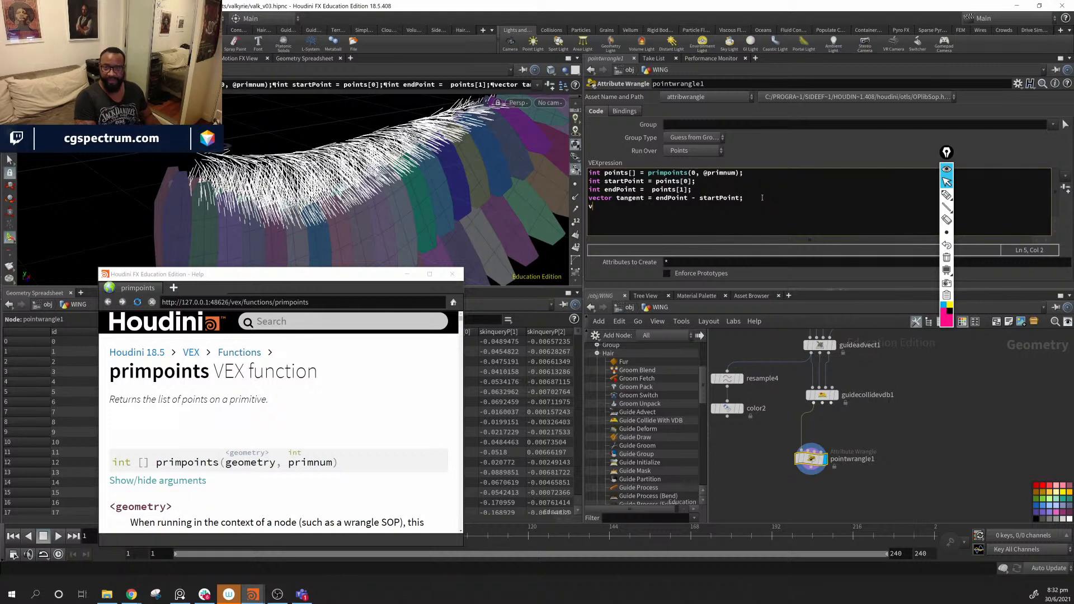
pyautogui.write('@tan')
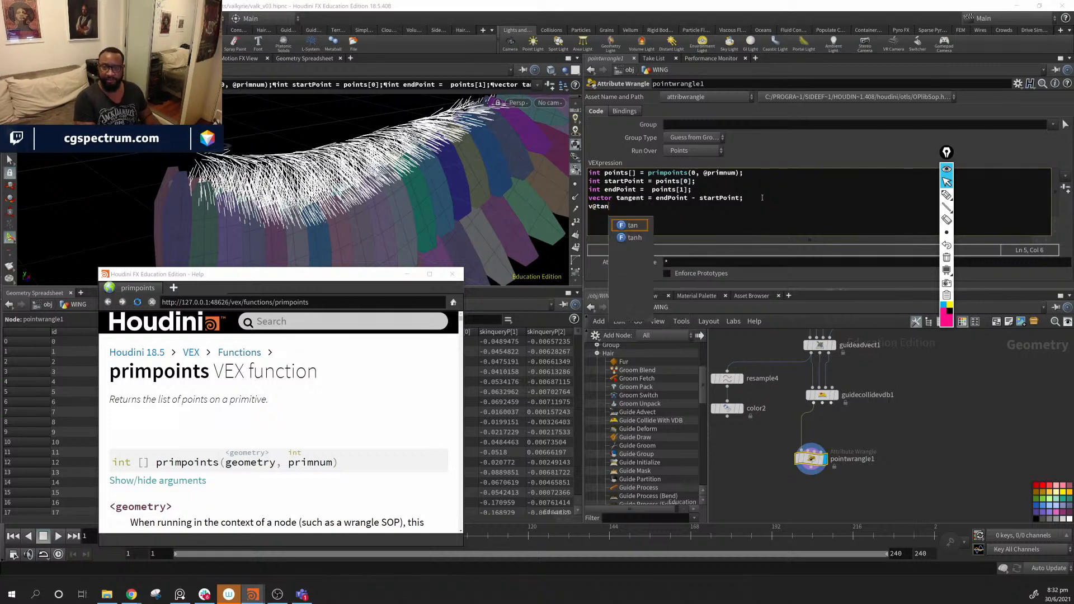
pyautogui.write('gent')
pyautogui.press('BackSpace')
pyautogui.press('BackSpace')
pyautogui.press('BackSpace')
pyautogui.press('BackSpace')
pyautogui.press('BackSpace')
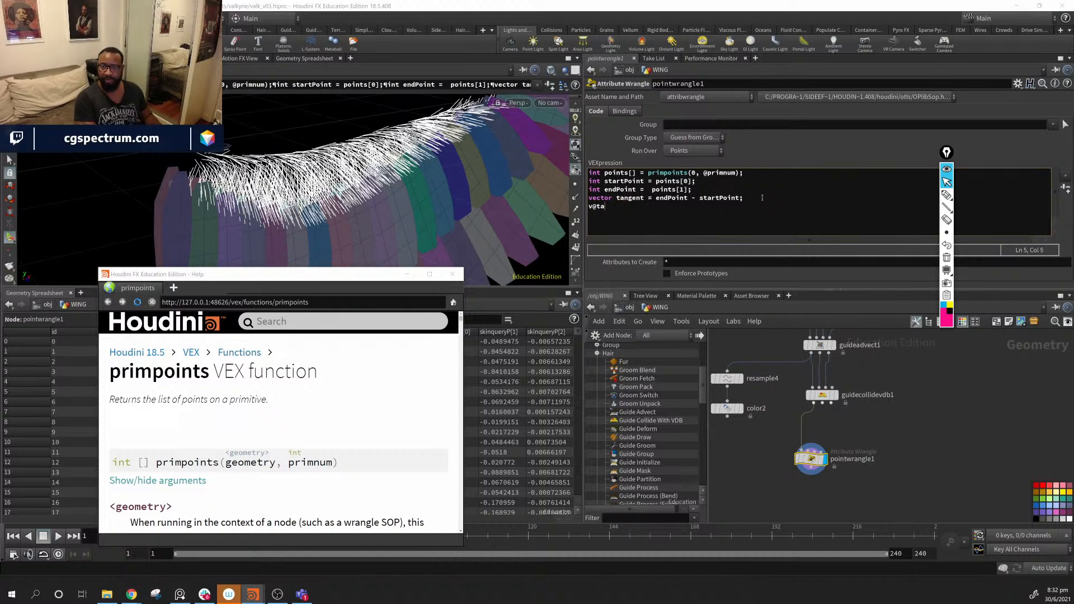
pyautogui.press('BackSpace')
pyautogui.write('engent')
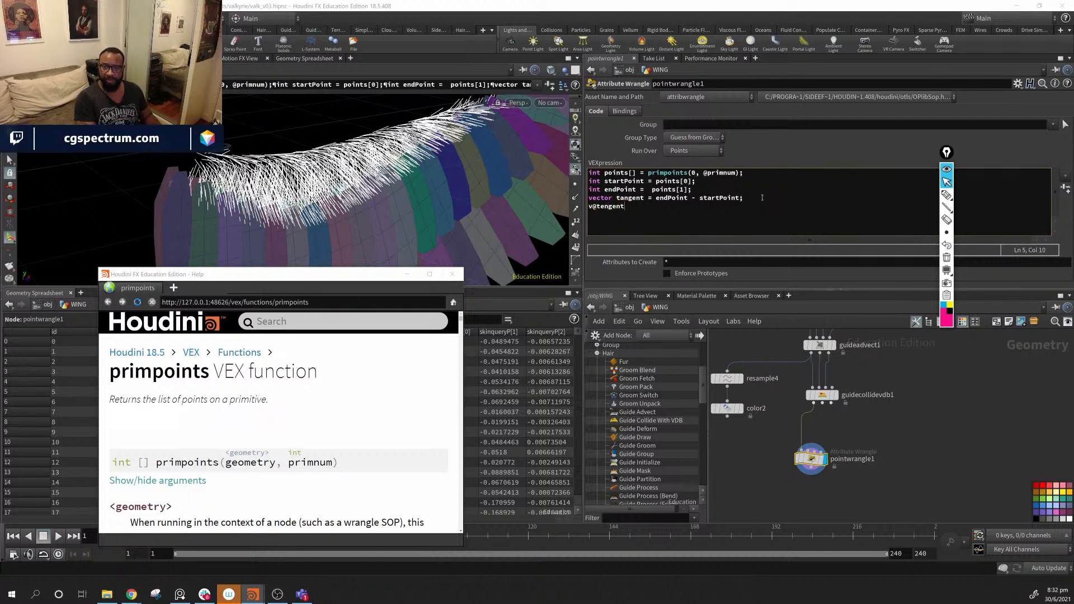
pyautogui.write('u')
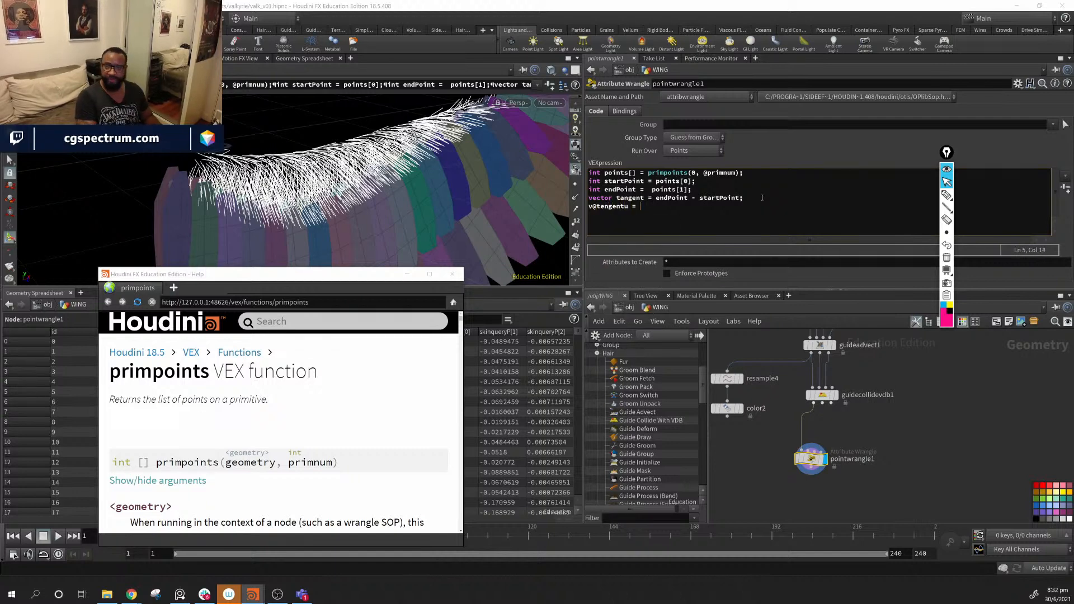
pyautogui.write(' = tangent')
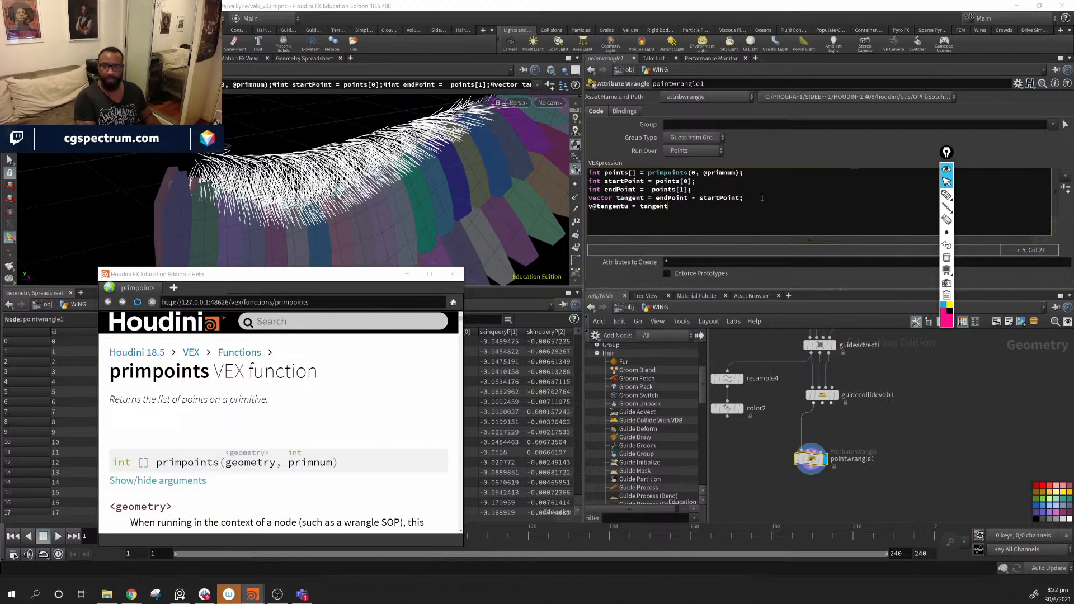
pyautogui.write(';')
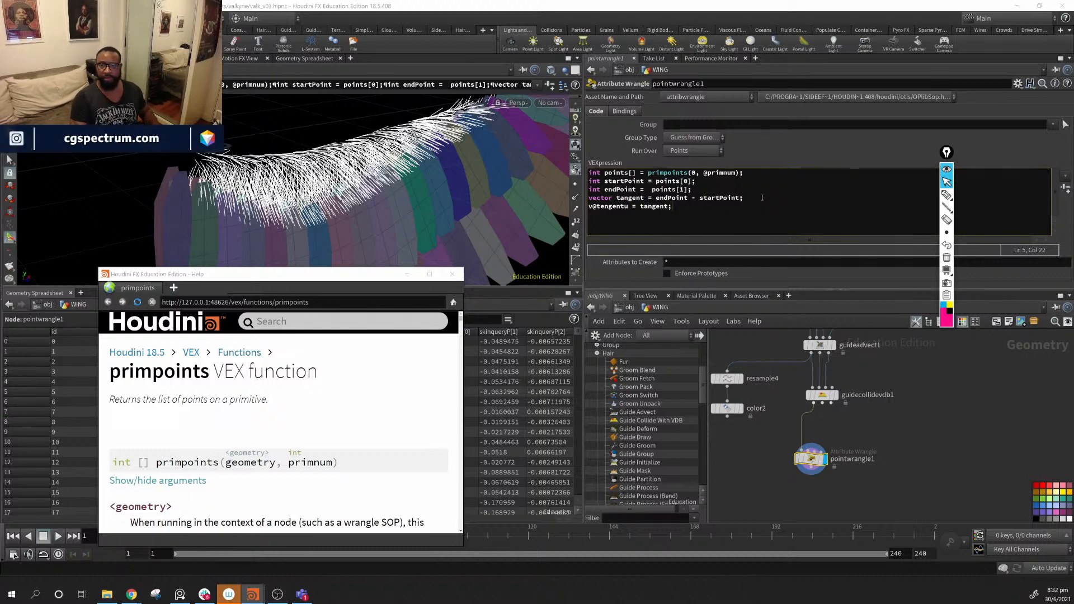
pyautogui.click(804, 459)
pyautogui.click(786, 459)
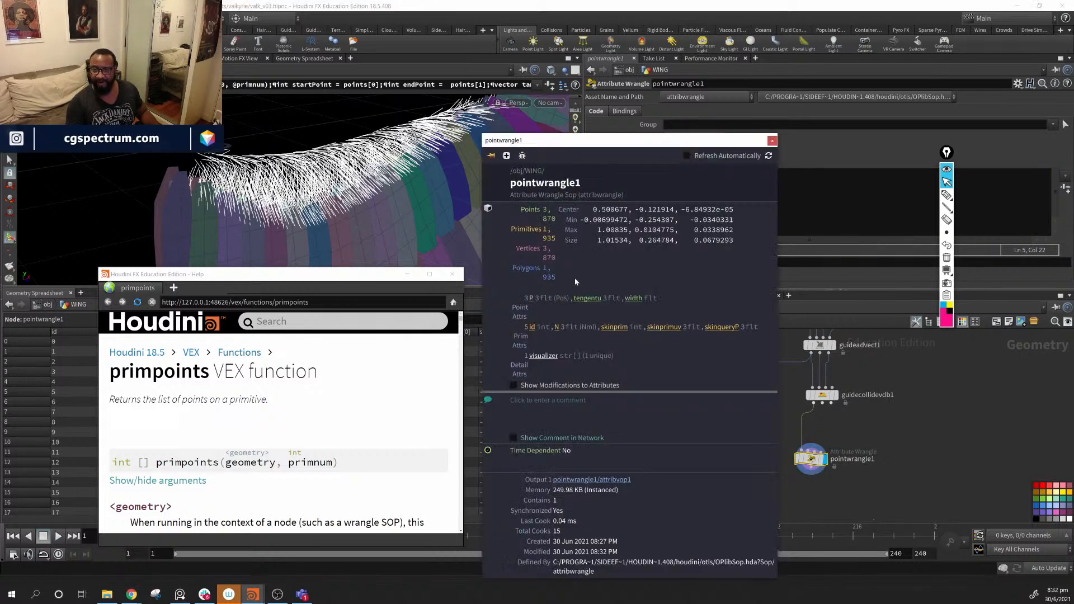
pyautogui.click(595, 300)
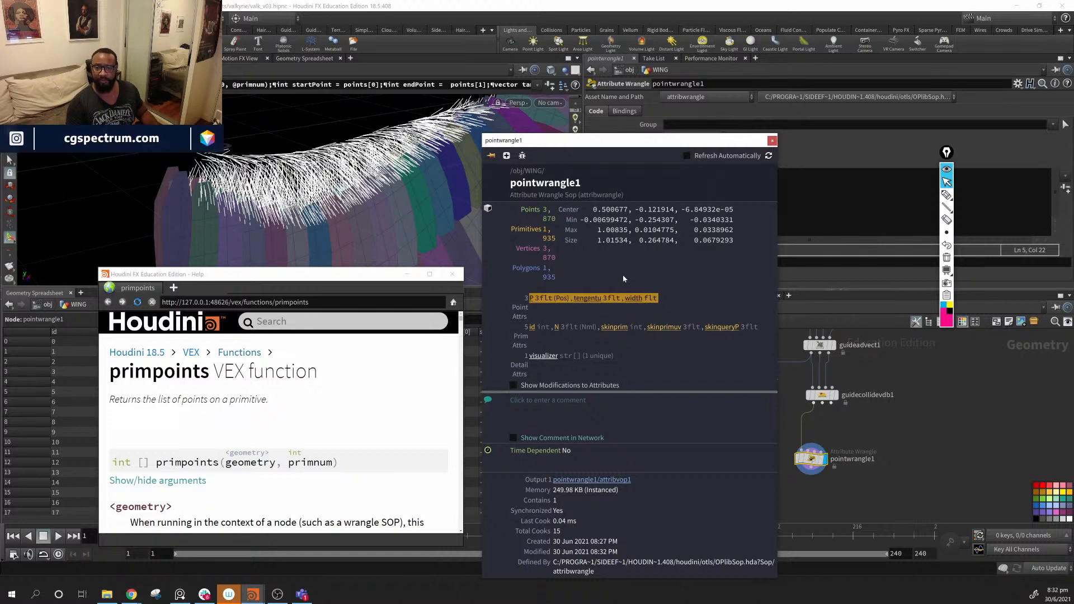
pyautogui.moveTo(606, 143); pyautogui.dragTo(828, 168)
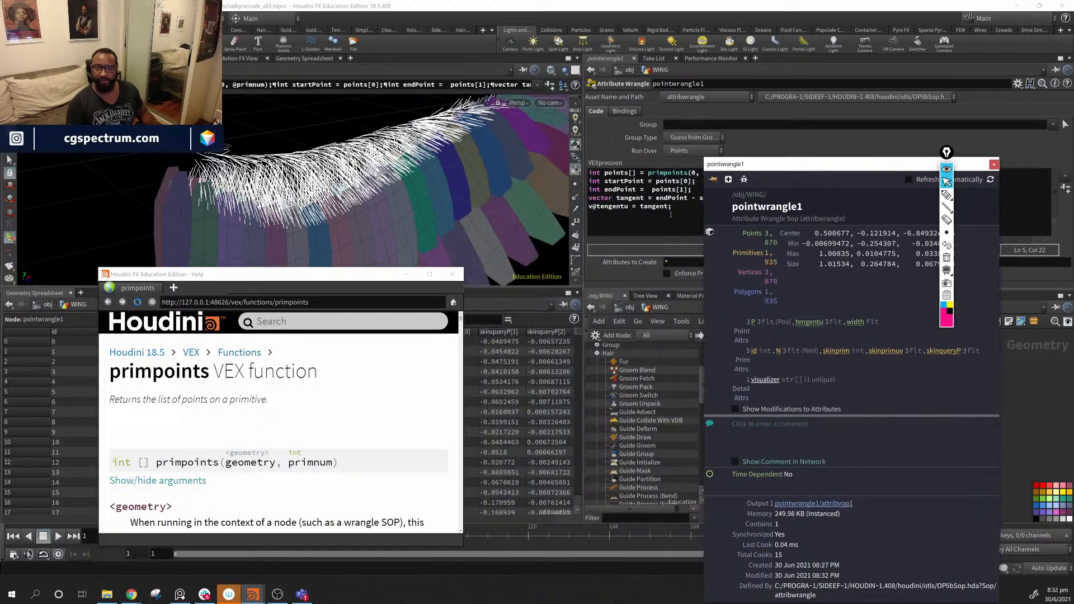
pyautogui.click(670, 214)
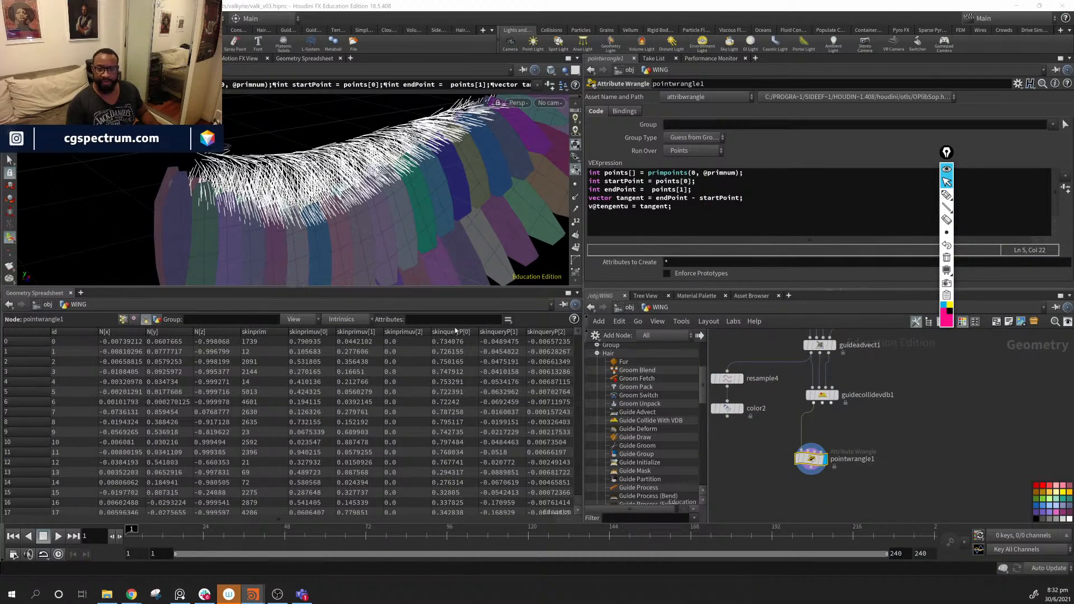
pyautogui.scroll(-1, 367, 431)
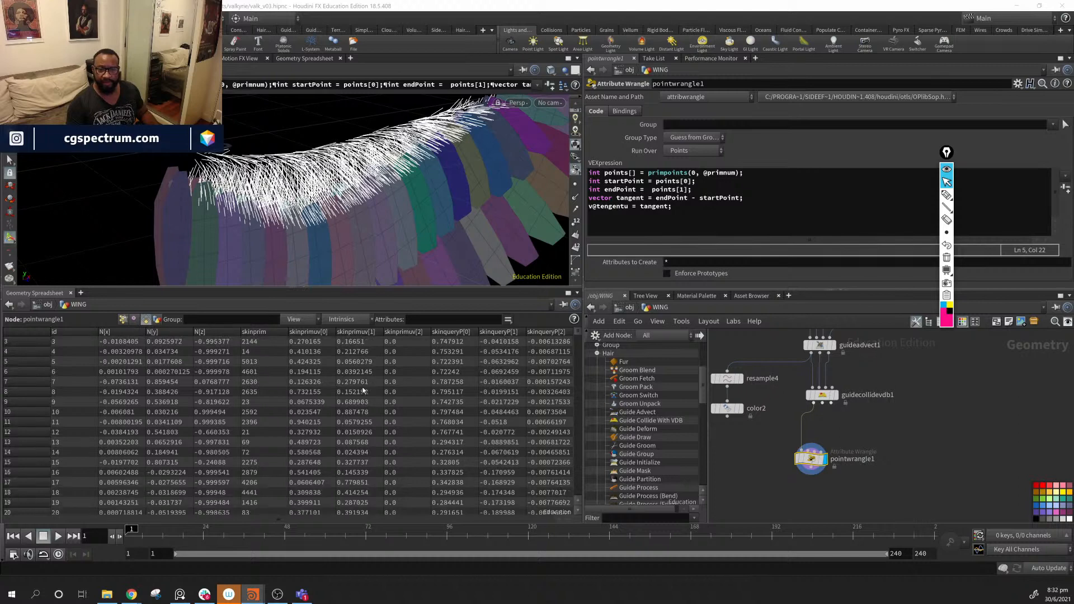
pyautogui.scroll(1, 367, 397)
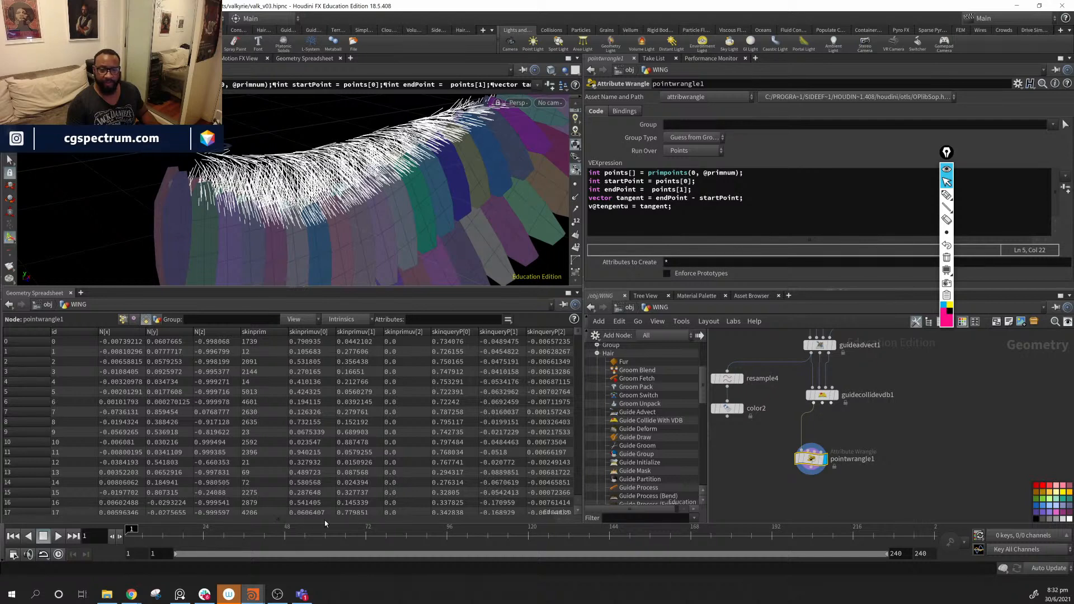
# - Set Run Over to Primitives and inspect the tengentu primitive attributes in the spreadsheet
pyautogui.click(122, 321)
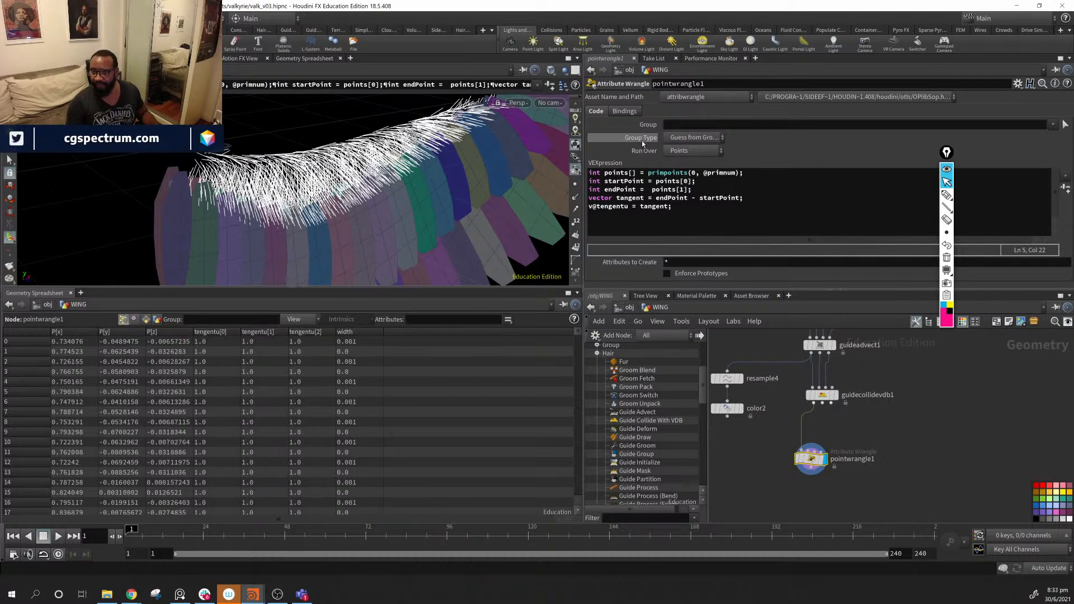
pyautogui.click(705, 150)
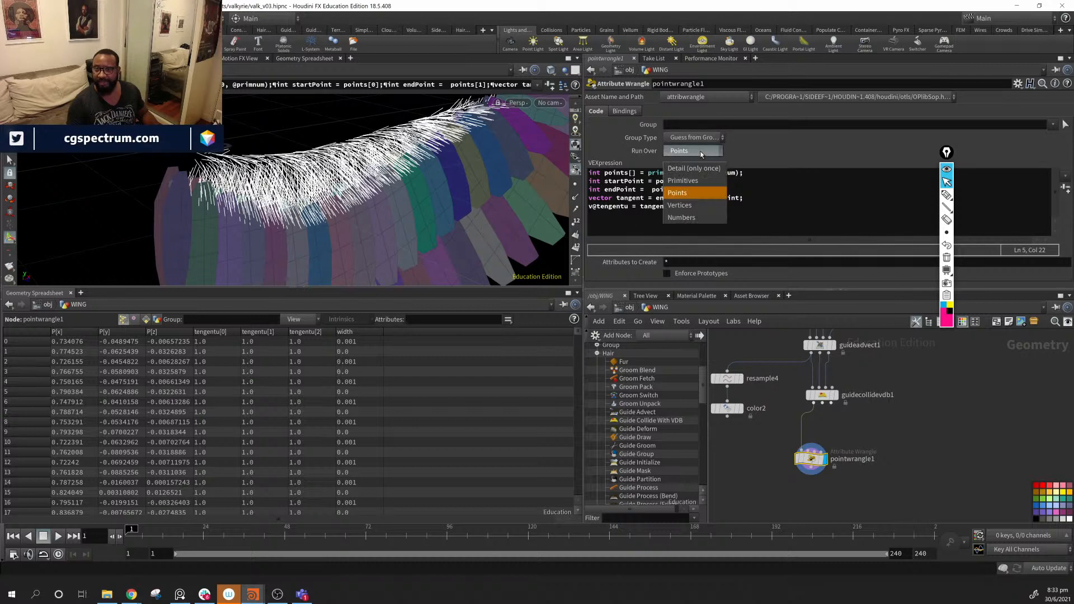
pyautogui.click(683, 180)
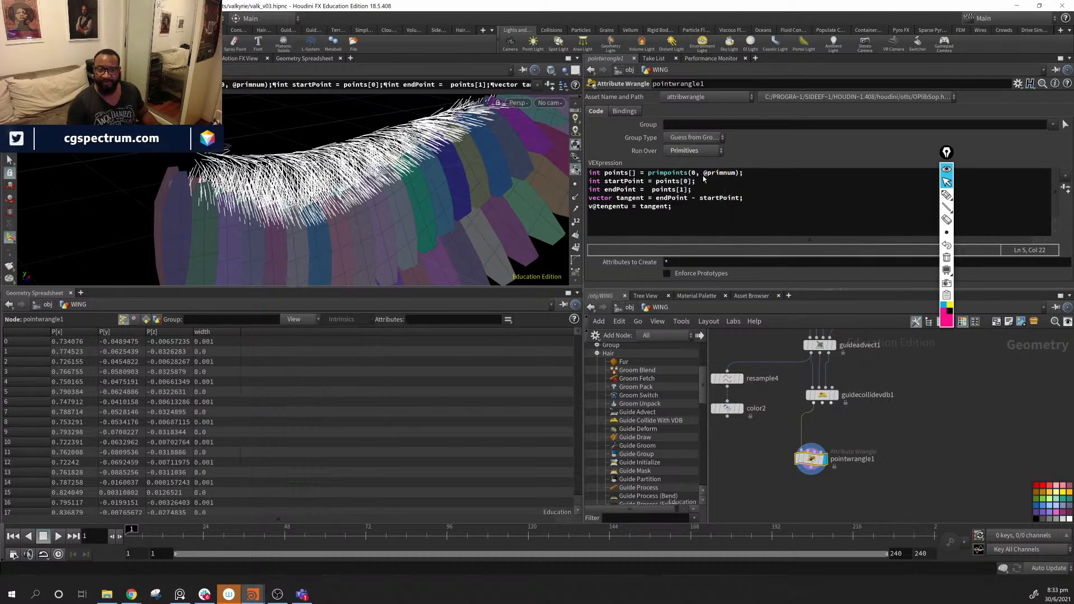
pyautogui.click(146, 320)
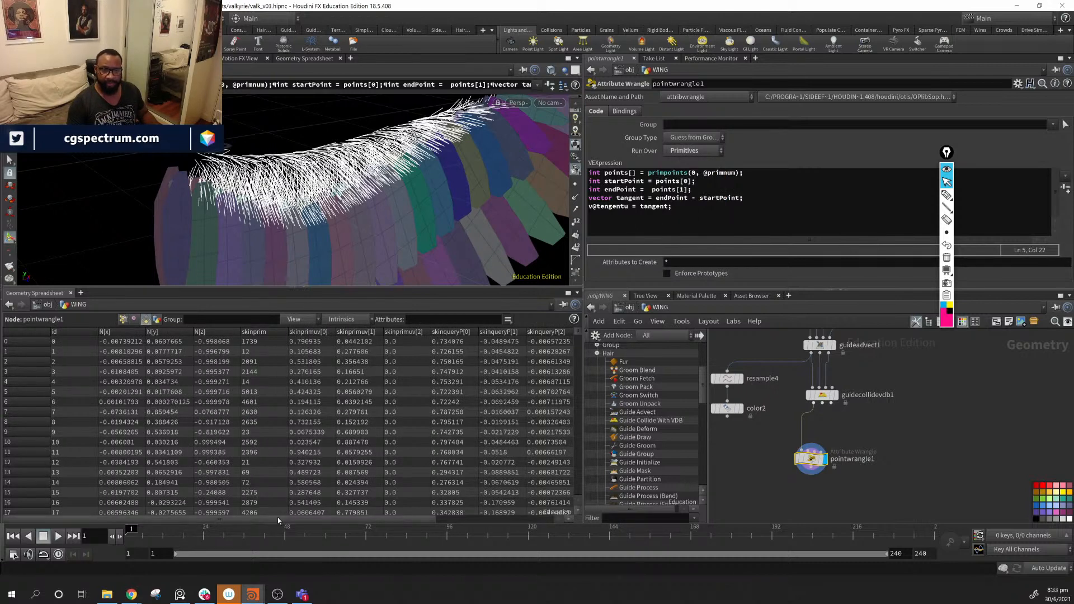
pyautogui.moveTo(277, 517); pyautogui.dragTo(417, 534)
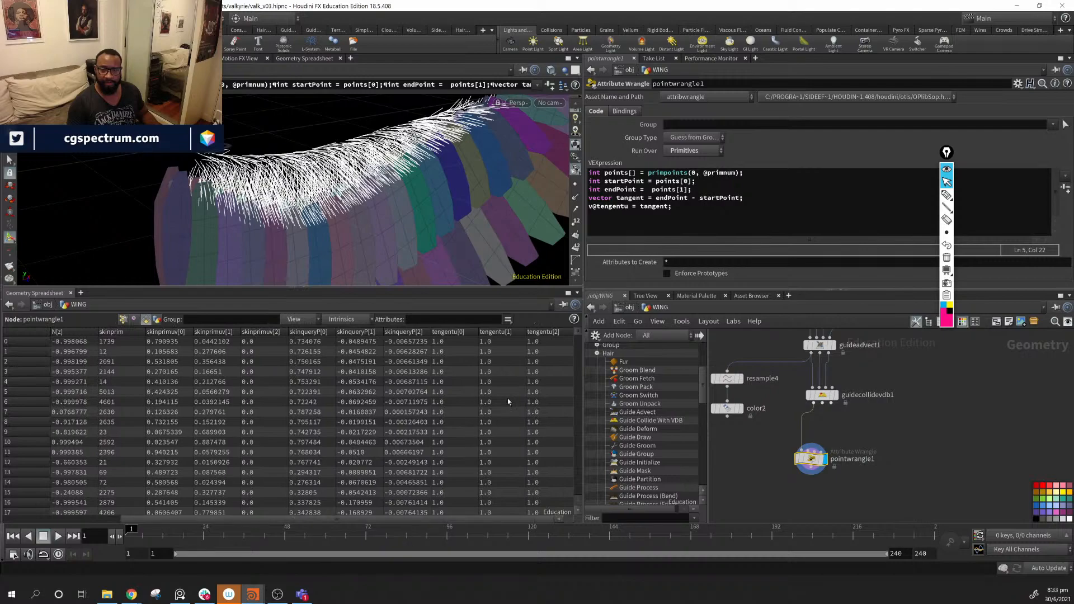
pyautogui.scroll(-20, 508, 401)
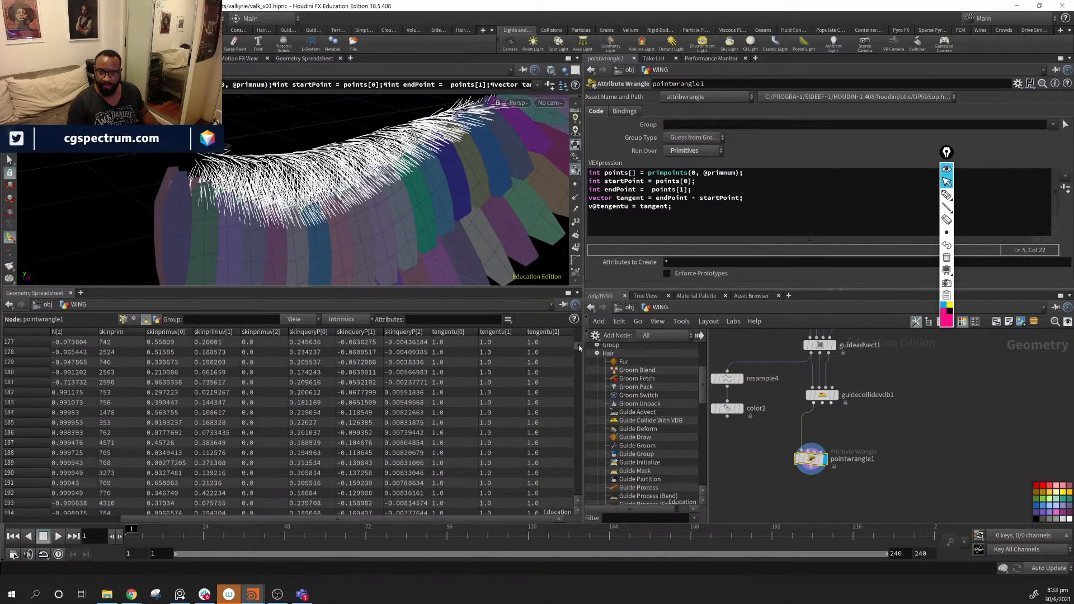
pyautogui.moveTo(580, 348); pyautogui.dragTo(570, 323)
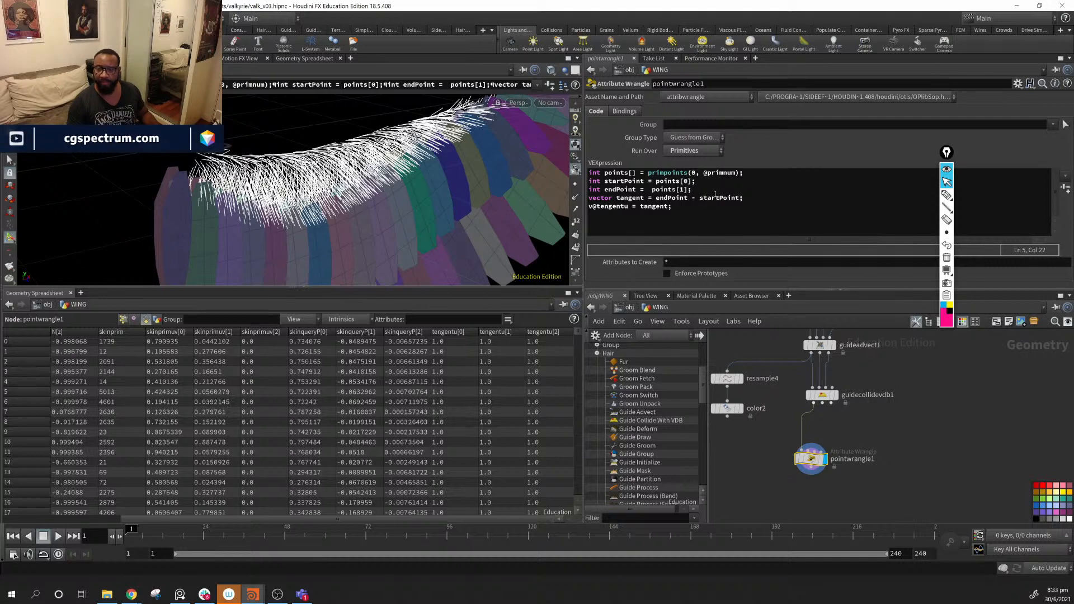
# - Below the tangent calculation, add an i@start line set to the startPoint variable
pyautogui.click(771, 198)
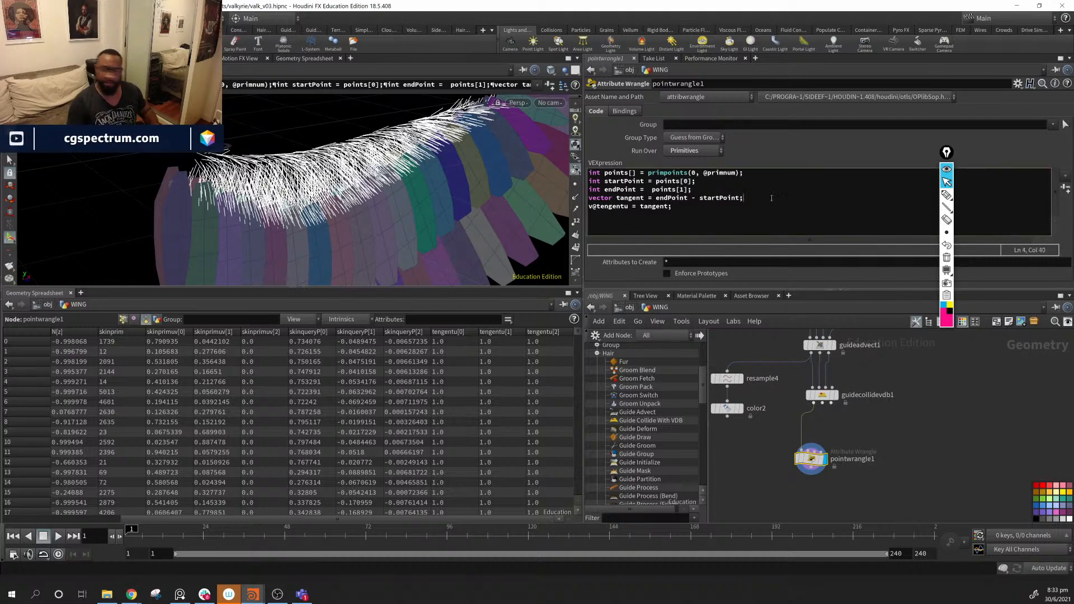
pyautogui.press('Return')
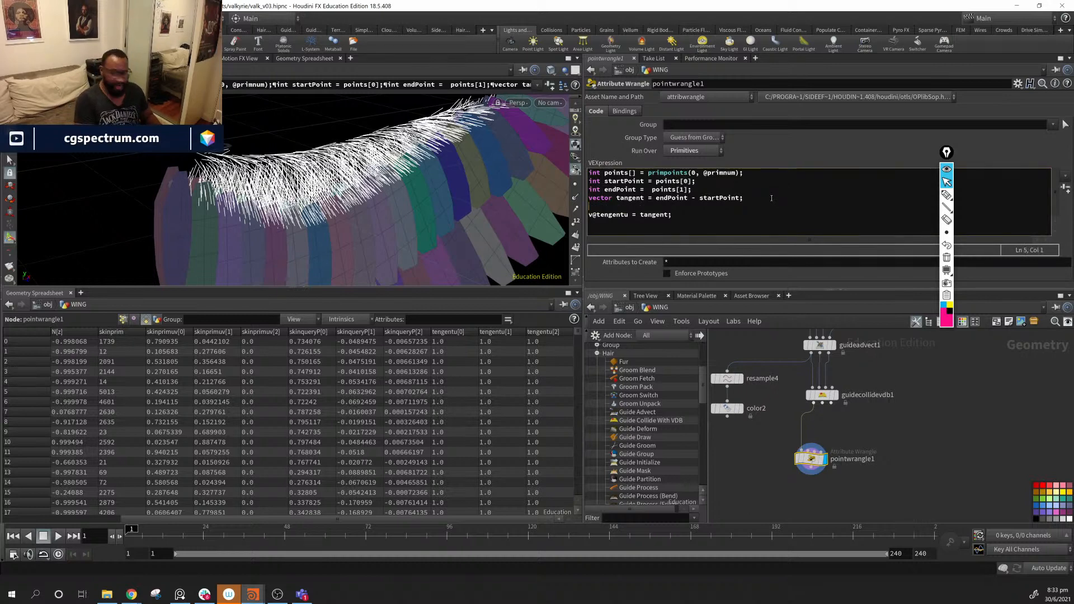
pyautogui.write('i@st')
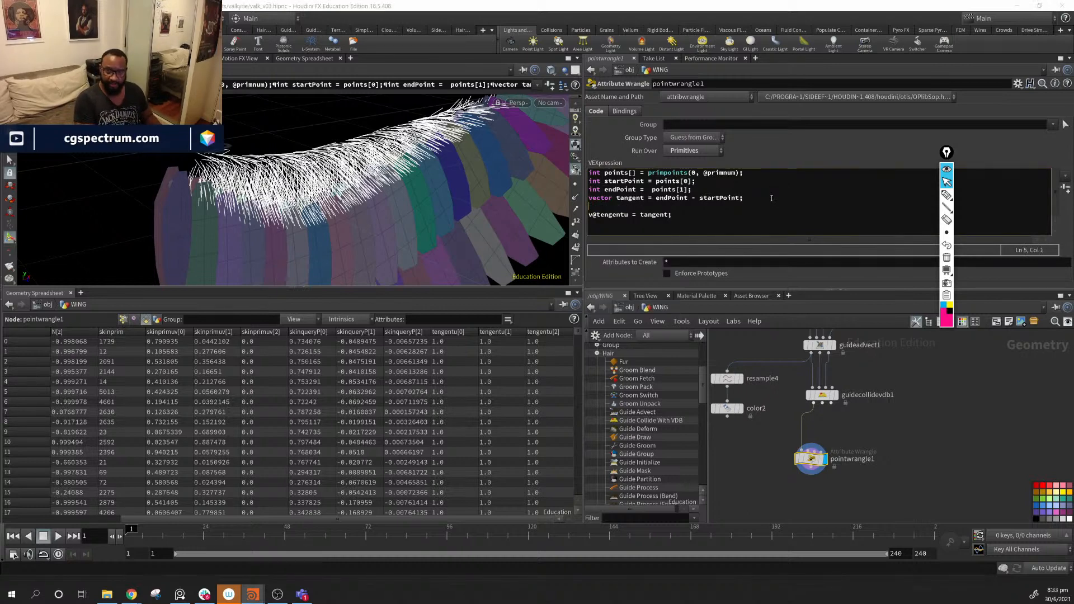
pyautogui.write('art ')
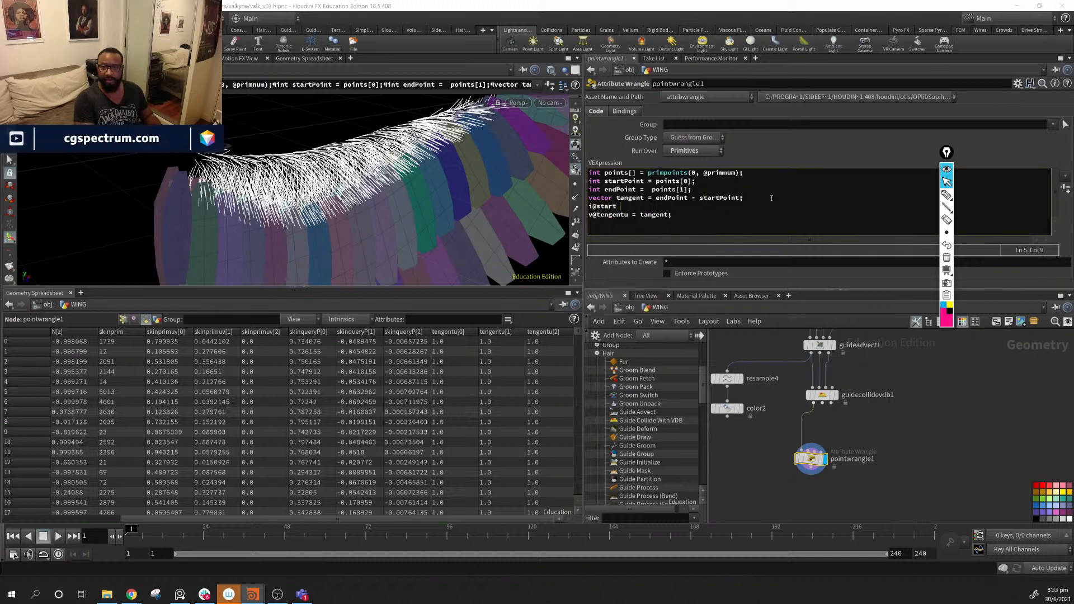
pyautogui.write('=')
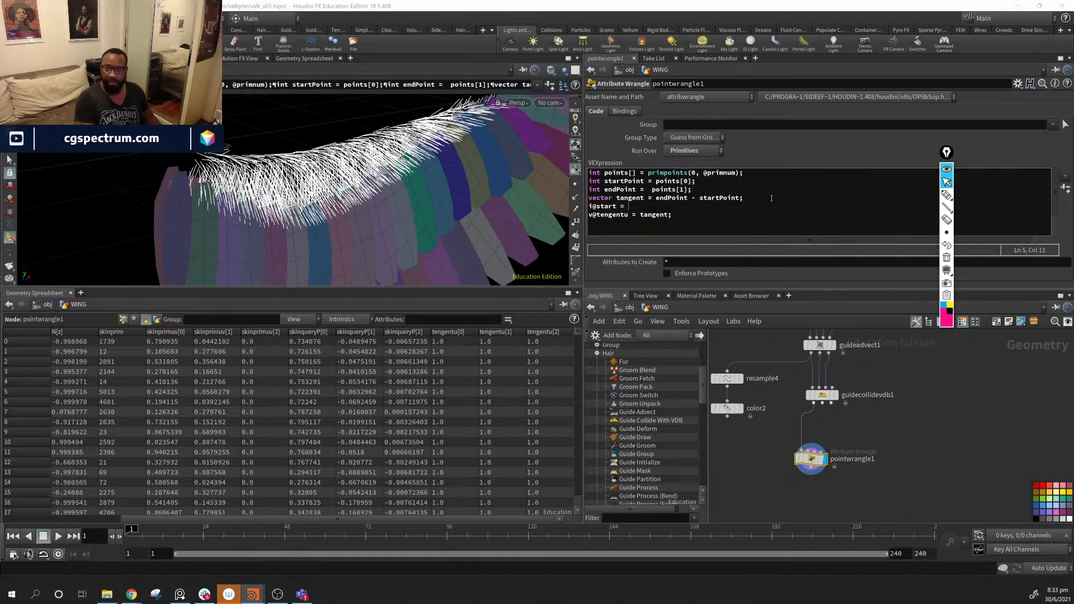
pyautogui.doubleClick(624, 181)
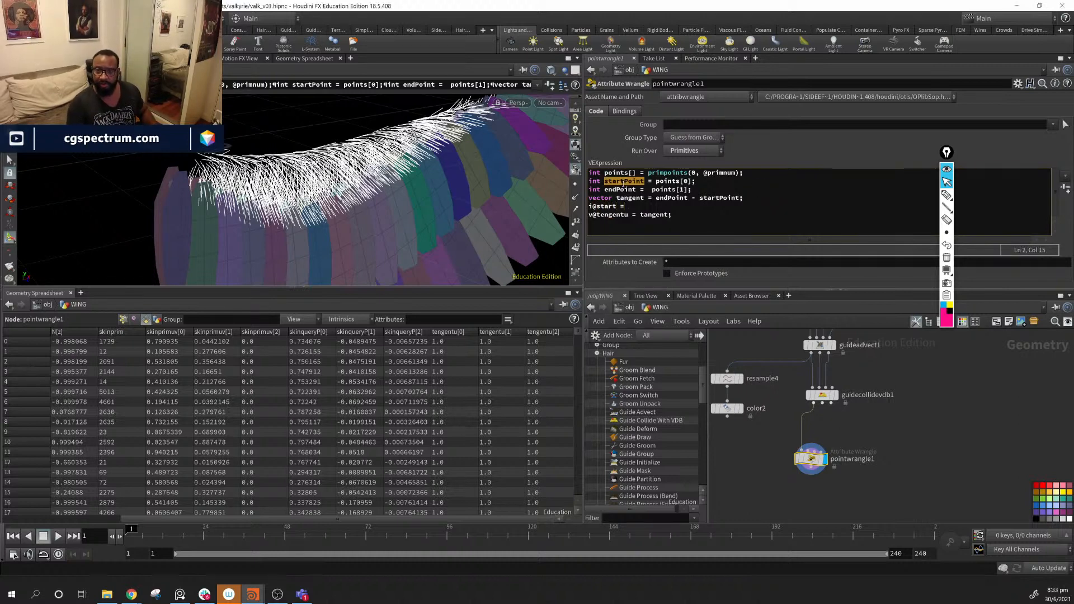
pyautogui.hotkey('ctrl', 'c')
pyautogui.click(694, 206)
pyautogui.hotkey('ctrl', 'v')
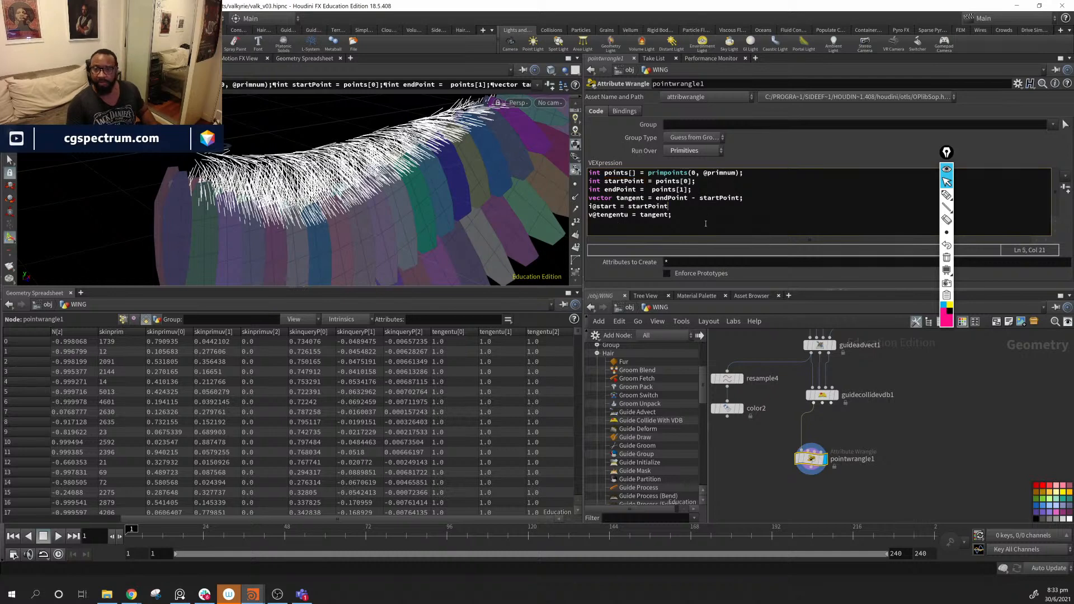
# - Add i@end = endPoint;, close the start line with a semicolon, and check the spreadsheet columns
pyautogui.press('Return')
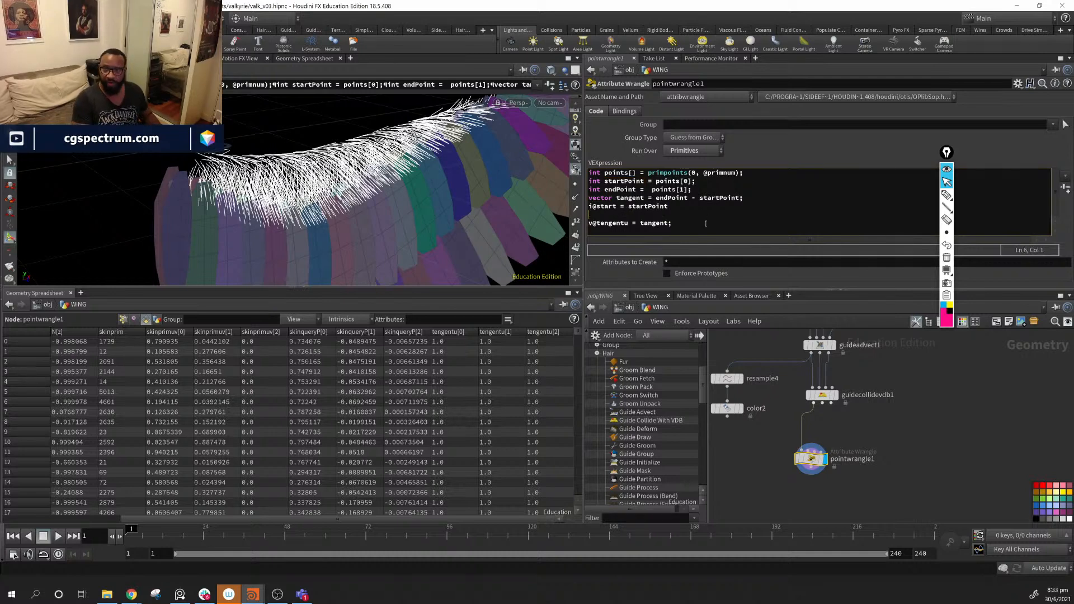
pyautogui.write('i@en')
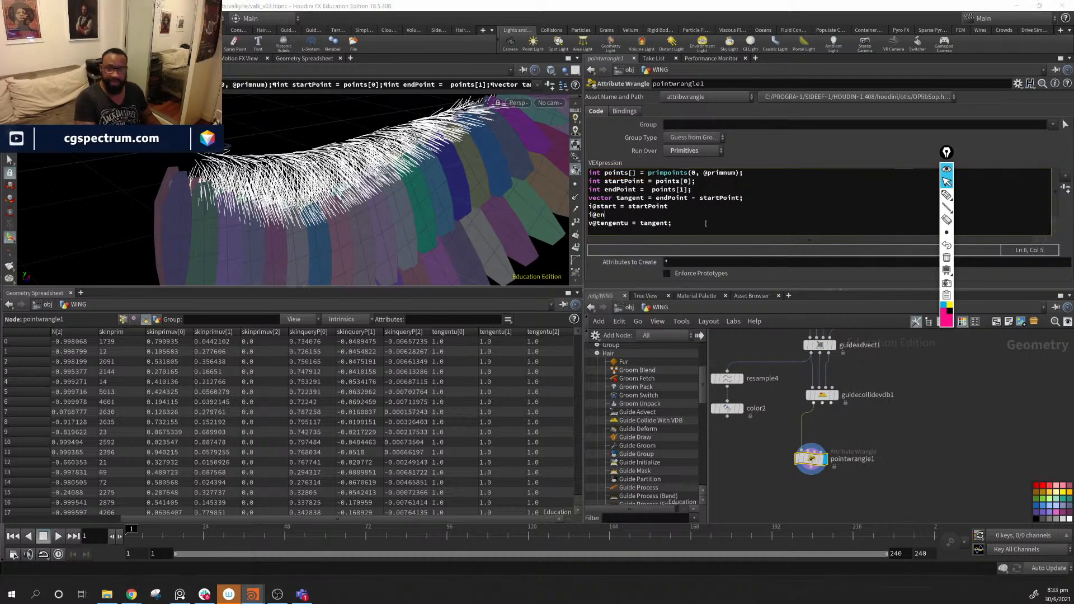
pyautogui.write('d = ')
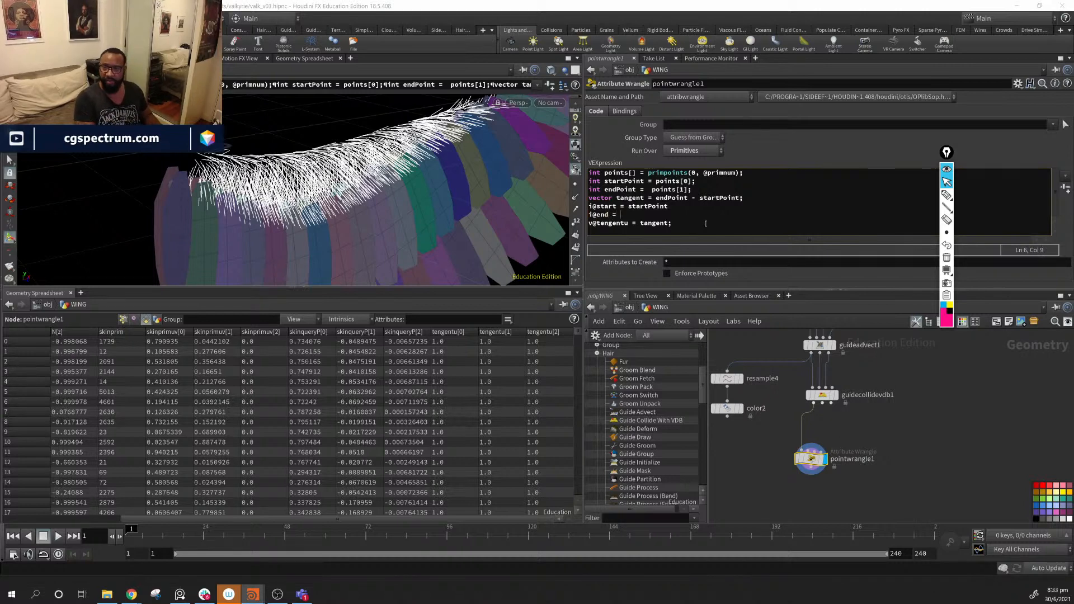
pyautogui.write('endP')
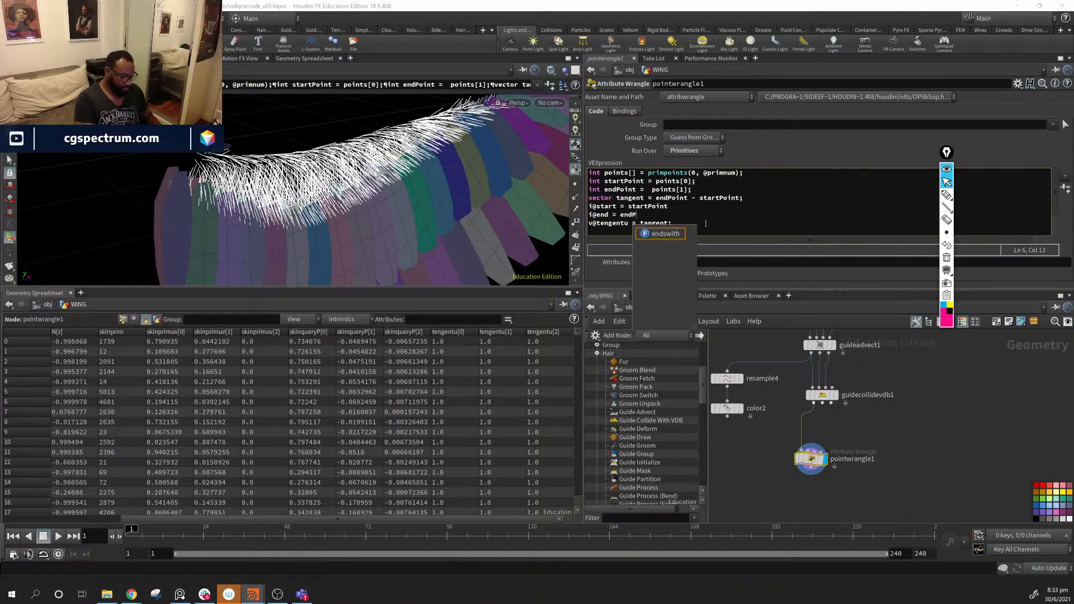
pyautogui.write('oint;')
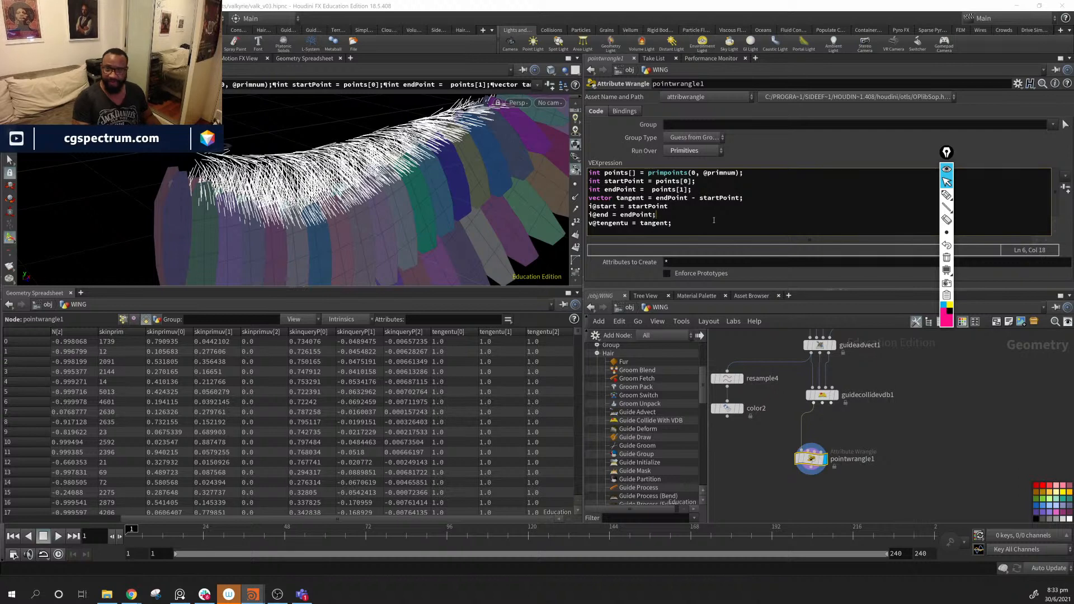
pyautogui.click(686, 207)
pyautogui.write(';')
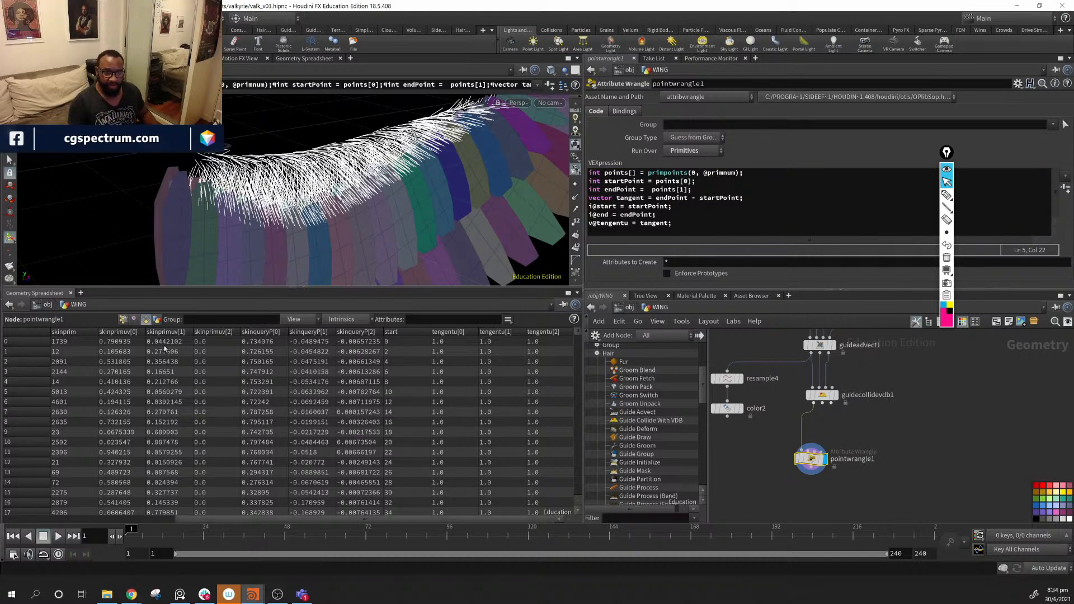
pyautogui.moveTo(318, 520); pyautogui.dragTo(134, 508)
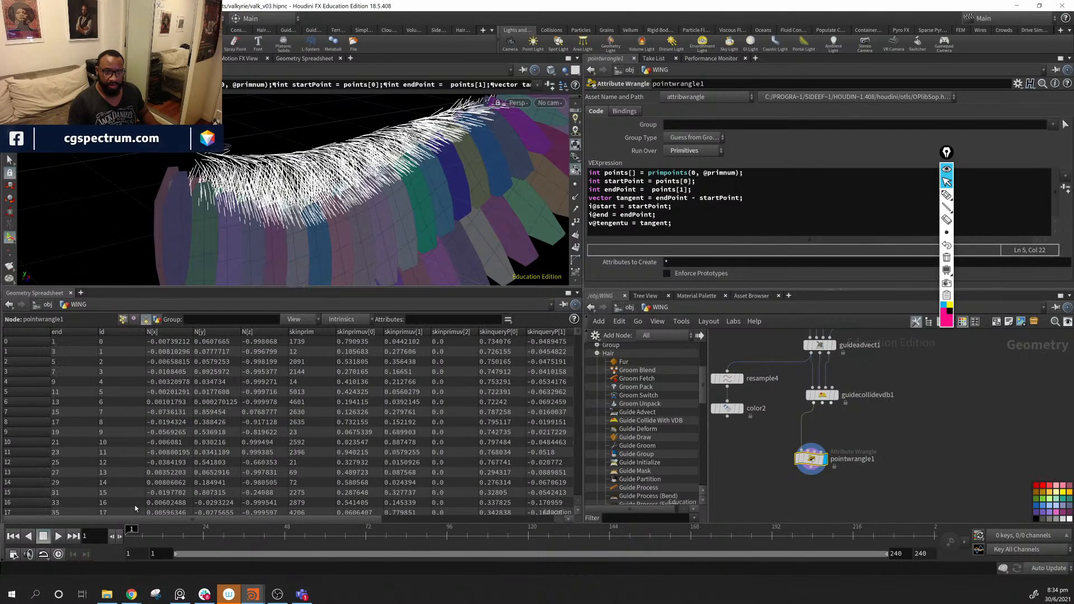
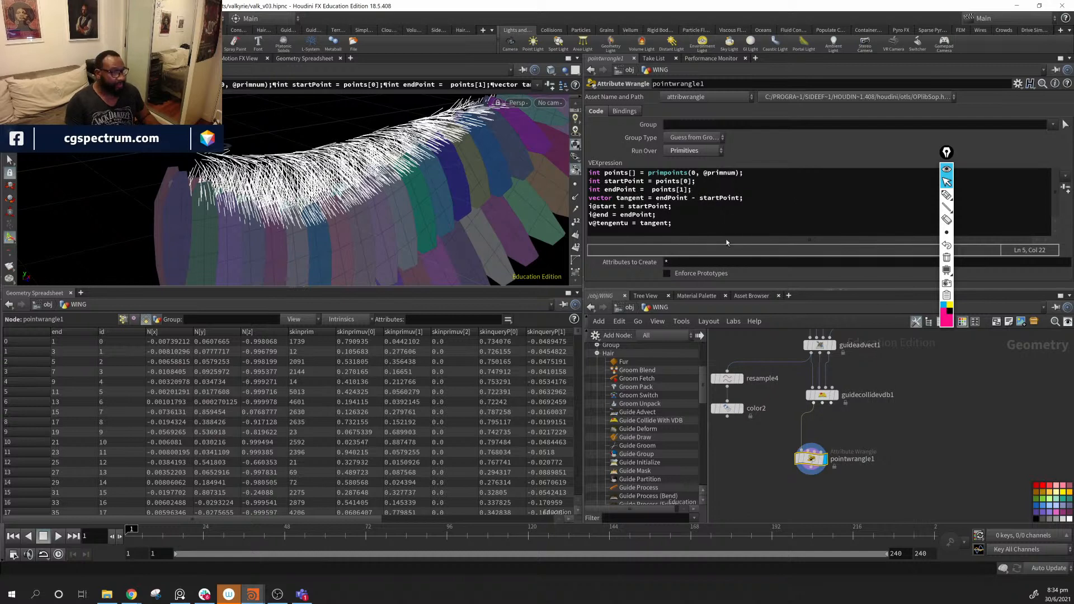
# - On line 4, begin wrapping endPoint in a point() lookup, fixing several typos along the way
pyautogui.click(657, 198)
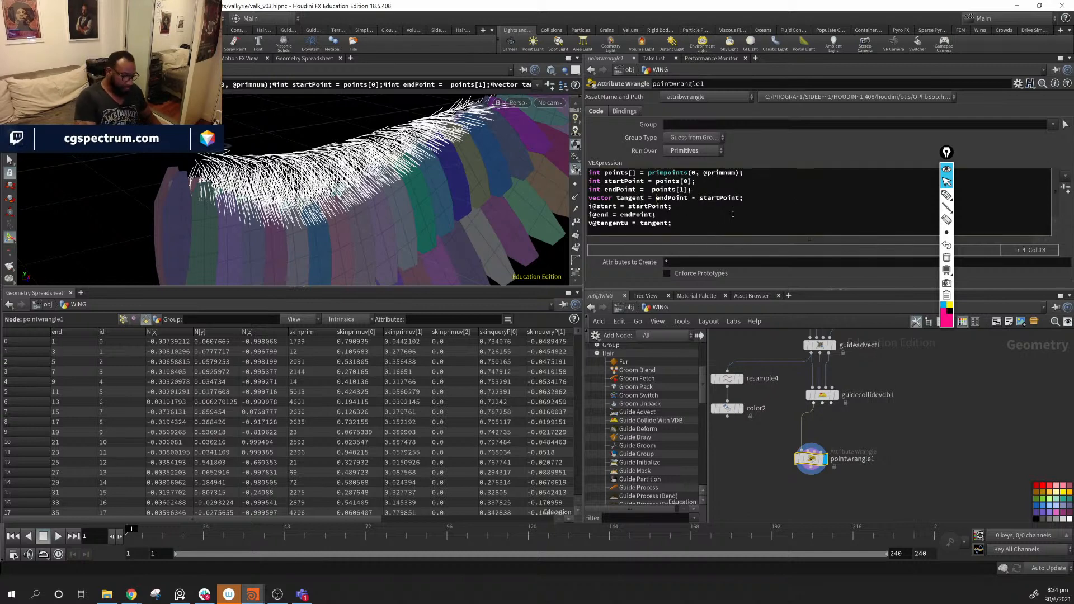
pyautogui.write('pr')
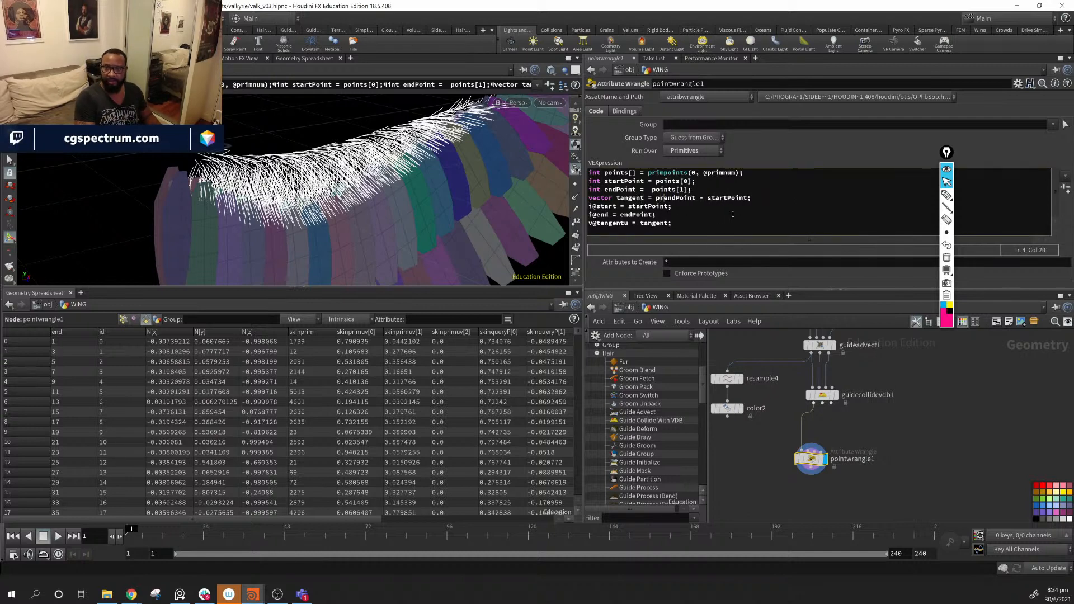
pyautogui.write('i')
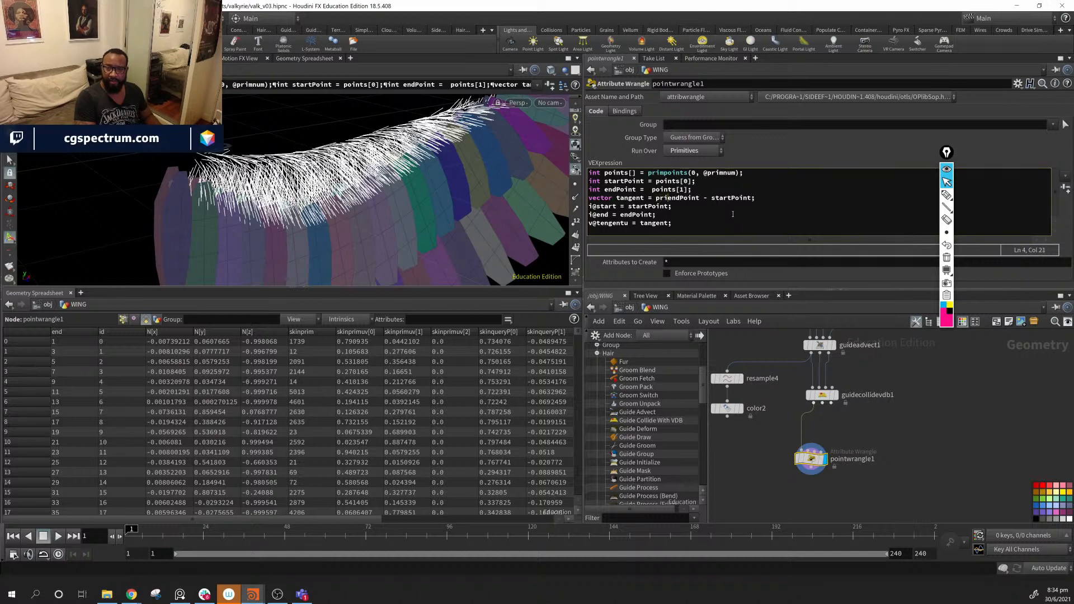
pyautogui.write('nt(')
pyautogui.press('BackSpace')
pyautogui.press('BackSpace')
pyautogui.press('BackSpace')
pyautogui.press('BackSpace')
pyautogui.press('BackSpace')
pyautogui.press('BackSpace')
pyautogui.write('oprnt(')
pyautogui.press('BackSpace')
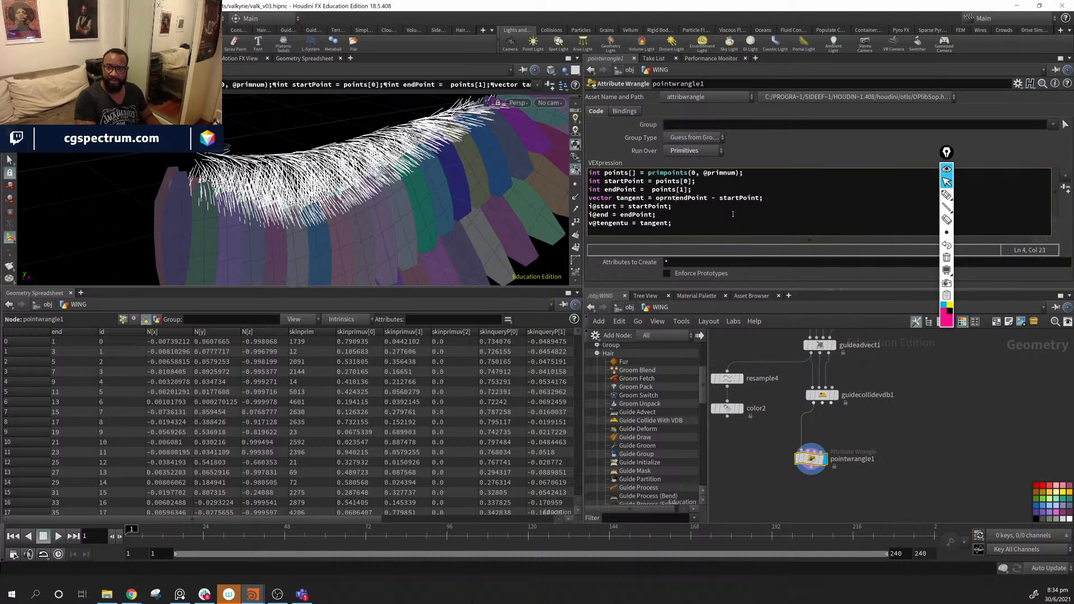
pyautogui.press('BackSpace')
pyautogui.press('BackSpace')
pyautogui.press('BackSpace')
pyautogui.press('BackSpace')
pyautogui.press('BackSpace')
pyautogui.write('piont')
pyautogui.press('BackSpace')
pyautogui.press('BackSpace')
pyautogui.press('BackSpace')
pyautogui.press('BackSpace')
pyautogui.press('BackSpace')
pyautogui.write('o')
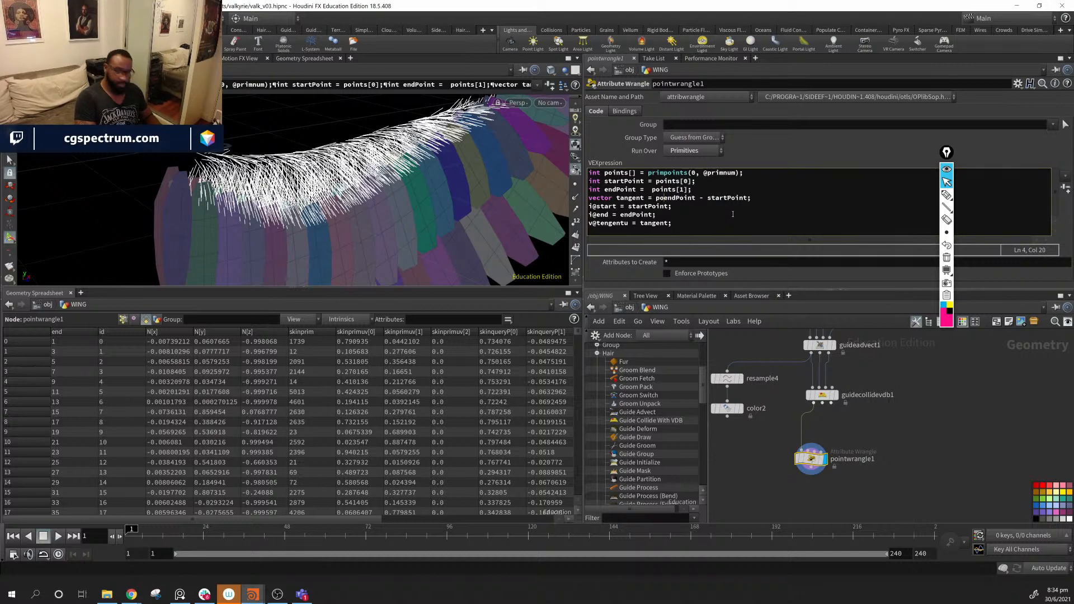
pyautogui.write('in')
pyautogui.press('BackSpace')
pyautogui.press('BackSpace')
pyautogui.press('BackSpace')
pyautogui.press('BackSpace')
pyautogui.write('po')
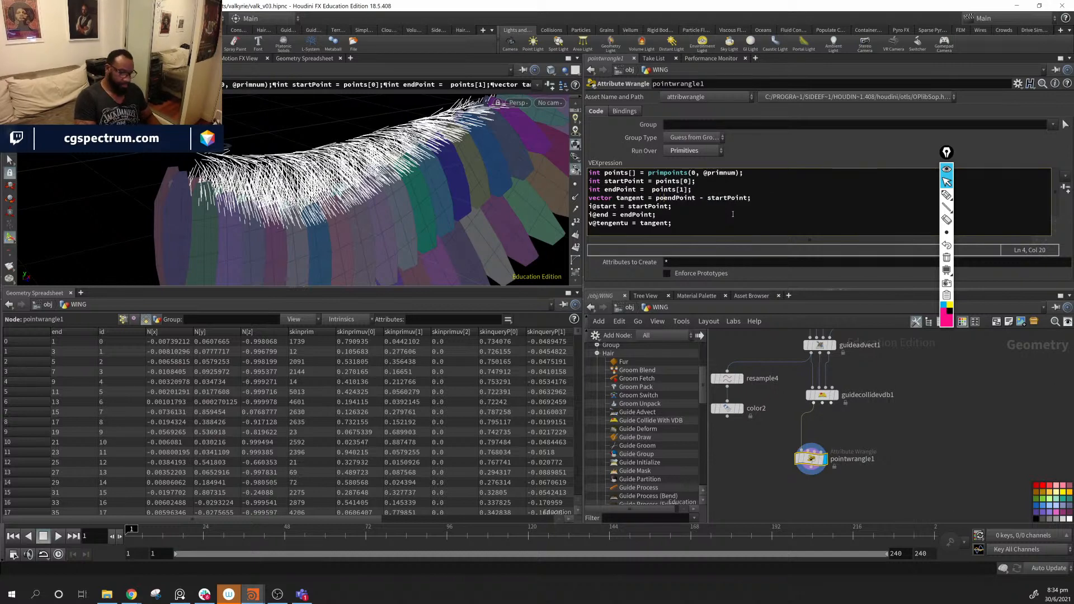
pyautogui.write('rnt')
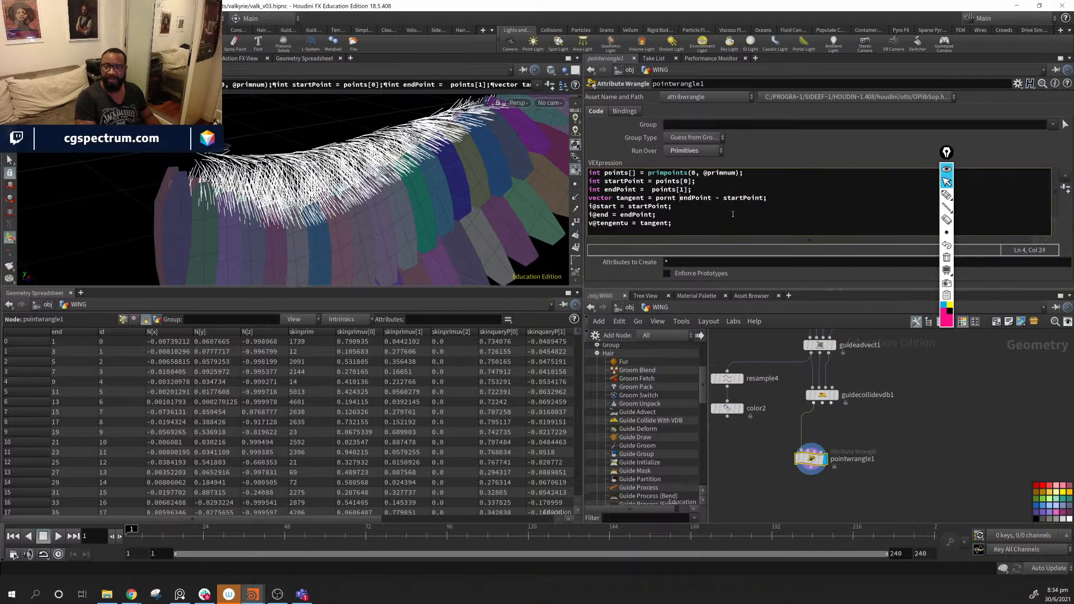
pyautogui.press('BackSpace')
pyautogui.press('BackSpace')
pyautogui.press('BackSpace')
pyautogui.press('BackSpace')
pyautogui.write('int')
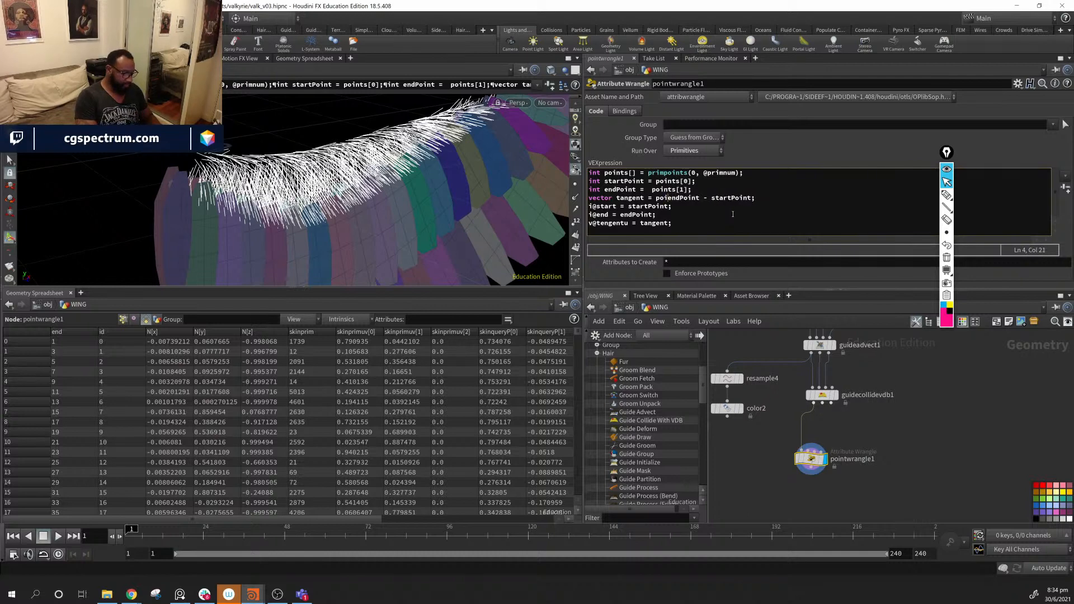
pyautogui.write('(')
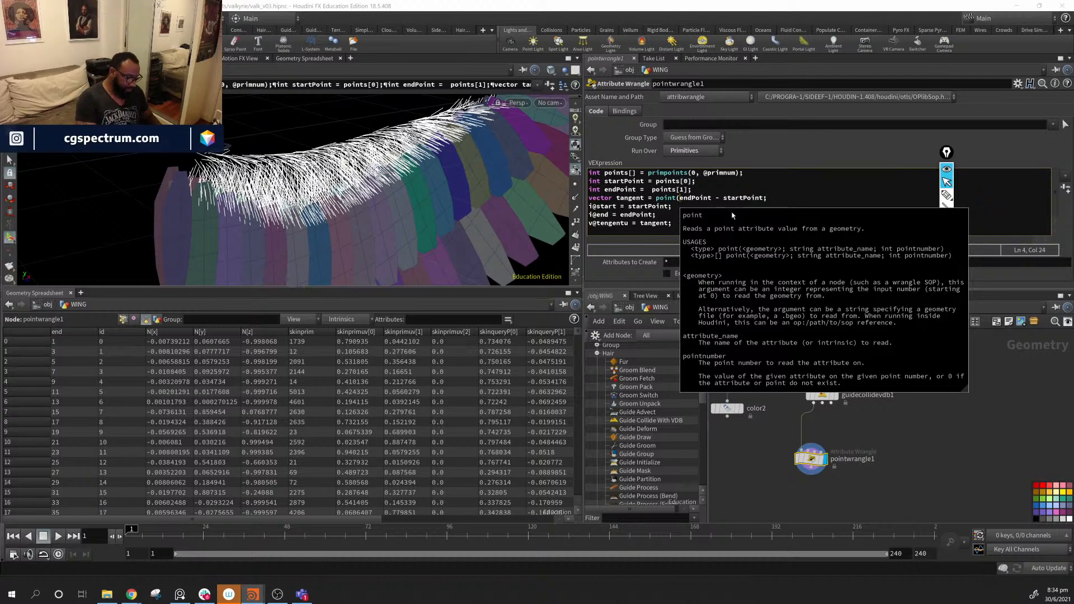
# - Finish the line as point(0, "P",endPoint) - point(0, "P",startPoint); with the semicolon rejoined
pyautogui.write('@')
pyautogui.write(', ')
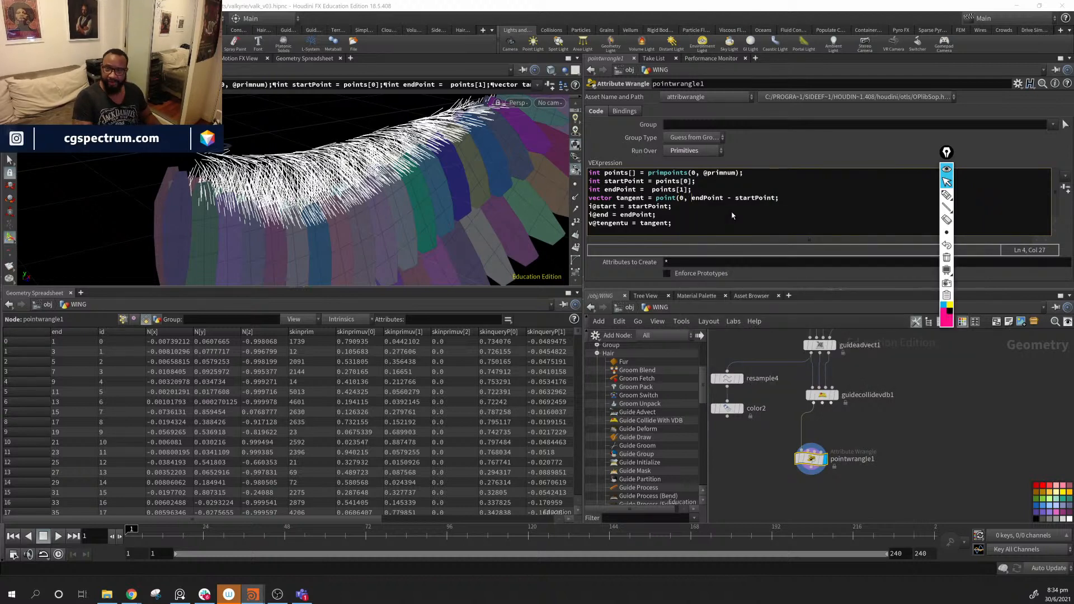
pyautogui.write('""')
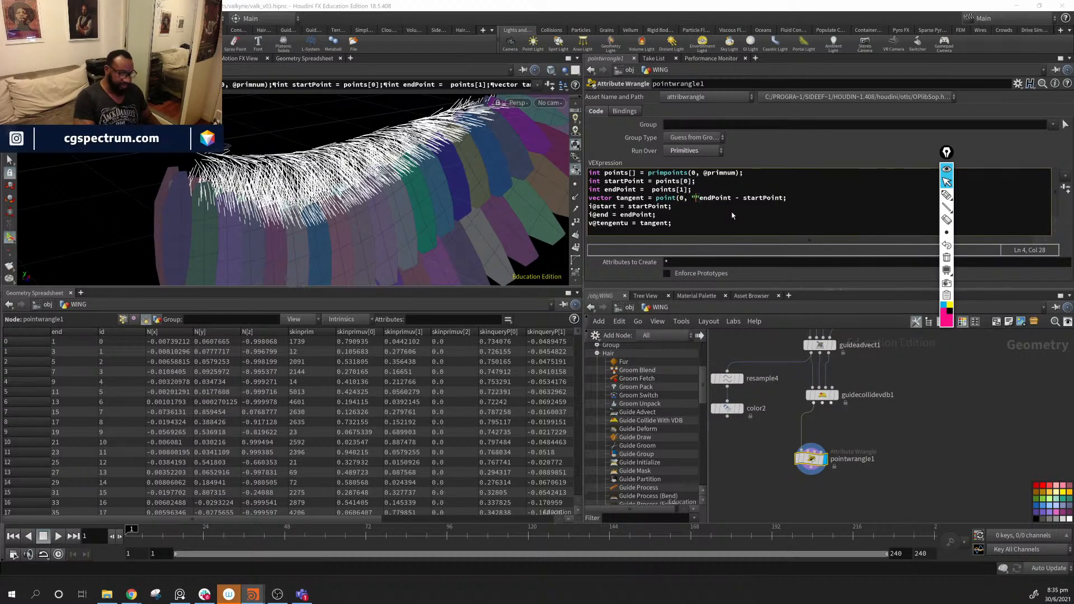
pyautogui.write('P')
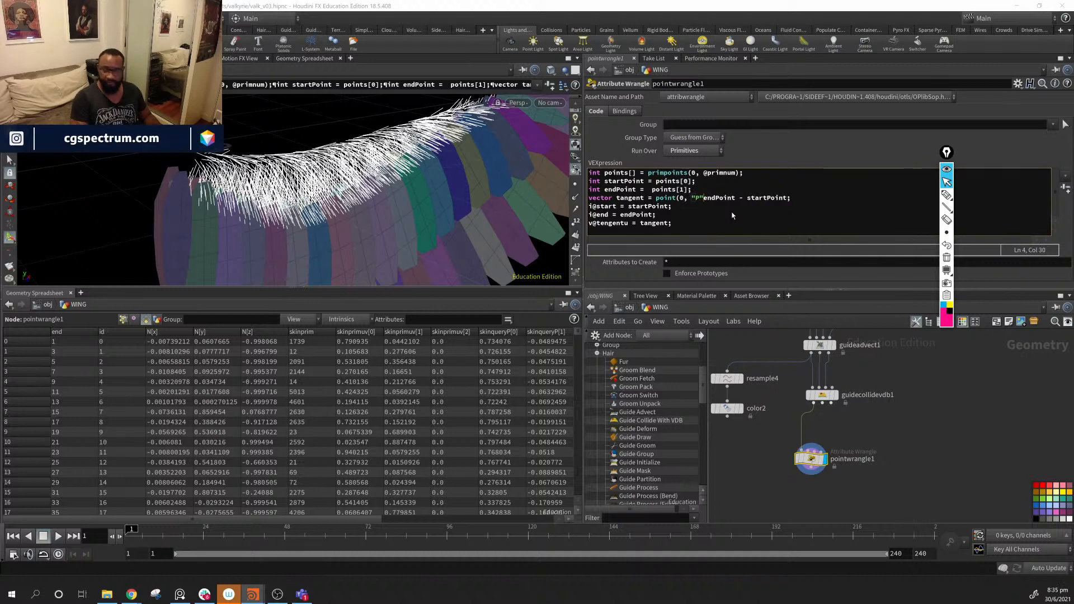
pyautogui.write(',')
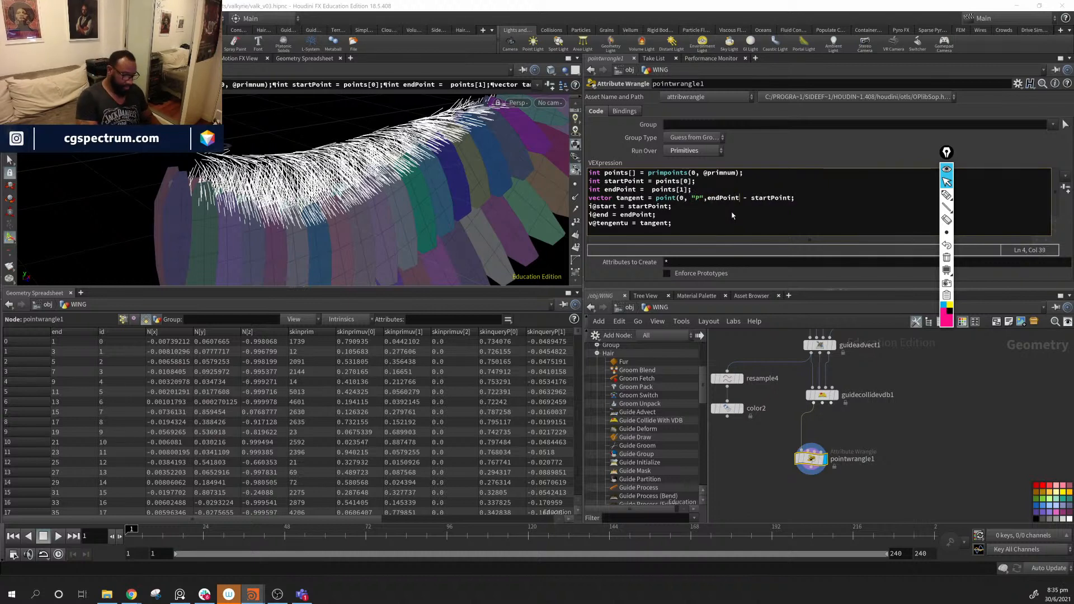
pyautogui.write(')')
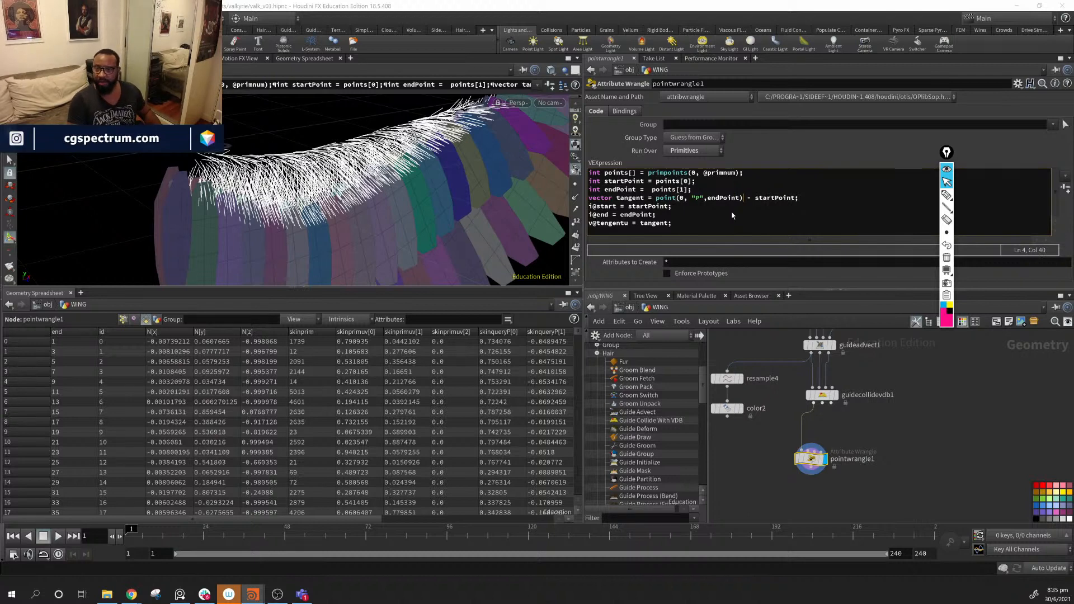
pyautogui.write(' - ')
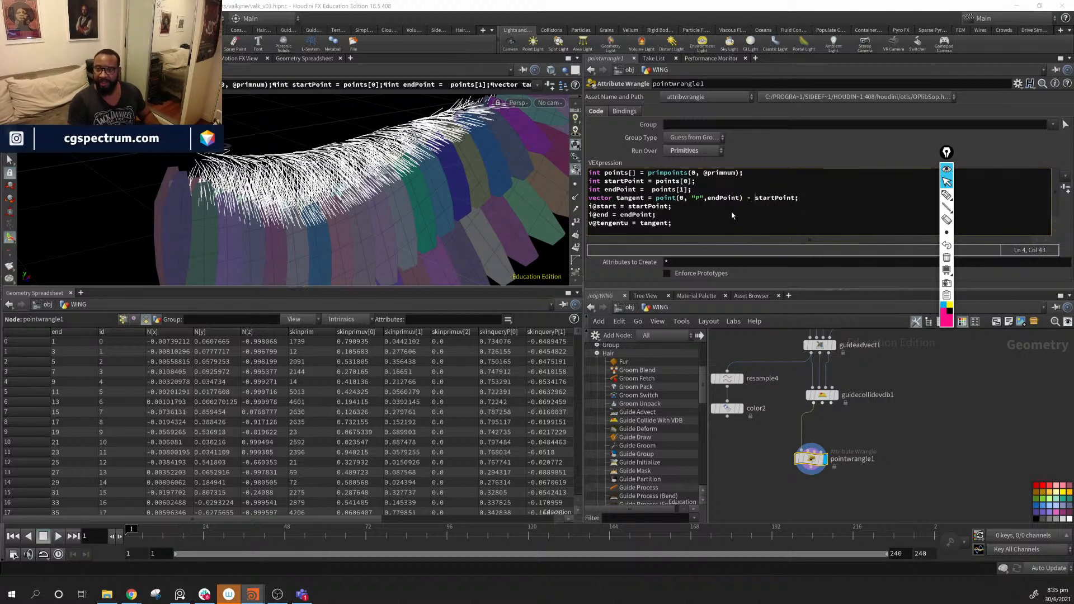
pyautogui.write('poi')
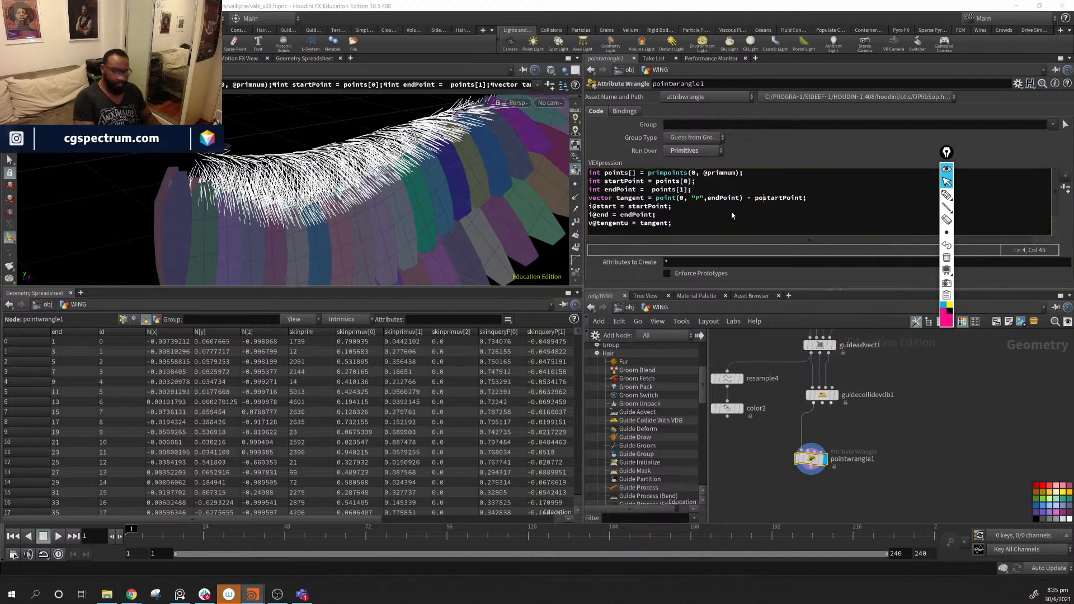
pyautogui.press('BackSpace')
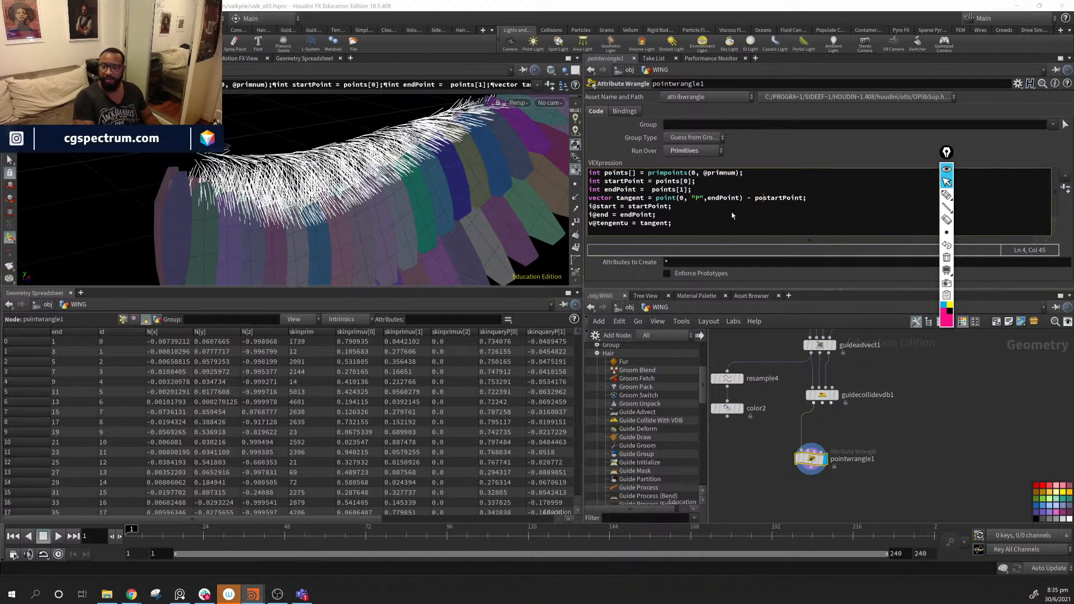
pyautogui.write('int')
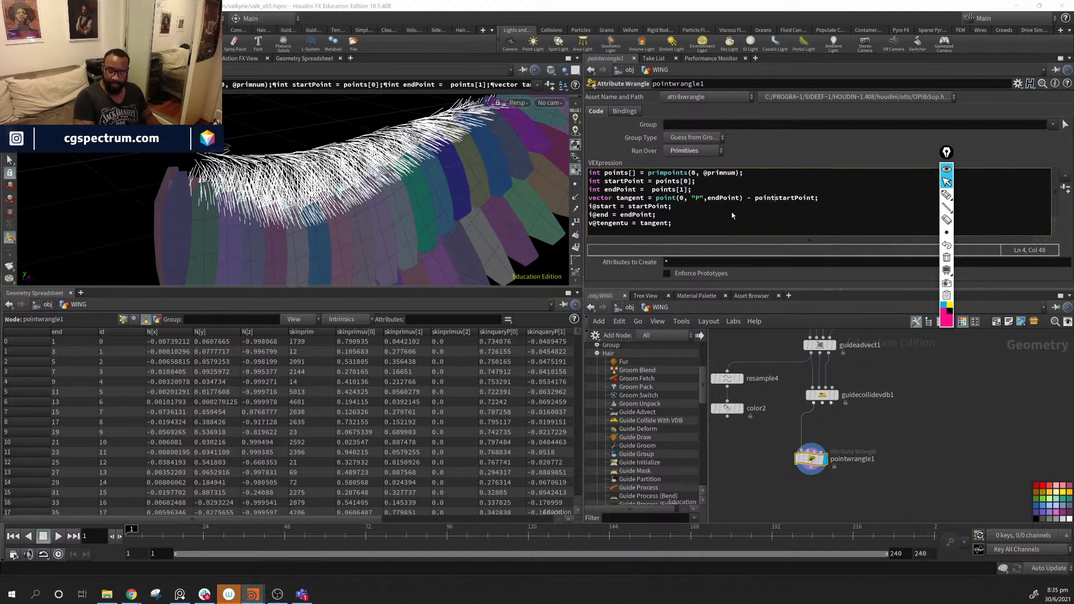
pyautogui.press('BackSpace')
pyautogui.press('BackSpace')
pyautogui.press('BackSpace')
pyautogui.press('BackSpace')
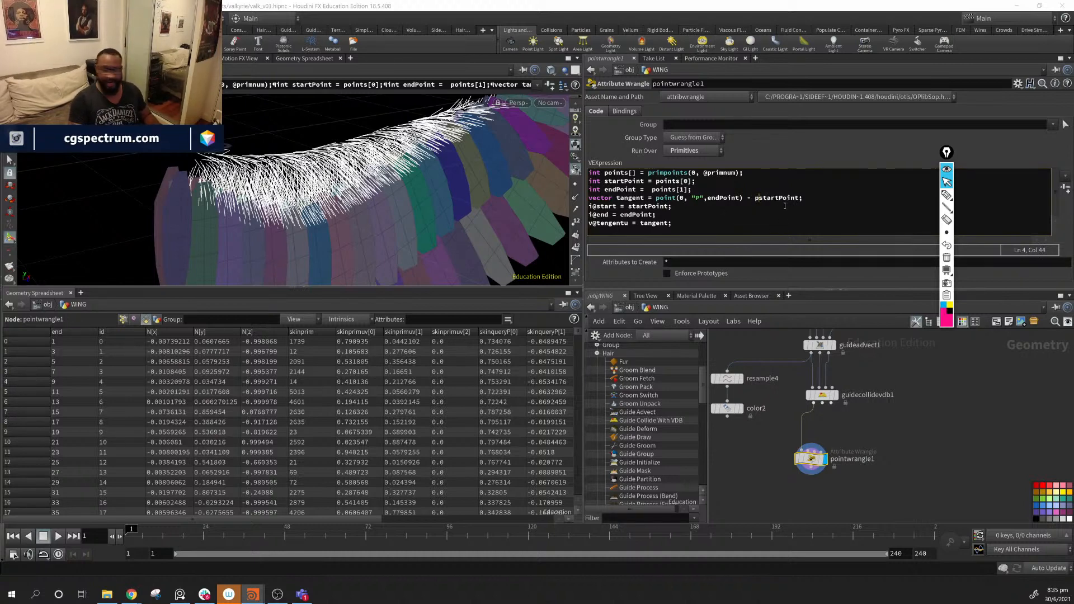
pyautogui.write('oint')
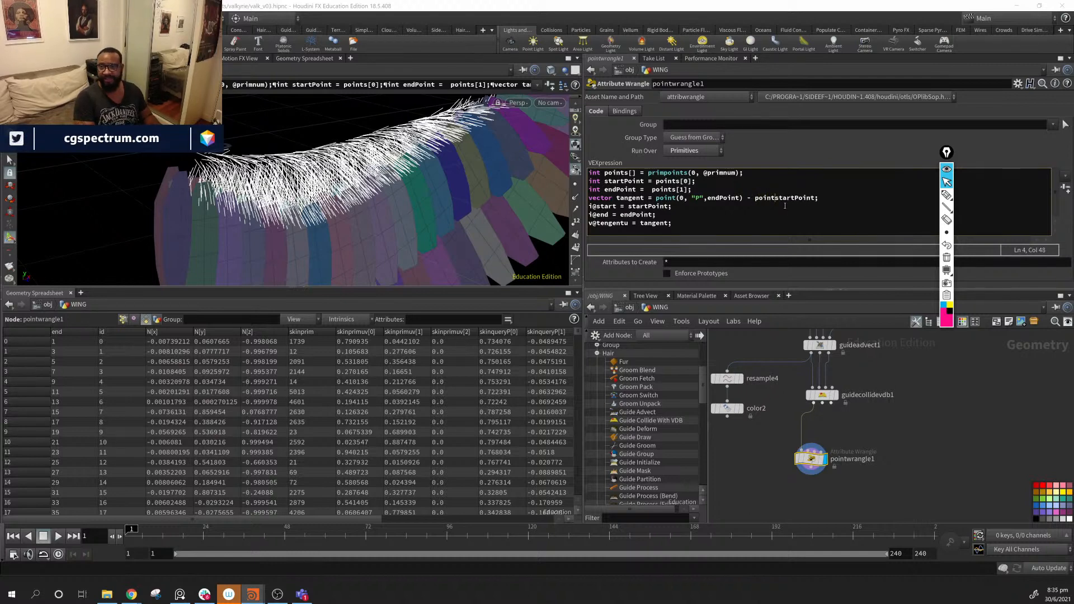
pyautogui.write('(')
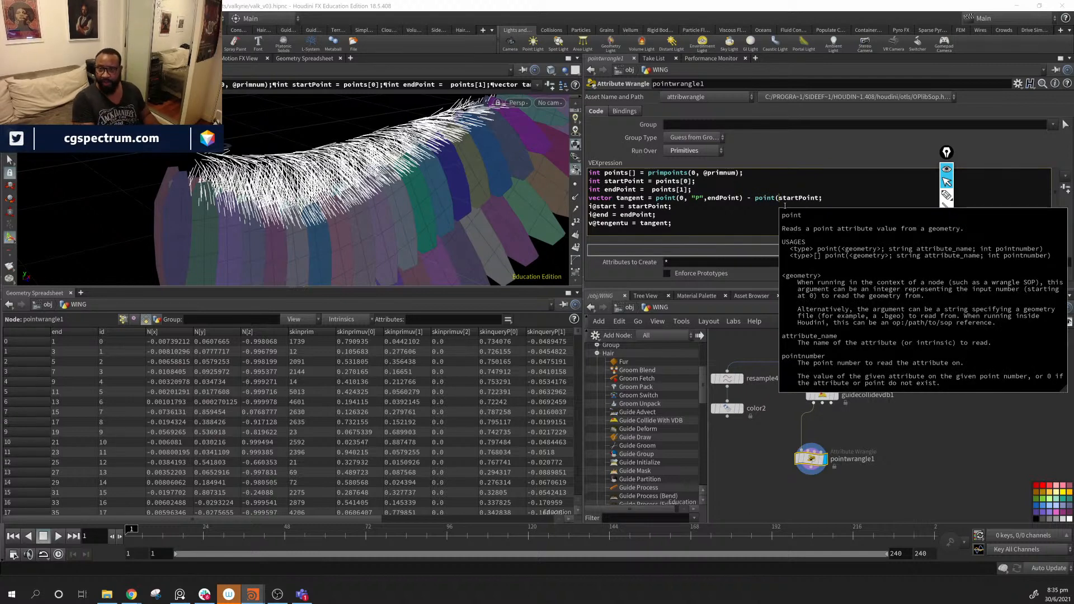
pyautogui.write('0,')
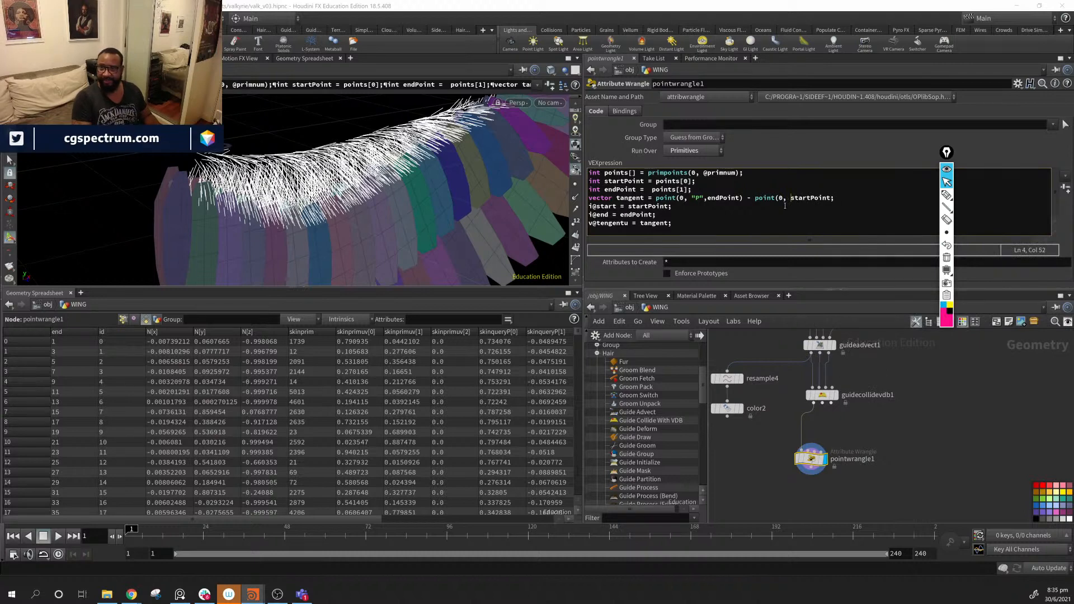
pyautogui.write(' "')
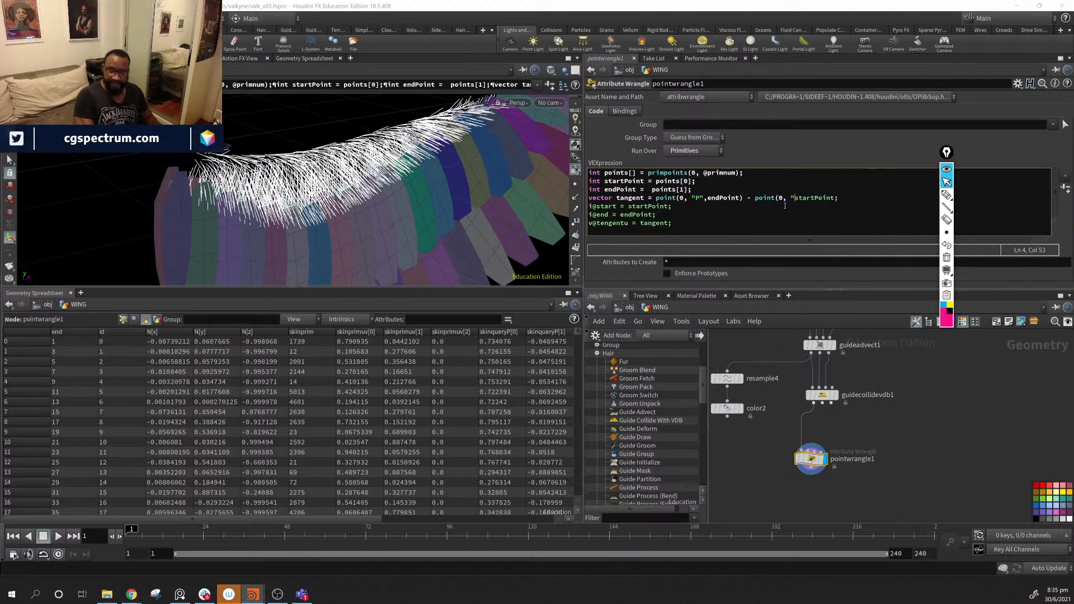
pyautogui.write('P"')
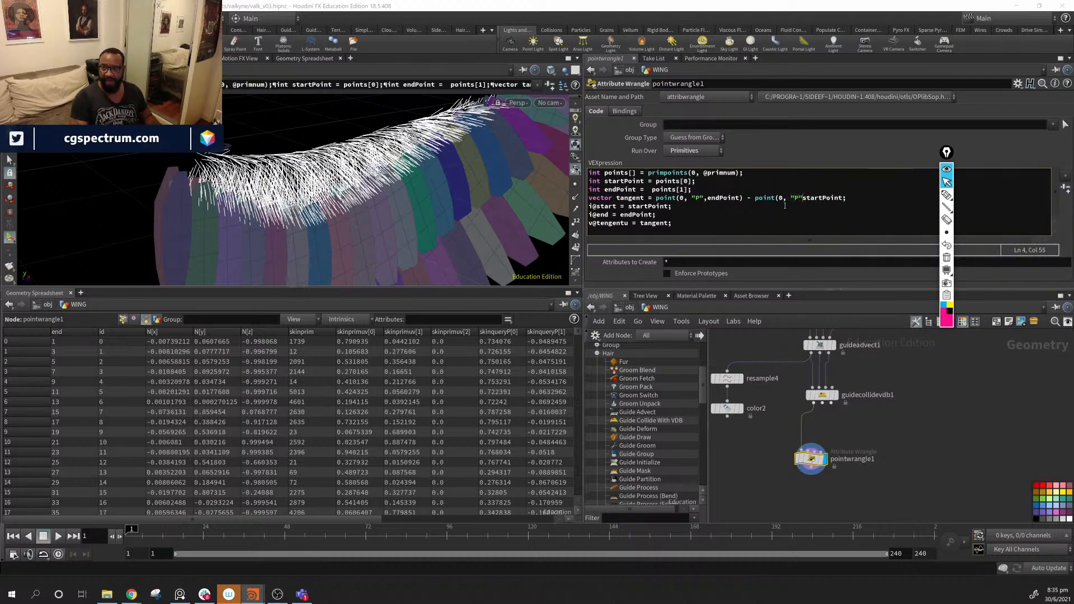
pyautogui.write(',')
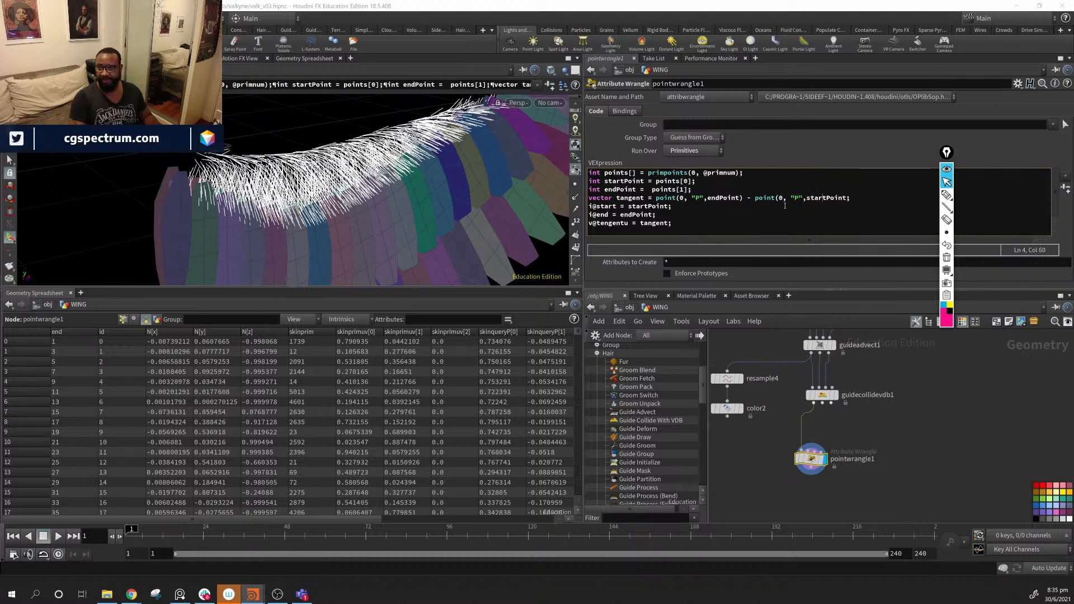
pyautogui.write('startPoint')
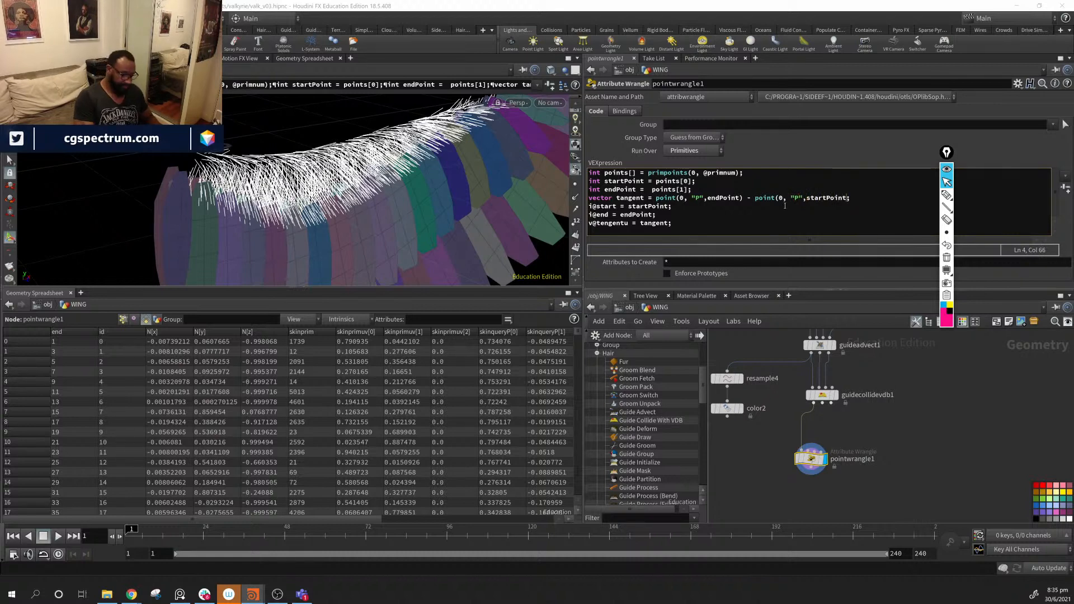
pyautogui.write(')')
pyautogui.press('Return')
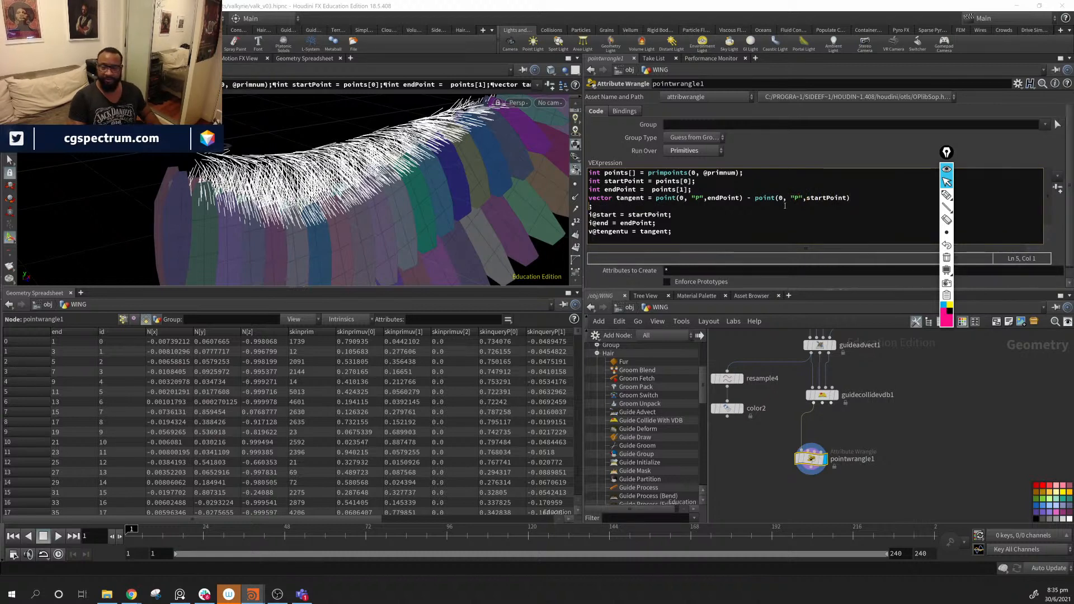
pyautogui.press('BackSpace')
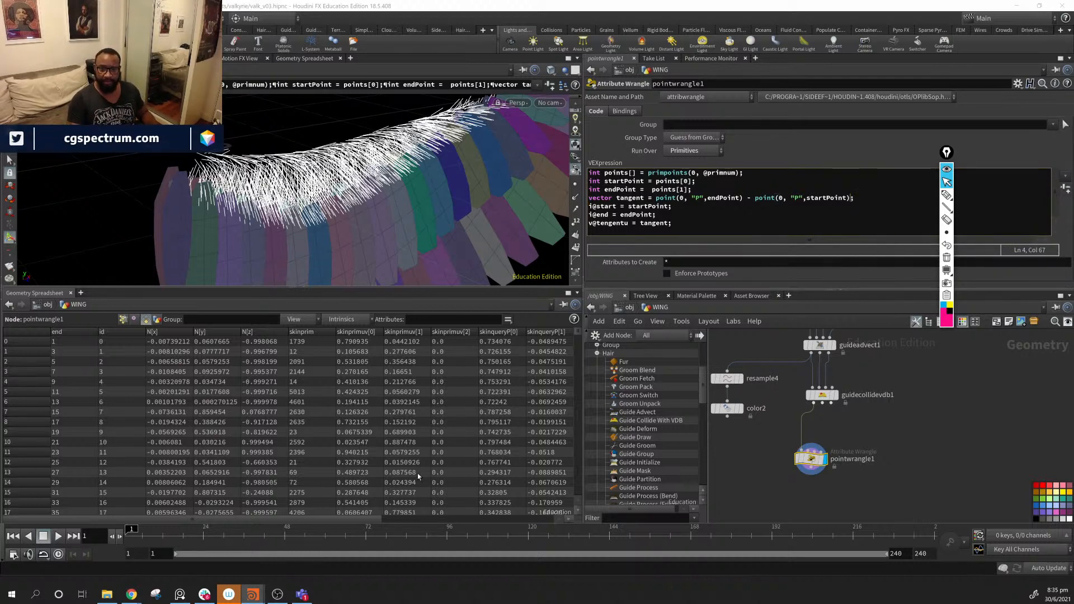
# - Delete the i@start and i@end lines from the wrangle's VEX code
pyautogui.moveTo(282, 519); pyautogui.dragTo(486, 535)
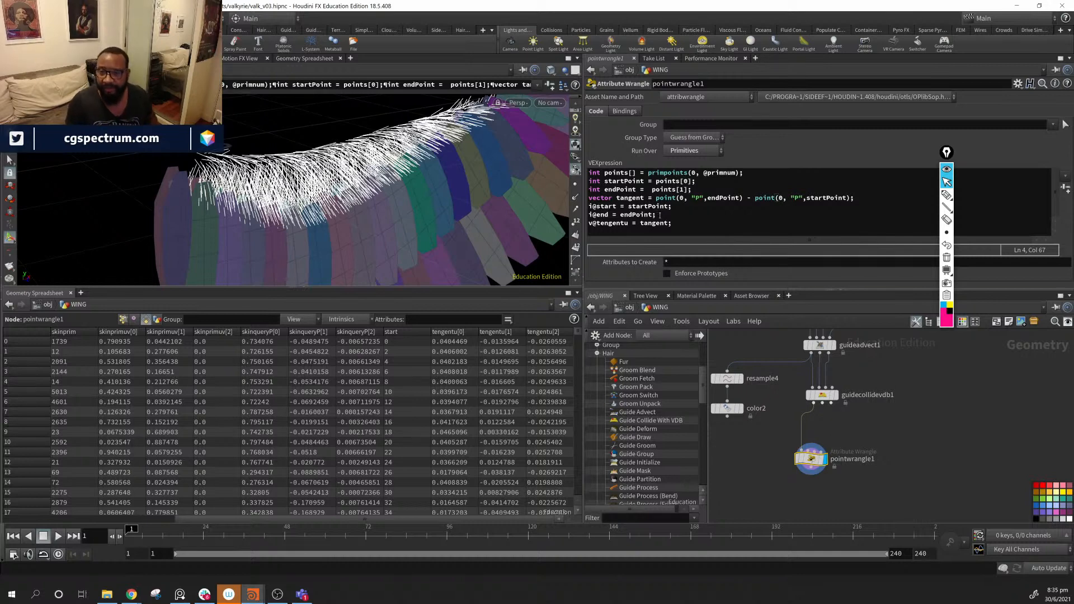
pyautogui.moveTo(656, 215); pyautogui.dragTo(590, 207)
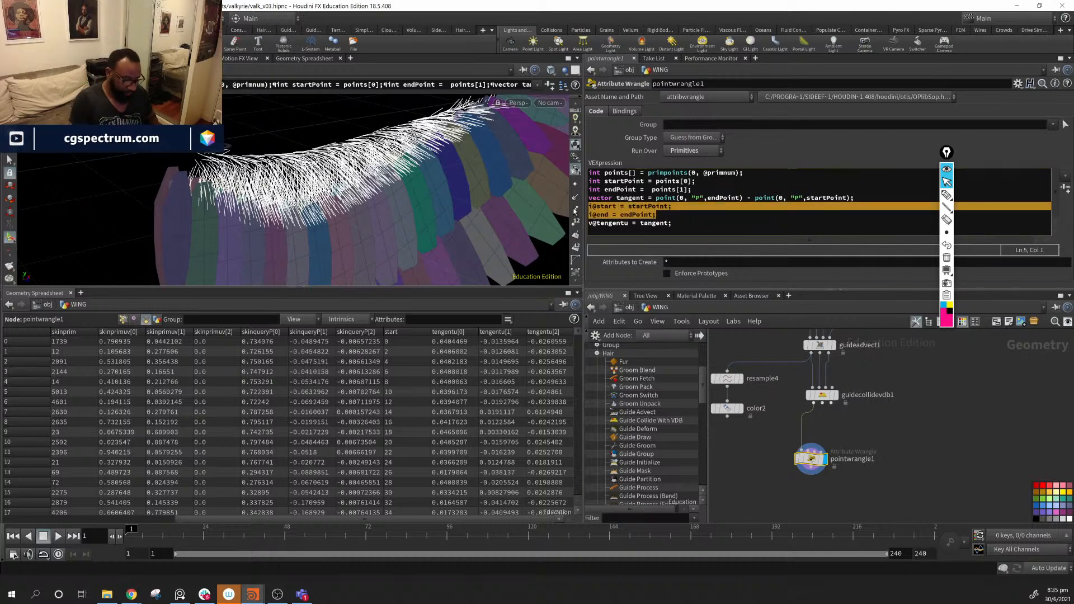
pyautogui.press('Delete')
pyautogui.press('Delete')
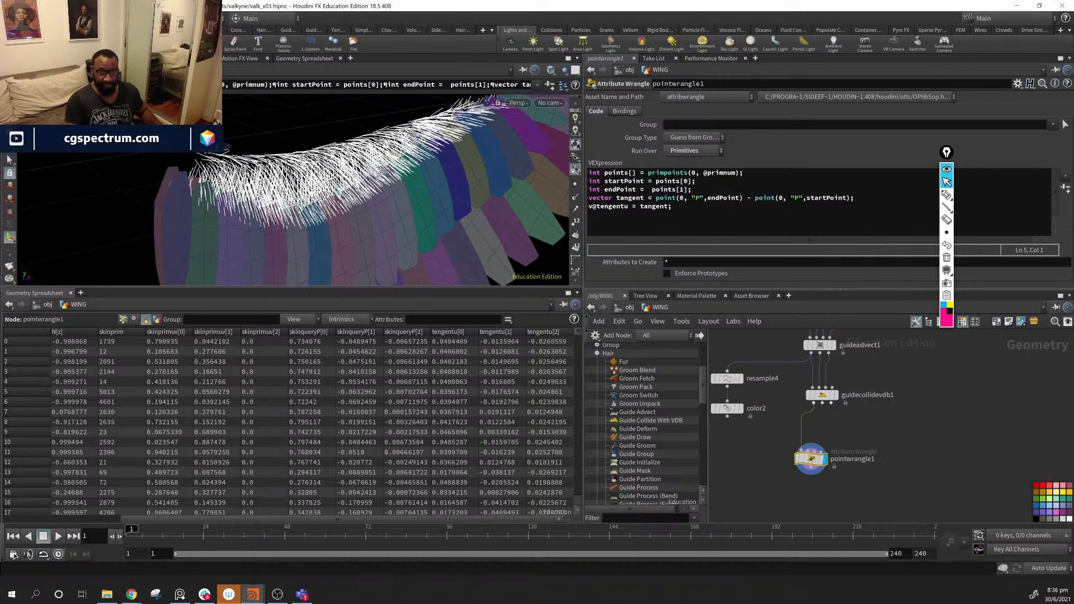
# - Move pointwrangle1 beneath guidecollidevdb1 and make room below it
pyautogui.keyDown('alt'); pyautogui.moveTo(265, 185); pyautogui.dragTo(281, 177); pyautogui.keyUp('alt')
pyautogui.moveTo(812, 459); pyautogui.dragTo(824, 435)
pyautogui.keyDown('alt'); pyautogui.moveTo(306, 166); pyautogui.dragTo(363, 182); pyautogui.keyUp('alt')
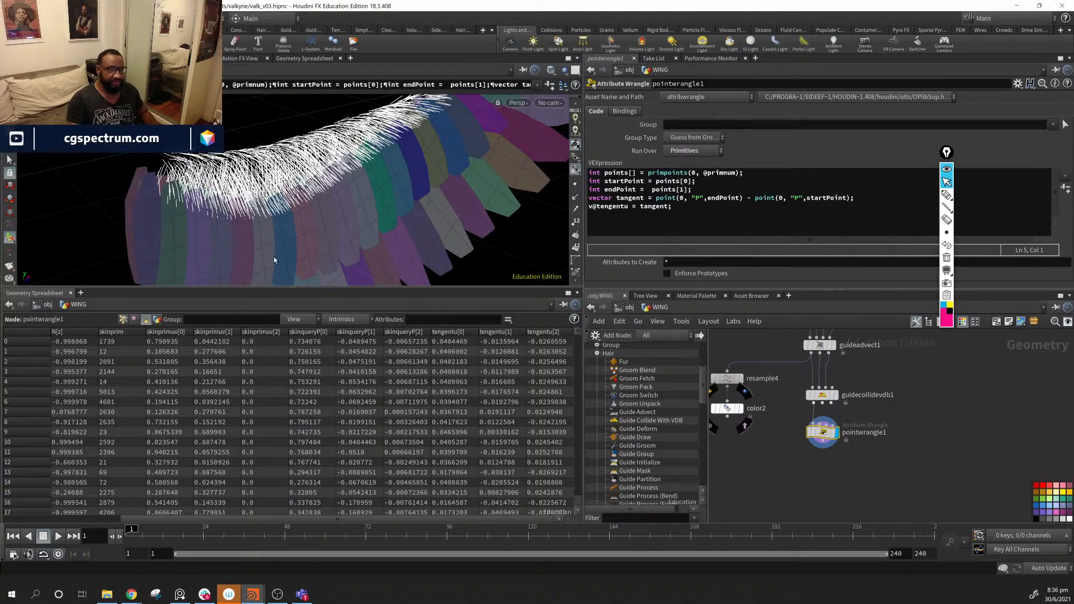
pyautogui.moveTo(835, 462); pyautogui.dragTo(799, 463, button='middle')
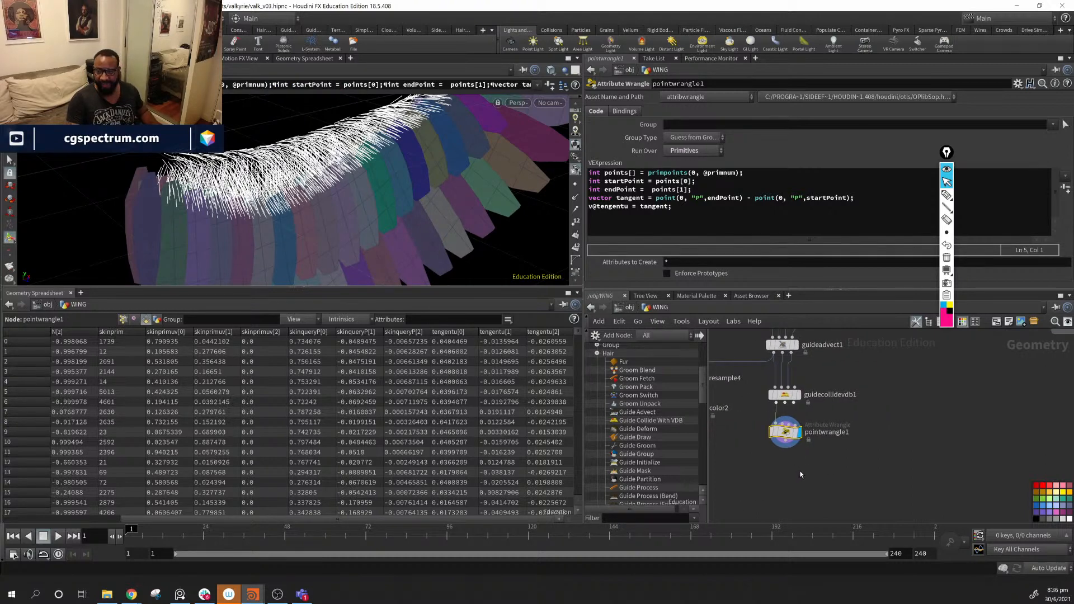
# - Add an Attribute Promote node below pointwrangle1 and wire it in
pyautogui.press('Tab')
pyautogui.write('a')
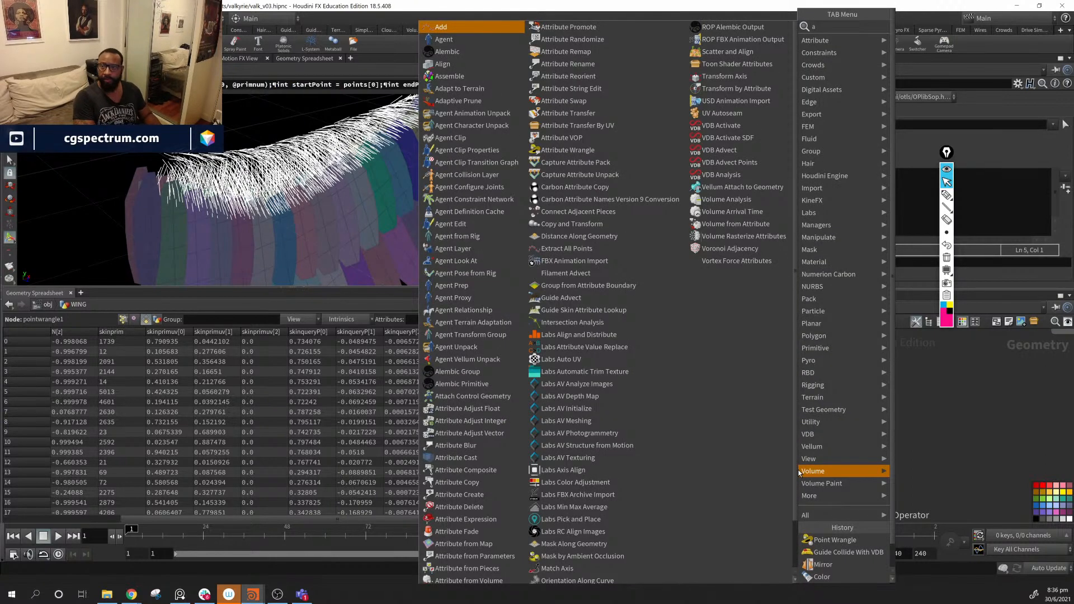
pyautogui.write(' pr')
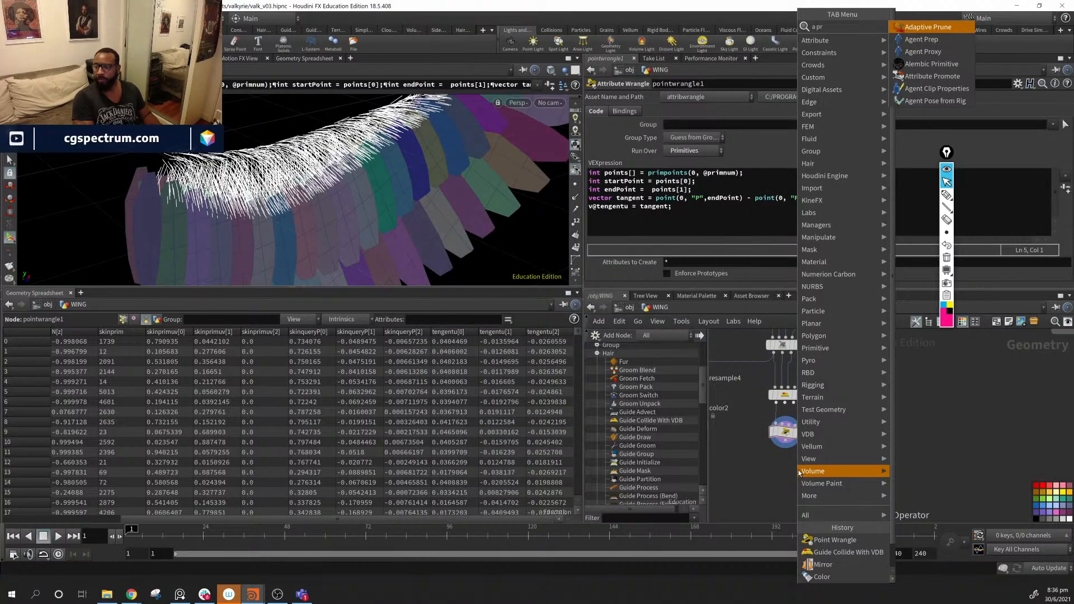
pyautogui.press('BackSpace')
pyautogui.press('BackSpace')
pyautogui.write('a')
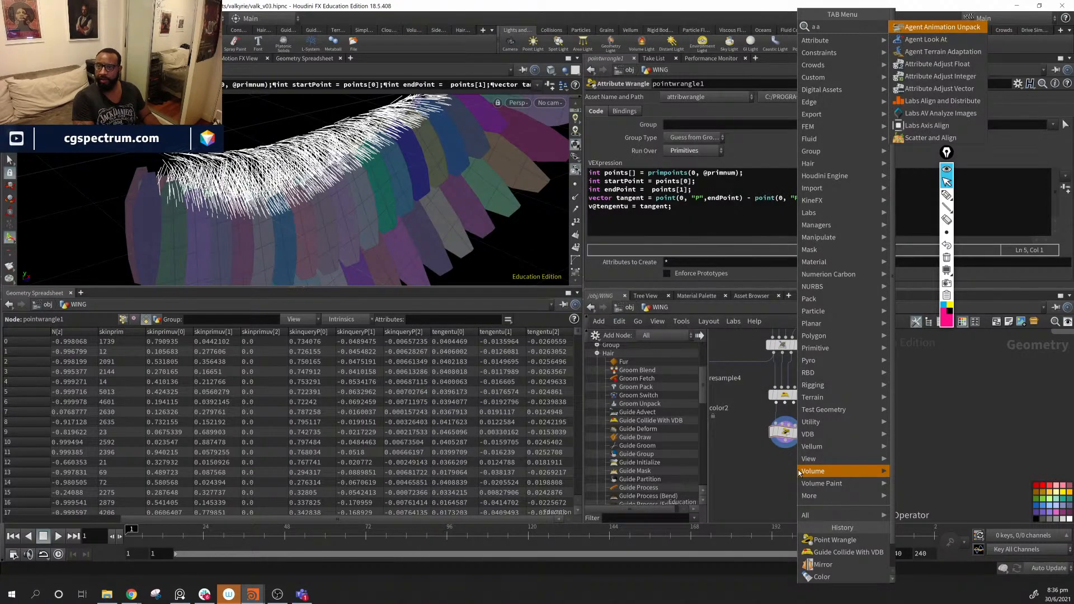
pyautogui.press('BackSpace')
pyautogui.write('p')
pyautogui.press('Down')
pyautogui.press('Down')
pyautogui.press('Down')
pyautogui.press('Down')
pyautogui.press('Down')
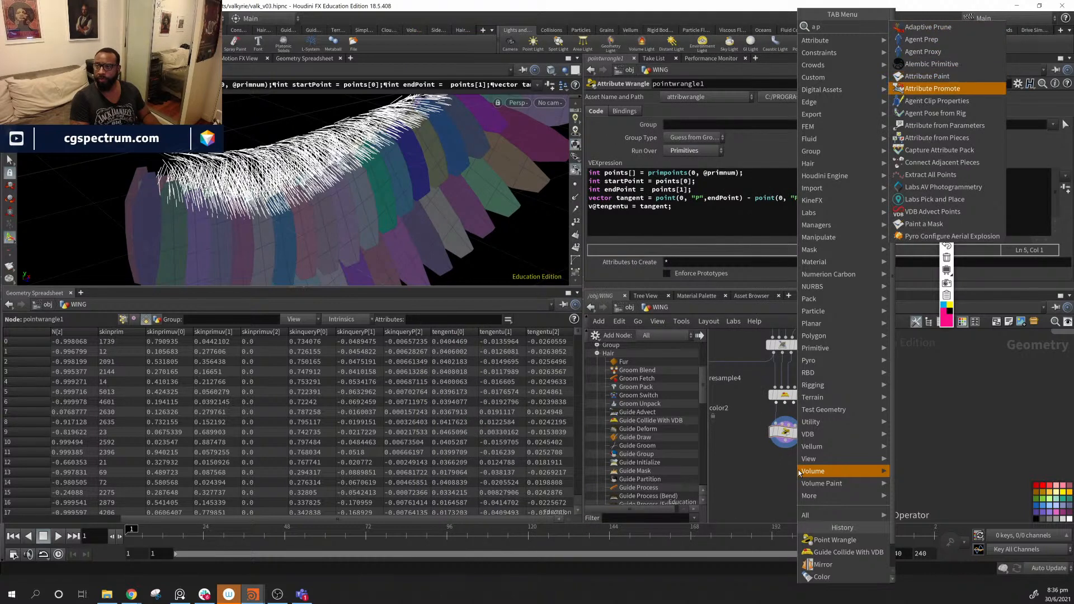
pyautogui.press('Return')
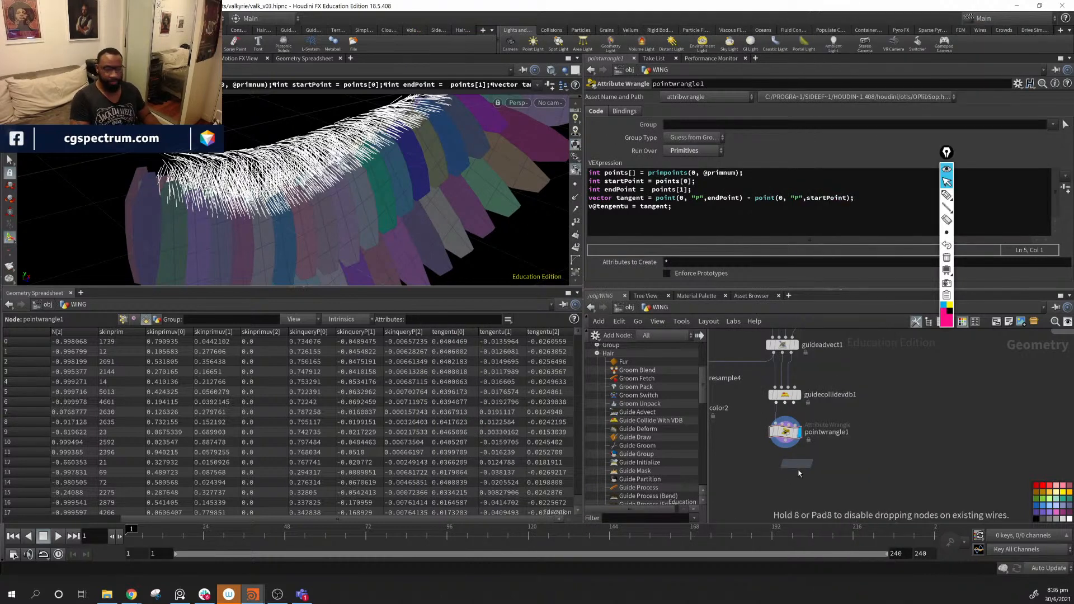
pyautogui.click(799, 473)
pyautogui.moveTo(797, 465); pyautogui.dragTo(786, 441)
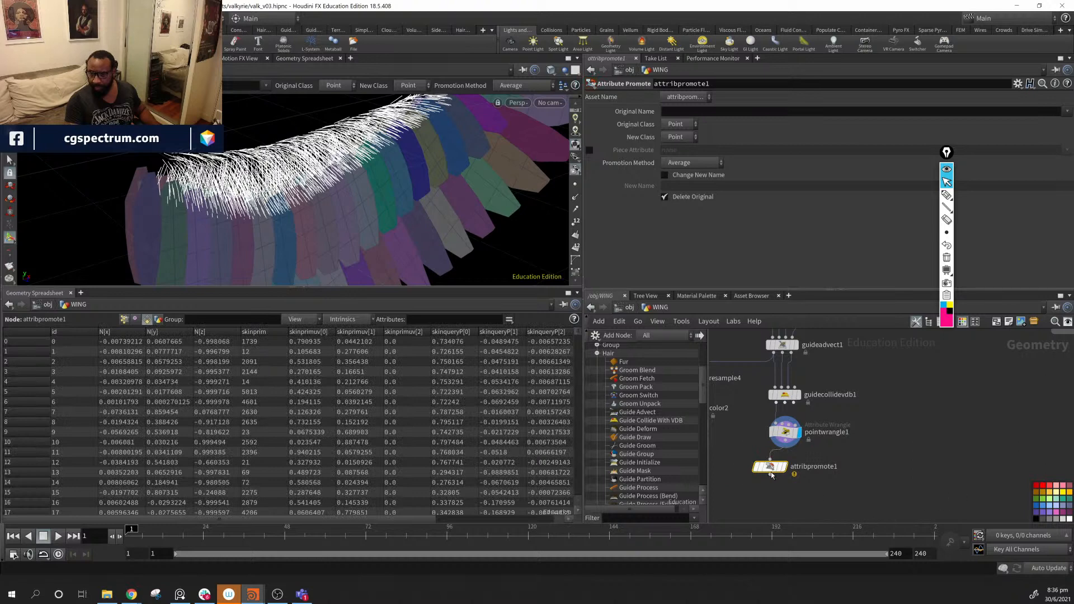
# - Promote tengentu from Primitive to Point using the Average method
pyautogui.click(680, 124)
pyautogui.click(689, 145)
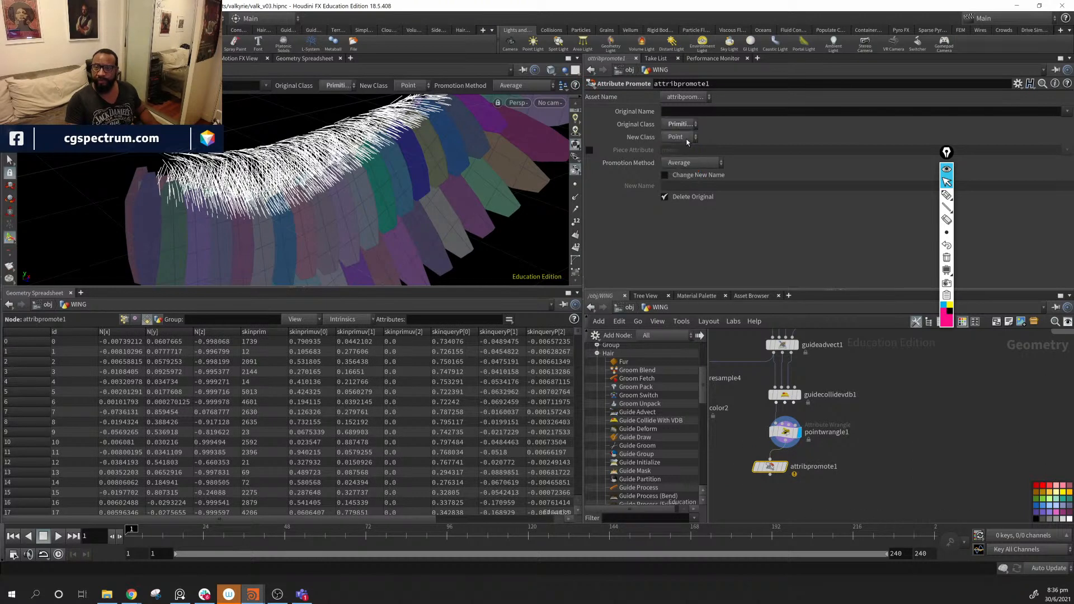
pyautogui.click(1067, 113)
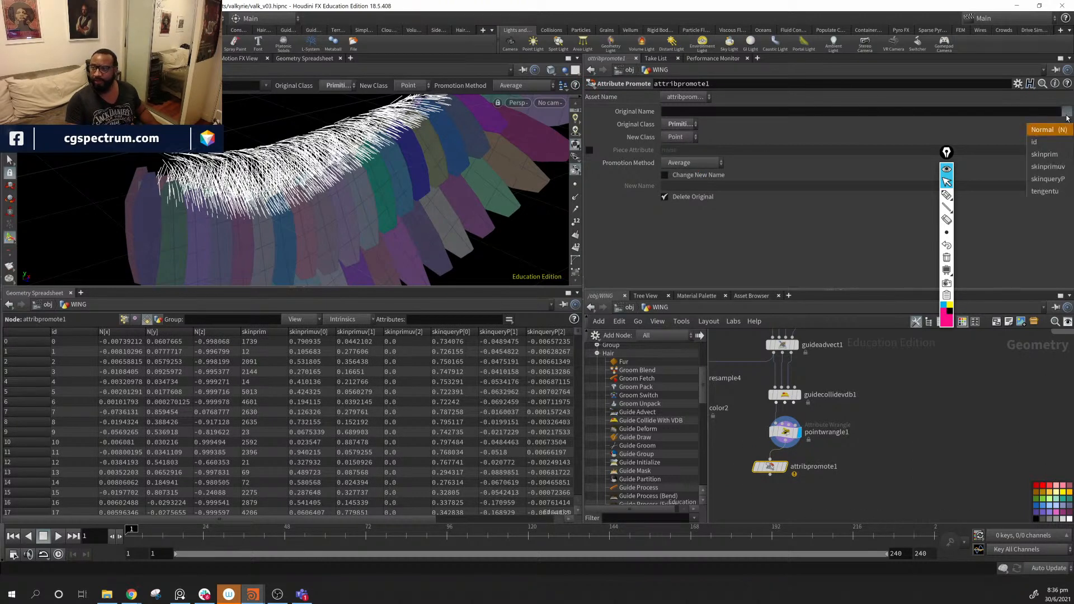
pyautogui.click(1045, 190)
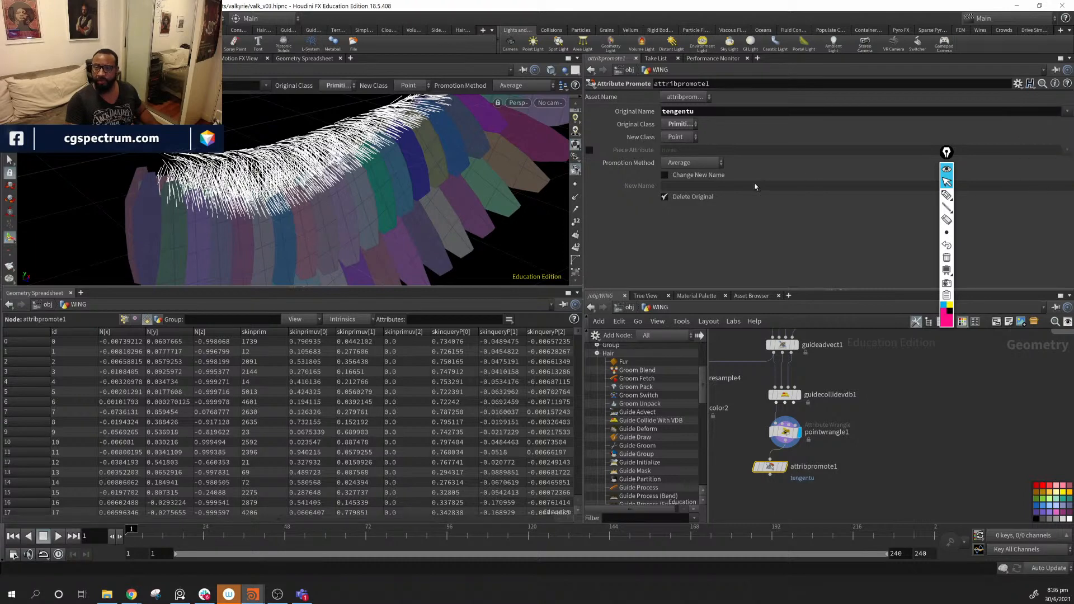
pyautogui.click(709, 164)
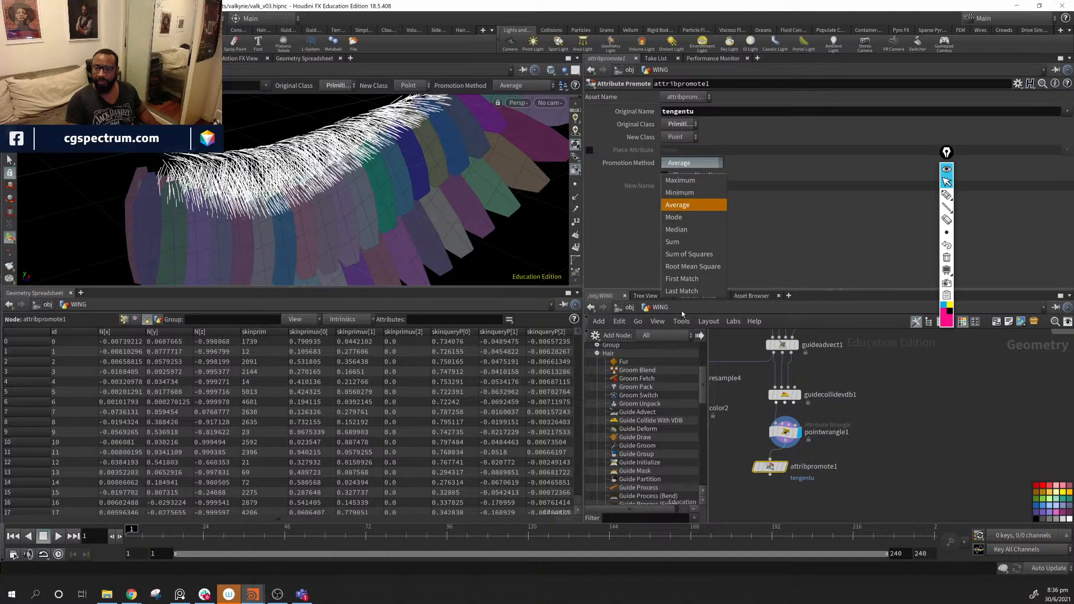
pyautogui.click(728, 188)
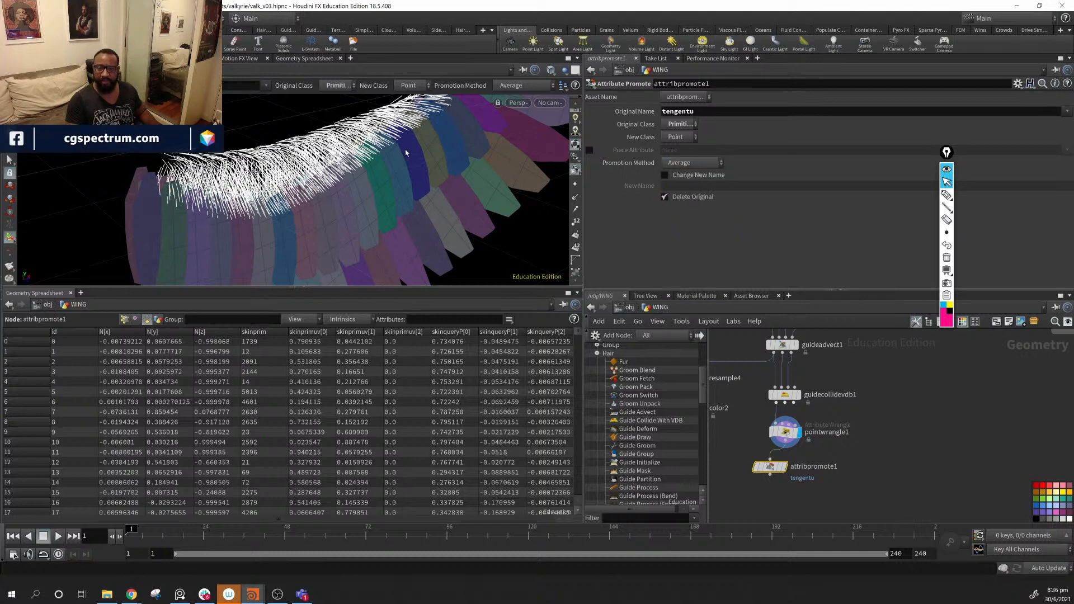
# - Display attribpromote1, check its point attributes, and enable the tengentu visualizer
pyautogui.keyDown('alt'); pyautogui.moveTo(406, 153); pyautogui.dragTo(363, 168); pyautogui.keyUp('alt')
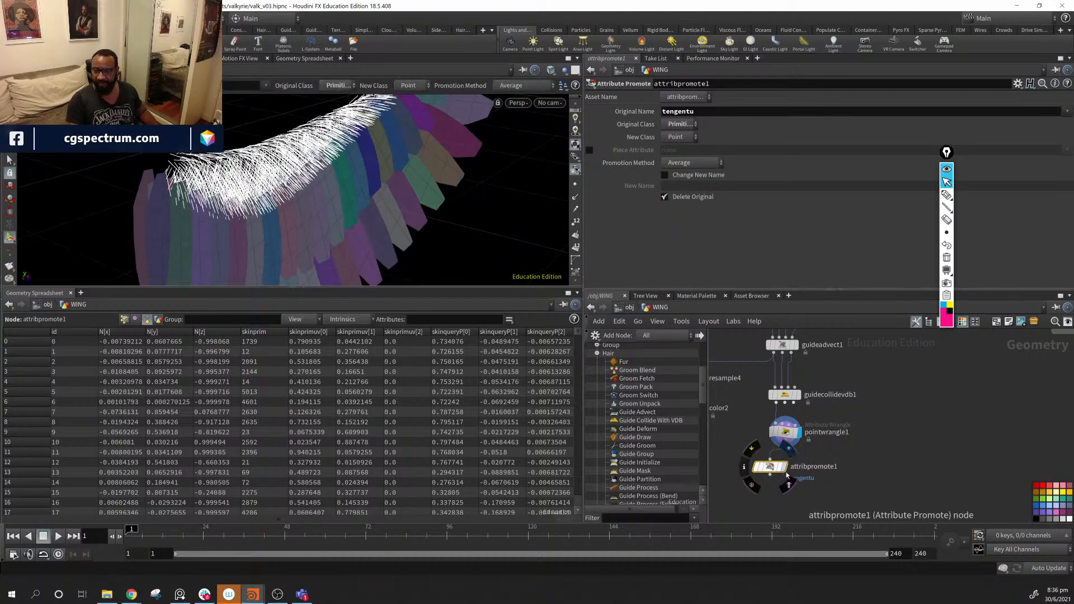
pyautogui.click(788, 483)
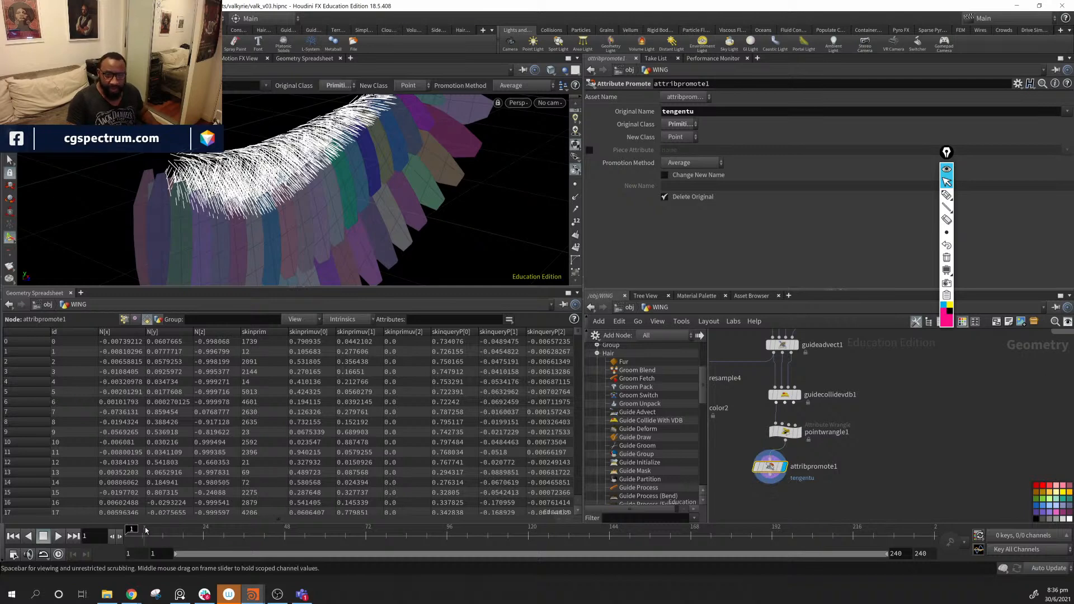
pyautogui.click(125, 319)
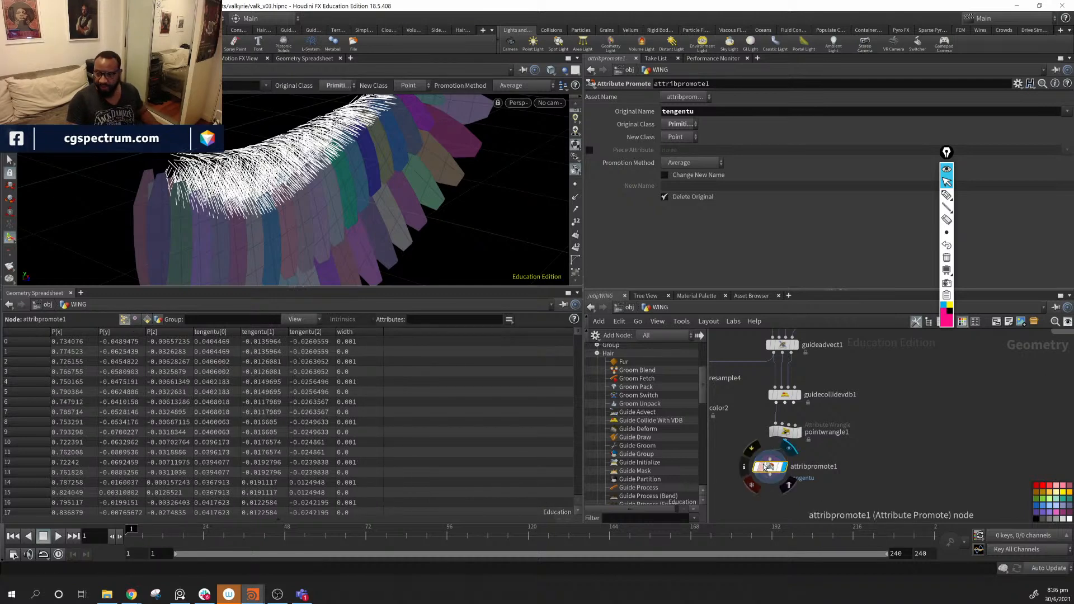
pyautogui.click(745, 467)
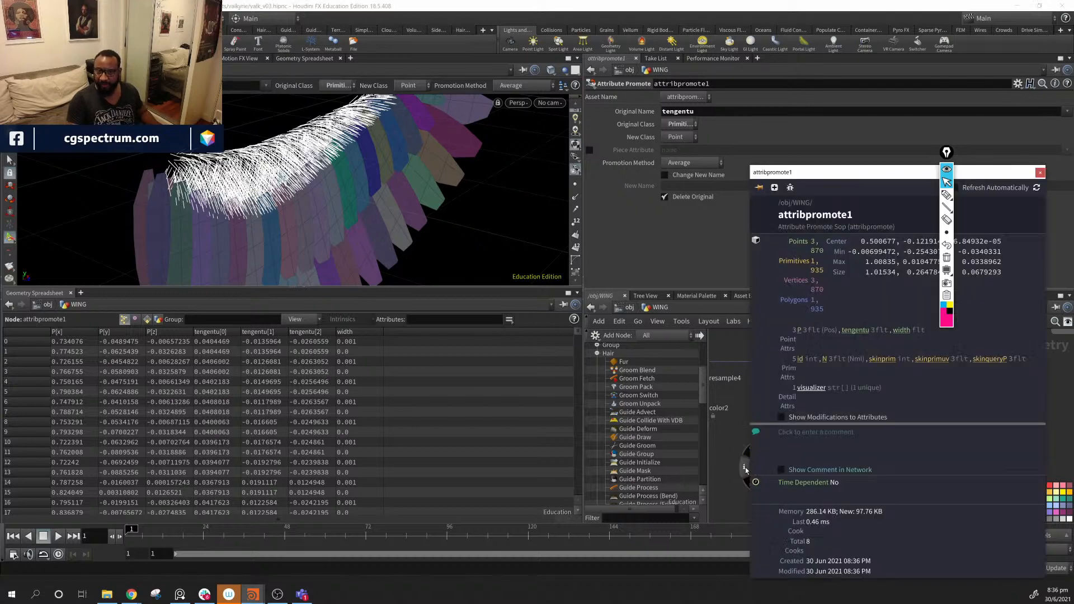
pyautogui.click(854, 332)
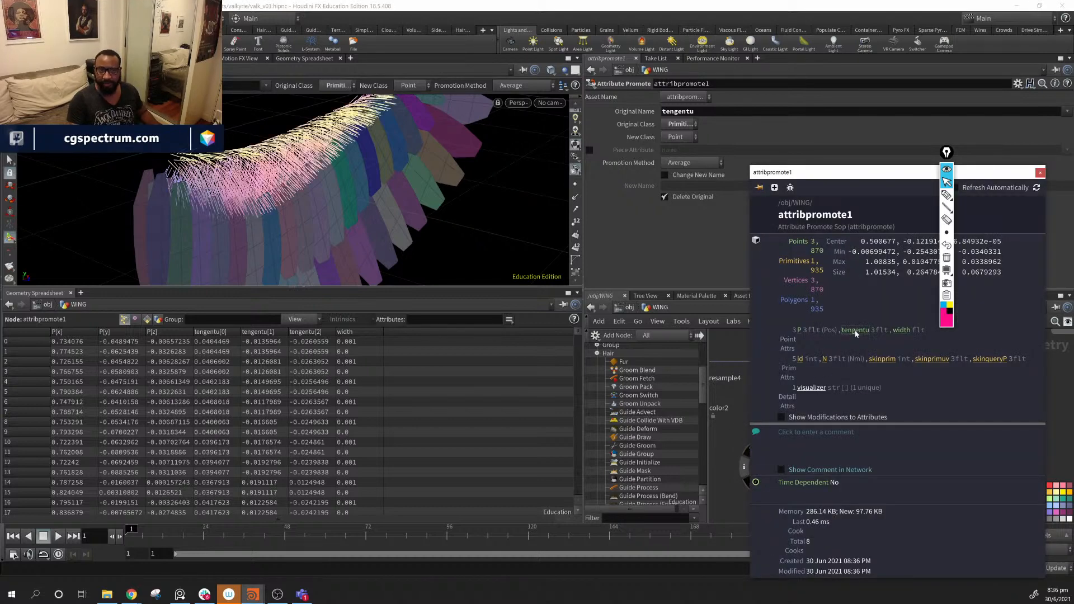
pyautogui.scroll(-5, 578, 273)
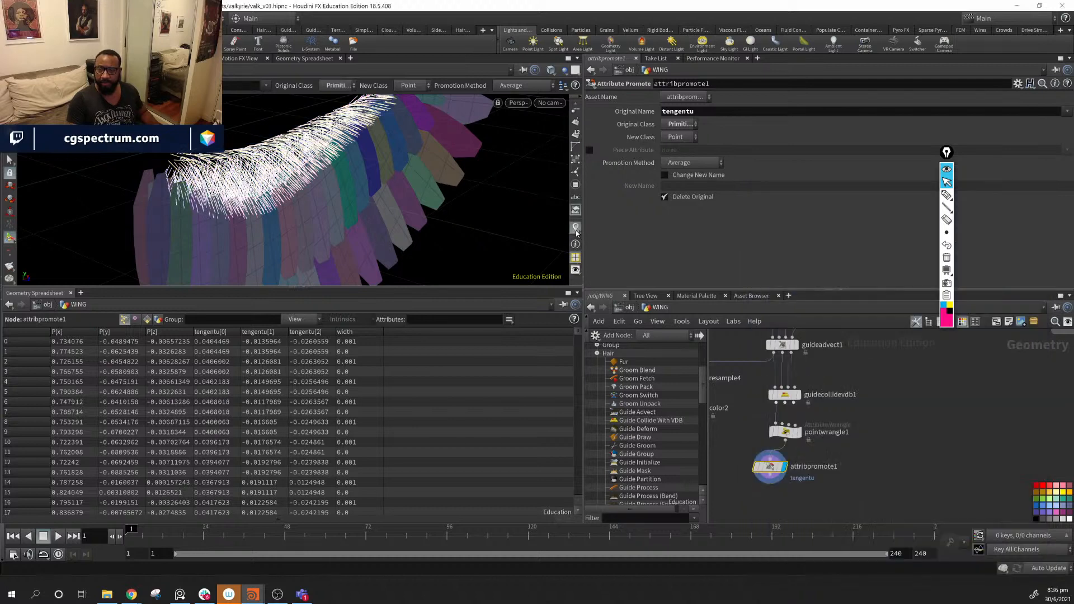
# - Set the tengentu visualizer to Marker type with Vector style
pyautogui.click(575, 228)
pyautogui.click(676, 221)
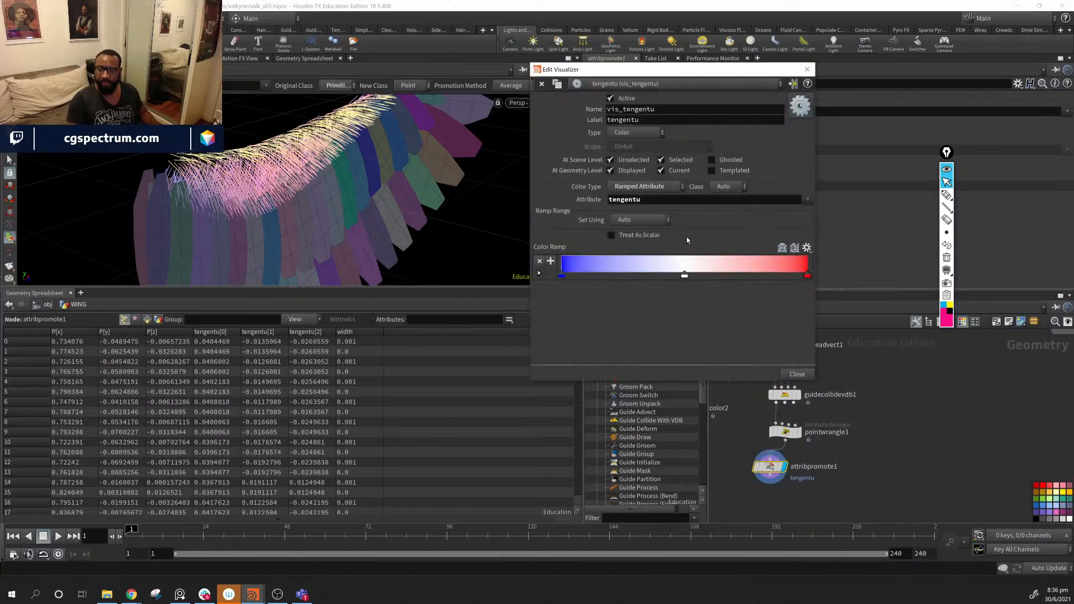
pyautogui.click(635, 133)
pyautogui.click(630, 147)
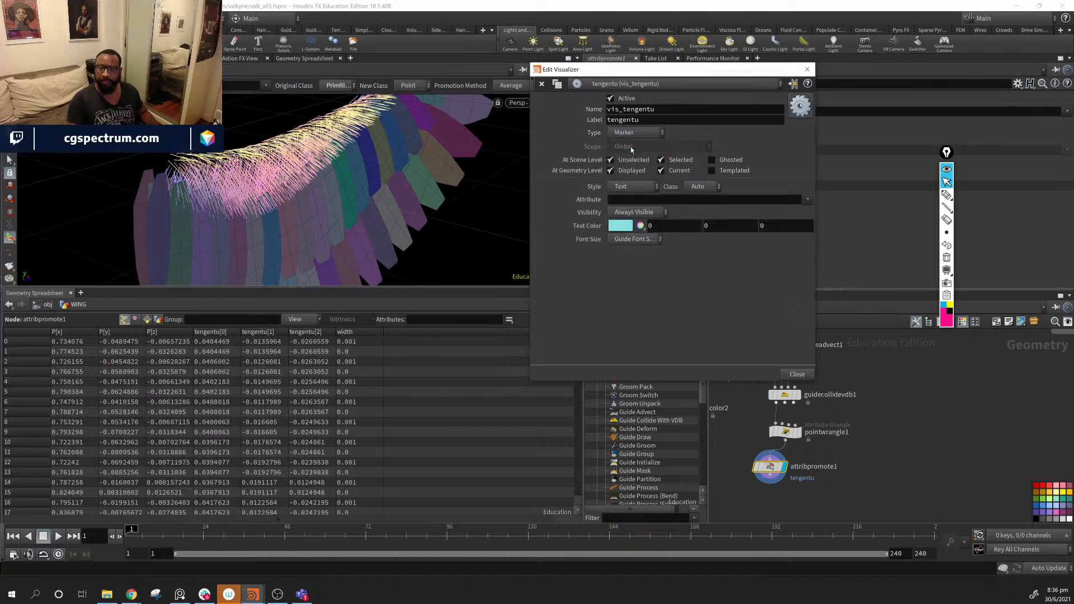
pyautogui.click(628, 189)
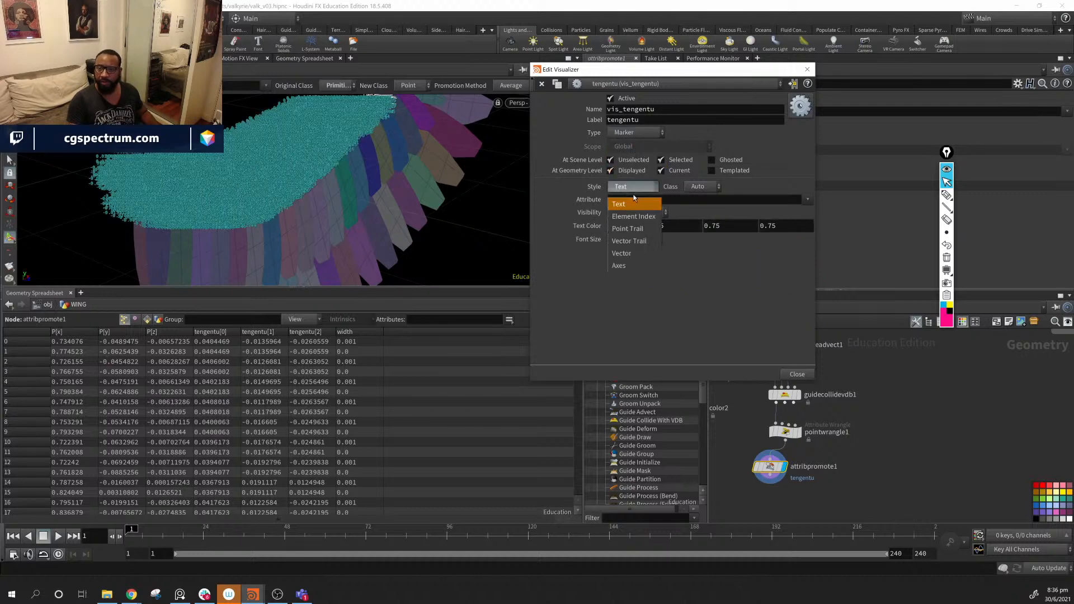
pyautogui.click(621, 252)
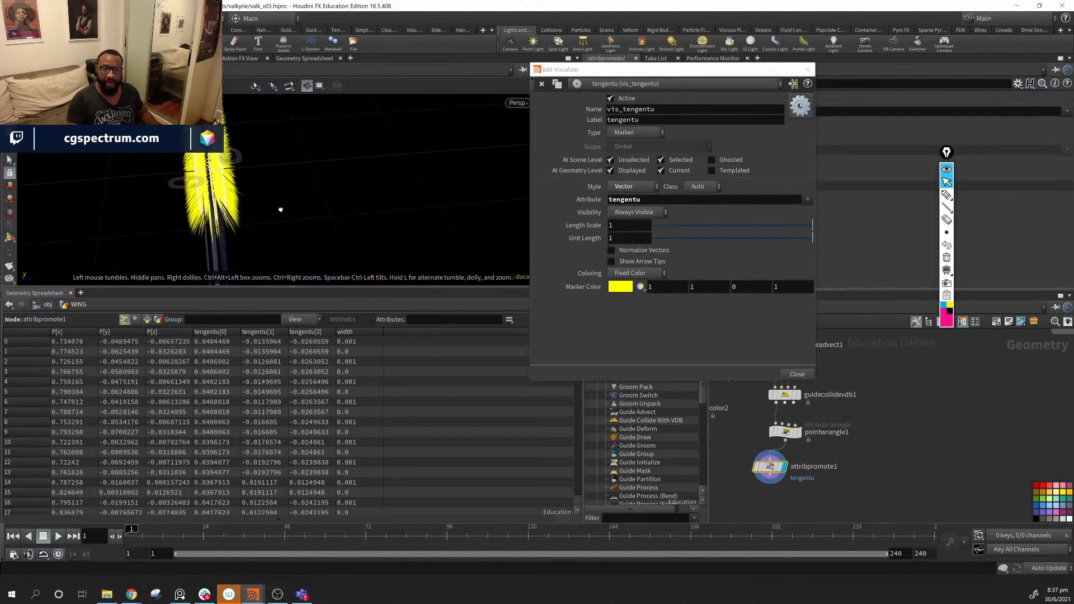
pyautogui.scroll(5, 349, 195)
pyautogui.moveTo(350, 194); pyautogui.dragTo(325, 207)
pyautogui.moveTo(656, 74); pyautogui.dragTo(720, 319)
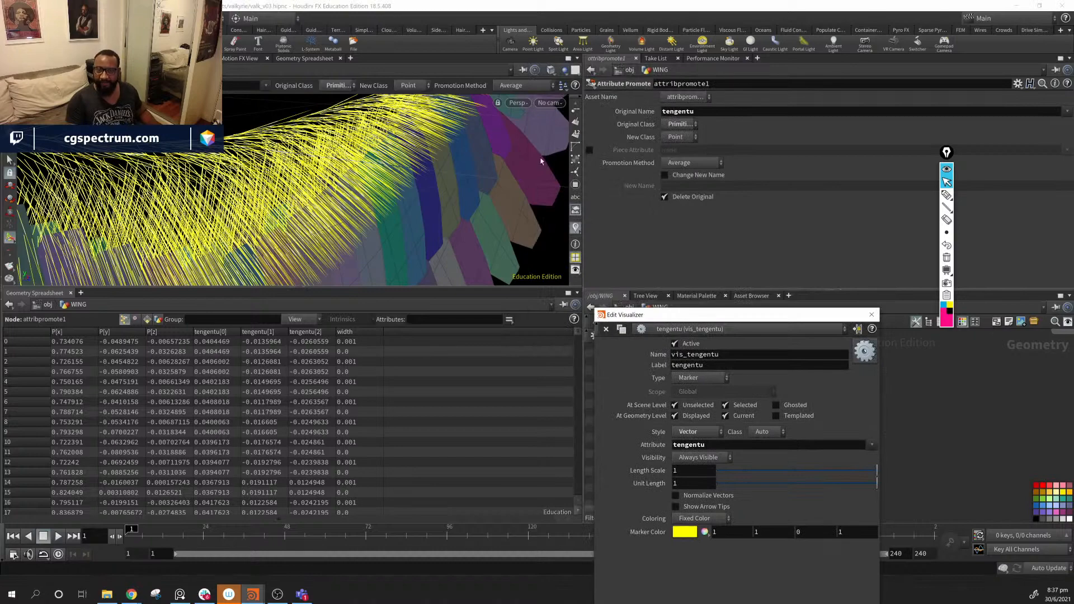
pyautogui.scroll(2, 576, 191)
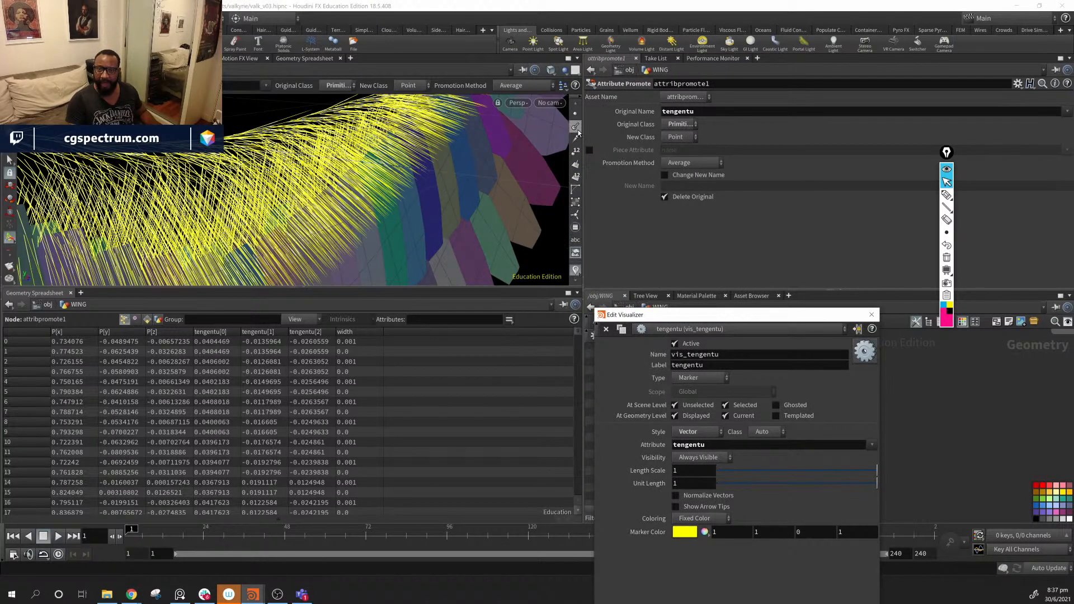
# - Toggle point normals to compare them with the tengentu vectors
pyautogui.click(578, 129)
pyautogui.keyDown('alt'); pyautogui.moveTo(392, 162); pyautogui.dragTo(362, 166); pyautogui.keyUp('alt')
pyautogui.moveTo(285, 158)
pyautogui.keyDown('alt'); pyautogui.mouseDown()
pyautogui.moveTo(255, 159)
pyautogui.moveTo(314, 157)
pyautogui.moveTo(218, 168)
pyautogui.moveTo(269, 165)
pyautogui.mouseUp(); pyautogui.keyUp('alt')
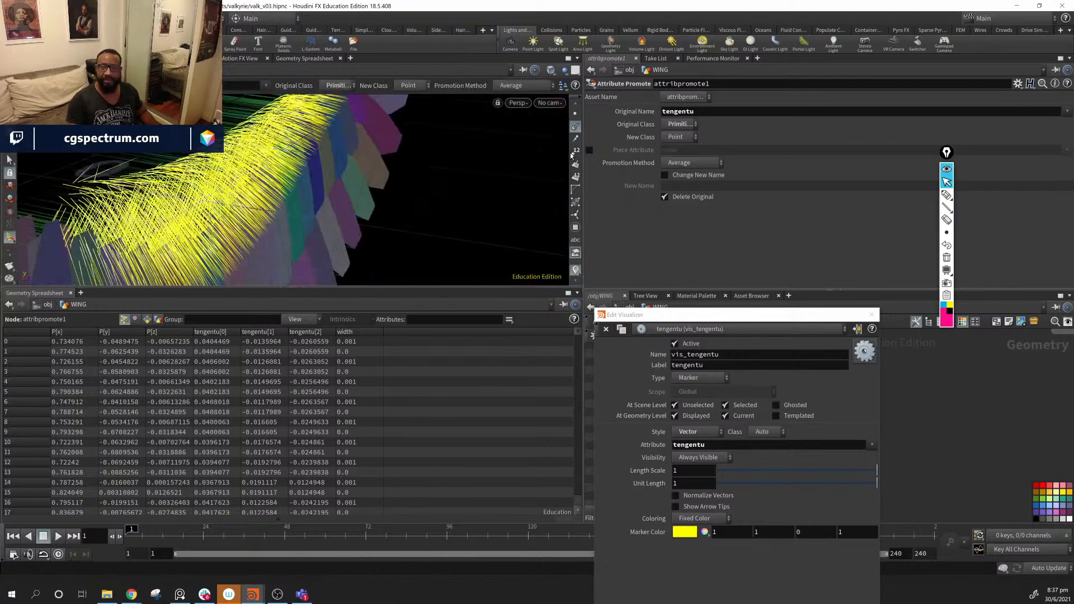
pyautogui.click(575, 130)
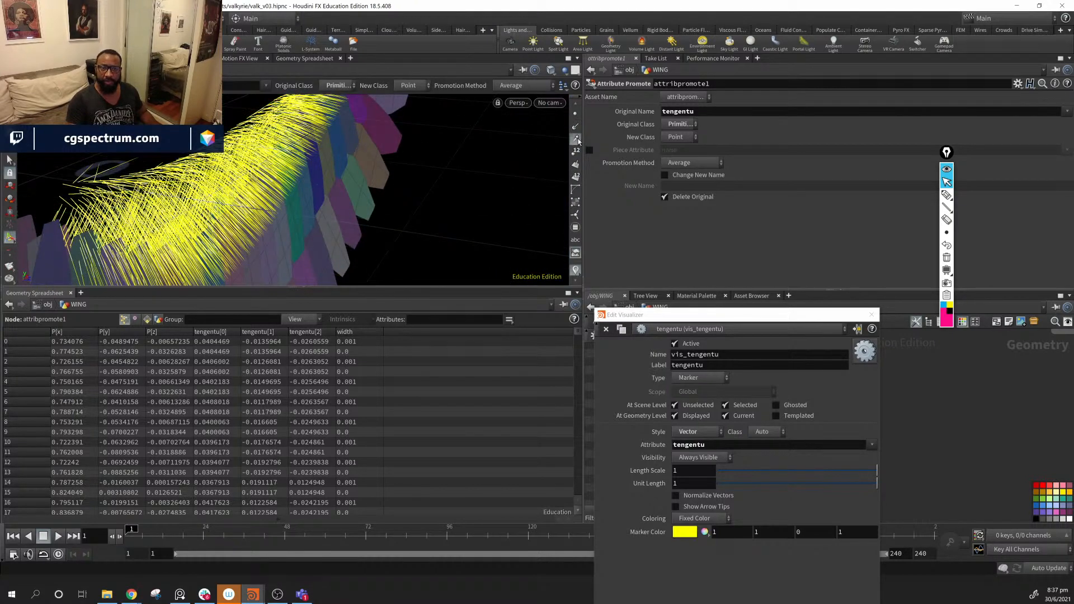
pyautogui.click(577, 131)
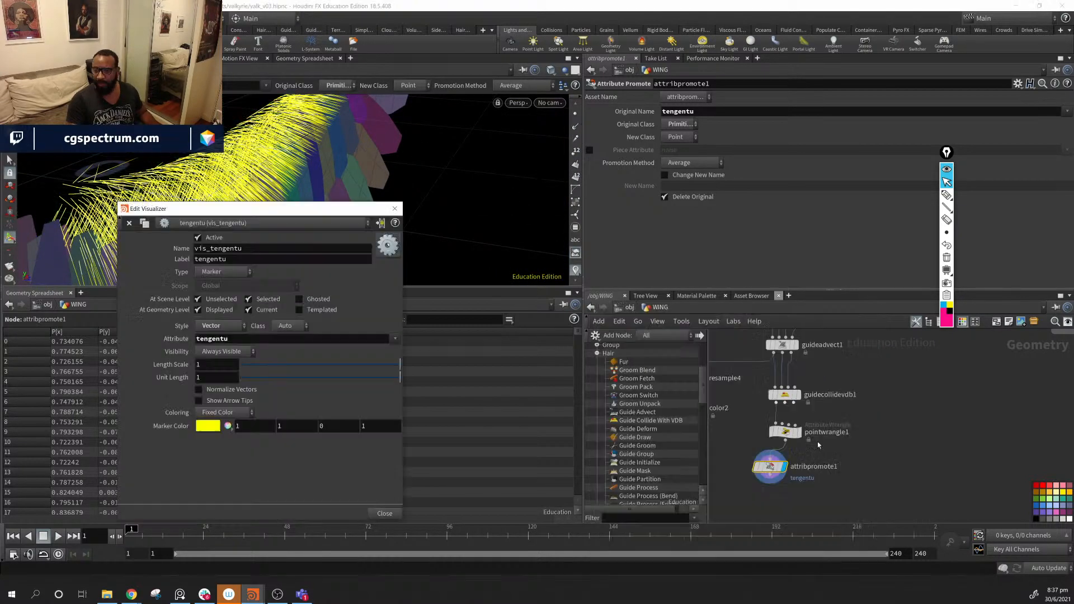
# - Alt-drag attribpromote1 to create attribpromote2 directly below it
pyautogui.moveTo(818, 445); pyautogui.dragTo(820, 422, button='middle')
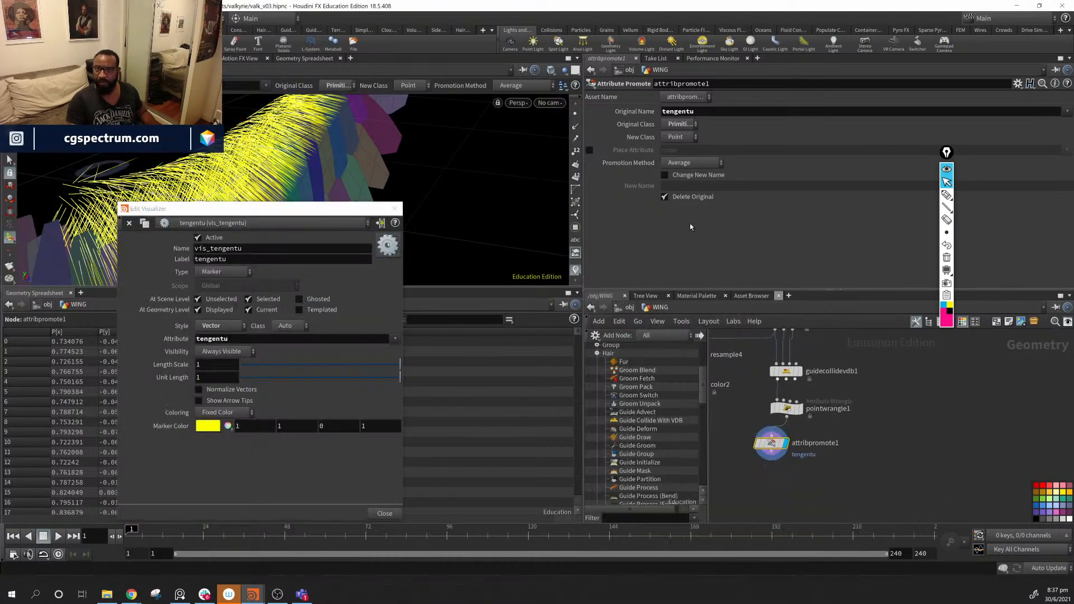
pyautogui.moveTo(773, 445)
pyautogui.keyDown('alt'); pyautogui.mouseDown()
pyautogui.moveTo(768, 505)
pyautogui.moveTo(762, 458)
pyautogui.mouseUp(); pyautogui.keyUp('alt')
pyautogui.moveTo(770, 500); pyautogui.dragTo(765, 491)
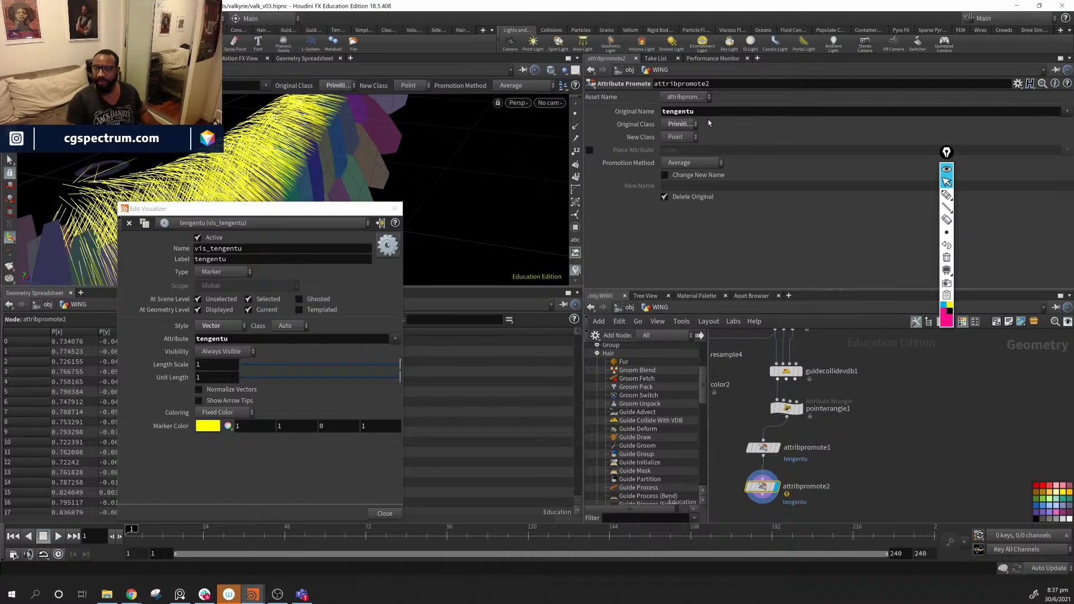
# - Change attribpromote2's Original Name from tengentu to N
pyautogui.doubleClick(677, 112)
pyautogui.write('N')
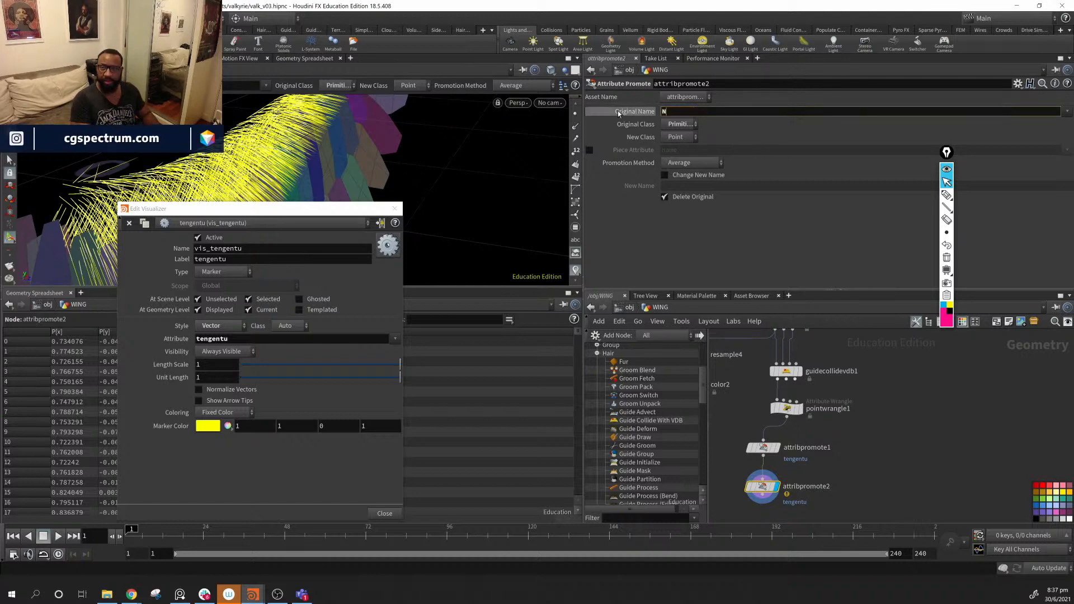
pyautogui.press('Return')
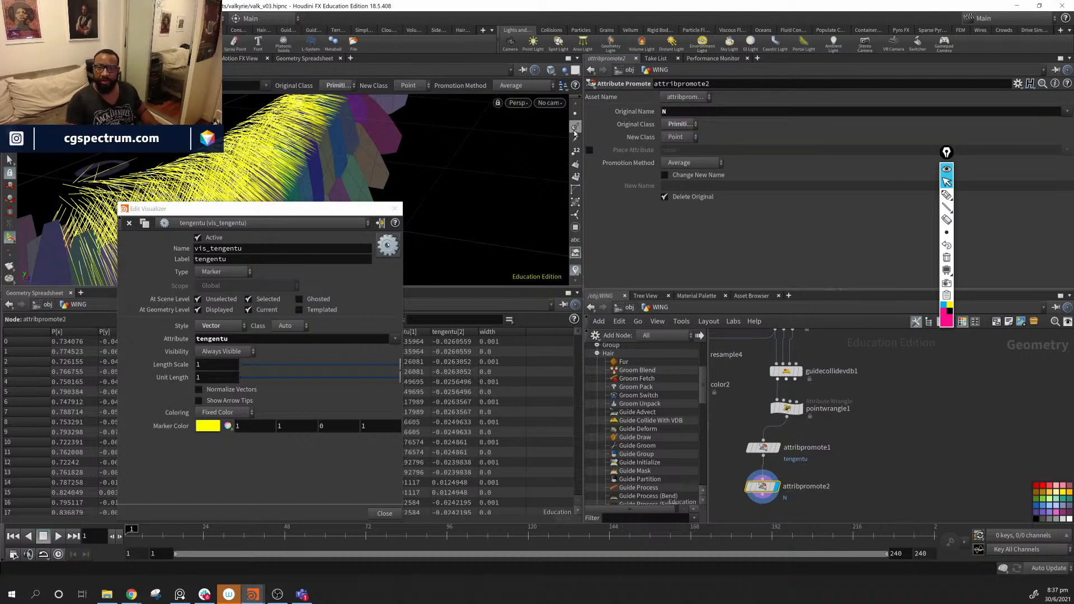
# - Check the promoted normals on the wing, then close the visualizer editor and hide normals
pyautogui.click(574, 130)
pyautogui.keyDown('alt'); pyautogui.moveTo(475, 137); pyautogui.dragTo(386, 133); pyautogui.keyUp('alt')
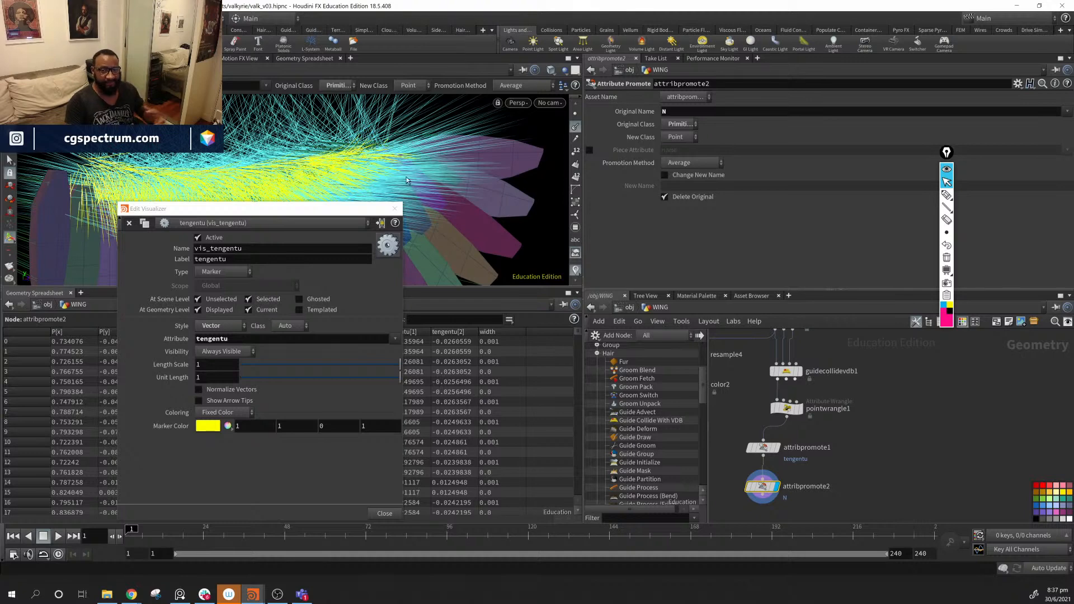
pyautogui.click(395, 208)
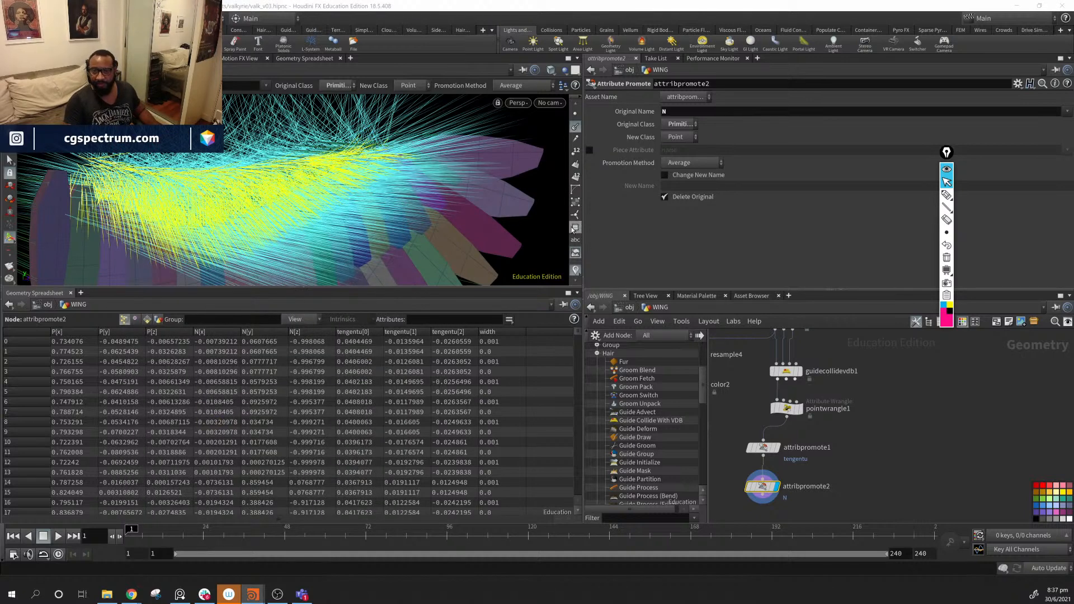
pyautogui.click(575, 127)
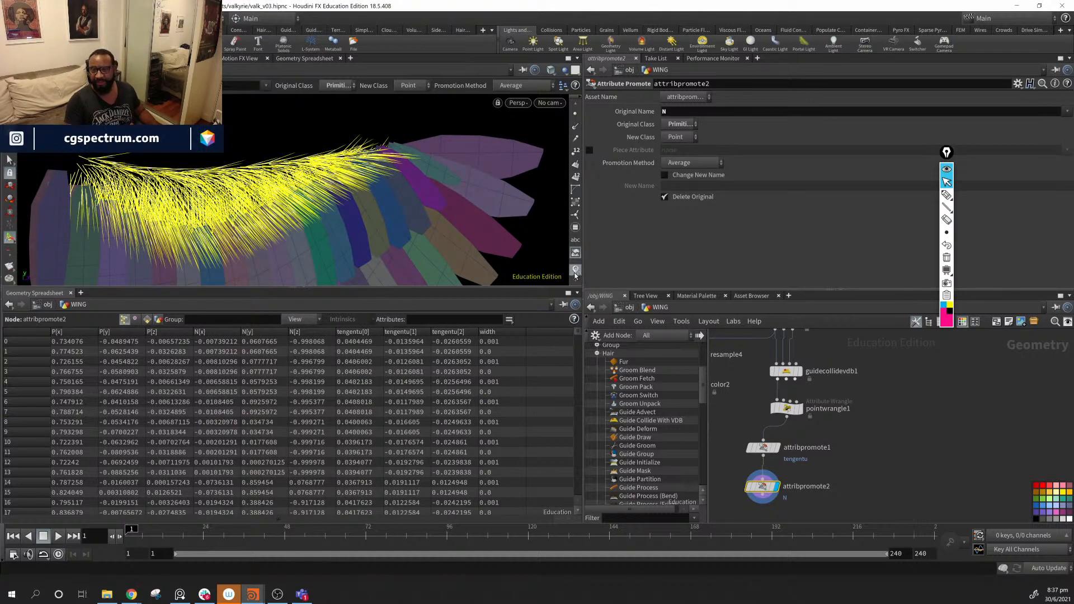
# - Hide the tengentu visualizer and line both promote nodes up under pointwrangle1
pyautogui.click(576, 271)
pyautogui.moveTo(938, 473); pyautogui.dragTo(958, 423, button='middle')
pyautogui.moveTo(907, 378); pyautogui.dragTo(740, 516)
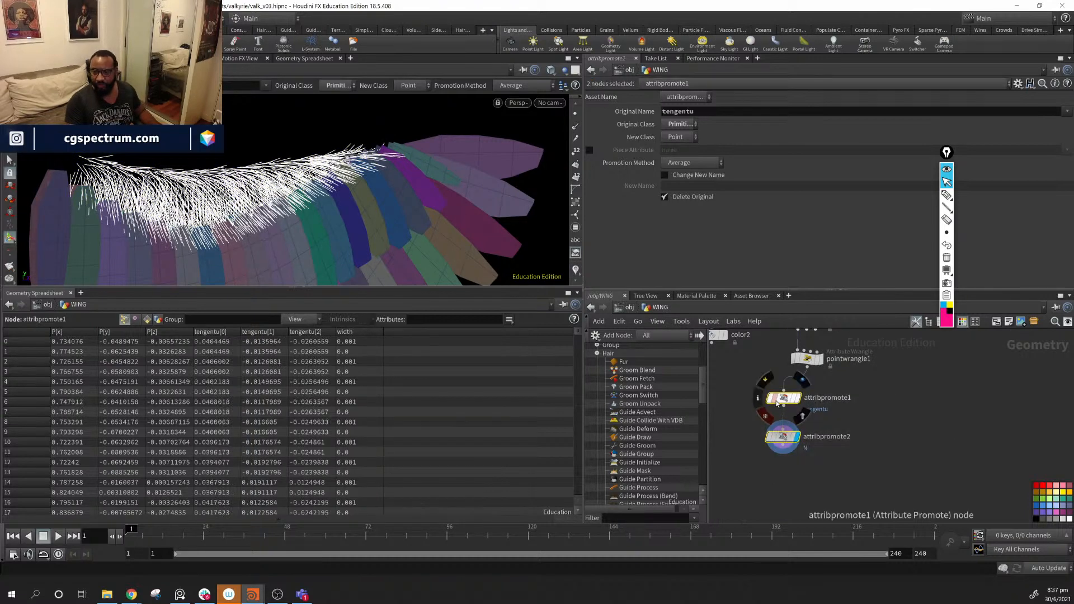
pyautogui.moveTo(777, 403); pyautogui.dragTo(802, 396)
pyautogui.moveTo(911, 395); pyautogui.dragTo(902, 425, button='middle')
pyautogui.moveTo(924, 387); pyautogui.dragTo(788, 530)
pyautogui.moveTo(804, 445); pyautogui.dragTo(752, 454, button='middle')
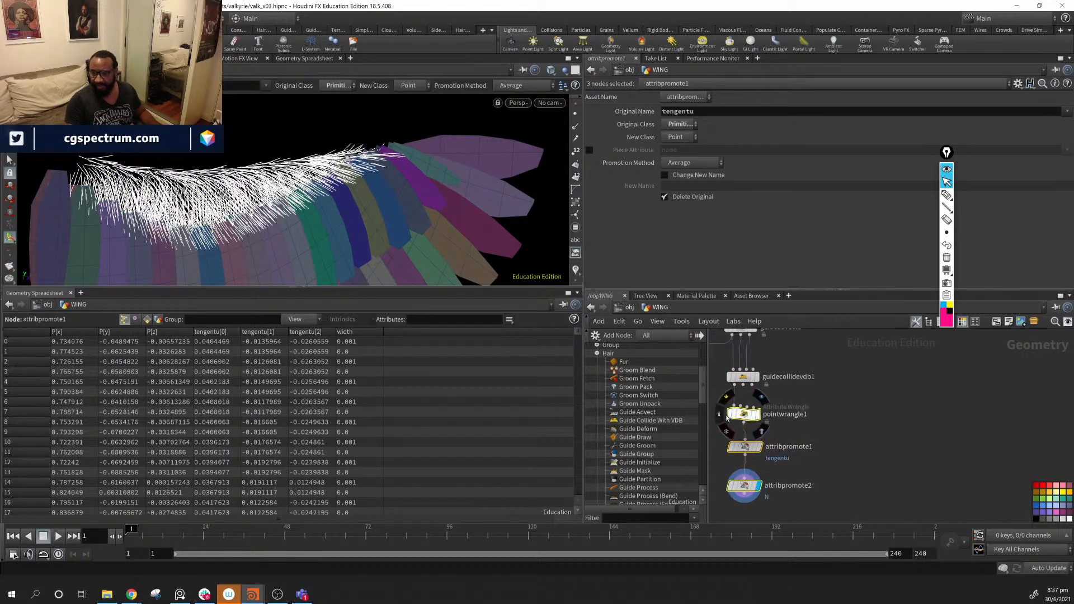
pyautogui.click(740, 415)
# - Rename pointwrangle1 to build_tangent_u
pyautogui.doubleClick(806, 416)
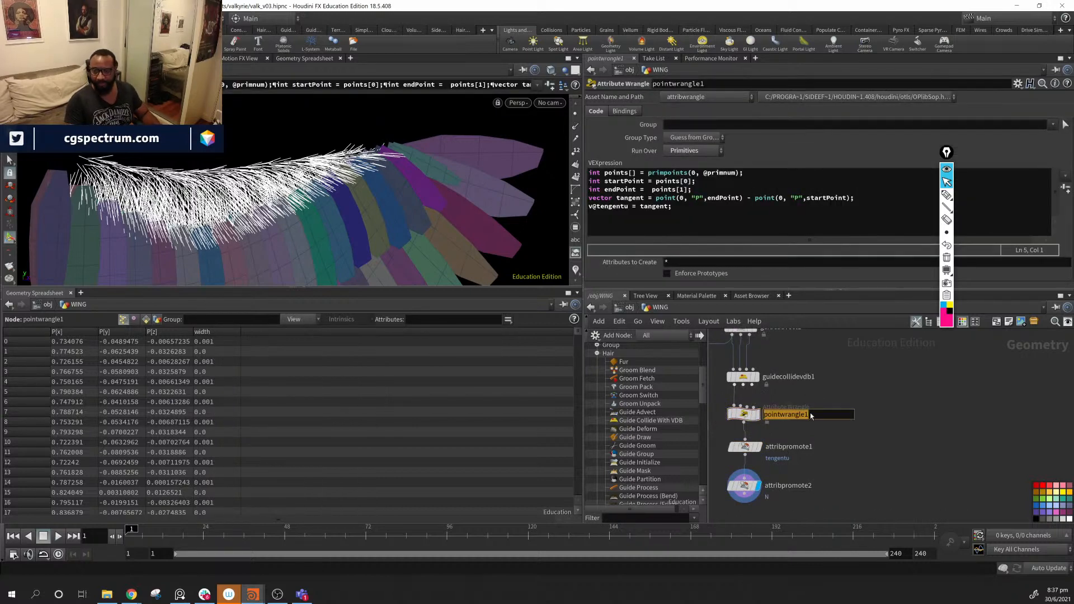
pyautogui.write('build_tangent_')
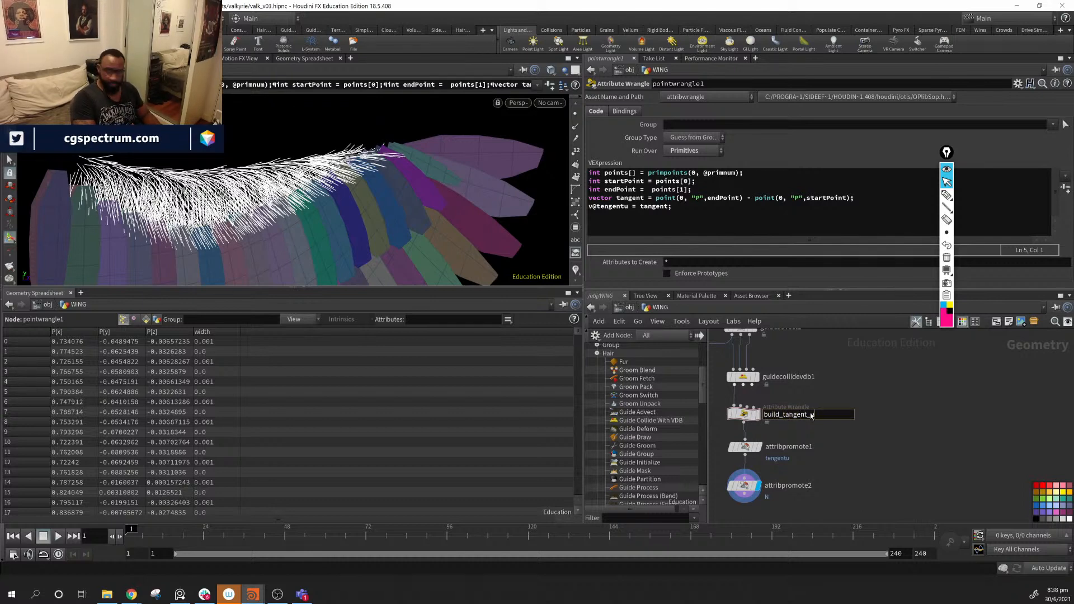
pyautogui.press('Return')
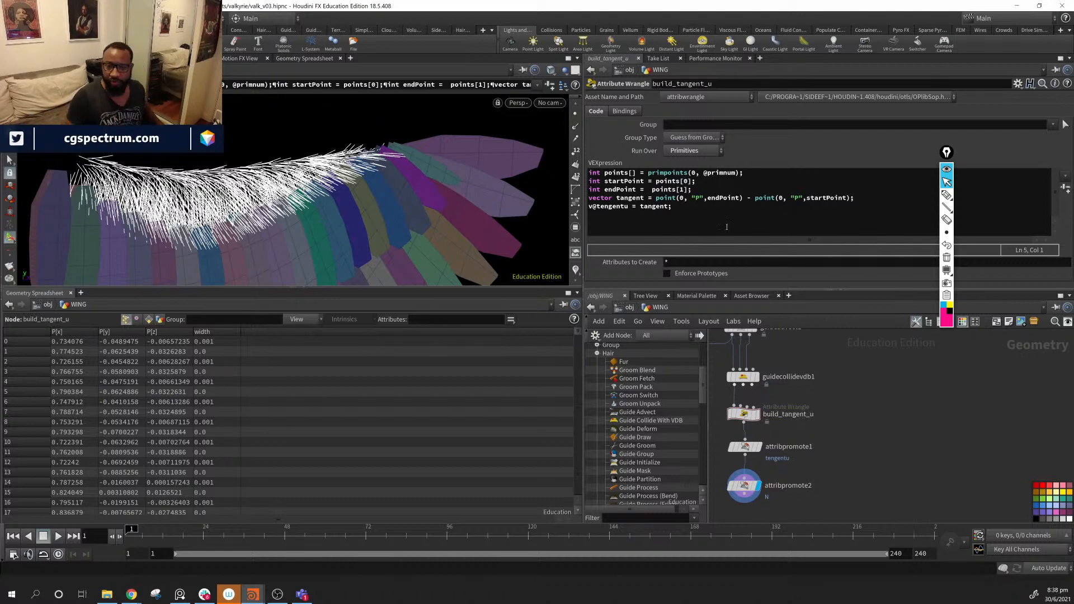
pyautogui.moveTo(794, 504); pyautogui.dragTo(835, 433, button='middle')
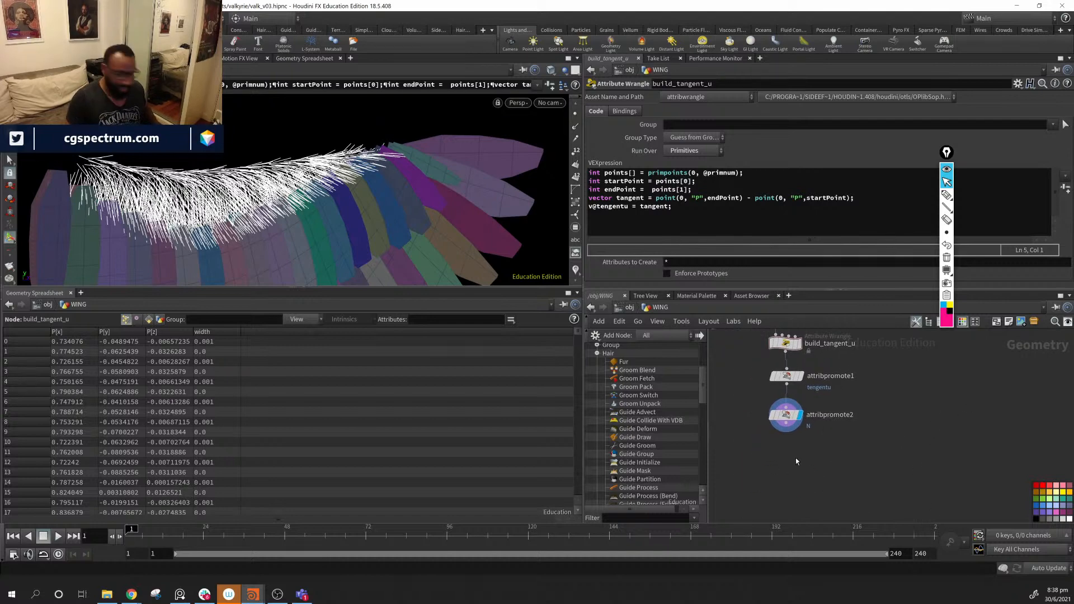
# - Add an Attribute VOP fed by attribpromote2 and set it as the display node
pyautogui.press('Tab')
pyautogui.write('a v')
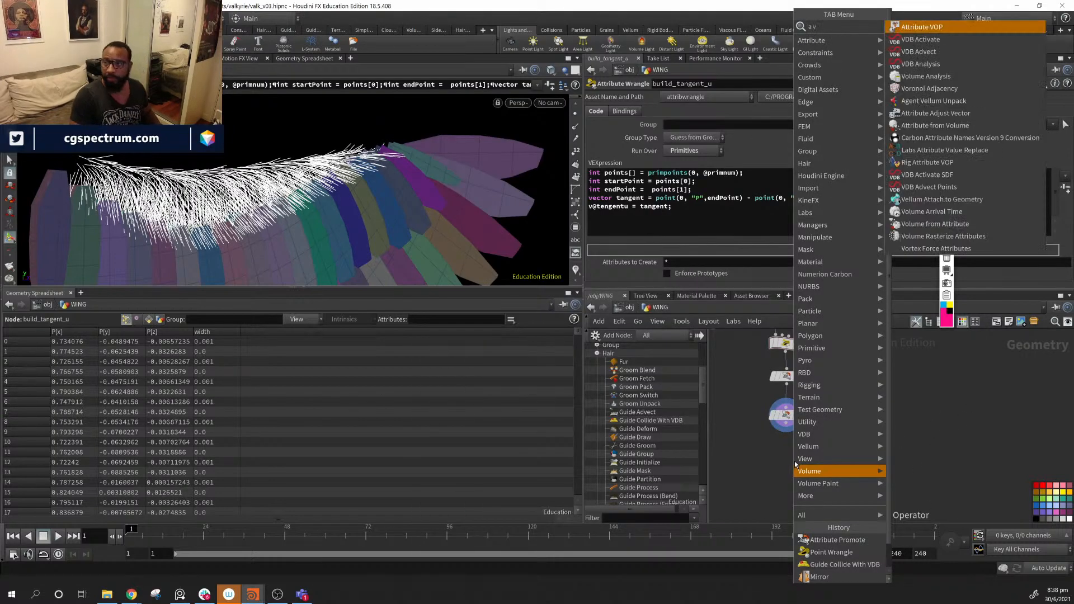
pyautogui.press('Return')
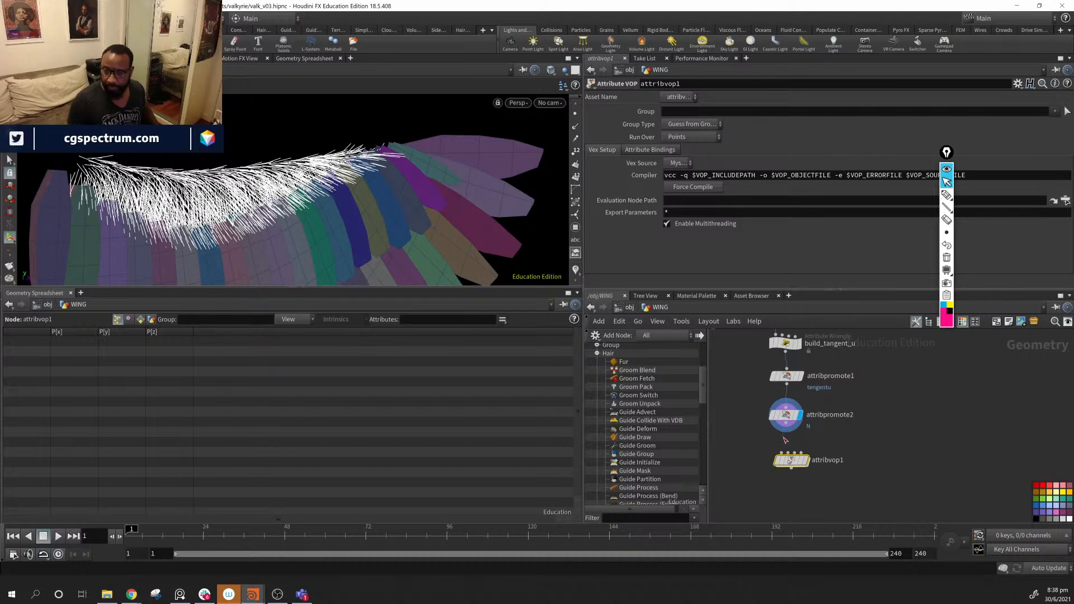
pyautogui.moveTo(785, 440); pyautogui.dragTo(791, 454)
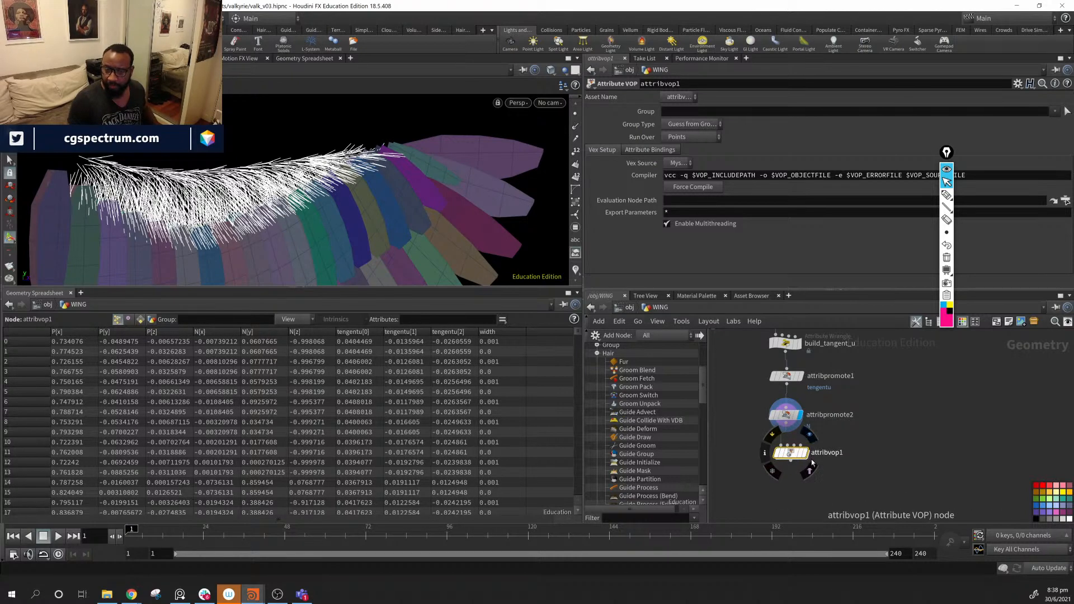
pyautogui.click(805, 453)
# - Rename the Attribute VOP to build_oirent and dive inside it
pyautogui.doubleClick(828, 452)
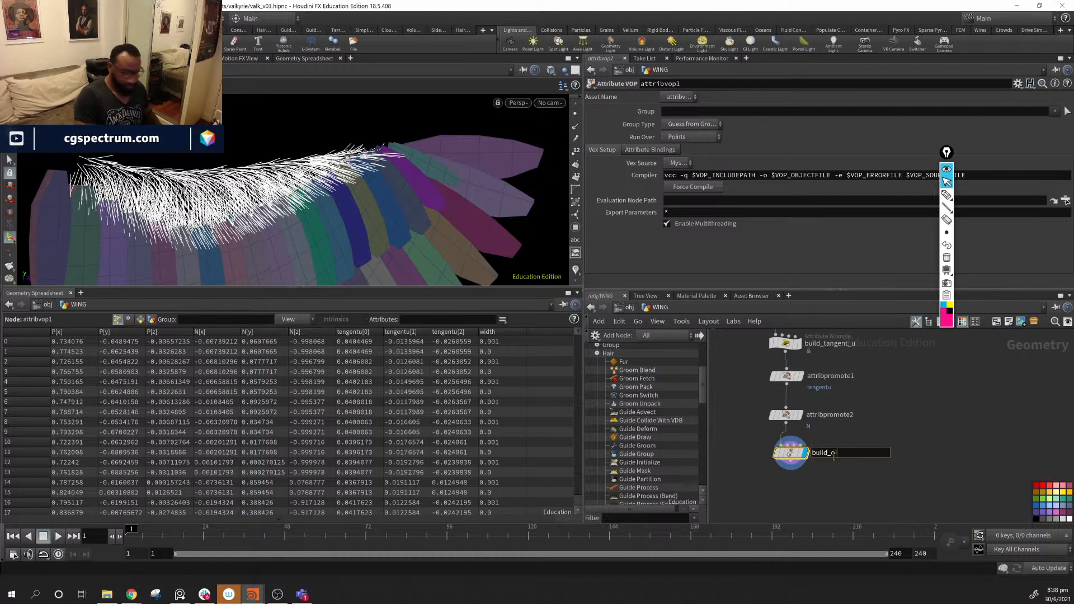
pyautogui.press('Return')
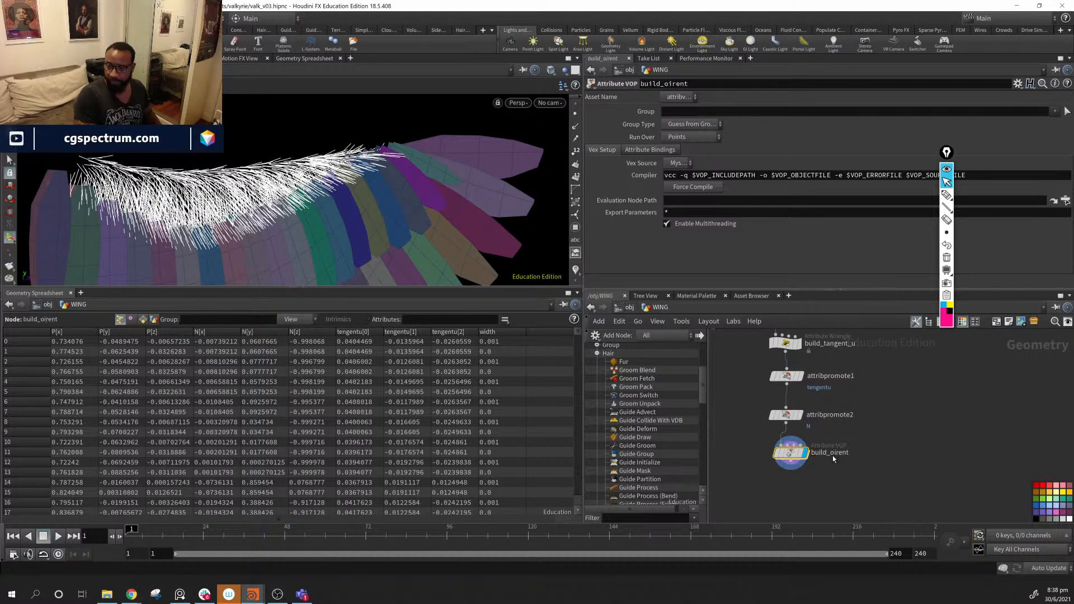
pyautogui.doubleClick(791, 455)
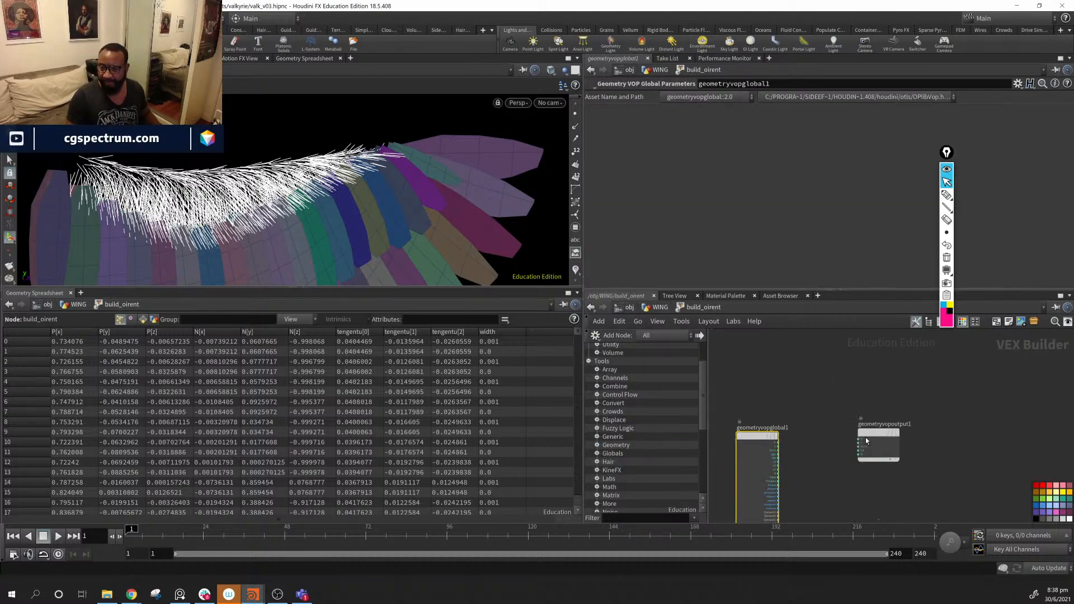
# - Add a Bind node to the build_oirent VOP network
pyautogui.moveTo(865, 438); pyautogui.dragTo(868, 445)
pyautogui.moveTo(806, 454); pyautogui.dragTo(824, 446, button='middle')
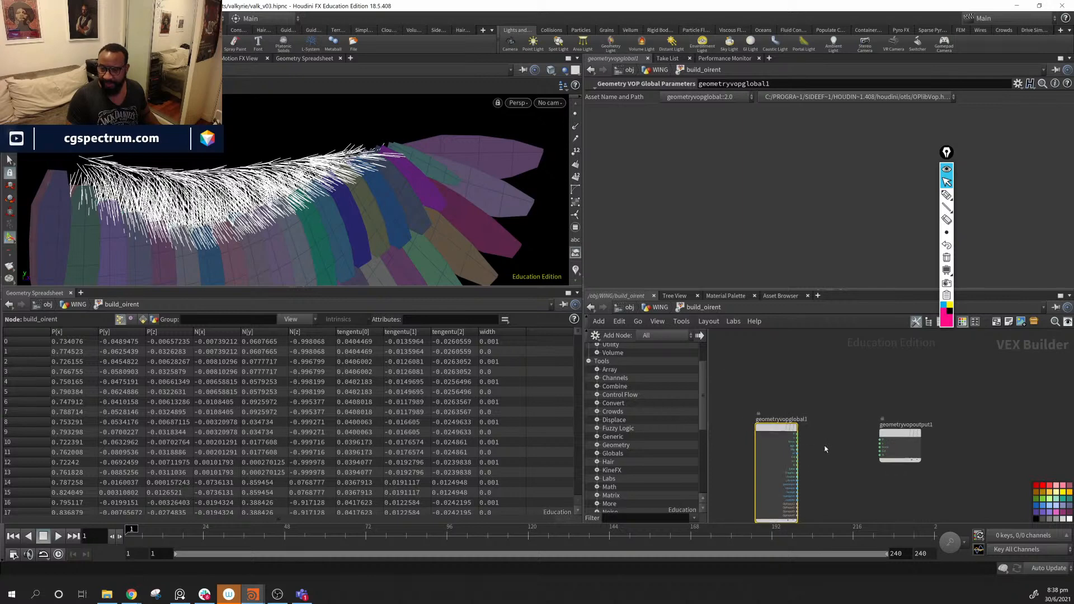
pyautogui.press('Tab')
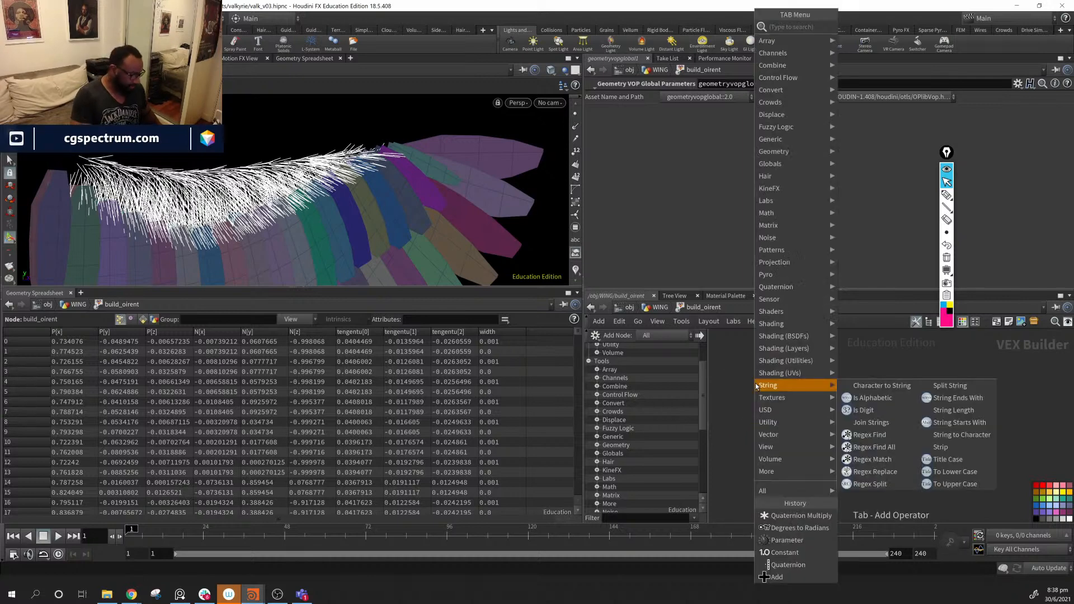
pyautogui.write('bind')
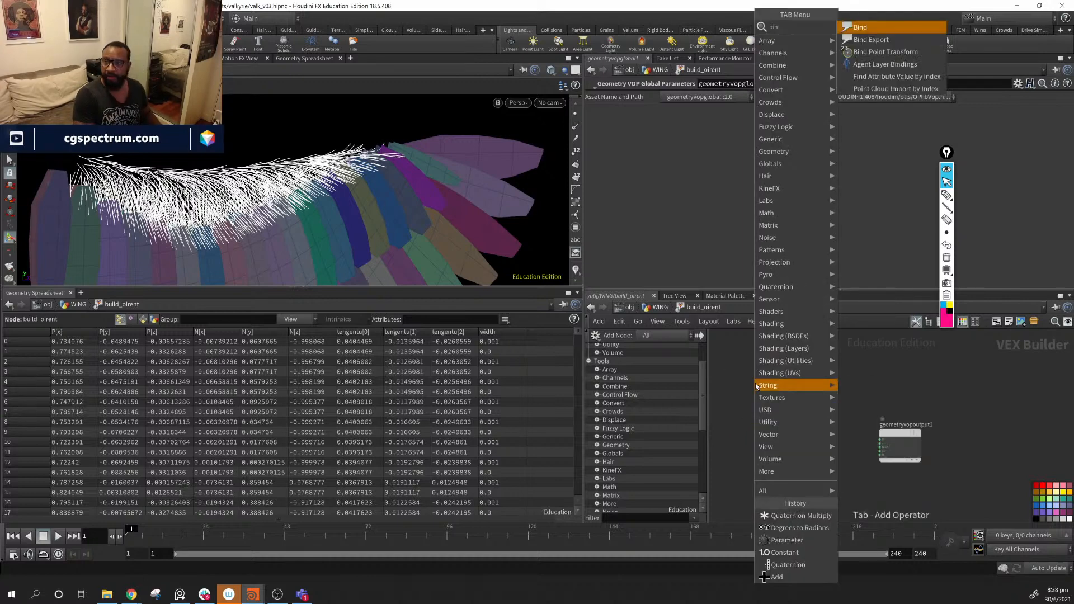
pyautogui.press('Return')
pyautogui.click(755, 385)
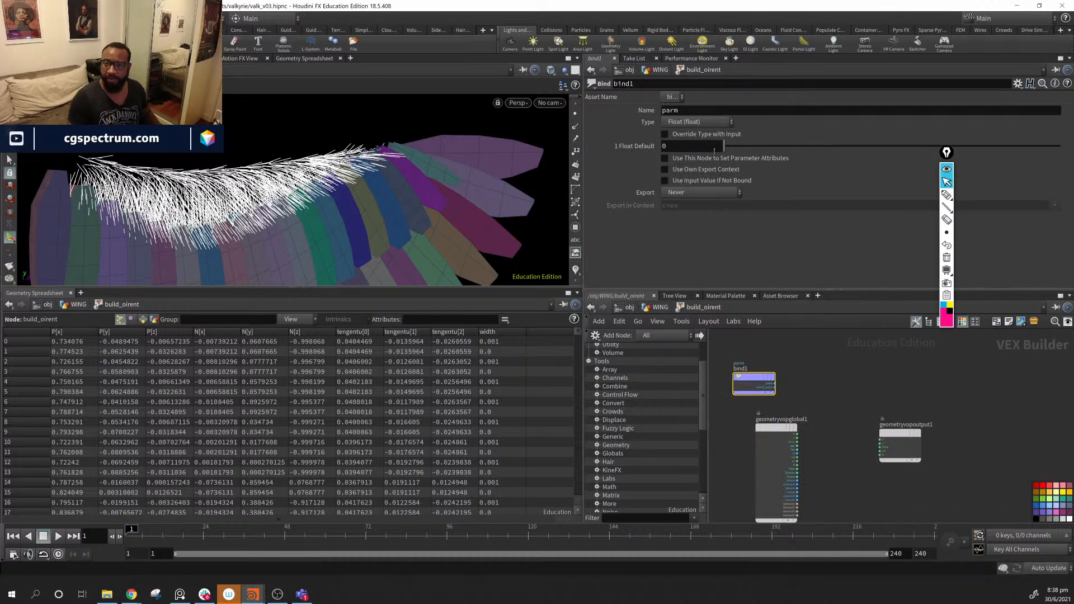
# - Set the Bind node to read the tengentu attribute as a Vector
pyautogui.click(716, 111)
pyautogui.write('tangentu')
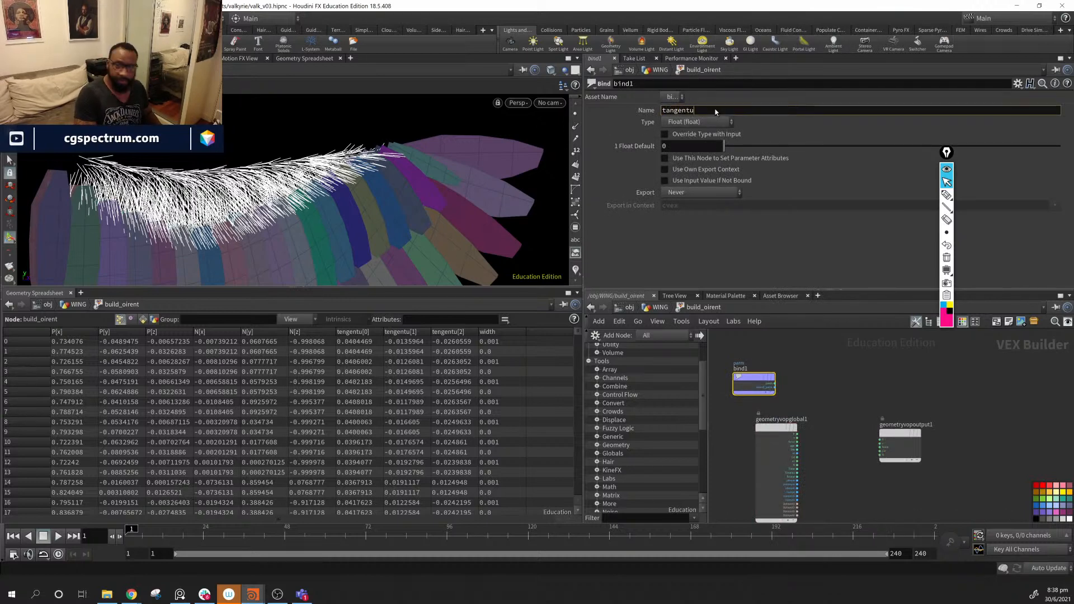
pyautogui.press('Return')
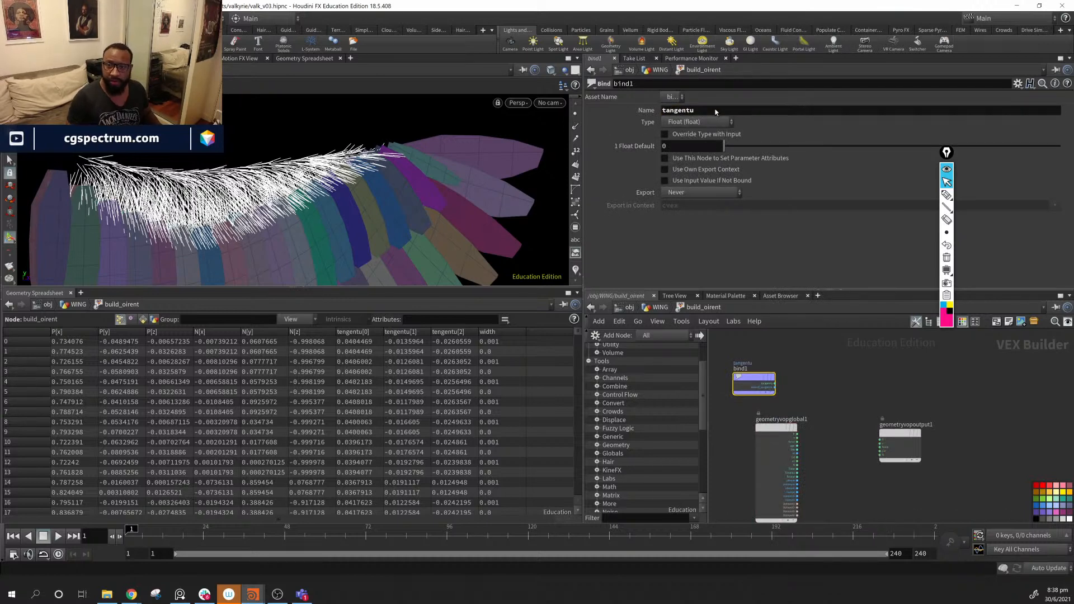
pyautogui.click(716, 122)
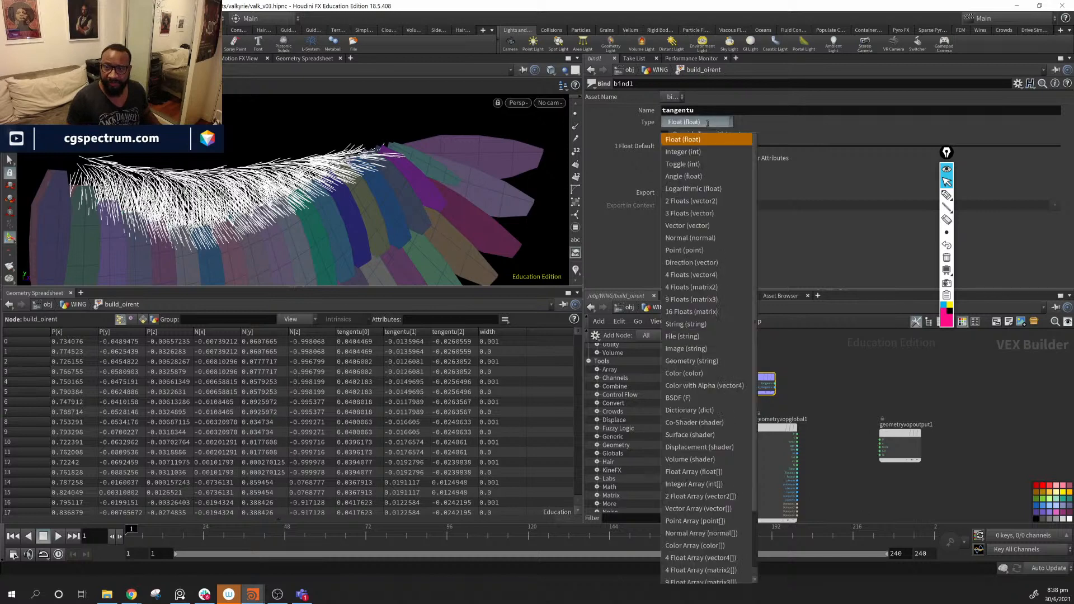
pyautogui.click(719, 225)
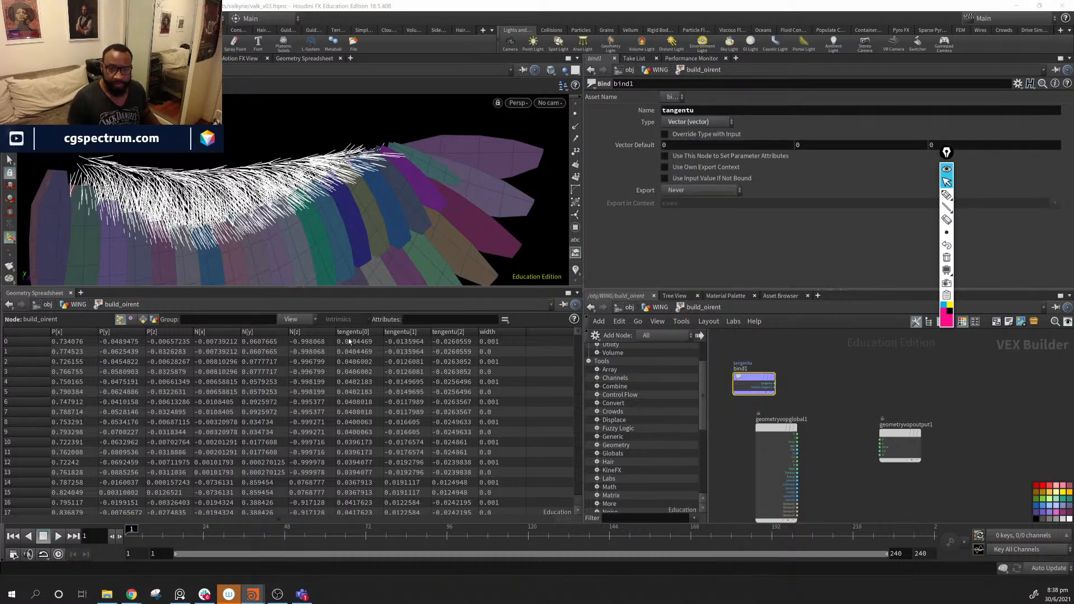
pyautogui.doubleClick(694, 112)
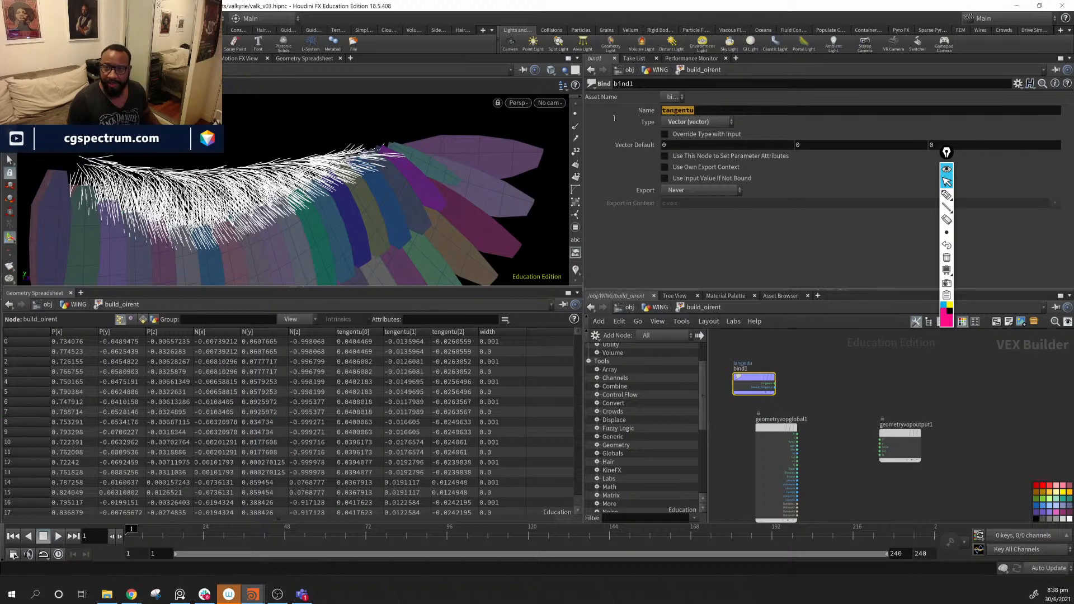
pyautogui.write('ten')
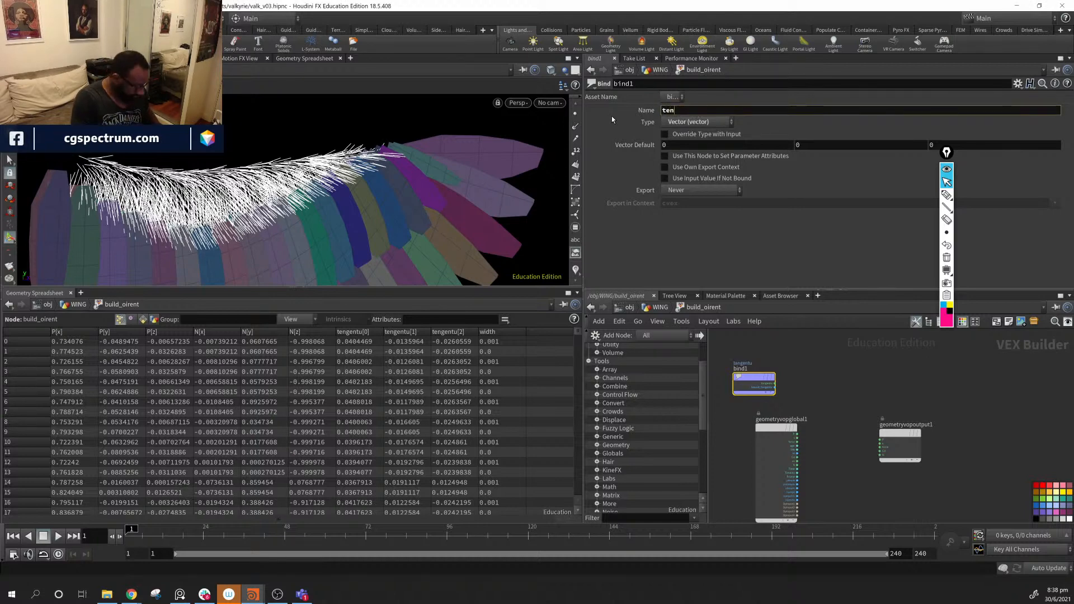
pyautogui.write('gent')
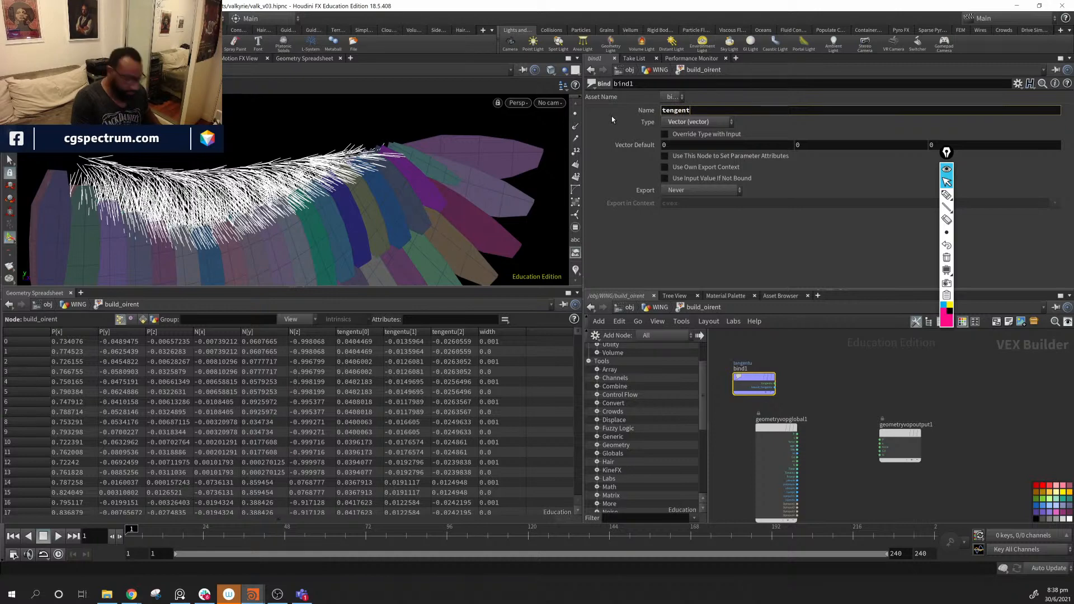
pyautogui.write('u')
pyautogui.press('Return')
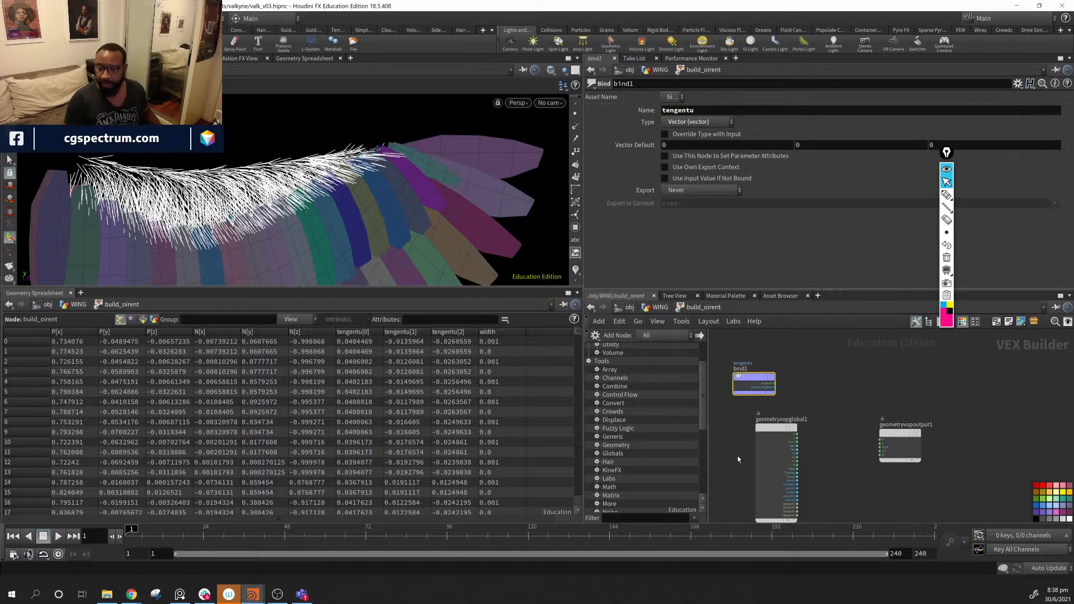
# - Rearrange the output and Bind nodes in the VOP network
pyautogui.click(908, 432)
pyautogui.moveTo(909, 432); pyautogui.dragTo(1008, 407)
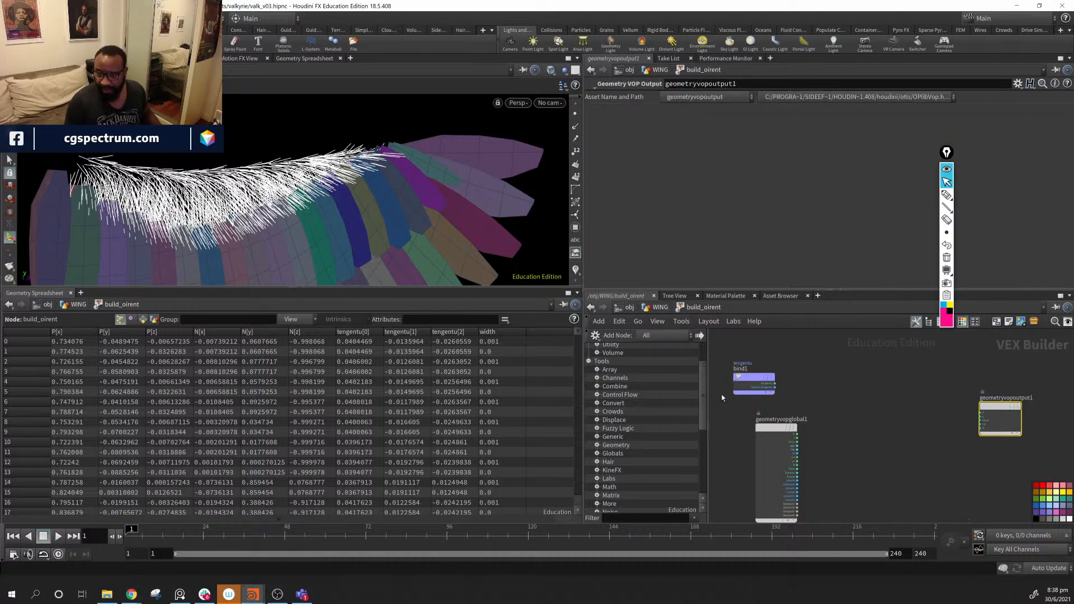
pyautogui.moveTo(759, 377); pyautogui.dragTo(776, 386)
pyautogui.moveTo(828, 450); pyautogui.dragTo(898, 425, button='middle')
# - Add a Vector to Matrix3 node to the VOP network
pyautogui.scroll(3, 897, 429)
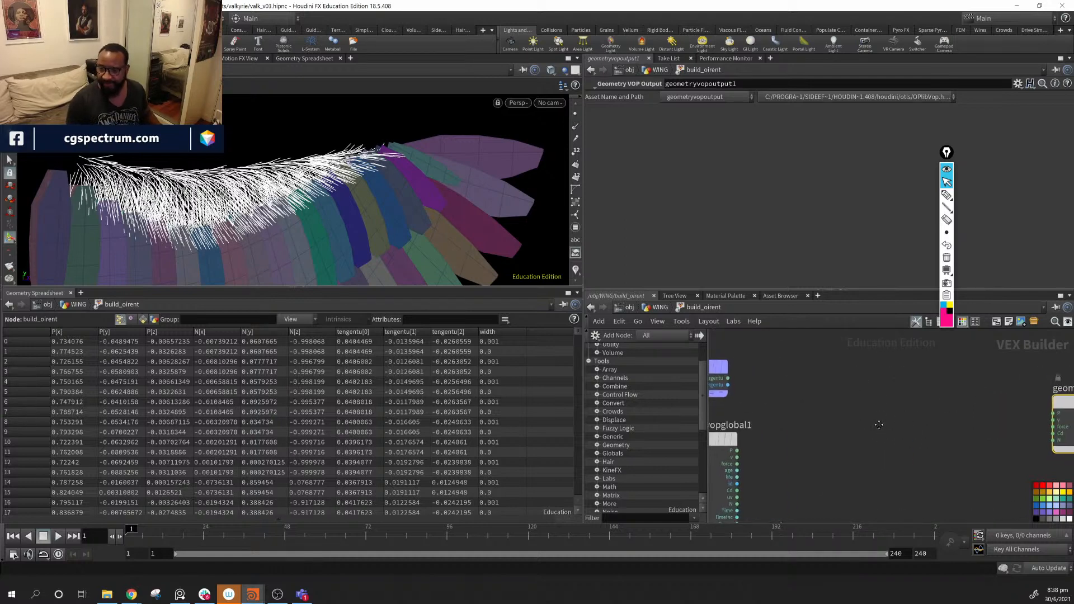
pyautogui.press('Tab')
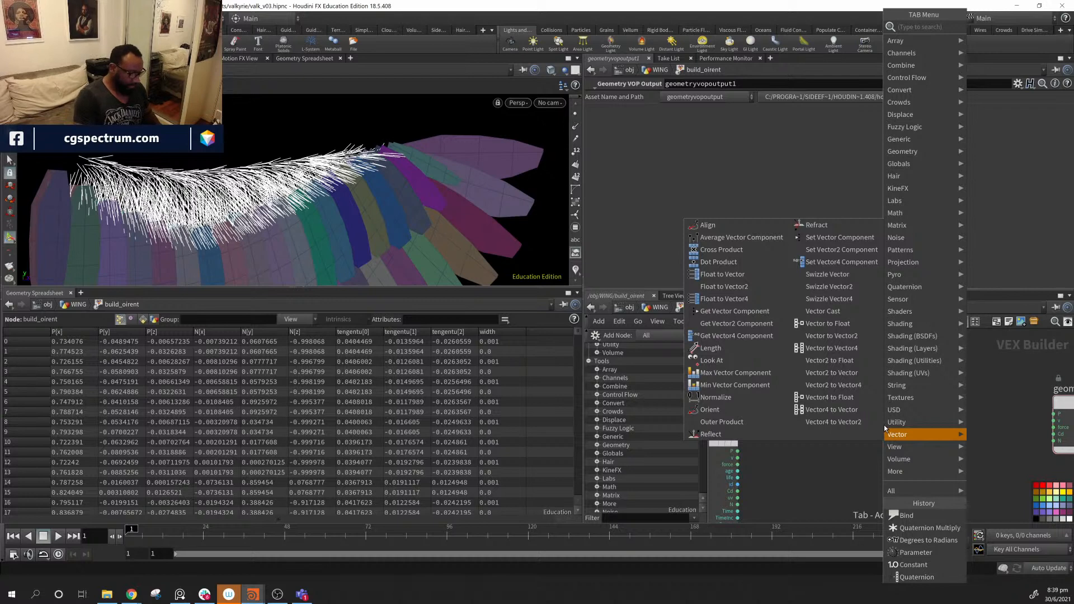
pyautogui.write('vec')
pyautogui.press('BackSpace')
pyautogui.press('BackSpace')
pyautogui.press('BackSpace')
pyautogui.write('ve')
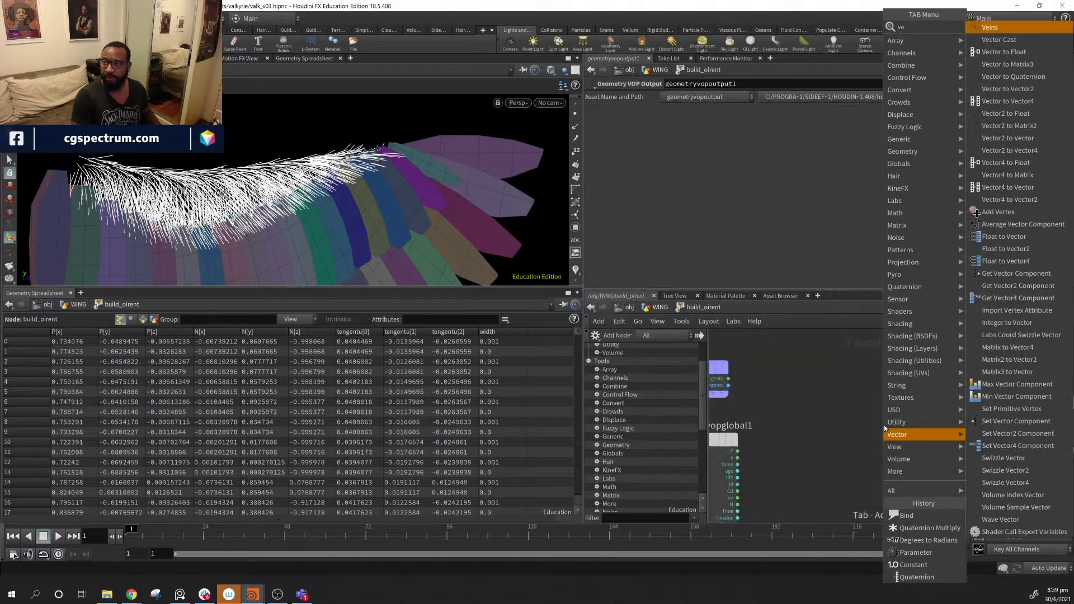
pyautogui.write('ctor to')
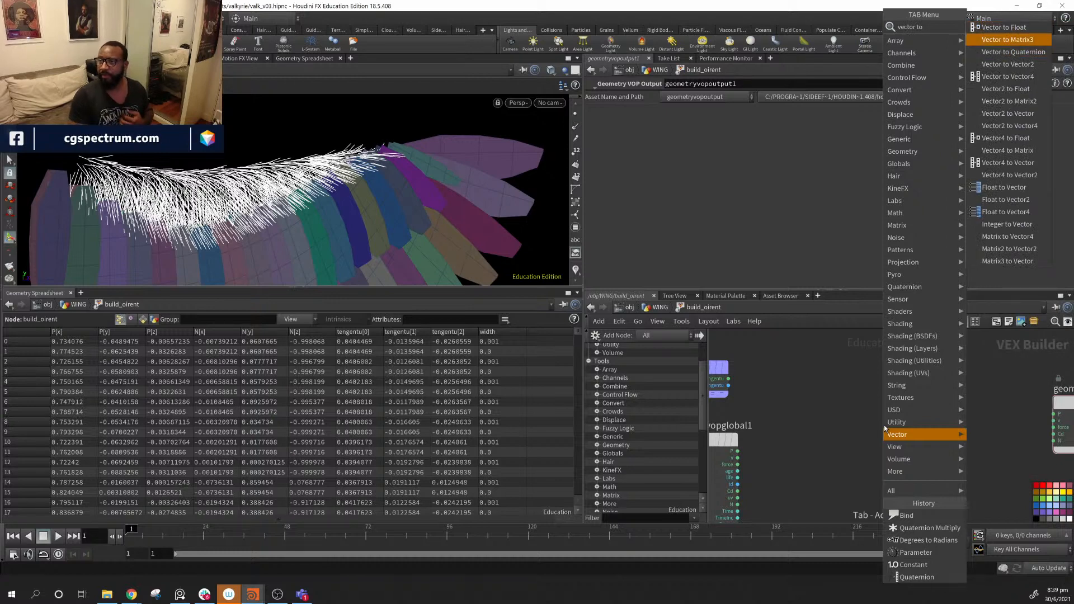
pyautogui.press('Return')
pyautogui.click(884, 425)
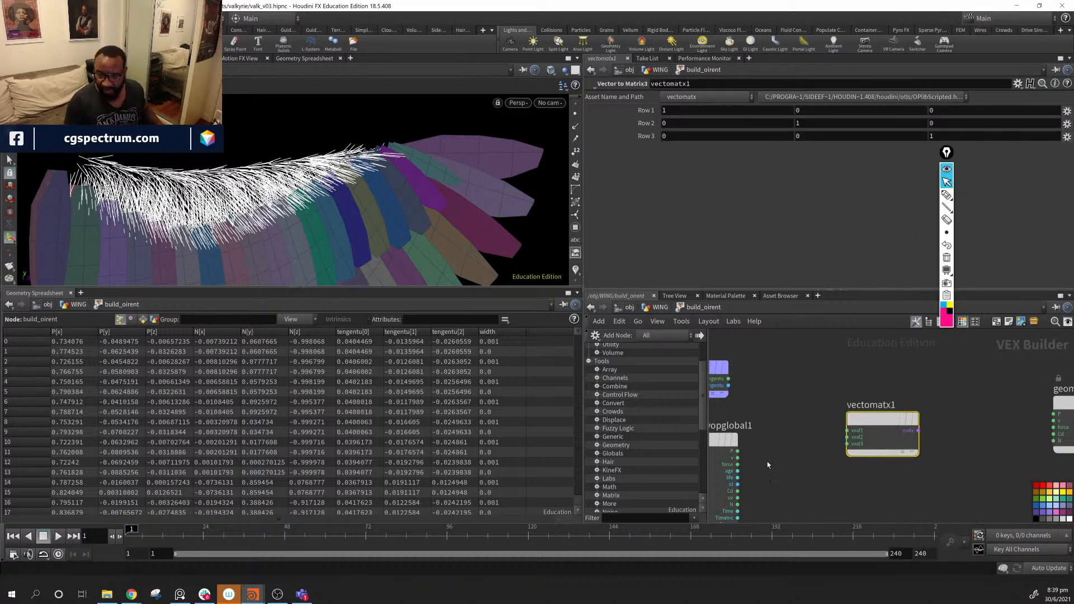
# - Reposition bind1 and geometryvopglobal1 around the new matrix node
pyautogui.keyDown('alt'); pyautogui.moveTo(349, 261); pyautogui.dragTo(417, 249); pyautogui.keyUp('alt')
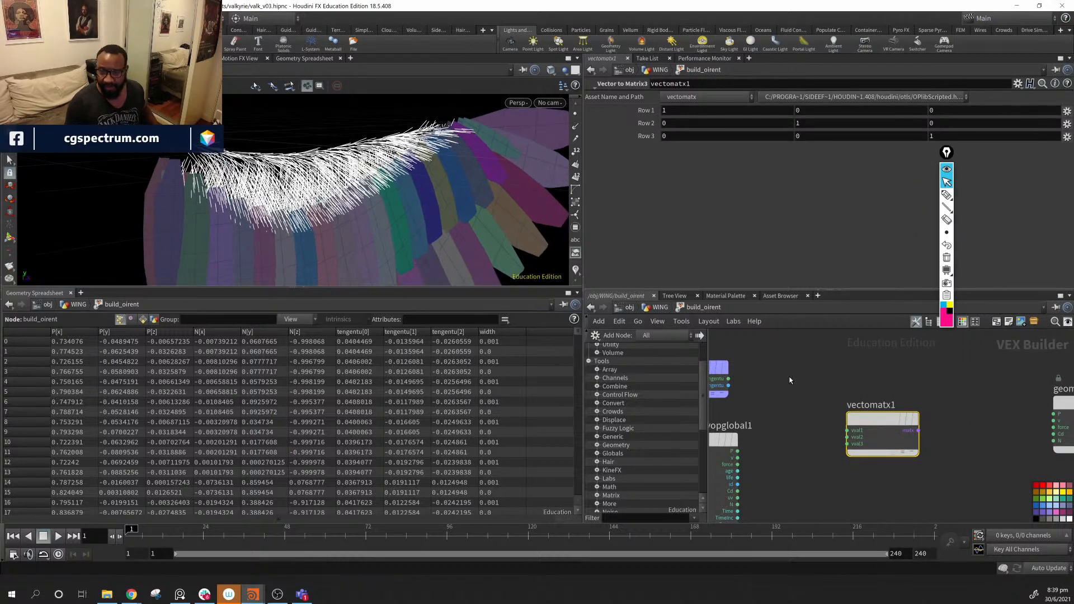
pyautogui.moveTo(792, 377); pyautogui.dragTo(836, 350, button='middle')
pyautogui.moveTo(734, 344)
pyautogui.mouseDown()
pyautogui.moveTo(811, 363)
pyautogui.moveTo(752, 350)
pyautogui.mouseUp()
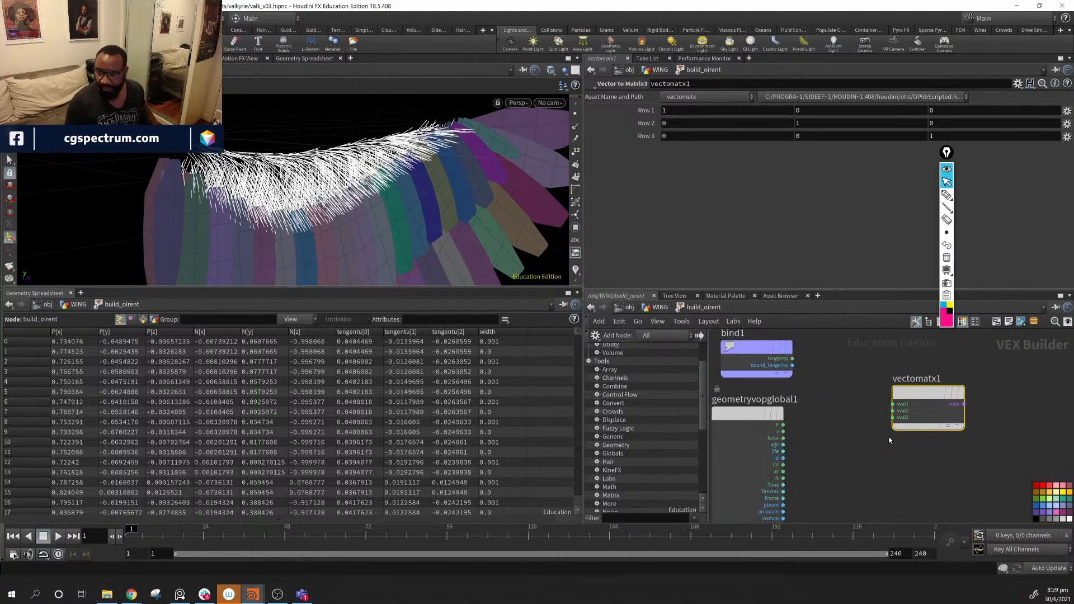
pyautogui.moveTo(755, 426); pyautogui.dragTo(849, 405, button='middle')
pyautogui.moveTo(848, 406); pyautogui.dragTo(762, 422)
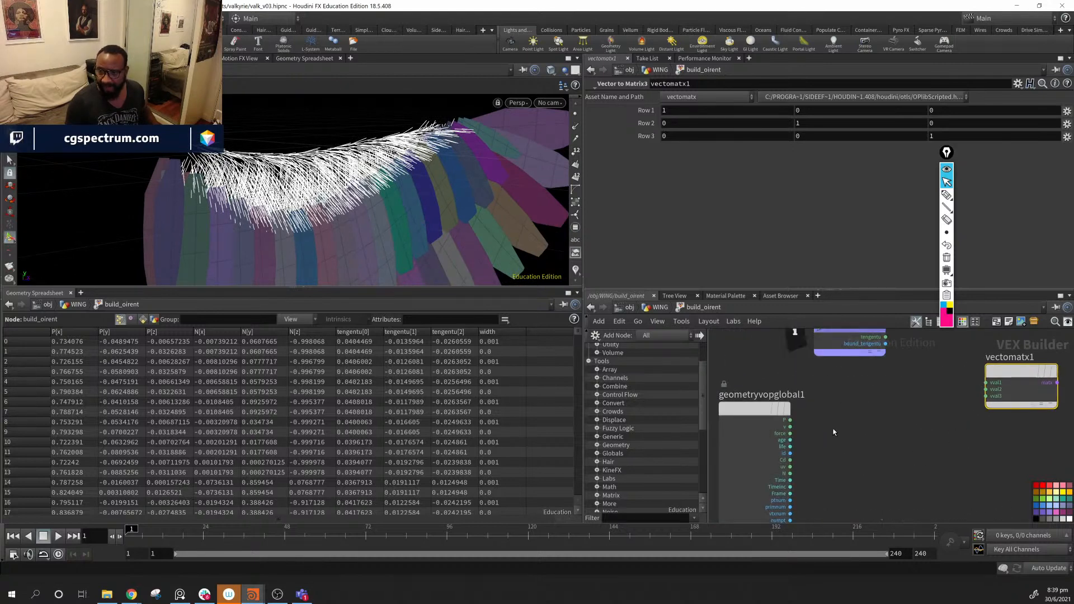
pyautogui.keyDown('alt'); pyautogui.moveTo(313, 241); pyautogui.dragTo(290, 146); pyautogui.keyUp('alt')
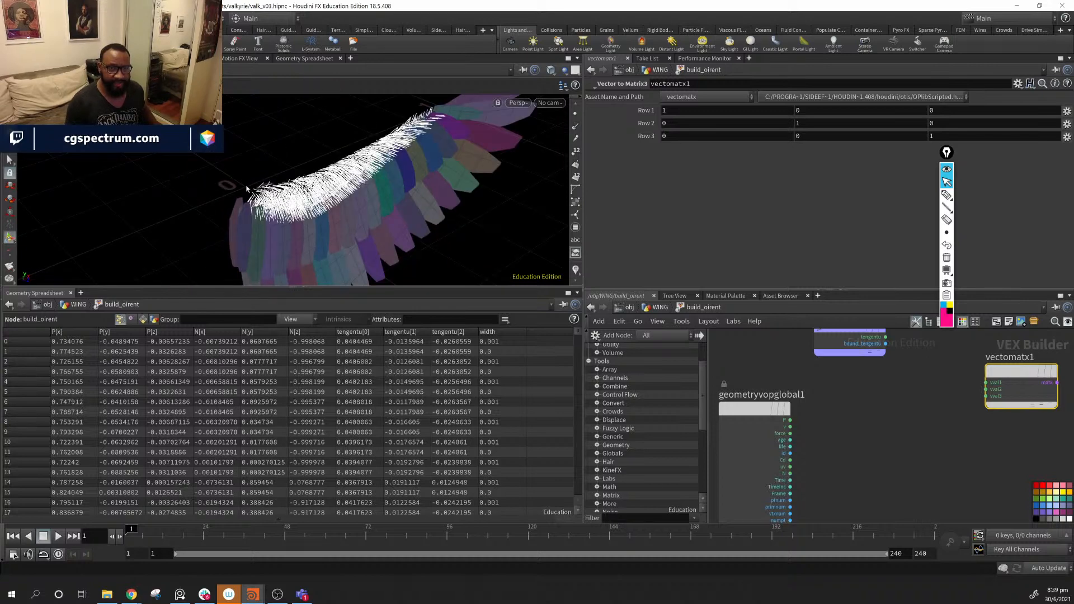
pyautogui.moveTo(870, 399); pyautogui.dragTo(777, 421, button='middle')
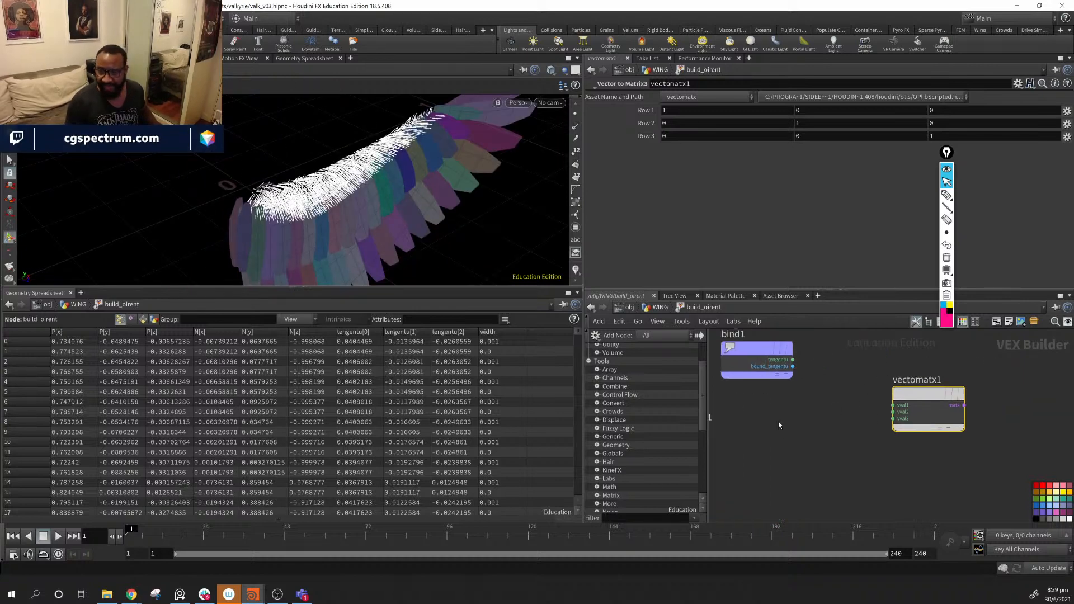
pyautogui.moveTo(753, 349); pyautogui.dragTo(893, 405)
# - Wire tengentu into vectomatx1's vval2, tidy the nodes, and Alt-drag bind1 into bind2
pyautogui.hotkey('ctrl', 'z')
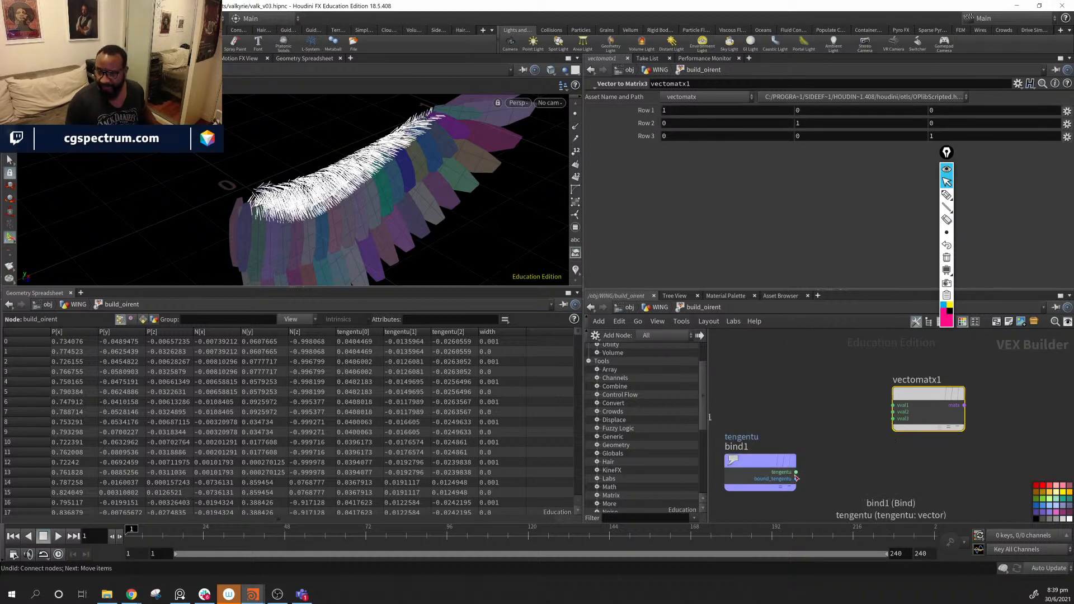
pyautogui.moveTo(797, 473); pyautogui.dragTo(894, 412)
pyautogui.moveTo(788, 447); pyautogui.dragTo(928, 412, button='middle')
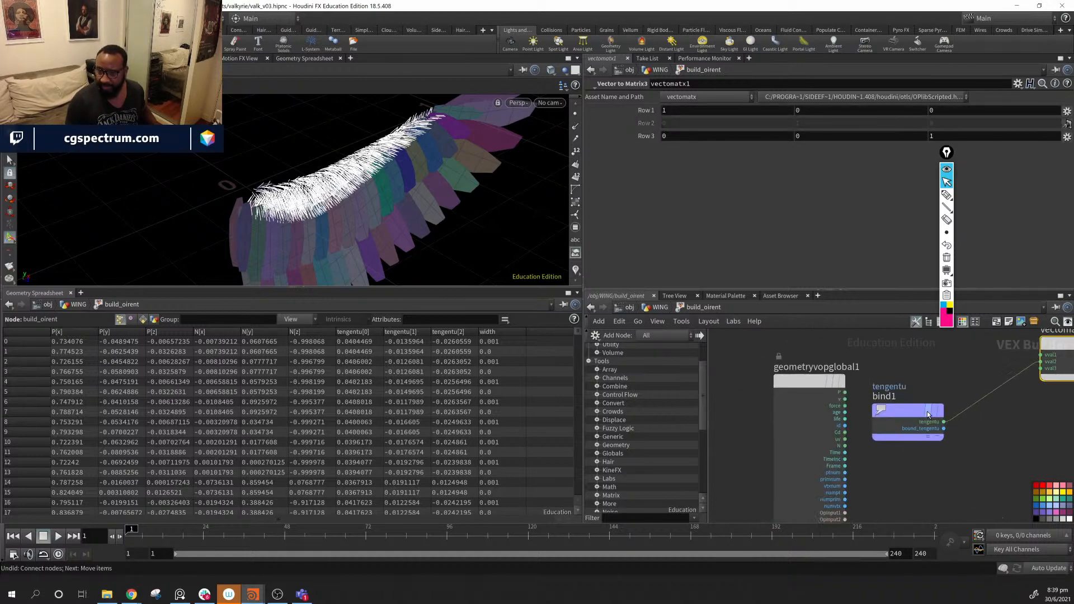
pyautogui.moveTo(800, 381); pyautogui.dragTo(765, 345)
pyautogui.moveTo(867, 409); pyautogui.dragTo(835, 419, button='middle')
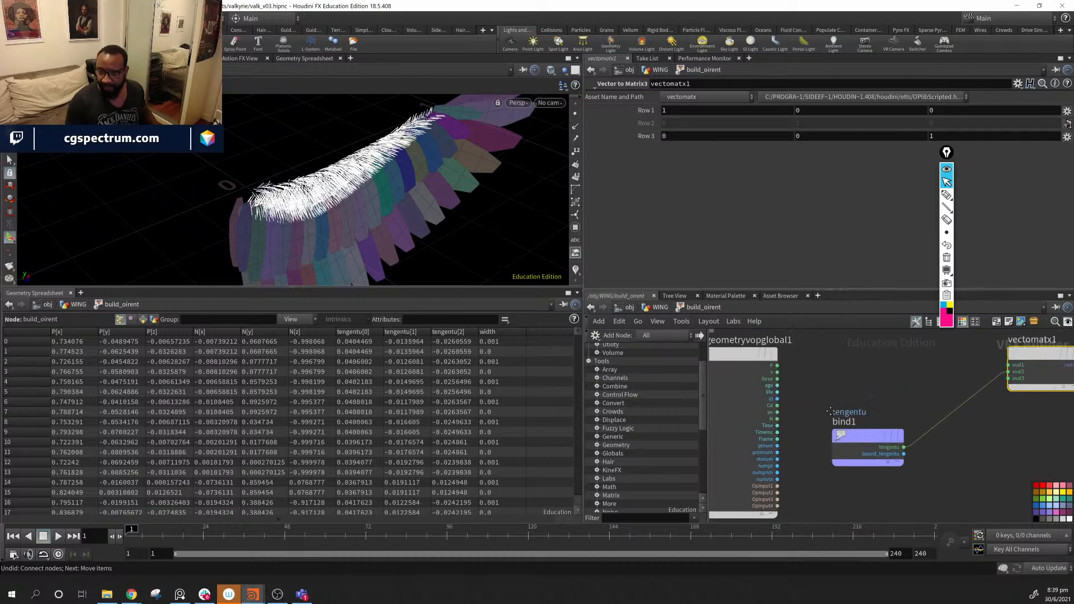
pyautogui.moveTo(860, 440); pyautogui.dragTo(831, 489)
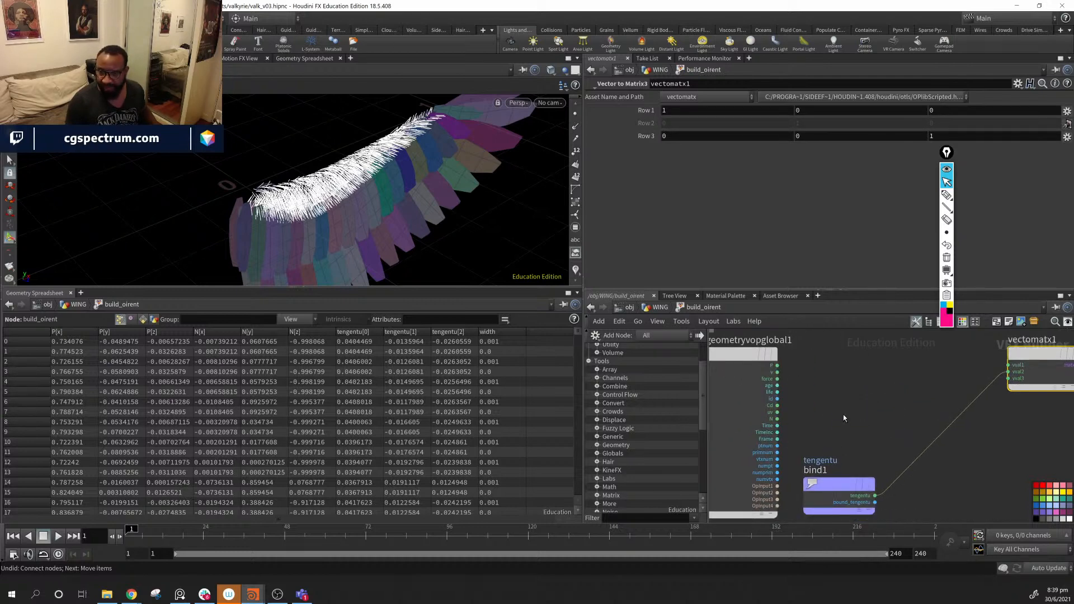
pyautogui.moveTo(845, 418); pyautogui.dragTo(899, 402, button='middle')
pyautogui.moveTo(798, 388); pyautogui.dragTo(877, 399, button='middle')
pyautogui.moveTo(875, 351); pyautogui.dragTo(717, 379)
pyautogui.moveTo(929, 450); pyautogui.dragTo(784, 428, button='middle')
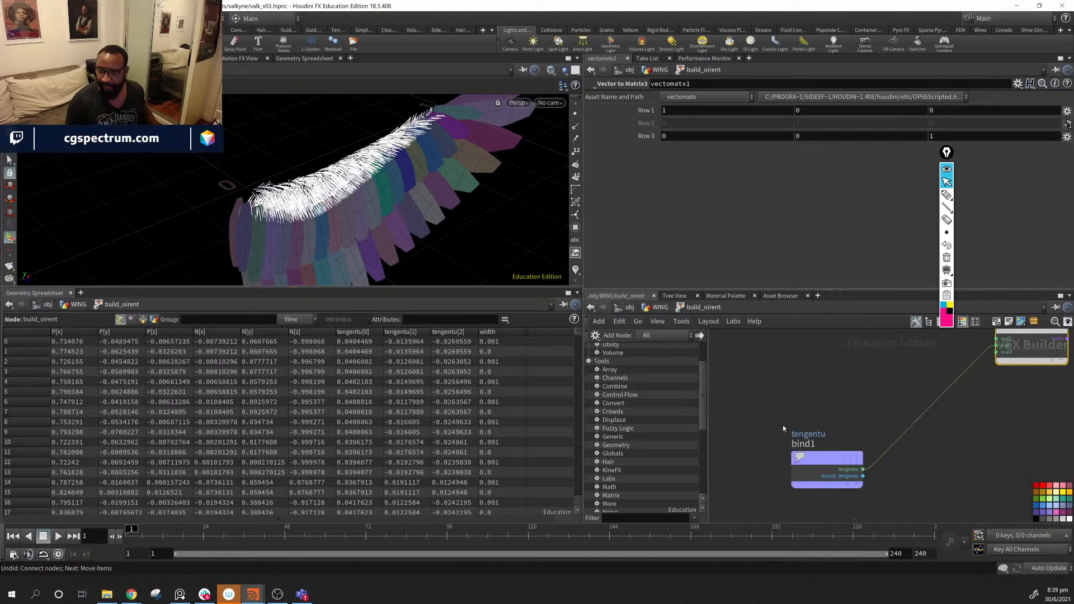
pyautogui.keyDown('alt'); pyautogui.moveTo(827, 458); pyautogui.dragTo(761, 392); pyautogui.keyUp('alt')
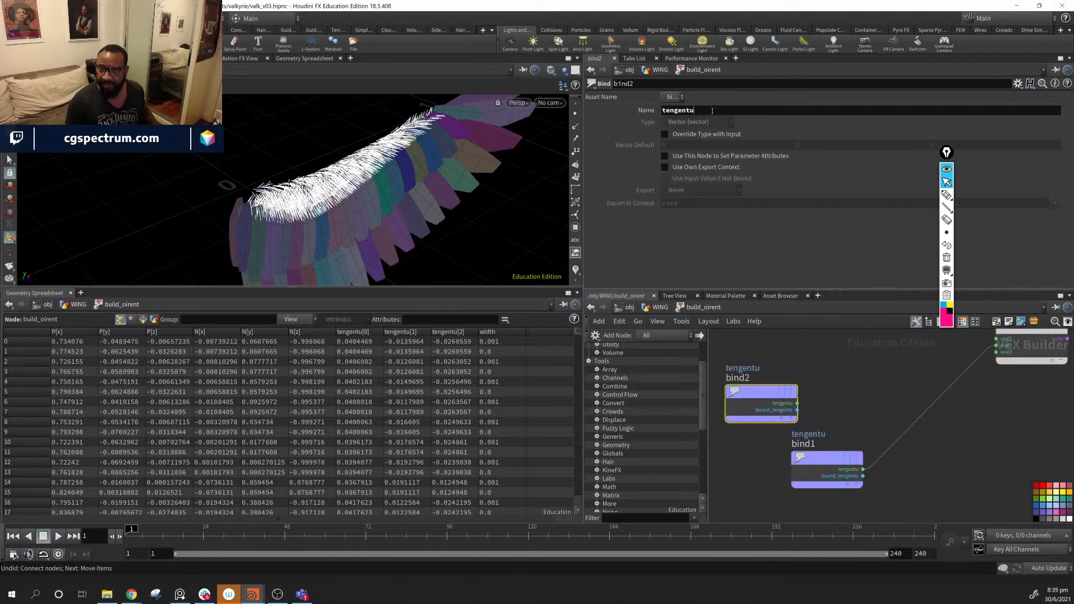
# - Set bind2's Name parameter to N
pyautogui.doubleClick(713, 111)
pyautogui.write('N')
pyautogui.press('Return')
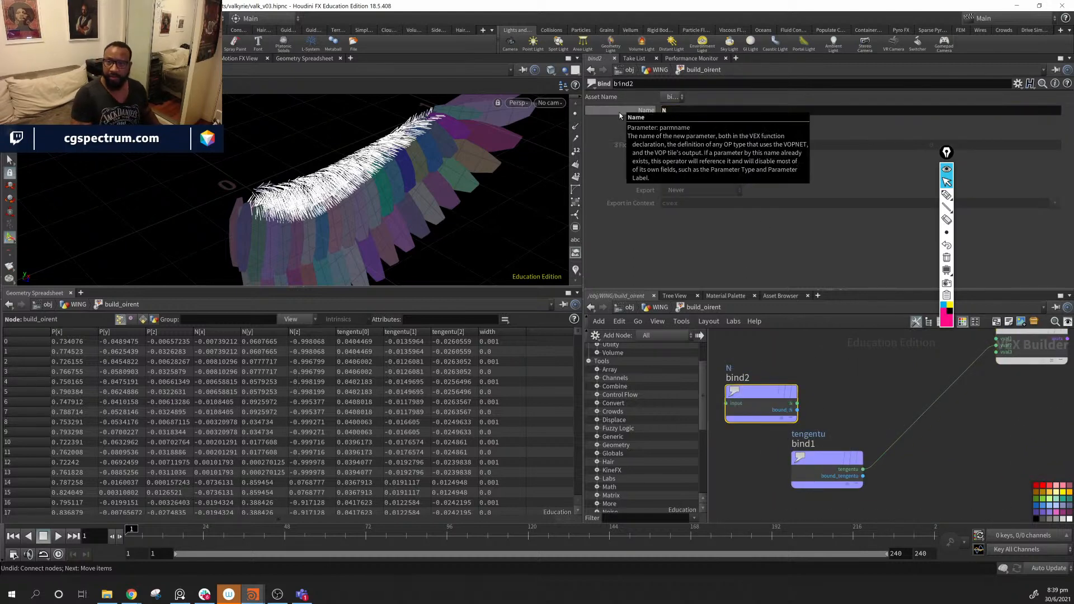
# - Arrange bind2 above bind1 and line vectomatx1 up level with bind1
pyautogui.scroll(-1, 856, 377)
pyautogui.moveTo(853, 377); pyautogui.dragTo(903, 384, button='middle')
pyautogui.moveTo(828, 398); pyautogui.dragTo(881, 391)
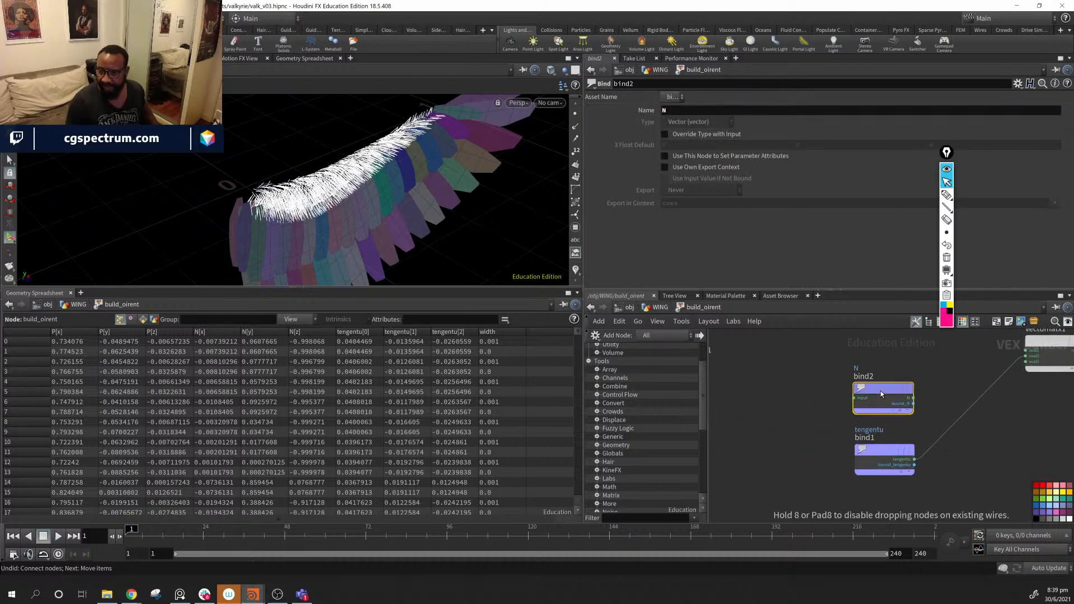
pyautogui.moveTo(983, 466); pyautogui.dragTo(907, 504, button='middle')
pyautogui.moveTo(979, 383); pyautogui.dragTo(1000, 484)
pyautogui.moveTo(887, 441); pyautogui.dragTo(879, 418, button='middle')
pyautogui.moveTo(805, 409); pyautogui.dragTo(781, 399)
# - With the screen pen, draw yellow, cyan and magenta axis arrows over the wing
pyautogui.click(947, 207)
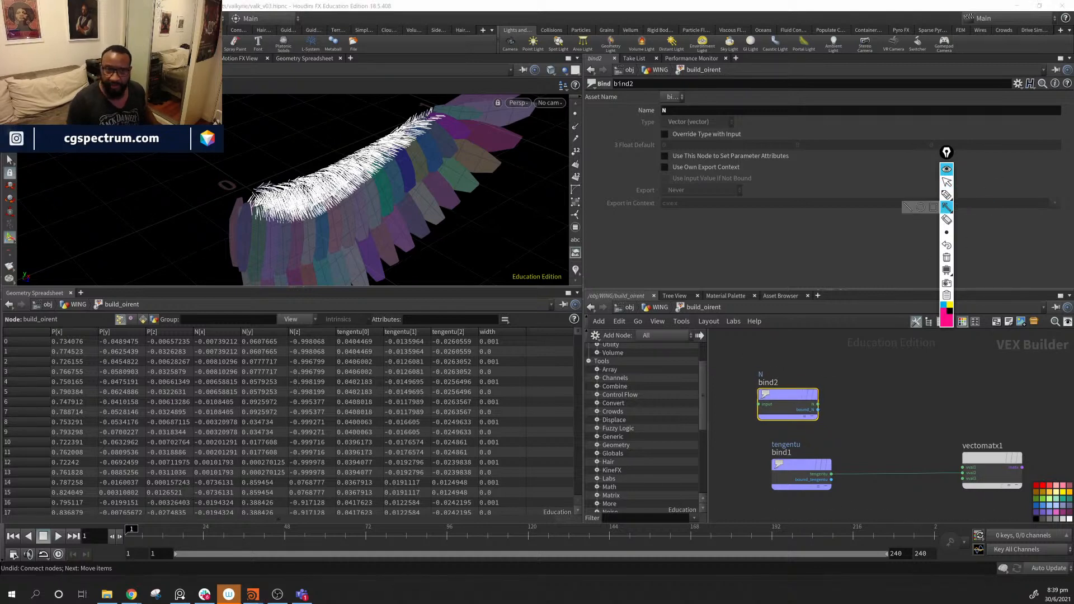
pyautogui.click(950, 306)
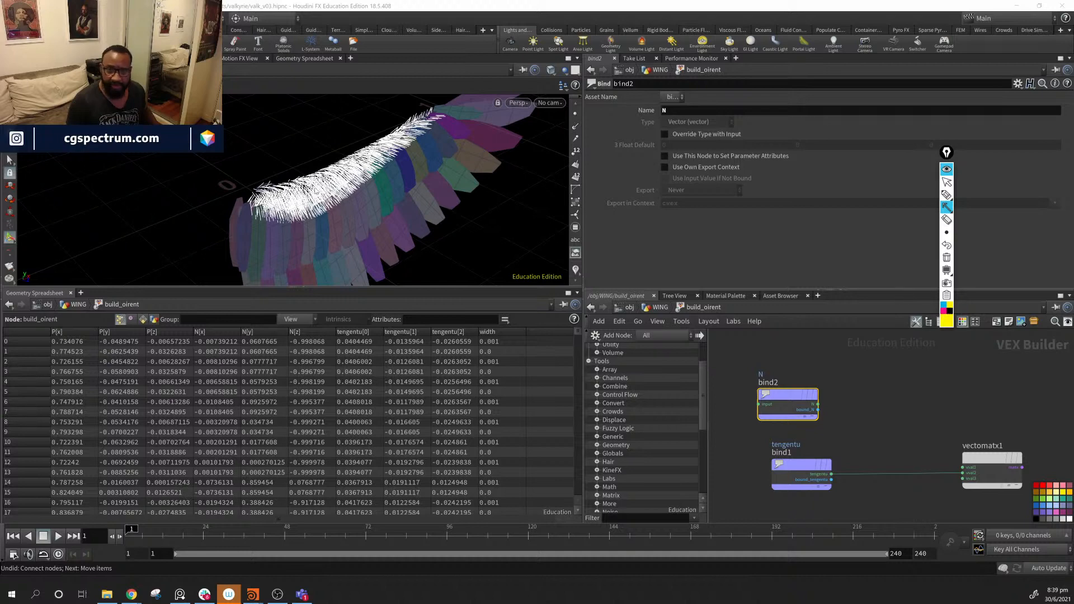
pyautogui.moveTo(323, 183); pyautogui.dragTo(388, 242)
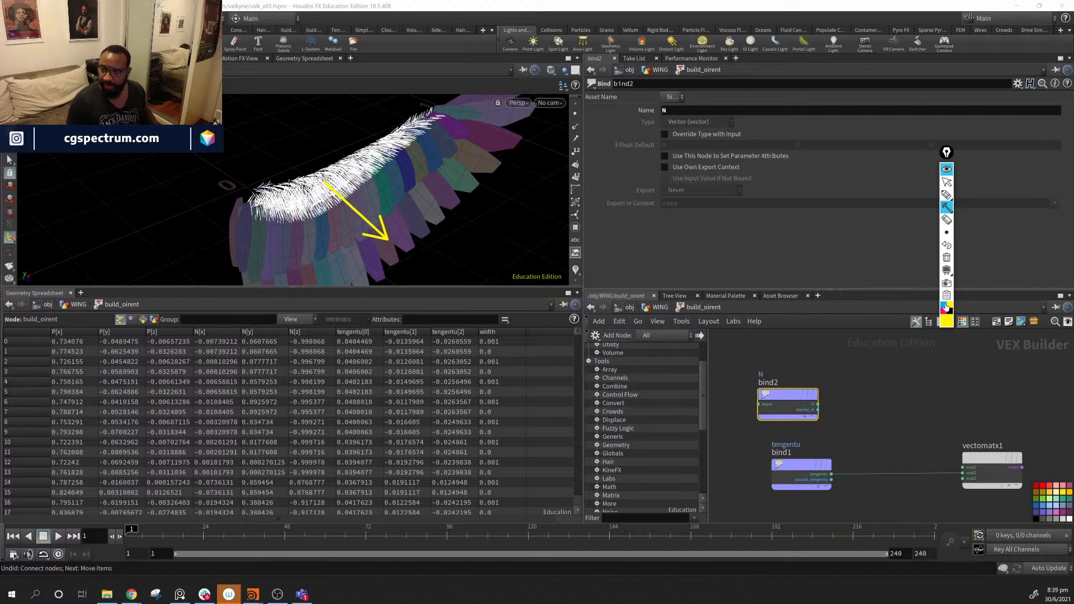
pyautogui.click(945, 308)
pyautogui.moveTo(325, 186); pyautogui.dragTo(350, 107)
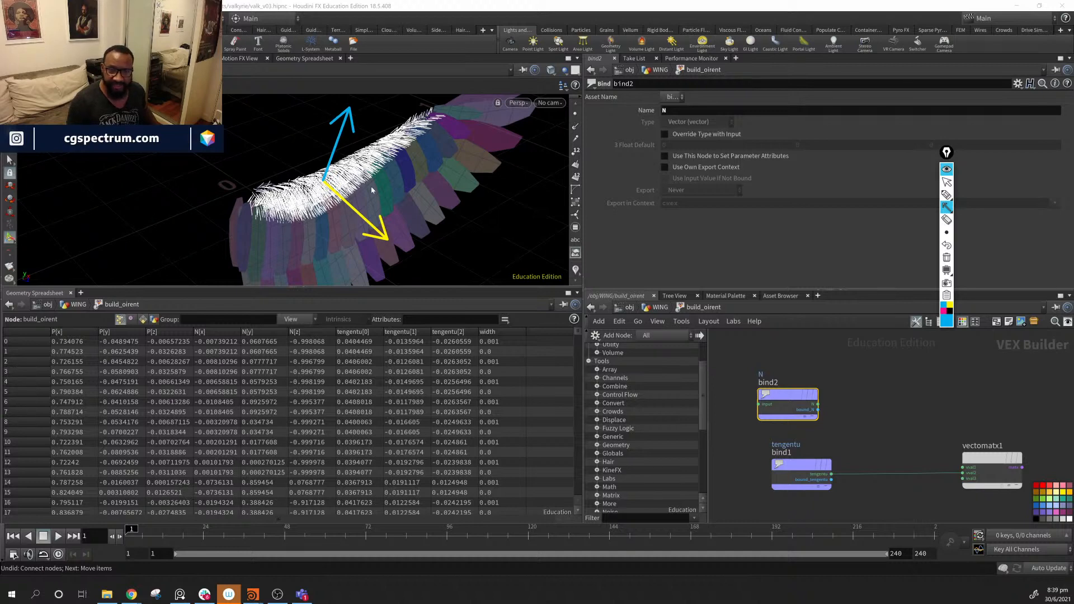
pyautogui.click(944, 309)
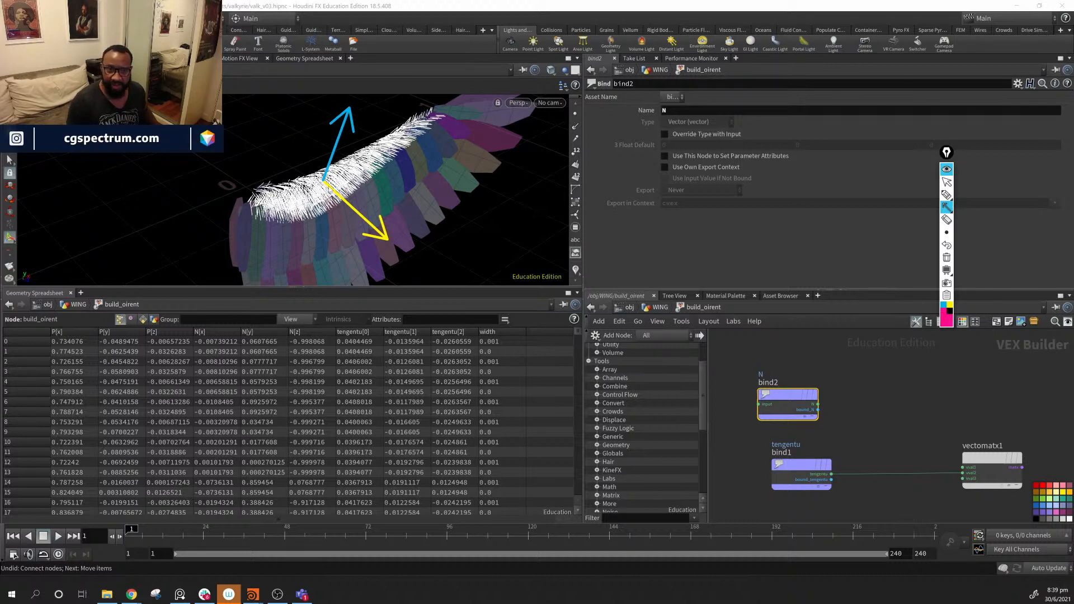
pyautogui.moveTo(324, 182); pyautogui.dragTo(234, 213)
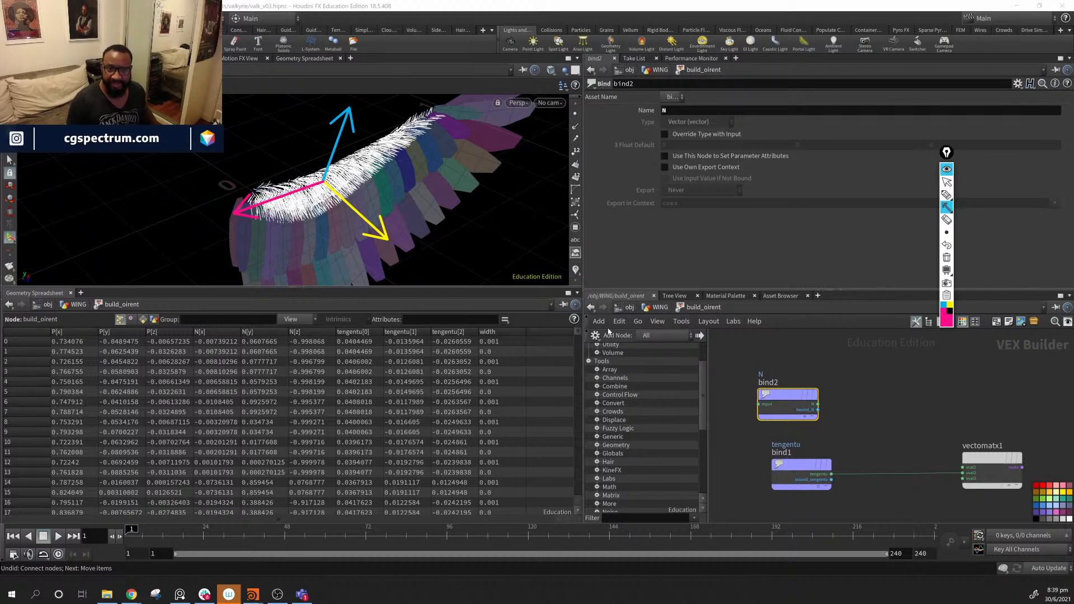
pyautogui.click(947, 182)
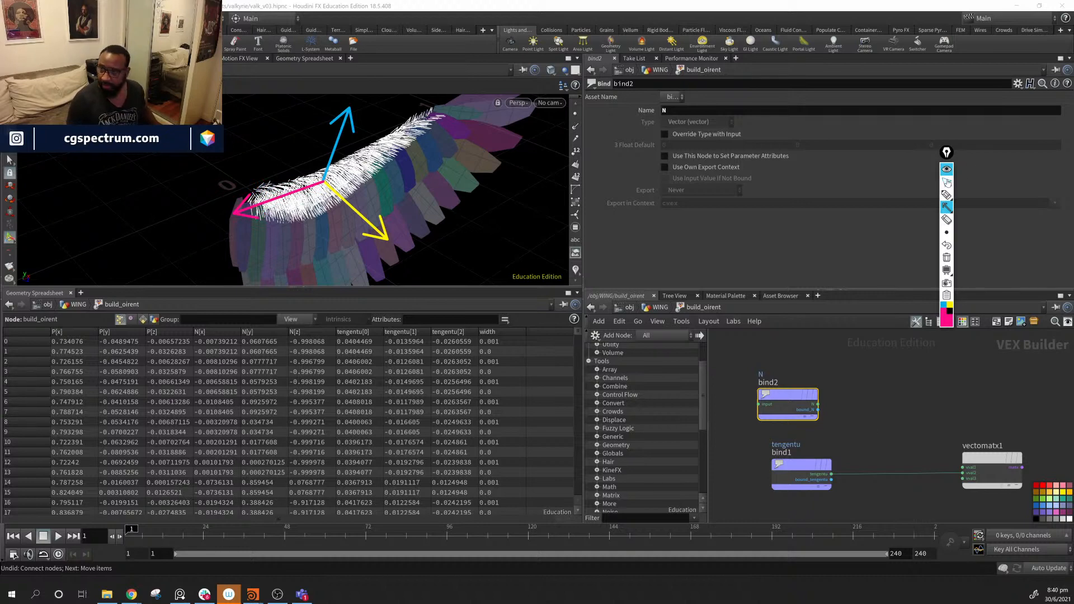
# - Add a Cross Product node to the build_oirent network
pyautogui.press('Tab')
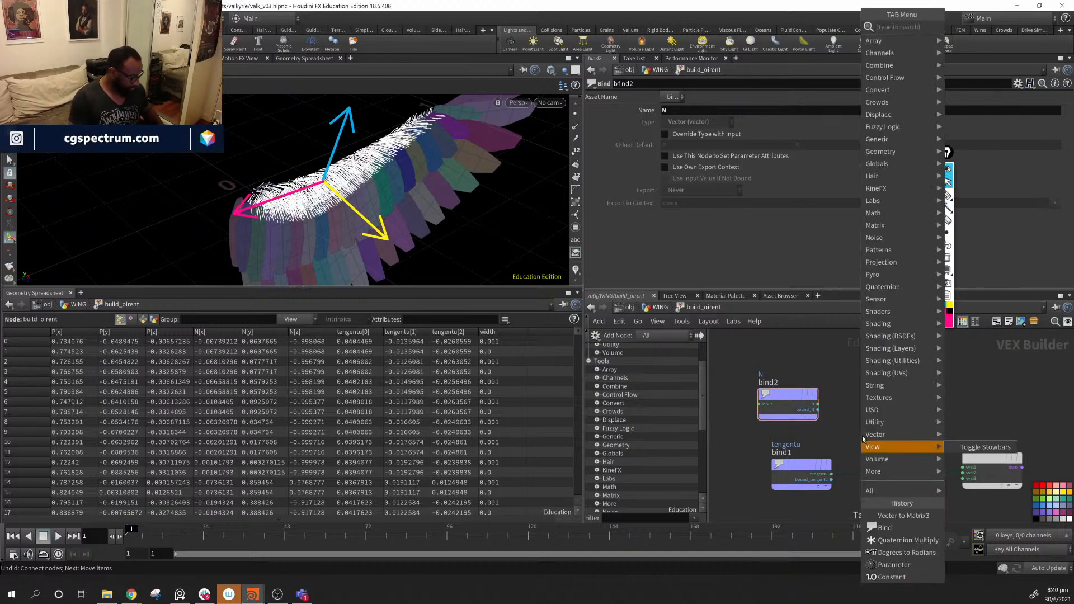
pyautogui.write('cros')
pyautogui.press('Return')
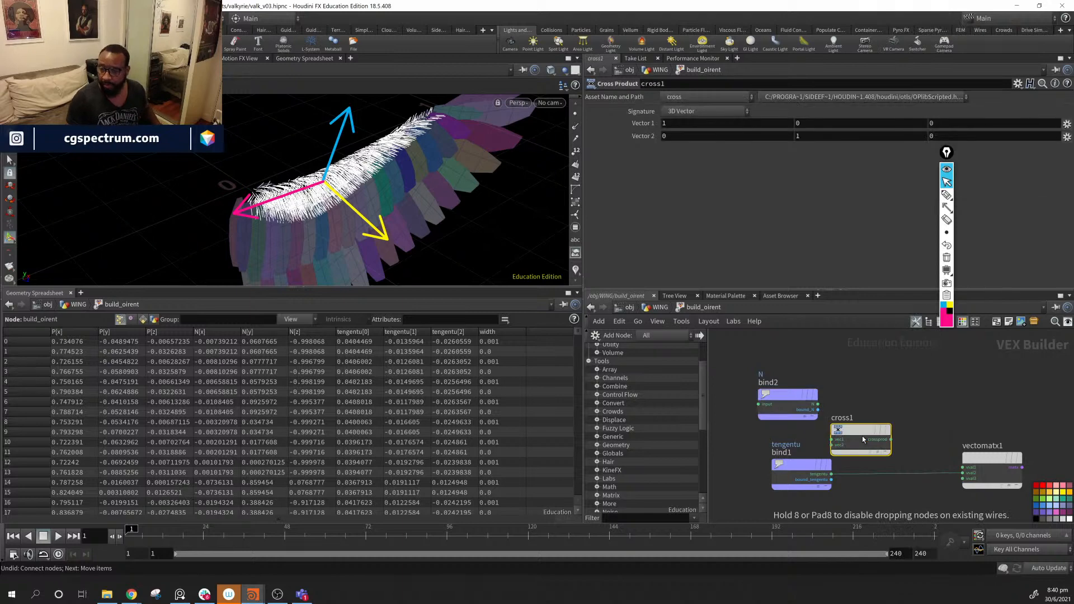
pyautogui.moveTo(862, 436); pyautogui.dragTo(877, 431)
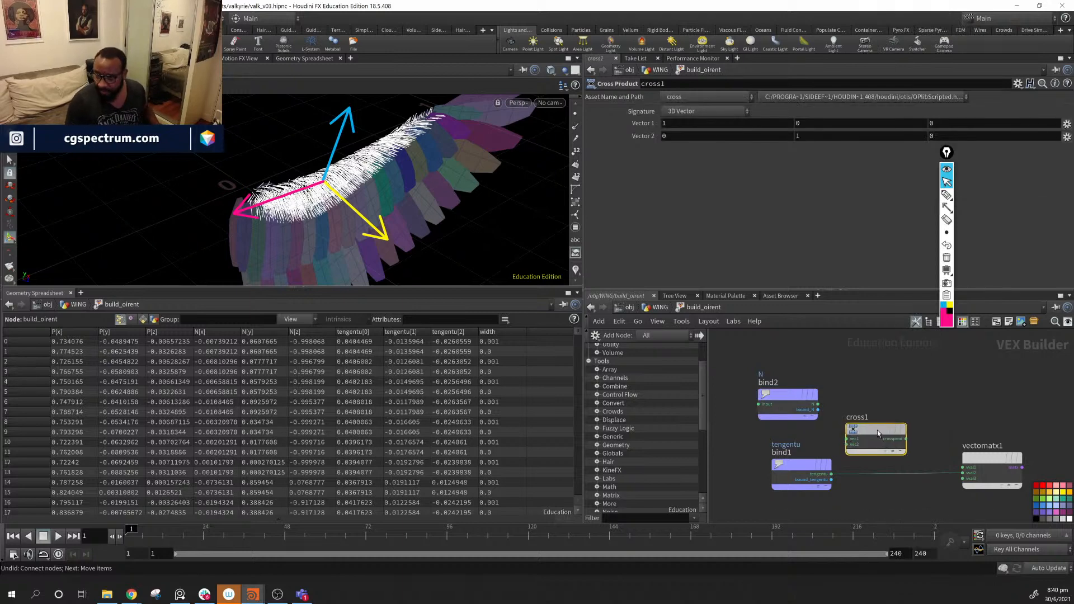
# - Rename the nodes Y and X, and wire N and tengentu into cross product X
pyautogui.doubleClick(782, 453)
pyautogui.write('Y')
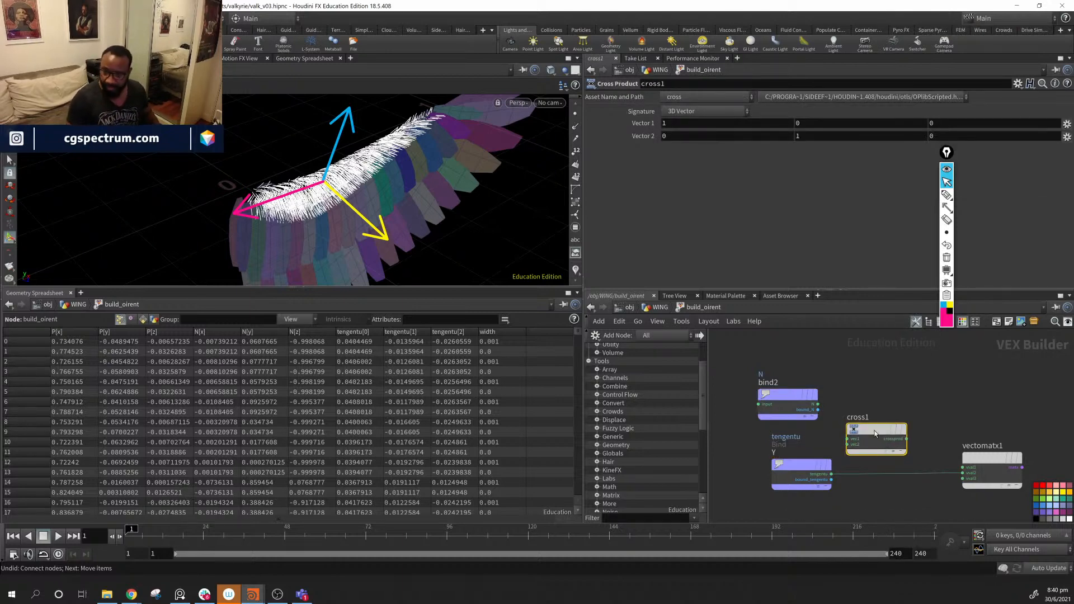
pyautogui.doubleClick(856, 417)
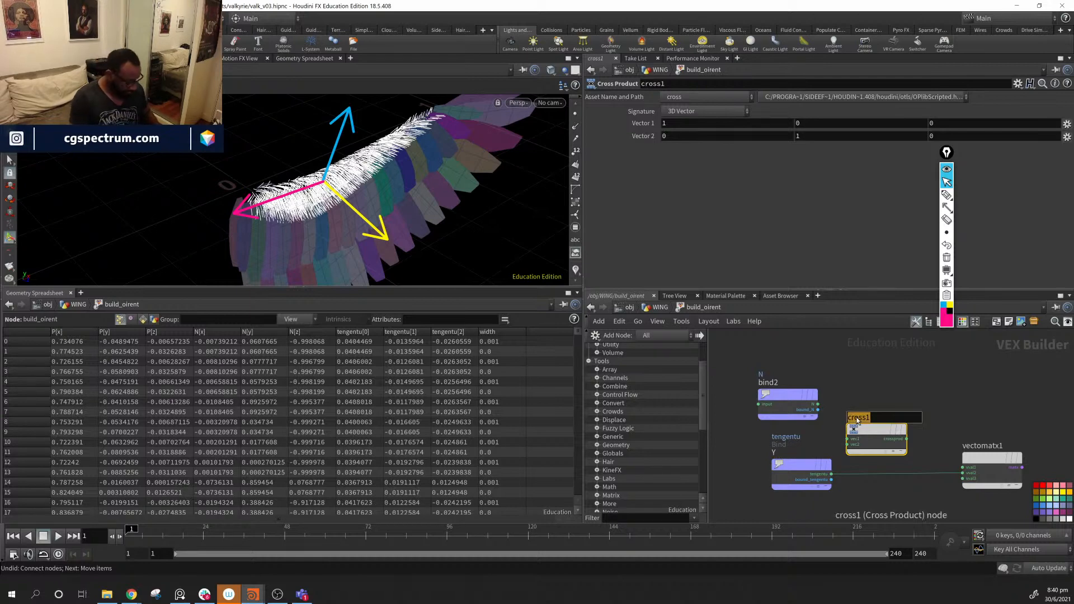
pyautogui.write('X')
pyautogui.press('Return')
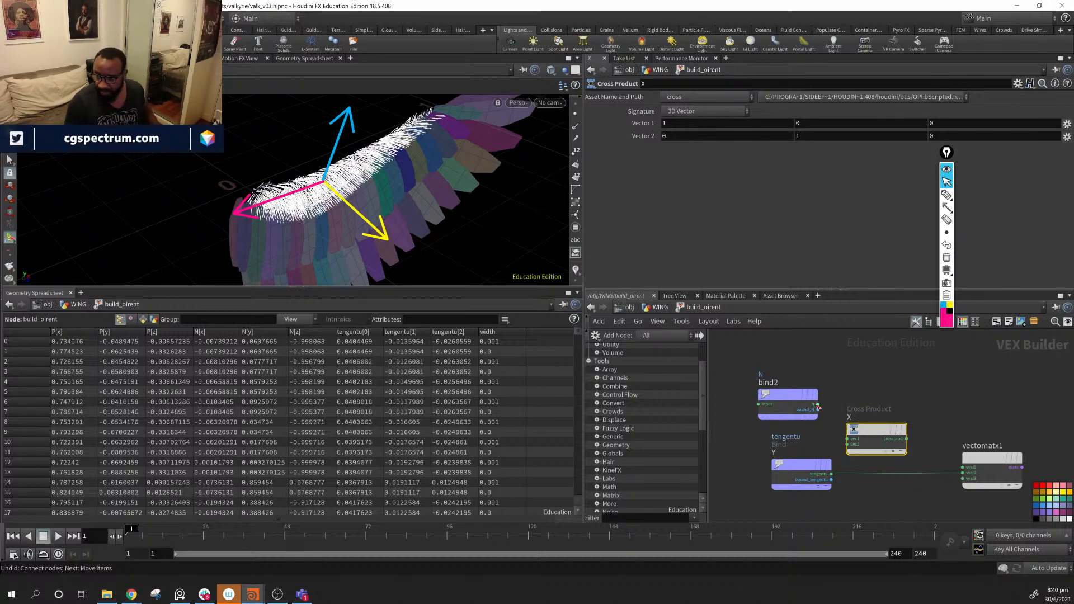
pyautogui.moveTo(818, 404); pyautogui.dragTo(847, 440)
pyautogui.moveTo(832, 474); pyautogui.dragTo(963, 467)
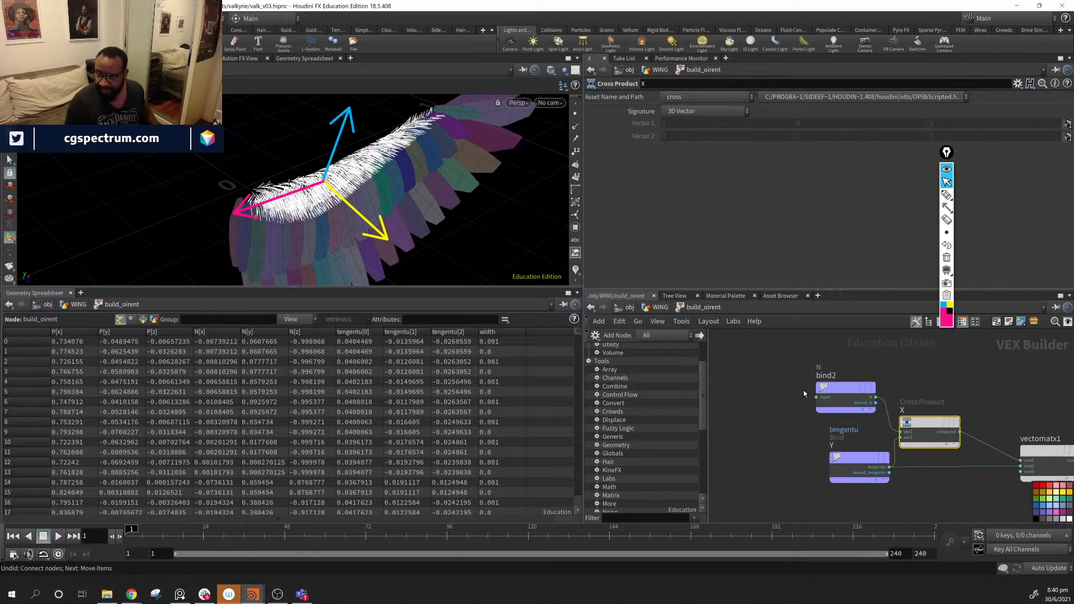
# - Reposition the nodes and name a second cross product Z, fed by X
pyautogui.moveTo(803, 390); pyautogui.dragTo(920, 496)
pyautogui.moveTo(935, 428); pyautogui.dragTo(833, 428)
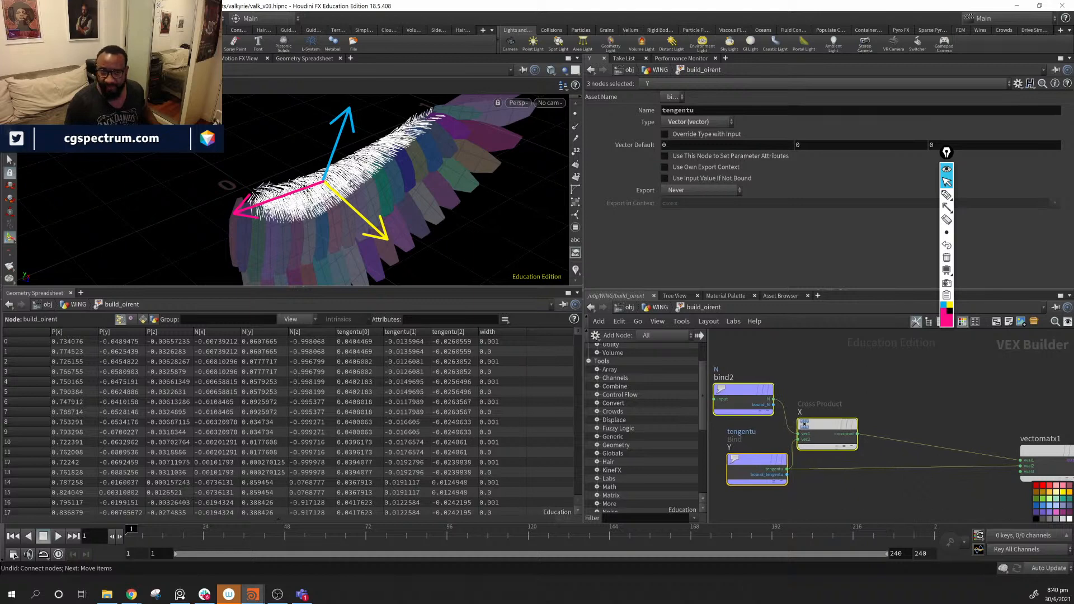
pyautogui.moveTo(880, 508); pyautogui.dragTo(867, 481, button='middle')
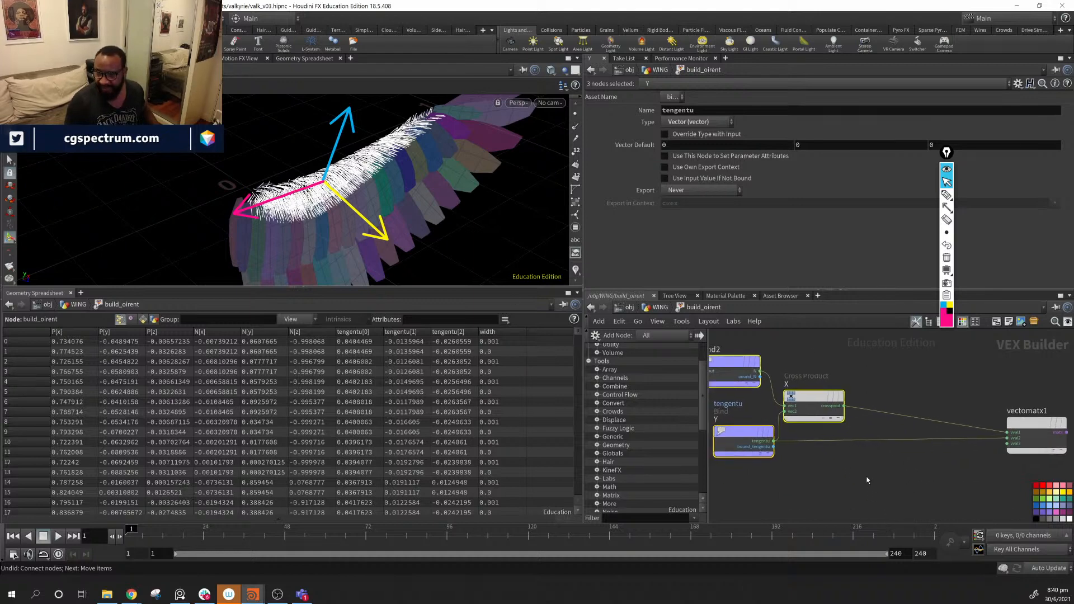
pyautogui.moveTo(813, 401); pyautogui.dragTo(894, 452)
pyautogui.click(871, 482)
pyautogui.press('BackSpace')
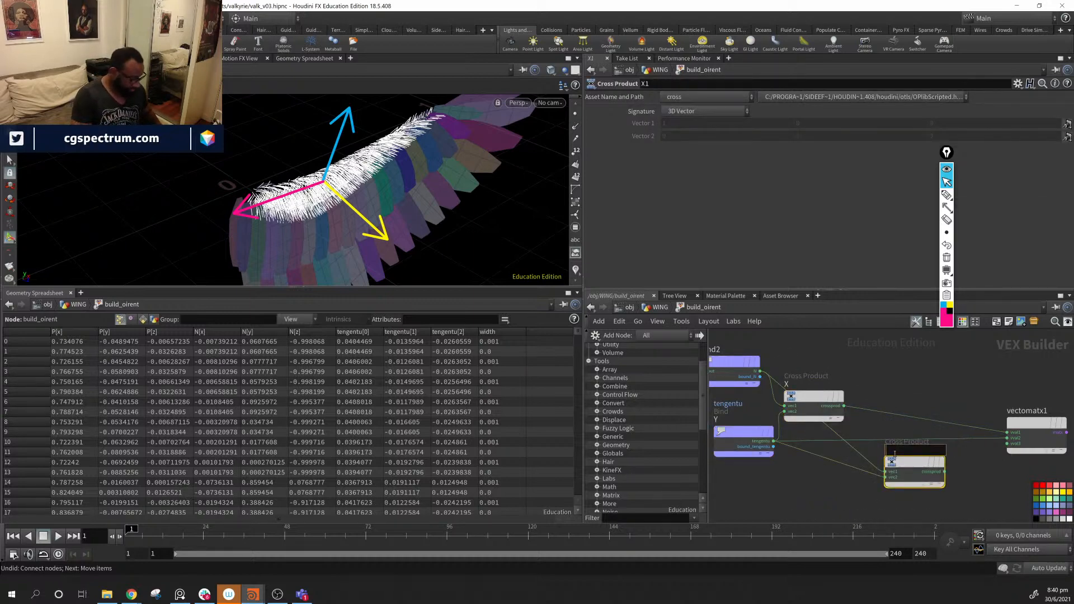
pyautogui.write('Z')
pyautogui.press('Return')
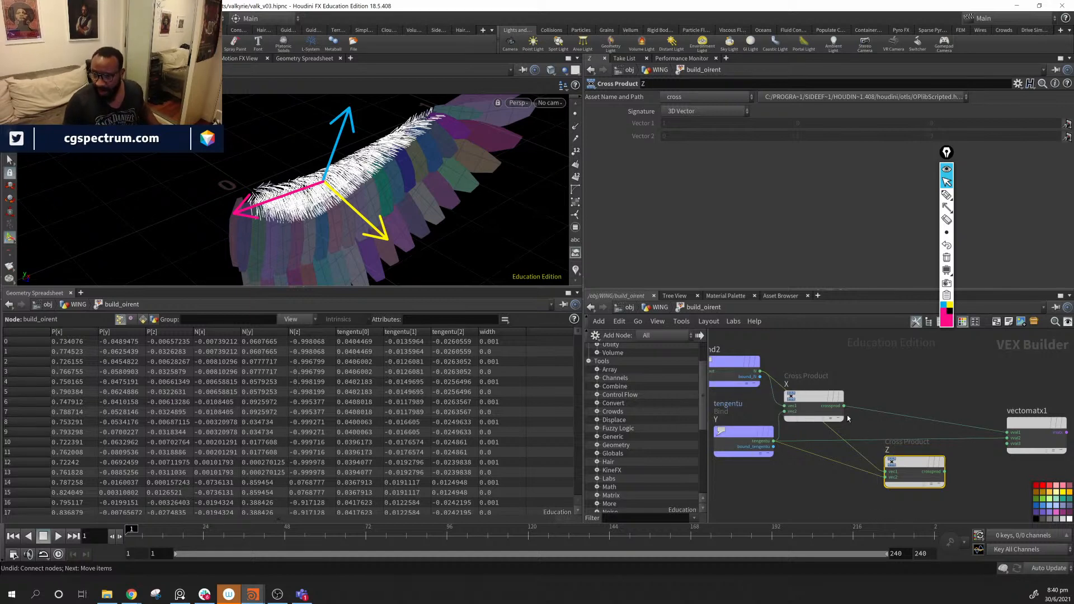
pyautogui.moveTo(843, 405); pyautogui.dragTo(1007, 444)
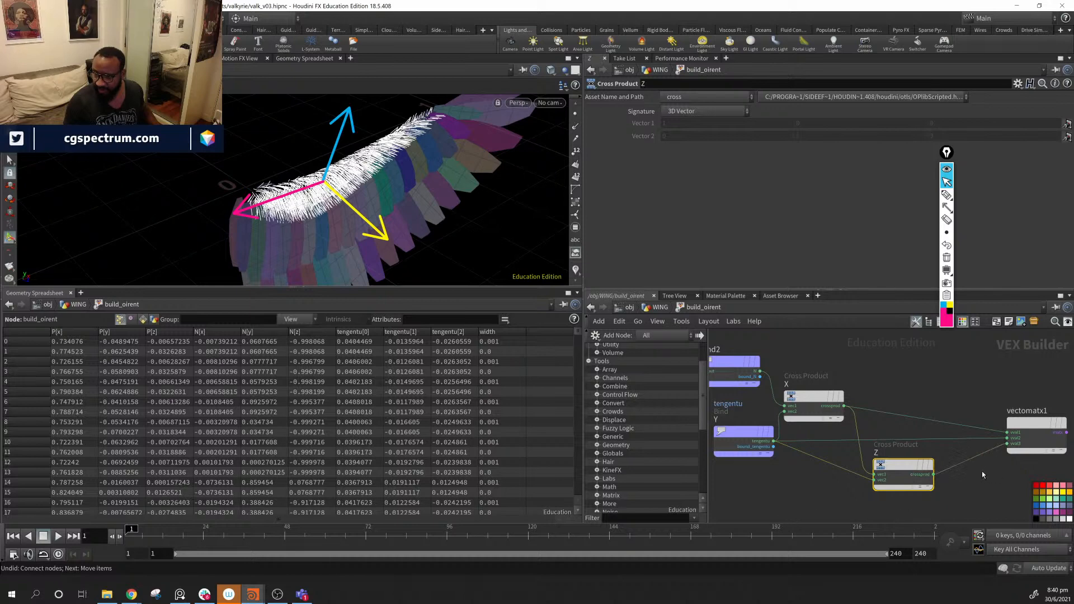
# - Tidy the cross product and vectomatx1 nodes and erase the drawn arrows
pyautogui.scroll(-4, 983, 474)
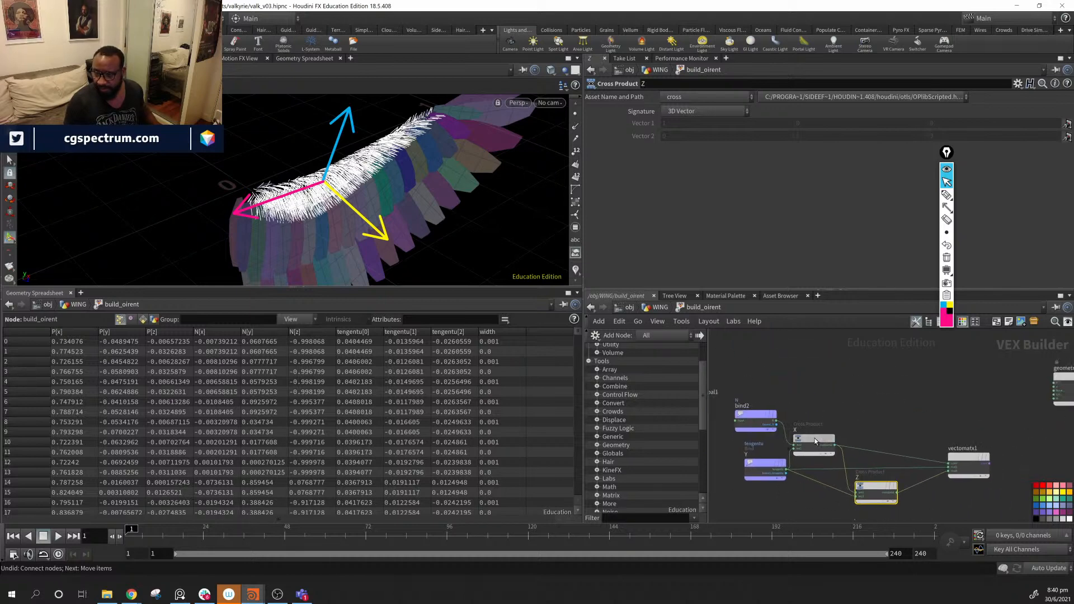
pyautogui.moveTo(814, 441); pyautogui.dragTo(825, 435)
pyautogui.moveTo(744, 420); pyautogui.dragTo(747, 424)
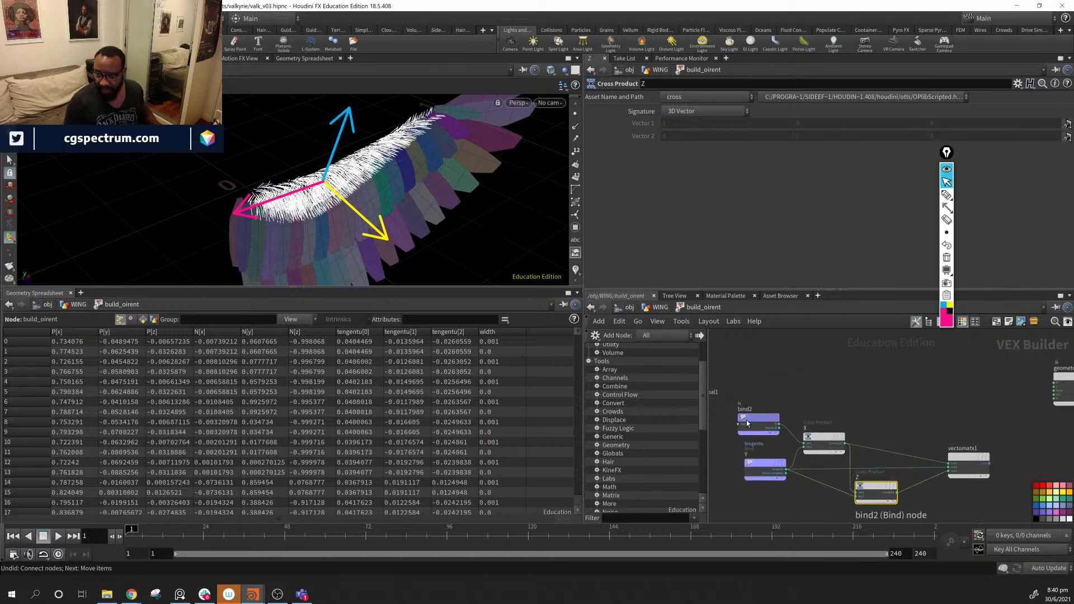
pyautogui.moveTo(823, 436); pyautogui.dragTo(820, 434)
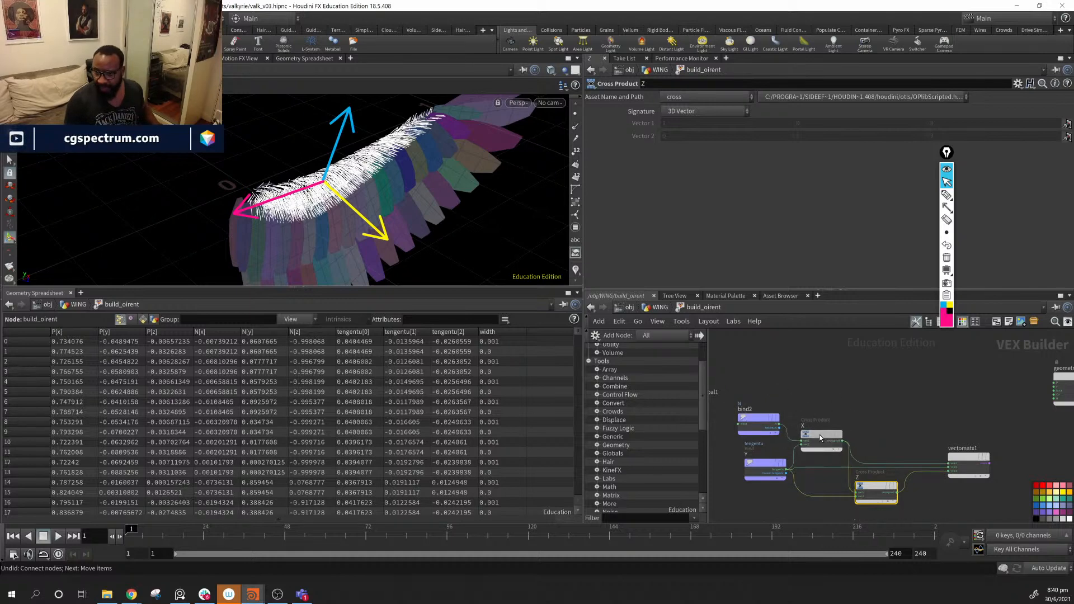
pyautogui.moveTo(899, 436); pyautogui.dragTo(794, 429, button='middle')
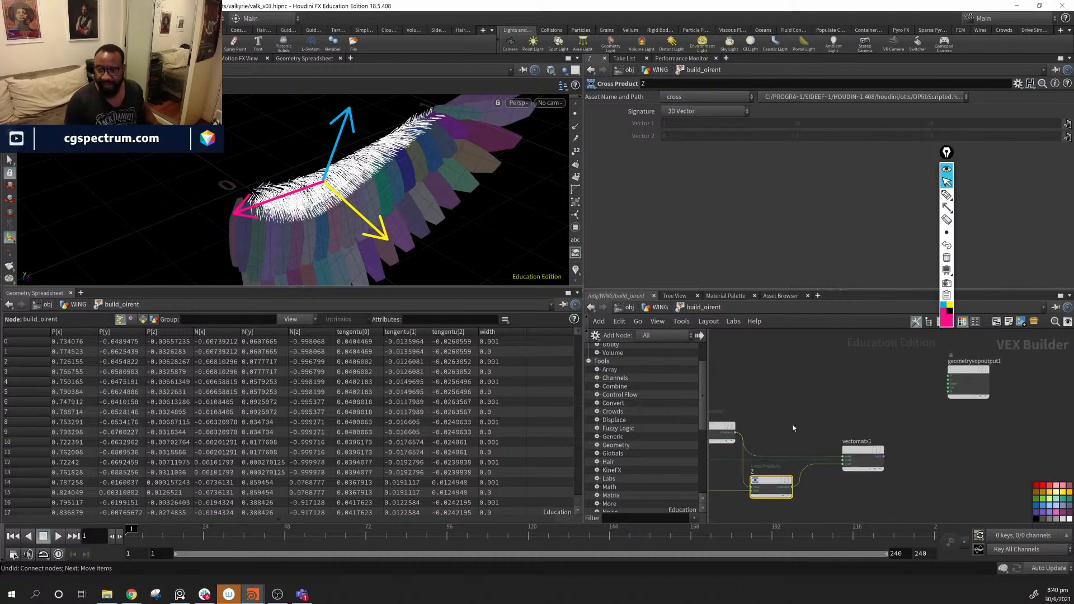
pyautogui.moveTo(871, 458); pyautogui.dragTo(845, 455)
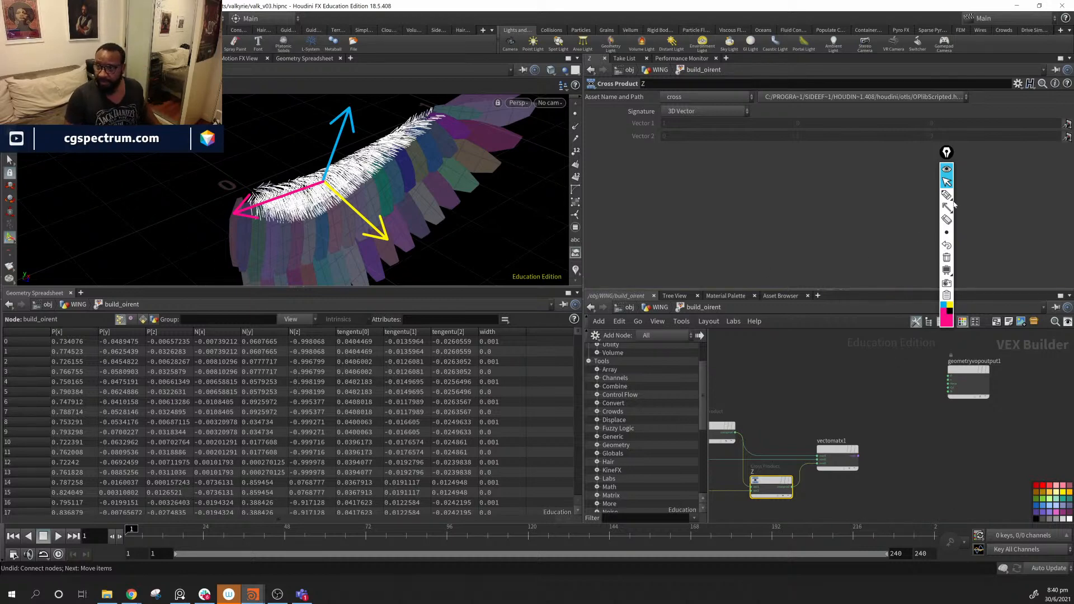
pyautogui.click(946, 219)
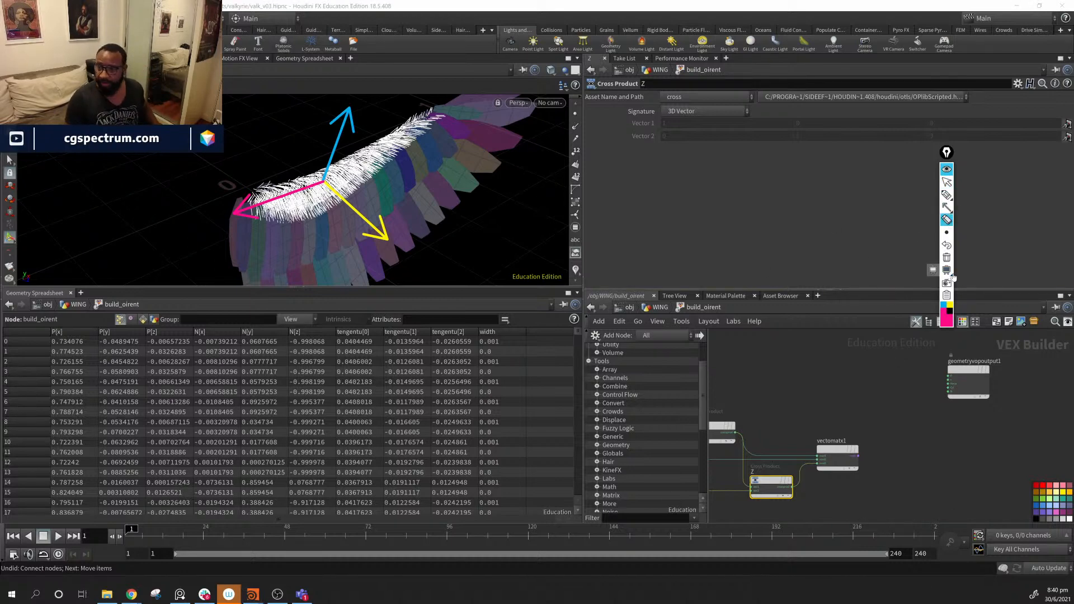
pyautogui.click(947, 257)
pyautogui.scroll(5, 860, 429)
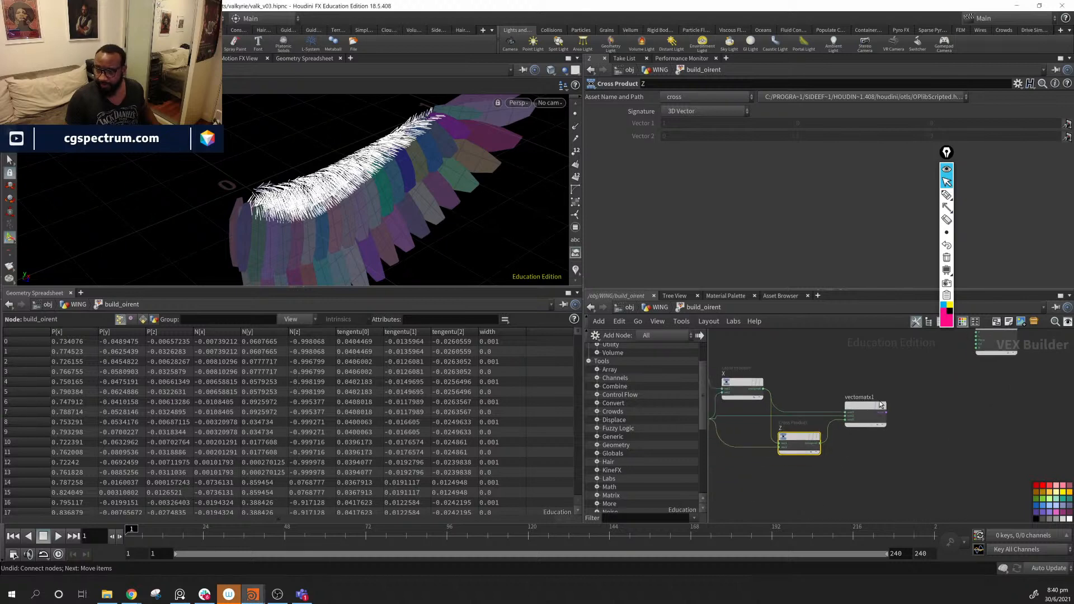
pyautogui.moveTo(819, 421); pyautogui.dragTo(823, 422)
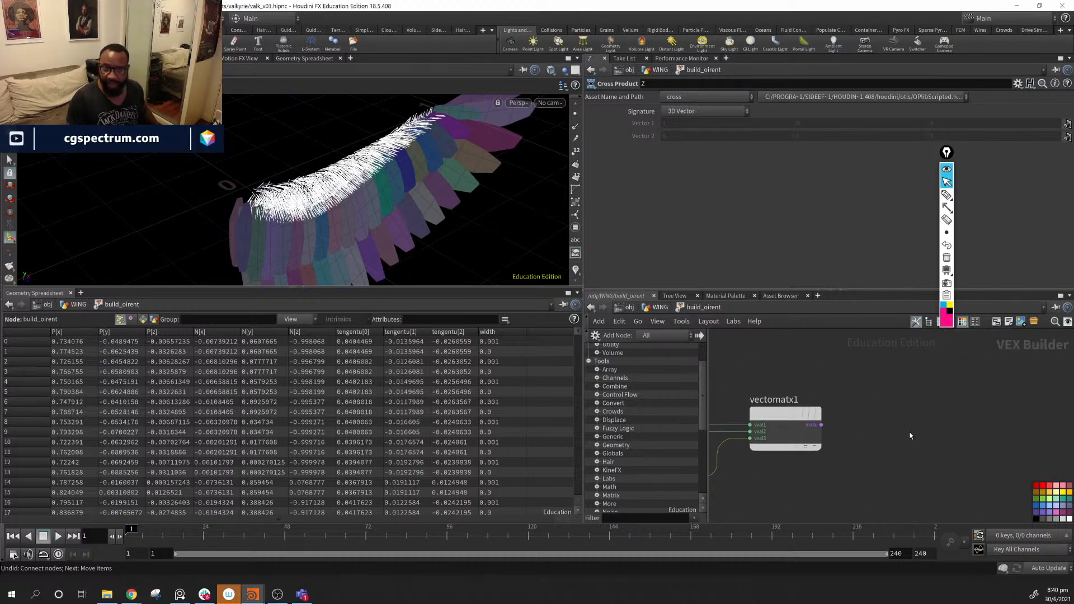
# - Add a Matrix3 to Quaternion node wired from vectomatx1's matrix output
pyautogui.press('Tab')
pyautogui.moveTo(891, 432)
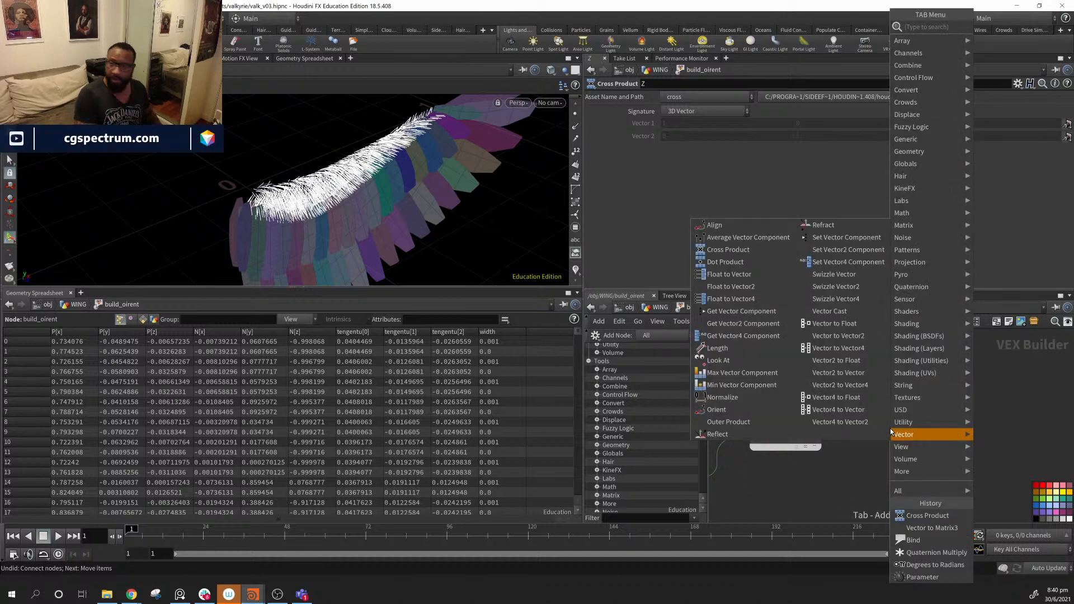
pyautogui.write('mt')
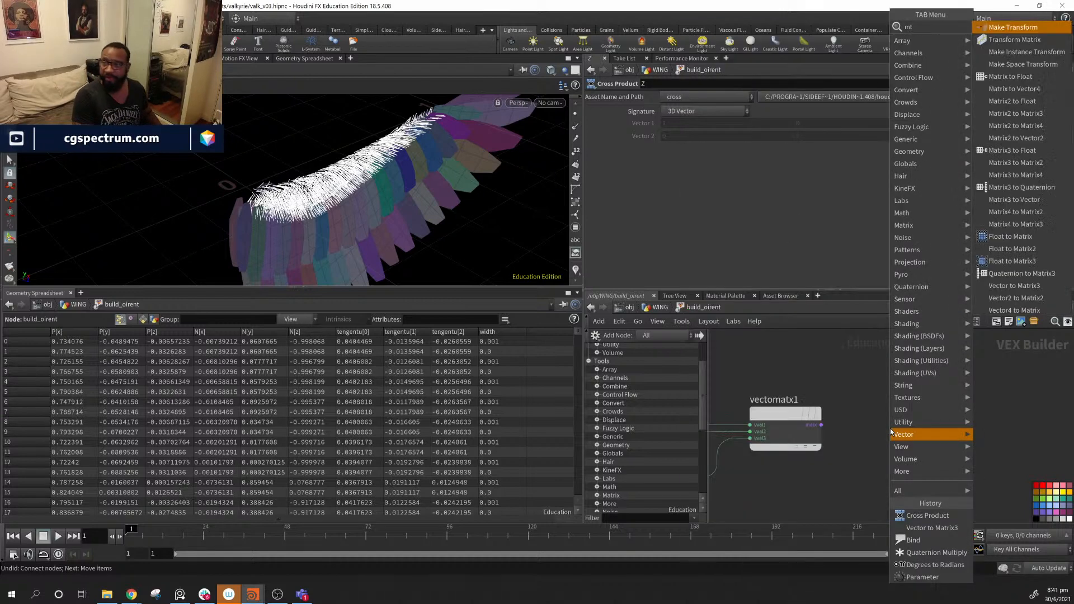
pyautogui.press('Down')
pyautogui.press('Down')
pyautogui.press('Down')
pyautogui.press('Down')
pyautogui.press('Down')
pyautogui.press('Down')
pyautogui.press('Down')
pyautogui.press('Down')
pyautogui.press('Down')
pyautogui.press('Down')
pyautogui.press('Down')
pyautogui.press('Down')
pyautogui.press('Down')
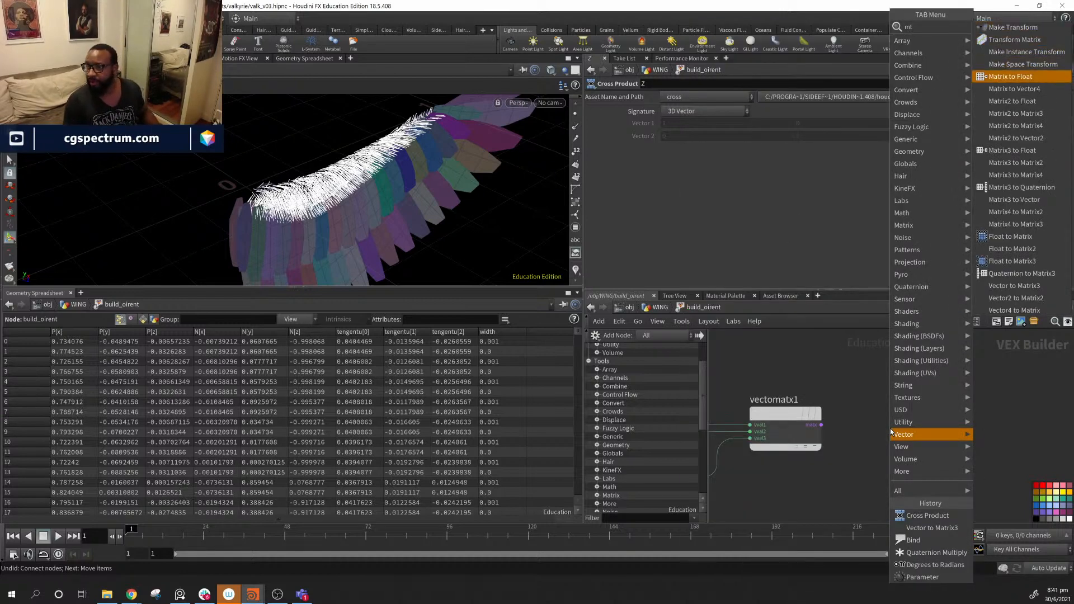
pyautogui.press('Return')
pyautogui.click(892, 420)
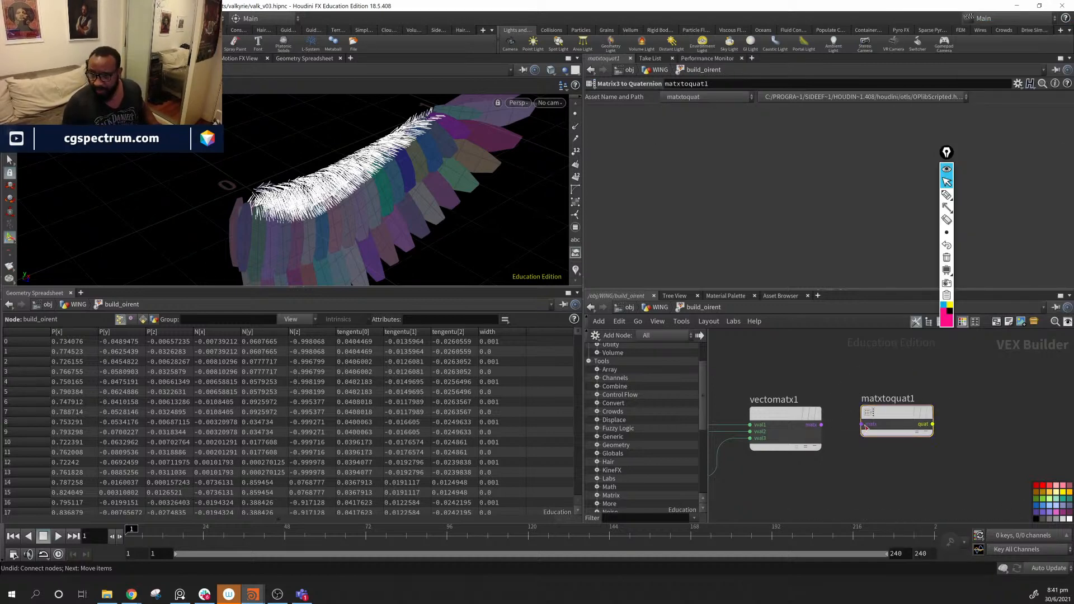
pyautogui.moveTo(896, 448); pyautogui.dragTo(855, 449, button='middle')
pyautogui.moveTo(780, 427); pyautogui.dragTo(840, 416)
pyautogui.moveTo(1028, 437); pyautogui.dragTo(930, 440, button='middle')
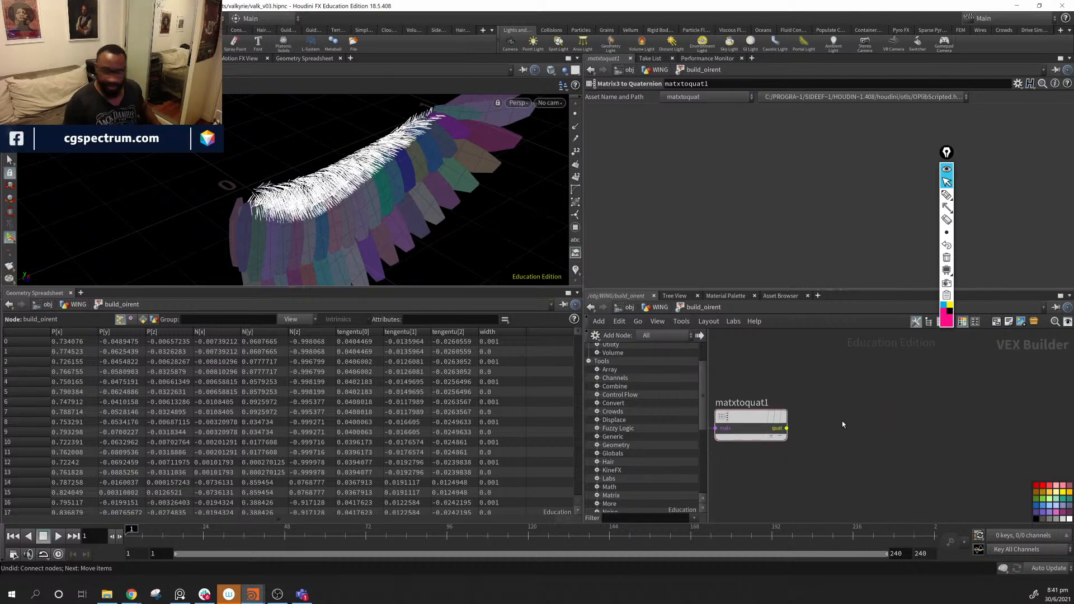
pyautogui.press('Tab')
# - Add a Bind node beside matxtoquat1 and name it orient
pyautogui.write('bind')
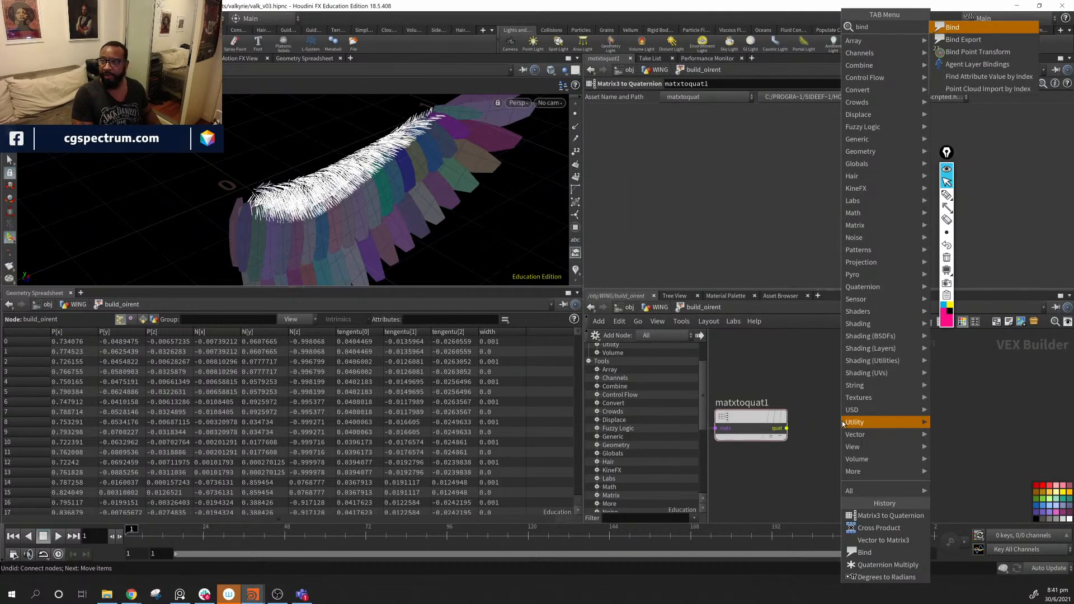
pyautogui.press('Return')
pyautogui.click(842, 421)
pyautogui.click(698, 112)
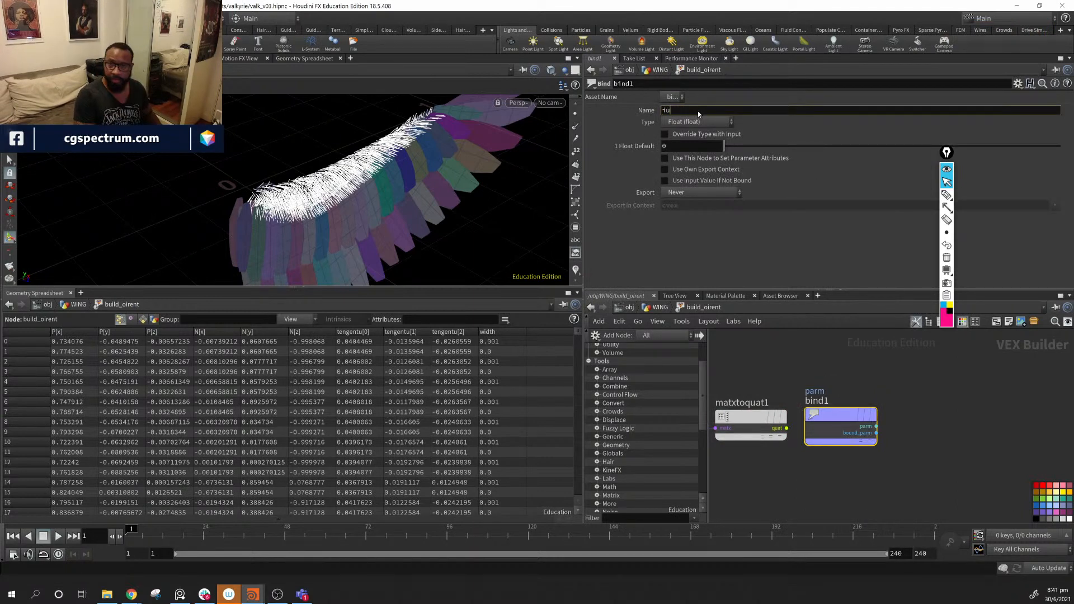
pyautogui.write('orient')
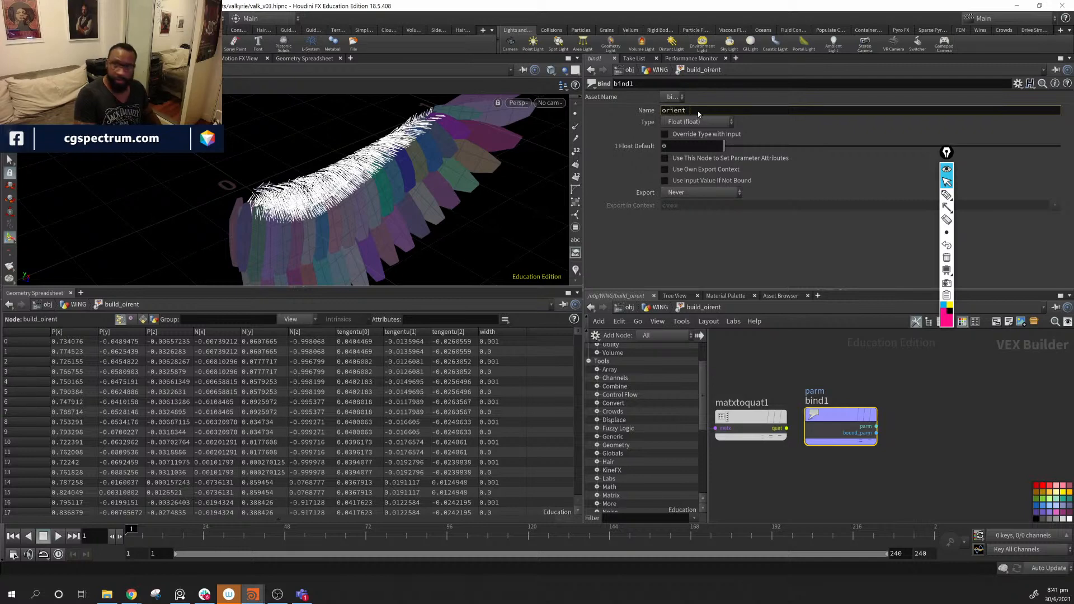
pyautogui.press('Return')
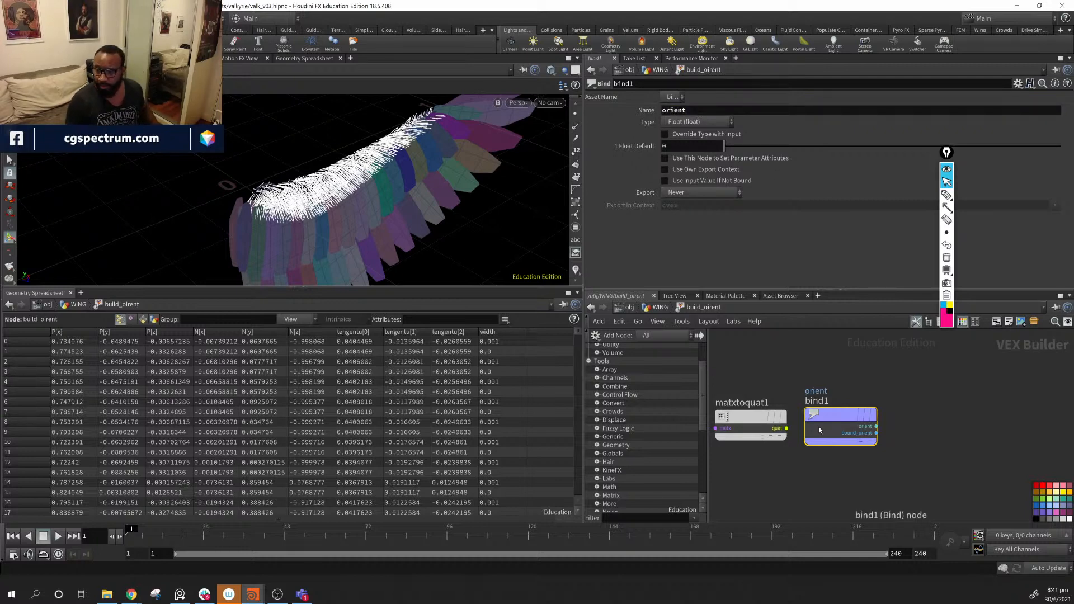
# - Set orient's Export to When Input is Connected, wire in matxtoquat1's quaternion, then return to WING
pyautogui.moveTo(829, 416); pyautogui.dragTo(846, 412)
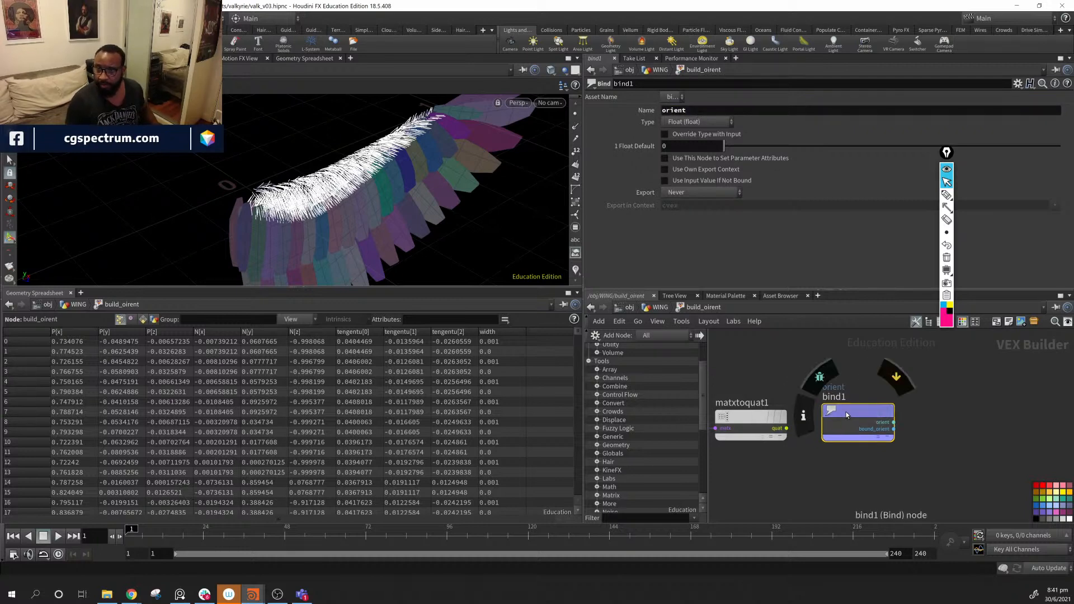
pyautogui.click(711, 192)
pyautogui.click(706, 235)
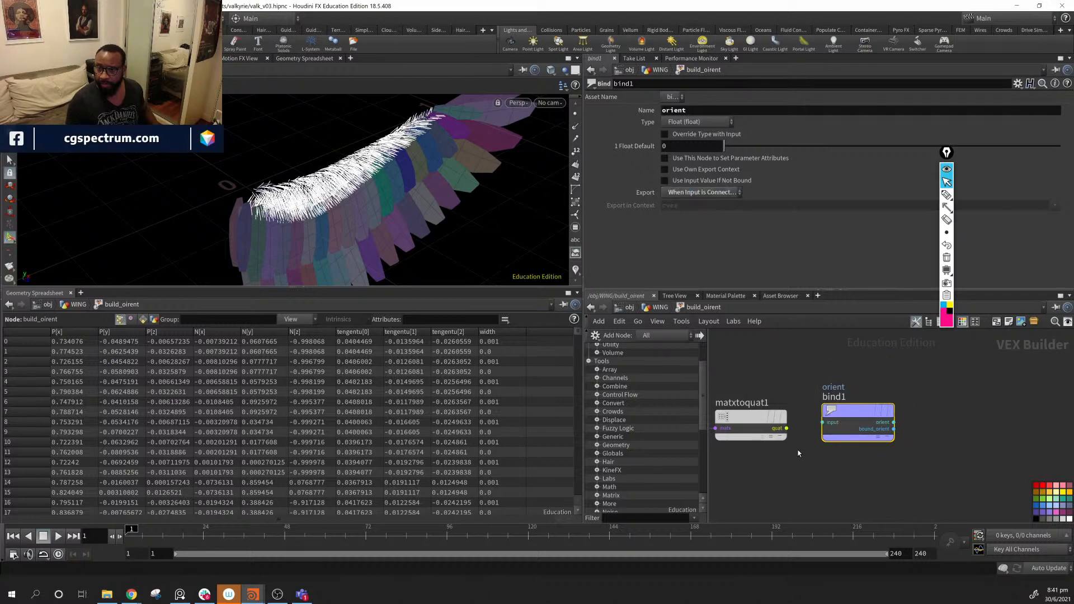
pyautogui.moveTo(789, 431); pyautogui.dragTo(839, 425)
pyautogui.click(834, 423)
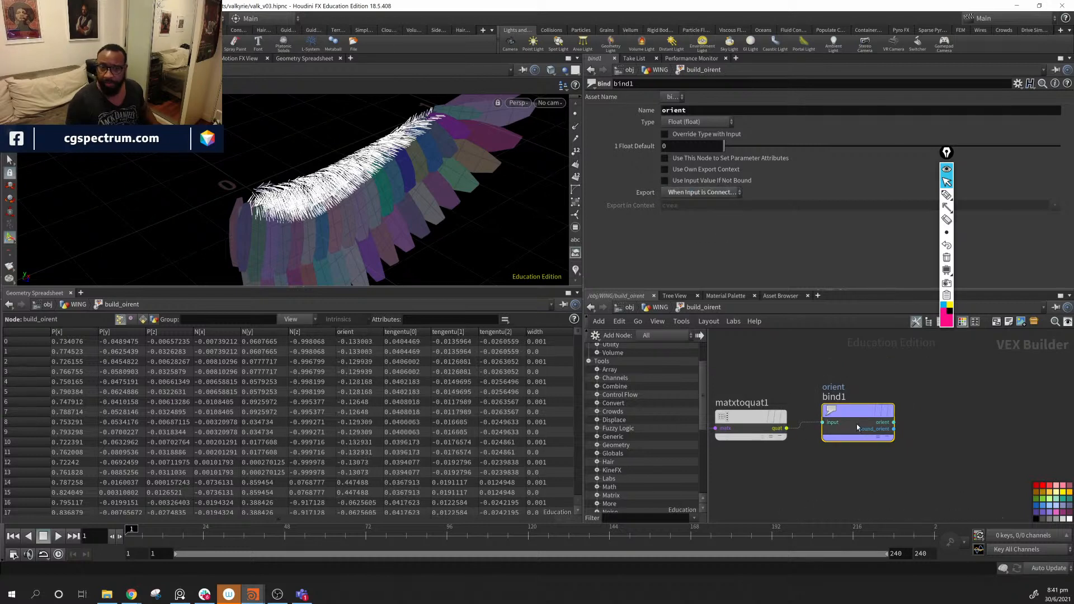
pyautogui.moveTo(864, 413); pyautogui.dragTo(866, 421)
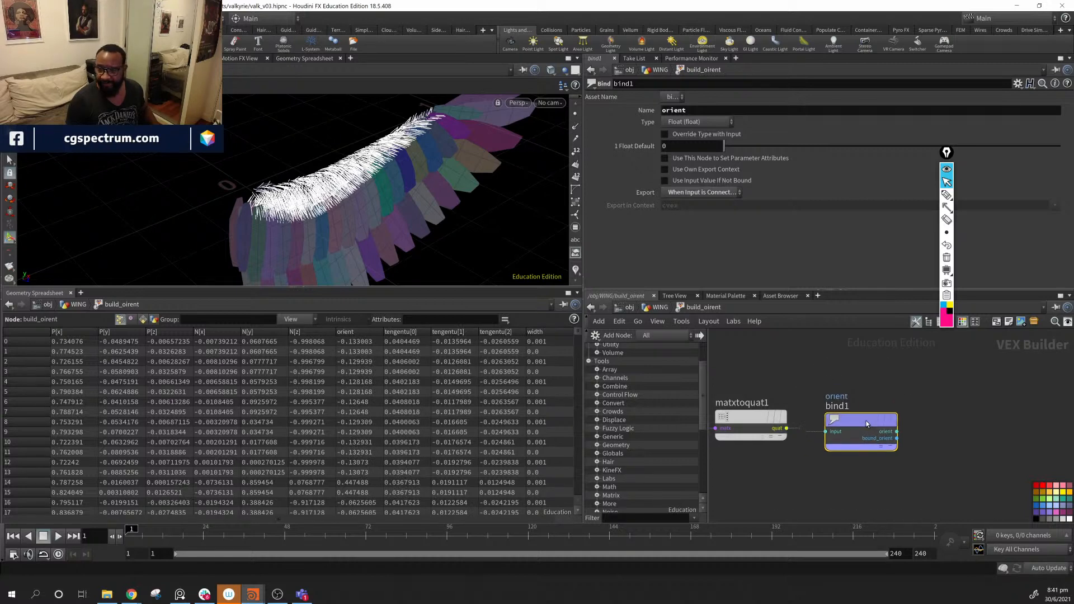
pyautogui.click(661, 307)
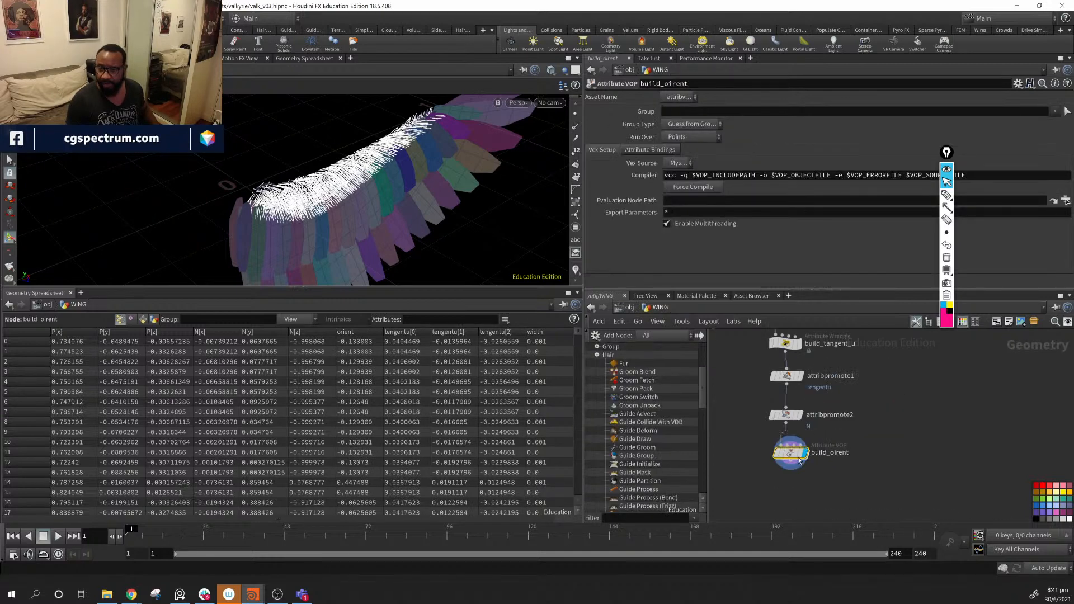
# - Turn off the tengentu visualizer, inspect the wing hairs, and re-enter build_oirent
pyautogui.click(578, 271)
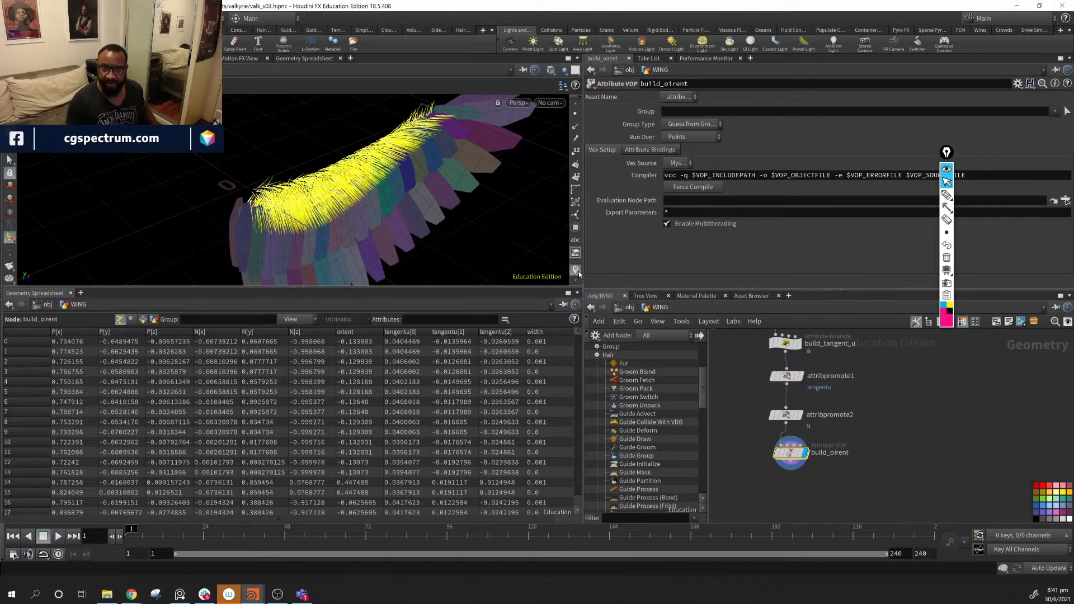
pyautogui.keyDown('alt'); pyautogui.moveTo(551, 259); pyautogui.dragTo(529, 260); pyautogui.keyUp('alt')
pyautogui.rightClick(579, 273)
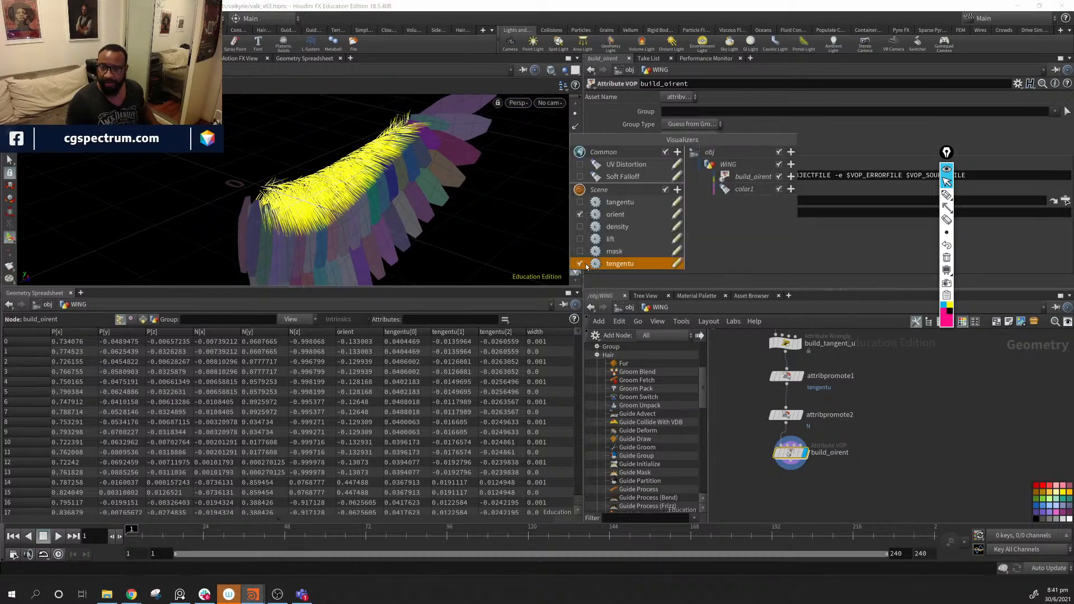
pyautogui.click(578, 268)
pyautogui.moveTo(467, 221)
pyautogui.keyDown('alt'); pyautogui.mouseDown()
pyautogui.moveTo(399, 211)
pyautogui.moveTo(447, 216)
pyautogui.mouseUp(); pyautogui.keyUp('alt')
pyautogui.keyDown('alt'); pyautogui.moveTo(448, 216); pyautogui.dragTo(487, 269, button='right'); pyautogui.keyUp('alt')
pyautogui.keyDown('alt'); pyautogui.moveTo(487, 269); pyautogui.dragTo(519, 361); pyautogui.keyUp('alt')
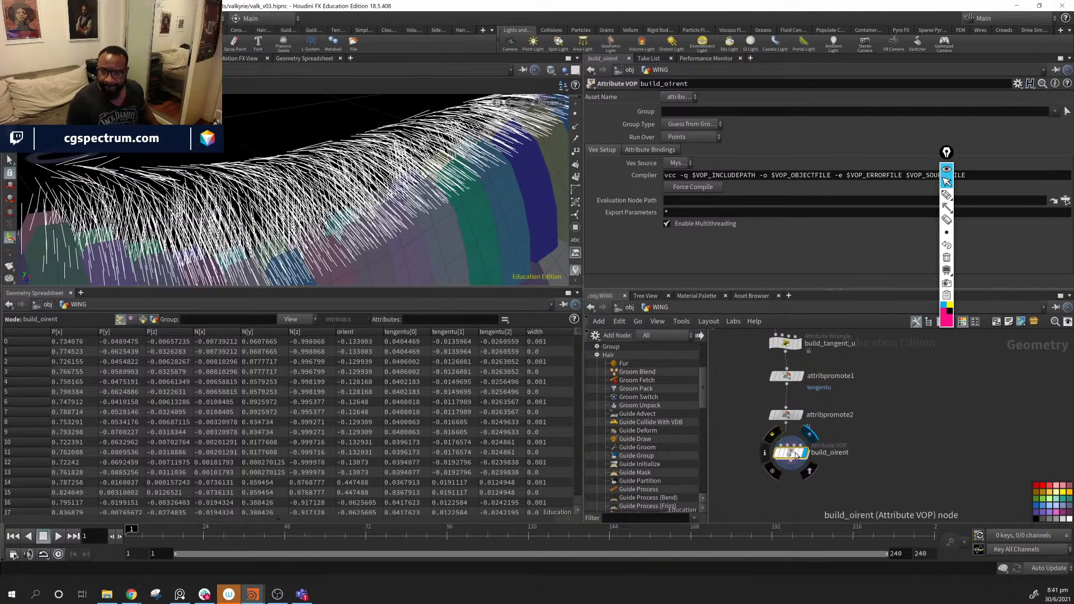
pyautogui.keyDown('alt'); pyautogui.moveTo(417, 166); pyautogui.dragTo(375, 161); pyautogui.keyUp('alt')
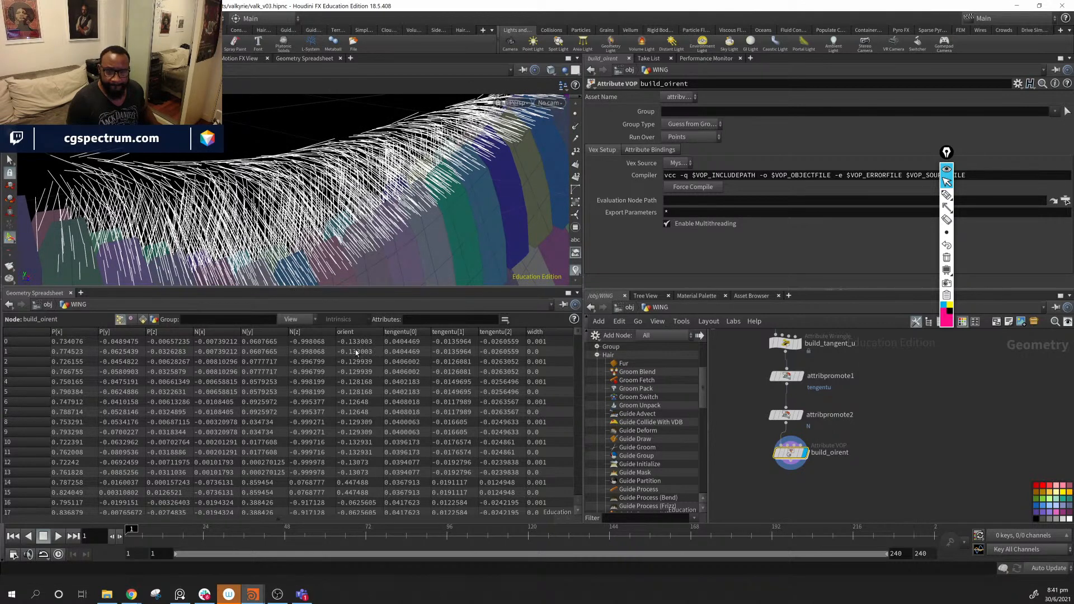
pyautogui.scroll(-2, 361, 375)
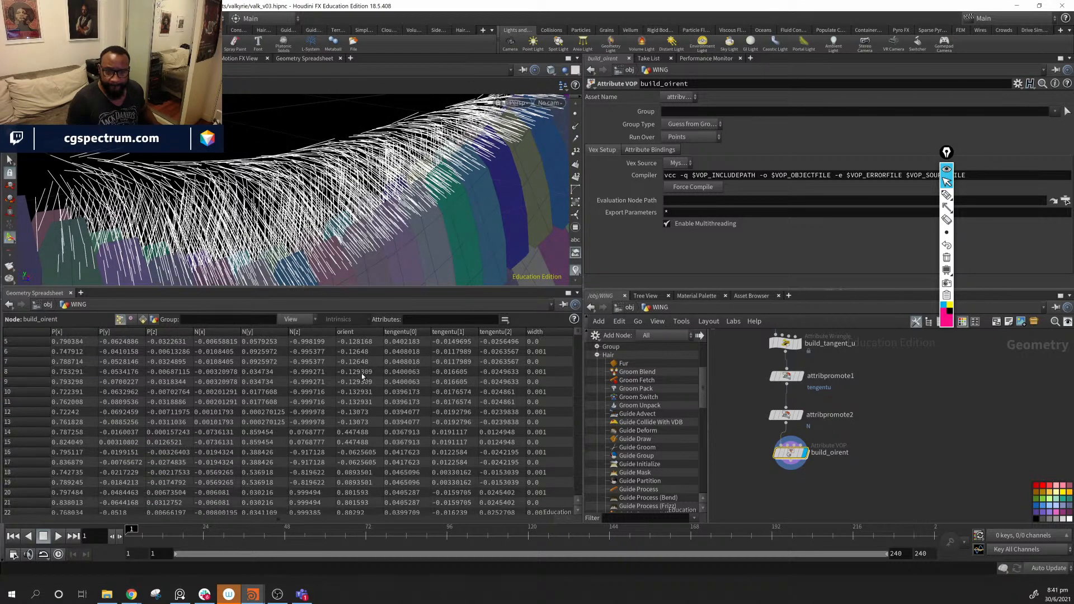
pyautogui.scroll(2, 363, 379)
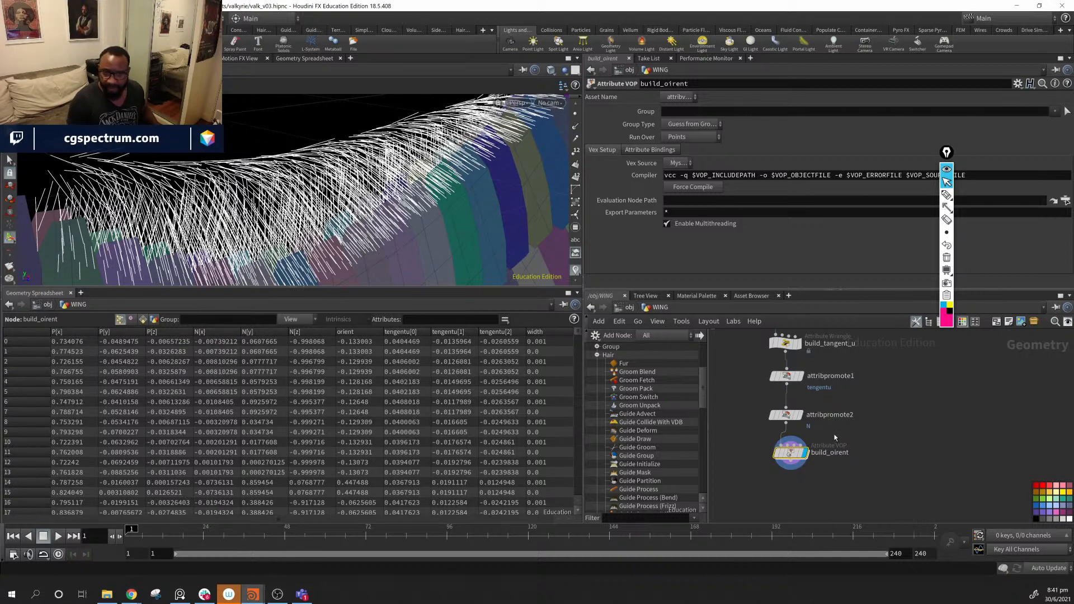
pyautogui.doubleClick(798, 453)
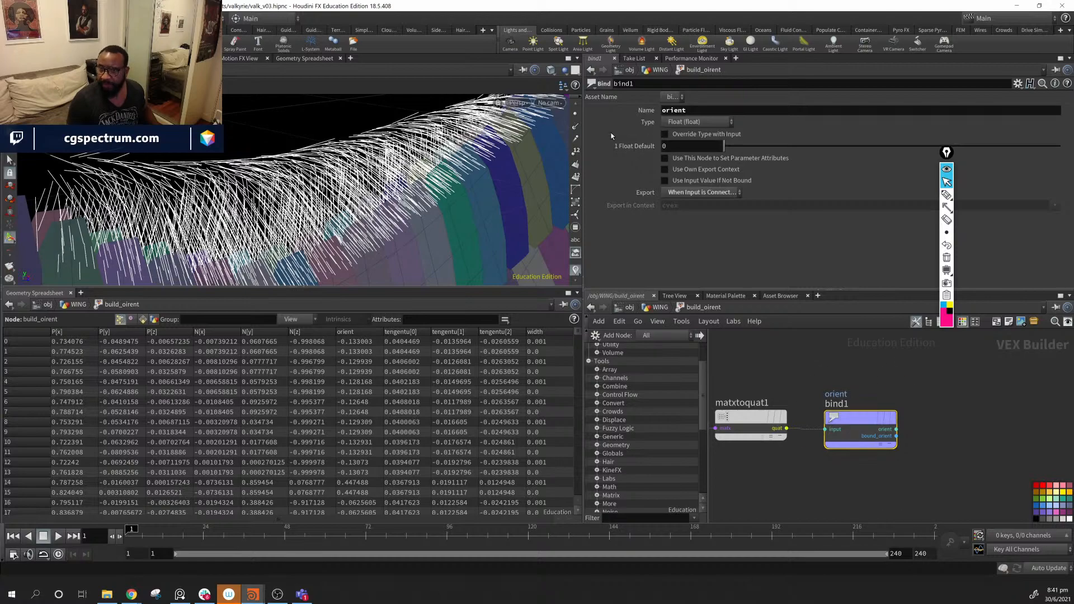
# - Tick Override Type on the orient bind for a quaternion, then return to WING
pyautogui.click(664, 134)
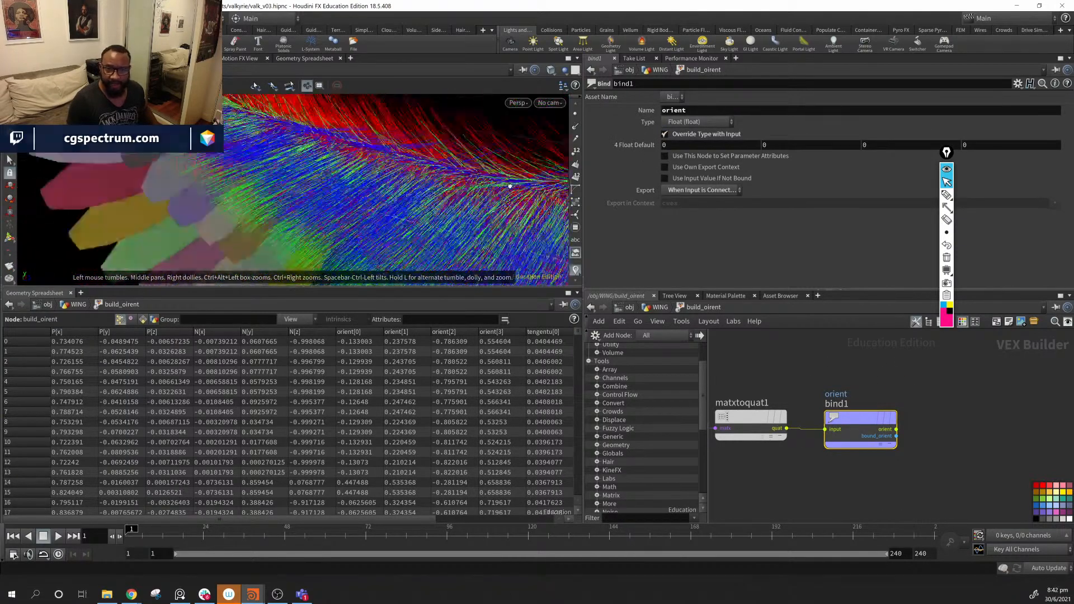
pyautogui.moveTo(510, 186); pyautogui.dragTo(146, 160)
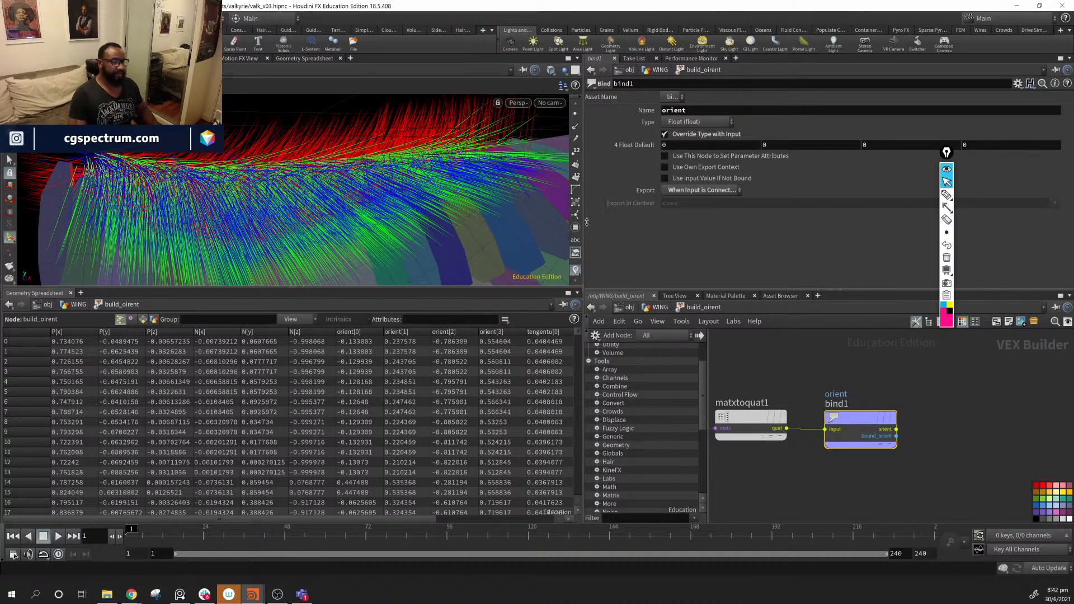
pyautogui.click(659, 307)
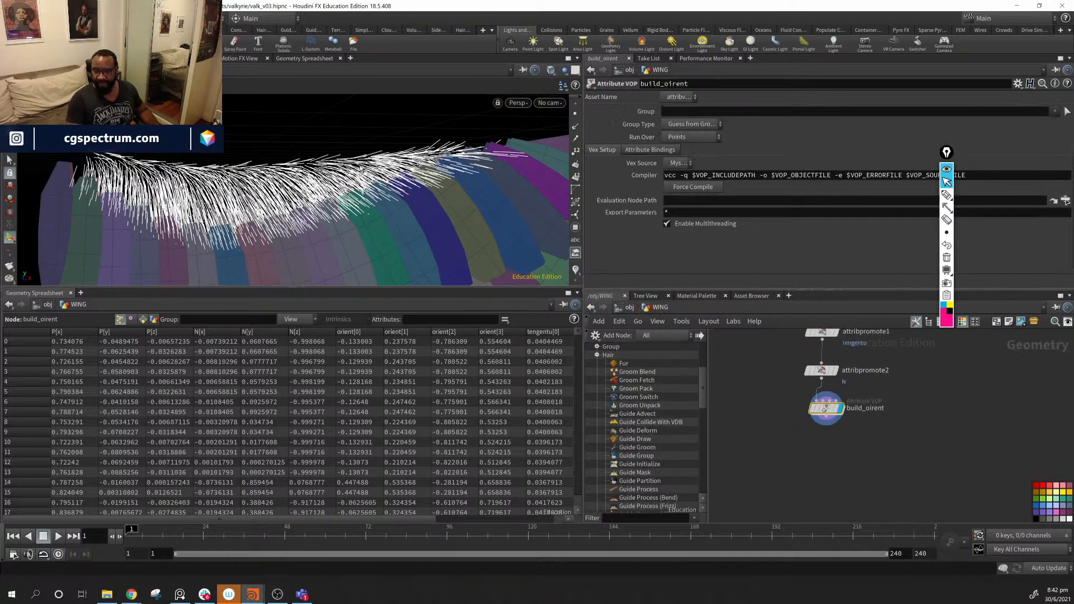
pyautogui.moveTo(362, 169); pyautogui.dragTo(386, 185)
pyautogui.scroll(3, 868, 417)
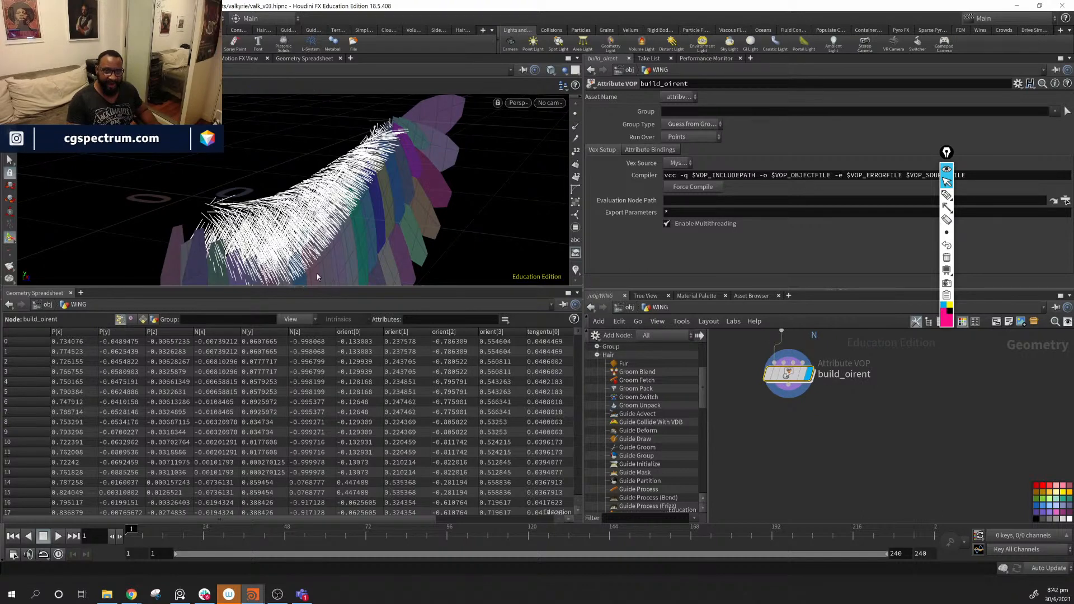
pyautogui.keyDown('alt'); pyautogui.moveTo(396, 188); pyautogui.dragTo(379, 187); pyautogui.keyUp('alt')
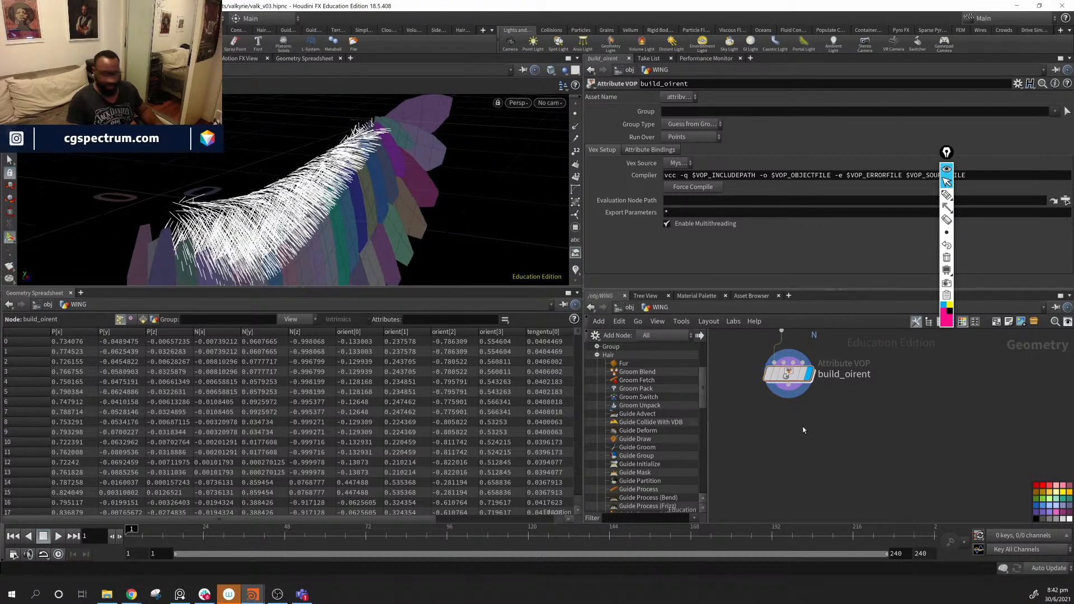
pyautogui.press('Tab')
# - Add a Sweep node below build_oirent, display it, and set Surface Shape to Ribbon
pyautogui.write('swee')
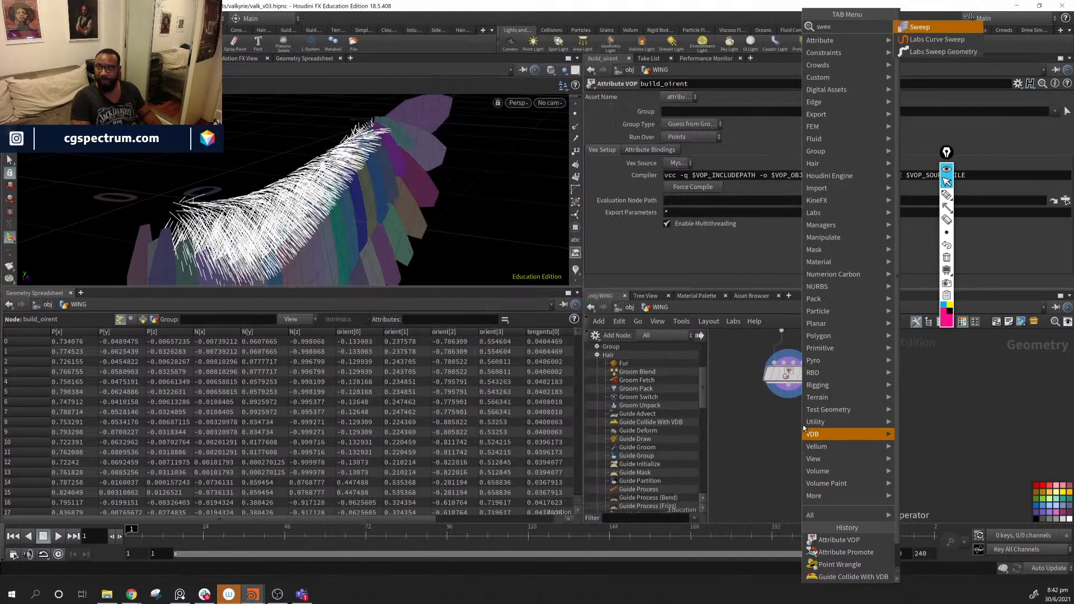
pyautogui.press('Return')
pyautogui.click(805, 425)
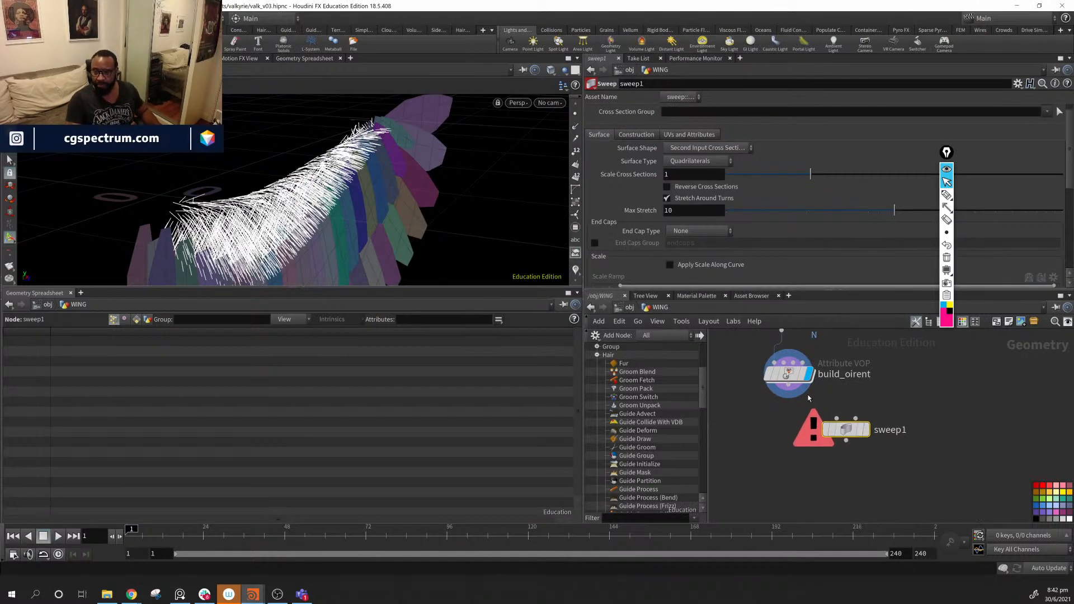
pyautogui.click(868, 426)
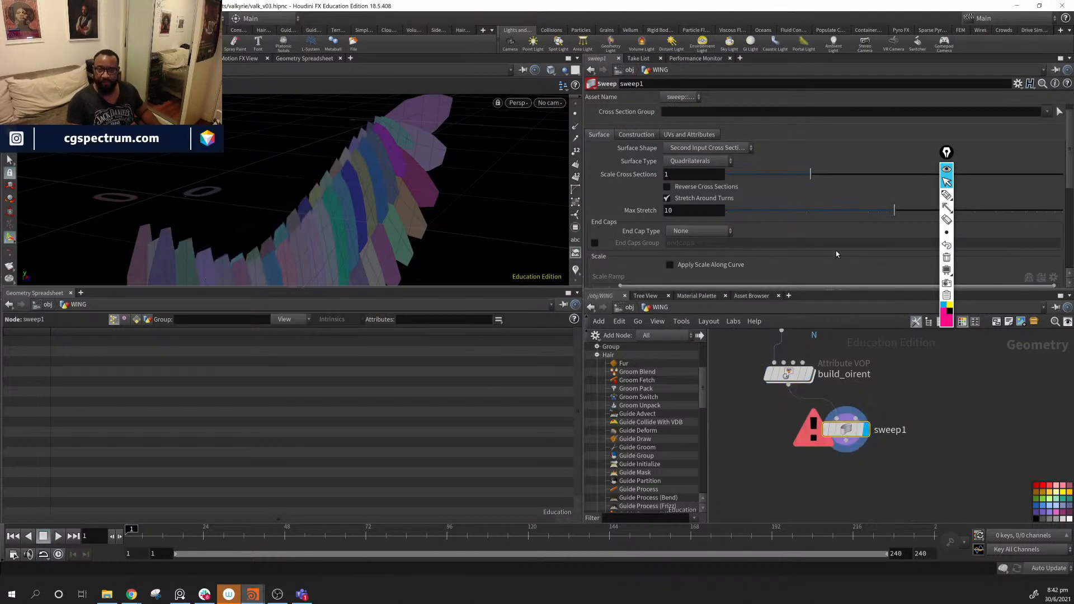
pyautogui.click(709, 148)
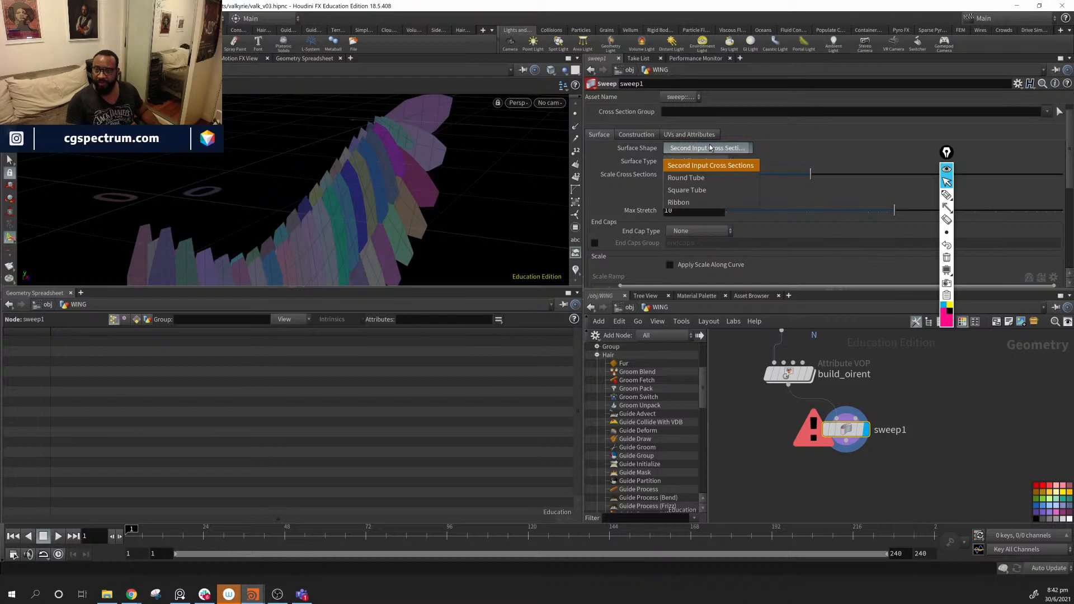
pyautogui.click(717, 205)
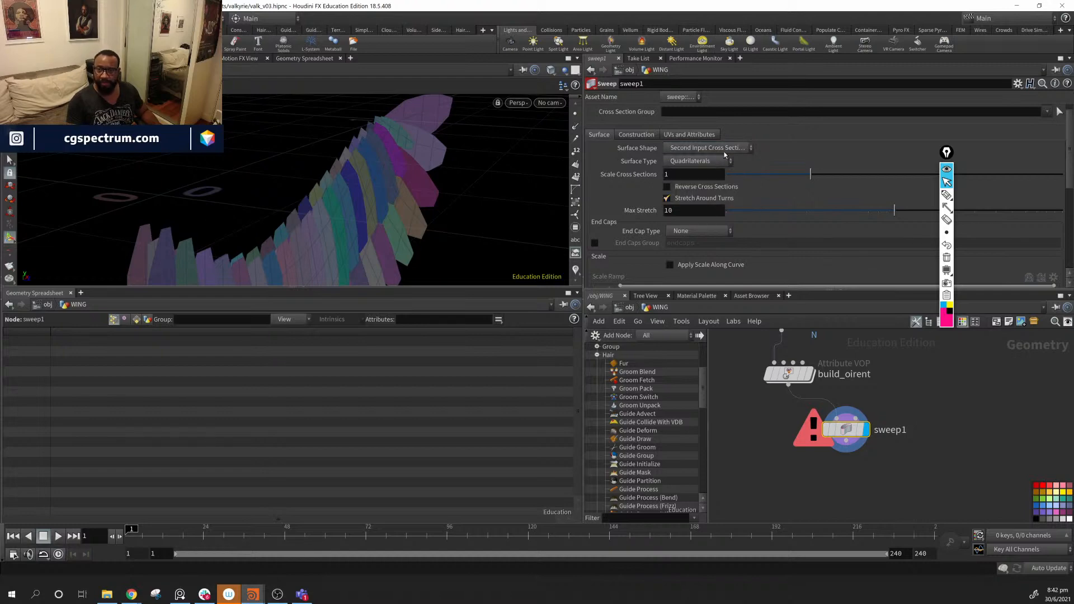
pyautogui.click(724, 149)
pyautogui.click(714, 194)
pyautogui.moveTo(411, 217)
pyautogui.mouseDown()
pyautogui.moveTo(319, 187)
pyautogui.moveTo(462, 246)
pyautogui.moveTo(439, 247)
pyautogui.moveTo(469, 210)
pyautogui.moveTo(448, 219)
pyautogui.moveTo(520, 212)
pyautogui.moveTo(414, 216)
pyautogui.mouseUp()
# - Set the ribbon width to 0.0599 and adjust Columns to 6
pyautogui.moveTo(785, 189); pyautogui.dragTo(747, 192)
pyautogui.moveTo(366, 184); pyautogui.dragTo(631, 226, button='right')
pyautogui.moveTo(532, 170); pyautogui.dragTo(448, 223, button='middle')
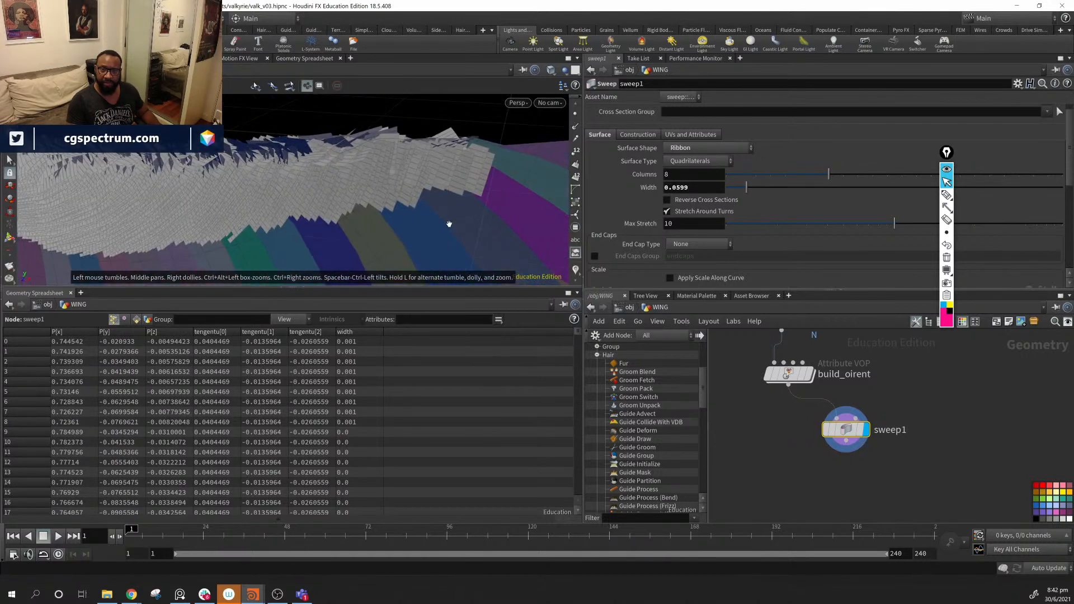
pyautogui.moveTo(449, 223)
pyautogui.mouseDown()
pyautogui.moveTo(371, 240)
pyautogui.moveTo(455, 220)
pyautogui.mouseUp()
pyautogui.moveTo(456, 221); pyautogui.dragTo(378, 239, button='middle')
pyautogui.moveTo(378, 239); pyautogui.dragTo(564, 221, button='right')
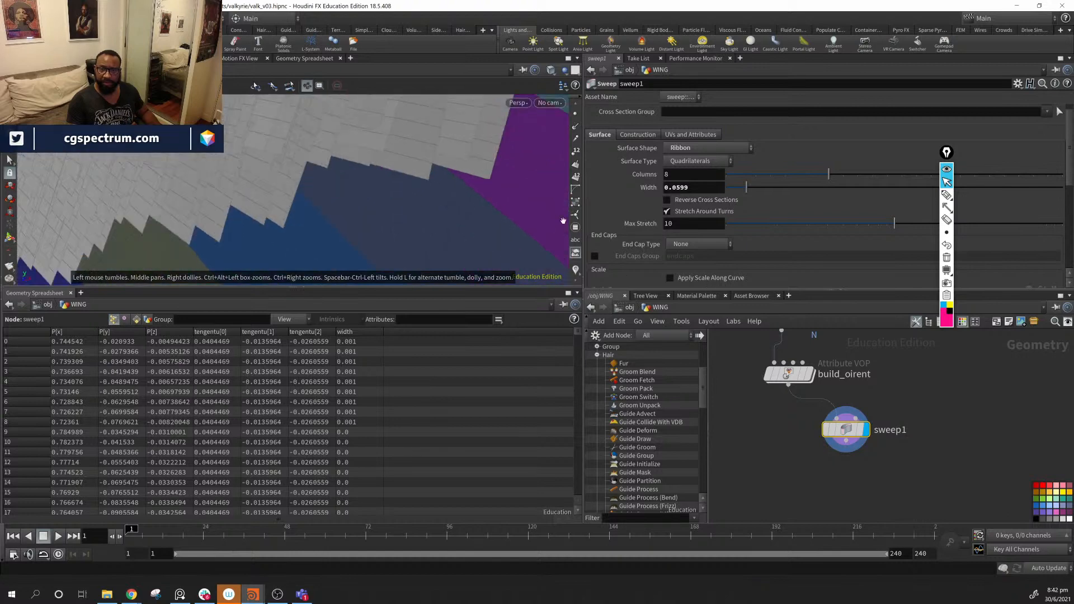
pyautogui.moveTo(523, 217); pyautogui.dragTo(506, 256, button='middle')
pyautogui.moveTo(827, 174); pyautogui.dragTo(742, 178)
pyautogui.moveTo(504, 193); pyautogui.dragTo(385, 182)
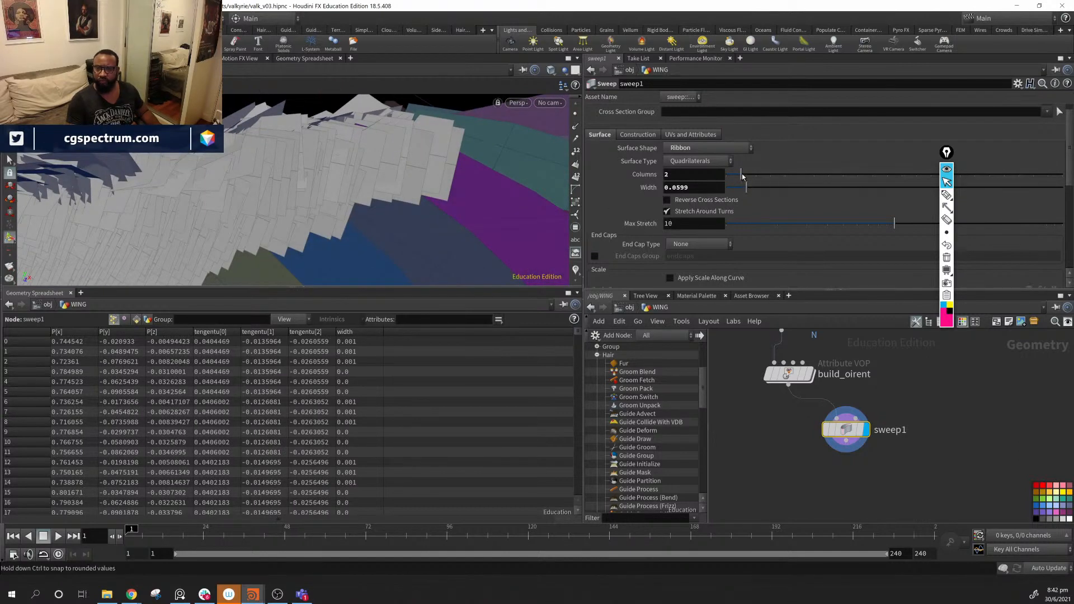
pyautogui.moveTo(743, 177); pyautogui.dragTo(800, 177)
pyautogui.scroll(-2, 674, 232)
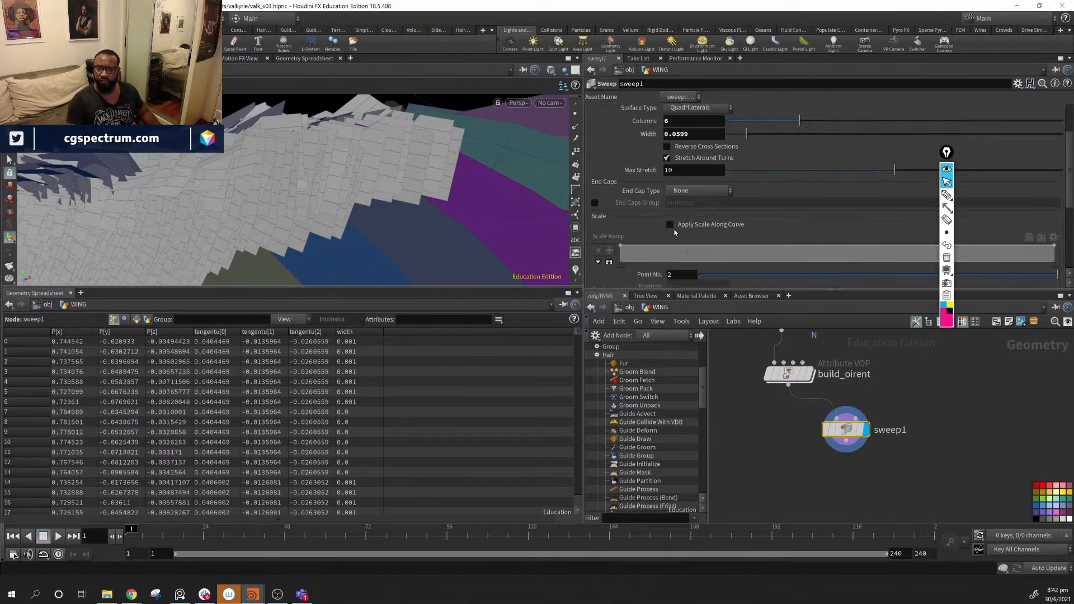
# - Enable Apply Scale Along Curve and lower the scale ramp's ends to taper the ribbons
pyautogui.click(670, 224)
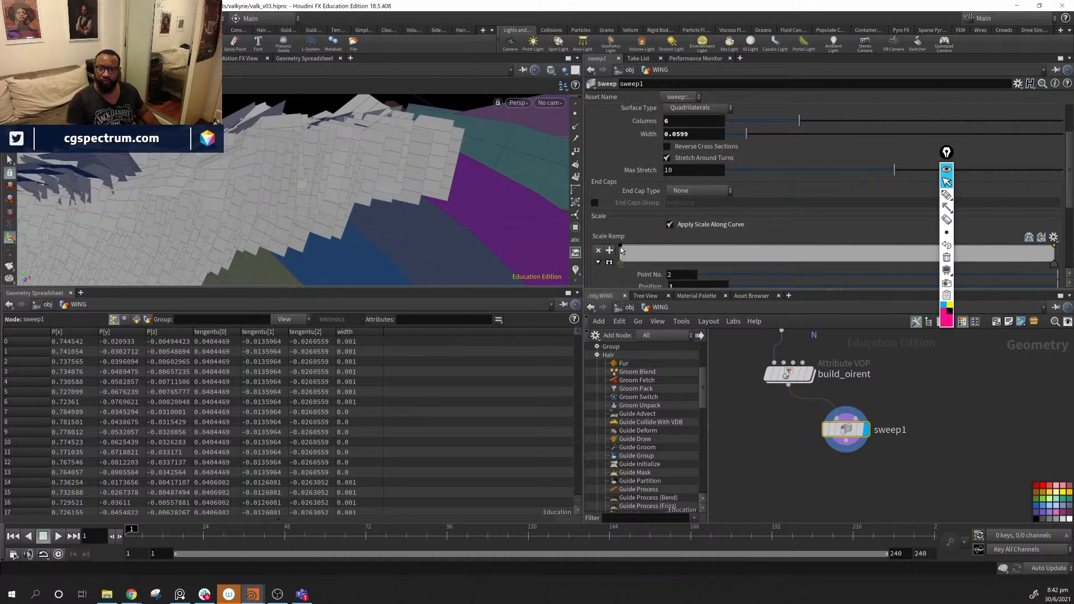
pyautogui.moveTo(622, 250); pyautogui.dragTo(626, 261)
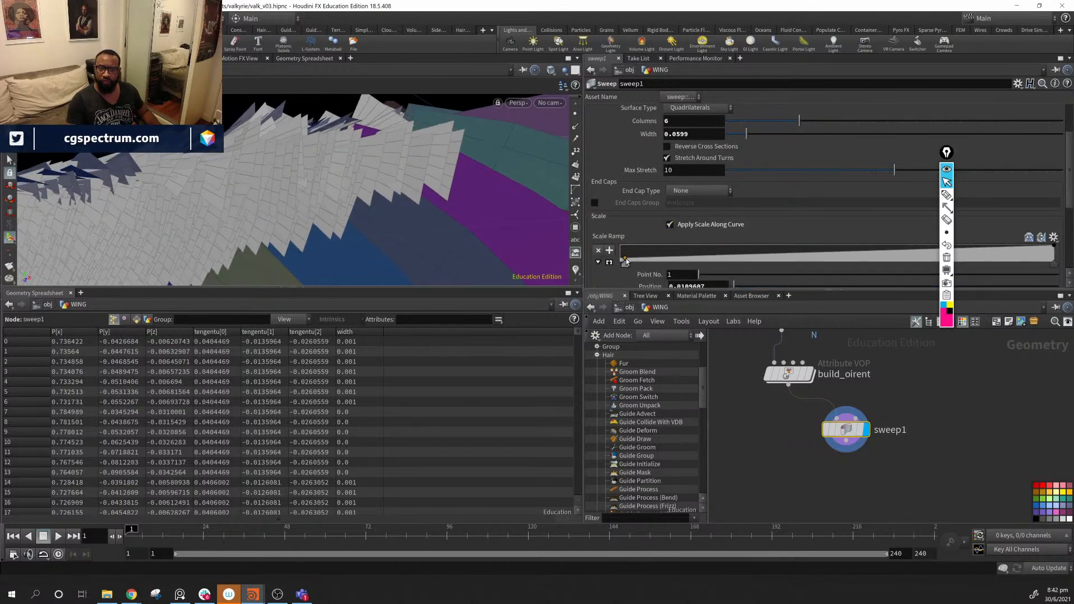
pyautogui.keyDown('alt'); pyautogui.moveTo(385, 150); pyautogui.dragTo(350, 204); pyautogui.keyUp('alt')
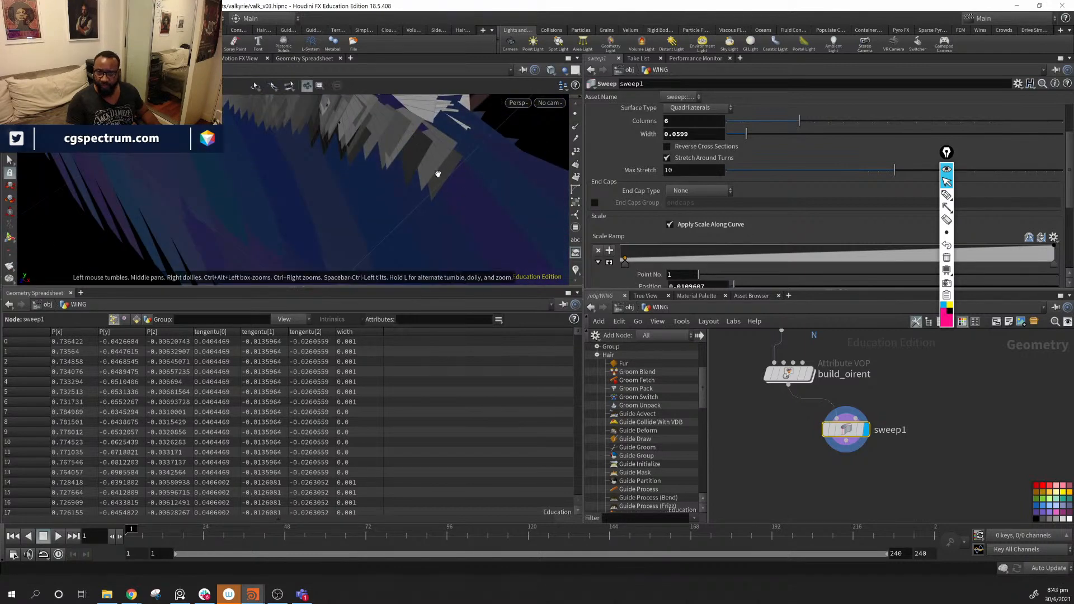
pyautogui.keyDown('alt'); pyautogui.moveTo(436, 171); pyautogui.dragTo(305, 83); pyautogui.keyUp('alt')
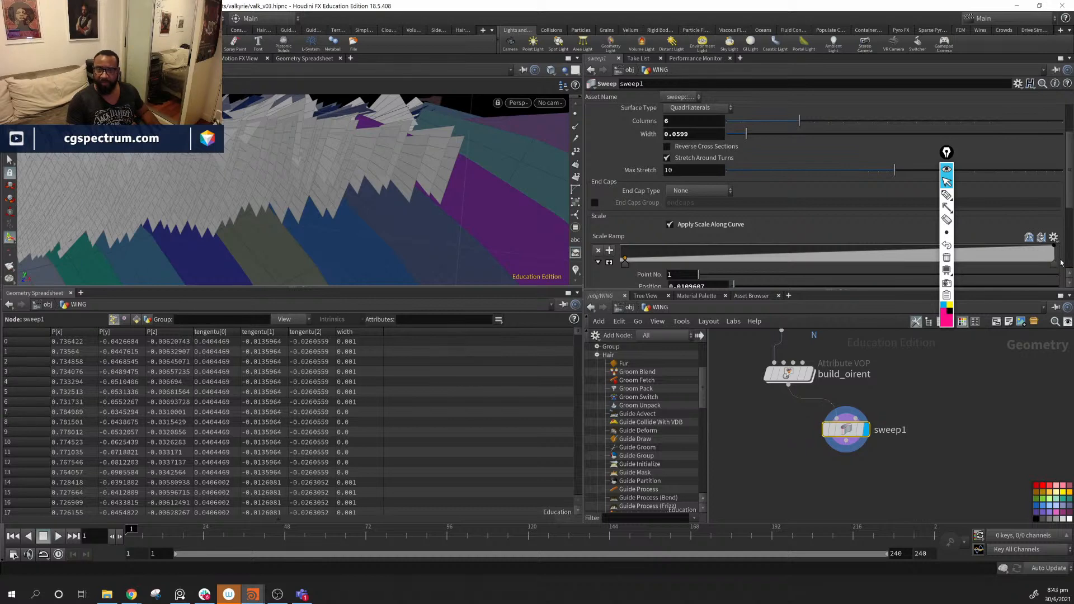
pyautogui.moveTo(1056, 252); pyautogui.dragTo(1058, 261)
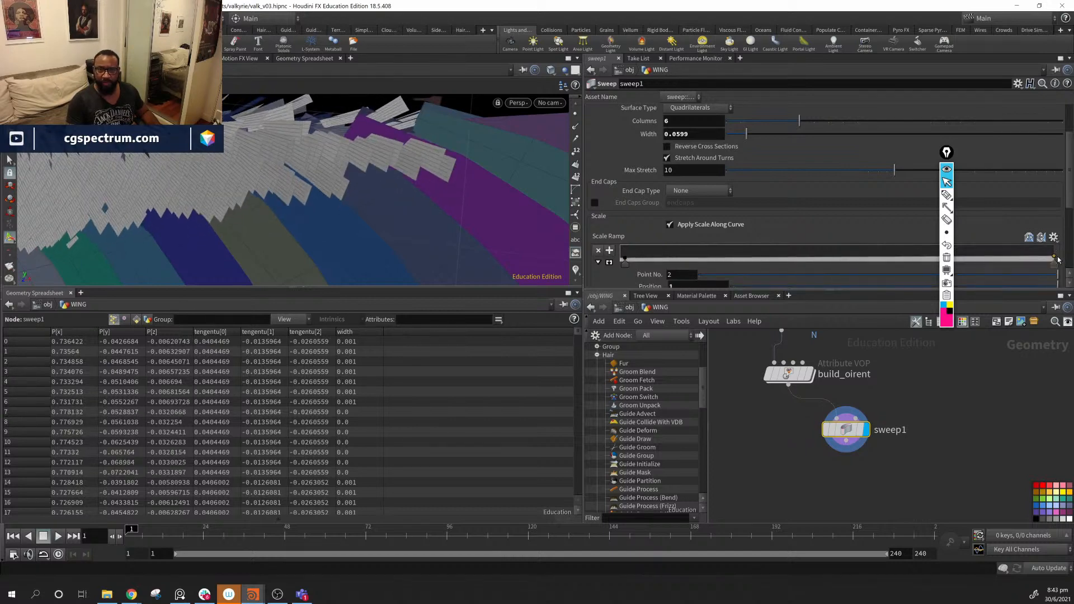
pyautogui.click(815, 397)
pyautogui.hotkey('ctrl', 'z')
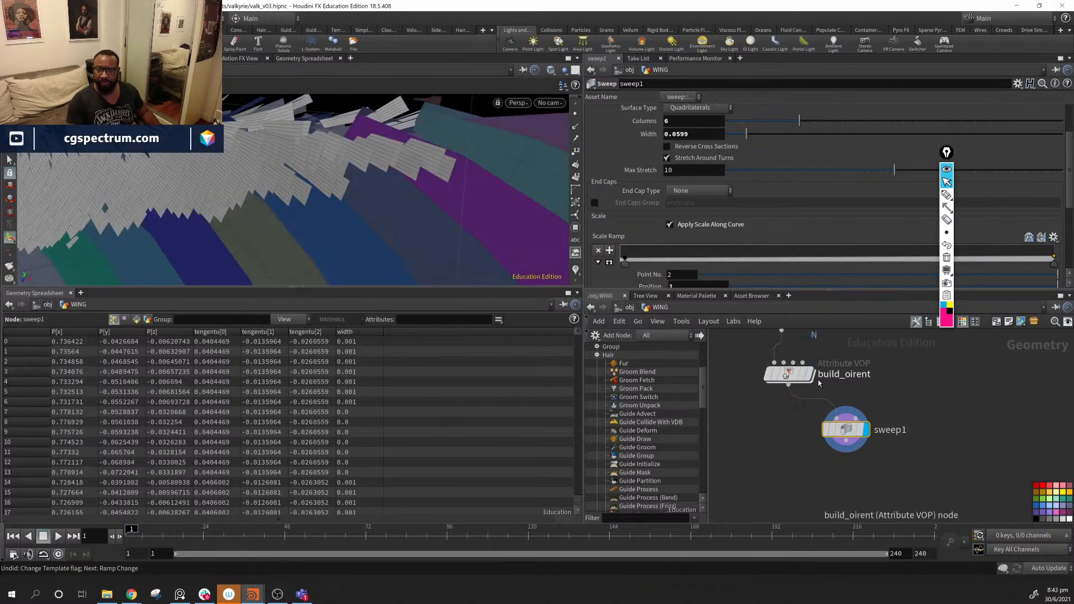
pyautogui.click(813, 379)
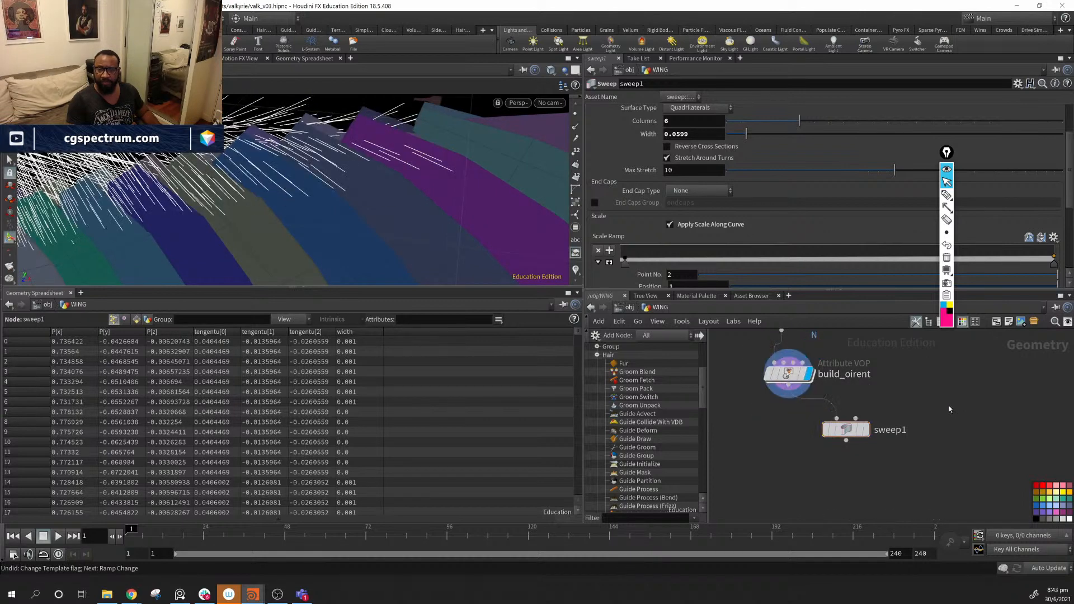
pyautogui.click(869, 432)
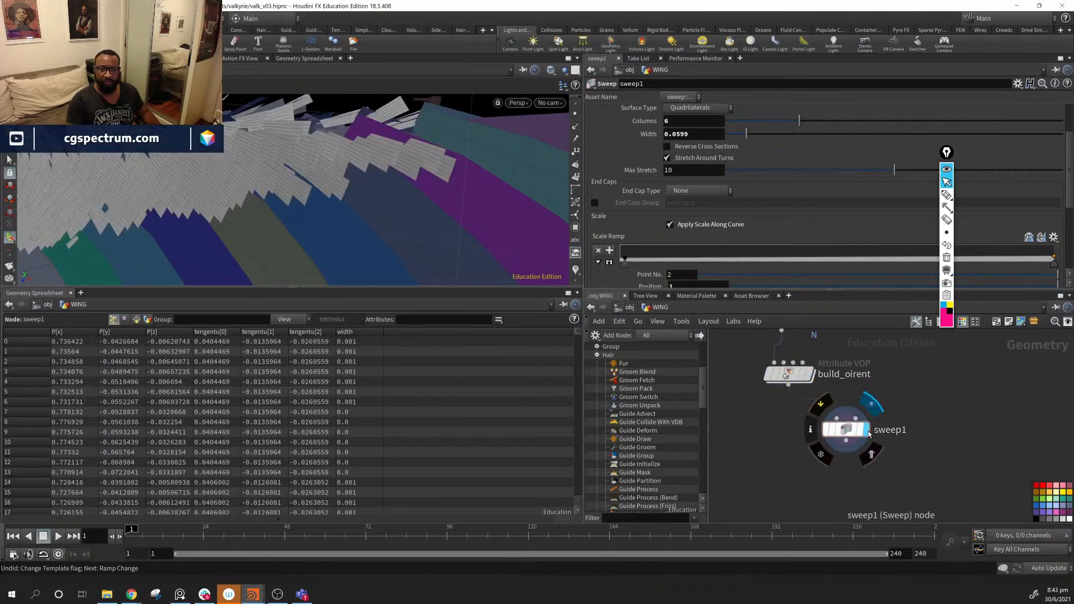
pyautogui.keyDown('alt'); pyautogui.moveTo(303, 196); pyautogui.dragTo(355, 173); pyautogui.keyUp('alt')
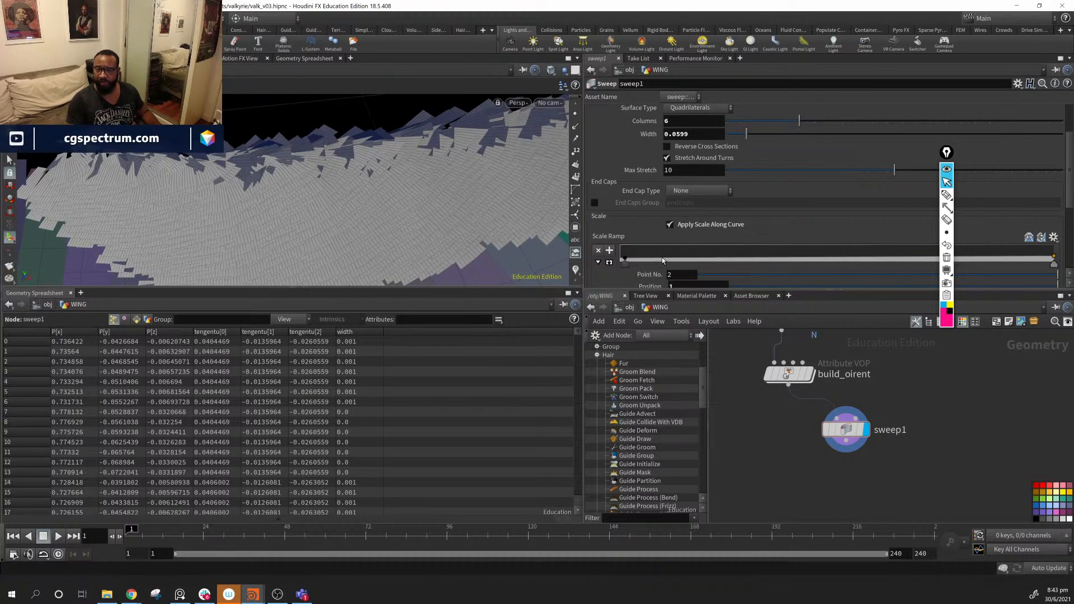
# - Add a full-scale ramp key near the start and set sweep columns to 2
pyautogui.moveTo(662, 257); pyautogui.dragTo(660, 250)
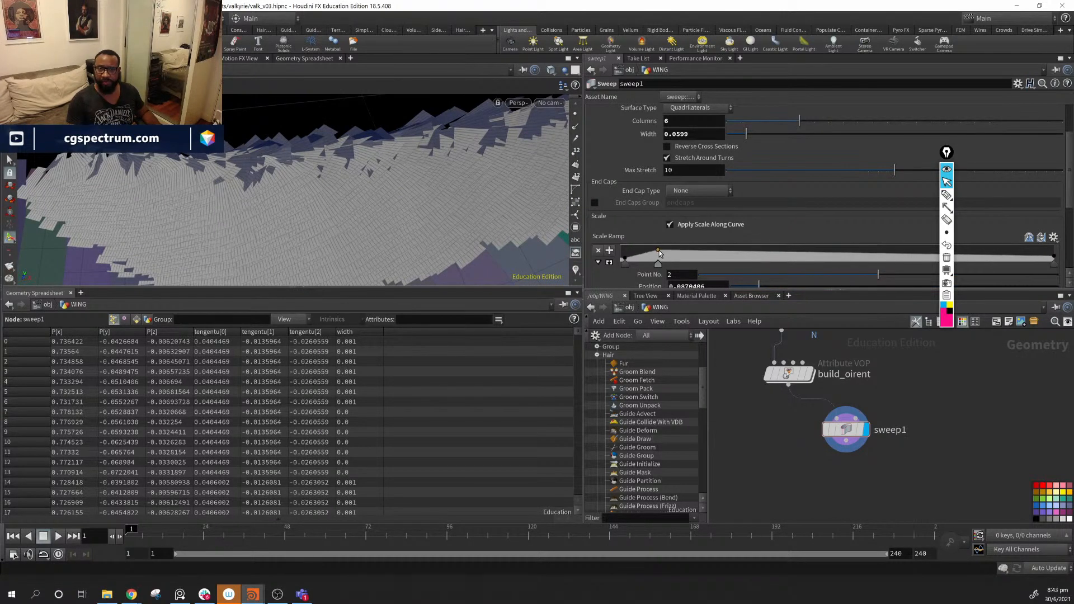
pyautogui.moveTo(774, 125); pyautogui.dragTo(741, 129)
pyautogui.keyDown('alt'); pyautogui.moveTo(421, 189); pyautogui.dragTo(282, 184); pyautogui.keyUp('alt')
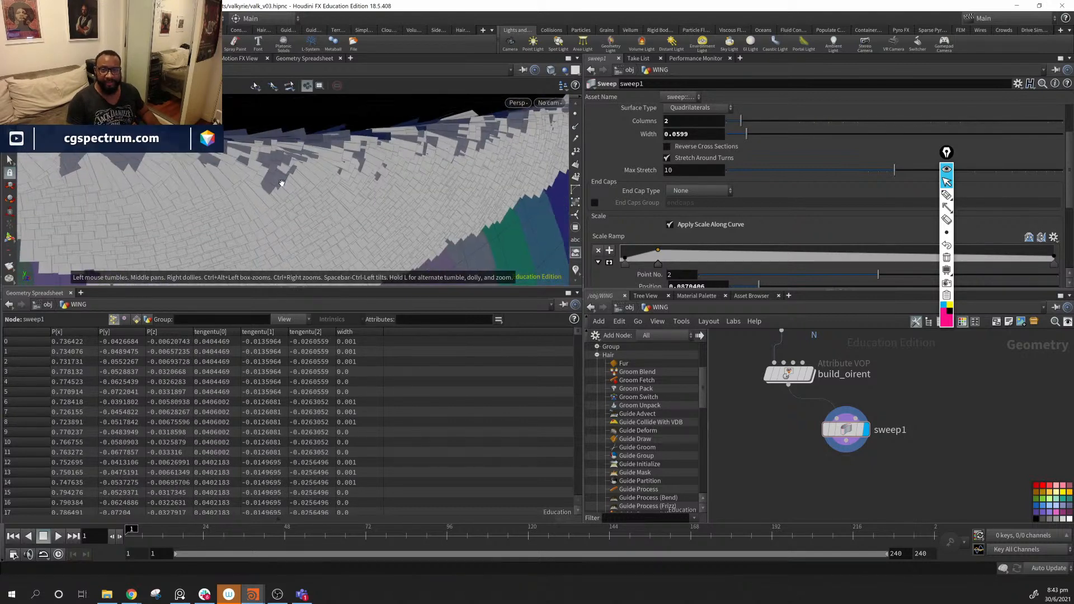
pyautogui.moveTo(270, 252); pyautogui.dragTo(384, 161)
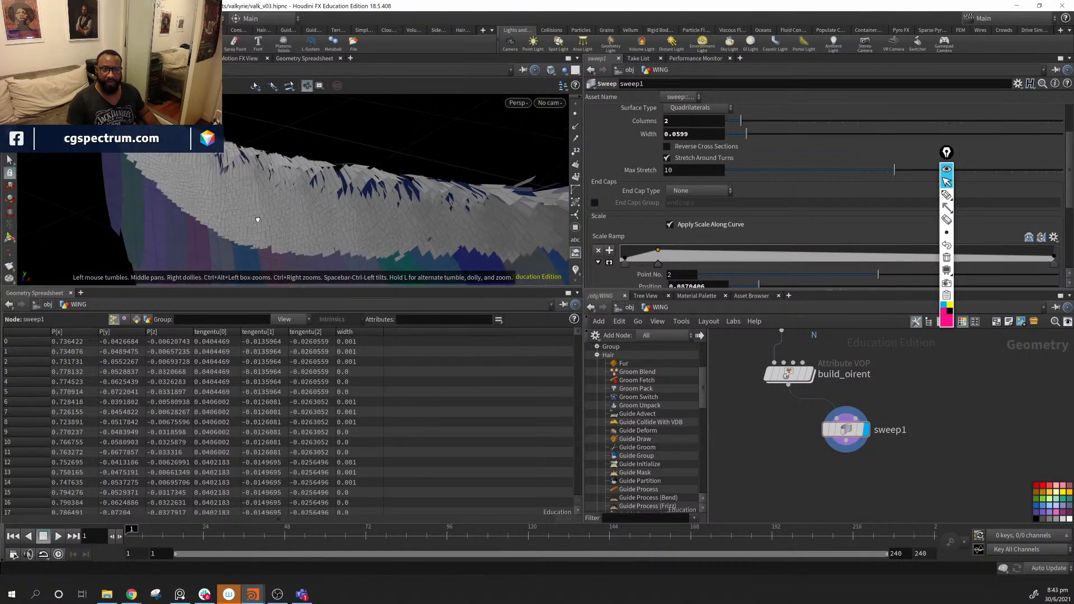
pyautogui.moveTo(145, 230); pyautogui.dragTo(226, 139)
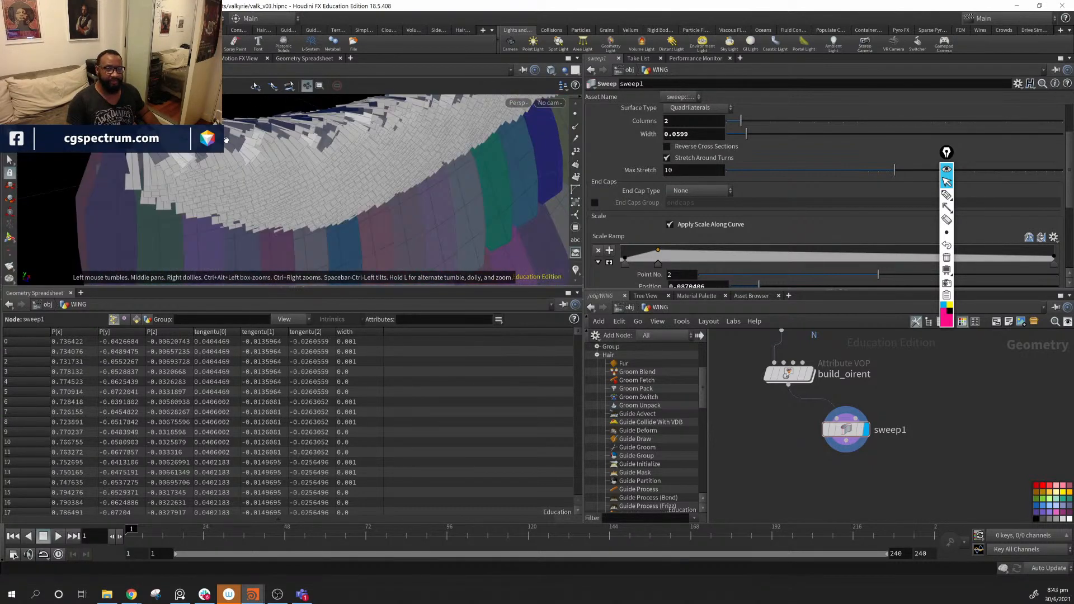
pyautogui.moveTo(422, 195); pyautogui.dragTo(349, 199)
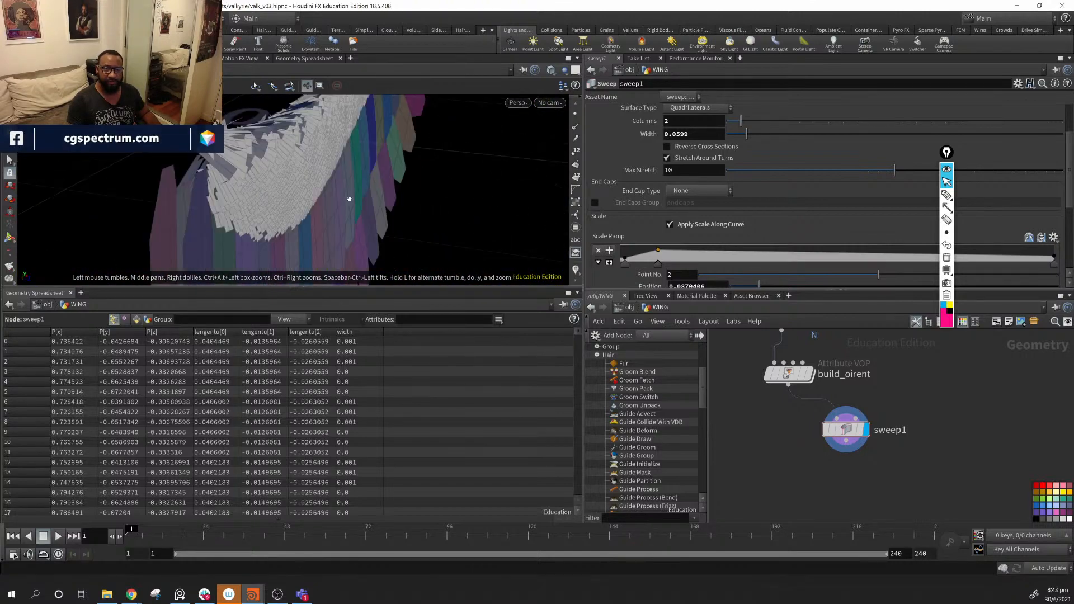
pyautogui.moveTo(217, 194); pyautogui.dragTo(312, 211)
pyautogui.moveTo(312, 211); pyautogui.dragTo(353, 211, button='right')
pyautogui.moveTo(352, 211); pyautogui.dragTo(314, 143)
pyautogui.moveTo(314, 144); pyautogui.dragTo(486, 195, button='right')
pyautogui.moveTo(401, 183); pyautogui.dragTo(313, 184, button='right')
pyautogui.press('alt')
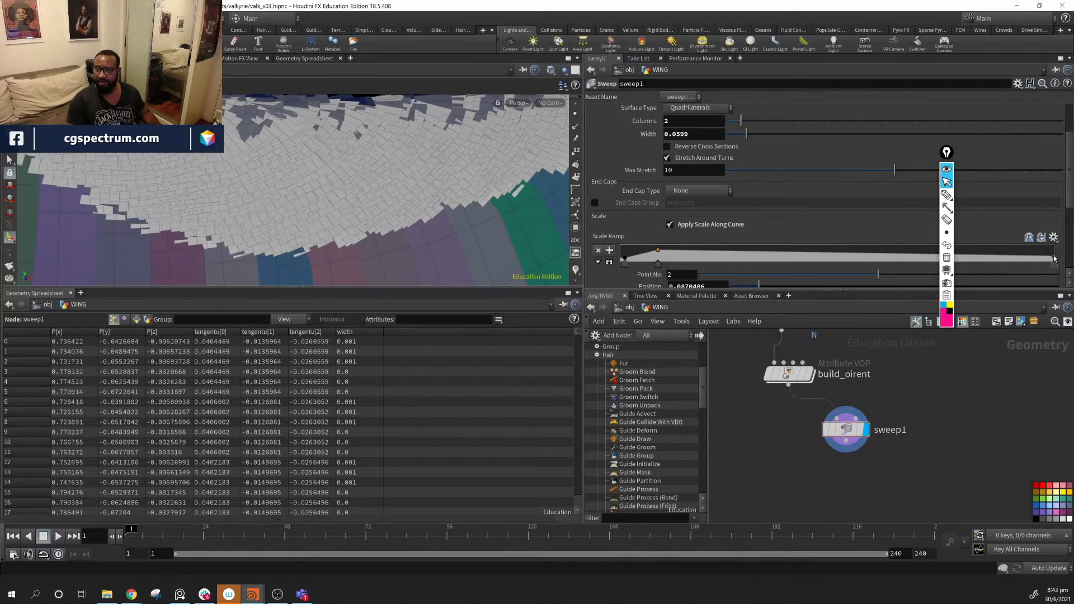
# - Add a ramp key at the feather ends and lower it to thin the tips
pyautogui.moveTo(1055, 259); pyautogui.dragTo(1056, 256)
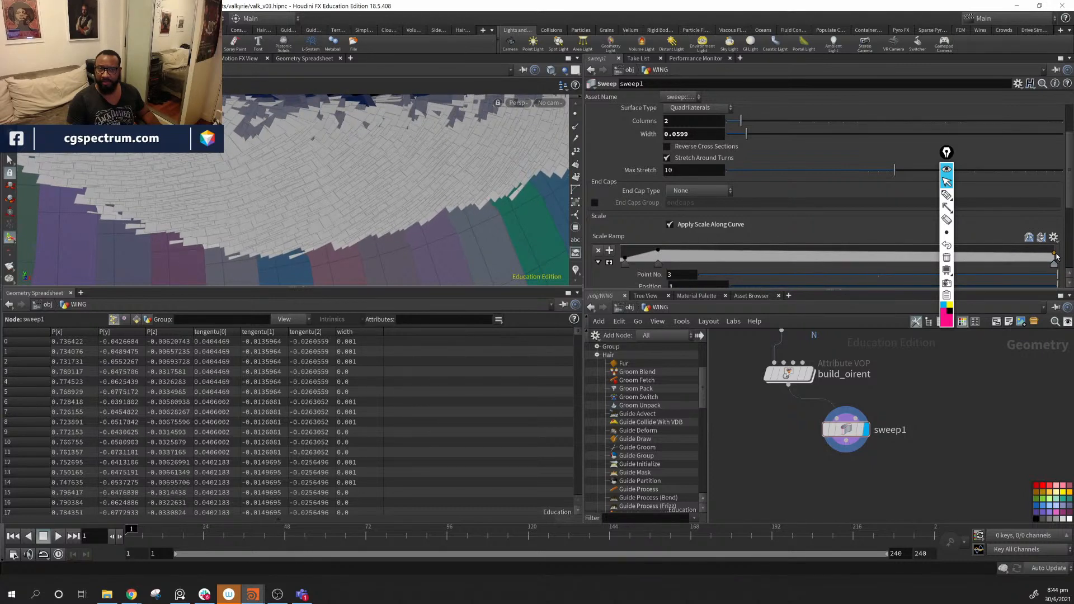
pyautogui.keyDown('alt'); pyautogui.moveTo(384, 235); pyautogui.dragTo(241, 189, button='right'); pyautogui.keyUp('alt')
pyautogui.keyDown('alt'); pyautogui.moveTo(242, 189); pyautogui.dragTo(377, 199); pyautogui.keyUp('alt')
pyautogui.keyDown('alt'); pyautogui.moveTo(376, 199); pyautogui.dragTo(417, 252, button='right'); pyautogui.keyUp('alt')
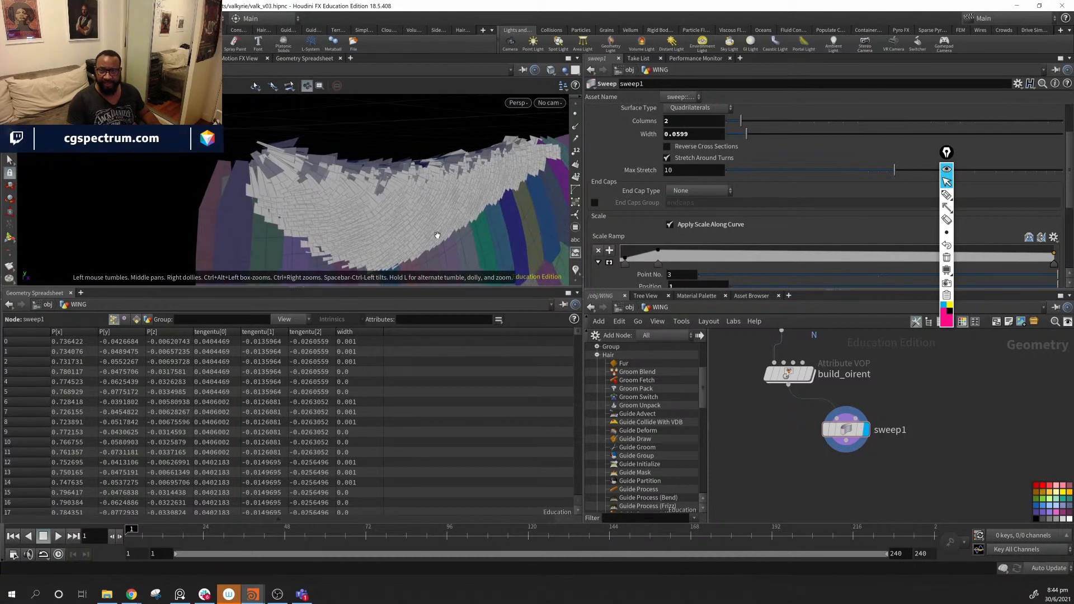
pyautogui.moveTo(898, 335); pyautogui.dragTo(959, 488, button='middle')
pyautogui.scroll(-1, 959, 490)
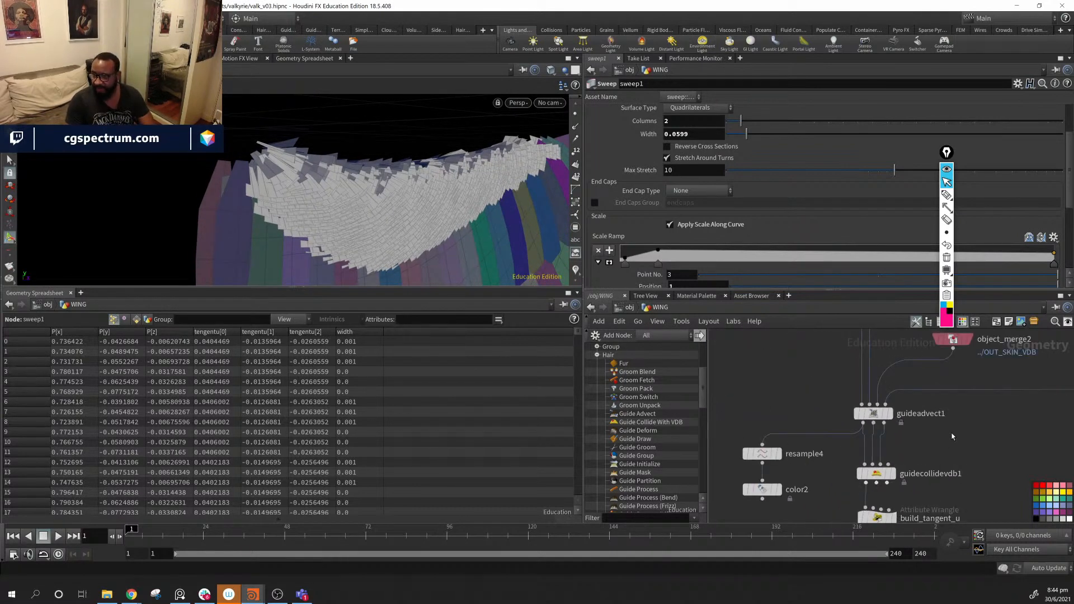
# - Lower hairgen1's Density in the General tab from 10925 to 3740
pyautogui.moveTo(952, 433); pyautogui.dragTo(956, 522, button='middle')
pyautogui.click(876, 382)
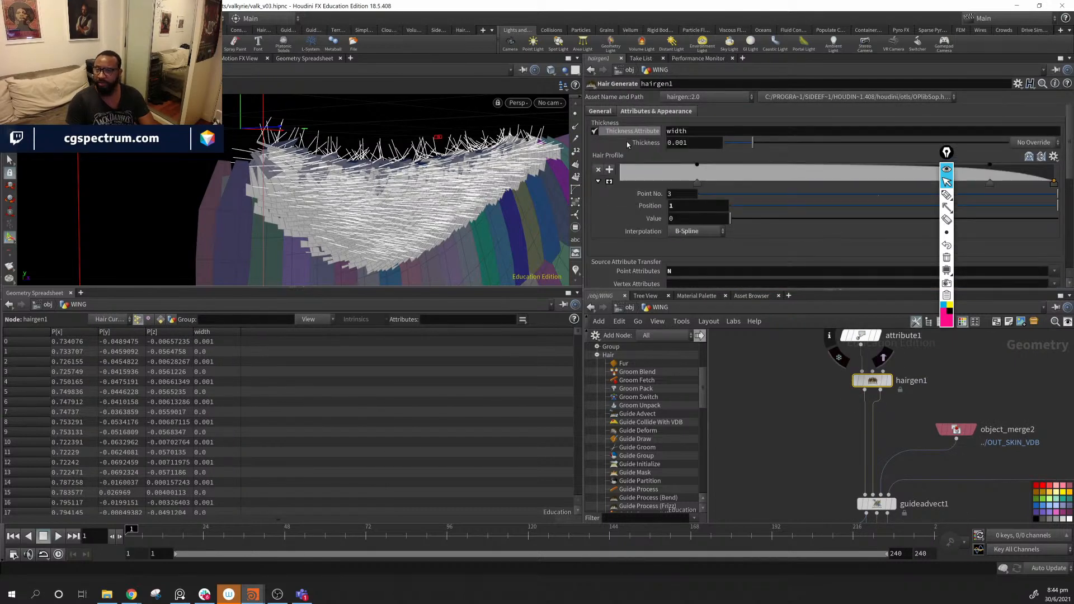
pyautogui.click(602, 111)
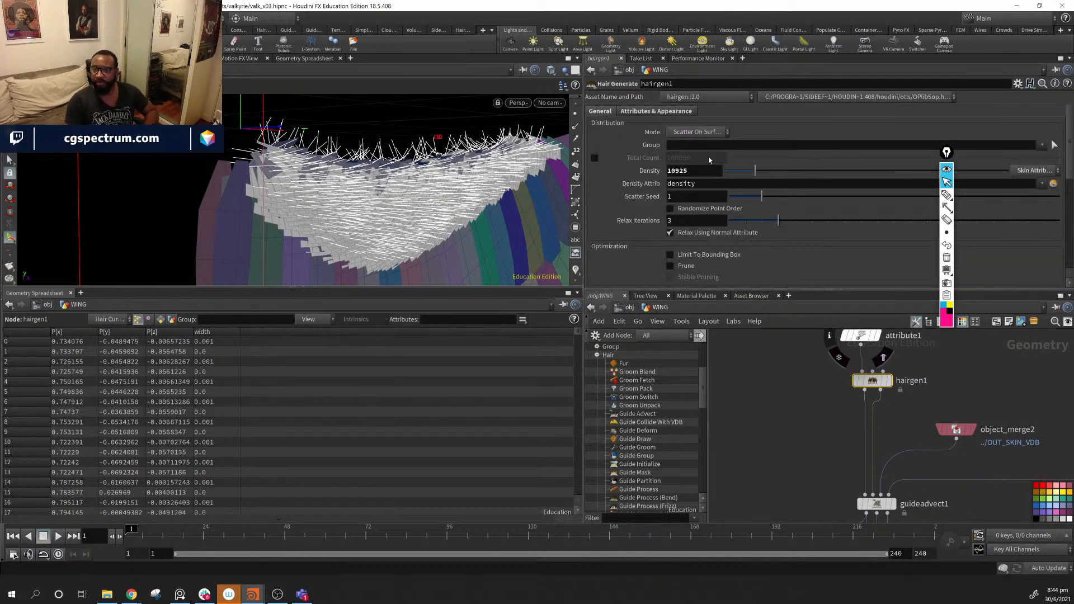
pyautogui.moveTo(755, 171); pyautogui.dragTo(737, 183)
# - Check the sparser hair from several angles, then display the swept sweep1 feather ribbons again
pyautogui.keyDown('alt'); pyautogui.moveTo(417, 216); pyautogui.dragTo(391, 168); pyautogui.keyUp('alt')
pyautogui.moveTo(979, 498); pyautogui.dragTo(955, 329, button='middle')
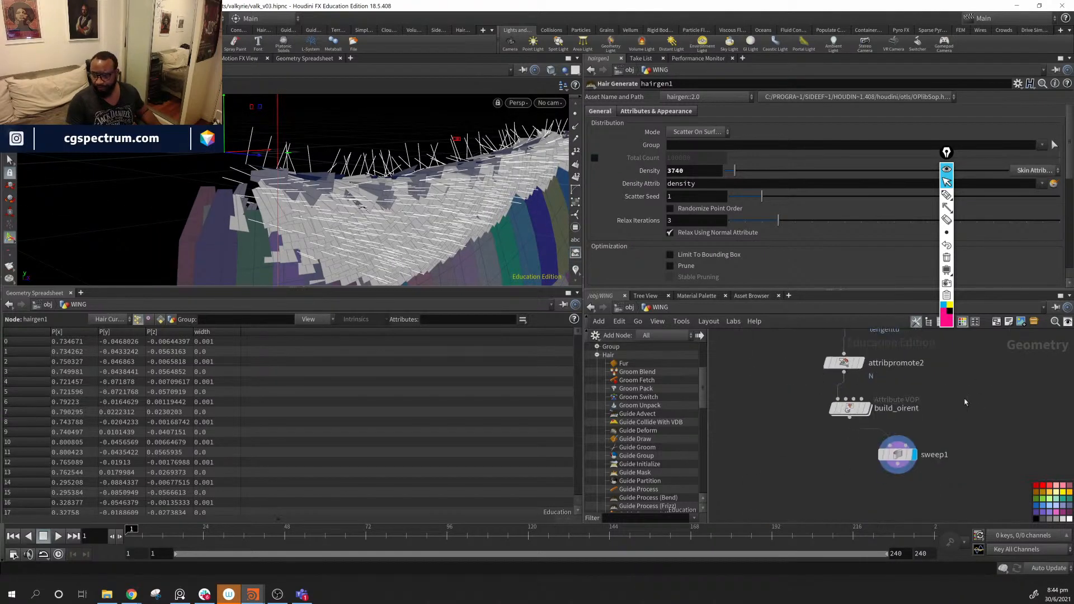
pyautogui.click(868, 411)
pyautogui.click(912, 455)
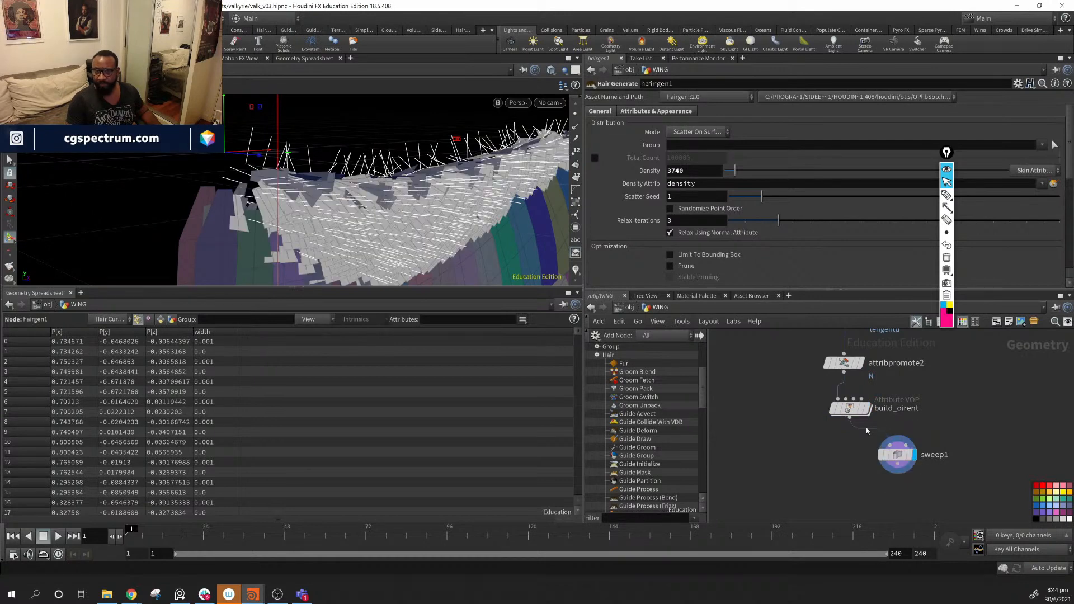
# - Orbit around the feathered wing from end-on, low and broadside views, then open viewport Display Options
pyautogui.keyDown('alt'); pyautogui.moveTo(503, 171); pyautogui.dragTo(649, 167); pyautogui.keyUp('alt')
pyautogui.keyDown('alt'); pyautogui.moveTo(389, 211); pyautogui.dragTo(278, 110); pyautogui.keyUp('alt')
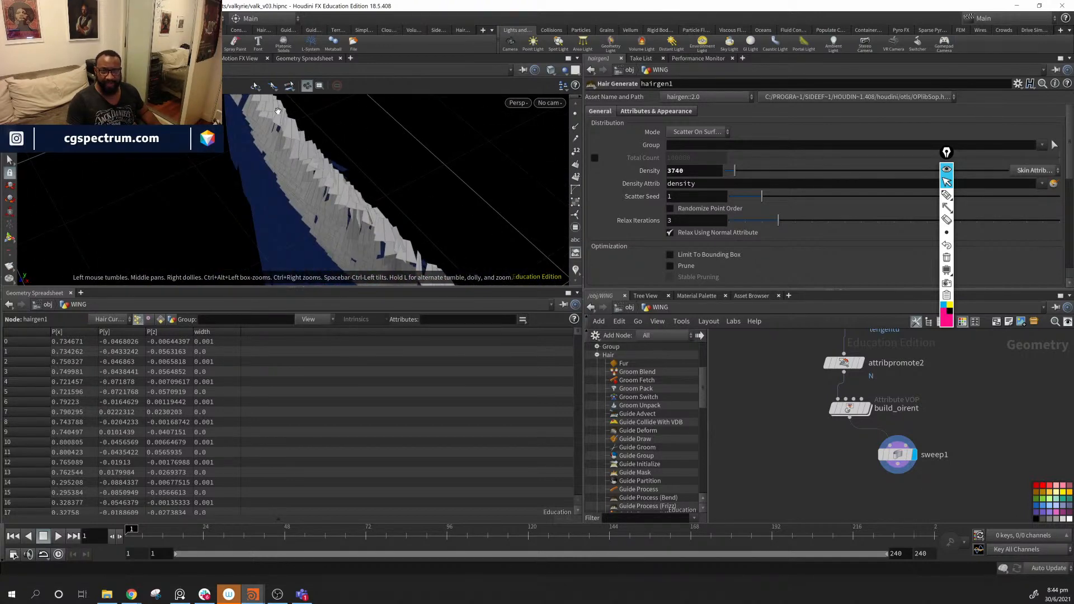
pyautogui.keyDown('alt'); pyautogui.moveTo(338, 183); pyautogui.dragTo(441, 254); pyautogui.keyUp('alt')
pyautogui.keyDown('alt'); pyautogui.moveTo(441, 254); pyautogui.dragTo(419, 216, button='right'); pyautogui.keyUp('alt')
pyautogui.keyDown('alt'); pyautogui.moveTo(420, 216); pyautogui.dragTo(321, 225); pyautogui.keyUp('alt')
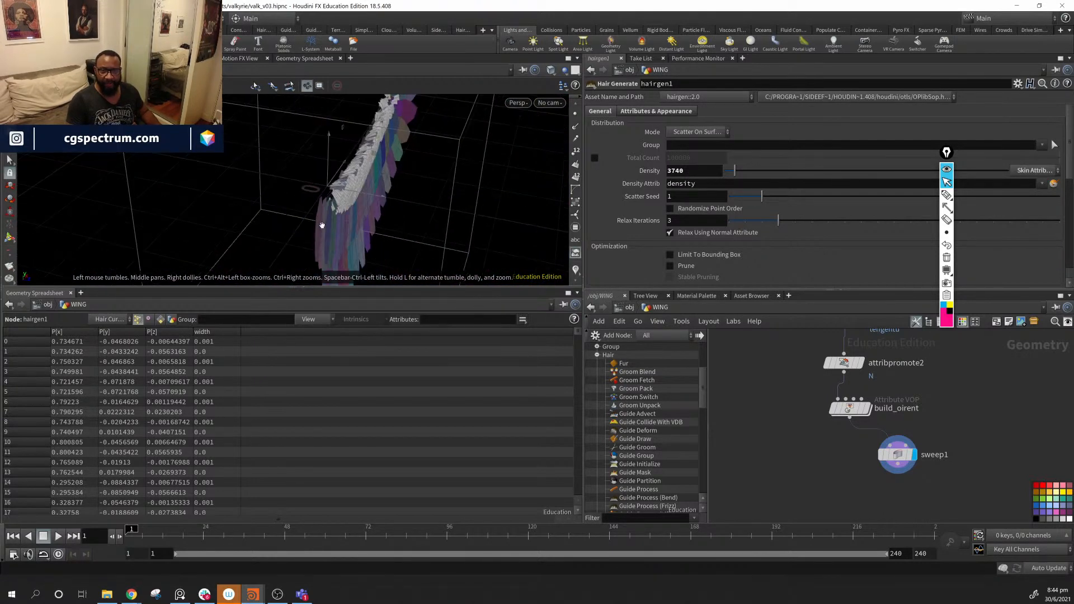
pyautogui.keyDown('alt'); pyautogui.moveTo(342, 187); pyautogui.dragTo(237, 185); pyautogui.keyUp('alt')
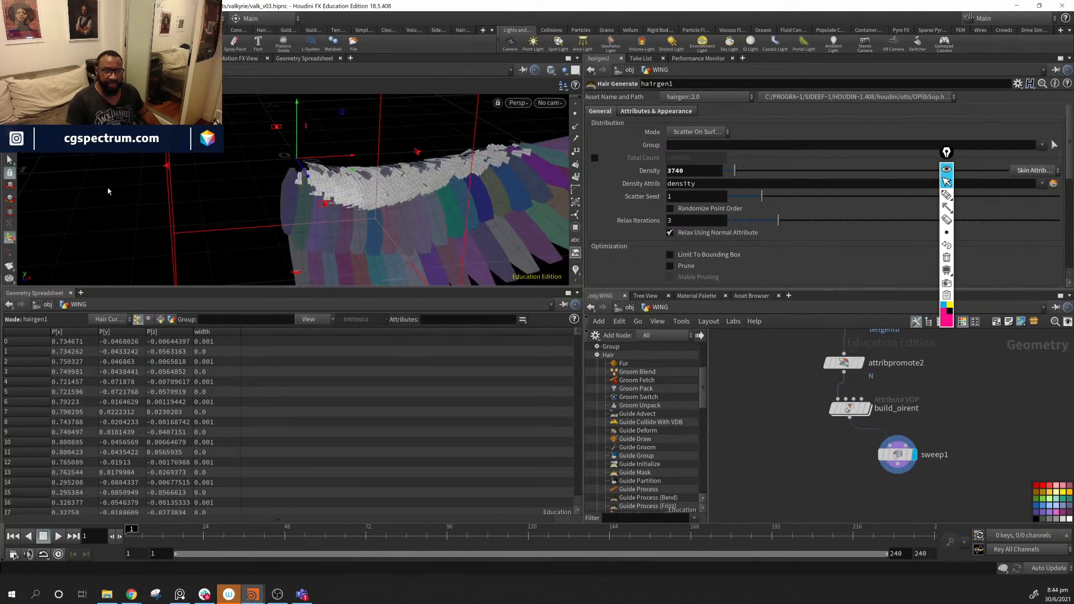
pyautogui.keyDown('alt'); pyautogui.moveTo(108, 190); pyautogui.dragTo(146, 191); pyautogui.keyUp('alt')
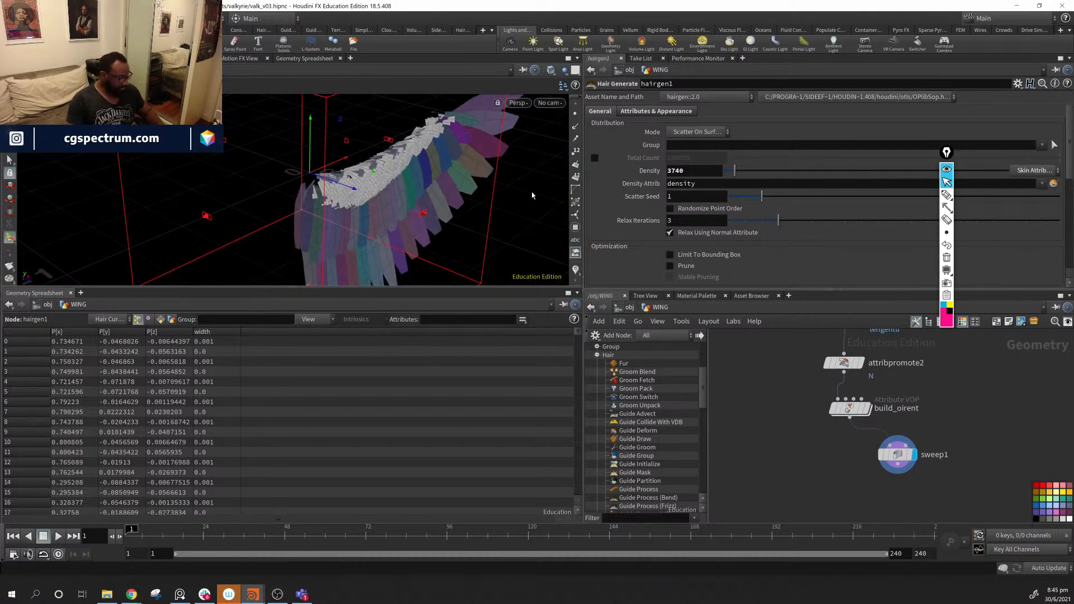
pyautogui.press('d')
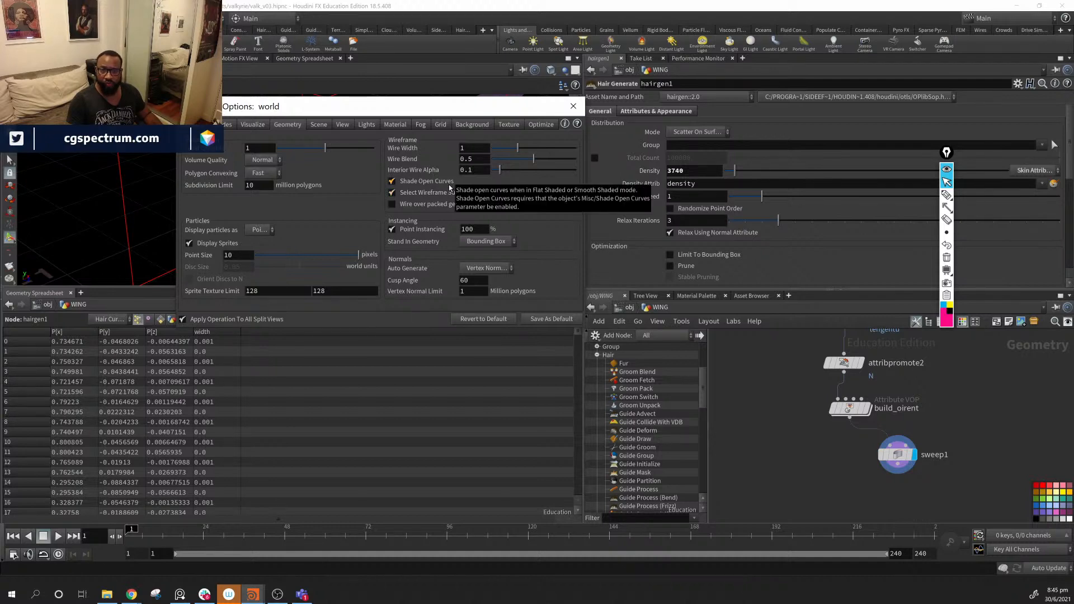
# - Browse the Visualize, Material, View, Scene and Geometry display pages, ending on the Guides page
pyautogui.click(253, 125)
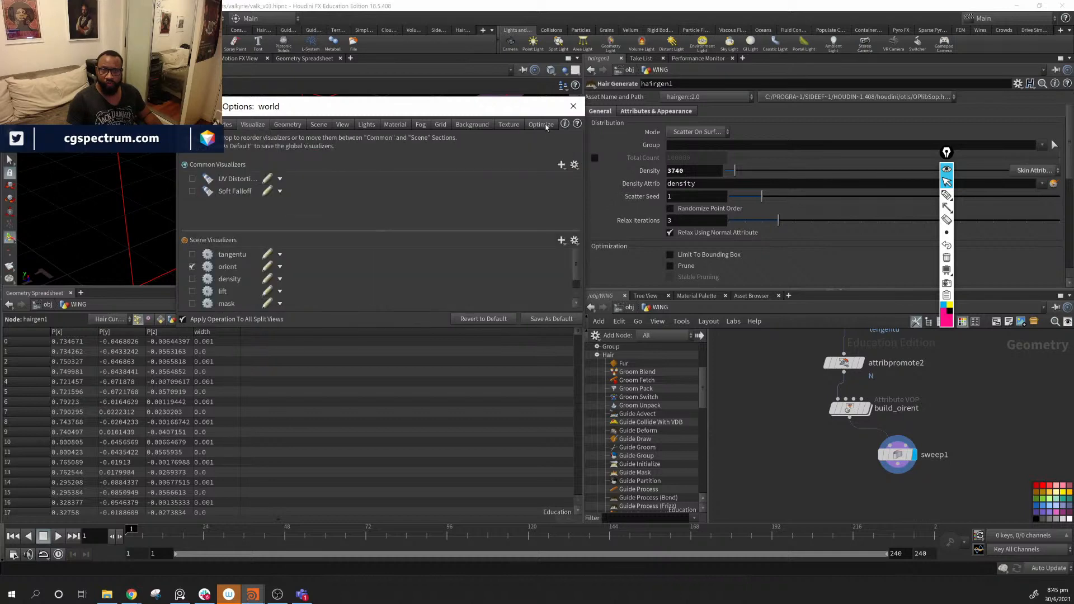
pyautogui.click(393, 124)
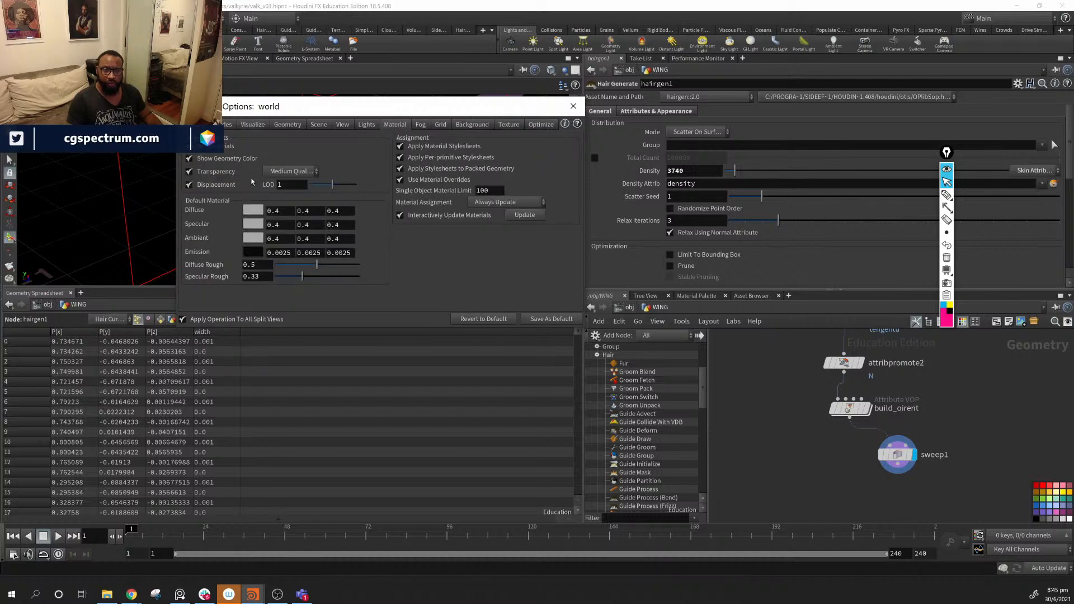
pyautogui.click(339, 126)
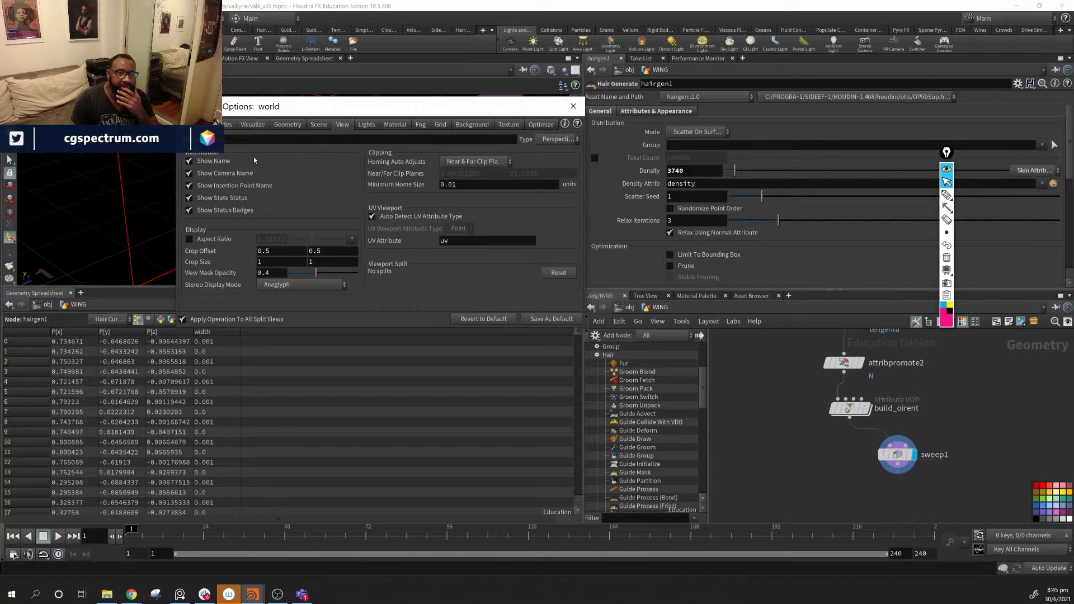
pyautogui.click(317, 126)
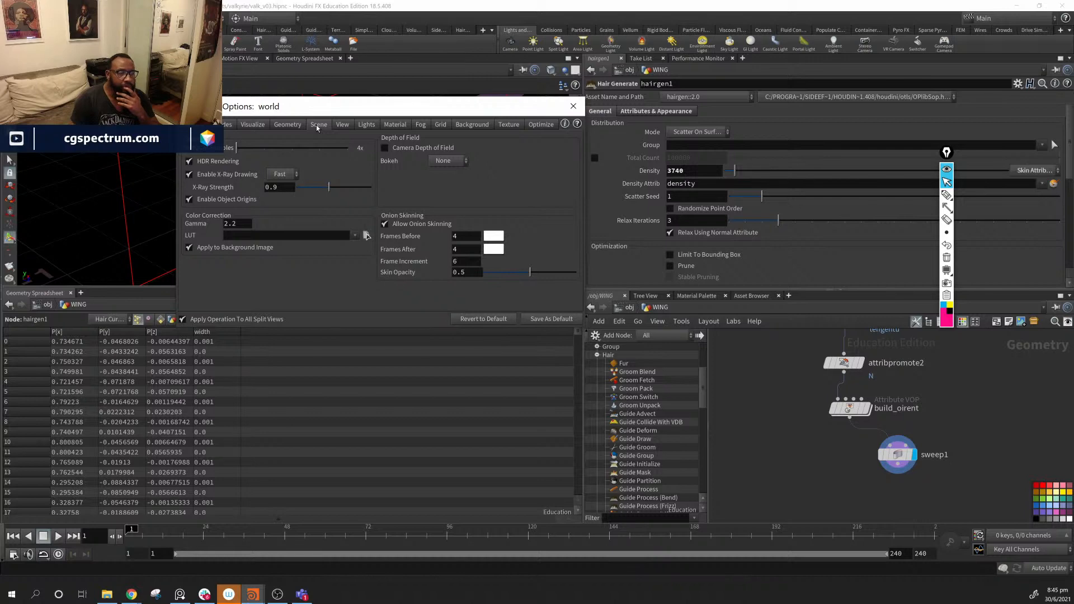
pyautogui.click(299, 126)
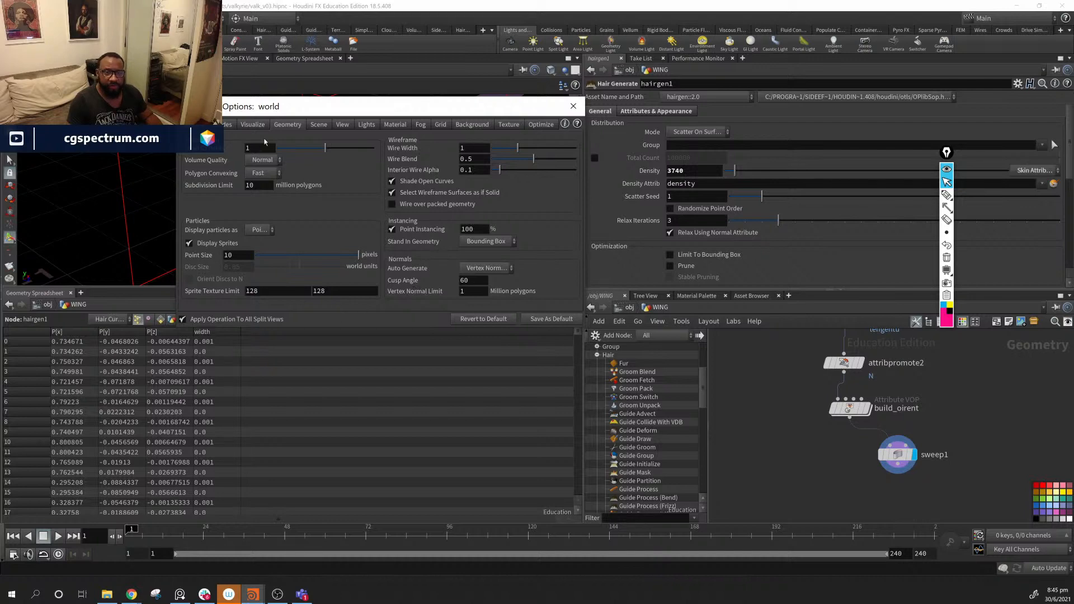
pyautogui.click(253, 125)
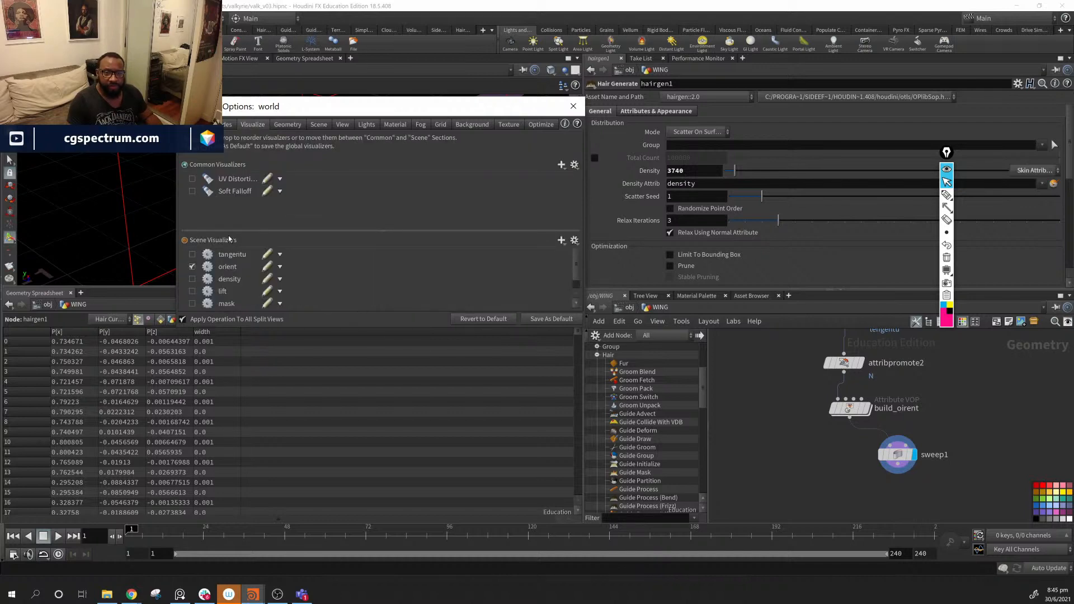
pyautogui.click(225, 126)
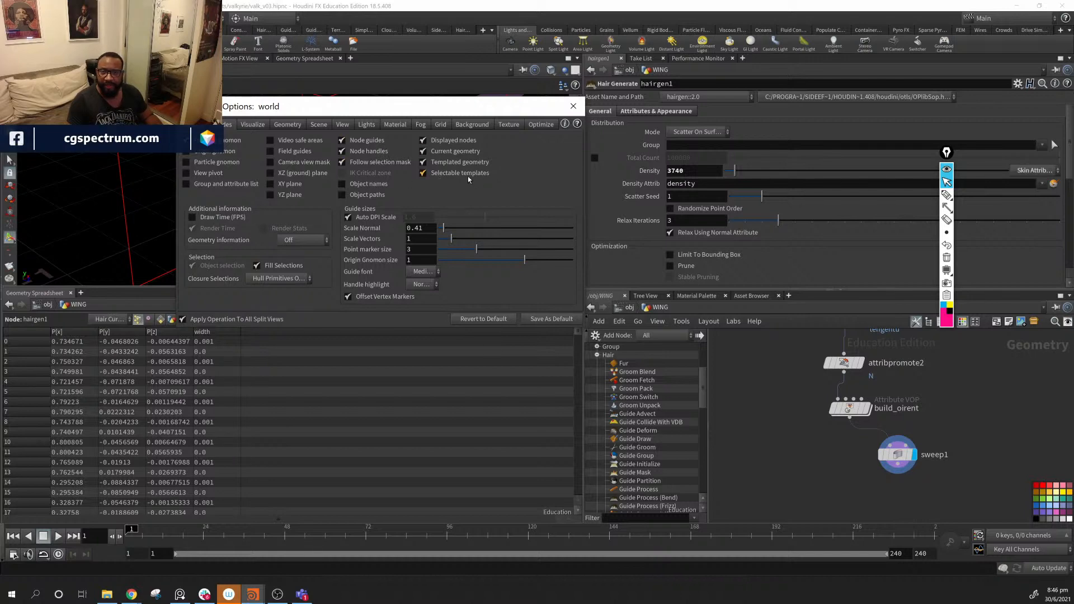
# - Review the Geometry, Texture, Background, Grid, Fog, Material, Lights, View, Scene, Visualize and Guides pages
pyautogui.click(288, 124)
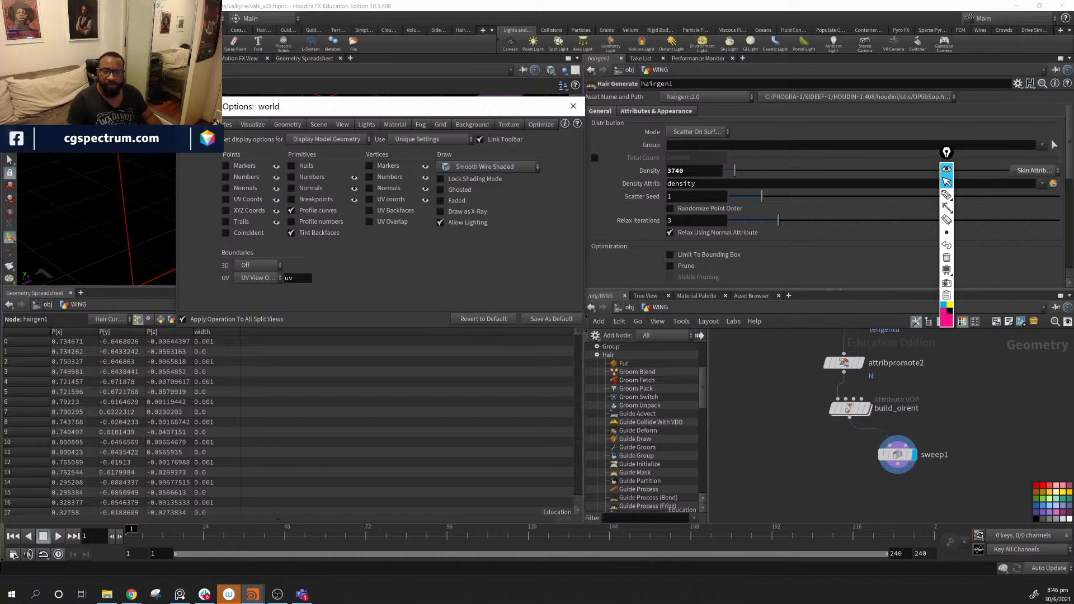
pyautogui.click(507, 124)
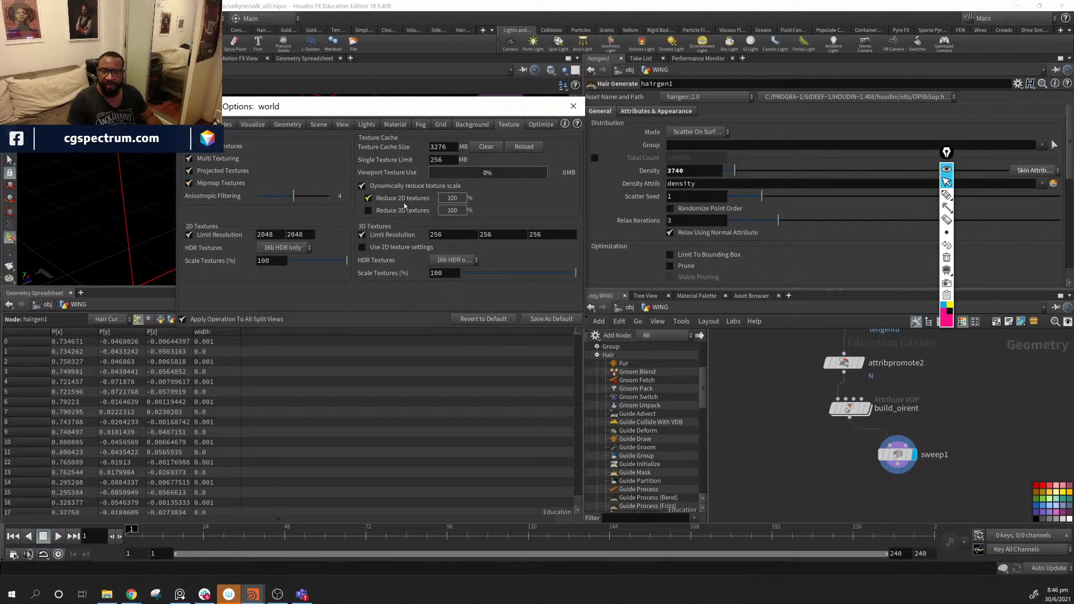
pyautogui.click(477, 125)
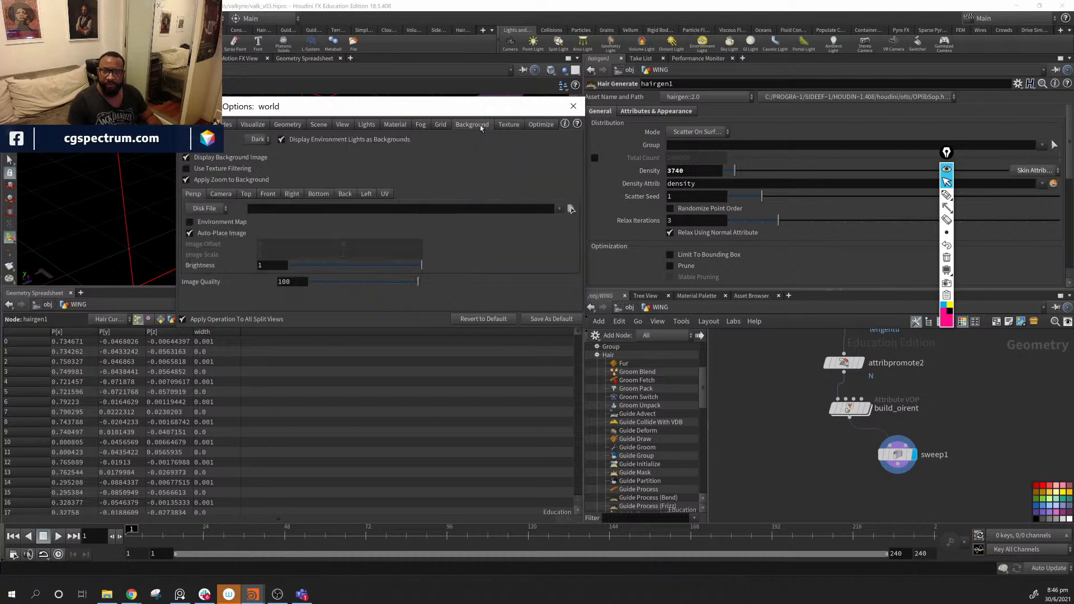
pyautogui.click(446, 125)
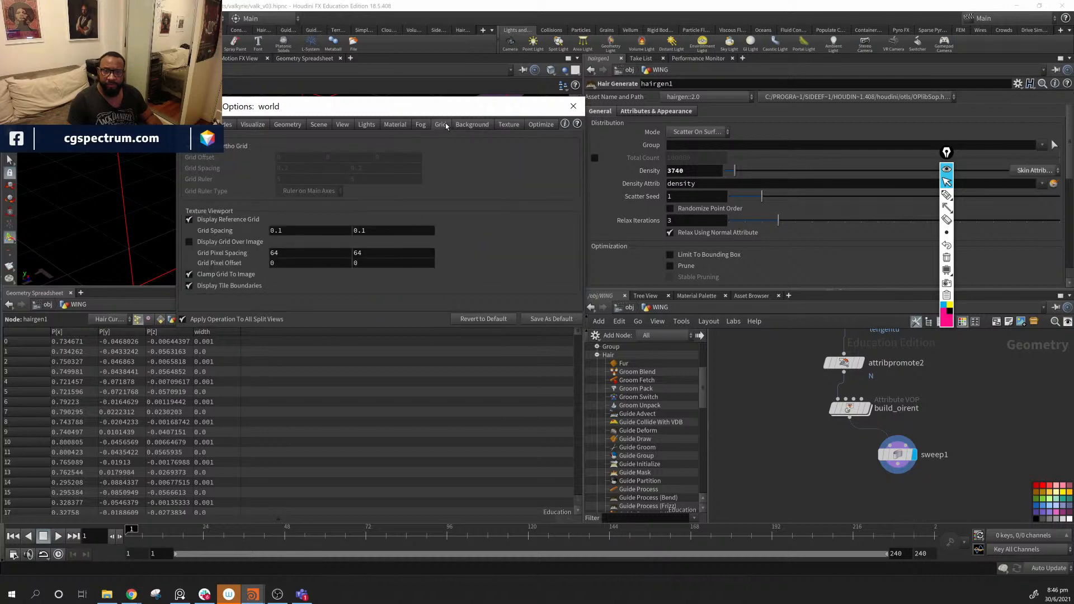
pyautogui.click(417, 126)
pyautogui.click(405, 126)
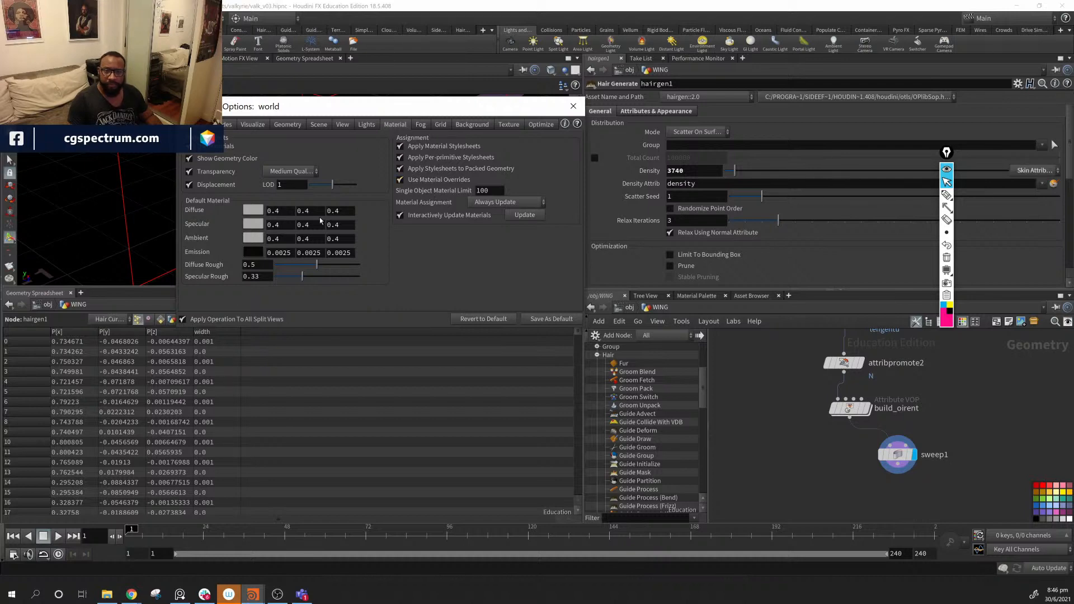
pyautogui.click(365, 125)
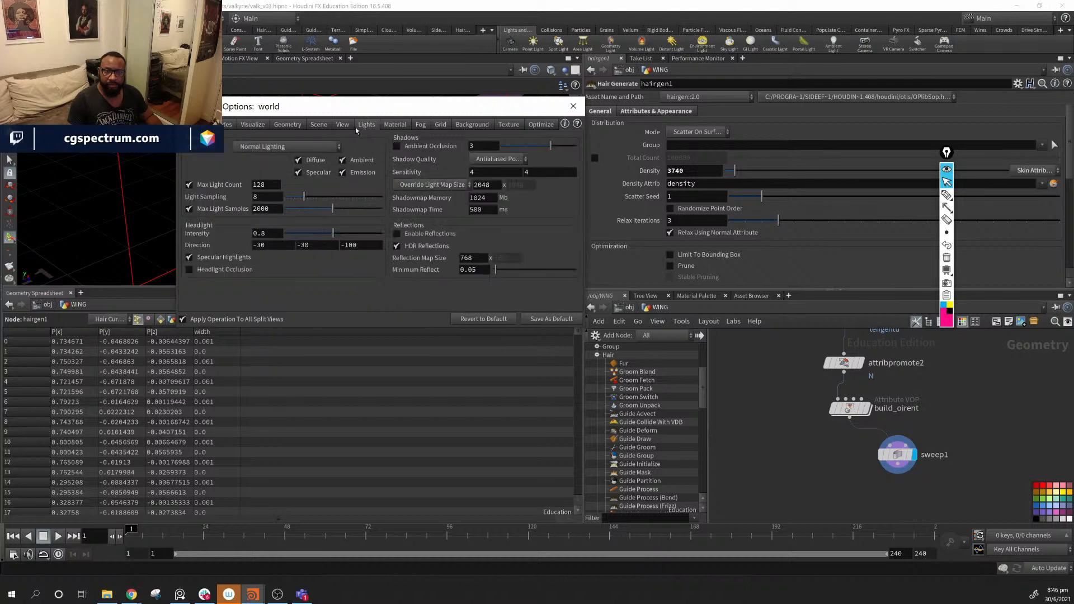
pyautogui.click(341, 125)
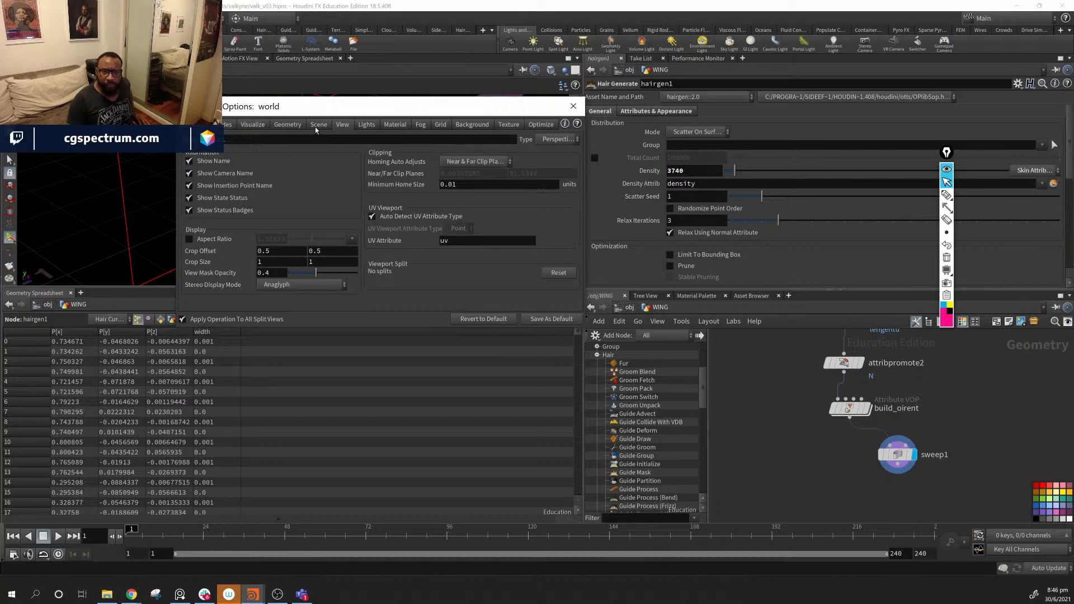
pyautogui.click(316, 129)
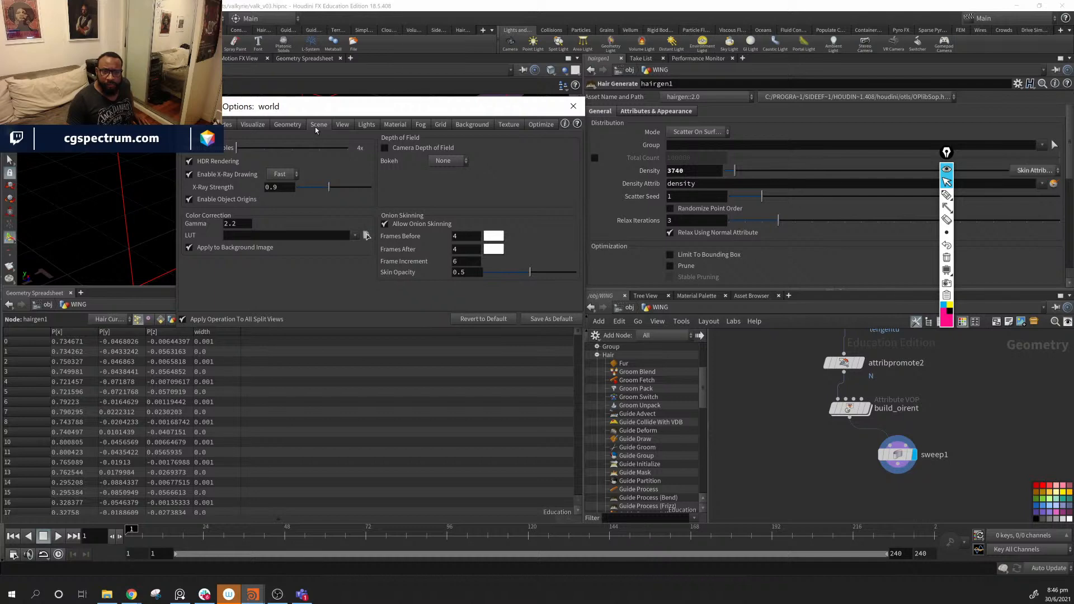
pyautogui.click(286, 125)
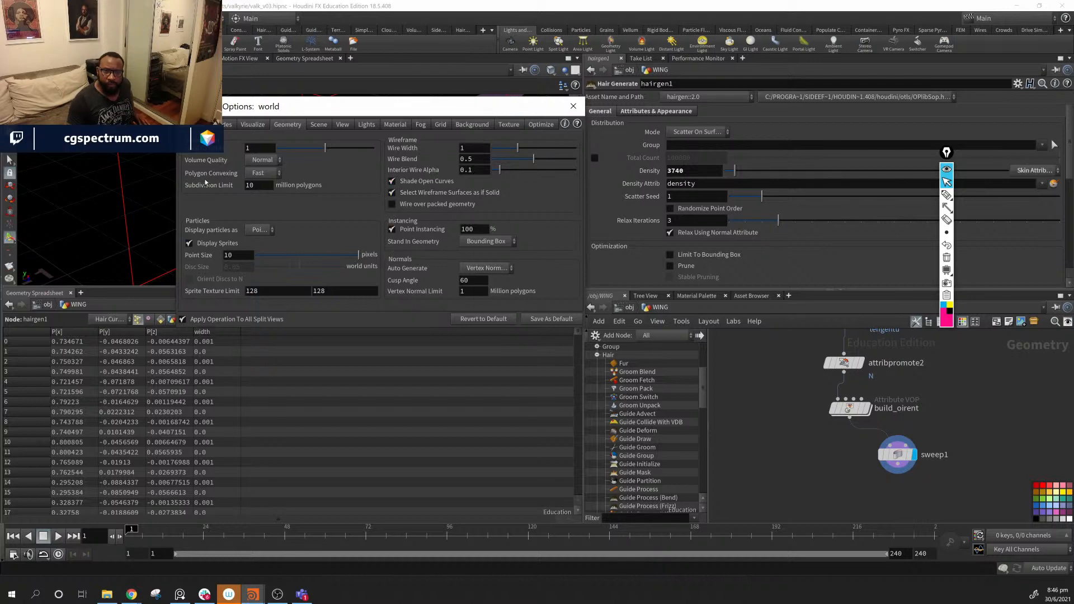
pyautogui.click(250, 126)
pyautogui.click(227, 125)
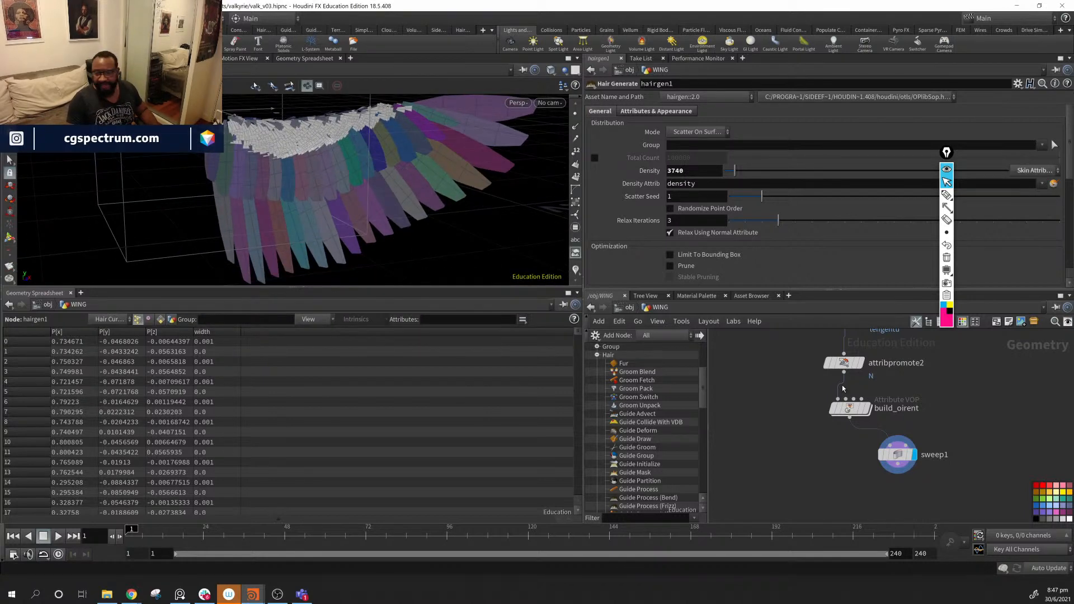
# - Copy the connectivity1 and color1 nodes and paste the pair near sweep1
pyautogui.scroll(-10, 850, 436)
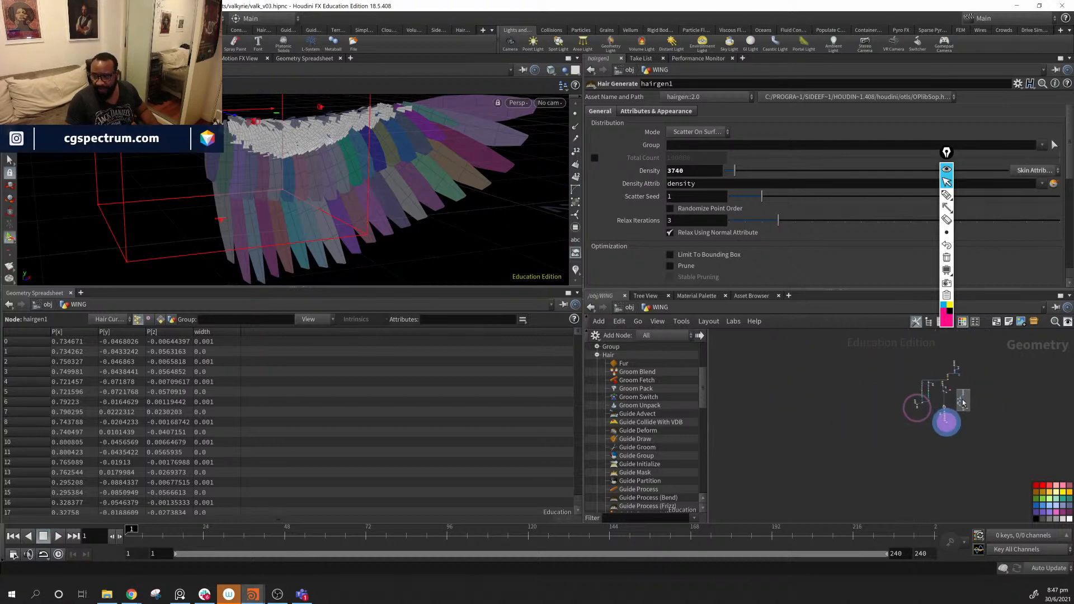
pyautogui.scroll(8, 879, 410)
pyautogui.moveTo(913, 456); pyautogui.dragTo(911, 446, button='middle')
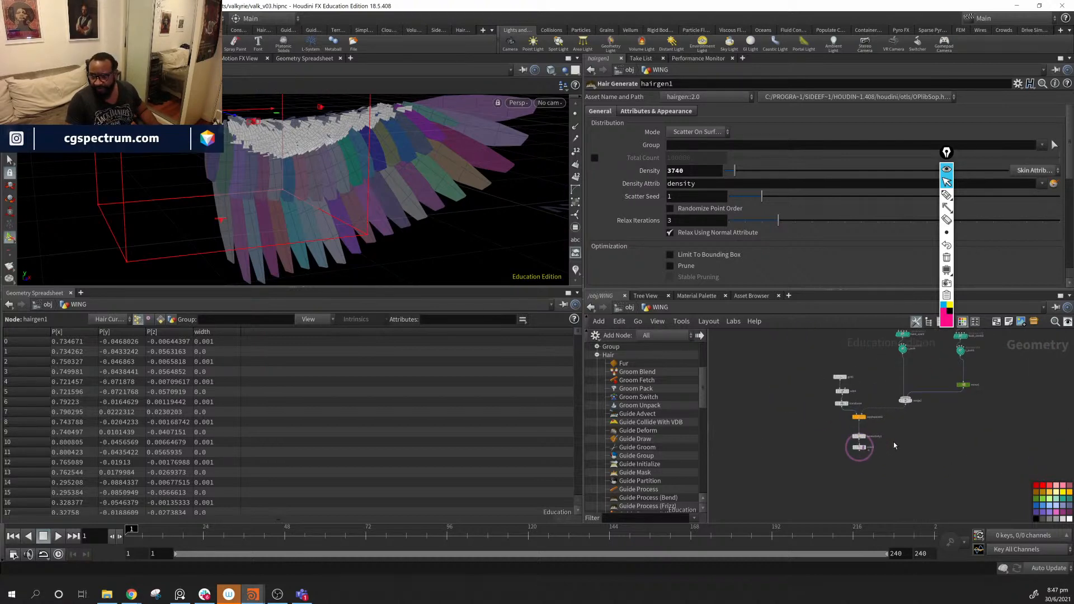
pyautogui.moveTo(899, 430); pyautogui.dragTo(849, 462)
pyautogui.moveTo(875, 451); pyautogui.dragTo(791, 401, button='middle')
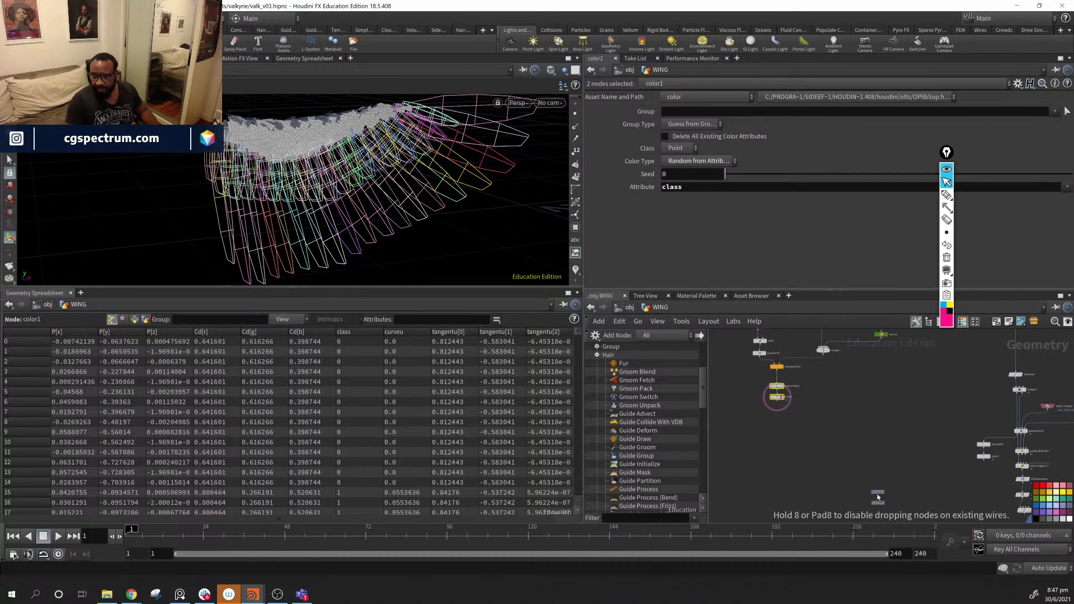
pyautogui.click(877, 497)
pyautogui.moveTo(878, 497); pyautogui.dragTo(832, 397, button='middle')
# - Wire sweep1 into the copied pair below it and put the display flag on color3
pyautogui.click(823, 390)
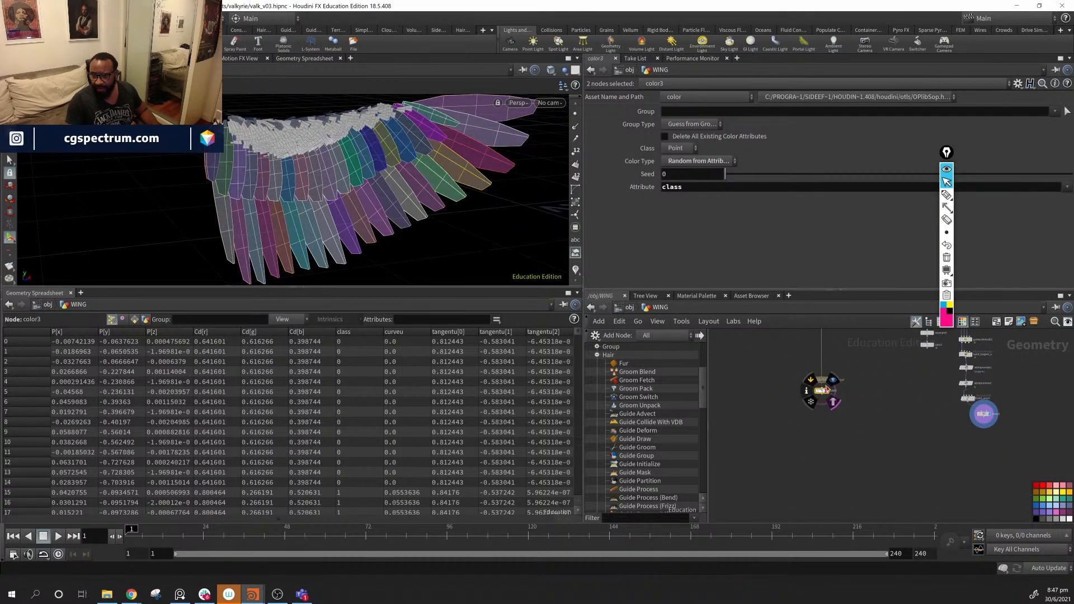
pyautogui.moveTo(822, 390); pyautogui.dragTo(923, 463)
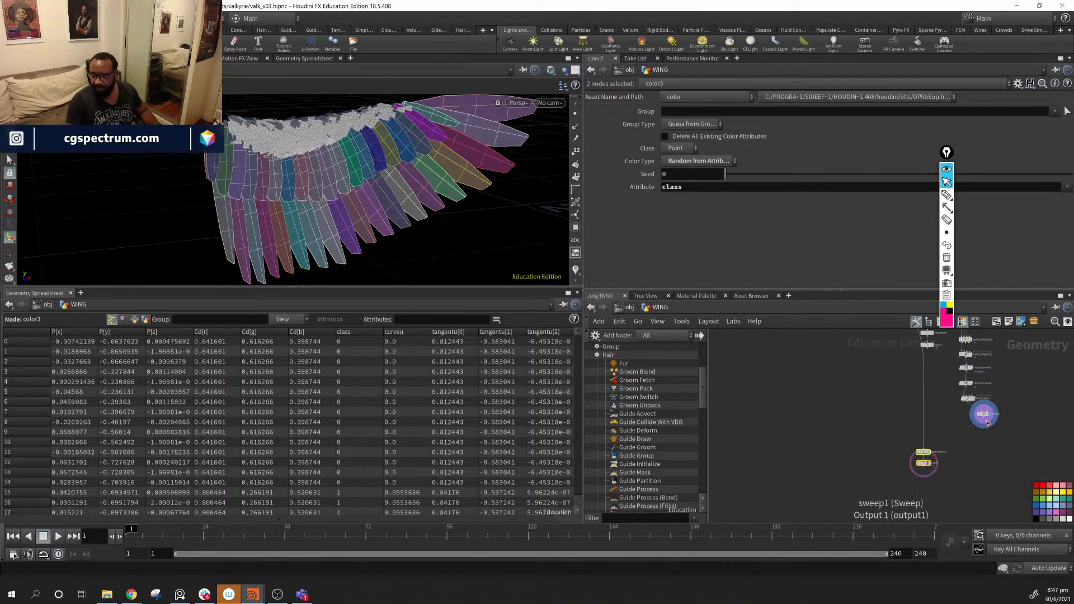
pyautogui.click(923, 449)
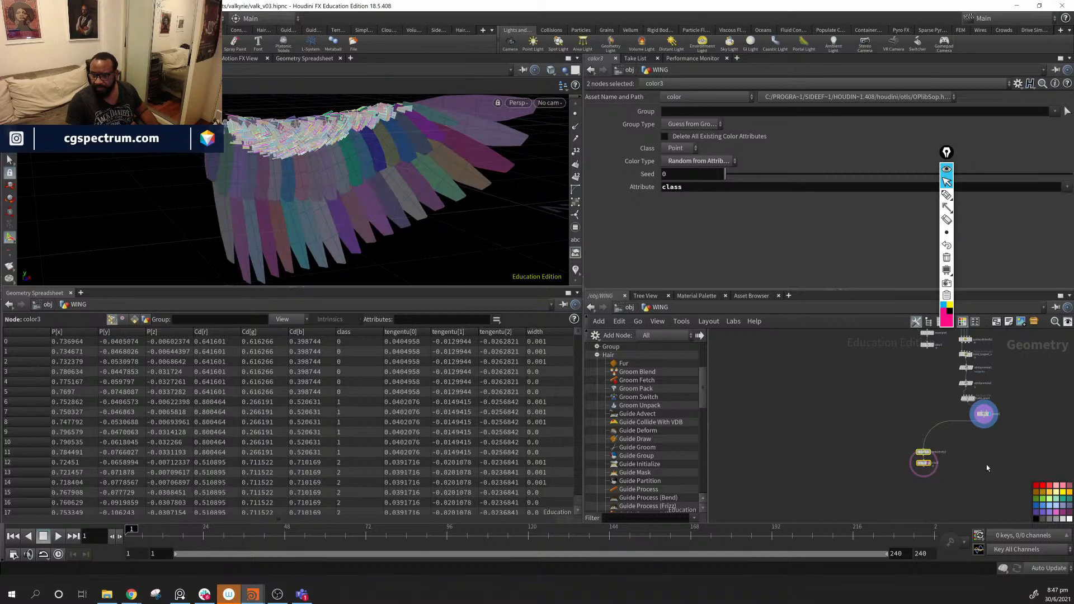
pyautogui.click(854, 416)
pyautogui.moveTo(933, 473)
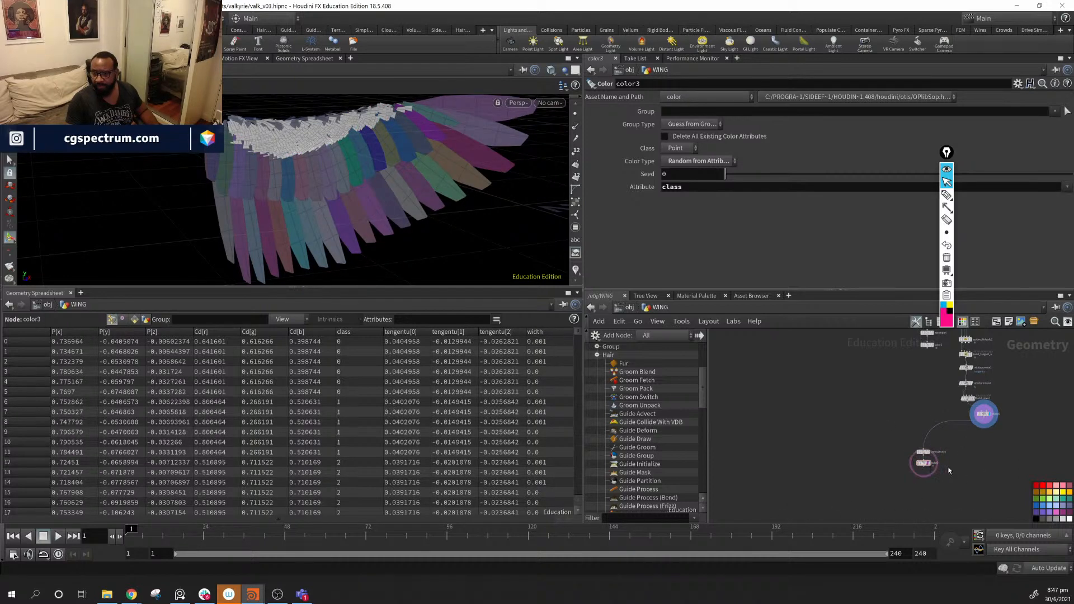
pyautogui.scroll(4, 949, 471)
pyautogui.click(894, 456)
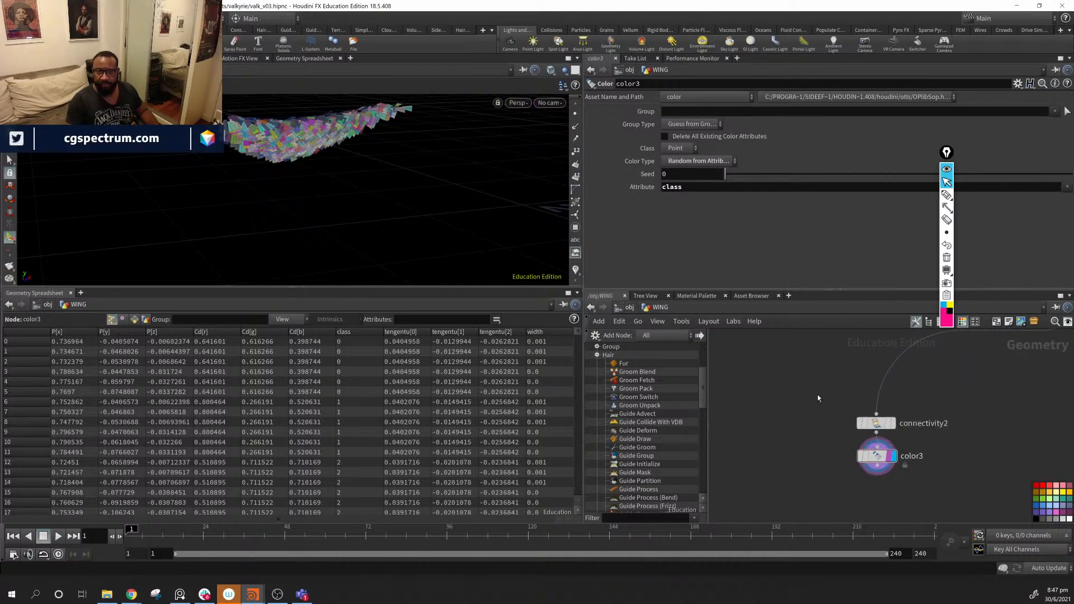
# - Template the original color1 node so its wing shows alongside
pyautogui.moveTo(818, 399); pyautogui.dragTo(998, 472, button='middle')
pyautogui.scroll(-3, 882, 438)
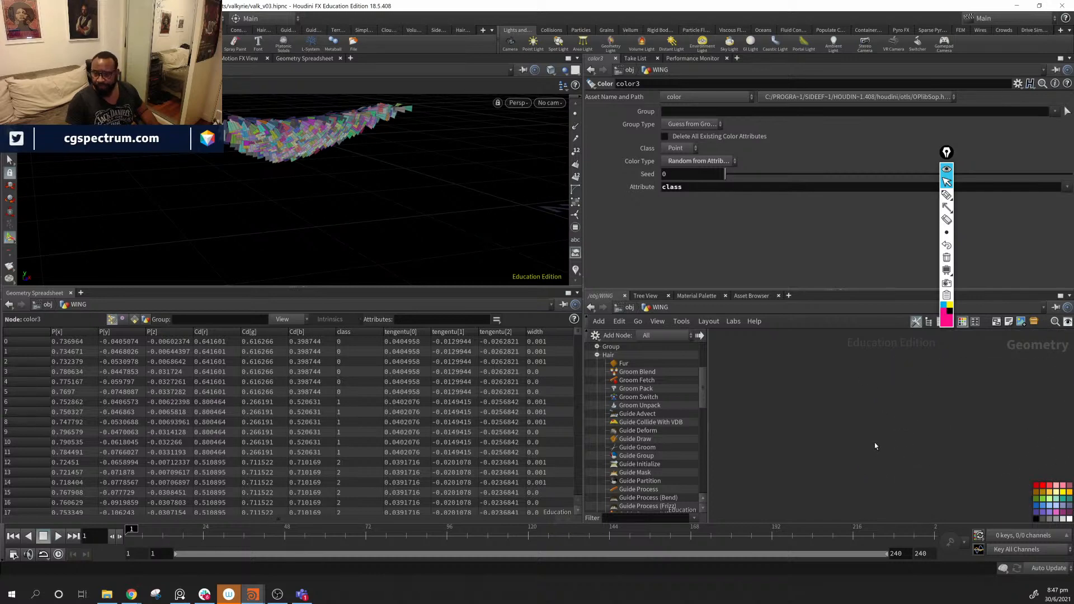
pyautogui.scroll(-4, 875, 443)
pyautogui.moveTo(925, 419); pyautogui.dragTo(864, 504, button='middle')
pyautogui.scroll(5, 853, 428)
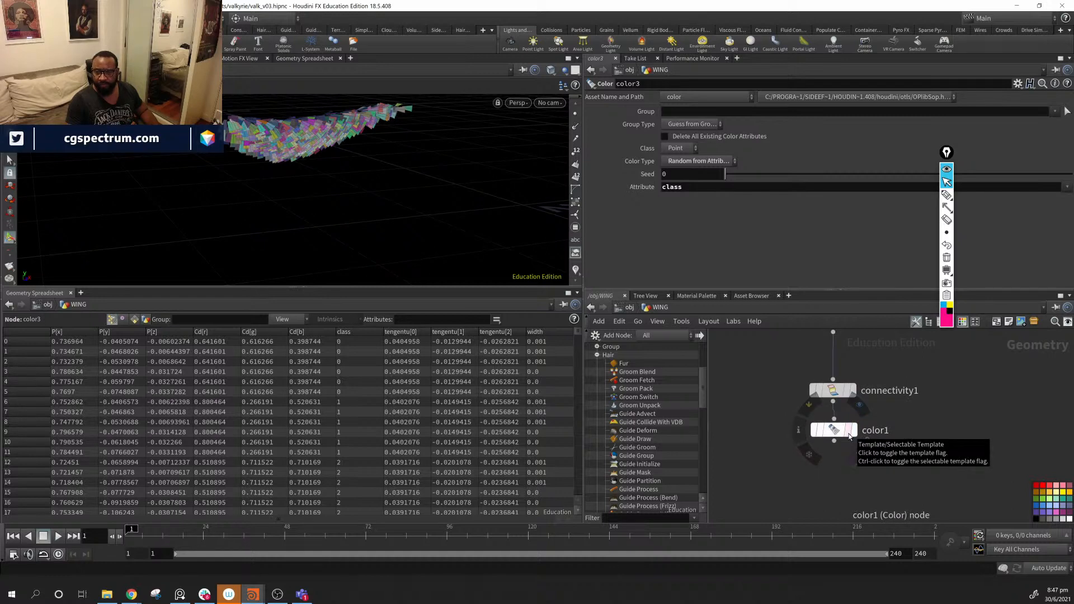
pyautogui.click(849, 433)
# - Orbit and zoom around the wing to inspect the randomly coloured feather strips
pyautogui.keyDown('alt'); pyautogui.moveTo(468, 233); pyautogui.dragTo(386, 225); pyautogui.keyUp('alt')
pyautogui.keyDown('alt'); pyautogui.moveTo(386, 226); pyautogui.dragTo(479, 225, button='right'); pyautogui.keyUp('alt')
pyautogui.keyDown('alt'); pyautogui.moveTo(479, 225); pyautogui.dragTo(525, 157); pyautogui.keyUp('alt')
pyautogui.keyDown('alt'); pyautogui.moveTo(378, 161); pyautogui.dragTo(432, 173); pyautogui.keyUp('alt')
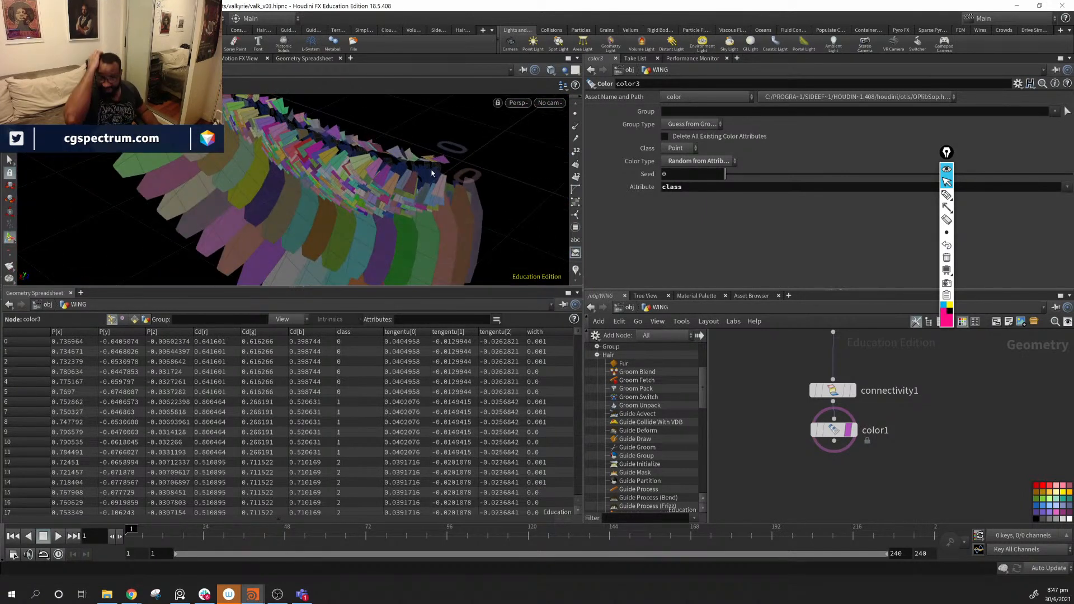
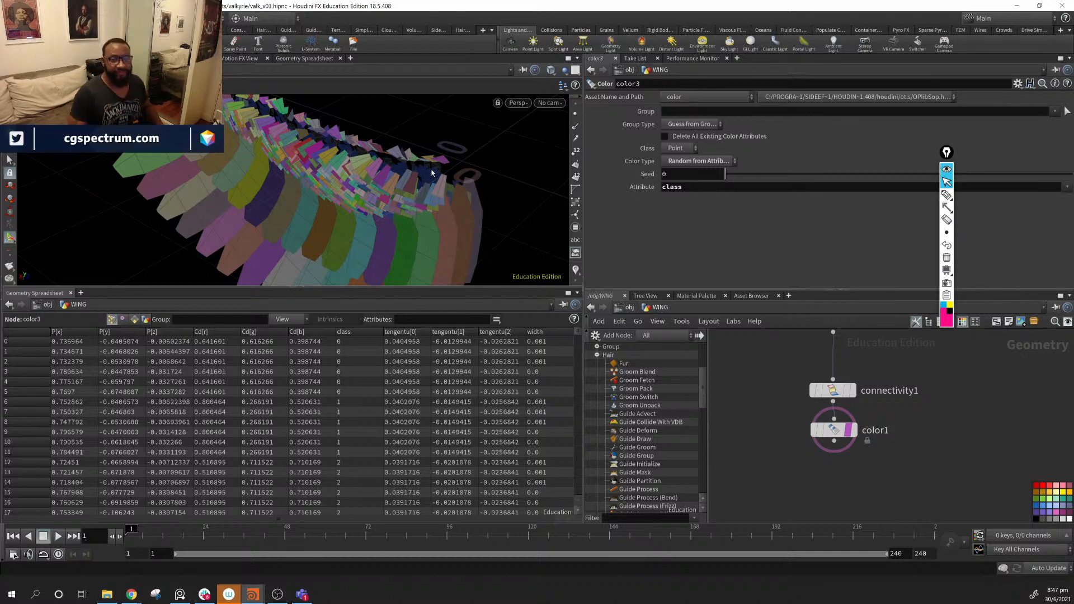
# - Reposition the sweep1 node so it sits just above connectivity2
pyautogui.keyDown('alt'); pyautogui.moveTo(418, 149); pyautogui.dragTo(316, 164); pyautogui.keyUp('alt')
pyautogui.scroll(-8, 996, 451)
pyautogui.moveTo(995, 451); pyautogui.dragTo(949, 441, button='middle')
pyautogui.scroll(-3, 810, 384)
pyautogui.scroll(5, 917, 426)
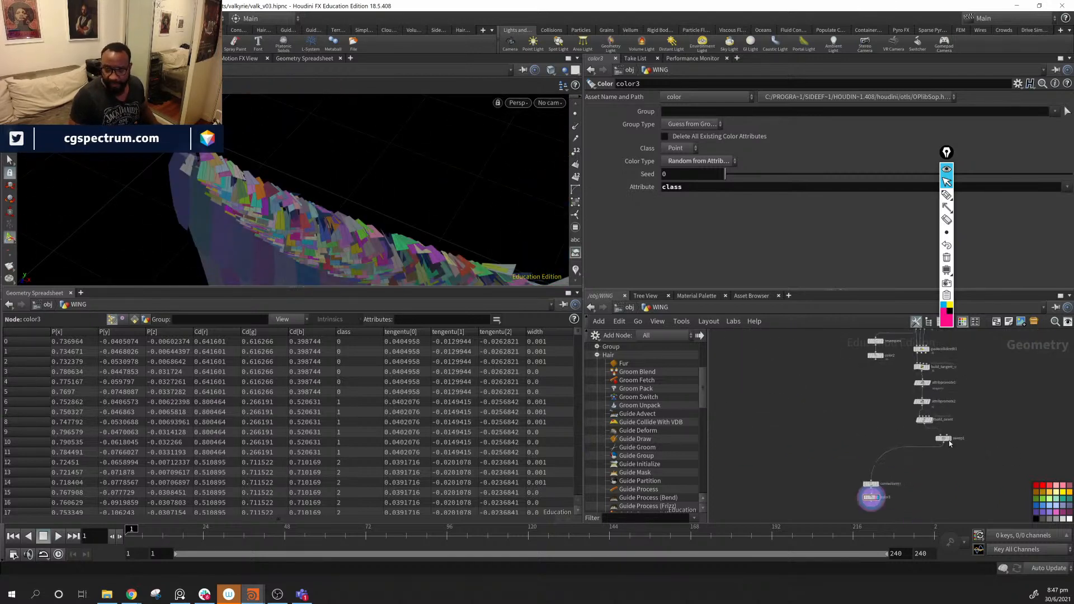
pyautogui.scroll(5, 948, 440)
pyautogui.moveTo(888, 466); pyautogui.dragTo(881, 475)
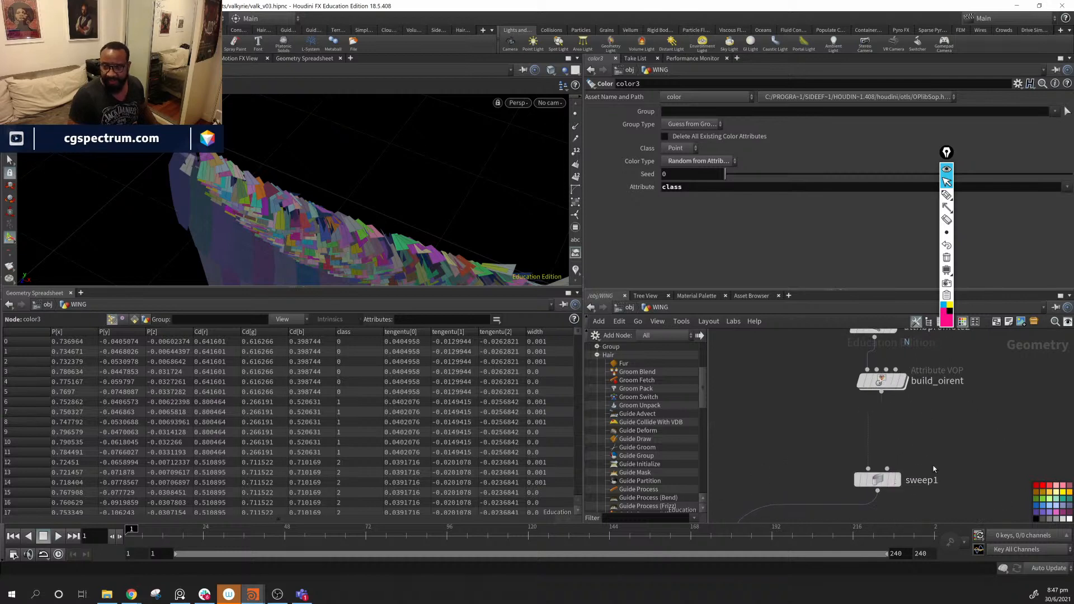
pyautogui.moveTo(881, 476); pyautogui.dragTo(929, 391, button='middle')
pyautogui.moveTo(927, 395); pyautogui.dragTo(772, 443)
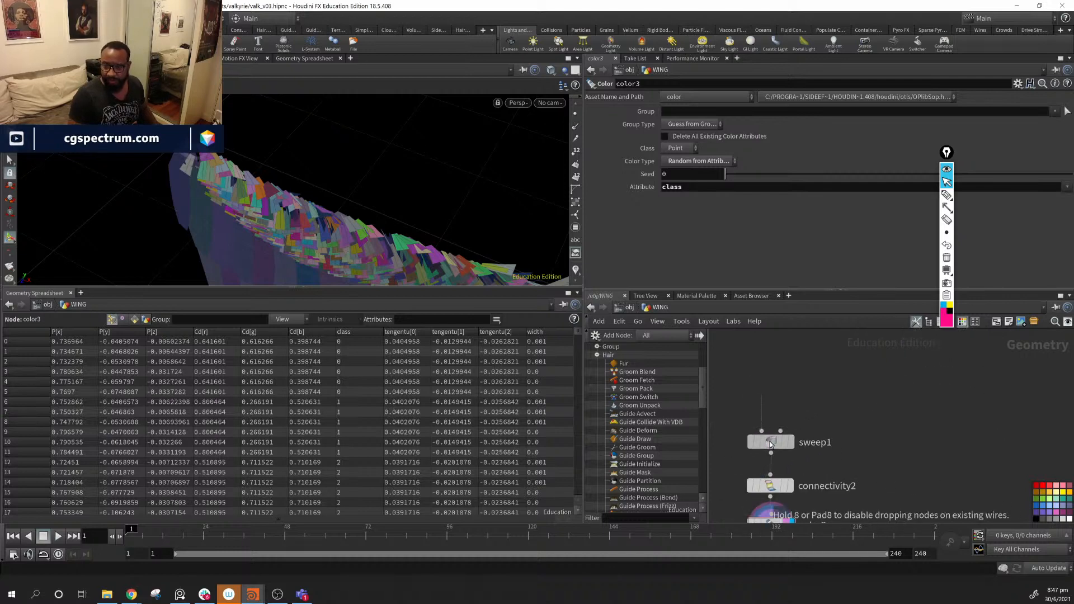
pyautogui.moveTo(912, 358); pyautogui.dragTo(836, 447, button='middle')
# - Display build_oirent's oriented guide curves, comparing briefly against the color3 feather cards
pyautogui.click(833, 398)
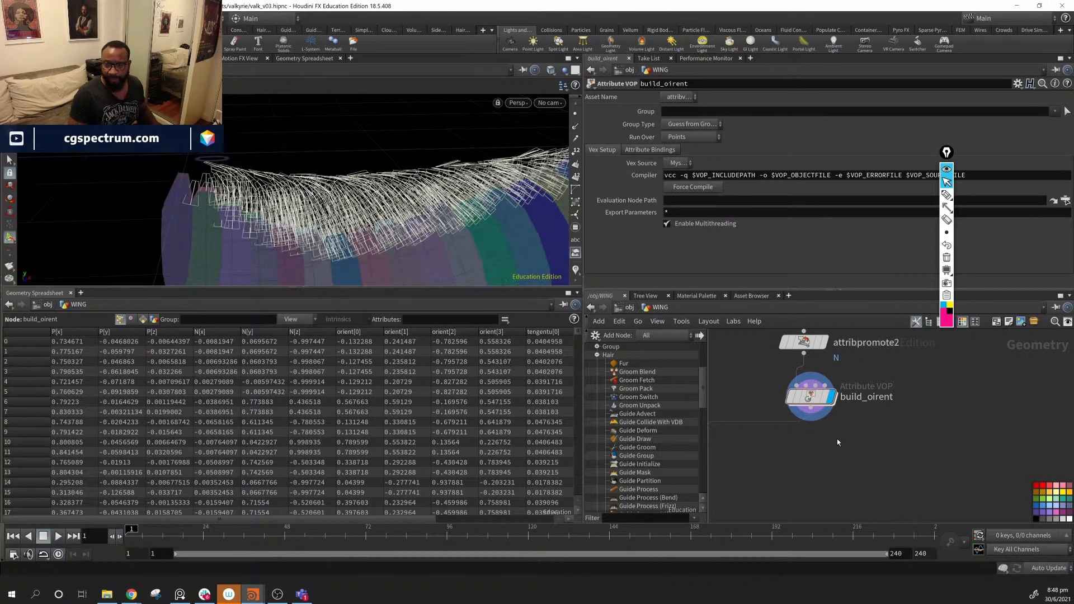
pyautogui.moveTo(856, 469); pyautogui.dragTo(1061, 347, button='middle')
pyautogui.click(870, 505)
pyautogui.keyDown('alt'); pyautogui.moveTo(360, 185); pyautogui.dragTo(348, 157); pyautogui.keyUp('alt')
pyautogui.moveTo(976, 396); pyautogui.dragTo(987, 349, button='middle')
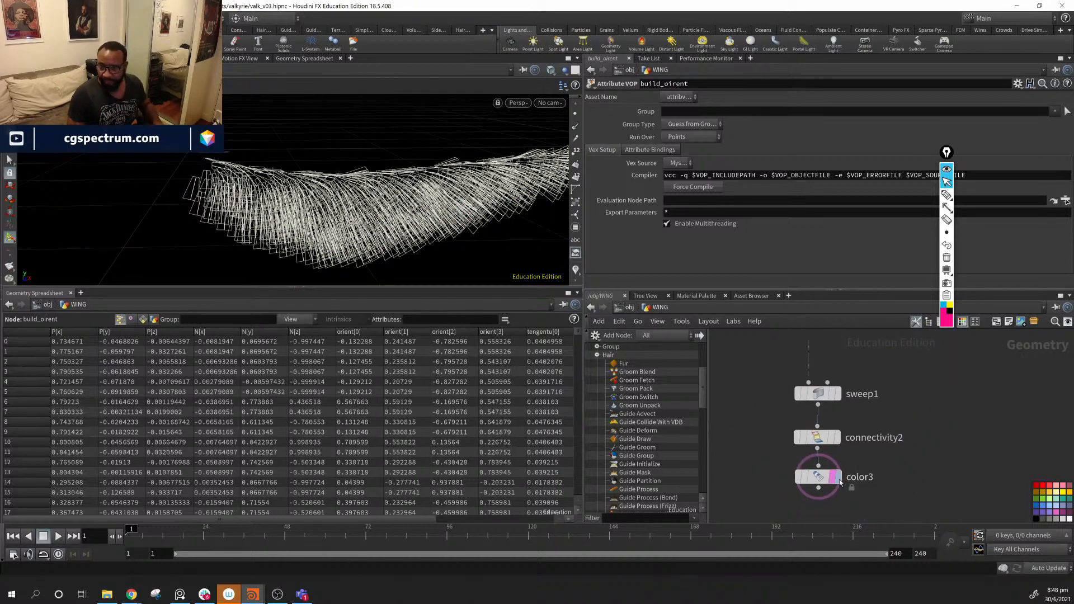
pyautogui.click(836, 477)
pyautogui.keyDown('alt'); pyautogui.moveTo(280, 166); pyautogui.dragTo(238, 168); pyautogui.keyUp('alt')
pyautogui.moveTo(923, 346); pyautogui.dragTo(831, 494, button='middle')
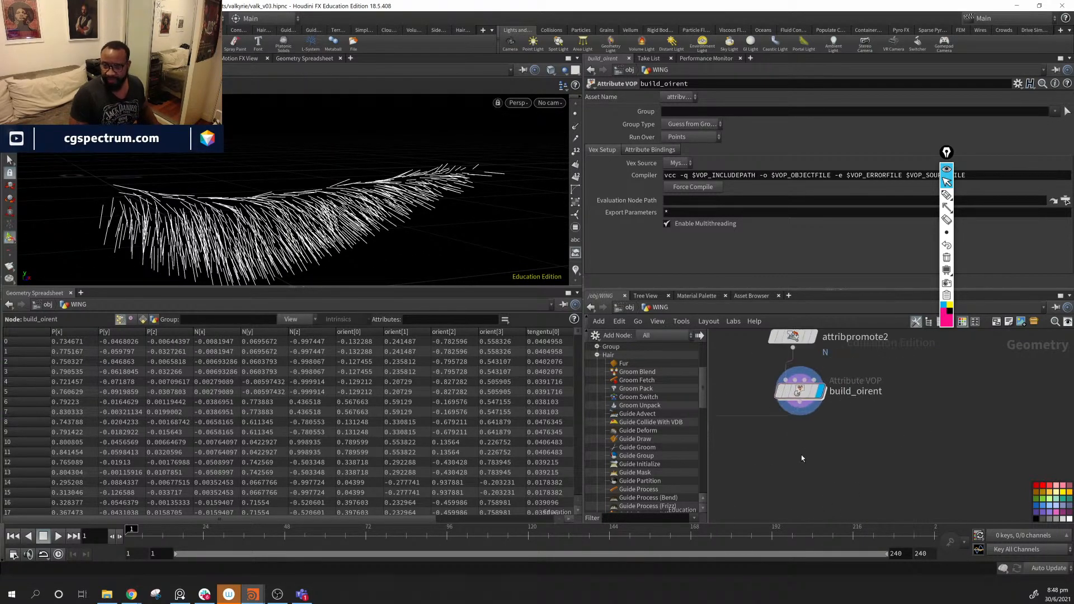
pyautogui.moveTo(801, 458); pyautogui.dragTo(824, 459, button='middle')
# - Add a Guide Groom node, guidegroom1, found by searching 'gu'
pyautogui.press('Tab')
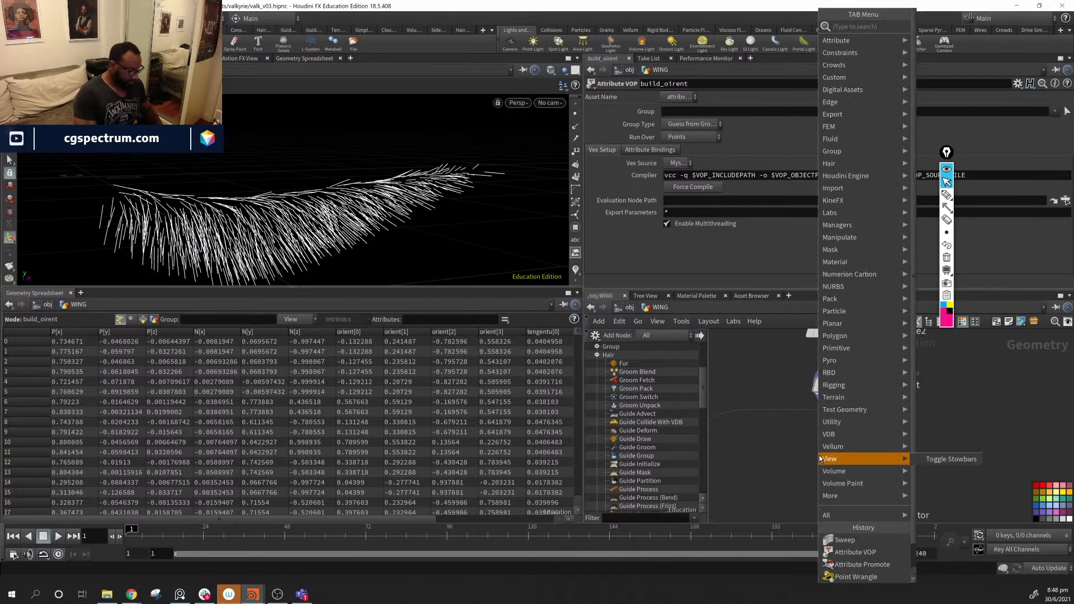
pyautogui.write('gu')
pyautogui.press('Down')
pyautogui.press('Down')
pyautogui.press('Down')
pyautogui.press('Down')
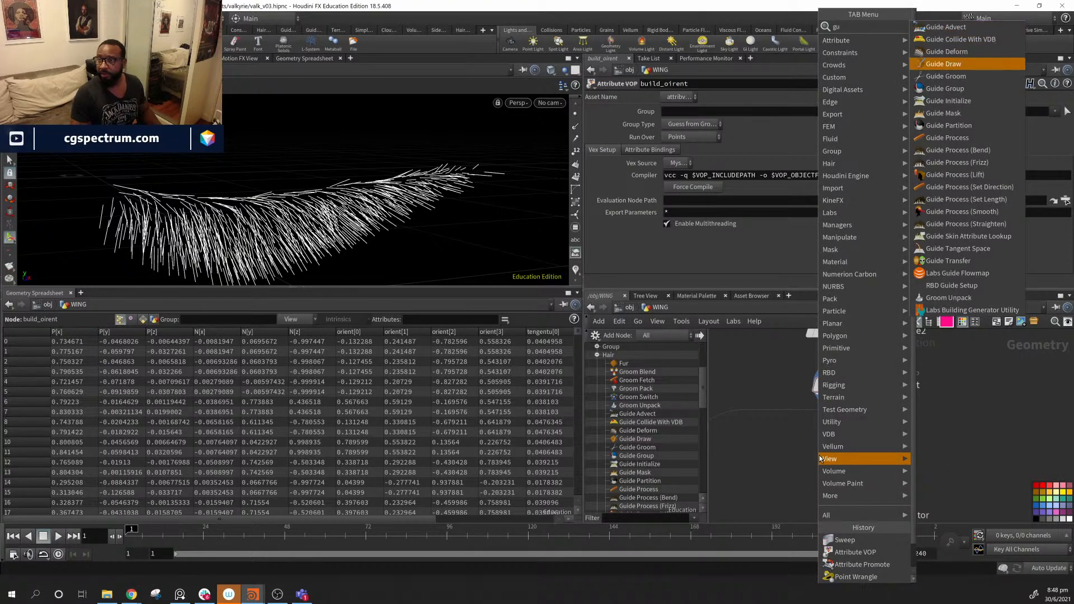
pyautogui.press('Return')
pyautogui.click(823, 456)
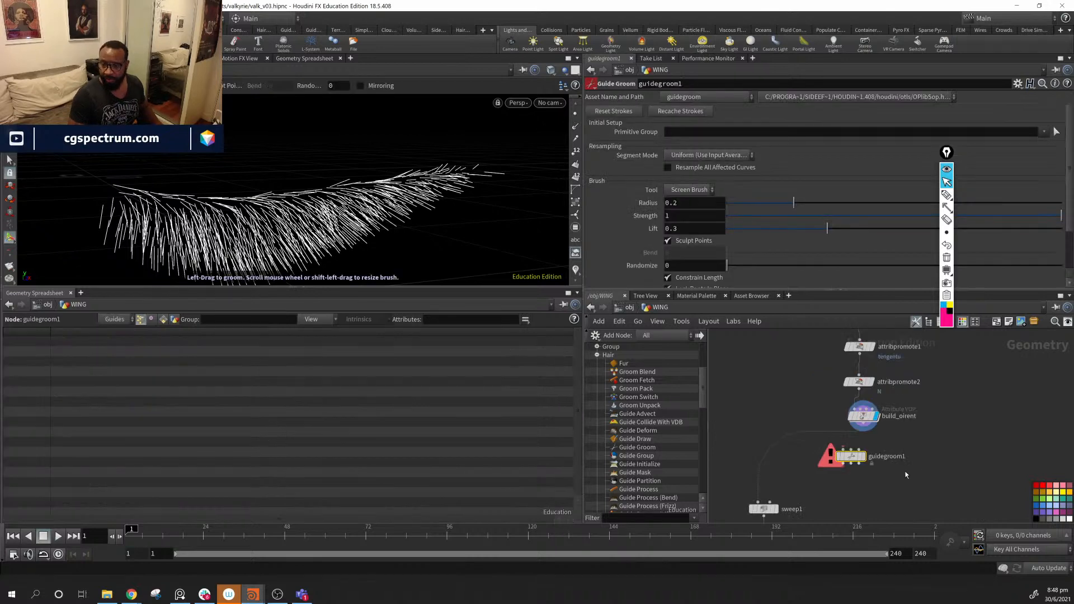
pyautogui.moveTo(832, 454); pyautogui.dragTo(889, 456)
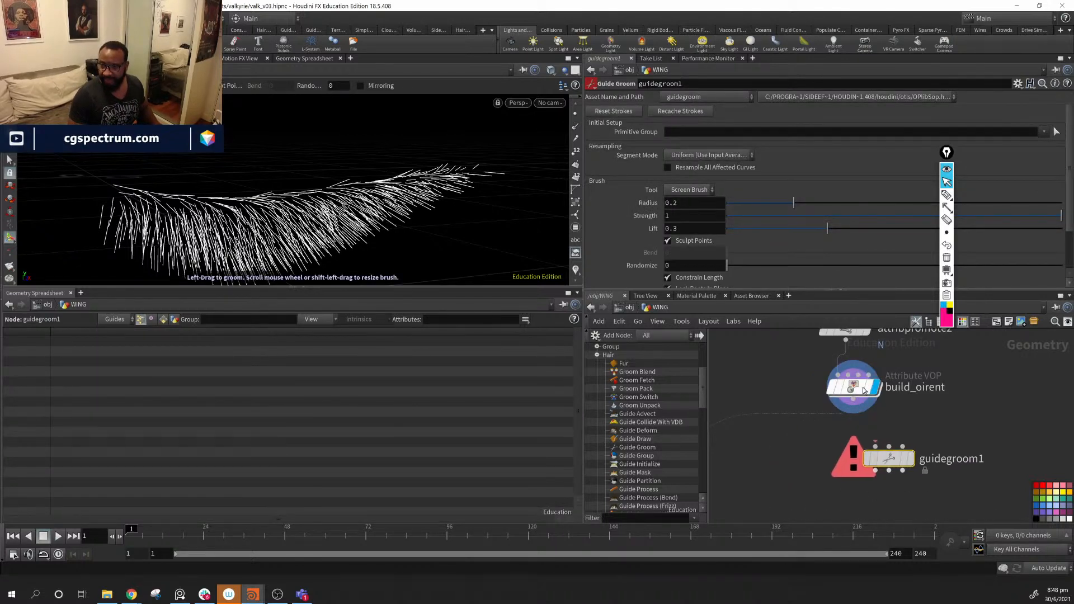
# - Wire build_oirent's output into guidegroom1's first input, undoing a stray multi-node connection
pyautogui.scroll(-5, 863, 389)
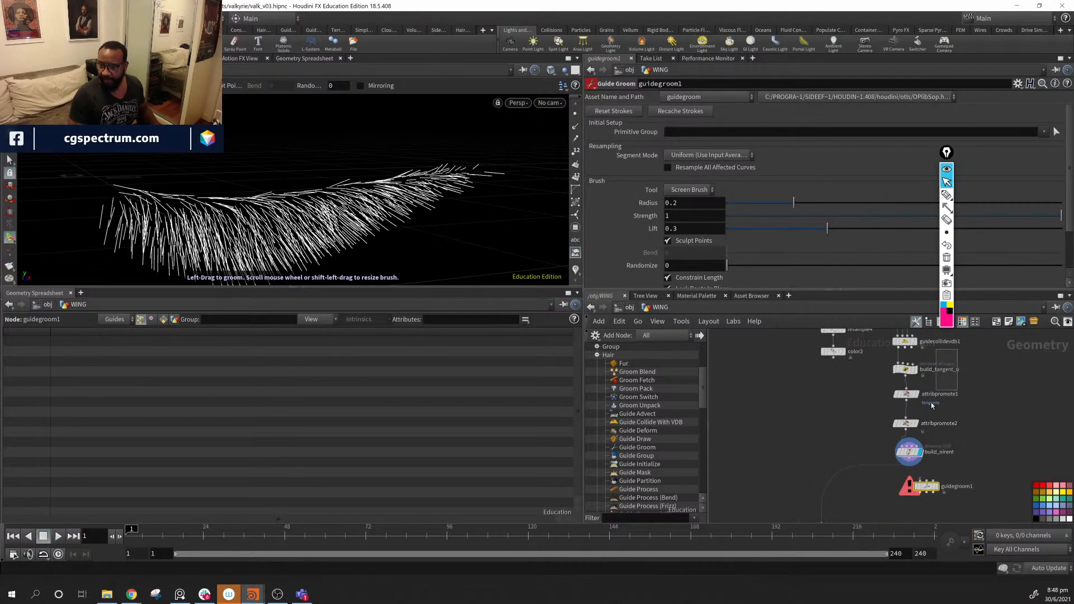
pyautogui.moveTo(892, 472); pyautogui.dragTo(890, 372)
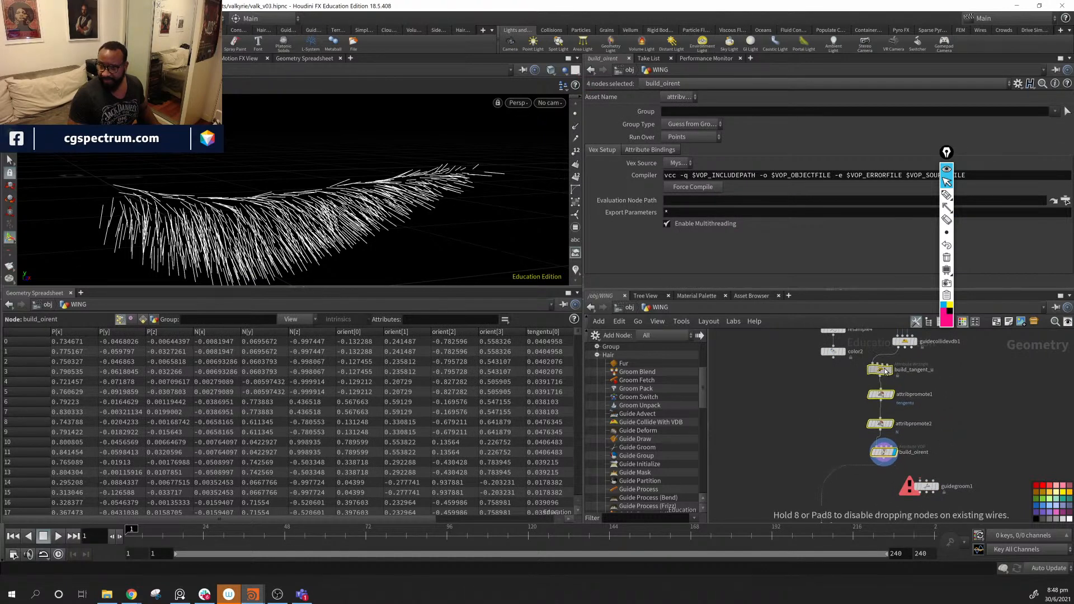
pyautogui.scroll(3, 929, 468)
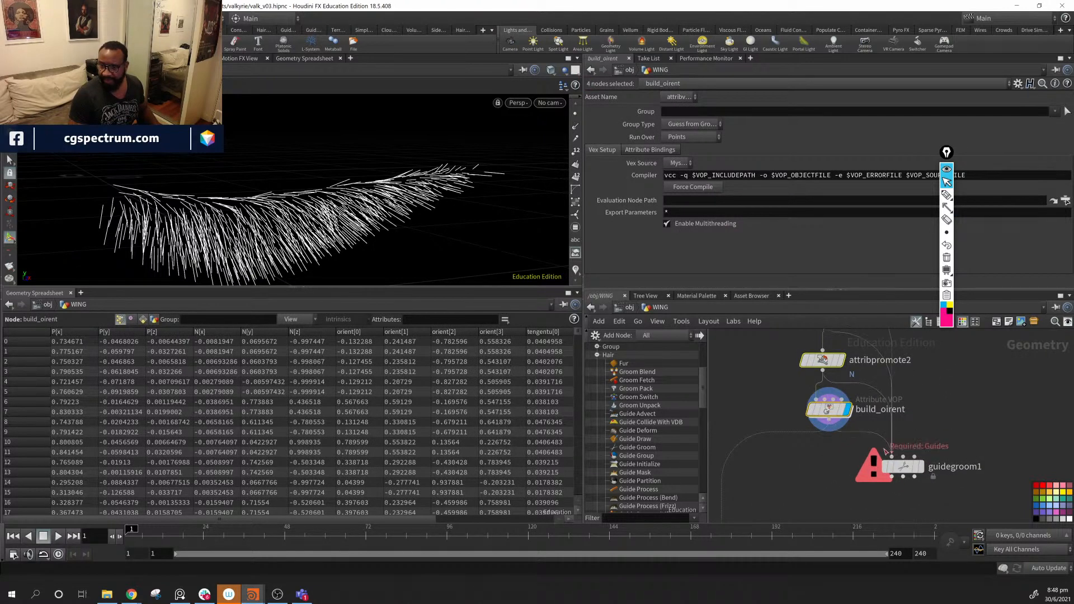
pyautogui.moveTo(855, 448); pyautogui.dragTo(881, 446)
pyautogui.click(892, 454)
pyautogui.click(837, 455)
pyautogui.hotkey('ctrl', 'z')
pyautogui.hotkey('ctrl', 'z')
pyautogui.click(838, 456)
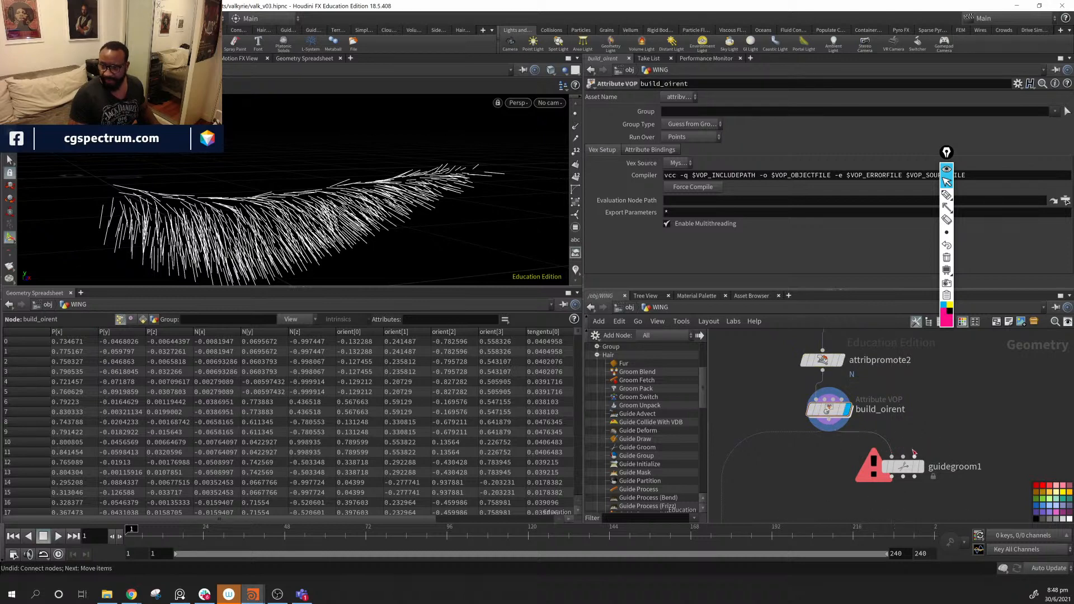
pyautogui.moveTo(925, 425); pyautogui.dragTo(922, 582, button='middle')
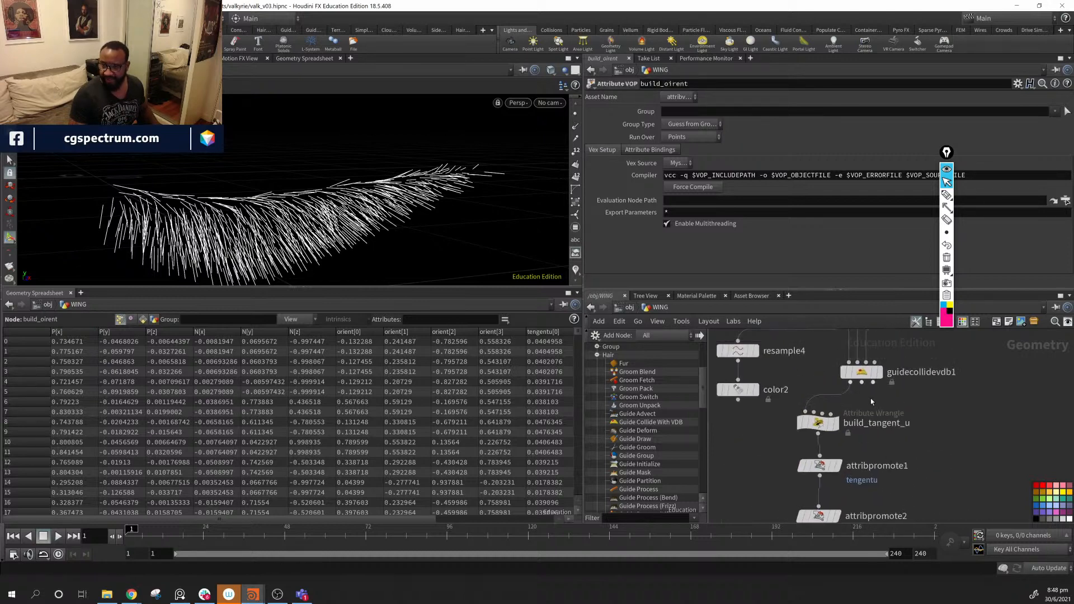
pyautogui.moveTo(933, 453); pyautogui.dragTo(947, 360, button='middle')
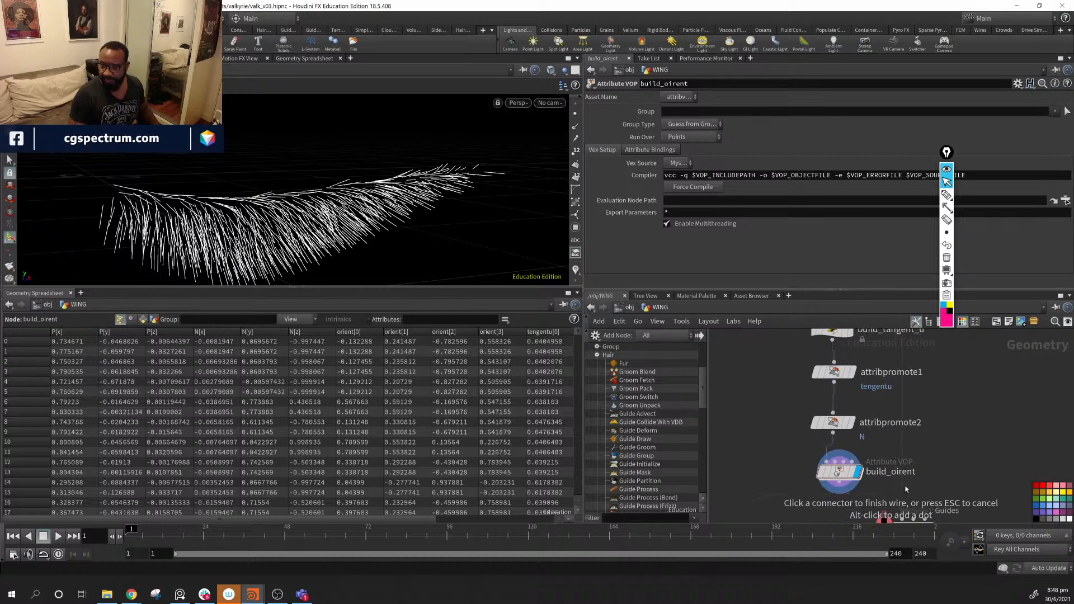
pyautogui.click(912, 500)
# - Connect guidecollidevdb1's Skin VDB output into guidegroom1's collision input
pyautogui.moveTo(911, 417); pyautogui.dragTo(873, 575, button='middle')
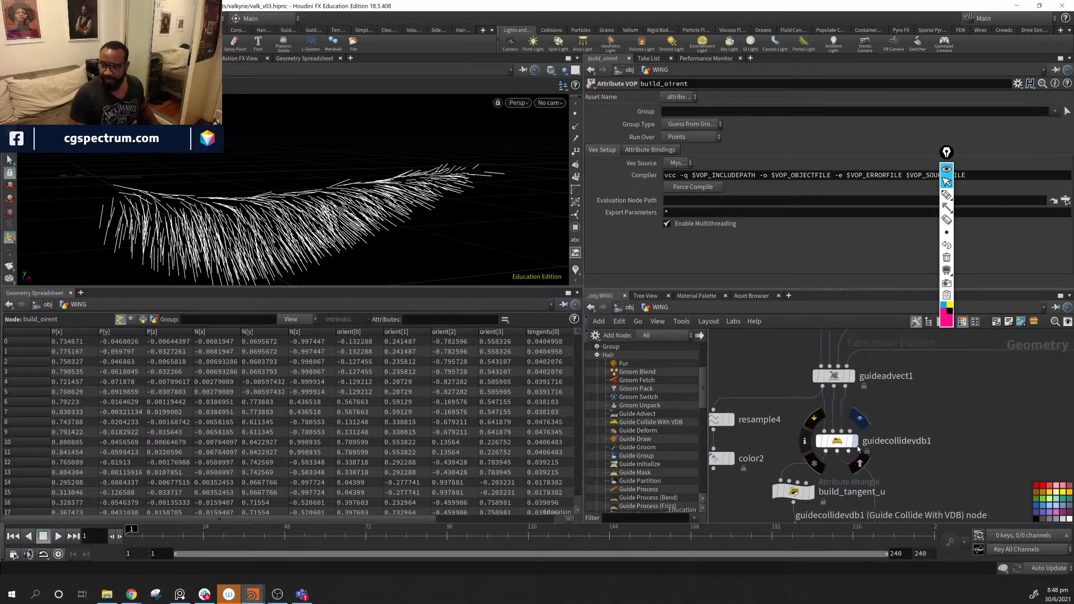
pyautogui.moveTo(884, 441); pyautogui.dragTo(873, 458, button='middle')
pyautogui.moveTo(895, 407); pyautogui.dragTo(855, 416, button='middle')
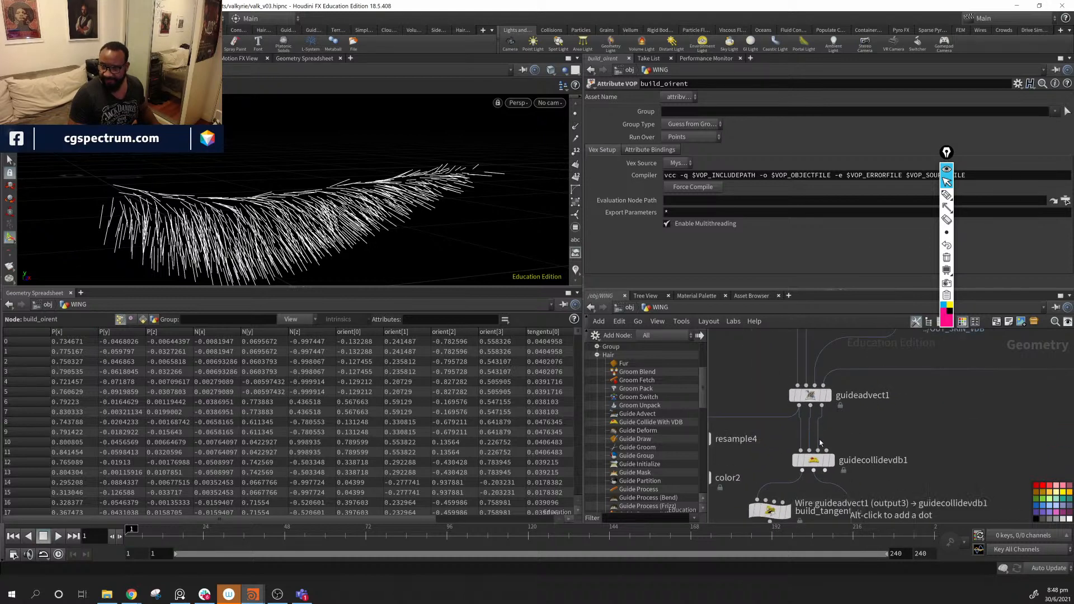
pyautogui.click(827, 475)
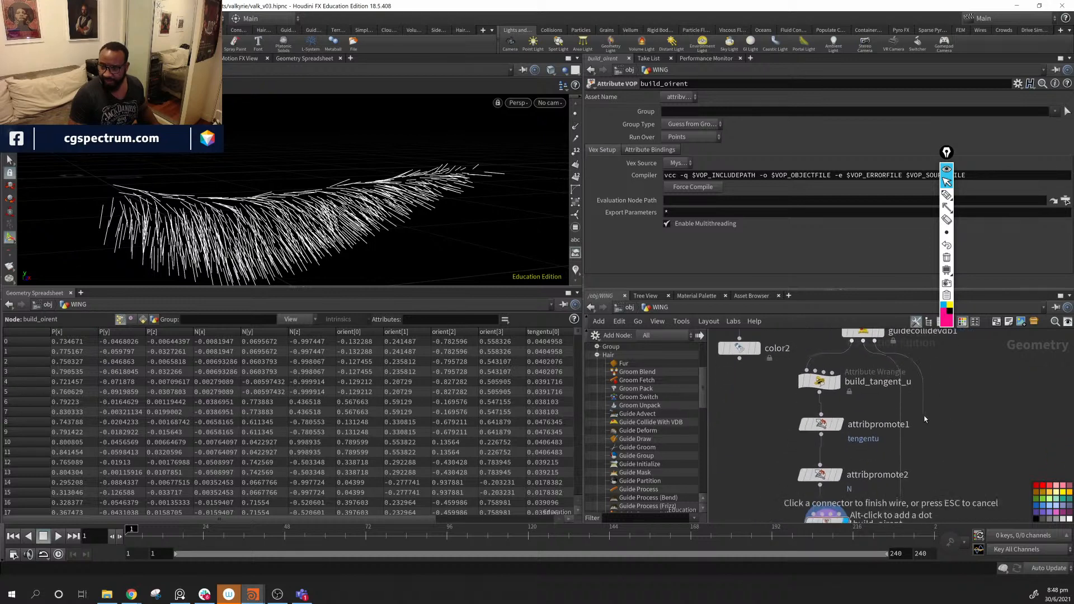
pyautogui.click(914, 490)
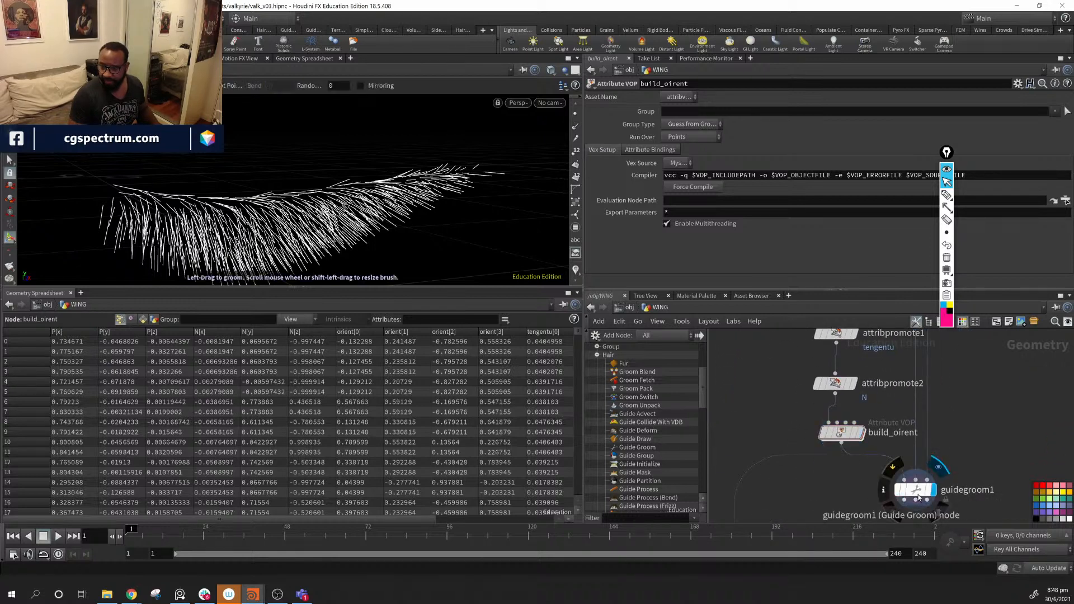
# - Comb the strands along the wing's upper edge with the groom brush
pyautogui.keyDown('alt'); pyautogui.moveTo(235, 152); pyautogui.dragTo(257, 157, button='middle'); pyautogui.keyUp('alt')
pyautogui.scroll(-5, 274, 164)
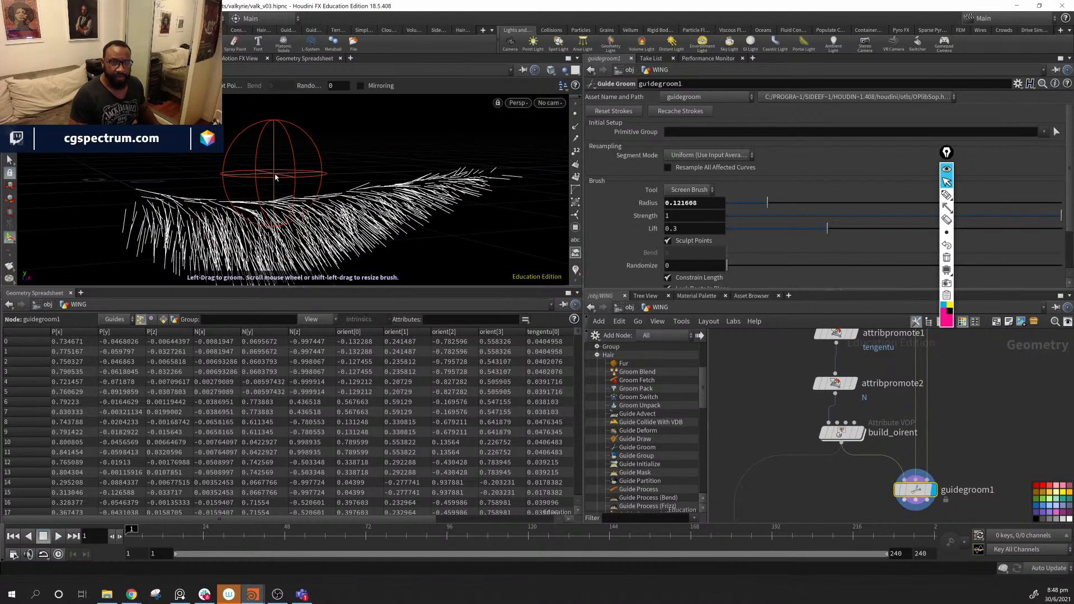
pyautogui.scroll(1, 271, 166)
pyautogui.moveTo(207, 168)
pyautogui.keyDown('alt'); pyautogui.mouseDown()
pyautogui.moveTo(199, 164)
pyautogui.moveTo(445, 173)
pyautogui.mouseUp(); pyautogui.keyUp('alt')
pyautogui.keyDown('alt'); pyautogui.moveTo(446, 173); pyautogui.dragTo(364, 190, button='right'); pyautogui.keyUp('alt')
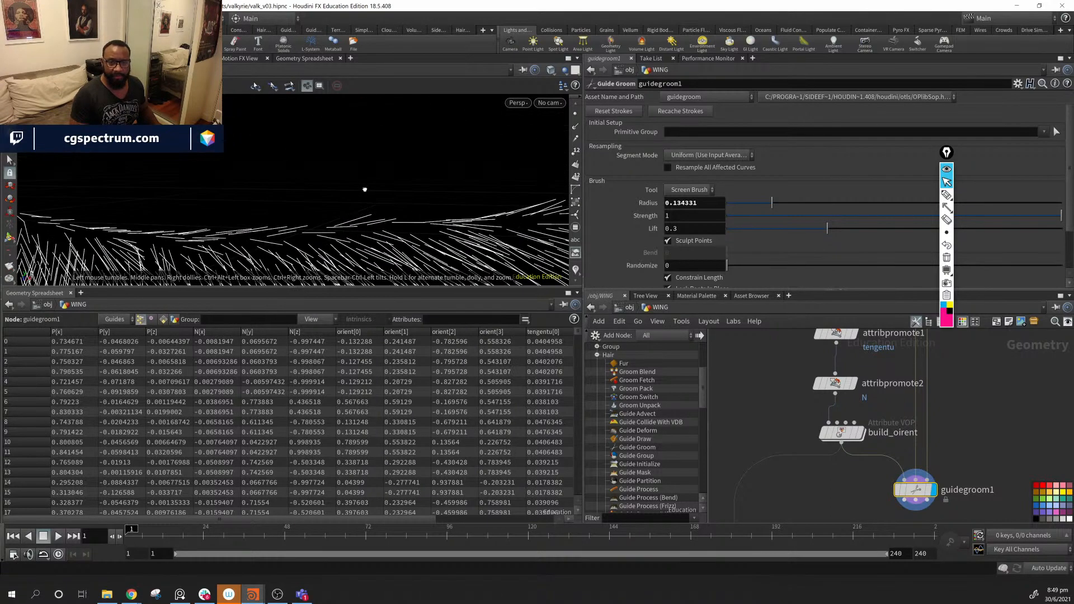
pyautogui.keyDown('alt'); pyautogui.moveTo(435, 179); pyautogui.dragTo(359, 147, button='middle'); pyautogui.keyUp('alt')
pyautogui.moveTo(358, 147)
pyautogui.keyDown('alt'); pyautogui.mouseDown()
pyautogui.moveTo(233, 153)
pyautogui.moveTo(272, 130)
pyautogui.moveTo(355, 118)
pyautogui.moveTo(335, 120)
pyautogui.moveTo(419, 126)
pyautogui.moveTo(371, 127)
pyautogui.mouseUp(); pyautogui.keyUp('alt')
pyautogui.moveTo(369, 130)
pyautogui.keyDown('alt'); pyautogui.mouseDown()
pyautogui.moveTo(262, 171)
pyautogui.moveTo(389, 171)
pyautogui.moveTo(401, 185)
pyautogui.moveTo(392, 170)
pyautogui.moveTo(425, 196)
pyautogui.moveTo(328, 135)
pyautogui.moveTo(324, 168)
pyautogui.moveTo(200, 166)
pyautogui.mouseUp(); pyautogui.keyUp('alt')
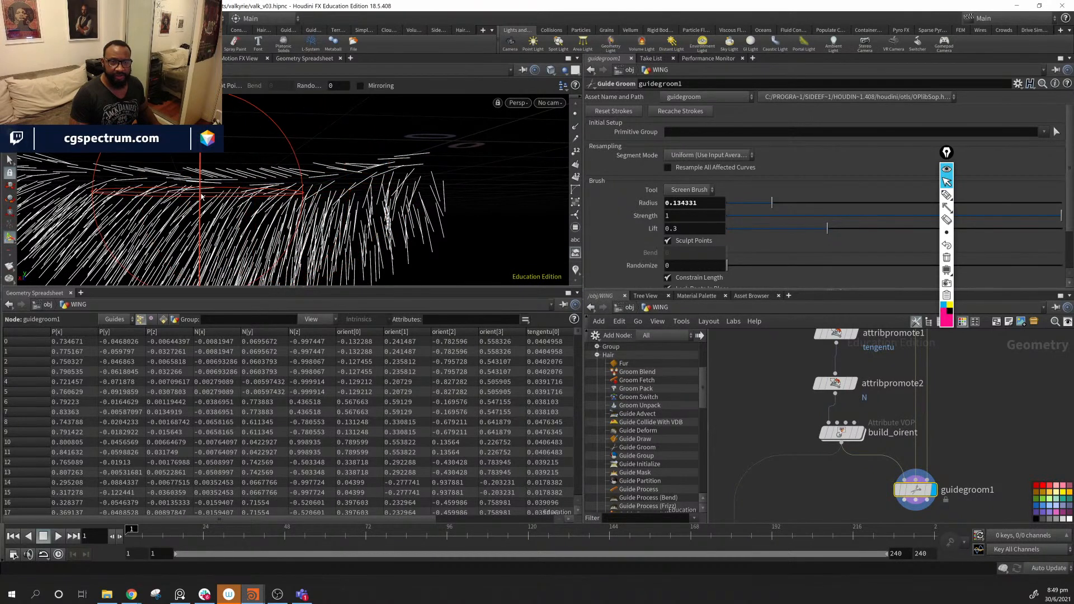
pyautogui.moveTo(283, 128)
pyautogui.mouseDown()
pyautogui.moveTo(154, 135)
pyautogui.moveTo(167, 130)
pyautogui.mouseUp()
pyautogui.moveTo(301, 148)
pyautogui.mouseDown()
pyautogui.moveTo(240, 149)
pyautogui.moveTo(187, 174)
pyautogui.moveTo(280, 201)
pyautogui.moveTo(330, 196)
pyautogui.moveTo(314, 215)
pyautogui.moveTo(263, 230)
pyautogui.moveTo(321, 204)
pyautogui.moveTo(226, 182)
pyautogui.moveTo(212, 156)
pyautogui.moveTo(230, 175)
pyautogui.moveTo(187, 172)
pyautogui.moveTo(394, 139)
pyautogui.moveTo(331, 187)
pyautogui.moveTo(335, 212)
pyautogui.moveTo(200, 211)
pyautogui.moveTo(200, 221)
pyautogui.moveTo(323, 222)
pyautogui.moveTo(302, 216)
pyautogui.mouseUp()
# - Shrink the brush radius to about 0.08 and comb the strands up and rightward
pyautogui.scroll(-5, 320, 200)
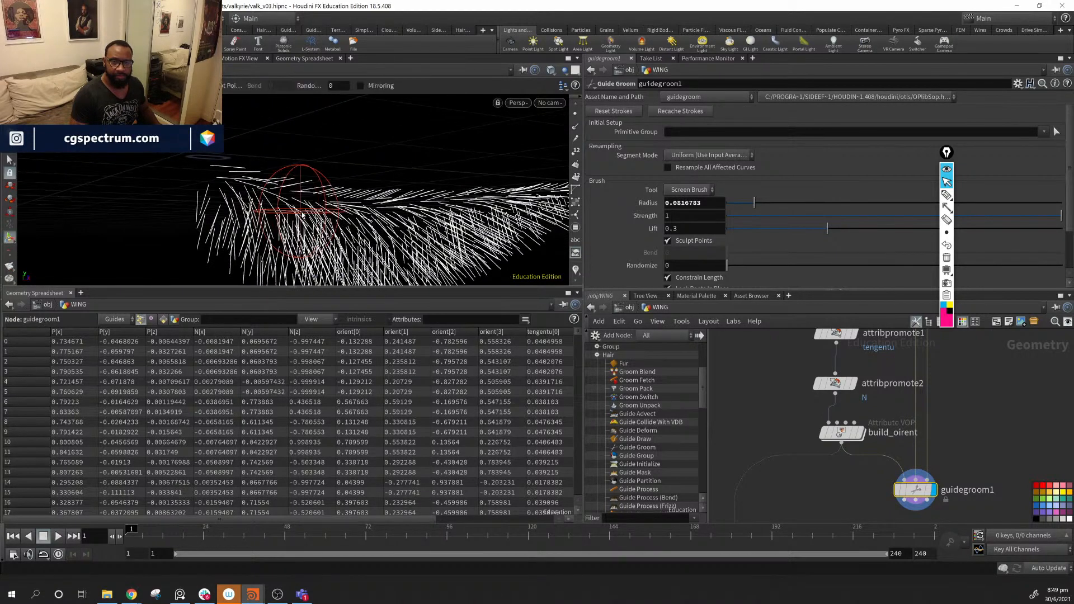
pyautogui.moveTo(384, 221); pyautogui.dragTo(426, 220)
pyautogui.keyDown('alt'); pyautogui.moveTo(426, 220); pyautogui.dragTo(309, 215, button='middle'); pyautogui.keyUp('alt')
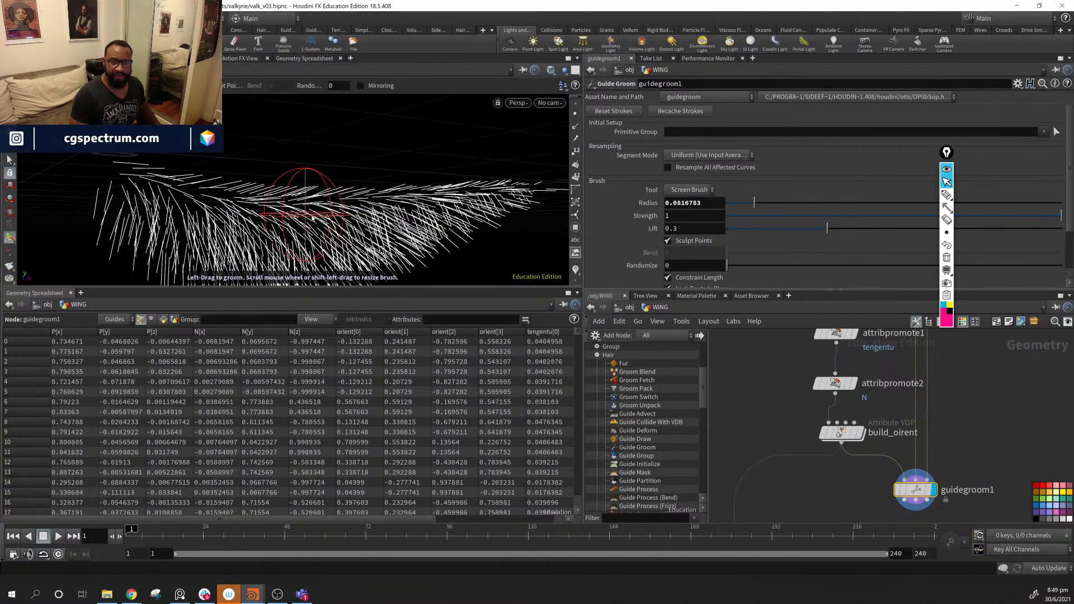
pyautogui.moveTo(309, 215); pyautogui.dragTo(445, 201)
pyautogui.moveTo(252, 214)
pyautogui.keyDown('alt'); pyautogui.mouseDown()
pyautogui.moveTo(205, 220)
pyautogui.moveTo(300, 199)
pyautogui.moveTo(398, 203)
pyautogui.moveTo(237, 163)
pyautogui.moveTo(136, 159)
pyautogui.moveTo(414, 162)
pyautogui.mouseUp(); pyautogui.keyUp('alt')
pyautogui.moveTo(873, 483); pyautogui.dragTo(863, 398, button='middle')
pyautogui.scroll(-3, 843, 474)
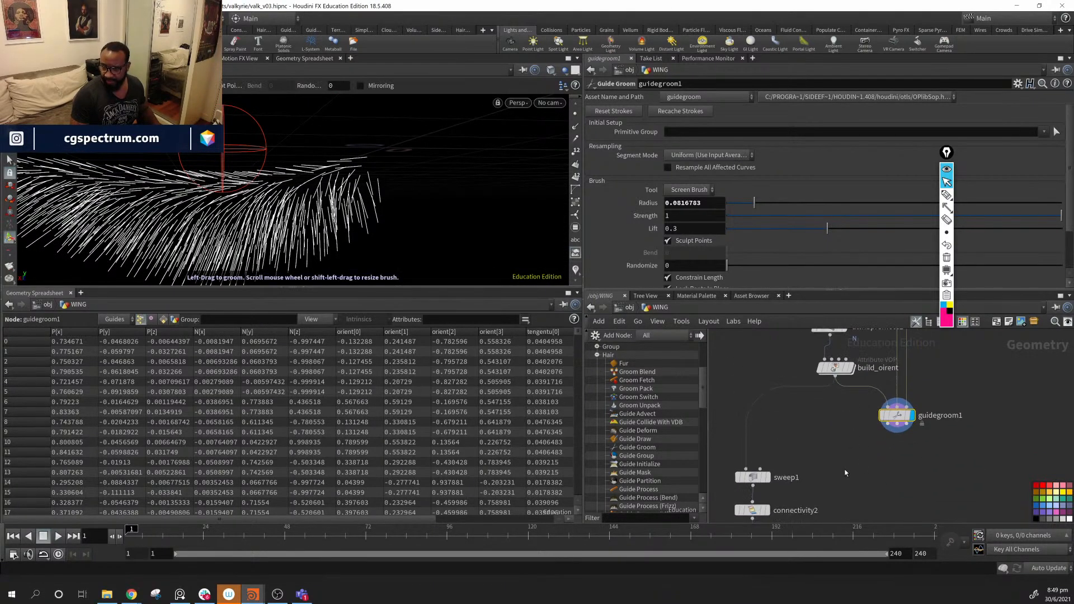
pyautogui.scroll(3, 874, 475)
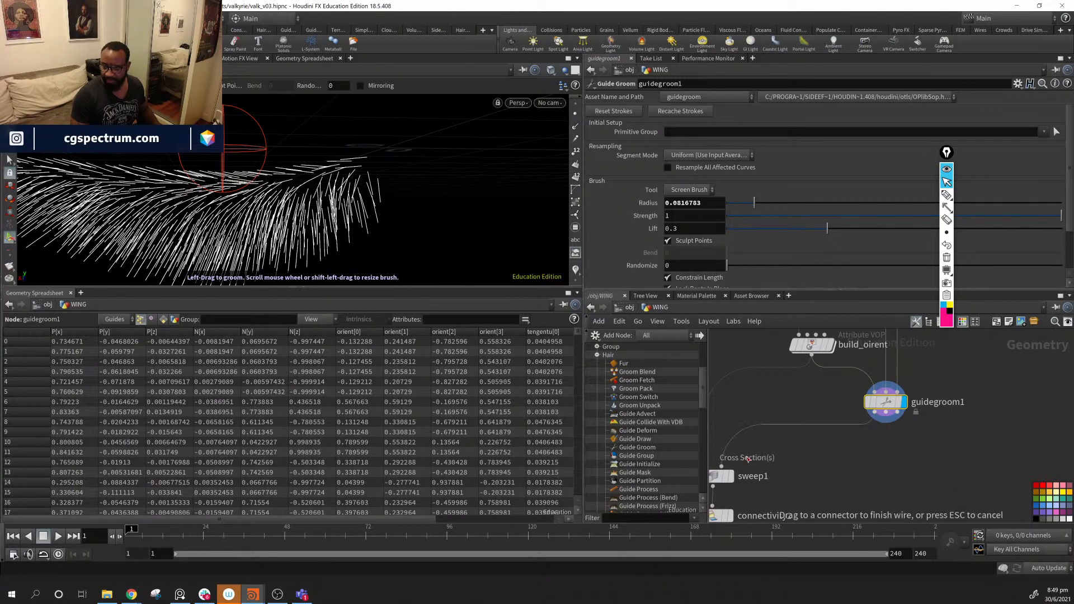
pyautogui.moveTo(813, 456); pyautogui.dragTo(957, 397, button='middle')
pyautogui.click(797, 459)
pyautogui.click(850, 477)
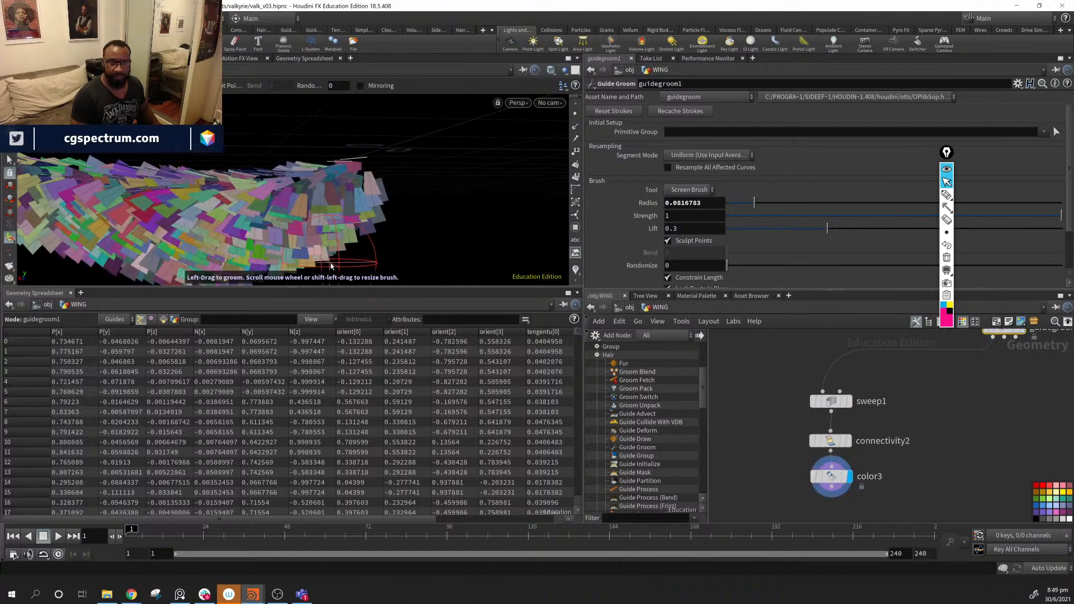
pyautogui.moveTo(346, 254)
pyautogui.keyDown('alt'); pyautogui.mouseDown()
pyautogui.moveTo(280, 247)
pyautogui.moveTo(329, 255)
pyautogui.moveTo(356, 195)
pyautogui.moveTo(386, 193)
pyautogui.moveTo(375, 183)
pyautogui.mouseUp(); pyautogui.keyUp('alt')
pyautogui.keyDown('alt'); pyautogui.moveTo(374, 183); pyautogui.dragTo(333, 189, button='middle'); pyautogui.keyUp('alt')
pyautogui.moveTo(333, 189)
pyautogui.keyDown('alt'); pyautogui.mouseDown()
pyautogui.moveTo(357, 176)
pyautogui.moveTo(217, 189)
pyautogui.mouseUp(); pyautogui.keyUp('alt')
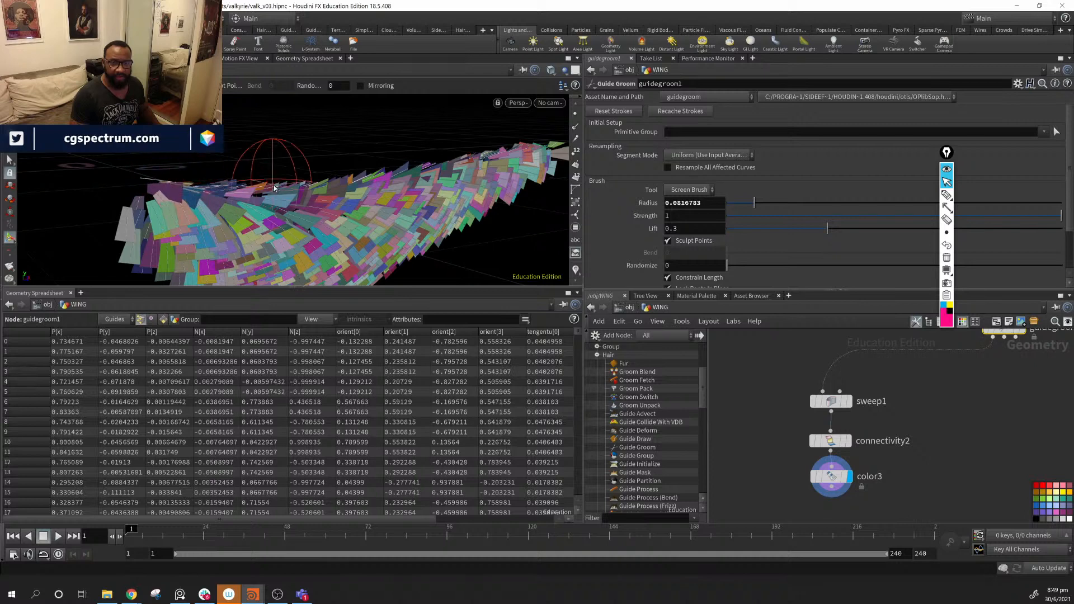
pyautogui.keyDown('alt'); pyautogui.moveTo(320, 193); pyautogui.dragTo(254, 194); pyautogui.keyUp('alt')
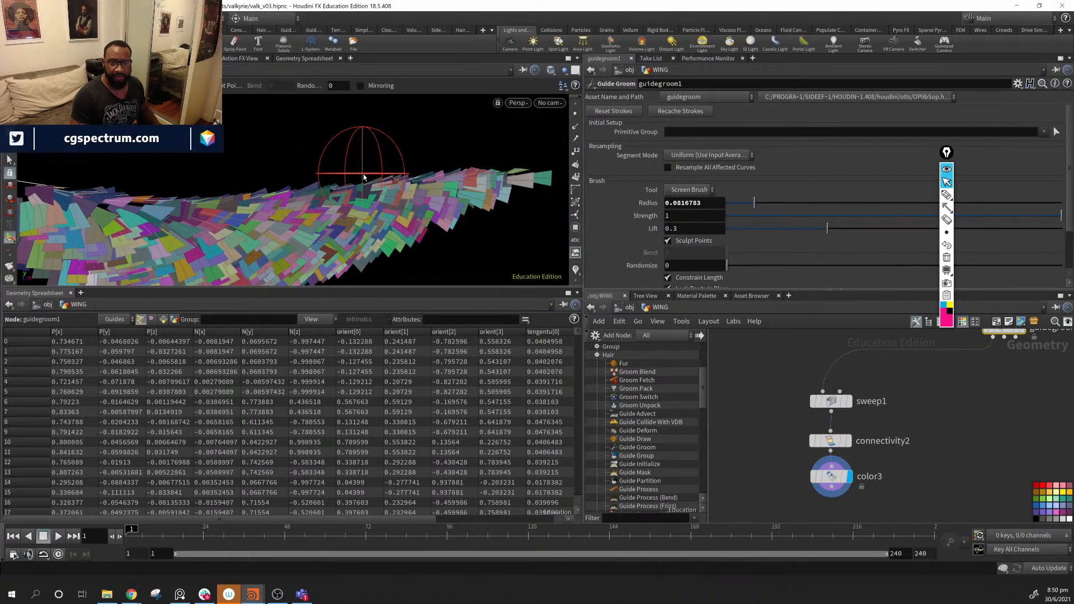
pyautogui.moveTo(465, 169)
pyautogui.keyDown('alt'); pyautogui.mouseDown()
pyautogui.moveTo(456, 193)
pyautogui.moveTo(447, 182)
pyautogui.mouseUp(); pyautogui.keyUp('alt')
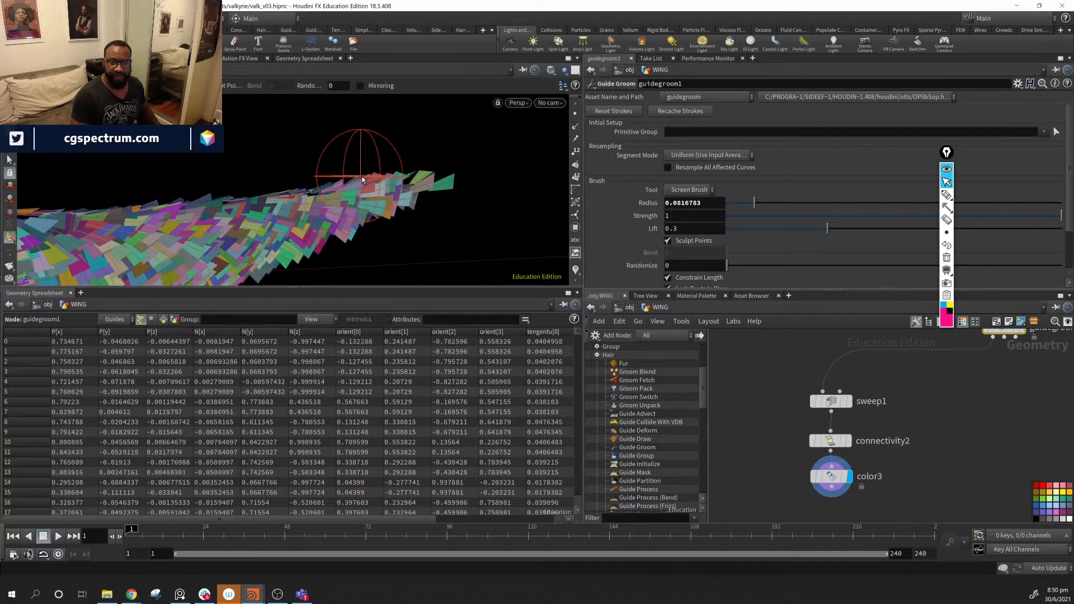
pyautogui.moveTo(335, 184); pyautogui.dragTo(349, 169)
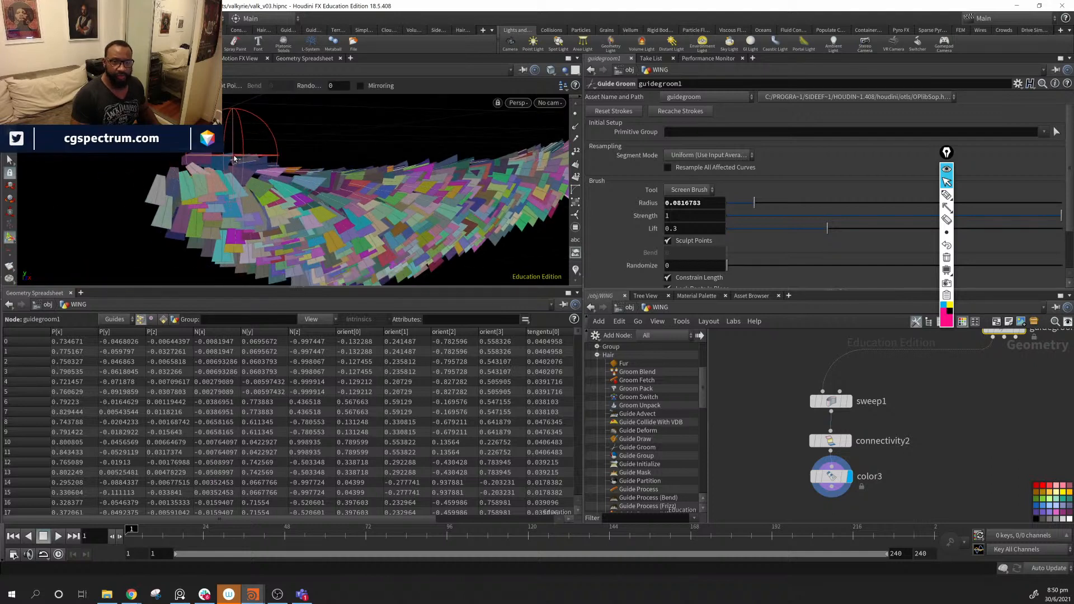
pyautogui.moveTo(234, 158)
pyautogui.keyDown('alt'); pyautogui.mouseDown()
pyautogui.moveTo(176, 187)
pyautogui.moveTo(199, 192)
pyautogui.moveTo(184, 189)
pyautogui.mouseUp(); pyautogui.keyUp('alt')
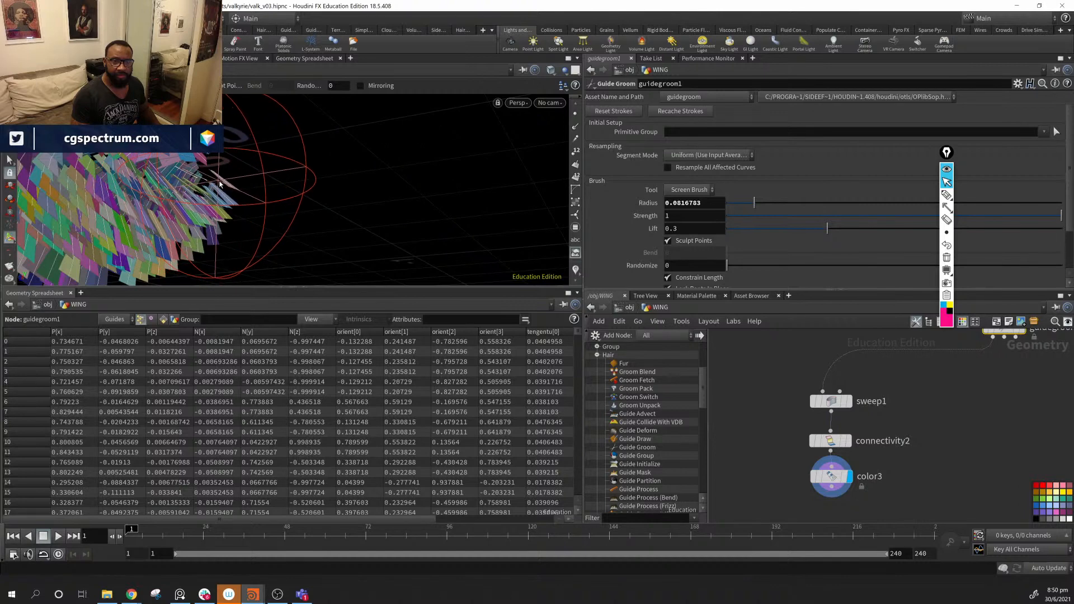
pyautogui.press('Escape')
pyautogui.moveTo(207, 184); pyautogui.dragTo(347, 202)
pyautogui.moveTo(115, 159)
pyautogui.keyDown('alt'); pyautogui.mouseDown()
pyautogui.moveTo(233, 172)
pyautogui.moveTo(176, 171)
pyautogui.moveTo(216, 212)
pyautogui.mouseUp(); pyautogui.keyUp('alt')
pyautogui.scroll(-6, 785, 462)
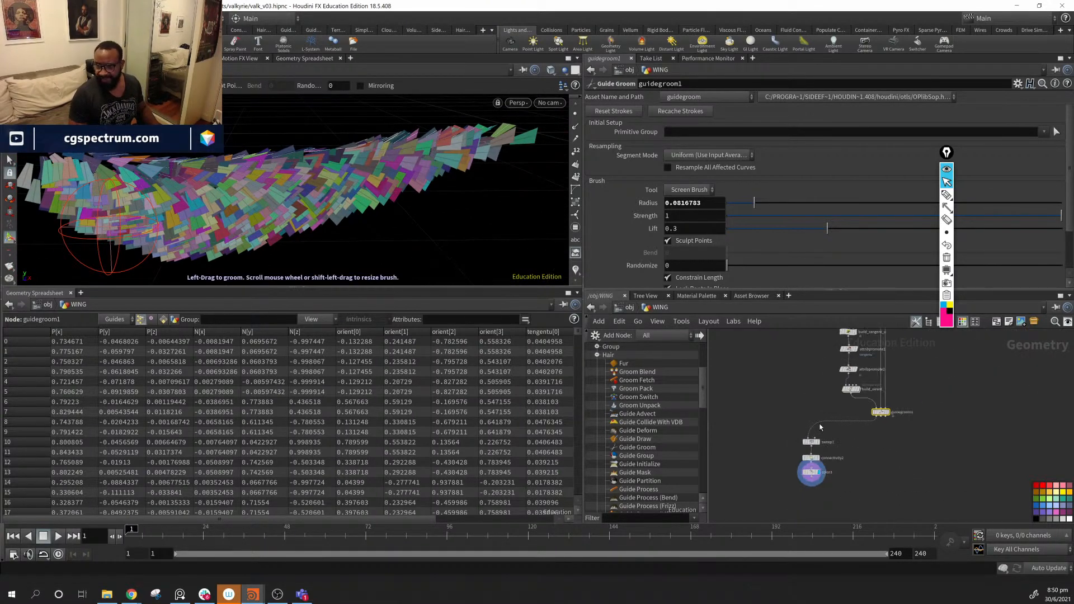
pyautogui.moveTo(871, 473); pyautogui.dragTo(855, 498, button='middle')
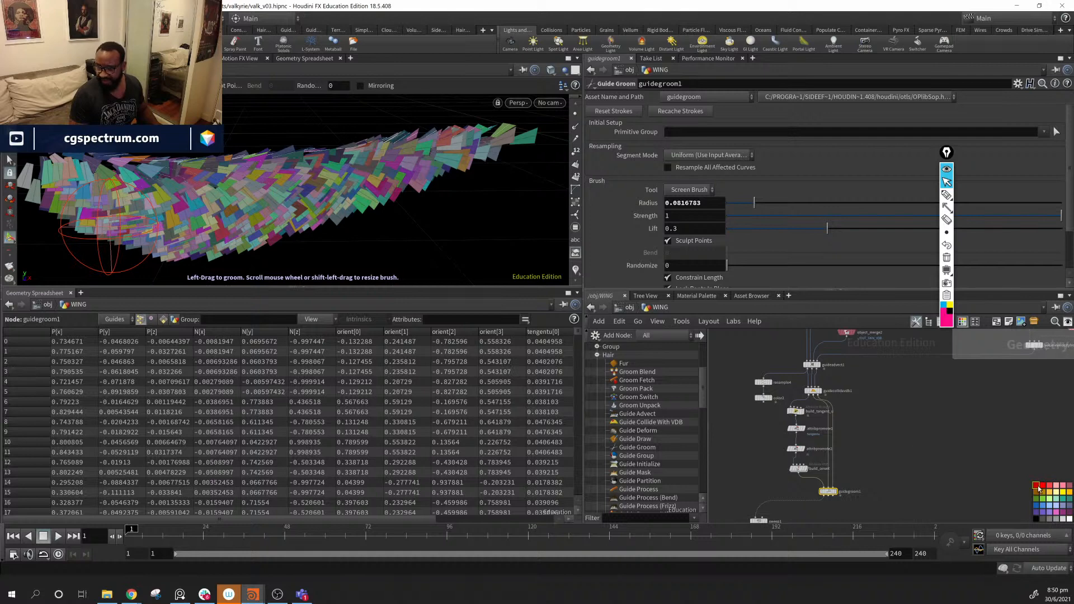
pyautogui.scroll(3, 794, 406)
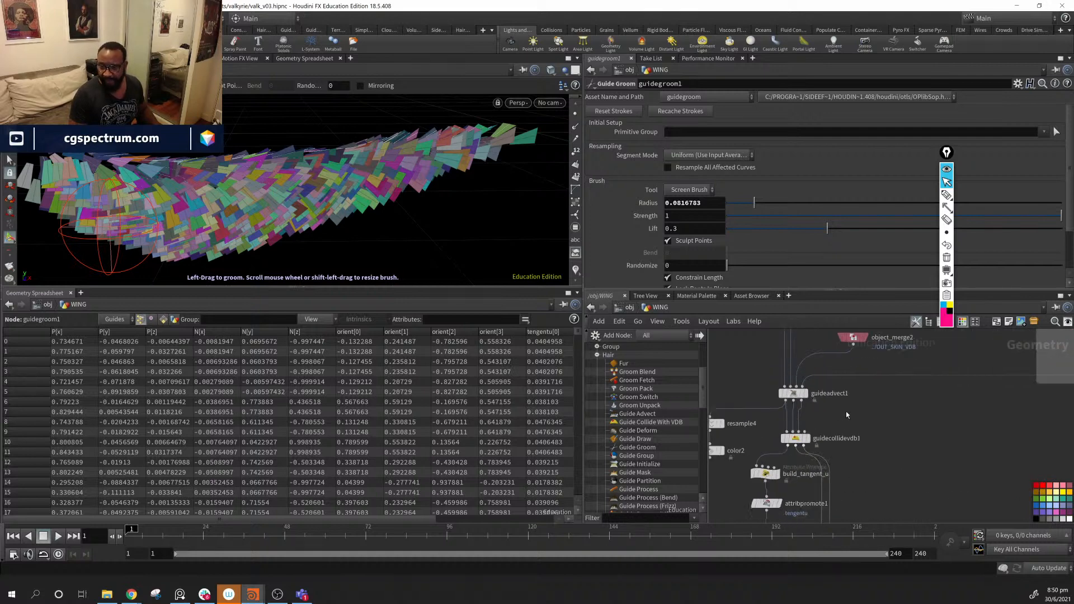
pyautogui.moveTo(847, 413); pyautogui.dragTo(831, 507, button='middle')
# - Set hairgen1's guide Density to 11000
pyautogui.click(779, 380)
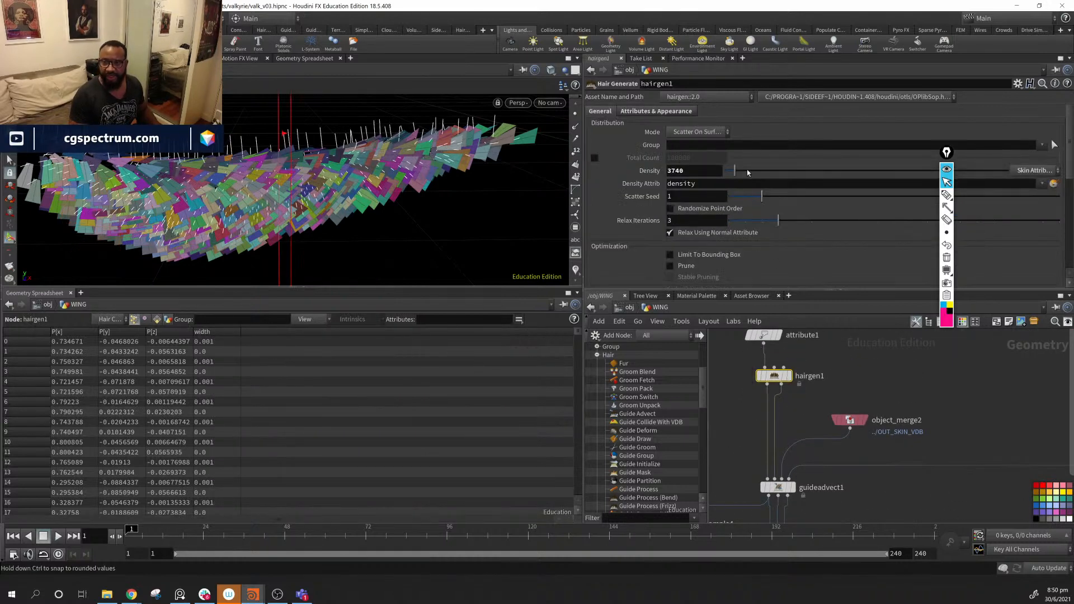
pyautogui.moveTo(748, 177); pyautogui.dragTo(753, 171)
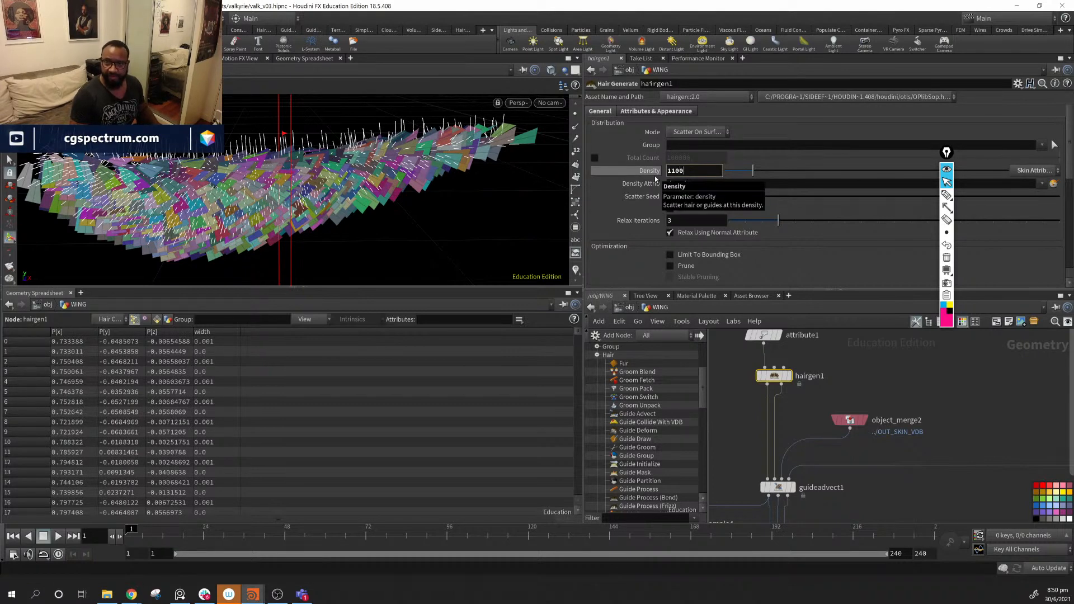
pyautogui.write('0')
pyautogui.press('Return')
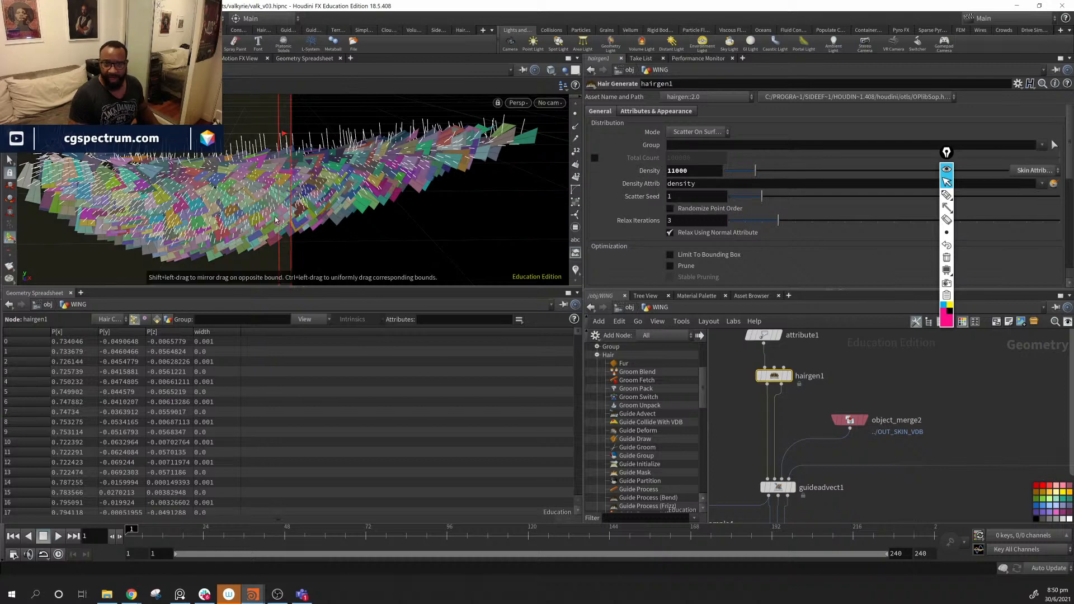
# - Recache guidegroom1's strokes for the denser guides
pyautogui.moveTo(898, 494); pyautogui.dragTo(946, 336, button='middle')
pyautogui.scroll(-1, 873, 481)
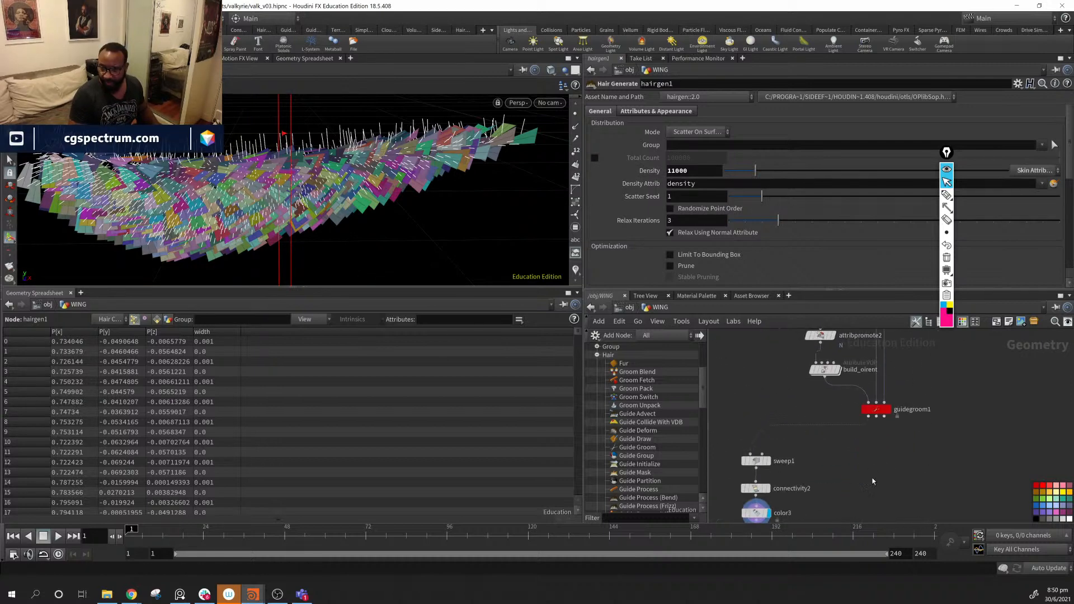
pyautogui.click(877, 411)
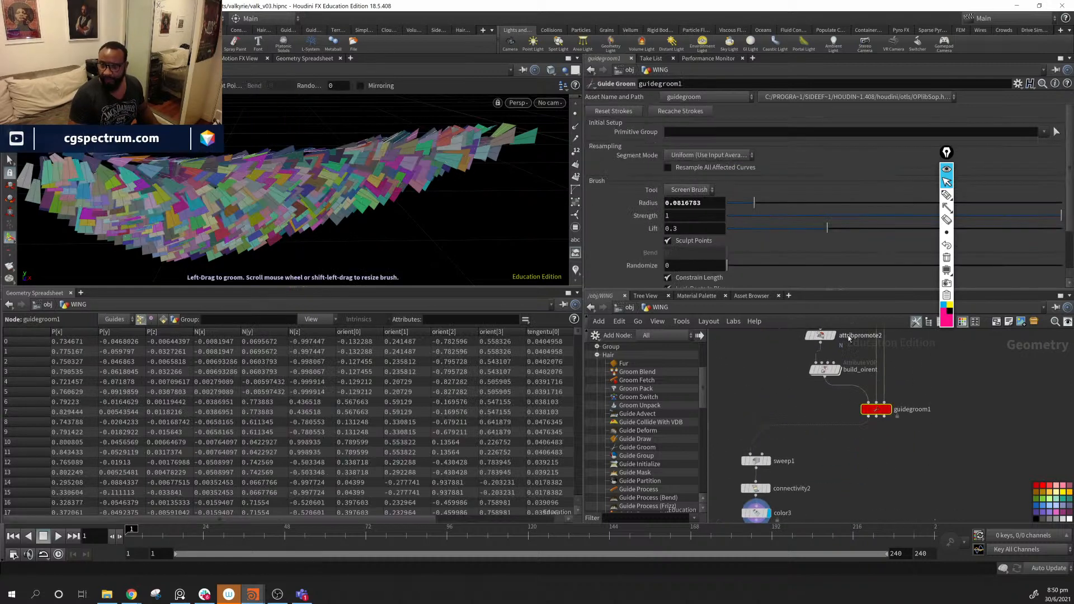
pyautogui.click(679, 111)
pyautogui.moveTo(328, 167)
pyautogui.keyDown('alt'); pyautogui.mouseDown()
pyautogui.moveTo(380, 157)
pyautogui.moveTo(462, 217)
pyautogui.moveTo(473, 178)
pyautogui.moveTo(386, 135)
pyautogui.moveTo(280, 151)
pyautogui.moveTo(349, 167)
pyautogui.moveTo(348, 185)
pyautogui.moveTo(315, 184)
pyautogui.mouseUp(); pyautogui.keyUp('alt')
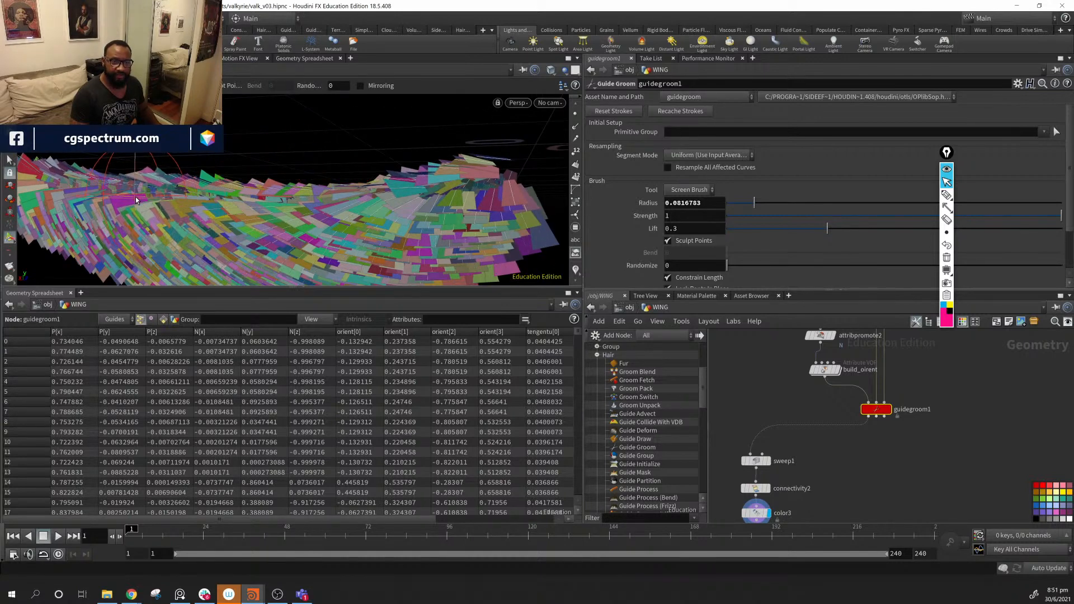
# - Brush-groom the feather cards along the wing tip and the wing's left end
pyautogui.keyDown('alt'); pyautogui.moveTo(360, 222); pyautogui.dragTo(297, 206, button='right'); pyautogui.keyUp('alt')
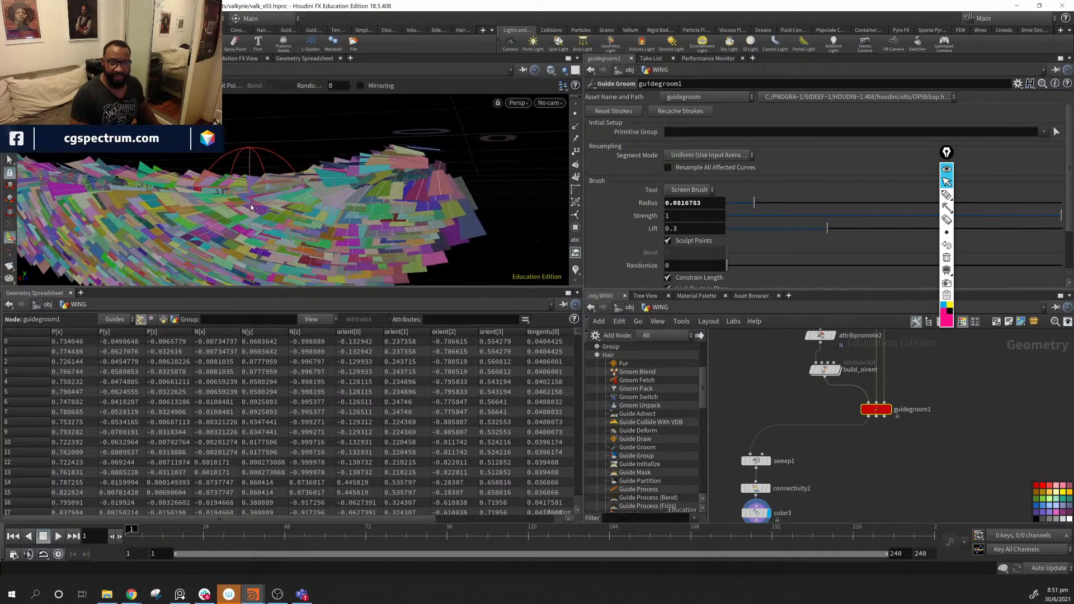
pyautogui.keyDown('alt'); pyautogui.moveTo(391, 207); pyautogui.dragTo(287, 159, button='right'); pyautogui.keyUp('alt')
pyautogui.keyDown('alt'); pyautogui.moveTo(287, 158); pyautogui.dragTo(296, 170); pyautogui.keyUp('alt')
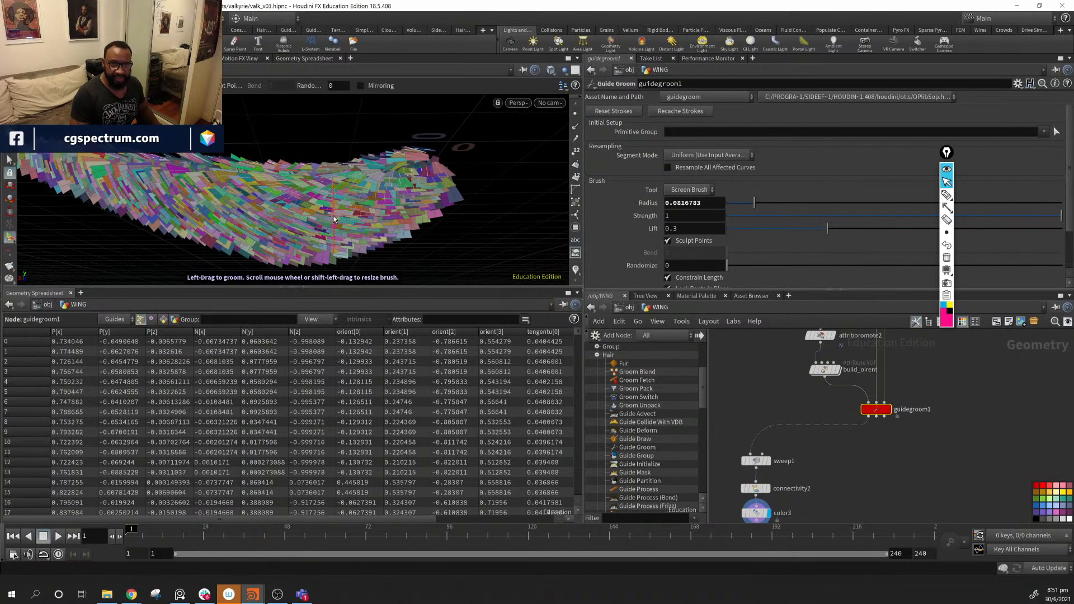
pyautogui.moveTo(417, 244)
pyautogui.keyDown('alt'); pyautogui.mouseDown()
pyautogui.moveTo(360, 234)
pyautogui.moveTo(291, 240)
pyautogui.moveTo(305, 227)
pyautogui.mouseUp(); pyautogui.keyUp('alt')
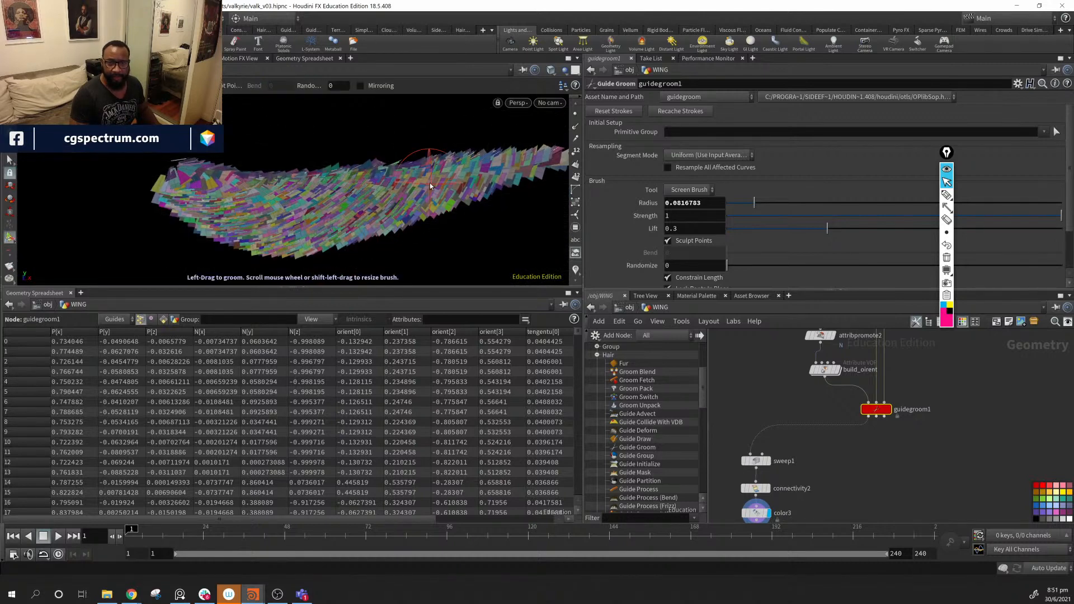
pyautogui.keyDown('alt'); pyautogui.moveTo(511, 177); pyautogui.dragTo(415, 188, button='middle'); pyautogui.keyUp('alt')
pyautogui.moveTo(452, 172); pyautogui.dragTo(475, 177)
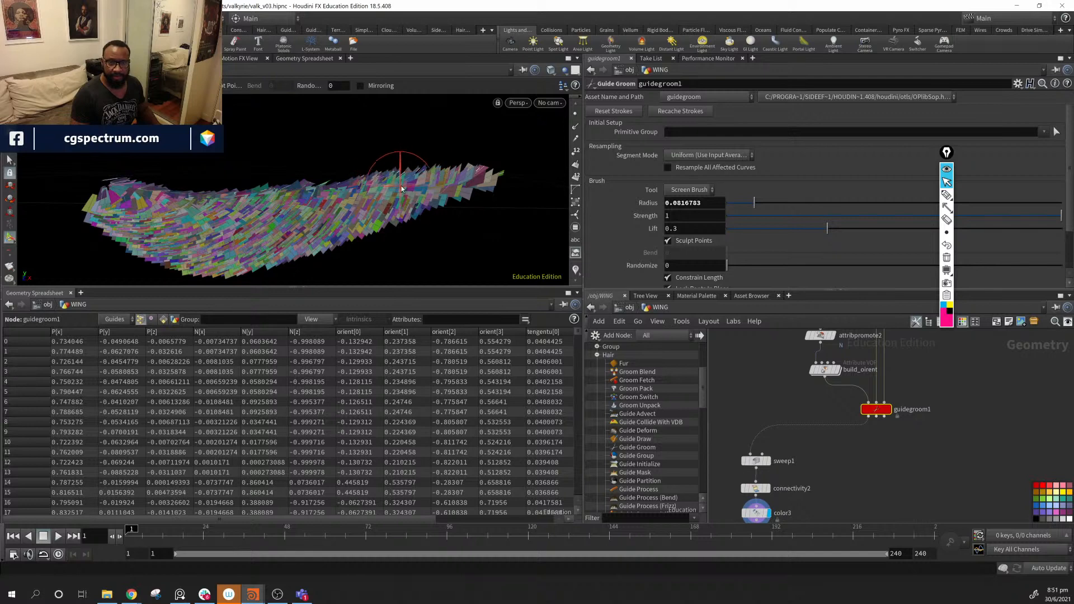
pyautogui.keyDown('alt'); pyautogui.moveTo(401, 186); pyautogui.dragTo(432, 194); pyautogui.keyUp('alt')
pyautogui.moveTo(337, 182); pyautogui.dragTo(331, 186)
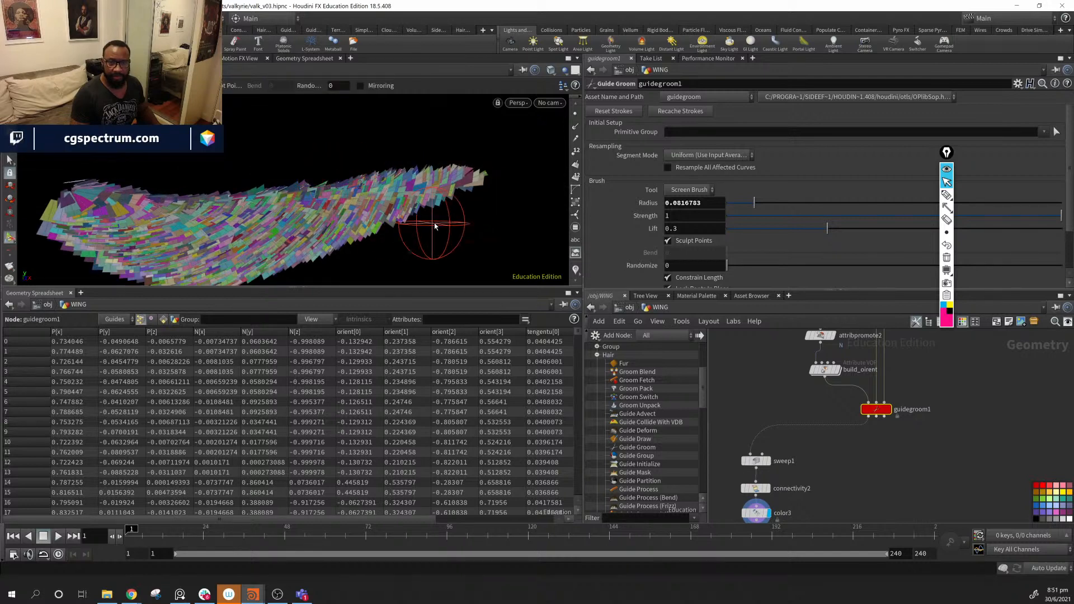
# - Tumble around the wing to check the groomed feather shape, including edge-on views
pyautogui.moveTo(434, 223)
pyautogui.keyDown('alt'); pyautogui.mouseDown()
pyautogui.moveTo(312, 219)
pyautogui.moveTo(431, 240)
pyautogui.mouseUp(); pyautogui.keyUp('alt')
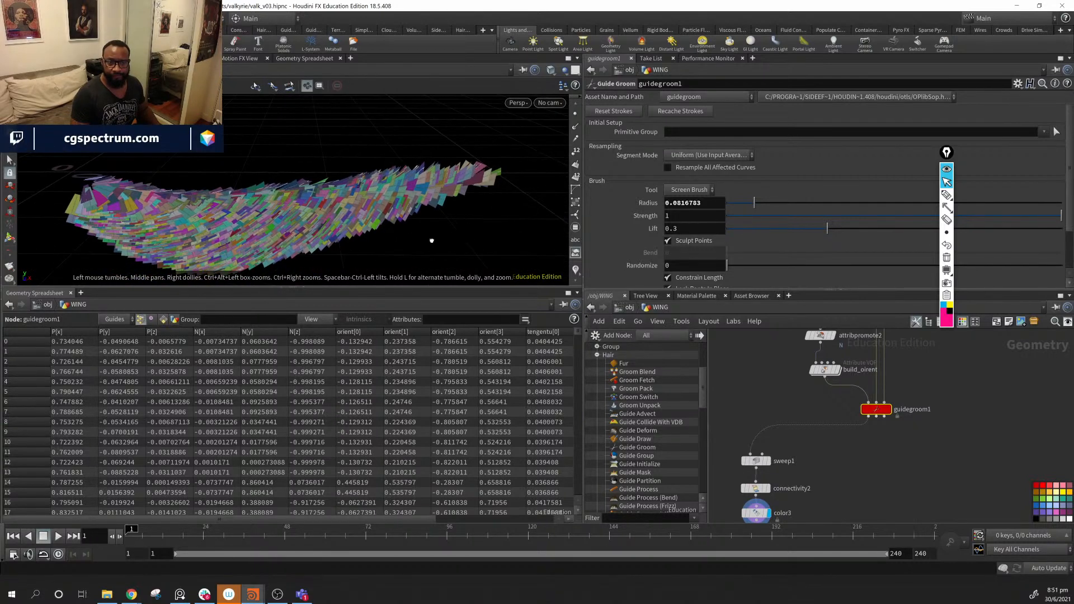
pyautogui.keyDown('alt'); pyautogui.moveTo(432, 240); pyautogui.dragTo(420, 195, button='middle'); pyautogui.keyUp('alt')
pyautogui.moveTo(880, 480); pyautogui.dragTo(880, 508, button='middle')
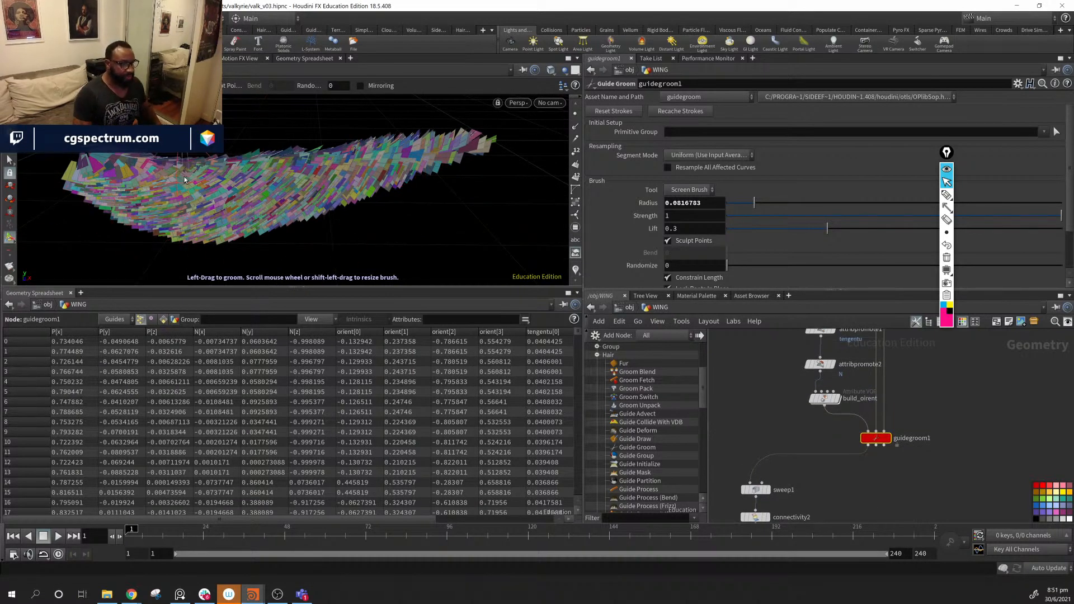
pyautogui.keyDown('alt'); pyautogui.moveTo(379, 216); pyautogui.dragTo(453, 178); pyautogui.keyUp('alt')
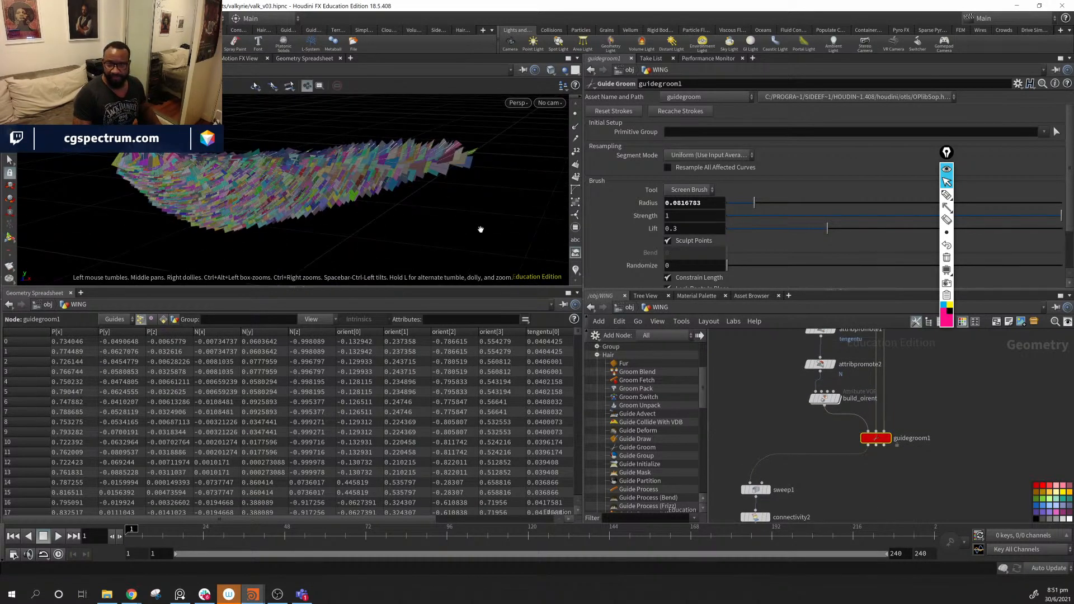
pyautogui.keyDown('alt'); pyautogui.moveTo(481, 229); pyautogui.dragTo(324, 231); pyautogui.keyUp('alt')
pyautogui.moveTo(271, 132)
pyautogui.keyDown('alt'); pyautogui.mouseDown()
pyautogui.moveTo(492, 233)
pyautogui.moveTo(374, 180)
pyautogui.moveTo(467, 126)
pyautogui.moveTo(384, 125)
pyautogui.moveTo(327, 179)
pyautogui.mouseUp(); pyautogui.keyUp('alt')
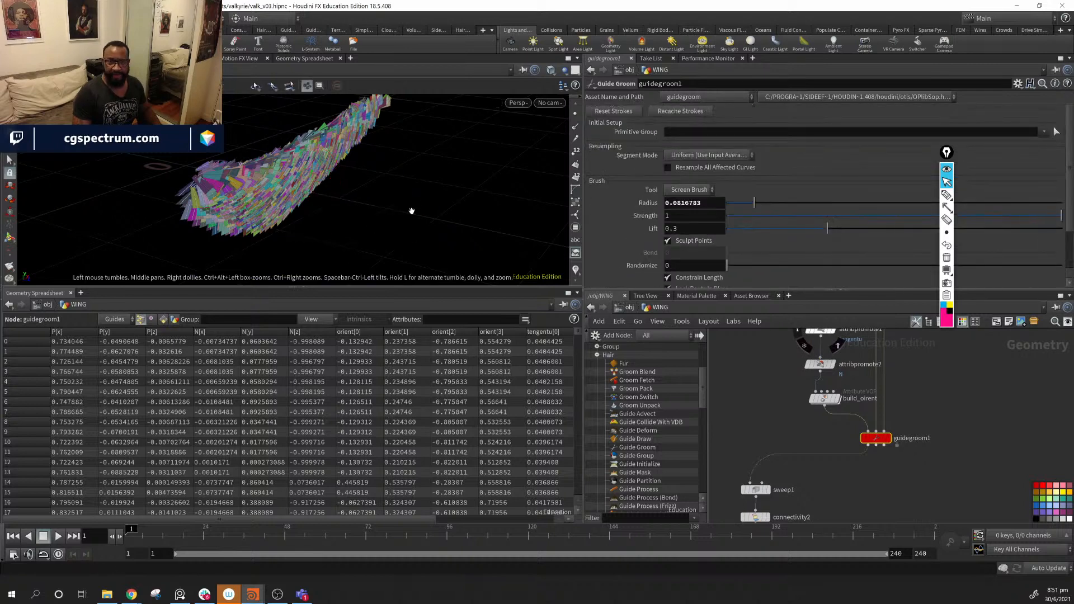
pyautogui.keyDown('alt'); pyautogui.moveTo(413, 211); pyautogui.dragTo(344, 202); pyautogui.keyUp('alt')
pyautogui.moveTo(906, 488); pyautogui.dragTo(880, 462, button='middle')
pyautogui.keyDown('alt'); pyautogui.moveTo(305, 166); pyautogui.dragTo(416, 177); pyautogui.keyUp('alt')
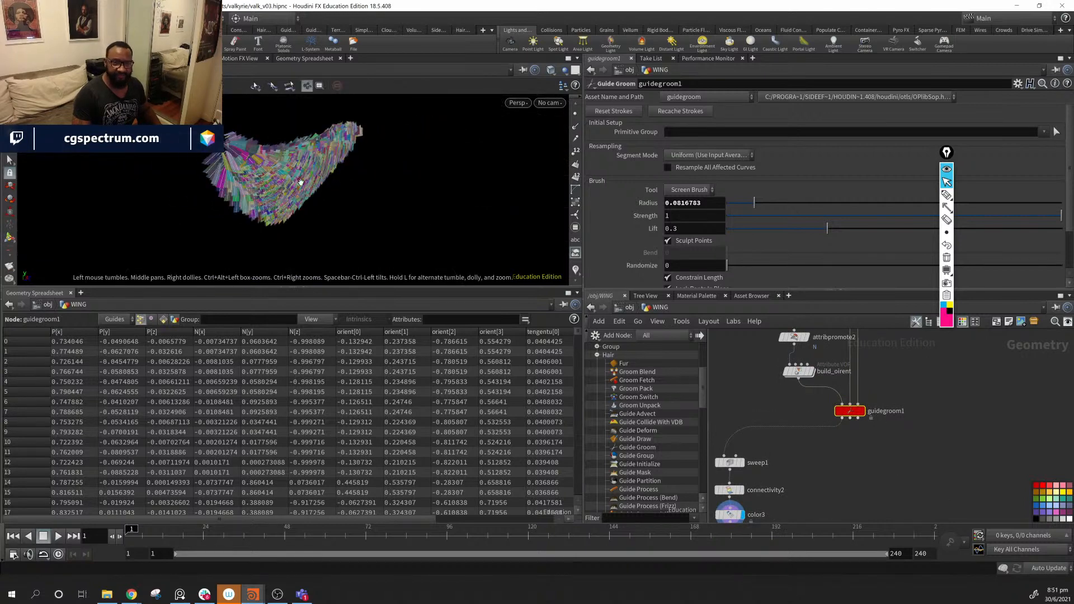
pyautogui.keyDown('alt'); pyautogui.moveTo(258, 175); pyautogui.dragTo(293, 166); pyautogui.keyUp('alt')
pyautogui.keyDown('alt'); pyautogui.moveTo(396, 227); pyautogui.dragTo(324, 209); pyautogui.keyUp('alt')
pyautogui.moveTo(828, 448)
pyautogui.mouseDown(button='middle')
pyautogui.moveTo(774, 456)
pyautogui.moveTo(838, 458)
pyautogui.moveTo(846, 448)
pyautogui.mouseUp(button='middle')
pyautogui.scroll(1, 773, 454)
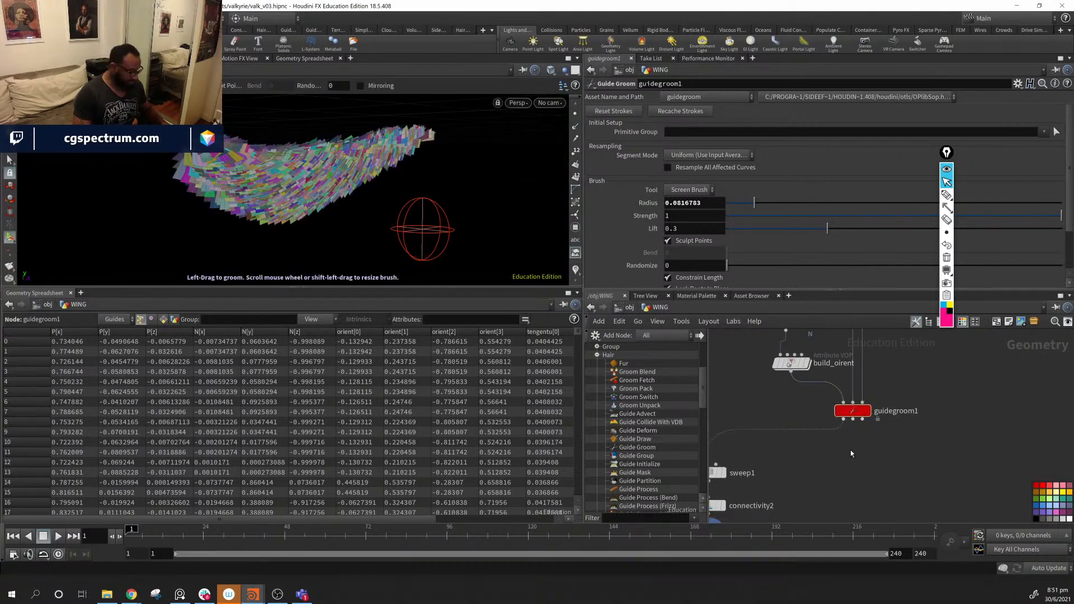
# - Add a Guide Process (Lift) node below guidegroom1 and feed guidegroom1's output into it
pyautogui.press('Tab')
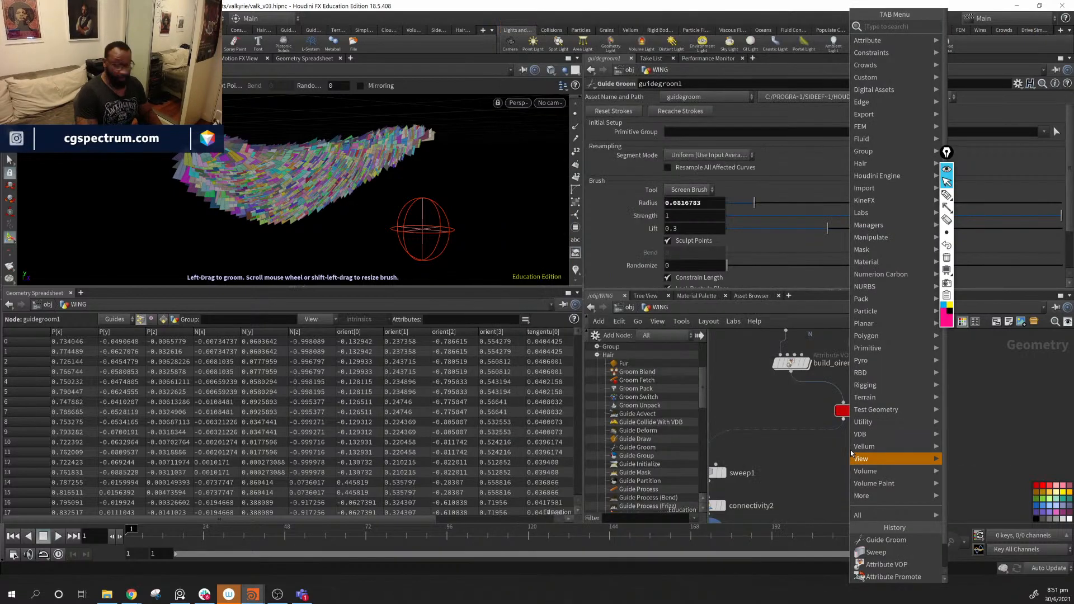
pyautogui.write('g')
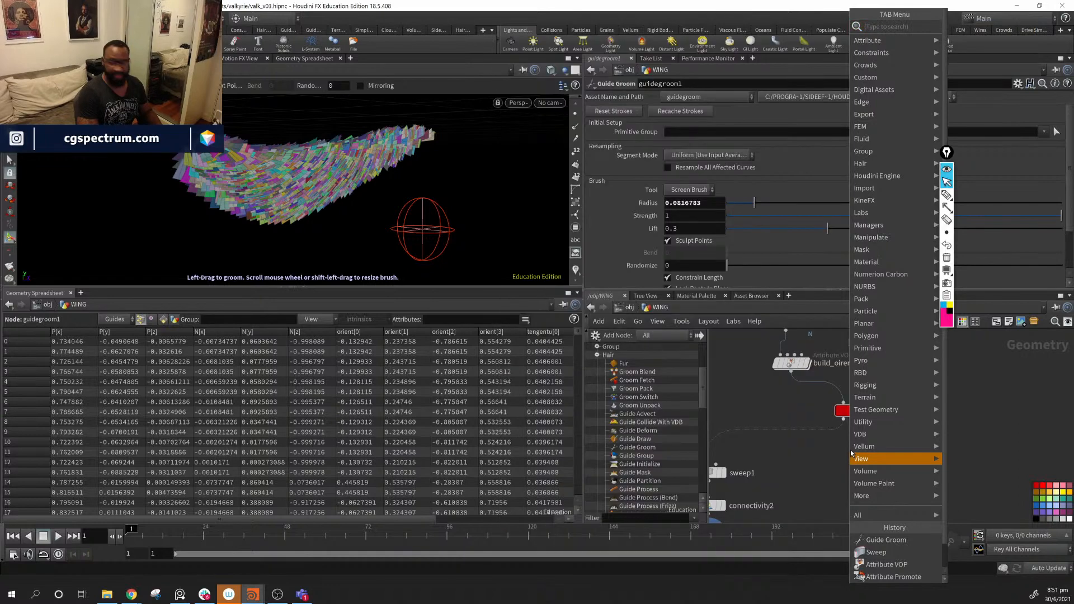
pyautogui.write('ui')
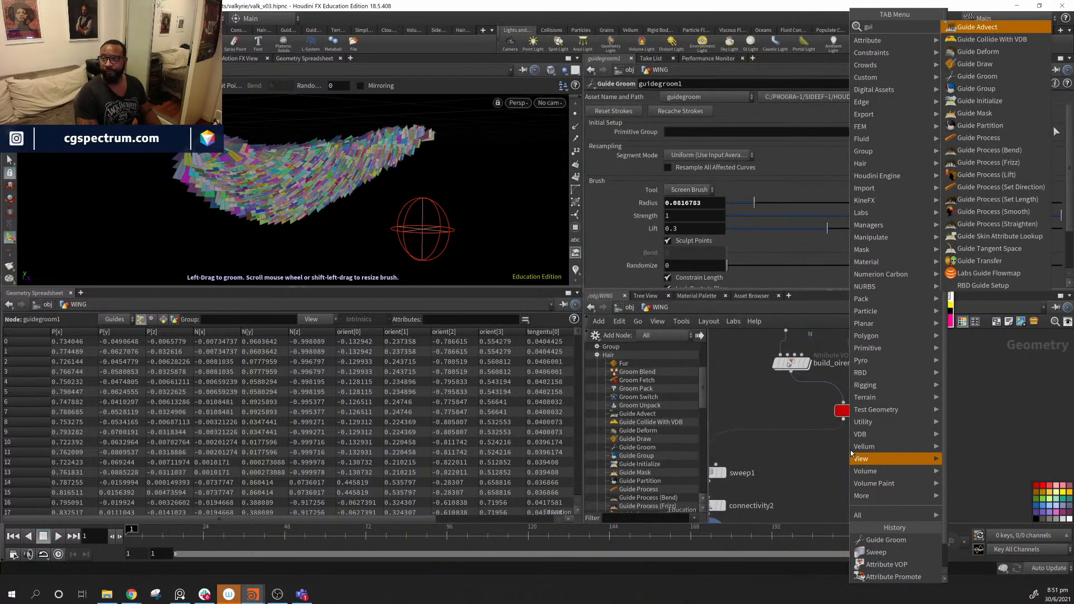
pyautogui.press('Down')
pyautogui.press('Down')
pyautogui.press('Down')
pyautogui.press('Down')
pyautogui.press('Down')
pyautogui.press('Down')
pyautogui.press('Down')
pyautogui.press('Down')
pyautogui.press('Down')
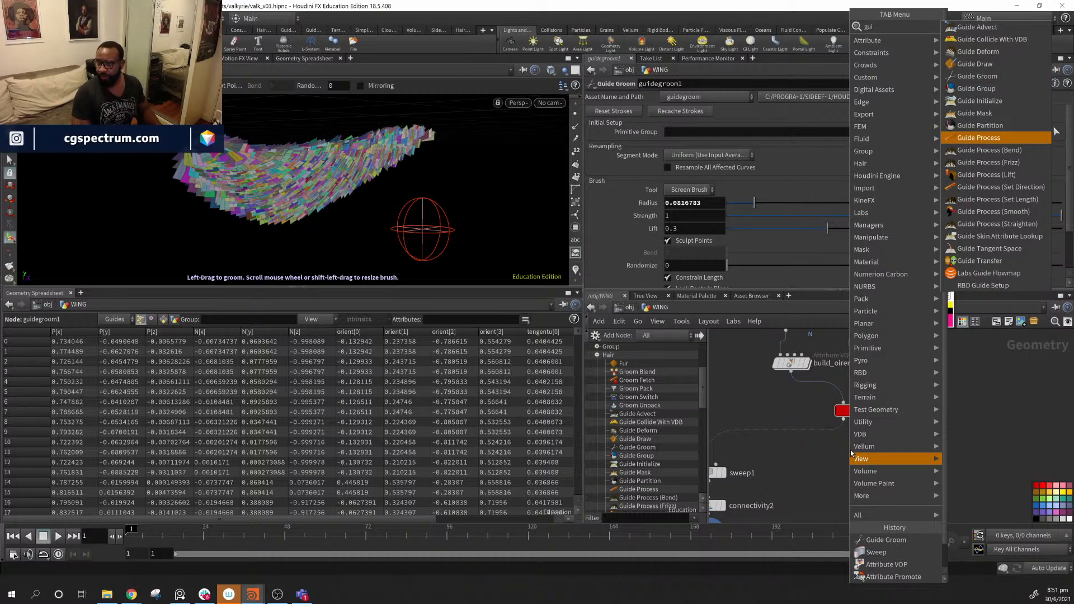
pyautogui.press('Down')
pyautogui.press('Down')
pyautogui.press('Down')
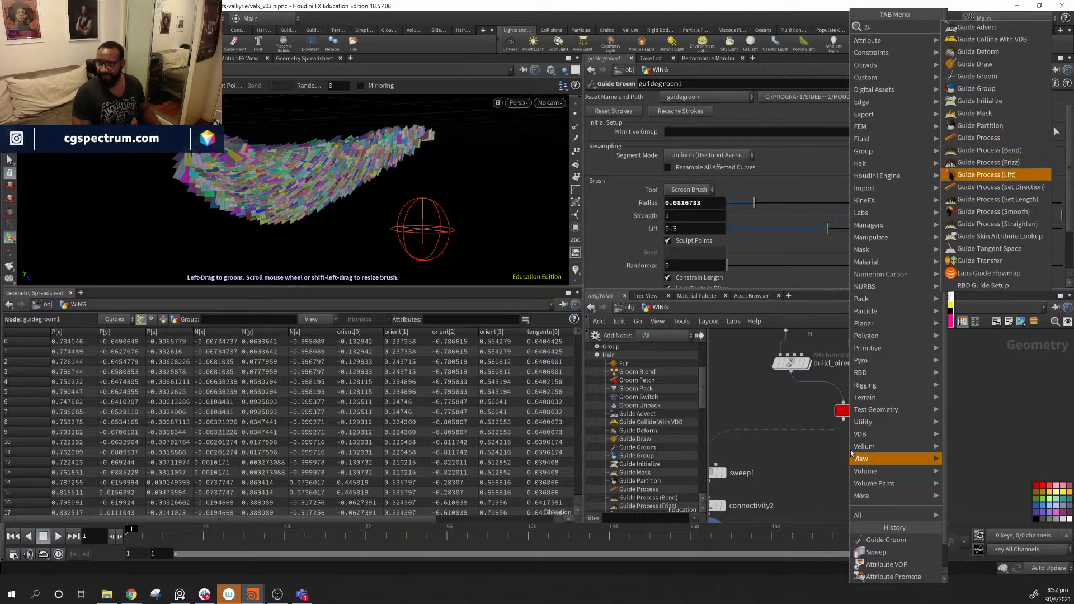
pyautogui.press('Return')
pyautogui.click(851, 449)
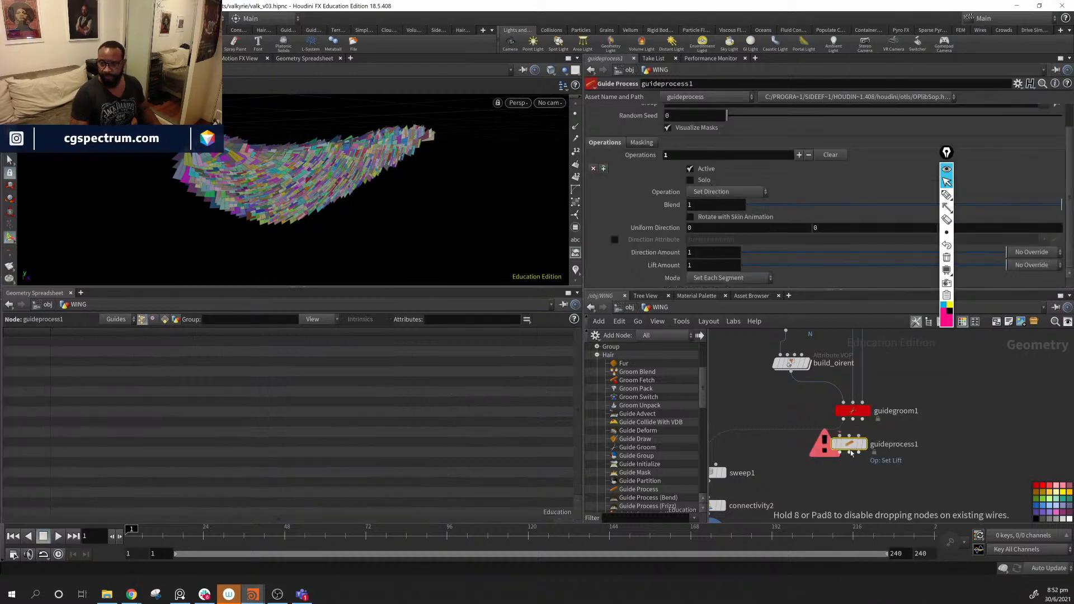
pyautogui.click(861, 419)
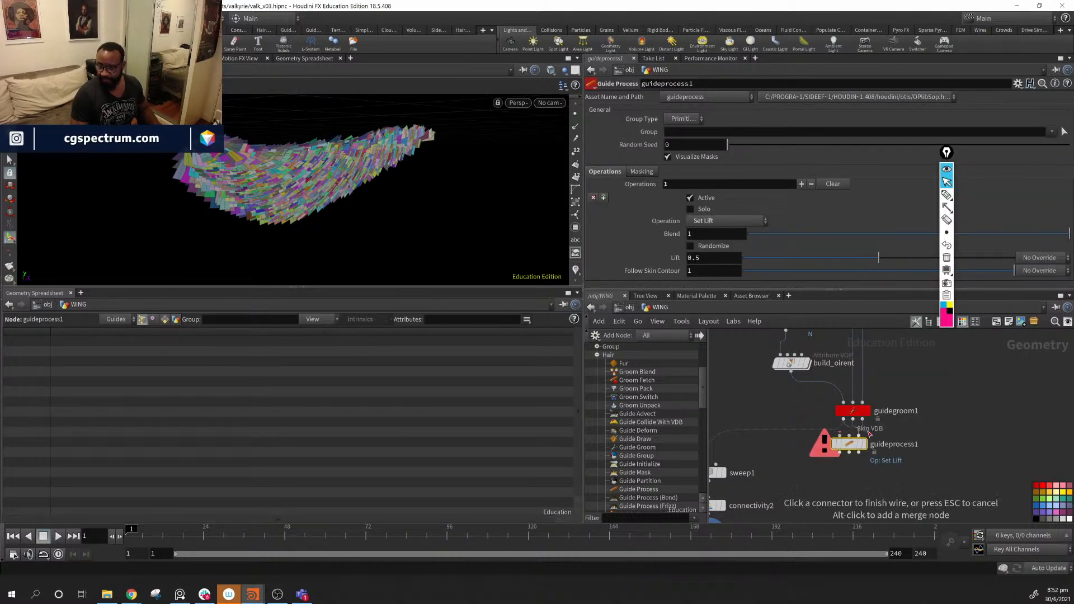
pyautogui.click(825, 442)
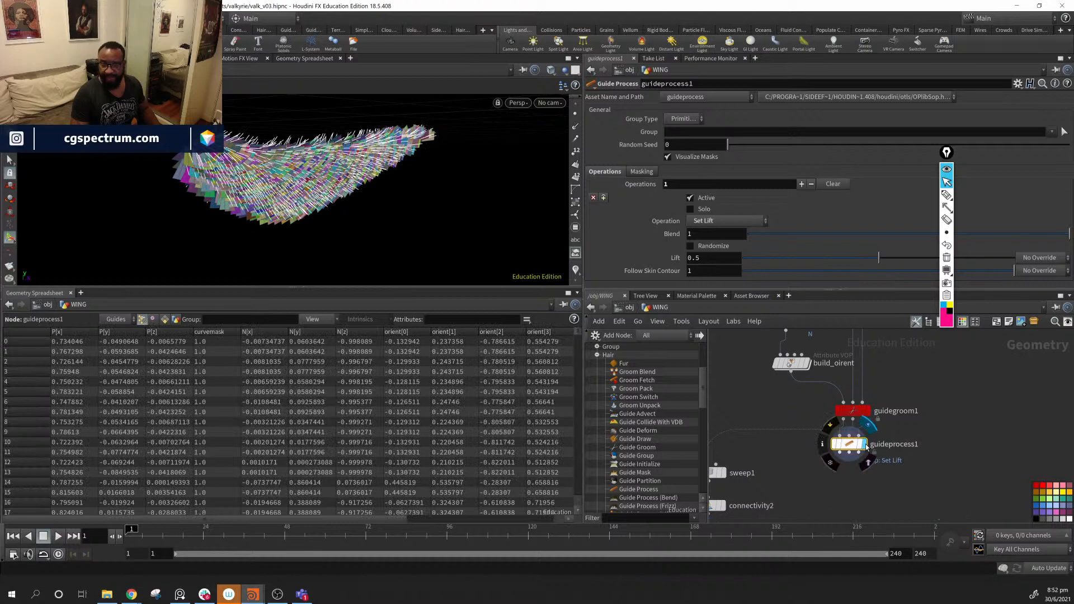
# - Display color3's feather cards and toggle guideprocess1 off and on to compare the lift
pyautogui.click(867, 446)
pyautogui.moveTo(852, 465); pyautogui.dragTo(931, 417, button='middle')
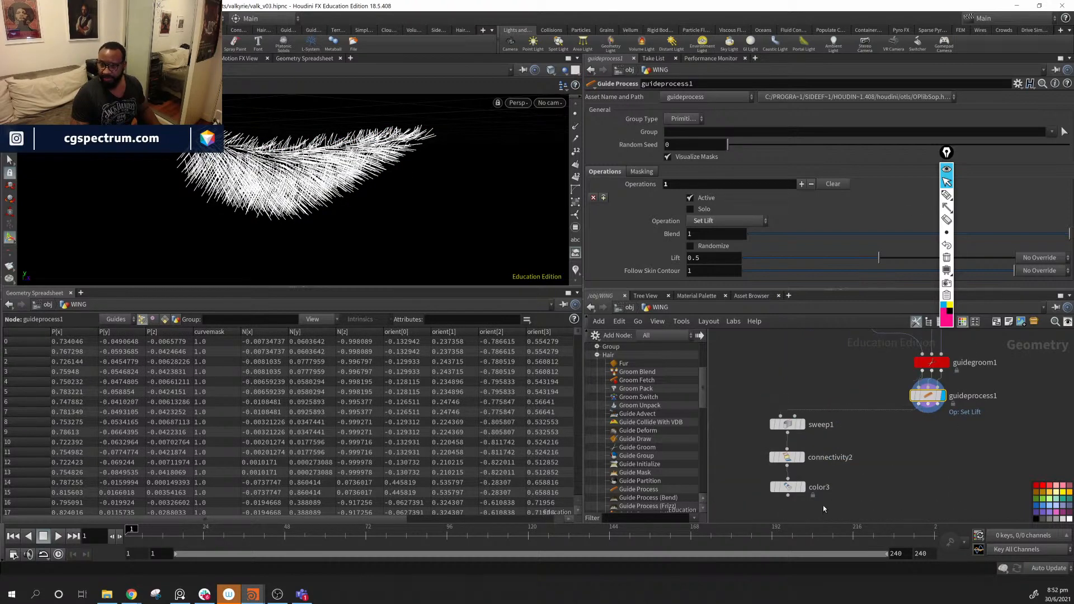
pyautogui.click(802, 488)
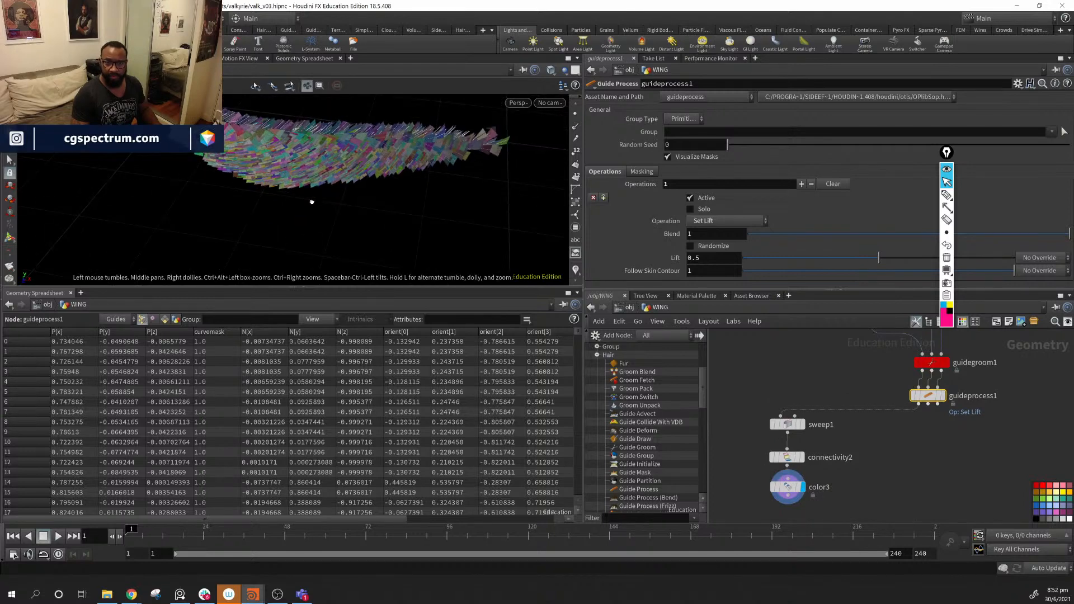
pyautogui.click(913, 382)
pyautogui.click(913, 382)
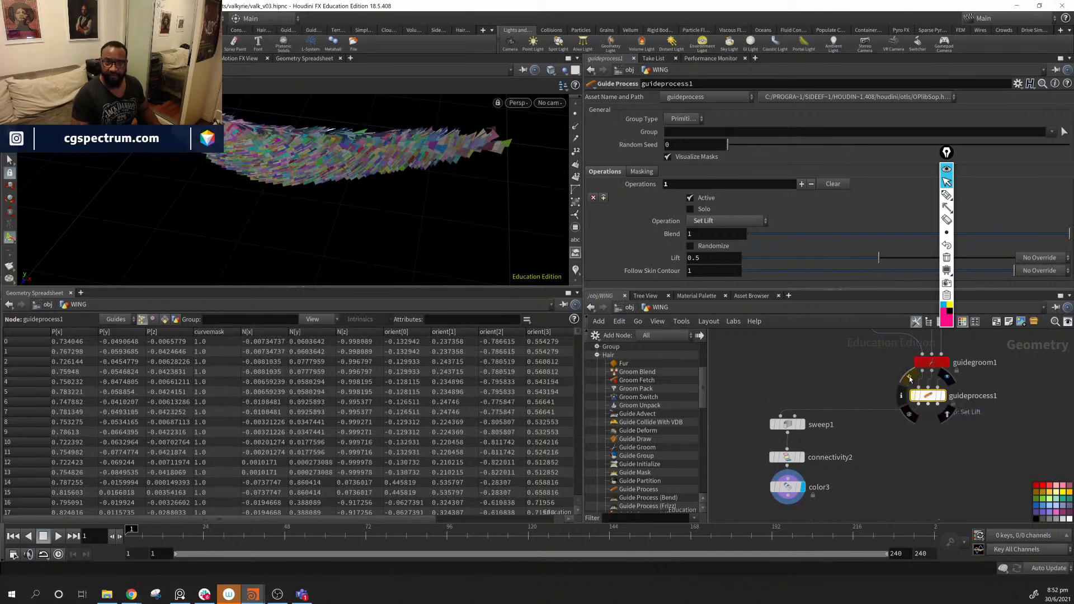
pyautogui.keyDown('alt'); pyautogui.moveTo(396, 184); pyautogui.dragTo(486, 153); pyautogui.keyUp('alt')
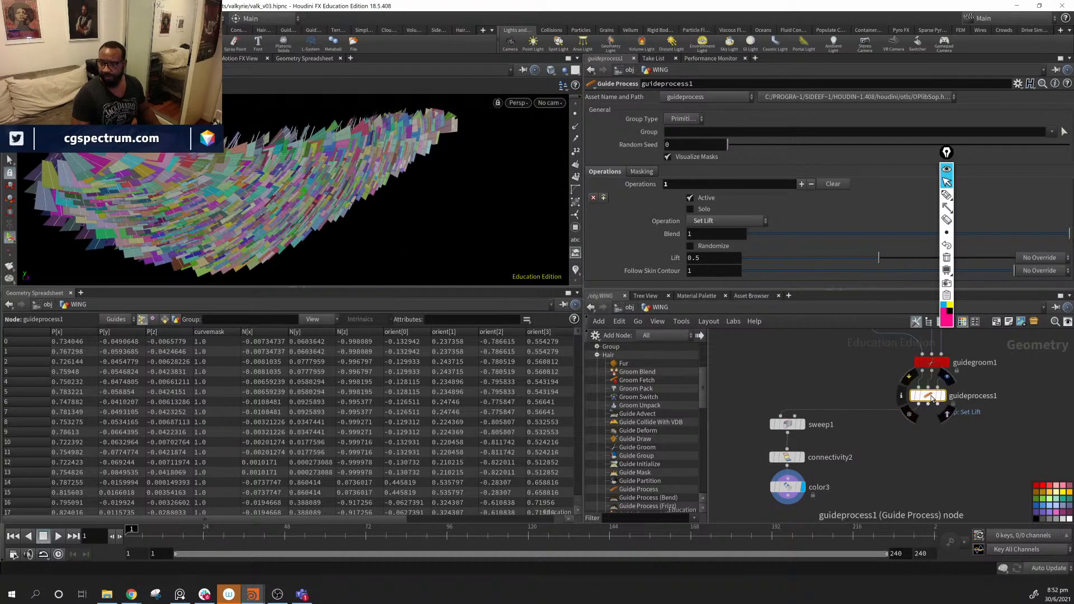
pyautogui.moveTo(927, 407); pyautogui.dragTo(924, 399)
# - Set guideprocess1's Lift to about 0.25, Blend to 1, and enable Randomize
pyautogui.moveTo(877, 258); pyautogui.dragTo(809, 259)
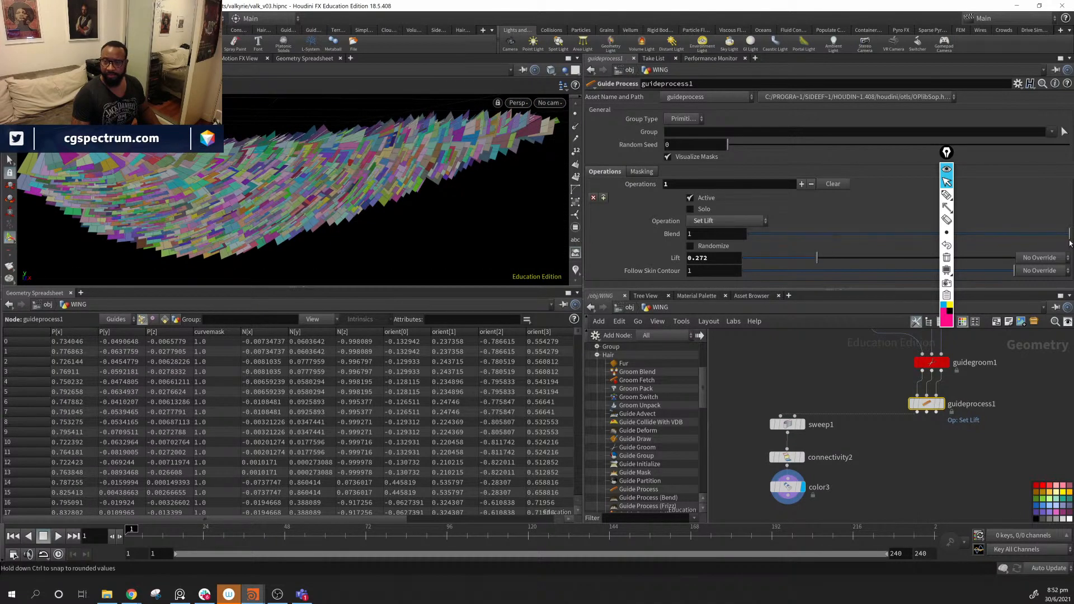
pyautogui.moveTo(1044, 238); pyautogui.dragTo(1070, 234)
pyautogui.keyDown('alt'); pyautogui.moveTo(475, 245); pyautogui.dragTo(454, 245); pyautogui.keyUp('alt')
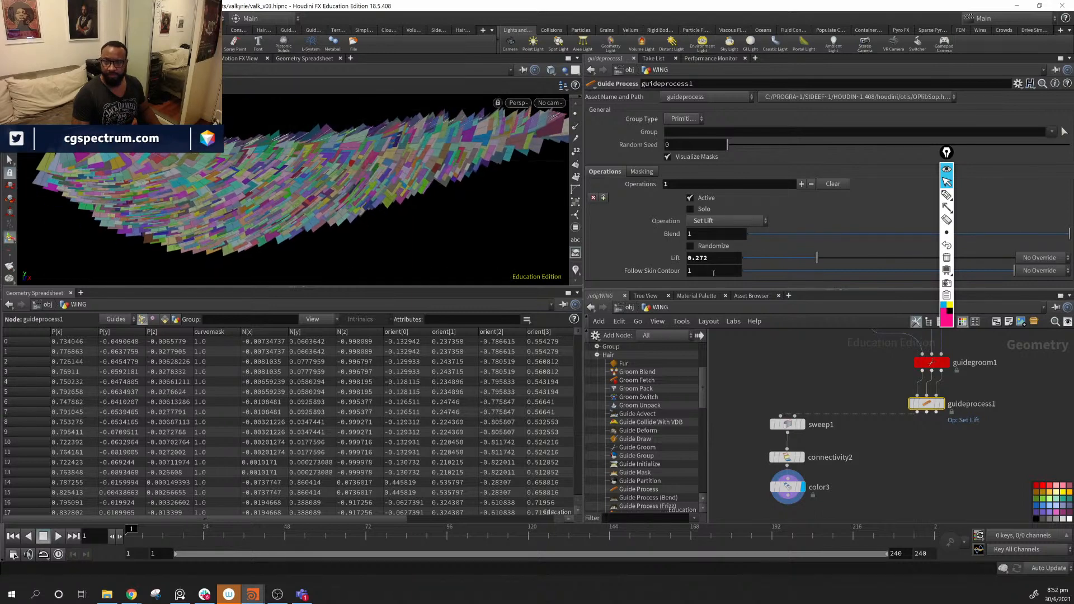
pyautogui.click(691, 247)
pyautogui.moveTo(448, 188)
pyautogui.keyDown('alt'); pyautogui.mouseDown()
pyautogui.moveTo(427, 201)
pyautogui.moveTo(489, 170)
pyautogui.moveTo(509, 190)
pyautogui.moveTo(432, 192)
pyautogui.mouseUp(); pyautogui.keyUp('alt')
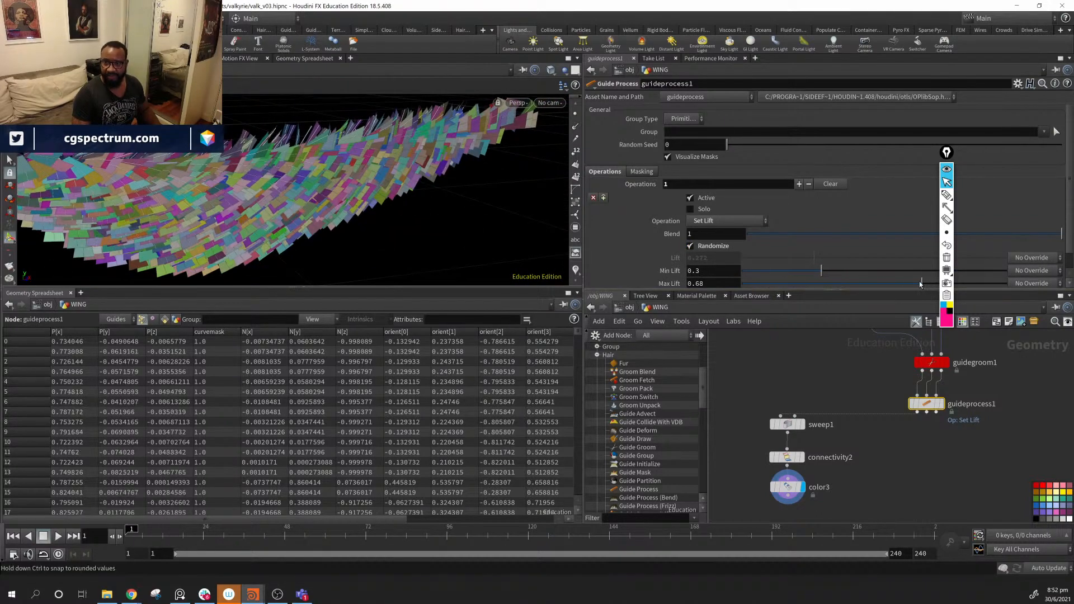
# - Set the random lift range to Min Lift 0.198 and Max Lift 0.339
pyautogui.moveTo(920, 284); pyautogui.dragTo(833, 285)
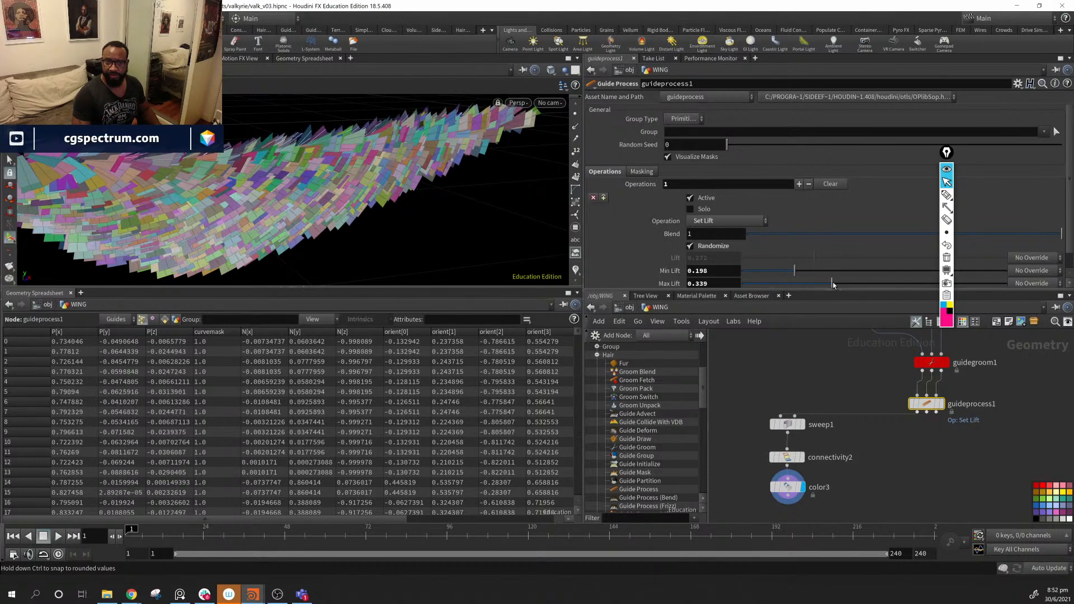
pyautogui.keyDown('alt'); pyautogui.moveTo(366, 184); pyautogui.dragTo(425, 184); pyautogui.keyUp('alt')
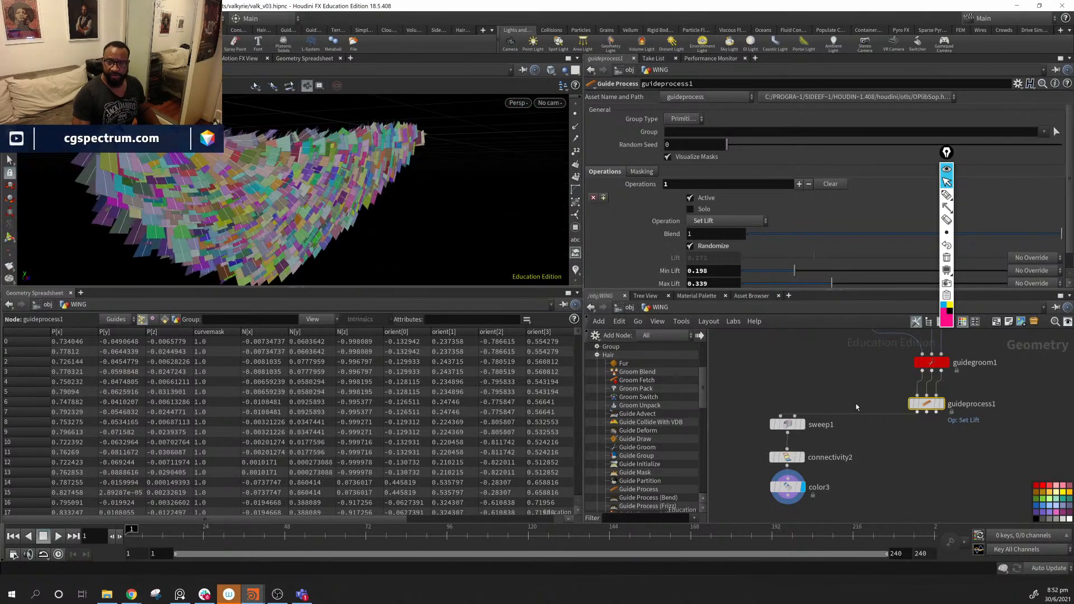
pyautogui.click(690, 198)
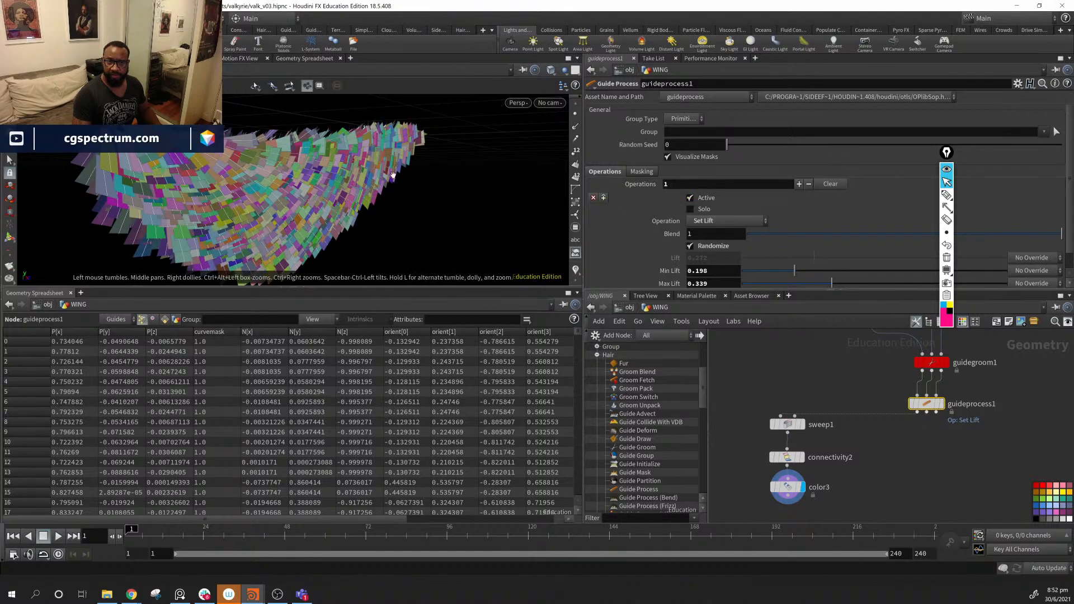
pyautogui.keyDown('alt'); pyautogui.moveTo(263, 185); pyautogui.dragTo(341, 189); pyautogui.keyUp('alt')
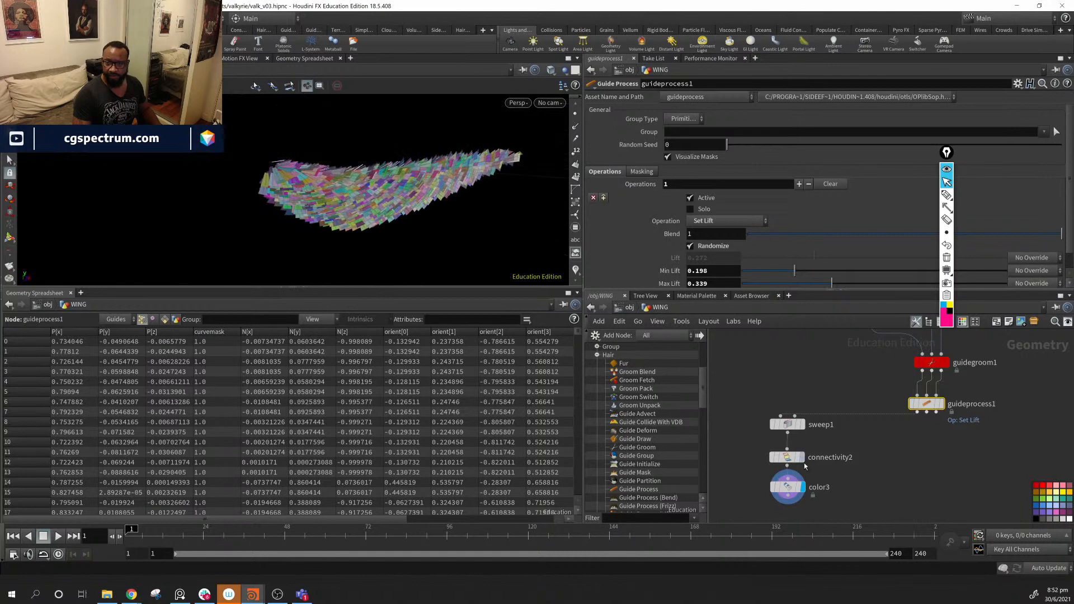
pyautogui.moveTo(913, 489); pyautogui.dragTo(945, 479, button='middle')
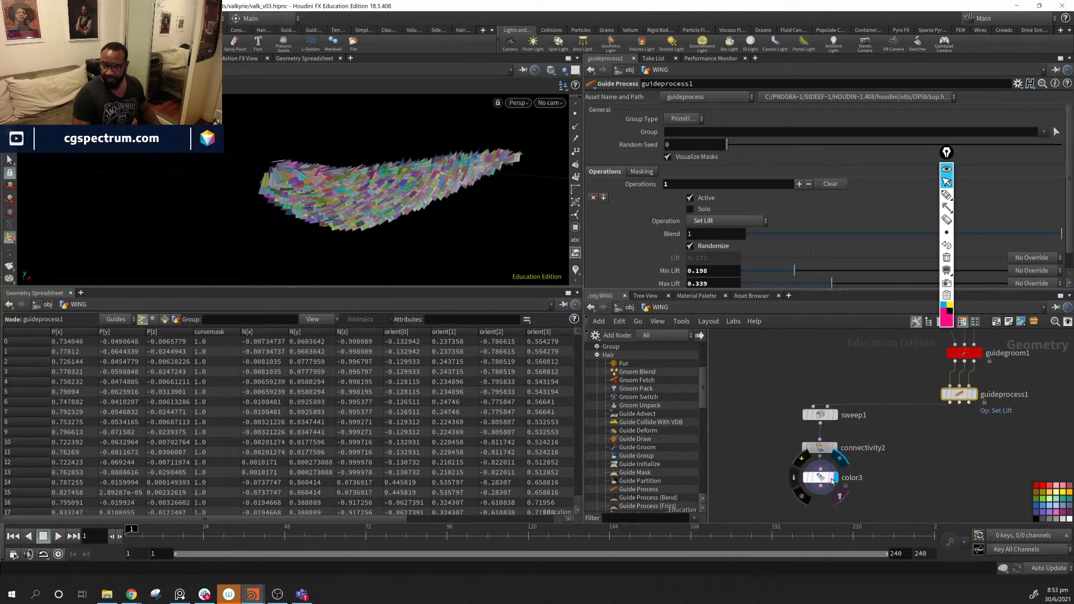
# - Turn on color1's template flag to show the coloured primary feathers
pyautogui.moveTo(832, 482); pyautogui.dragTo(856, 452, button='middle')
pyautogui.scroll(-5, 884, 447)
pyautogui.scroll(3, 851, 427)
pyautogui.scroll(6, 847, 448)
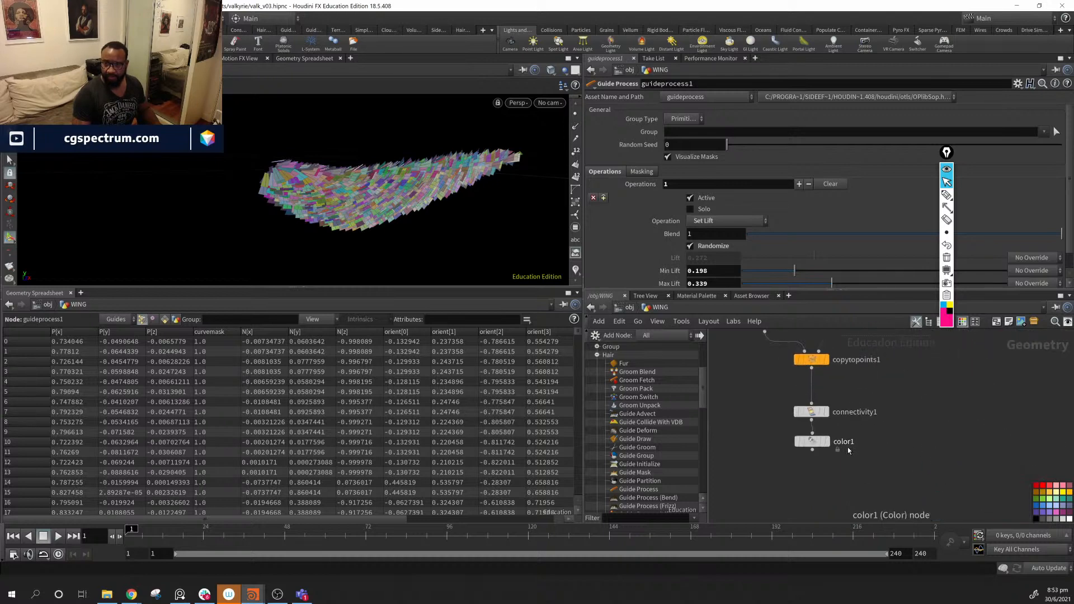
pyautogui.click(826, 465)
# - Orbit and zoom around the wing to inspect the lifted feather cards beside the primaries
pyautogui.keyDown('alt'); pyautogui.moveTo(404, 185); pyautogui.dragTo(342, 191); pyautogui.keyUp('alt')
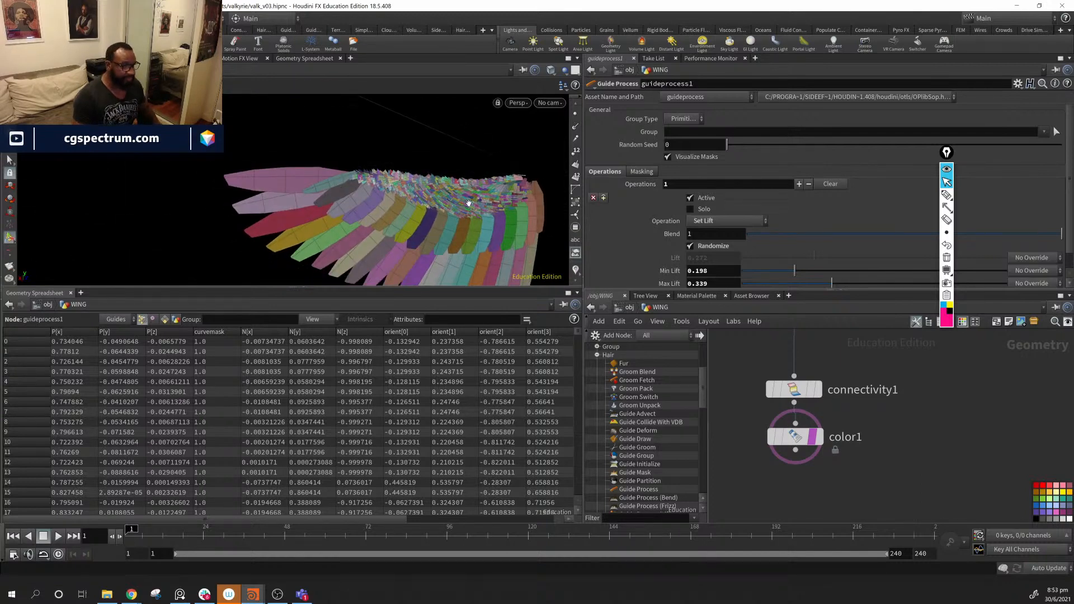
pyautogui.keyDown('alt'); pyautogui.moveTo(469, 203); pyautogui.dragTo(326, 188); pyautogui.keyUp('alt')
pyautogui.keyDown('alt'); pyautogui.moveTo(465, 207); pyautogui.dragTo(240, 186, button='middle'); pyautogui.keyUp('alt')
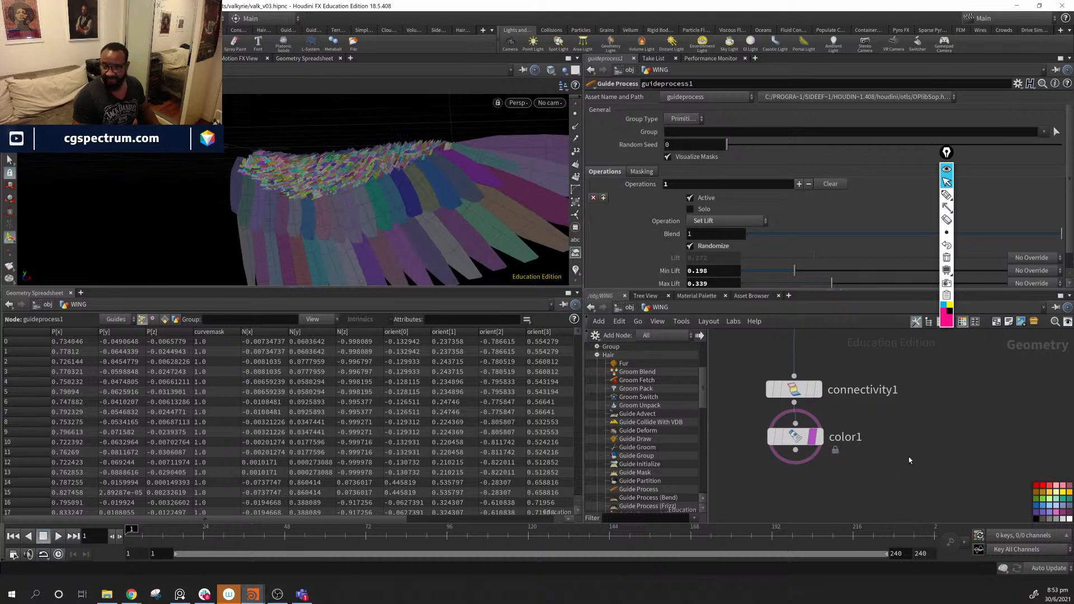
pyautogui.keyDown('alt'); pyautogui.moveTo(238, 163); pyautogui.dragTo(254, 185); pyautogui.keyUp('alt')
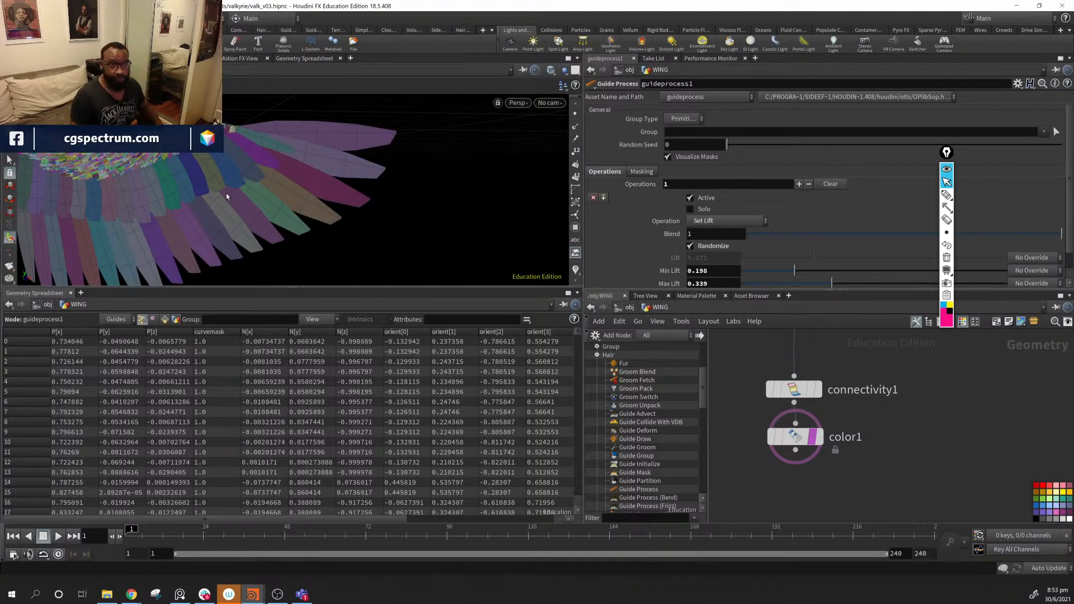
pyautogui.keyDown('alt'); pyautogui.moveTo(226, 193); pyautogui.dragTo(383, 193); pyautogui.keyUp('alt')
pyautogui.scroll(-4, 476, 232)
pyautogui.scroll(-5, 315, 183)
pyautogui.scroll(15, 368, 215)
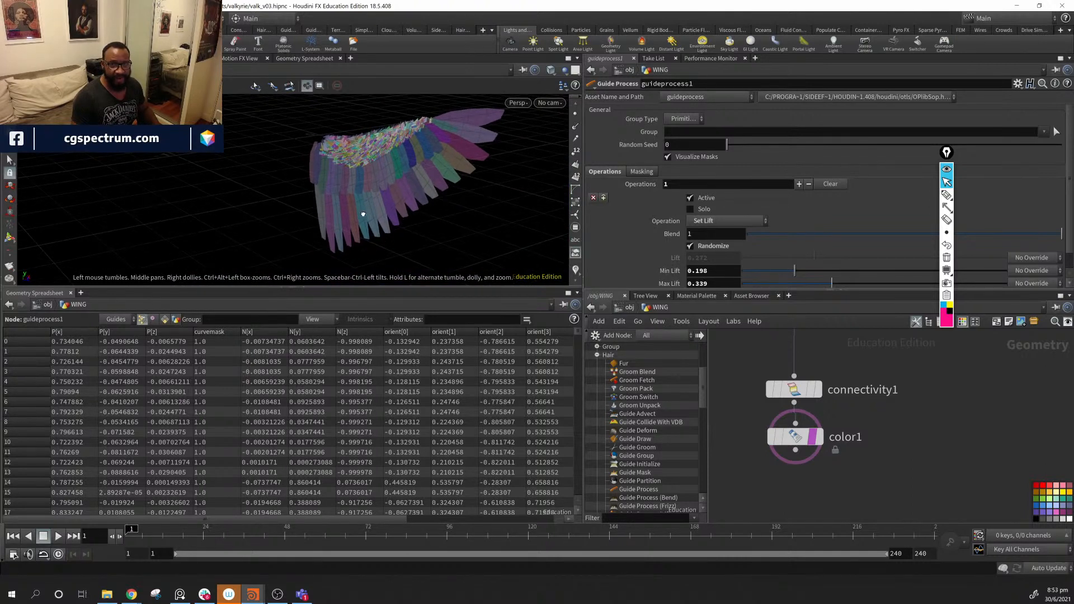
pyautogui.scroll(-15, 393, 183)
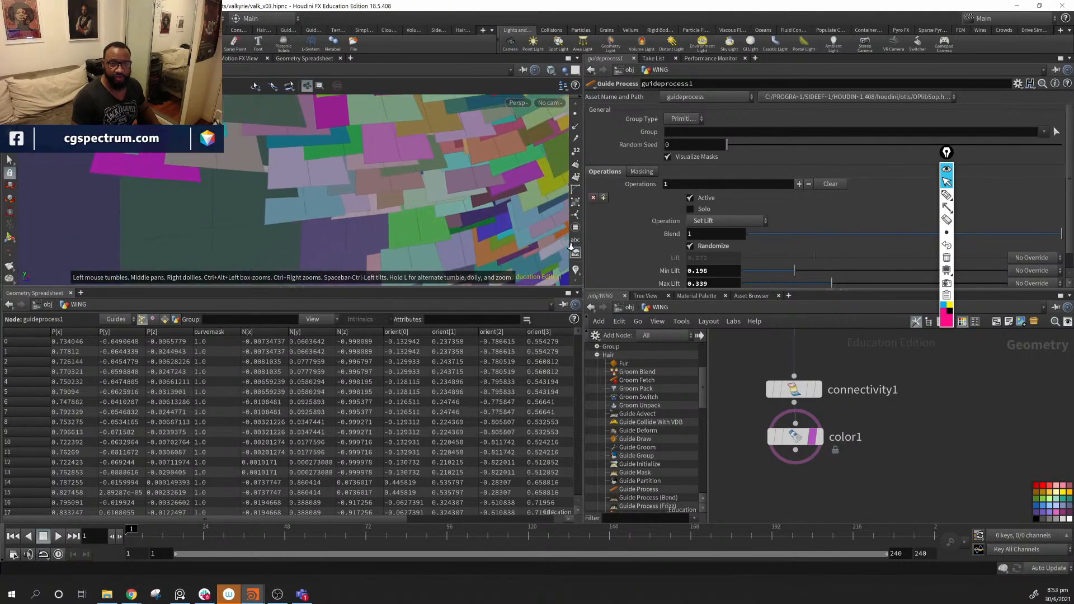
pyautogui.moveTo(394, 183); pyautogui.dragTo(322, 168)
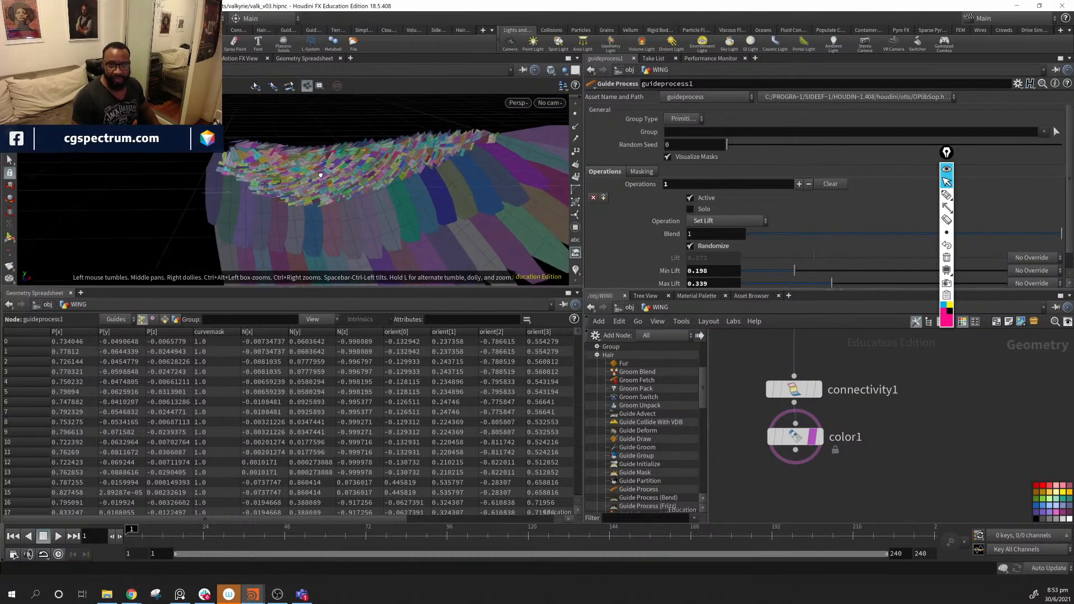
pyautogui.scroll(-5, 913, 451)
pyautogui.scroll(3, 912, 448)
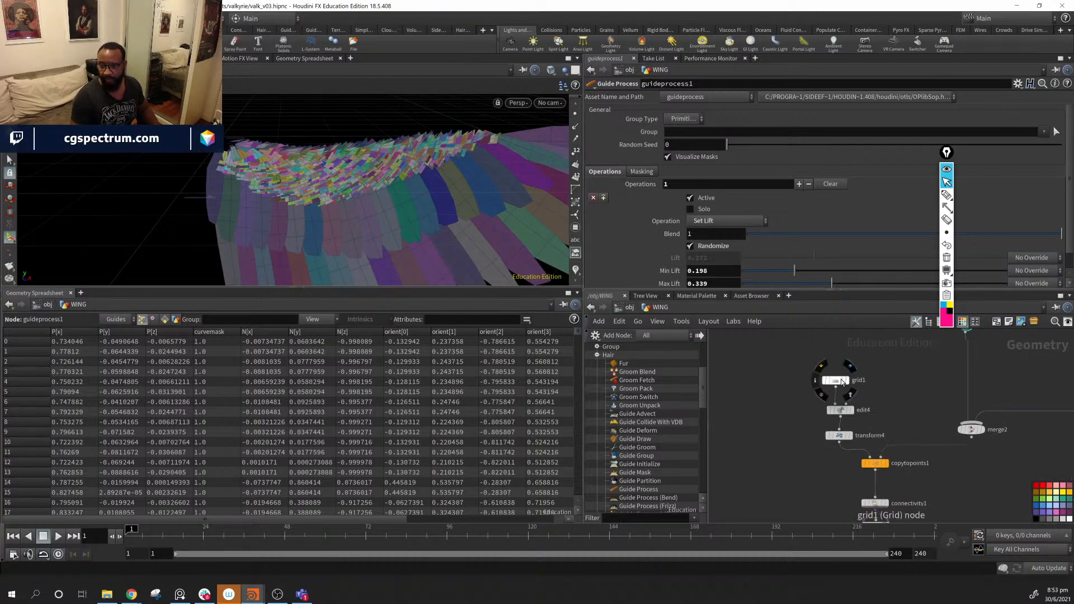
# - Duplicate the grid1, edit4 and transform4 card nodes and move the copies into free space
pyautogui.moveTo(816, 350); pyautogui.dragTo(834, 437)
pyautogui.click(850, 436)
pyautogui.moveTo(905, 415); pyautogui.dragTo(783, 377, button='middle')
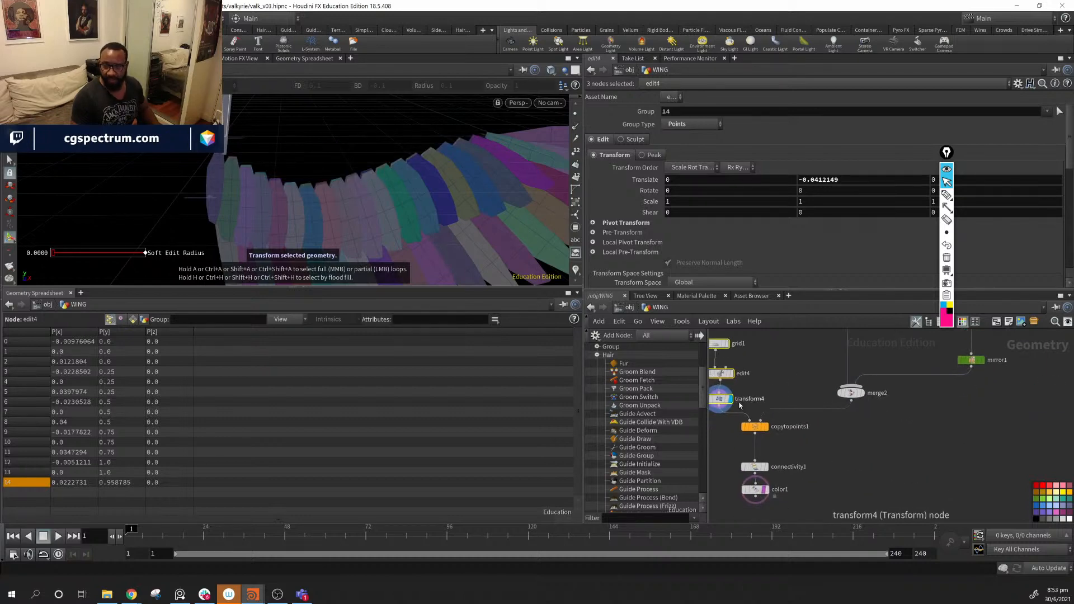
pyautogui.keyDown('alt'); pyautogui.moveTo(722, 400); pyautogui.dragTo(996, 468); pyautogui.keyUp('alt')
pyautogui.moveTo(1039, 432); pyautogui.dragTo(836, 433, button='middle')
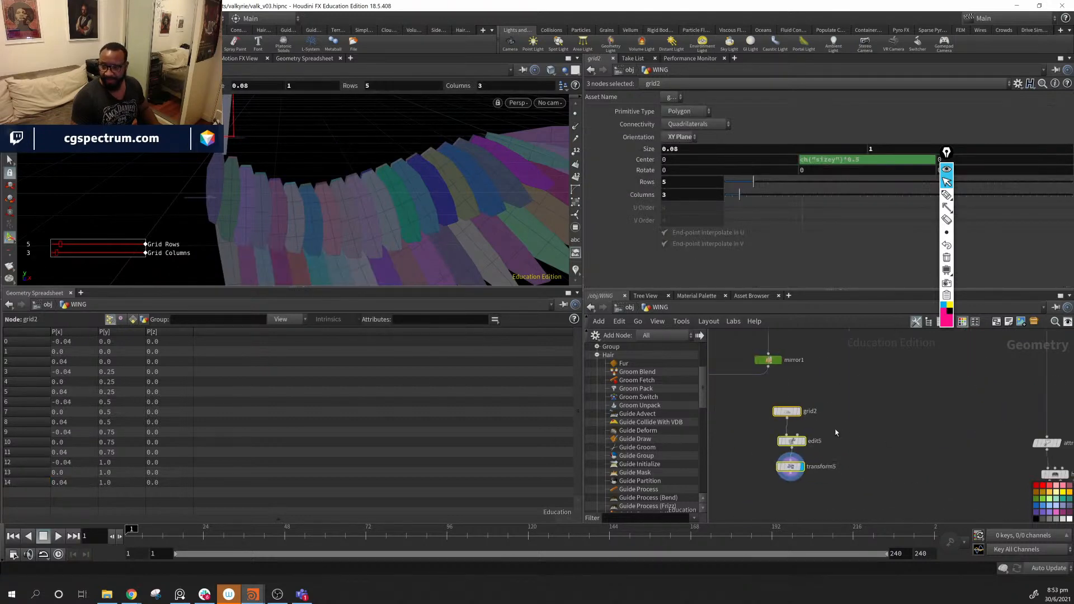
pyautogui.scroll(-4, 837, 434)
pyautogui.moveTo(904, 468); pyautogui.dragTo(842, 377, button='middle')
pyautogui.scroll(-3, 832, 382)
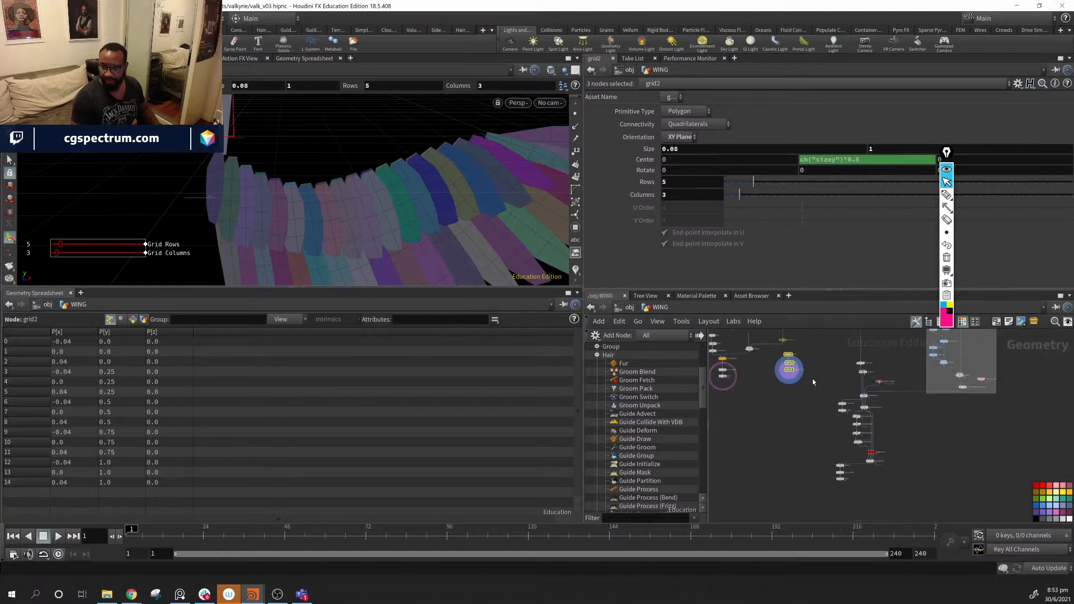
pyautogui.moveTo(773, 388); pyautogui.dragTo(824, 438)
pyautogui.scroll(2, 876, 471)
pyautogui.scroll(5, 877, 475)
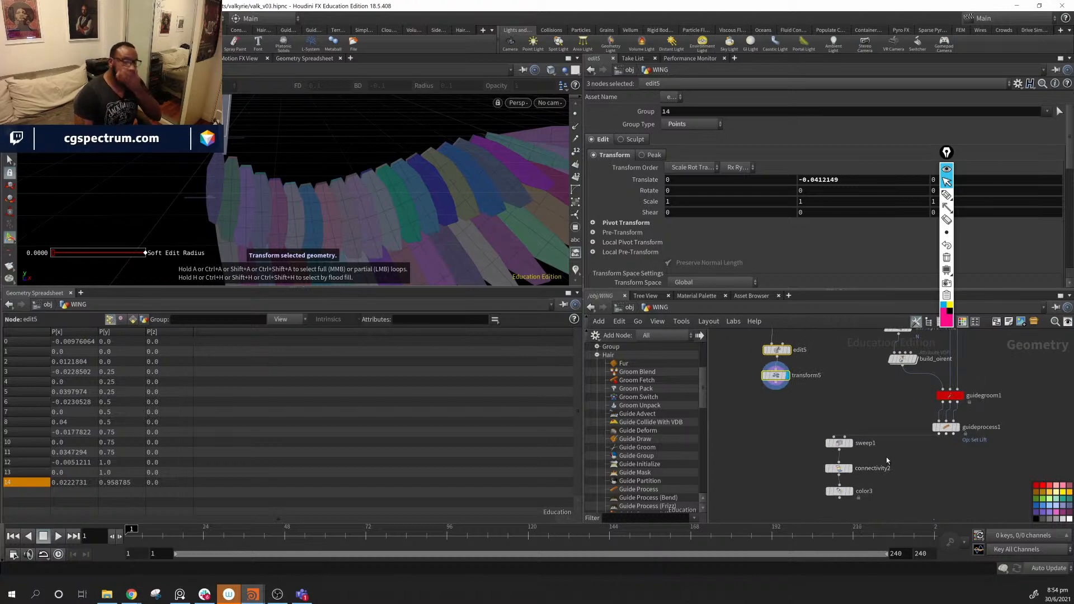
# - Display guideprocess1's guide curves and place the copied card nodes beside it
pyautogui.click(960, 432)
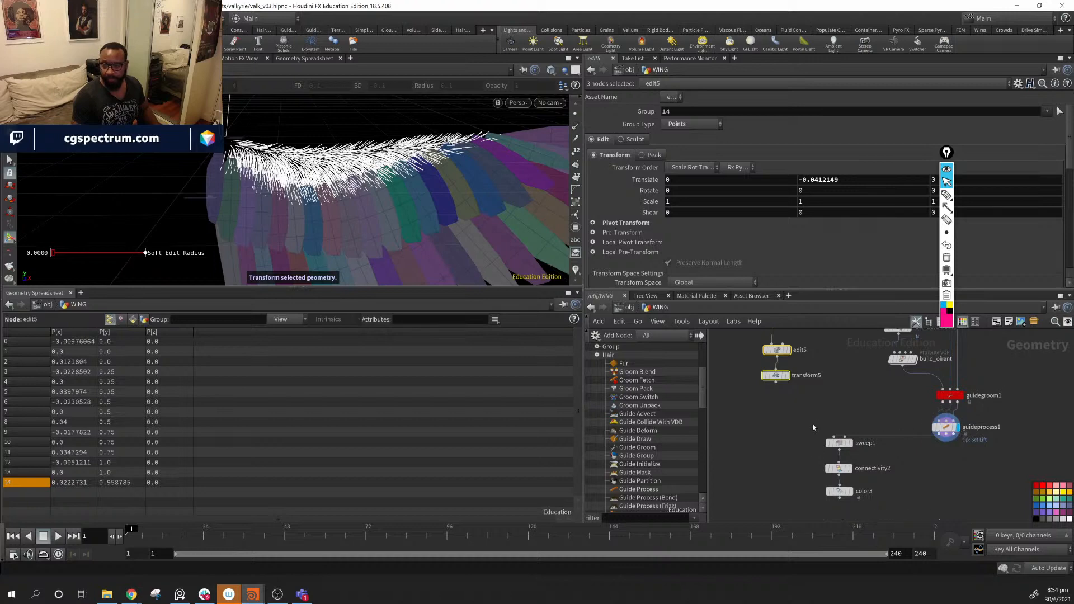
pyautogui.moveTo(814, 428); pyautogui.dragTo(875, 504)
pyautogui.moveTo(842, 450); pyautogui.dragTo(862, 500)
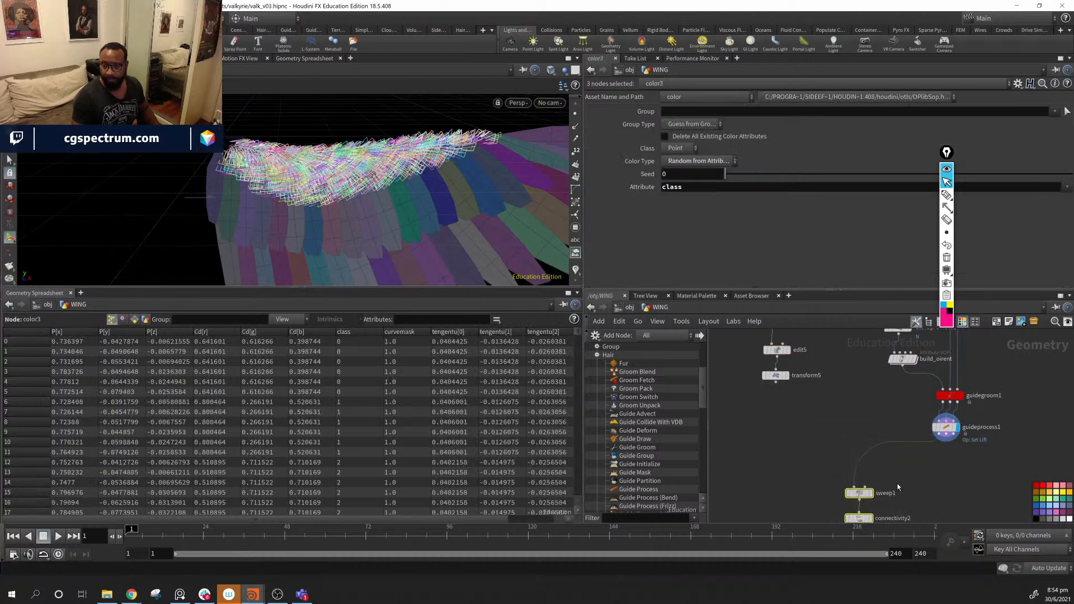
pyautogui.moveTo(912, 438); pyautogui.dragTo(847, 436, button='middle')
pyautogui.scroll(4, 848, 435)
pyautogui.moveTo(727, 390); pyautogui.dragTo(872, 460, button='middle')
pyautogui.scroll(-4, 935, 468)
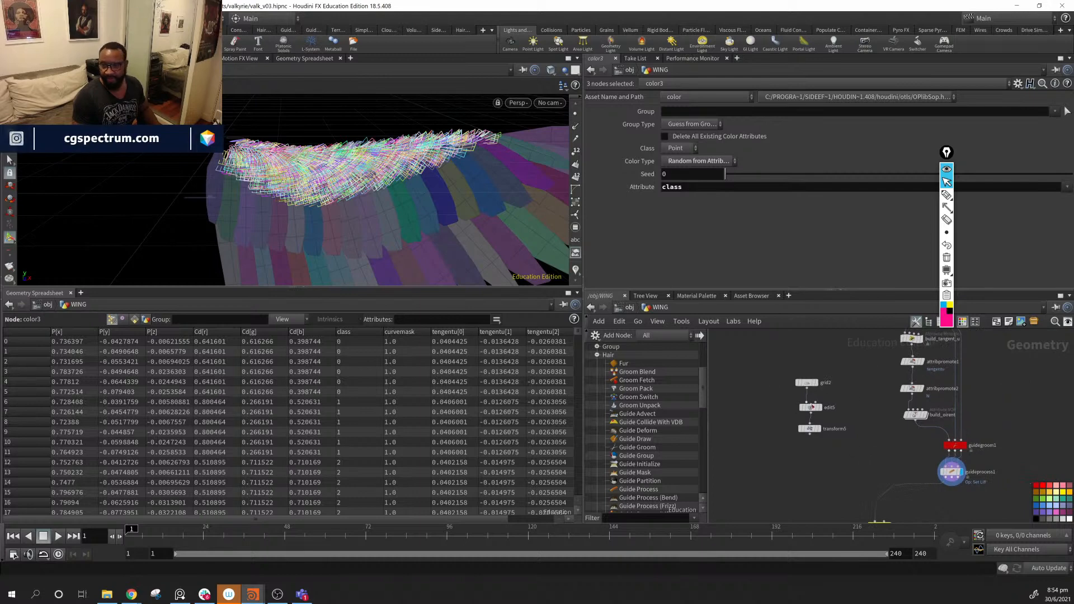
pyautogui.moveTo(820, 439); pyautogui.dragTo(824, 464)
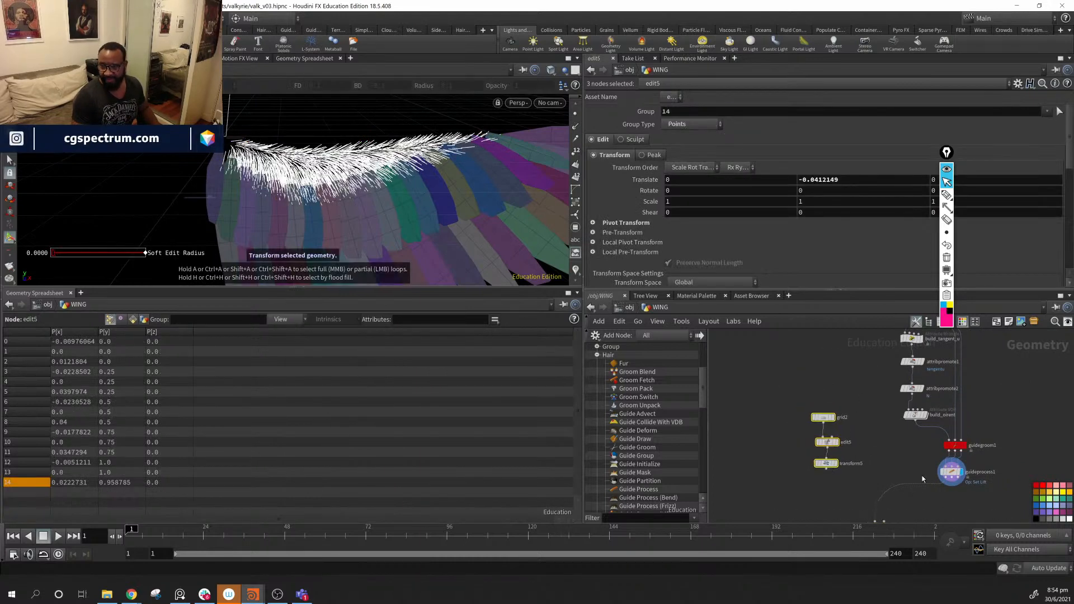
pyautogui.click(953, 473)
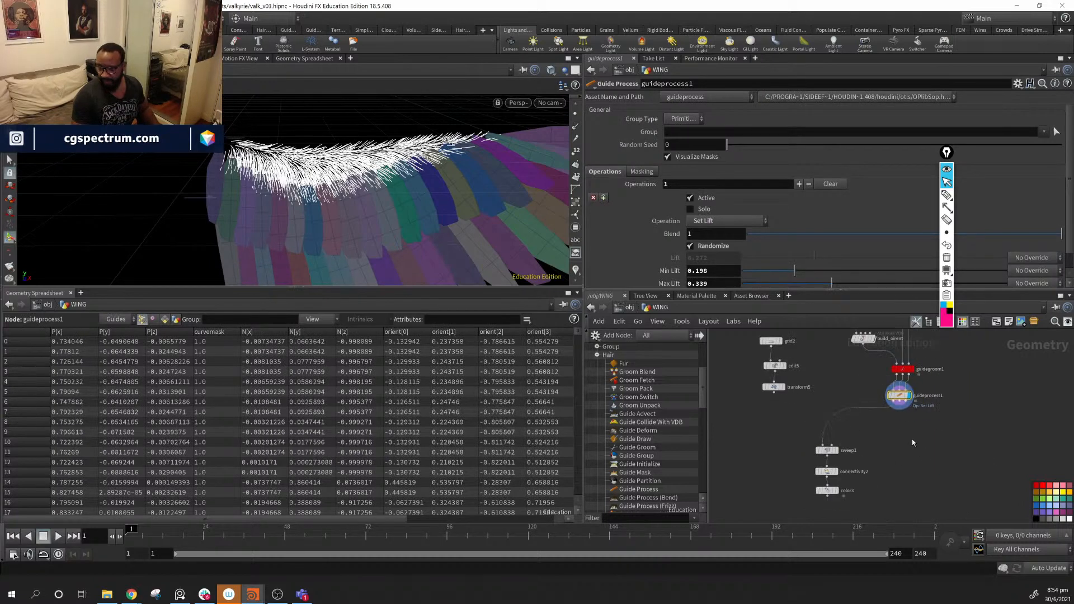
# - Add a Group Expression node, groupexpression1, after guideprocess1
pyautogui.press('Tab')
pyautogui.write('gr')
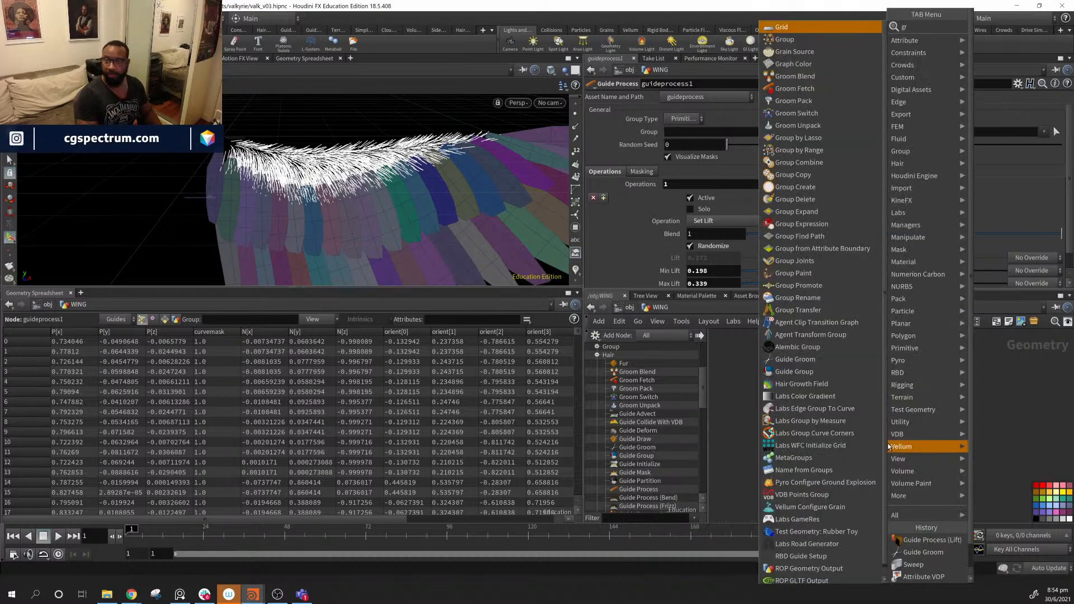
pyautogui.write('r')
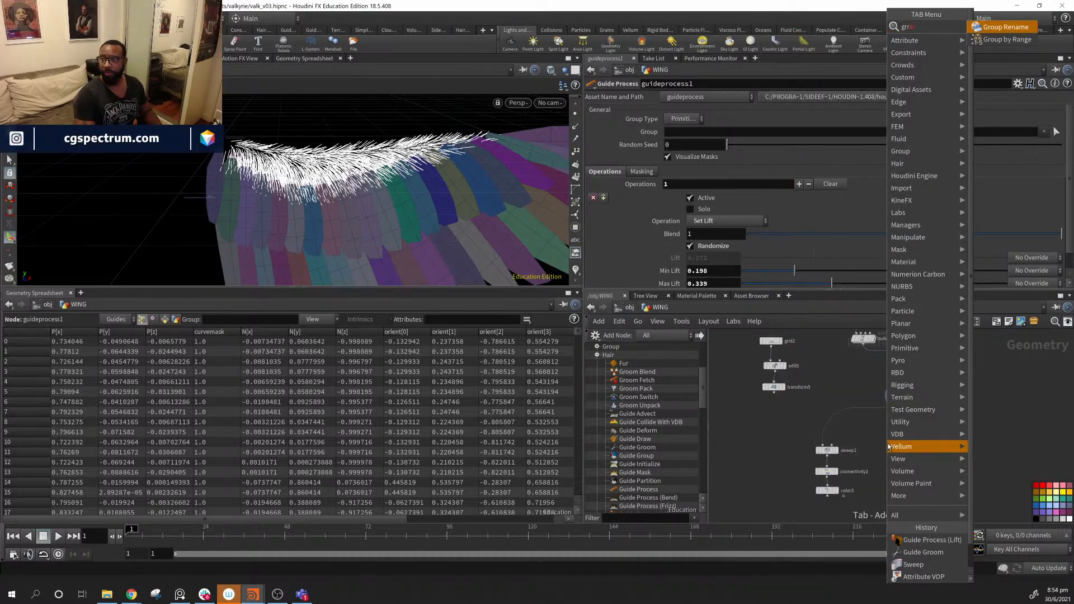
pyautogui.press('BackSpace')
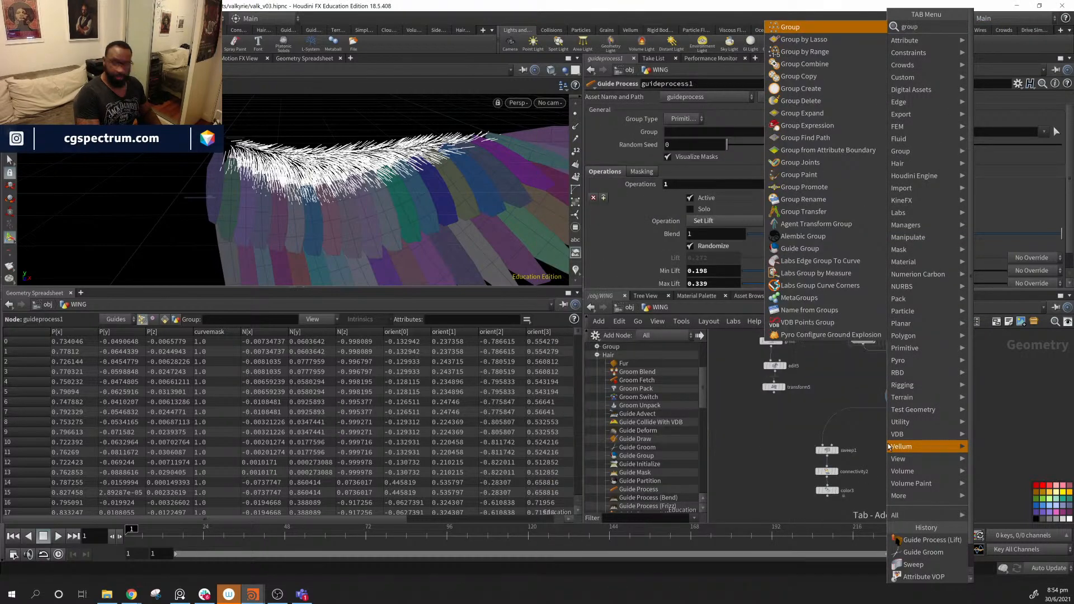
pyautogui.write('r')
pyautogui.press('BackSpace')
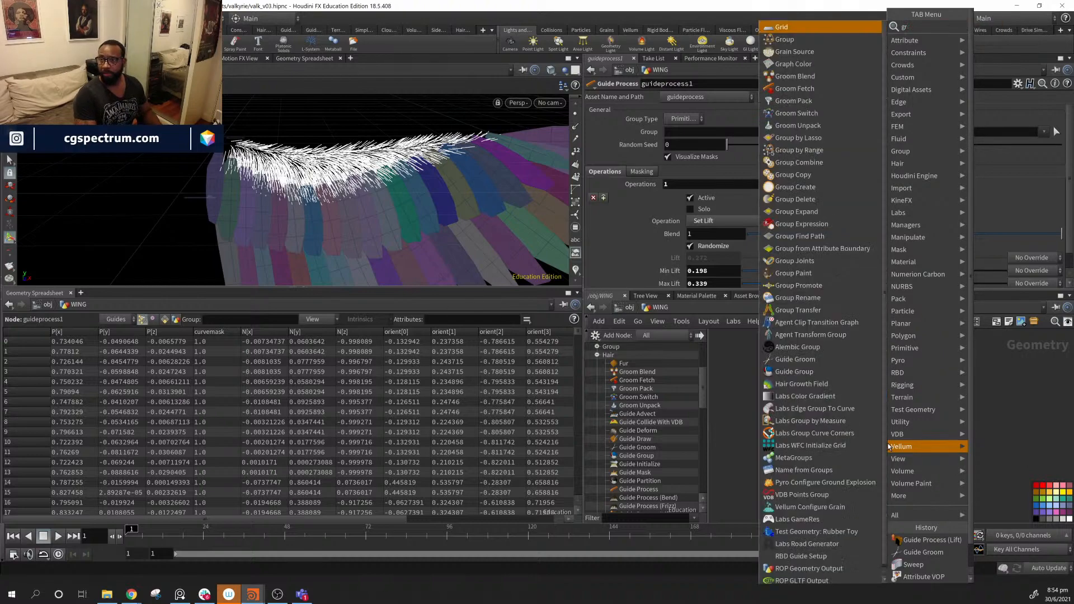
pyautogui.write('oup')
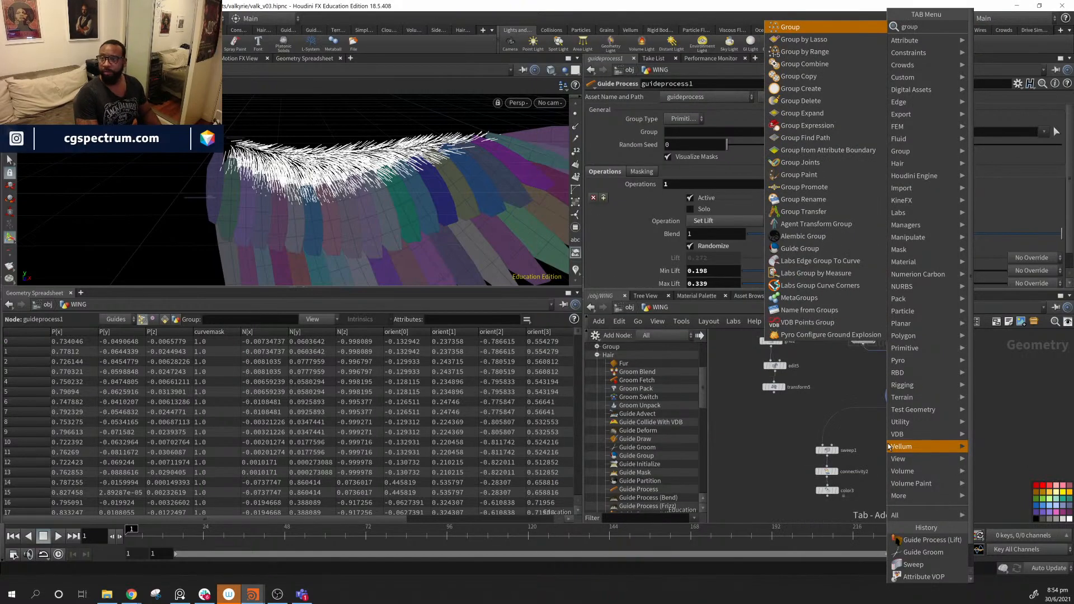
pyautogui.press('Down')
pyautogui.press('Down')
pyautogui.press('Down')
pyautogui.press('Down')
pyautogui.press('Down')
pyautogui.press('Down')
pyautogui.press('Down')
pyautogui.press('Down')
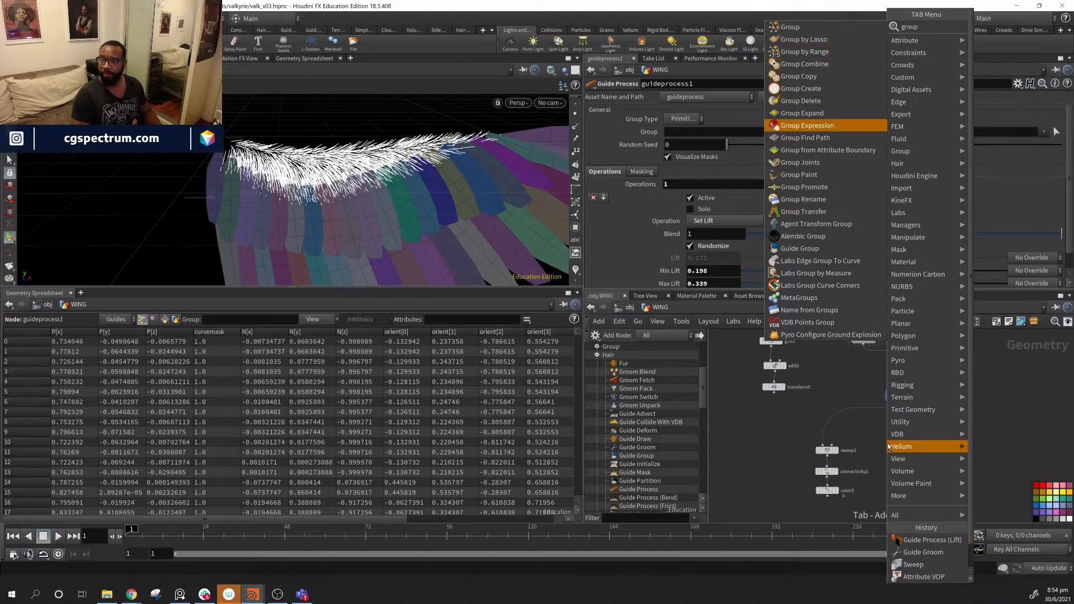
pyautogui.press('Return')
pyautogui.click(888, 446)
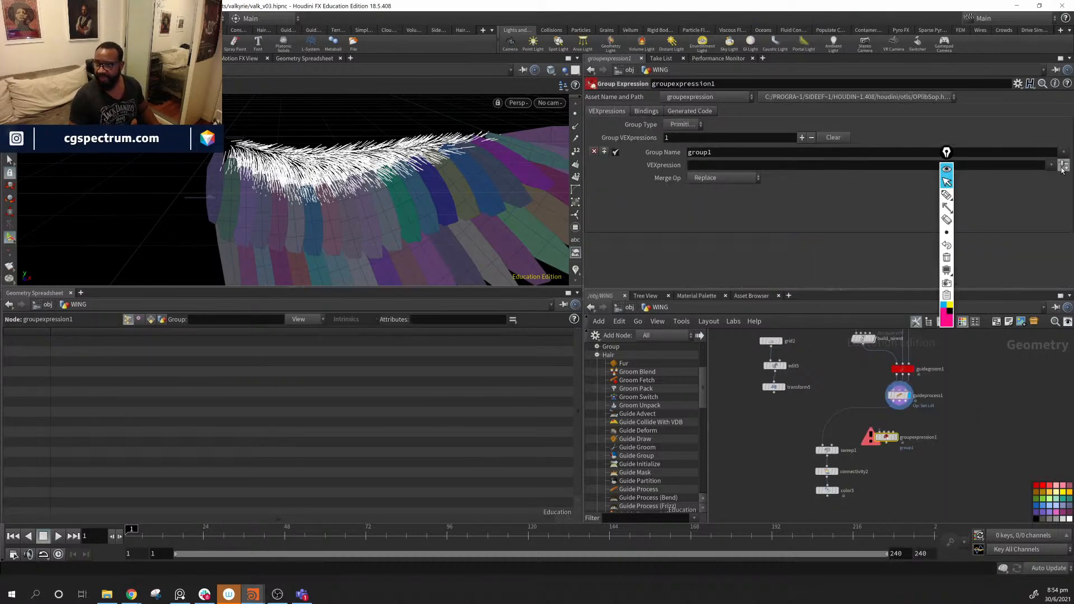
# - Use the 'First Point of Primitive' preset, set Group Type to Points, and name the group roots
pyautogui.scroll(4, 897, 448)
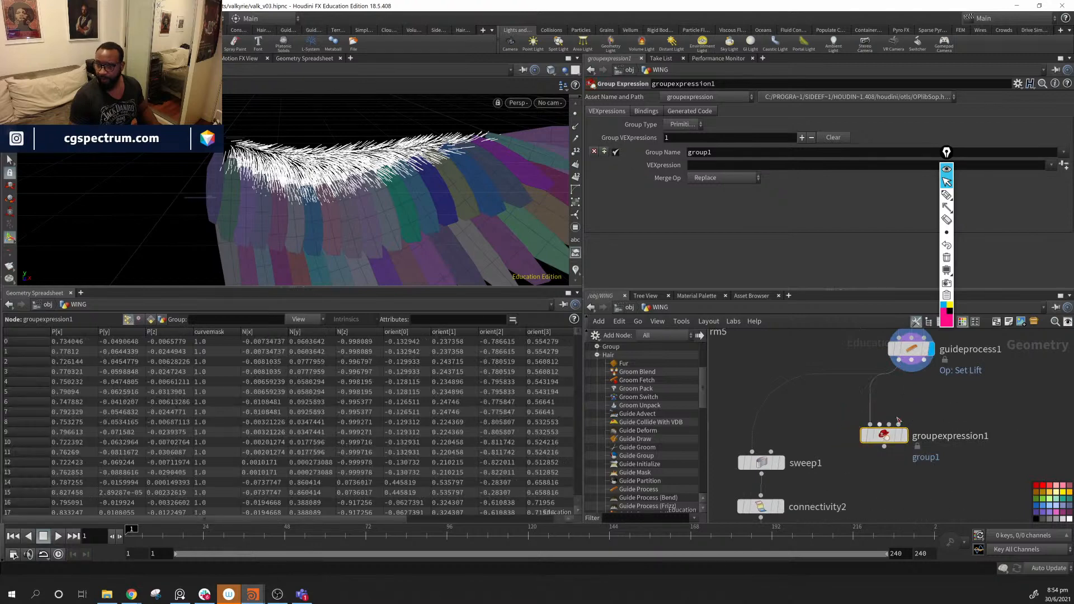
pyautogui.click(1053, 167)
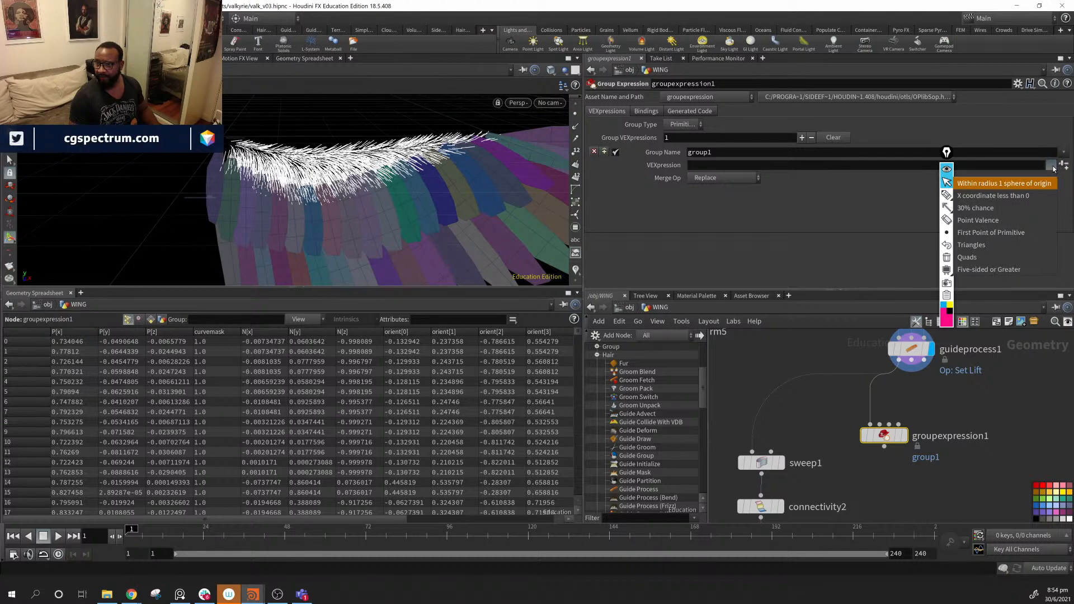
pyautogui.click(1019, 238)
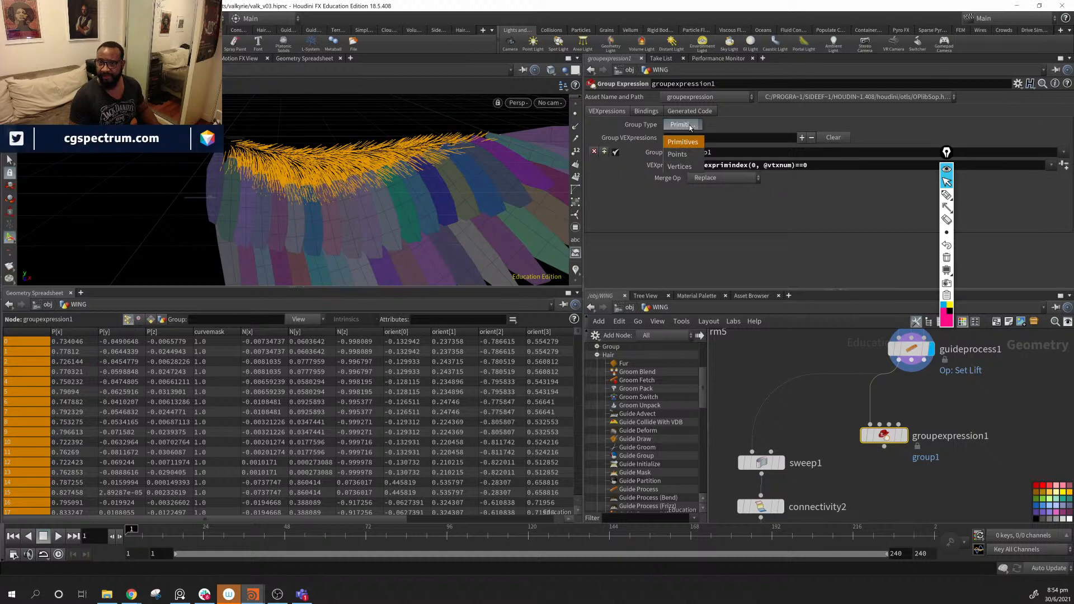
pyautogui.click(689, 154)
pyautogui.keyDown('alt'); pyautogui.moveTo(347, 182); pyautogui.dragTo(285, 165); pyautogui.keyUp('alt')
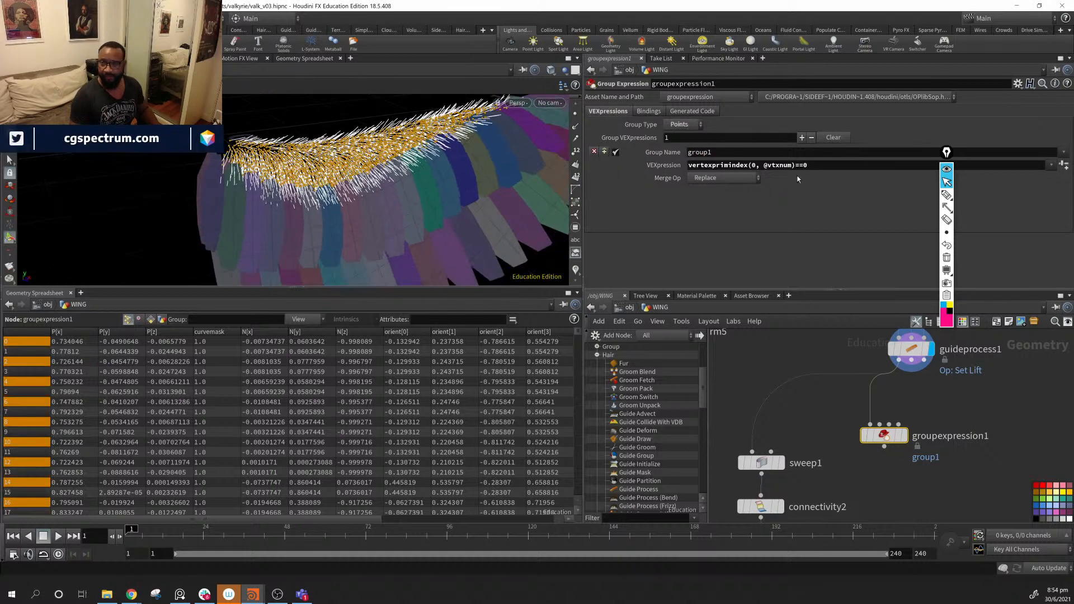
pyautogui.doubleClick(708, 153)
pyautogui.write('ro')
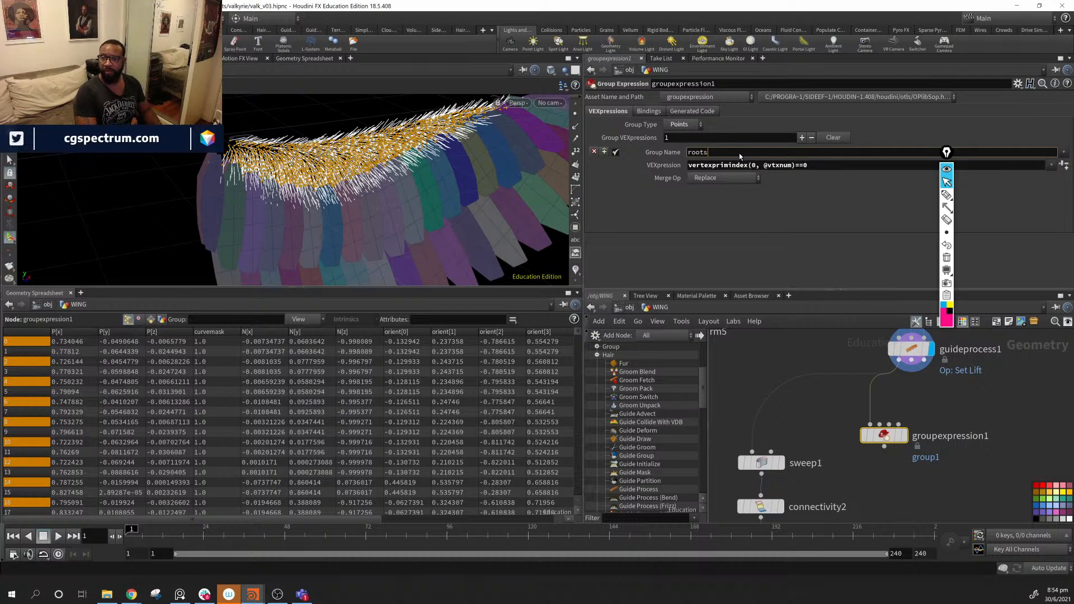
pyautogui.write('ots')
pyautogui.press('Return')
# - Rearrange groupexpression1 and sweep1 in the network and check the sweep1 and transform5 info
pyautogui.moveTo(839, 391); pyautogui.dragTo(874, 392, button='middle')
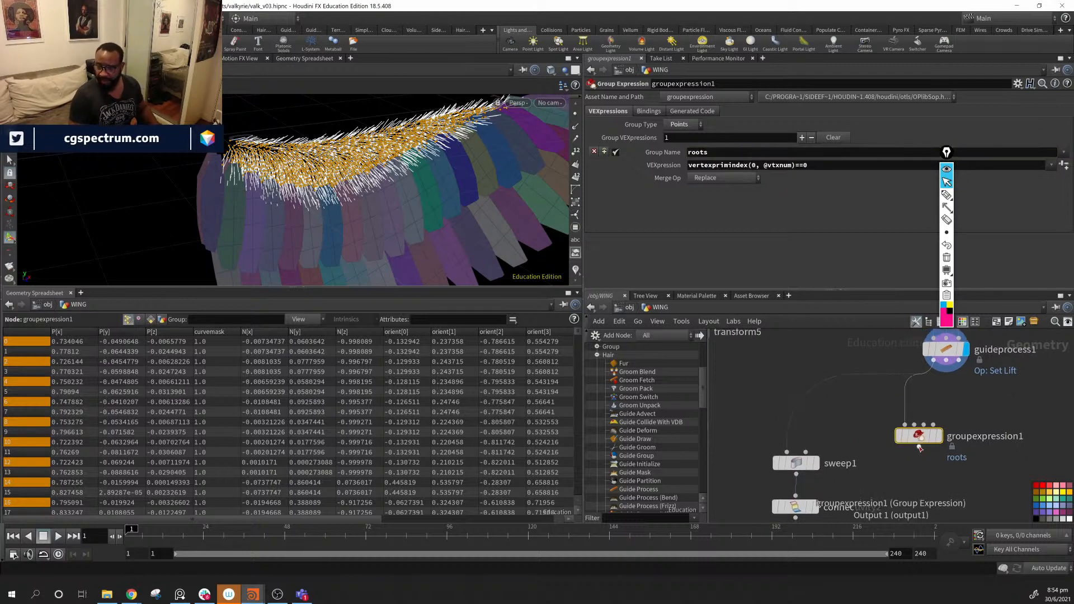
pyautogui.moveTo(919, 438); pyautogui.dragTo(897, 423)
pyautogui.moveTo(810, 463); pyautogui.dragTo(876, 354, button='middle')
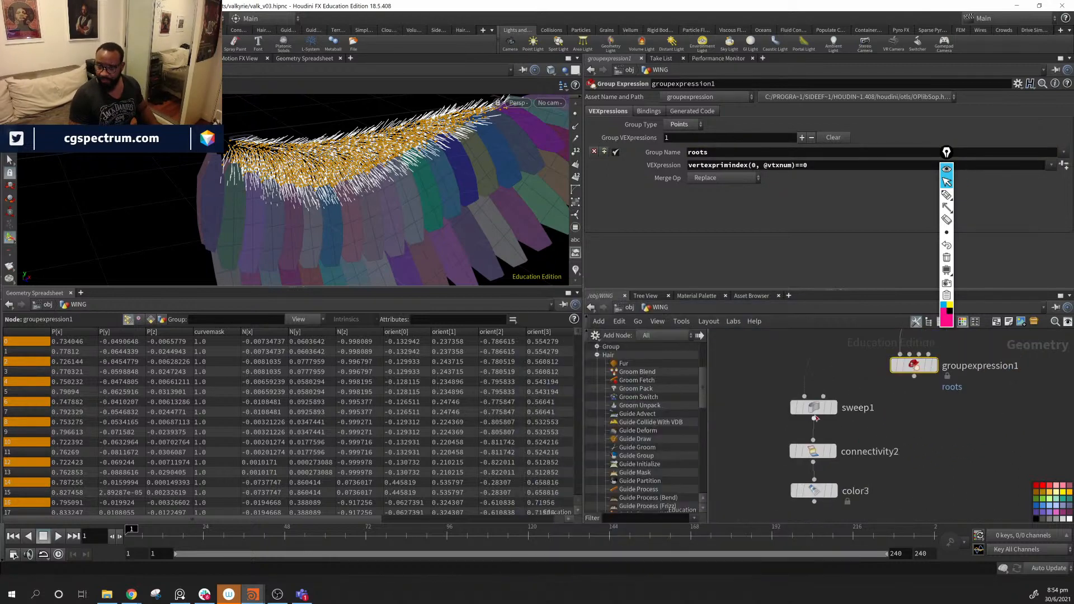
pyautogui.moveTo(810, 415); pyautogui.dragTo(721, 406)
pyautogui.moveTo(839, 375); pyautogui.dragTo(964, 480, button='middle')
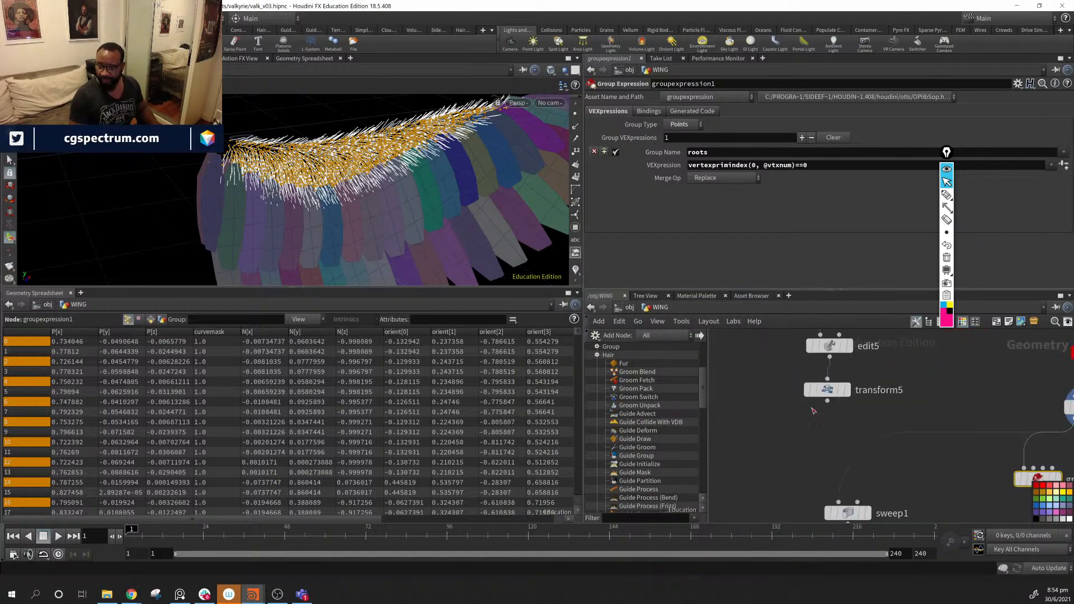
pyautogui.moveTo(835, 391); pyautogui.dragTo(790, 472, button='middle')
pyautogui.moveTo(921, 368); pyautogui.dragTo(854, 372, button='middle')
pyautogui.moveTo(891, 510); pyautogui.dragTo(877, 441, button='middle')
pyautogui.click(902, 428)
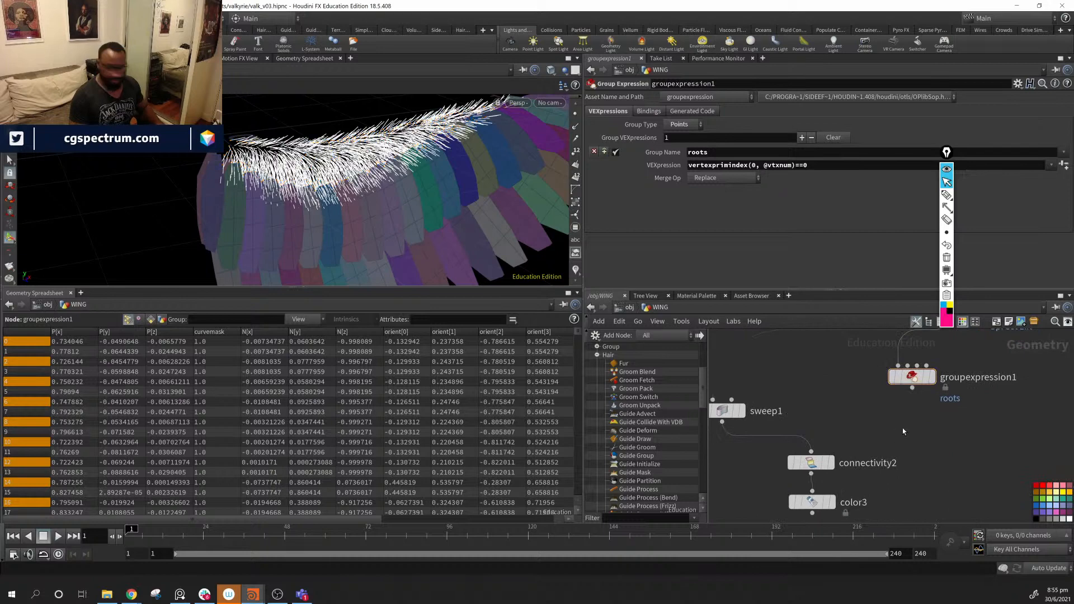
# - Add Copy to Points fed by transform5's card and groupexpression1's points
pyautogui.press('Tab')
pyautogui.write('copyto')
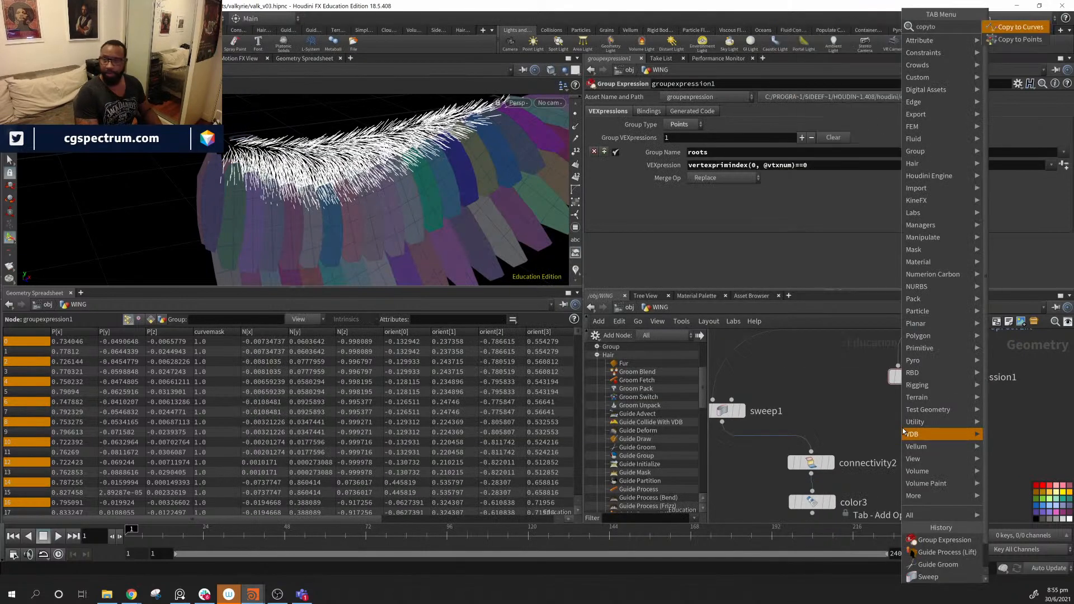
pyautogui.press('Down')
pyautogui.press('Return')
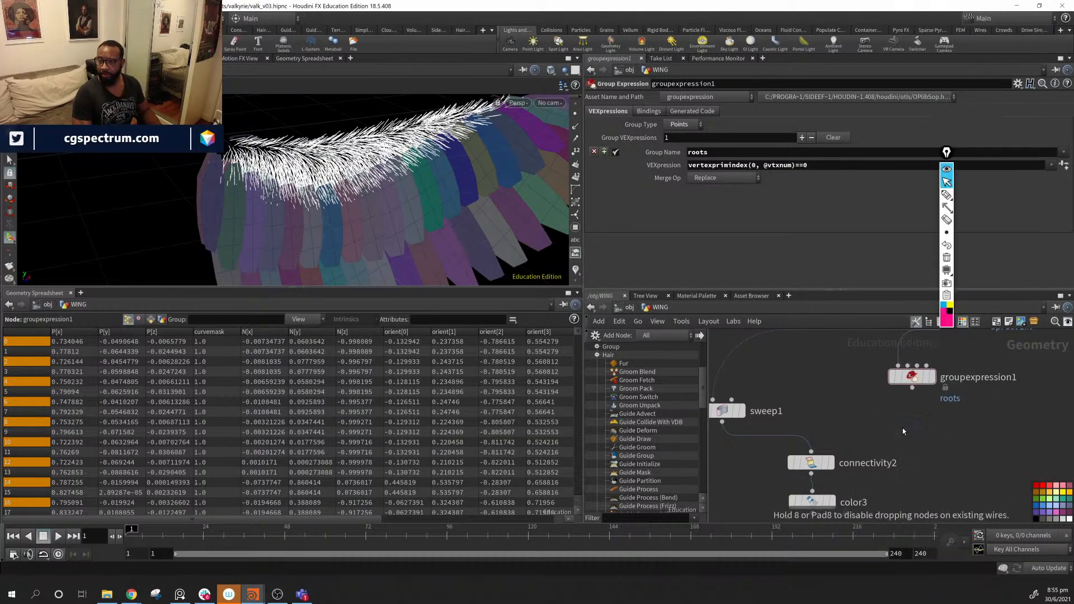
pyautogui.moveTo(868, 440); pyautogui.dragTo(876, 430)
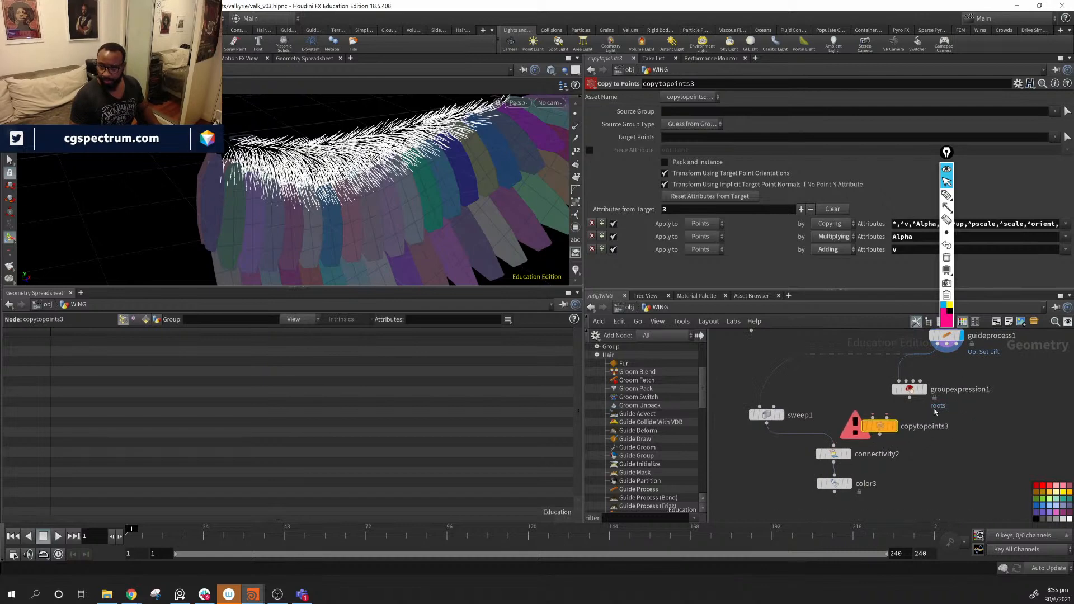
pyautogui.moveTo(910, 398); pyautogui.dragTo(890, 418)
pyautogui.moveTo(845, 400); pyautogui.dragTo(923, 438, button='middle')
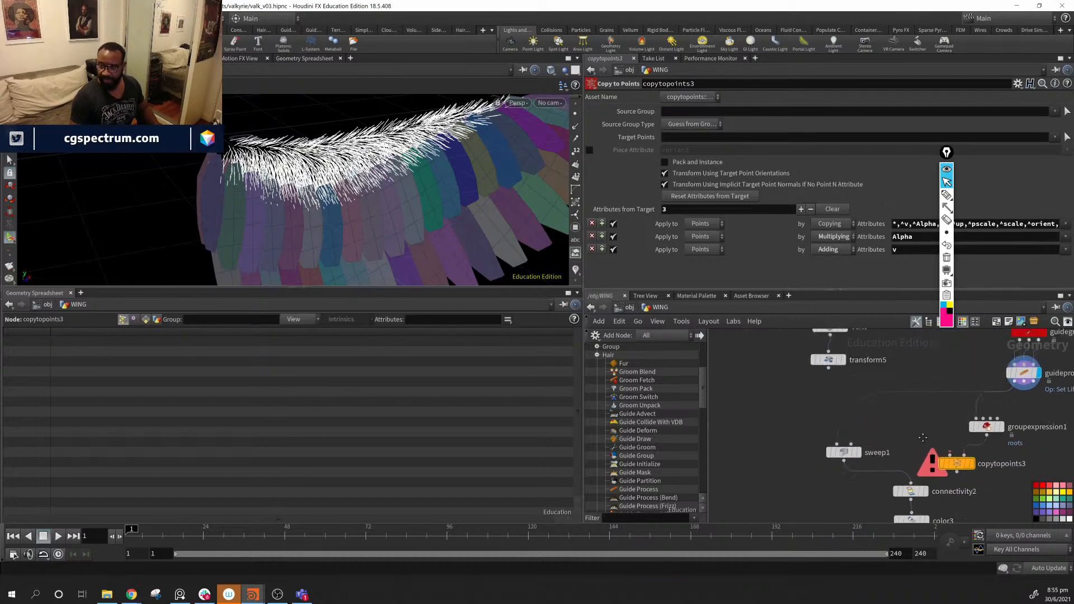
pyautogui.moveTo(833, 377); pyautogui.dragTo(949, 455)
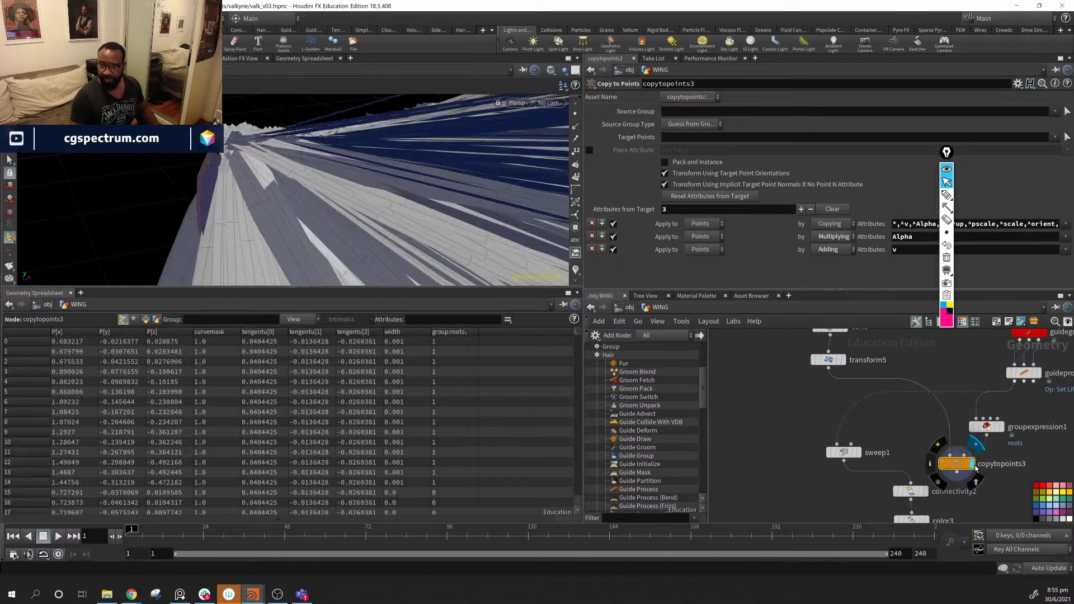
# - Shrink the feather card in transform5 to roughly 0.08 uniform scale
pyautogui.keyDown('alt'); pyautogui.moveTo(295, 134); pyautogui.dragTo(428, 224); pyautogui.keyUp('alt')
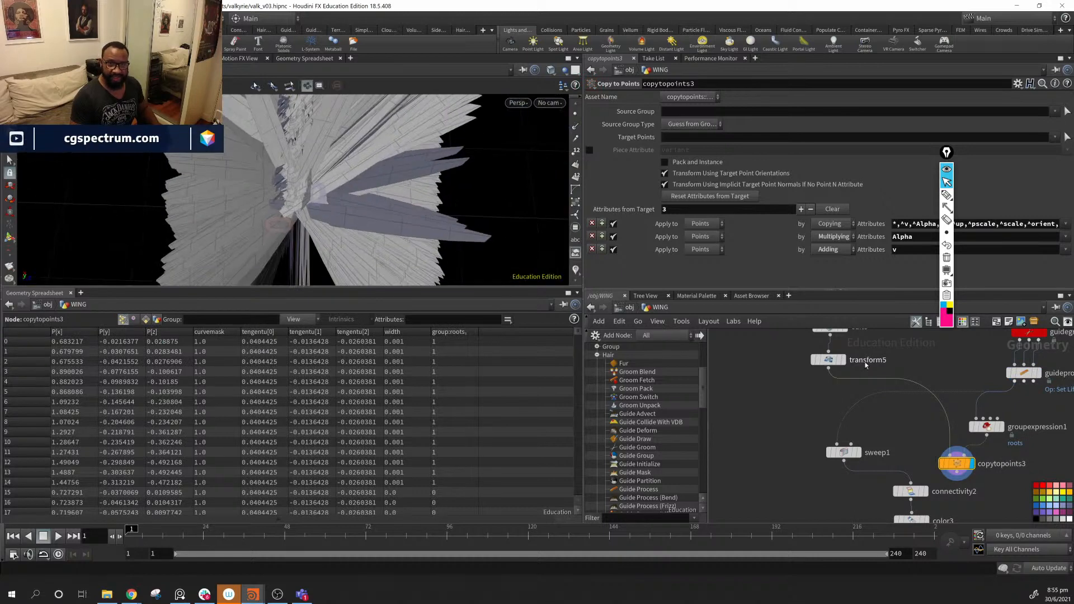
pyautogui.click(829, 362)
pyautogui.moveTo(757, 197); pyautogui.dragTo(731, 202)
pyautogui.keyDown('alt'); pyautogui.moveTo(504, 196); pyautogui.dragTo(386, 184); pyautogui.keyUp('alt')
pyautogui.moveTo(734, 199); pyautogui.dragTo(730, 201)
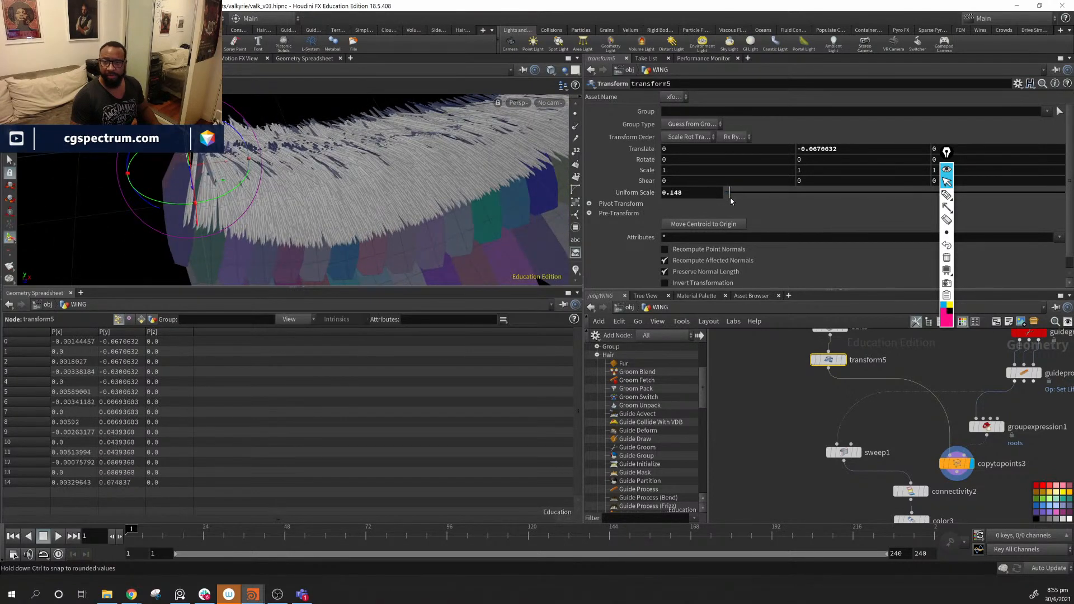
pyautogui.hotkey('ctrl', 'z')
pyautogui.hotkey('ctrl', 'z')
pyautogui.moveTo(758, 197); pyautogui.dragTo(732, 201)
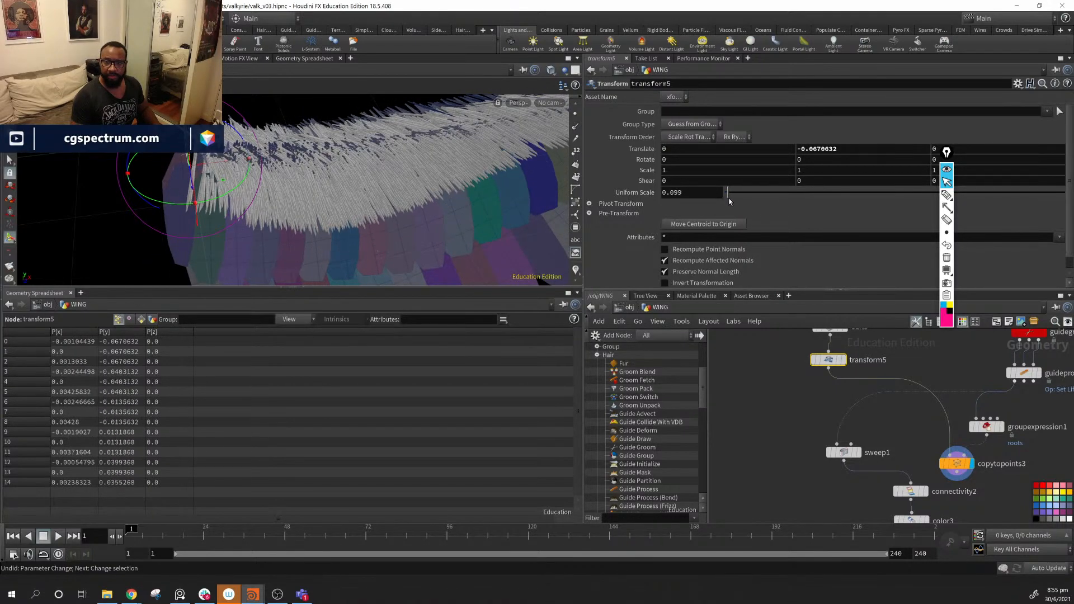
pyautogui.keyDown('alt'); pyautogui.moveTo(448, 241); pyautogui.dragTo(616, 199, button='right'); pyautogui.keyUp('alt')
pyautogui.keyDown('alt'); pyautogui.moveTo(503, 241); pyautogui.dragTo(459, 270); pyautogui.keyUp('alt')
# - Set copytopoints3's Target Points to the roots group
pyautogui.moveTo(954, 481); pyautogui.dragTo(942, 423, button='middle')
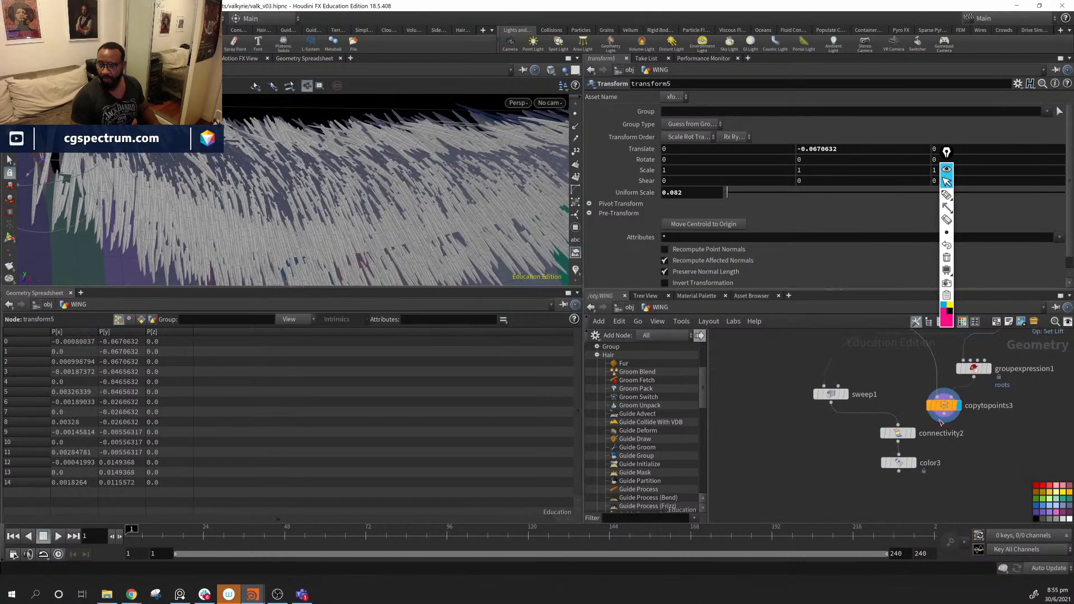
pyautogui.click(947, 406)
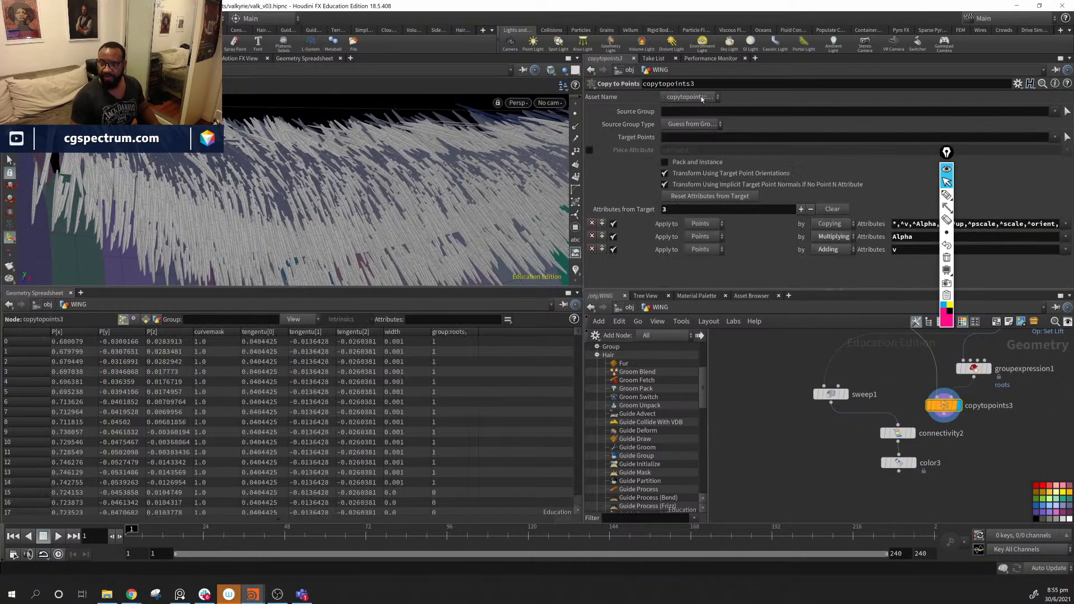
pyautogui.click(1055, 137)
pyautogui.click(1039, 165)
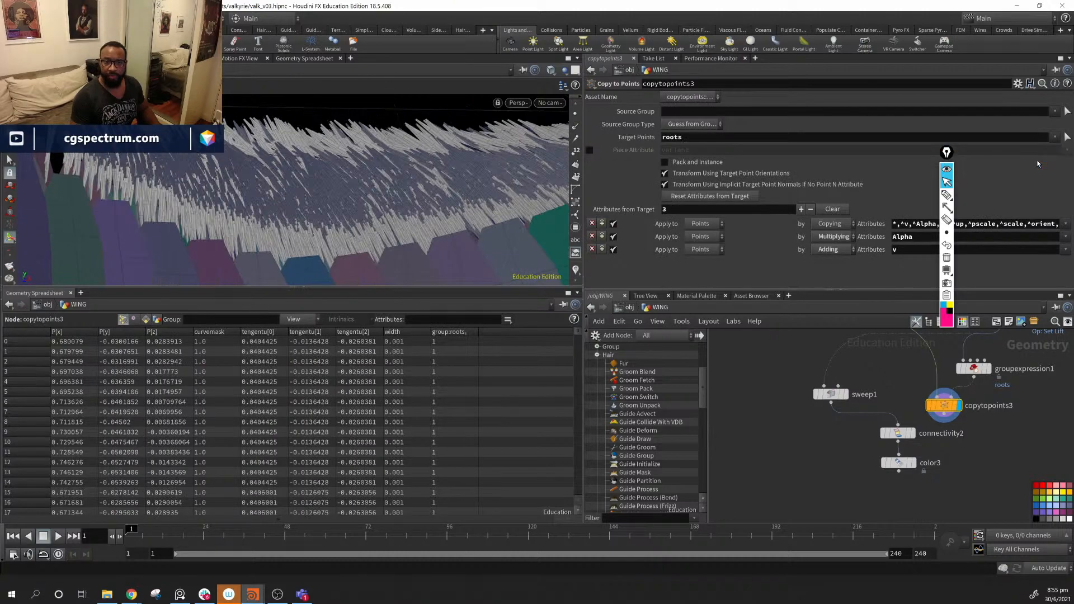
pyautogui.keyDown('alt'); pyautogui.moveTo(314, 218); pyautogui.dragTo(358, 170); pyautogui.keyUp('alt')
# - Display groupexpression1's output and orbit to inspect the wing root
pyautogui.moveTo(997, 400); pyautogui.dragTo(924, 428, button='middle')
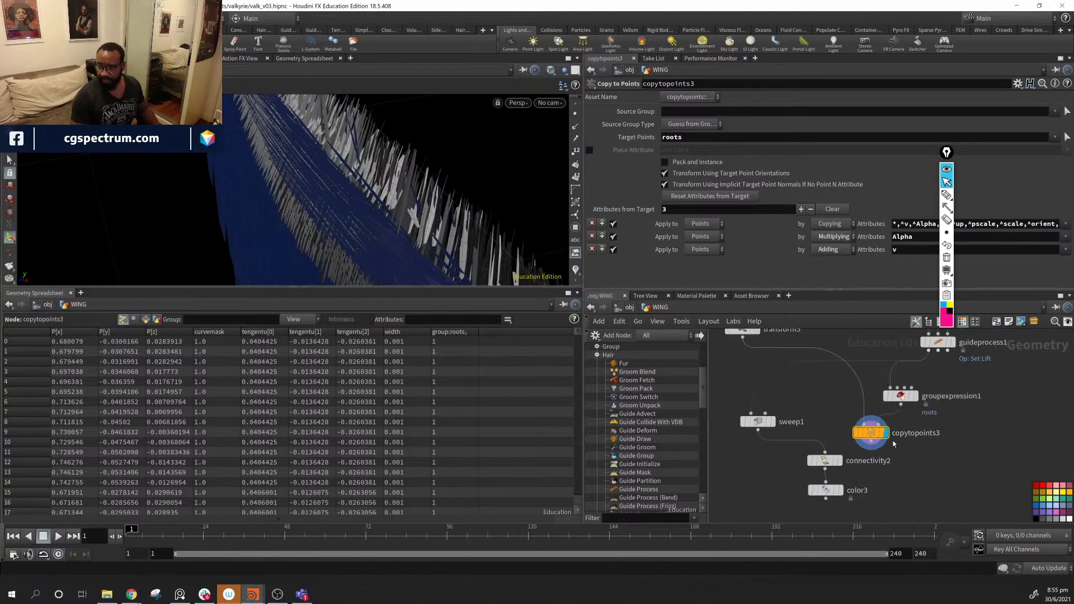
pyautogui.moveTo(871, 439)
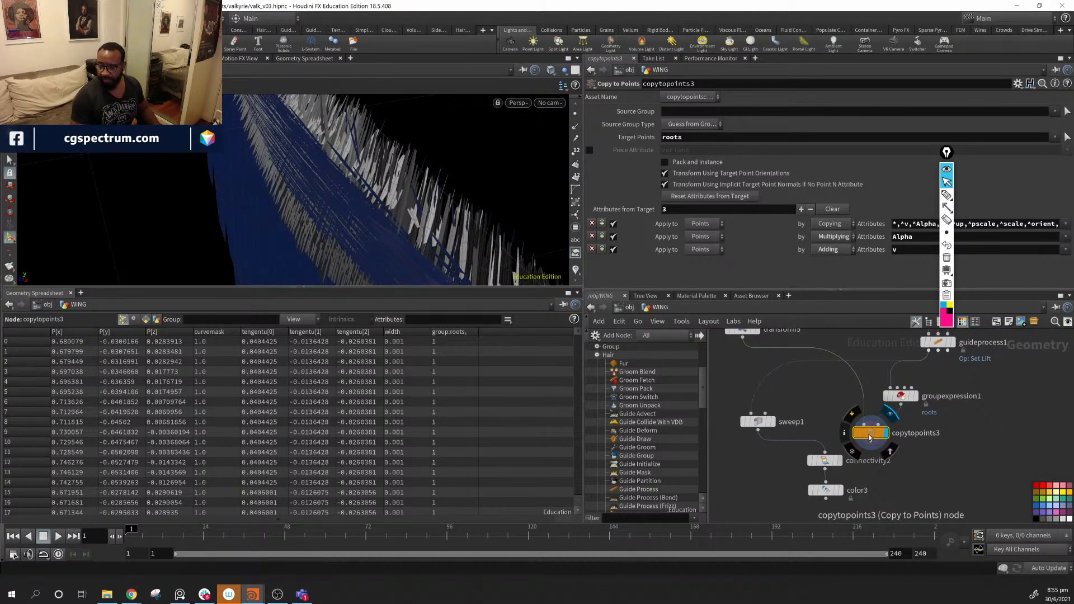
pyautogui.click(917, 396)
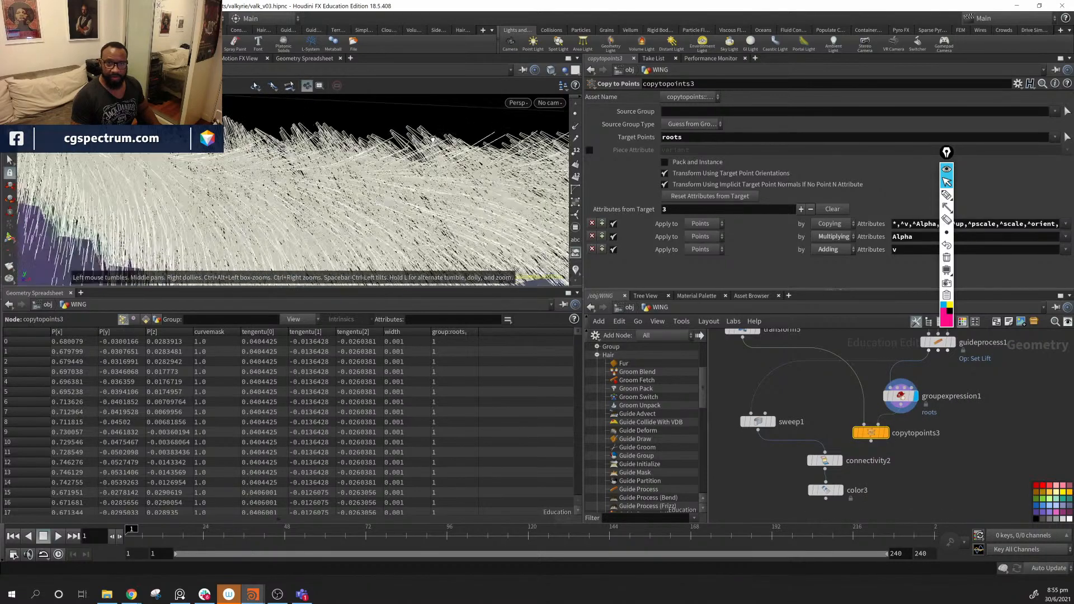
pyautogui.moveTo(432, 140); pyautogui.dragTo(444, 116)
pyautogui.moveTo(265, 196); pyautogui.dragTo(386, 211)
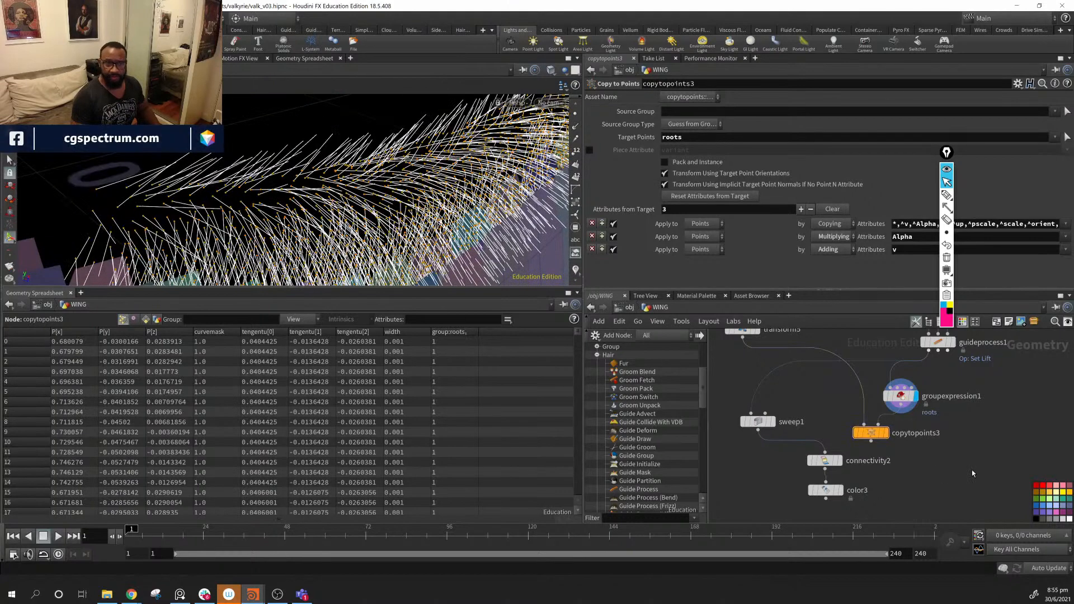
pyautogui.moveTo(1045, 457); pyautogui.dragTo(994, 450, button='middle')
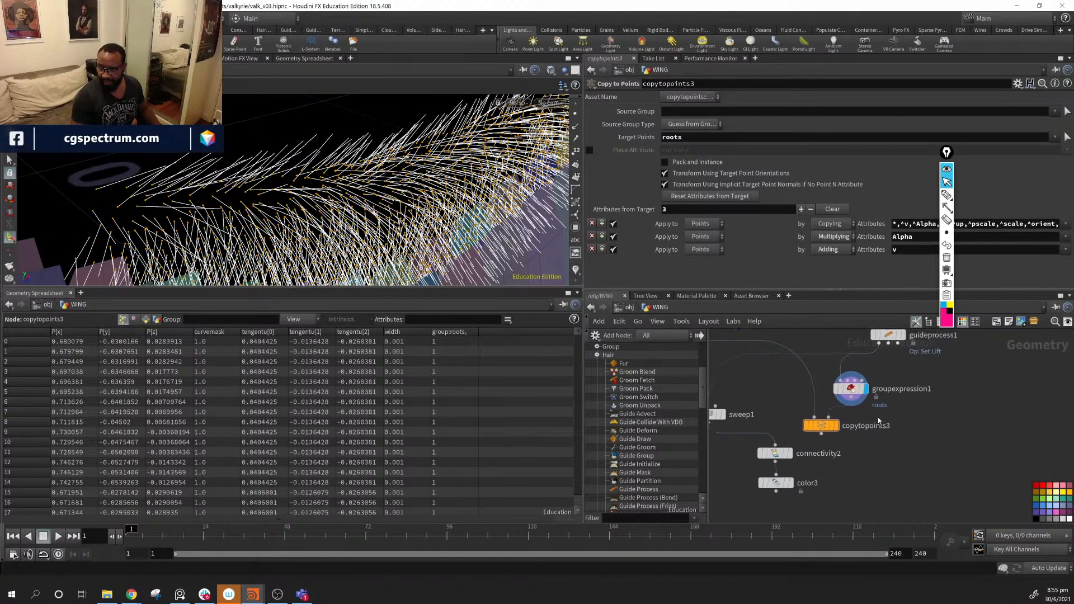
pyautogui.press('Tab')
# - Add a Blast node, blast2, after groupexpression1 keeping only group 0, and display it
pyautogui.write('bla')
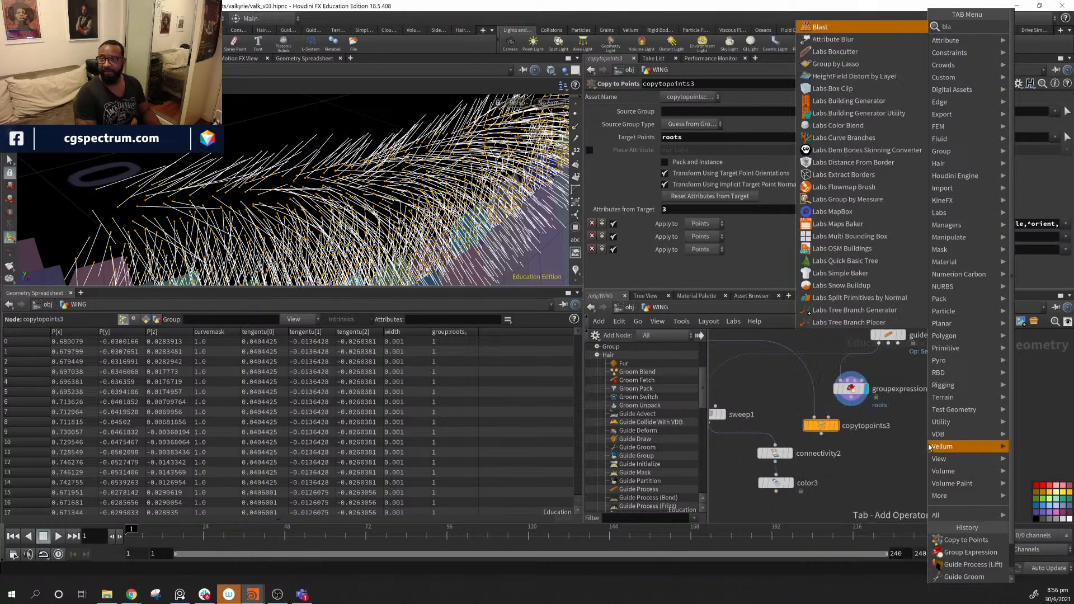
pyautogui.press('Return')
pyautogui.click(894, 418)
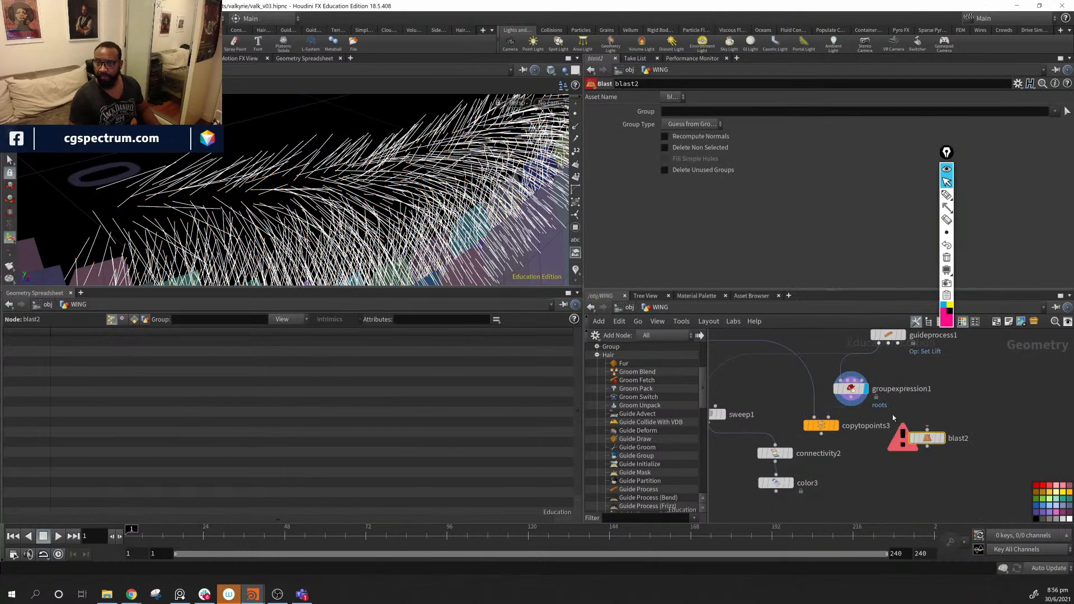
pyautogui.moveTo(851, 402); pyautogui.dragTo(927, 430)
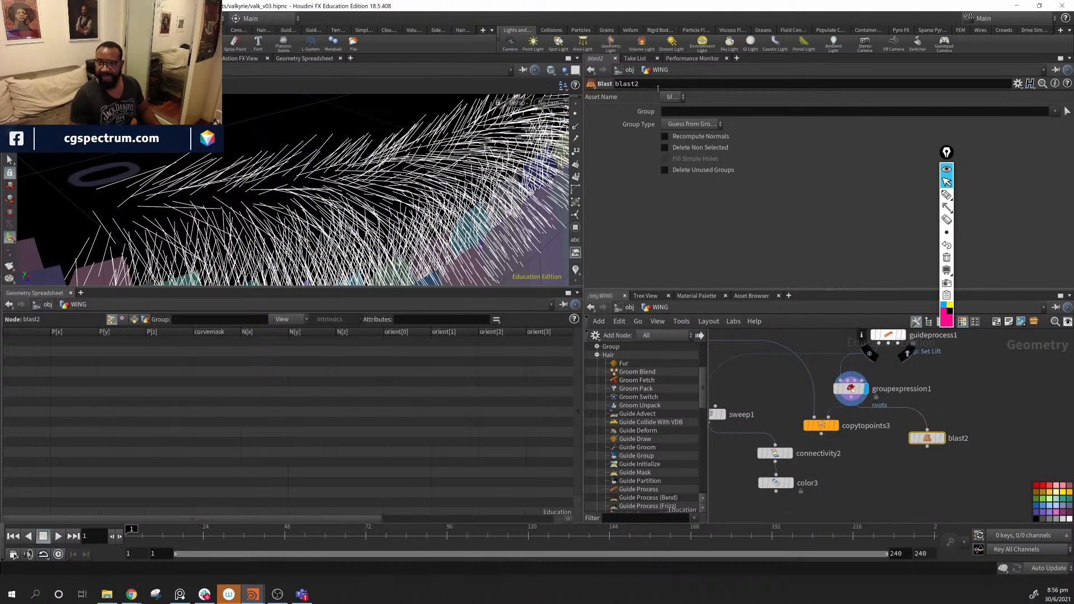
pyautogui.write('0')
pyautogui.press('Return')
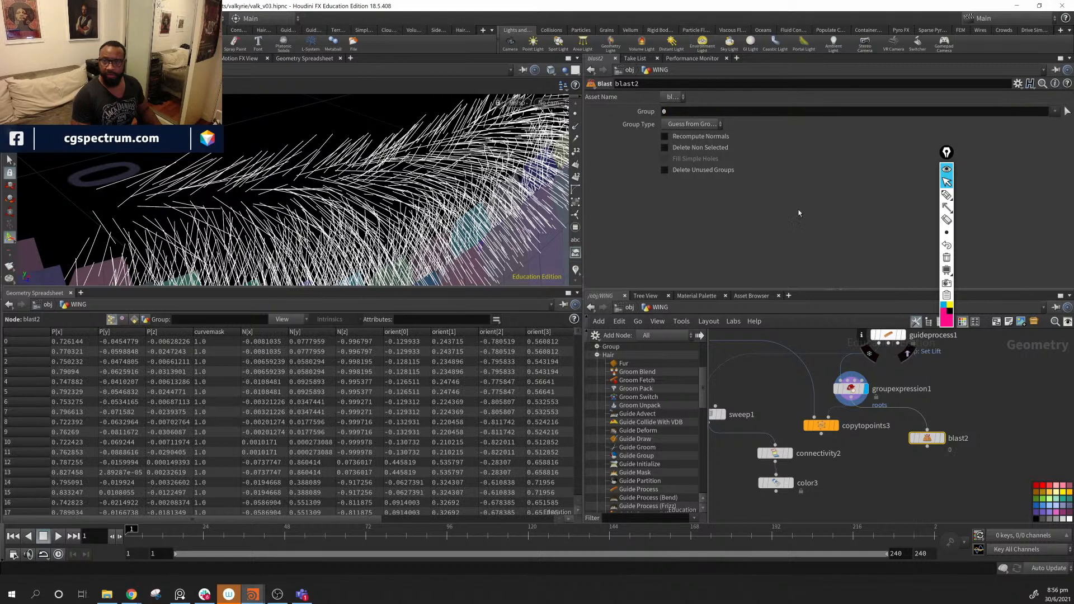
pyautogui.click(943, 438)
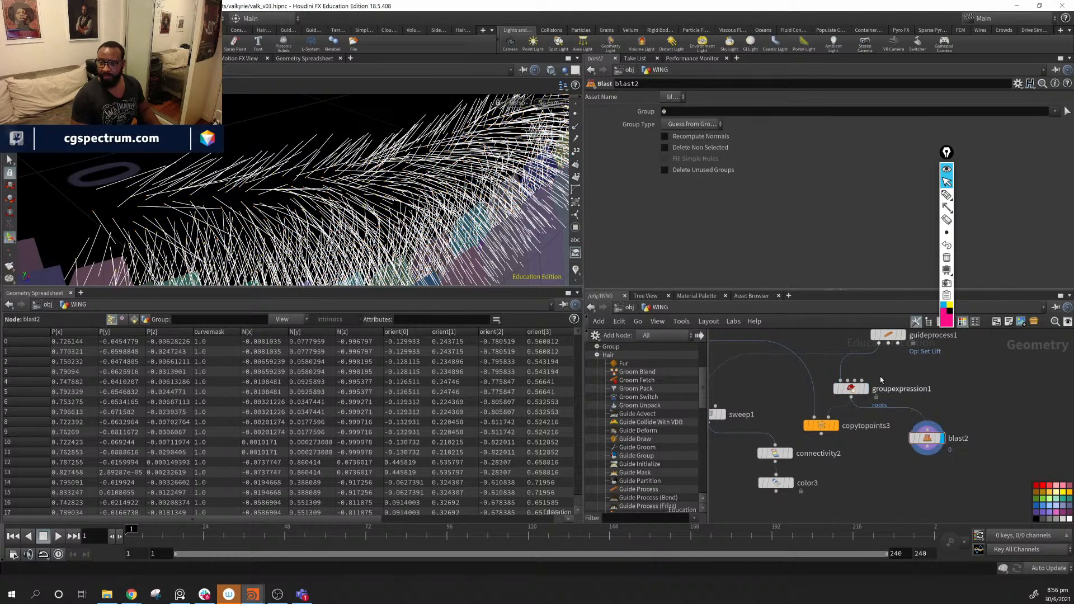
pyautogui.click(665, 148)
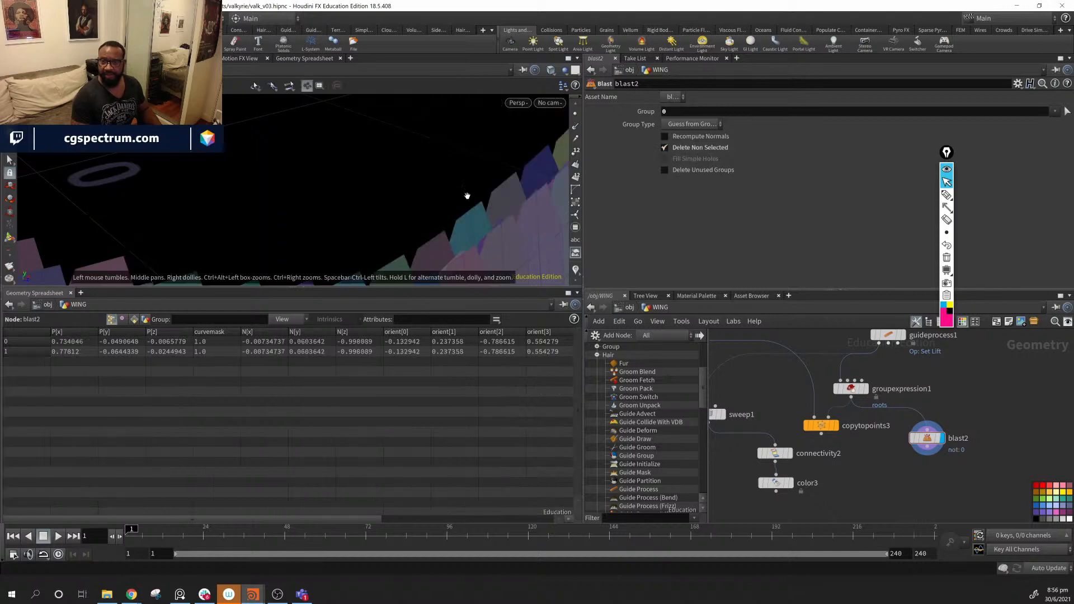
pyautogui.keyDown('alt'); pyautogui.moveTo(481, 180); pyautogui.dragTo(461, 197); pyautogui.keyUp('alt')
pyautogui.keyDown('alt'); pyautogui.moveTo(460, 196); pyautogui.dragTo(295, 175, button='right'); pyautogui.keyUp('alt')
pyautogui.keyDown('alt'); pyautogui.moveTo(295, 176); pyautogui.dragTo(463, 216); pyautogui.keyUp('alt')
pyautogui.keyDown('alt'); pyautogui.moveTo(463, 216); pyautogui.dragTo(393, 219, button='middle'); pyautogui.keyUp('alt')
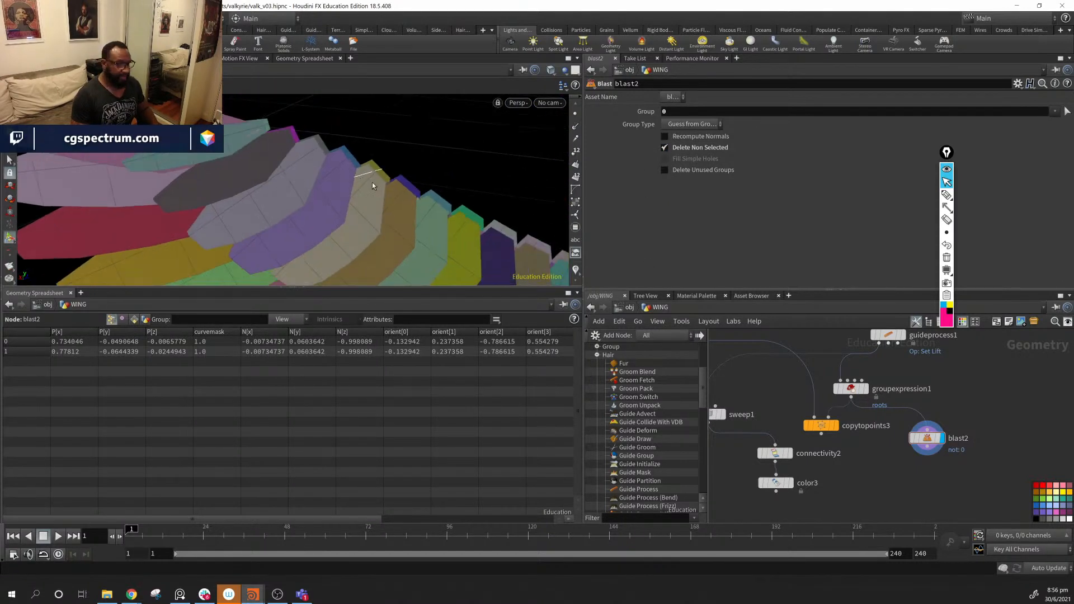
# - Rearrange copytopoints3, groupexpression1, blast2, connectivity2 and color3 in the network
pyautogui.moveTo(821, 426); pyautogui.dragTo(823, 452)
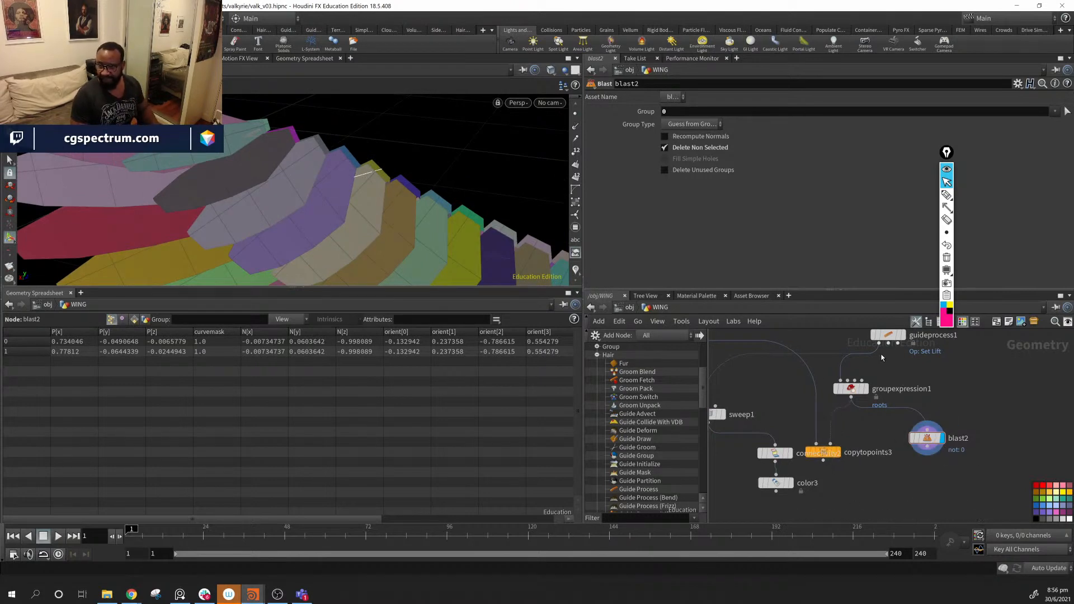
pyautogui.moveTo(851, 388); pyautogui.dragTo(859, 414)
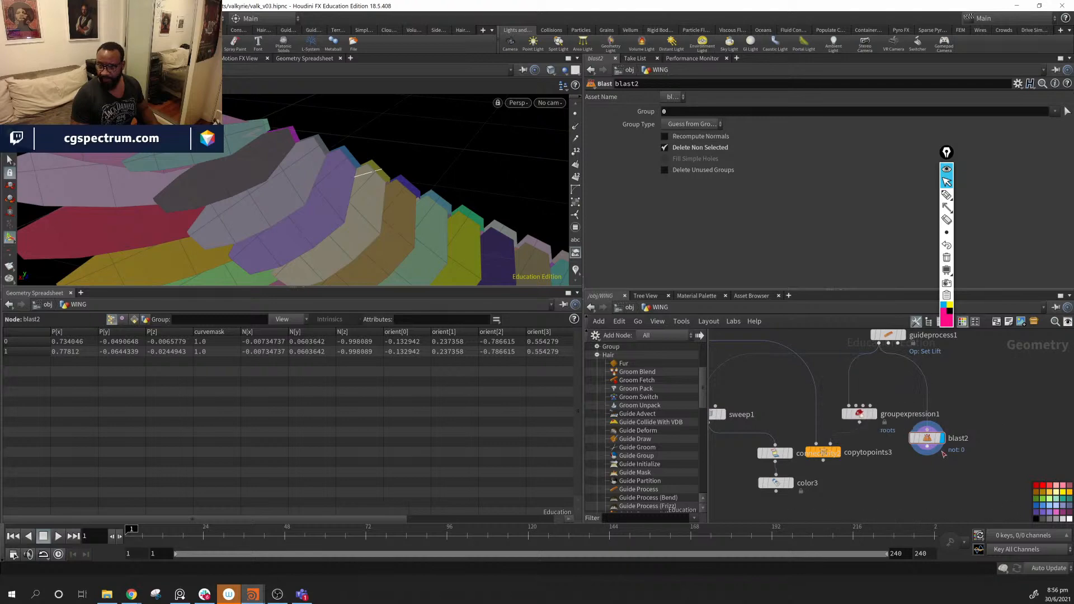
pyautogui.moveTo(931, 443); pyautogui.dragTo(849, 406)
pyautogui.moveTo(298, 224); pyautogui.dragTo(532, 233)
pyautogui.moveTo(532, 233); pyautogui.dragTo(437, 213, button='right')
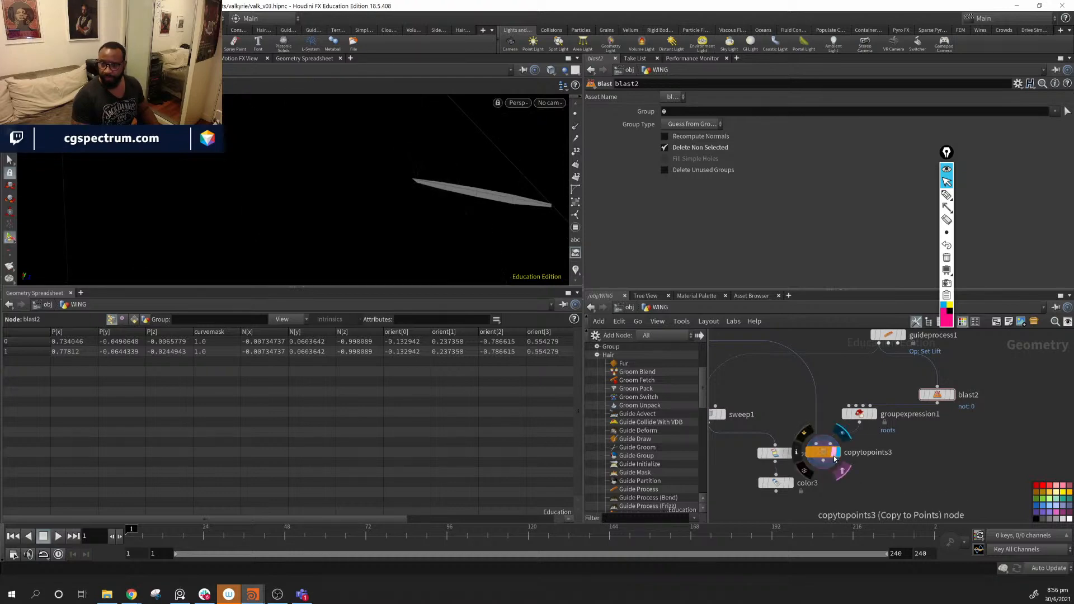
pyautogui.moveTo(870, 494); pyautogui.dragTo(927, 485, button='middle')
pyautogui.moveTo(784, 519); pyautogui.dragTo(775, 467)
# - Select copytopoints3 and tumble the viewport to view the single feather card
pyautogui.click(882, 444)
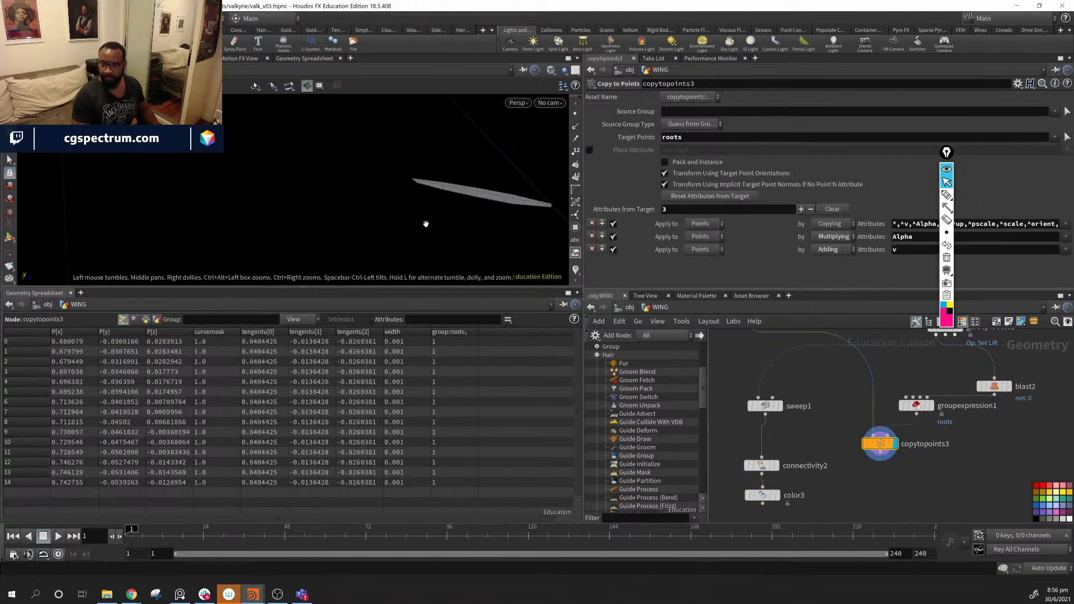
pyautogui.moveTo(427, 223); pyautogui.dragTo(394, 264)
pyautogui.moveTo(445, 222)
pyautogui.mouseDown()
pyautogui.moveTo(343, 216)
pyautogui.moveTo(373, 201)
pyautogui.moveTo(372, 217)
pyautogui.moveTo(445, 203)
pyautogui.mouseUp()
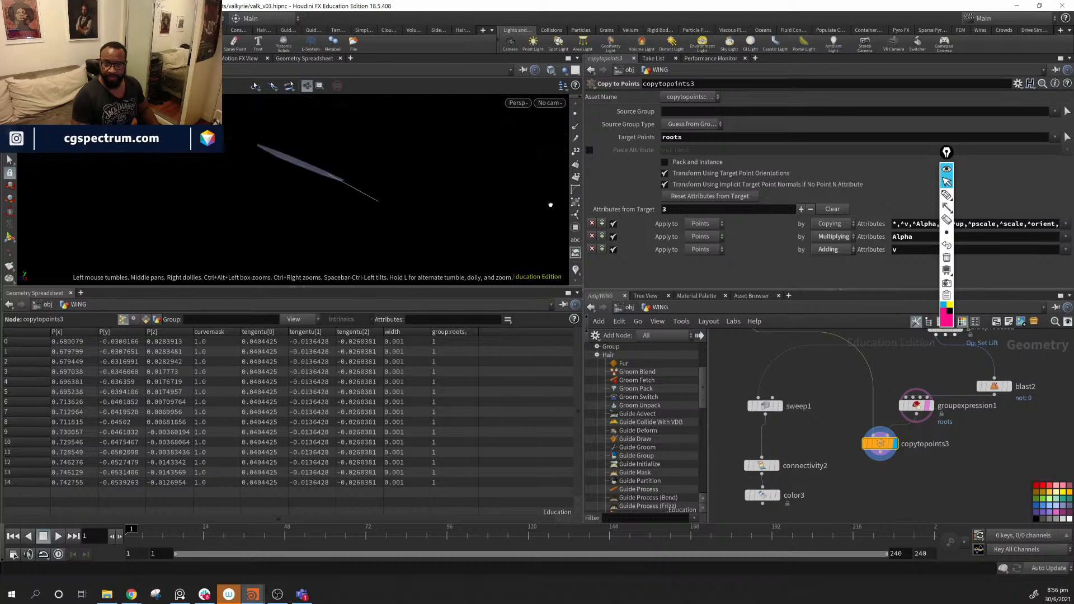
pyautogui.moveTo(551, 205); pyautogui.dragTo(422, 206)
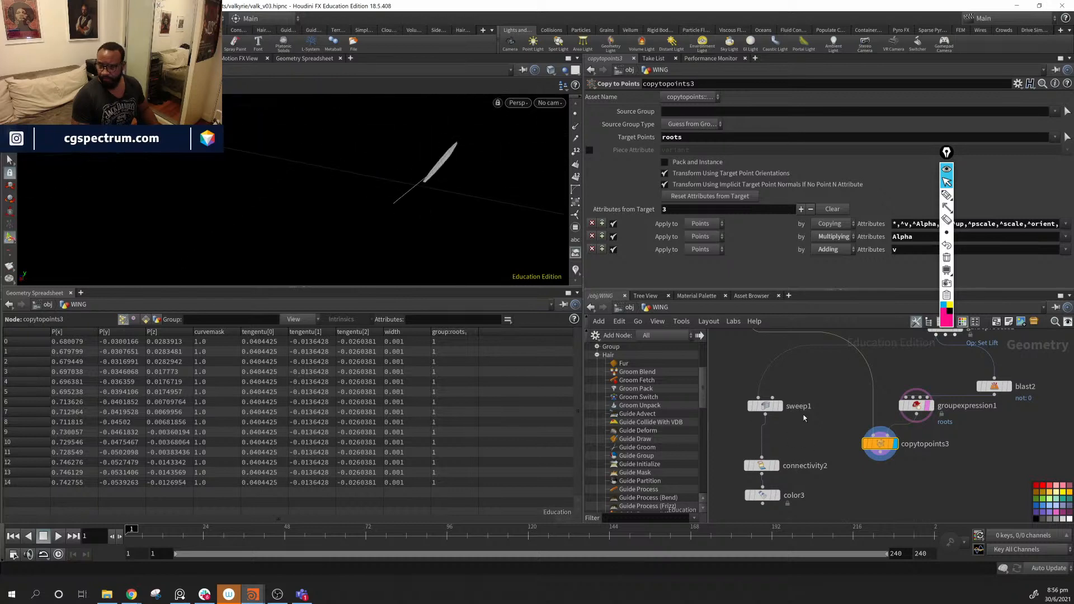
pyautogui.moveTo(778, 334); pyautogui.dragTo(810, 450, button='middle')
# - Set transform5's Translate Y to 0 so the feather base sits at the origin
pyautogui.click(787, 436)
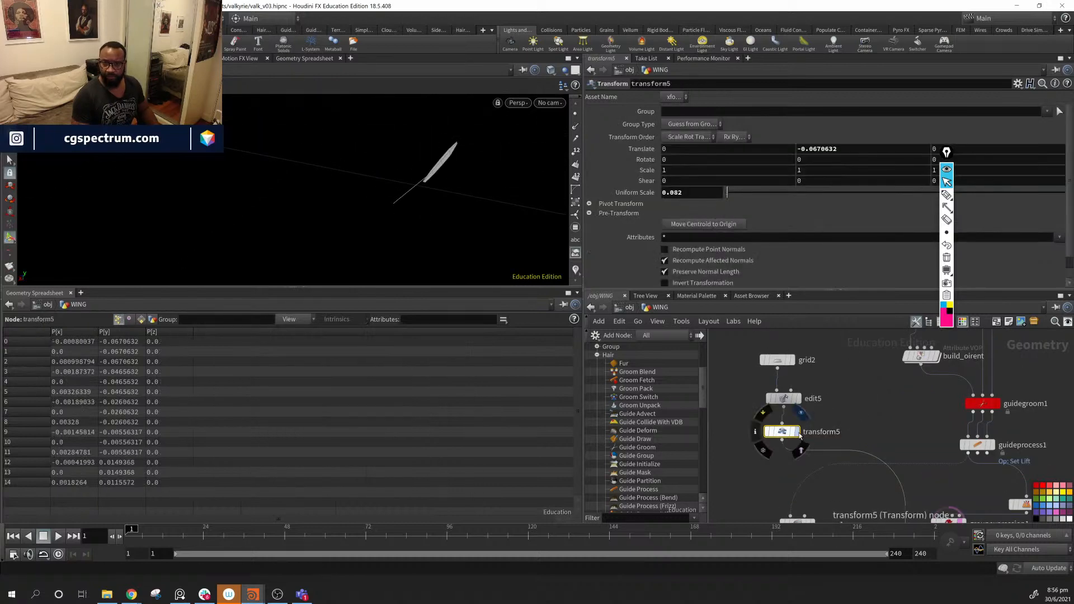
pyautogui.click(796, 432)
pyautogui.moveTo(62, 179); pyautogui.dragTo(438, 261)
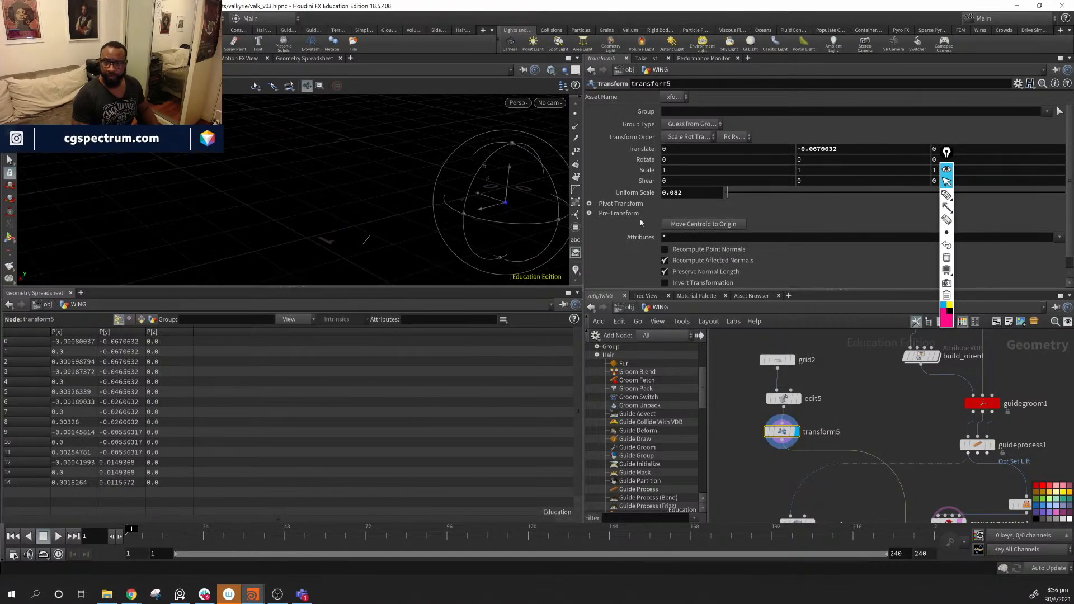
pyautogui.click(875, 152)
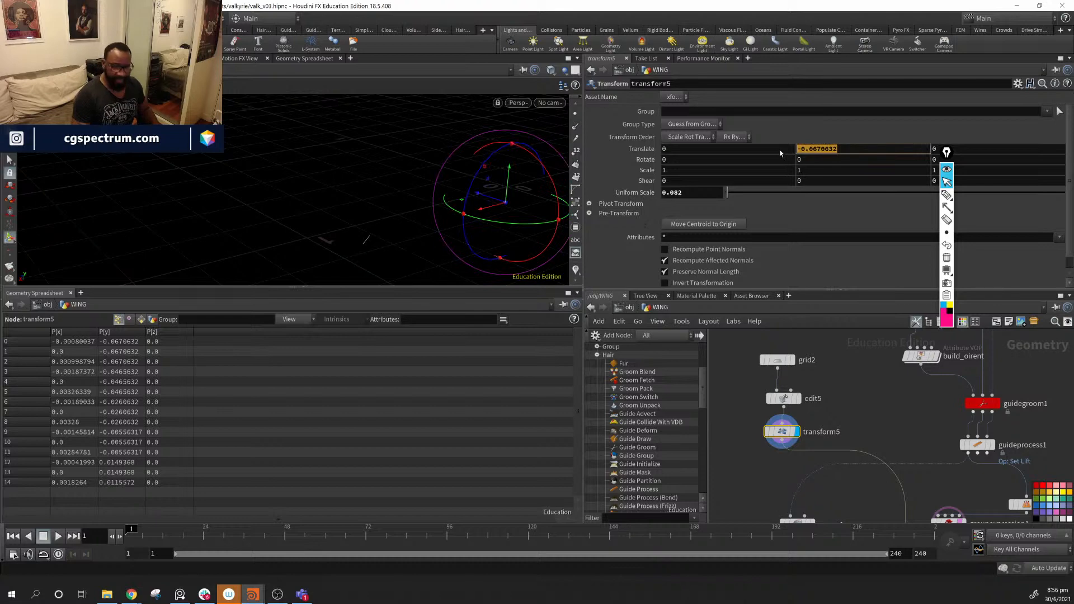
pyautogui.write('0')
pyautogui.press('Return')
pyautogui.keyDown('alt'); pyautogui.moveTo(488, 171); pyautogui.dragTo(475, 216); pyautogui.keyUp('alt')
# - Display copytopoints3's output and frame the upright feather in the viewport
pyautogui.moveTo(929, 454); pyautogui.dragTo(876, 372, button='middle')
pyautogui.scroll(-1, 875, 372)
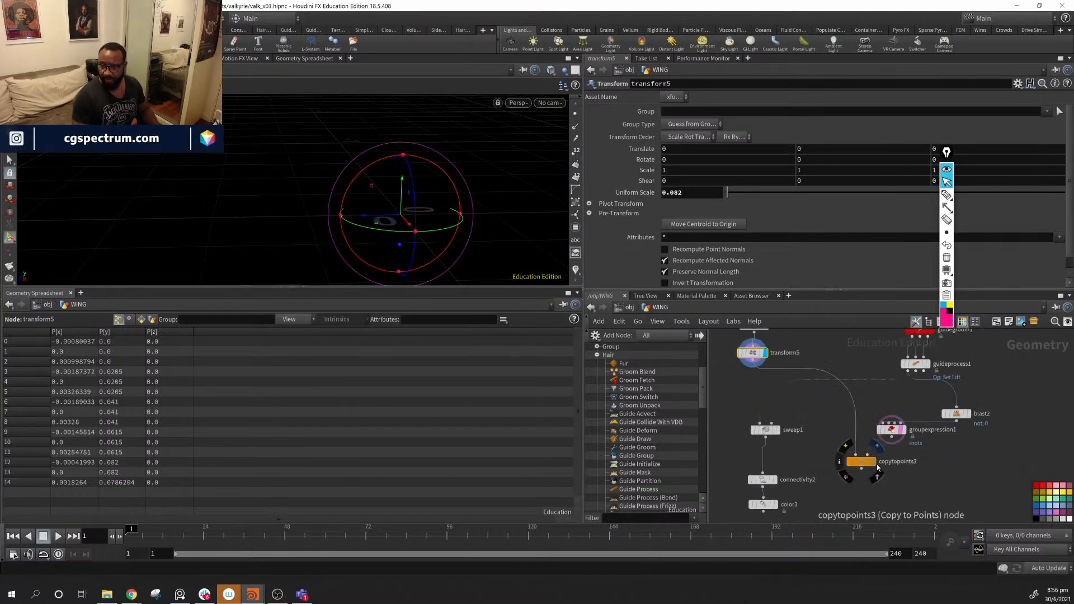
pyautogui.click(874, 462)
pyautogui.keyDown('alt'); pyautogui.moveTo(477, 227); pyautogui.dragTo(408, 191, button='middle'); pyautogui.keyUp('alt')
pyautogui.hotkey('space', 'g')
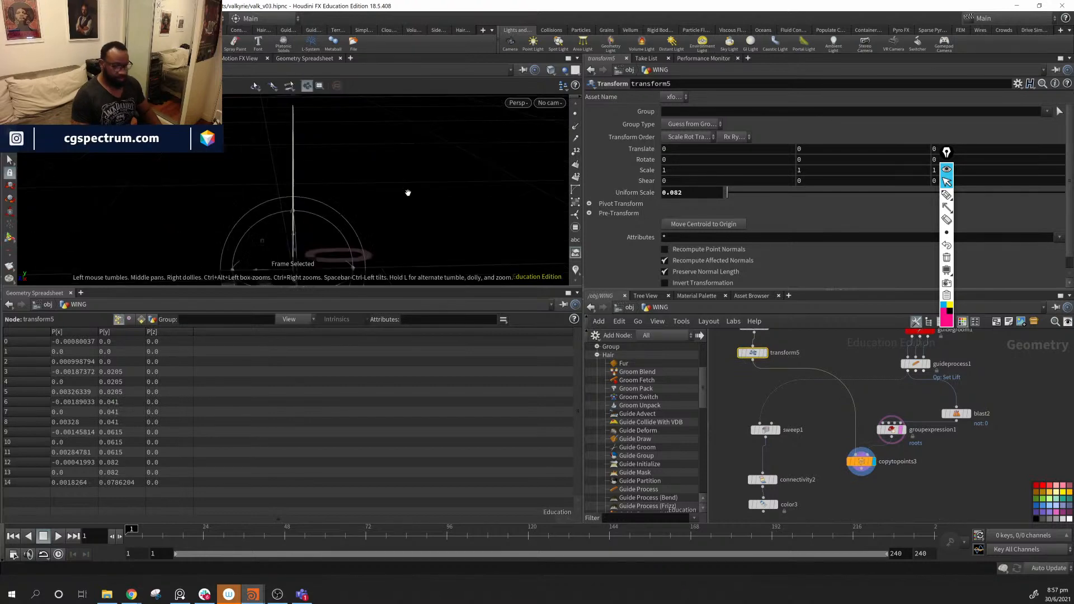
pyautogui.keyDown('alt'); pyautogui.moveTo(341, 211); pyautogui.dragTo(358, 210); pyautogui.keyUp('alt')
pyautogui.click(862, 462)
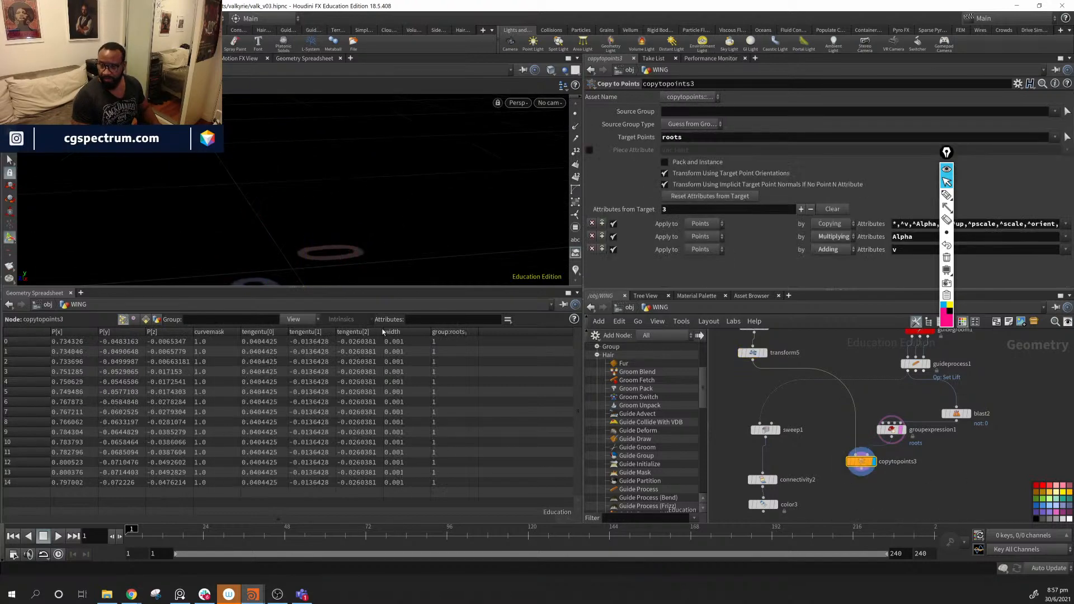
pyautogui.moveTo(265, 209); pyautogui.dragTo(296, 177)
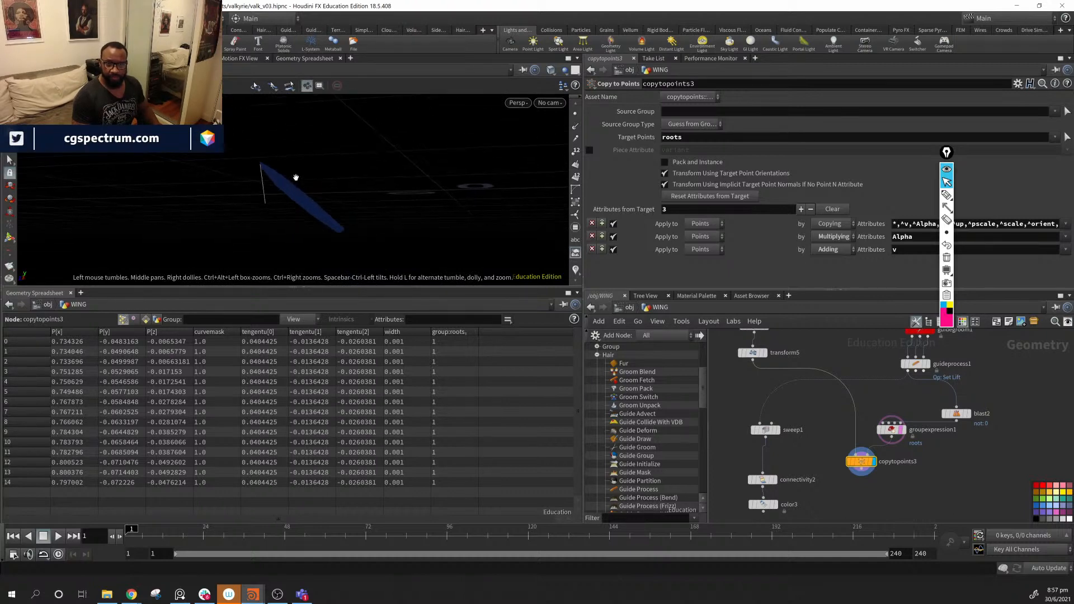
# - Set the template flag on transform5, then select copytopoints3 and groupexpression1
pyautogui.click(753, 352)
pyautogui.moveTo(945, 156)
pyautogui.mouseDown()
pyautogui.moveTo(966, 162)
pyautogui.moveTo(965, 193)
pyautogui.mouseUp()
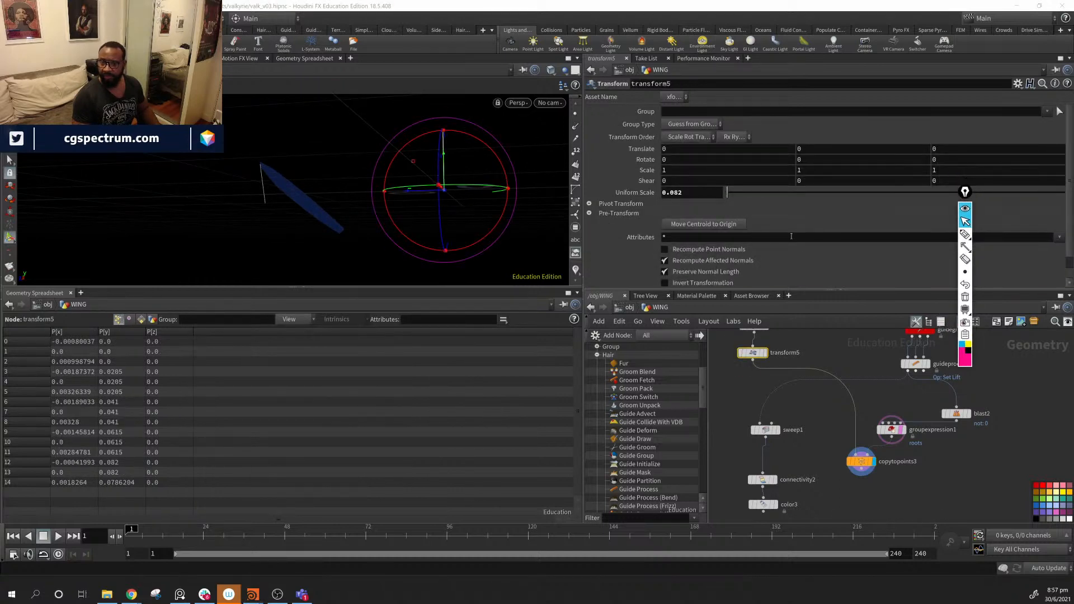
pyautogui.click(762, 353)
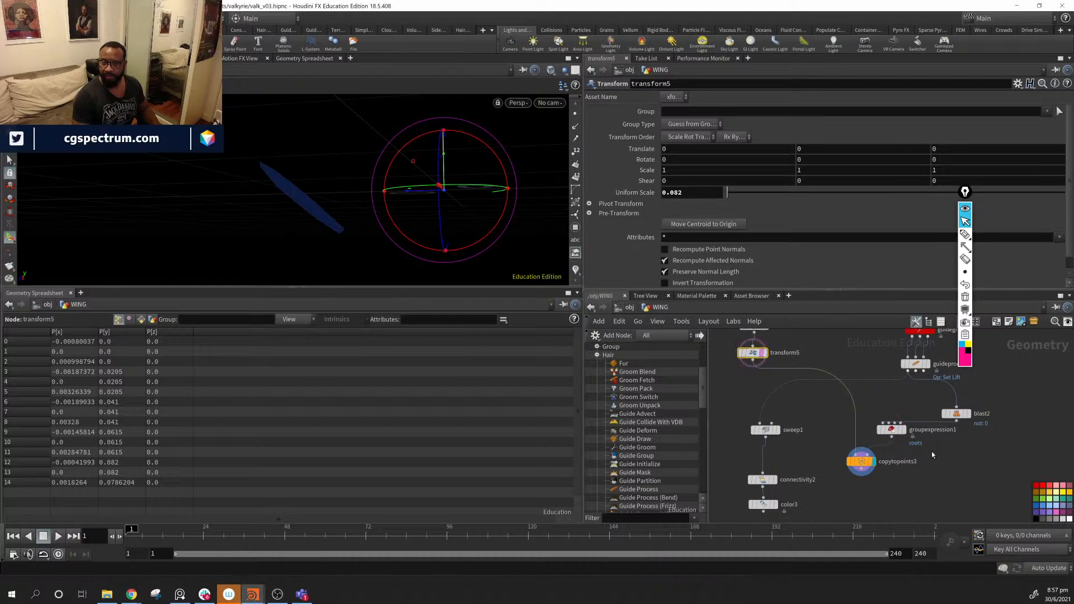
pyautogui.click(875, 462)
pyautogui.click(892, 432)
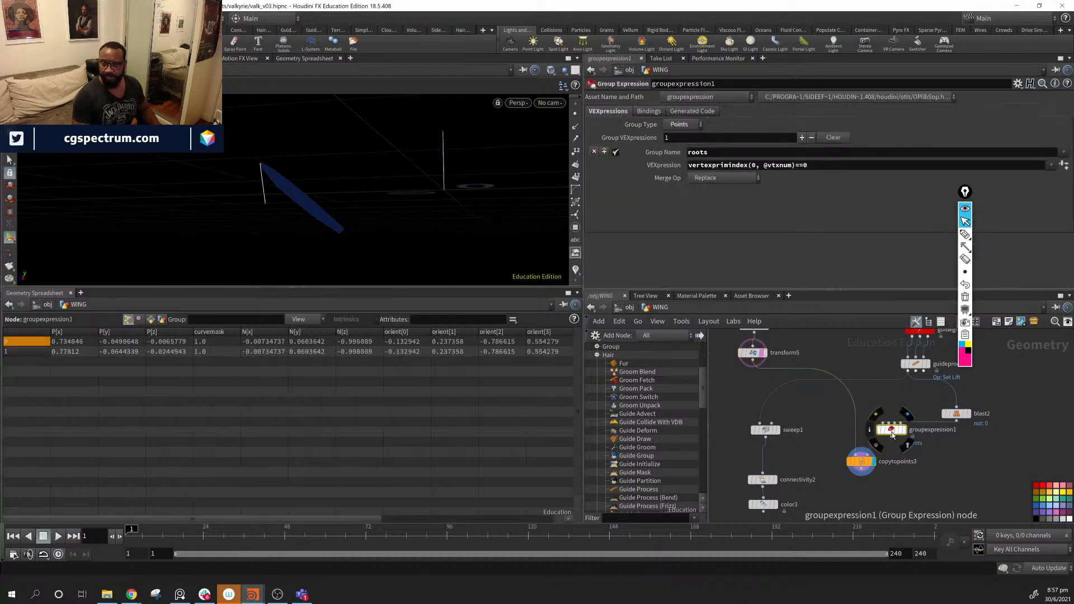
# - Turn on the orient visualizer for groupexpression1's root points and inspect the markers
pyautogui.moveTo(964, 488); pyautogui.dragTo(912, 477, button='middle')
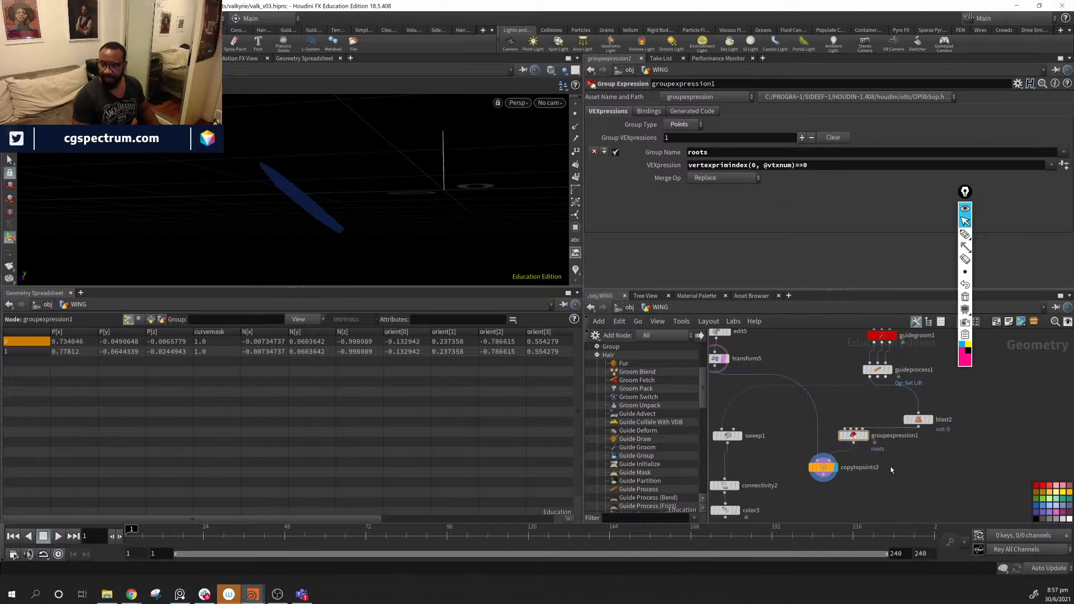
pyautogui.click(856, 436)
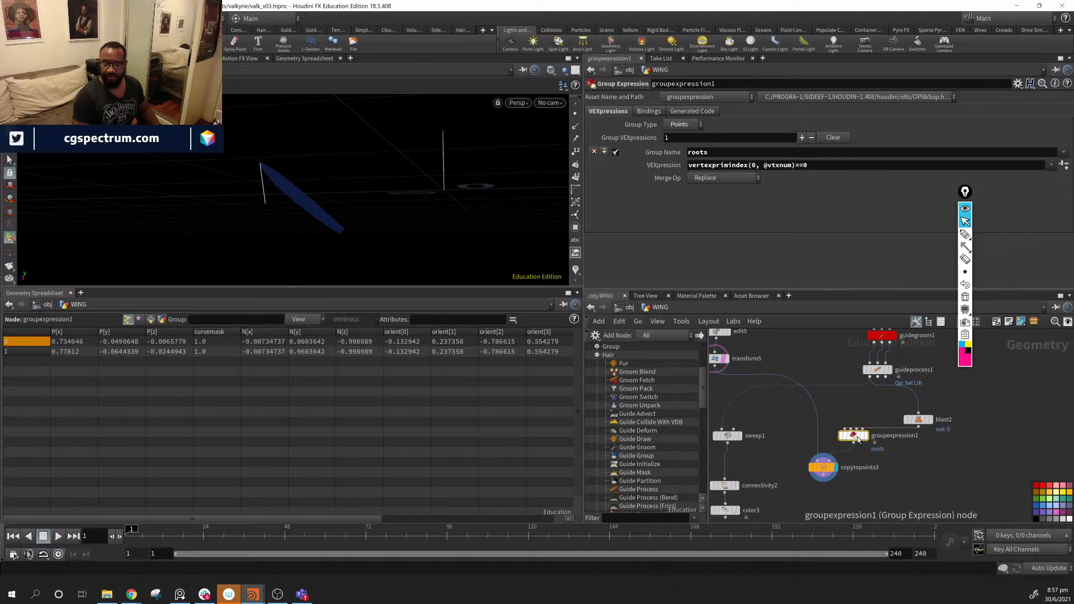
pyautogui.click(577, 272)
pyautogui.keyDown('alt'); pyautogui.moveTo(353, 190); pyautogui.dragTo(167, 152); pyautogui.keyUp('alt')
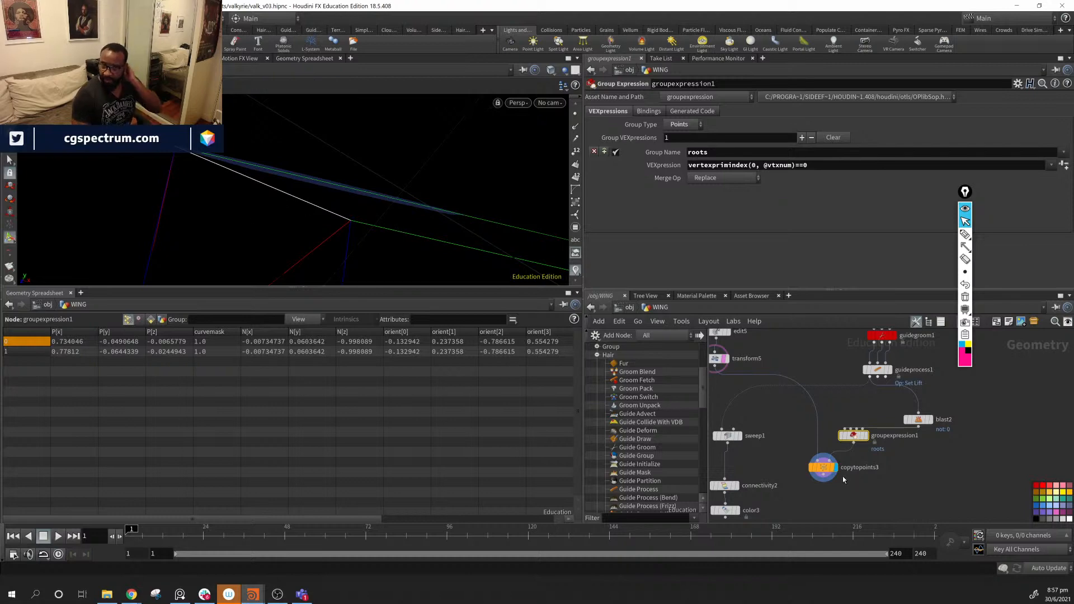
pyautogui.click(578, 274)
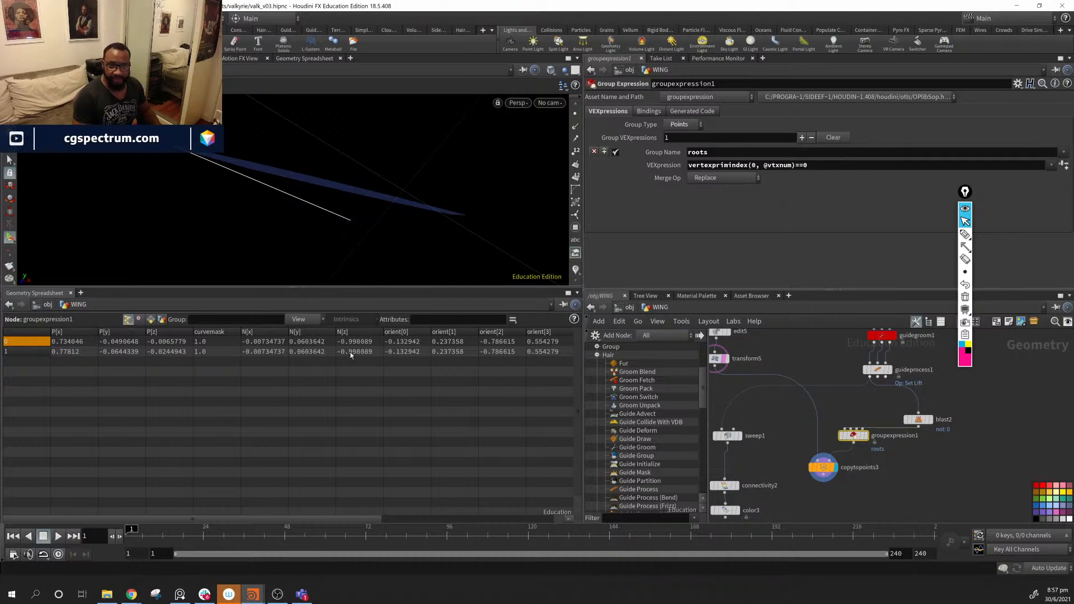
pyautogui.moveTo(228, 518); pyautogui.dragTo(364, 537)
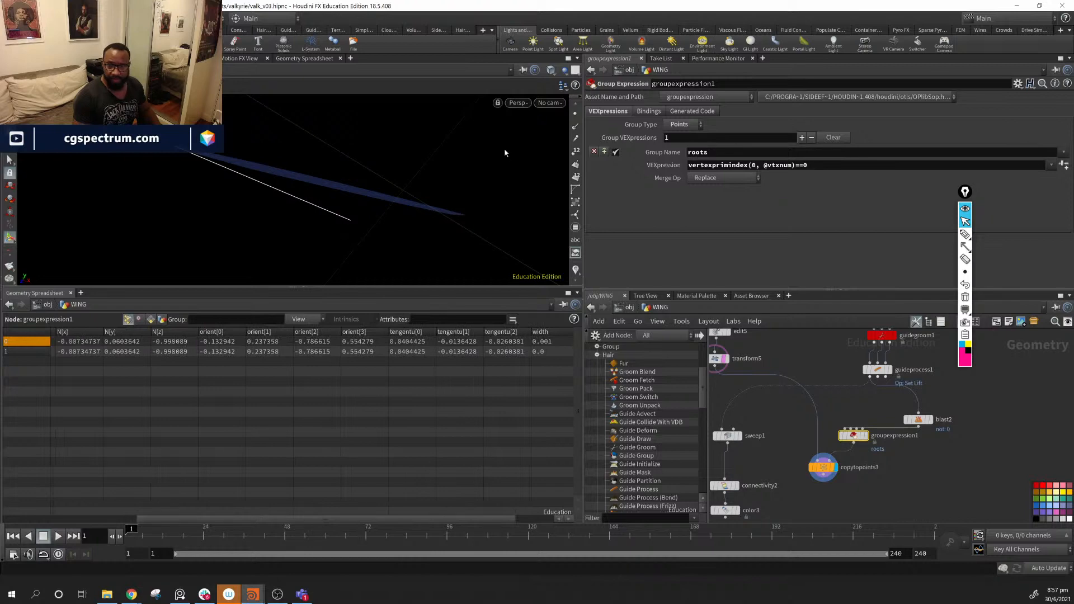
# - Enable the tengentu visualizer alongside orient and compare the feather directions
pyautogui.click(579, 274)
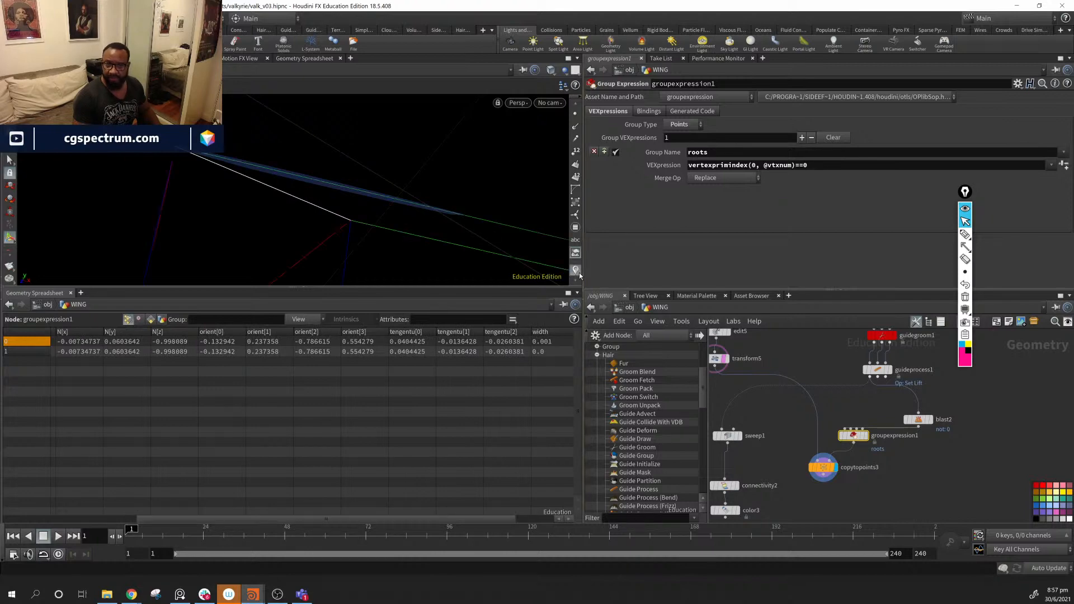
pyautogui.rightClick(580, 276)
pyautogui.click(580, 264)
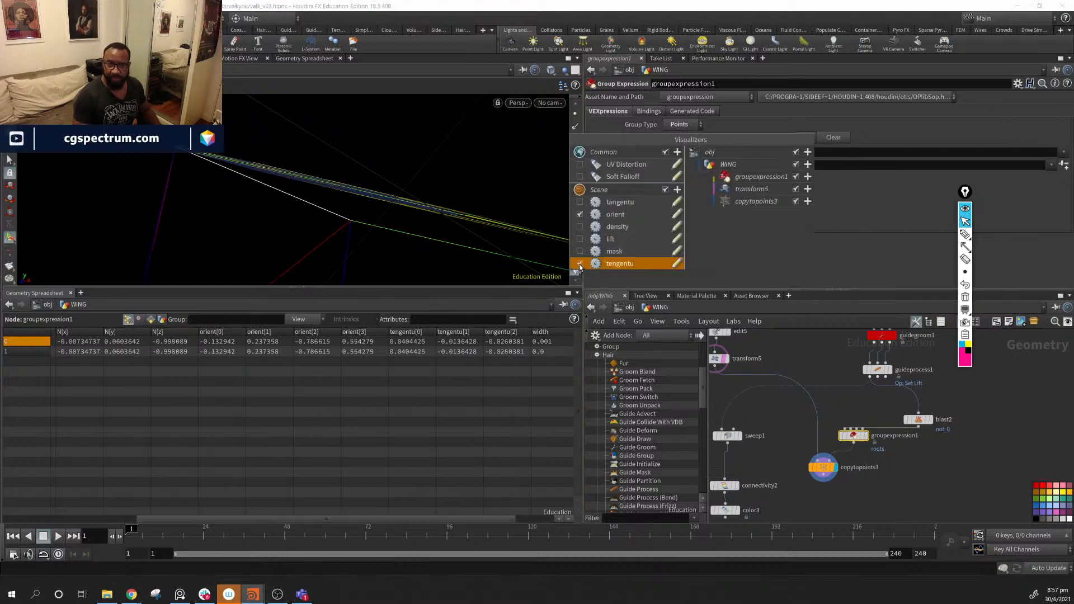
pyautogui.keyDown('alt'); pyautogui.moveTo(331, 181); pyautogui.dragTo(275, 152); pyautogui.keyUp('alt')
pyautogui.moveTo(936, 456); pyautogui.dragTo(989, 412, button='middle')
pyautogui.moveTo(866, 354); pyautogui.dragTo(816, 506, button='middle')
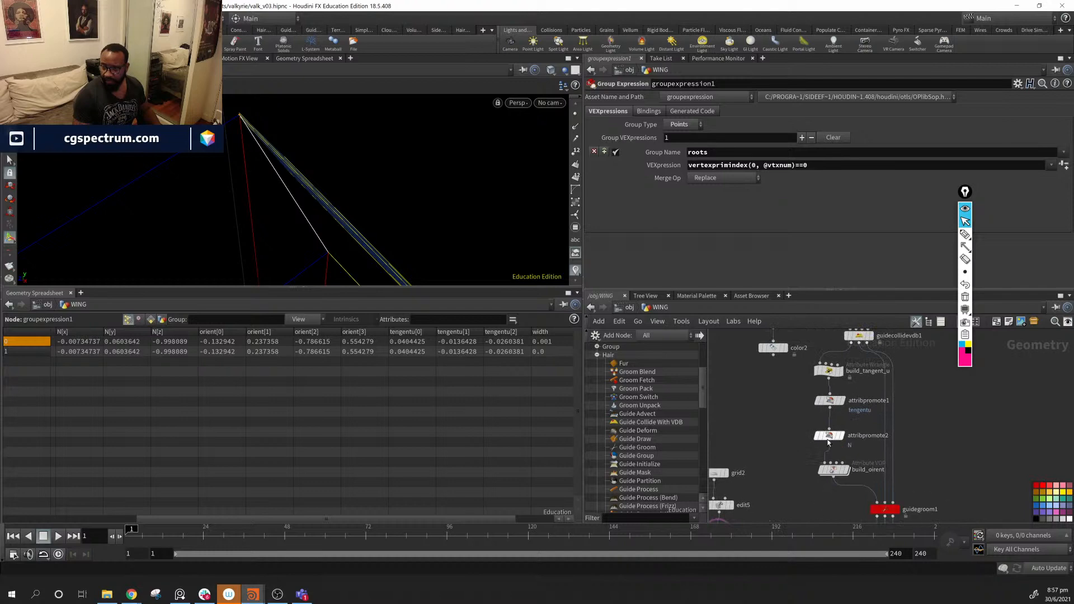
# - Select attribpromote1 and display blast2's curves, toggling the viewport visualizer lines
pyautogui.click(831, 401)
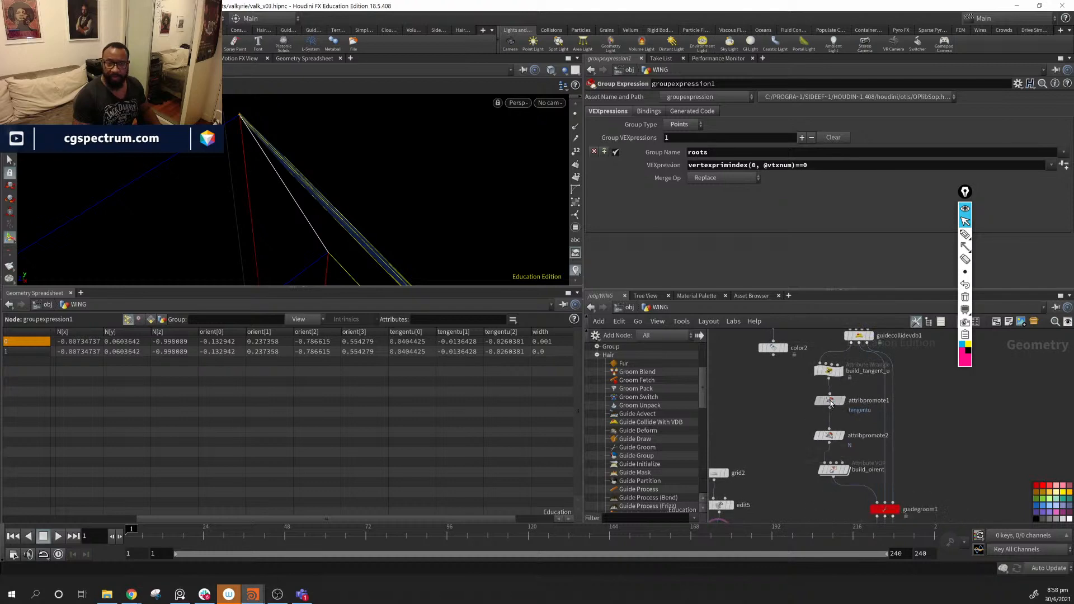
pyautogui.press('Escape')
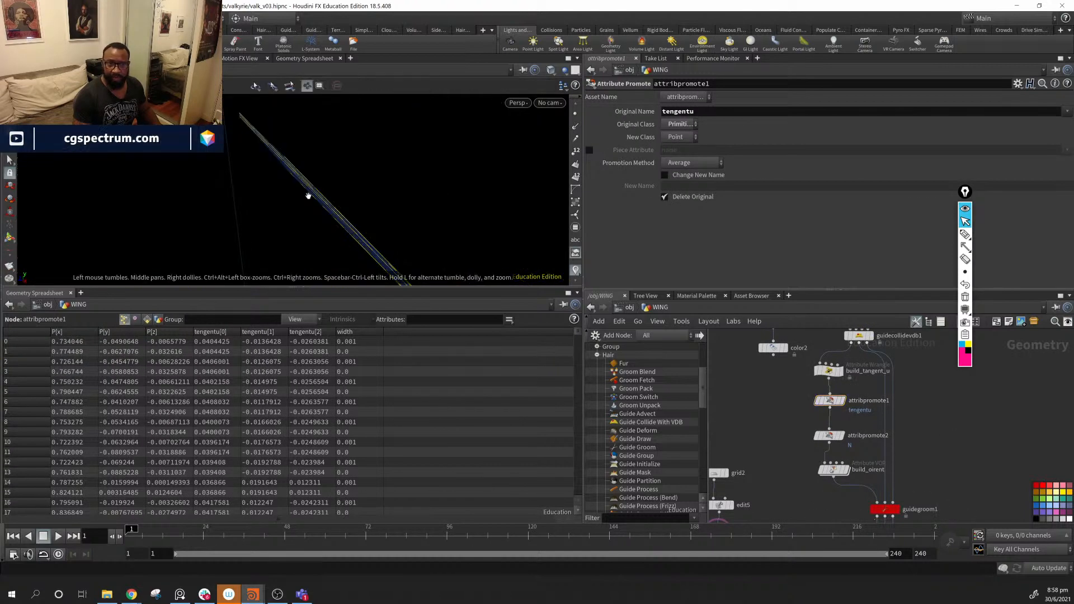
pyautogui.moveTo(308, 196); pyautogui.dragTo(333, 193)
pyautogui.moveTo(952, 479); pyautogui.dragTo(885, 339, button='middle')
pyautogui.click(865, 454)
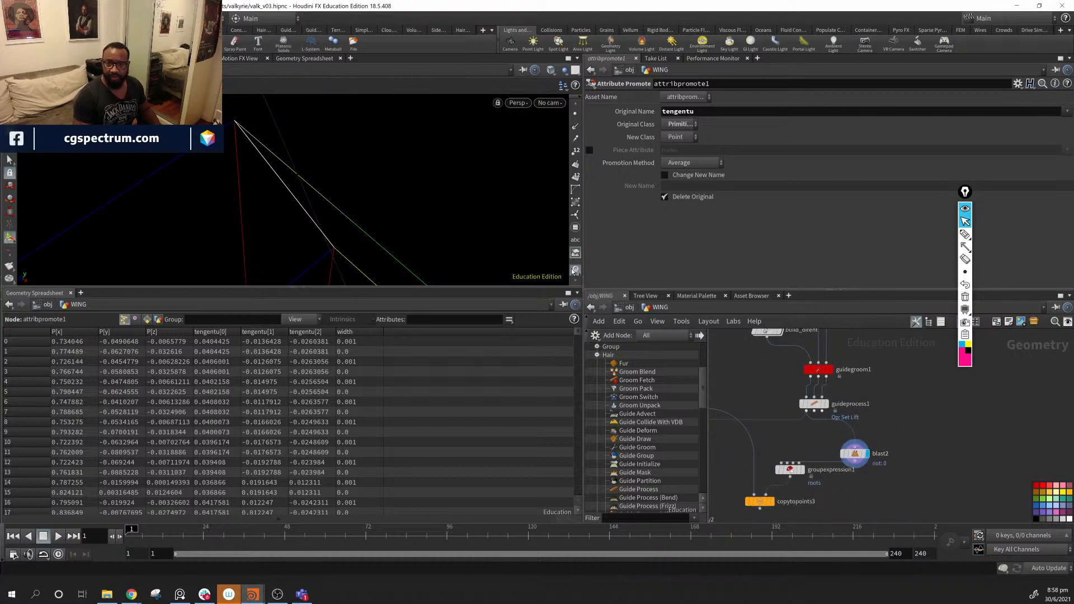
pyautogui.click(574, 271)
pyautogui.click(575, 271)
pyautogui.rightClick(575, 271)
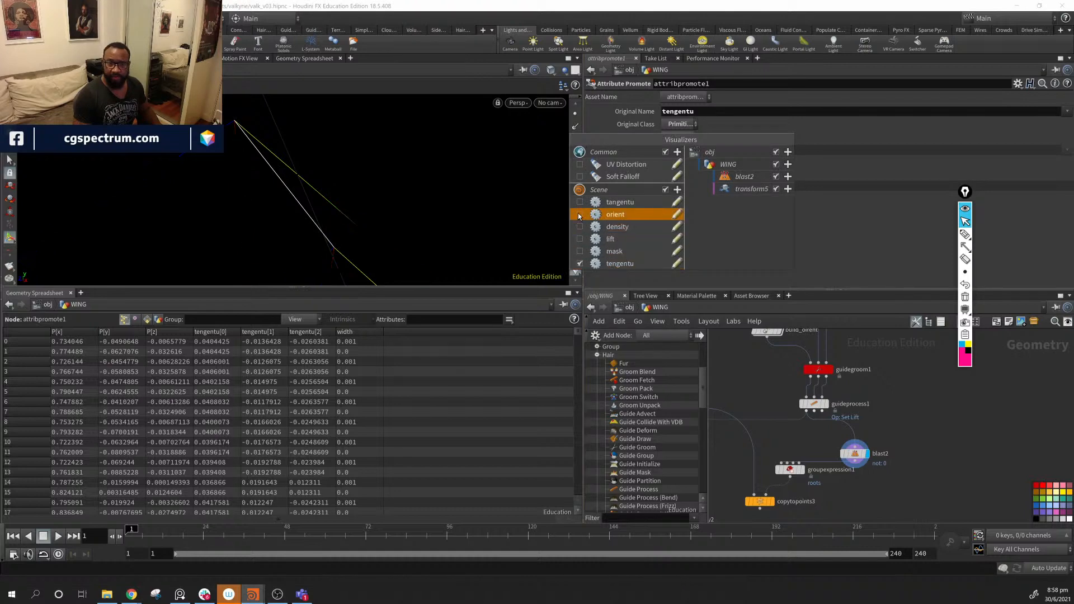
# - Preview build_tangent_u's full curve output, then undo back to the single isolated curve
pyautogui.keyDown('alt'); pyautogui.moveTo(254, 204); pyautogui.dragTo(269, 187); pyautogui.keyUp('alt')
pyautogui.moveTo(916, 409); pyautogui.dragTo(940, 577, button='middle')
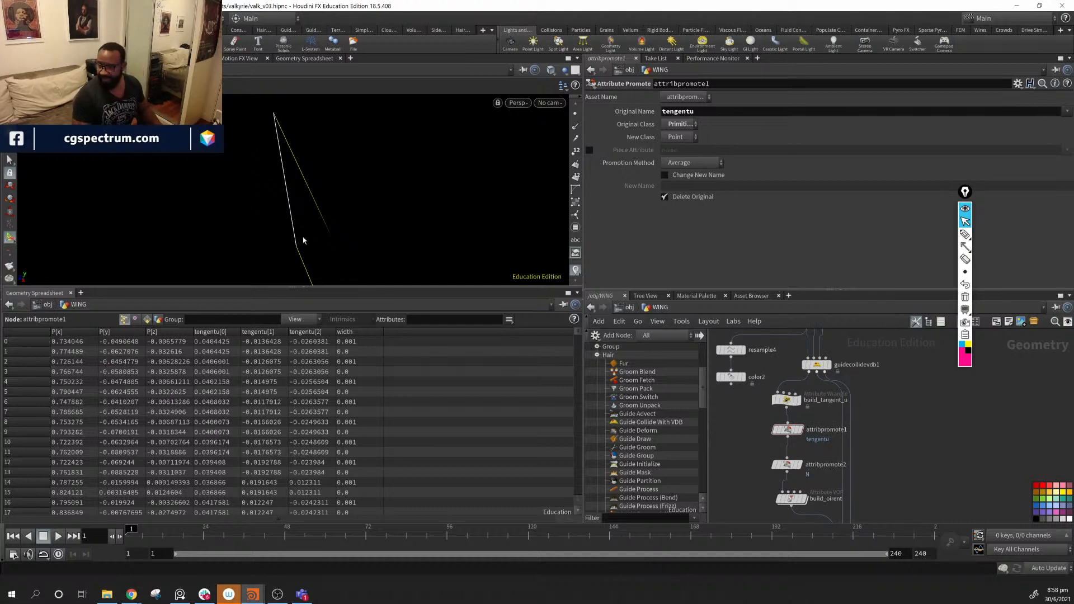
pyautogui.moveTo(905, 440); pyautogui.dragTo(894, 415, button='middle')
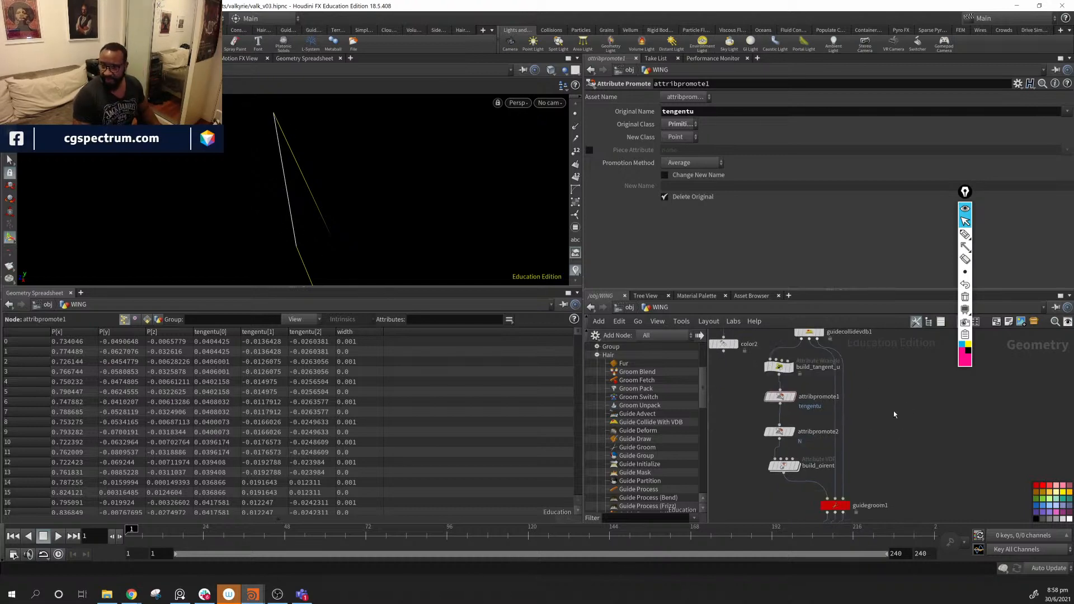
pyautogui.click(794, 372)
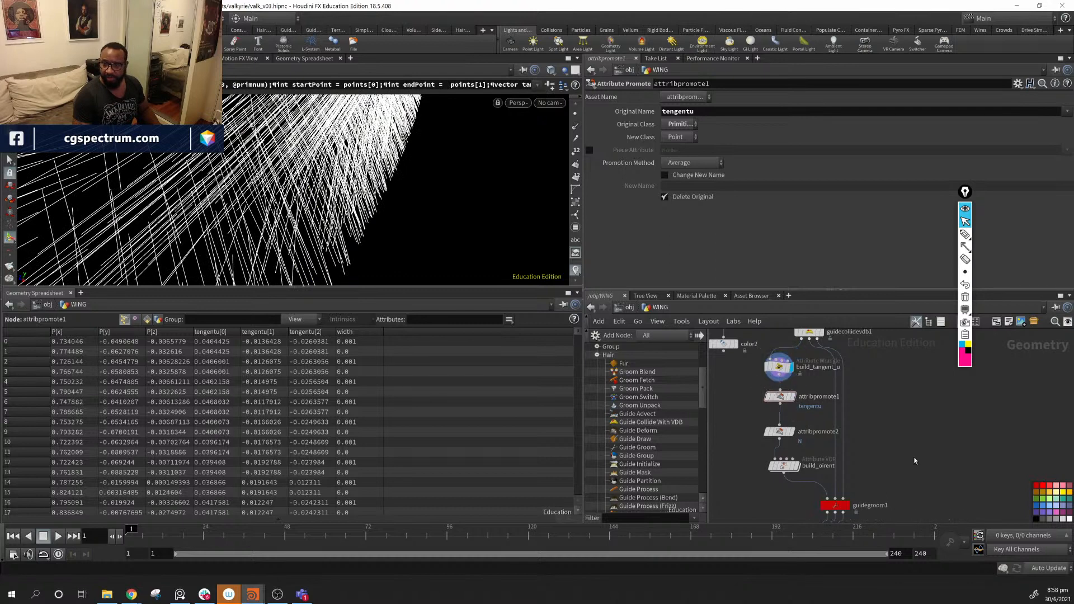
pyautogui.hotkey('ctrl', 'z')
pyautogui.click(790, 369)
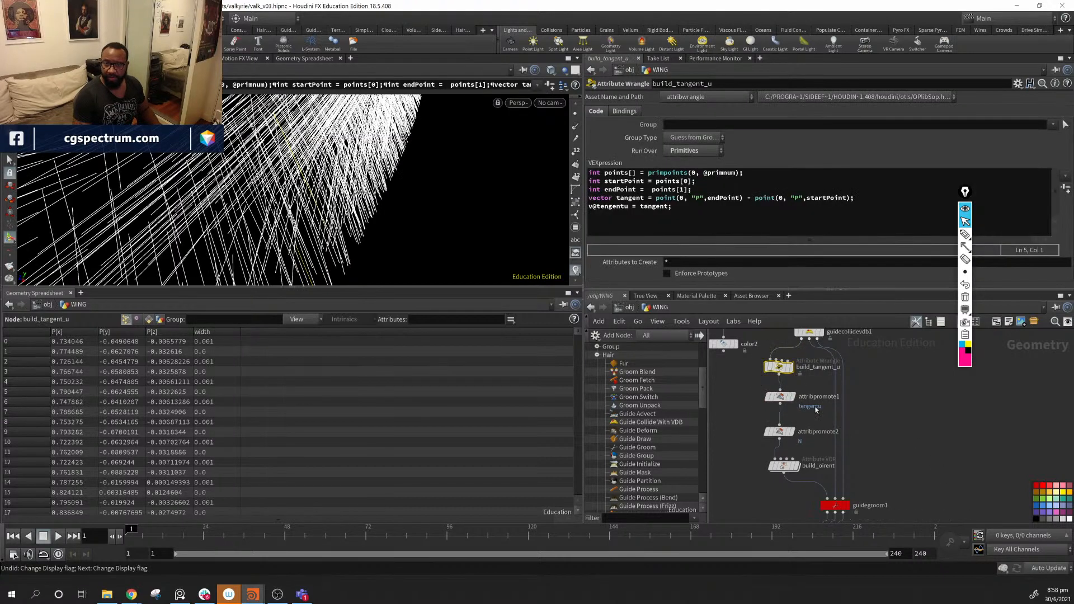
pyautogui.hotkey('ctrl', 'z')
# - Try each attribpromote1 promotion method, settling on Last Match
pyautogui.click(784, 397)
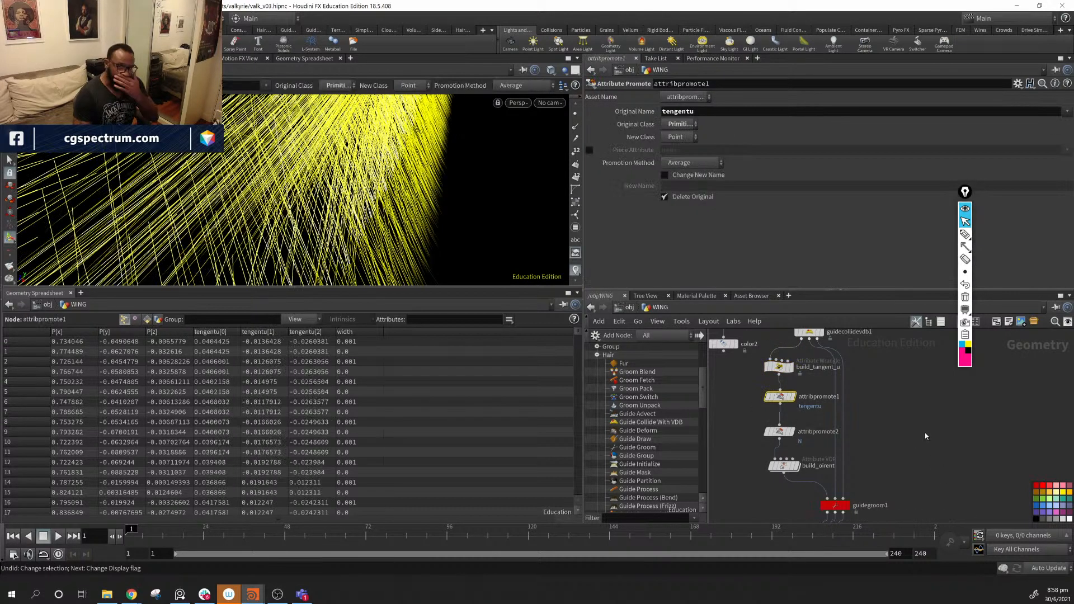
pyautogui.click(697, 163)
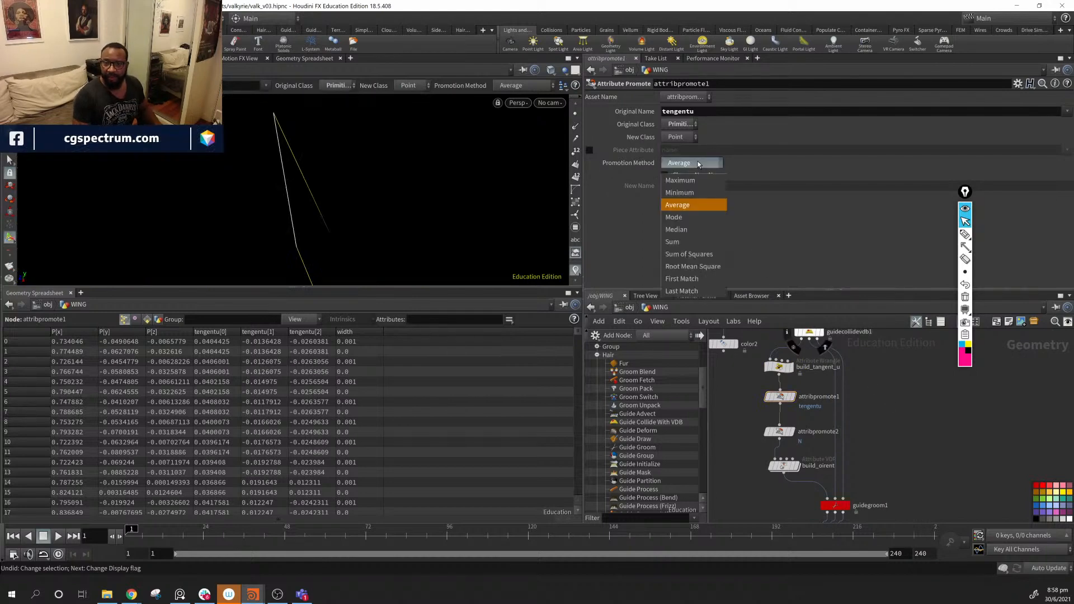
pyautogui.click(704, 180)
pyautogui.click(701, 163)
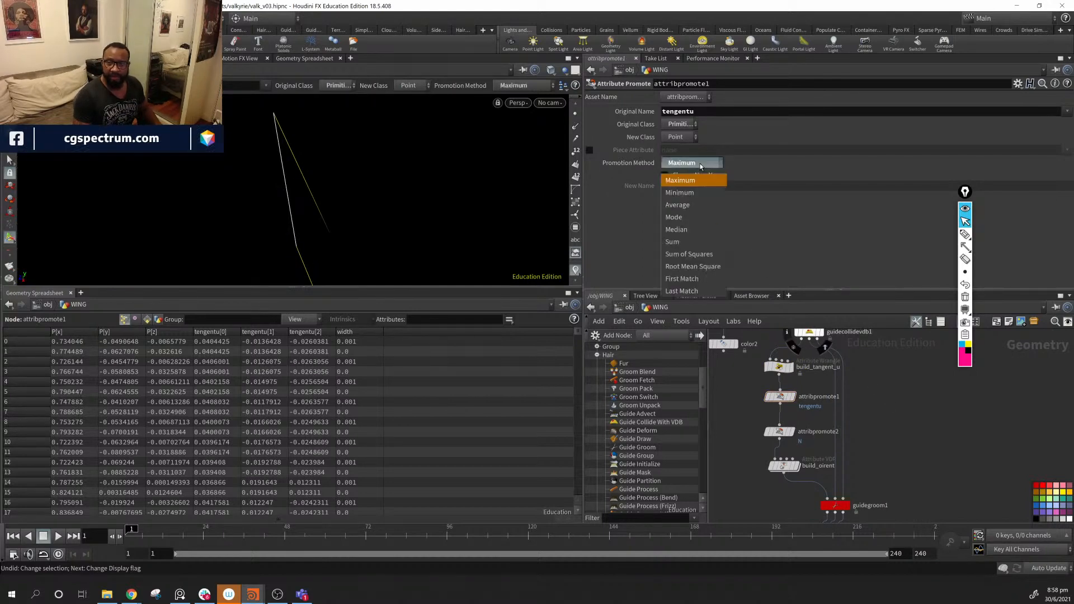
pyautogui.click(704, 200)
pyautogui.click(692, 163)
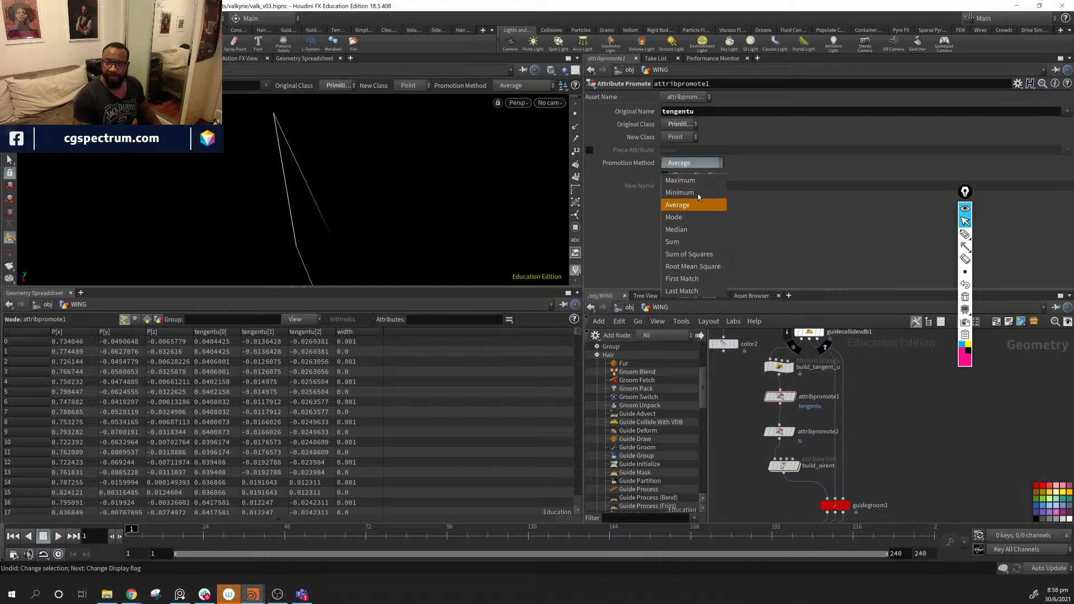
pyautogui.click(698, 192)
pyautogui.click(694, 163)
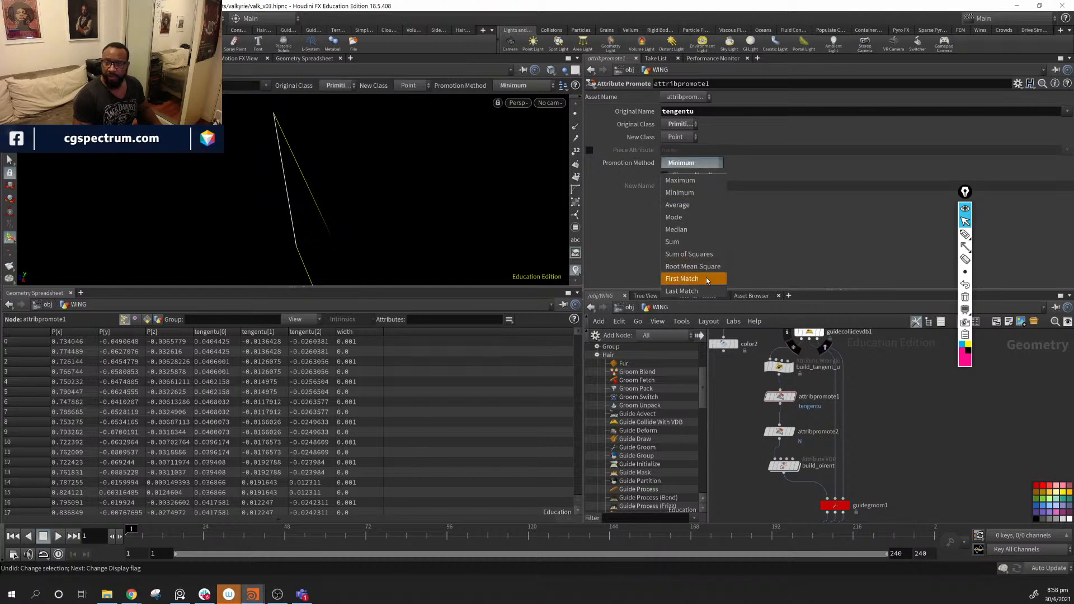
pyautogui.click(706, 278)
pyautogui.click(694, 163)
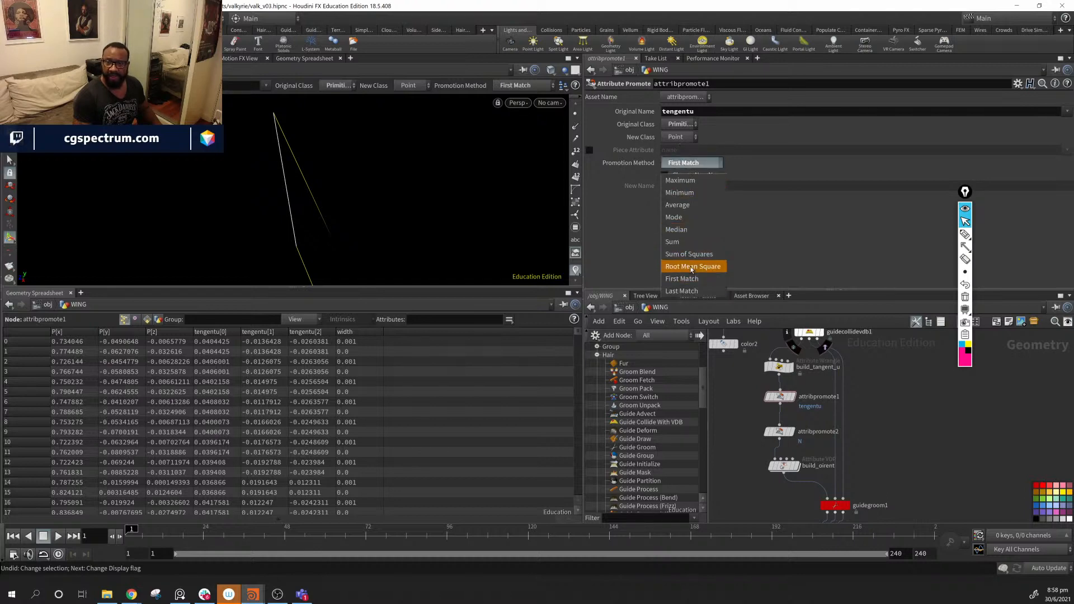
pyautogui.click(696, 291)
# - Detach blast2, place it beside attribpromote1 and feed it build_tangent_u's output
pyautogui.moveTo(951, 493); pyautogui.dragTo(902, 364, button='middle')
pyautogui.moveTo(815, 458); pyautogui.dragTo(898, 439)
pyautogui.moveTo(869, 343); pyautogui.dragTo(931, 426, button='middle')
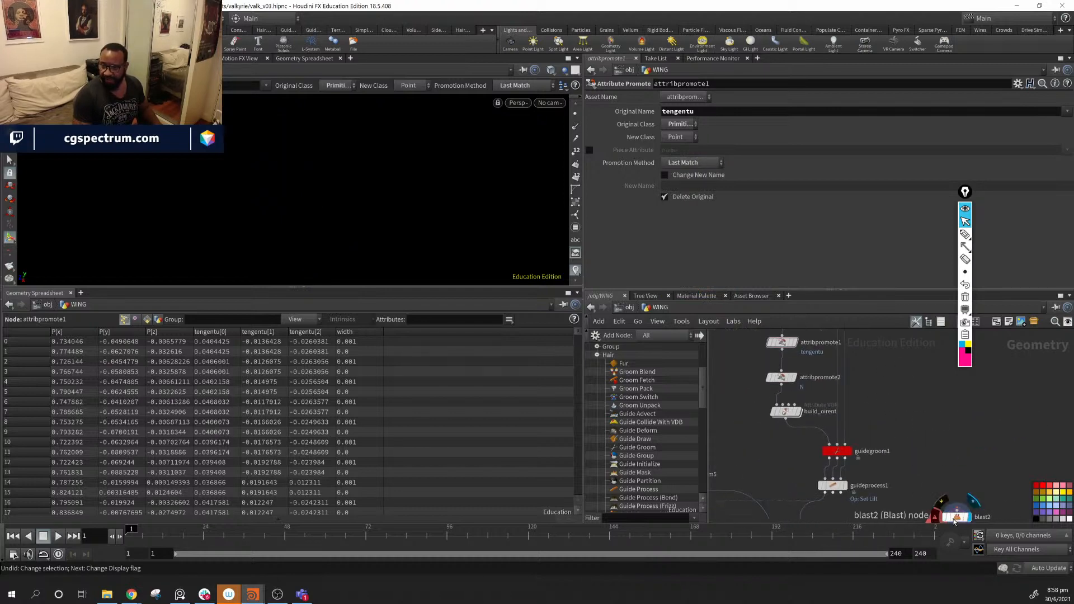
pyautogui.moveTo(951, 516); pyautogui.dragTo(737, 400)
pyautogui.moveTo(754, 419); pyautogui.dragTo(768, 494, button='middle')
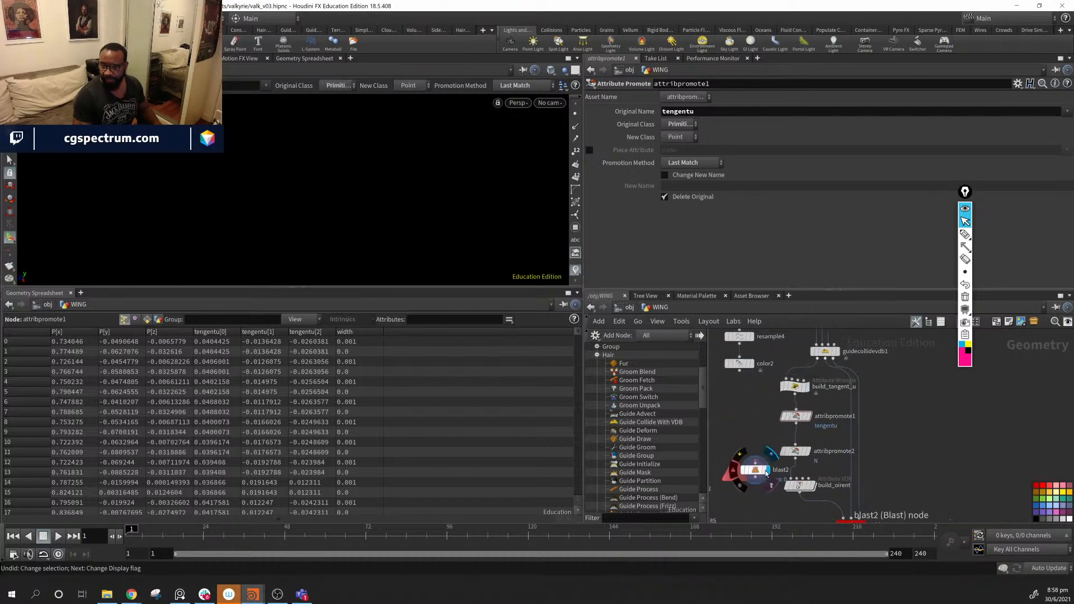
pyautogui.moveTo(759, 472); pyautogui.dragTo(752, 434)
pyautogui.moveTo(795, 395); pyautogui.dragTo(748, 425)
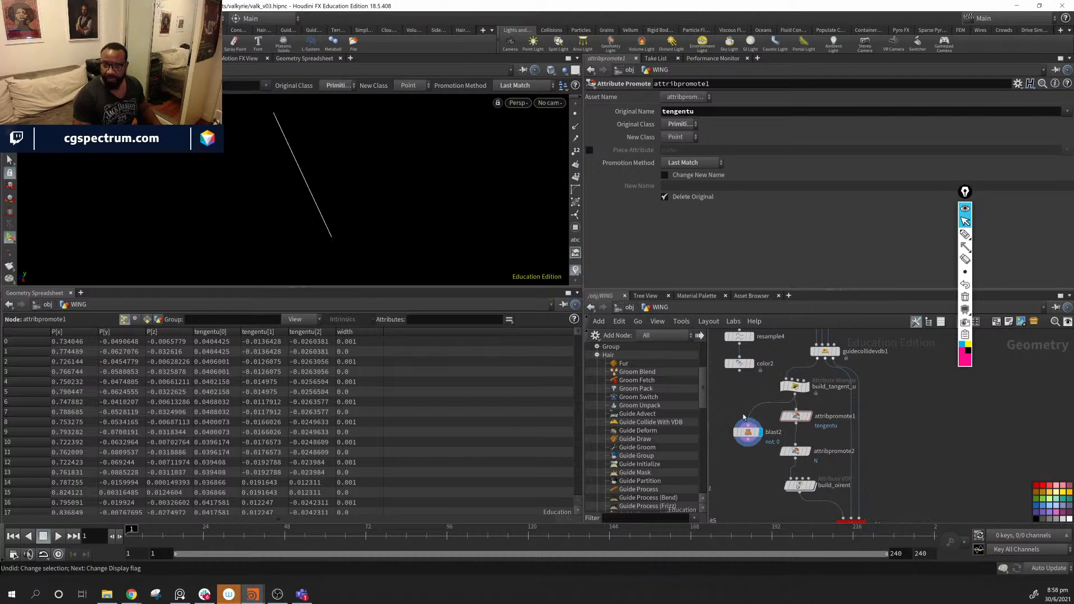
pyautogui.keyDown('alt'); pyautogui.moveTo(340, 163); pyautogui.dragTo(374, 164); pyautogui.keyUp('alt')
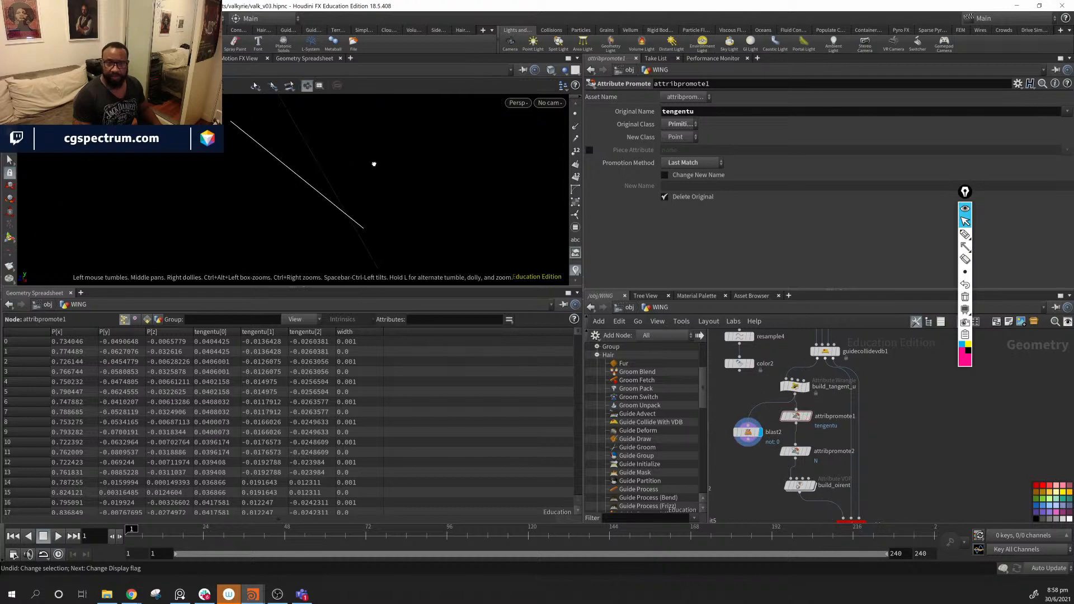
pyautogui.click(751, 434)
pyautogui.click(576, 272)
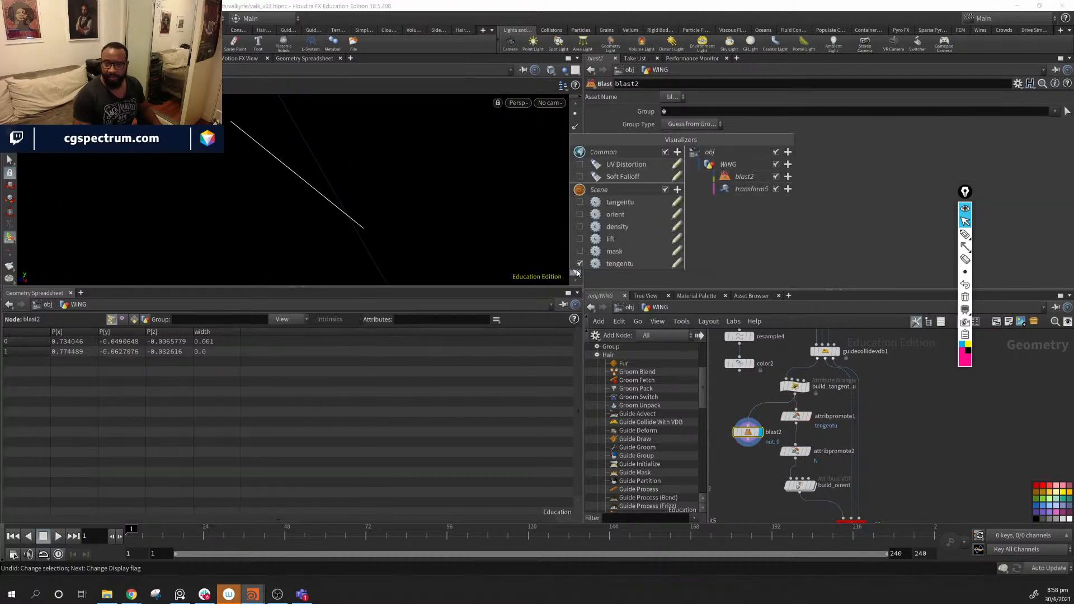
# - Preview the isolated curve at build_tangent_u, blast2, attribpromote1, attribpromote2 and build_oirent, nudging blast2 higher
pyautogui.click(810, 393)
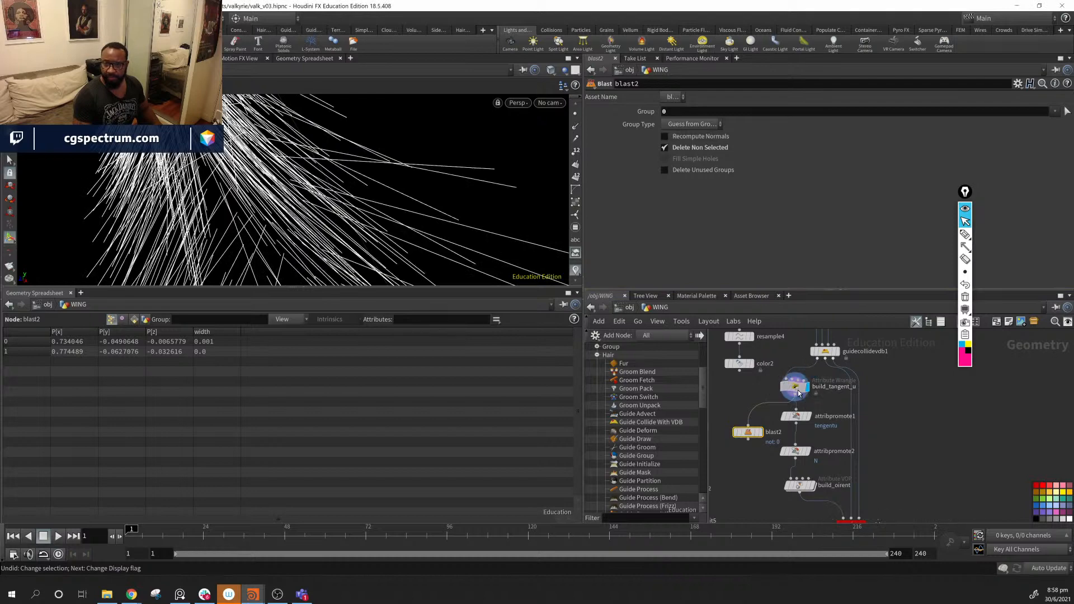
pyautogui.click(795, 386)
pyautogui.click(748, 435)
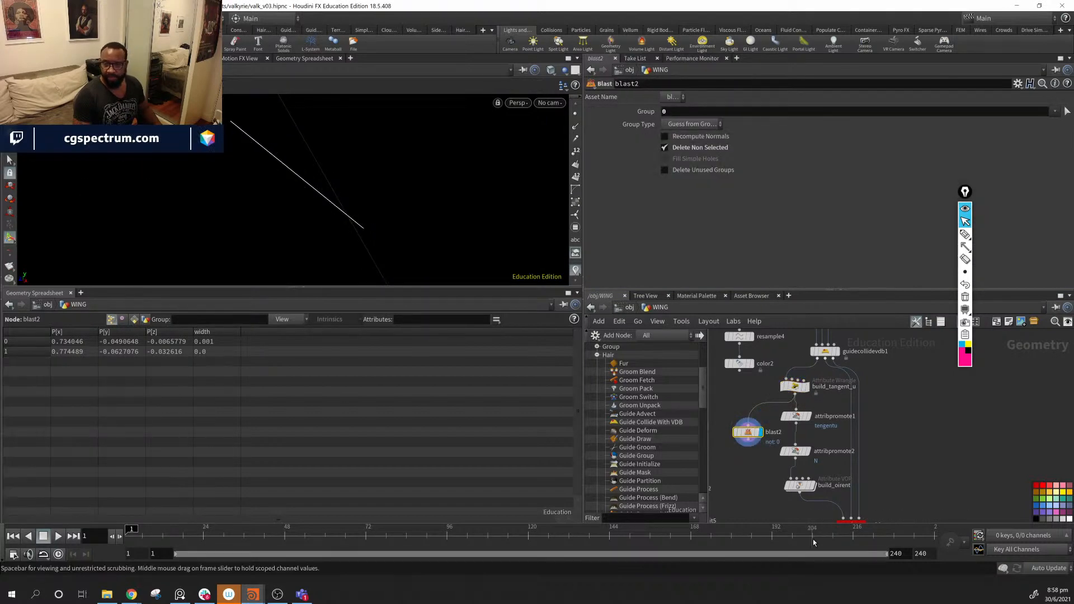
pyautogui.moveTo(754, 439); pyautogui.dragTo(802, 432)
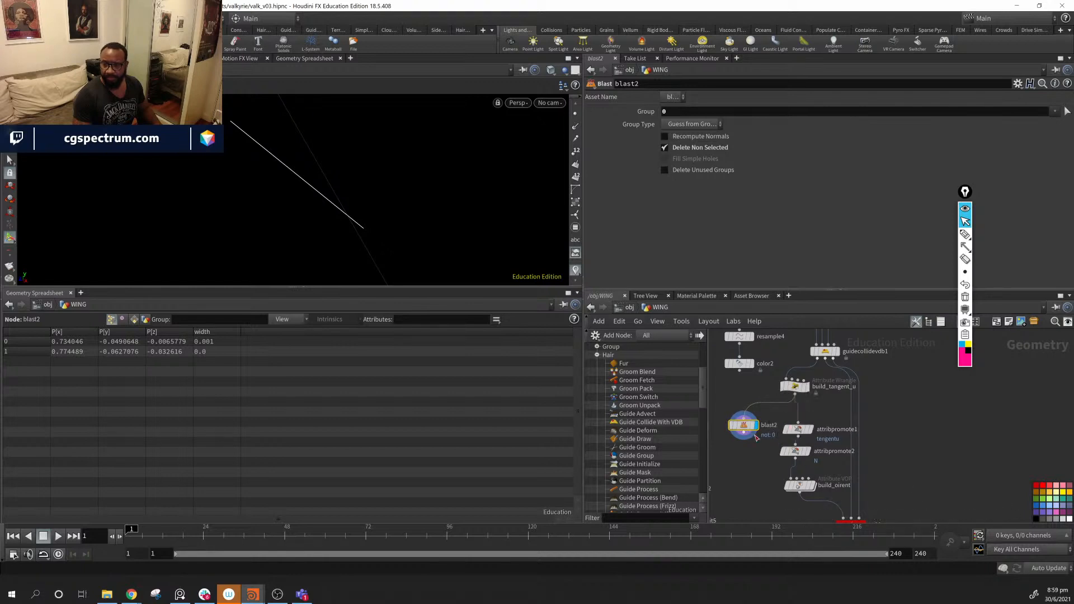
pyautogui.click(812, 433)
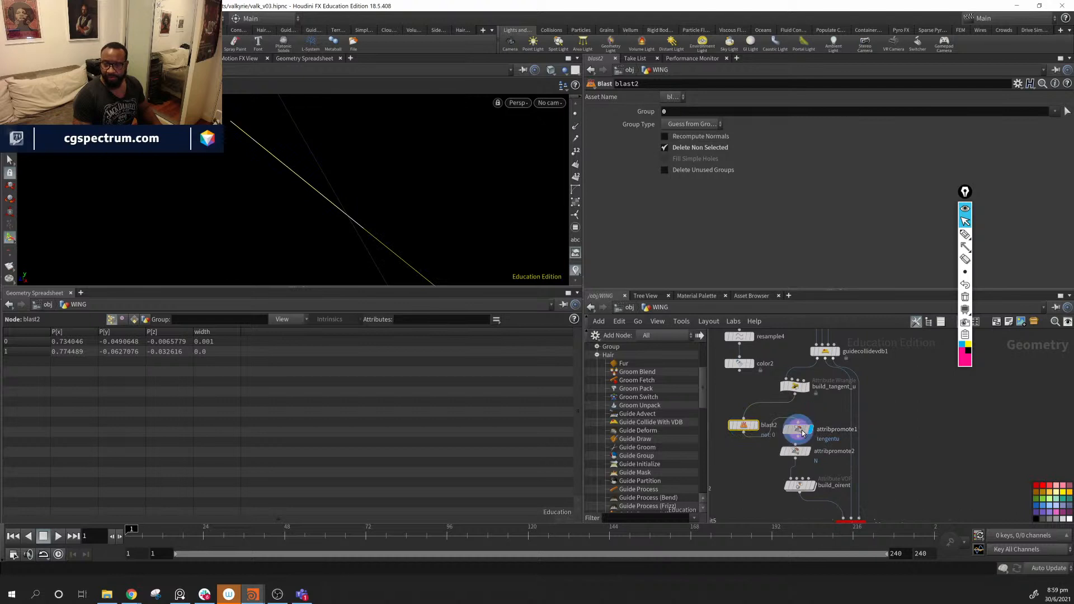
pyautogui.moveTo(750, 428); pyautogui.dragTo(742, 410)
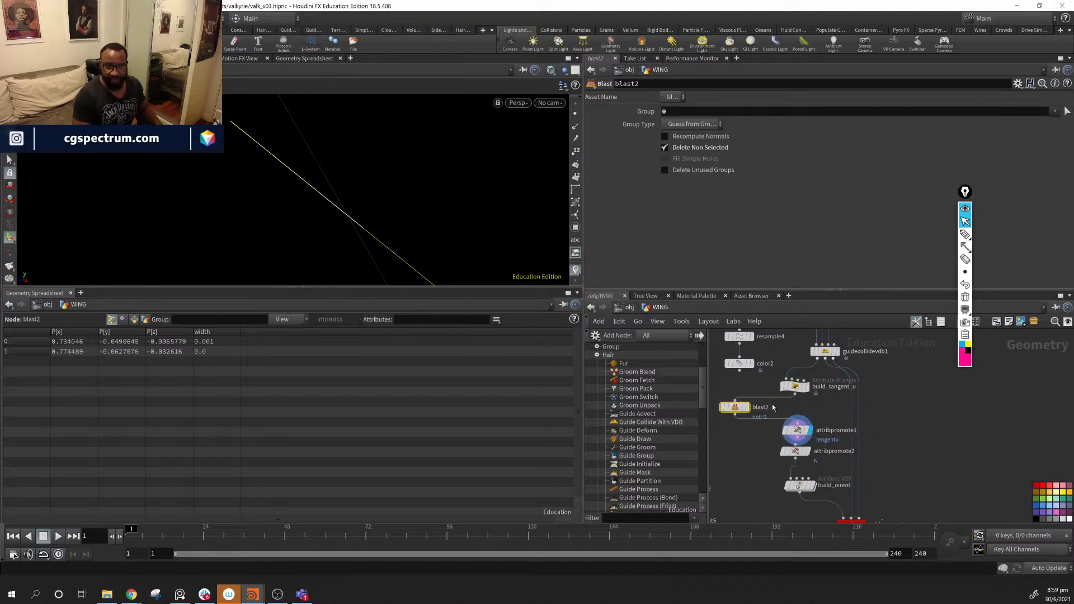
pyautogui.click(809, 451)
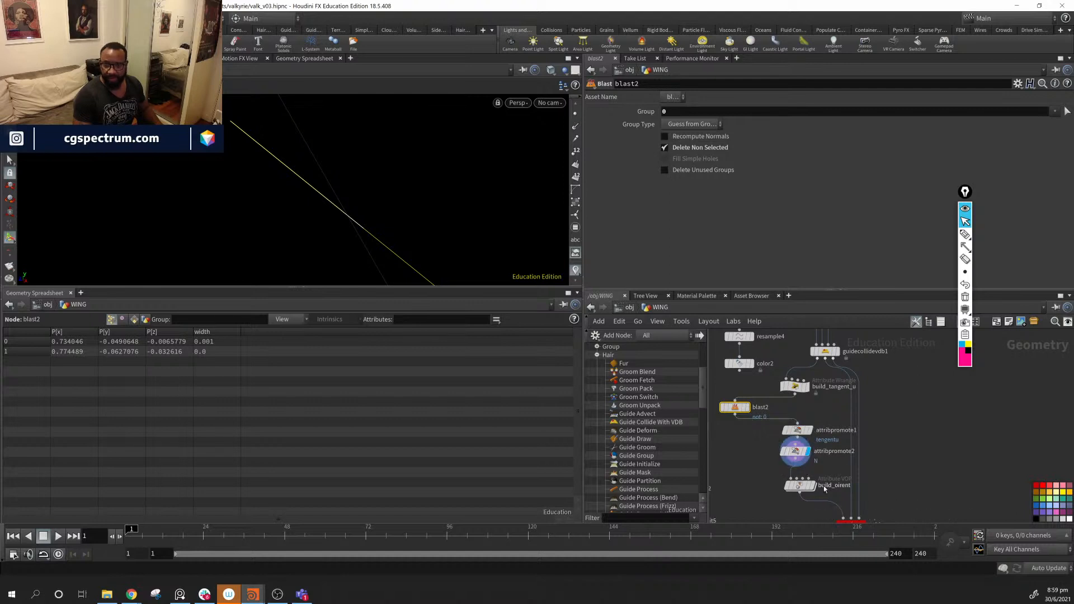
pyautogui.click(812, 486)
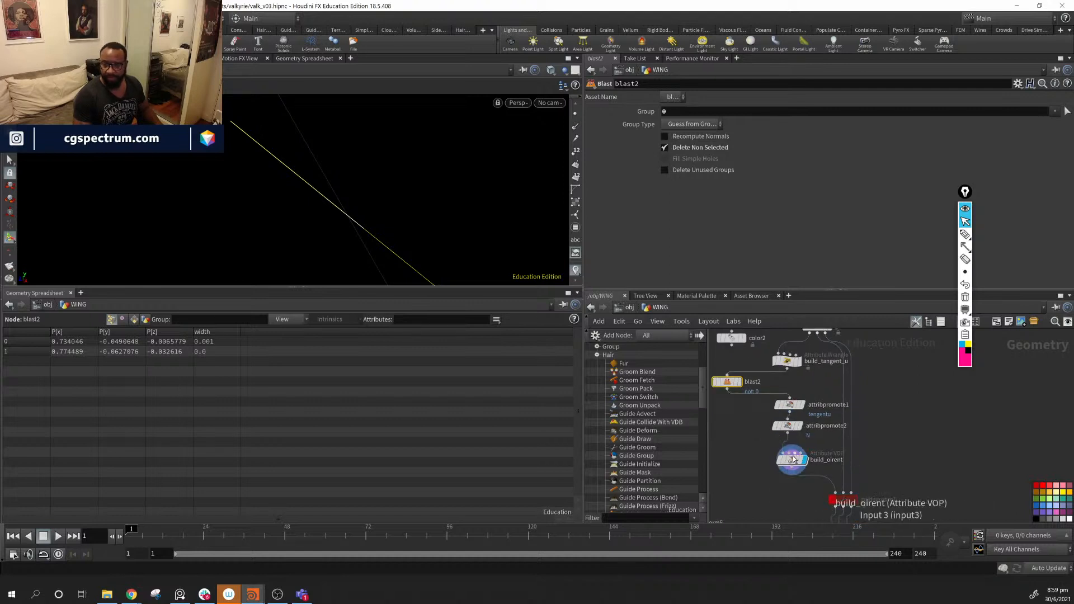
# - Preview copytopoints3, build_oirent, guidegroom1 and the bent guide from guideprocess1, checking guideprocess1's settings
pyautogui.moveTo(899, 490); pyautogui.dragTo(935, 324, button='middle')
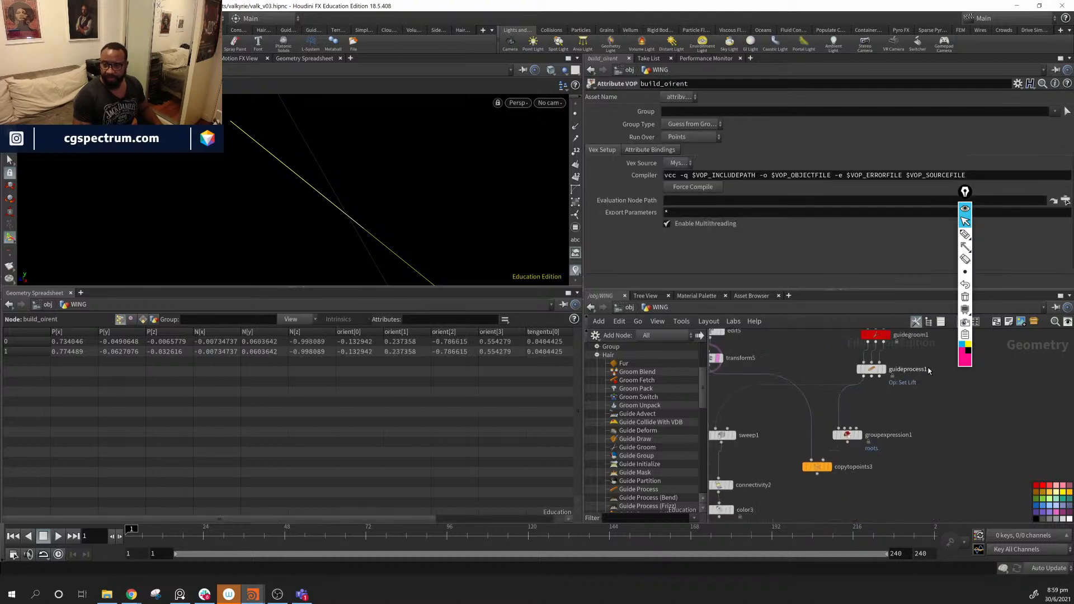
pyautogui.click(834, 469)
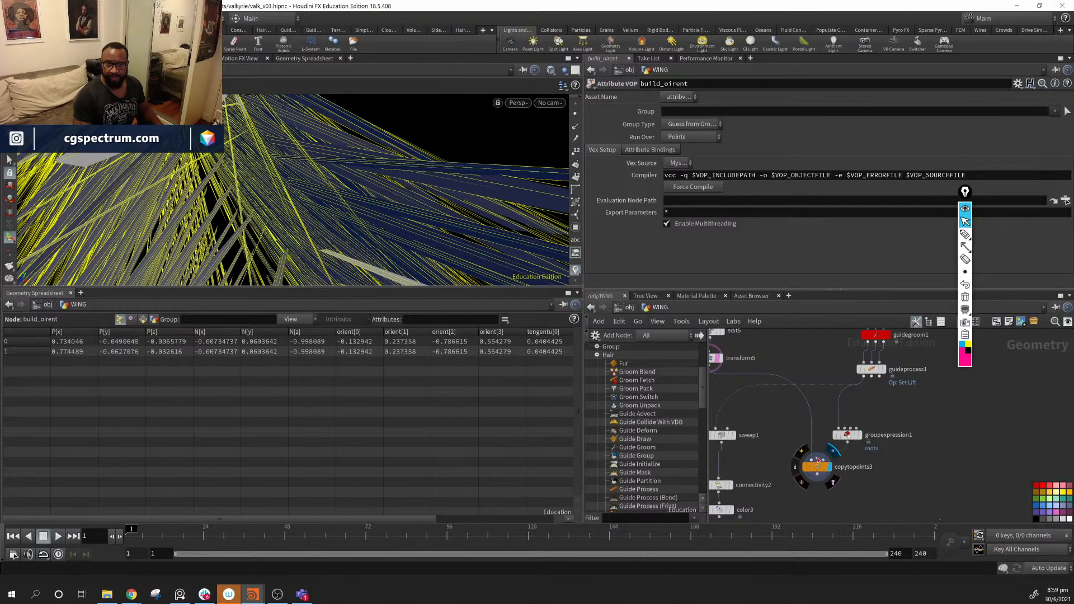
pyautogui.moveTo(909, 448); pyautogui.dragTo(880, 525, button='middle')
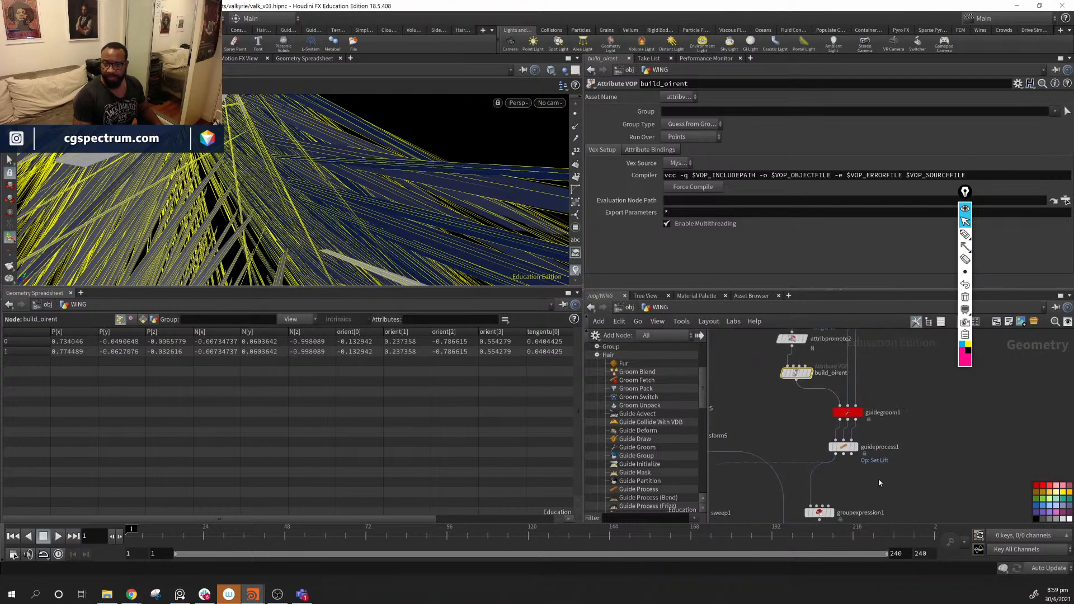
pyautogui.moveTo(879, 484); pyautogui.dragTo(885, 523, button='middle')
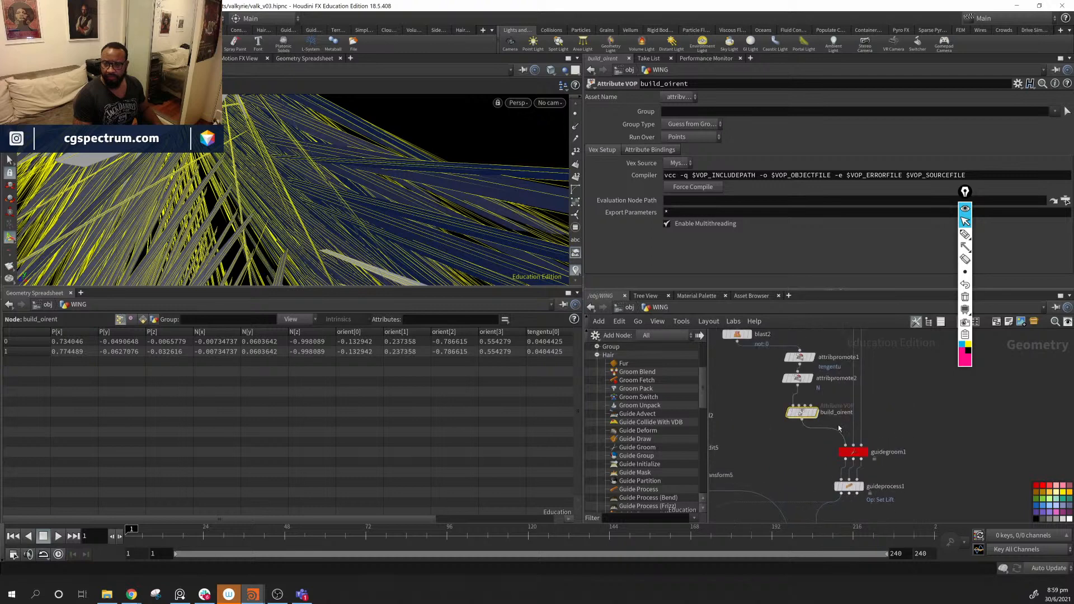
pyautogui.click(817, 413)
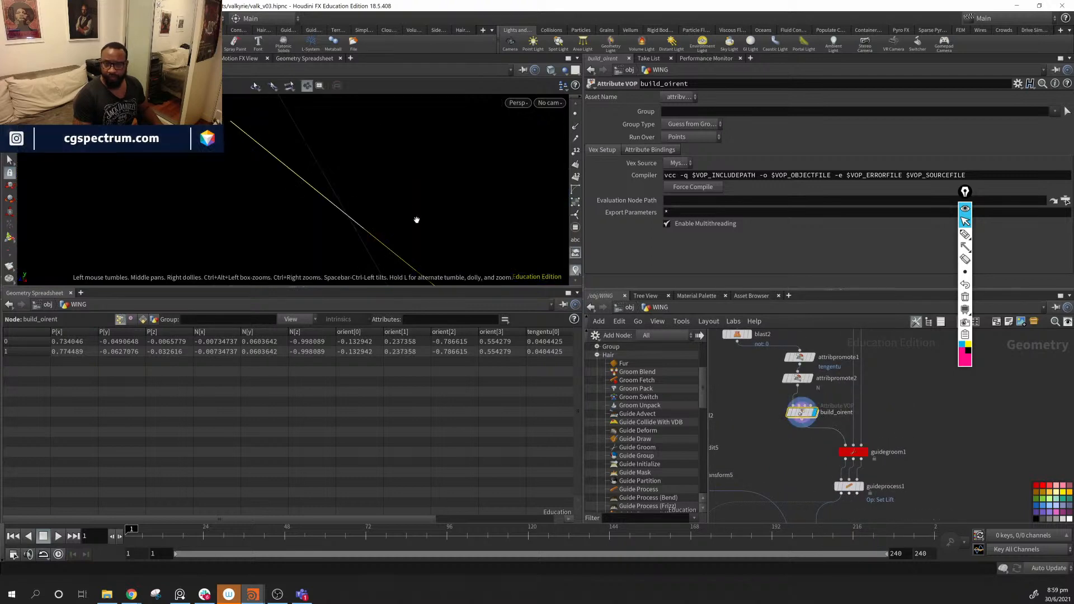
pyautogui.click(866, 453)
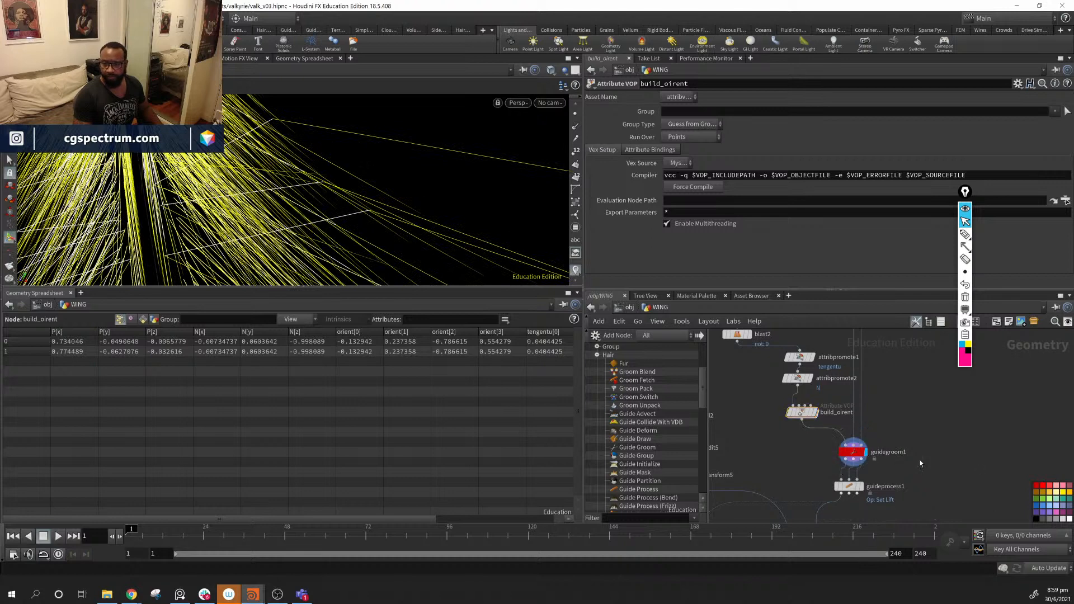
pyautogui.click(839, 437)
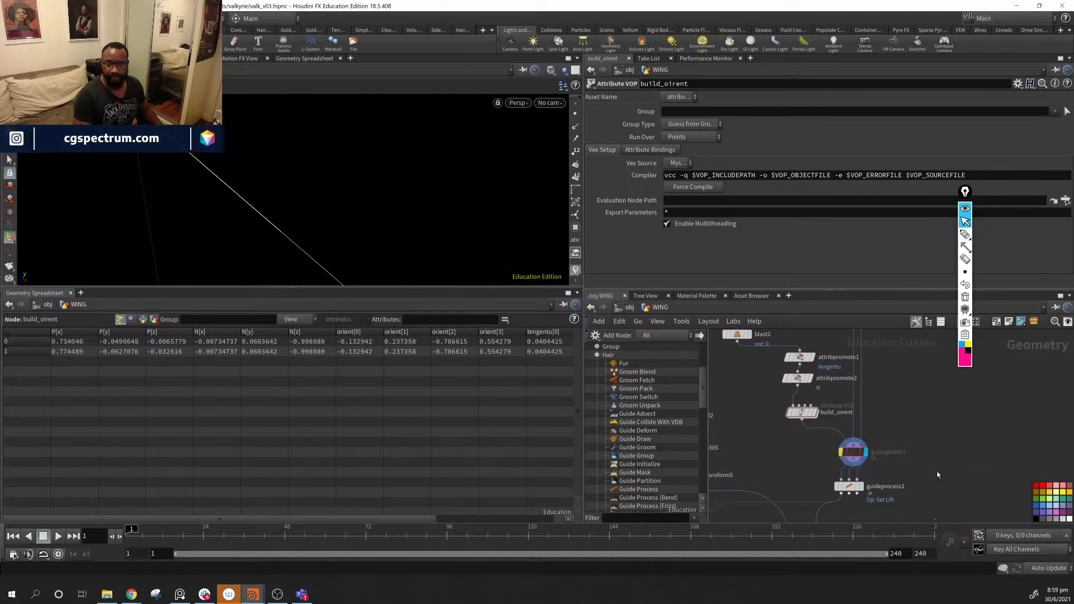
pyautogui.moveTo(938, 474); pyautogui.dragTo(945, 451, button='middle')
pyautogui.click(871, 467)
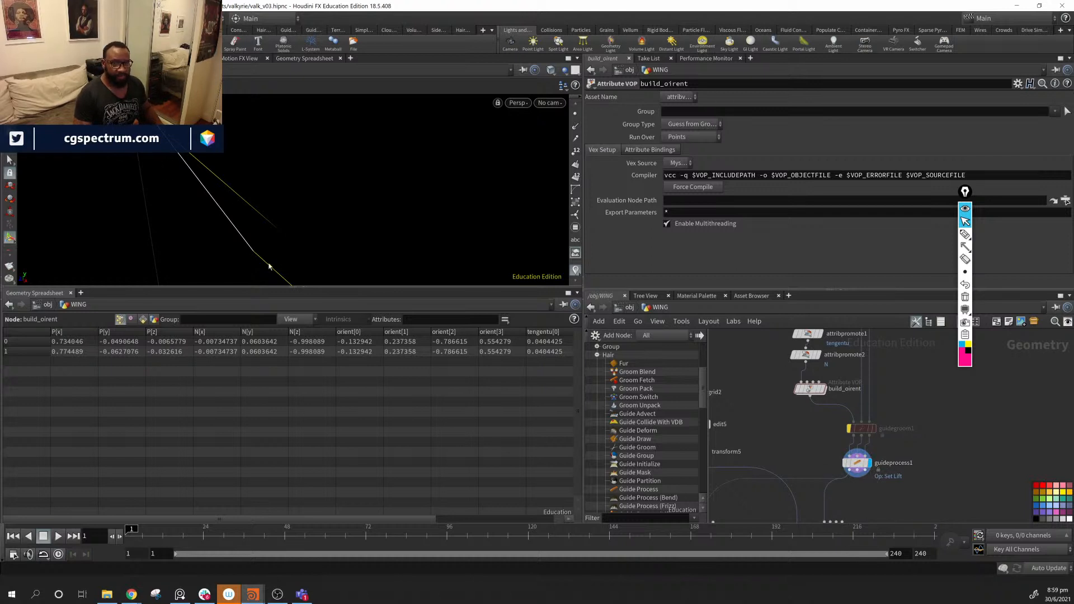
pyautogui.keyDown('alt'); pyautogui.moveTo(293, 201); pyautogui.dragTo(266, 209); pyautogui.keyUp('alt')
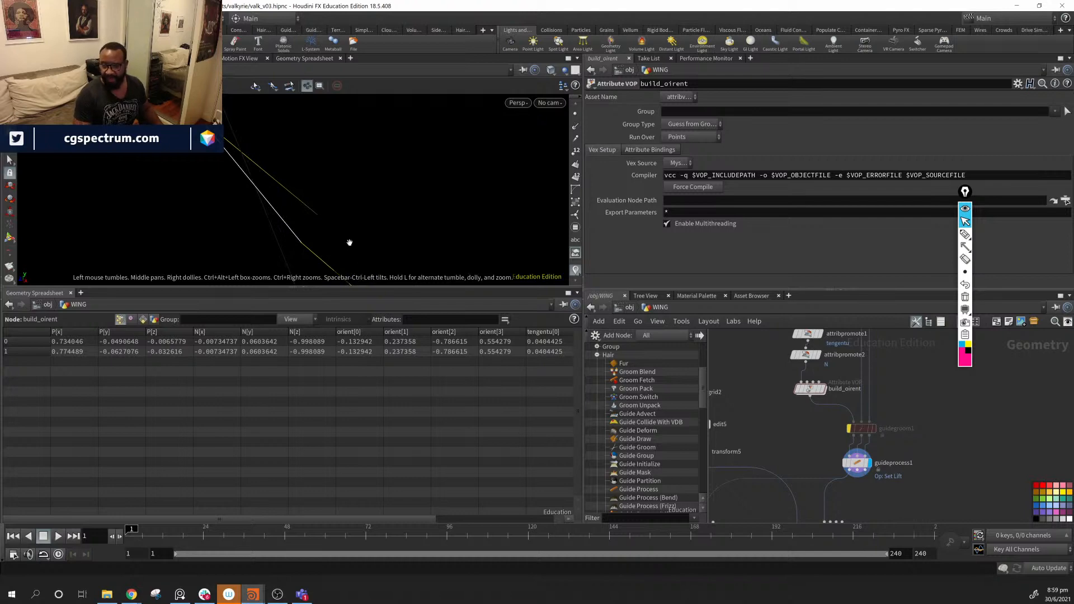
pyautogui.click(857, 463)
pyautogui.scroll(-1, 645, 202)
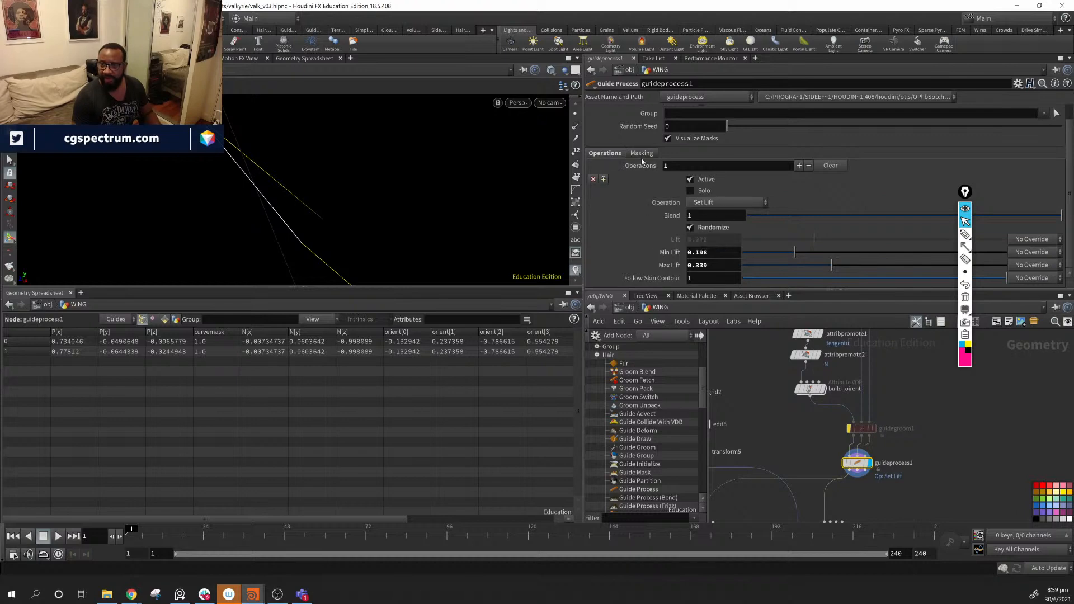
pyautogui.scroll(1, 688, 234)
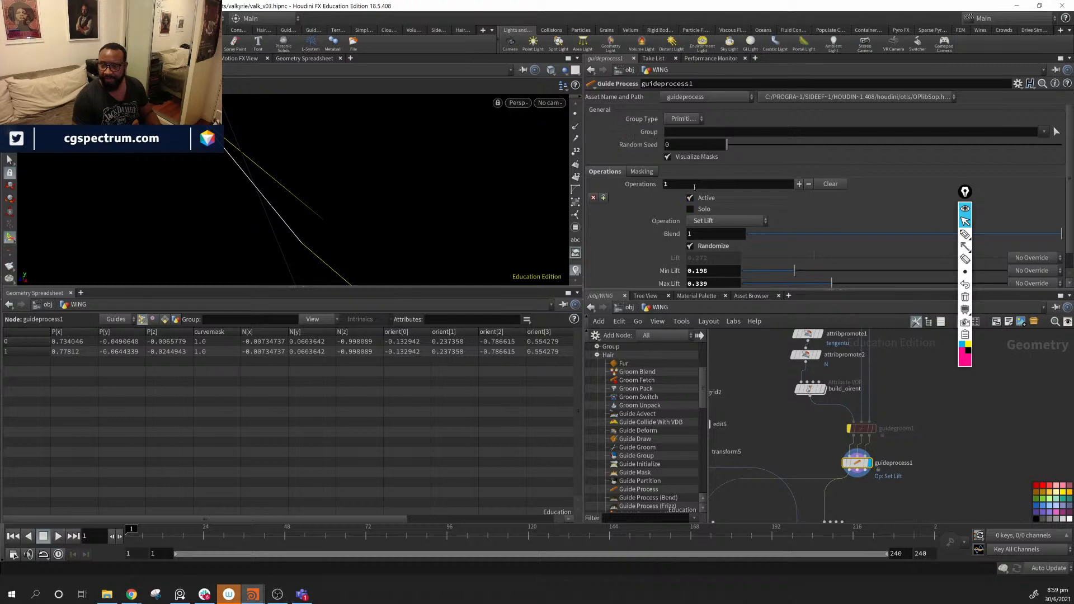
# - Delete the guidegroom1 node from the WING network
pyautogui.moveTo(940, 419); pyautogui.dragTo(900, 475, button='middle')
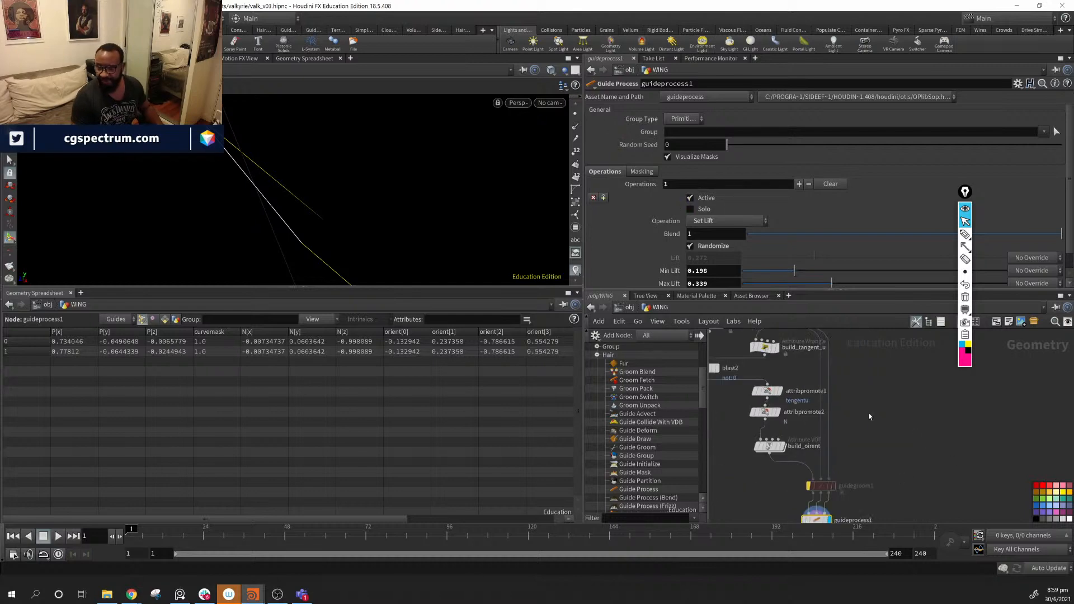
pyautogui.moveTo(872, 419); pyautogui.dragTo(955, 478, button='middle')
pyautogui.moveTo(912, 438); pyautogui.dragTo(926, 372, button='middle')
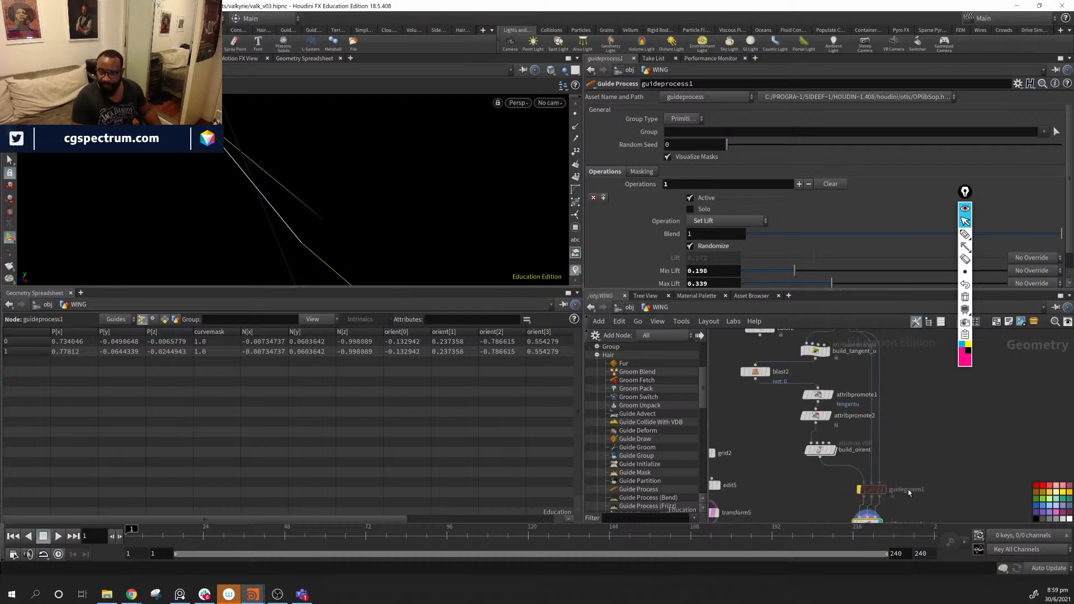
pyautogui.click(873, 491)
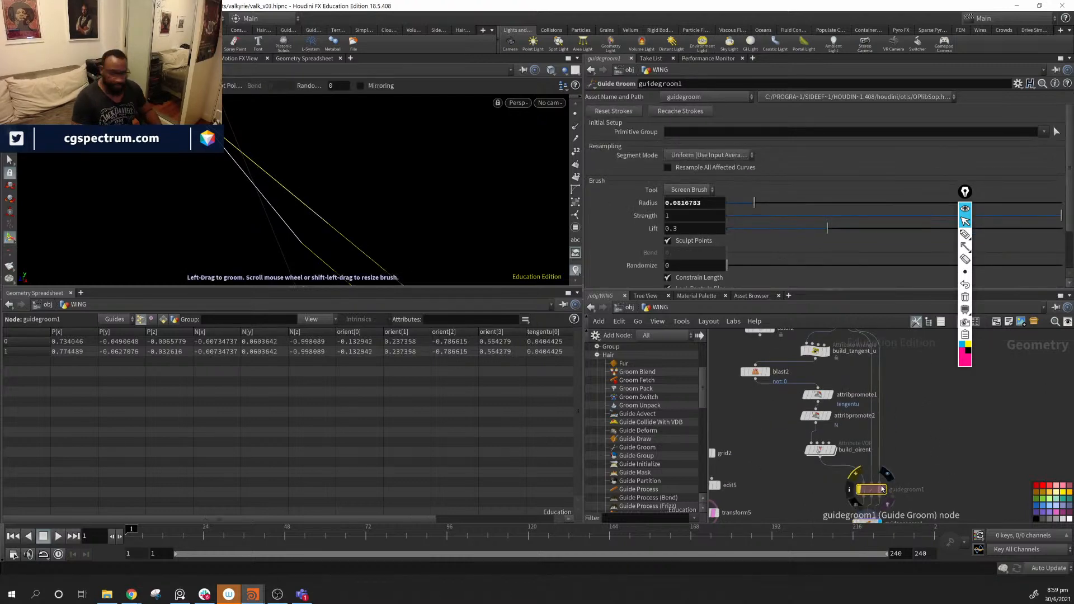
pyautogui.press('Delete')
pyautogui.moveTo(884, 462); pyautogui.dragTo(878, 494, button='middle')
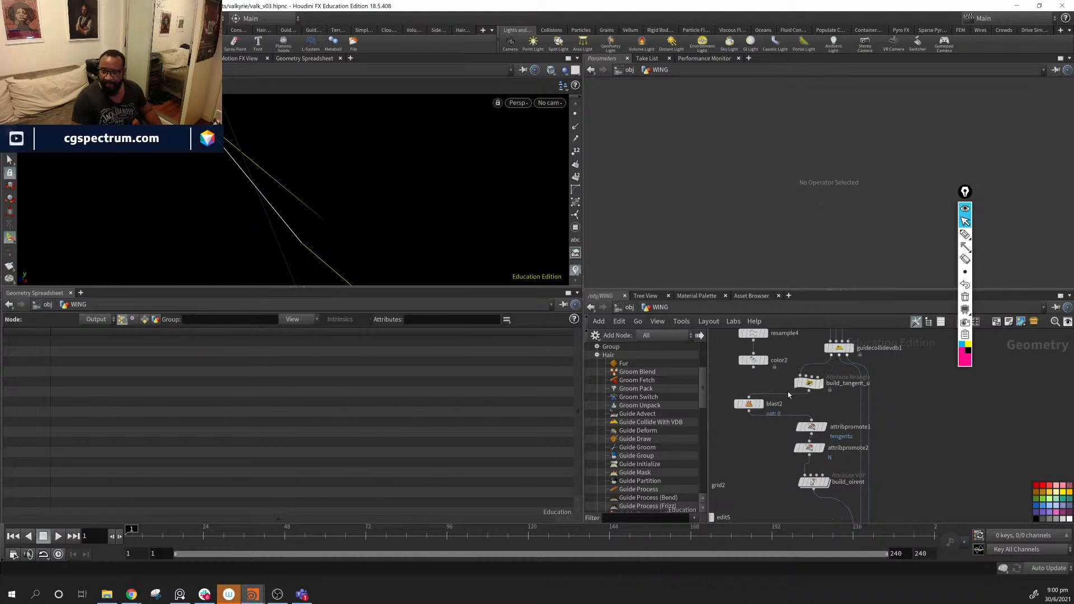
# - Duplicate guideprocess1 as guideprocess2 and wire into its input
pyautogui.moveTo(926, 465); pyautogui.dragTo(914, 385, button='middle')
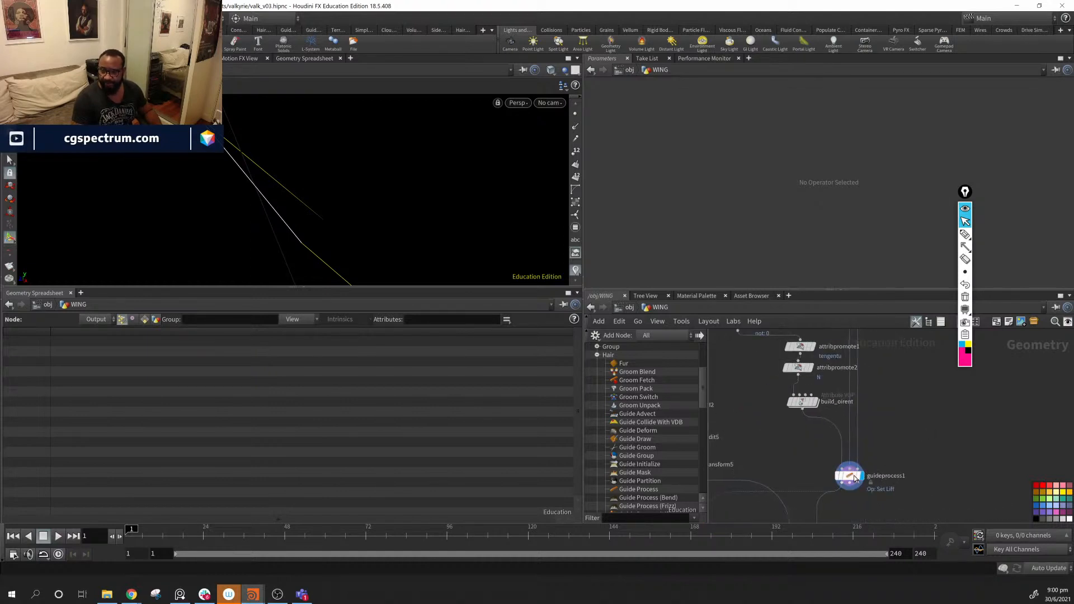
pyautogui.moveTo(858, 469); pyautogui.dragTo(919, 402)
pyautogui.click(921, 470)
pyautogui.hotkey('ctrl', 'z')
pyautogui.moveTo(945, 440); pyautogui.dragTo(922, 481, button='middle')
pyautogui.moveTo(938, 451); pyautogui.dragTo(912, 506, button='middle')
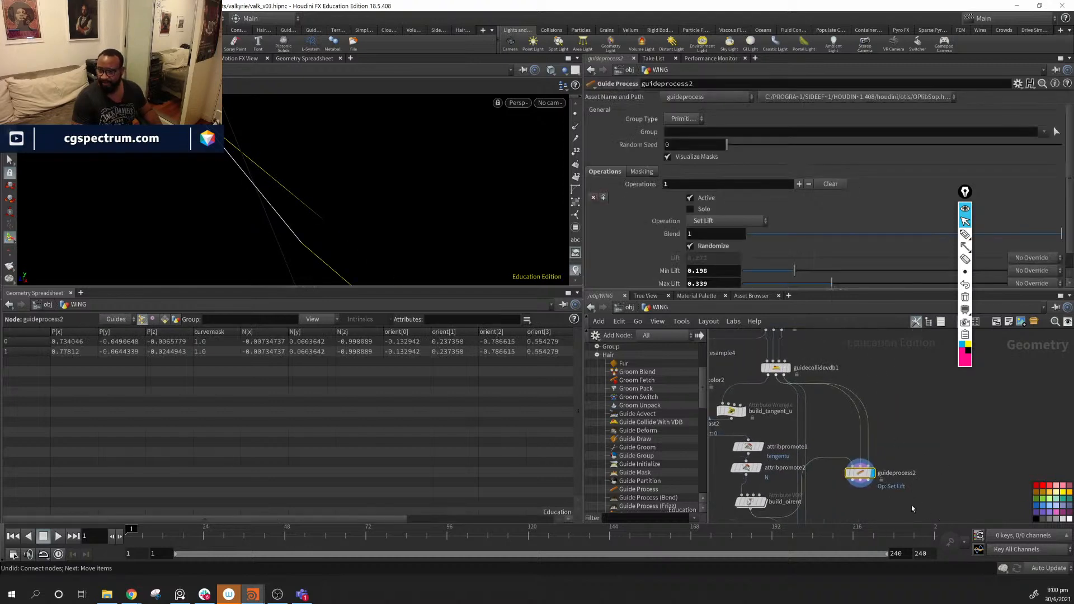
pyautogui.moveTo(892, 436)
pyautogui.mouseDown(button='middle')
pyautogui.moveTo(895, 454)
pyautogui.moveTo(950, 403)
pyautogui.moveTo(941, 429)
pyautogui.mouseUp(button='middle')
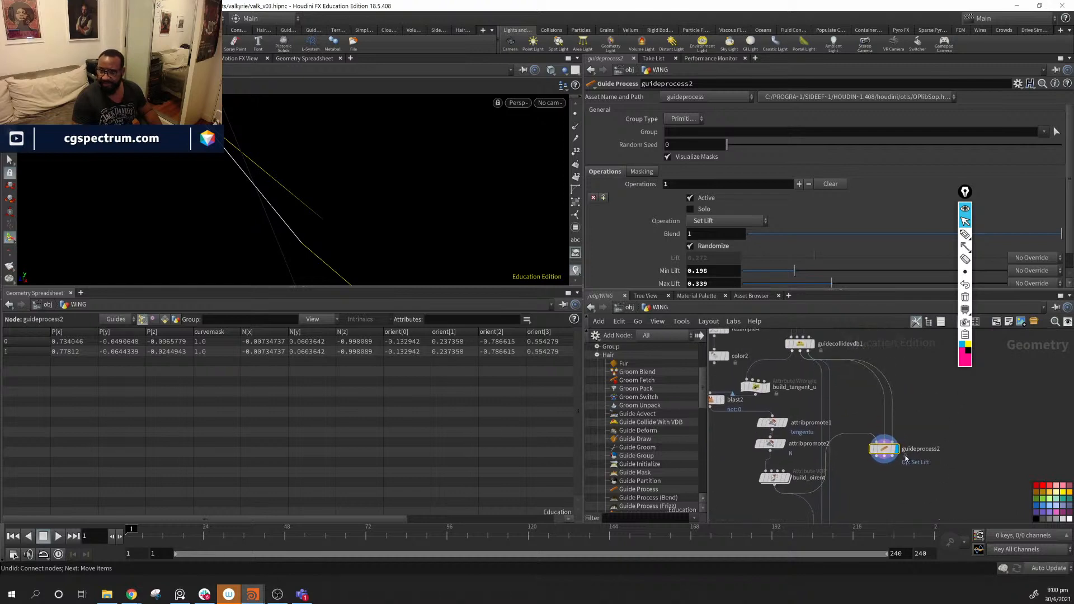
pyautogui.moveTo(876, 444); pyautogui.dragTo(902, 412)
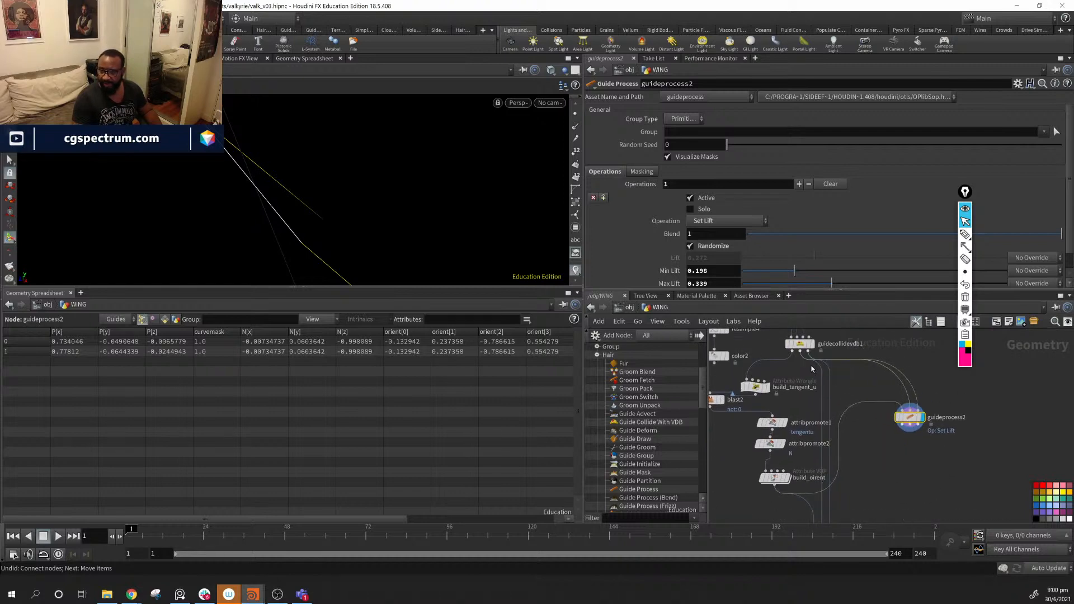
pyautogui.click(894, 409)
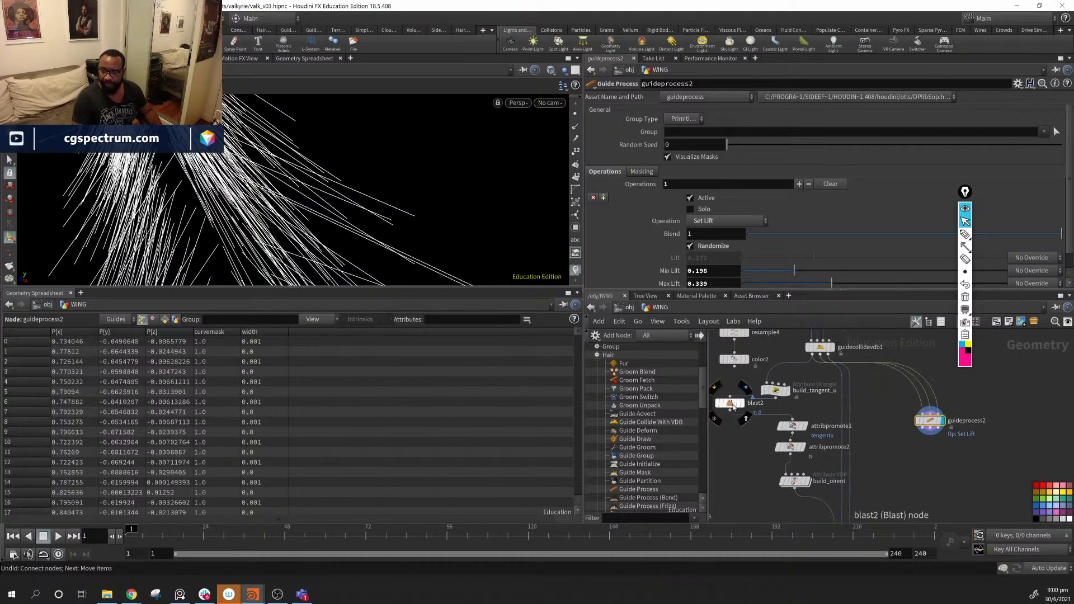
# - Delete blast2 and regroup build_tangent_u, the promote nodes and the orient node up-left
pyautogui.moveTo(735, 407); pyautogui.dragTo(745, 417)
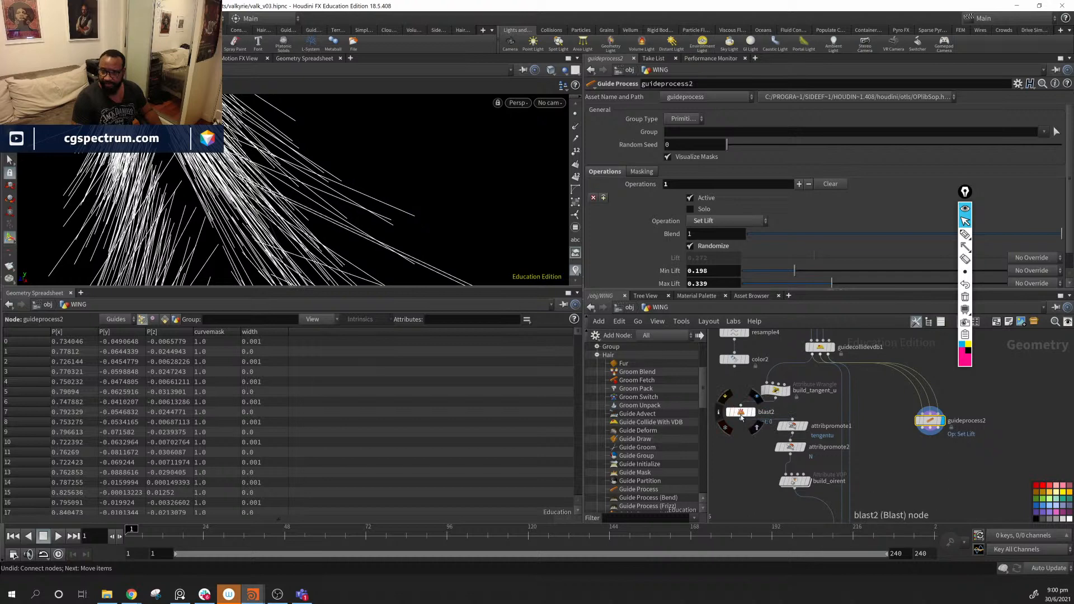
pyautogui.click(742, 417)
pyautogui.press('Delete')
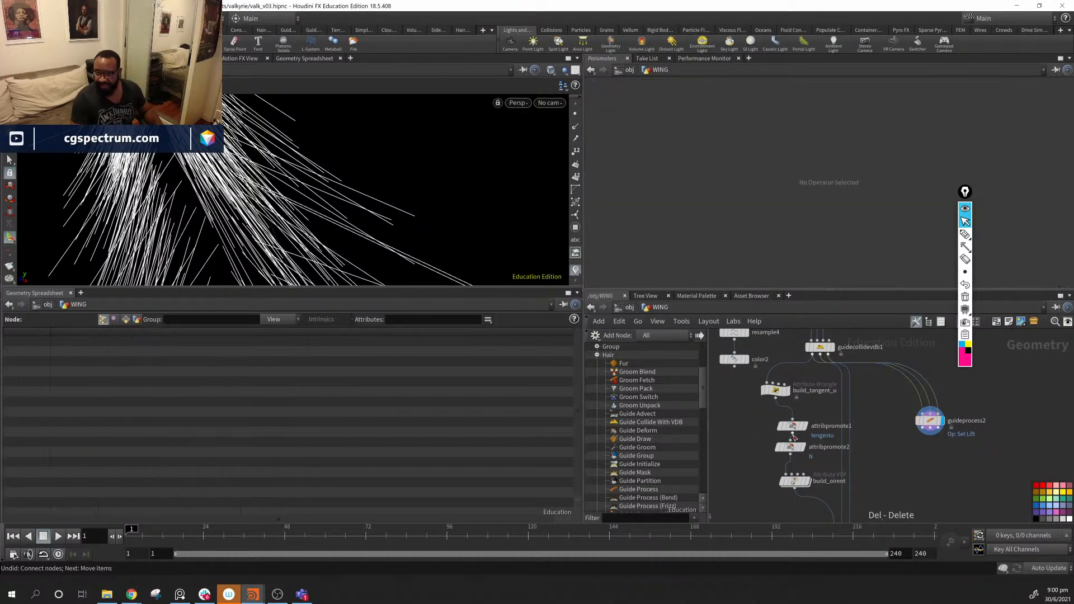
pyautogui.moveTo(819, 440); pyautogui.dragTo(777, 498)
pyautogui.moveTo(796, 432)
pyautogui.mouseDown()
pyautogui.moveTo(776, 425)
pyautogui.moveTo(785, 436)
pyautogui.mouseUp()
pyautogui.keyDown('shift'); pyautogui.click(777, 390); pyautogui.keyUp('shift')
pyautogui.moveTo(933, 429); pyautogui.dragTo(912, 405)
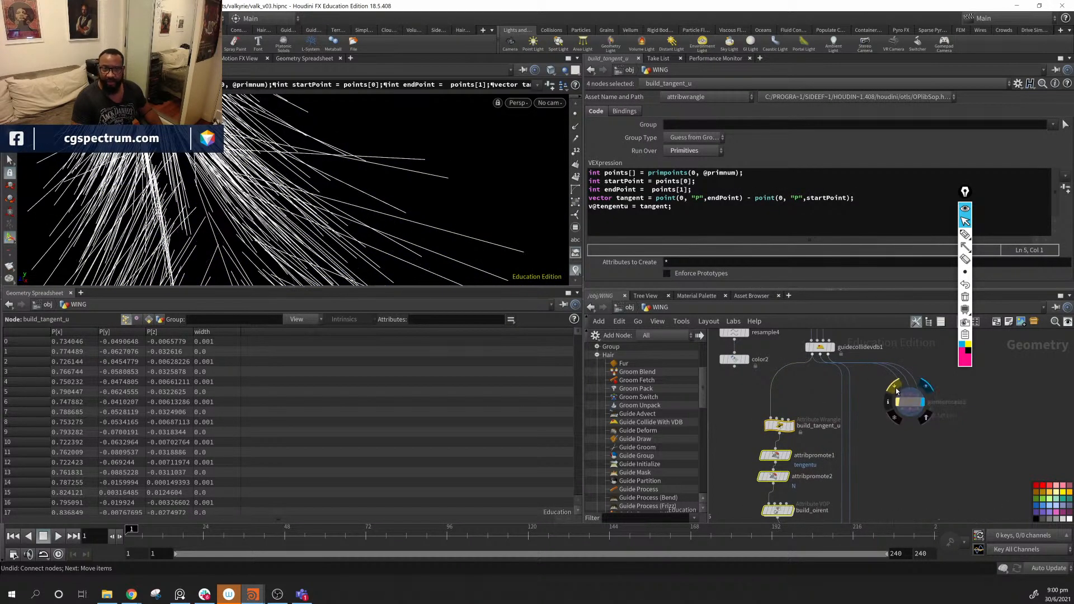
pyautogui.click(901, 416)
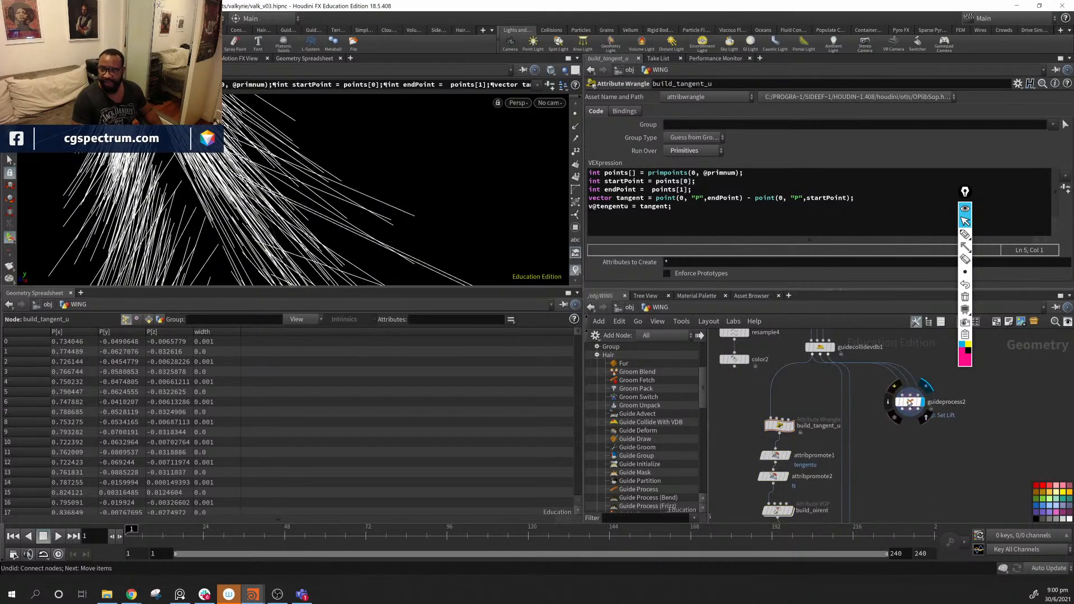
# - Feed guideprocess2 into build_tangent_u, shift guideprocess1 right and wire into groupexpression1
pyautogui.click(895, 386)
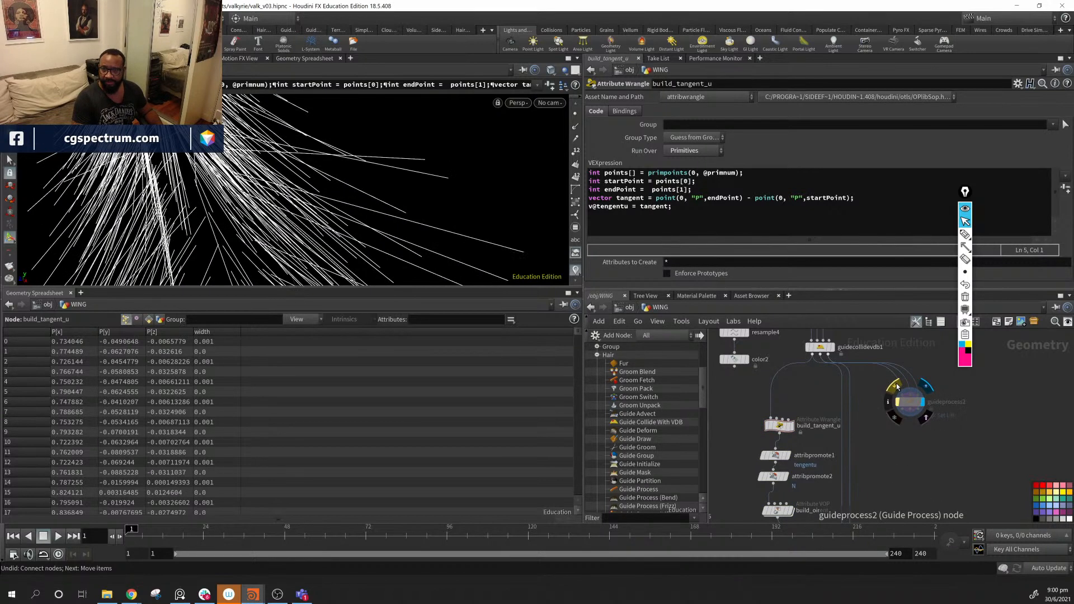
pyautogui.click(895, 386)
pyautogui.moveTo(906, 414); pyautogui.dragTo(771, 413)
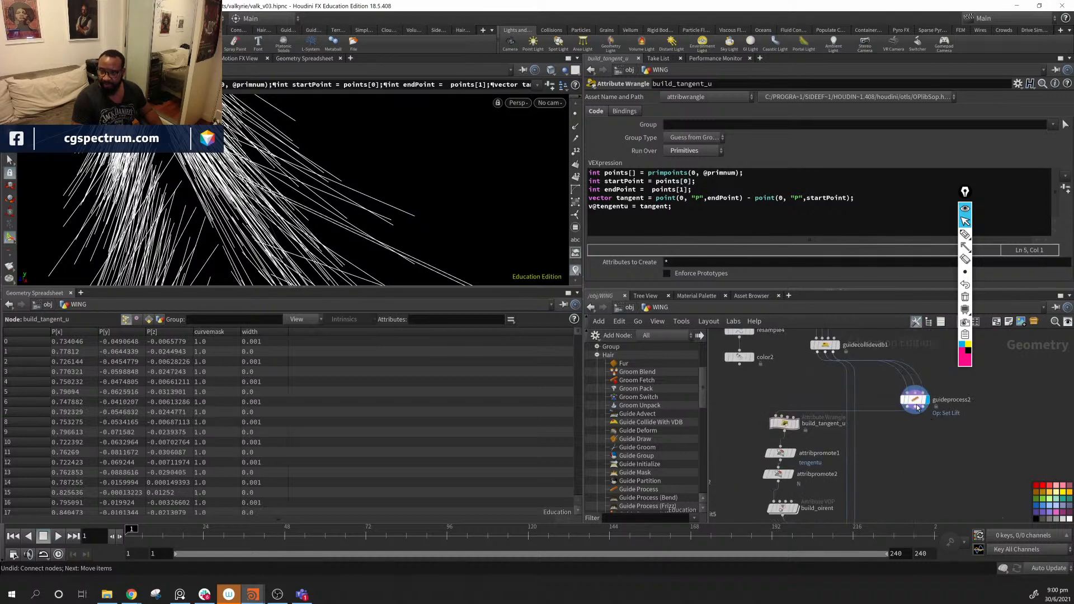
pyautogui.moveTo(916, 408); pyautogui.dragTo(803, 403)
pyautogui.moveTo(938, 466); pyautogui.dragTo(944, 379, button='middle')
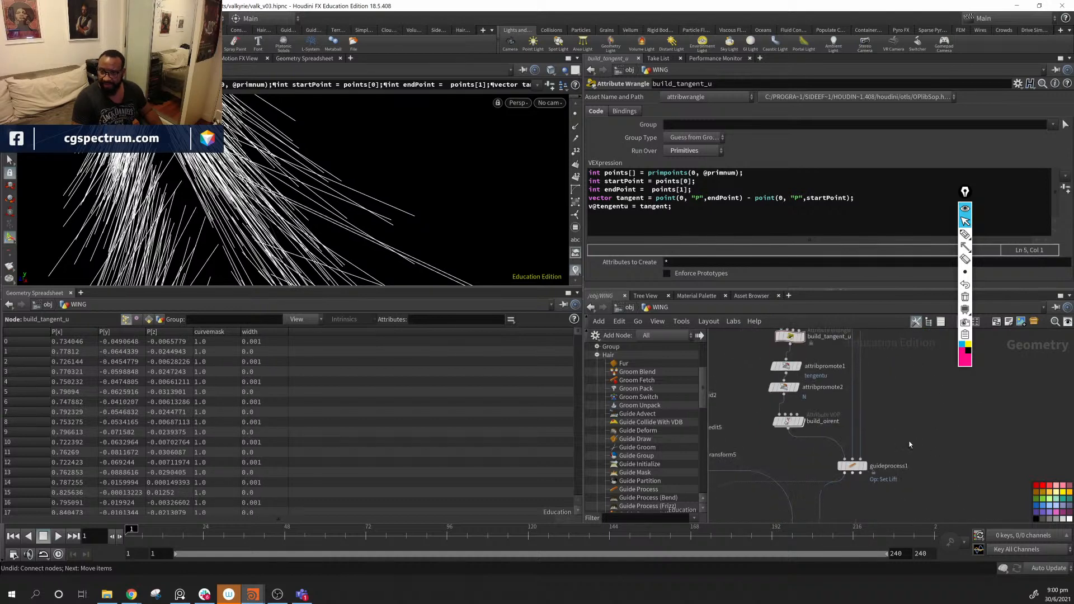
pyautogui.moveTo(907, 463); pyautogui.dragTo(939, 461, button='middle')
pyautogui.moveTo(893, 467); pyautogui.dragTo(963, 470)
pyautogui.moveTo(977, 504); pyautogui.dragTo(989, 478, button='middle')
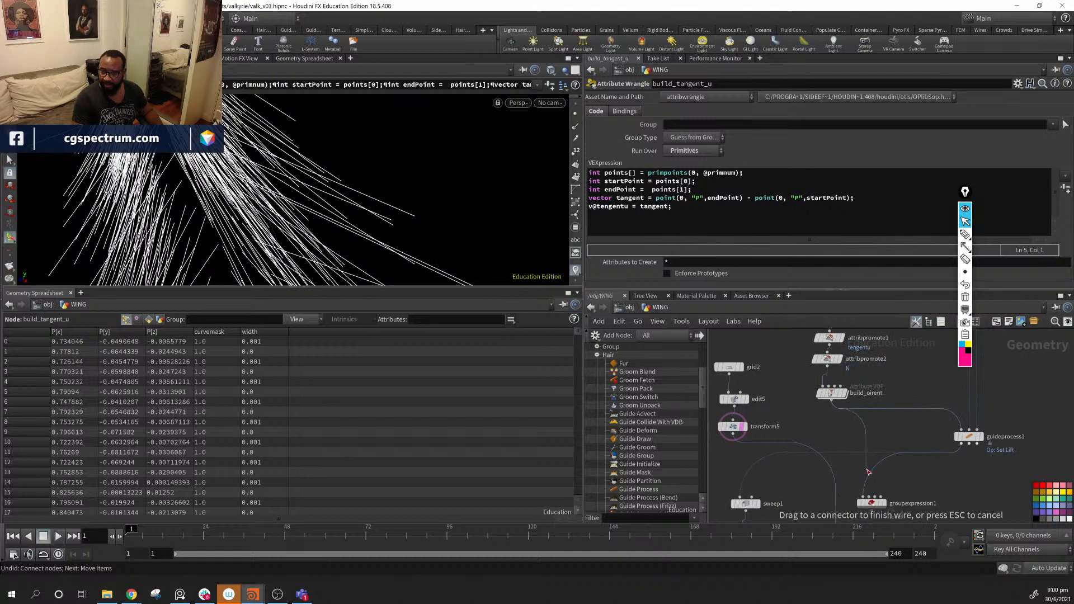
pyautogui.click(863, 495)
# - Display groupexpression1's curves and the copytopoints3 result, and check copytopoints3's settings
pyautogui.moveTo(864, 492); pyautogui.dragTo(872, 456, button='middle')
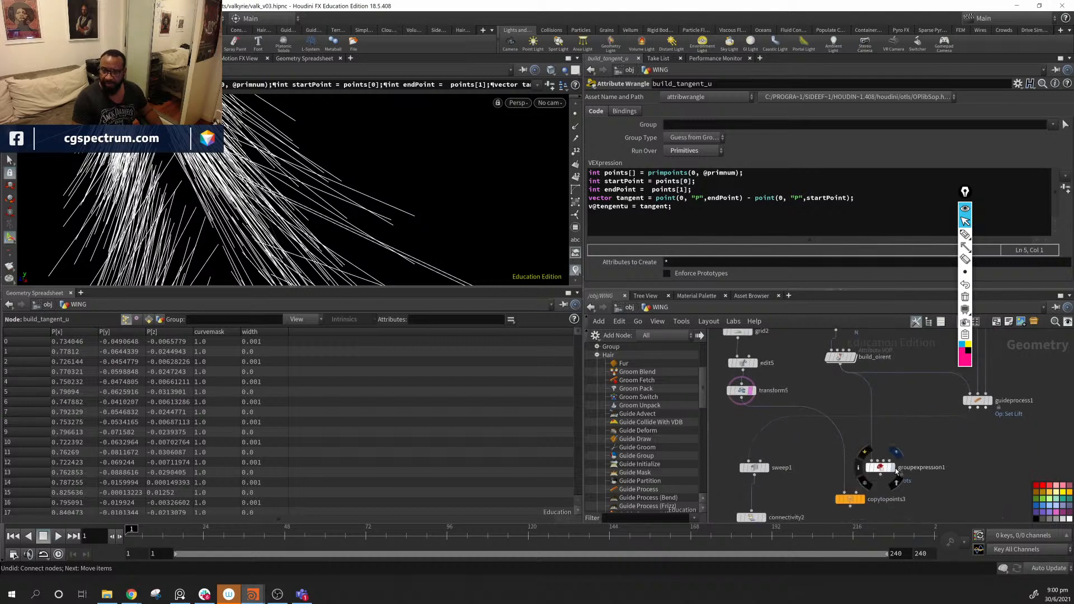
pyautogui.click(894, 469)
pyautogui.click(861, 501)
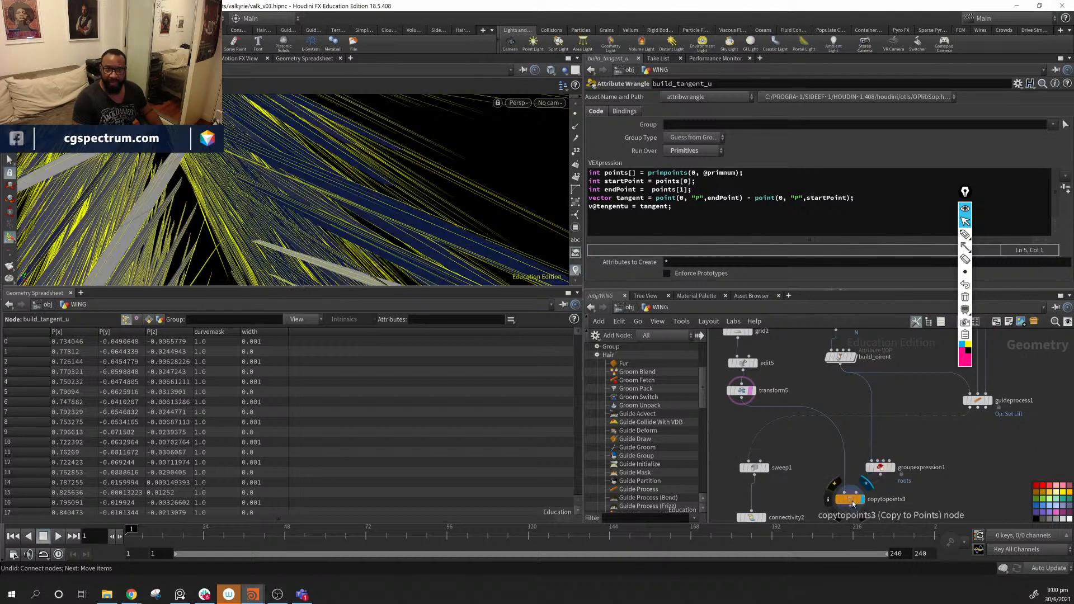
pyautogui.click(851, 501)
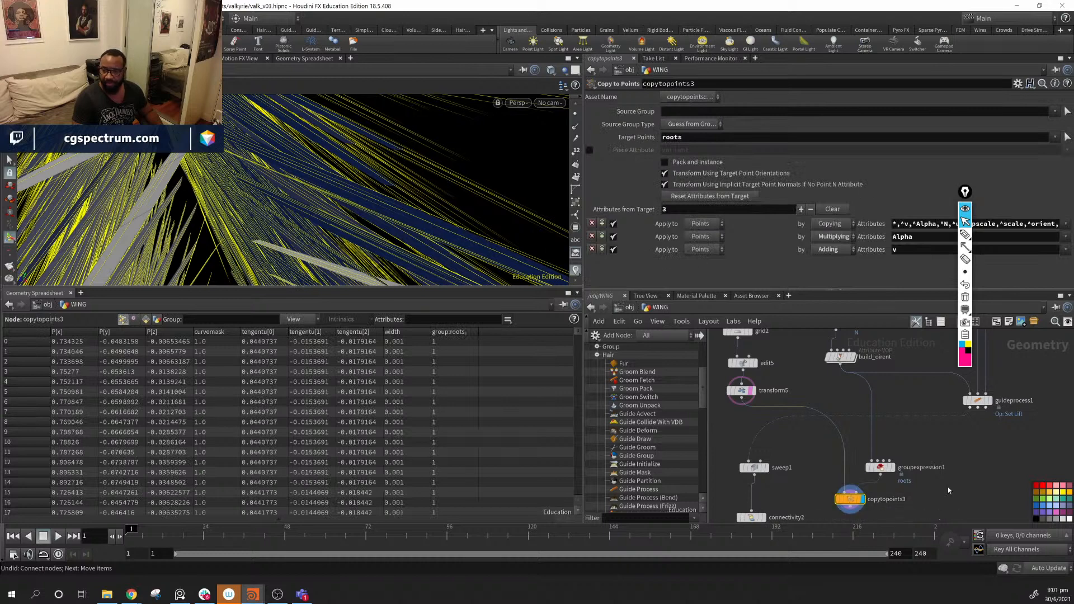
pyautogui.moveTo(869, 461); pyautogui.dragTo(871, 442)
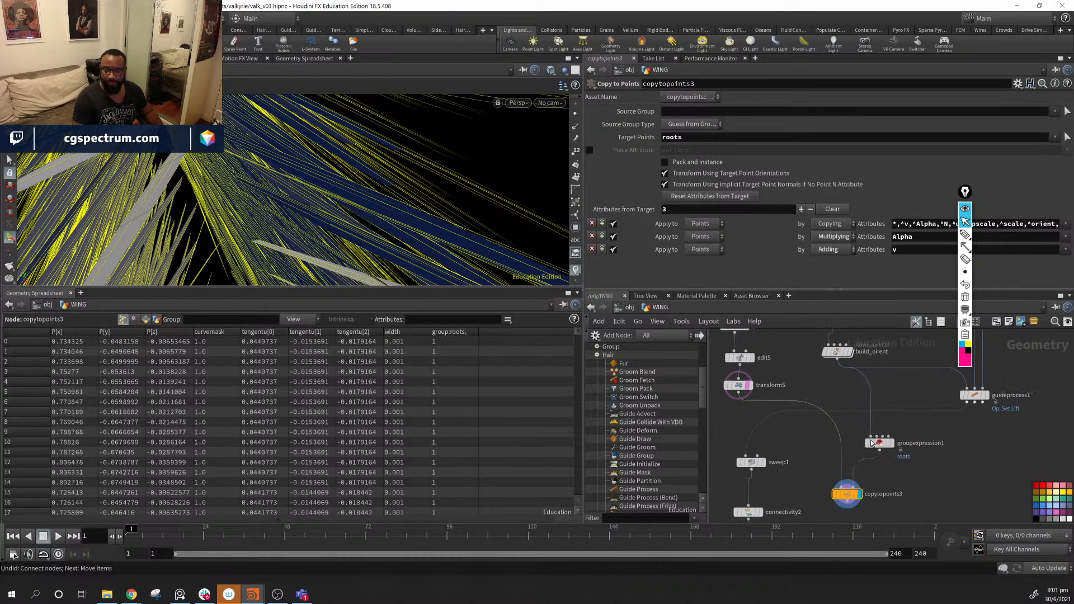
# - Add a Blast node set to Delete Non Selected between groupexpression1 and copytopoints3
pyautogui.press('Tab')
pyautogui.write('blas')
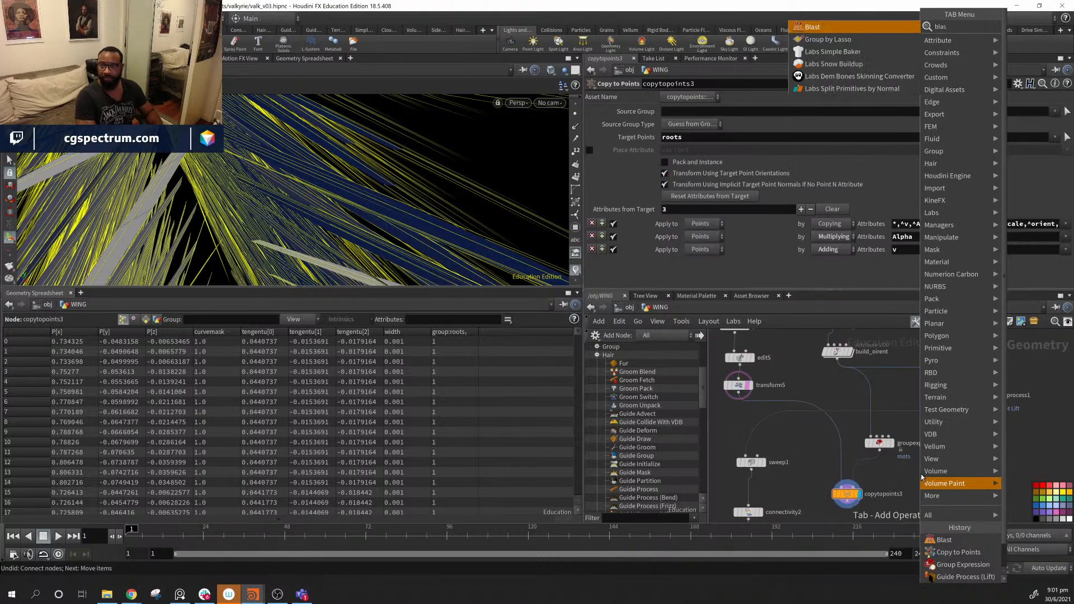
pyautogui.press('Return')
pyautogui.click(921, 475)
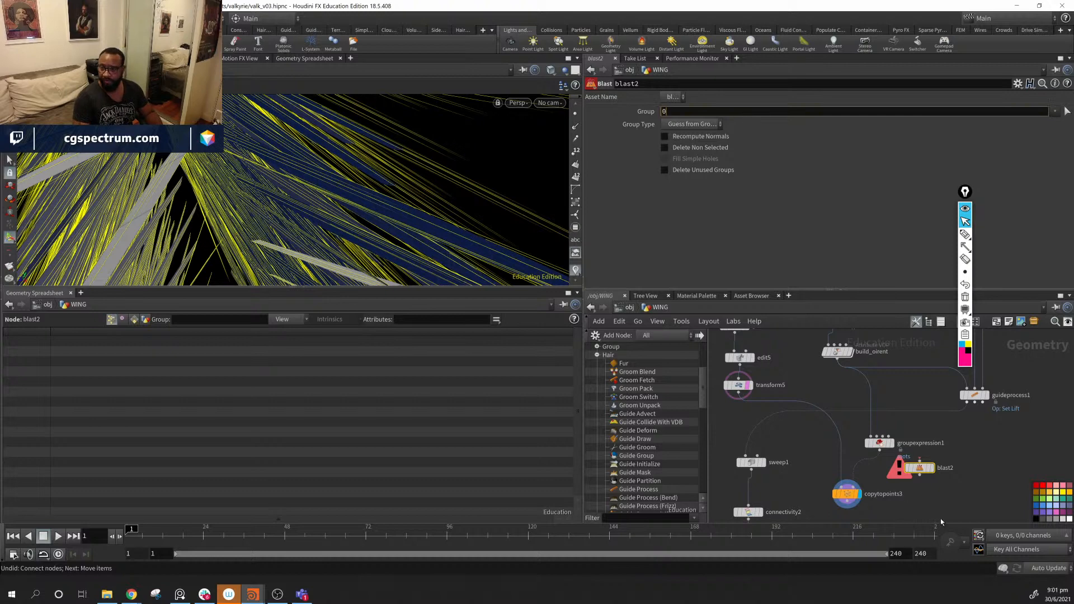
pyautogui.moveTo(880, 450); pyautogui.dragTo(919, 463)
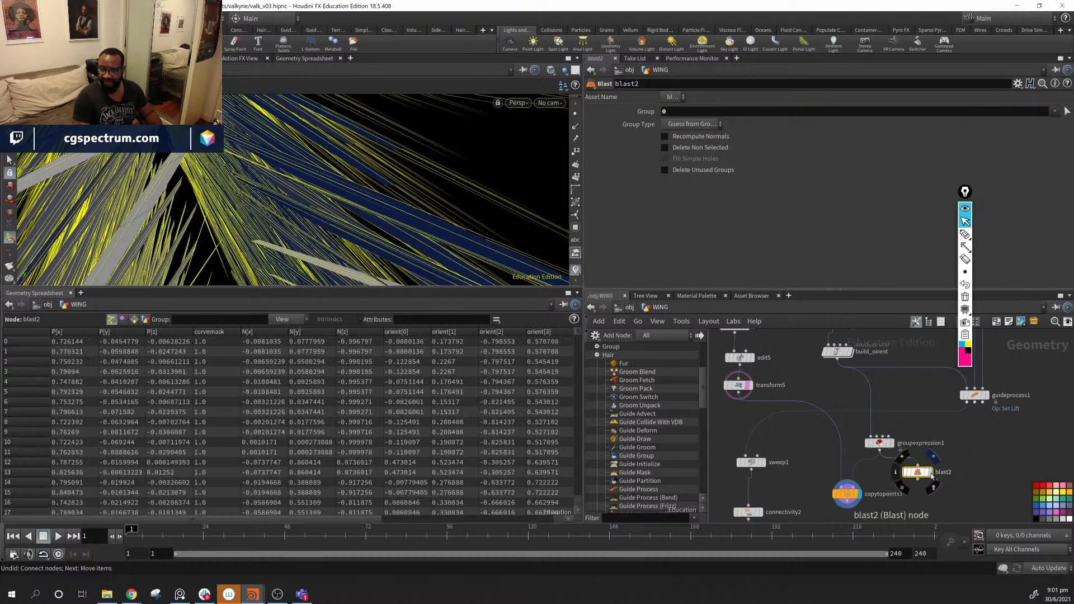
pyautogui.click(677, 148)
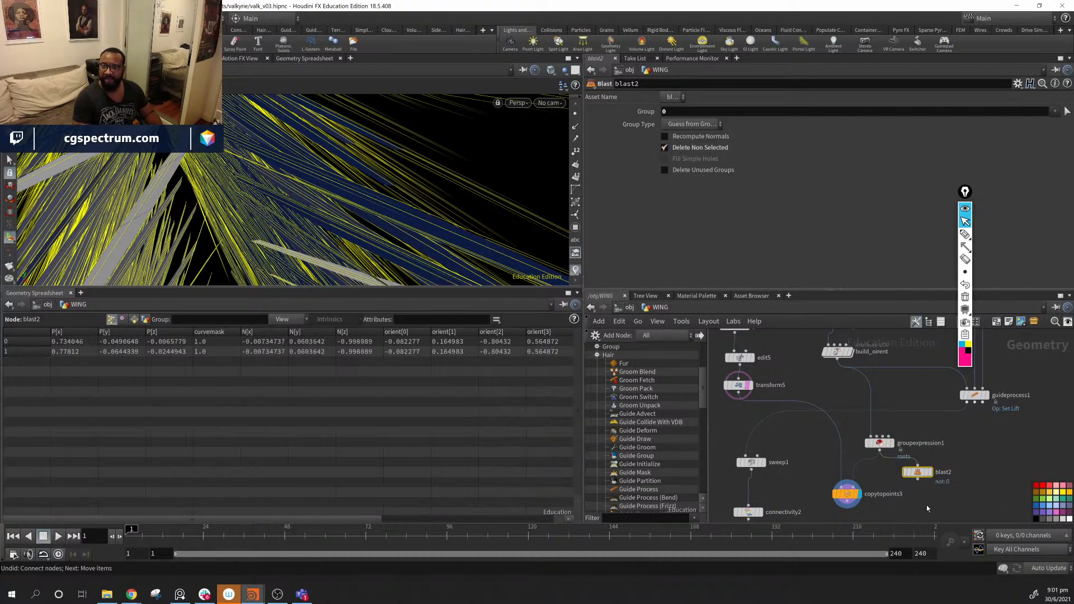
pyautogui.click(935, 477)
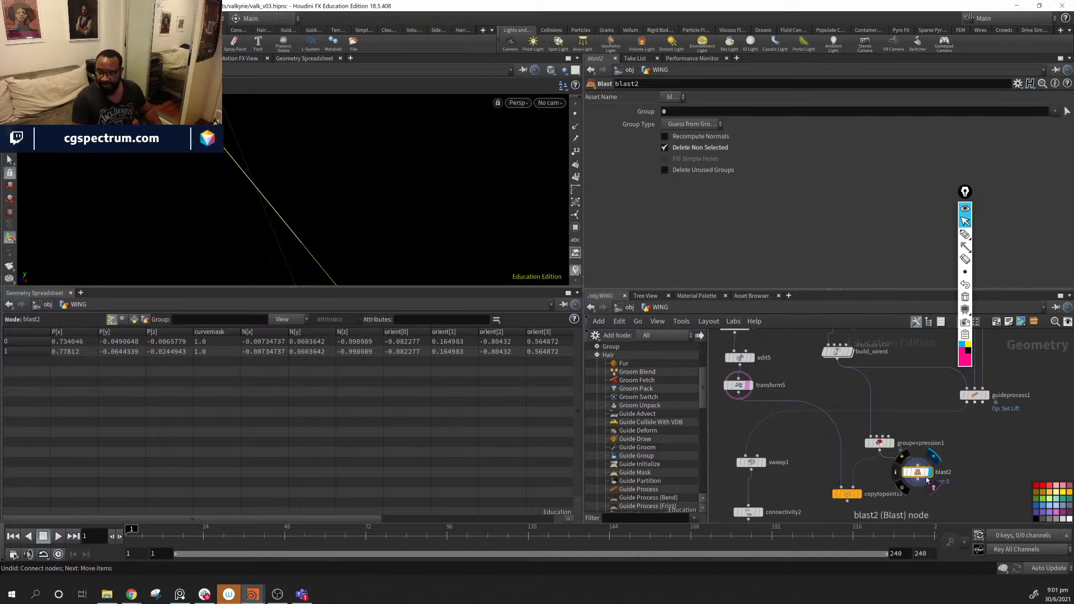
pyautogui.moveTo(865, 489); pyautogui.dragTo(866, 491)
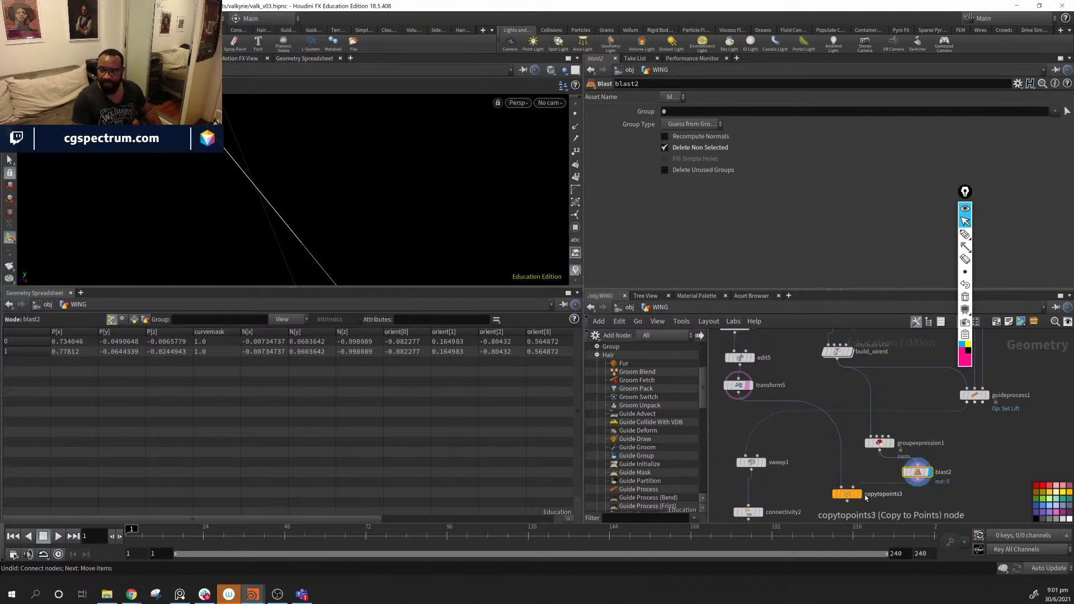
pyautogui.click(857, 494)
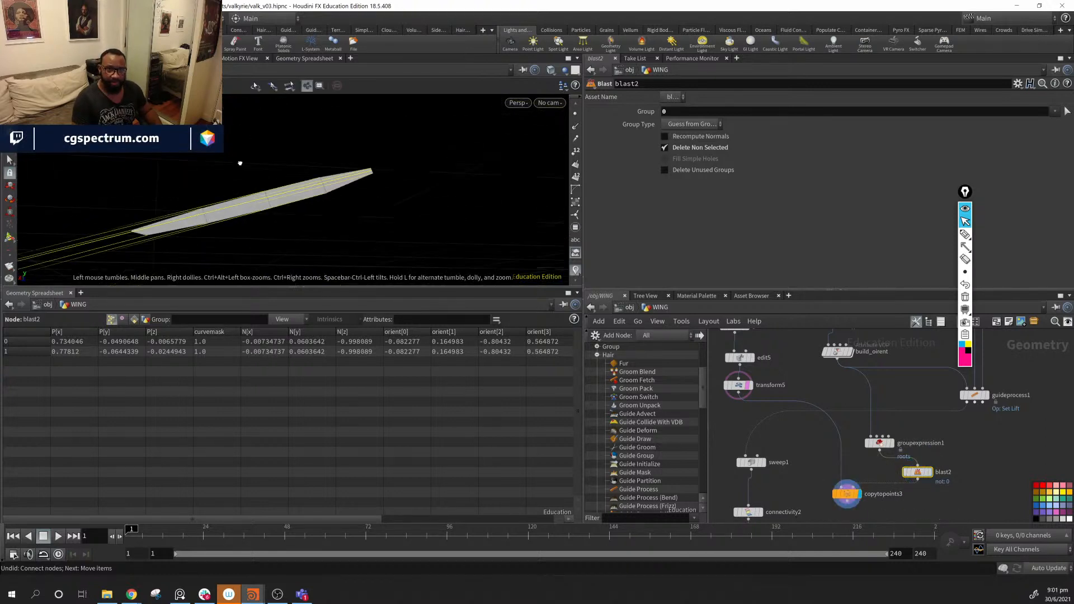
# - Bypass blast2 to inspect all feathers on the wing, then disconnect it and select it with guideprocess1
pyautogui.moveTo(240, 163); pyautogui.dragTo(395, 163)
pyautogui.moveTo(440, 209); pyautogui.dragTo(384, 178)
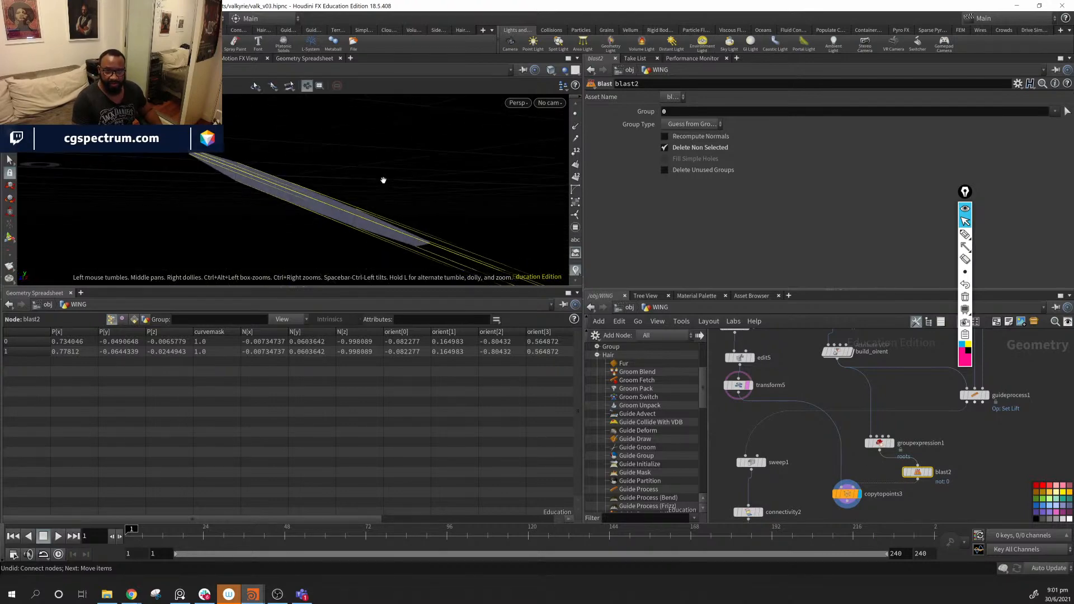
pyautogui.click(902, 458)
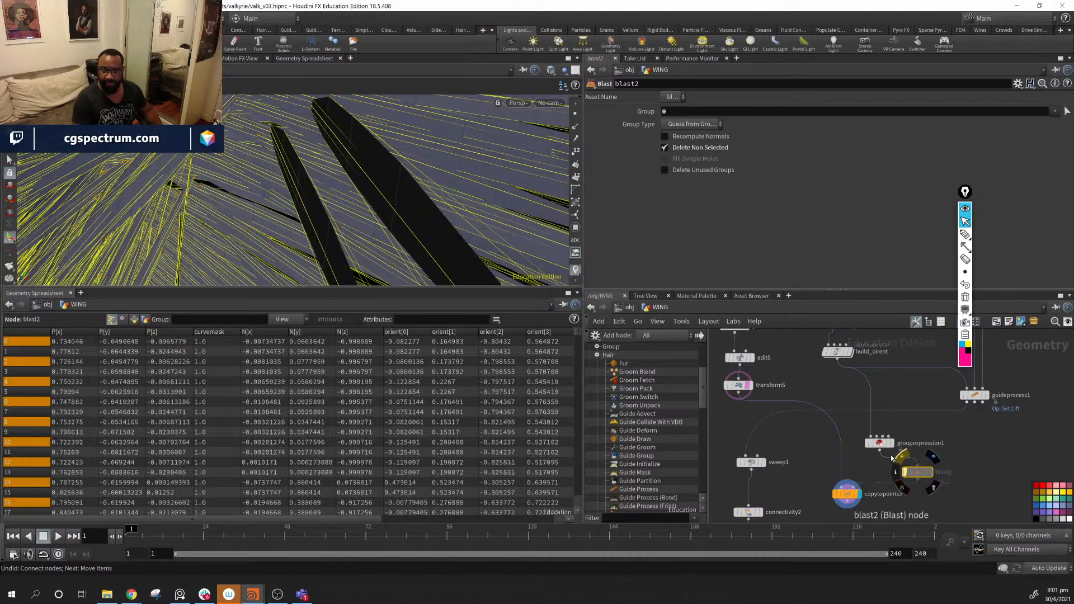
pyautogui.moveTo(403, 187); pyautogui.dragTo(485, 235)
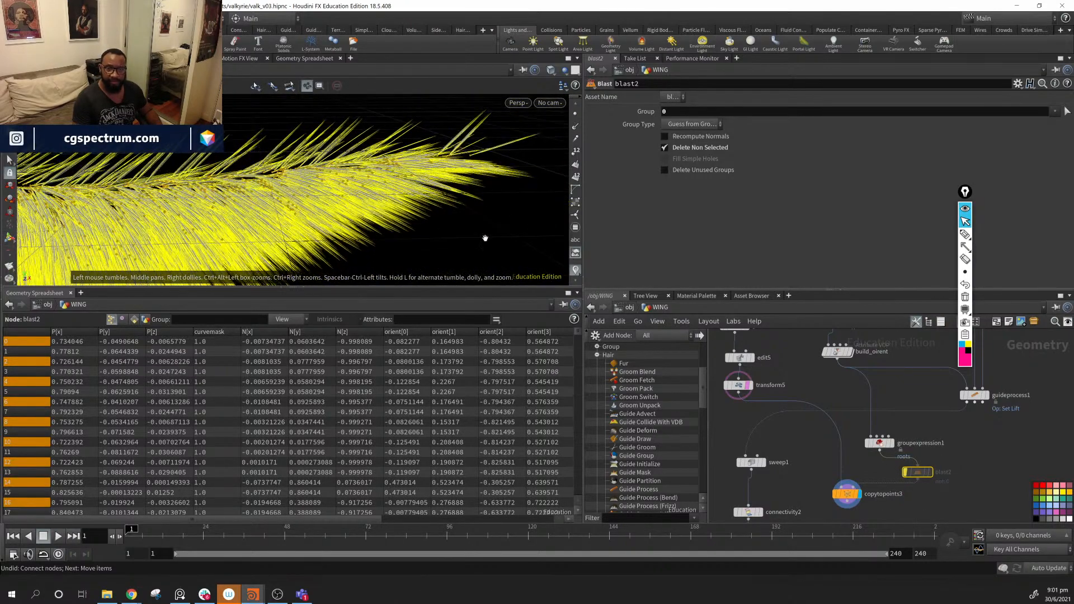
pyautogui.click(577, 271)
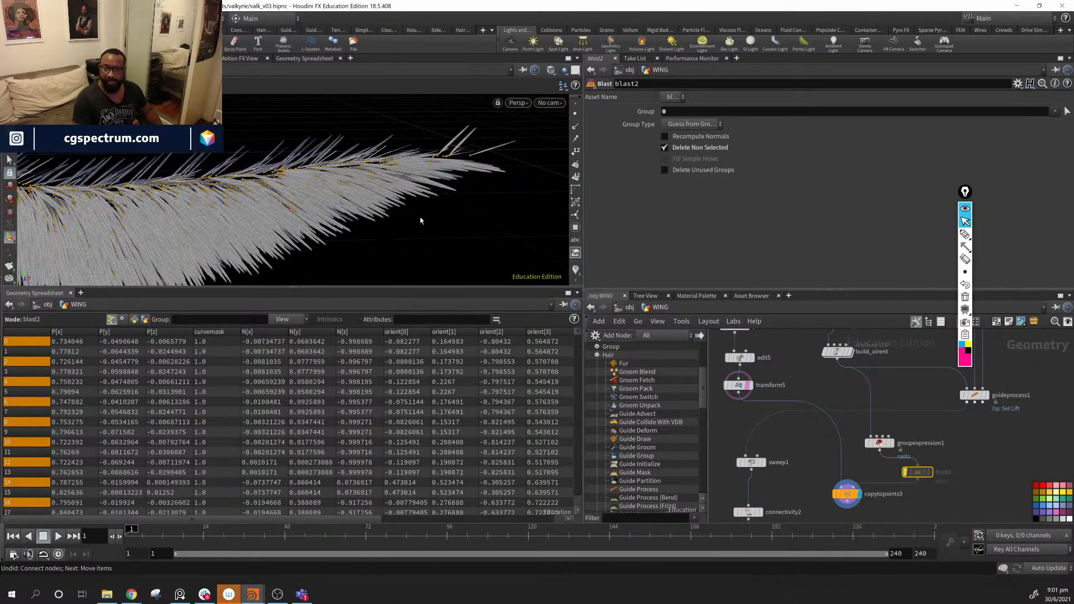
pyautogui.moveTo(420, 221); pyautogui.dragTo(392, 202)
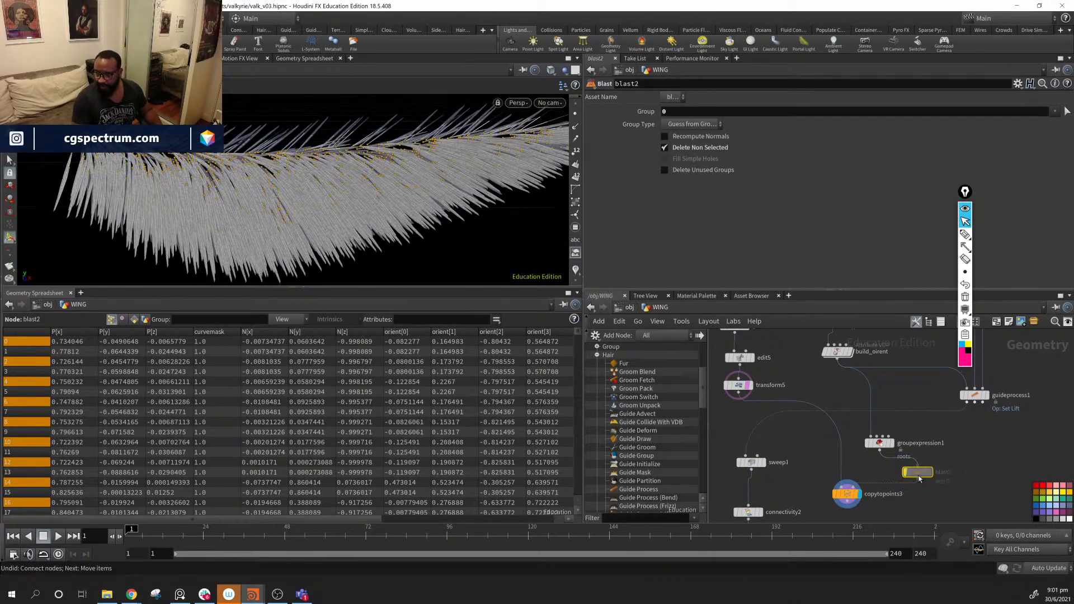
pyautogui.moveTo(919, 478); pyautogui.dragTo(1023, 474)
pyautogui.moveTo(921, 346); pyautogui.dragTo(806, 385, button='middle')
pyautogui.moveTo(847, 519); pyautogui.dragTo(846, 518)
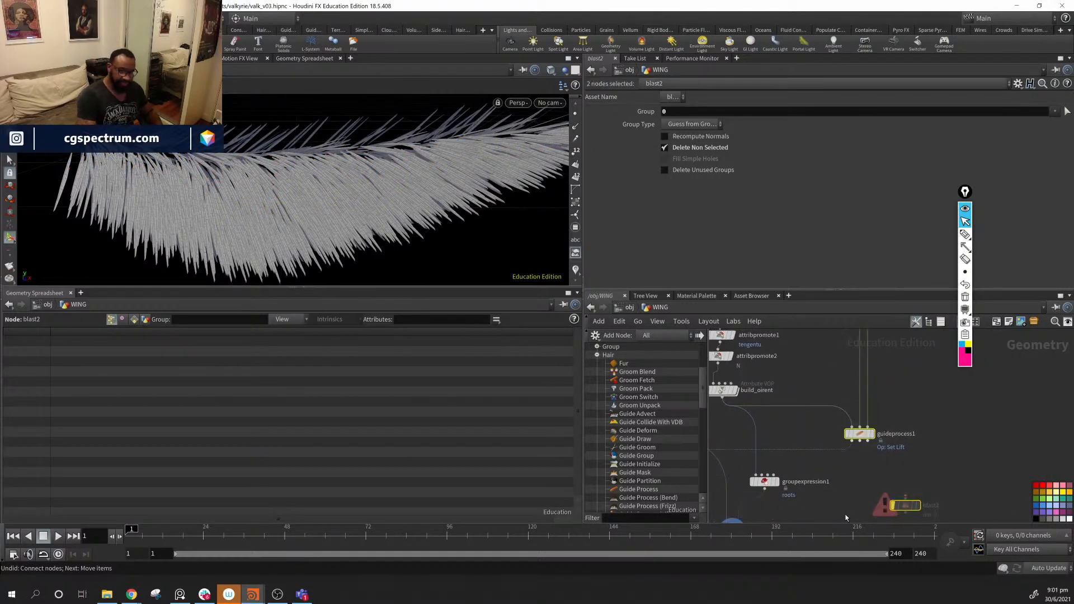
# - Delete guideprocess1 and blast2, and display color3's randomly coloured feathers
pyautogui.press('Delete')
pyautogui.moveTo(788, 480); pyautogui.dragTo(919, 442, button='middle')
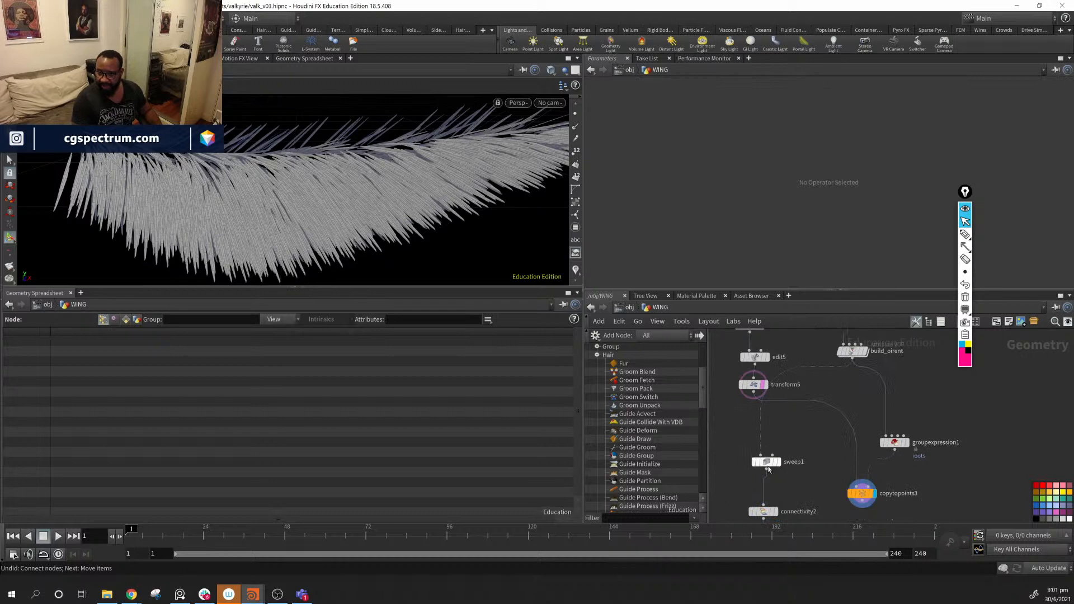
pyautogui.moveTo(763, 467); pyautogui.dragTo(728, 456)
pyautogui.moveTo(874, 509); pyautogui.dragTo(925, 475, button='middle')
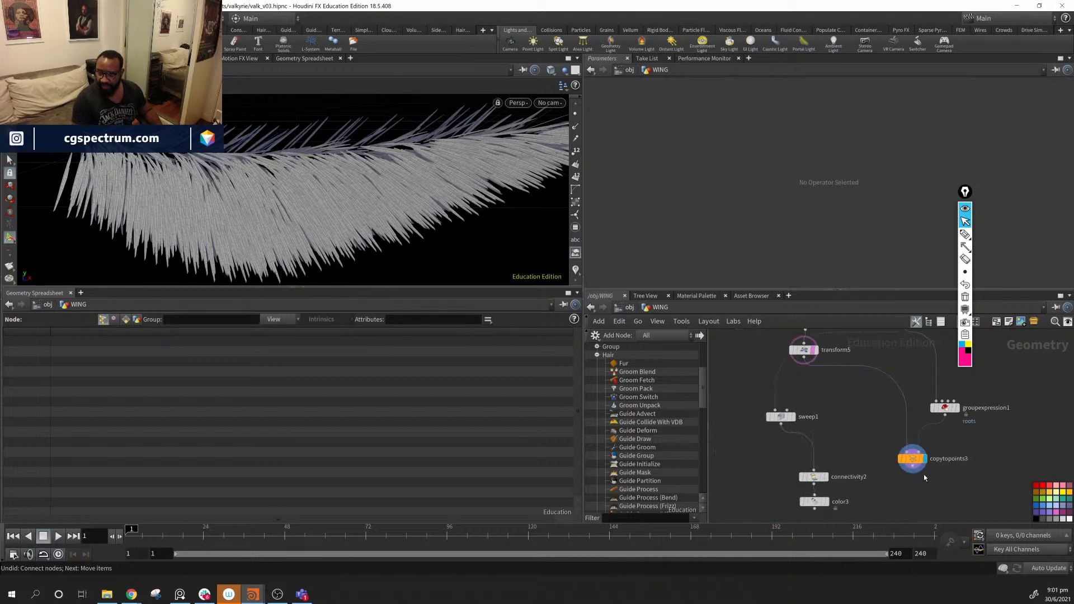
pyautogui.click(831, 503)
pyautogui.moveTo(394, 252); pyautogui.dragTo(570, 256)
pyautogui.moveTo(831, 425); pyautogui.dragTo(812, 478, button='middle')
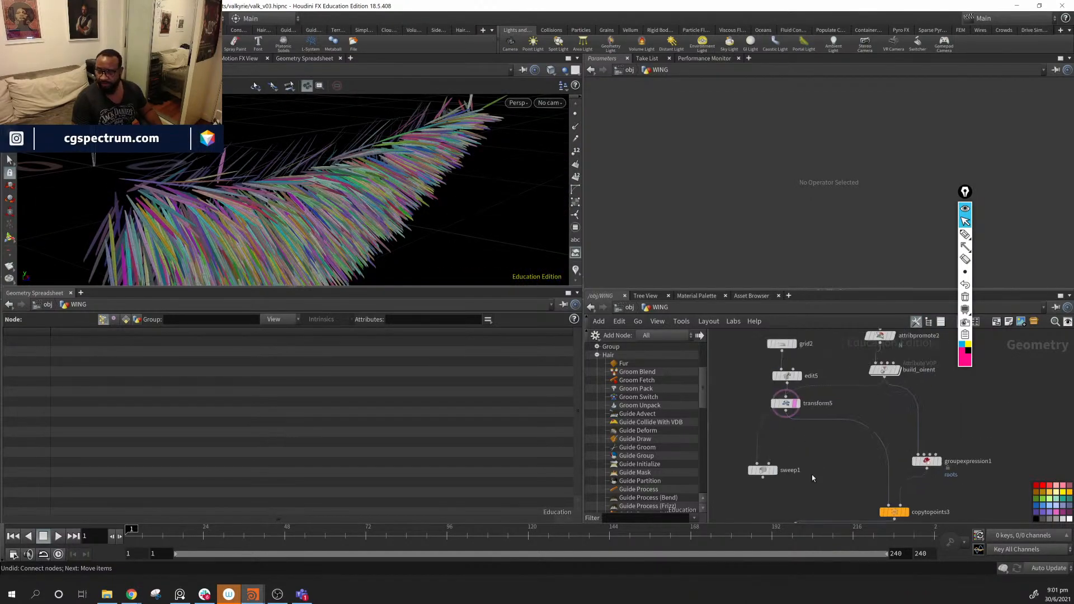
# - Raise transform5's feather card uniform scale from 0.082 to about 0.28
pyautogui.click(786, 406)
pyautogui.moveTo(302, 229); pyautogui.dragTo(434, 244, button='middle')
pyautogui.moveTo(434, 244); pyautogui.dragTo(380, 250)
pyautogui.moveTo(731, 197); pyautogui.dragTo(736, 194)
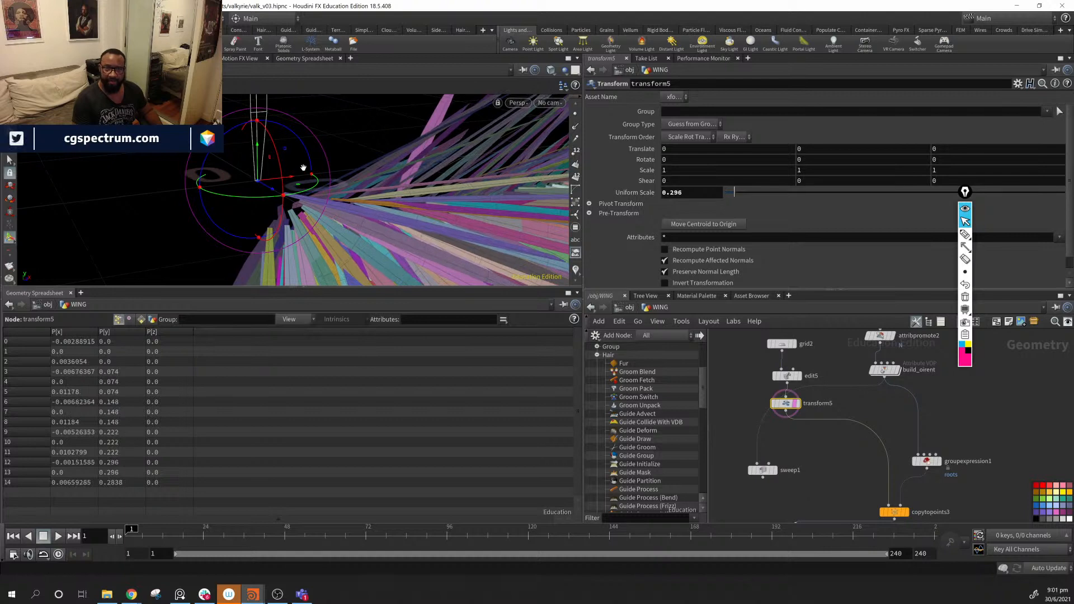
# - Set uniform scale 0.296, then scale the feather cards to X 1.31322 and Y 0.0985188
pyautogui.keyDown('alt'); pyautogui.moveTo(301, 166); pyautogui.dragTo(351, 210); pyautogui.keyUp('alt')
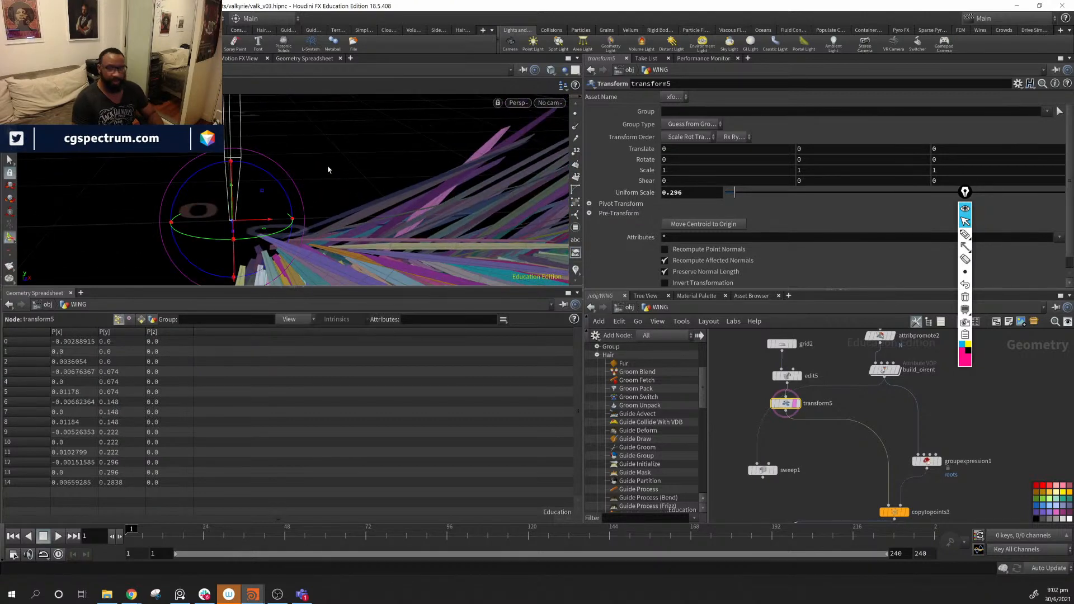
pyautogui.press('t')
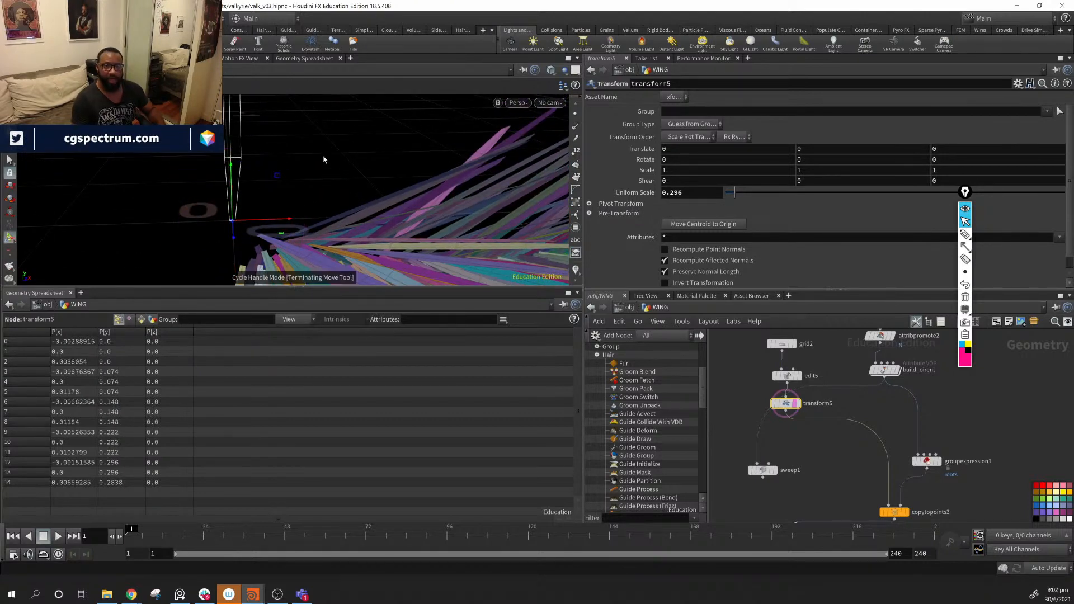
pyautogui.press('y')
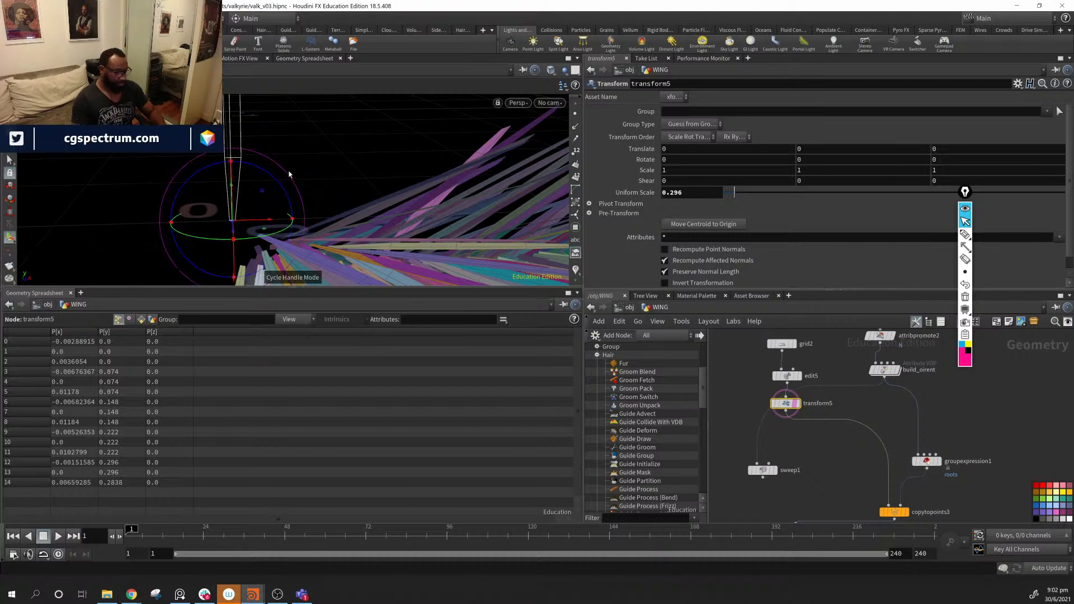
pyautogui.moveTo(237, 172); pyautogui.dragTo(245, 219)
pyautogui.keyDown('alt'); pyautogui.moveTo(436, 210); pyautogui.dragTo(476, 204); pyautogui.keyUp('alt')
pyautogui.keyDown('alt'); pyautogui.moveTo(475, 204); pyautogui.dragTo(522, 220, button='middle'); pyautogui.keyUp('alt')
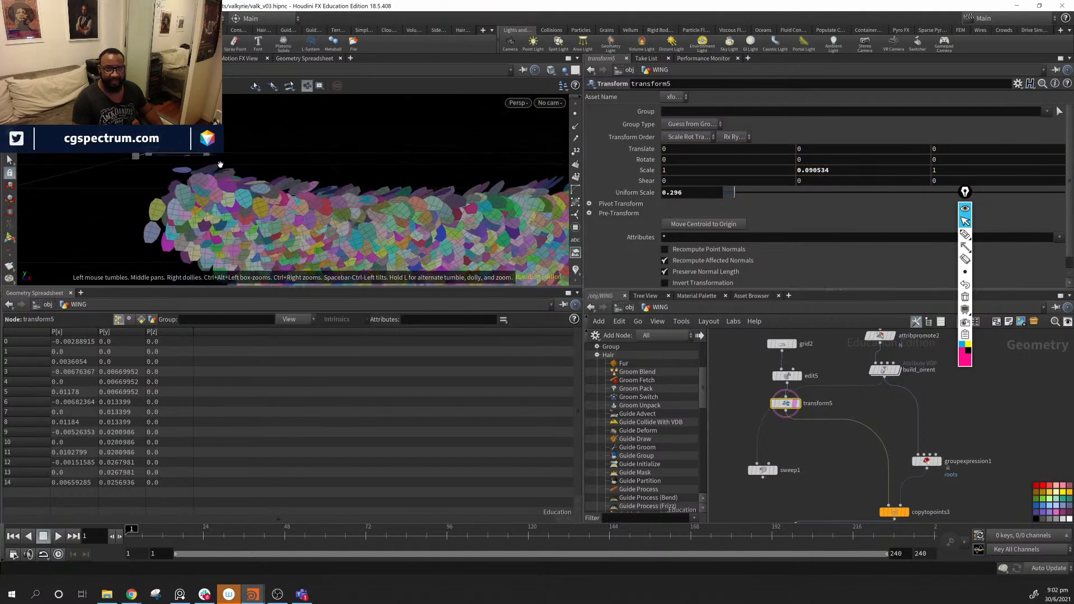
pyautogui.moveTo(208, 155); pyautogui.dragTo(226, 155)
pyautogui.keyDown('alt'); pyautogui.moveTo(268, 173); pyautogui.dragTo(491, 206); pyautogui.keyUp('alt')
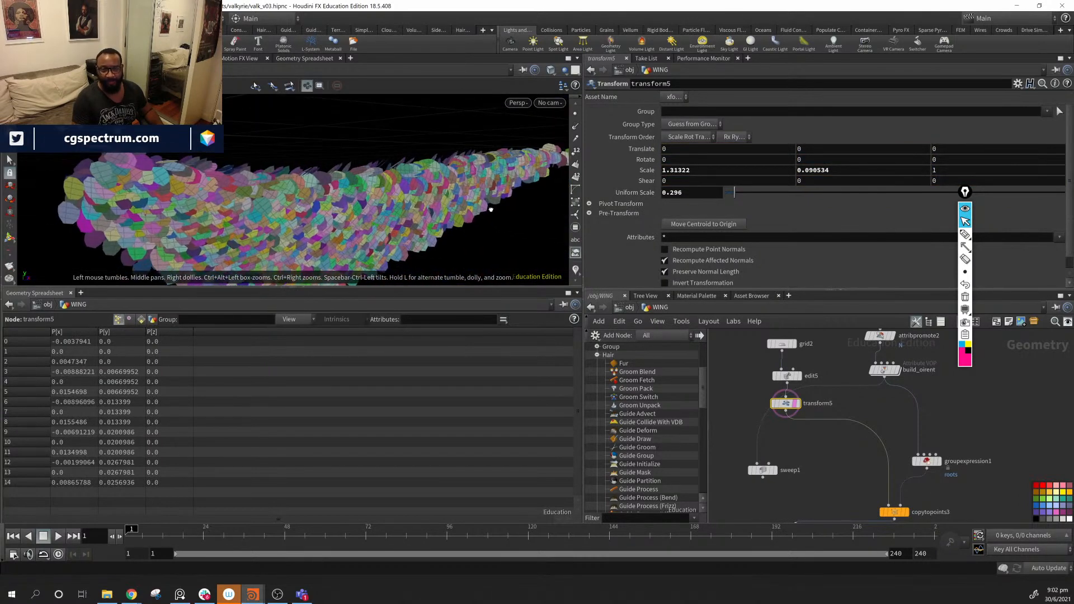
pyautogui.keyDown('alt'); pyautogui.moveTo(492, 206); pyautogui.dragTo(563, 262, button='middle'); pyautogui.keyUp('alt')
pyautogui.moveTo(157, 142); pyautogui.dragTo(158, 137)
pyautogui.keyDown('alt'); pyautogui.moveTo(564, 248); pyautogui.dragTo(501, 215, button='middle'); pyautogui.keyUp('alt')
pyautogui.keyDown('alt'); pyautogui.moveTo(501, 215); pyautogui.dragTo(174, 210); pyautogui.keyUp('alt')
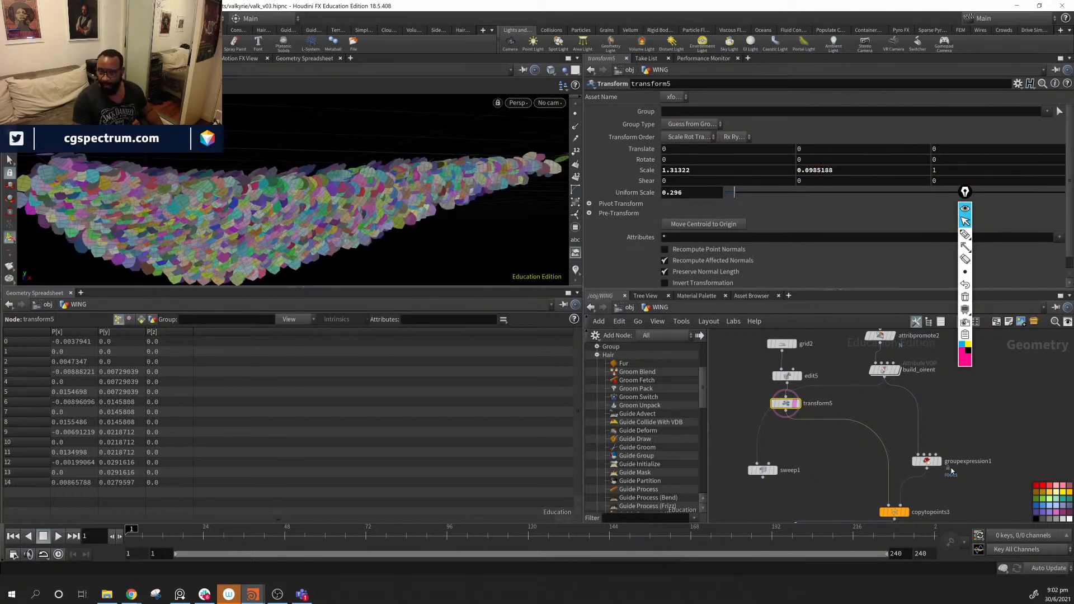
# - Move connectivity2 and color3 under copytopoints3
pyautogui.moveTo(1001, 477); pyautogui.dragTo(979, 395, button='middle')
pyautogui.moveTo(842, 484); pyautogui.dragTo(880, 475, button='middle')
pyautogui.moveTo(838, 503); pyautogui.dragTo(838, 504)
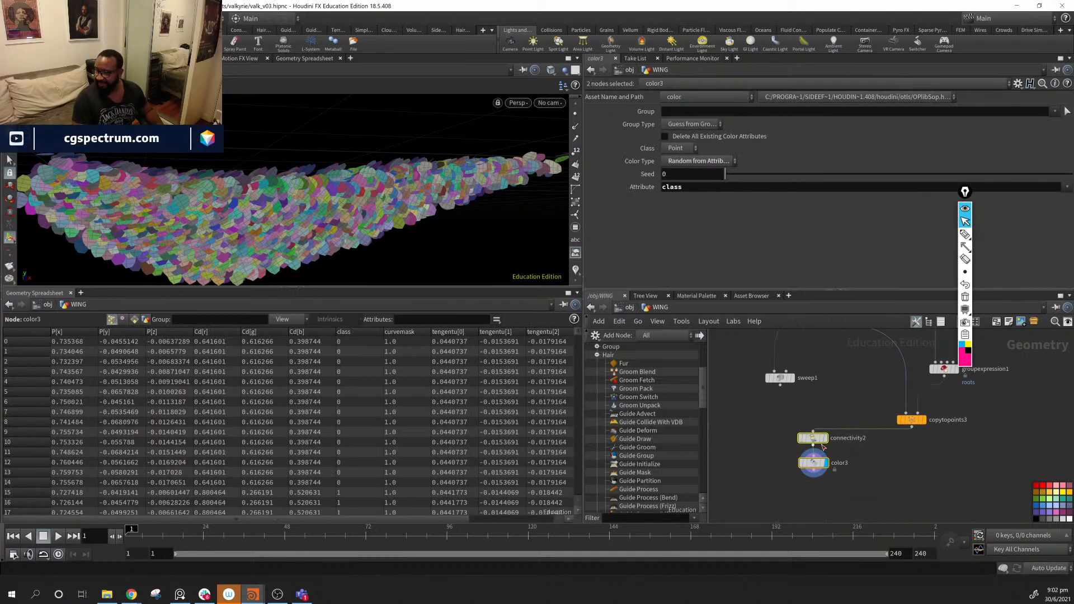
# - Move connectivity2 and color3 under copytopoints3 and delete the unused sweep1 node
pyautogui.moveTo(817, 442); pyautogui.dragTo(914, 456)
pyautogui.moveTo(711, 405); pyautogui.dragTo(714, 403)
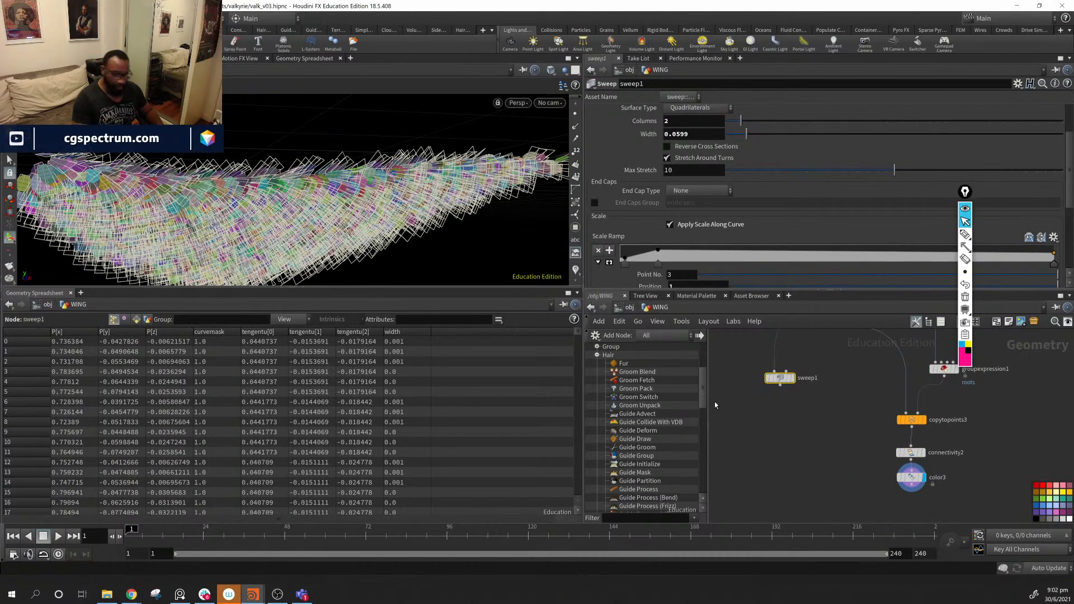
pyautogui.press('Delete')
pyautogui.moveTo(927, 497); pyautogui.dragTo(973, 473, button='middle')
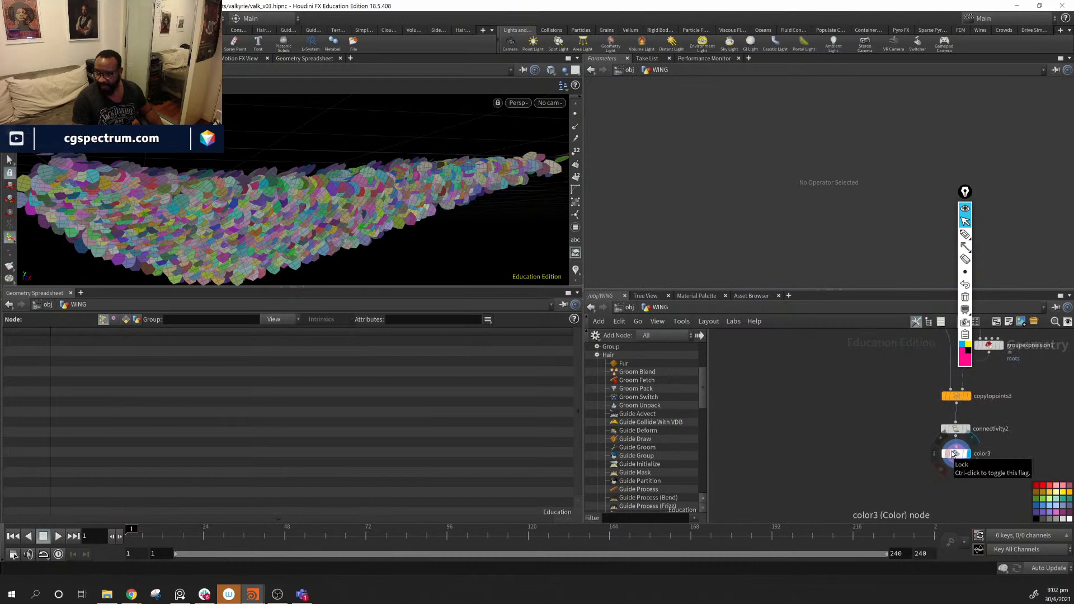
# - Check color3's colour settings and look around the network for other branches
pyautogui.click(965, 456)
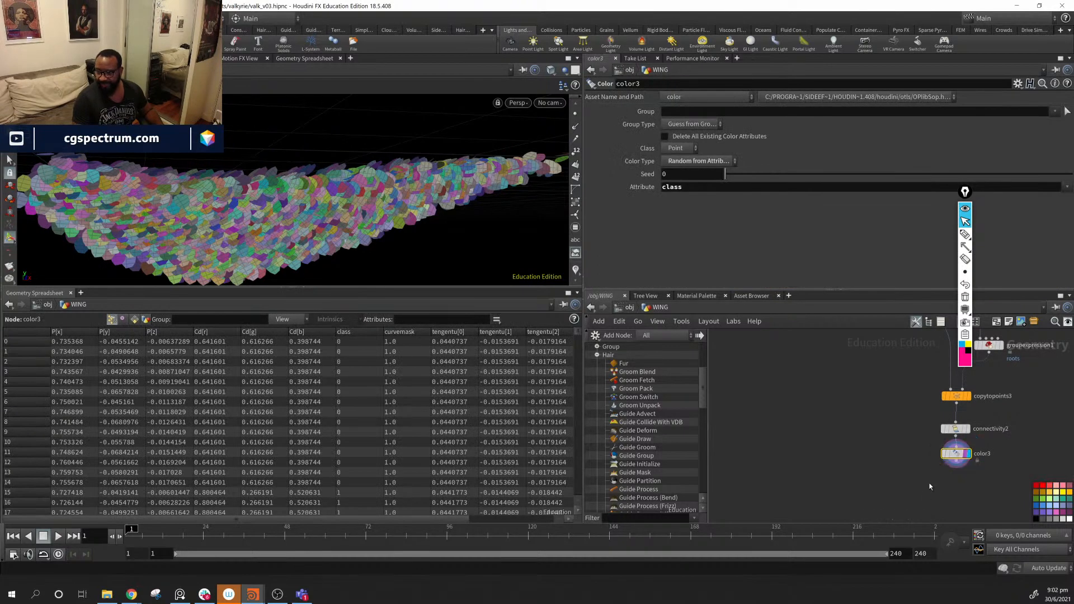
pyautogui.moveTo(812, 472); pyautogui.dragTo(952, 463, button='middle')
pyautogui.scroll(-3, 952, 463)
pyautogui.scroll(-4, 967, 454)
pyautogui.moveTo(849, 457); pyautogui.dragTo(778, 459, button='middle')
pyautogui.scroll(5, 779, 459)
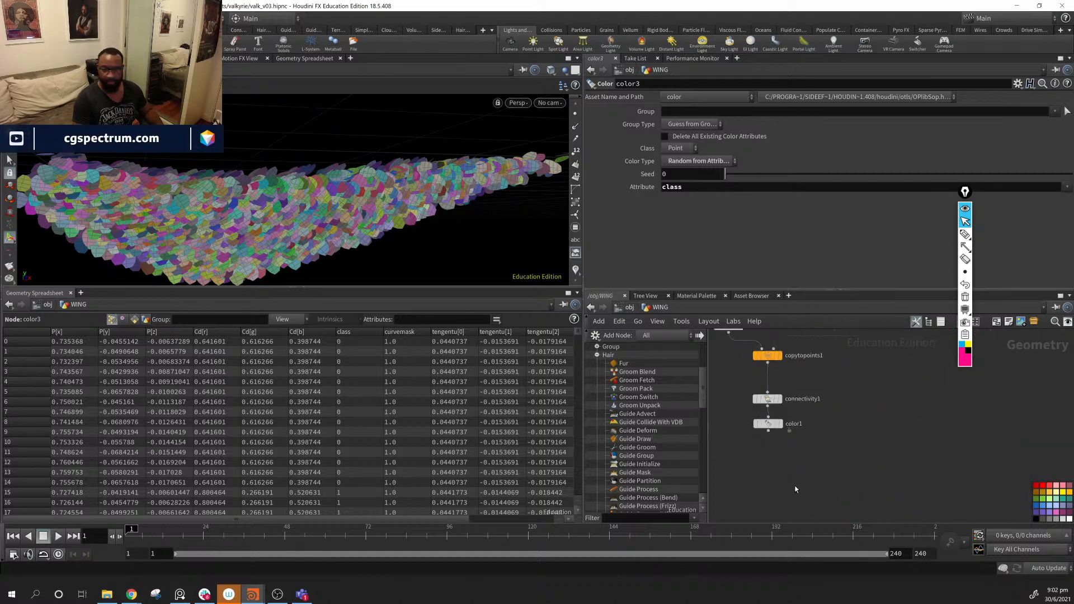
# - Display color1 and orbit the wing showing coloured primaries with the small feather cards
pyautogui.click(778, 425)
pyautogui.moveTo(471, 245); pyautogui.dragTo(95, 218)
pyautogui.moveTo(973, 473); pyautogui.dragTo(686, 394, button='middle')
pyautogui.moveTo(886, 409); pyautogui.dragTo(828, 356, button='middle')
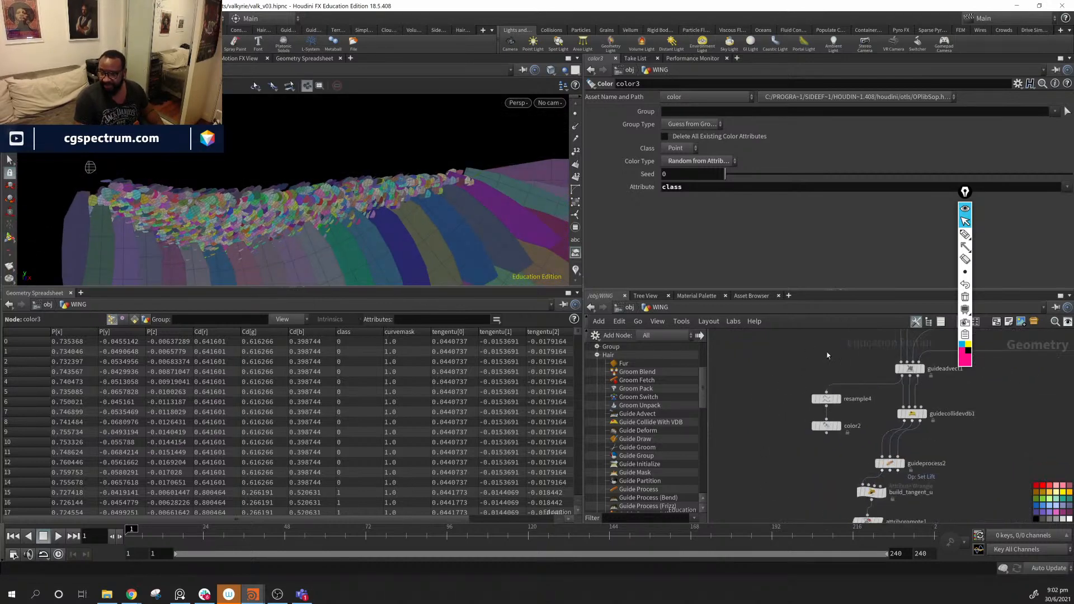
# - Stretch transform5's feather cards along Y to a scale of 0.168353
pyautogui.moveTo(795, 443); pyautogui.dragTo(833, 399, button='middle')
pyautogui.moveTo(818, 472); pyautogui.dragTo(834, 379, button='middle')
pyautogui.click(821, 474)
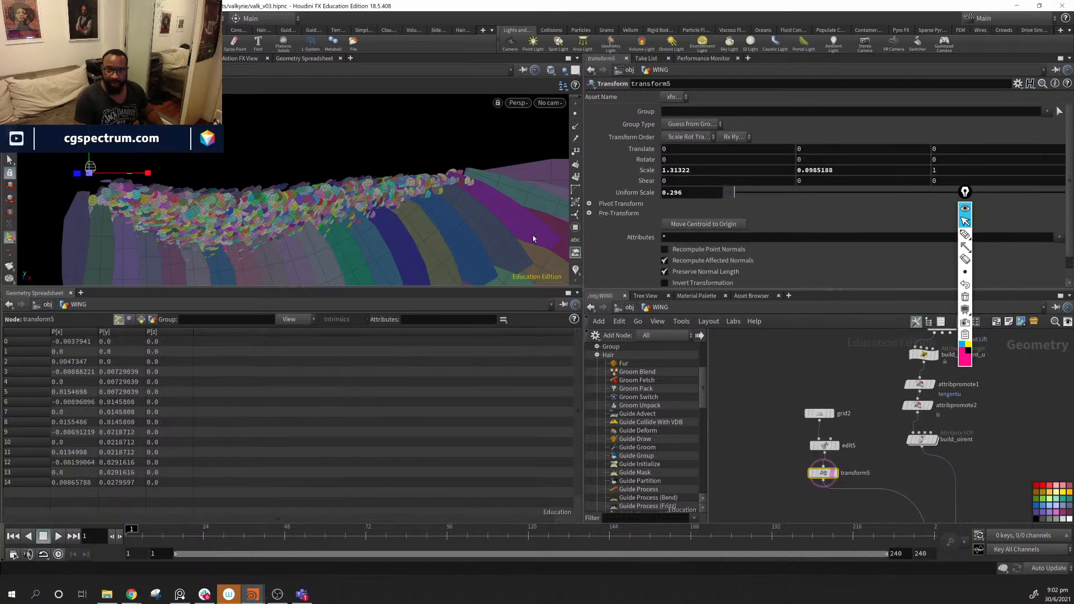
pyautogui.moveTo(90, 167); pyautogui.dragTo(89, 161)
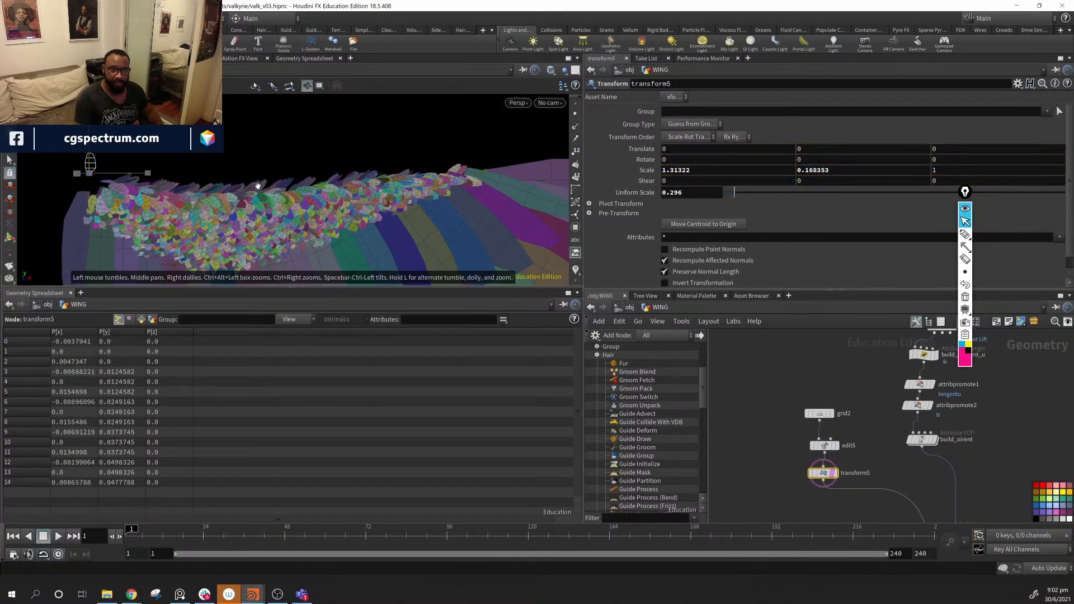
pyautogui.keyDown('alt'); pyautogui.moveTo(259, 184); pyautogui.dragTo(124, 155); pyautogui.keyUp('alt')
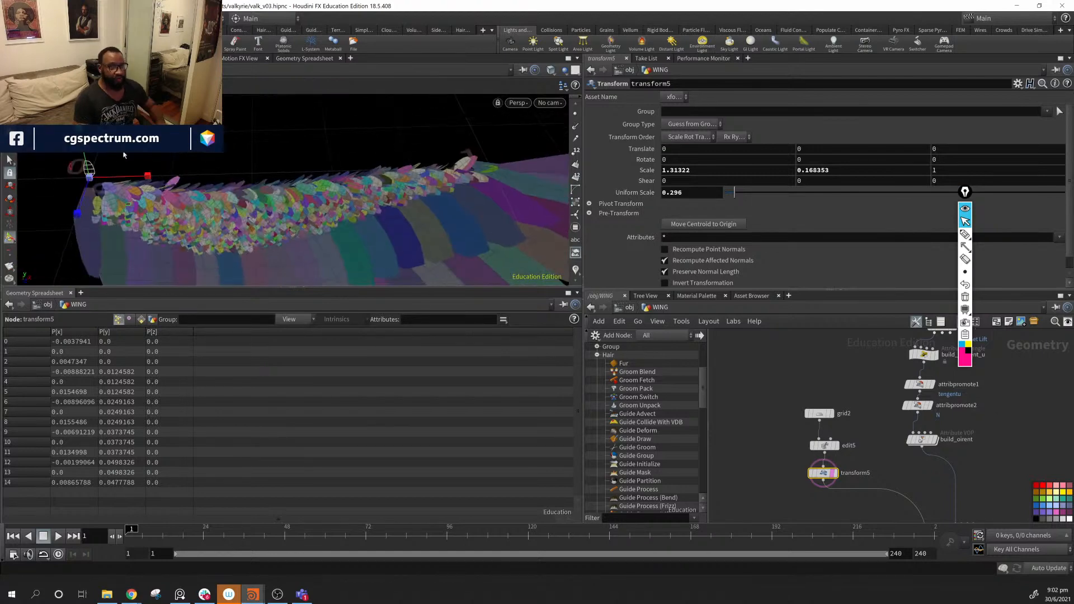
# - Orbit and zoom around the wing to inspect how the cards overlap the primary feathers
pyautogui.keyDown('alt'); pyautogui.moveTo(205, 204); pyautogui.dragTo(240, 216); pyautogui.keyUp('alt')
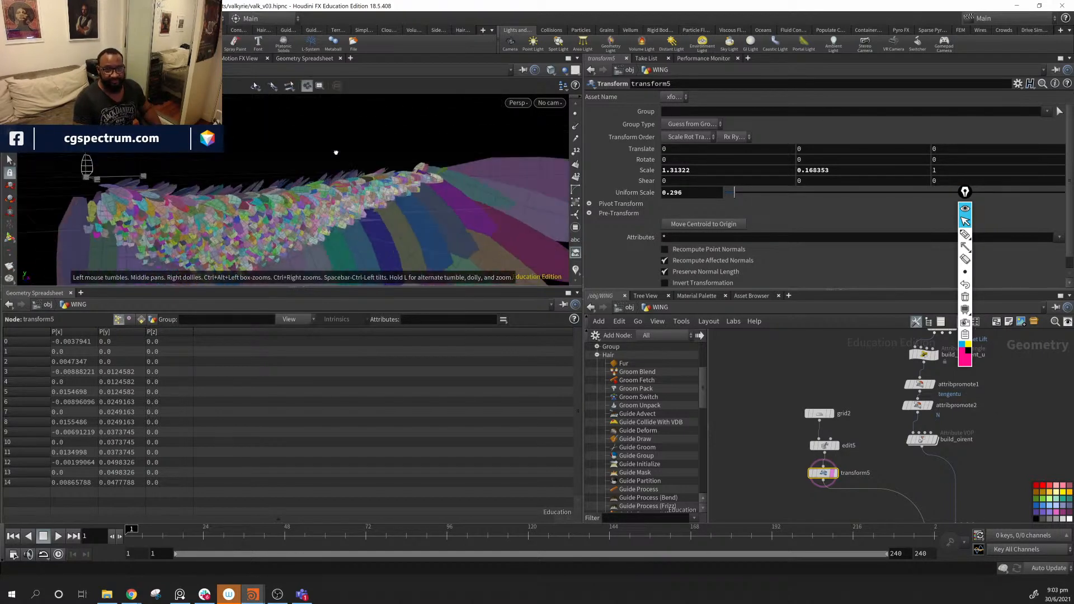
pyautogui.keyDown('alt'); pyautogui.moveTo(336, 220); pyautogui.dragTo(267, 180, button='middle'); pyautogui.keyUp('alt')
pyautogui.keyDown('alt'); pyautogui.moveTo(369, 217); pyautogui.dragTo(328, 224, button='right'); pyautogui.keyUp('alt')
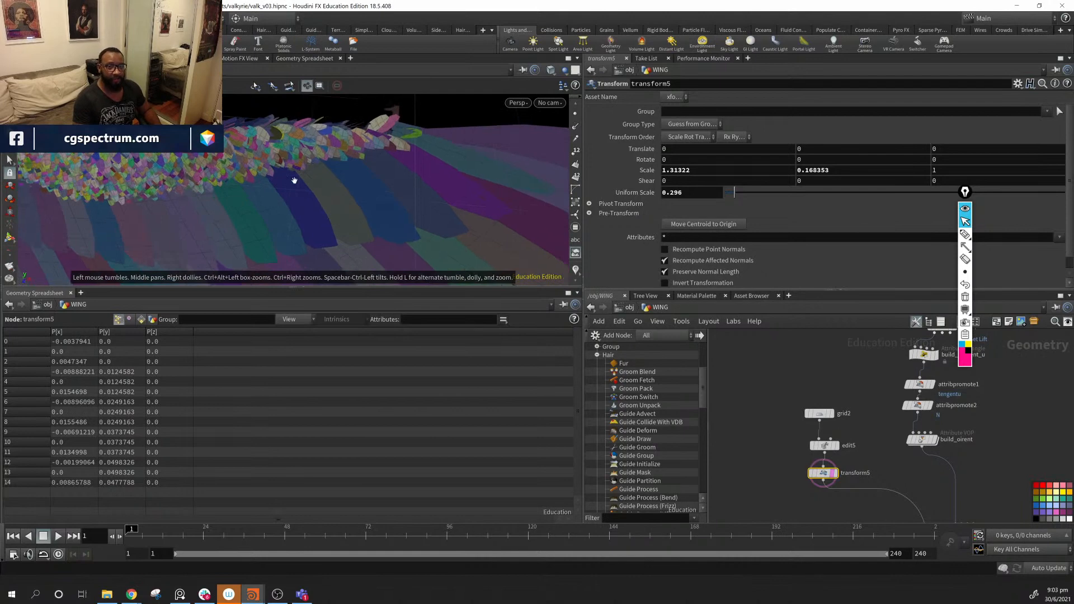
pyautogui.keyDown('alt'); pyautogui.moveTo(294, 179); pyautogui.dragTo(470, 152); pyautogui.keyUp('alt')
pyautogui.keyDown('alt'); pyautogui.moveTo(470, 151); pyautogui.dragTo(331, 223, button='right'); pyautogui.keyUp('alt')
pyautogui.keyDown('alt'); pyautogui.moveTo(331, 223); pyautogui.dragTo(390, 207); pyautogui.keyUp('alt')
pyautogui.keyDown('alt'); pyautogui.moveTo(389, 207); pyautogui.dragTo(525, 235, button='right'); pyautogui.keyUp('alt')
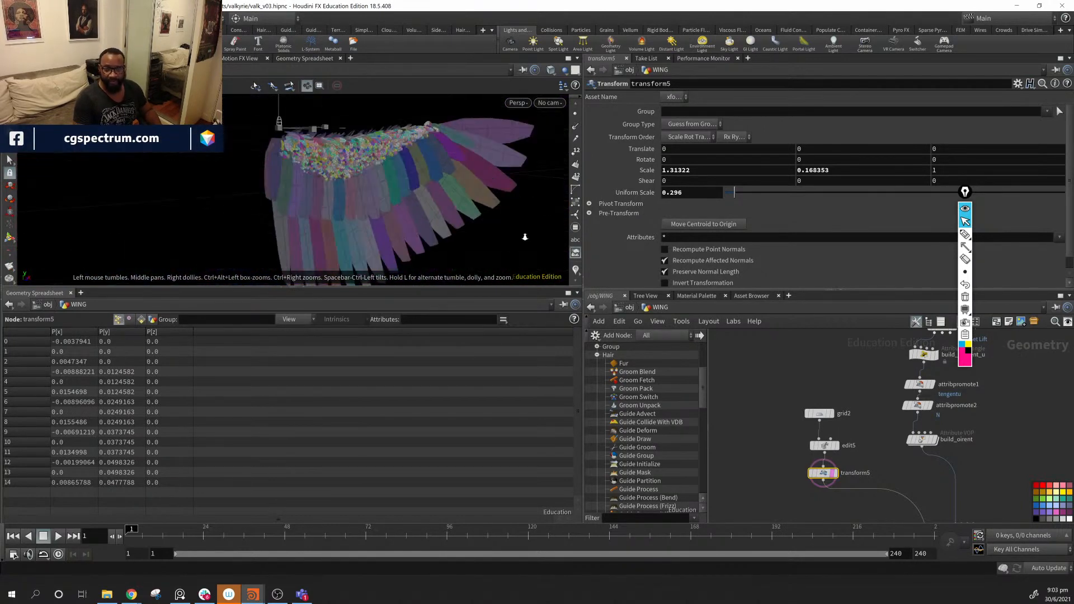
pyautogui.keyDown('alt'); pyautogui.moveTo(525, 235); pyautogui.dragTo(343, 206); pyautogui.keyUp('alt')
pyautogui.keyDown('alt'); pyautogui.moveTo(343, 206); pyautogui.dragTo(466, 233, button='right'); pyautogui.keyUp('alt')
pyautogui.keyDown('alt'); pyautogui.moveTo(465, 233); pyautogui.dragTo(377, 175); pyautogui.keyUp('alt')
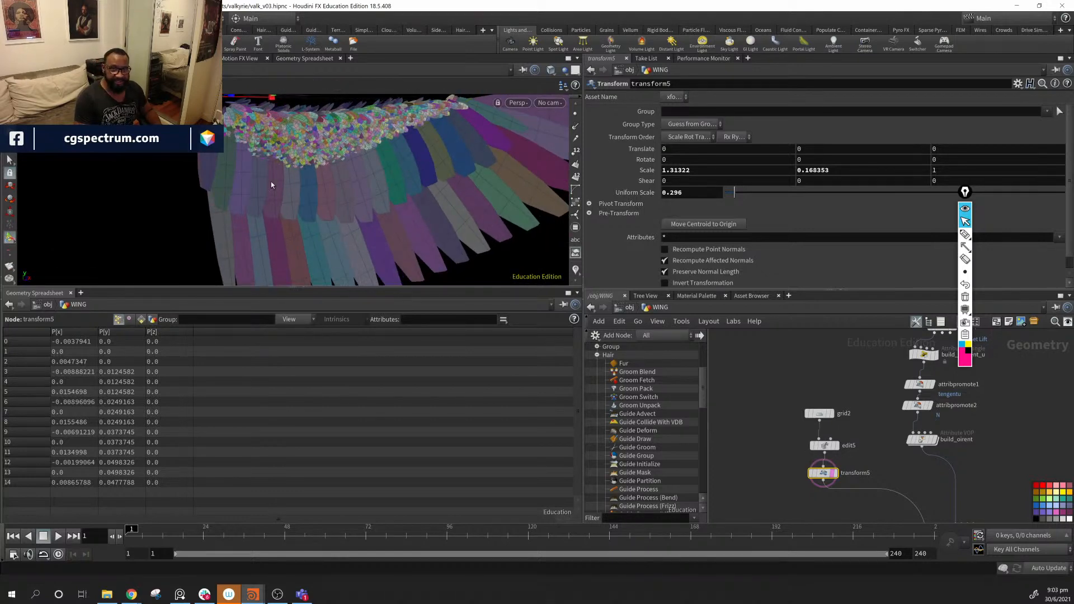
pyautogui.keyDown('alt'); pyautogui.moveTo(395, 160); pyautogui.dragTo(333, 257); pyautogui.keyUp('alt')
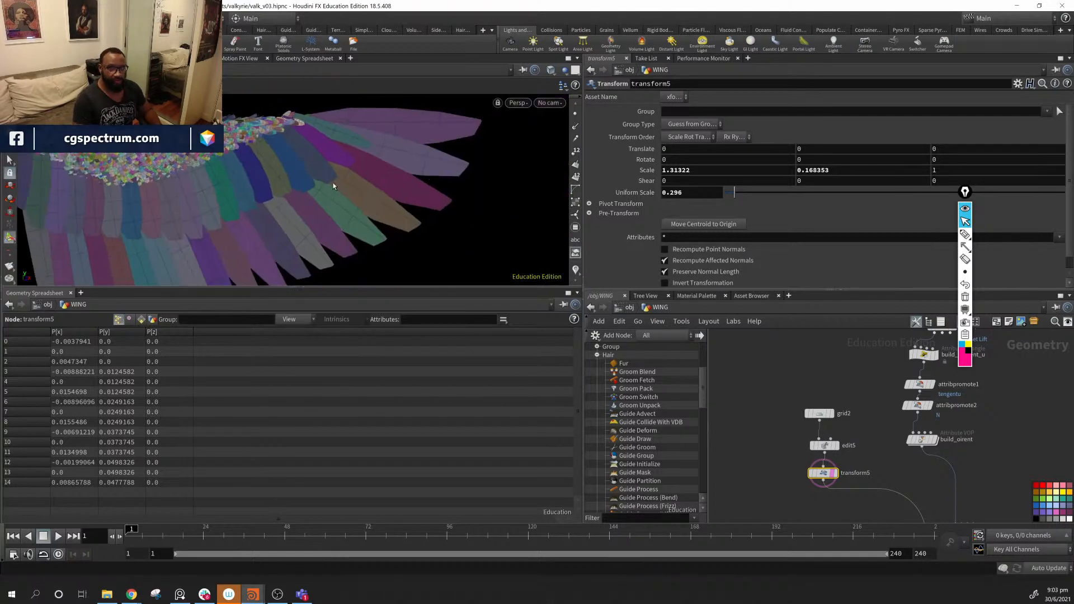
pyautogui.keyDown('alt'); pyautogui.moveTo(334, 186); pyautogui.dragTo(369, 230); pyautogui.keyUp('alt')
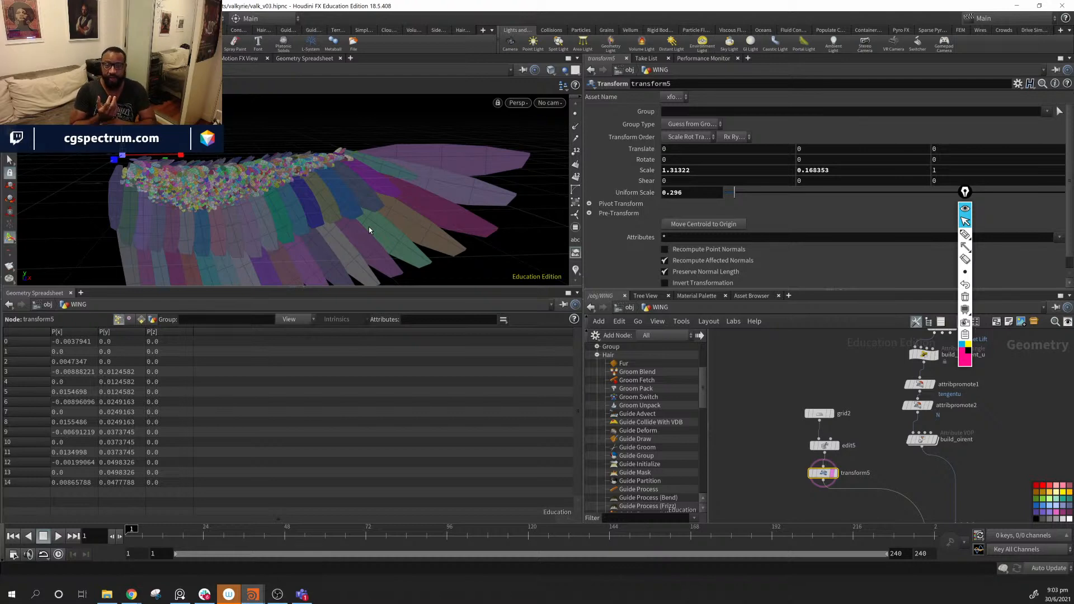
pyautogui.press('space')
pyautogui.moveTo(369, 229); pyautogui.dragTo(465, 245)
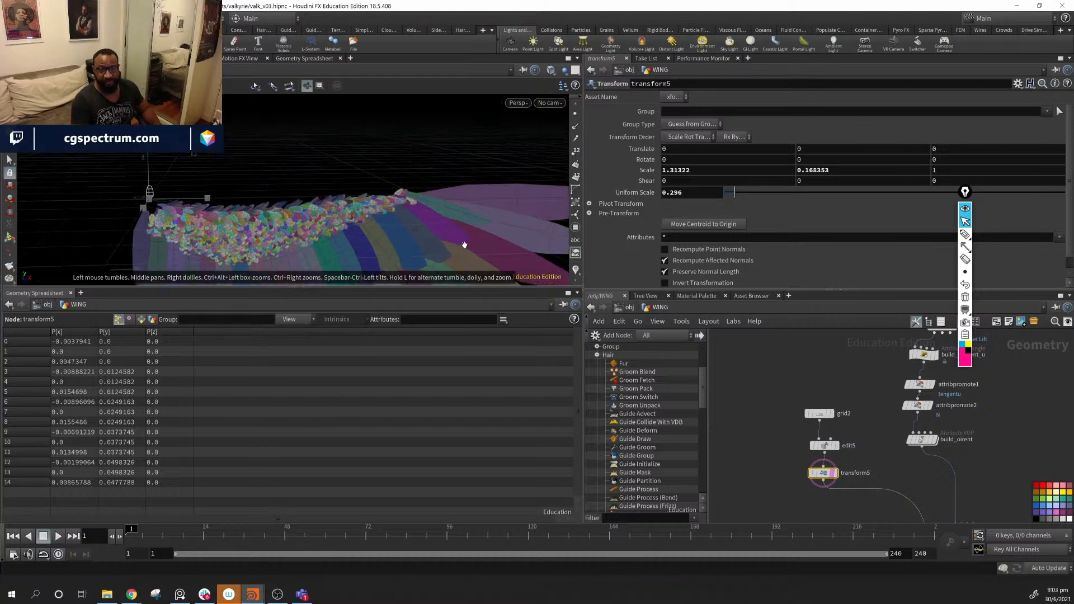
pyautogui.keyDown('alt'); pyautogui.moveTo(397, 196); pyautogui.dragTo(115, 257); pyautogui.keyUp('alt')
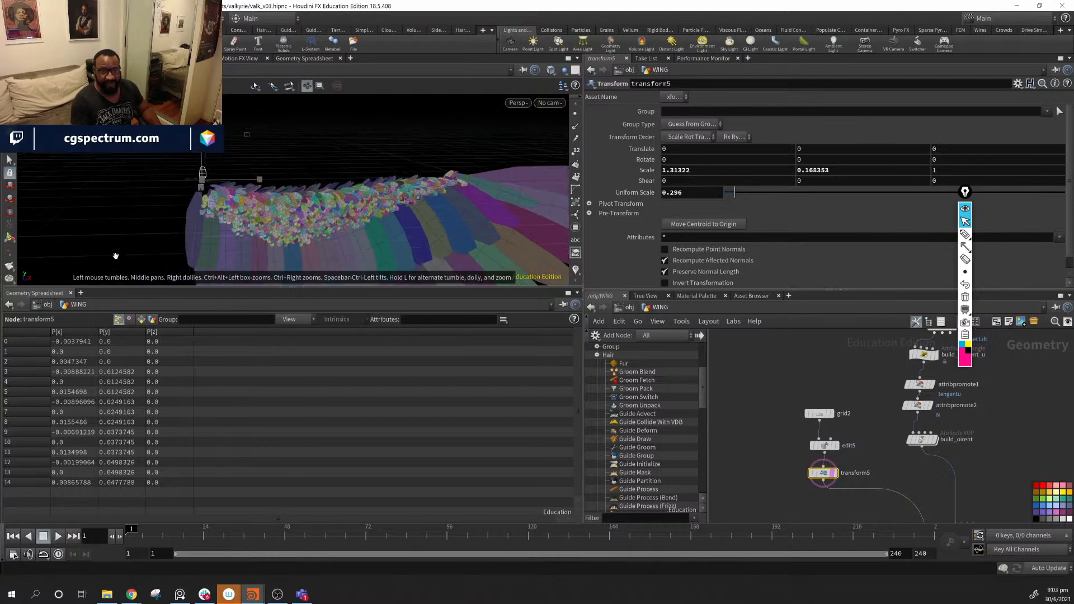
pyautogui.keyDown('alt'); pyautogui.moveTo(400, 233); pyautogui.dragTo(273, 169, button='right'); pyautogui.keyUp('alt')
pyautogui.moveTo(273, 169); pyautogui.dragTo(252, 196)
pyautogui.moveTo(335, 181); pyautogui.dragTo(345, 186)
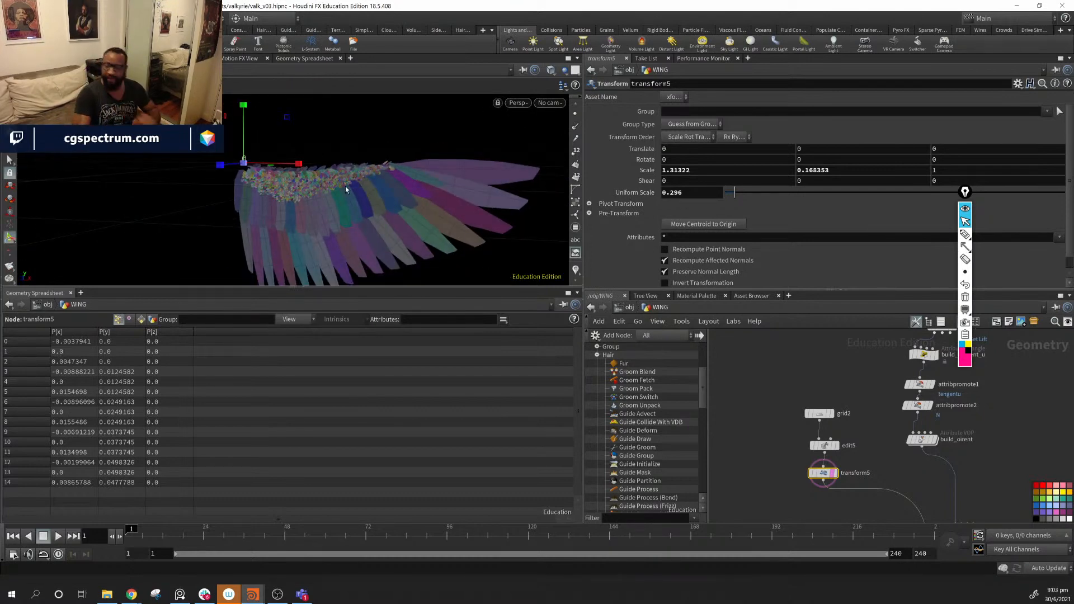
pyautogui.scroll(-6, 978, 435)
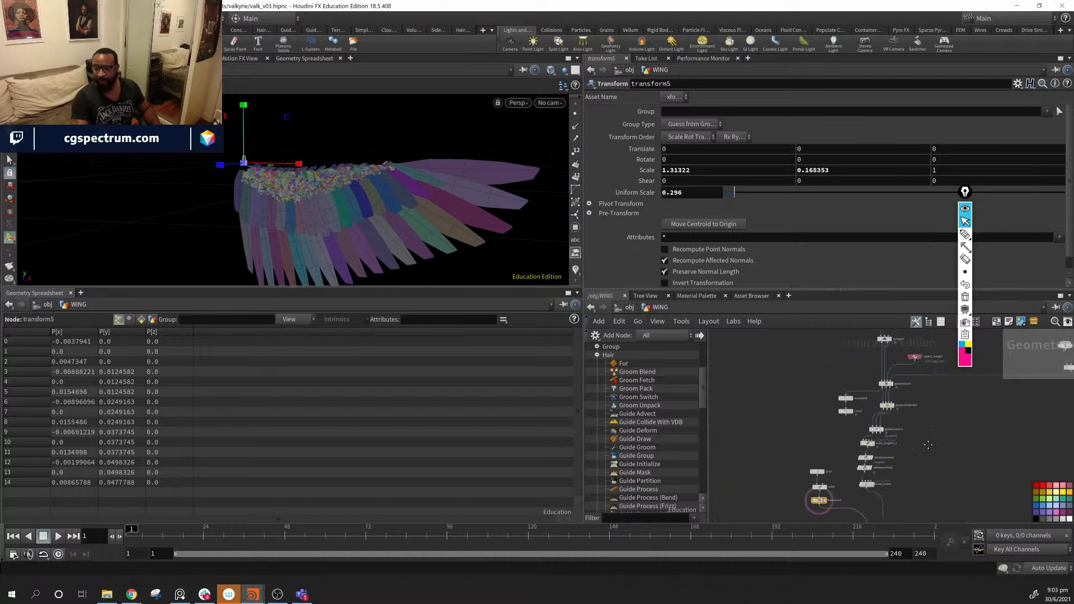